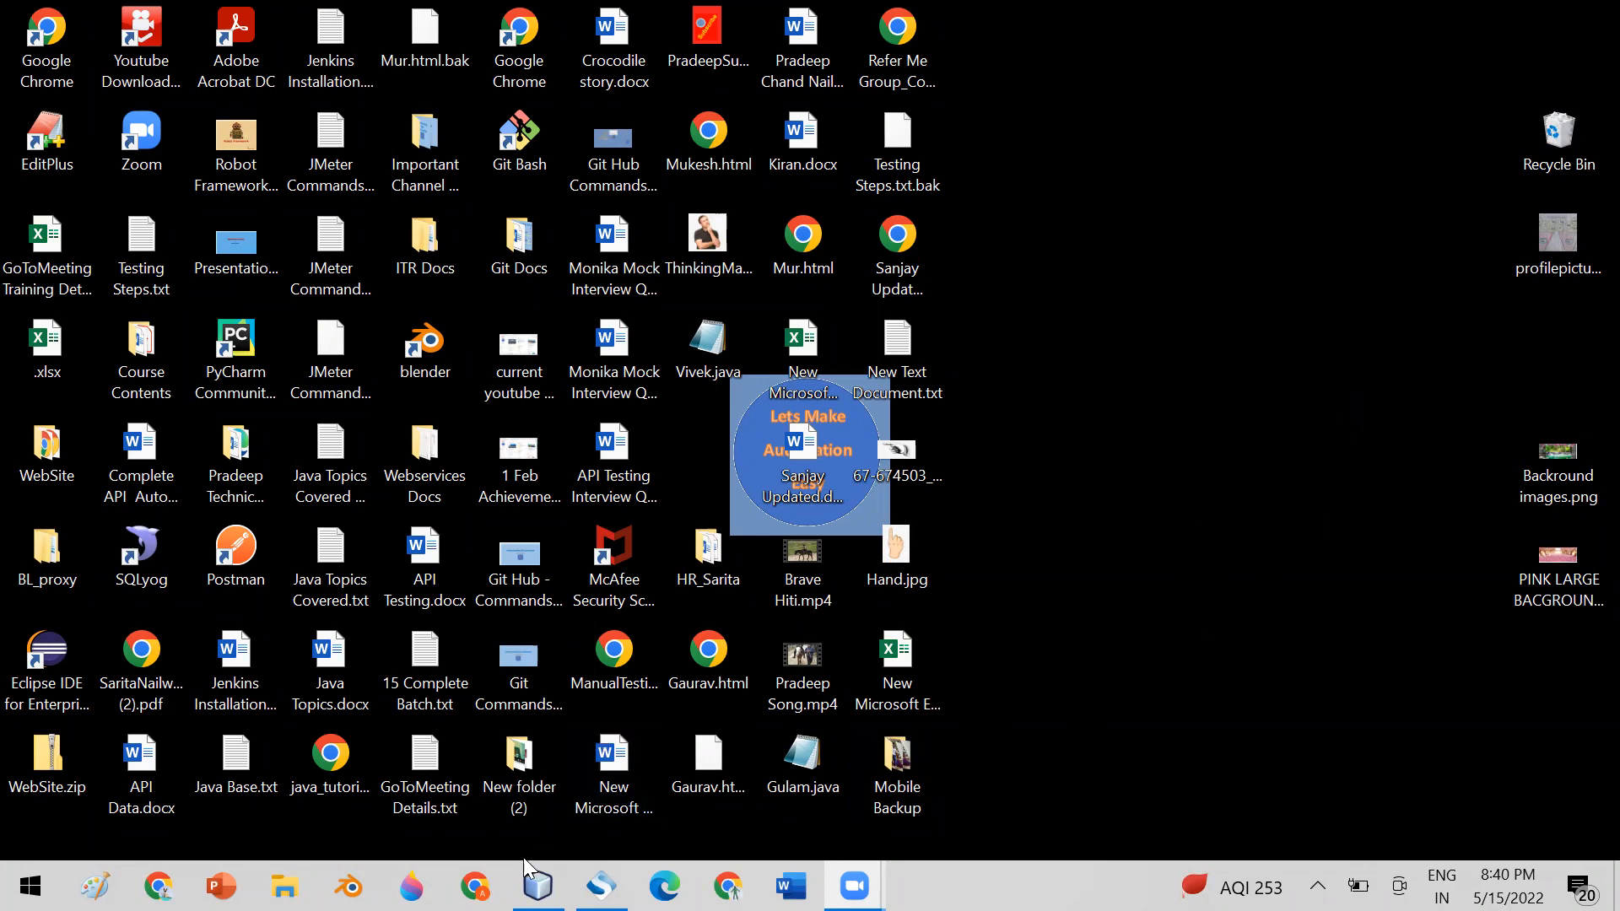
Switch to NetBeans IDE and deploy the StudentWebApplication project
left_click(537, 886)
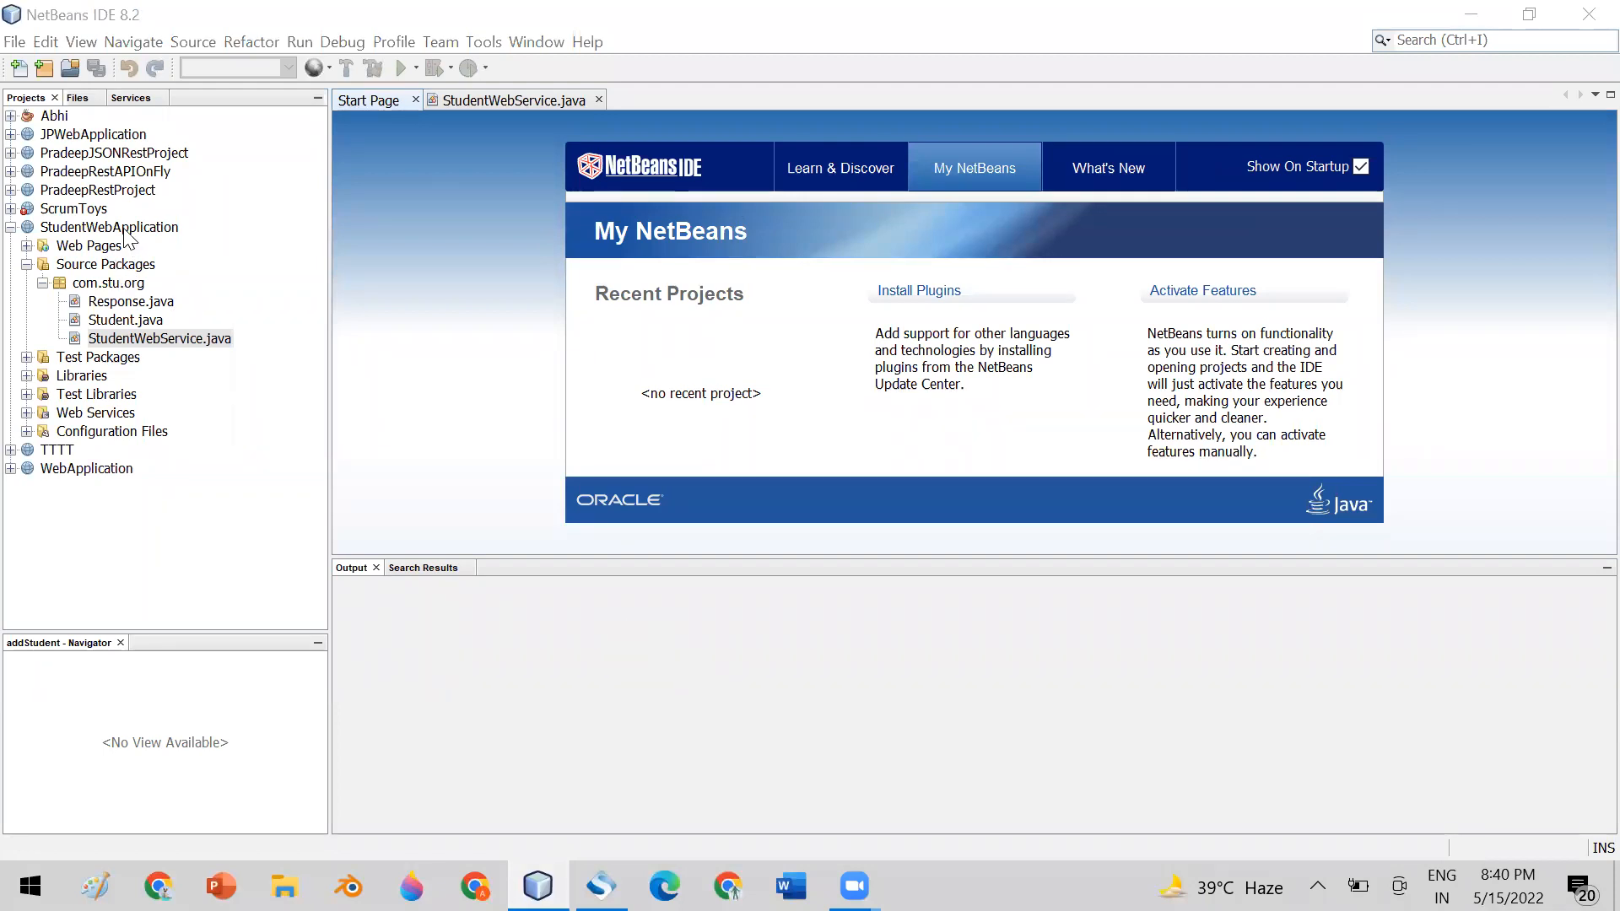
left_click(125, 229)
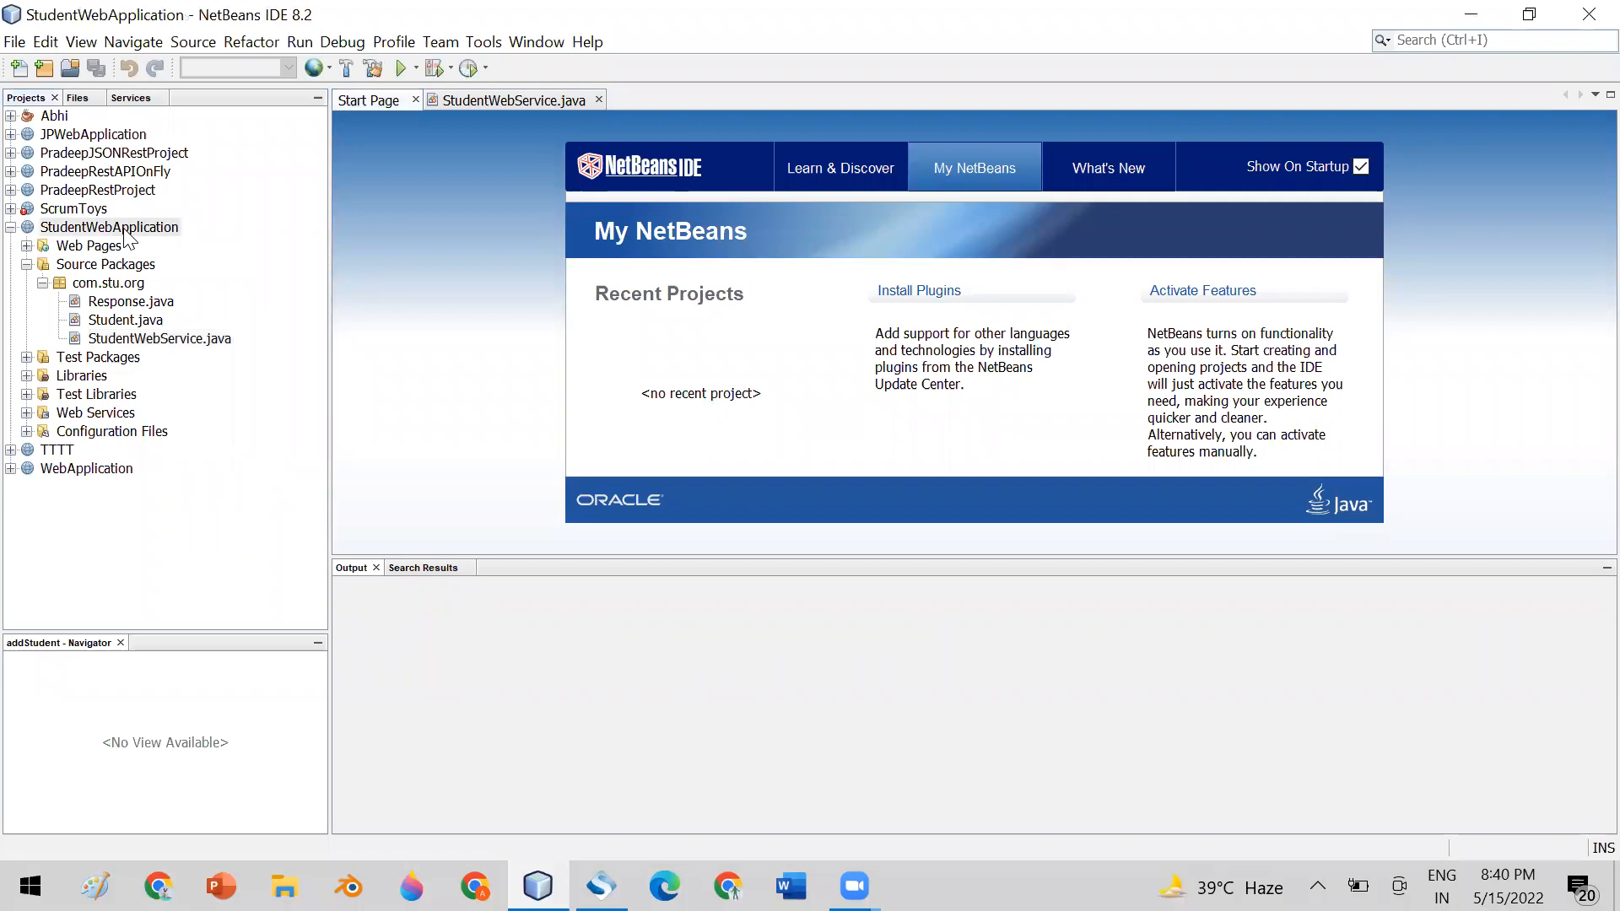
right_click(127, 237)
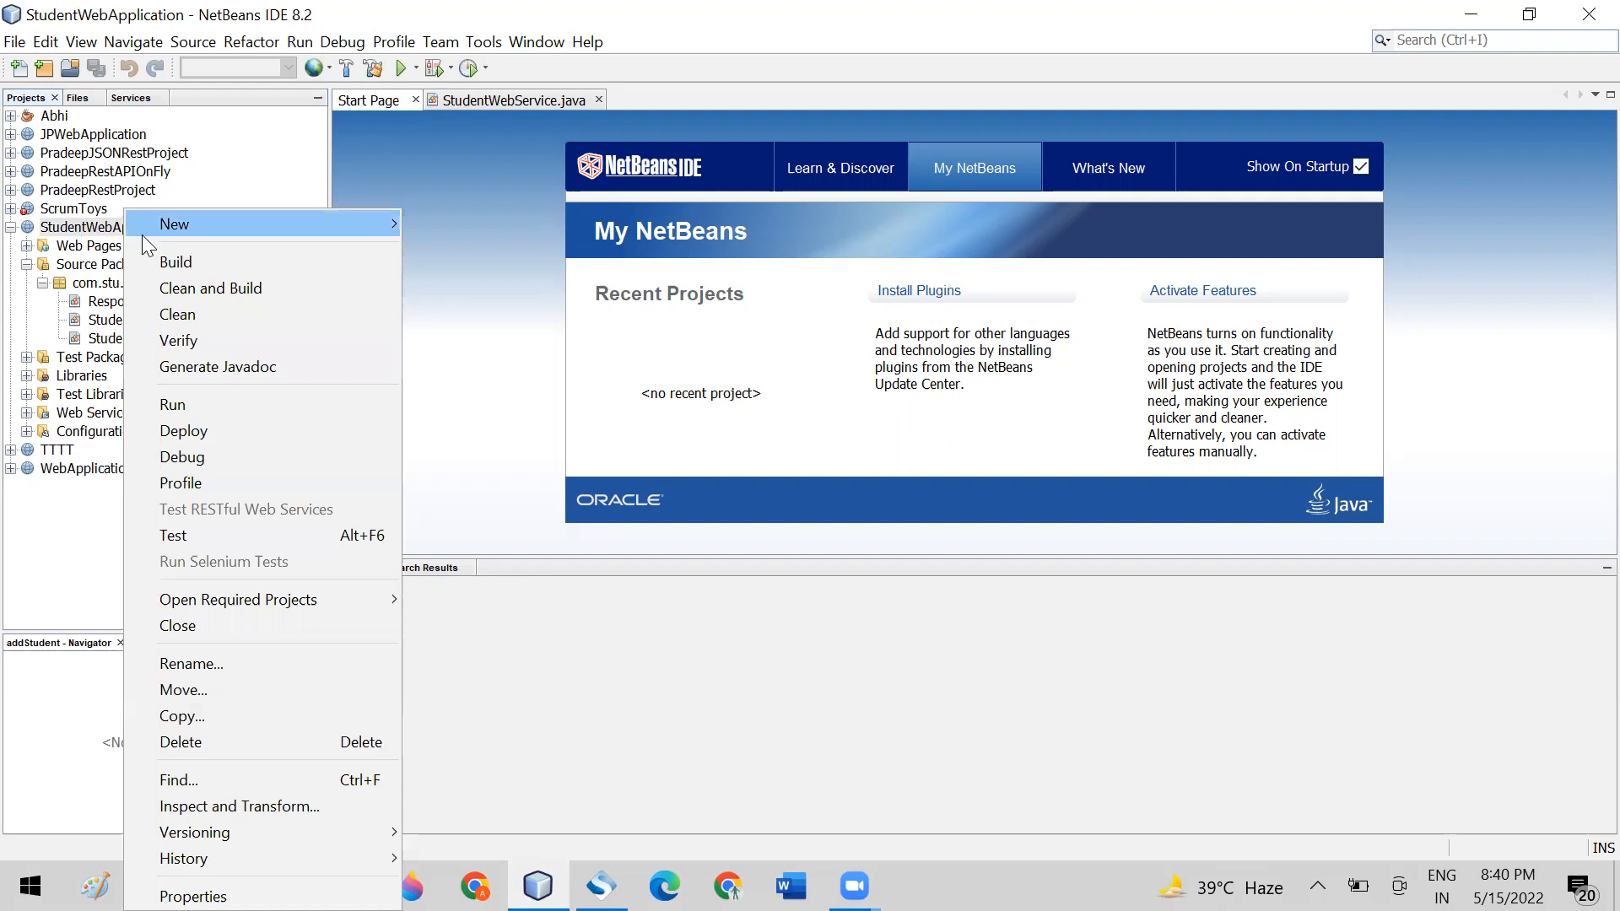
left_click(263, 432)
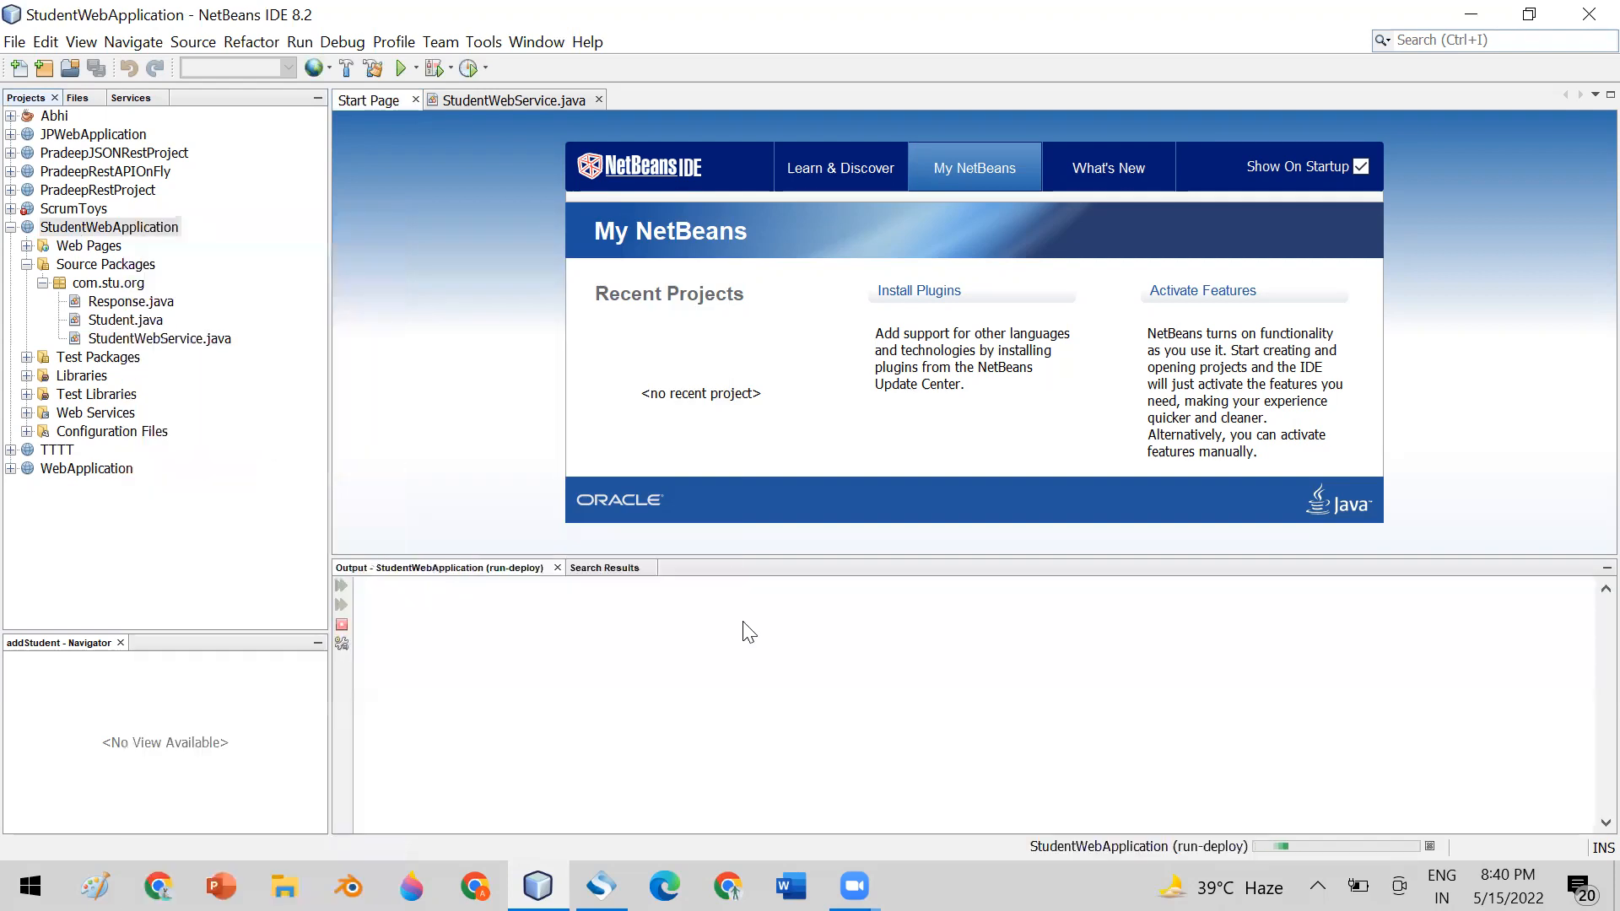
Switch to SoapUI Pro, close its starter page and expand the 17thBatchSoapService project
right_click(961, 886)
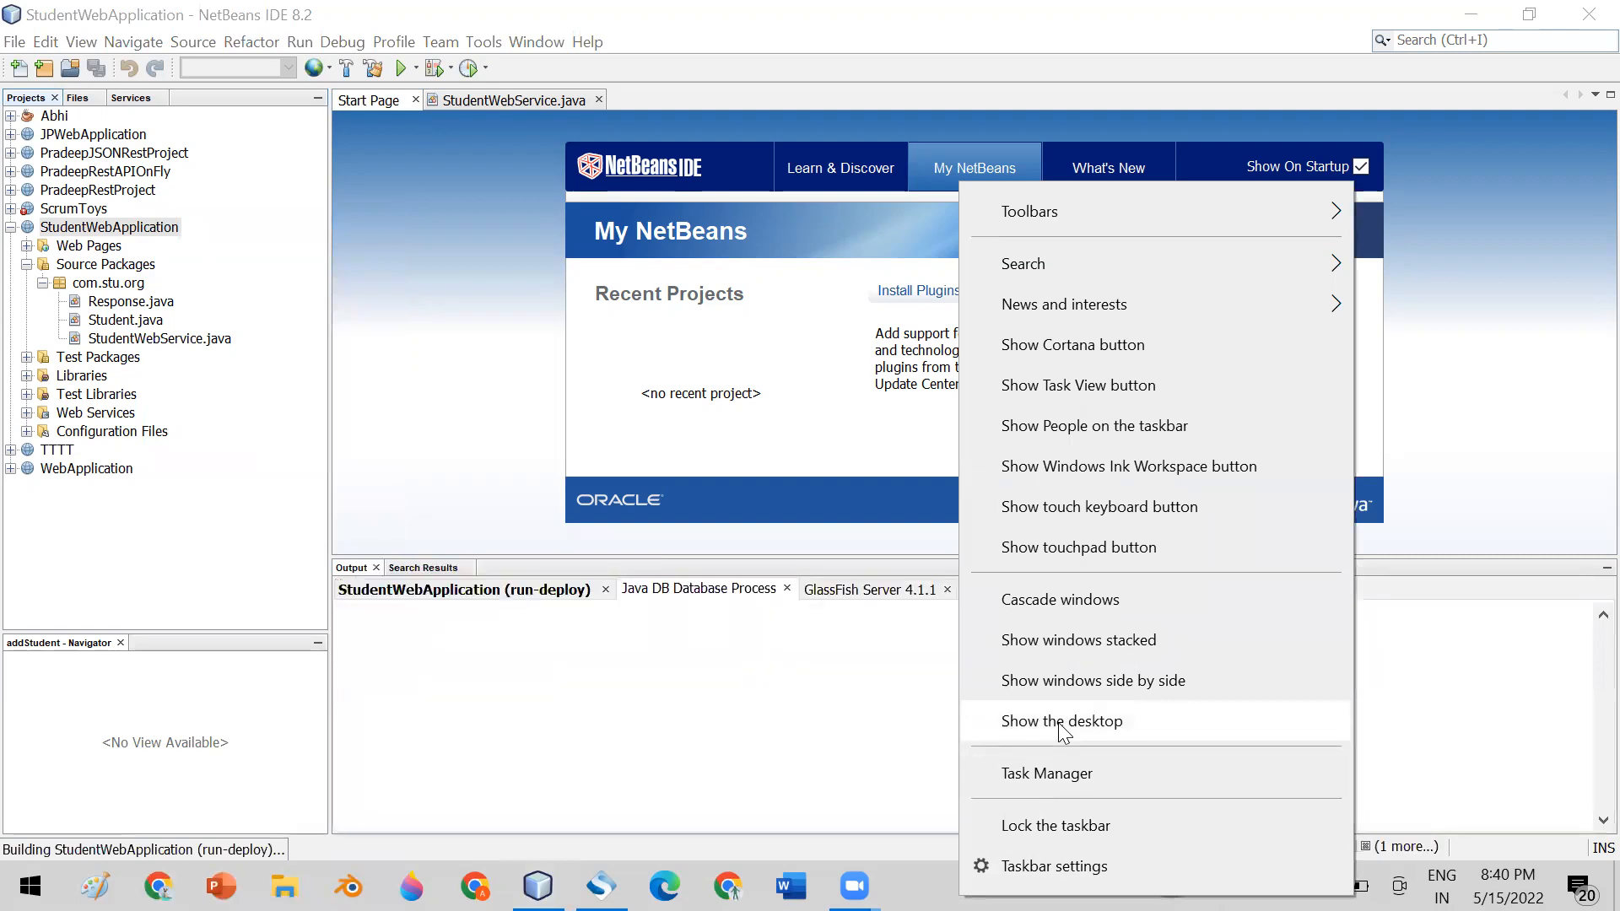
left_click(1061, 720)
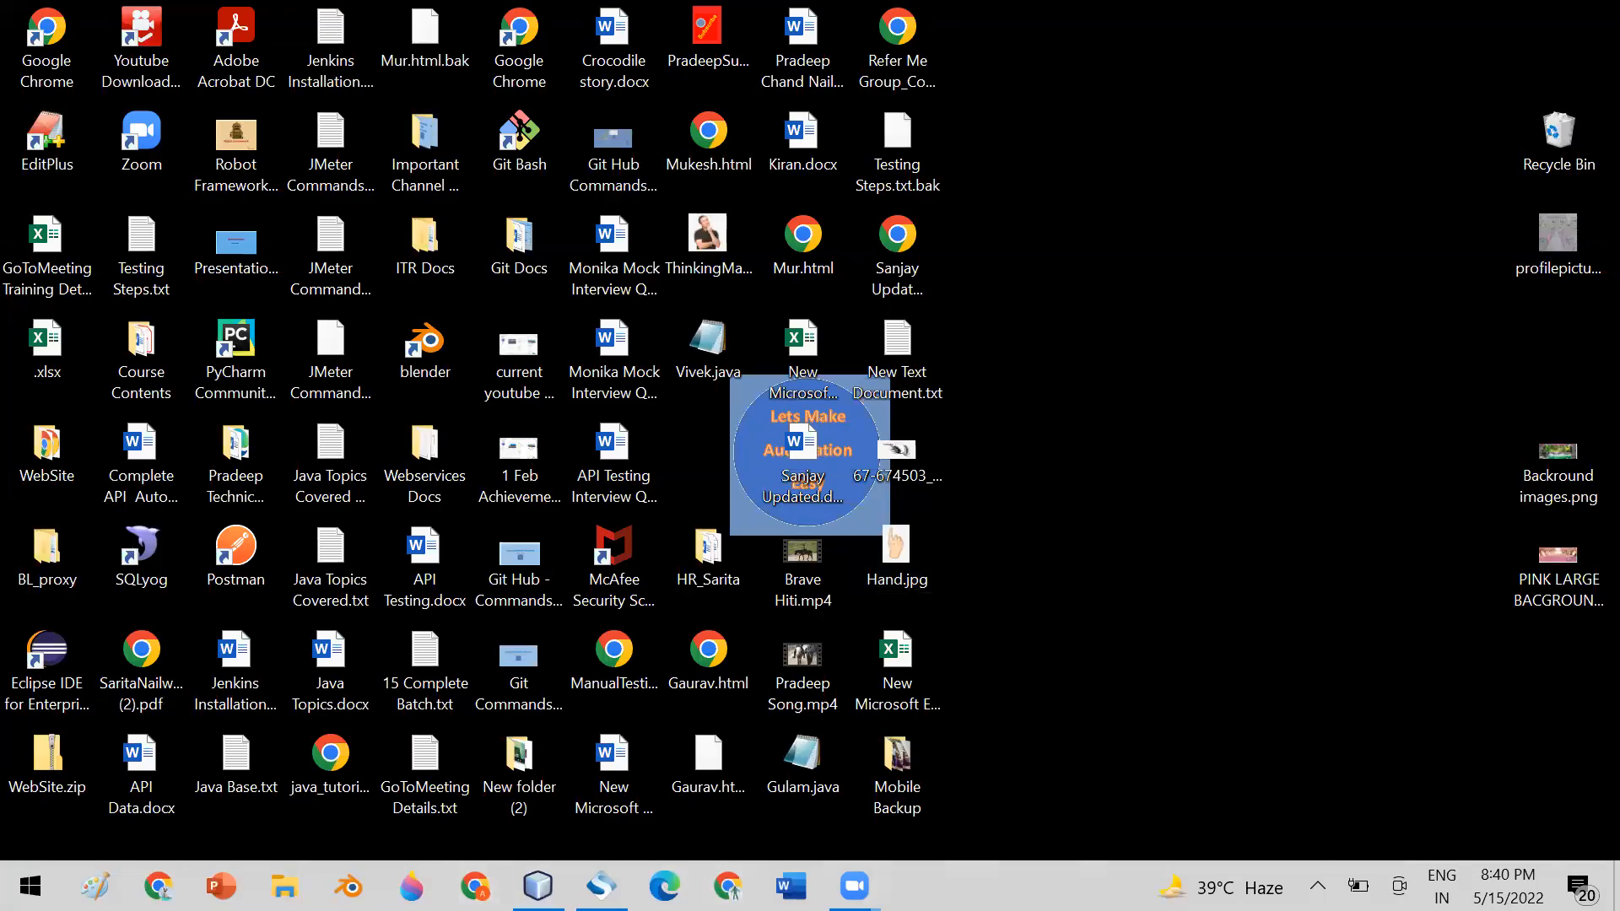
left_click(602, 886)
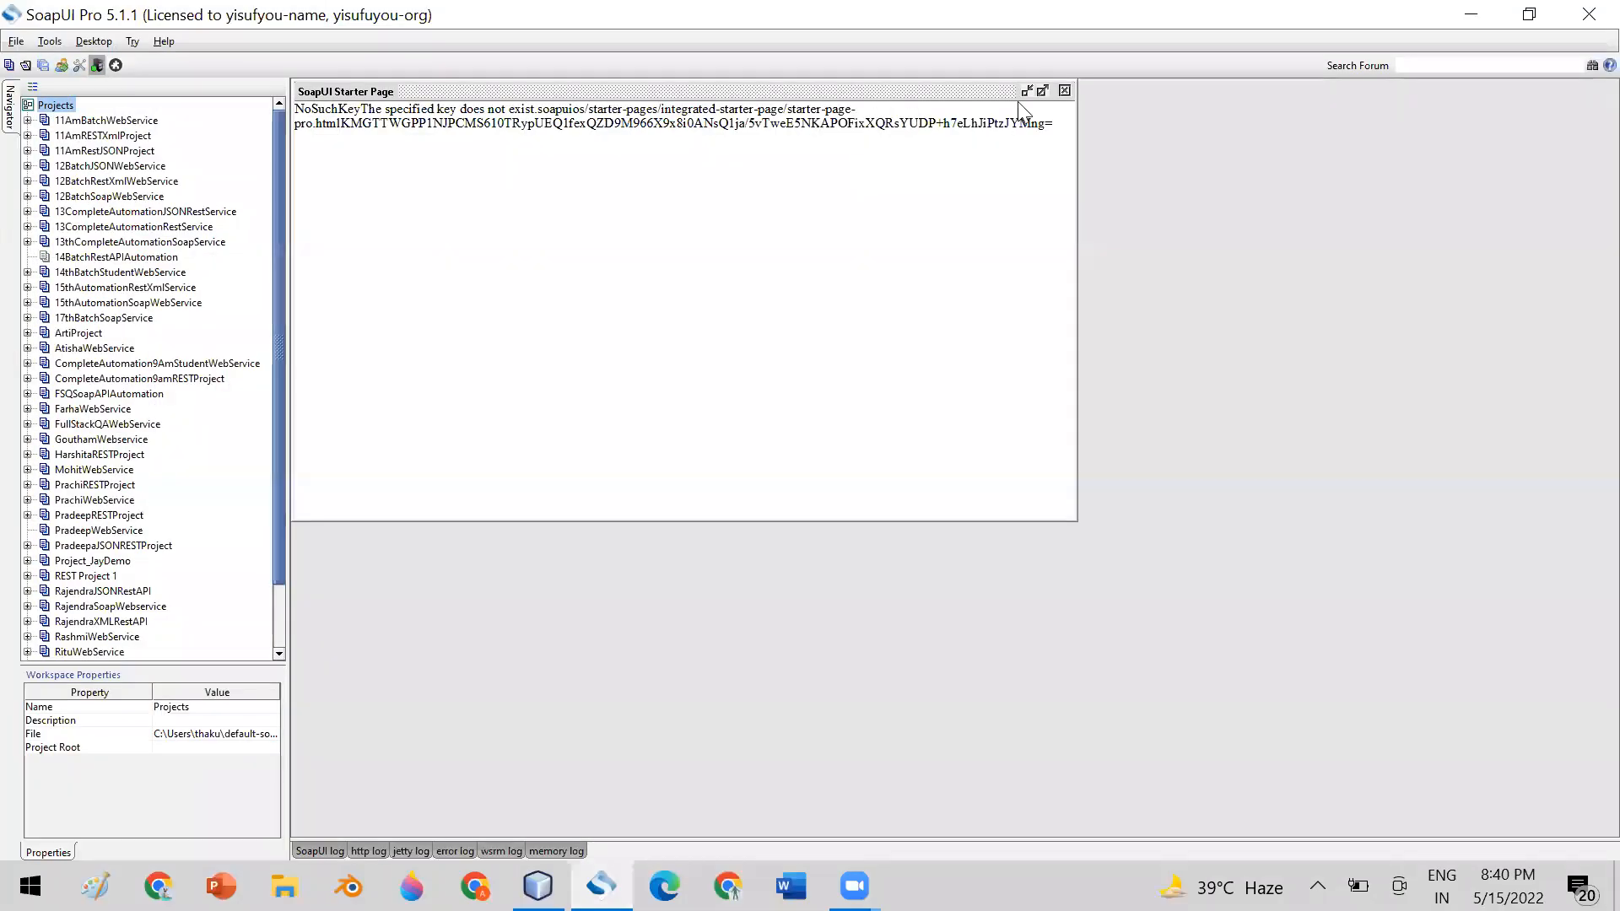
left_click(1065, 90)
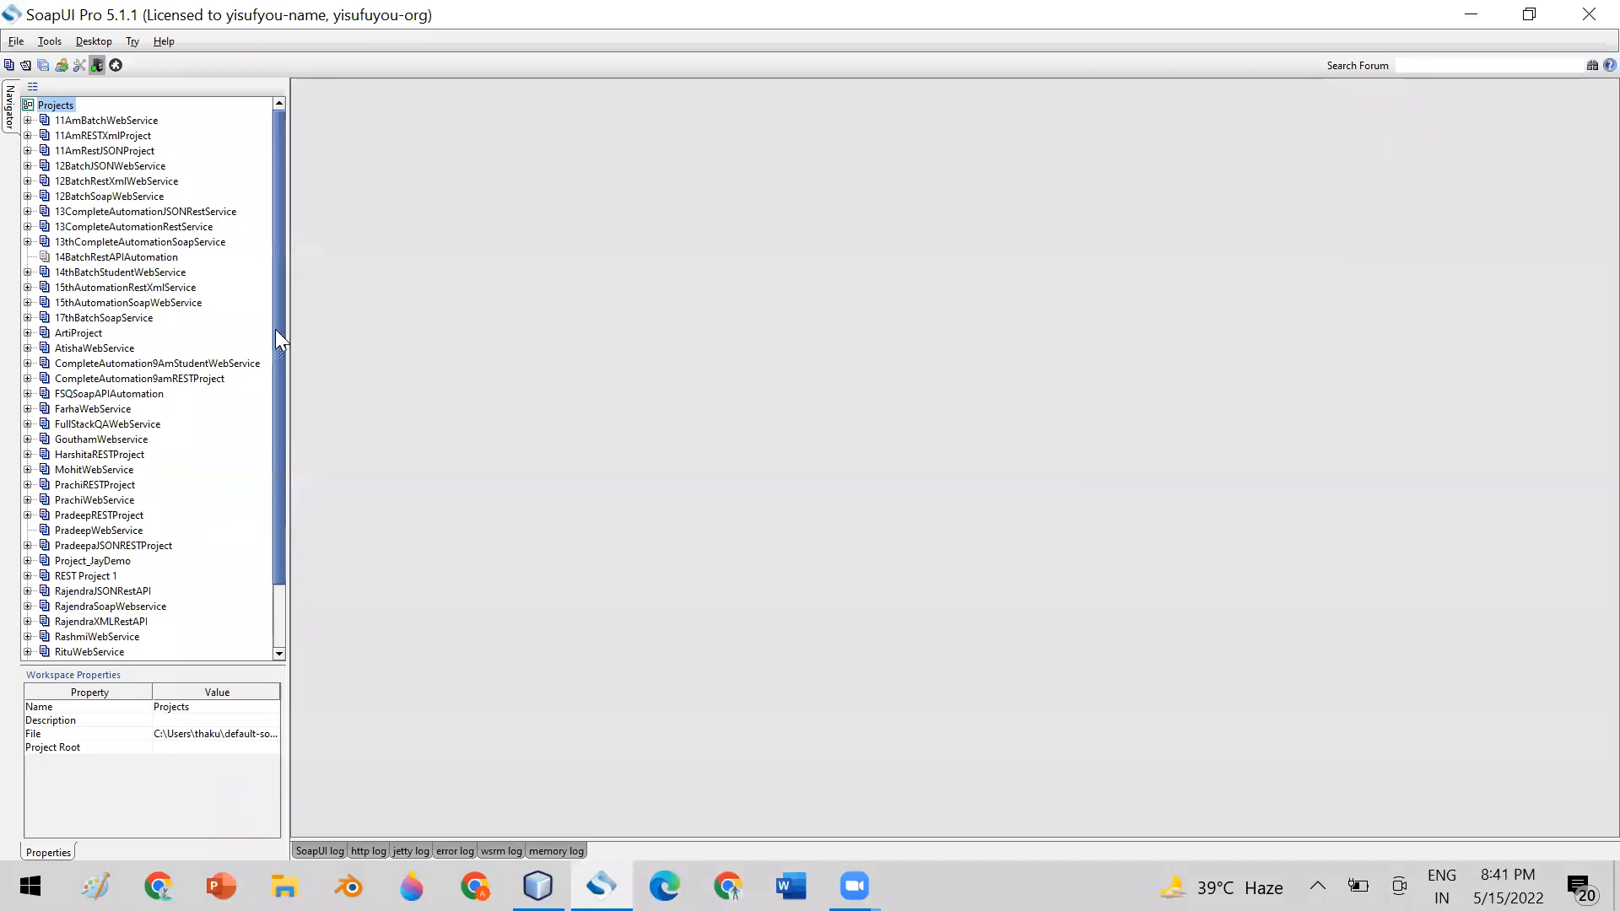
left_click_drag(280, 341, 274, 419)
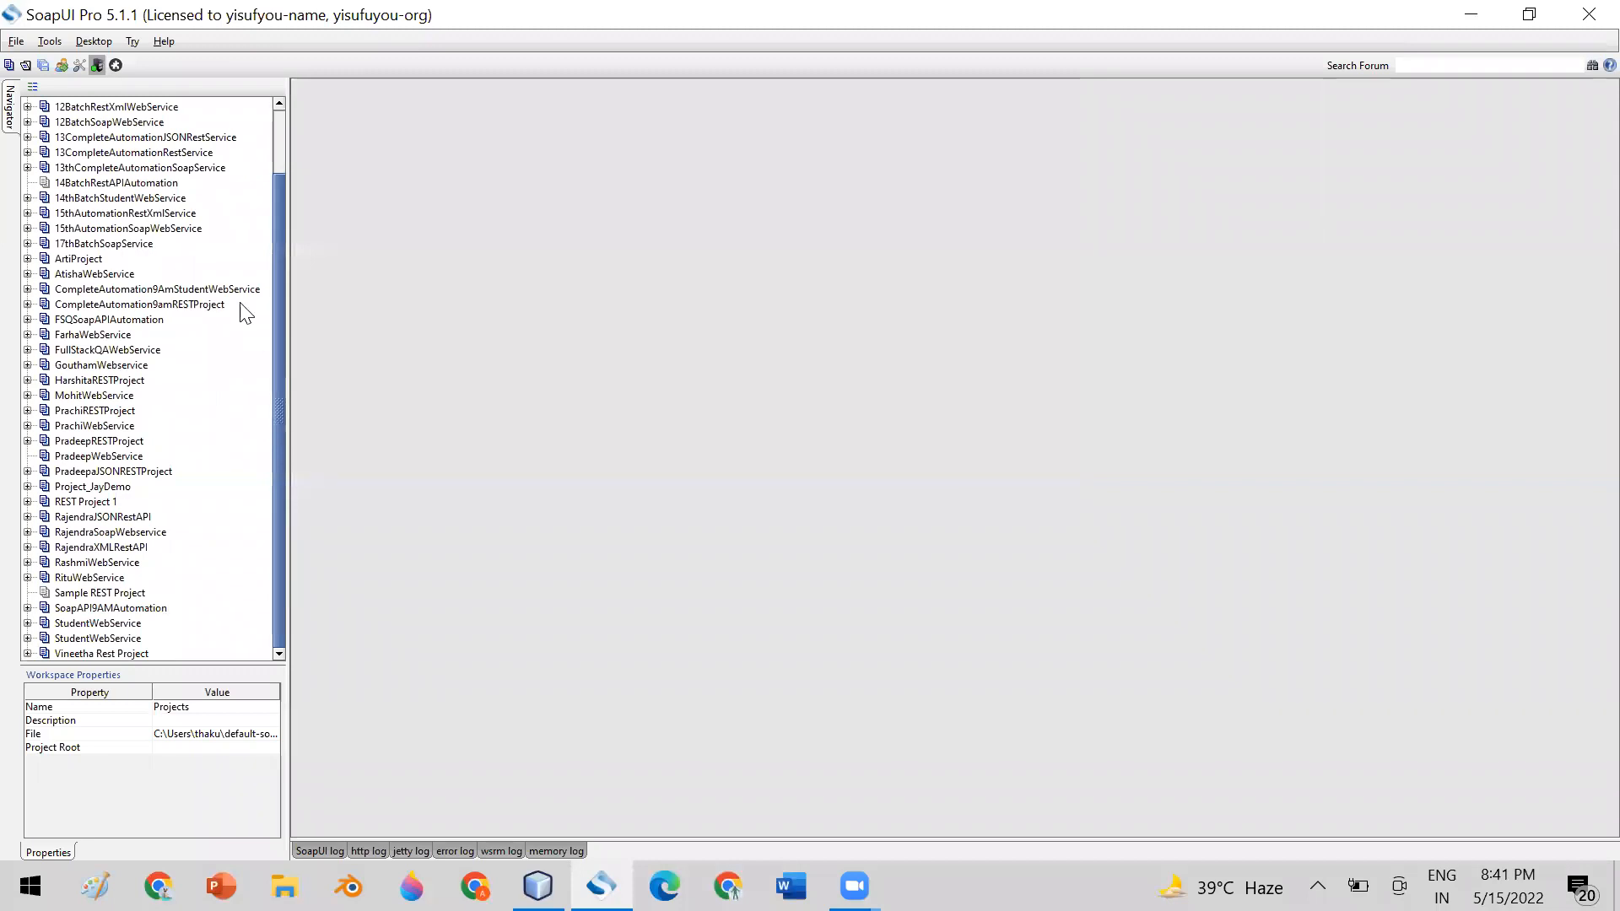
double_click(40, 244)
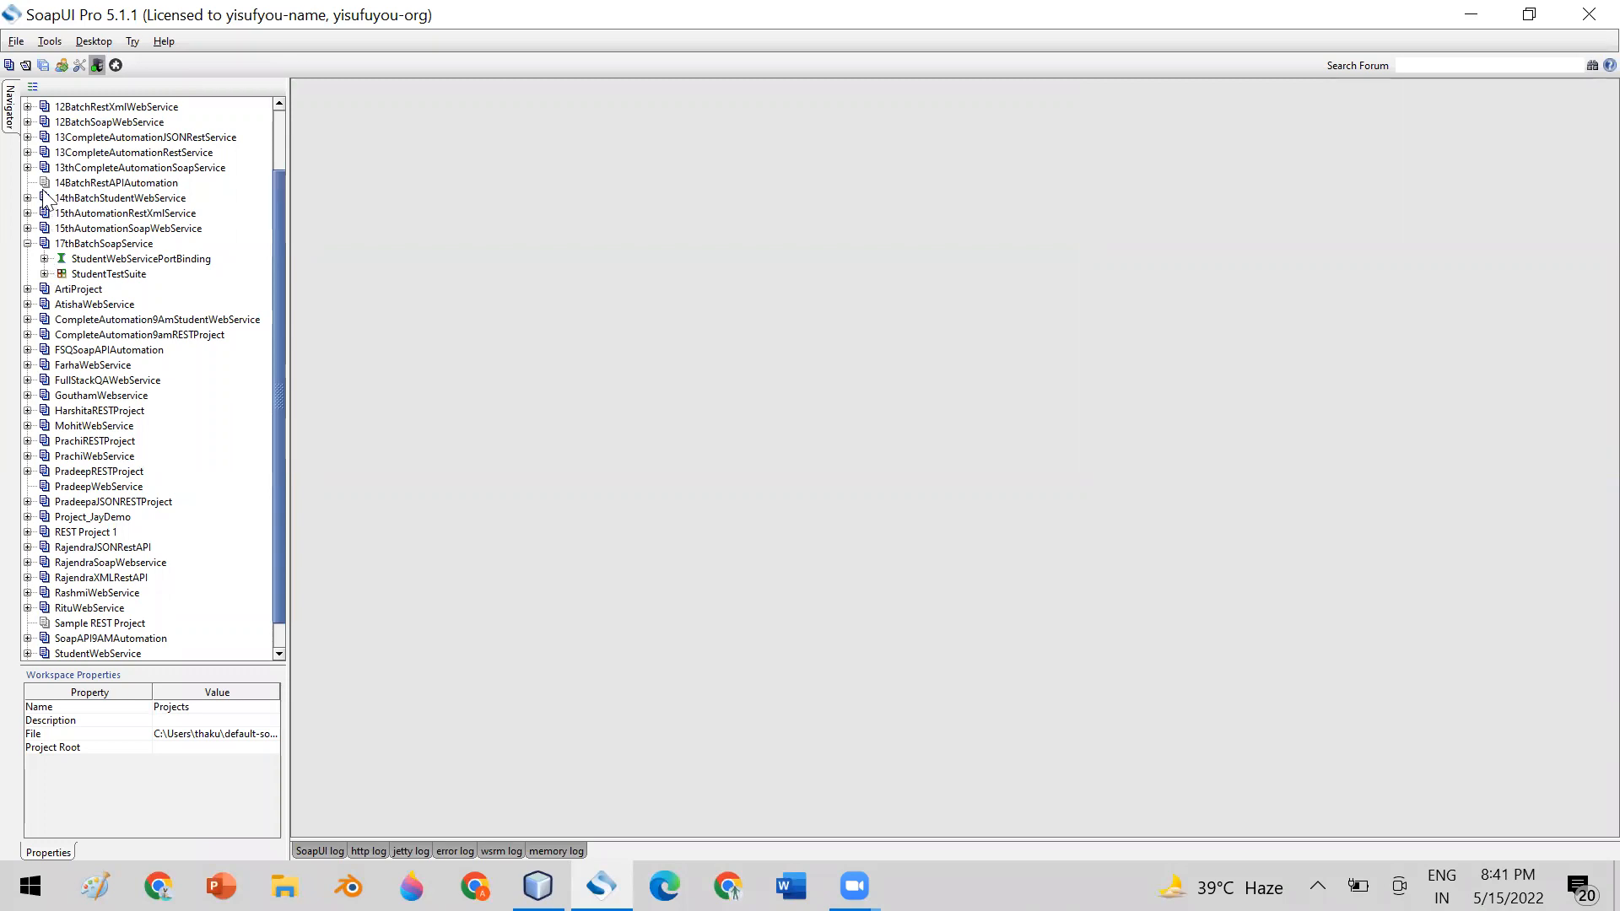
left_click(16, 43)
left_click(65, 81)
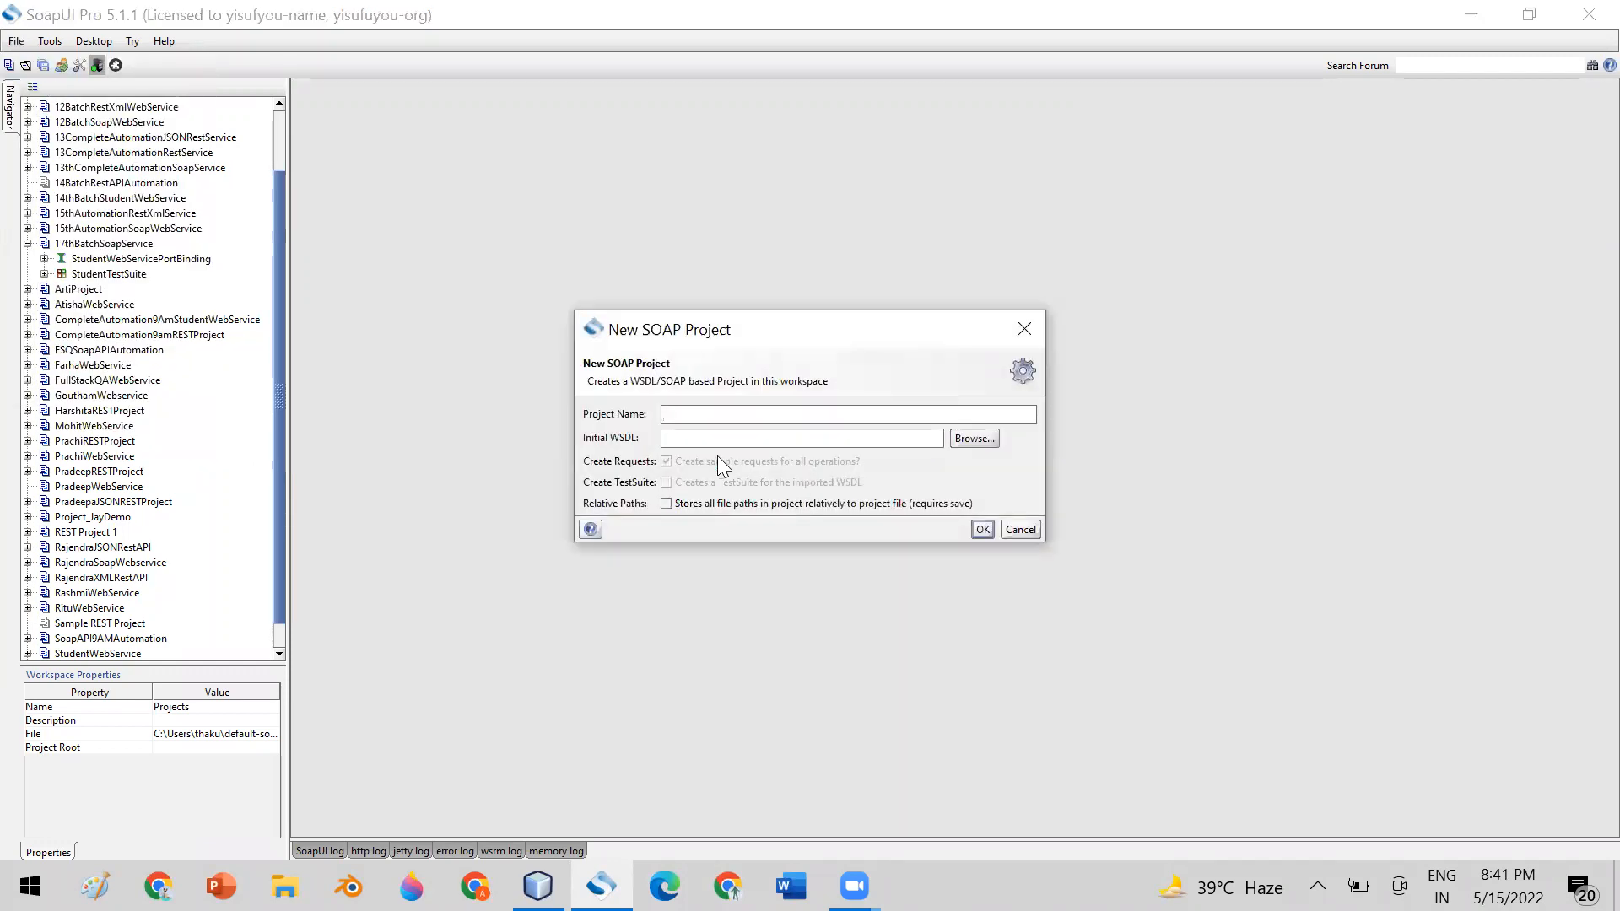
left_click(689, 437)
left_click(681, 413)
left_click(683, 440)
left_click(1020, 530)
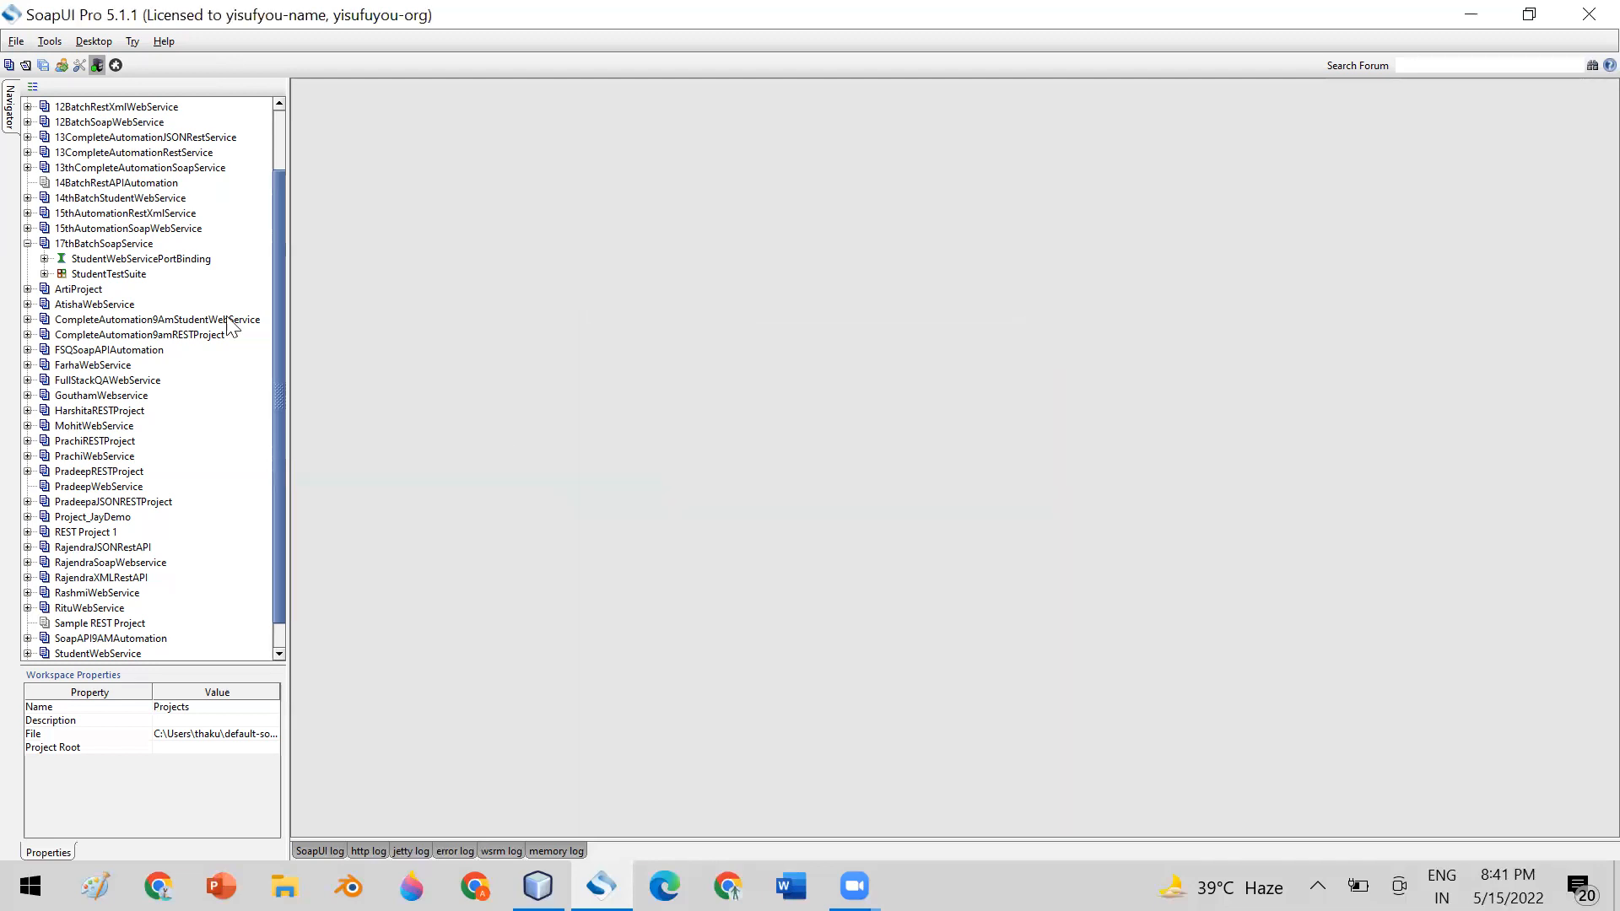
Examine the XML of Request 1 under the addStudent operation of StudentWebServicePortBinding, and close the request
left_click(44, 259)
left_click(118, 259)
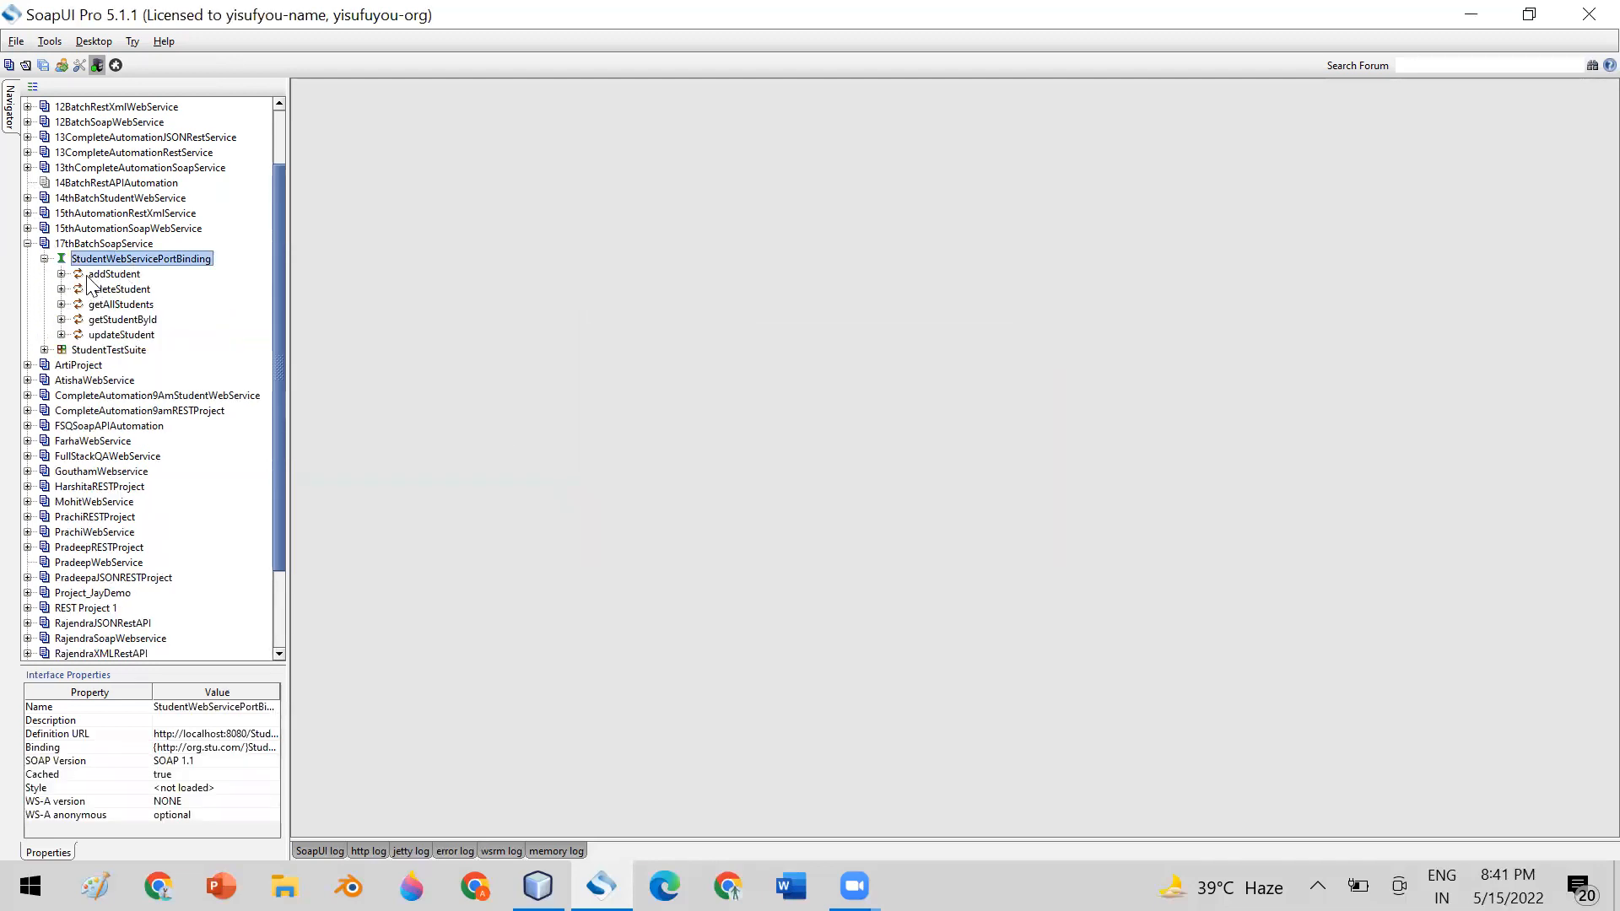
left_click(100, 276)
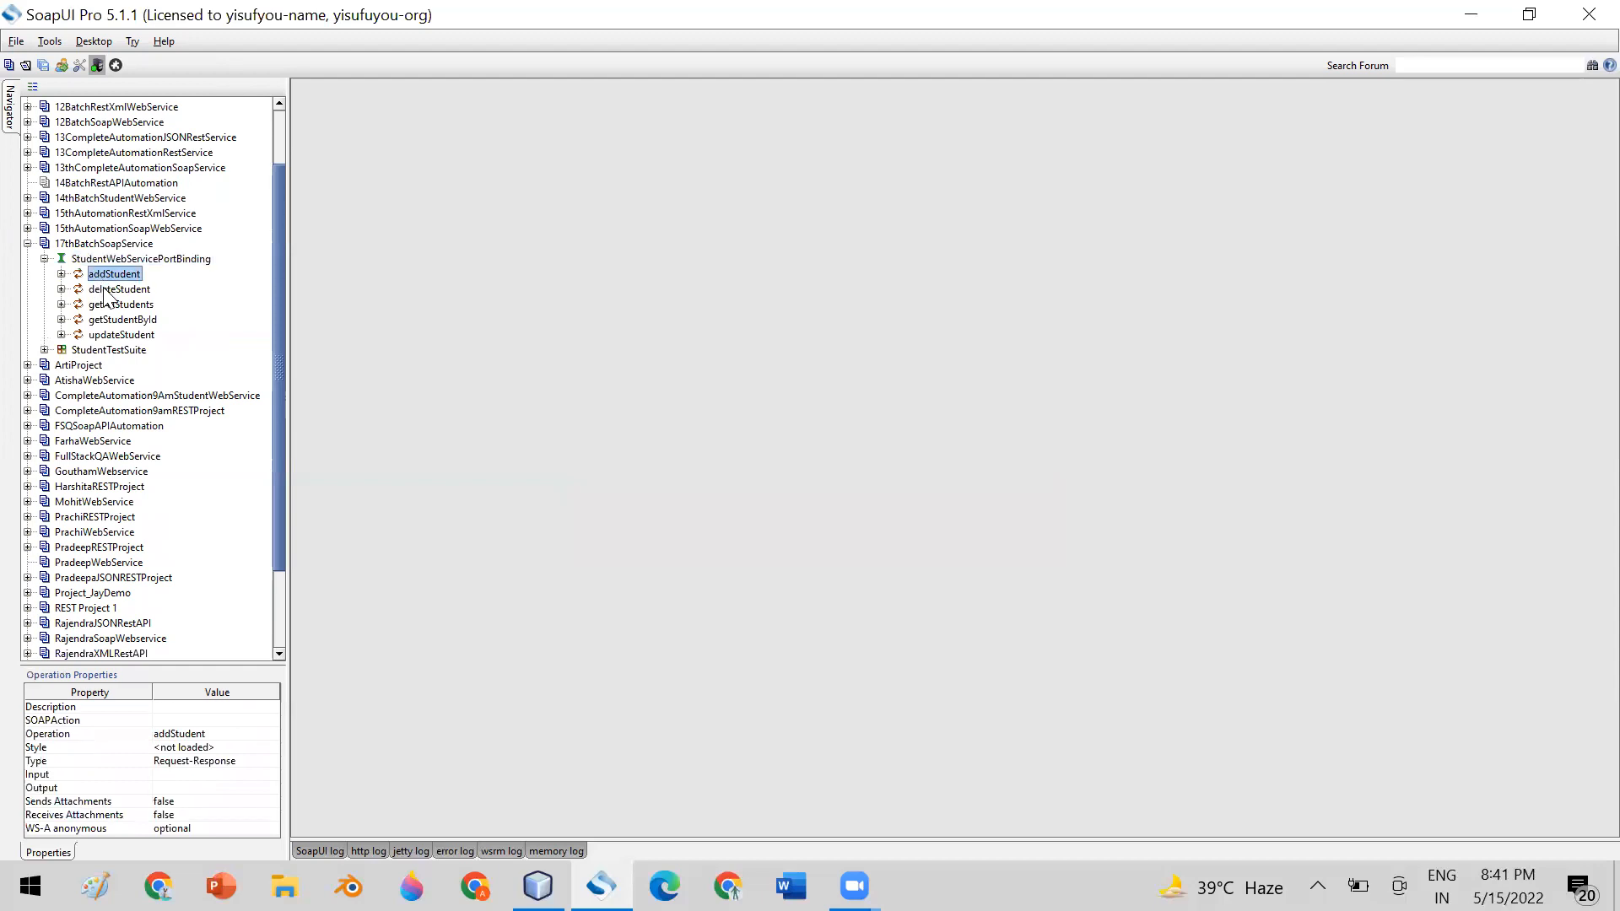
left_click(62, 275)
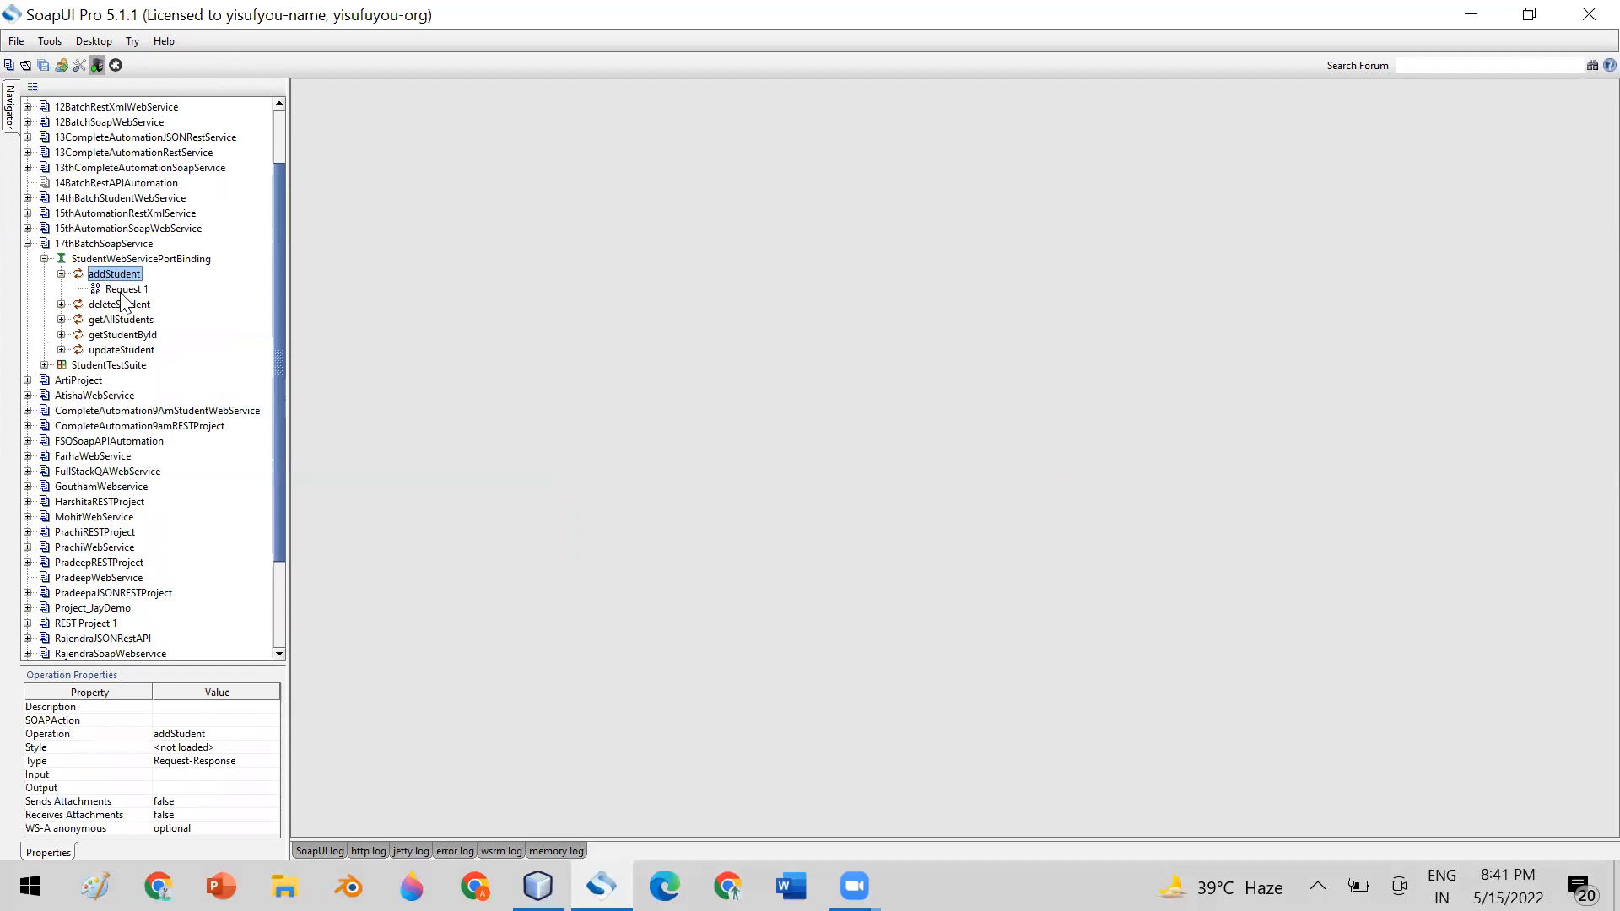
double_click(123, 289)
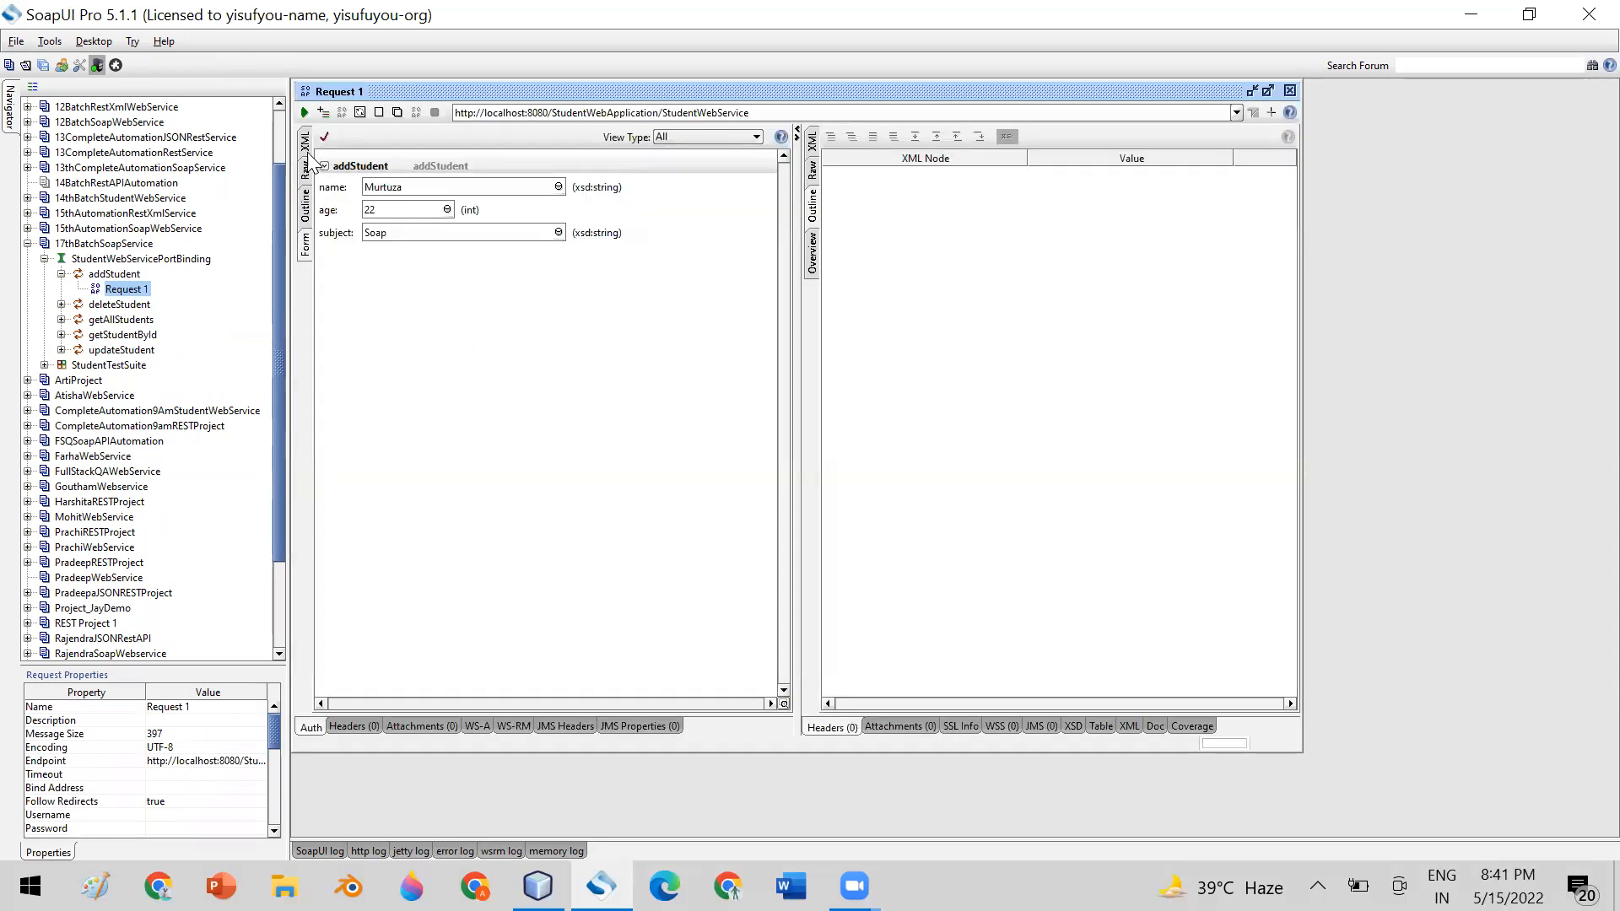
left_click(306, 147)
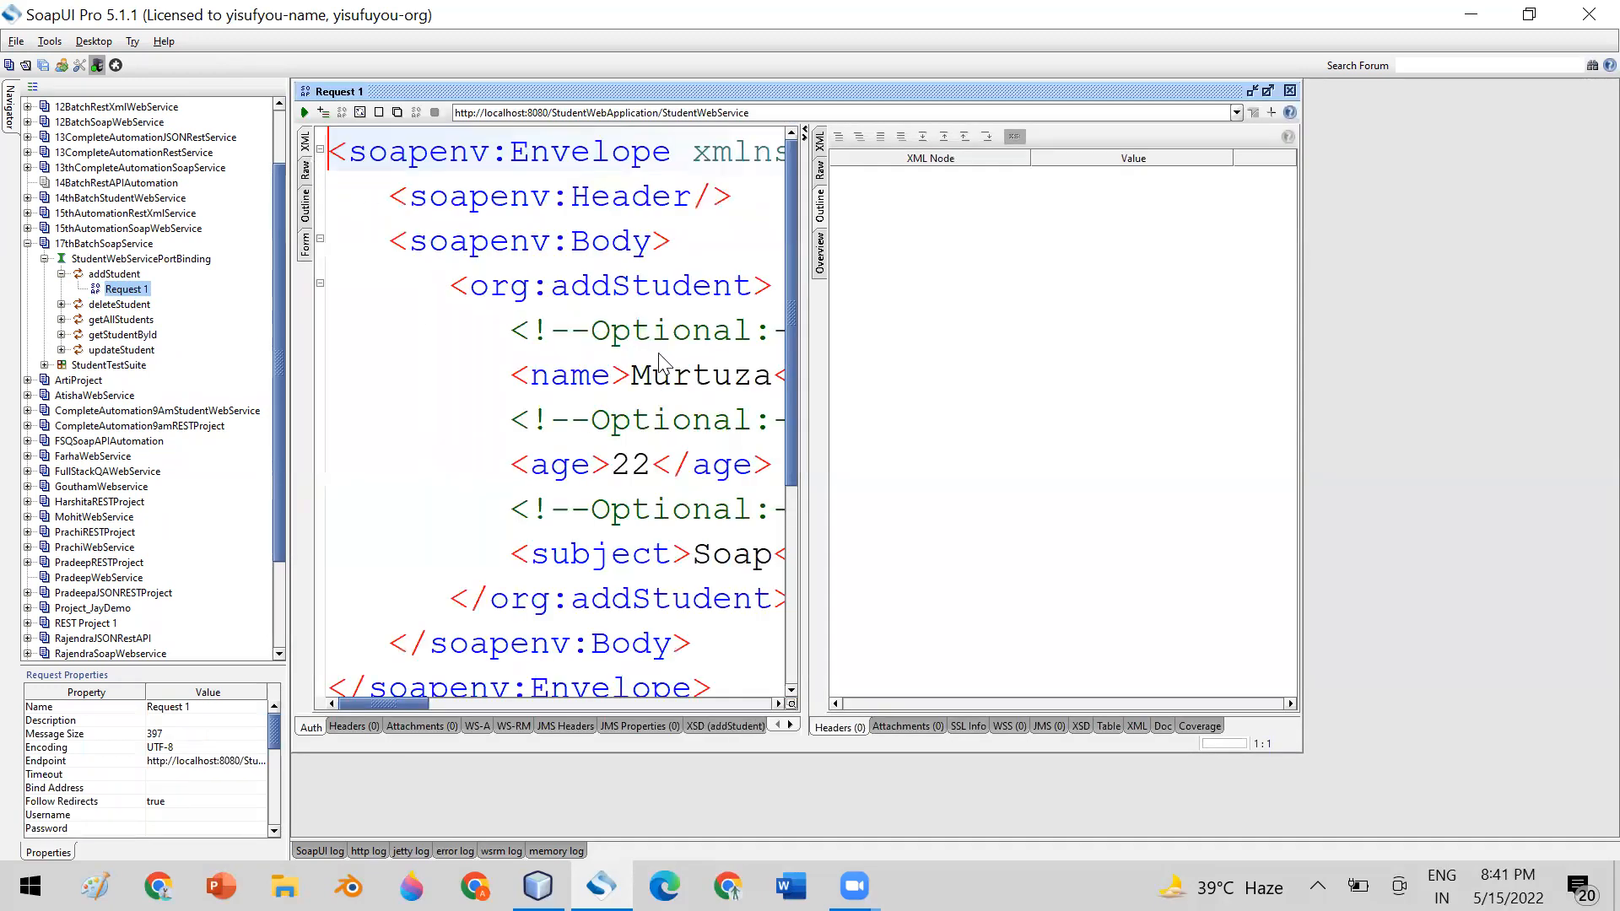
scroll(662, 350, "down", 1)
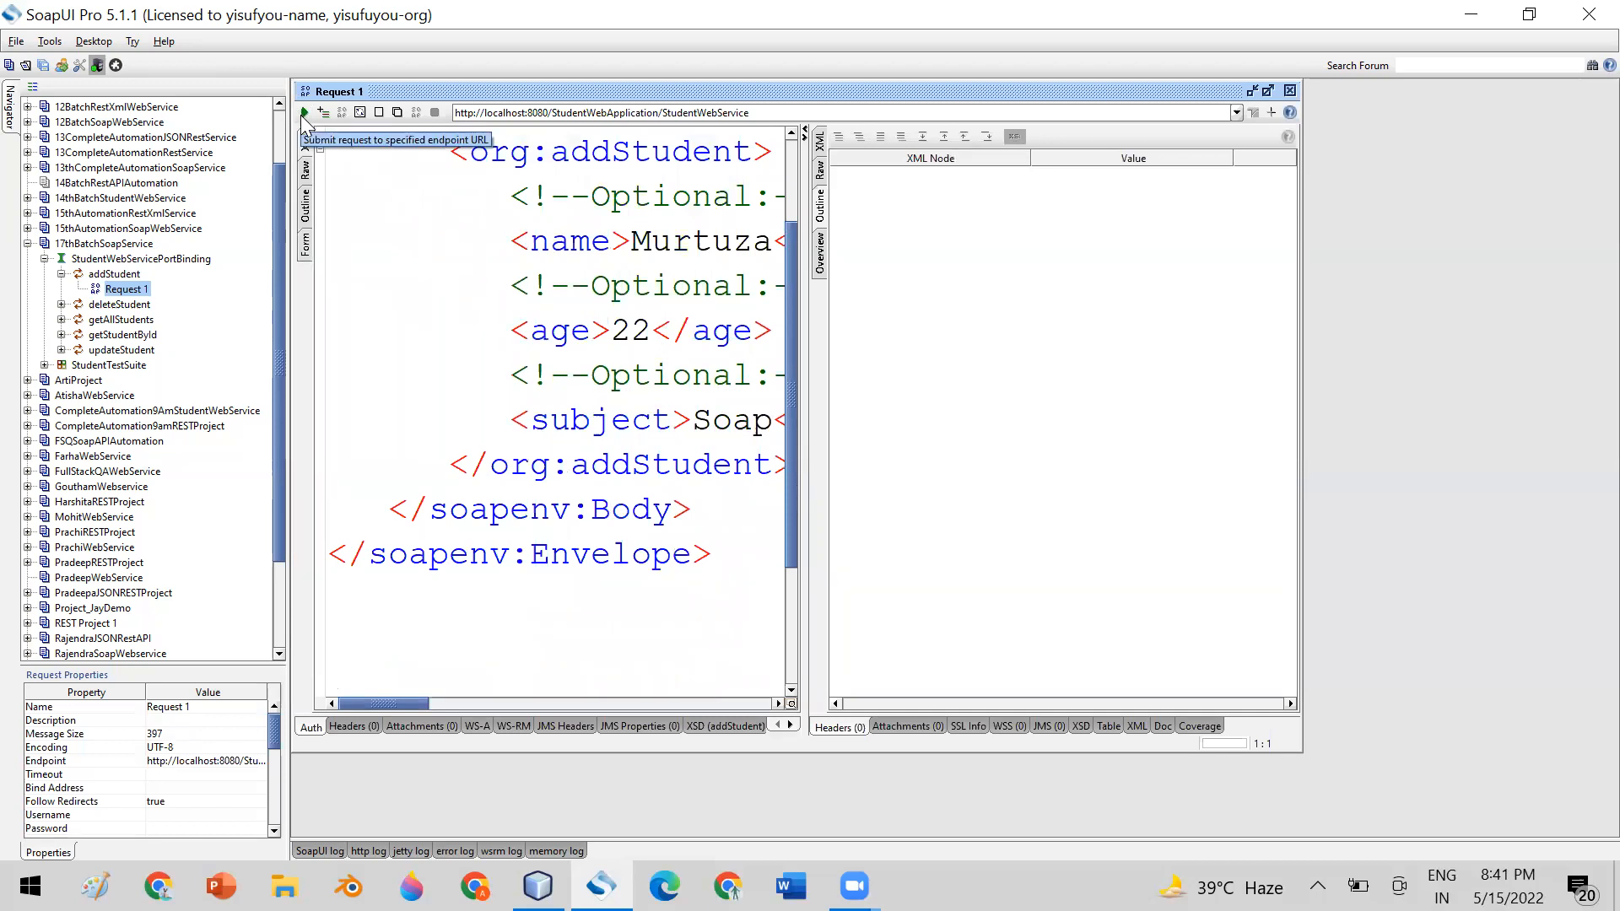
left_click(1289, 90)
left_click(45, 259)
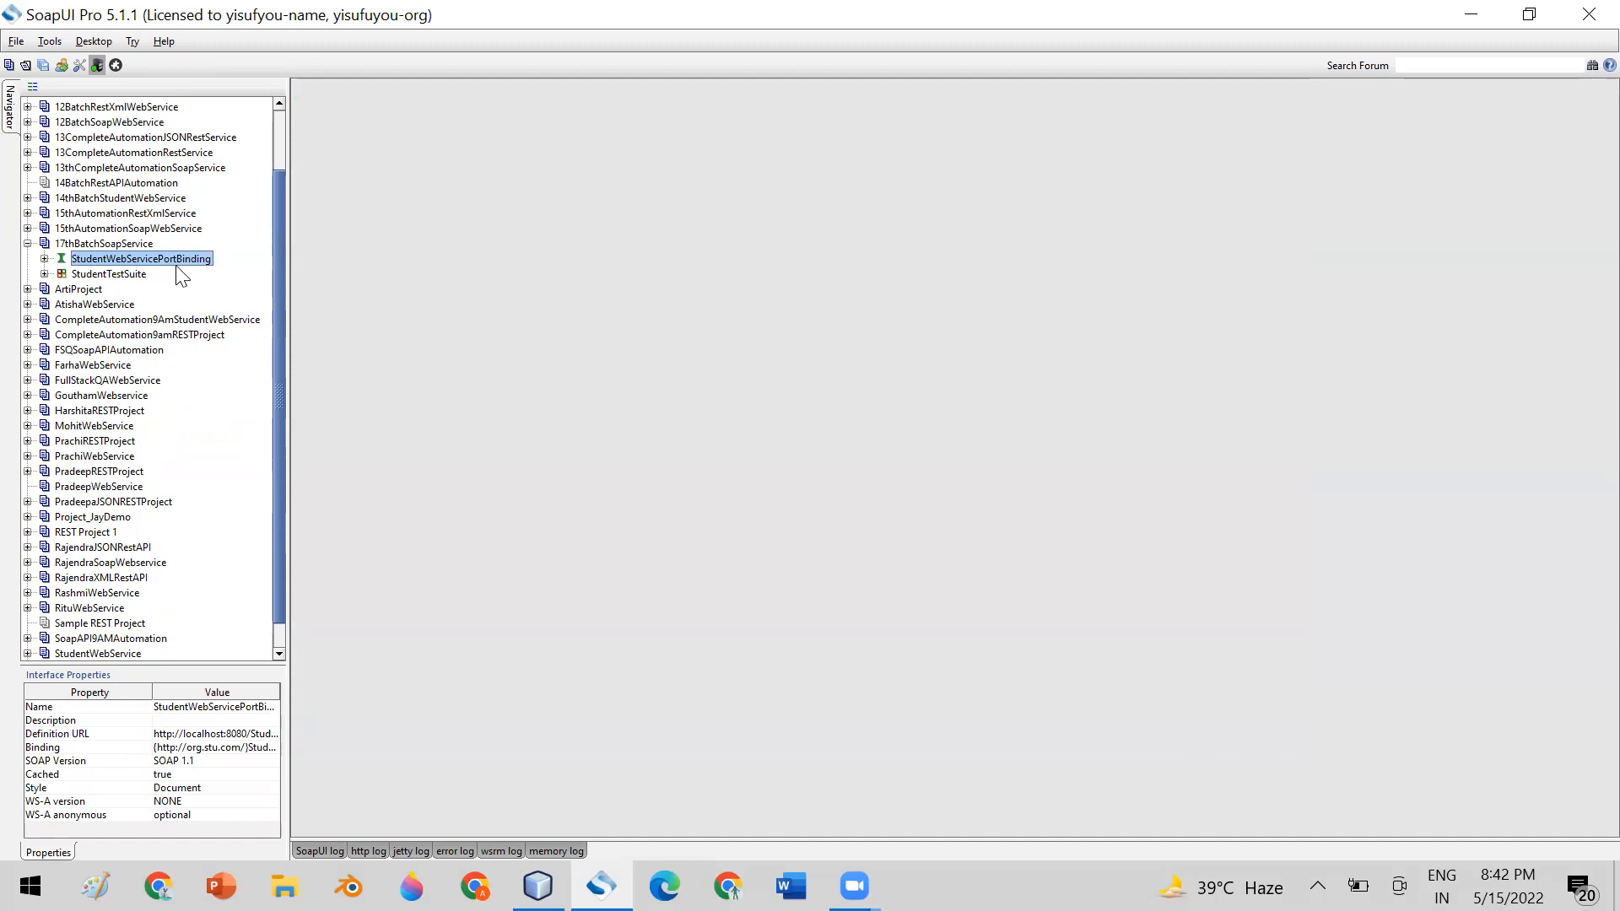
left_click(102, 244)
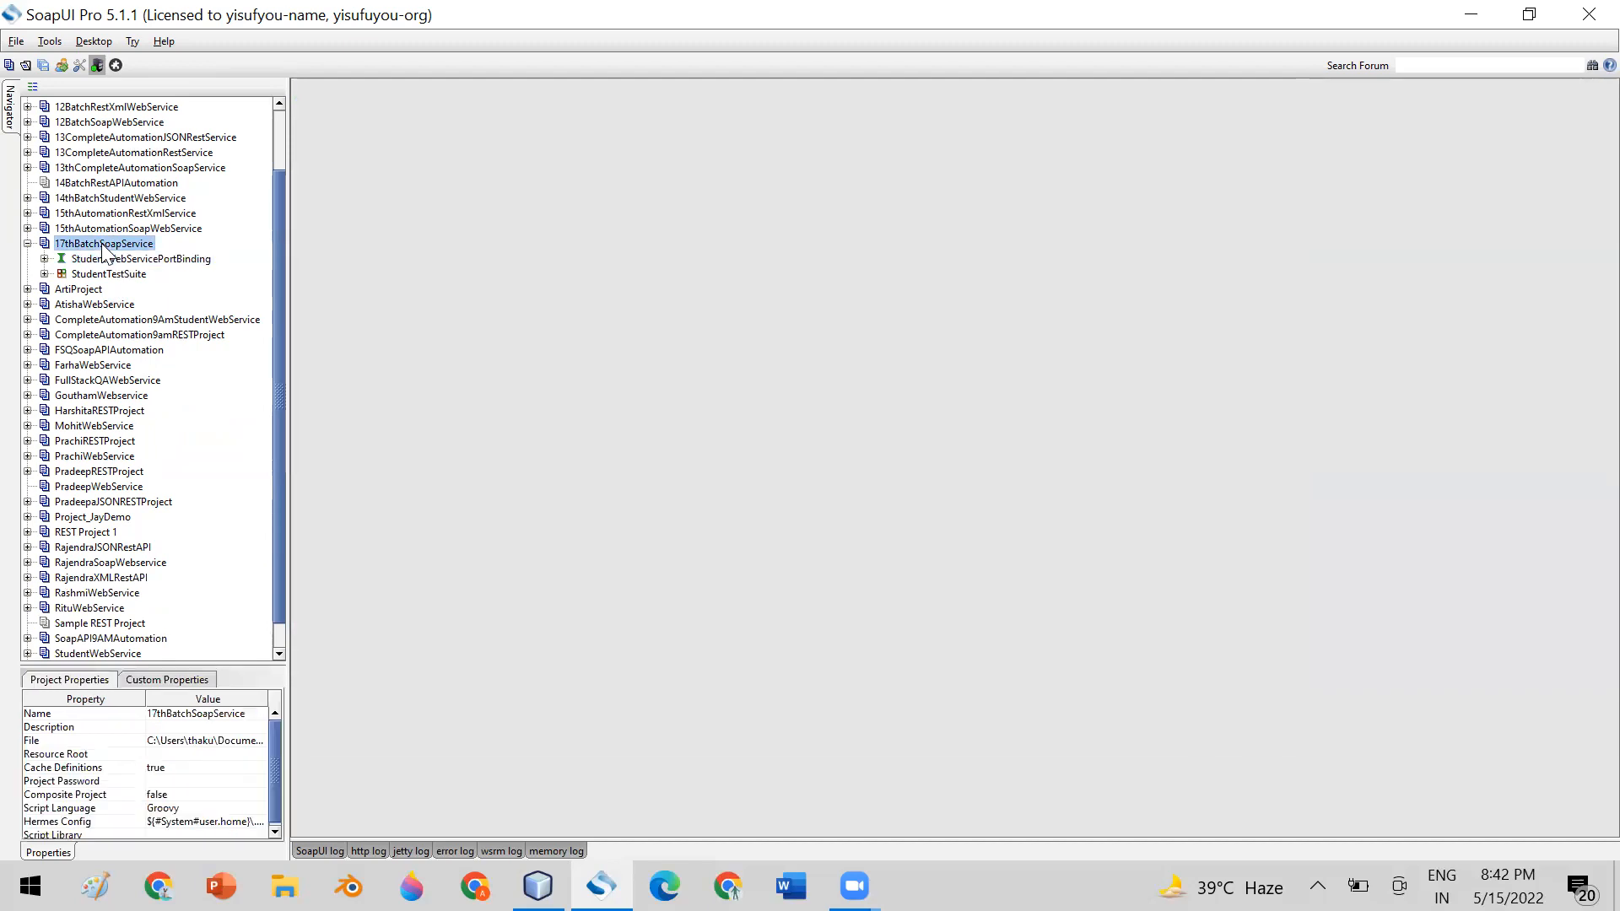
right_click(102, 245)
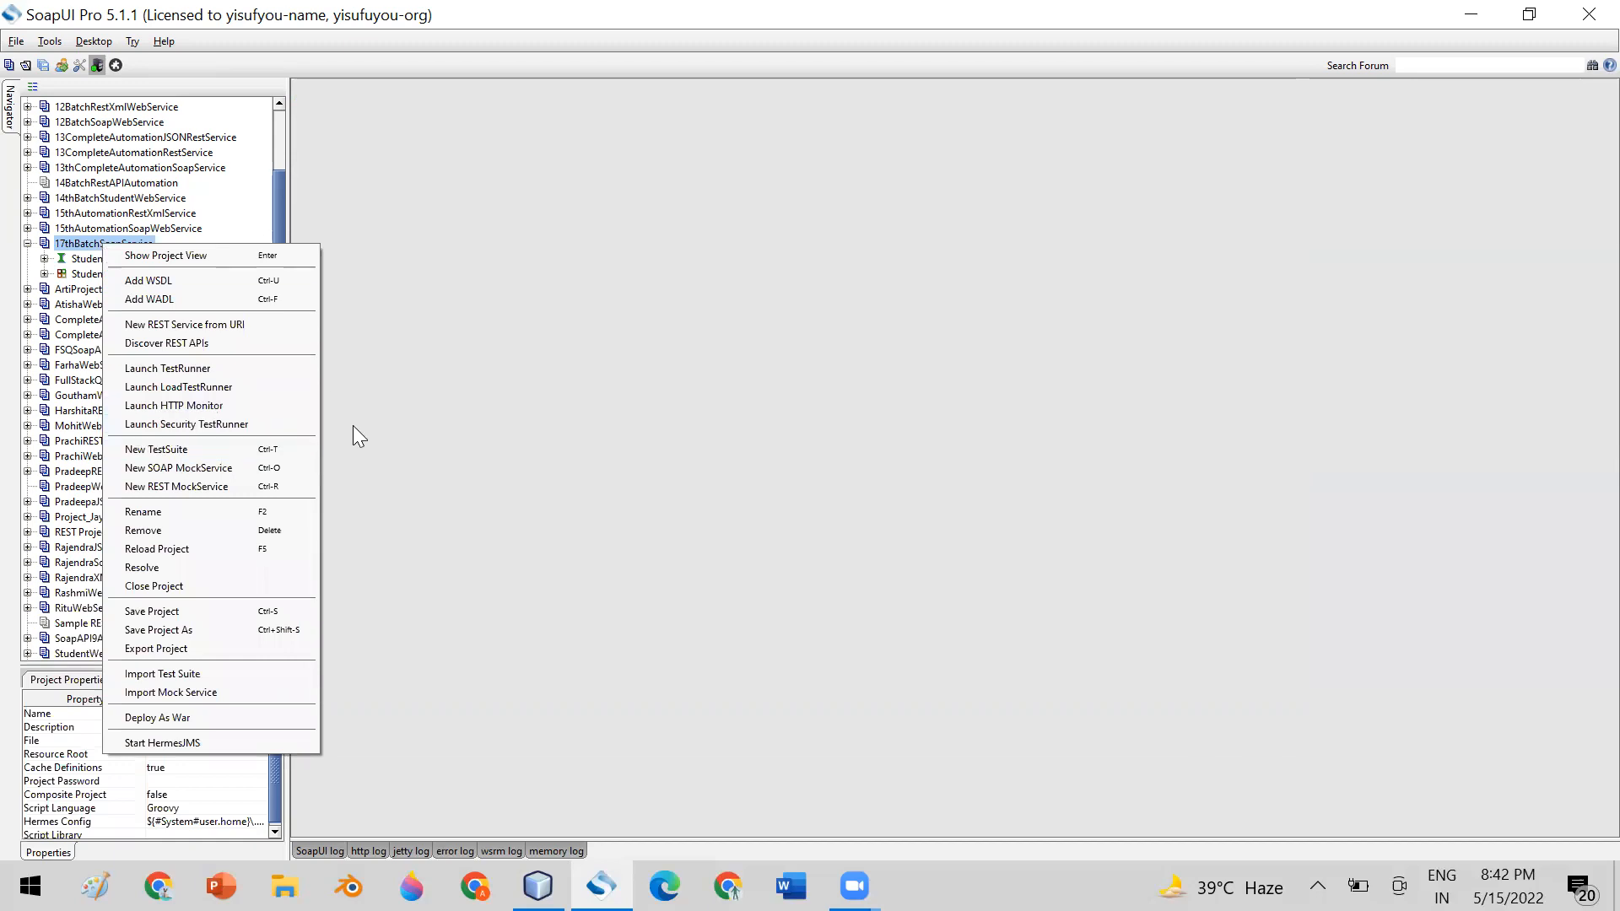
left_click(528, 409)
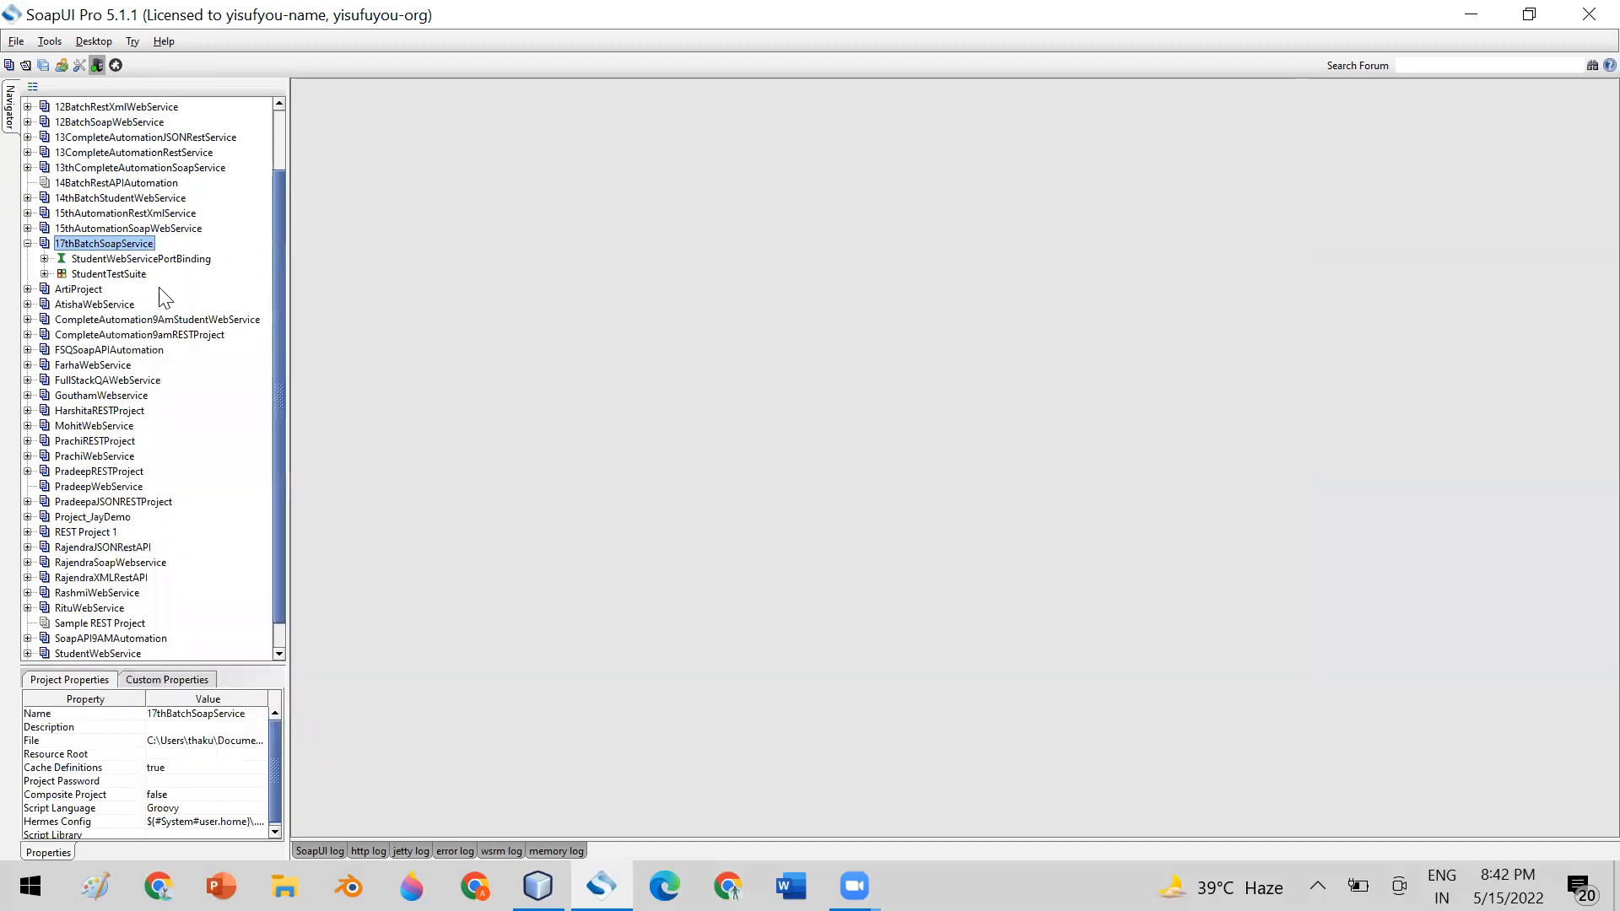
Expand StudentTestSuite and its CreateAndVerifyStudent test case in the 17thBatchSoapService project
left_click(104, 277)
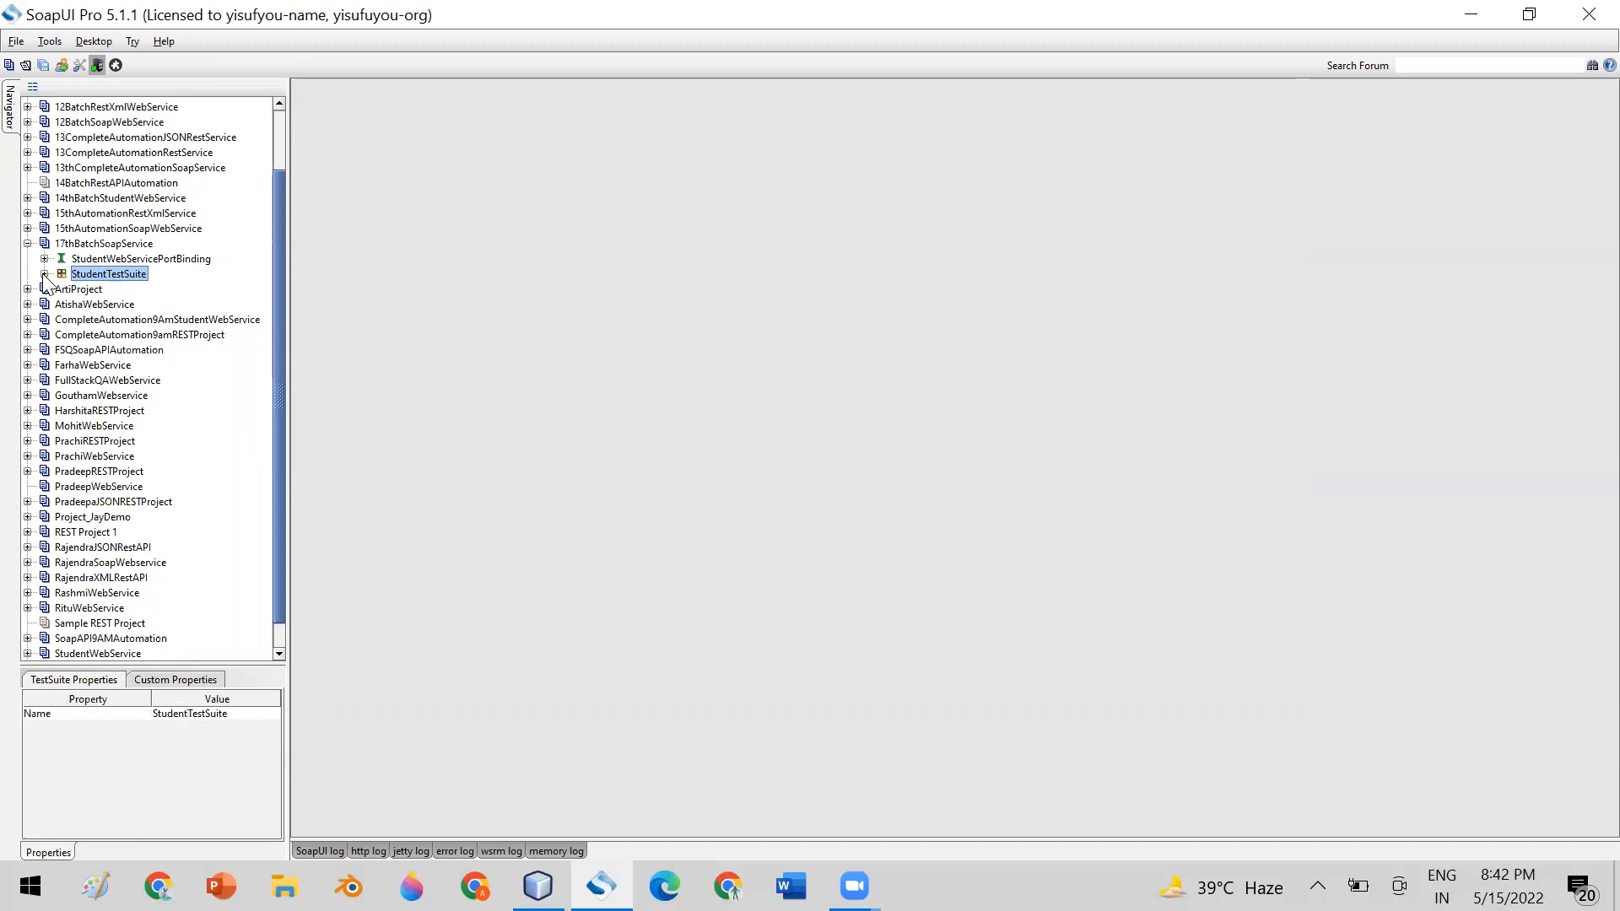
left_click(44, 274)
right_click(113, 273)
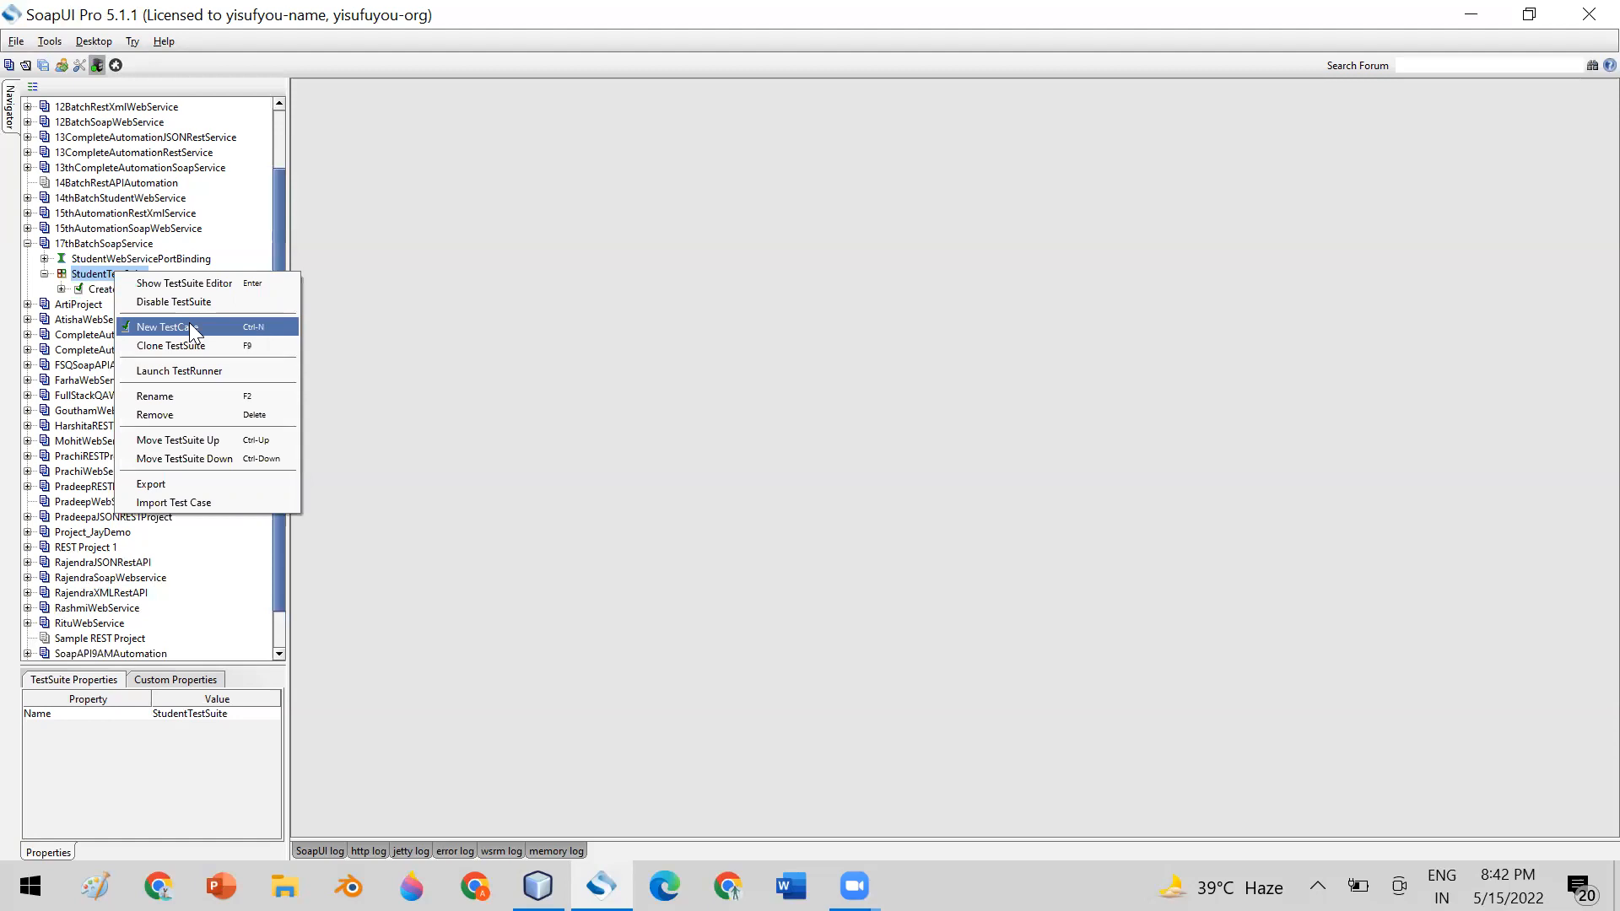
left_click(91, 274)
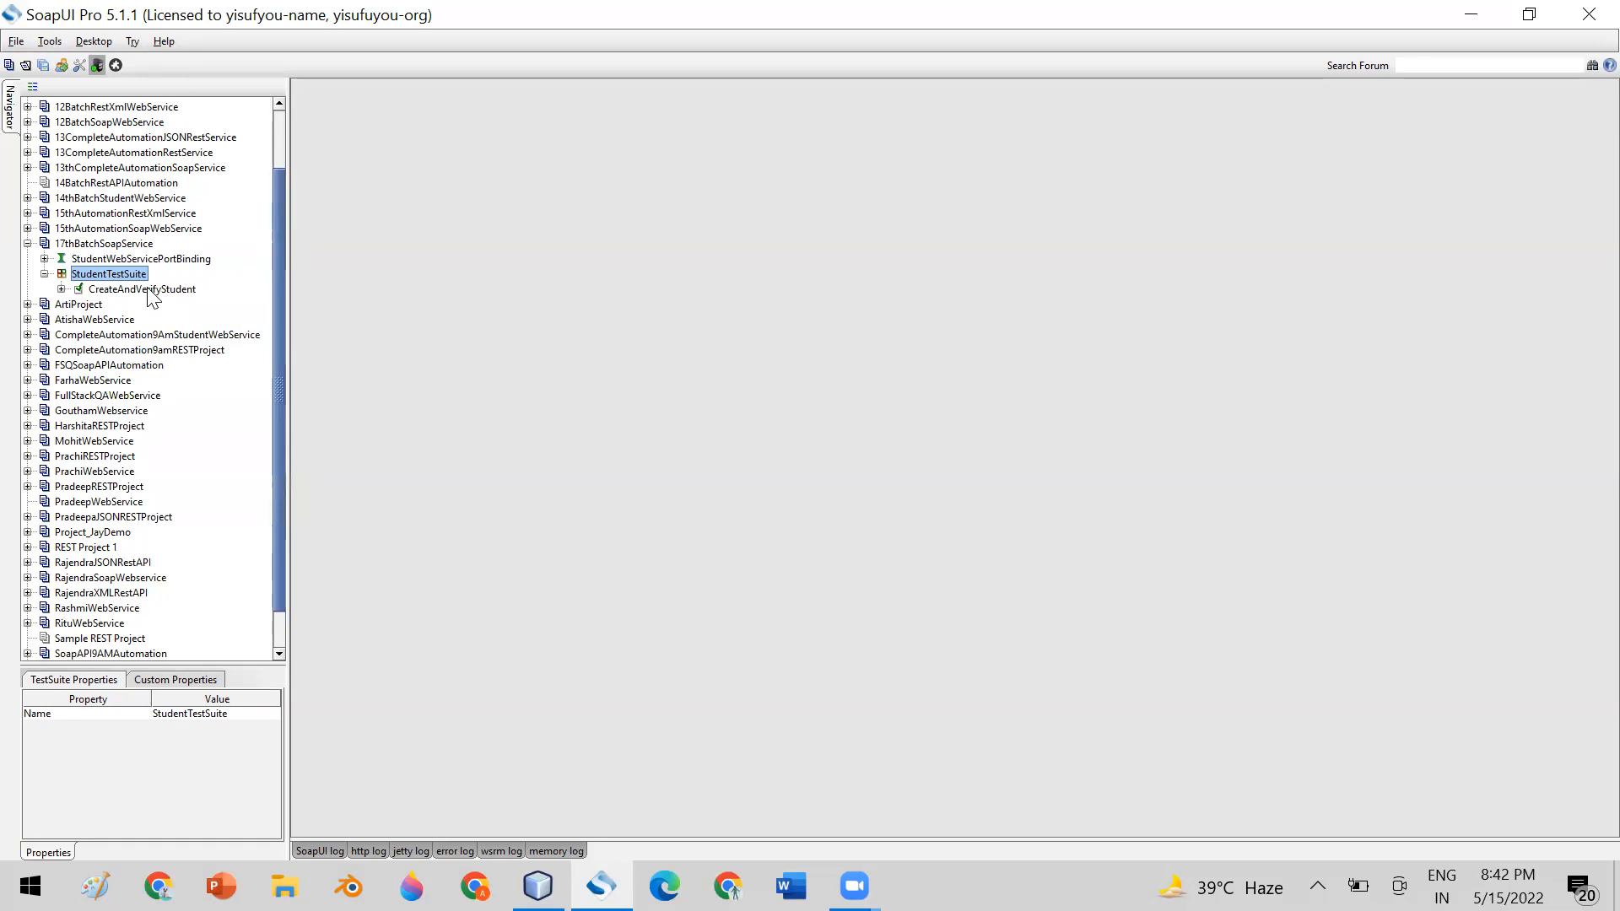
left_click(61, 290)
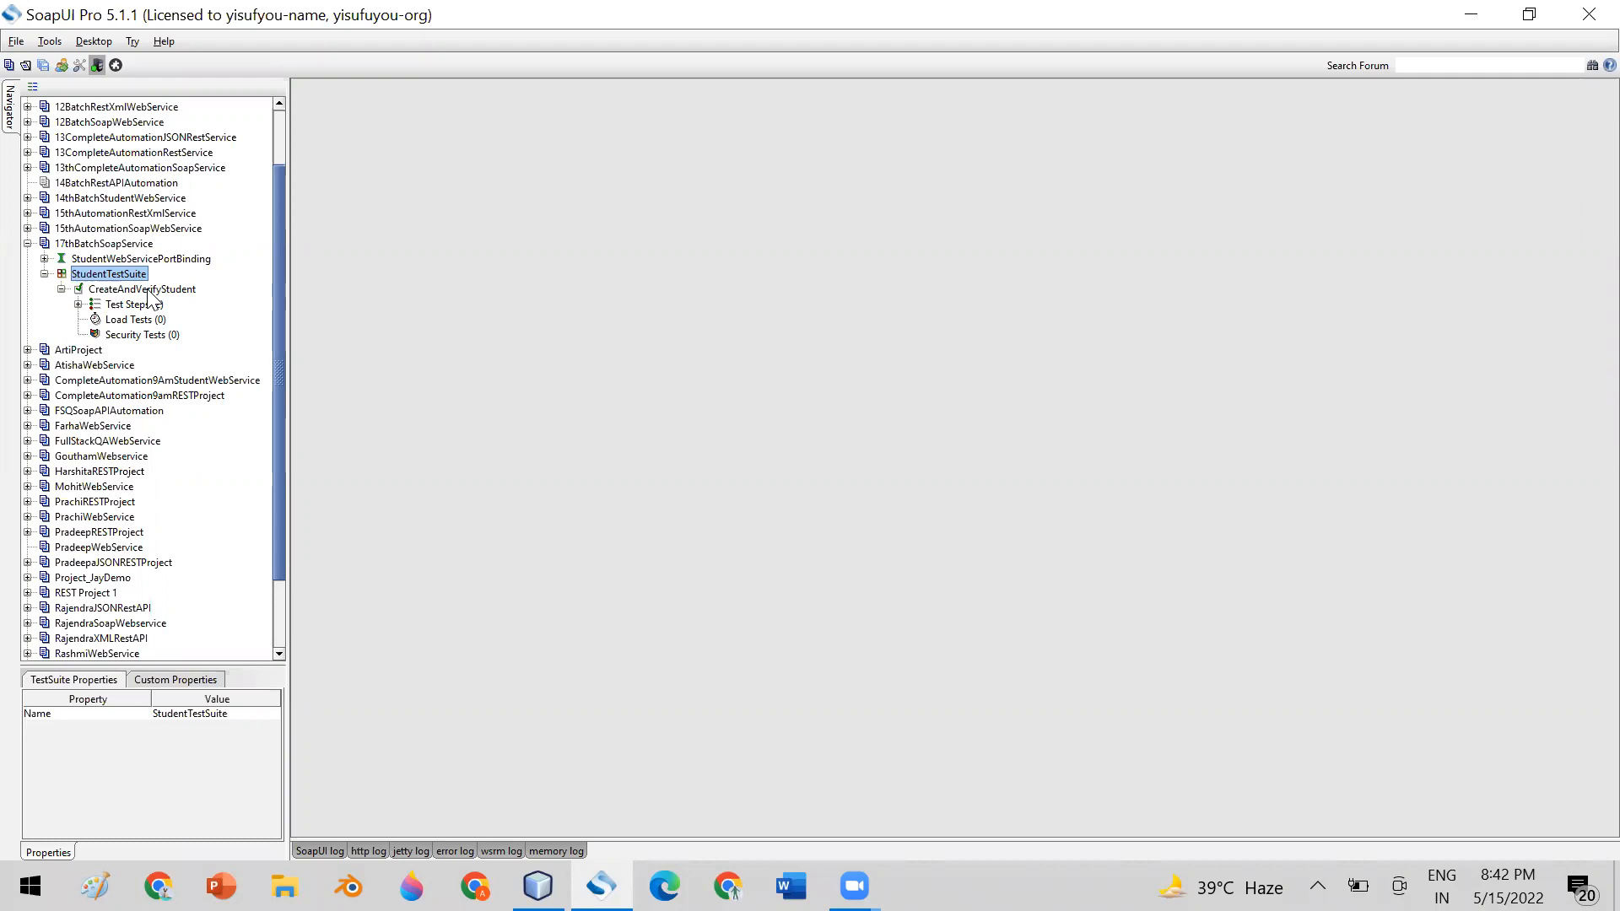
left_click(140, 306)
right_click(140, 311)
mouse_move(215, 333)
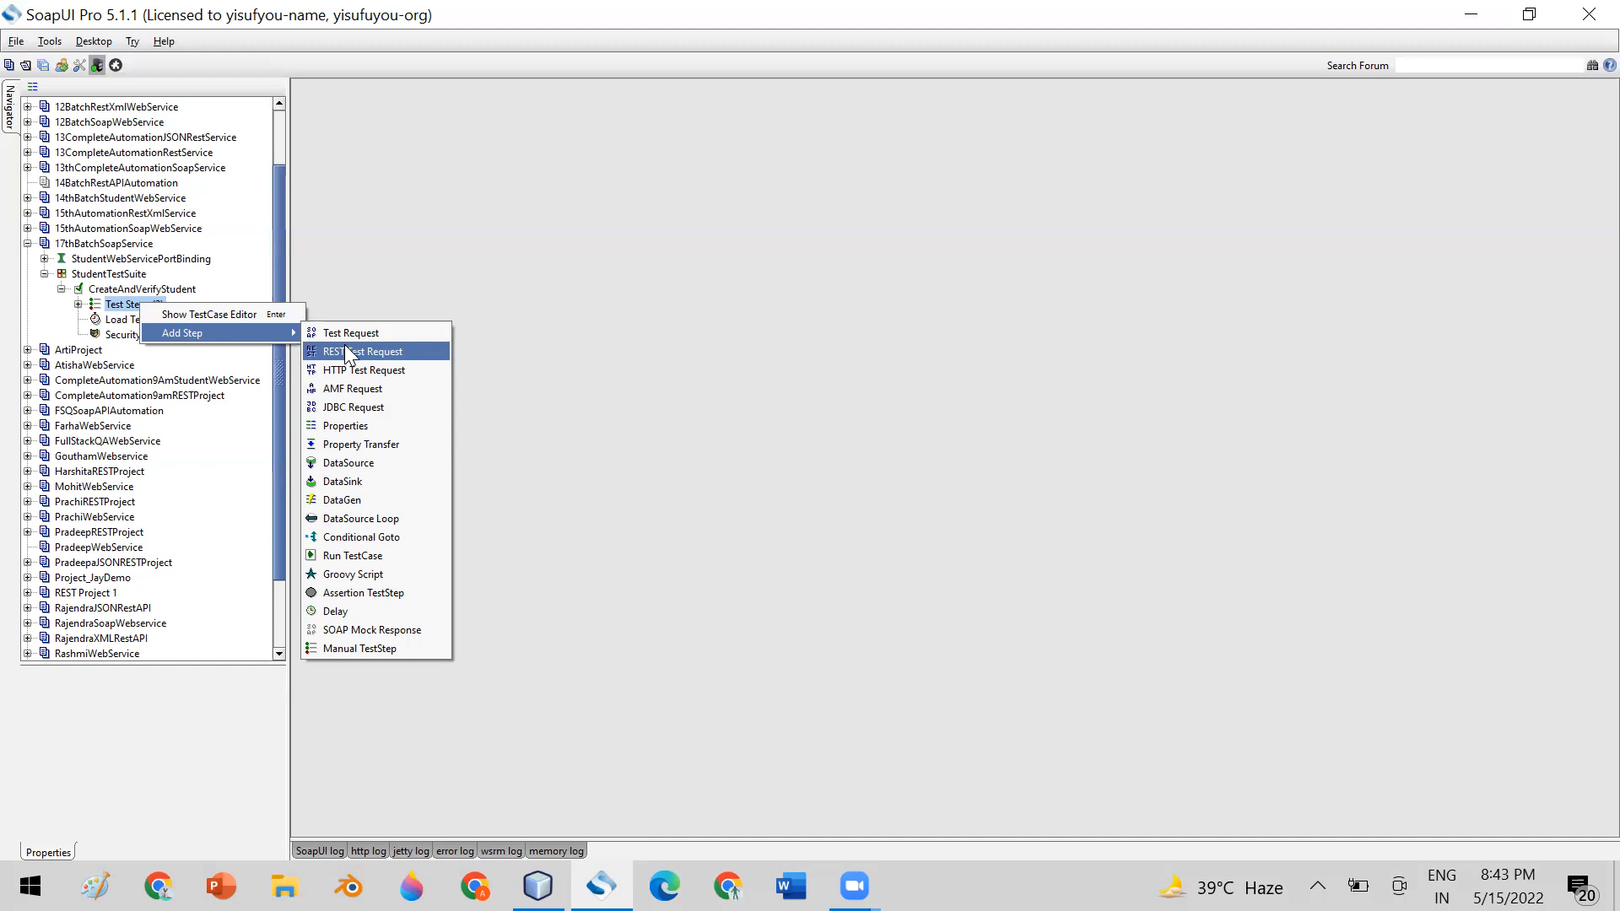
key("Up")
left_click(318, 333)
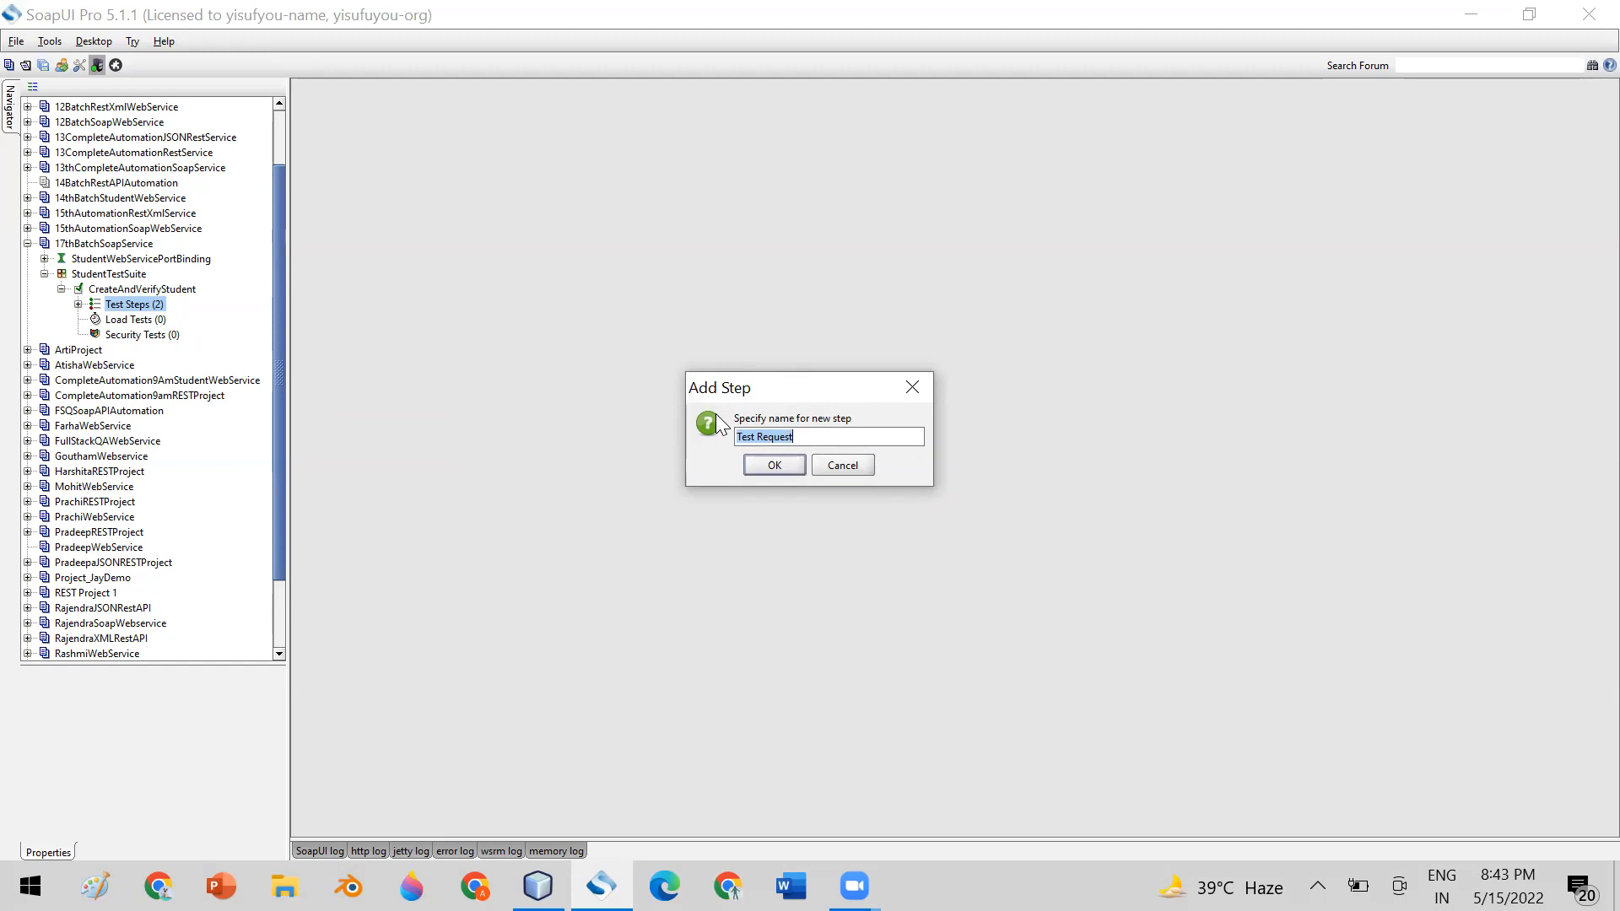
left_click(774, 466)
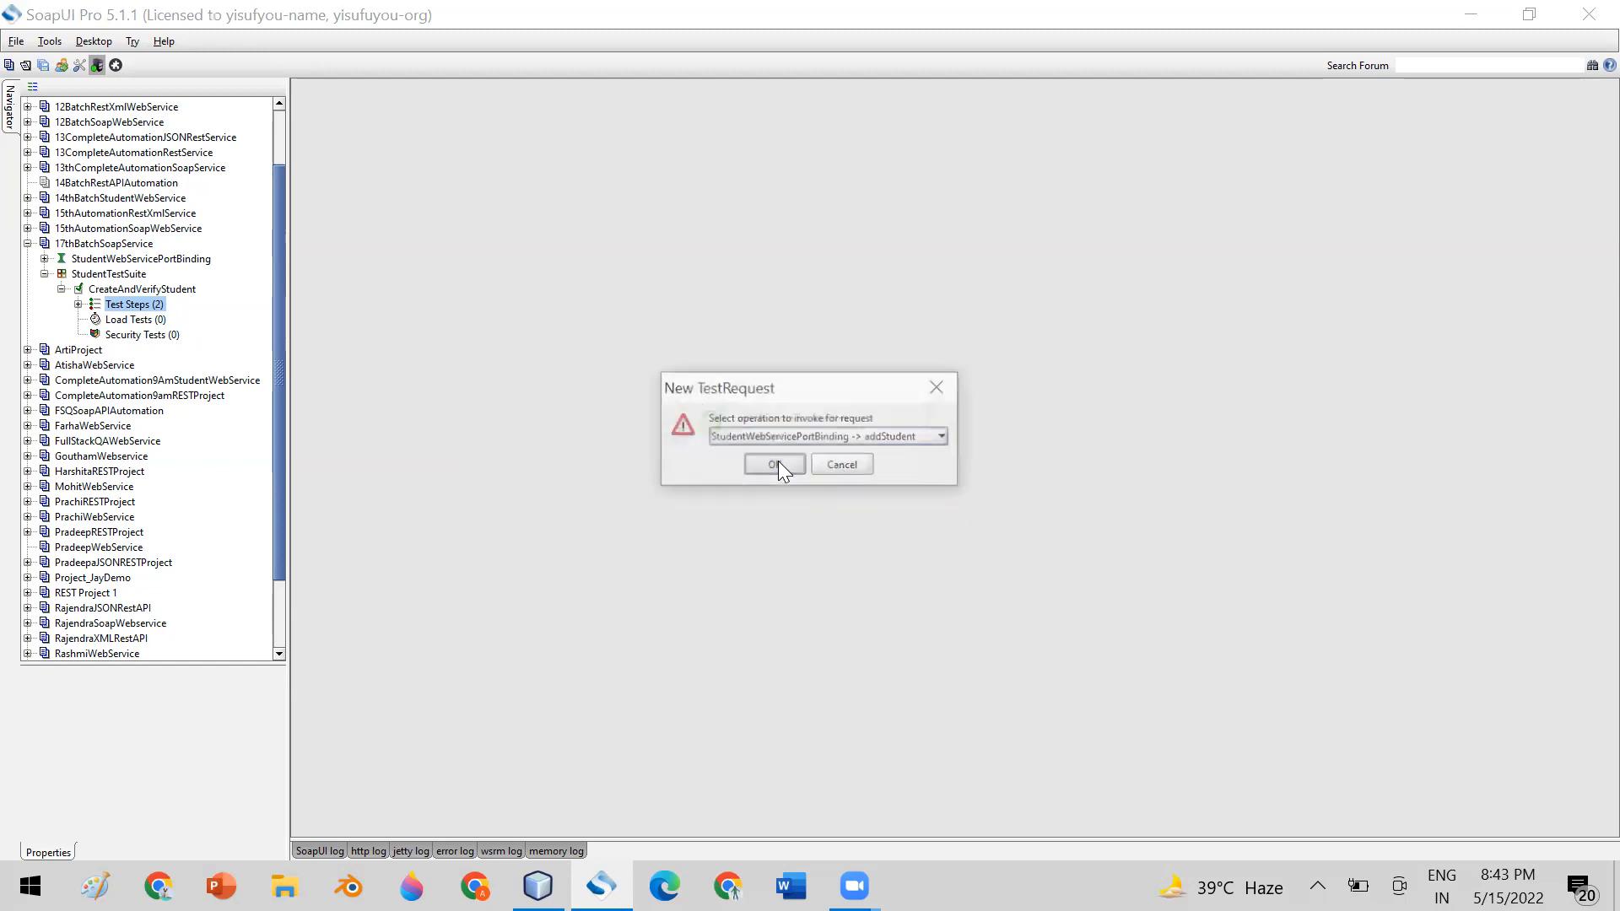
left_click(871, 436)
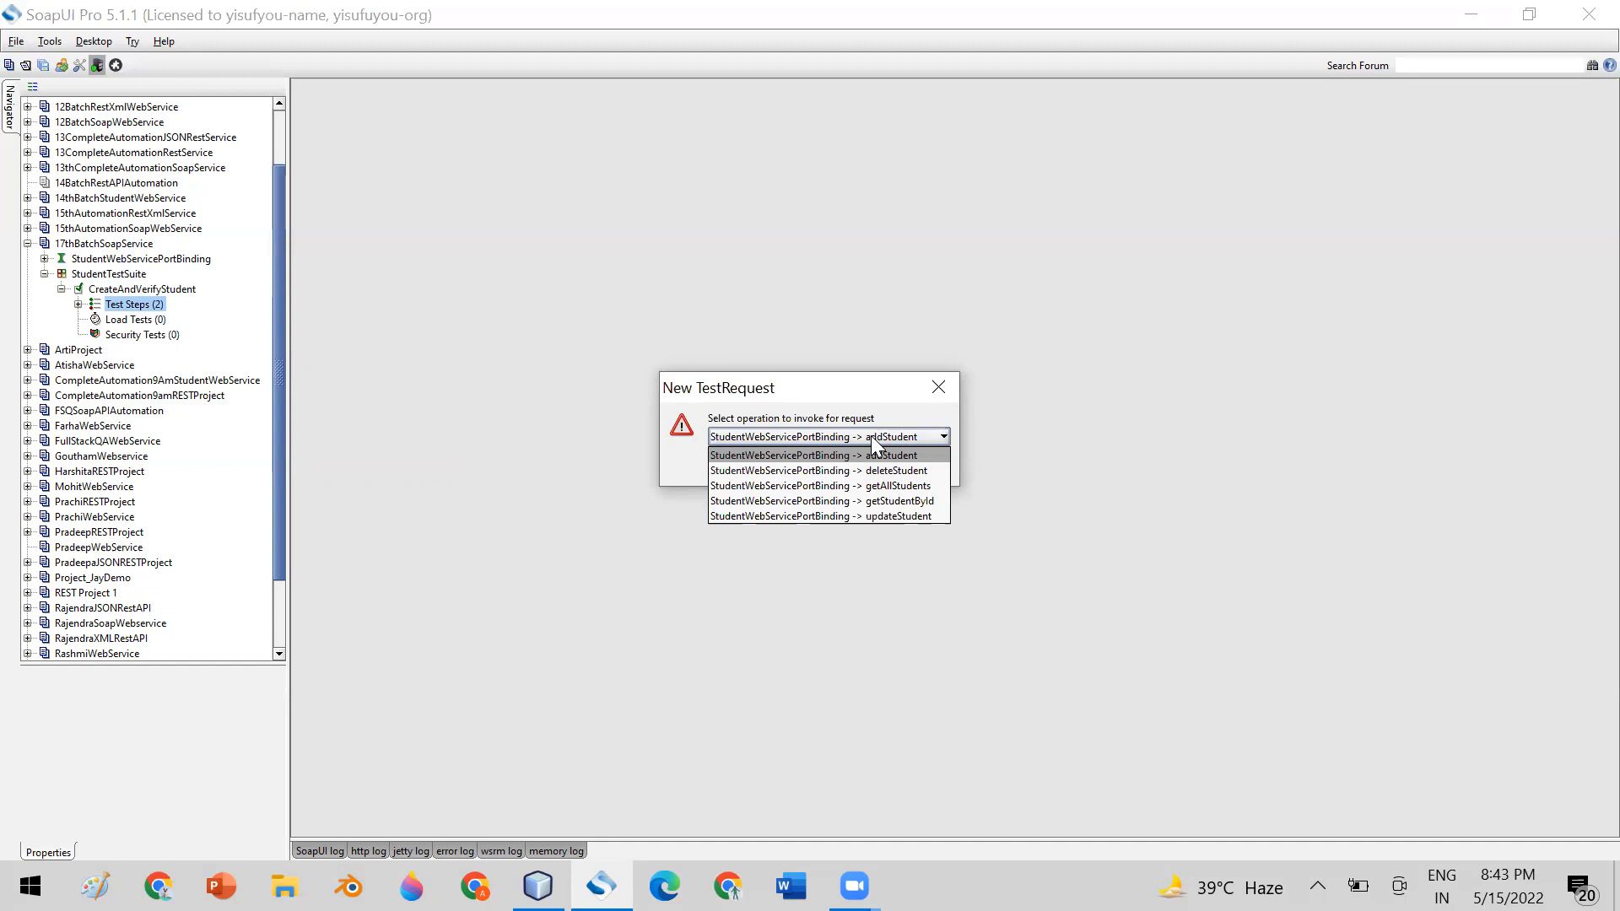
left_click(938, 384)
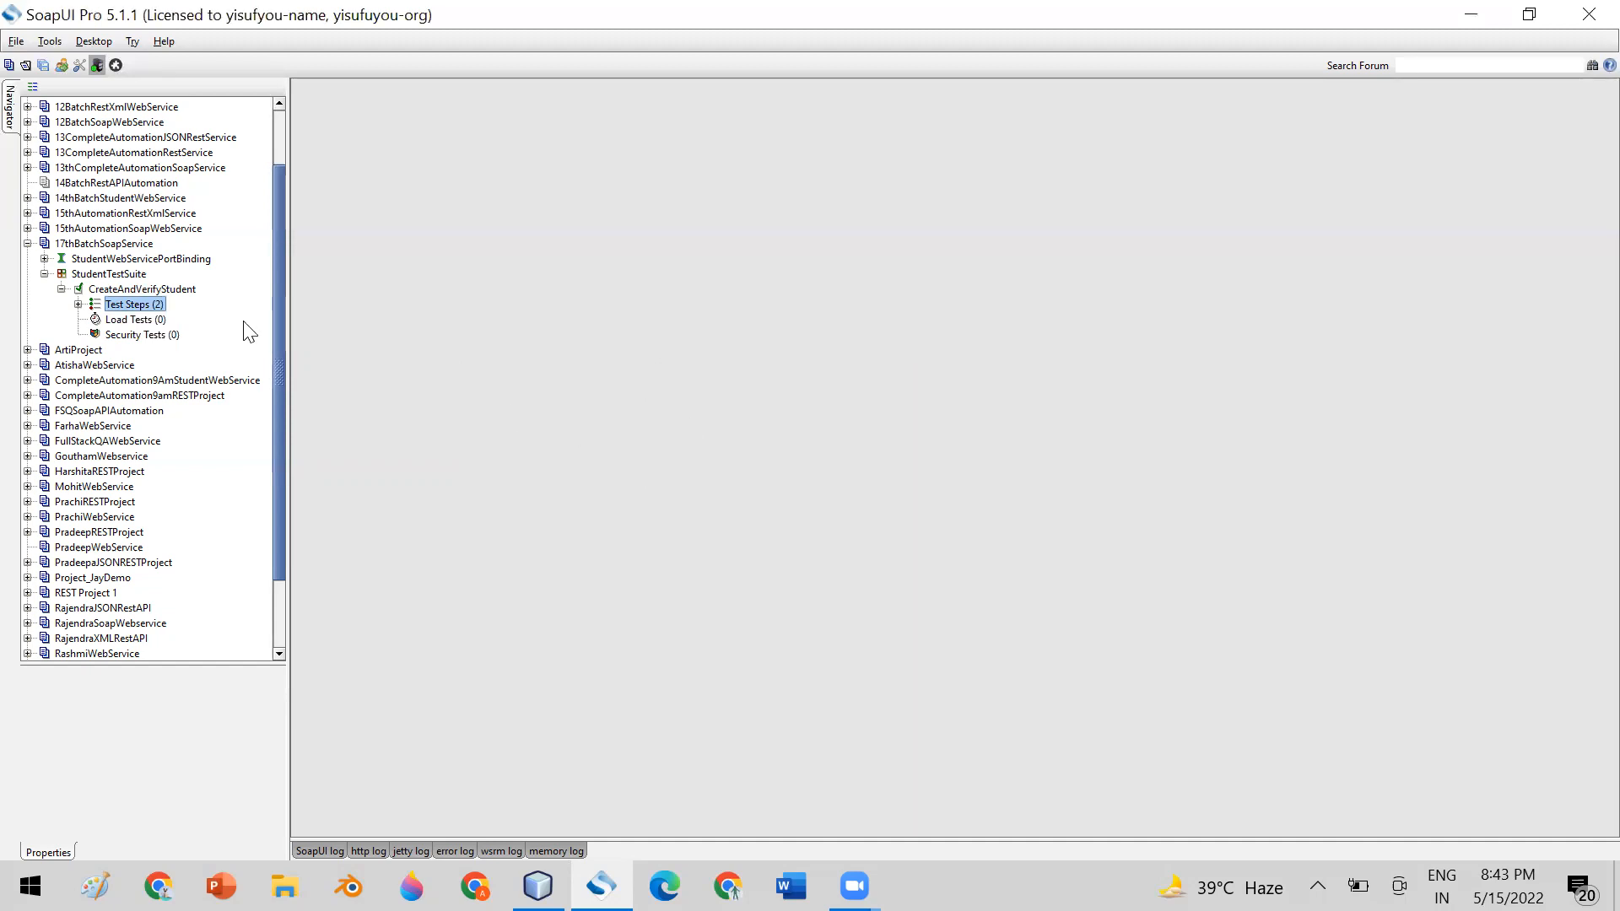
Open the CreateStudent test step of CreateAndVerifyStudent in XML view and widen its request pane
left_click(77, 304)
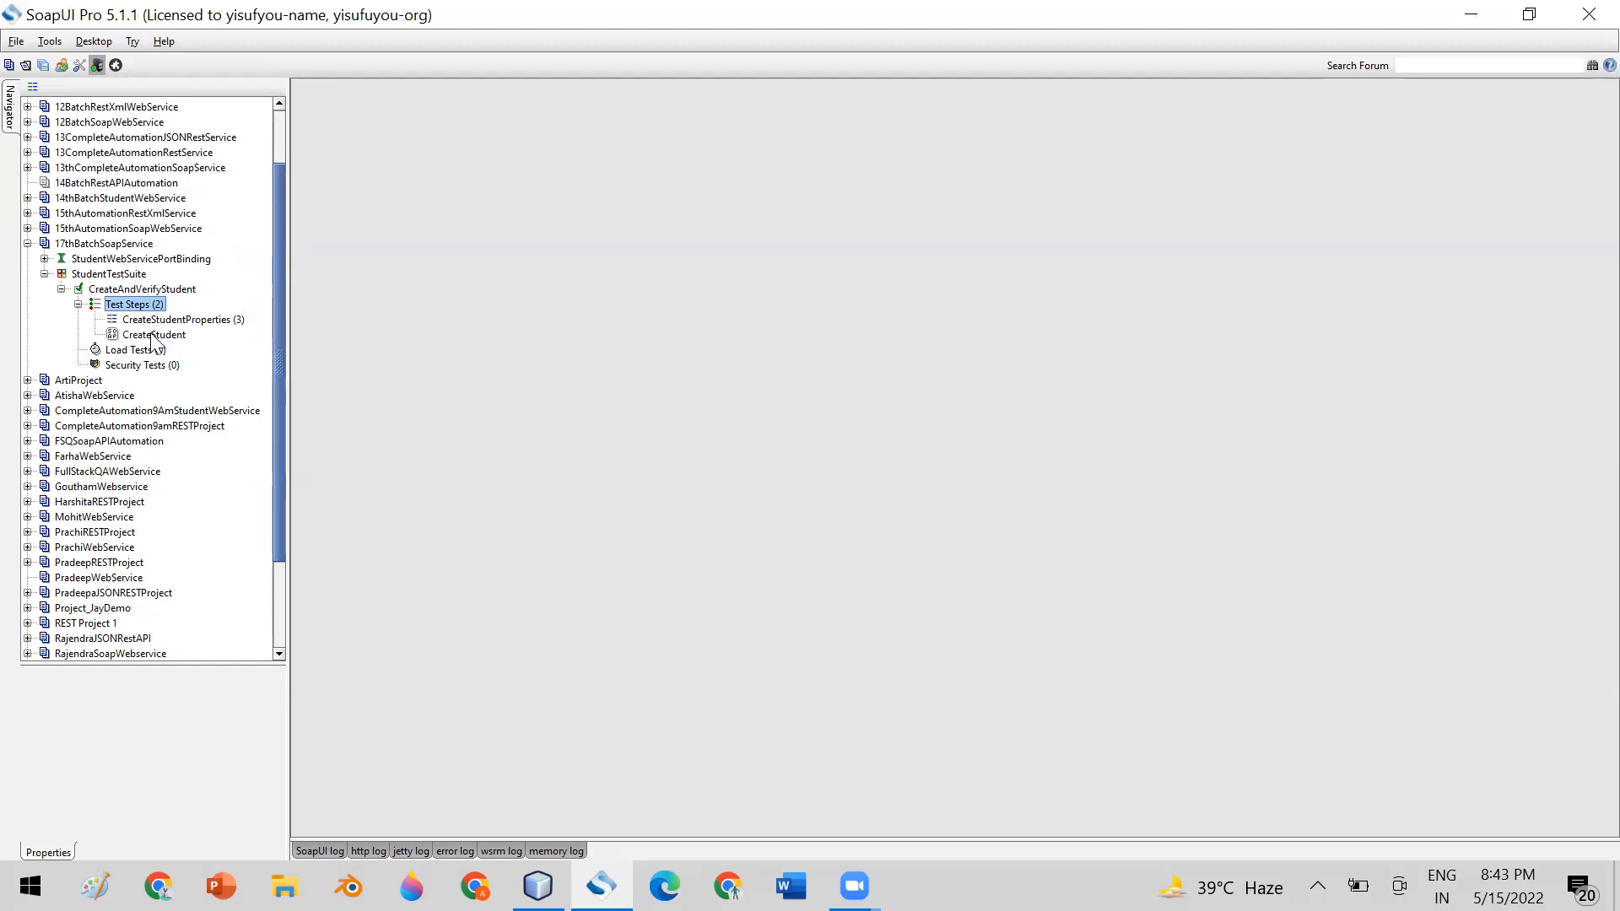
left_click(152, 336)
double_click(152, 335)
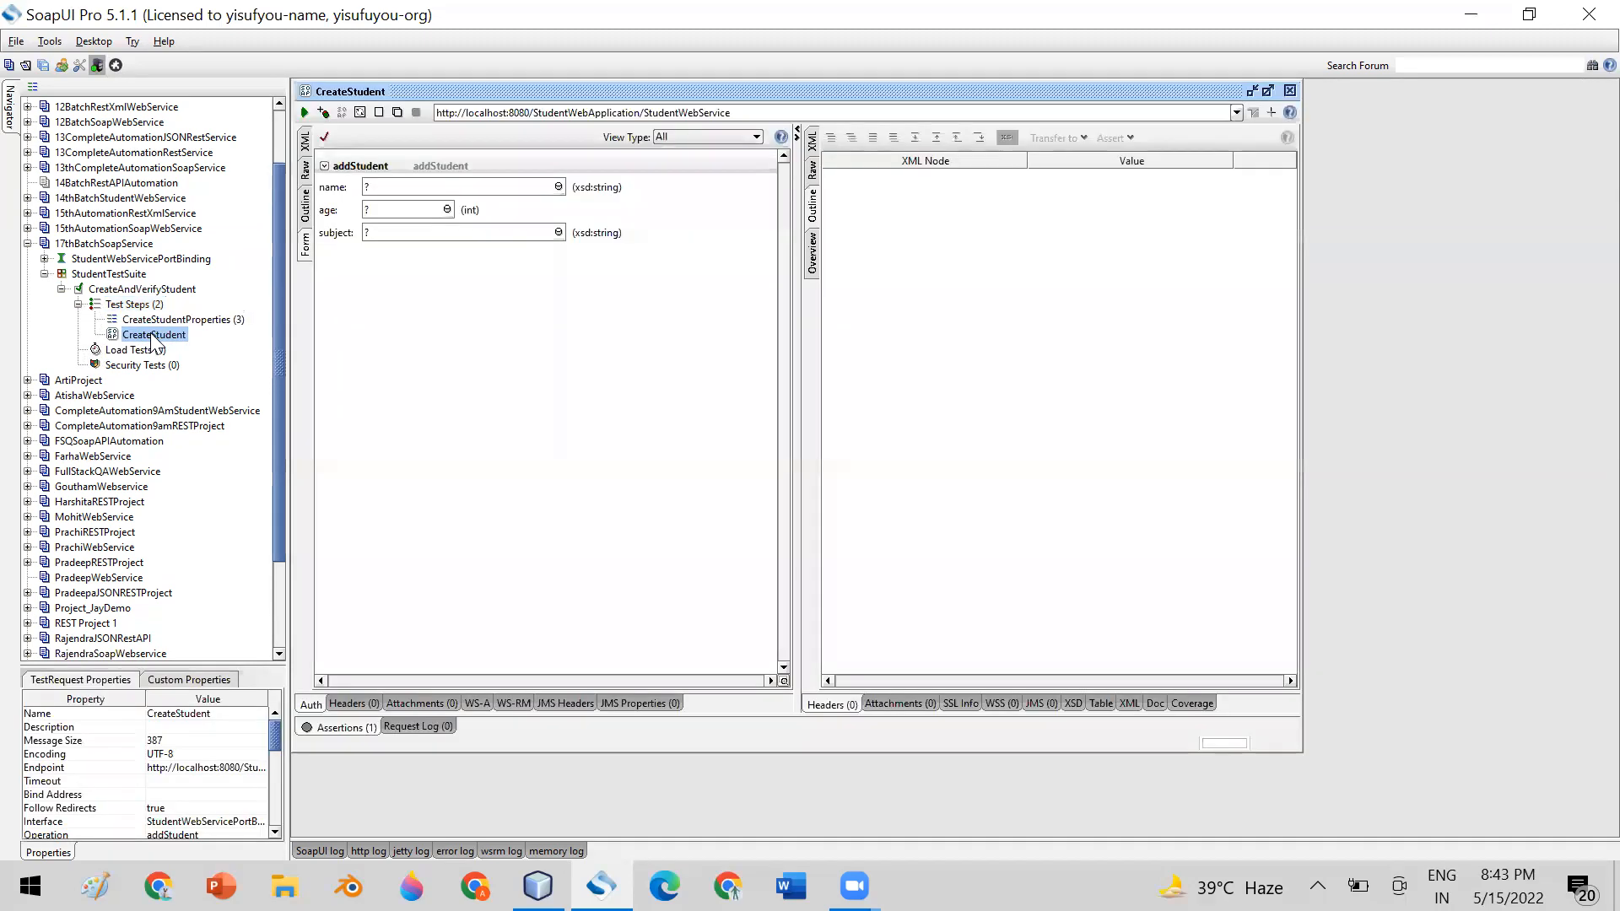
left_click(306, 142)
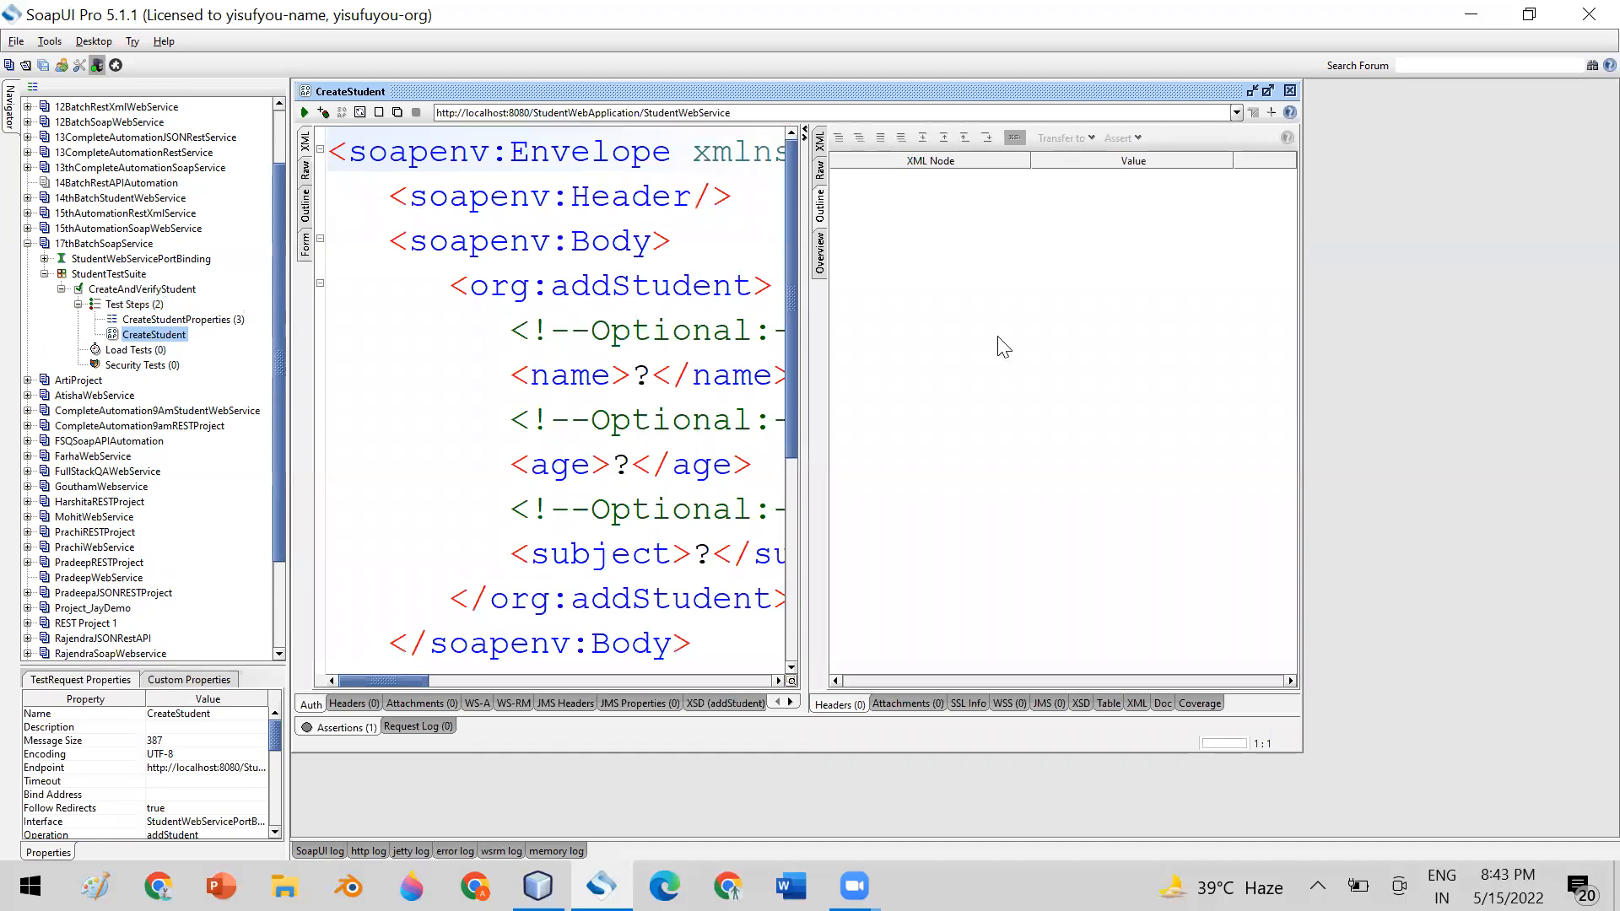
left_click_drag(805, 376, 921, 439)
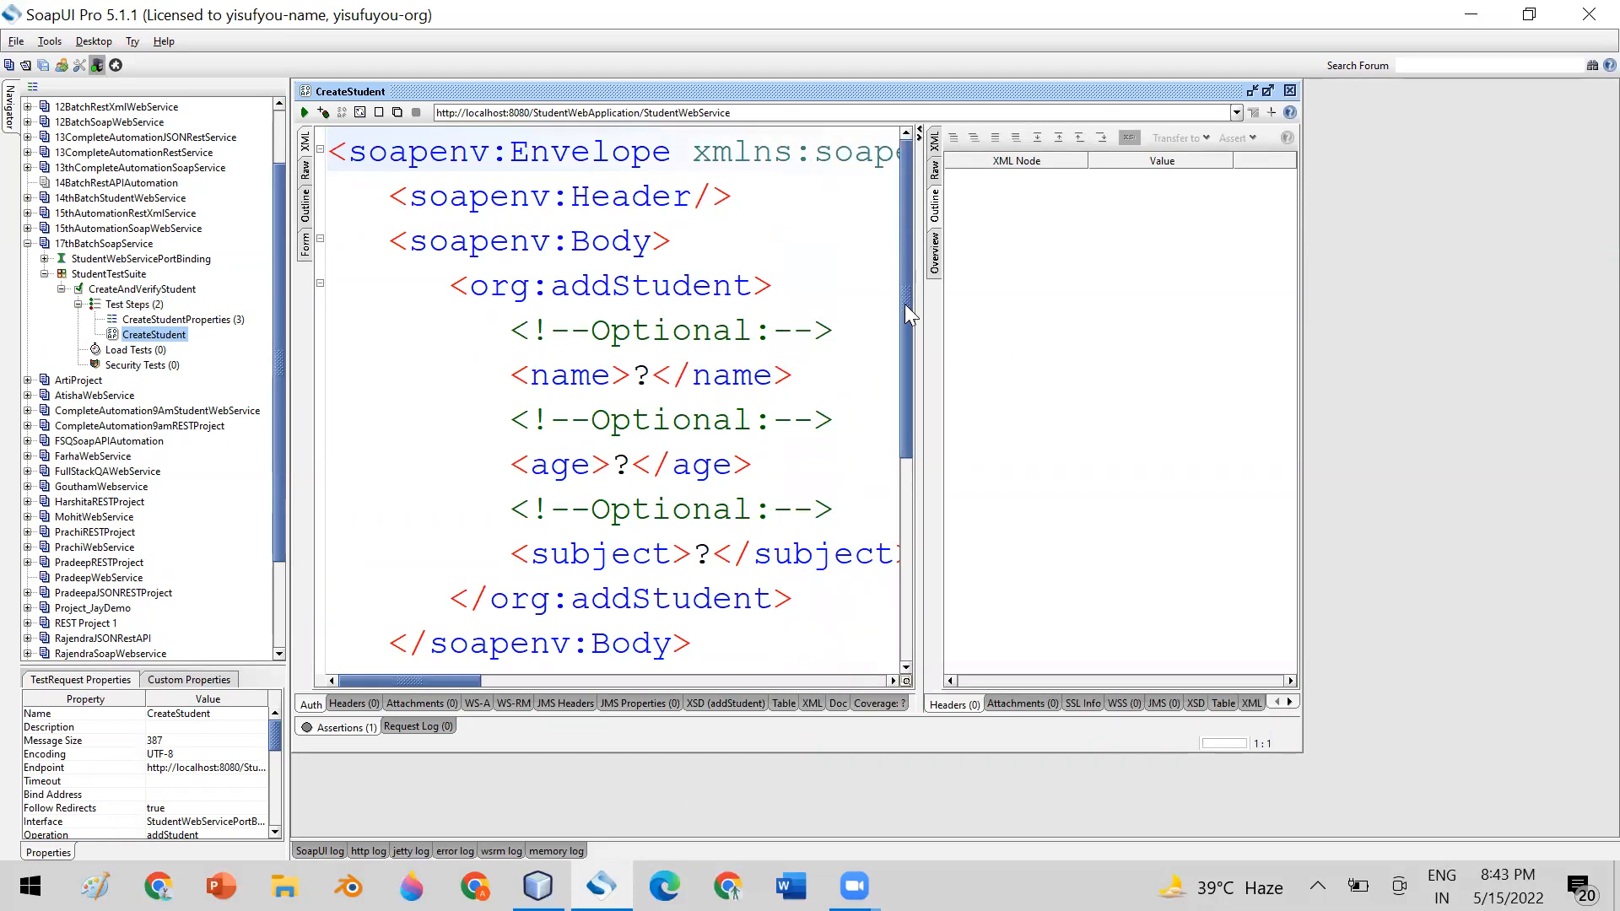
Examine the name, age and subject placeholders in the CreateStudent request XML, and close the request
left_click_drag(904, 303, 903, 341)
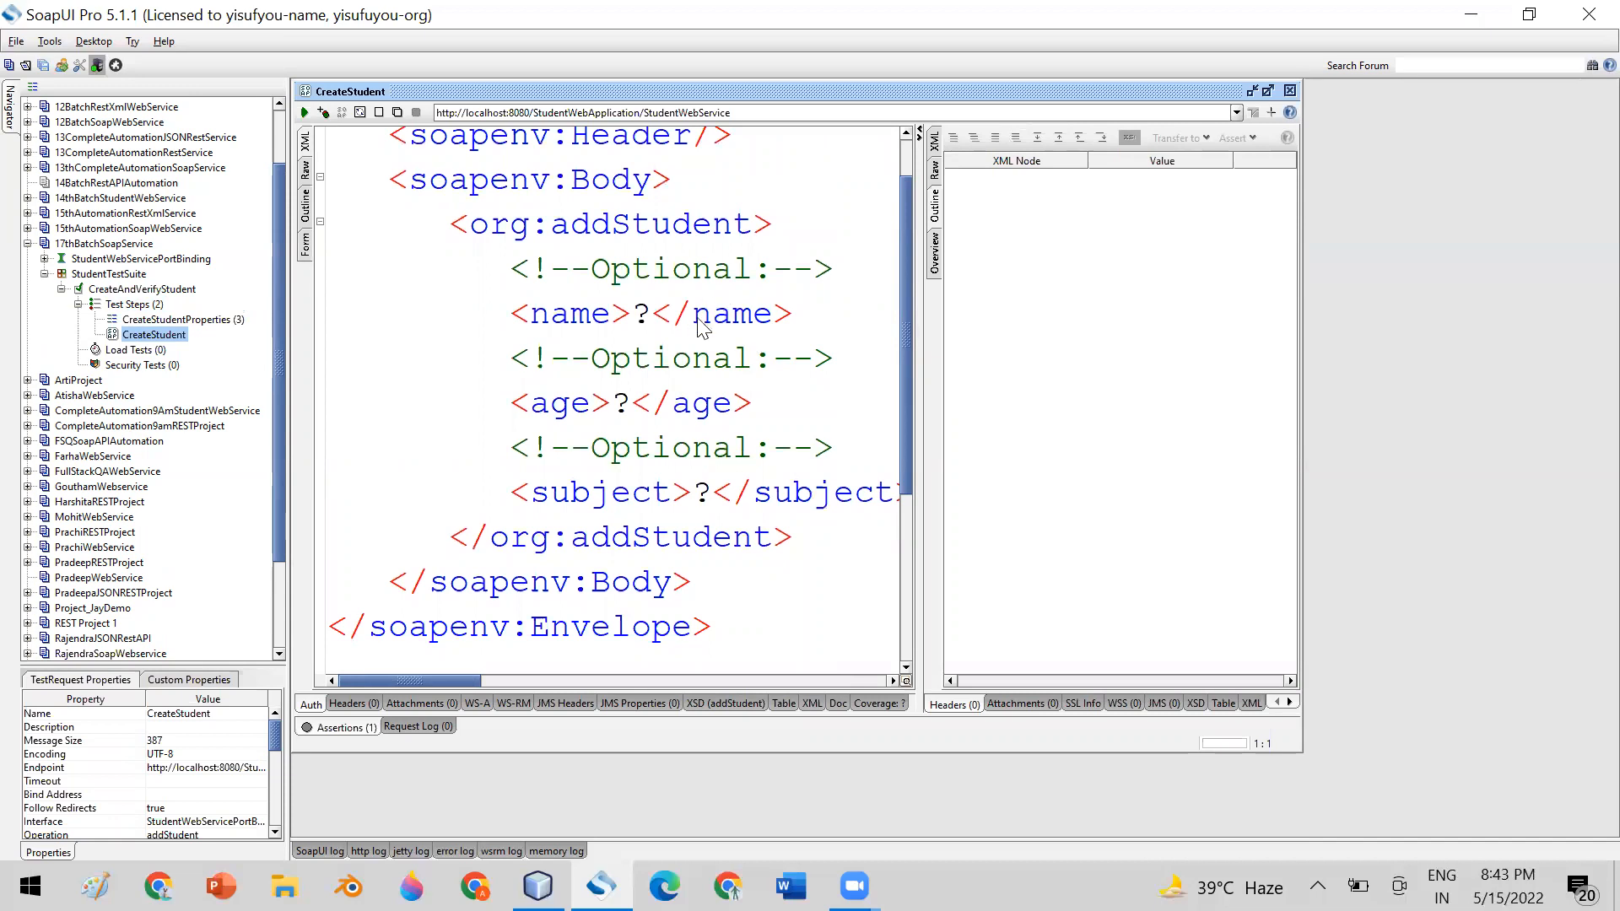
scroll(497, 207, "up", 1)
scroll(506, 195, "down", 2)
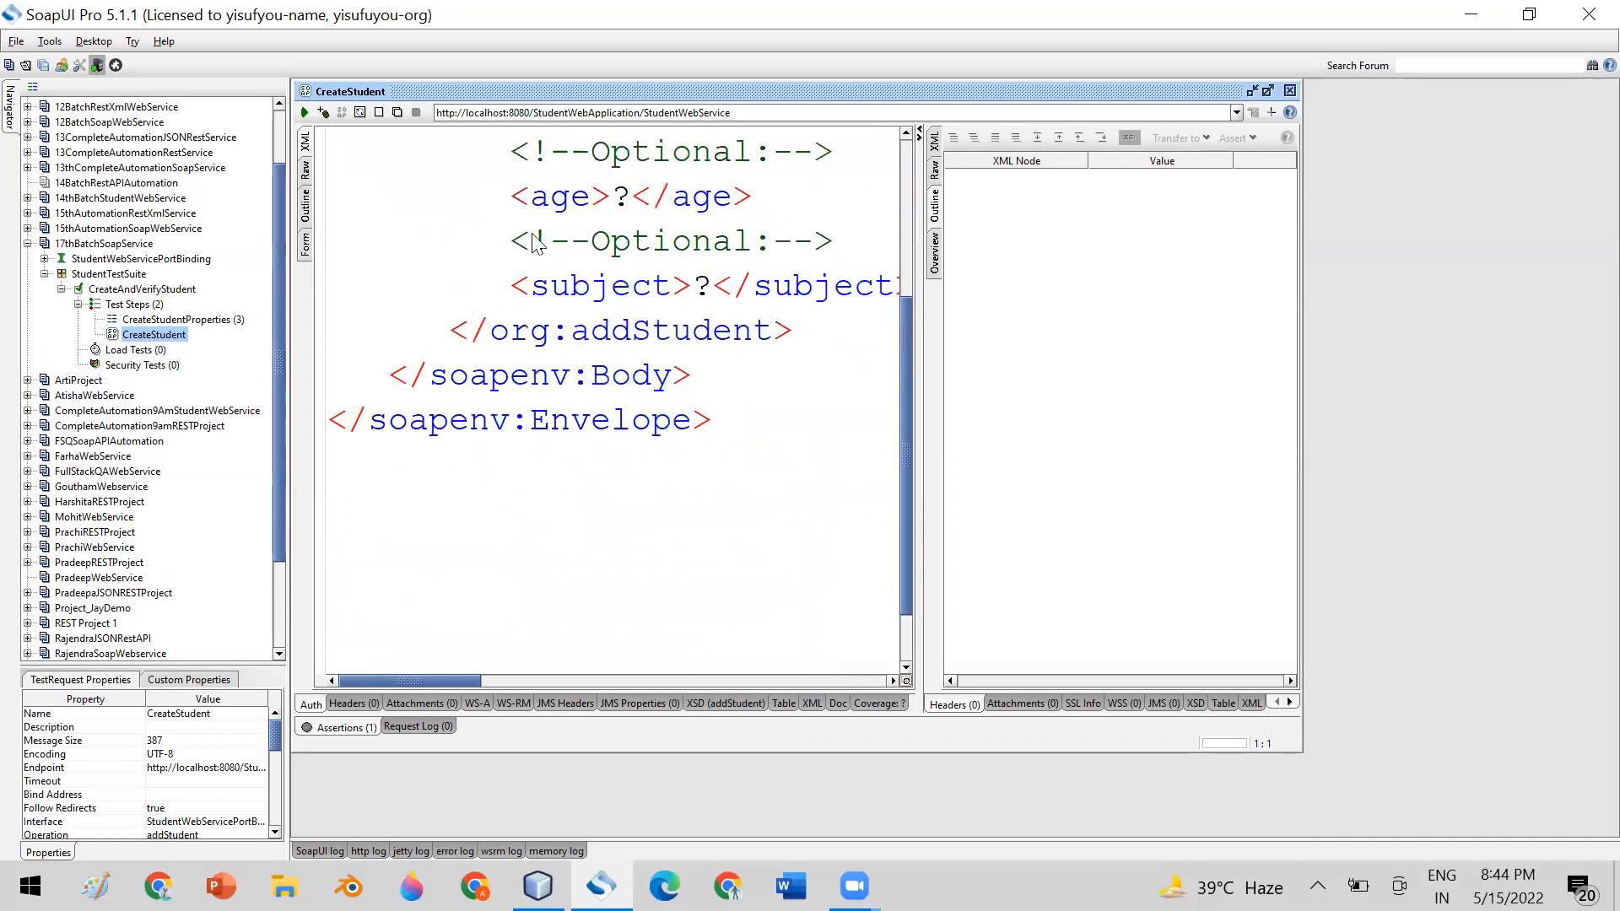
scroll(671, 270, "up", 2)
double_click(641, 376)
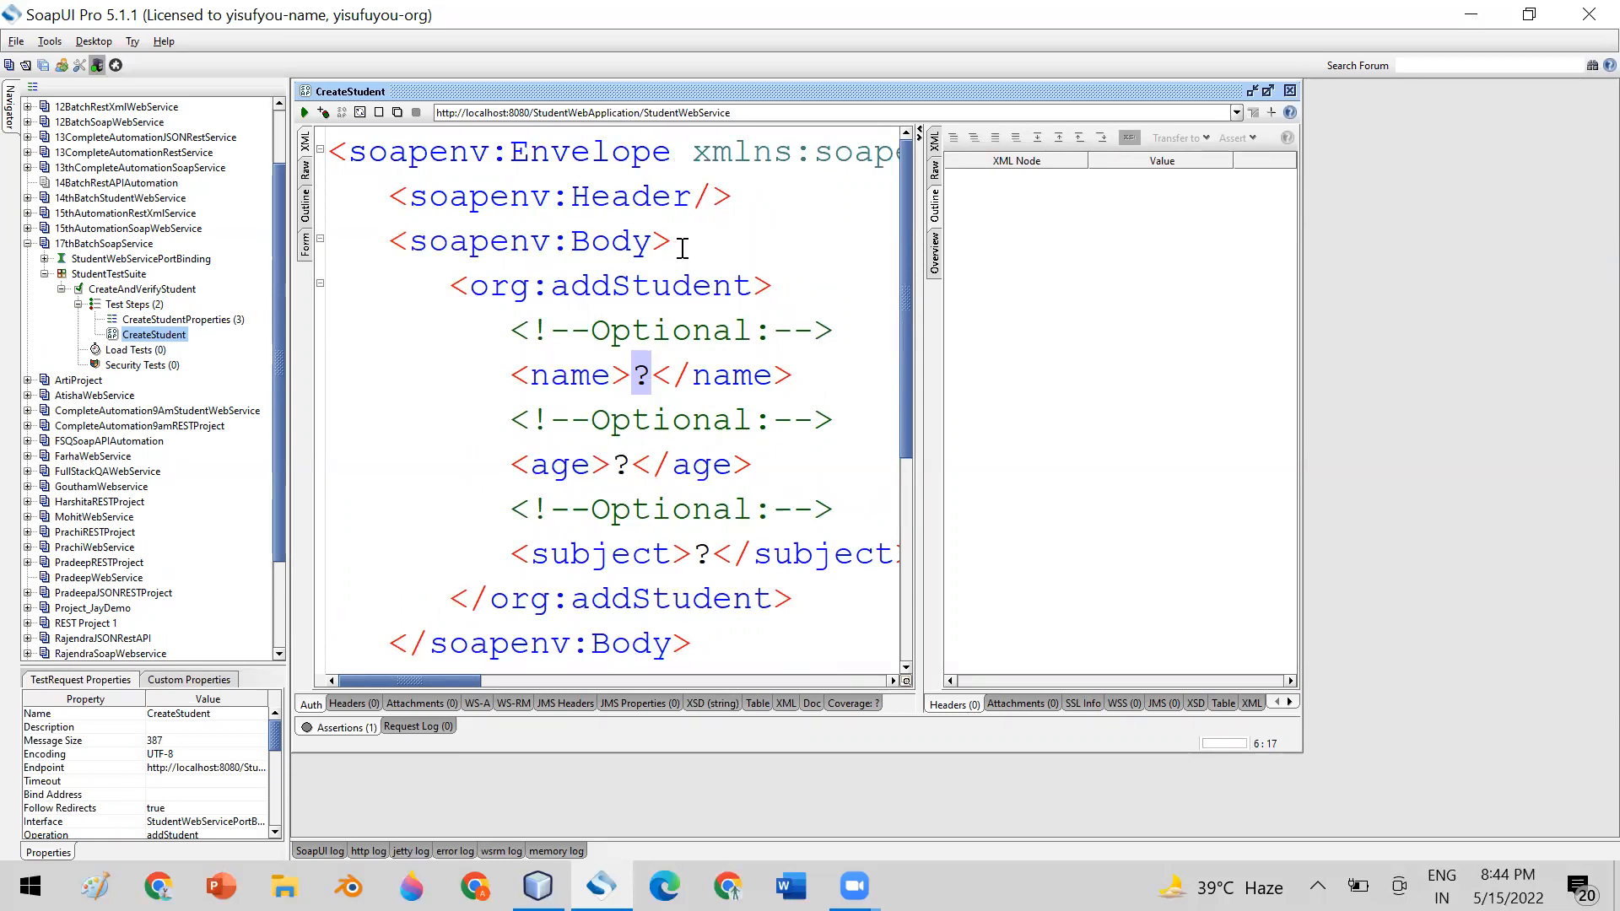
scroll(680, 249, "down", 1)
left_click(643, 243)
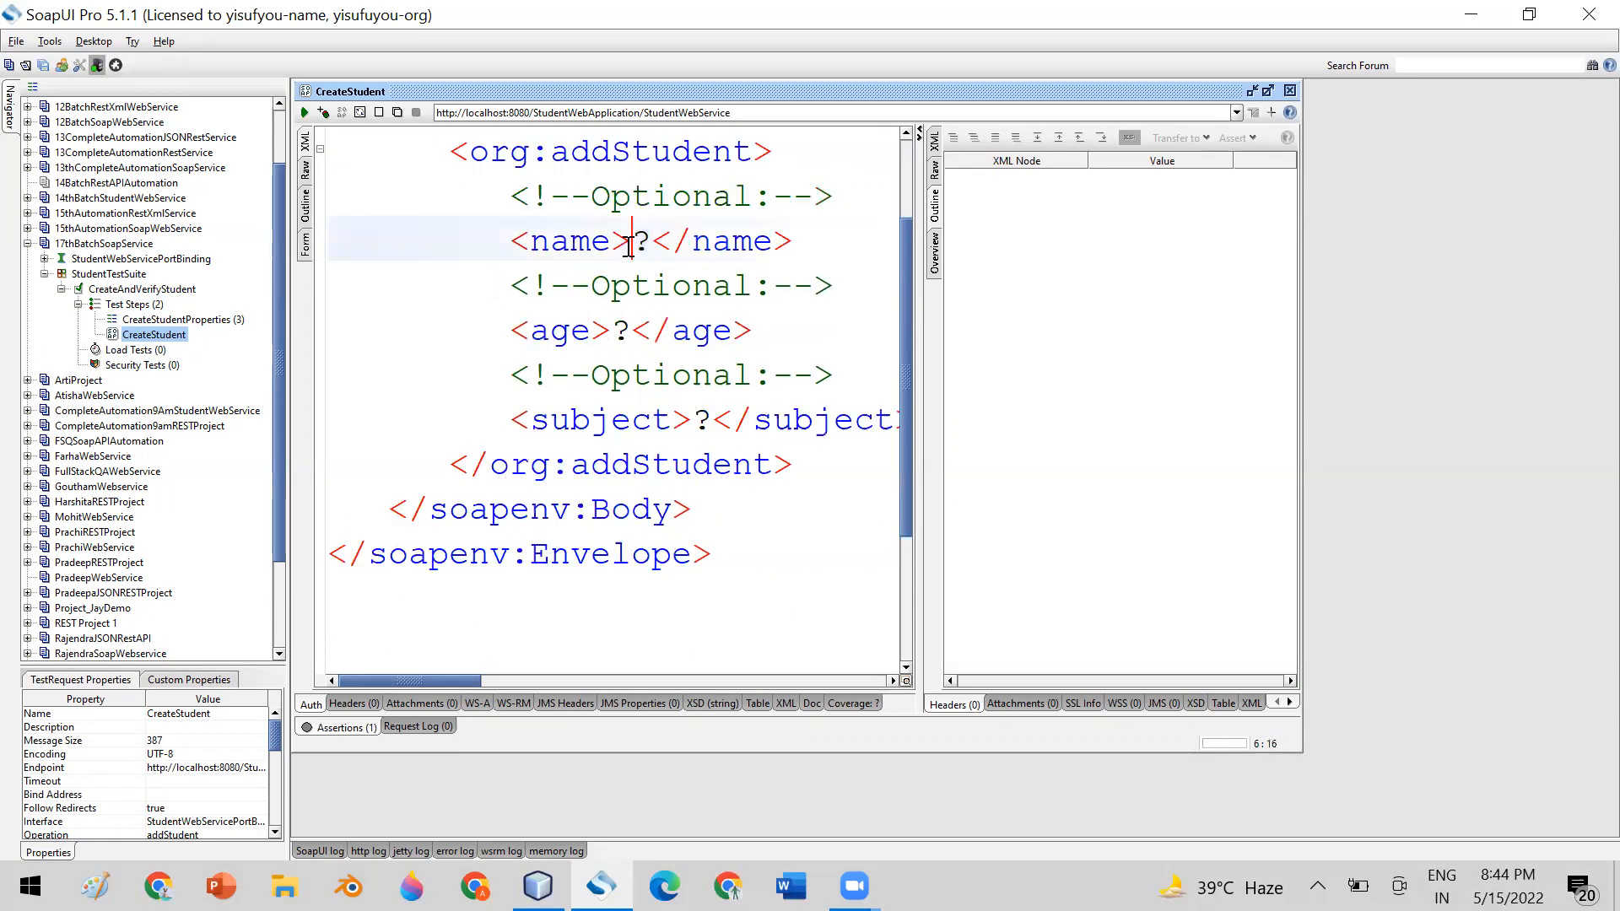
double_click(643, 243)
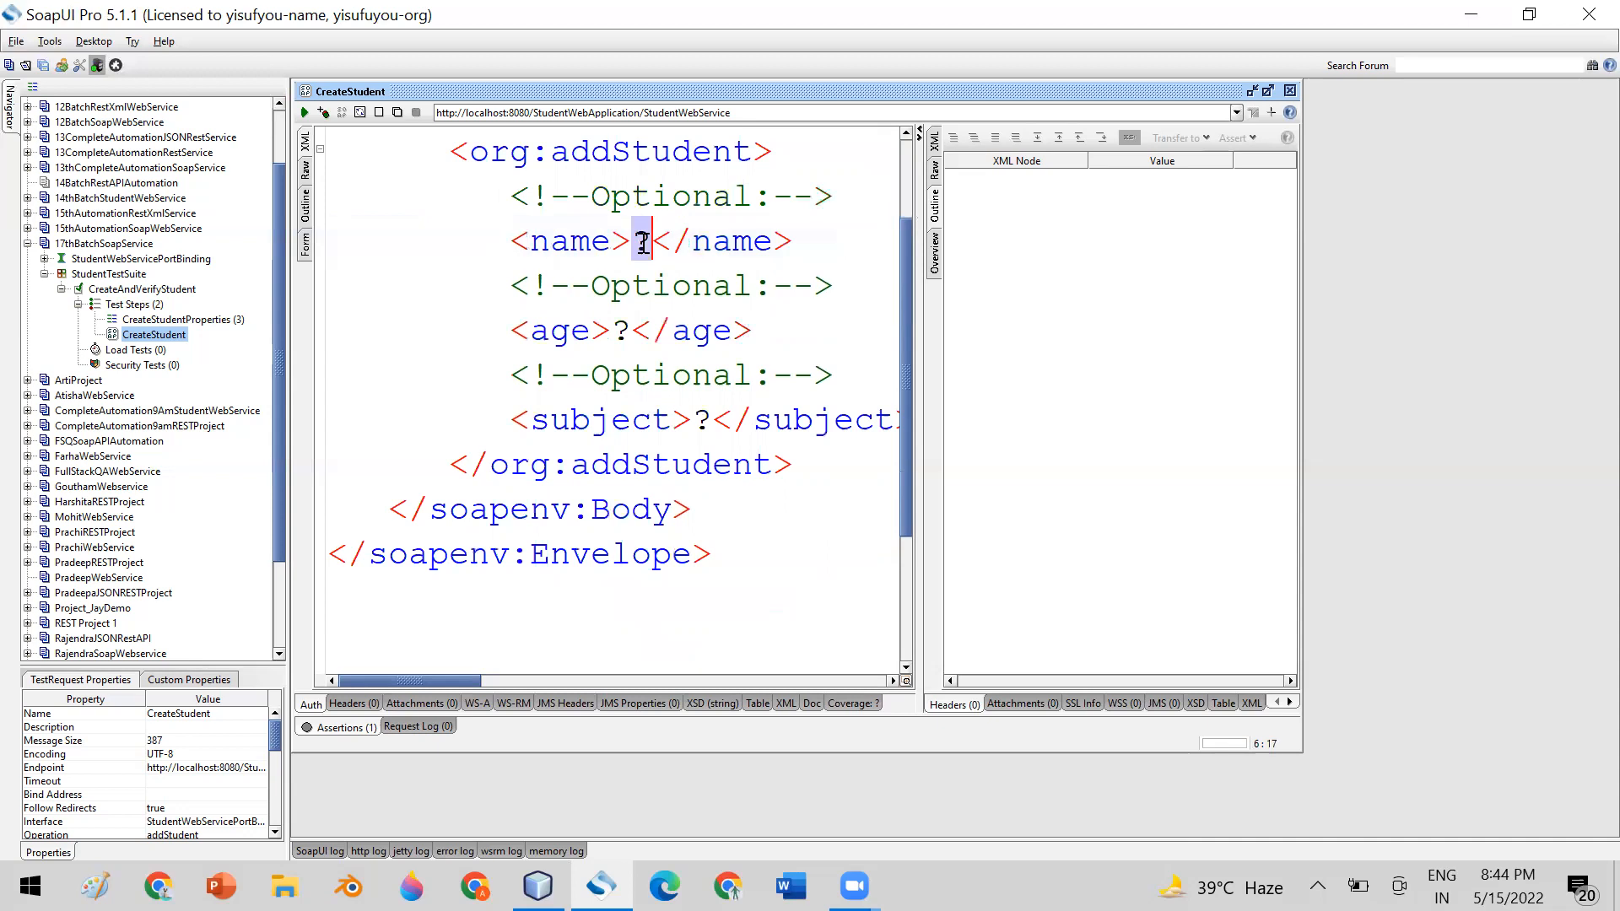
double_click(622, 330)
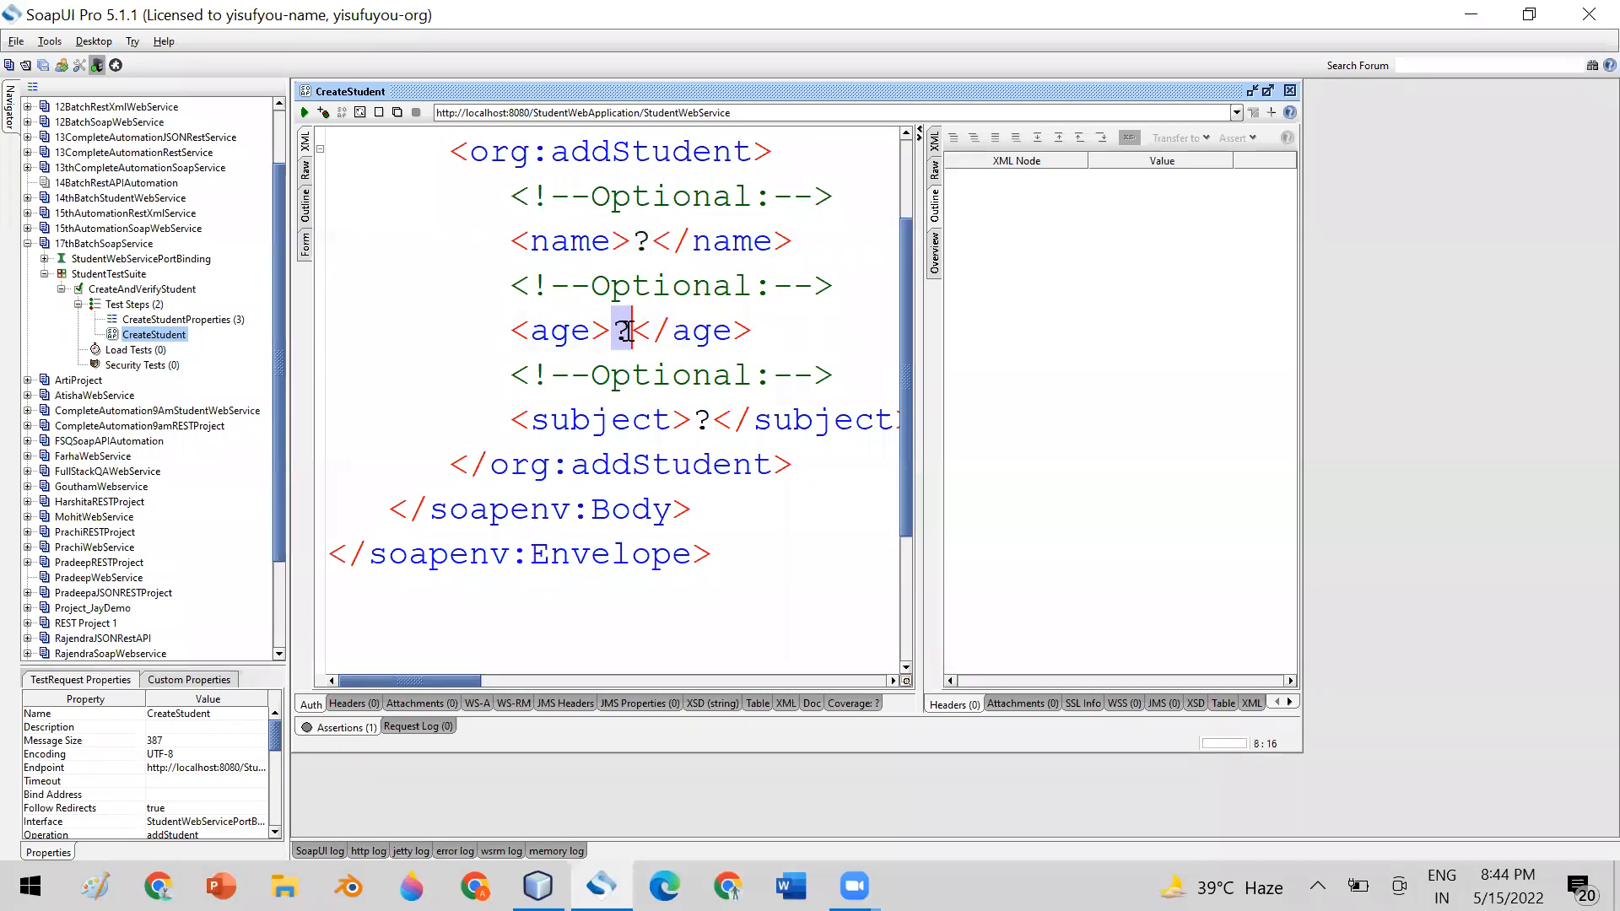
left_click(1289, 91)
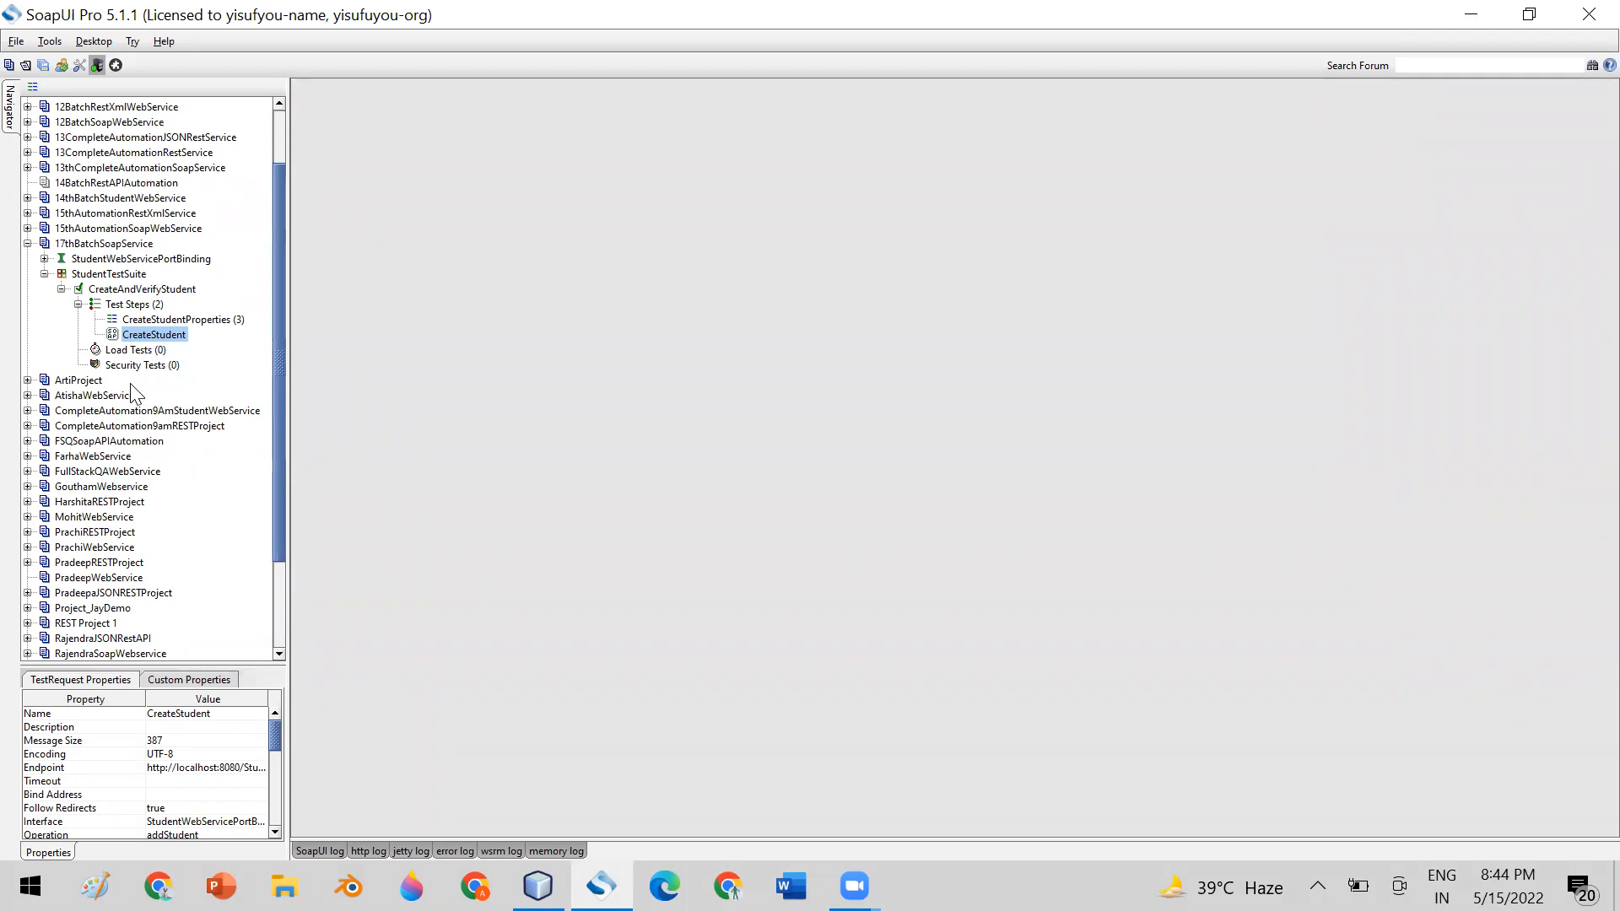
left_click(148, 306)
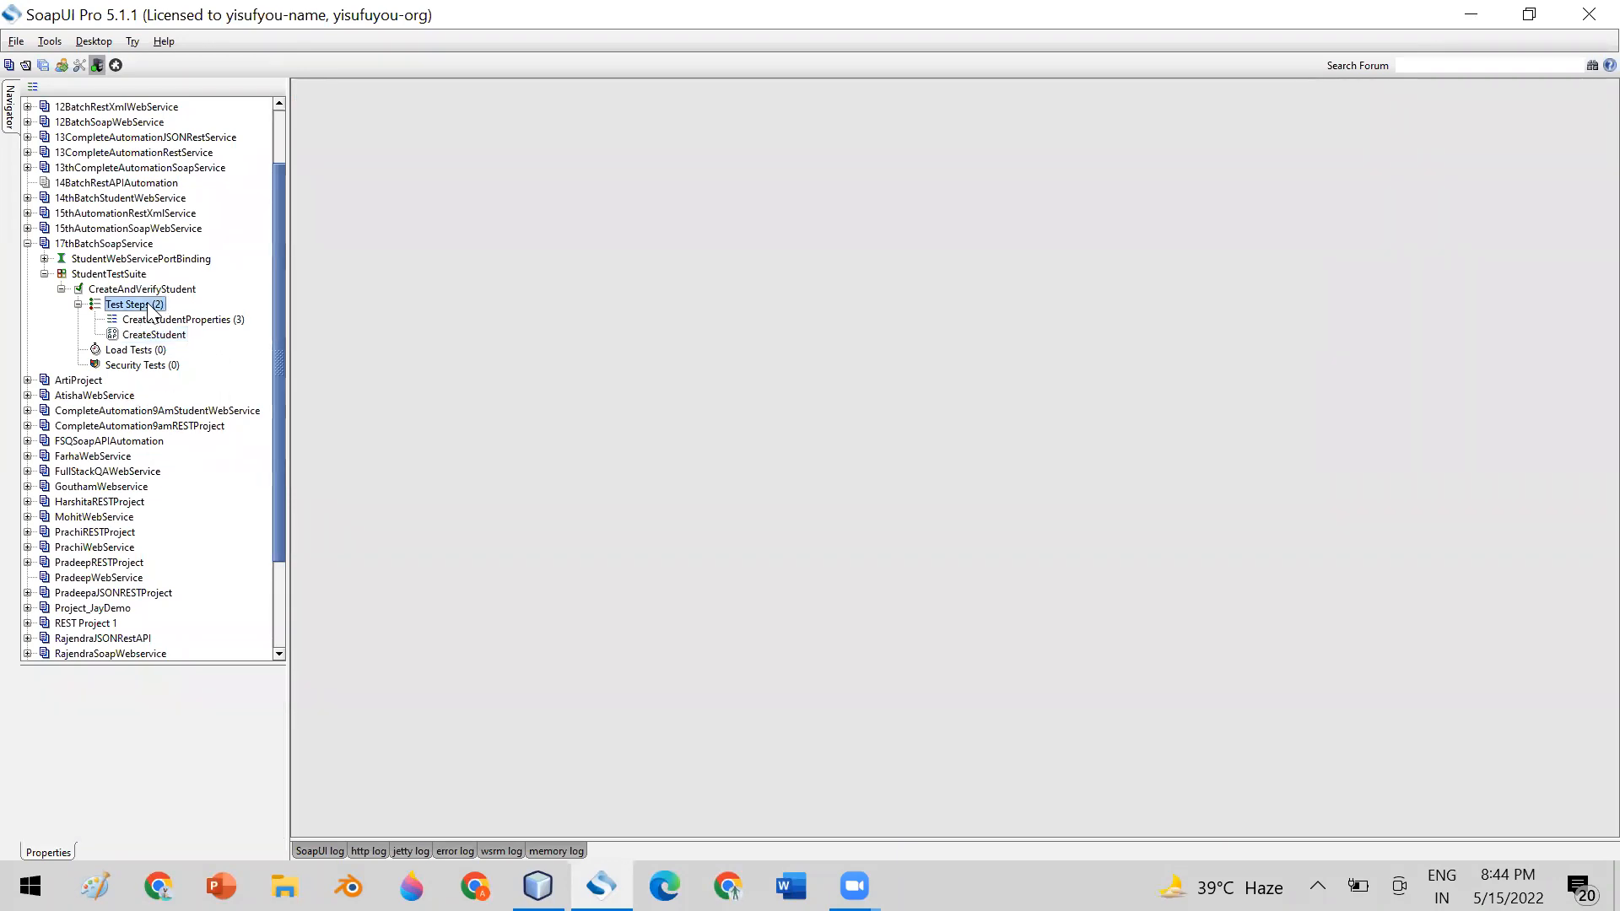
right_click(149, 307)
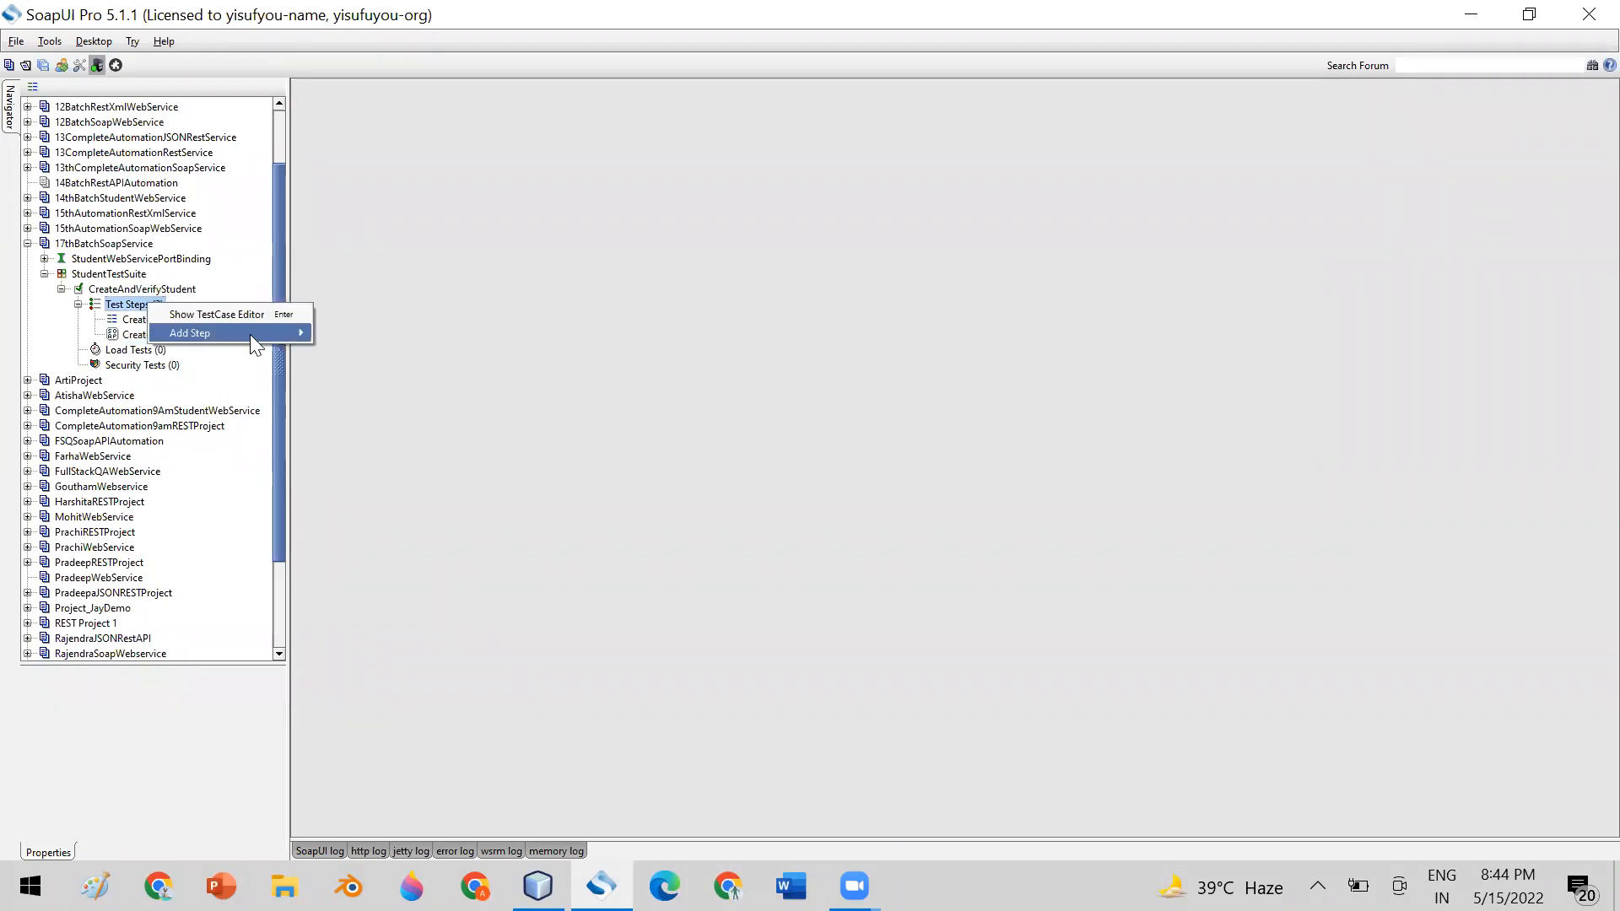
mouse_move(252, 334)
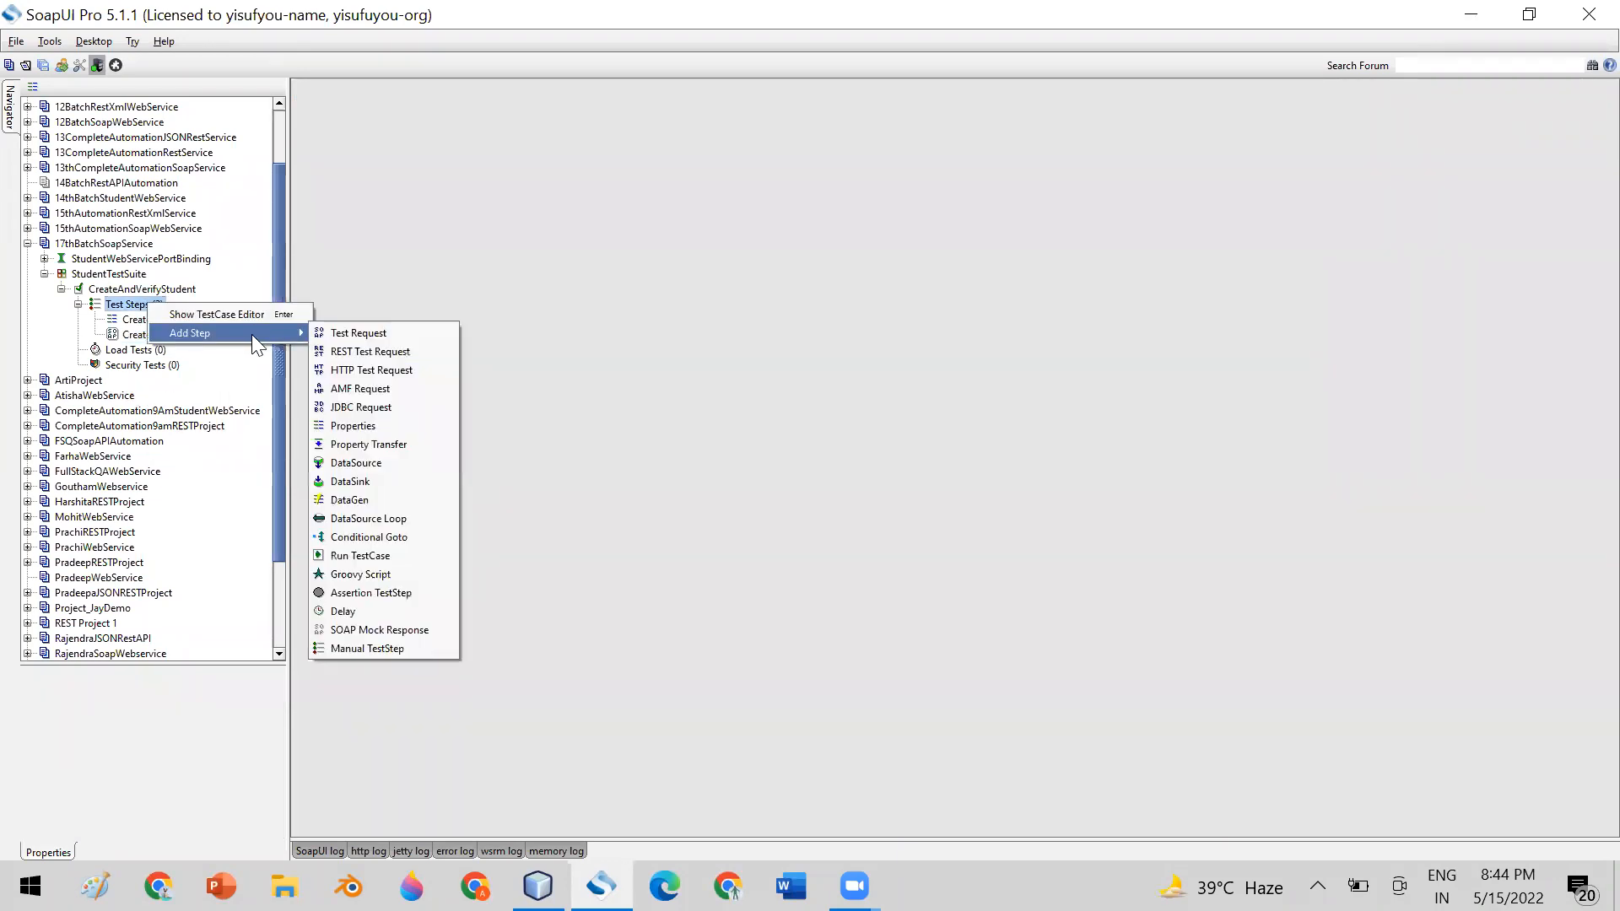
left_click(385, 425)
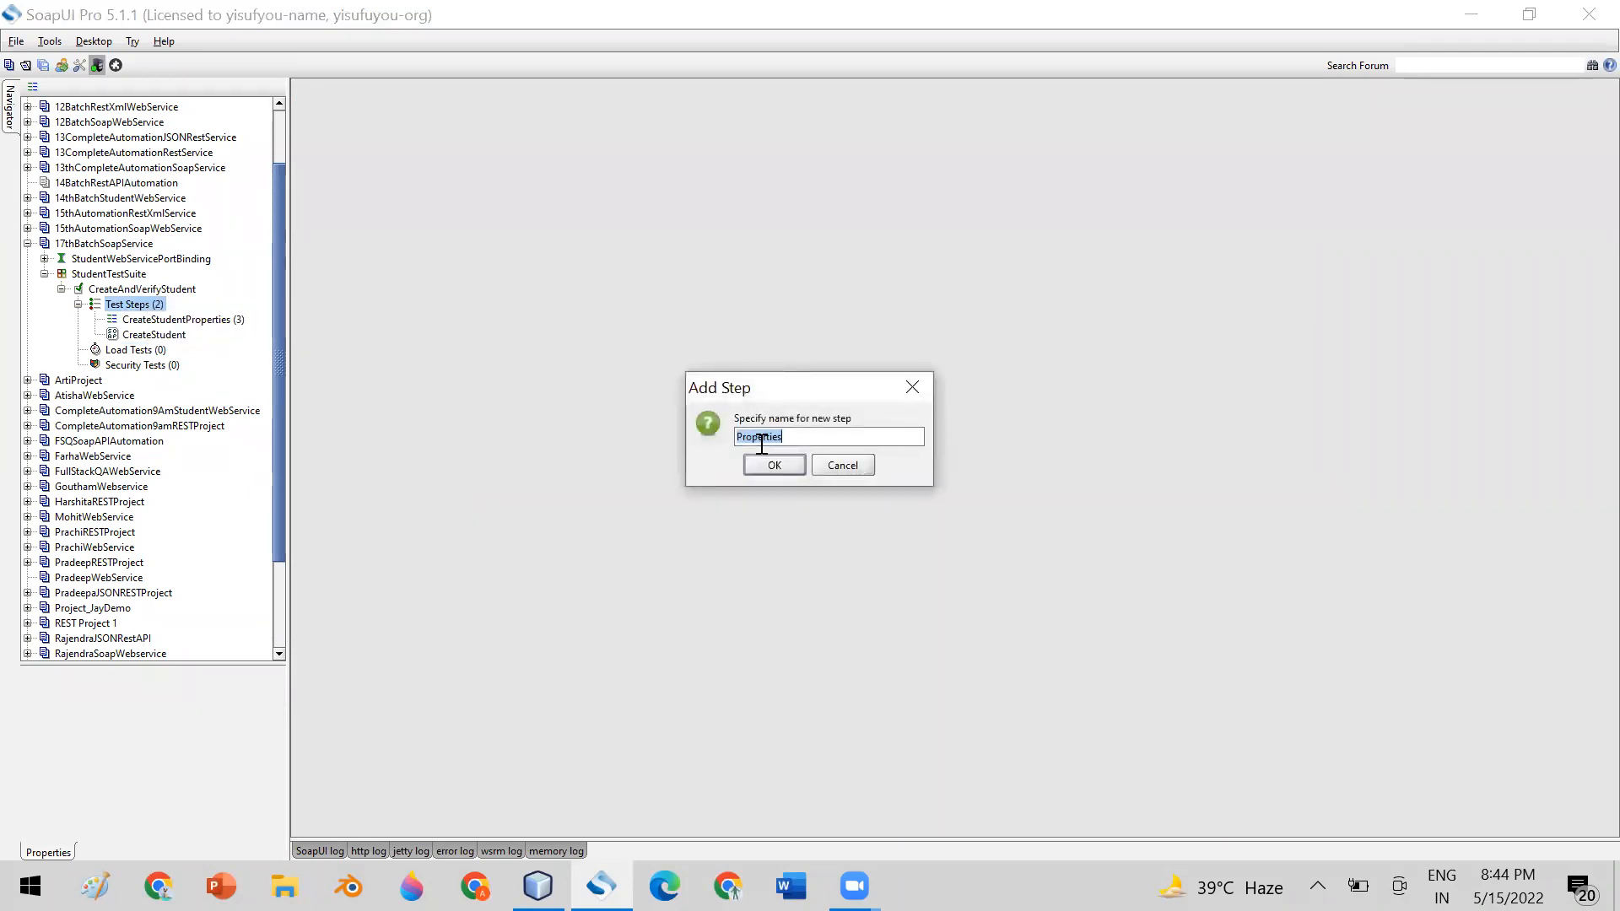
left_click(843, 466)
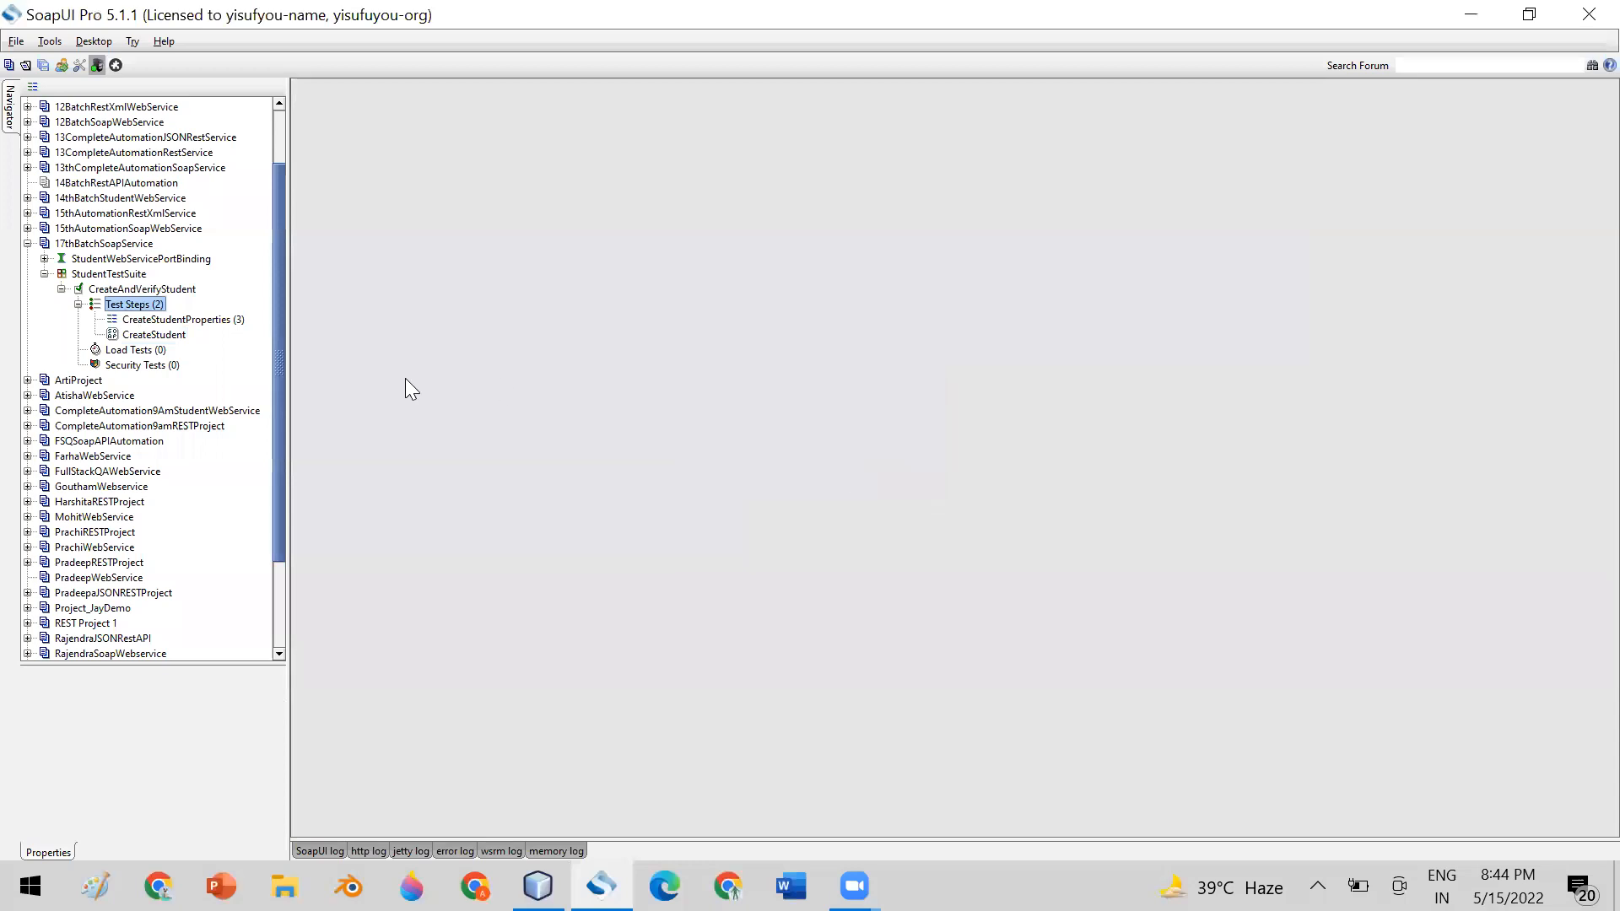
Open the CreateStudentProperties test step and review its name, age and subject properties with their values
left_click(152, 321)
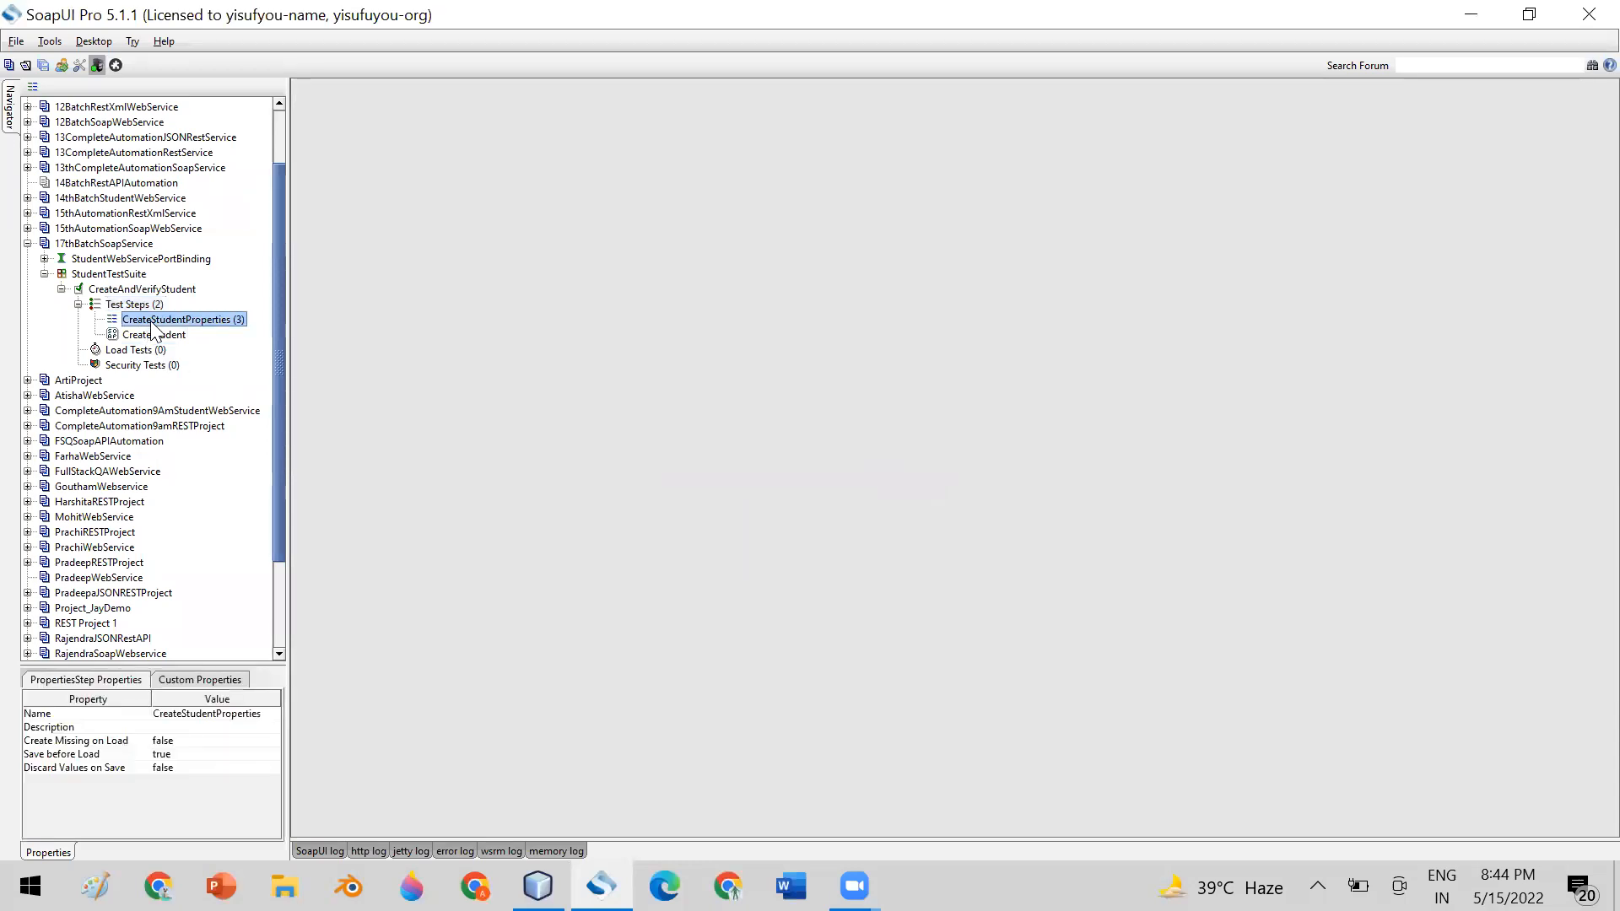
double_click(152, 325)
left_click_drag(488, 103, 618, 137)
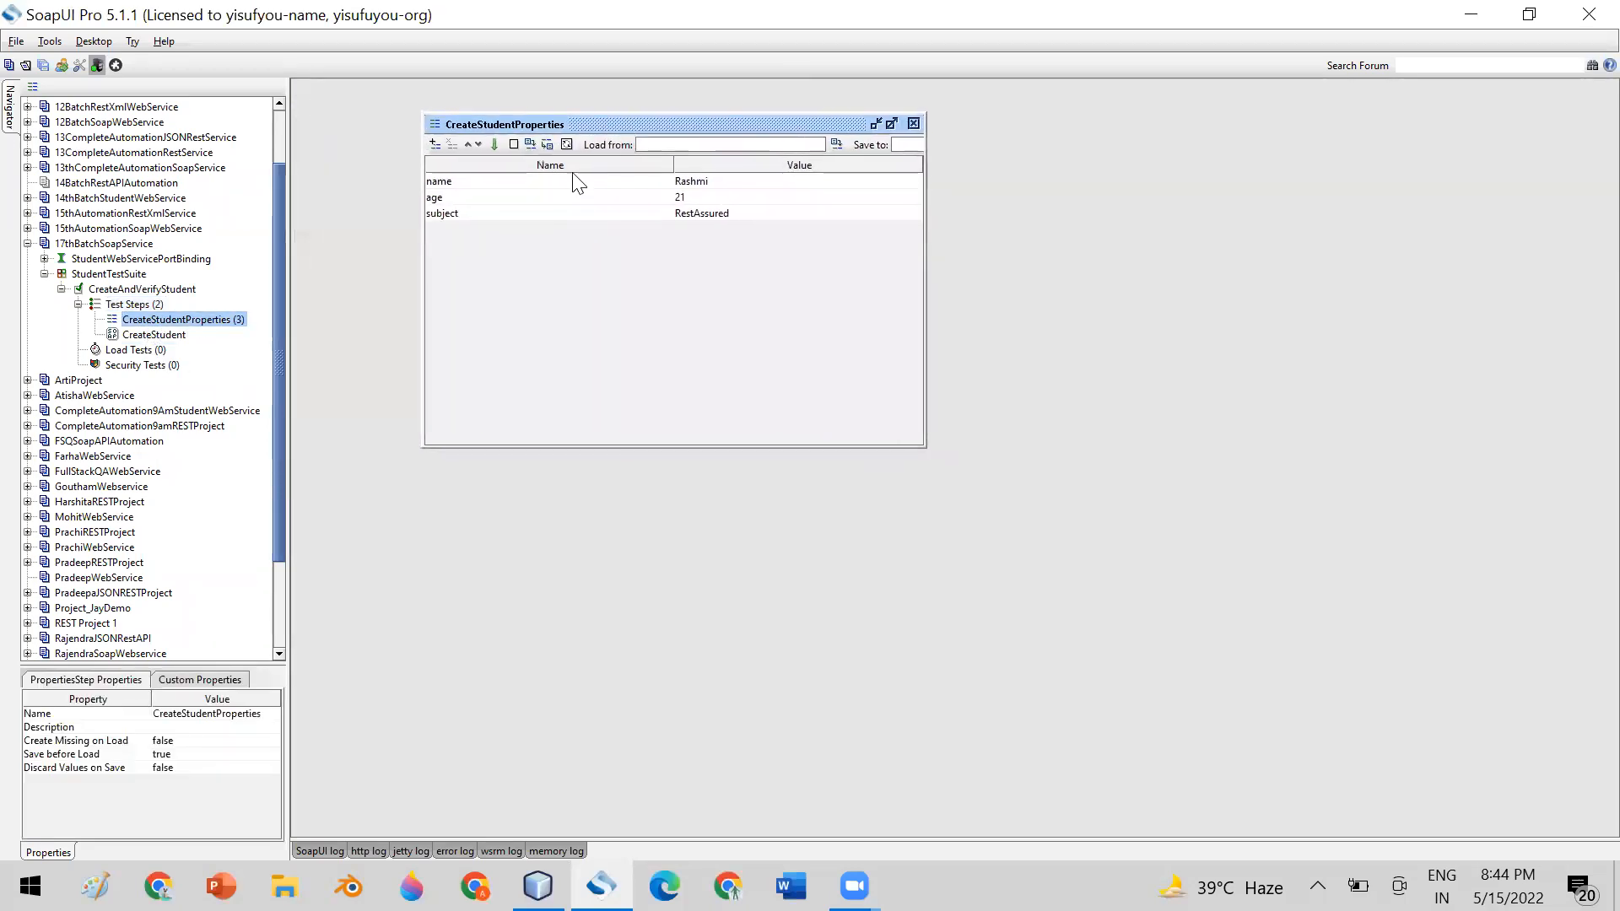
left_click(472, 180)
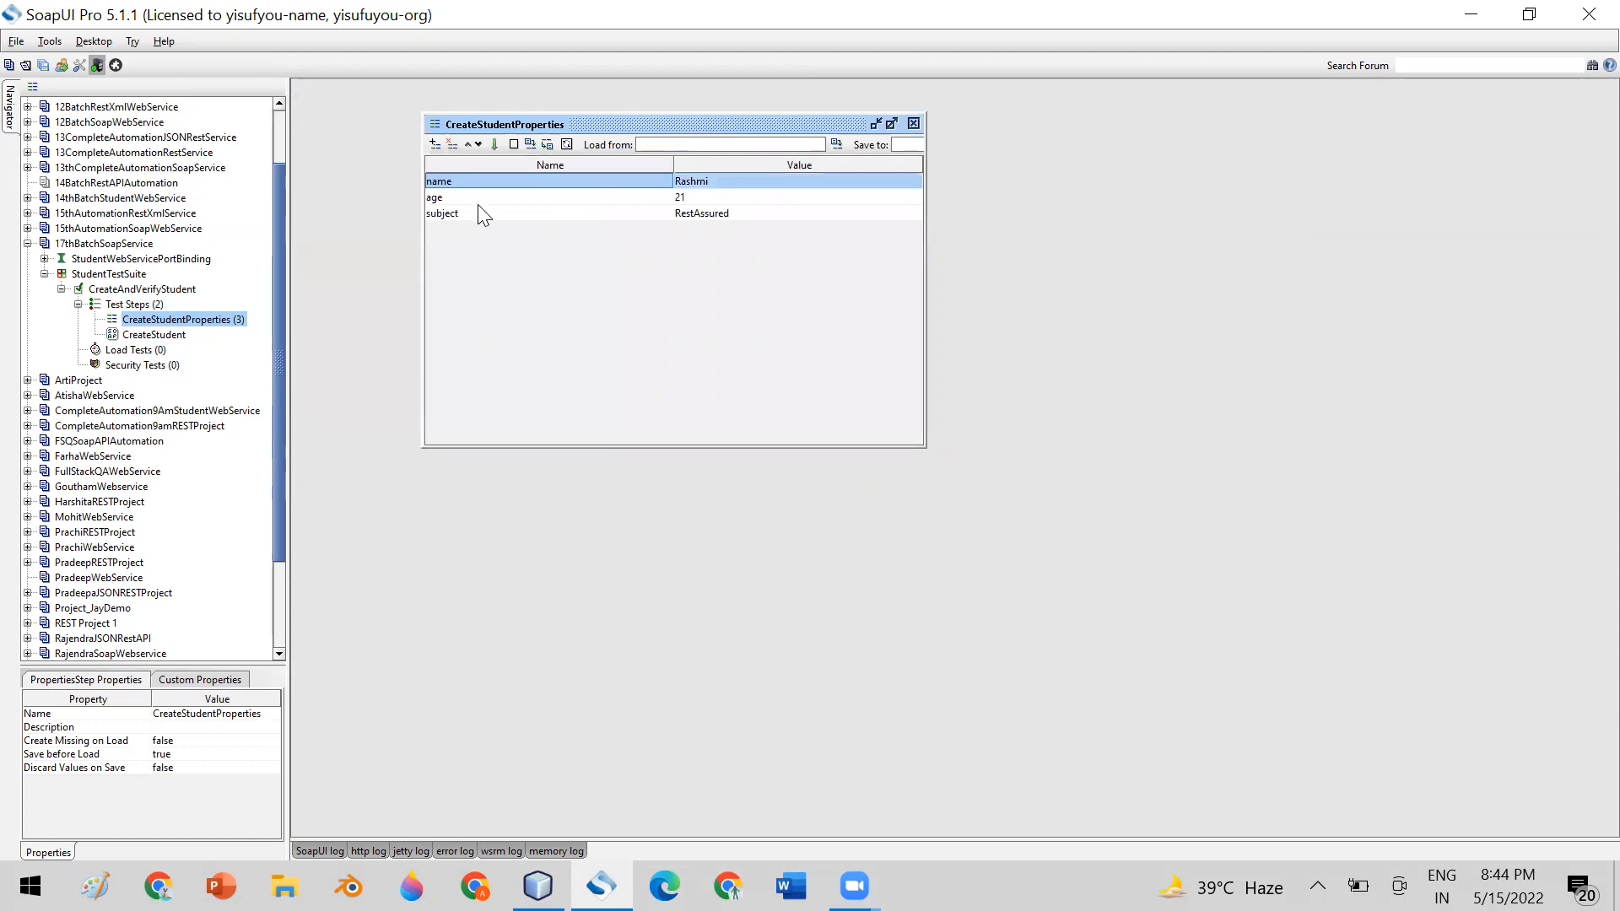
left_click(477, 202)
left_click(721, 180)
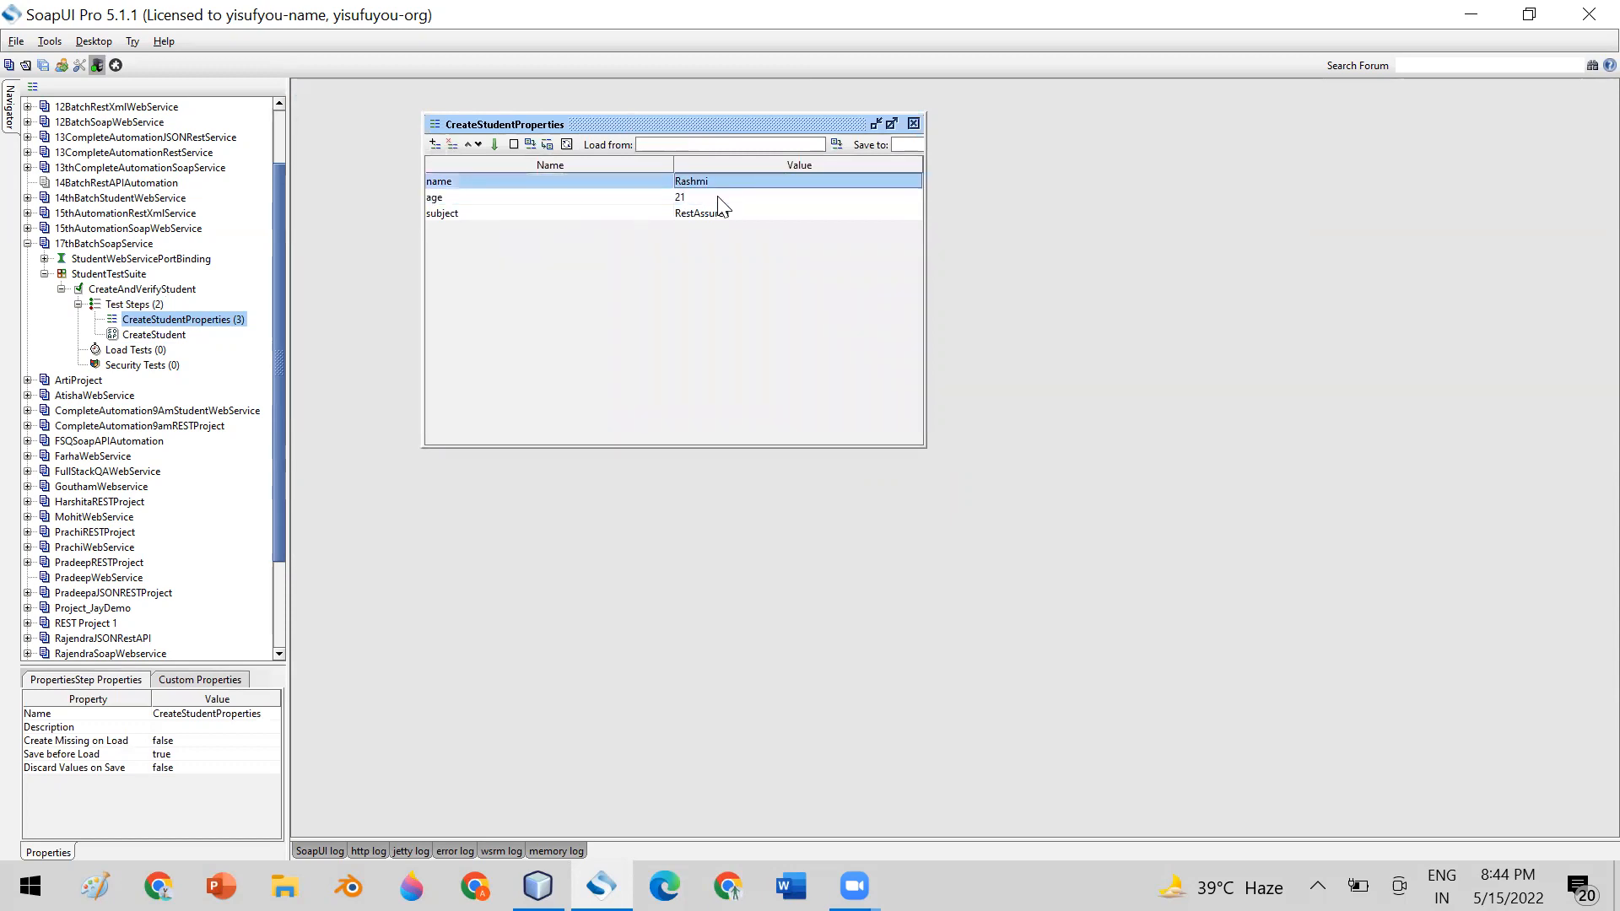
left_click(727, 199)
left_click(736, 216)
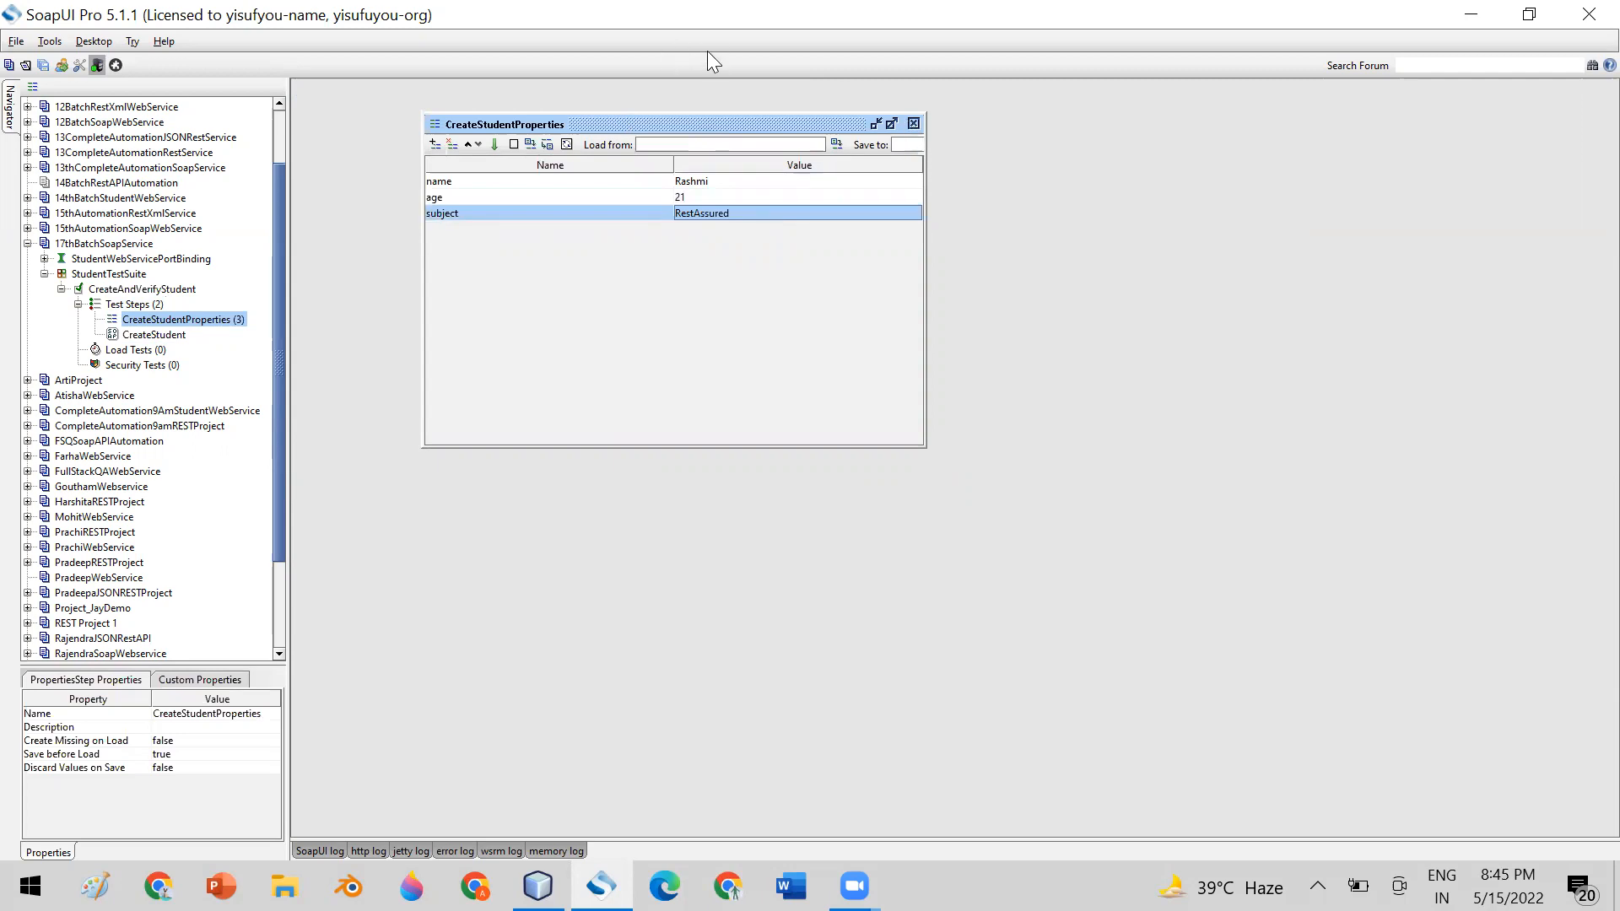
Move the name property below age in CreateStudentProperties, and close the properties editor
left_click(470, 183)
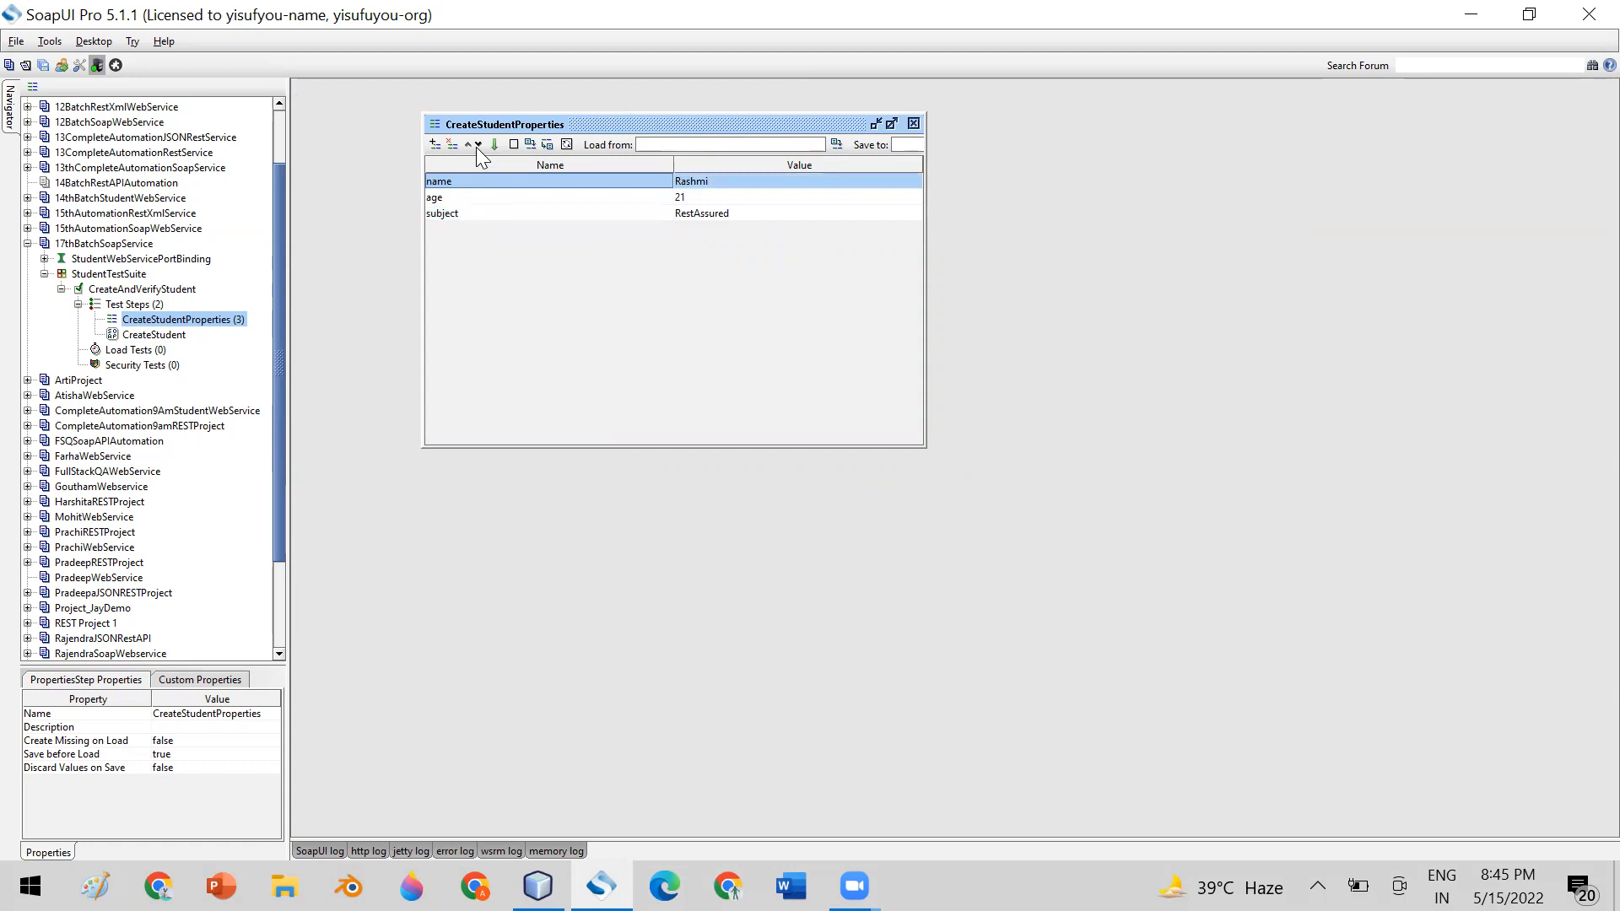
left_click(478, 144)
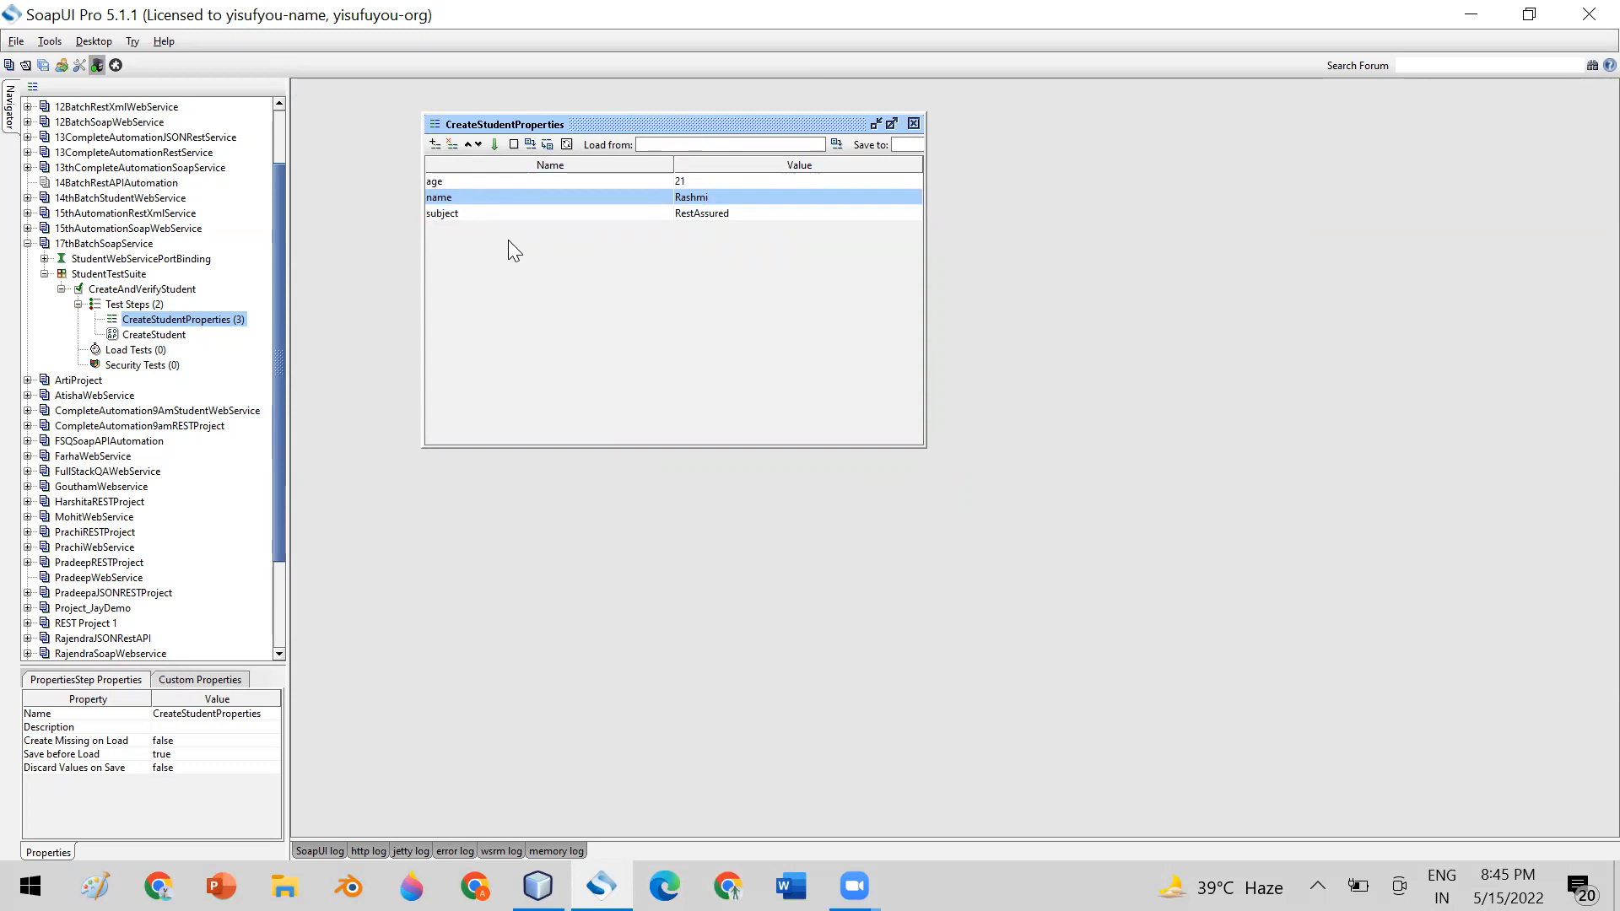
left_click(449, 182)
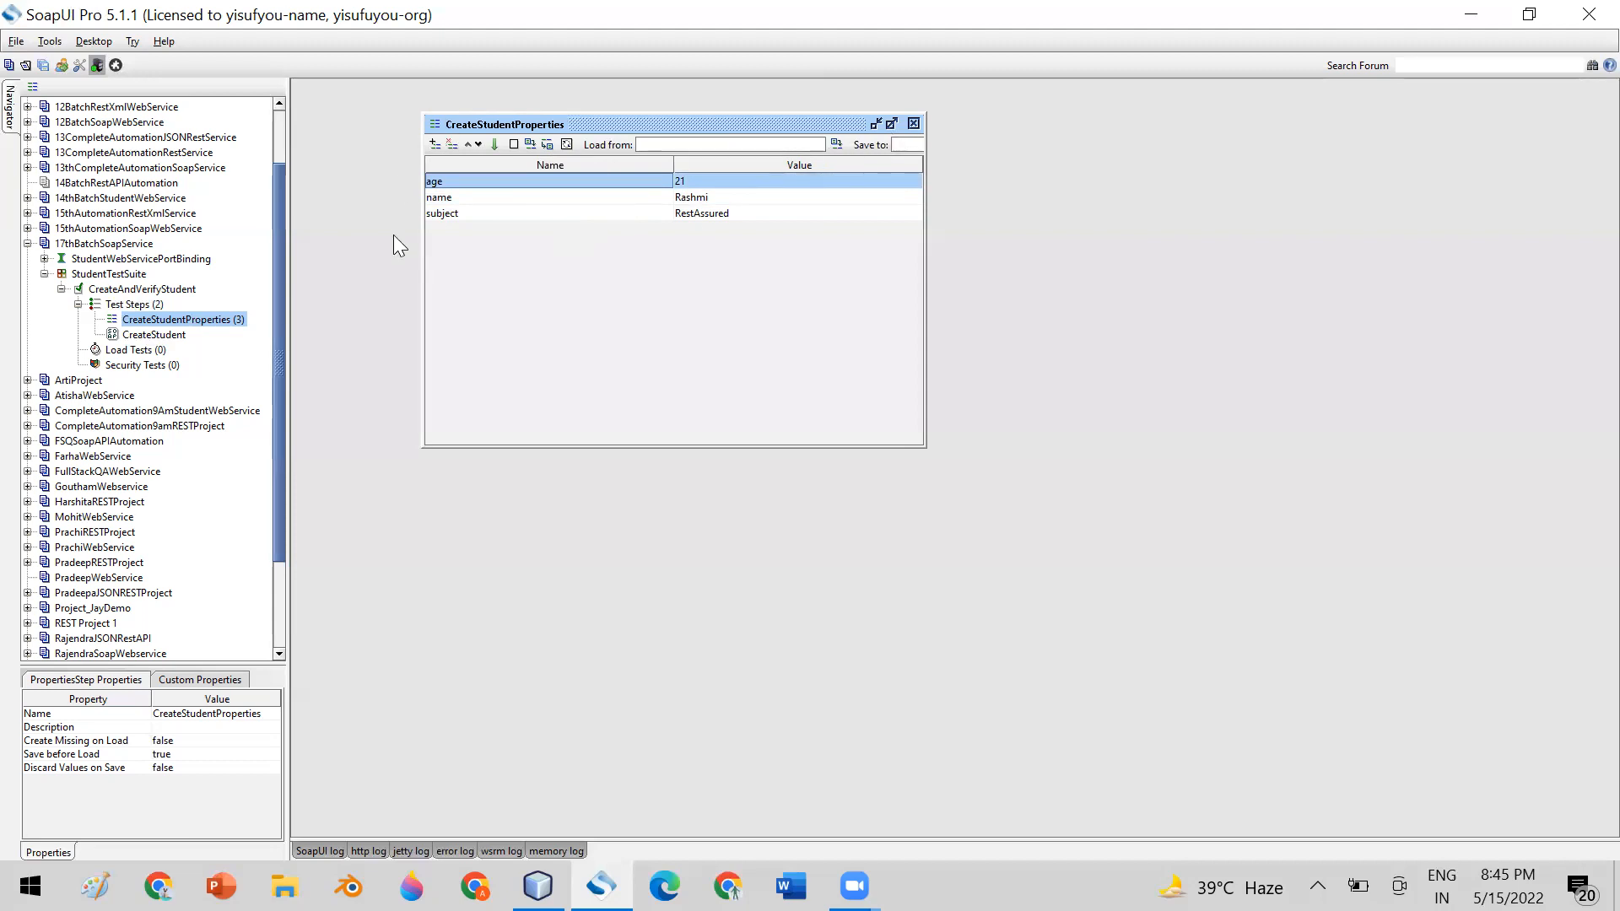
left_click(914, 124)
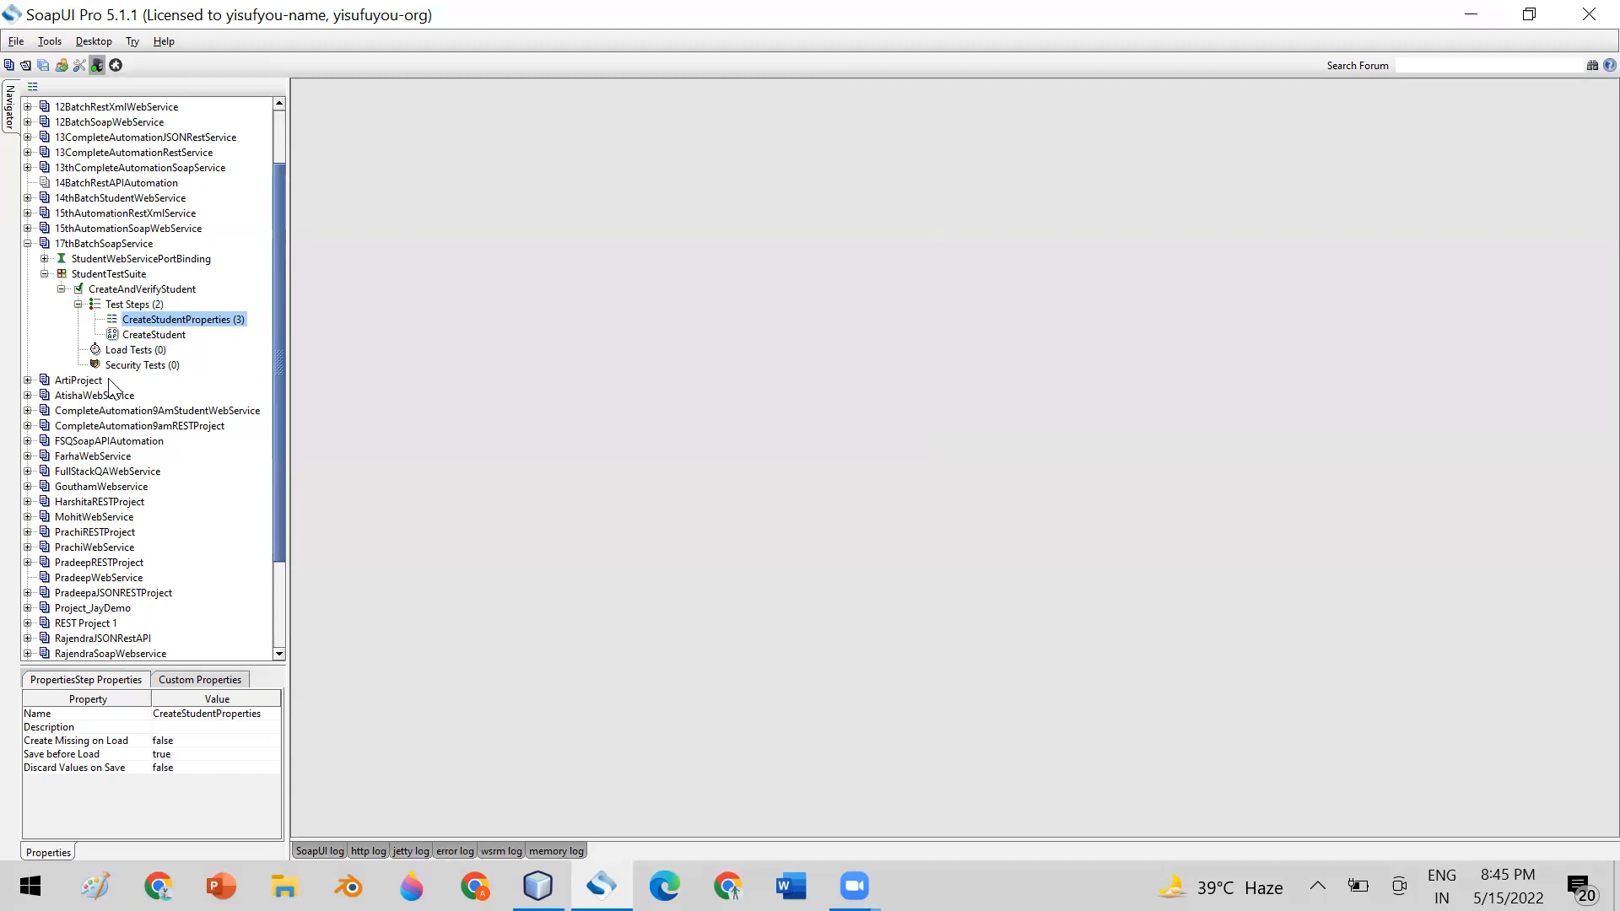
Compare the property order in CreateStudentProperties with the name, age and subject placeholders in the CreateStudent request XML, and close both editors
double_click(153, 334)
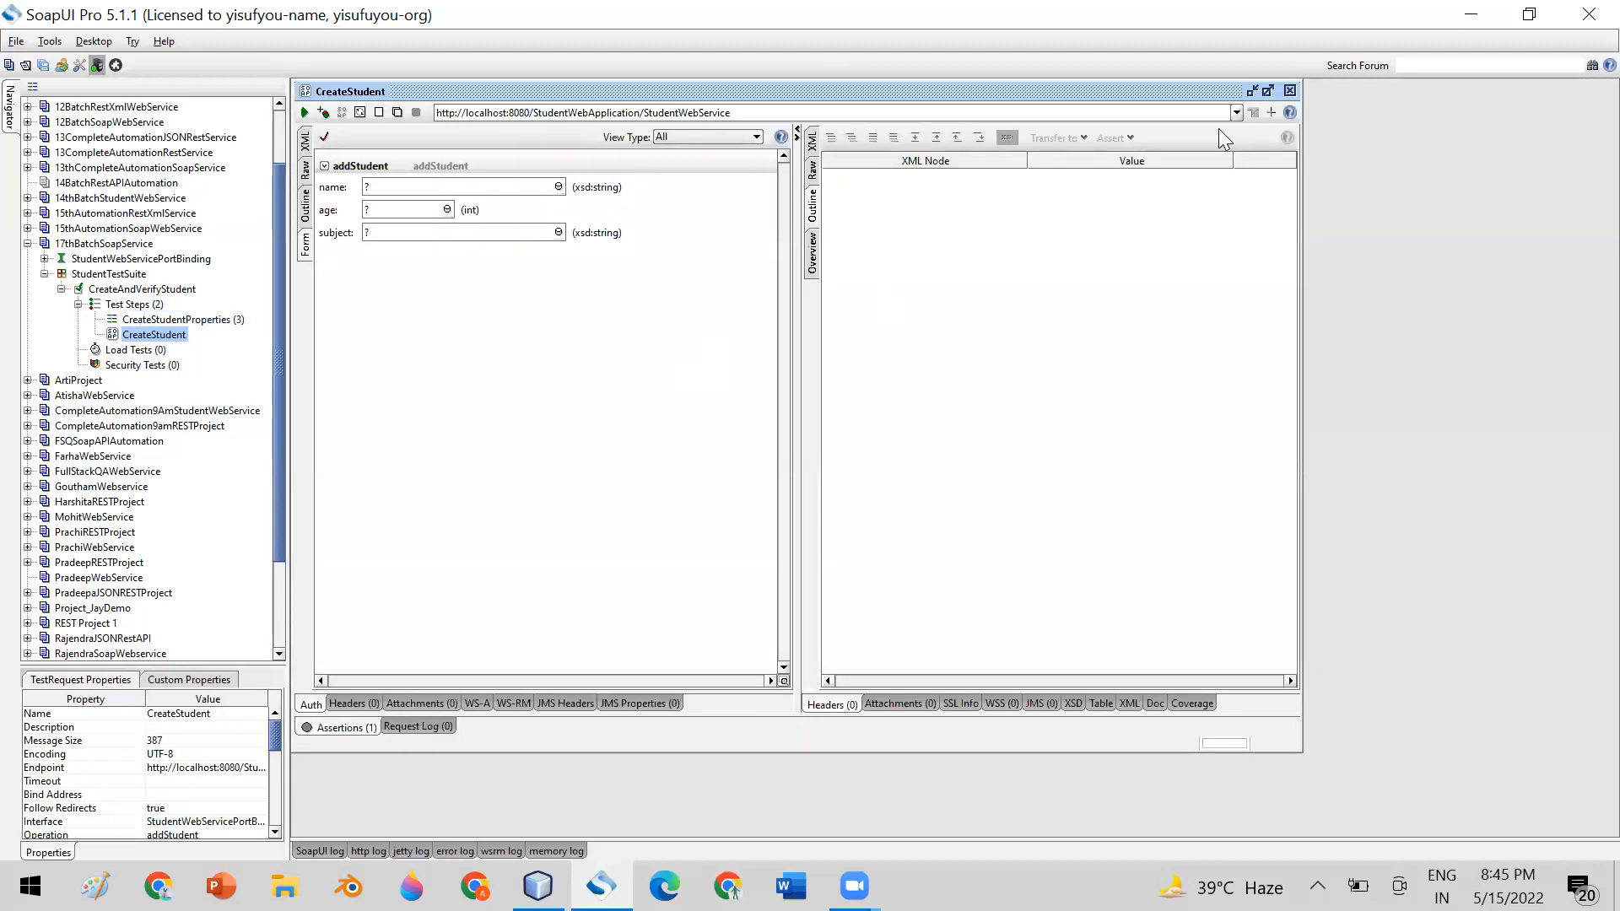
left_click(305, 141)
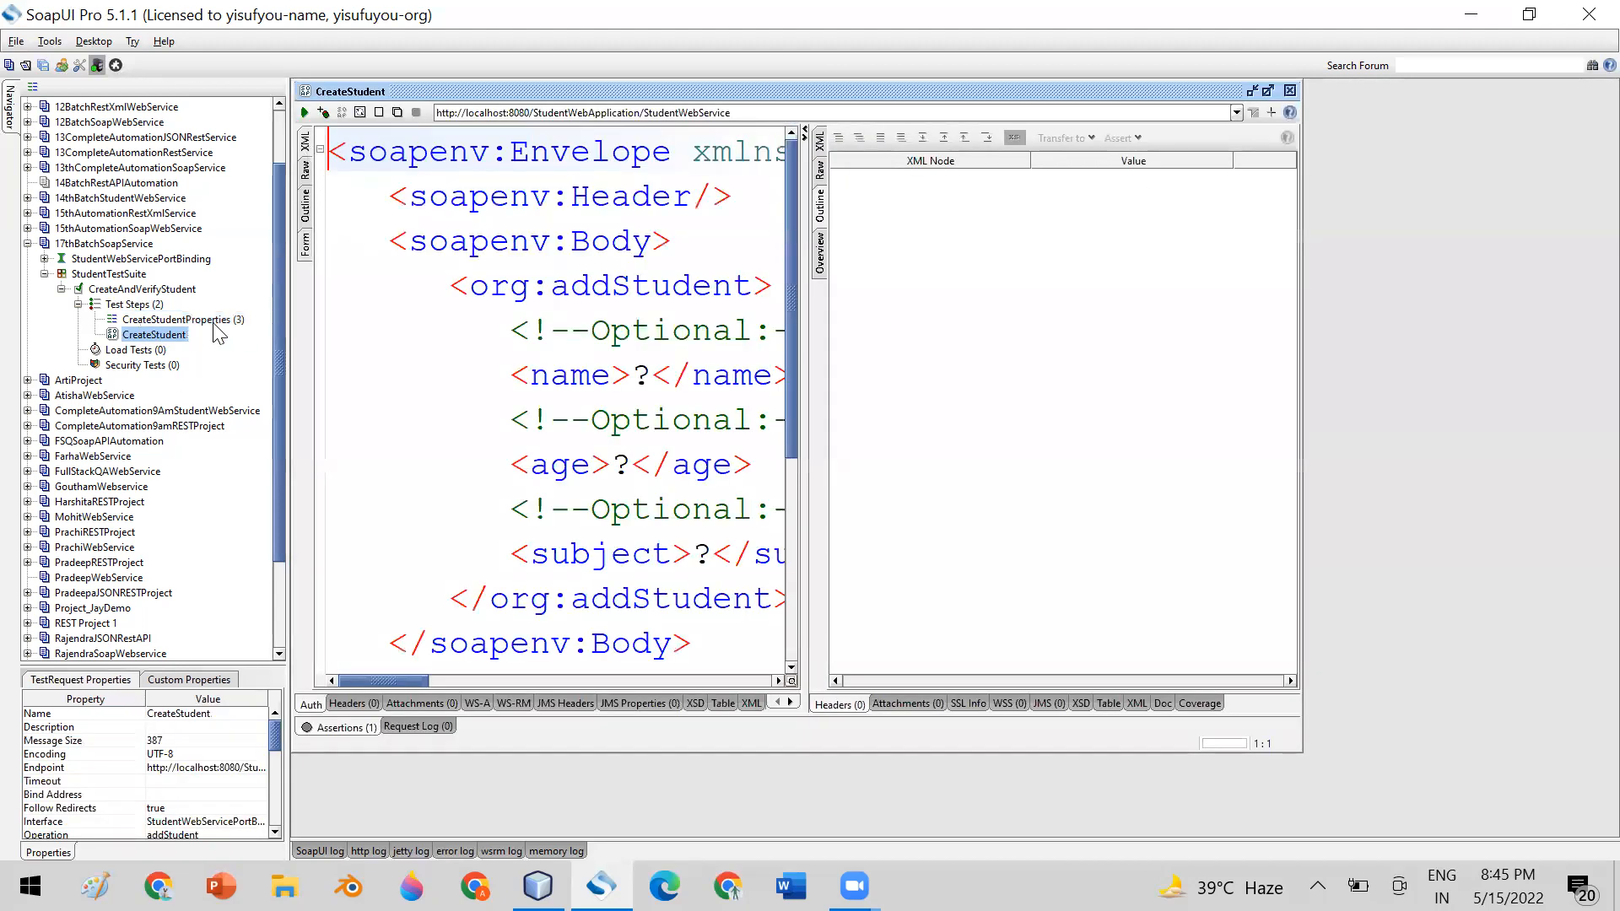
double_click(151, 320)
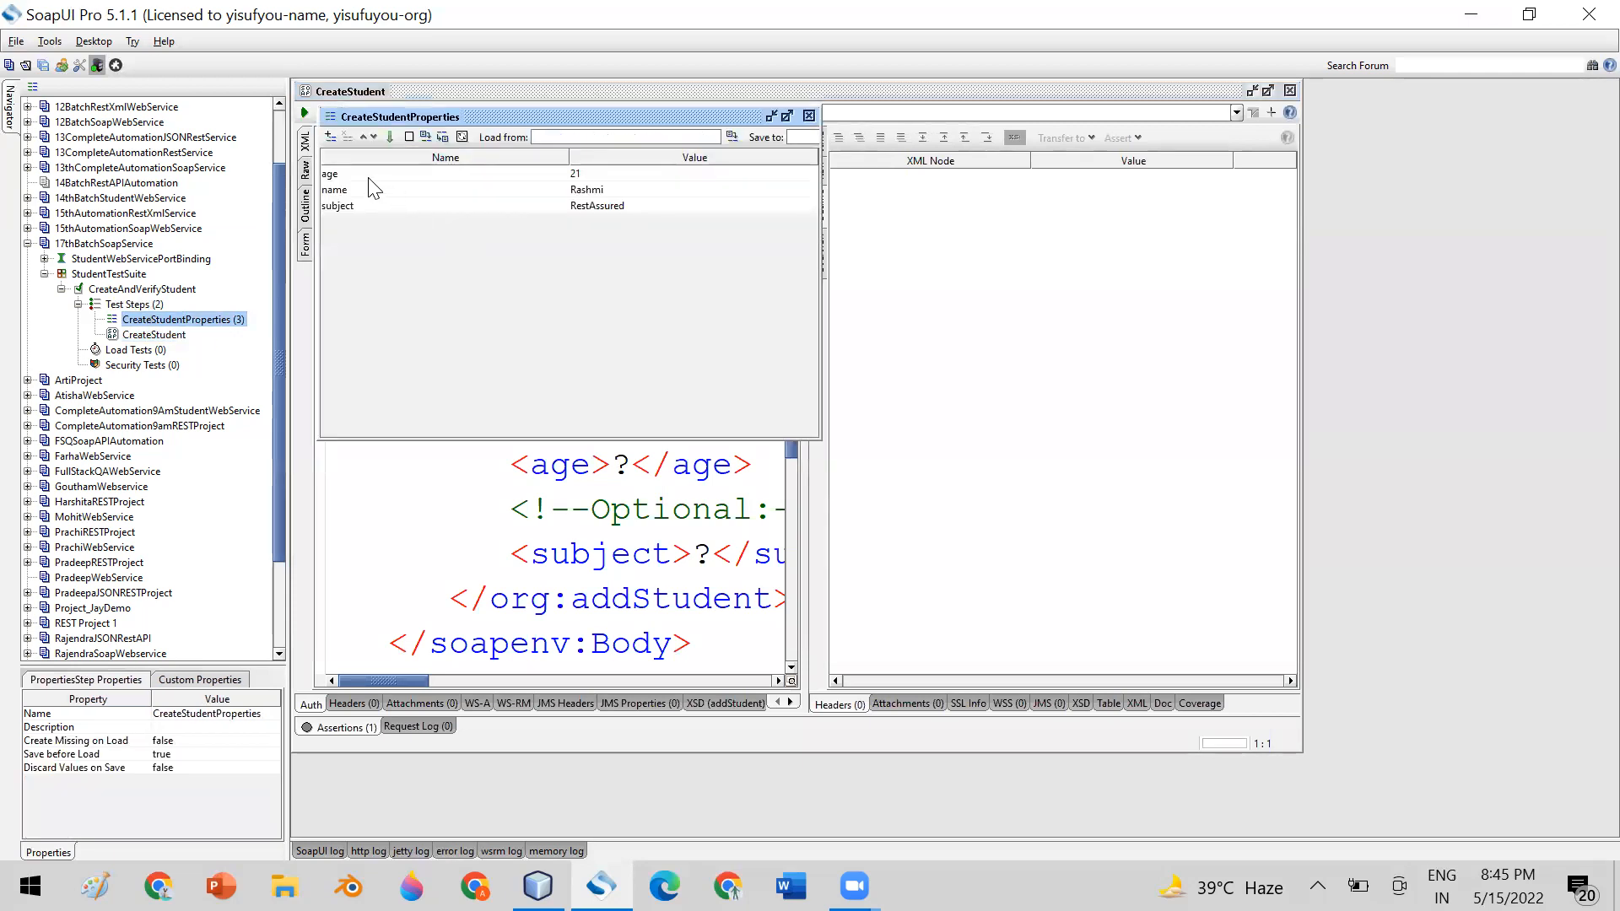
left_click(356, 175)
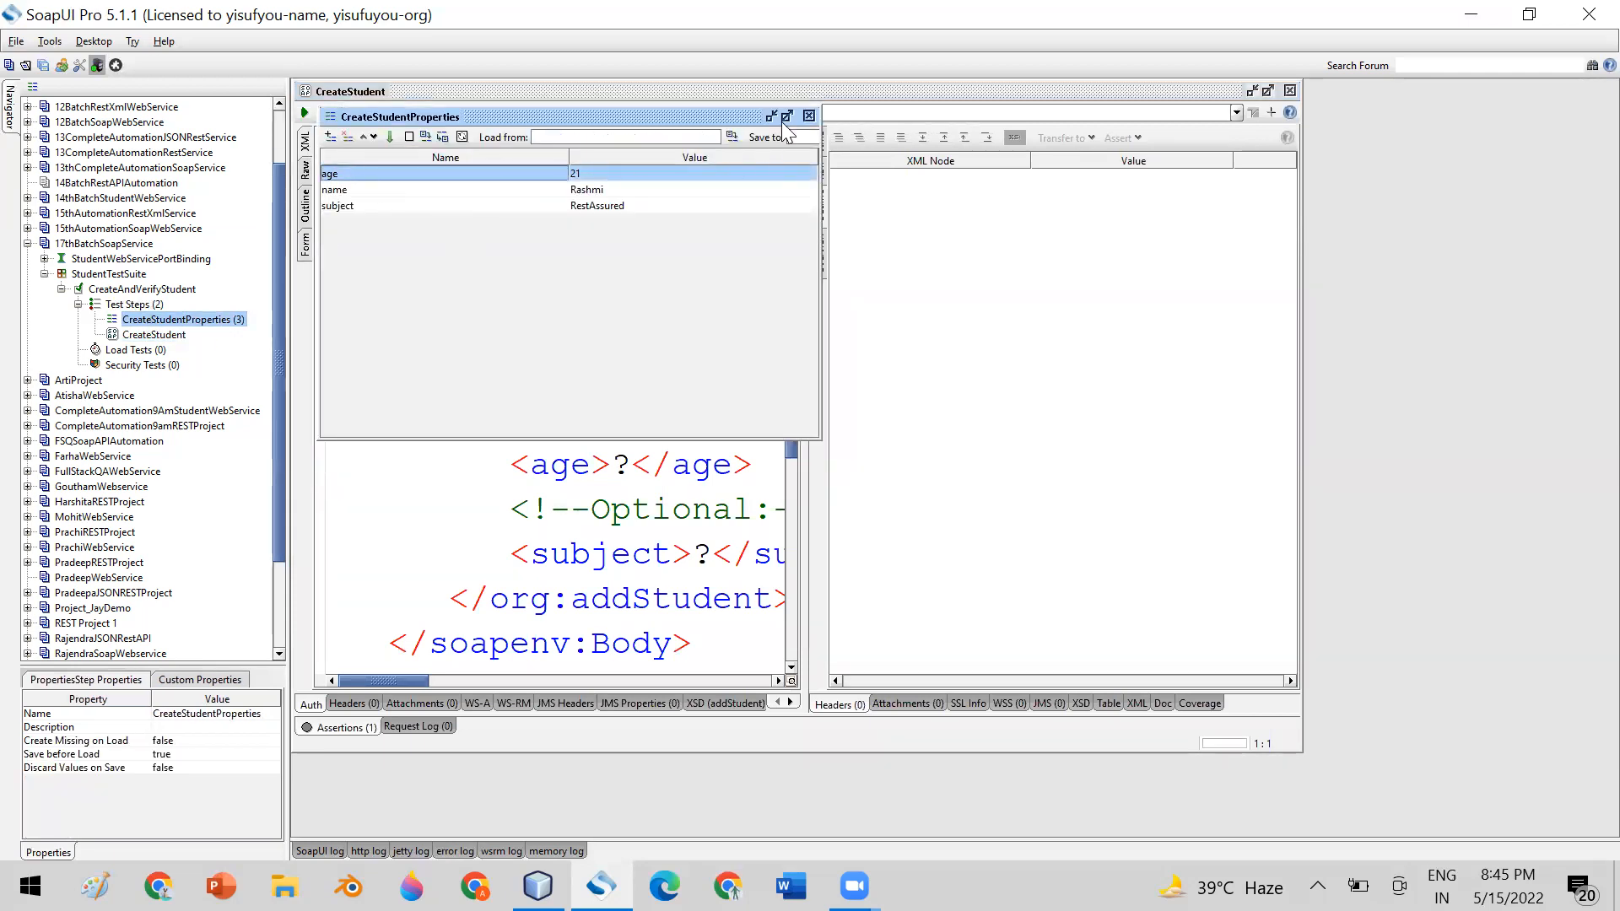
left_click(808, 115)
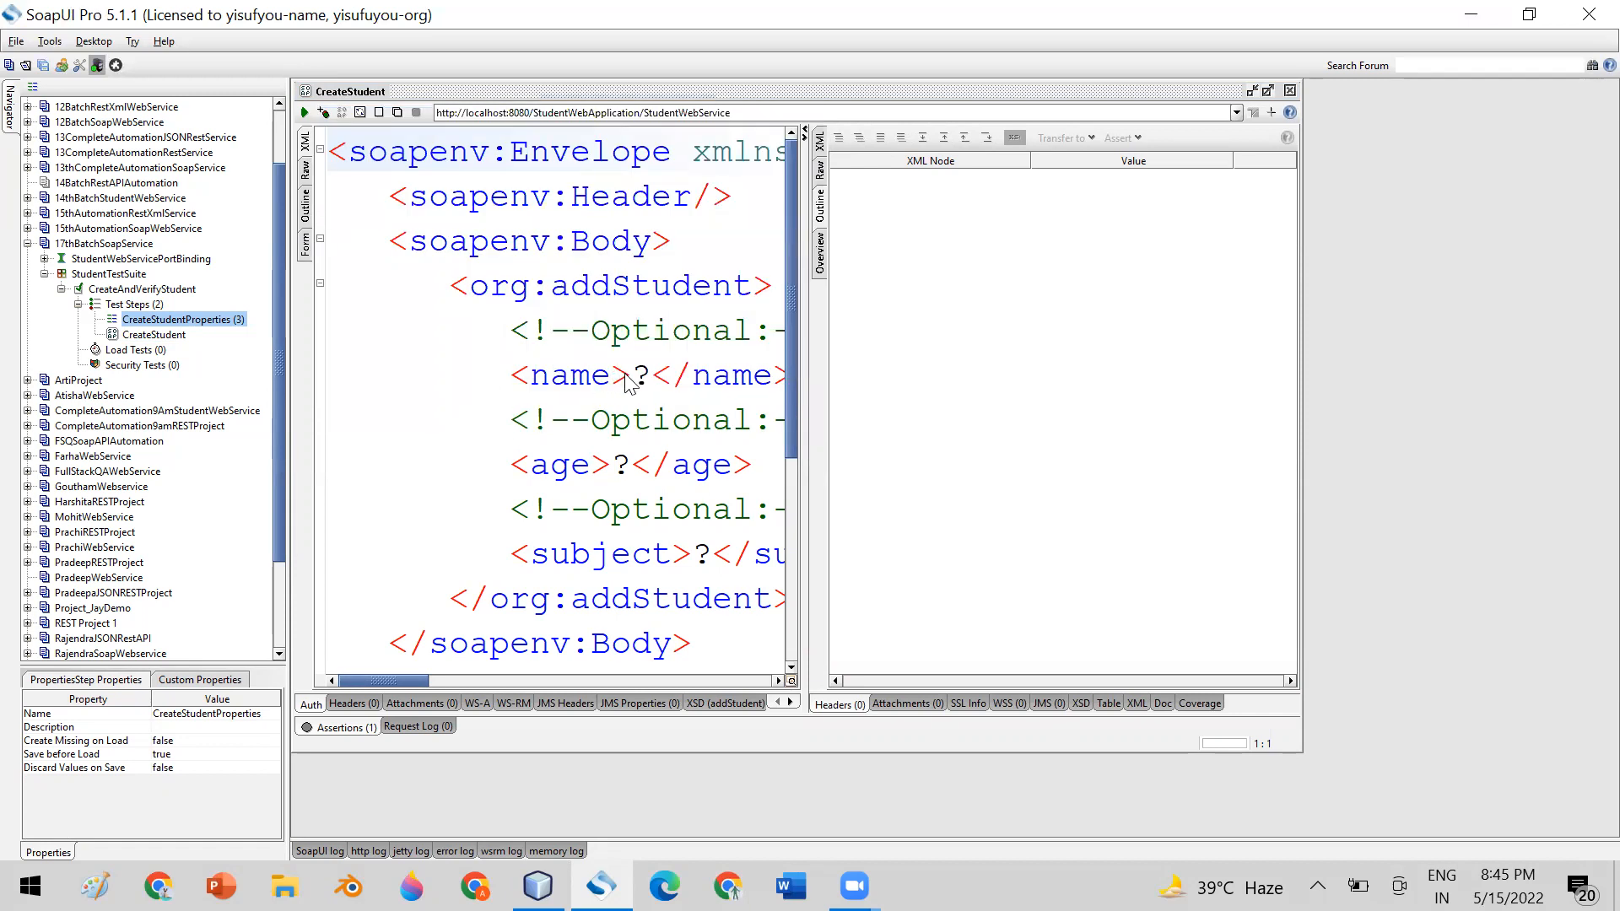
double_click(655, 381)
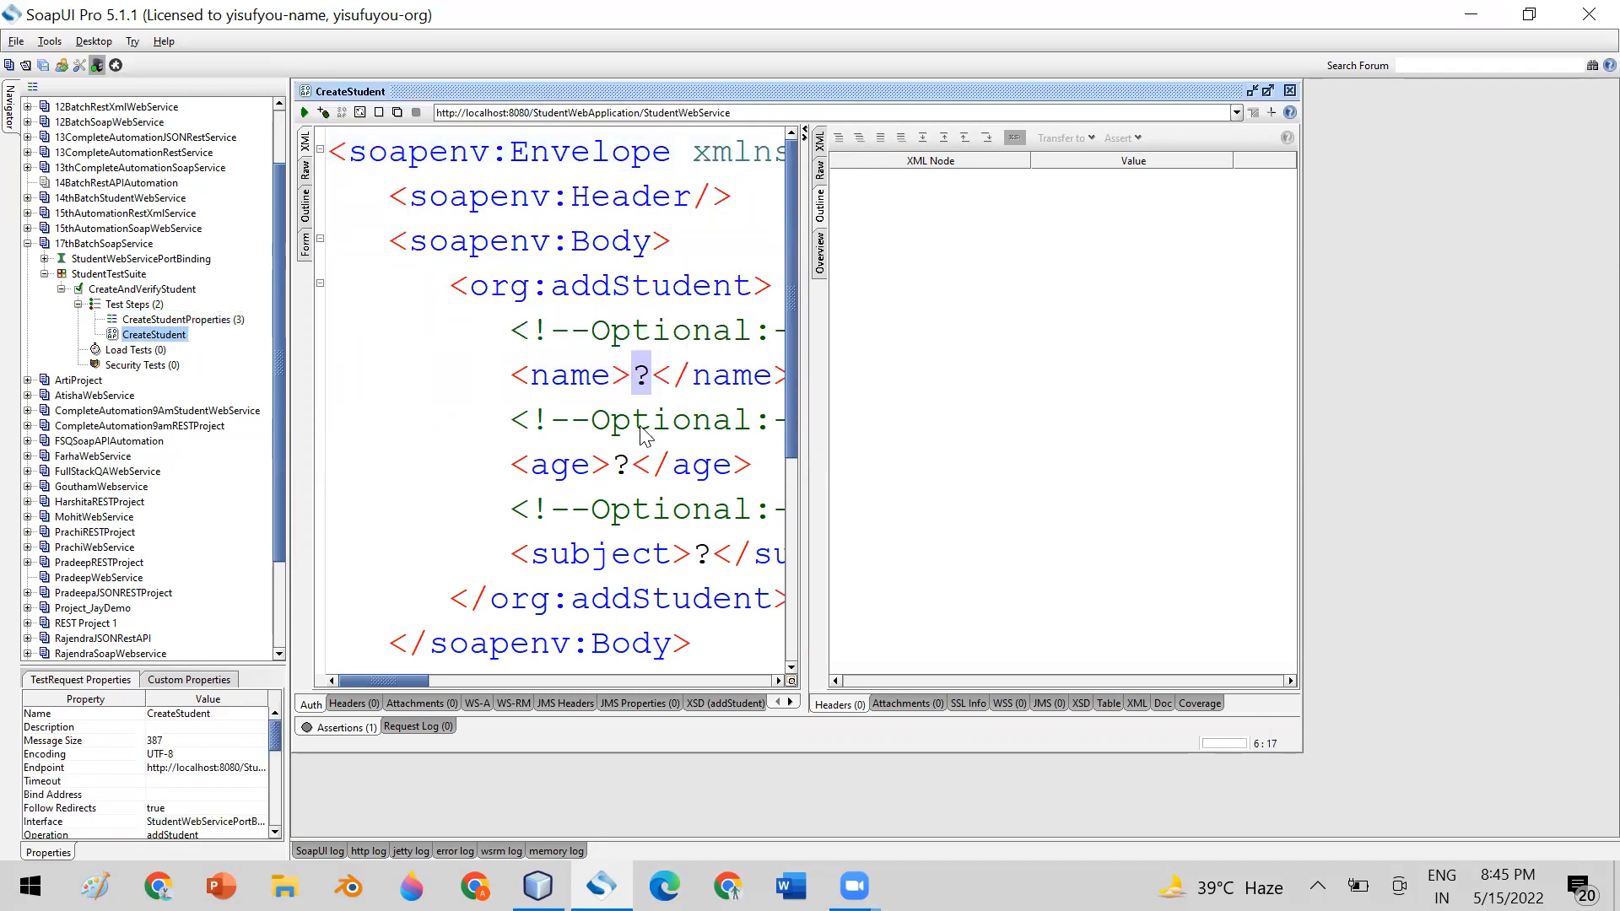
double_click(622, 464)
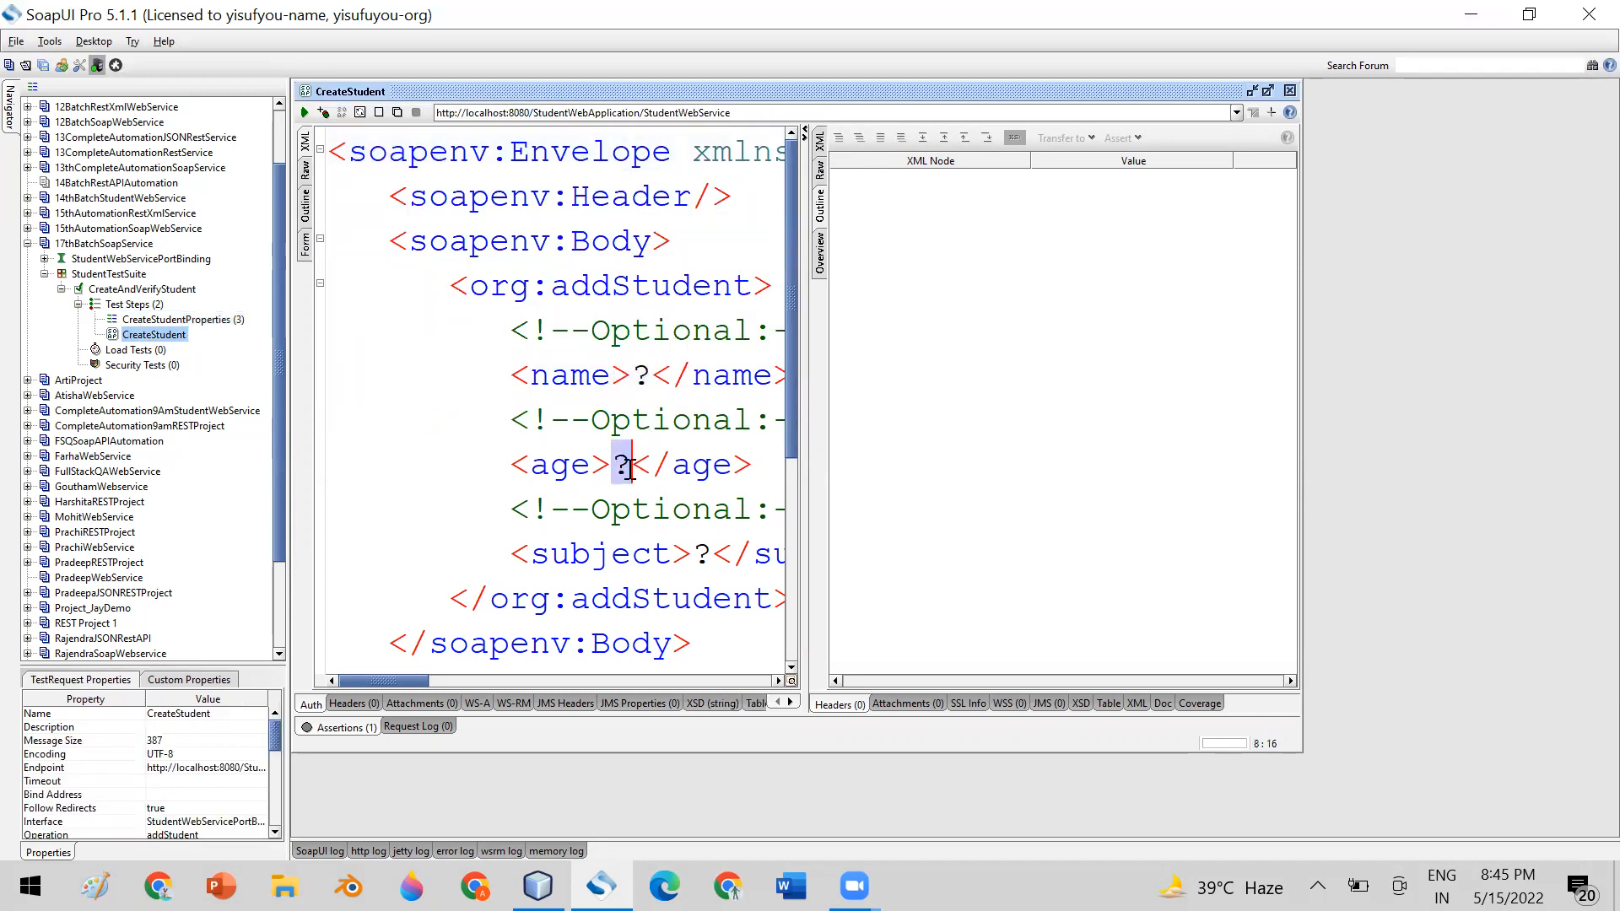
double_click(702, 554)
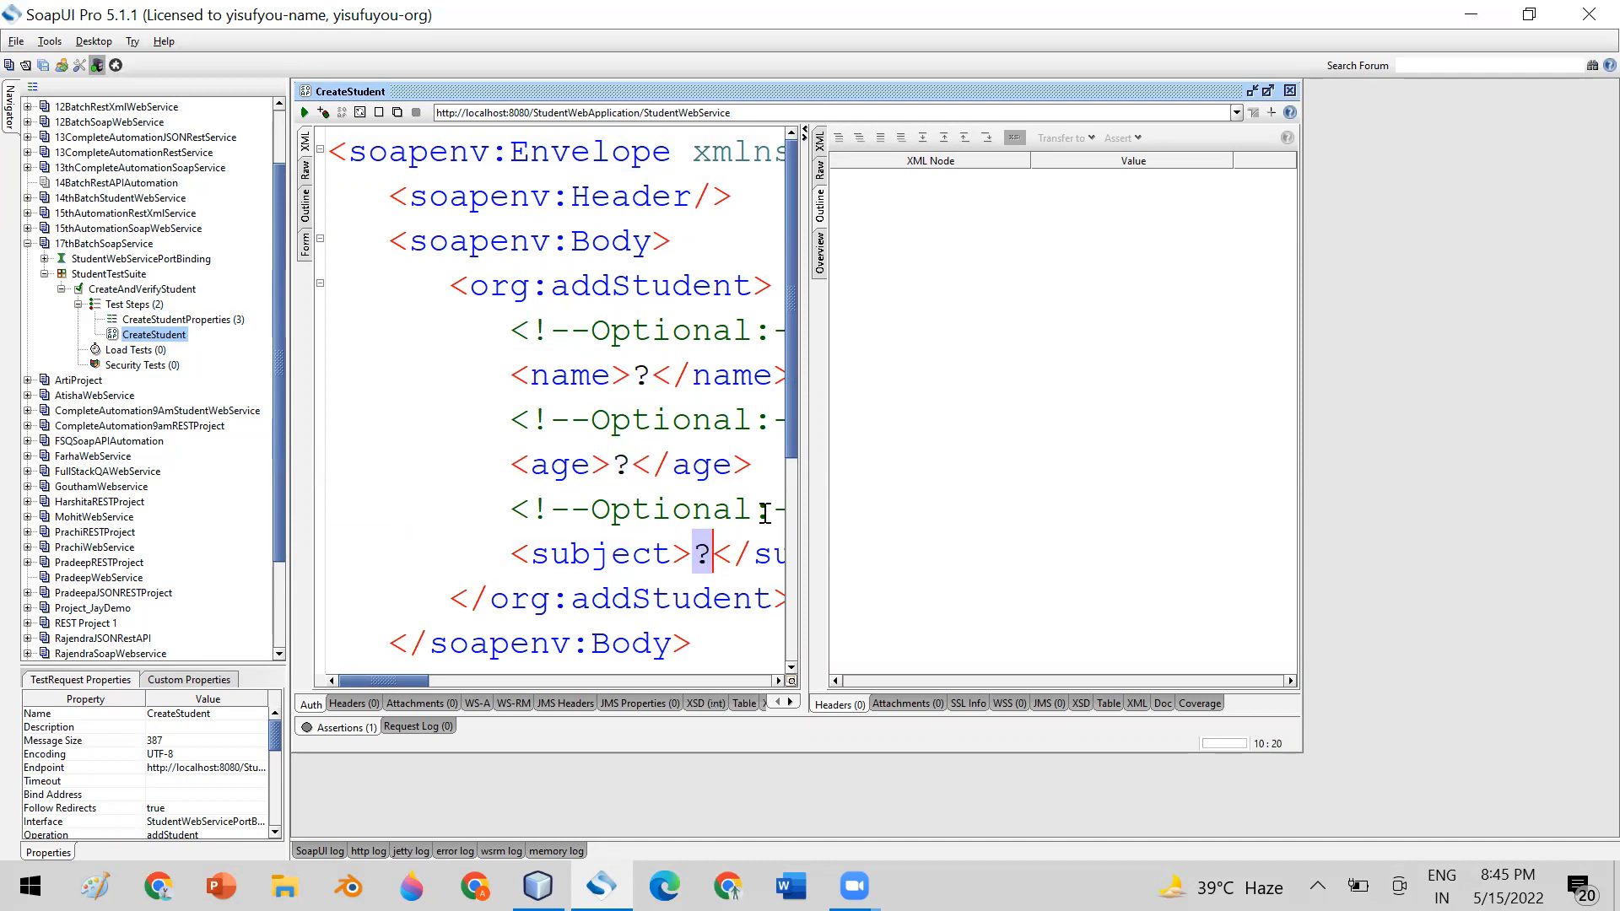
left_click(1290, 91)
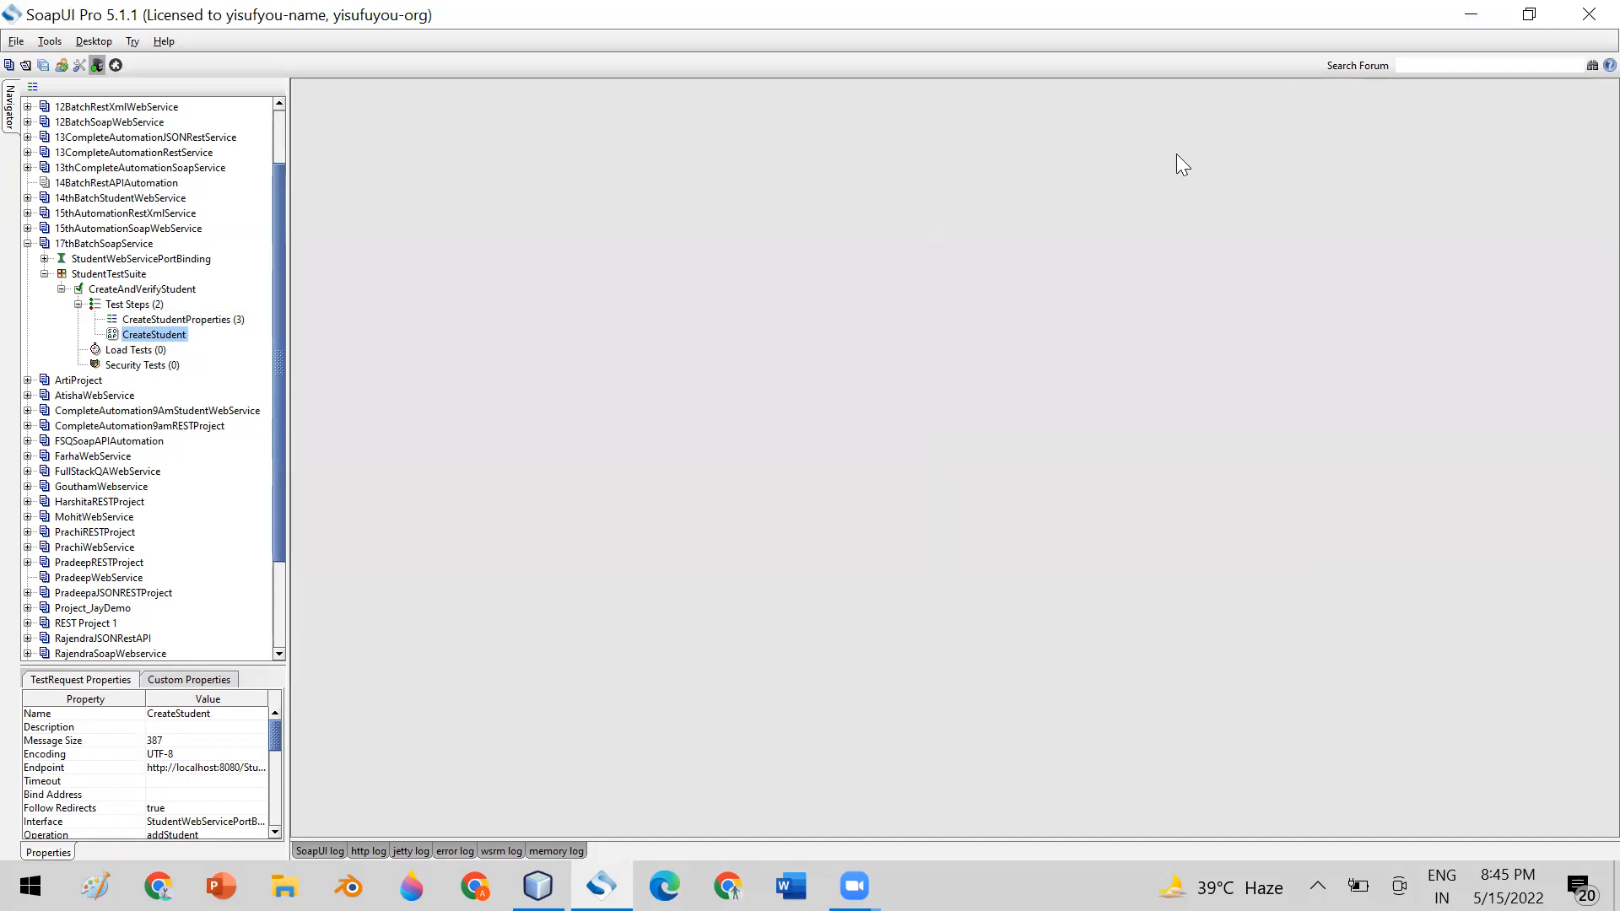
Insert a Property Transfer step named CreatePropertyTransfer between CreateStudentProperties and CreateStudent in the CreateAndVerifyStudent test case
left_click(210, 319)
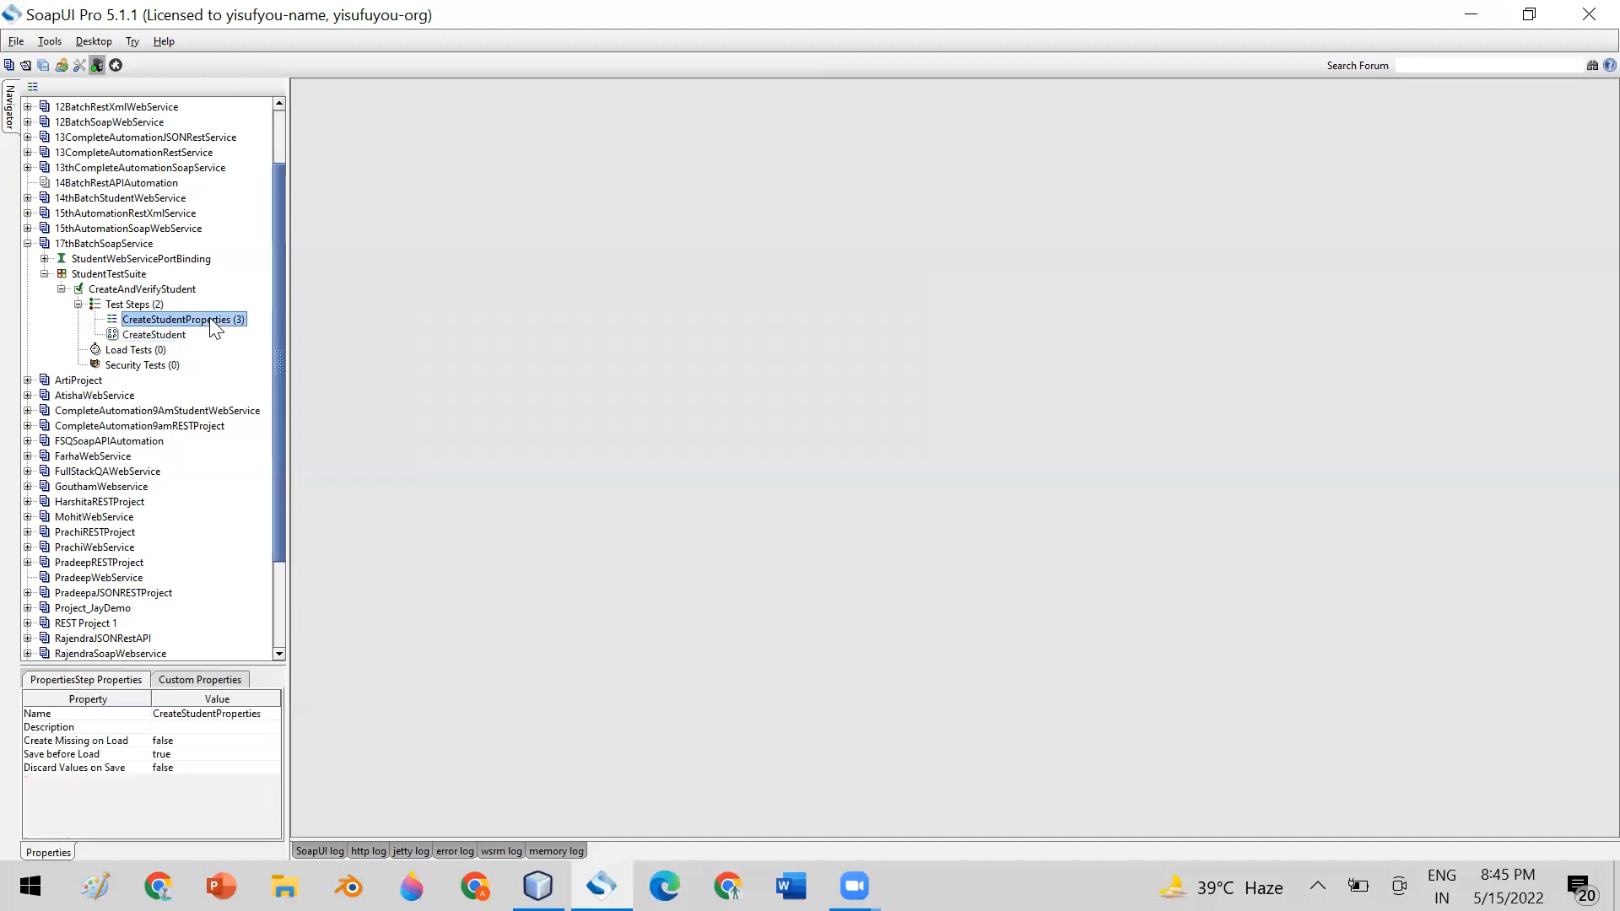
right_click(210, 319)
mouse_move(346, 373)
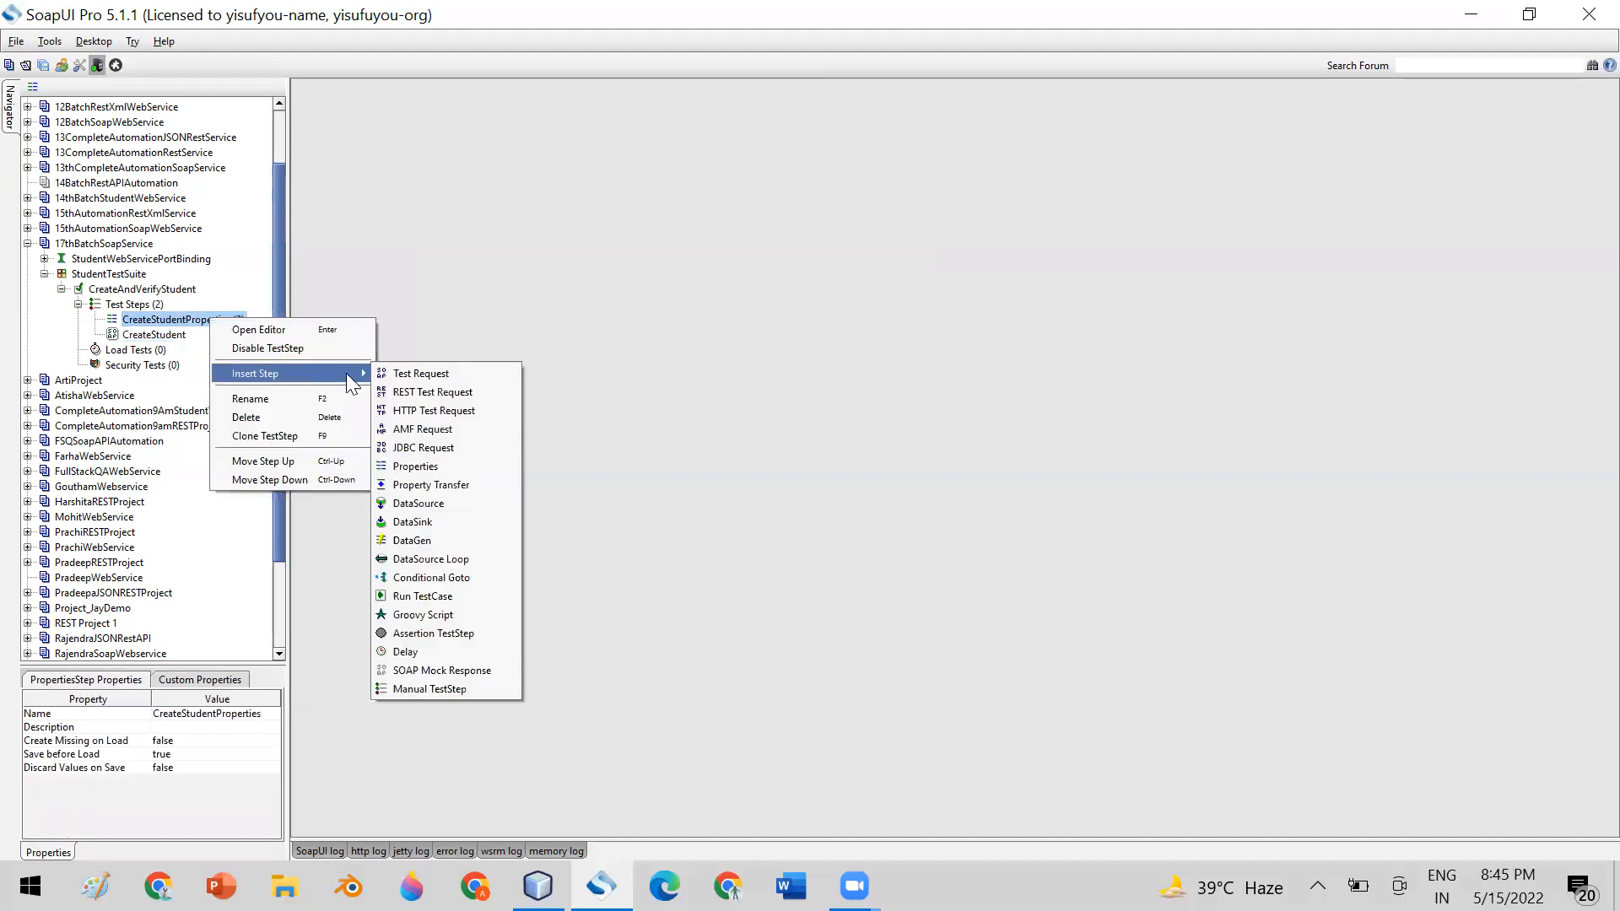
left_click(464, 486)
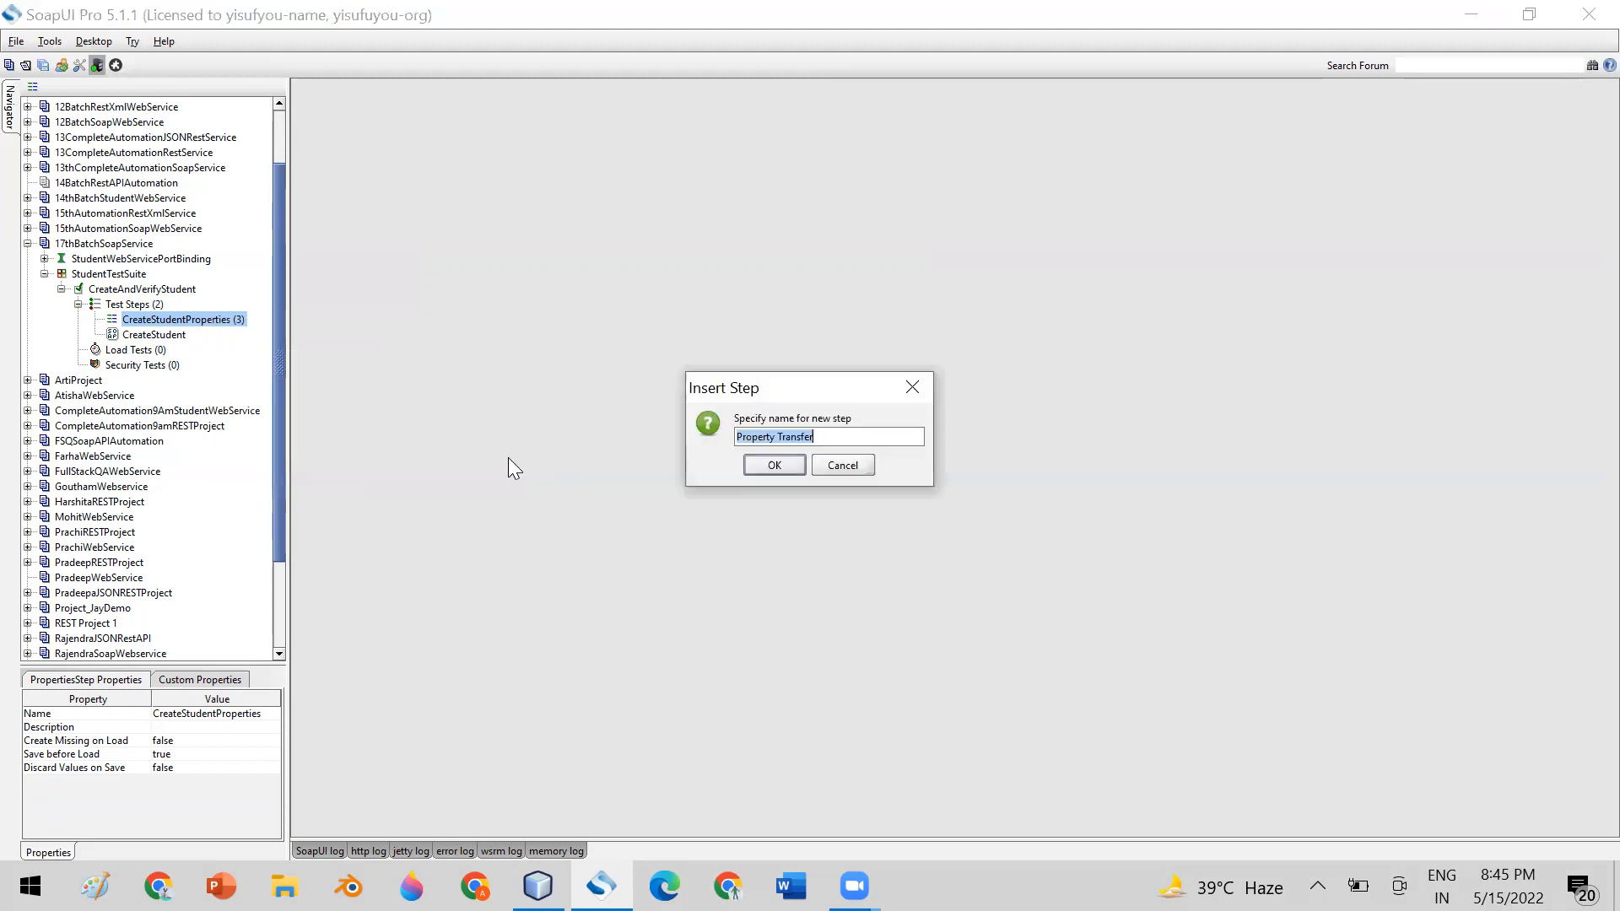
left_click(736, 437)
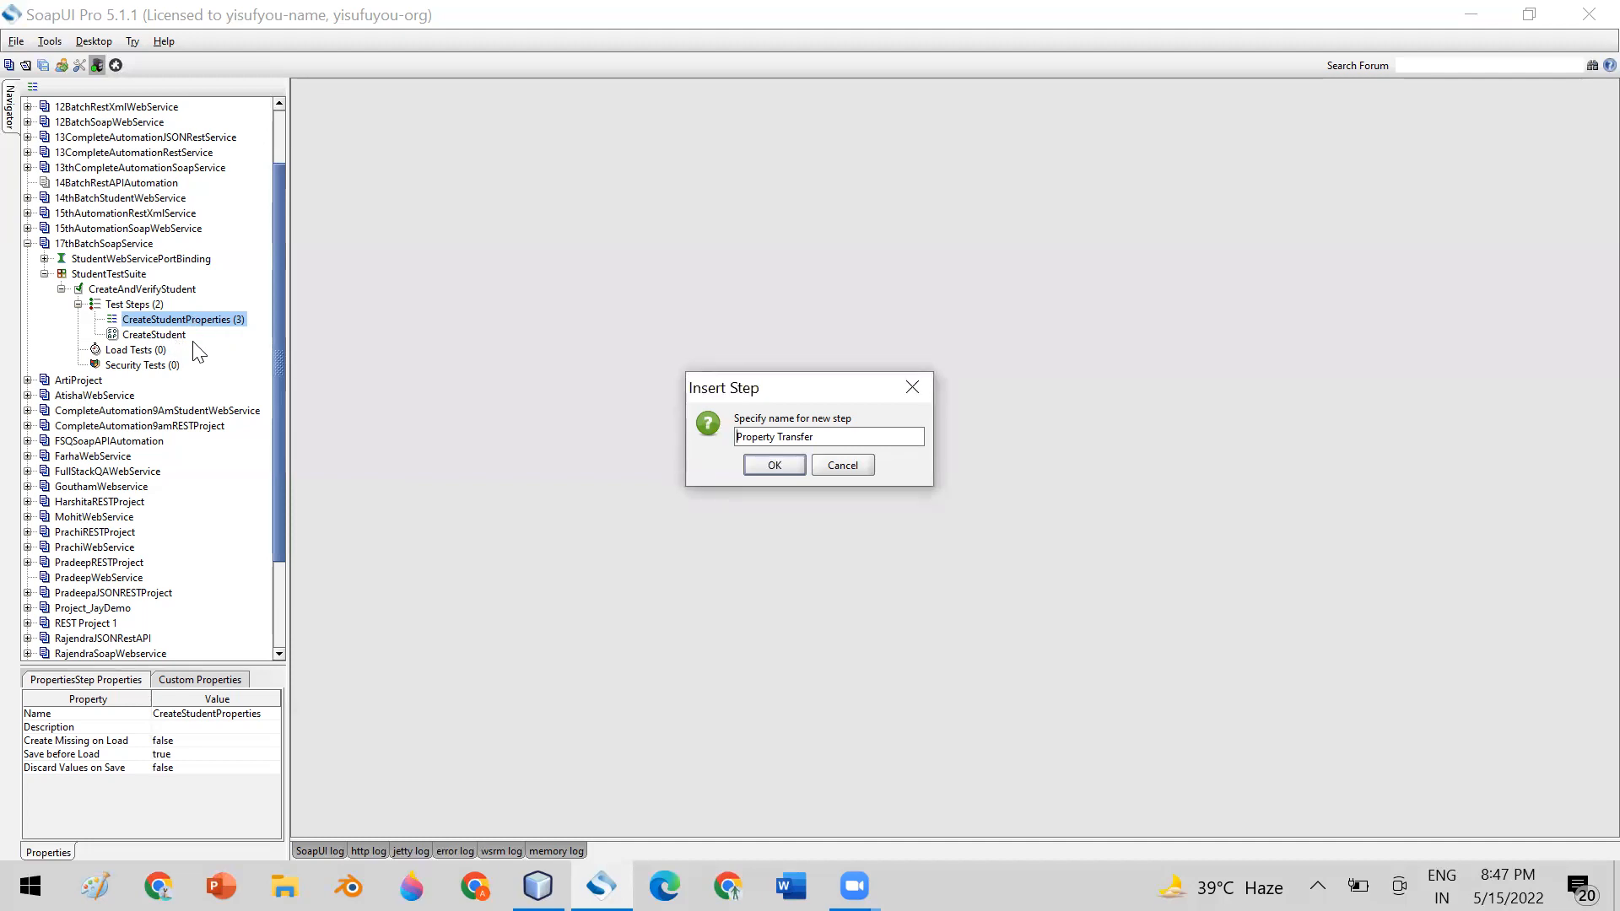
left_click(371, 359)
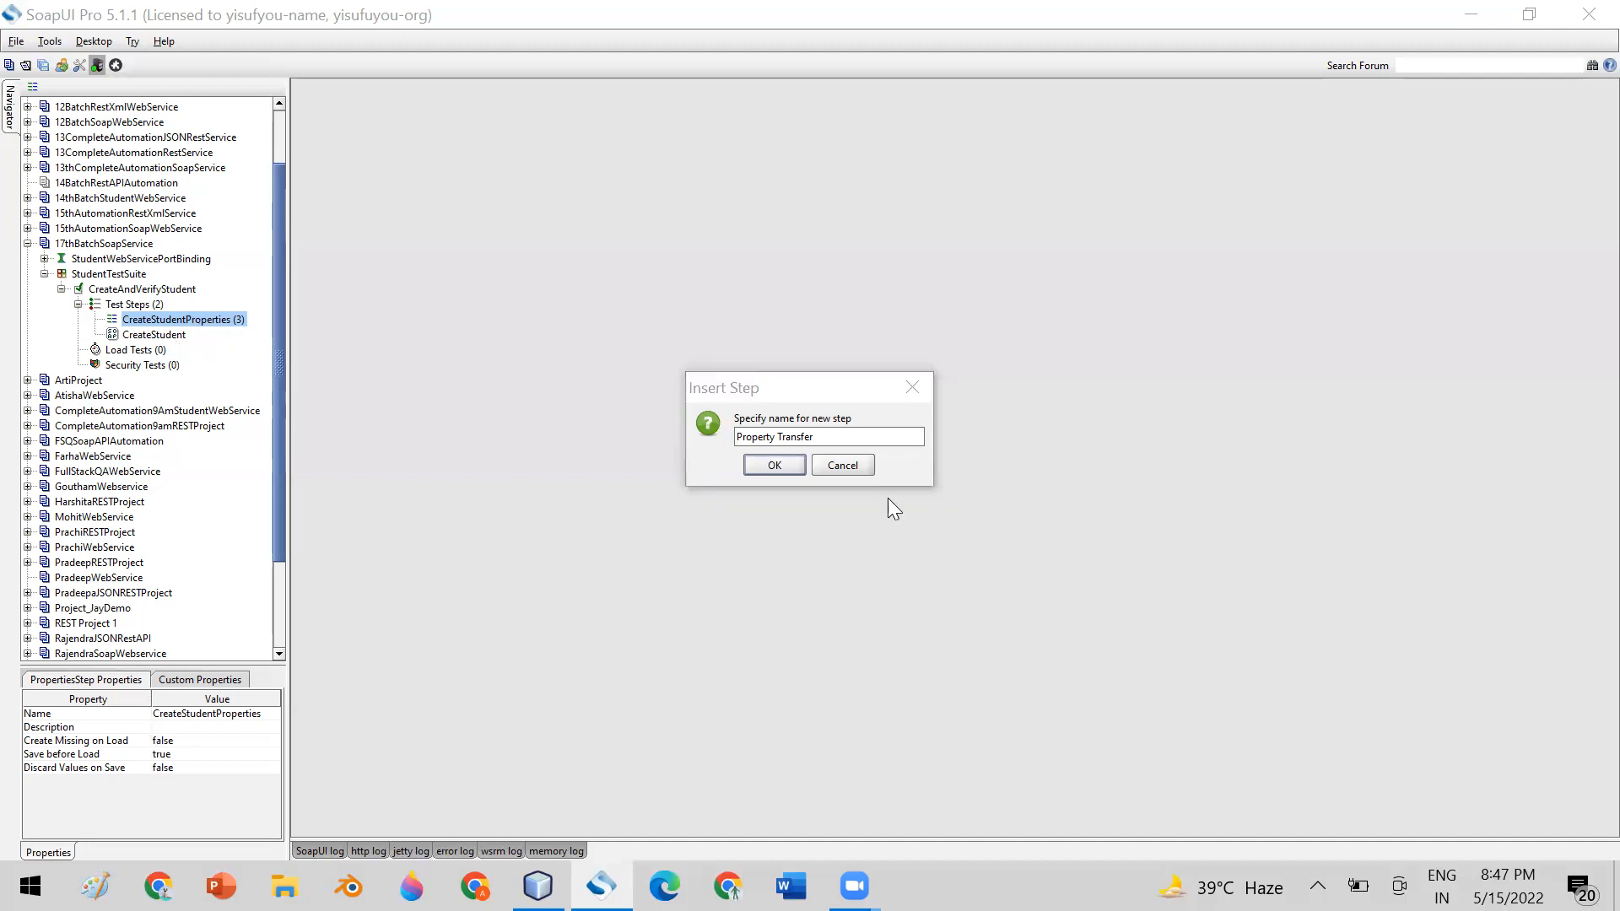
left_click(739, 438)
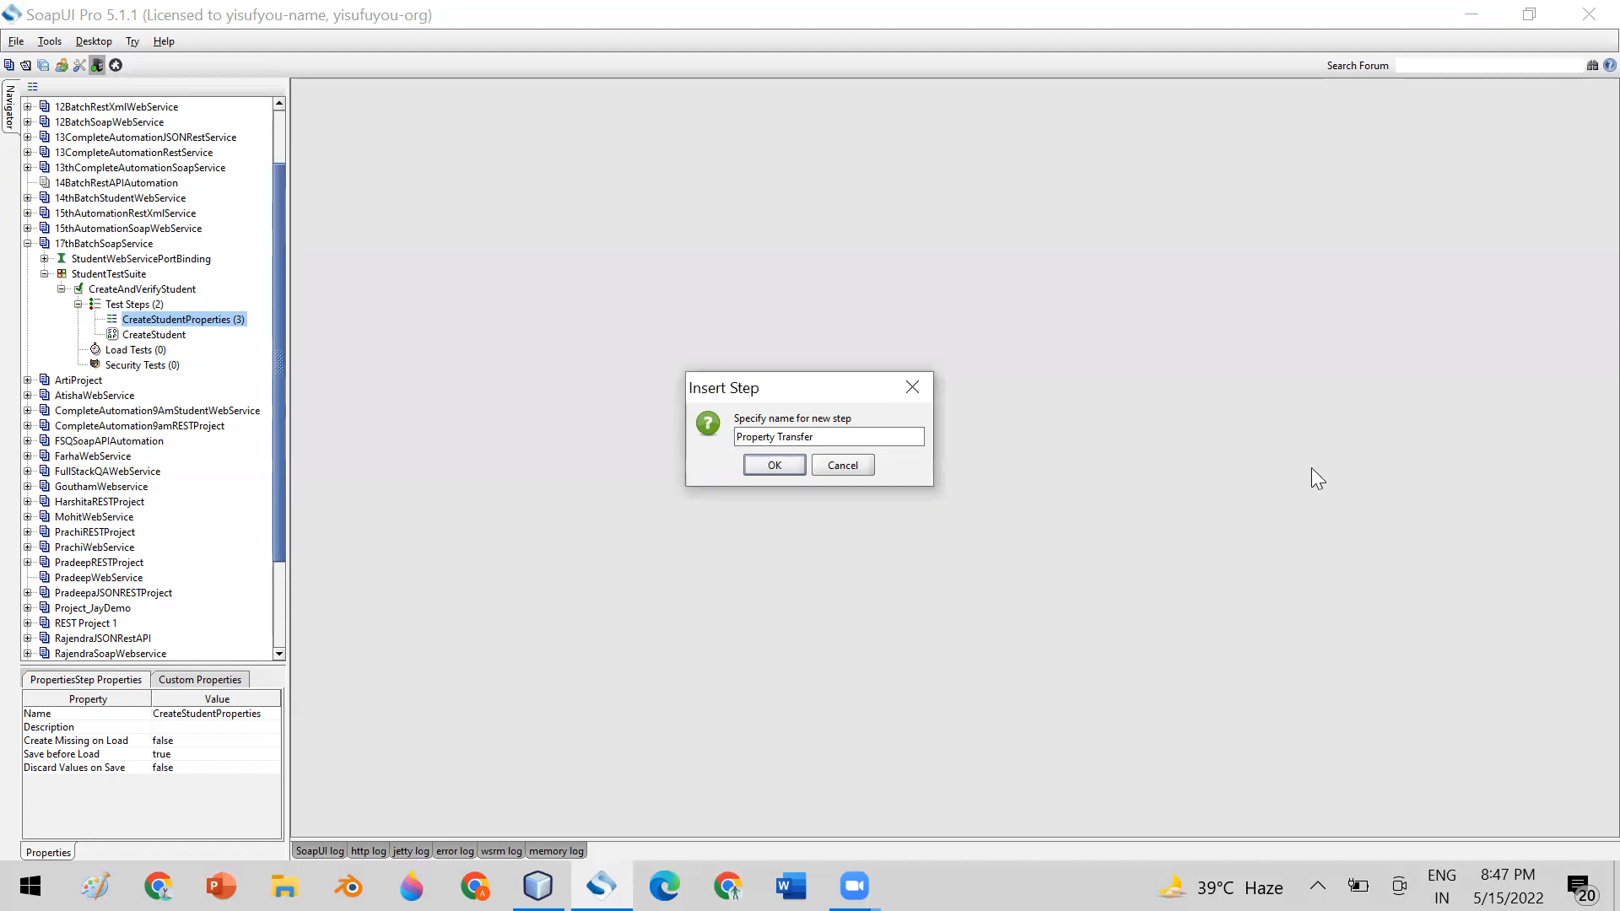
type("Create")
key("BackSpace")
left_click(774, 465)
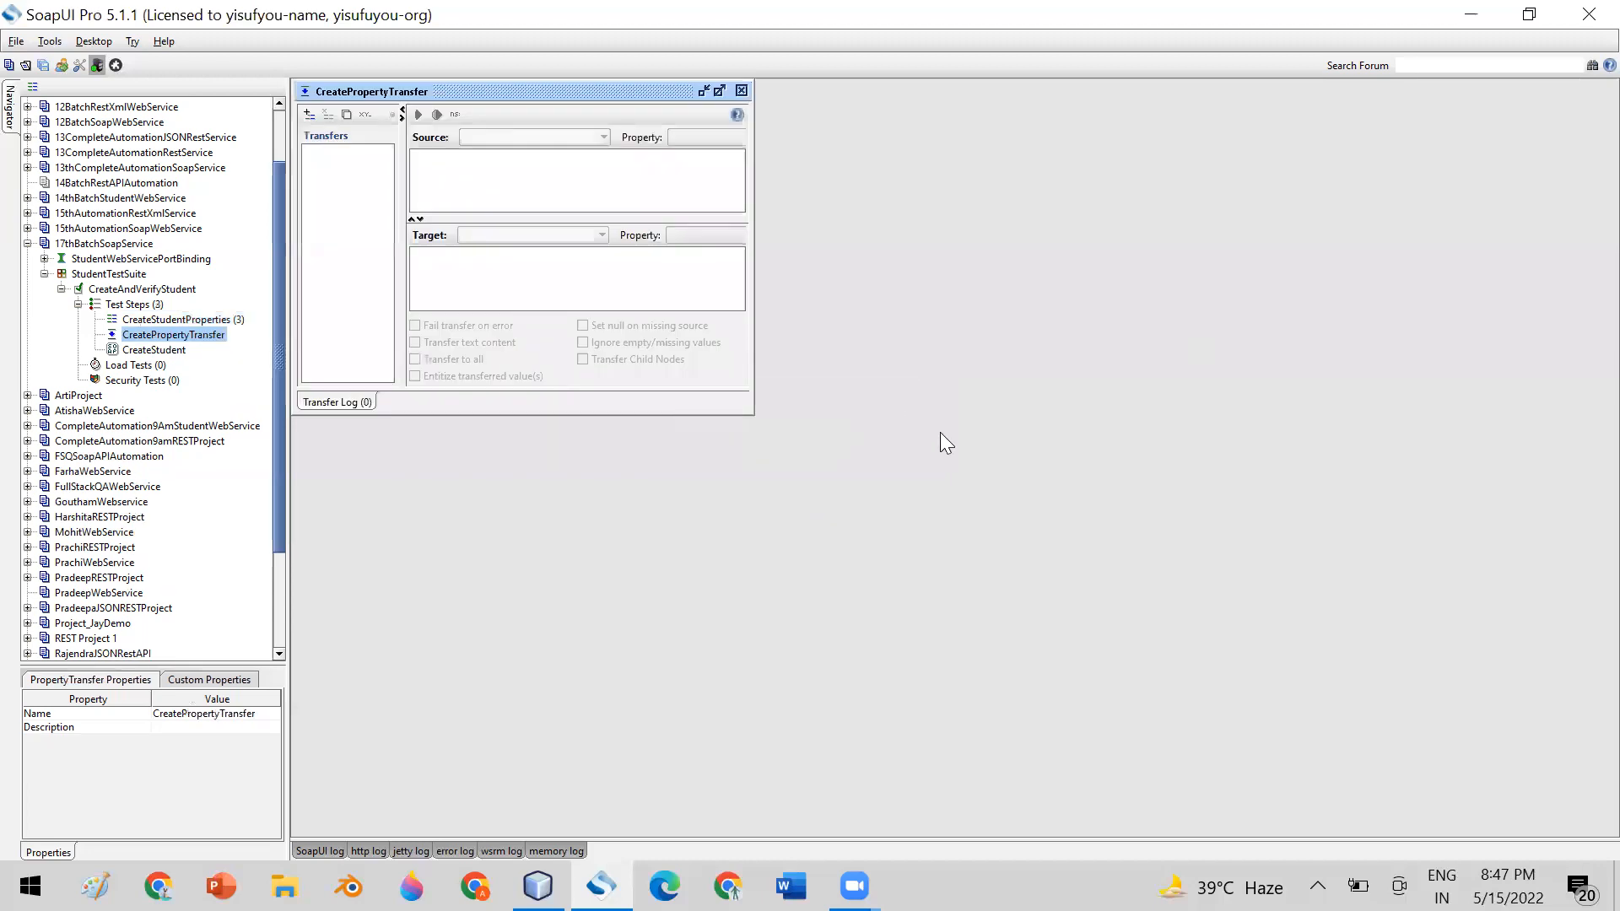
Reposition and enlarge the CreatePropertyTransfer editor, and review CreateStudentProperties and CreateStudent as the transfer's source and target steps
left_click_drag(558, 94, 729, 141)
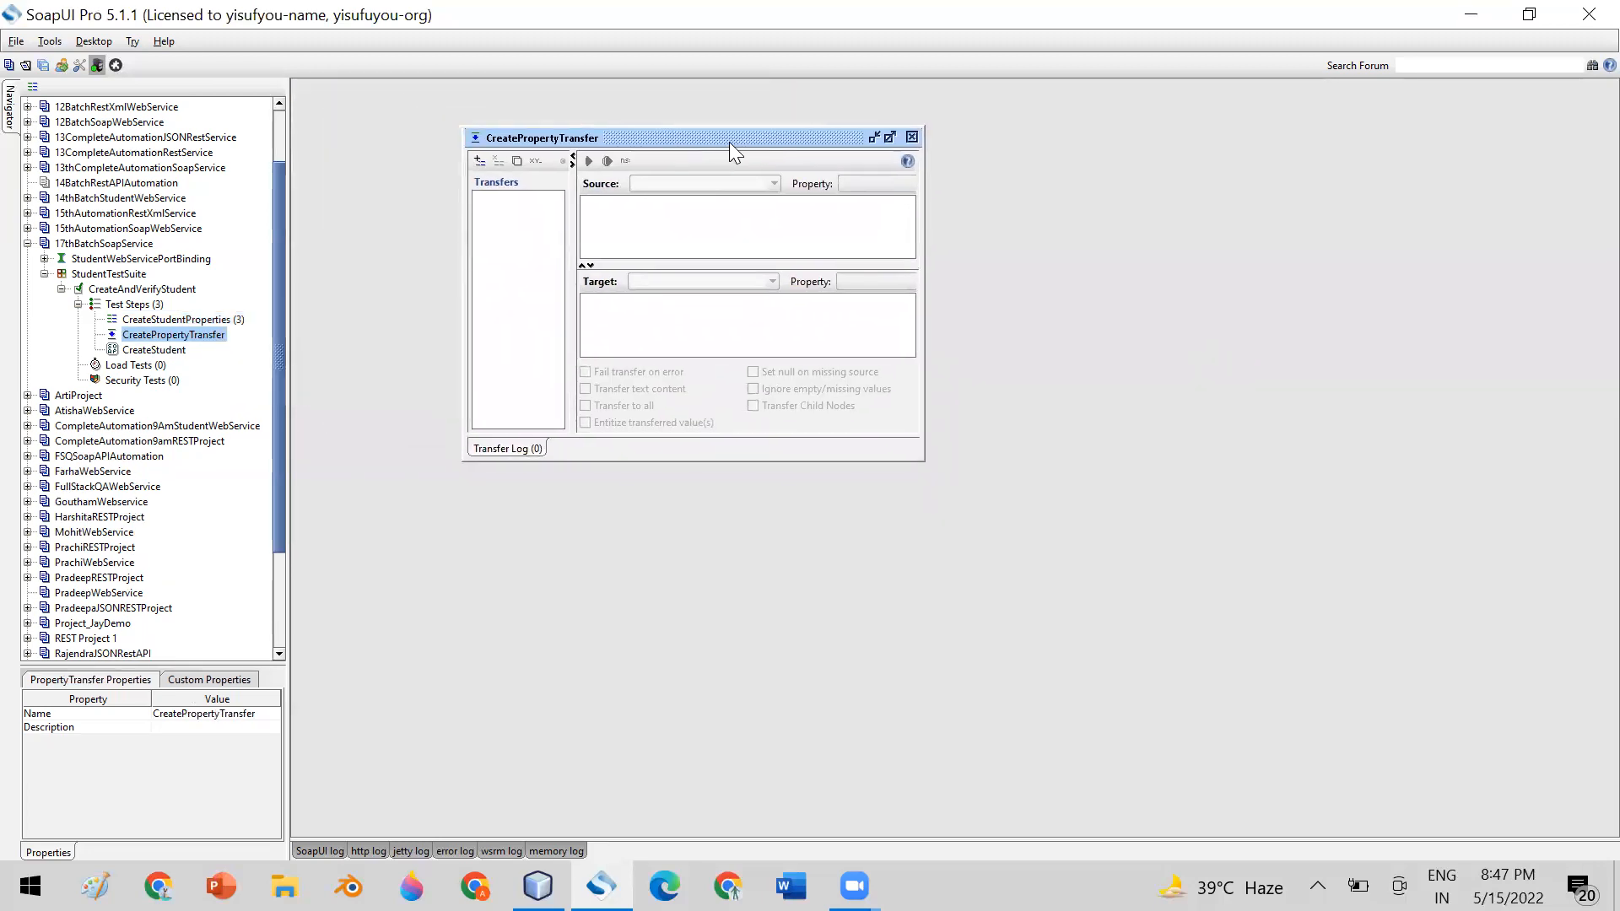
left_click_drag(924, 459, 1222, 601)
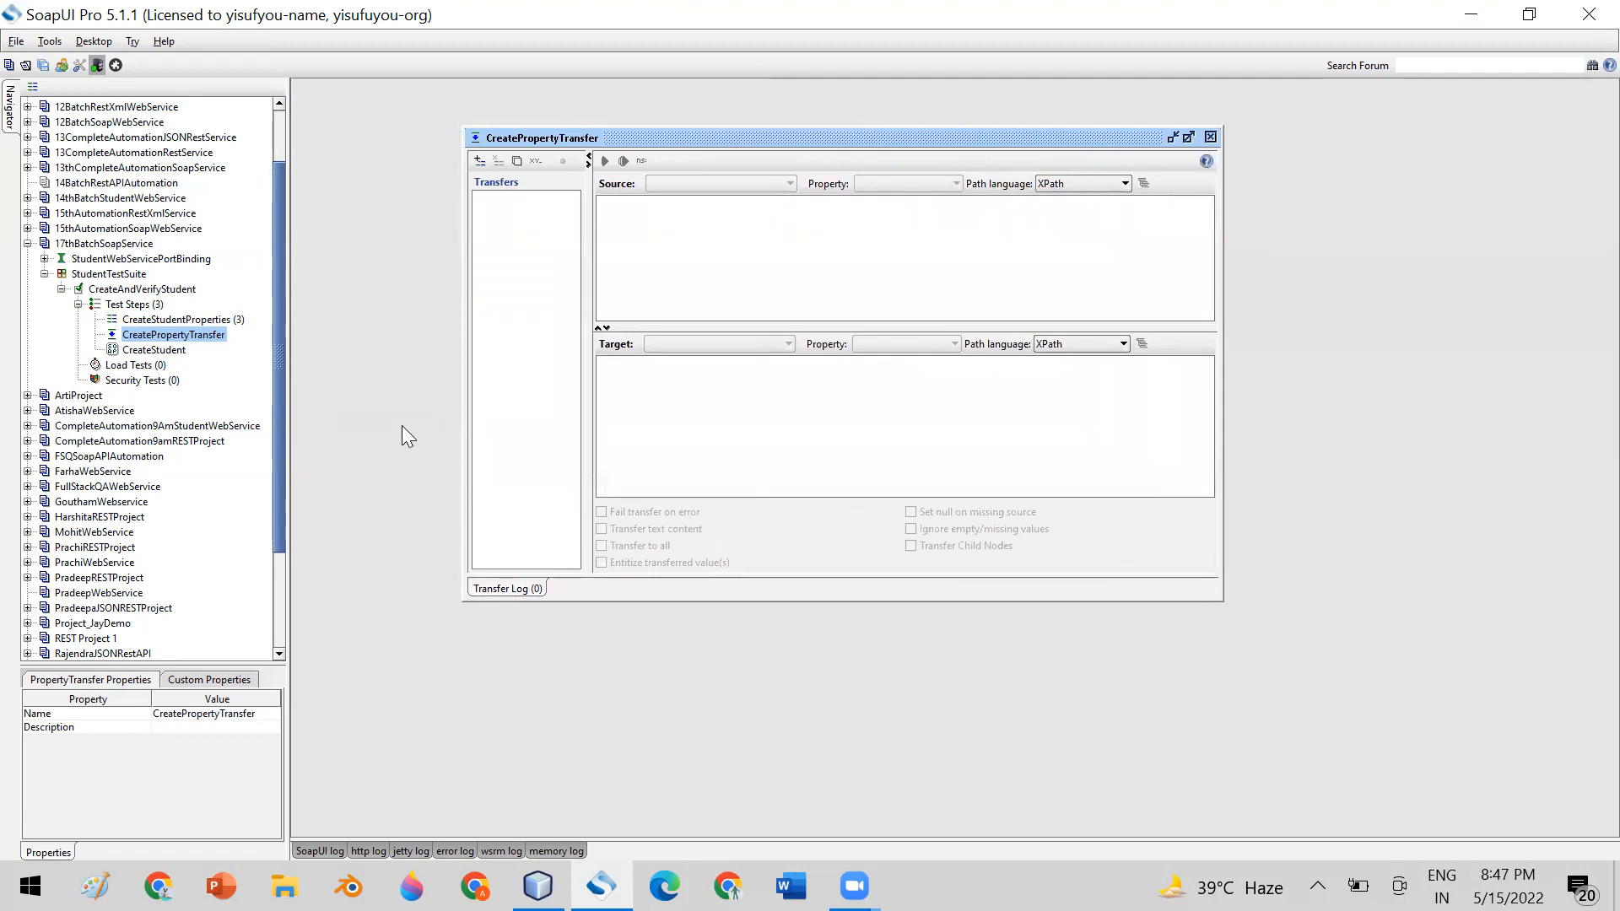
left_click(213, 320)
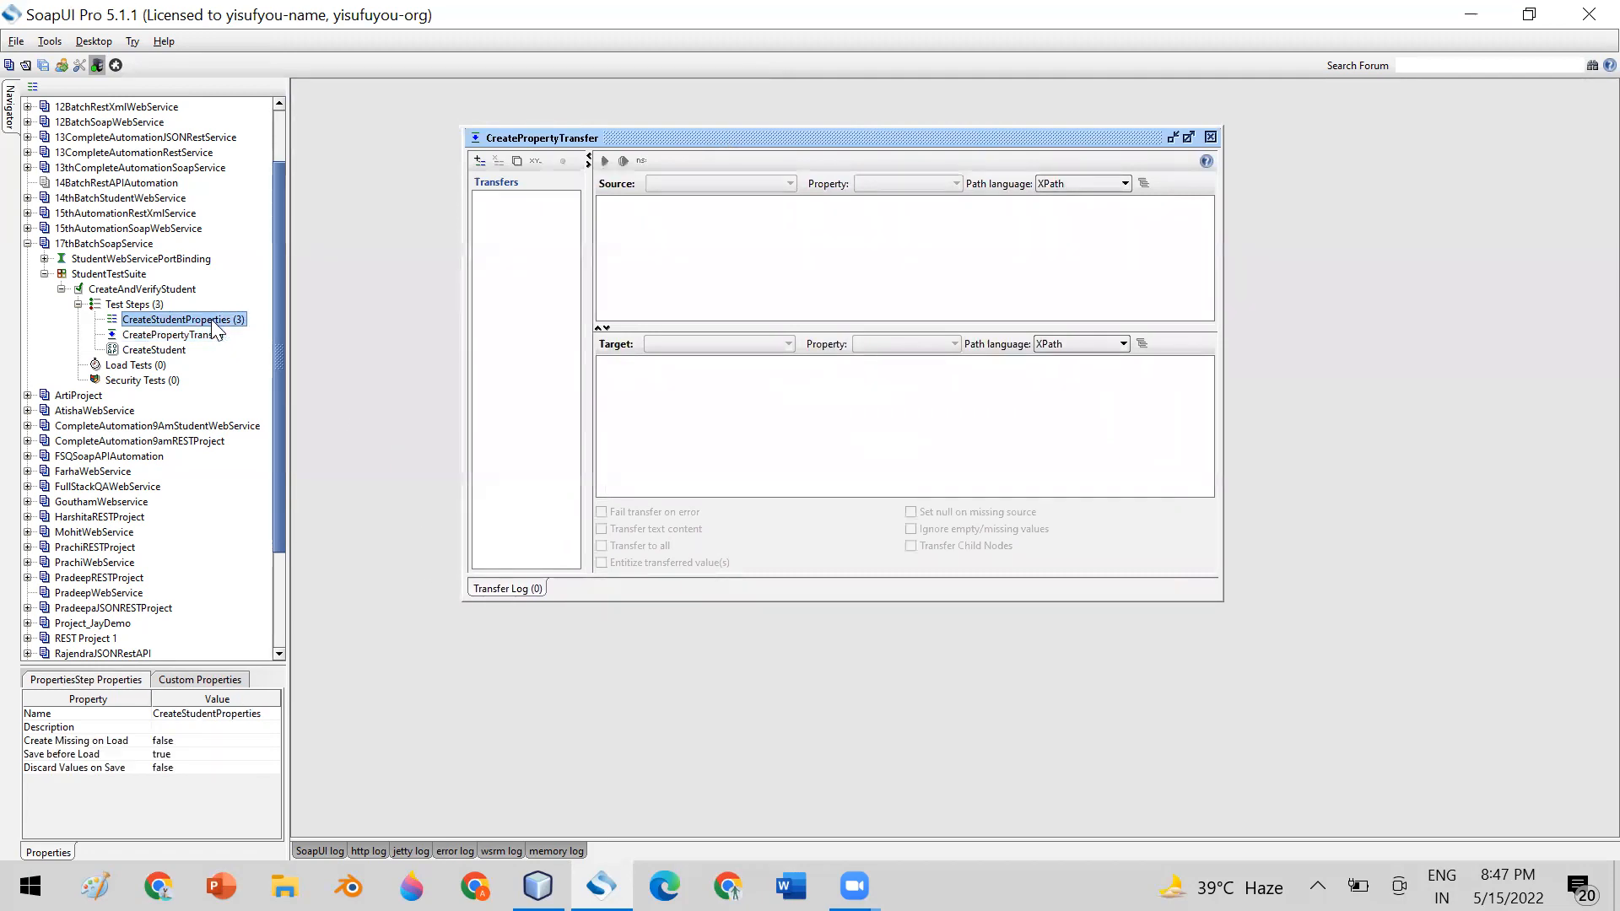
left_click(161, 351)
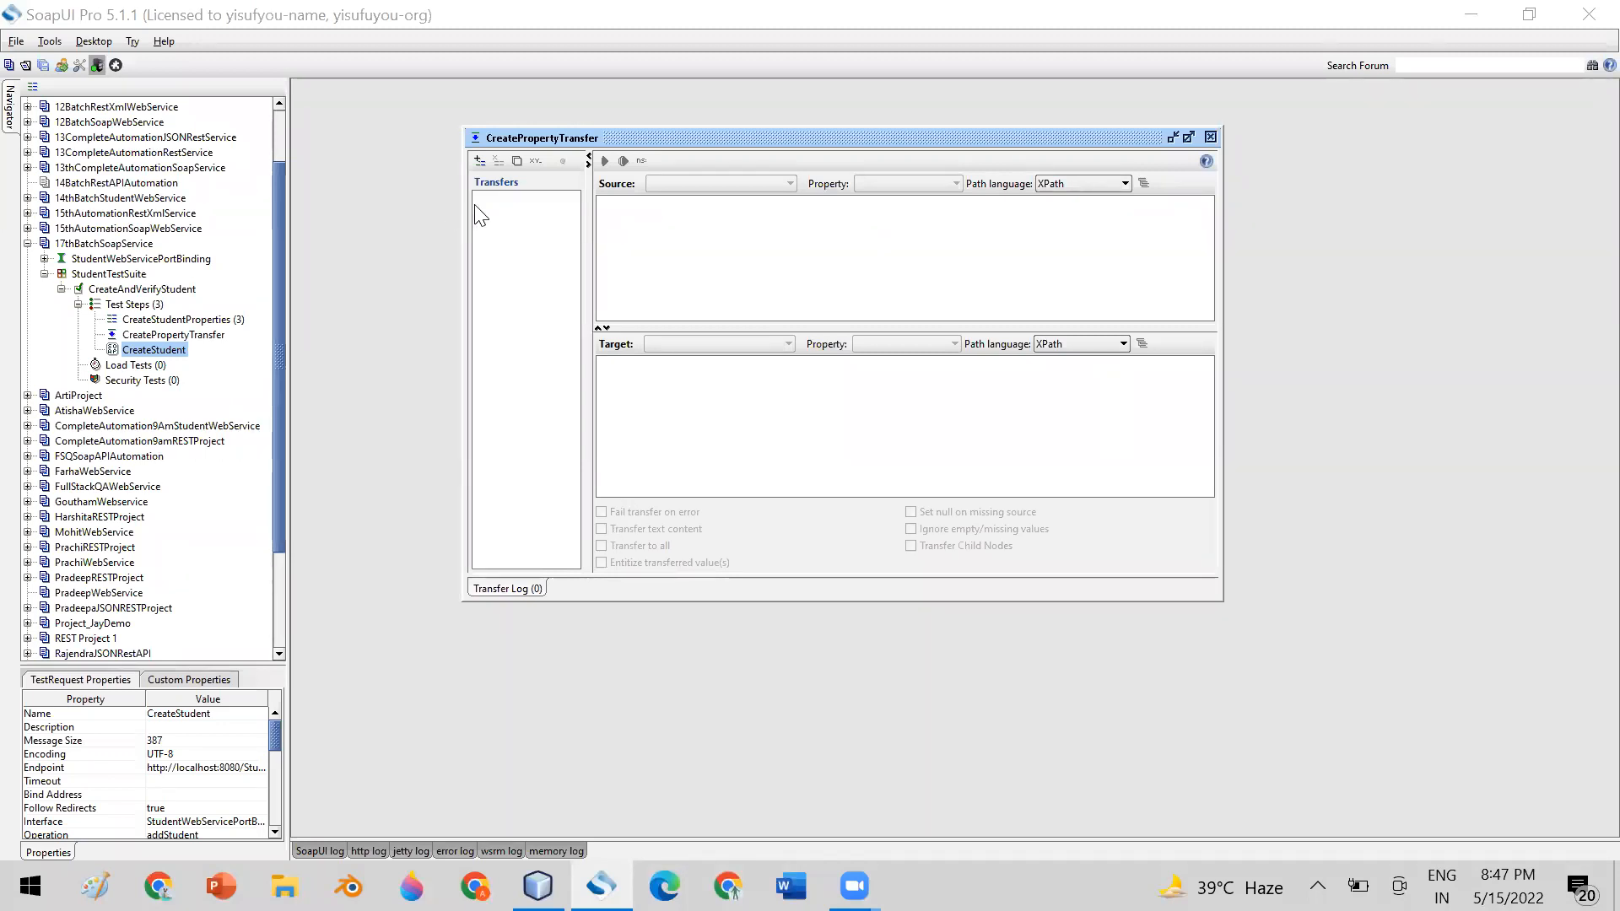
left_click(479, 162)
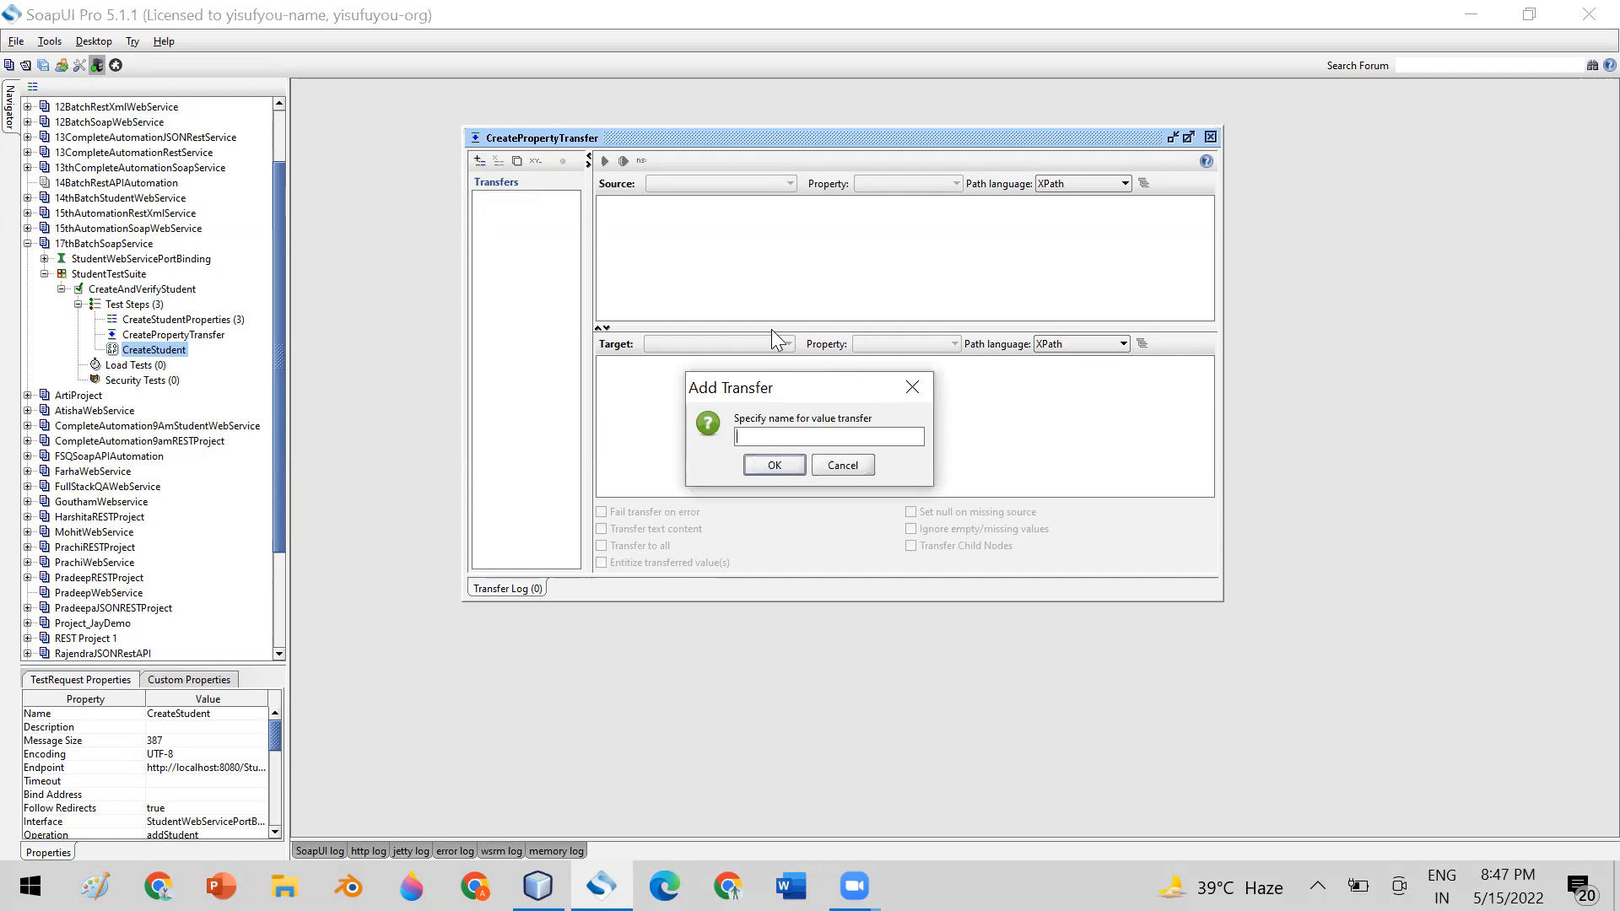
type("ame")
key("BackSpace")
key("BackSpace")
key("BackSpace")
left_click(664, 886)
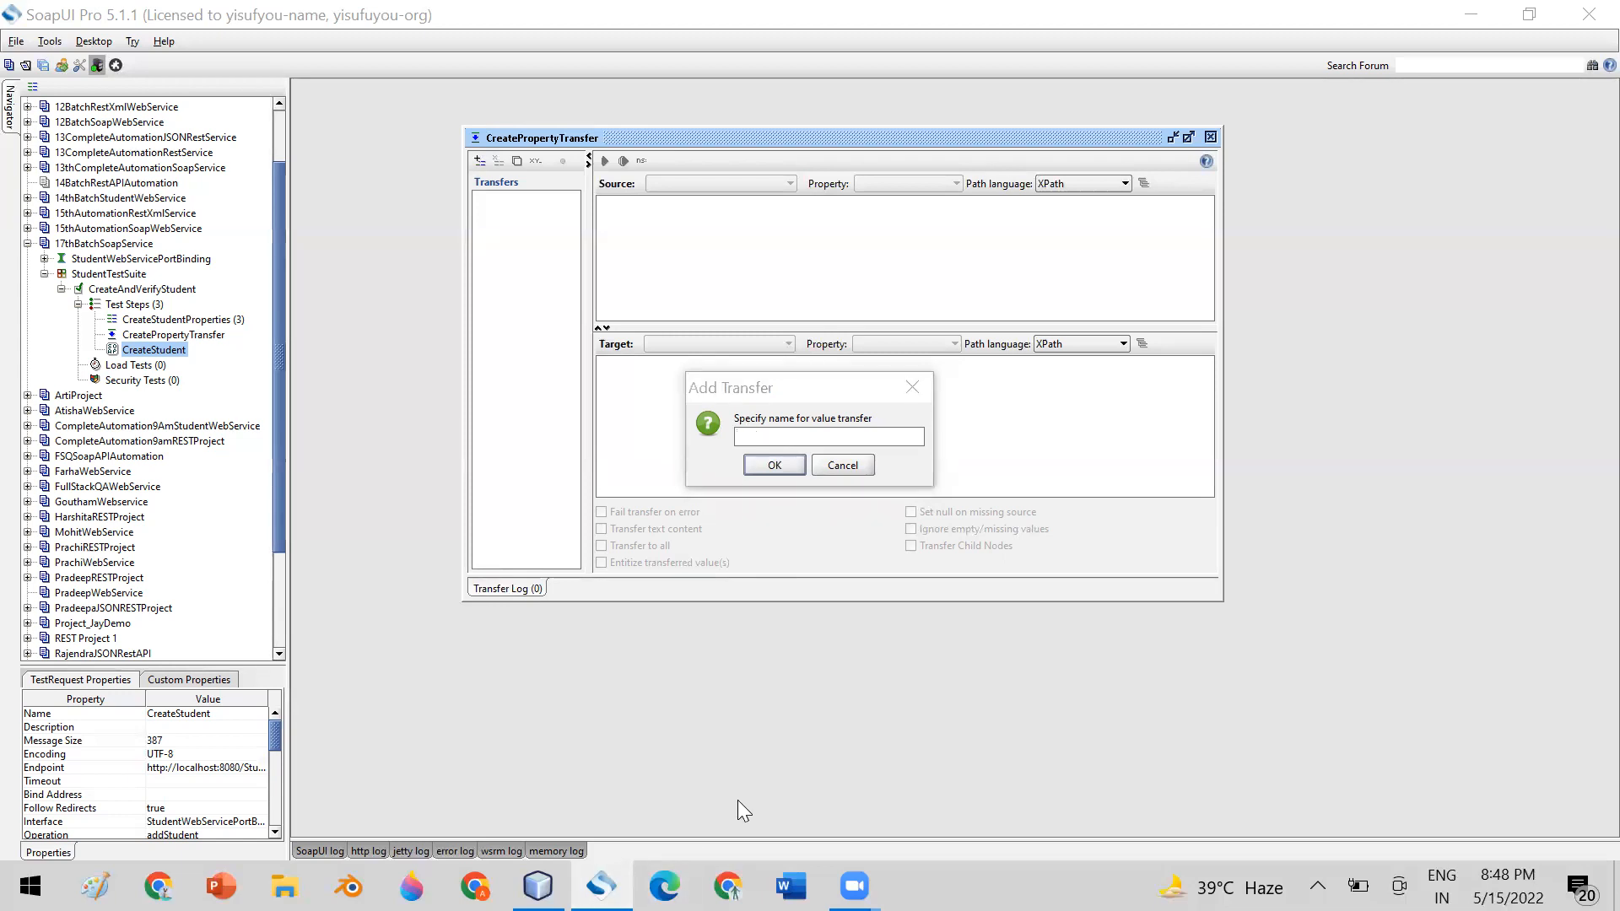
left_click(742, 434)
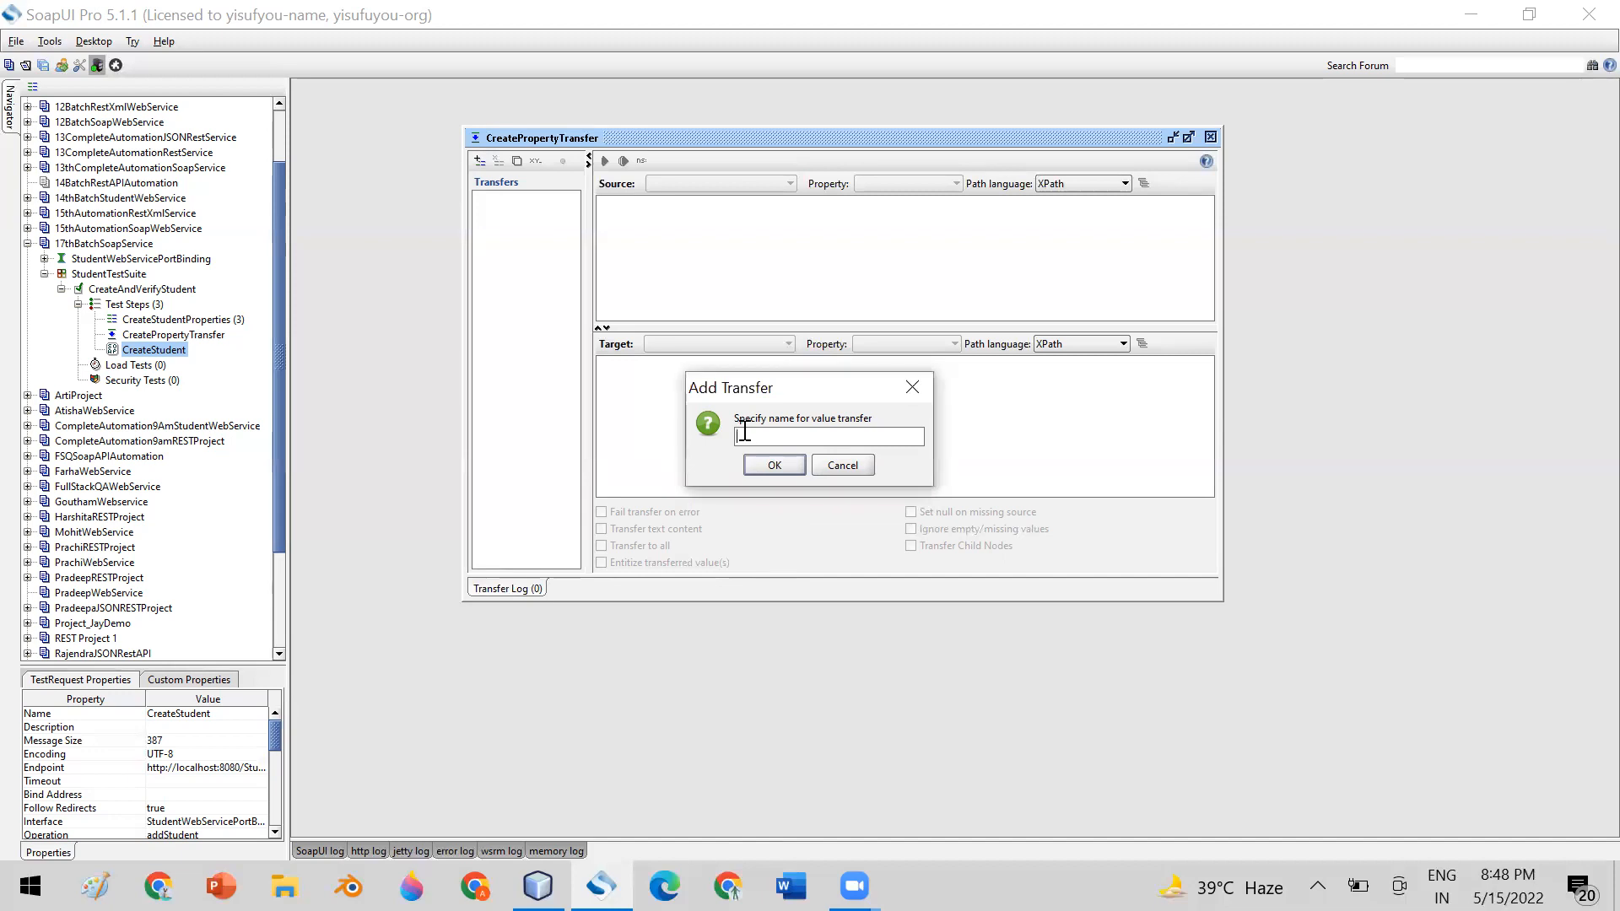
left_click(842, 465)
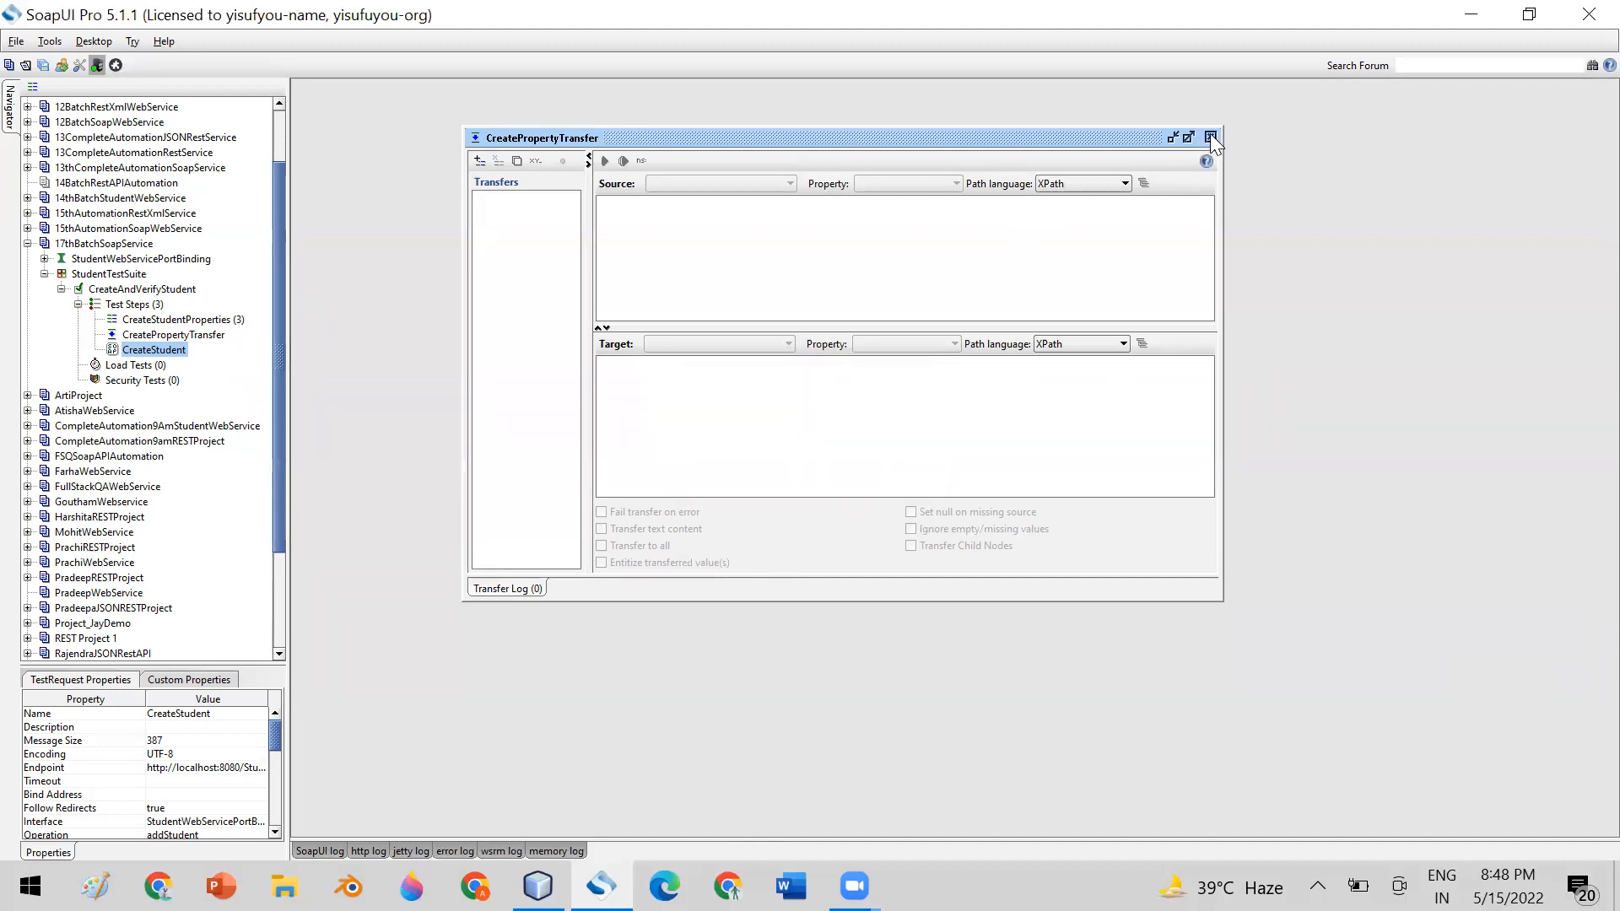
Close the CreatePropertyTransfer editor, and review the age, name and subject properties in CreateStudentProperties
left_click(1210, 136)
double_click(178, 320)
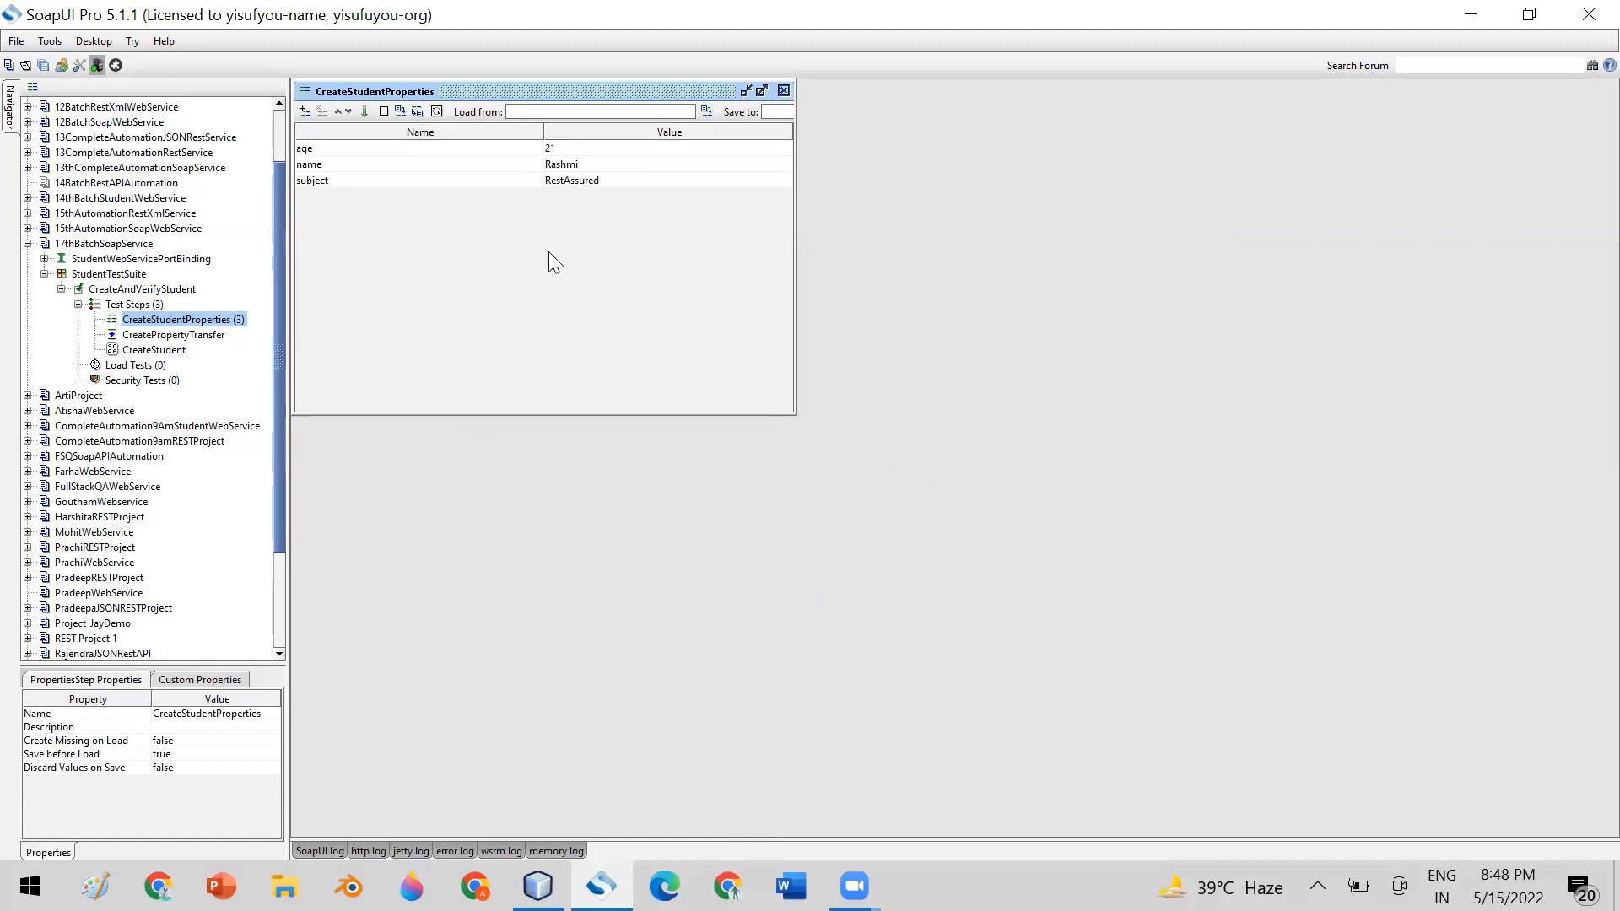
left_click_drag(503, 90, 761, 90)
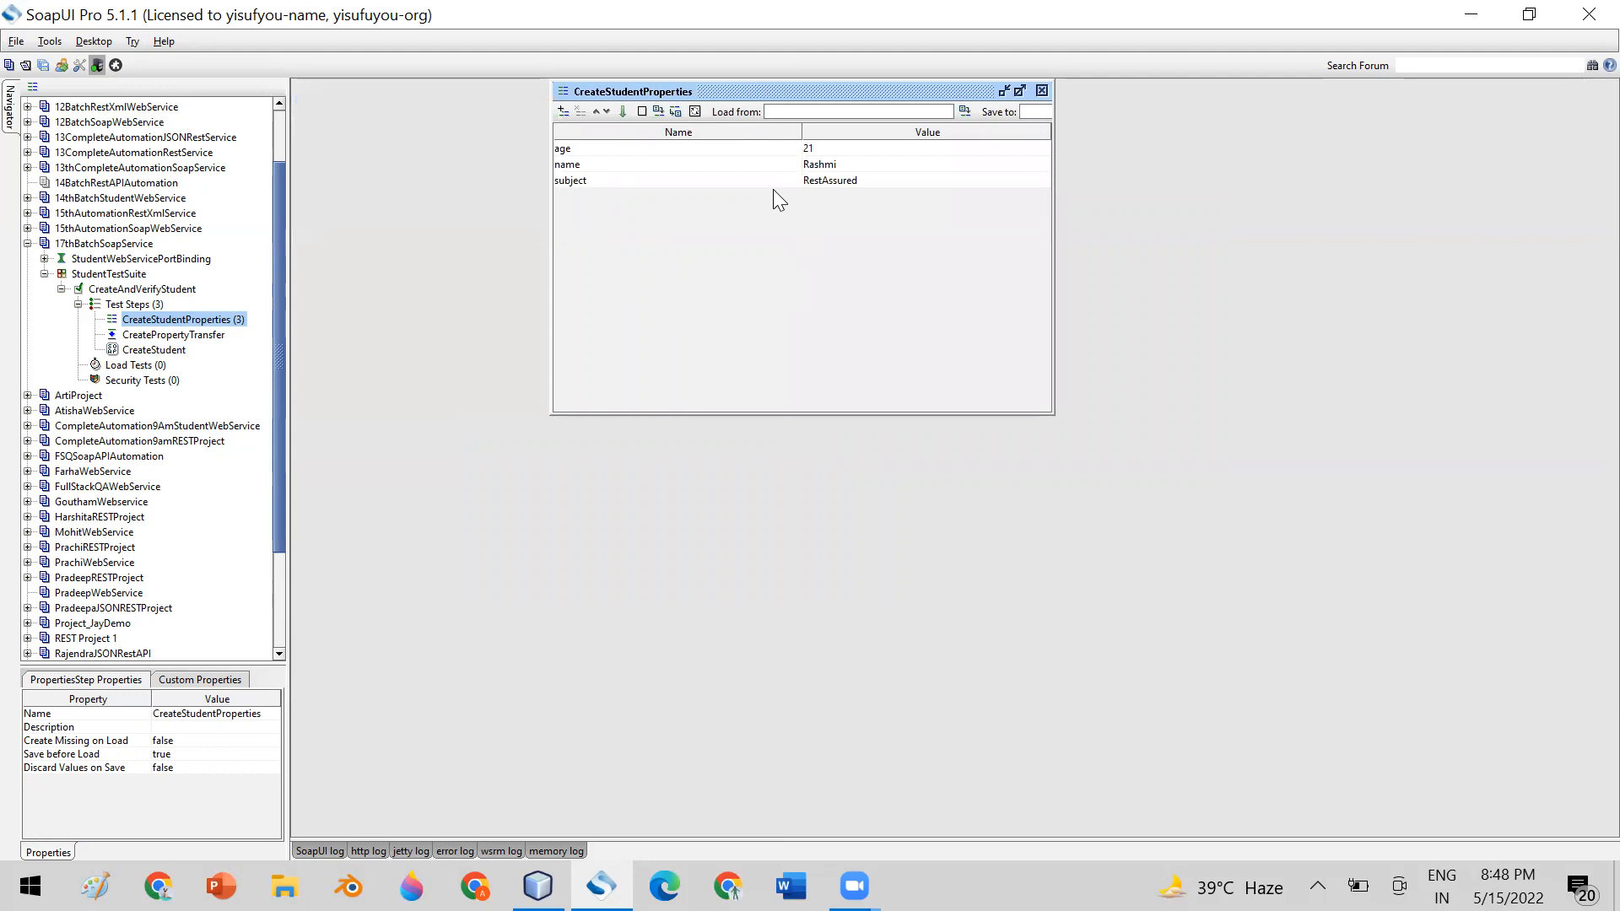
left_click(739, 150)
left_click(726, 166)
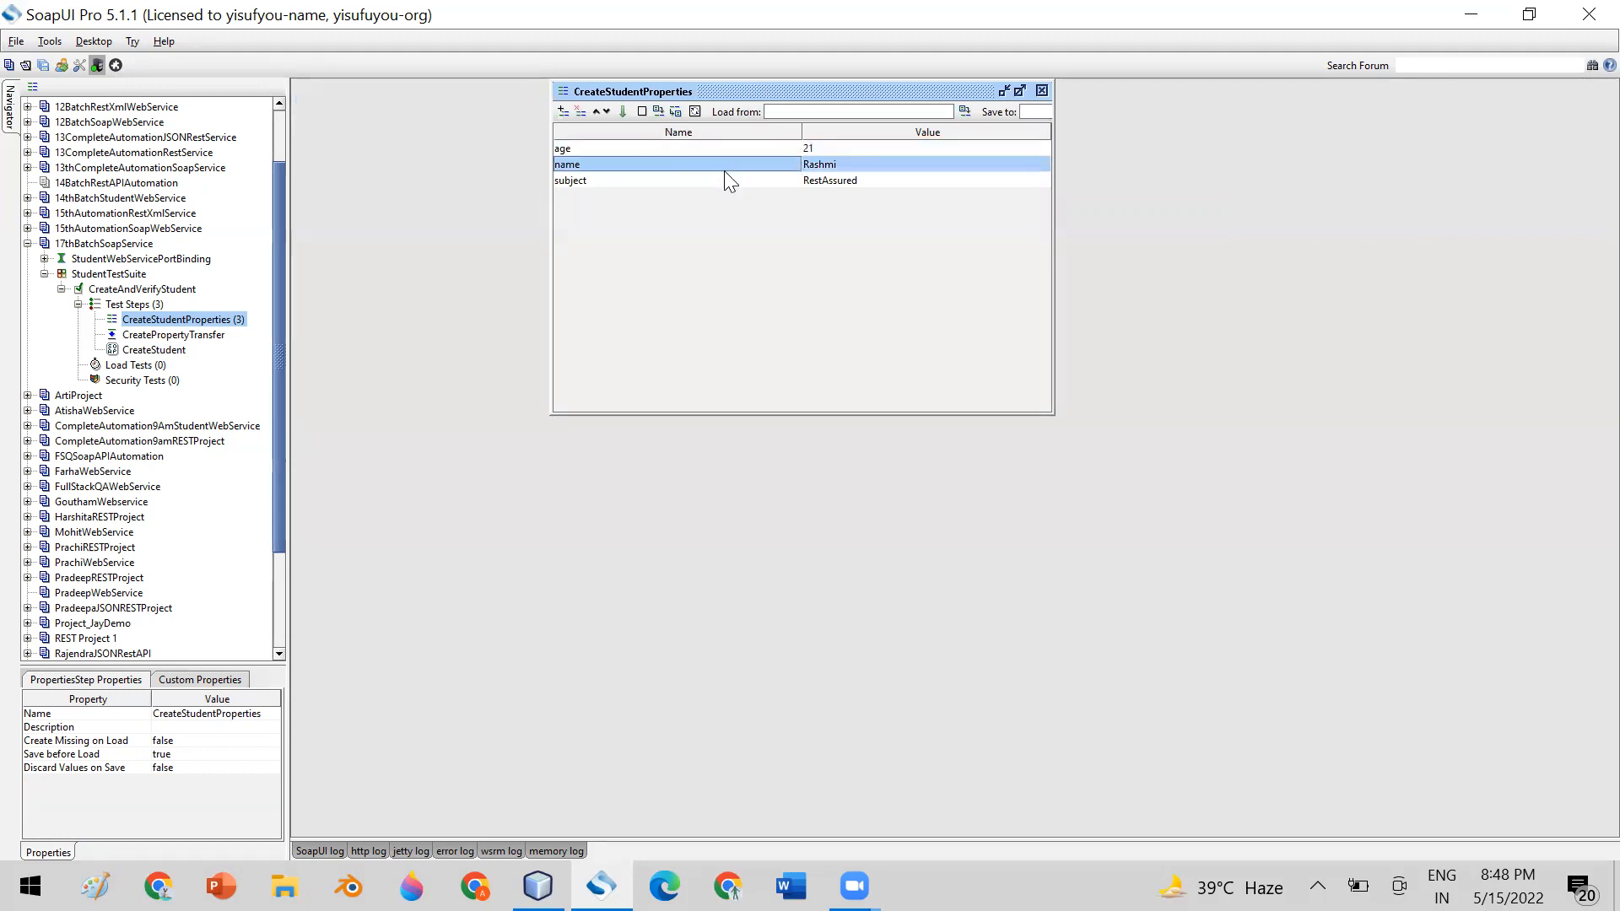
left_click(724, 177)
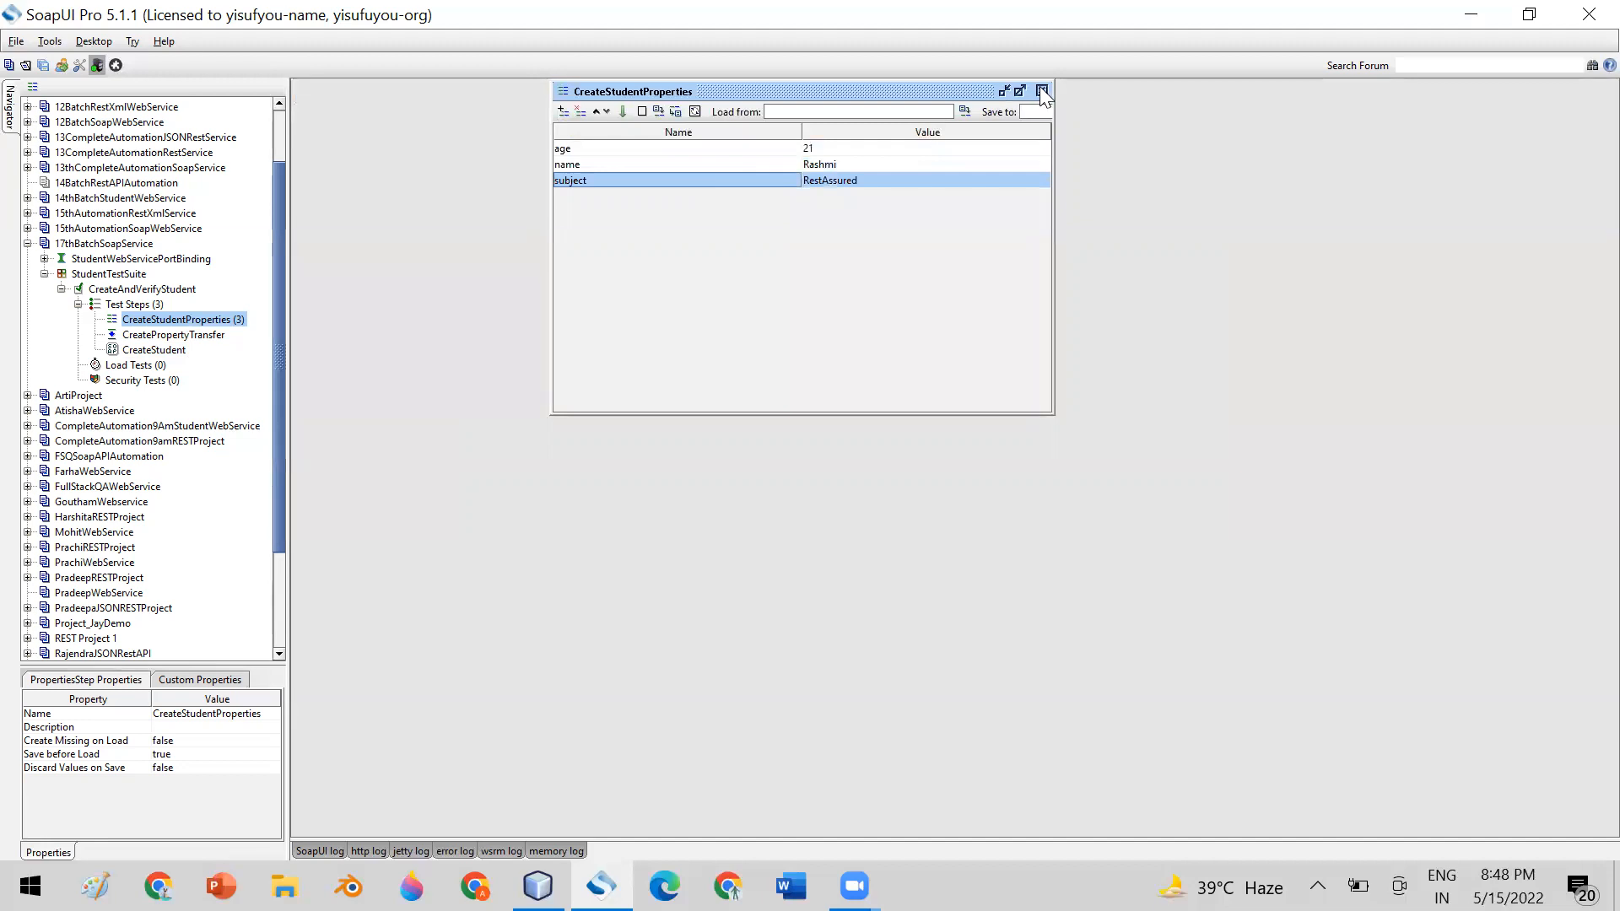
Open the CreateStudent request XML below the properties editor and examine its name, age and subject placeholders
left_click(145, 349)
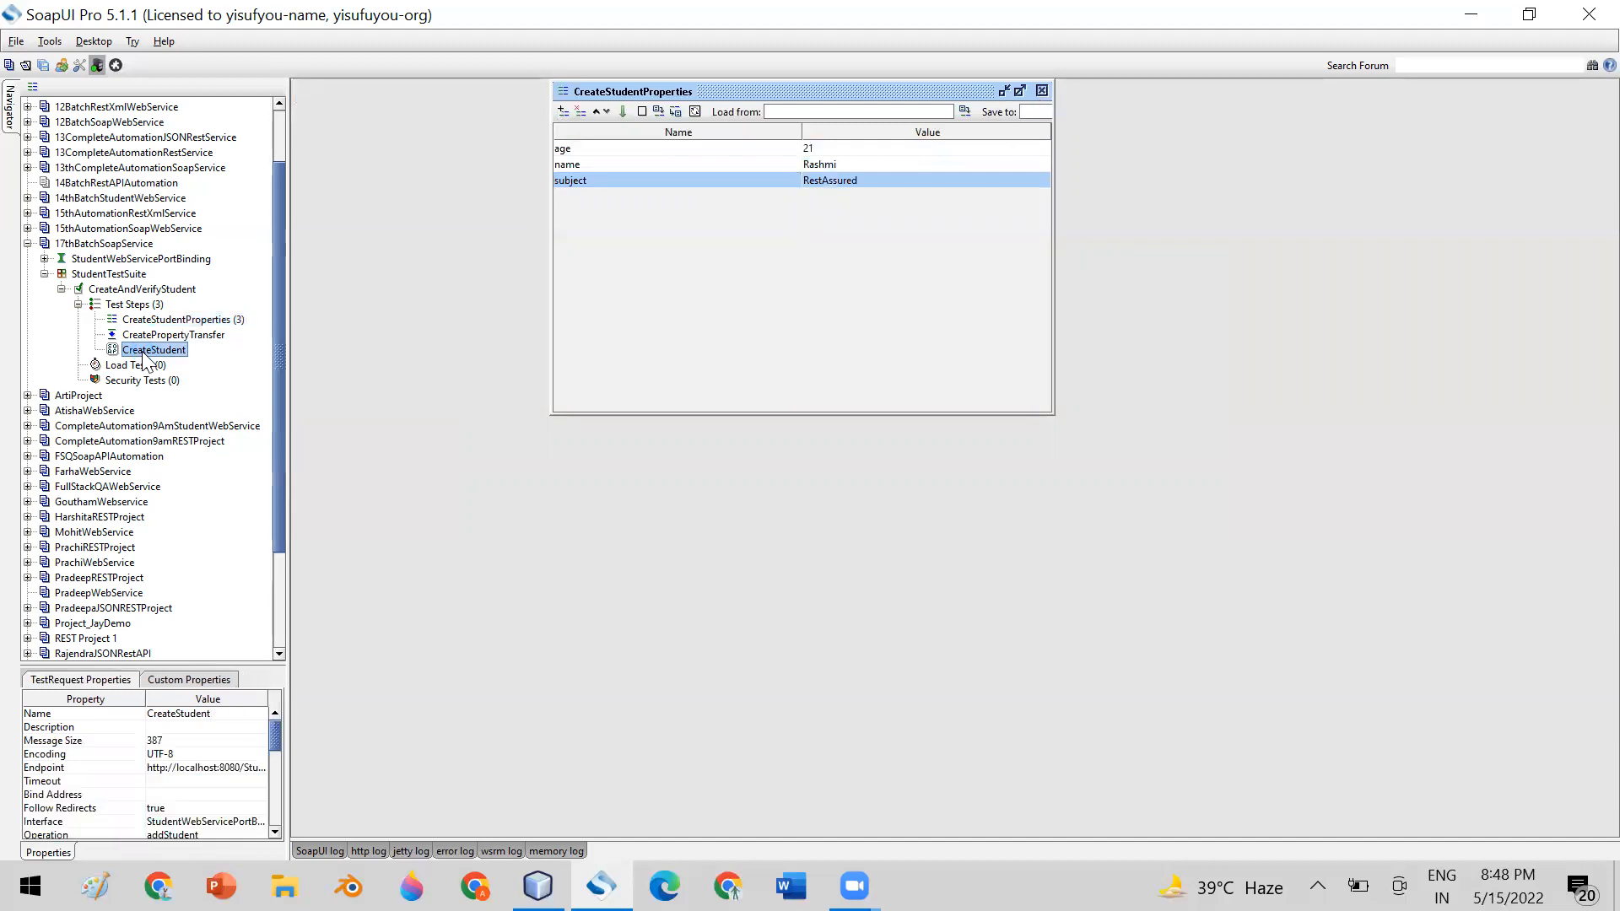
double_click(145, 350)
left_click_drag(728, 118, 945, 320)
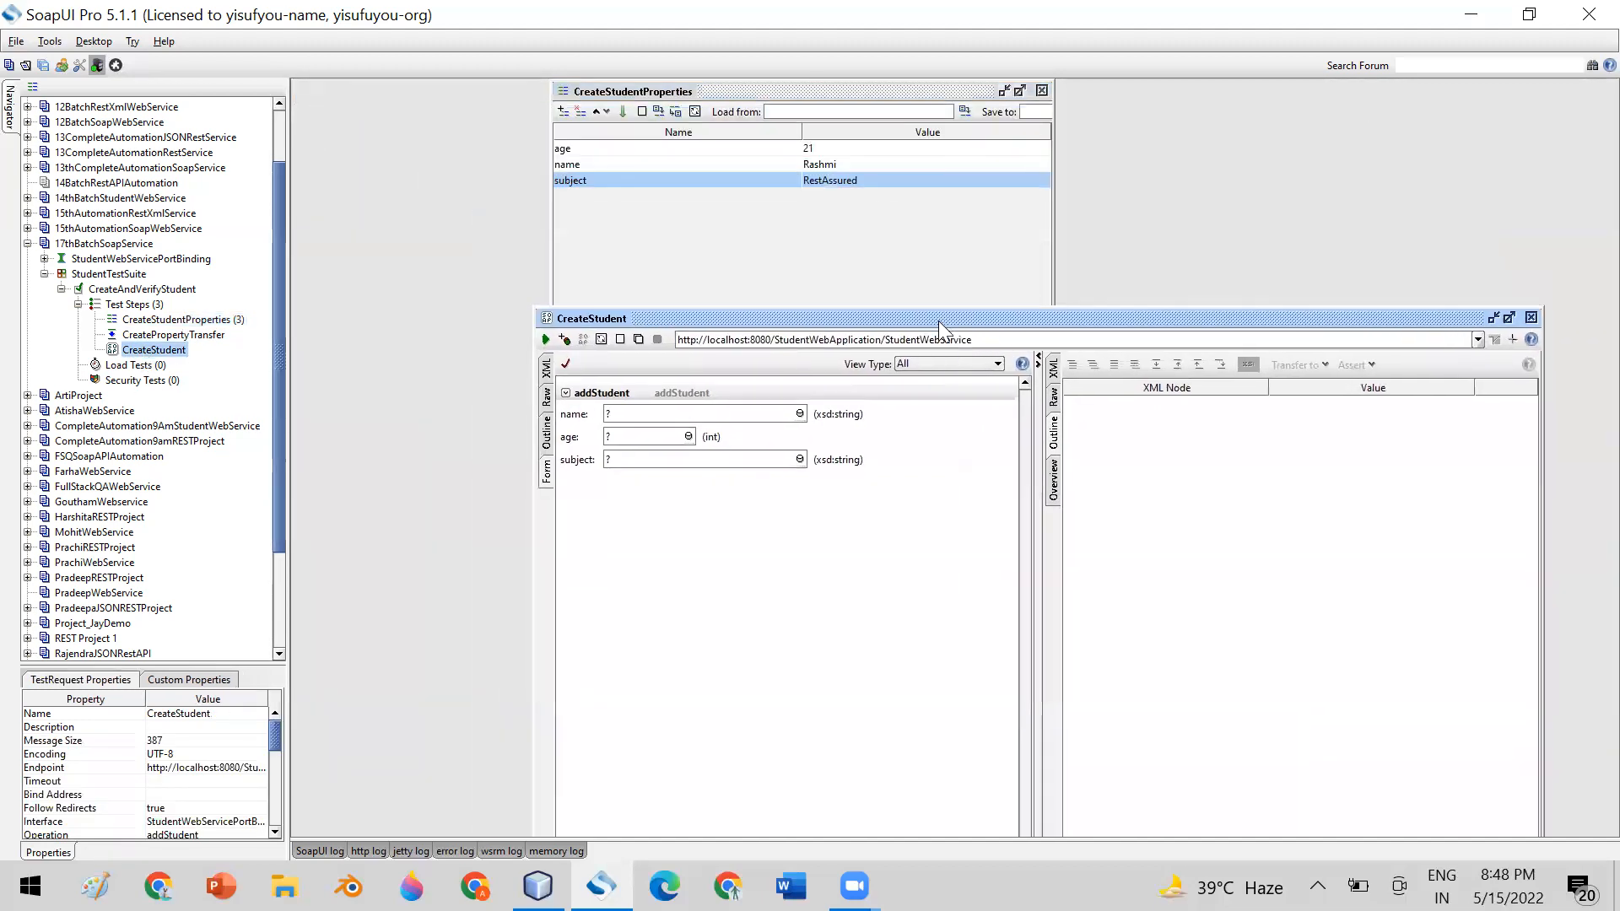
left_click(547, 368)
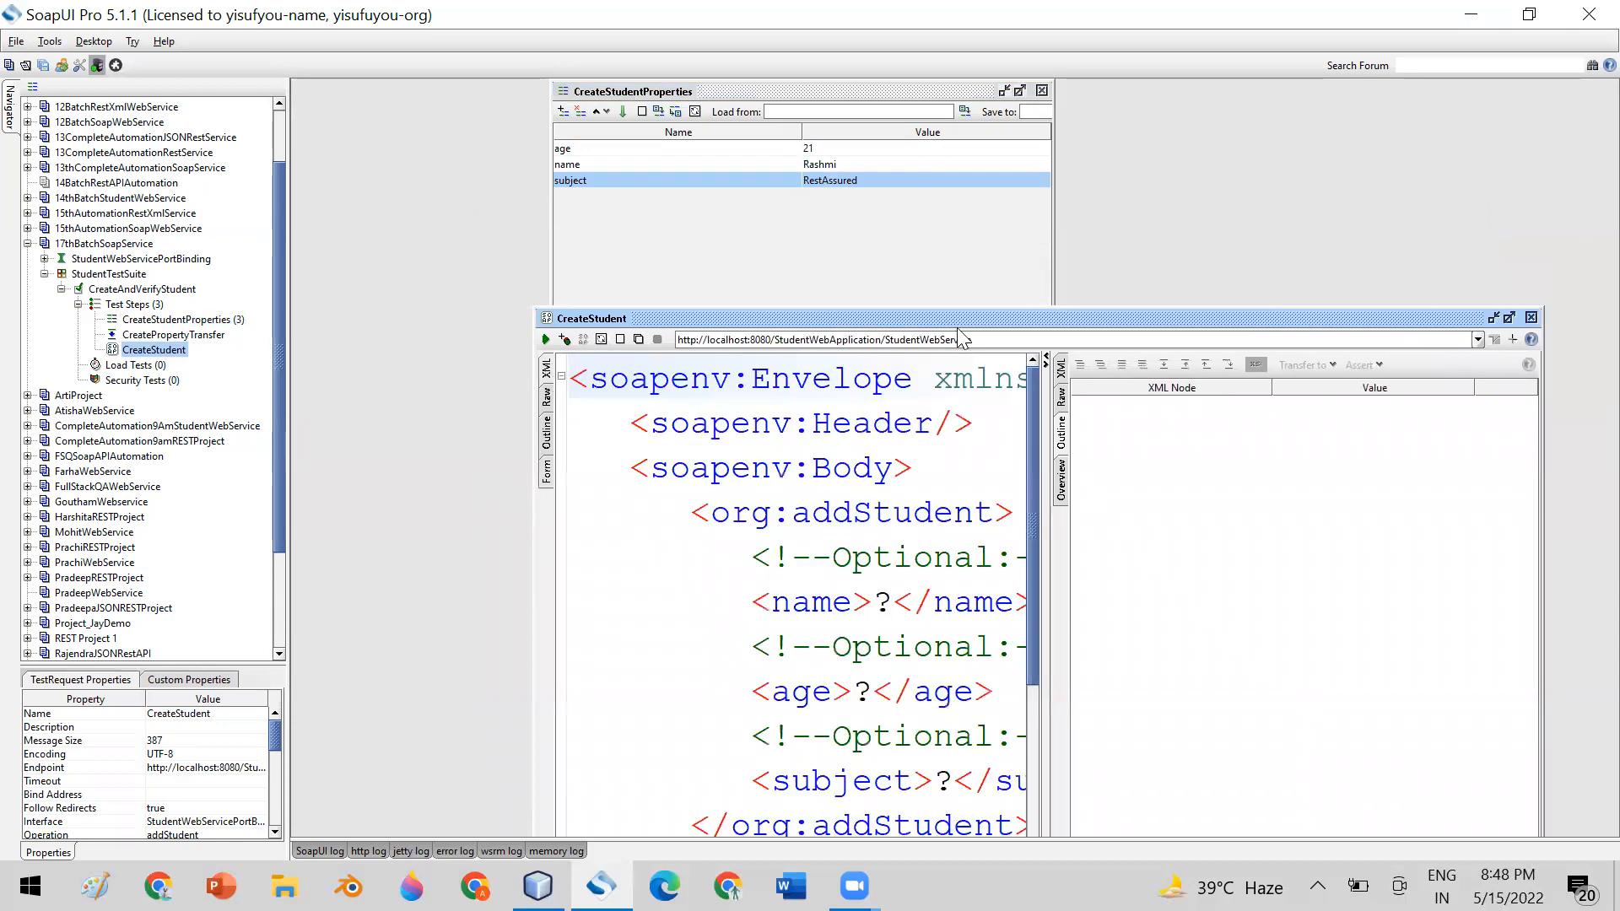
left_click_drag(958, 327, 879, 235)
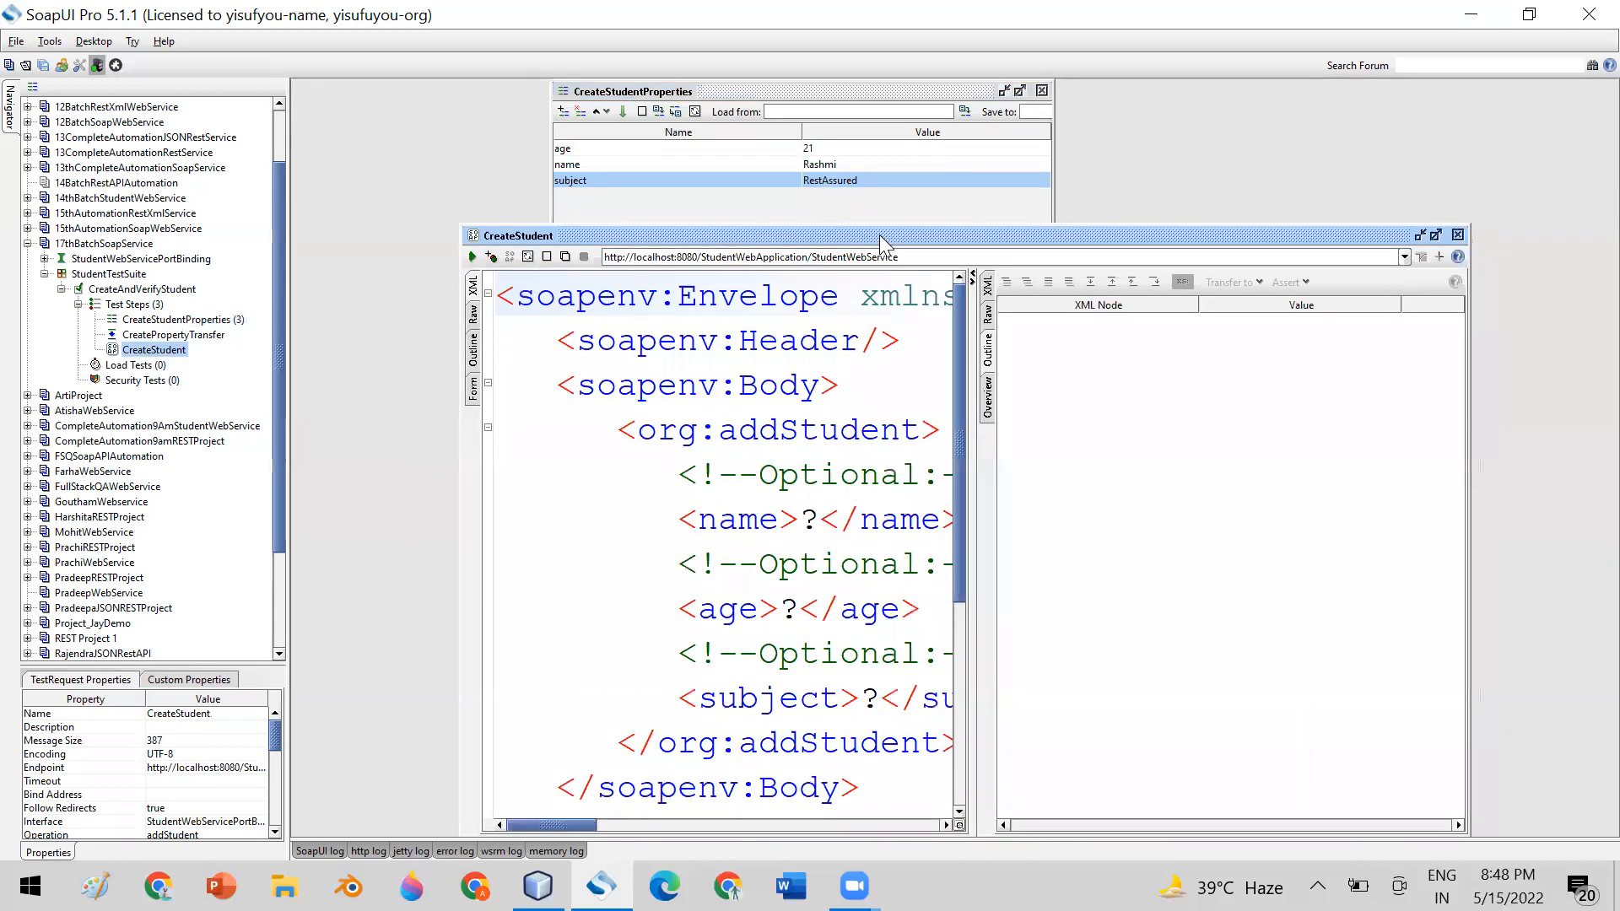
left_click_drag(966, 394, 1126, 381)
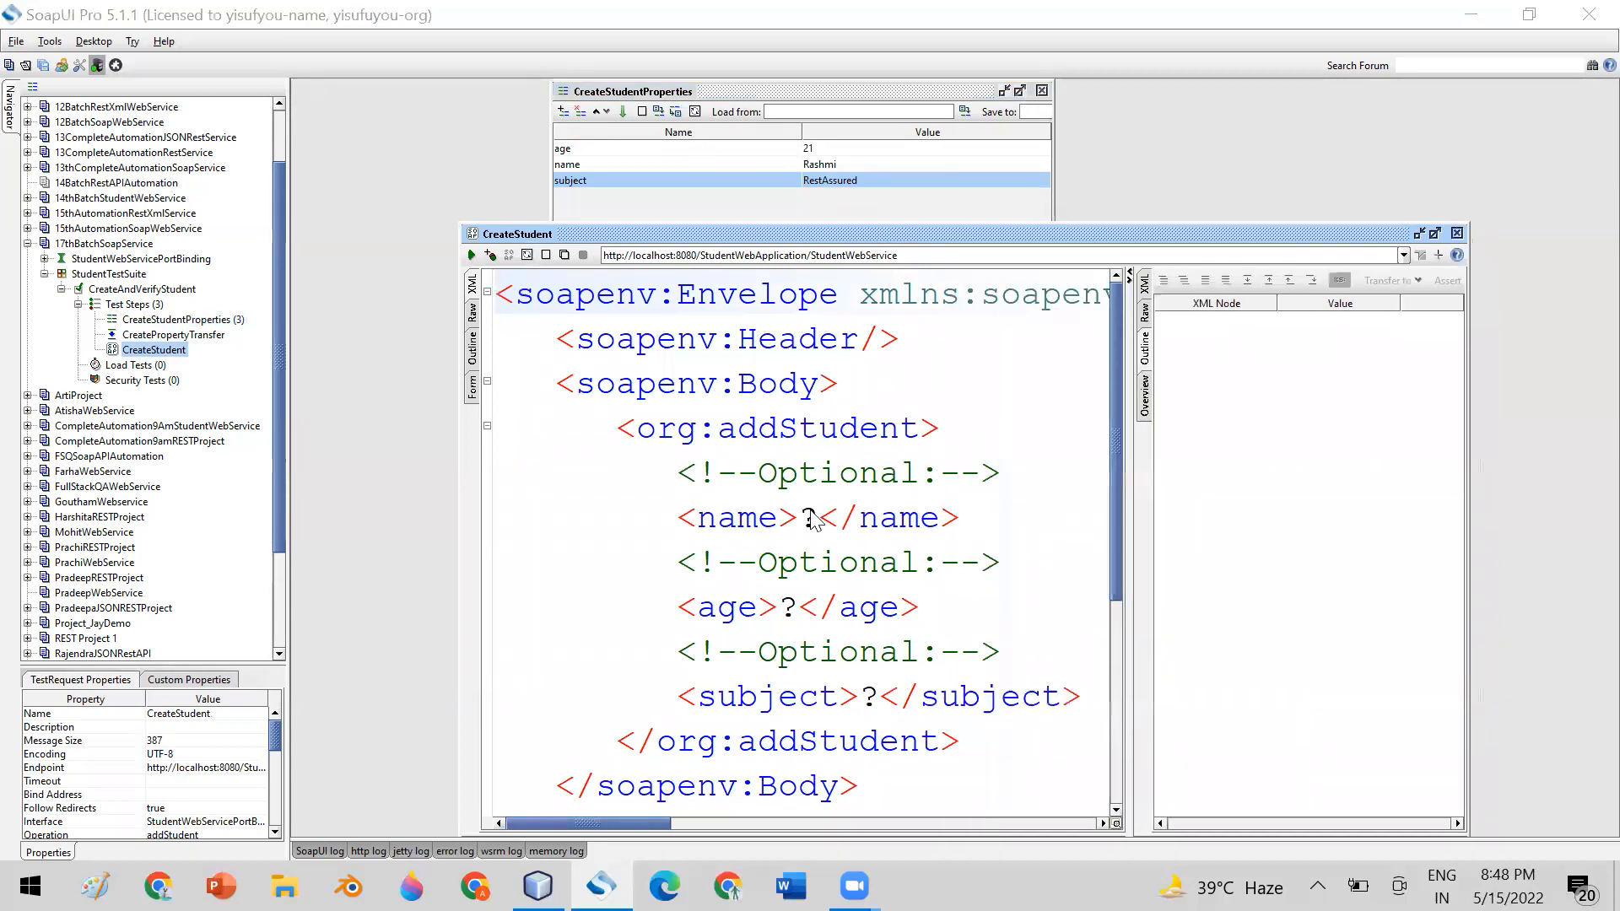
left_click_drag(830, 519, 804, 519)
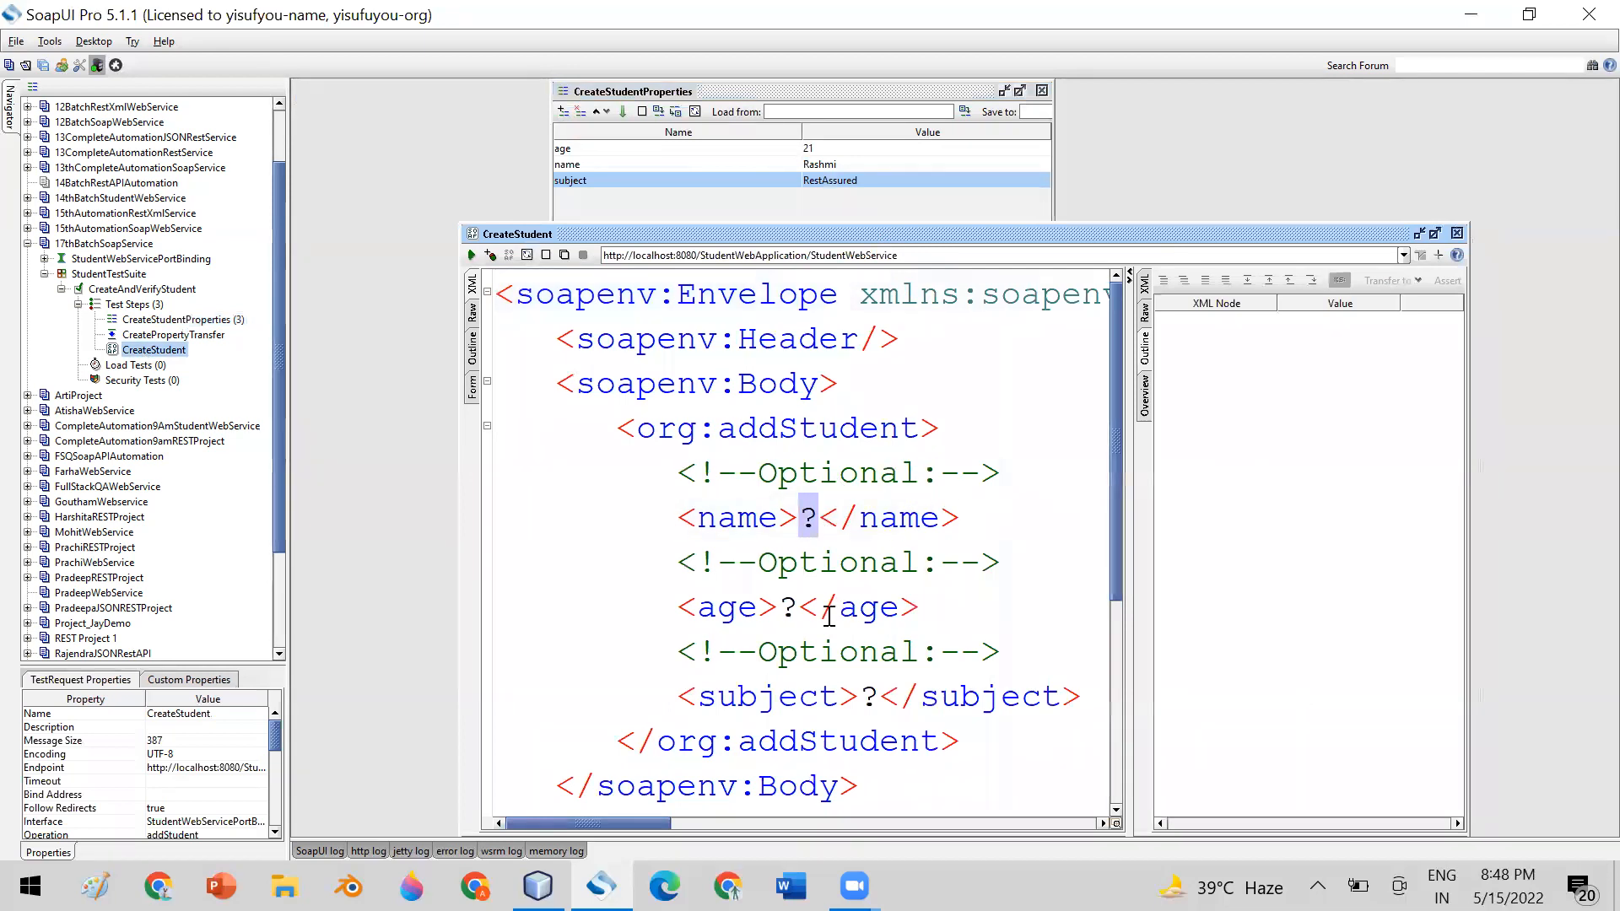
double_click(788, 606)
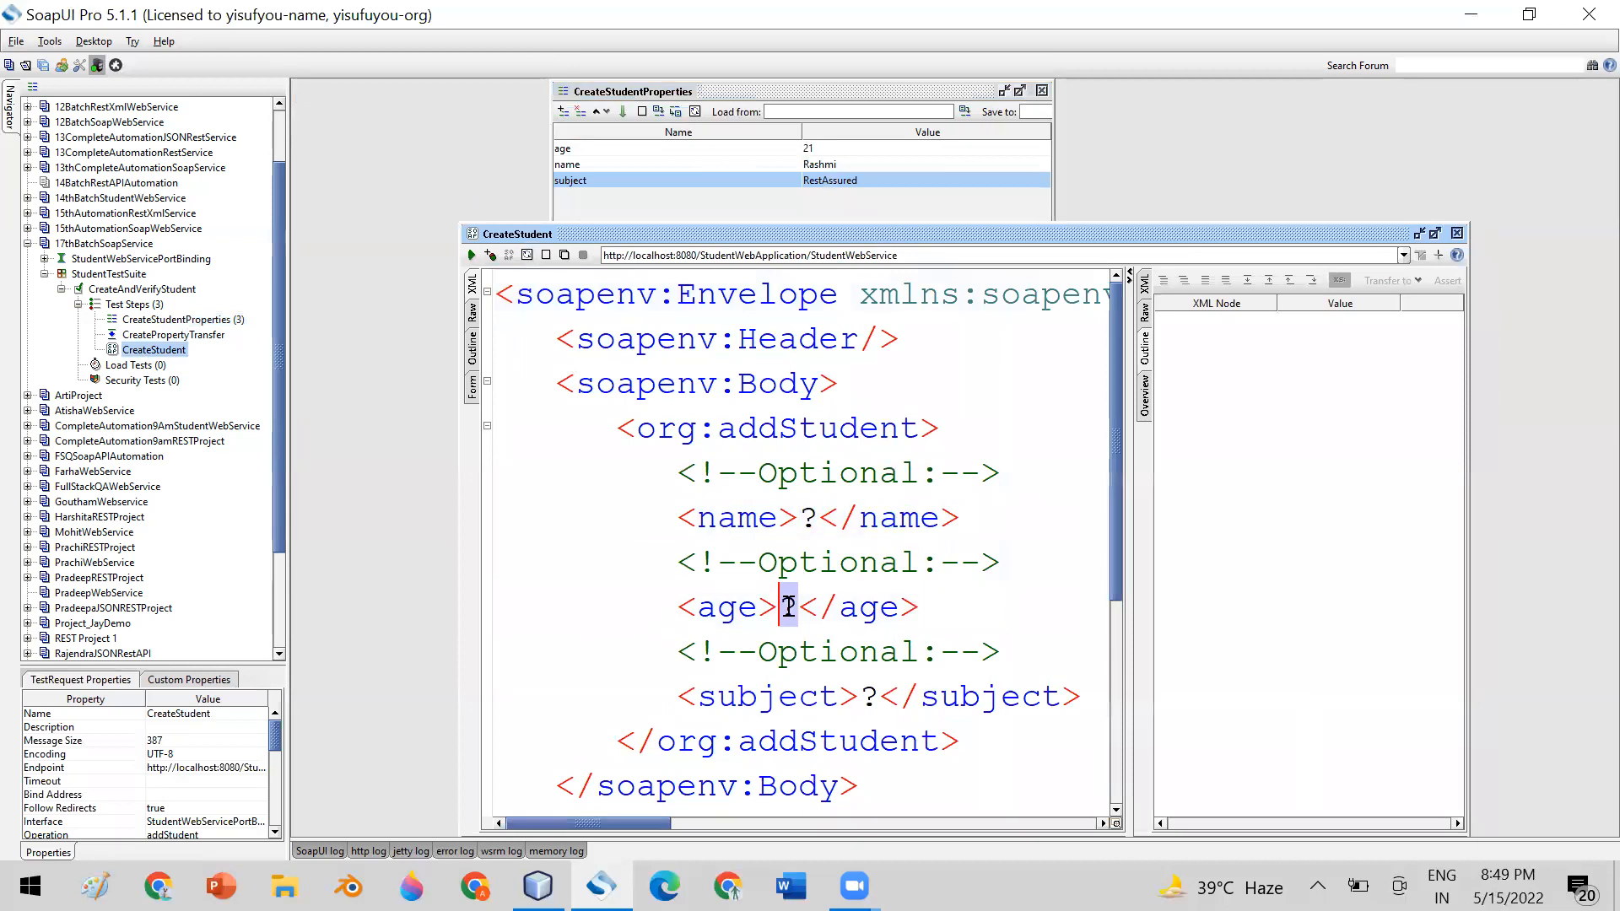
double_click(877, 675)
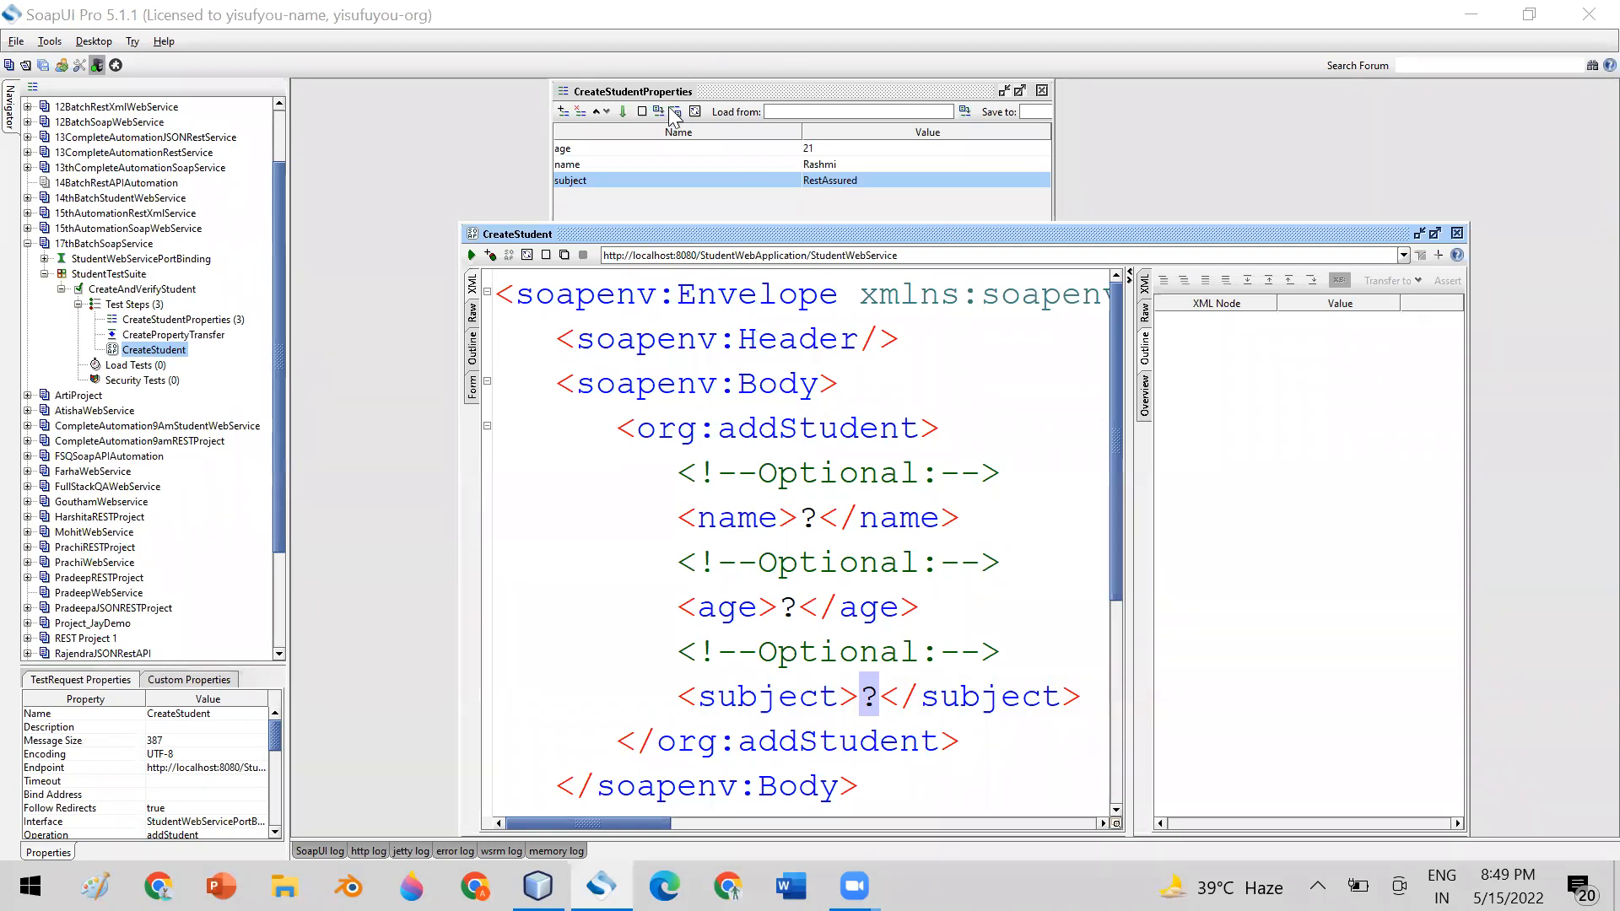
Compare the age and name properties in CreateStudentProperties with the name placeholder in the CreateStudent request XML
left_click(739, 150)
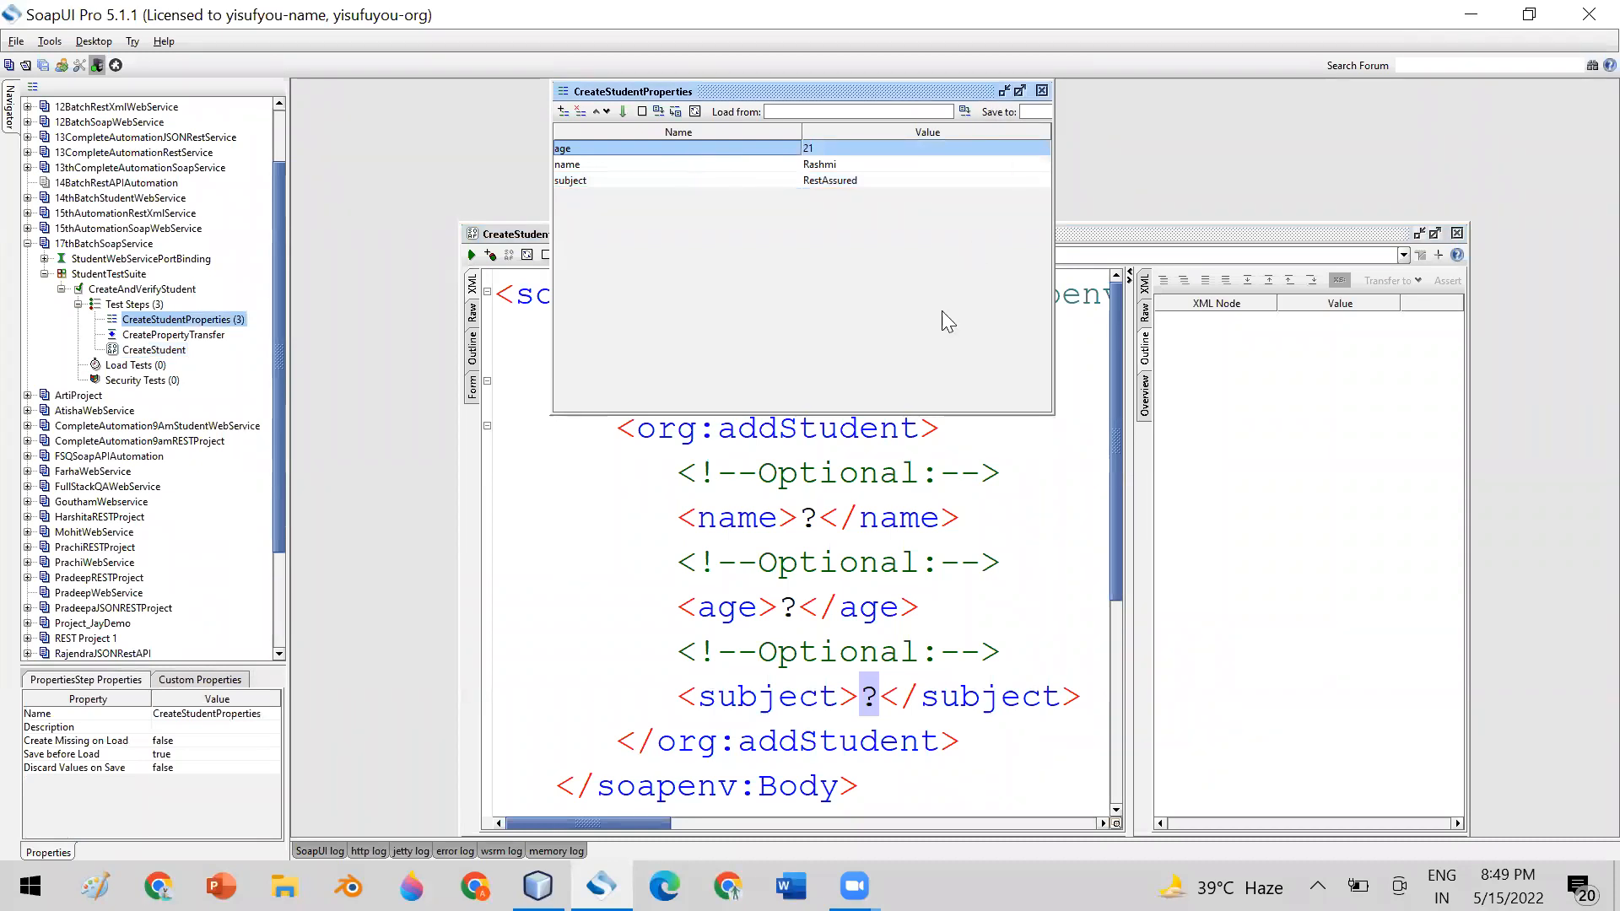
left_click(1053, 544)
left_click(802, 516)
double_click(808, 516)
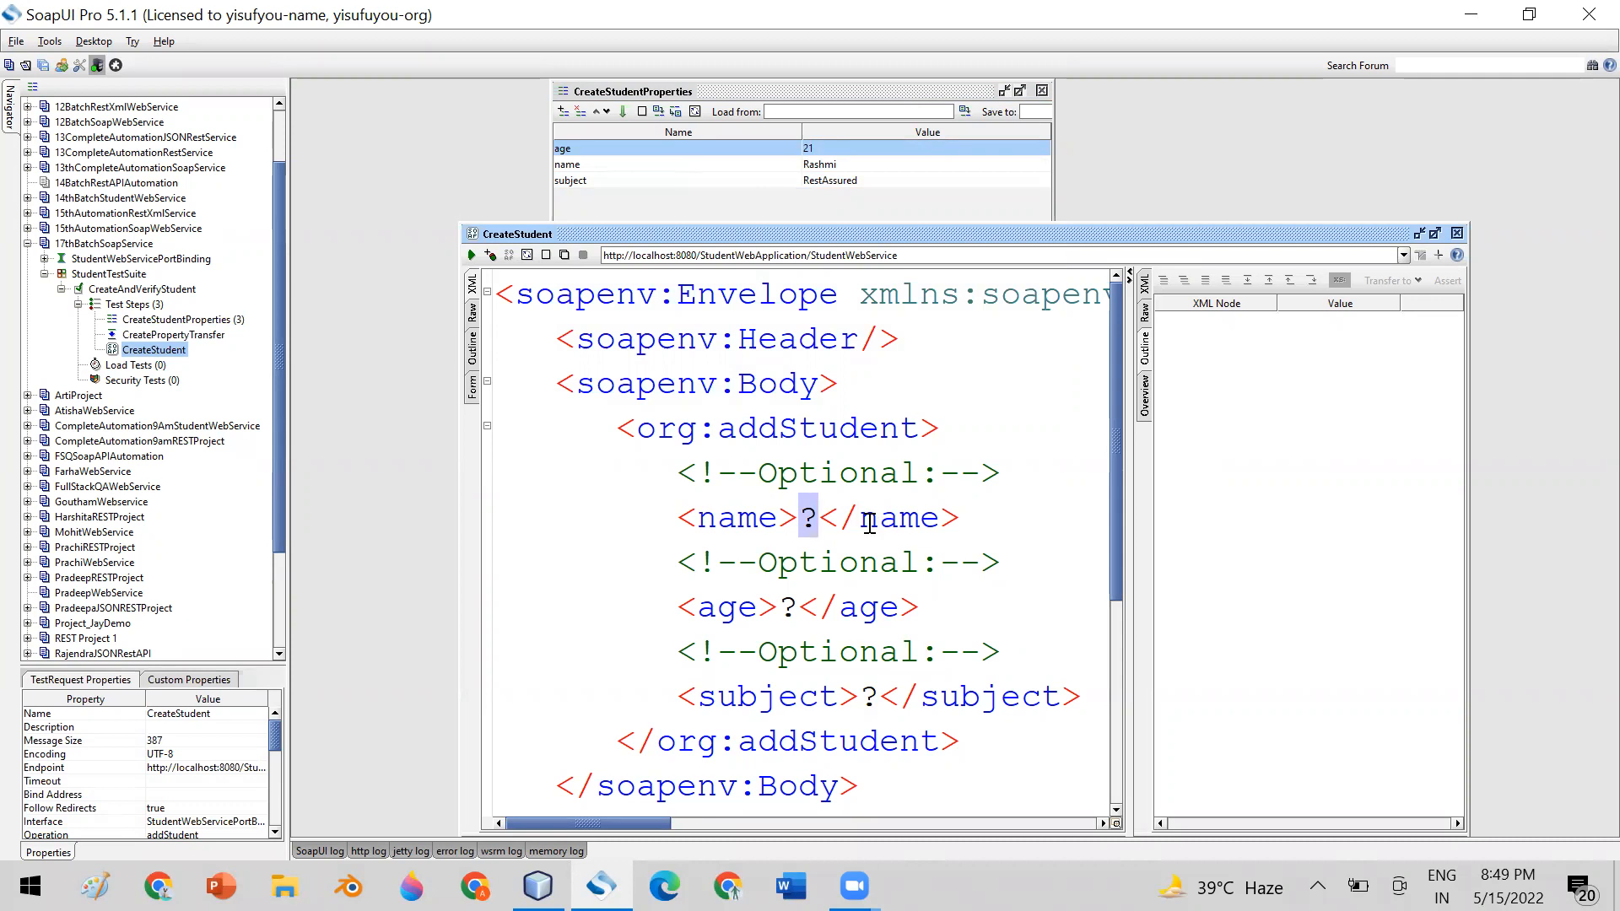
left_click(813, 166)
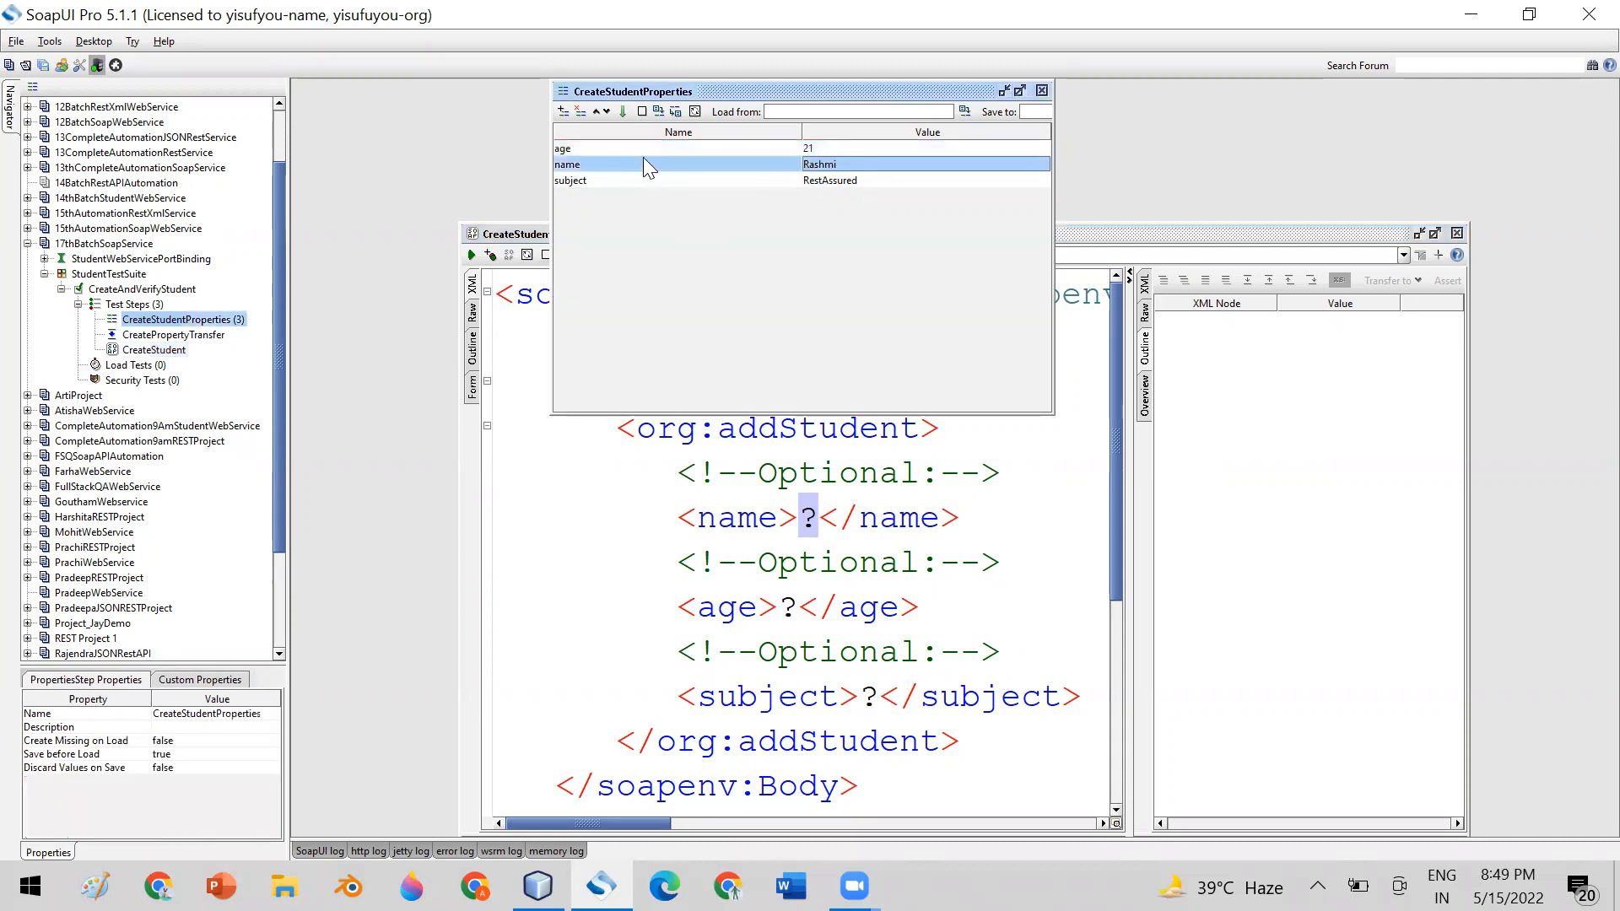
left_click(808, 525)
double_click(808, 518)
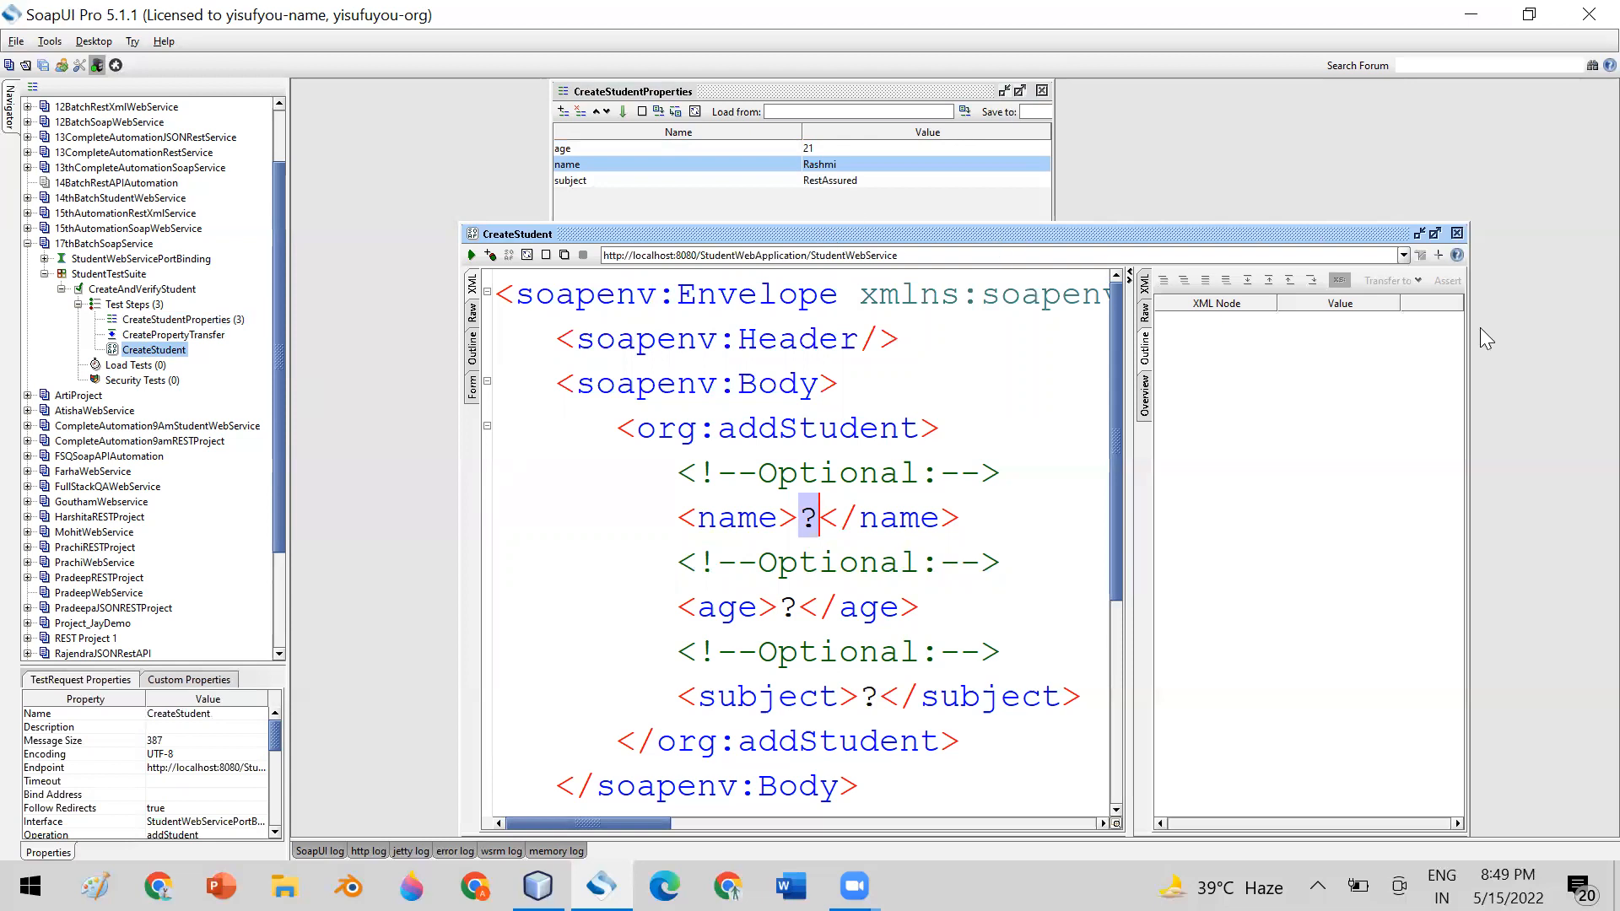
Arrange the CreateStudentProperties editor and the CreateStudent request side by side without overlap, and select the CreateStudent test step
left_click_drag(1470, 339, 1143, 355)
left_click_drag(754, 235, 1318, 115)
left_click_drag(723, 94, 627, 511)
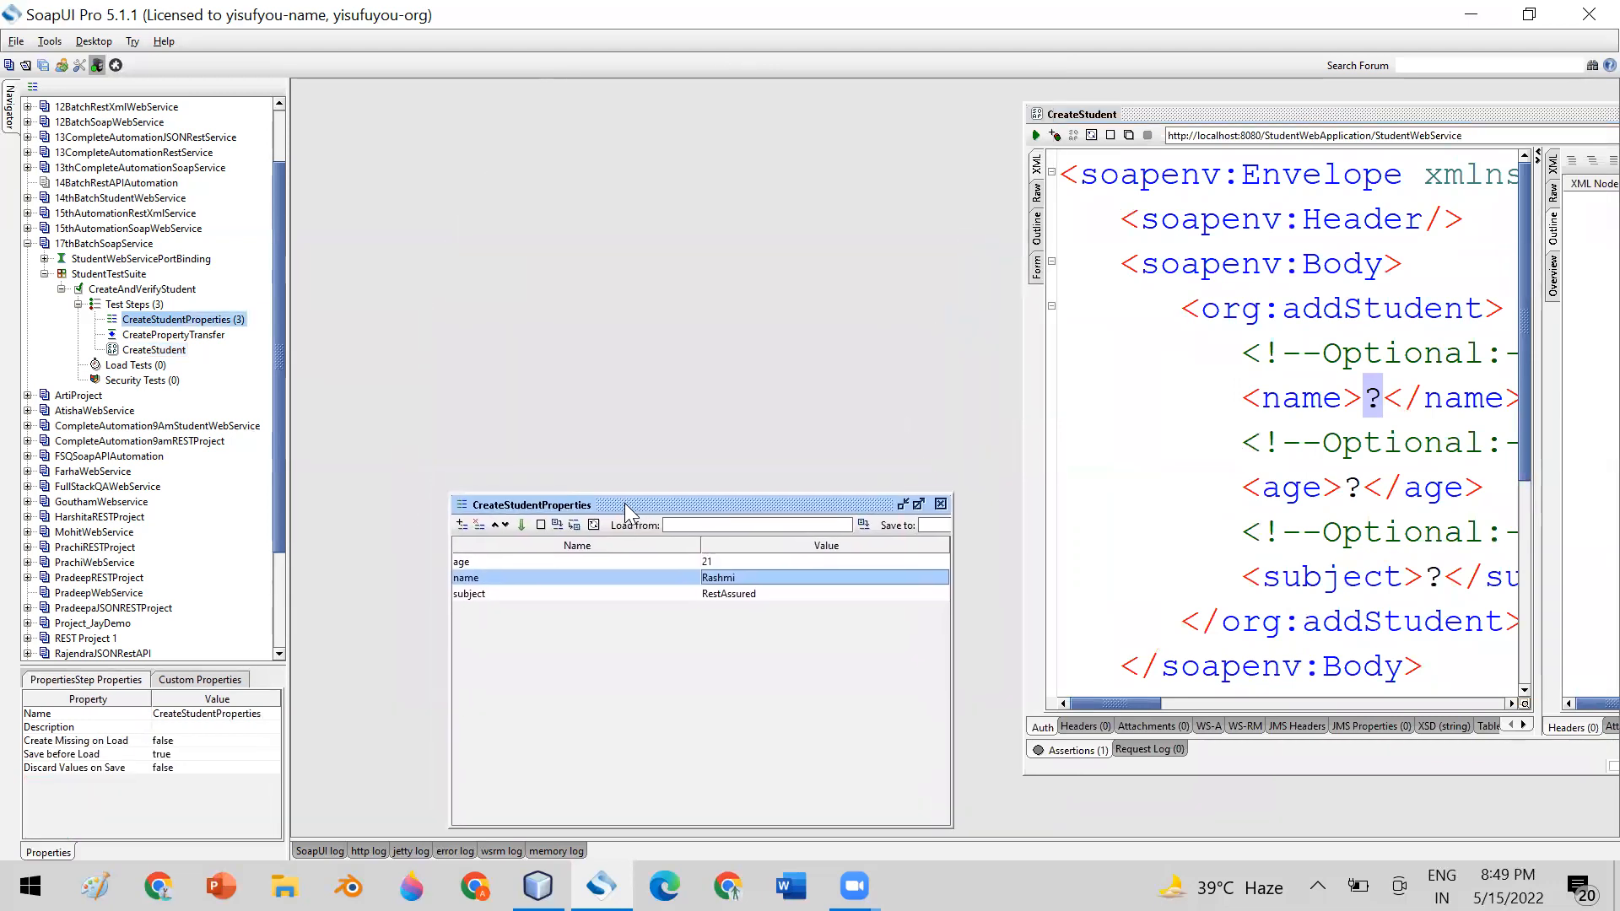
left_click_drag(1202, 120, 1154, 118)
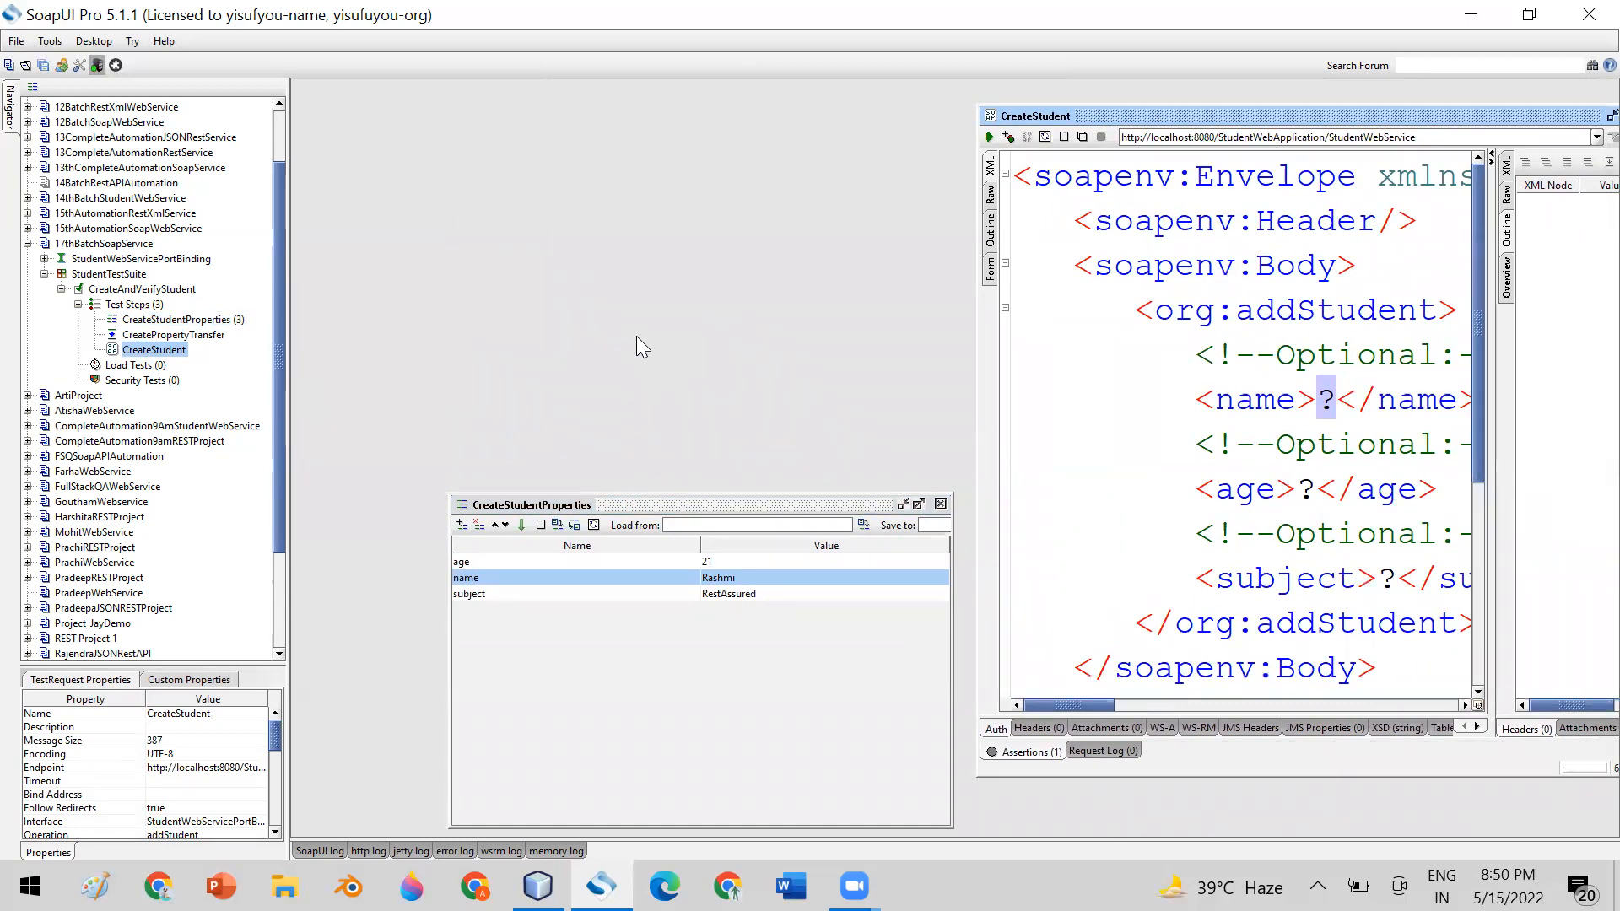
left_click(160, 320)
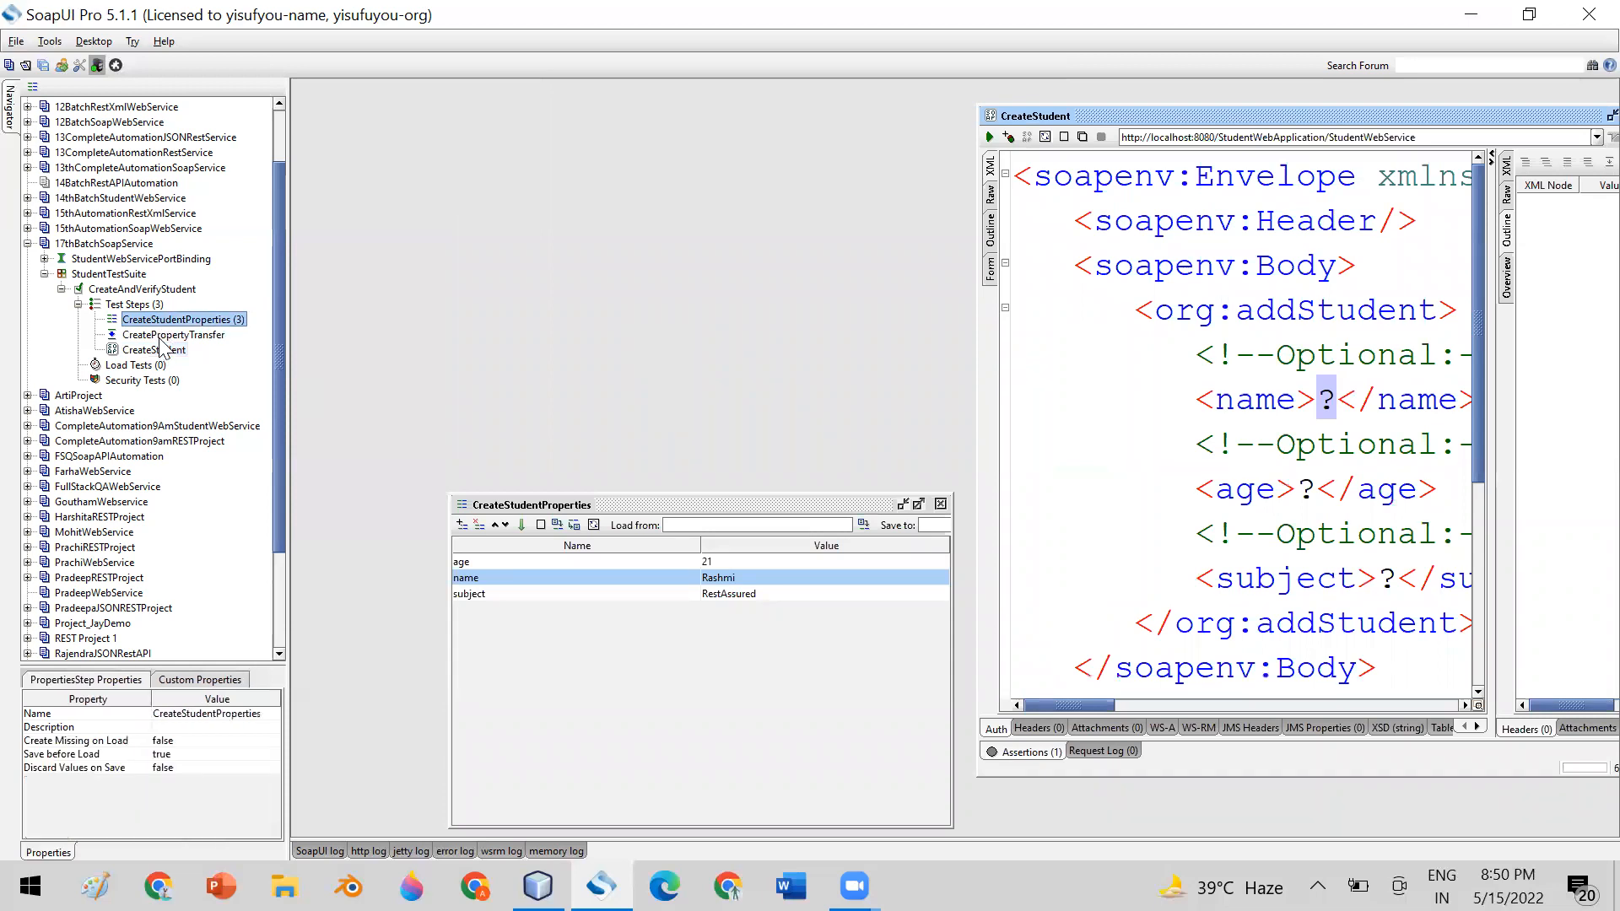
left_click(156, 350)
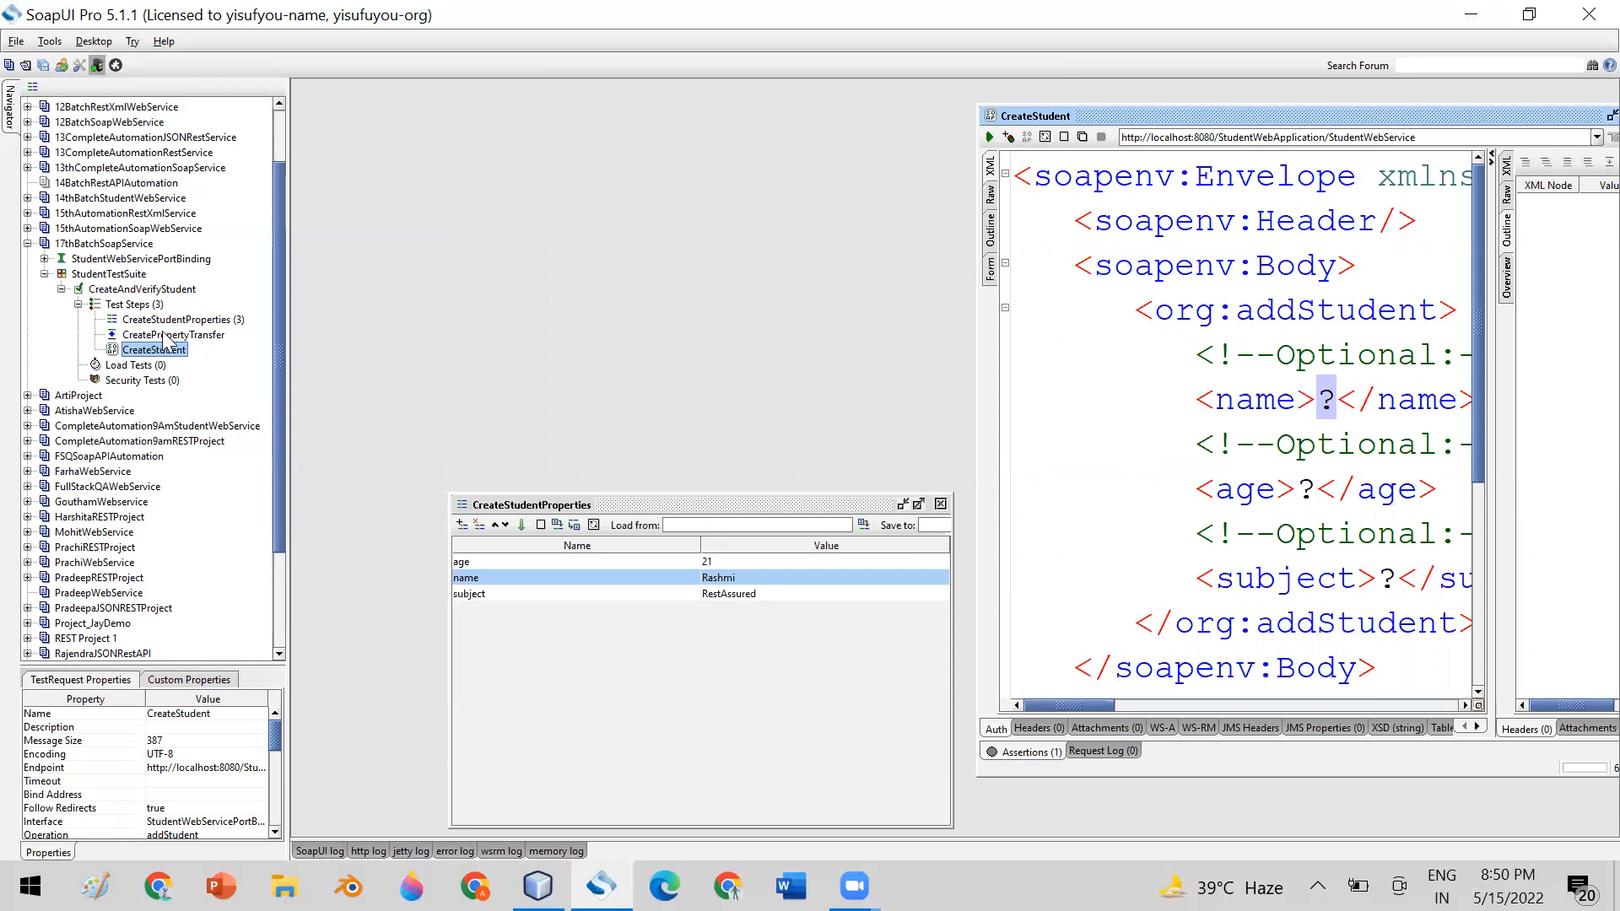
Open the CreatePropertyTransfer editor, enlarge it, and arrange it with the CreateStudentProperties and CreateStudent windows without overlap
double_click(197, 335)
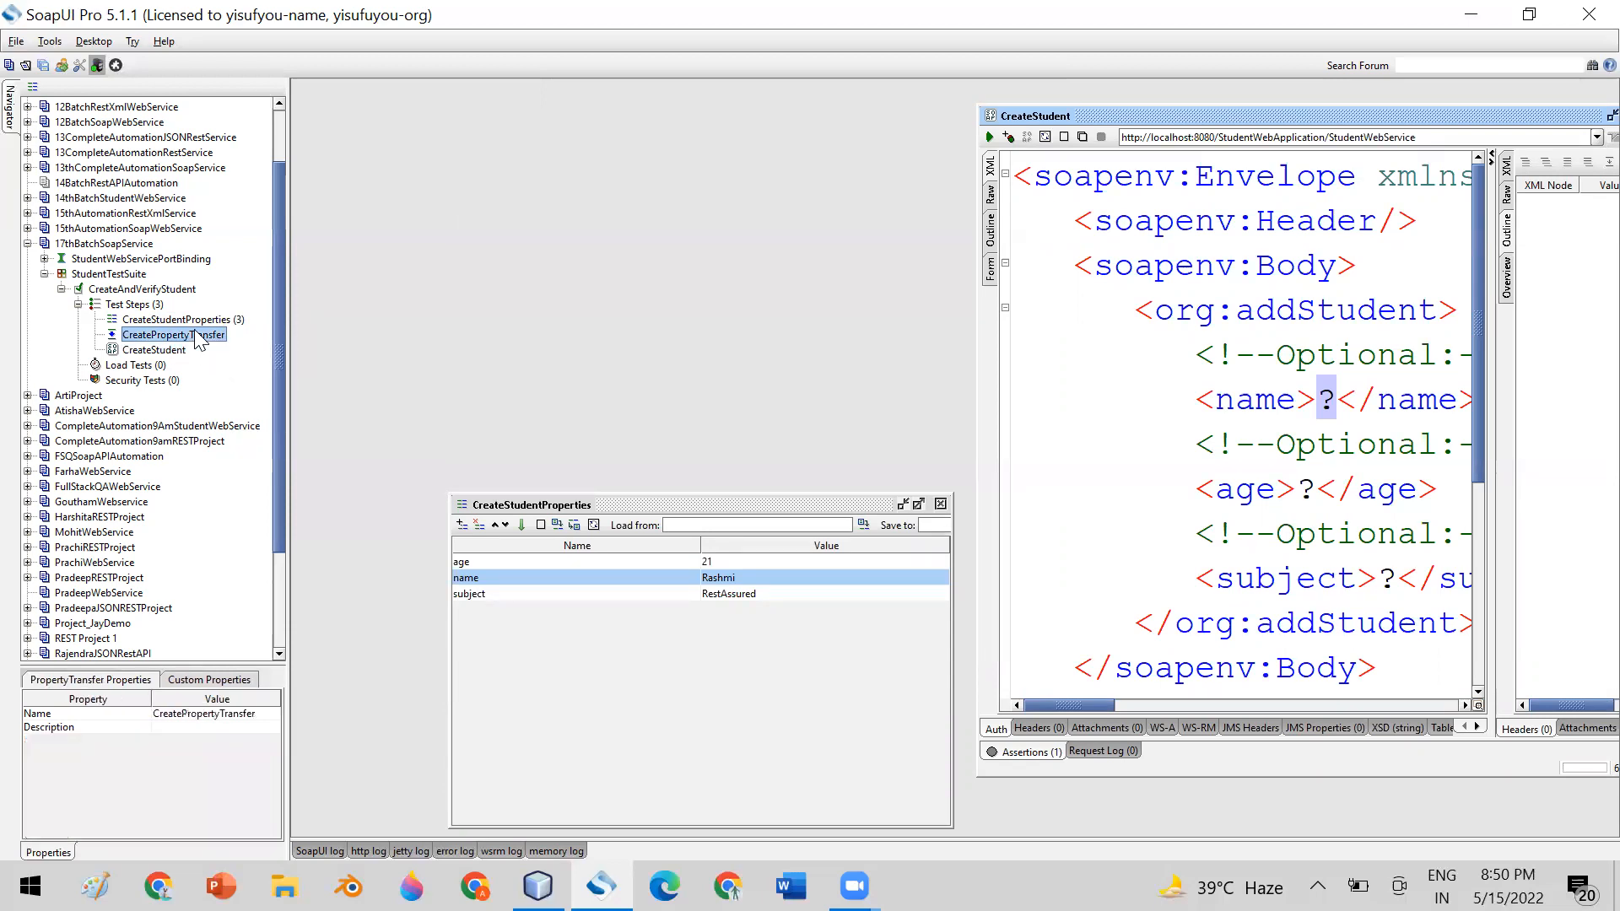
left_click_drag(619, 148, 626, 100)
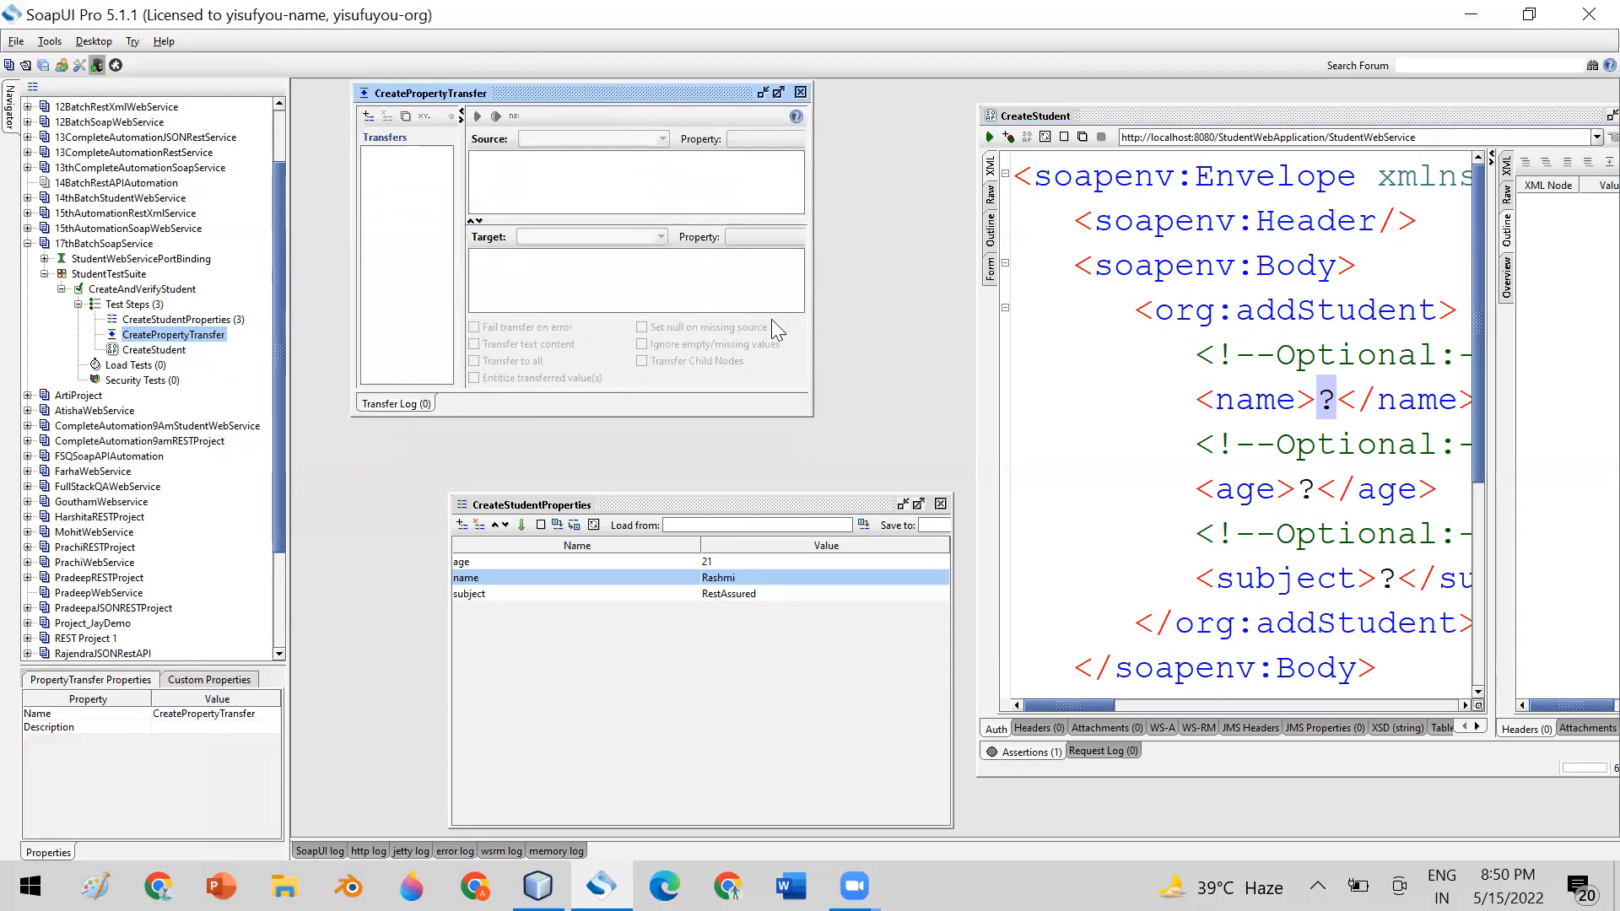
left_click_drag(813, 416, 967, 483)
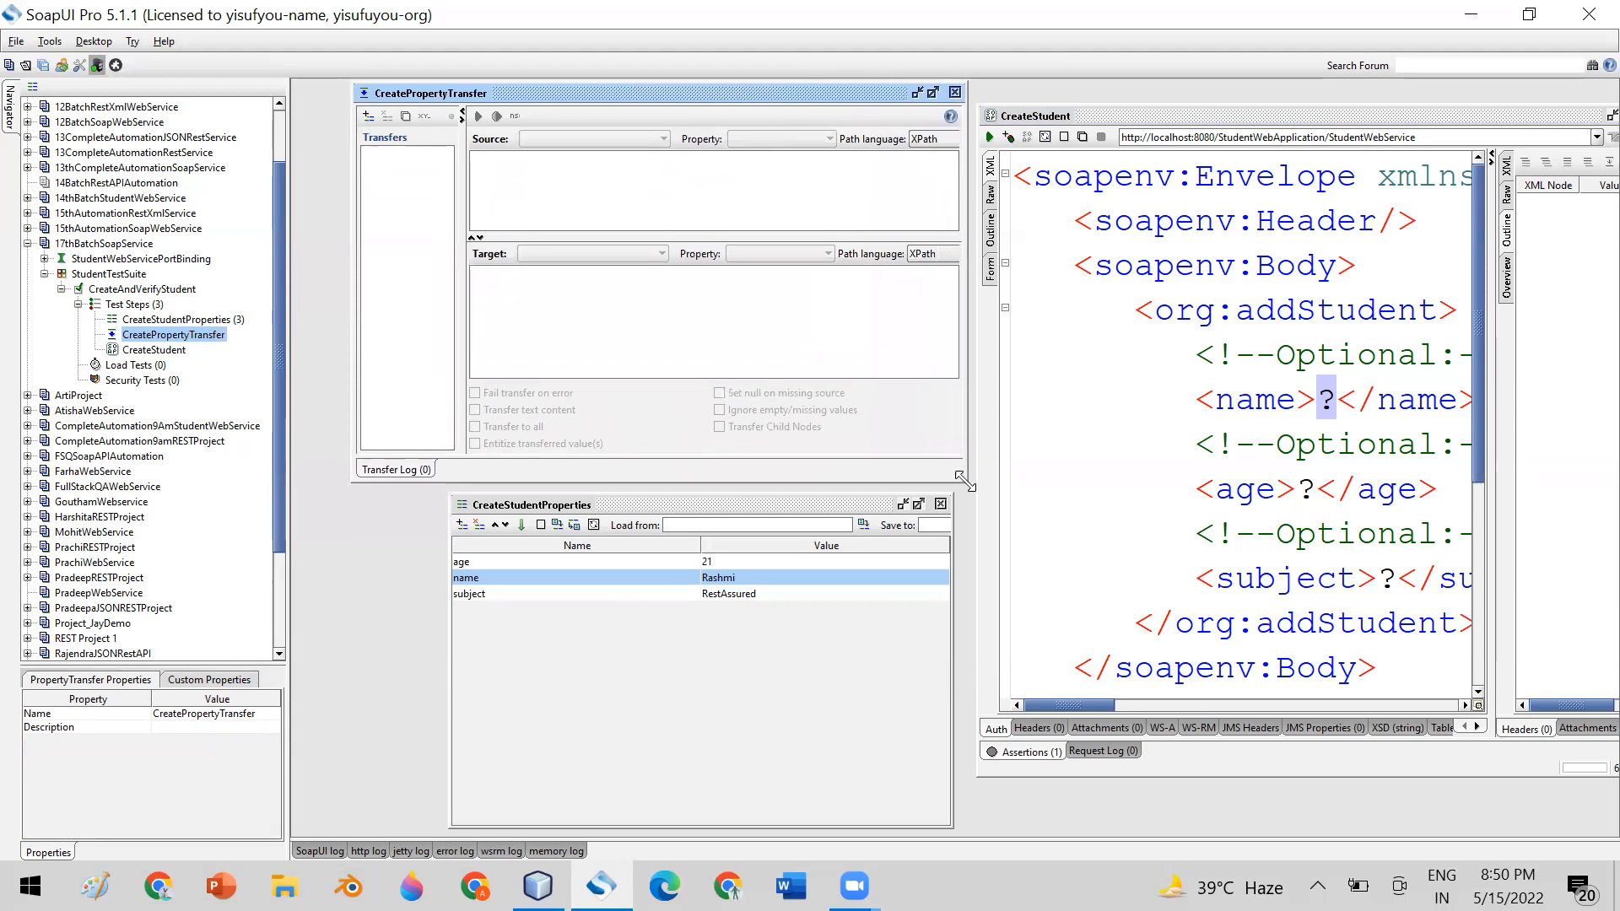
left_click(659, 496)
left_click_drag(660, 505, 524, 512)
left_click_drag(1127, 121, 1127, 151)
left_click_drag(739, 109, 725, 108)
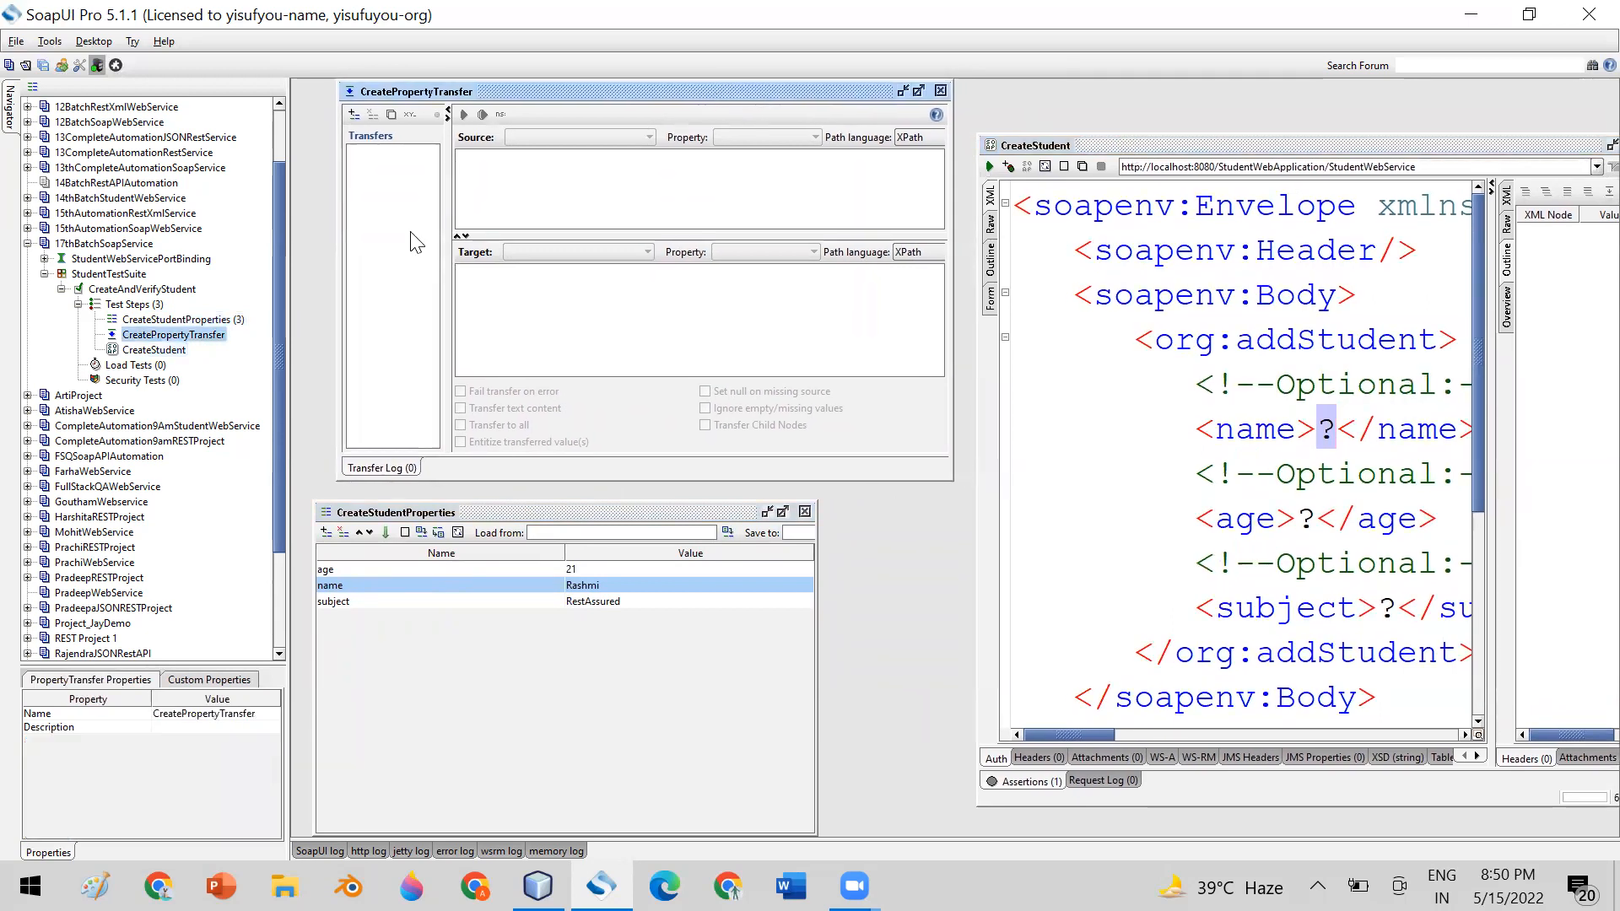
Add a property transfer named NameTransfer to the CreatePropertyTransfer step
left_click(352, 113)
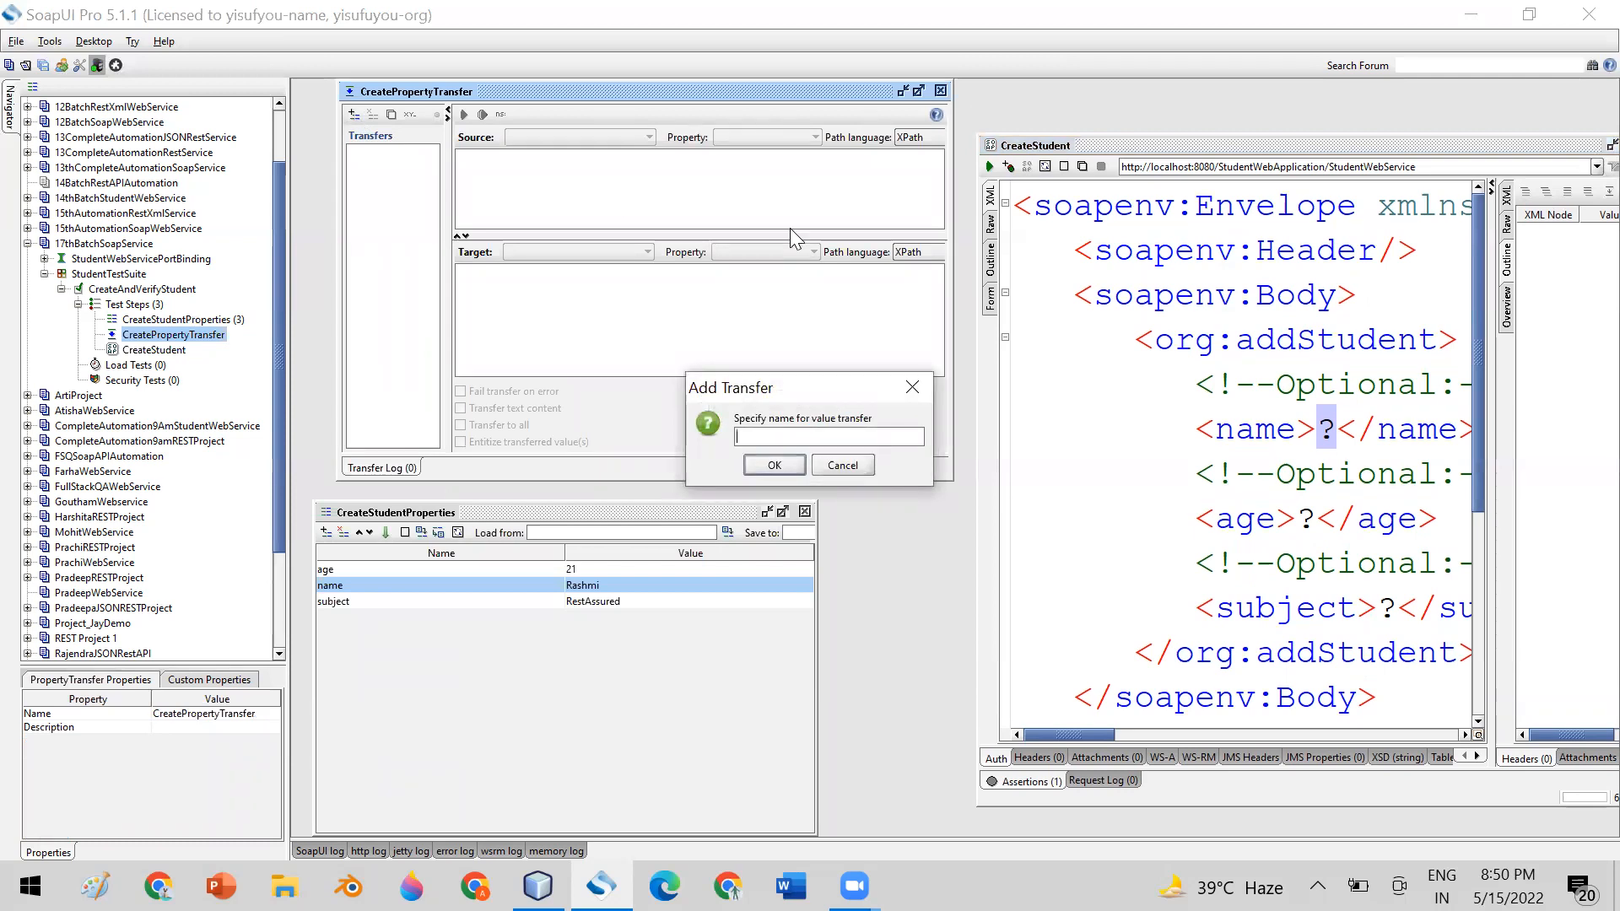
type("a")
type("N")
type("ameTra")
type("nsfer")
left_click(774, 466)
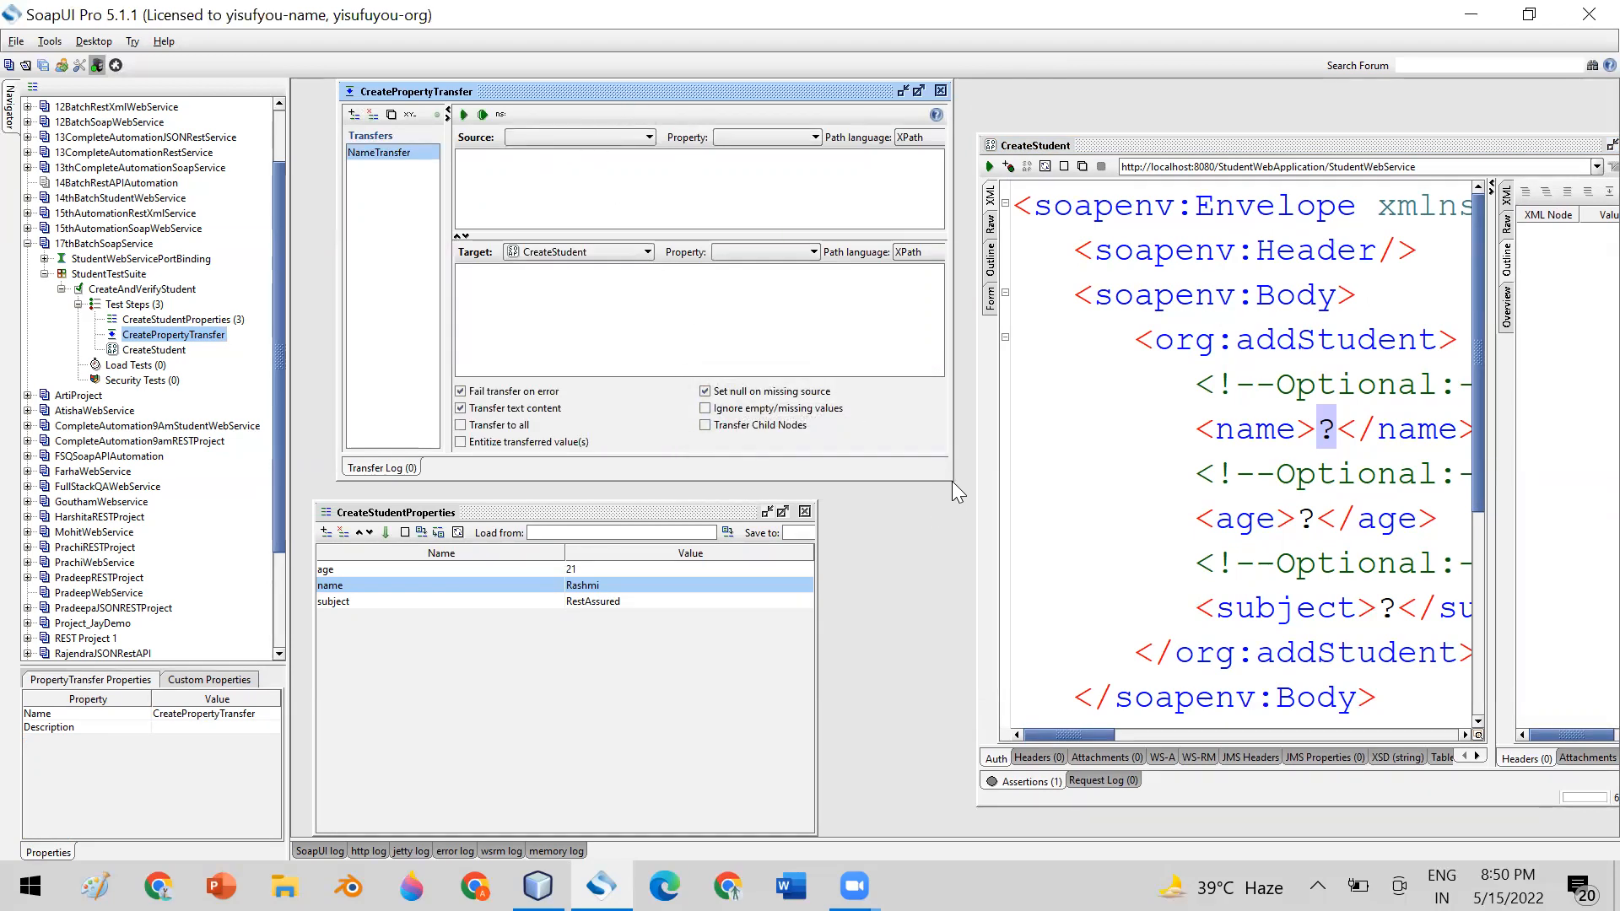
Enlarge the CreatePropertyTransfer editor further and rearrange it beside the CreateStudent request, with CreateStudentProperties above that request
left_click_drag(951, 481, 1058, 570)
left_click(685, 687)
left_click_drag(443, 498, 443, 715)
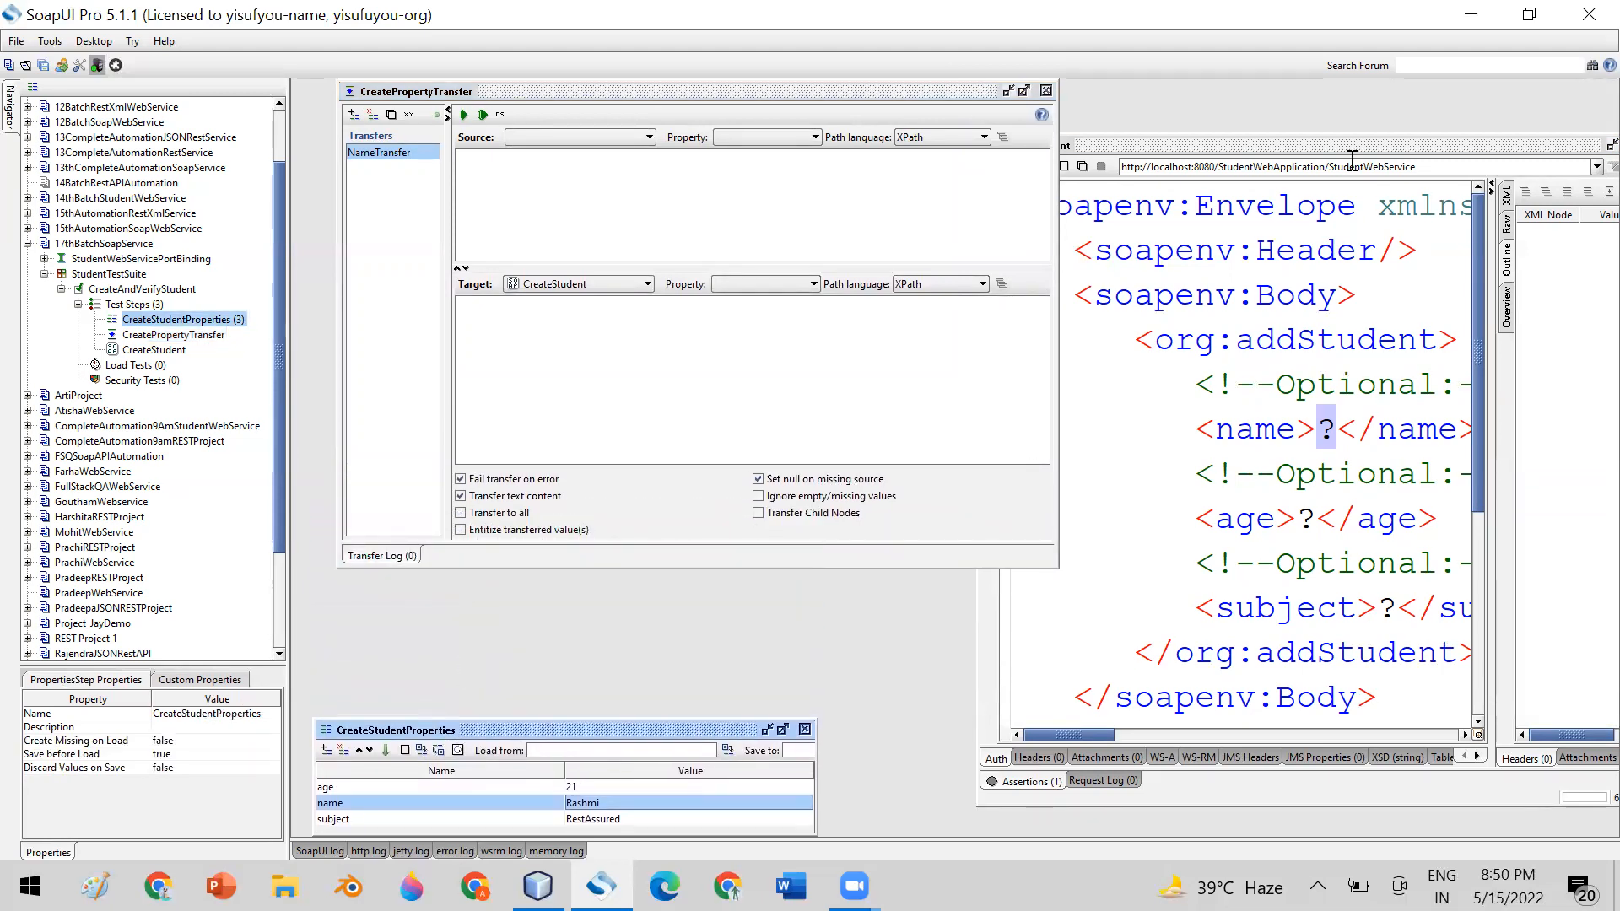
left_click_drag(1315, 146, 1318, 218)
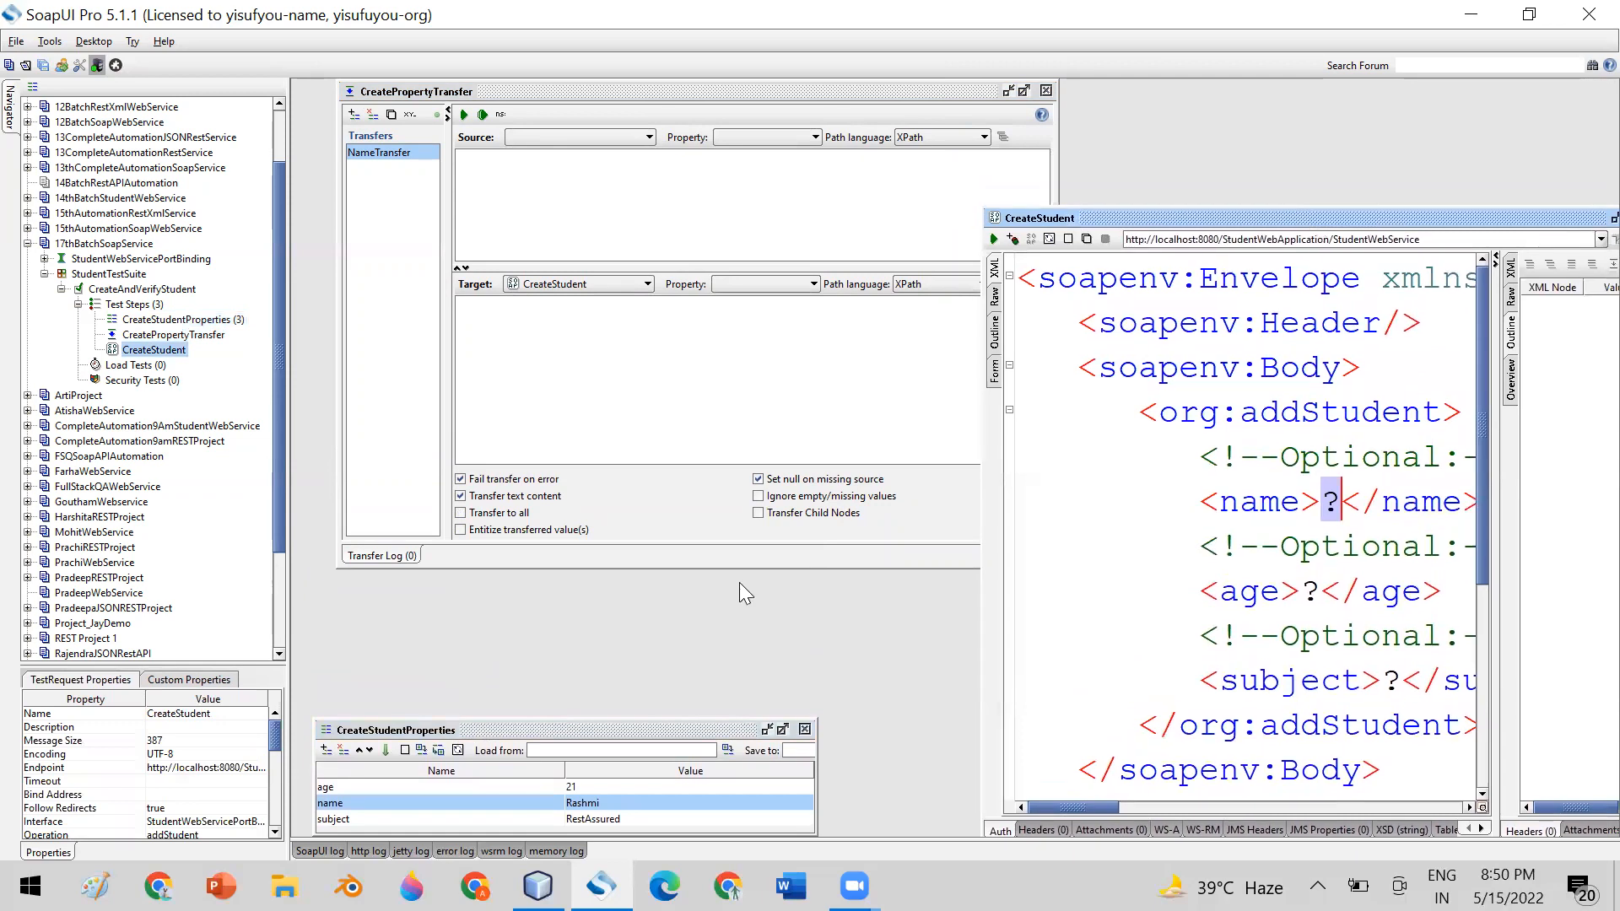
left_click_drag(507, 733, 1276, 108)
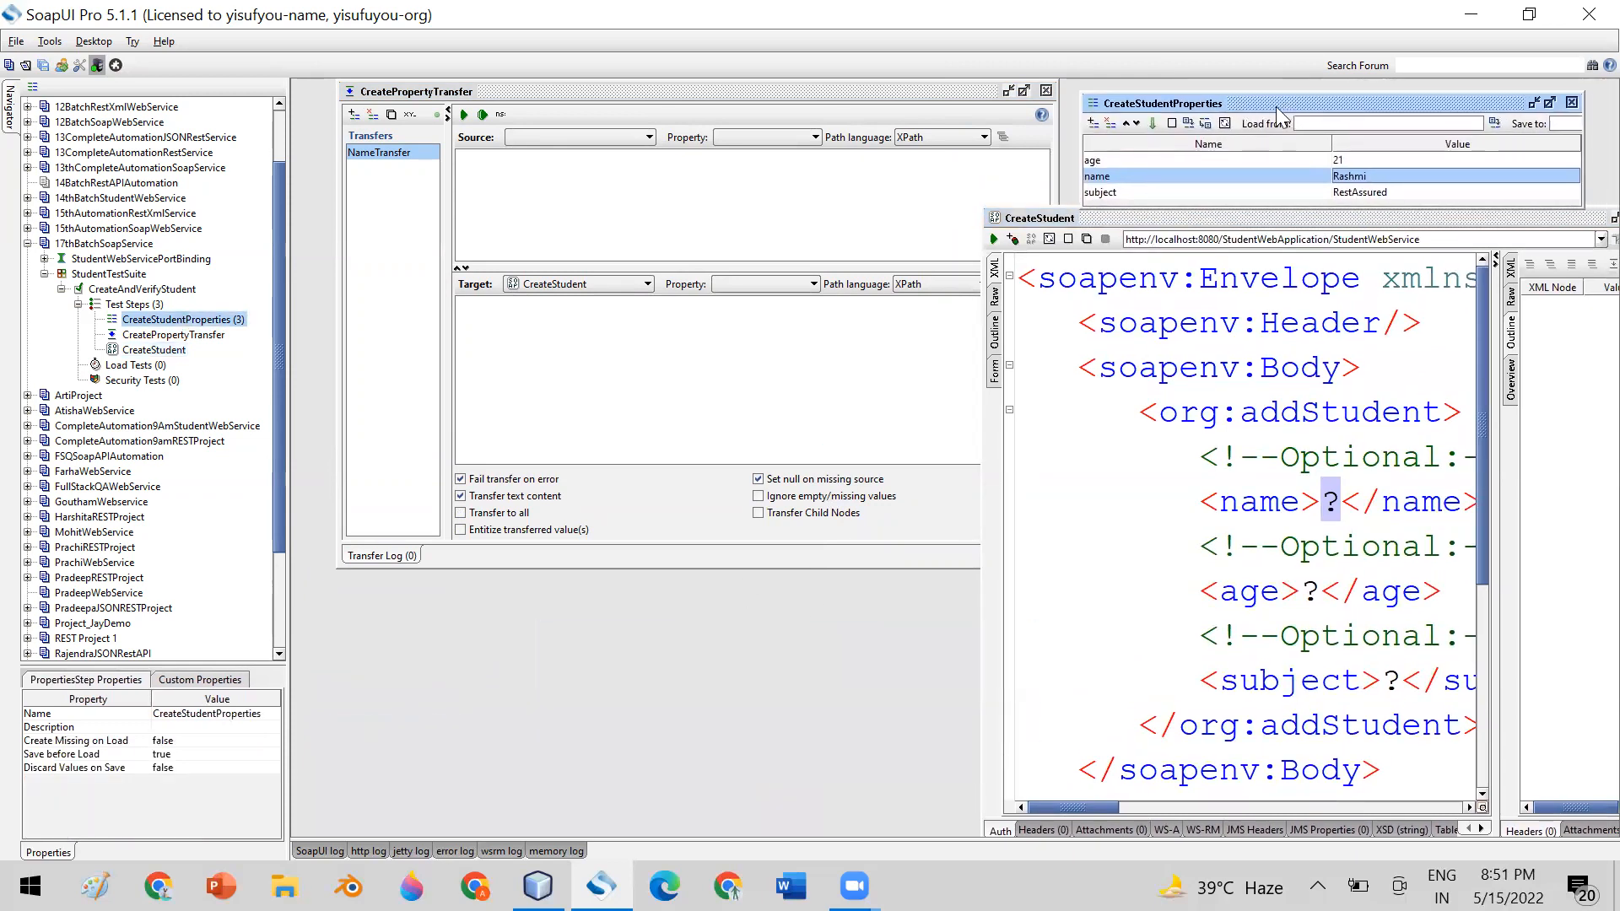
left_click(793, 92)
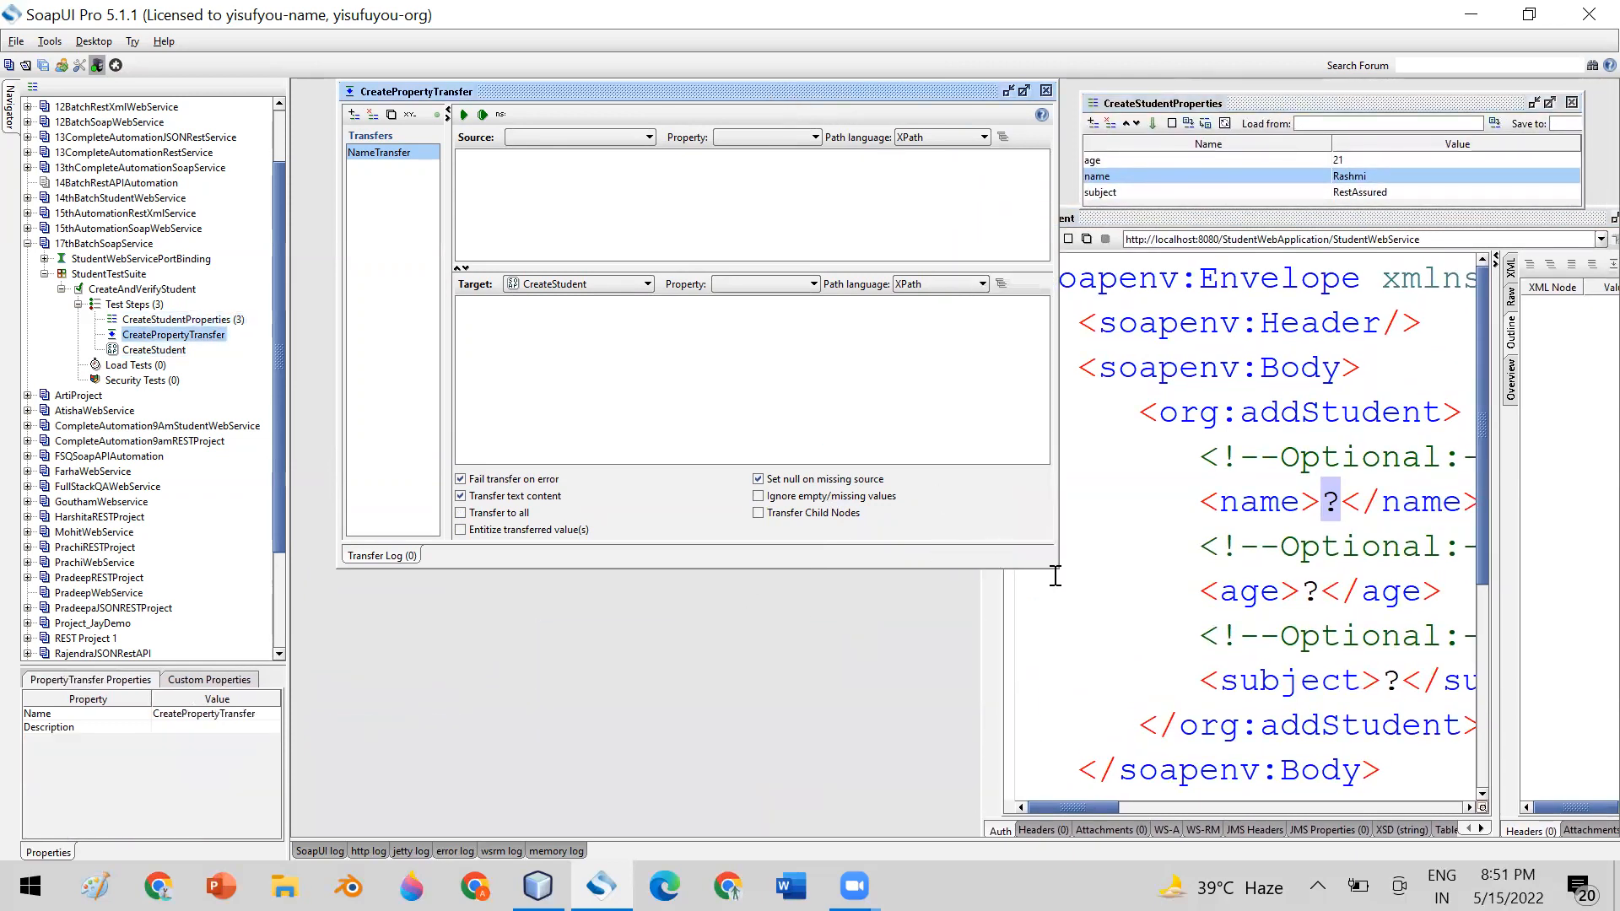
left_click_drag(1055, 574, 1105, 740)
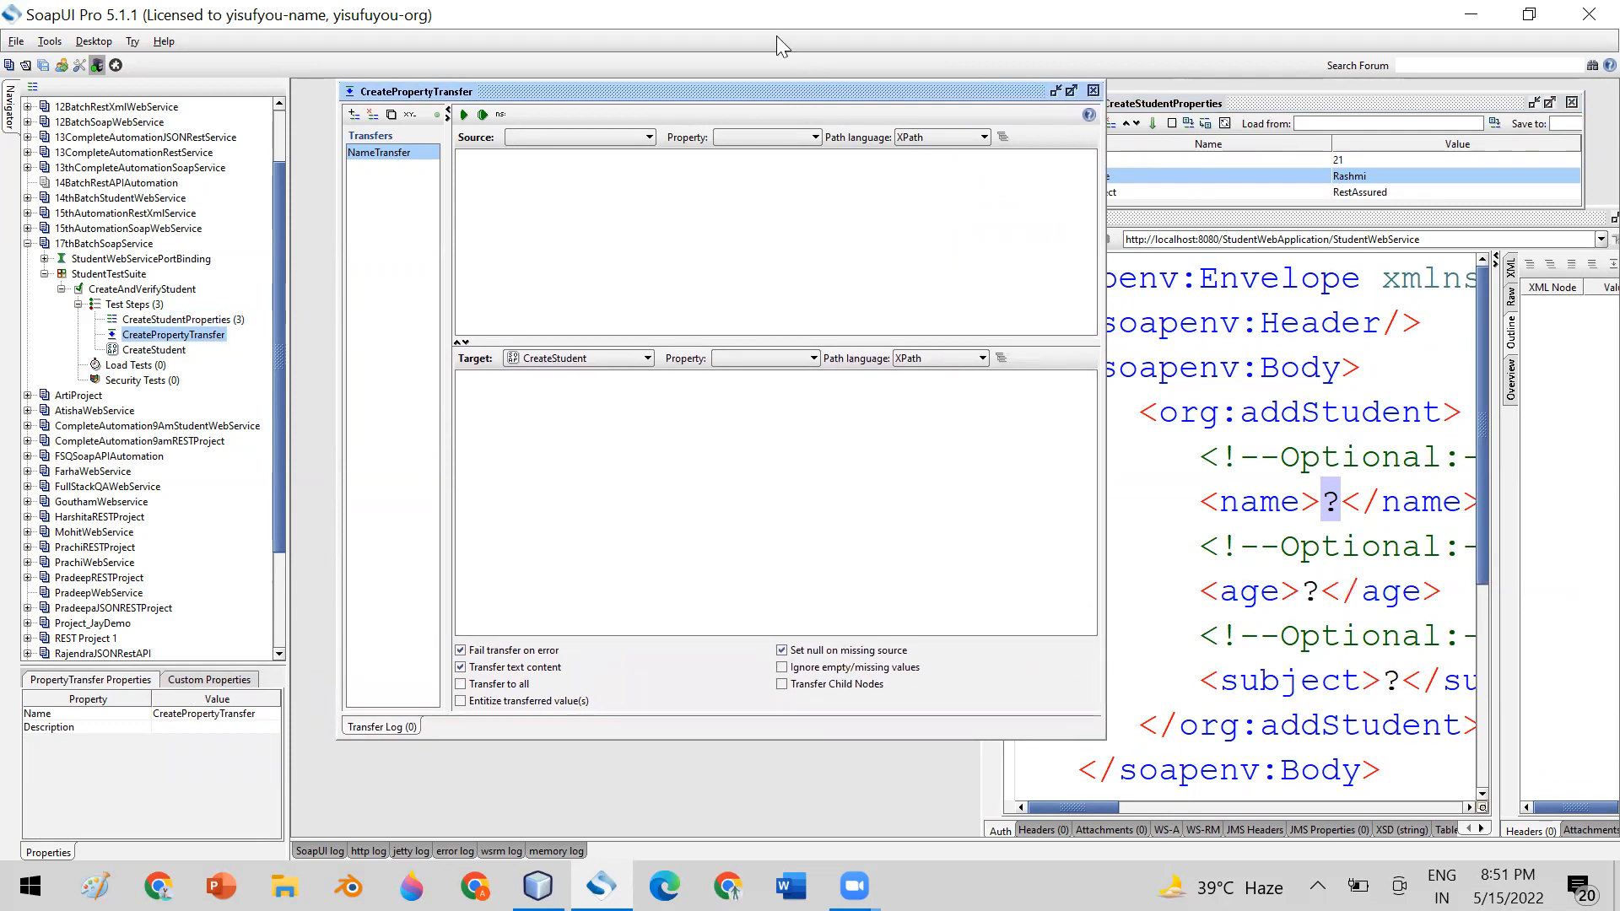
left_click_drag(782, 91, 759, 91)
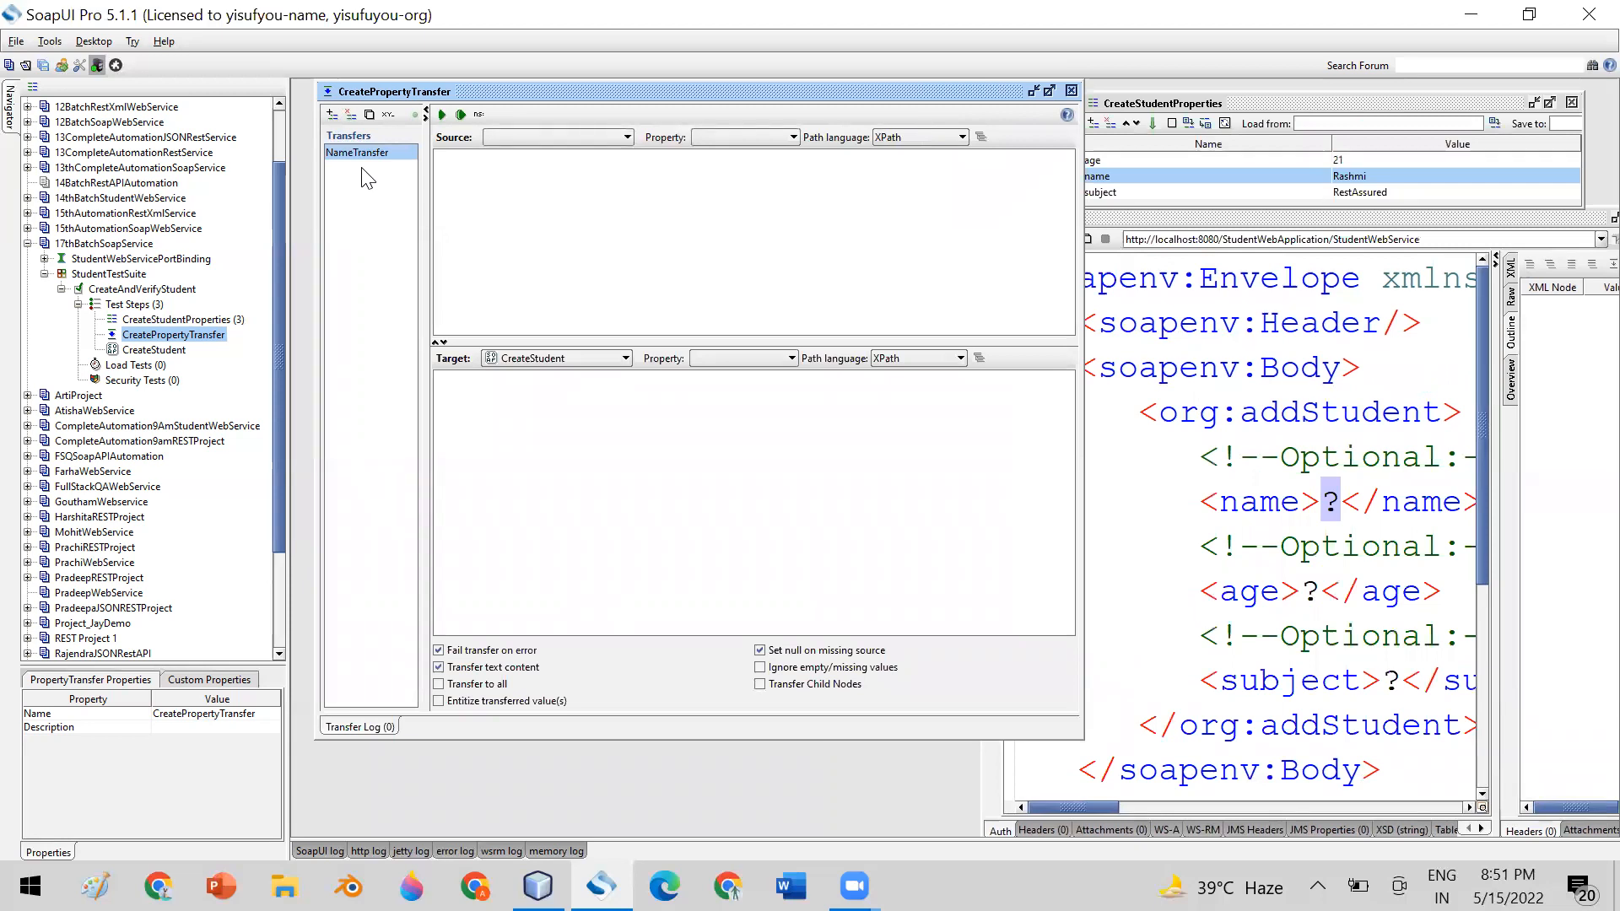
left_click_drag(797, 97, 765, 106)
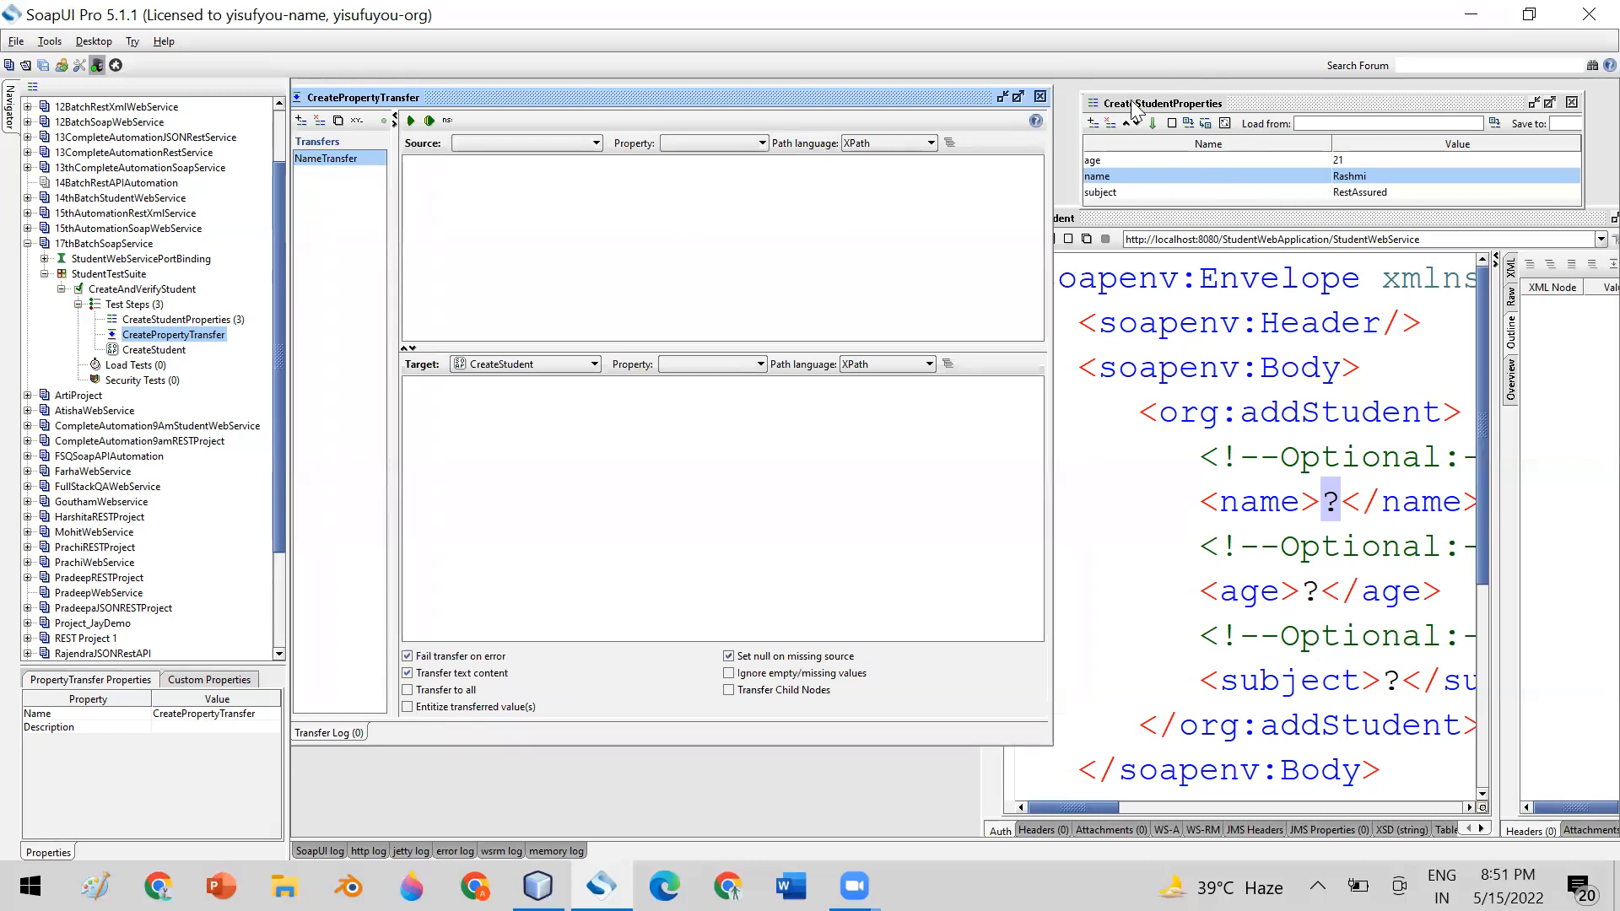
Set the NameTransfer source to the CreateStudentProperties step and its source property to name
left_click(597, 145)
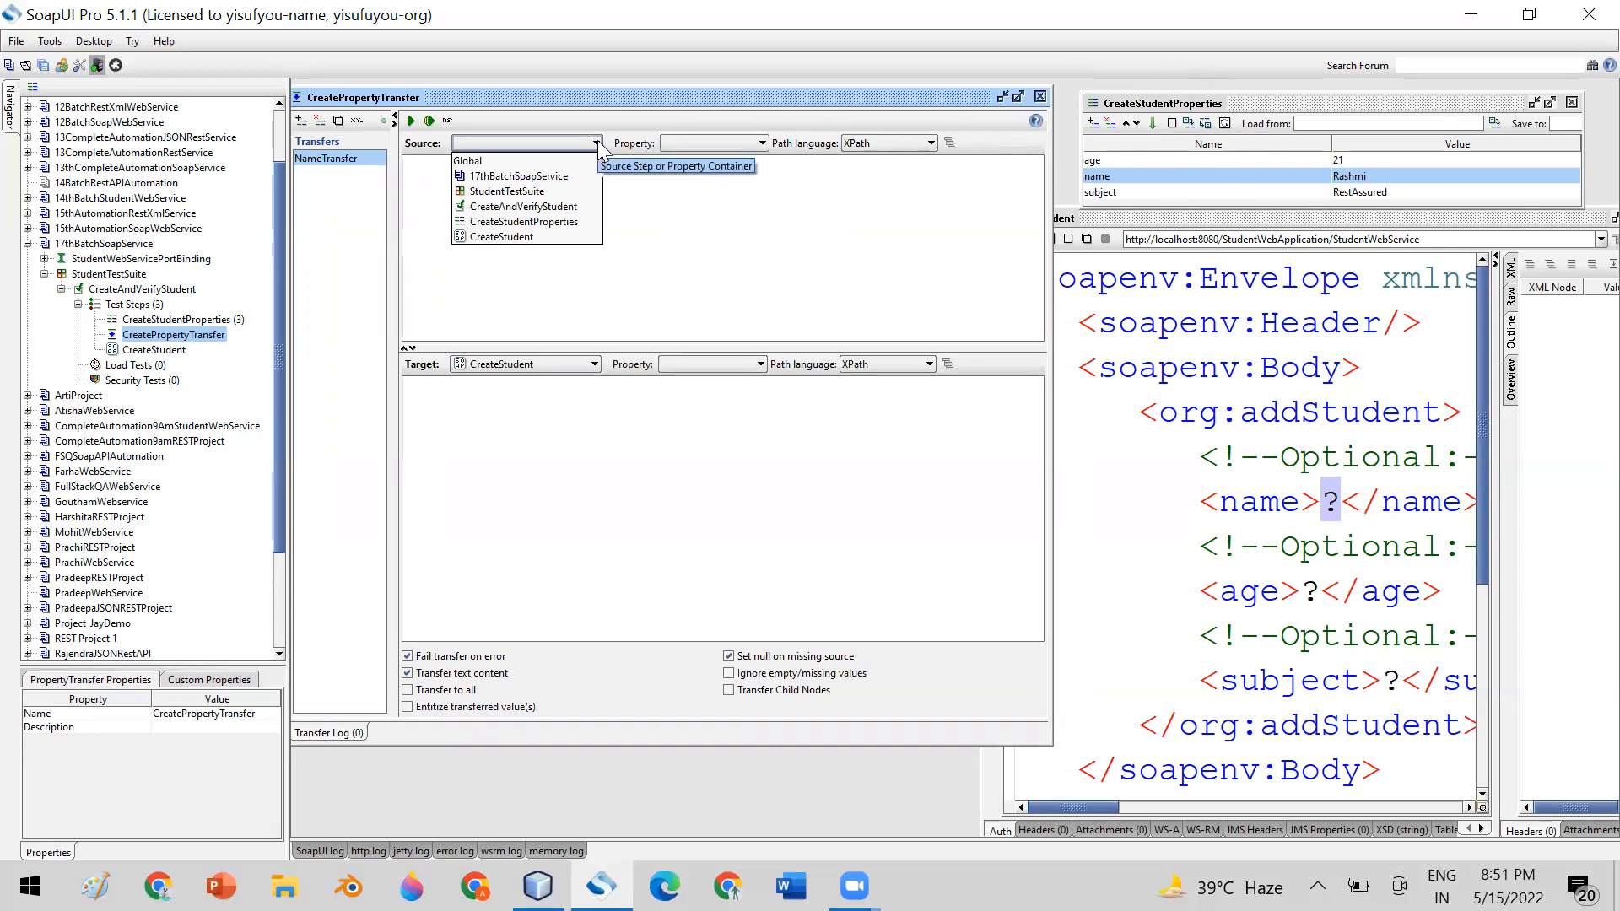
left_click(558, 222)
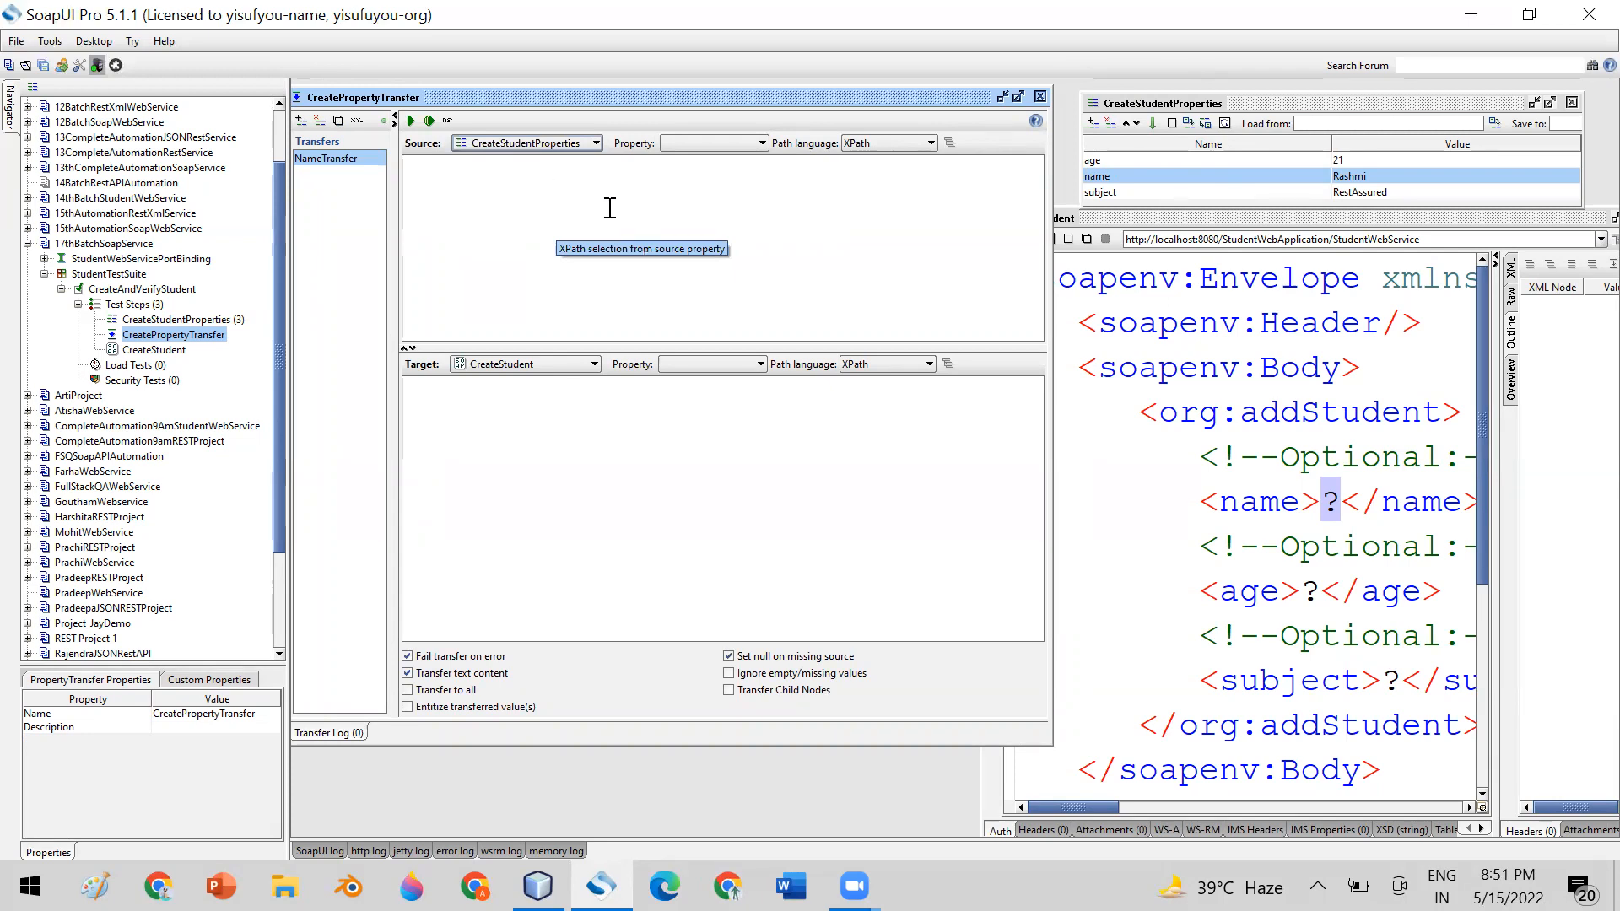
left_click(759, 143)
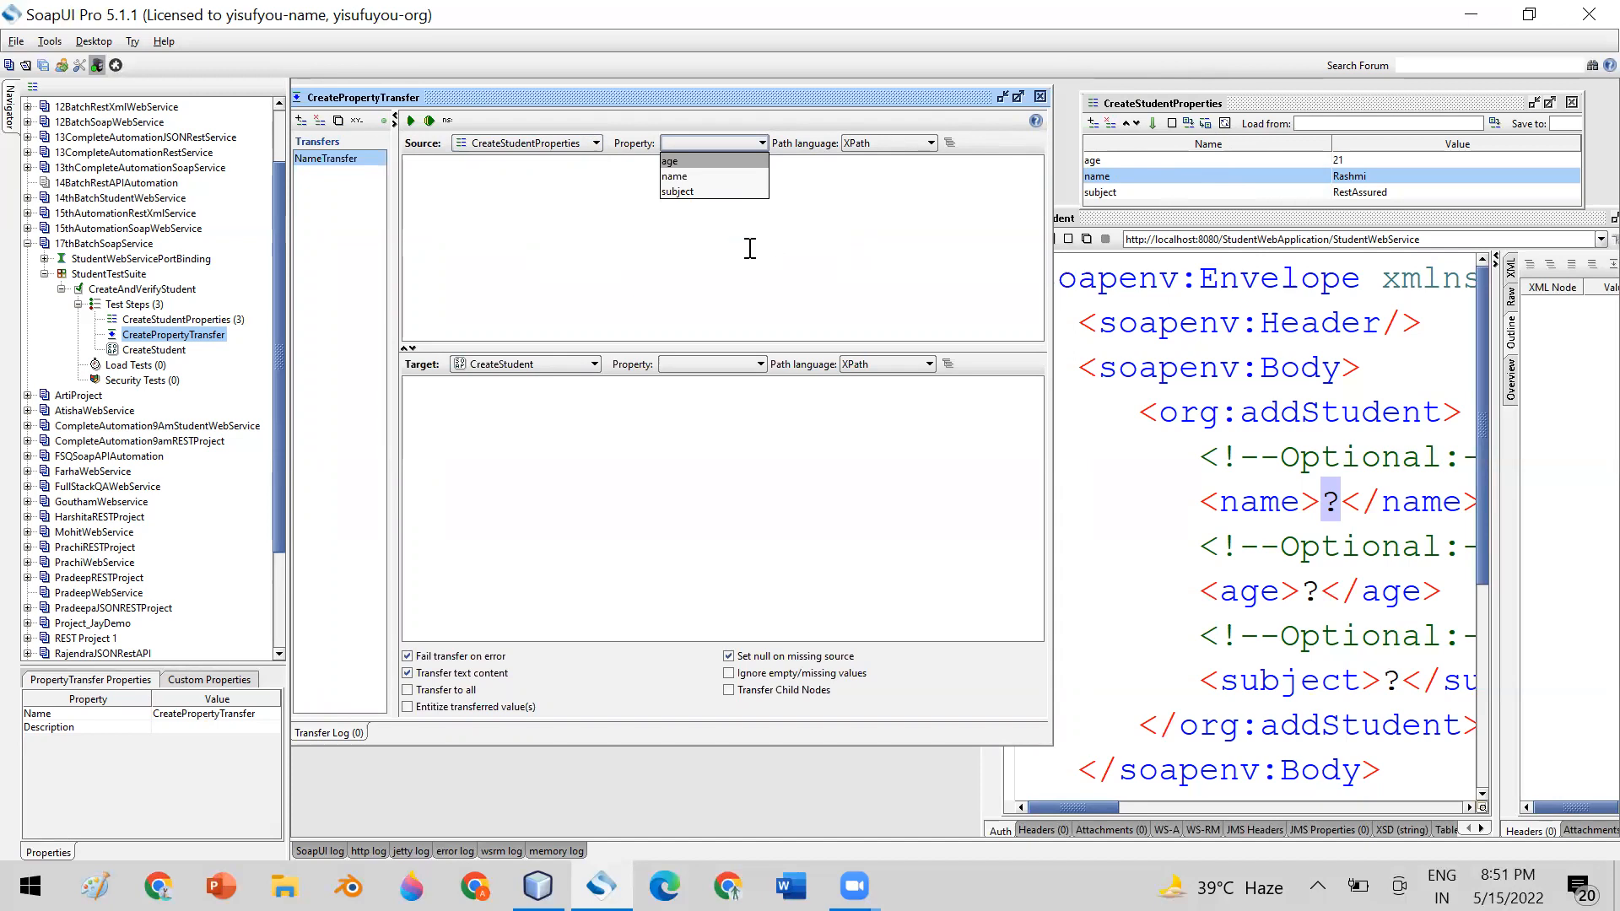
left_click(683, 173)
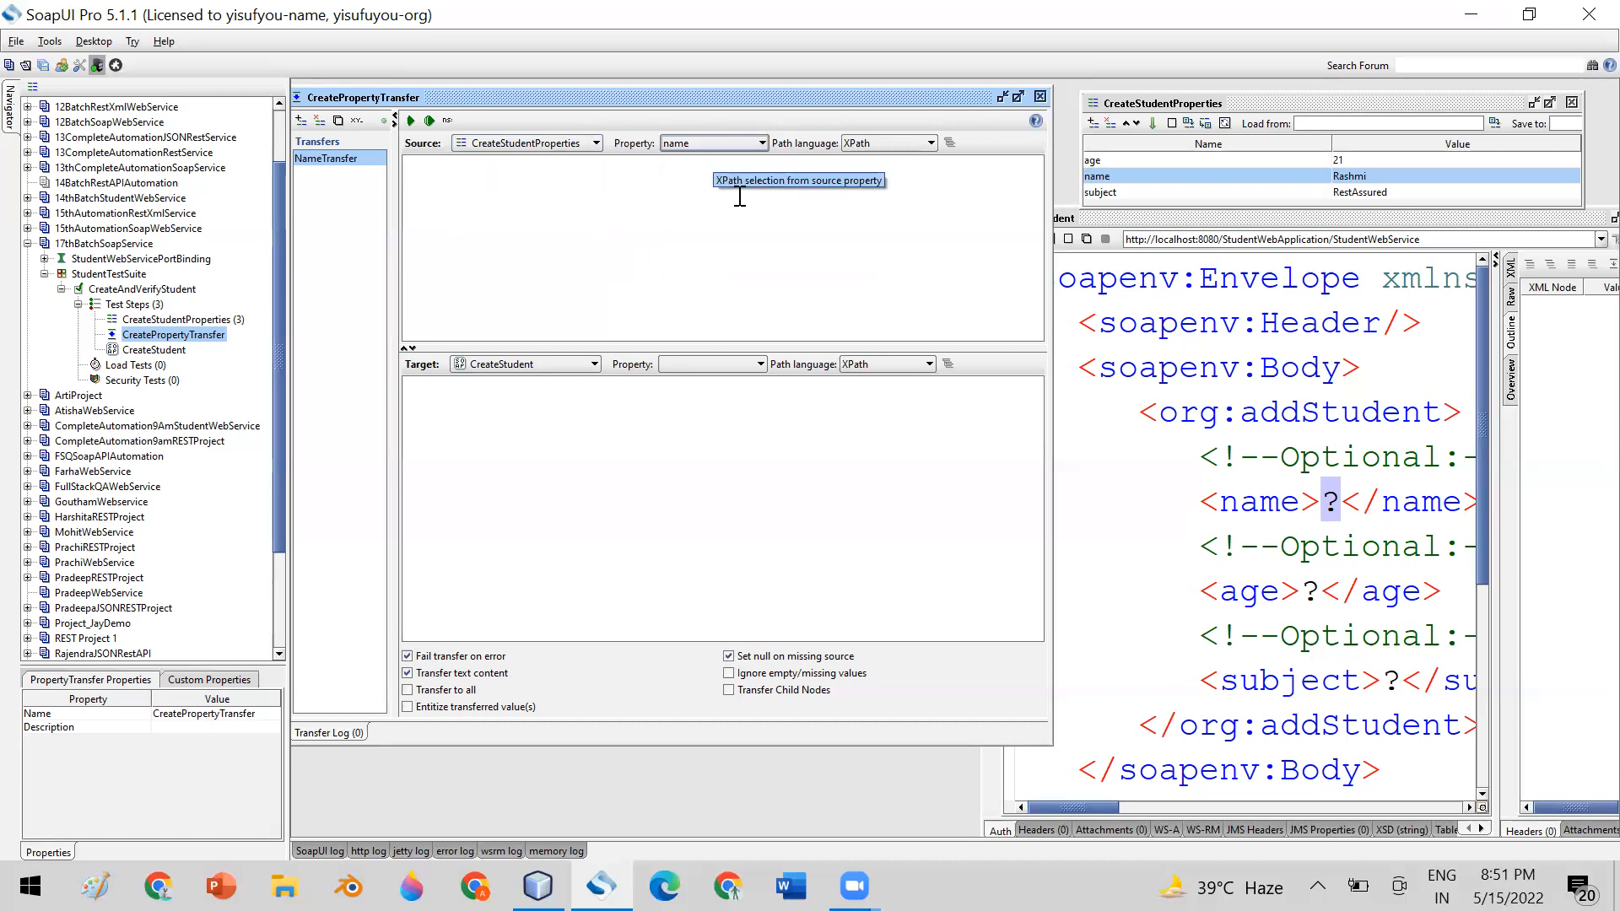
Choose CreateStudent as the NameTransfer target step and review the target properties it offers
left_click(588, 369)
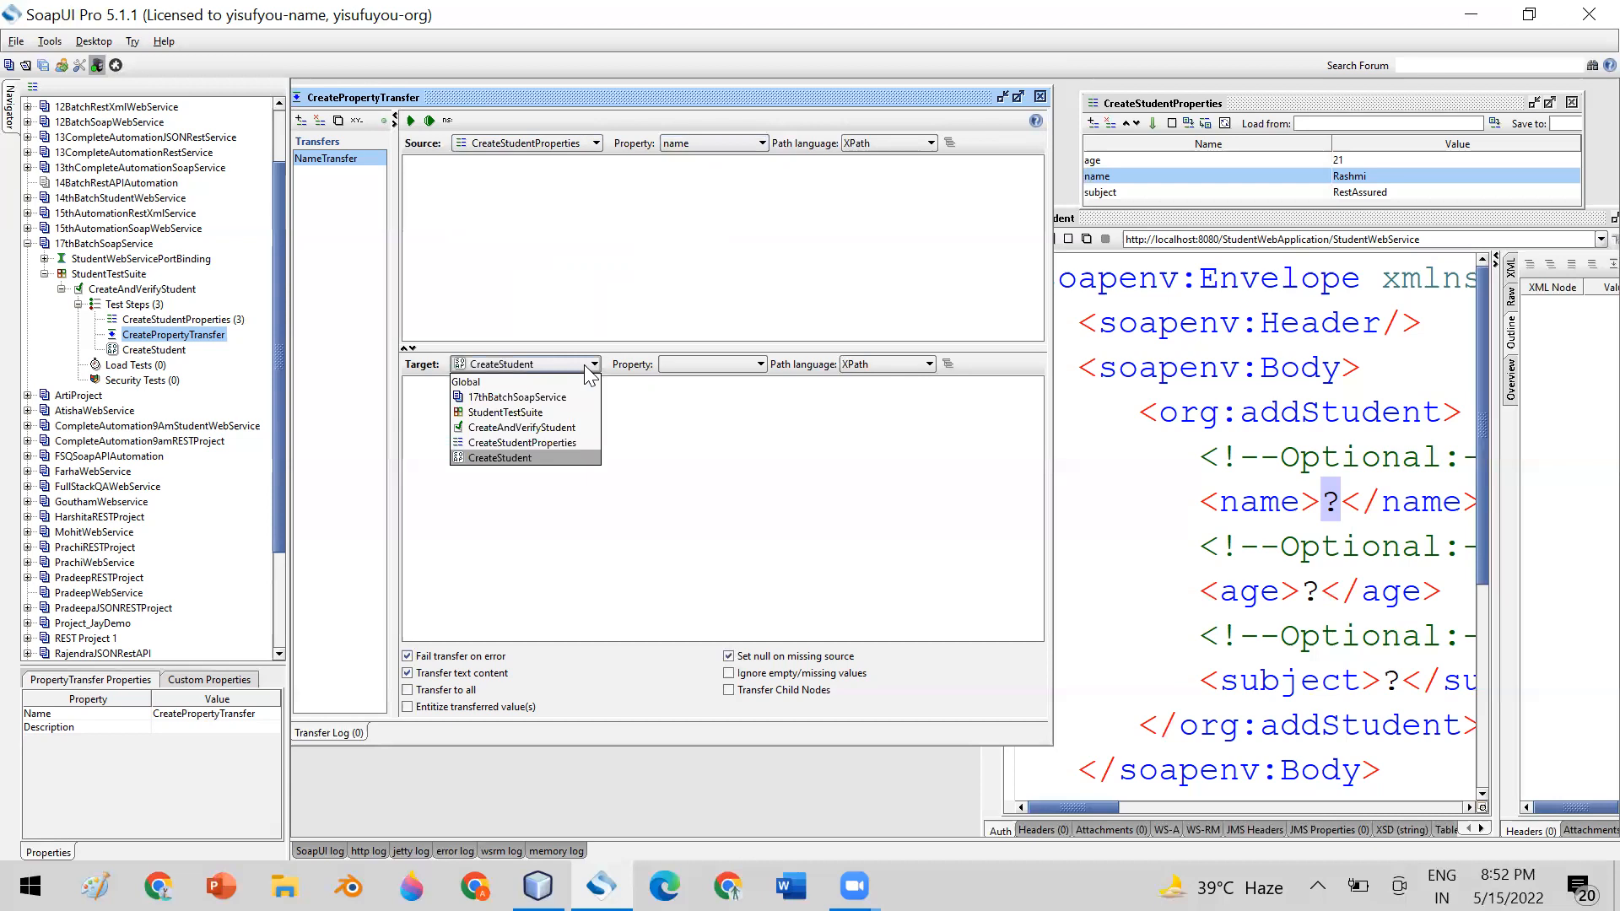
left_click(494, 460)
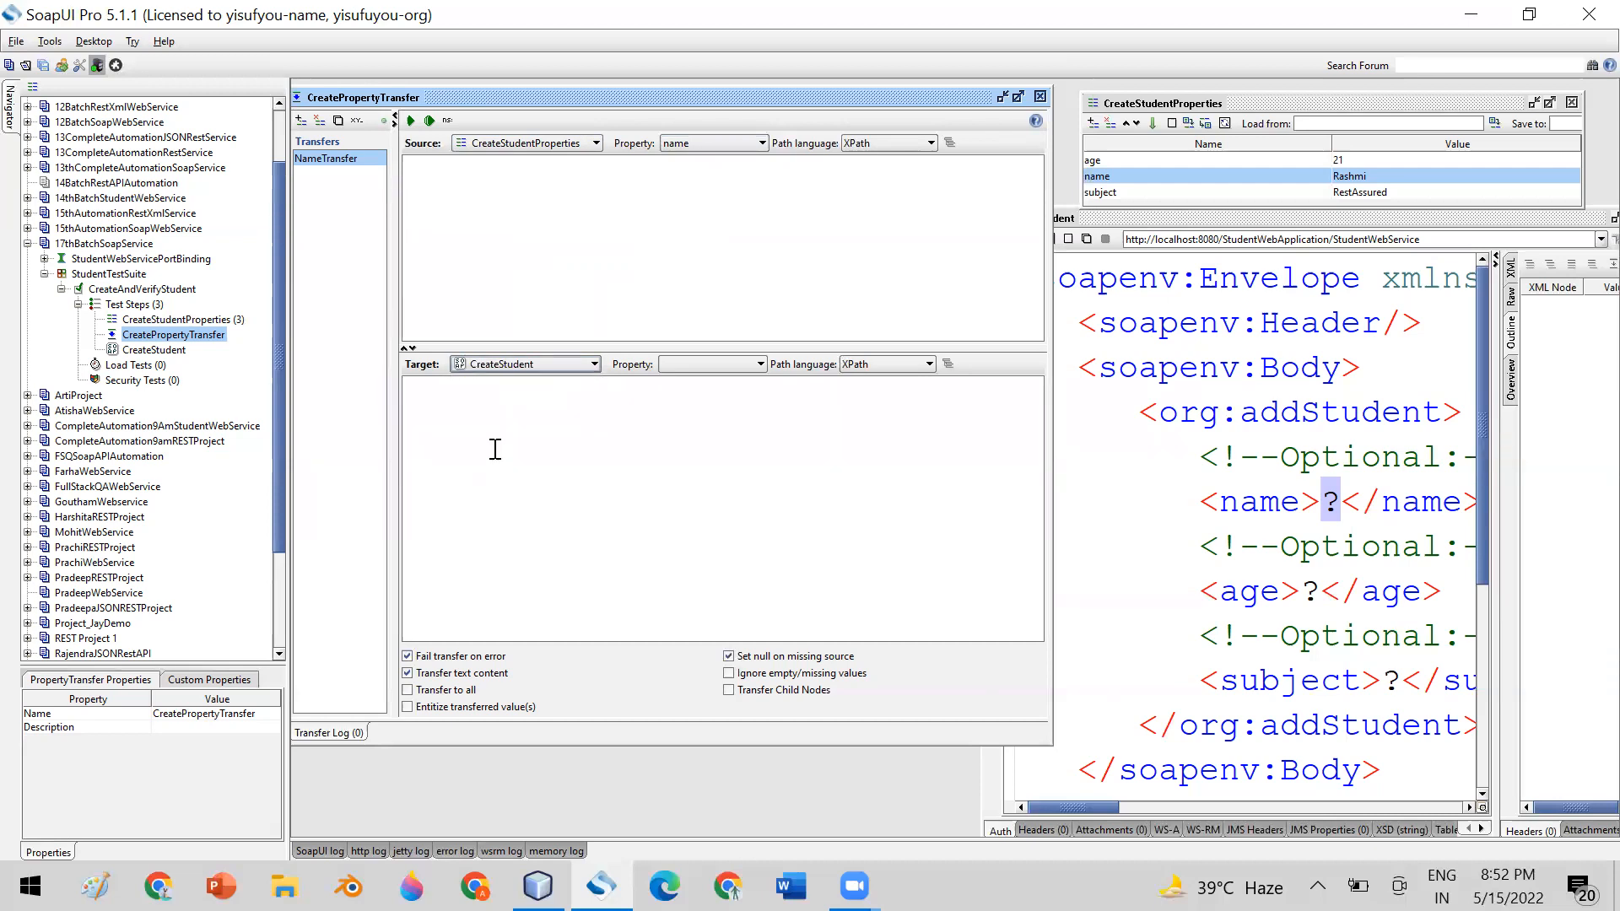
left_click(759, 365)
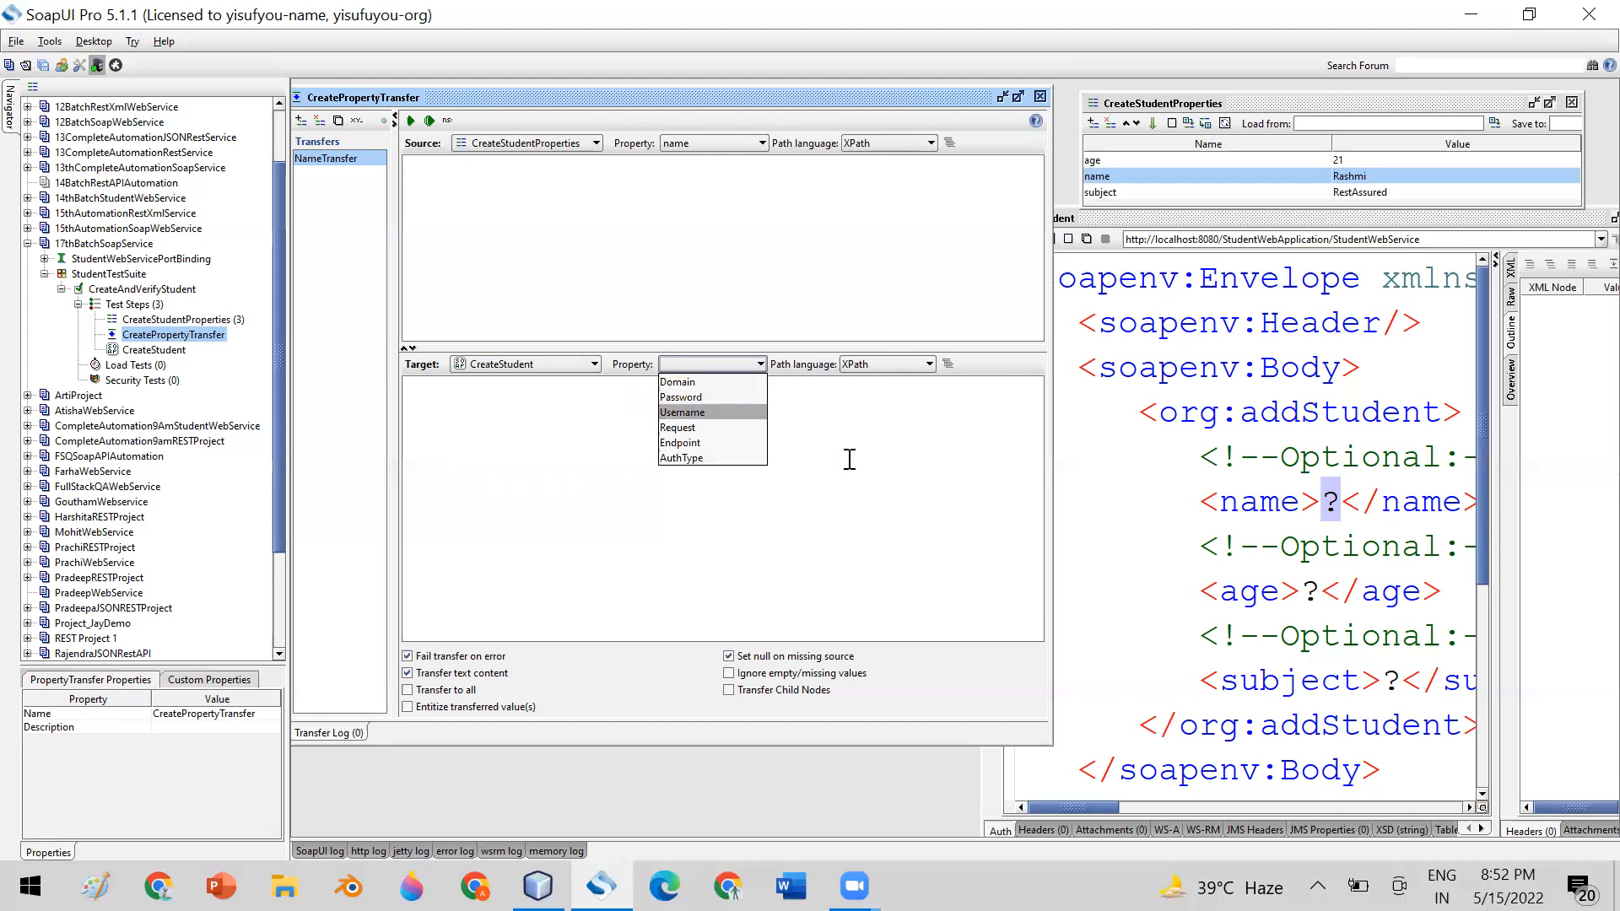
left_click(884, 472)
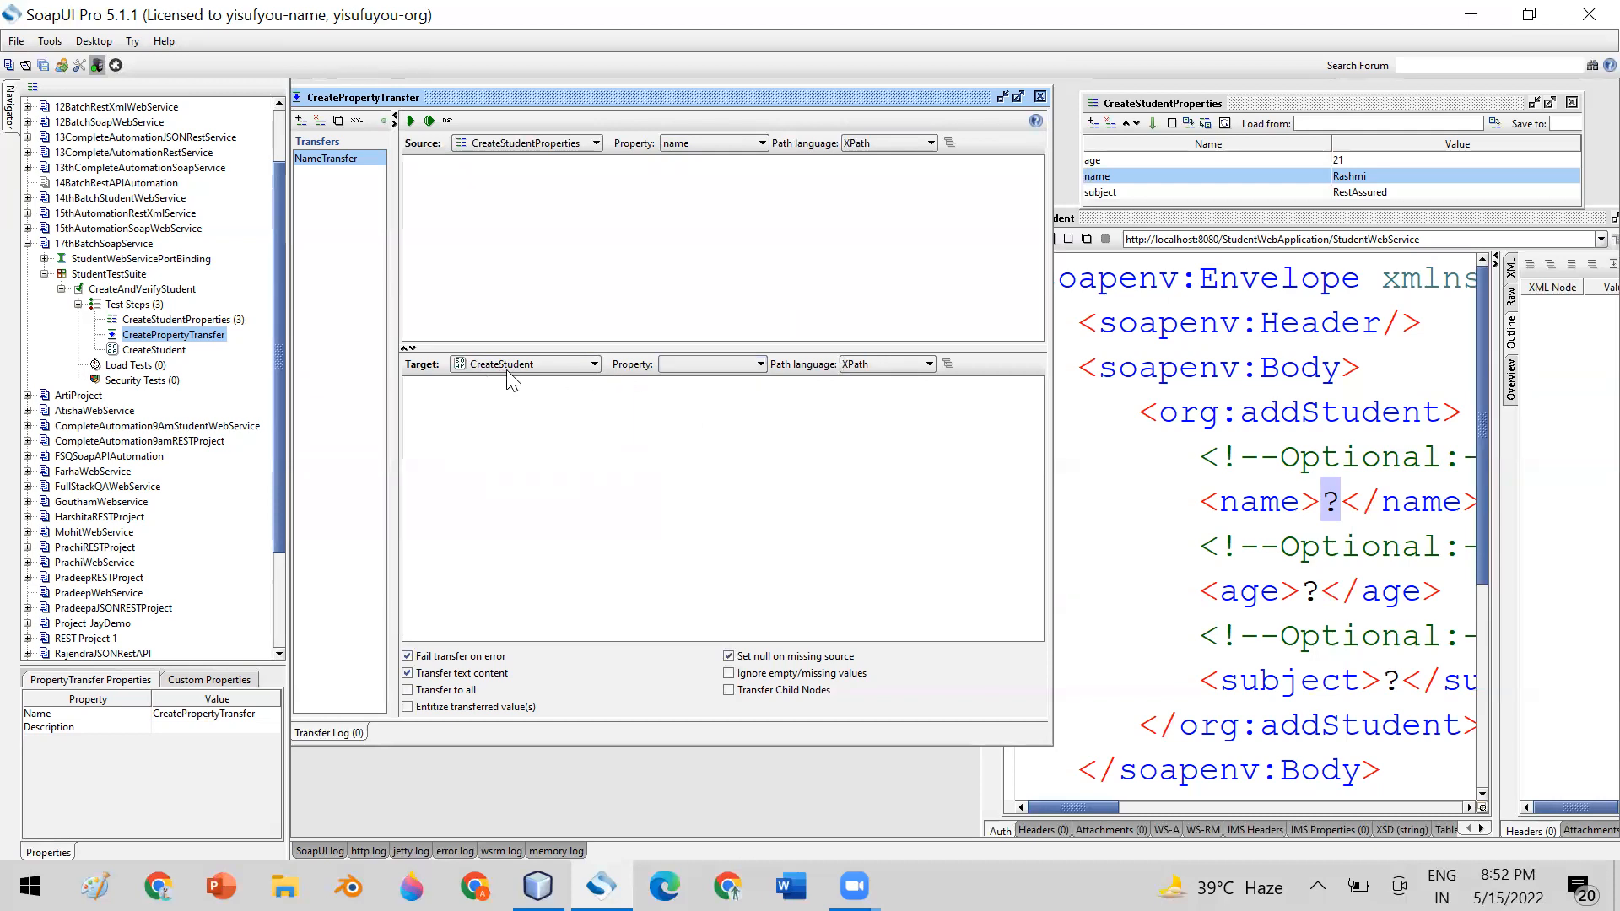
Widen the CreateStudent request window to show its full XML elements, and set the NameTransfer target property to Request
left_click(1295, 221)
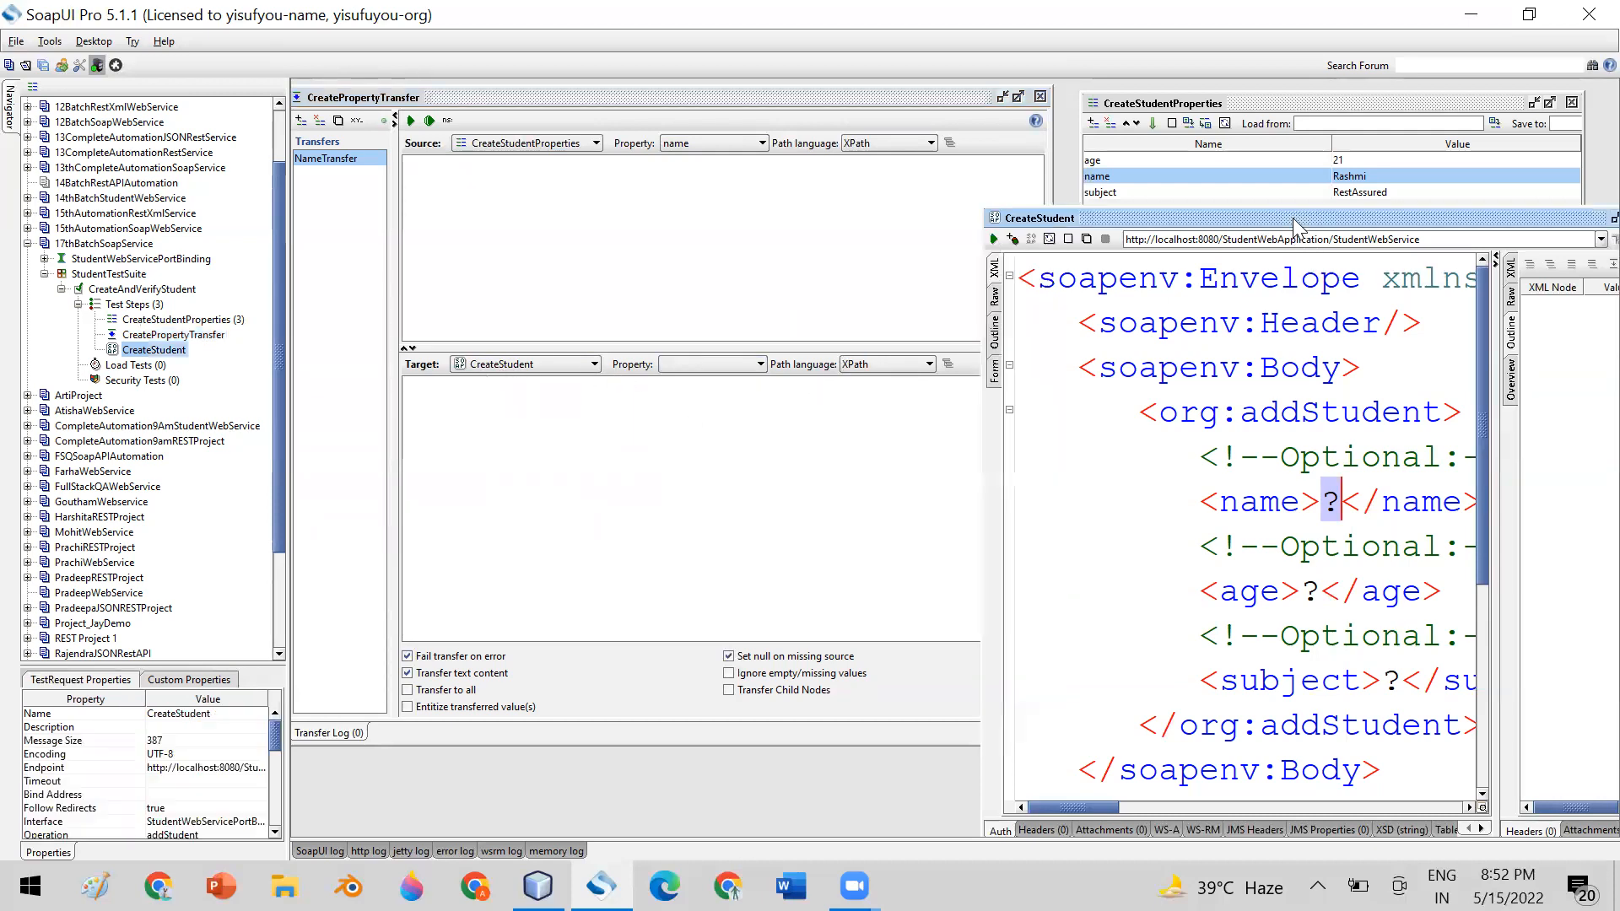
left_click_drag(1294, 221, 828, 133)
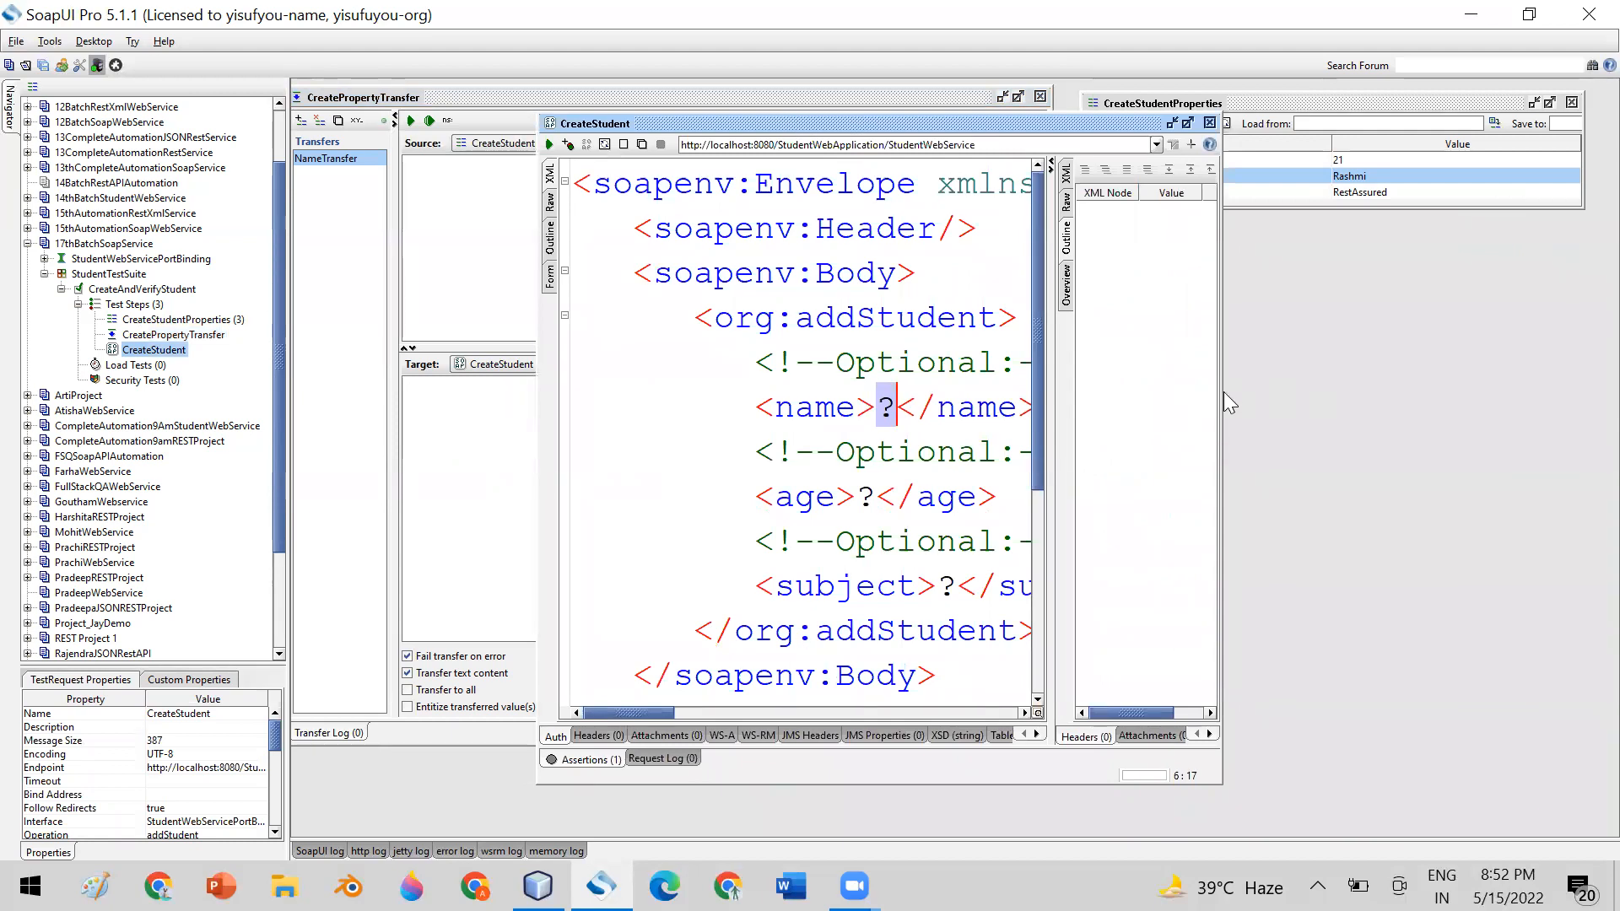
left_click_drag(1221, 419, 1607, 420)
left_click(655, 187)
left_click_drag(669, 226, 1003, 638)
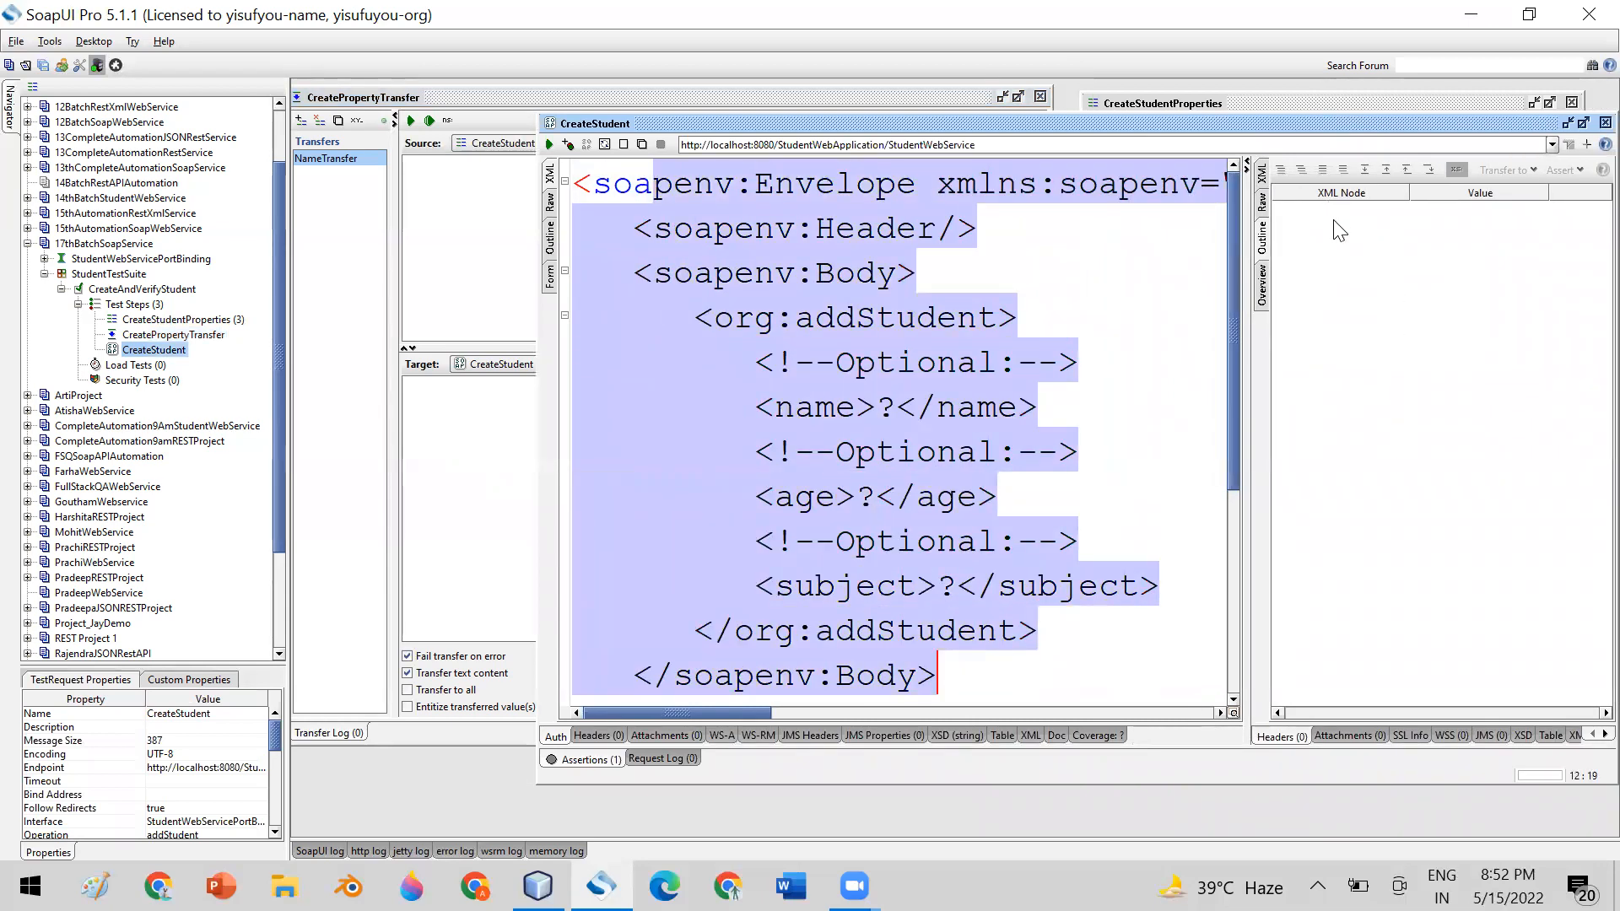
left_click_drag(760, 125, 1198, 76)
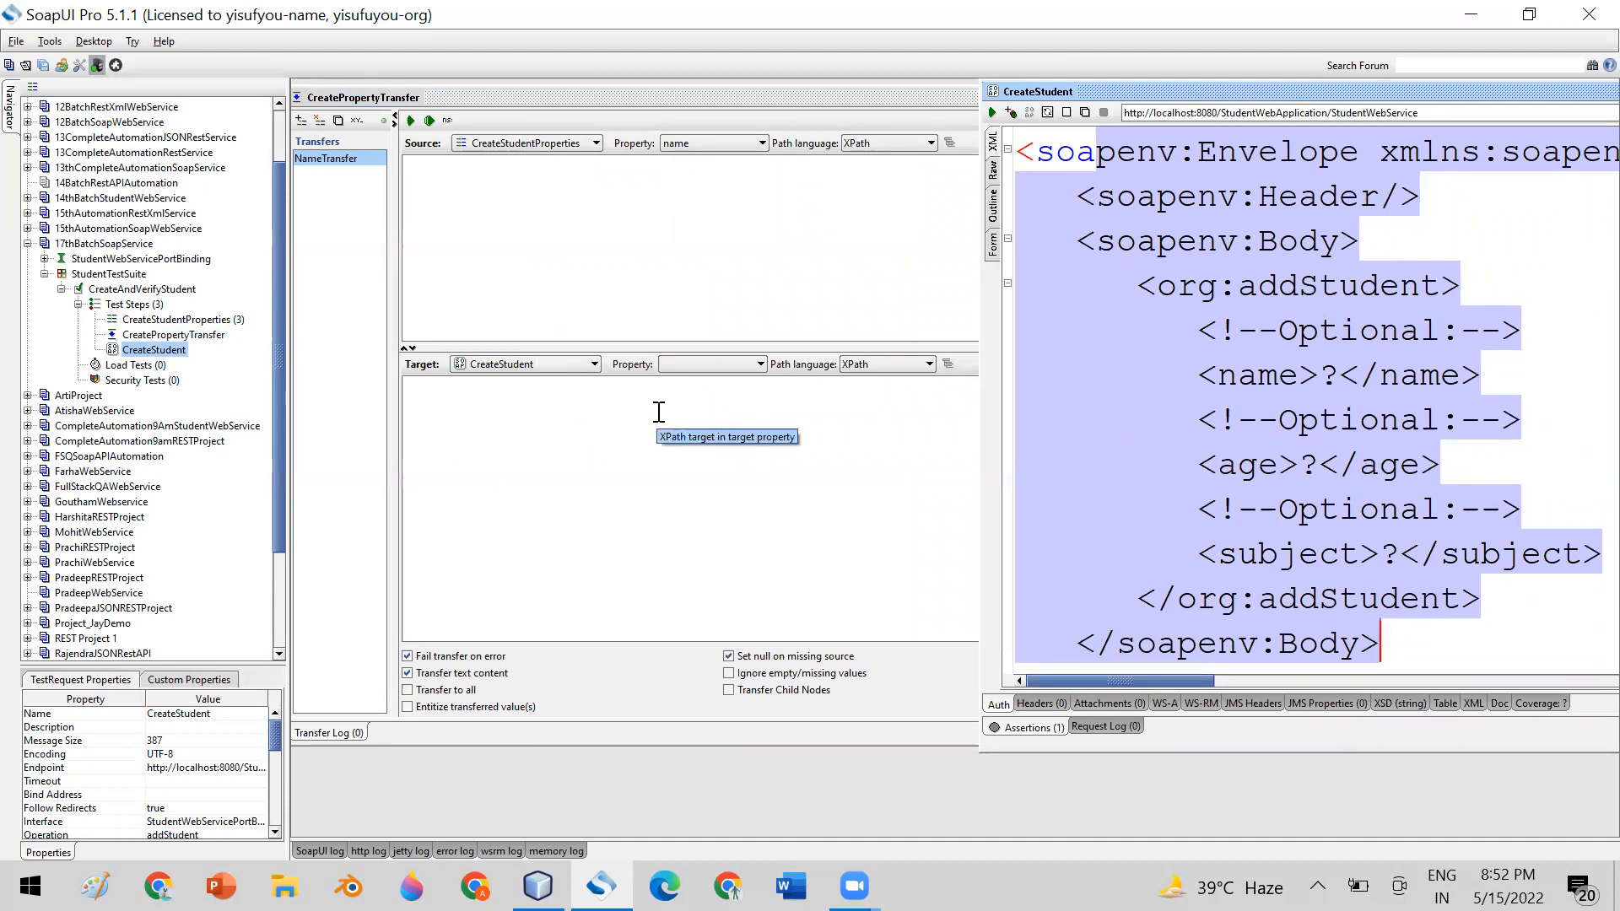
left_click(759, 364)
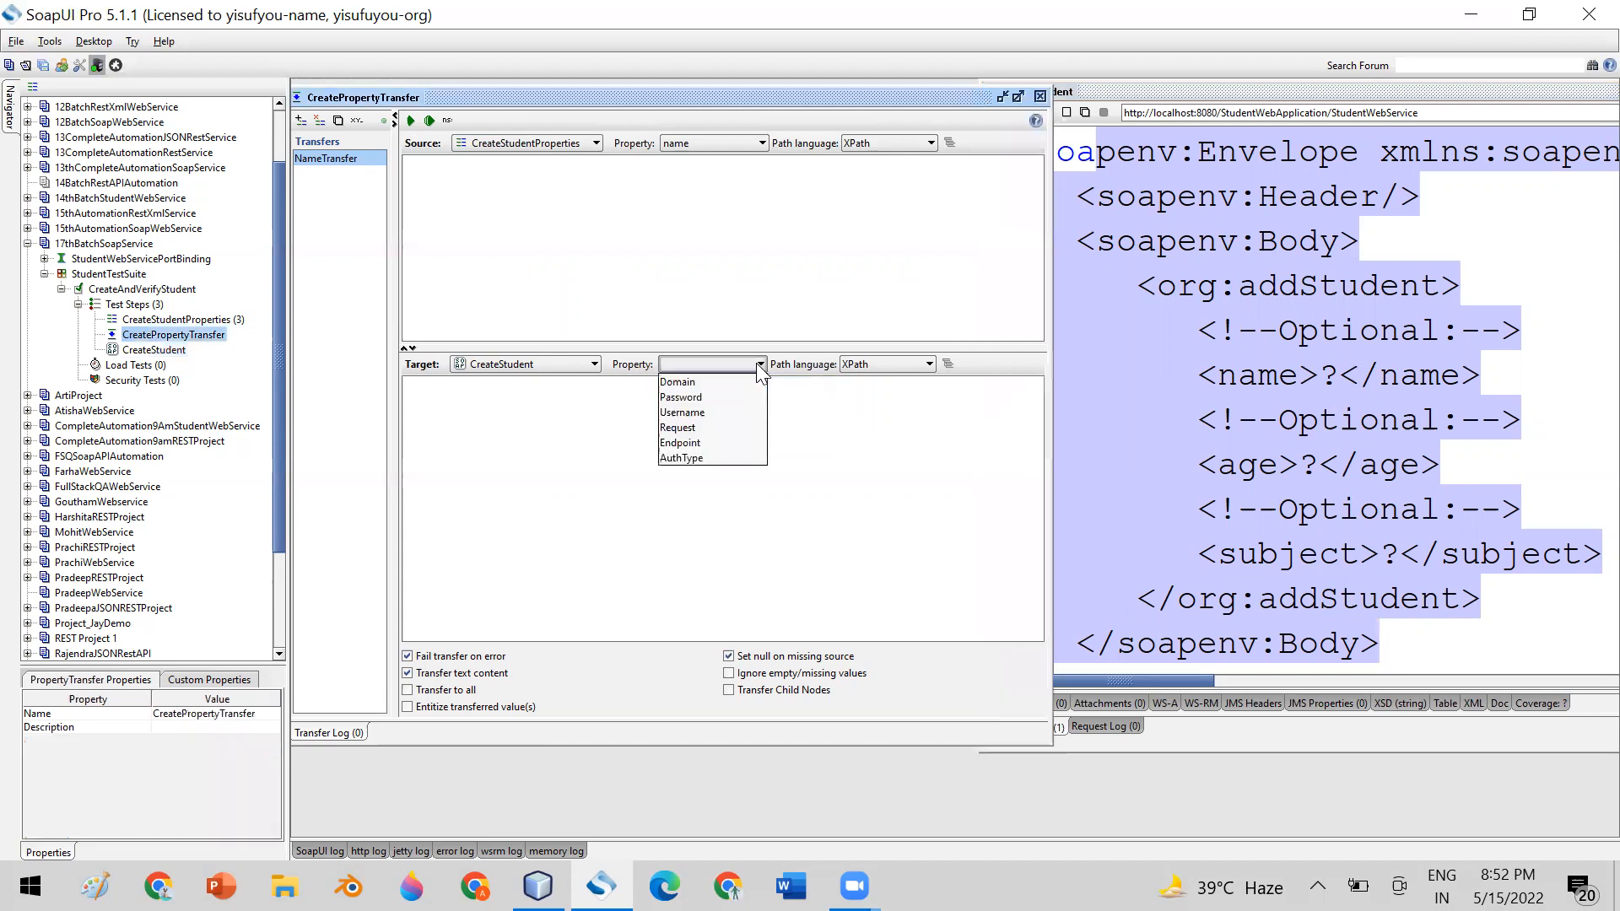
left_click(724, 427)
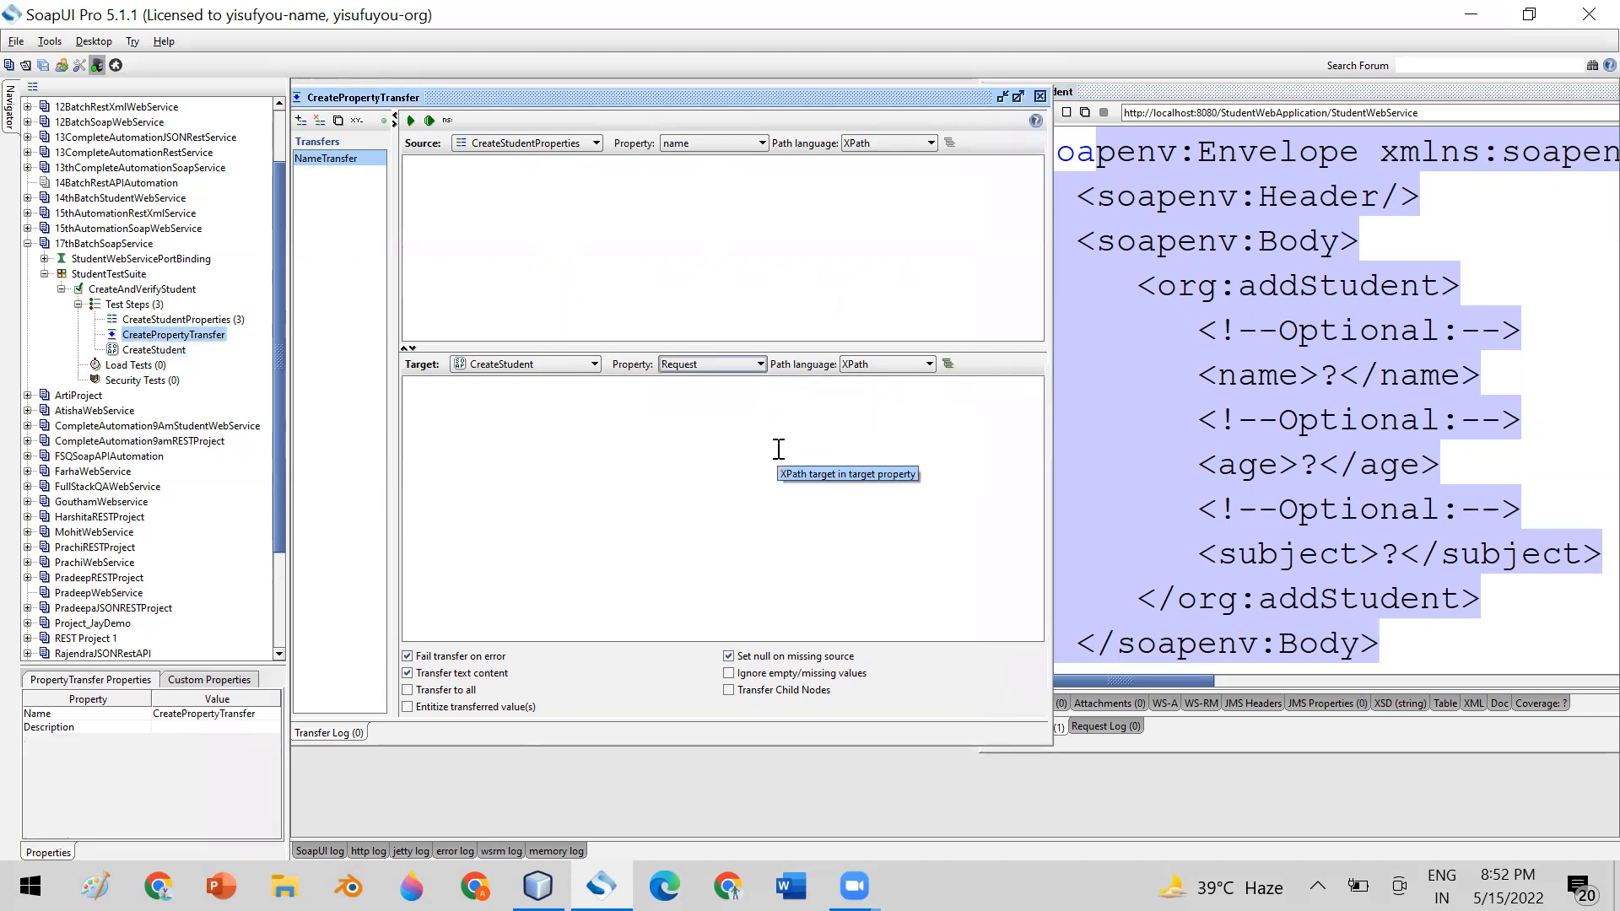
Examine the CreateStudent request envelope and its name, age and subject elements, focusing on the name placeholder that NameTransfer should target
left_click(1323, 459)
left_click_drag(1019, 150, 1395, 636)
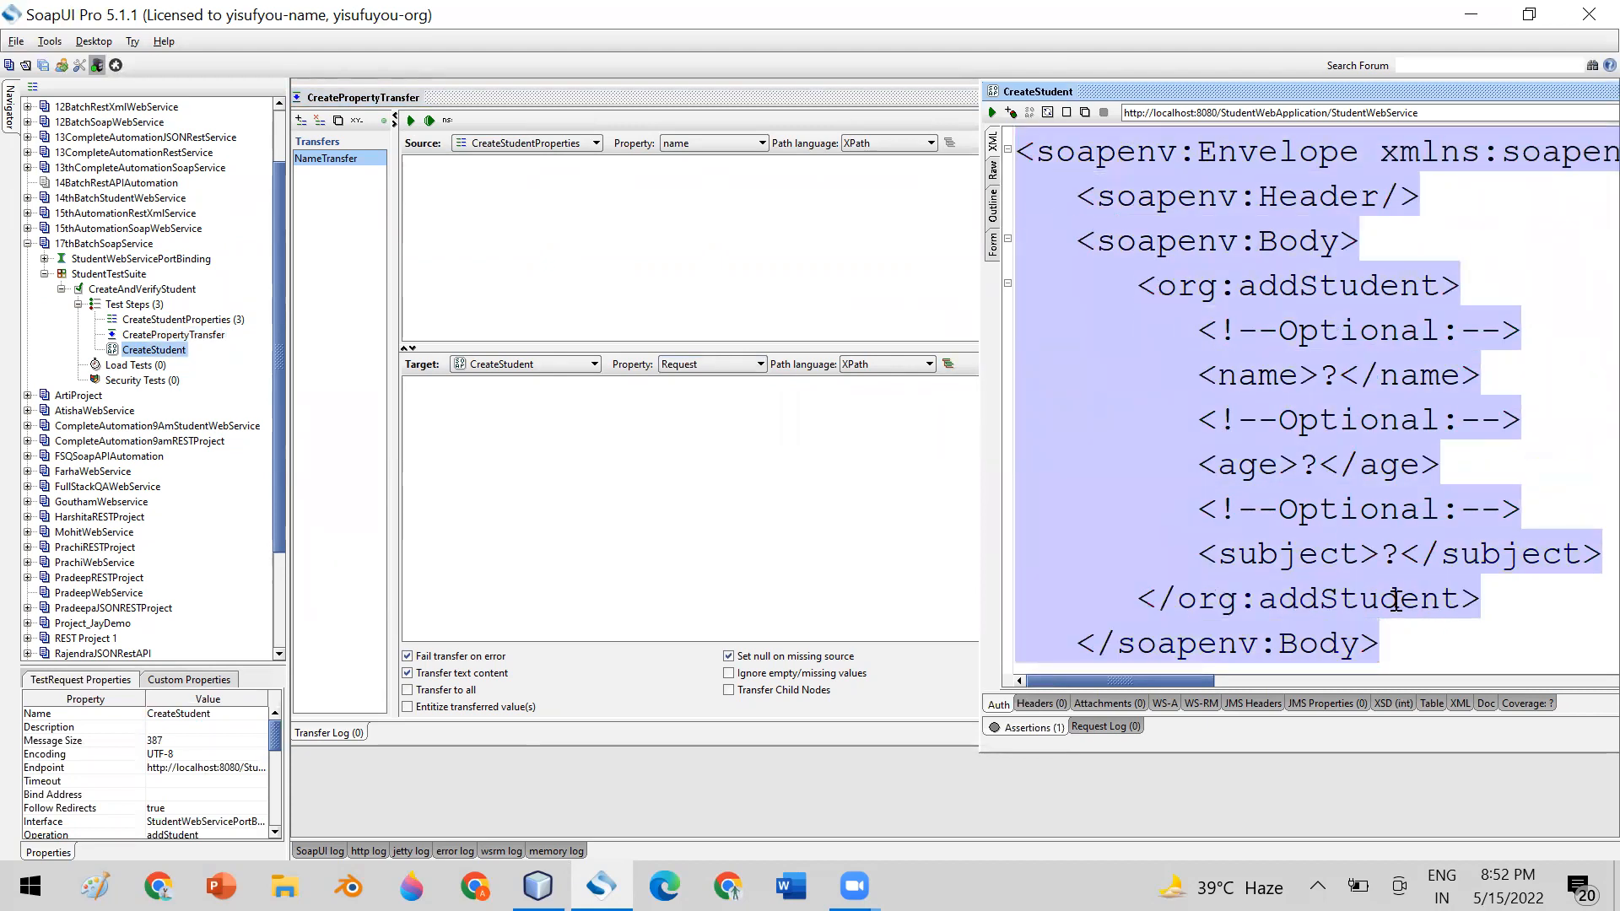
left_click(1323, 517)
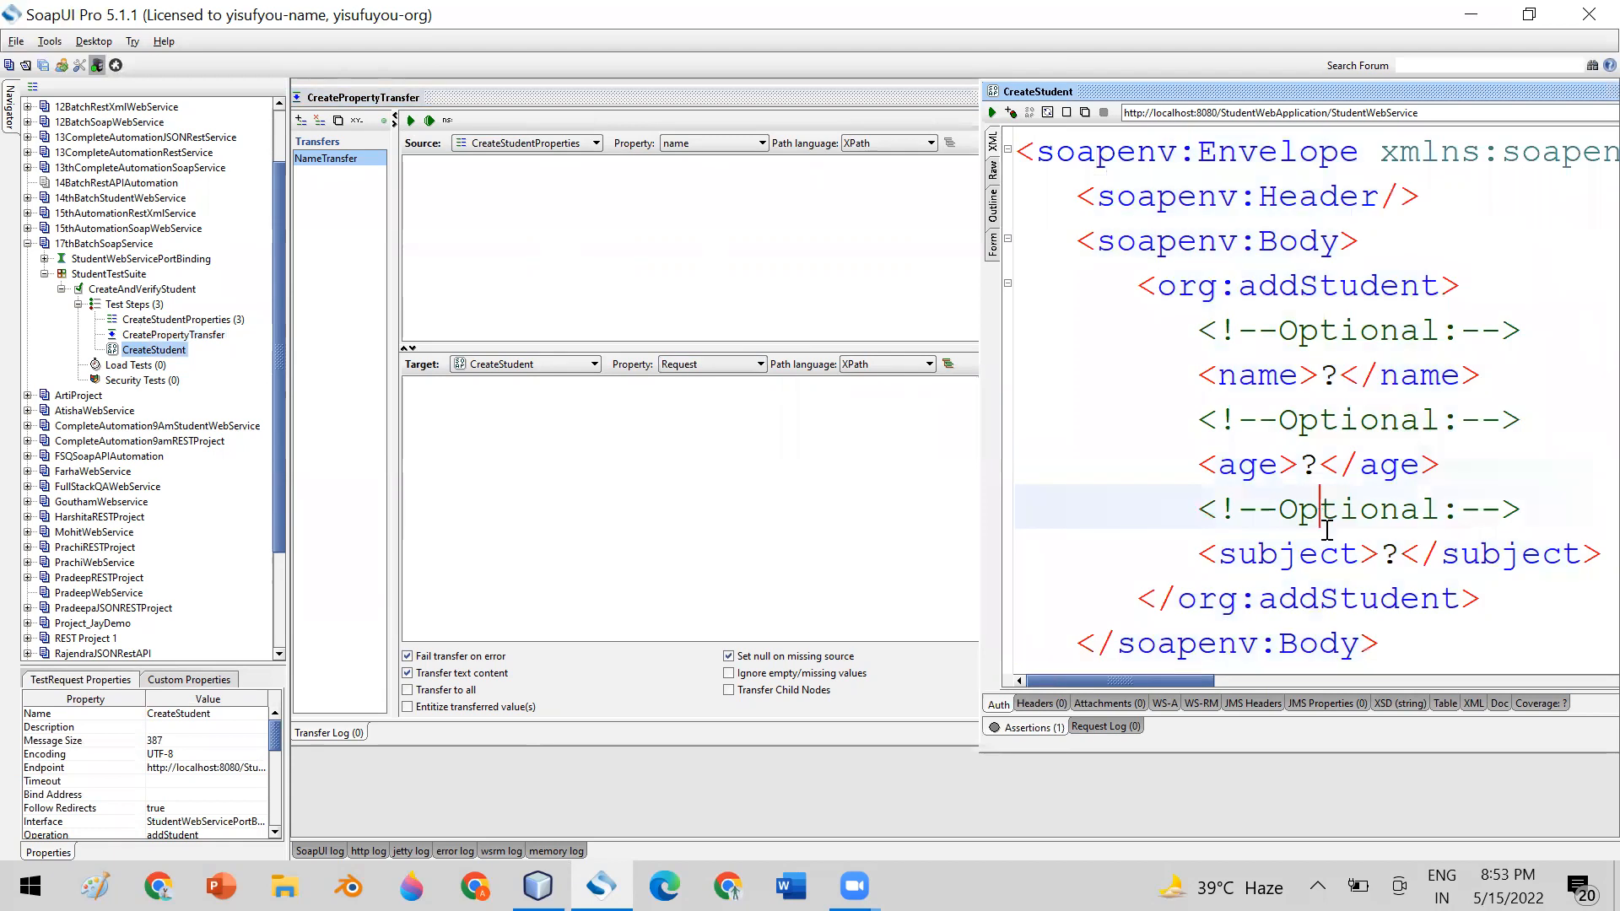
double_click(1325, 374)
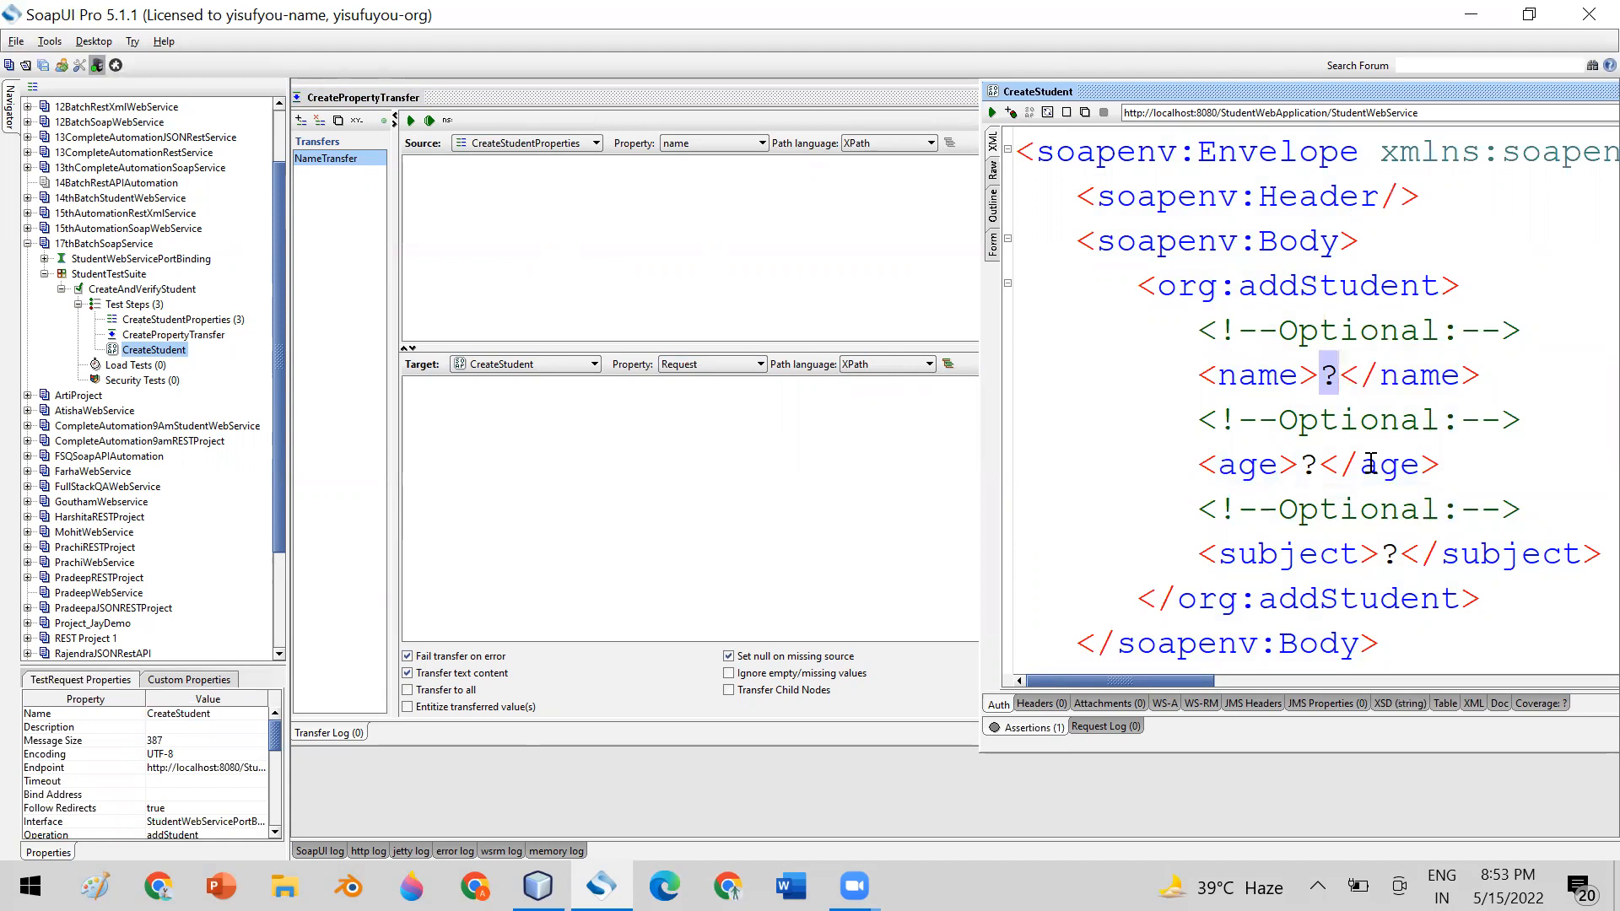
left_click(1233, 379)
left_click_drag(1204, 373, 1318, 378)
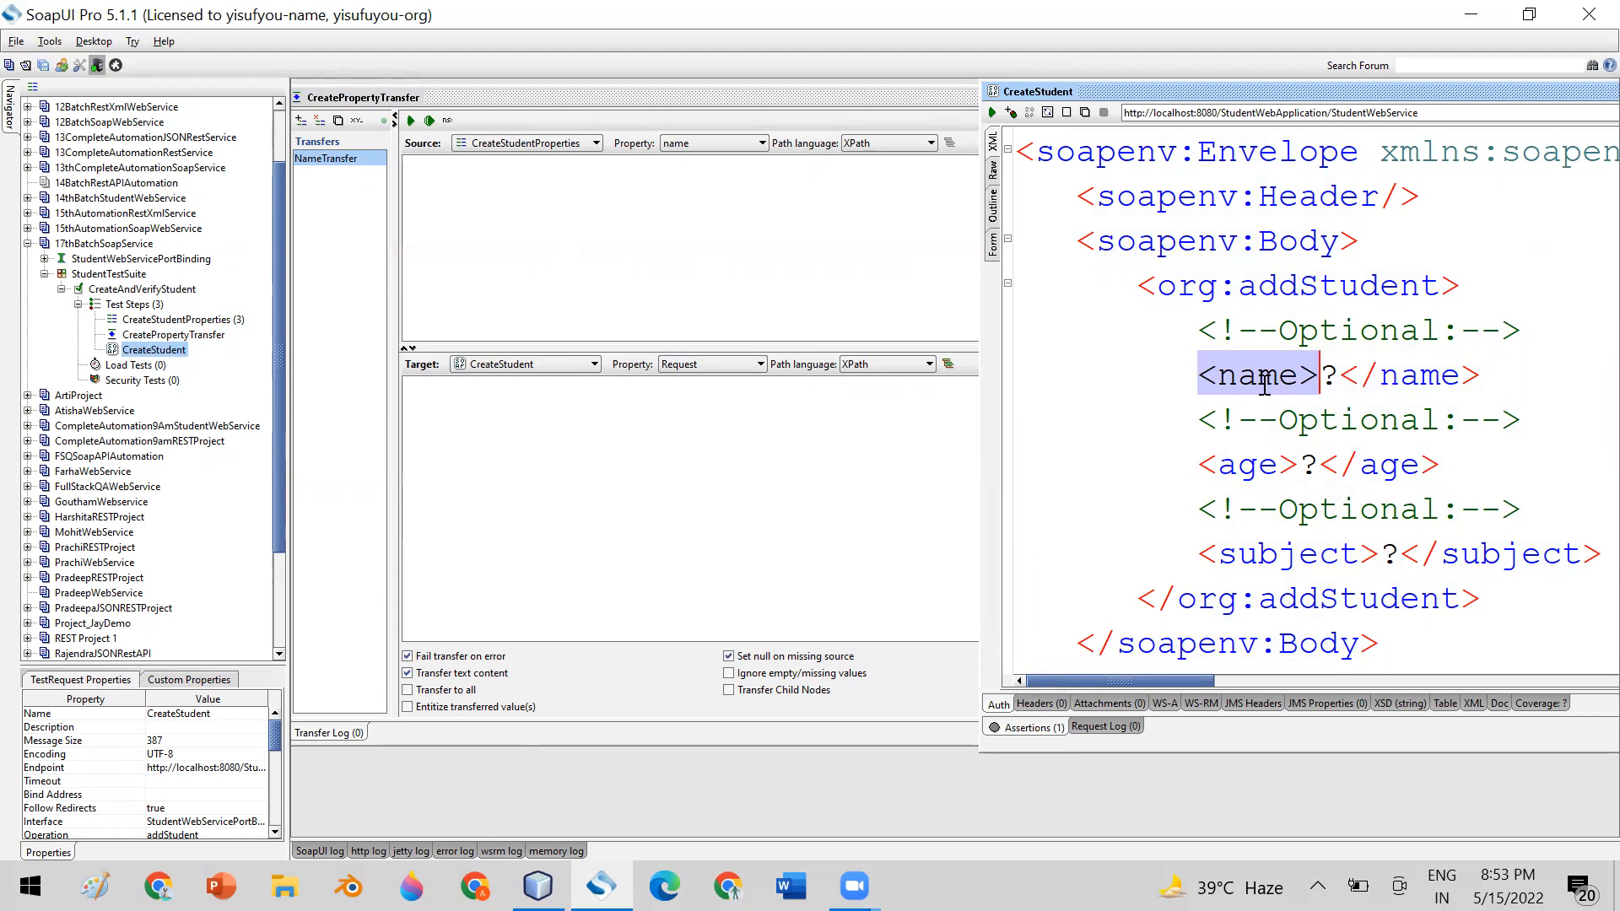
left_click_drag(1204, 465, 1280, 465)
left_click(1260, 552)
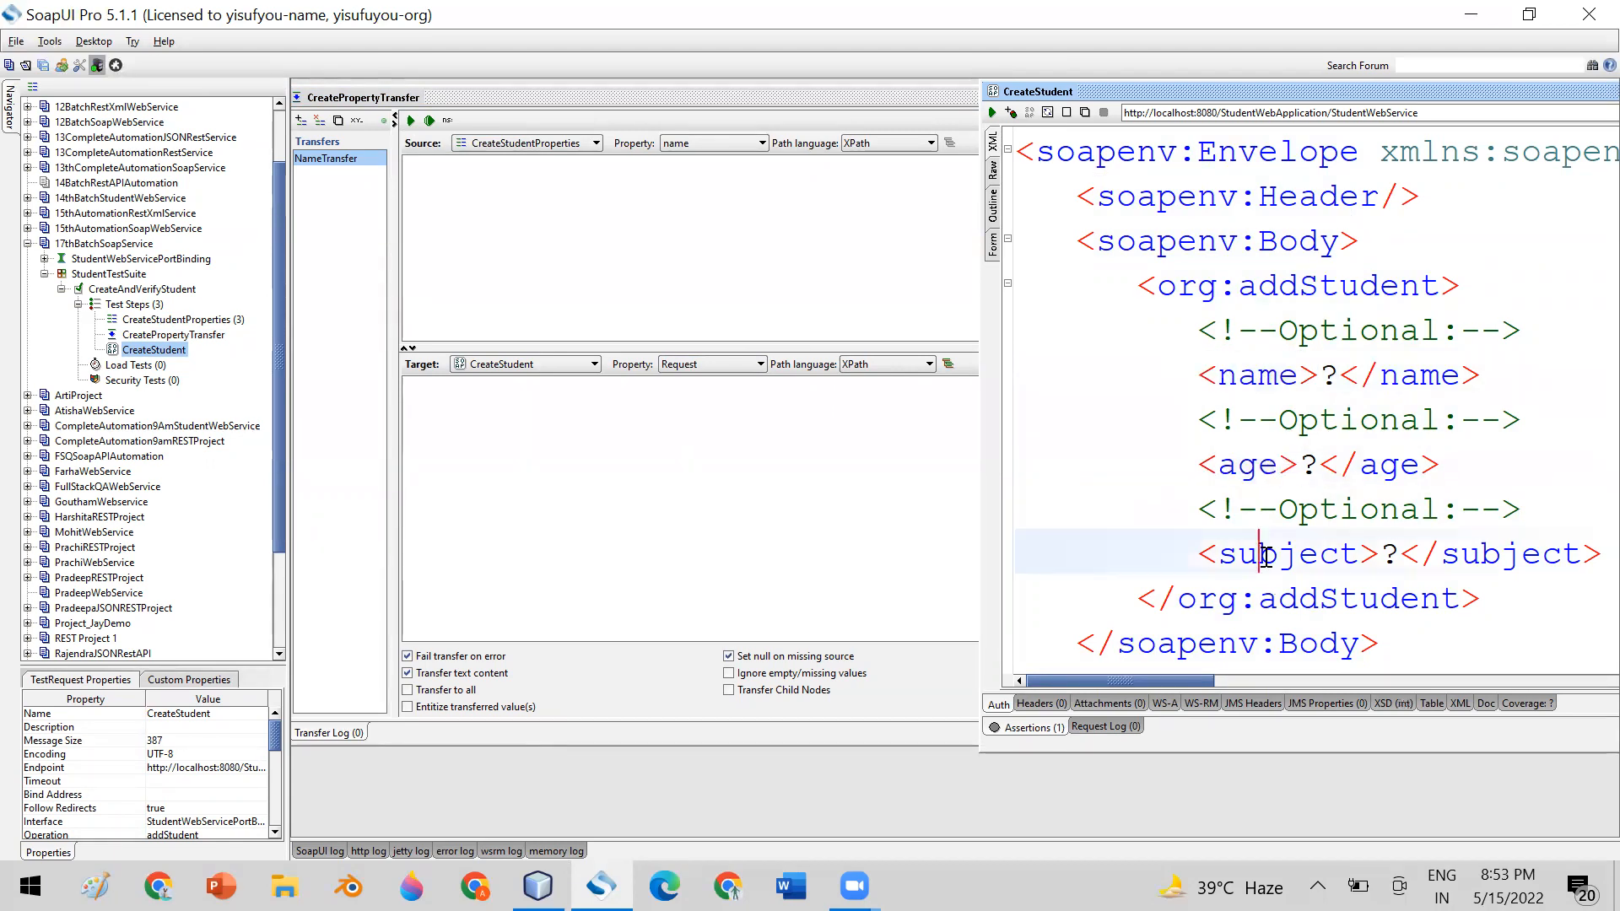
double_click(1327, 374)
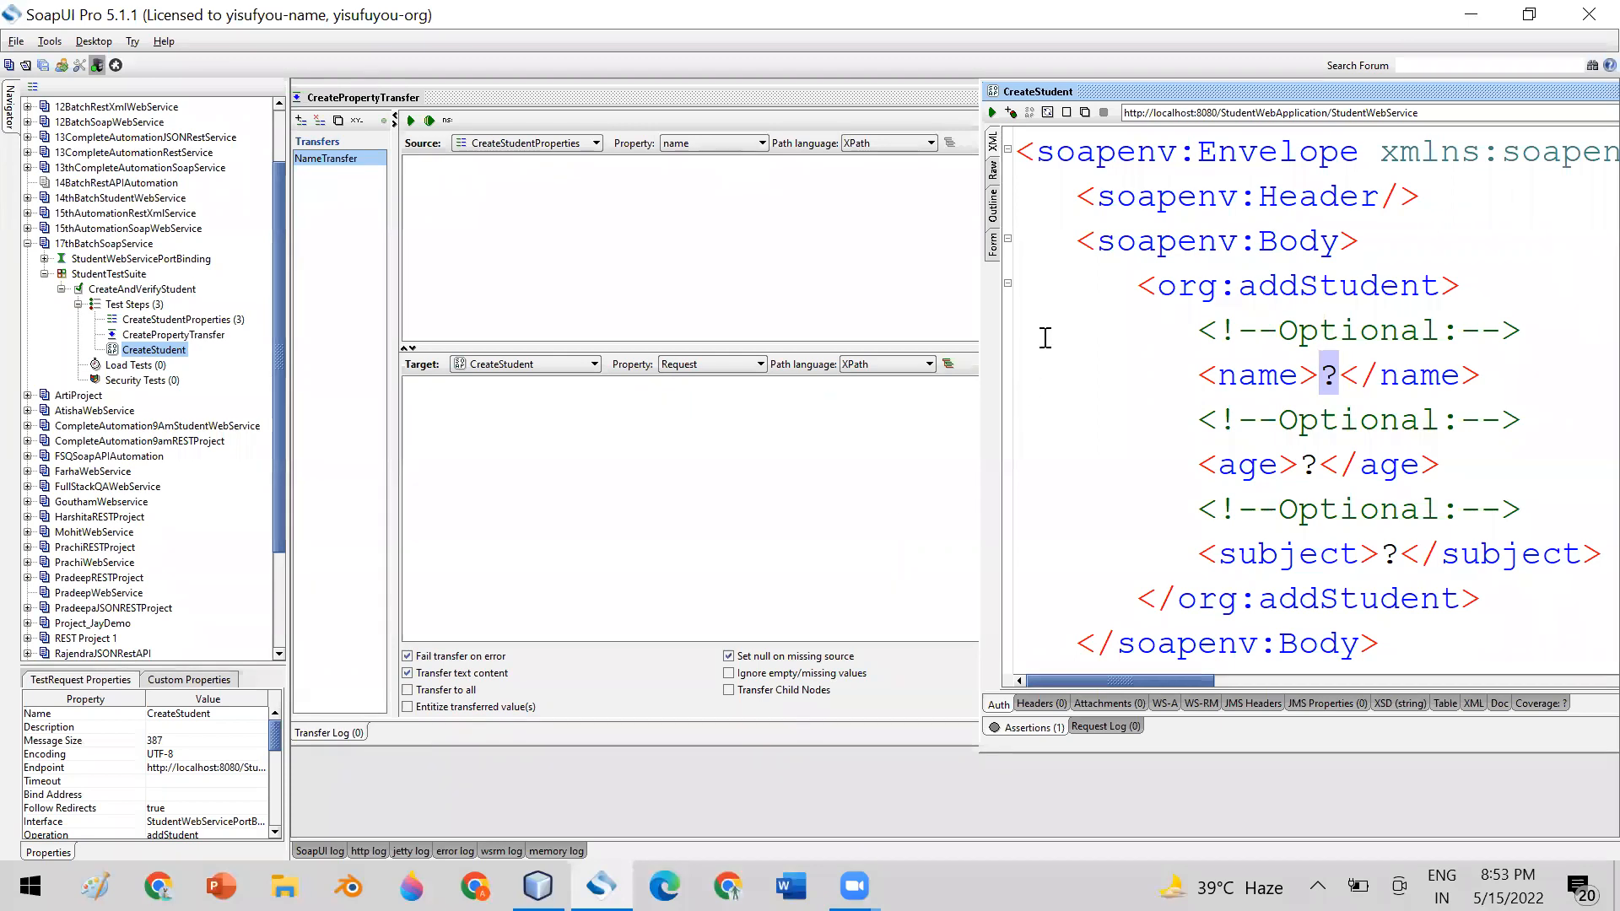
left_click_drag(1035, 153, 1385, 648)
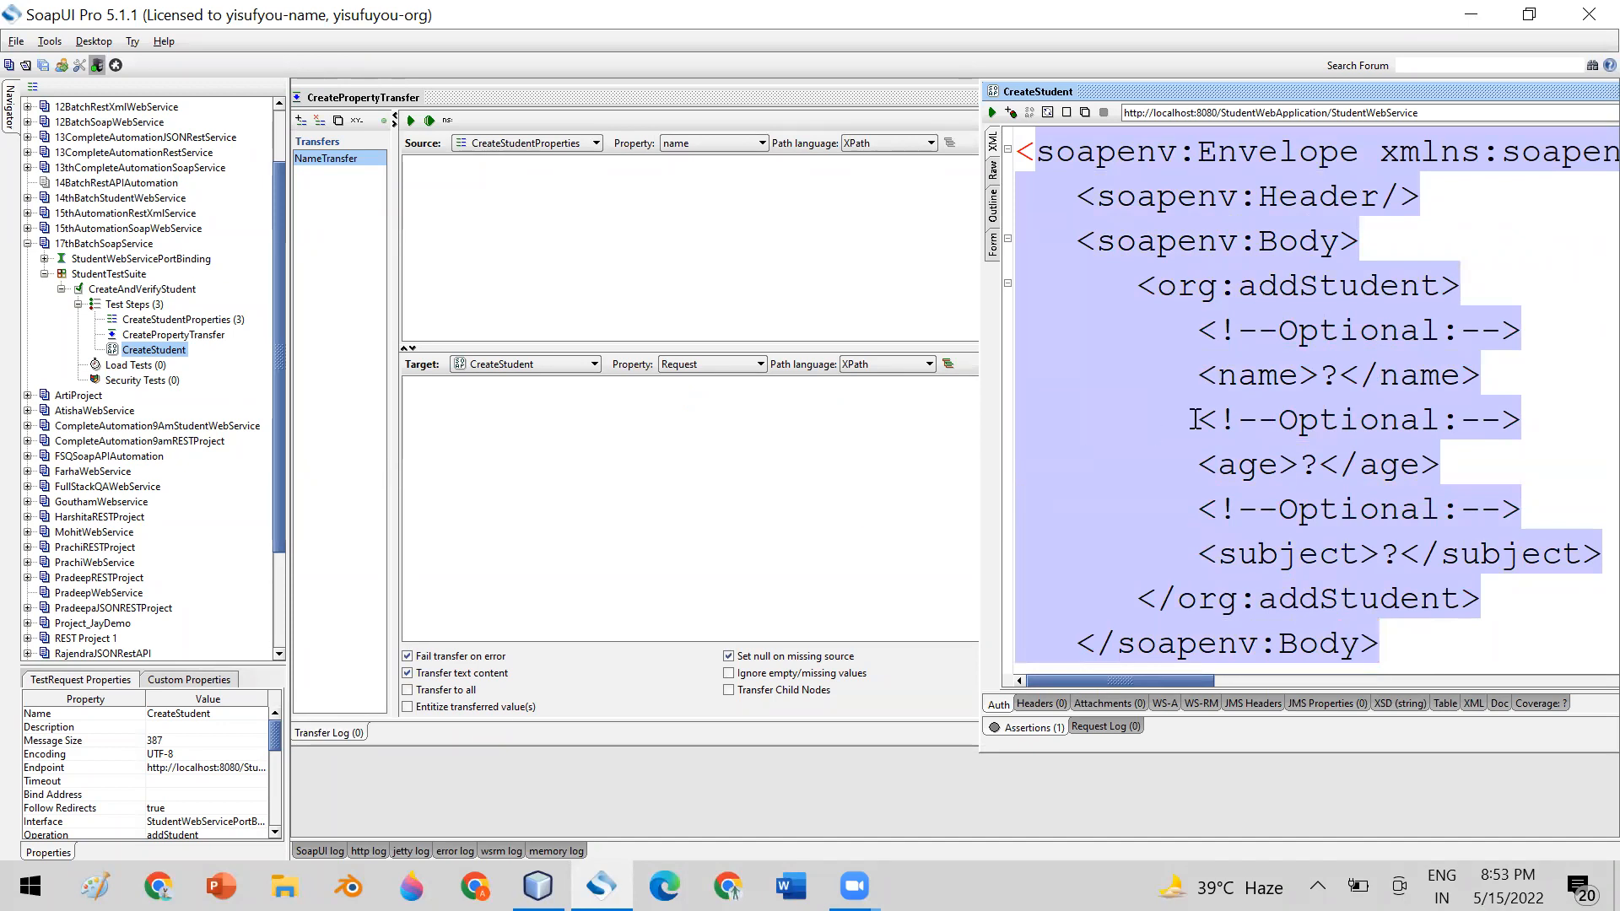
left_click(1200, 374)
left_click_drag(1198, 374, 1488, 375)
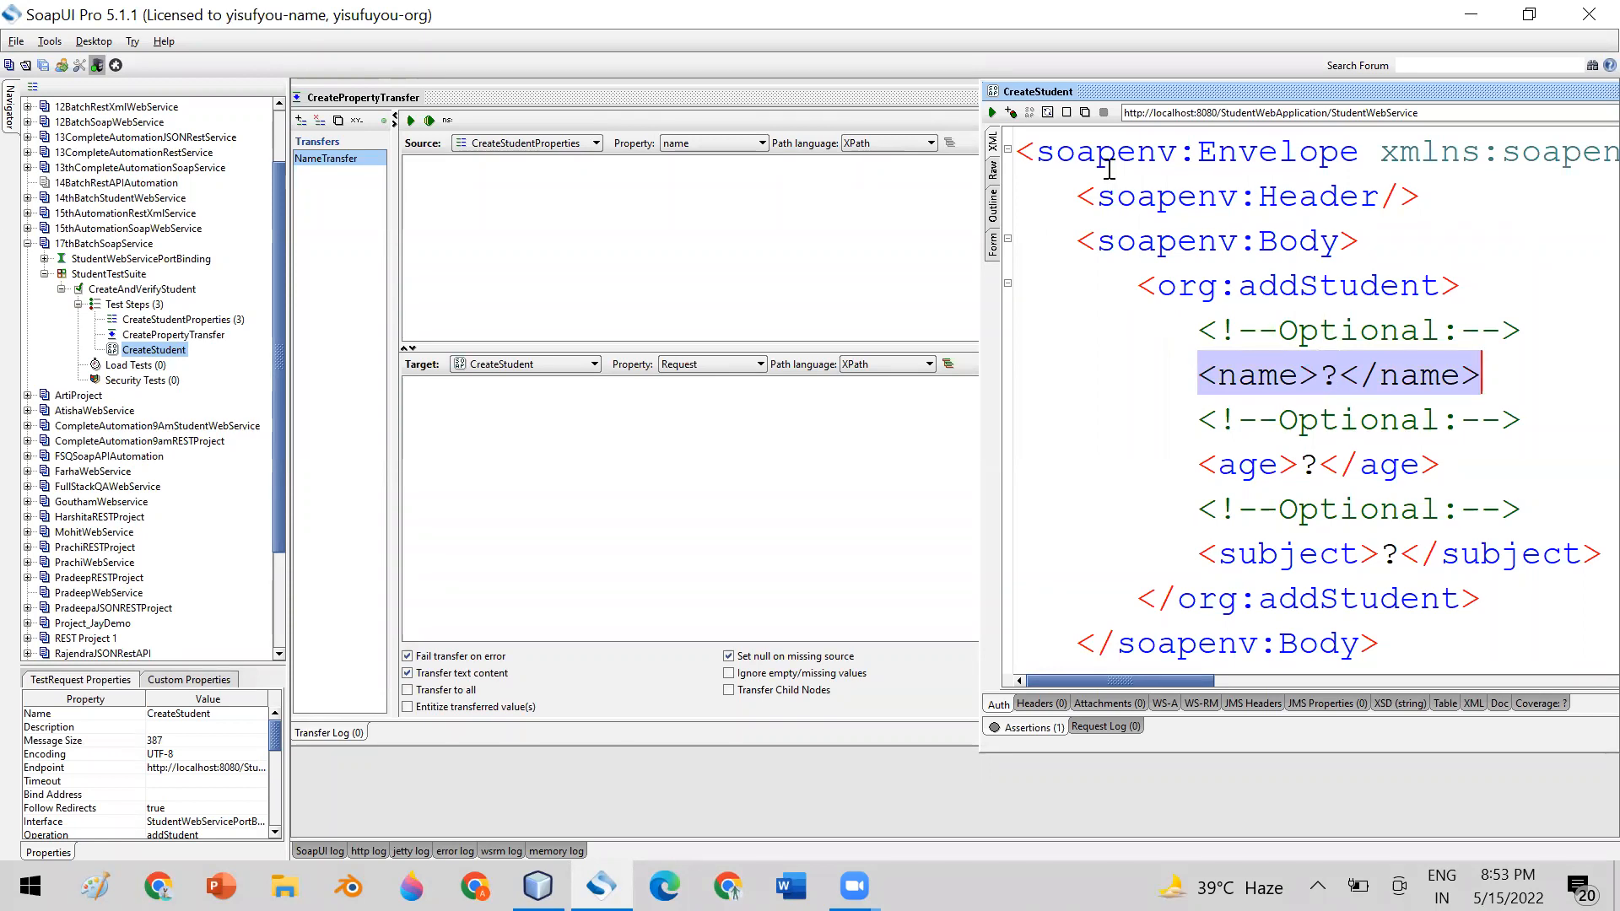
Choose XPath as the NameTransfer target path language and enter //name as the target expression for the request's name element
left_click(1146, 253)
left_click_drag(1192, 373, 1491, 374)
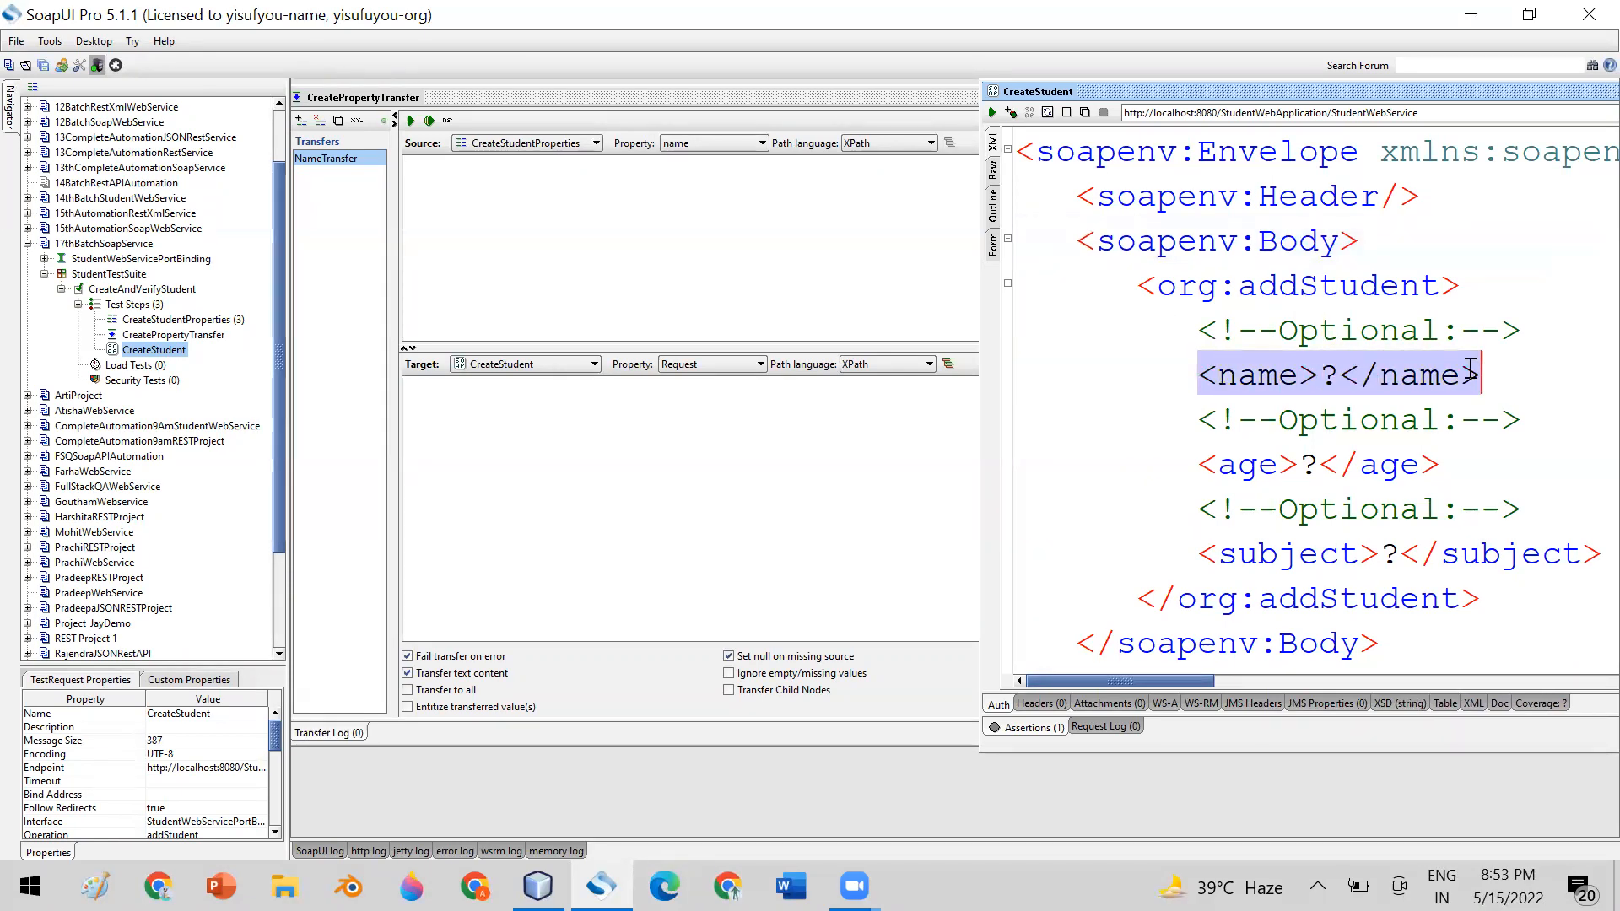
left_click(1236, 374)
double_click(1236, 374)
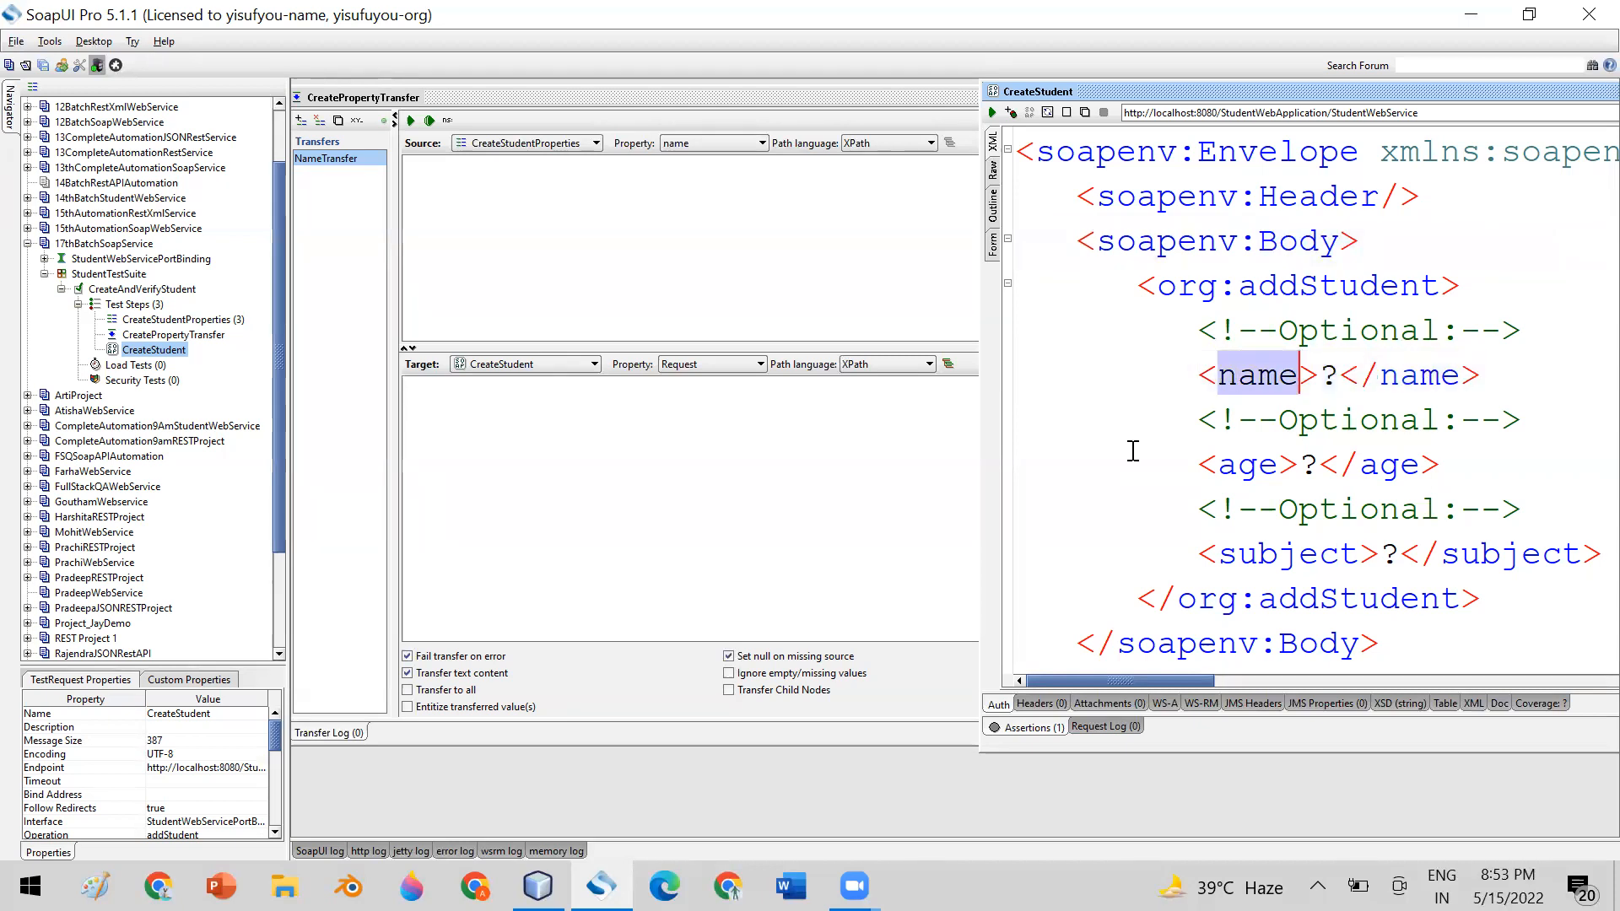
left_click(901, 365)
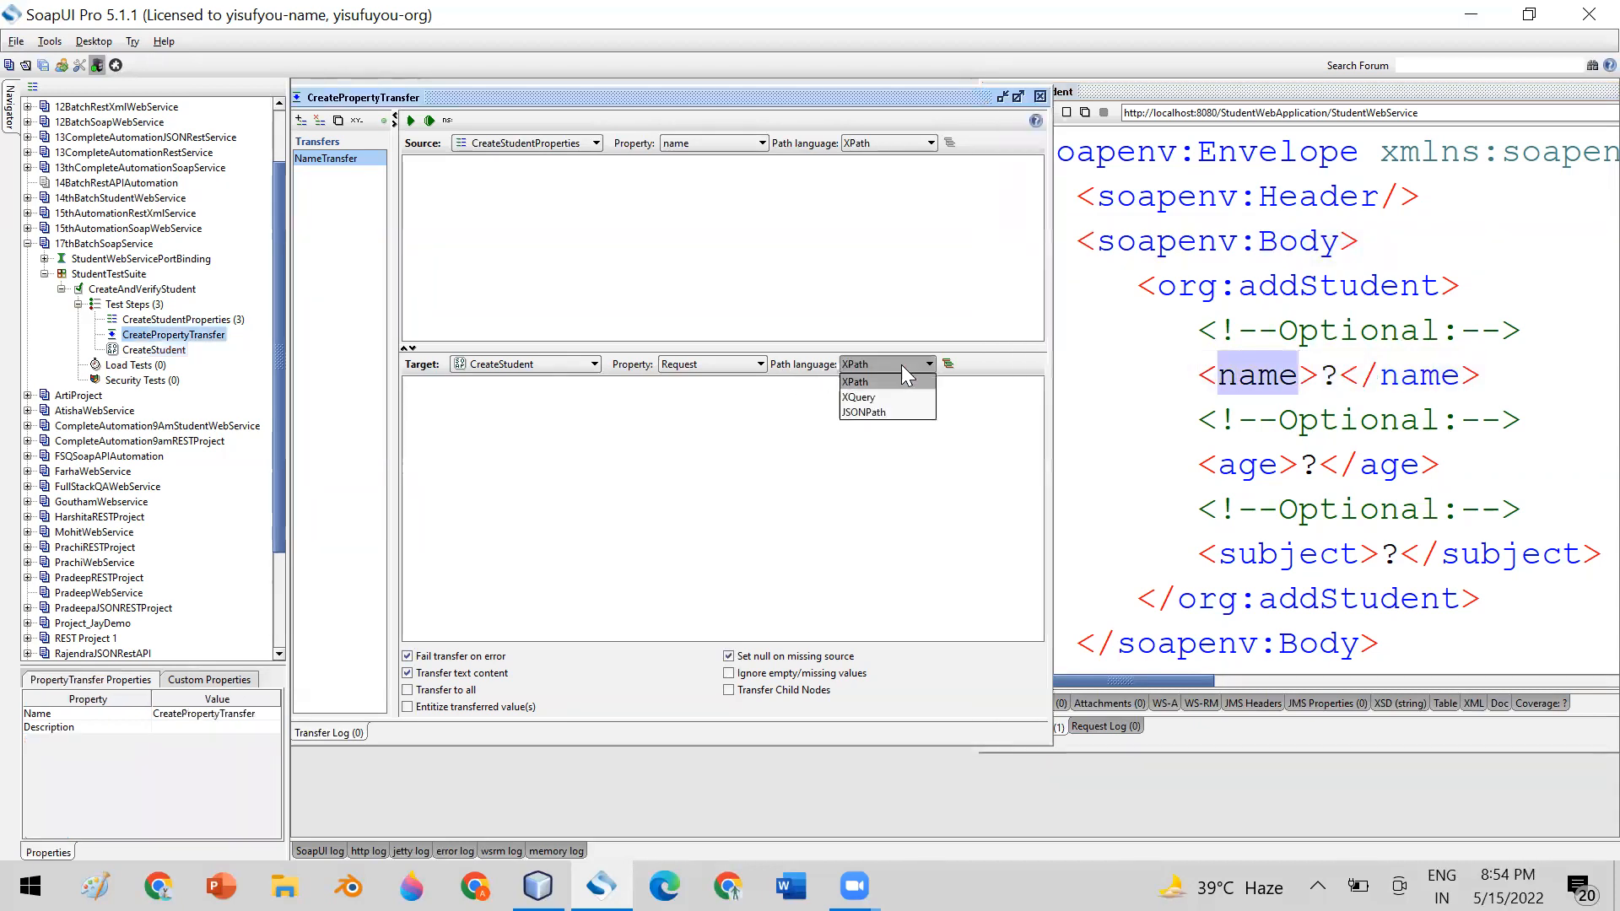
left_click(879, 381)
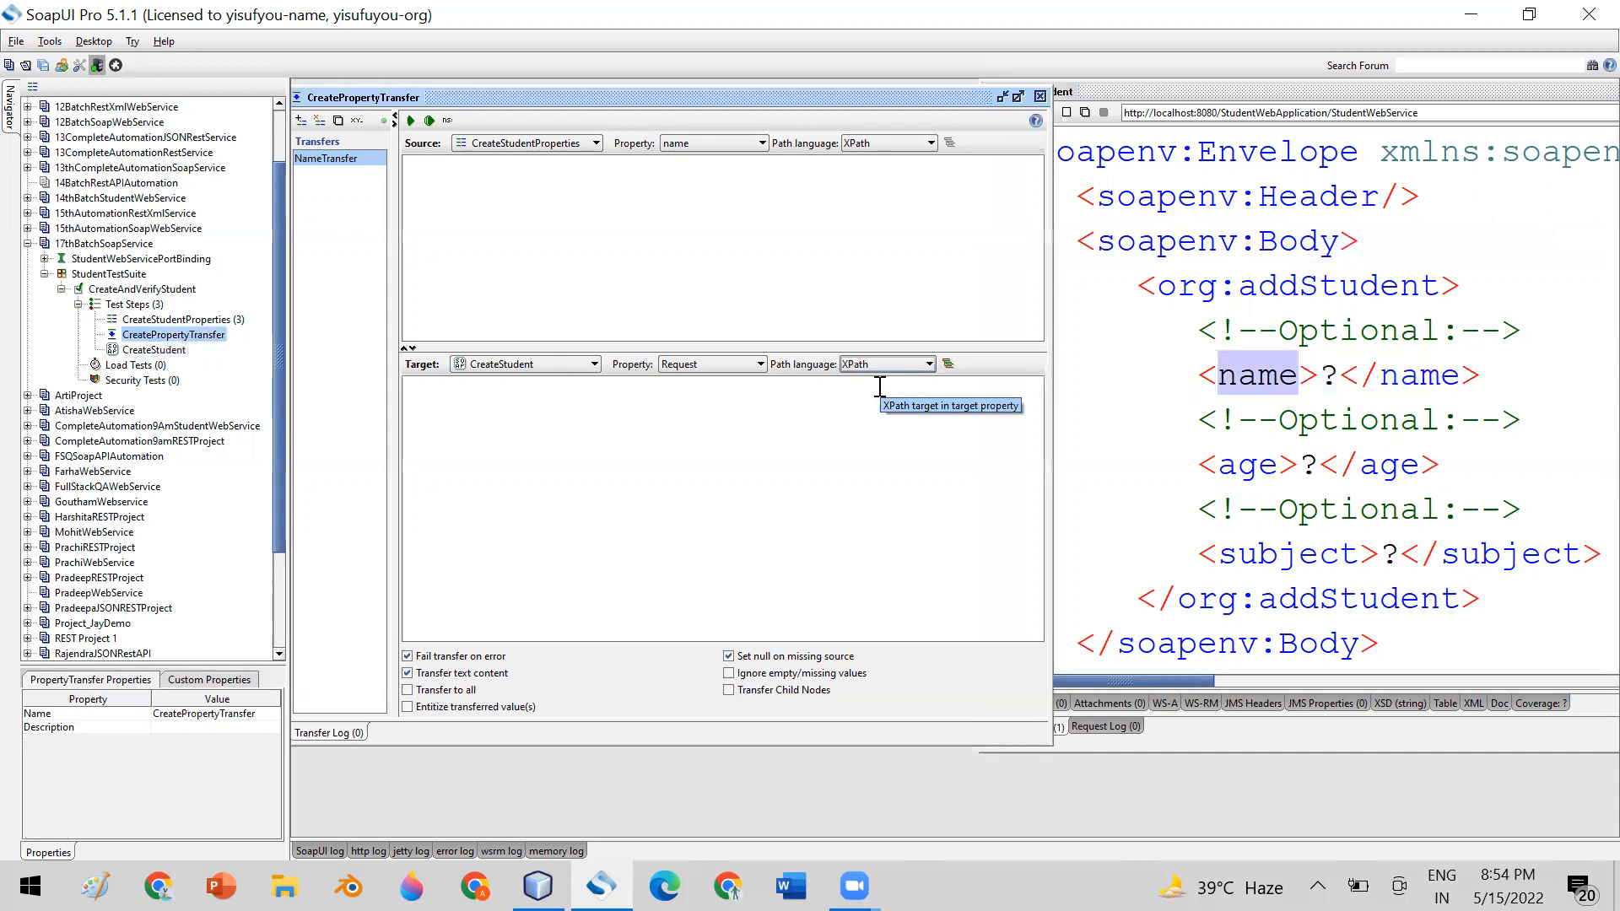
left_click(541, 402)
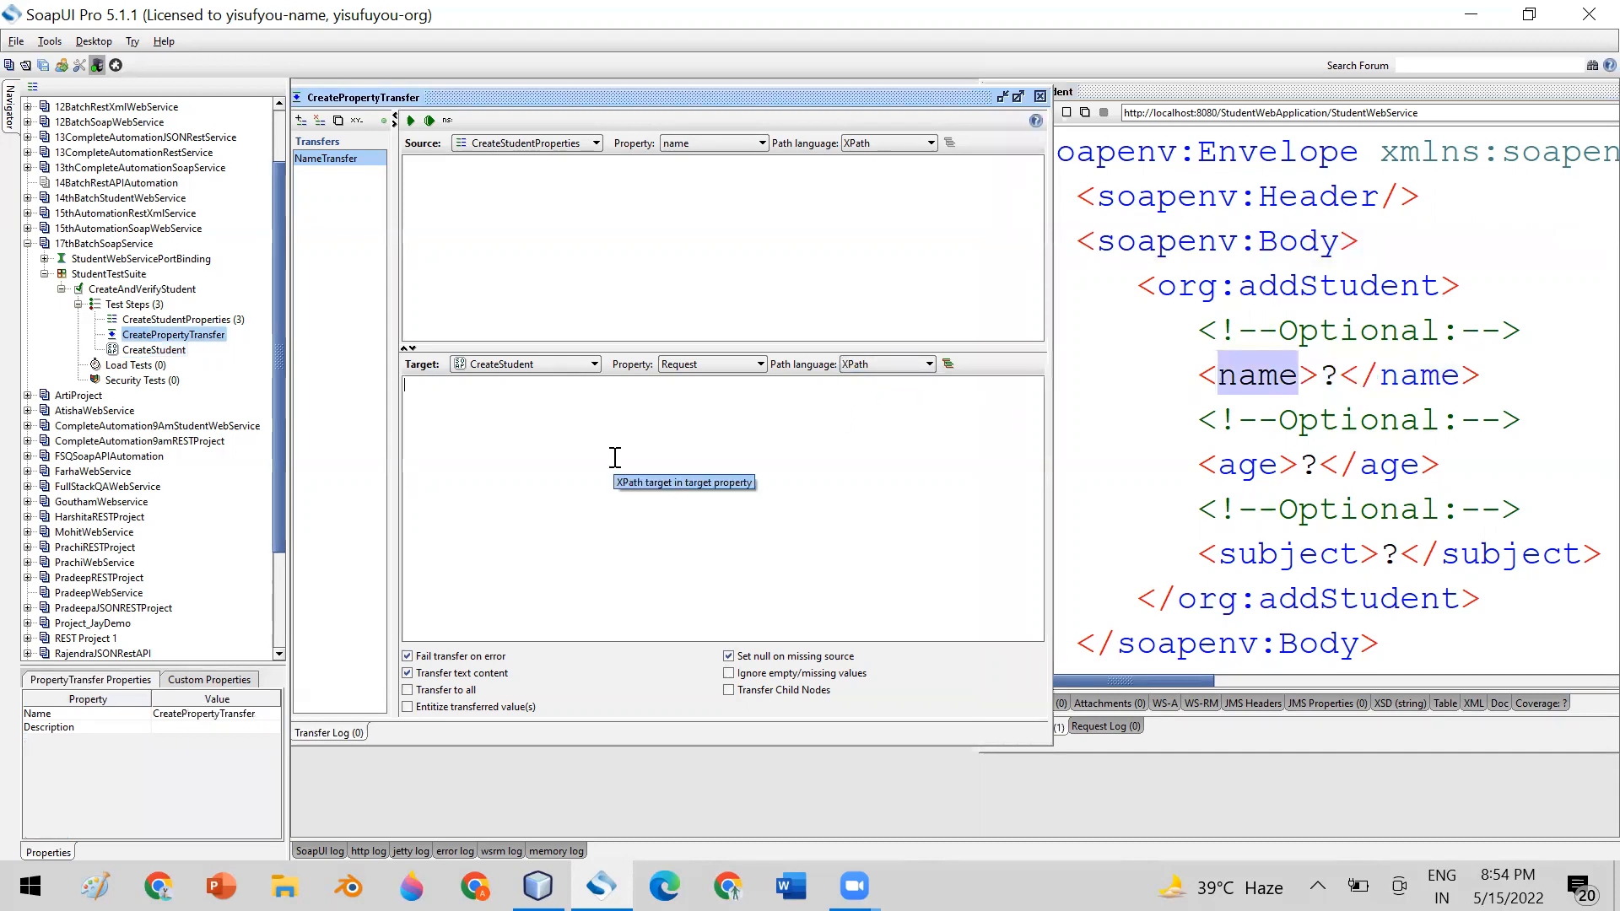
type("/")
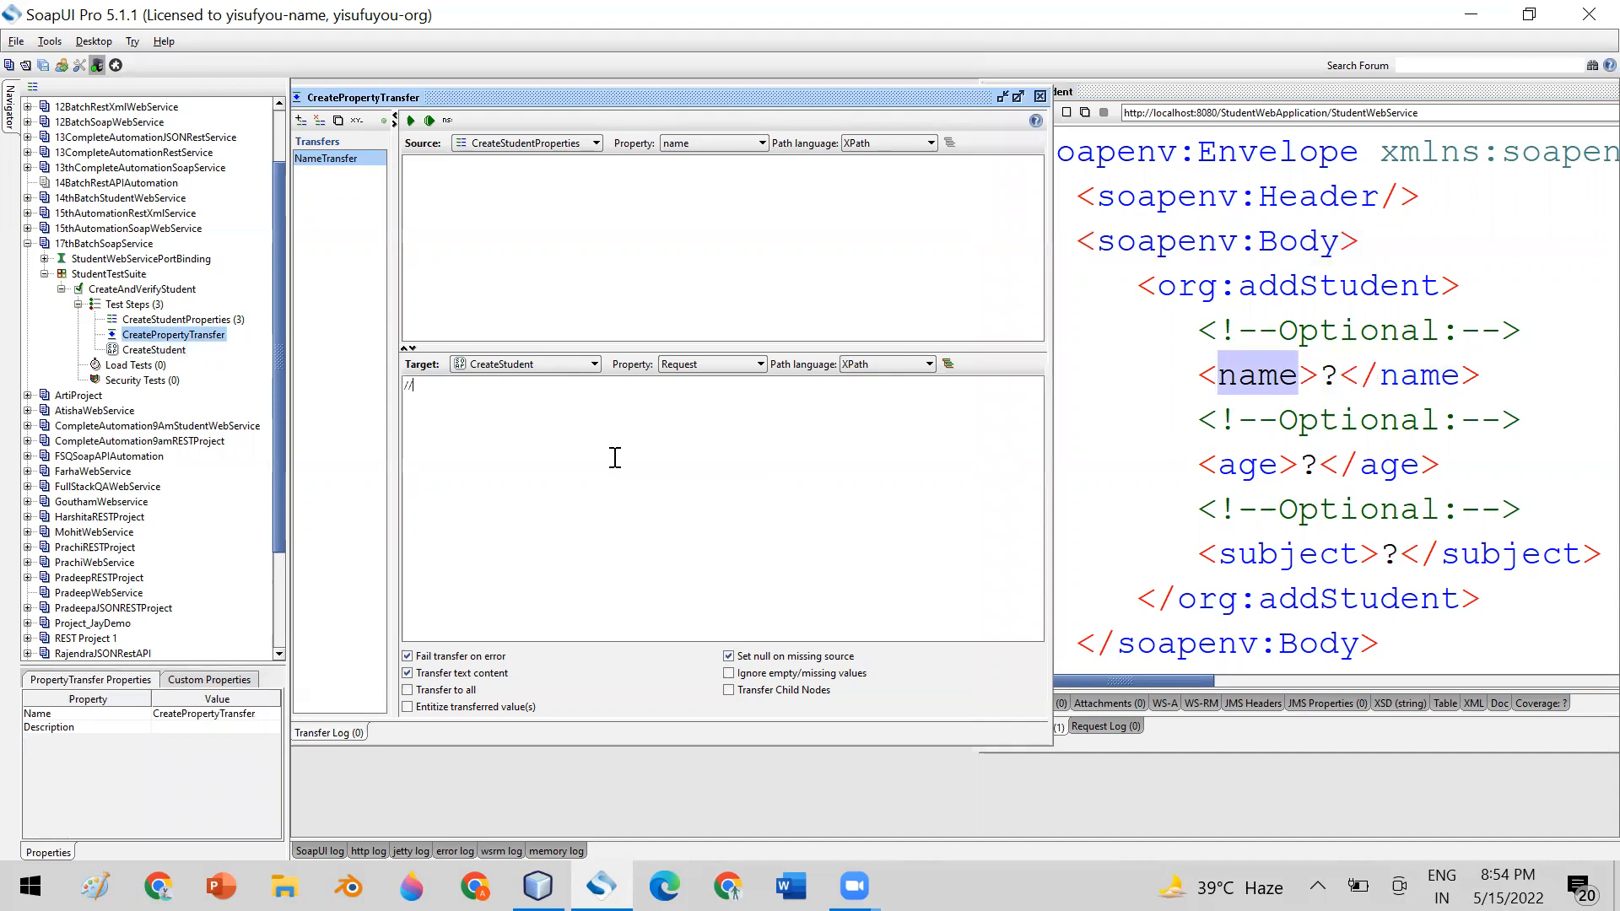
type("/name")
Compare the //name target expression with the name element and its placeholder in the CreateStudent request envelope
left_click(1243, 382)
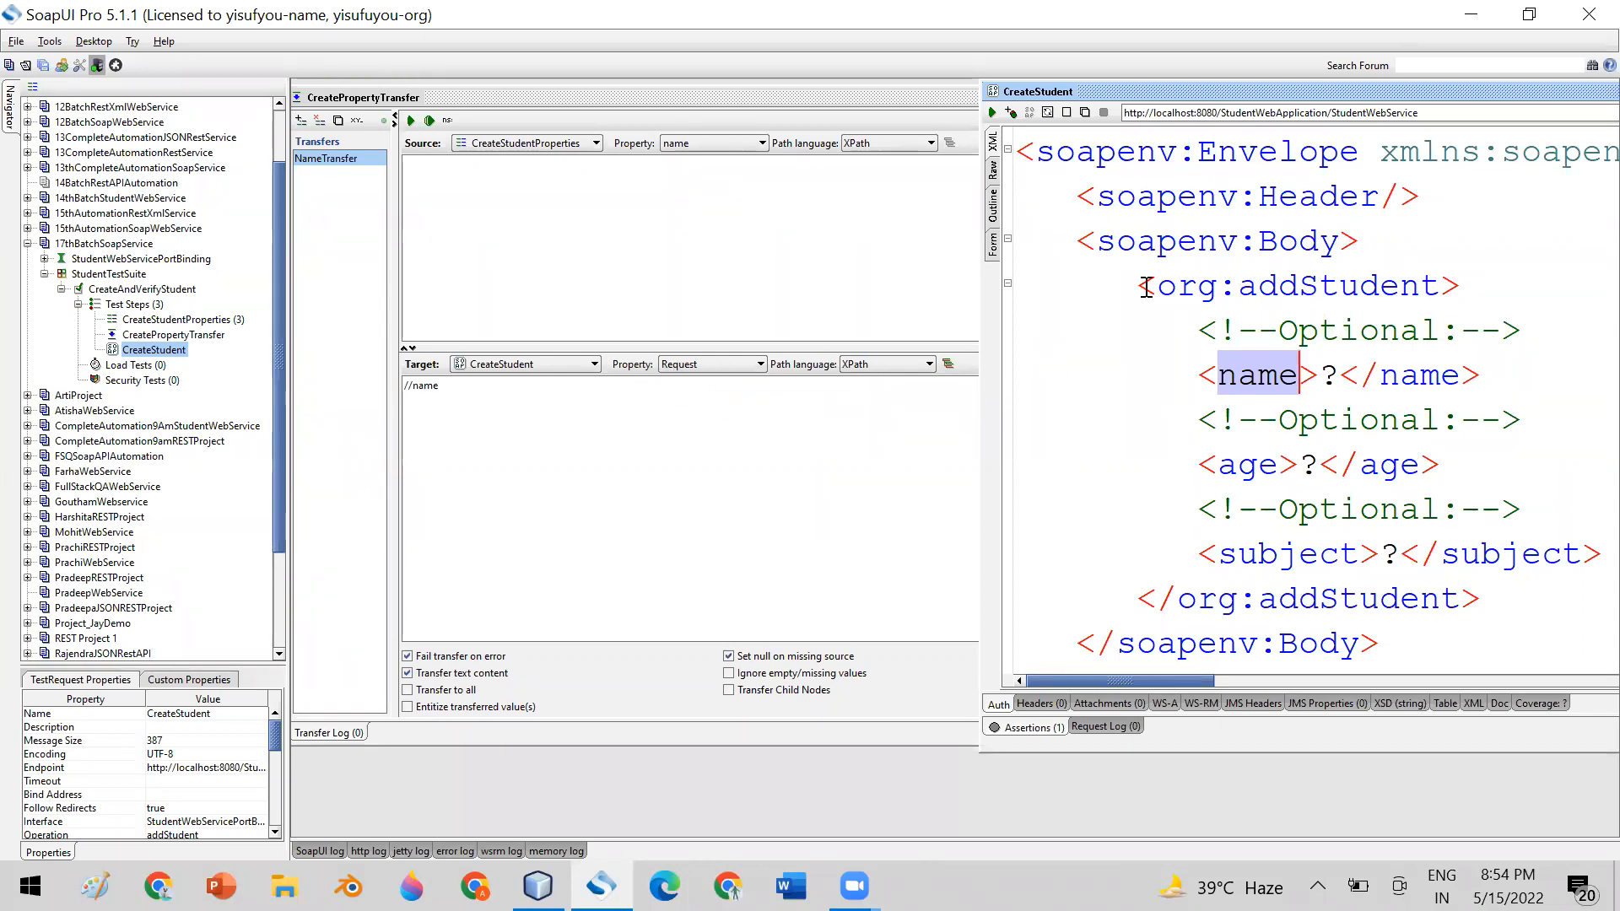
left_click_drag(1017, 152, 1415, 638)
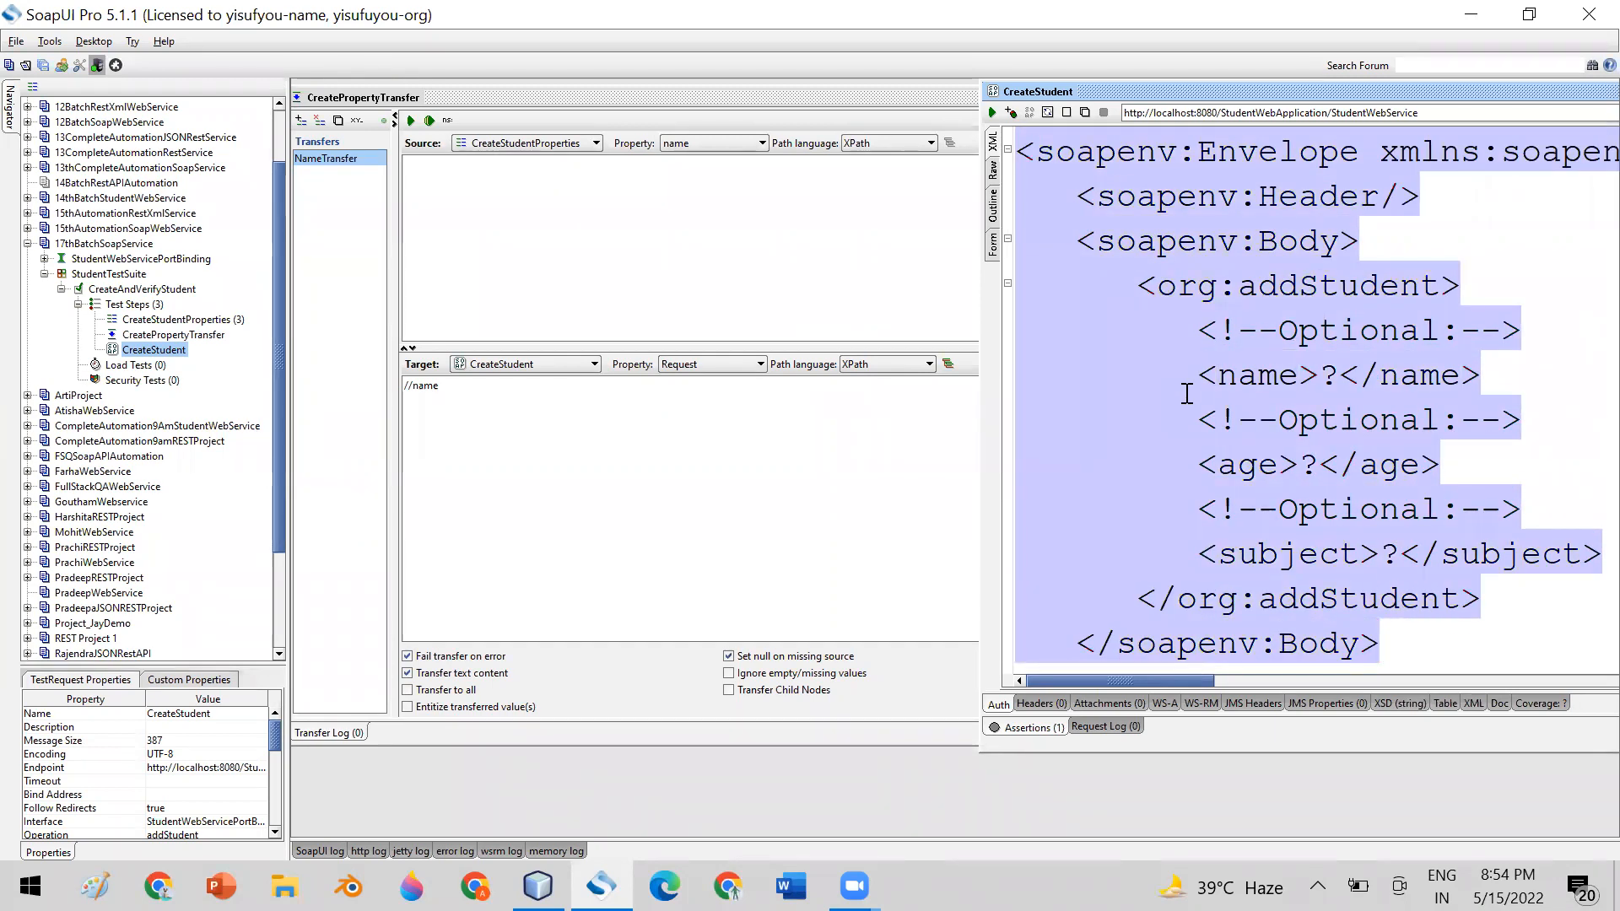
left_click_drag(1019, 152, 1392, 644)
left_click(1394, 426)
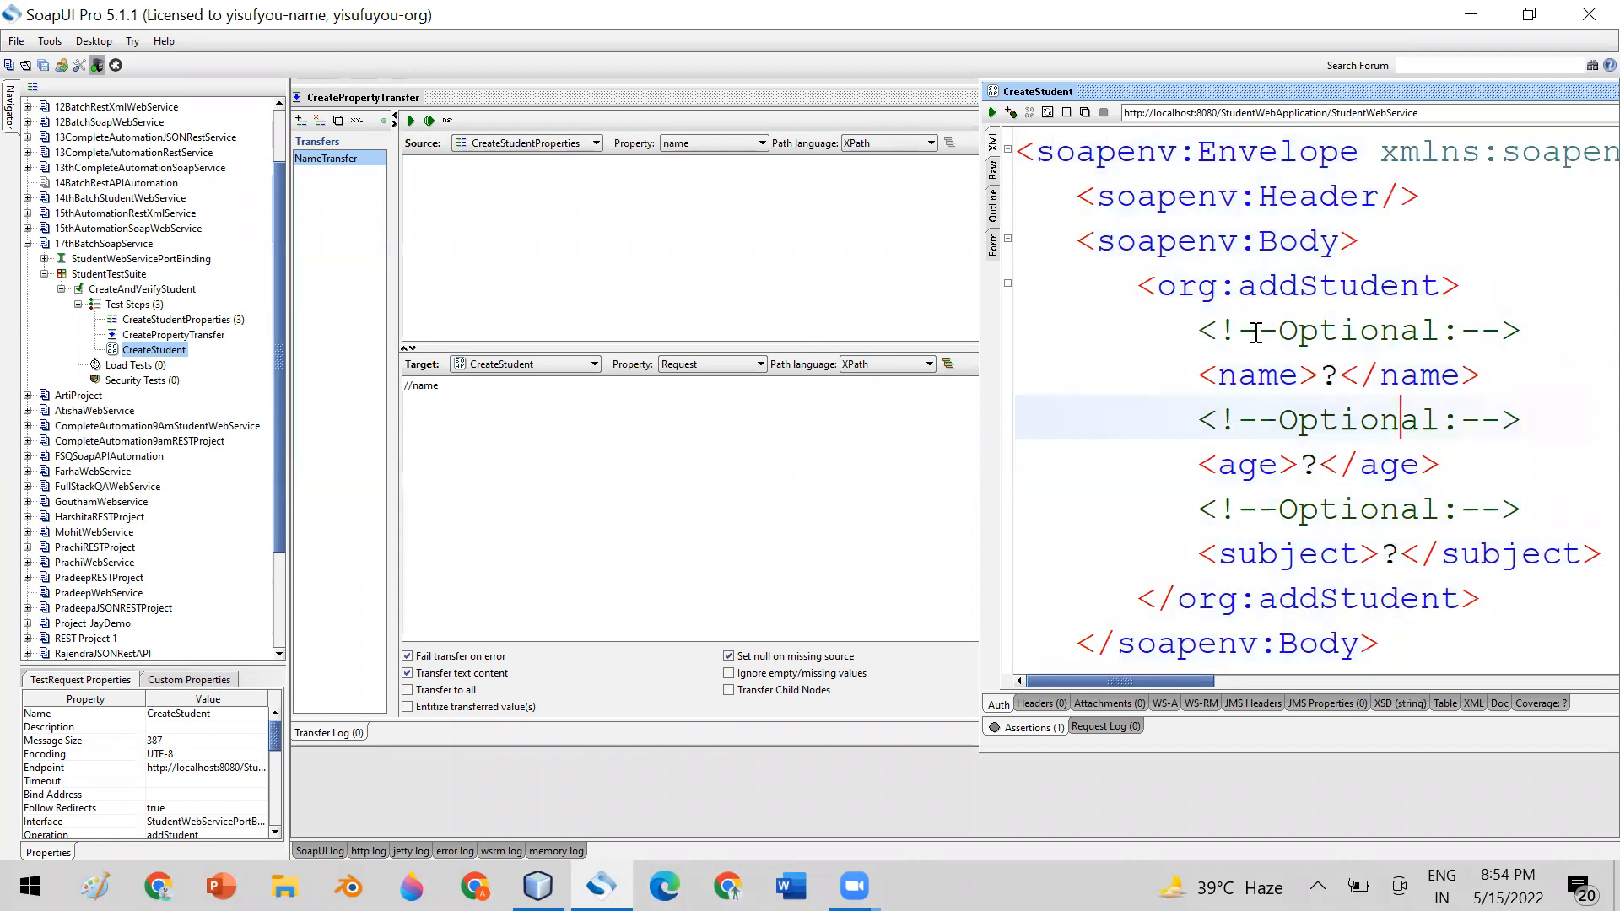
left_click_drag(1198, 375, 1488, 378)
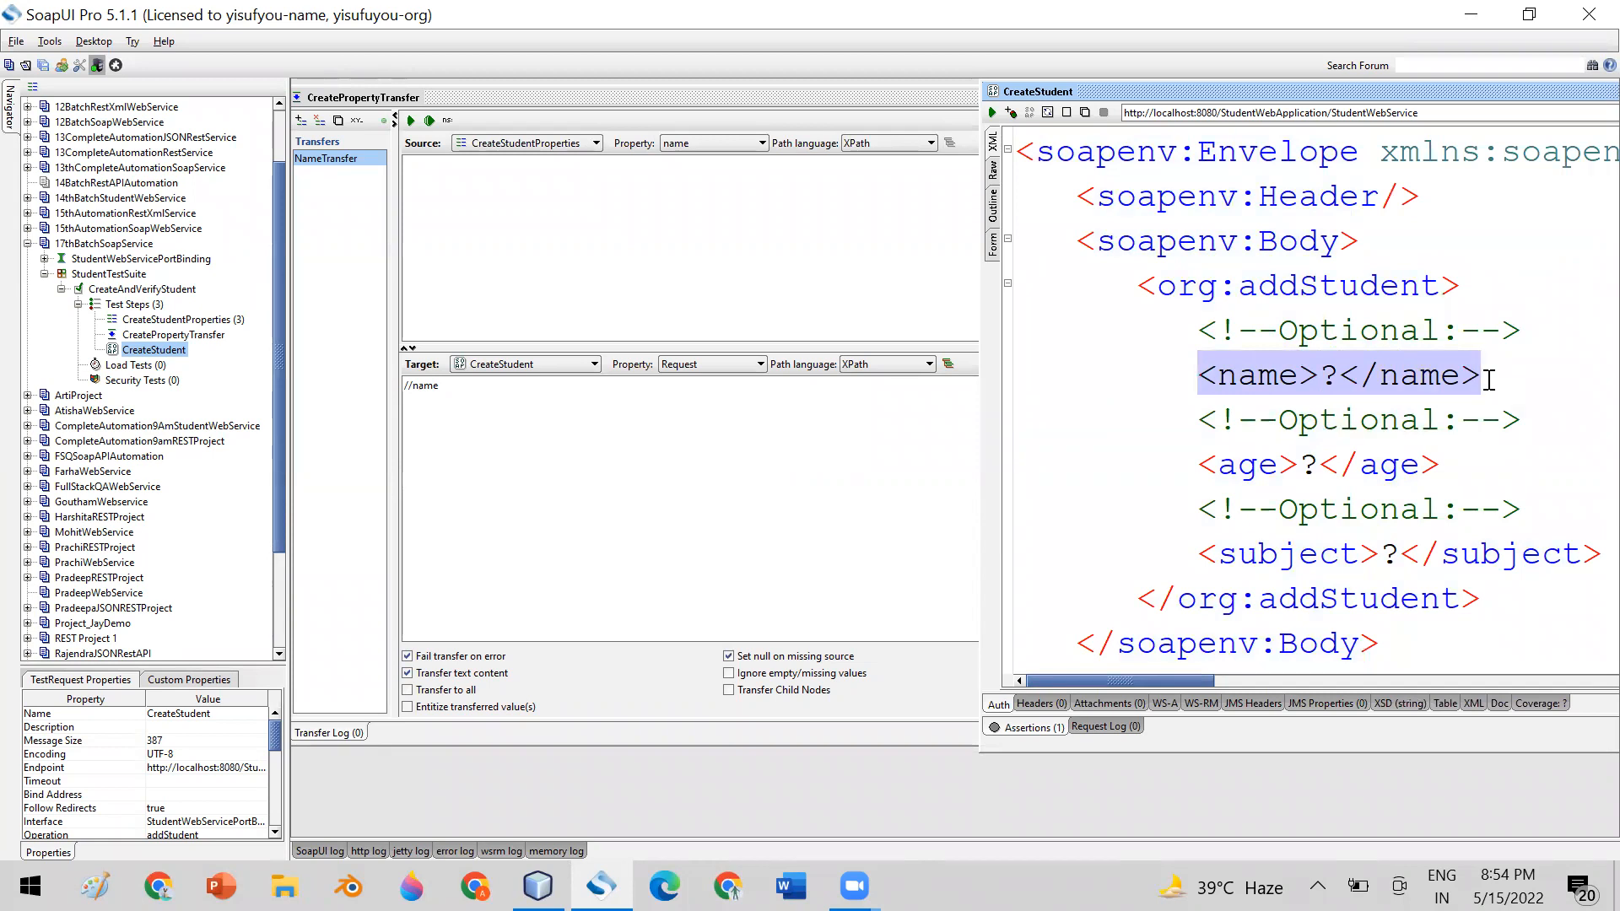
left_click(1253, 370)
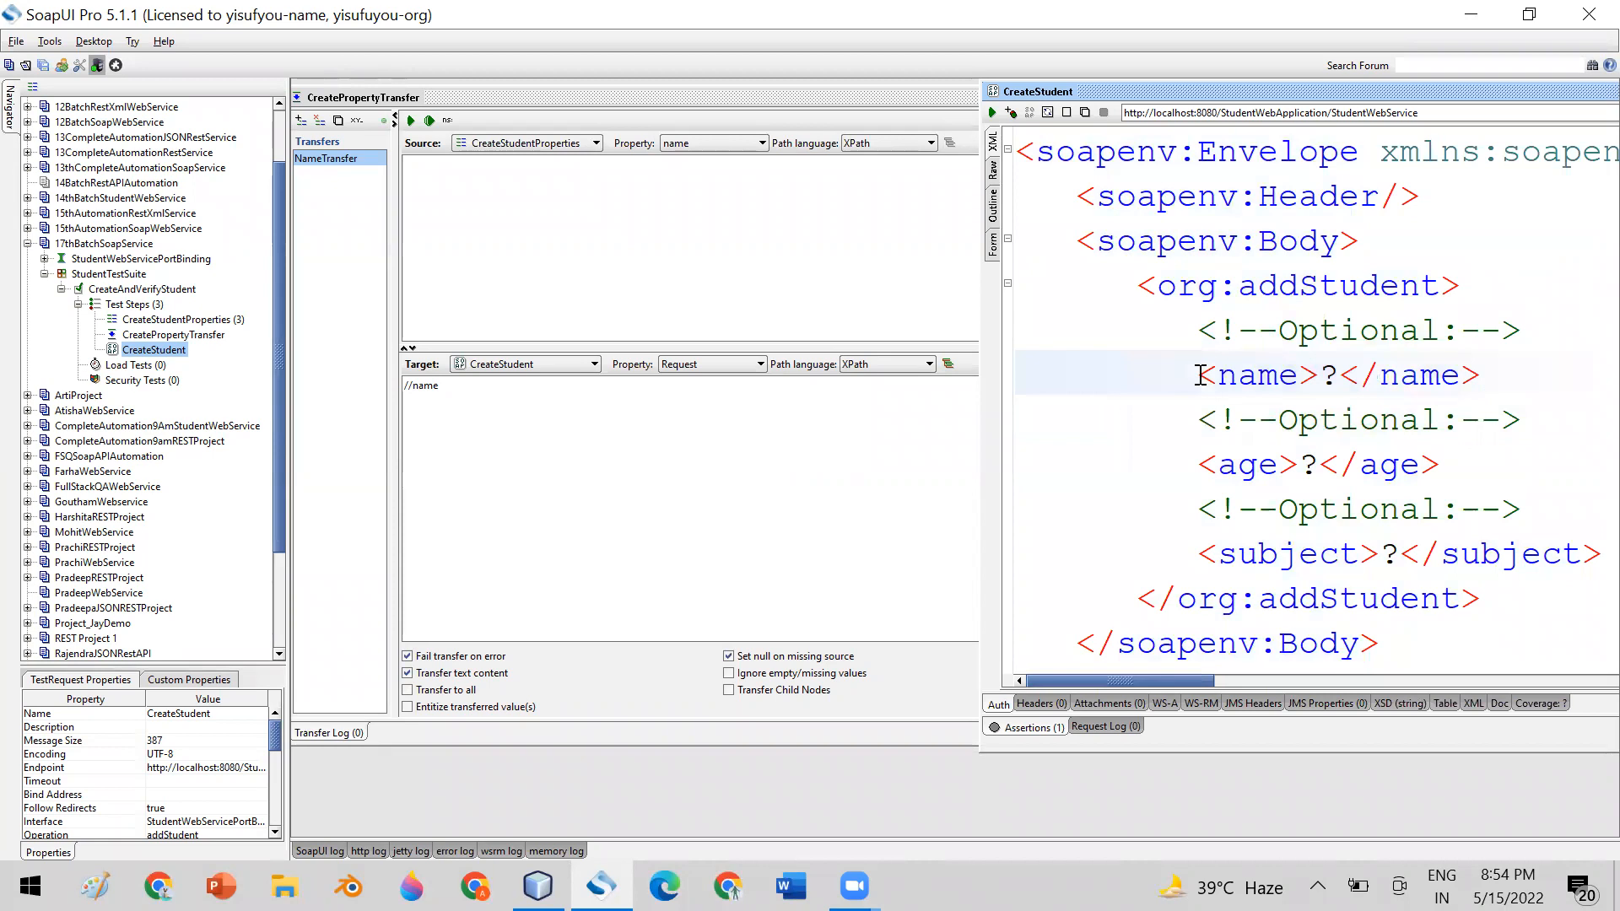
double_click(1330, 373)
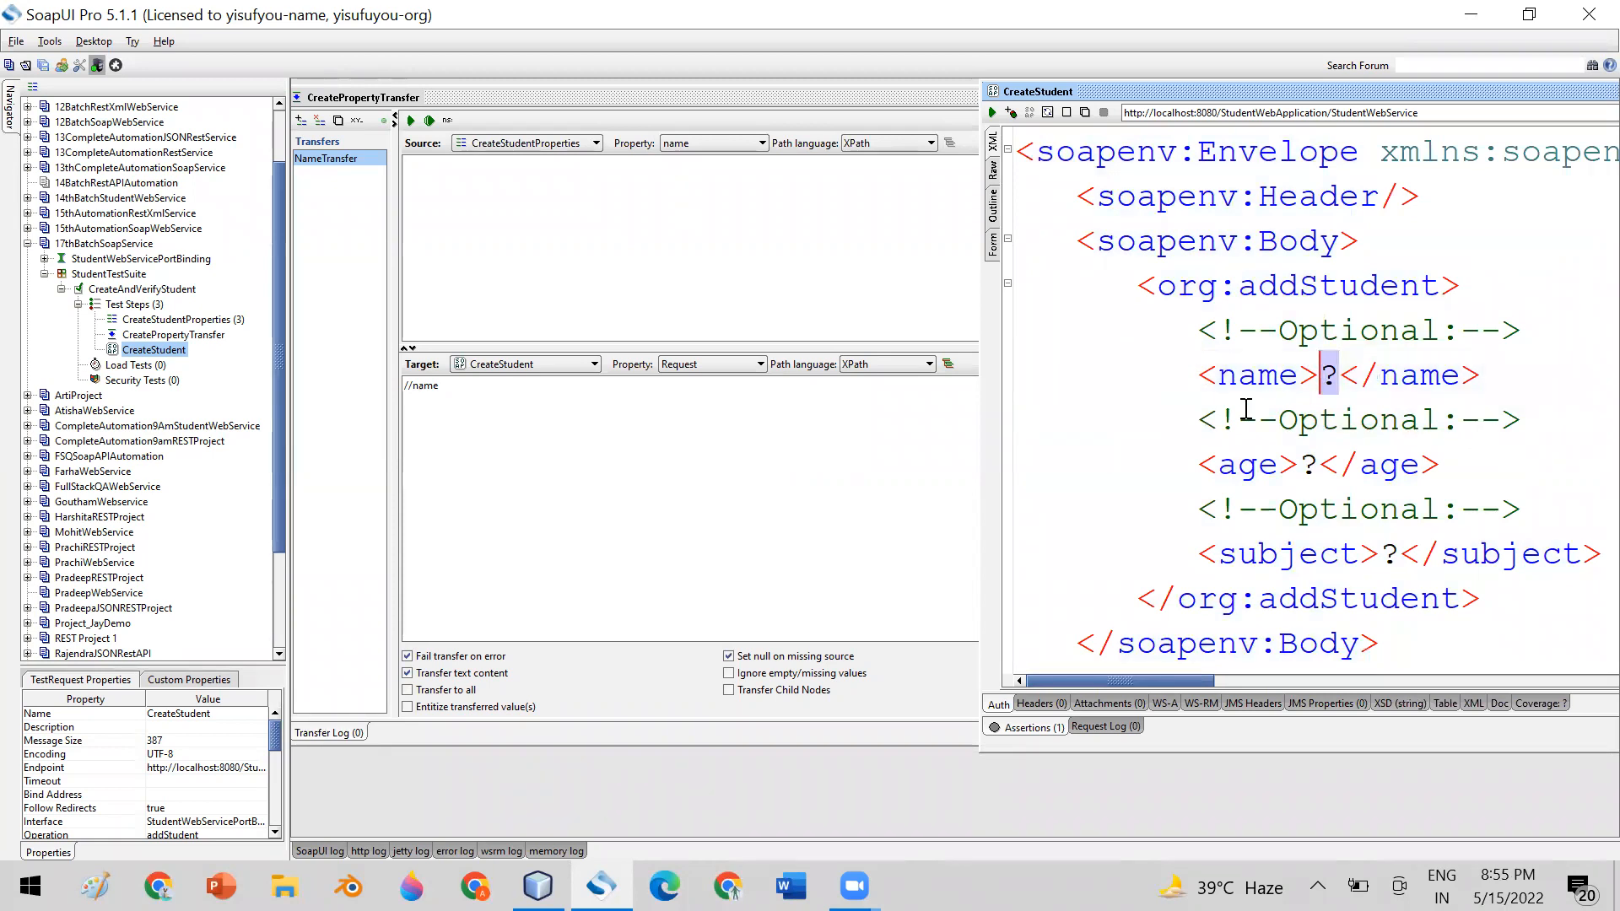
left_click(1199, 377)
left_click_drag(1198, 377, 1478, 372)
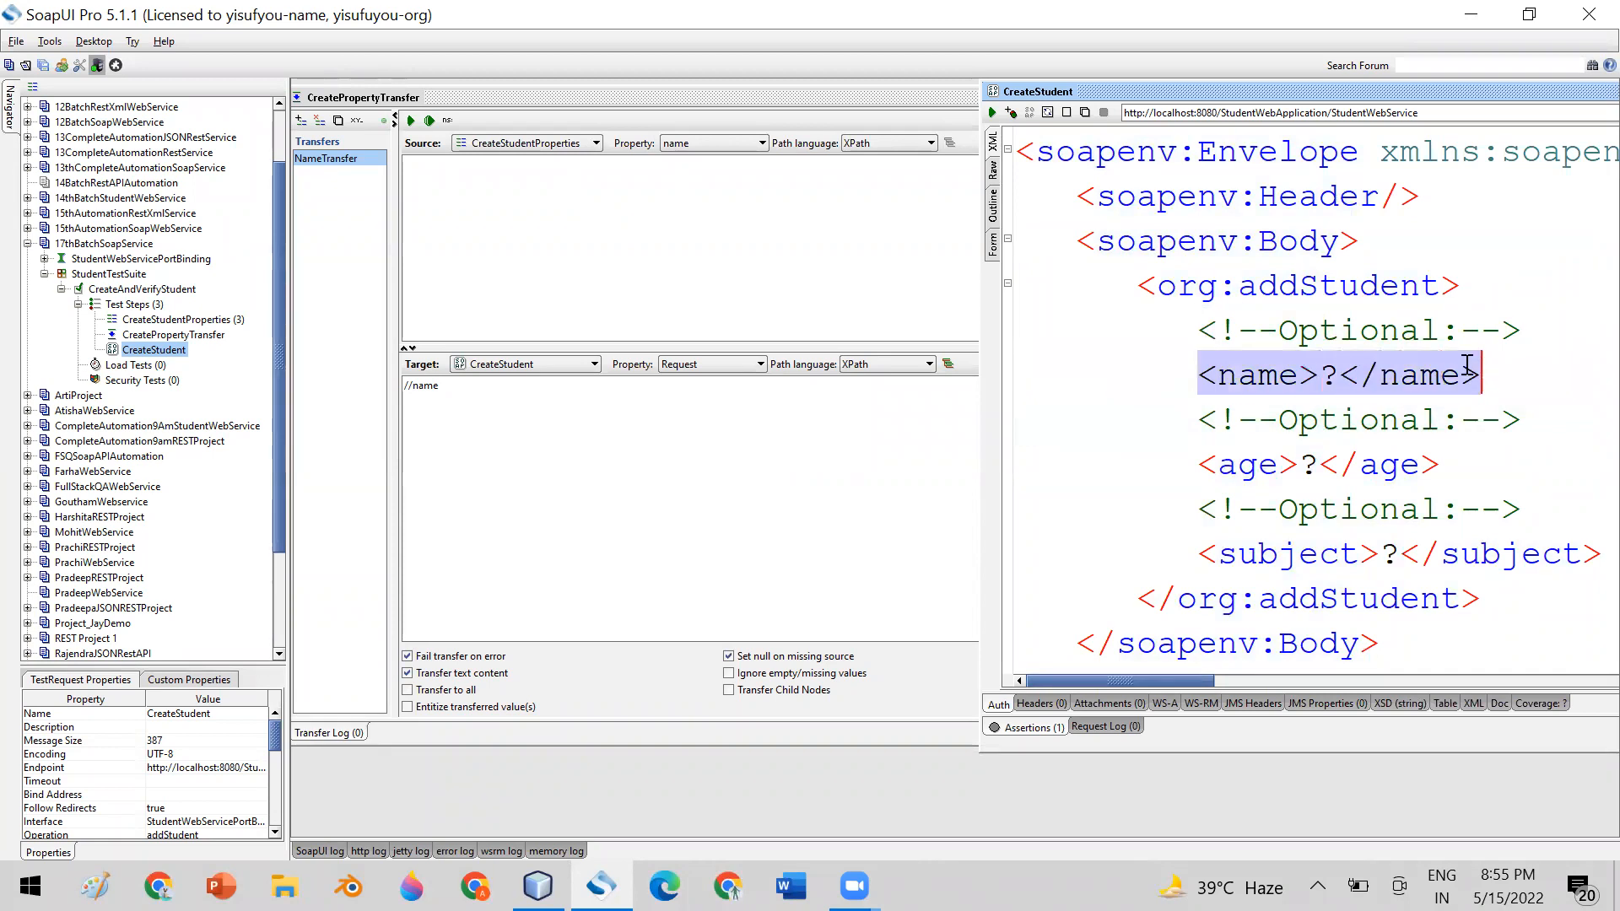
left_click_drag(1118, 154, 1342, 595)
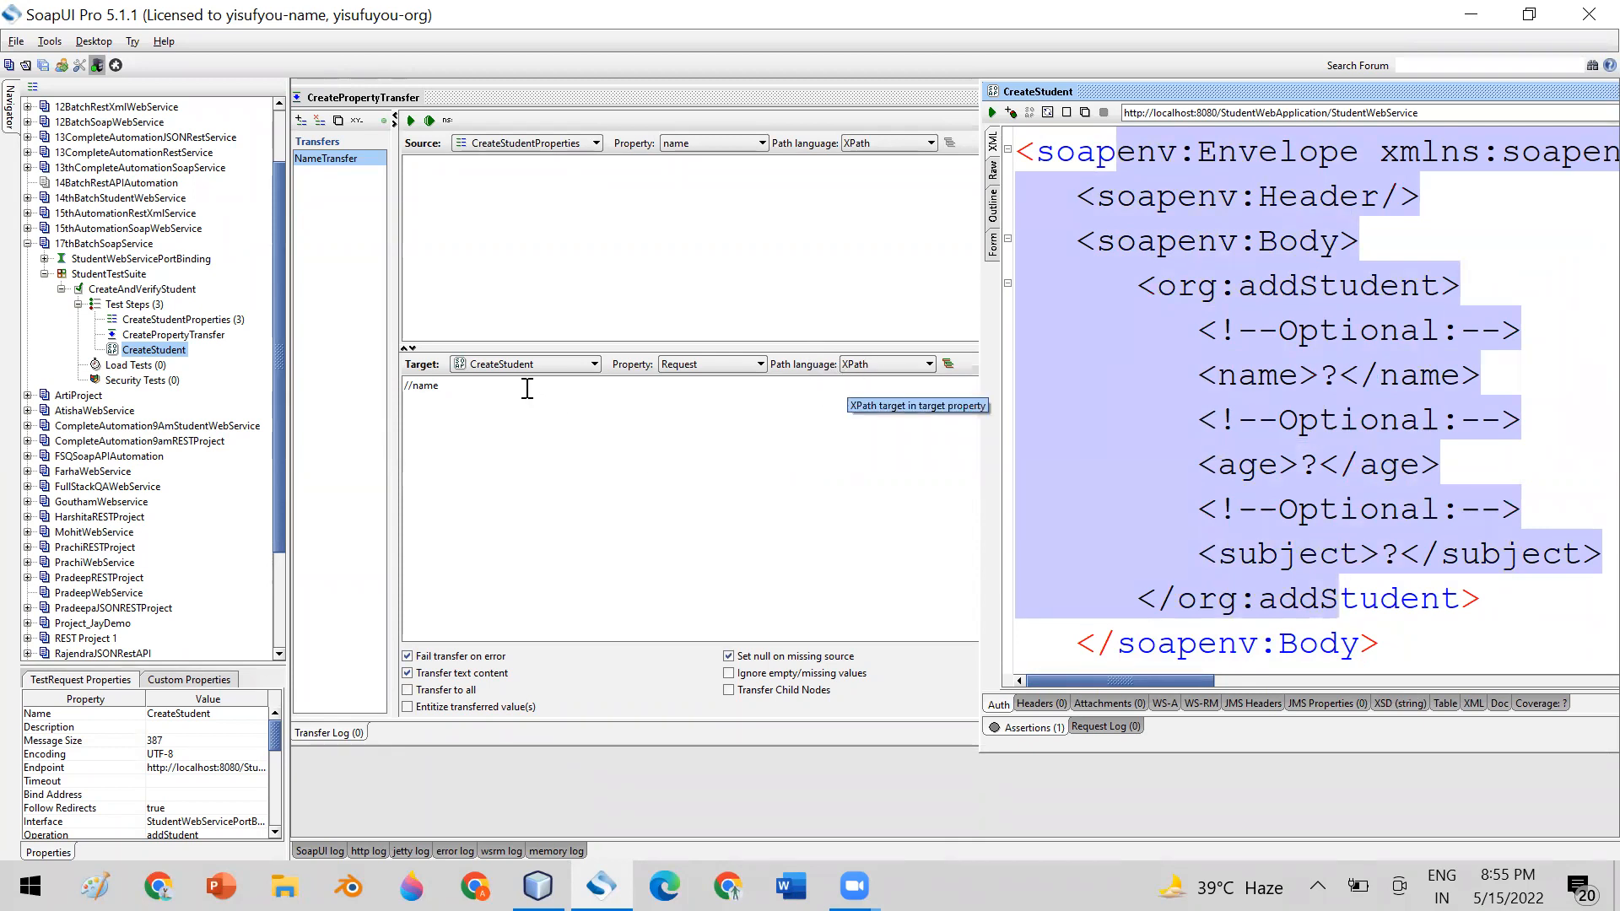
left_click(484, 387)
left_click_drag(460, 386, 400, 386)
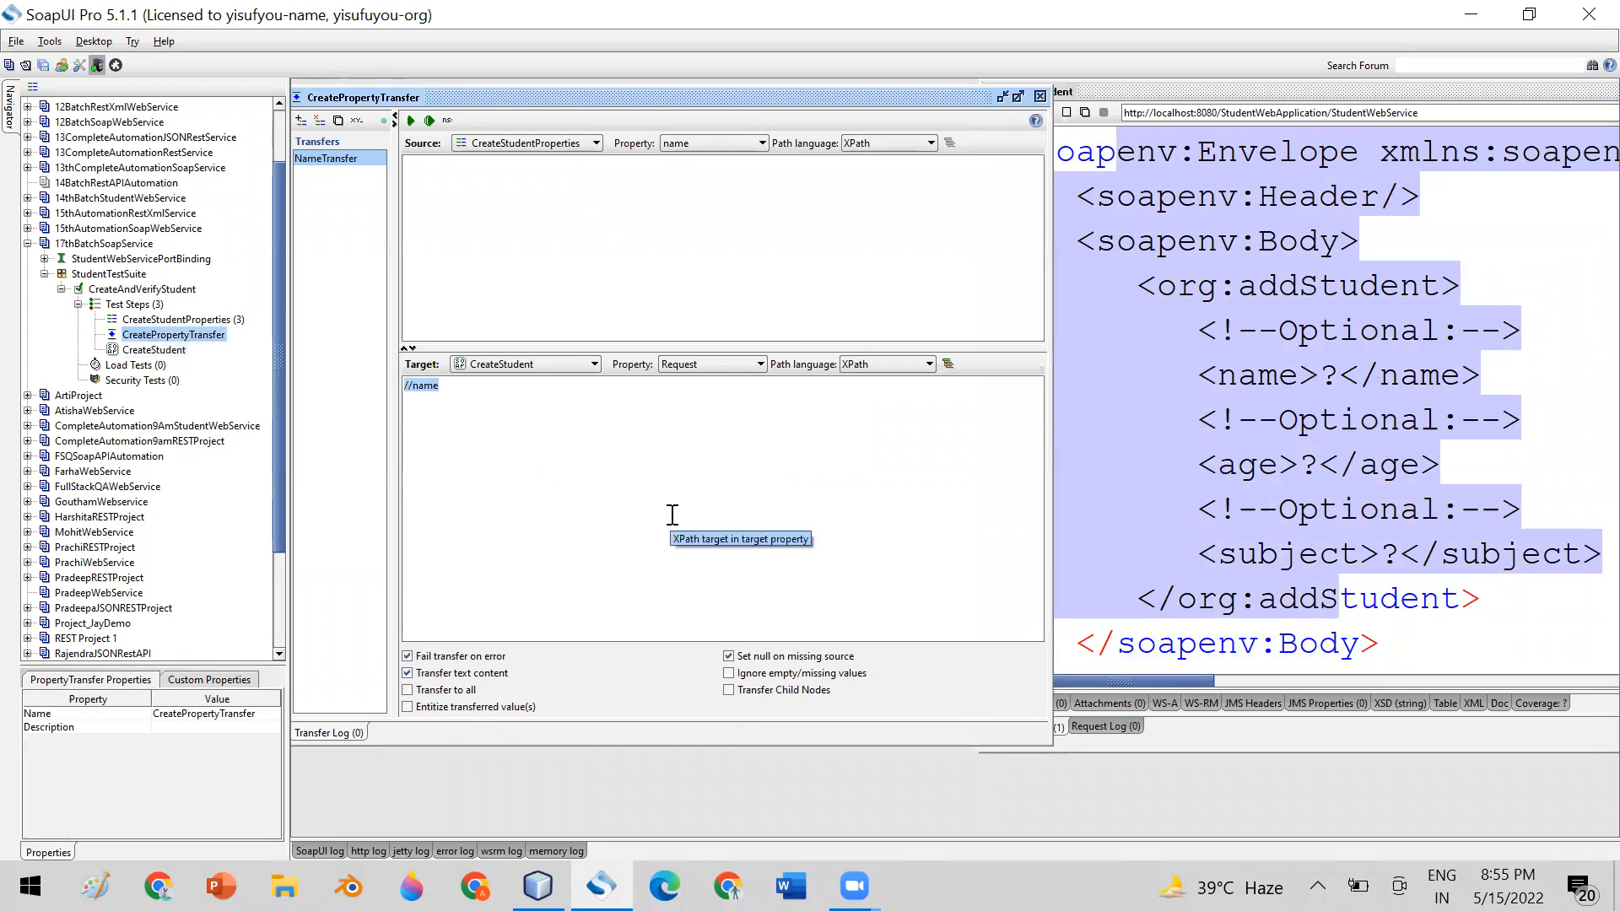
left_click(495, 392)
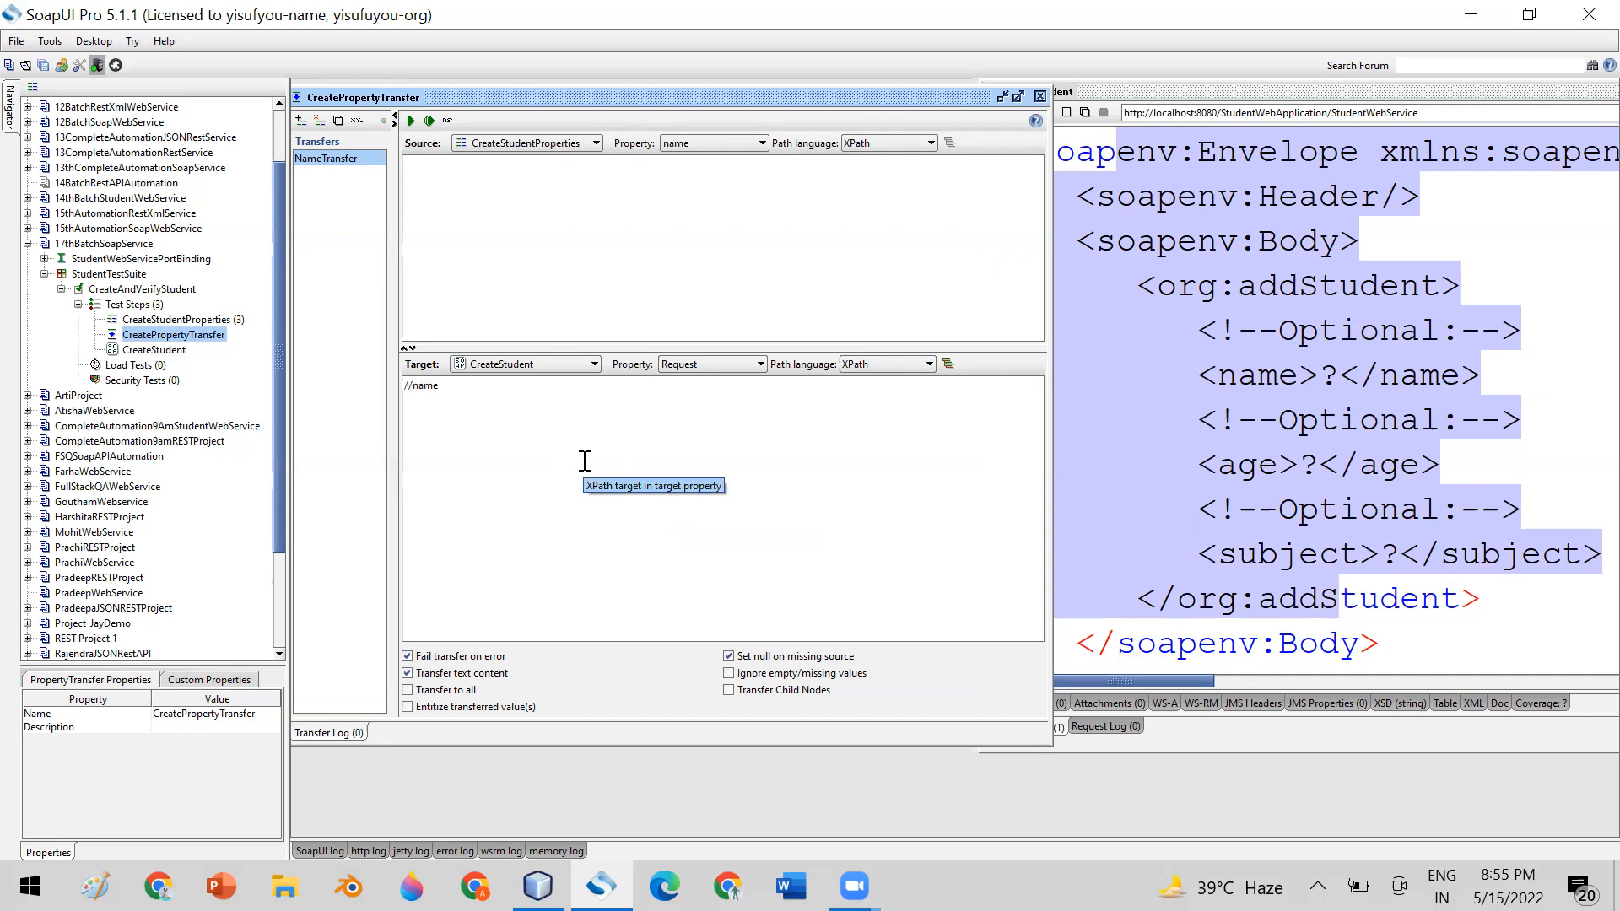
double_click(1237, 375)
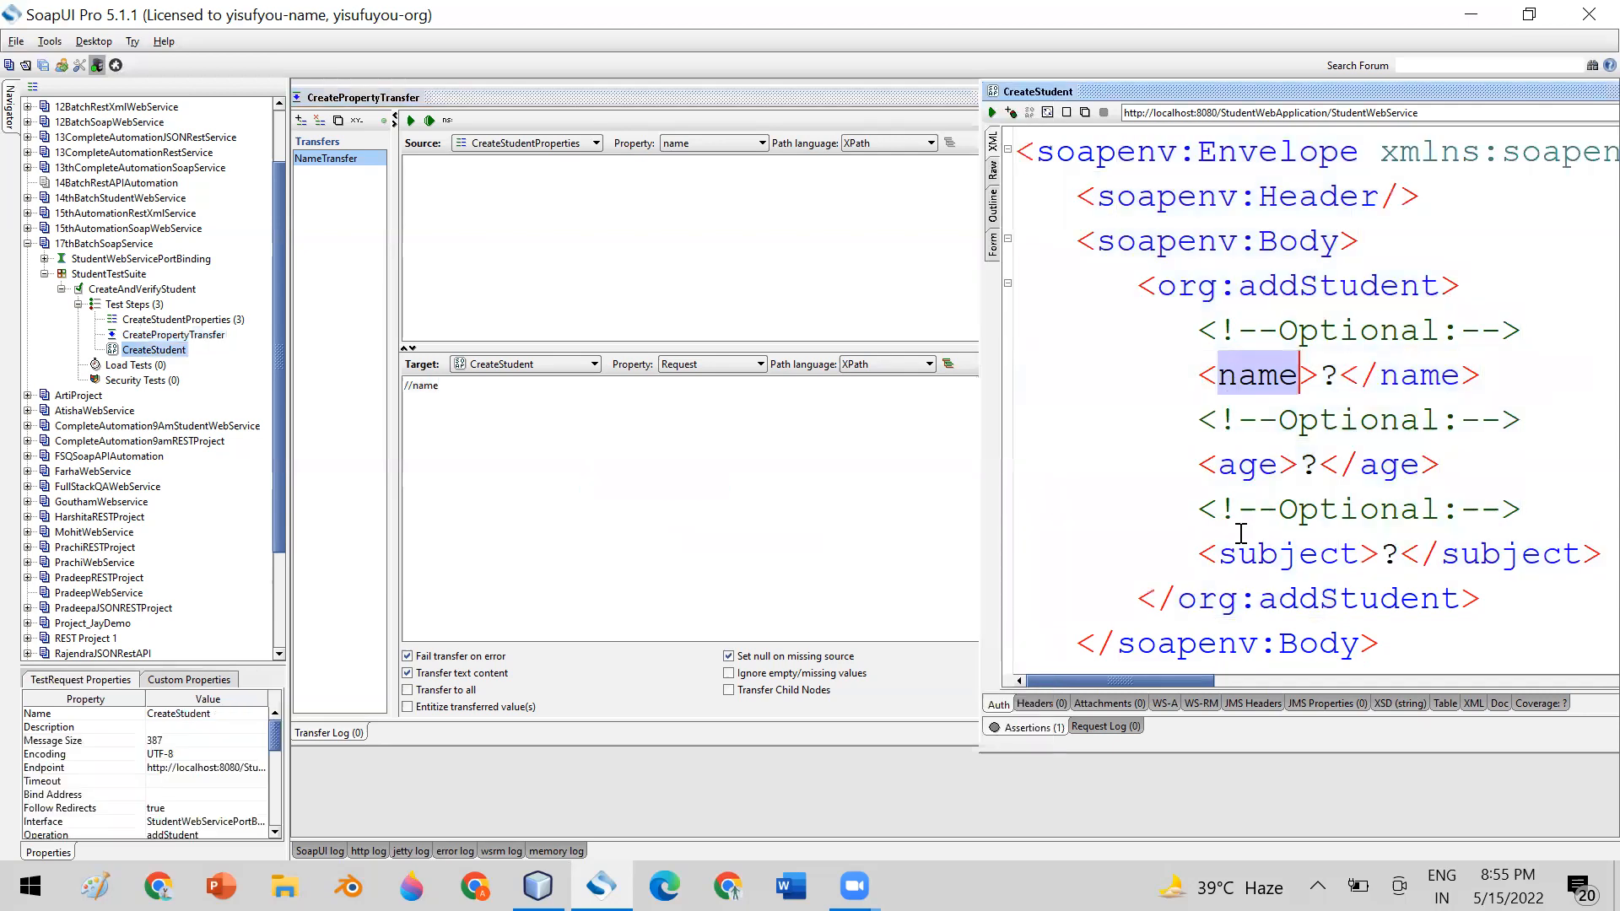
left_click(453, 393)
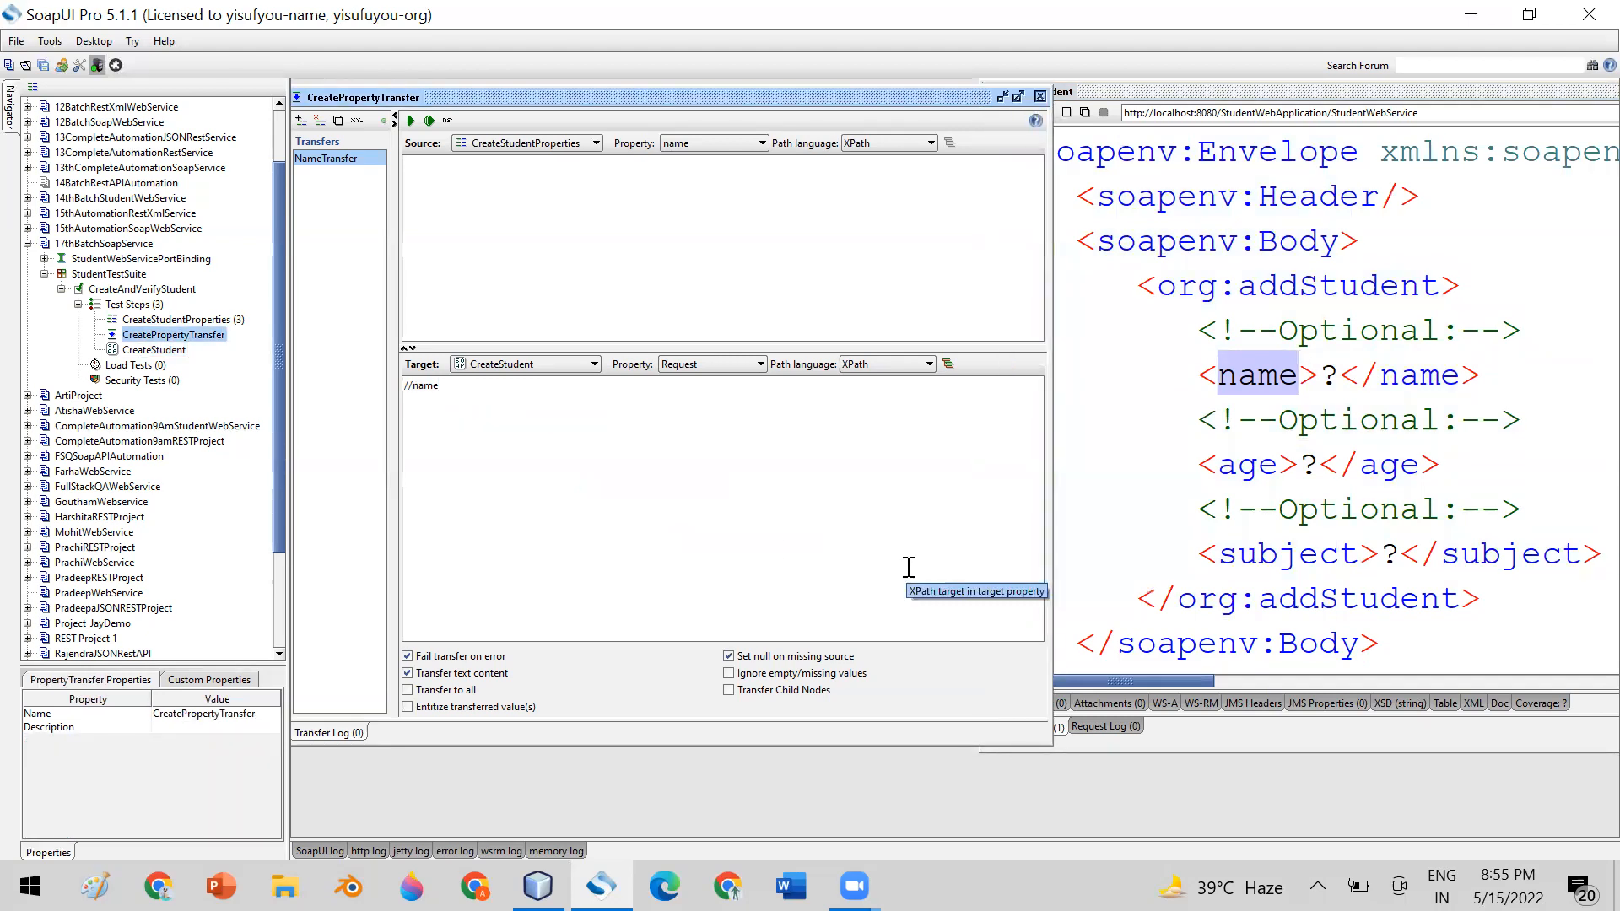
type("//Tagnam")
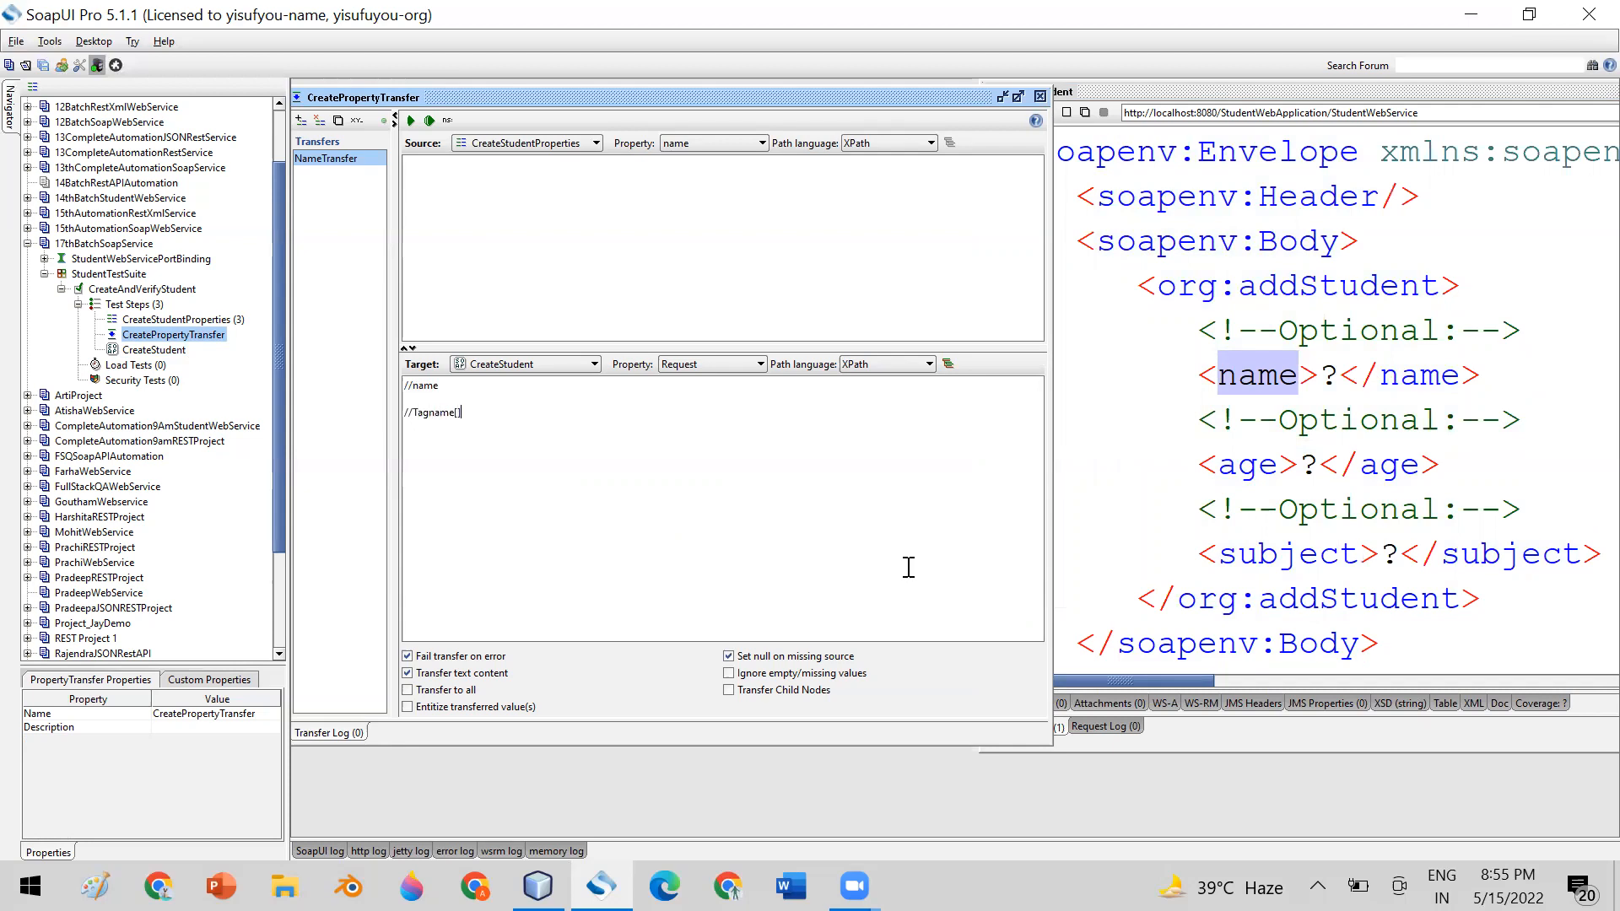
type("e[@")
key("BackSpace")
key("BackSpace")
key("BackSpace")
key("BackSpace")
key("BackSpace")
key("BackSpace")
key("BackSpace")
Run the NameTransfer property transfer to replace the placeholder in the CreateStudent request's name element
left_click(1329, 391)
double_click(1329, 384)
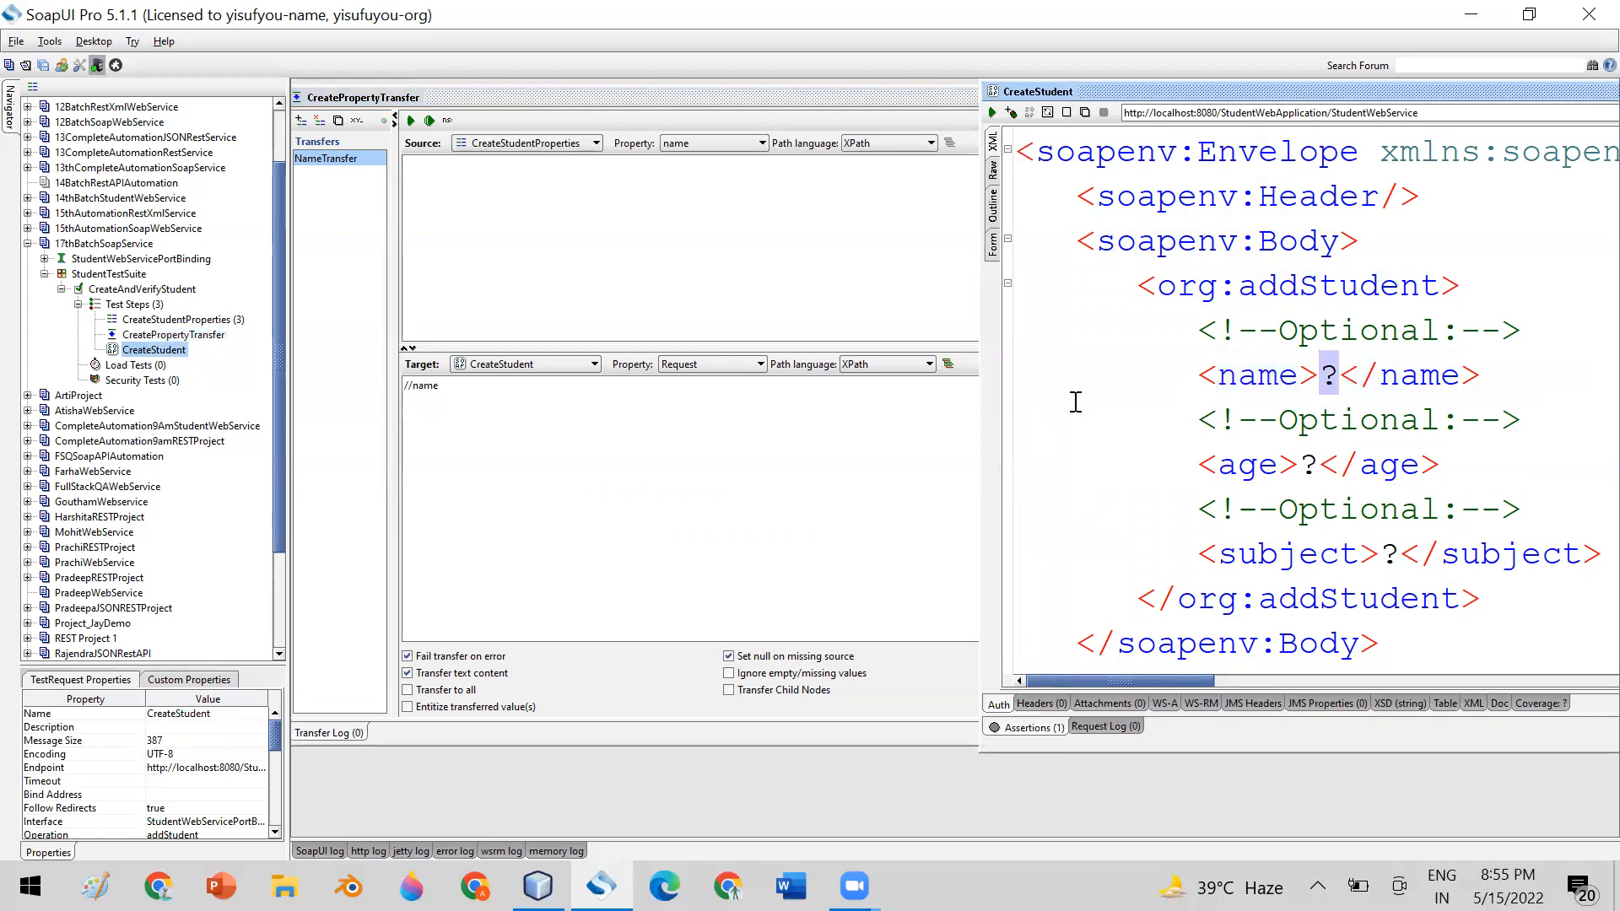
left_click(842, 105)
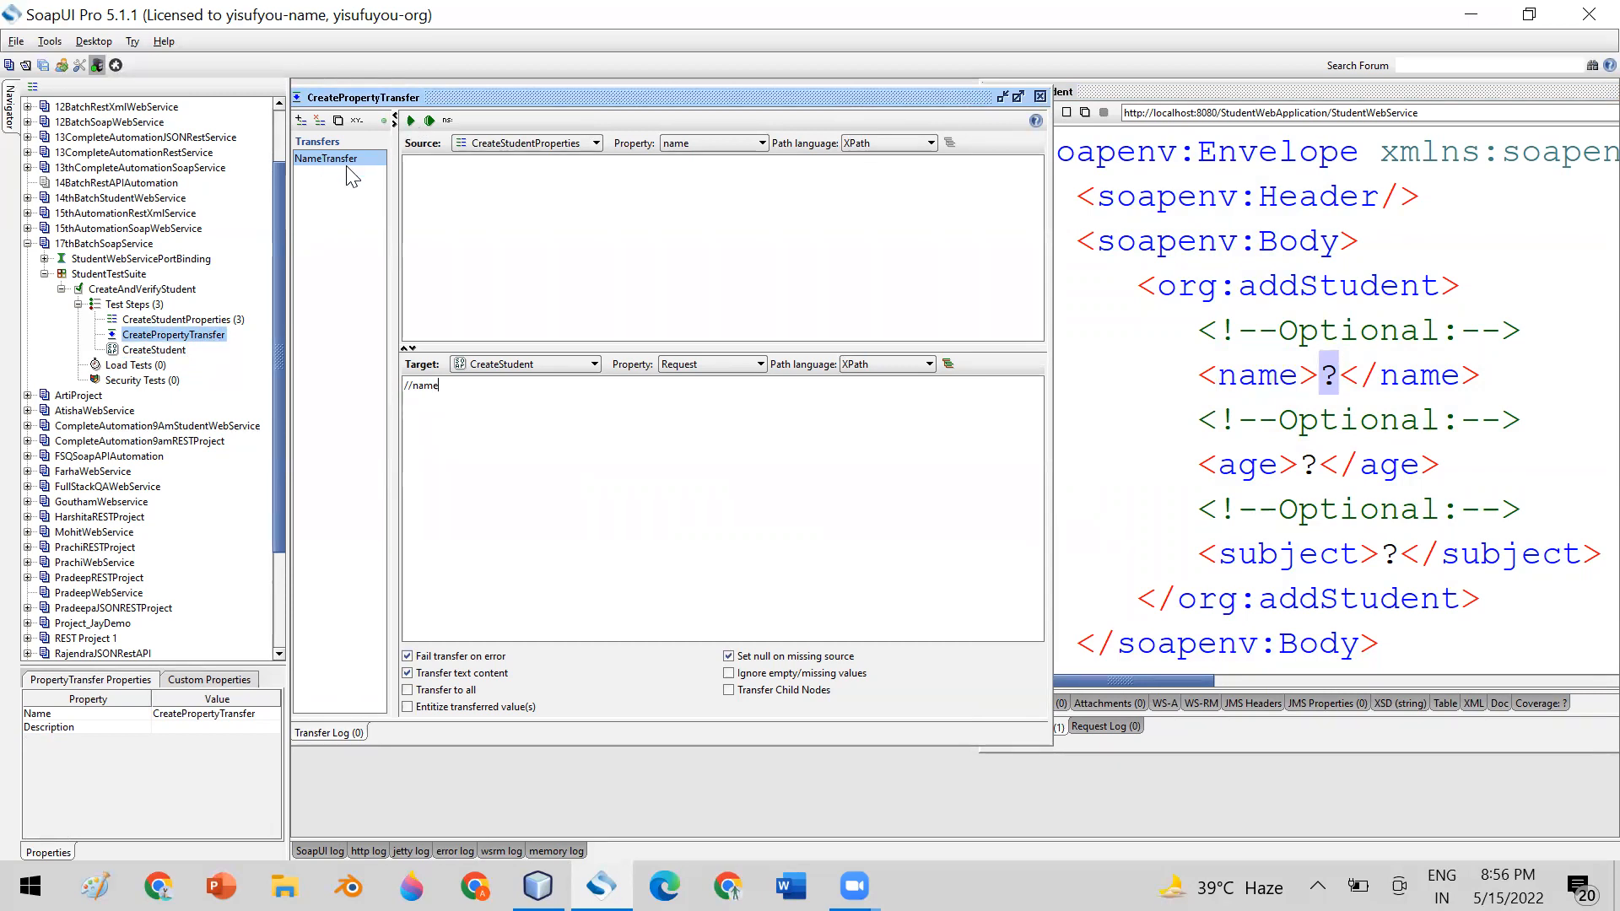
left_click(411, 122)
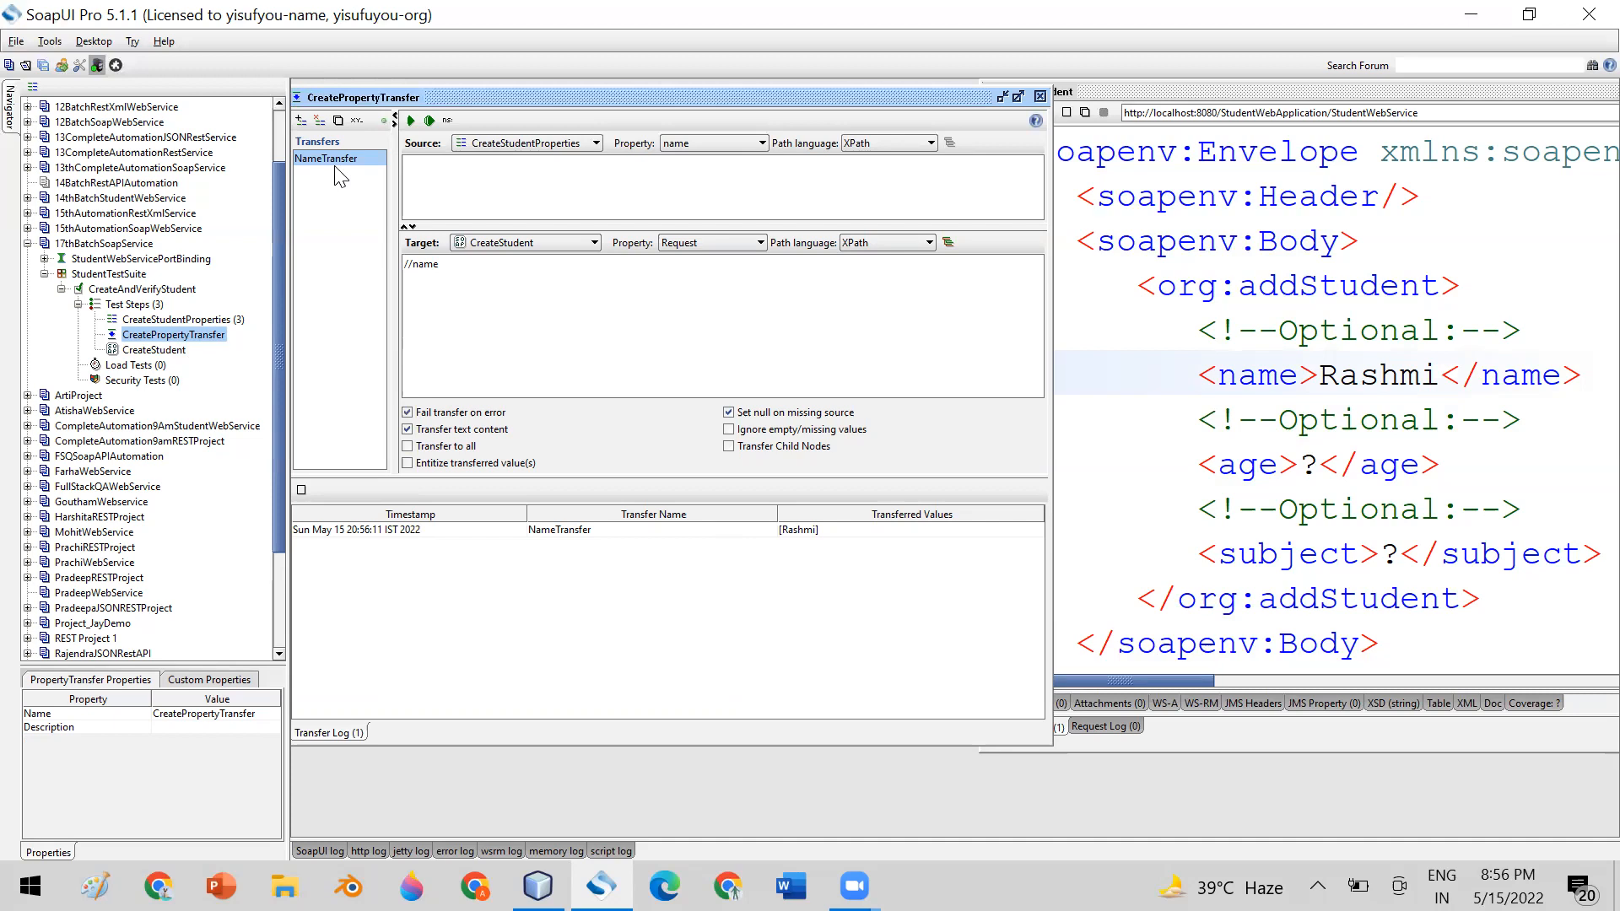
Add a second property transfer named AgeTransfer to CreatePropertyTransfer
left_click(301, 121)
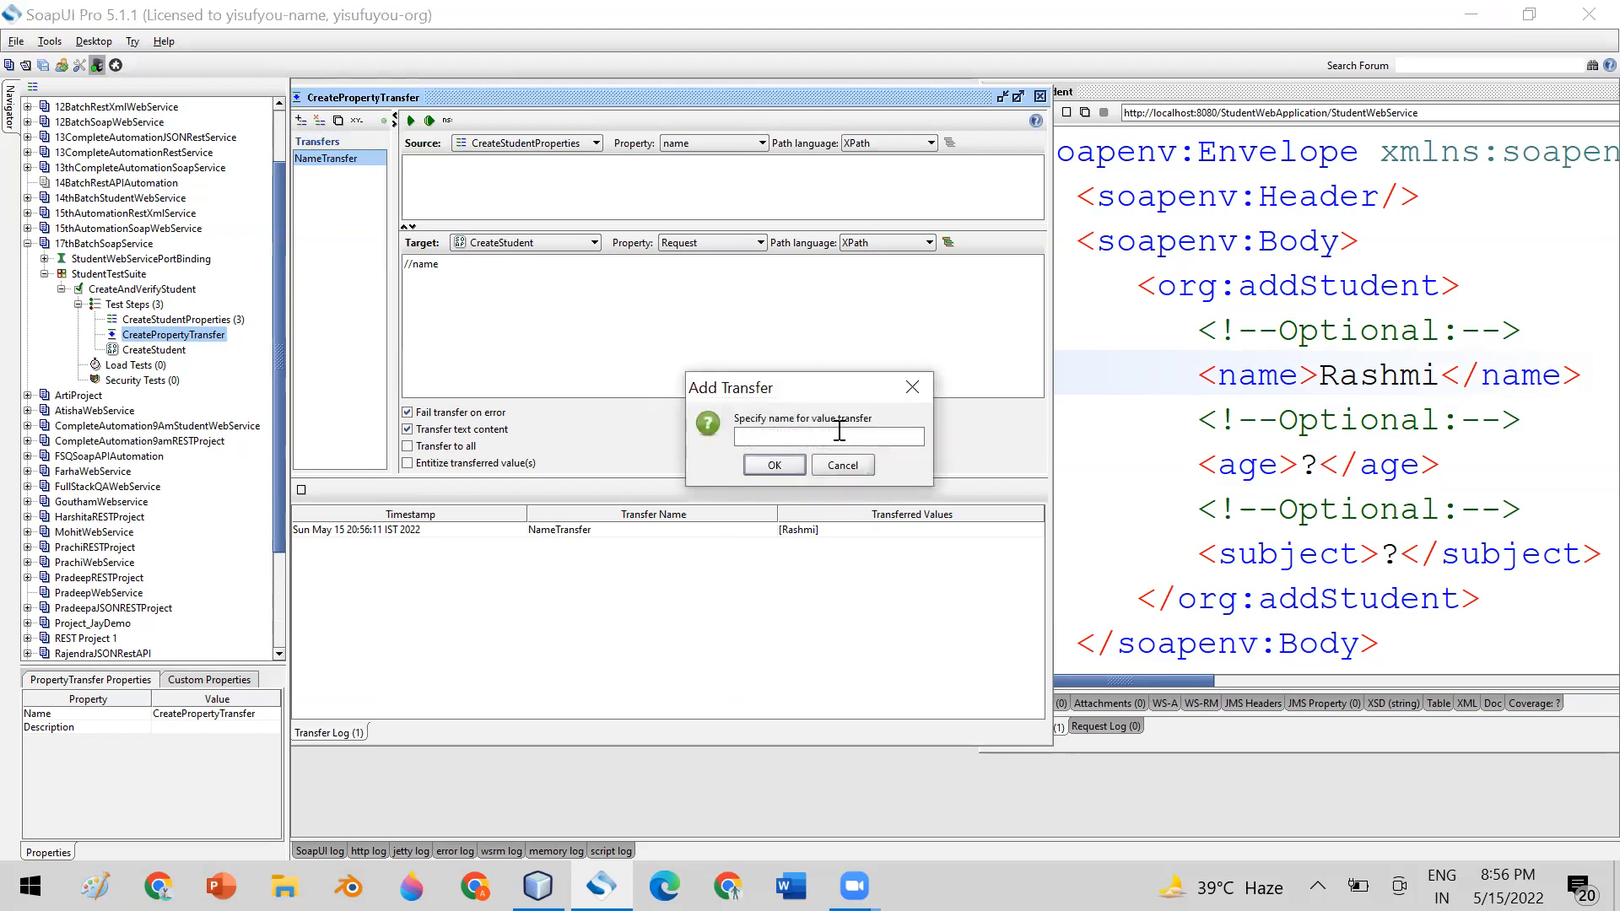
type("AgeTransfer")
left_click(774, 465)
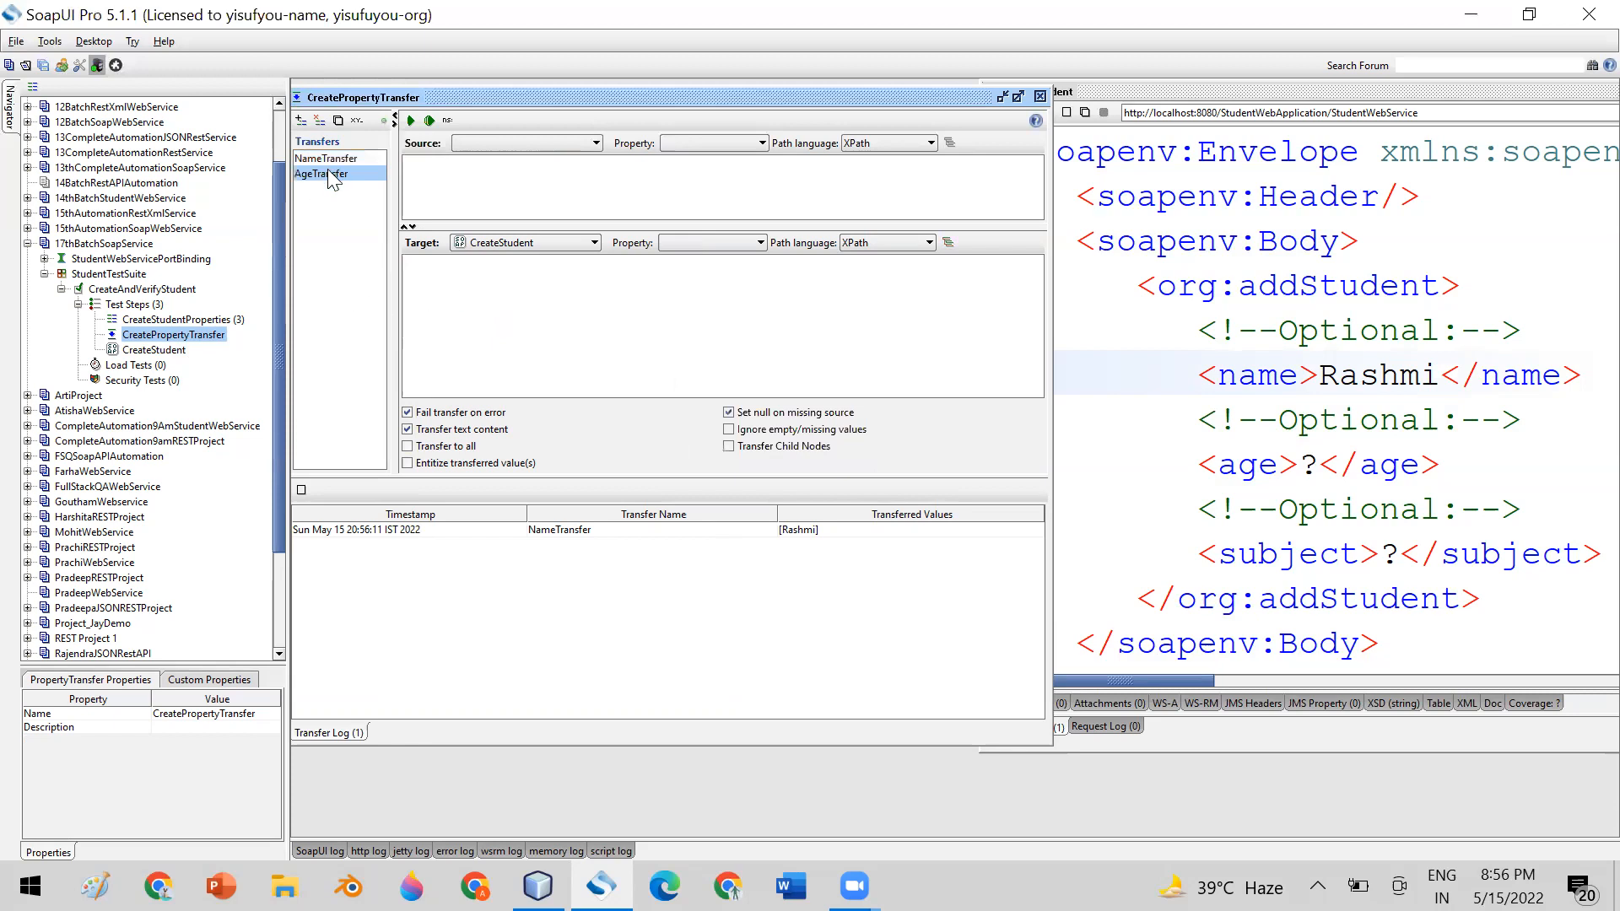
Set the AgeTransfer source to the CreateStudentProperties step and its source property to age
left_click(593, 143)
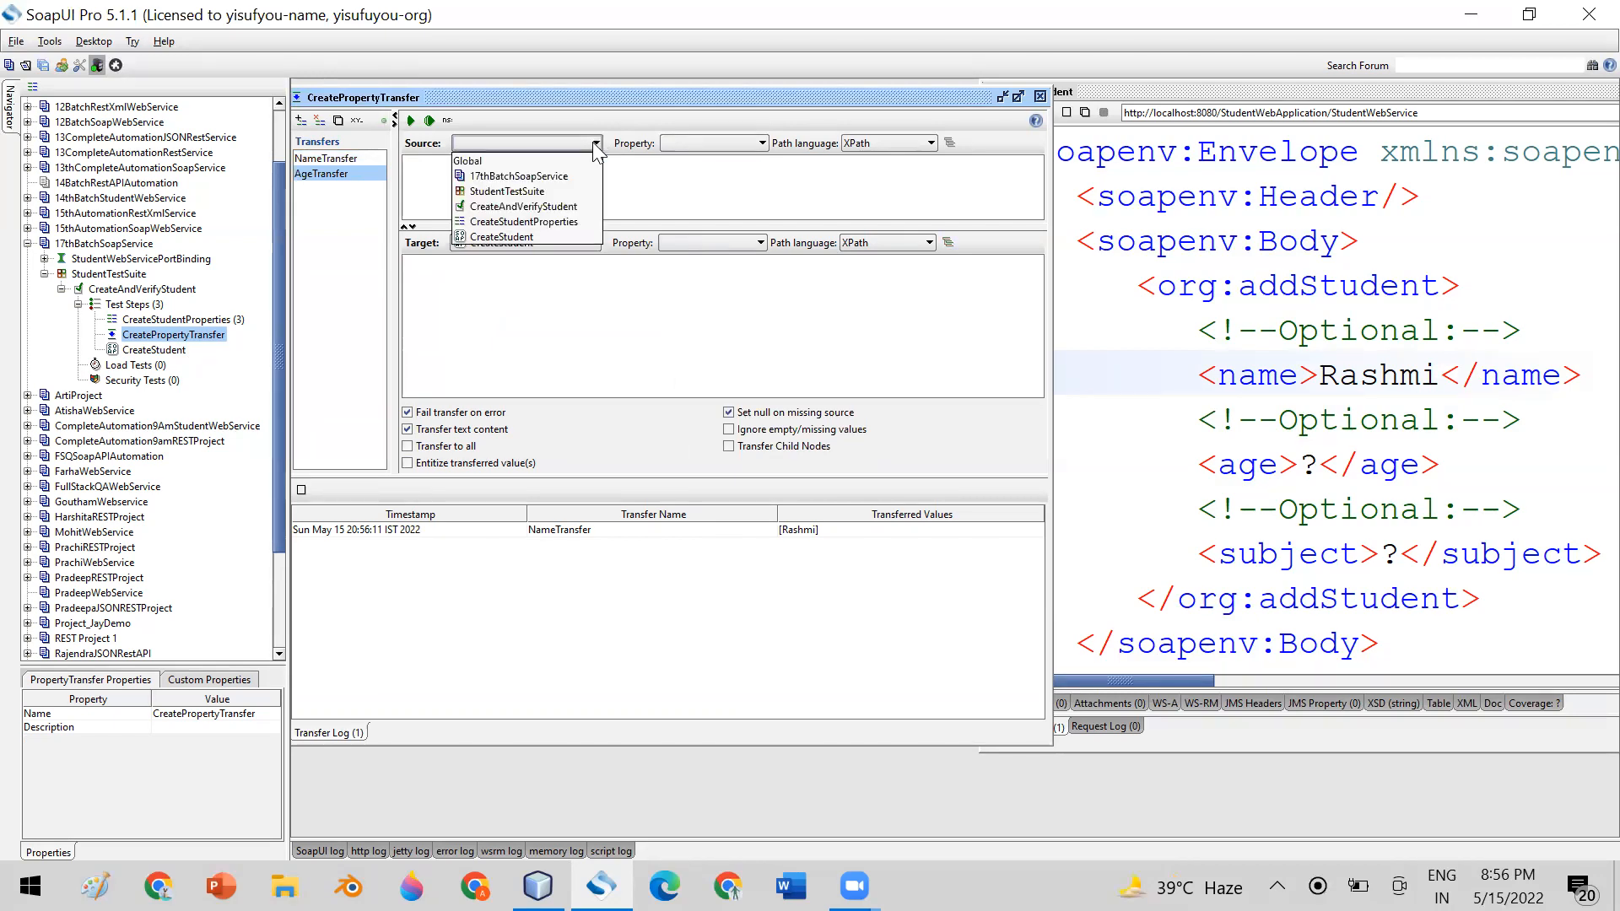
left_click(559, 223)
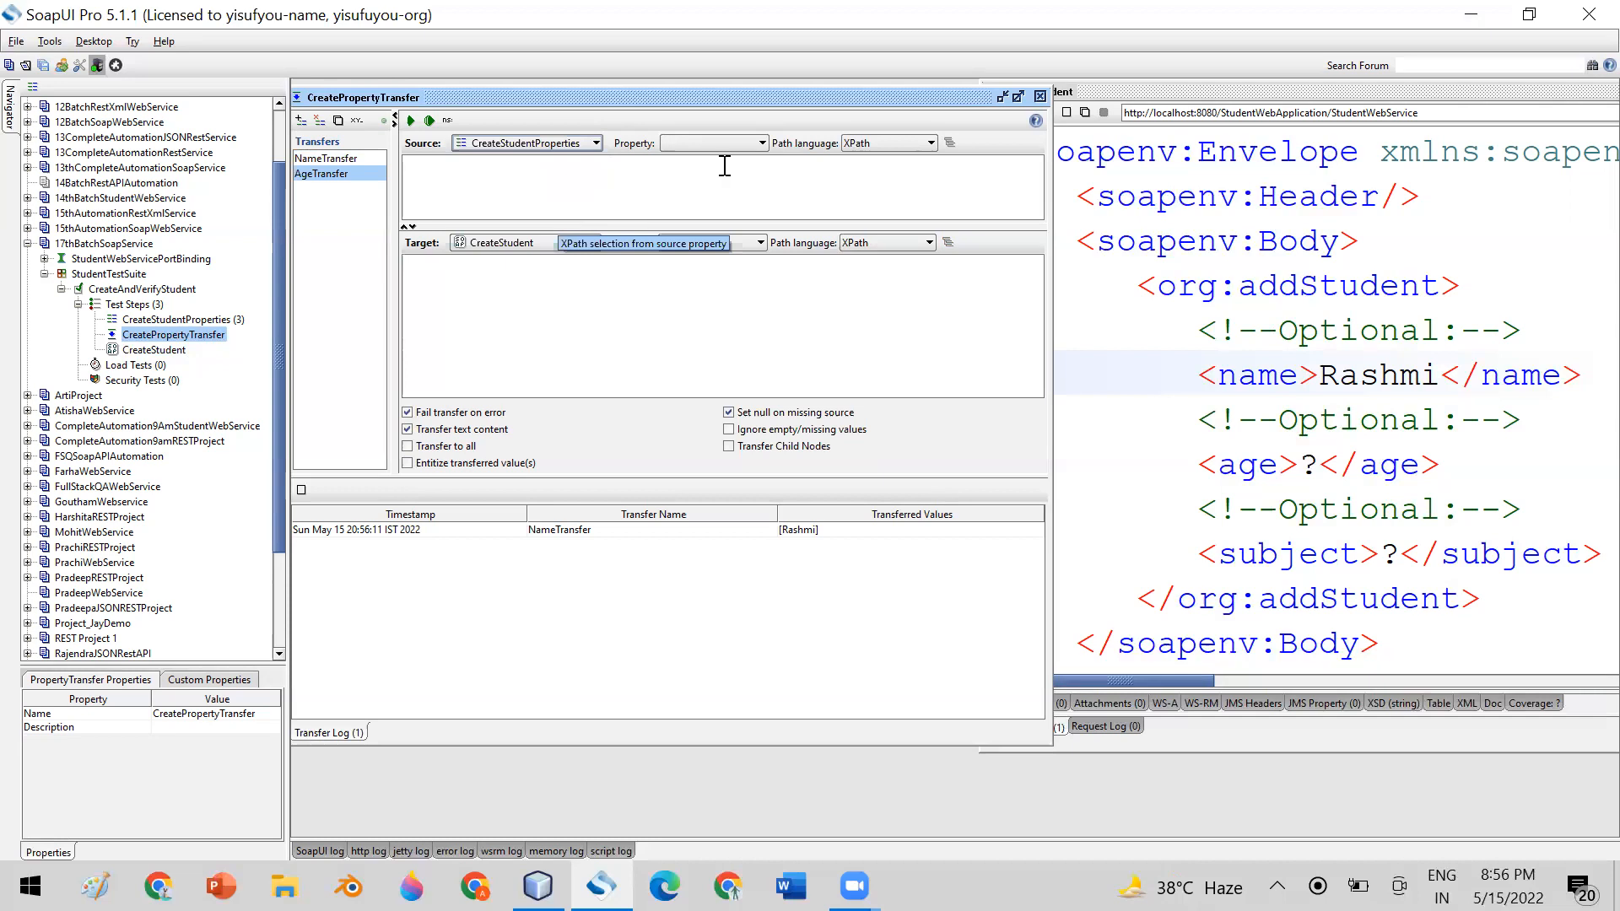
left_click(746, 145)
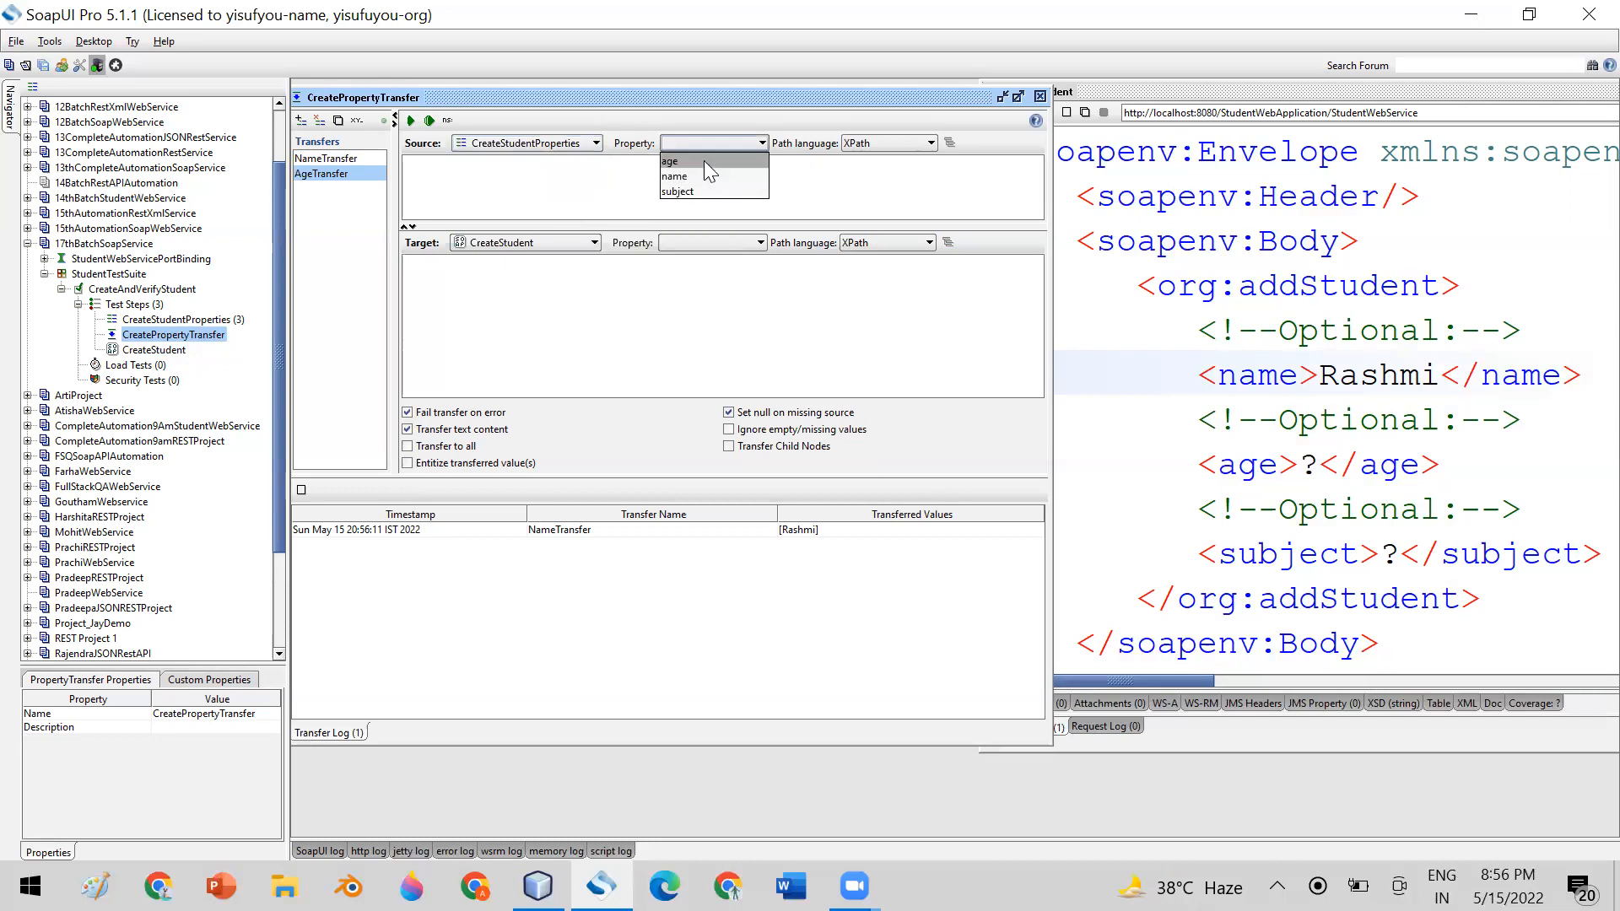
left_click(703, 160)
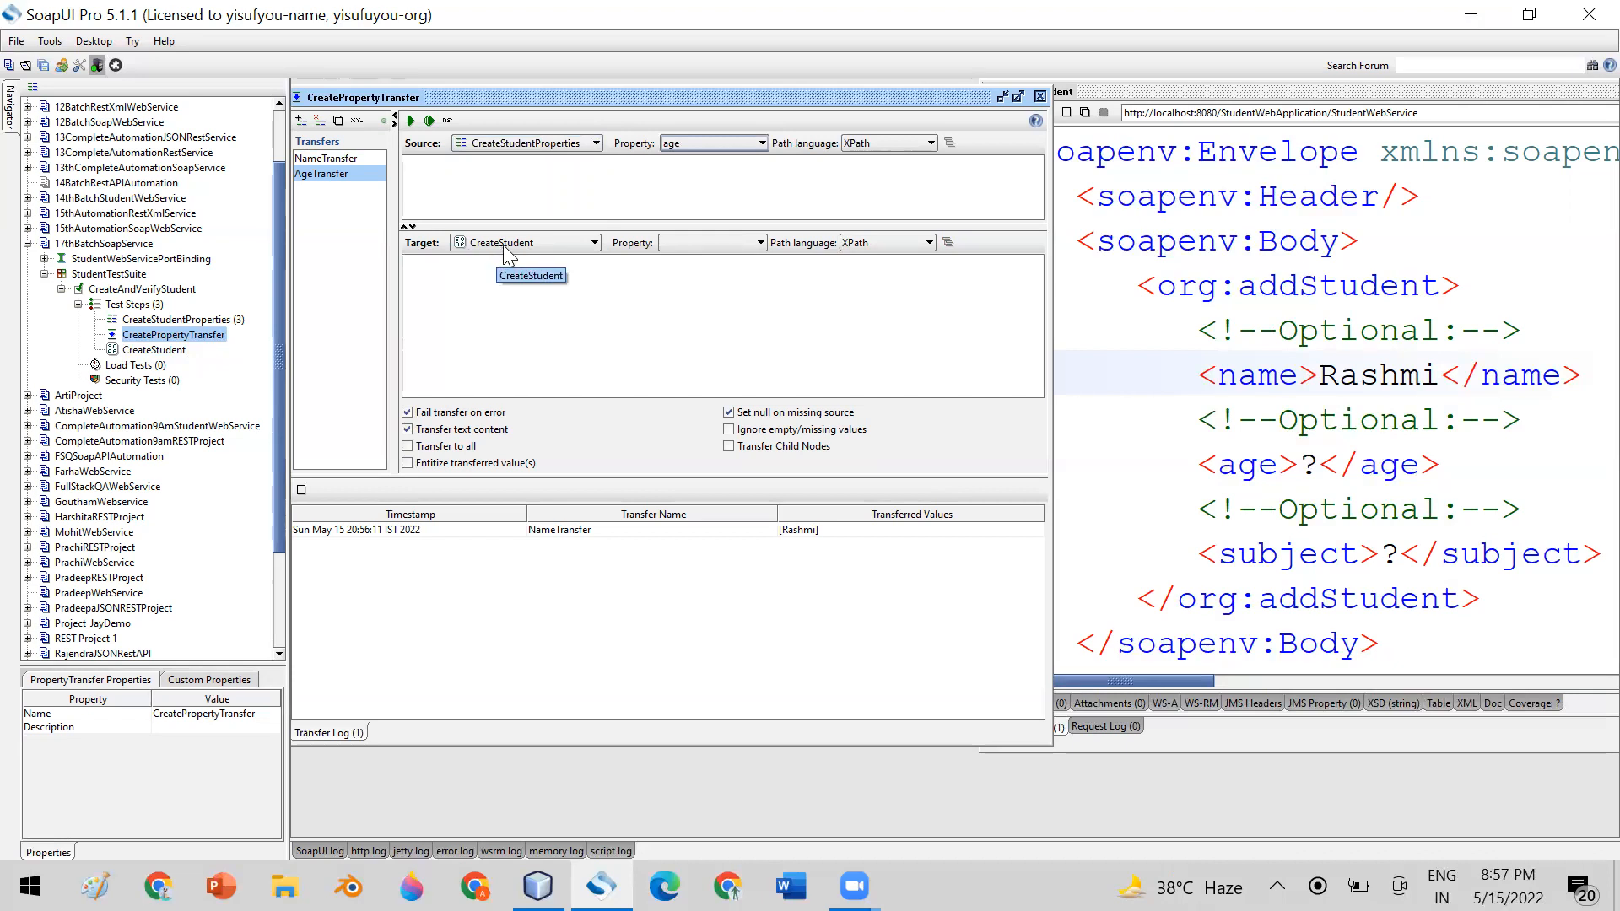
Set the AgeTransfer target property to Request and enter //age as its XPath target expression
left_click(694, 241)
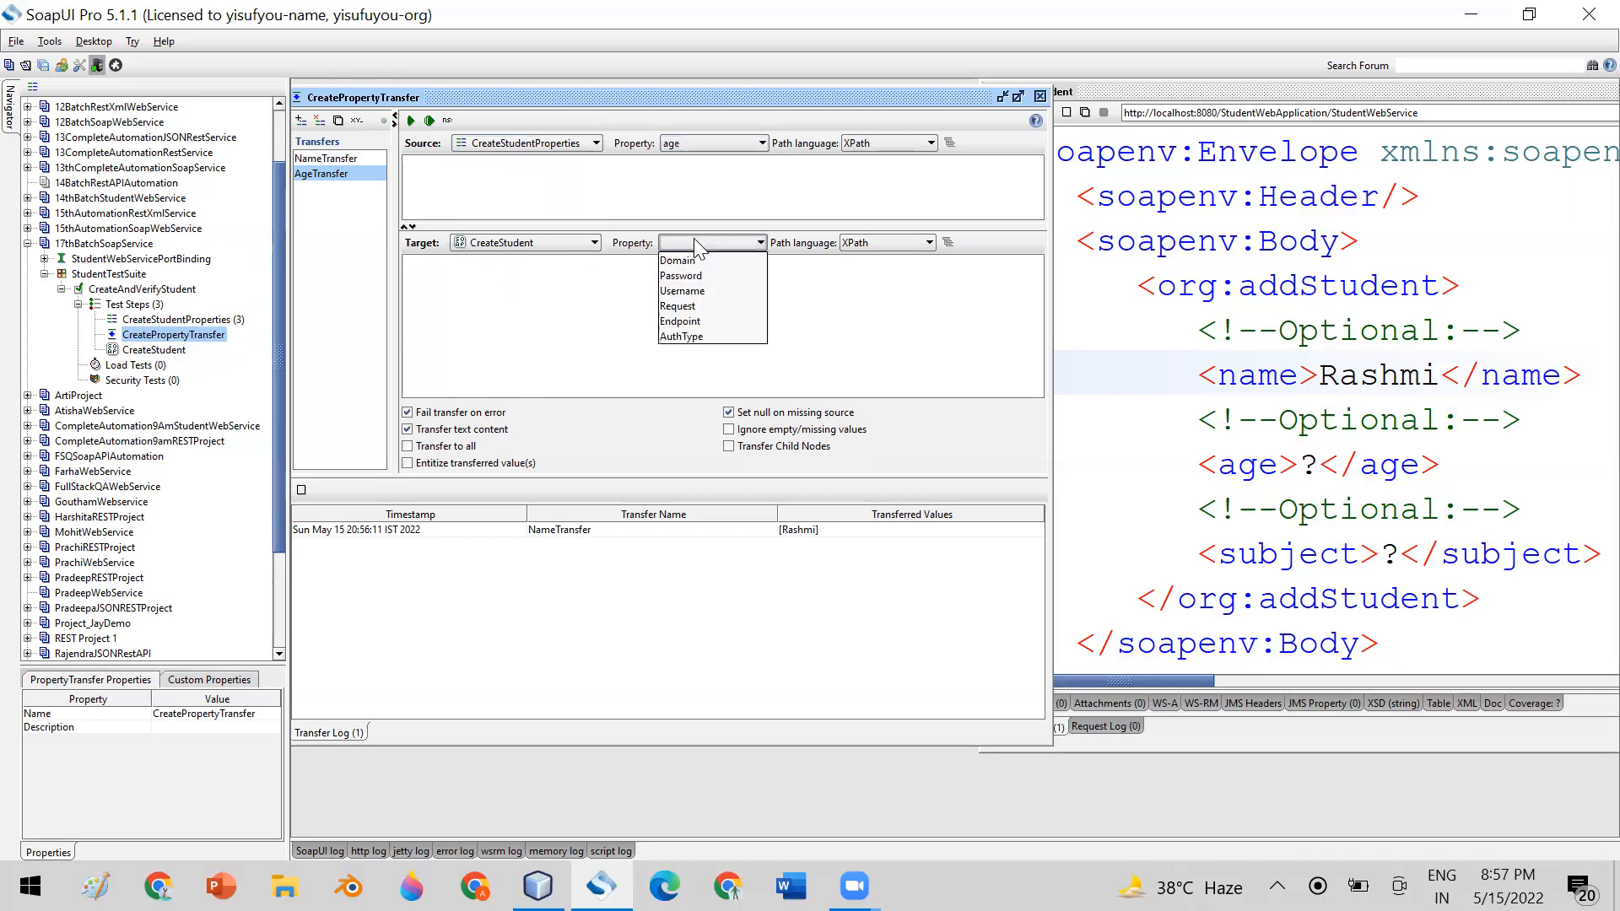
left_click(685, 306)
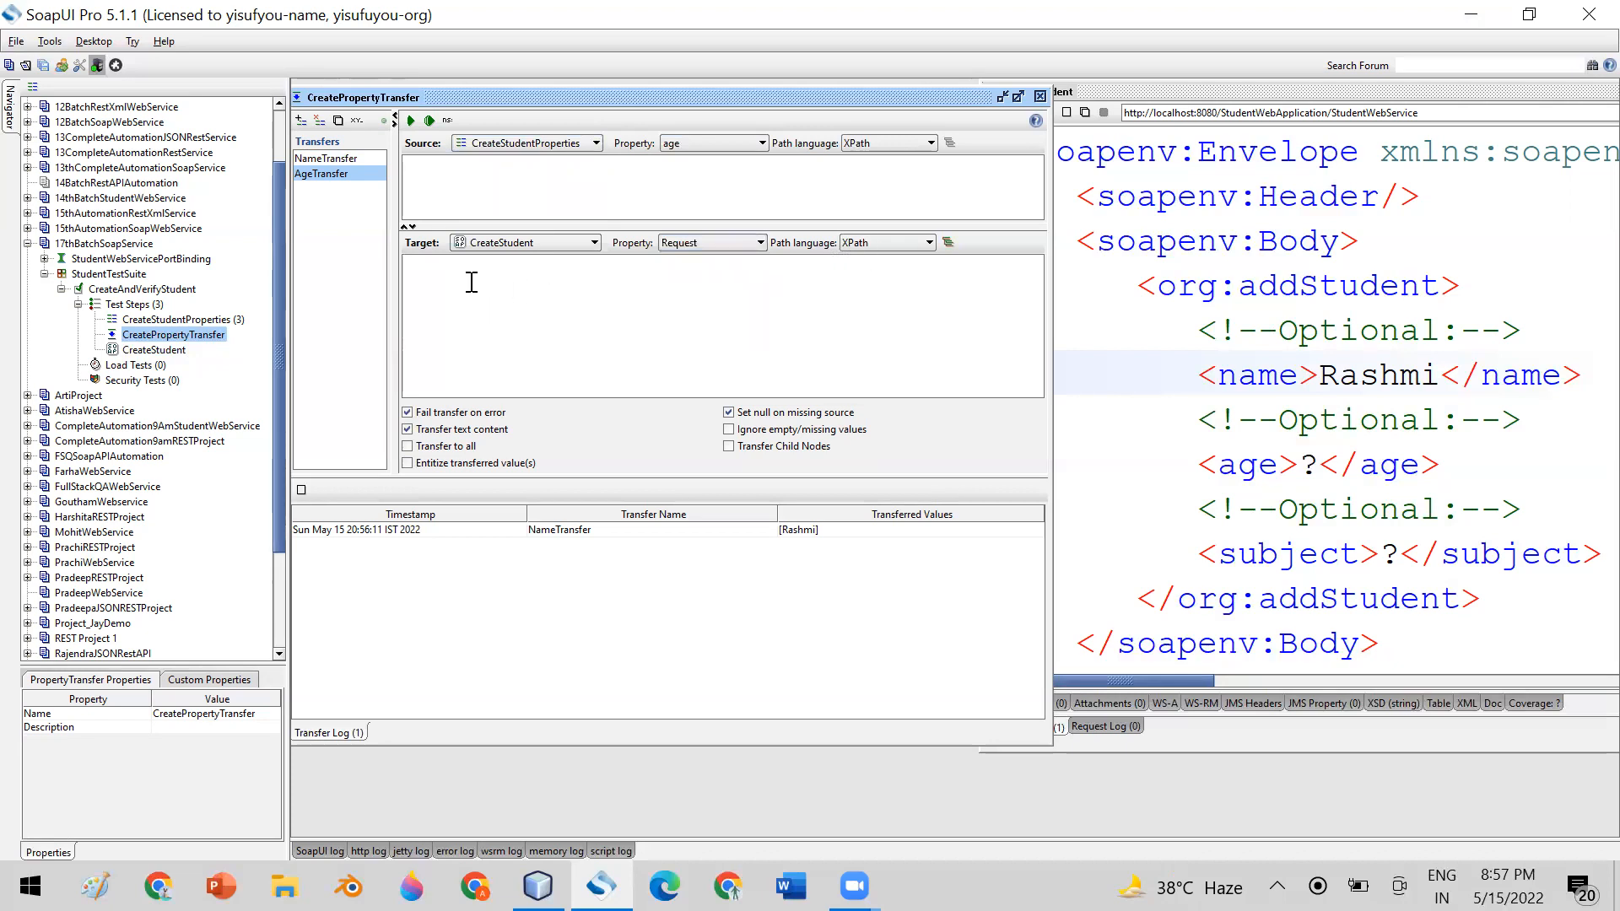
type("//age")
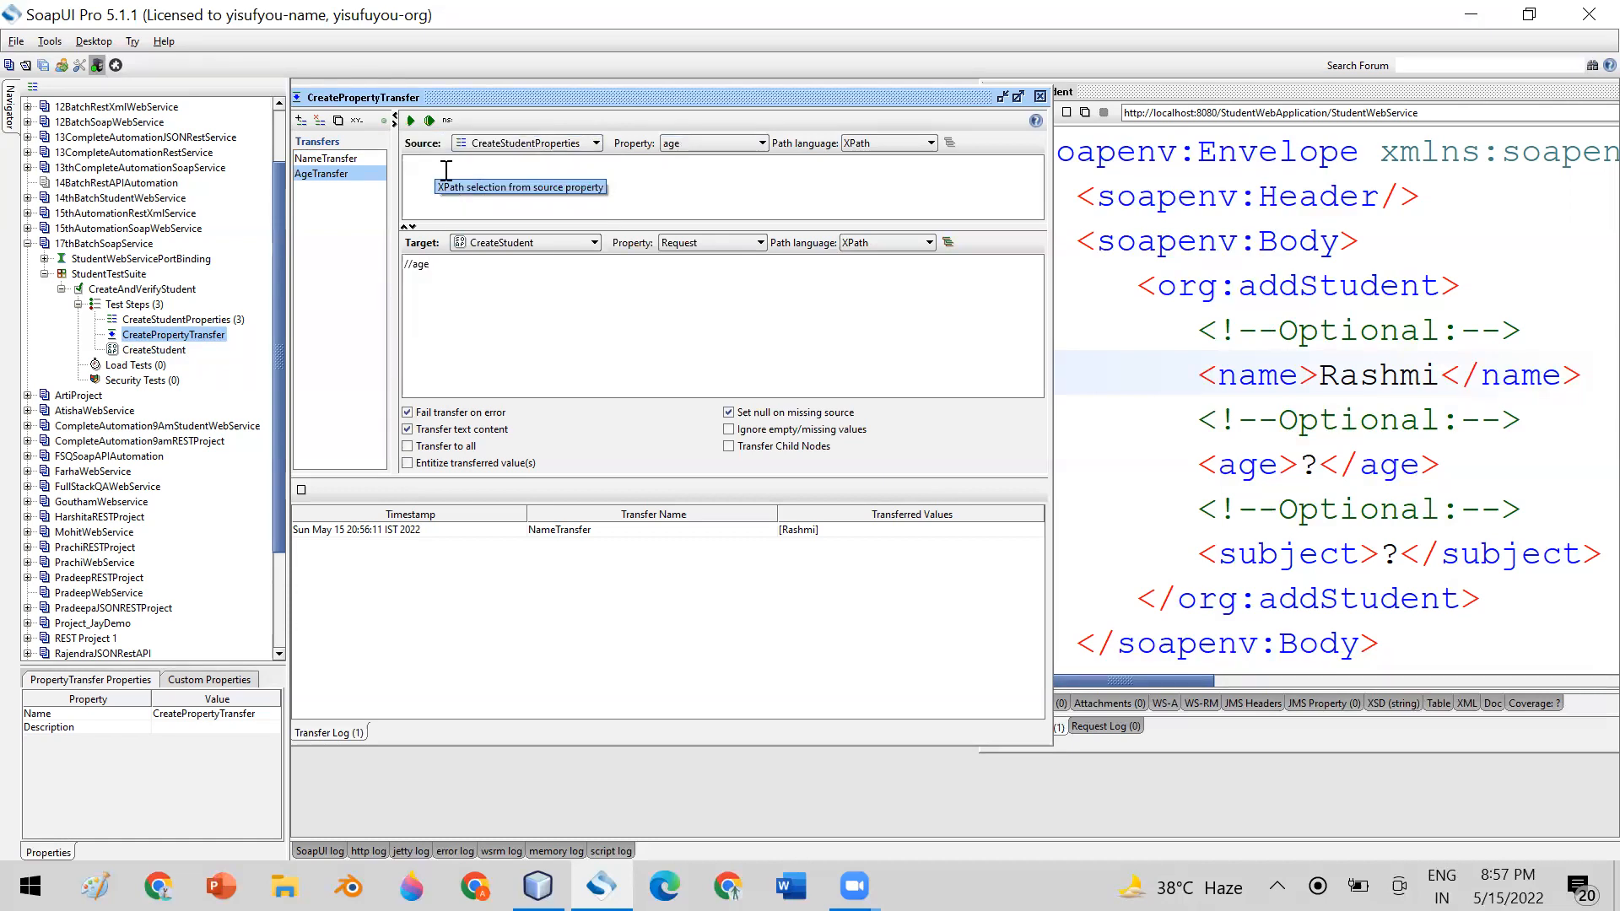
Add a third property transfer named SubjectTransfer to CreatePropertyTransfer
left_click(300, 123)
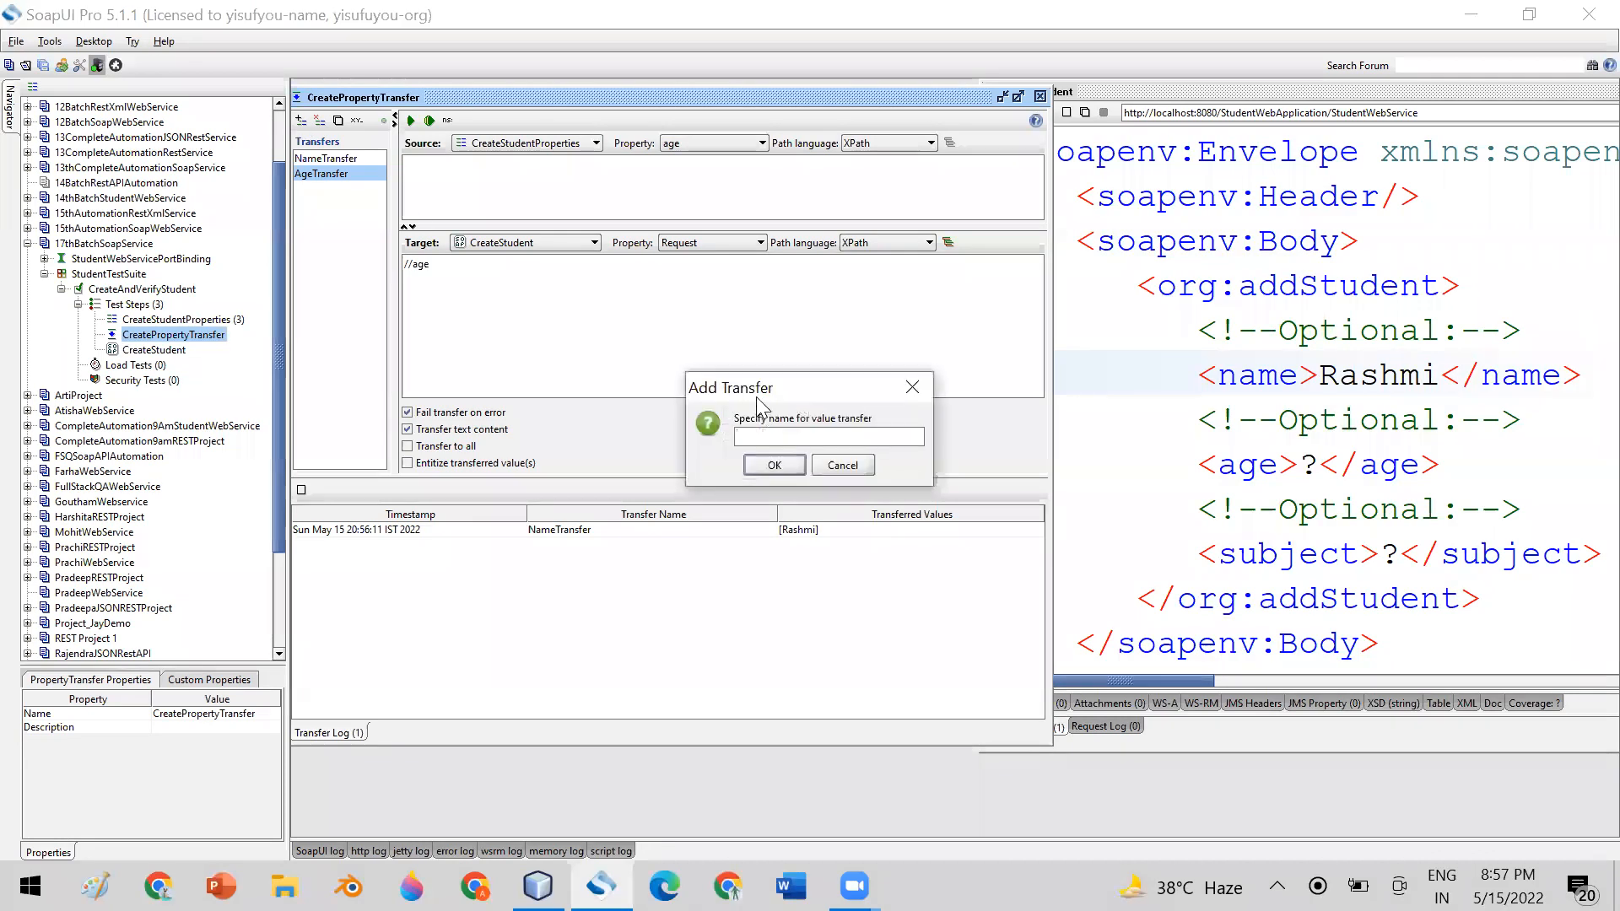
type("Subj")
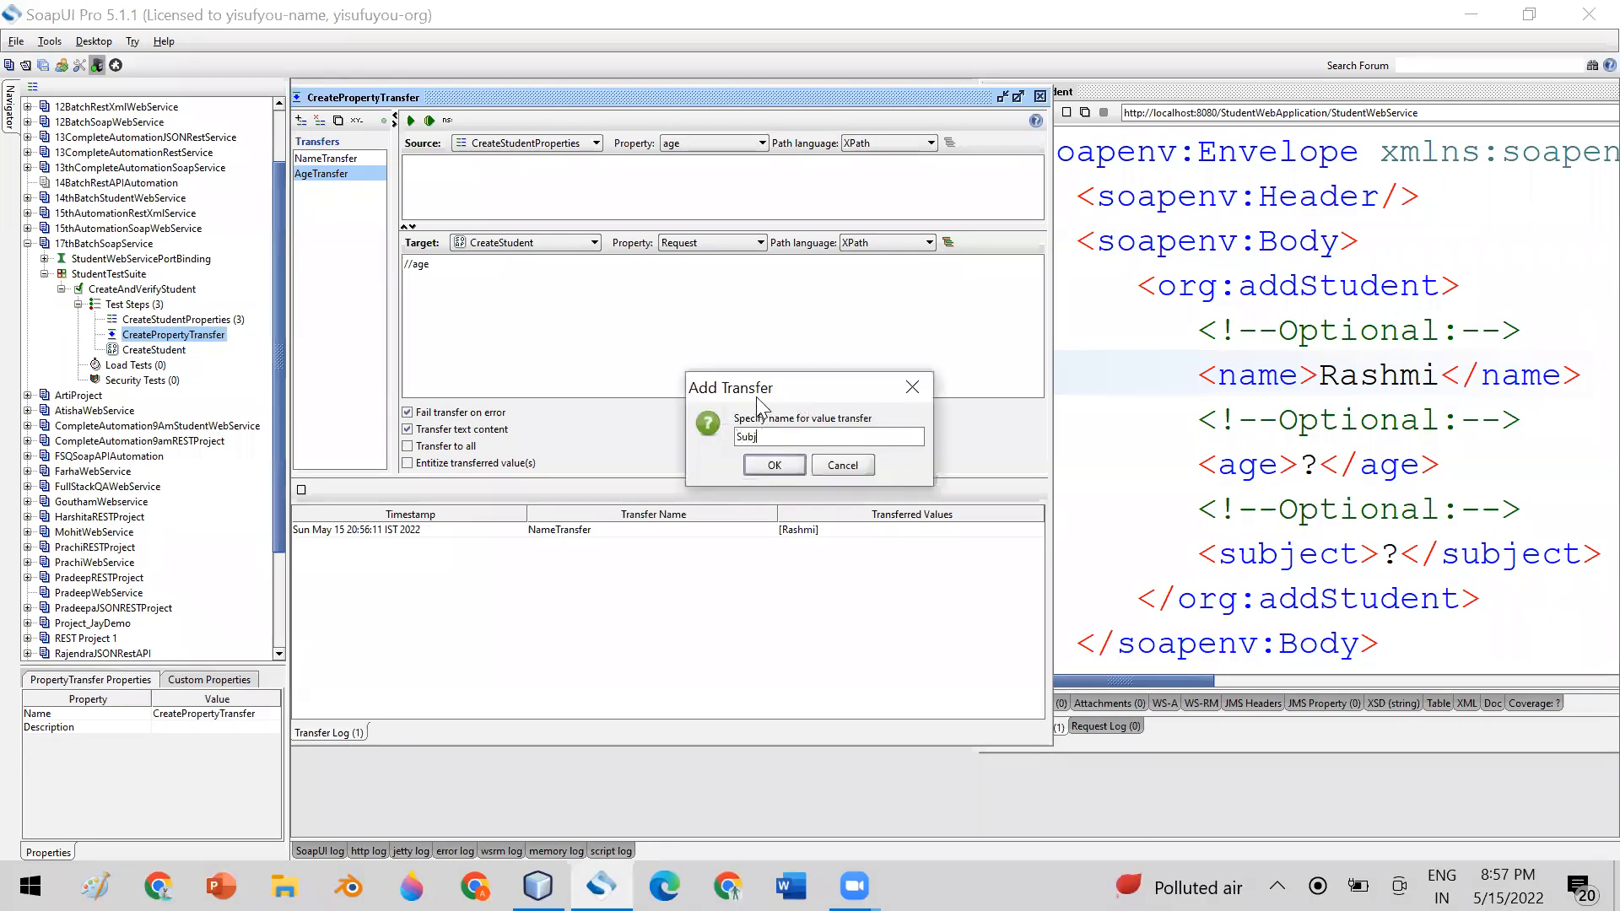
type("ectTransfer")
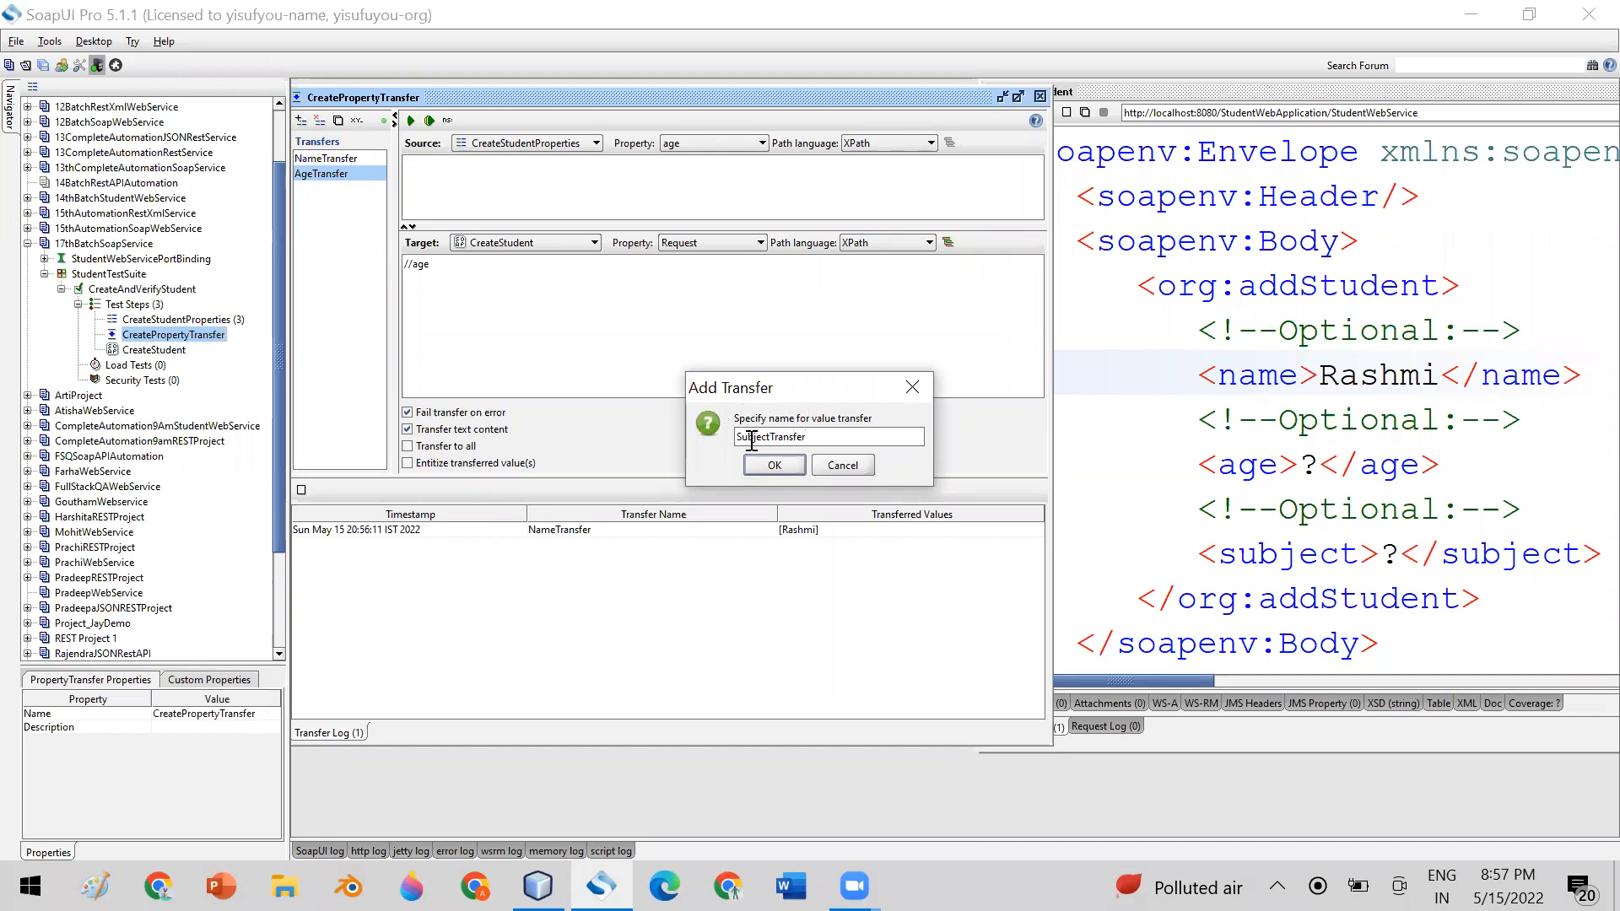
left_click(763, 468)
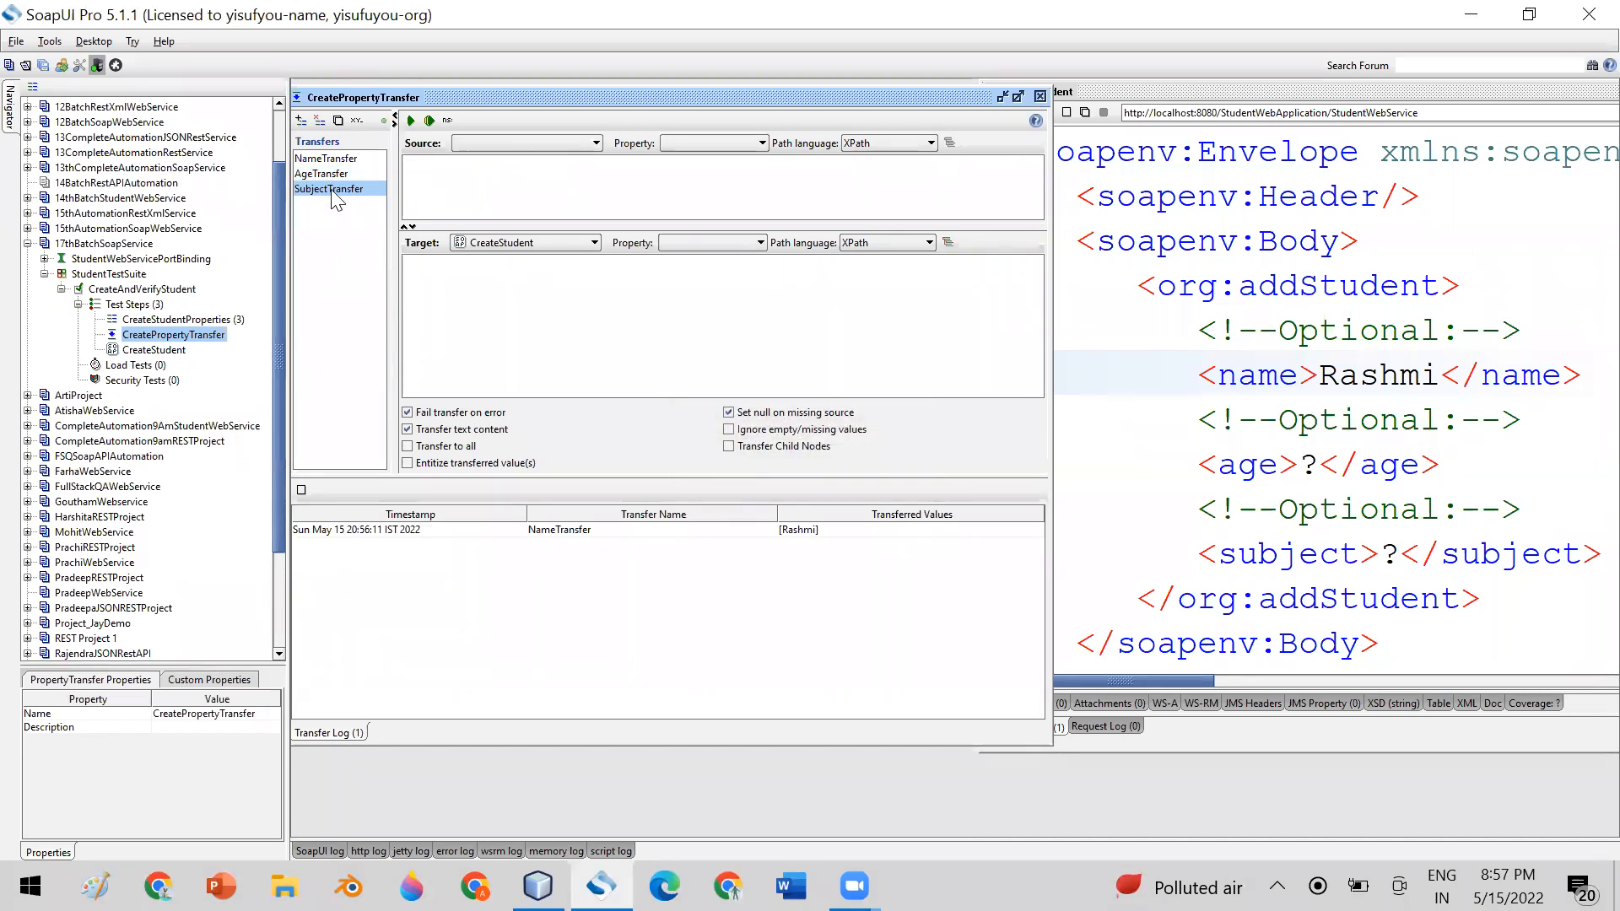
Set the SubjectTransfer source to the CreateStudentProperties step and its source property to subject
left_click(527, 143)
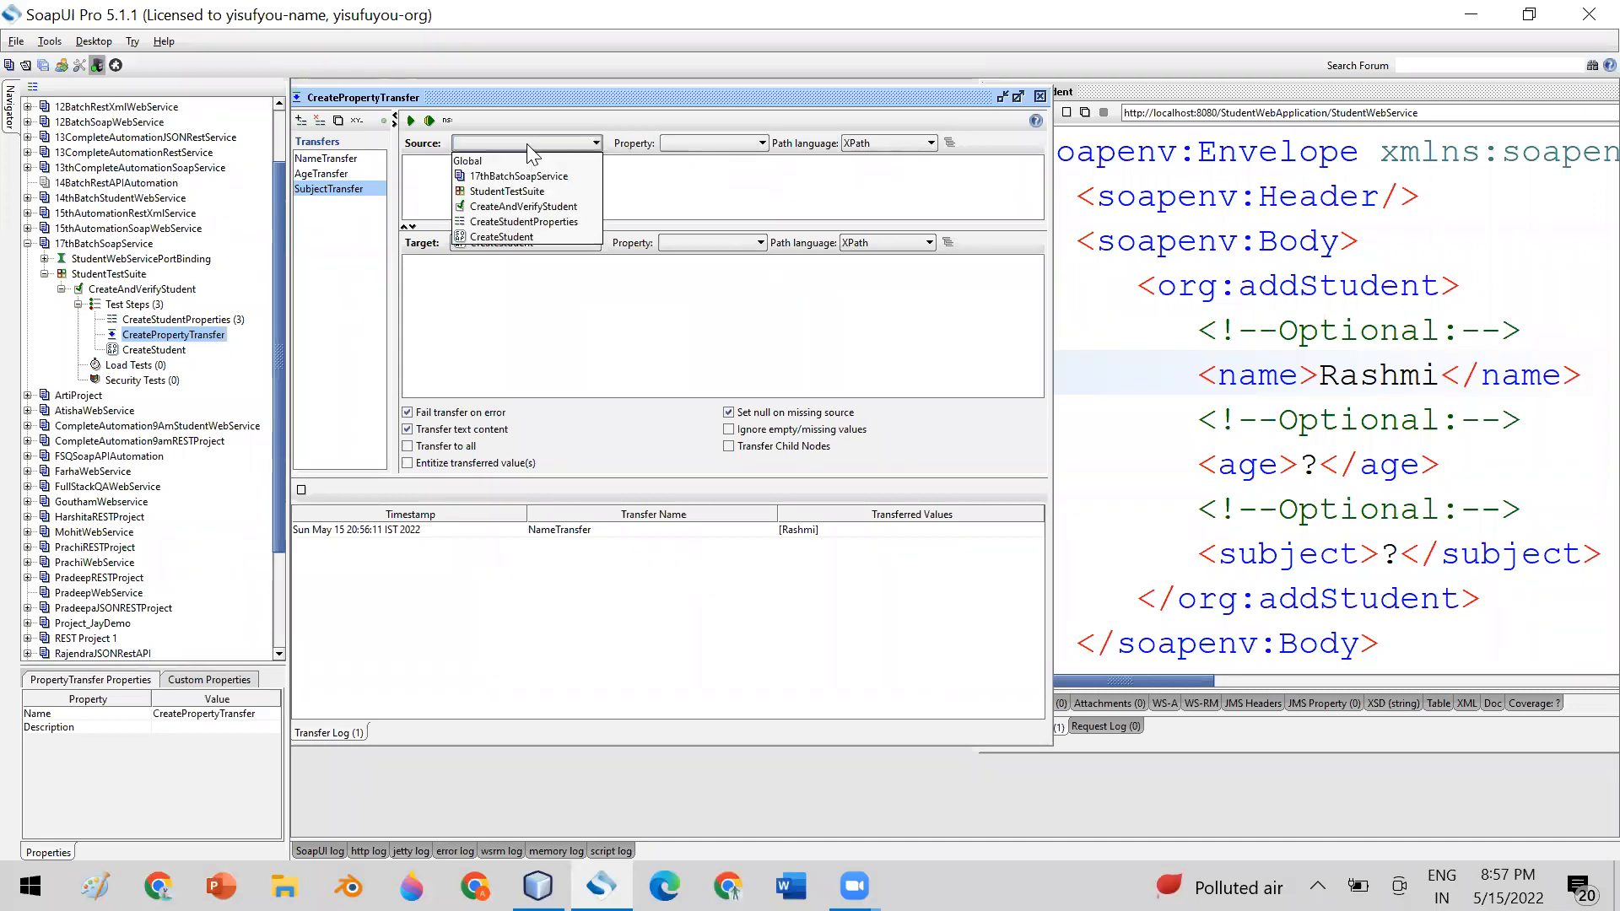
left_click(554, 222)
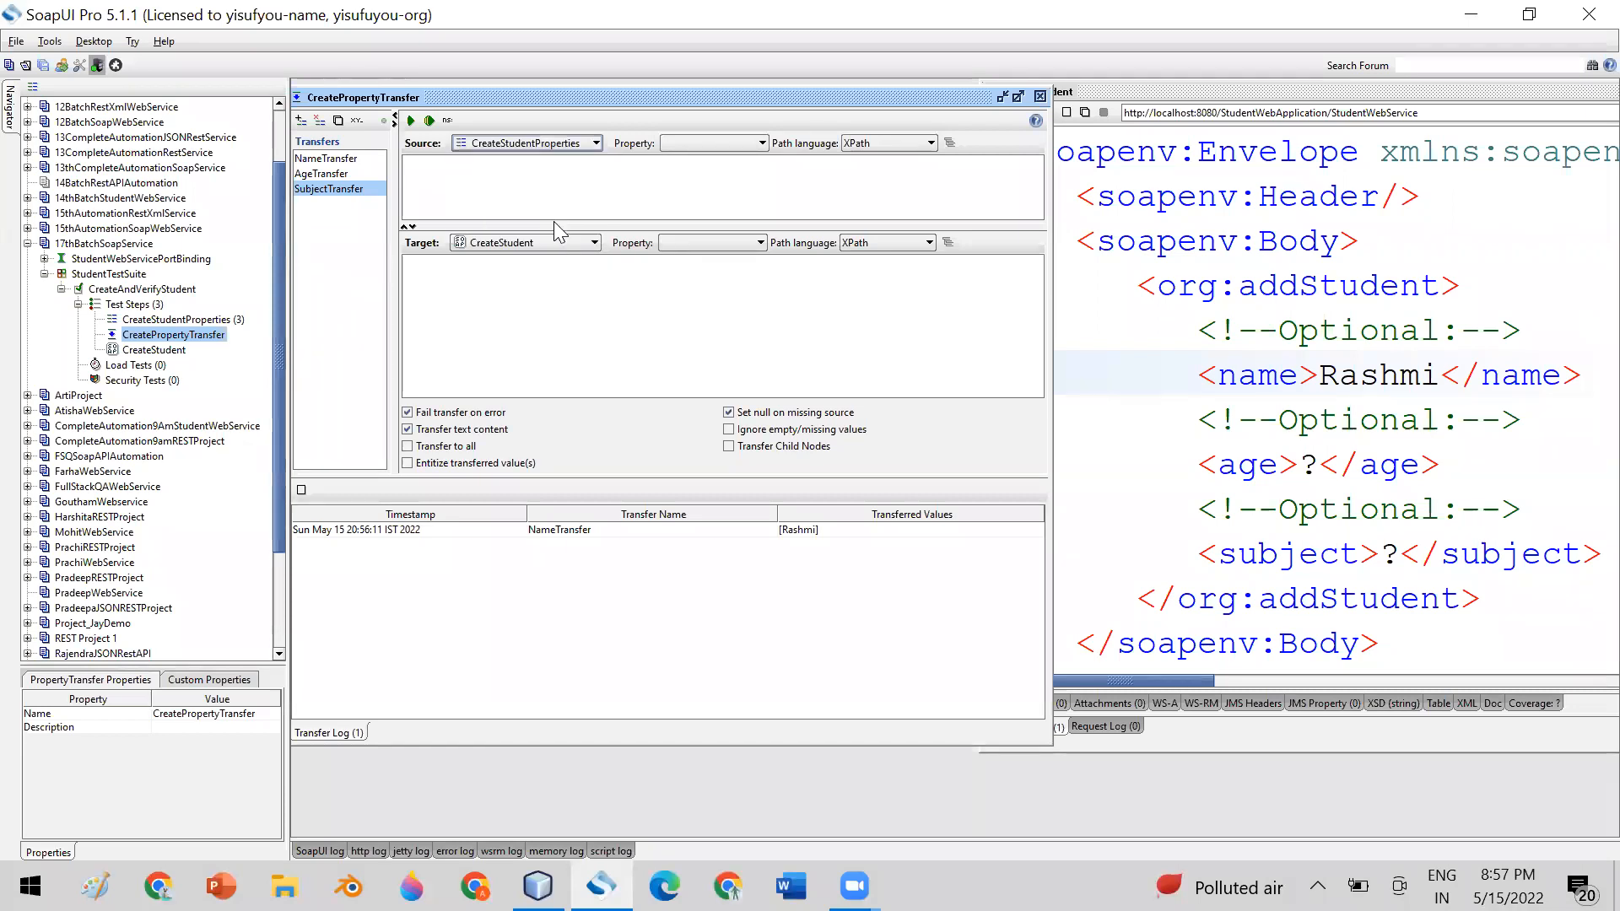
left_click(707, 144)
left_click(700, 192)
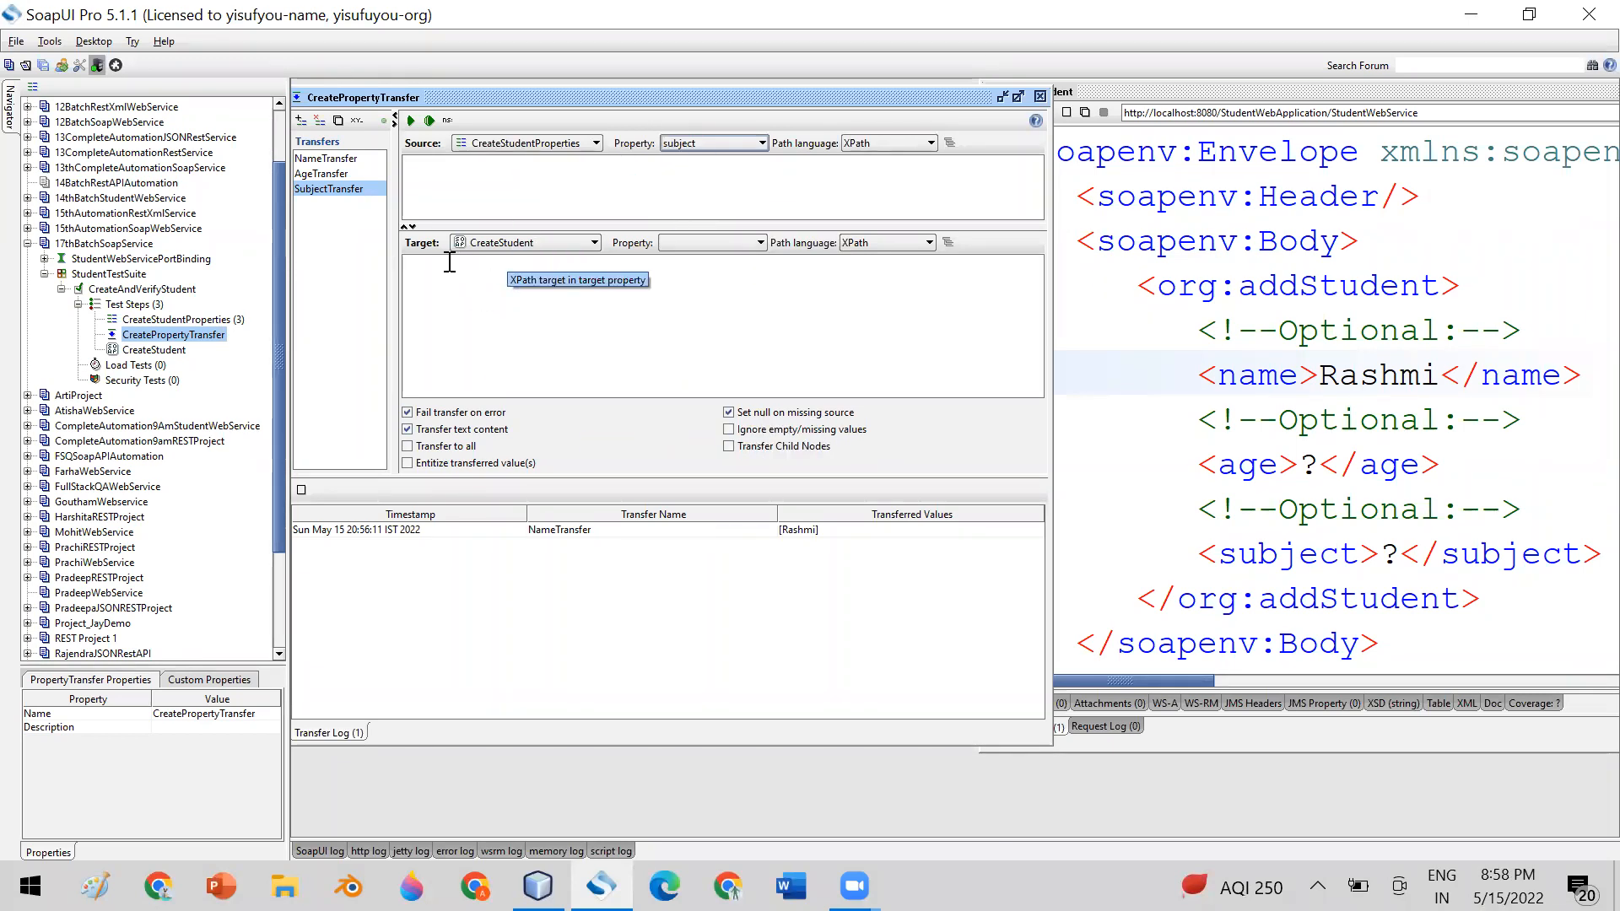
Set the SubjectTransfer target property to Request, enter //subject as its XPath target expression, and compare it with the request's subject element
left_click(696, 243)
left_click(677, 305)
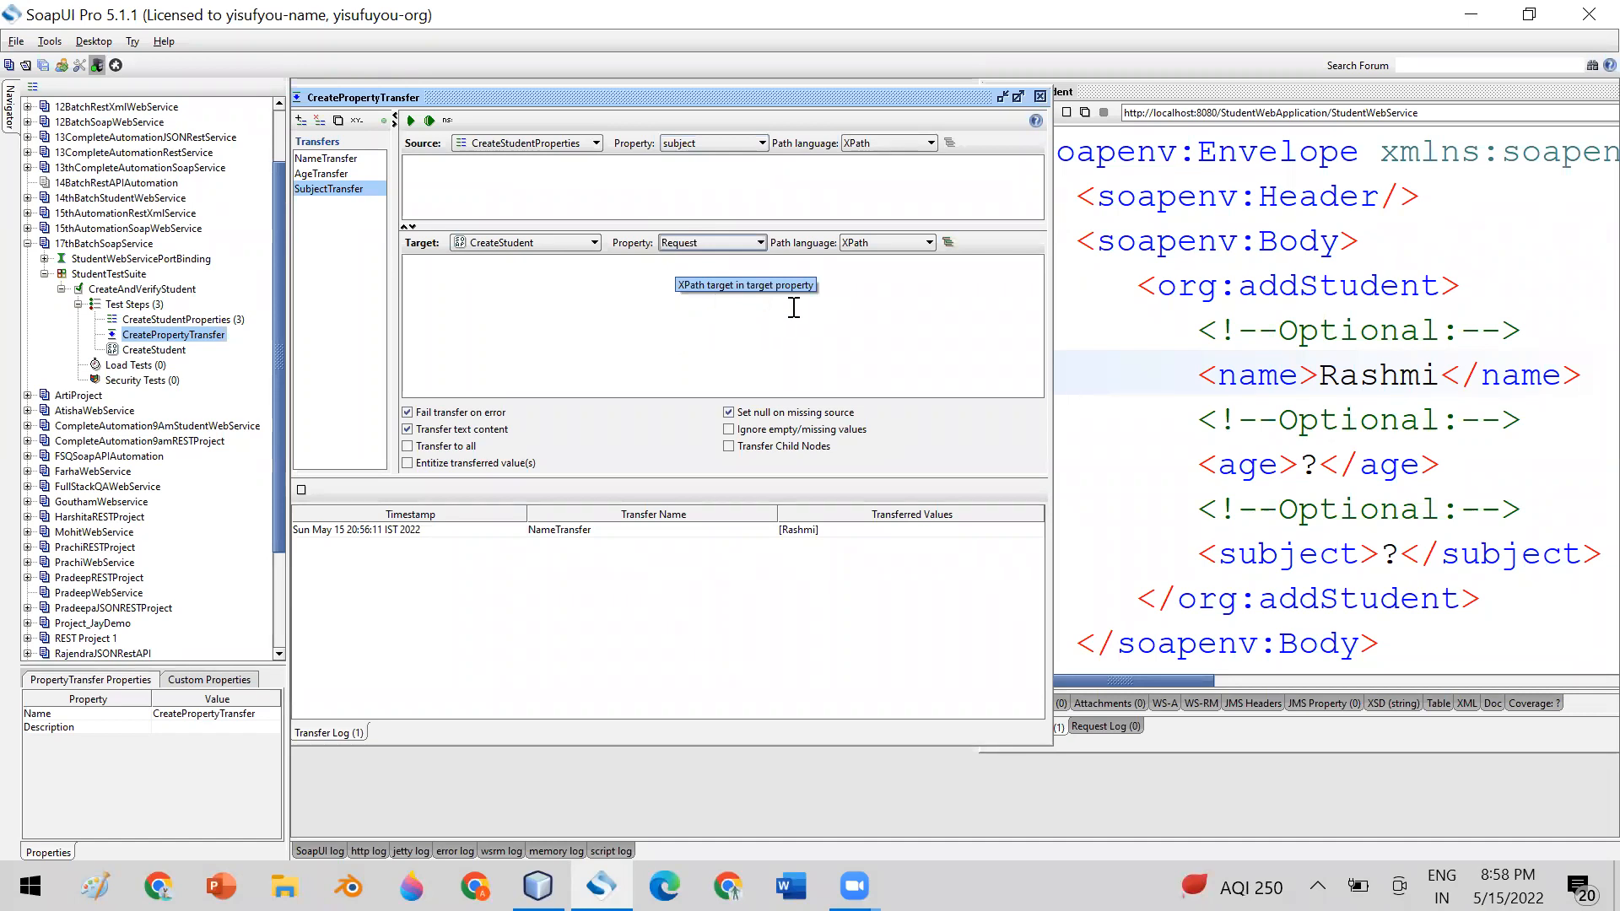
left_click(534, 298)
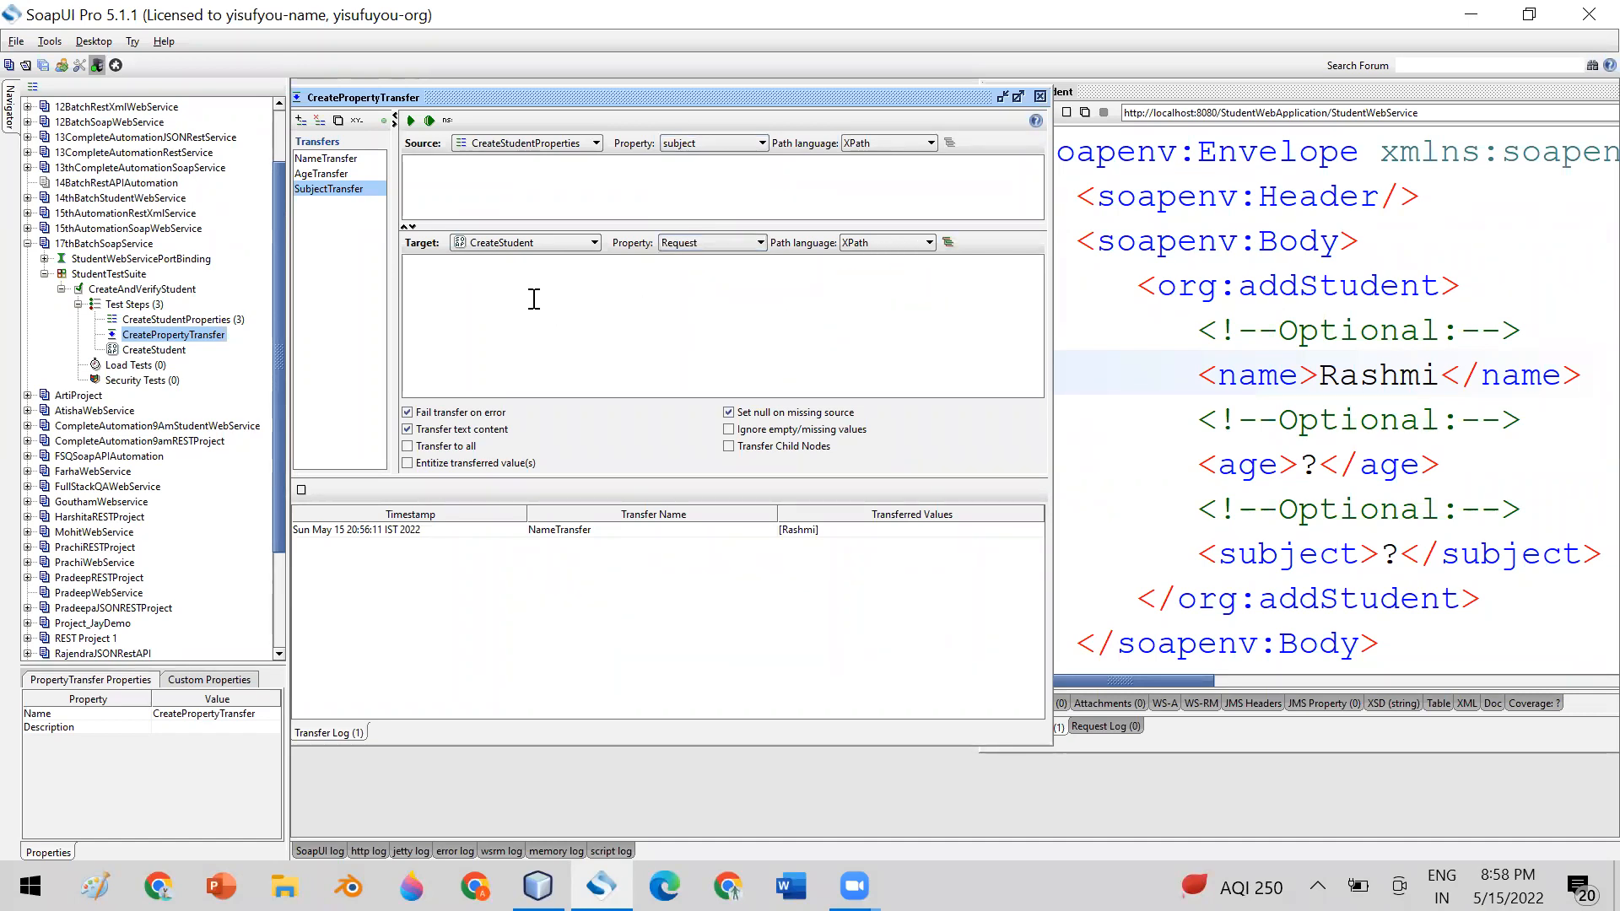
type("//subject")
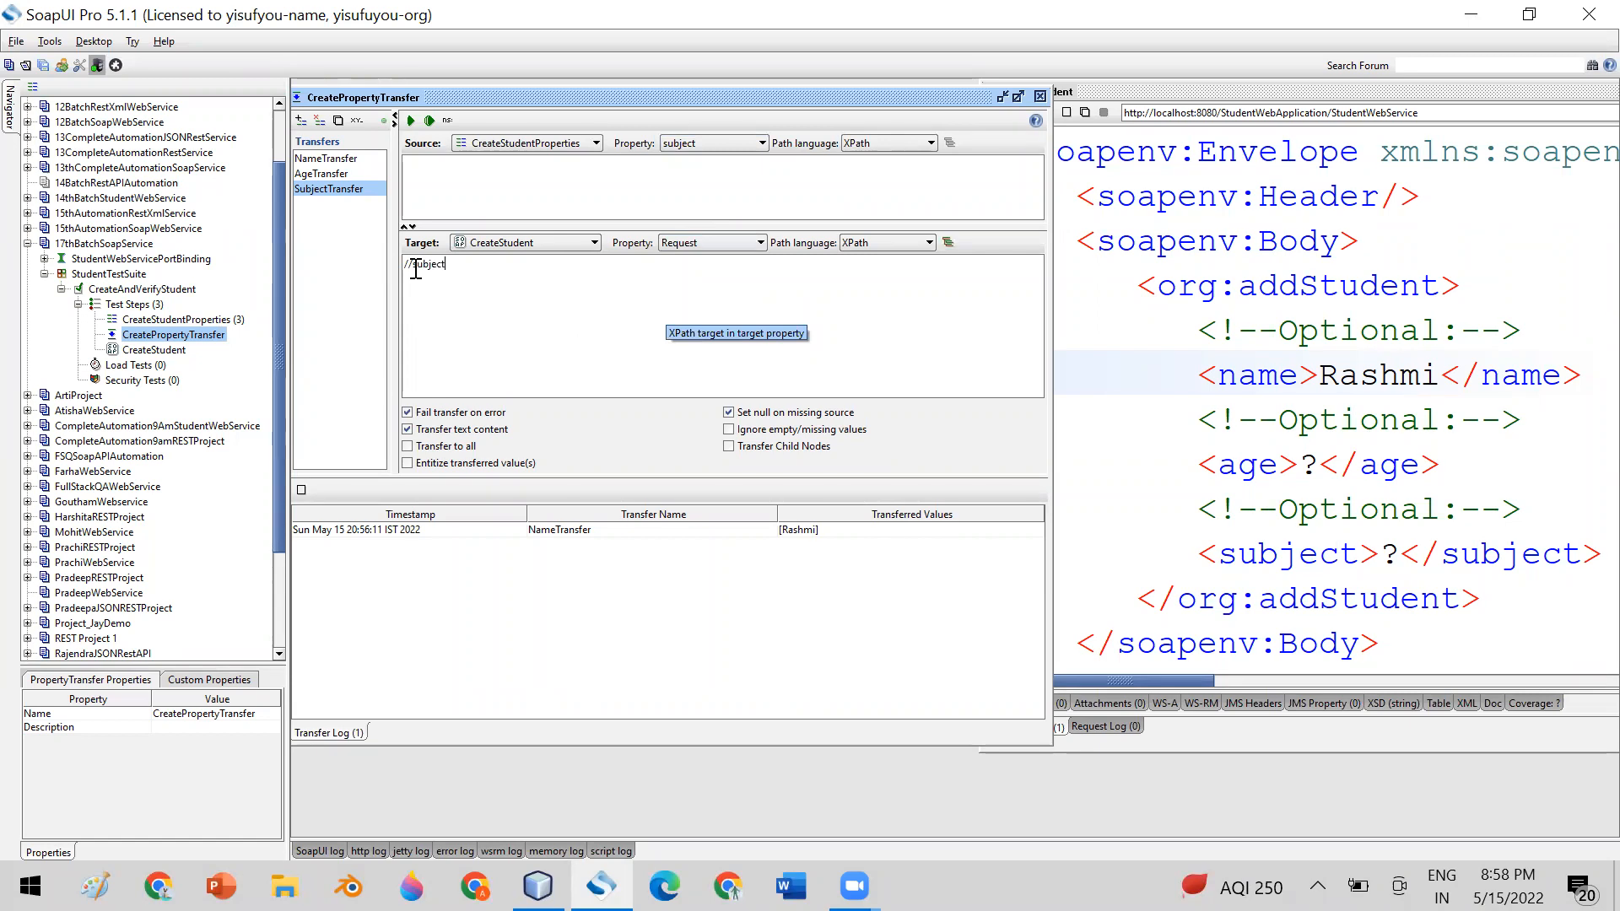
left_click_drag(415, 266, 445, 264)
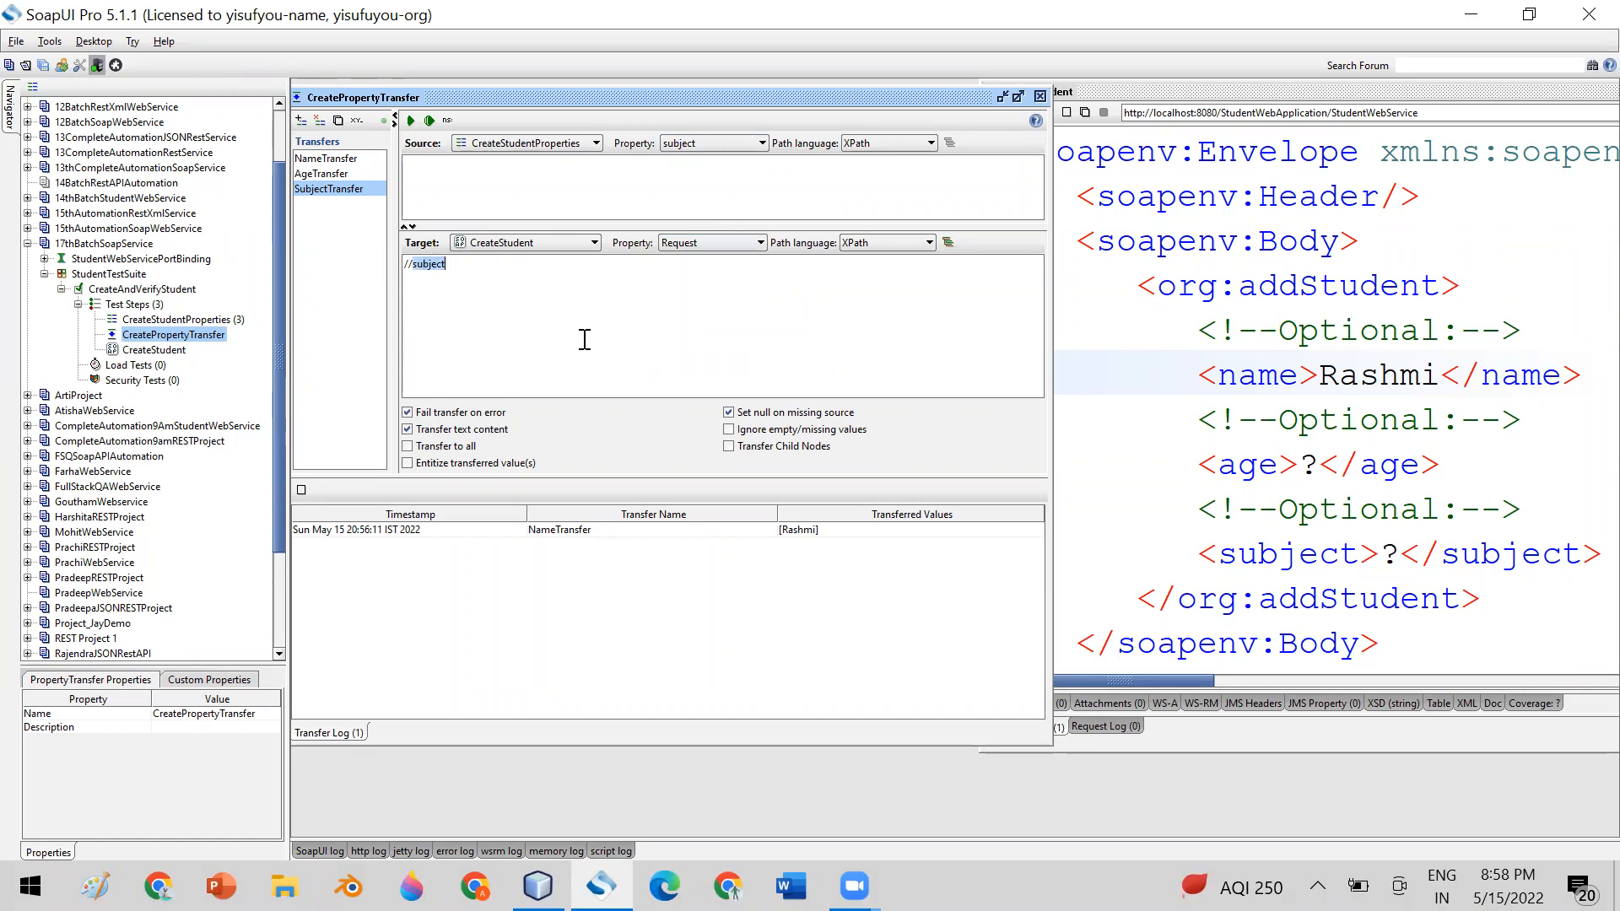
left_click(1262, 553)
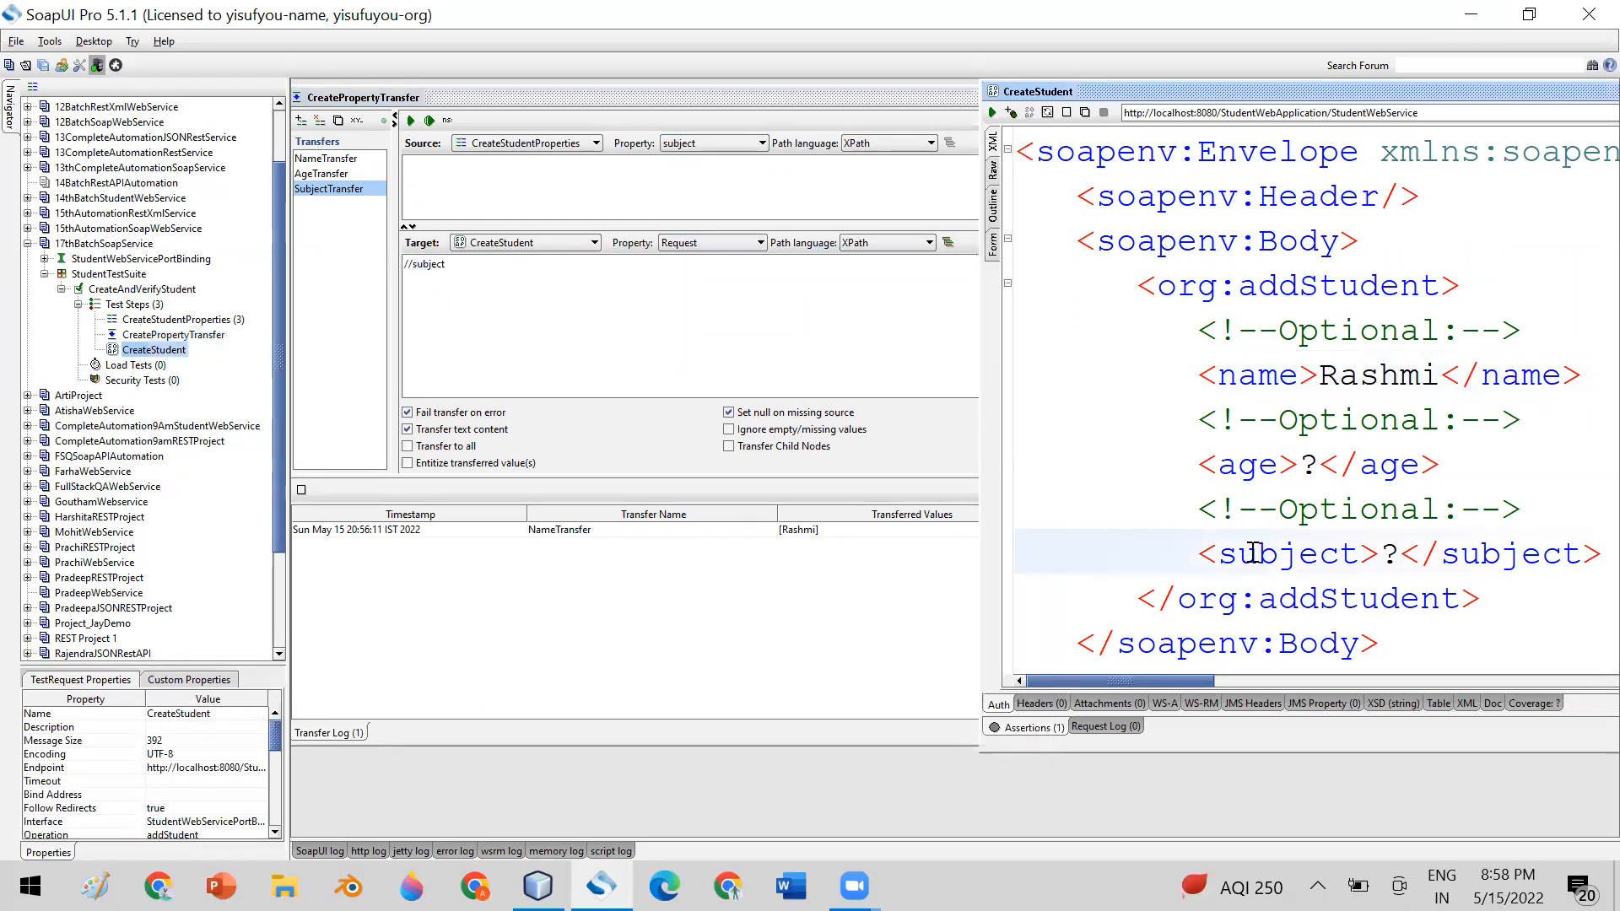
double_click(1257, 553)
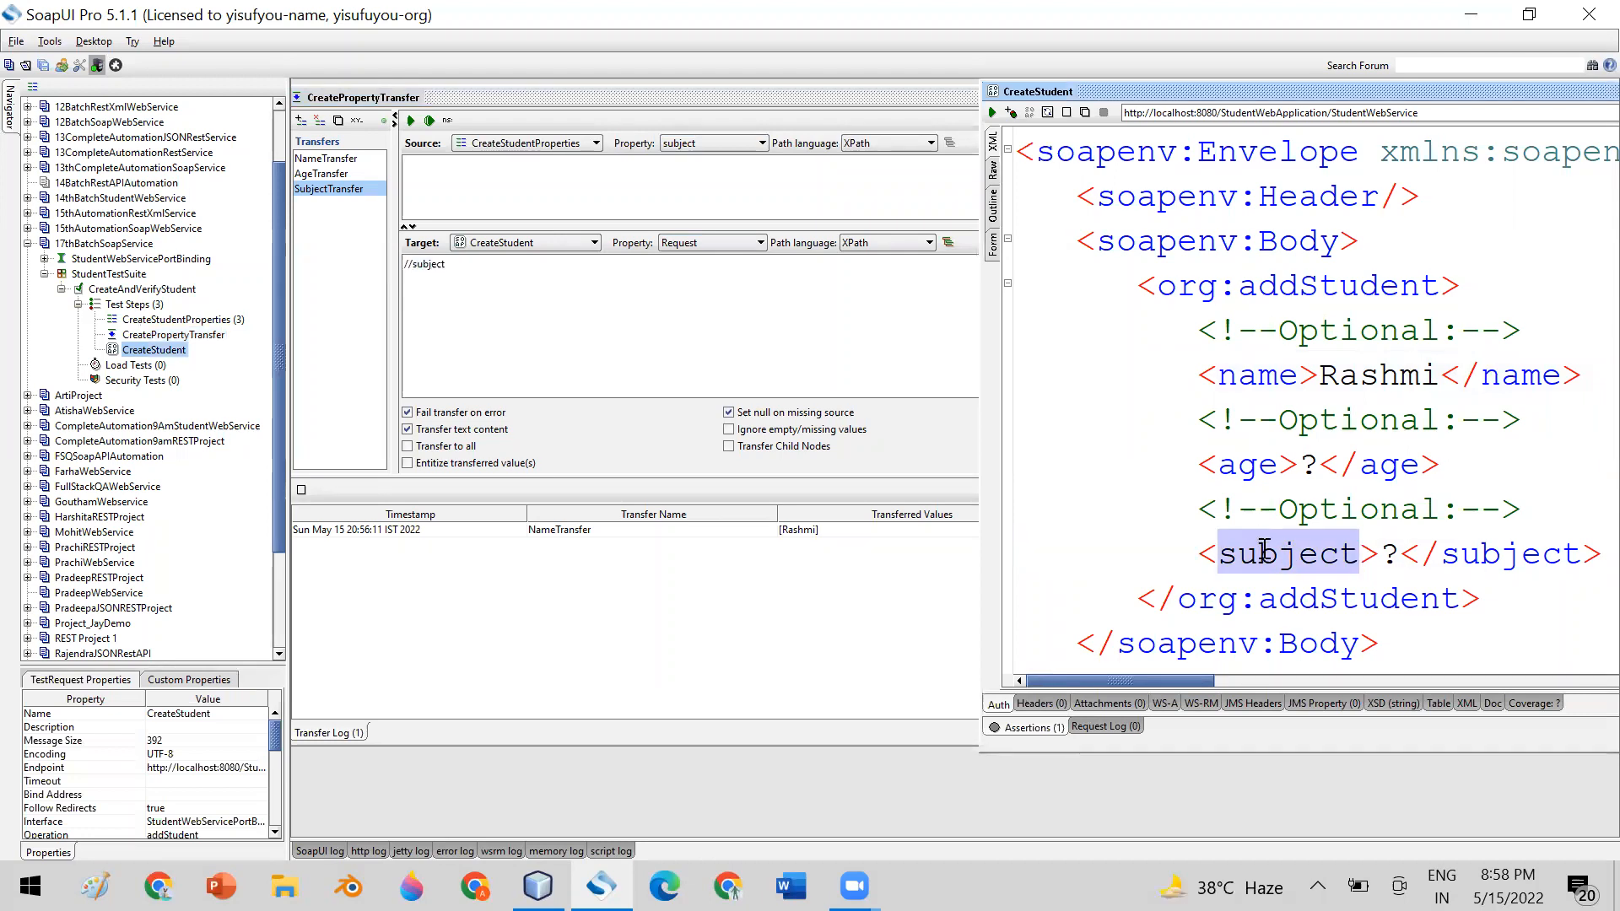
double_click(421, 267)
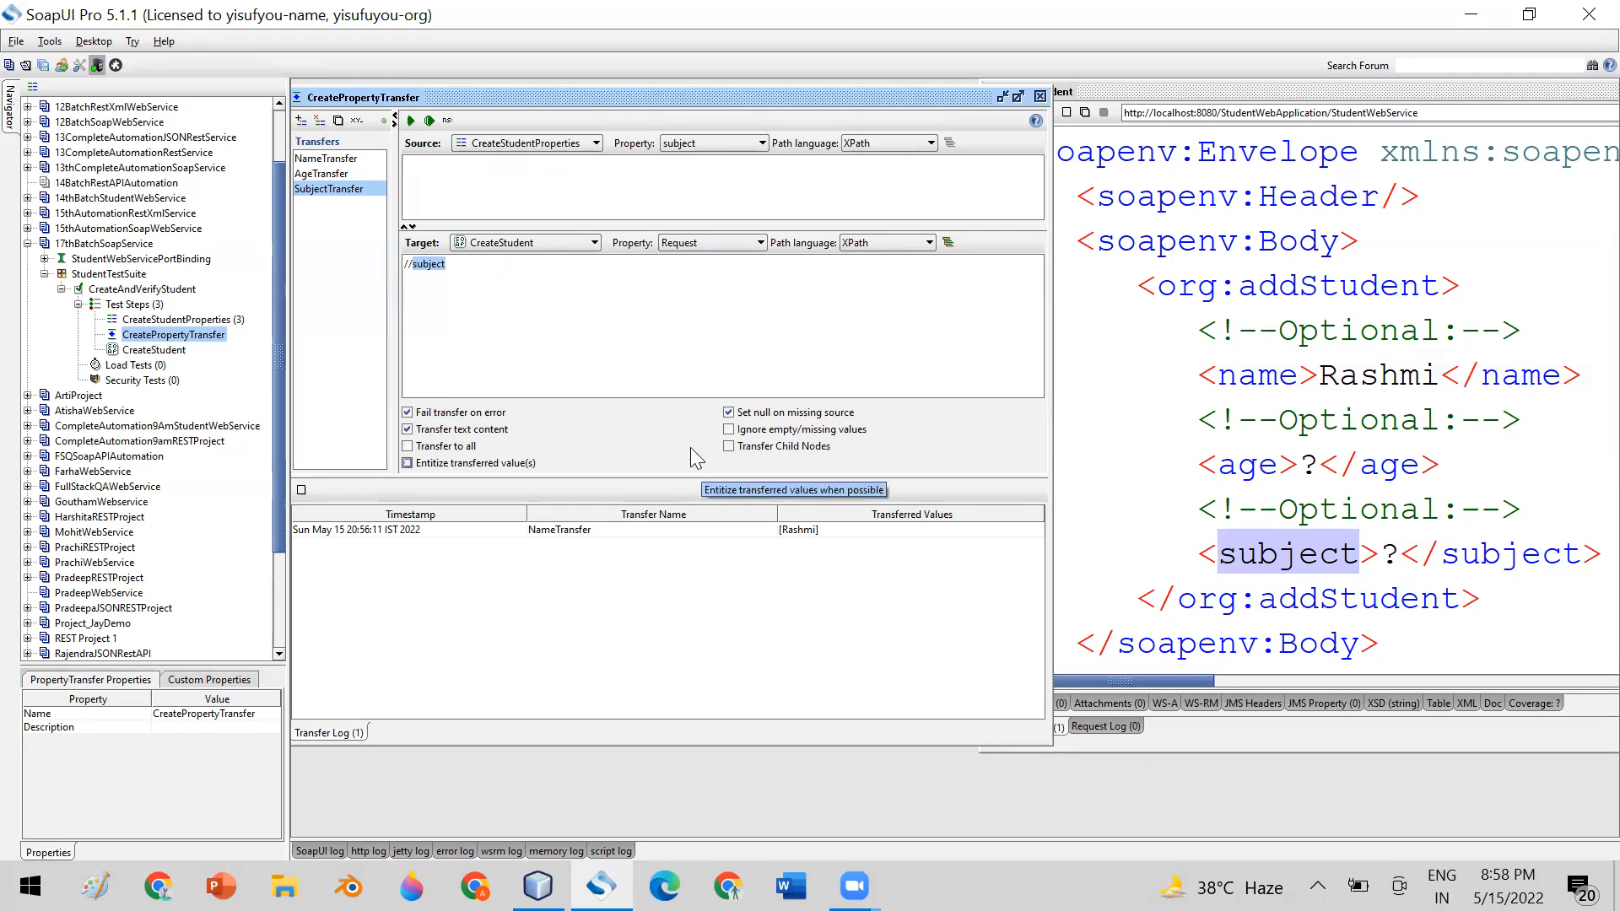
Close the open CreatePropertyTransfer, CreateStudent and CreateStudentProperties editors
left_click(1040, 96)
left_click_drag(1253, 99, 581, 94)
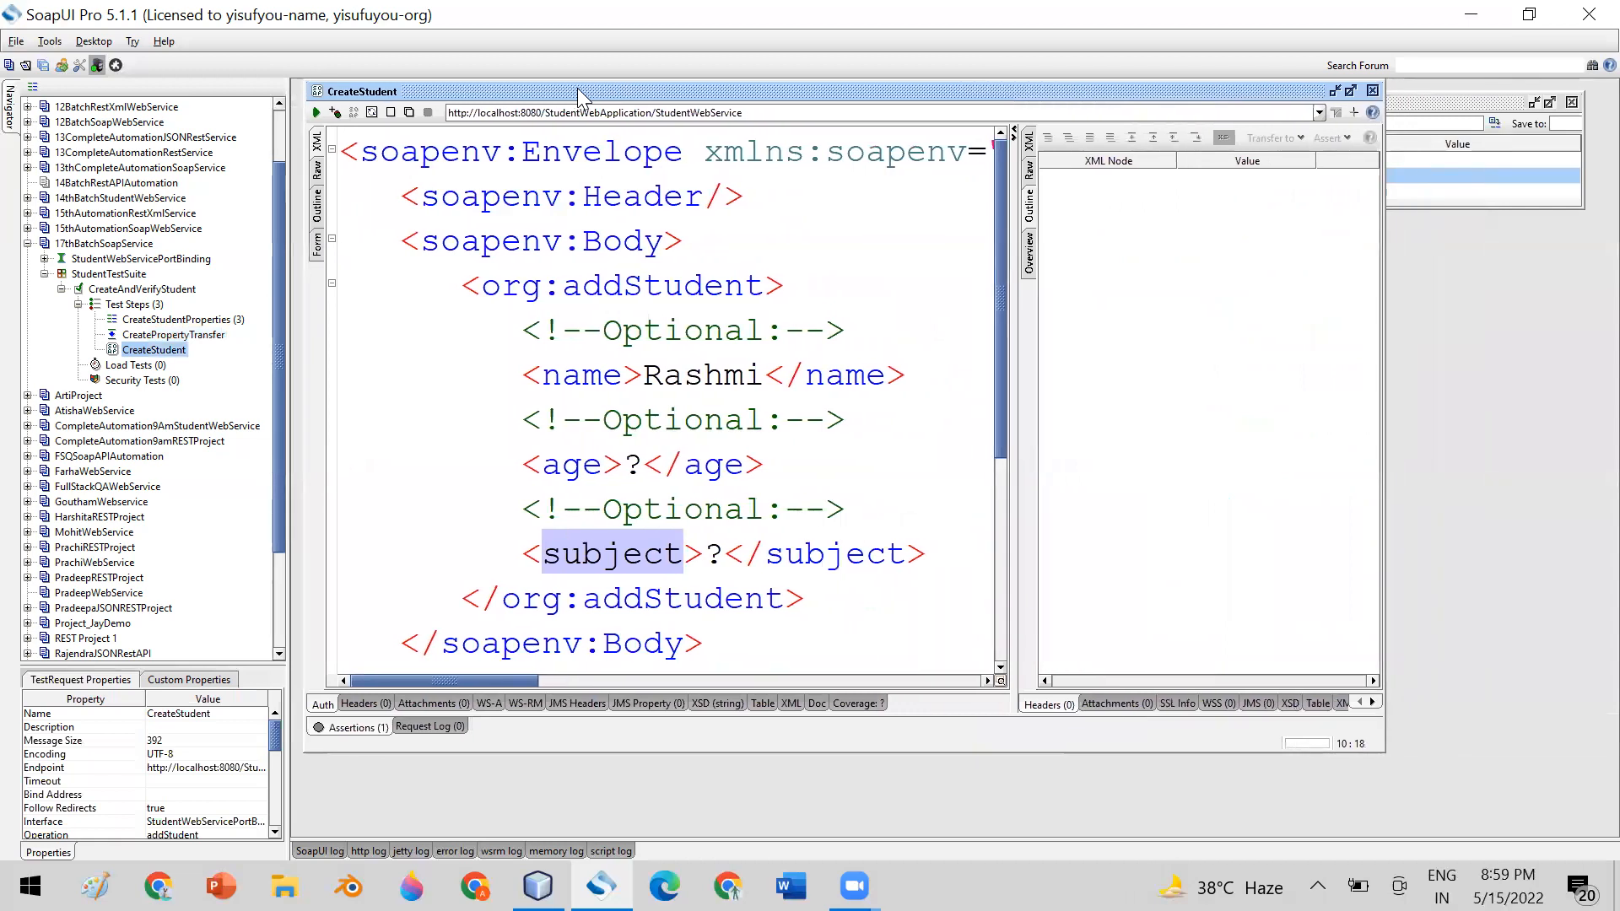
left_click(1372, 91)
left_click(1571, 102)
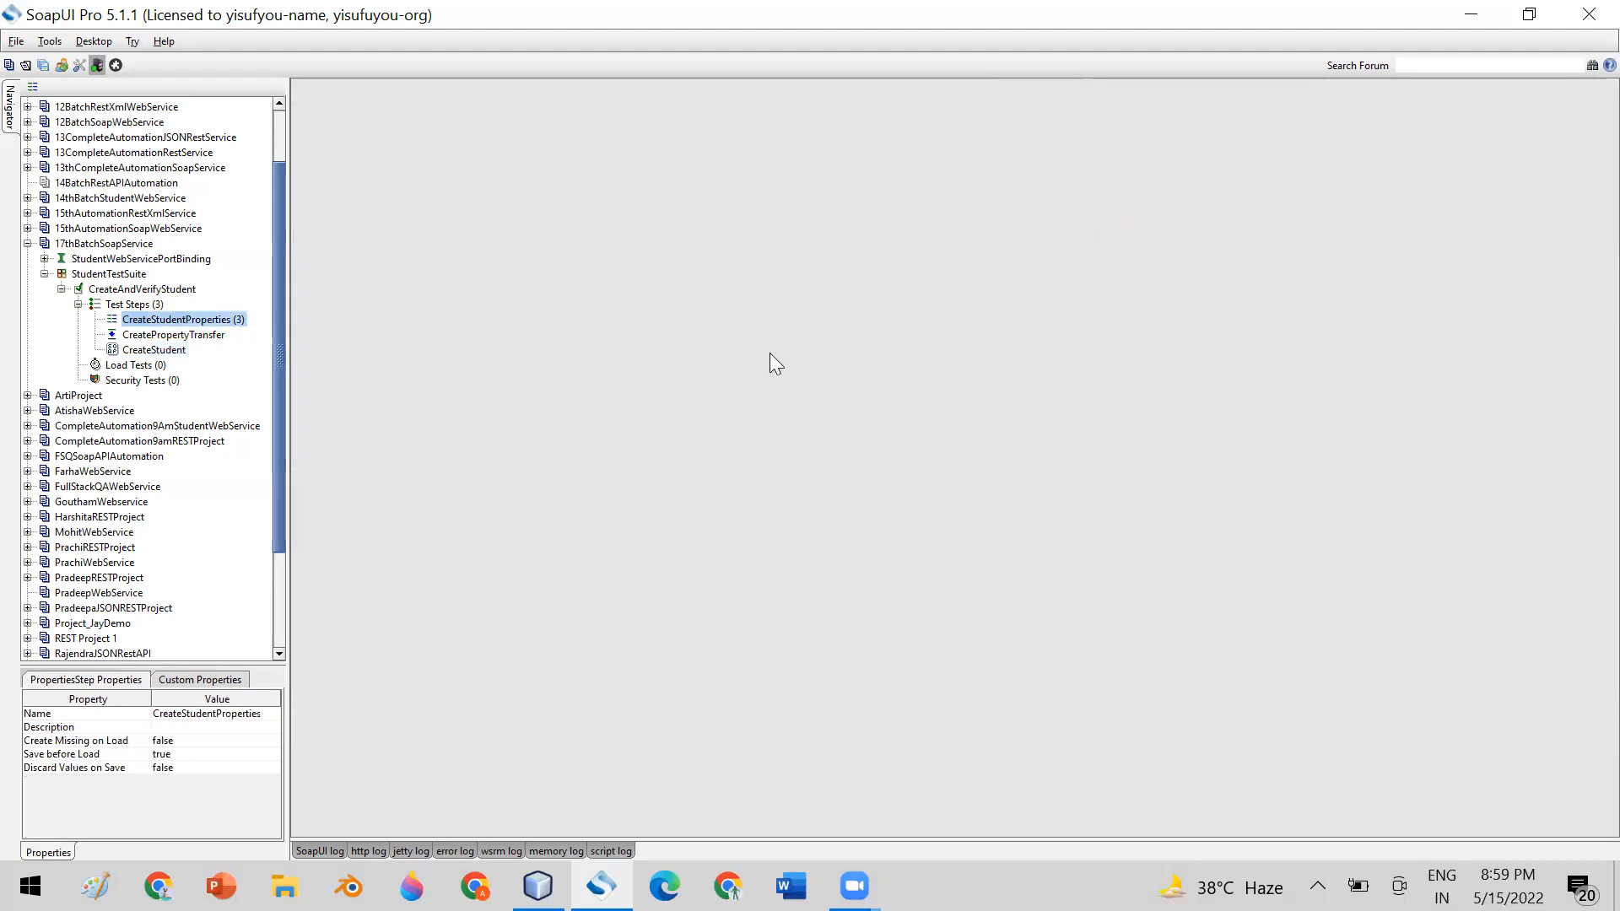
Review the CreateStudentProperties, CreatePropertyTransfer and CreateStudent test steps one after another, closing each editor again
double_click(140, 318)
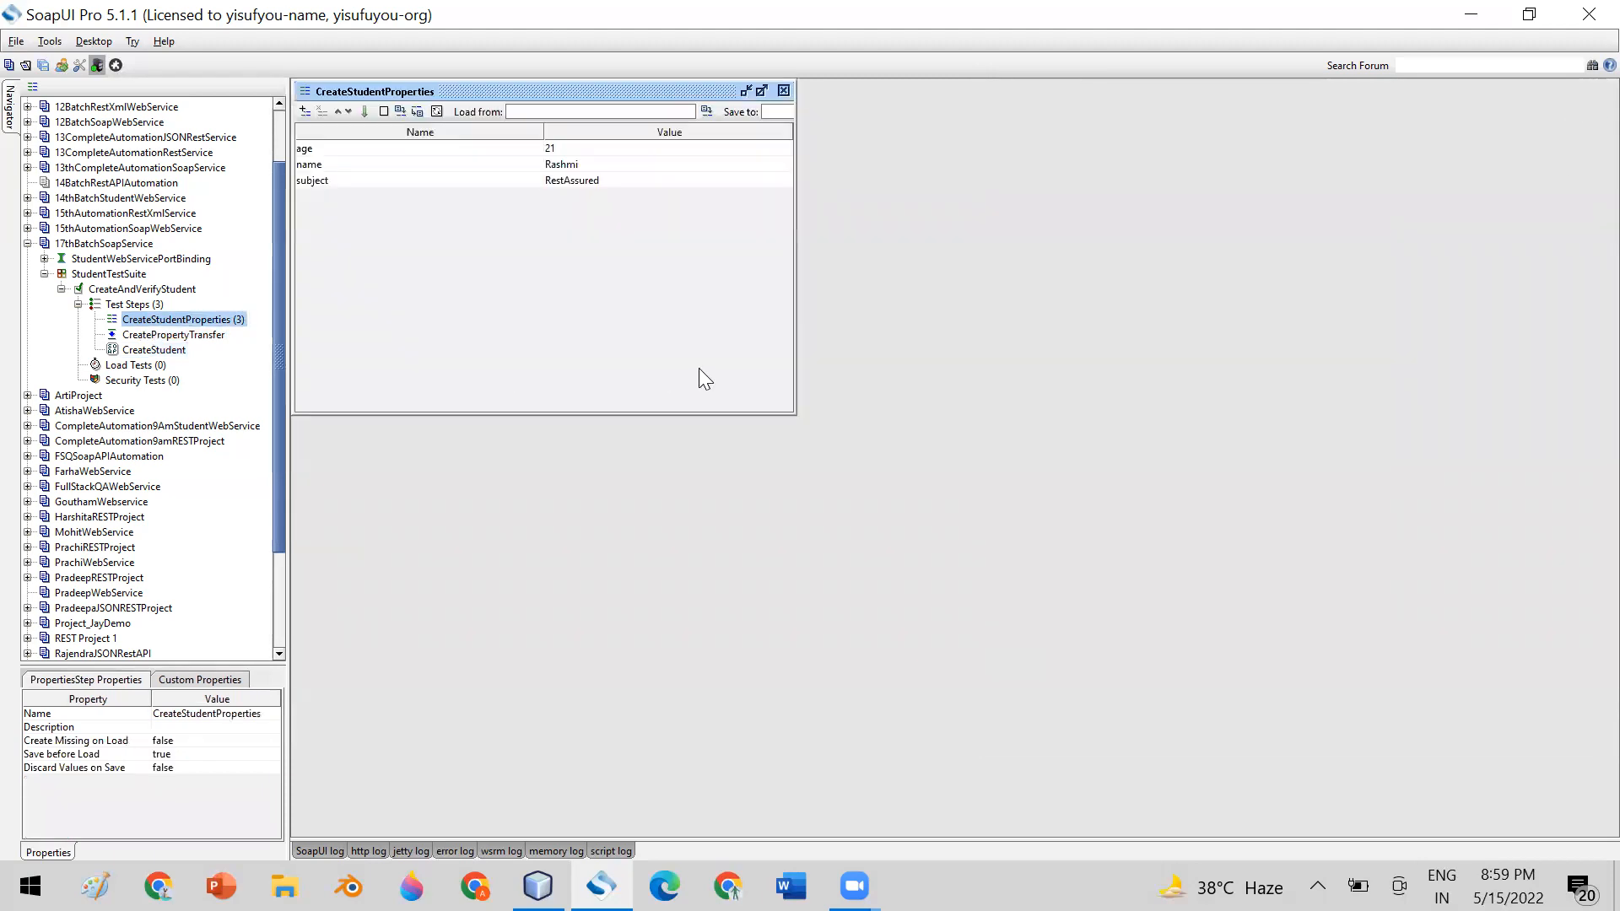
left_click(783, 89)
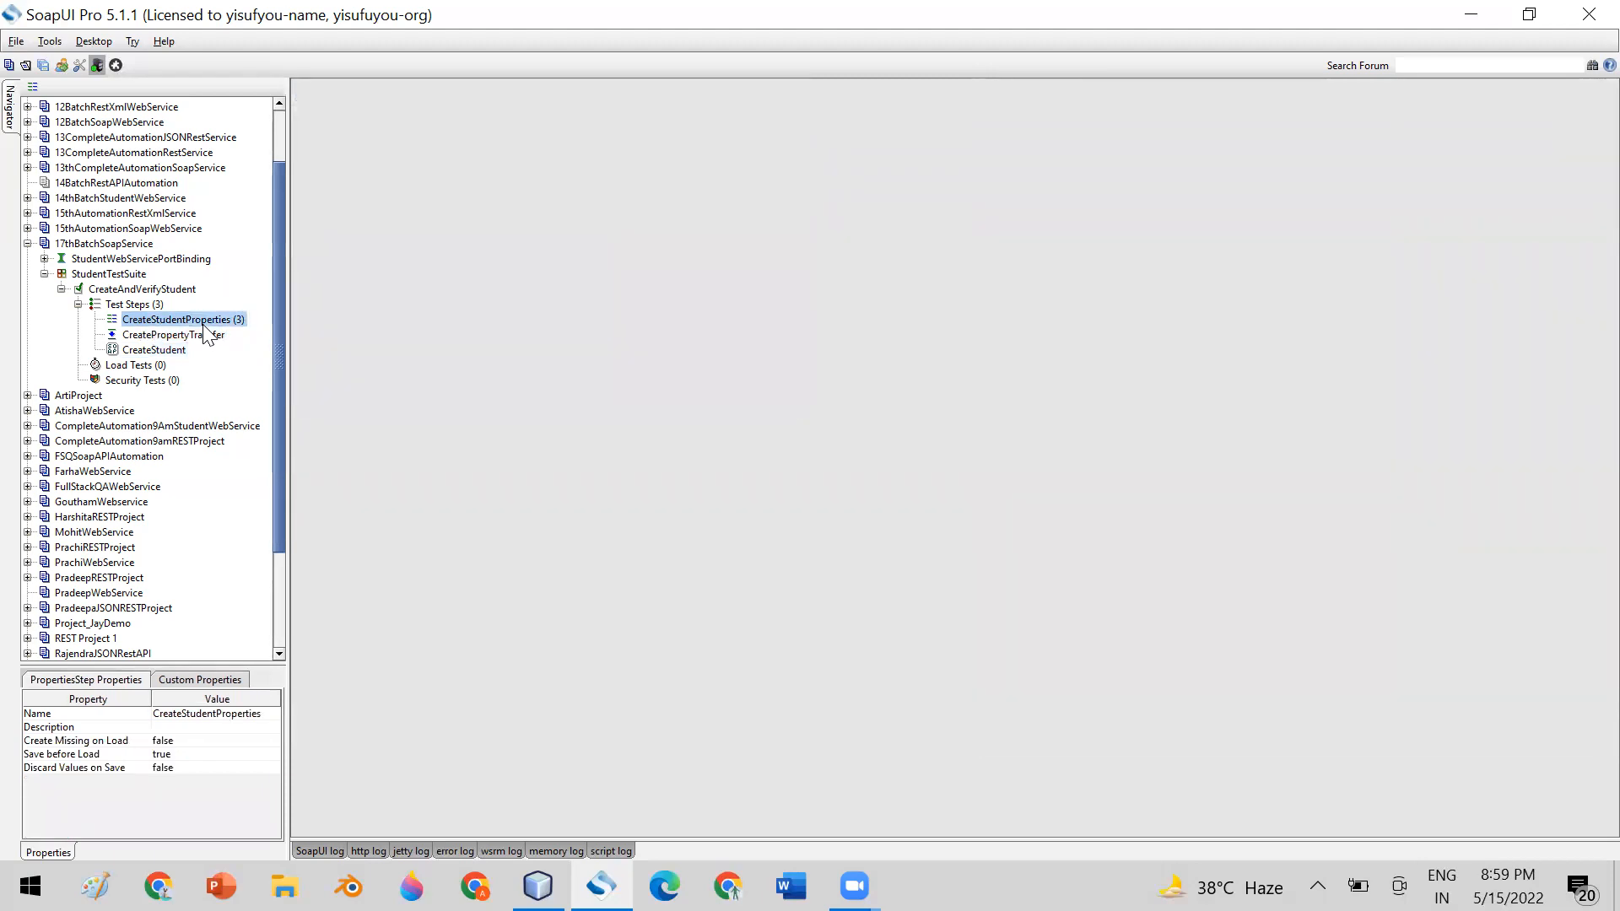
double_click(201, 338)
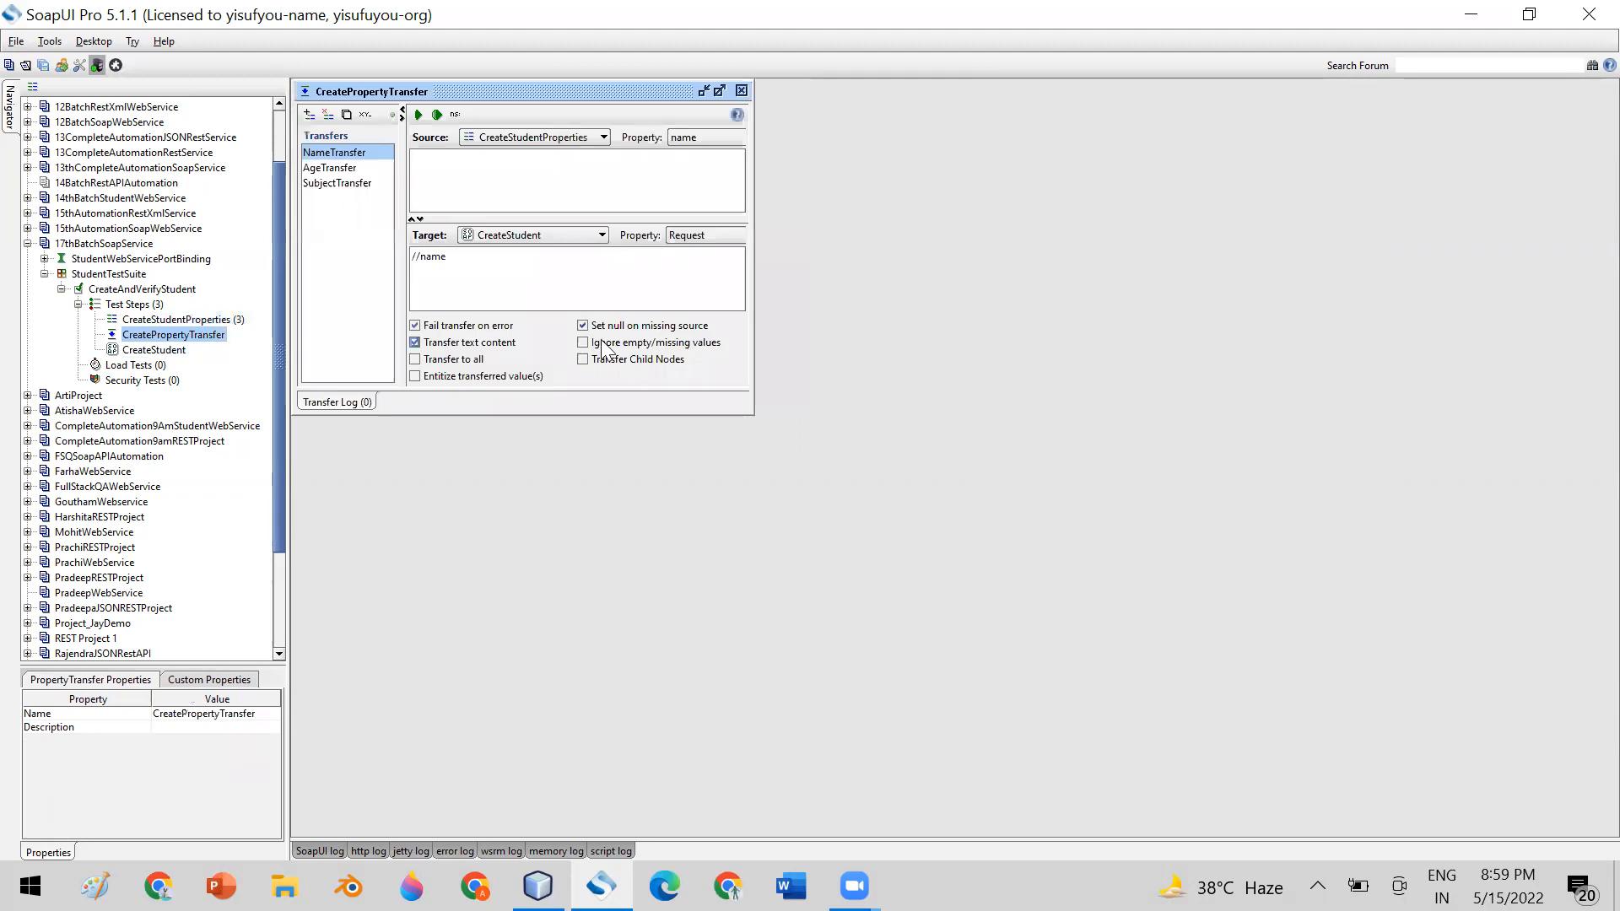
left_click(748, 88)
double_click(154, 349)
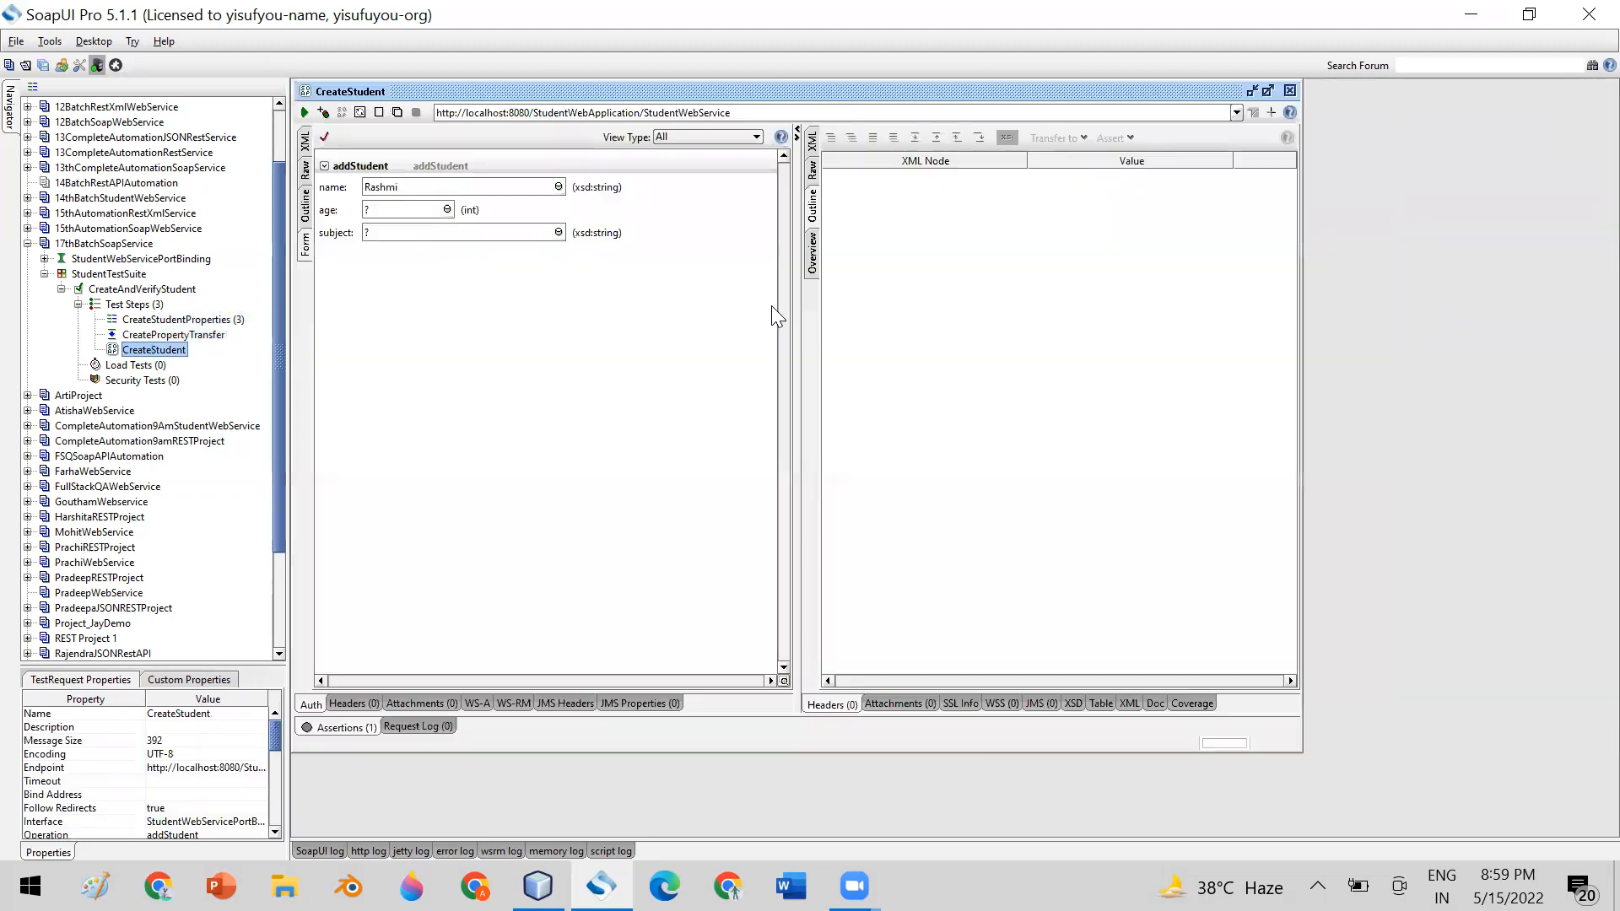
left_click(1290, 90)
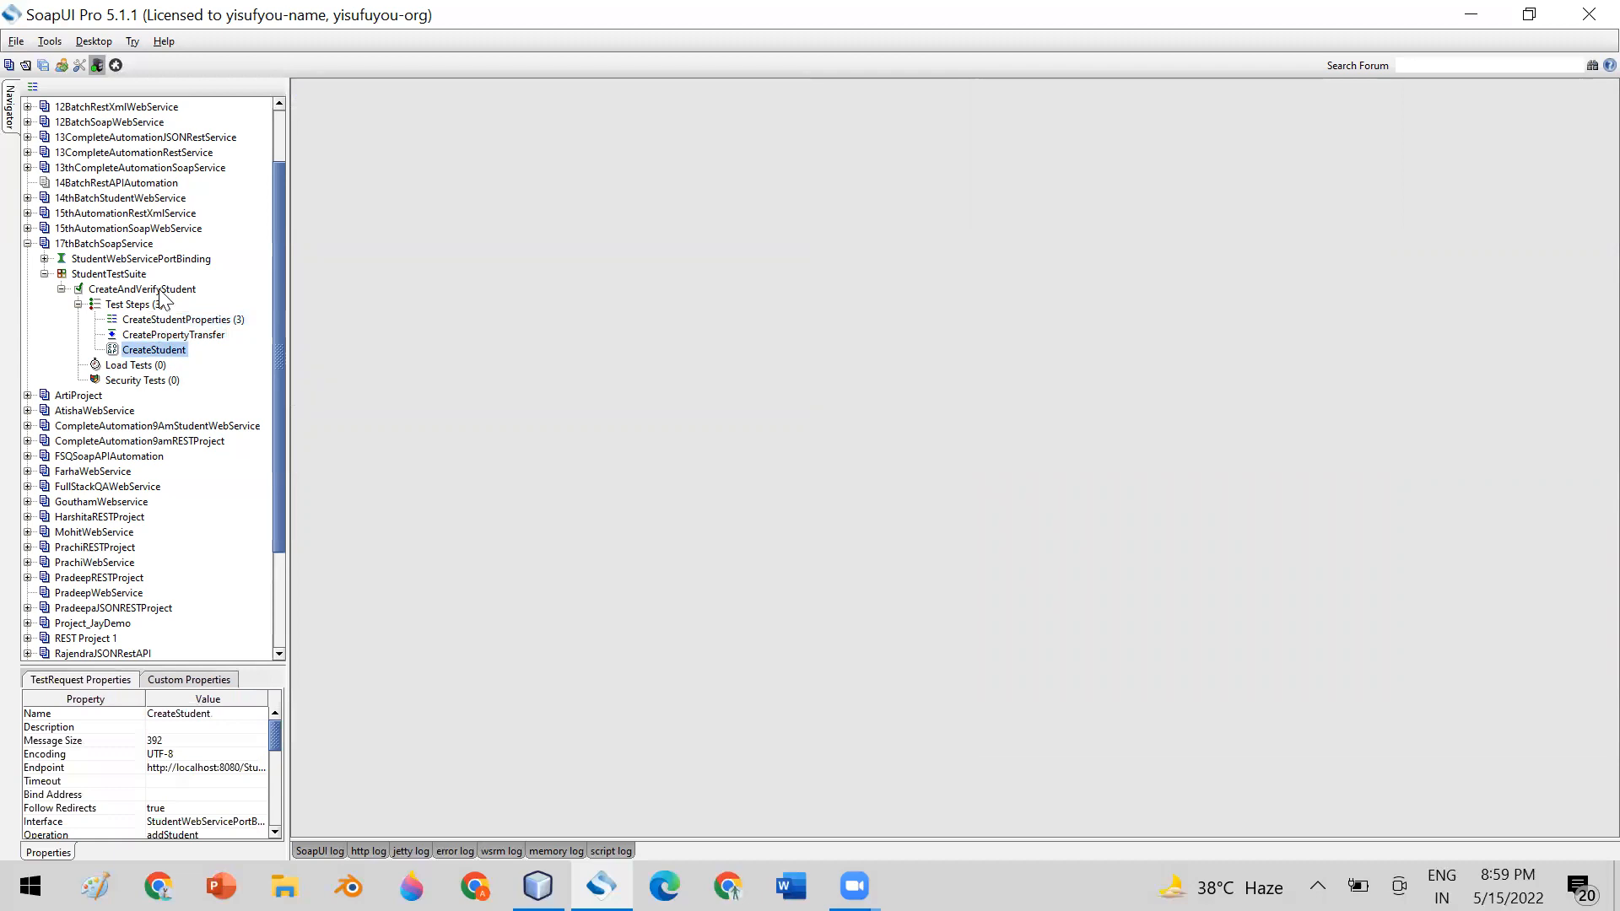
Open the CreateAndVerifyStudent test case in a widened window and run it
left_click(161, 290)
double_click(158, 288)
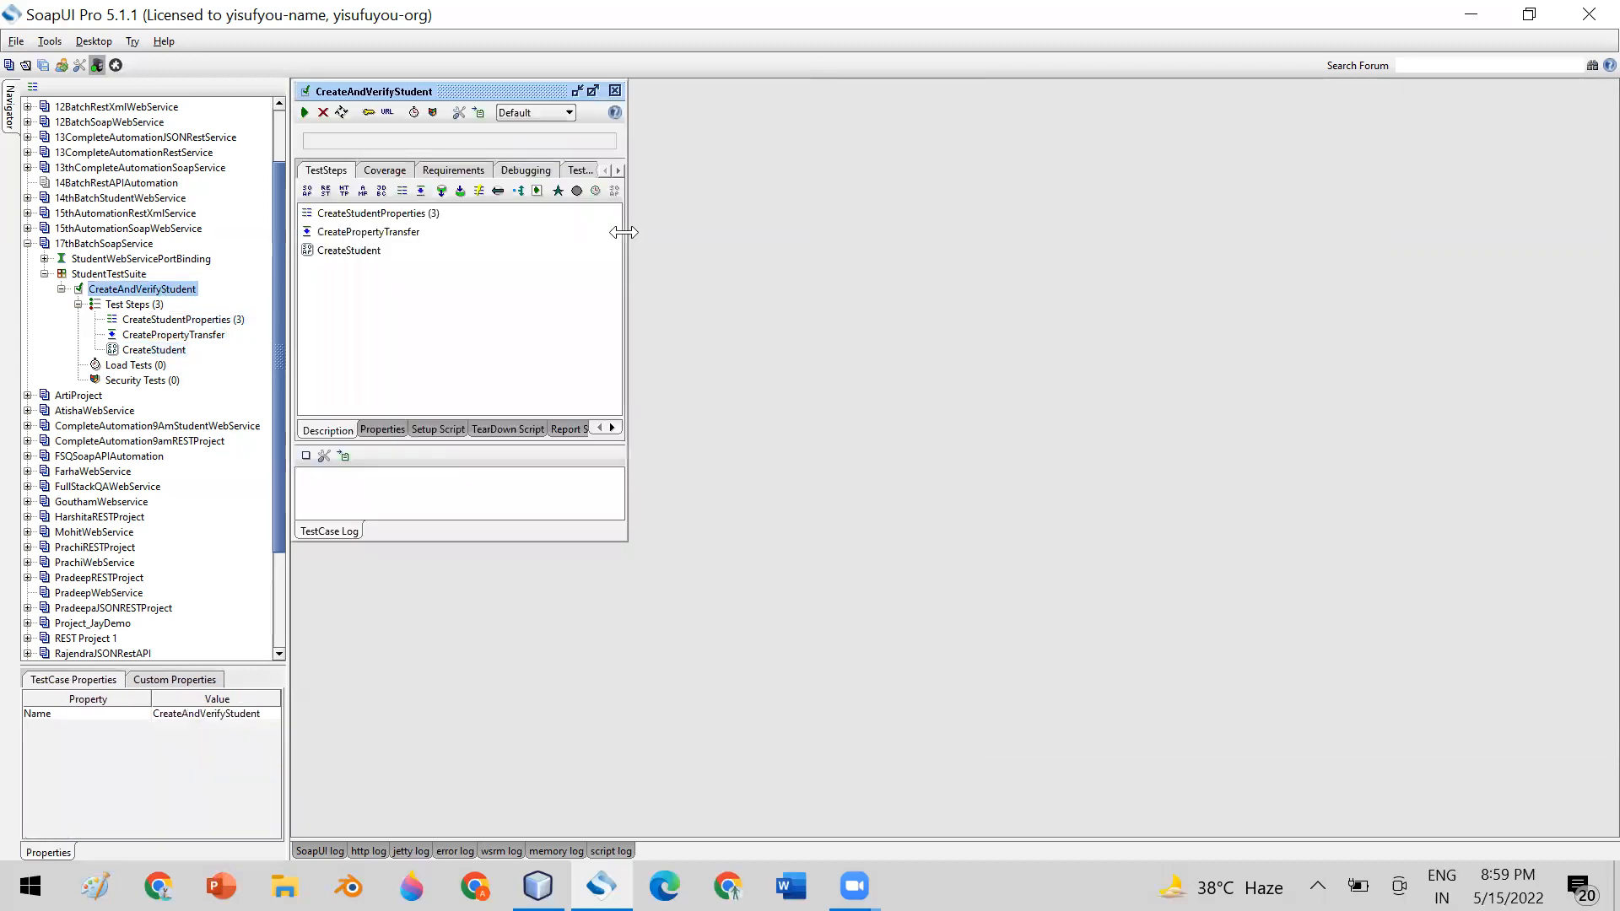
left_click_drag(626, 277, 1229, 312)
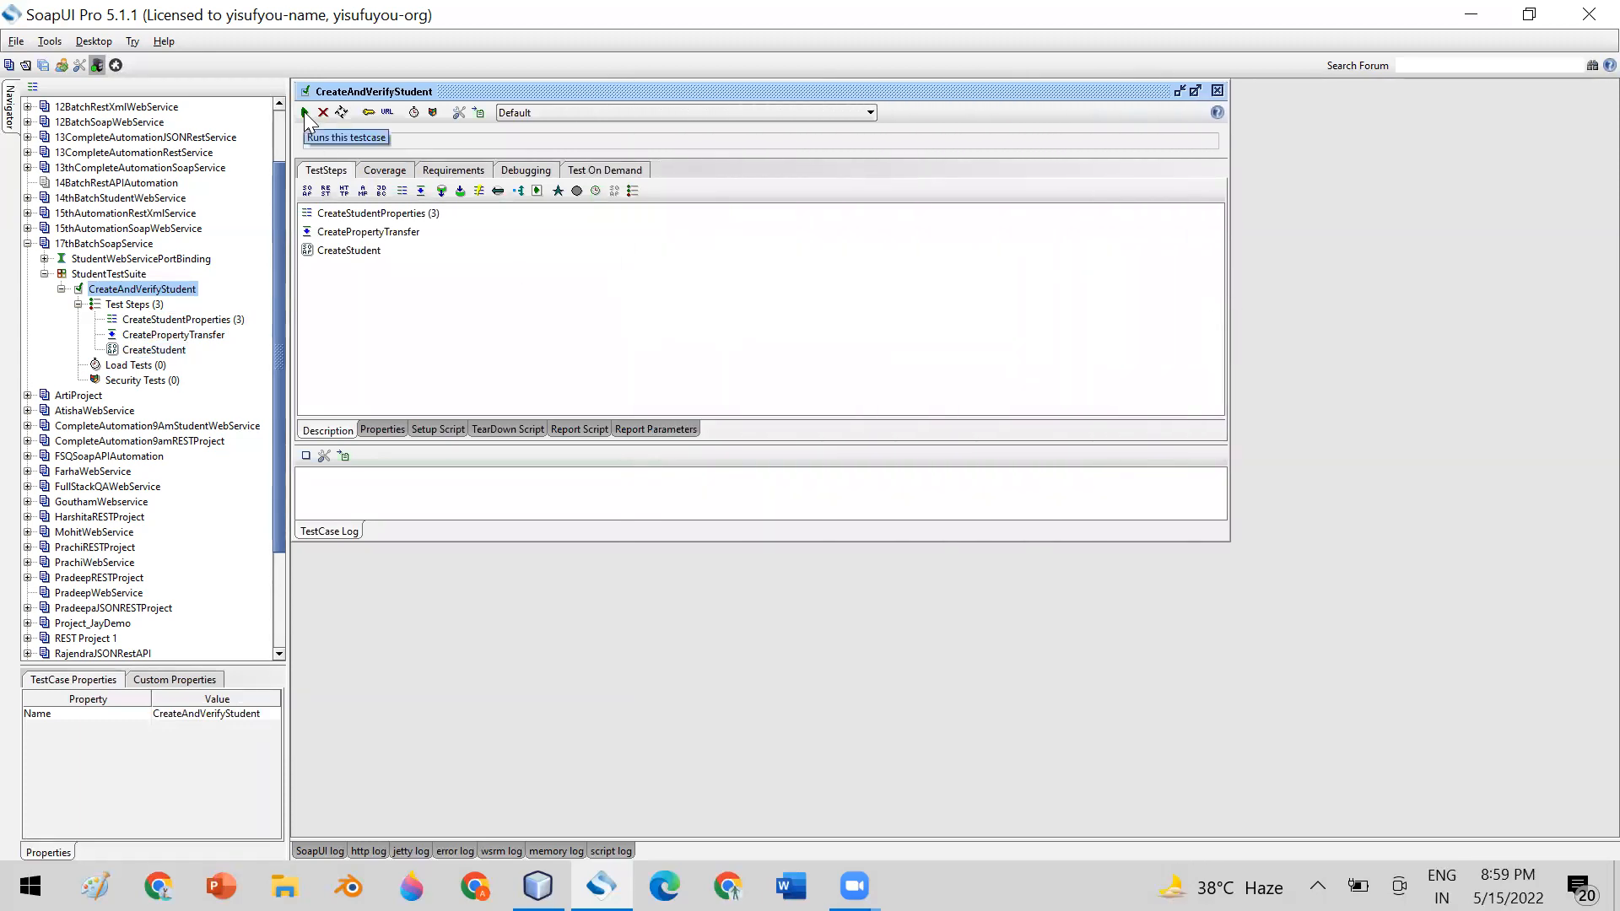
left_click(186, 321)
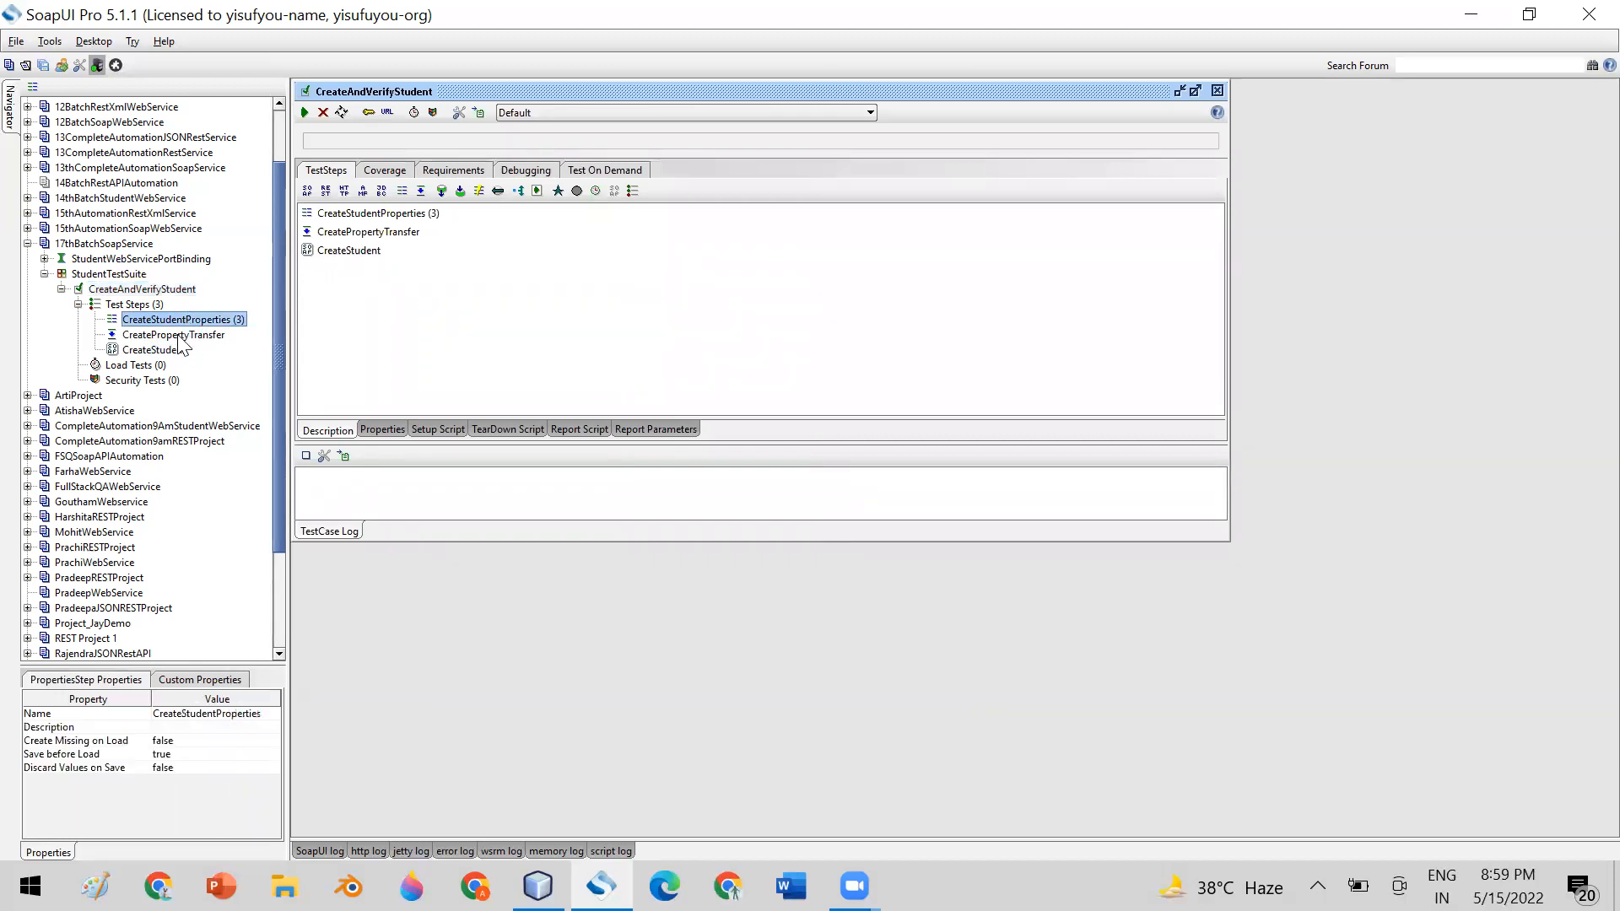
left_click(178, 336)
left_click(179, 350)
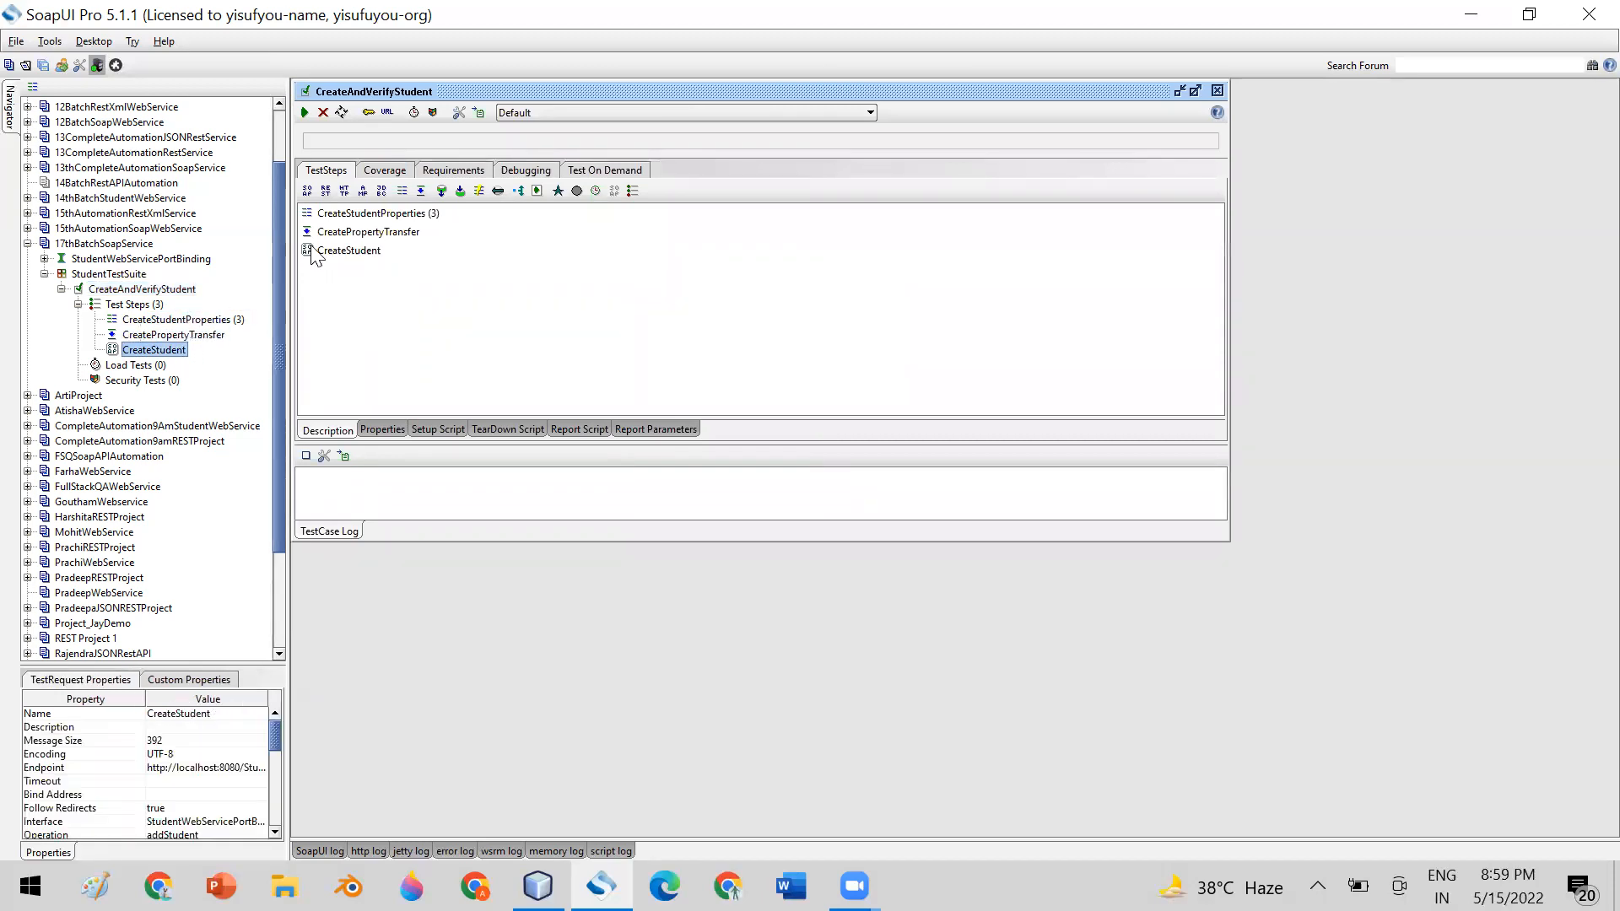
left_click(305, 113)
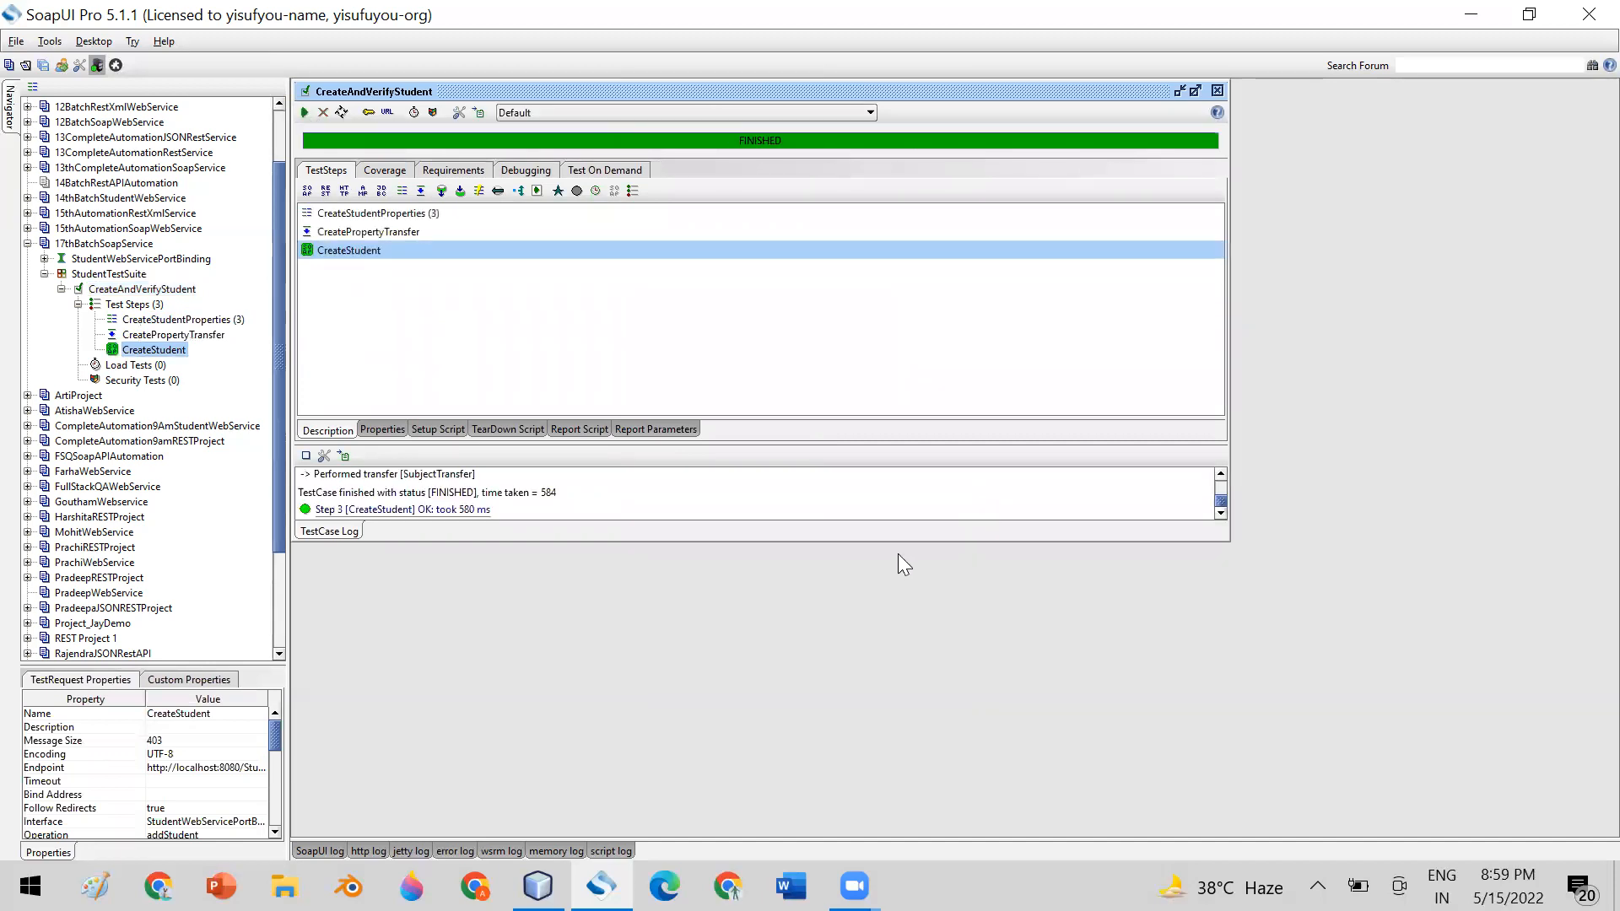
Enlarge the test case window and its log area so that all log entries fit
left_click_drag(892, 540, 891, 631)
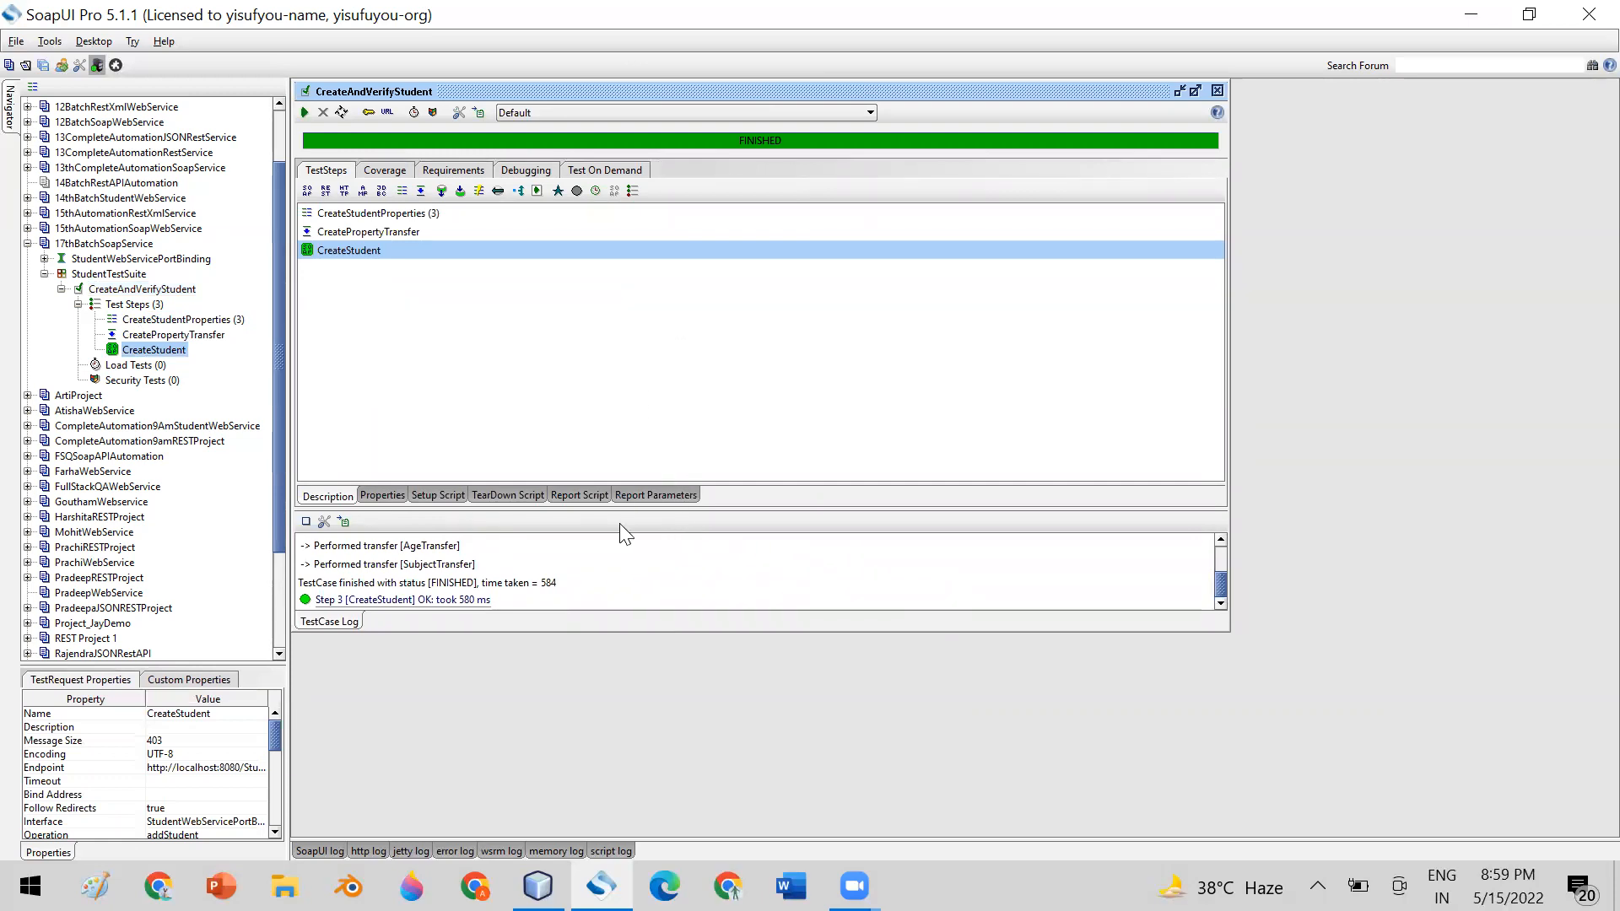
left_click_drag(724, 484, 707, 316)
left_click_drag(754, 511, 730, 363)
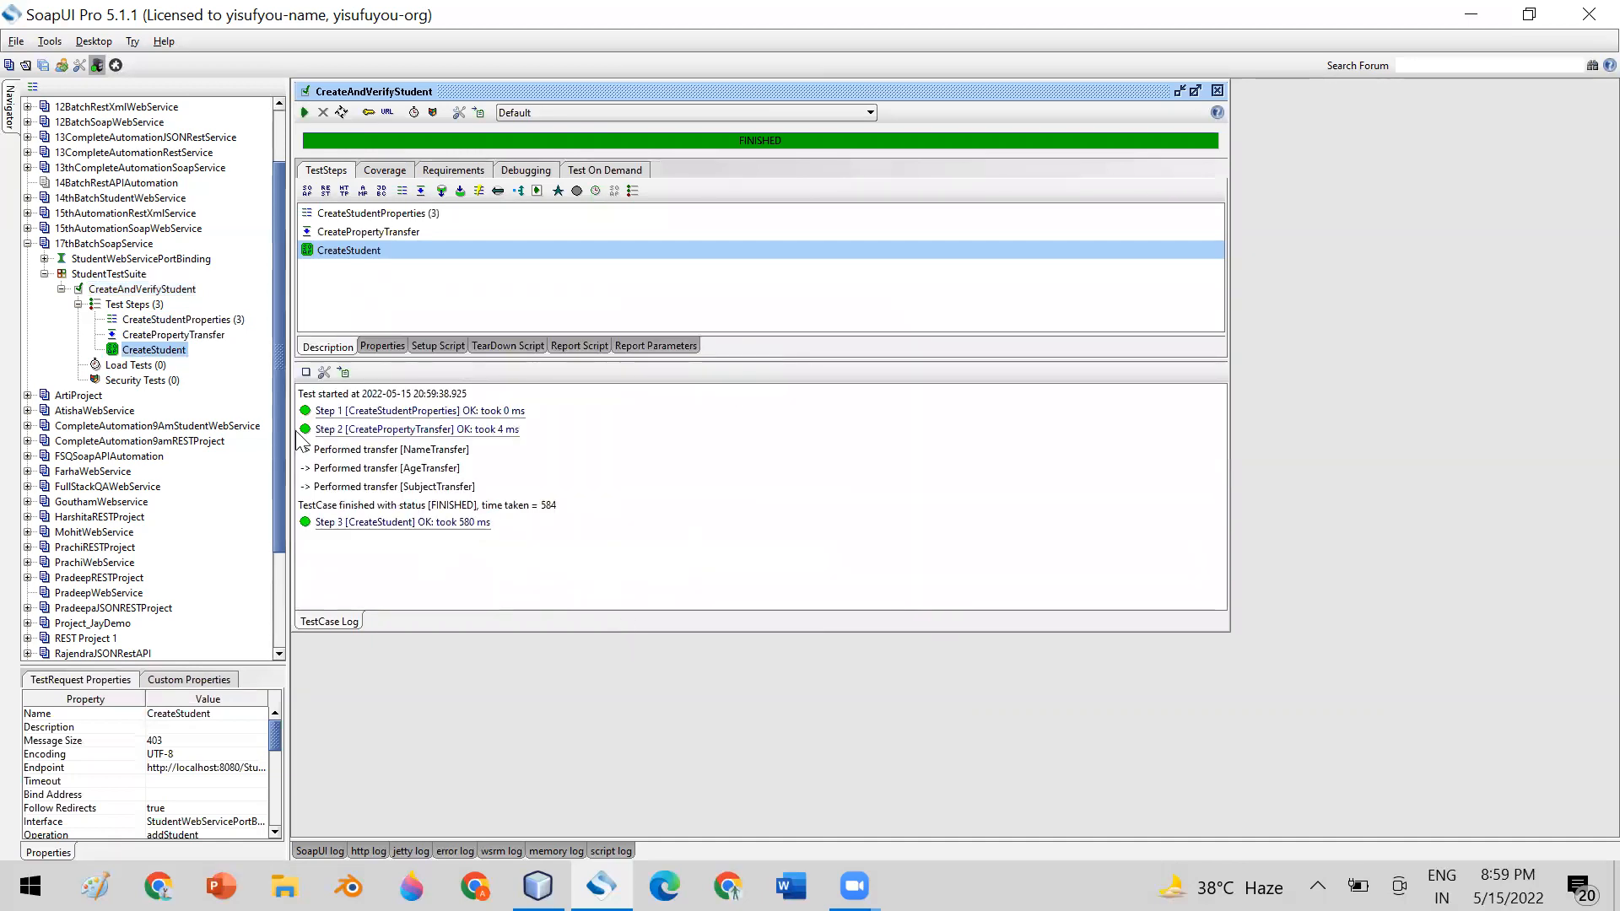
Examine the test case log entries for the properties step, each property transfer and the CreateStudent request
left_click(354, 410)
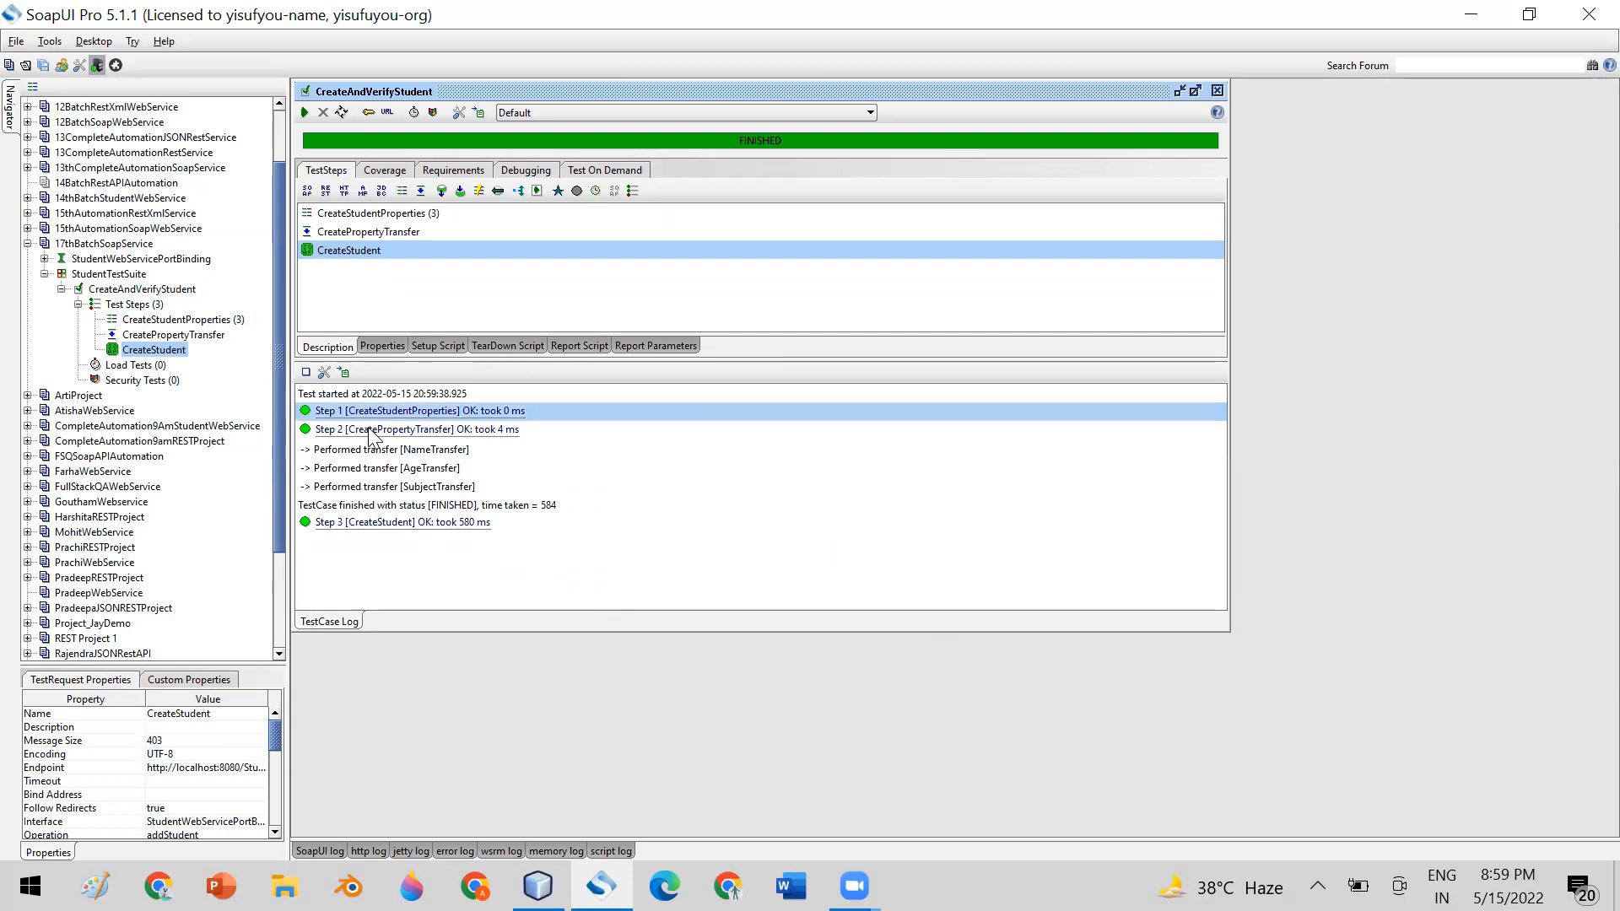
left_click(368, 430)
left_click(368, 521)
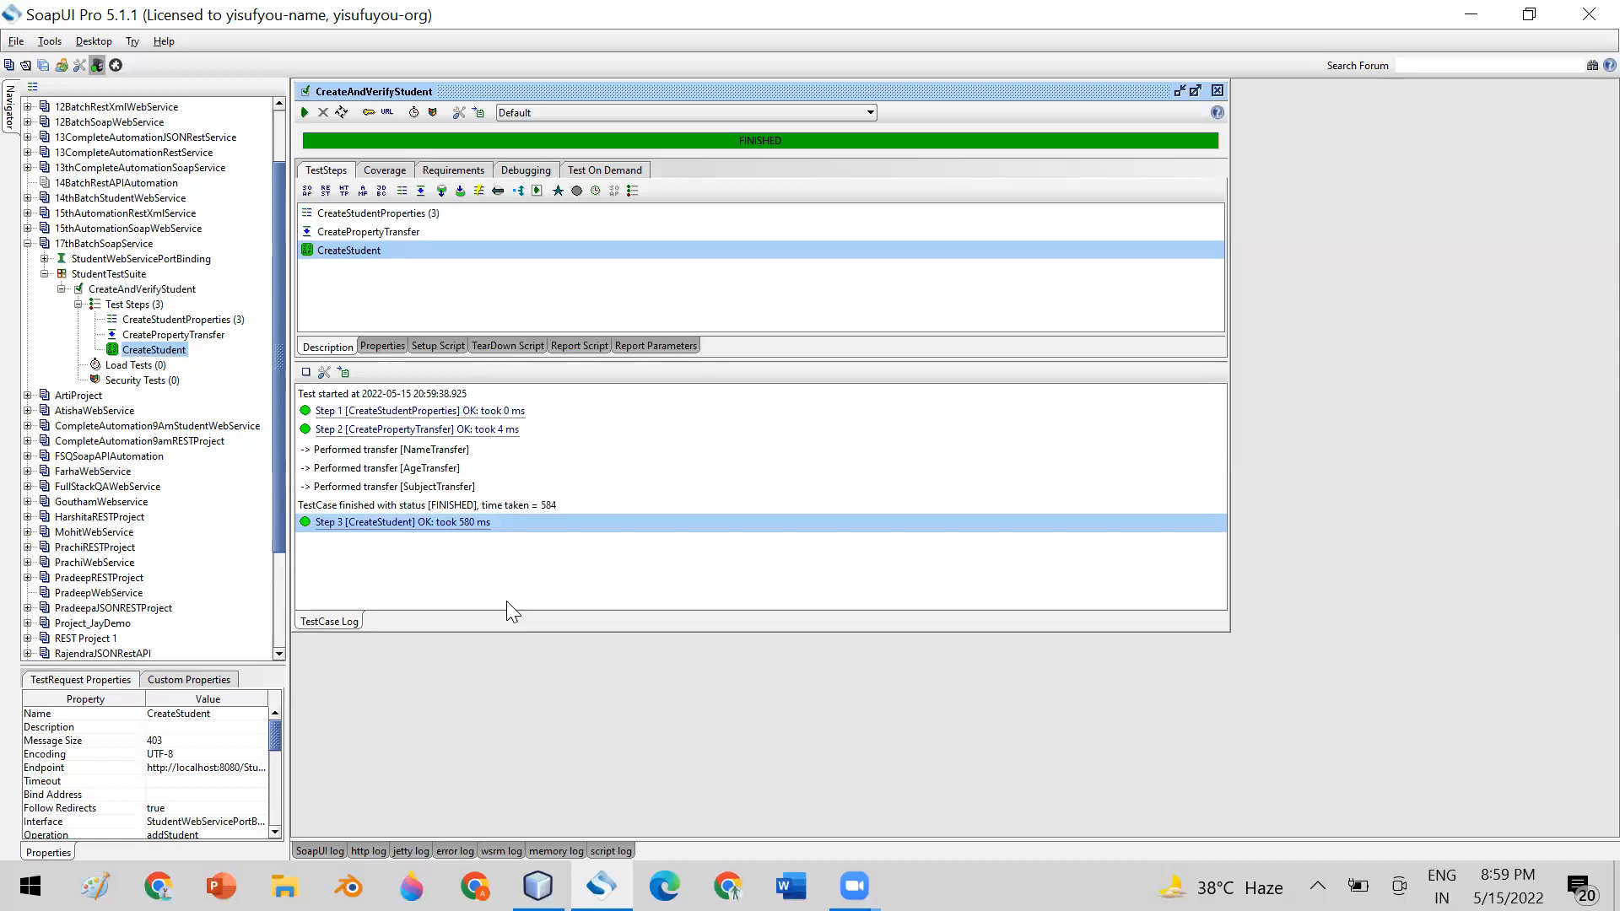
left_click(166, 324)
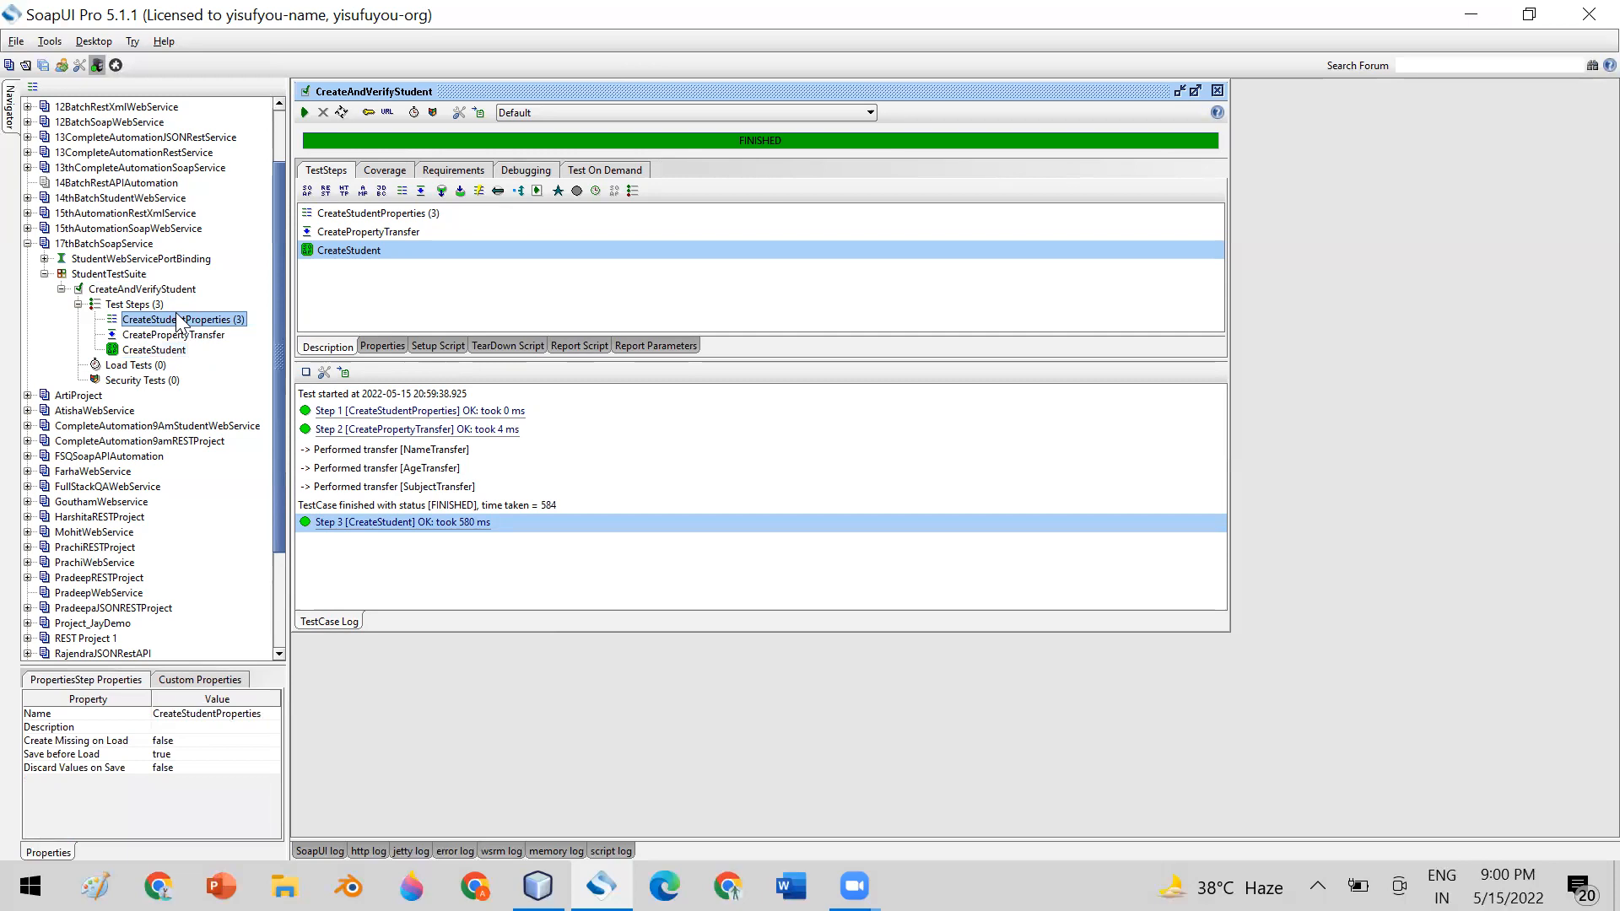
left_click(403, 432)
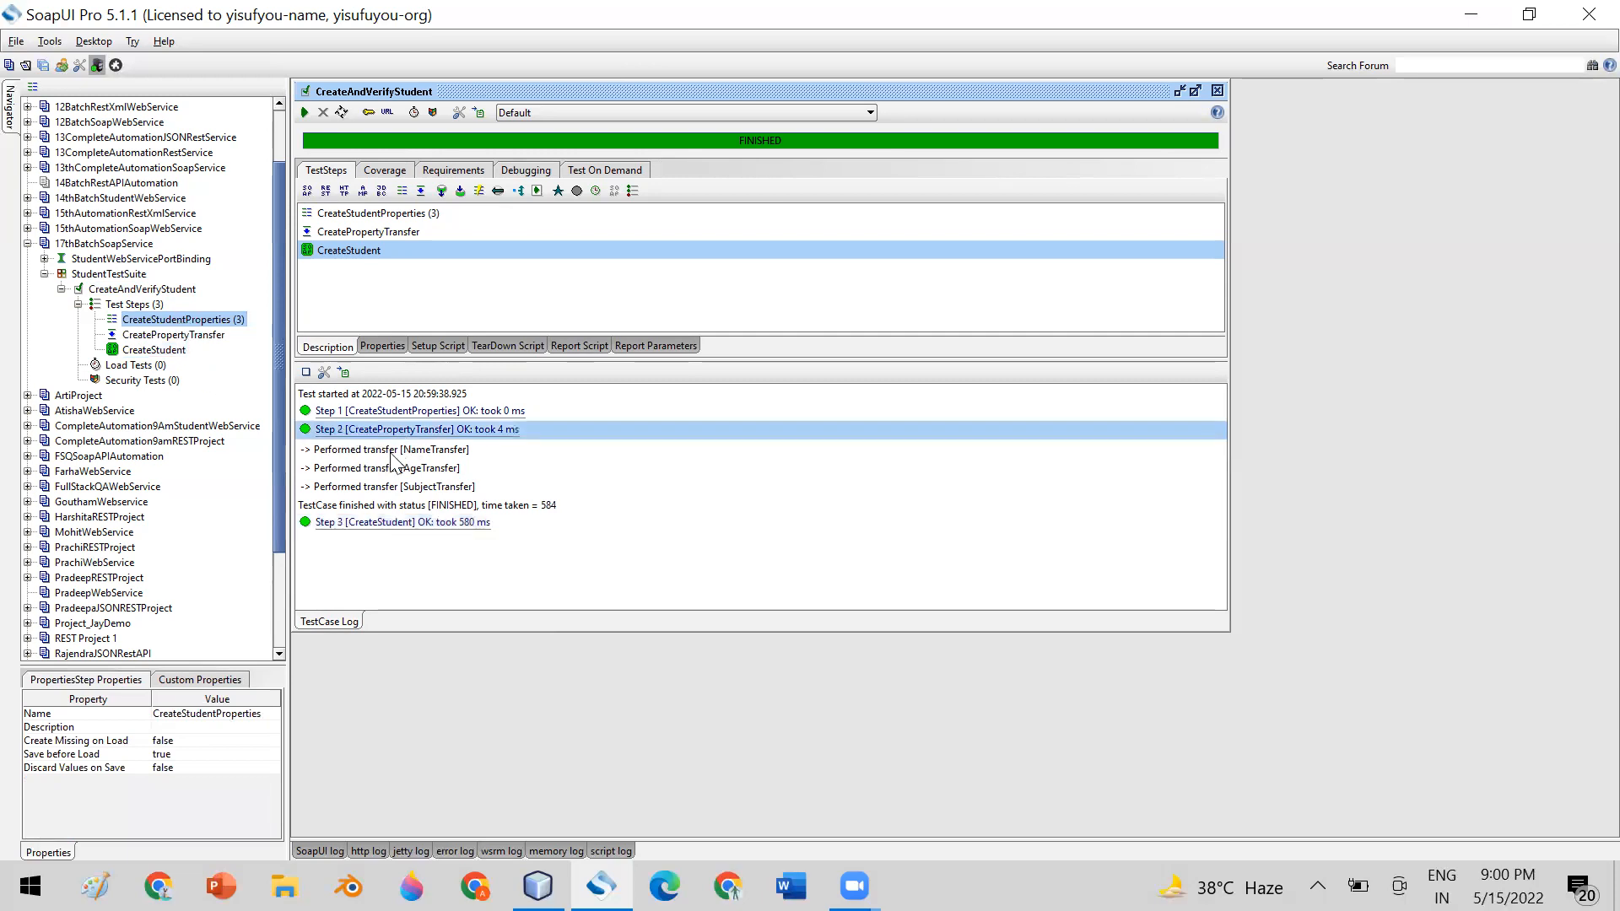
left_click(379, 453)
left_click(386, 469)
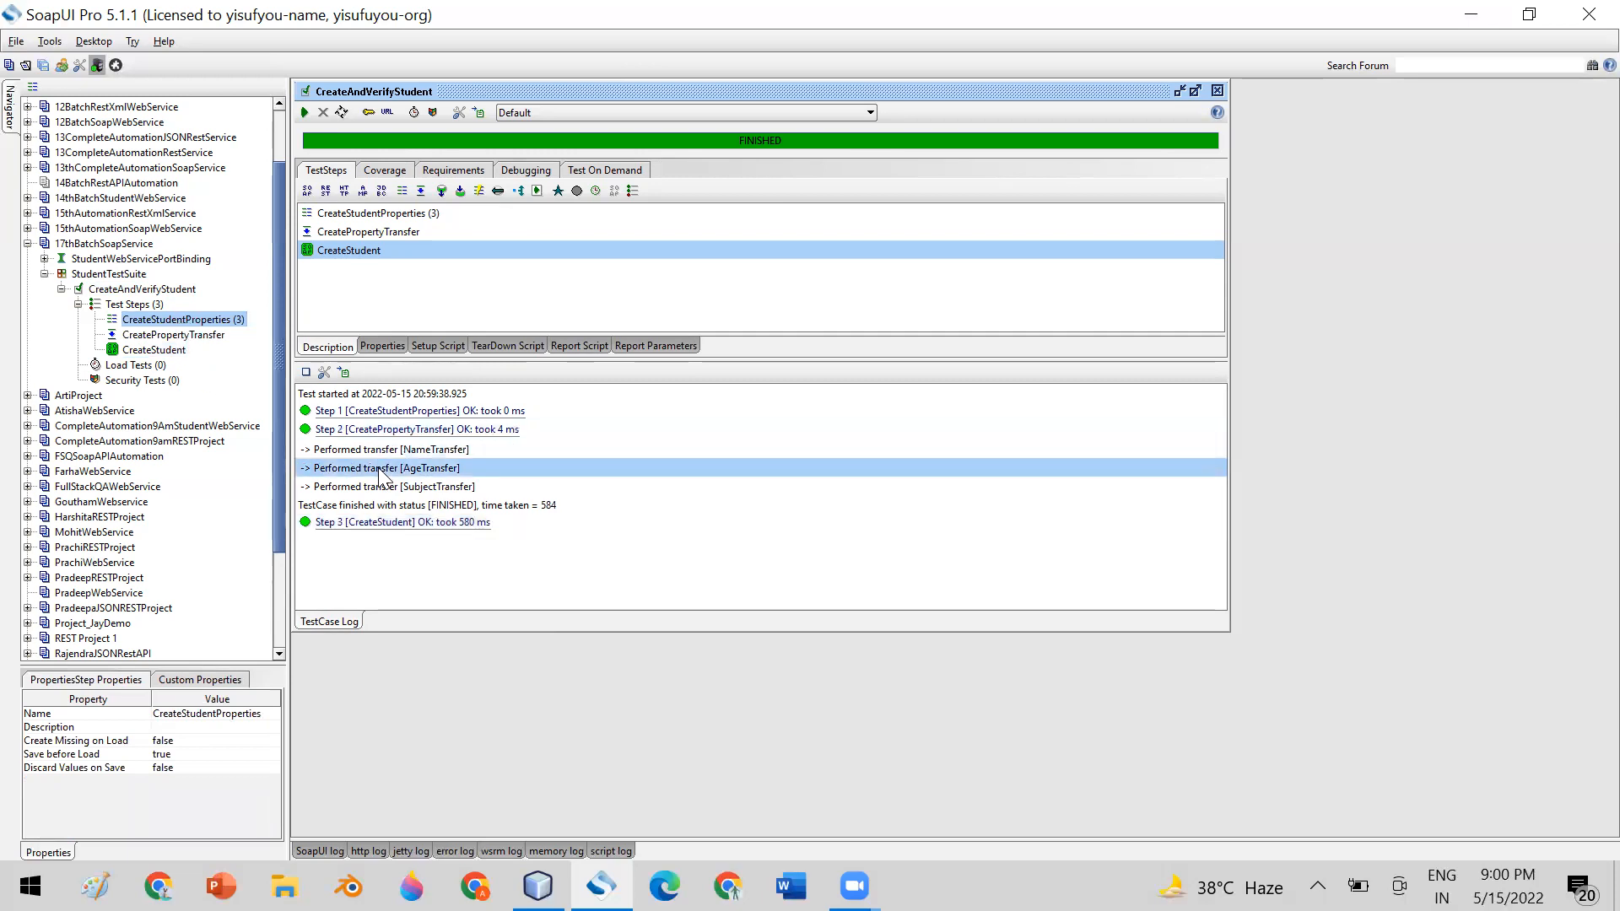
left_click(385, 487)
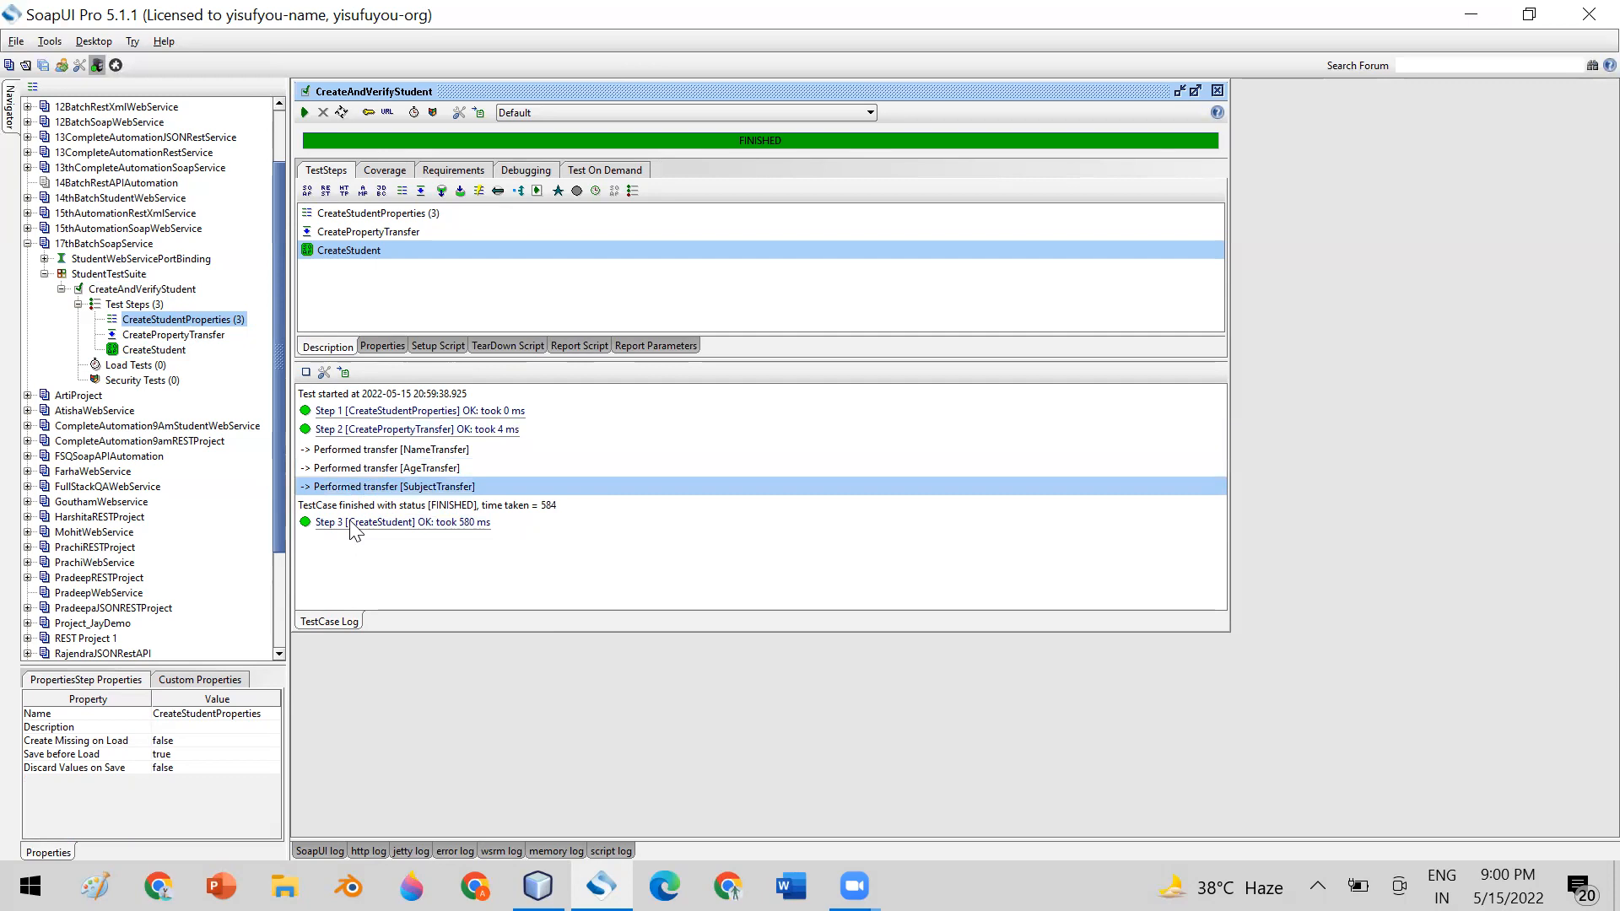
left_click(359, 523)
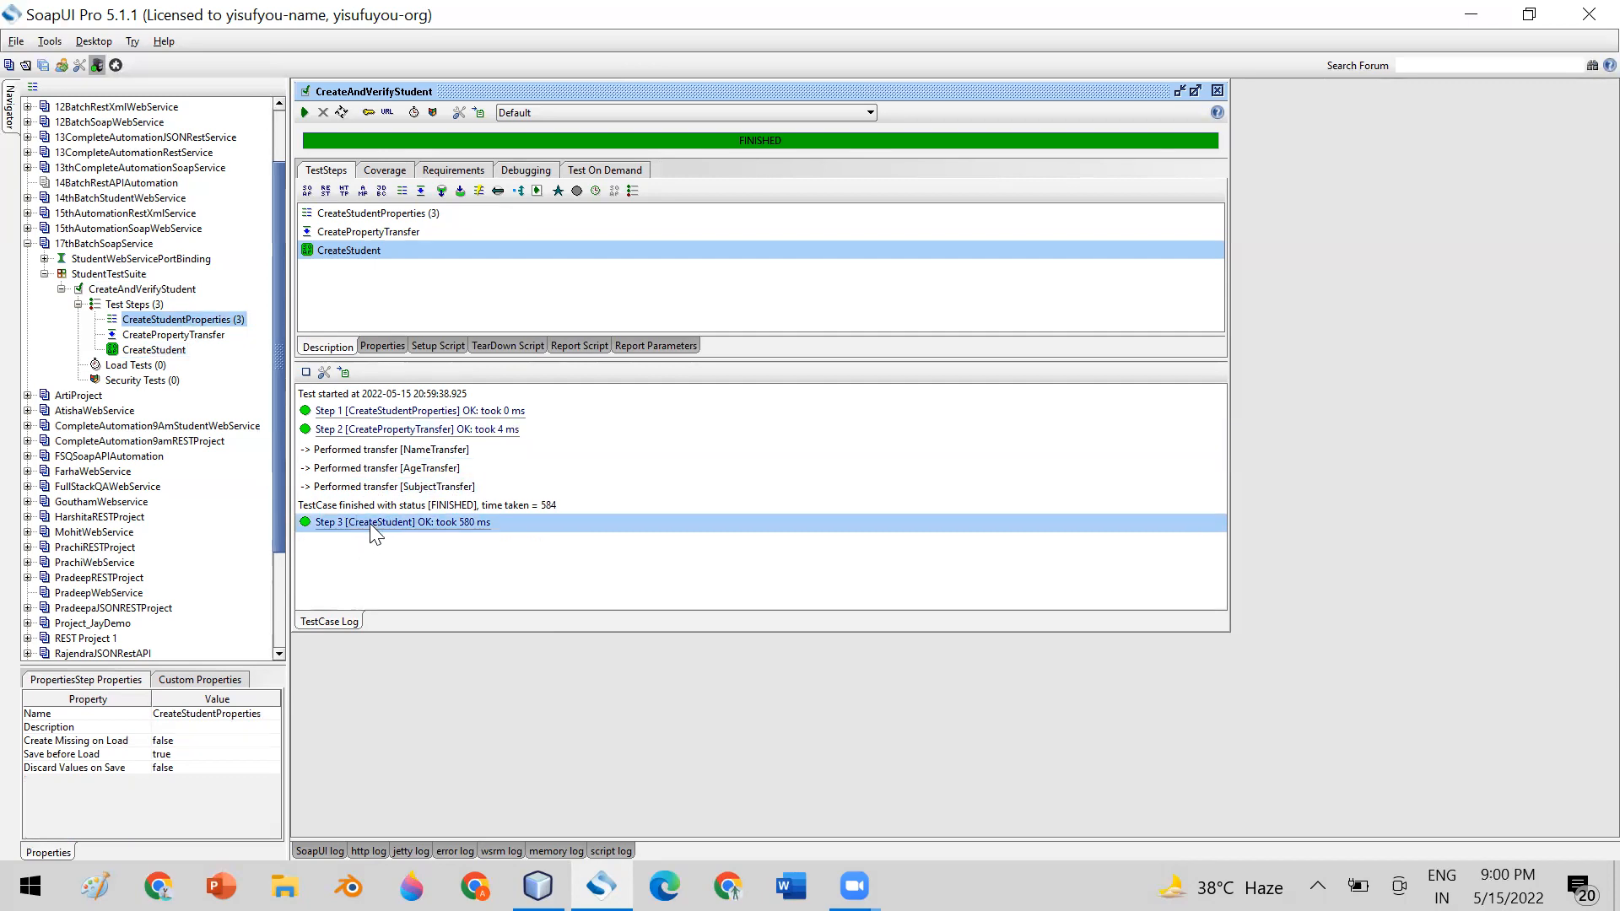
Open the CreateStudent step and view its request and response as XML with a widened request pane
double_click(180, 353)
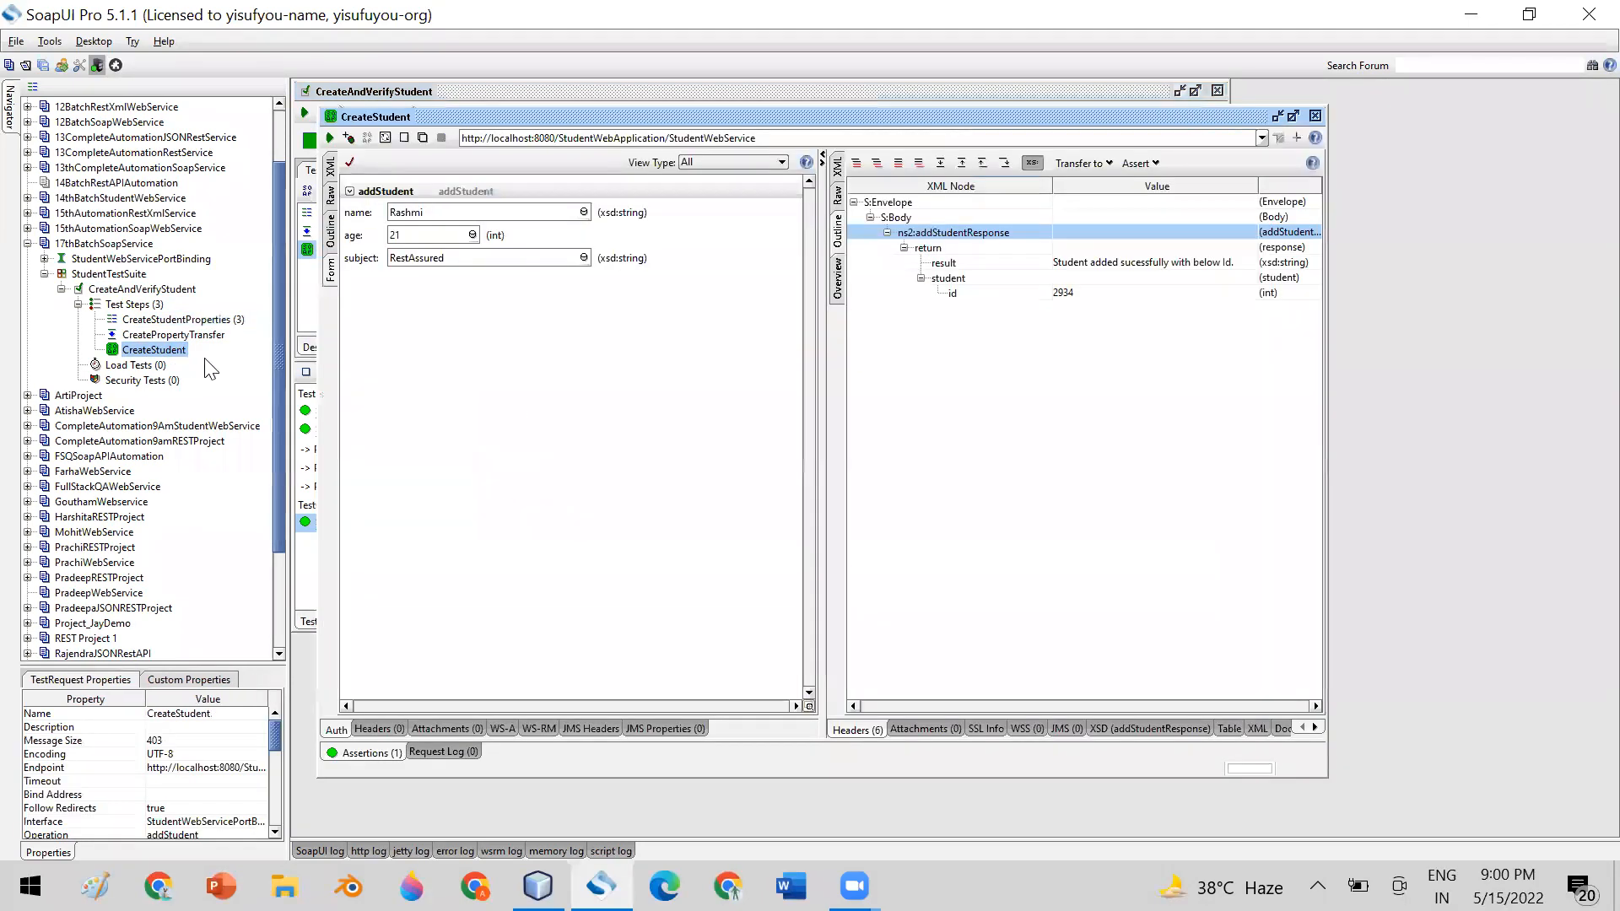
left_click(331, 166)
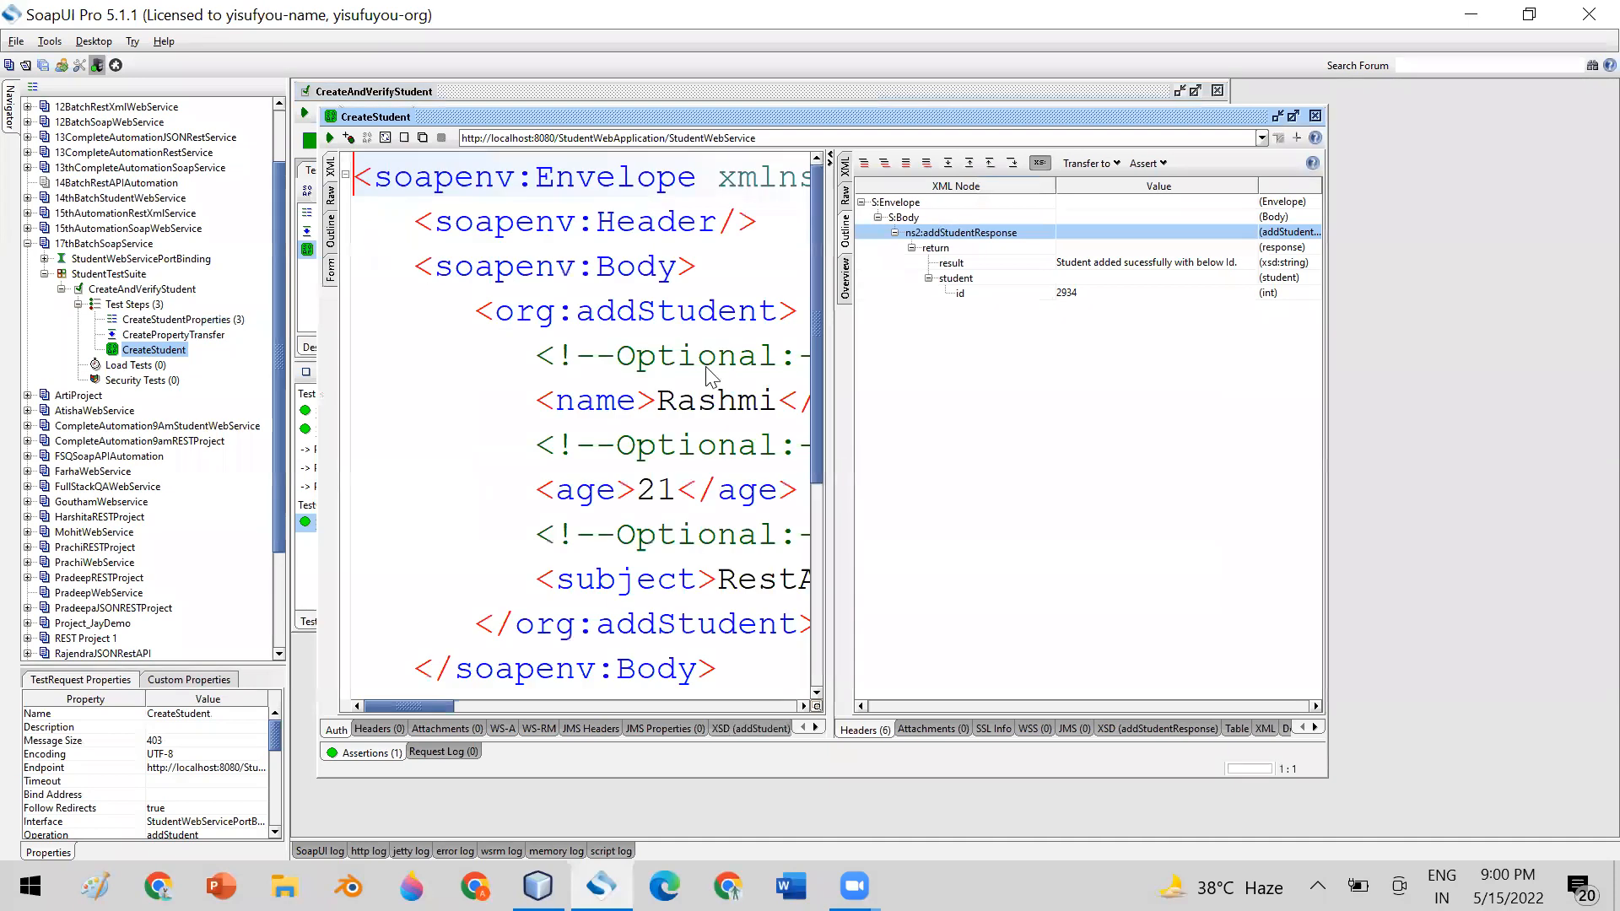
left_click_drag(839, 359, 932, 361)
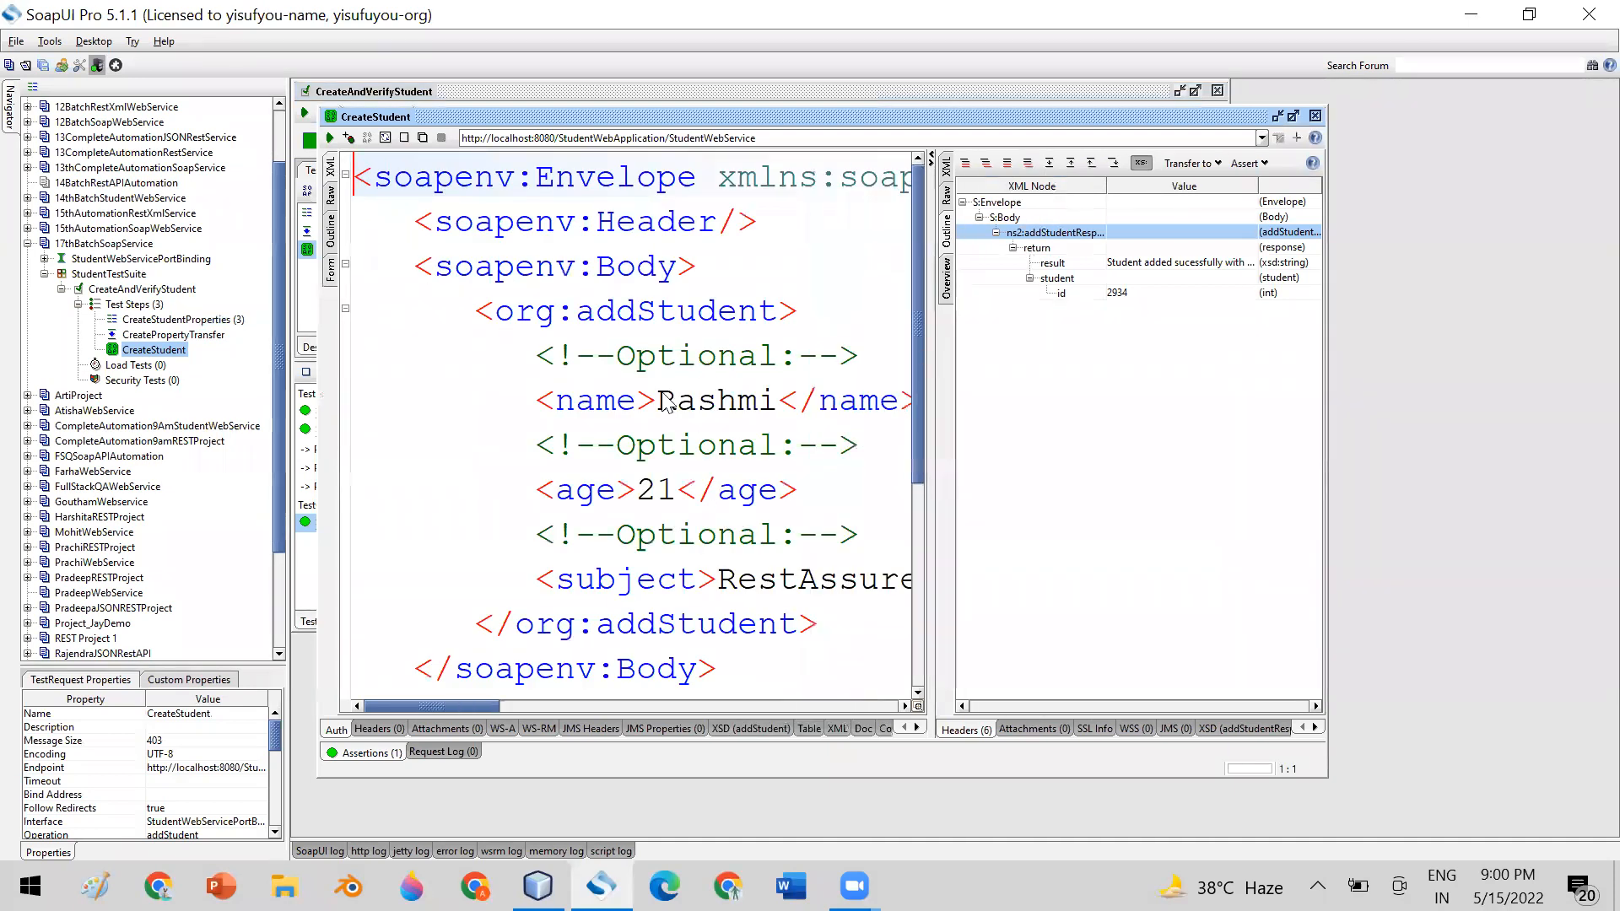
left_click(946, 168)
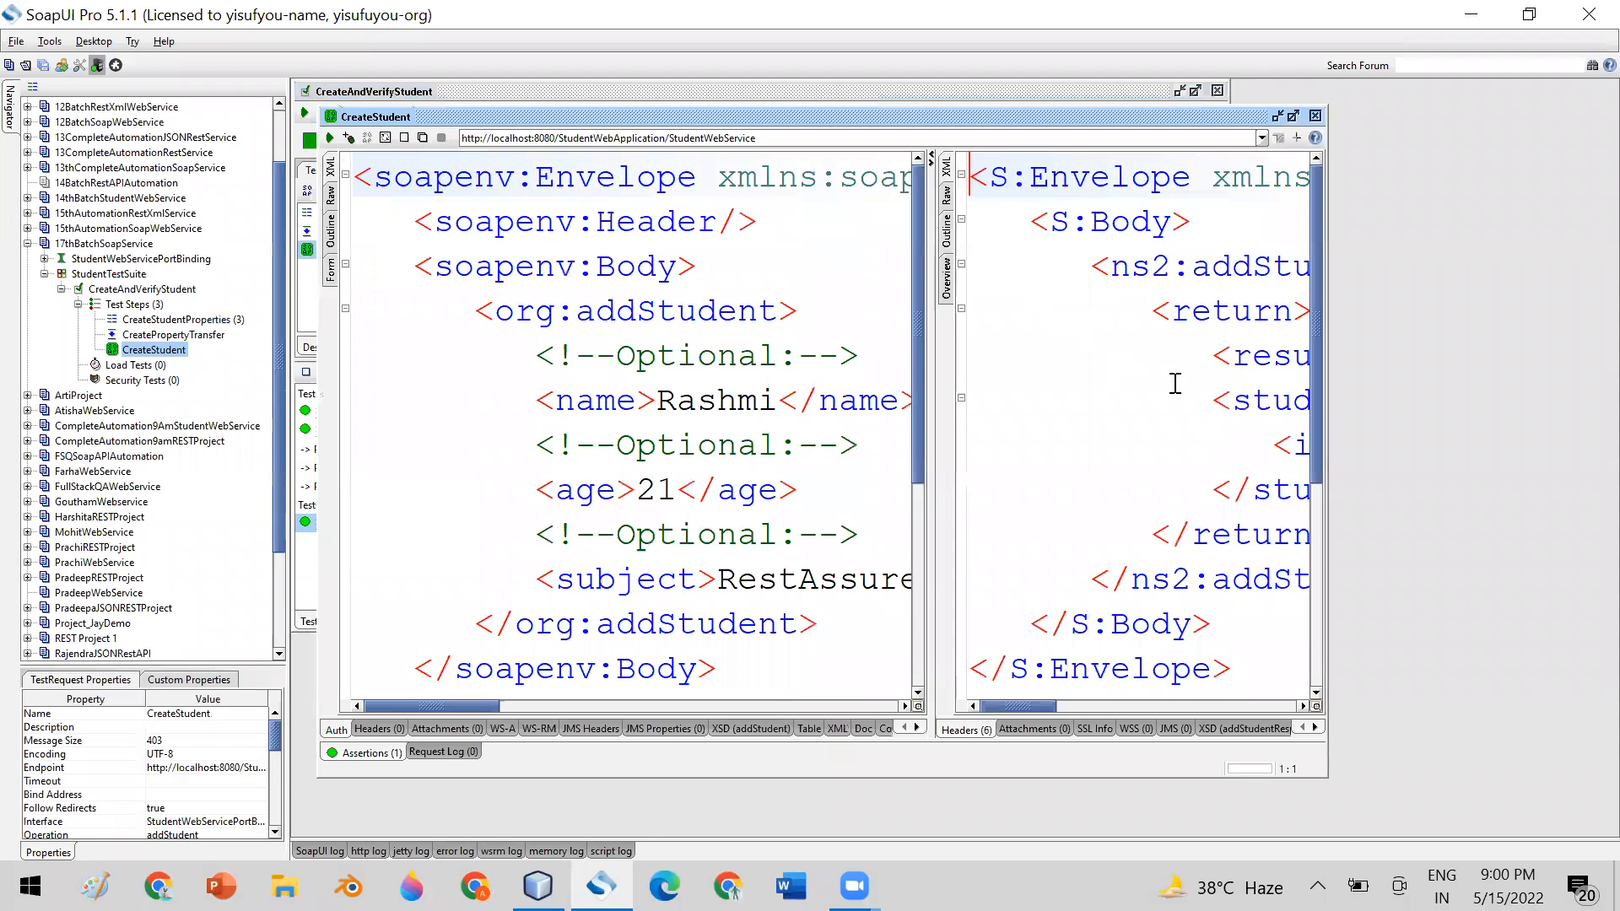
Maximize the CreateStudent window with a wider response pane and go through the test steps in execution order
double_click(1135, 121)
left_click_drag(1060, 436, 816, 435)
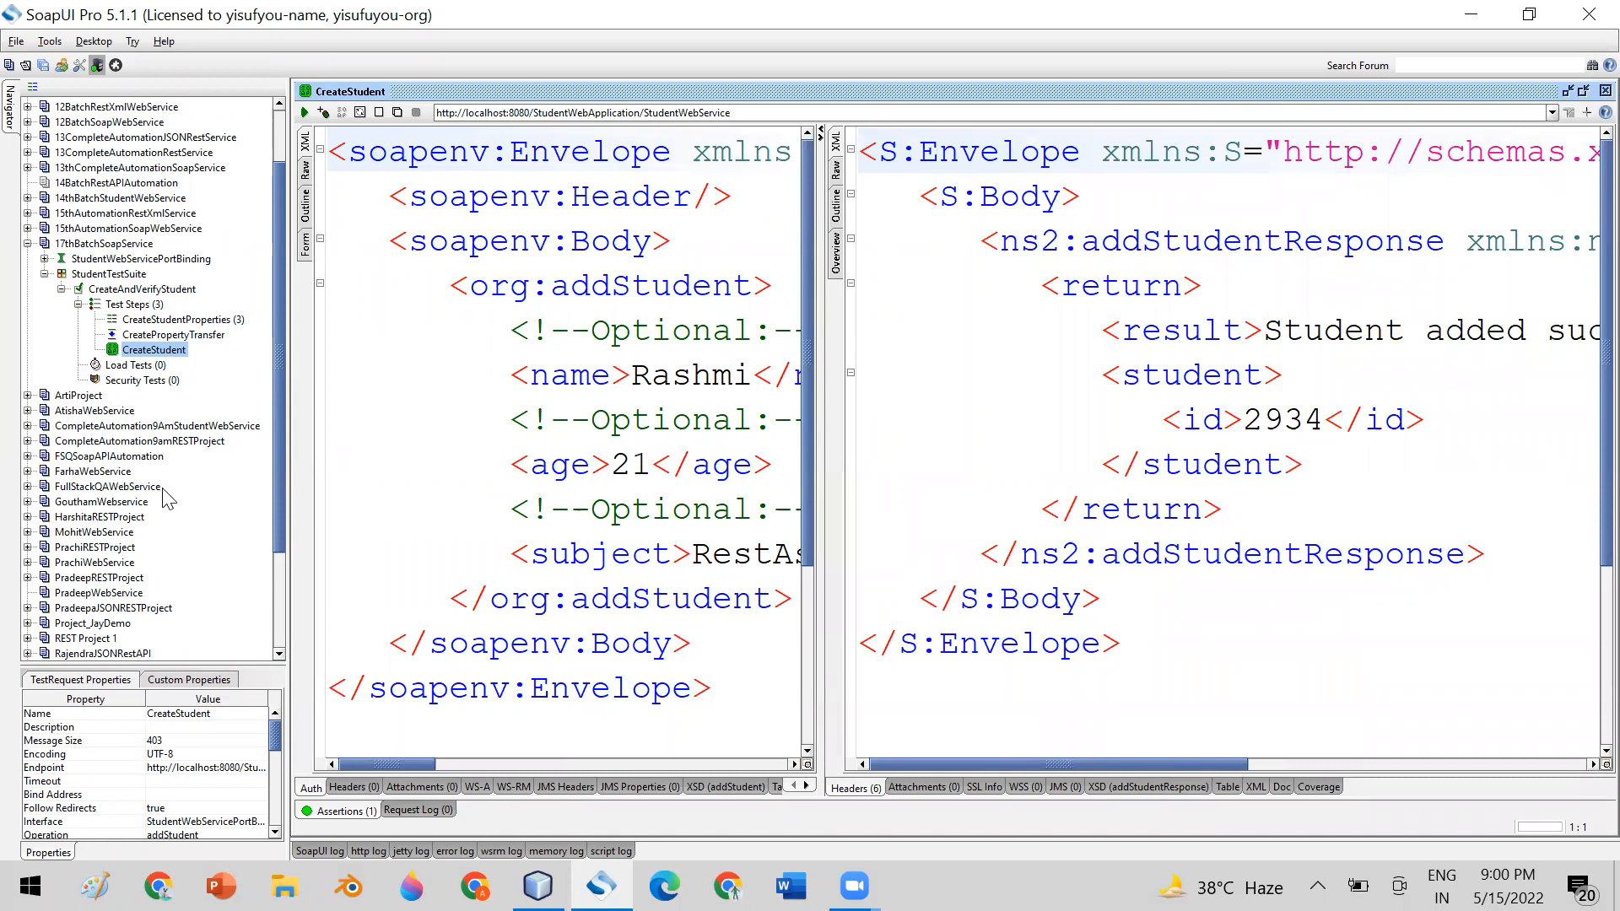
left_click(158, 320)
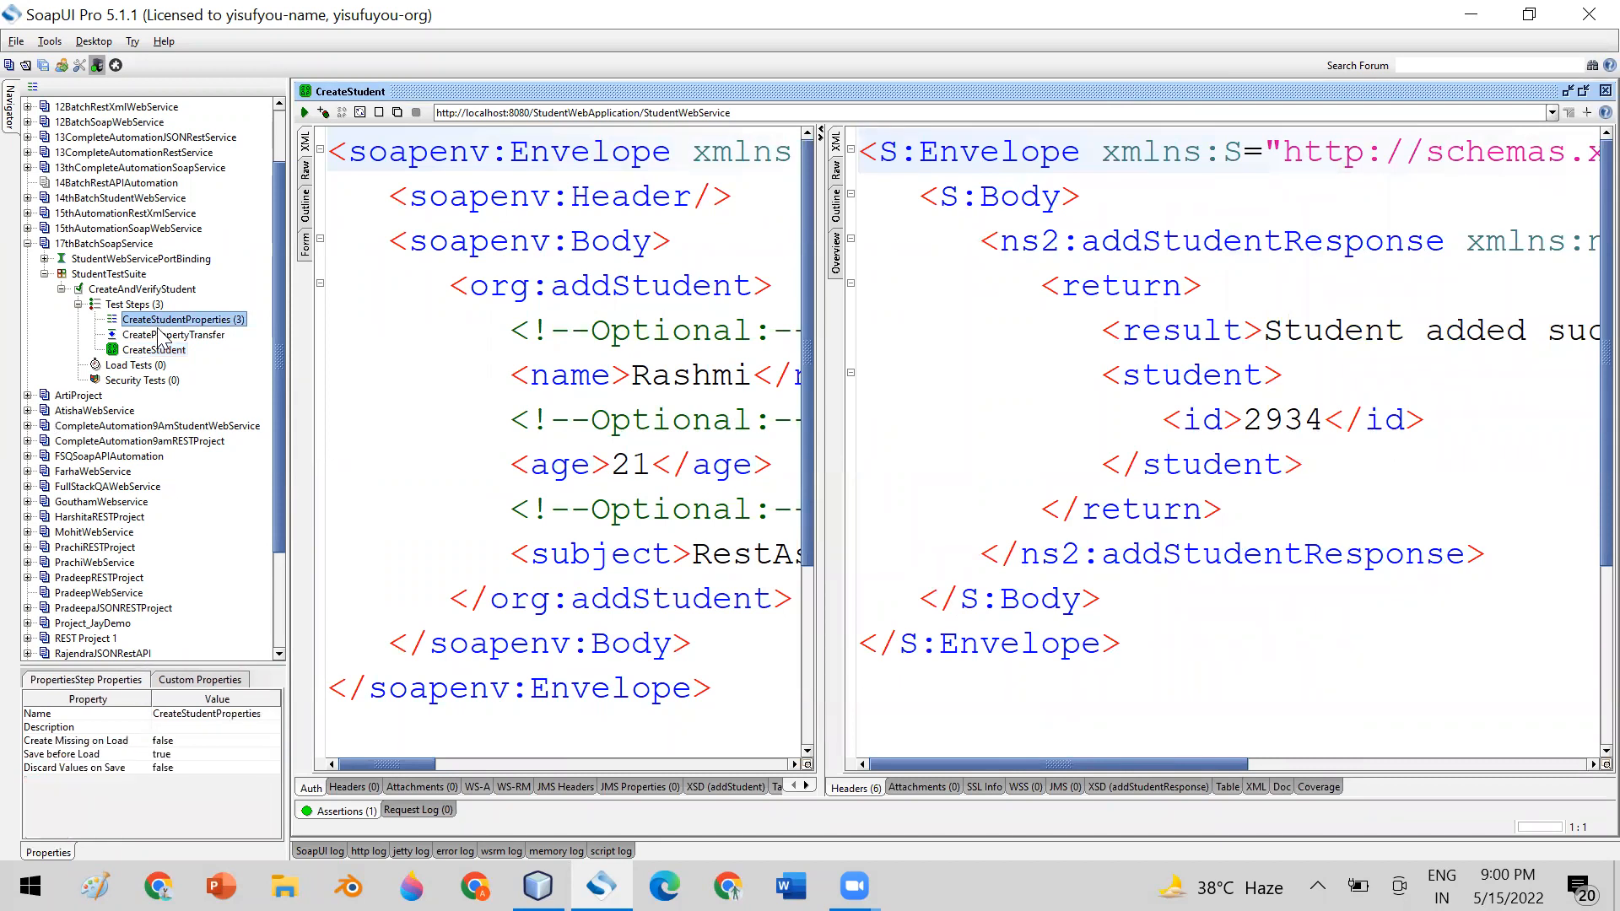
left_click(160, 338)
left_click(160, 349)
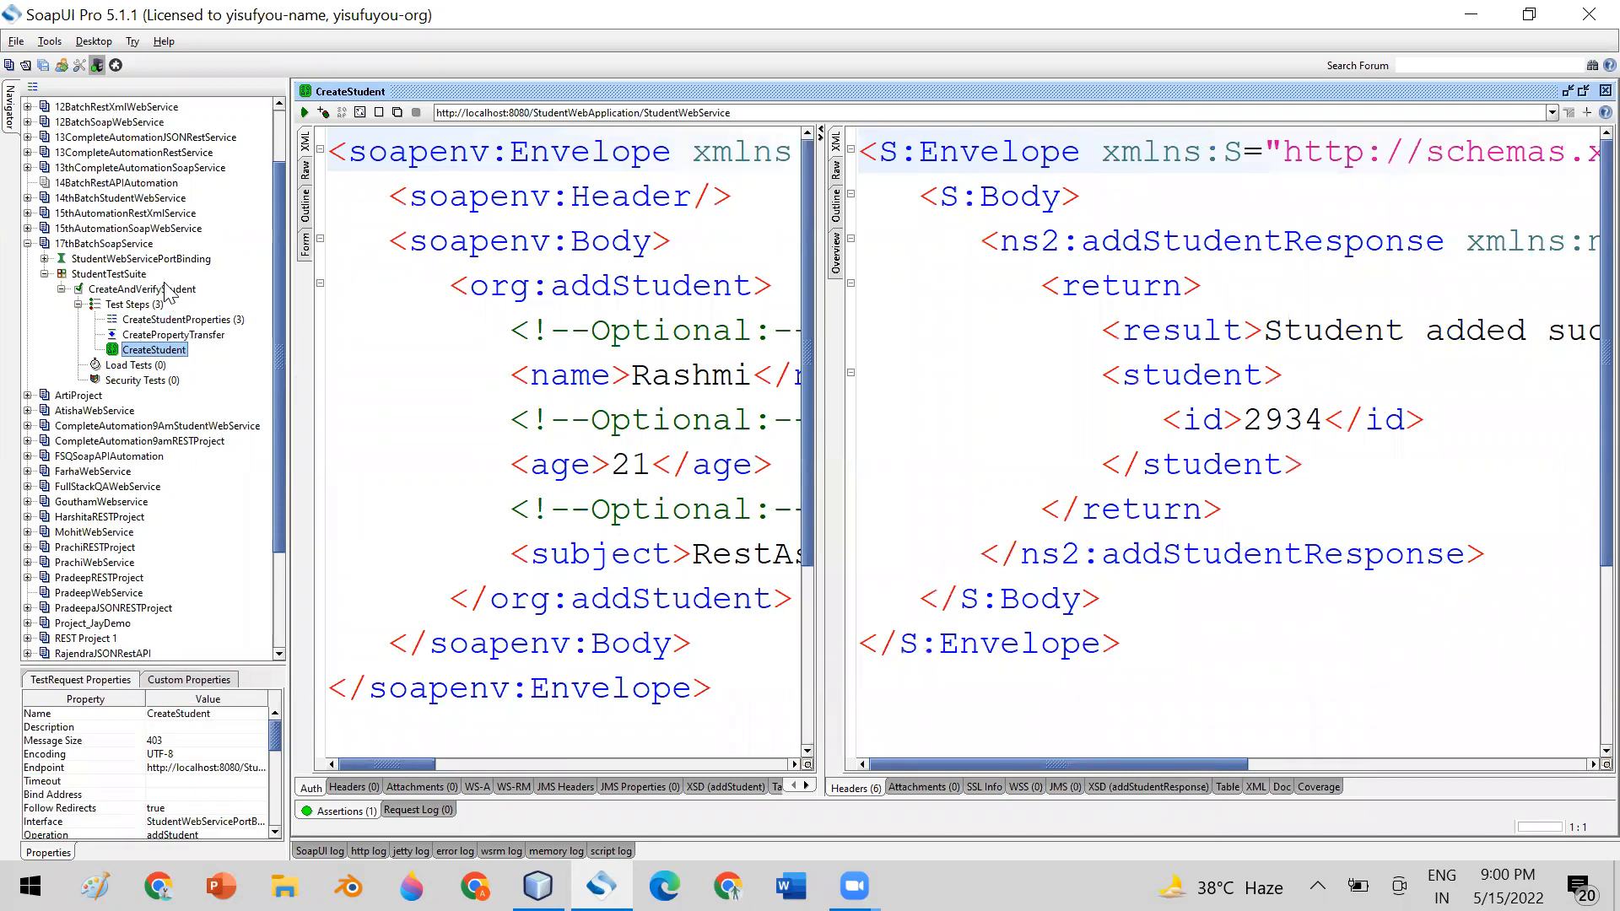
Review the CreateAndVerifyStudent test case against its properties, property transfer and request steps, and close its window
double_click(169, 290)
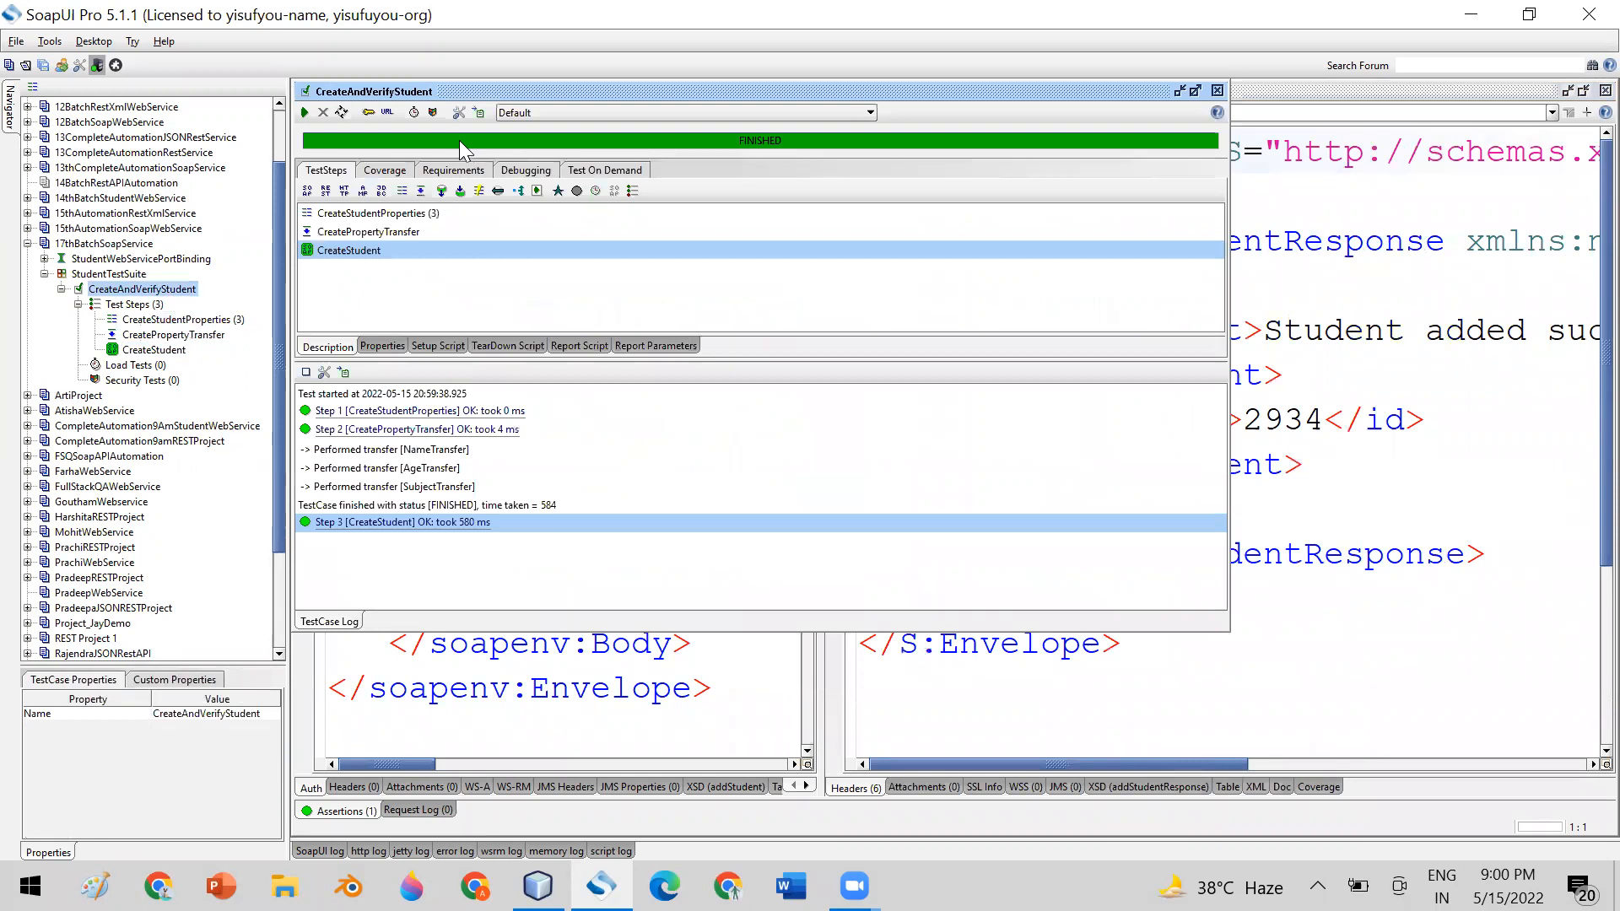
left_click(181, 320)
left_click(182, 335)
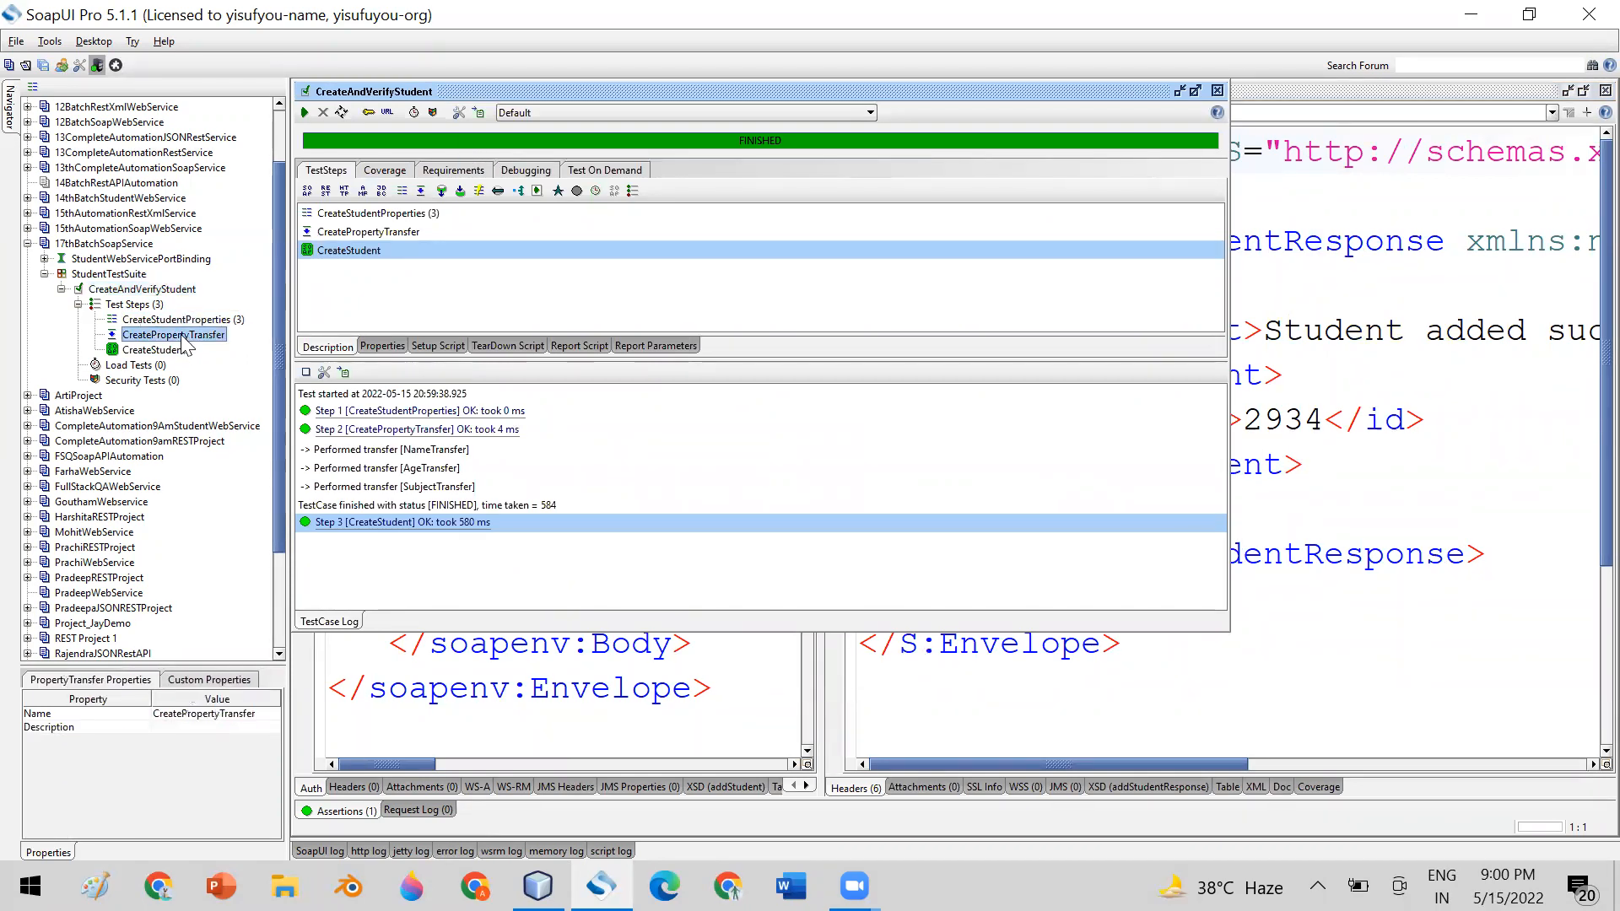
left_click(181, 351)
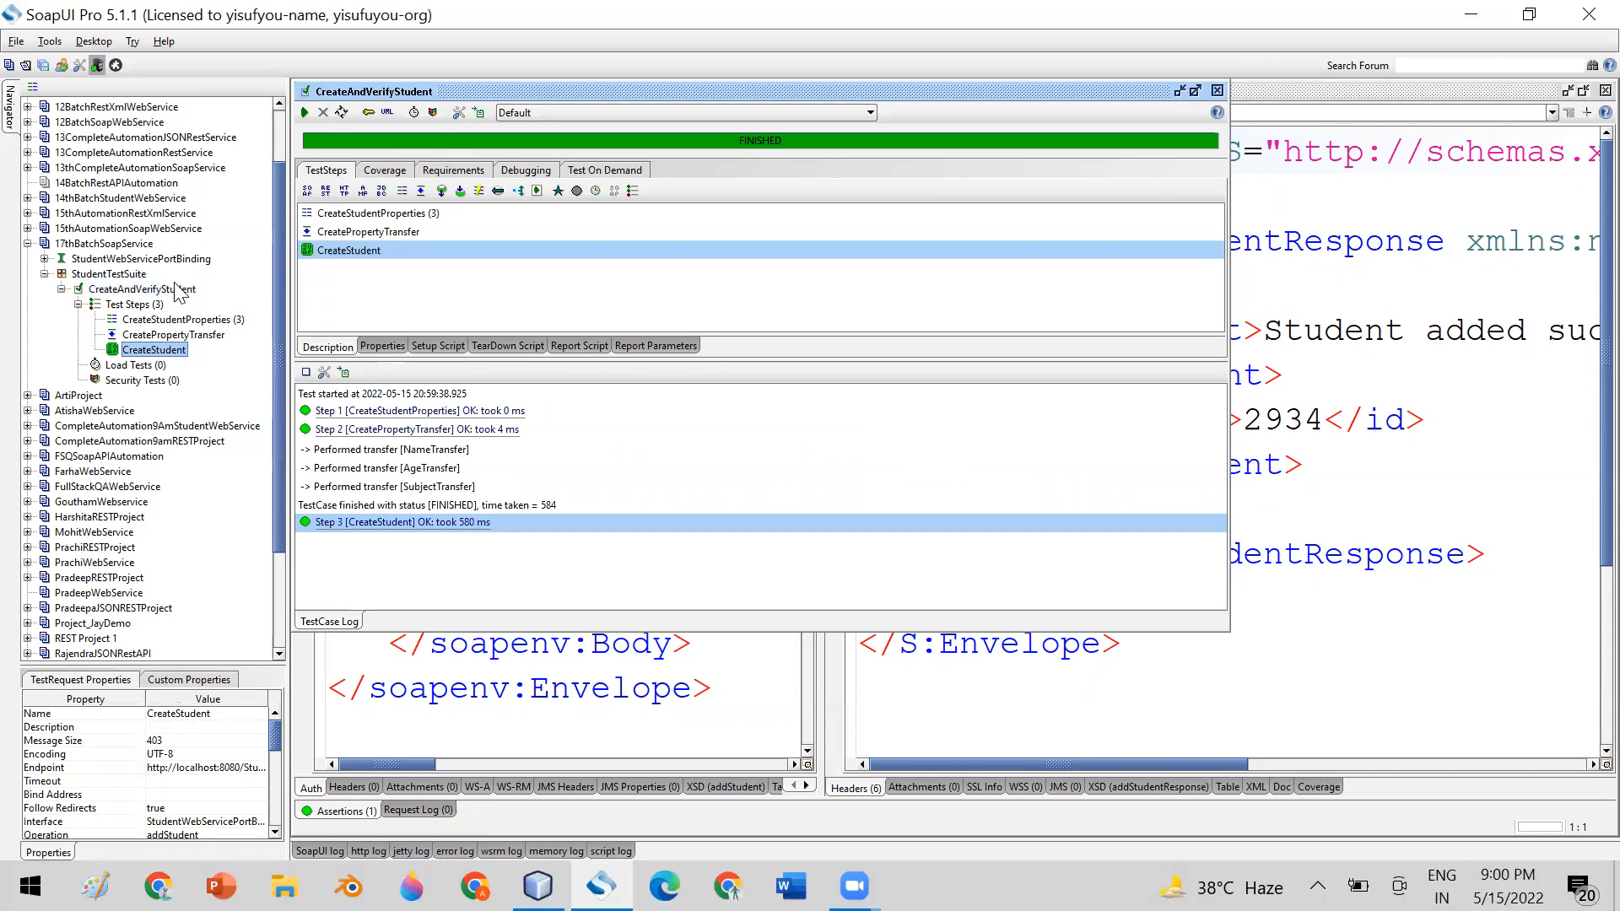
left_click(1218, 91)
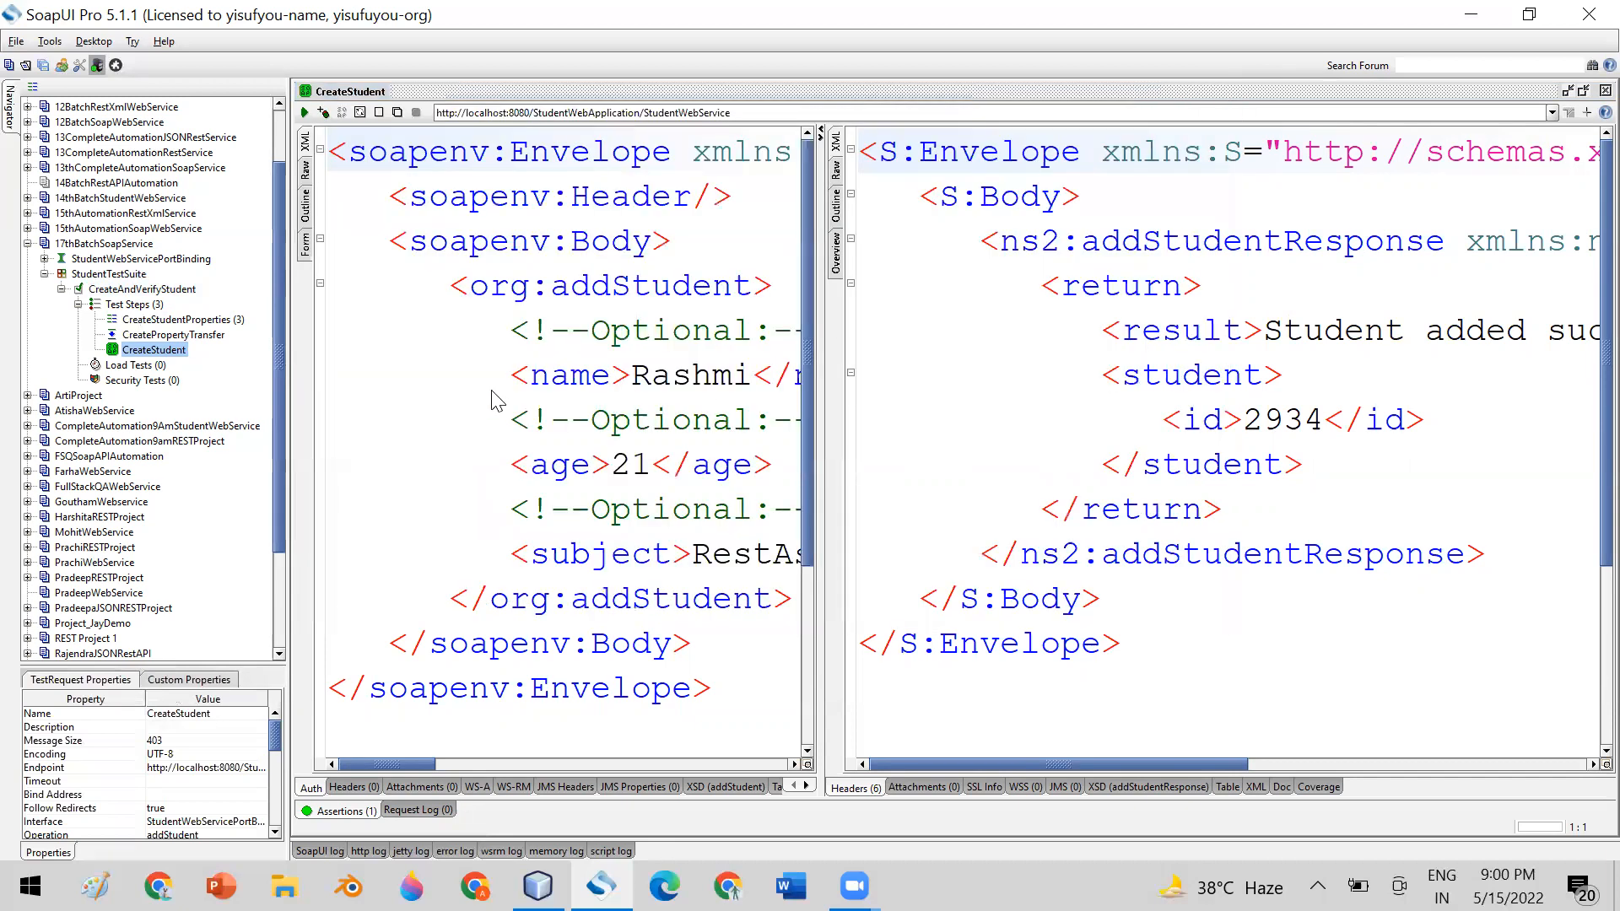
In CreateStudentProperties, set age to 22, append "Ji" to the student's name, set subject to Soap, and close the properties
double_click(141, 321)
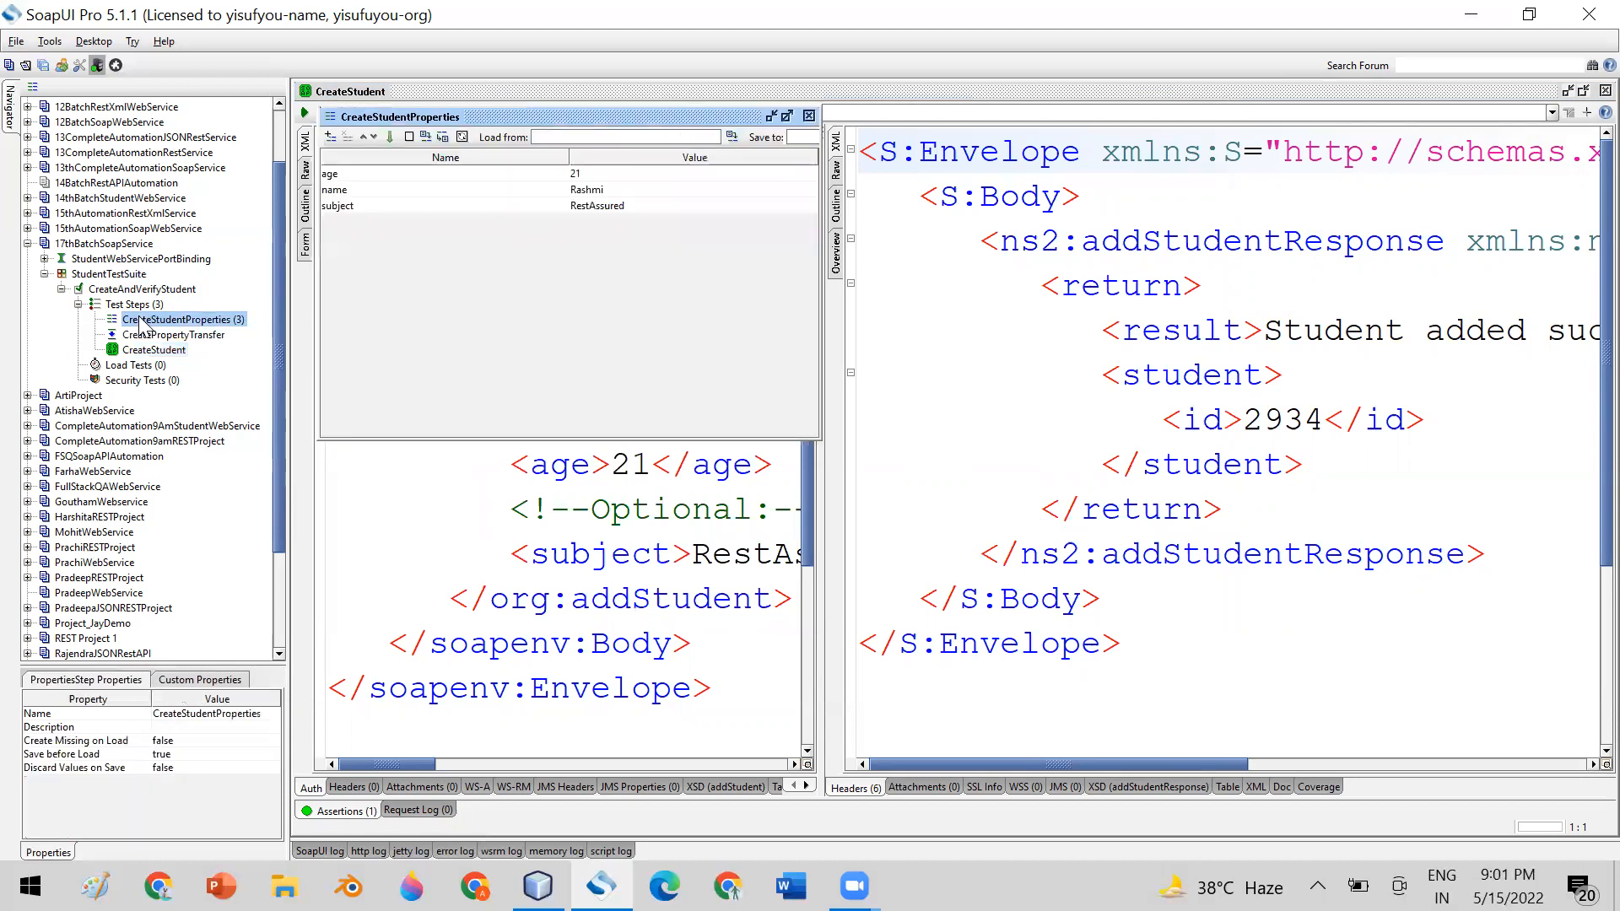
double_click(627, 172)
type("2")
double_click(627, 189)
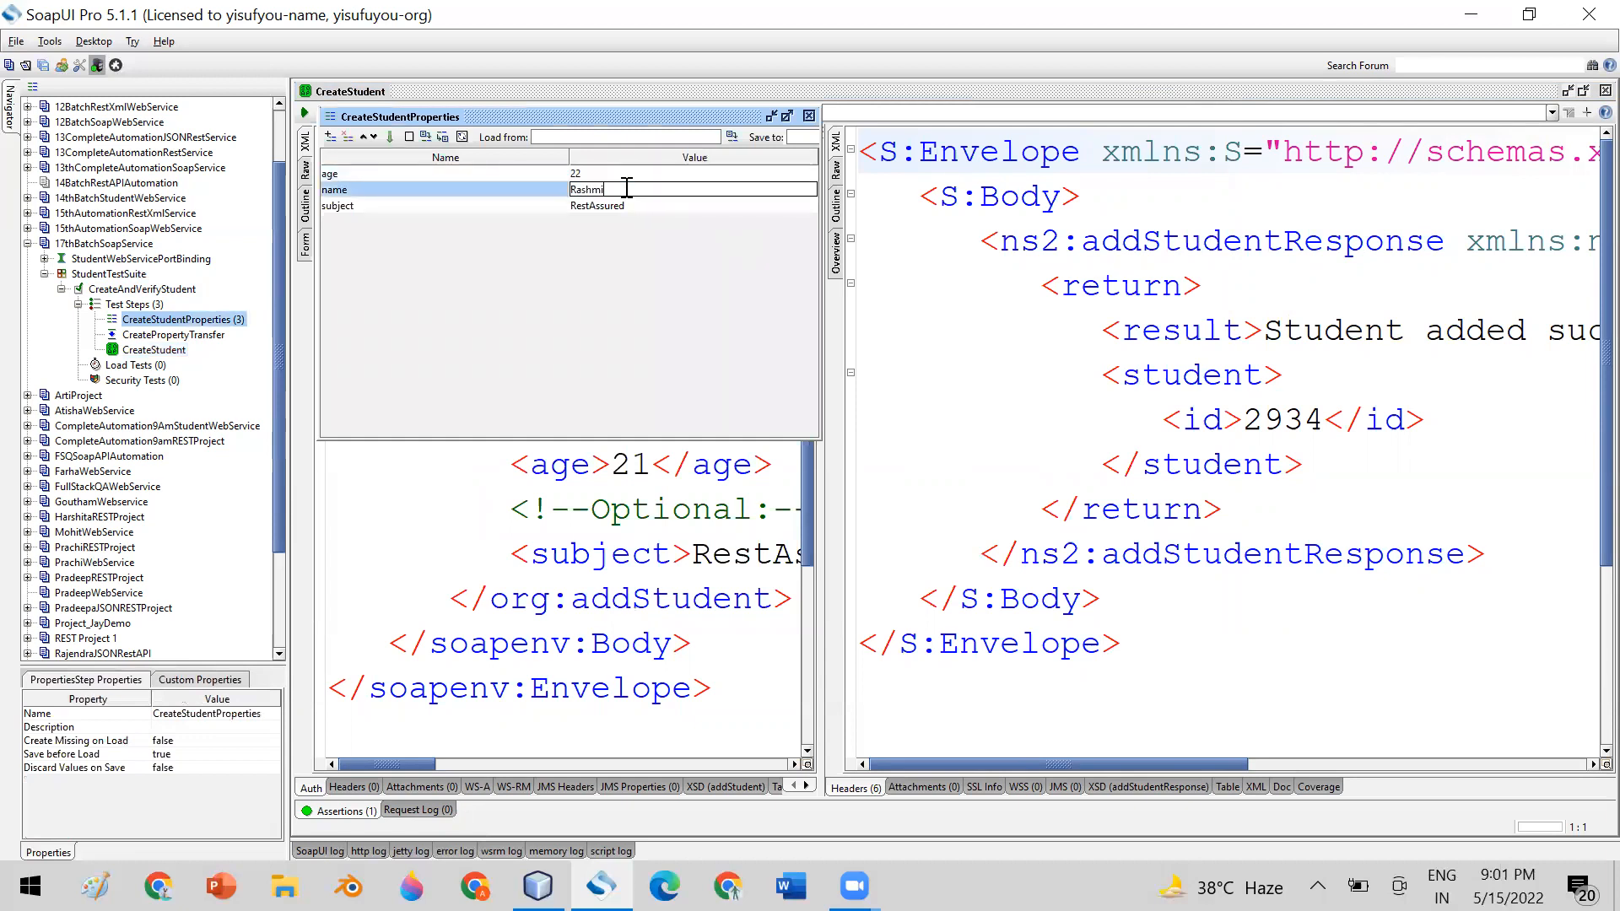
type("Ji")
double_click(656, 205)
key("BackSpace")
key("BackSpace")
key("BackSpace")
key("BackSpace")
key("BackSpace")
key("BackSpace")
key("BackSpace")
key("BackSpace")
key("BackSpace")
key("BackSpace")
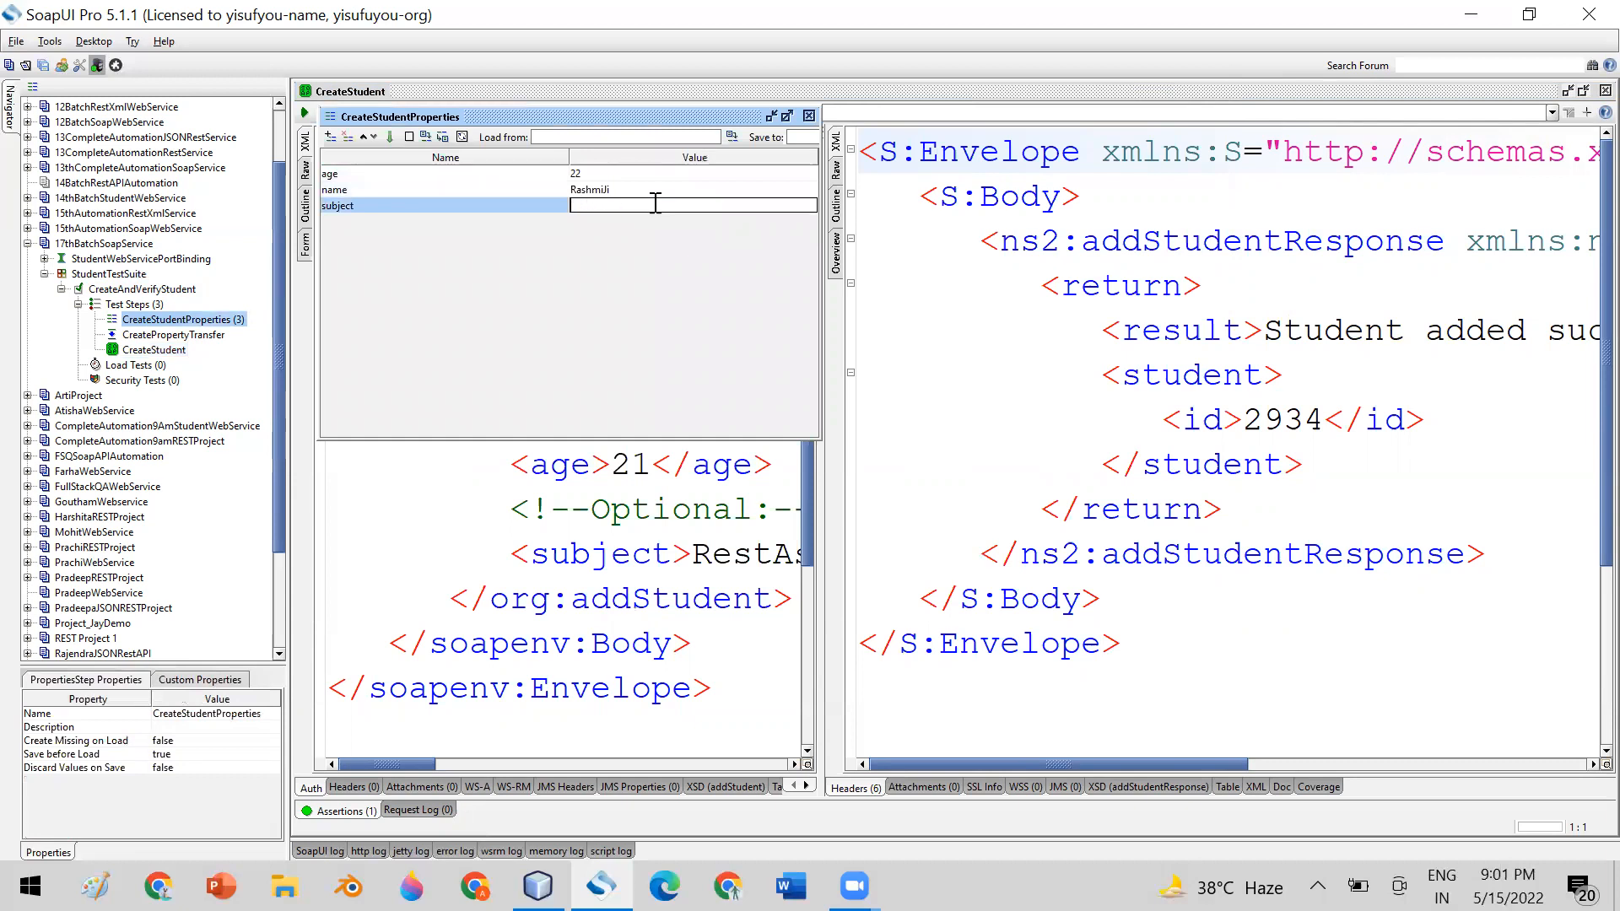
type("Soap")
left_click(808, 117)
Run the CreateAndVerifyStudent test case in a maximized window and enlarge its log area
left_click(148, 289)
double_click(148, 289)
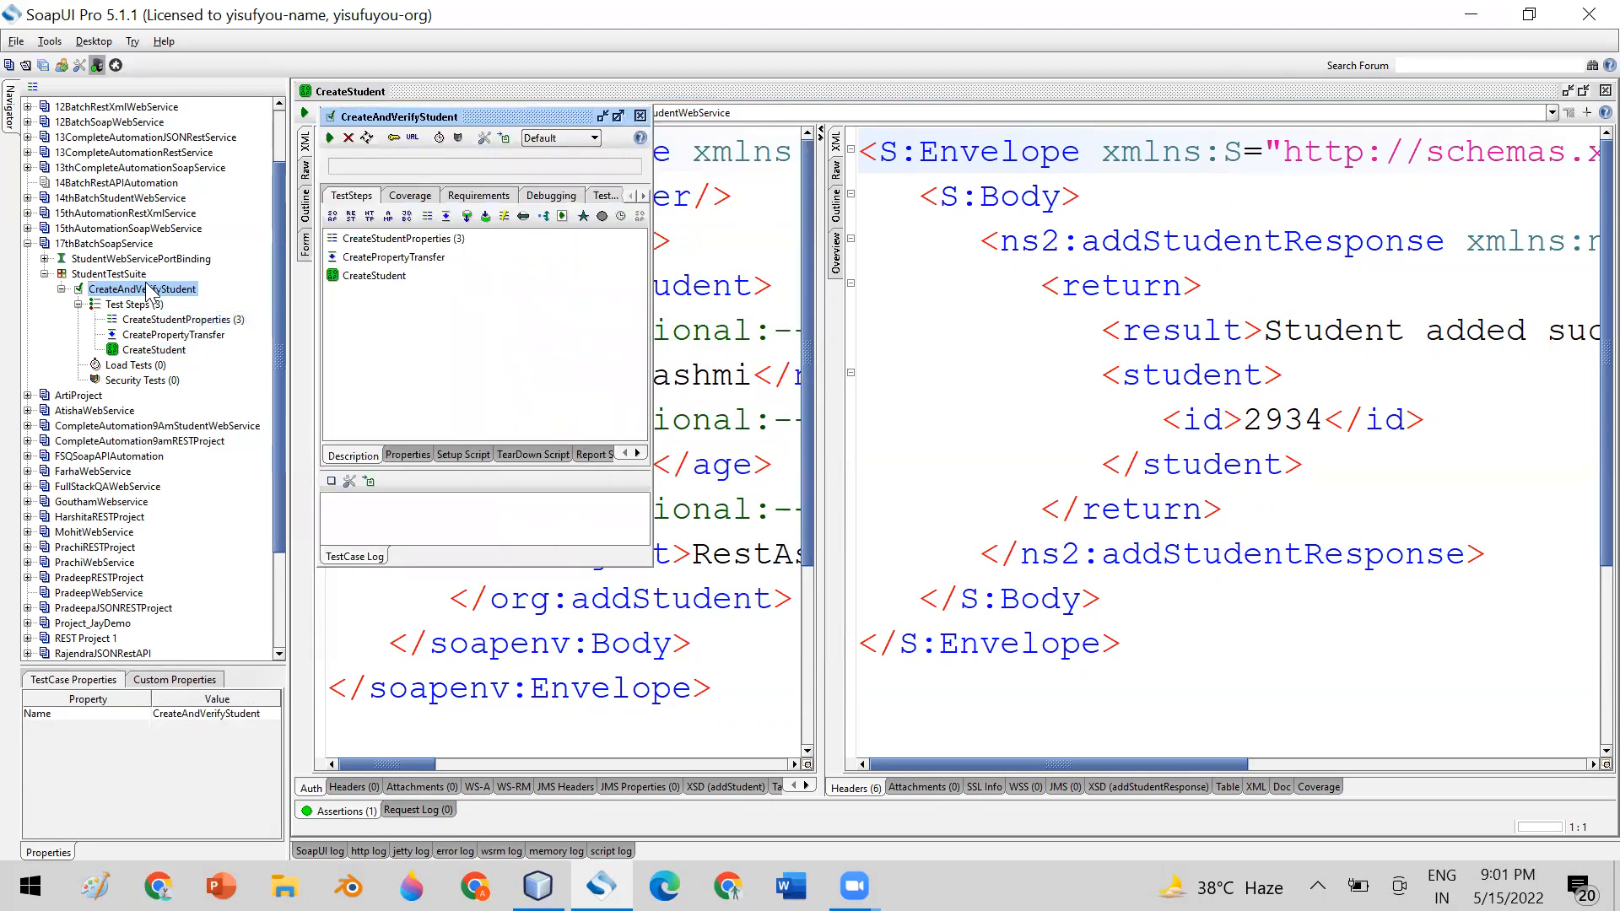
double_click(508, 120)
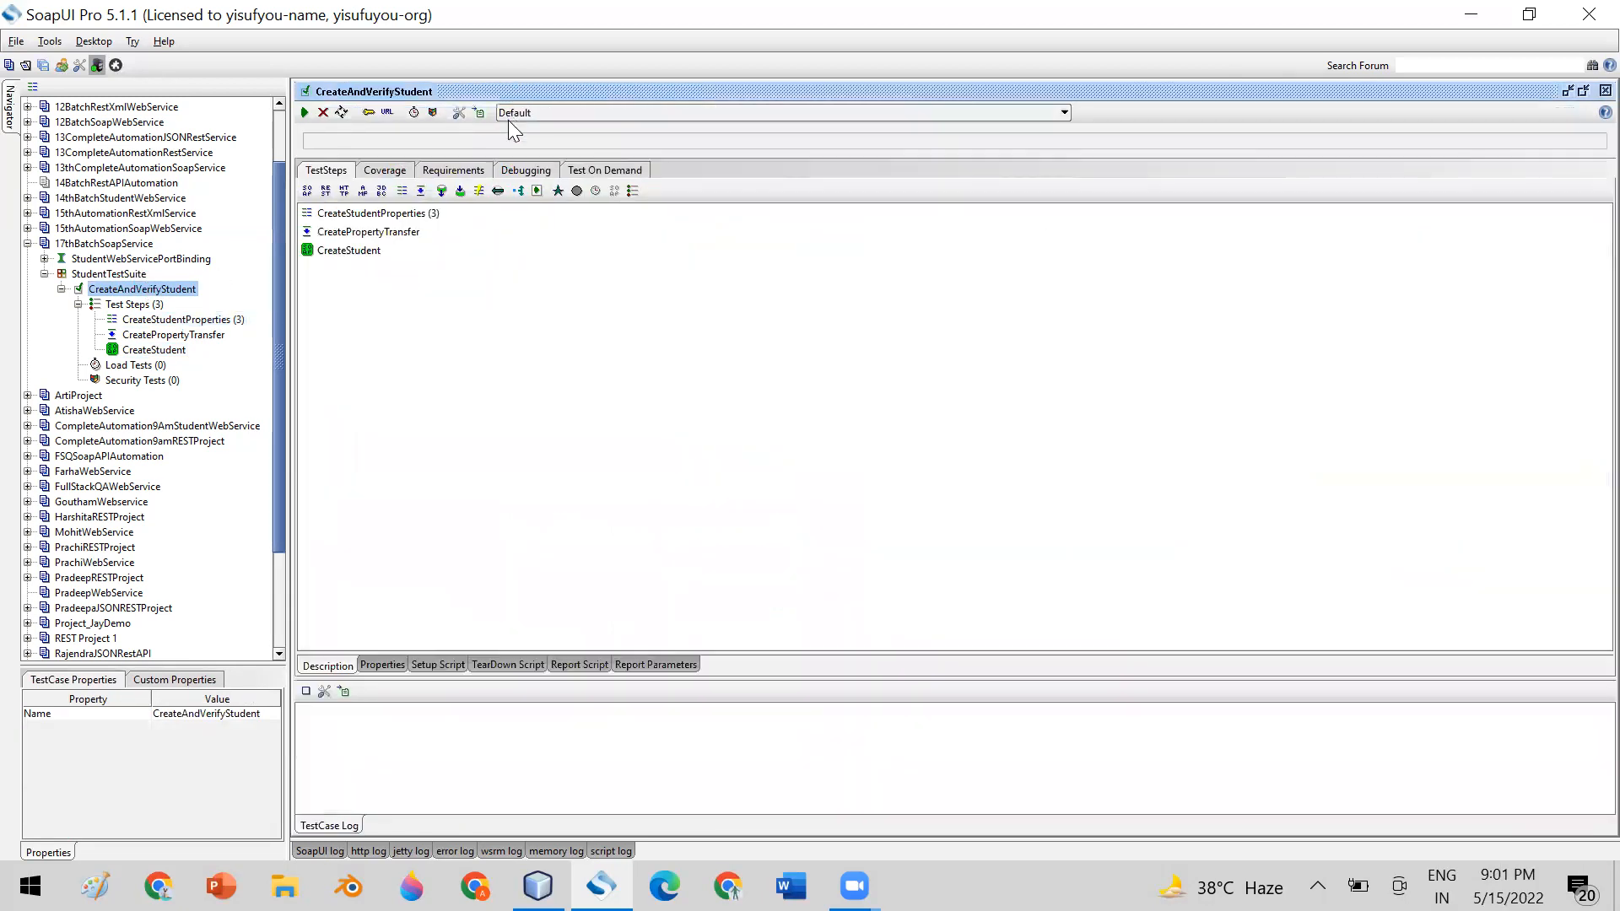
left_click(304, 112)
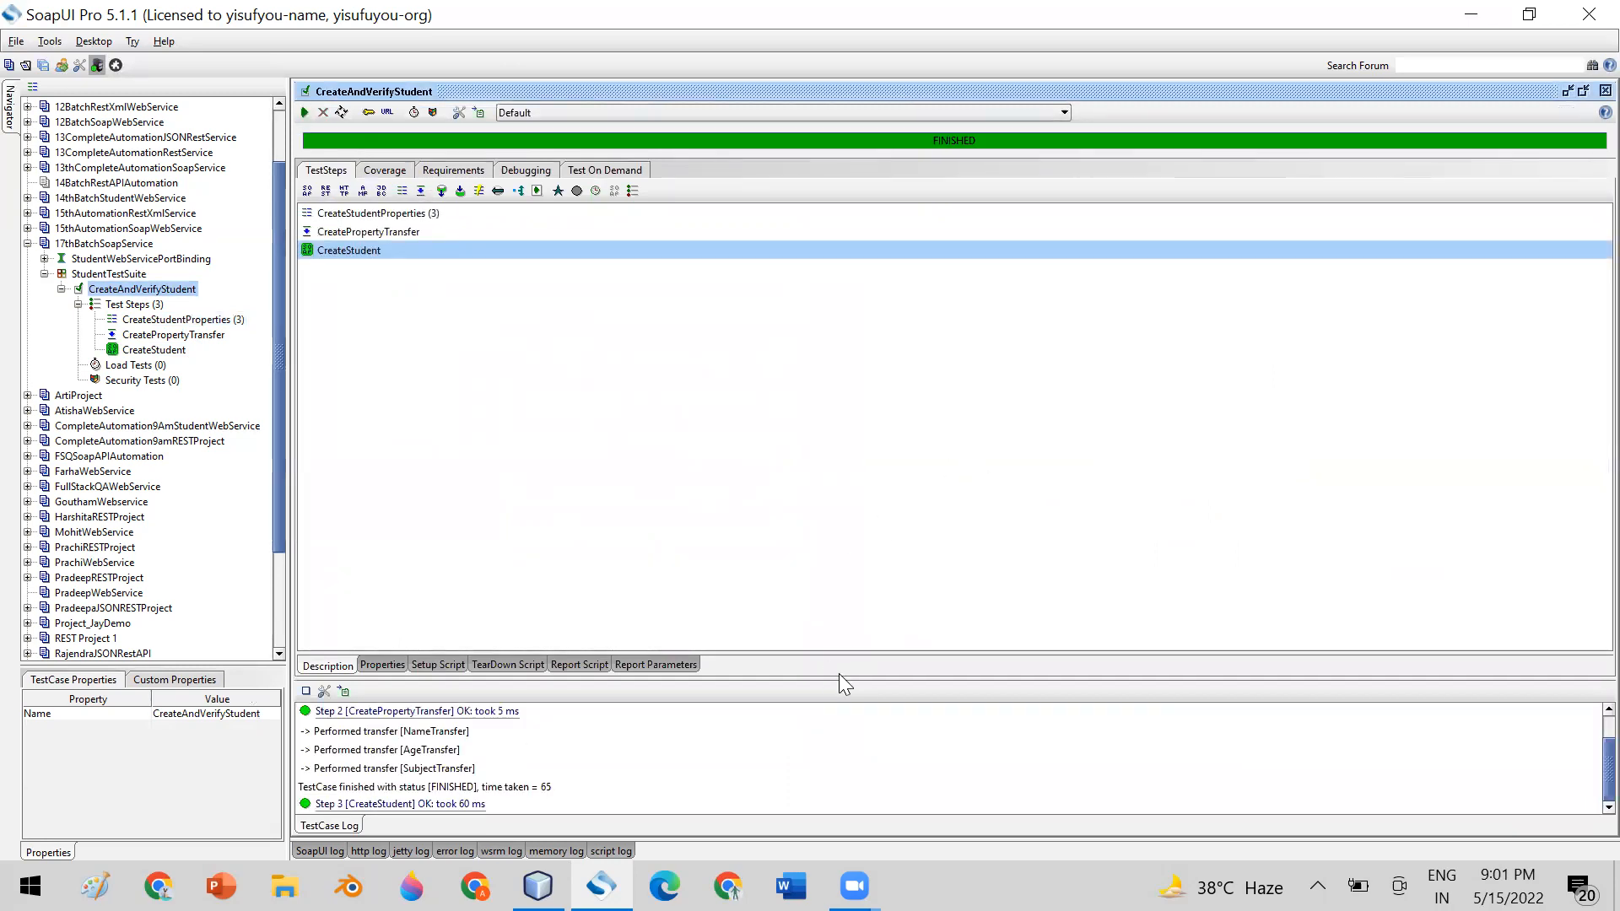
left_click_drag(838, 675, 781, 337)
Examine the request and response messages of the CreateStudent log entry in a maximized message viewer, and close it
double_click(371, 498)
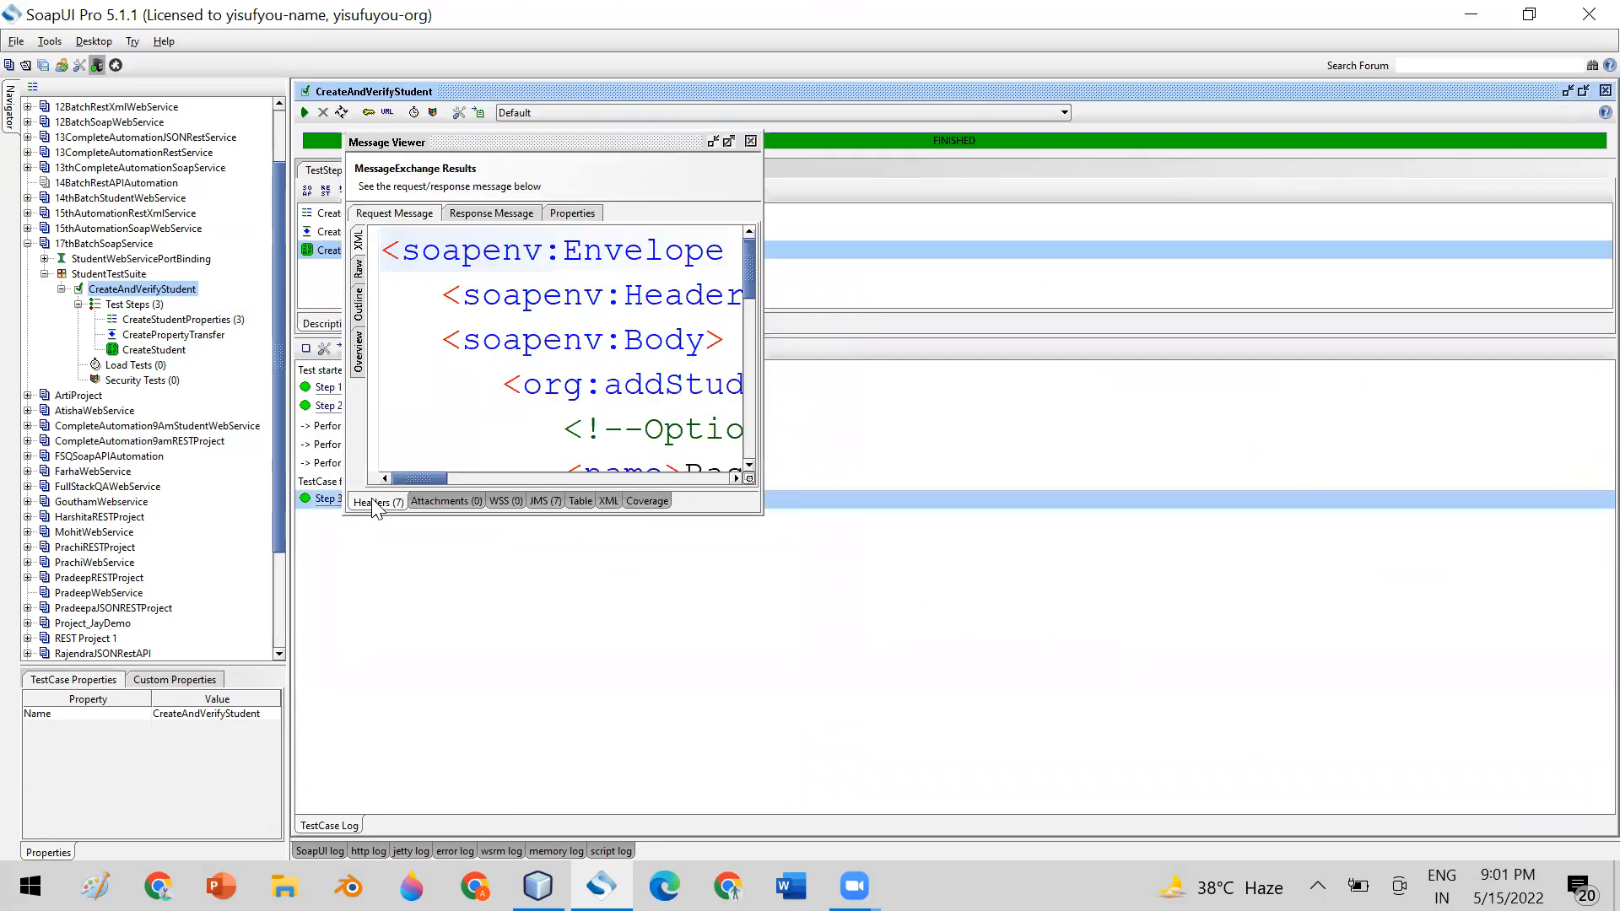
left_click(598, 140)
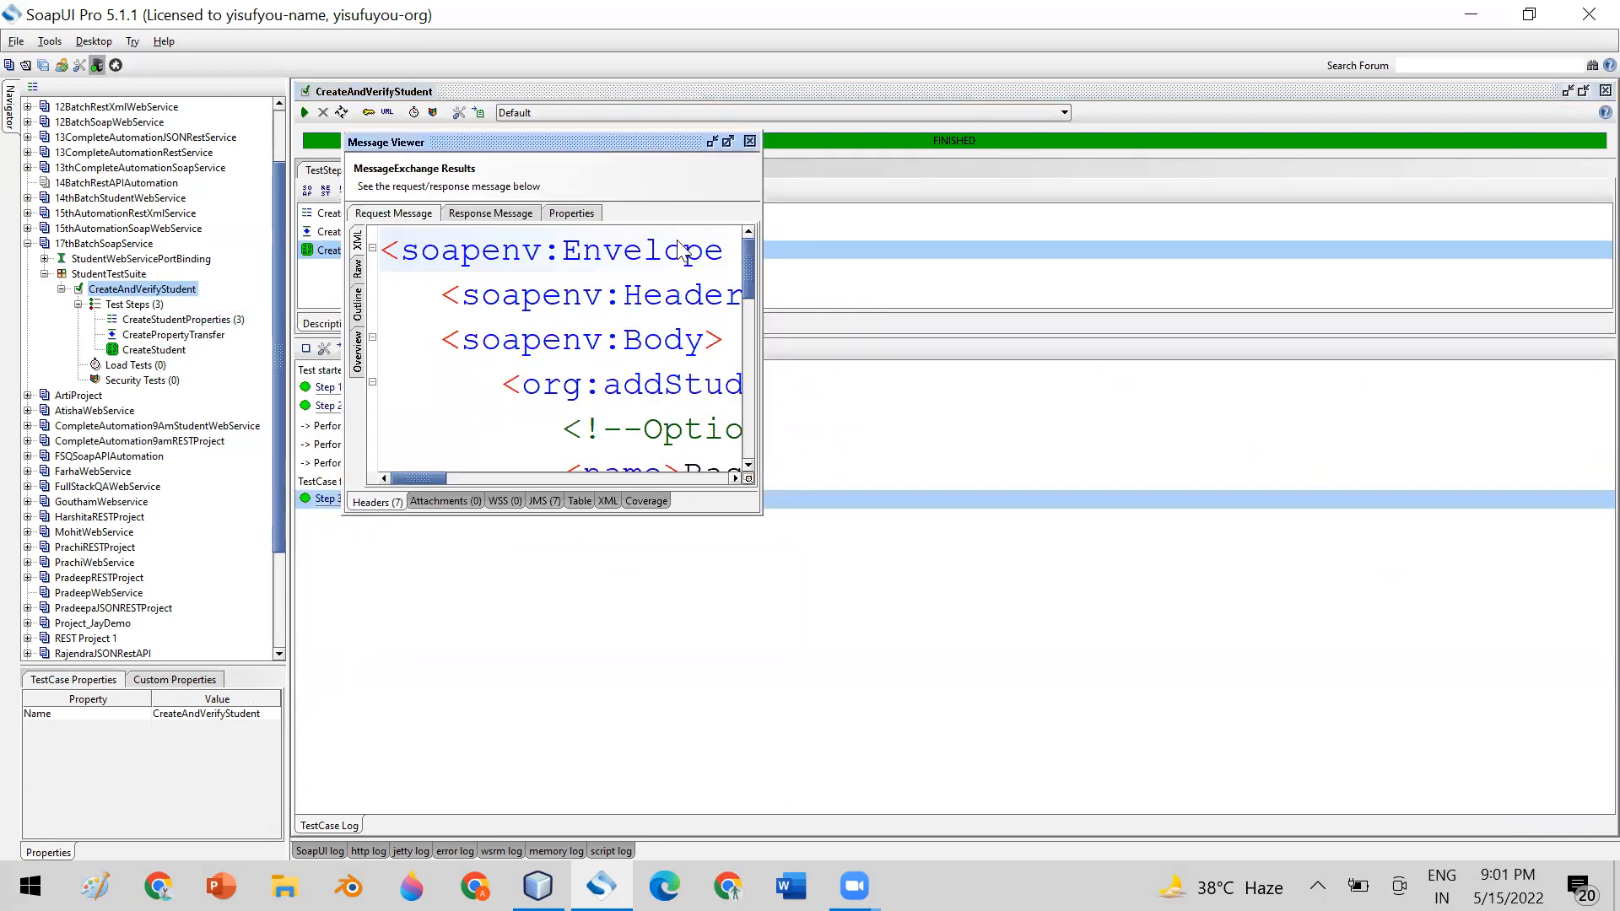
left_click(726, 141)
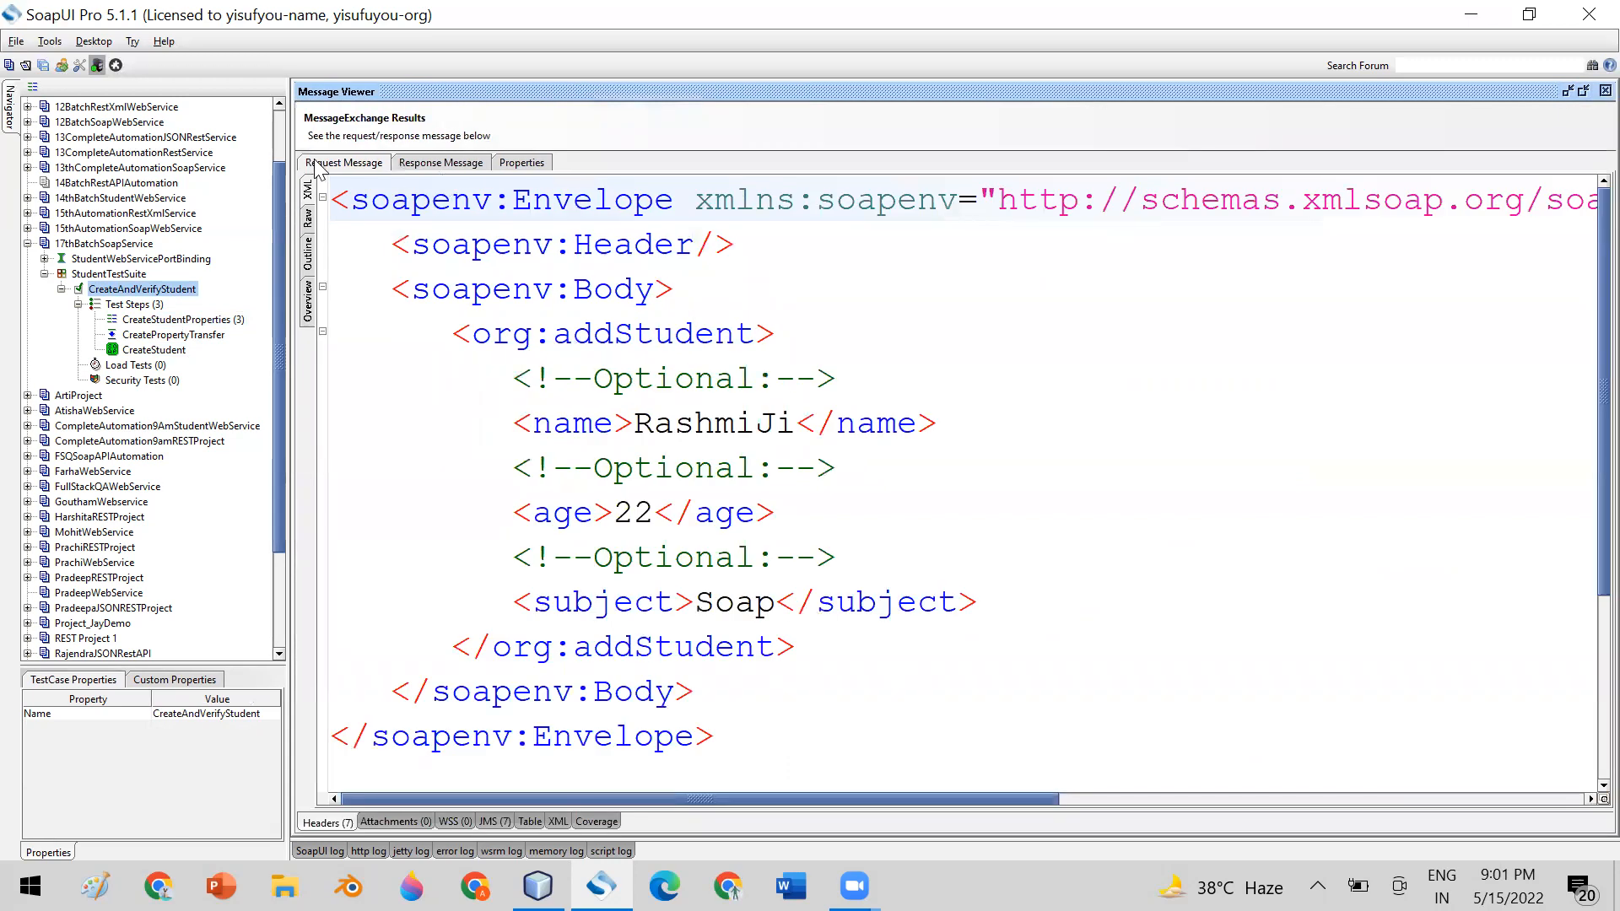
left_click(440, 163)
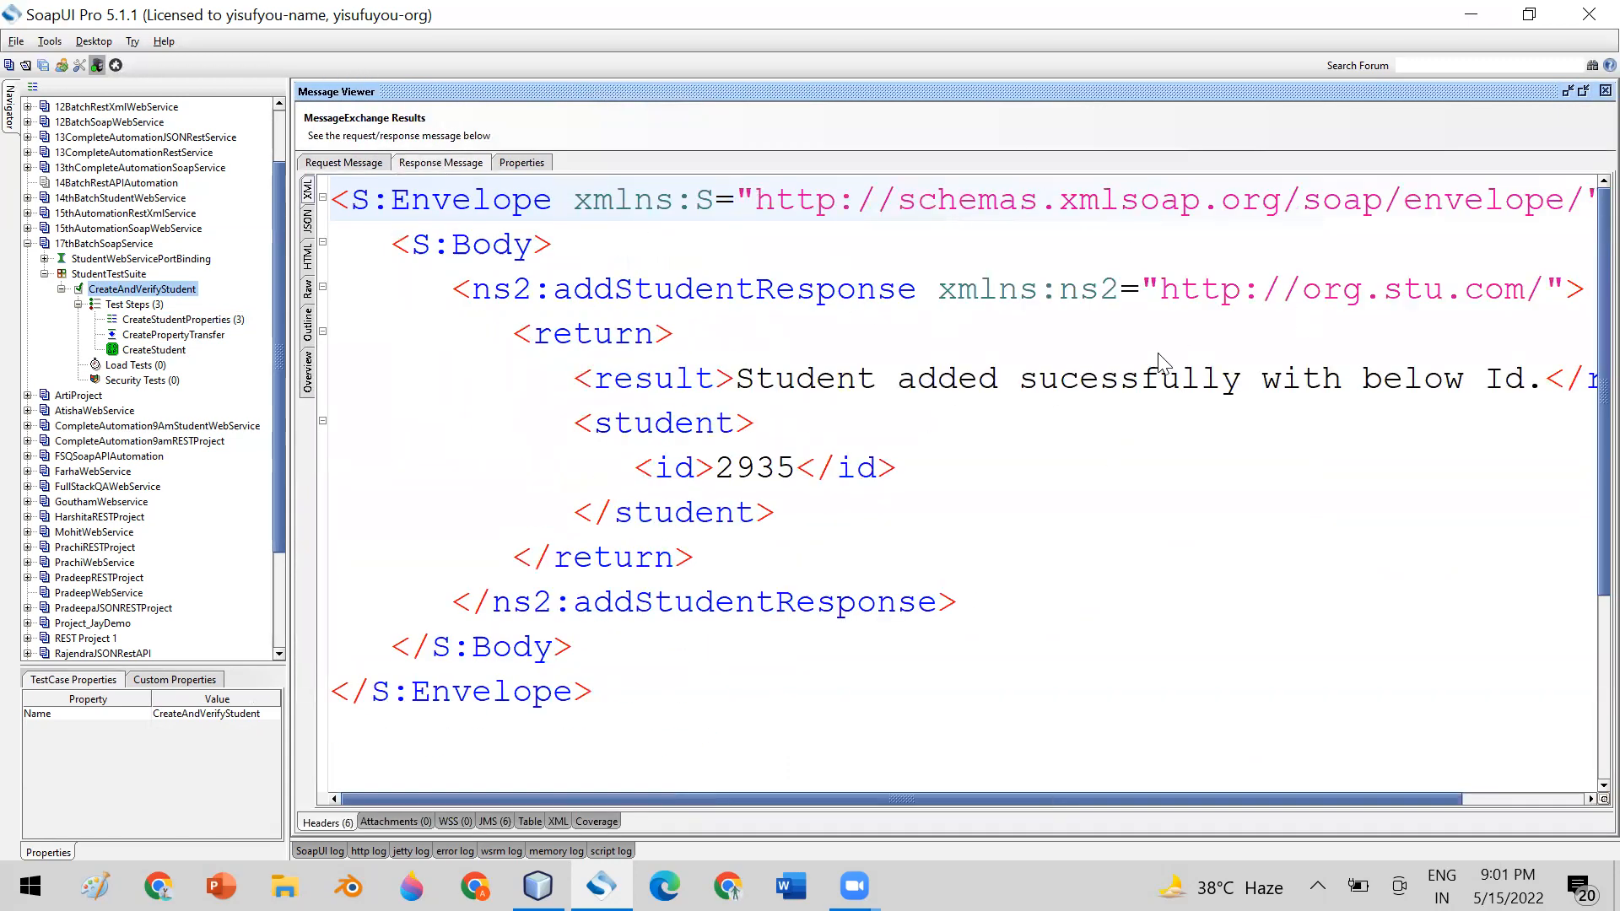
left_click(1581, 91)
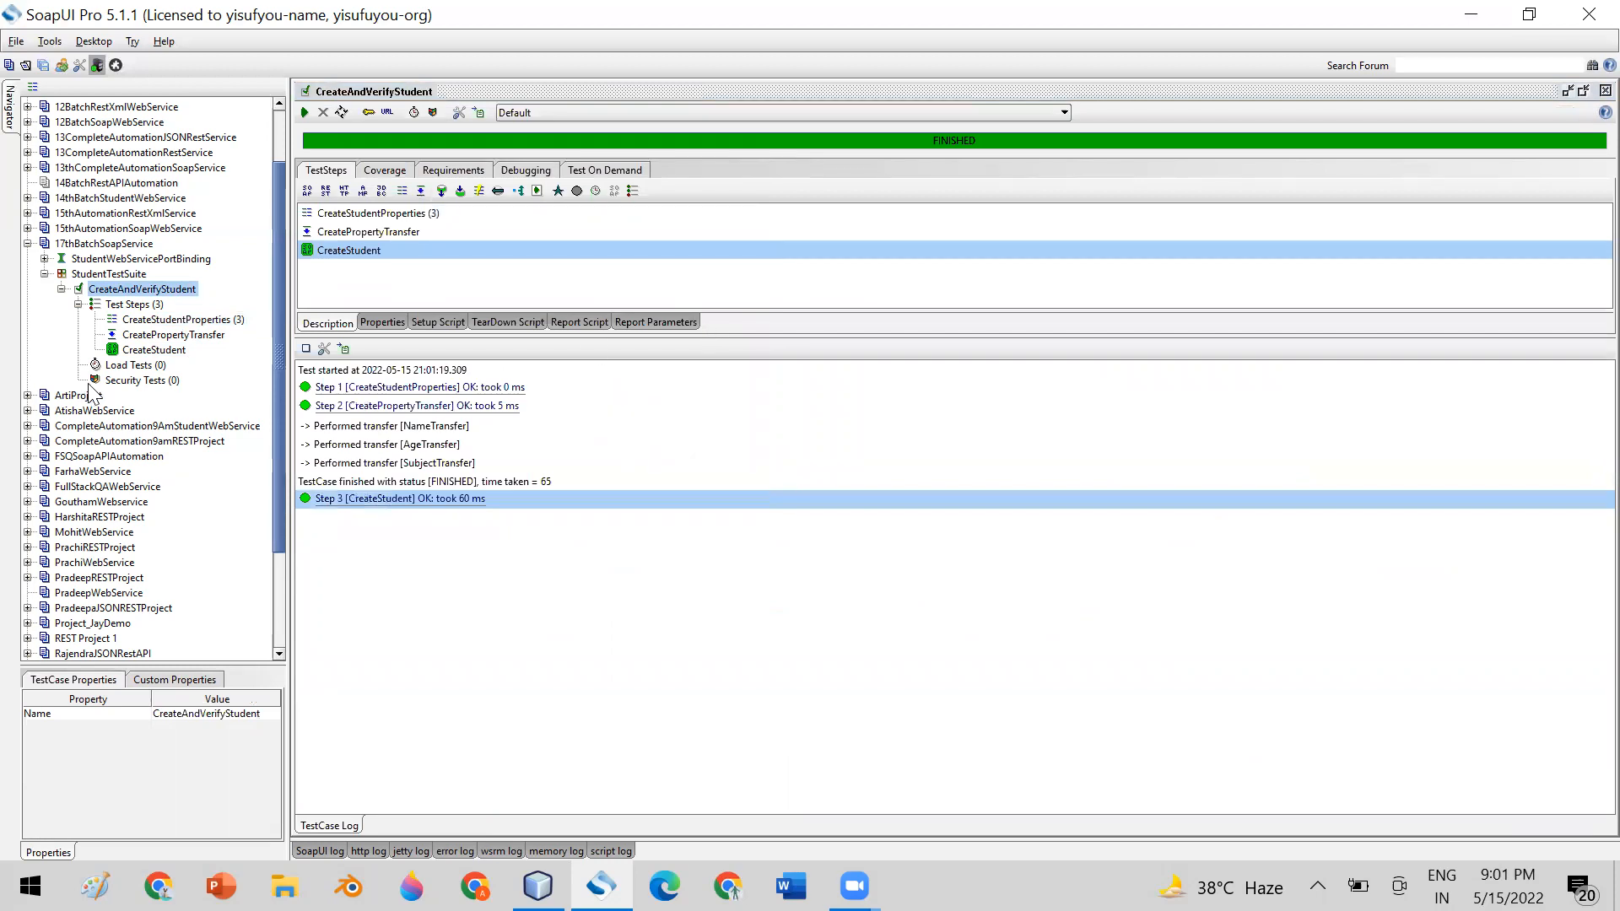
Open the CreateStudent step, adjust the split between request and response, and highlight the student id in the response
double_click(141, 355)
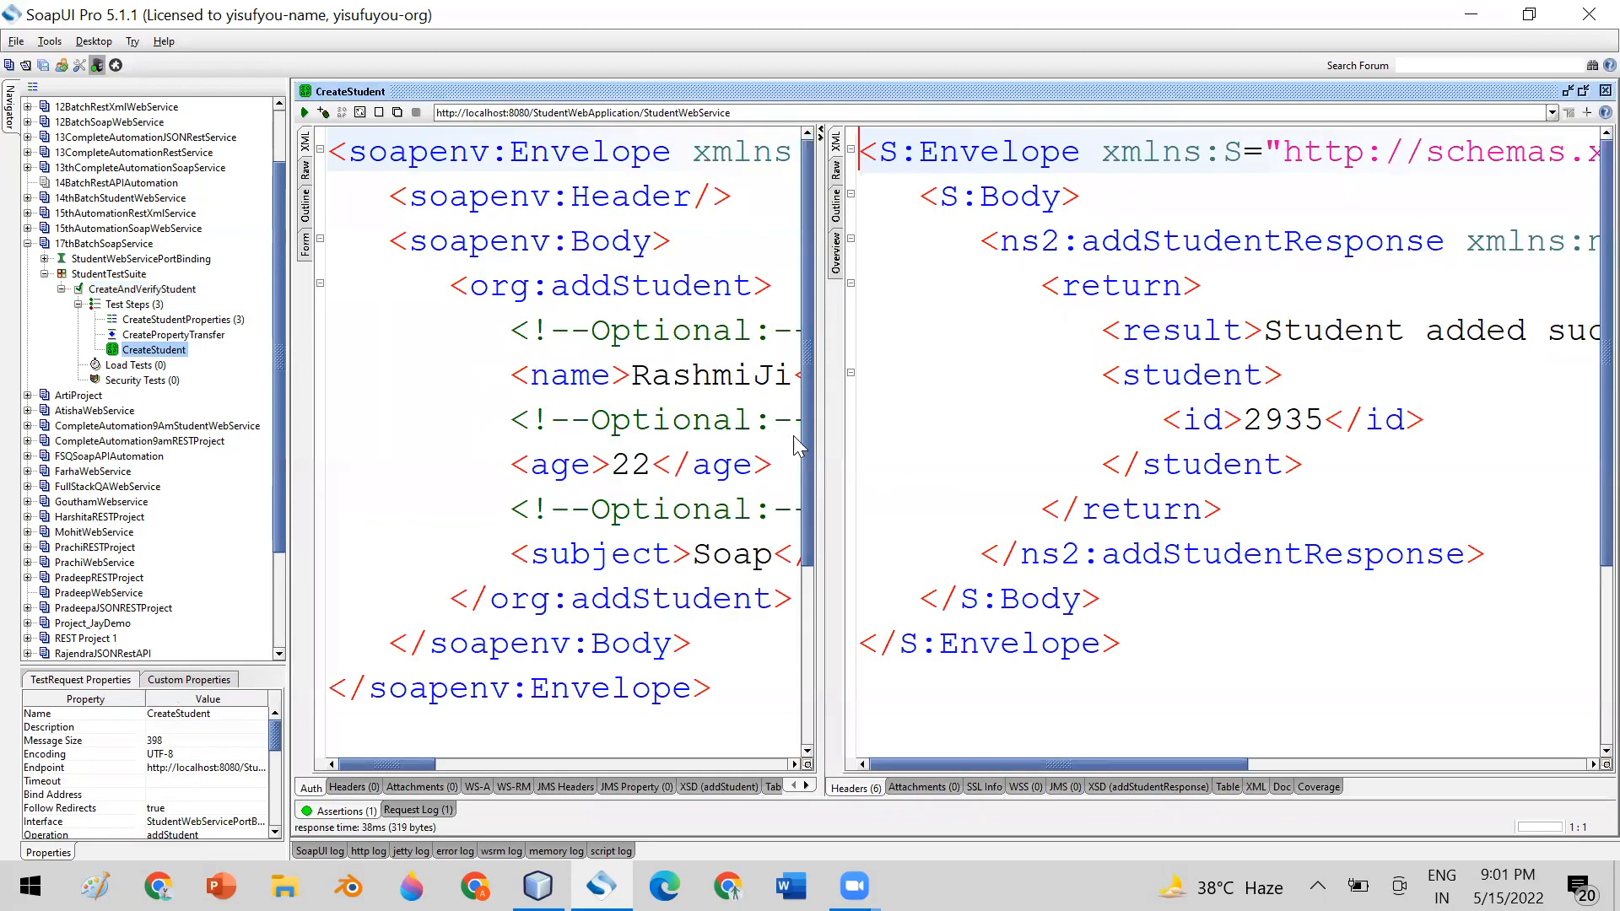
left_click_drag(822, 456, 991, 418)
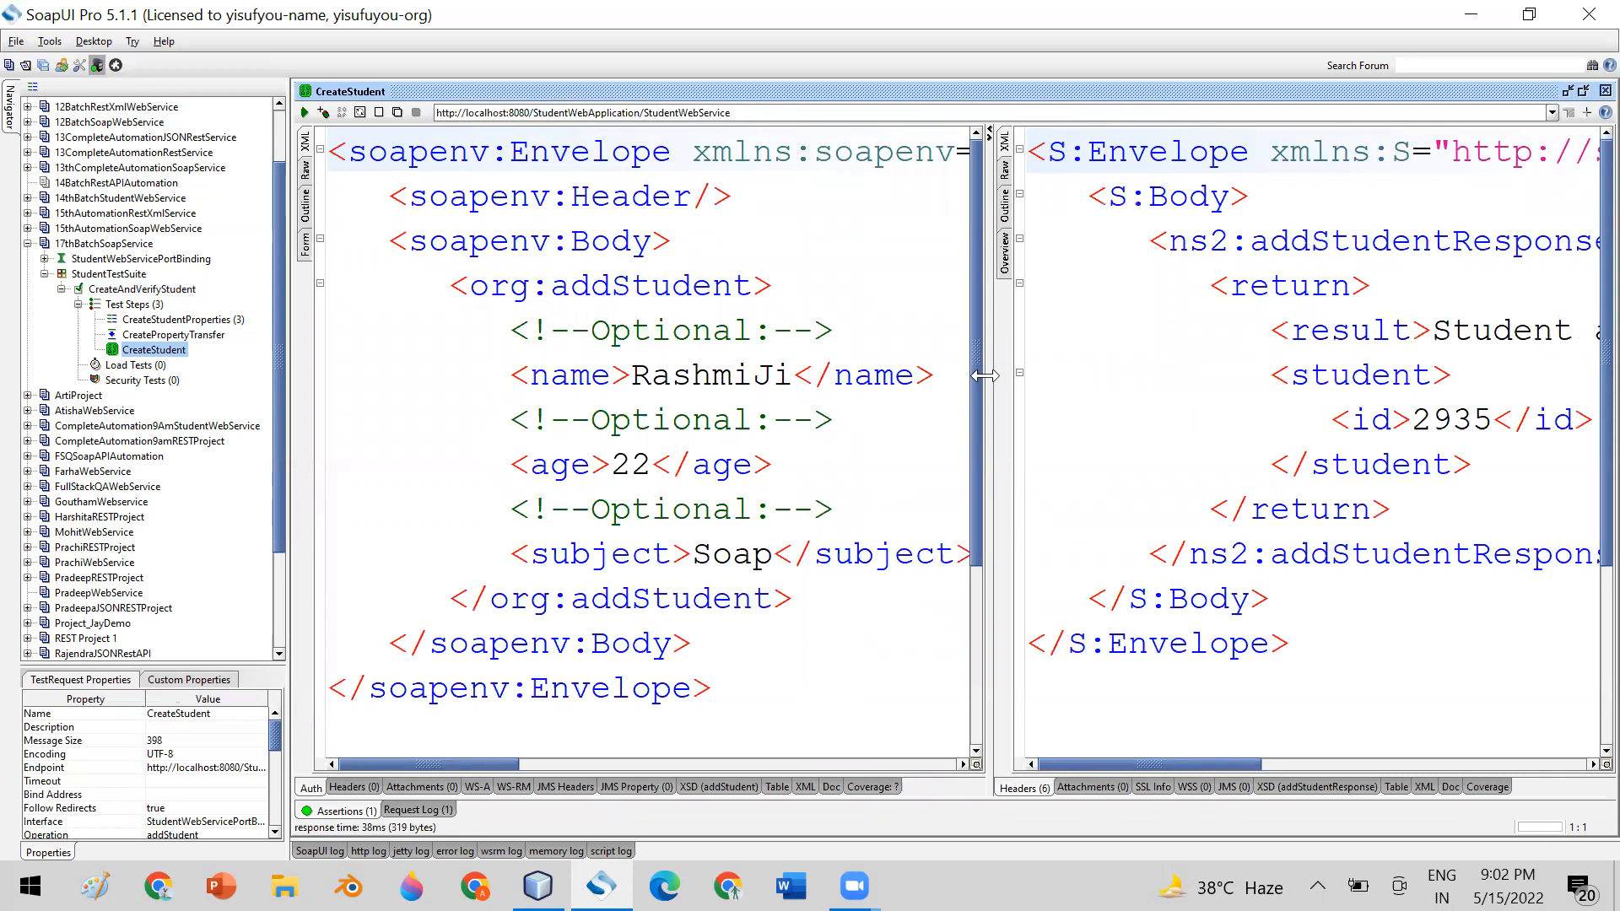
left_click_drag(989, 376, 921, 341)
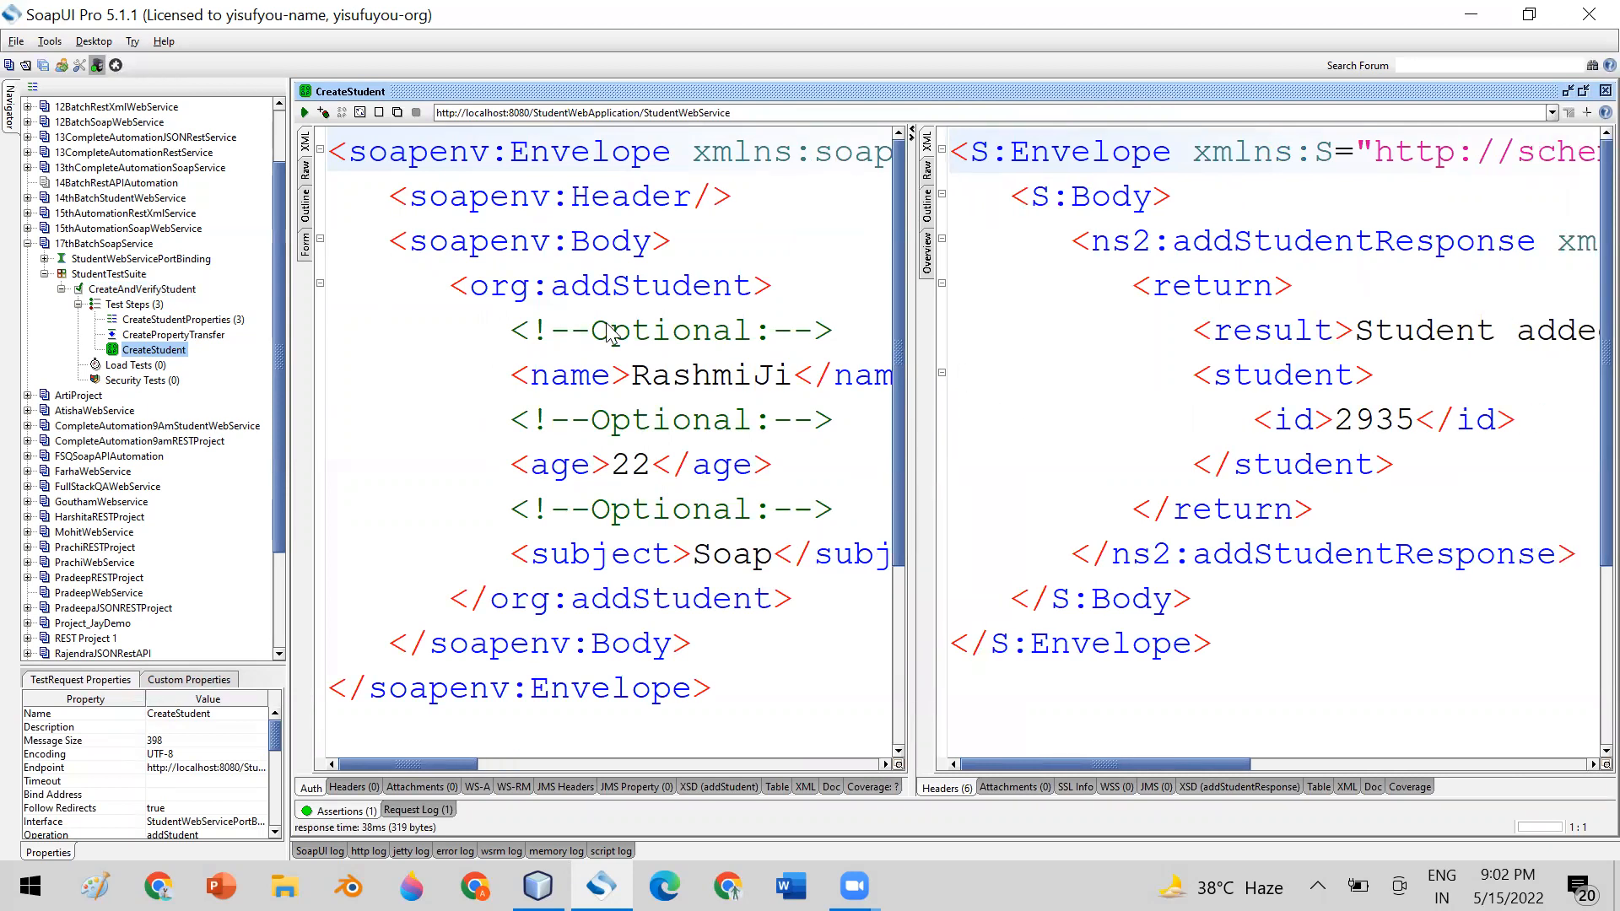
double_click(1354, 415)
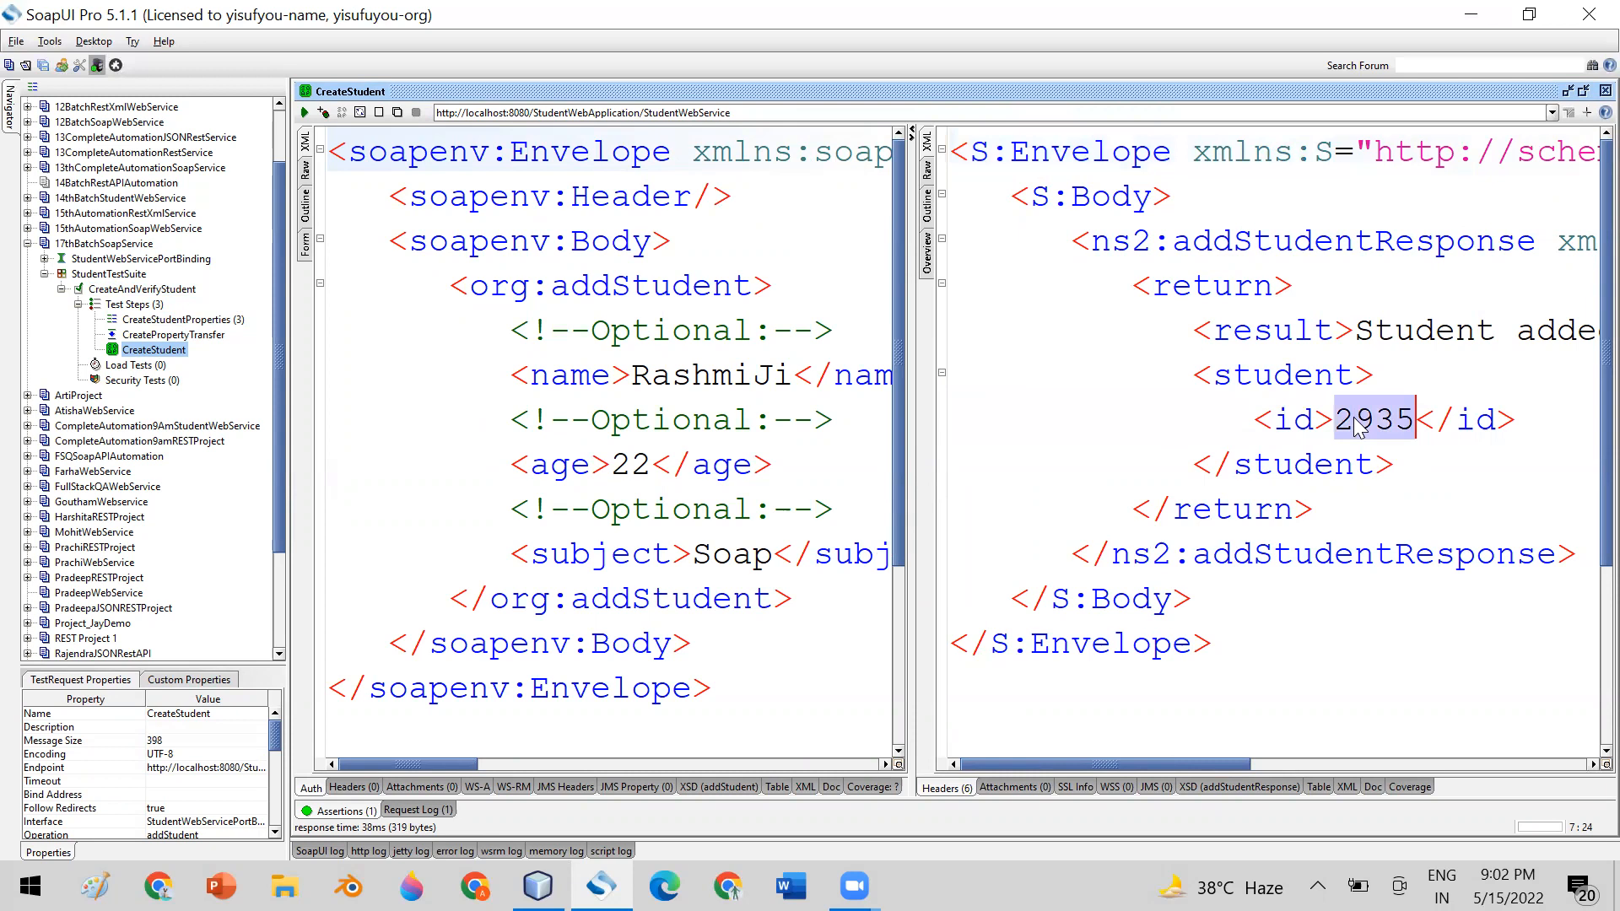
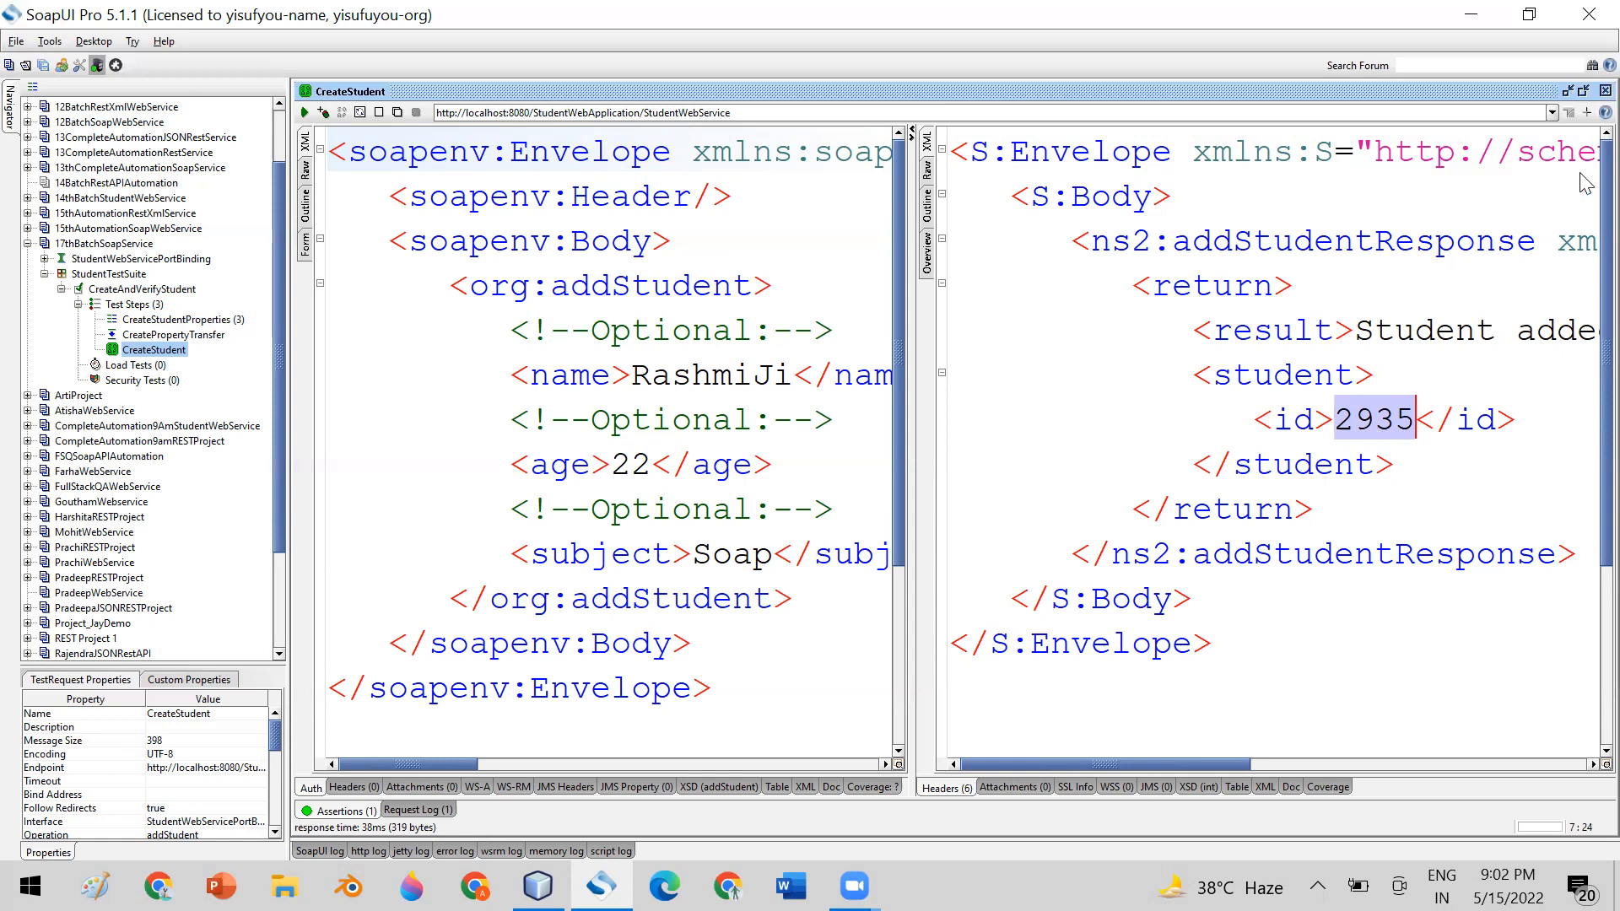
Close the CreateStudent and CreateAndVerifyStudent editors and insert a Test Request step named GetStudentById after CreateStudent
left_click(1582, 92)
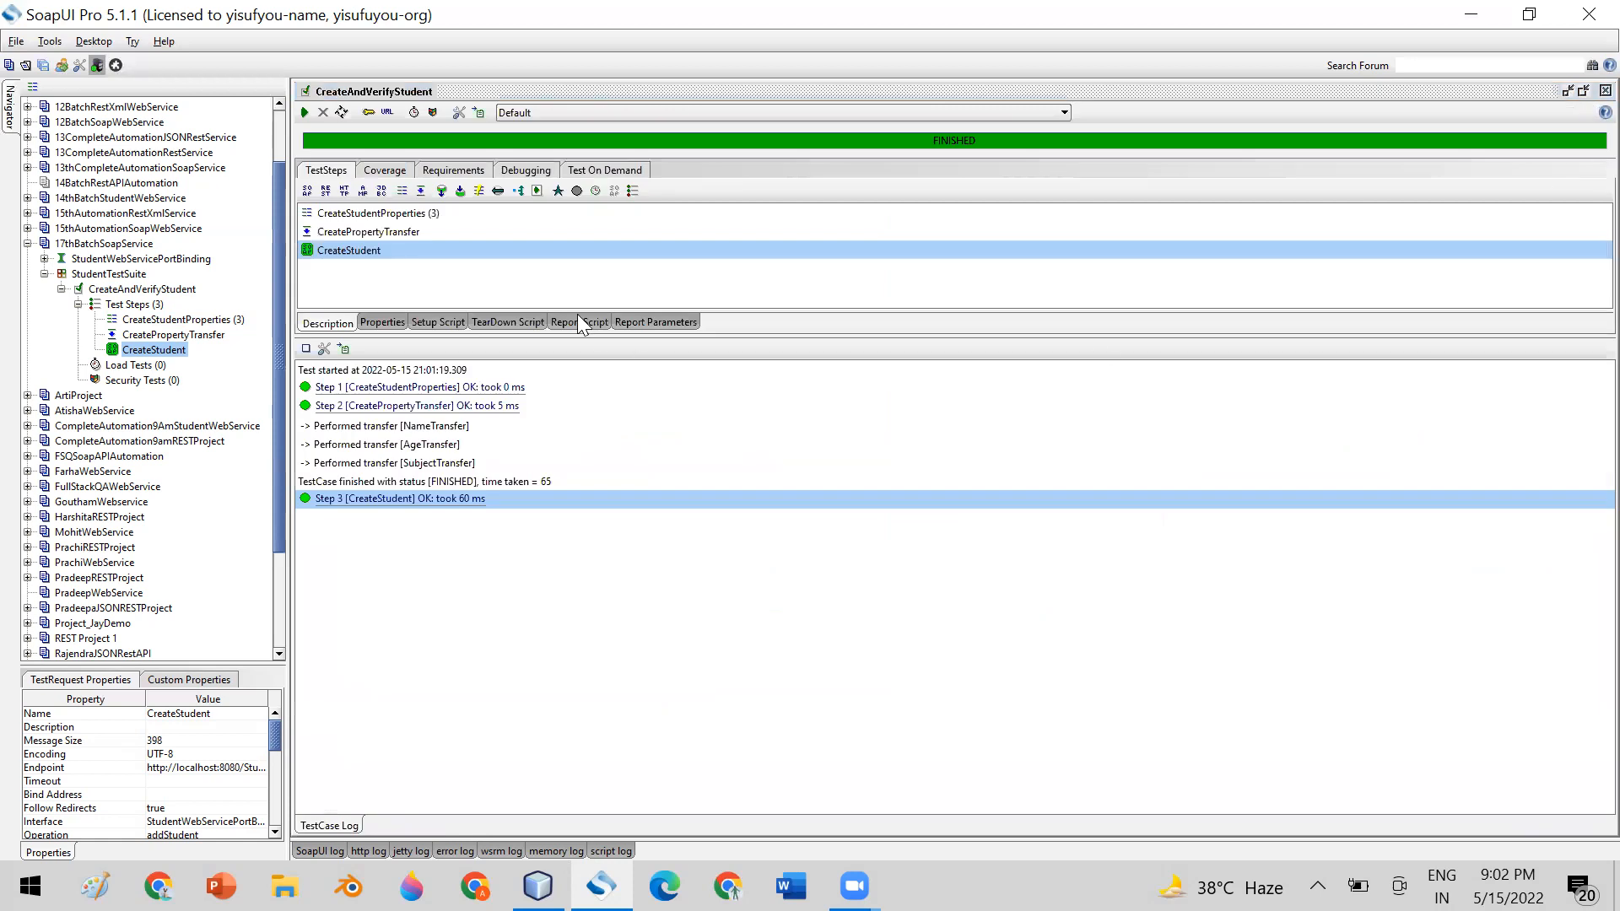
left_click(1582, 91)
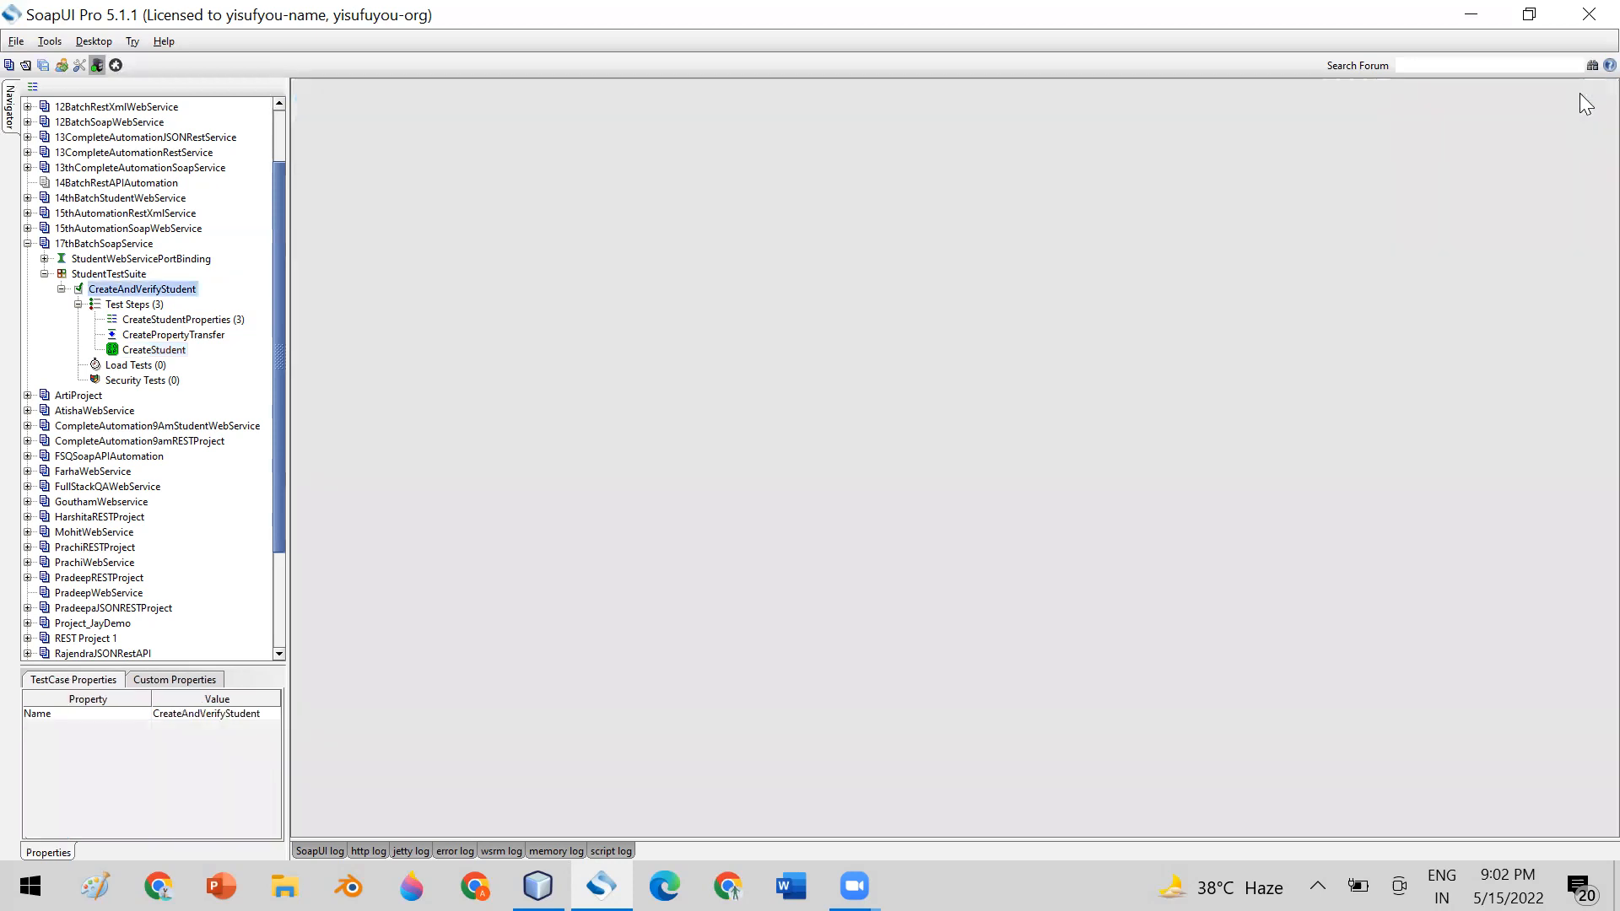
left_click(150, 350)
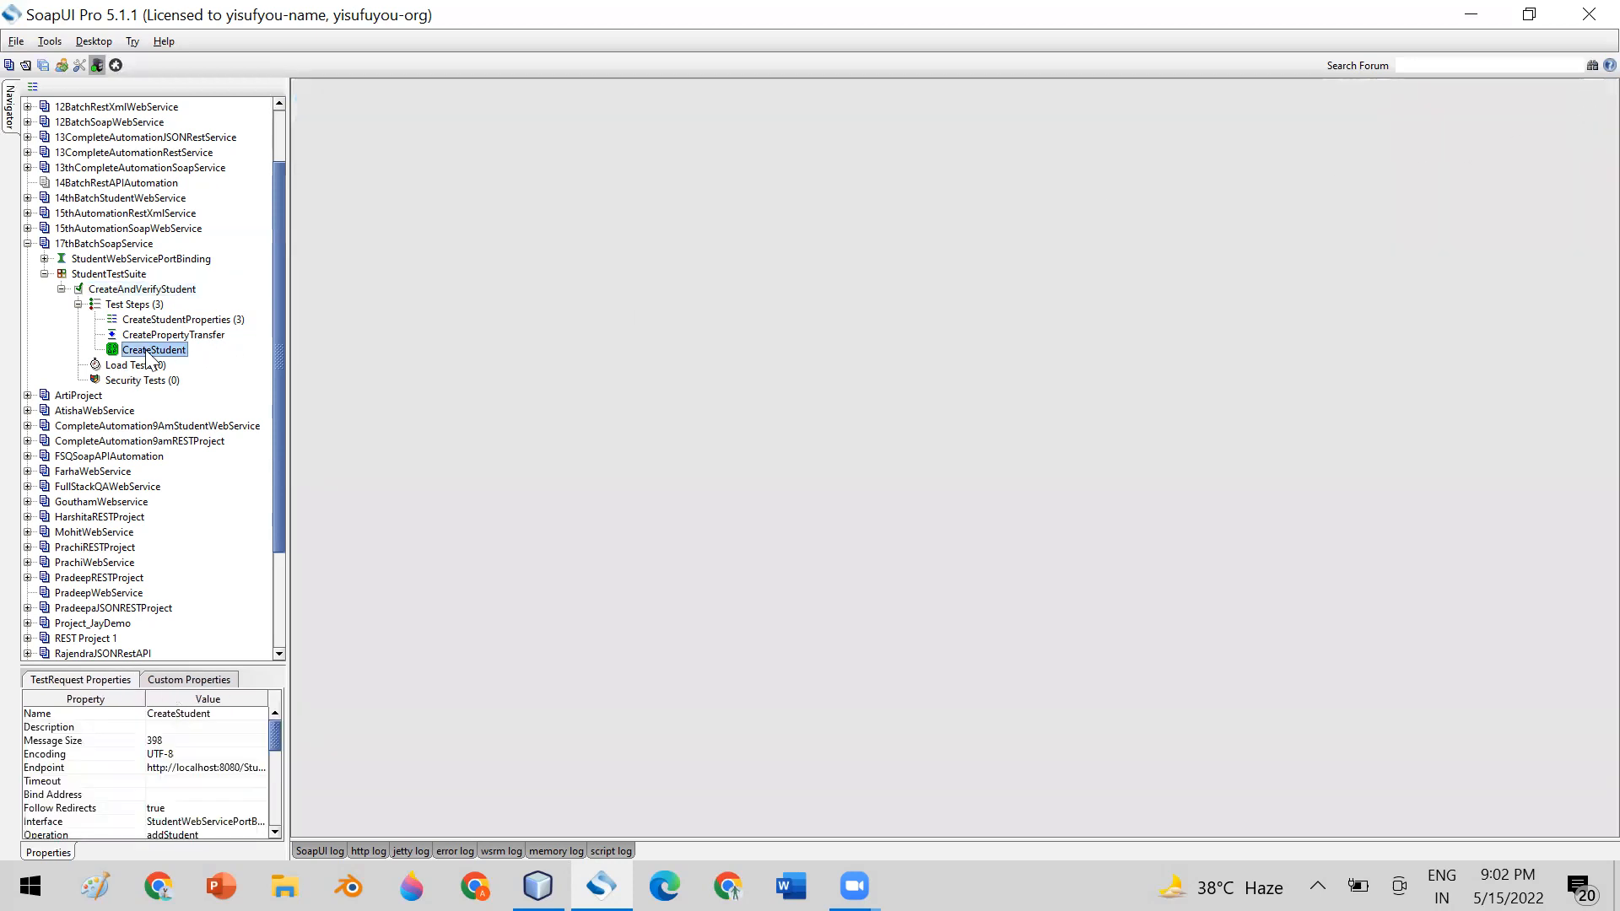
right_click(148, 350)
mouse_move(259, 403)
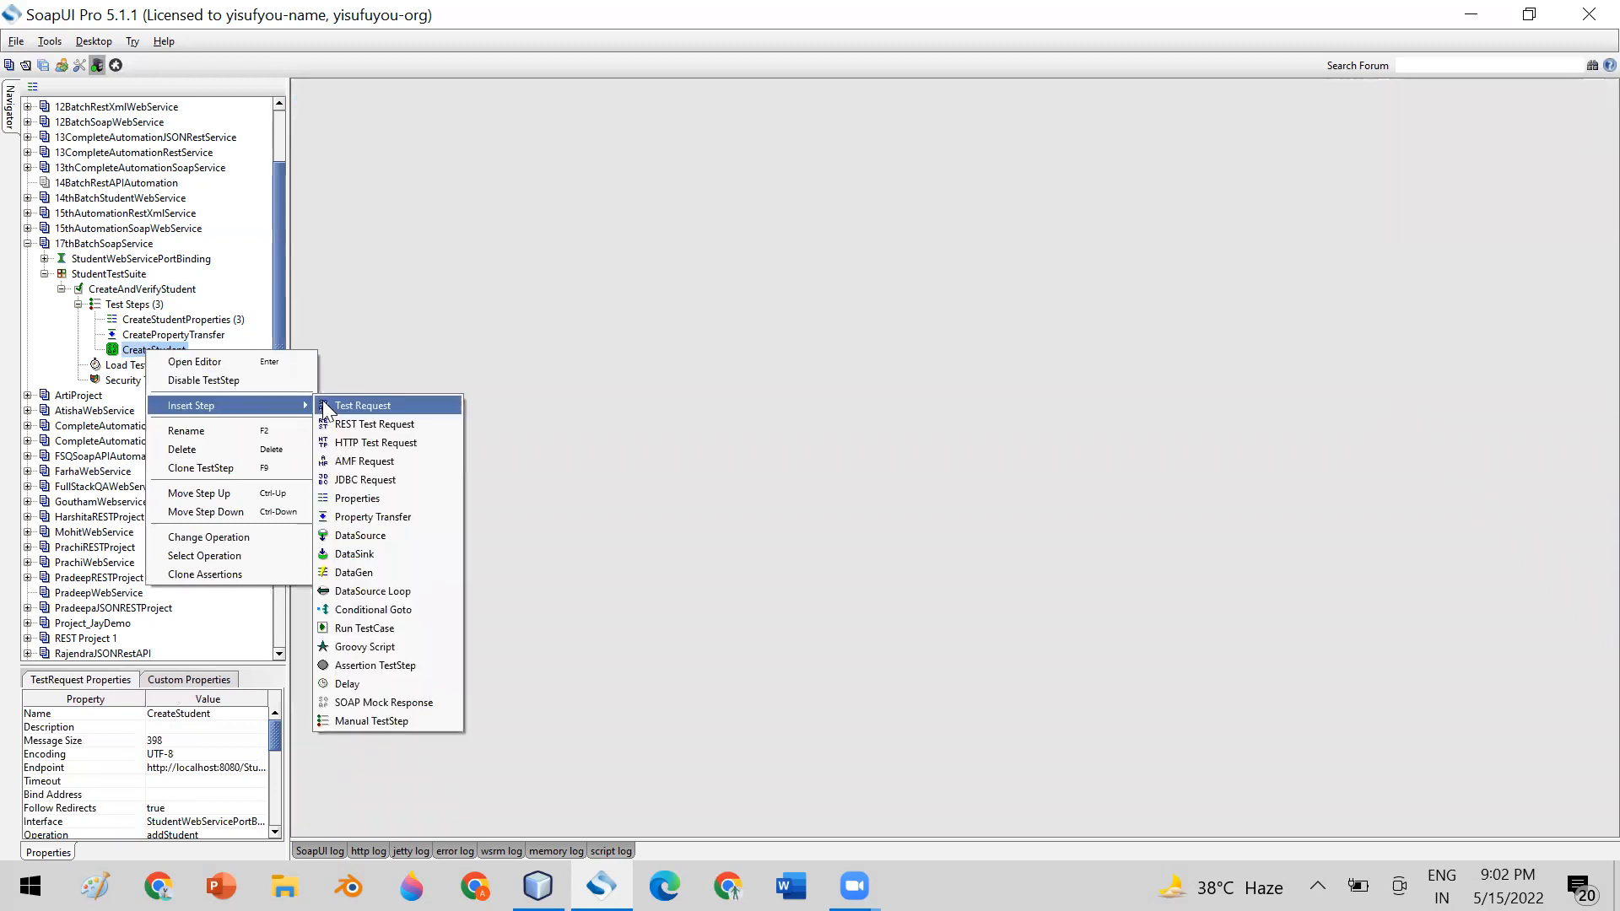
left_click(343, 406)
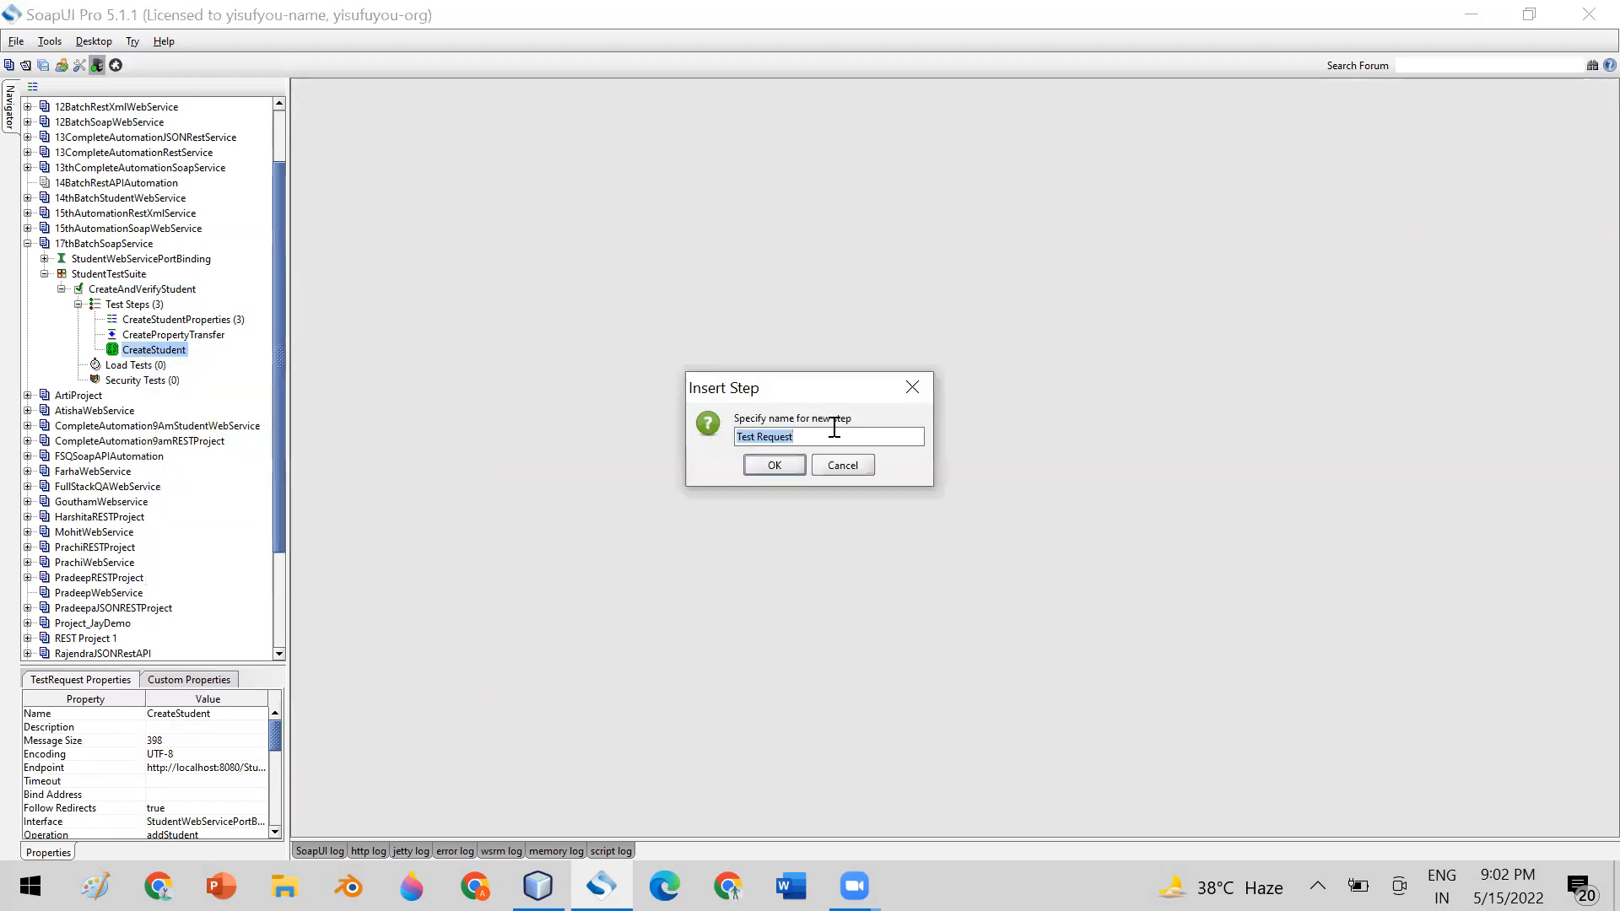
type("GetStudentById")
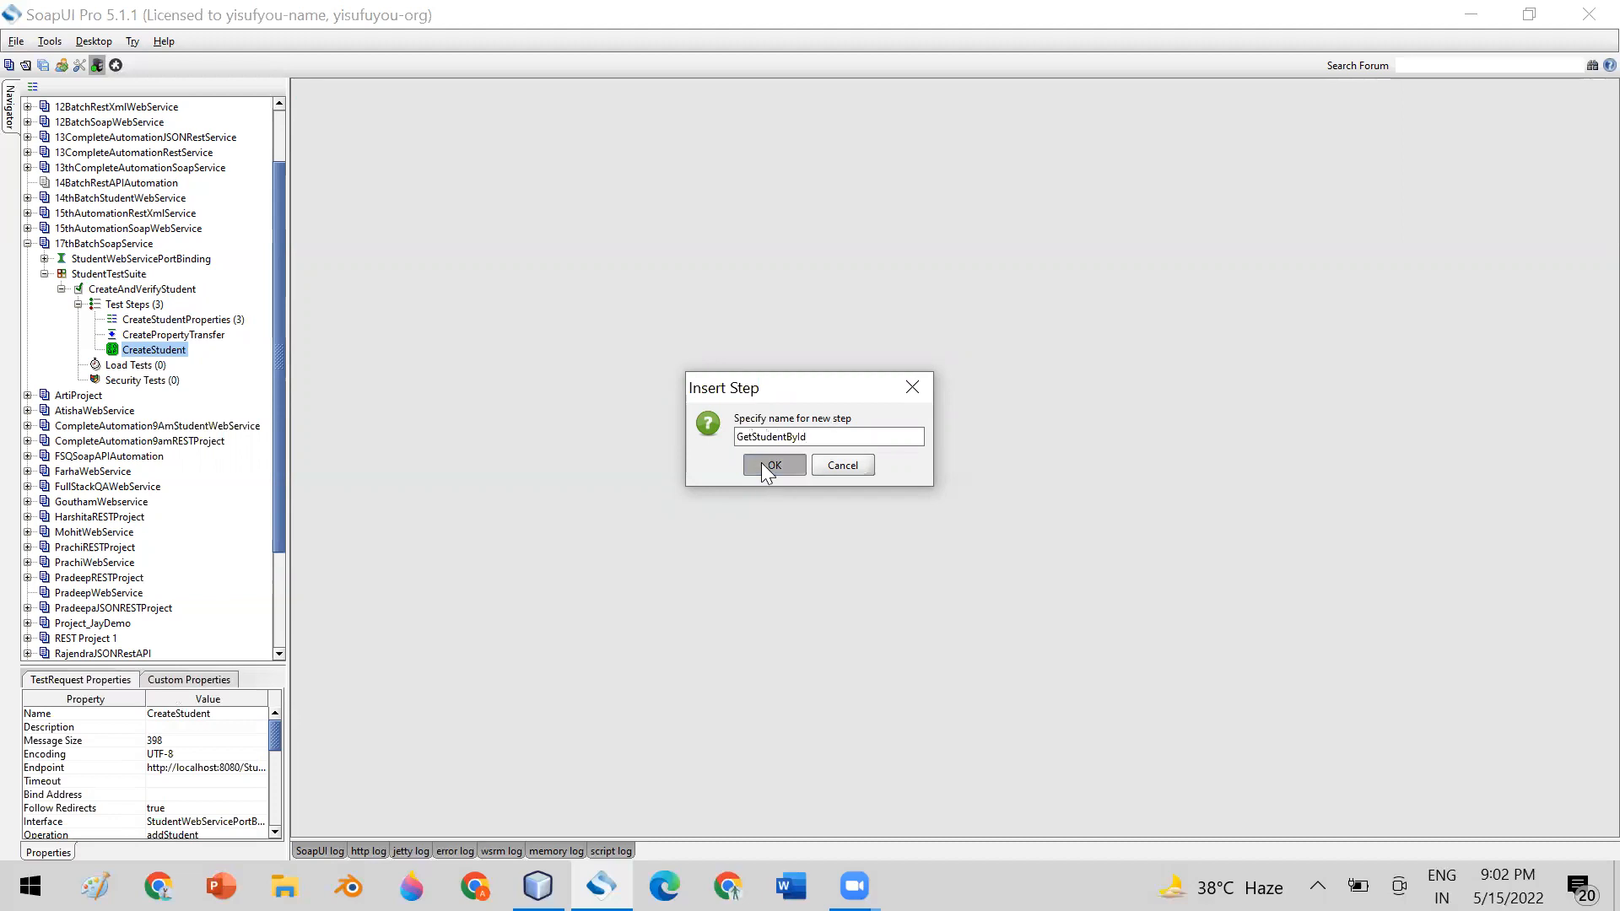
left_click(761, 462)
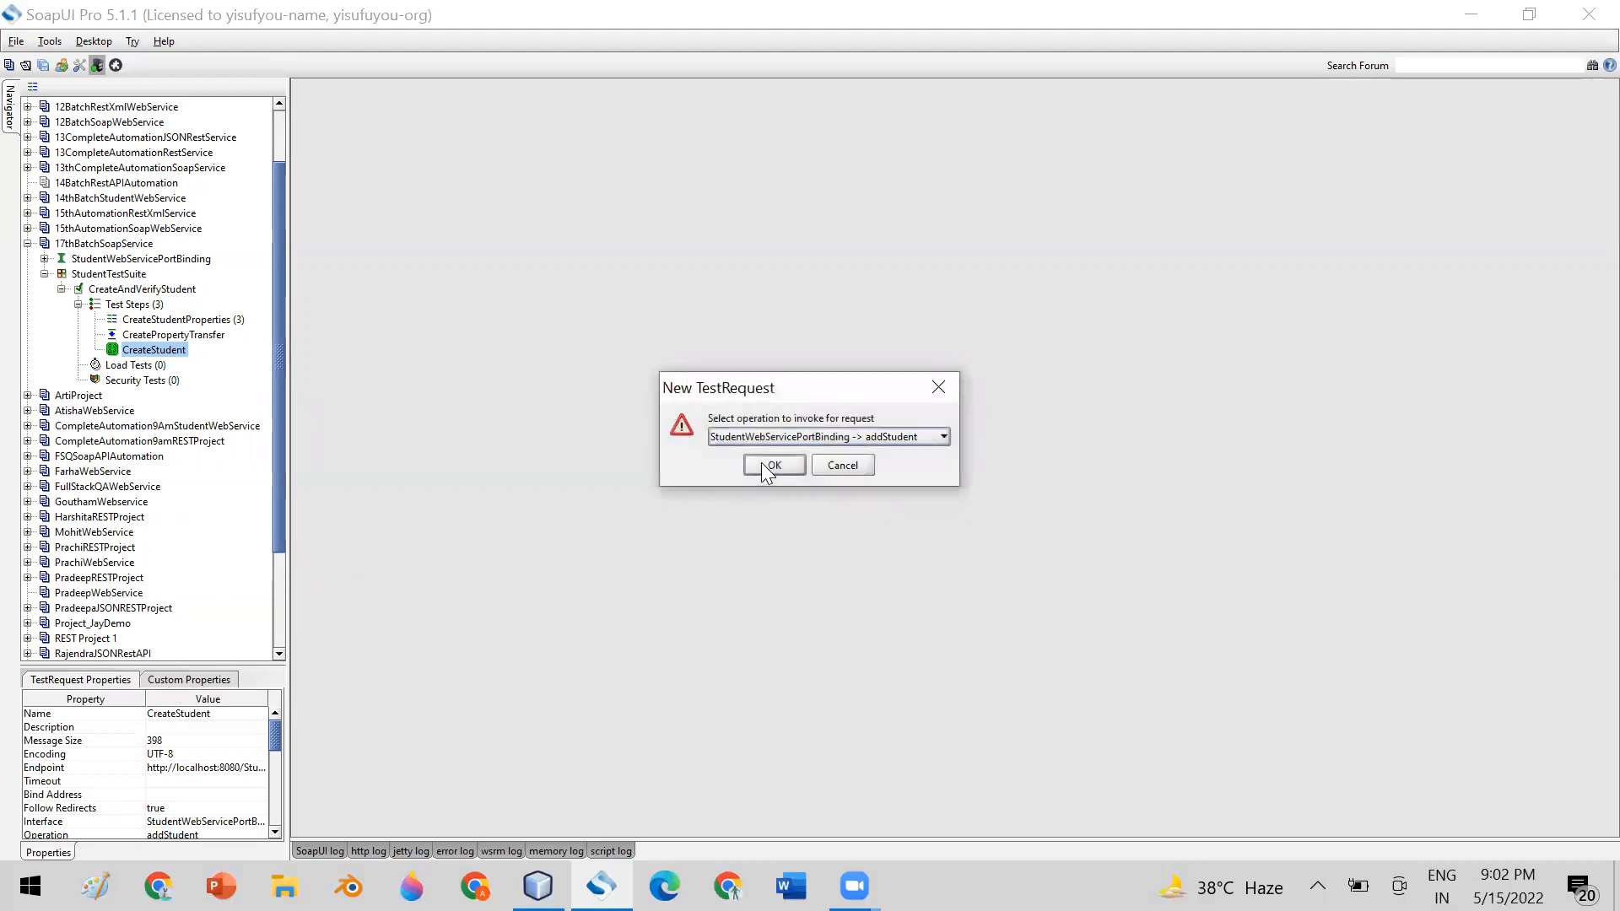
Assign the StudentWebServicePortBinding getStudentById operation to the new request and add it with optional elements created
left_click(891, 441)
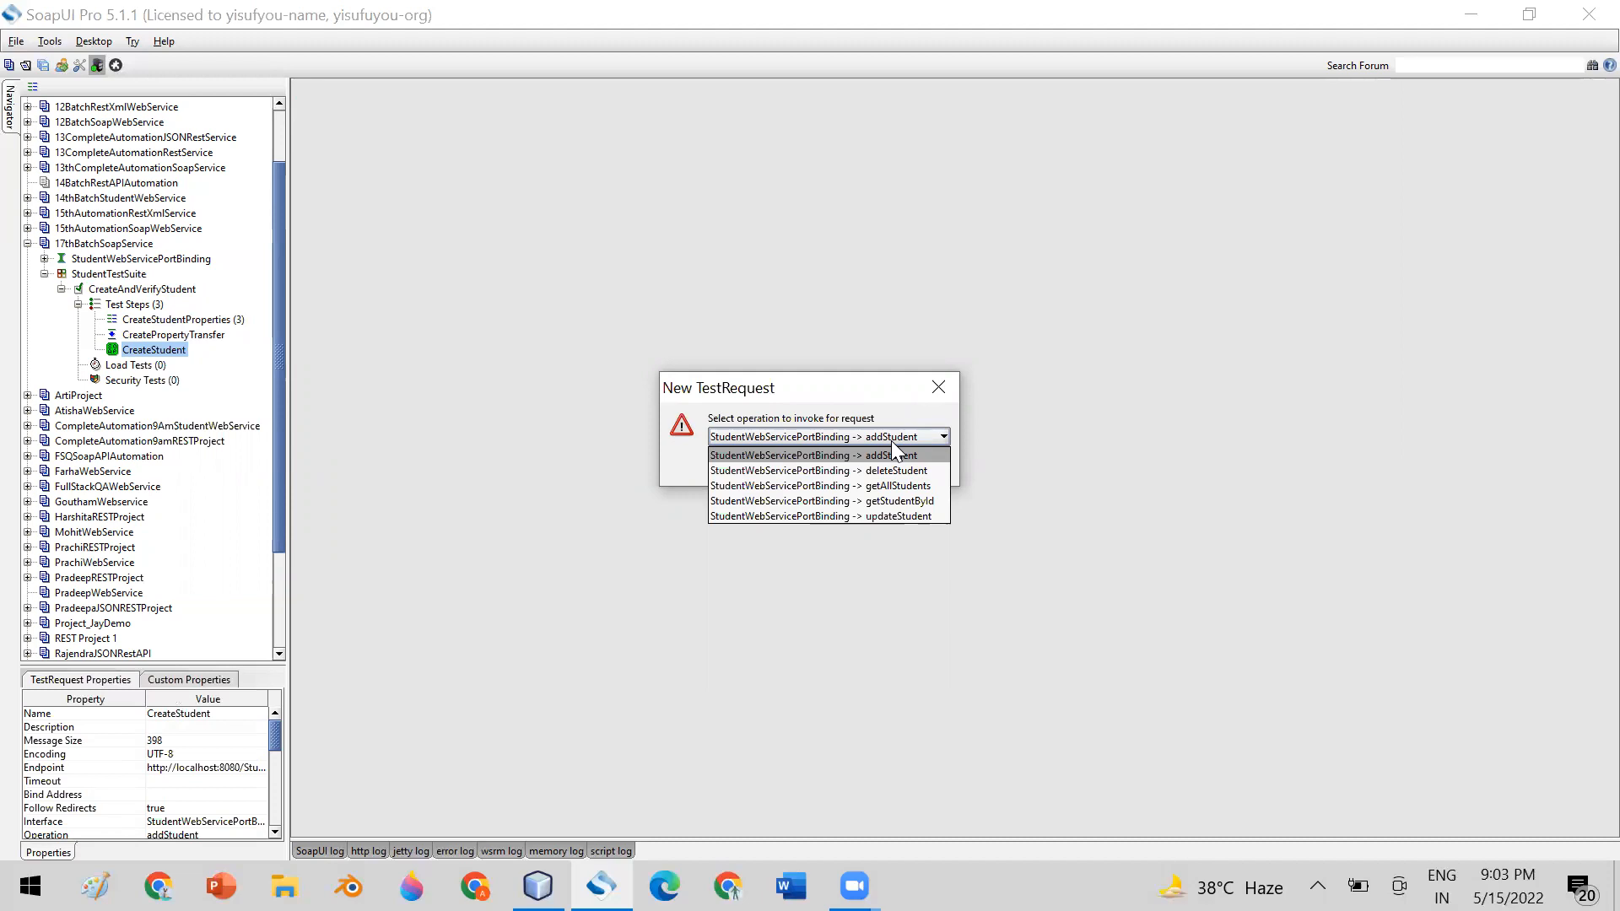
left_click(887, 502)
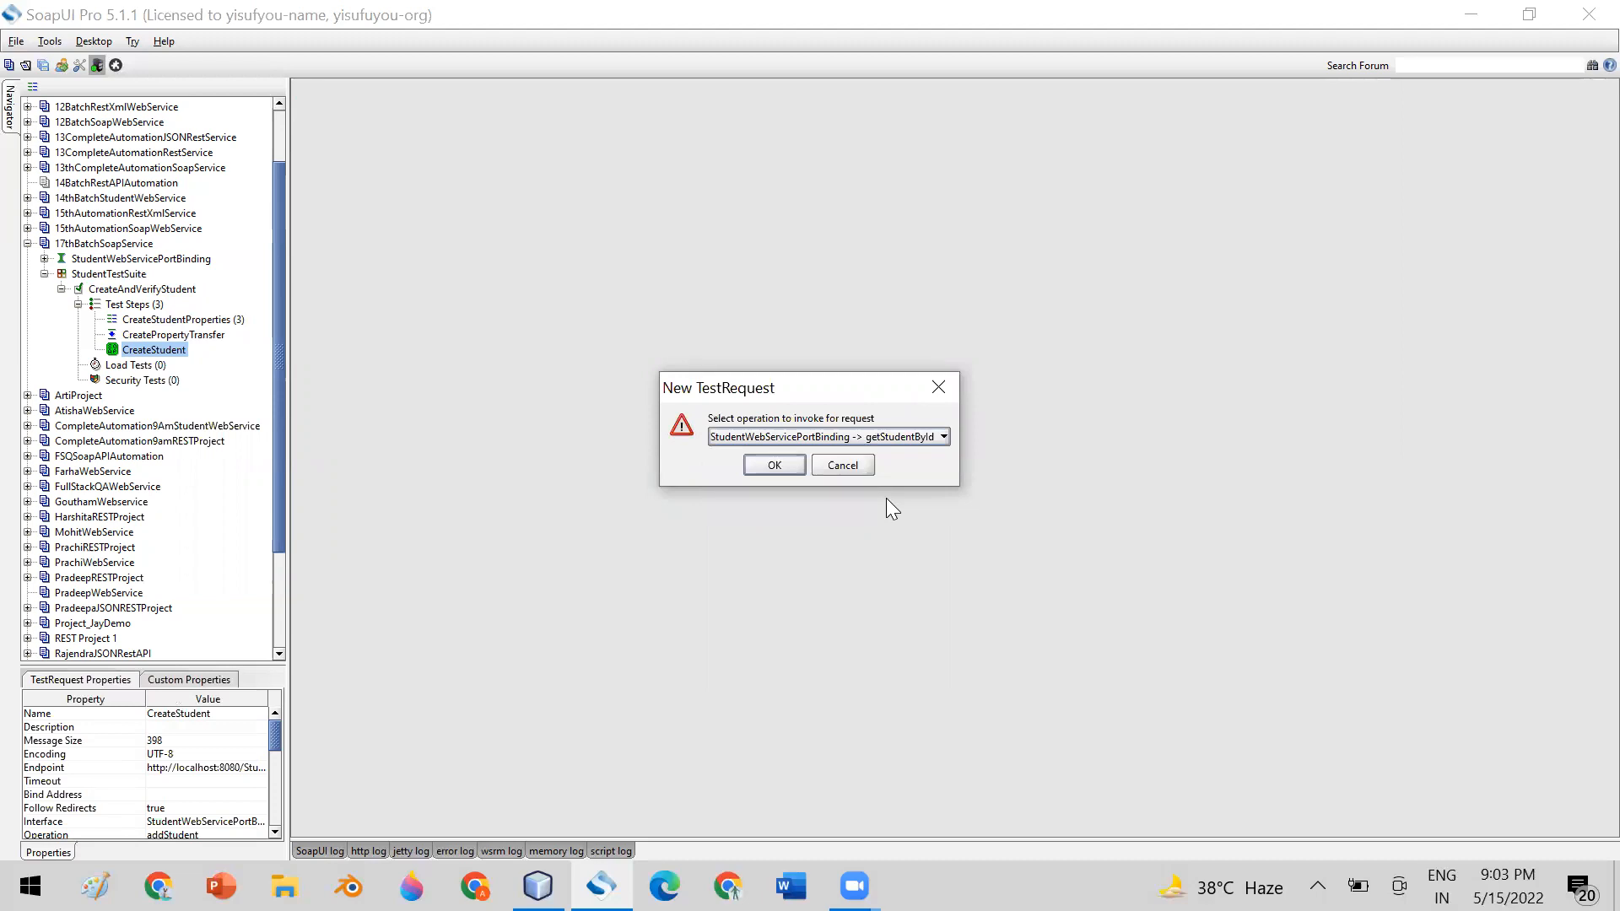
left_click(773, 464)
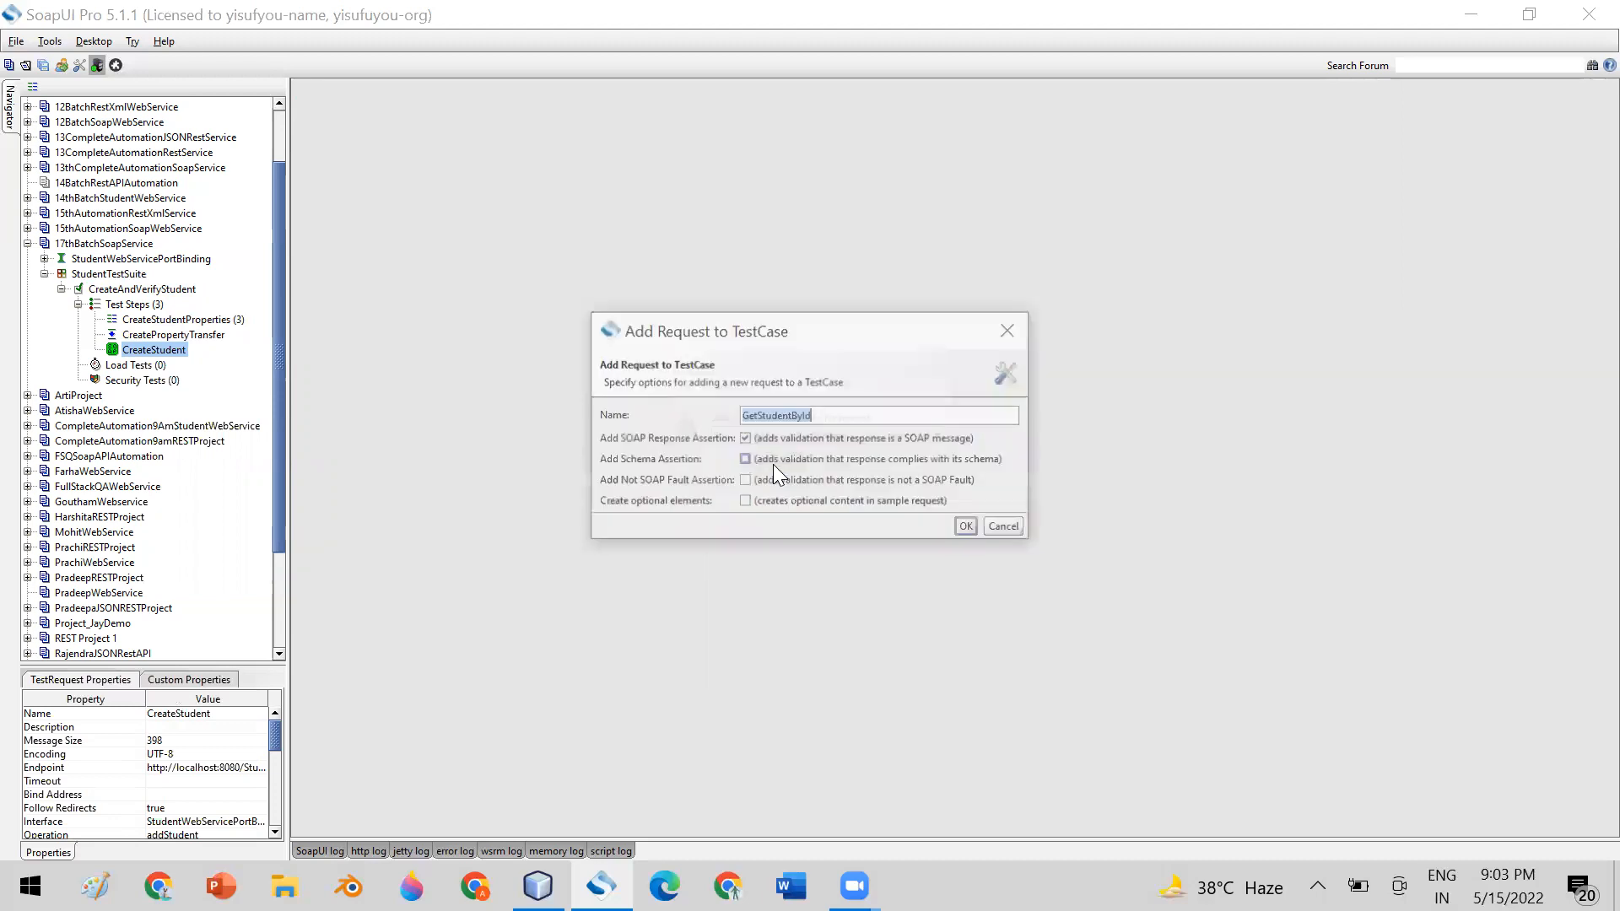
left_click(744, 501)
left_click(967, 529)
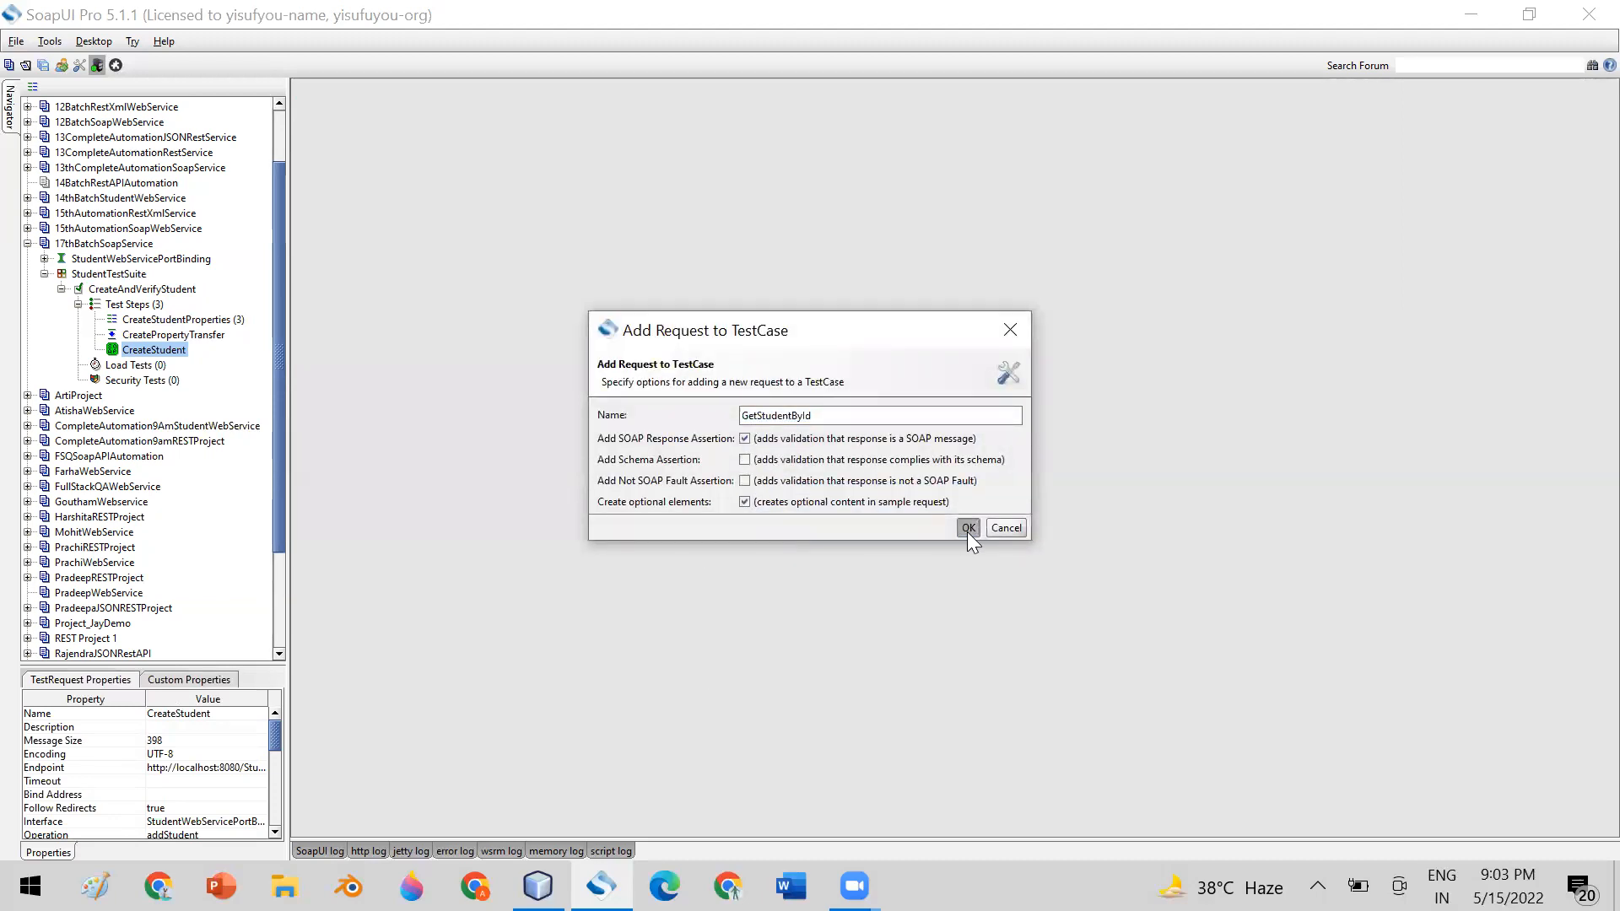
Compare the id placeholder in GetStudentById's XML request with the student id in CreateStudent's XML response, and close both editors
left_click(305, 141)
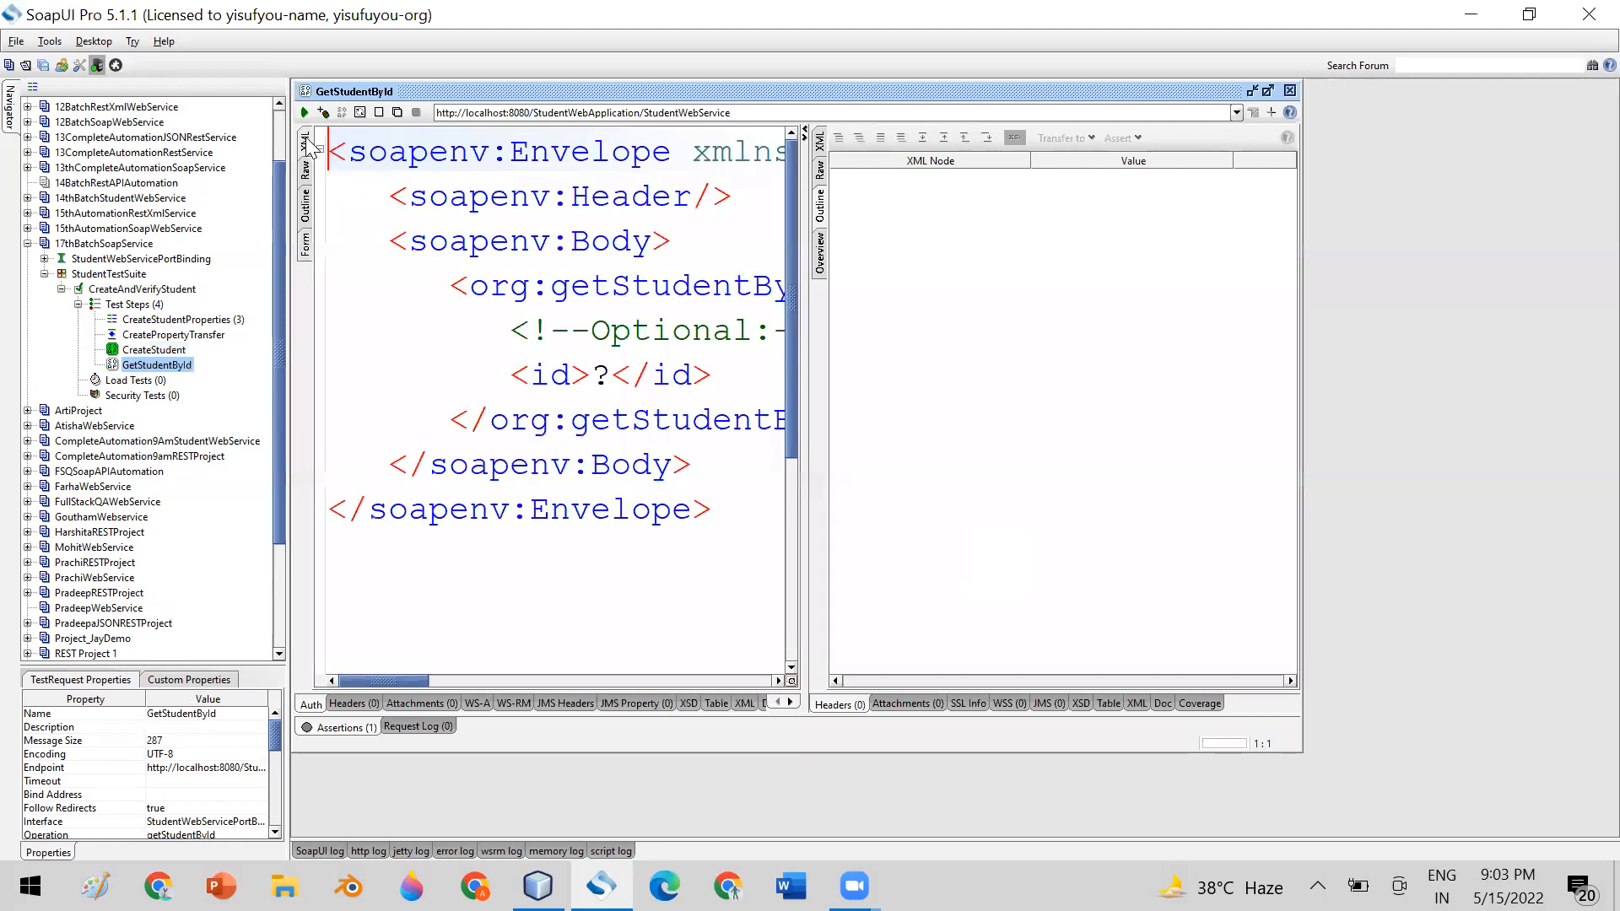
left_click_drag(798, 329, 871, 329)
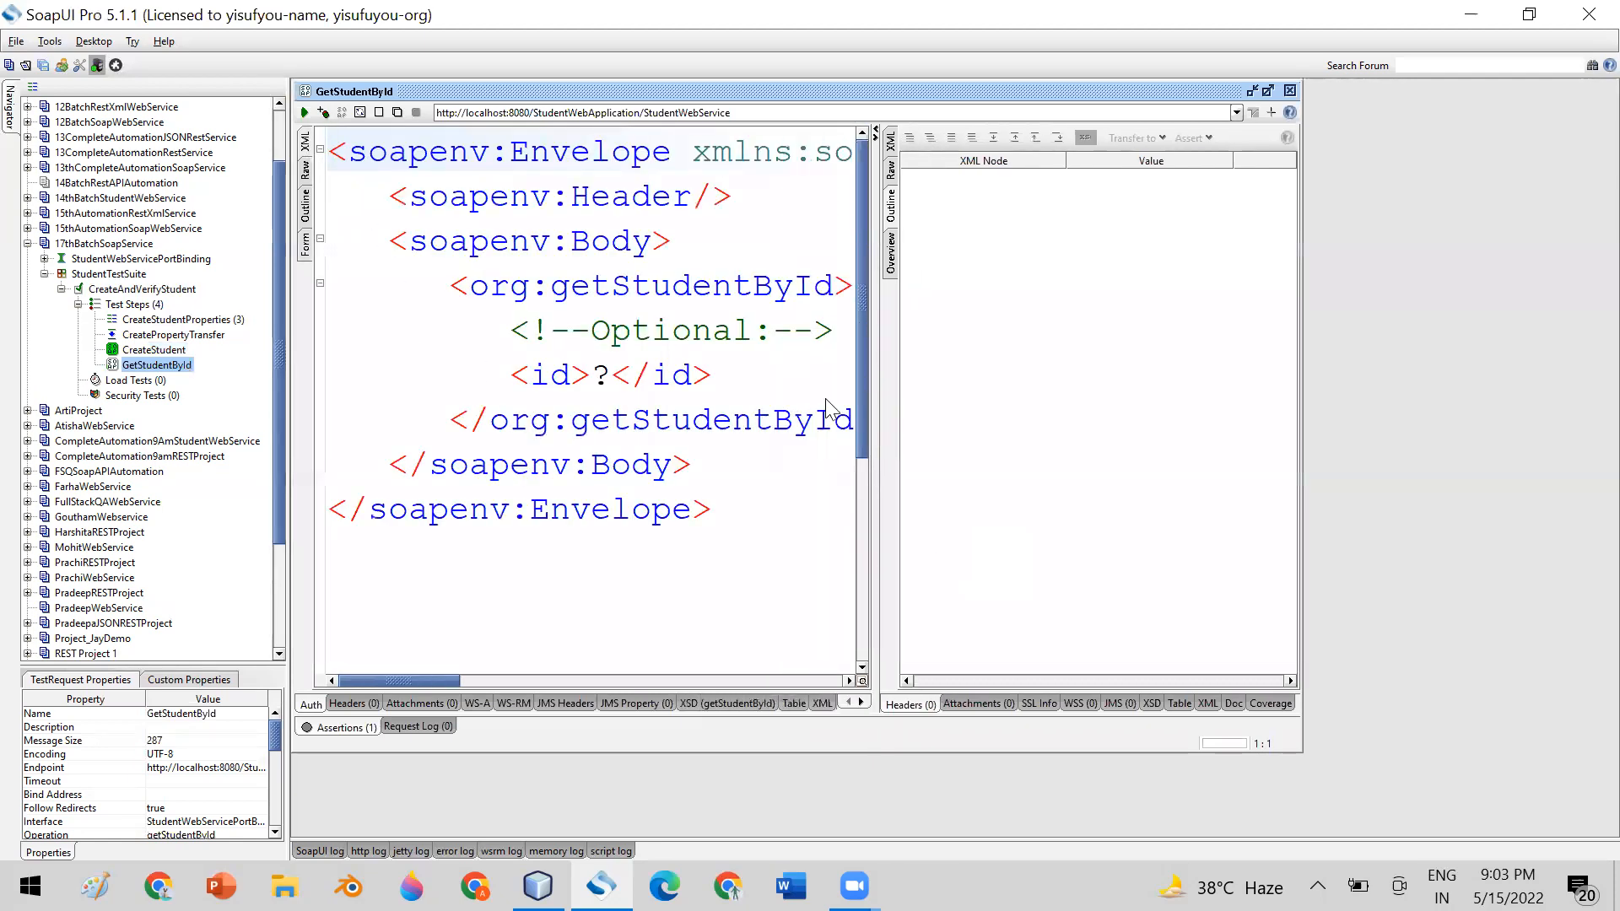
double_click(153, 350)
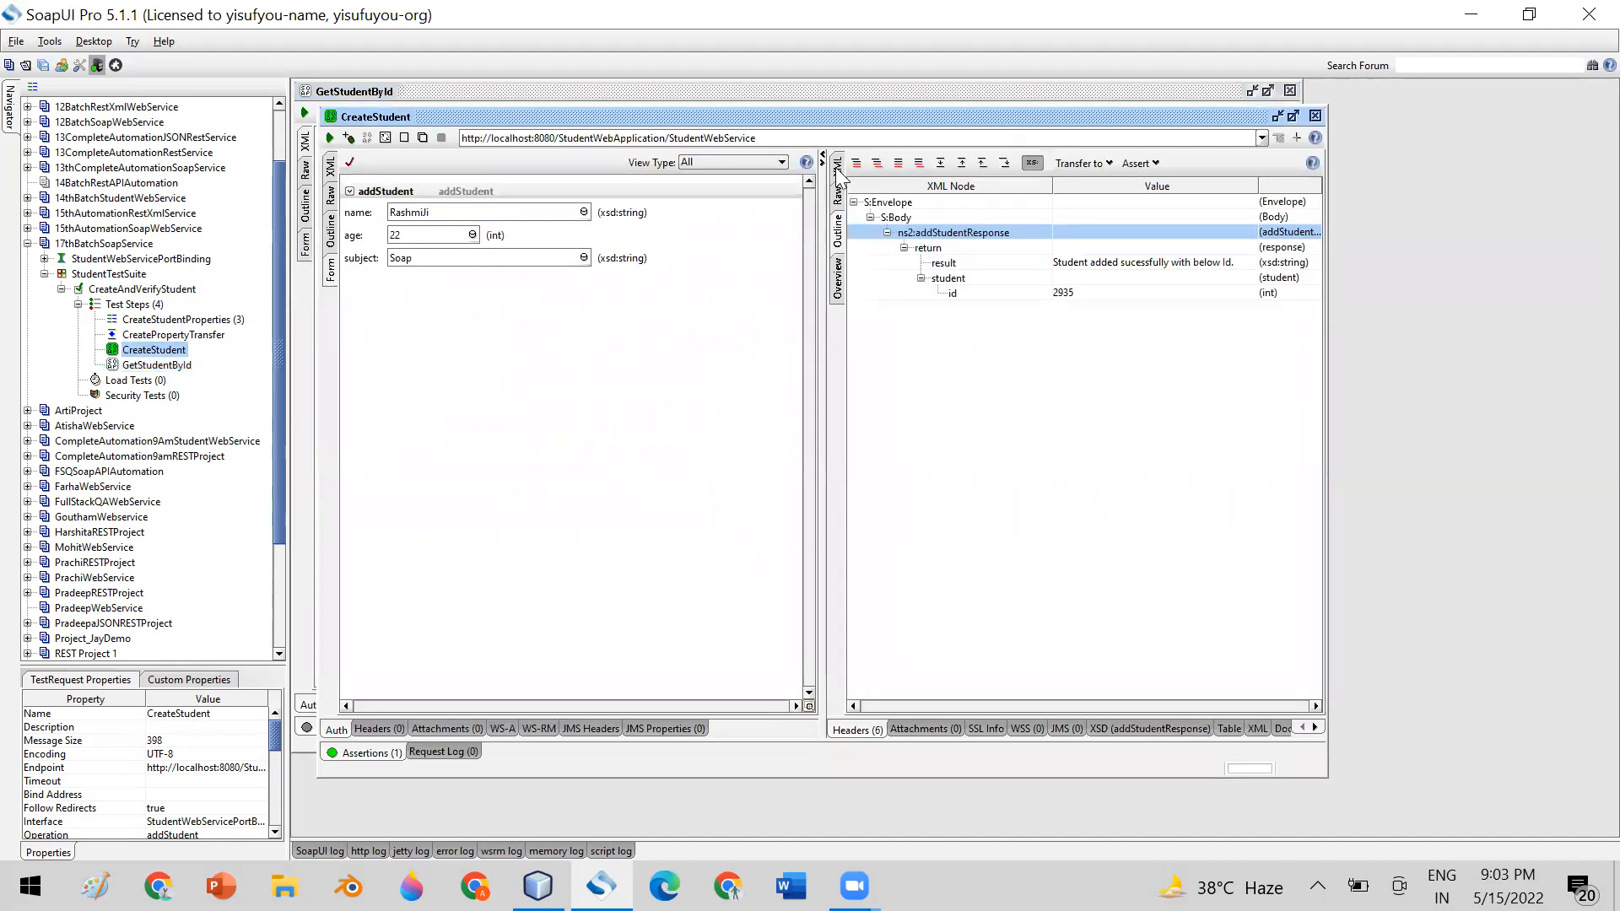
left_click(837, 166)
double_click(1237, 444)
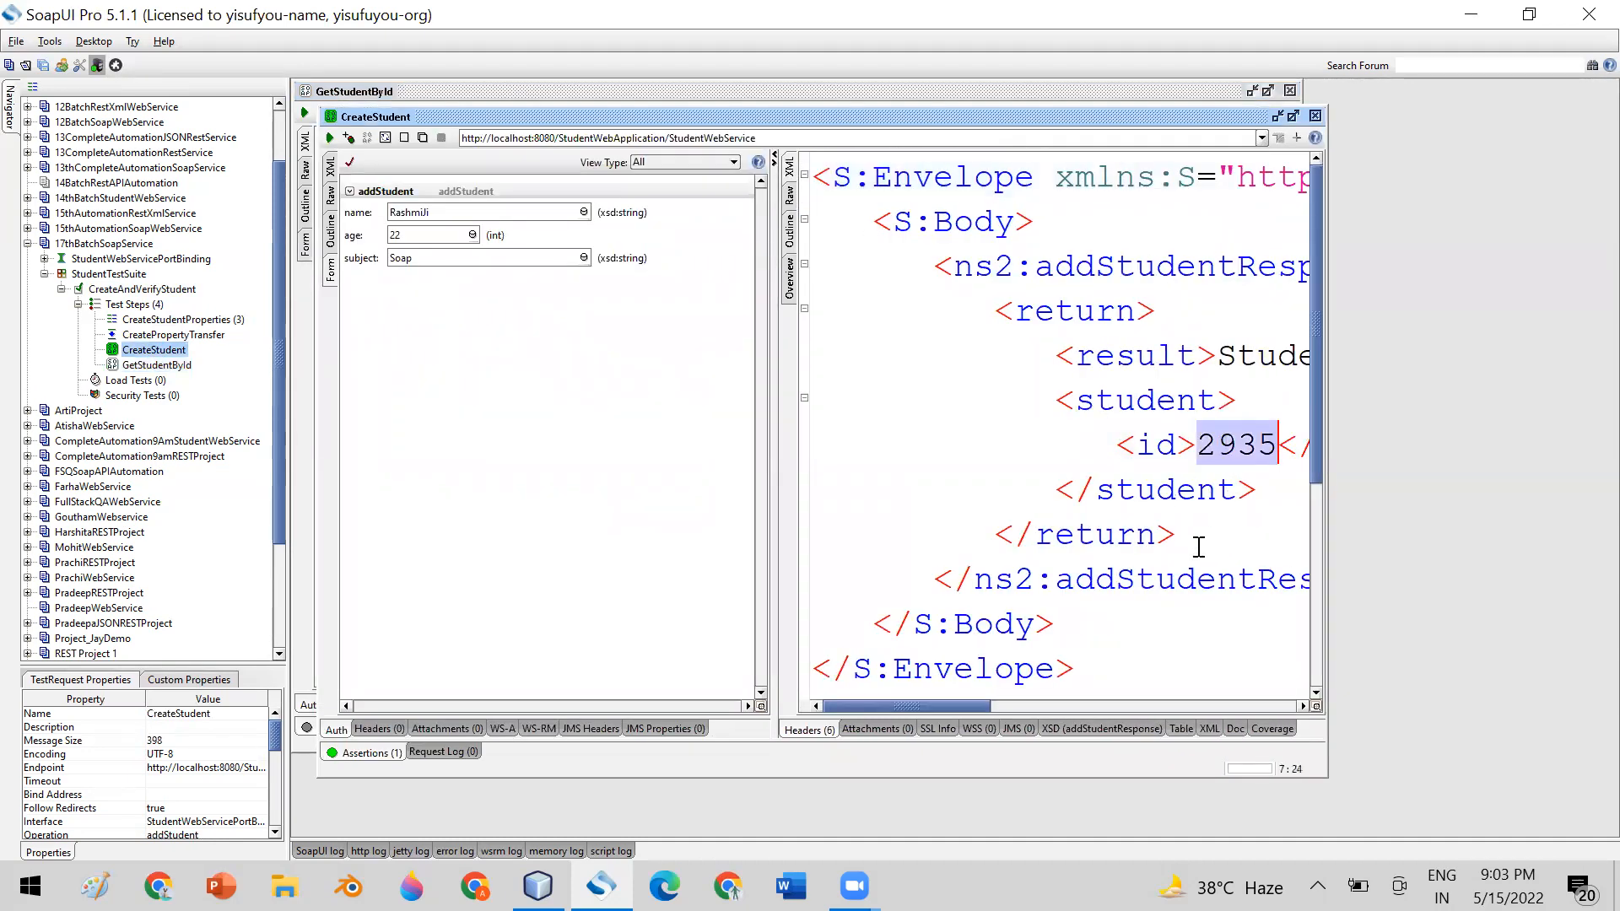
double_click(157, 364)
left_click(604, 375)
double_click(604, 375)
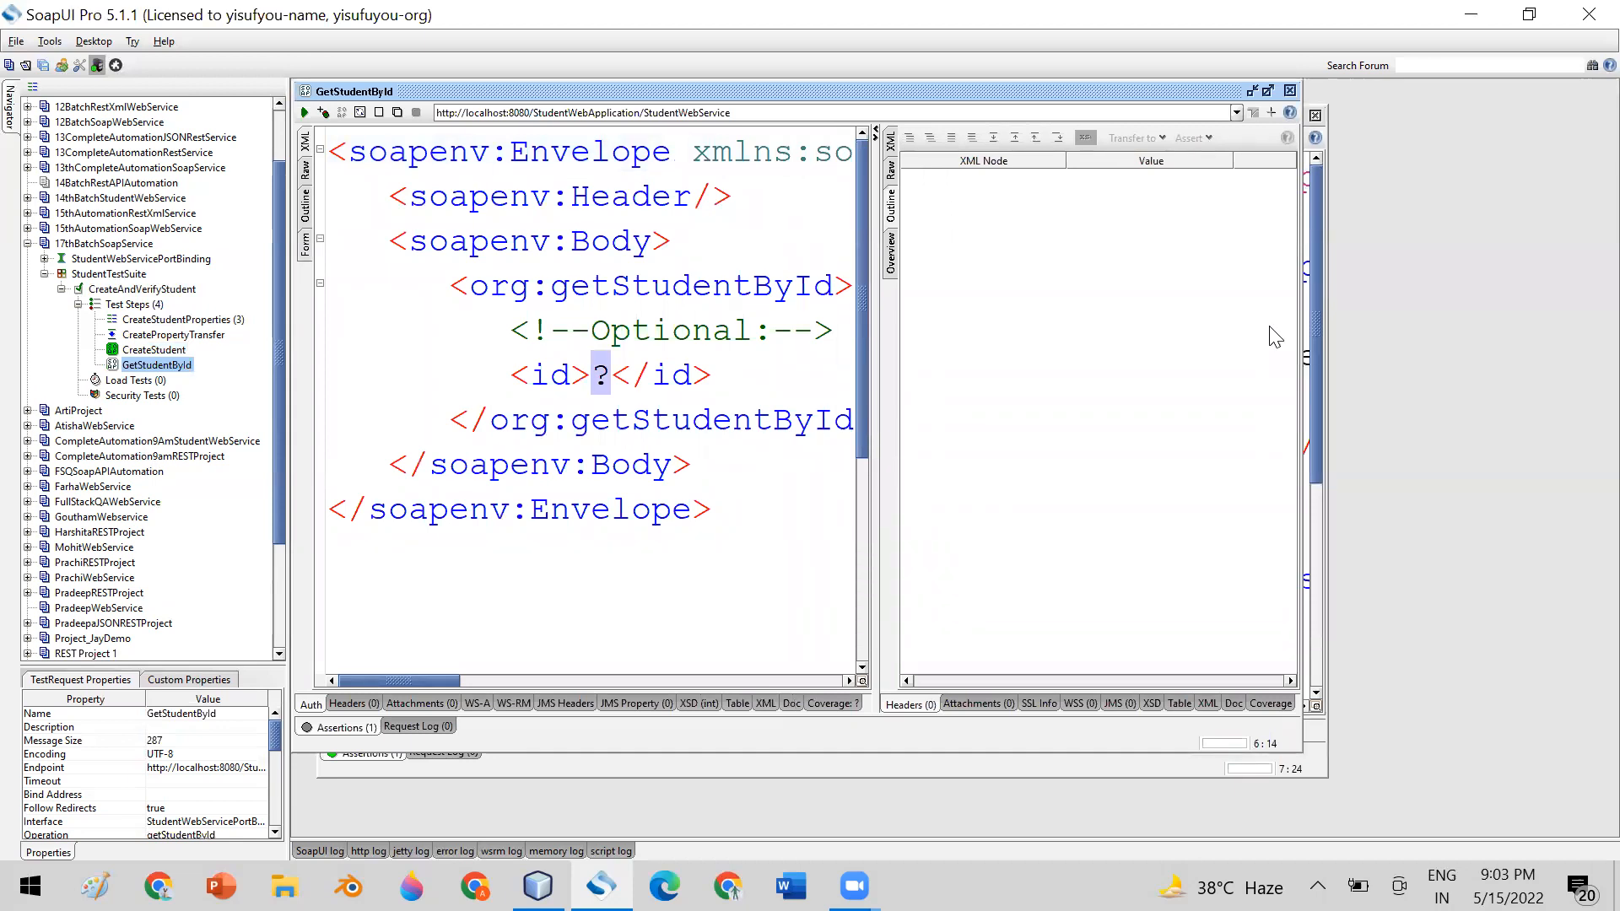
double_click(155, 350)
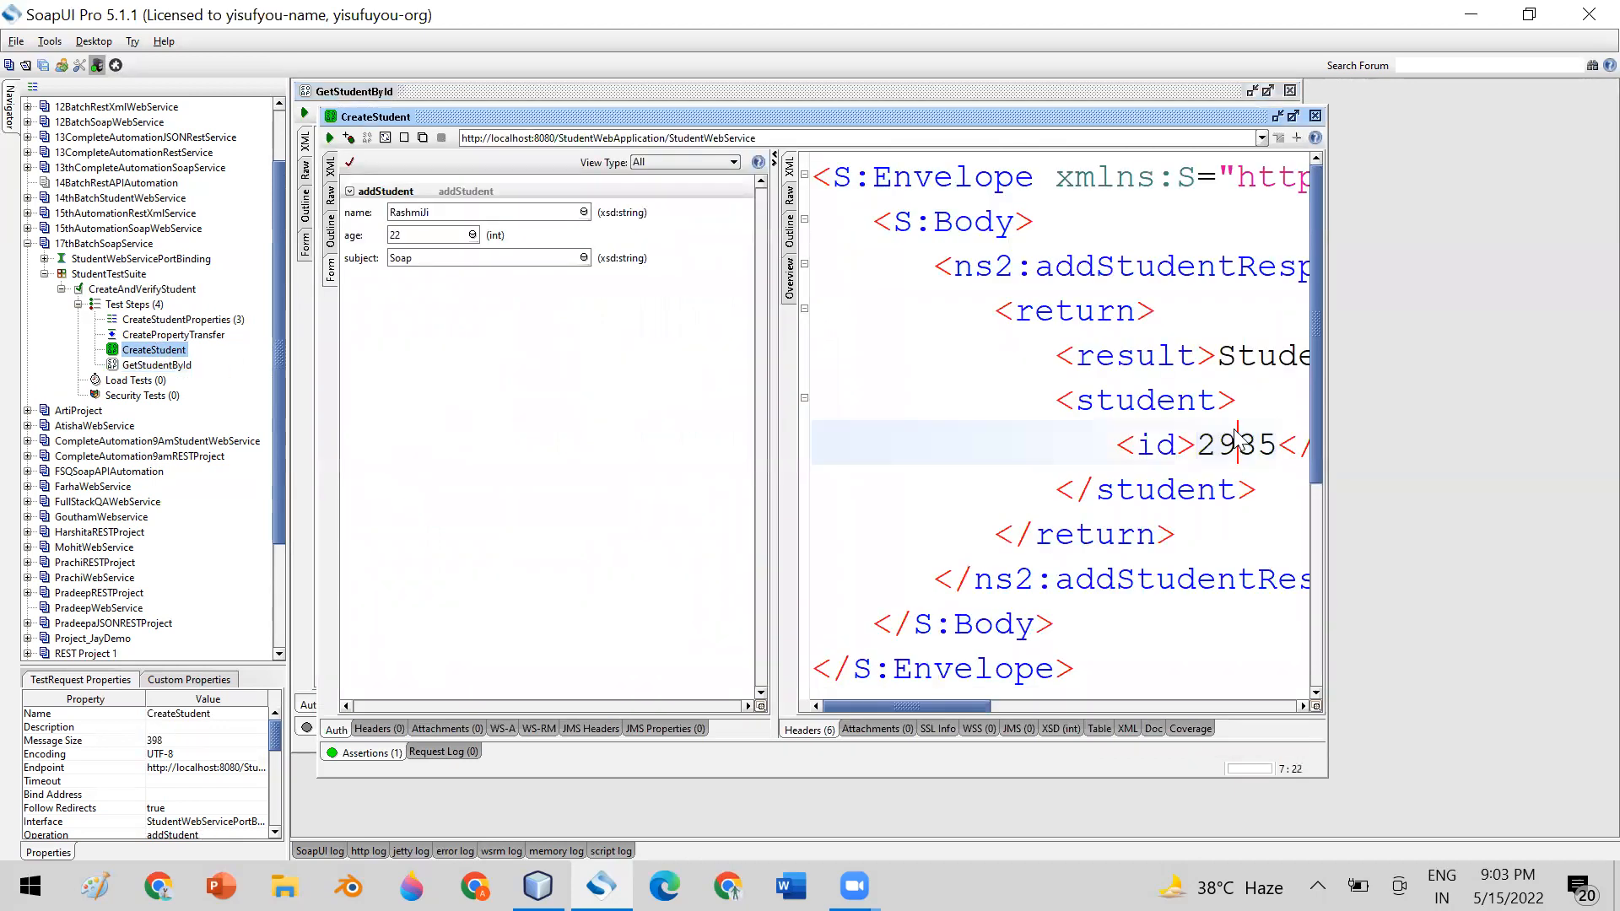
double_click(157, 365)
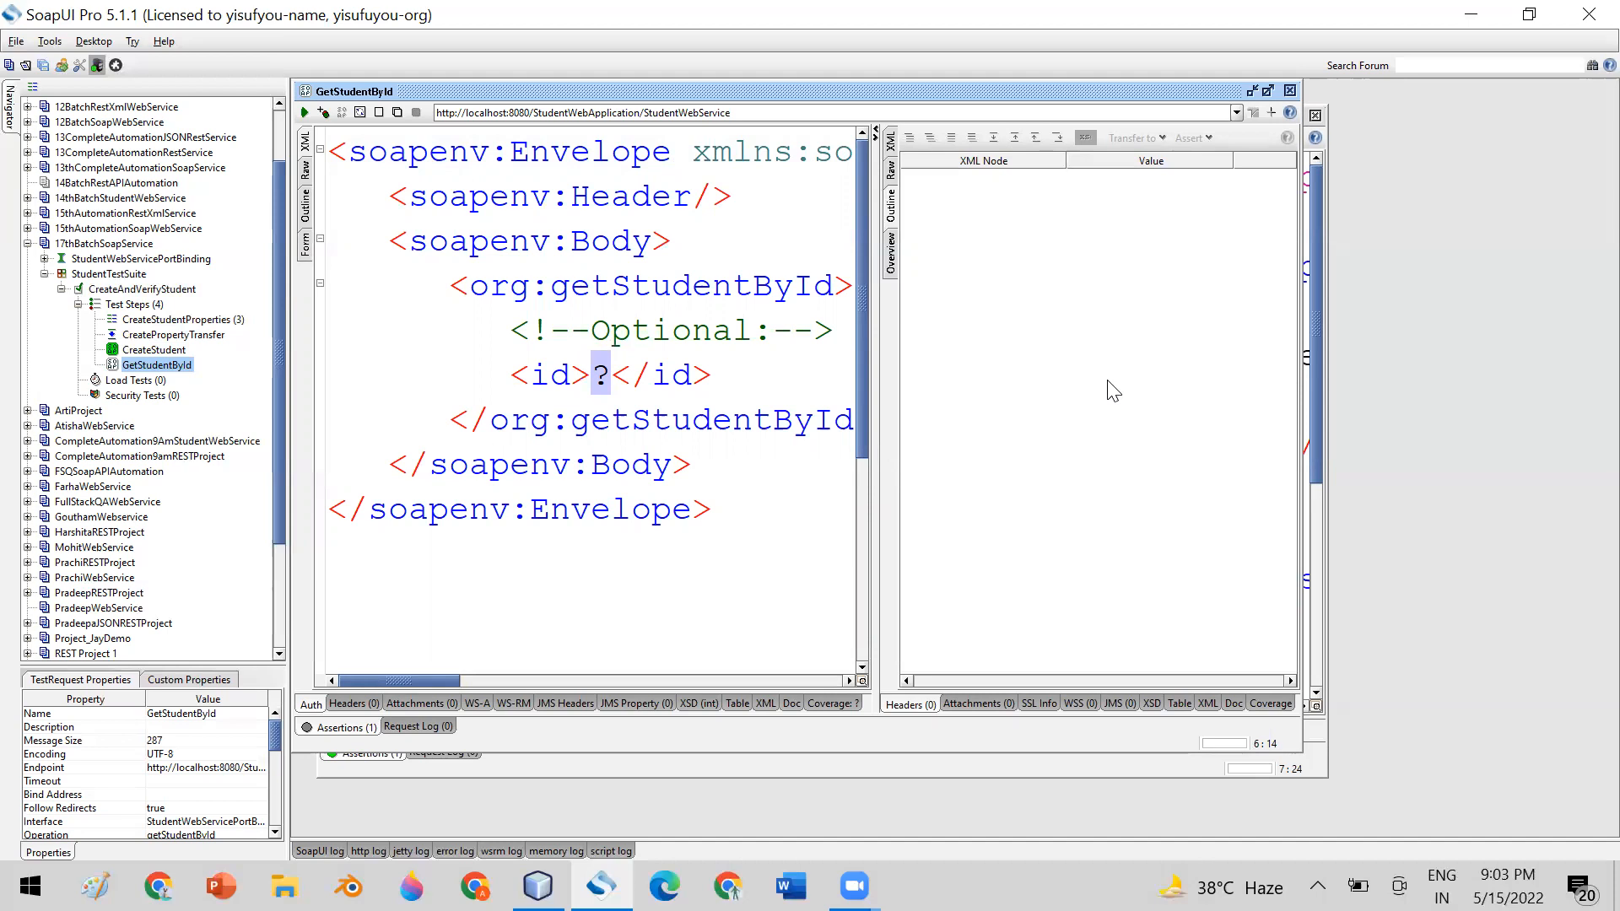
left_click(1289, 91)
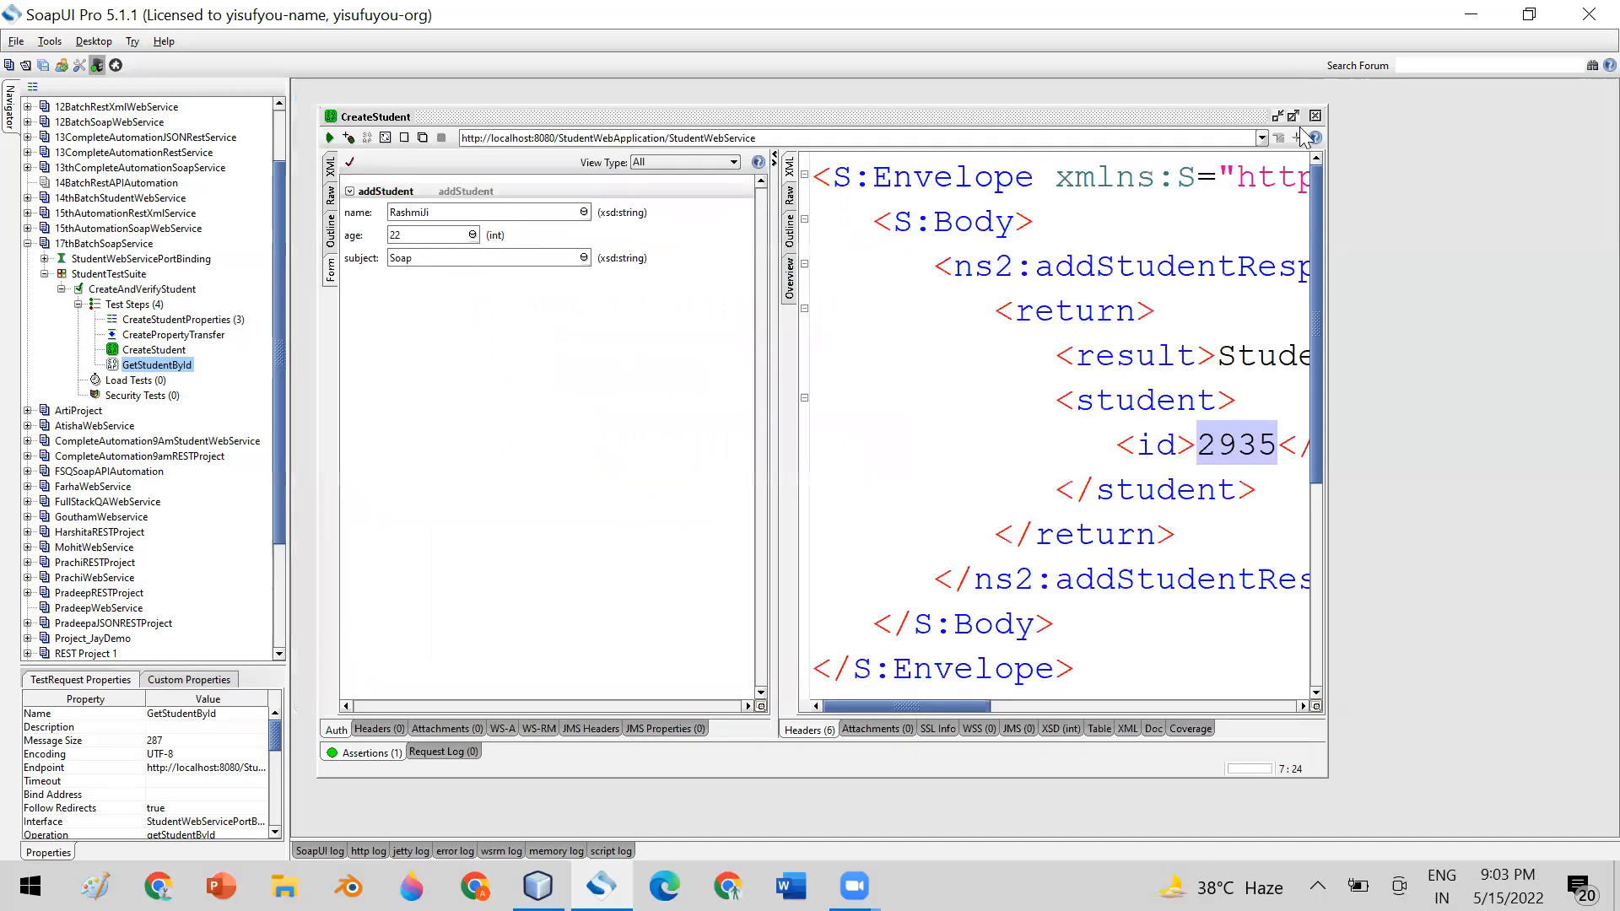
left_click(1315, 115)
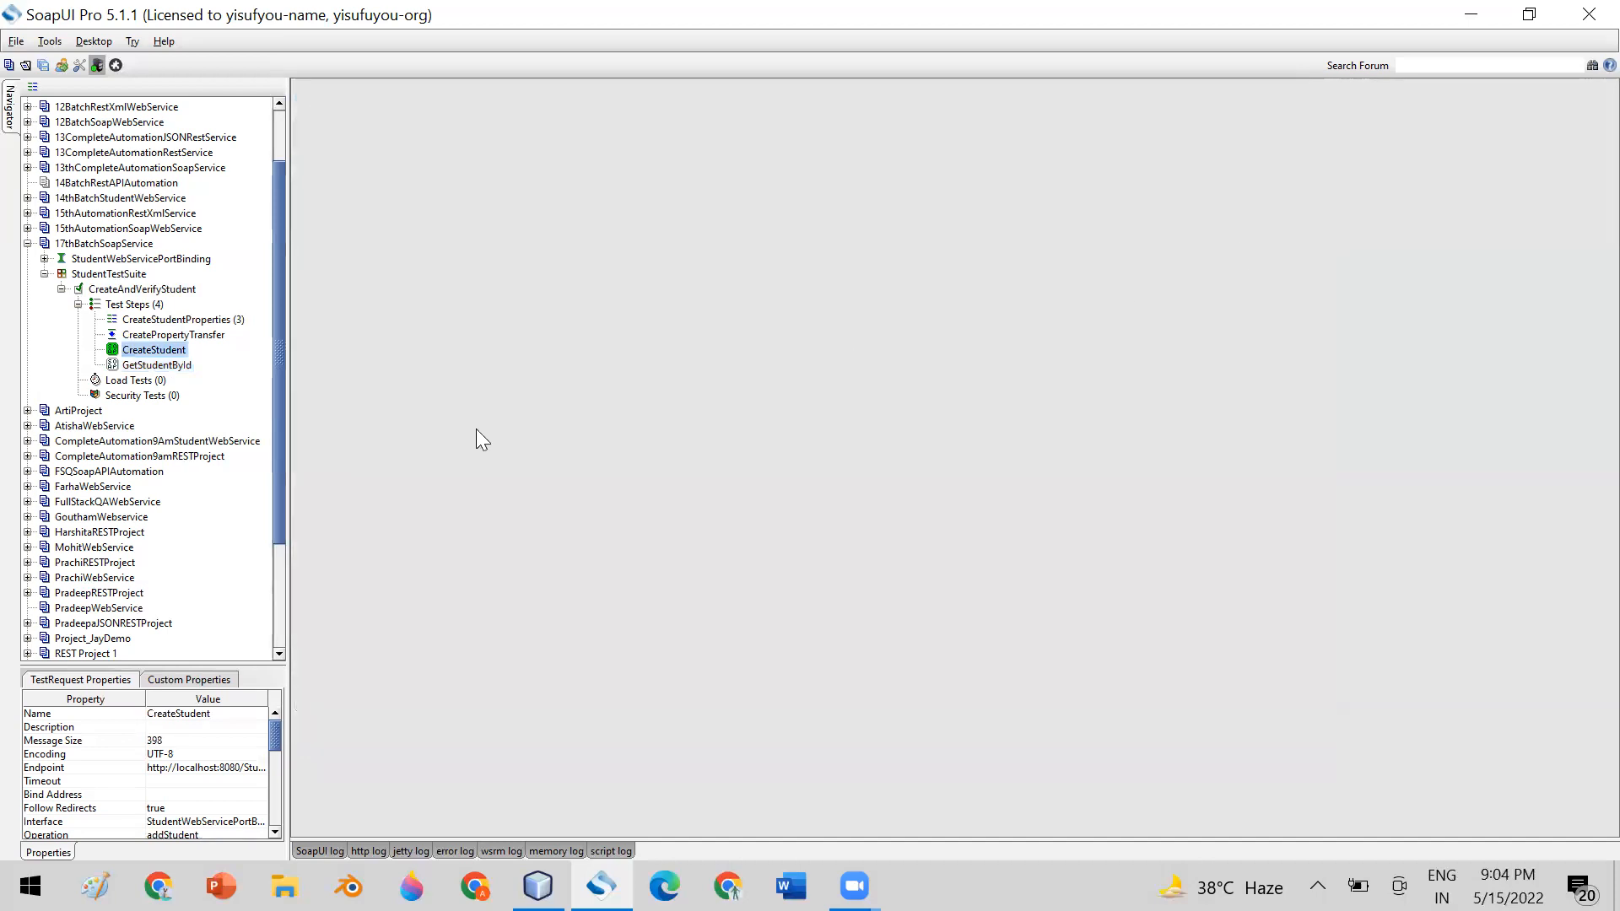
Insert a Property Transfer step named GetStudentByIdPropertyTransfer after CreateStudent and enlarge its editor window
right_click(159, 351)
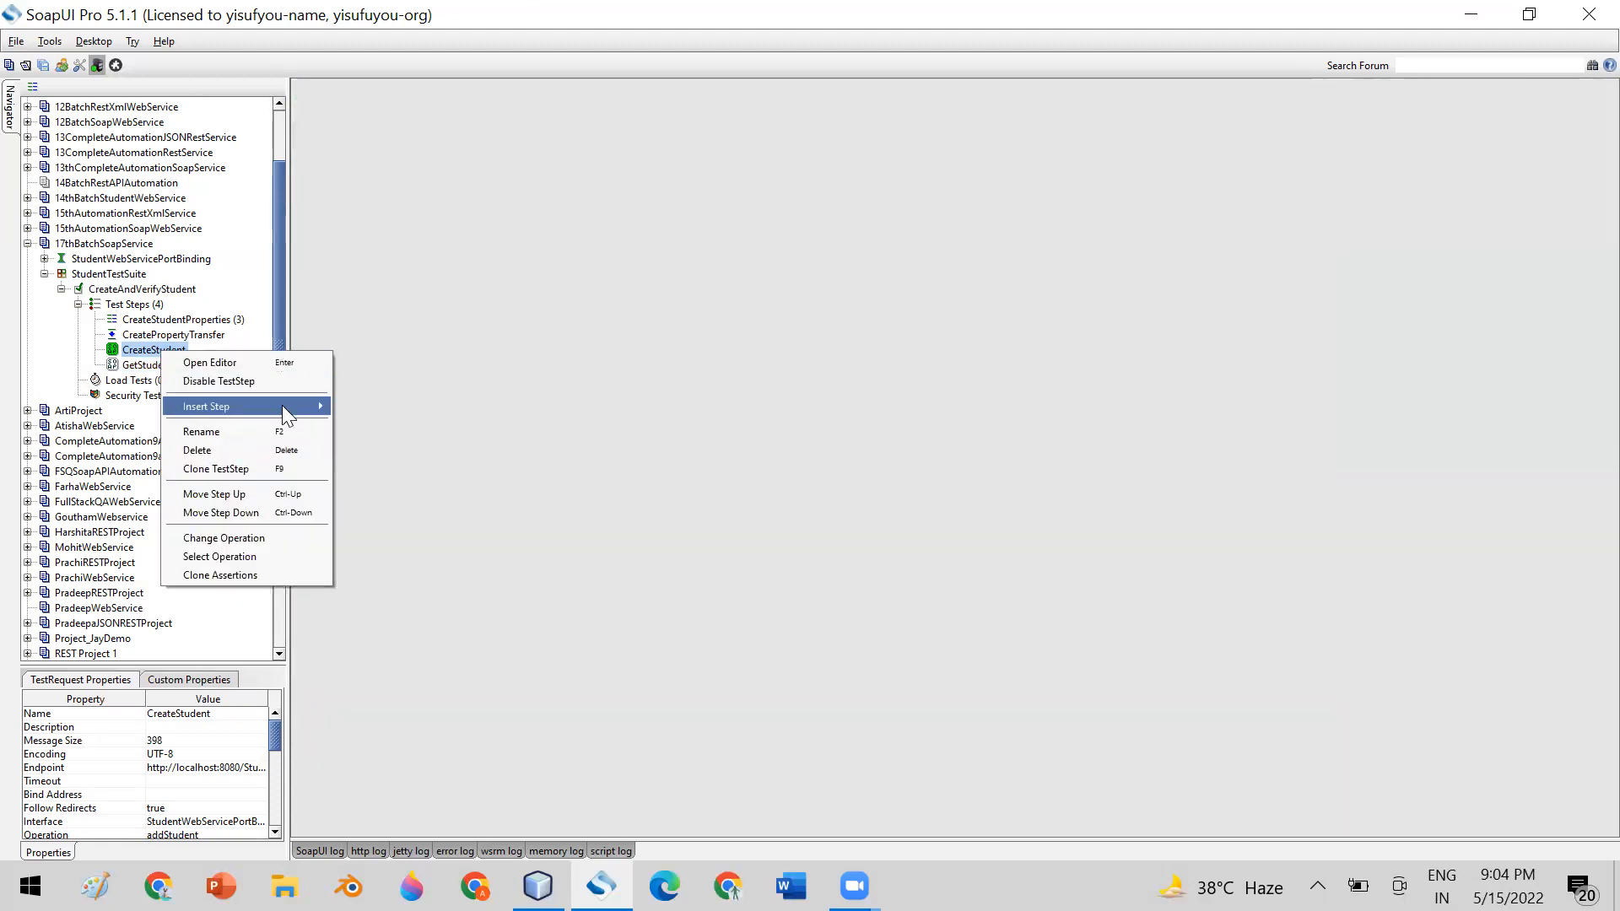
mouse_move(282, 405)
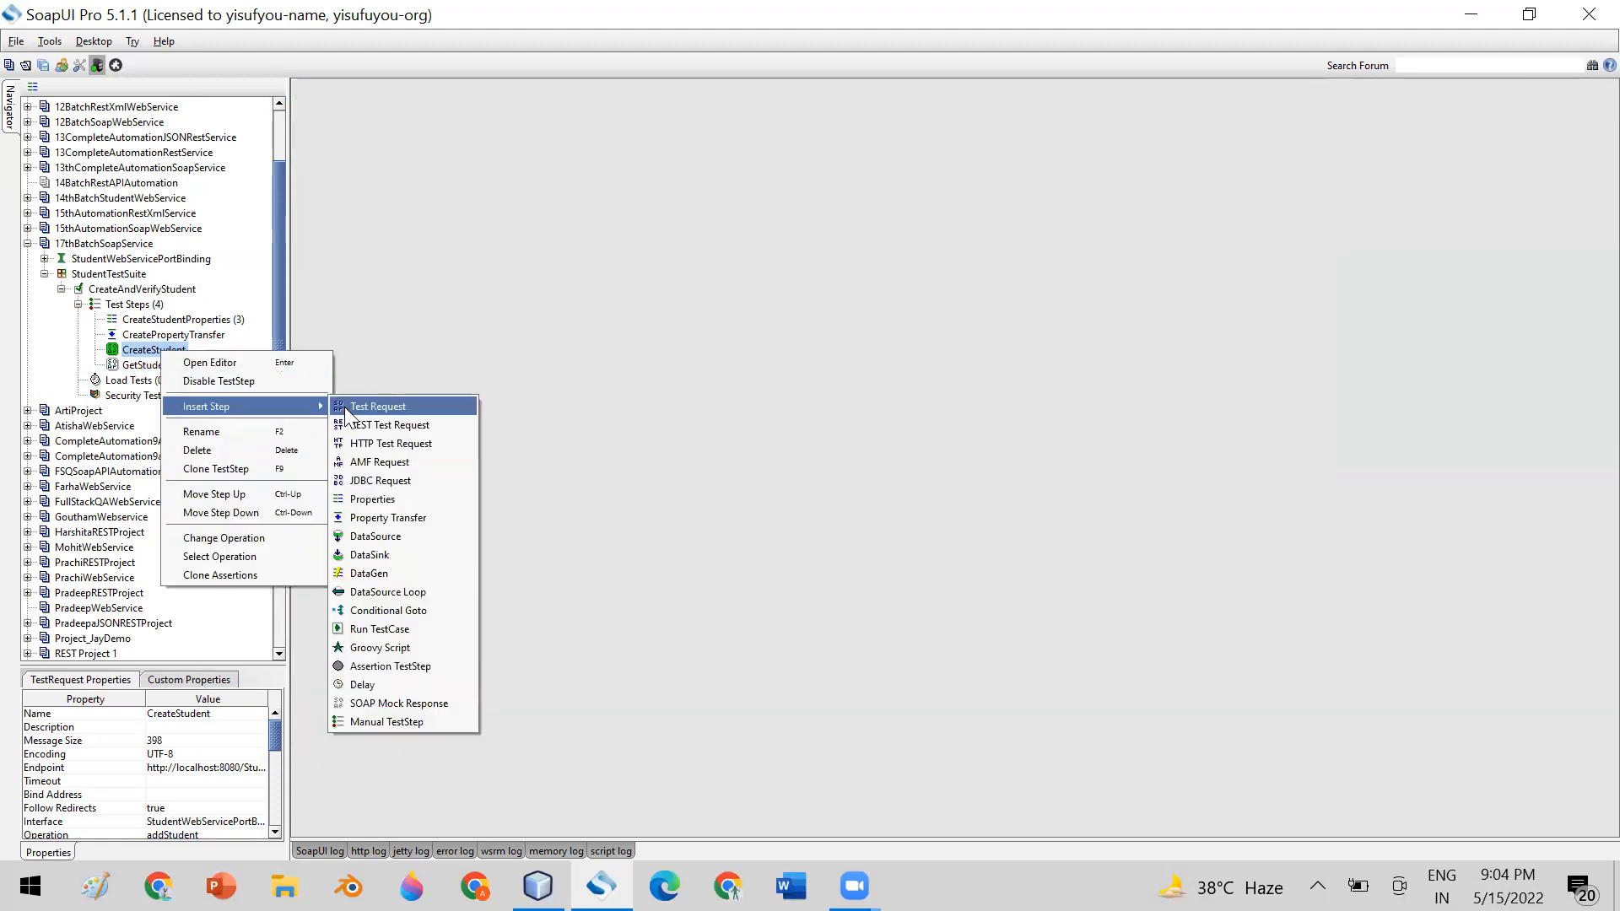
left_click(427, 516)
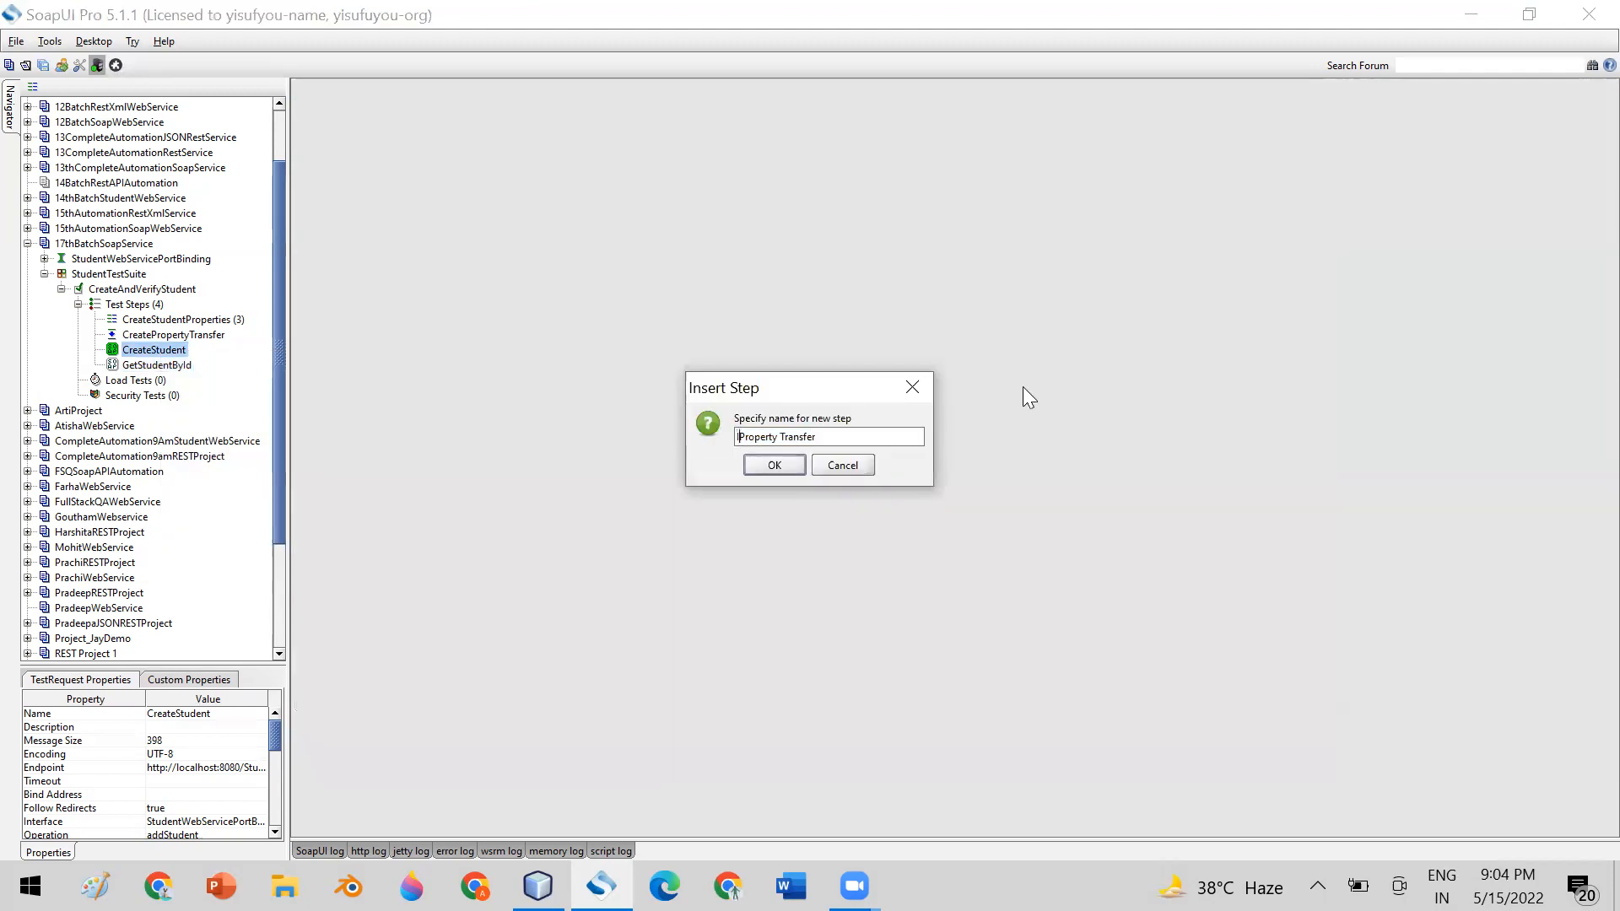
type("Ge")
type("tStuden")
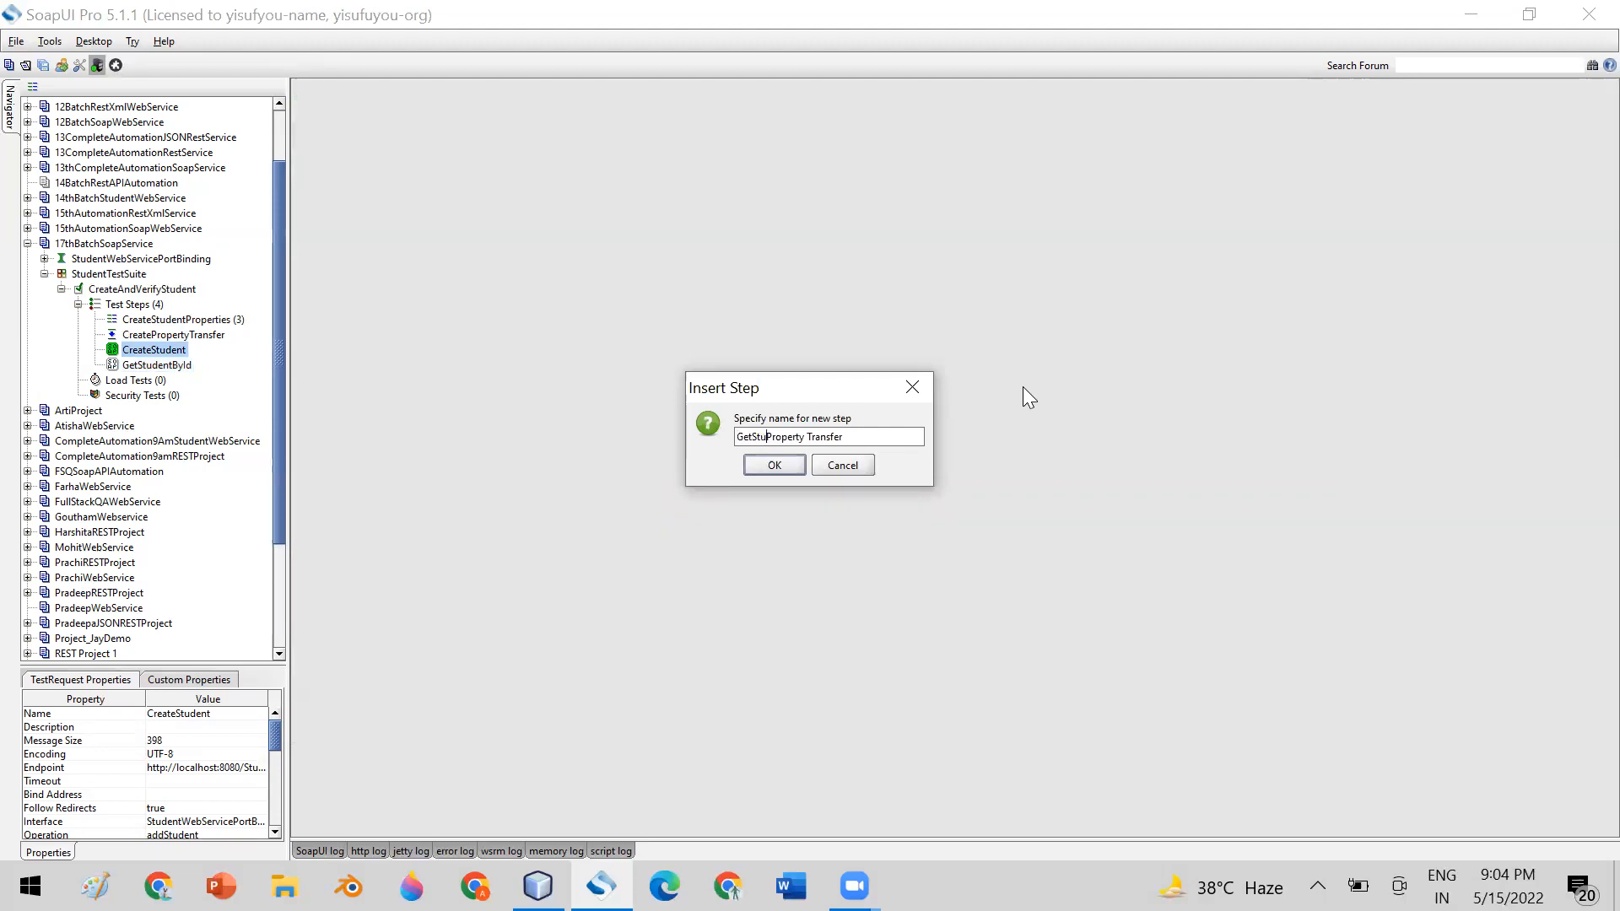
type("tById")
key("BackSpace")
left_click(771, 467)
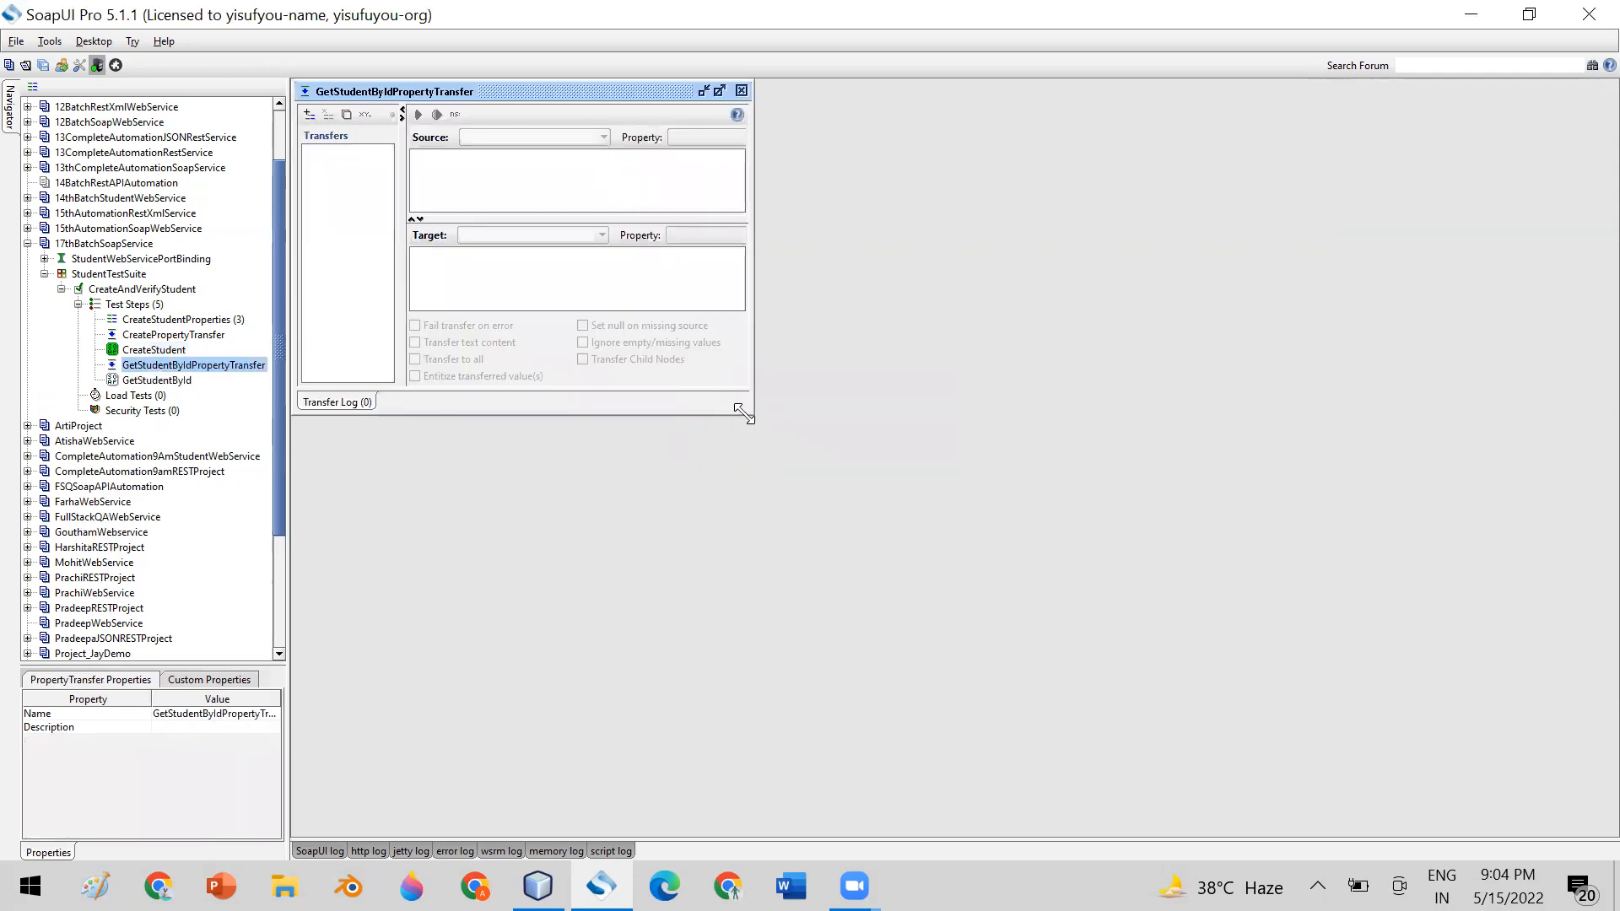
left_click_drag(756, 420, 1394, 675)
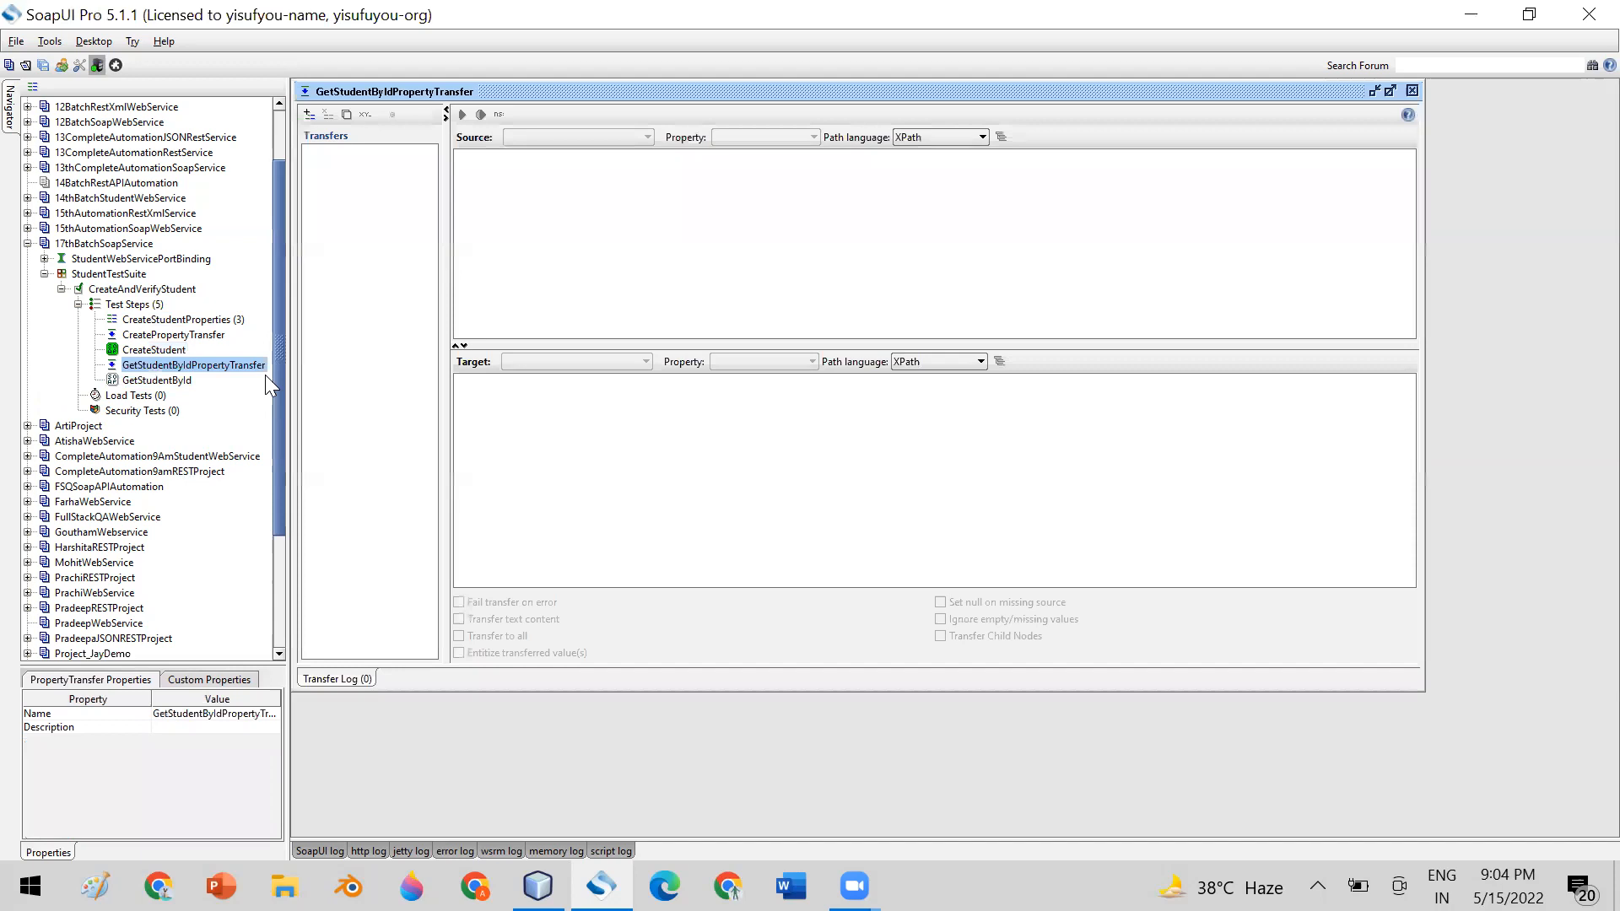
Examine the result and student id in CreateStudent's XML response, and select the GetStudentById step
double_click(153, 349)
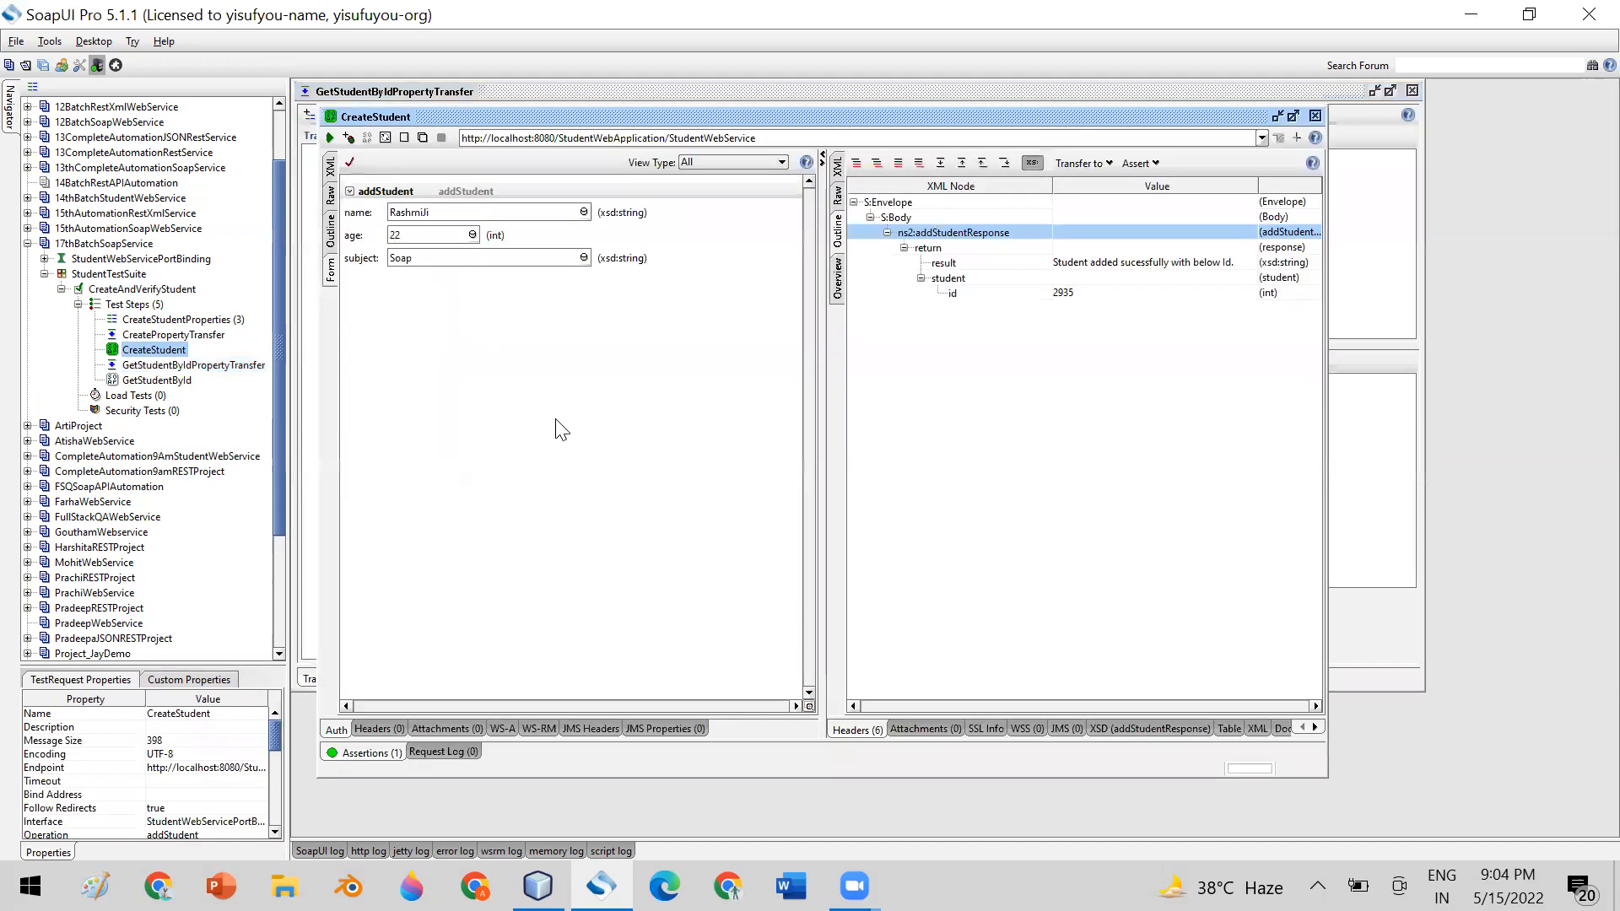
left_click(836, 167)
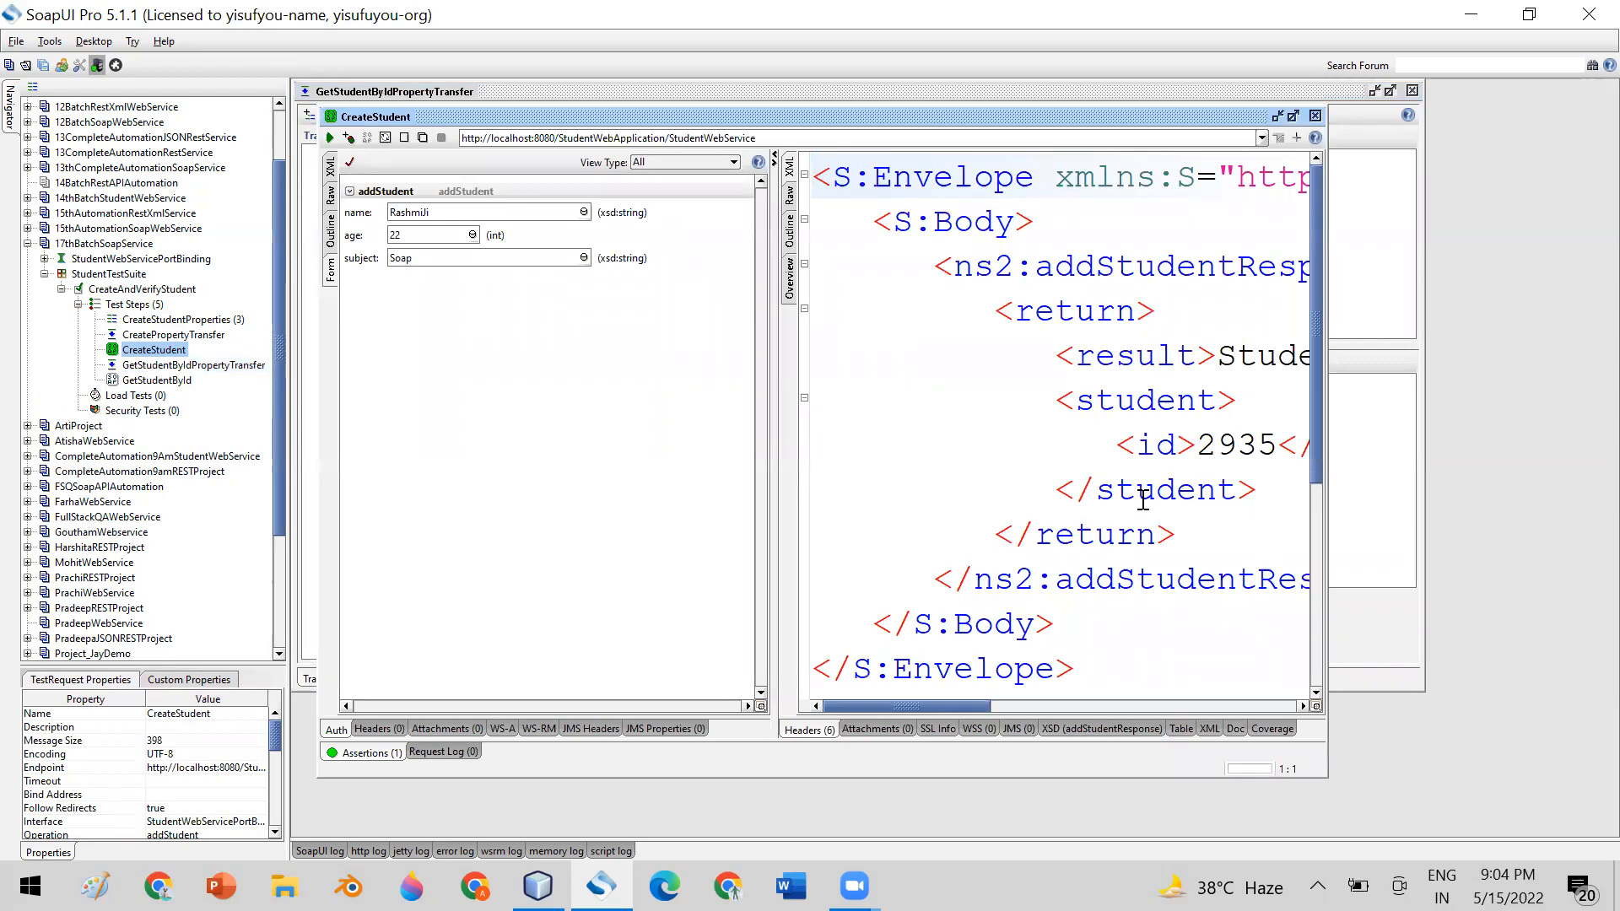
left_click_drag(871, 180, 1177, 628)
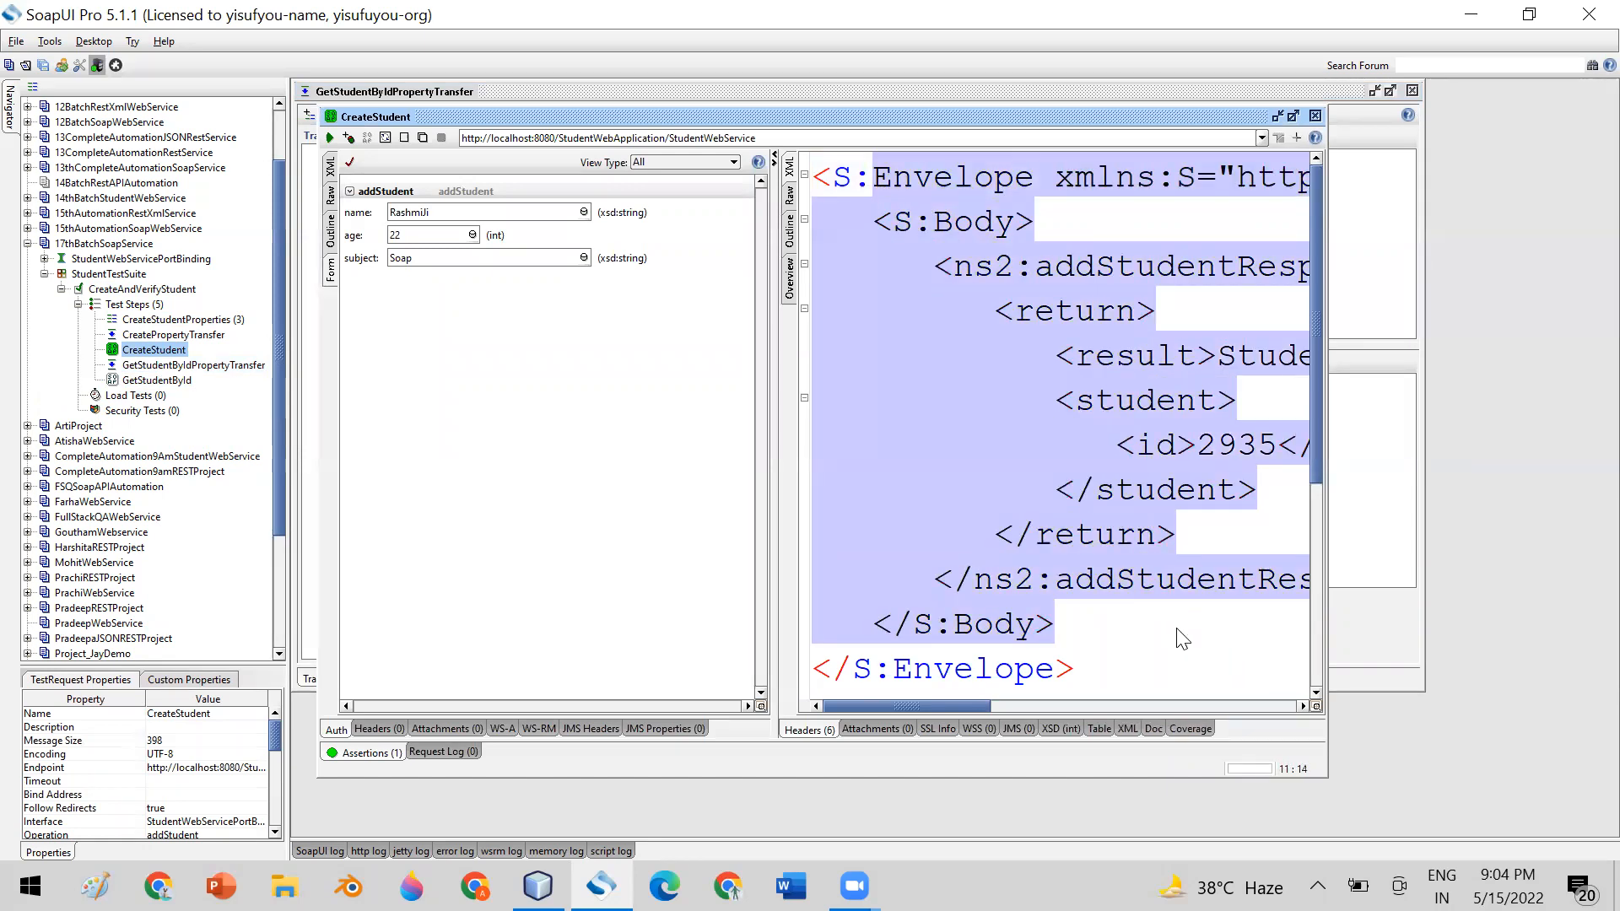
left_click(1054, 240)
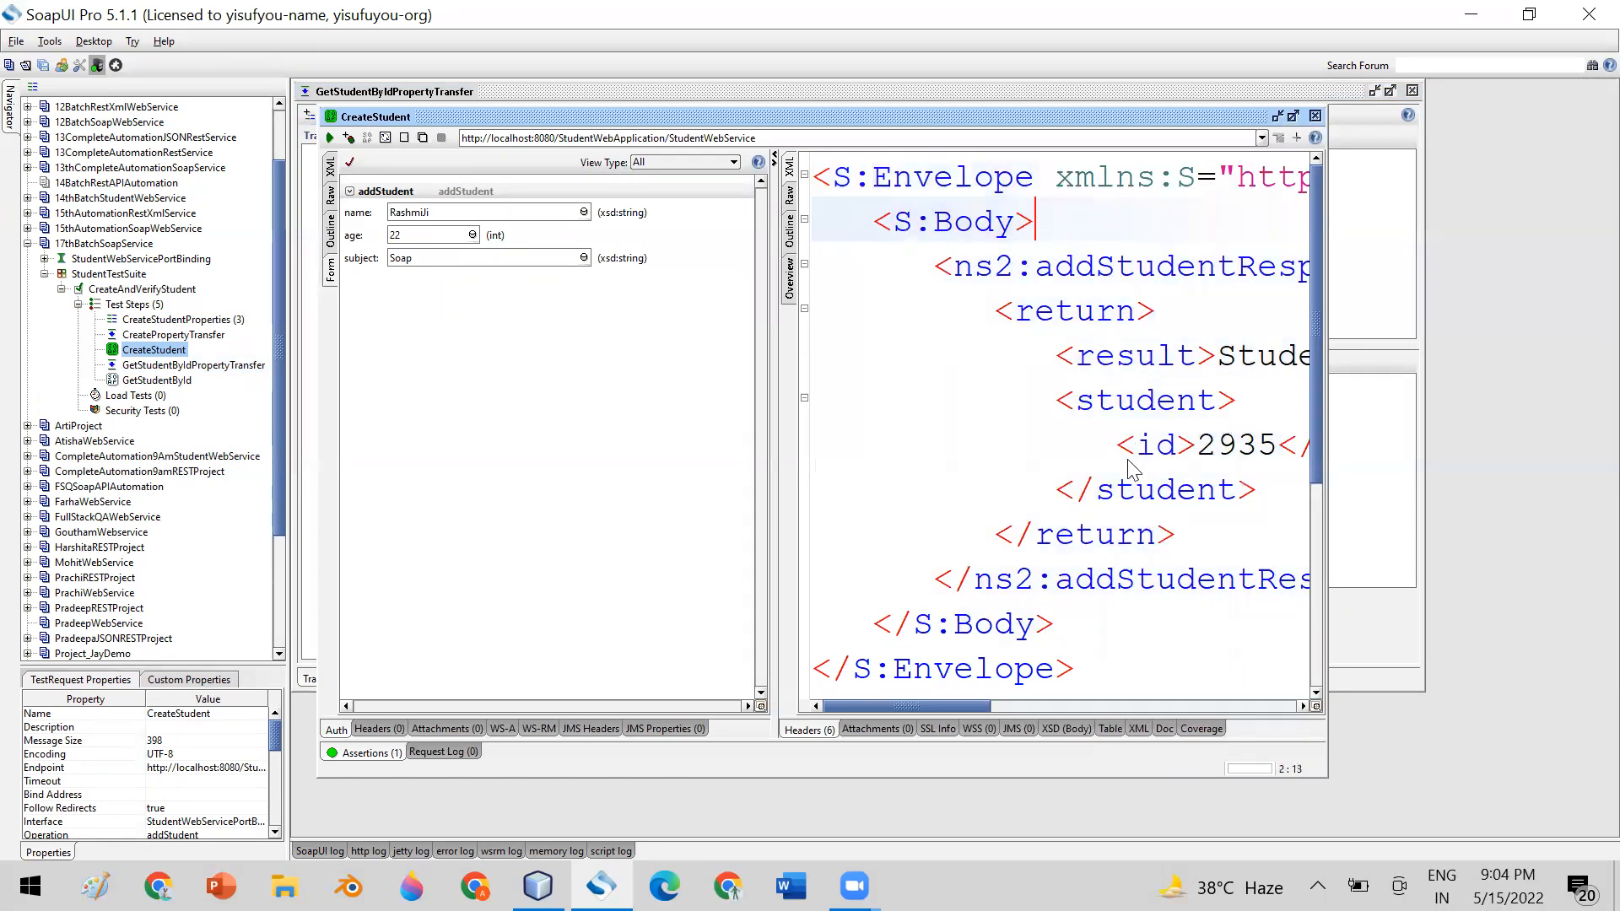
double_click(1217, 447)
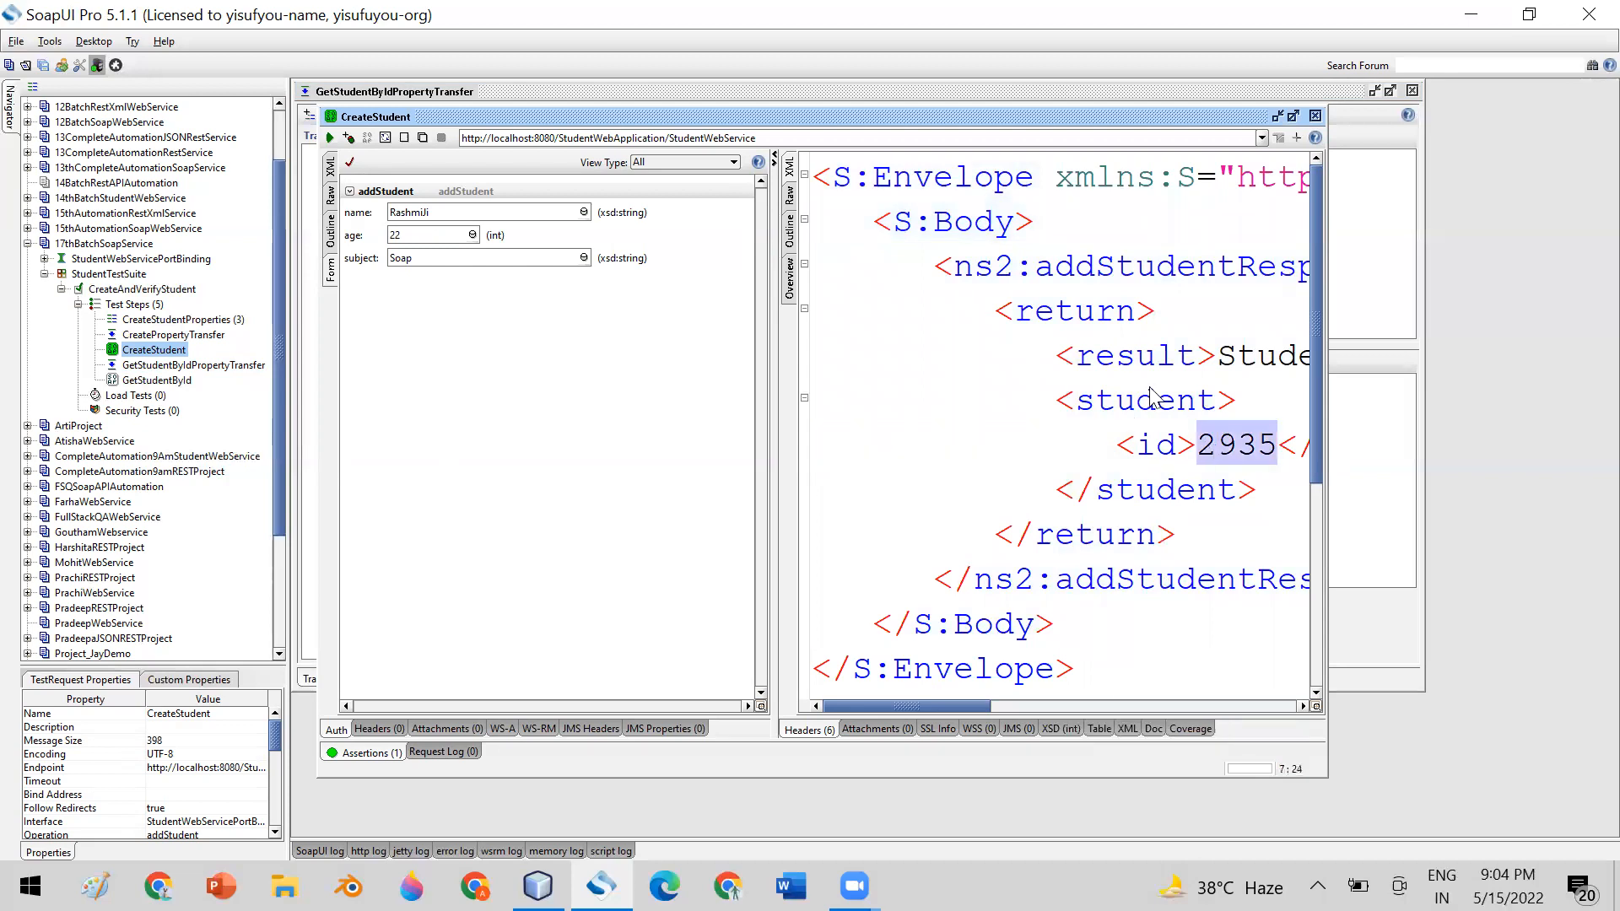
scroll(1012, 390, "right", 3)
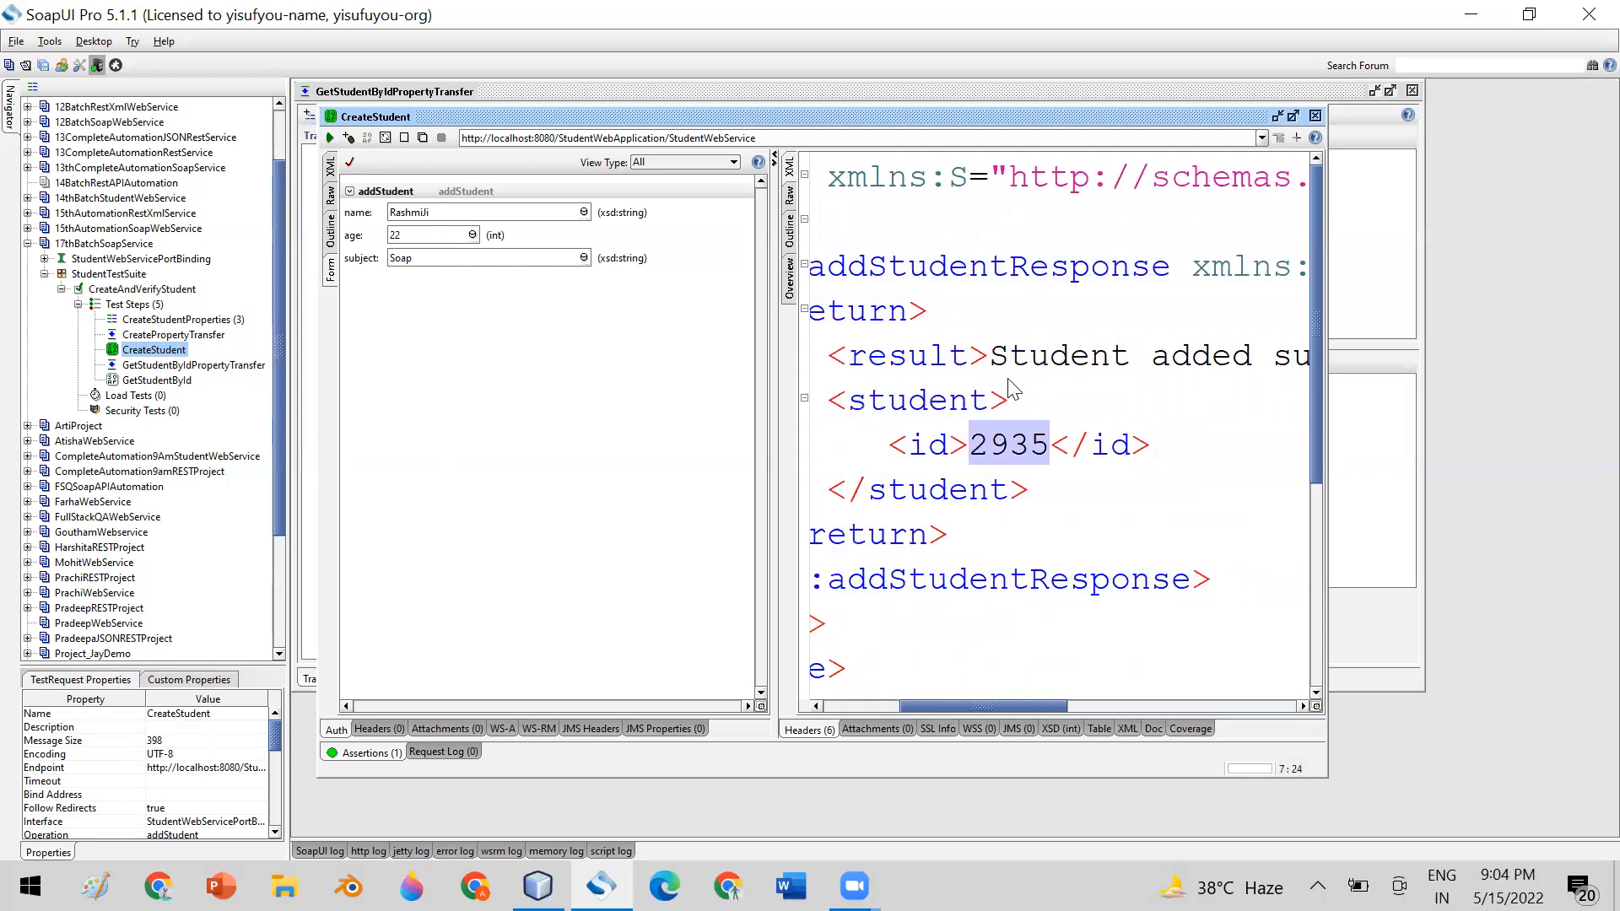
double_click(1022, 356)
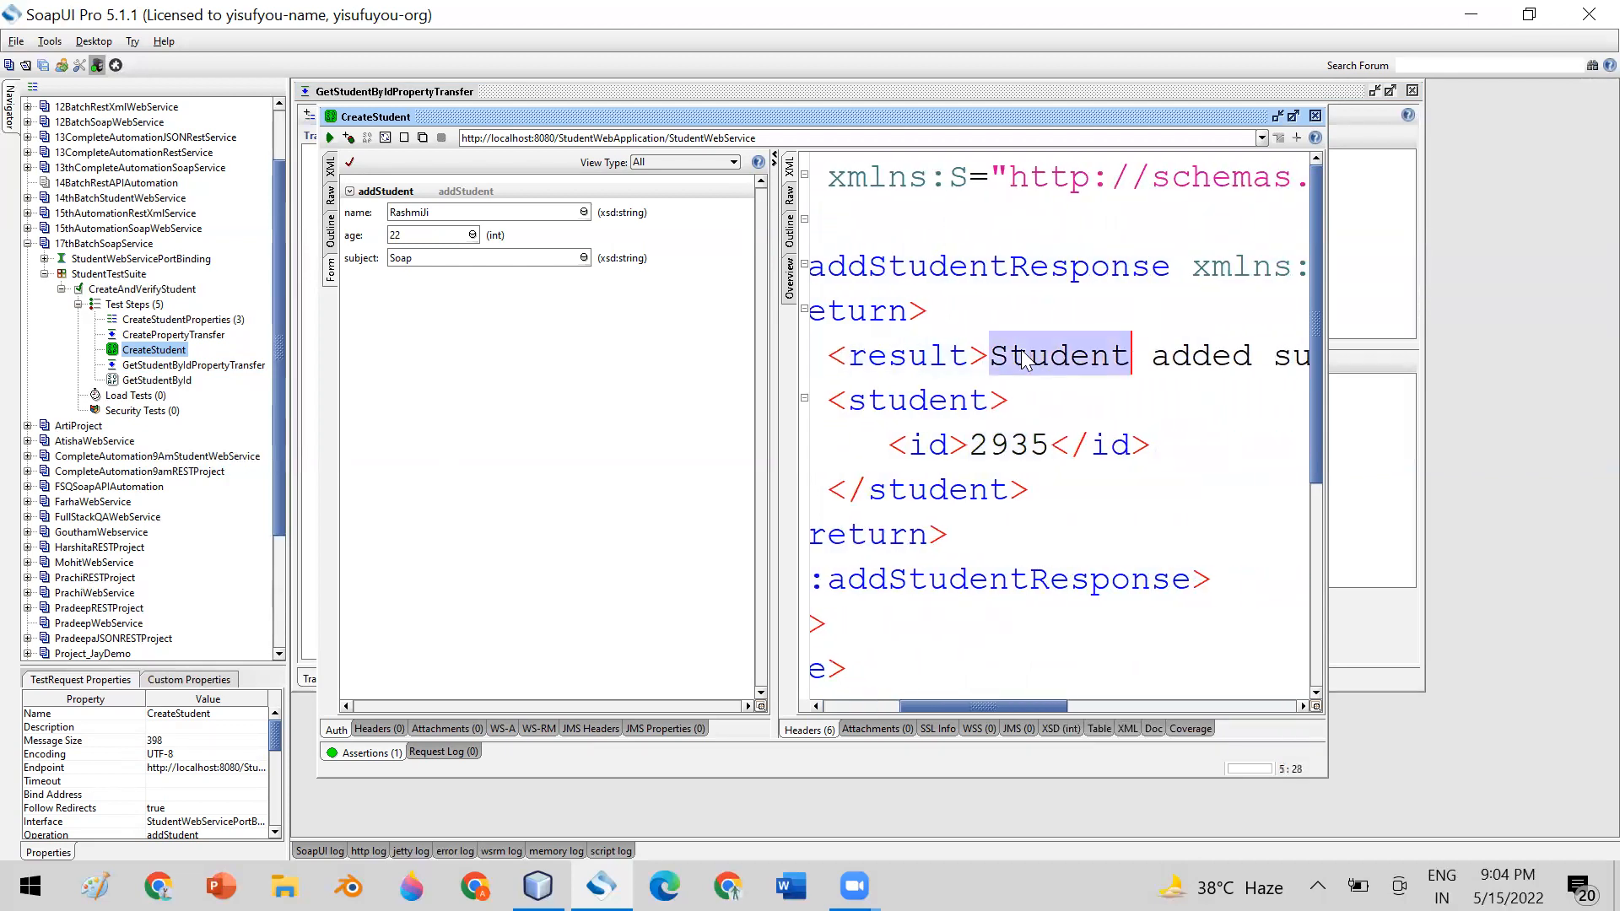
double_click(1004, 455)
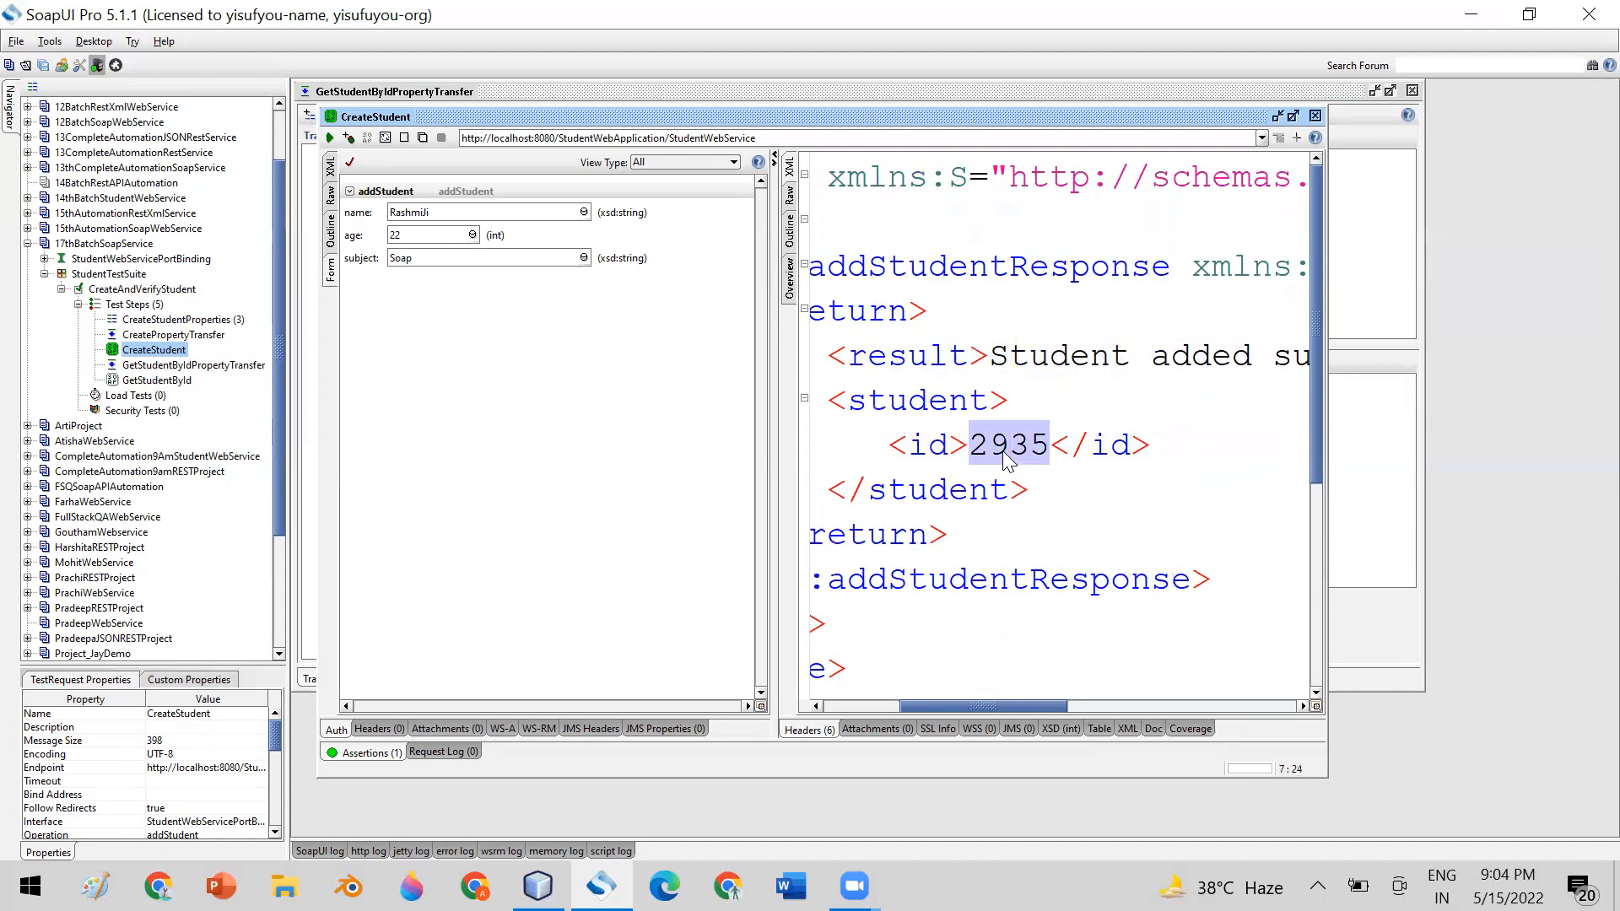
left_click(157, 379)
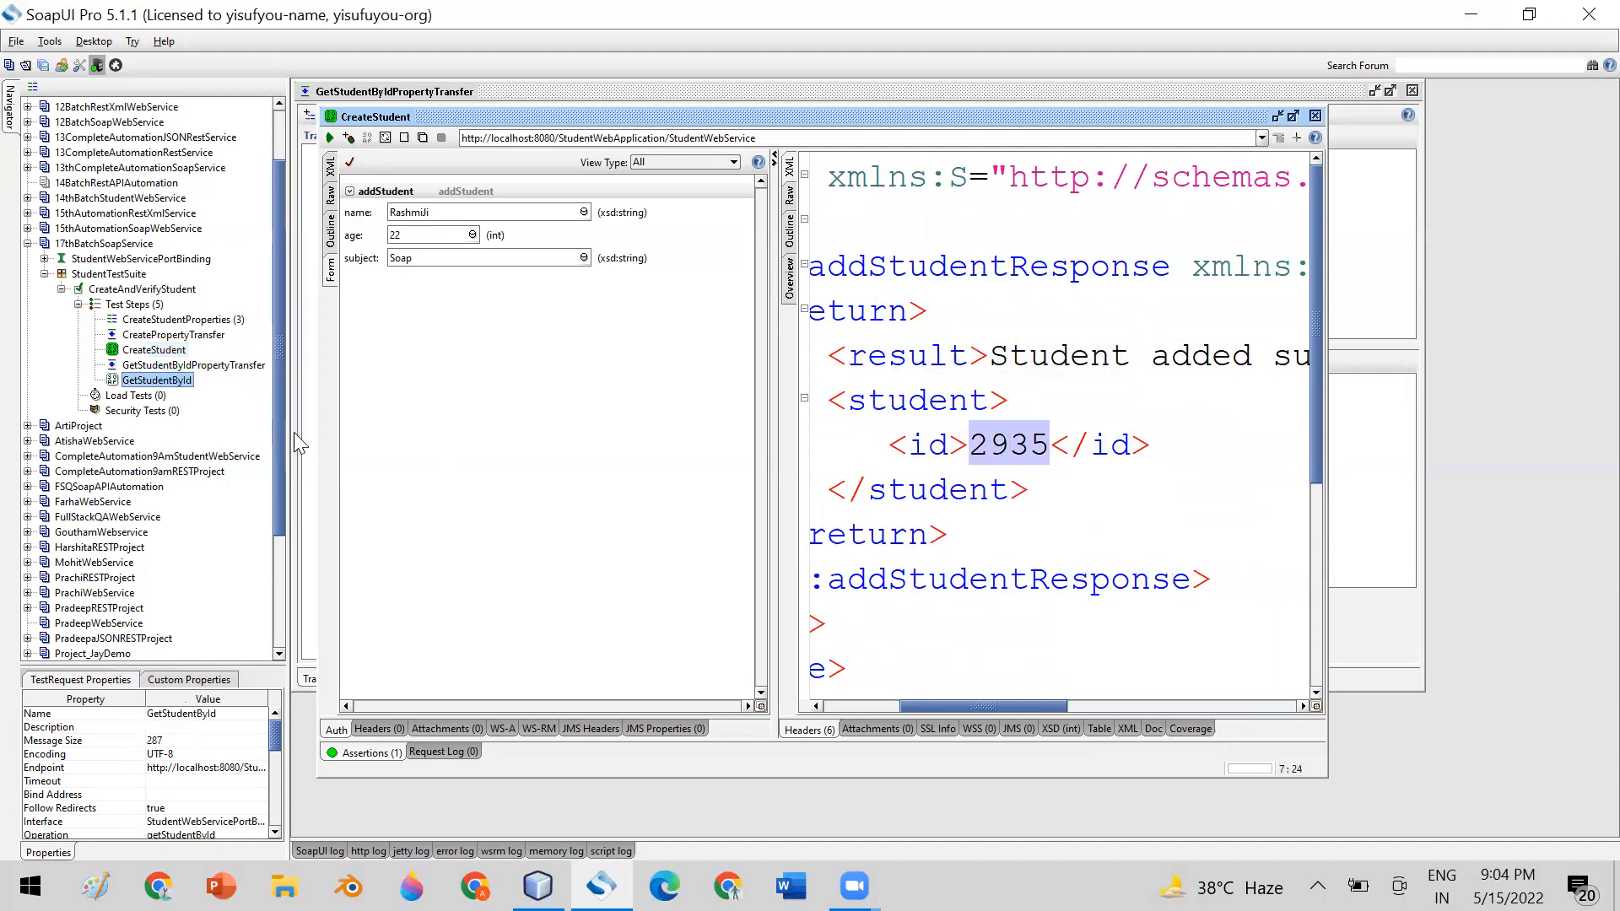
Check the id element in GetStudentById's XML request, and close the GetStudentById and CreateStudent editors
left_click(357, 200)
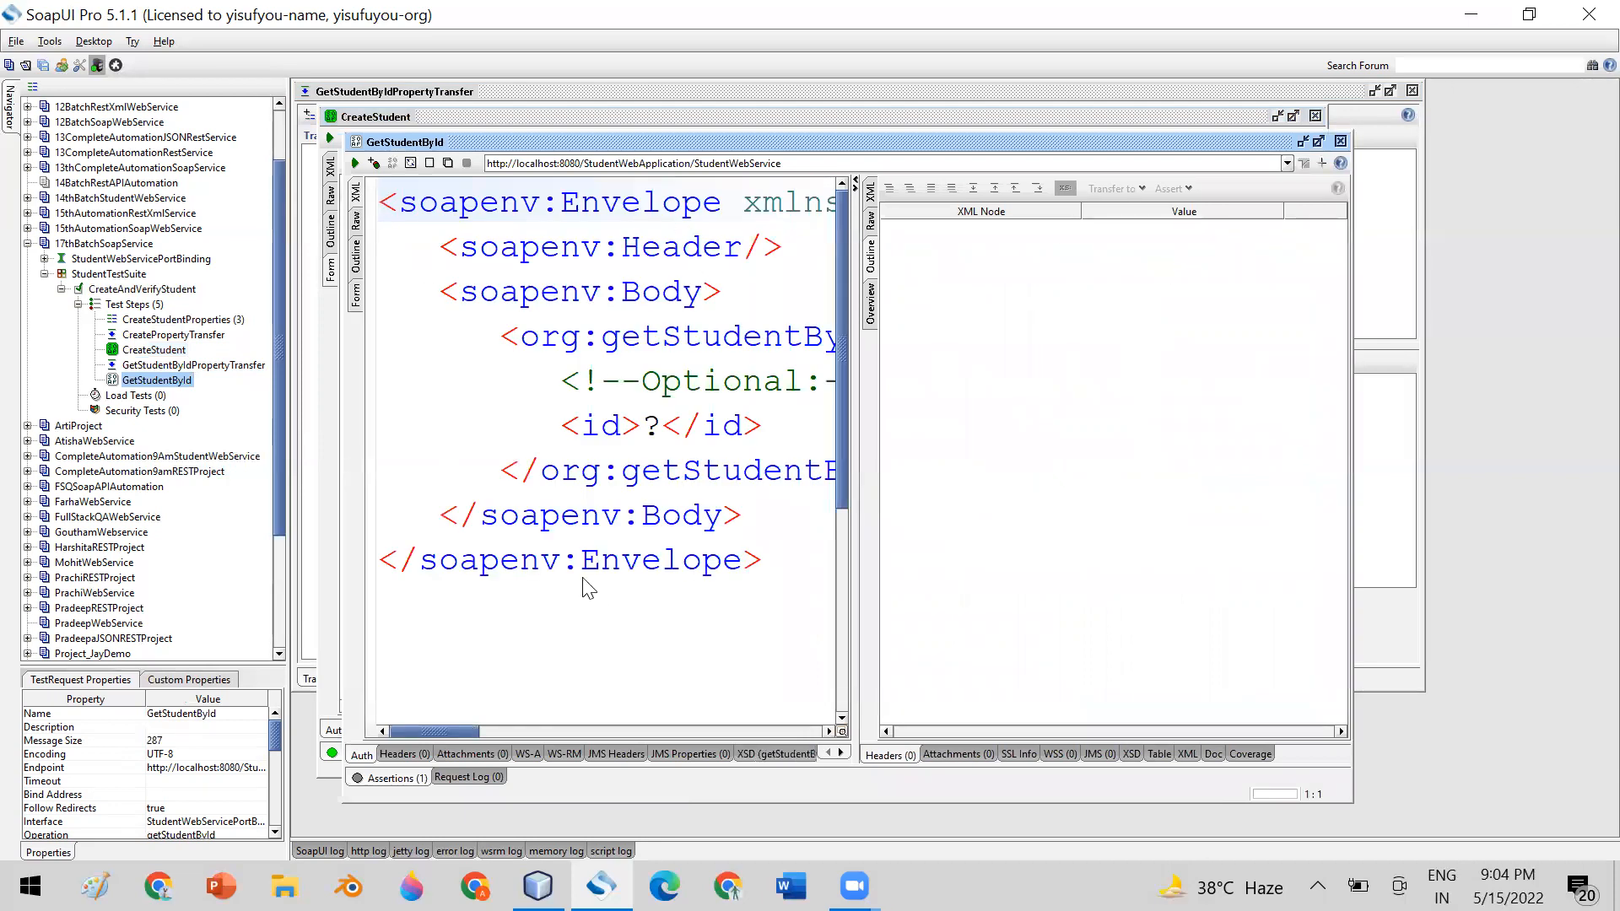
left_click_drag(561, 425, 762, 425)
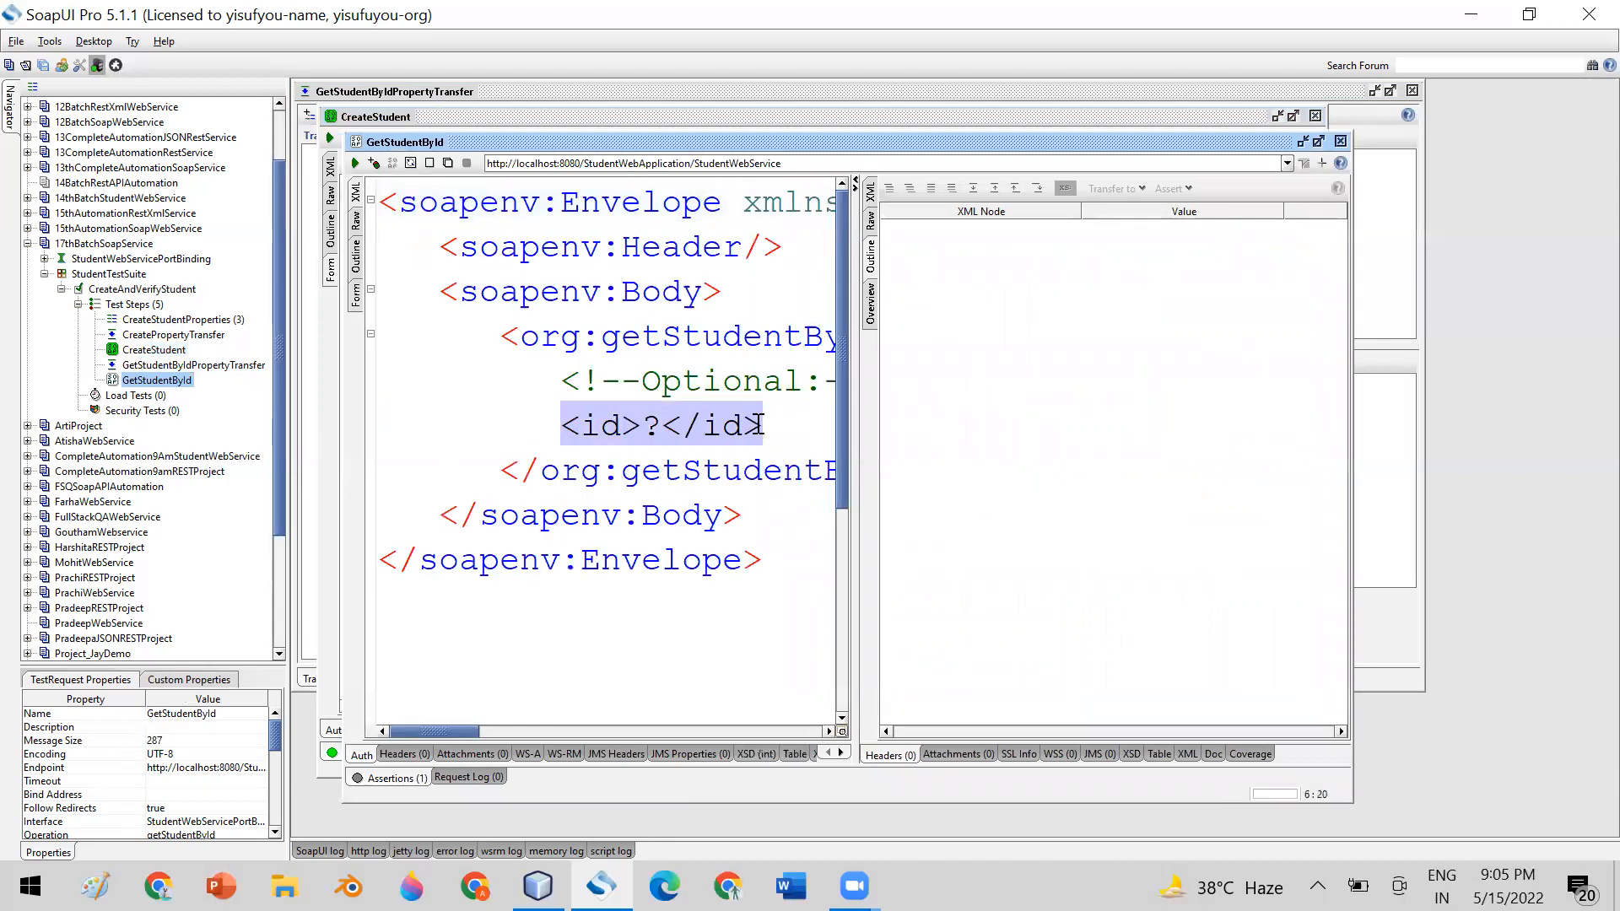
left_click(1340, 141)
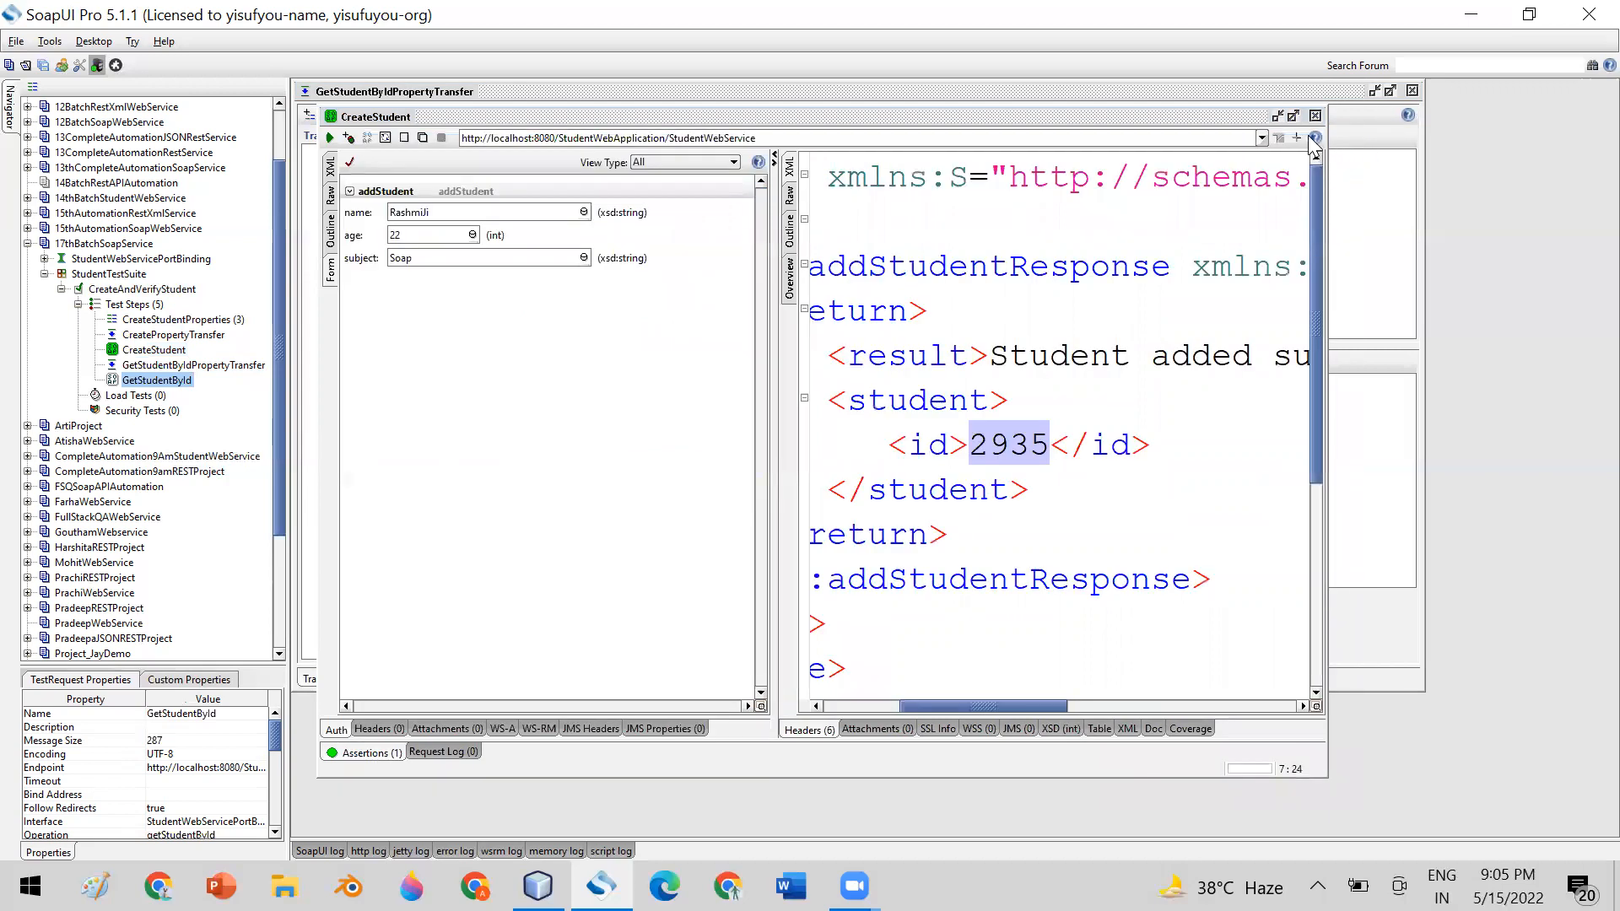
left_click(1315, 115)
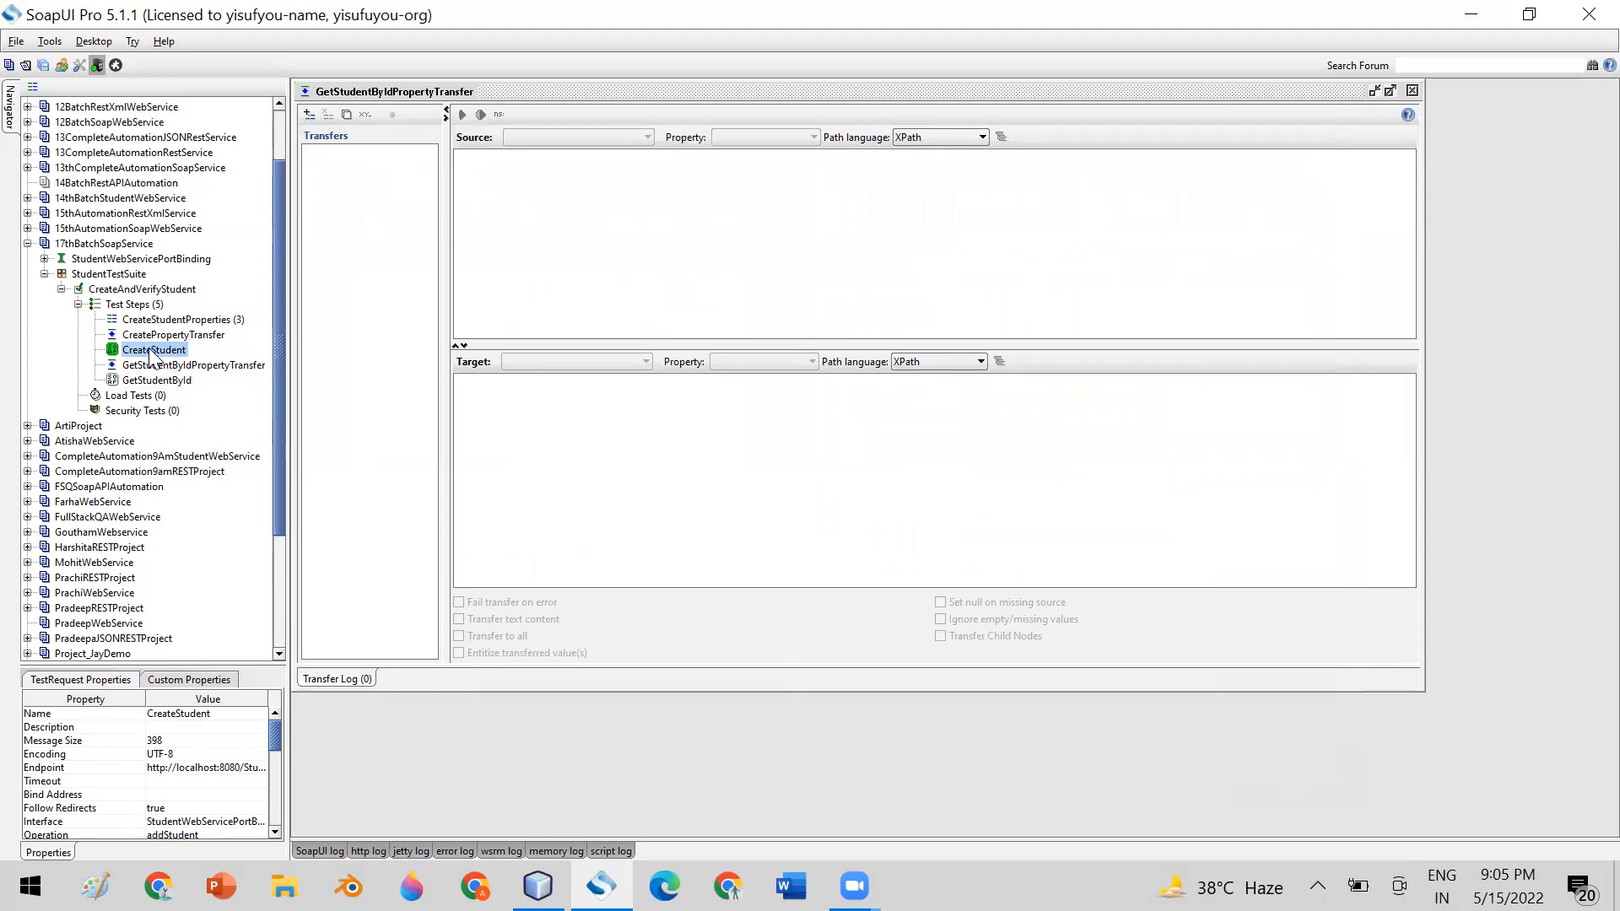
Add a value transfer named IdTransfer to the GetStudentByIdPropertyTransfer step
left_click(309, 113)
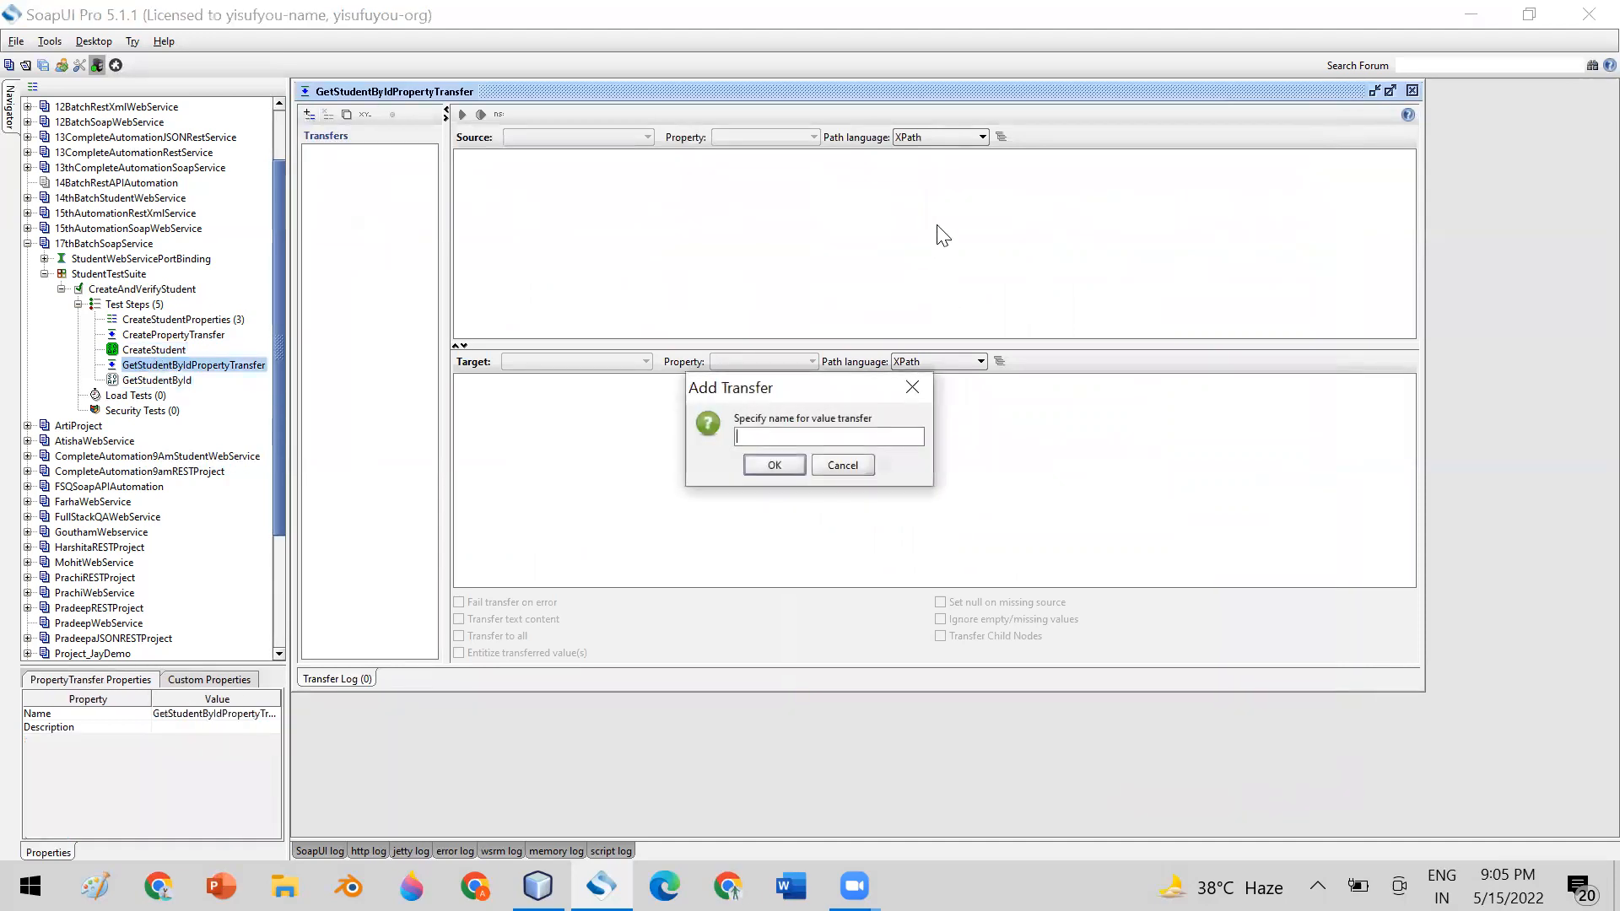
type("IdTransfer")
left_click(773, 464)
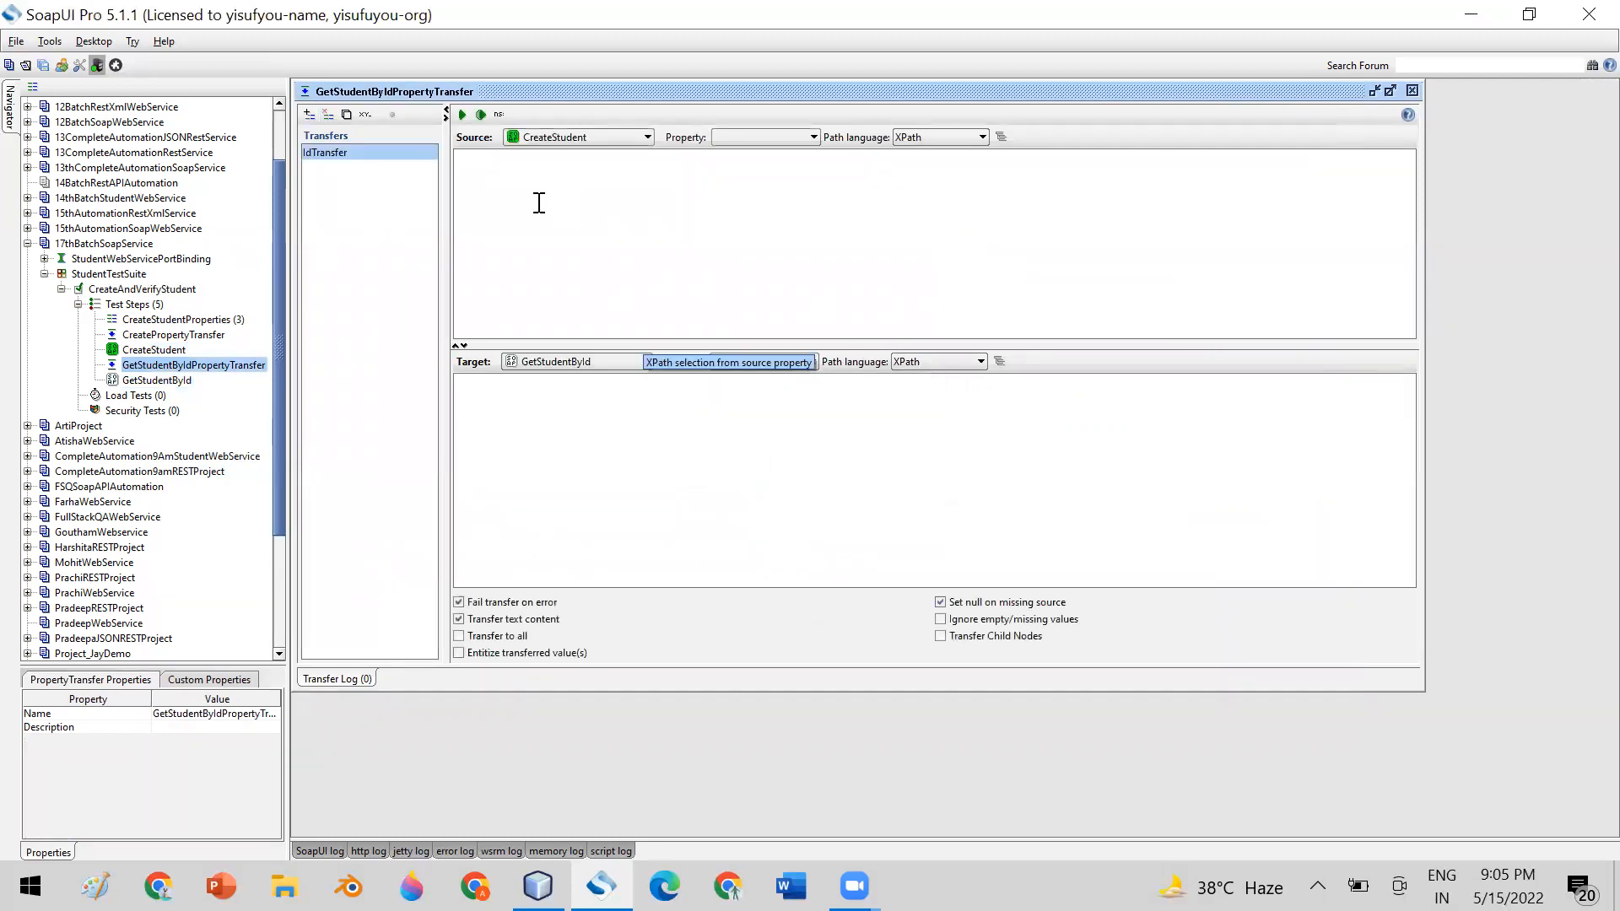
Set IdTransfer's source to the CreateStudent step's Response property with XPath as the path language
left_click(607, 138)
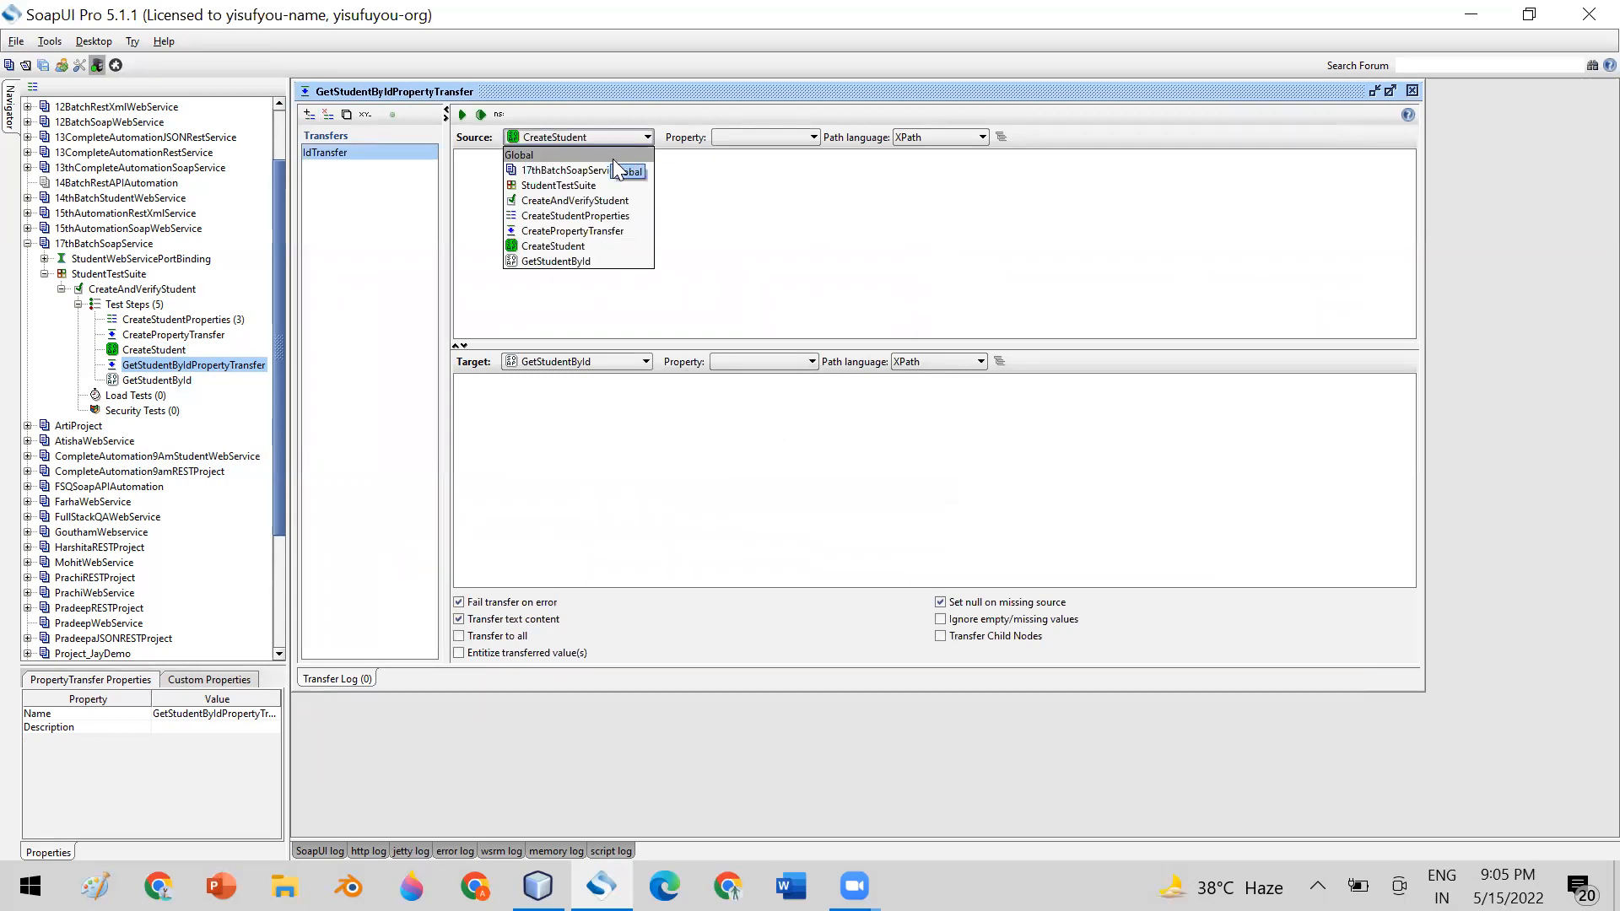
left_click(615, 243)
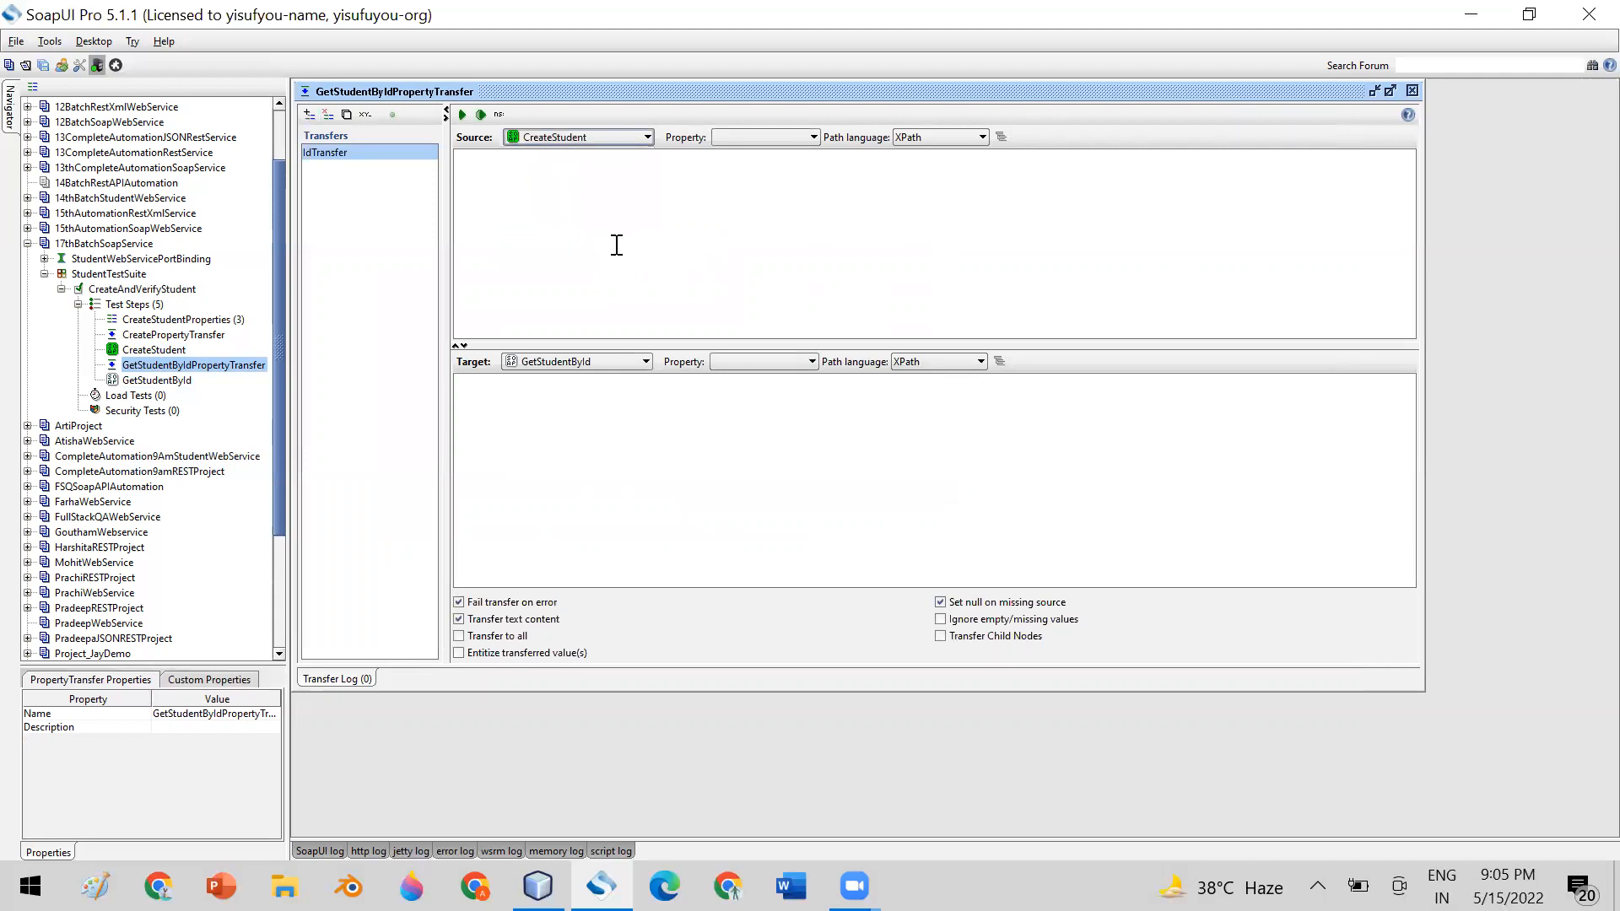
left_click(768, 135)
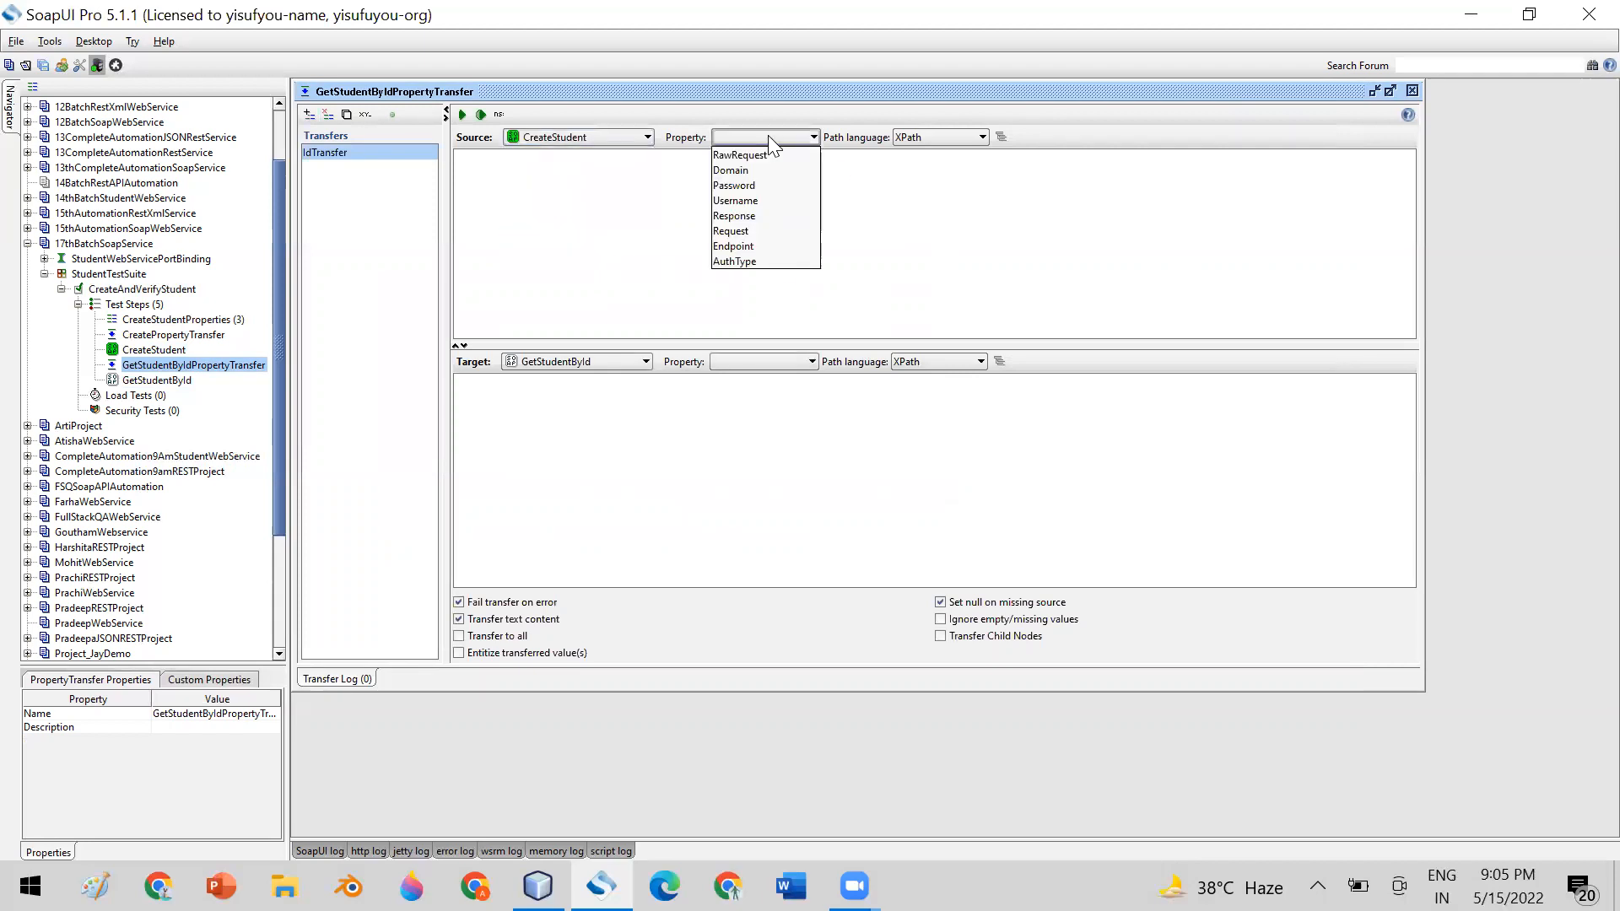
left_click(744, 215)
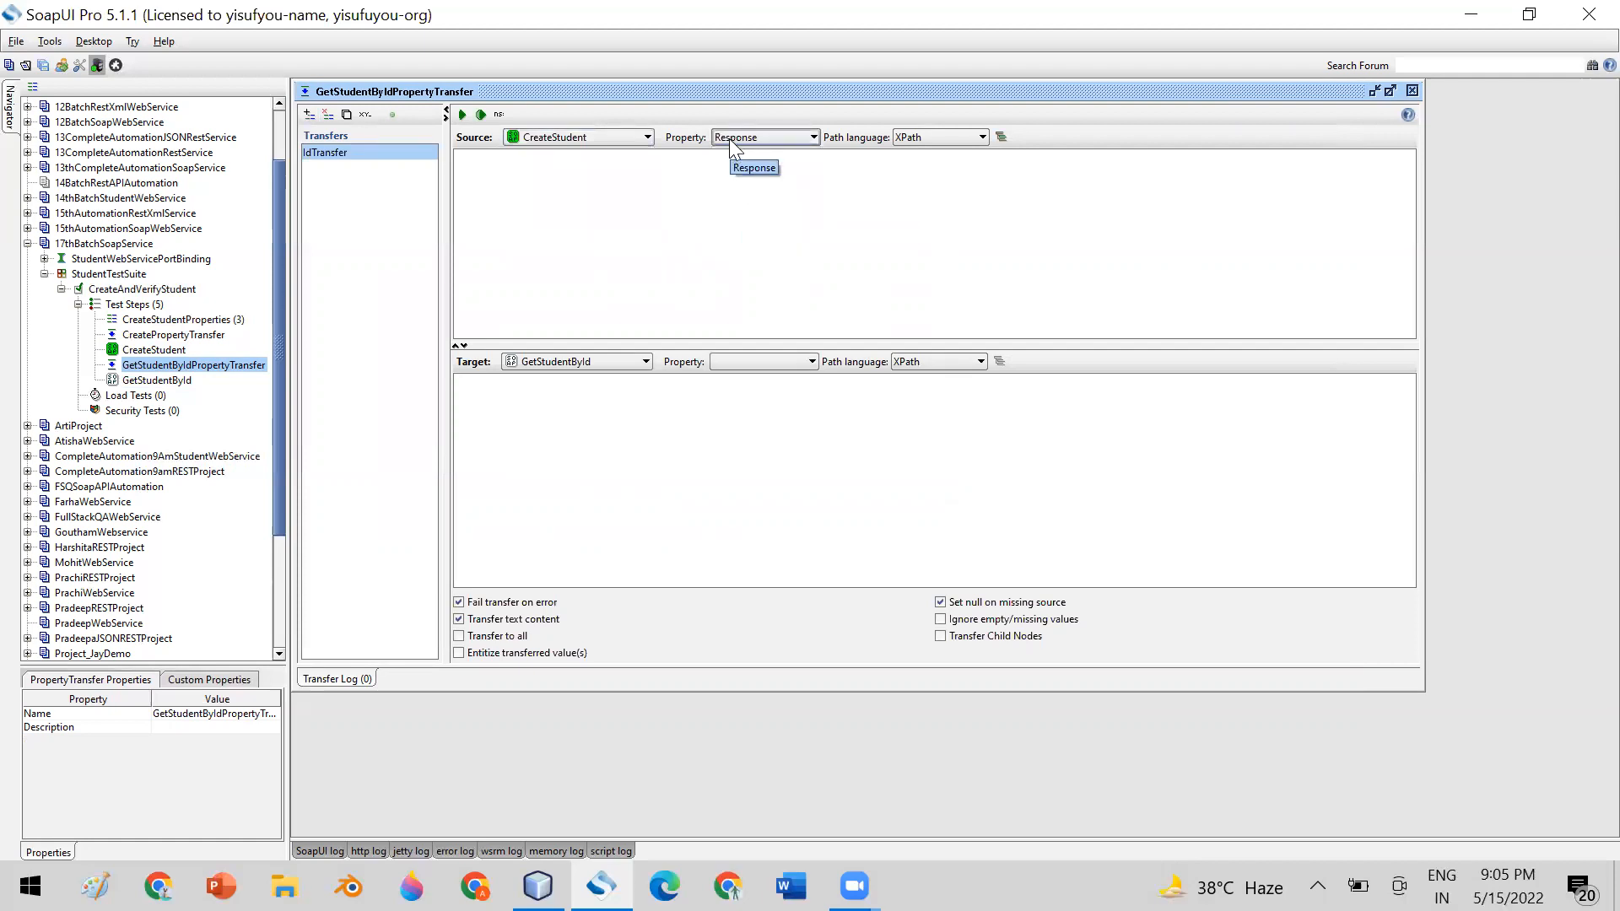
left_click(928, 137)
left_click(931, 135)
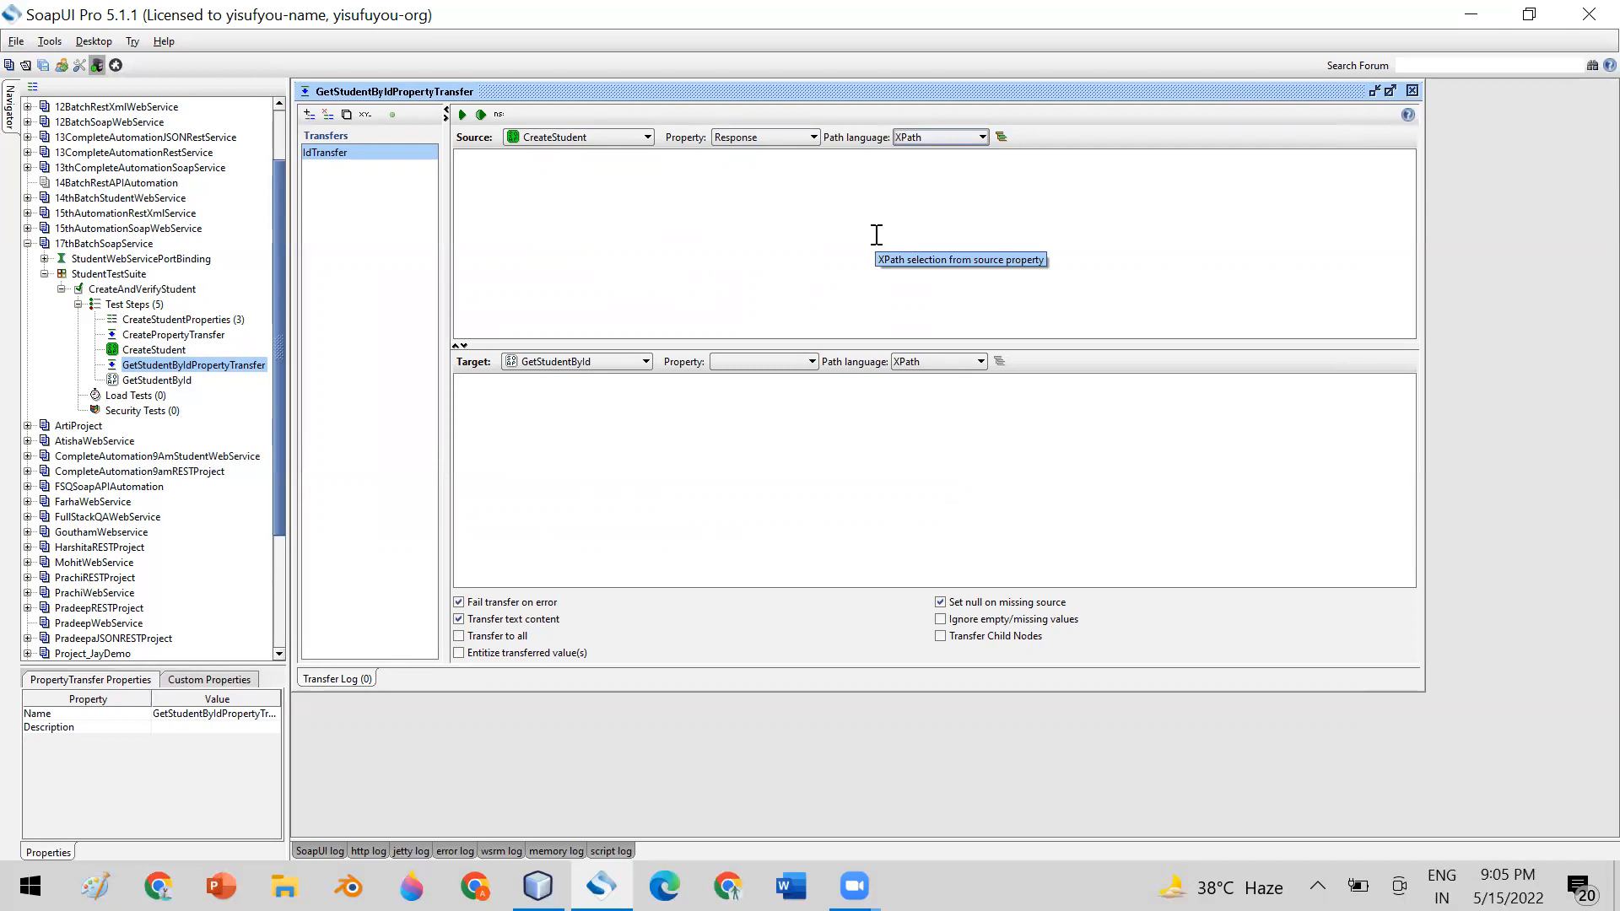
Check the id element in CreateStudent's XML response and enter //id as IdTransfer's source XPath
left_click(499, 188)
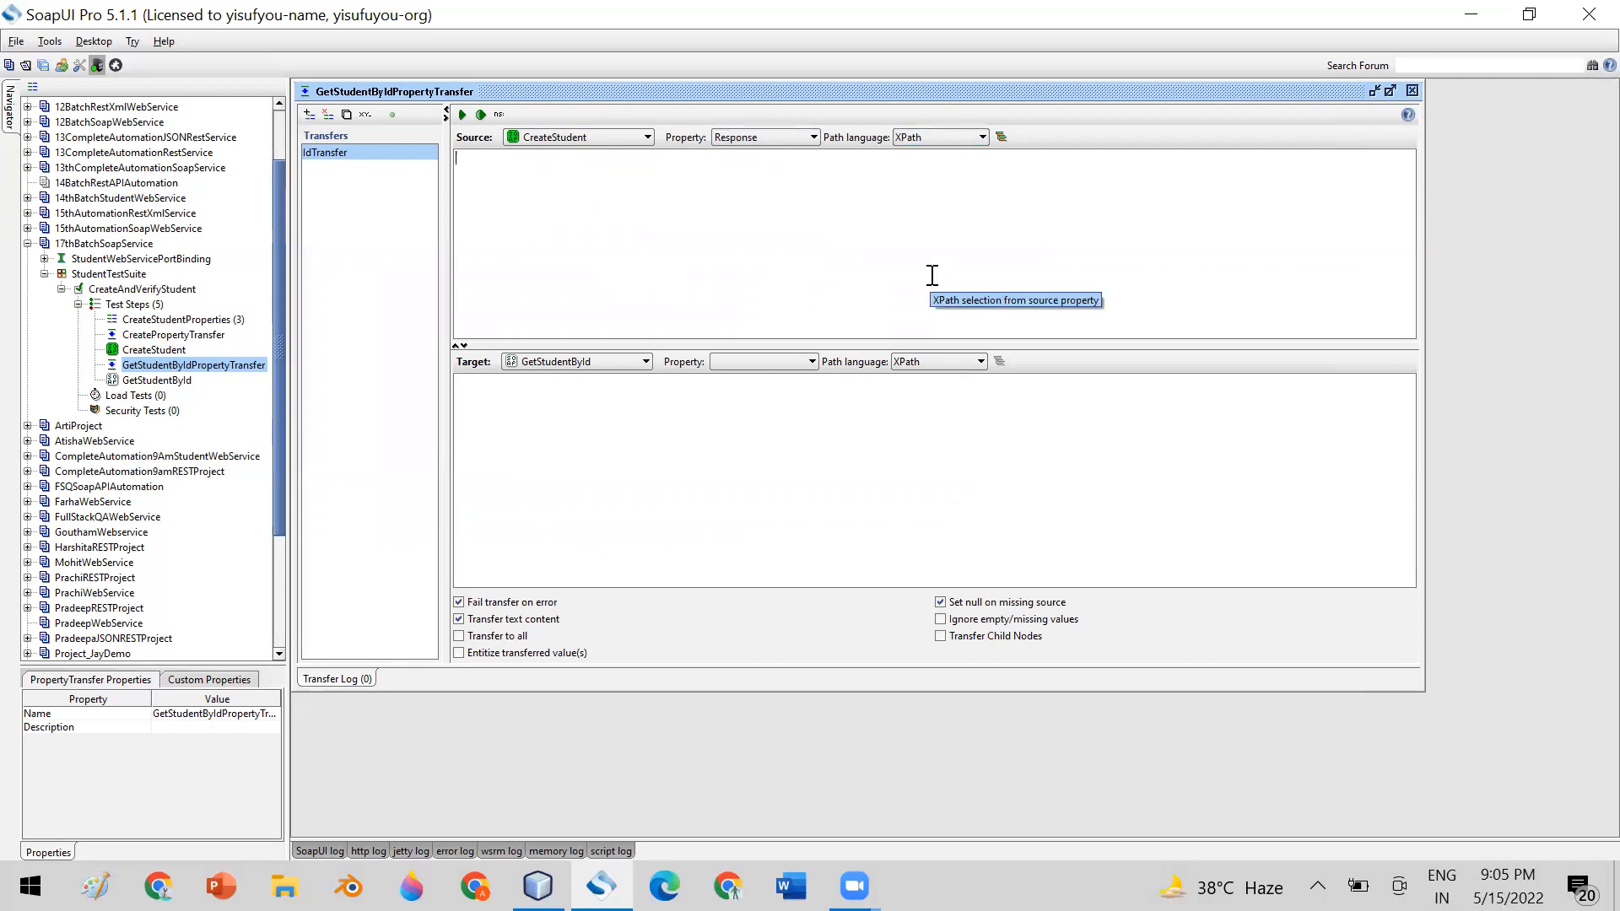
double_click(154, 349)
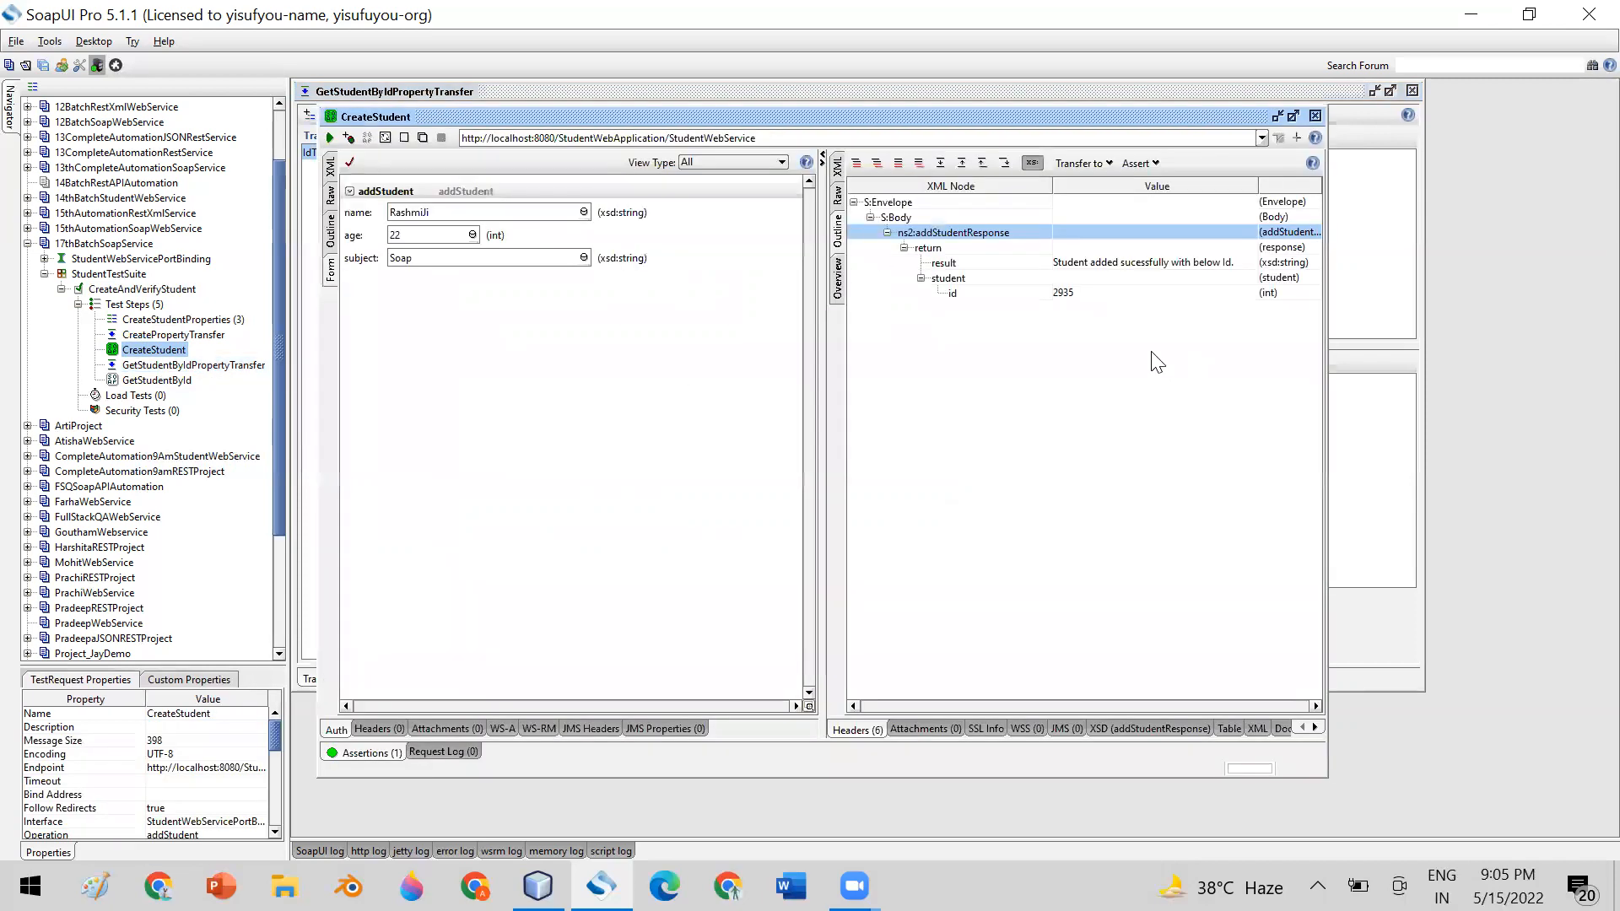
left_click(837, 166)
double_click(1202, 446)
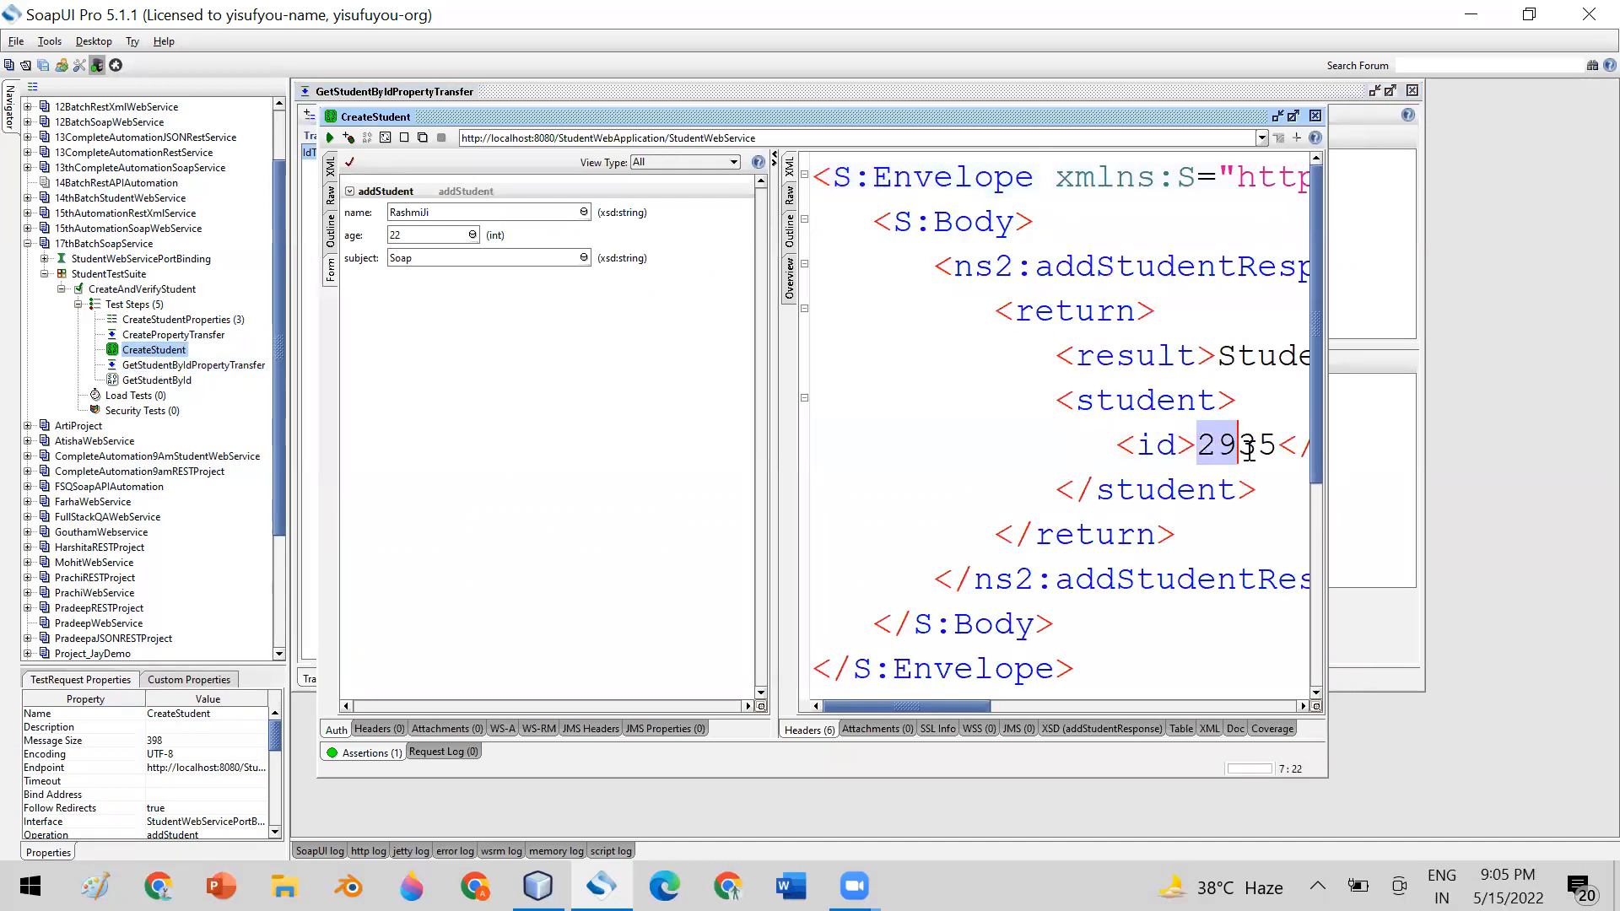
left_click(1314, 116)
left_click(588, 221)
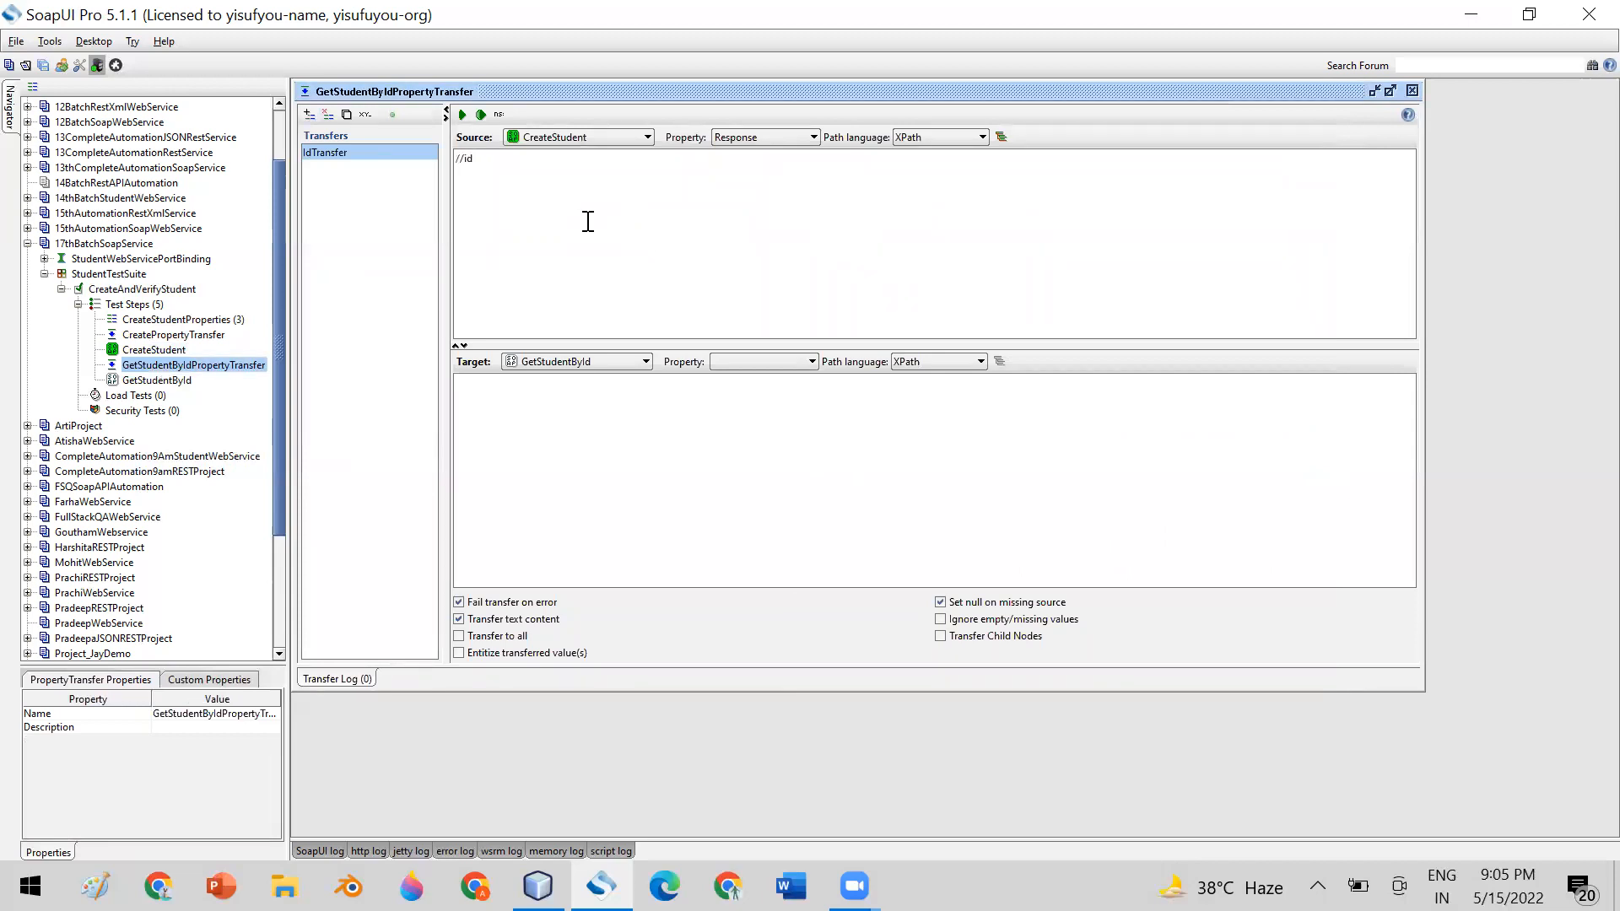
Set IdTransfer's target to the GetStudentById step's Request property
left_click(604, 361)
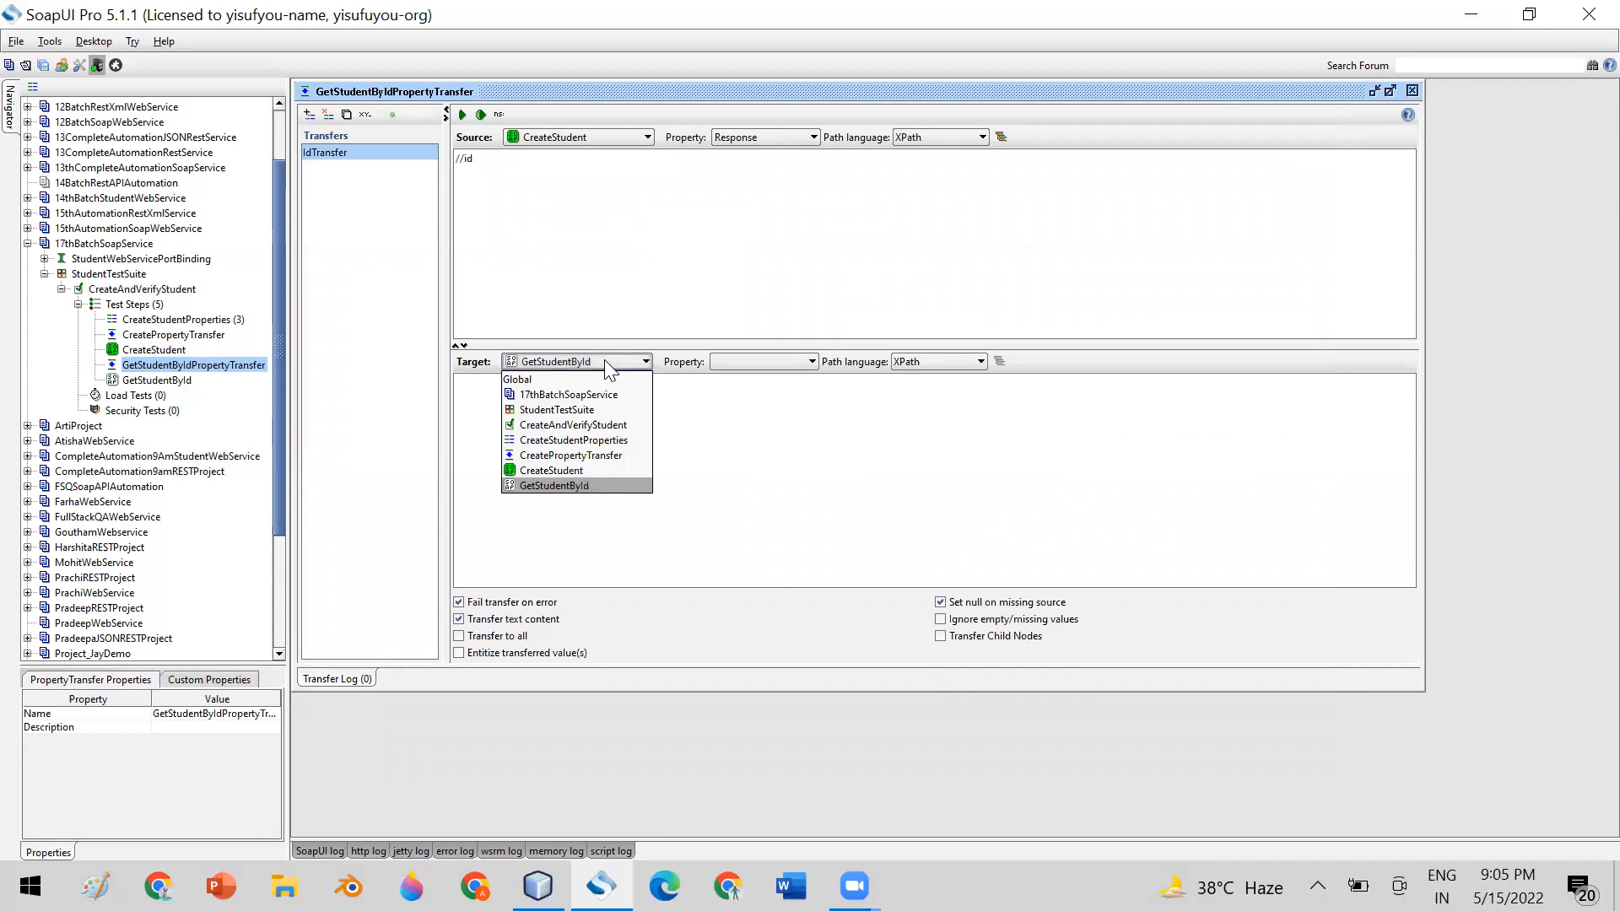
left_click(587, 485)
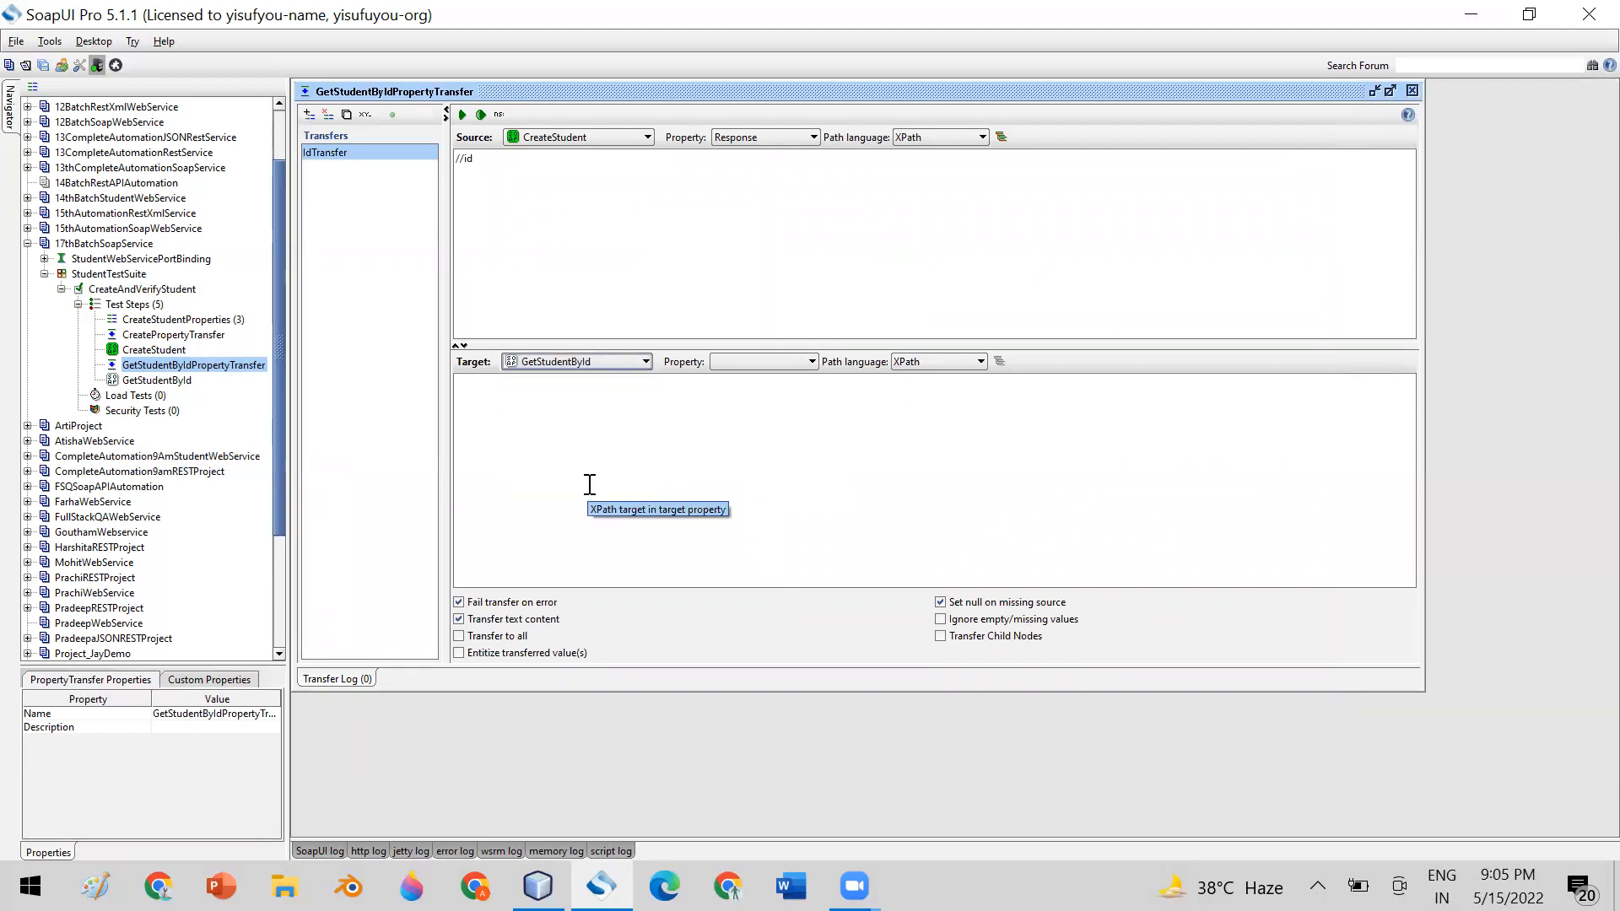
left_click(739, 362)
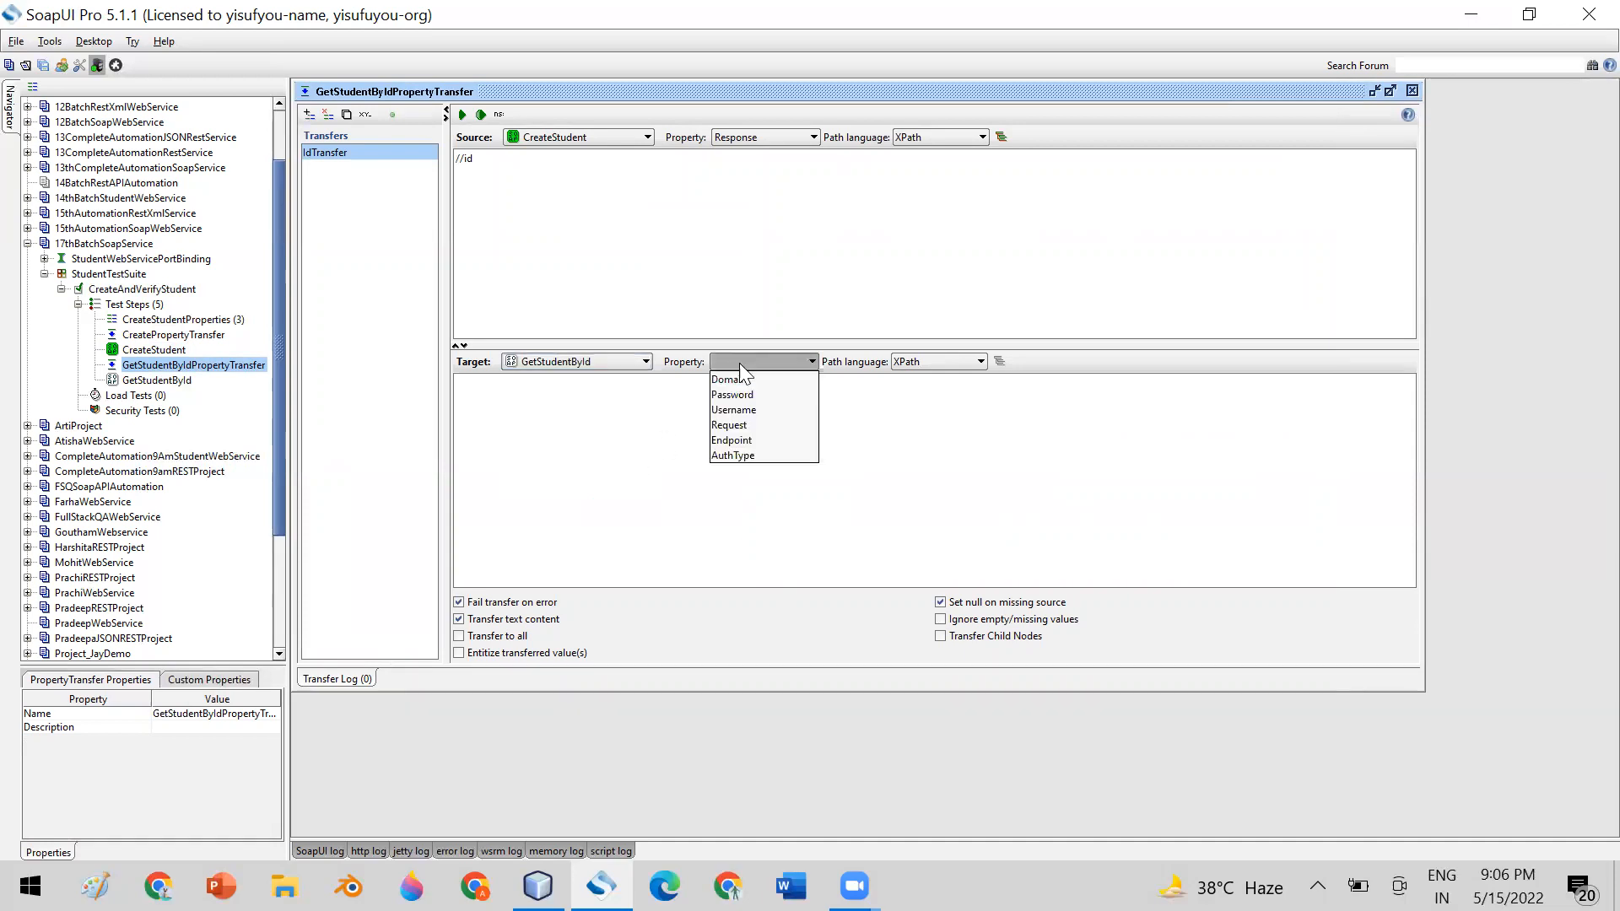
left_click(752, 426)
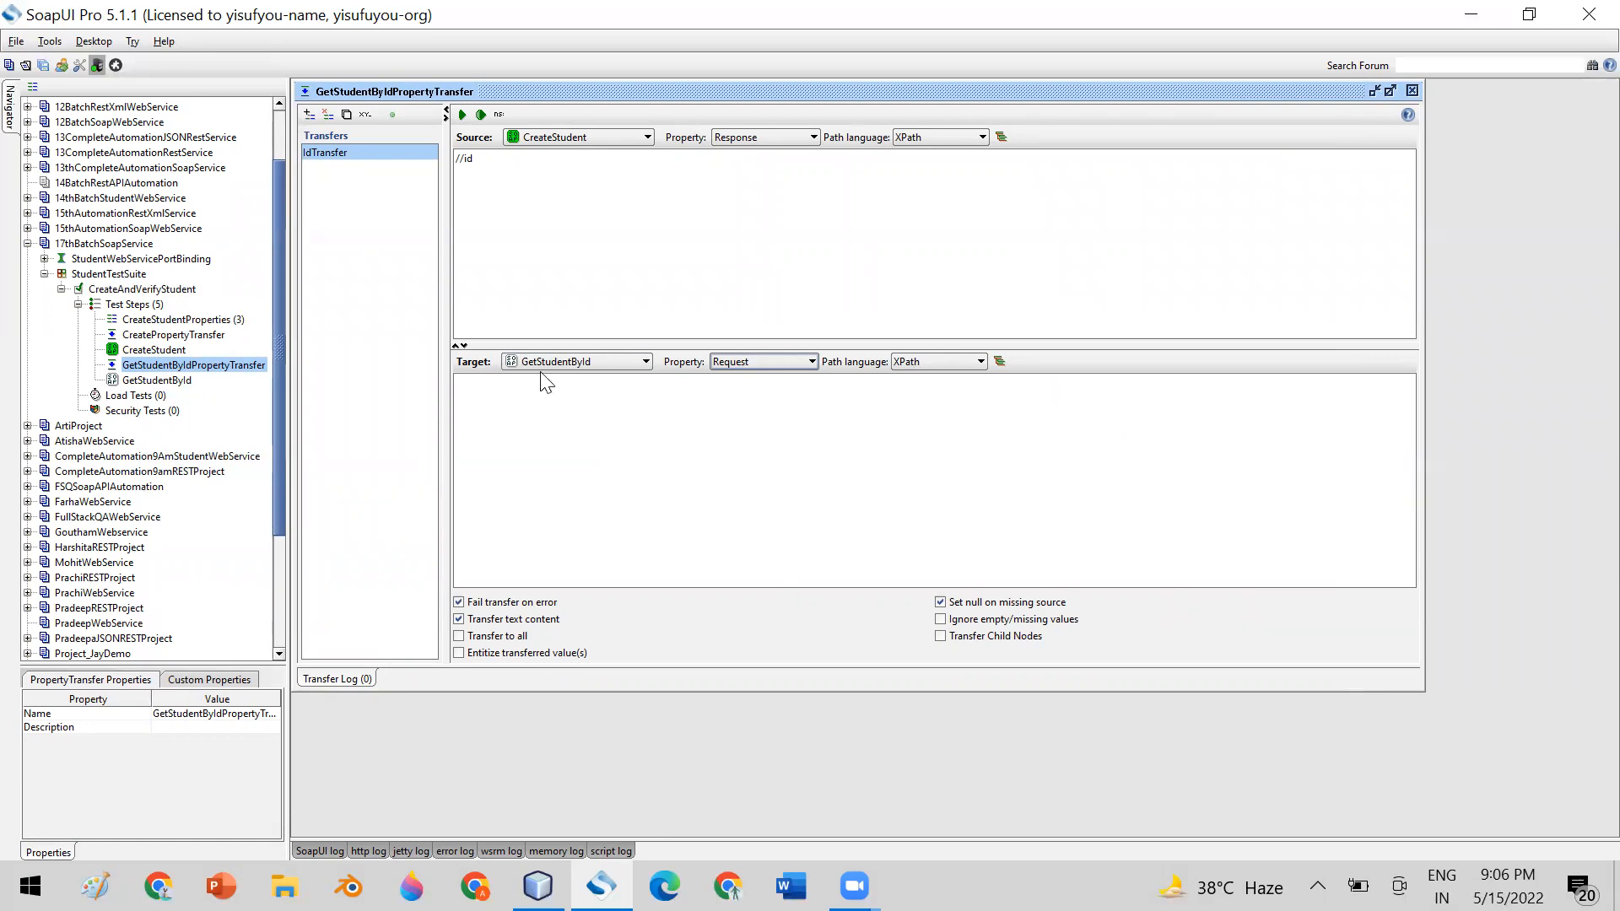
Check the id element in GetStudentById and CreateStudent, enter //id as IdTransfer's target XPath, and close the open editors
left_click(145, 381)
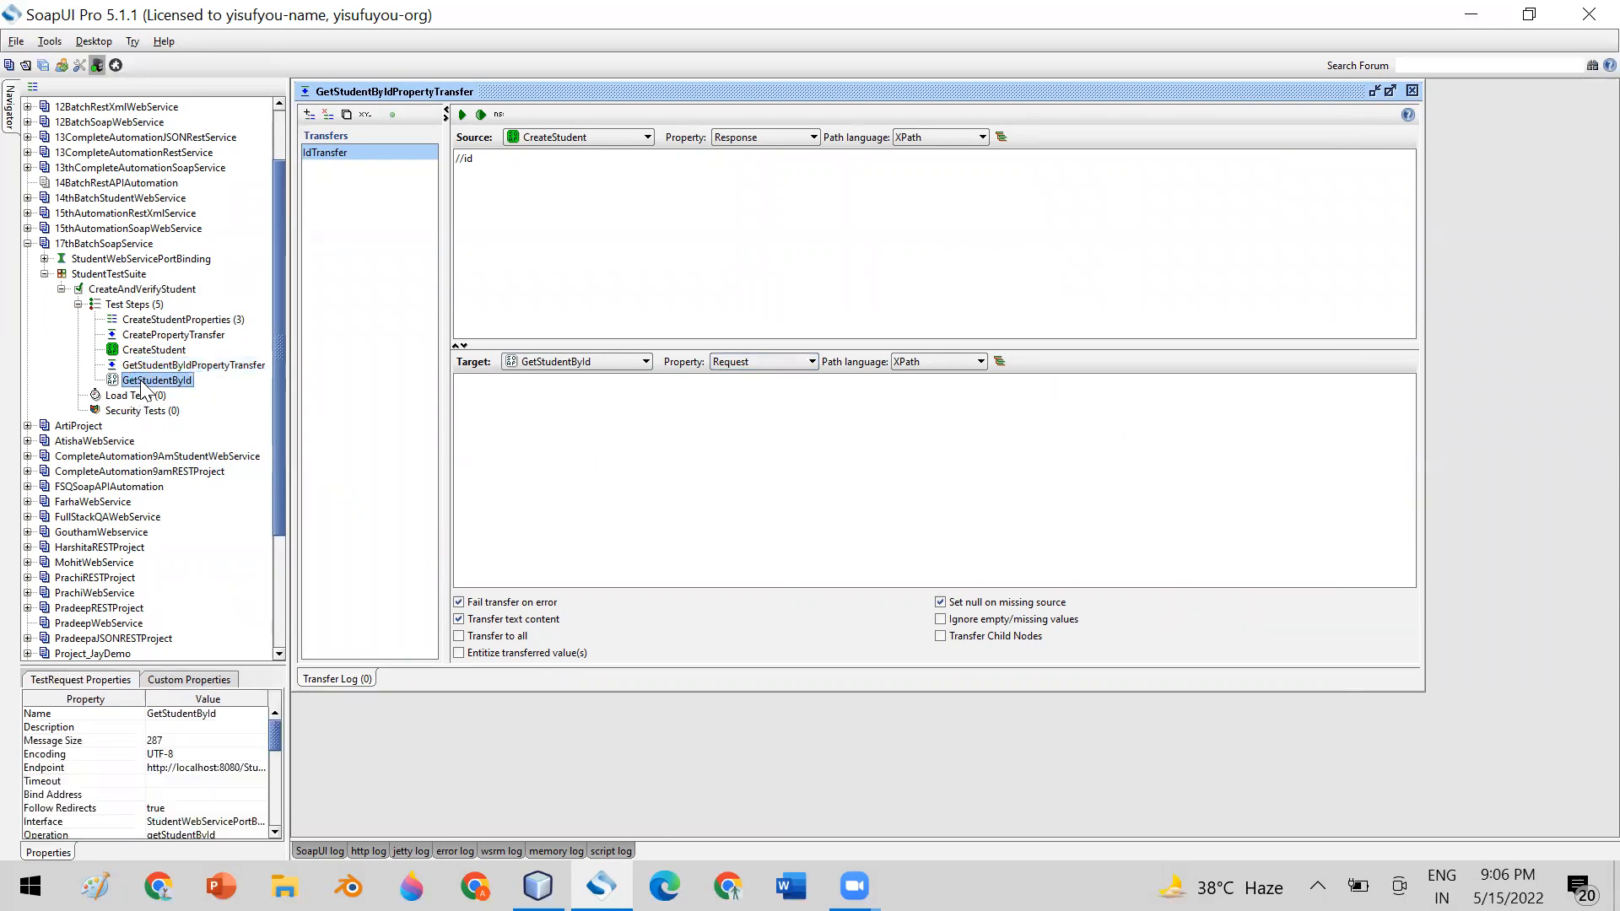
double_click(142, 381)
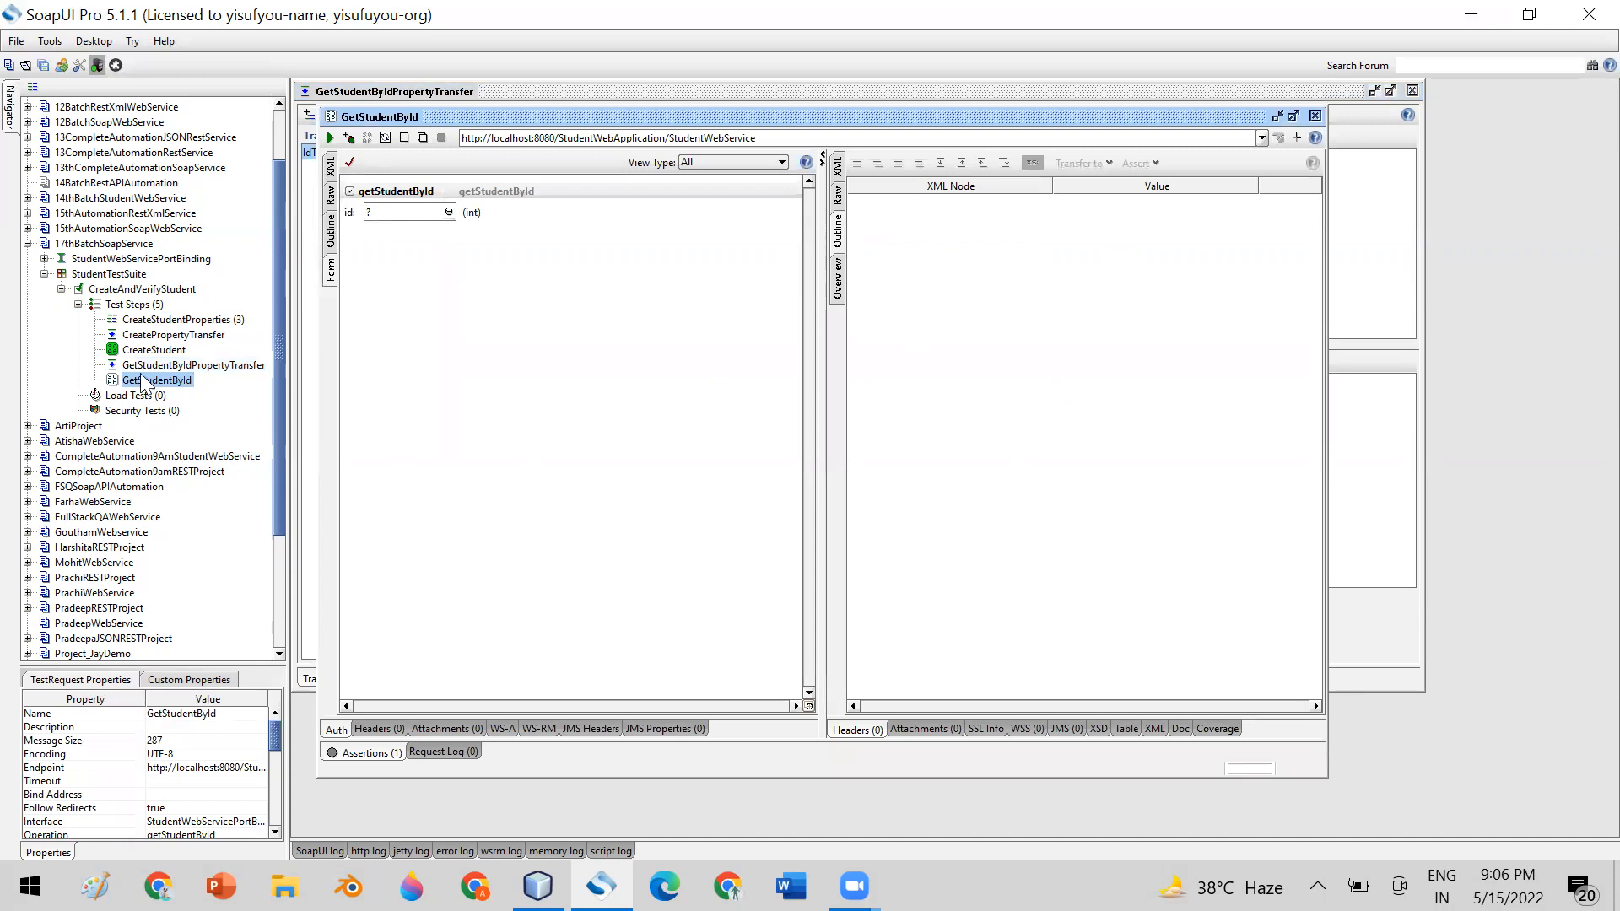
double_click(152, 349)
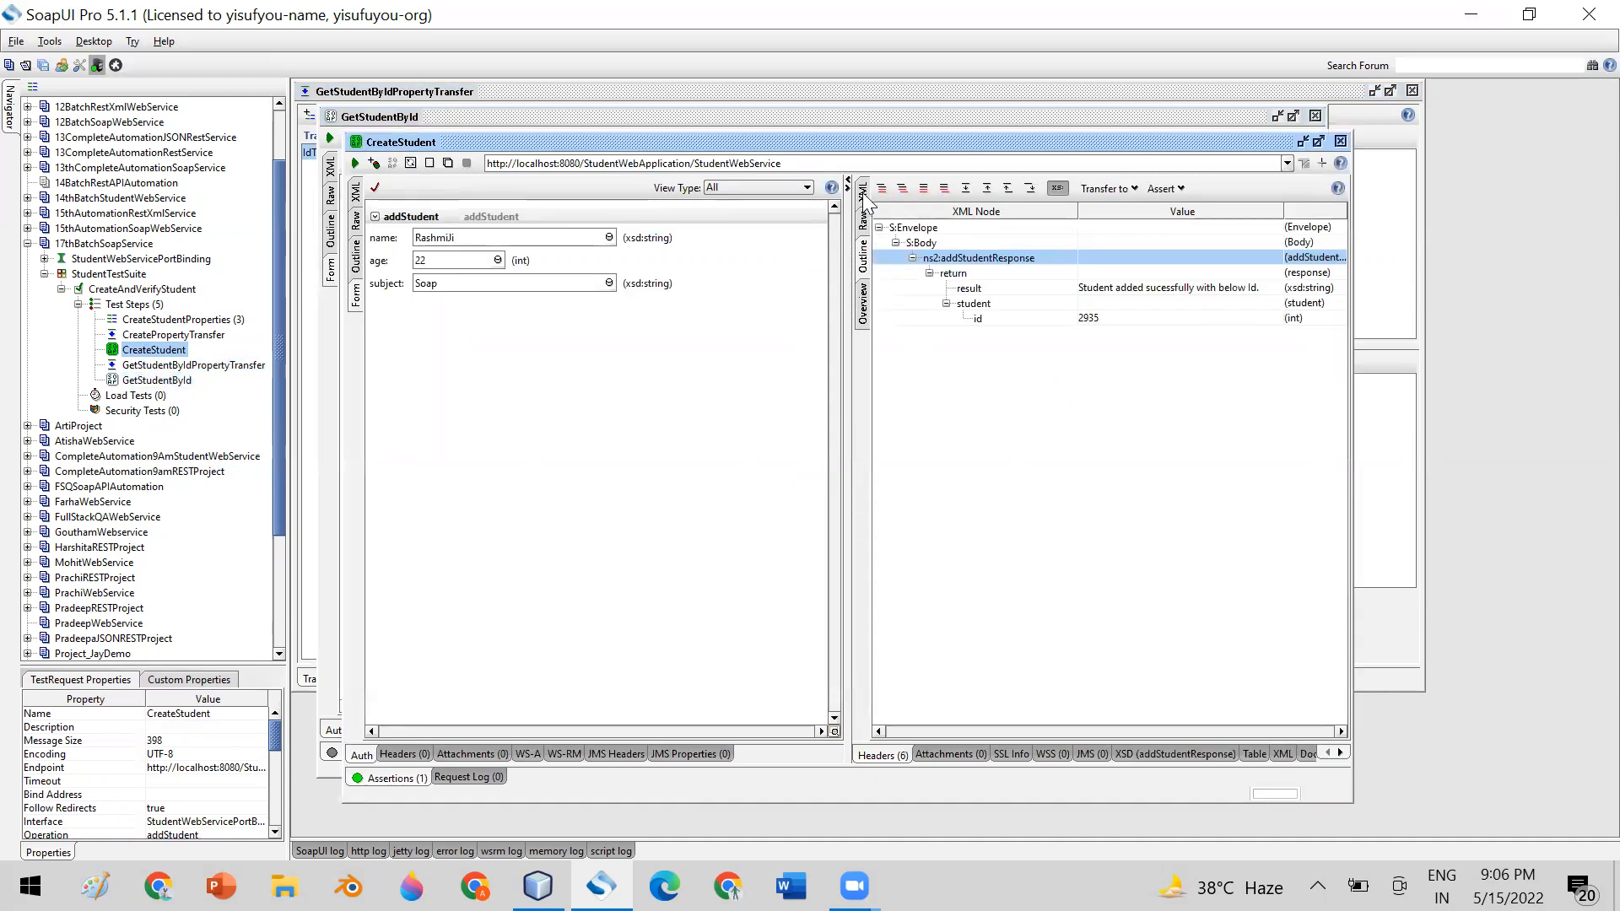
left_click(864, 199)
double_click(1181, 470)
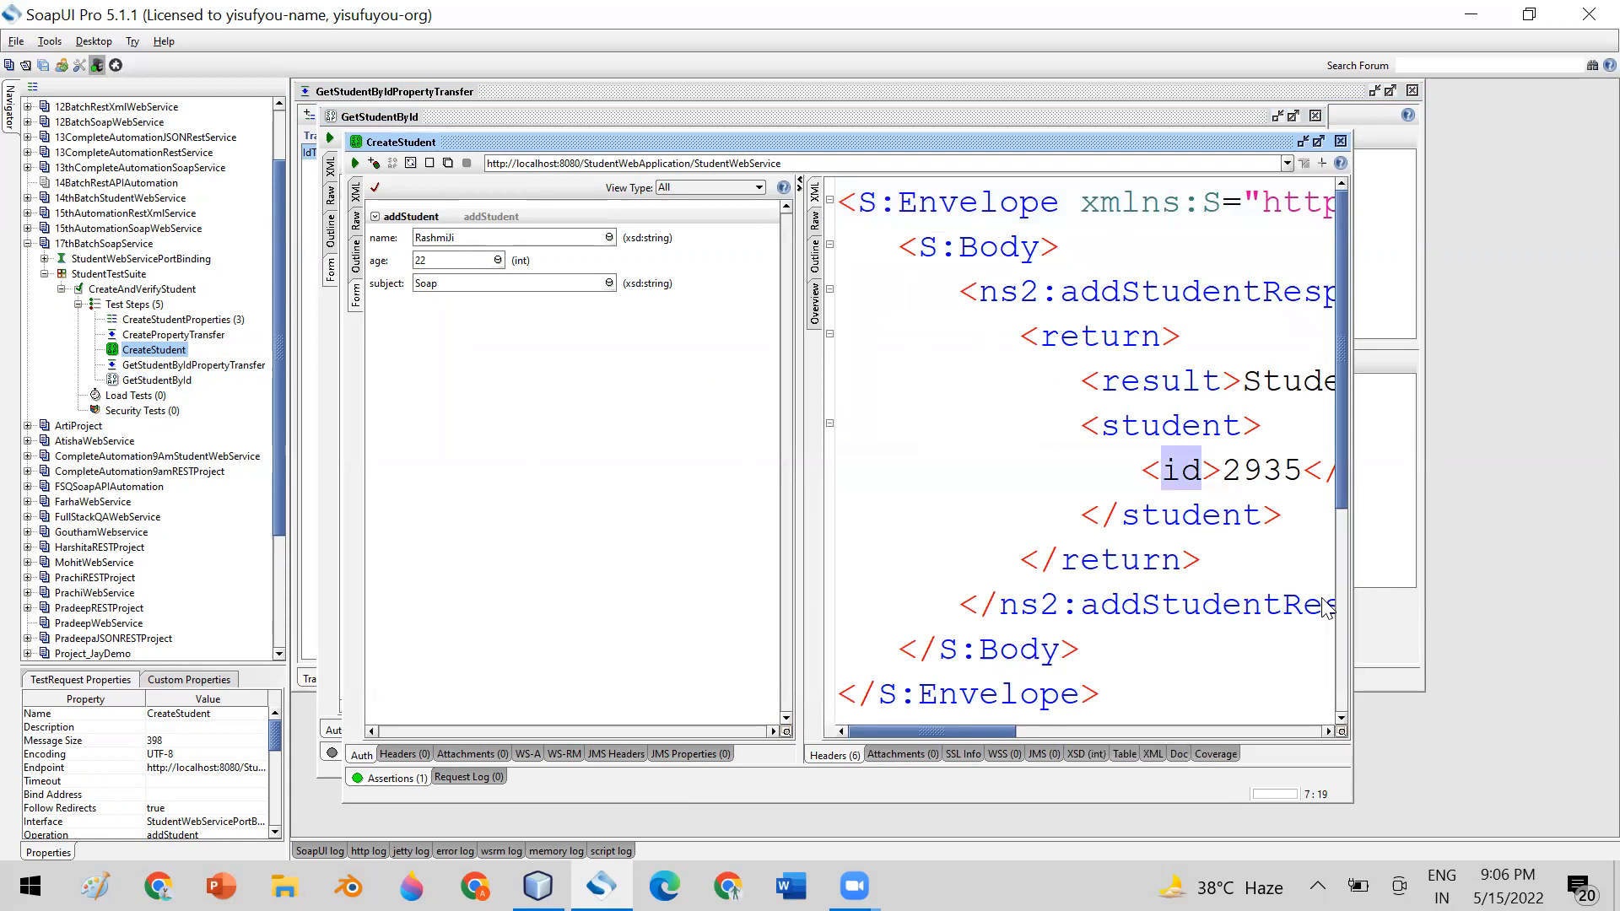
left_click(1341, 141)
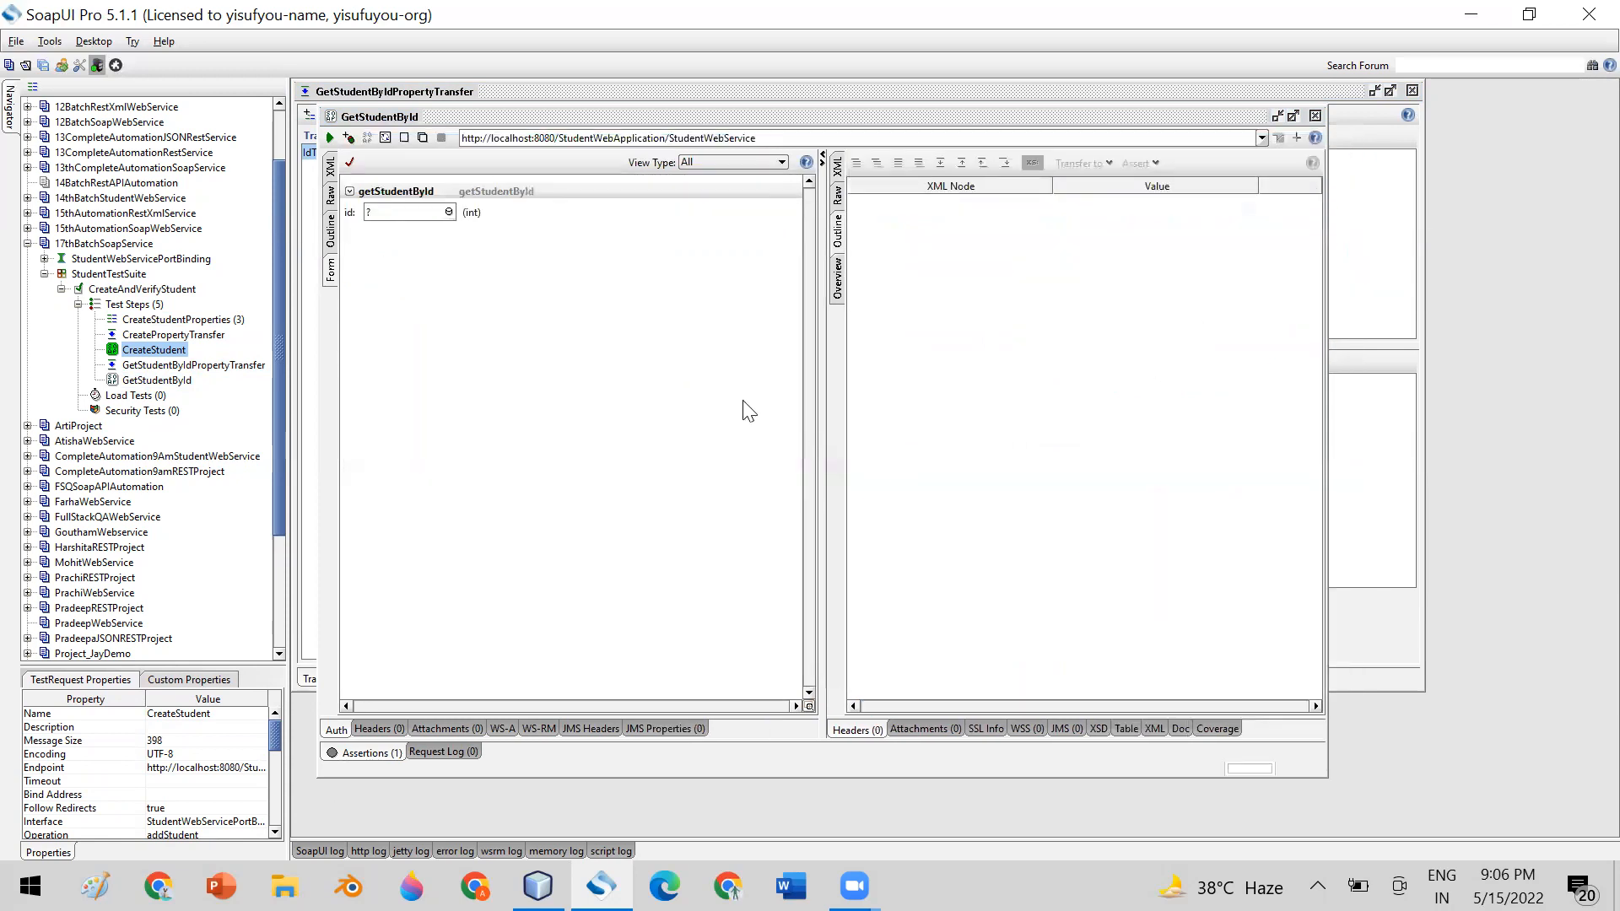
left_click(177, 364)
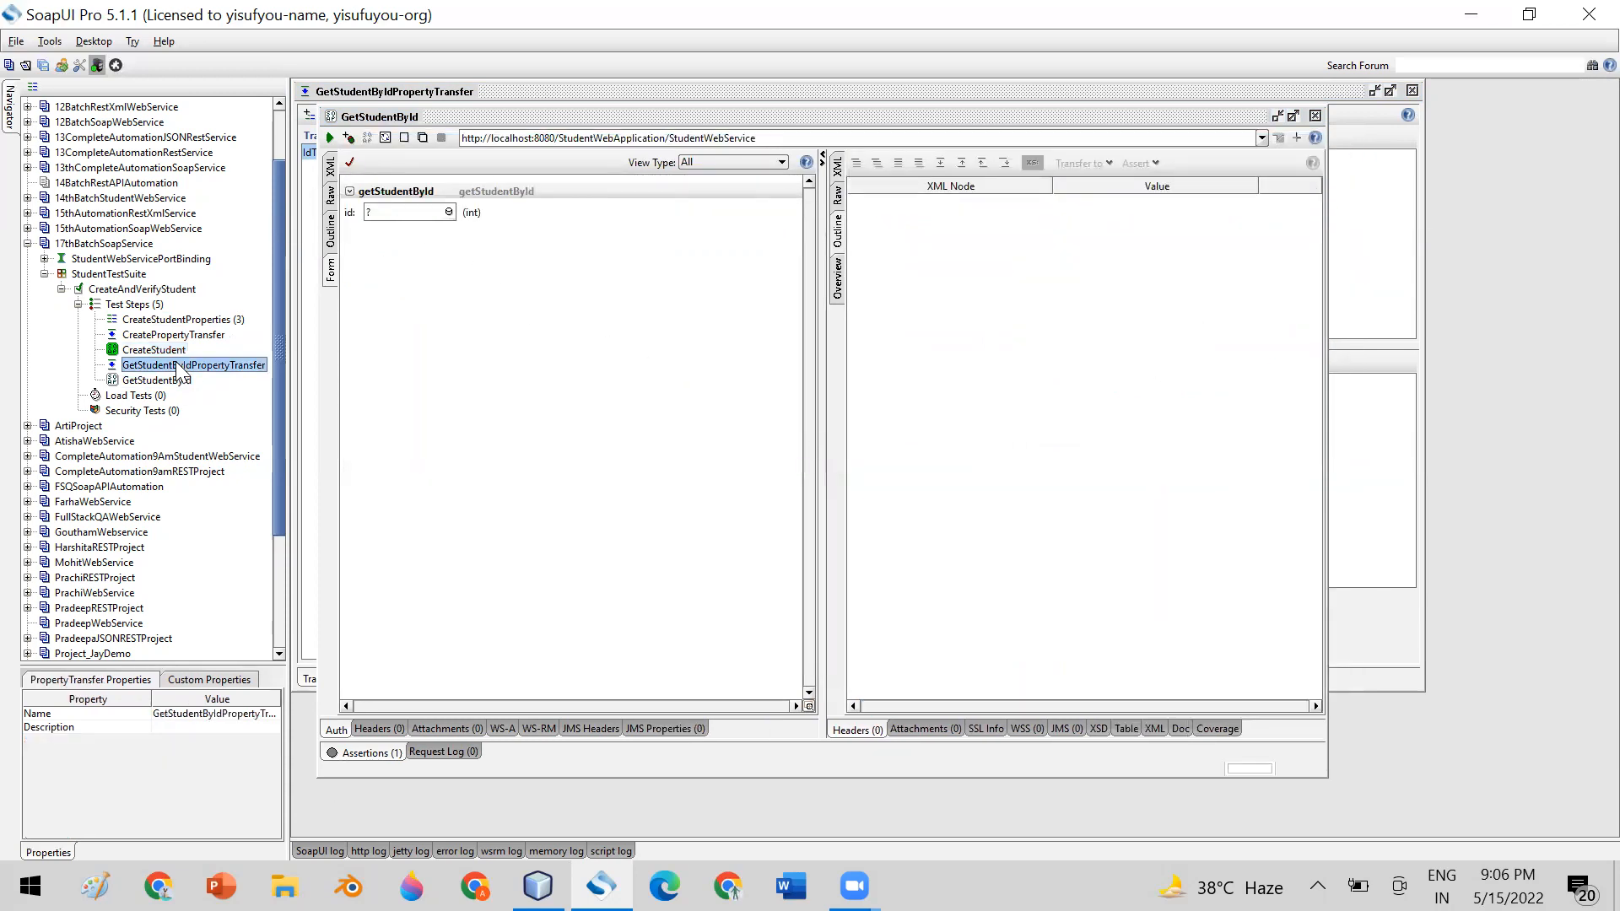
double_click(178, 365)
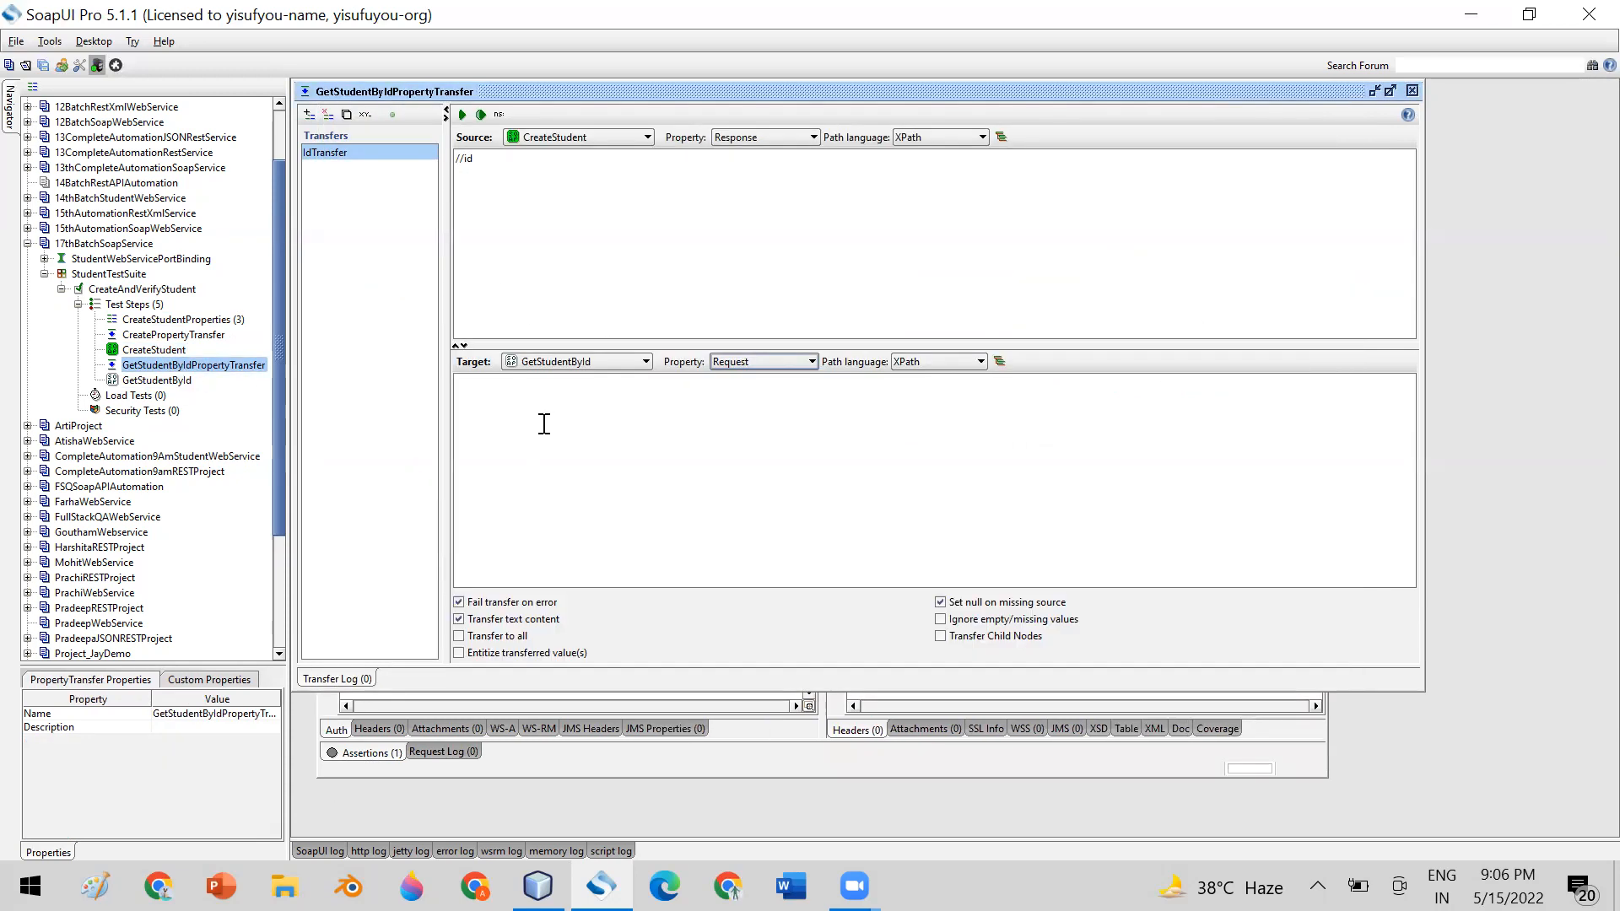
left_click(761, 437)
left_click(1412, 90)
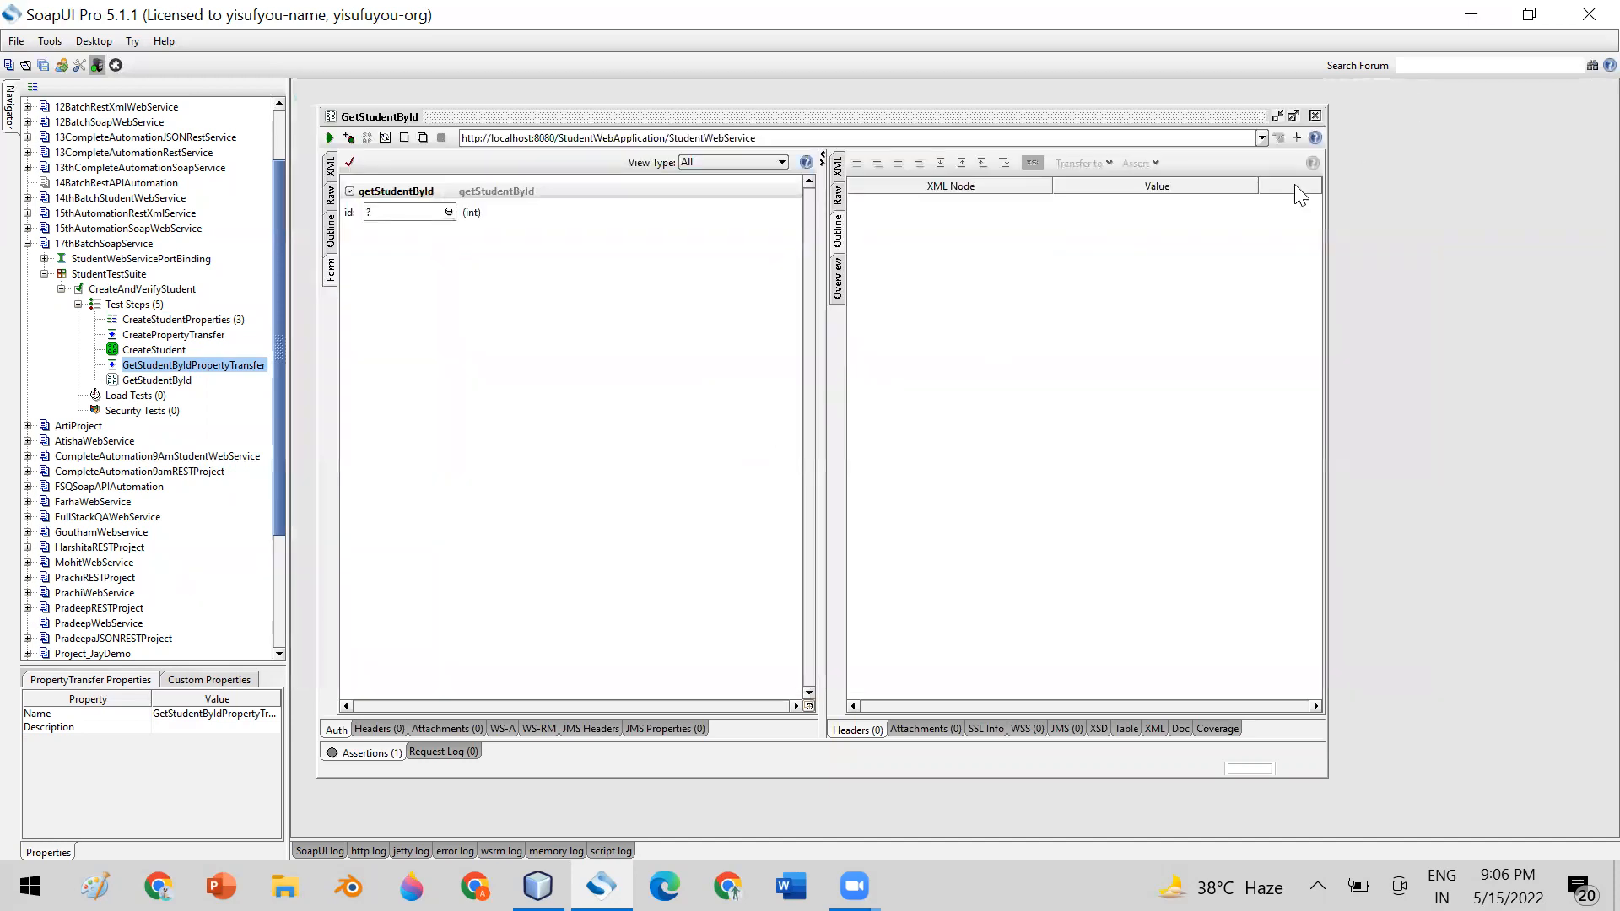
left_click(1314, 115)
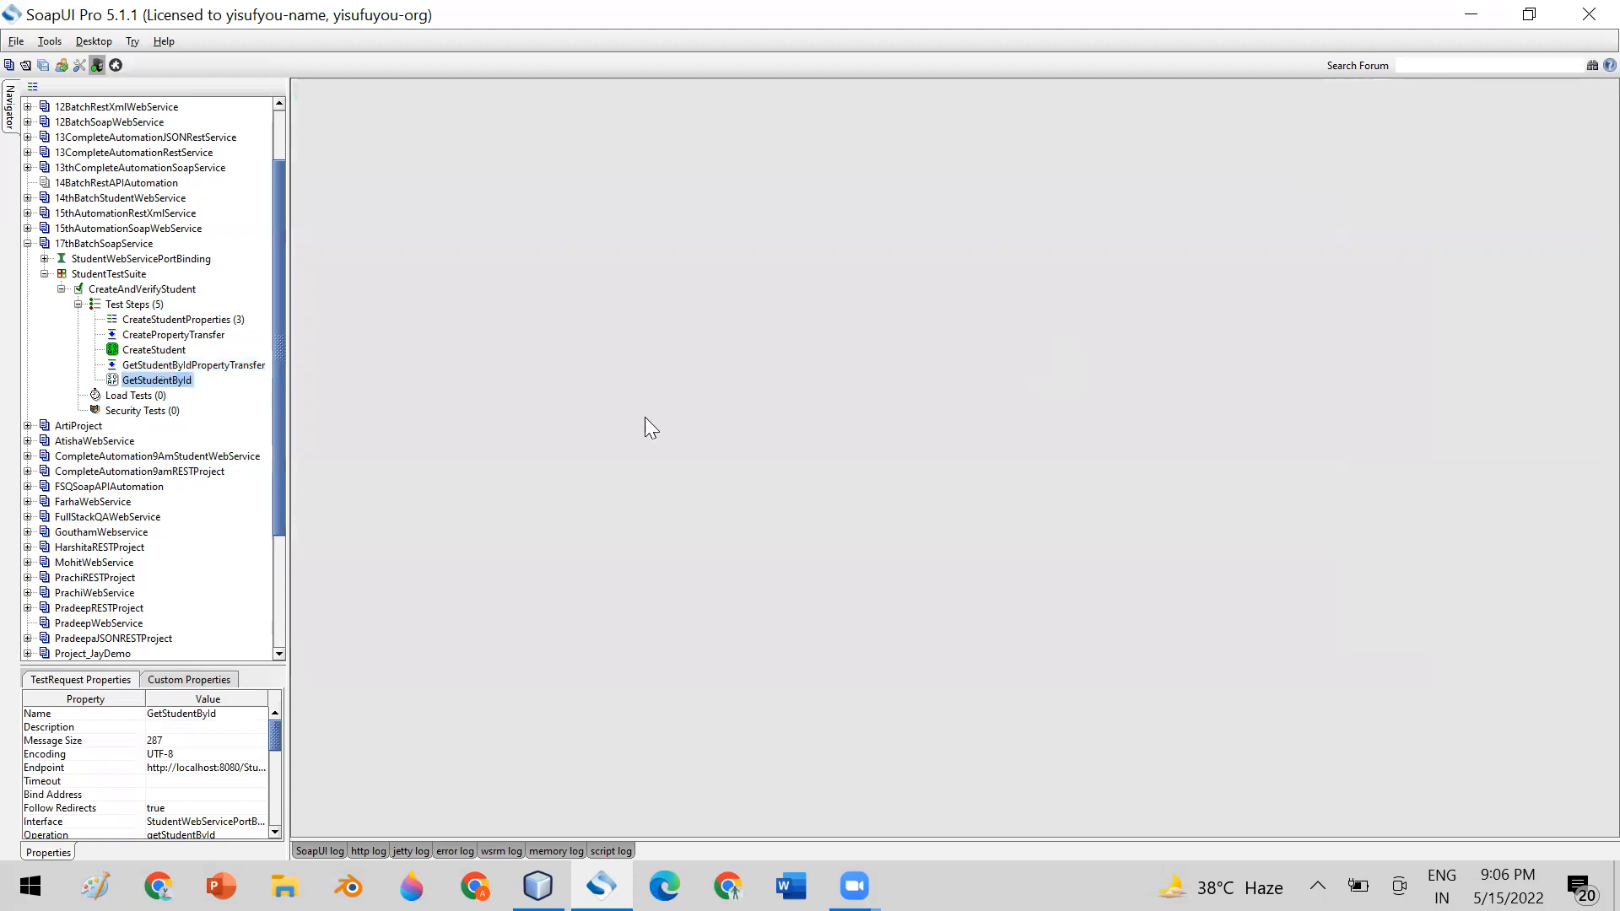
Review the order of the test steps, the CreateStudentProperties values and the CreateStudent request with its response
left_click(145, 321)
left_click(149, 336)
left_click(147, 351)
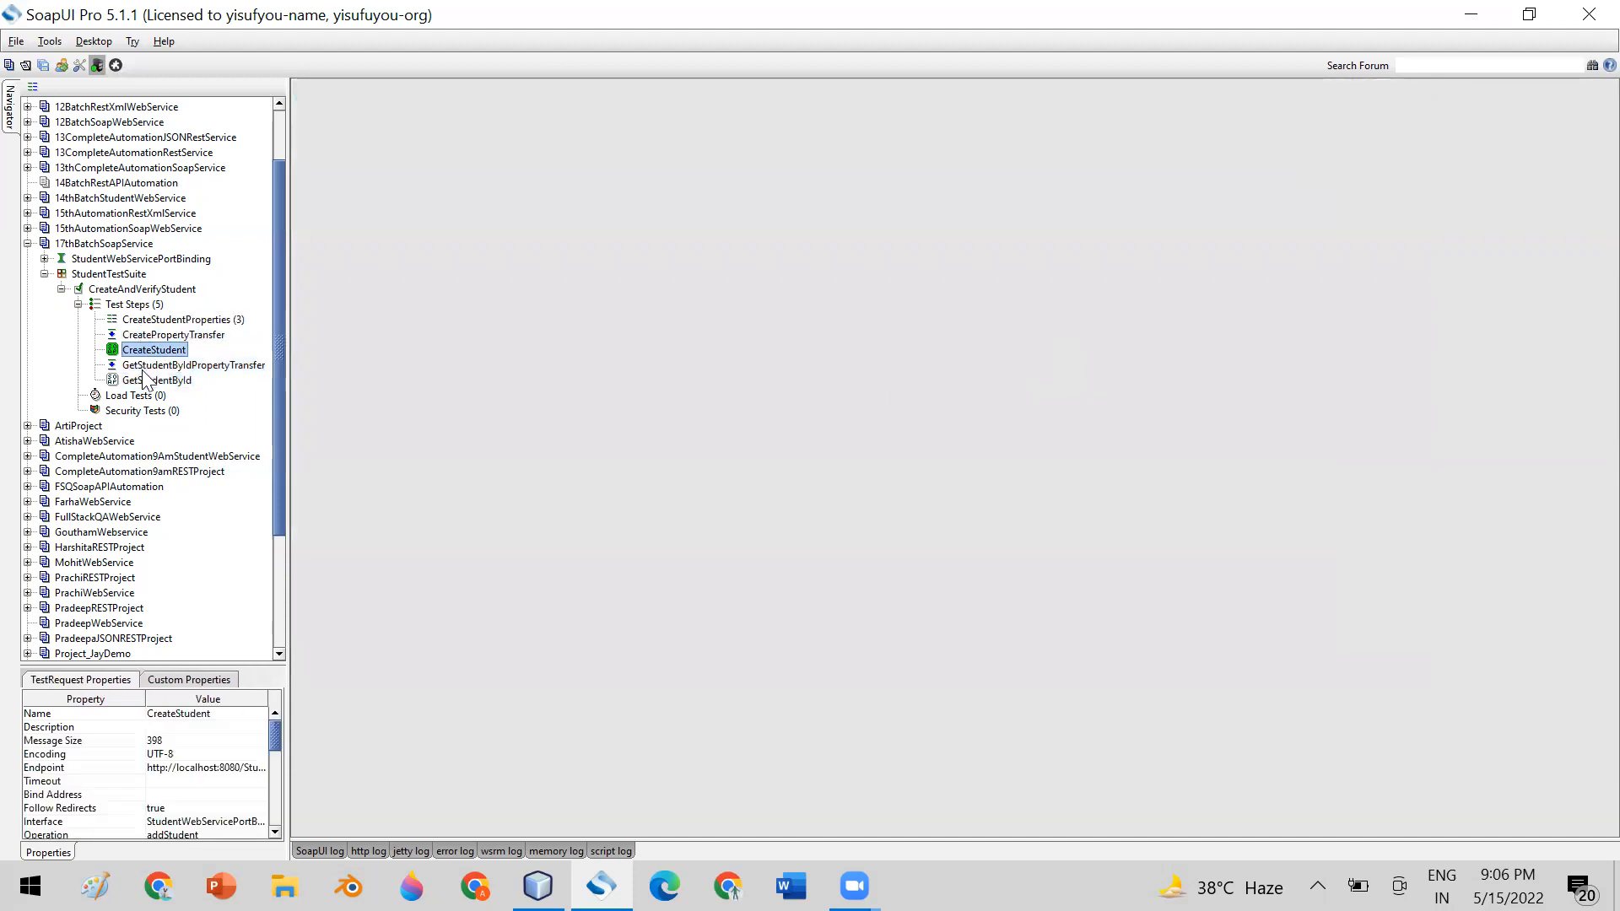
left_click(141, 396)
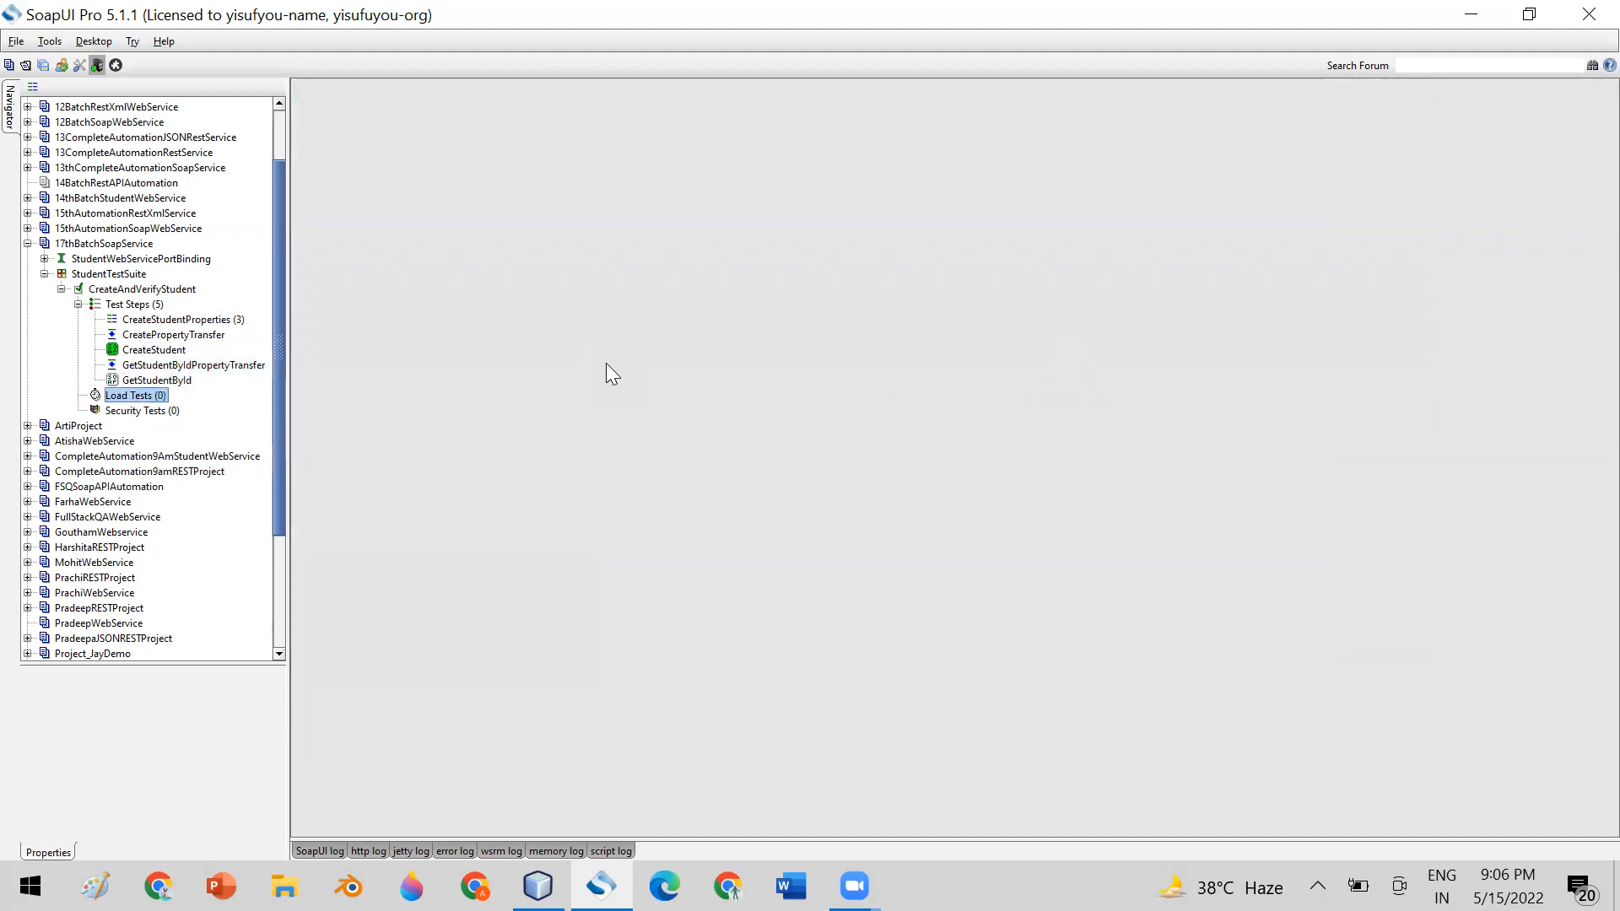
double_click(137, 320)
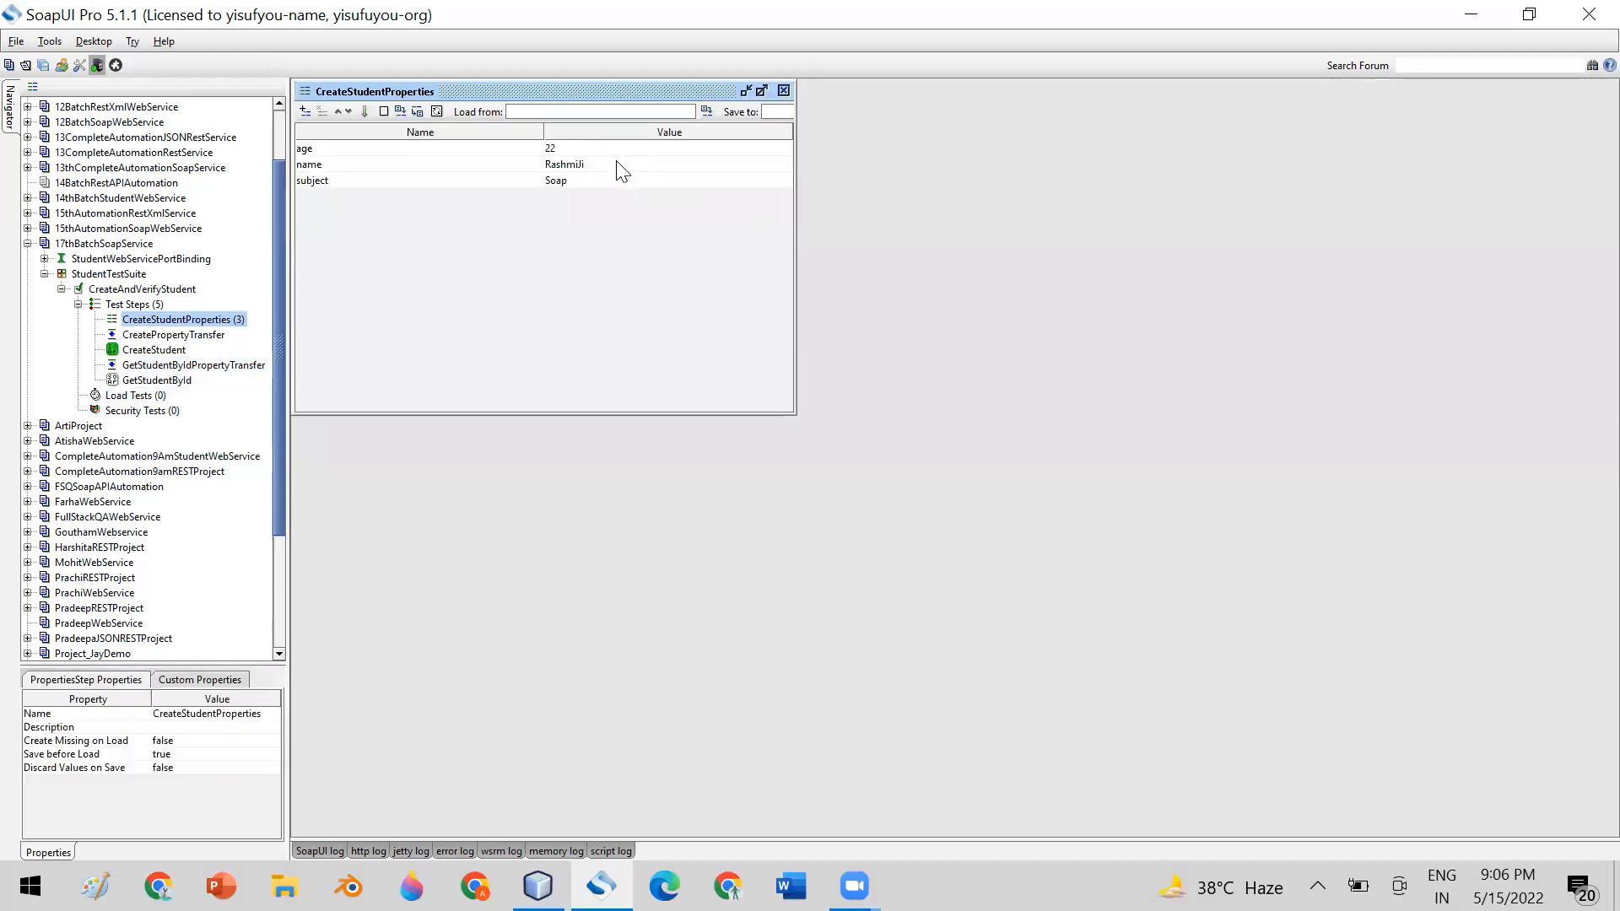
left_click(784, 90)
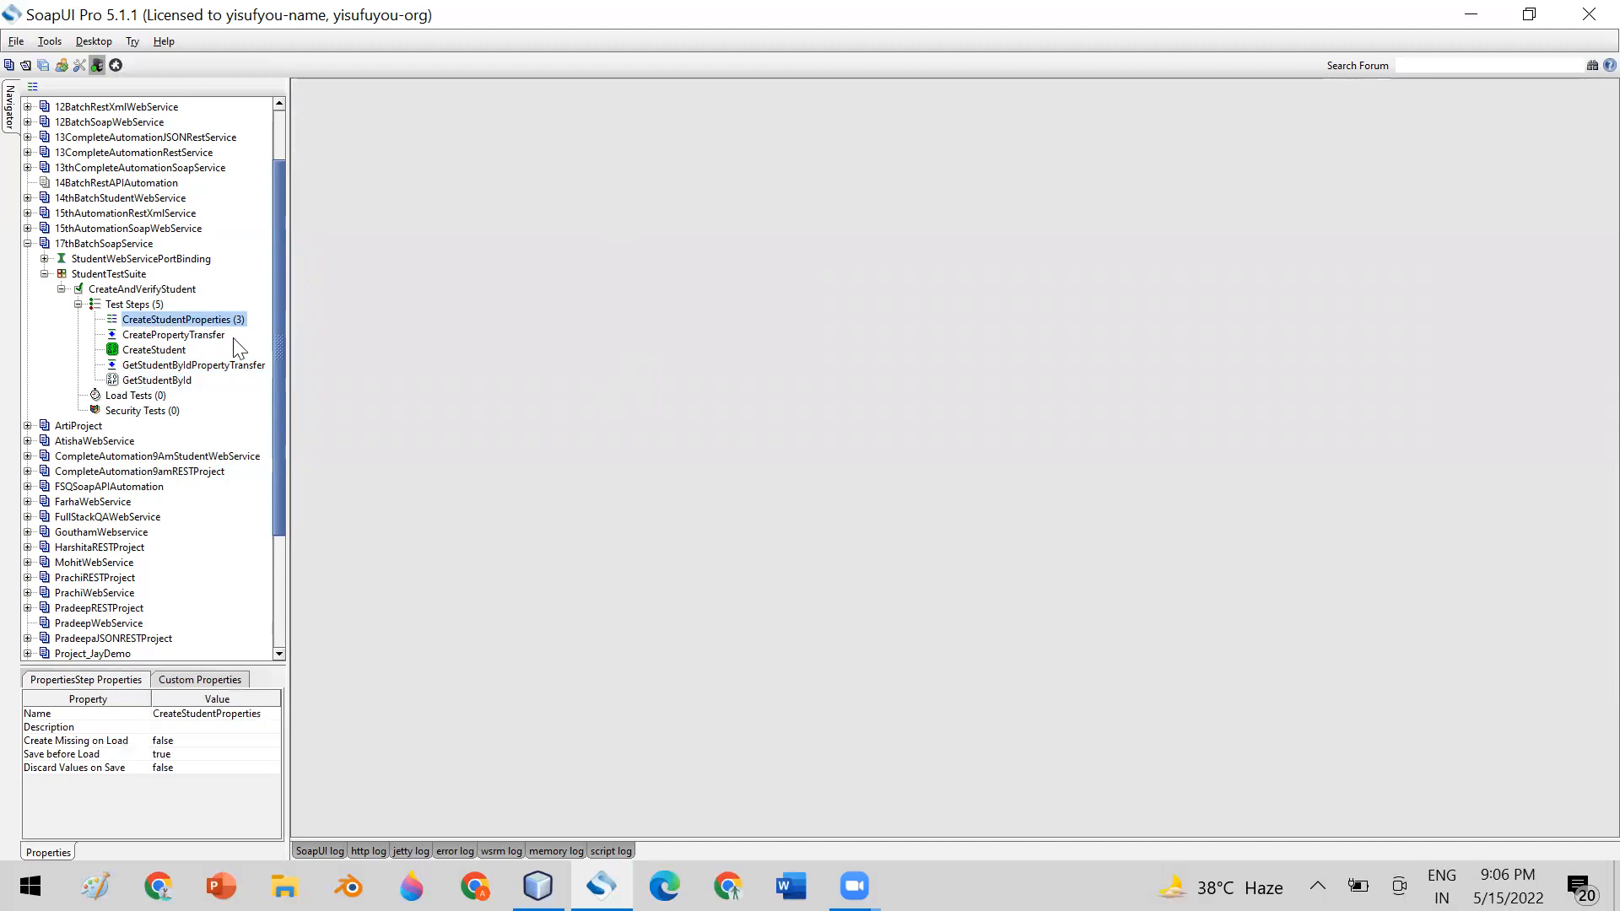
double_click(154, 350)
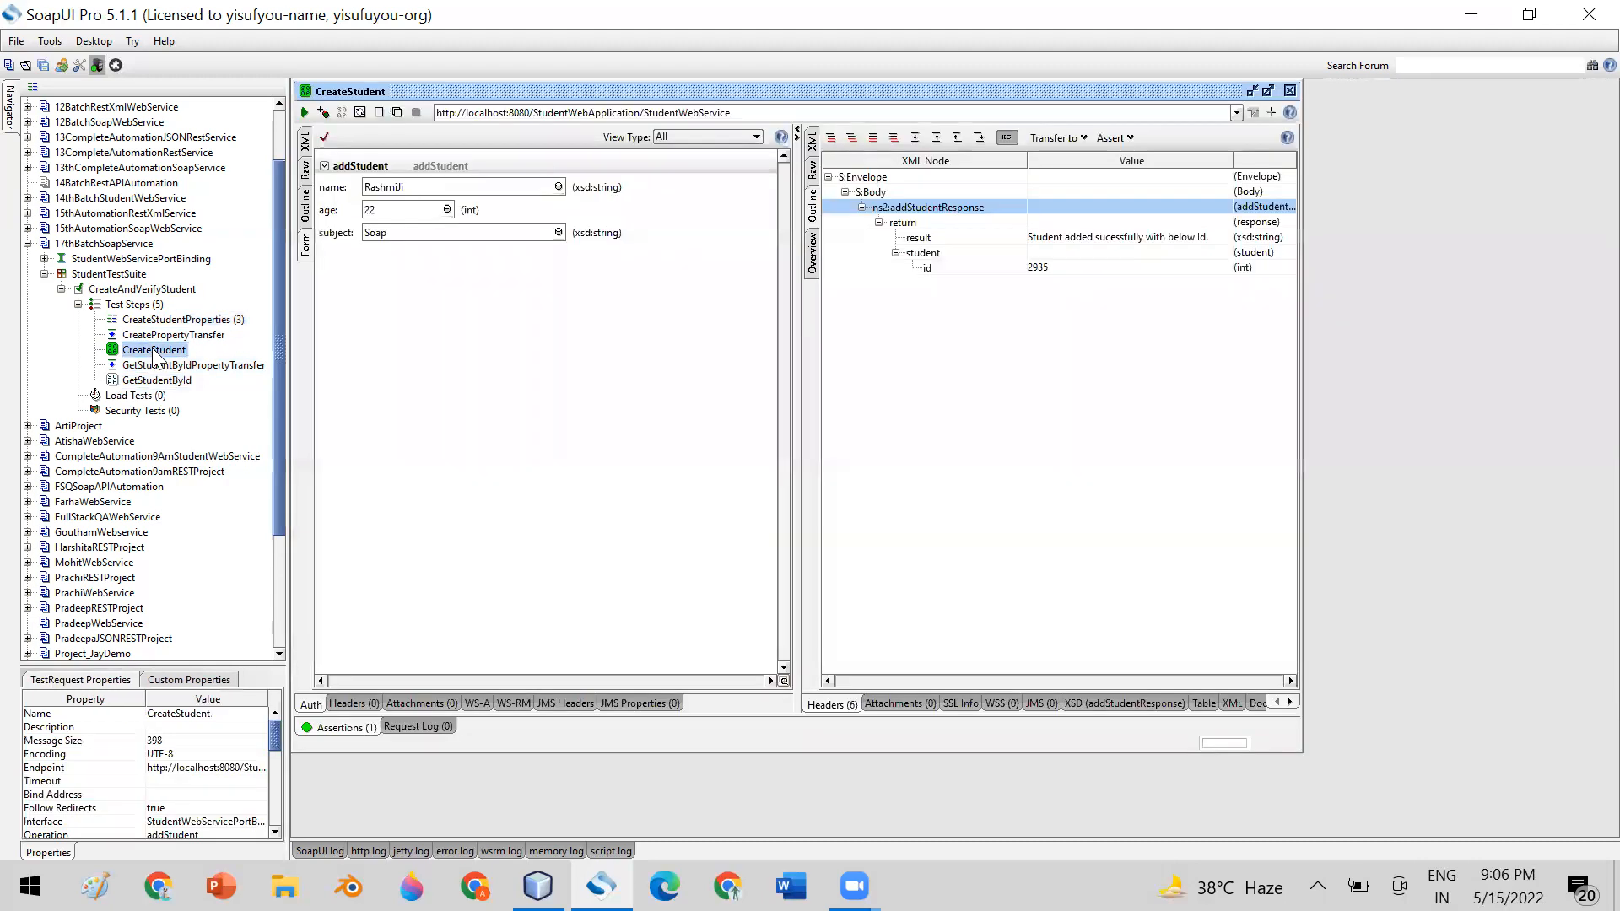
left_click(1290, 91)
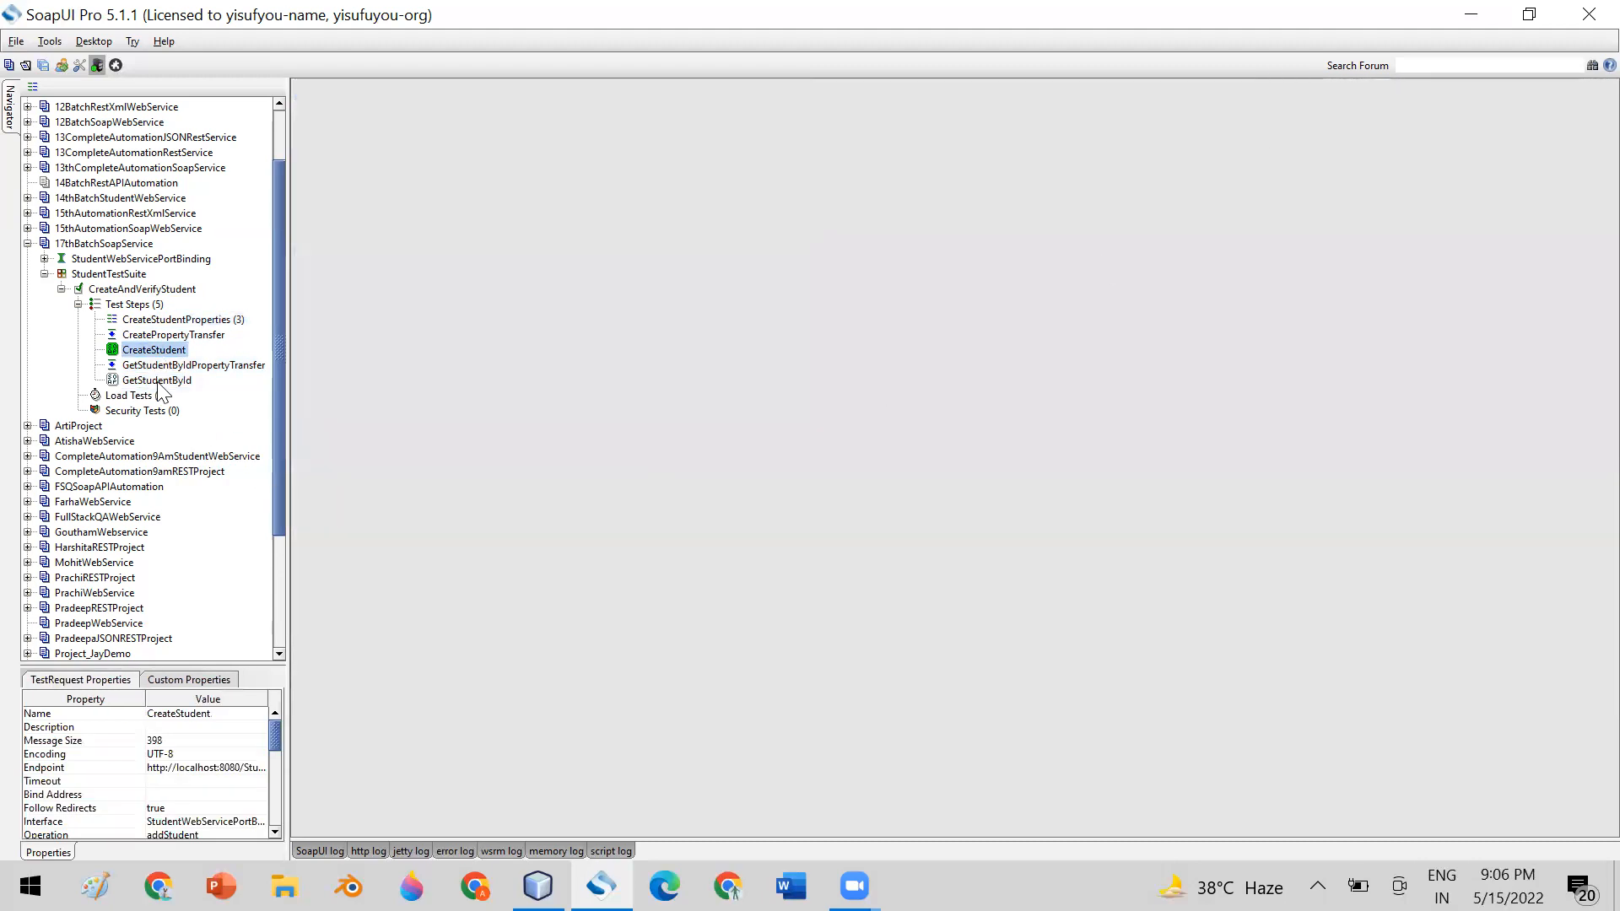
Replace the name property's value in CreateStudentProperties with a new student's first name and close the properties editor
double_click(162, 320)
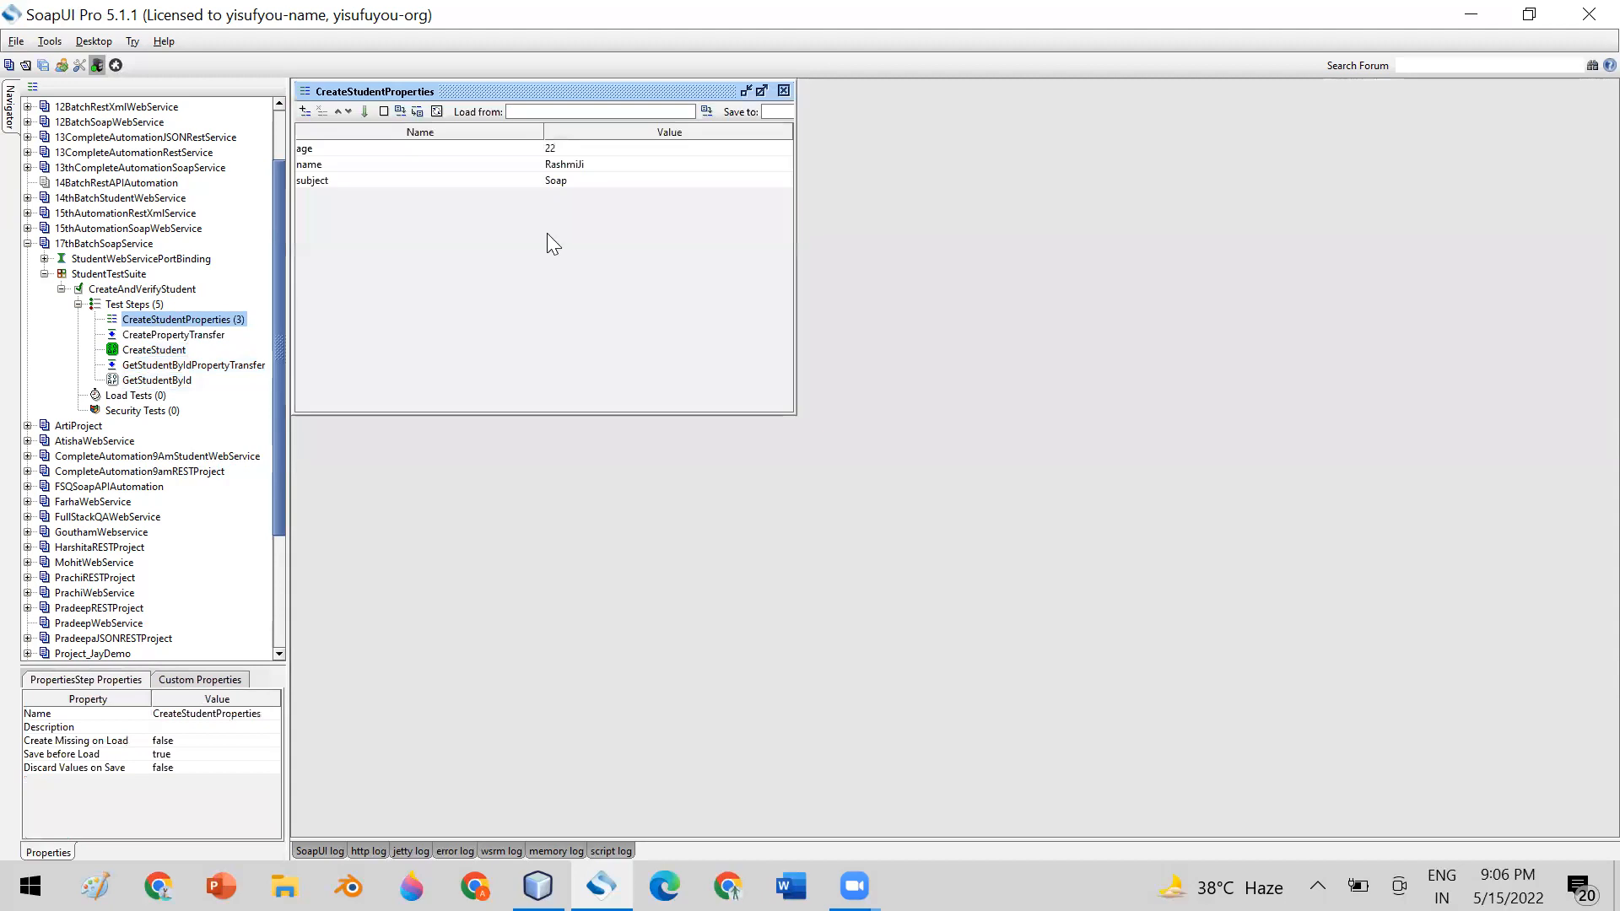
double_click(599, 167)
key("BackSpace")
key("BackSpace")
key("BackSpace")
key("BackSpace")
key("BackSpace")
key("BackSpace")
key("BackSpace")
key("BackSpace")
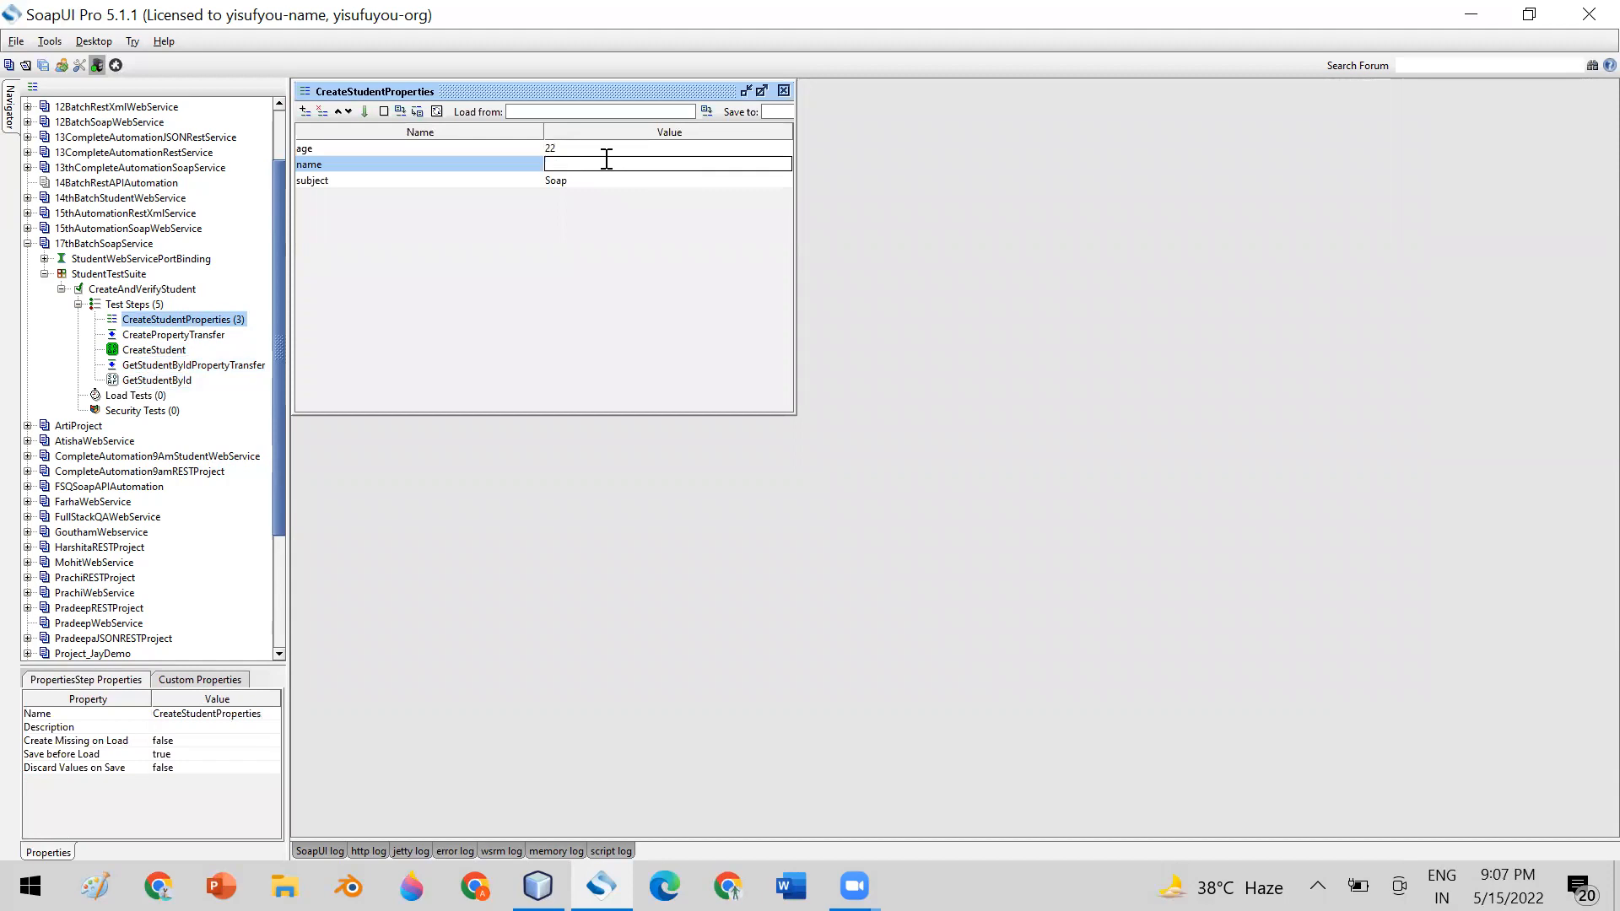
type("Nivedha")
left_click(785, 90)
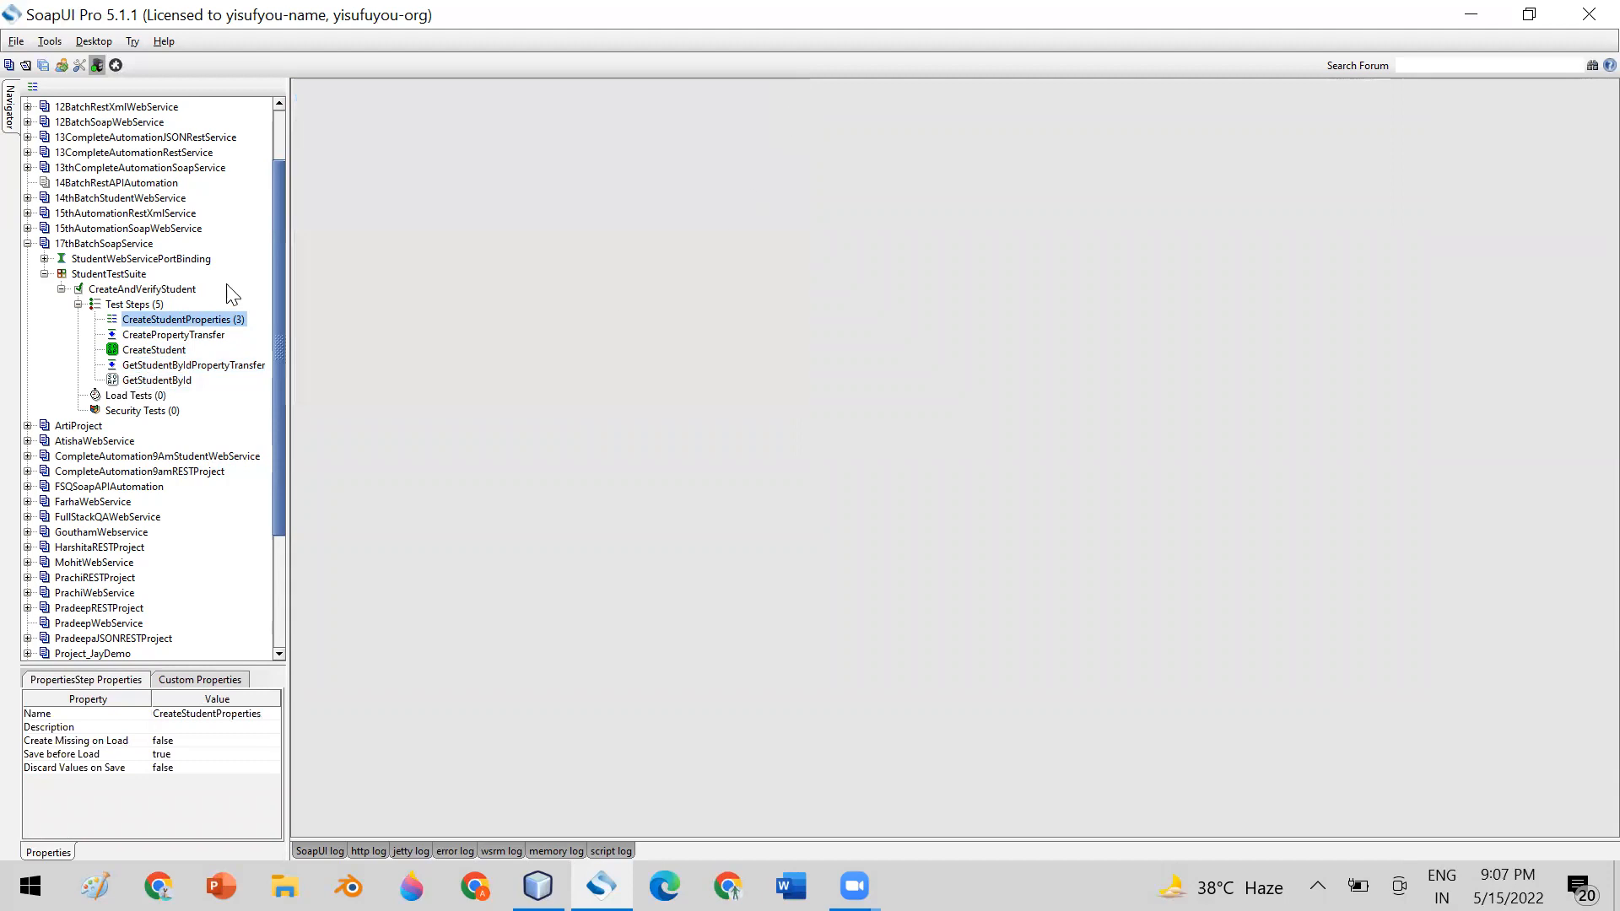
Run the CreateAndVerifyStudent test case in its maximized editor and enlarge its TestCase Log
left_click(140, 289)
double_click(139, 290)
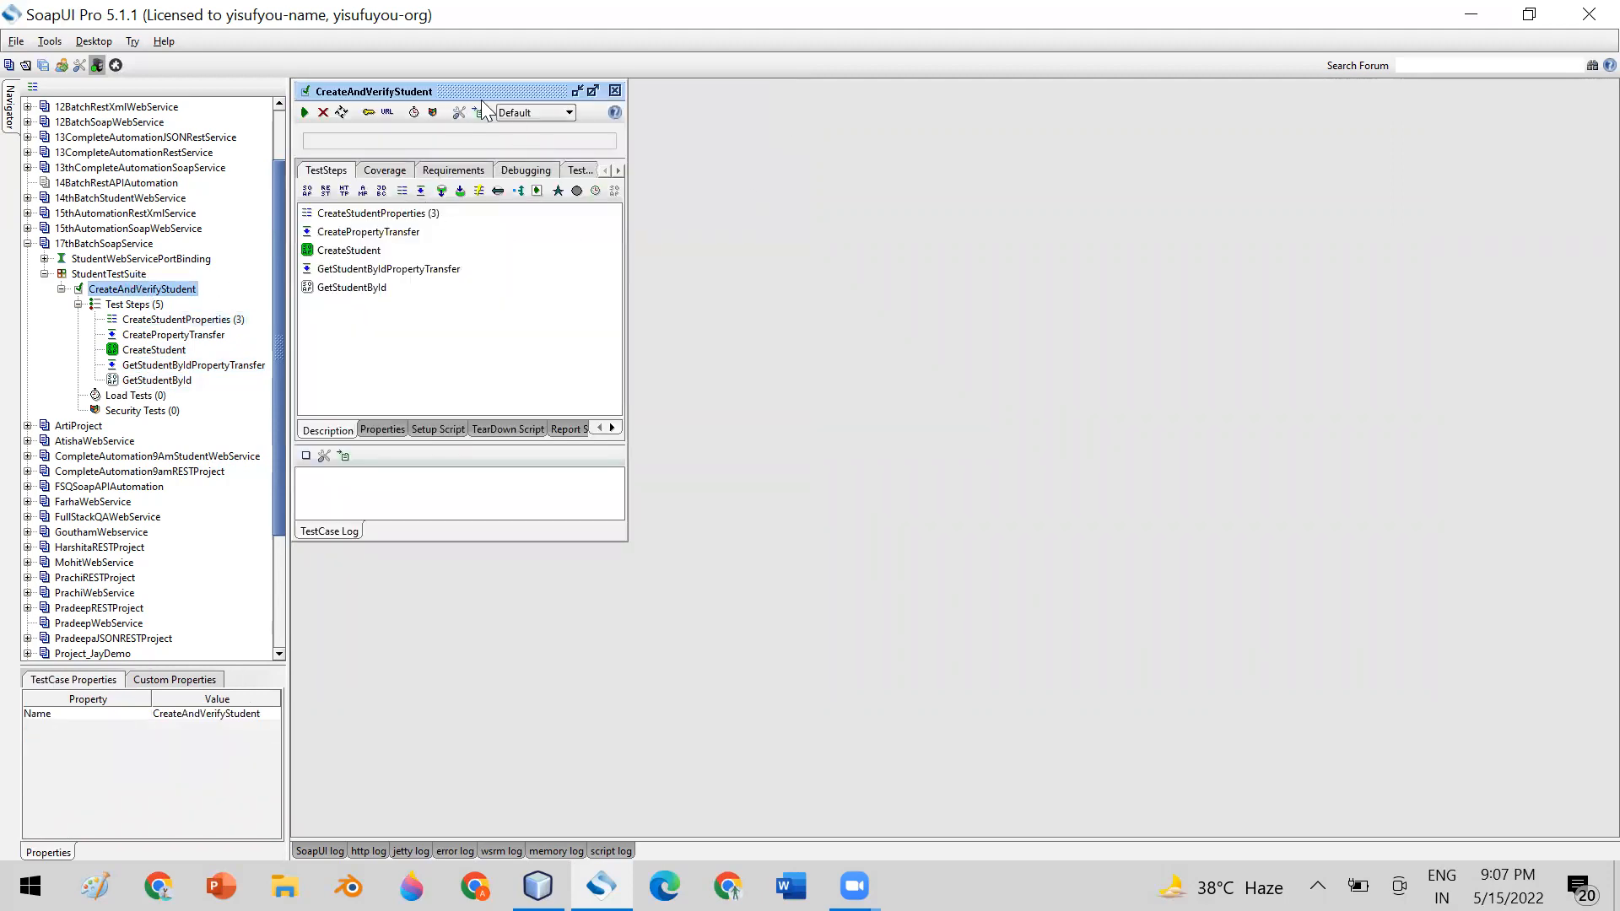
left_click(592, 91)
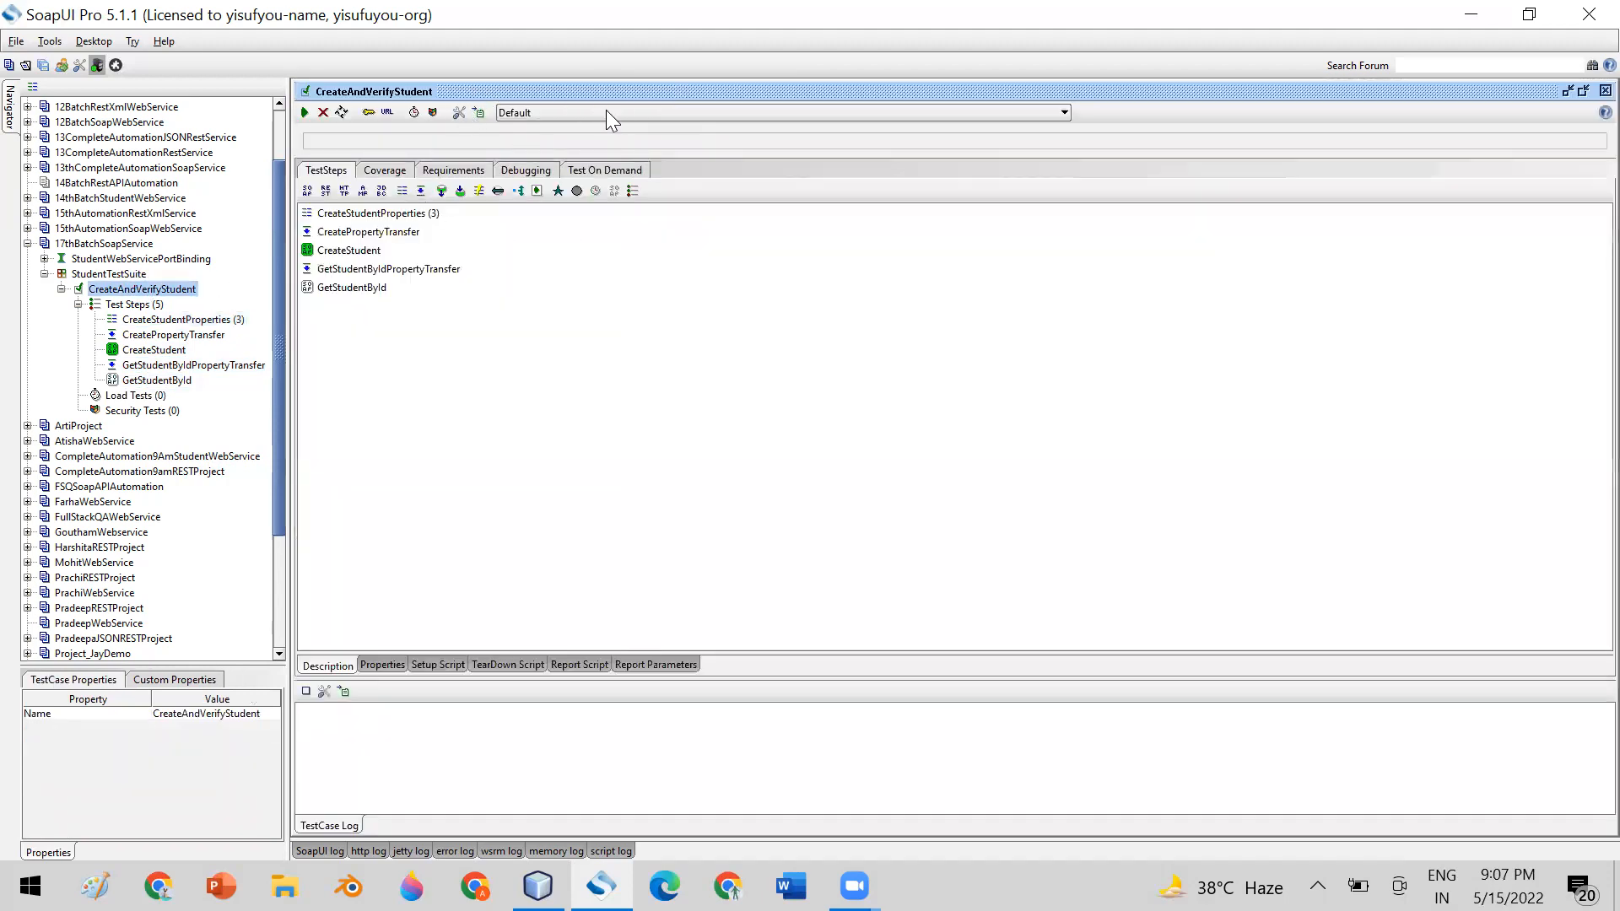
left_click(305, 112)
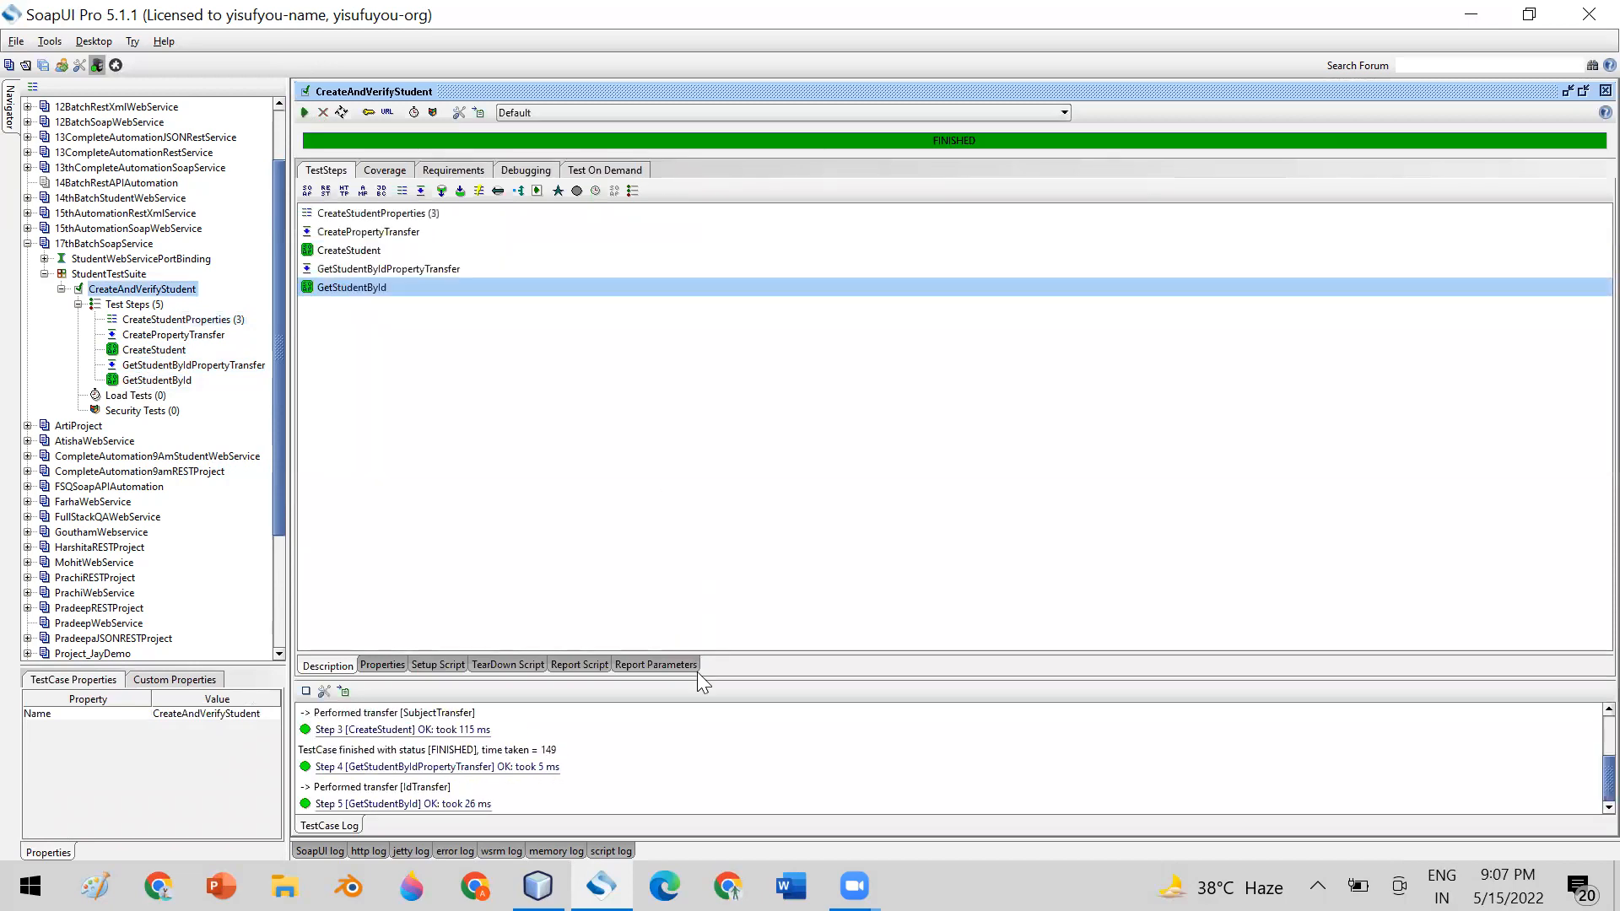
left_click_drag(699, 675, 662, 337)
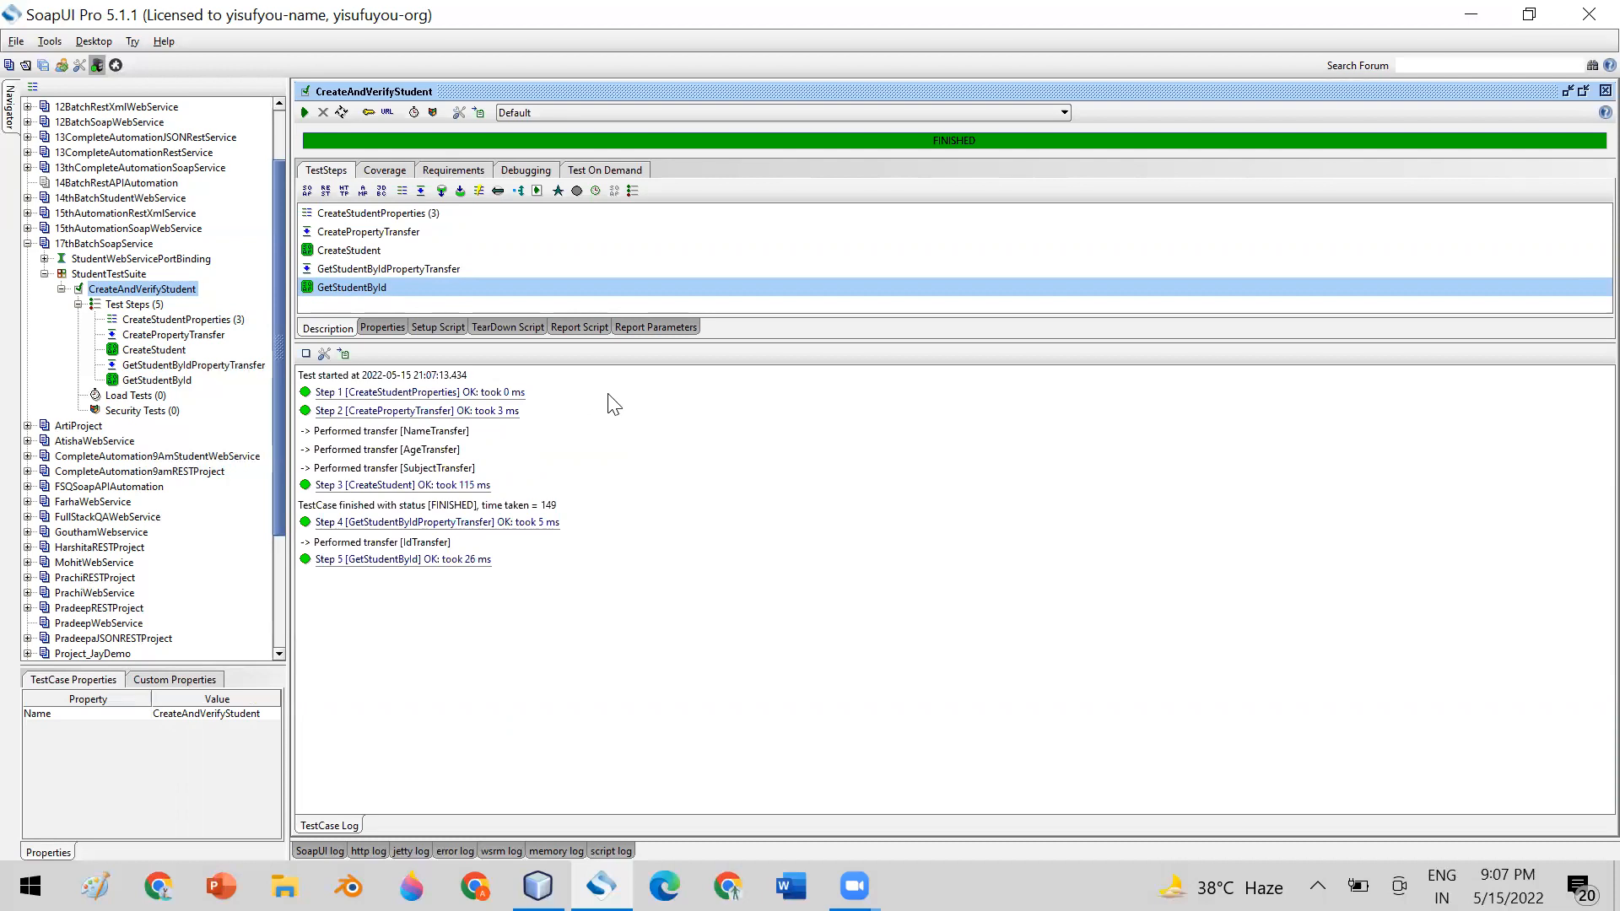
Compare CreateStudent's XML request and returned id with GetStudentById's XML request and returned student details
double_click(154, 350)
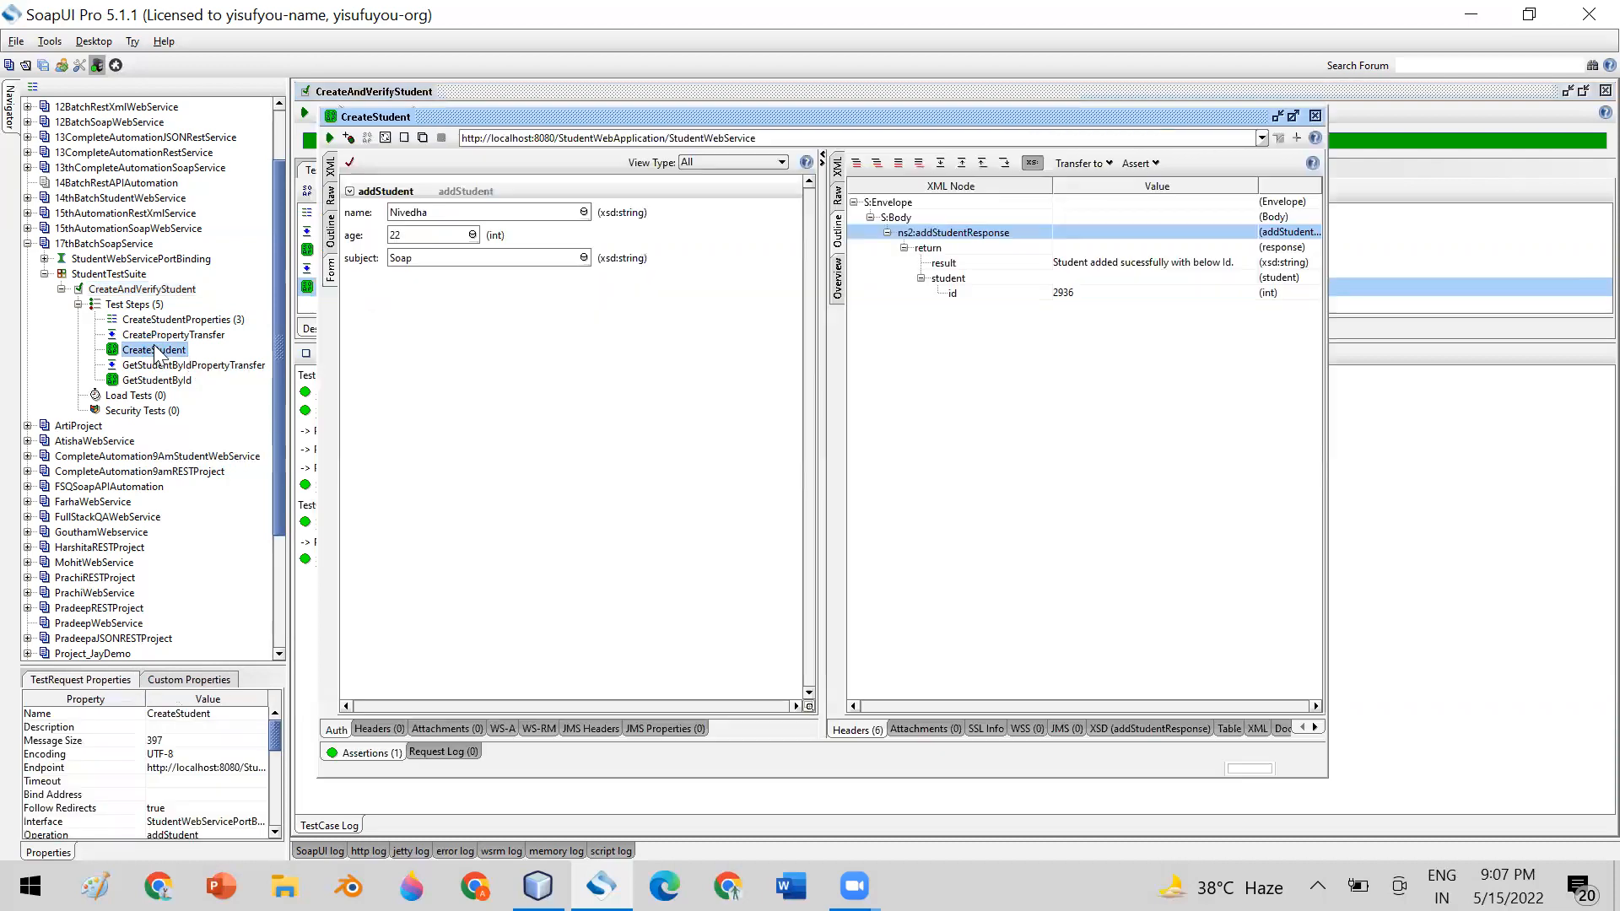
left_click(329, 166)
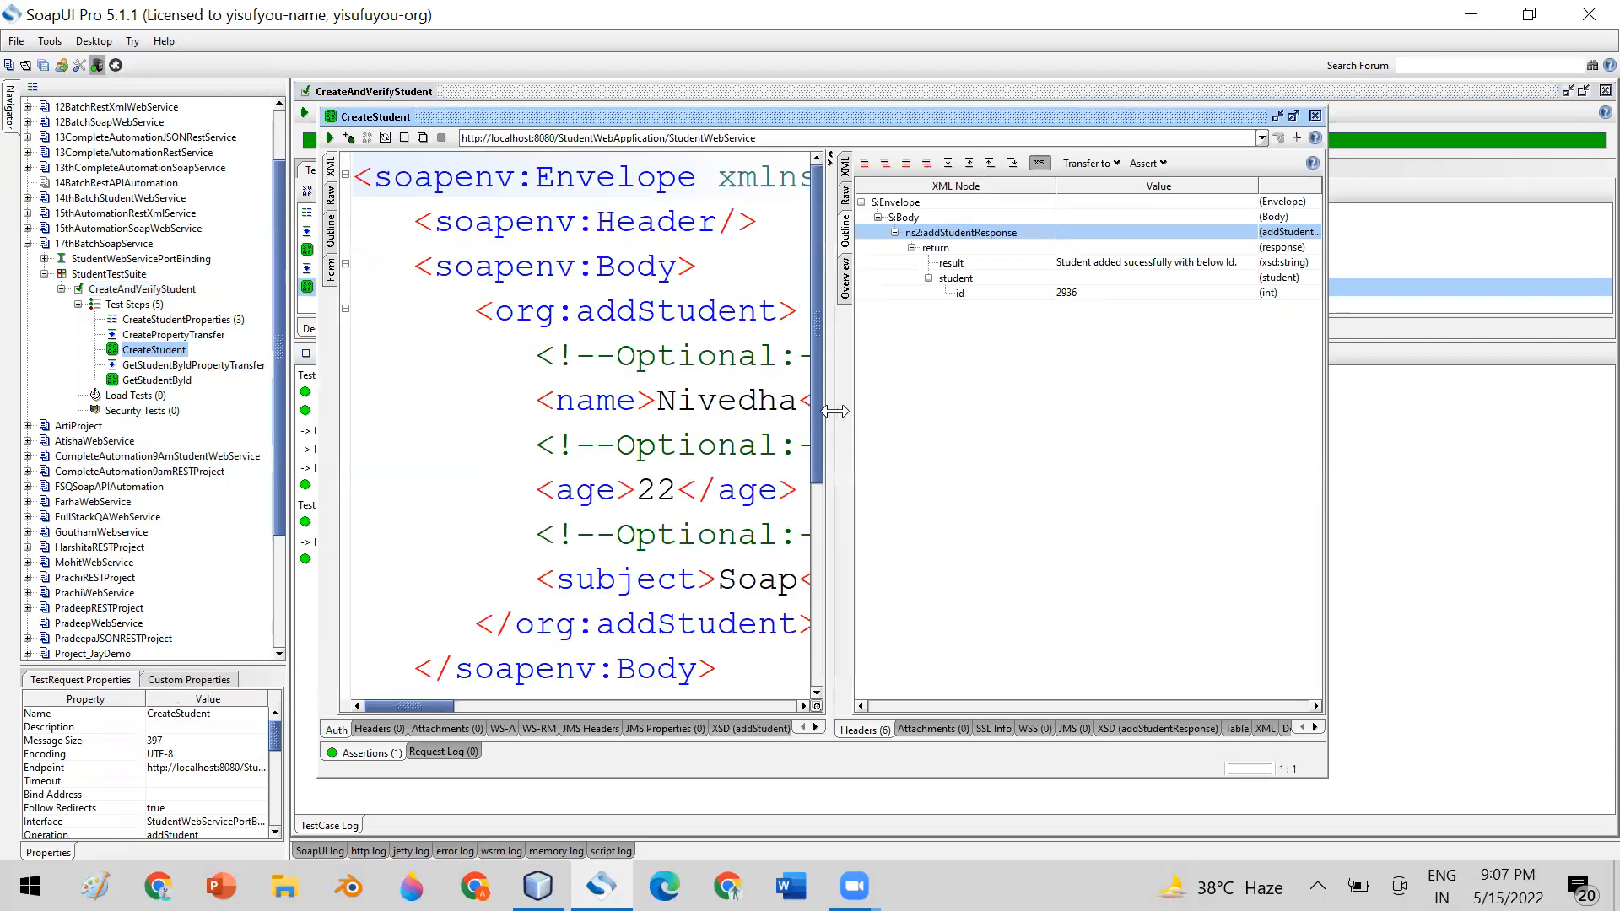
left_click_drag(831, 411, 911, 411)
left_click(738, 403)
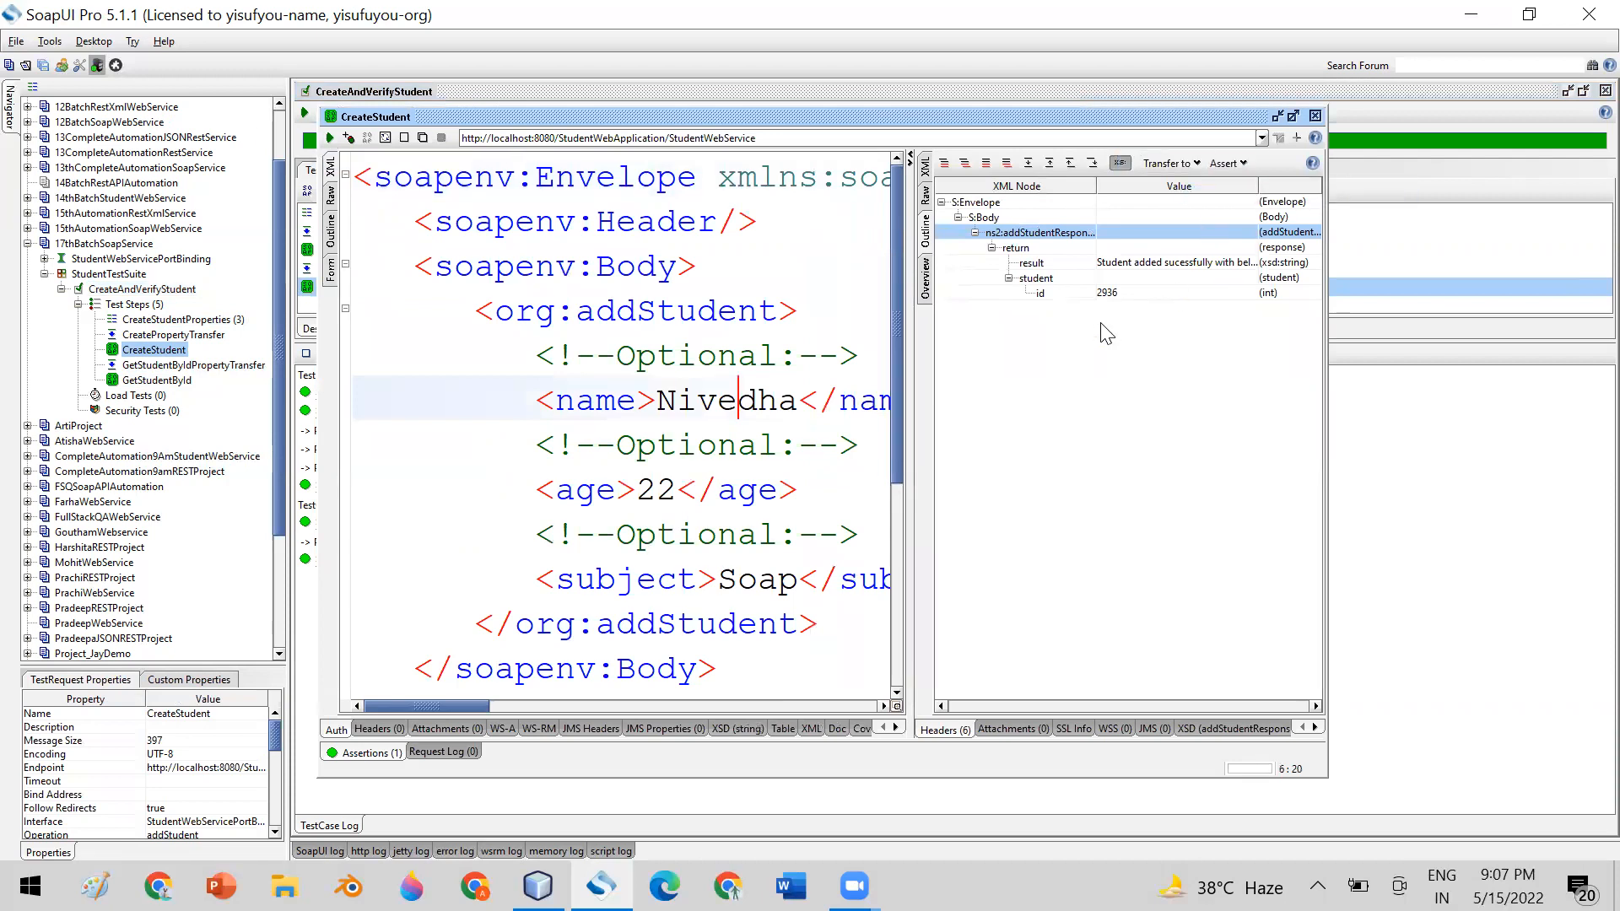
left_click(1107, 295)
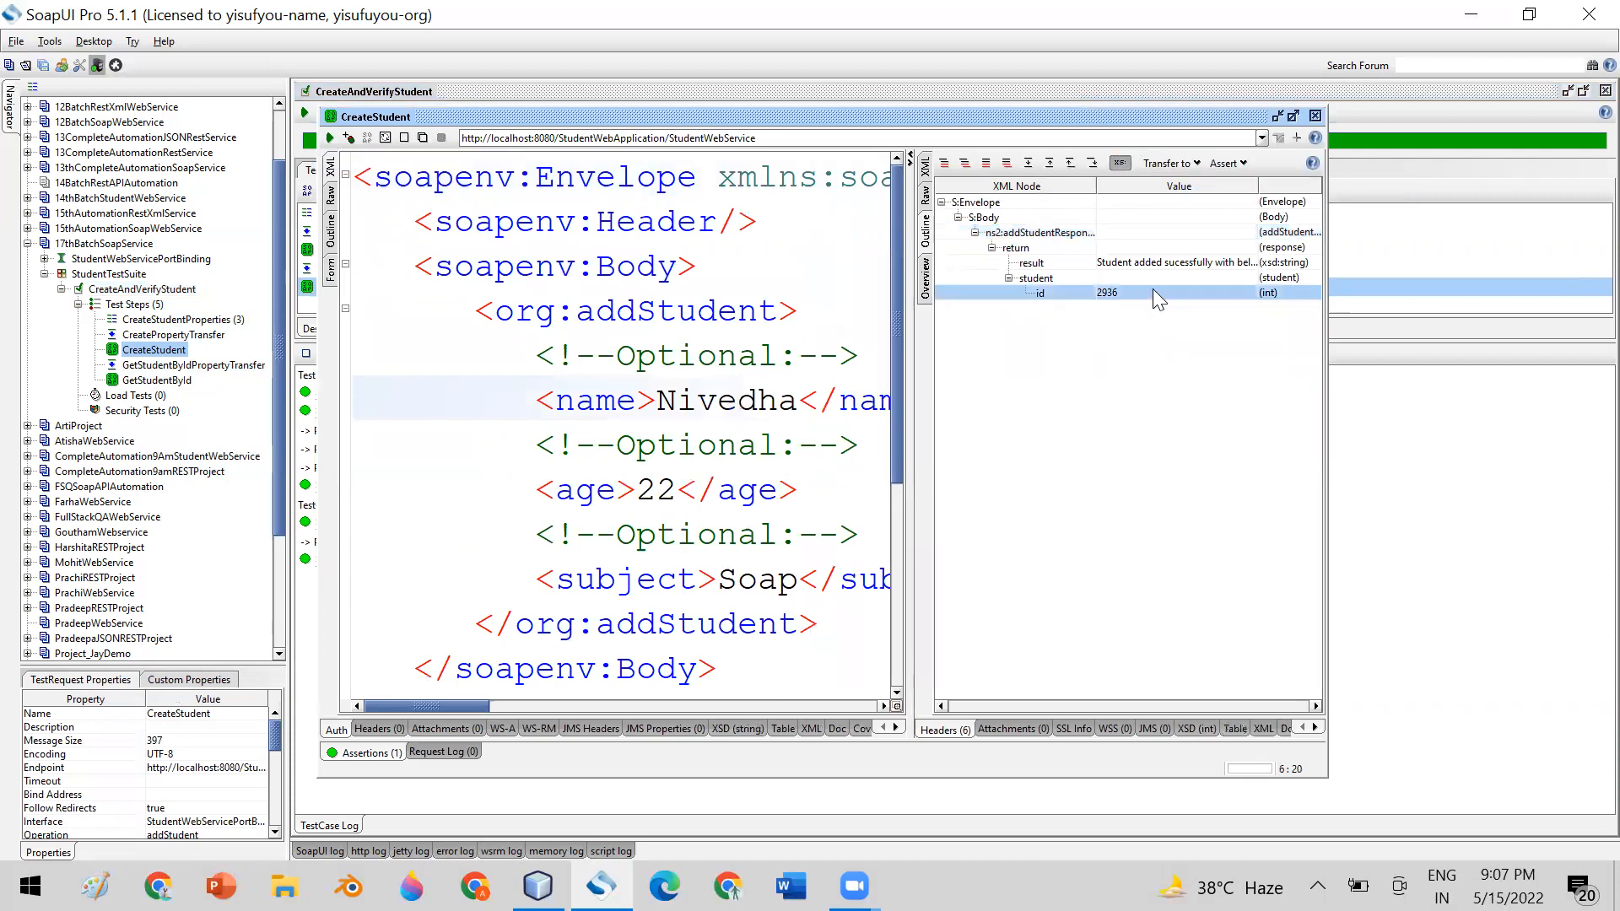
left_click(1315, 116)
double_click(141, 381)
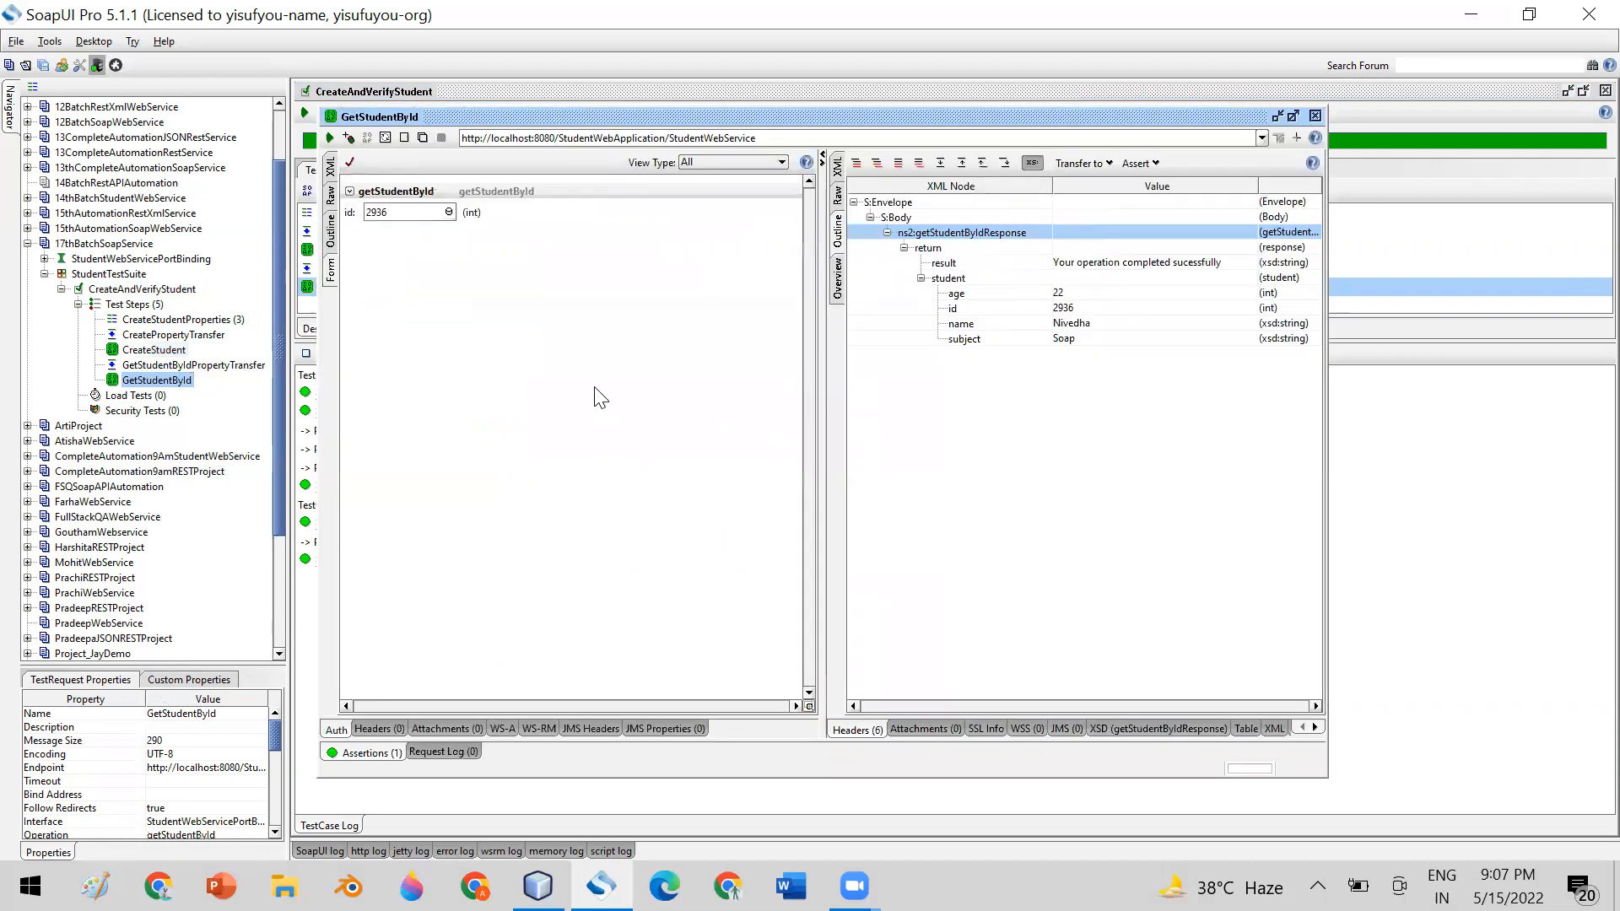
left_click(330, 169)
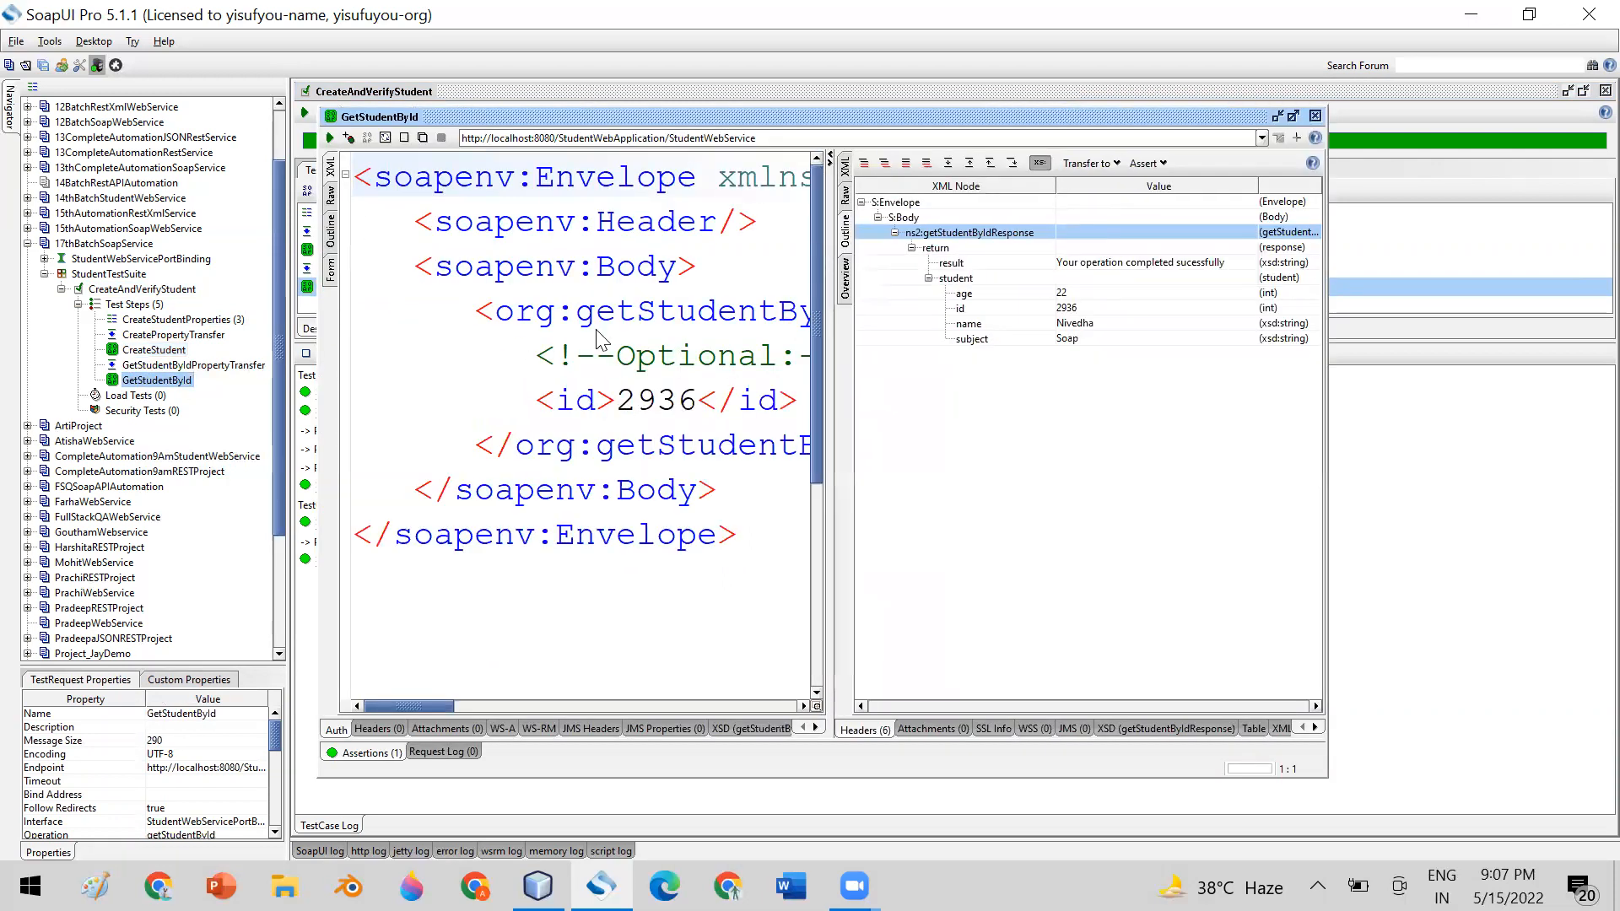
left_click(1314, 115)
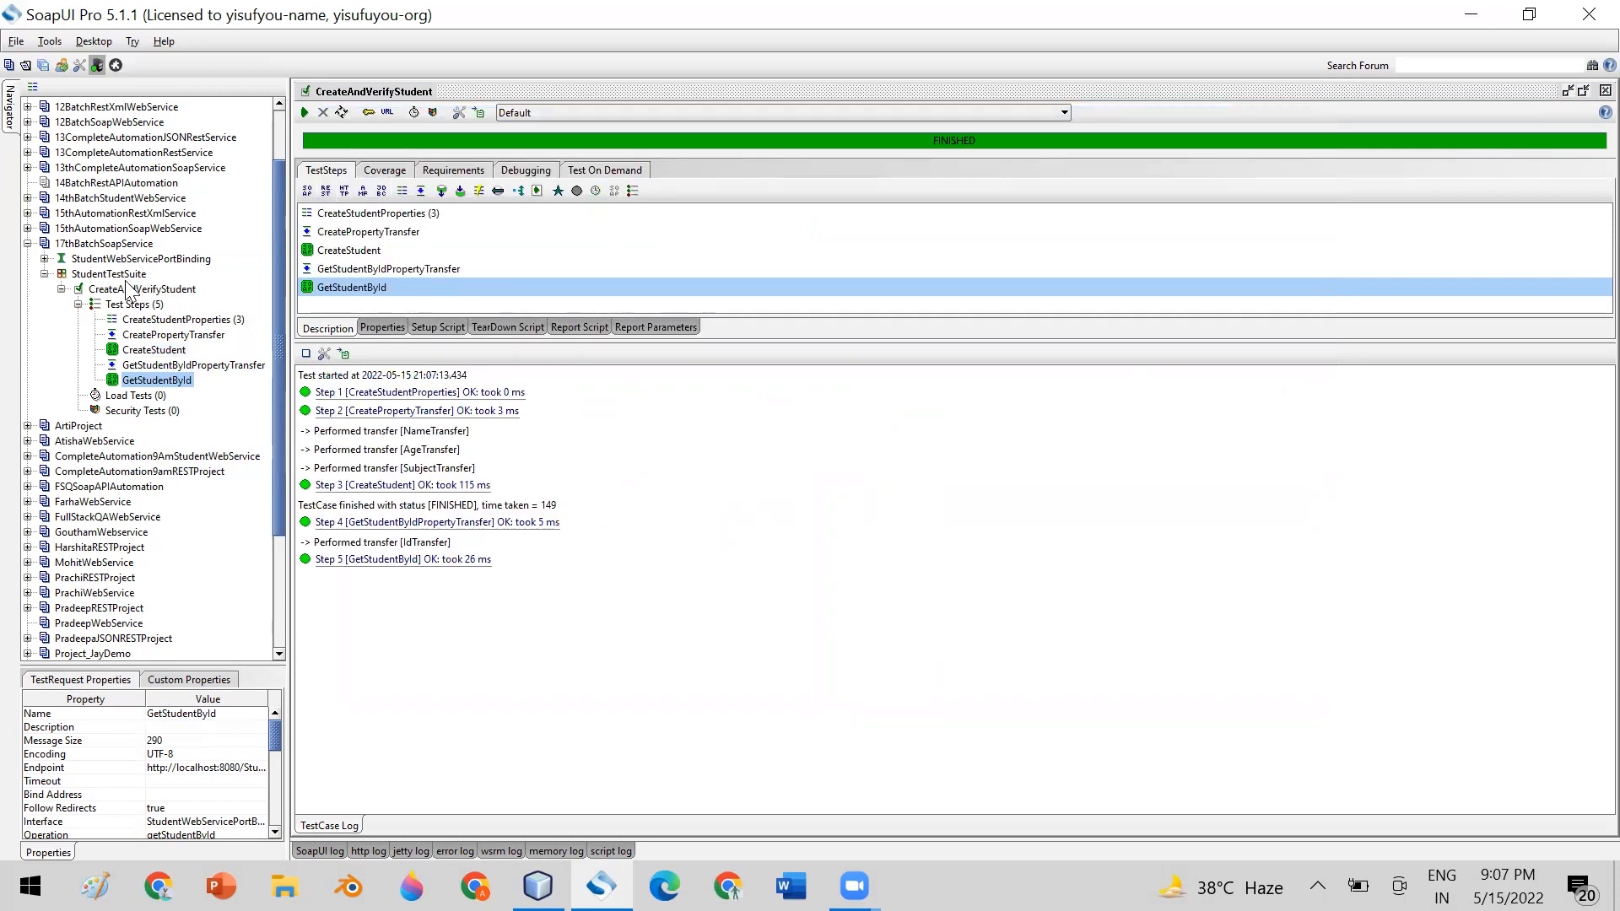
Check the logged result of CreateStudentProperties and the NameTransfer settings in CreatePropertyTransfer
double_click(452, 393)
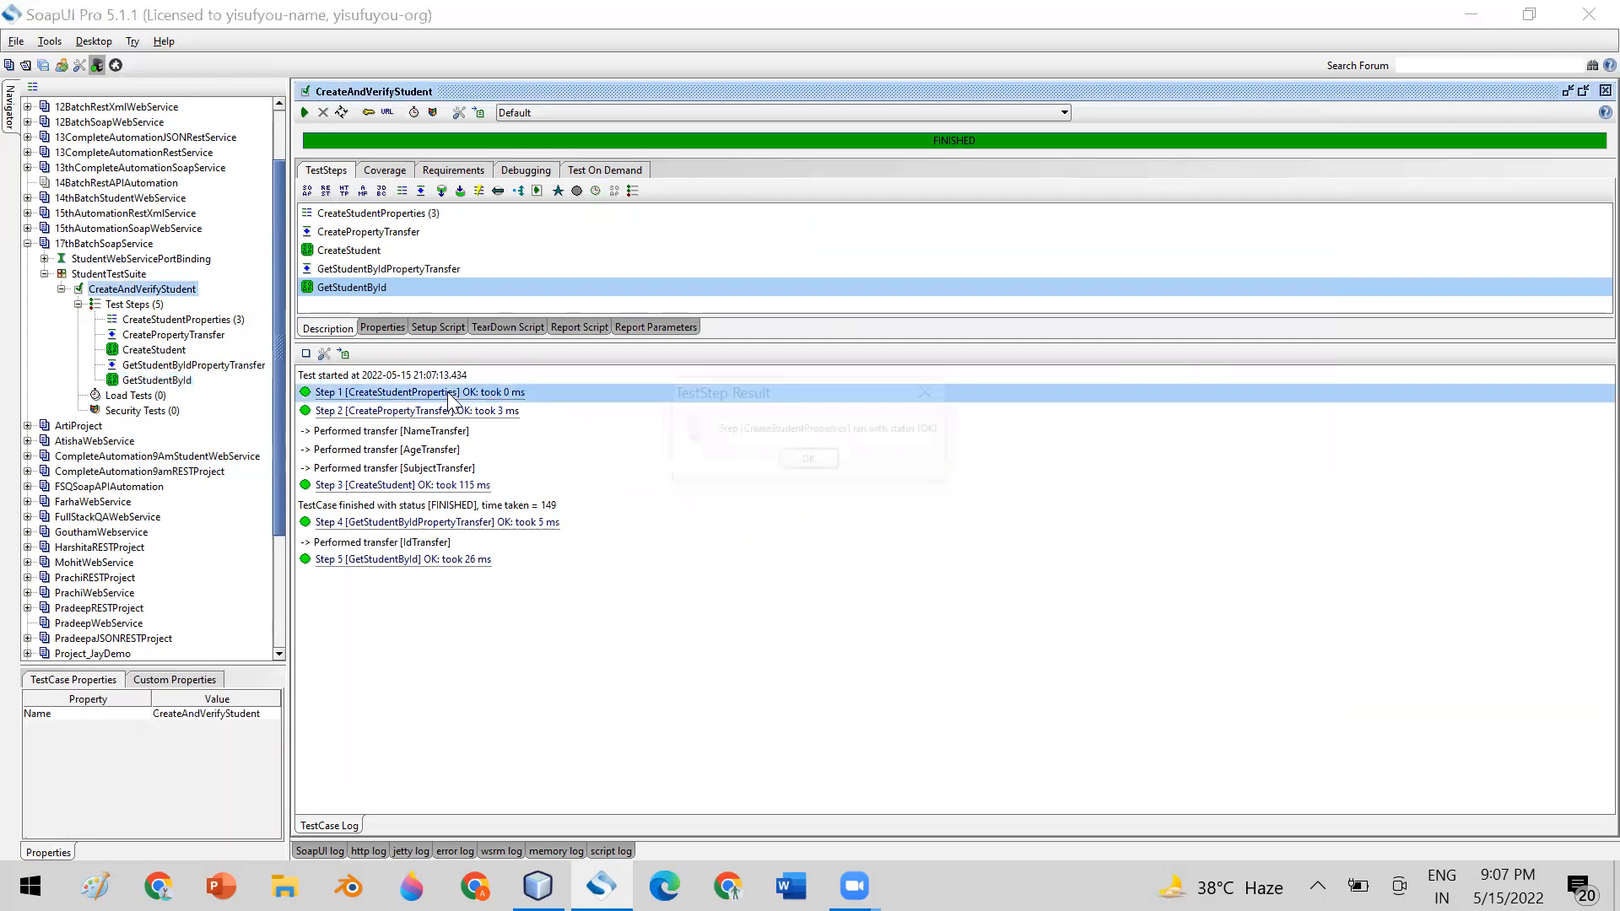
left_click(808, 462)
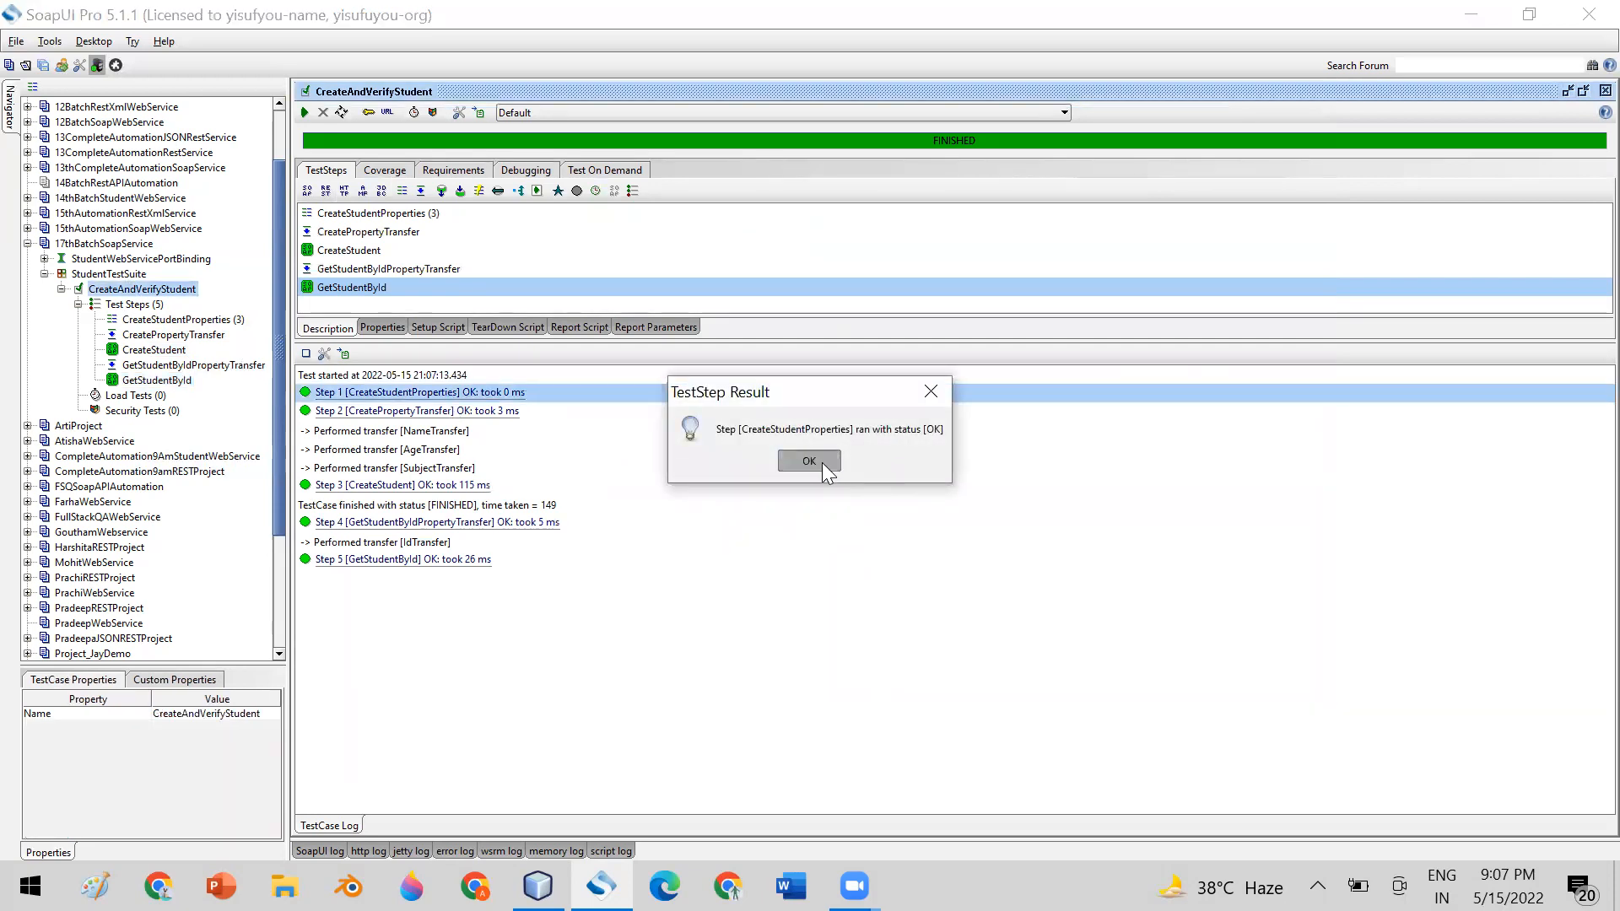
left_click(171, 335)
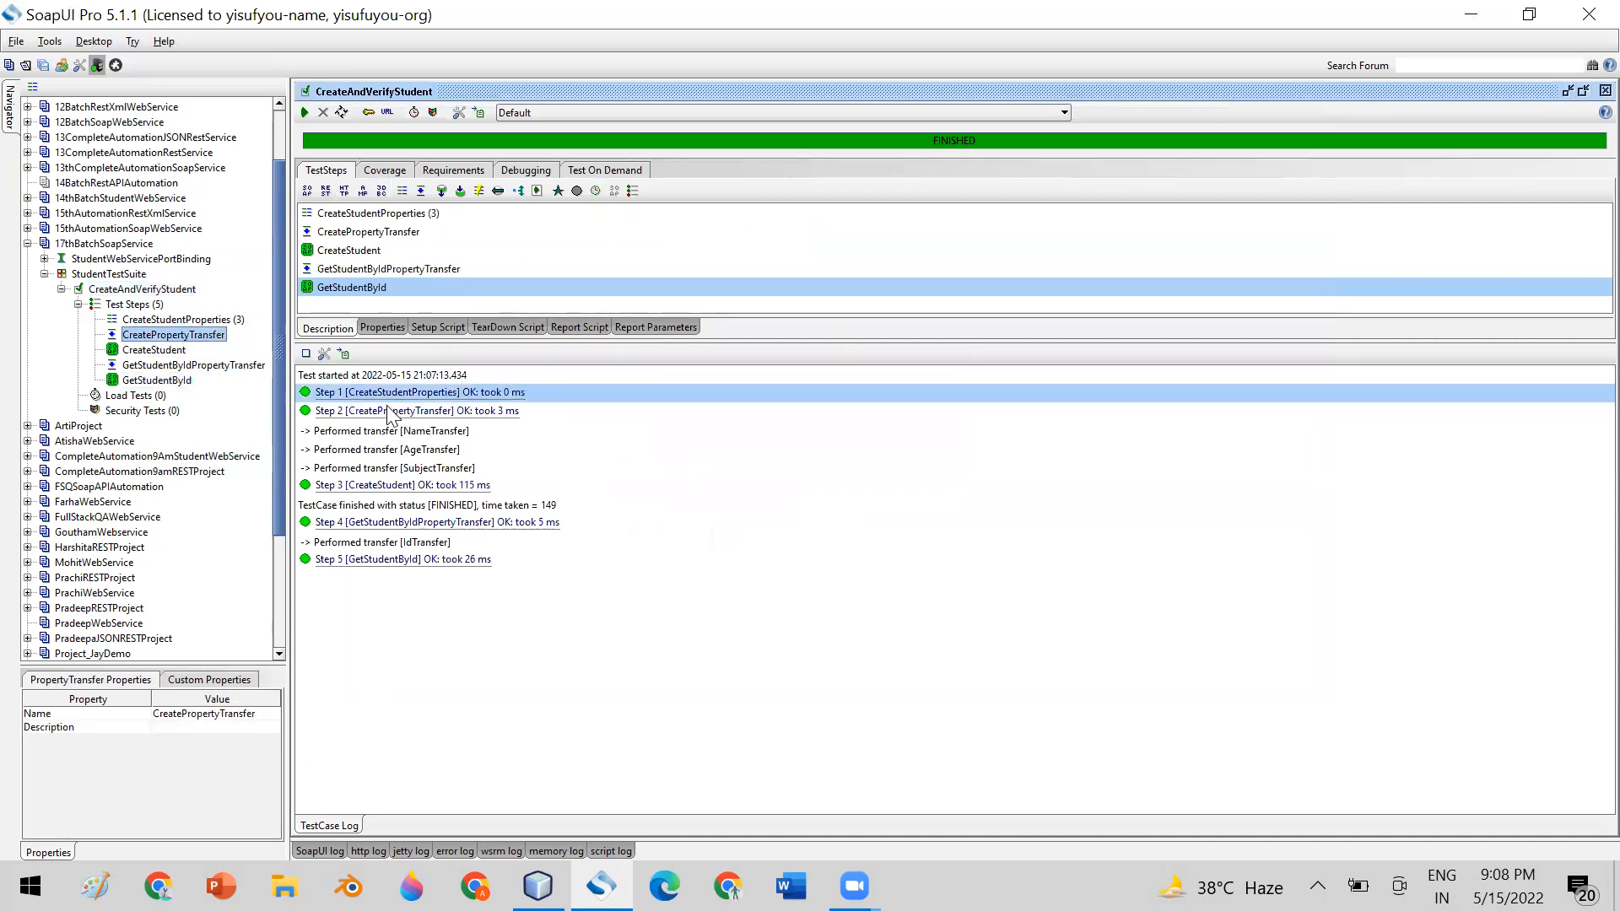
double_click(187, 337)
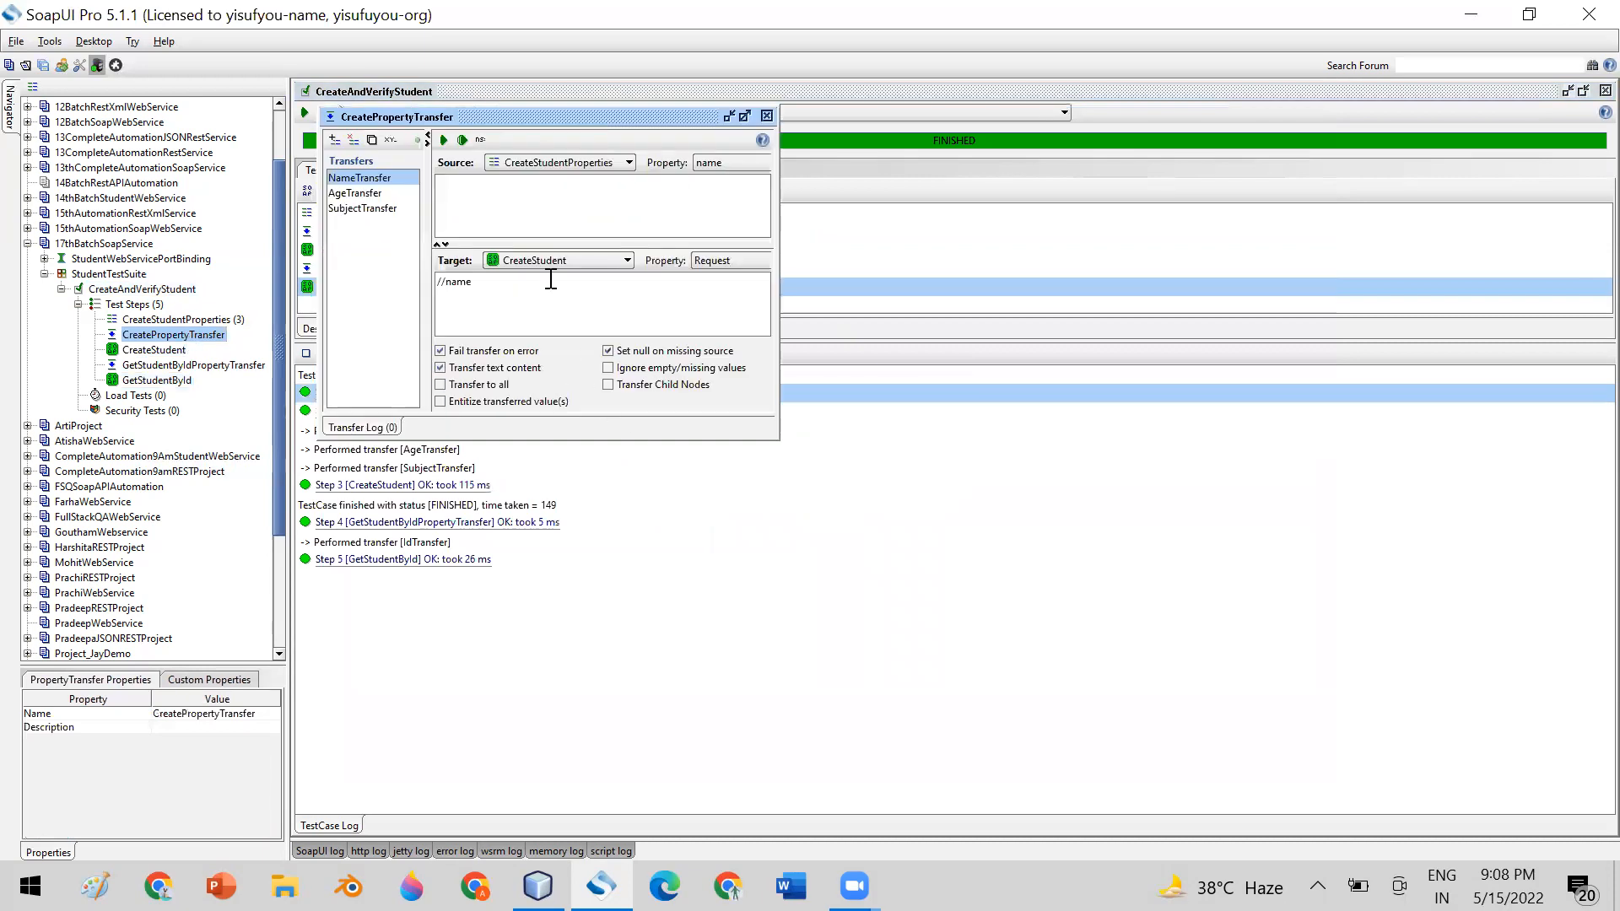
left_click(766, 115)
Inspect the logged transferred values of NameTransfer, AgeTransfer and SubjectTransfer
left_click(373, 434)
double_click(373, 434)
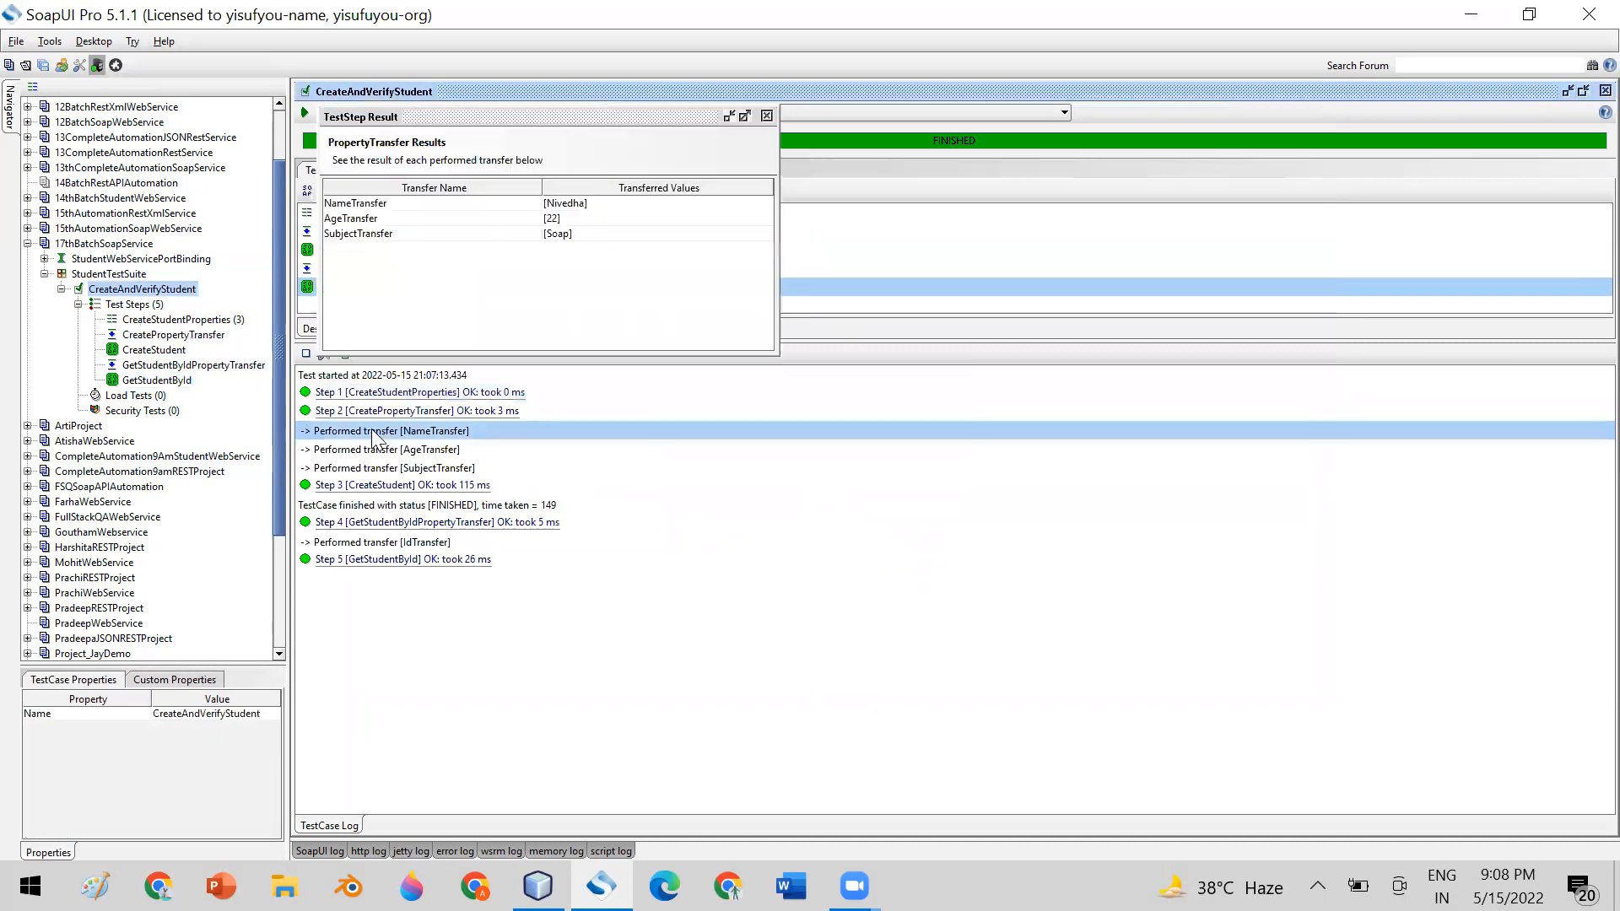
left_click(383, 205)
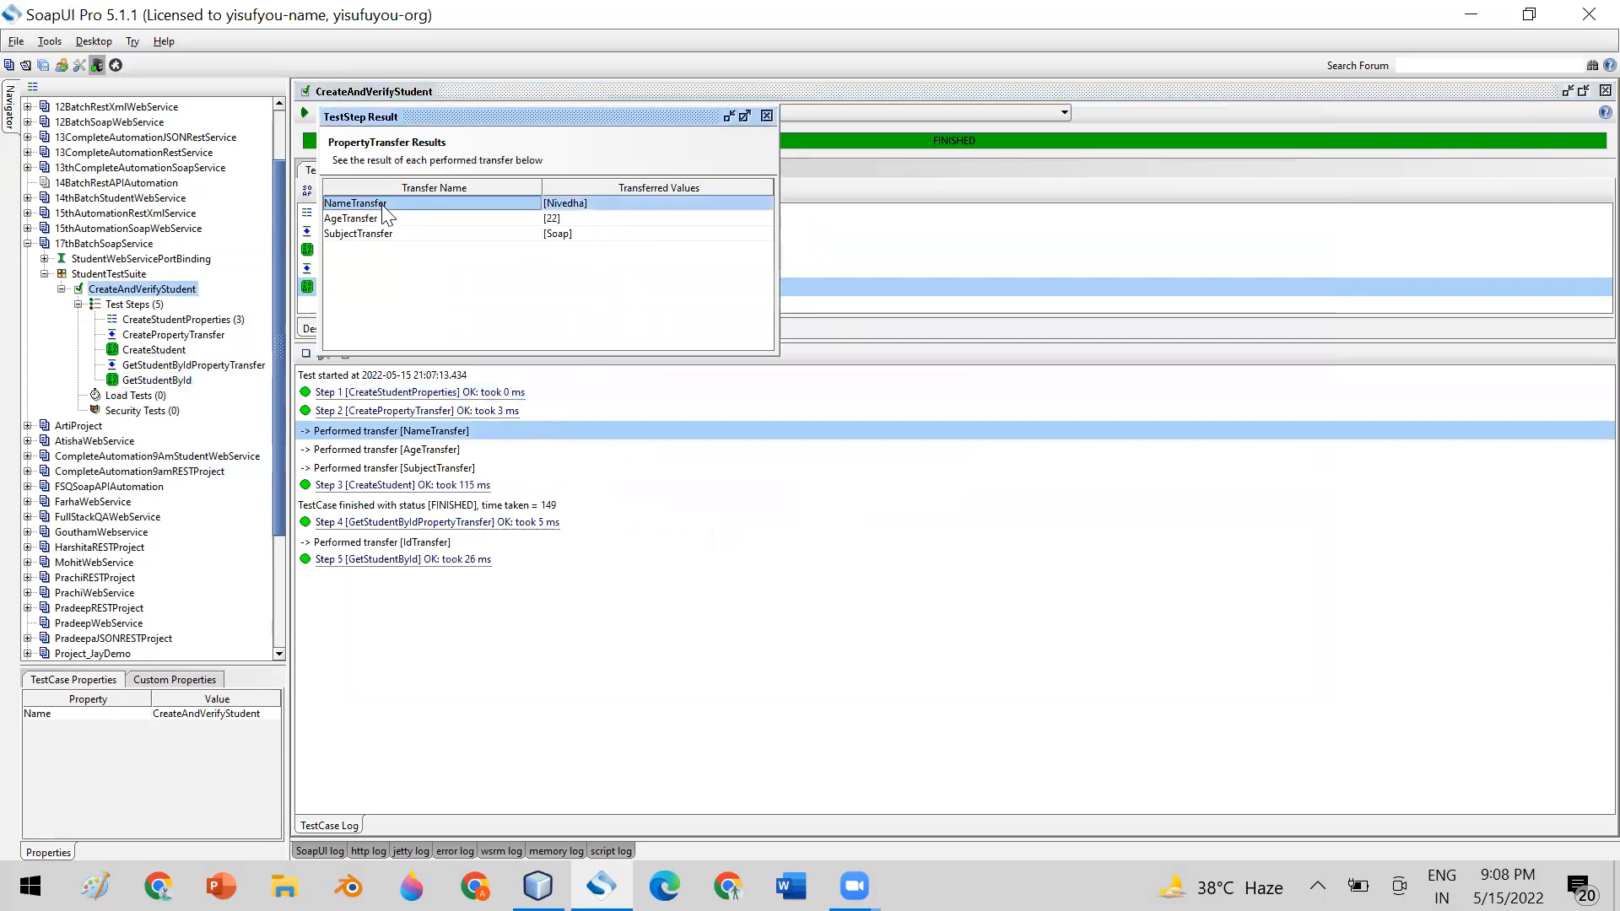
left_click(381, 218)
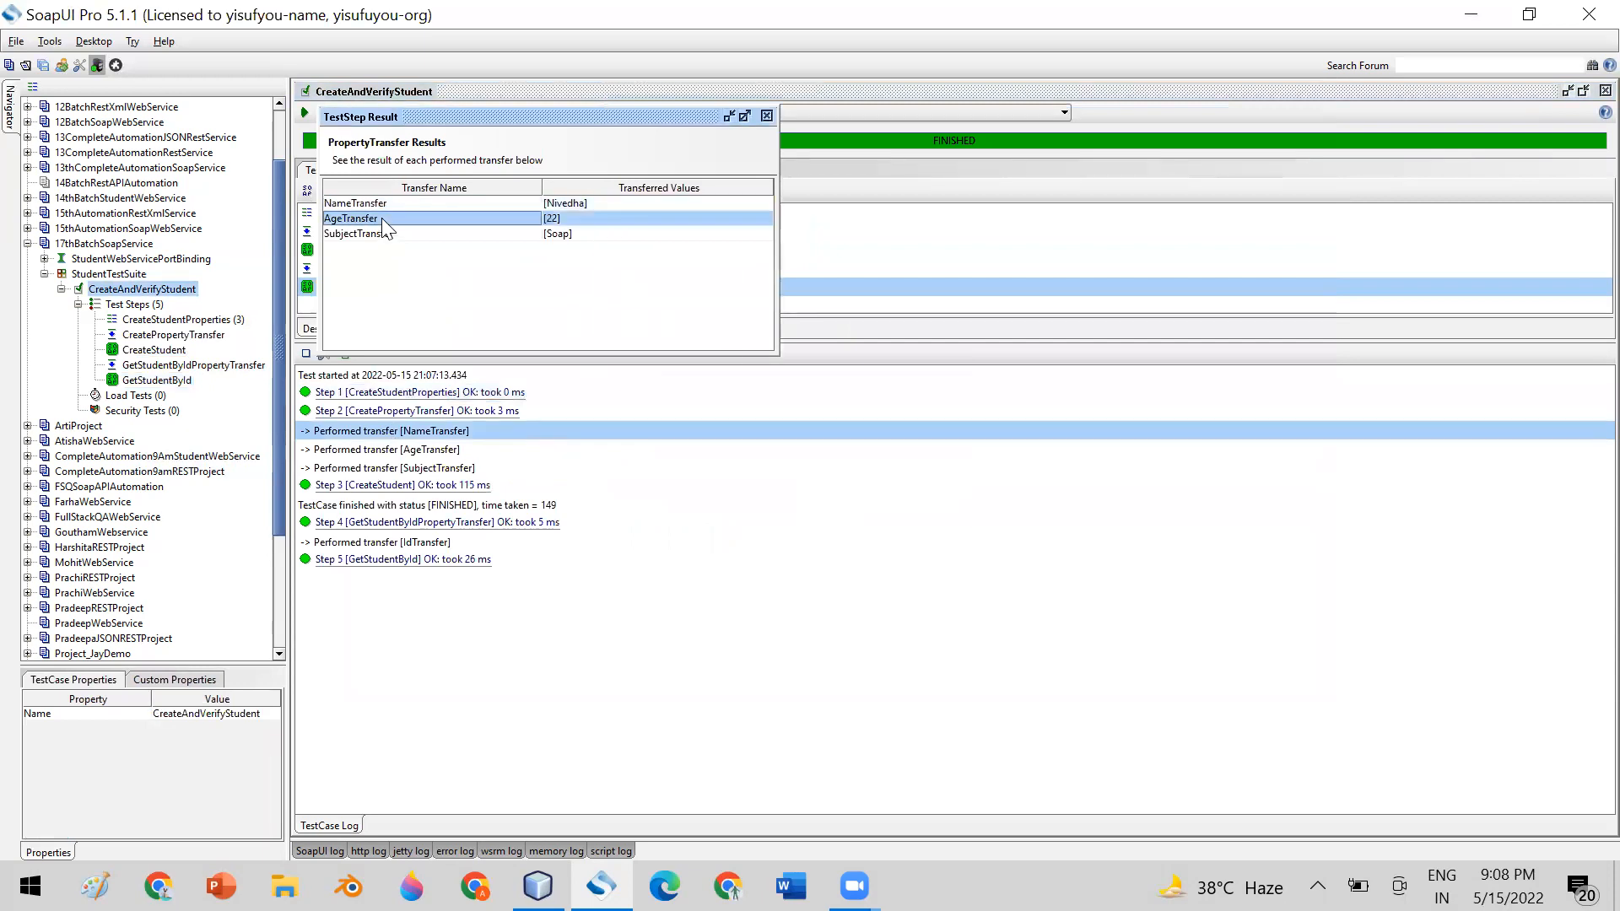
left_click(388, 236)
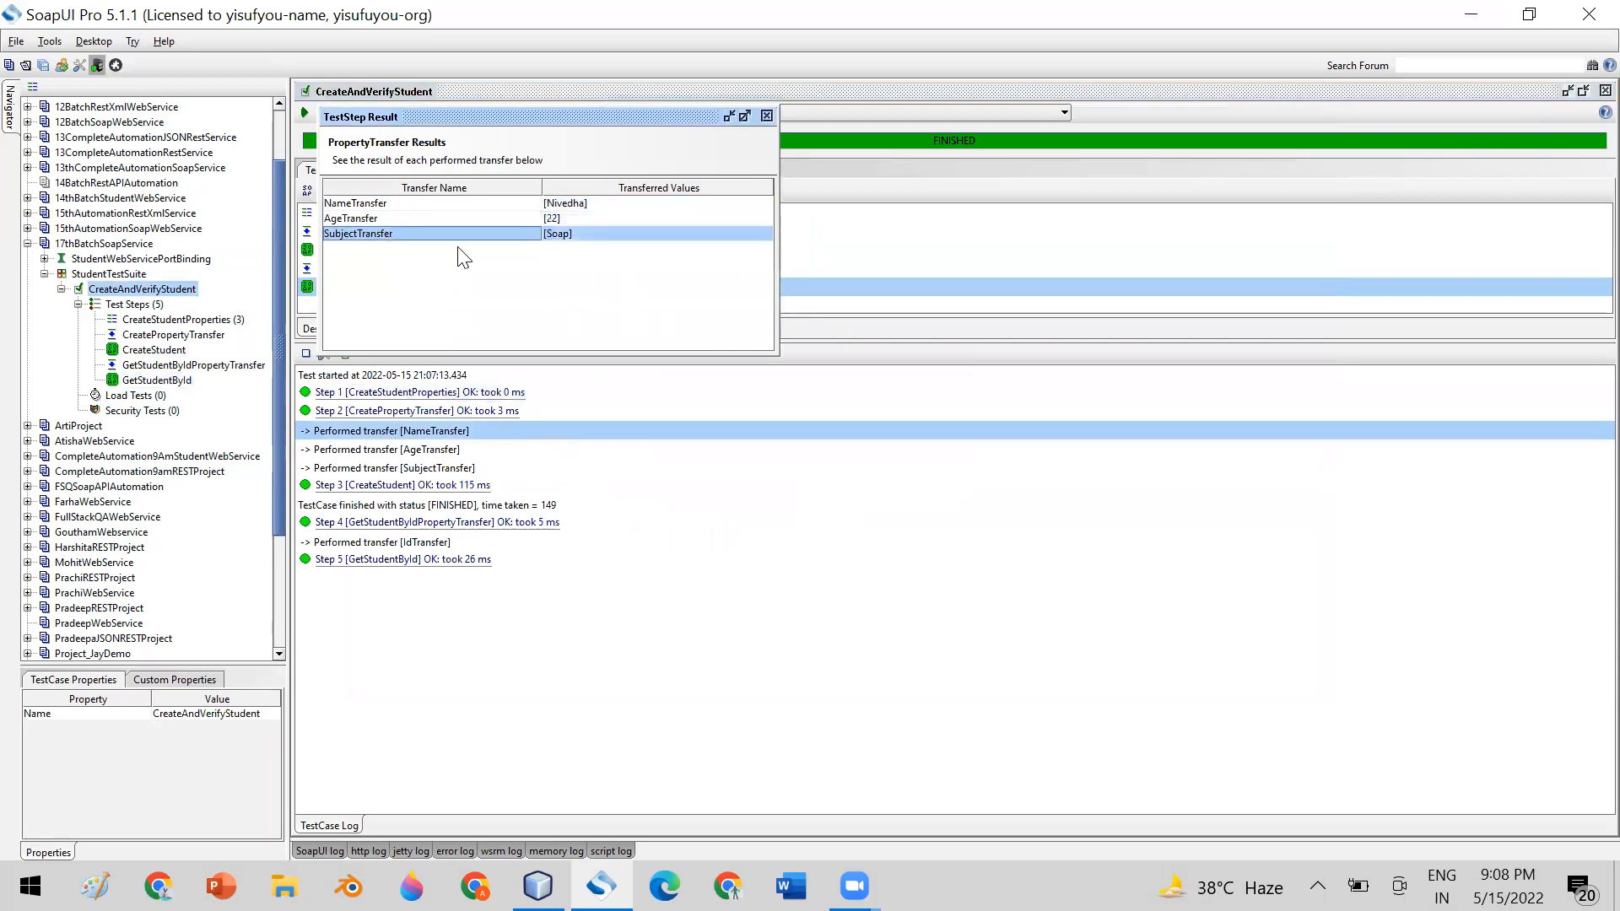
left_click(765, 115)
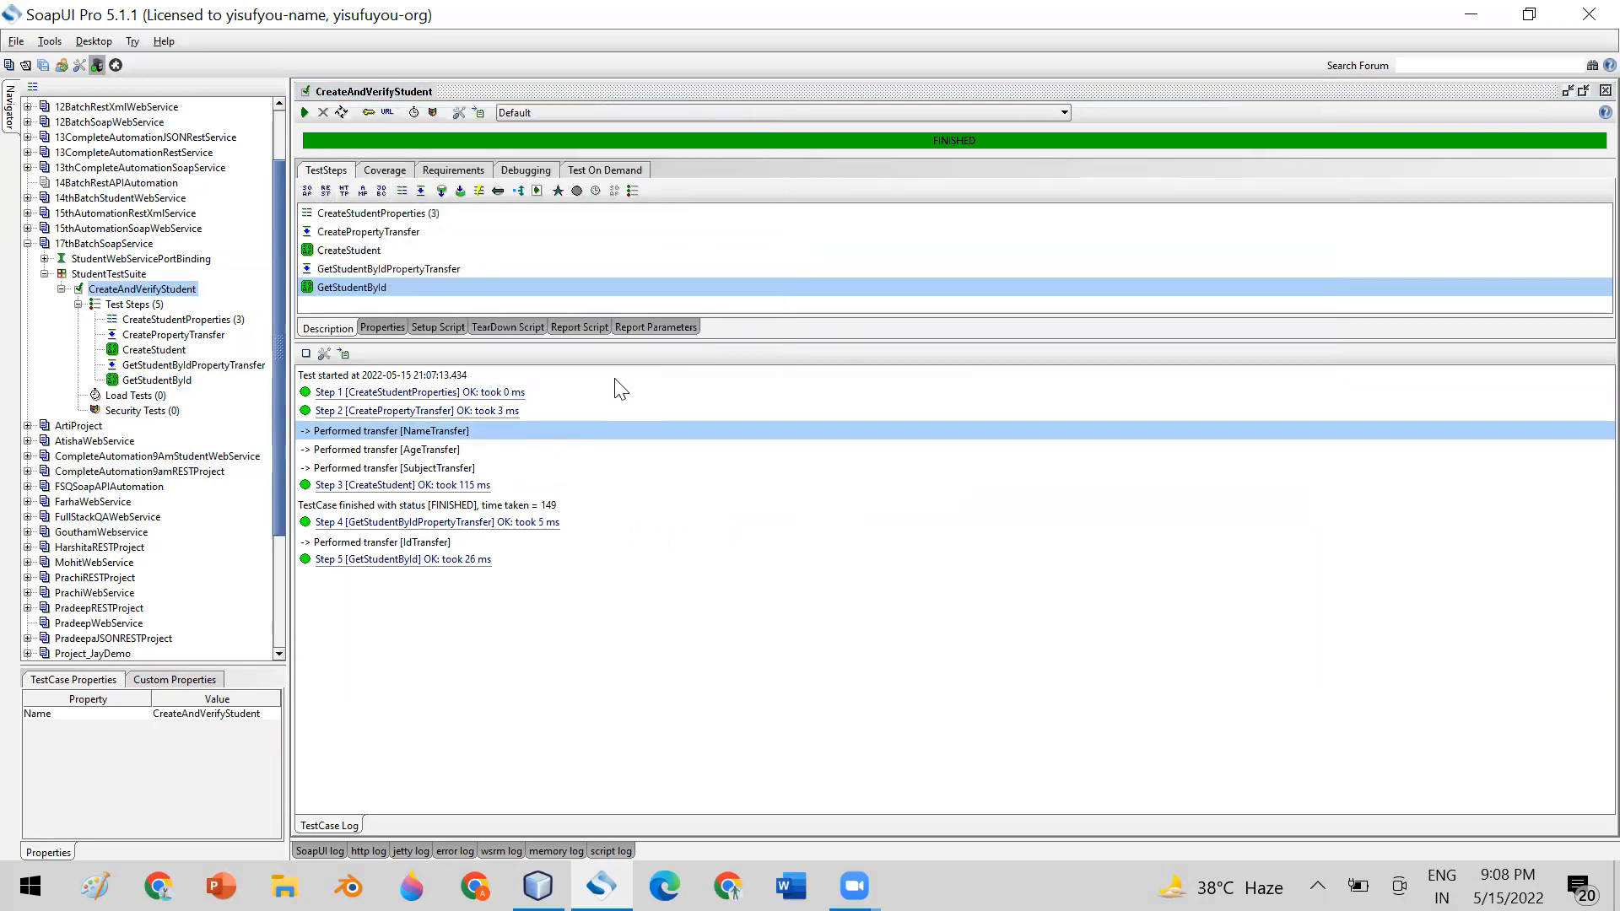
Examine CreateStudent's logged request message and the id in its response message
left_click(355, 486)
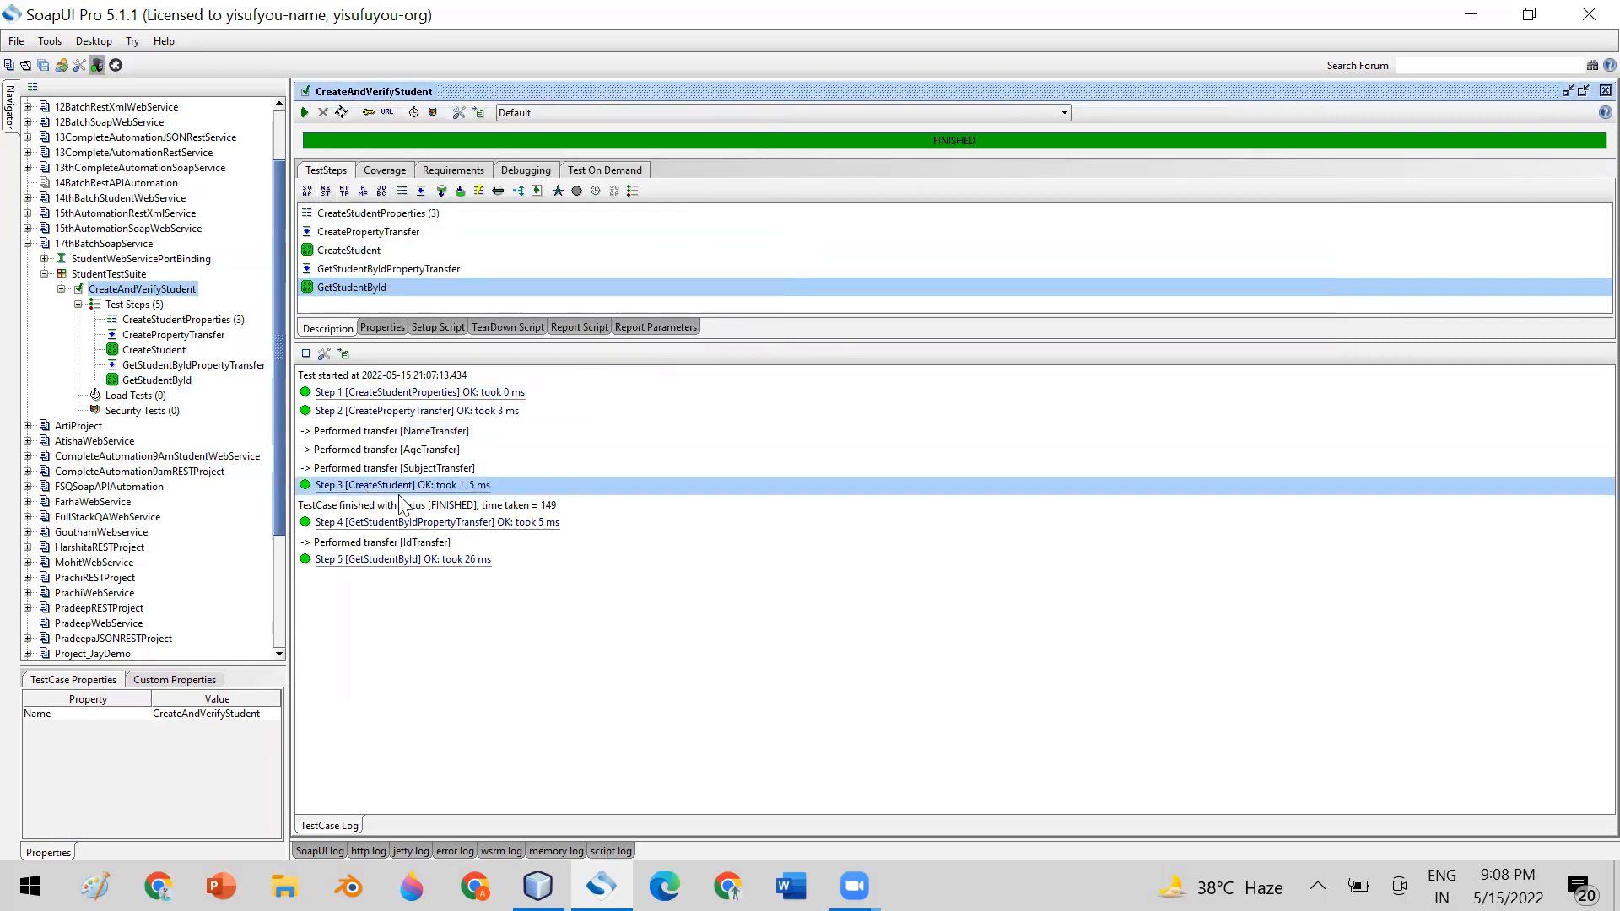
left_click(393, 506)
double_click(392, 484)
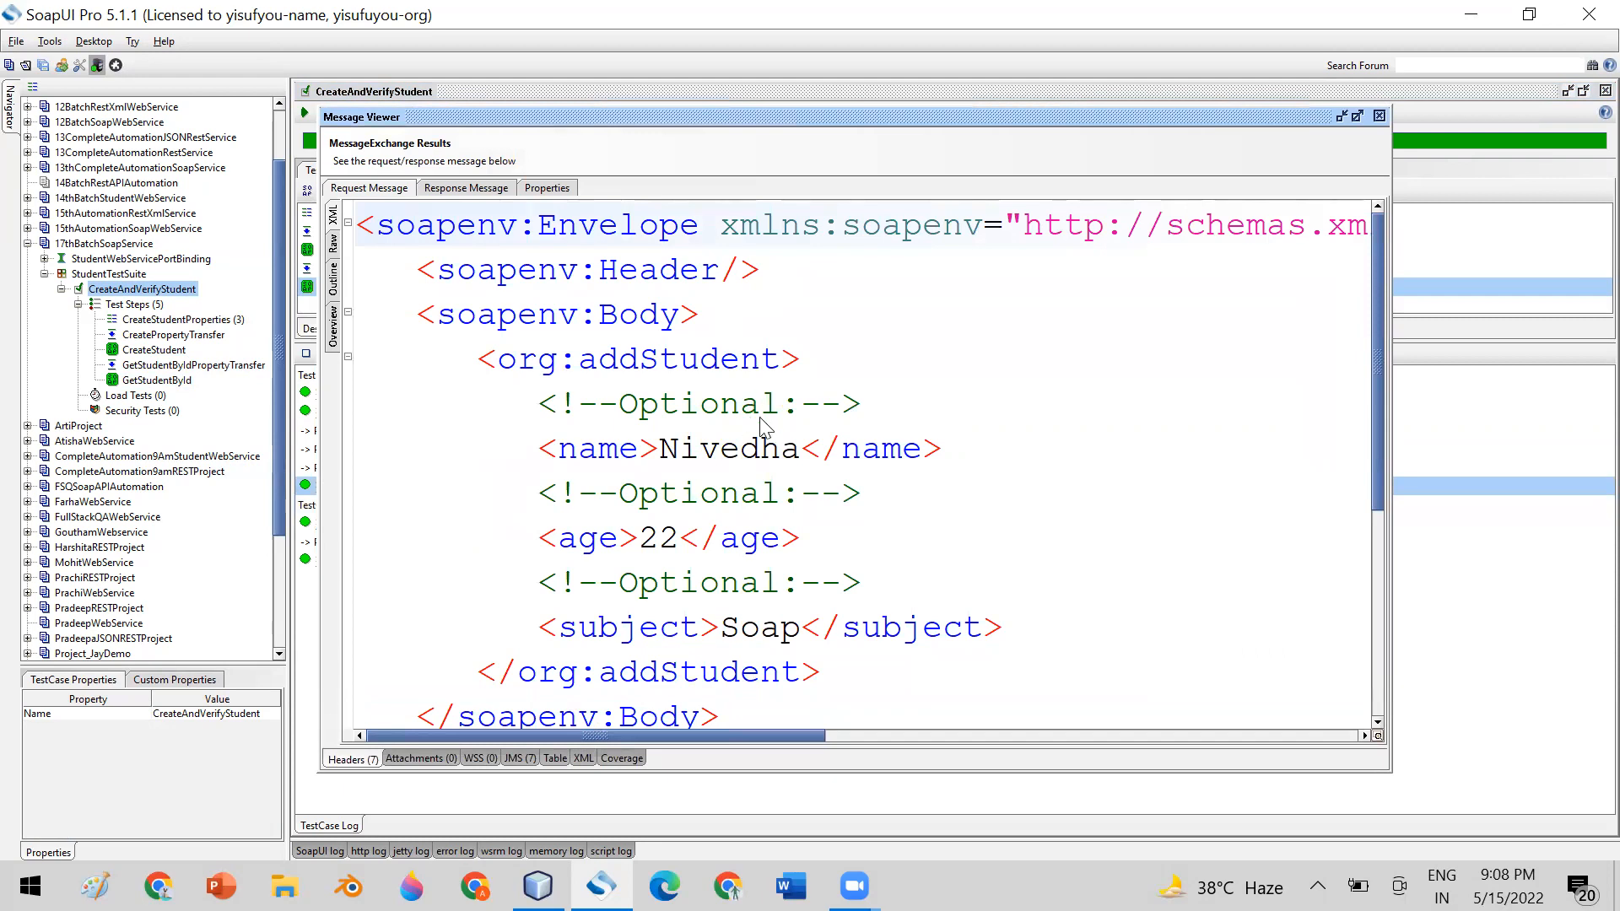
scroll(759, 435, "down", 1)
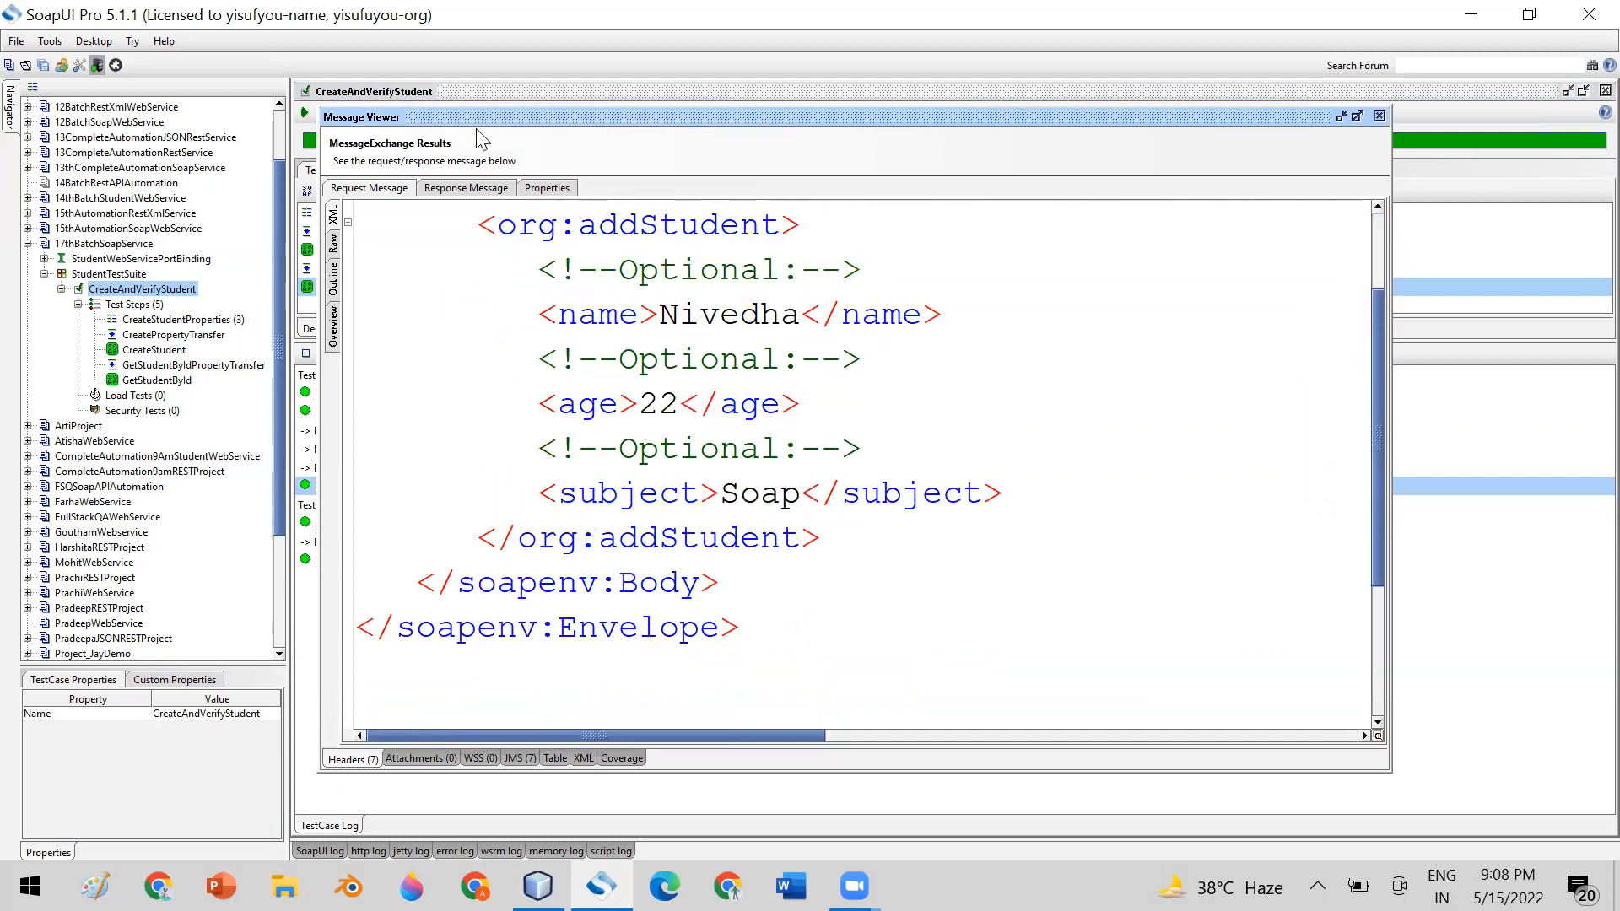
left_click(448, 190)
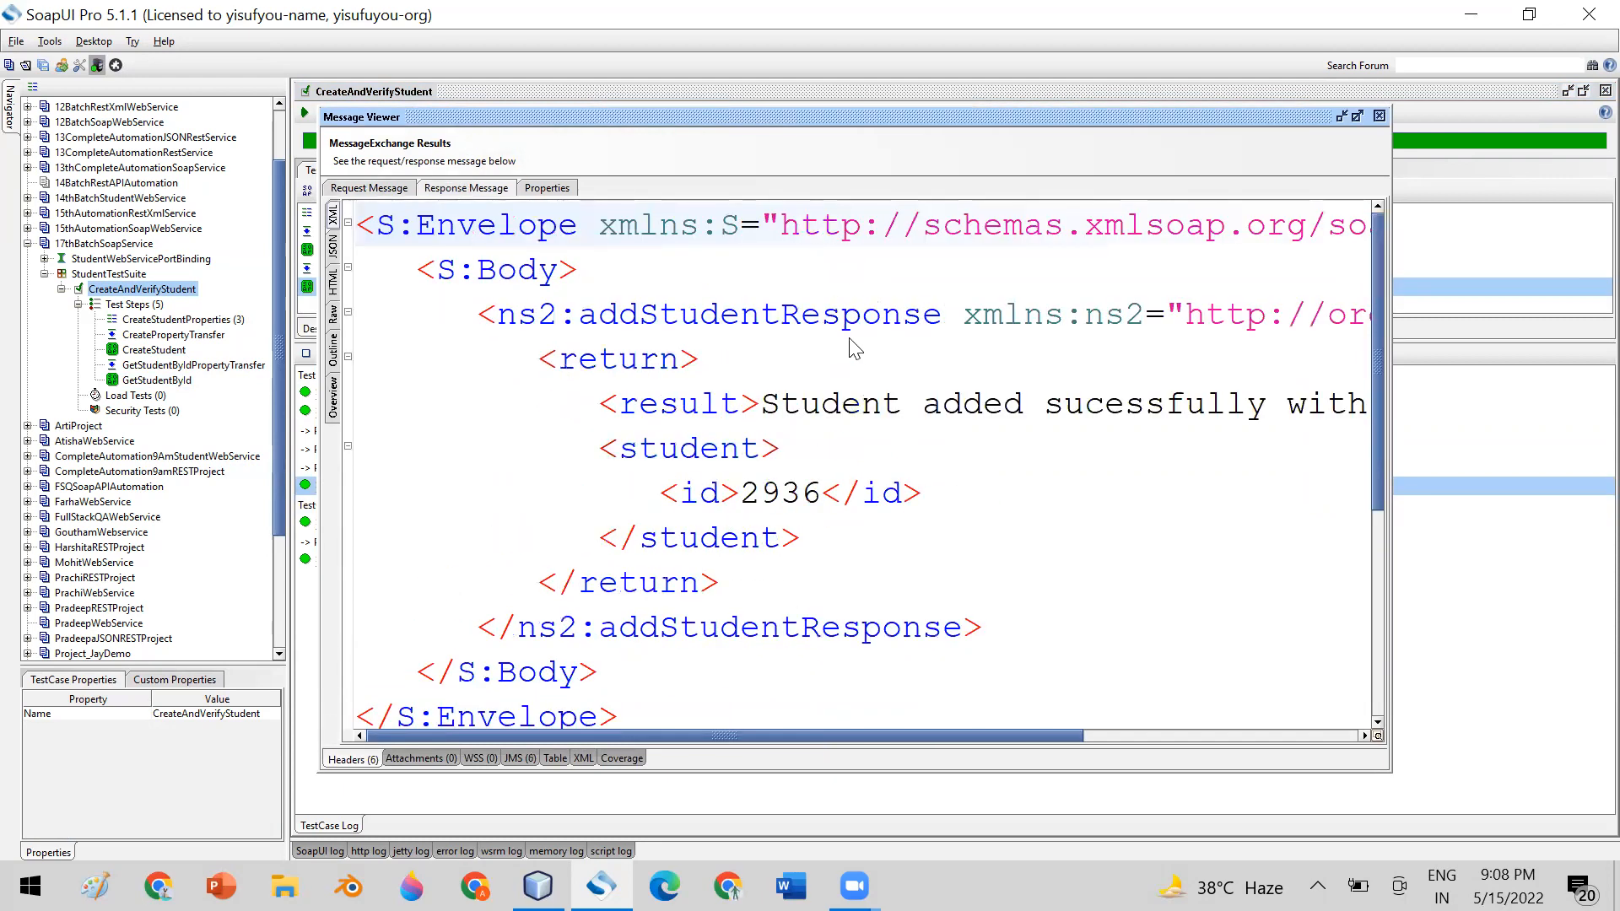
scroll(797, 456, "down", 1)
double_click(772, 362)
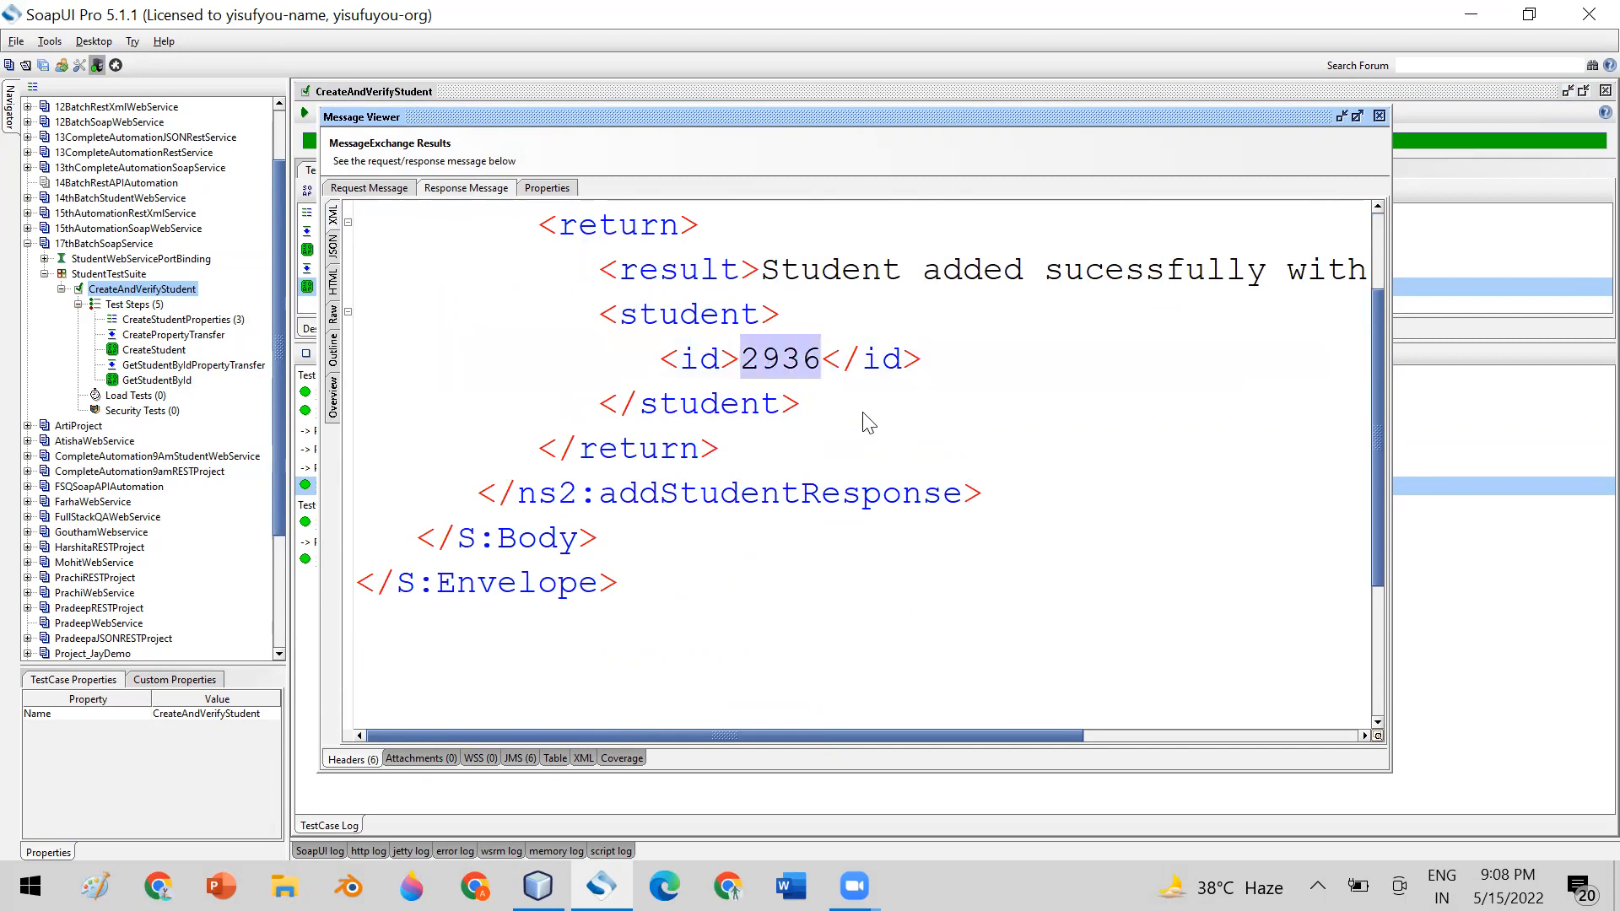
left_click(1378, 116)
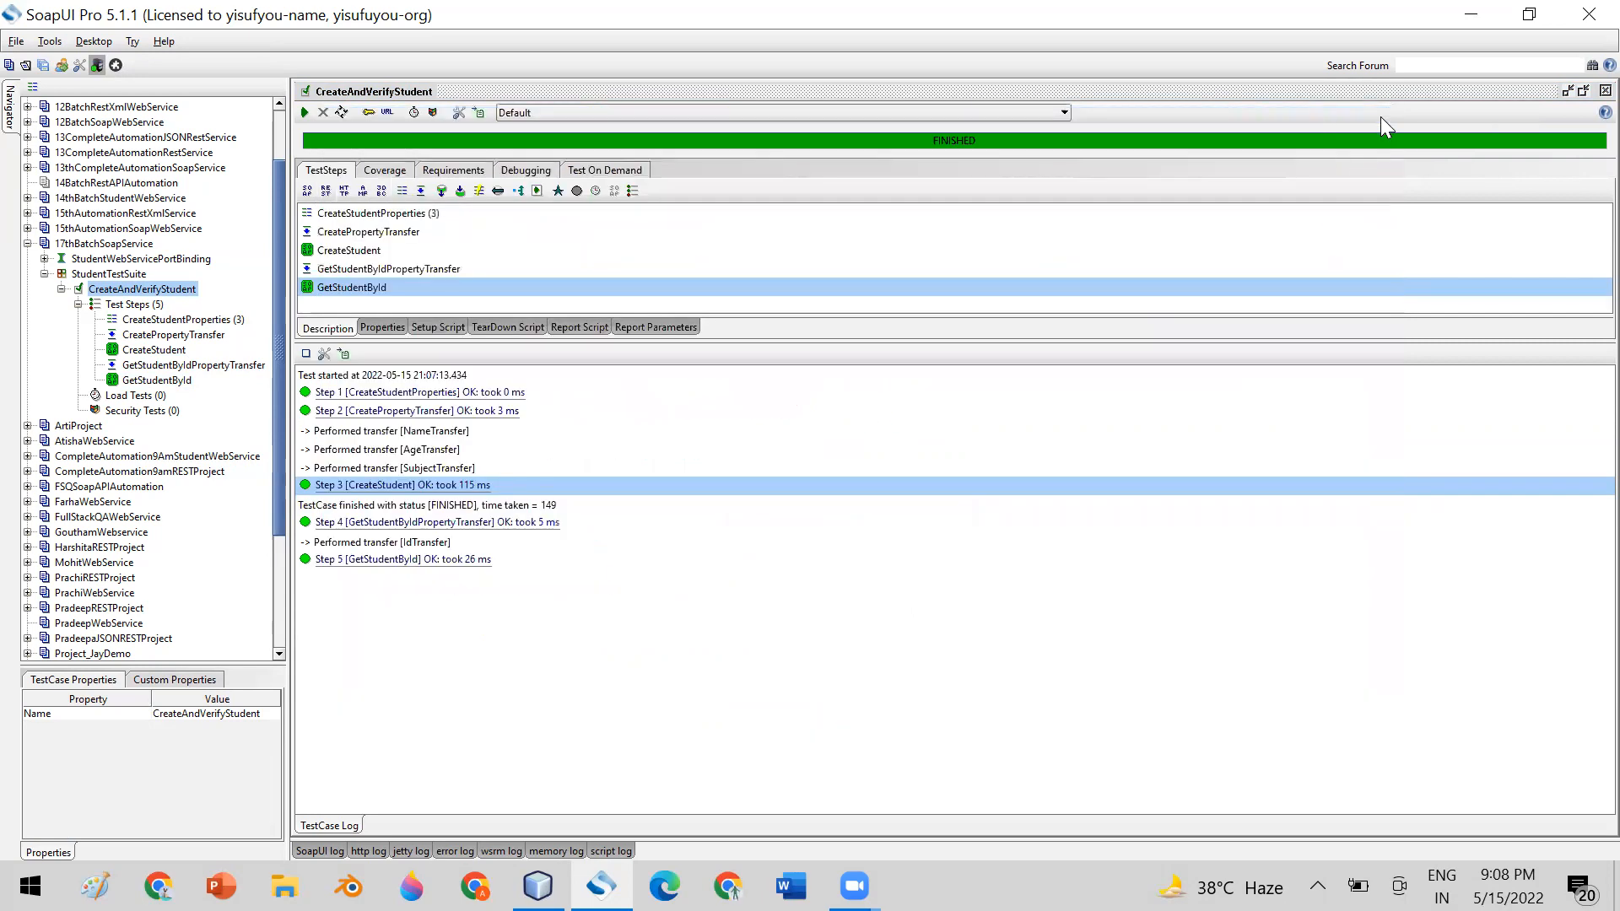
Check IdTransfer's logged transferred value and the student details in GetStudentById's logged response message
double_click(407, 520)
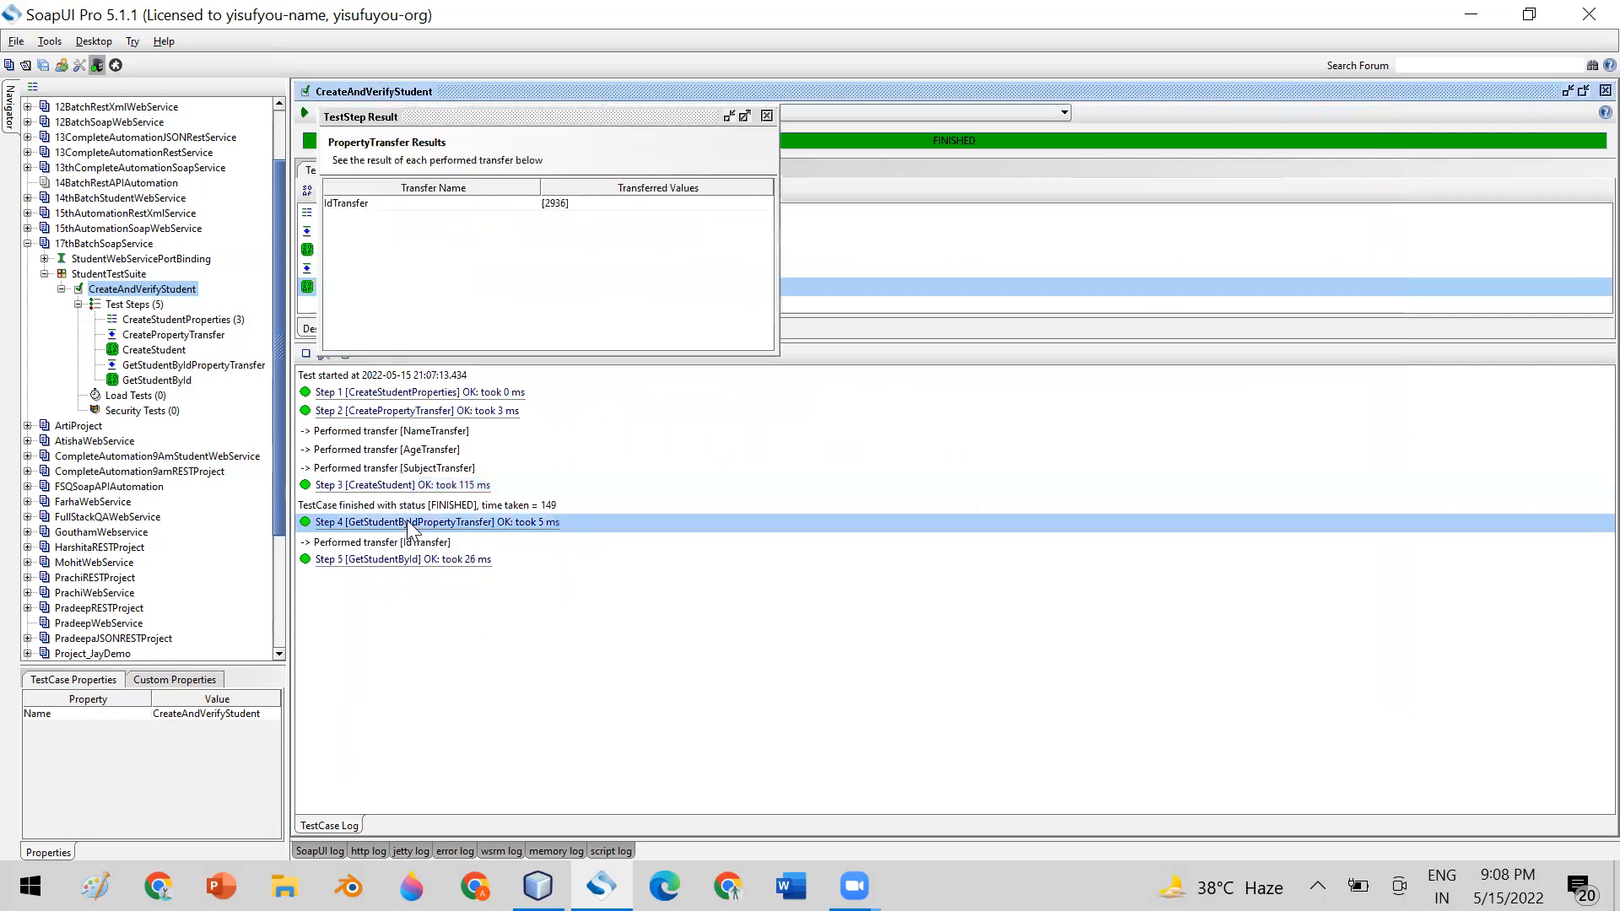
left_click(432, 205)
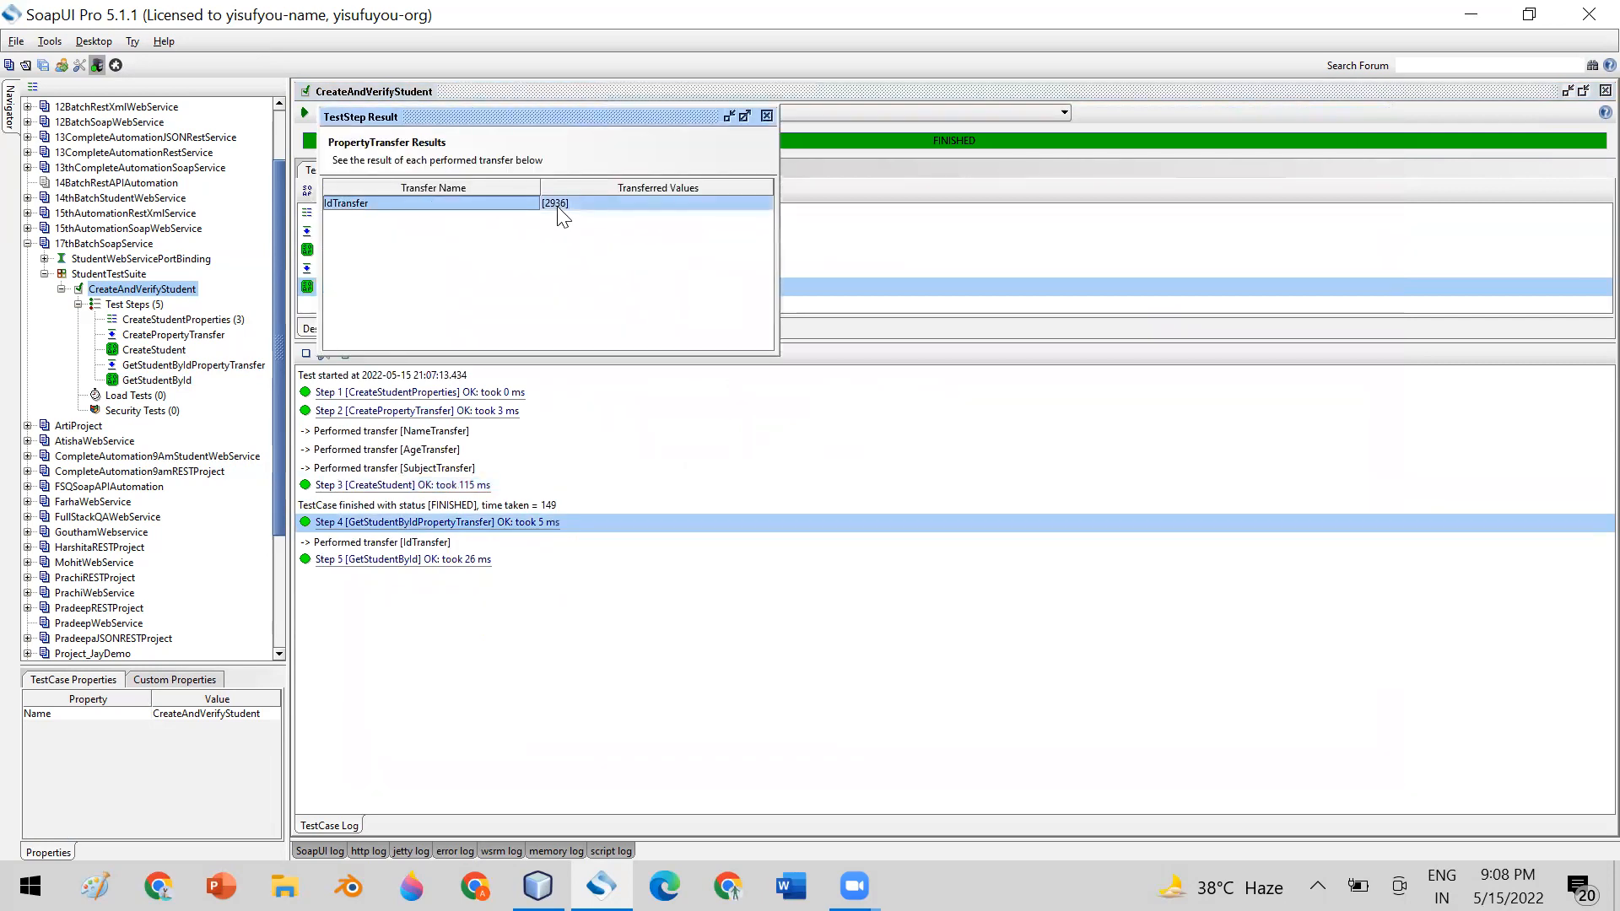
left_click(768, 116)
left_click(369, 562)
double_click(369, 562)
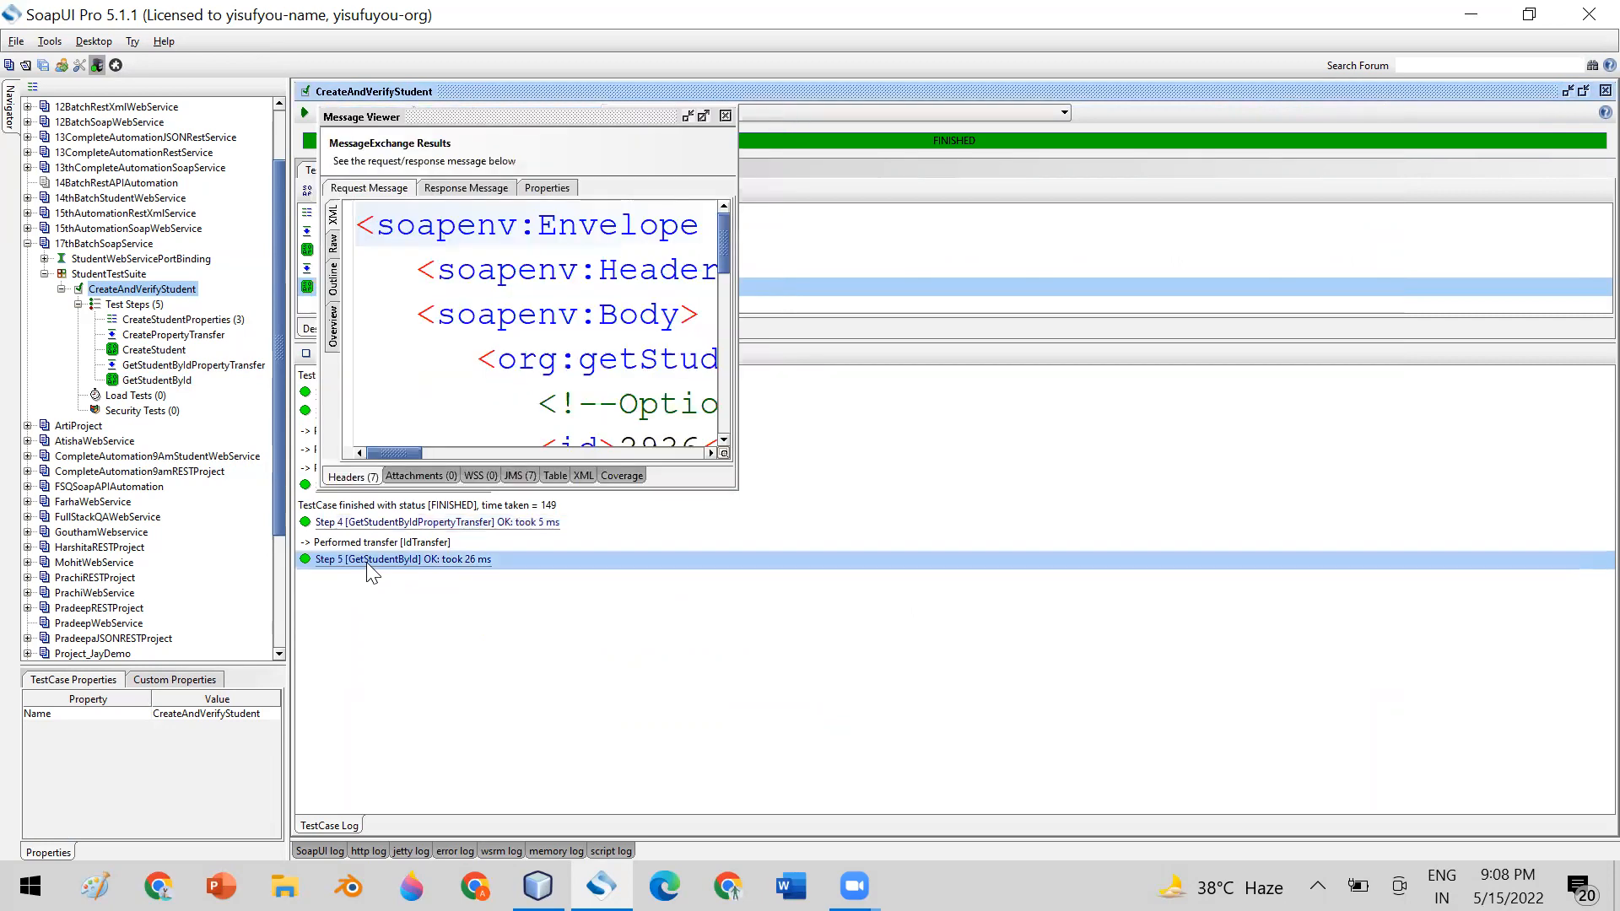
double_click(589, 114)
left_click(464, 164)
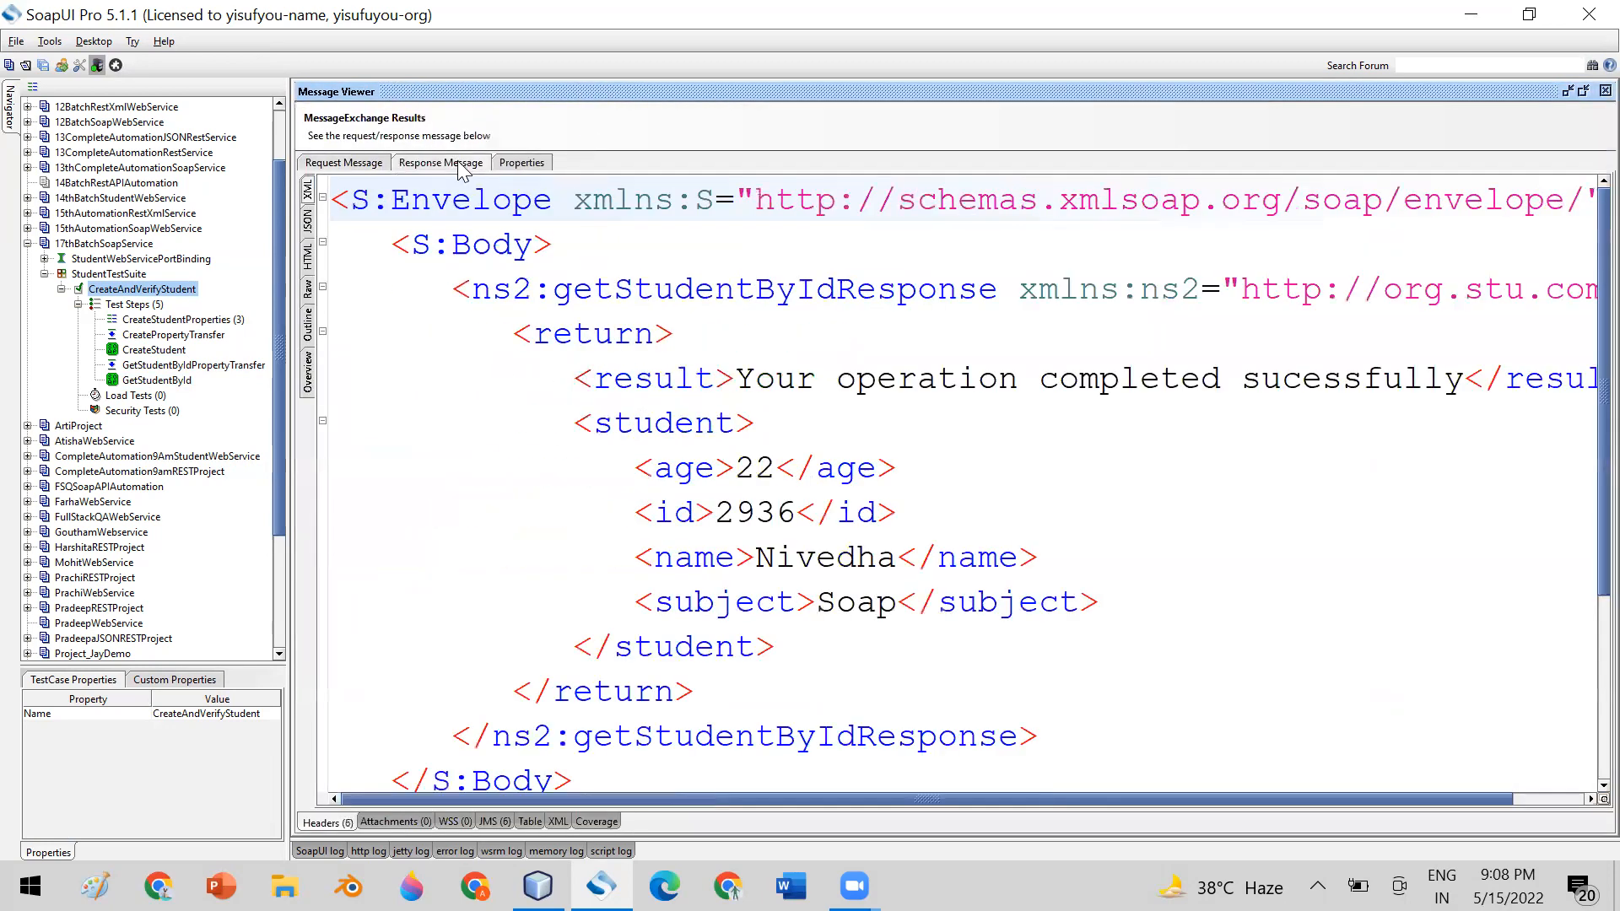
scroll(1350, 485, "down", 1)
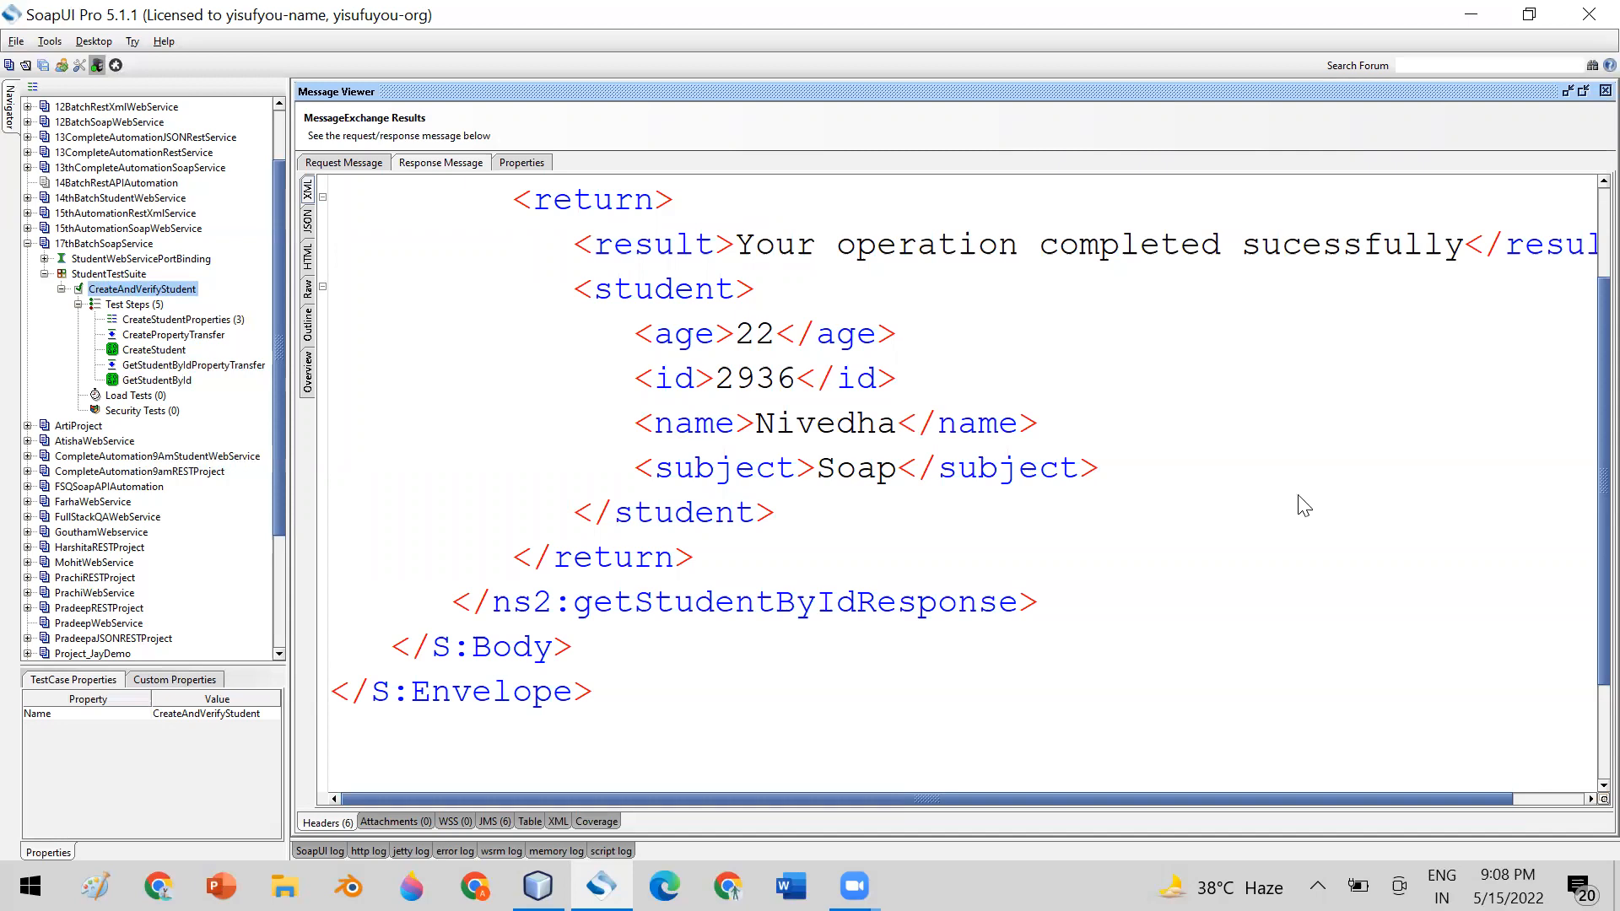
Check the student id in CreateStudent's response and the property values stored in CreateStudentProperties
double_click(154, 350)
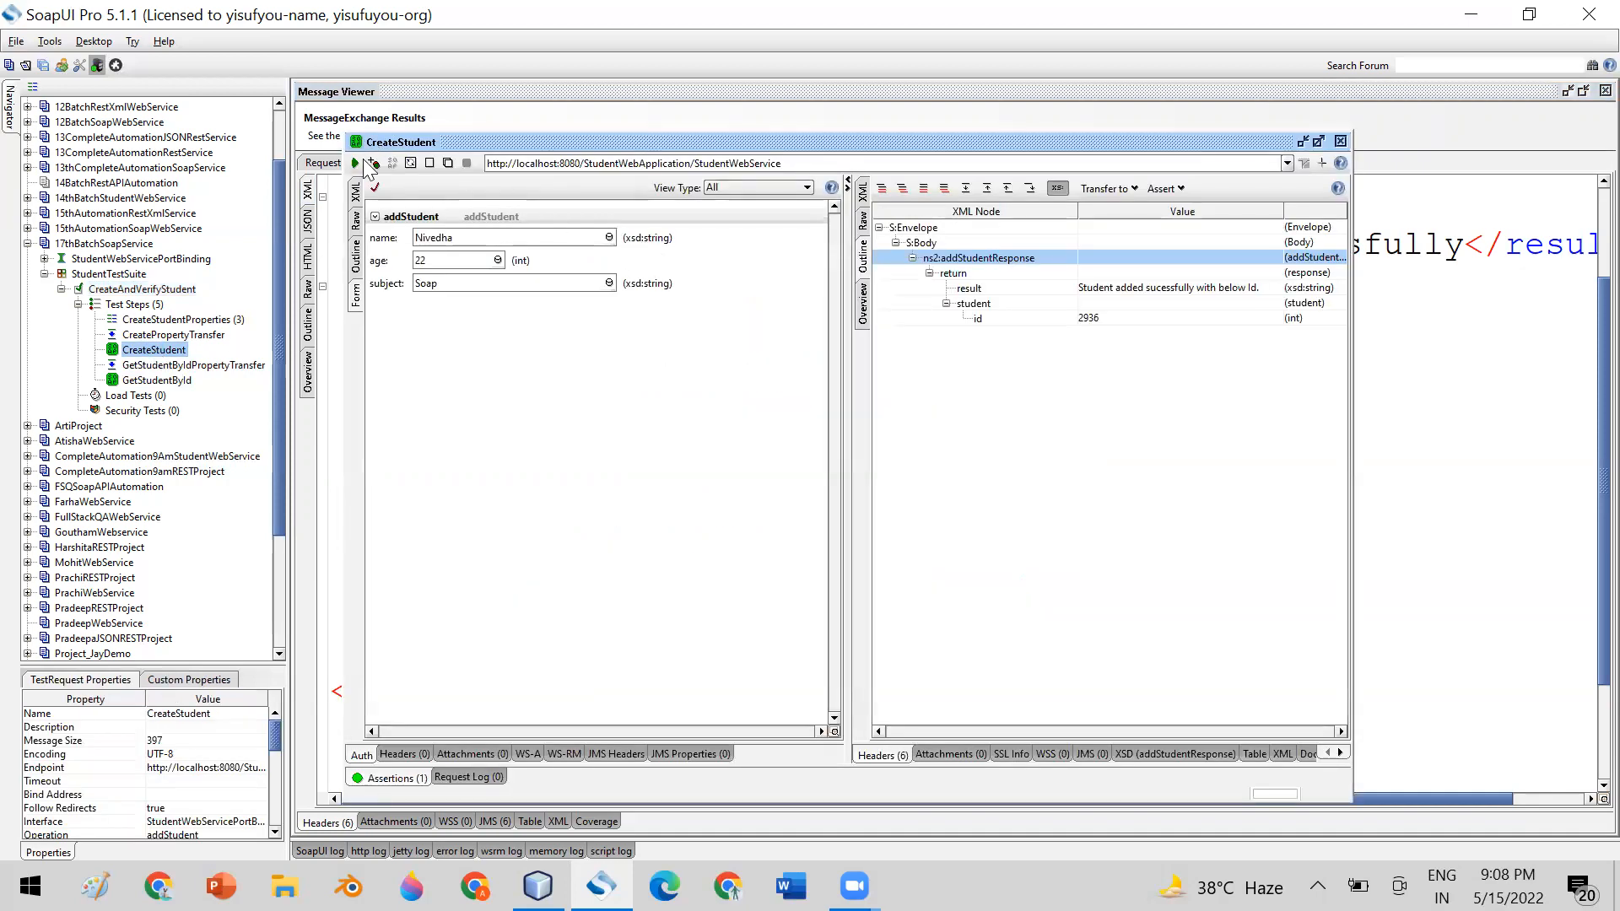
left_click(1095, 317)
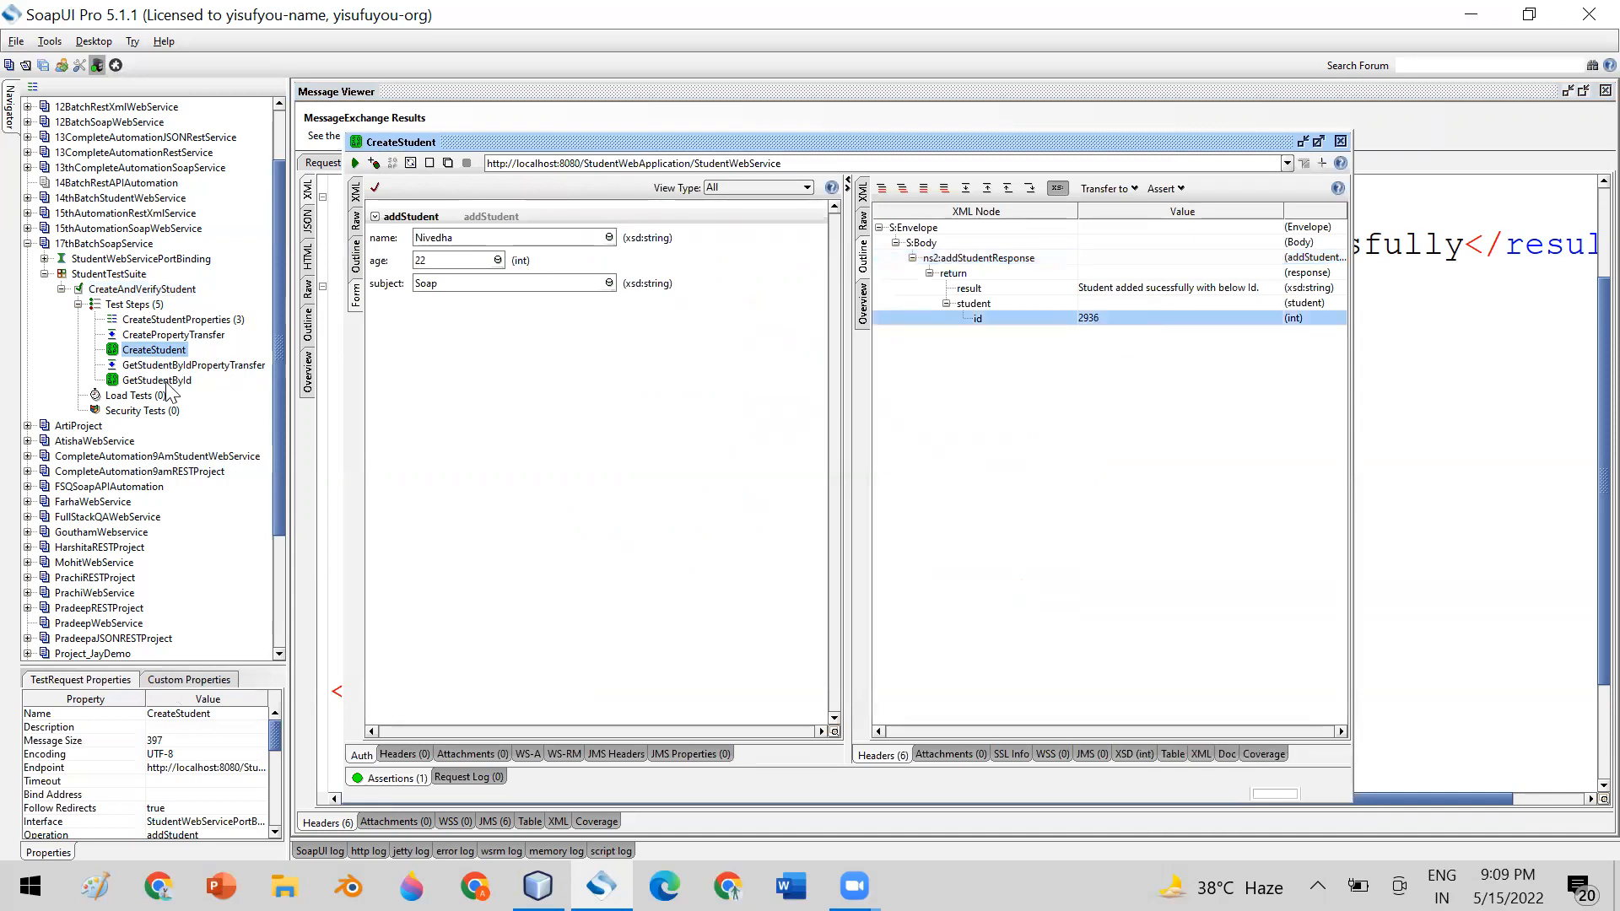
left_click(1340, 141)
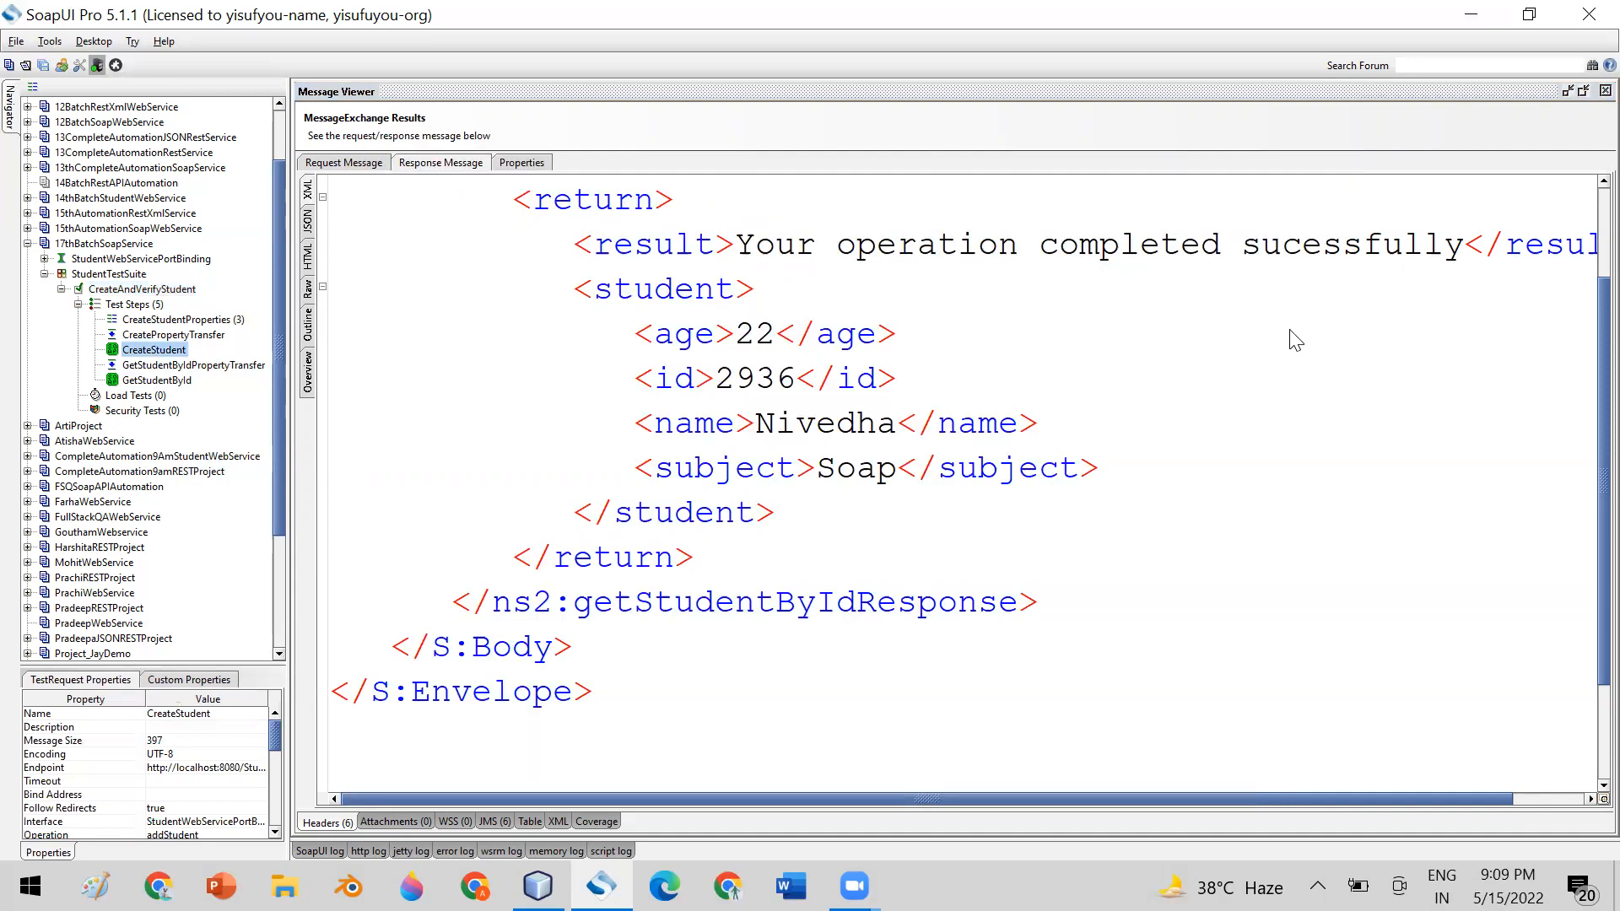
double_click(221, 321)
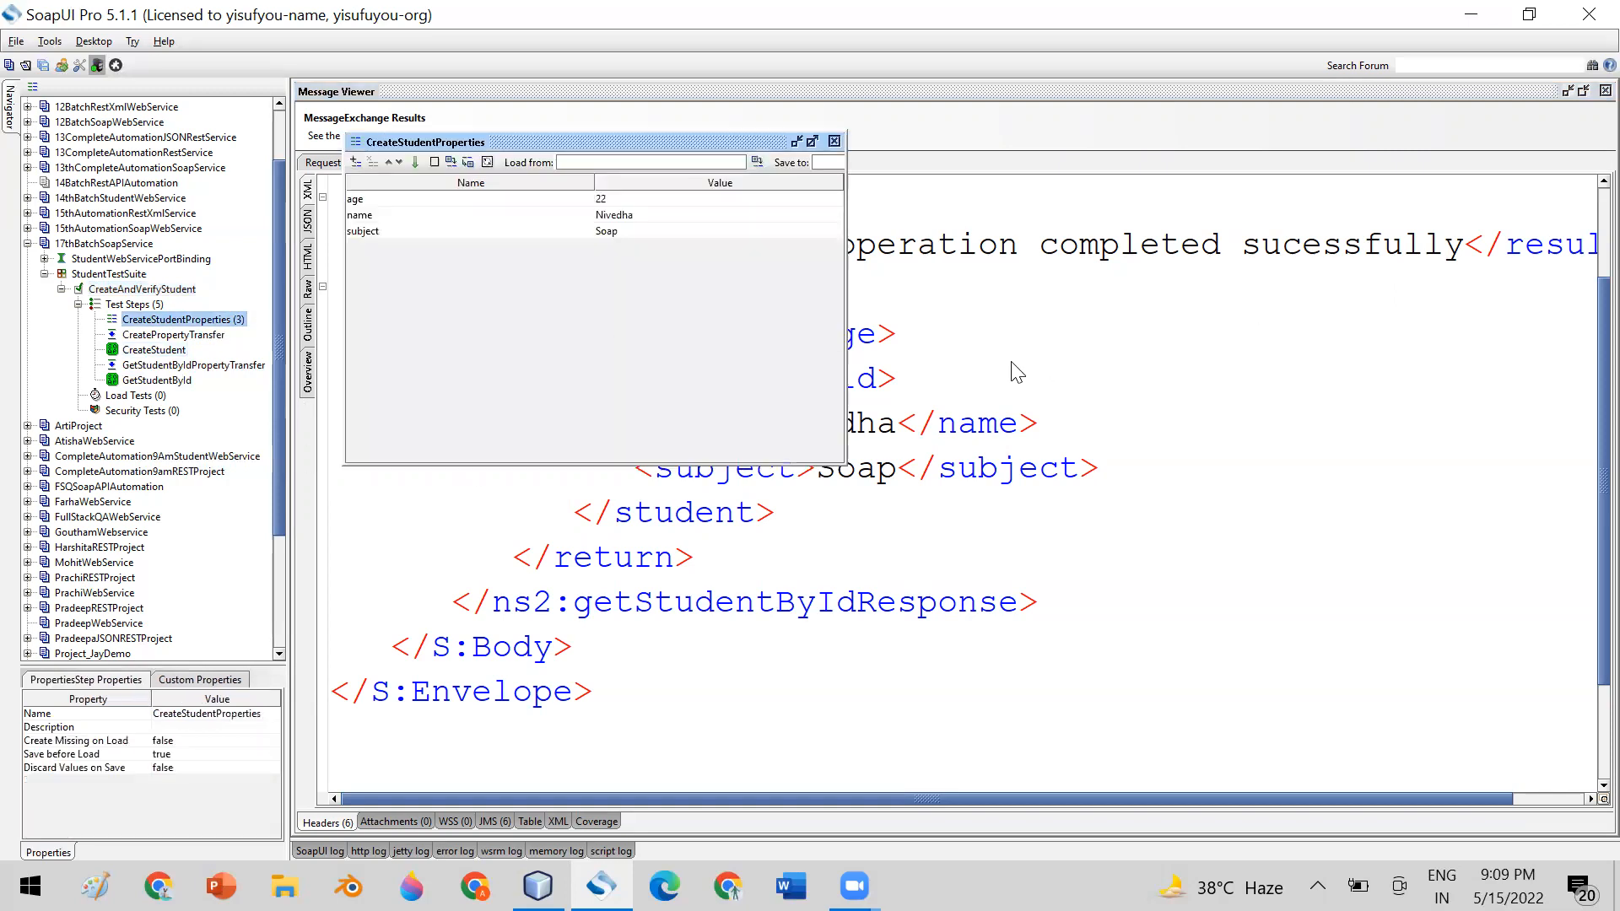
left_click(833, 141)
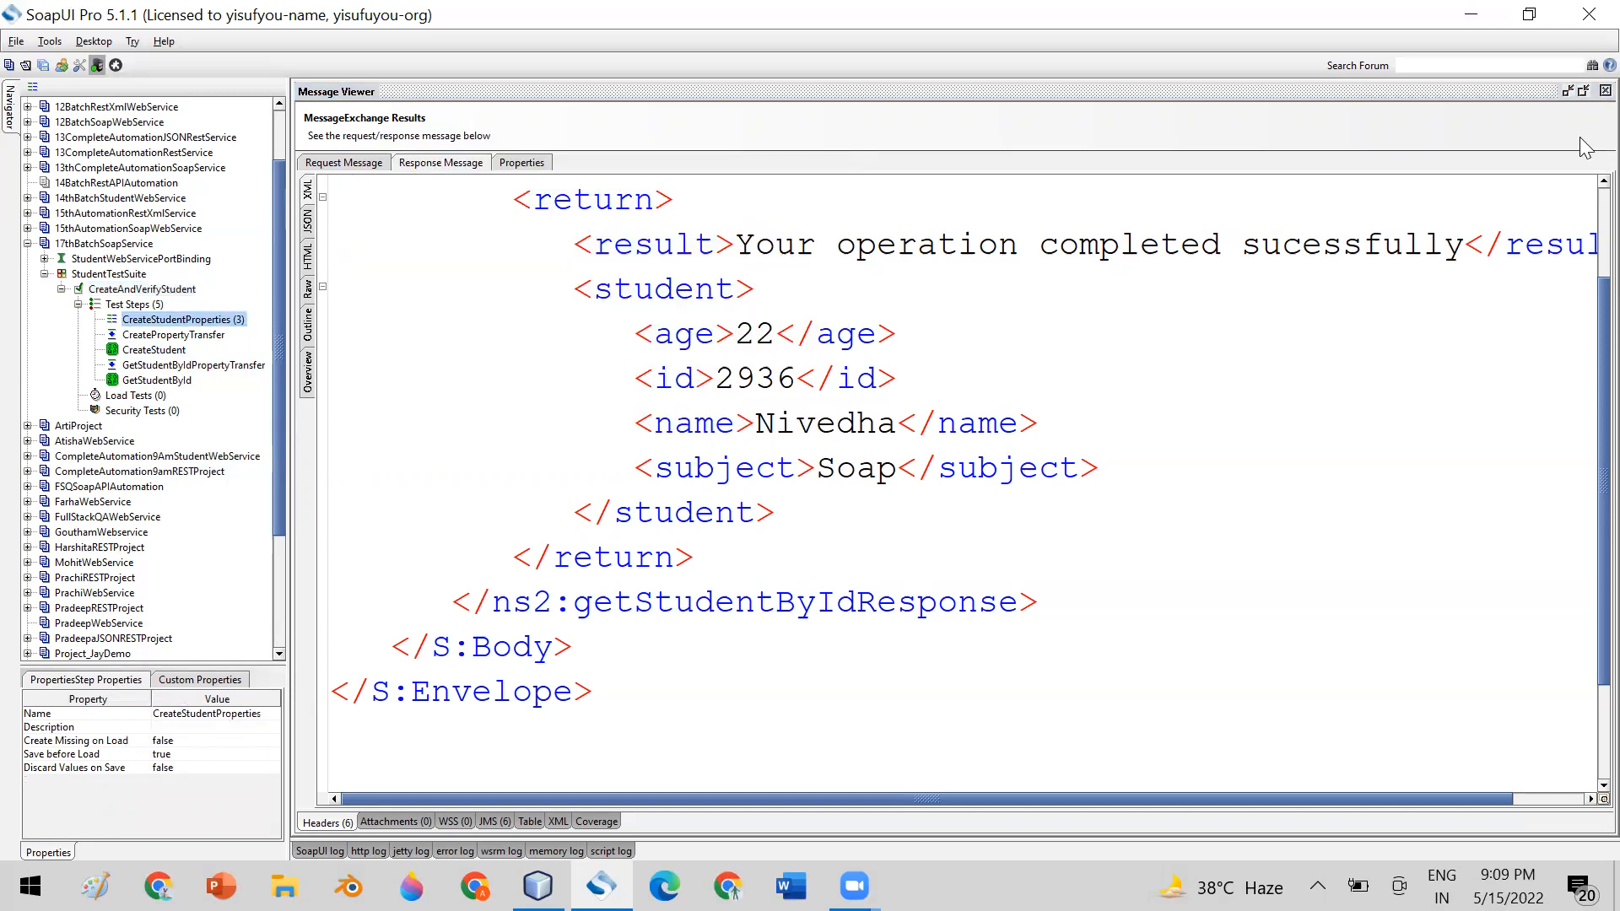
Close the logged response message and the CreateAndVerifyStudent test case window
left_click(1583, 91)
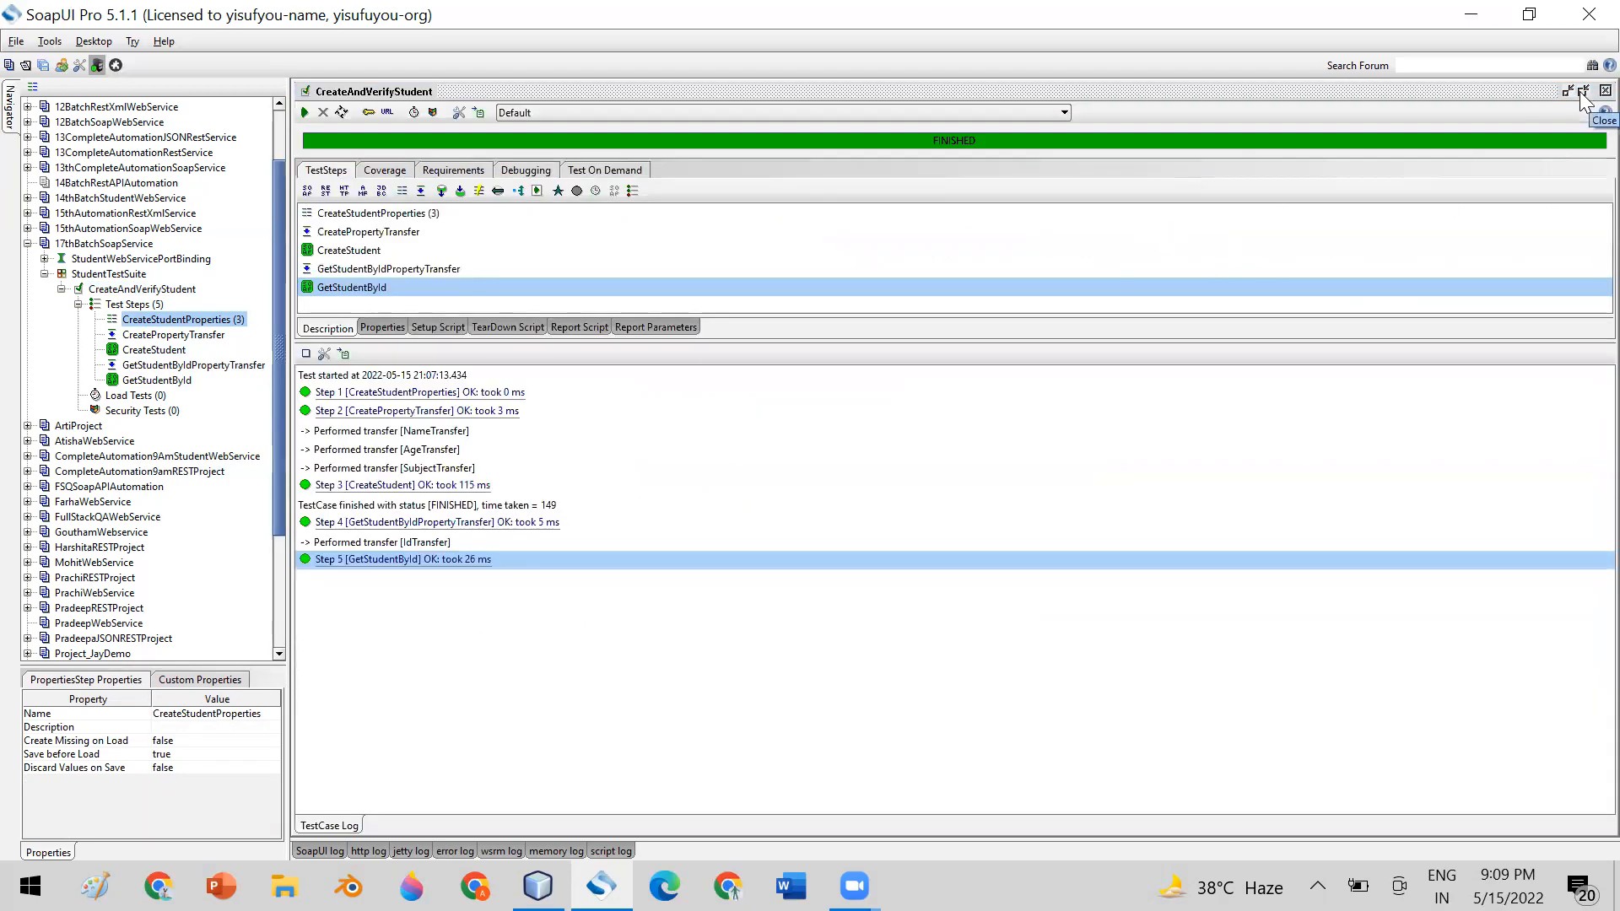
left_click(1582, 94)
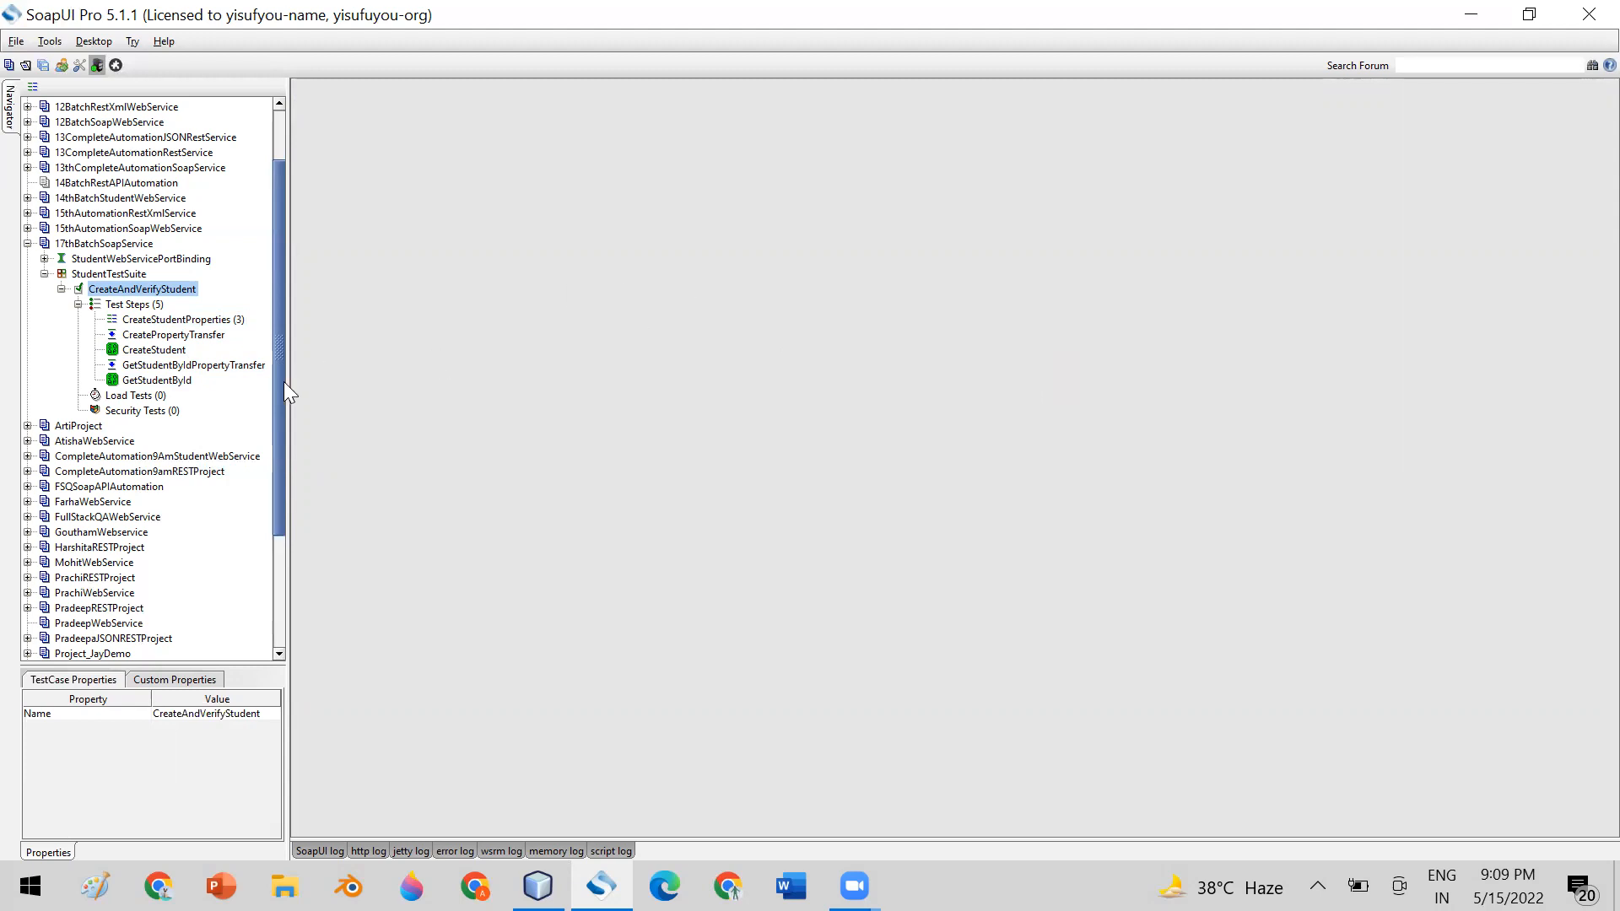
left_click_drag(283, 386, 283, 397)
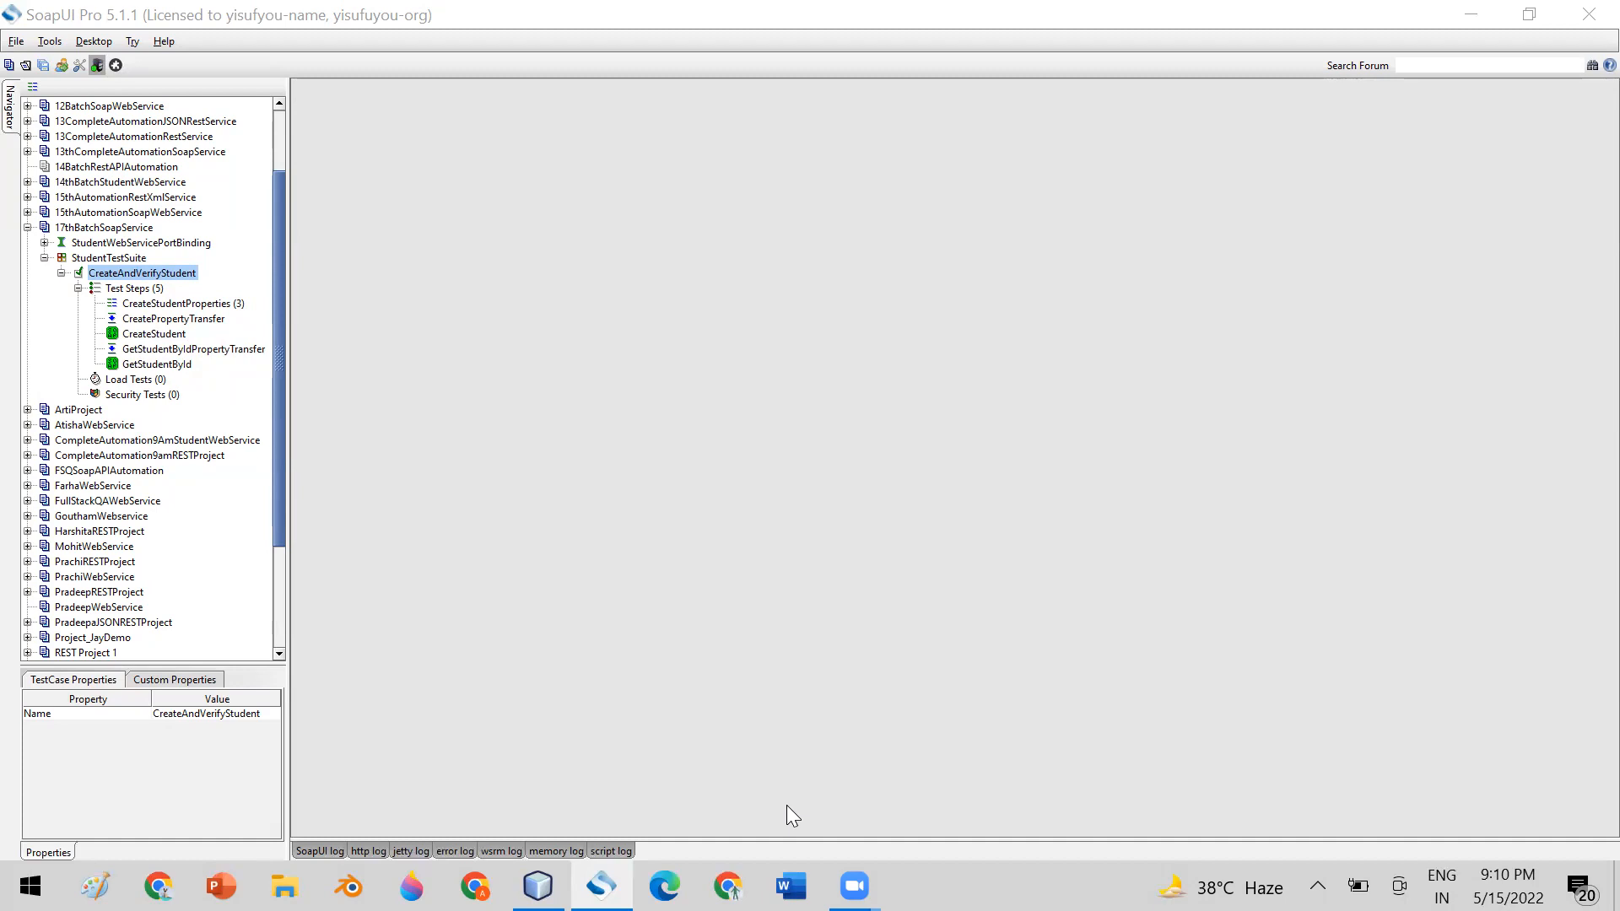
Examine the name and age values in the XML of CreateStudent's request, and close the request window
left_click(229, 356)
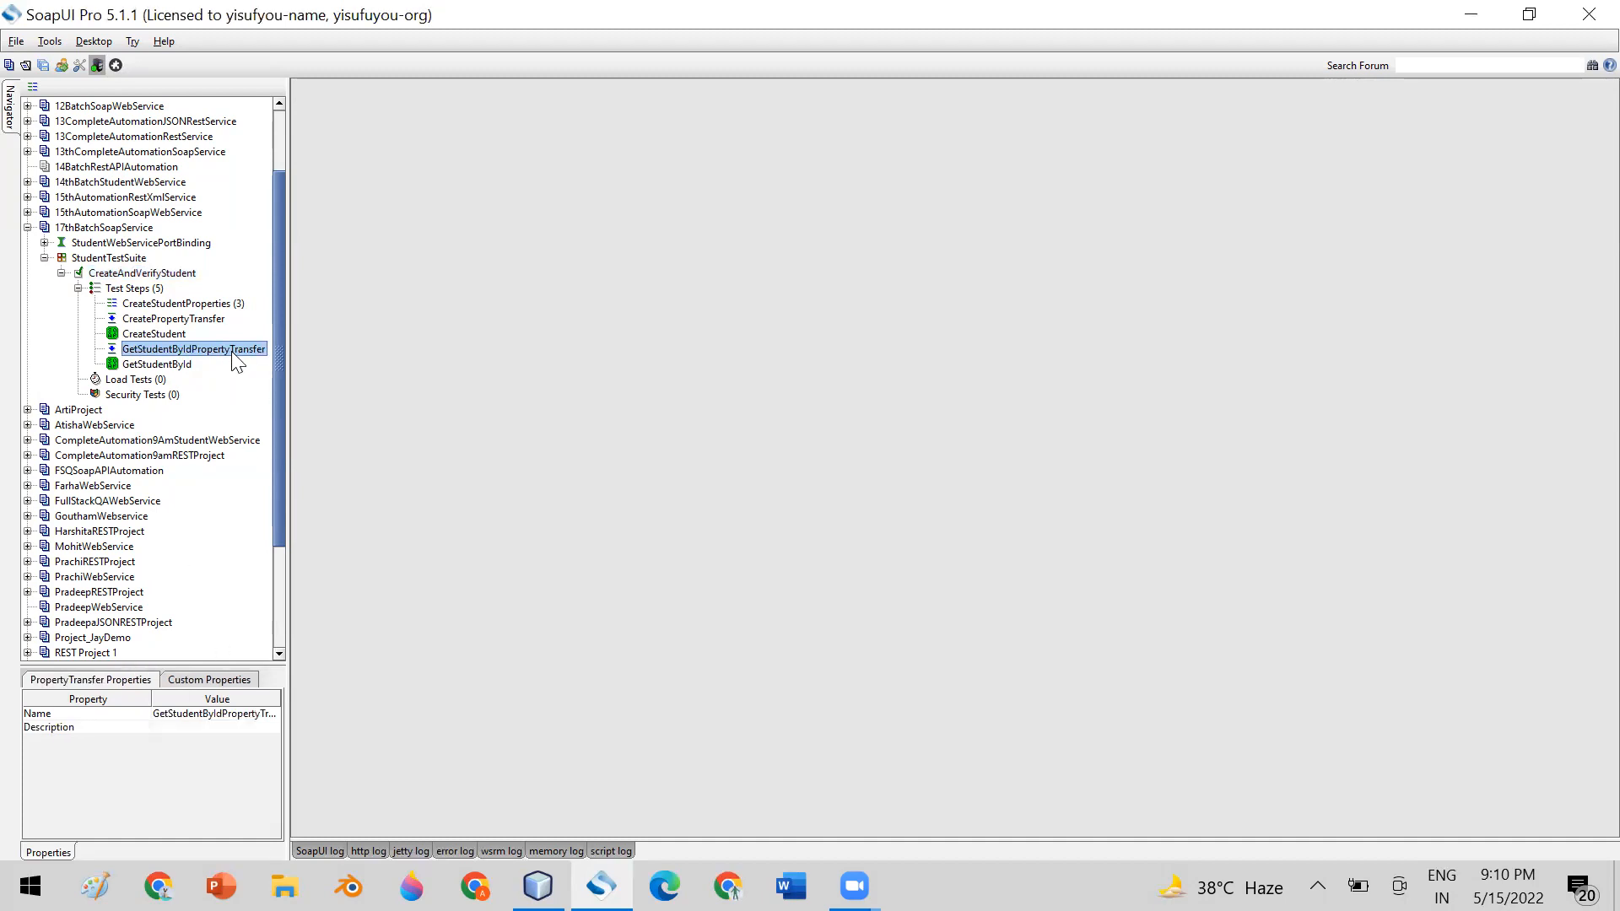
left_click(197, 362)
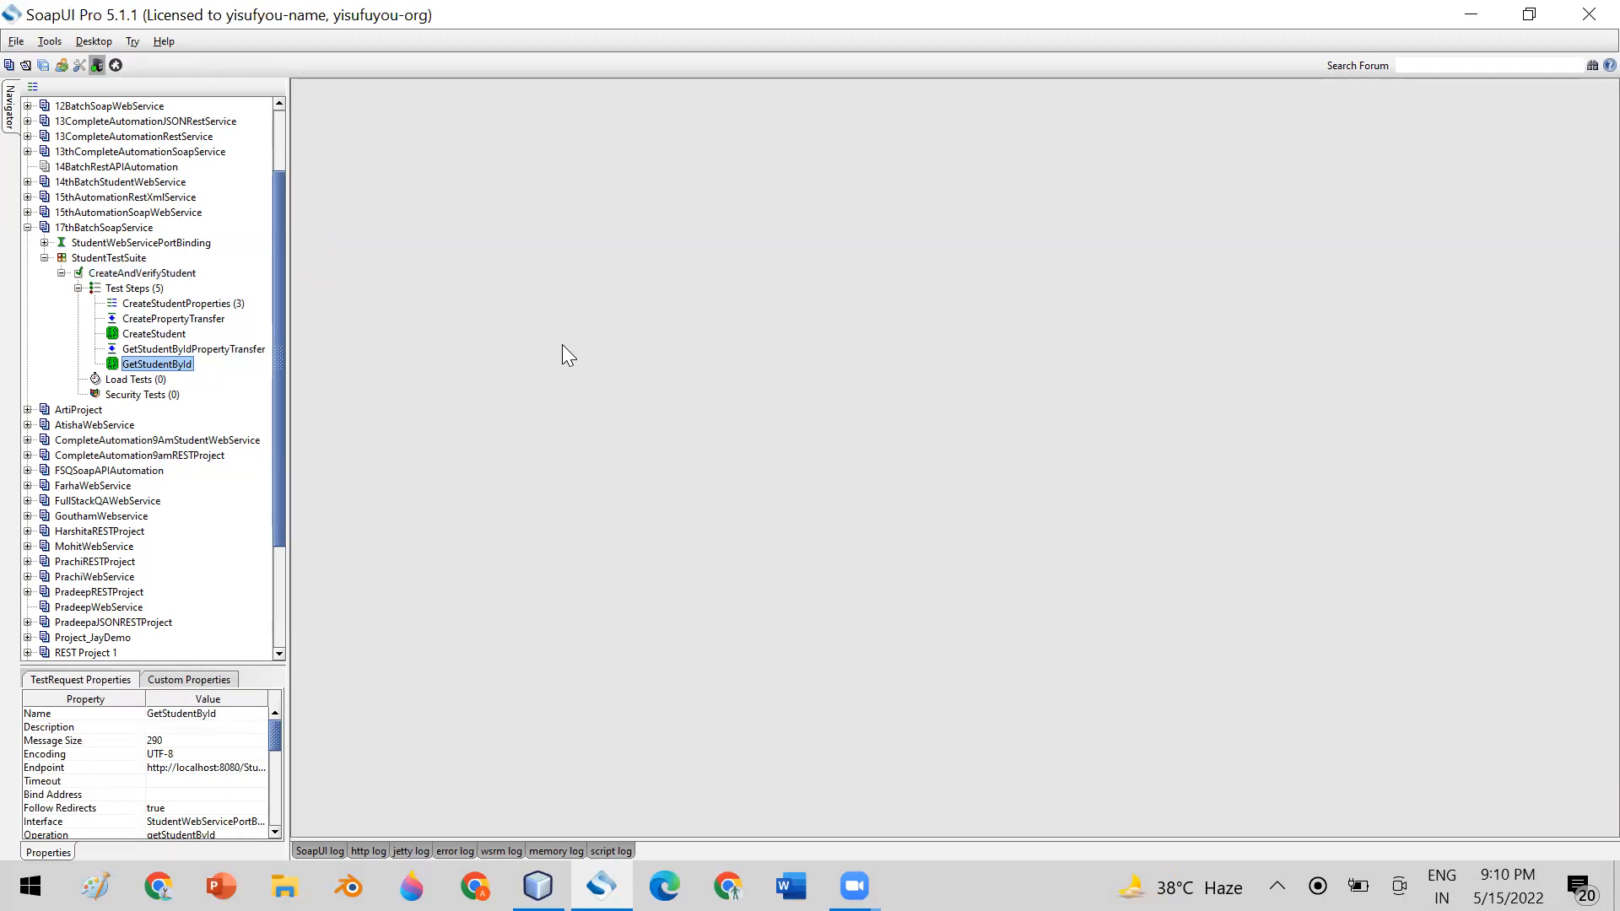
left_click(173, 338)
double_click(172, 337)
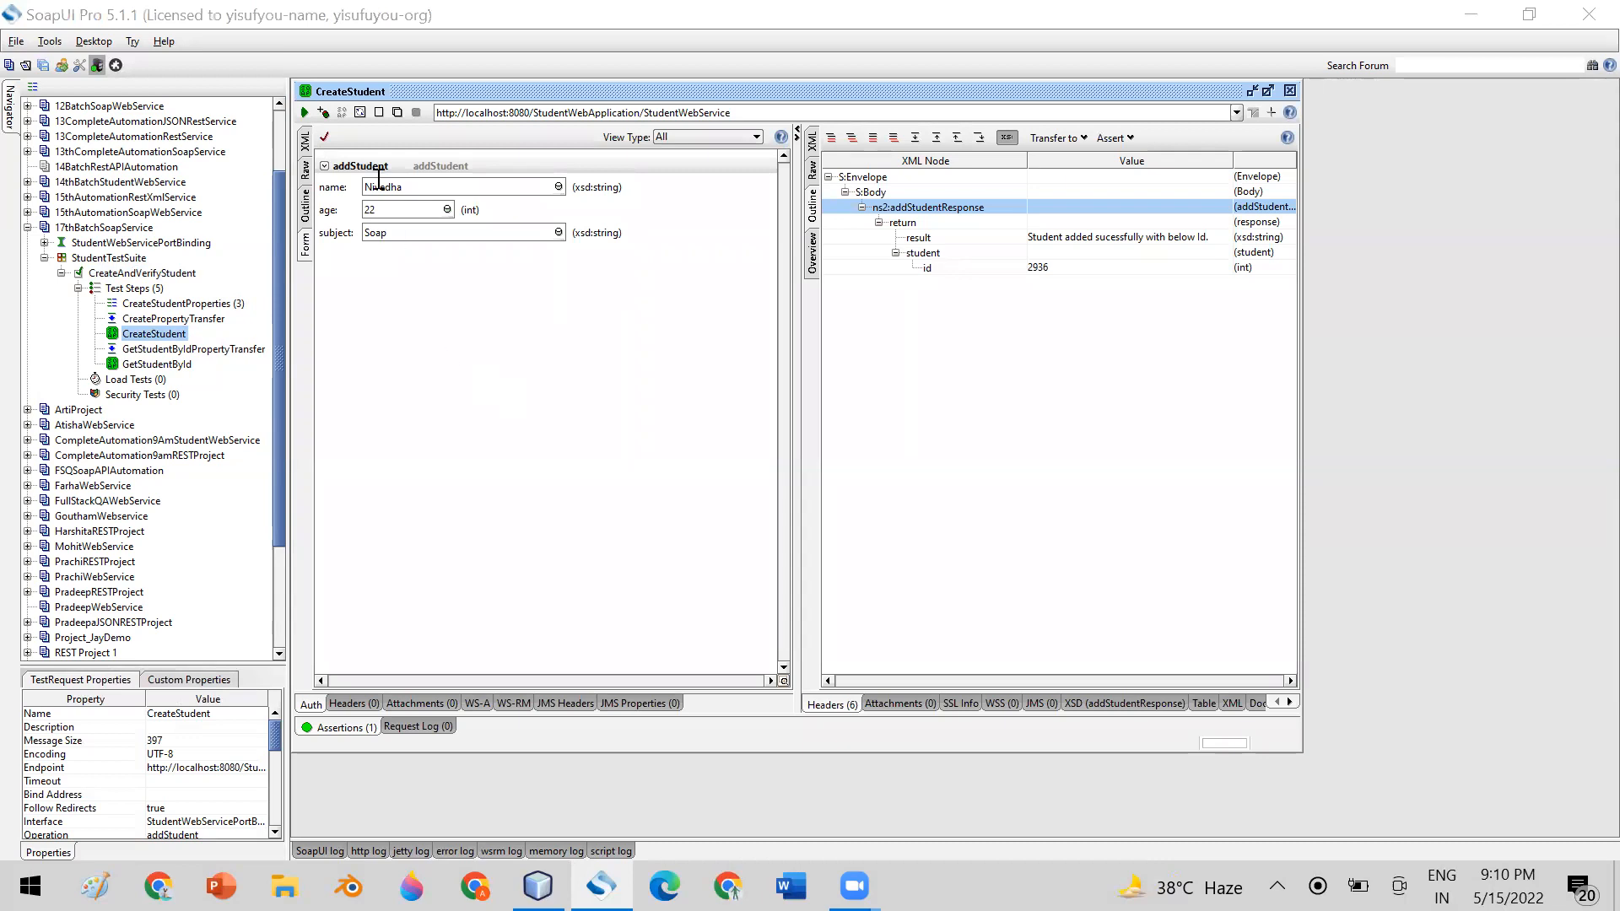
left_click(305, 142)
left_click_drag(510, 245, 724, 586)
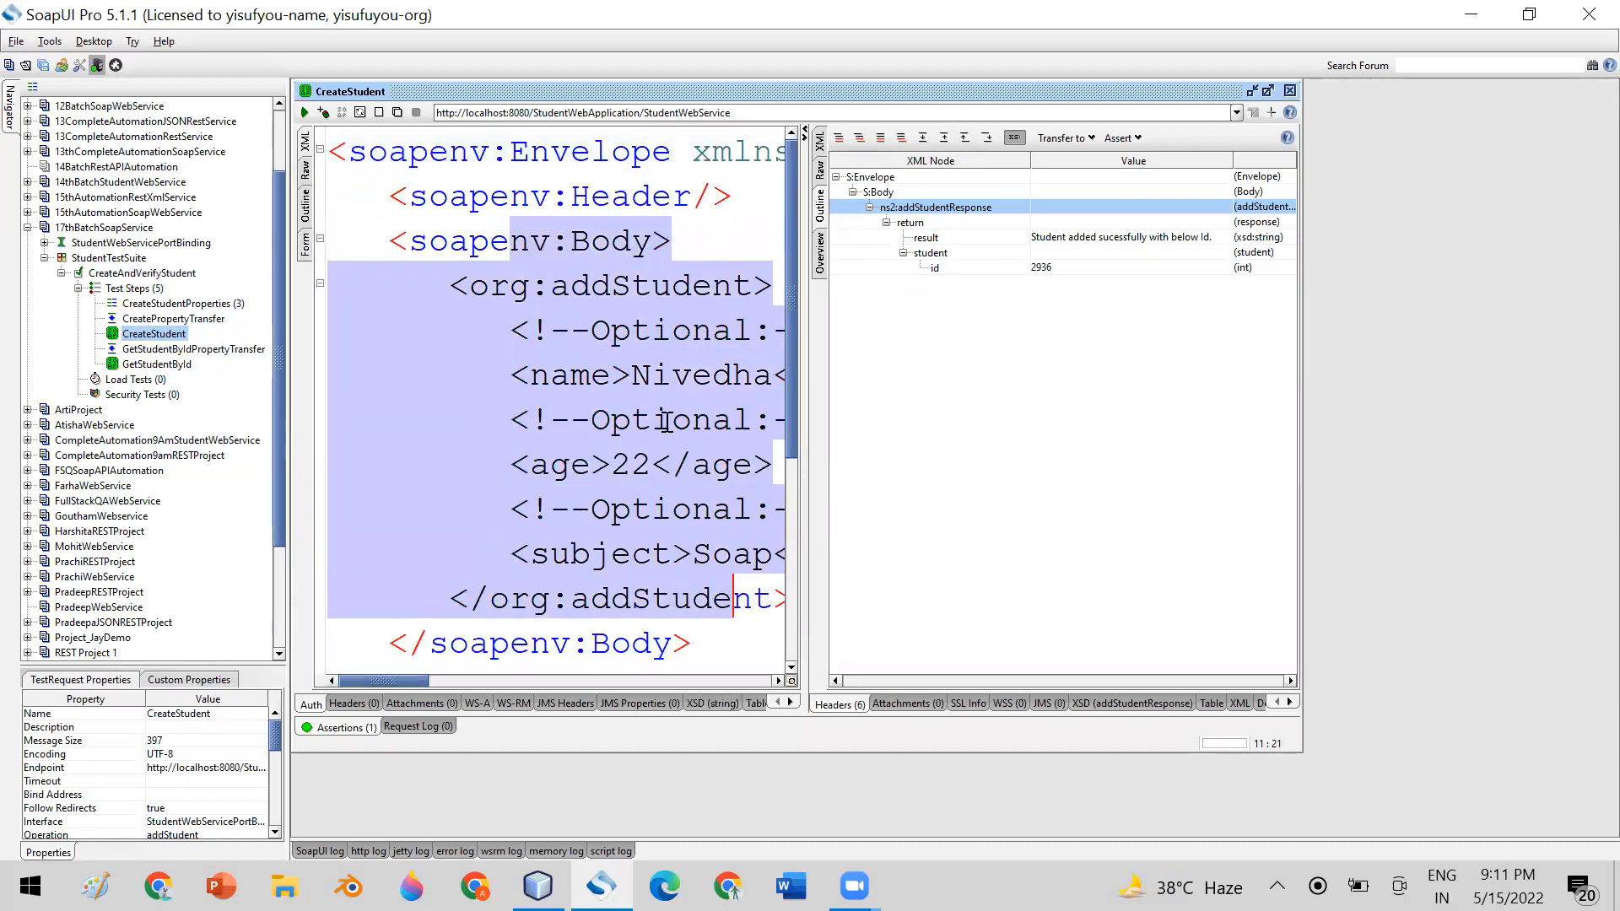
left_click(672, 419)
left_click_drag(630, 376, 757, 382)
left_click_drag(604, 465, 639, 464)
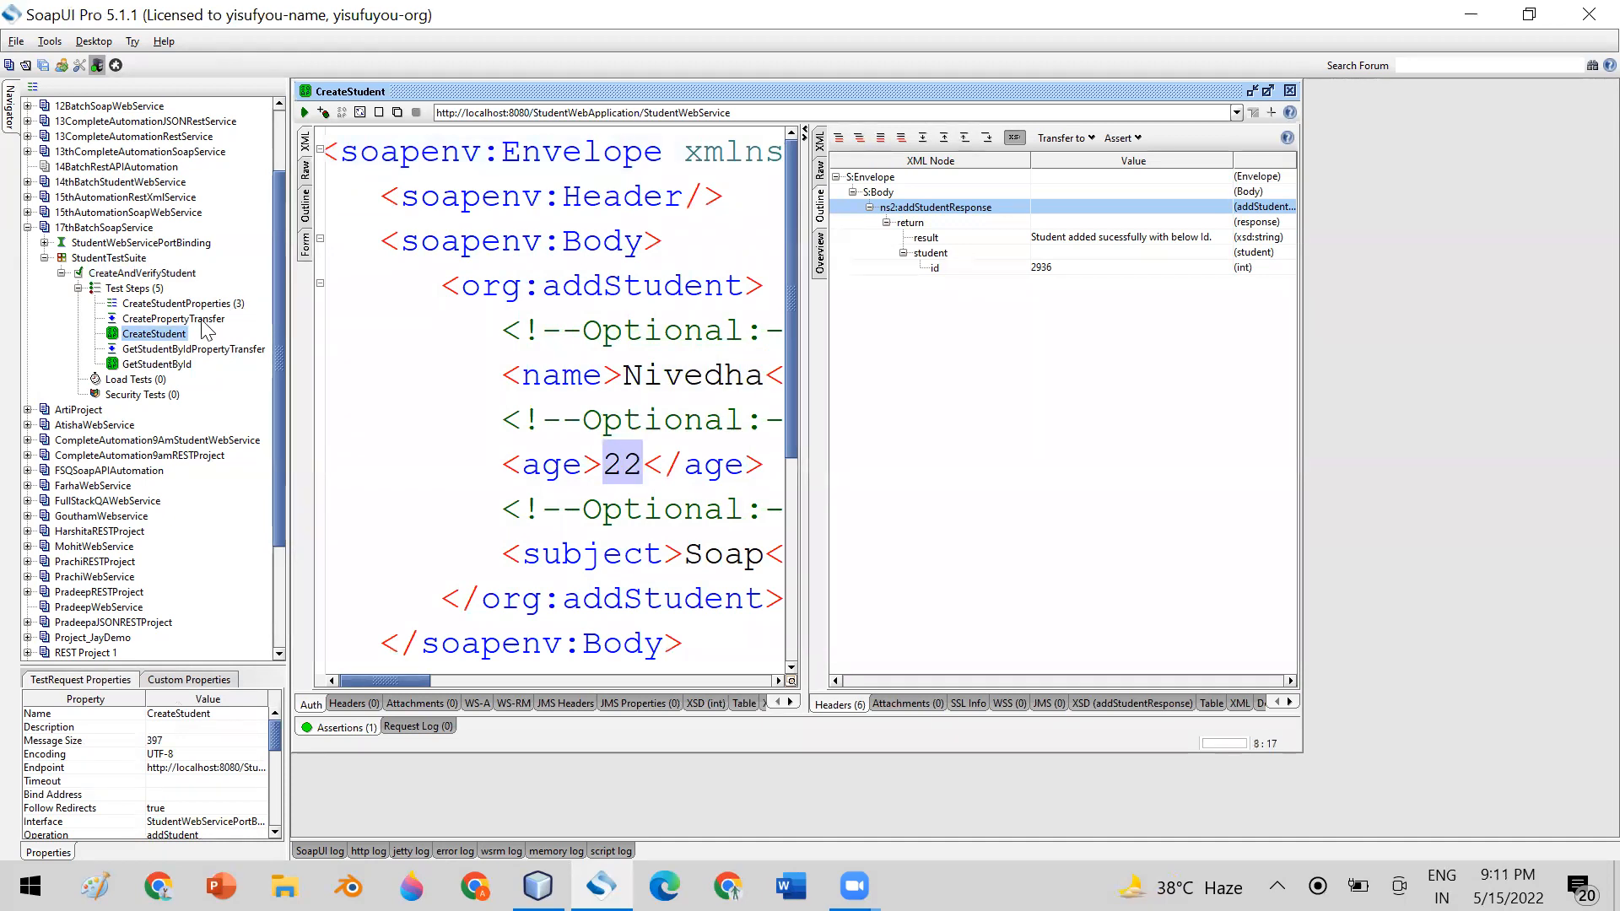
left_click(1289, 90)
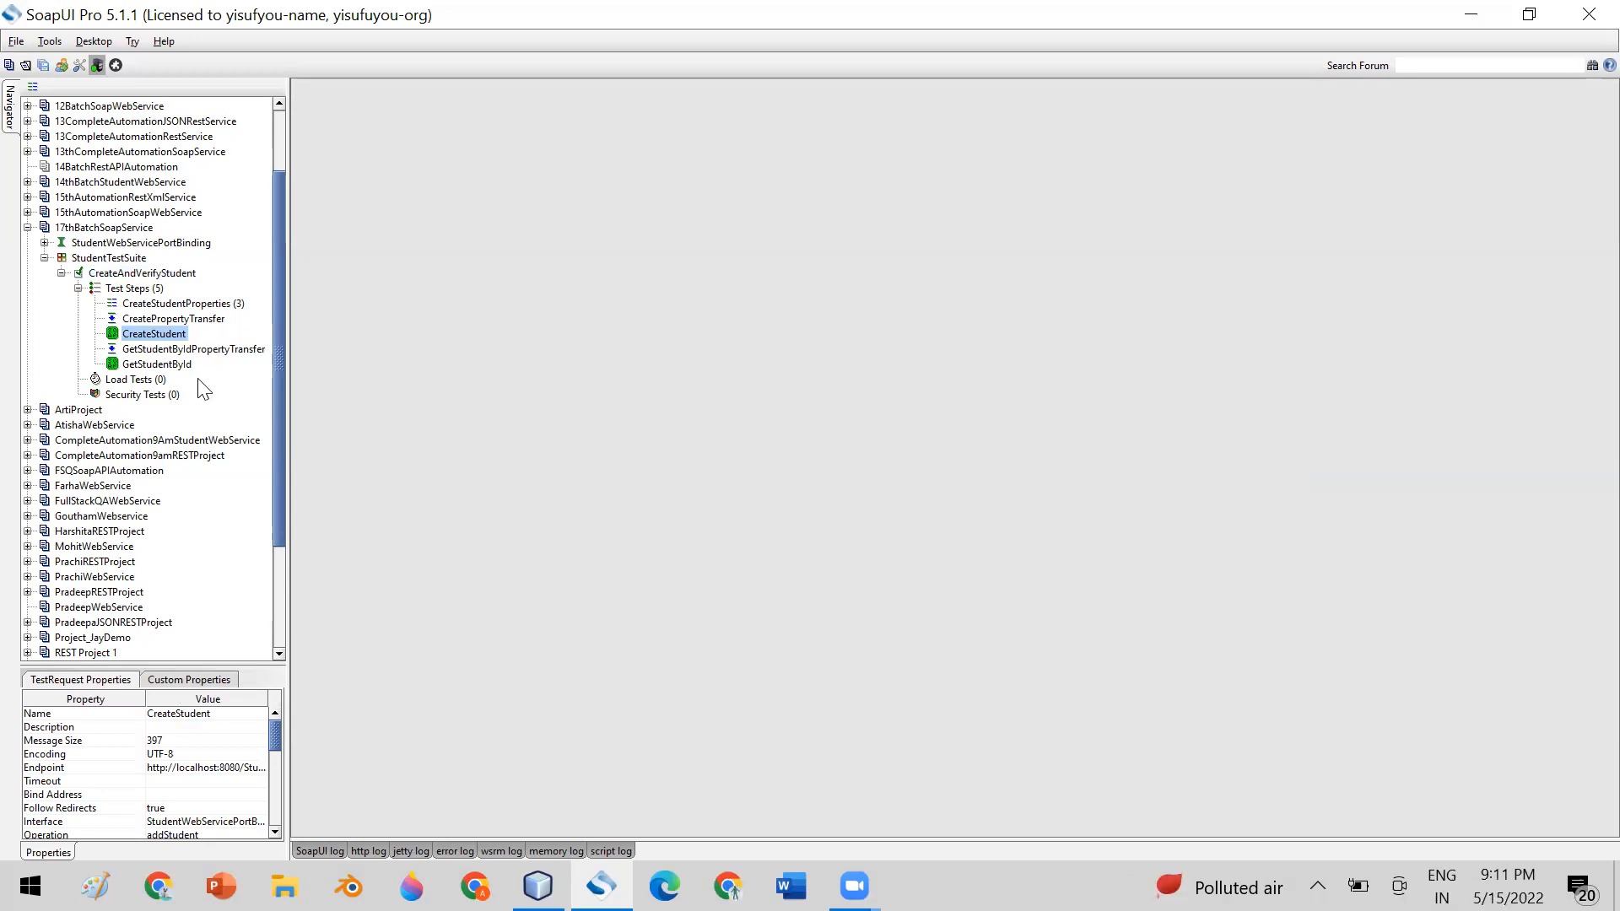
Compare the id in the XML of GetStudentById's request with the id in its response
left_click_drag(281, 361, 283, 344)
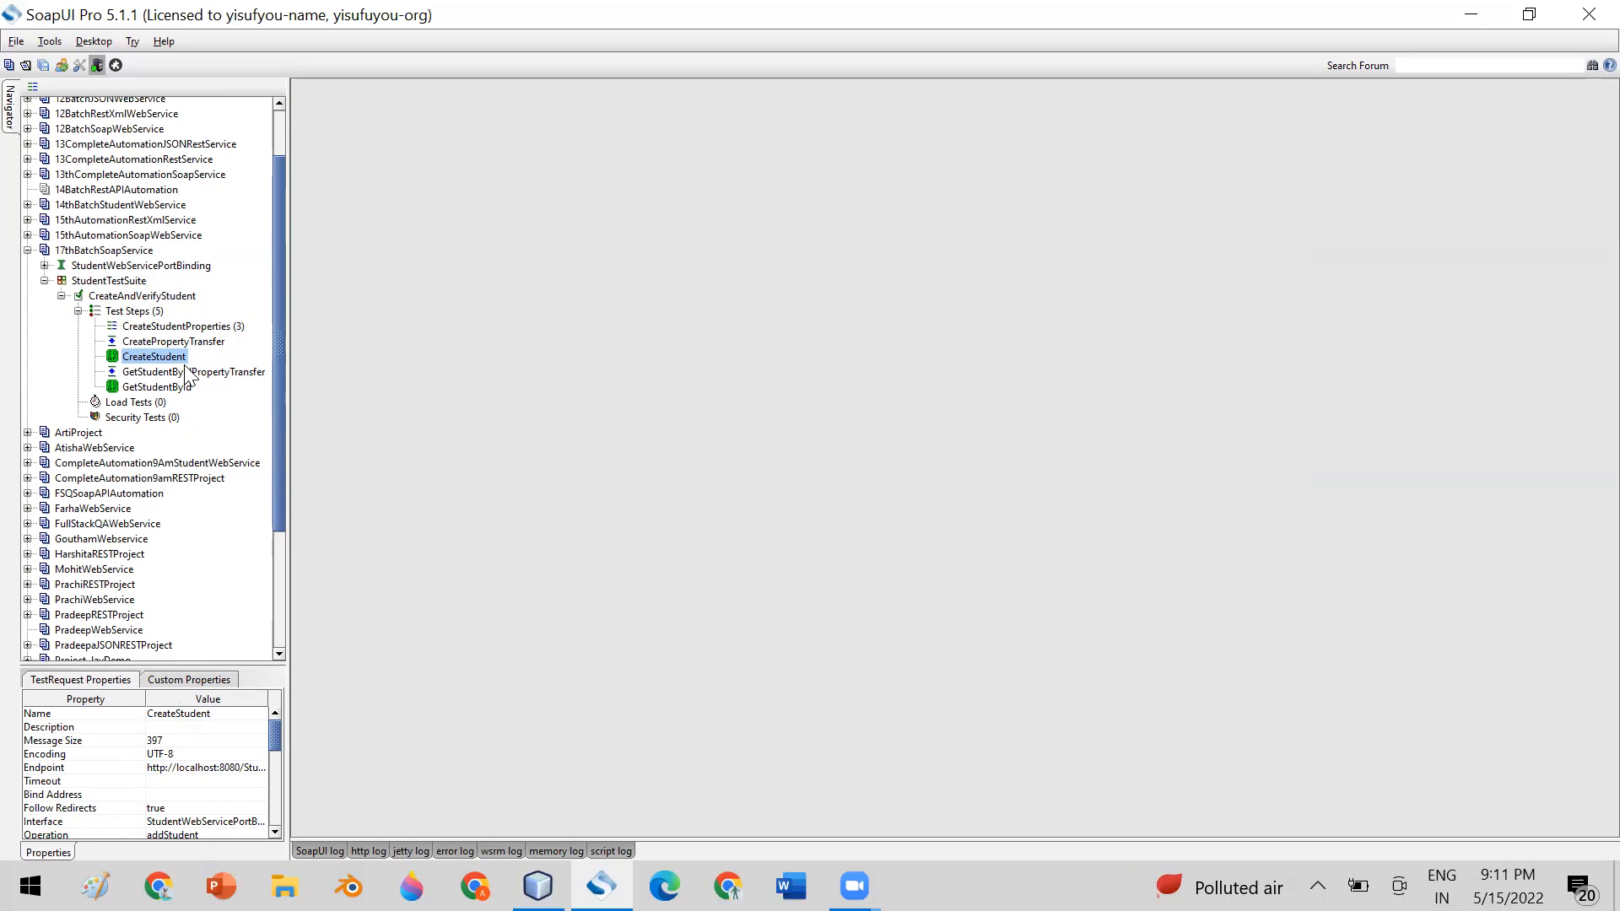
left_click(177, 328)
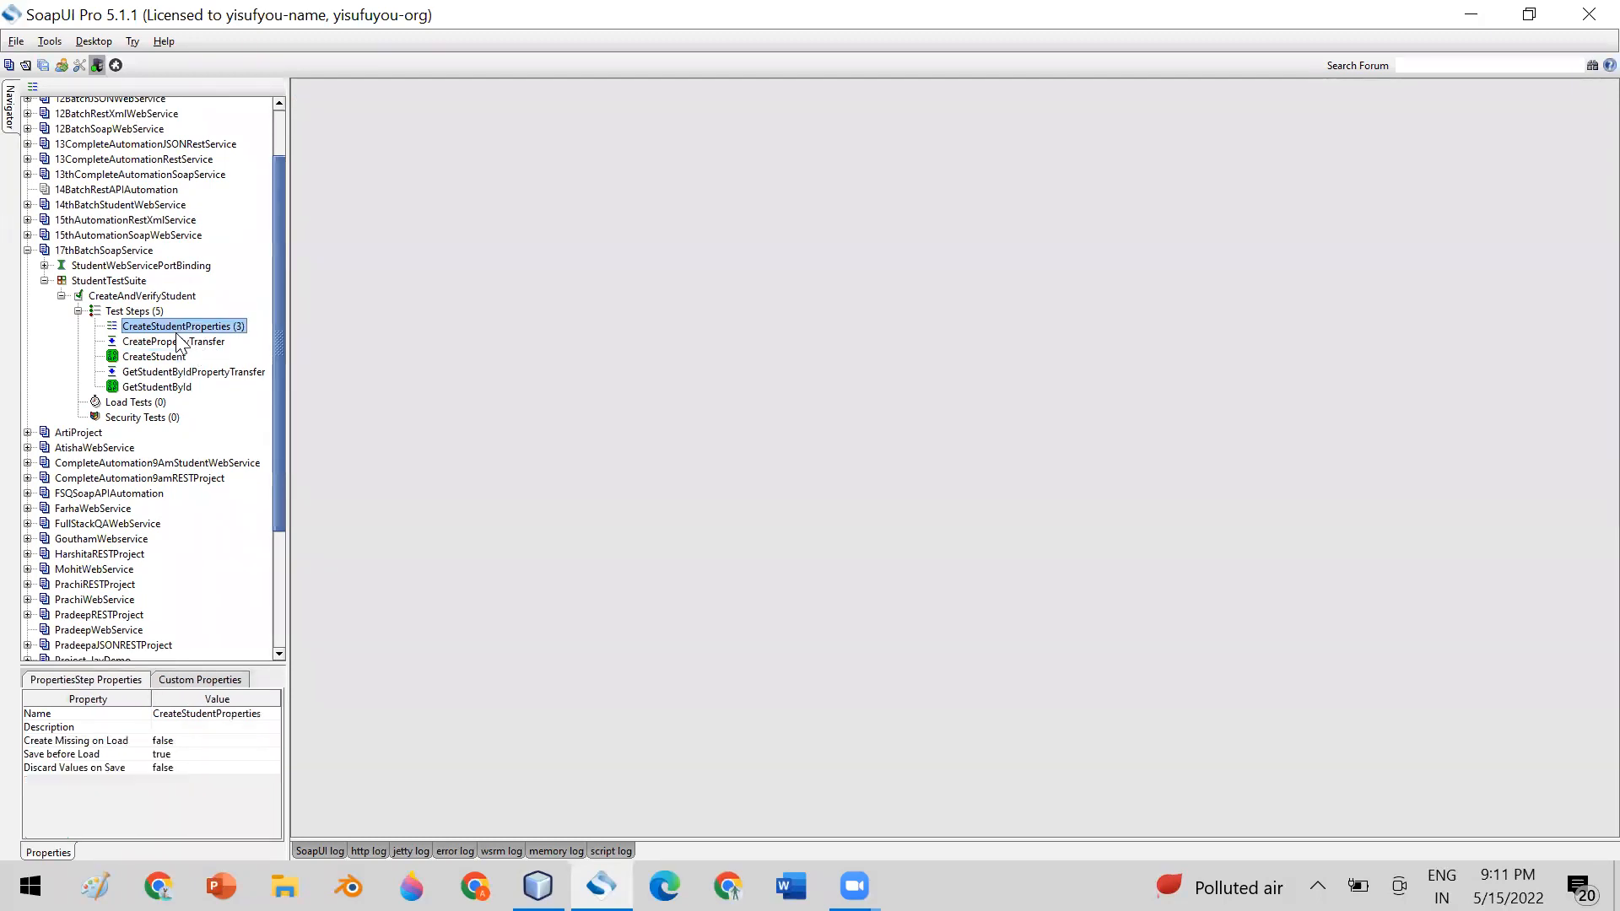
left_click(175, 344)
left_click(162, 359)
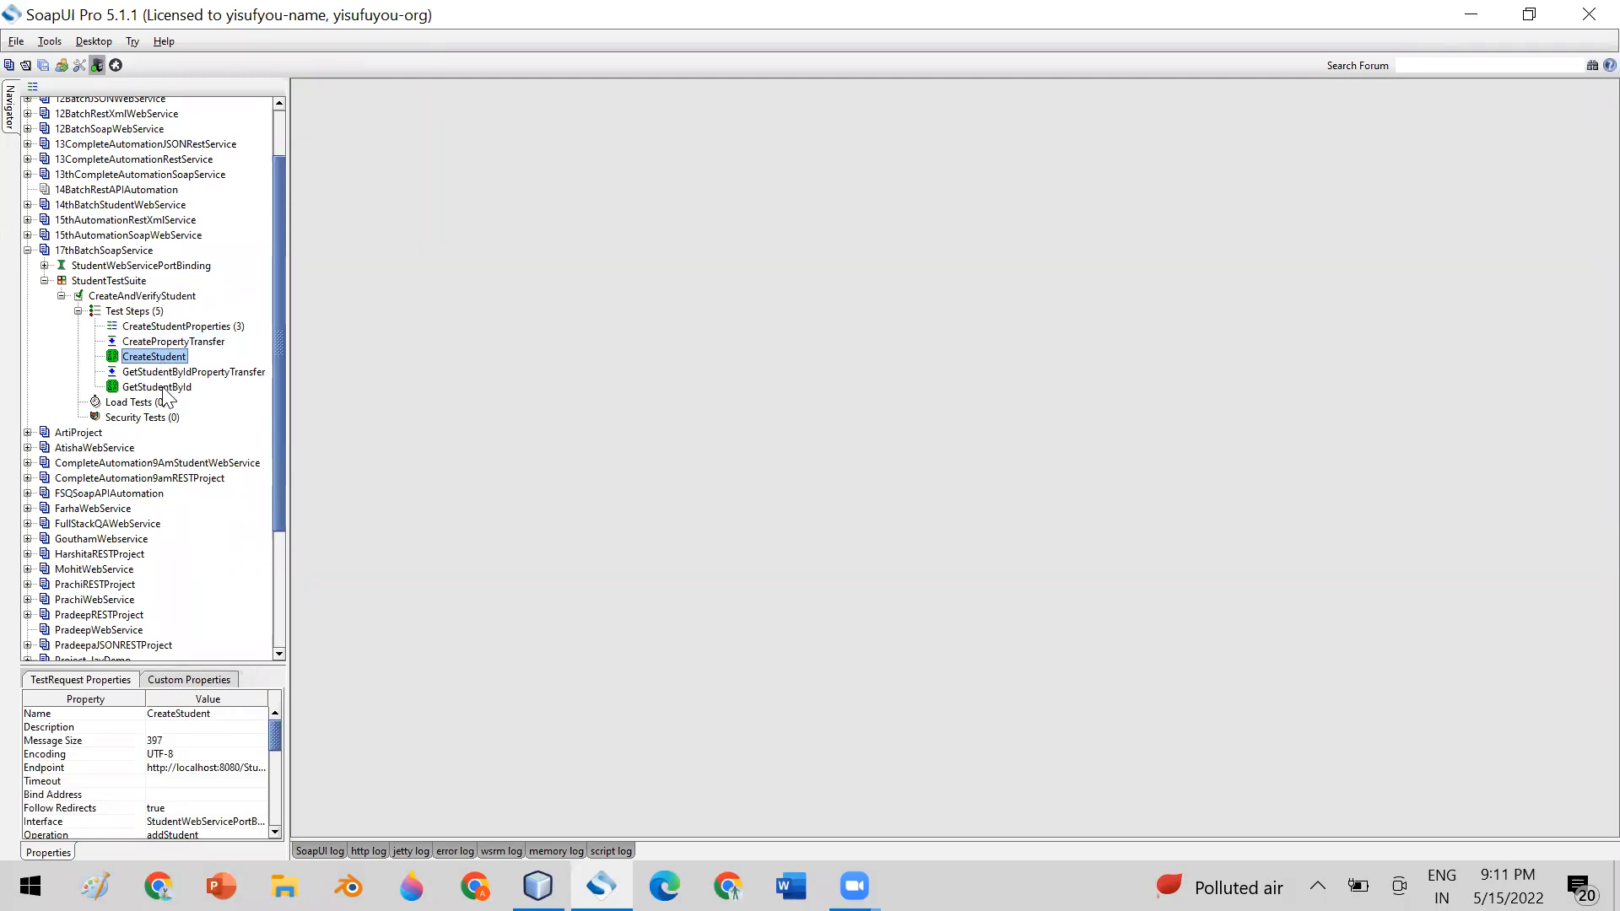
double_click(162, 389)
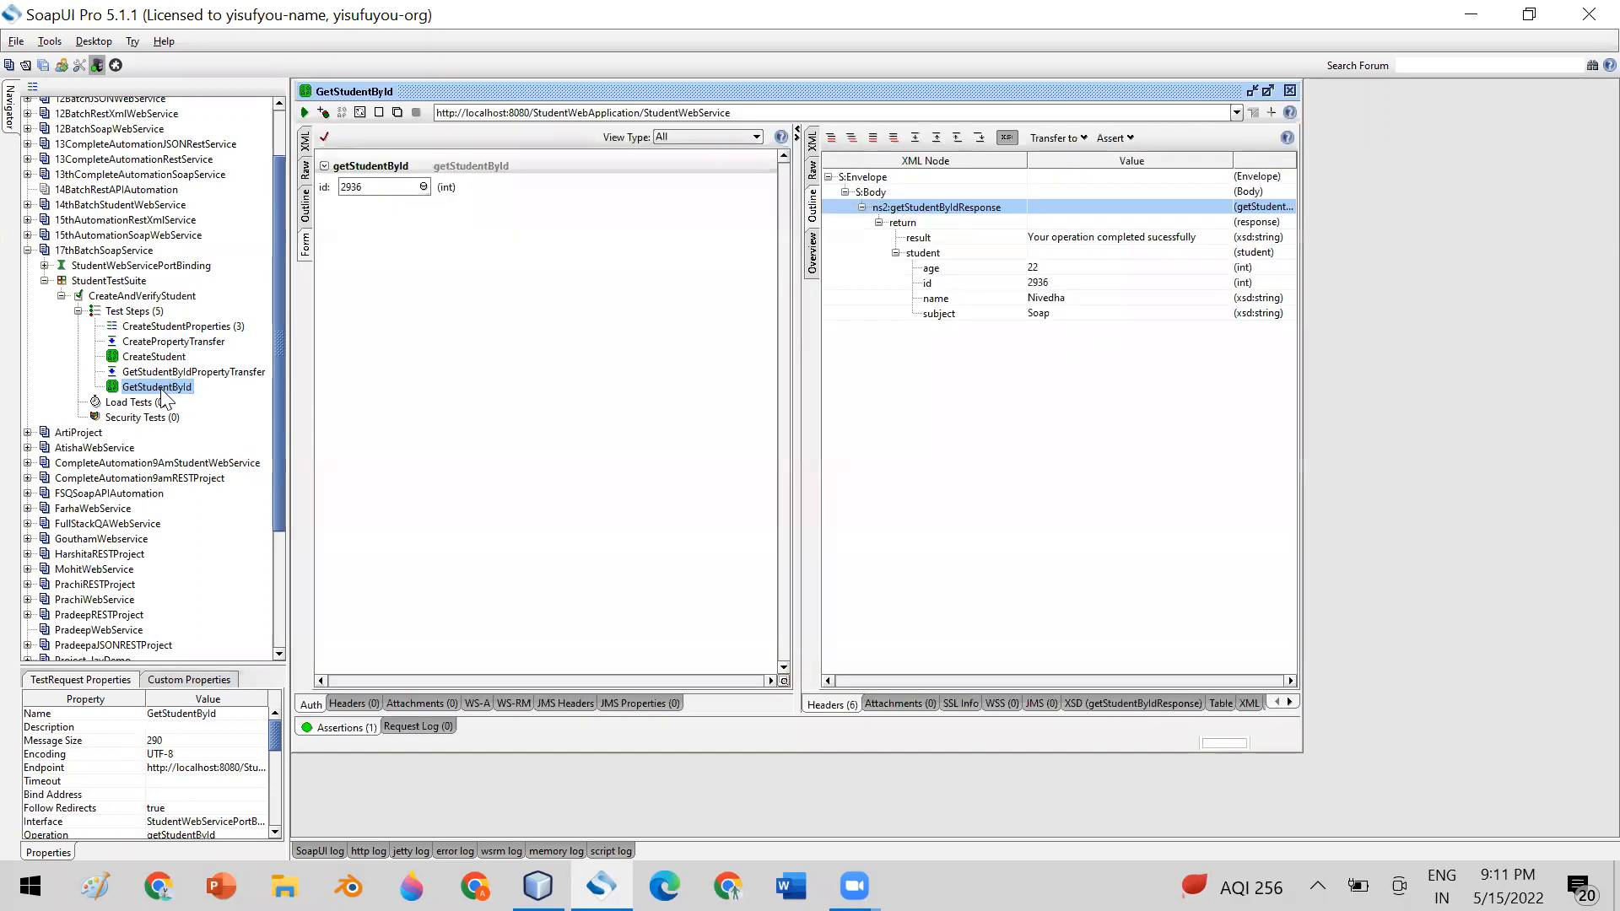
left_click(306, 144)
left_click(1036, 268)
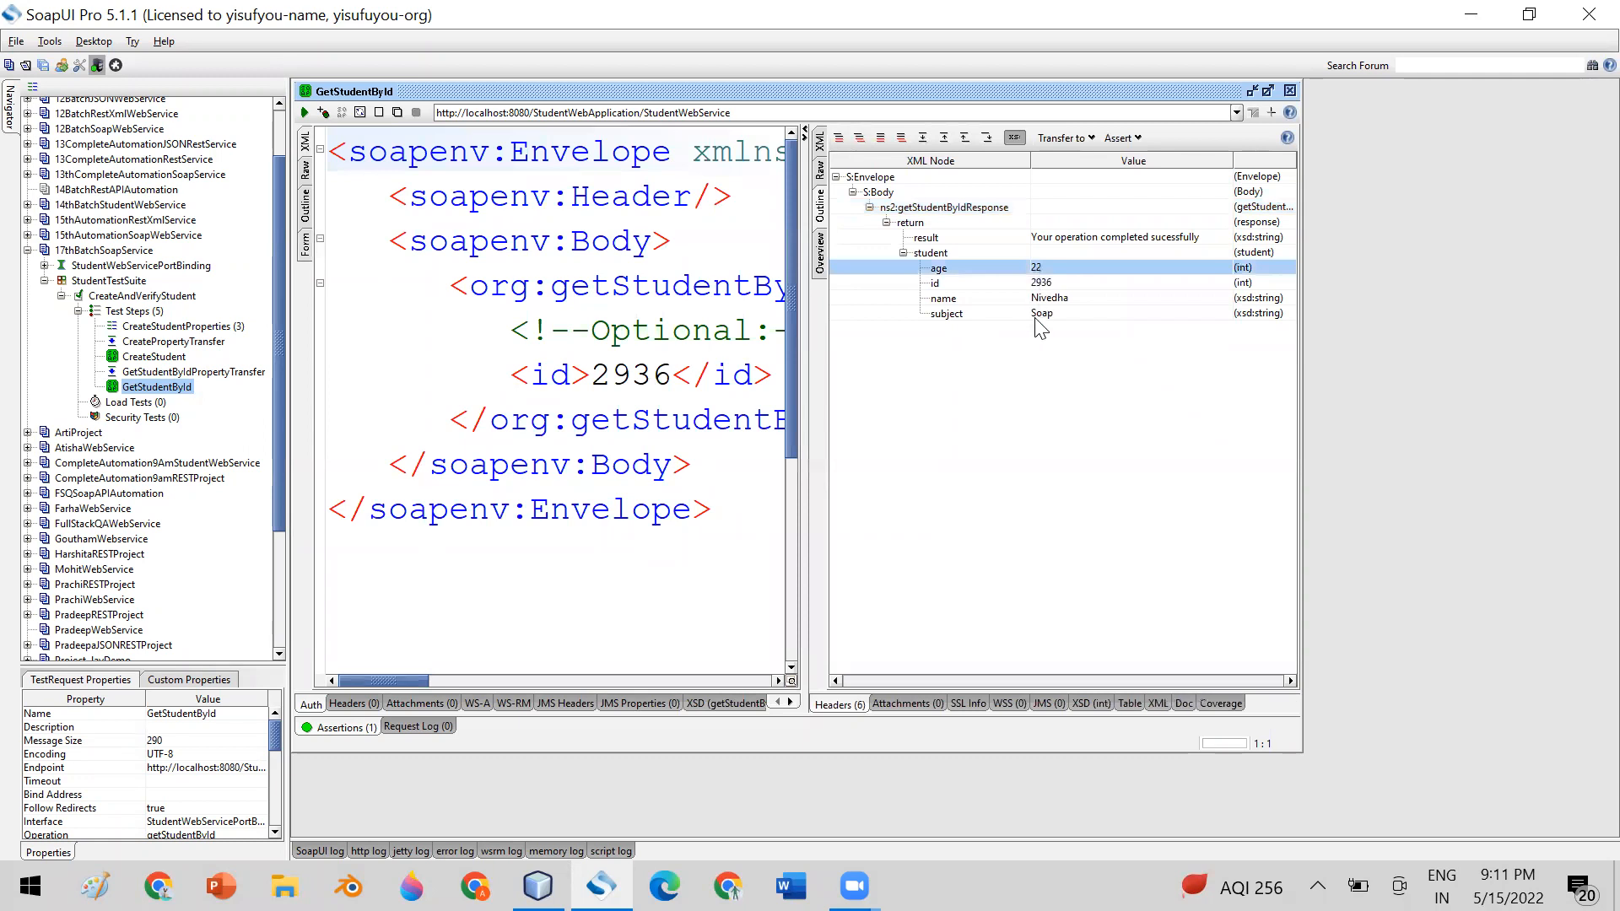
double_click(641, 373)
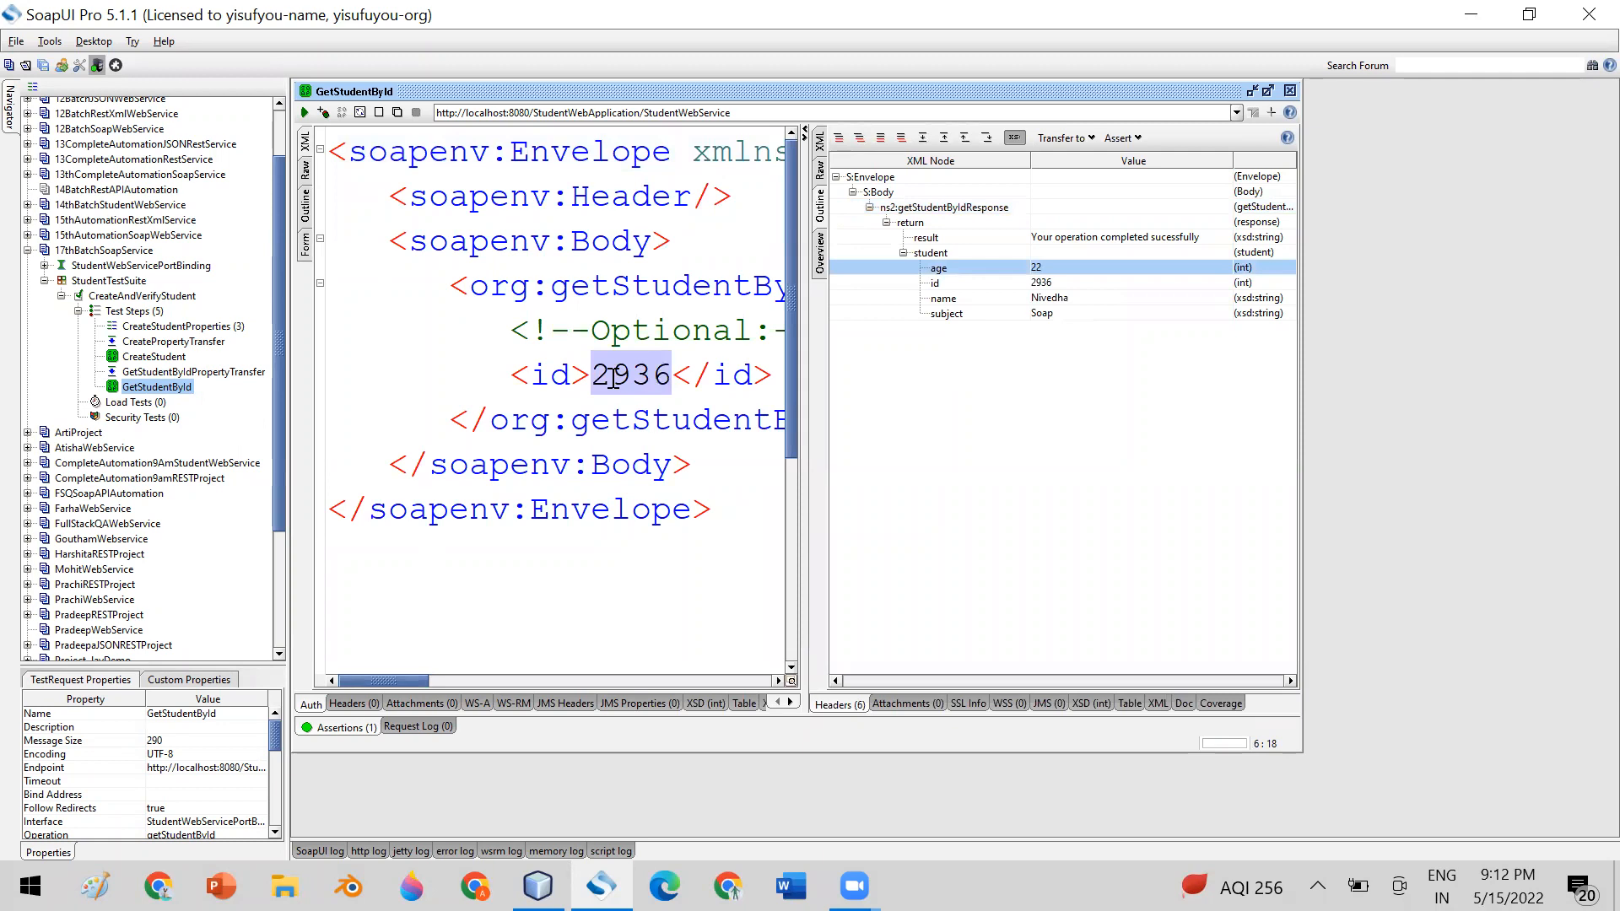
left_click(1055, 284)
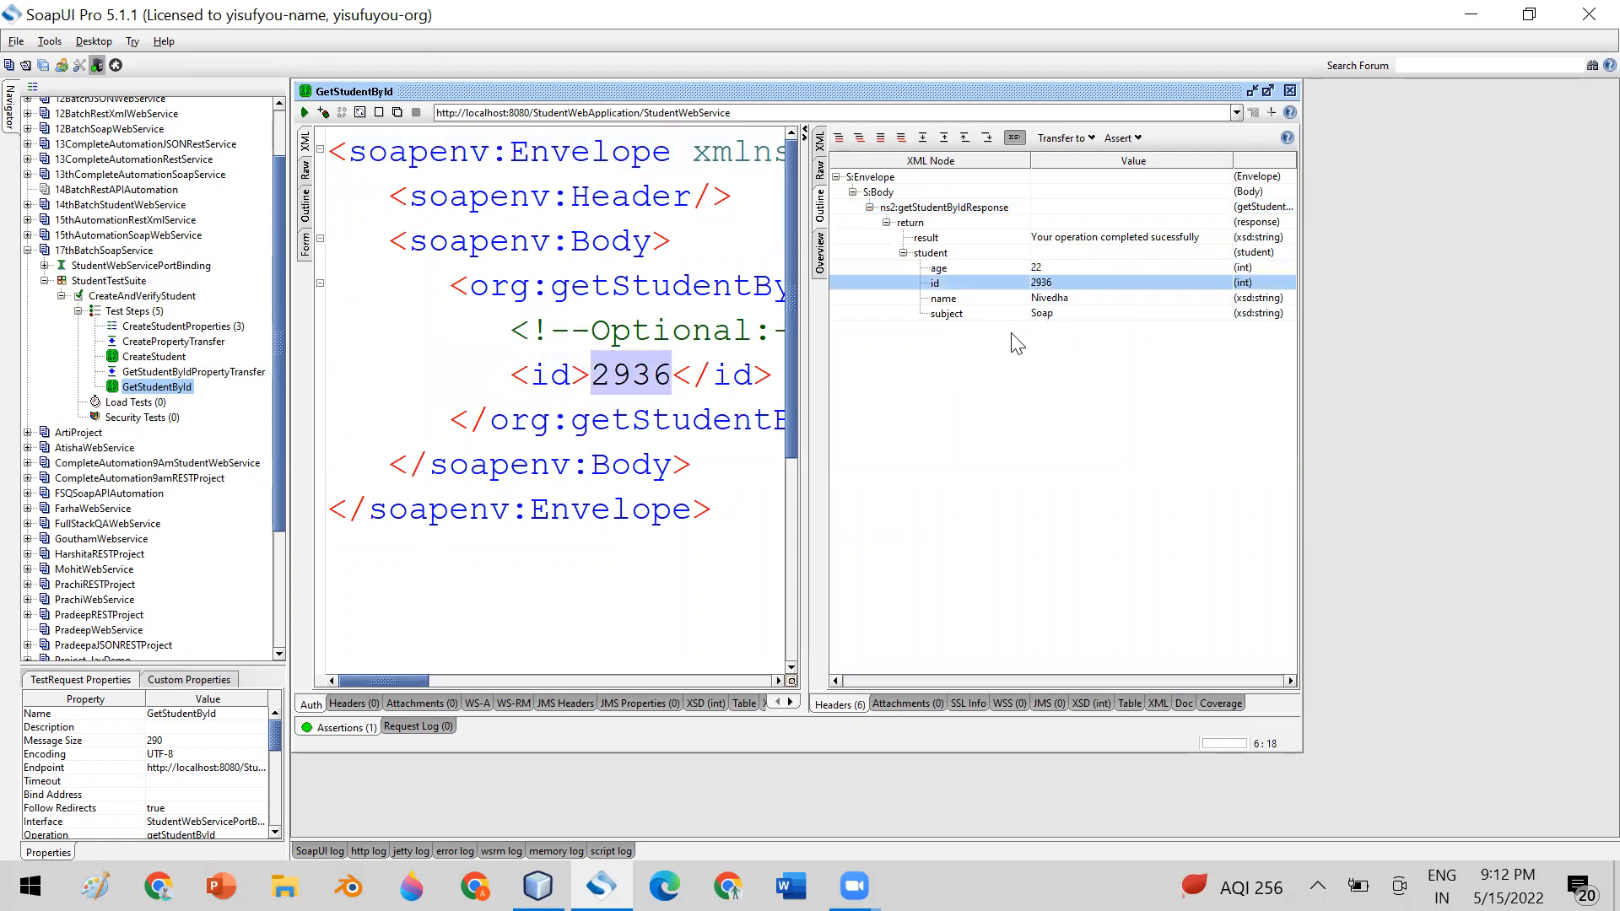
Compare the name and subject in CreateStudentProperties with GetStudentById's request and response, and close the properties window
double_click(218, 329)
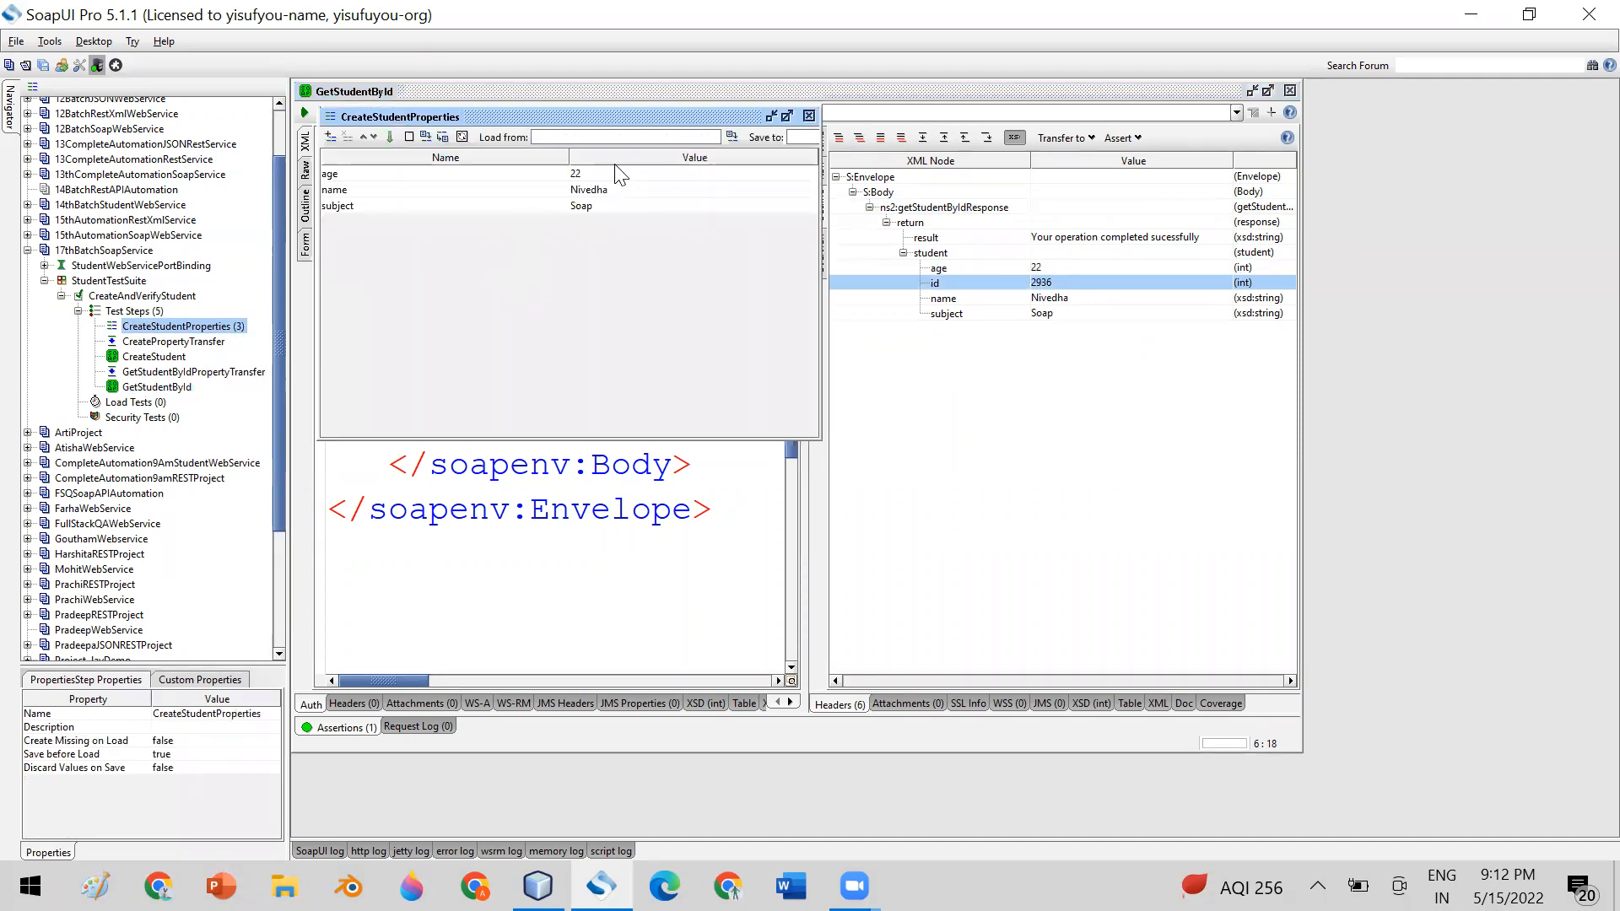
left_click(613, 190)
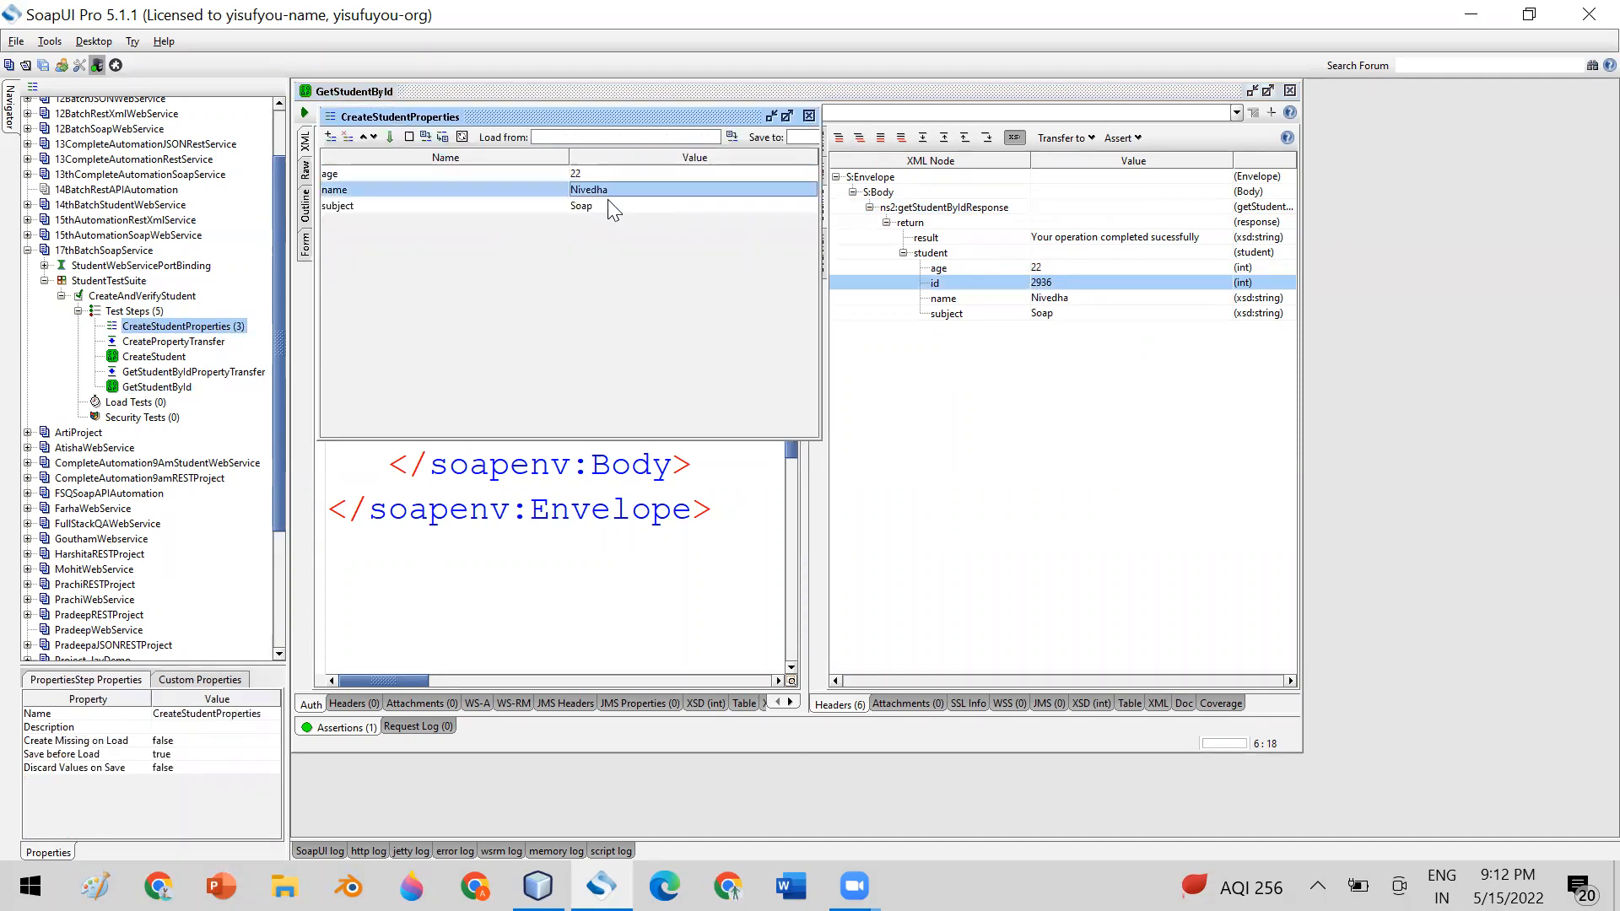
left_click(614, 207)
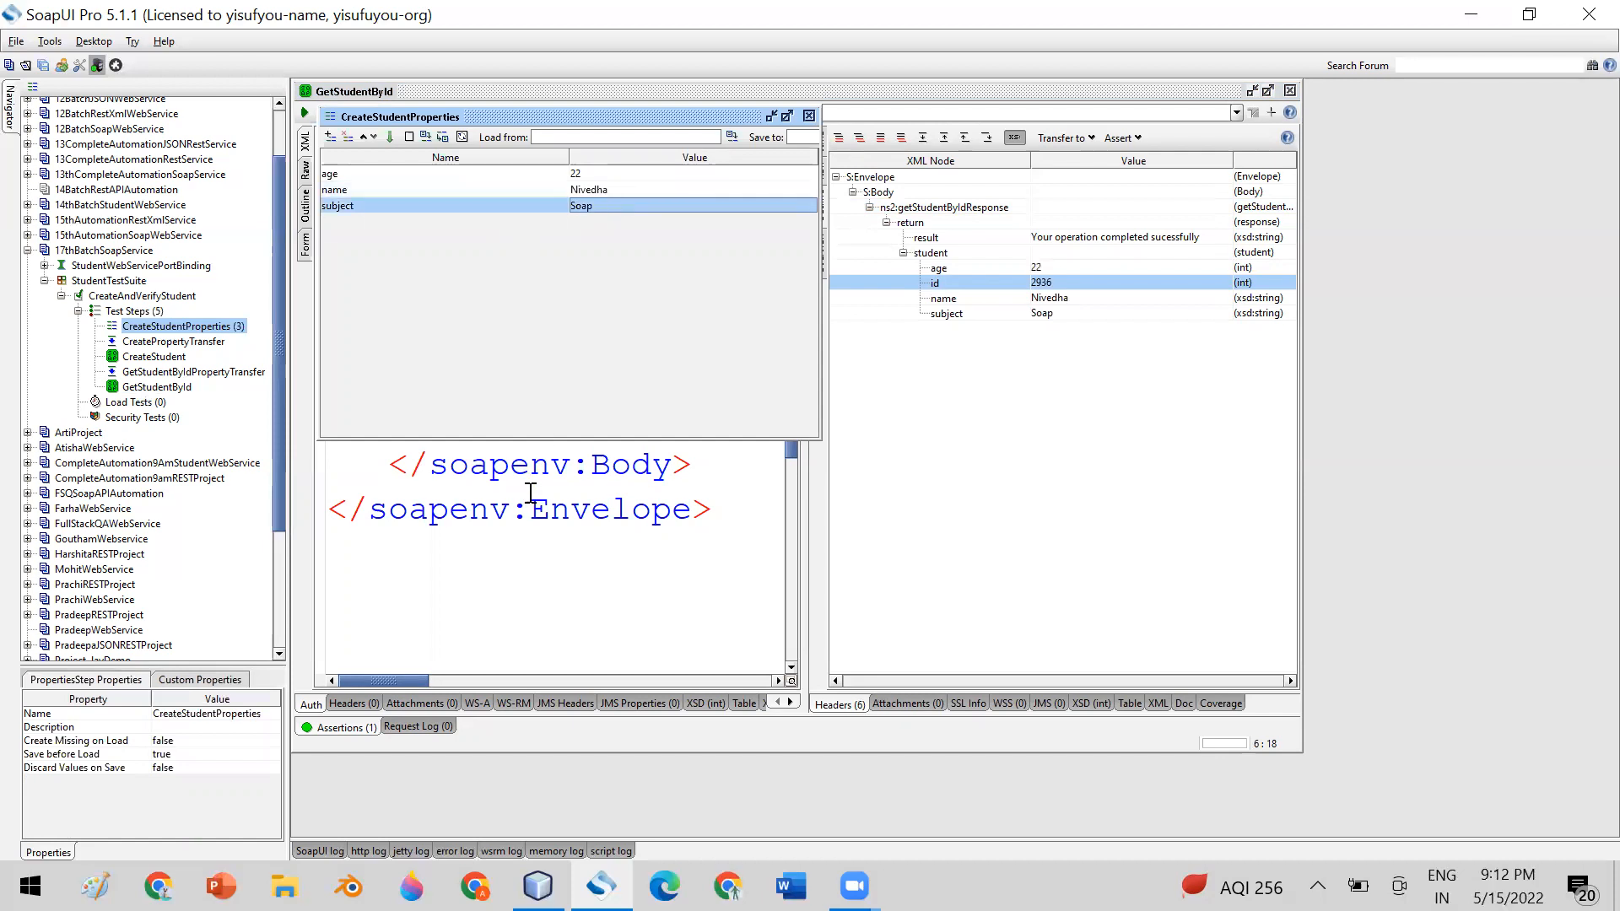
left_click_drag(609, 119, 1226, 284)
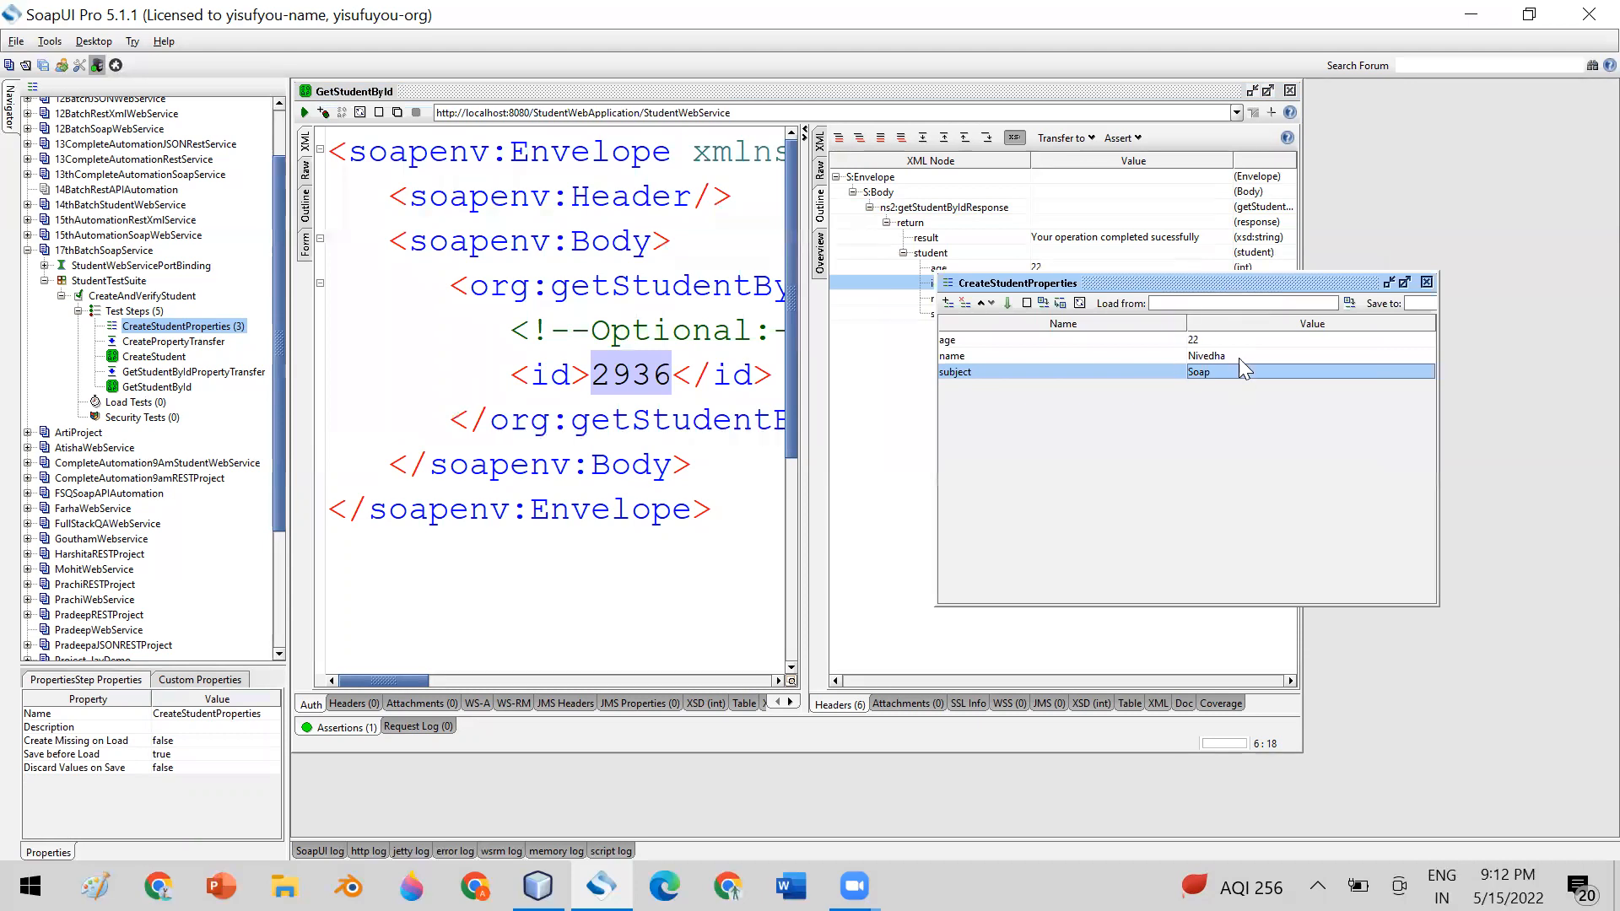
double_click(614, 372)
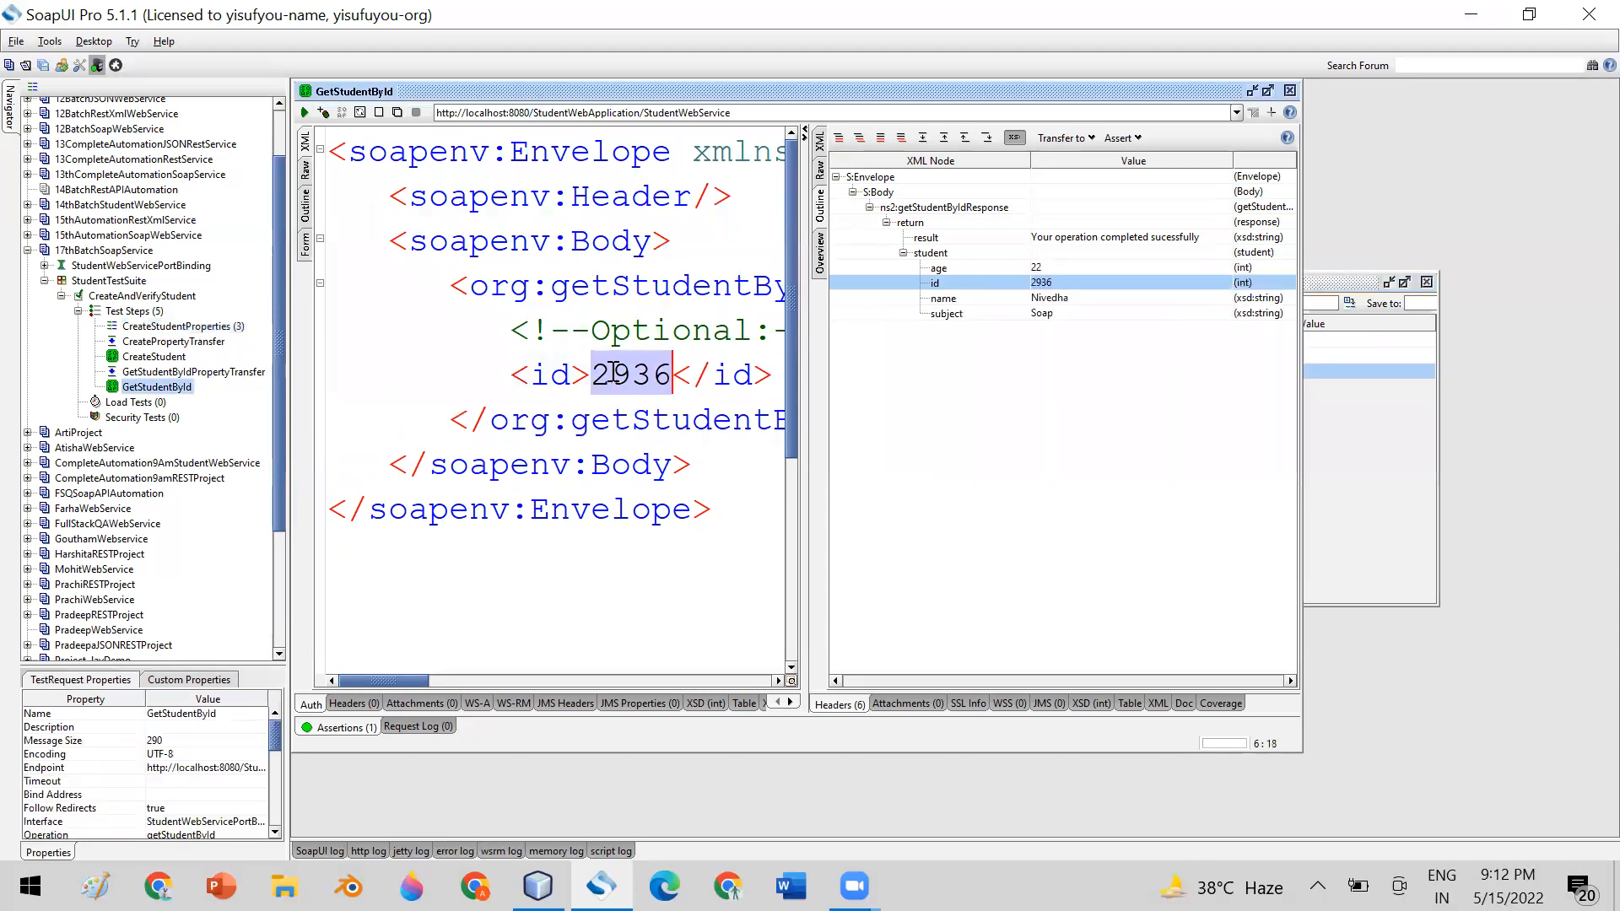
left_click(1426, 283)
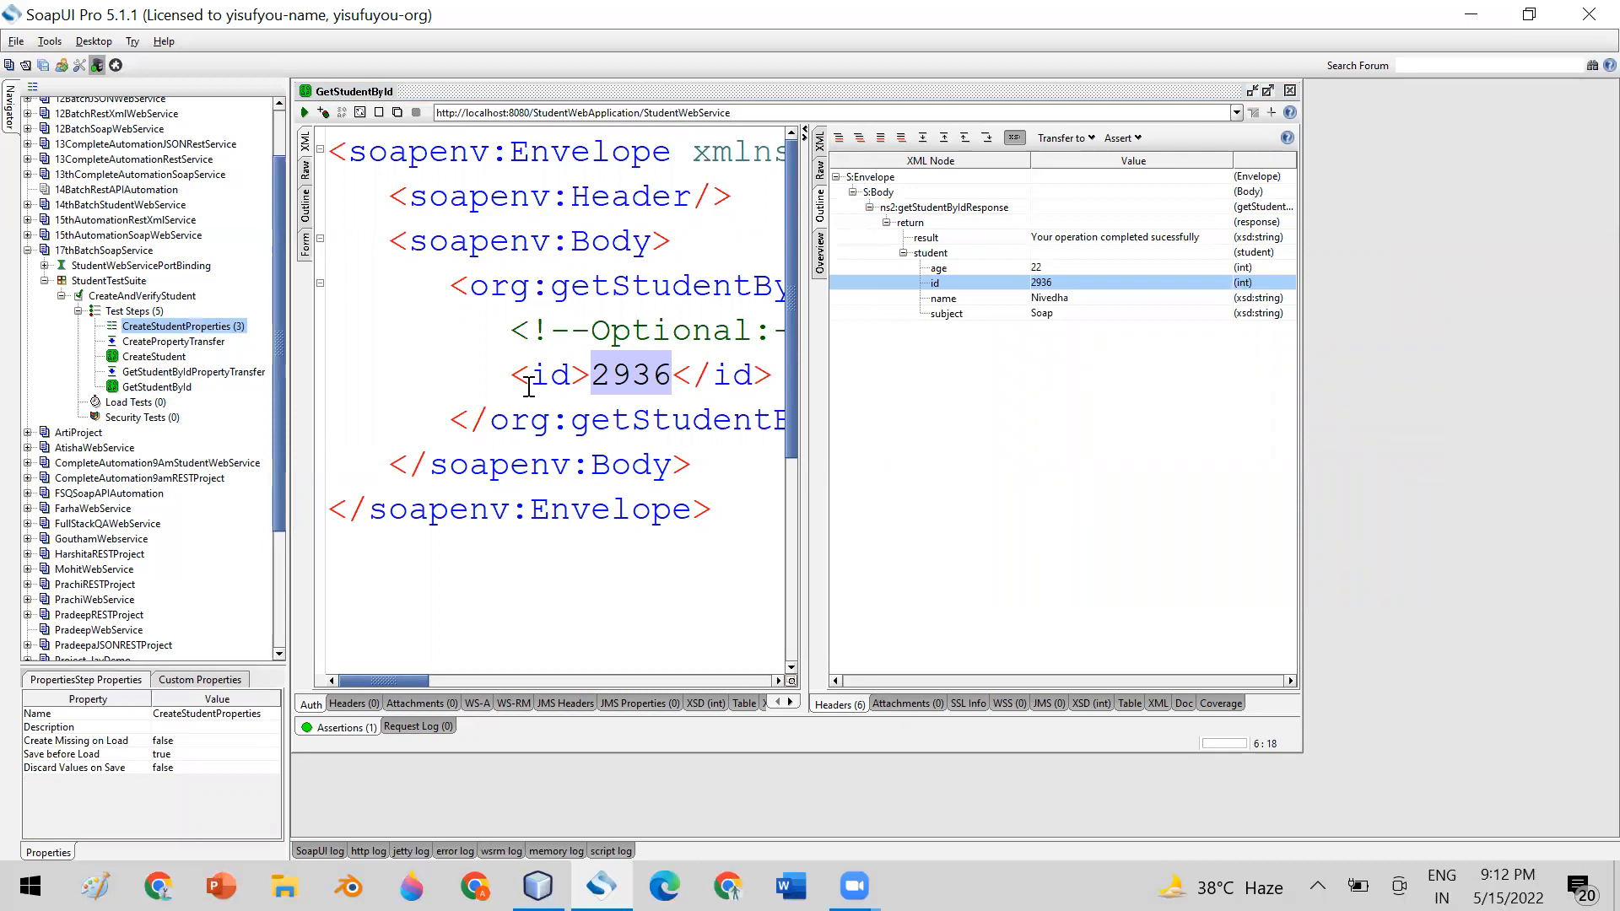
Check GetStudentById's returned name and subject against the CreateStudentProperties values, and close both windows
left_click(620, 386)
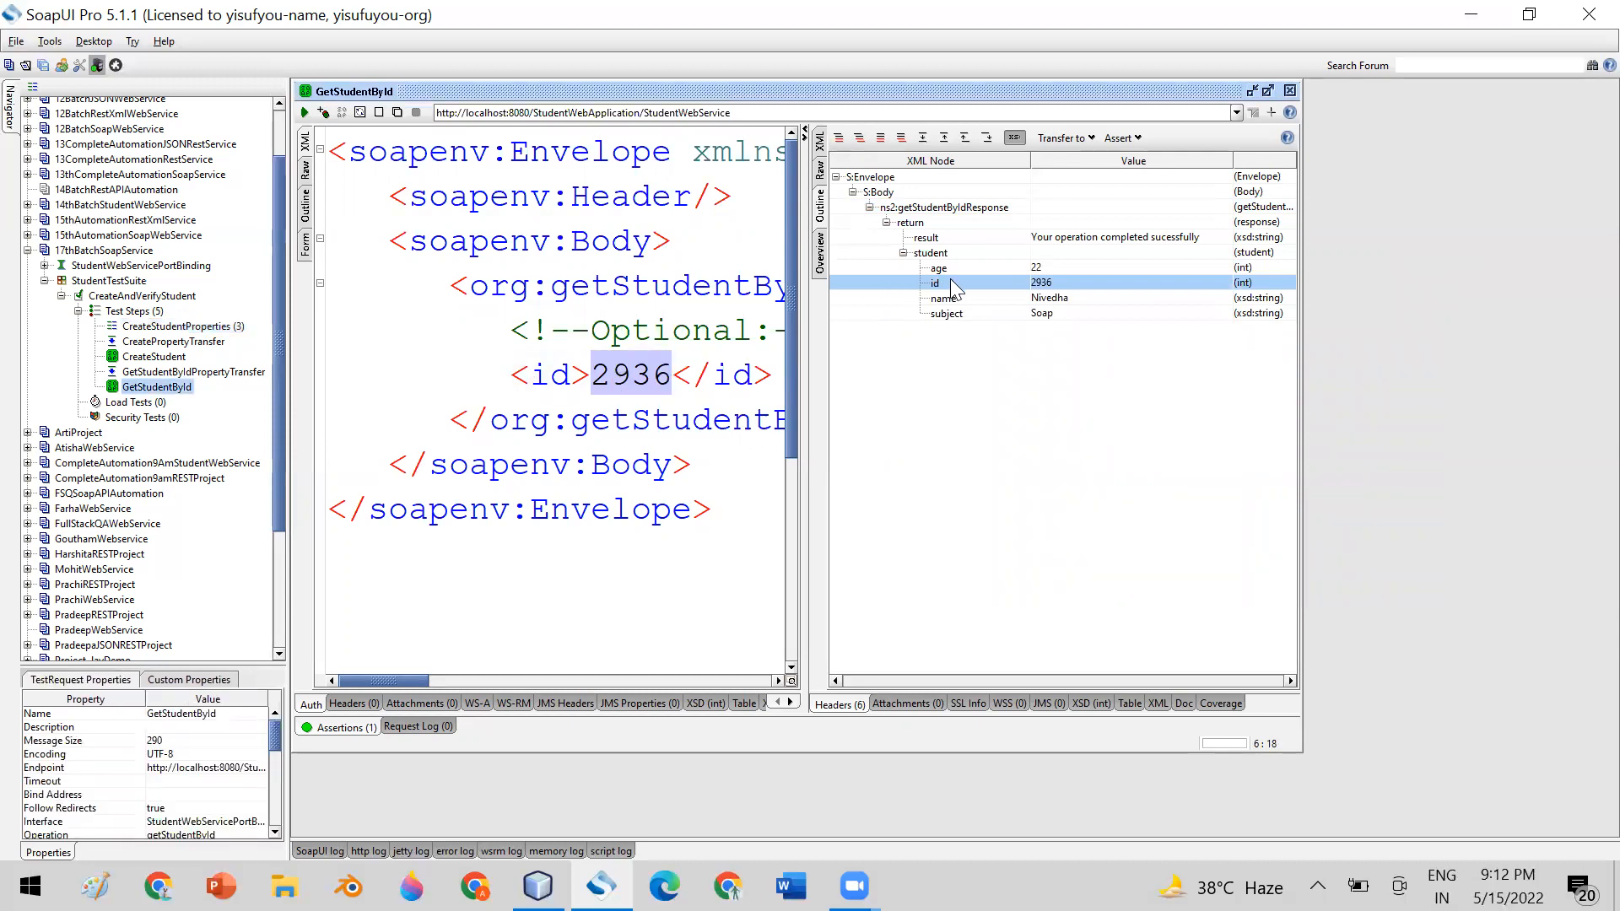
left_click(1044, 300)
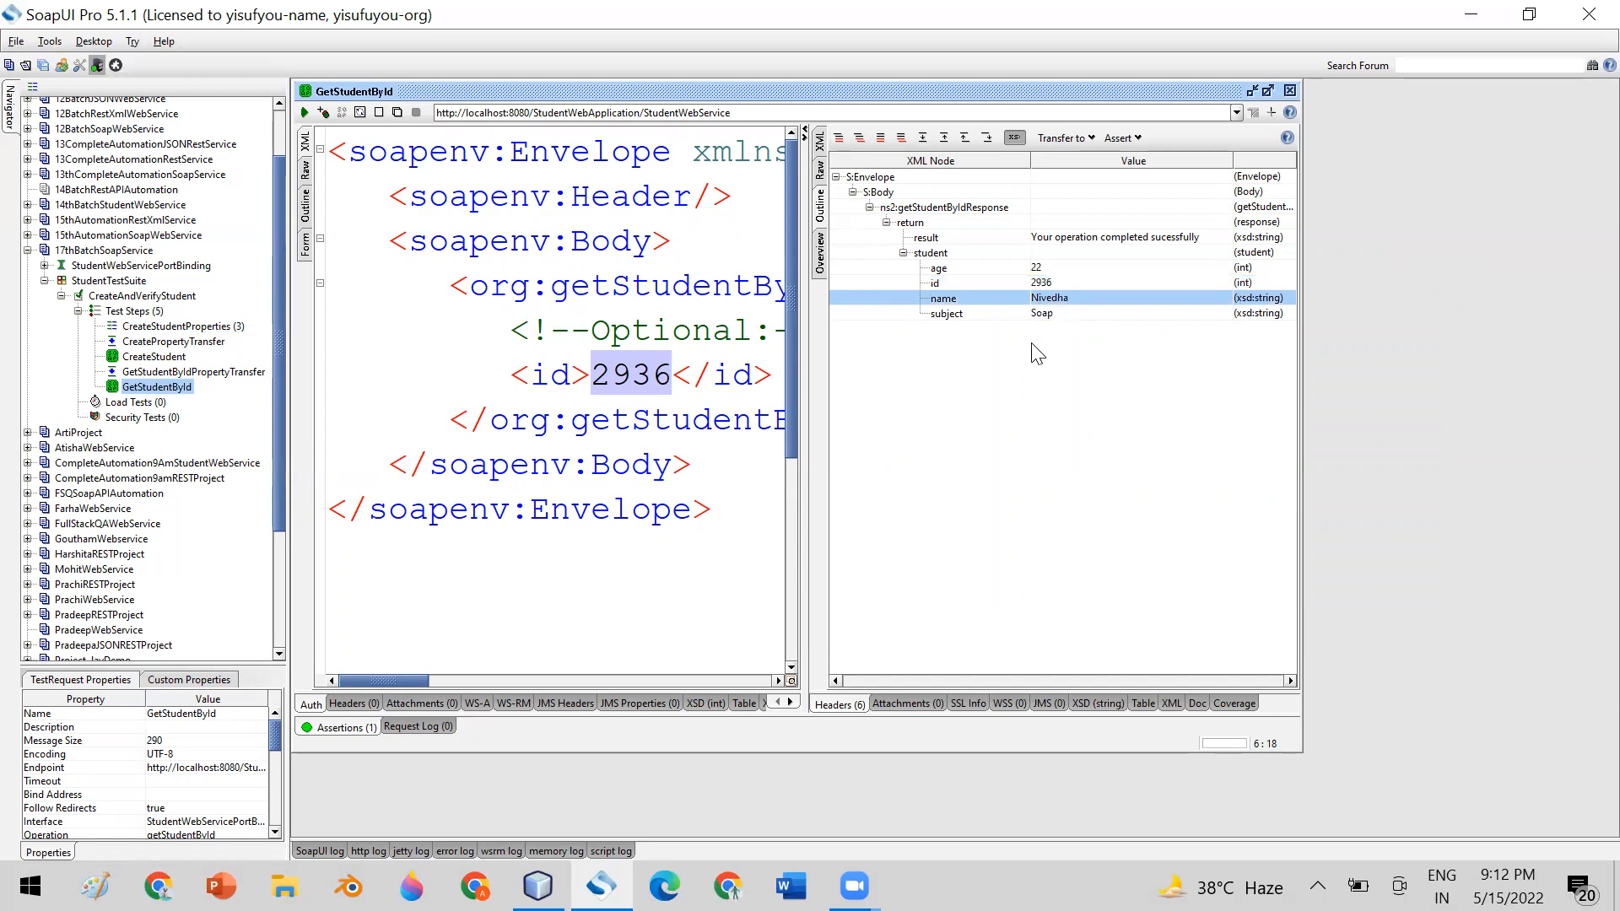
left_click(1051, 315)
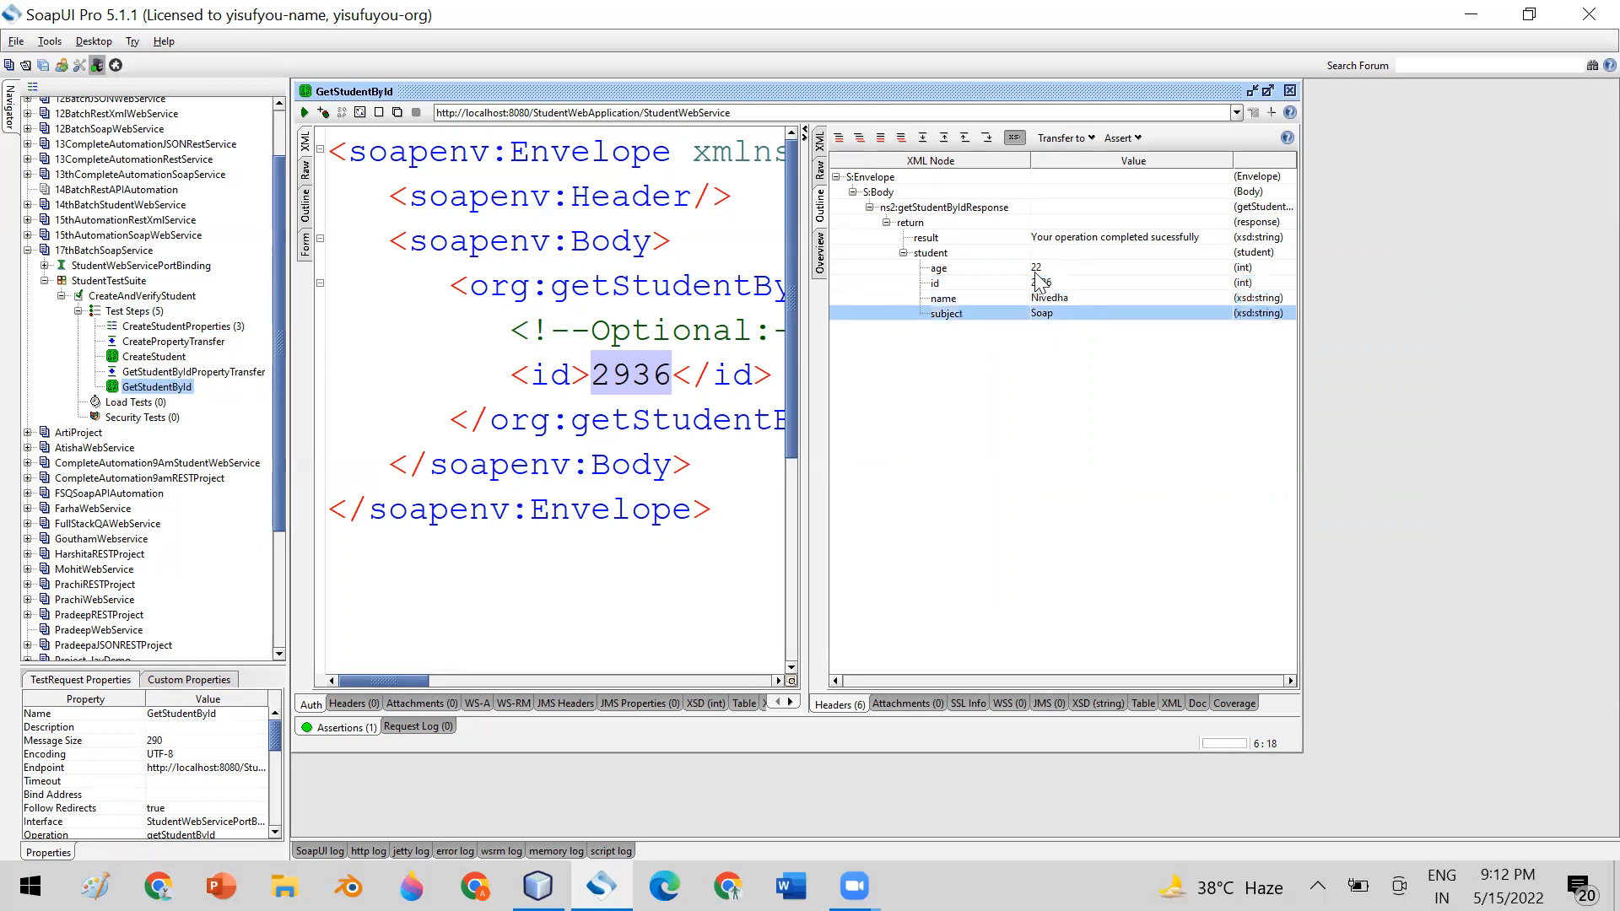
double_click(160, 329)
left_click(612, 176)
left_click(612, 191)
left_click(616, 207)
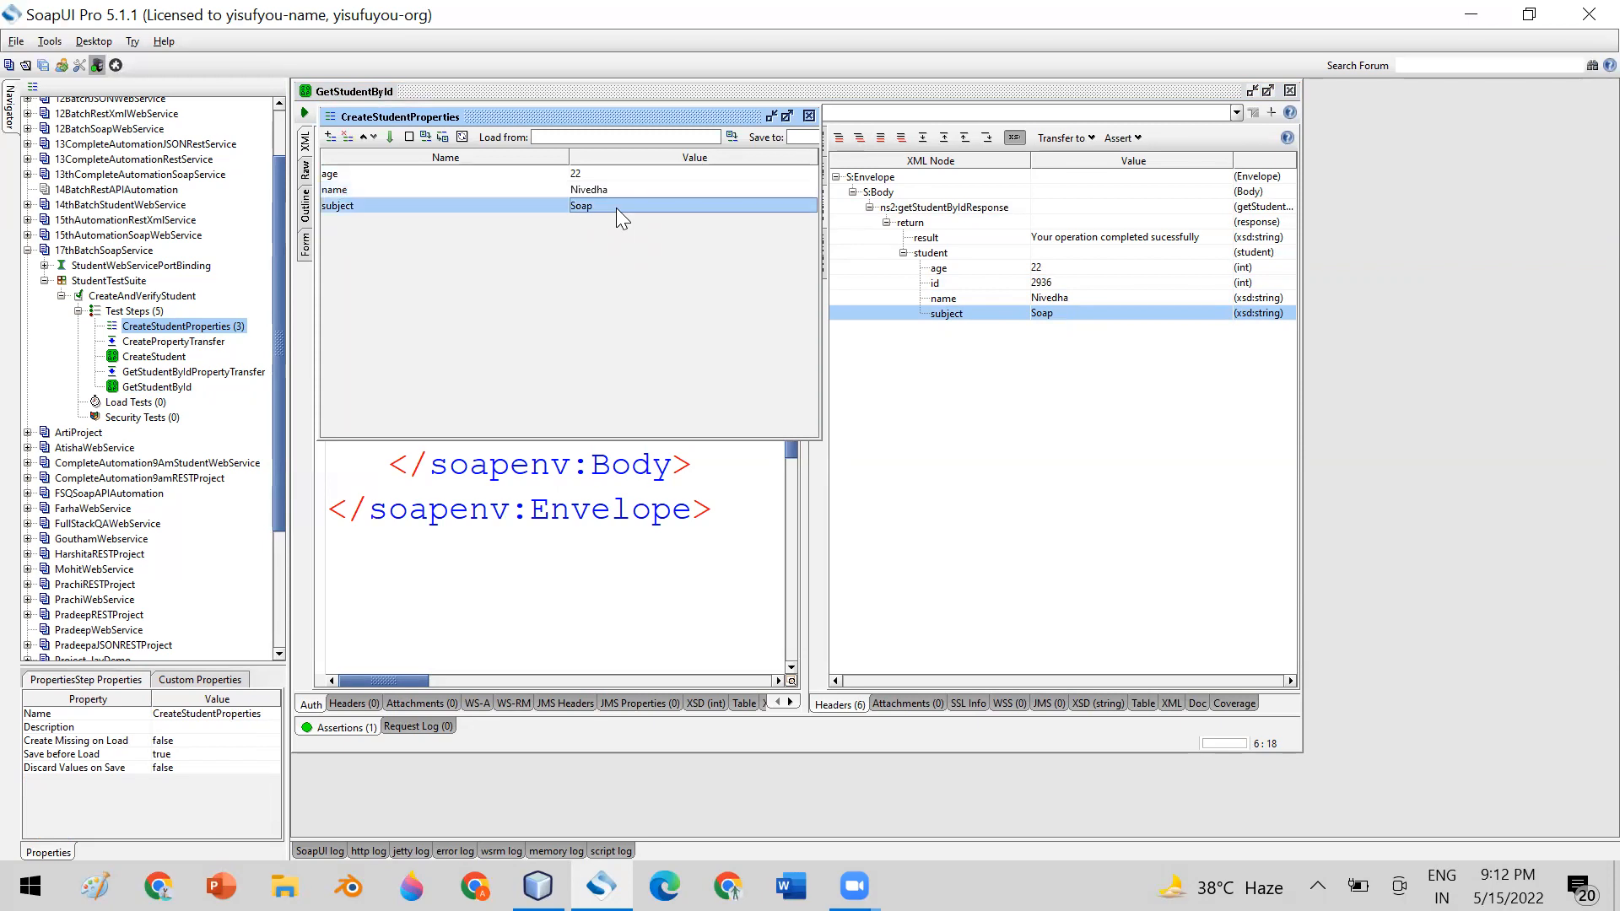
left_click(808, 116)
left_click(1290, 90)
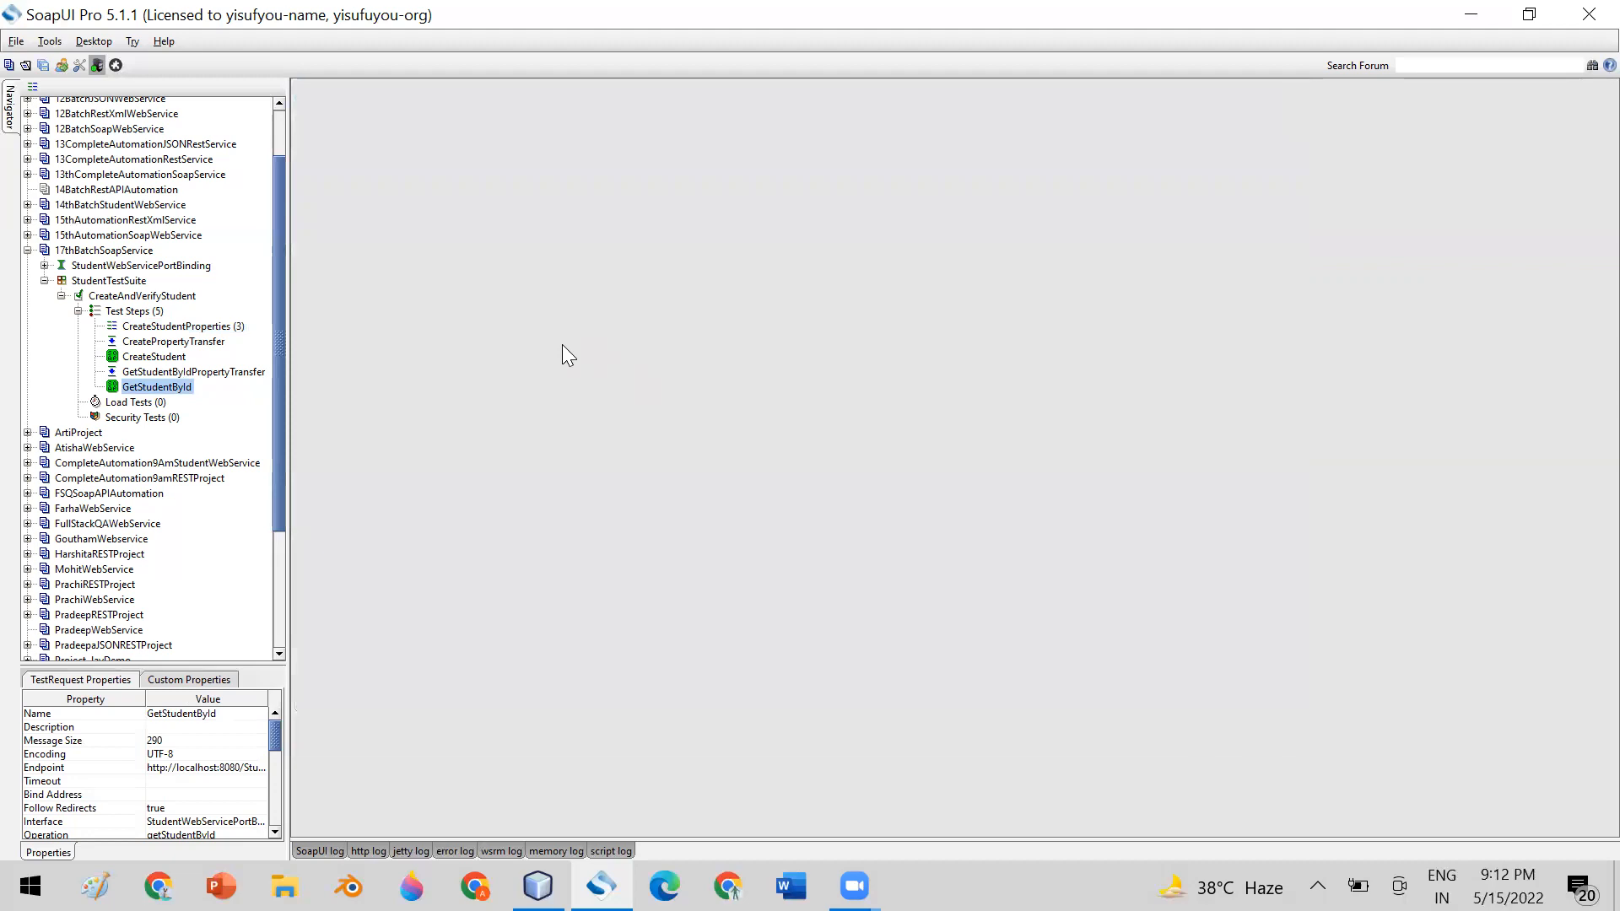
Reopen GetStudentById, show its list of assertions and select the age node in the response
left_click(147, 385)
double_click(147, 385)
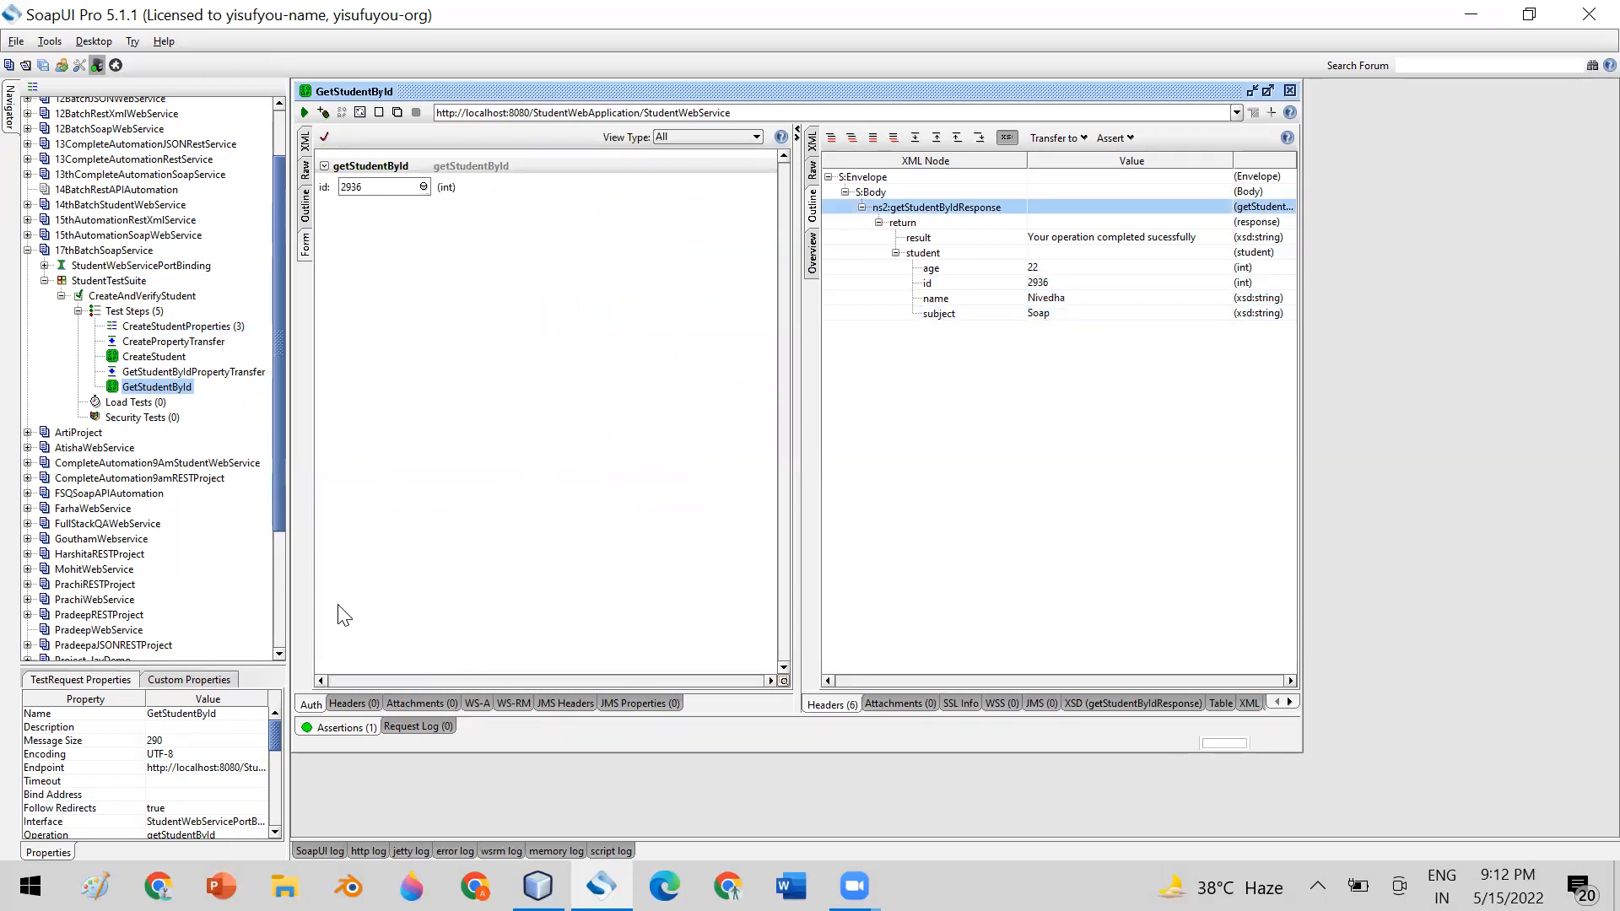
left_click(325, 727)
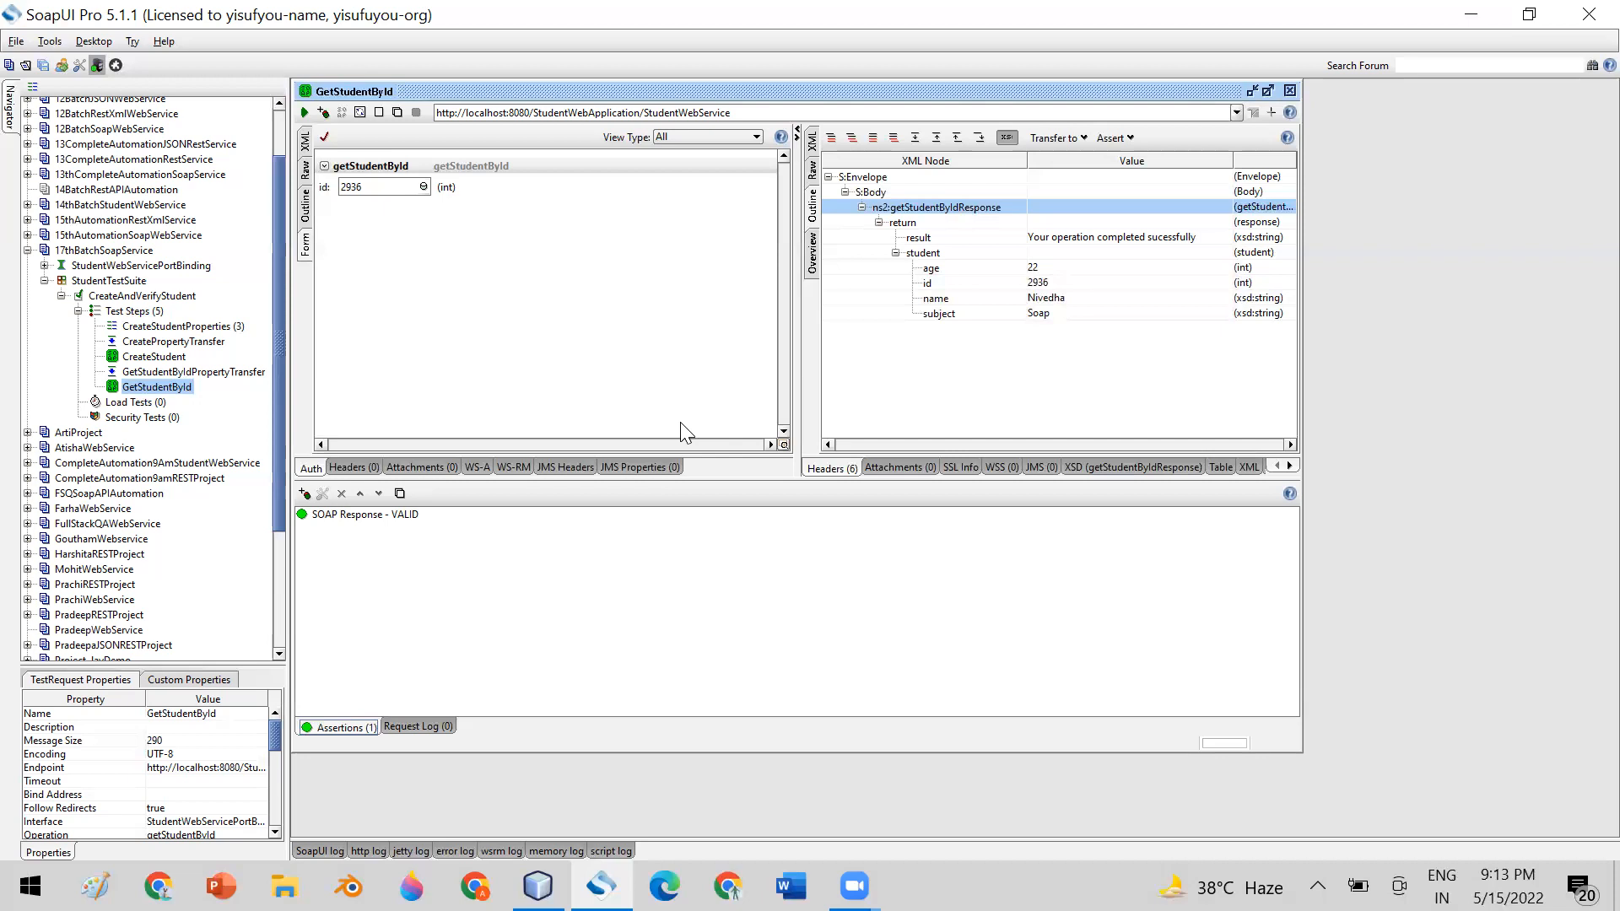
left_click(1043, 268)
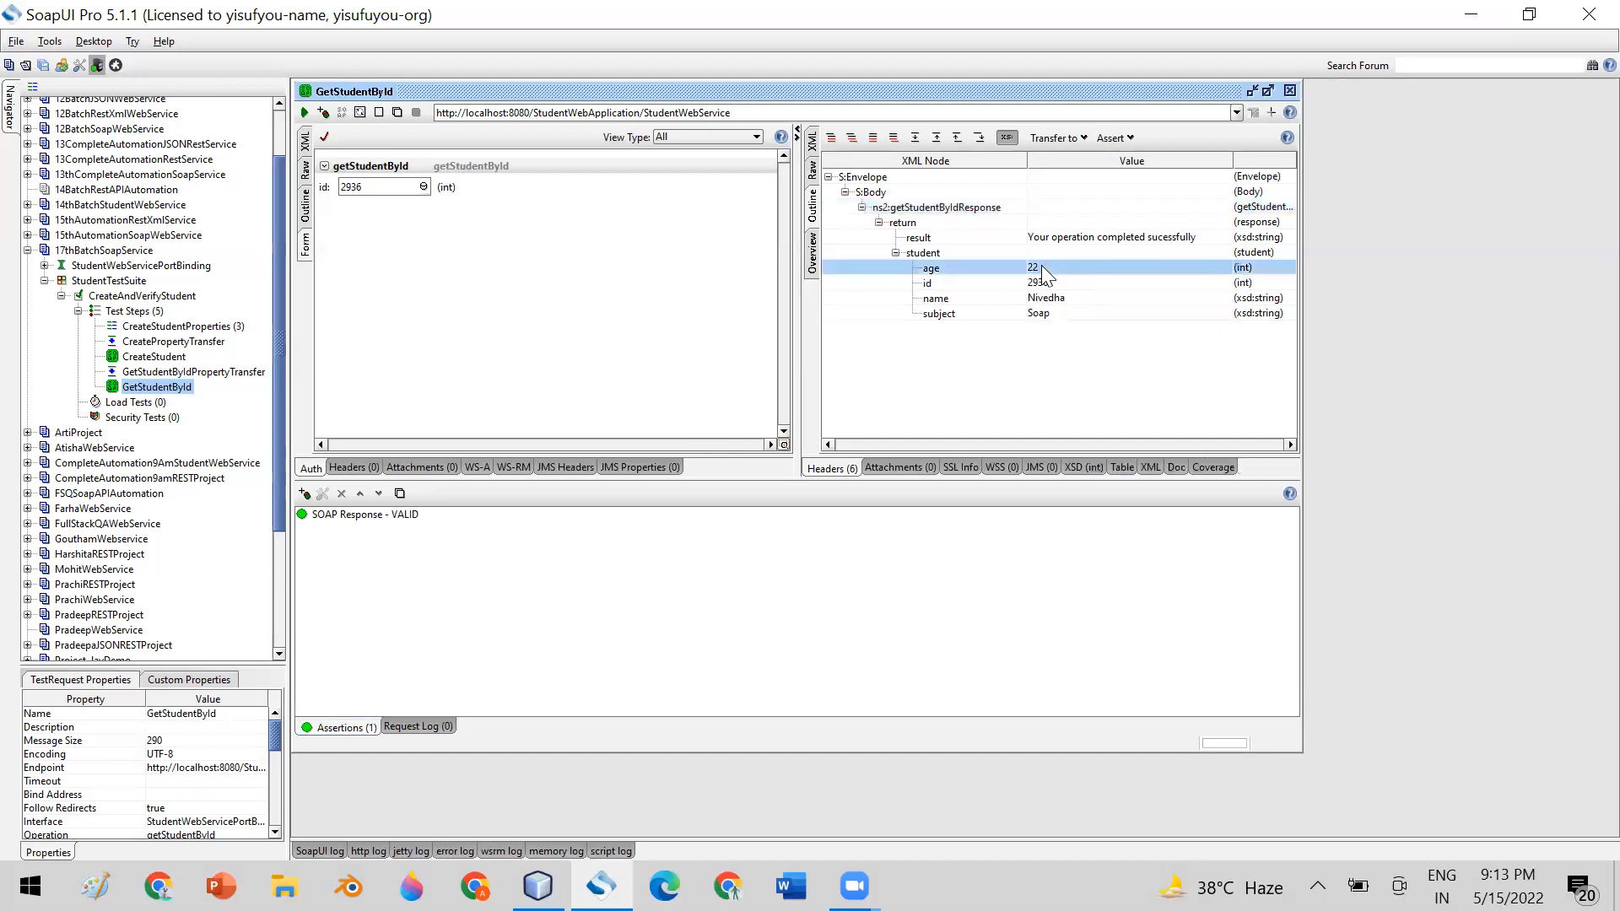
Show GetStudentById's response as XML and examine the age element's opening tag and value
left_click(813, 142)
scroll(1157, 343, "down", 1)
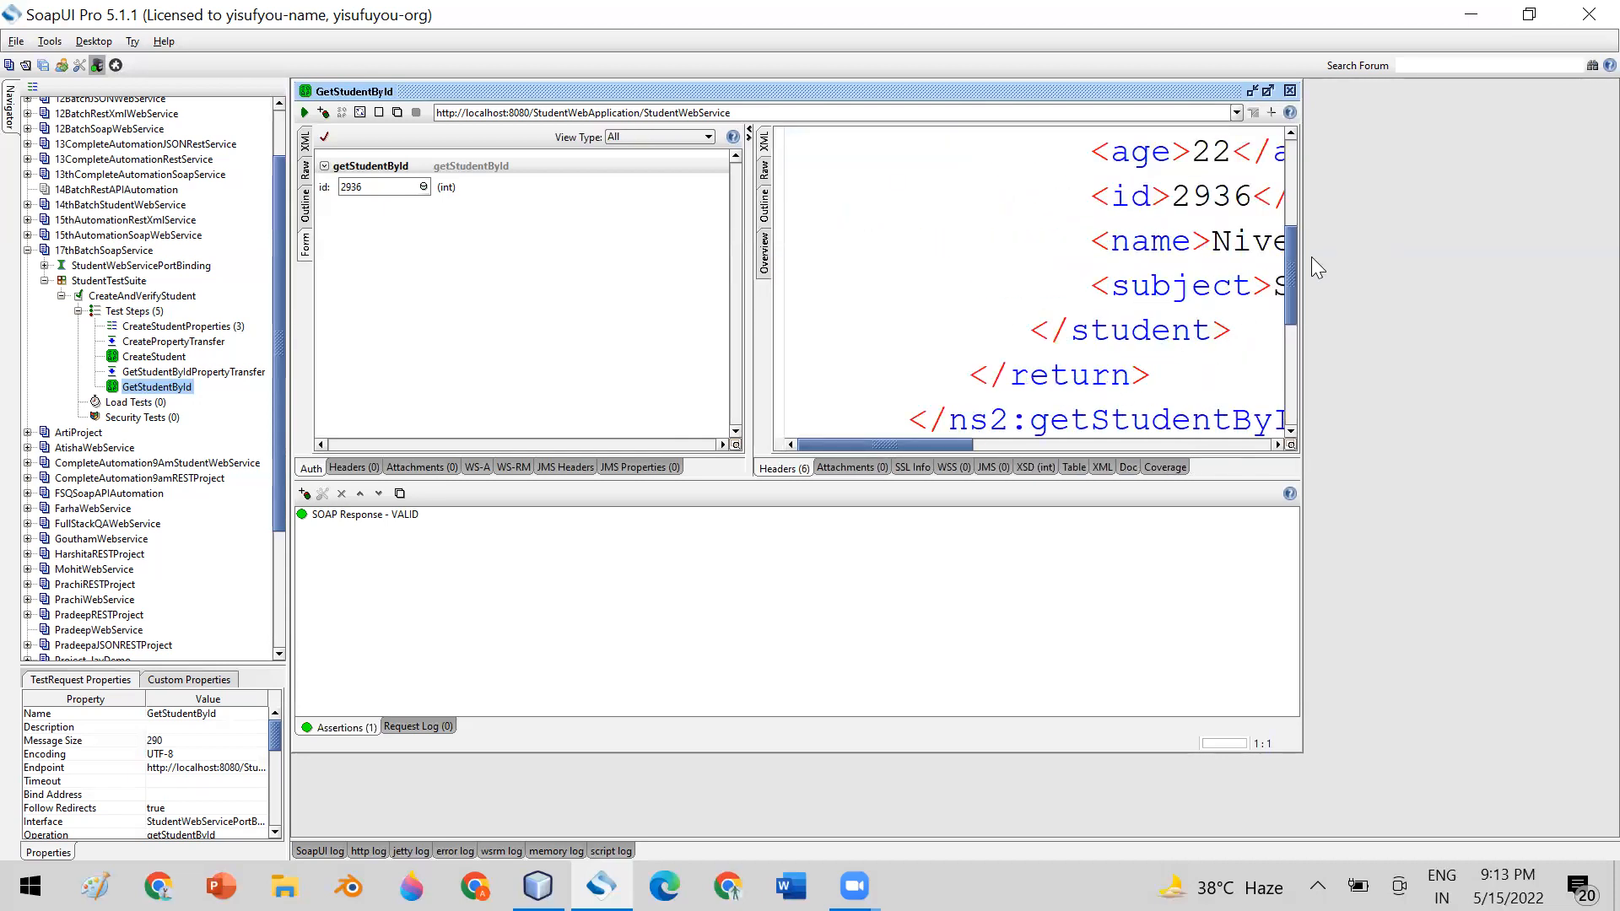
left_click_drag(1285, 278, 1292, 256)
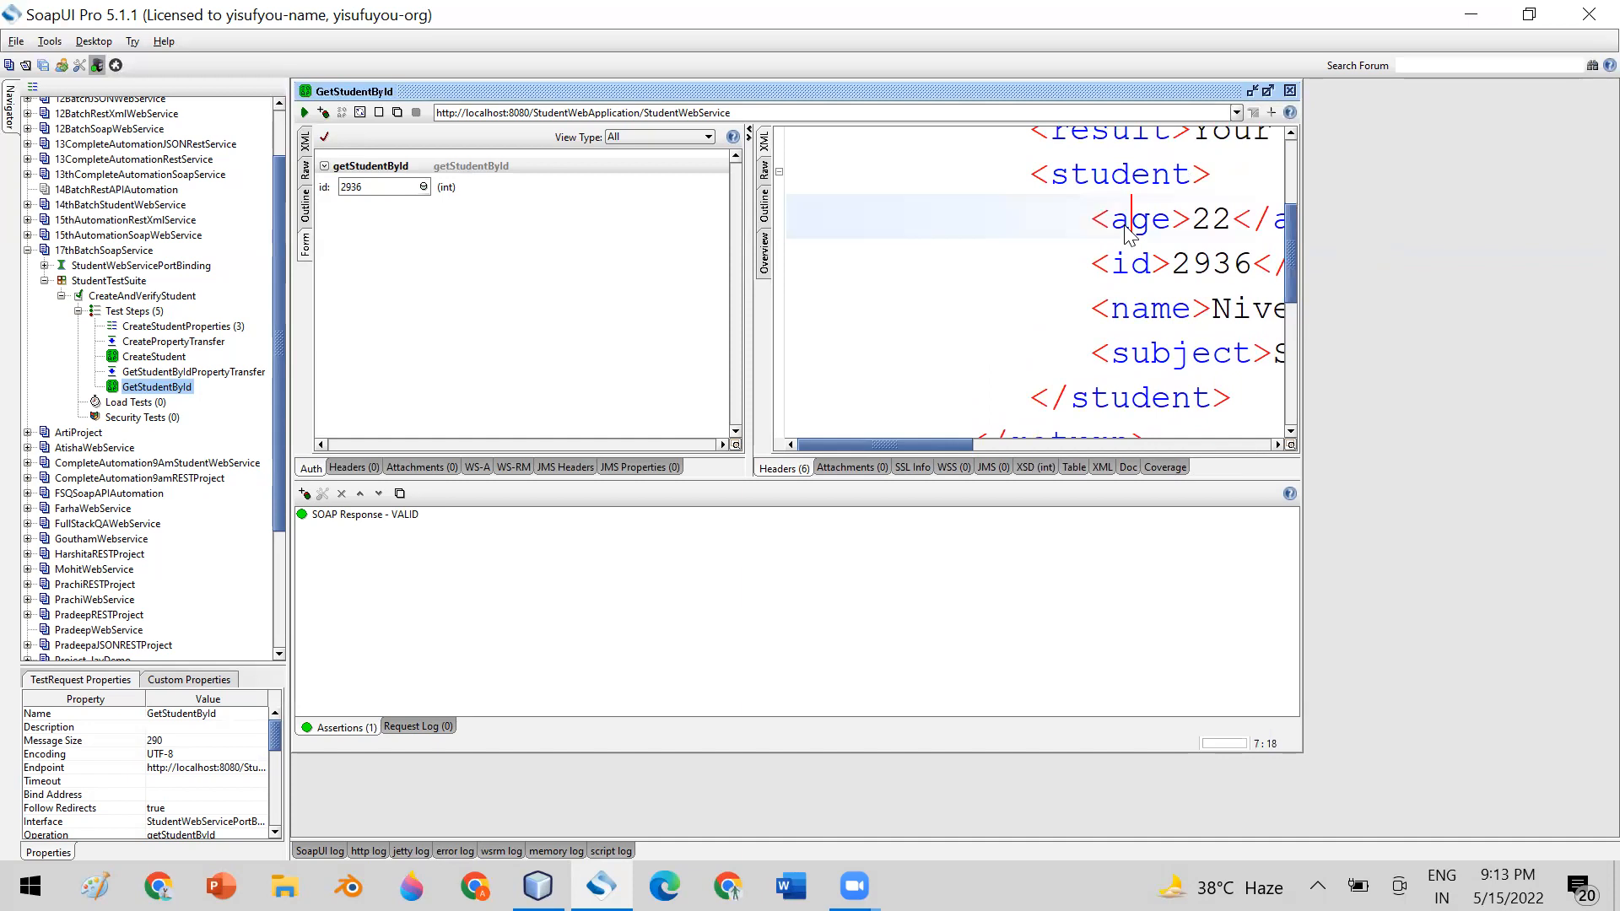
left_click_drag(886, 436, 938, 446)
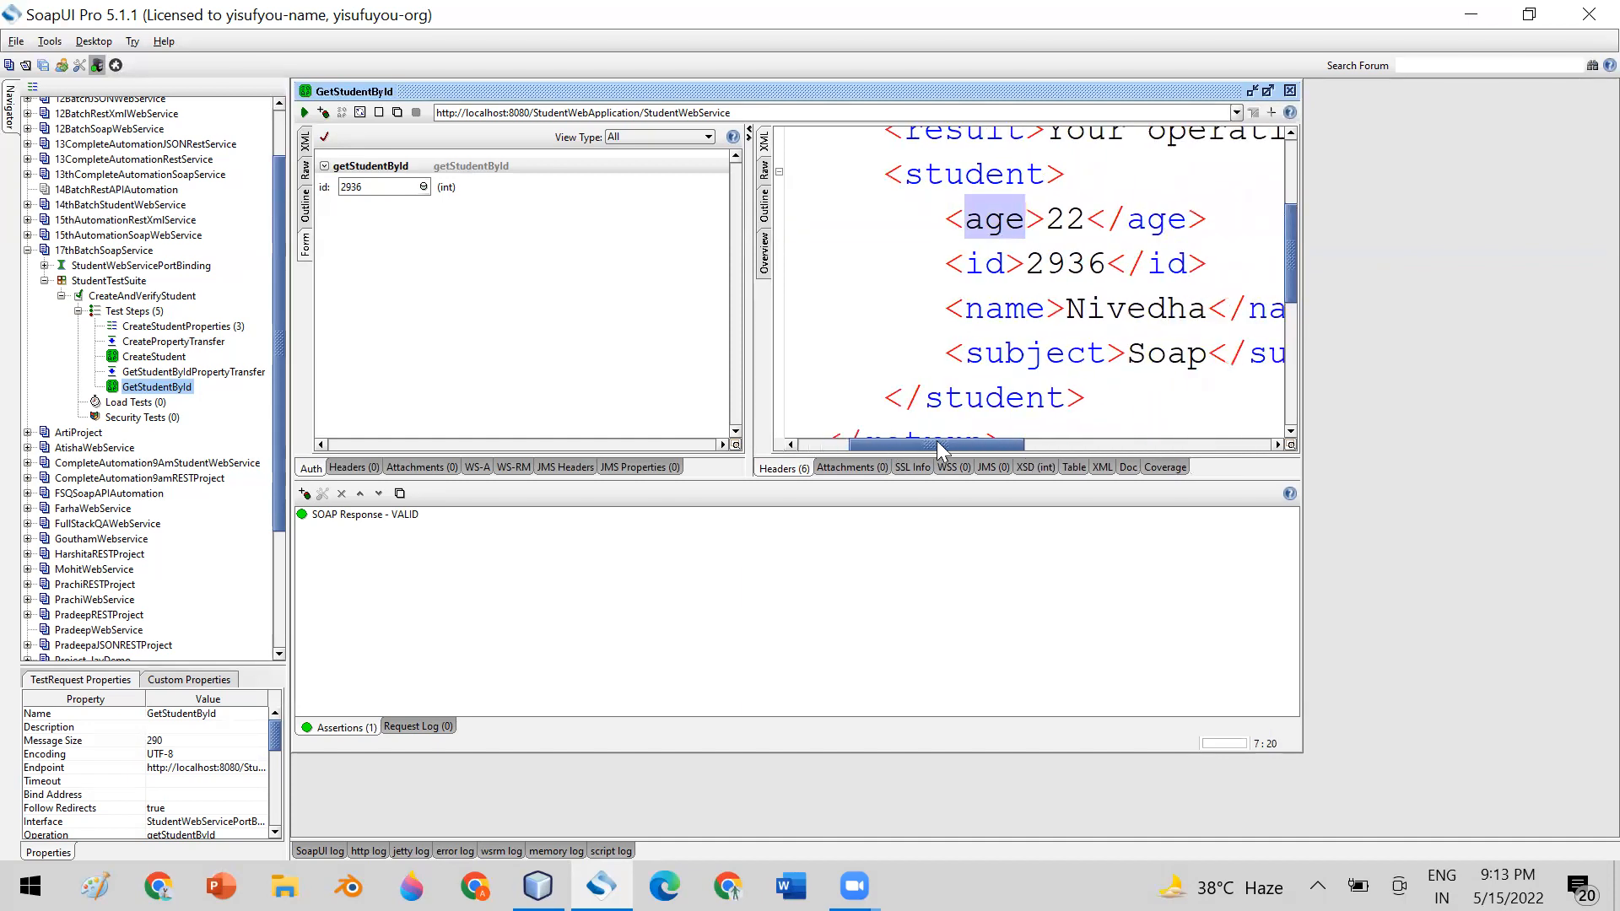
double_click(1071, 221)
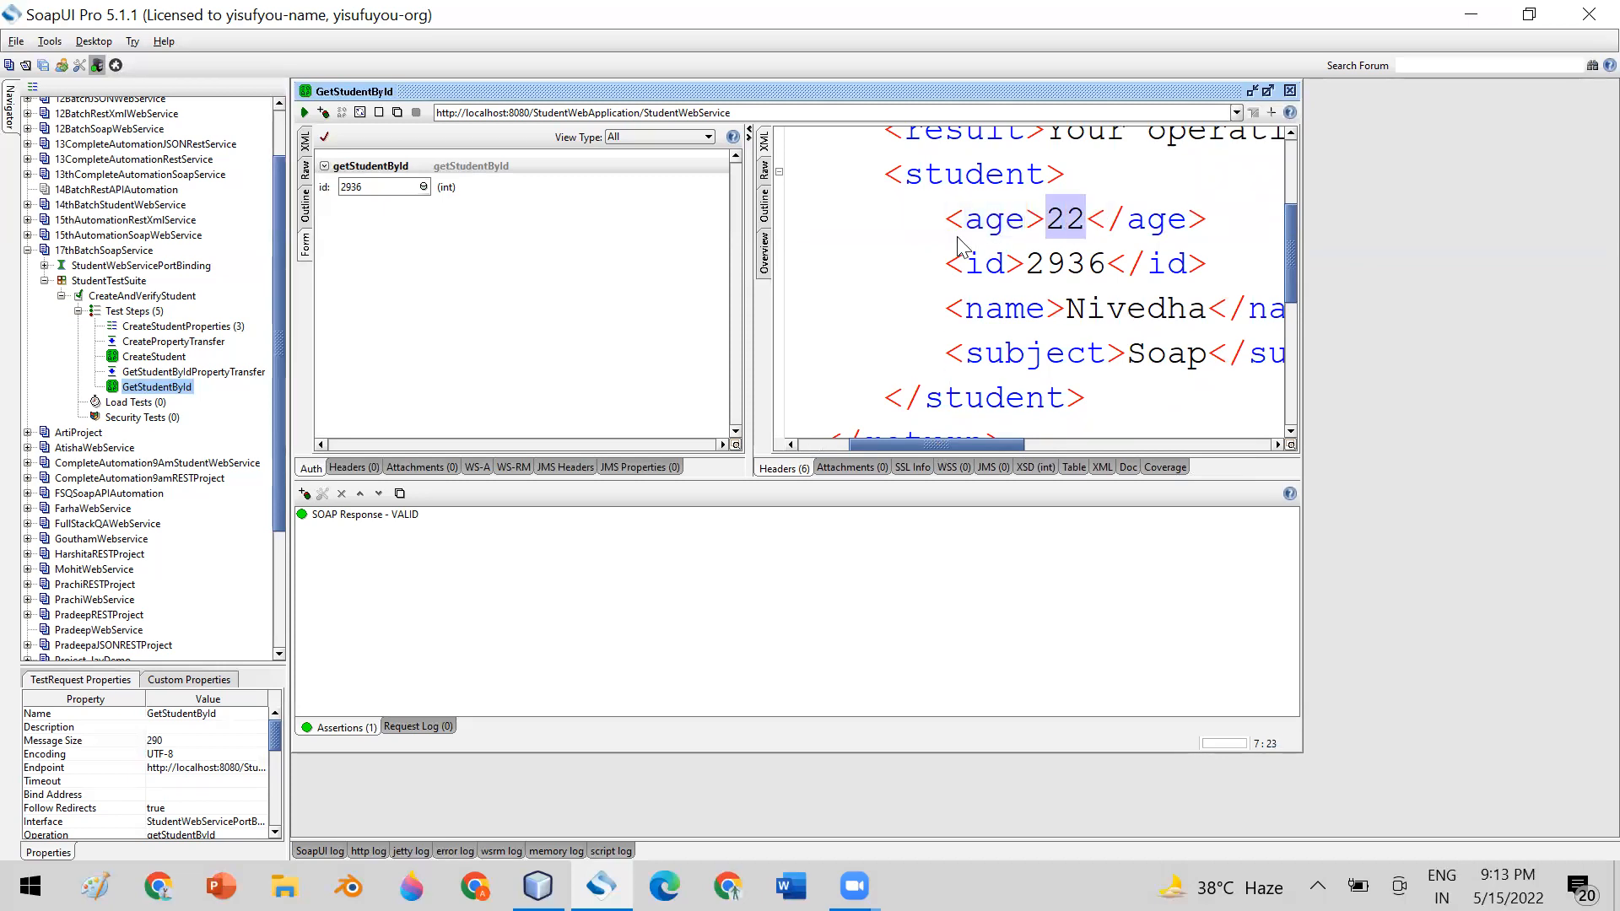
left_click_drag(948, 226, 1046, 230)
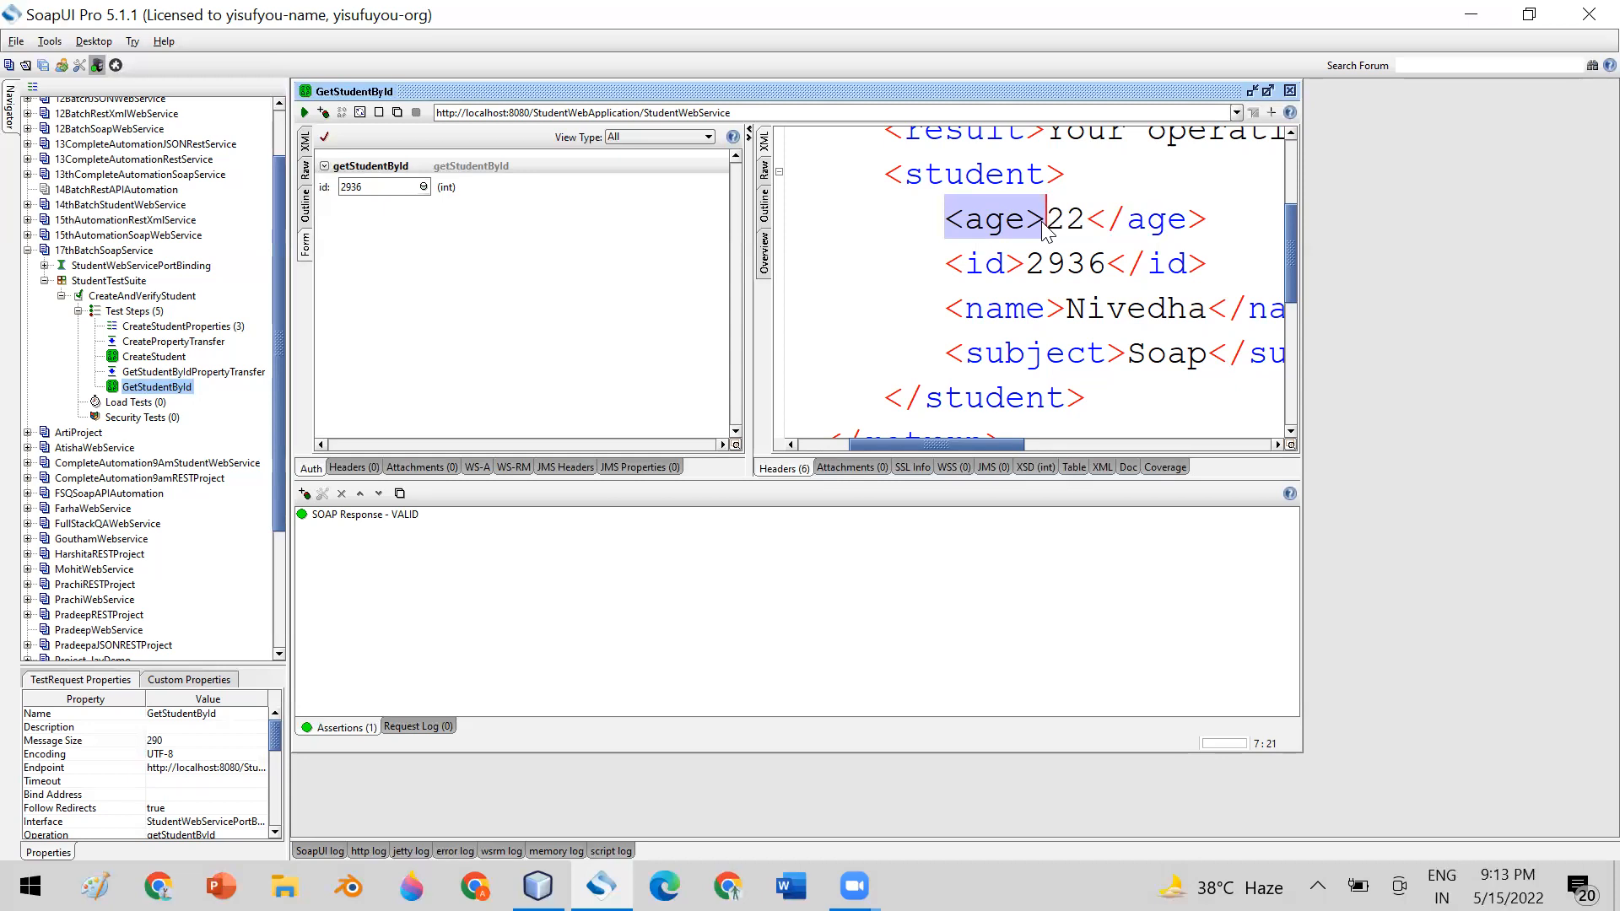
mouse_move(1287, 260)
left_mouse_down()
mouse_move(1282, 204)
mouse_move(1286, 232)
left_mouse_up()
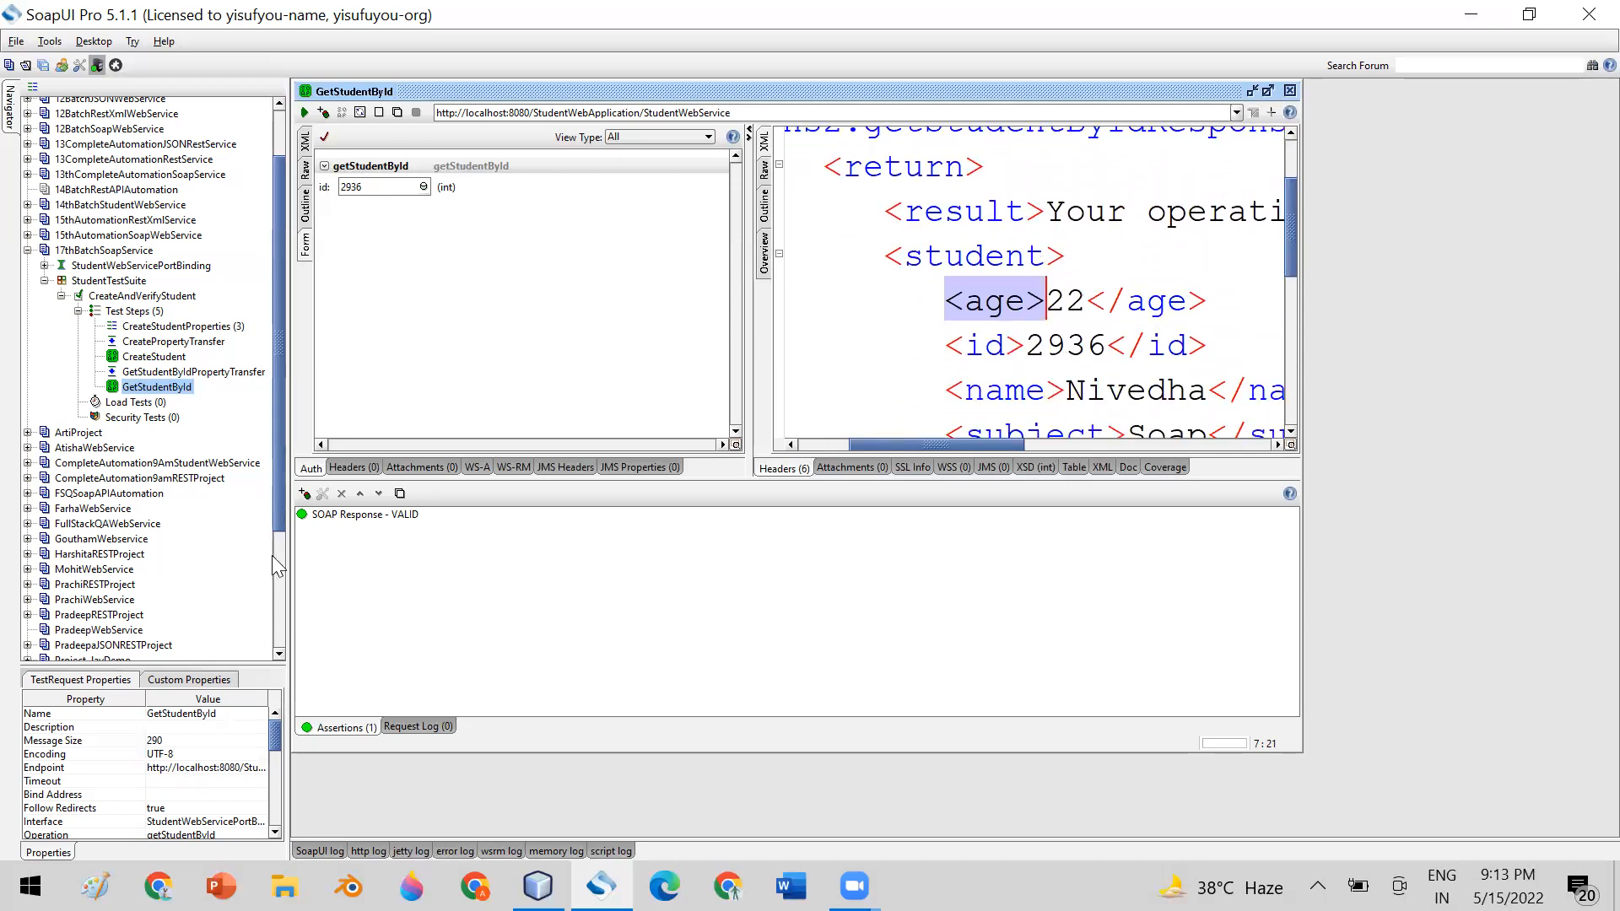
left_click(302, 495)
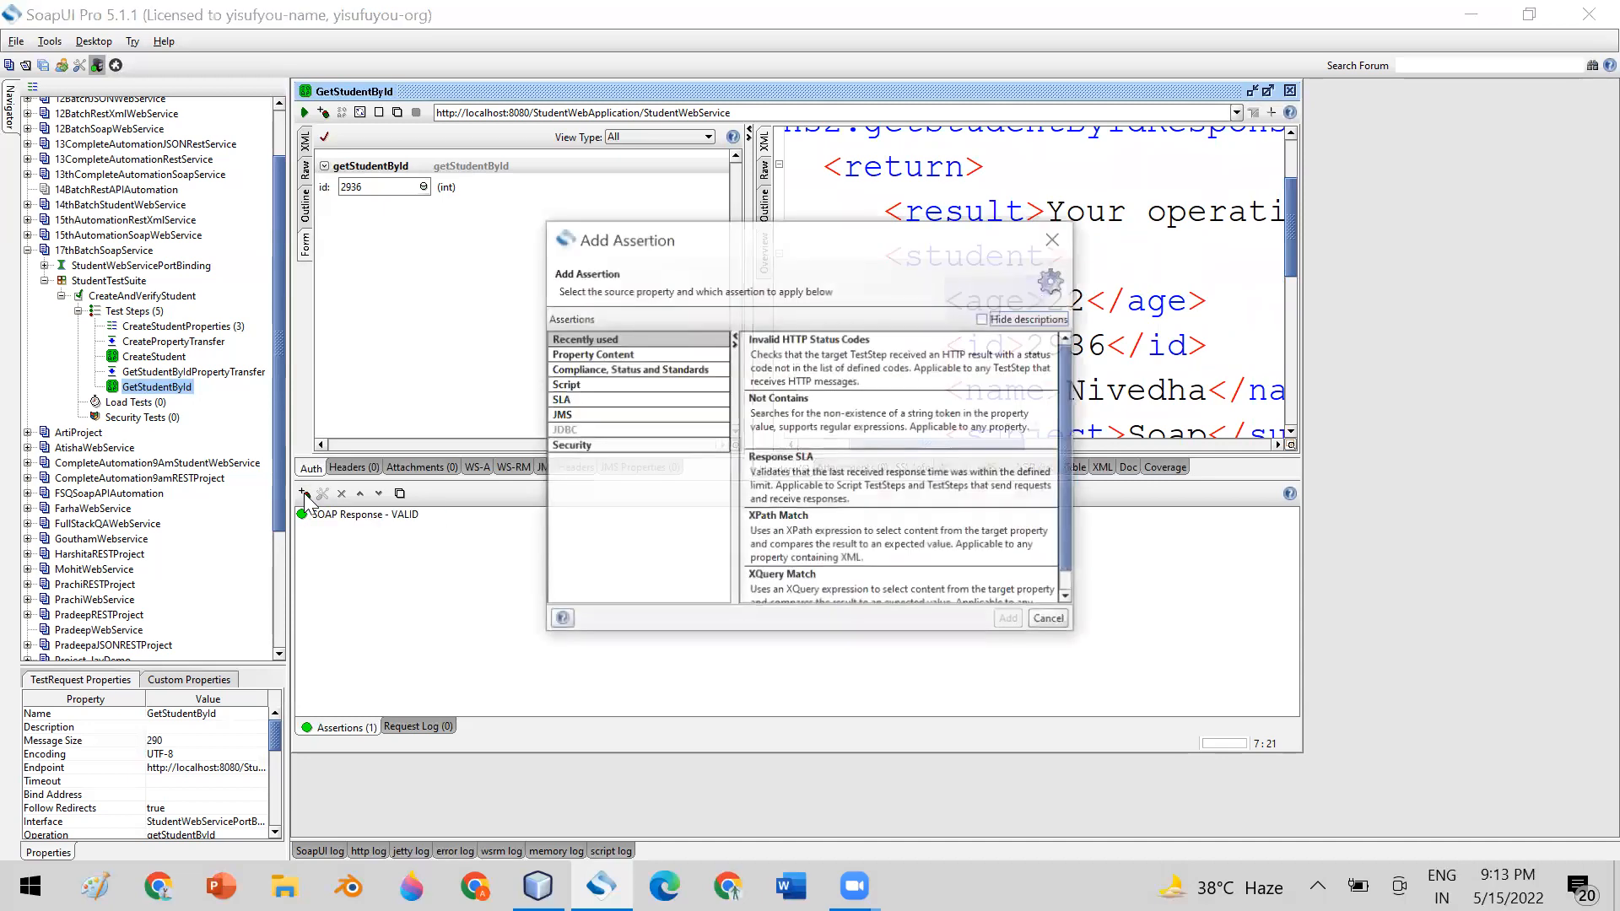
left_click(585, 354)
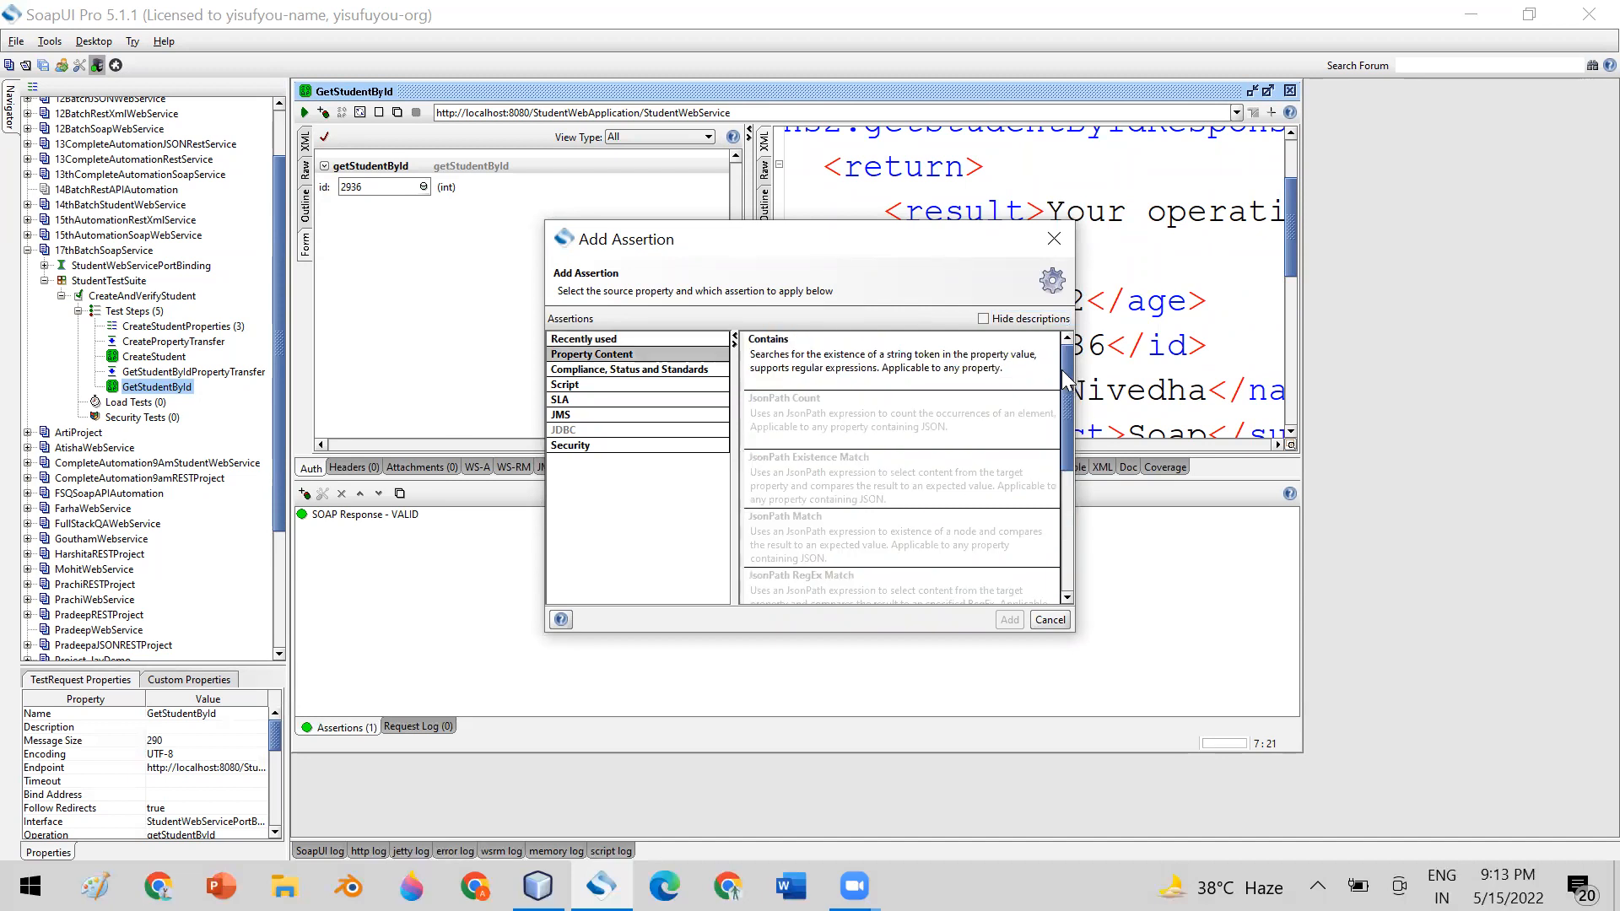
left_click(815, 353)
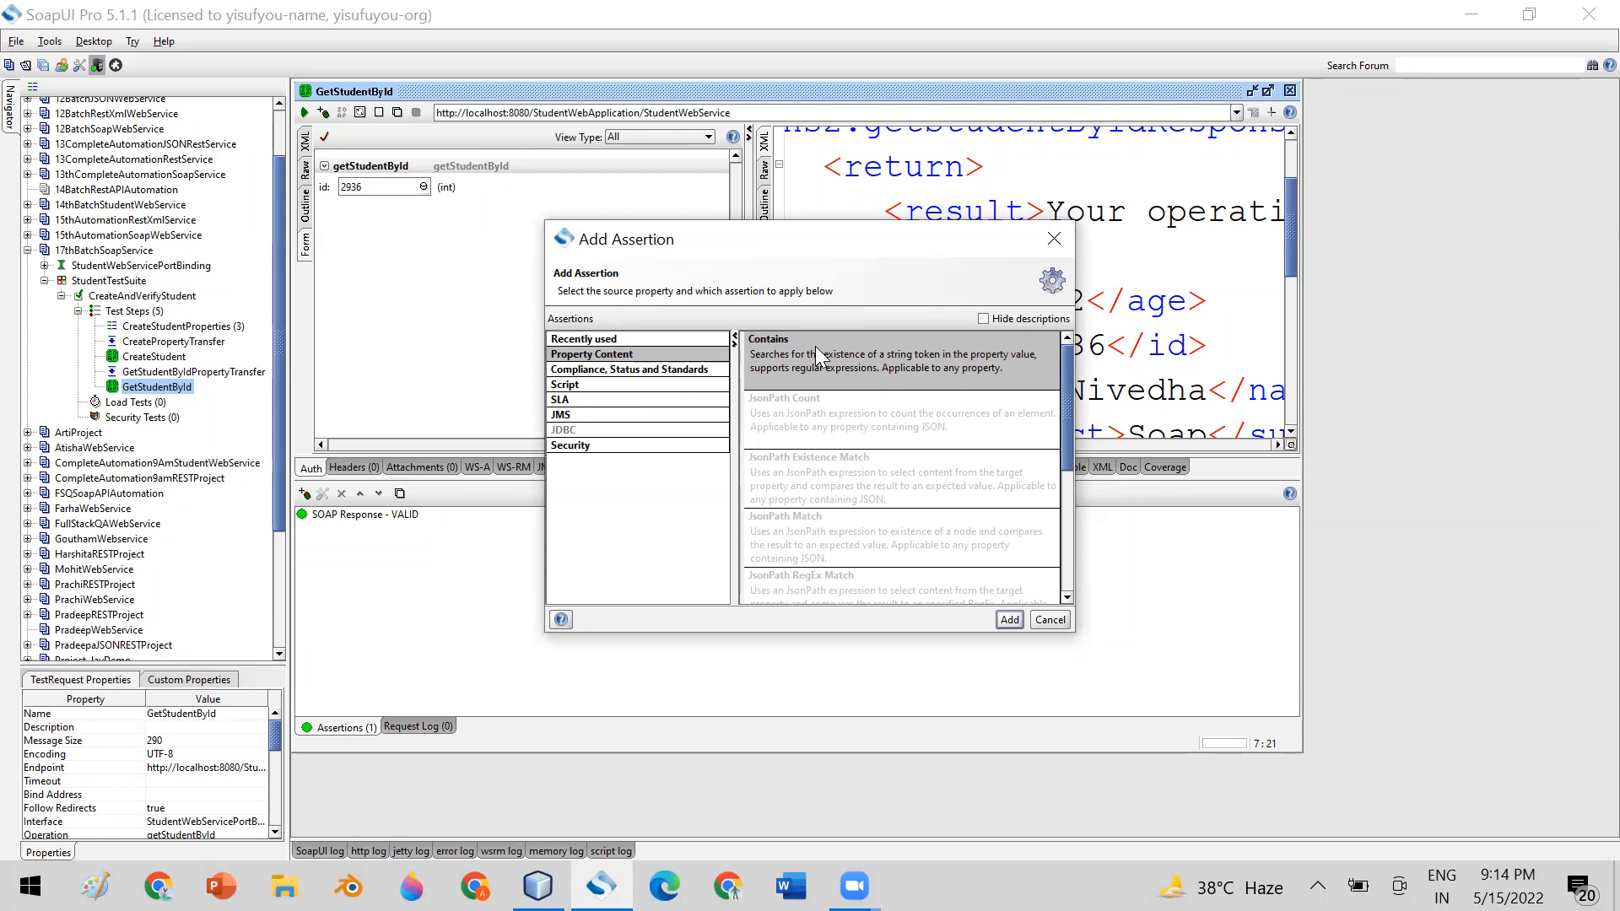
left_click(1050, 619)
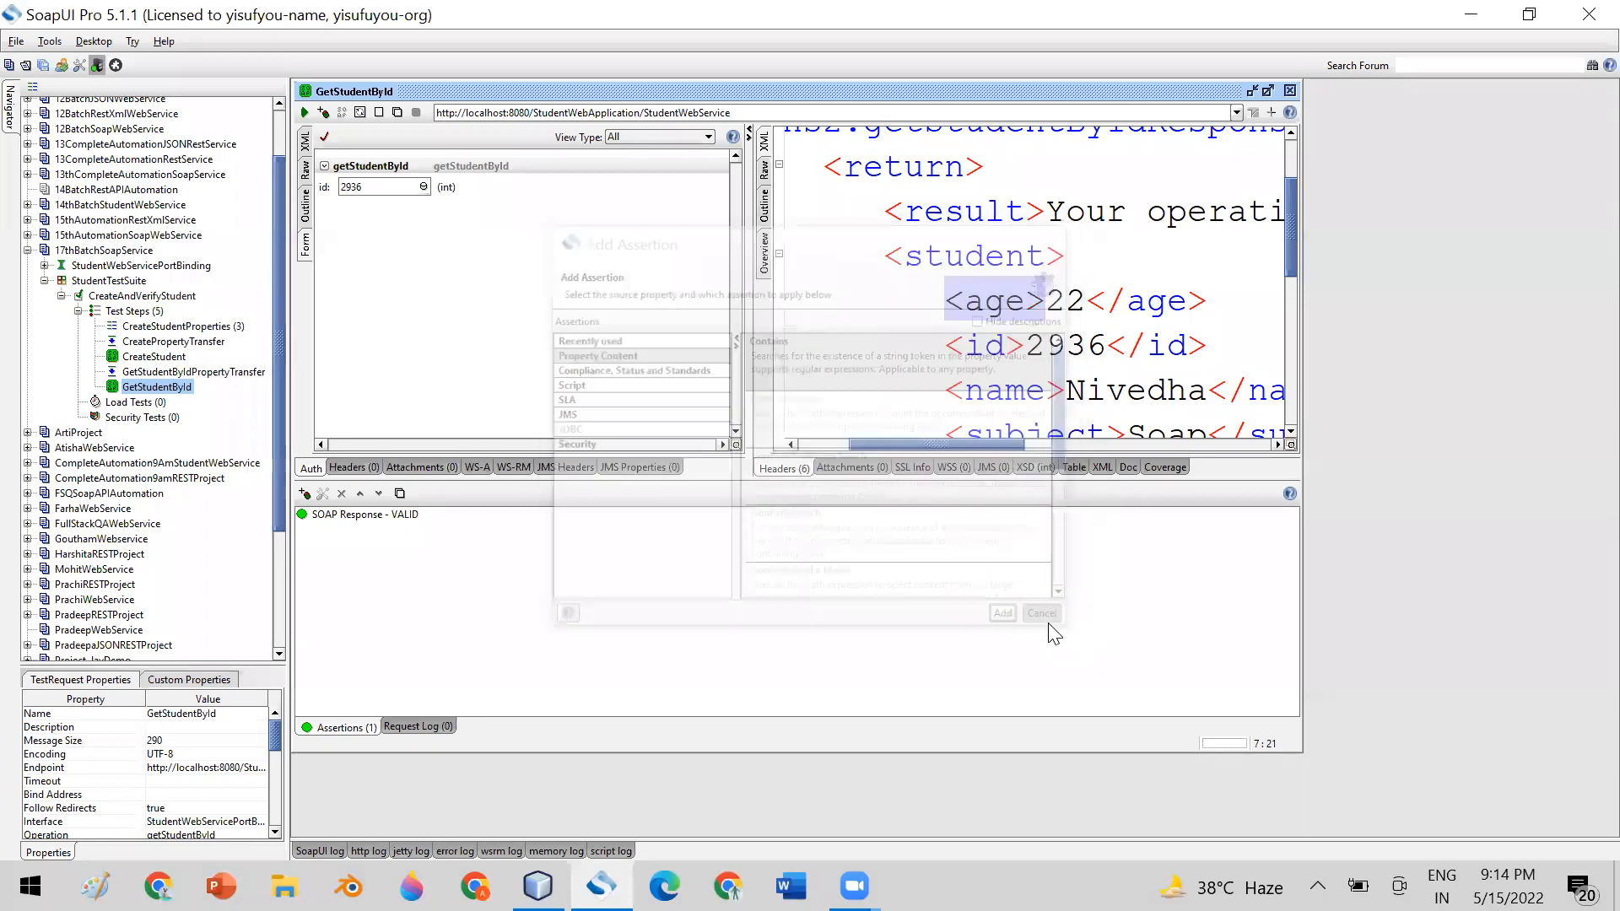
Examine the structure of GetStudentById's response XML, from the envelope down to the result and student elements
left_click_drag(1289, 242, 1289, 202)
left_click_drag(820, 150, 1086, 434)
left_click_drag(1211, 432, 1213, 426)
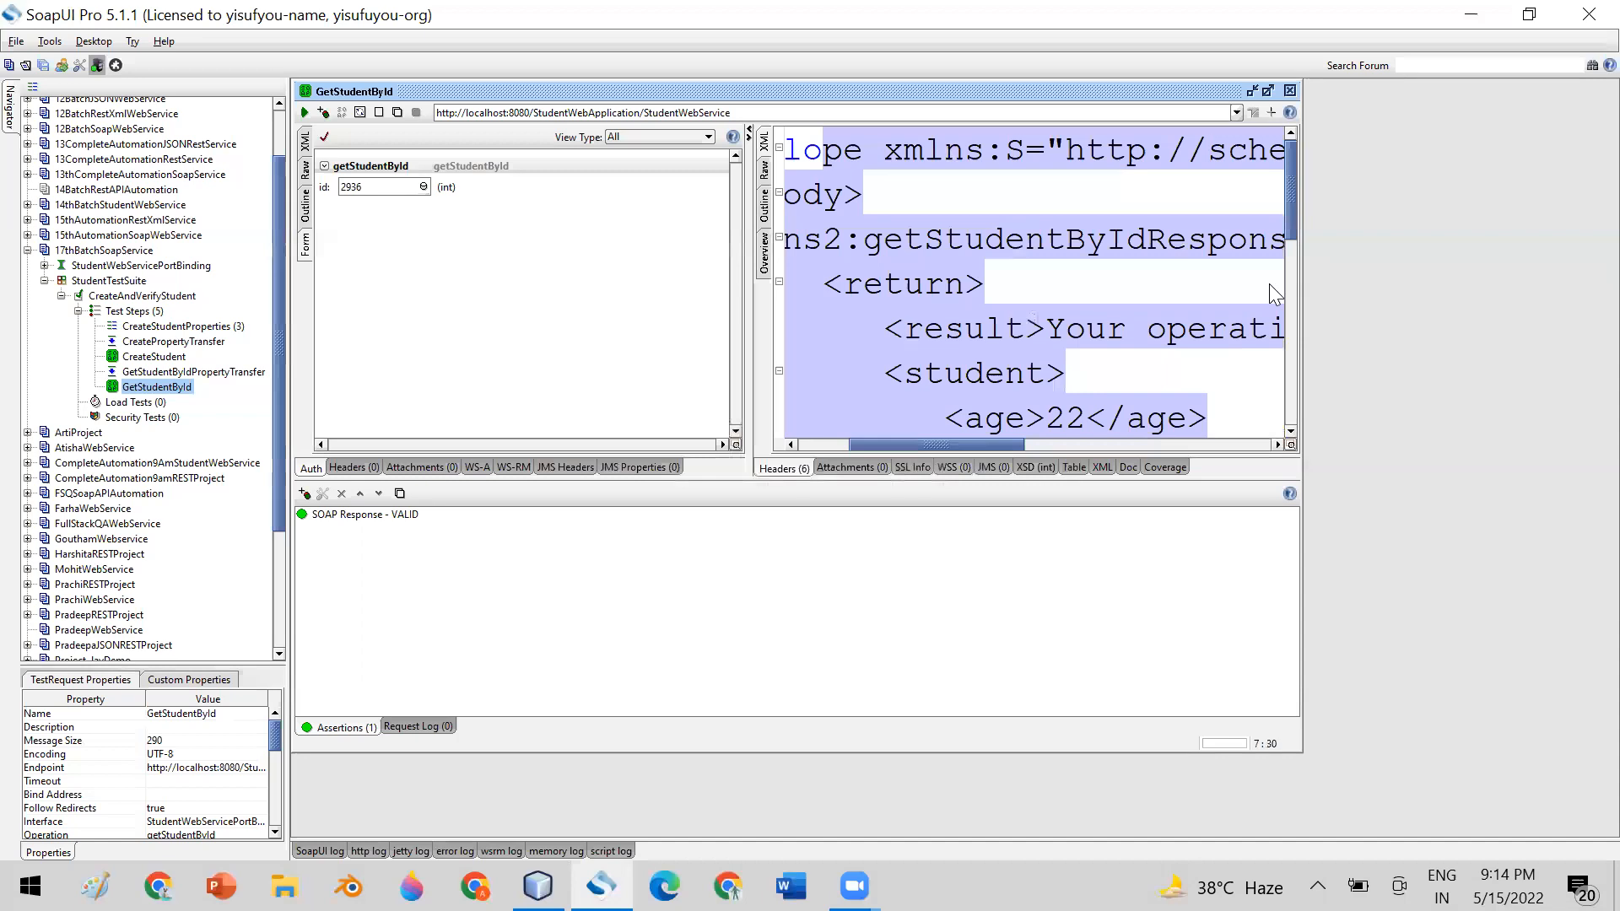
scroll(1269, 294, "down", 1)
left_click(1022, 325)
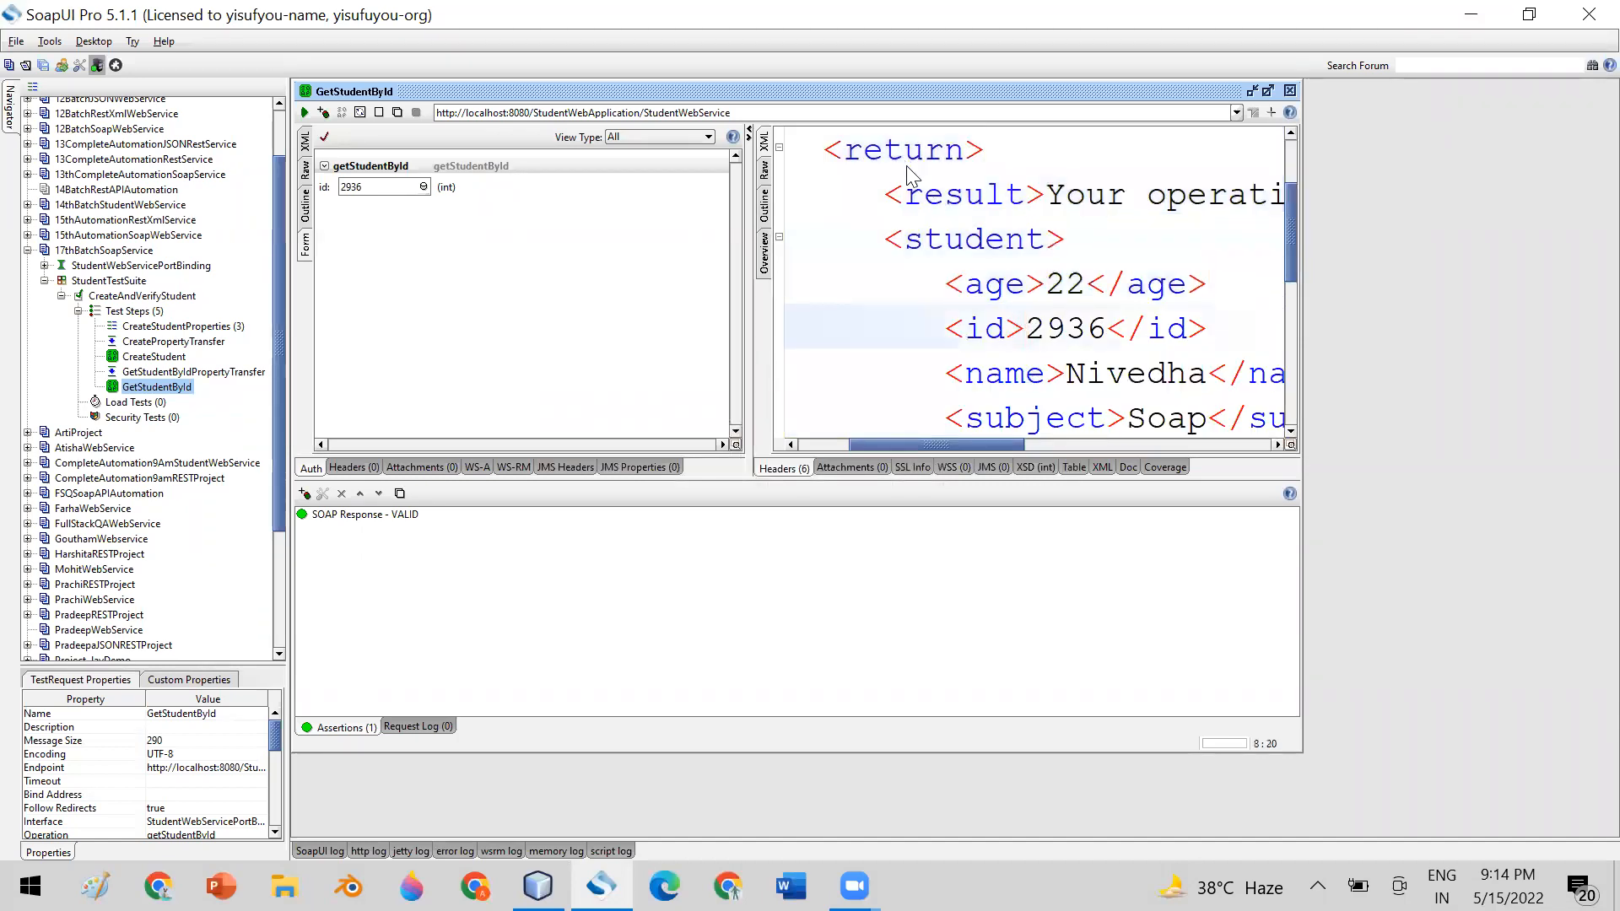
left_click_drag(924, 196, 1233, 391)
left_click(1237, 395)
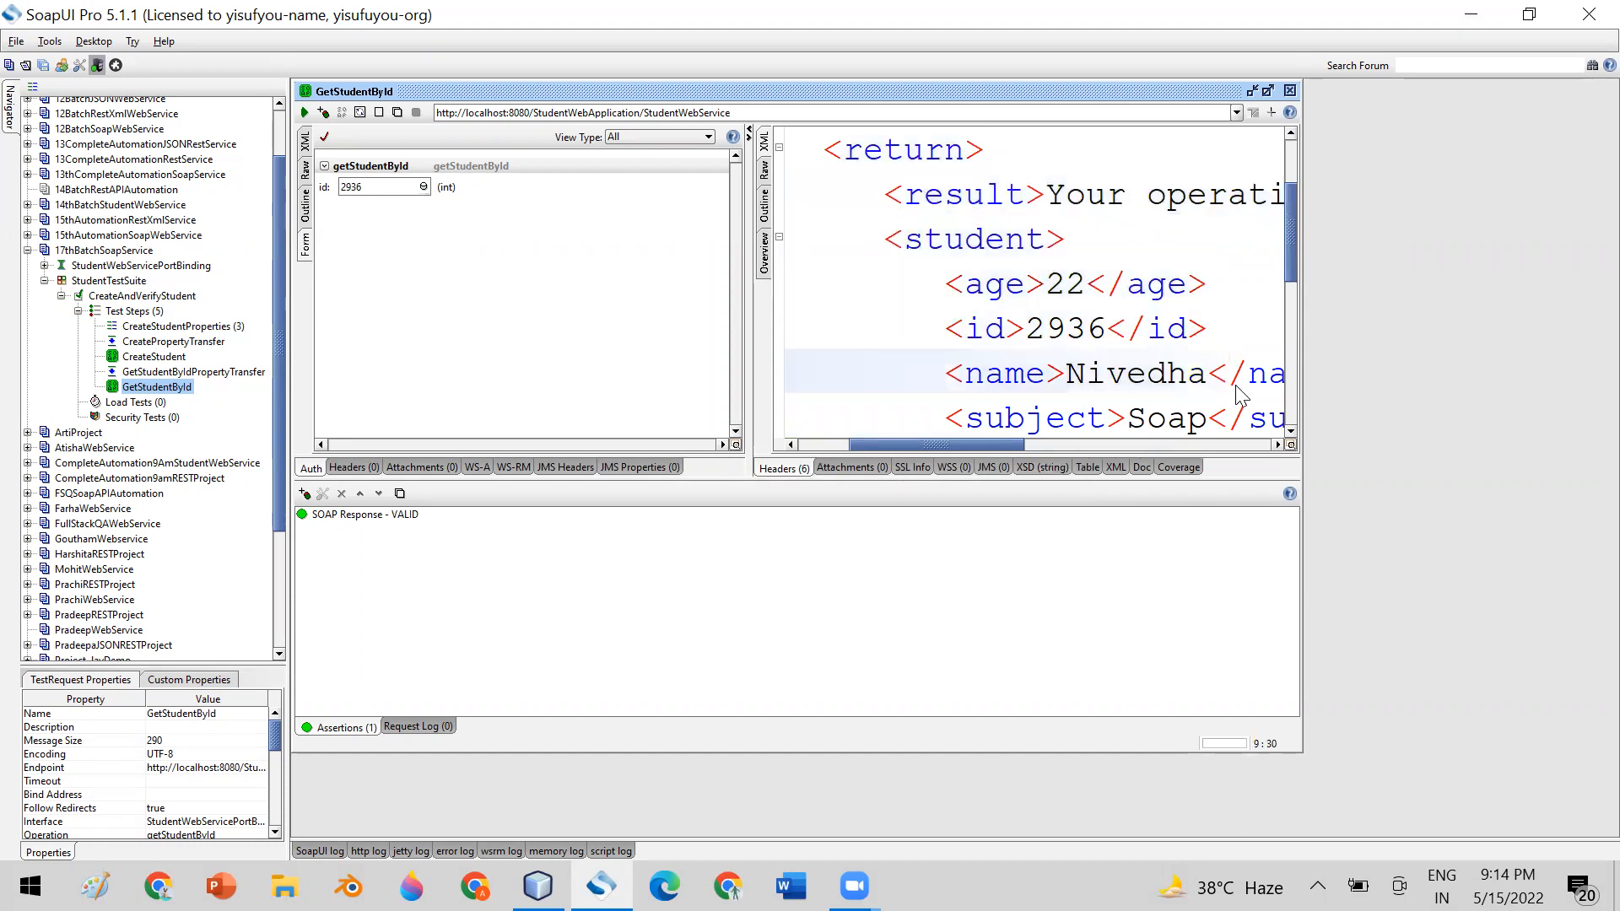
left_click_drag(1292, 253, 1275, 212)
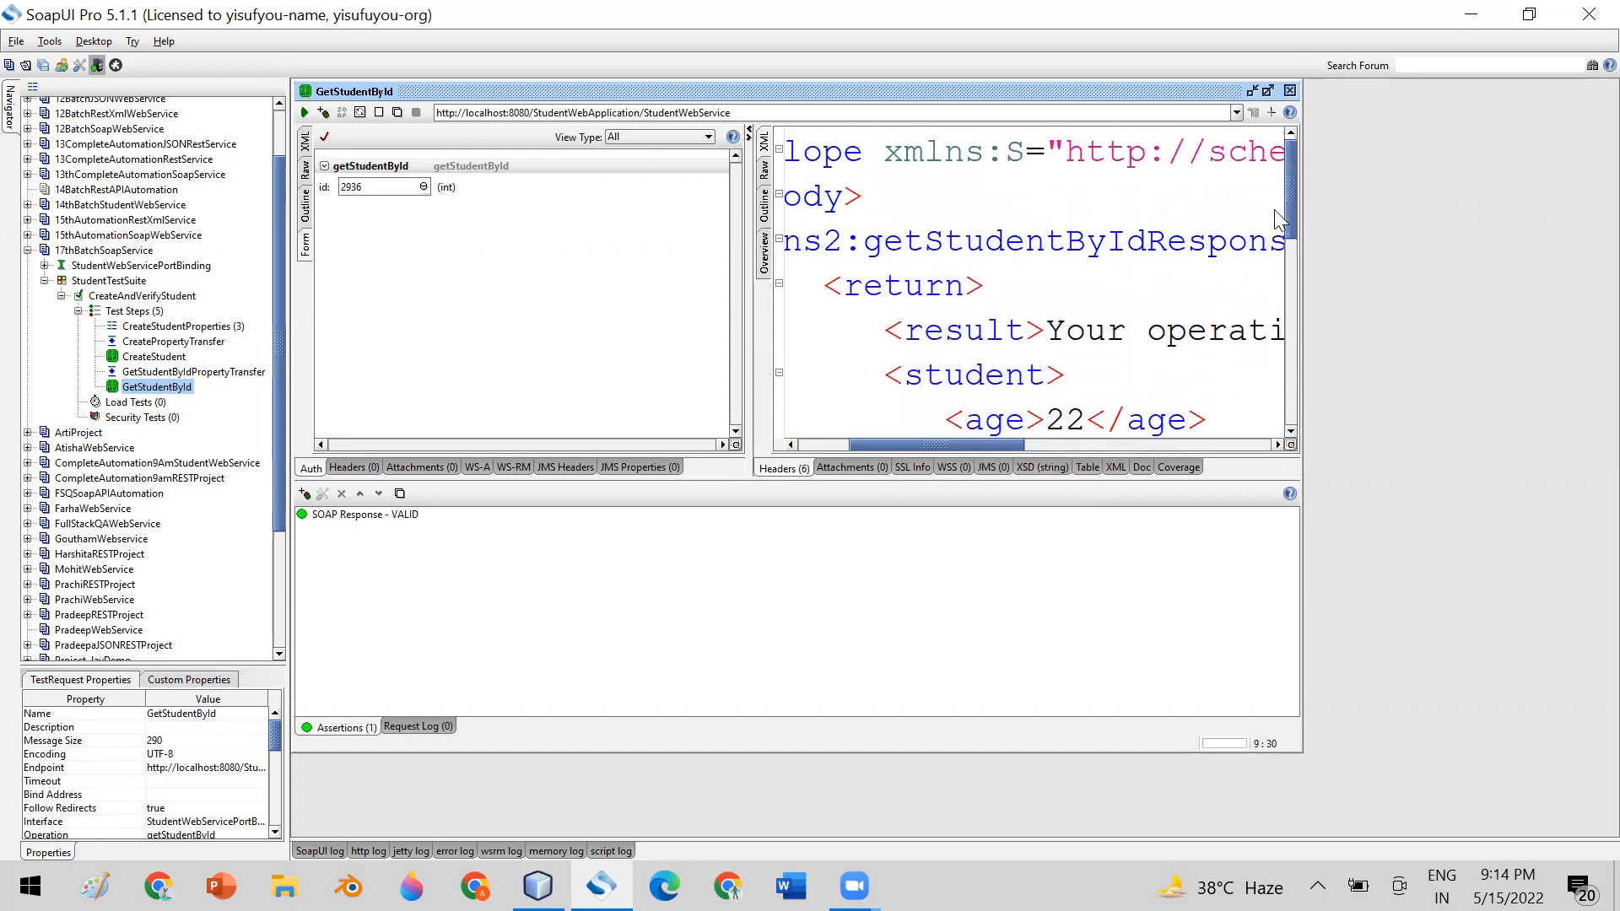
left_click_drag(882, 160, 1061, 419)
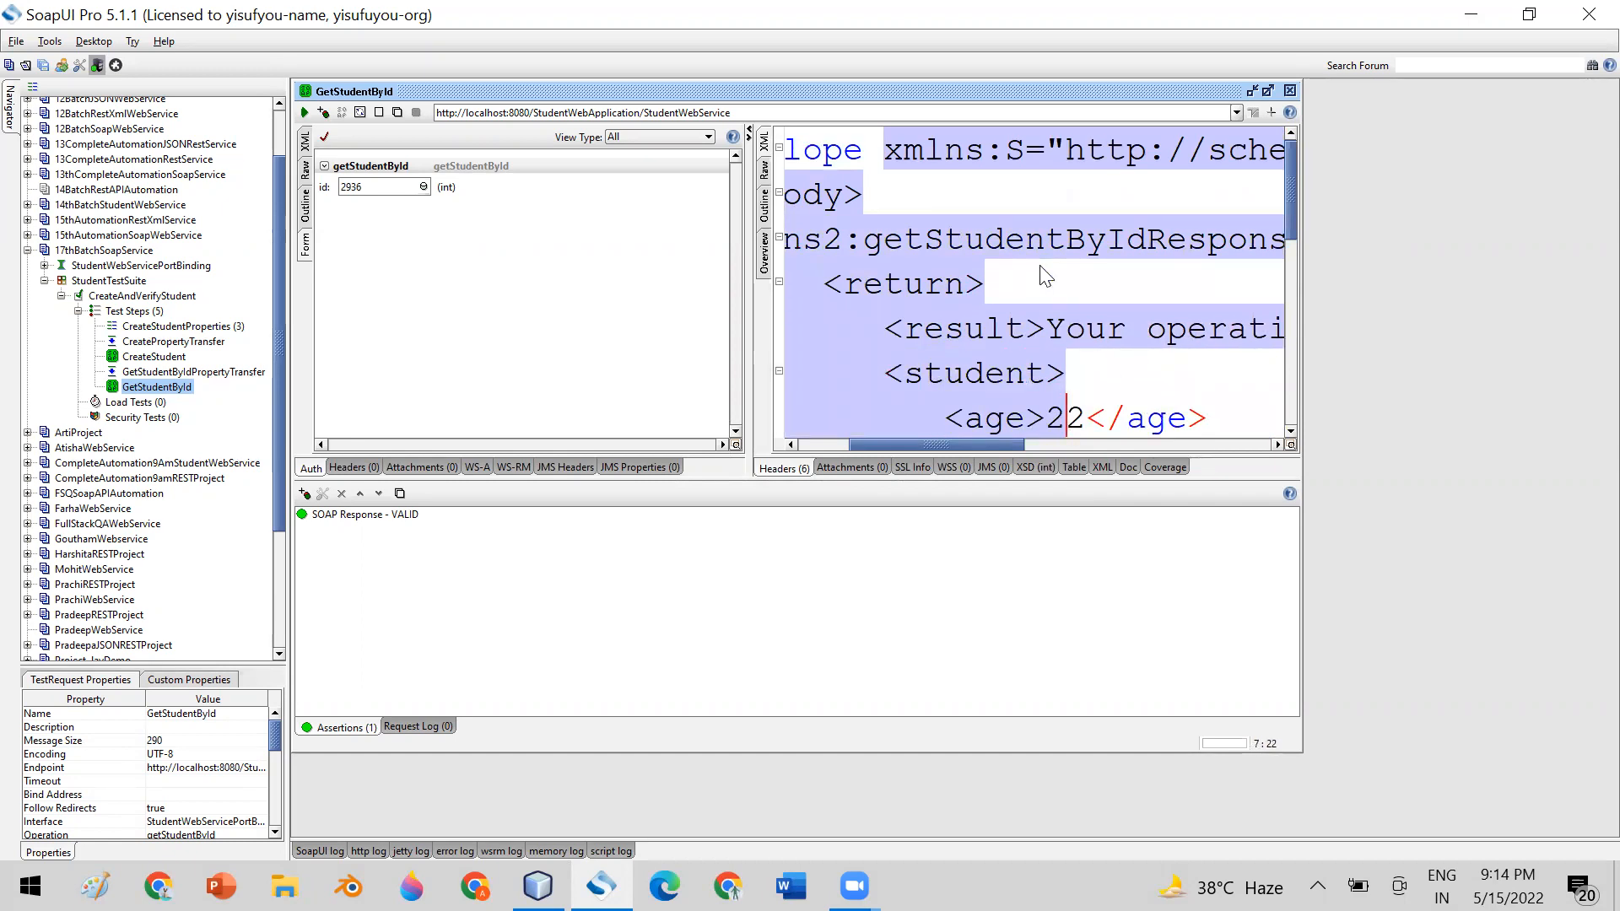
left_click(979, 286)
scroll(896, 324, "down", 1)
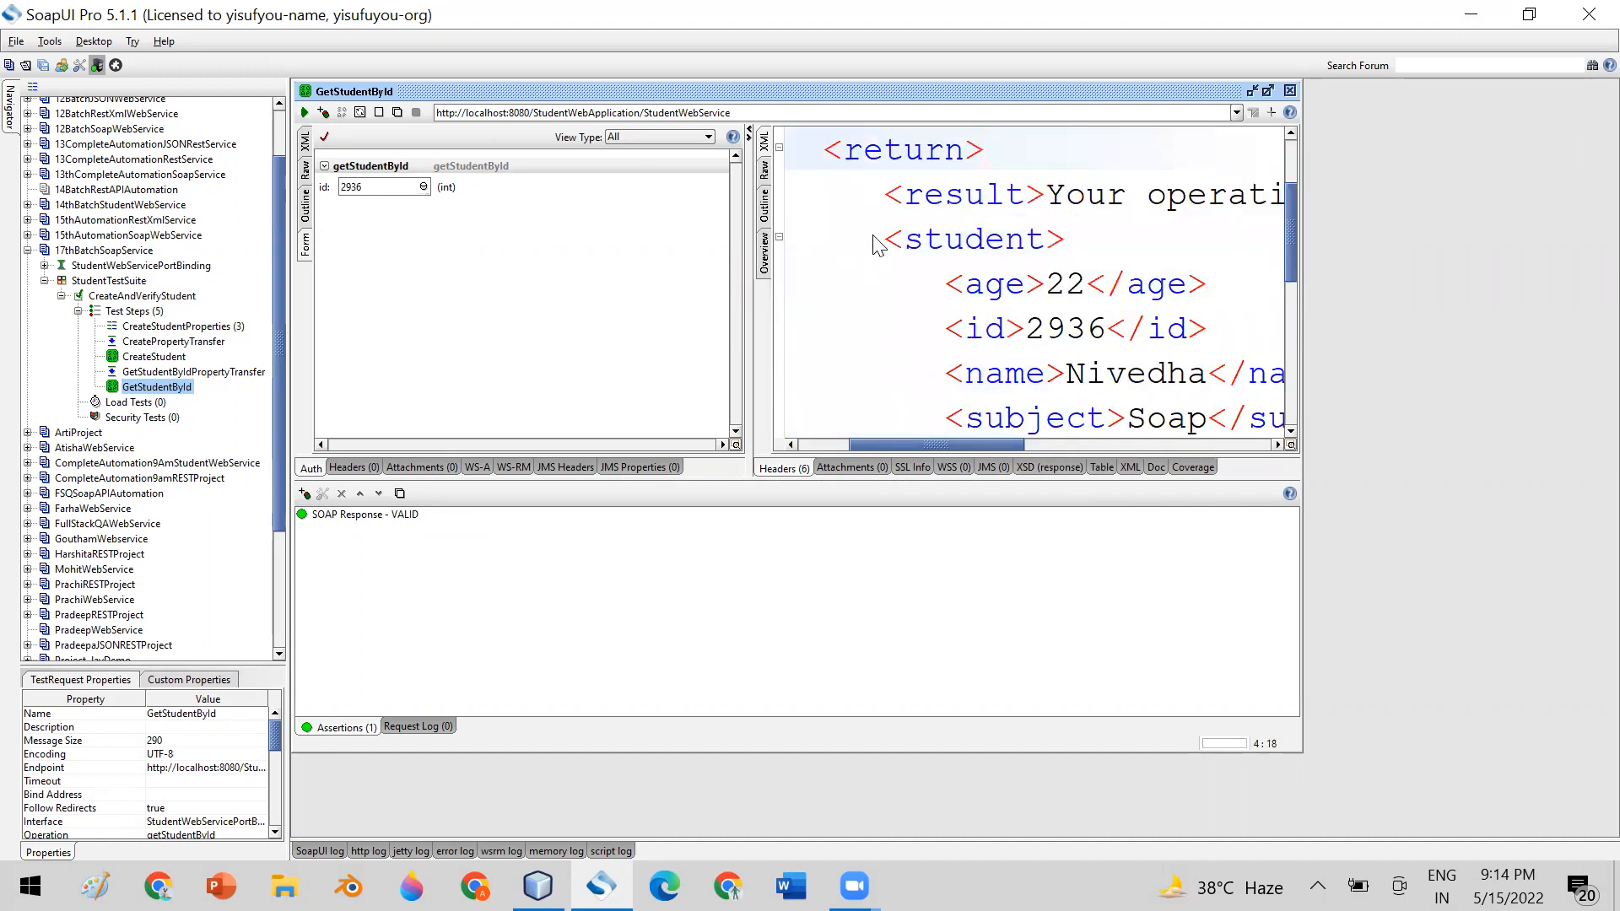
left_click_drag(885, 200, 1047, 200)
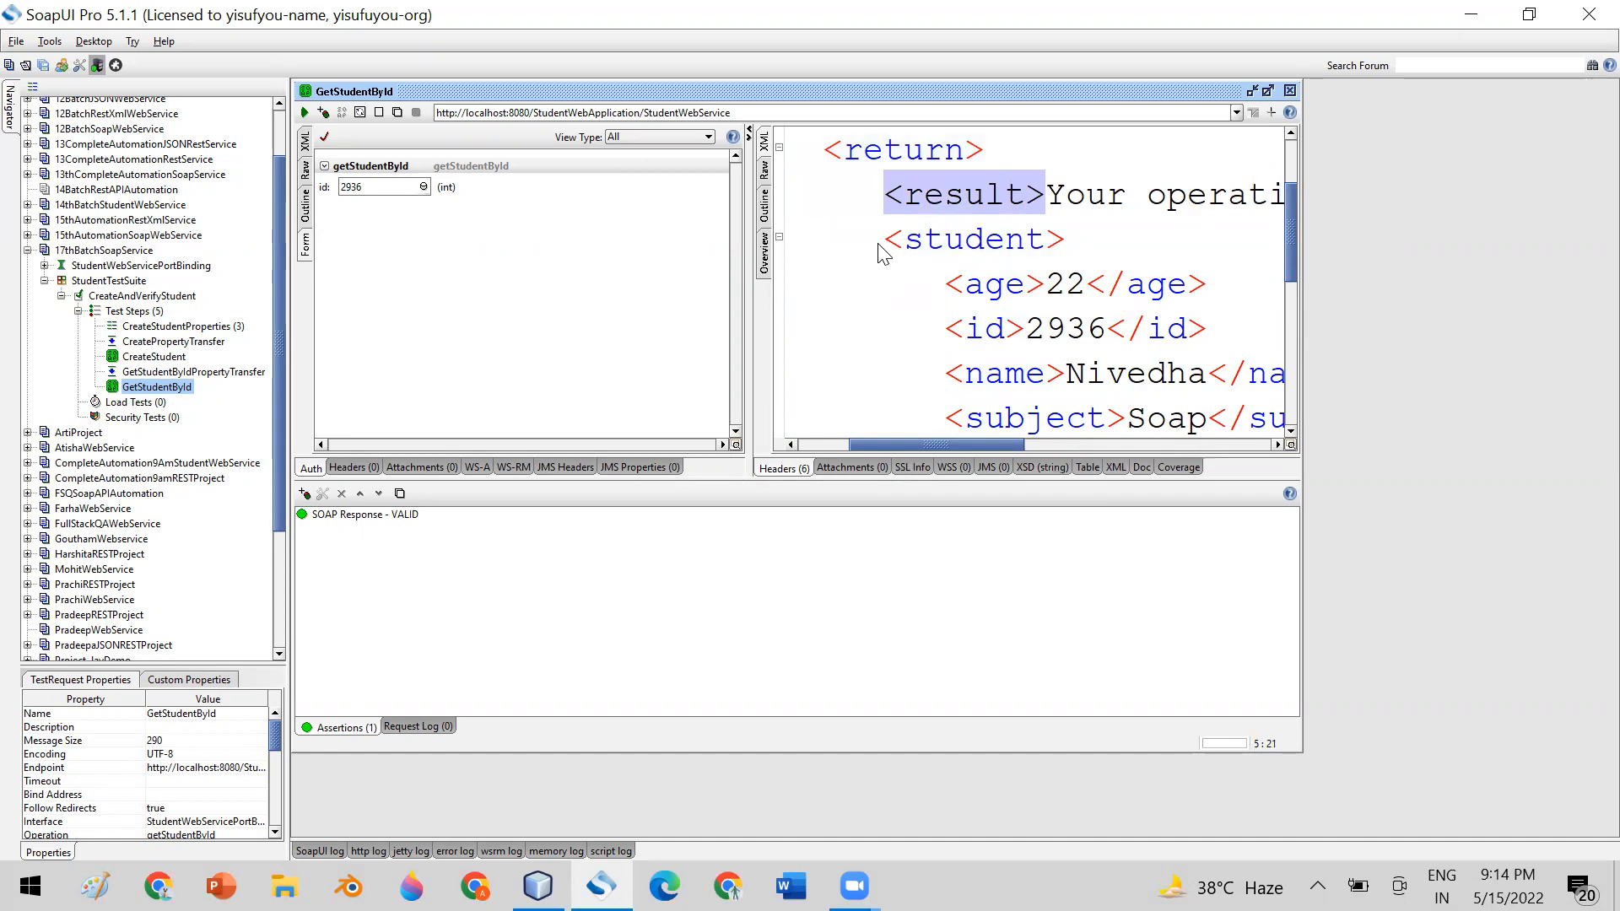
Copy the entire response XML into New Text Document.txt on the desktop using EditPlus, and highlight the pasted envelope
left_click(984, 217)
key("ctrl+a")
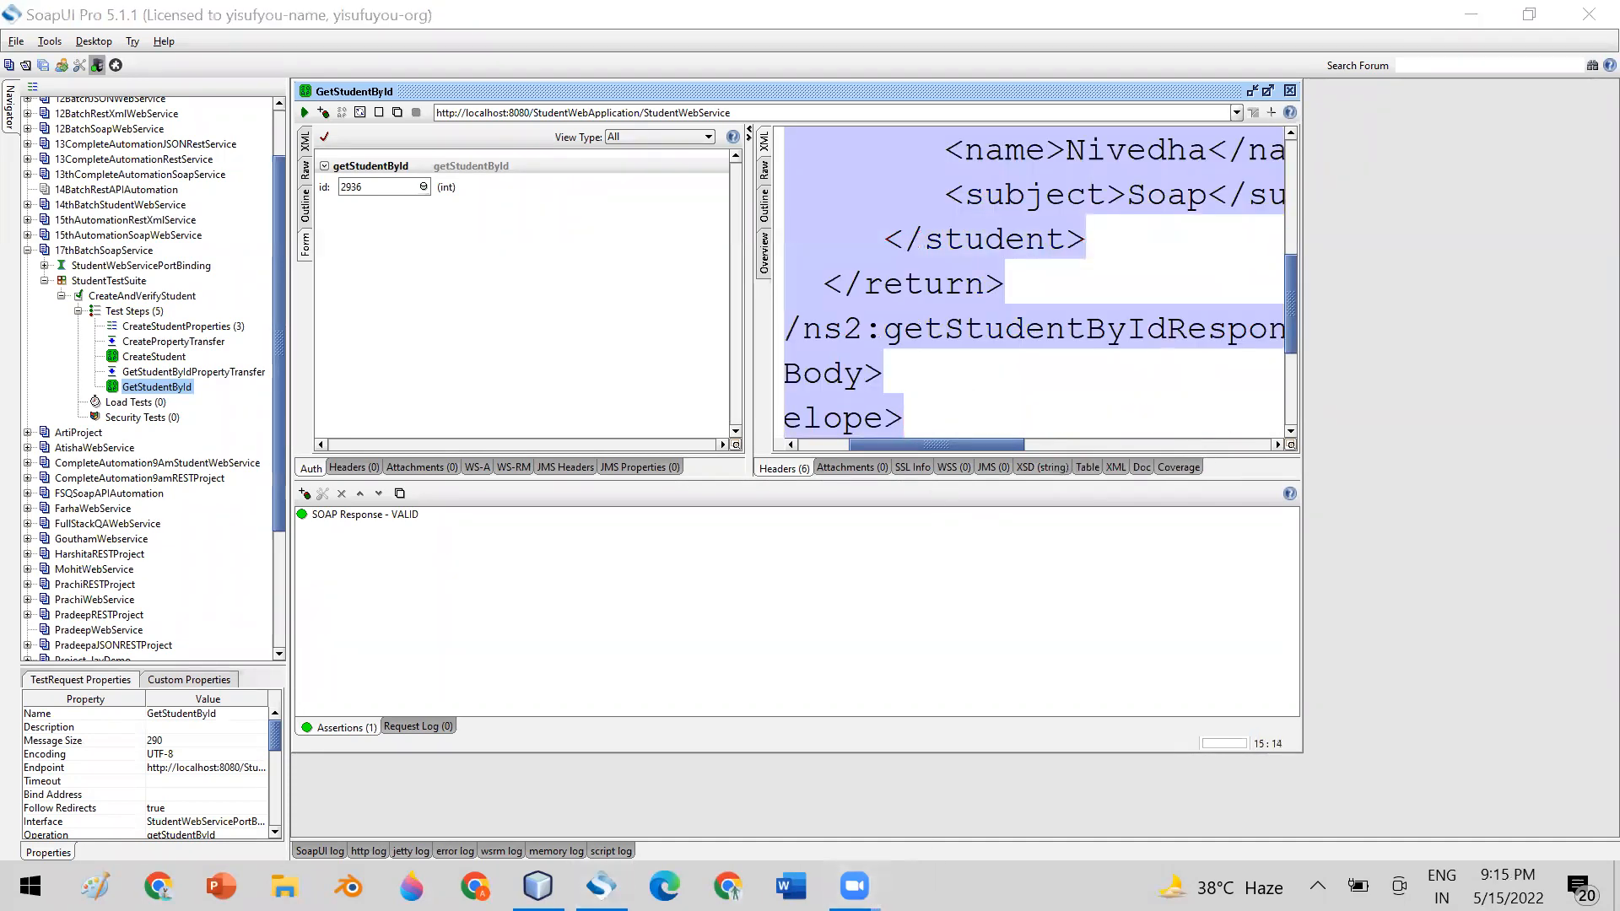
right_click(962, 888)
left_click(1029, 724)
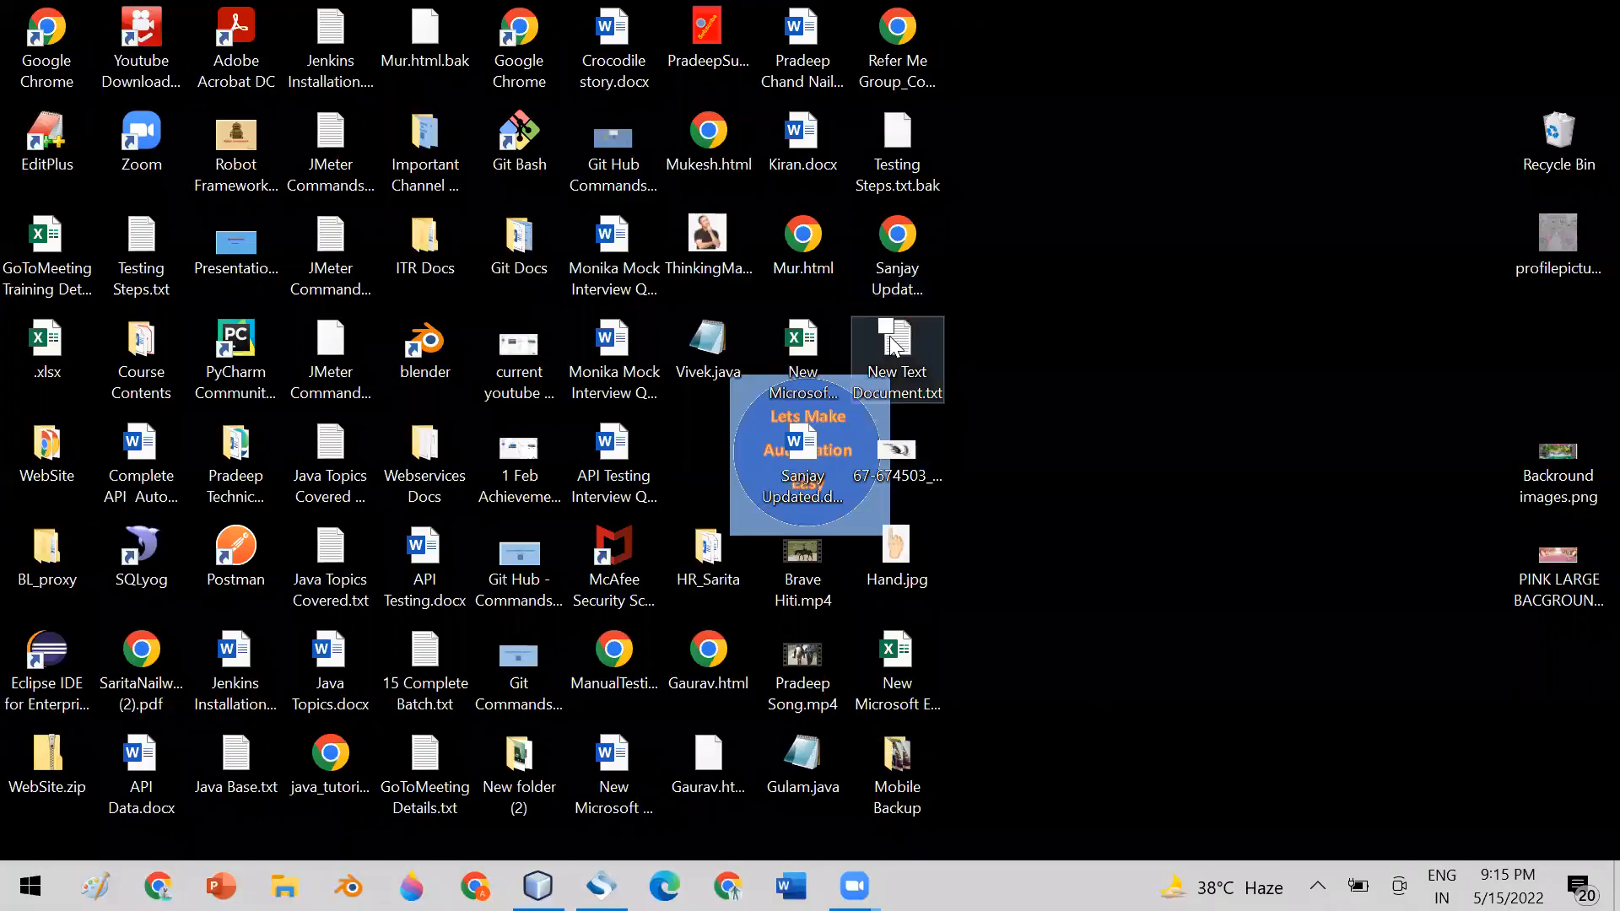
right_click(905, 341)
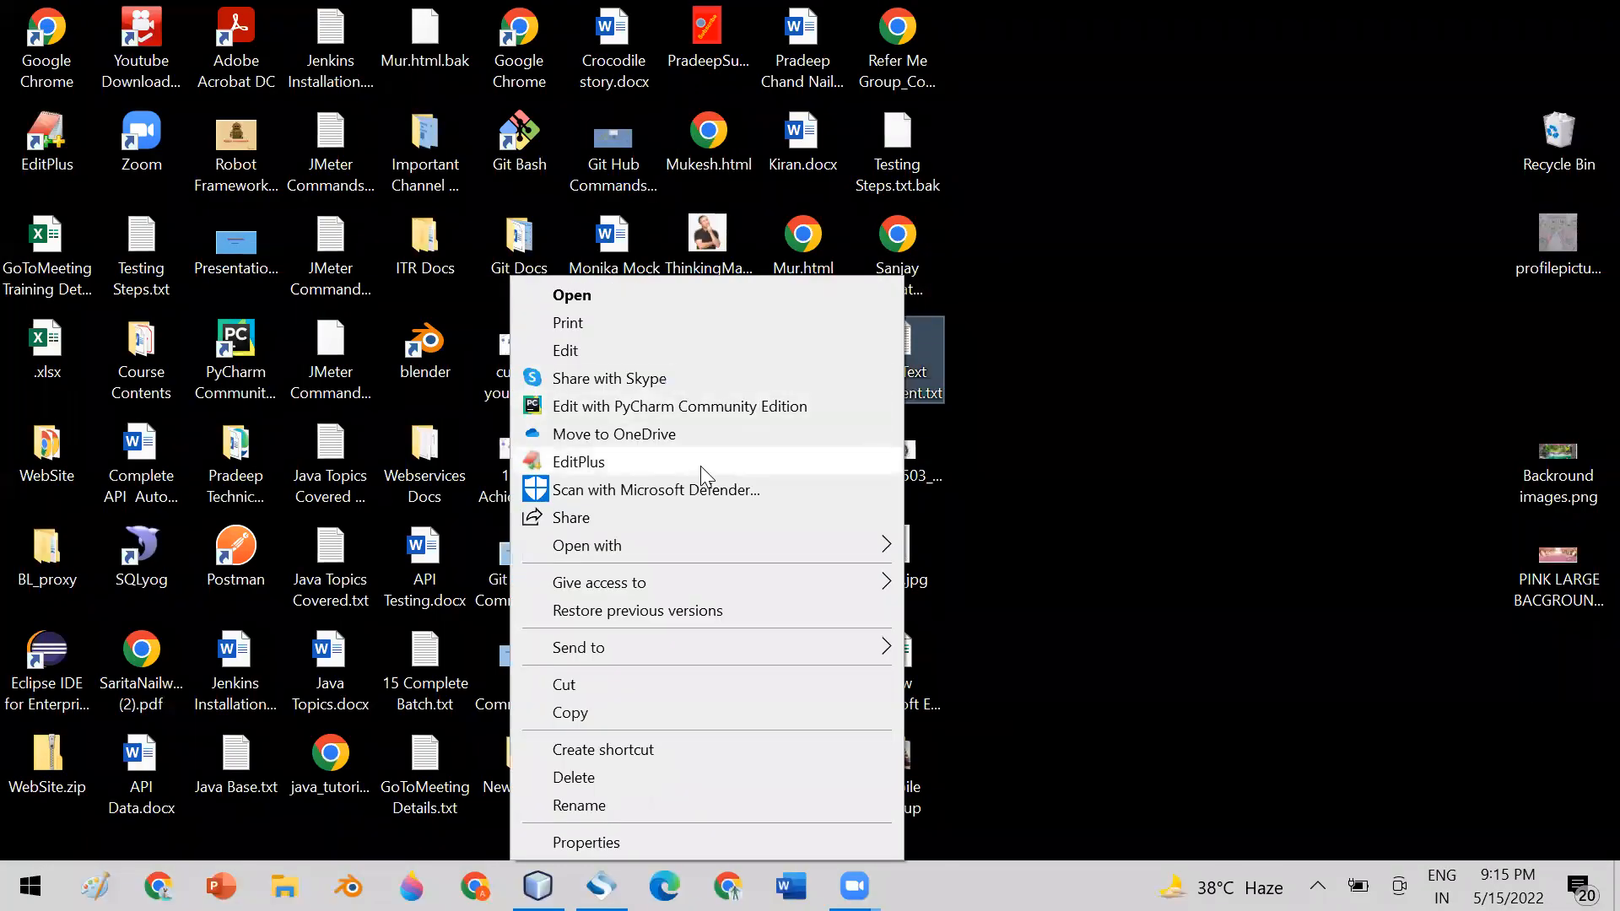
left_click(702, 464)
key("ctrl+v")
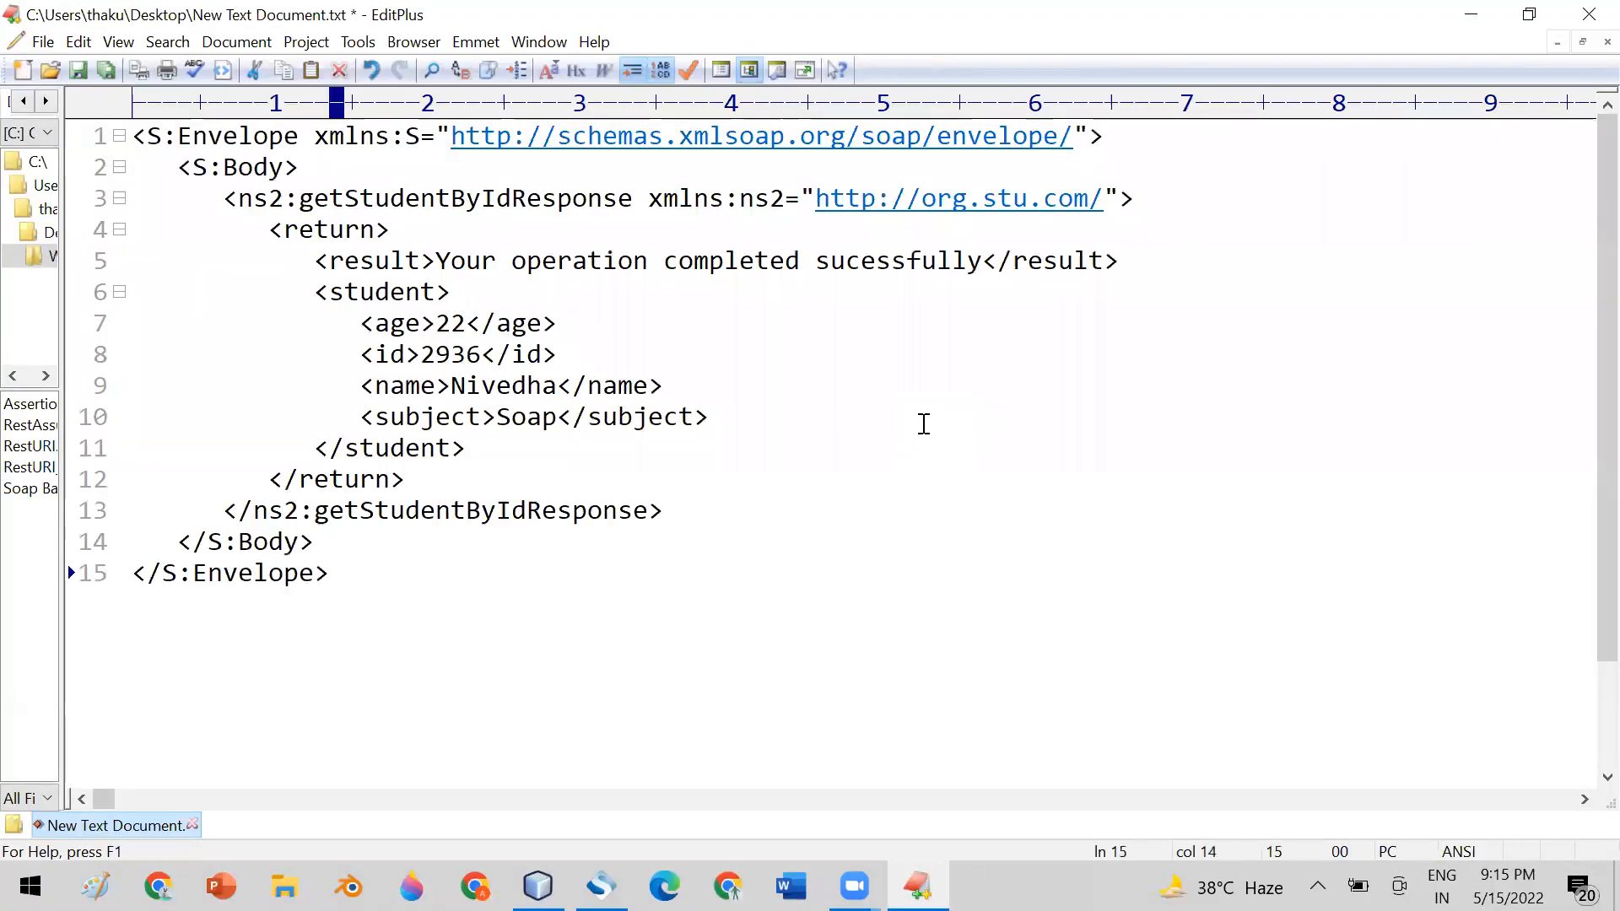
left_click_drag(178, 167, 193, 167)
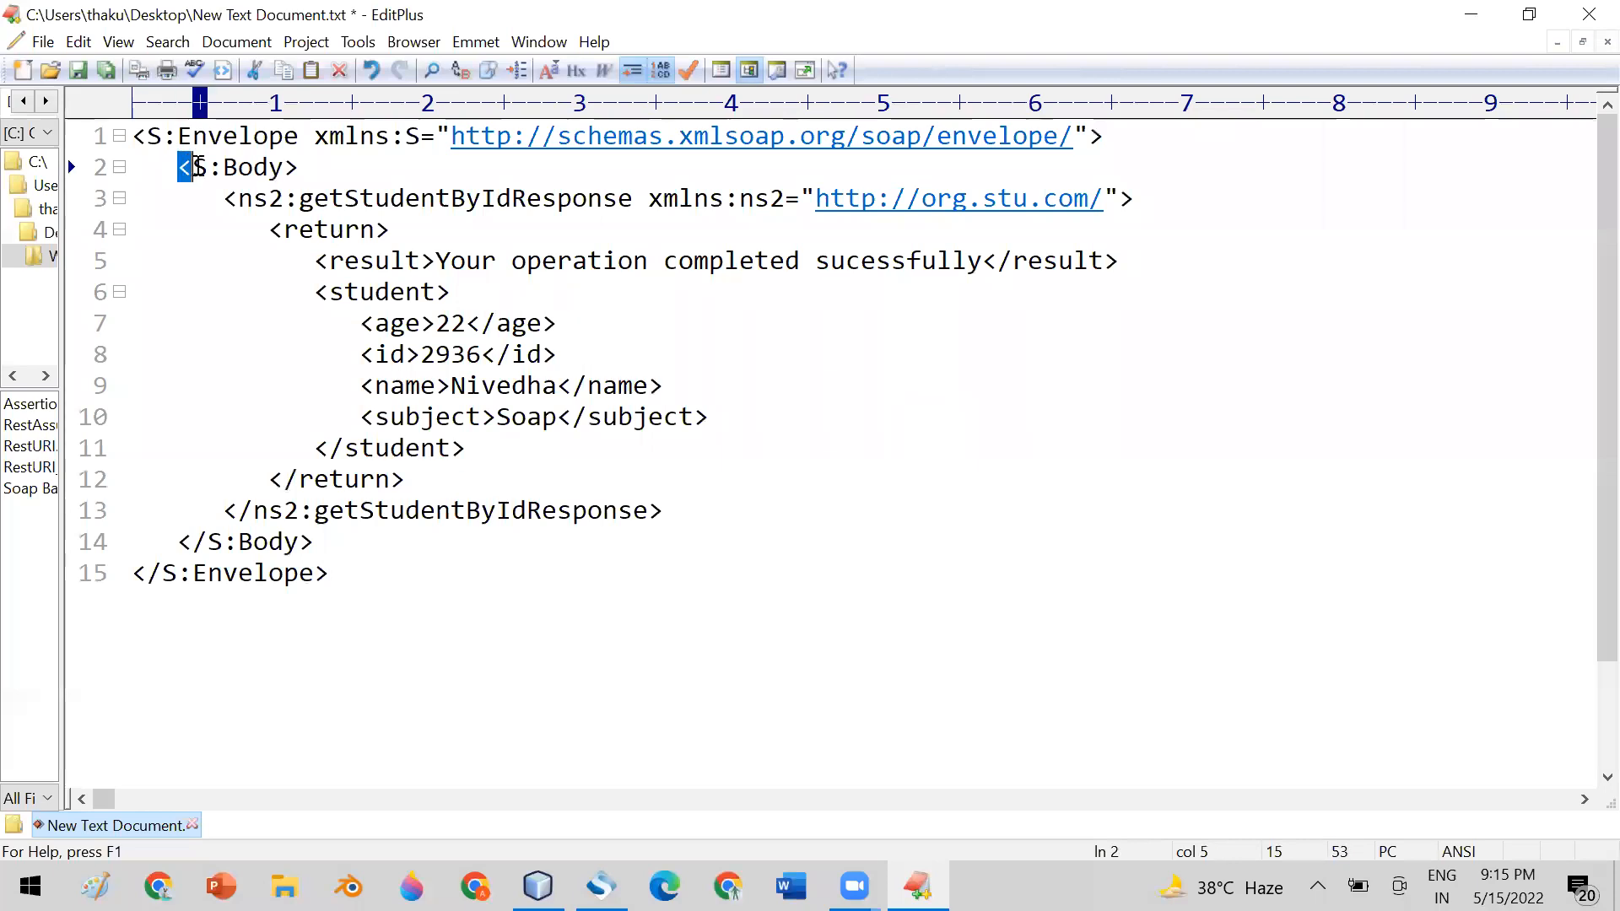
left_click_drag(349, 581, 99, 141)
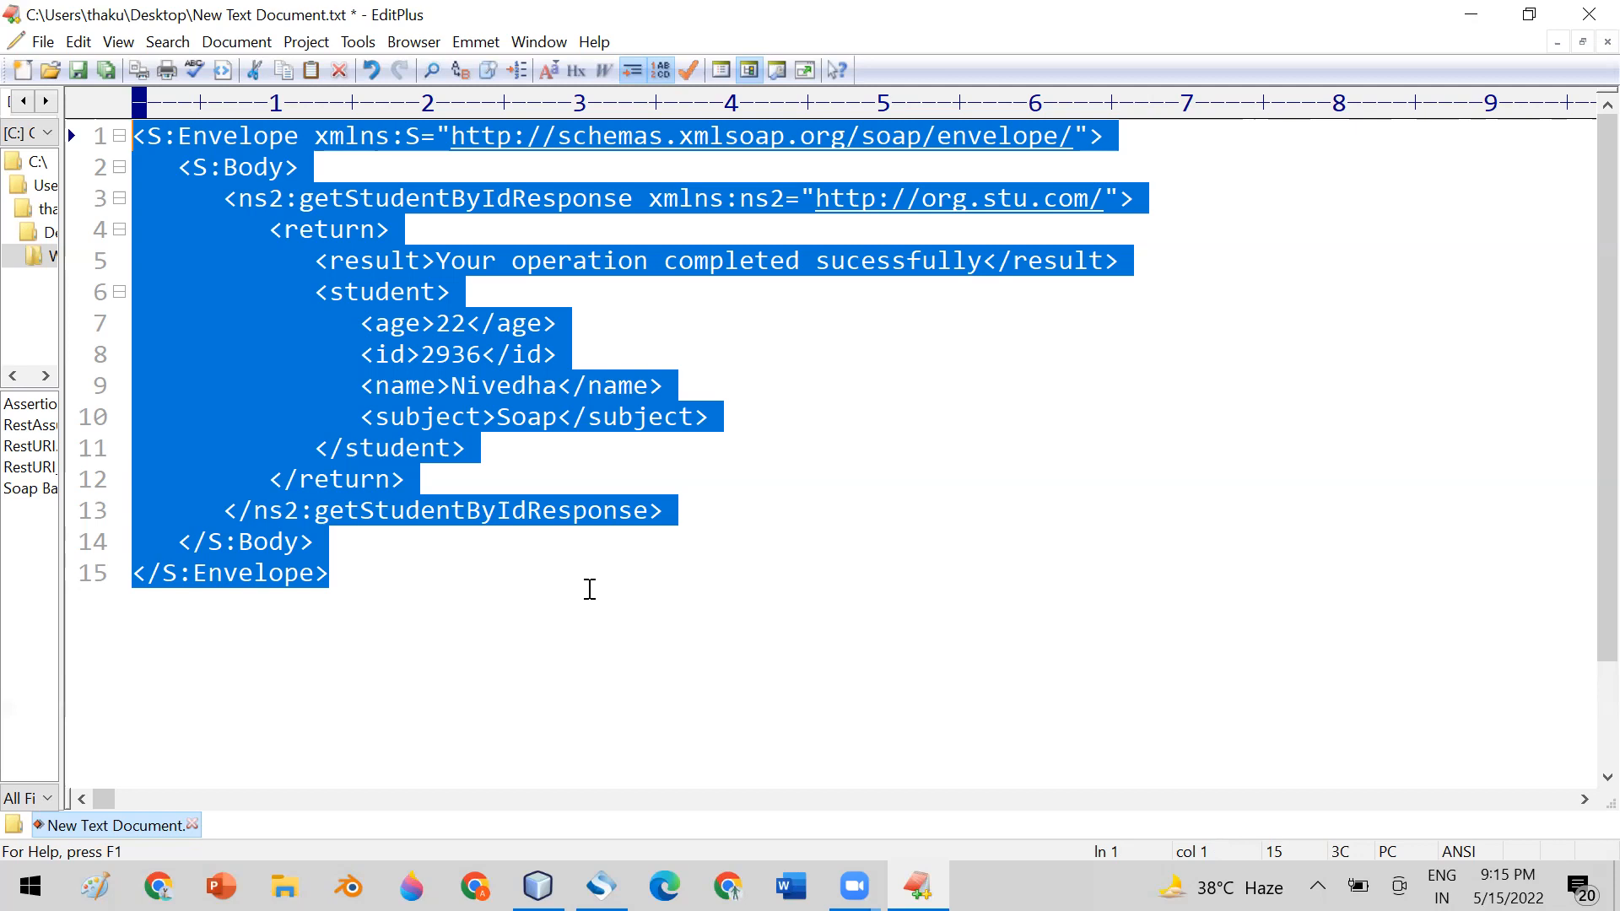
Switch back to SoapUI, enlarge the GetStudentById window and widen its response pane
left_click(601, 885)
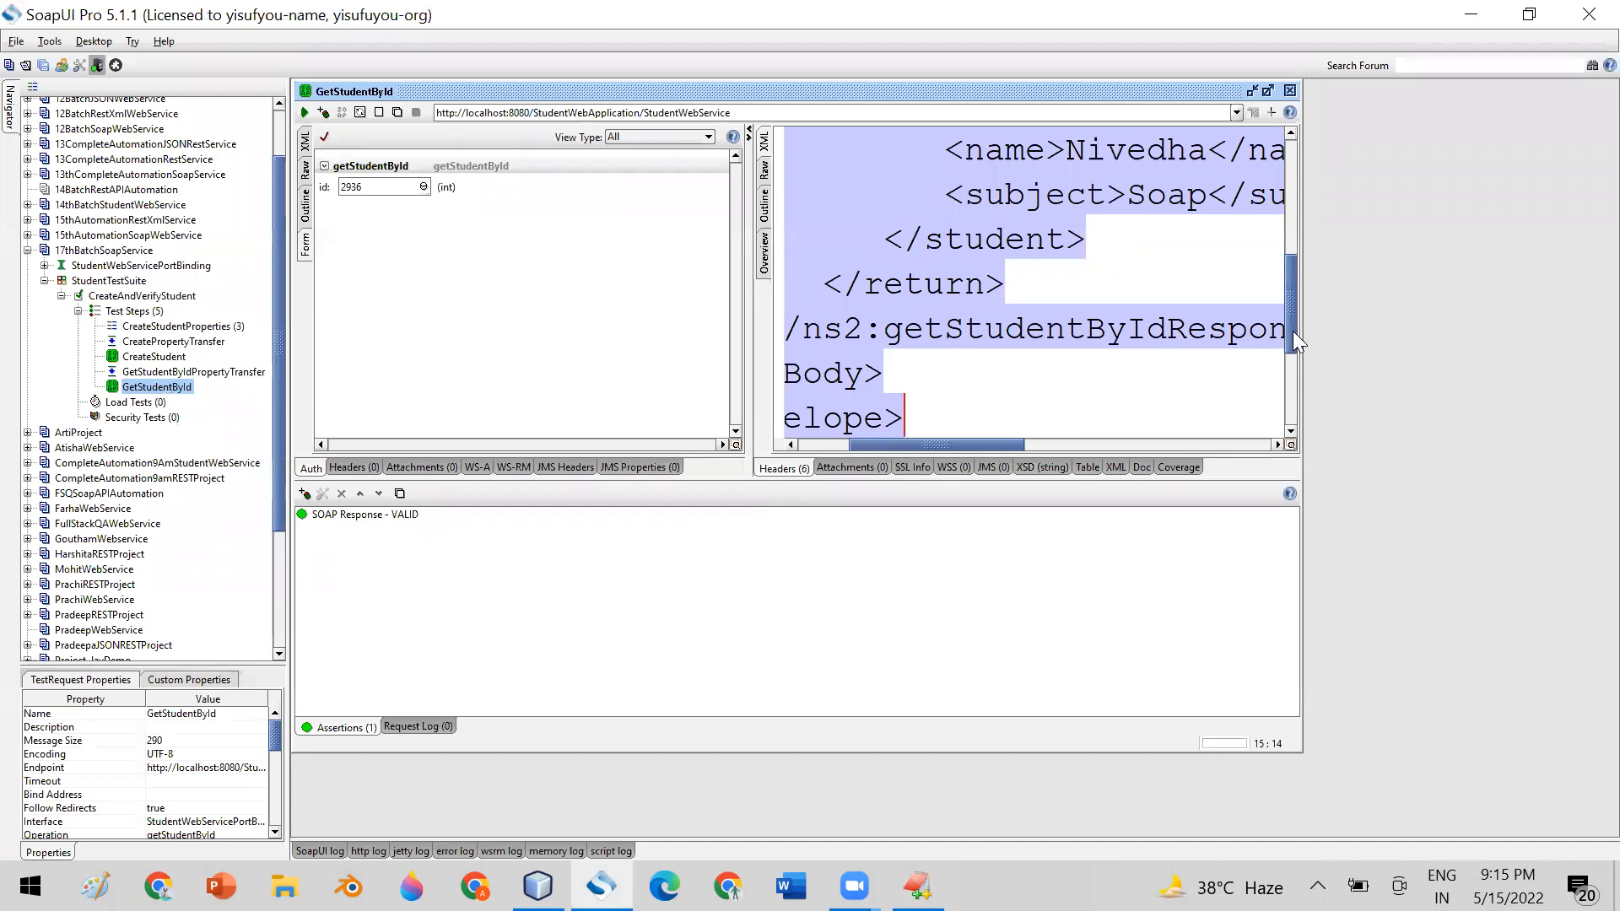
left_click_drag(1292, 330, 1302, 258)
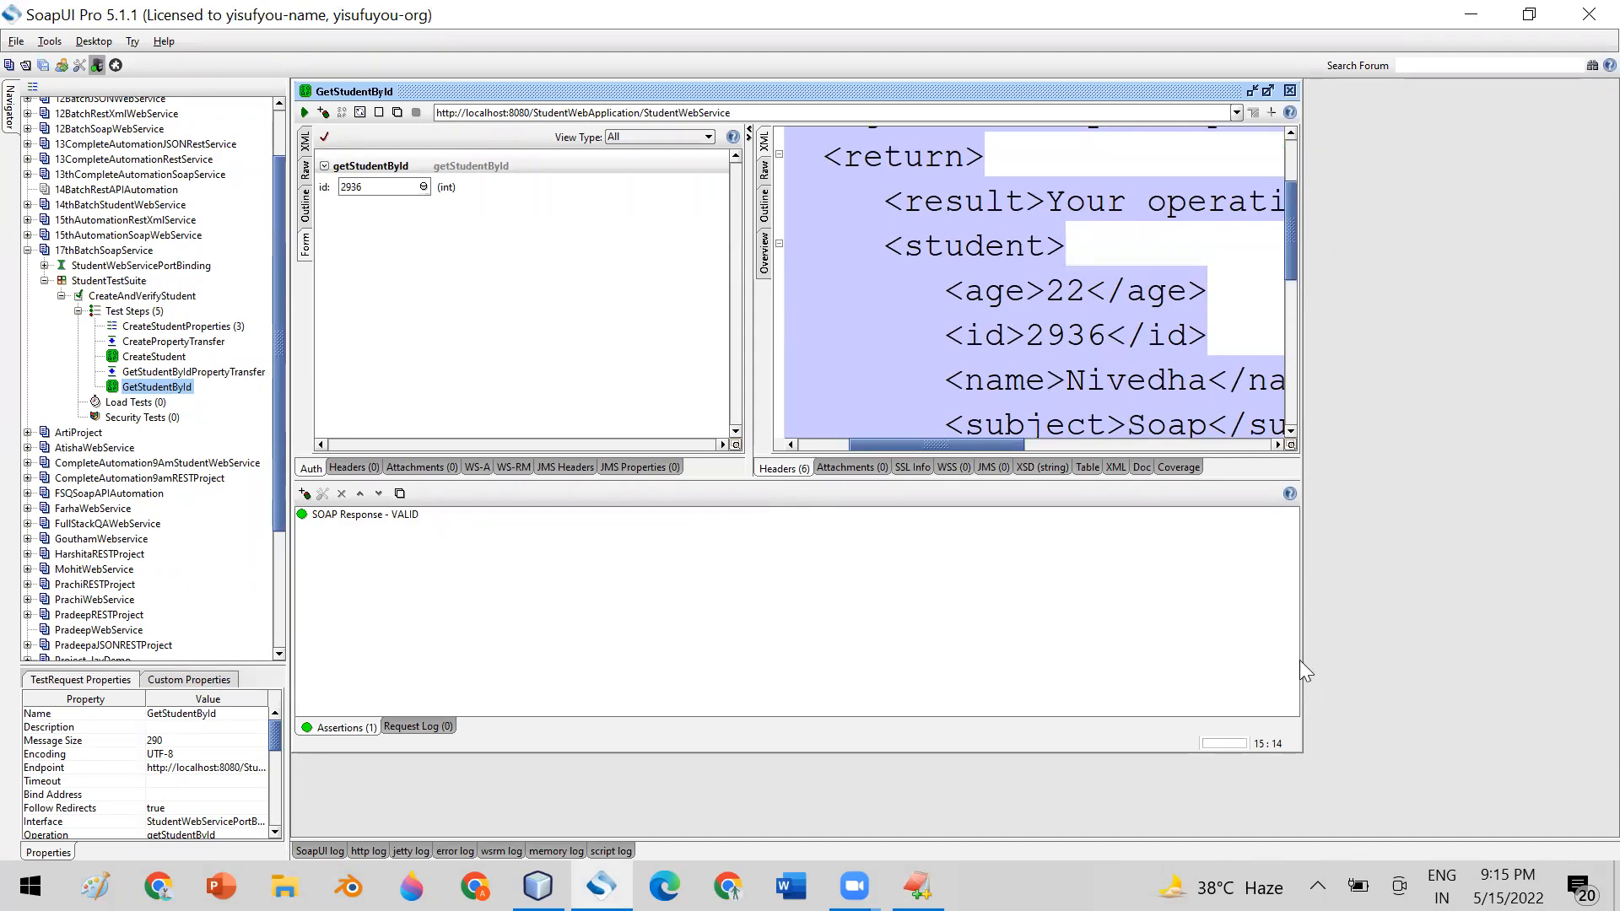
left_click_drag(1301, 751, 1510, 835)
left_click(1216, 302)
left_click_drag(848, 340, 719, 335)
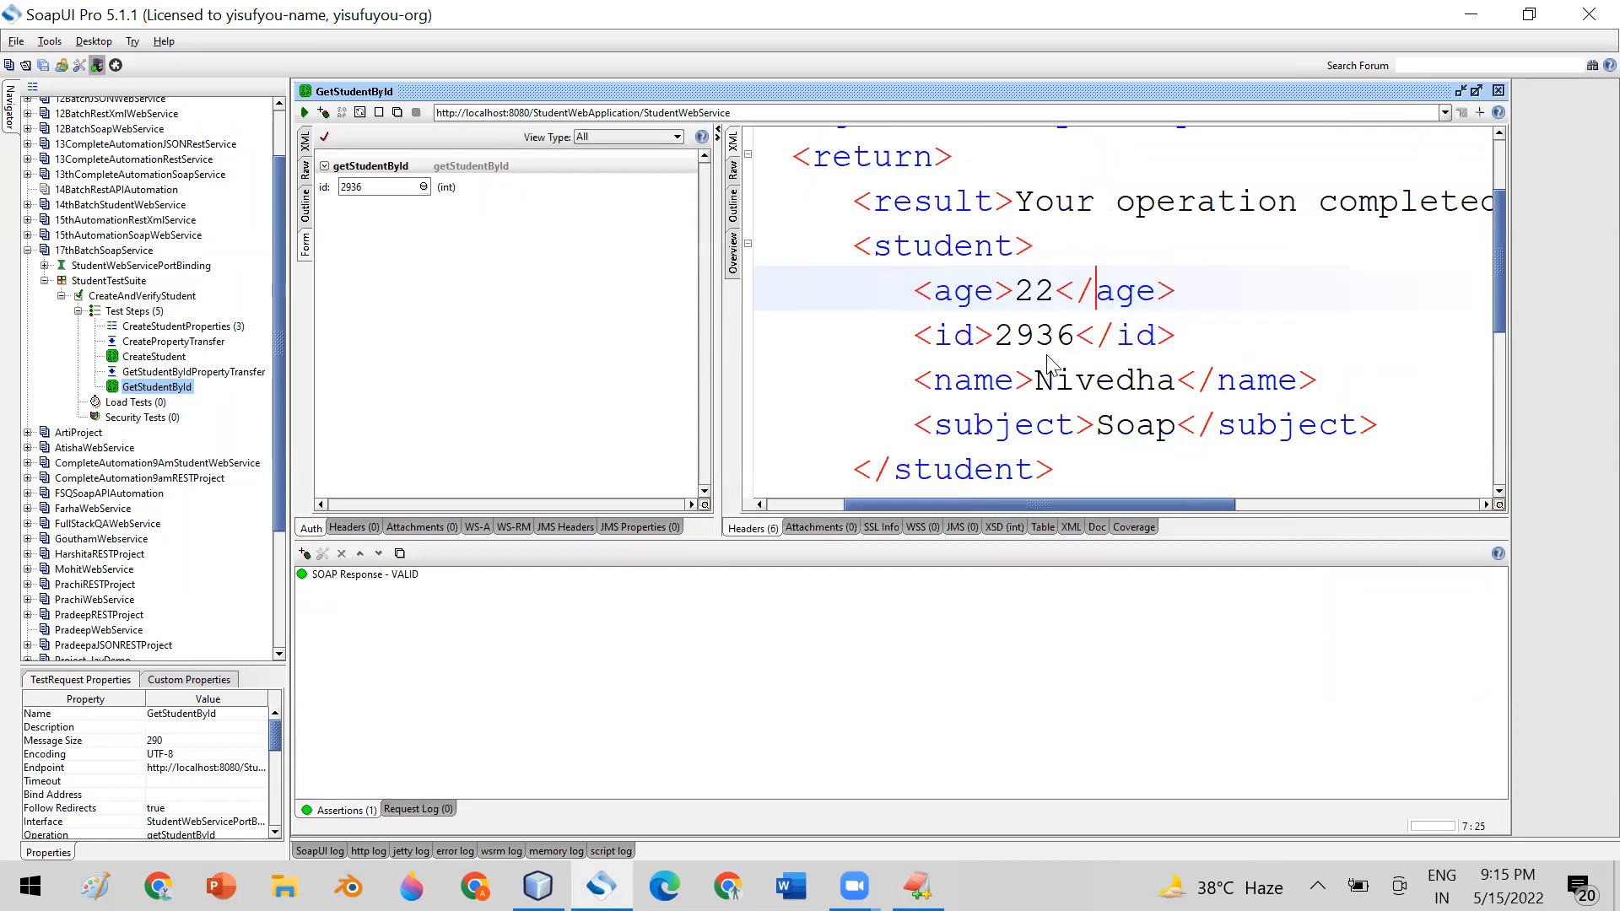
Copy the message text inside the result element of GetStudentById's response
left_click_drag(1016, 215, 1327, 210)
left_click_drag(1162, 500, 926, 461)
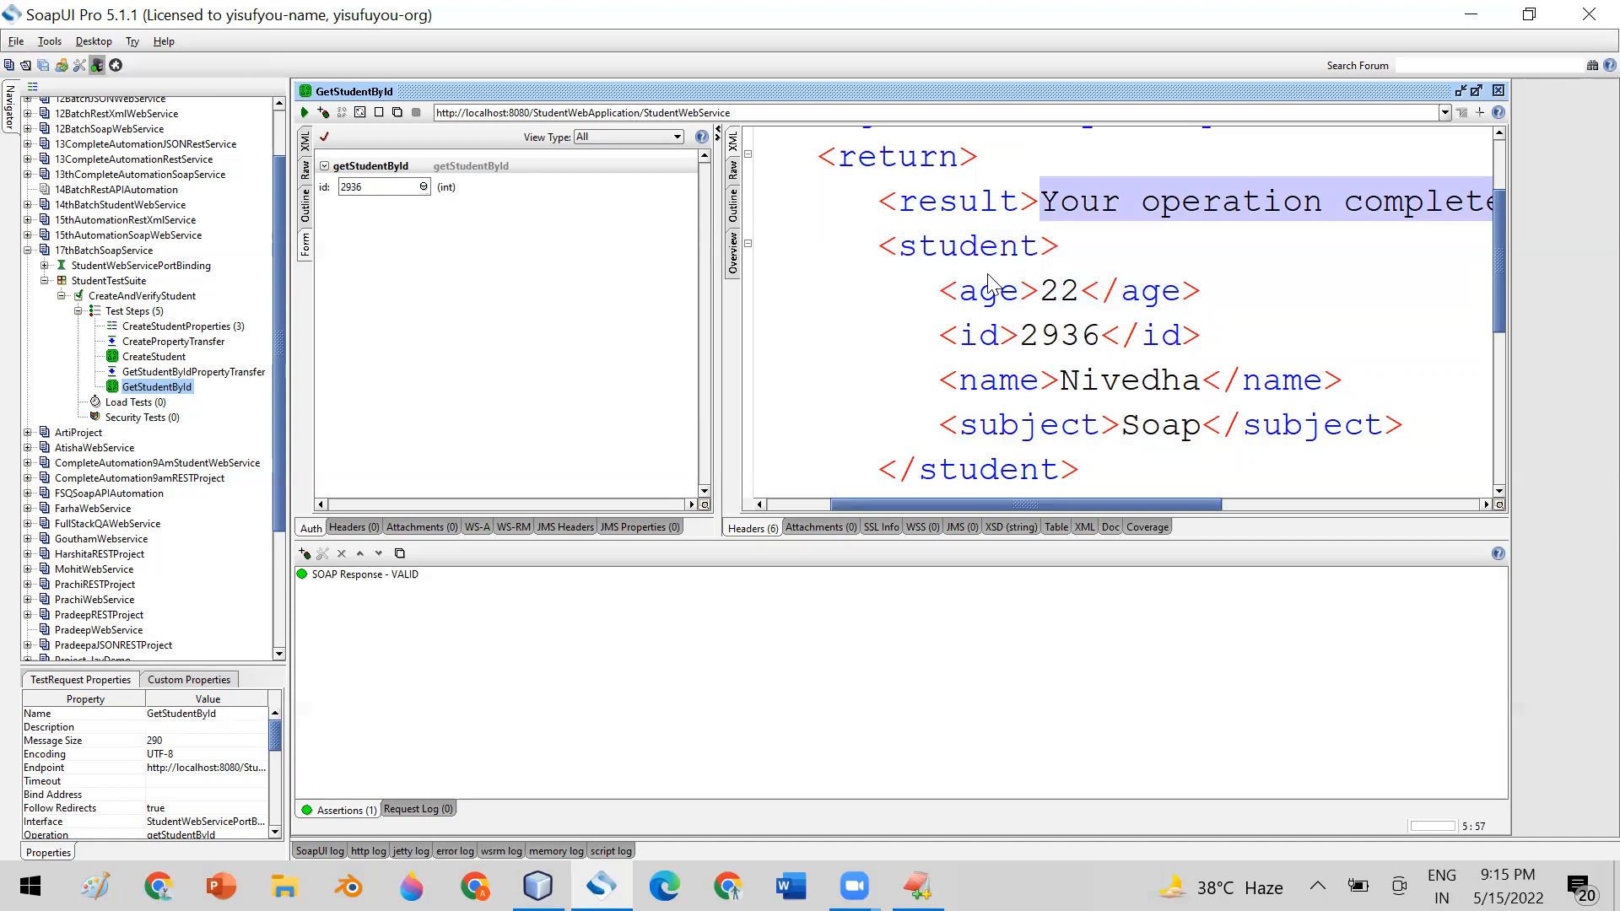
right_click(1092, 200)
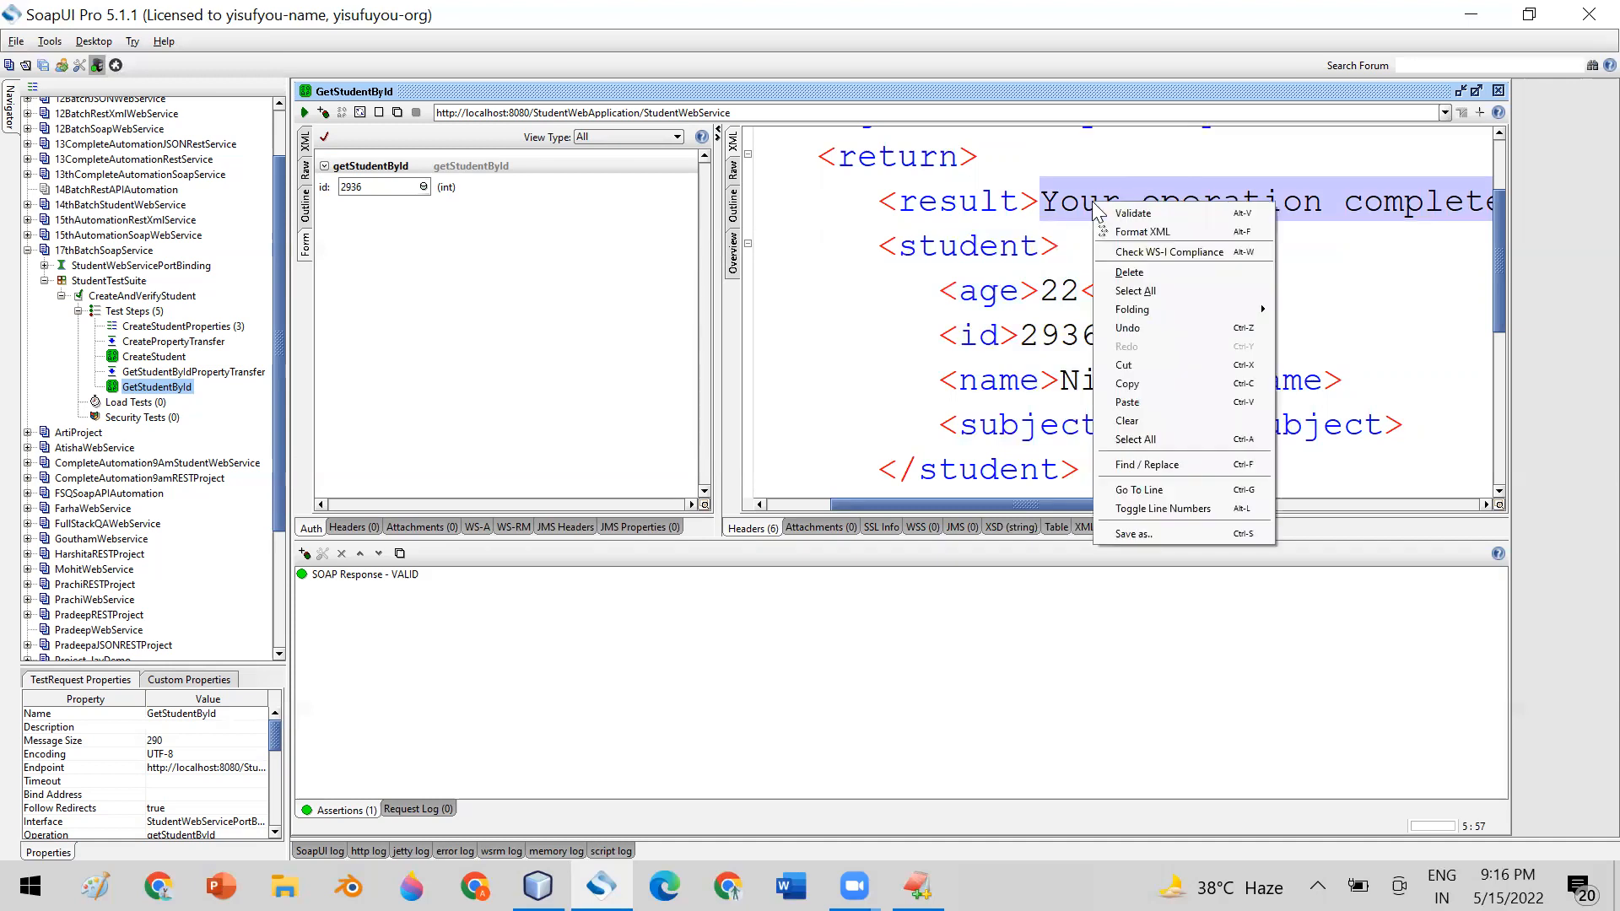
left_click(1156, 384)
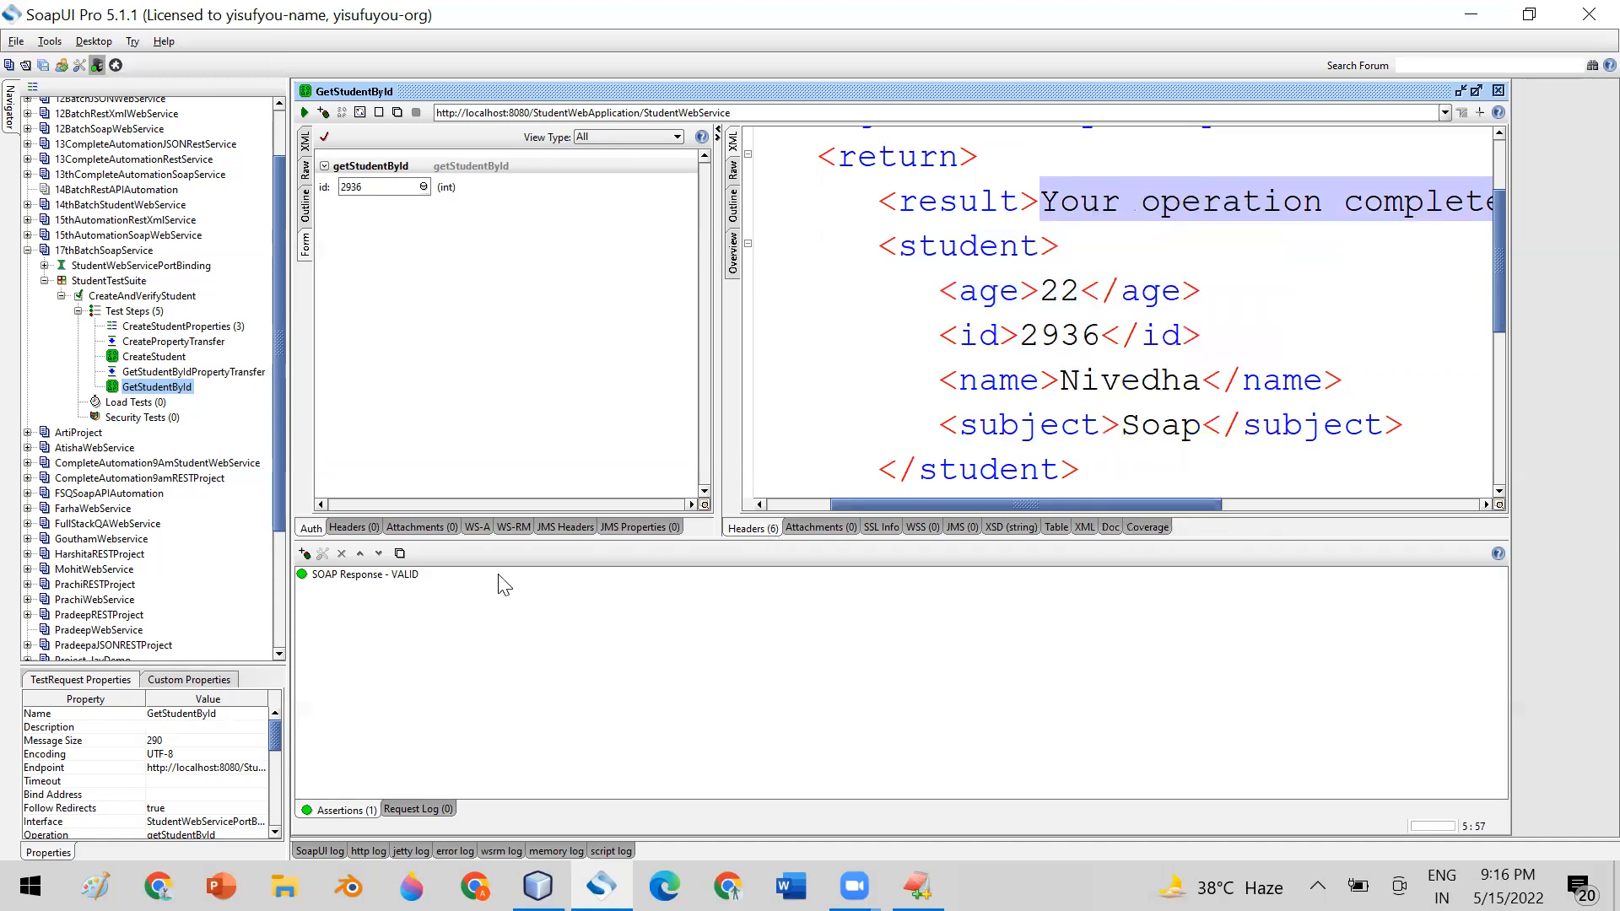
Add a Contains assertion from Property Content to GetStudentById with the content "Your operation completed sucessfully", and select it in the assertion list
left_click(304, 554)
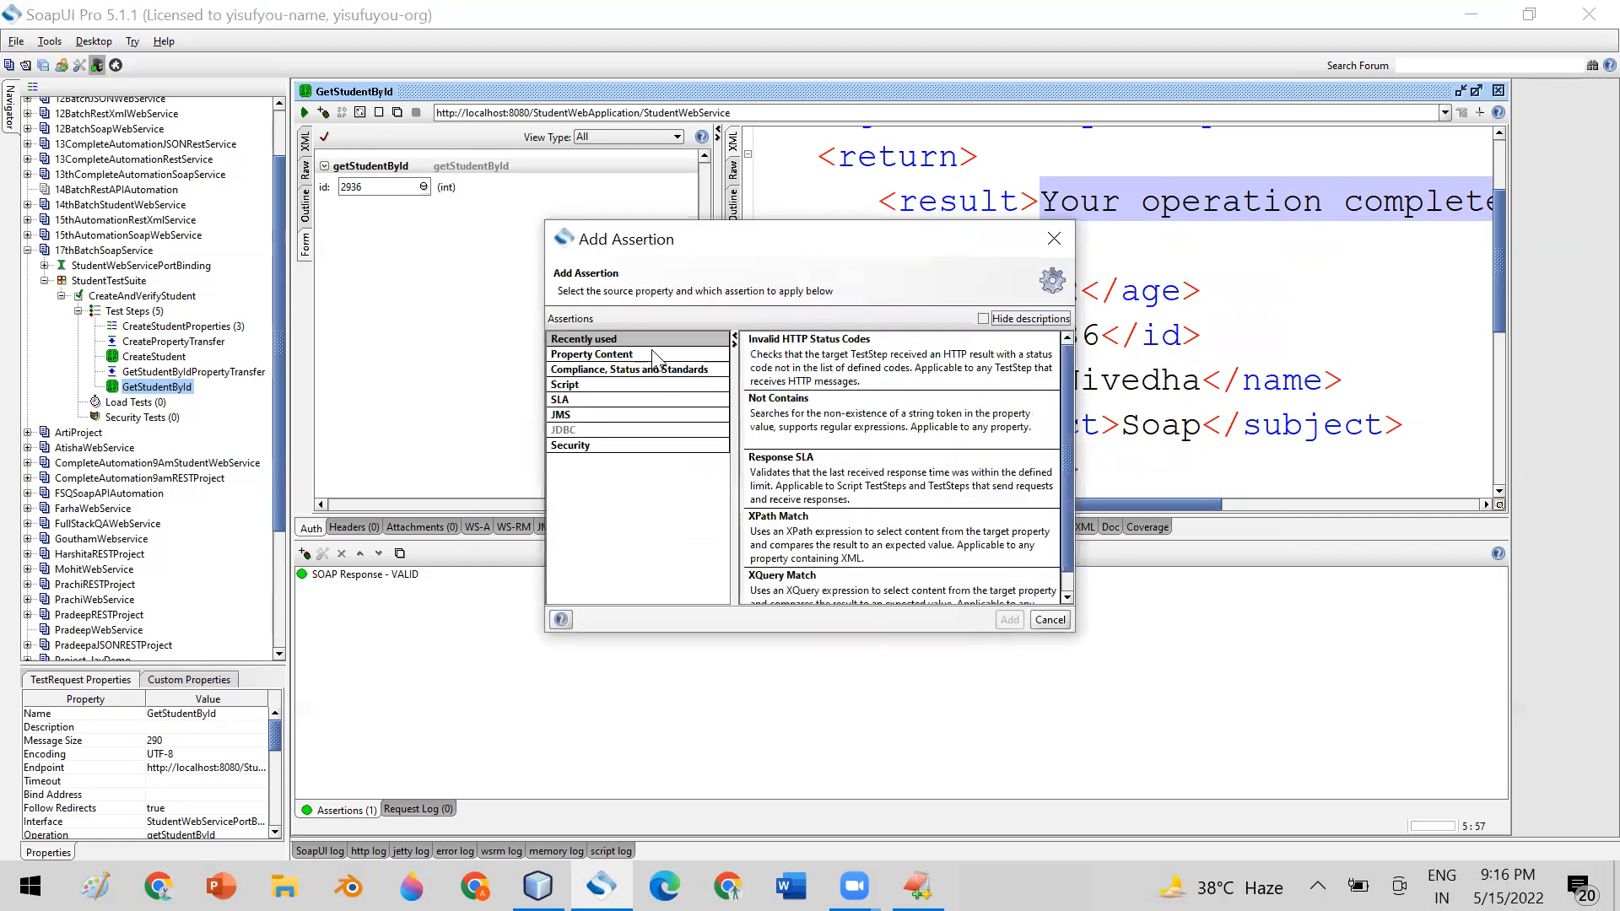
left_click(646, 355)
double_click(789, 349)
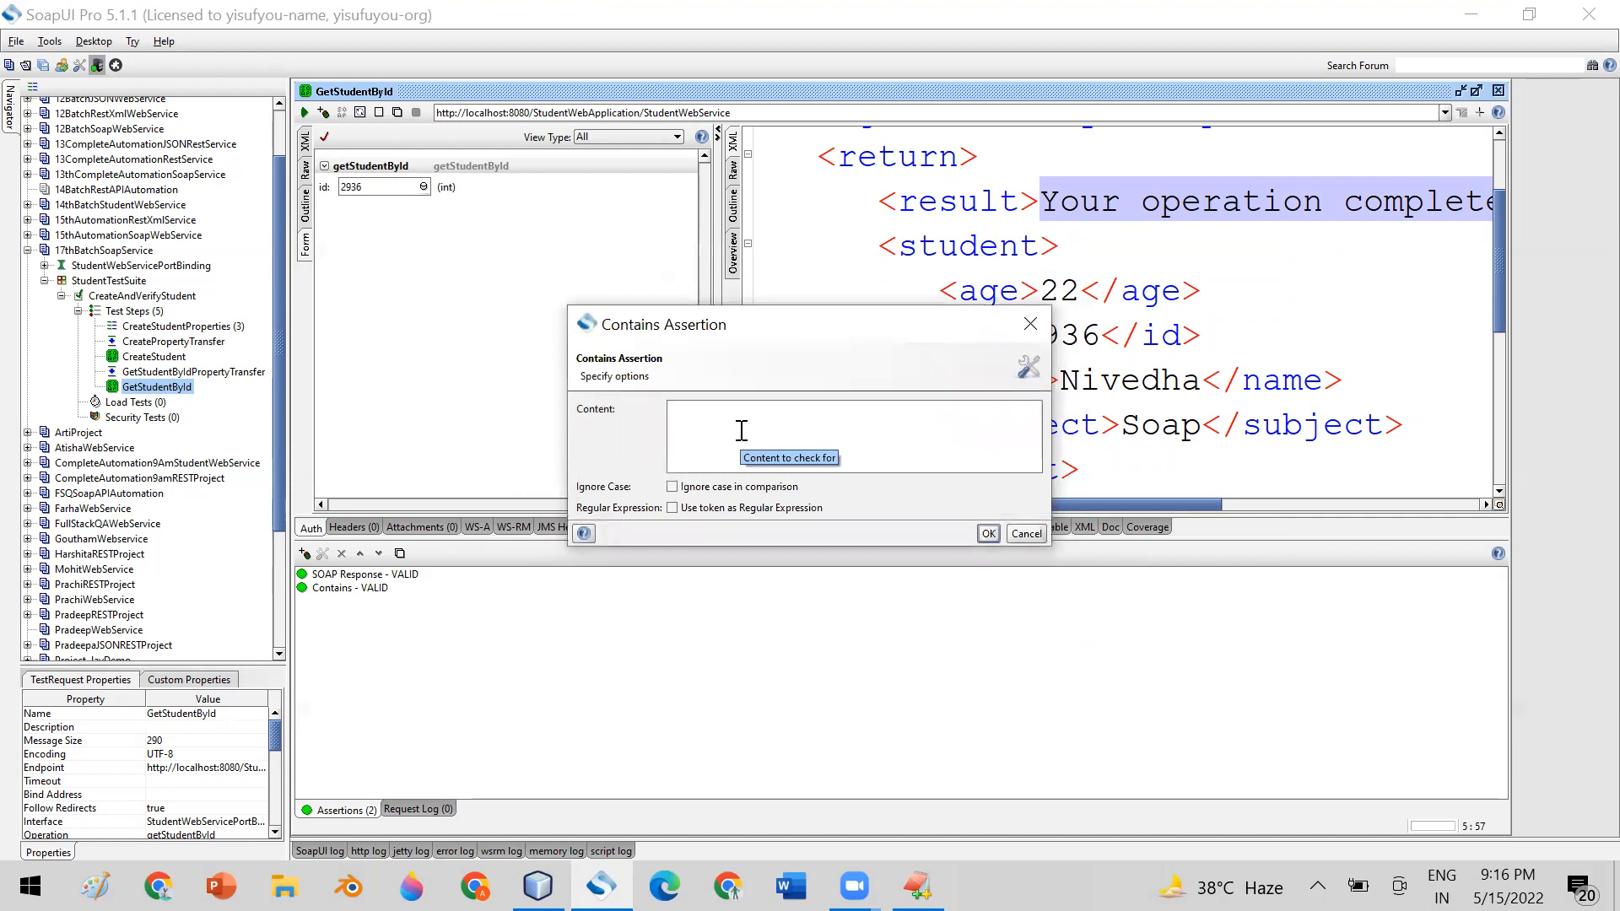
key("ctrl+v")
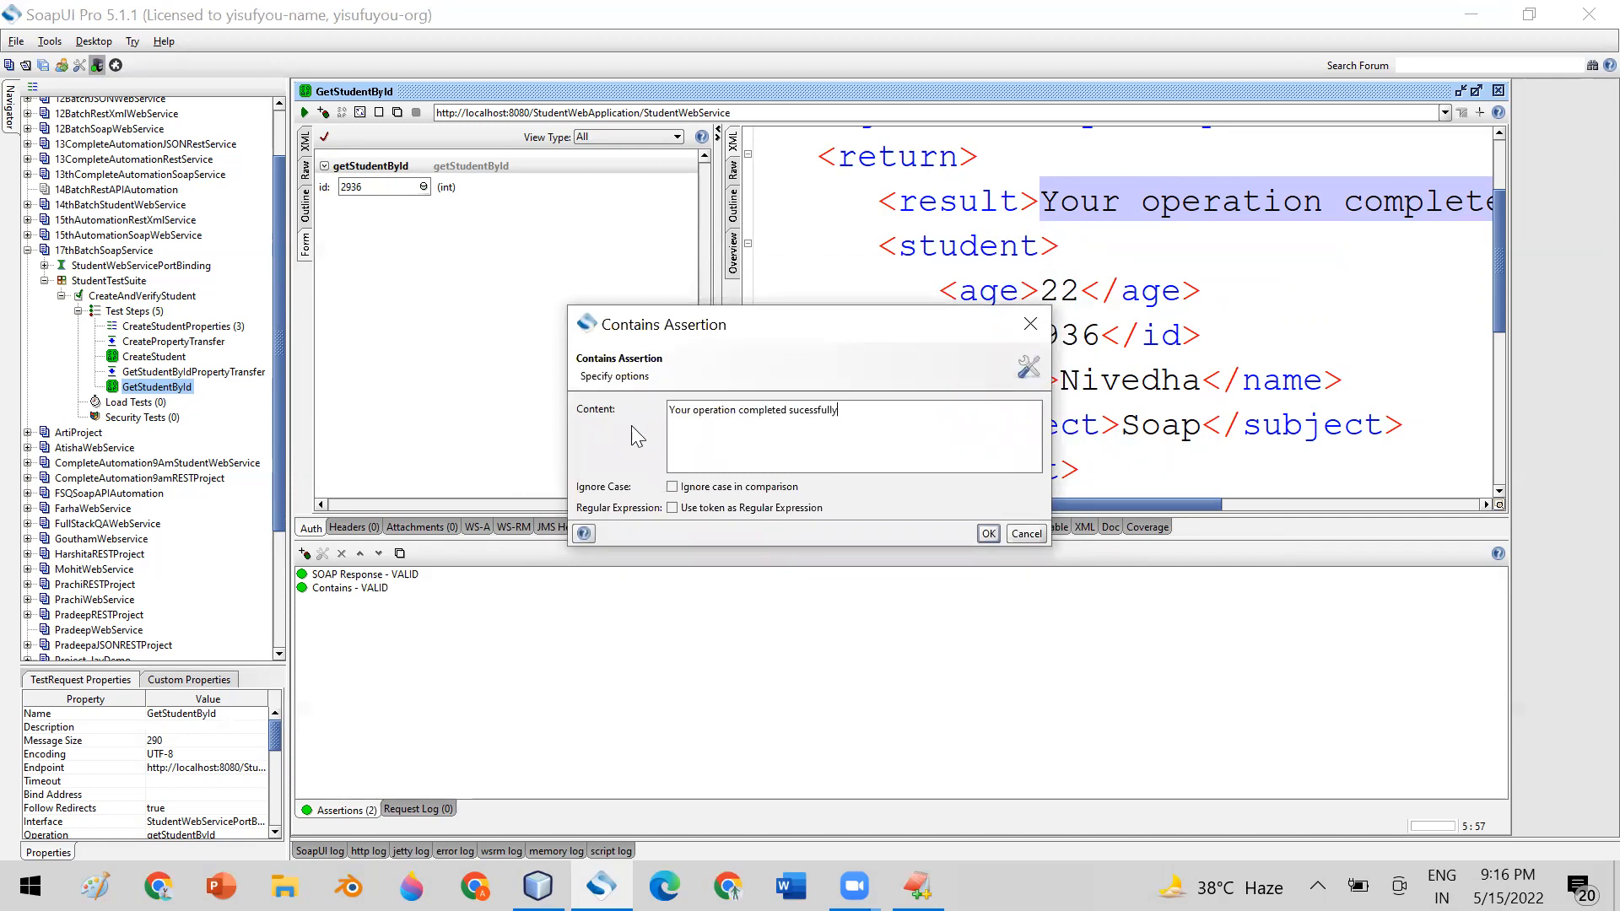
left_click_drag(836, 413, 645, 410)
key("ctrl+c")
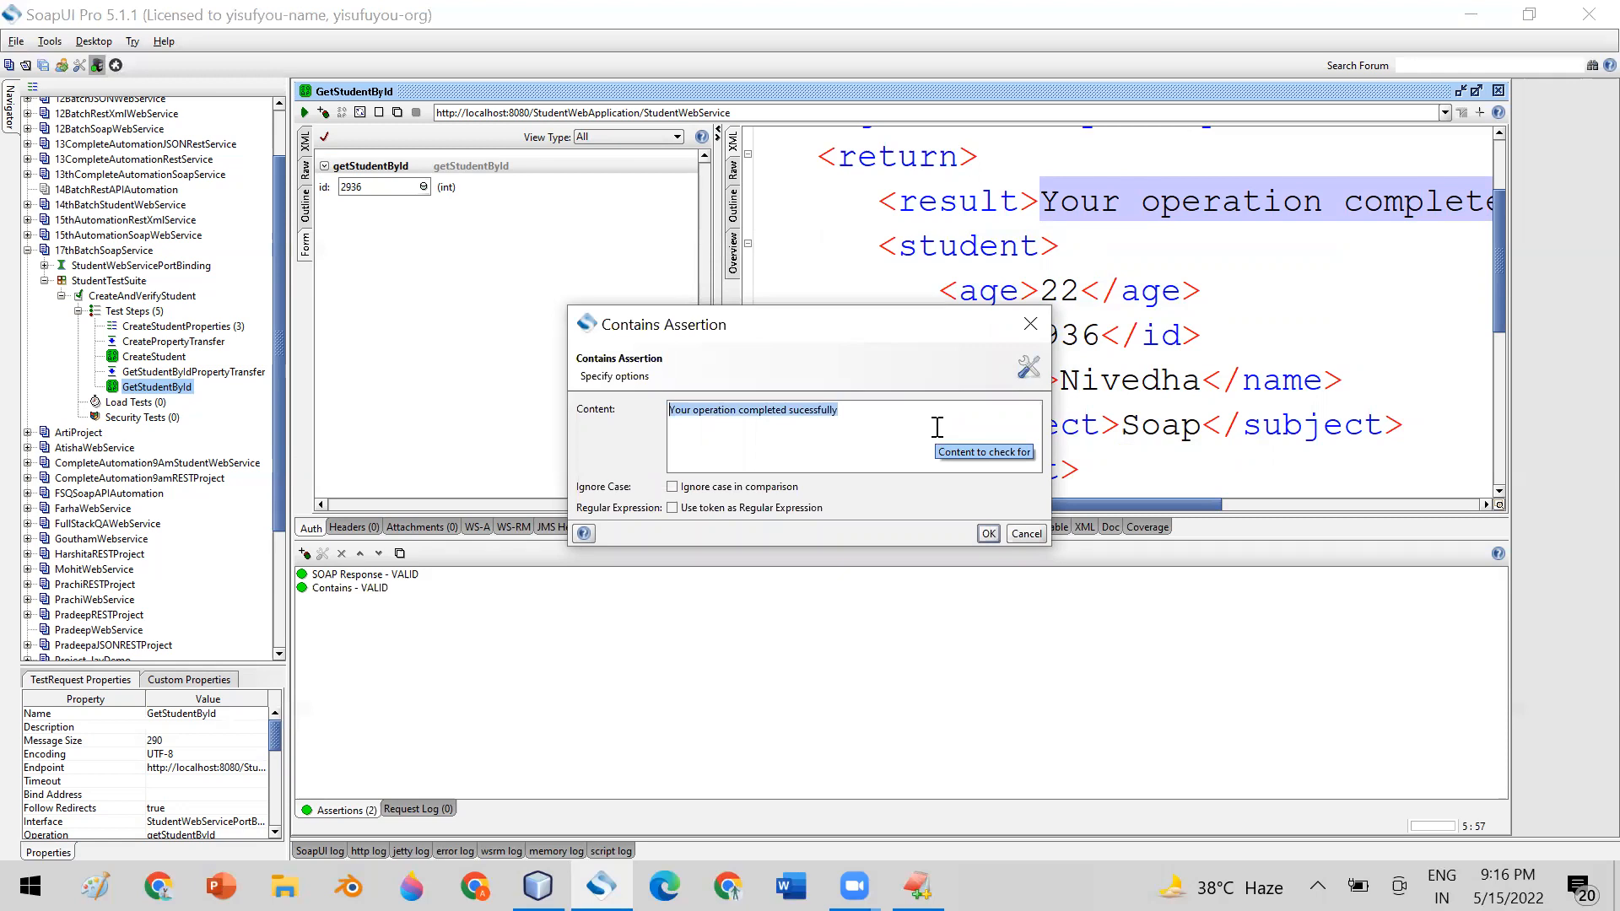
left_click(987, 531)
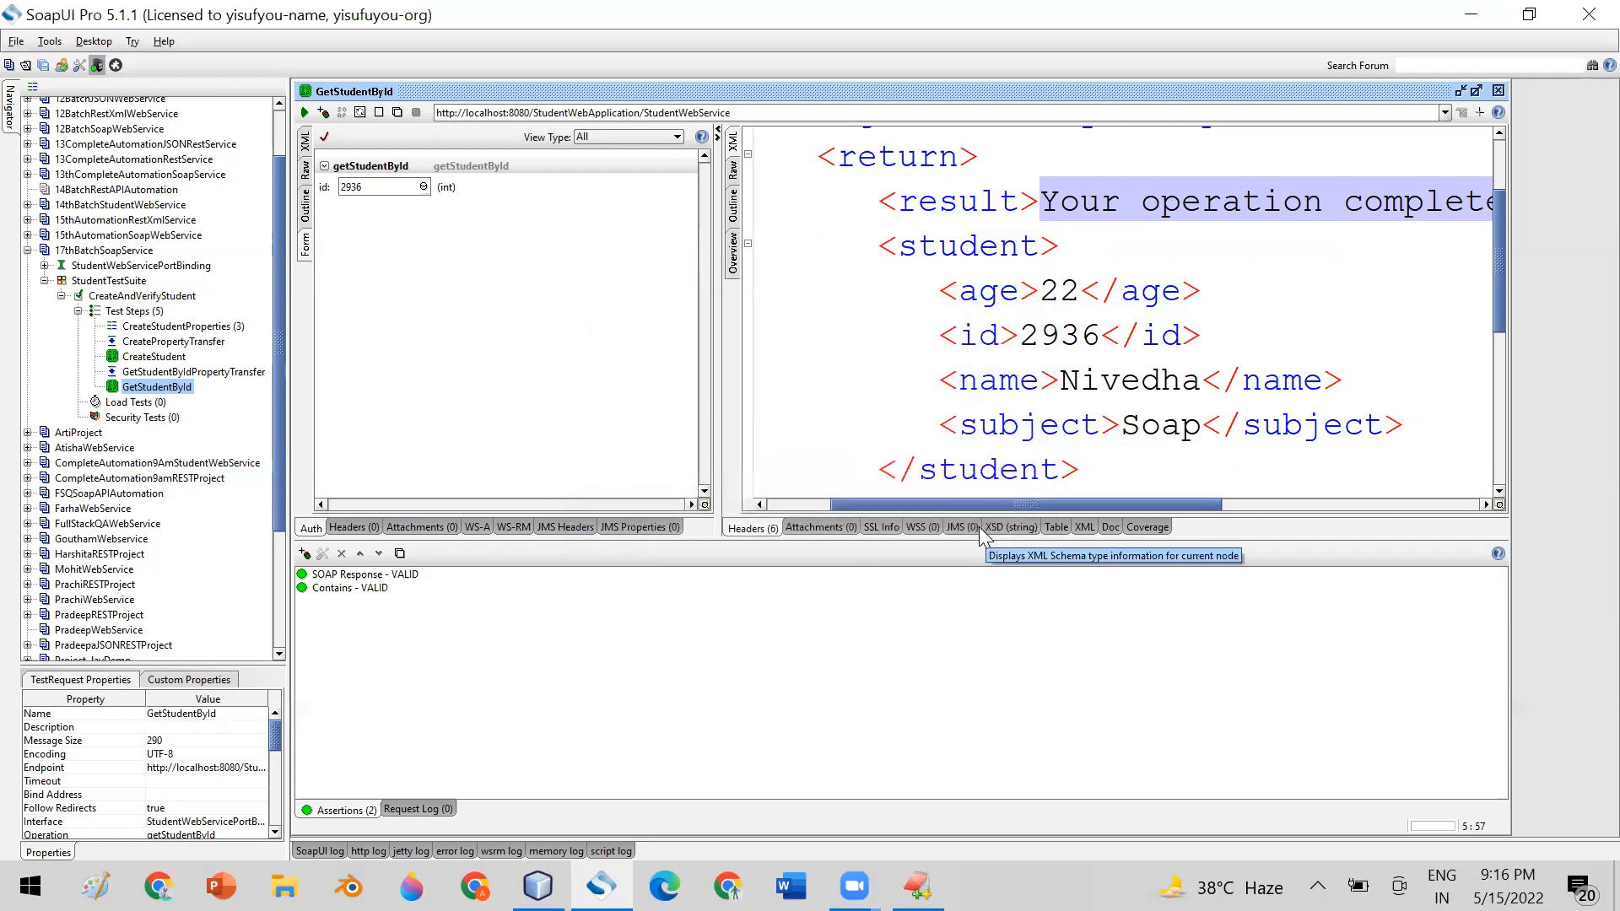
left_click(325, 587)
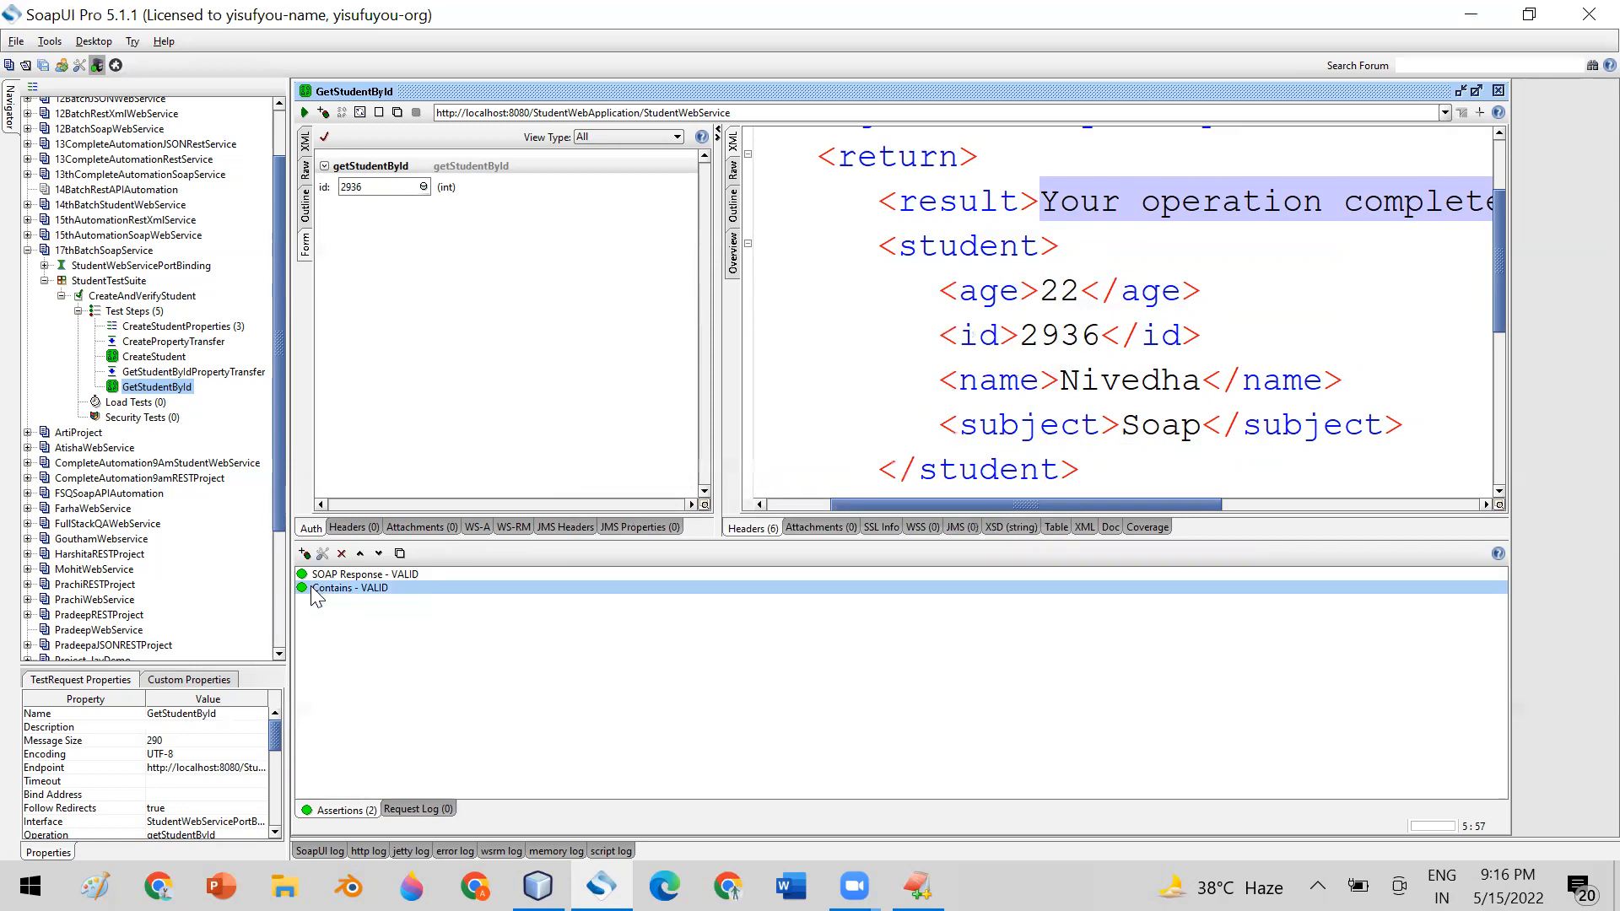
Change the Contains assertion's content to "Your operation sucessfully" by removing the word "completed"
double_click(313, 588)
left_click_drag(810, 328, 751, 324)
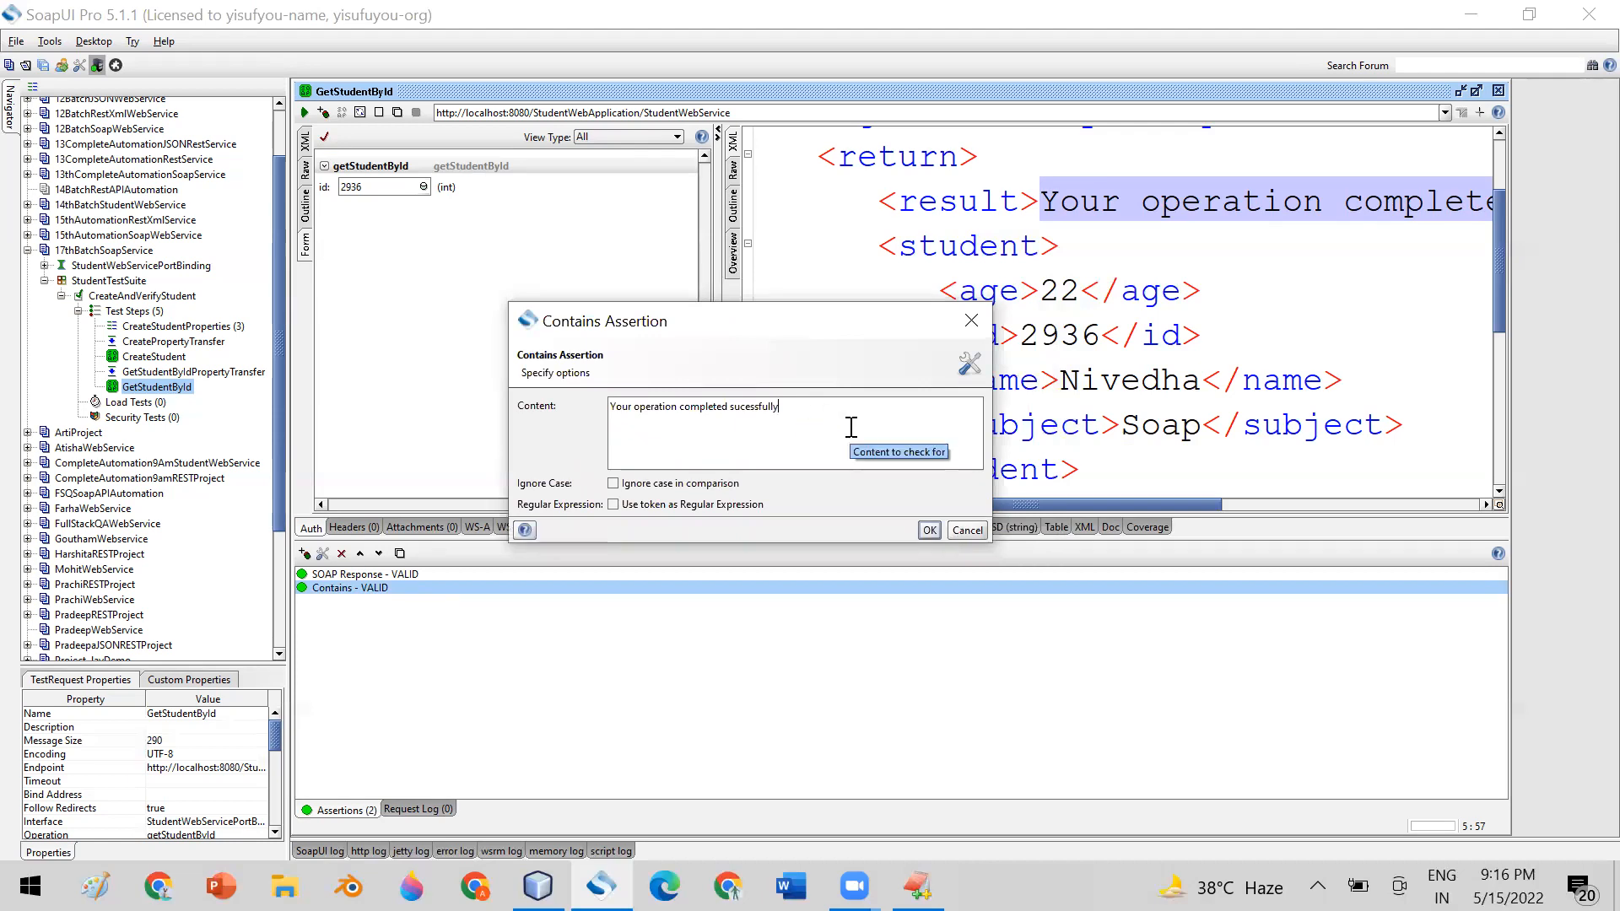
double_click(700, 407)
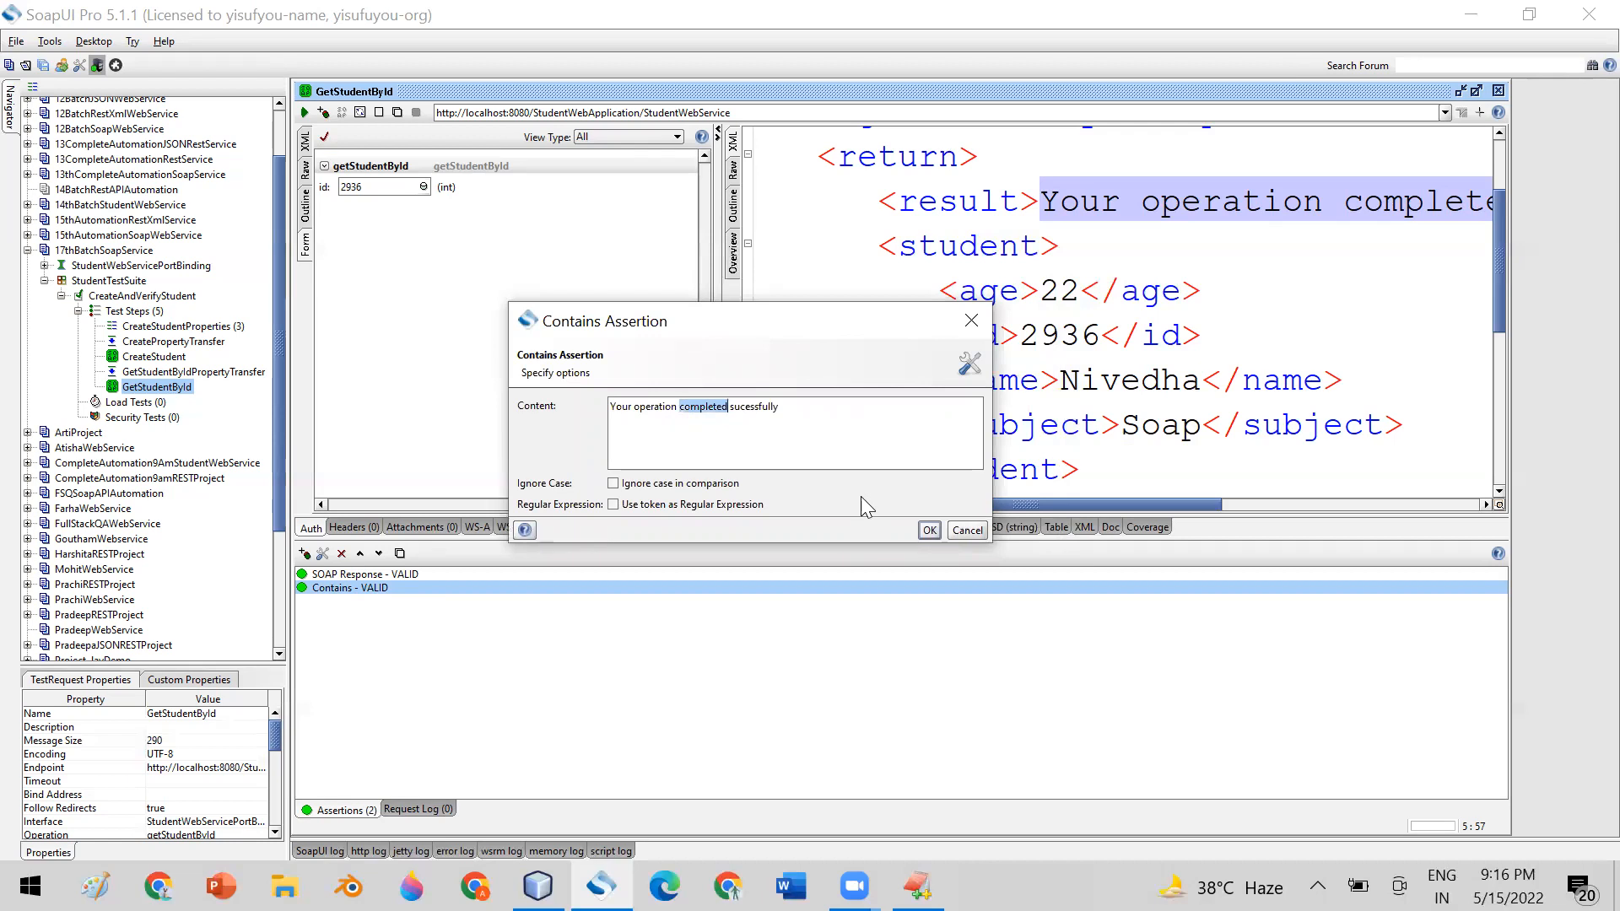
key("BackSpace")
key("BackSpace")
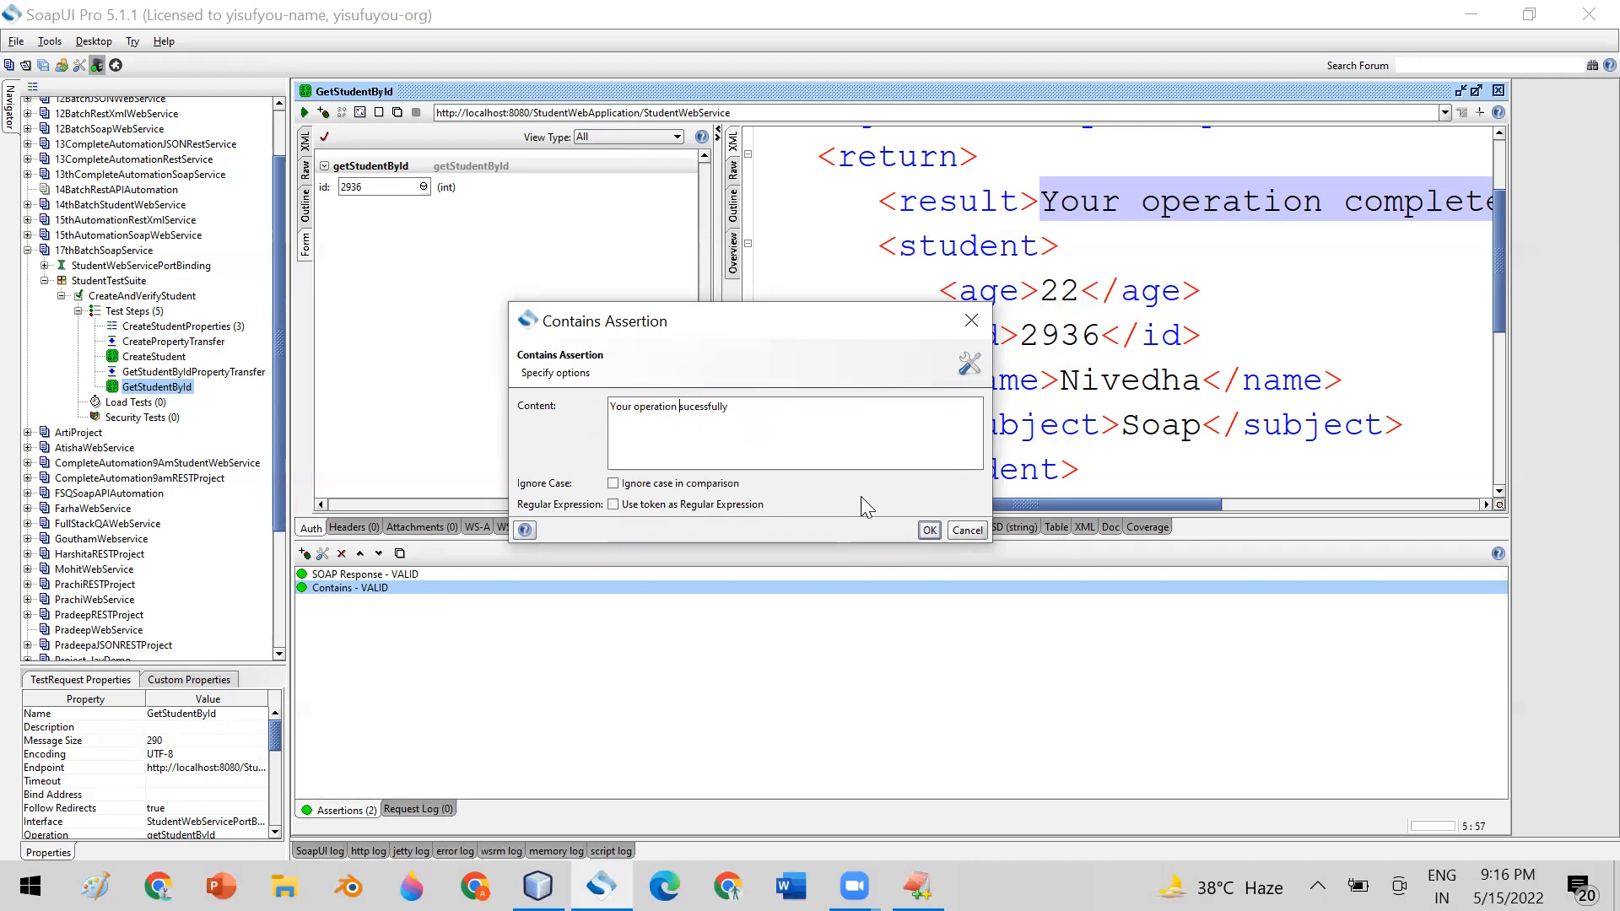
left_click(929, 530)
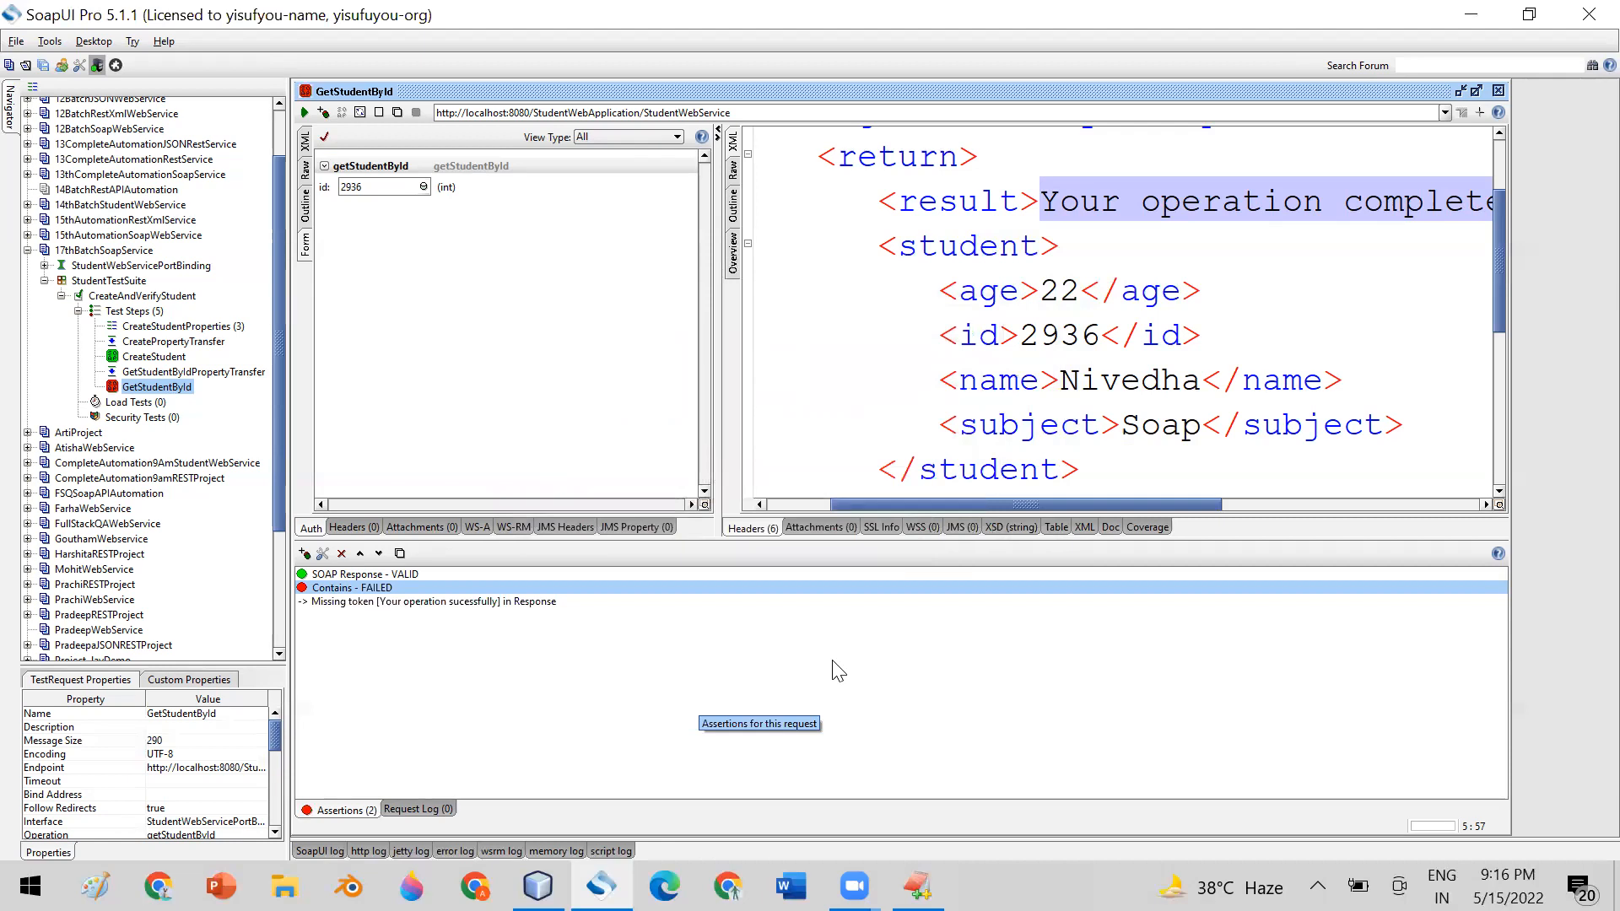
Replace the Contains assertion's content with the copied text "Your operation completed sucessfully"
double_click(380, 590)
left_click_drag(789, 410, 650, 419)
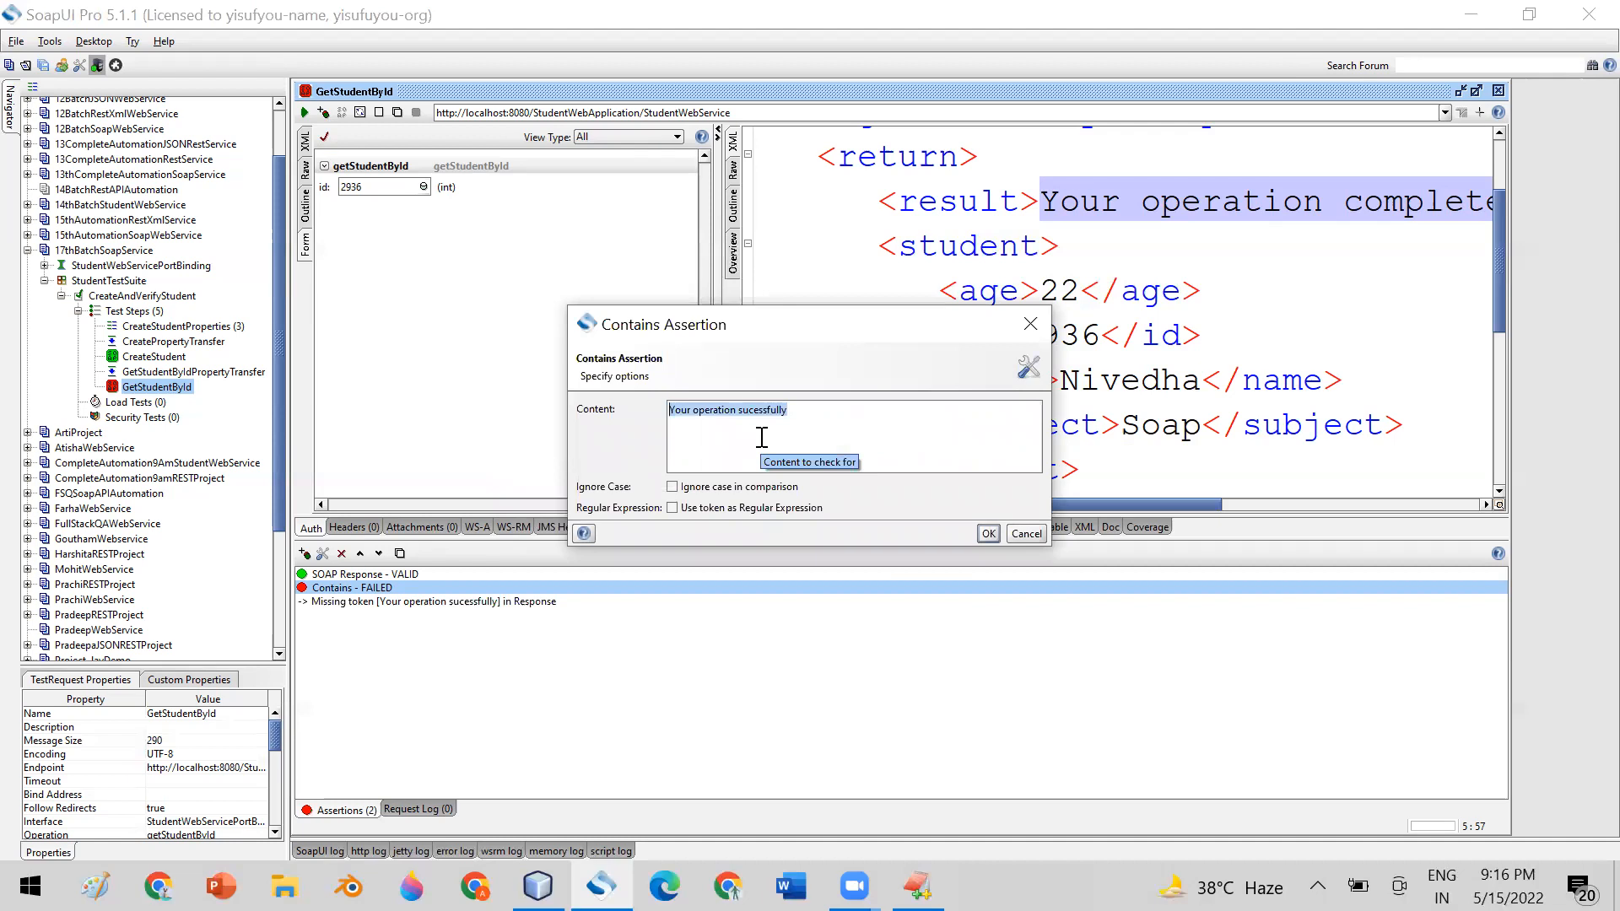
key("ctrl+v")
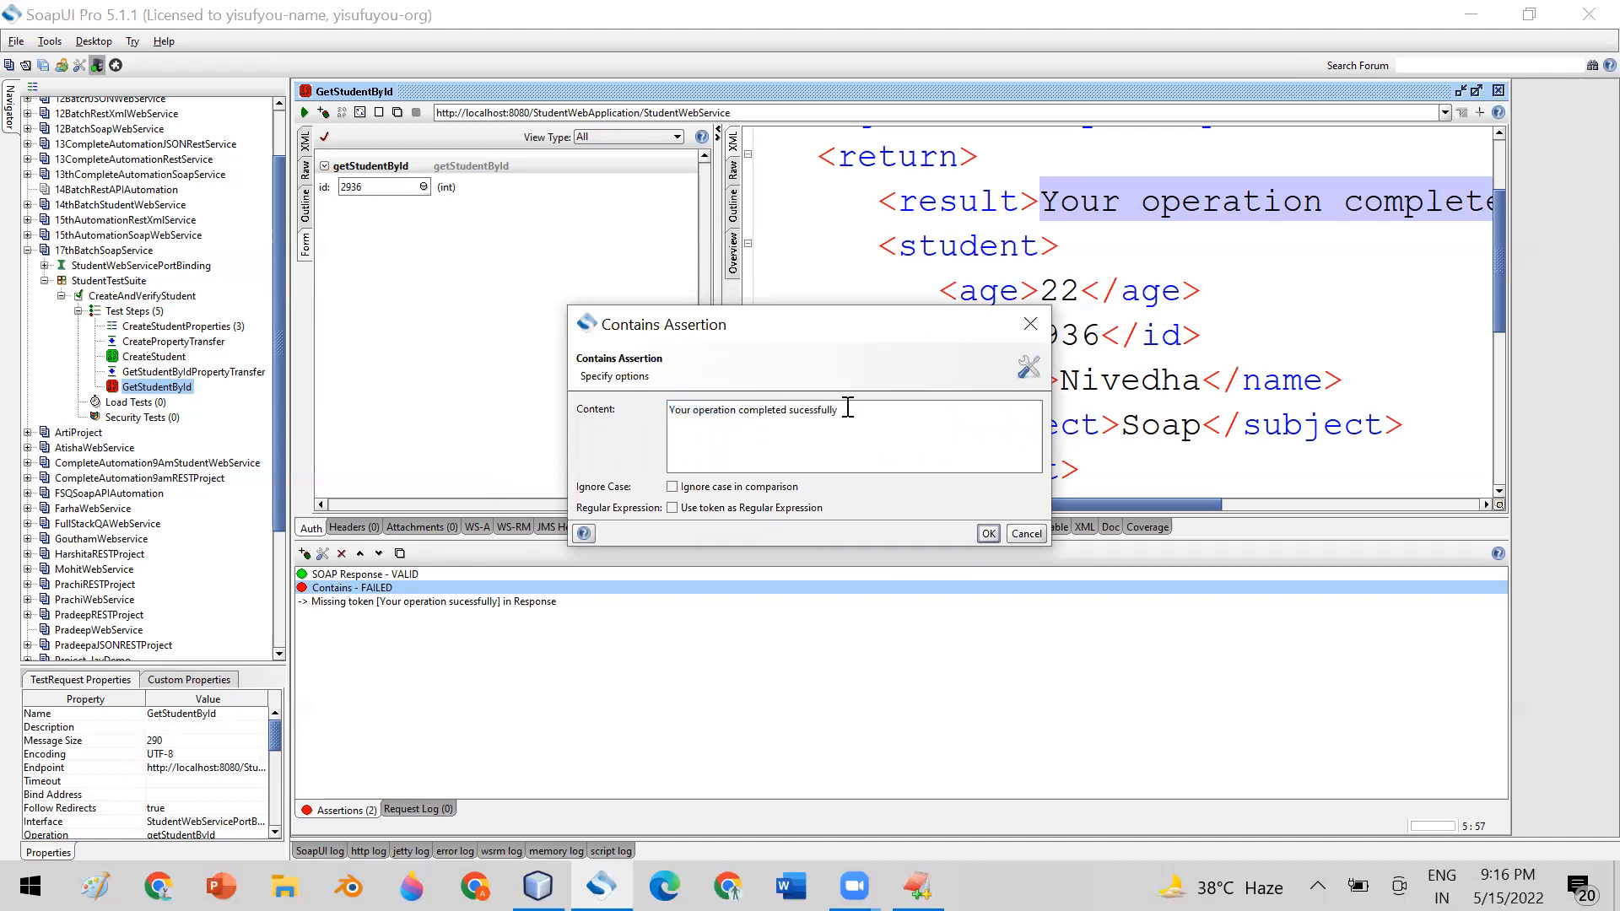
left_click_drag(846, 409, 669, 409)
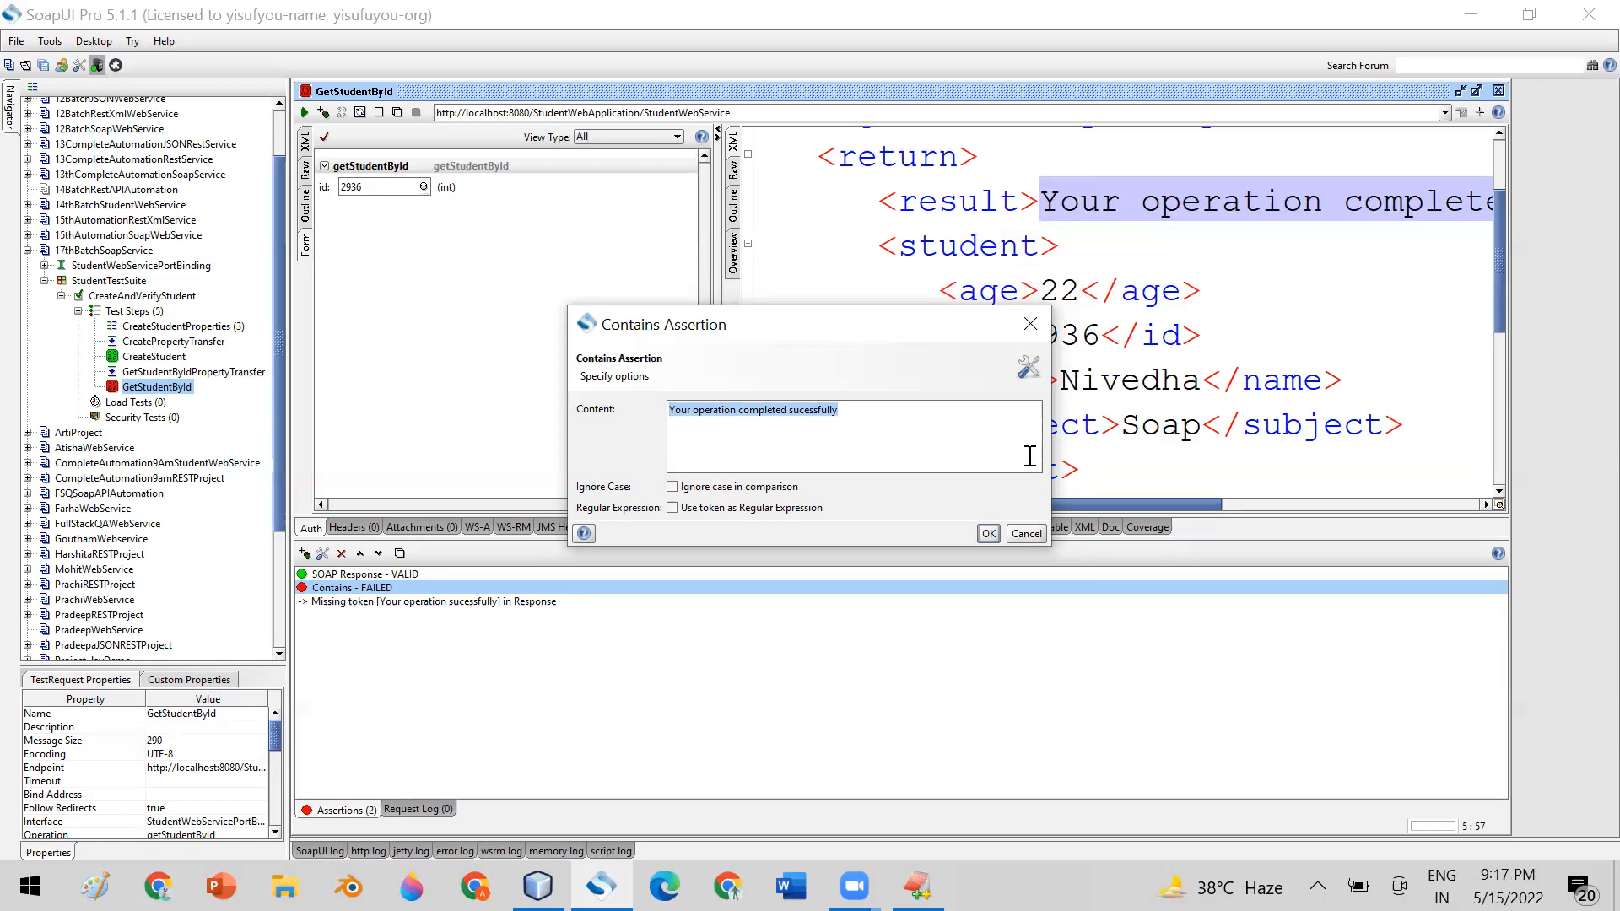
left_click(988, 534)
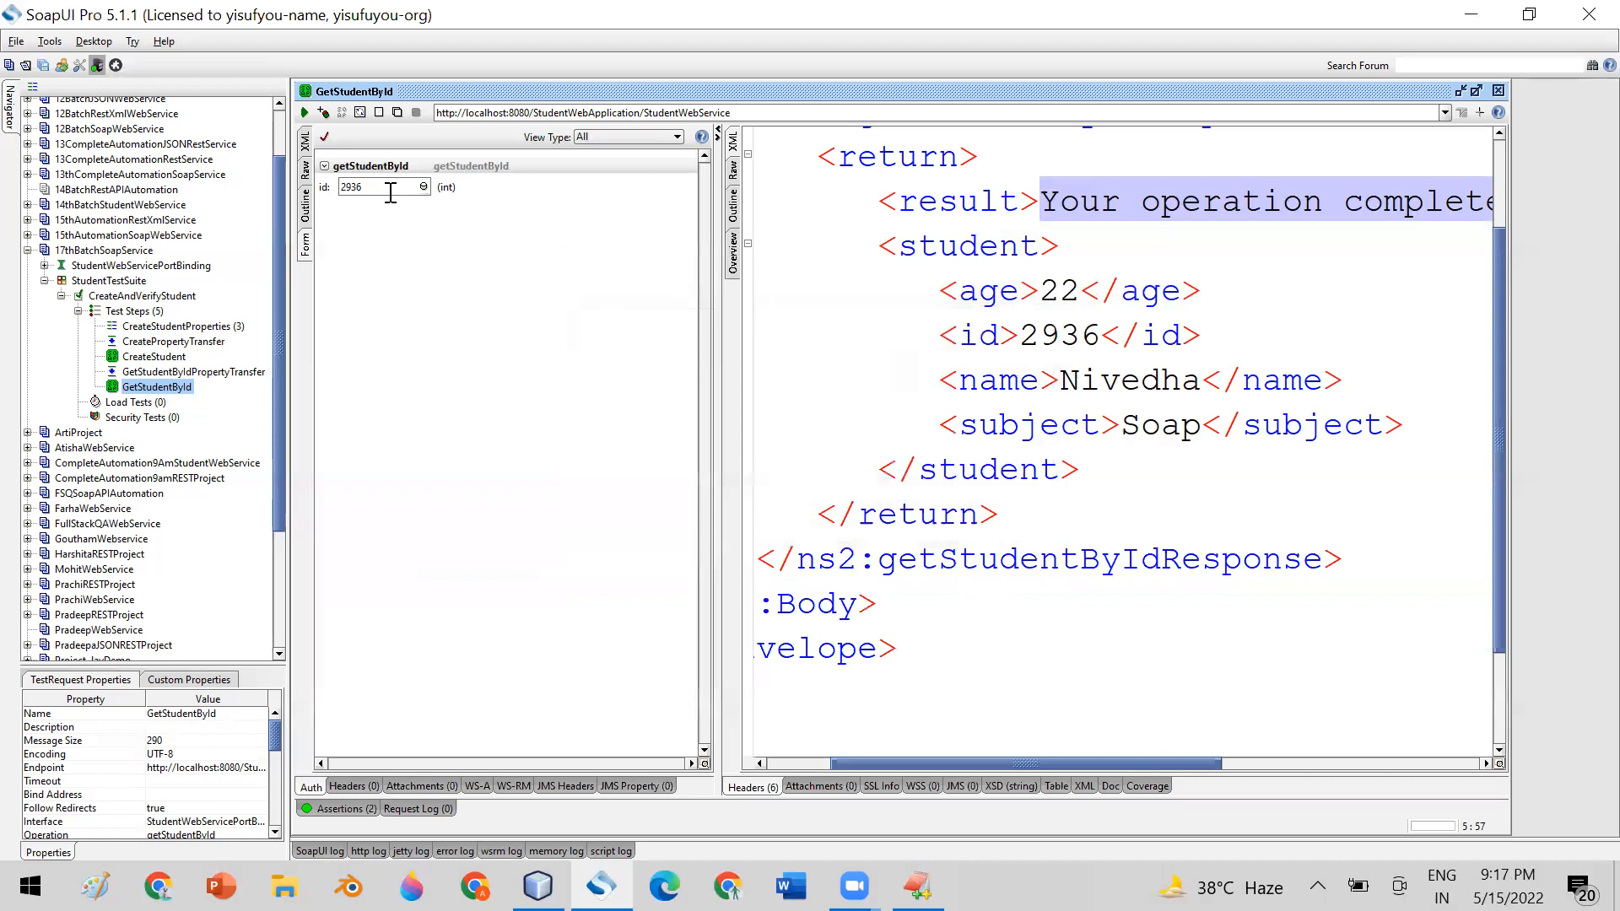
Set the id in GetStudentById's request XML to 2938 and submit the request
left_click(309, 150)
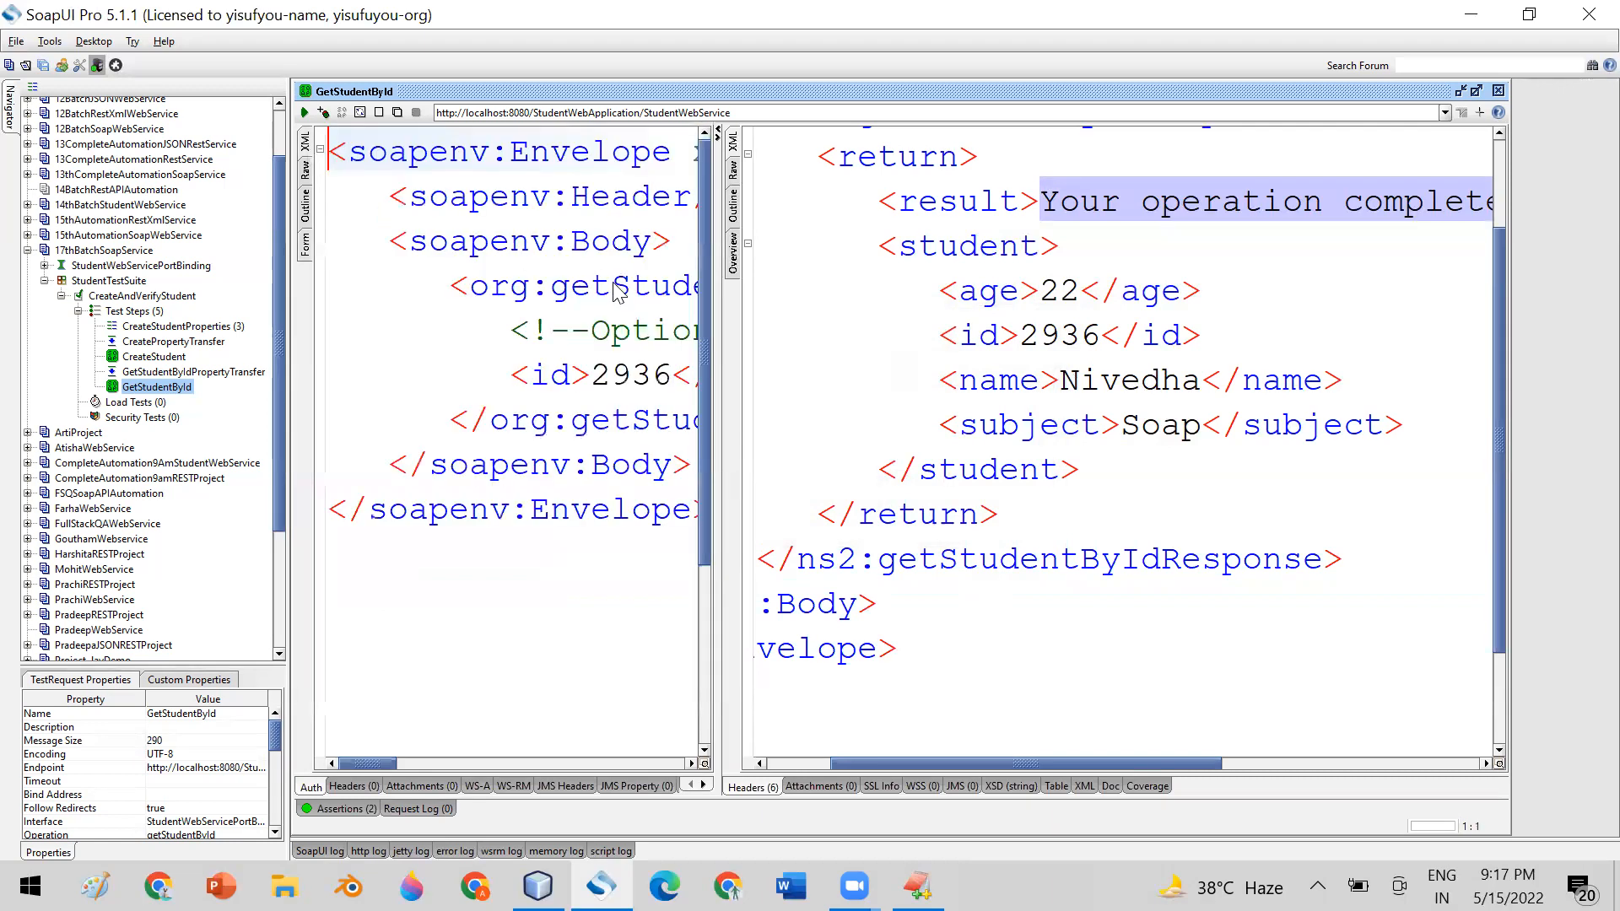
left_click(674, 374)
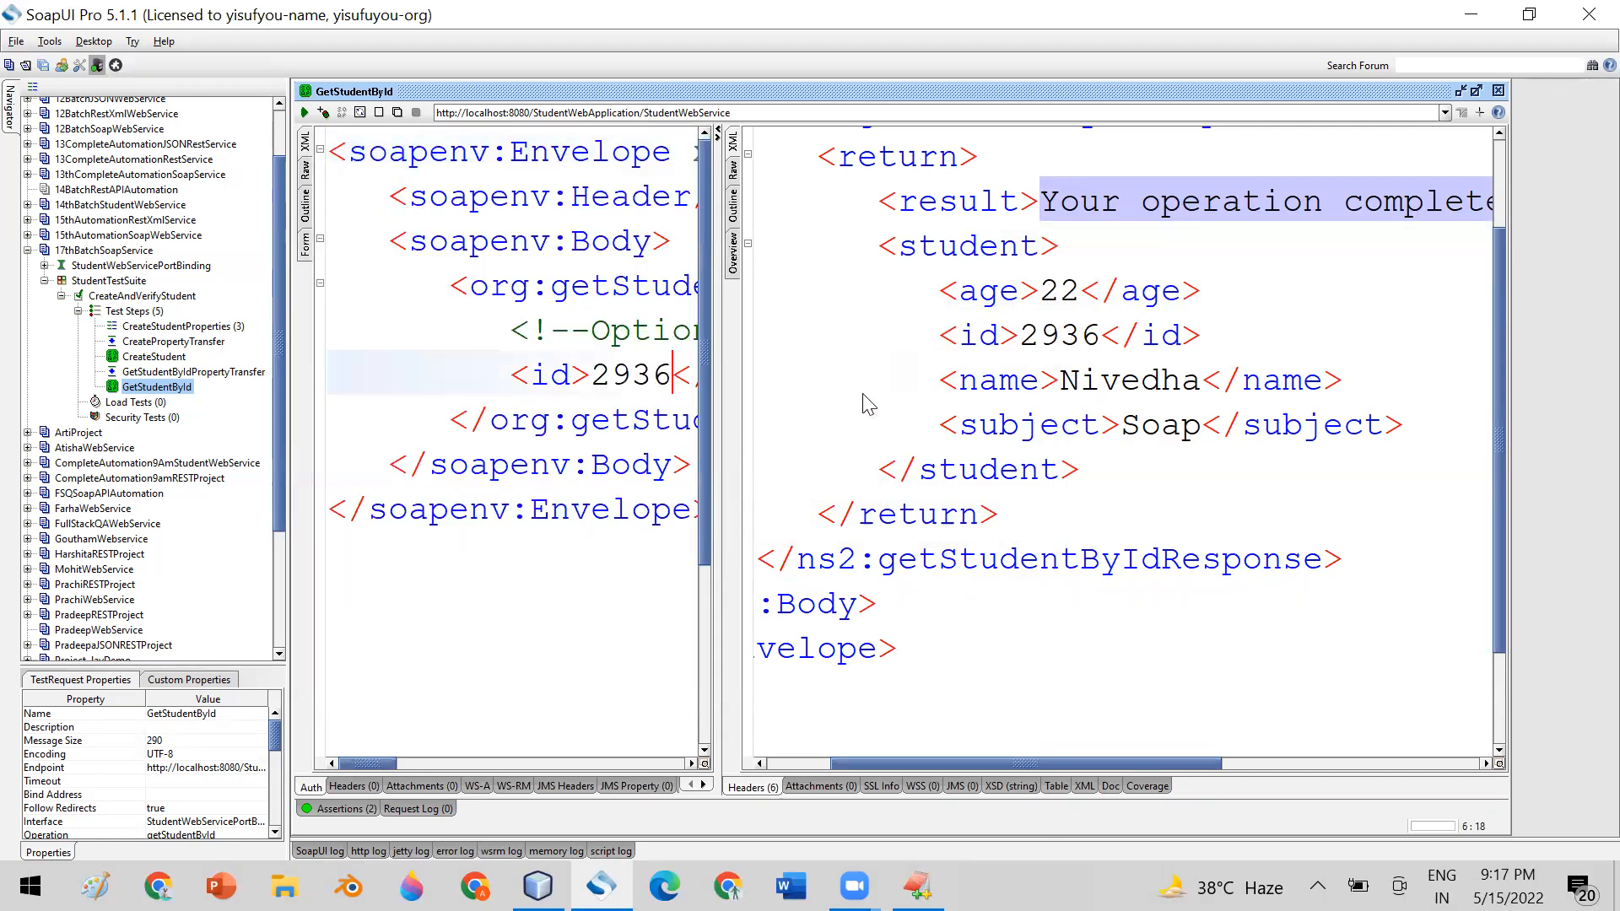
key("BackSpace")
type("8")
left_click(304, 113)
left_click_drag(1042, 489, 874, 464)
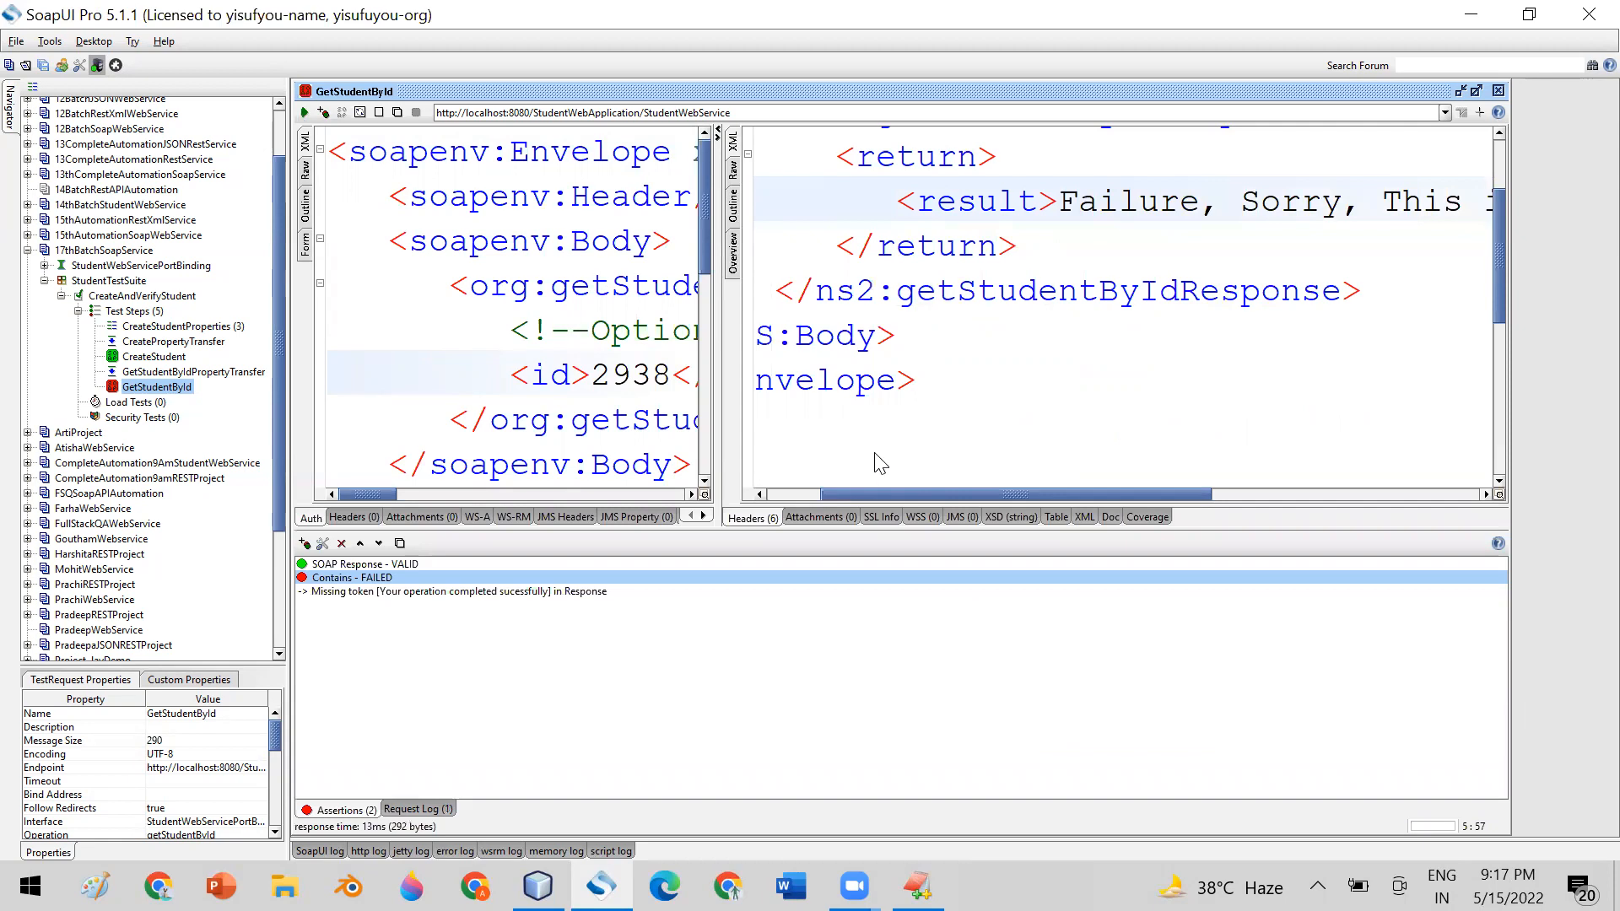
Review the expected content of the Contains assertion and leave it without saving changes
double_click(316, 579)
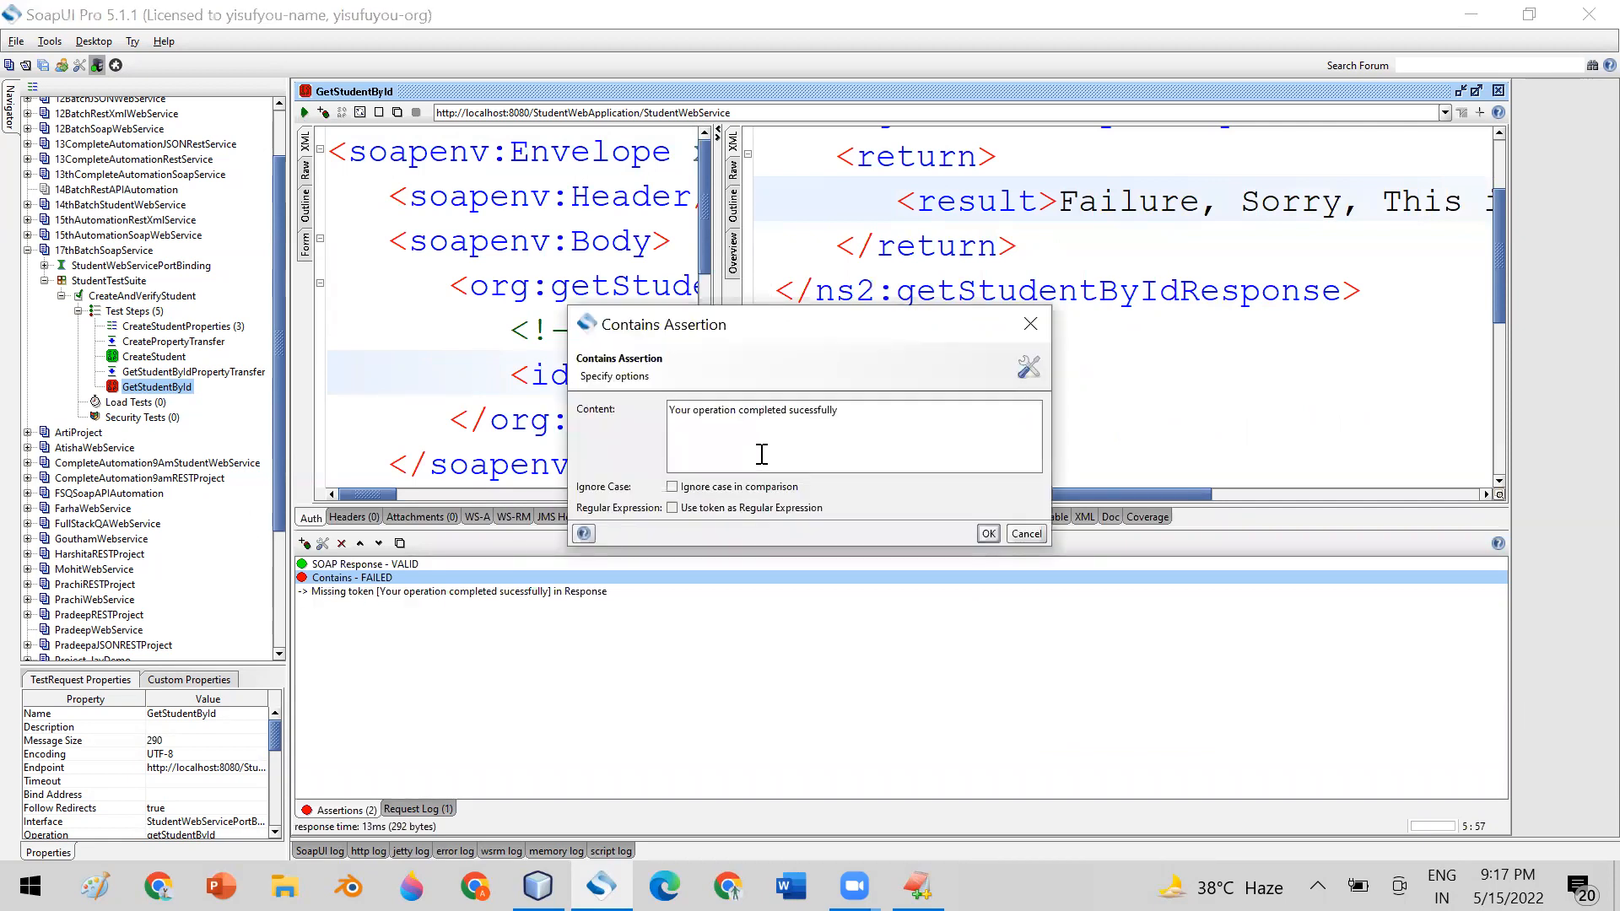
left_click_drag(827, 339, 1026, 353)
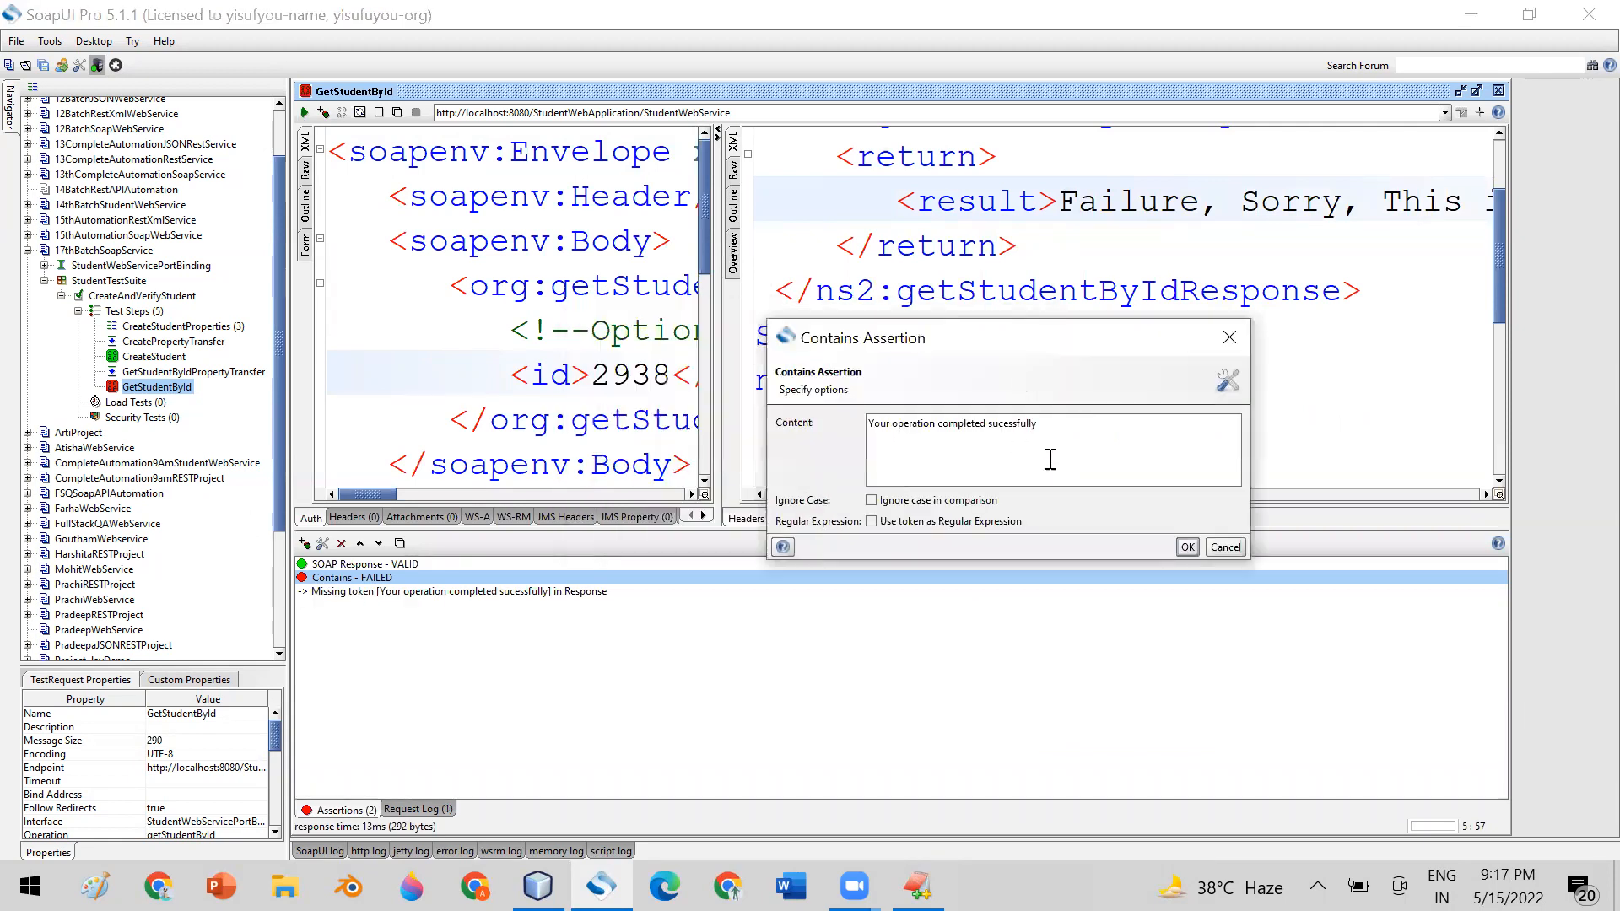
left_click_drag(1060, 427, 842, 421)
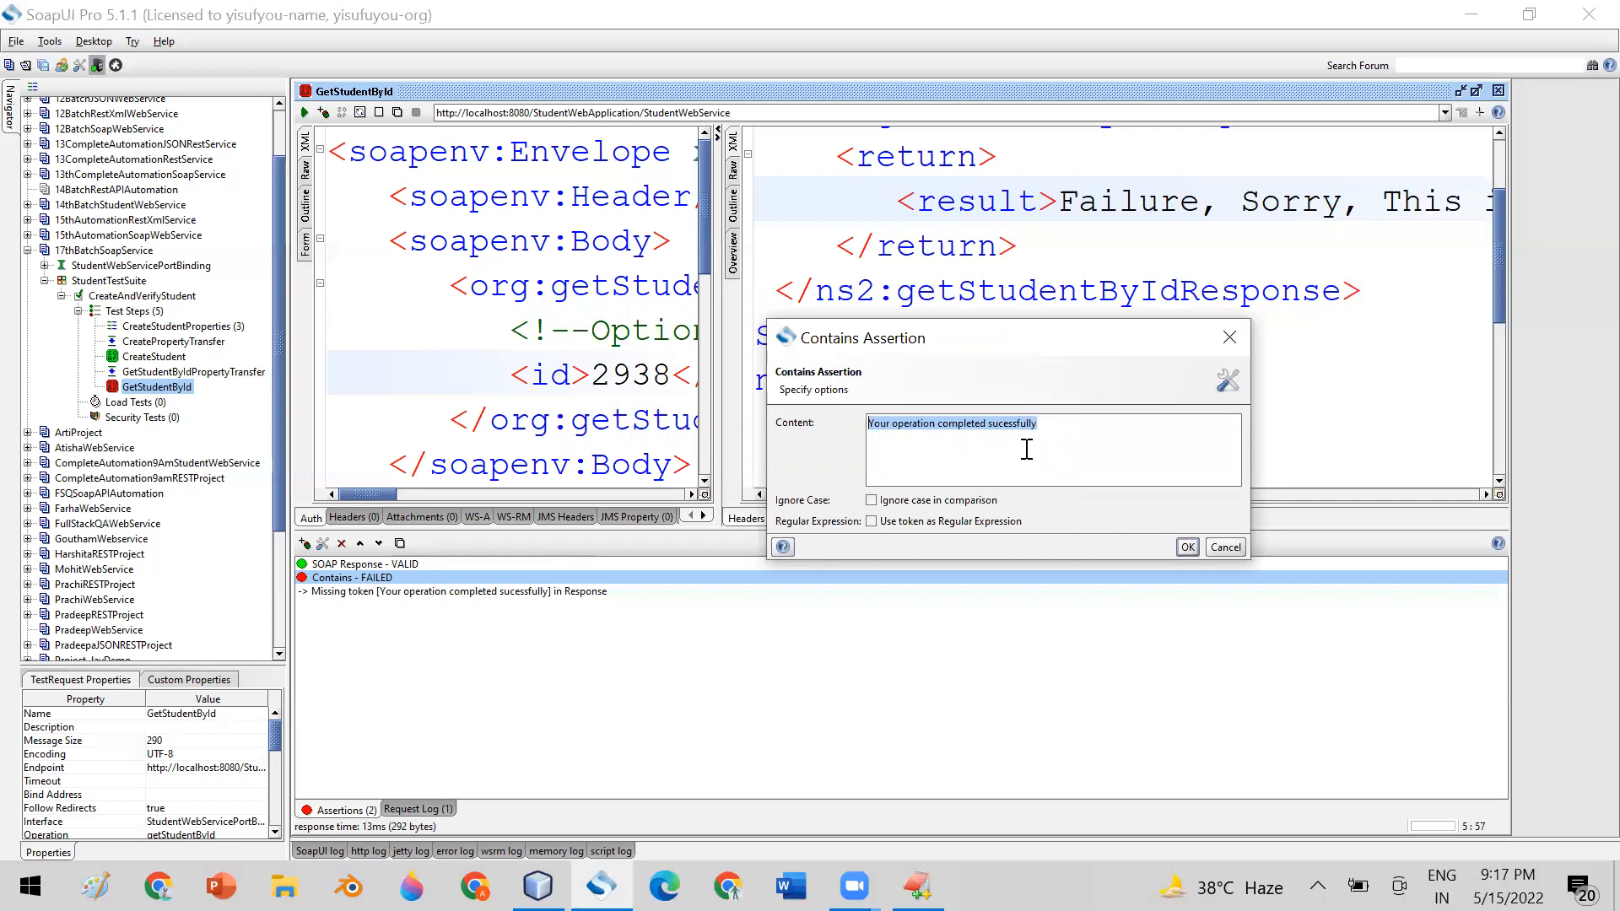
left_click(1224, 549)
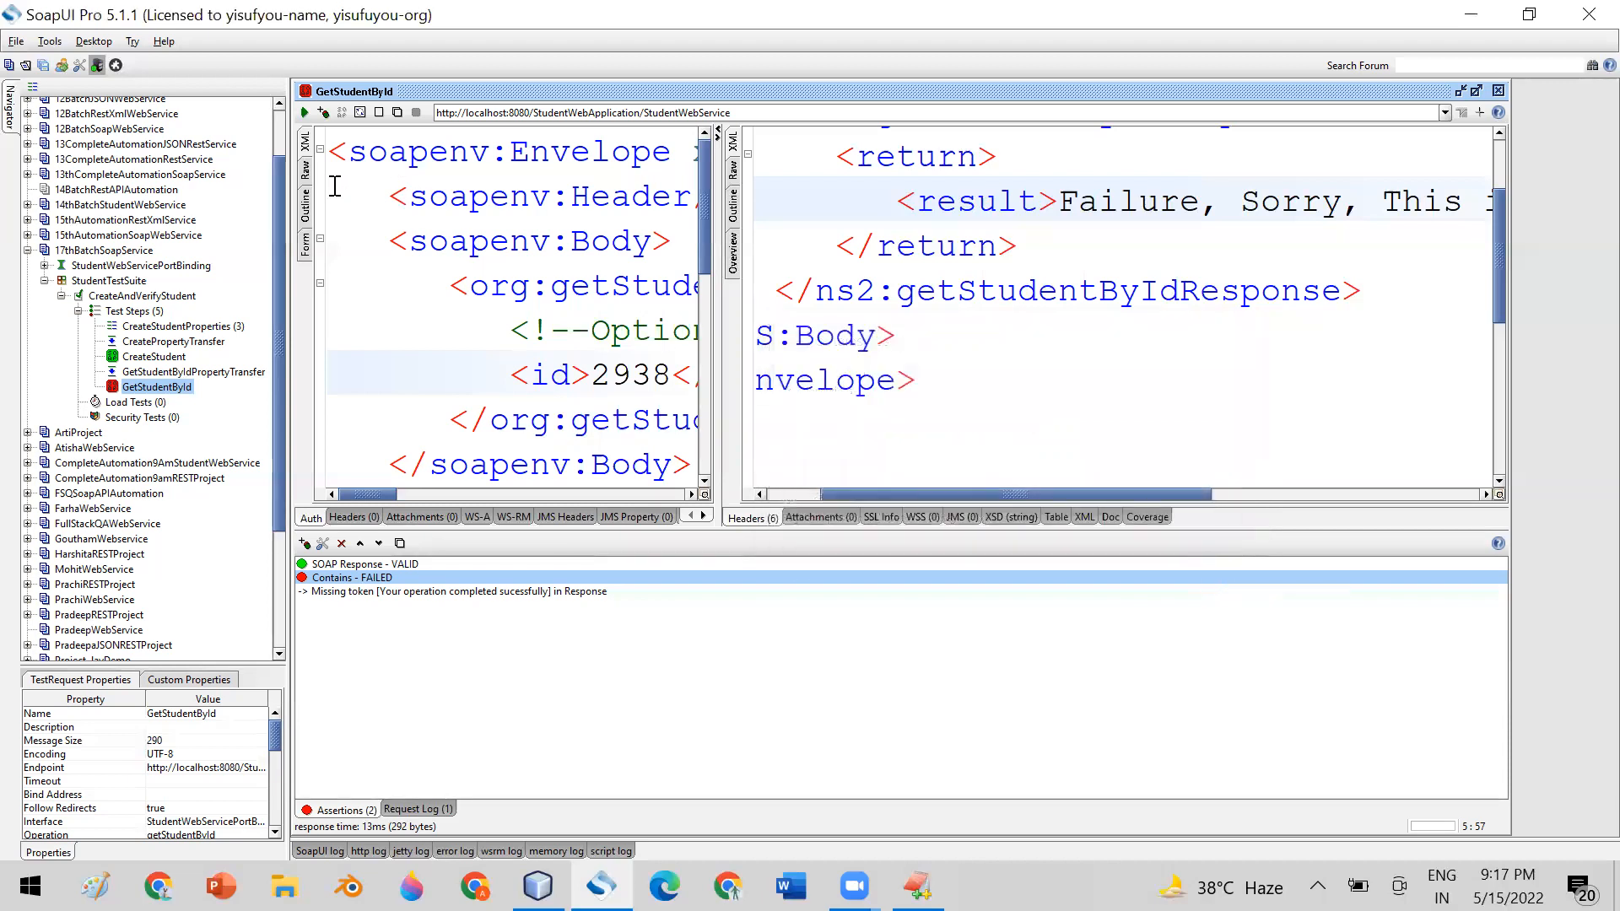
Highlight and compare GetStudentById's request and response XML, recheck the Contains assertion's content, and close the request window
left_click_drag(381, 151, 591, 465)
left_click_drag(777, 154, 1016, 423)
left_click_drag(985, 494, 871, 493)
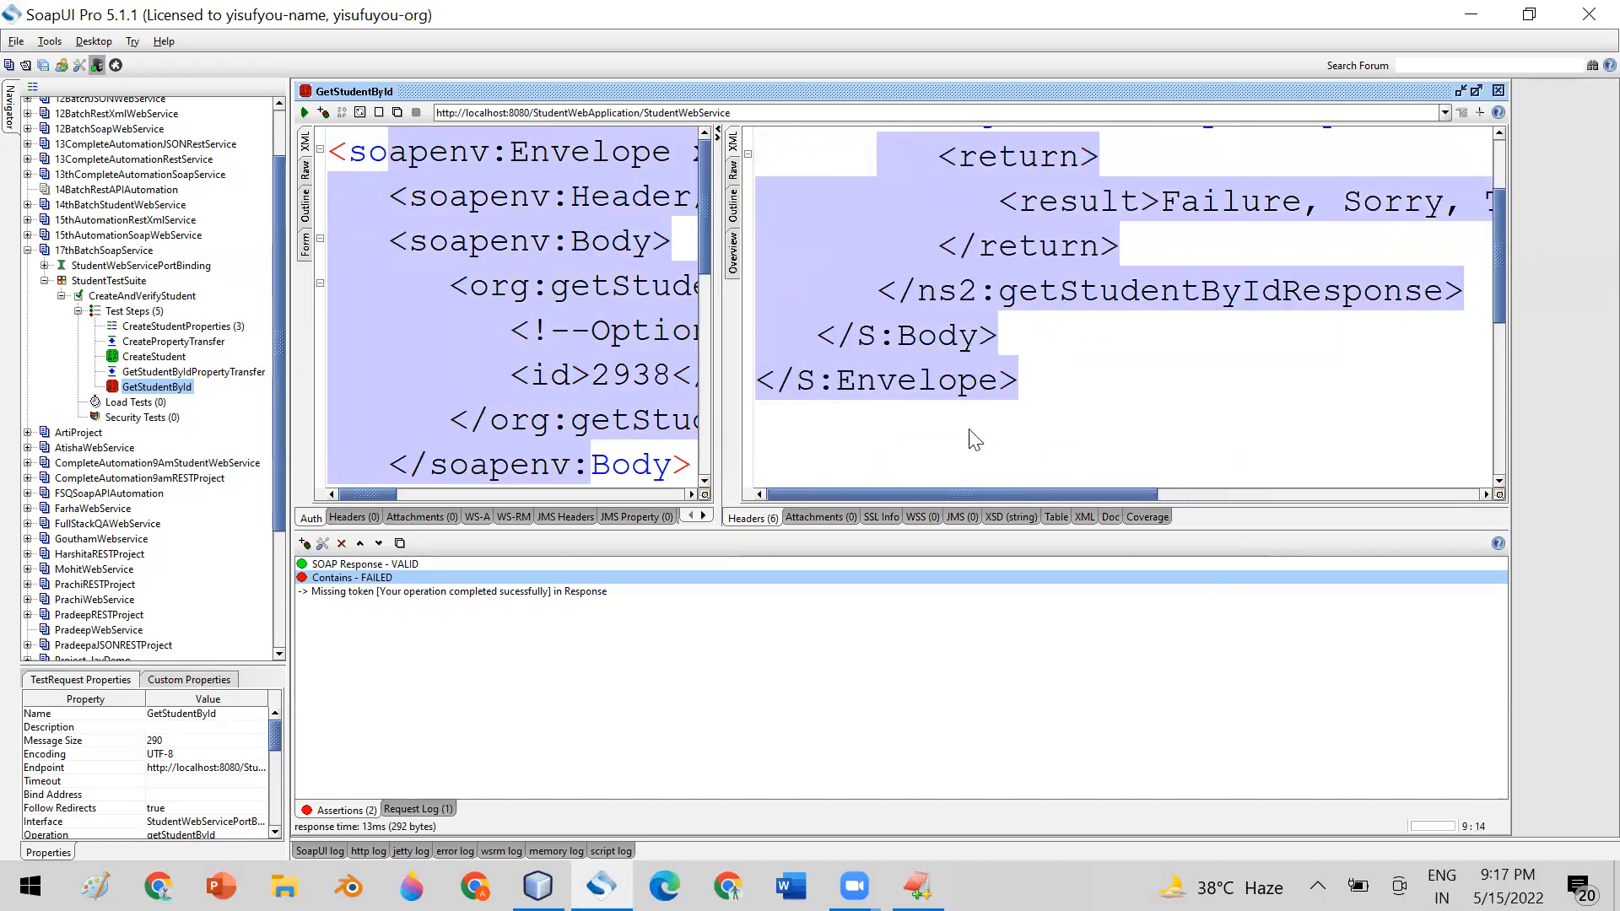
scroll(1500, 265, "up", 1)
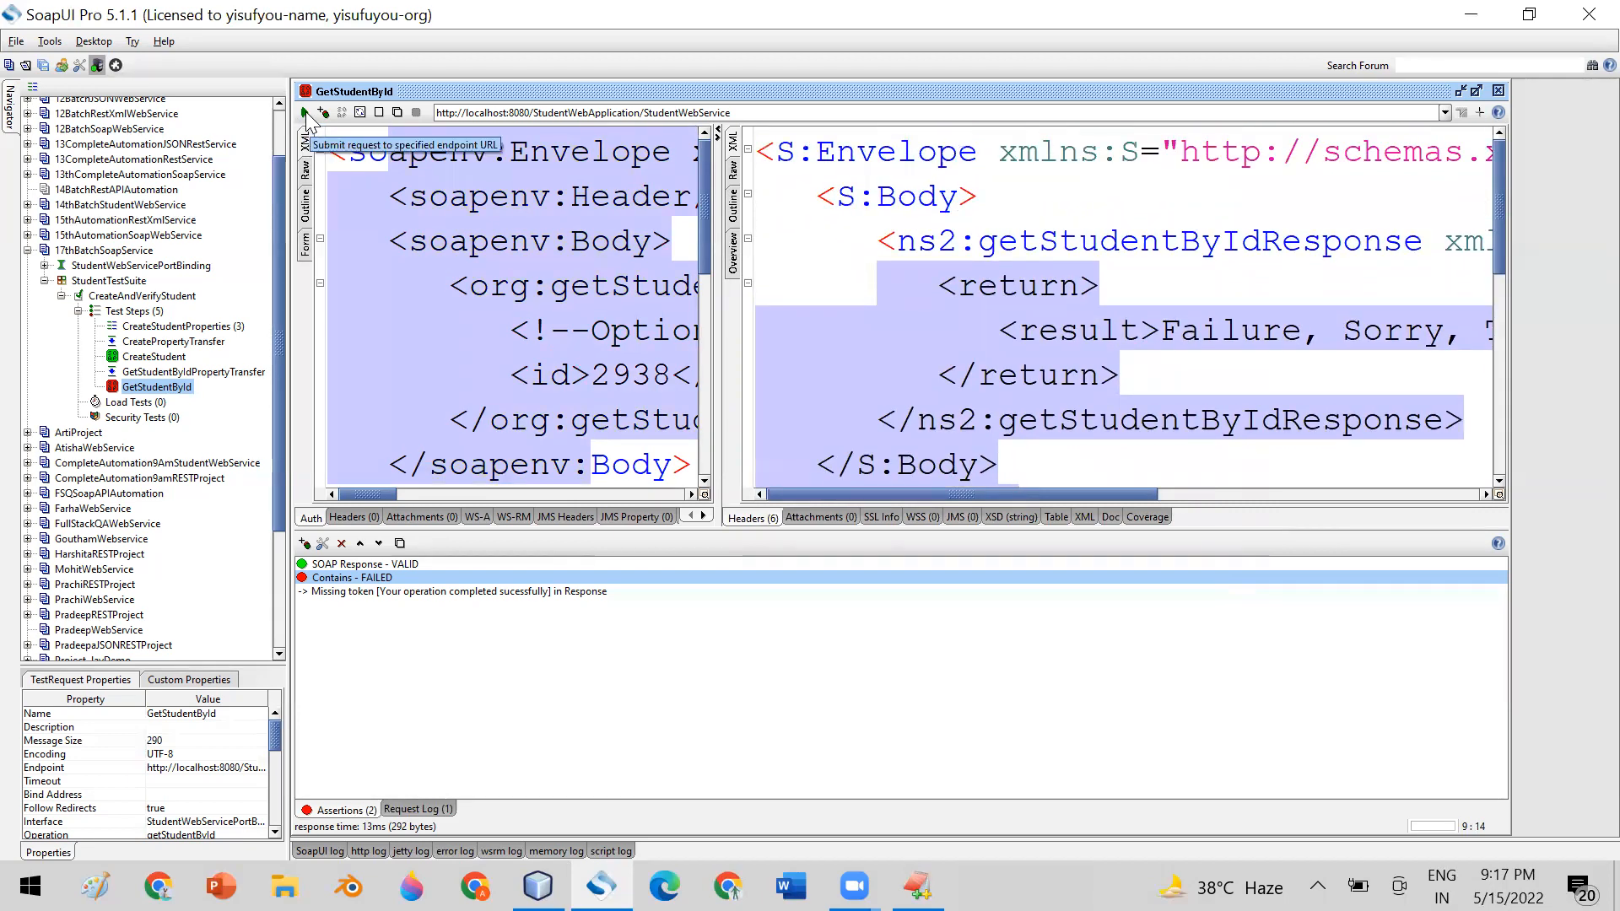
left_click_drag(896, 156, 1091, 453)
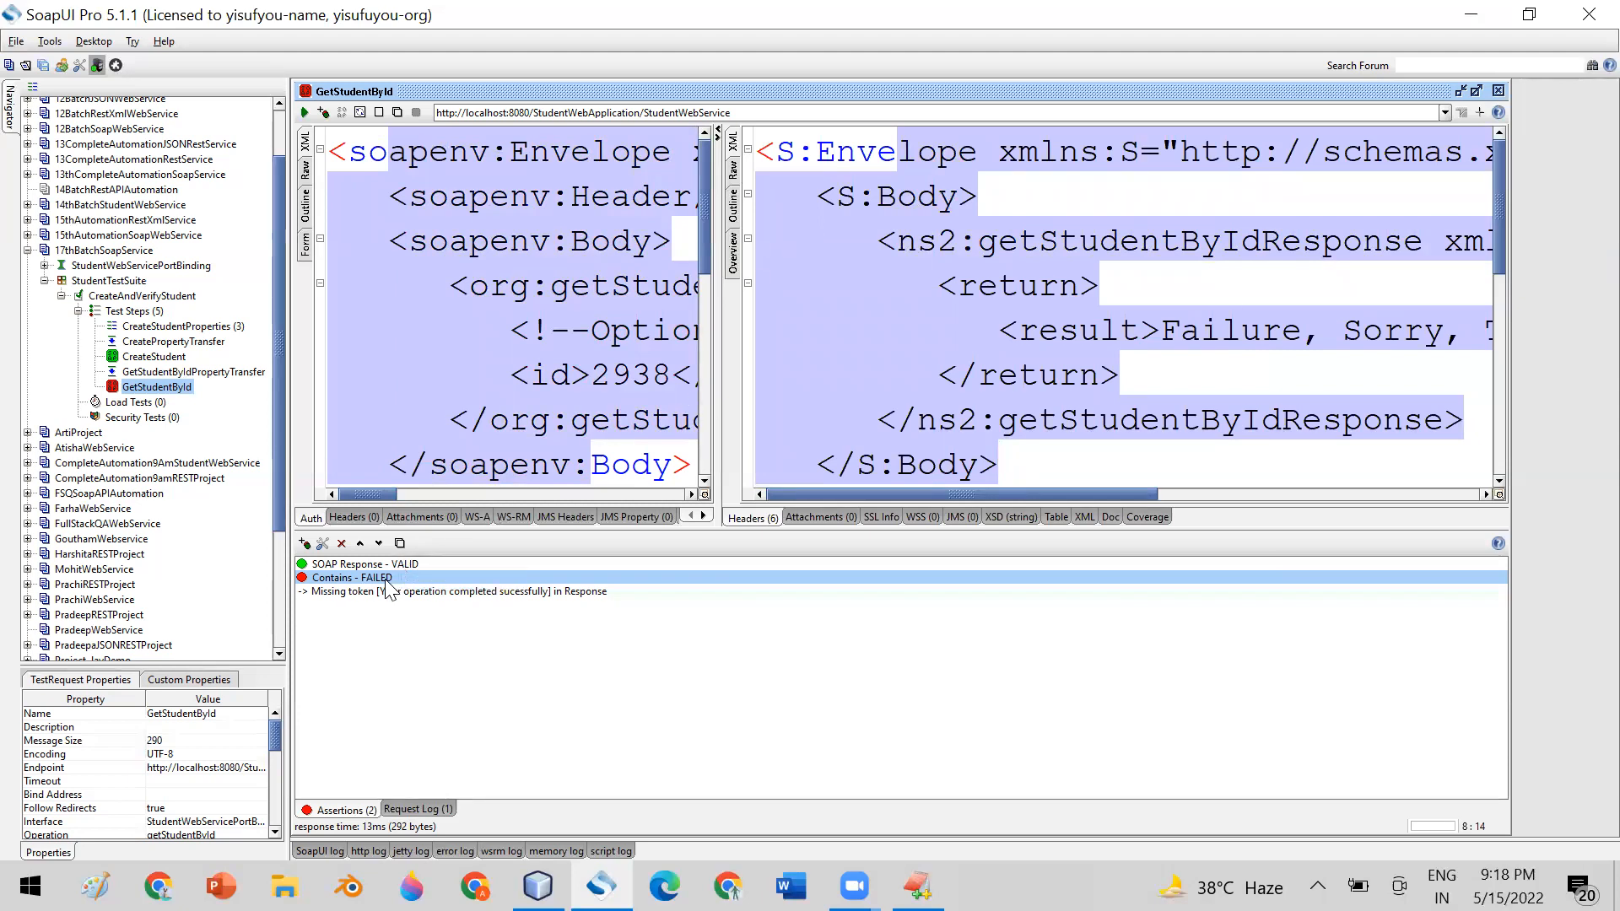
double_click(386, 580)
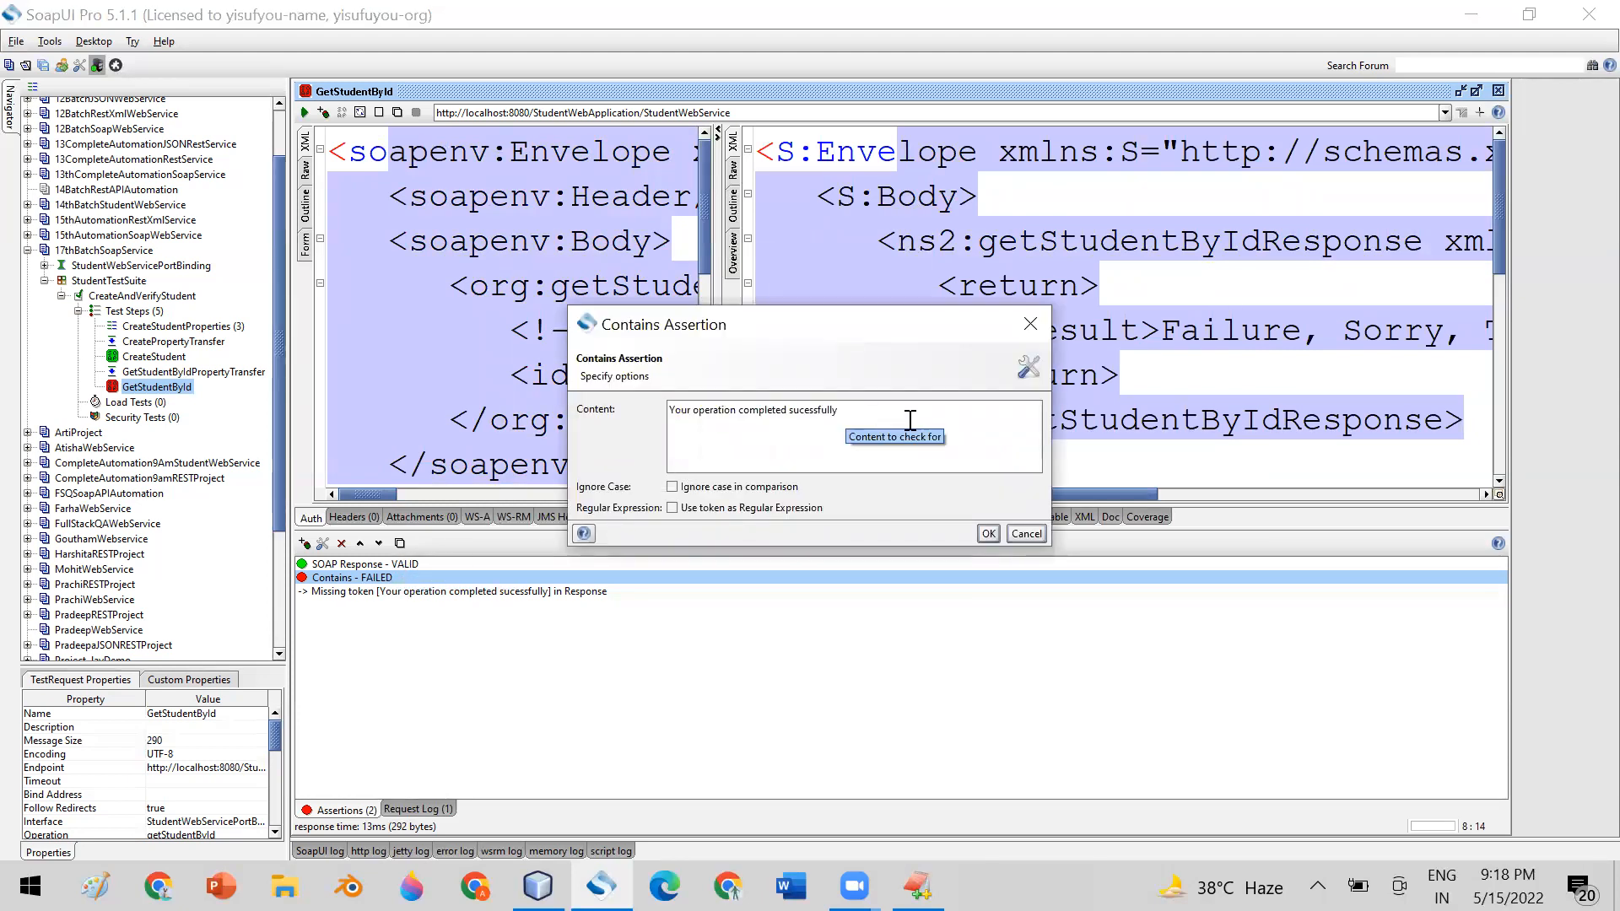
left_click(1030, 324)
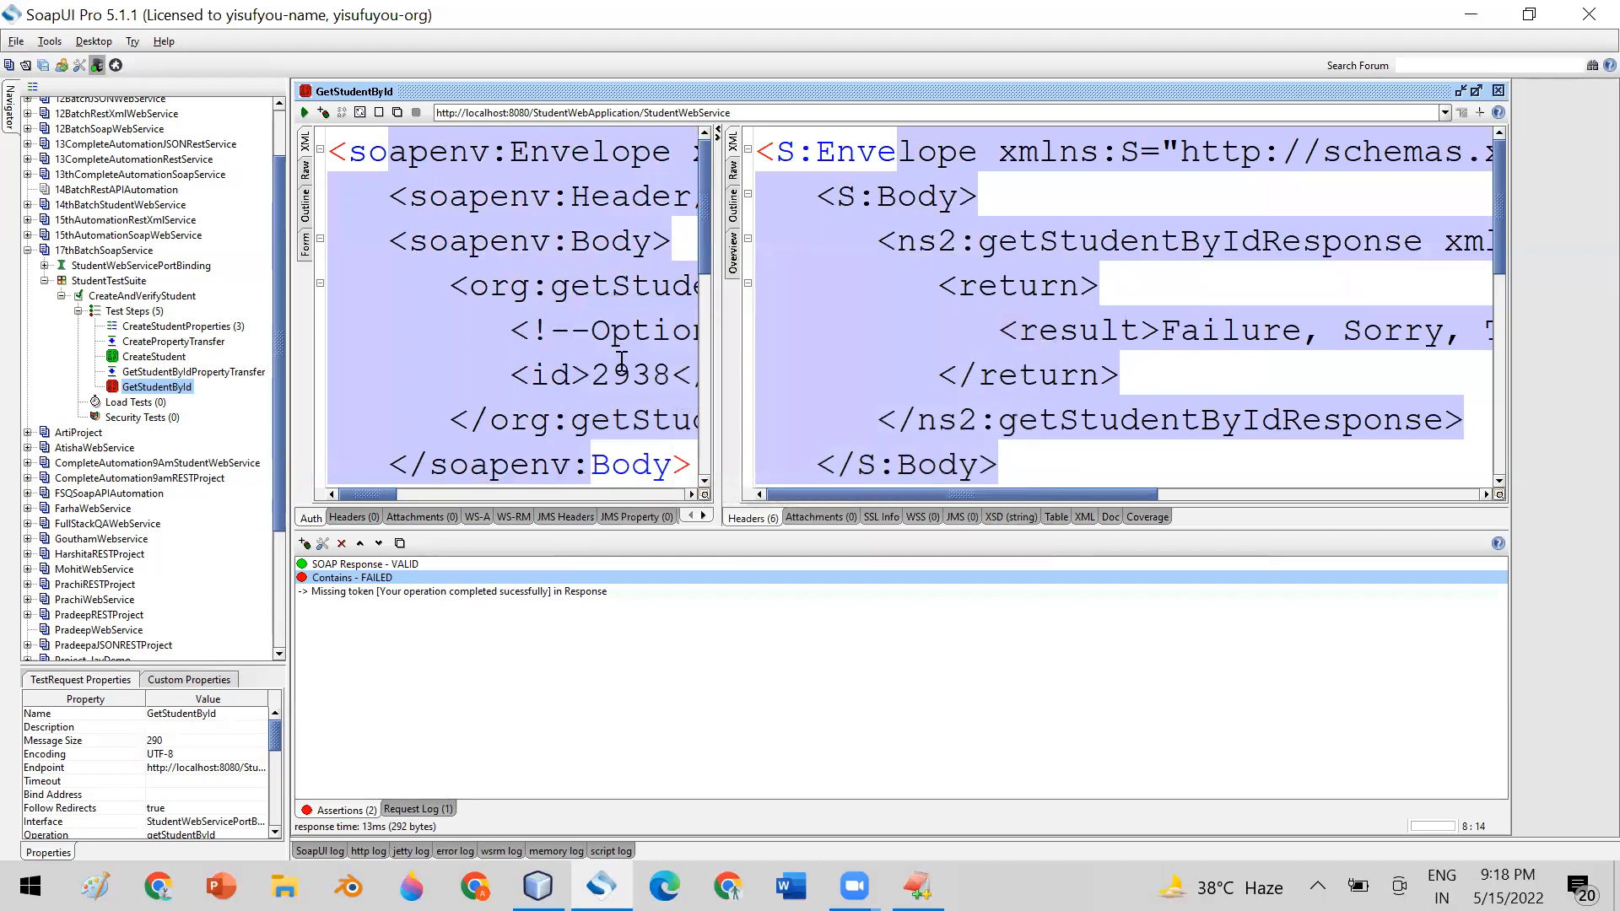
left_click(672, 373)
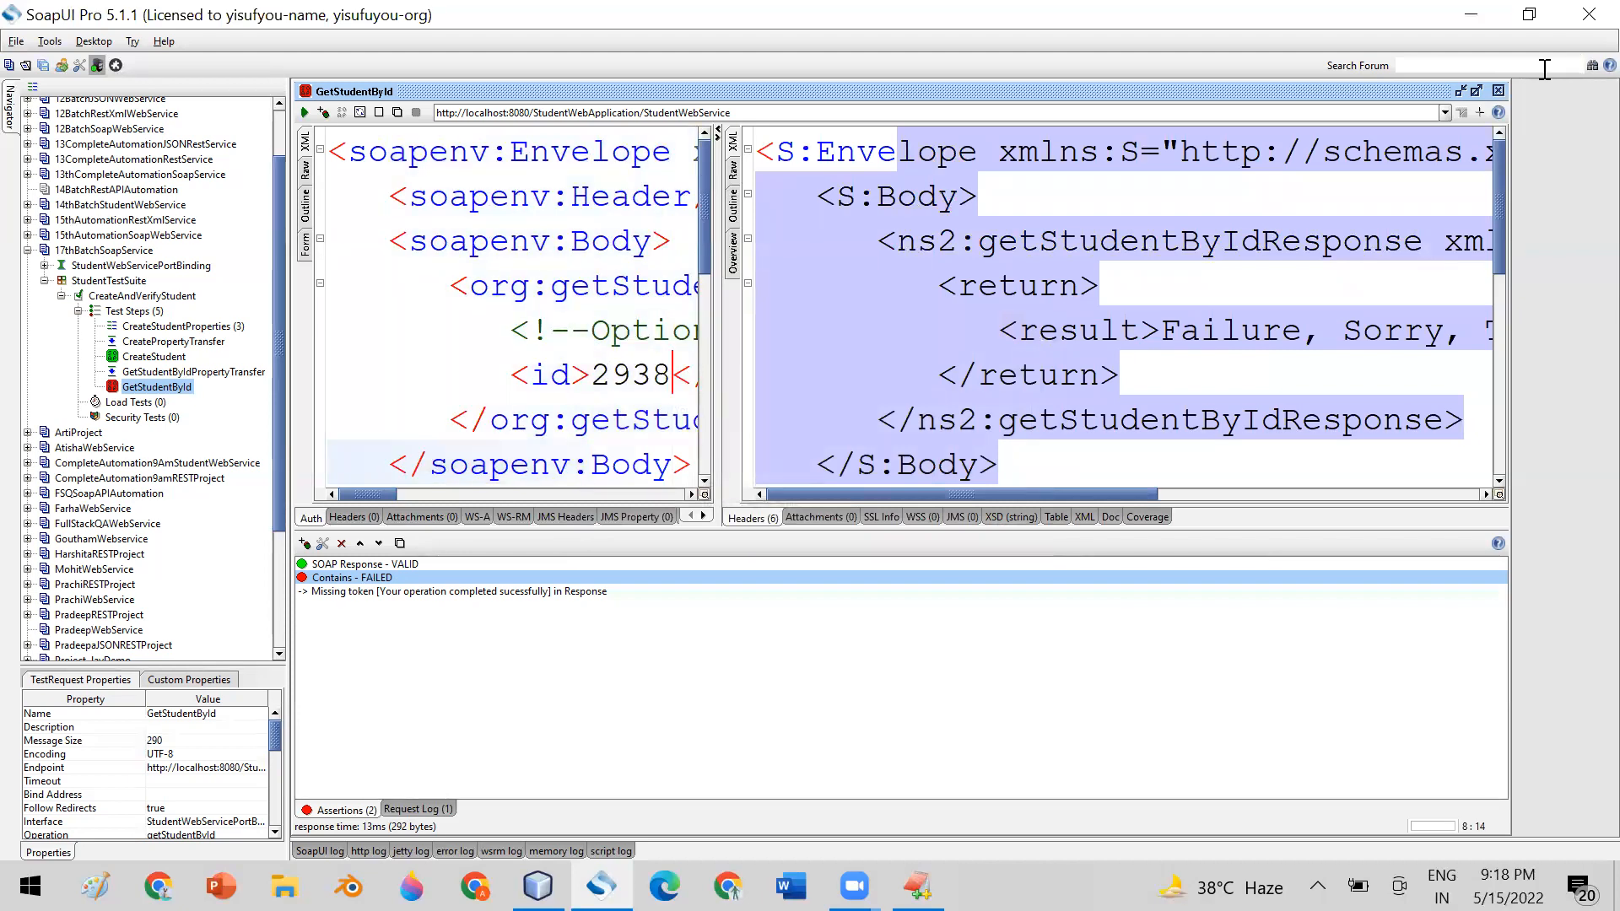
left_click(1498, 90)
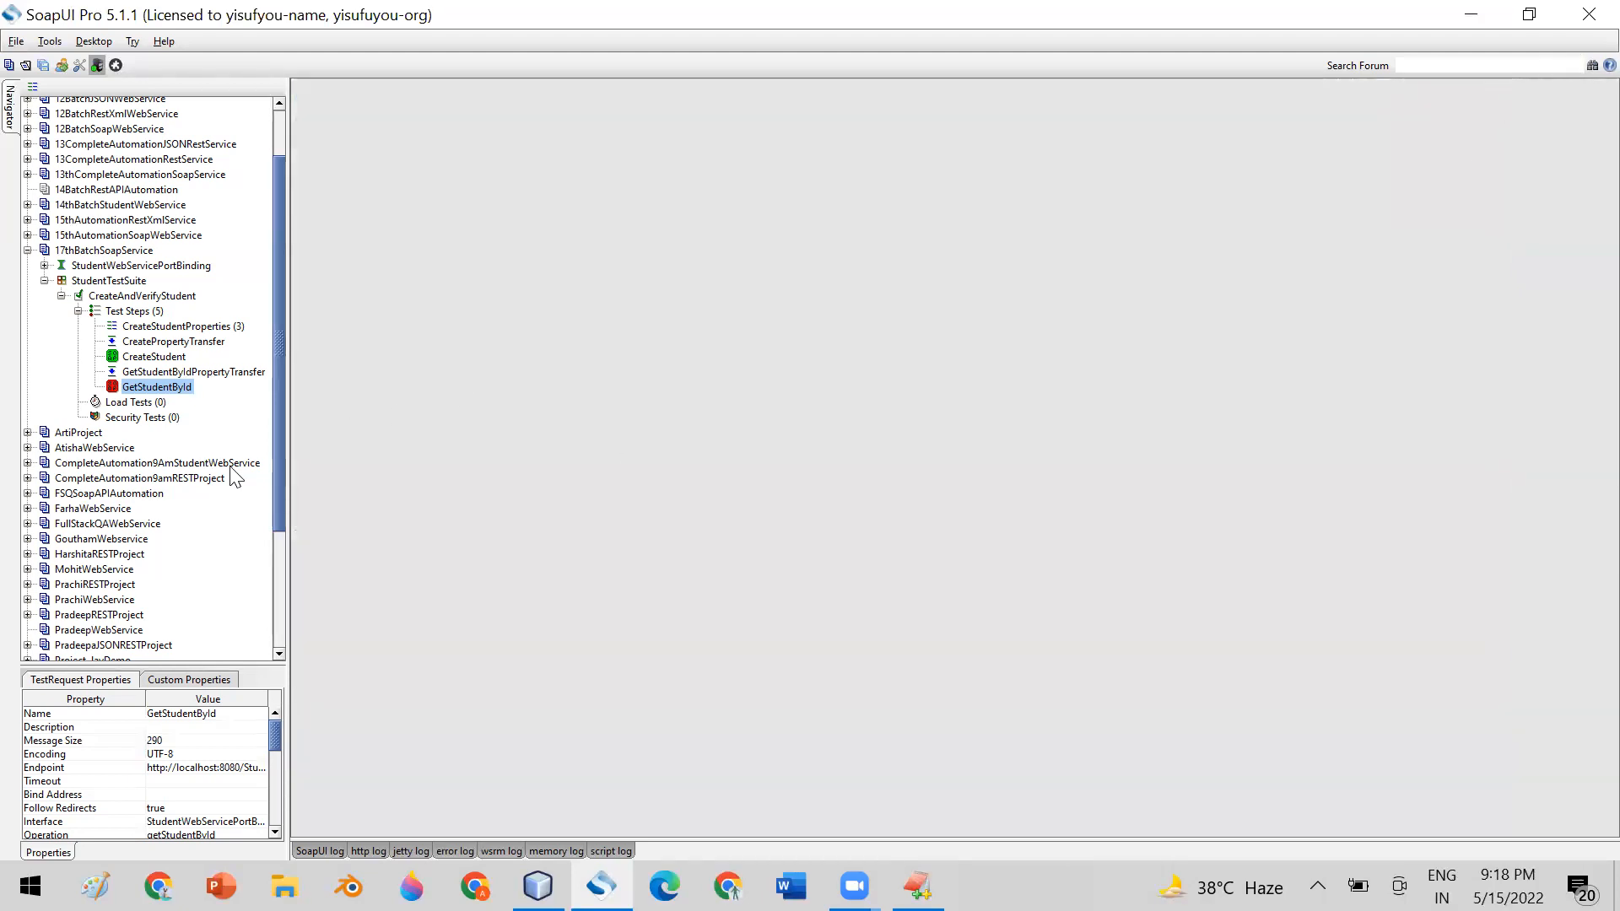
Open the CreateAndVerifyStudent test case and enter a new student name in the name property of CreateStudentProperties
double_click(144, 297)
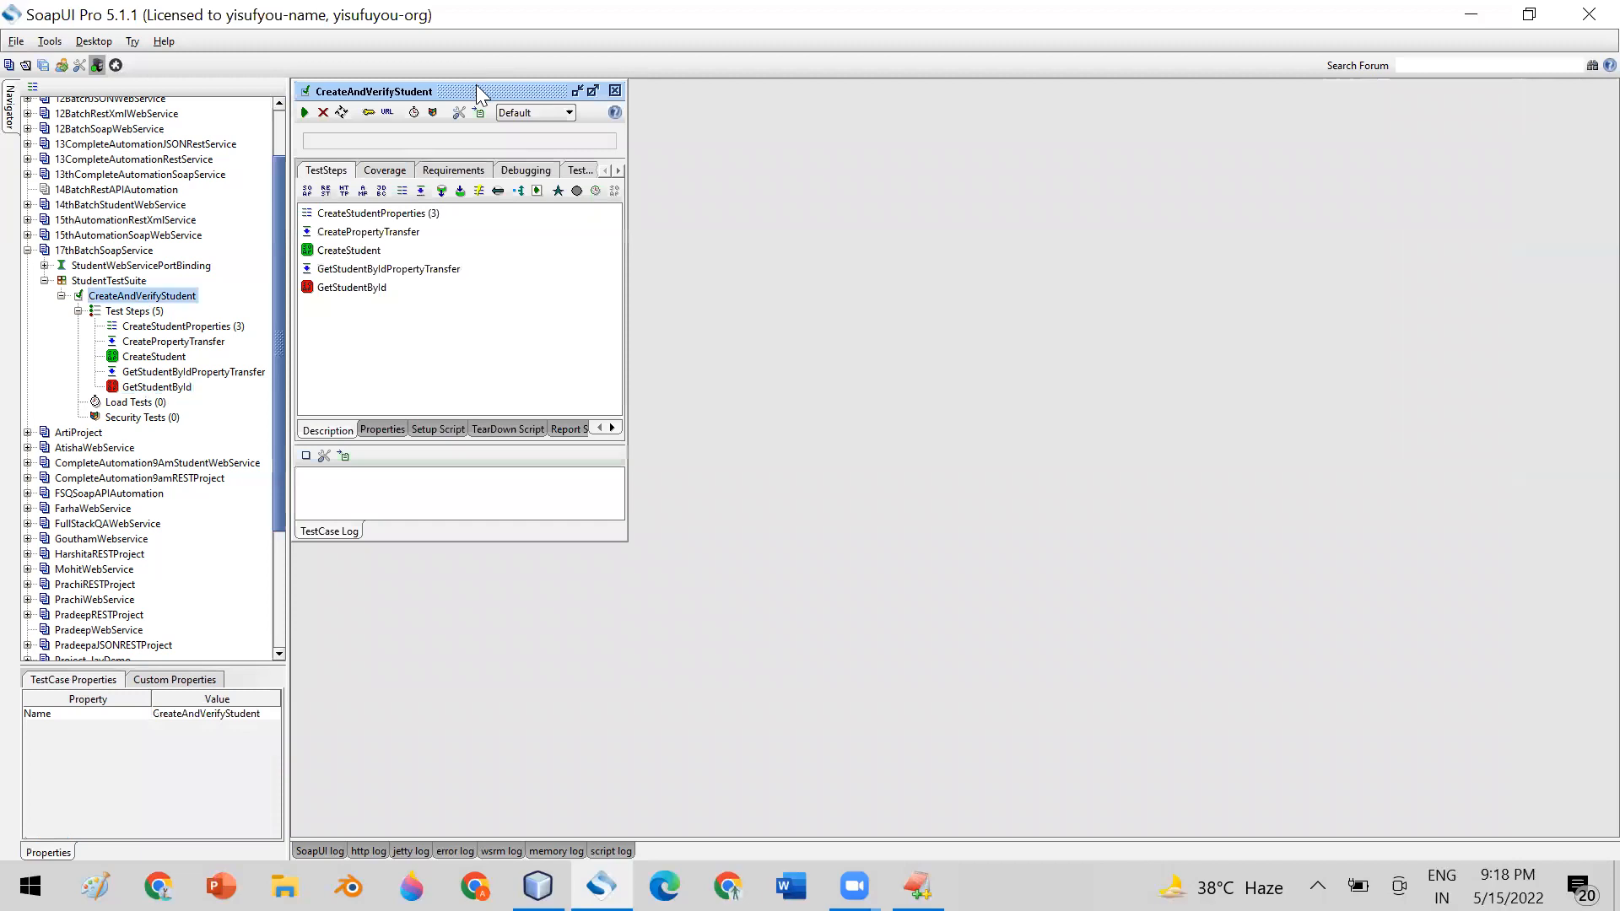
left_click(195, 328)
double_click(196, 328)
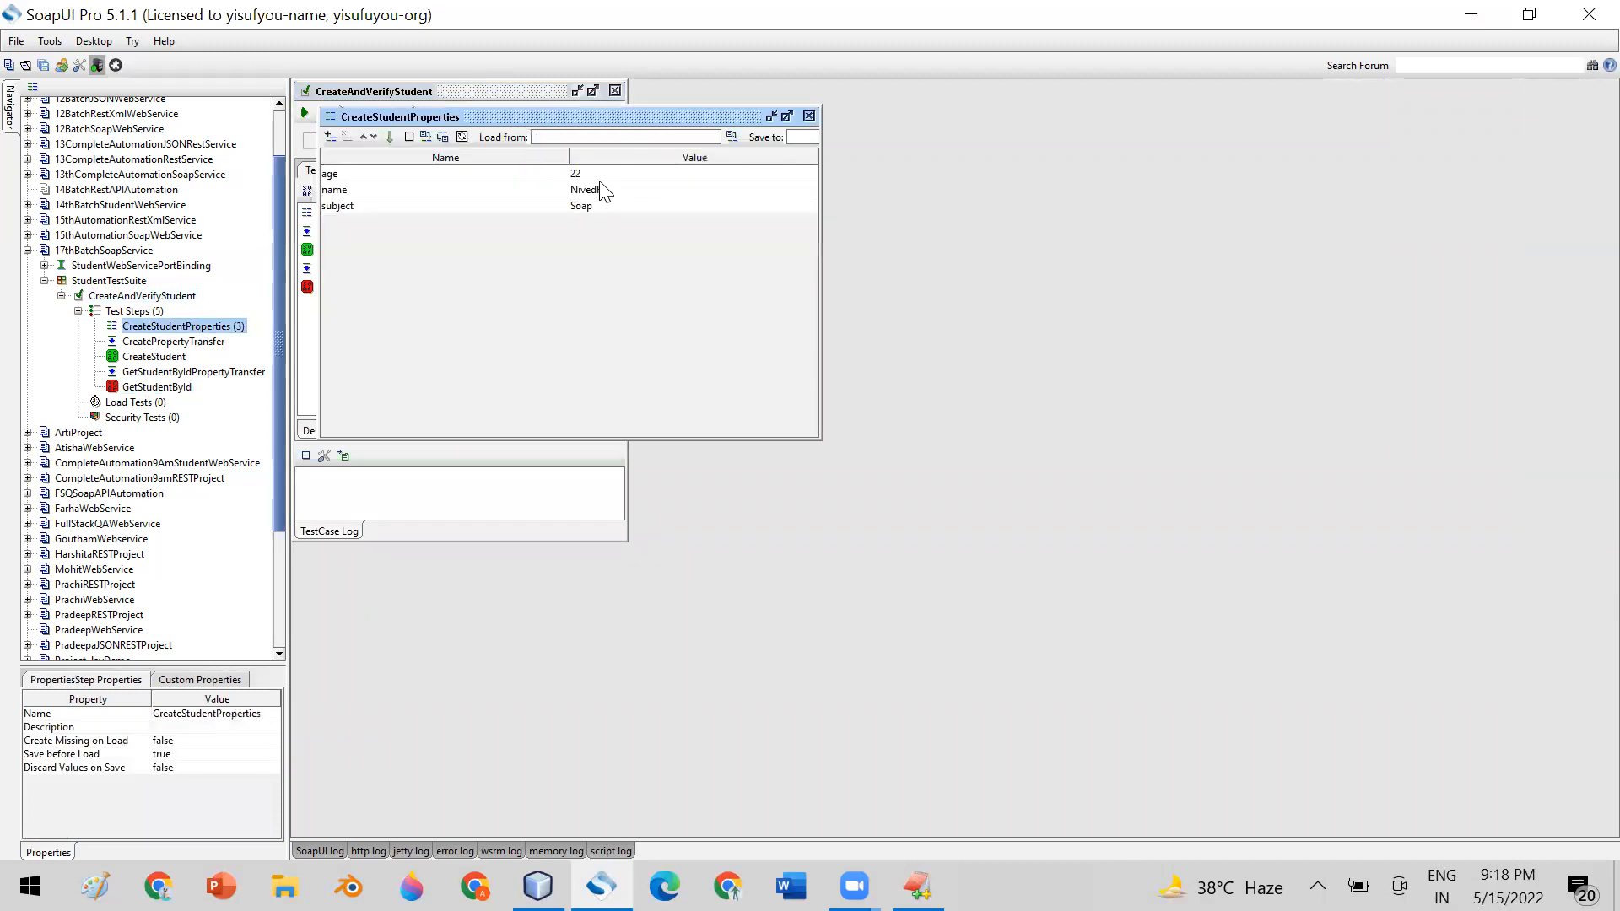
double_click(629, 190)
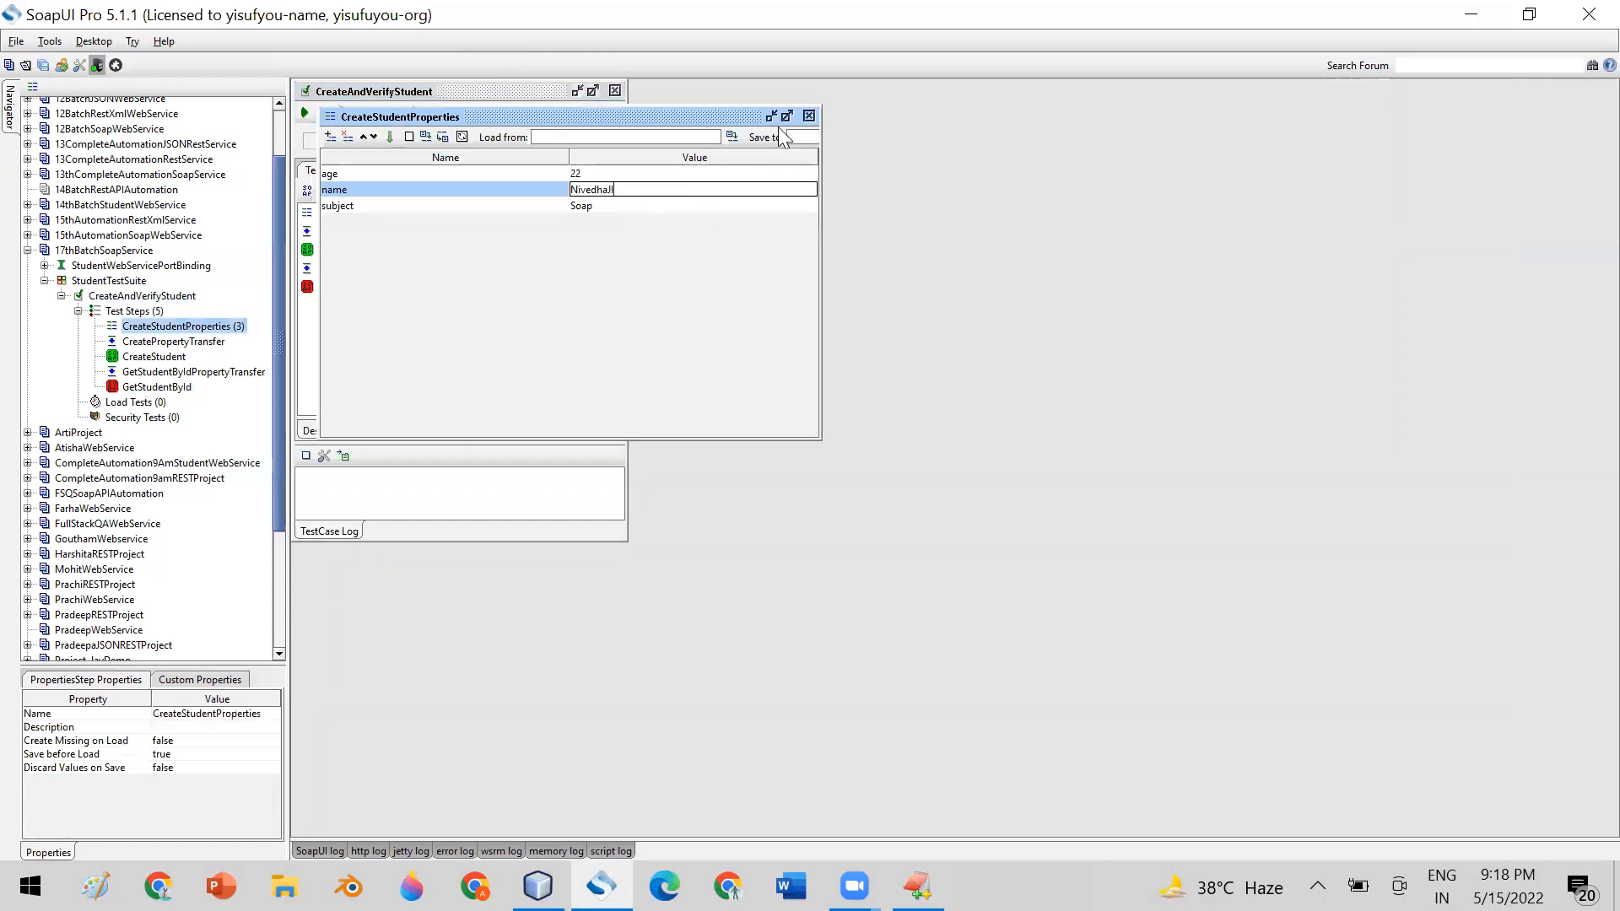
left_click(809, 117)
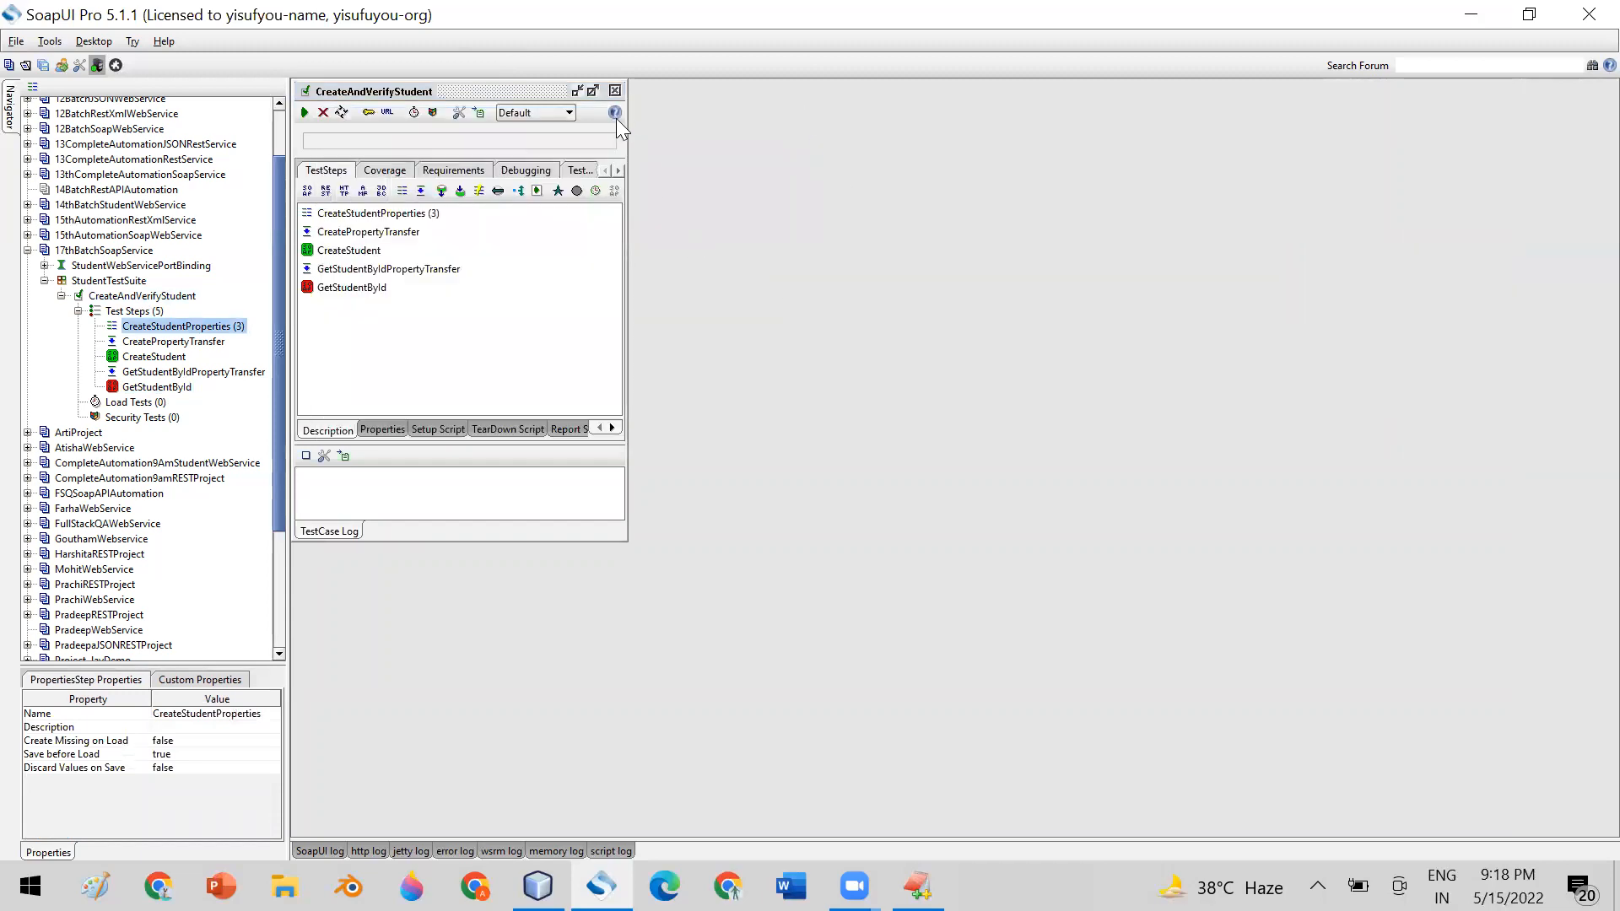
Maximize the CreateAndVerifyStudent test case window, run the test case, and enlarge its log
left_click(594, 91)
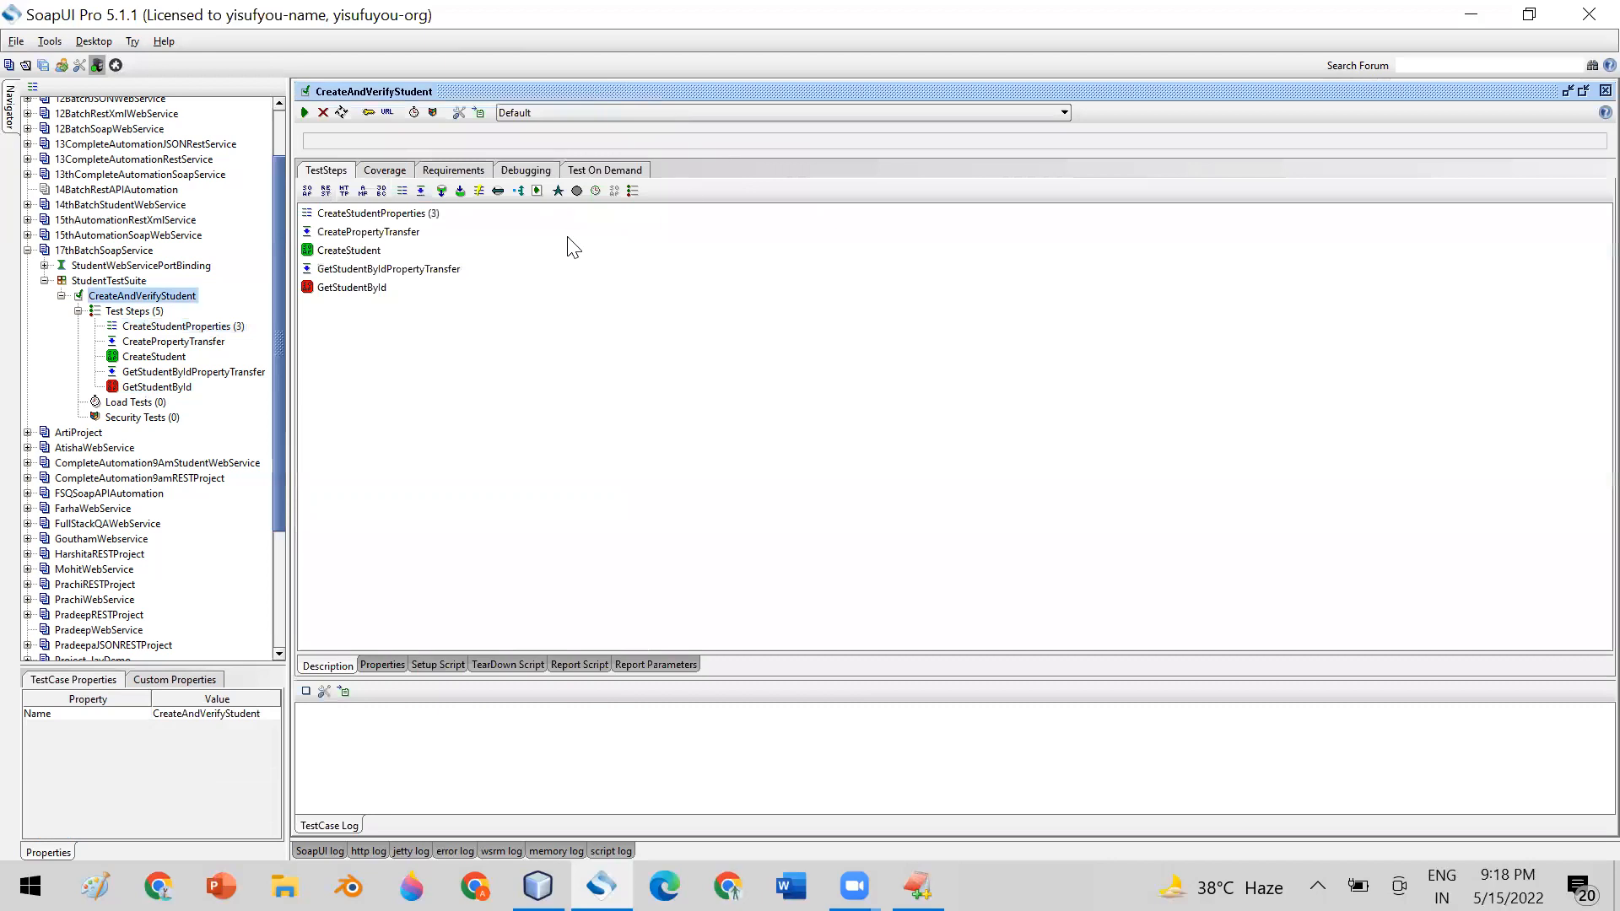
left_click(304, 112)
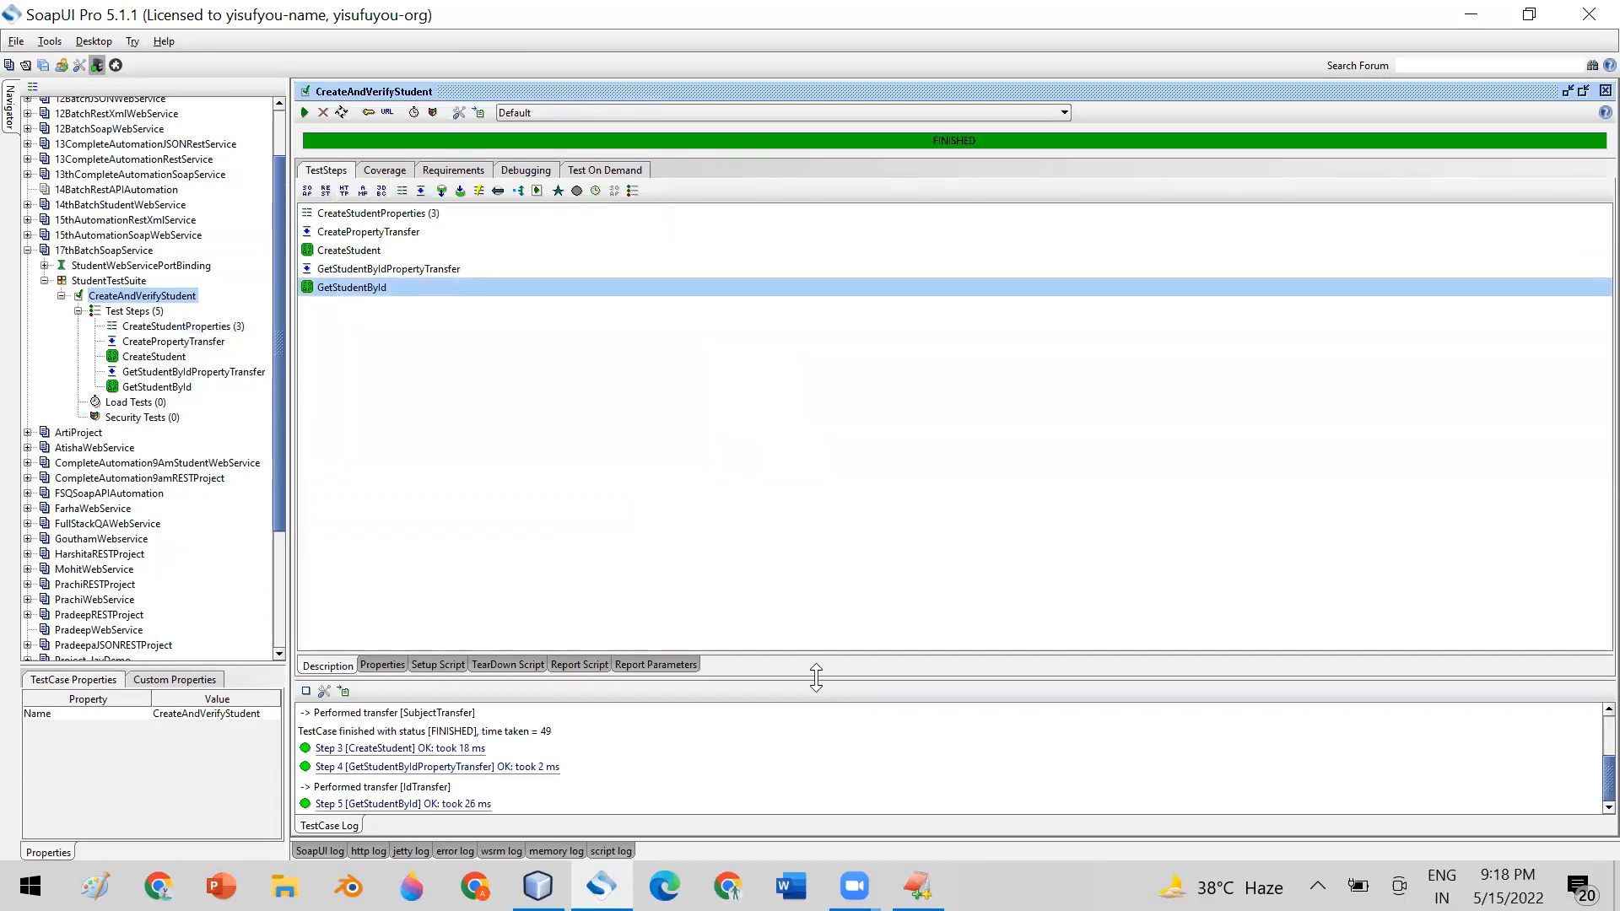
left_click_drag(821, 677, 792, 324)
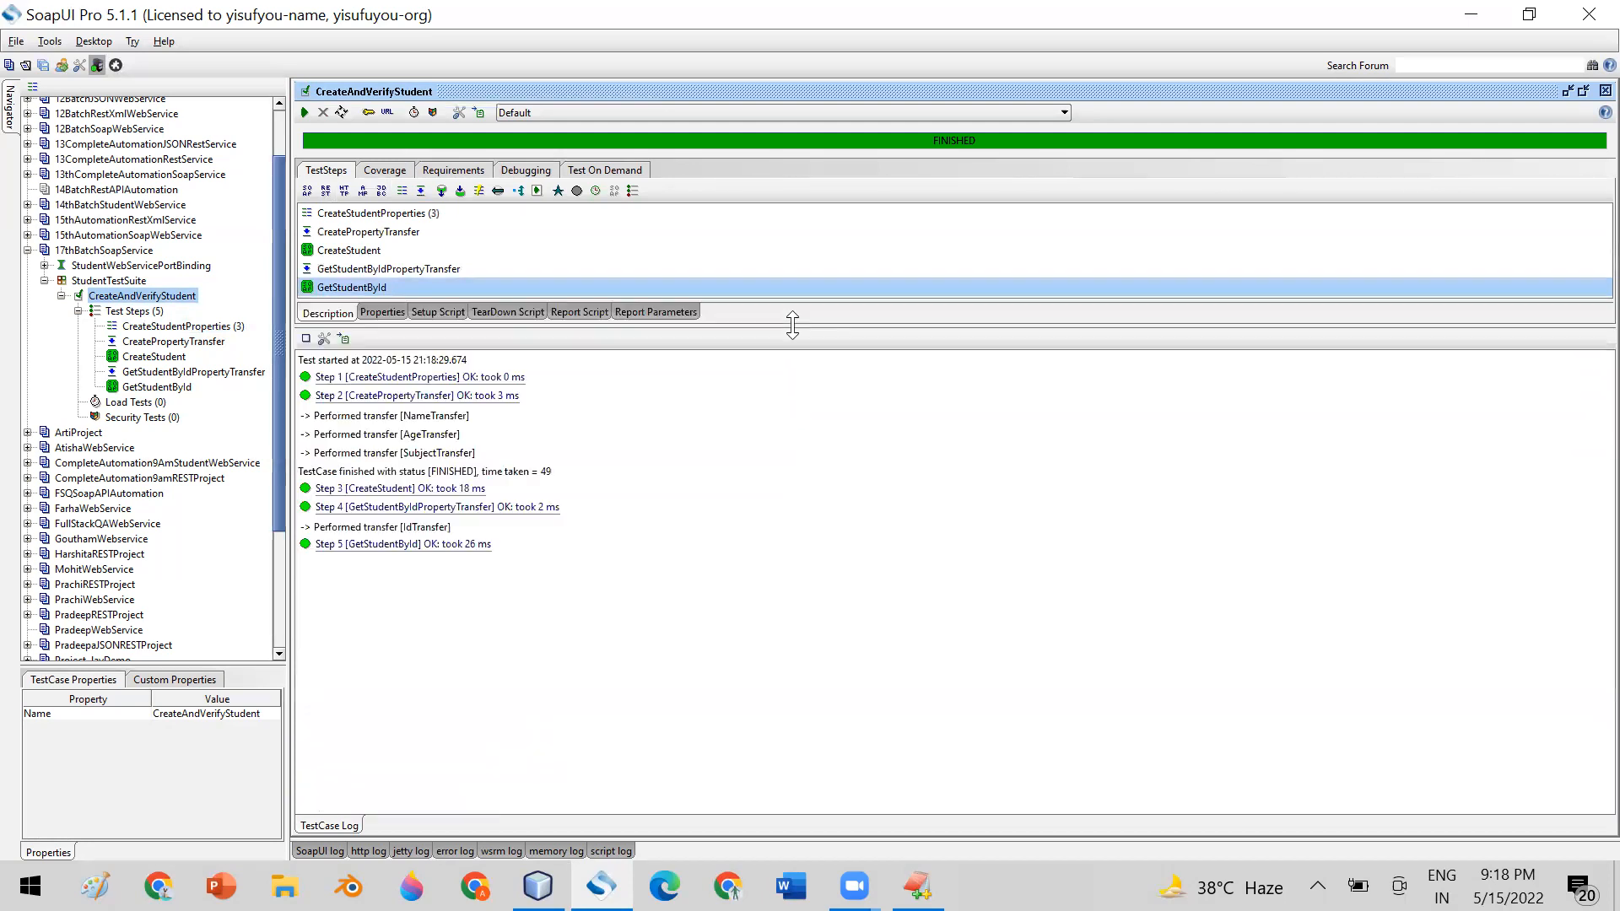
Examine the response message of the GetStudentById step from the test case log, highlighting the result text, and close the viewer
left_click(398, 547)
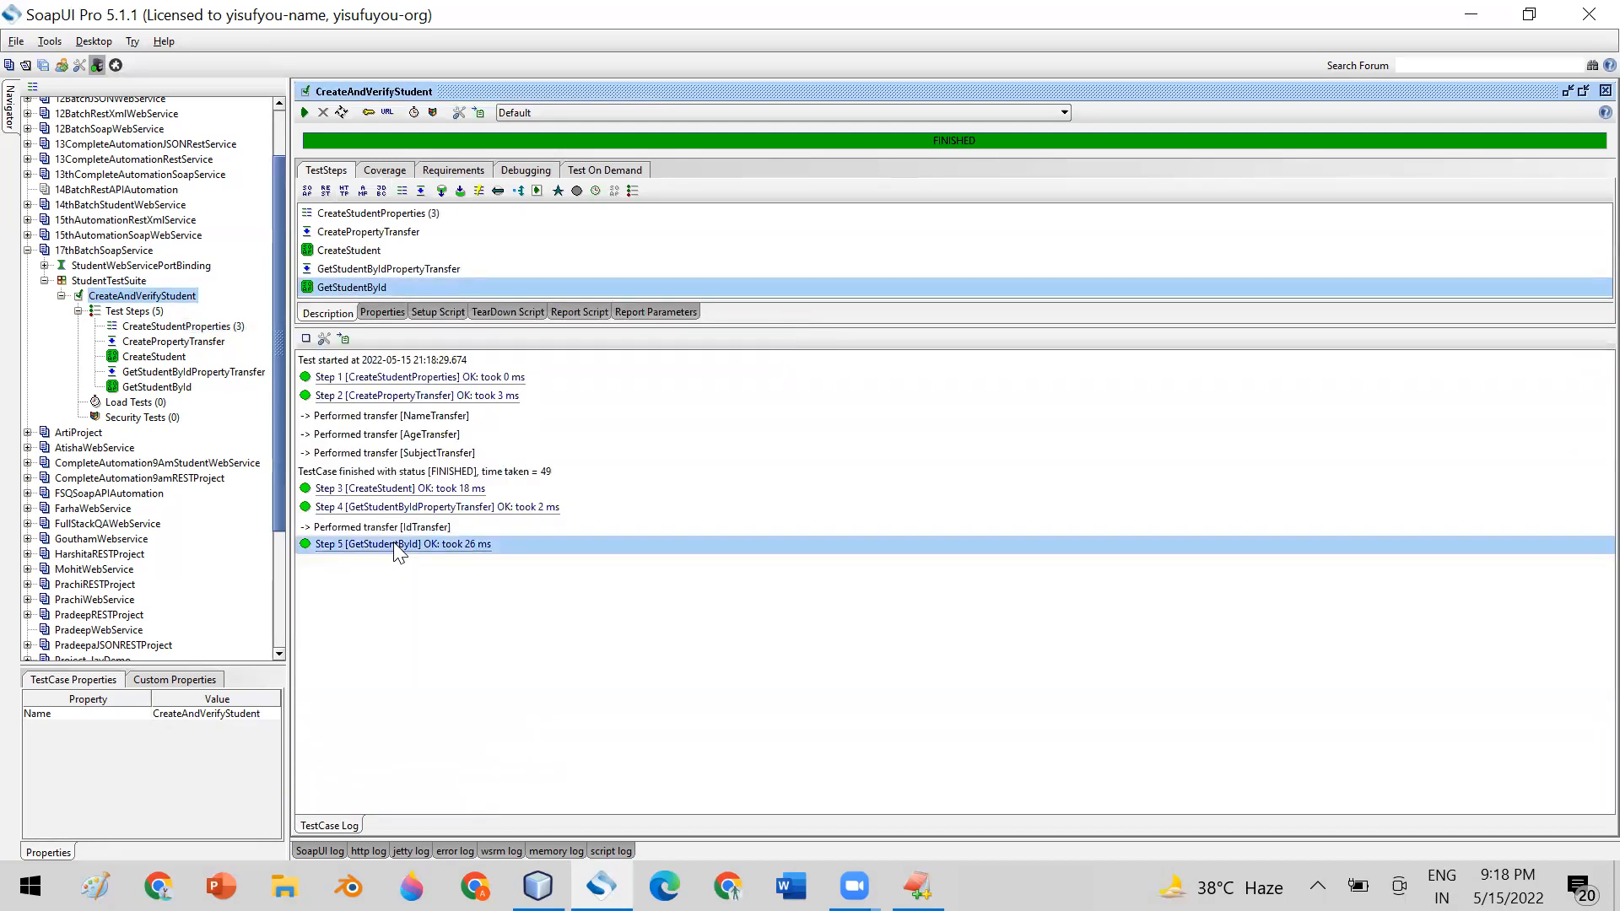
double_click(393, 544)
left_click_drag(730, 484, 1147, 628)
left_click(472, 190)
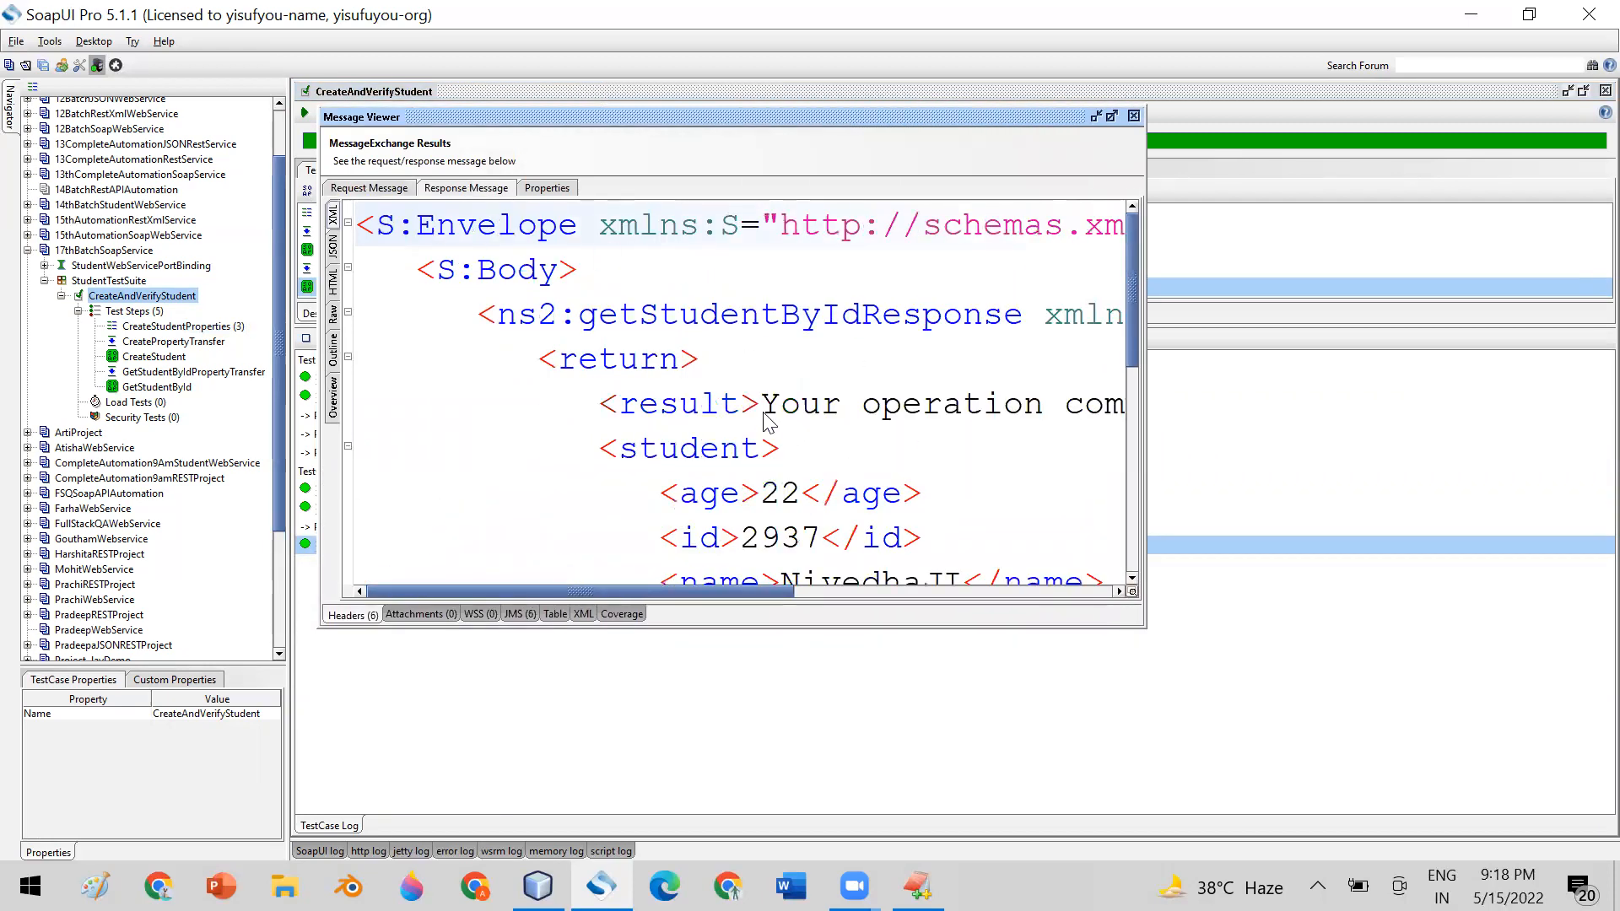
left_click_drag(762, 405, 1113, 456)
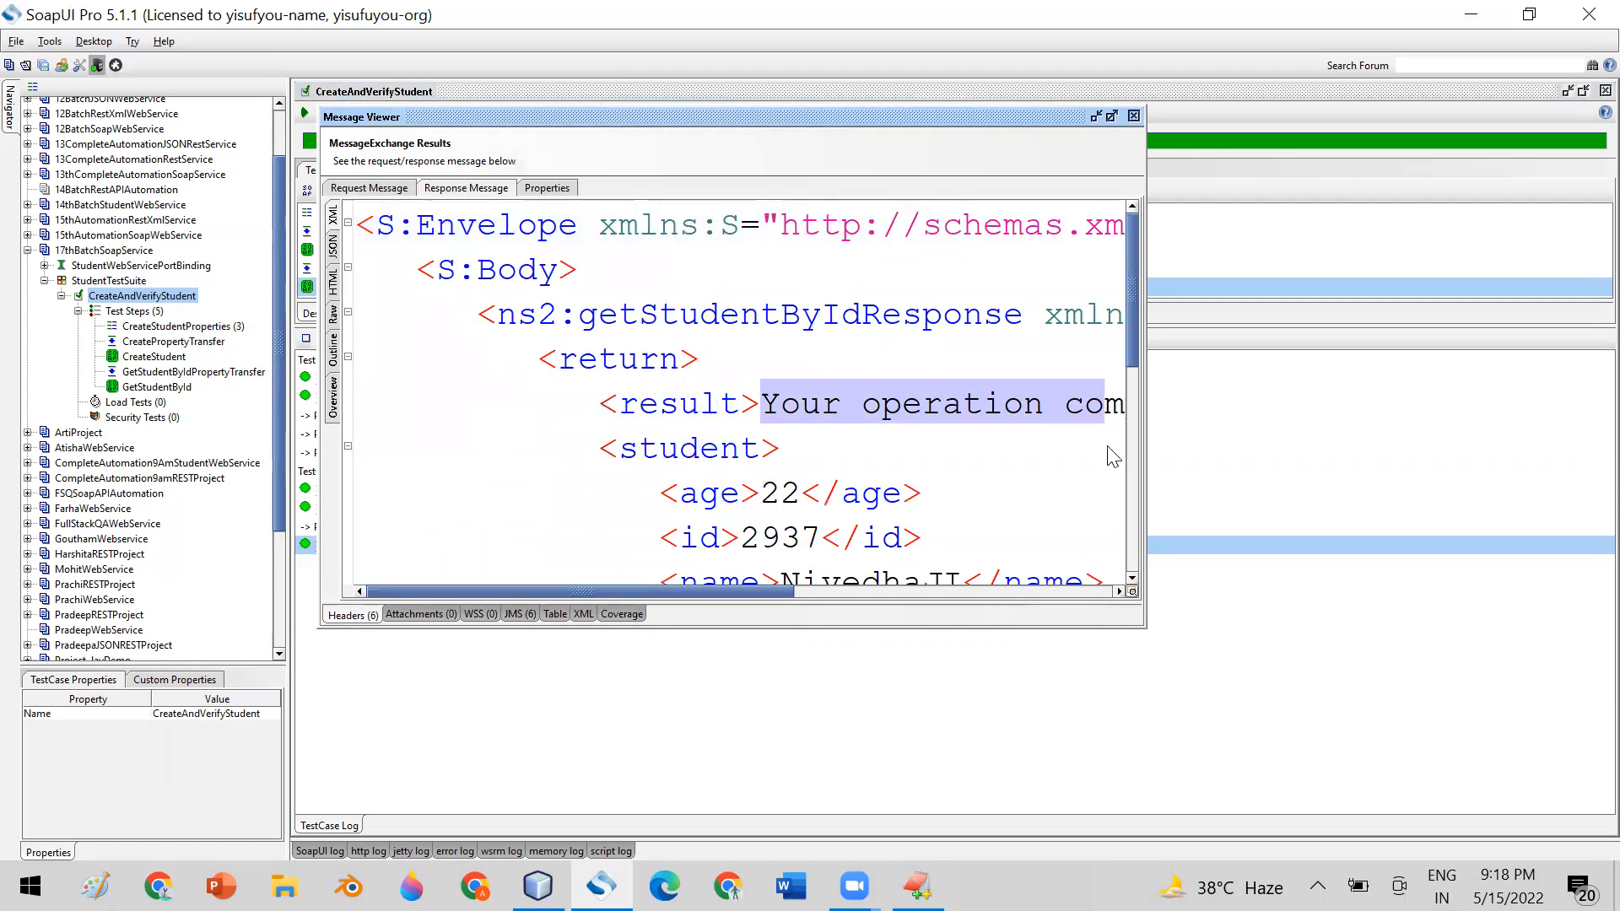
left_click(1134, 115)
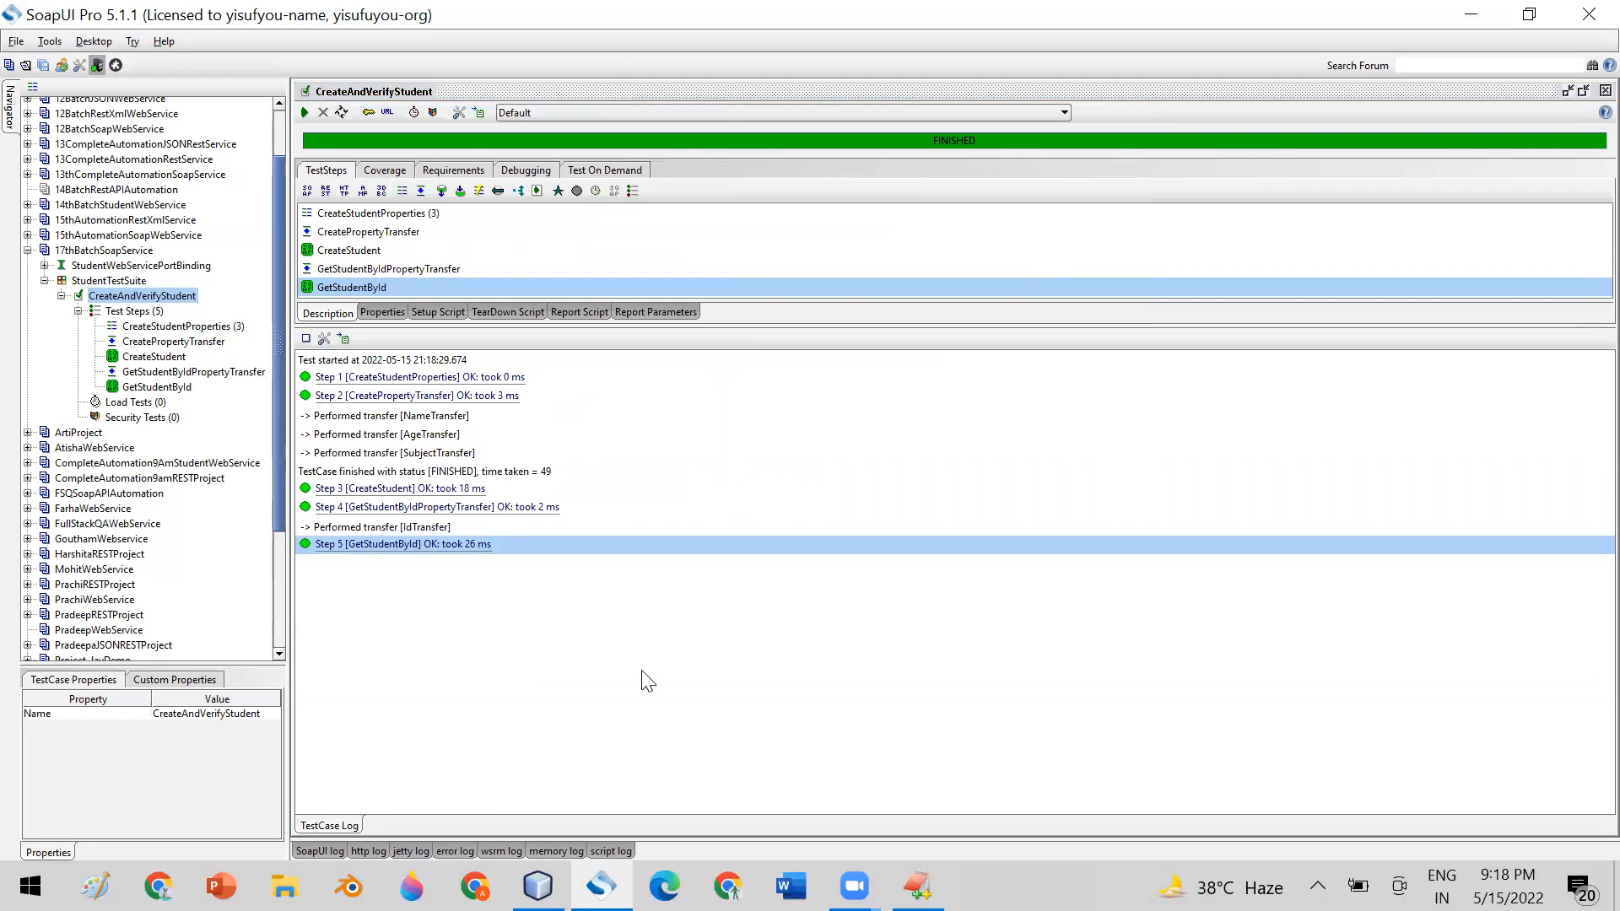
Open the GetStudentById test step of CreateAndVerifyStudent and show its list of assertions
left_click(154, 387)
double_click(153, 387)
left_click_drag(661, 112, 637, 90)
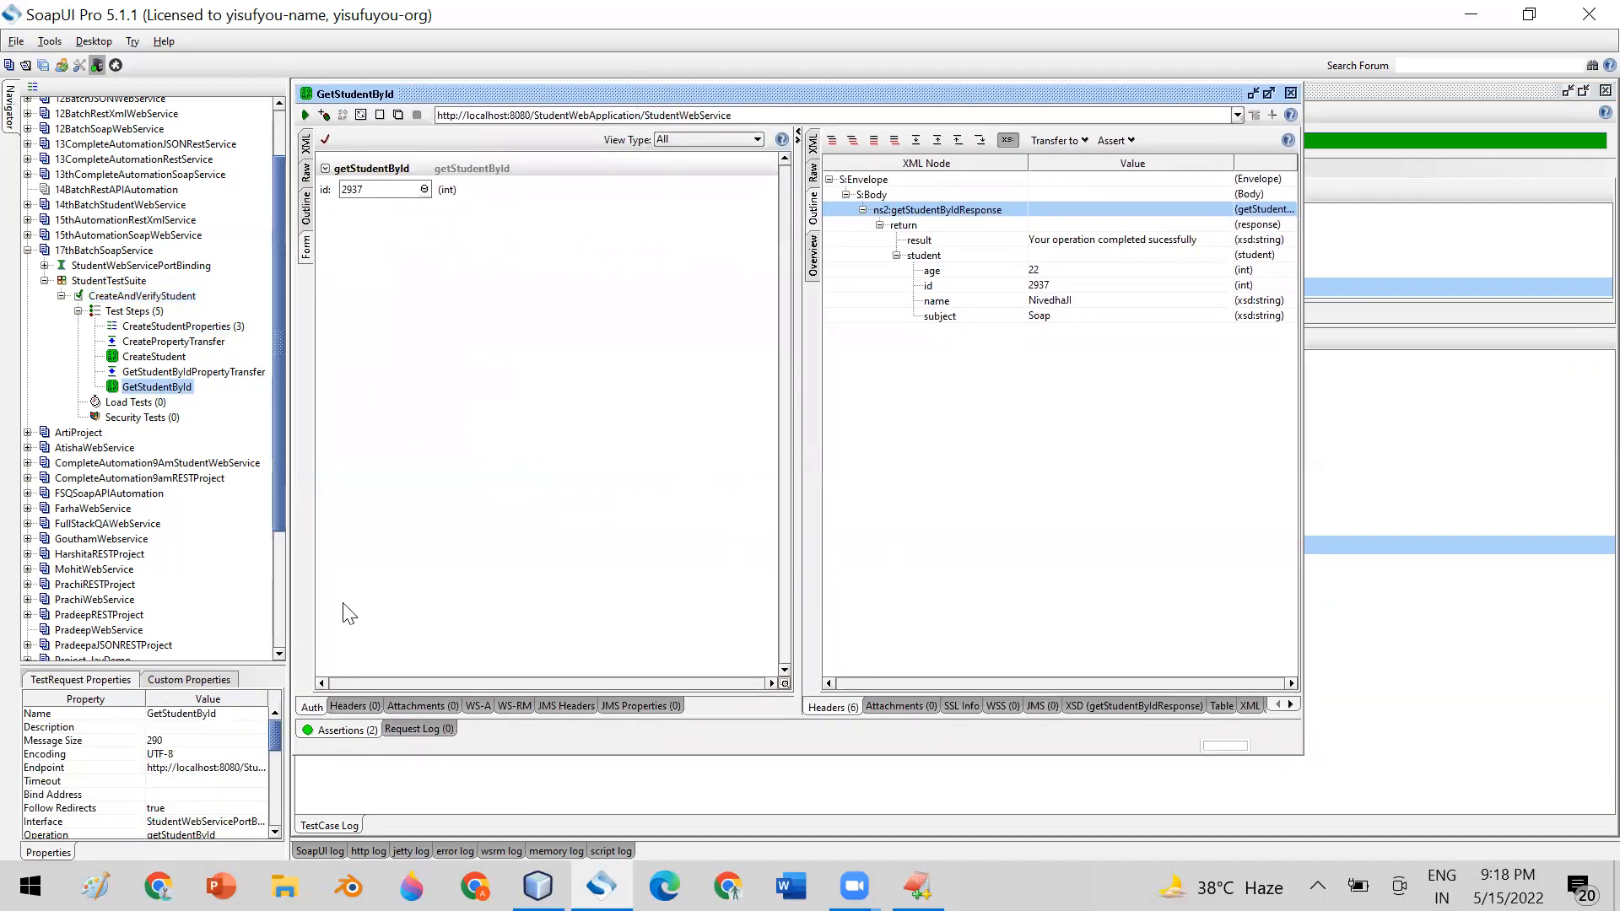
left_click(344, 730)
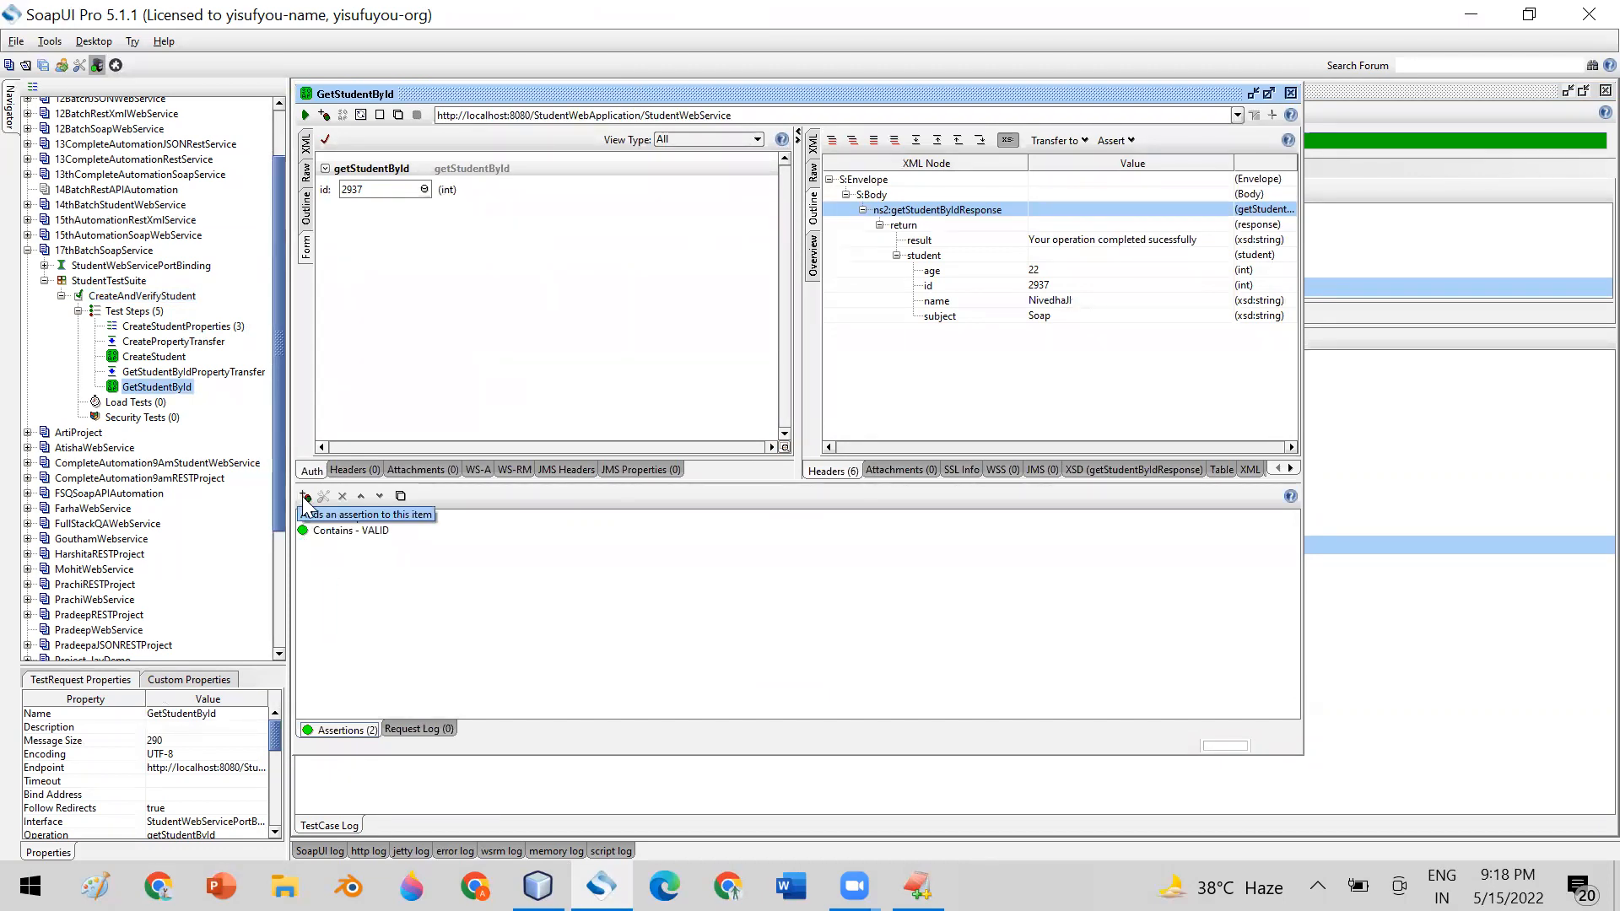
Review the Contains and Not Contains assertion types available for GetStudentById, and cancel without adding one
left_click(306, 498)
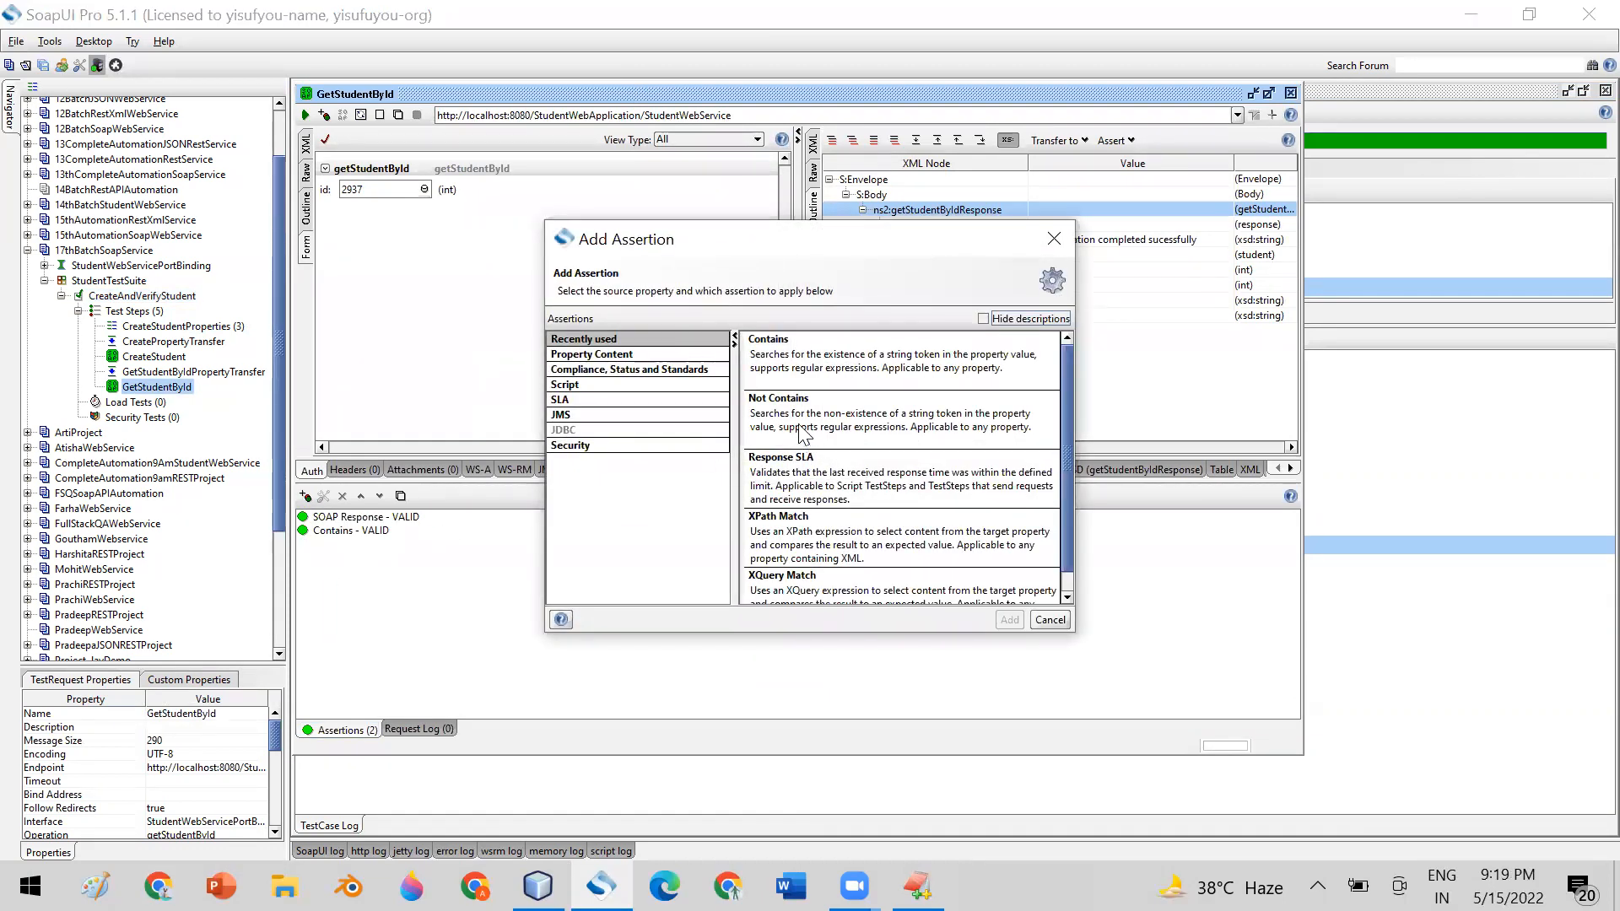
left_click(800, 373)
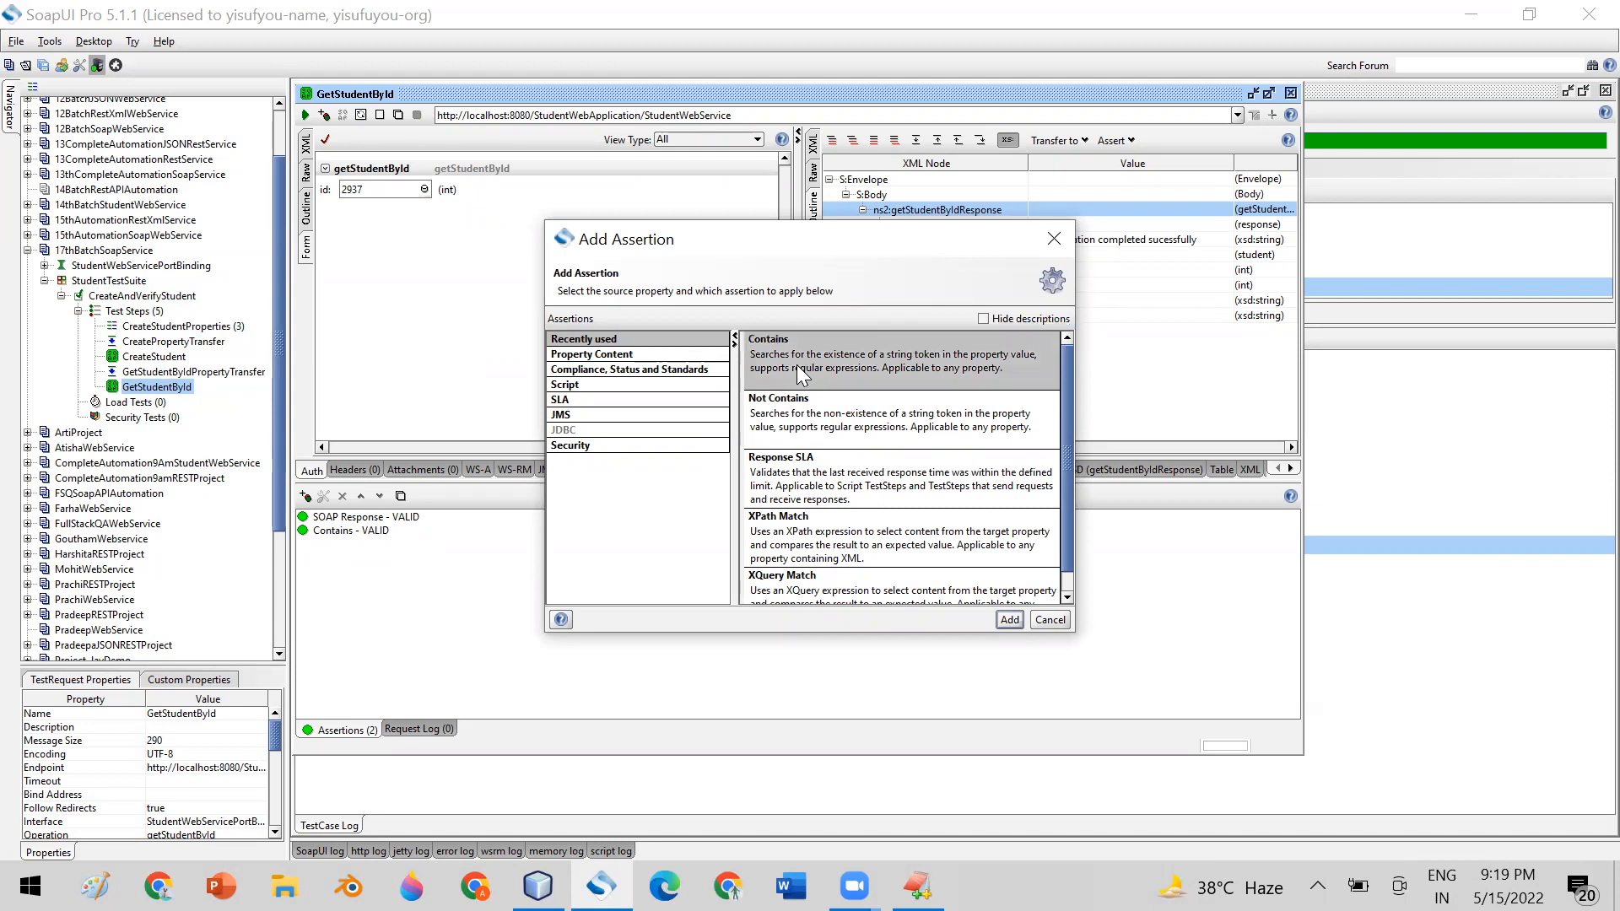
left_click(812, 435)
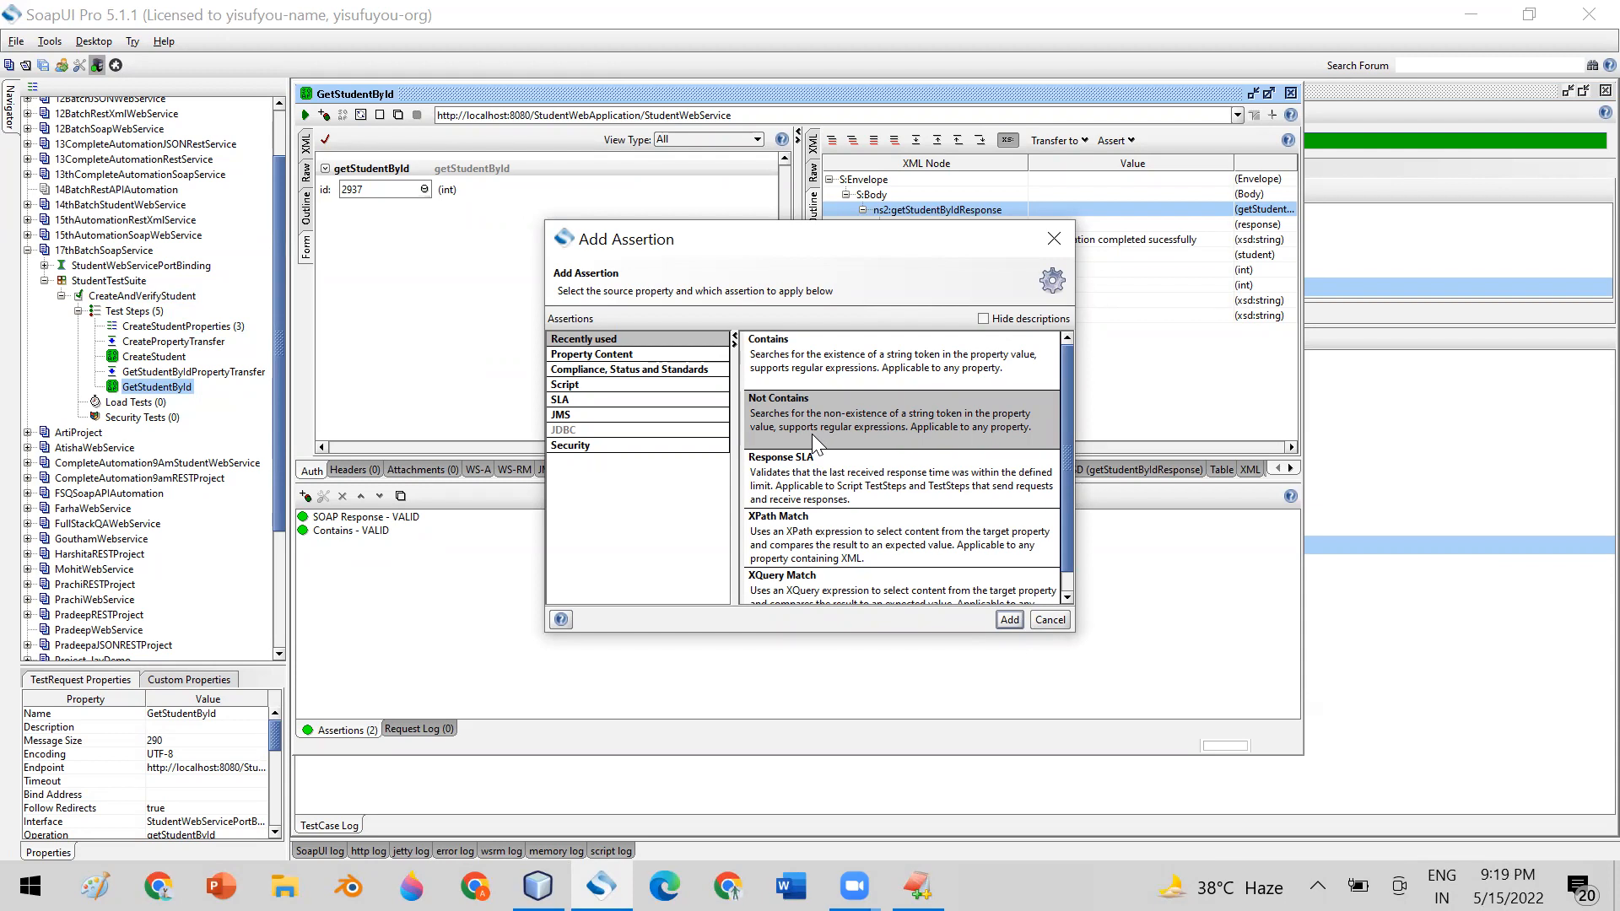
left_click(1054, 618)
Open GetStudentById's existing Contains assertion, highlight its content text, and cancel the dialog
left_click(336, 532)
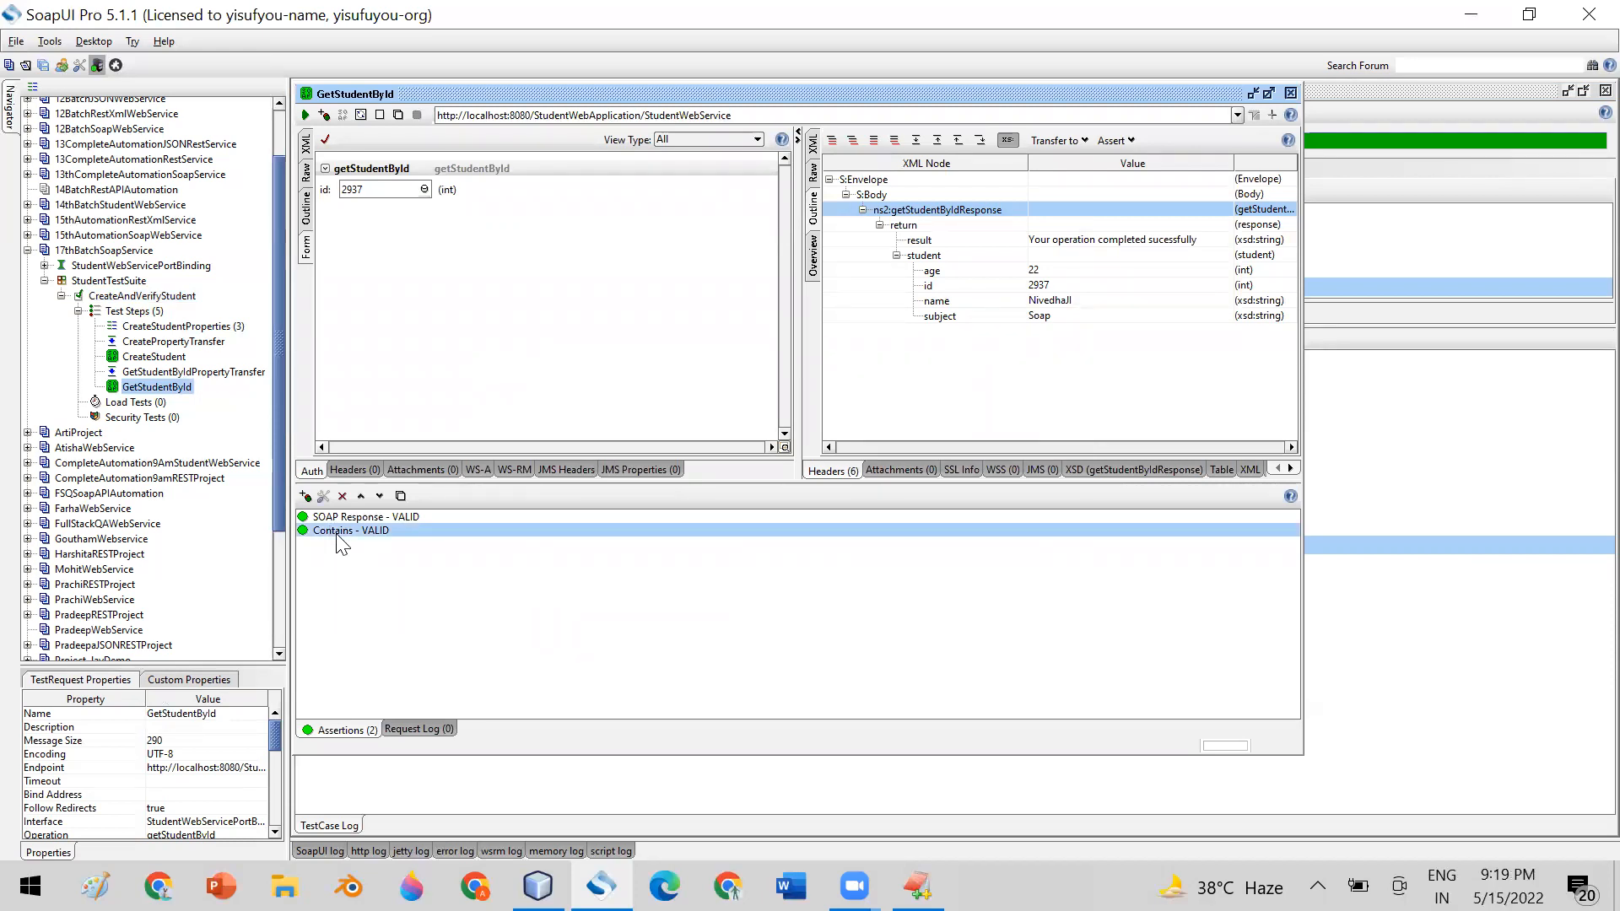
double_click(337, 534)
left_click_drag(844, 411, 656, 411)
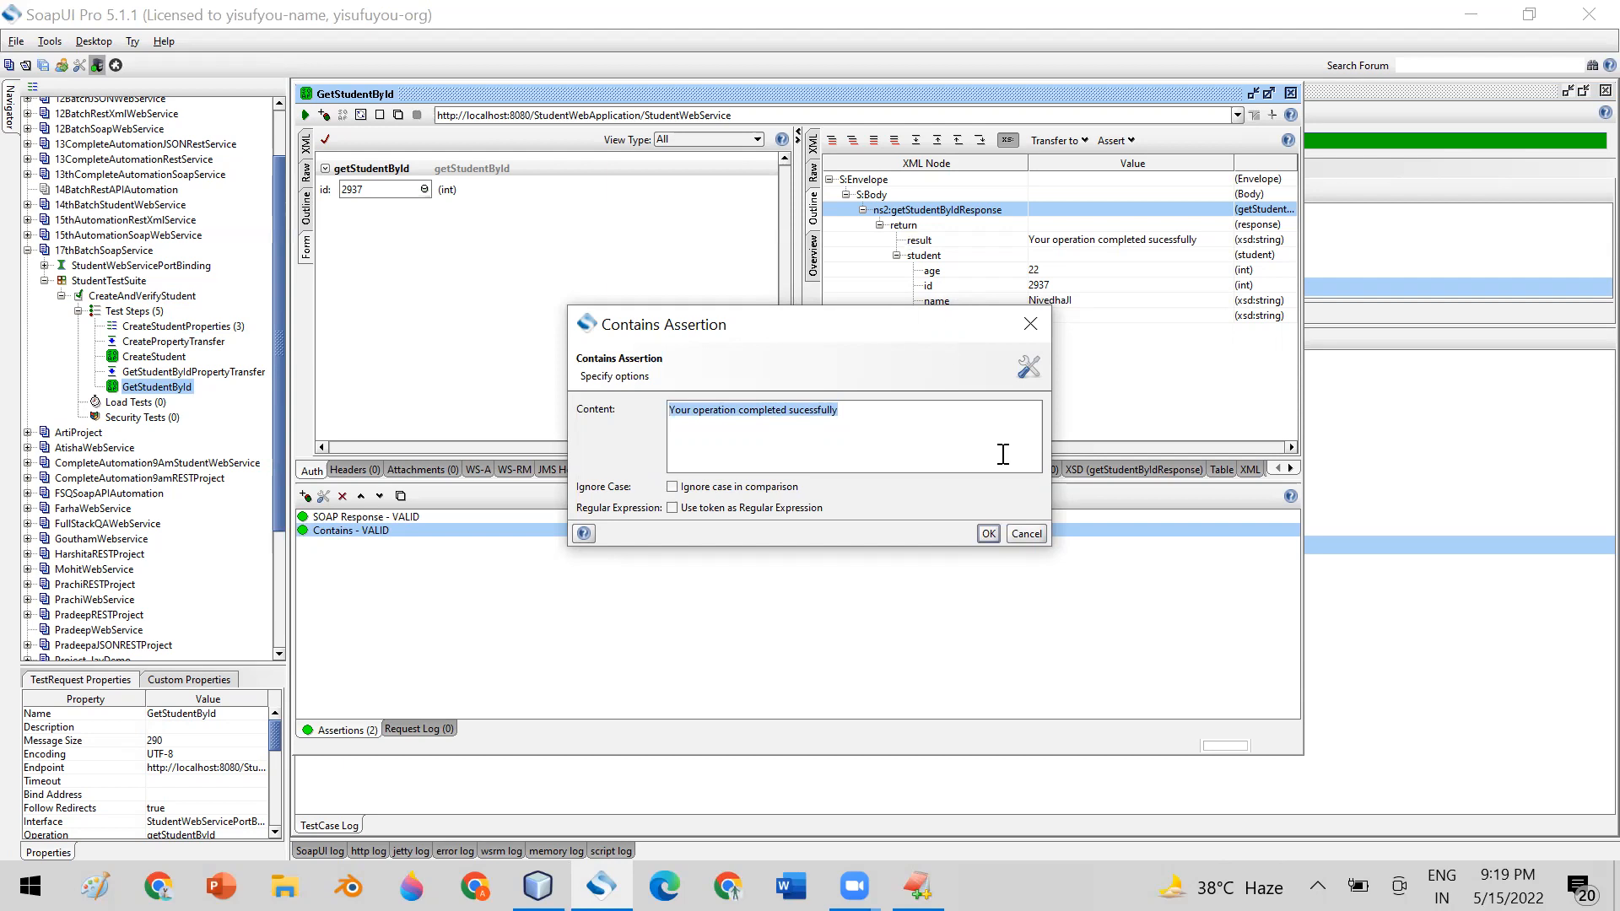
left_click(1017, 529)
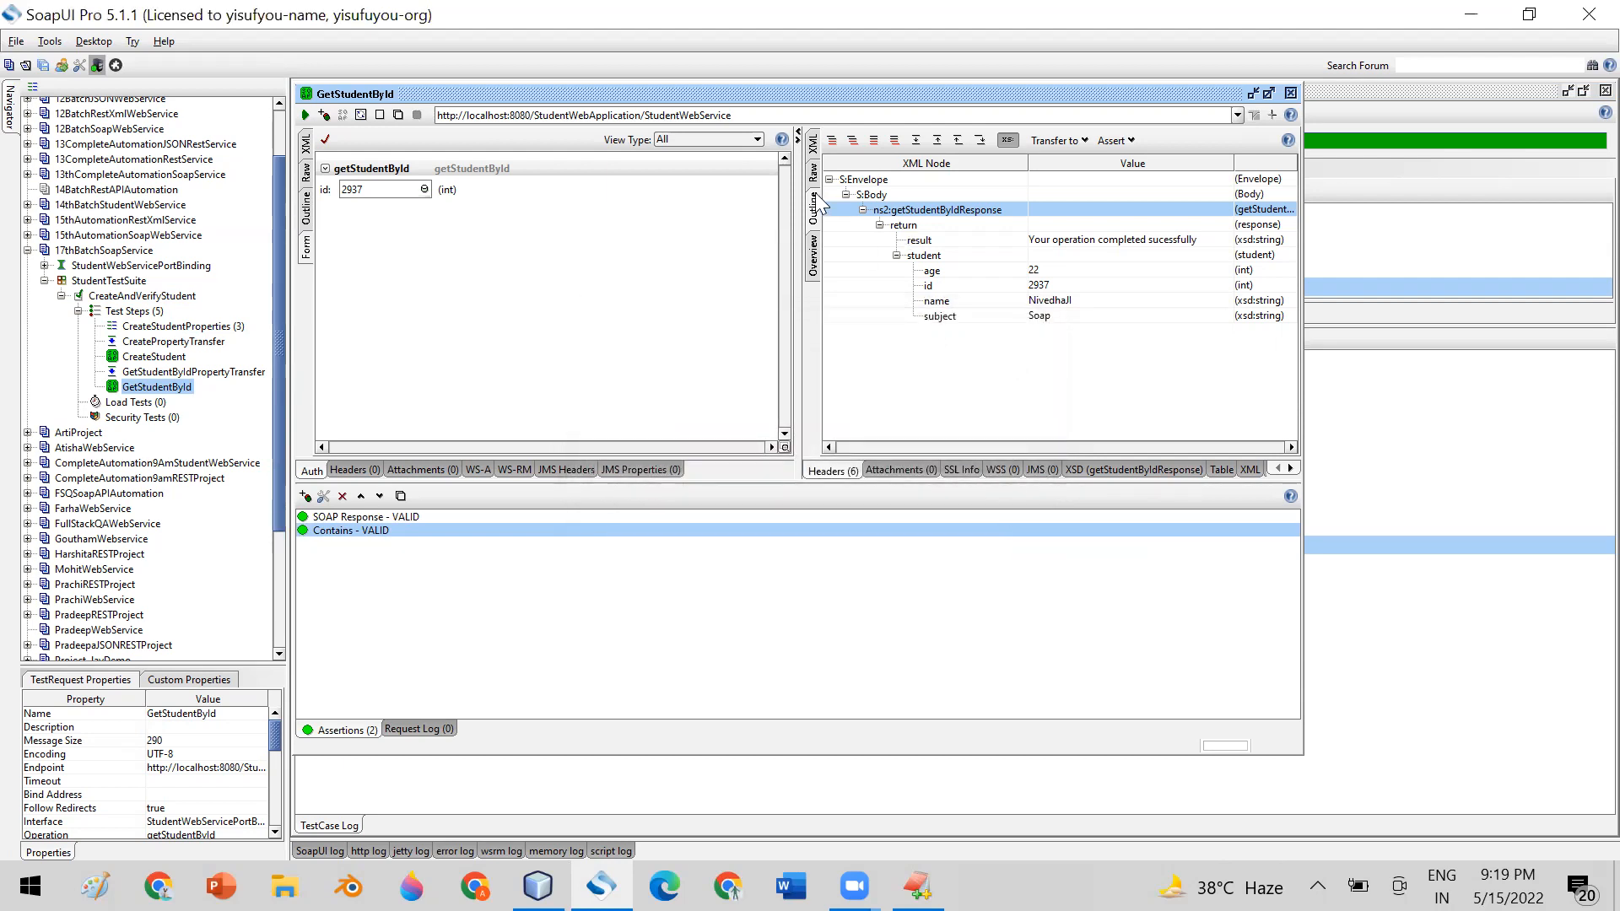
Show GetStudentById's response as XML, compare it with the reopened Contains assertion's content, and close the assertion dialog
left_click(812, 143)
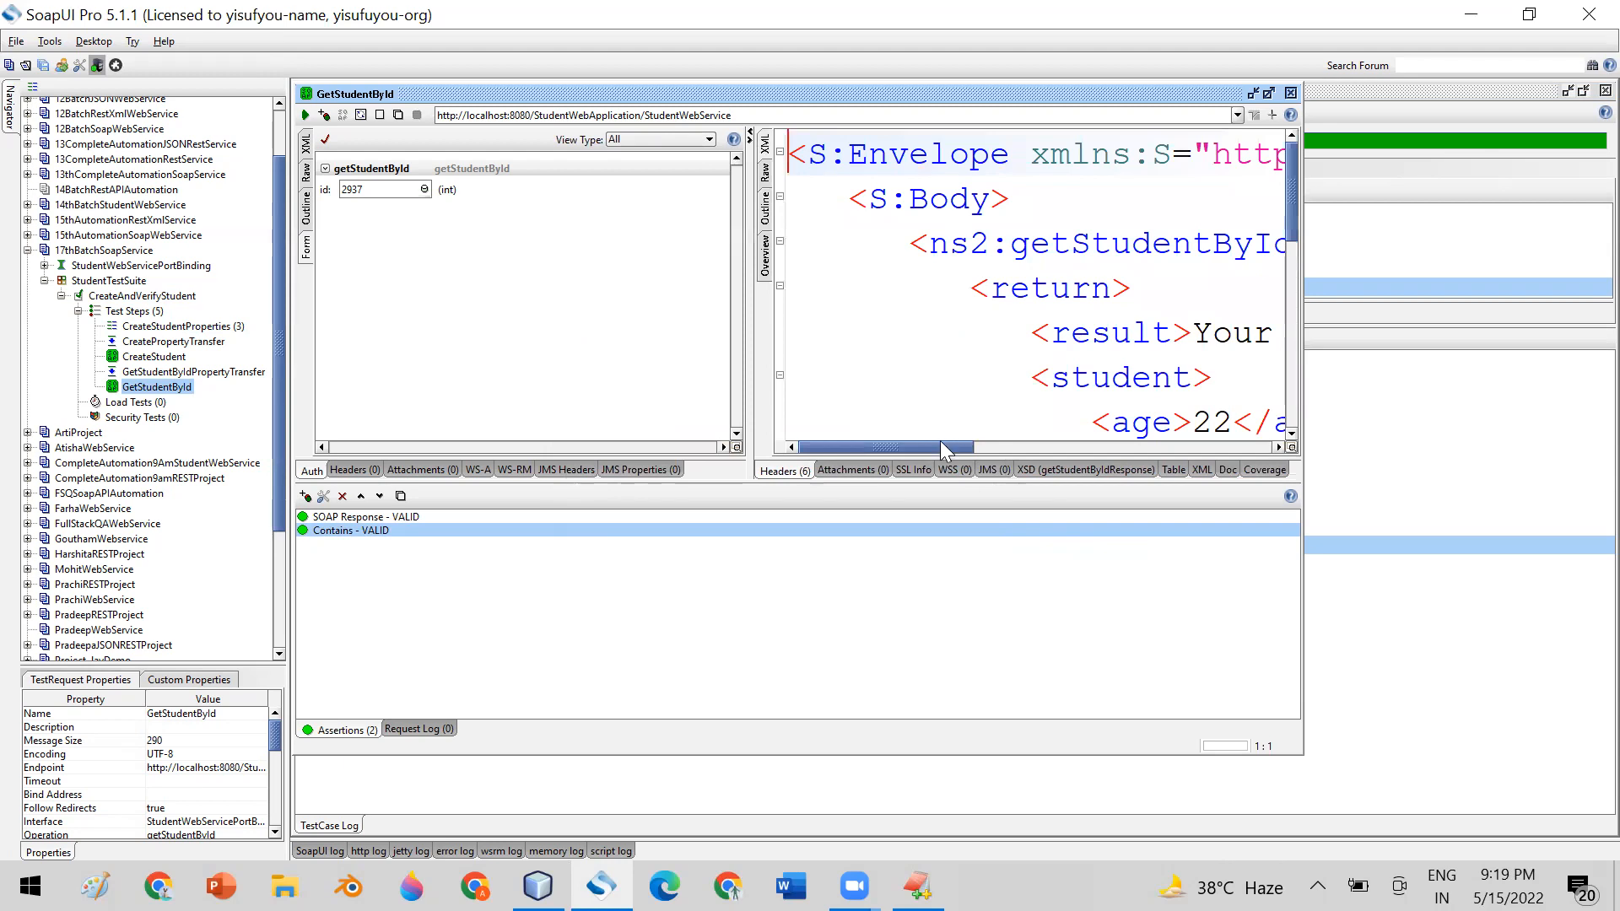
left_click_drag(933, 447, 1008, 445)
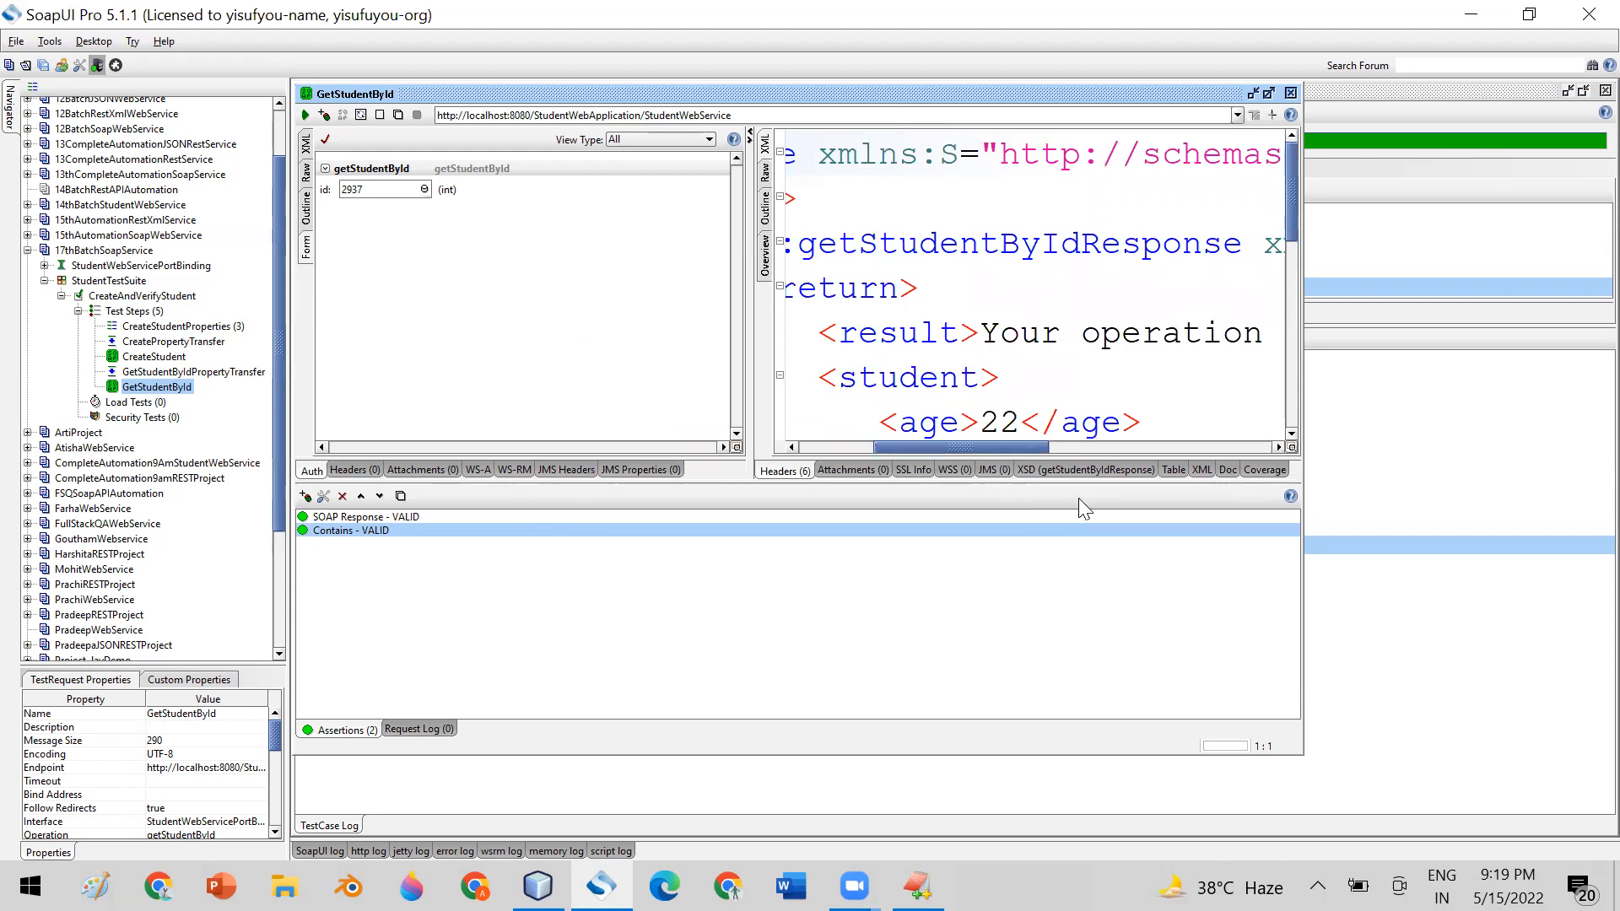
double_click(342, 532)
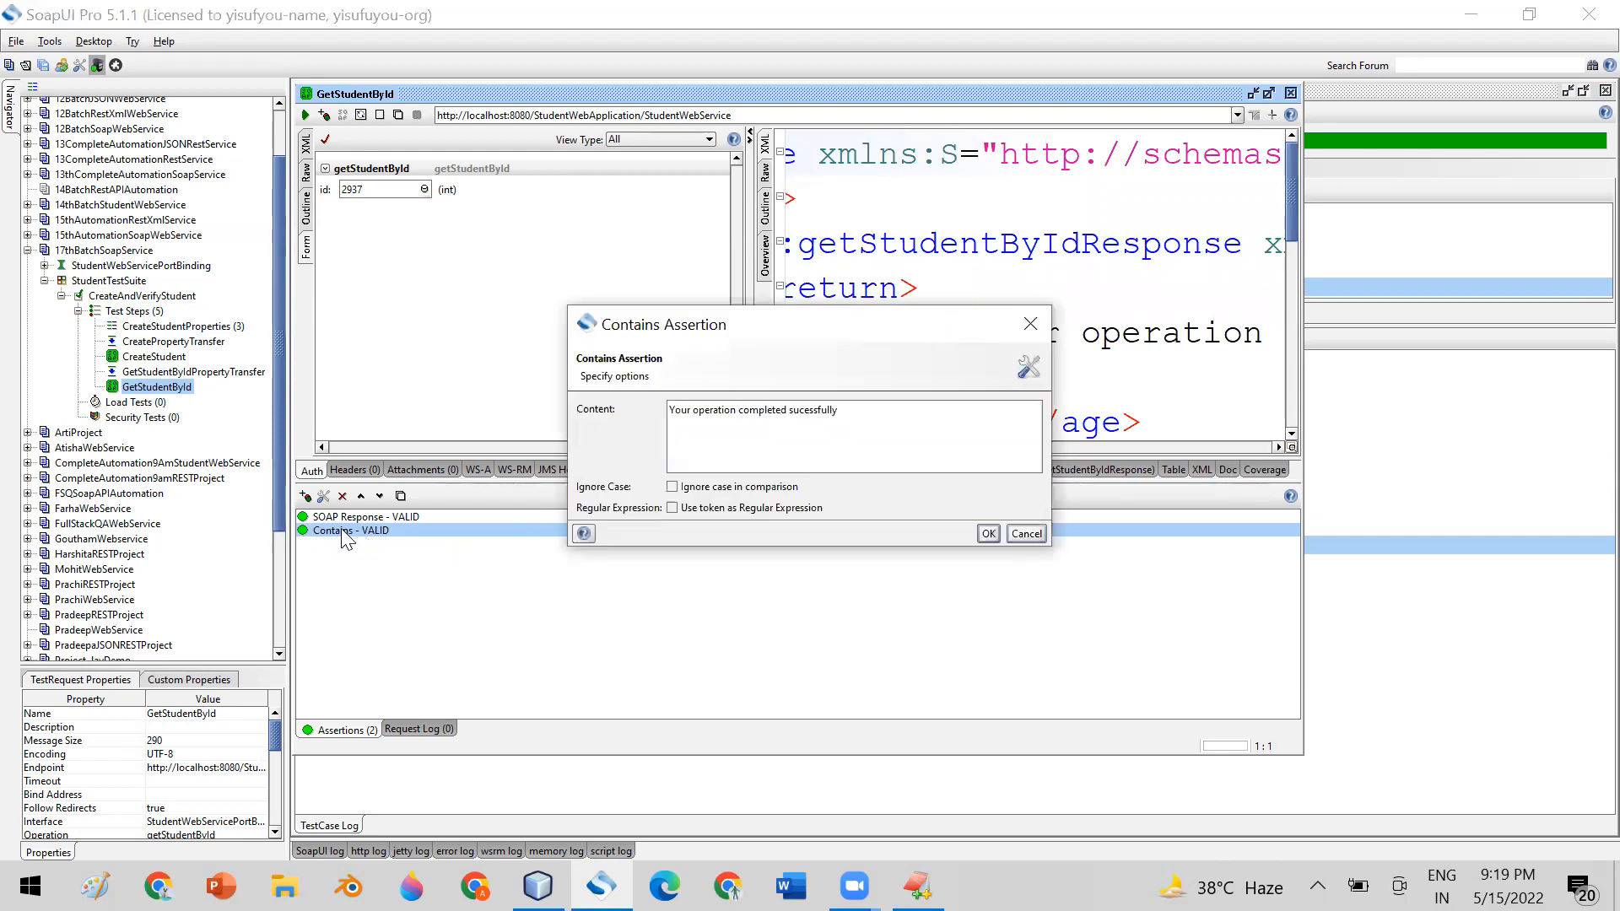
left_click_drag(850, 408, 657, 412)
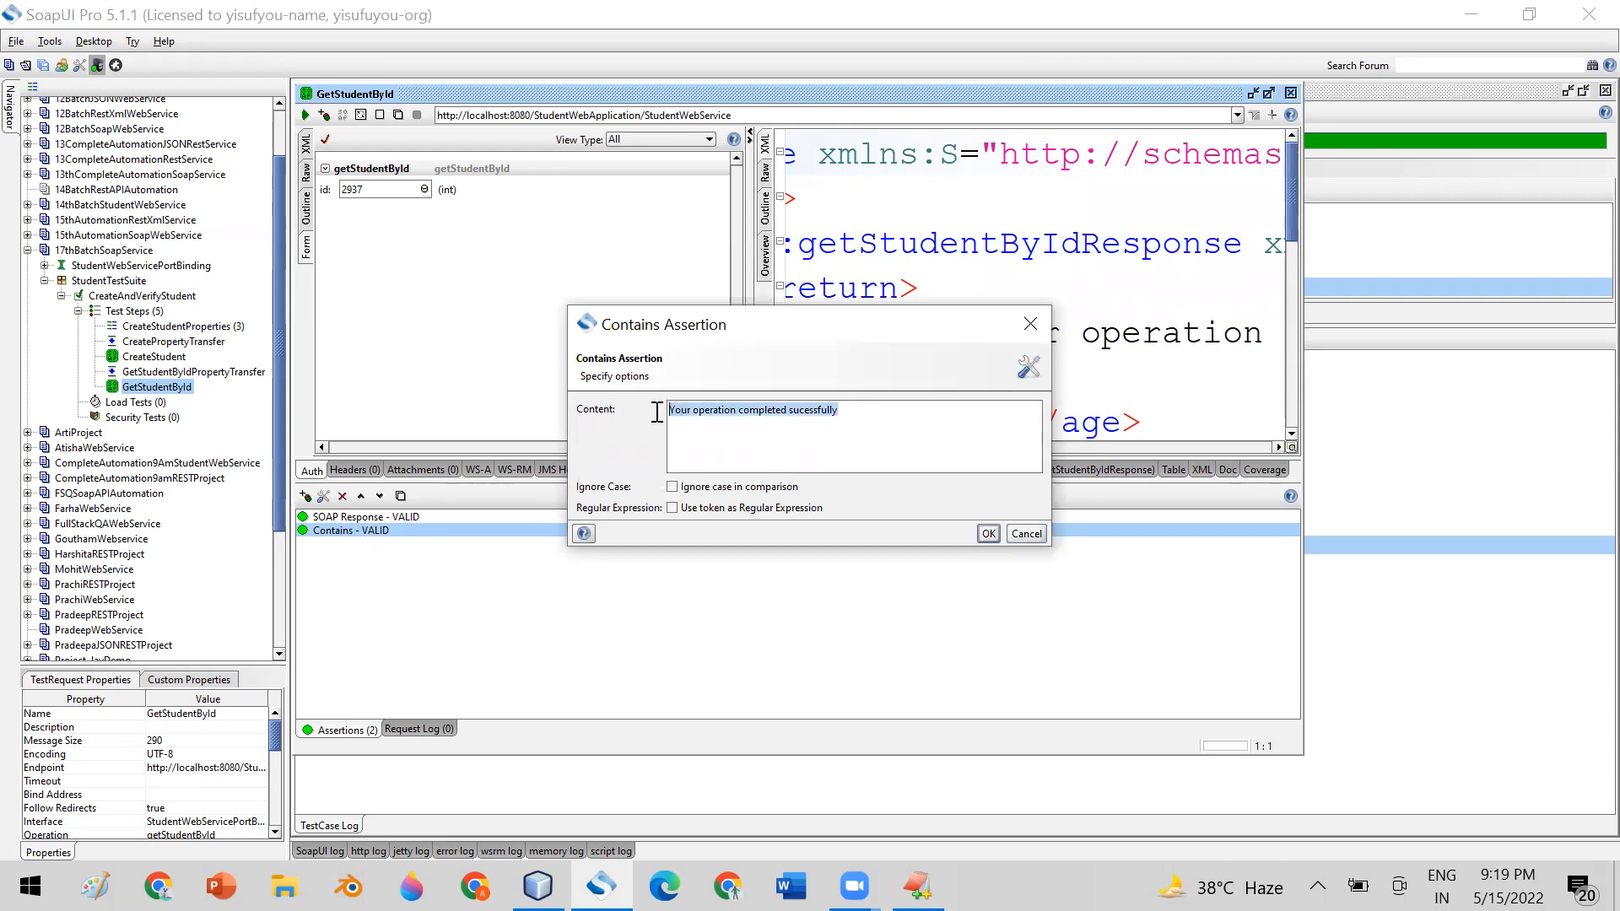
left_click_drag(731, 340, 709, 469)
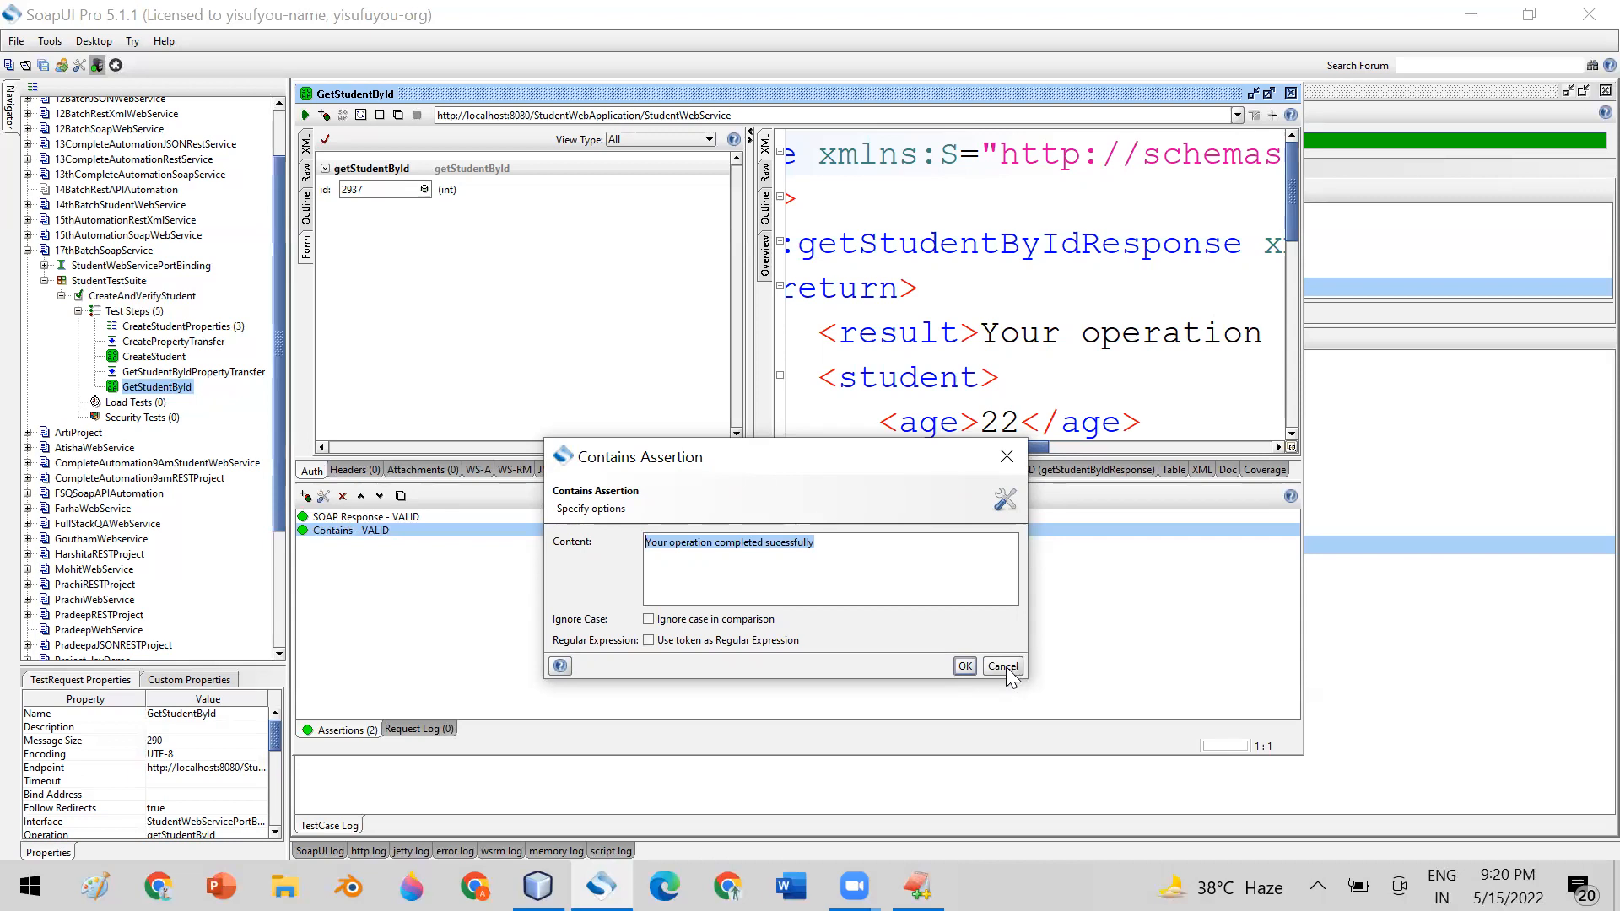
left_click(964, 665)
Examine the return block of GetStudentById's response XML, highlighting the student fields and the full text of the result element
scroll(1008, 312, "down", 1)
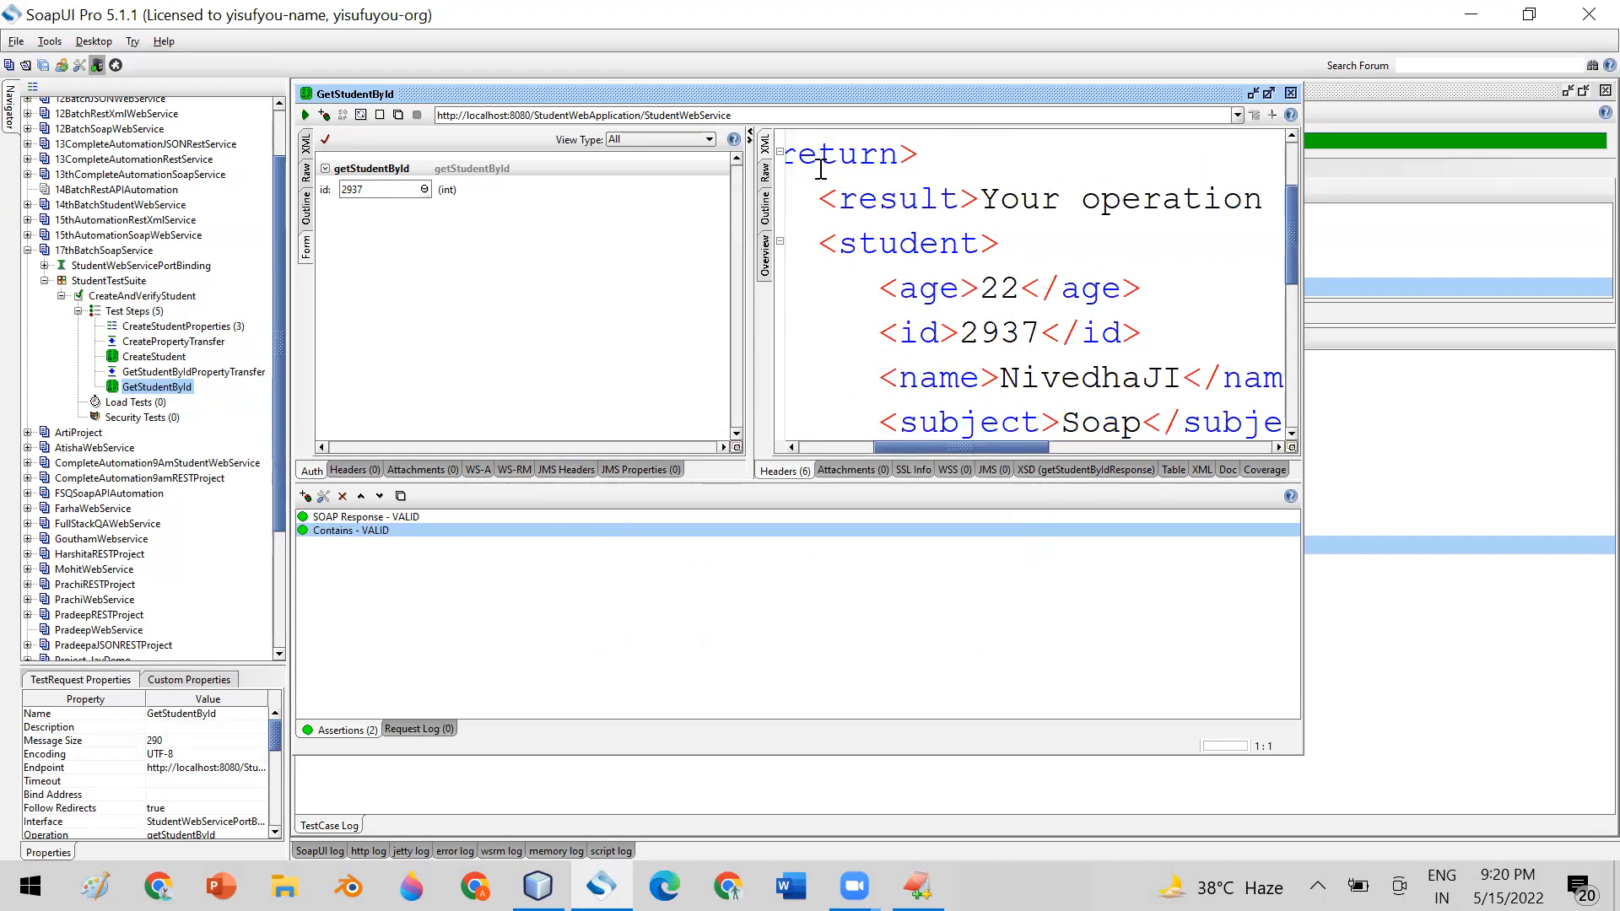
left_click_drag(818, 160, 1142, 419)
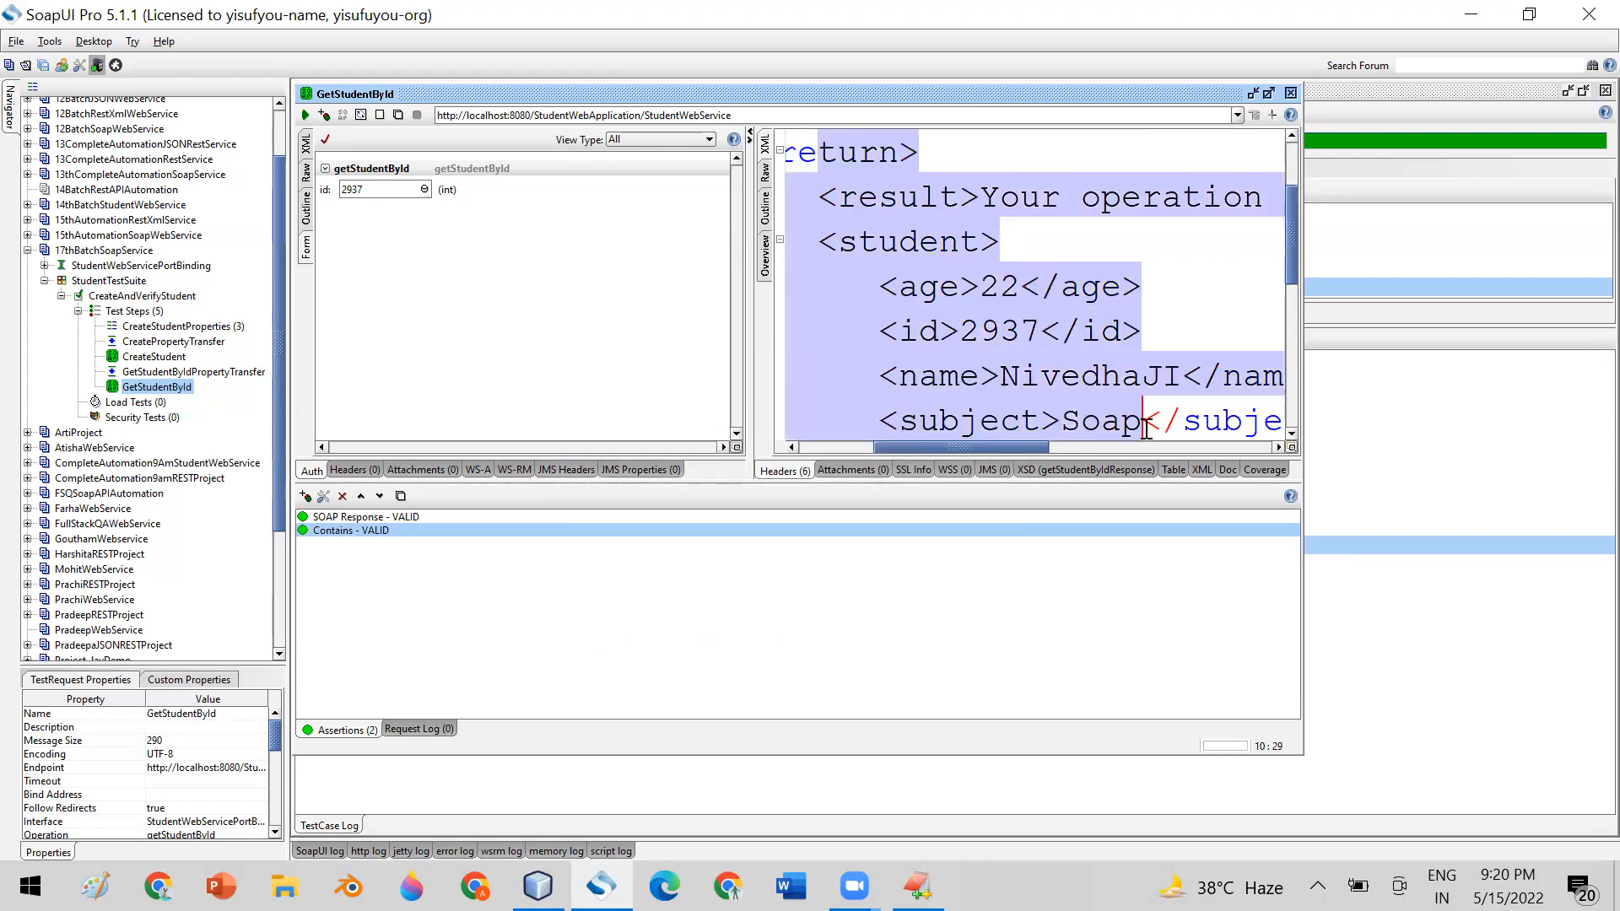
scroll(1141, 251, "up", 1)
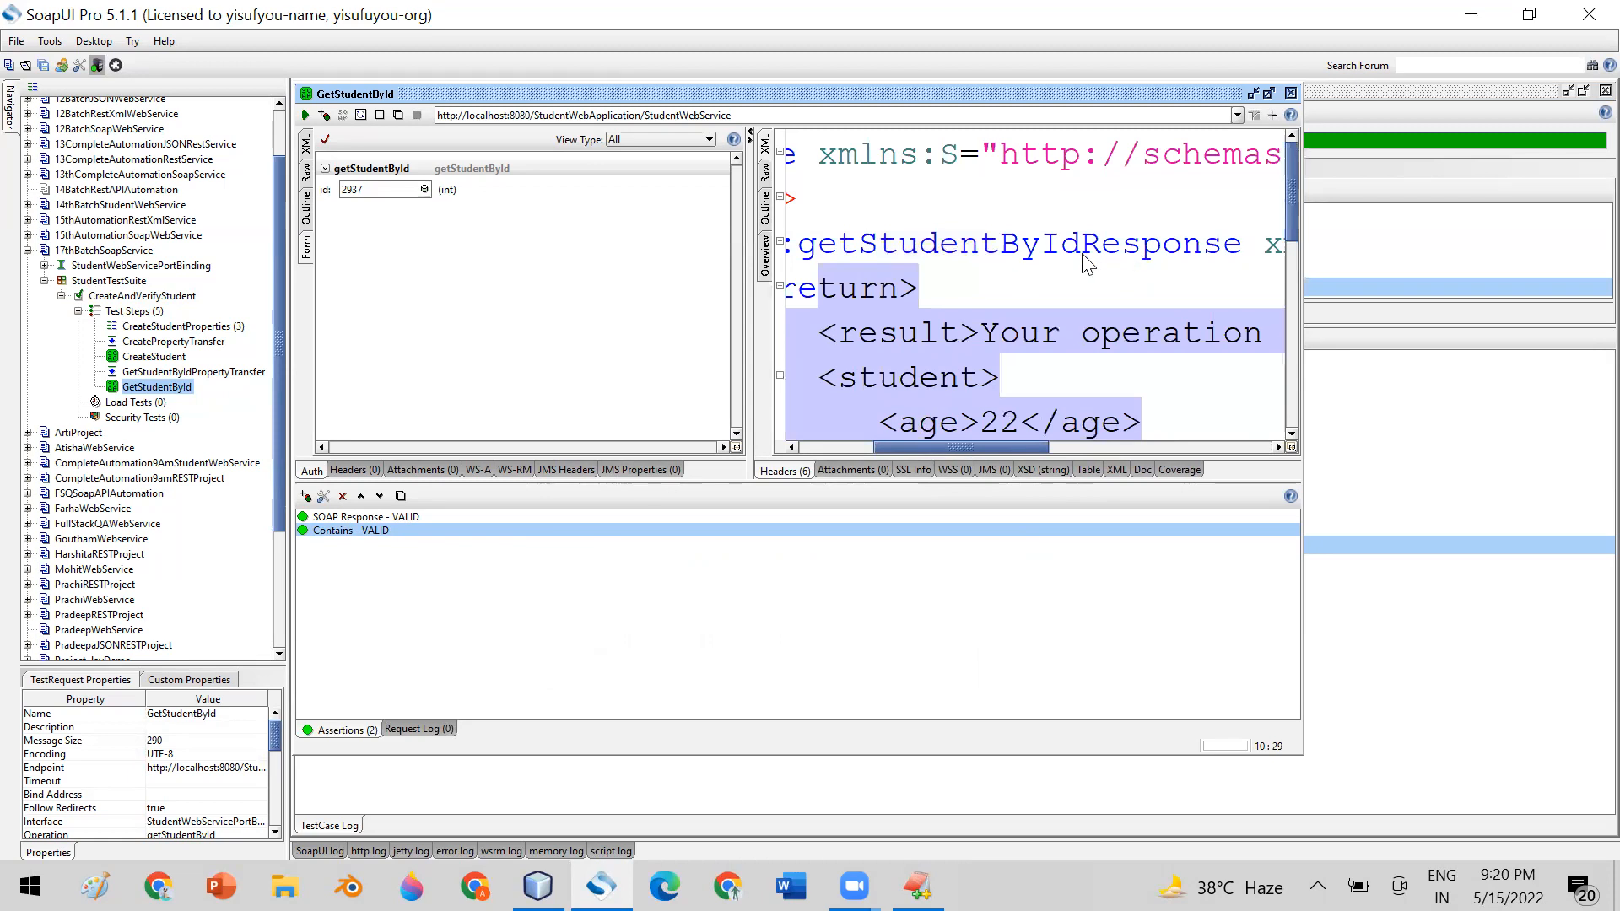
scroll(1081, 266, "down", 2)
scroll(1049, 287, "up", 1)
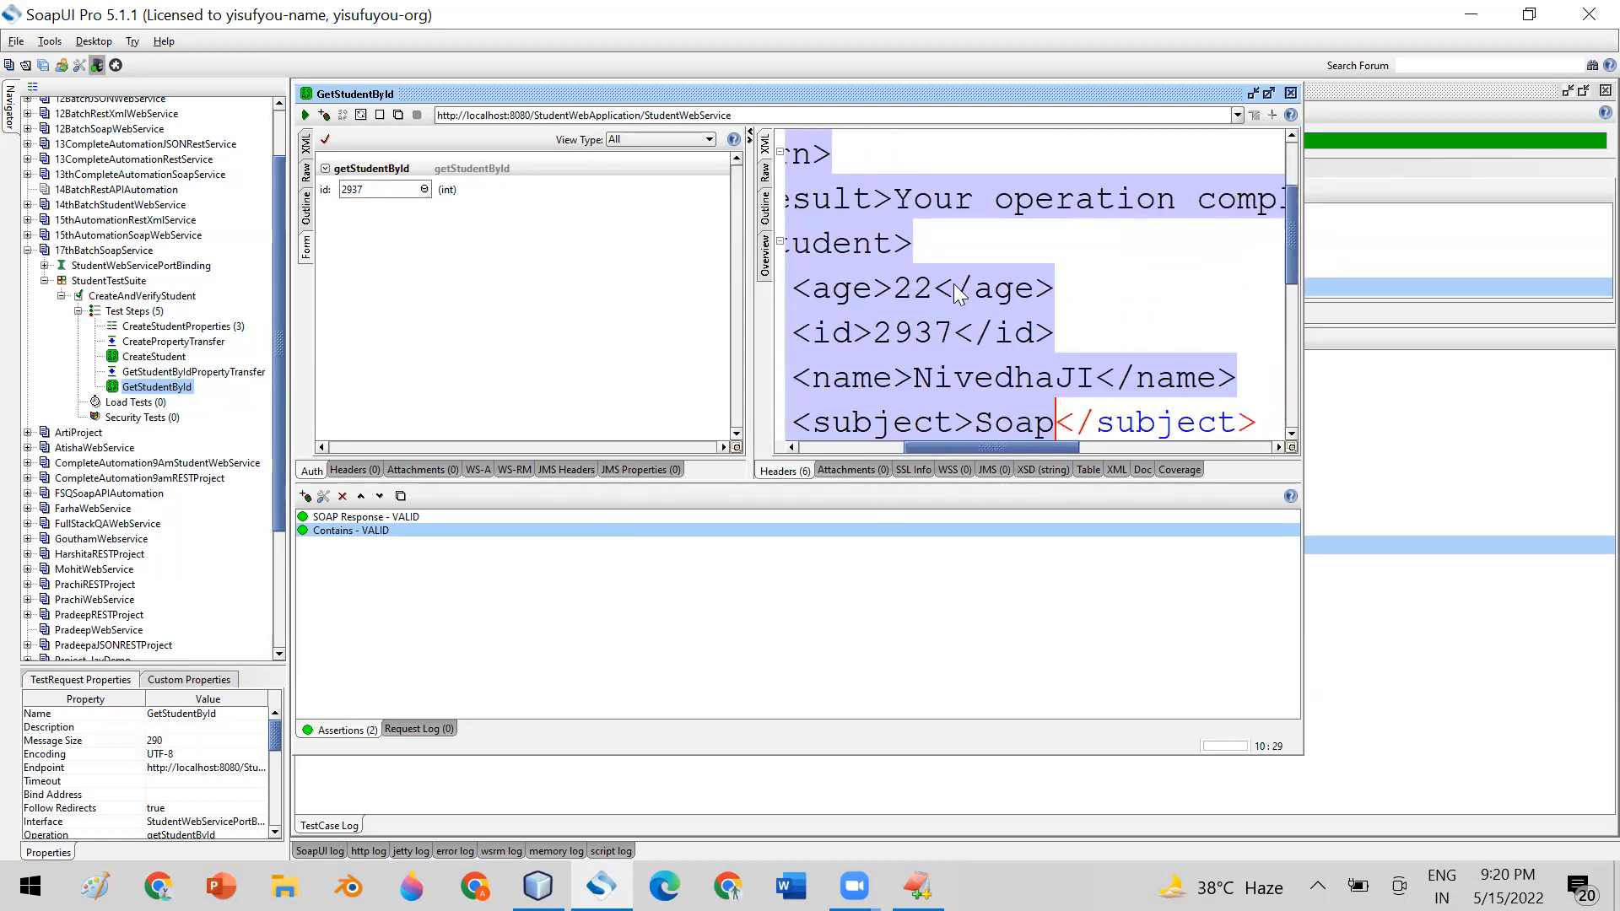
left_click(944, 207)
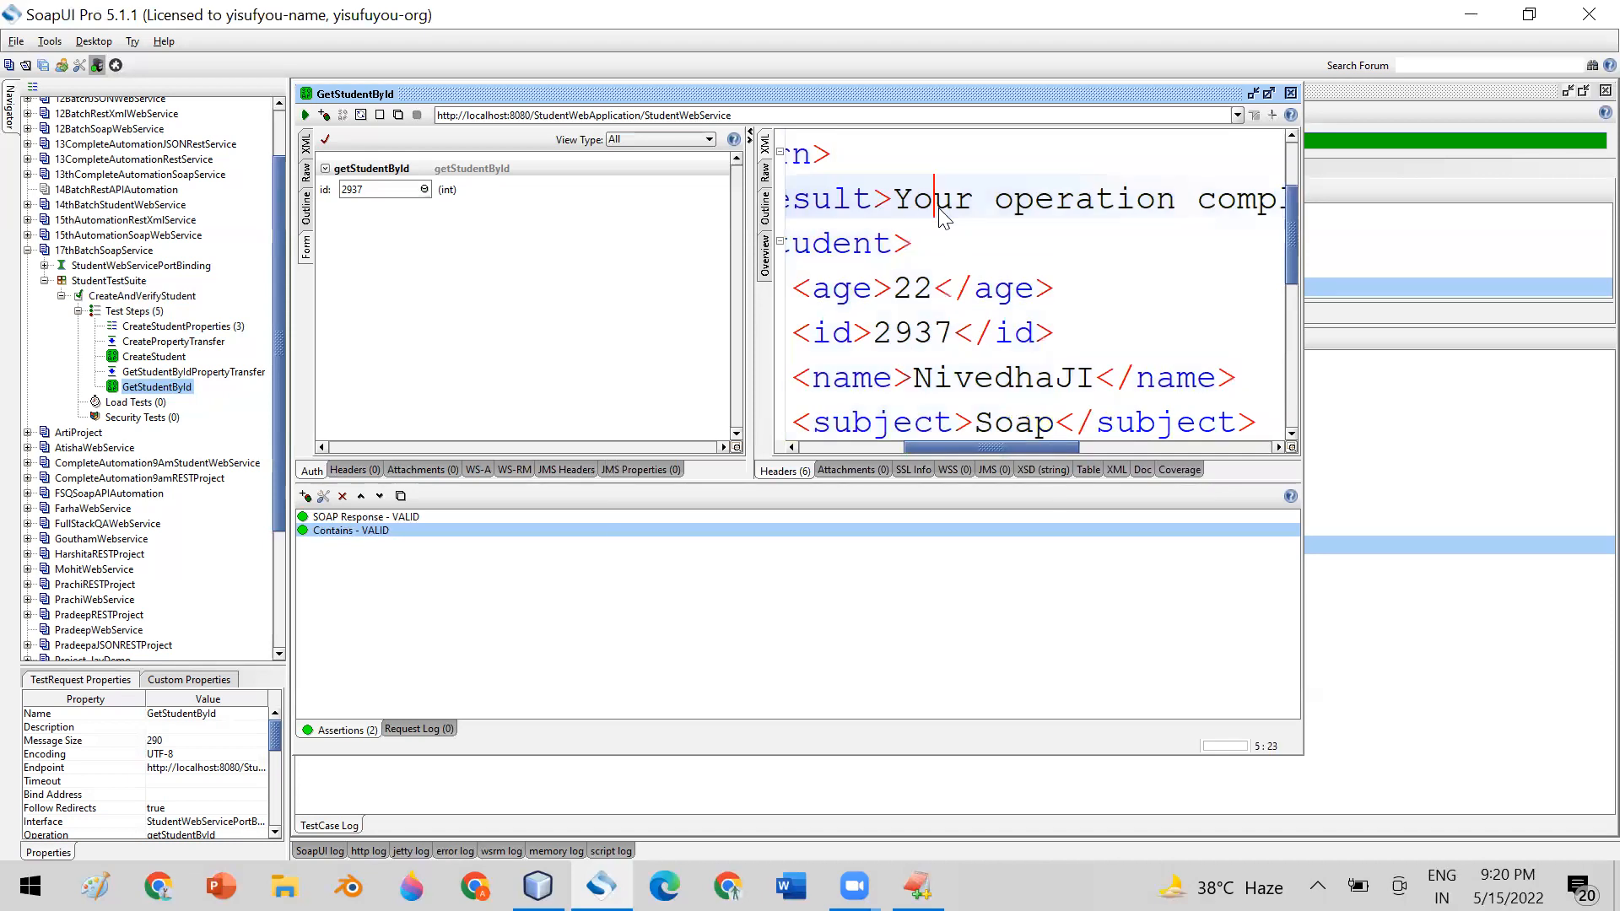
double_click(823, 207)
left_click_drag(903, 207, 1110, 206)
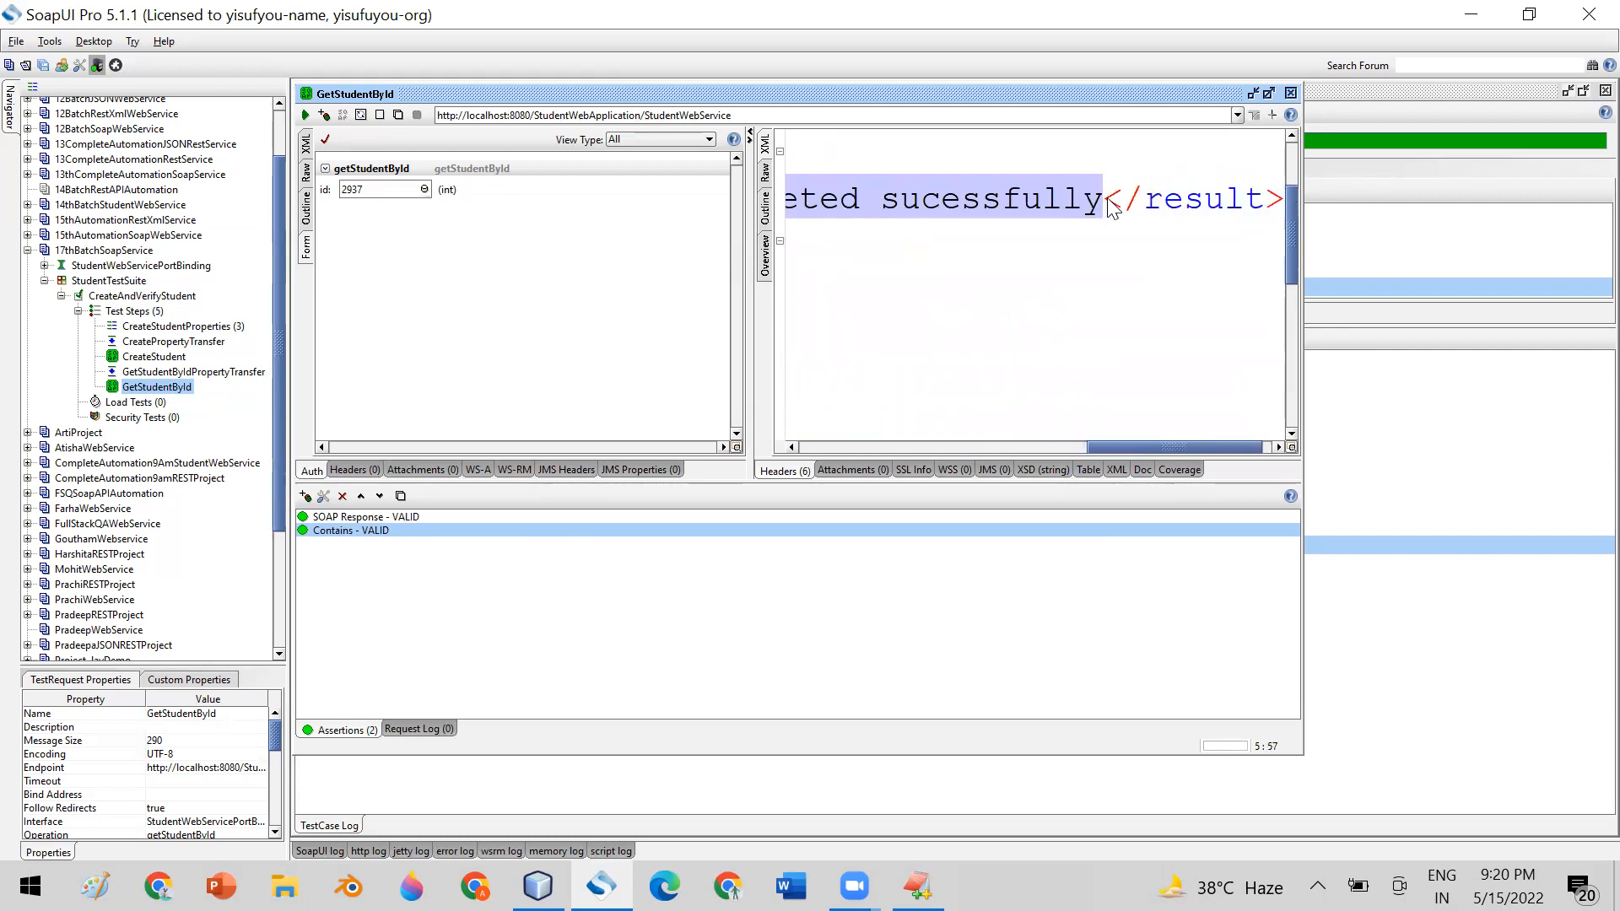
left_click_drag(1132, 447, 824, 432)
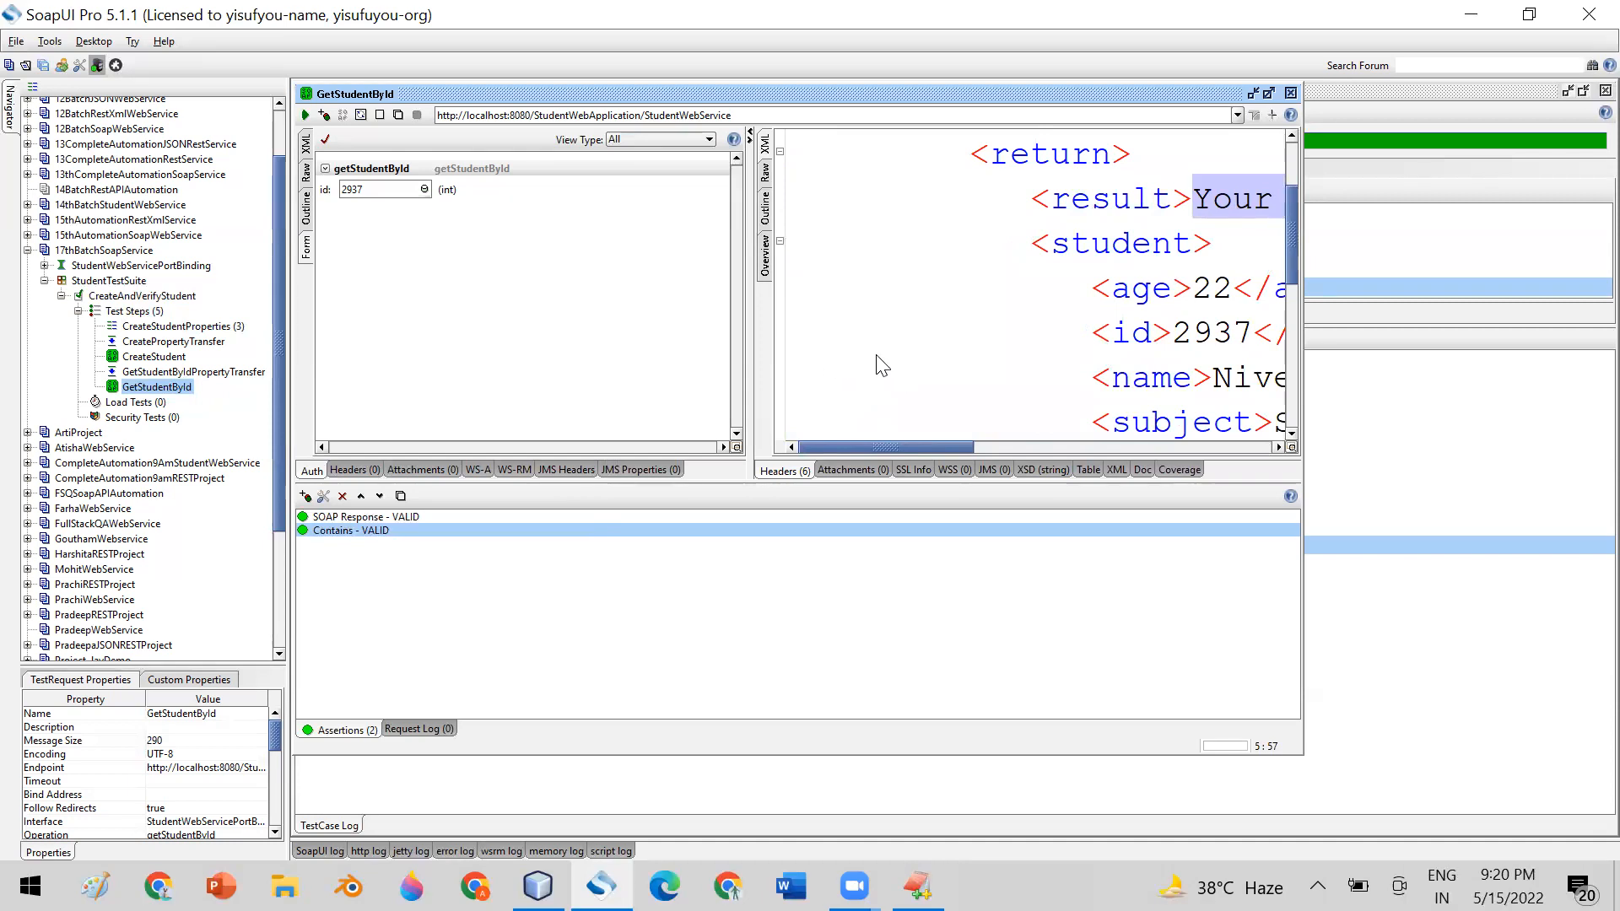
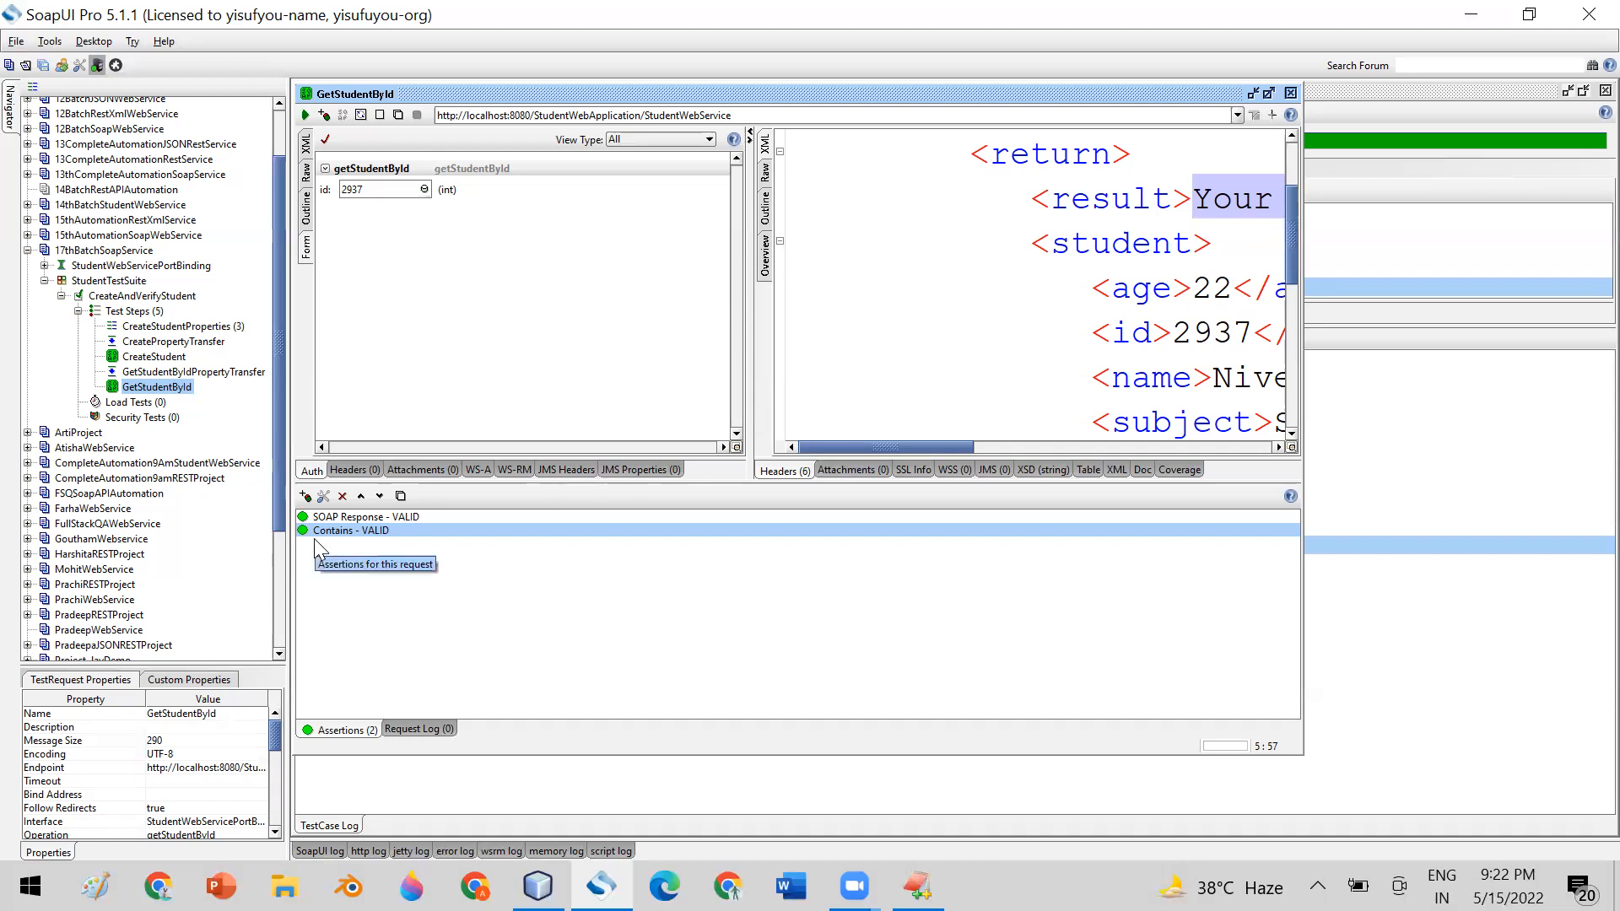
Add a Not Contains assertion to GetStudentById and dismiss its options, leaving the content empty
left_click(302, 498)
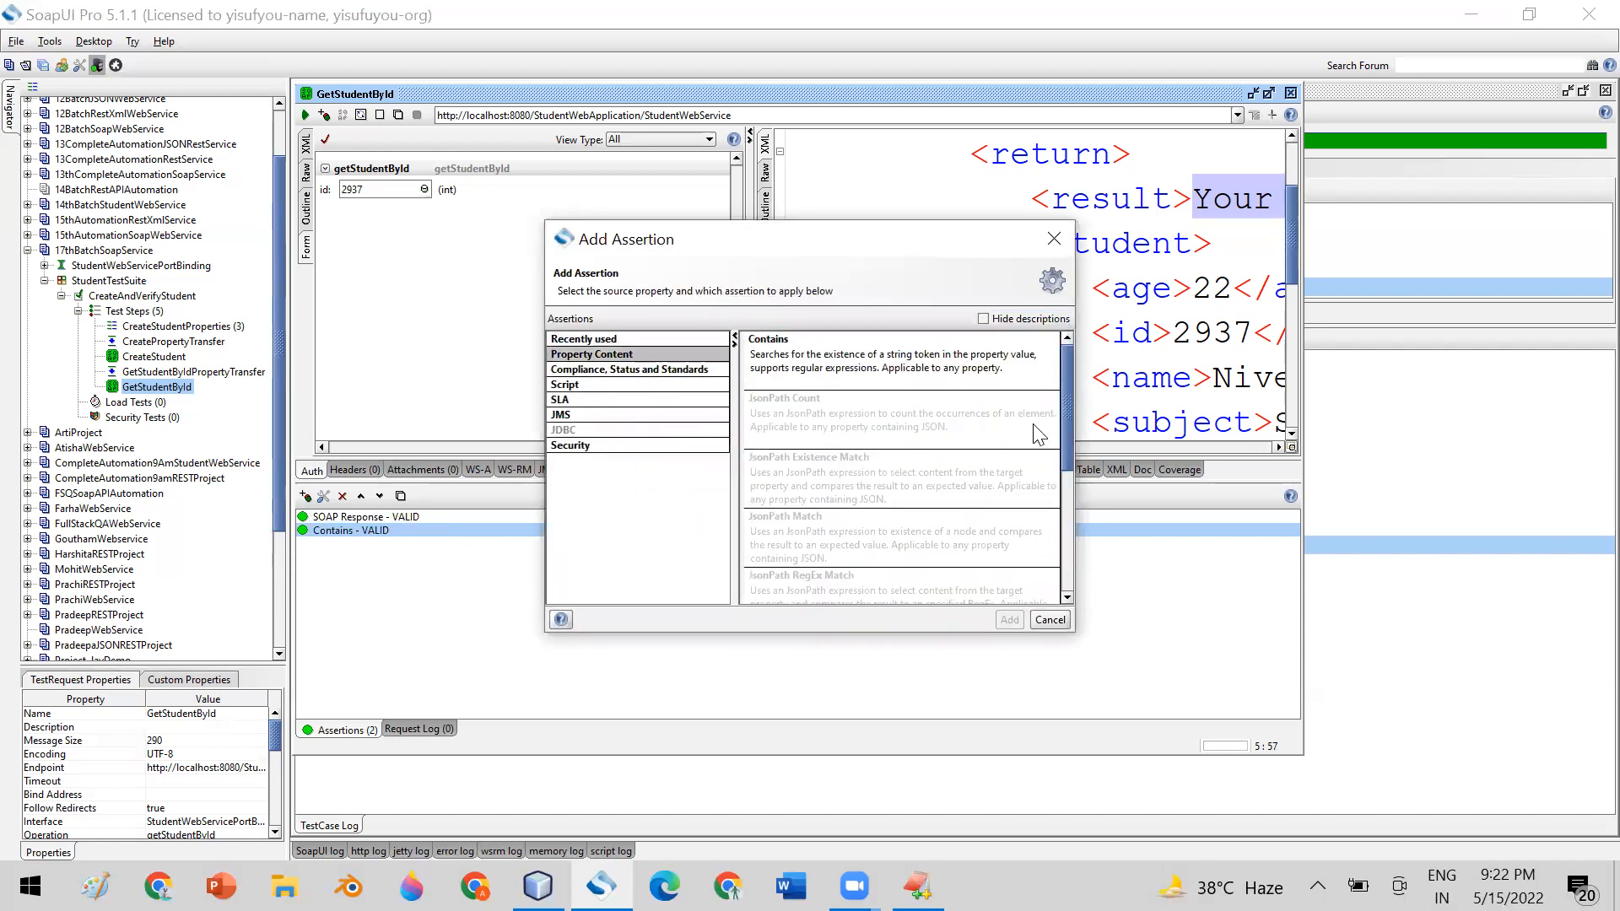
left_click_drag(1067, 414, 1063, 528)
left_click(837, 452)
double_click(837, 452)
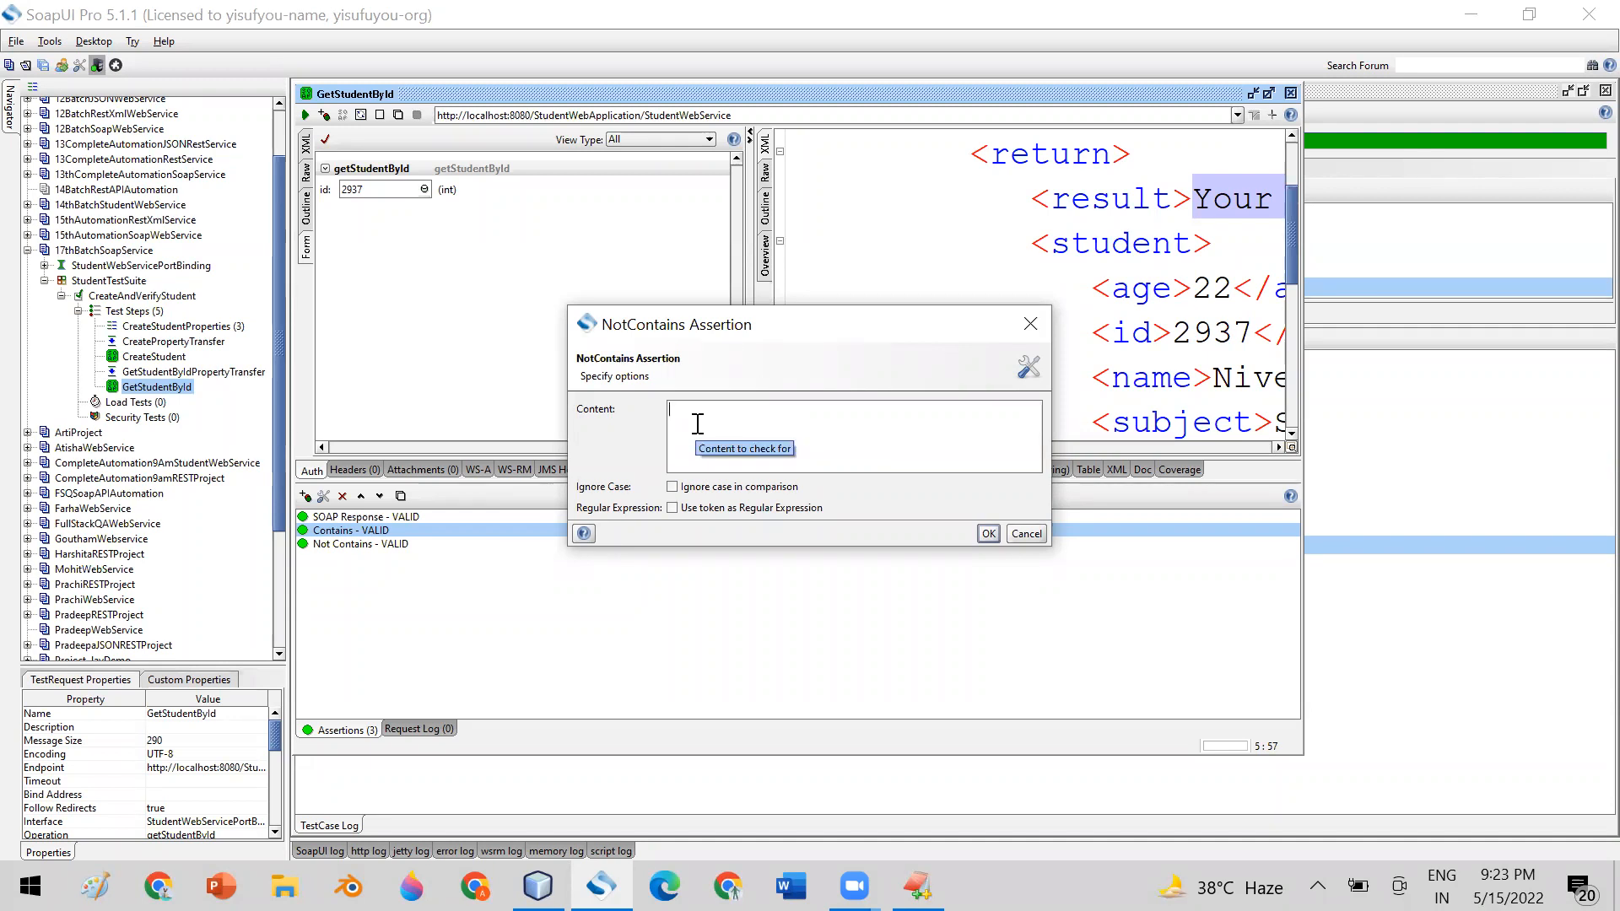
left_click(1026, 535)
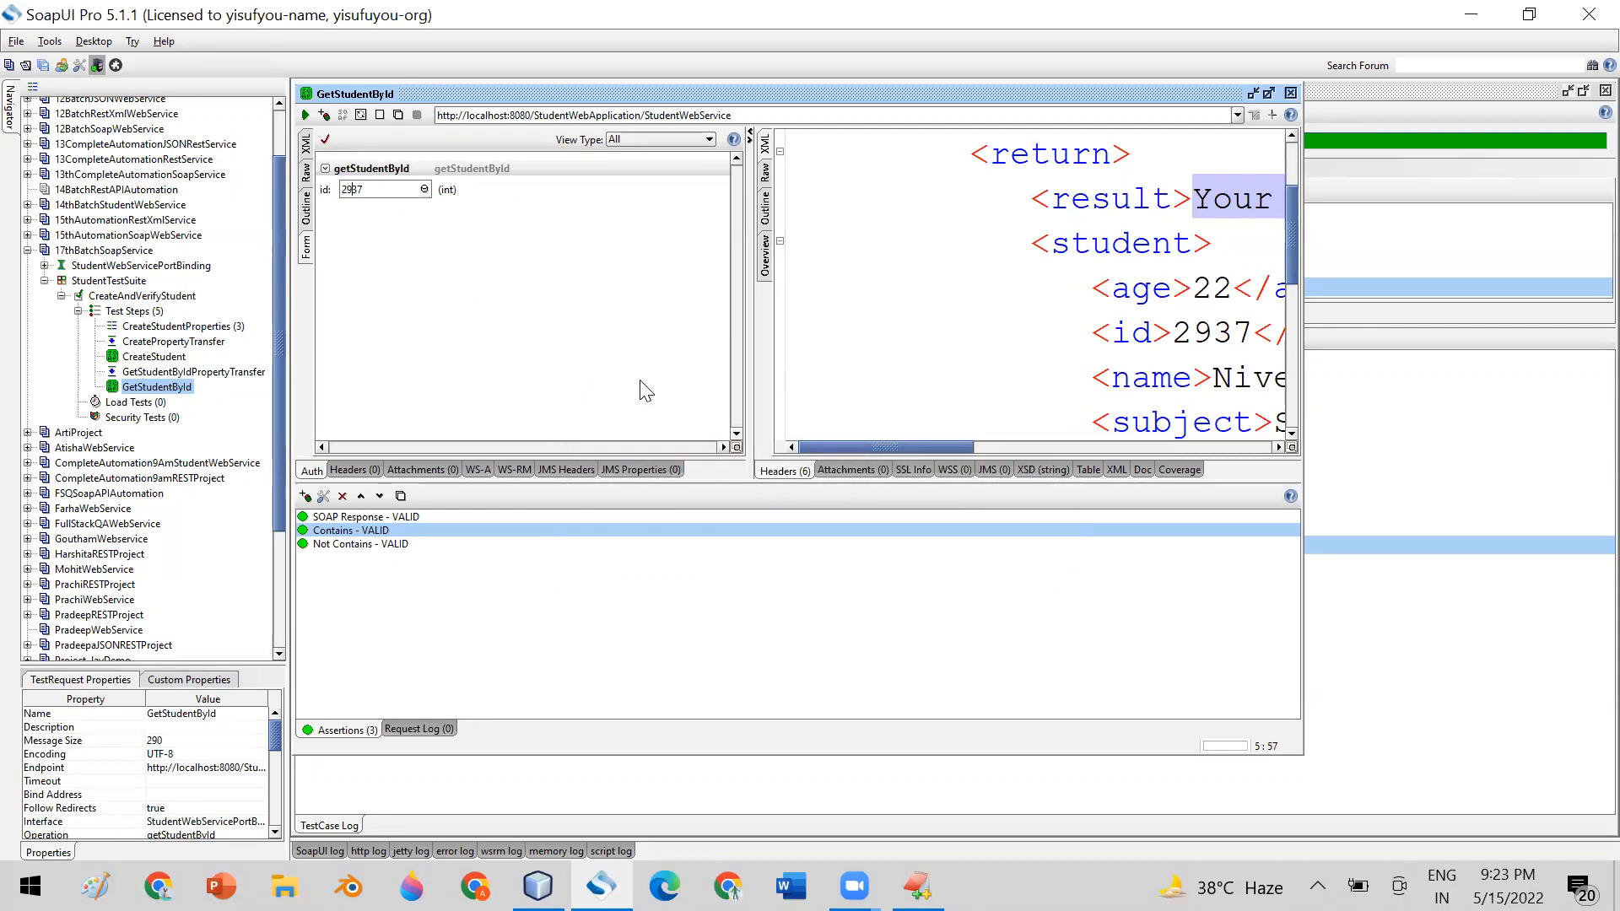
Set the GetStudentById request's id to 2939 and send the request
key("BackSpace")
type("9")
left_click(305, 115)
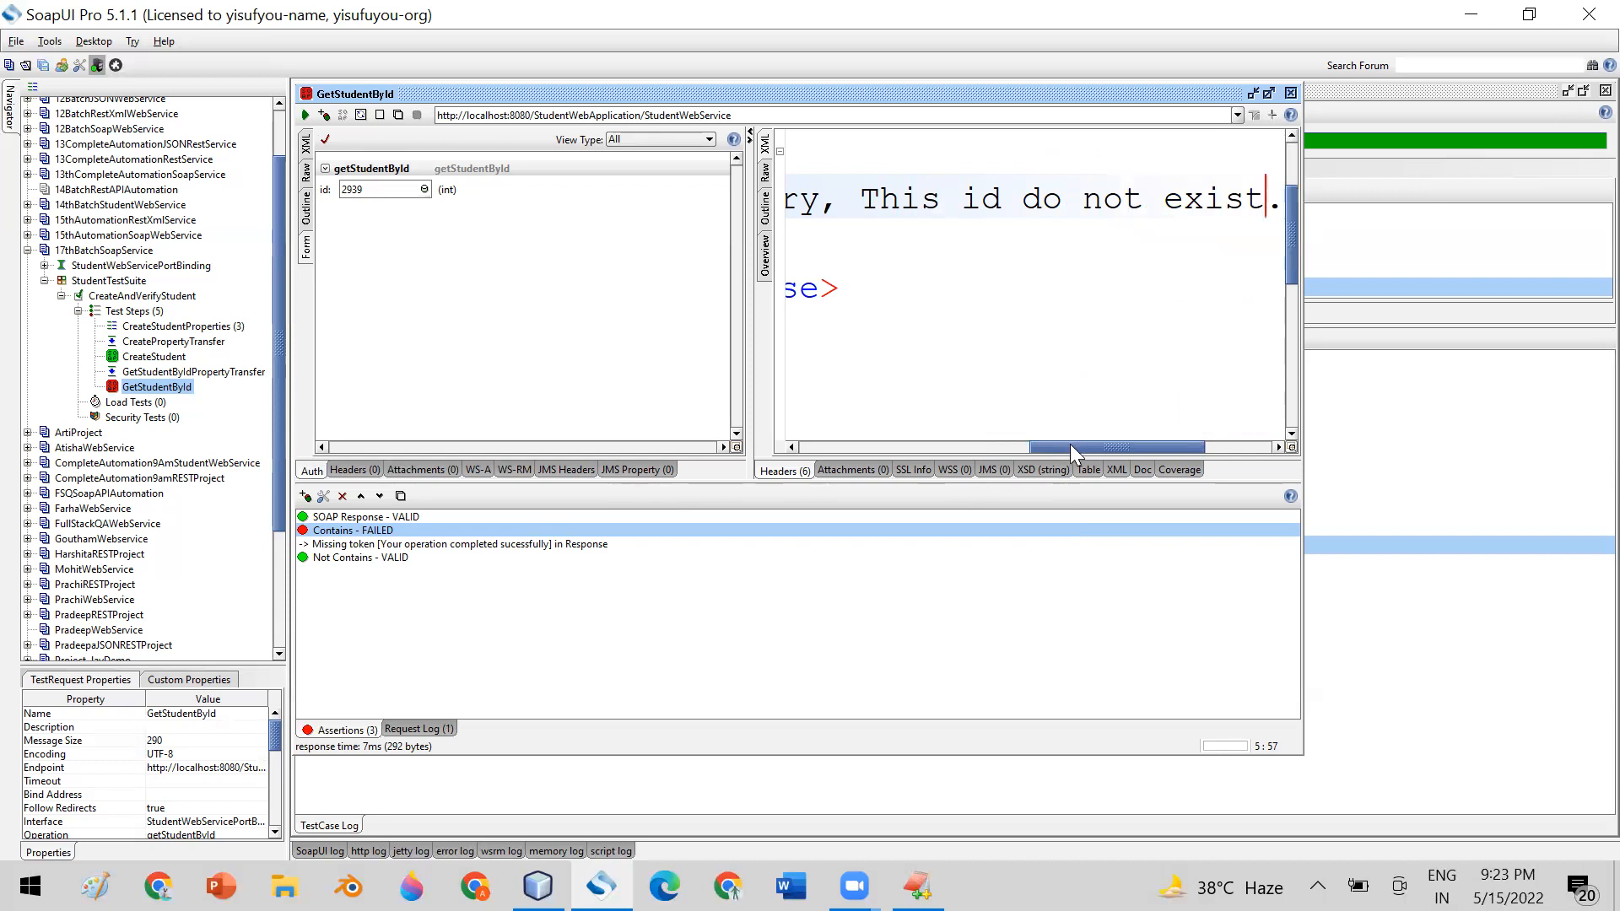
Copy the response's result text "Failure, Sorry, This id do not exist." and save it as the Not Contains assertion's content
left_click_drag(1070, 446, 874, 447)
left_click_drag(1096, 199, 1306, 194)
left_click_drag(1306, 202, 1101, 199)
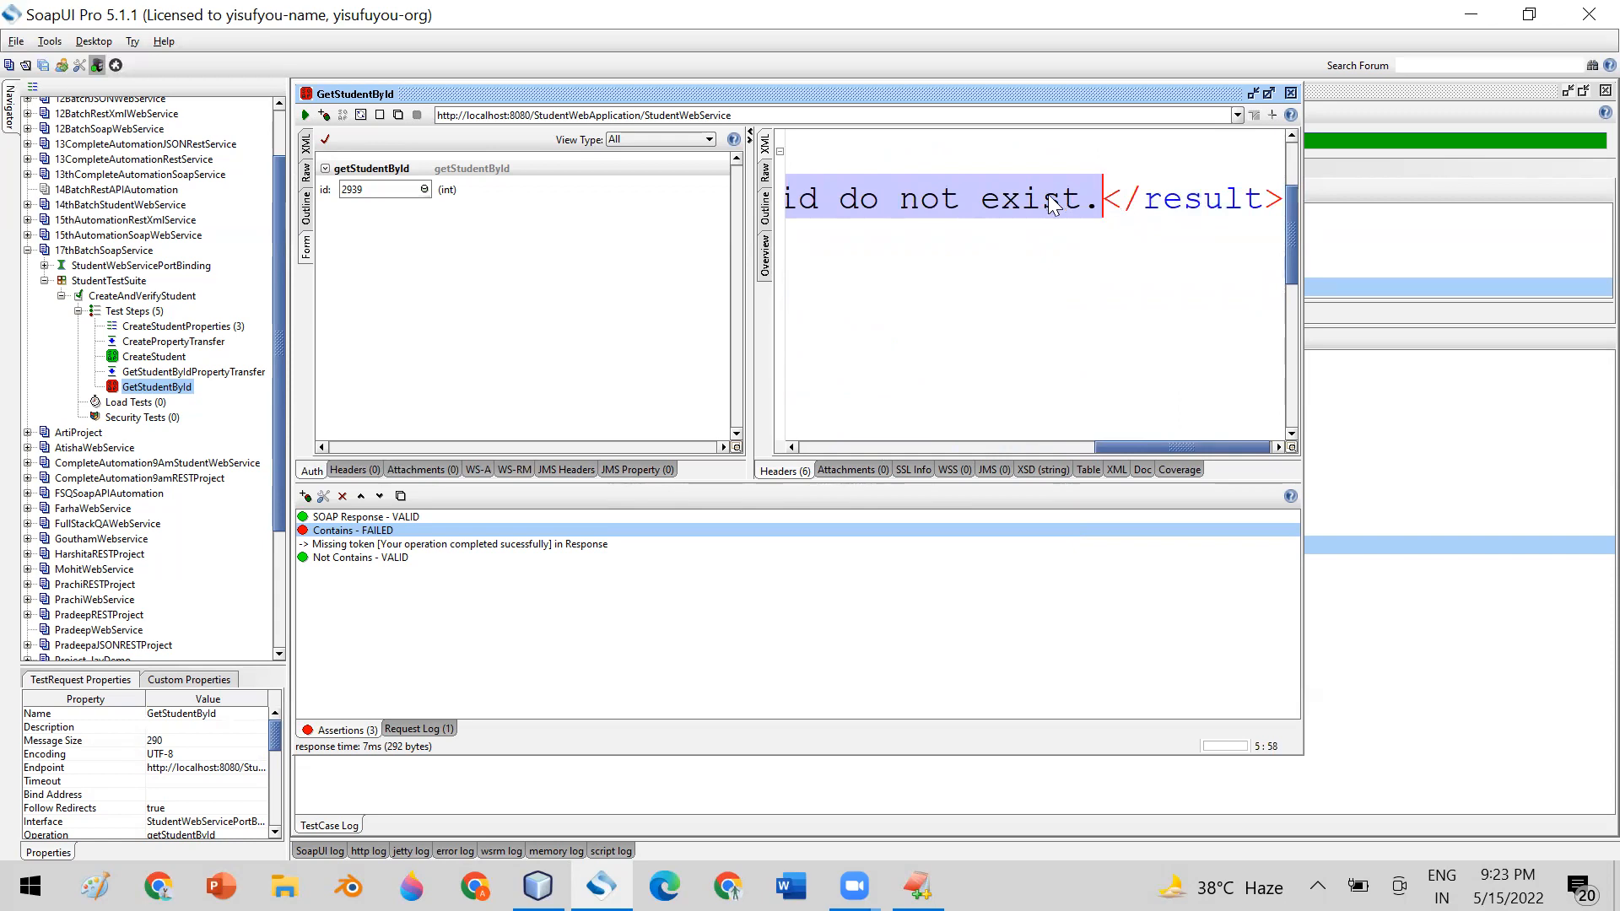
right_click(1052, 205)
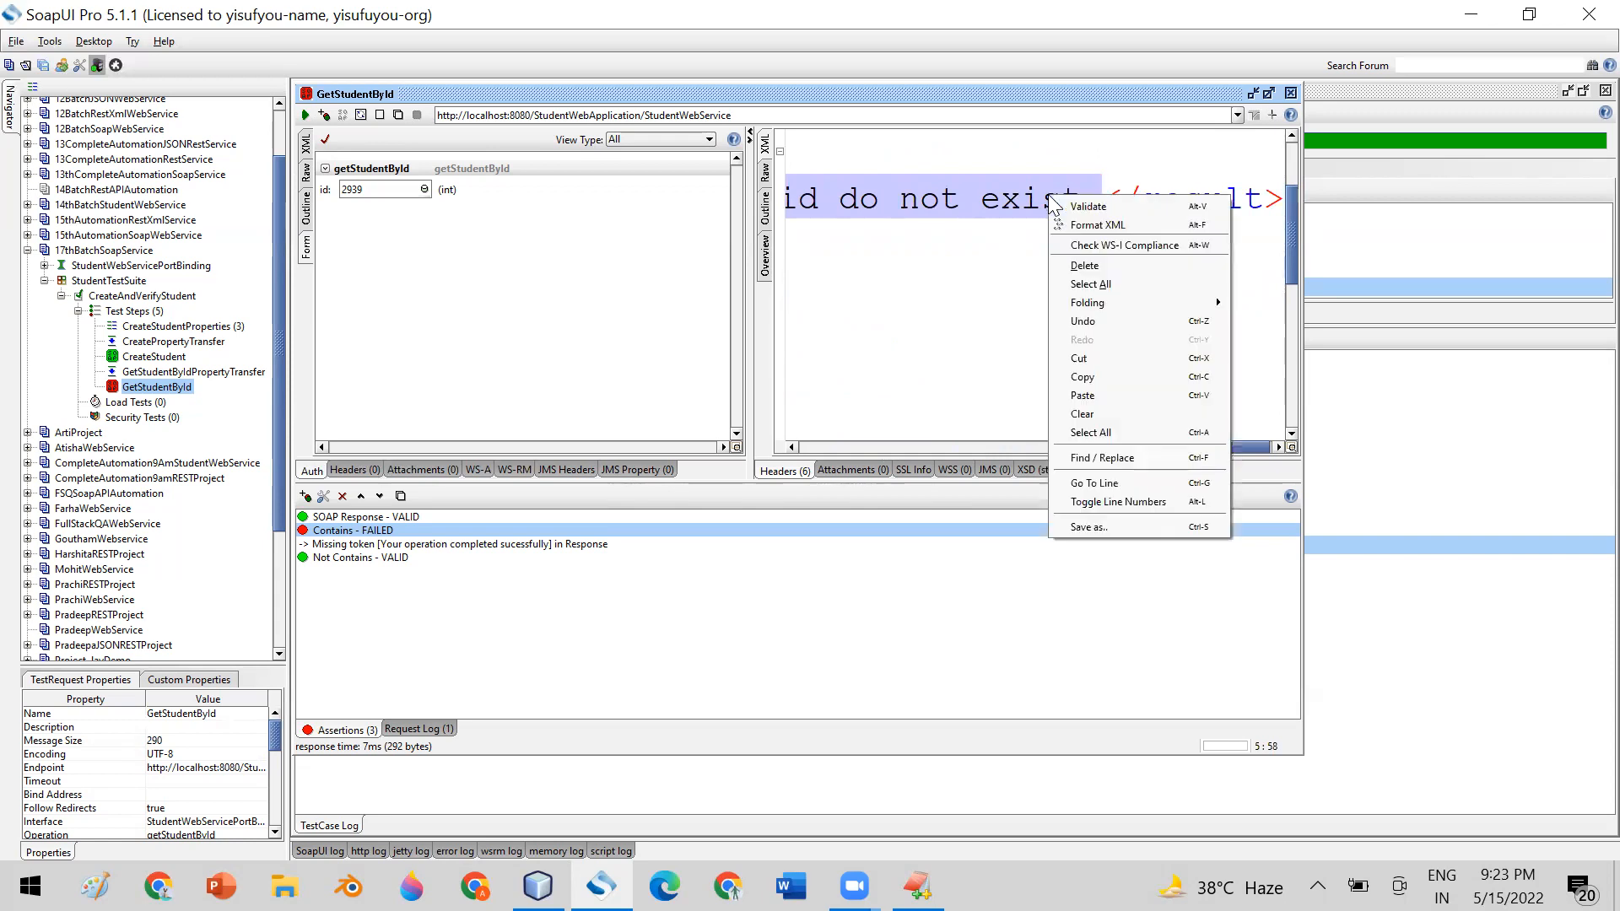
left_click(1122, 373)
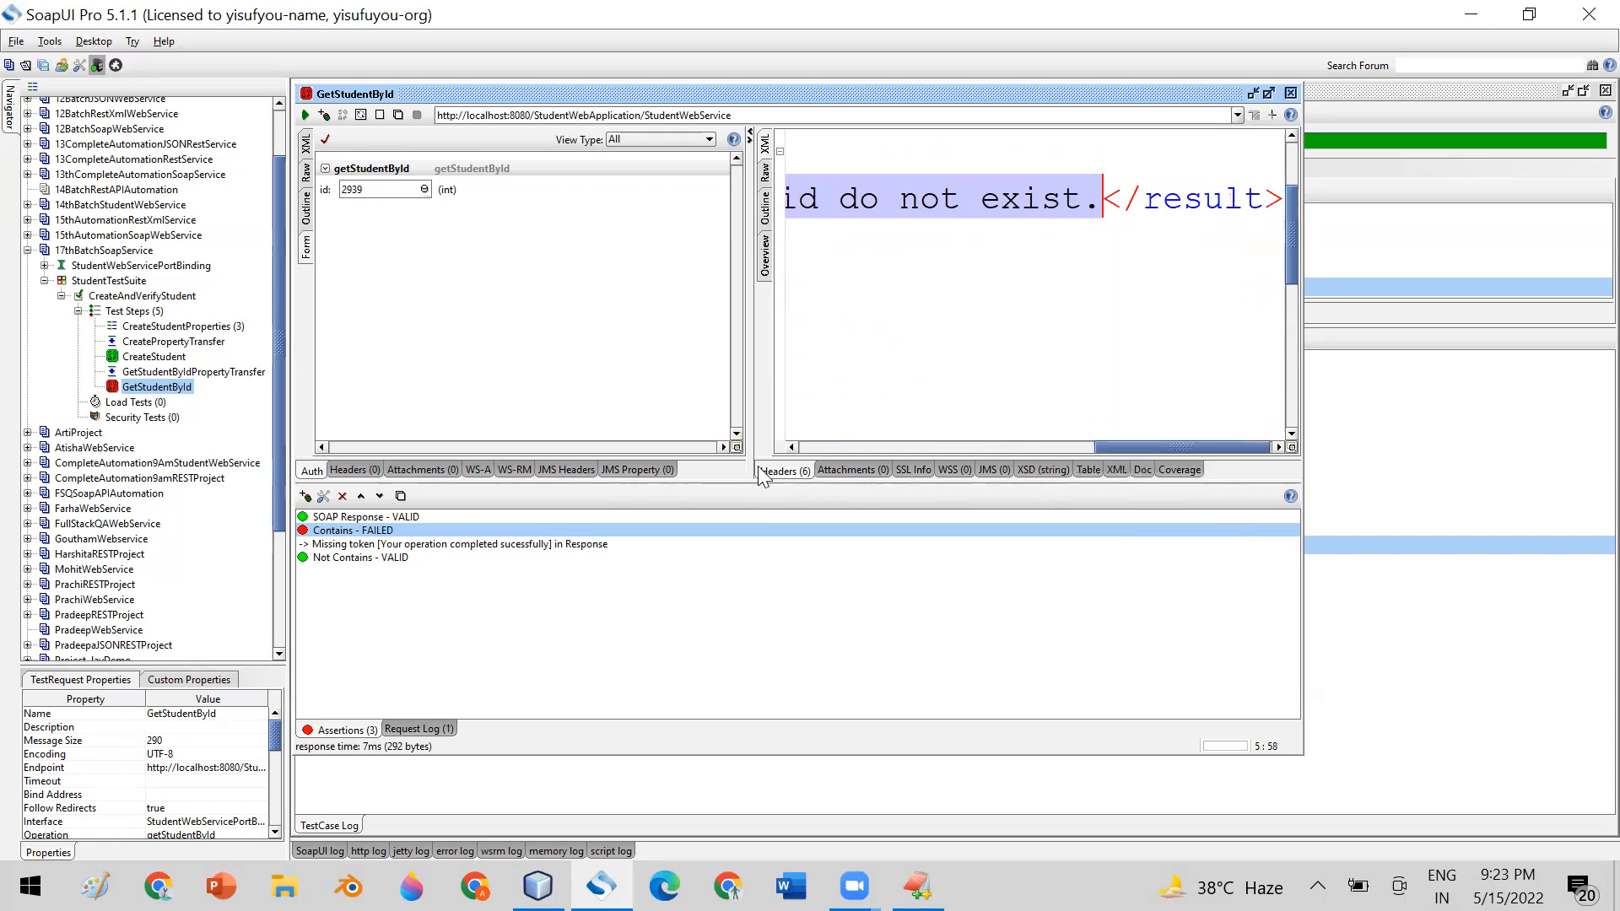
left_click(336, 559)
double_click(335, 559)
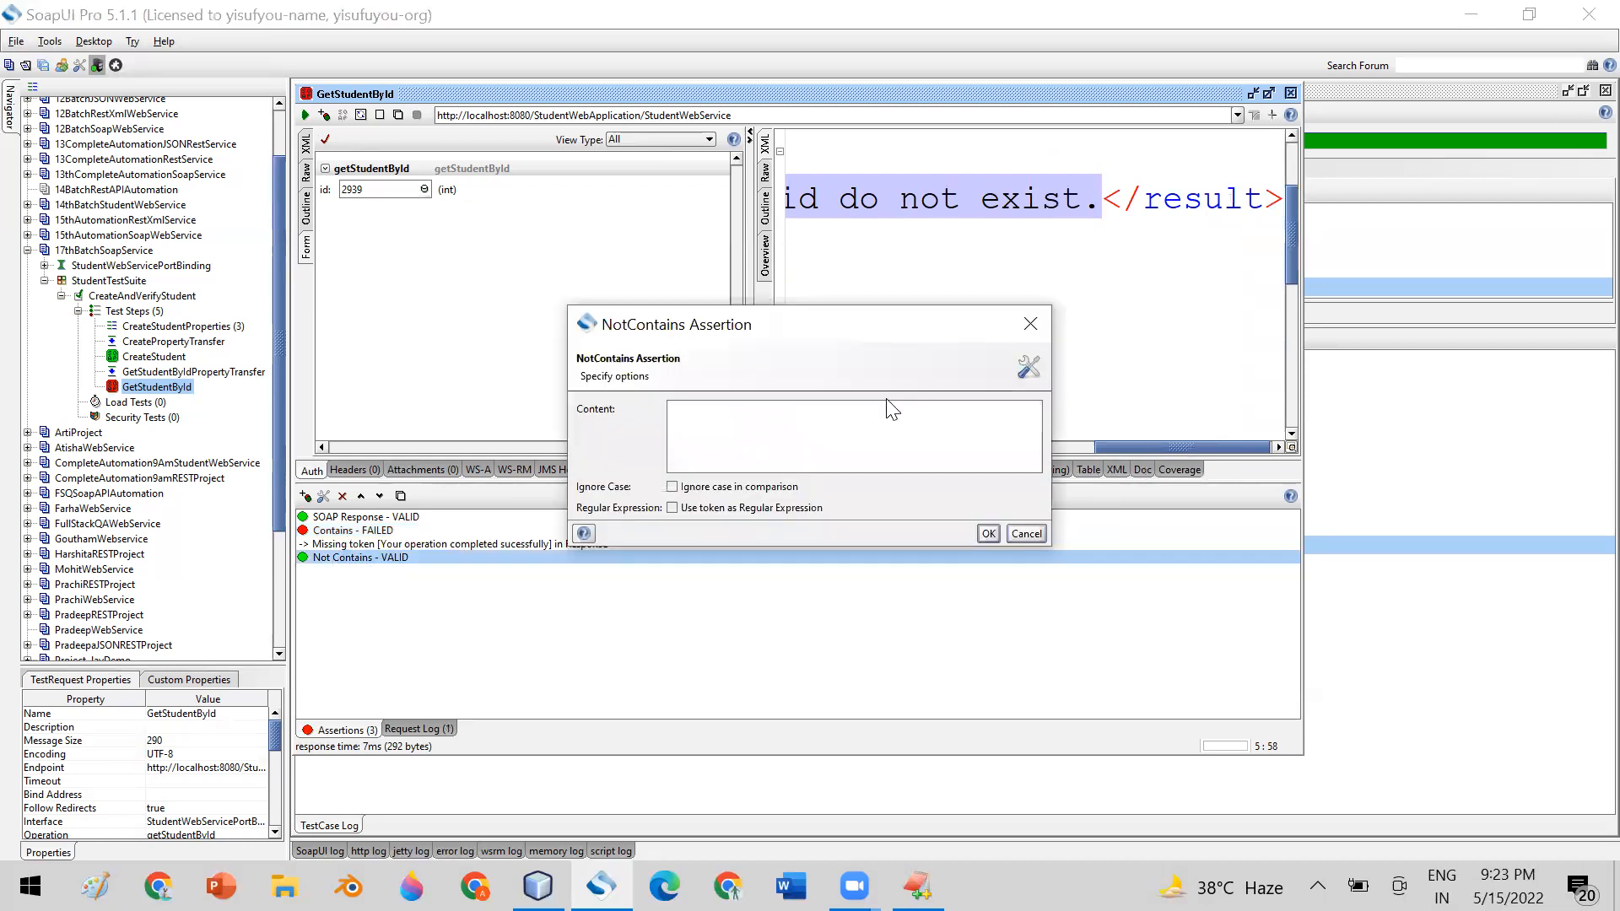
type("Failure, Sorry, This id do not exist.")
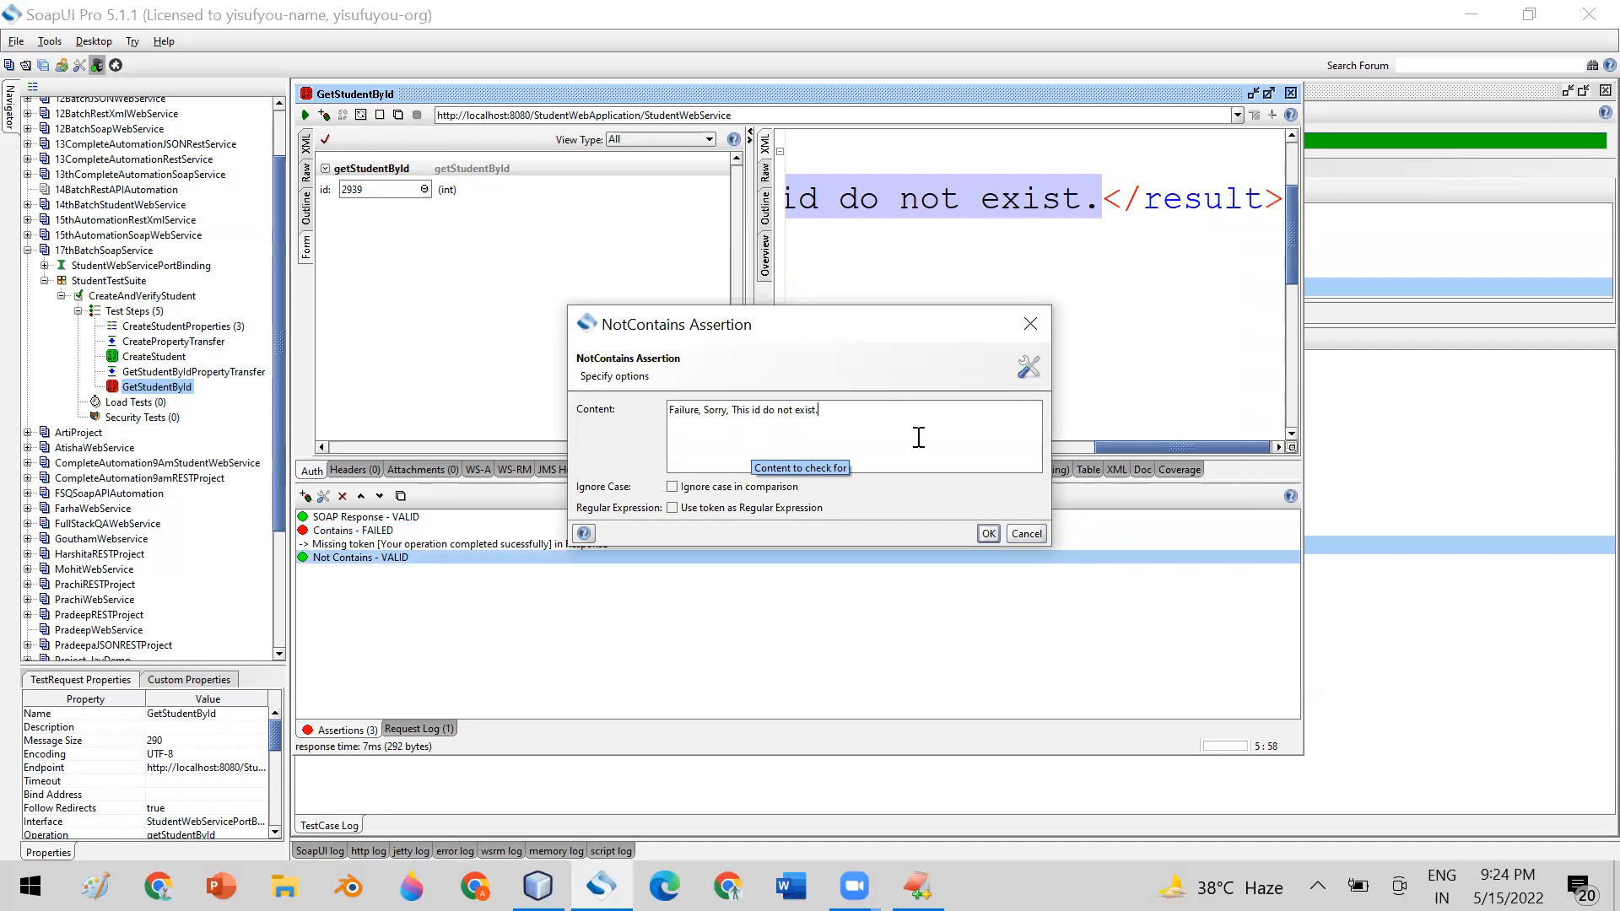
left_click_drag(842, 409, 634, 406)
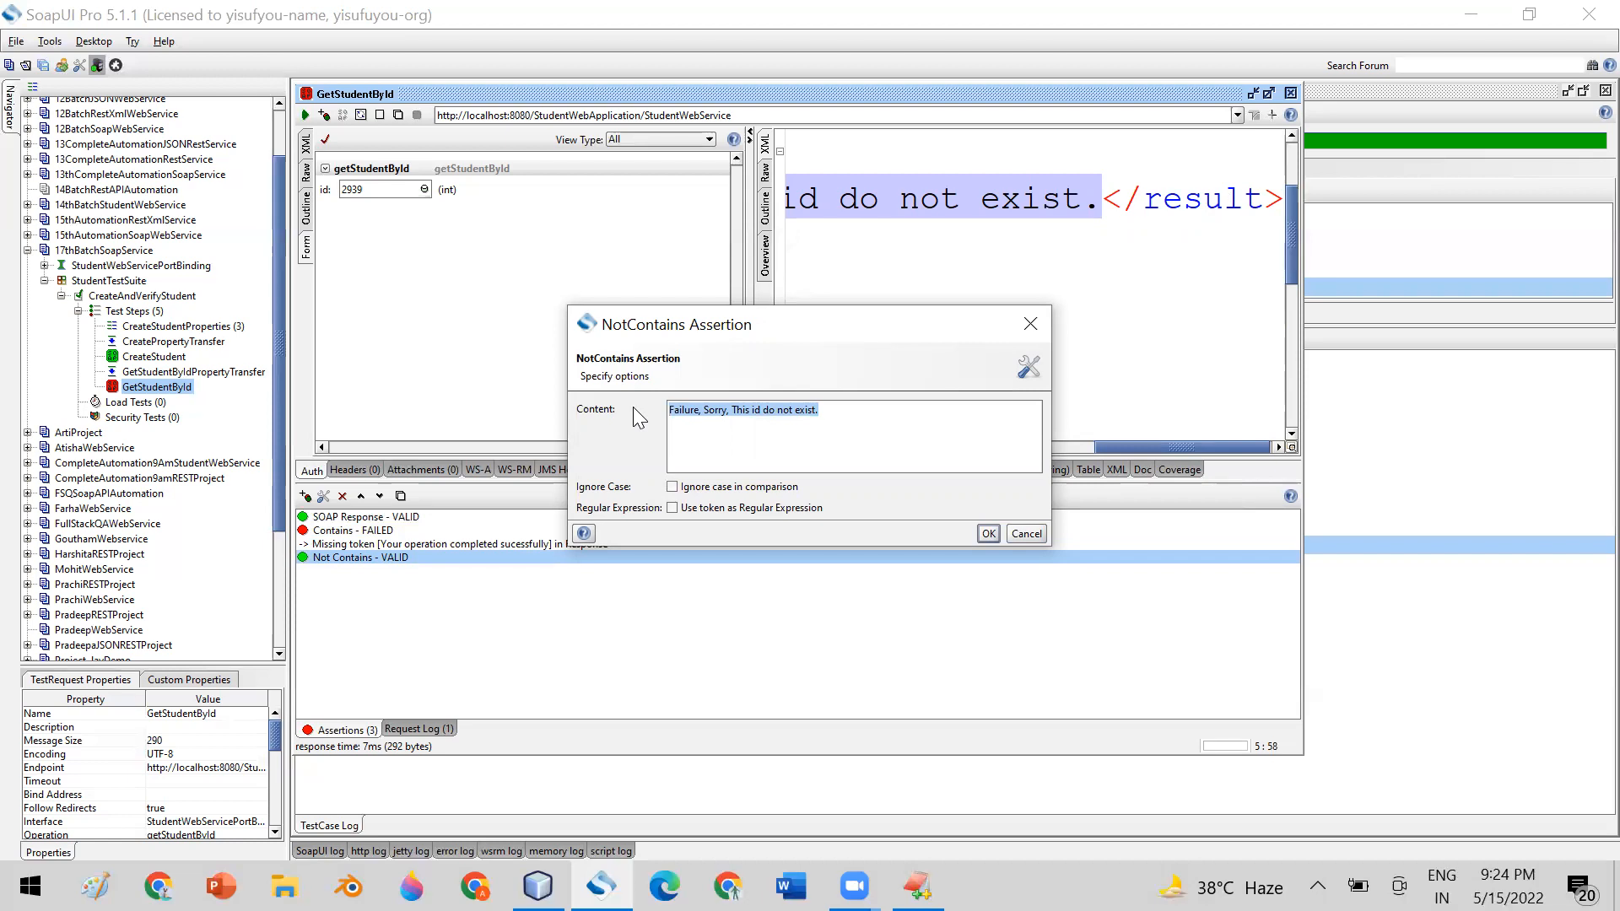
left_click(988, 537)
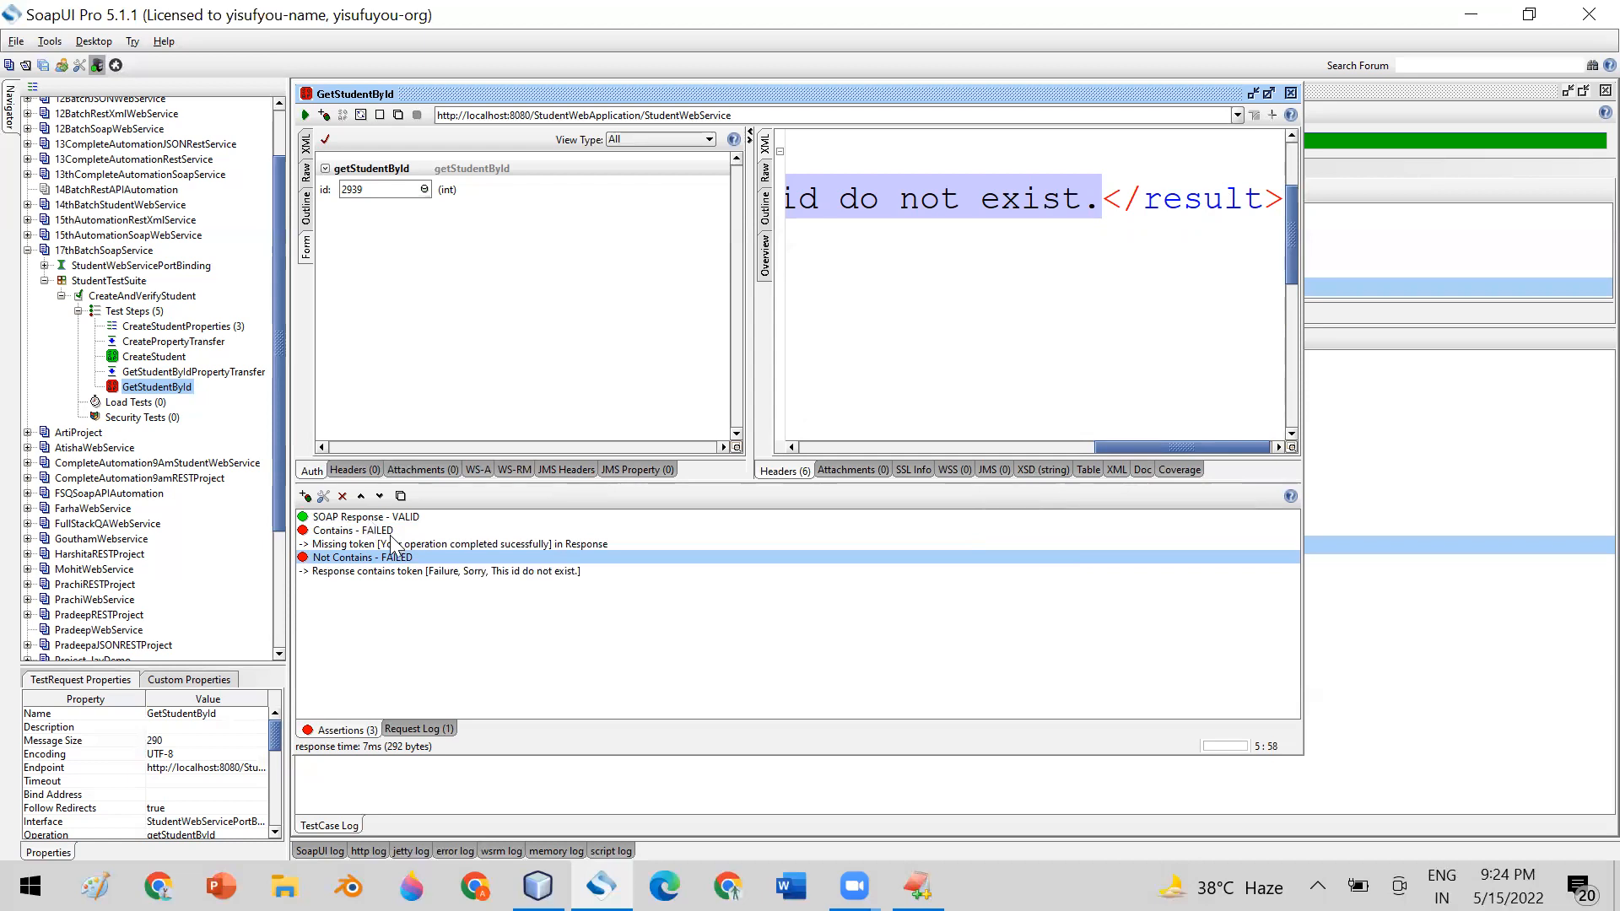
Check the content configured in the Contains and Not Contains assertions, closing each without changes
double_click(341, 531)
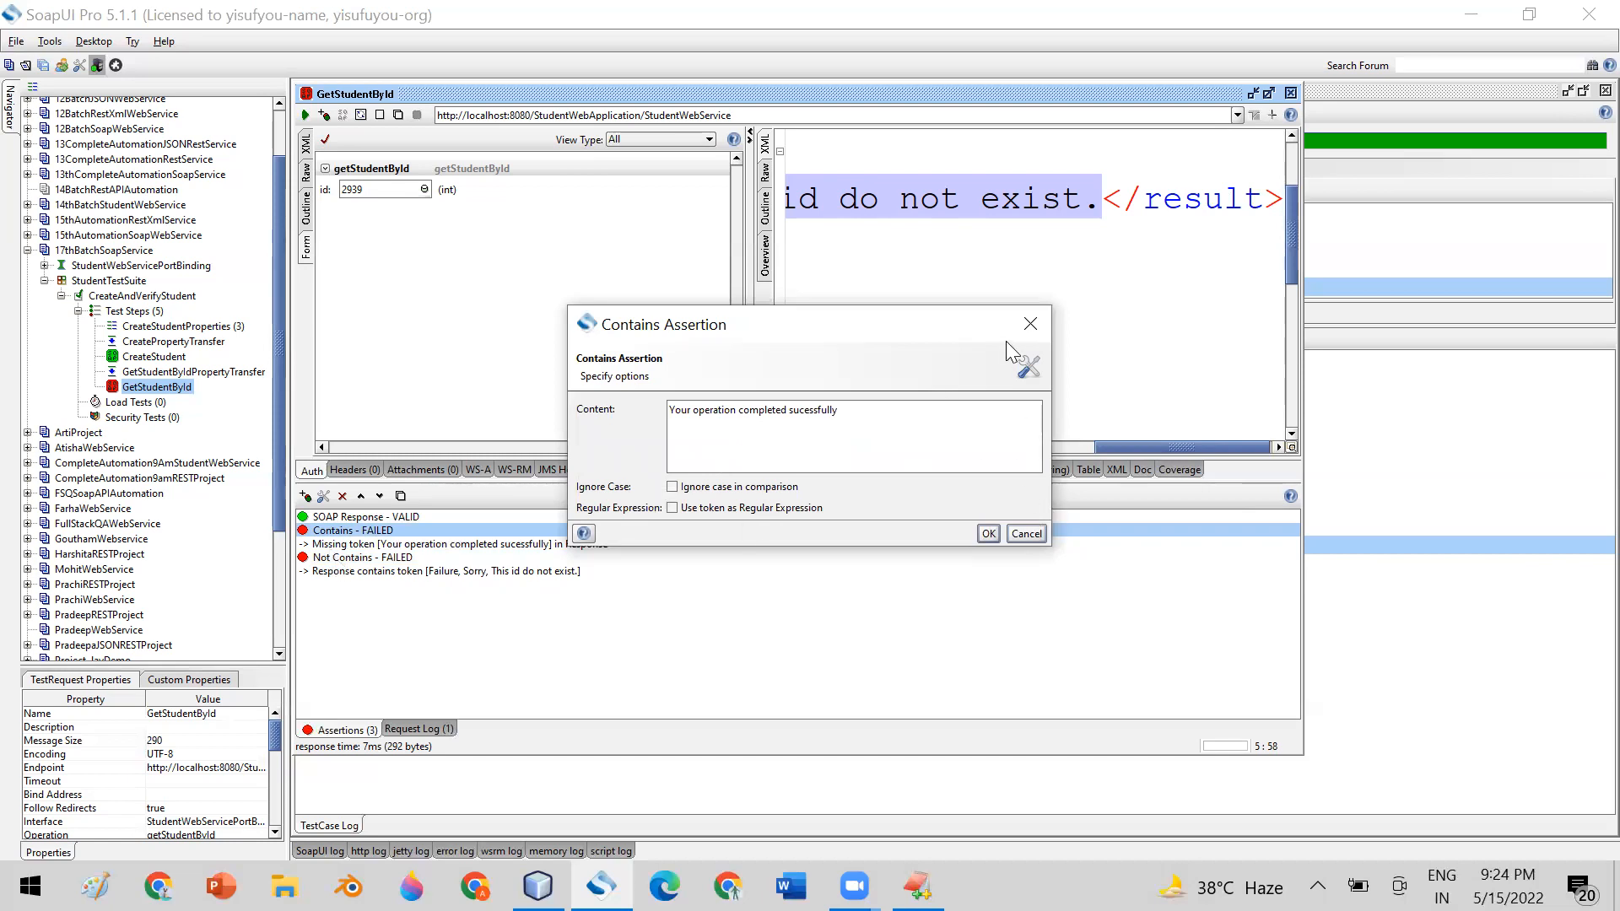
left_click(1029, 324)
double_click(397, 557)
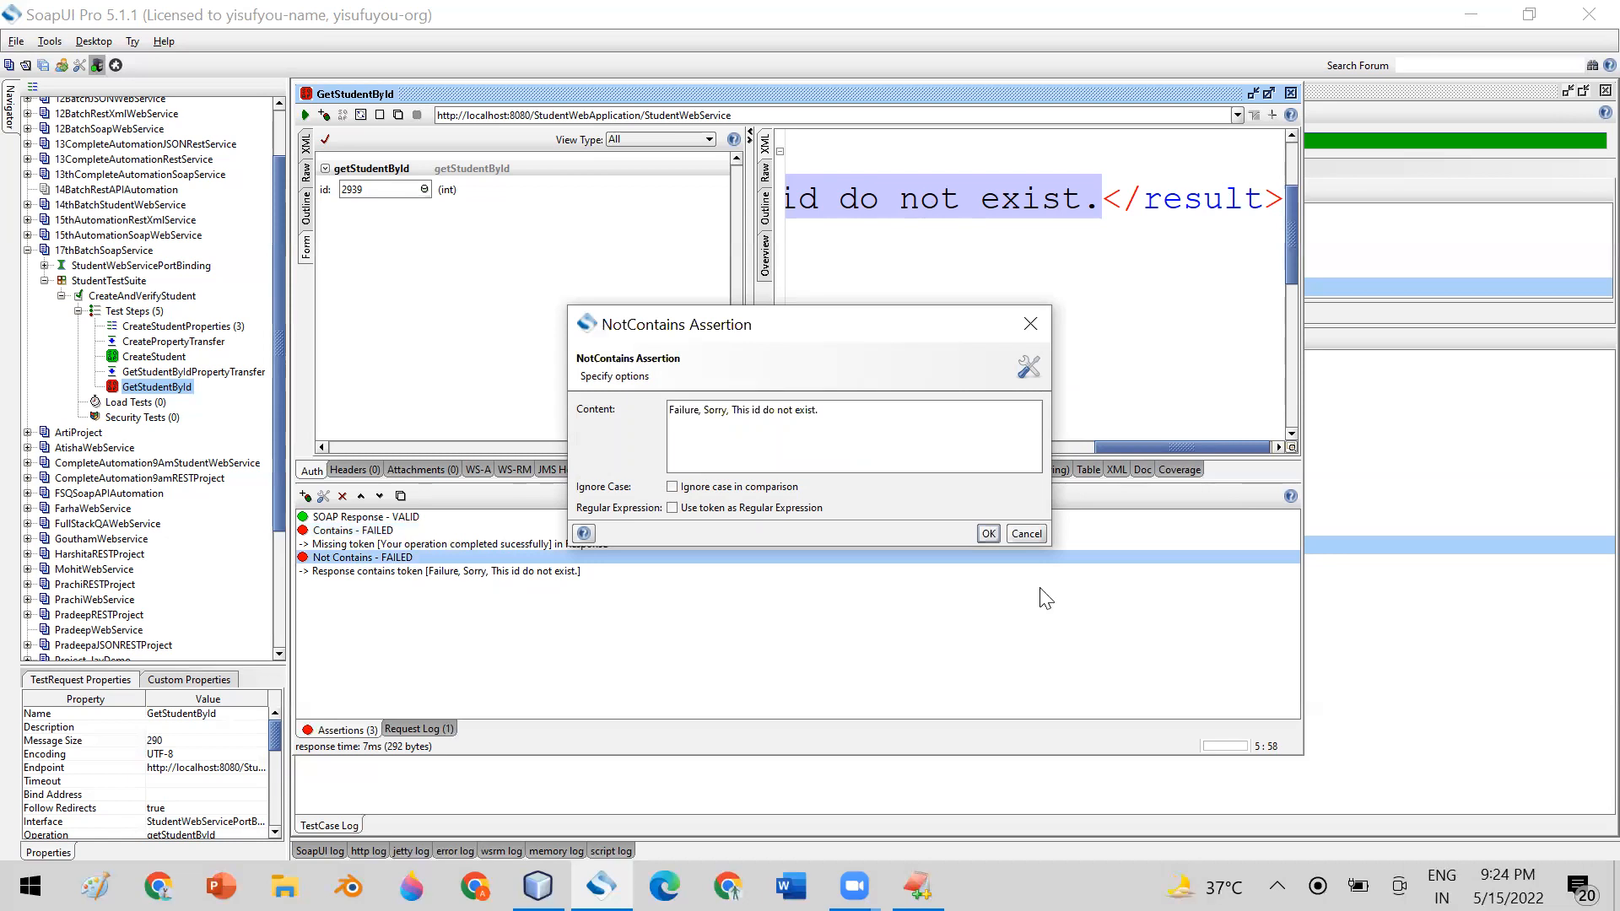
left_click(1024, 533)
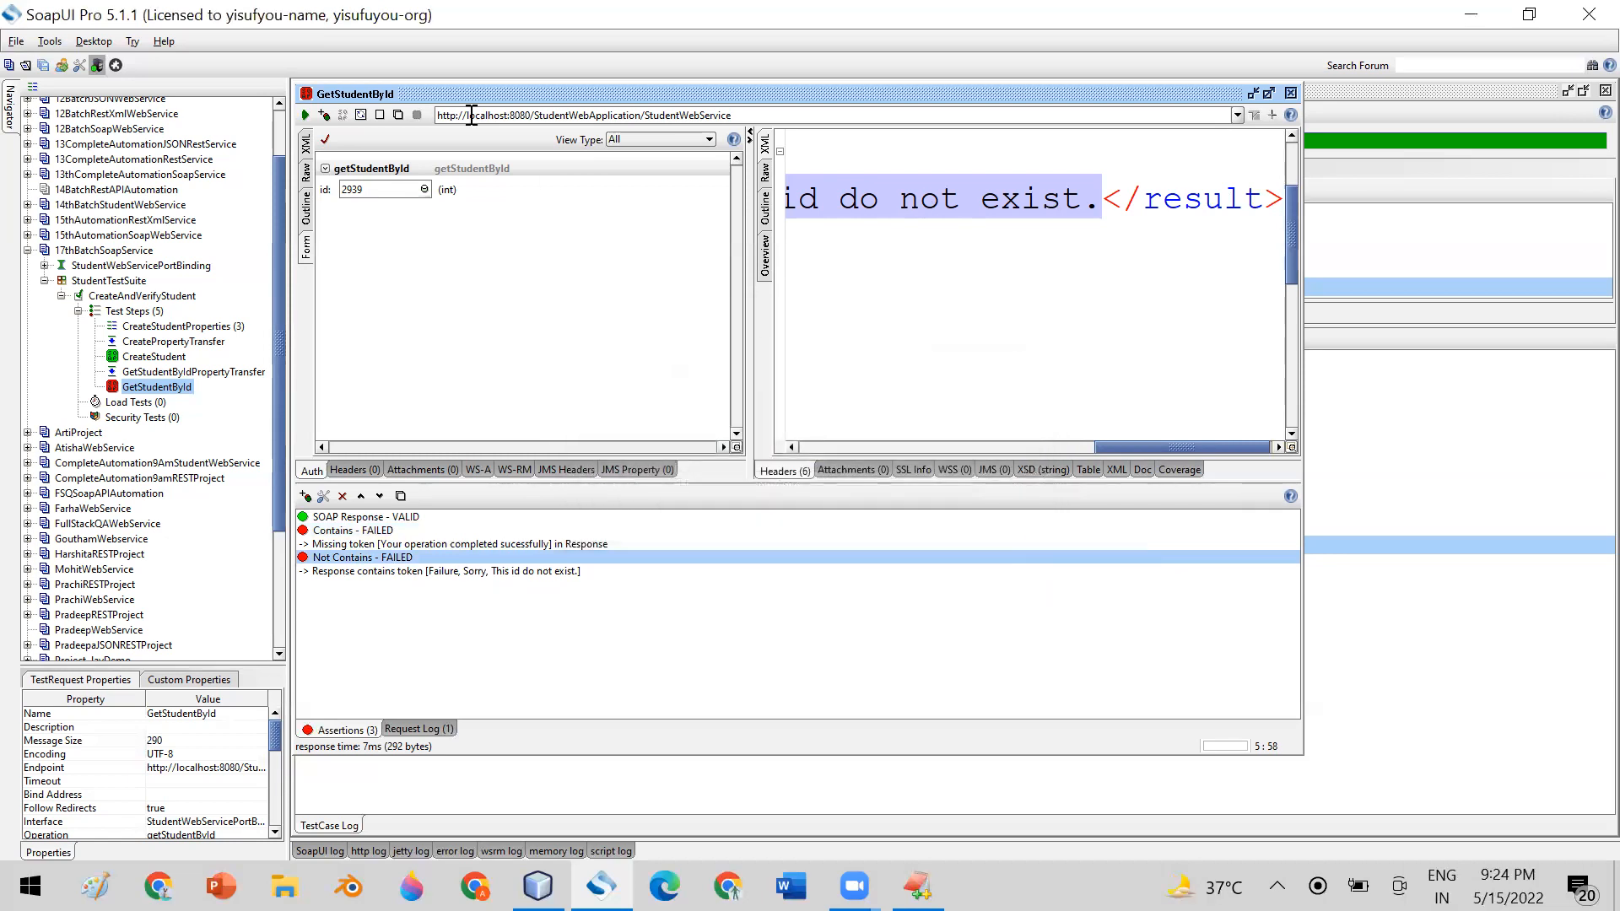
Remove the closing bracket of the opening id tag in the request XML, send the request, and widen the window to view the response
left_click(309, 145)
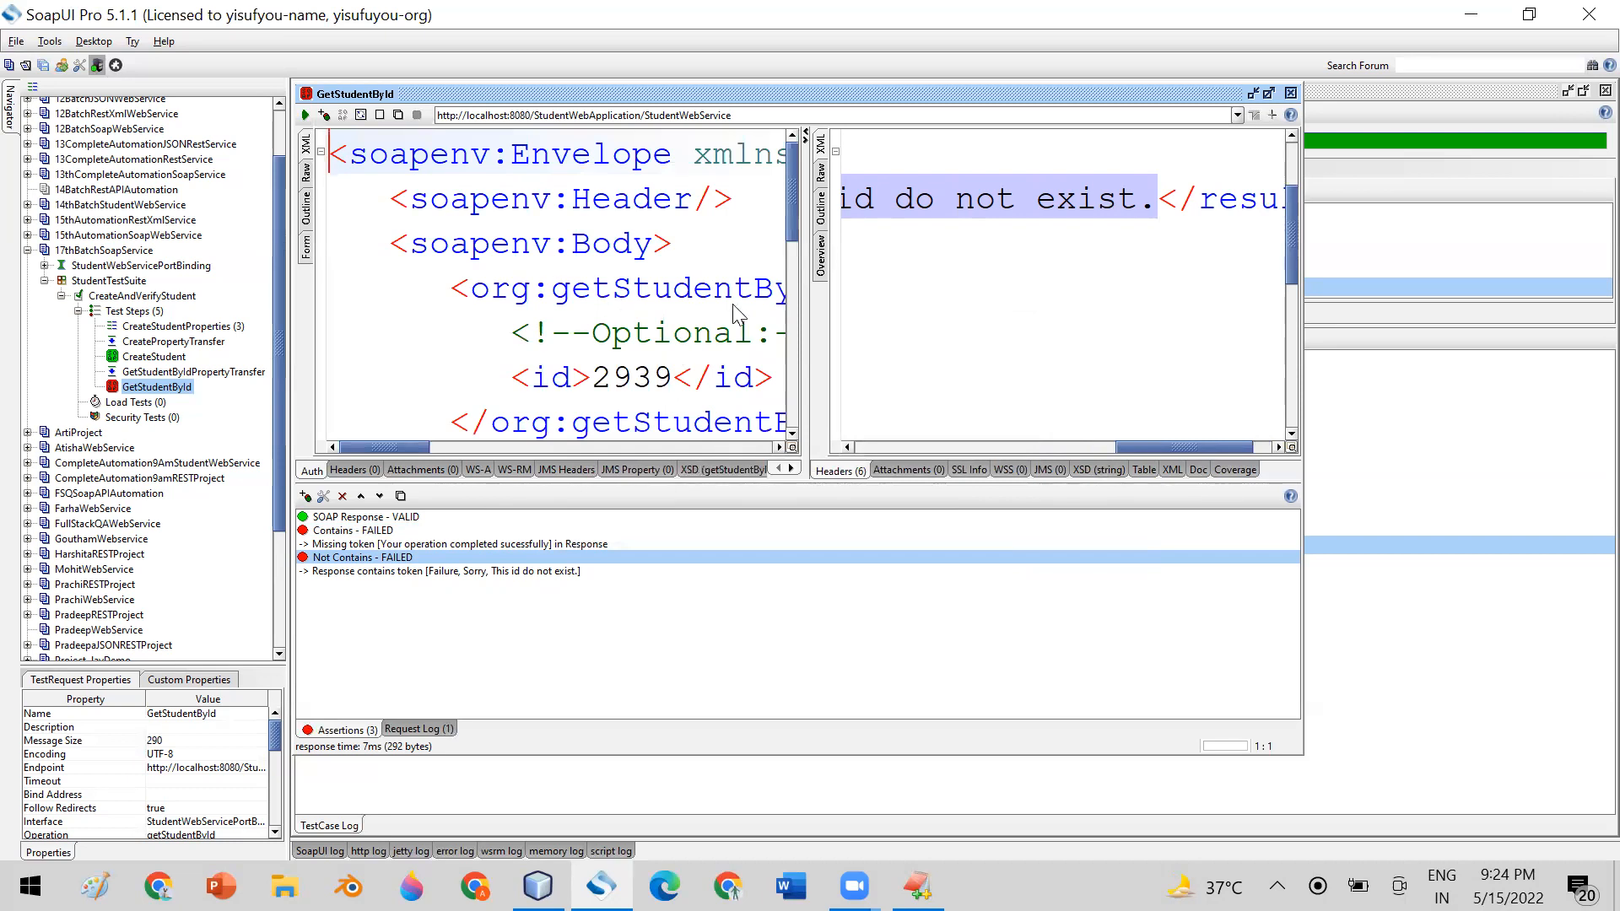
scroll(737, 312, "down", 1)
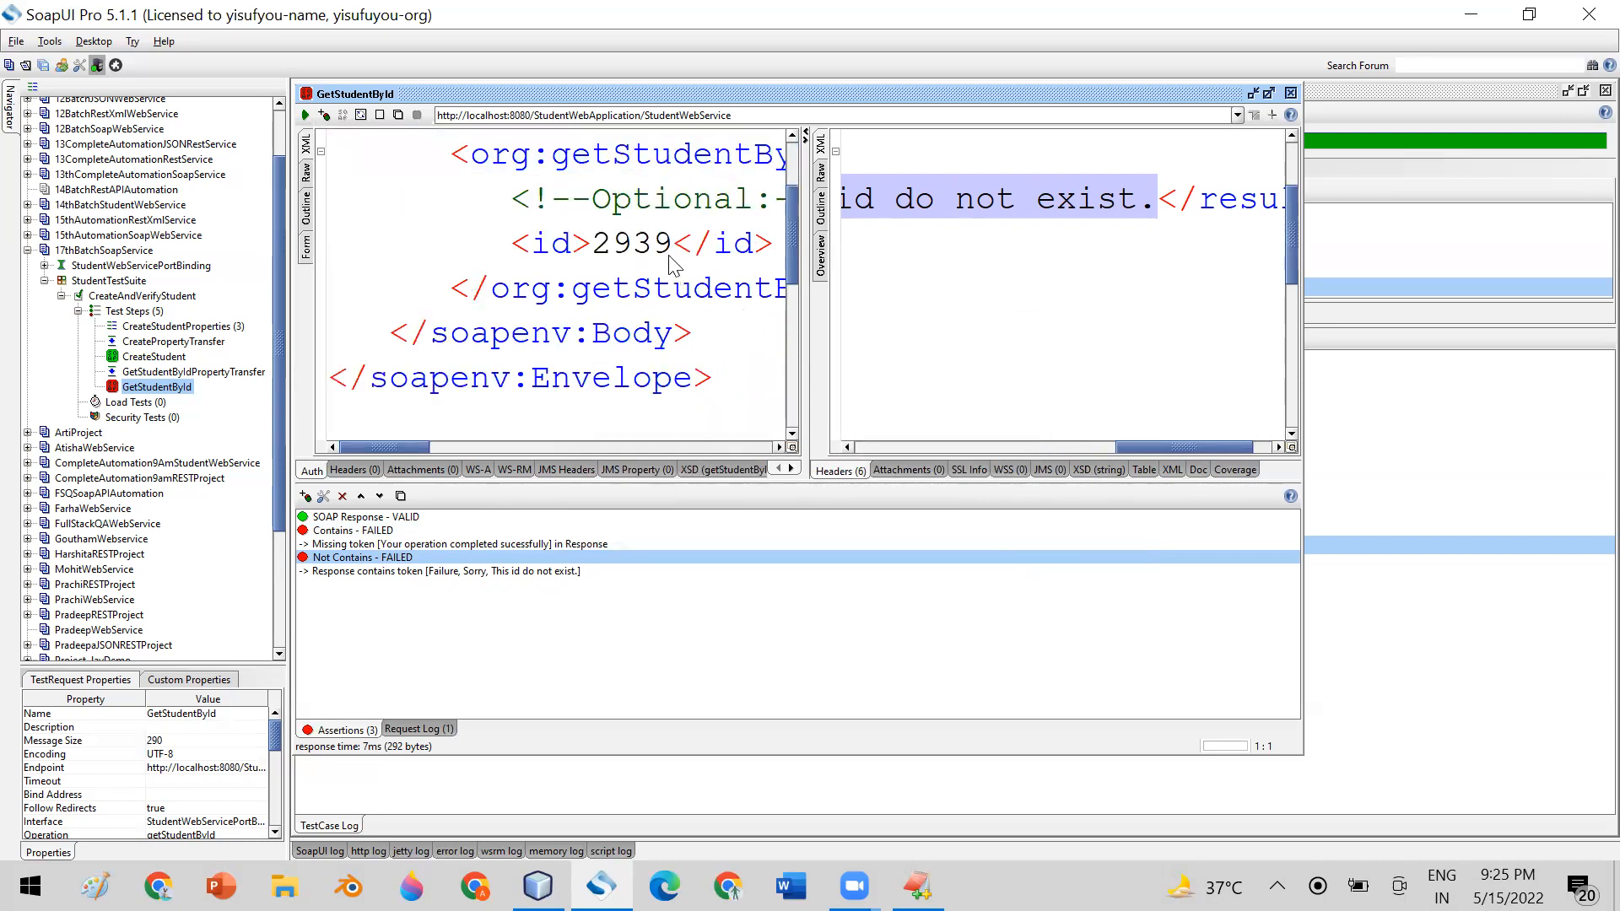
left_click(593, 244)
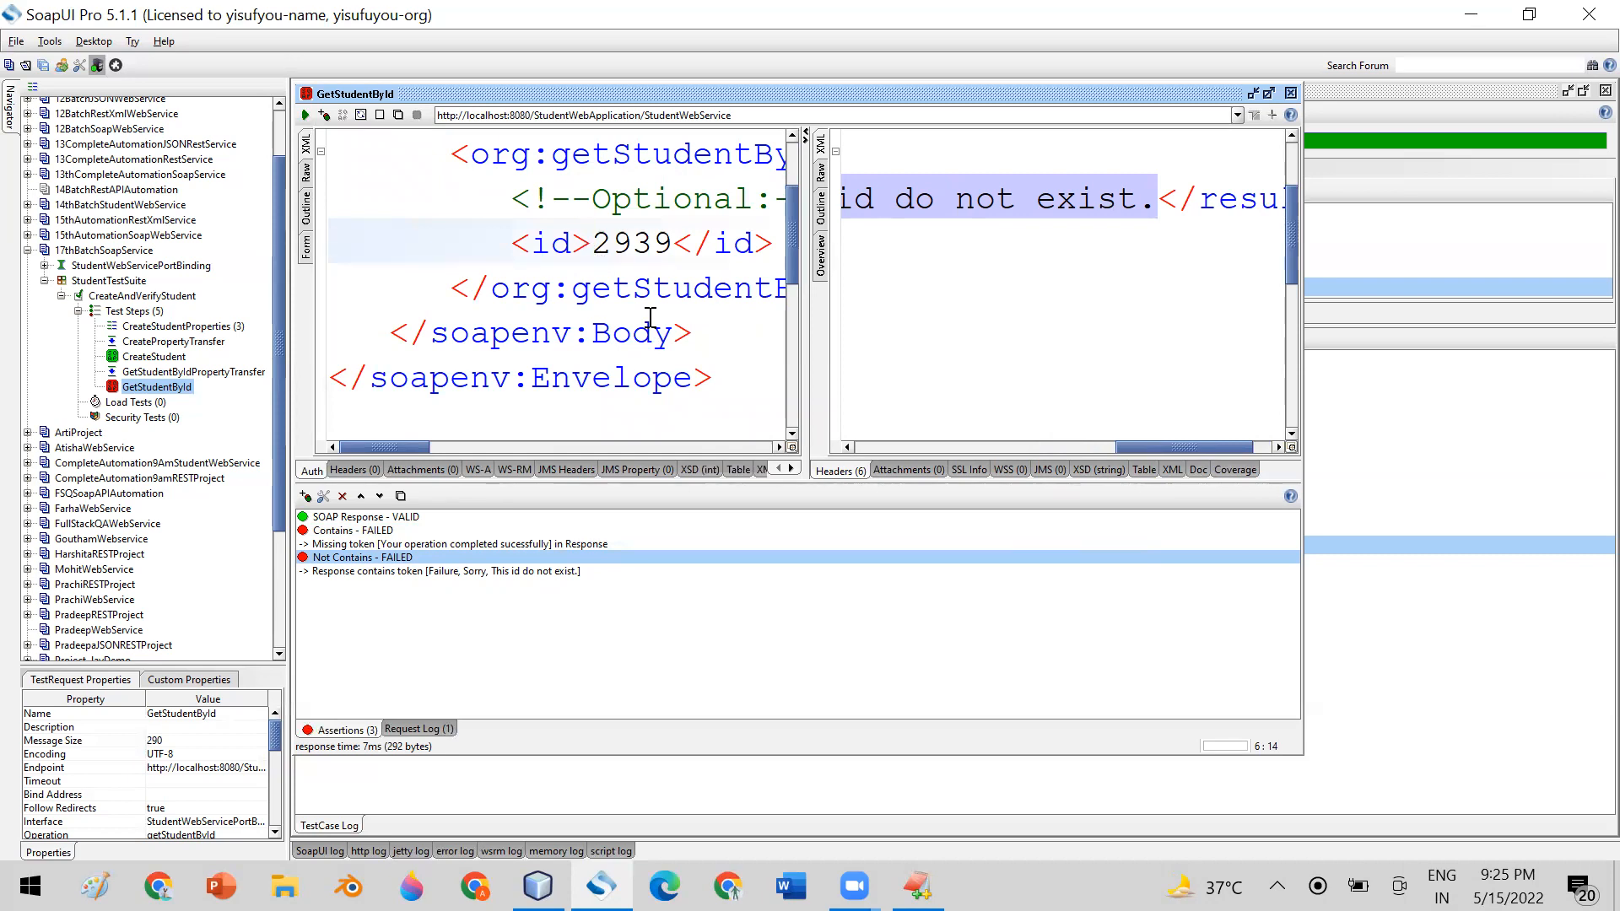
key("BackSpace")
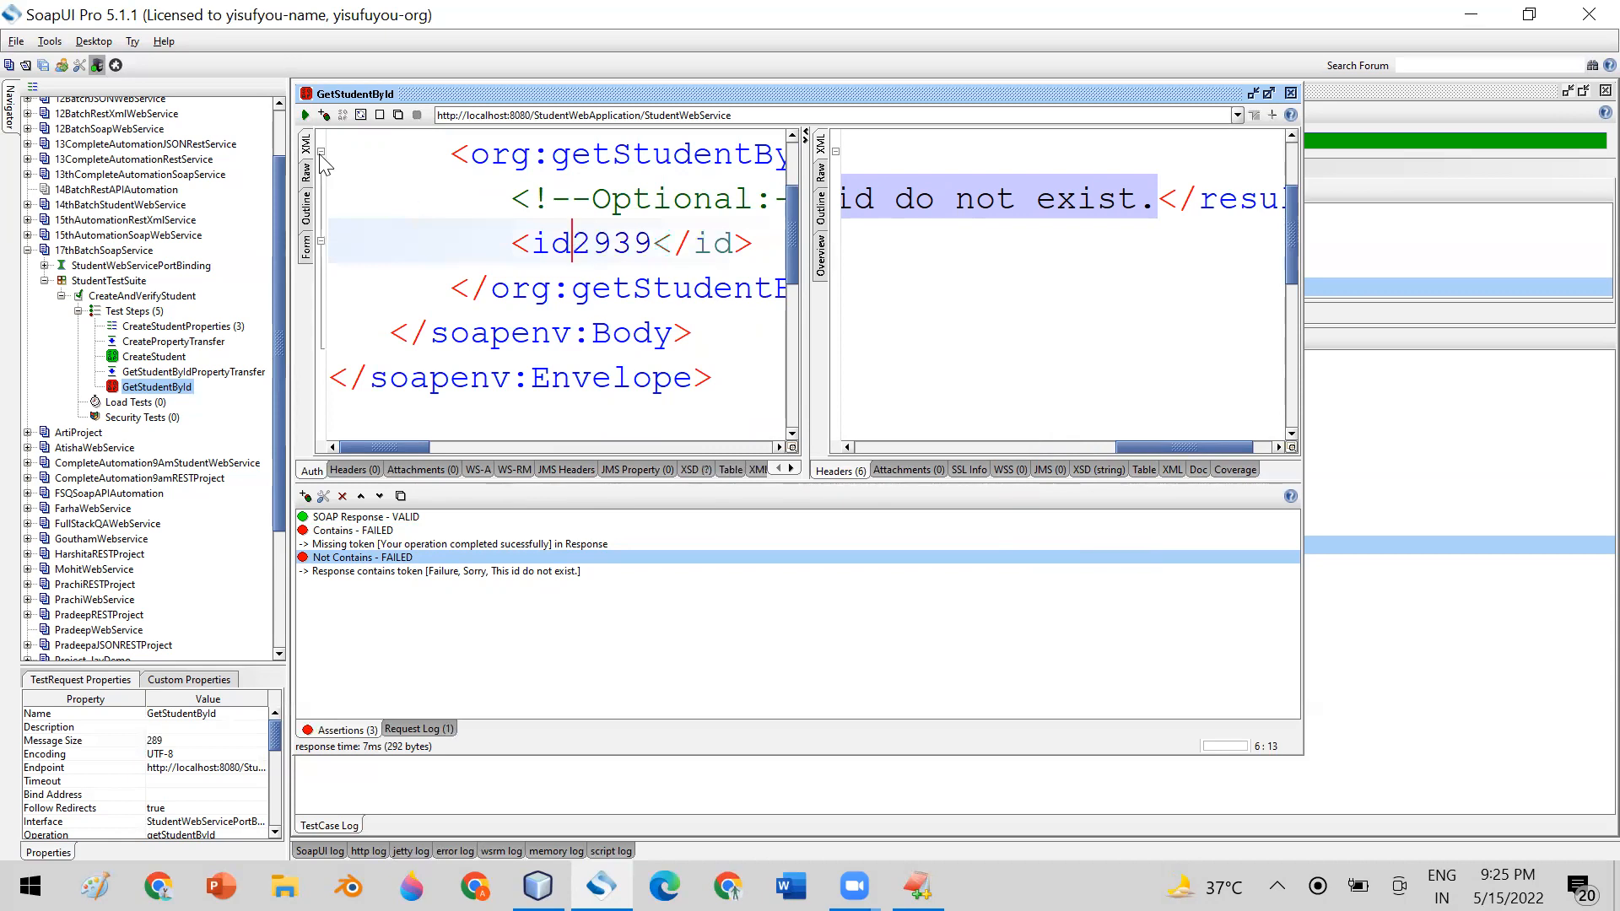
left_click(306, 114)
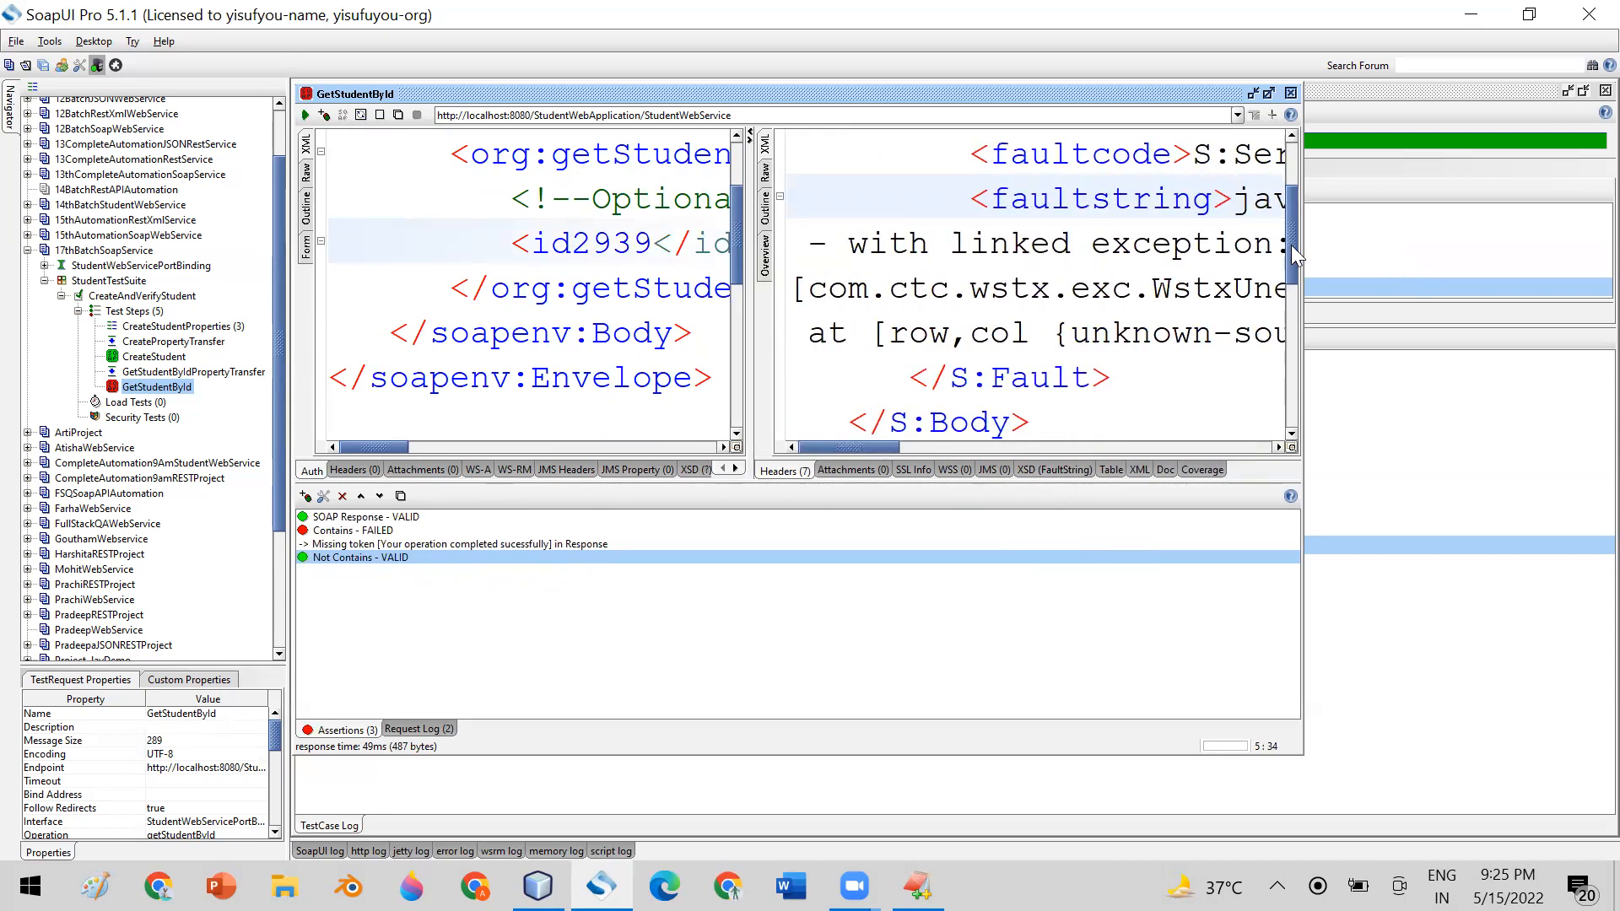
scroll(1290, 245, "up", 3)
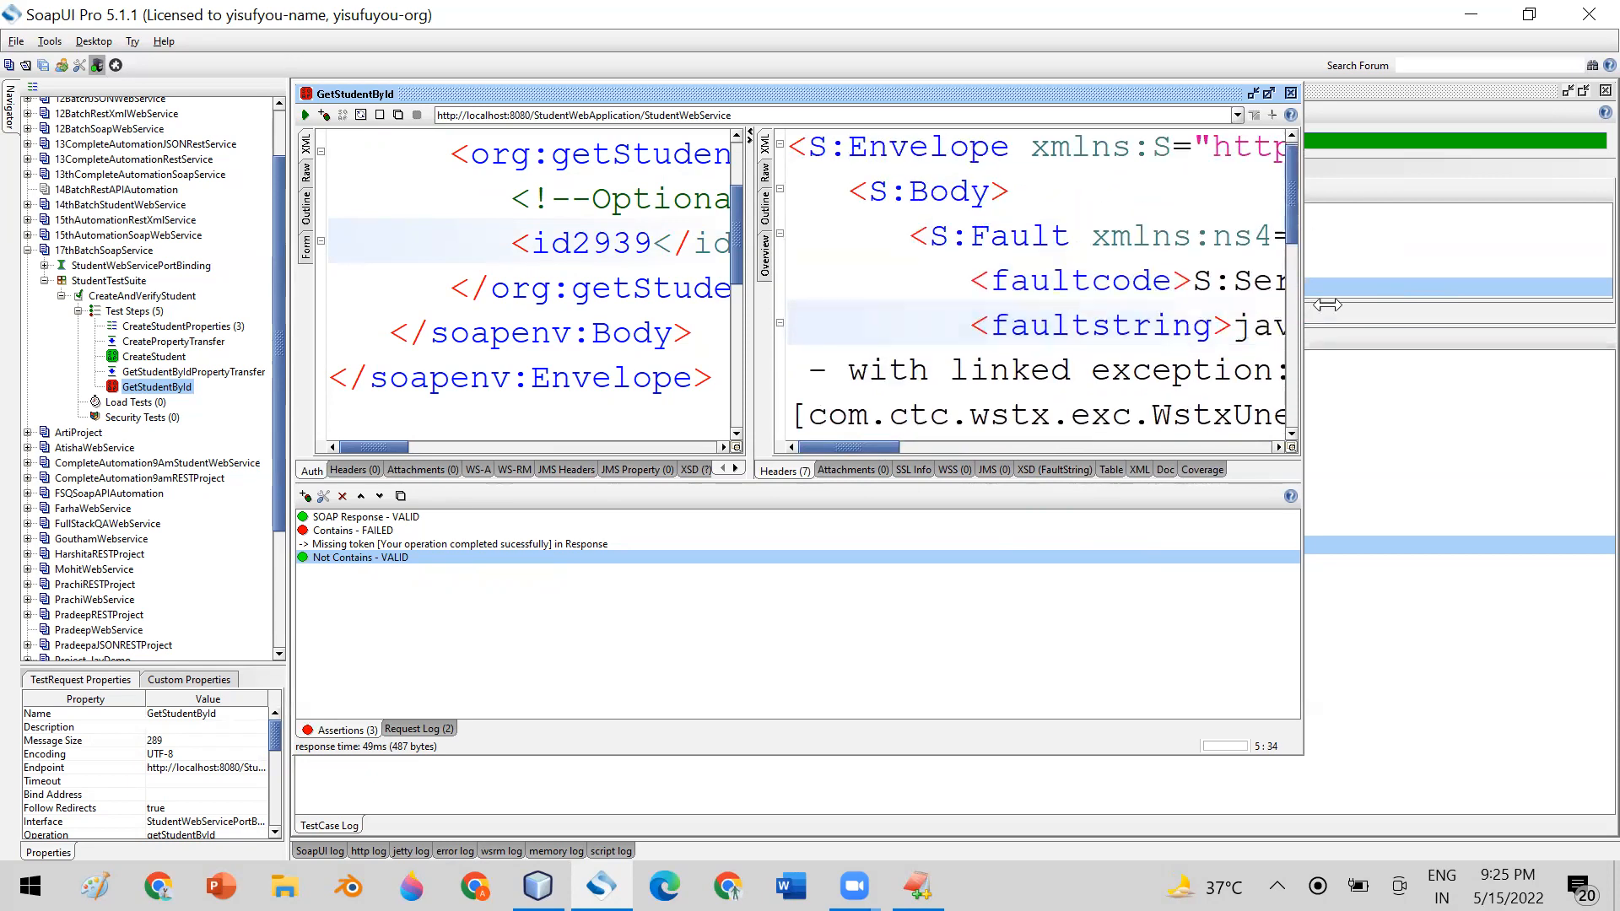
left_click_drag(1301, 305, 1550, 305)
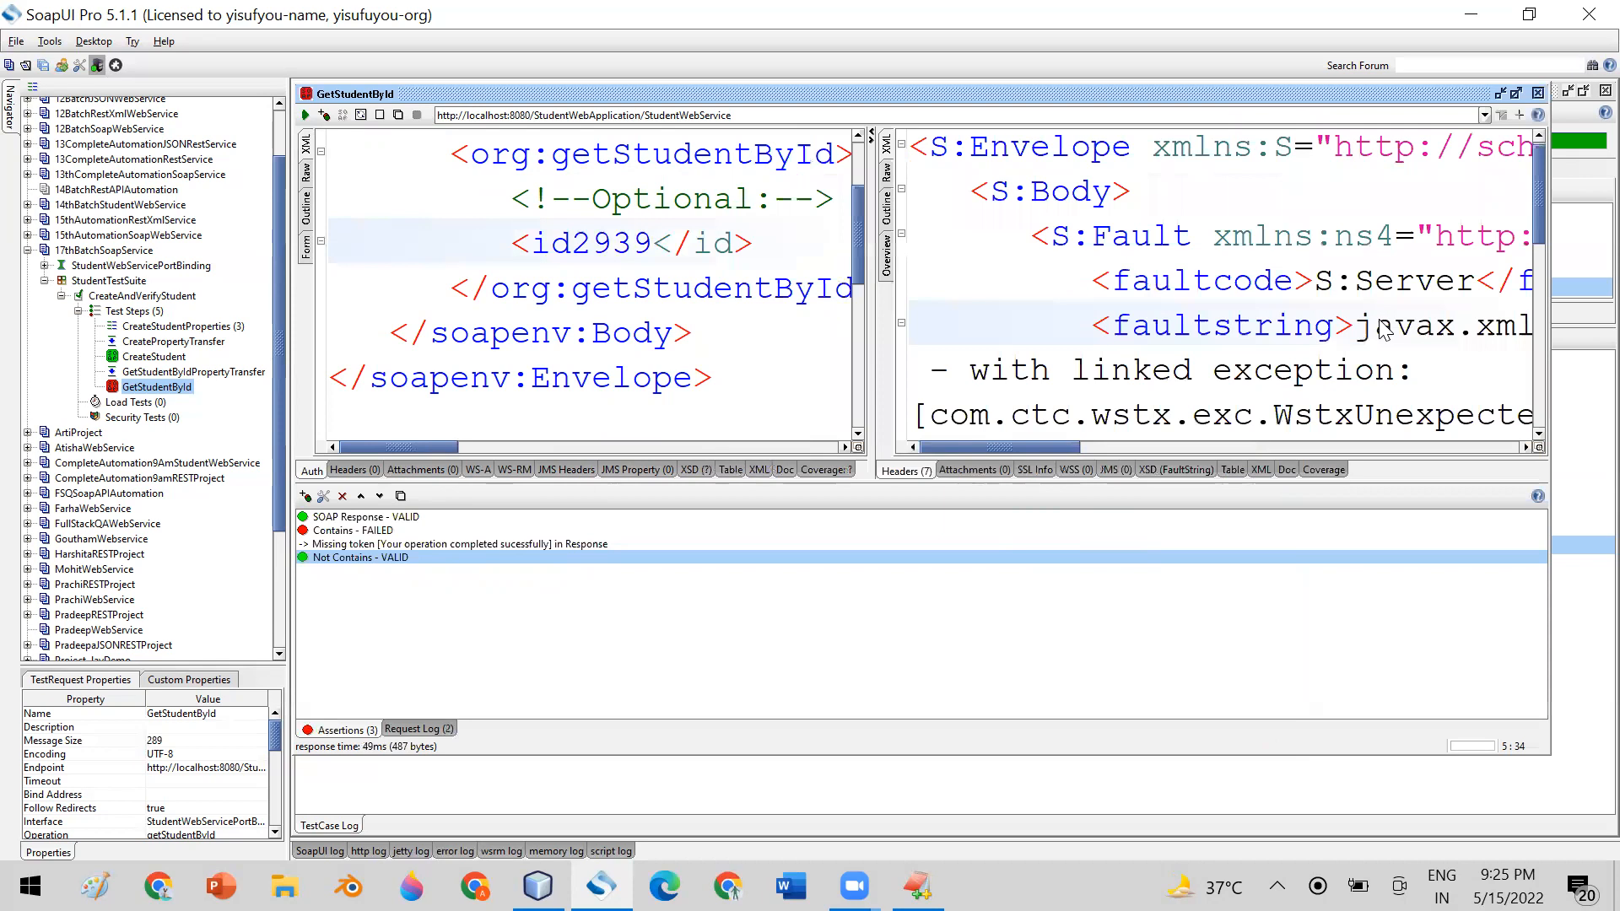
Reopen the Not Contains assertion, highlight its content text, cancel the dialog, and select the Contains assertion
double_click(329, 560)
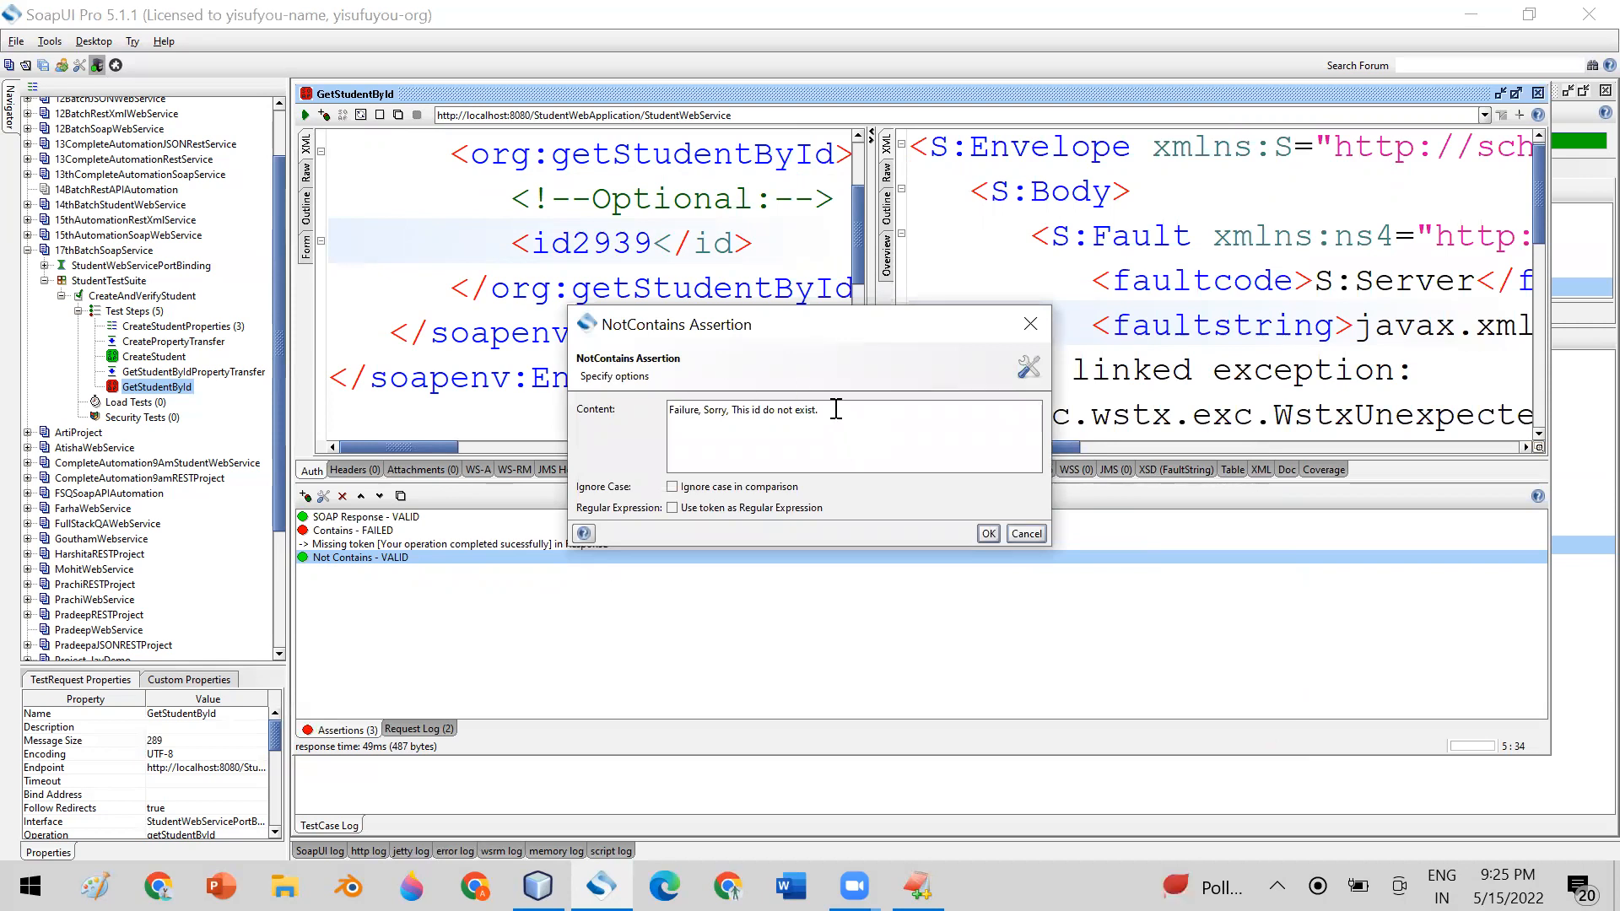
left_click_drag(836, 410, 742, 393)
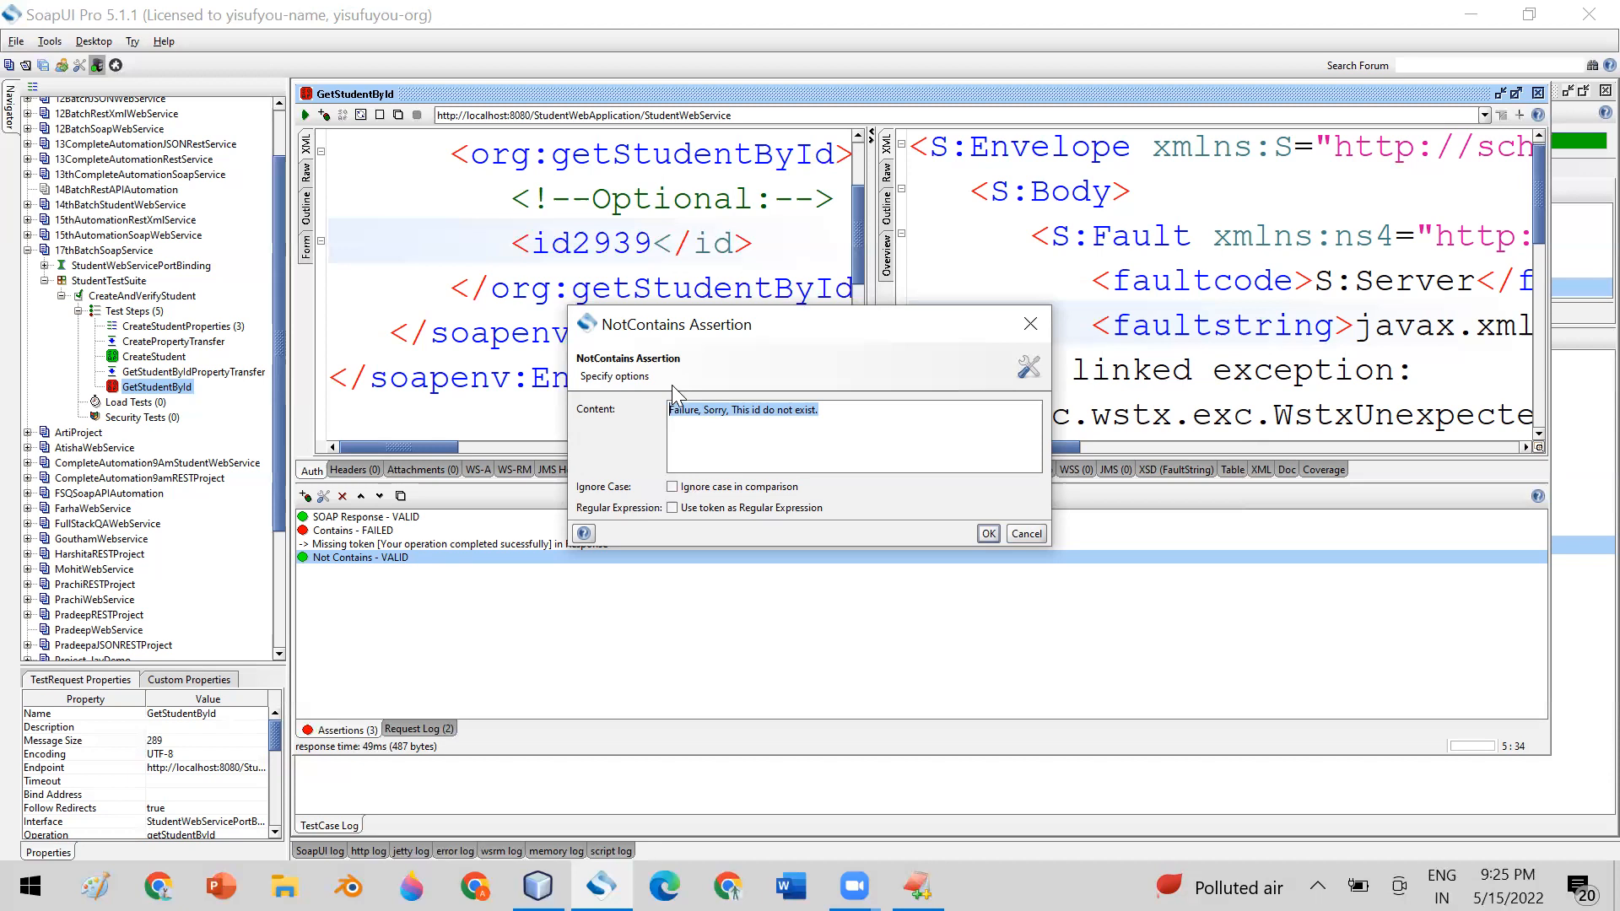
left_click(1023, 535)
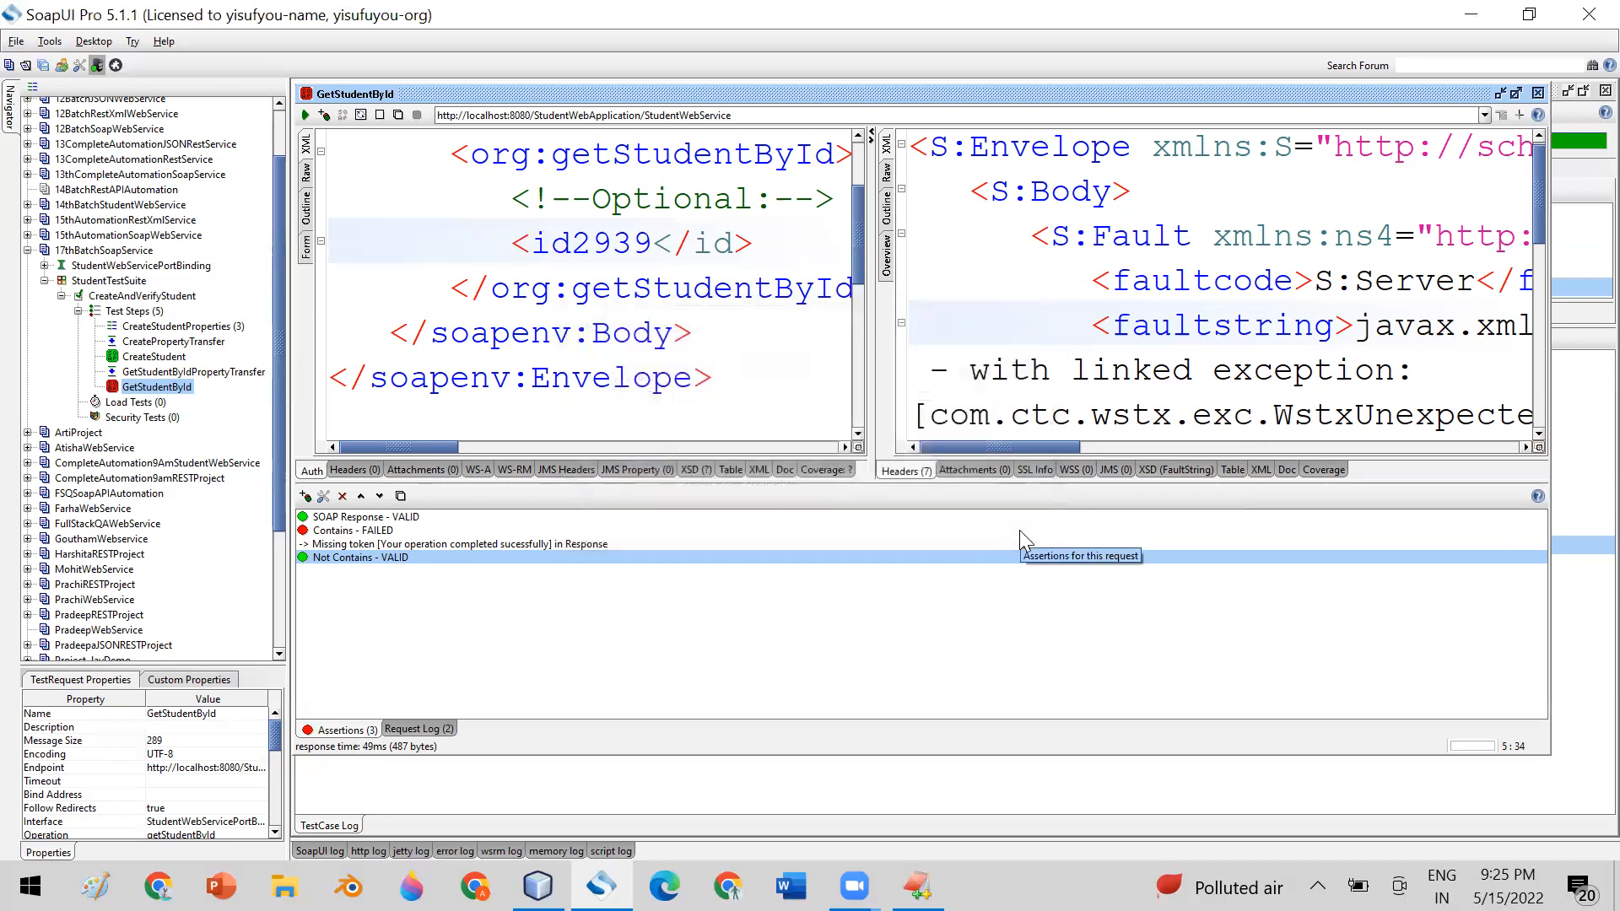
left_click(332, 534)
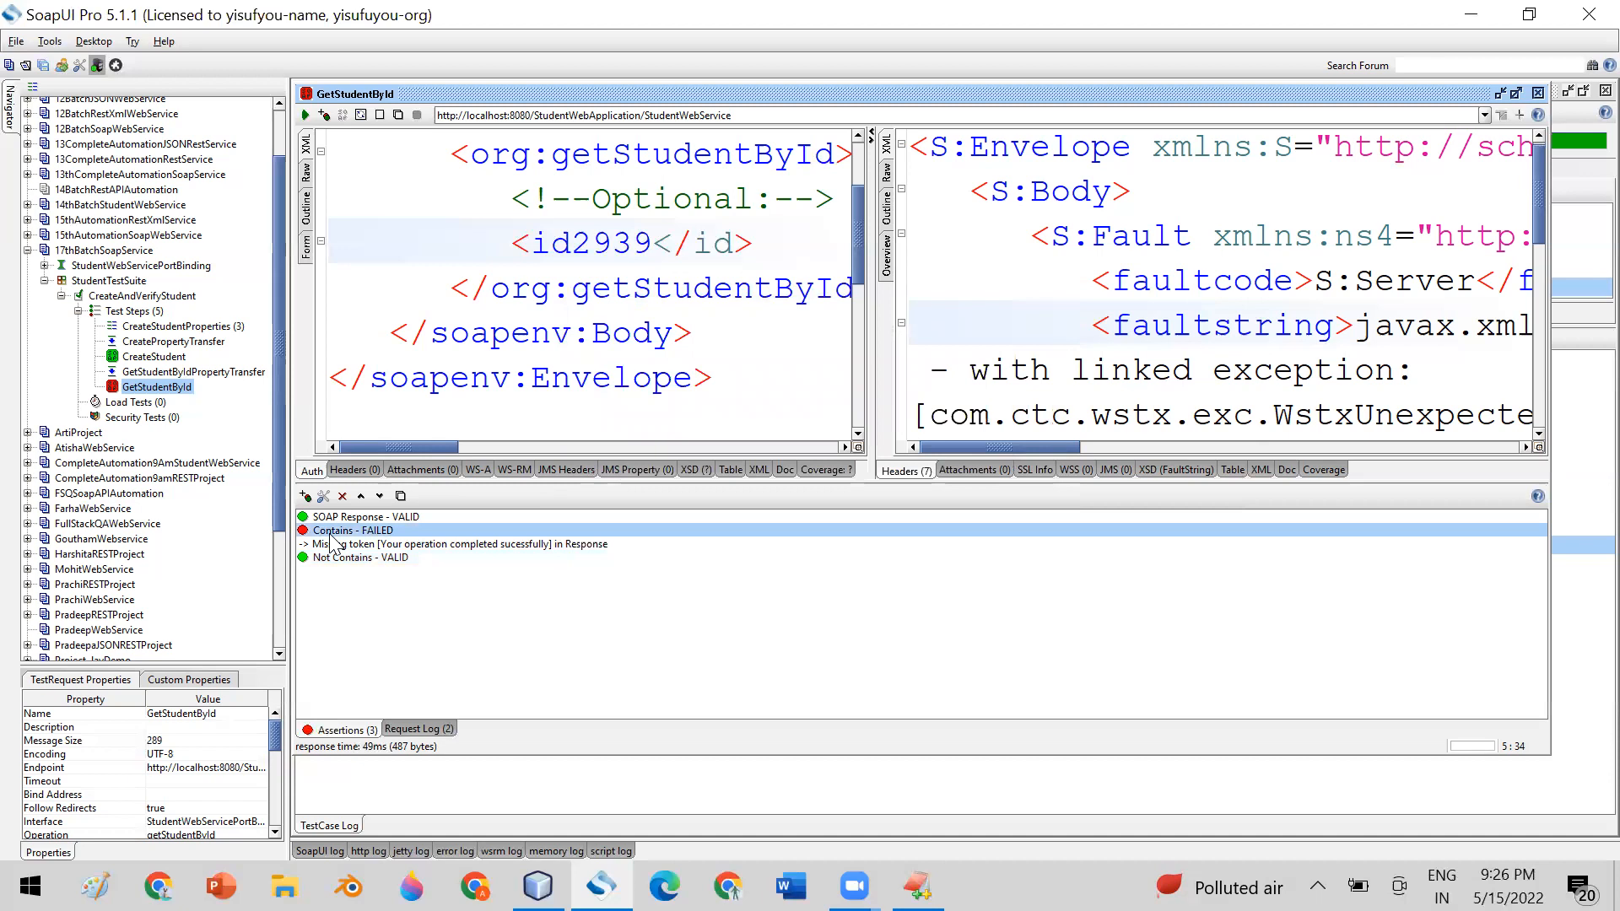
Remove the Not Contains assertion from GetStudentById
left_click(352, 559)
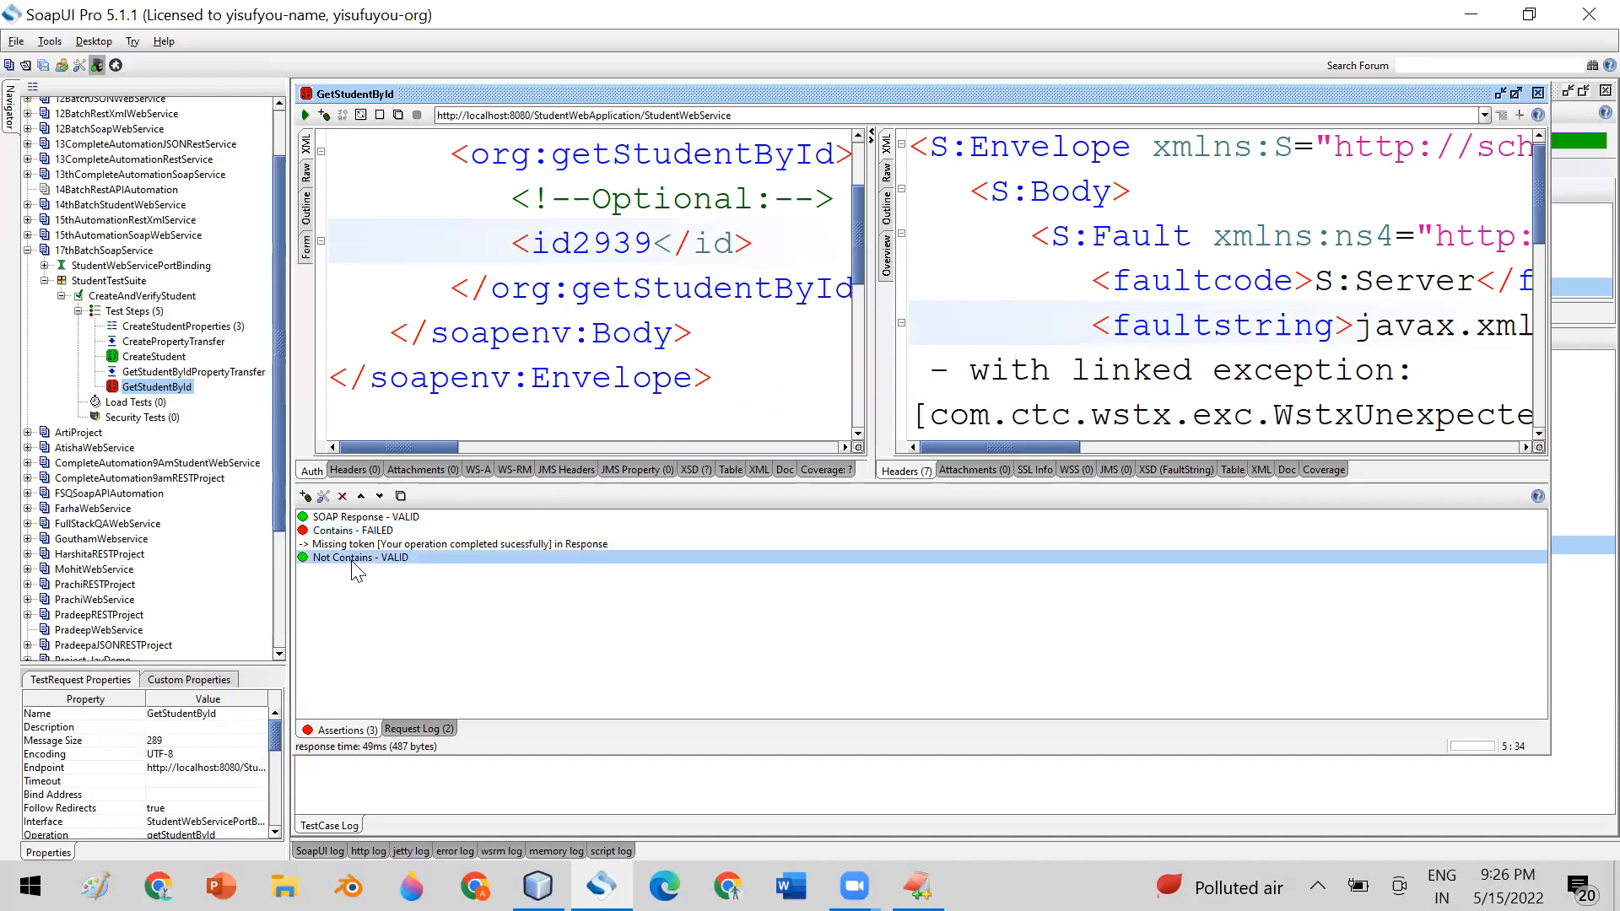
right_click(356, 565)
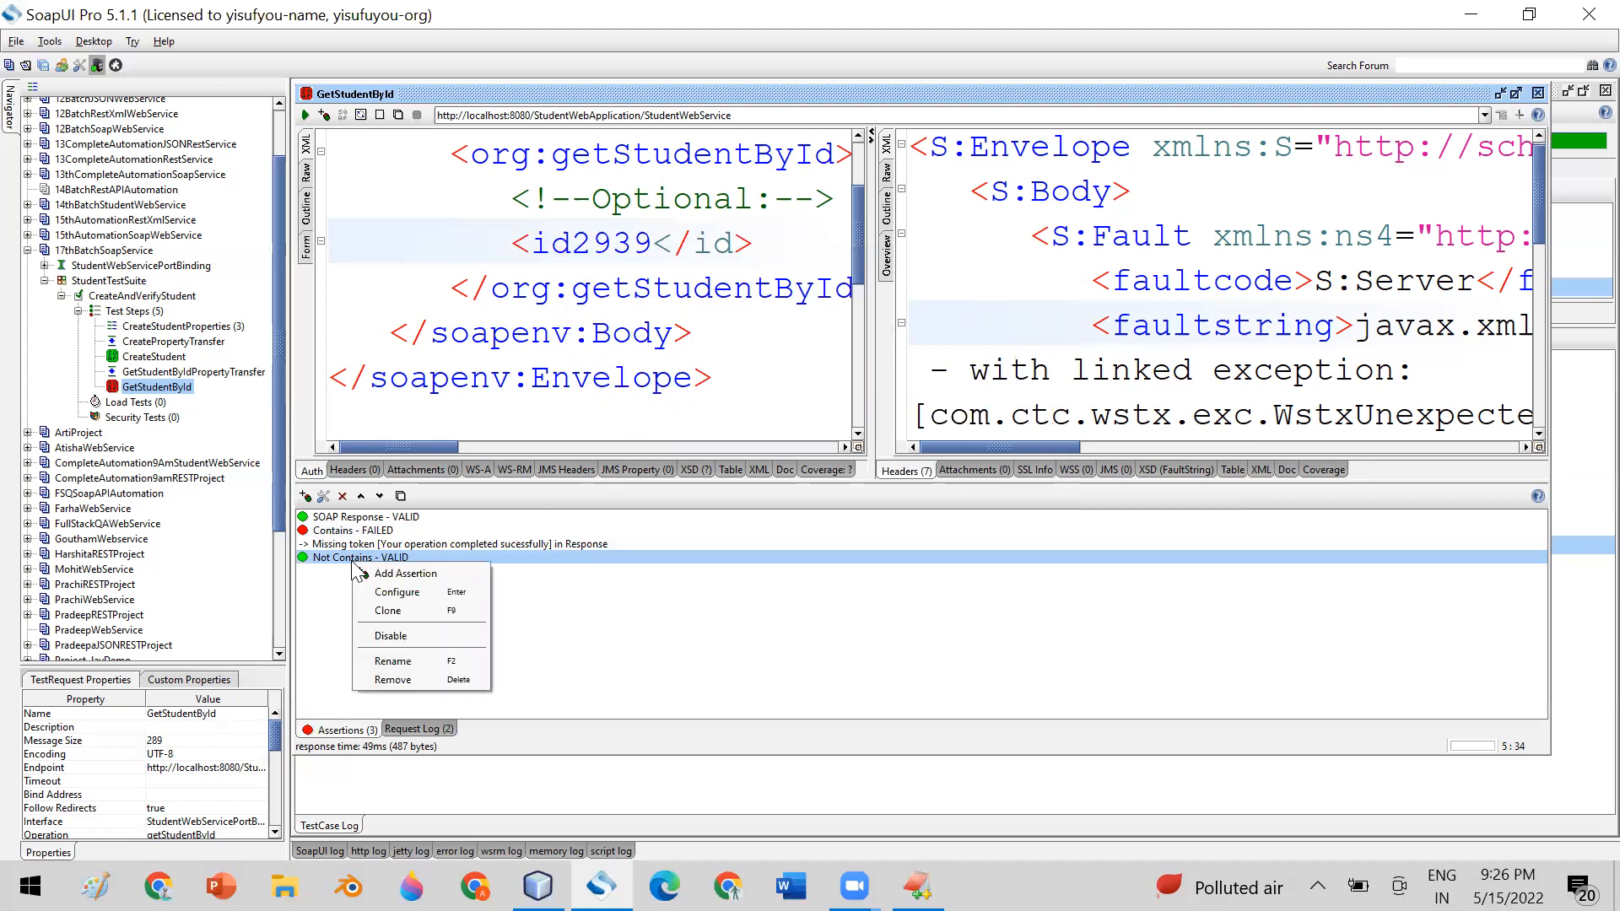
left_click(405, 680)
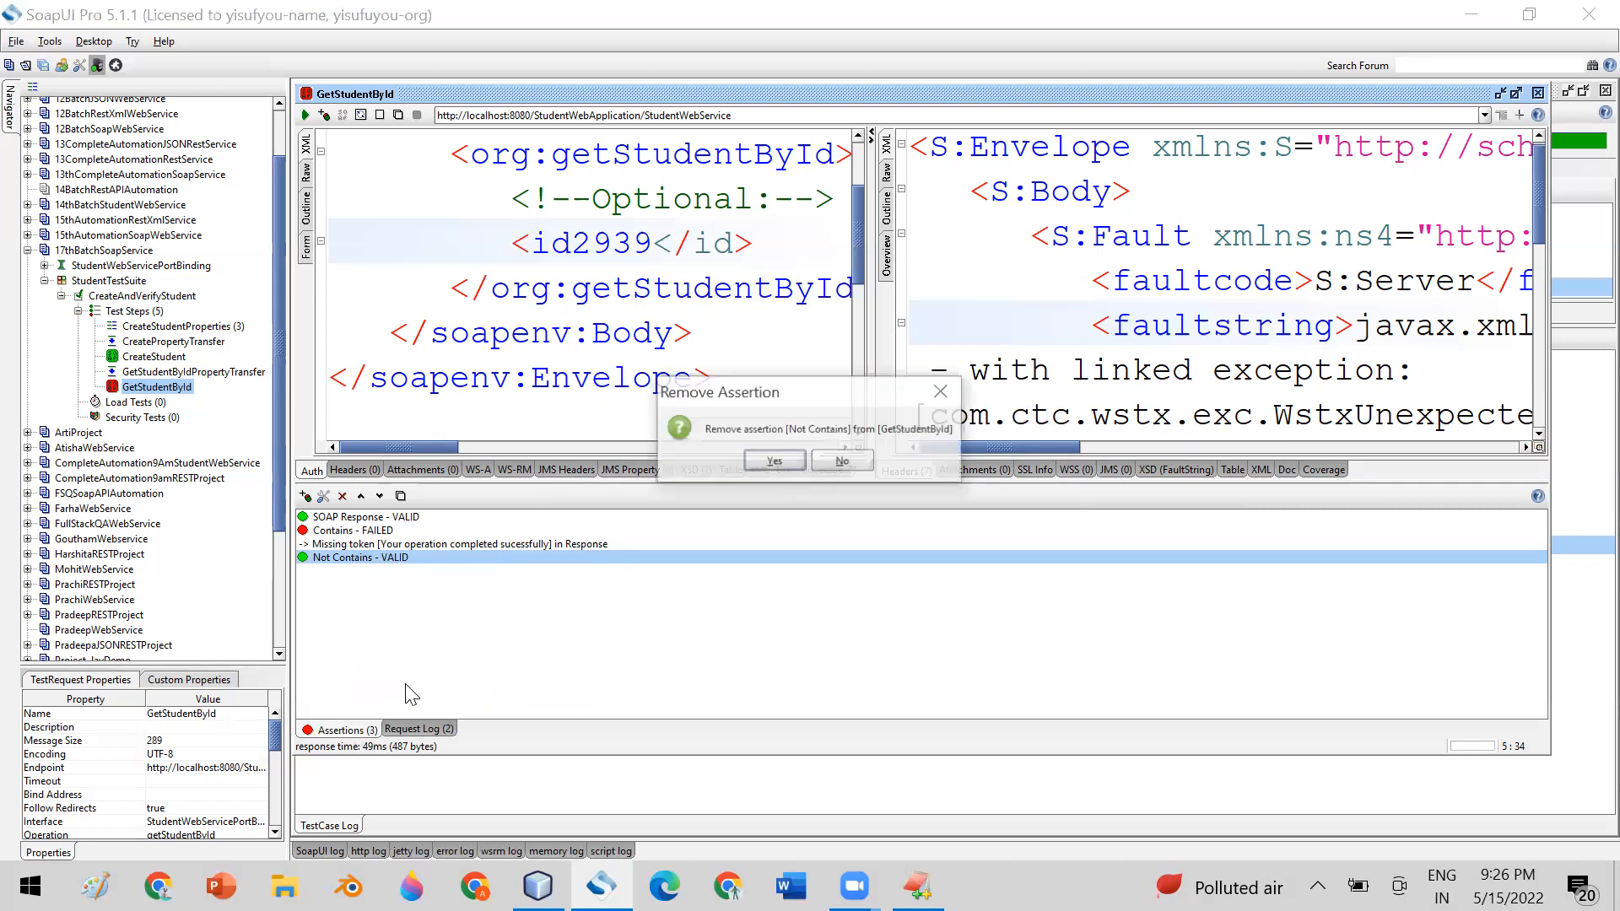
left_click(774, 462)
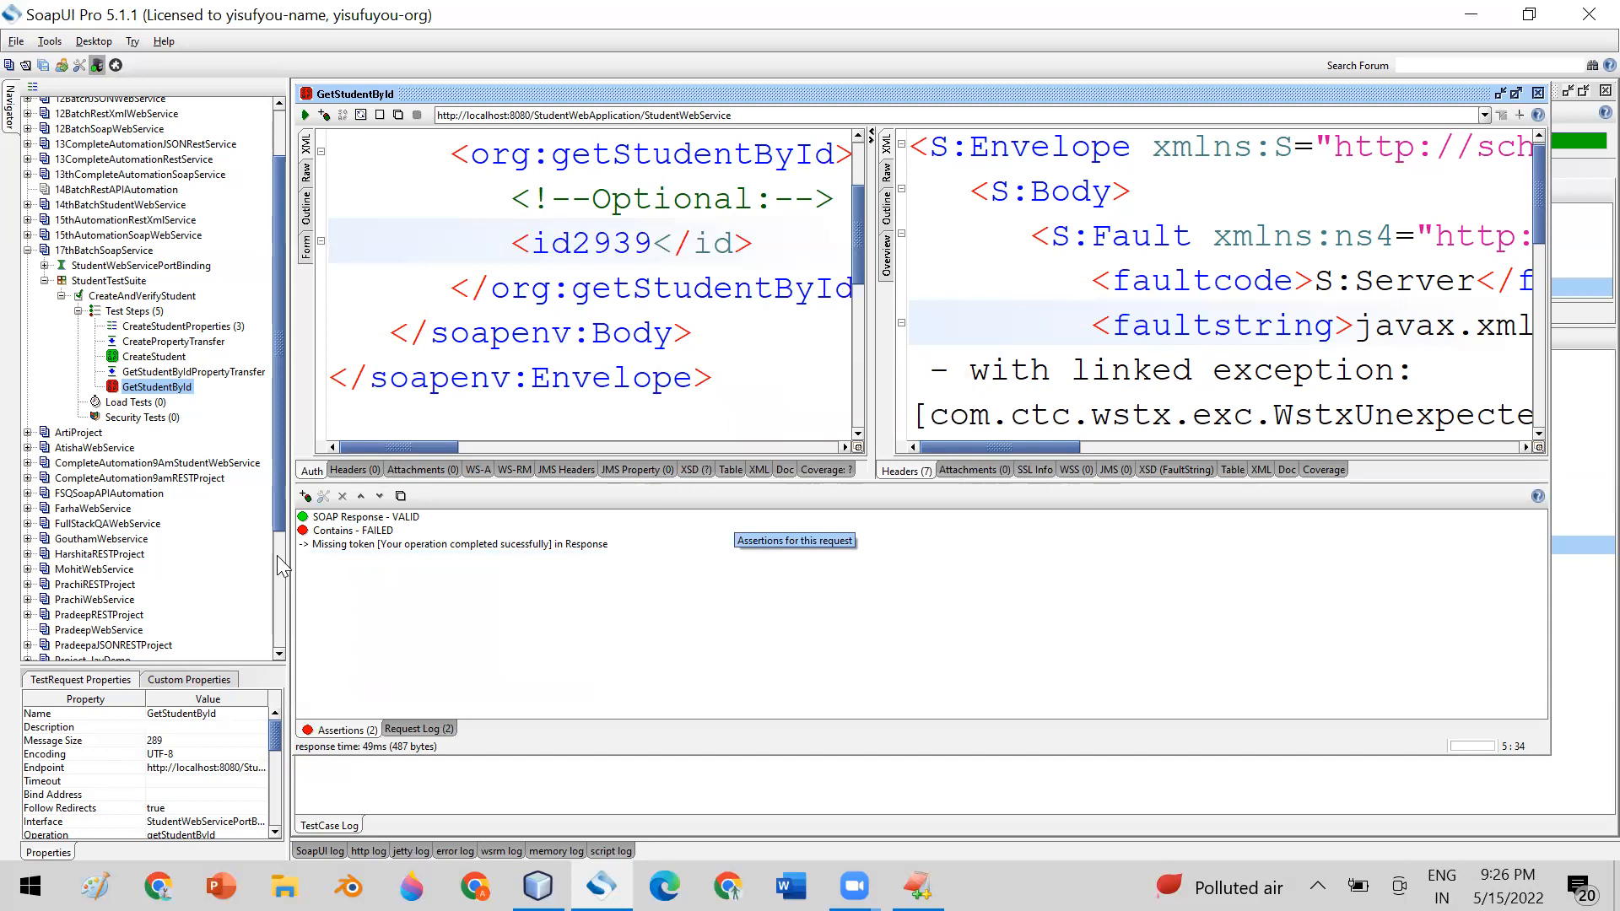
Restore the missing ">" in the opening id tag of GetStudentById's request XML and highlight the bracket
left_click(316, 533)
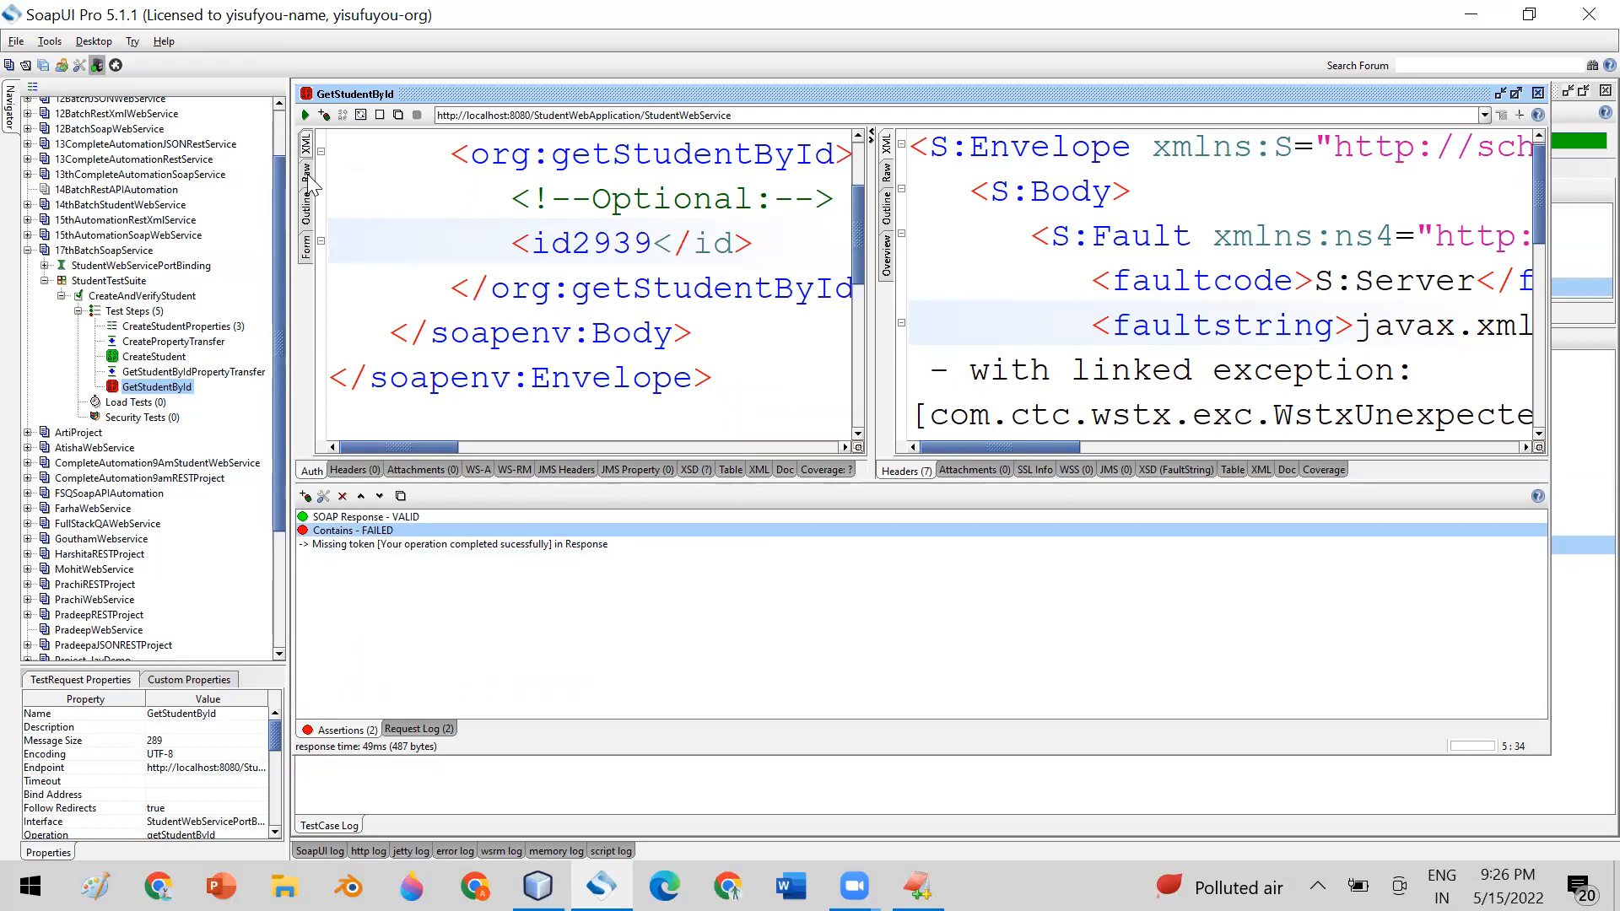
left_click(580, 247)
type(">")
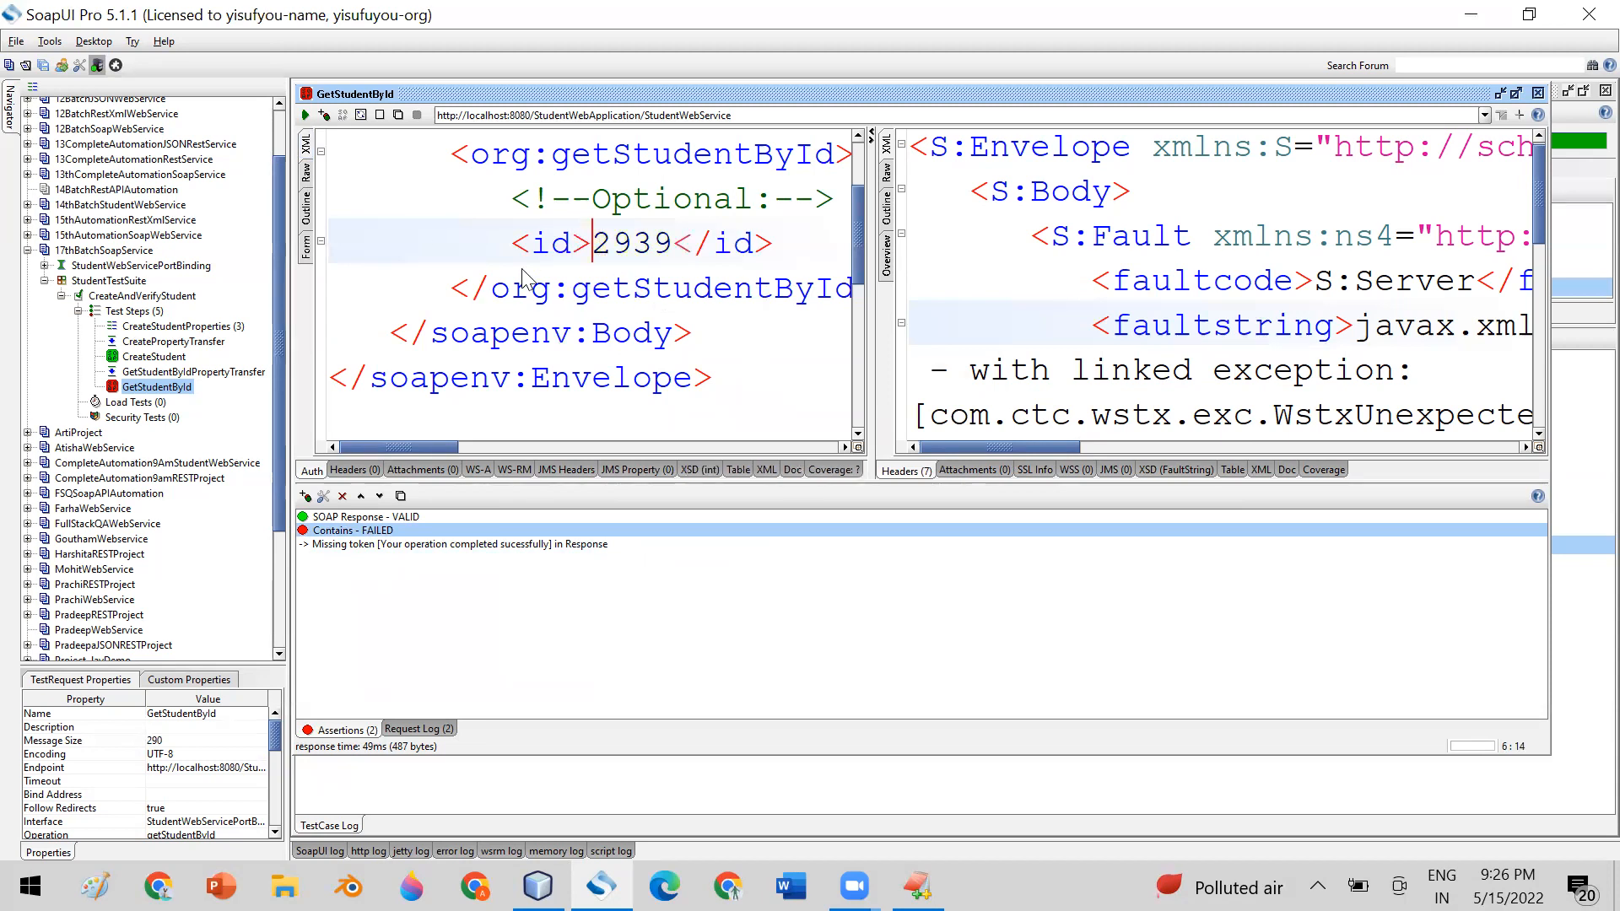
left_click_drag(573, 247, 594, 251)
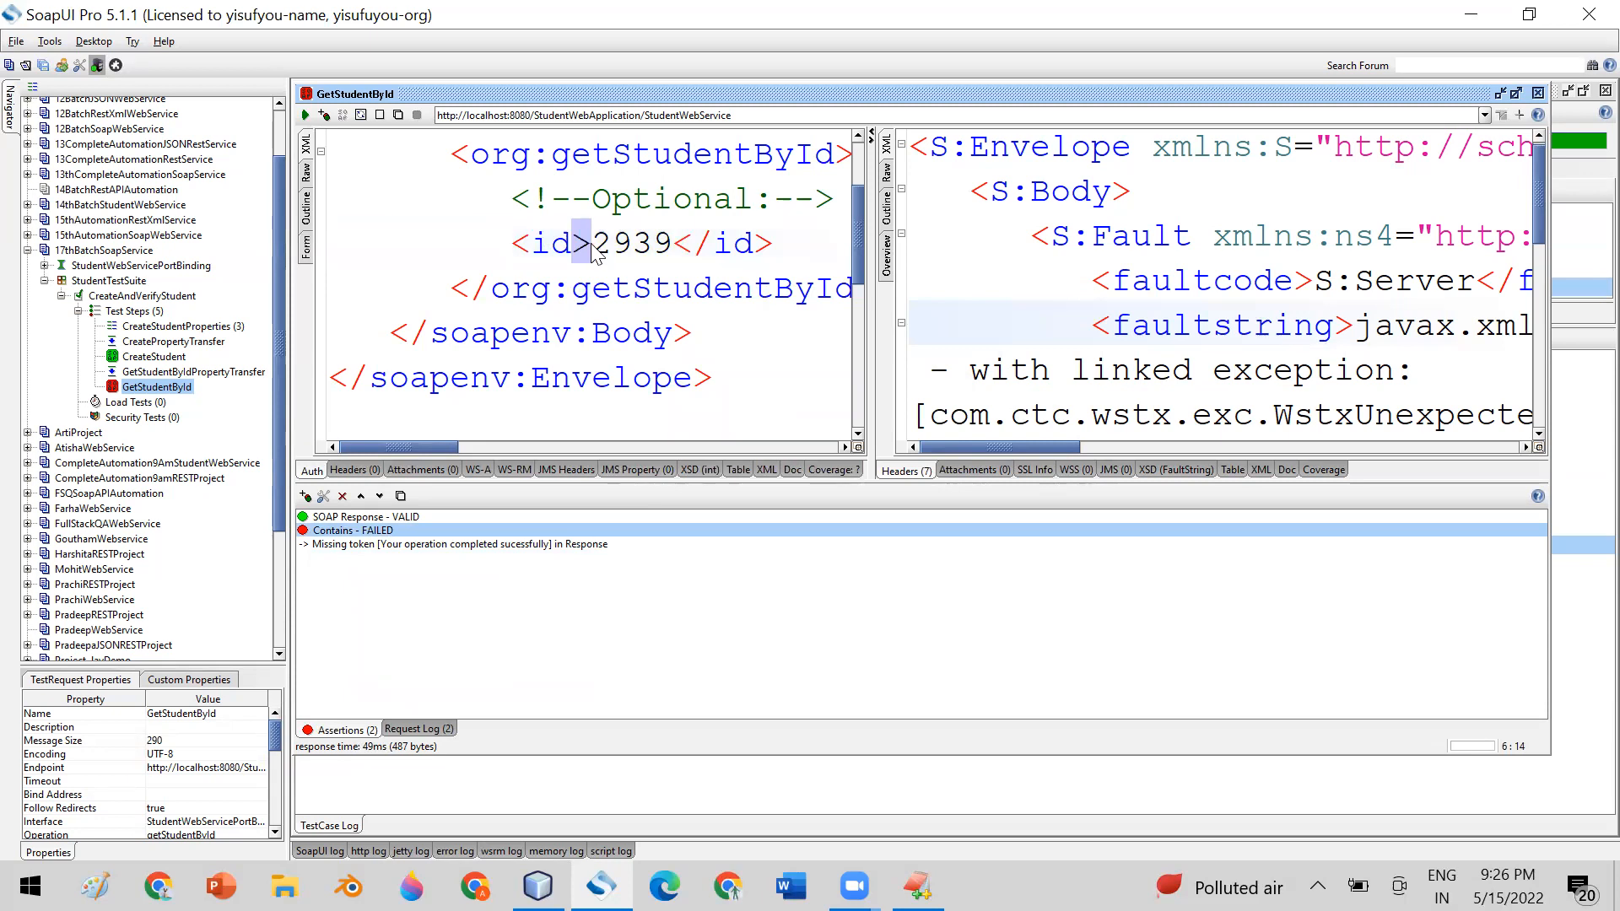
left_click(592, 245)
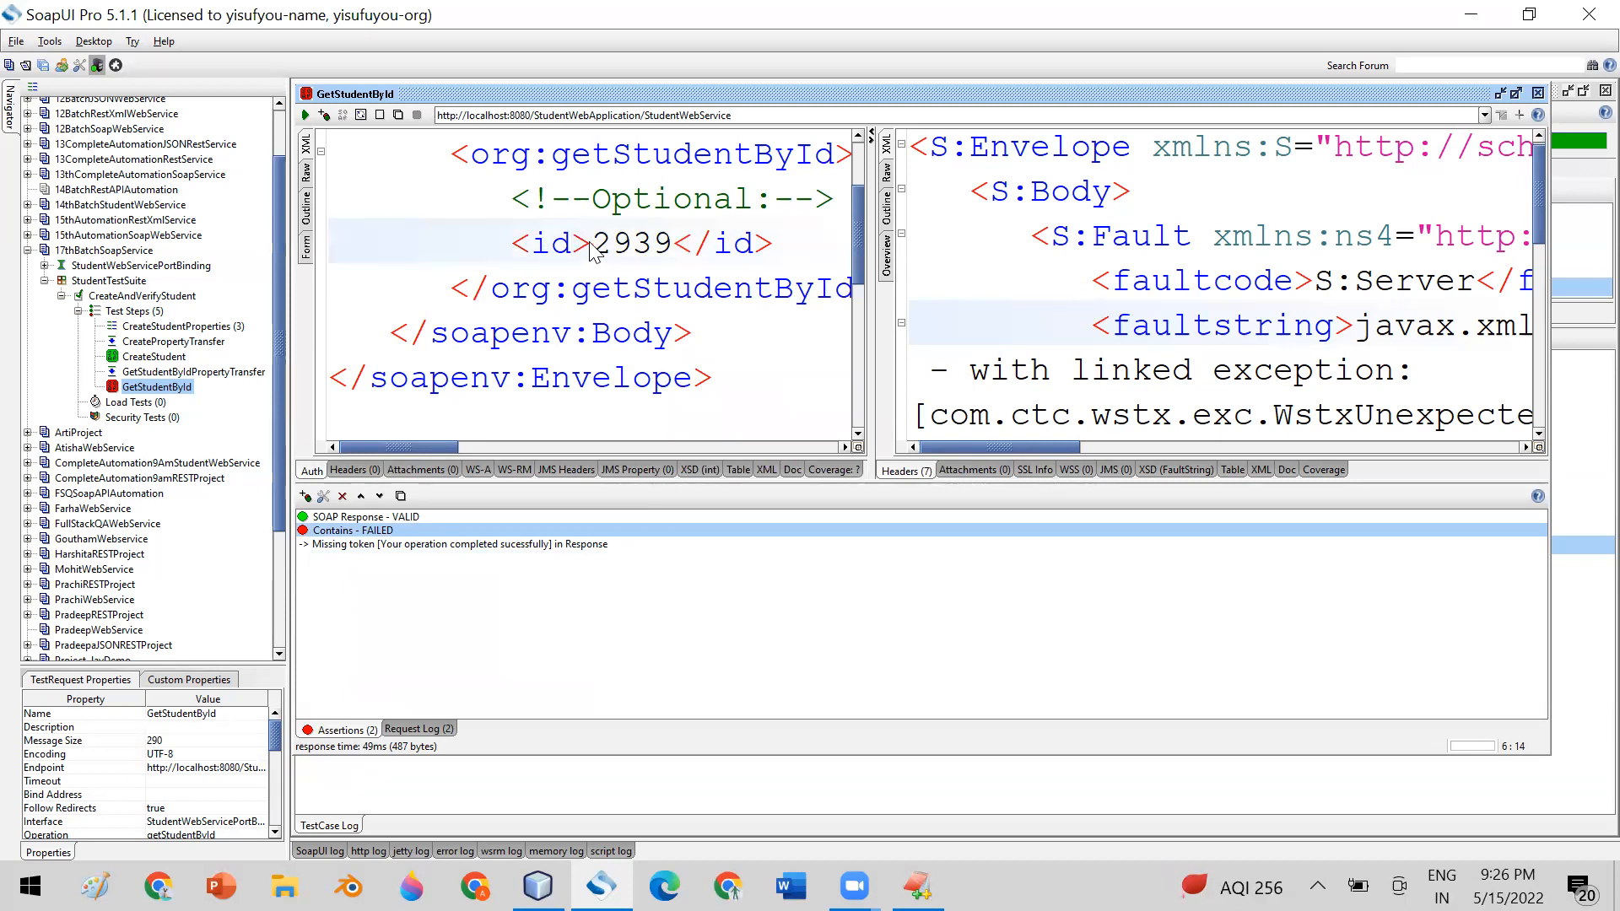
left_click_drag(592, 245, 579, 246)
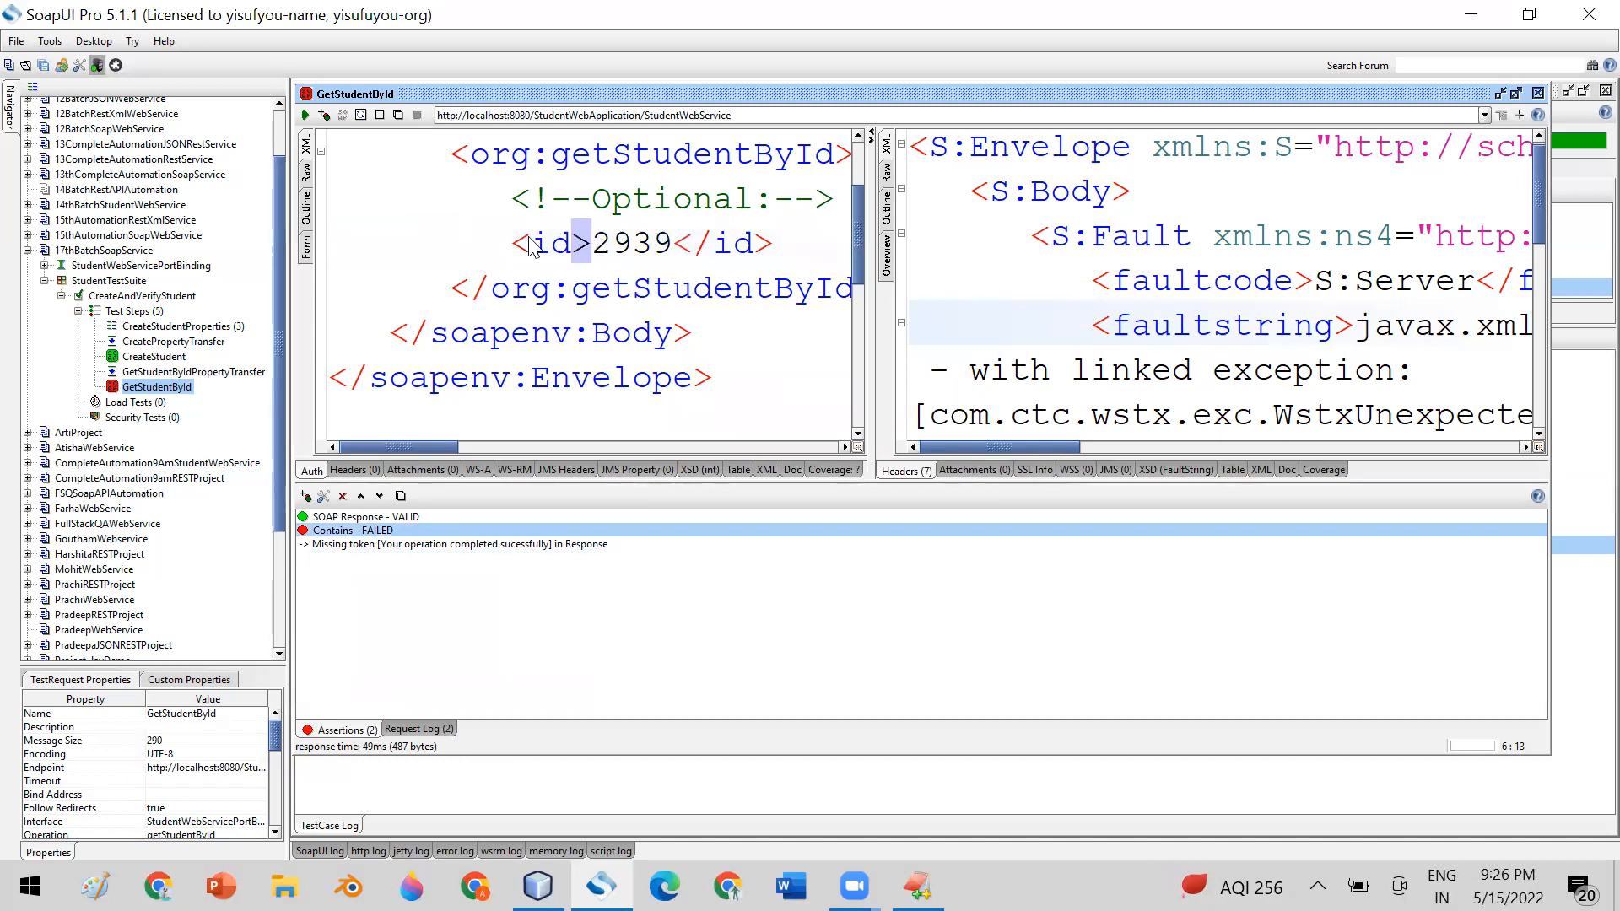
Set the id in GetStudentById's request XML to 2937, send the request, and display its assertions
left_click(673, 247)
key("BackSpace")
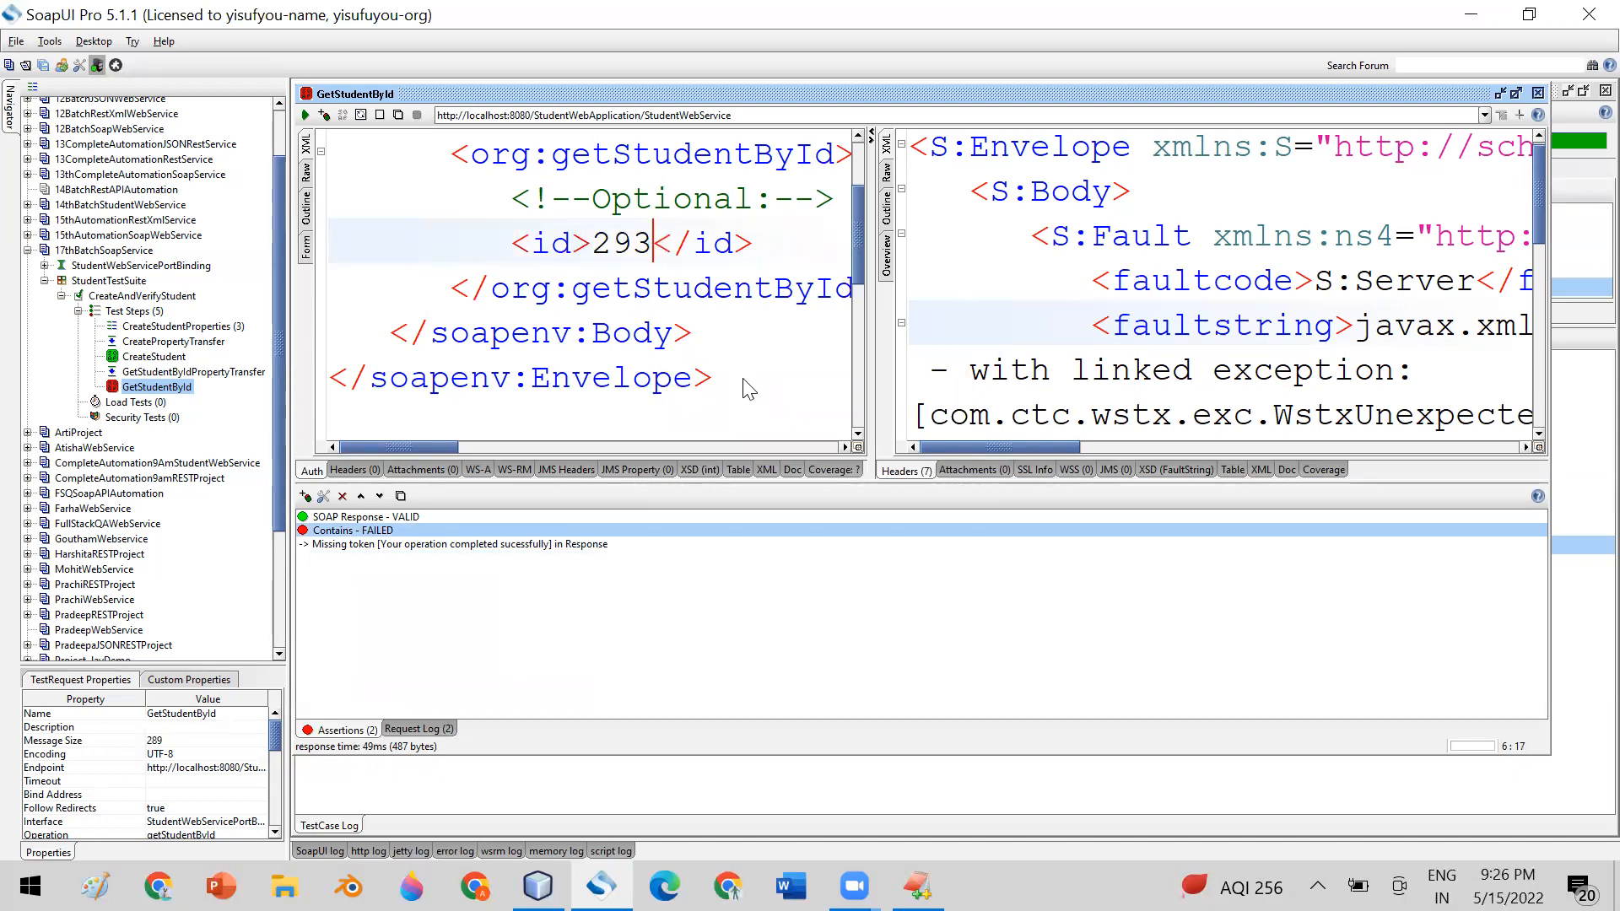
type("7")
key("alt+Return")
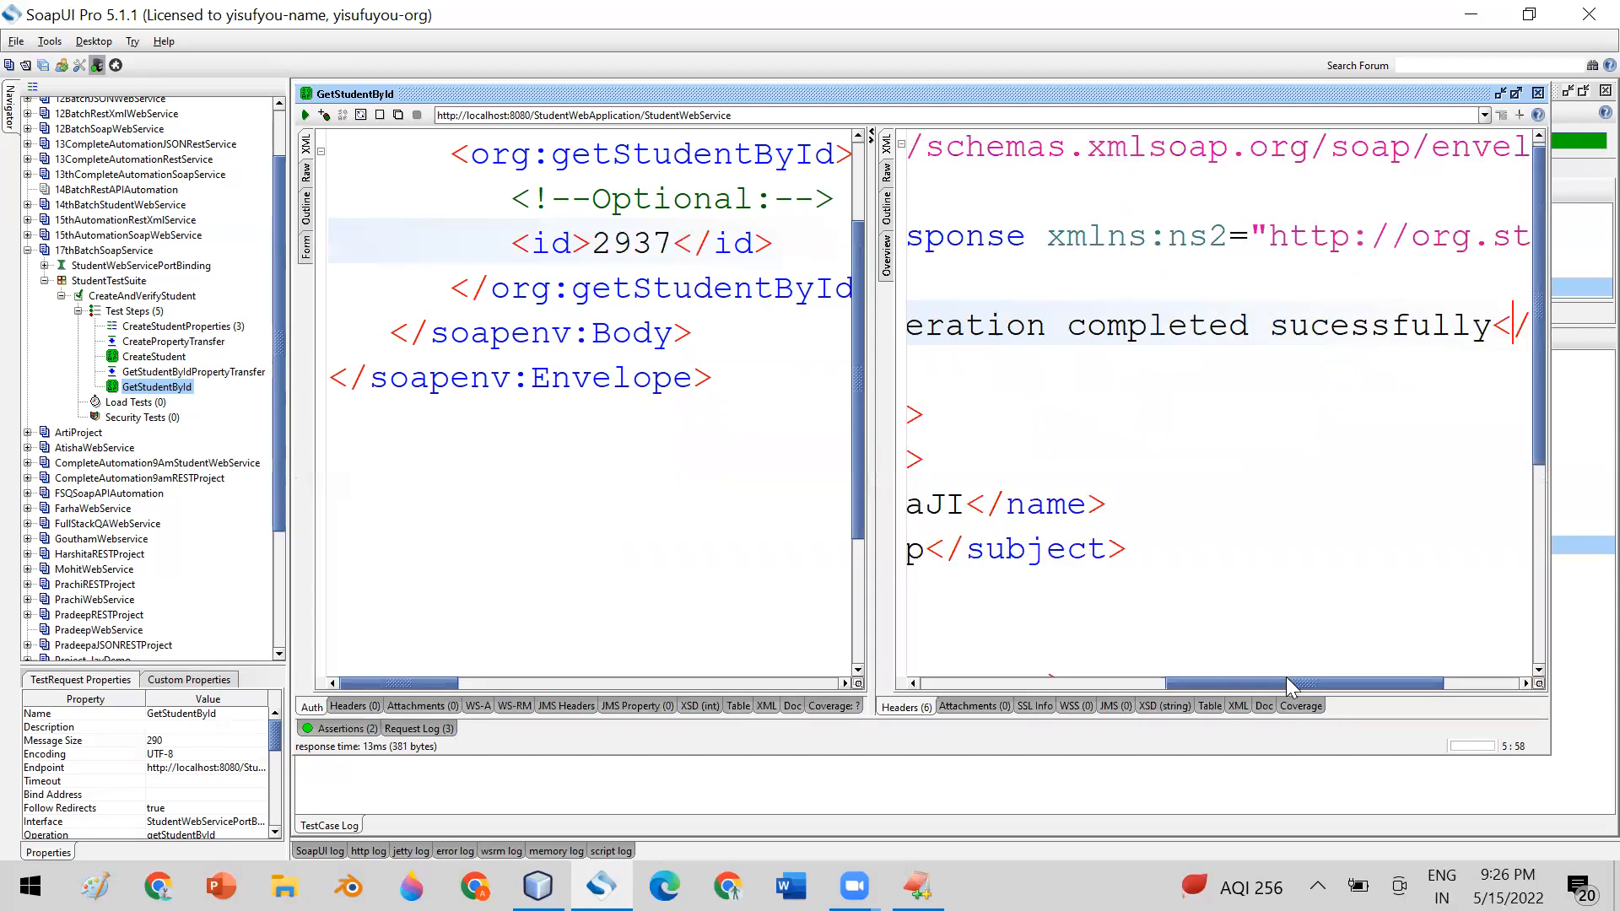
scroll(1156, 472, "left", 5)
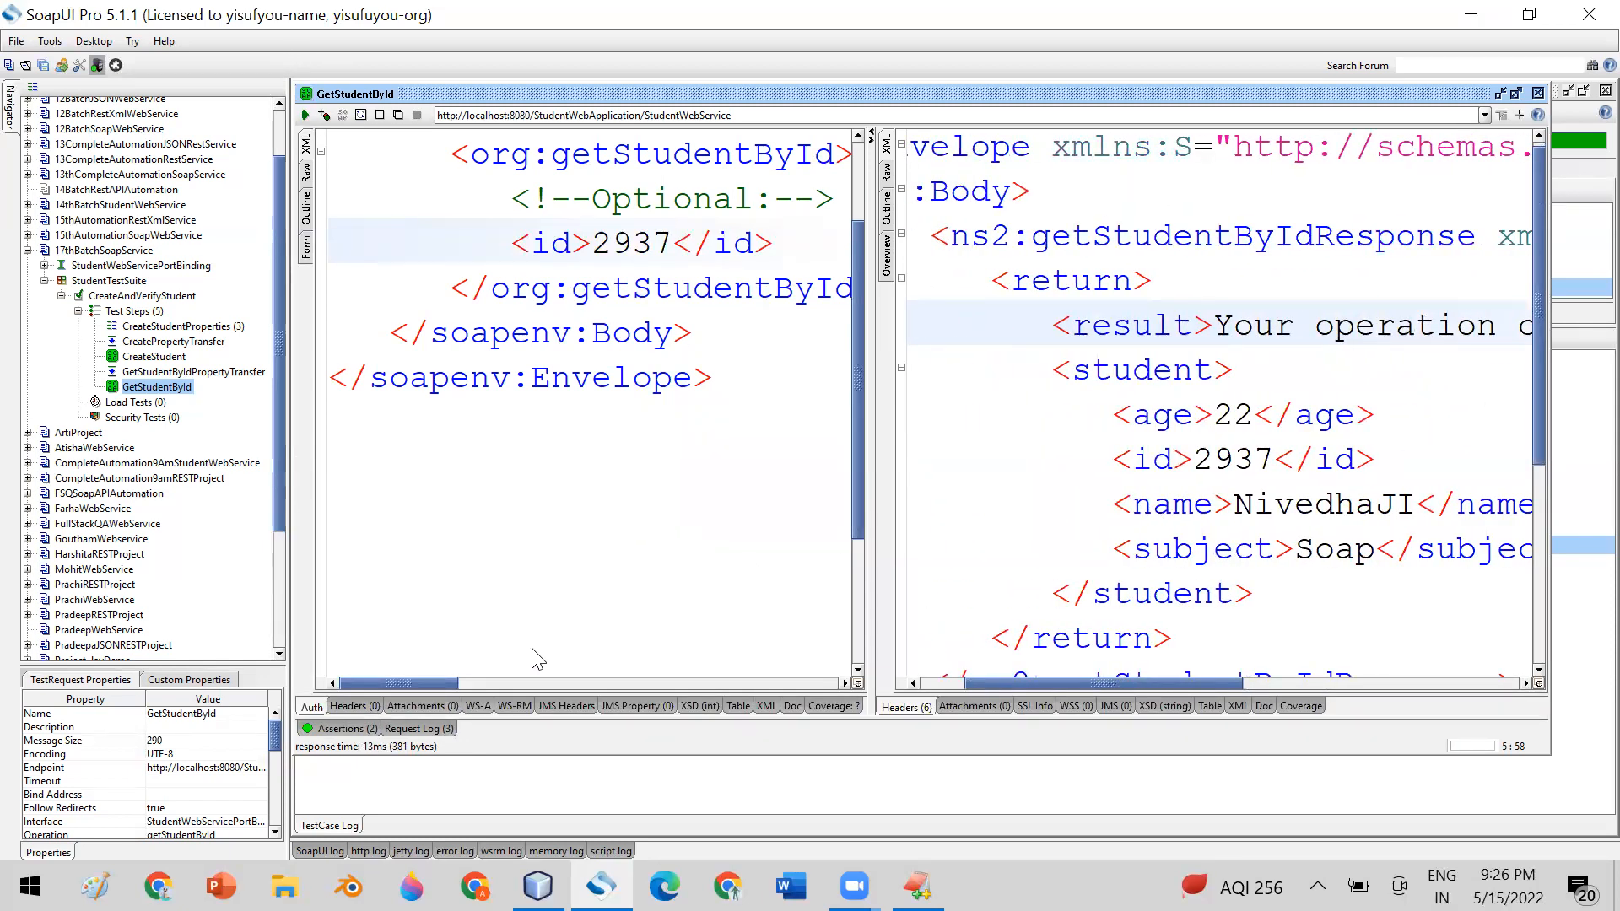
left_click(337, 728)
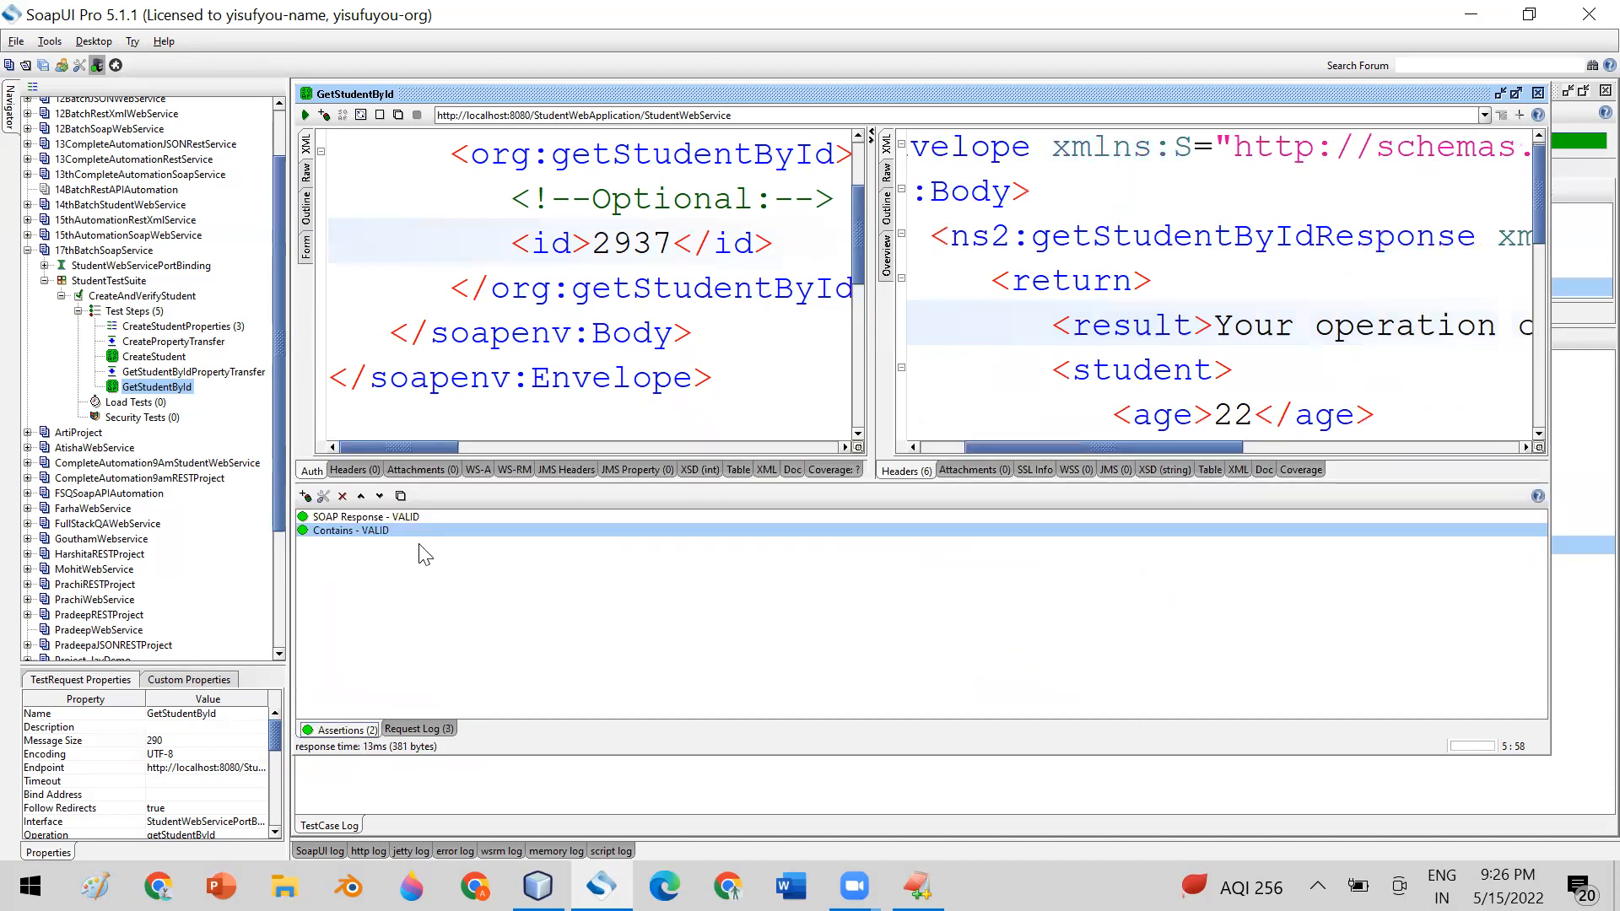
Open and dismiss the assertion chooser, and highlight the age tag name in the student response
left_click(305, 496)
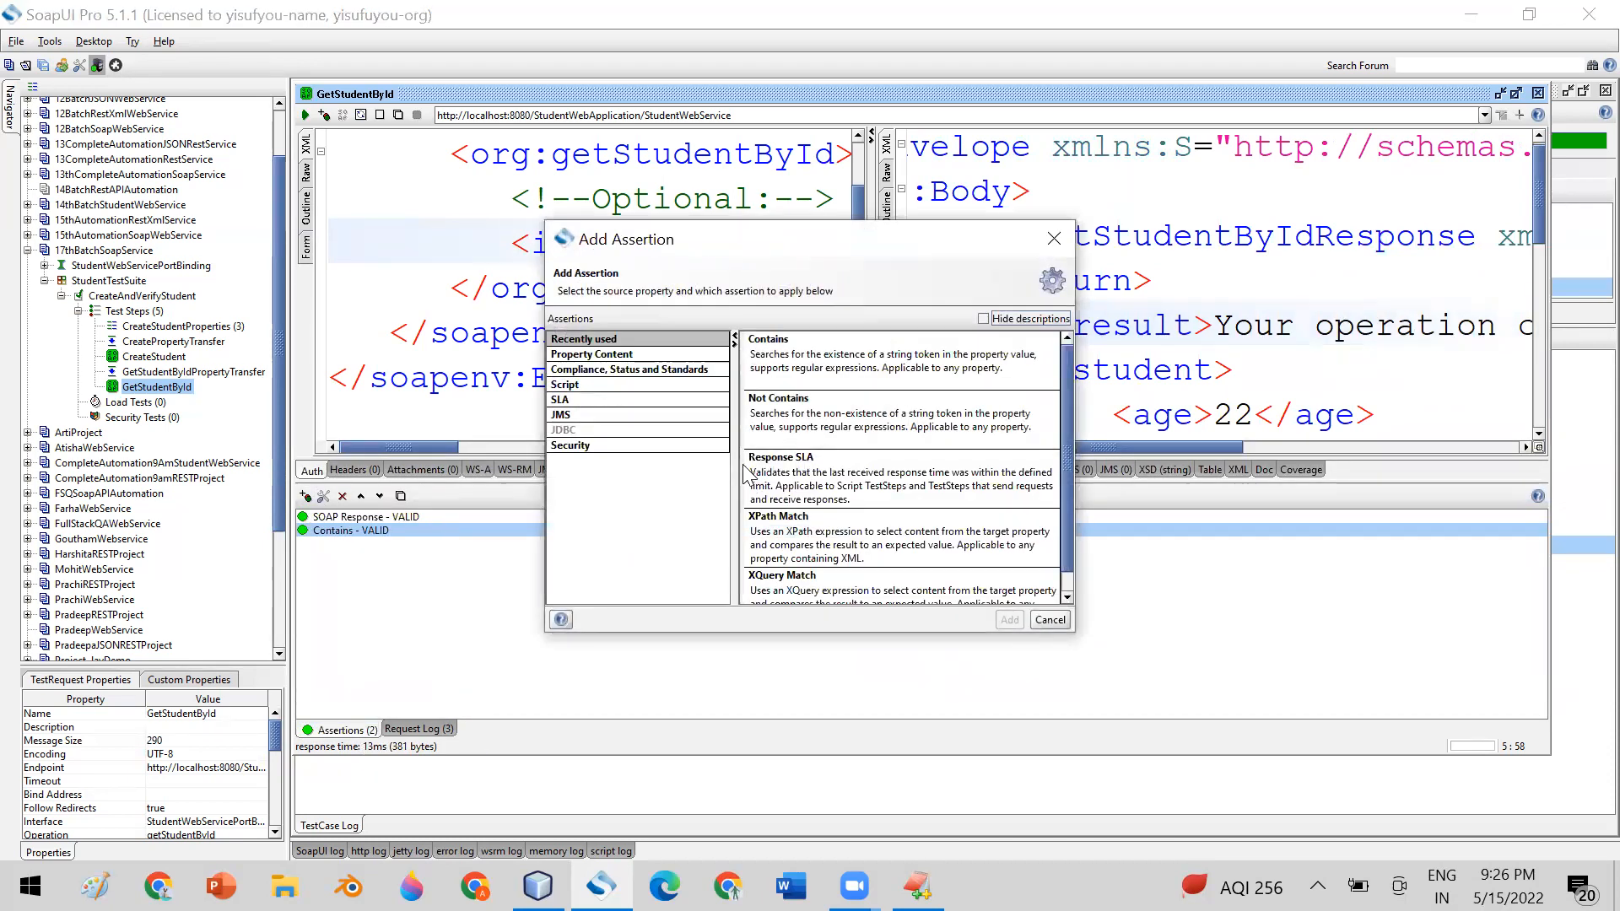
left_click(1054, 239)
left_click_drag(1541, 199, 1165, 310)
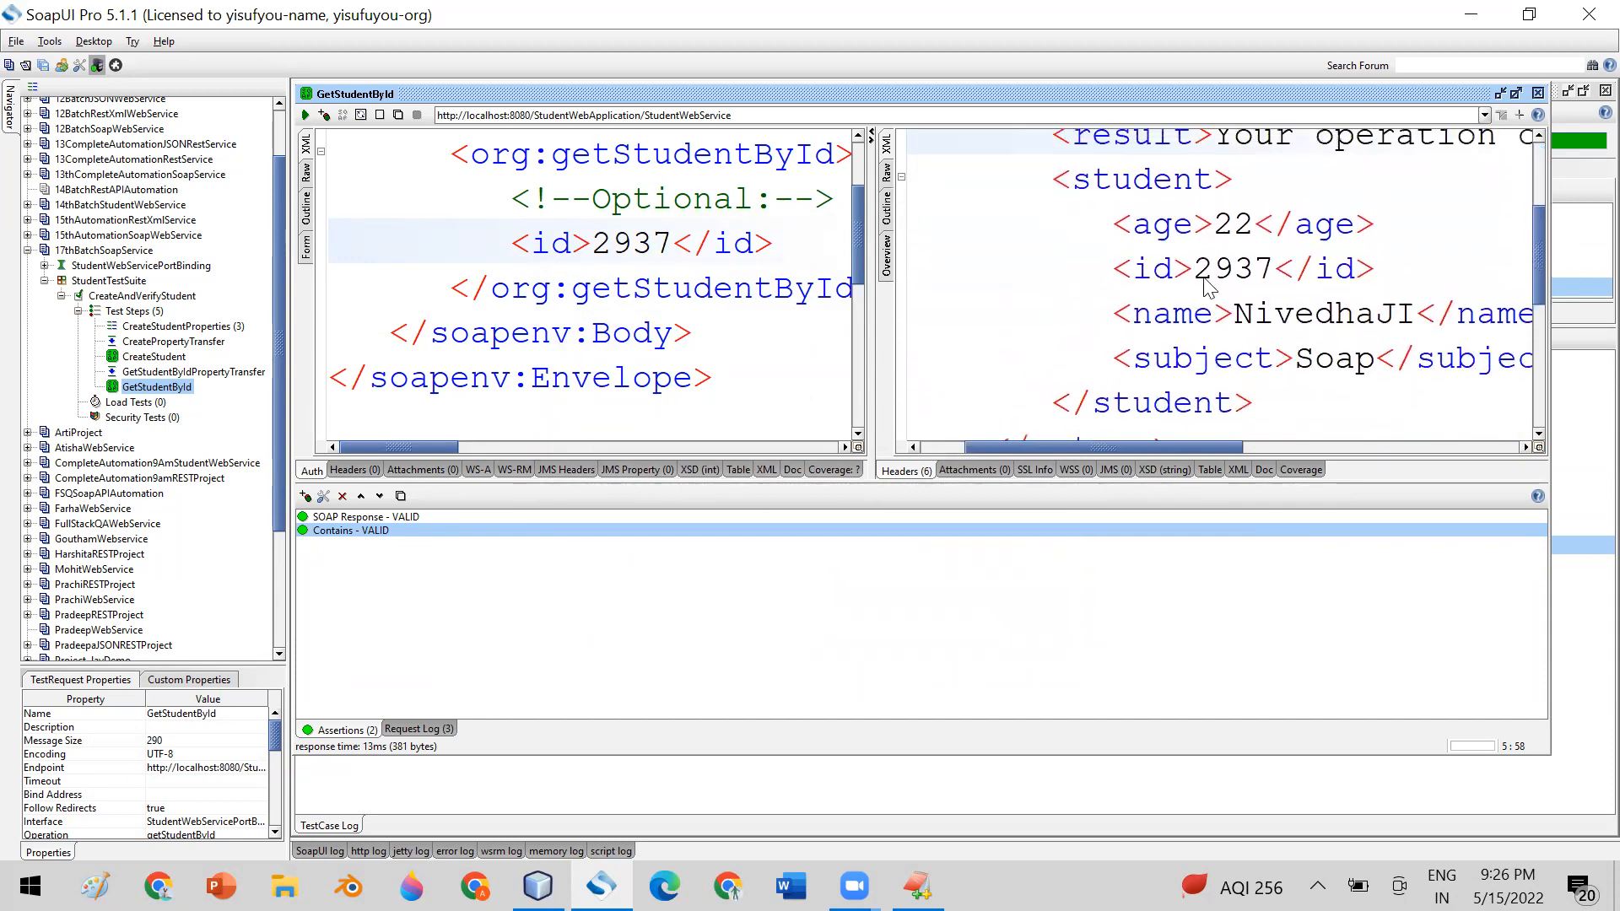
double_click(1162, 223)
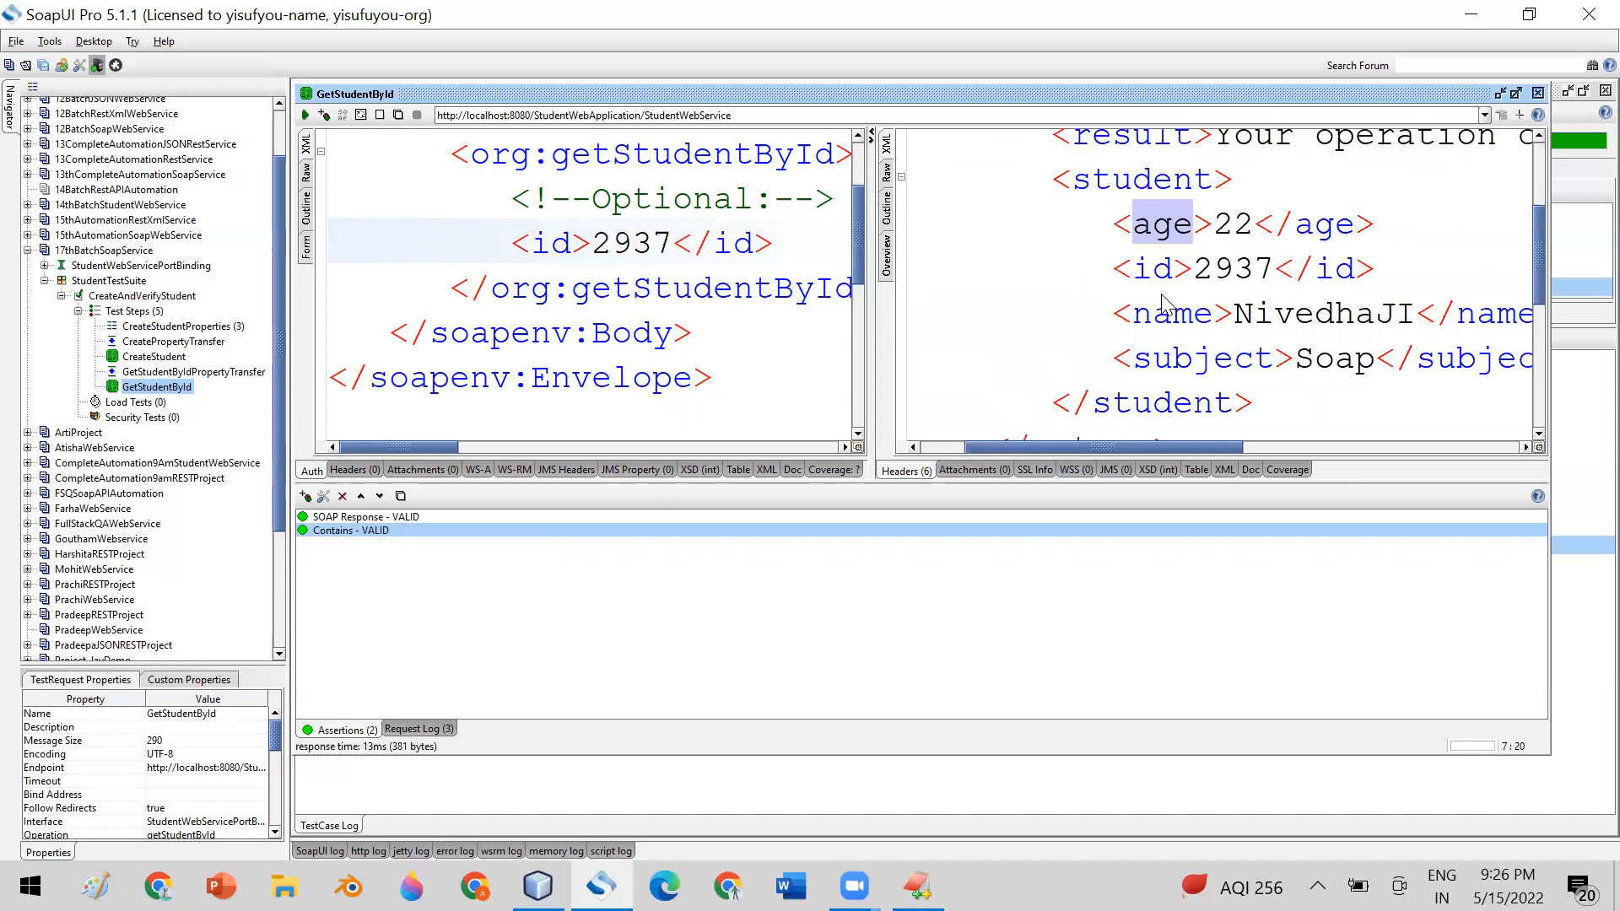
Add a Contains assertion named ContainsAge to GetStudentById
left_click(306, 496)
double_click(788, 362)
left_click(797, 436)
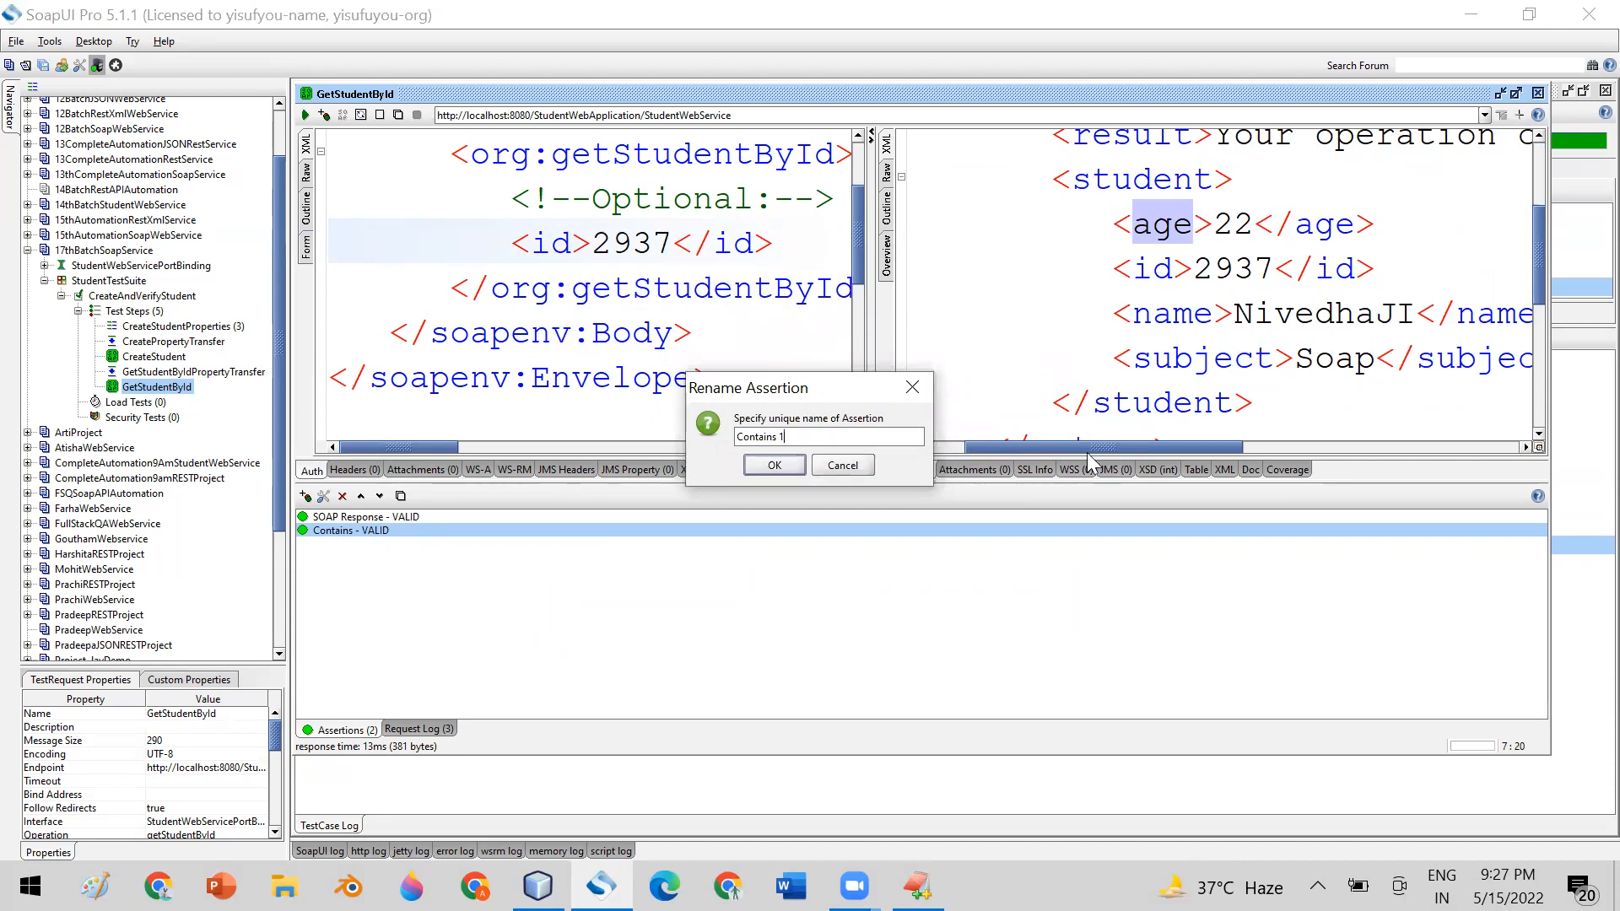
left_click(847, 181)
key("Left")
key("Left")
type("Age")
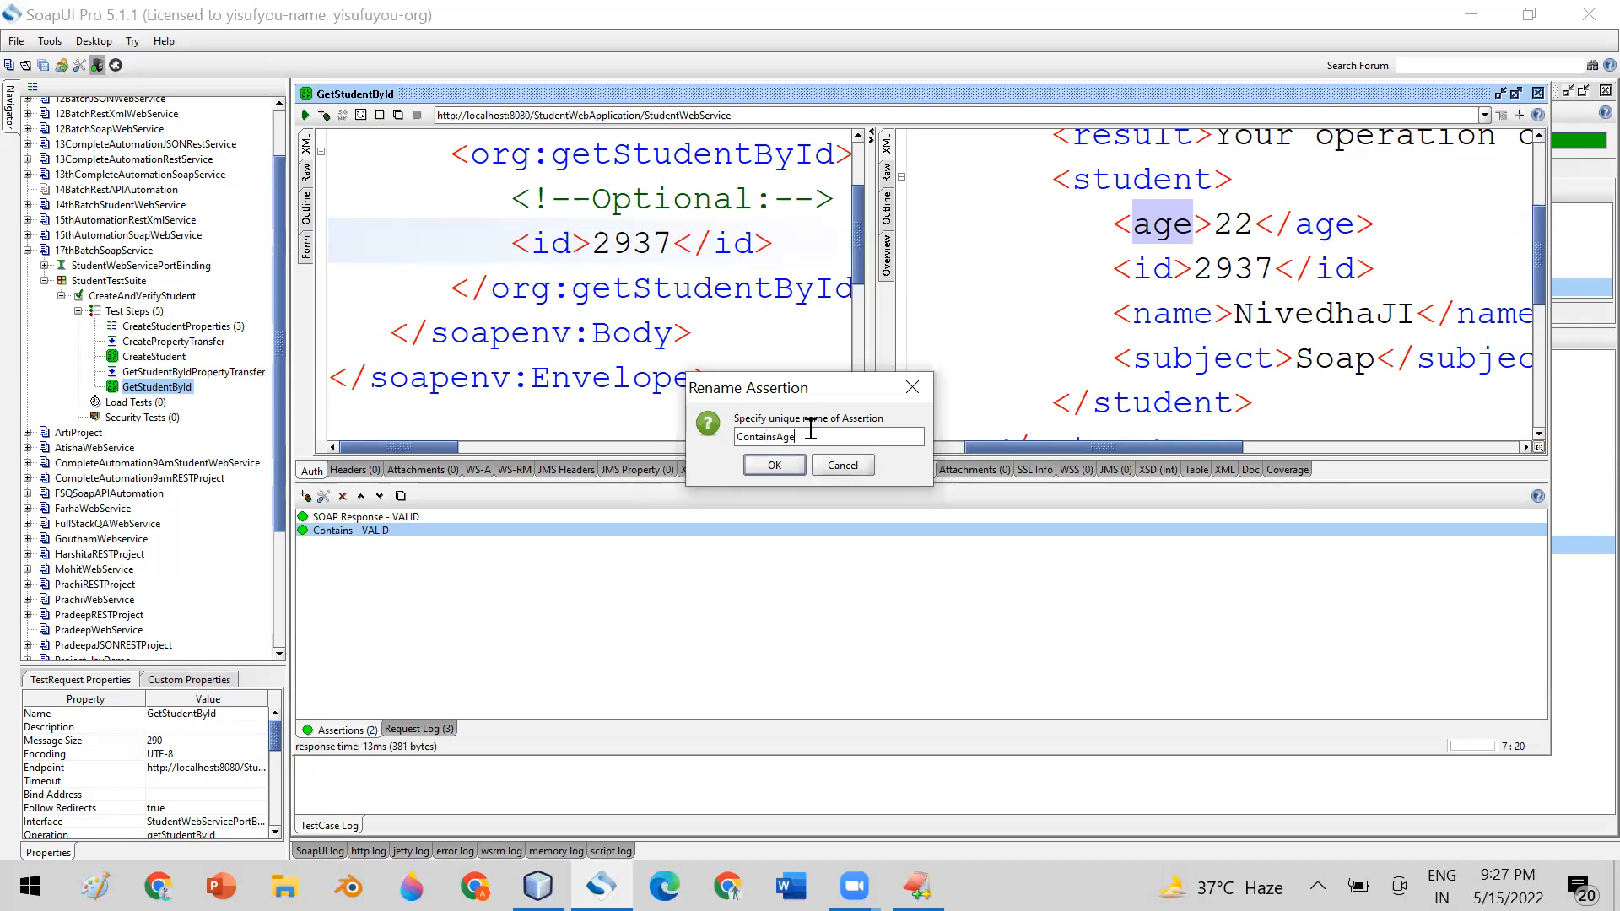
left_click(780, 464)
Set the content that ContainsAge checks for to <age> and confirm the assertion
type("age")
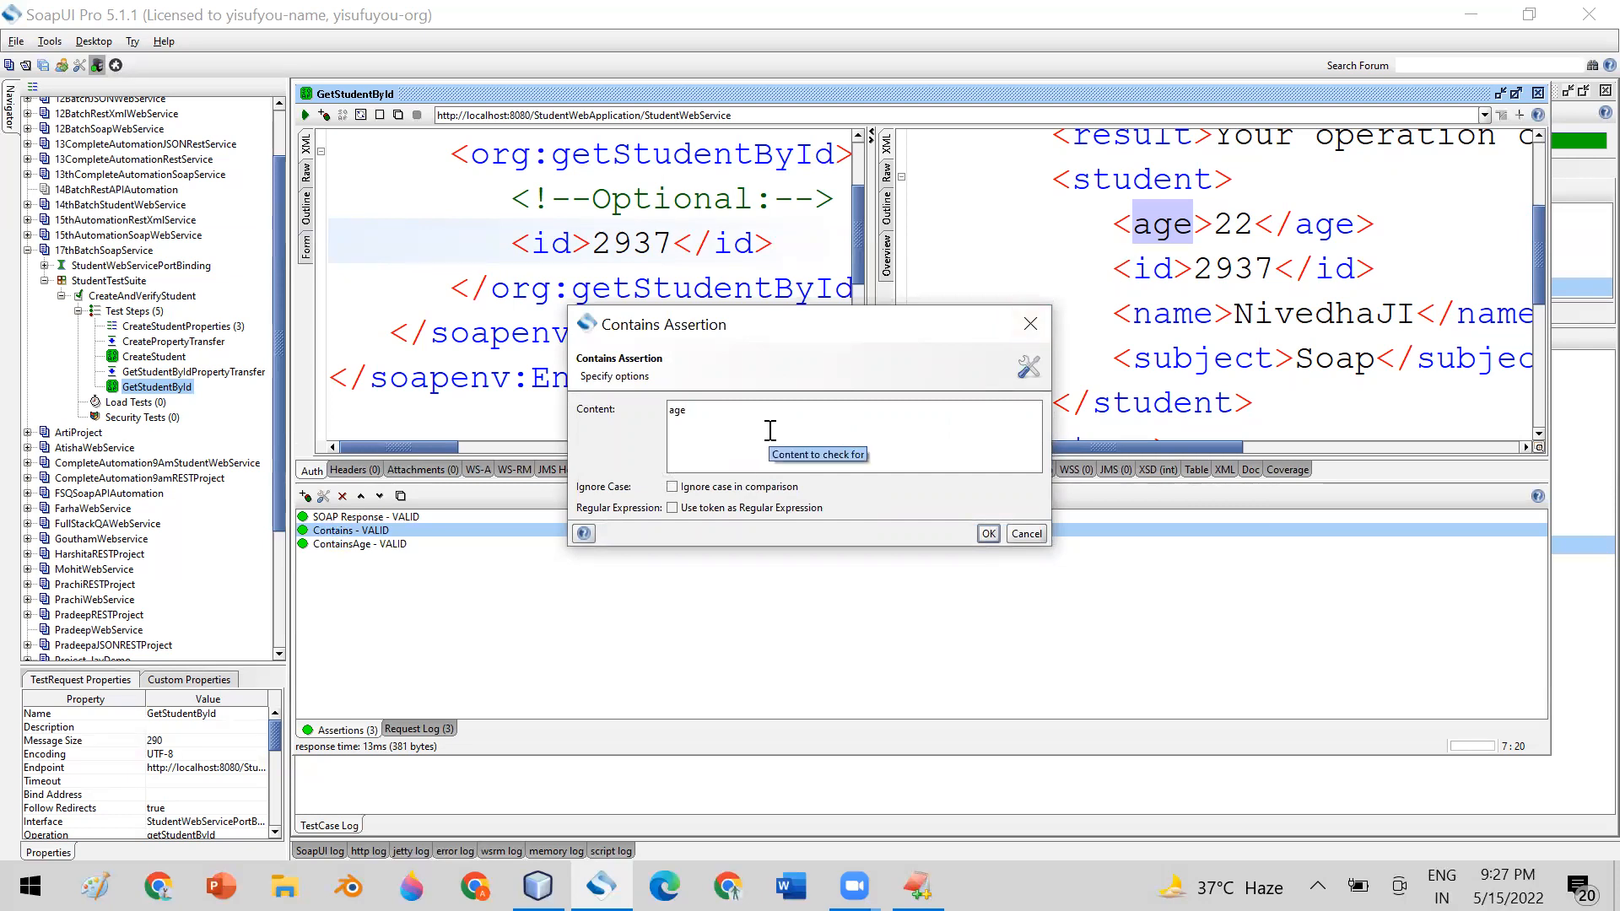
type("<")
left_click(770, 430)
type(">")
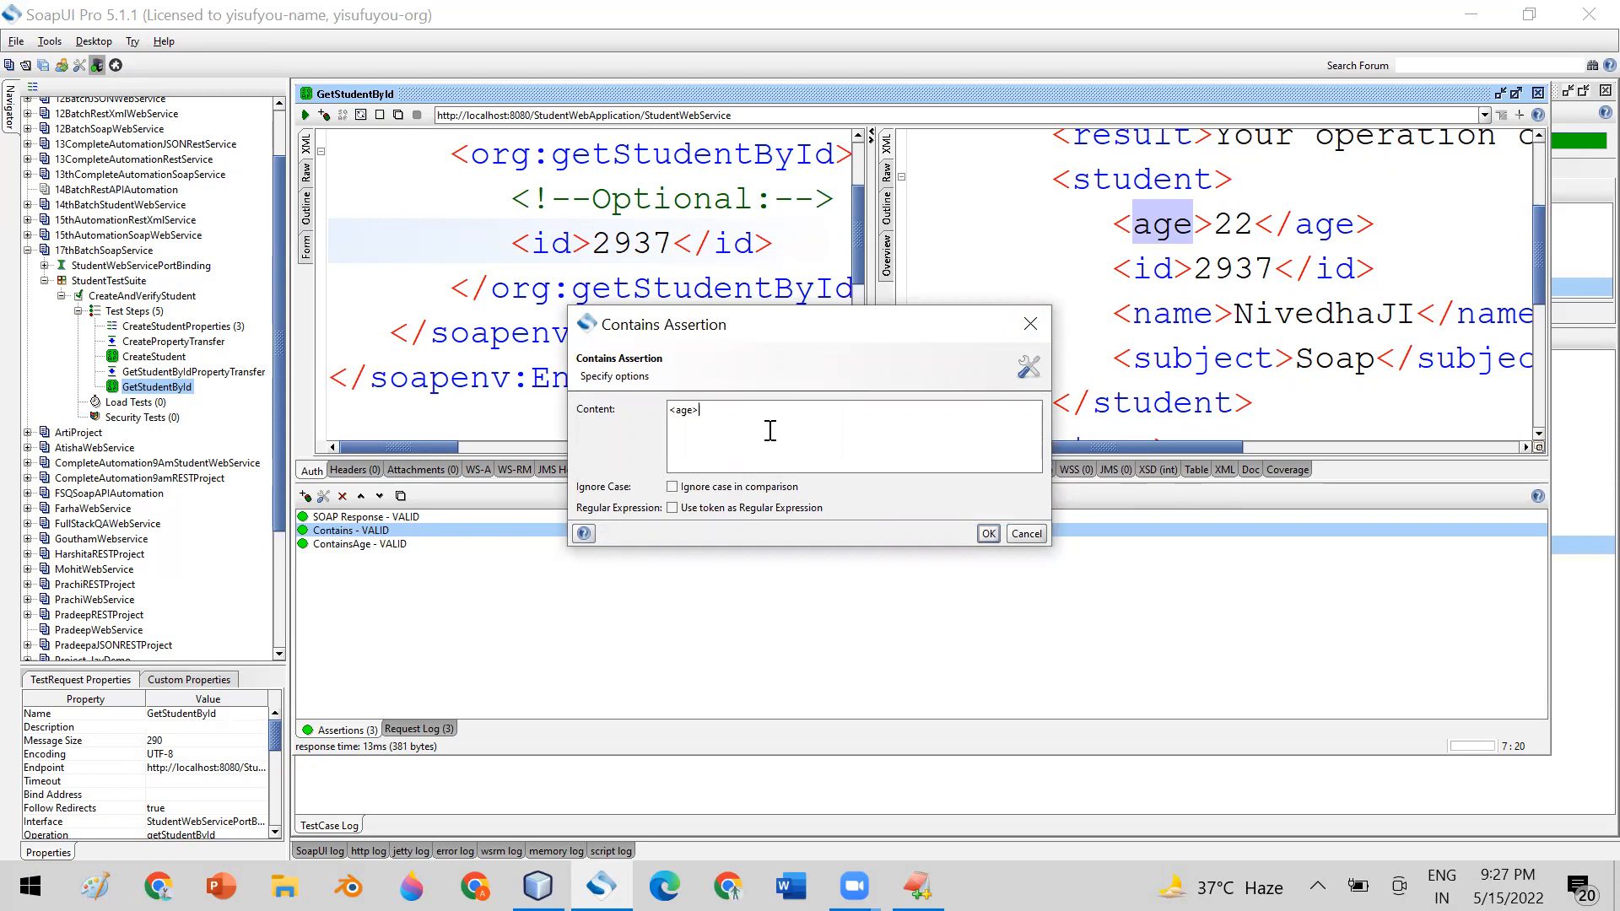
double_click(683, 410)
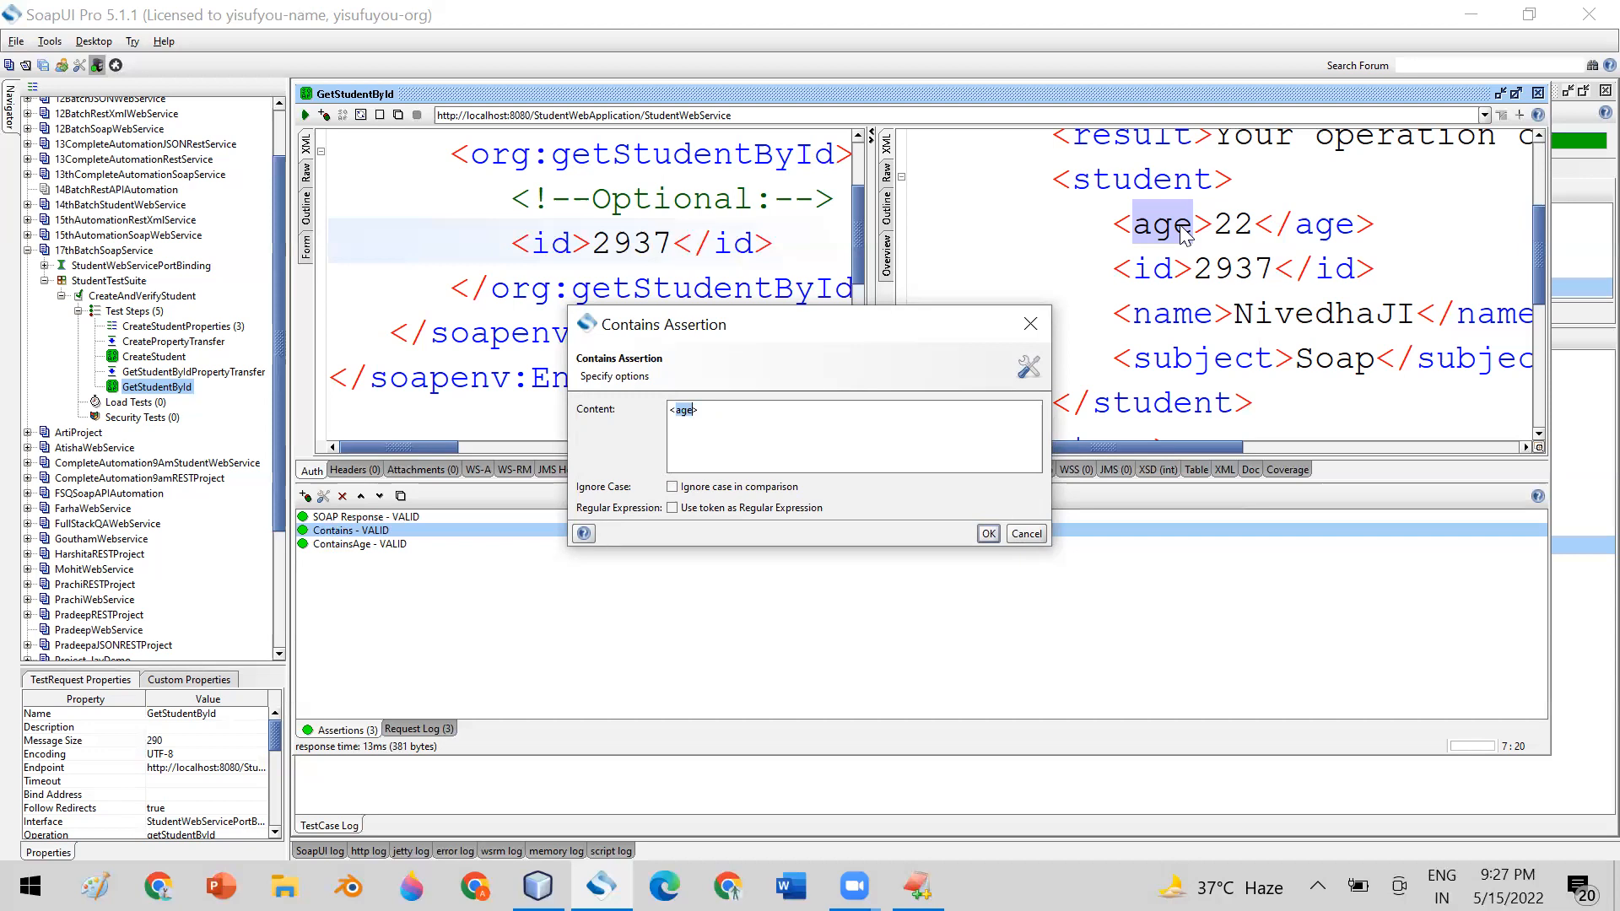
left_click_drag(717, 411, 665, 411)
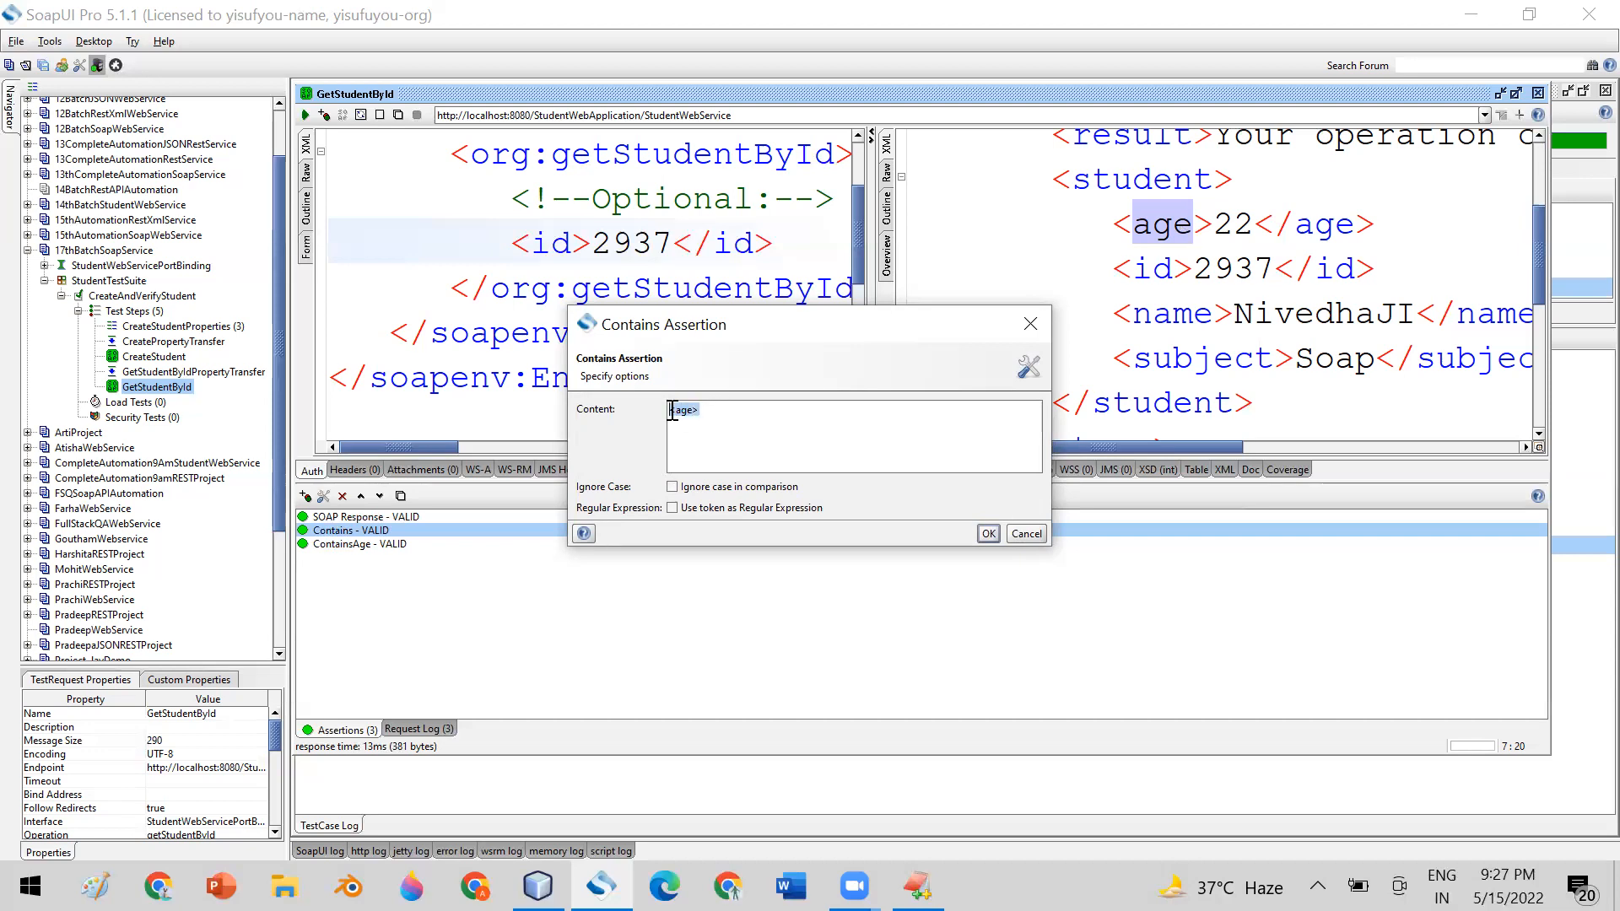
left_click(782, 415)
left_click_drag(711, 418, 636, 415)
left_click(675, 431)
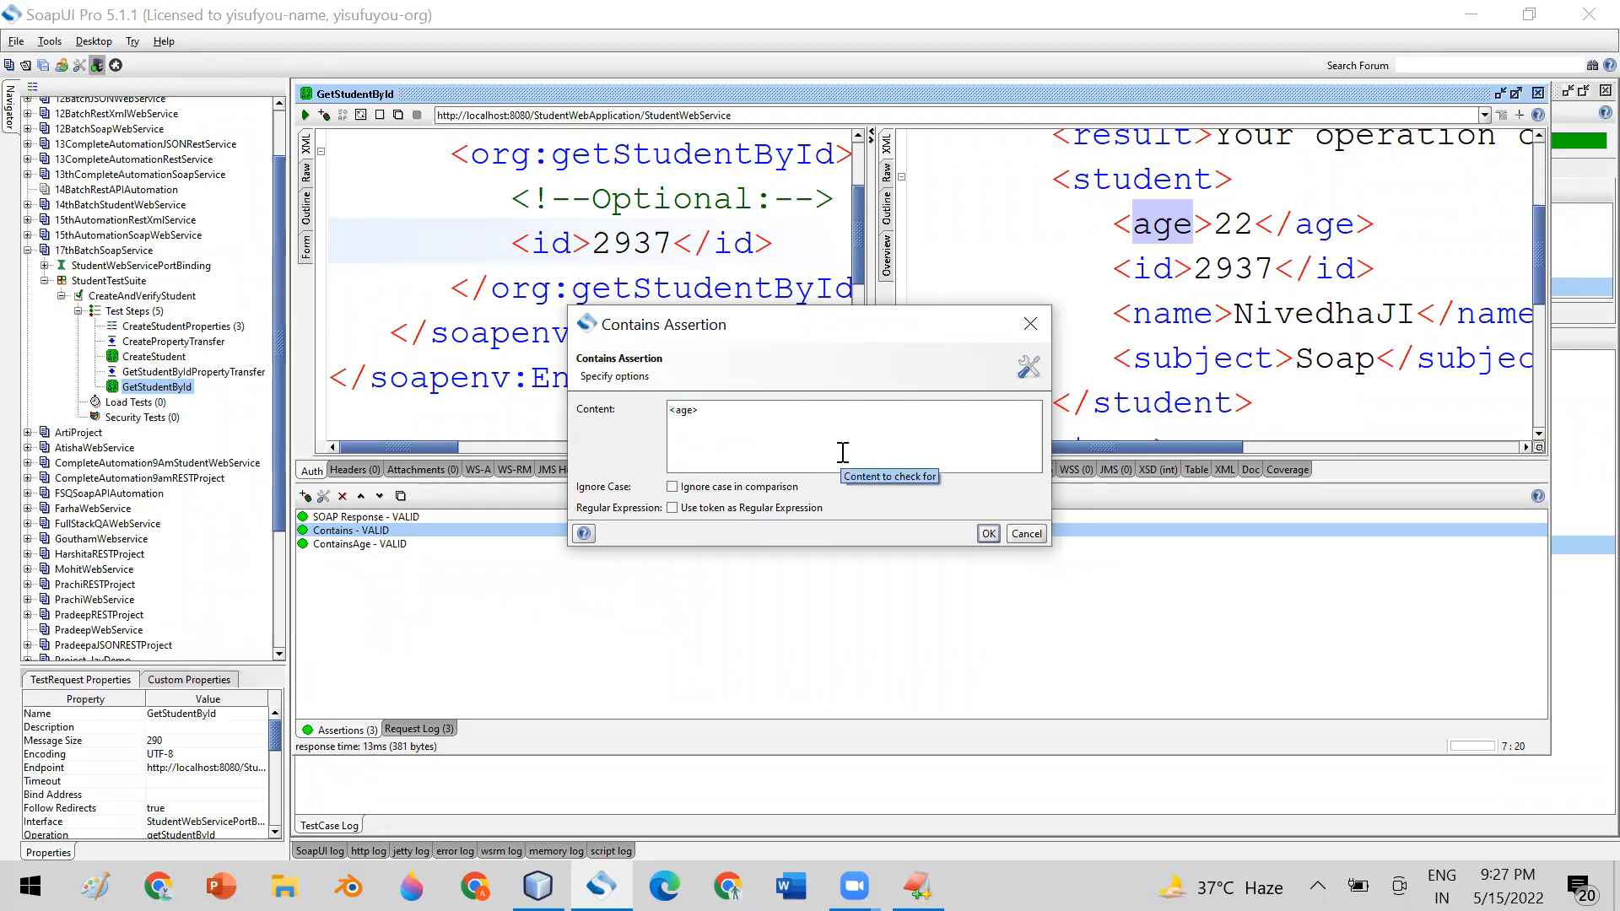
left_click(989, 533)
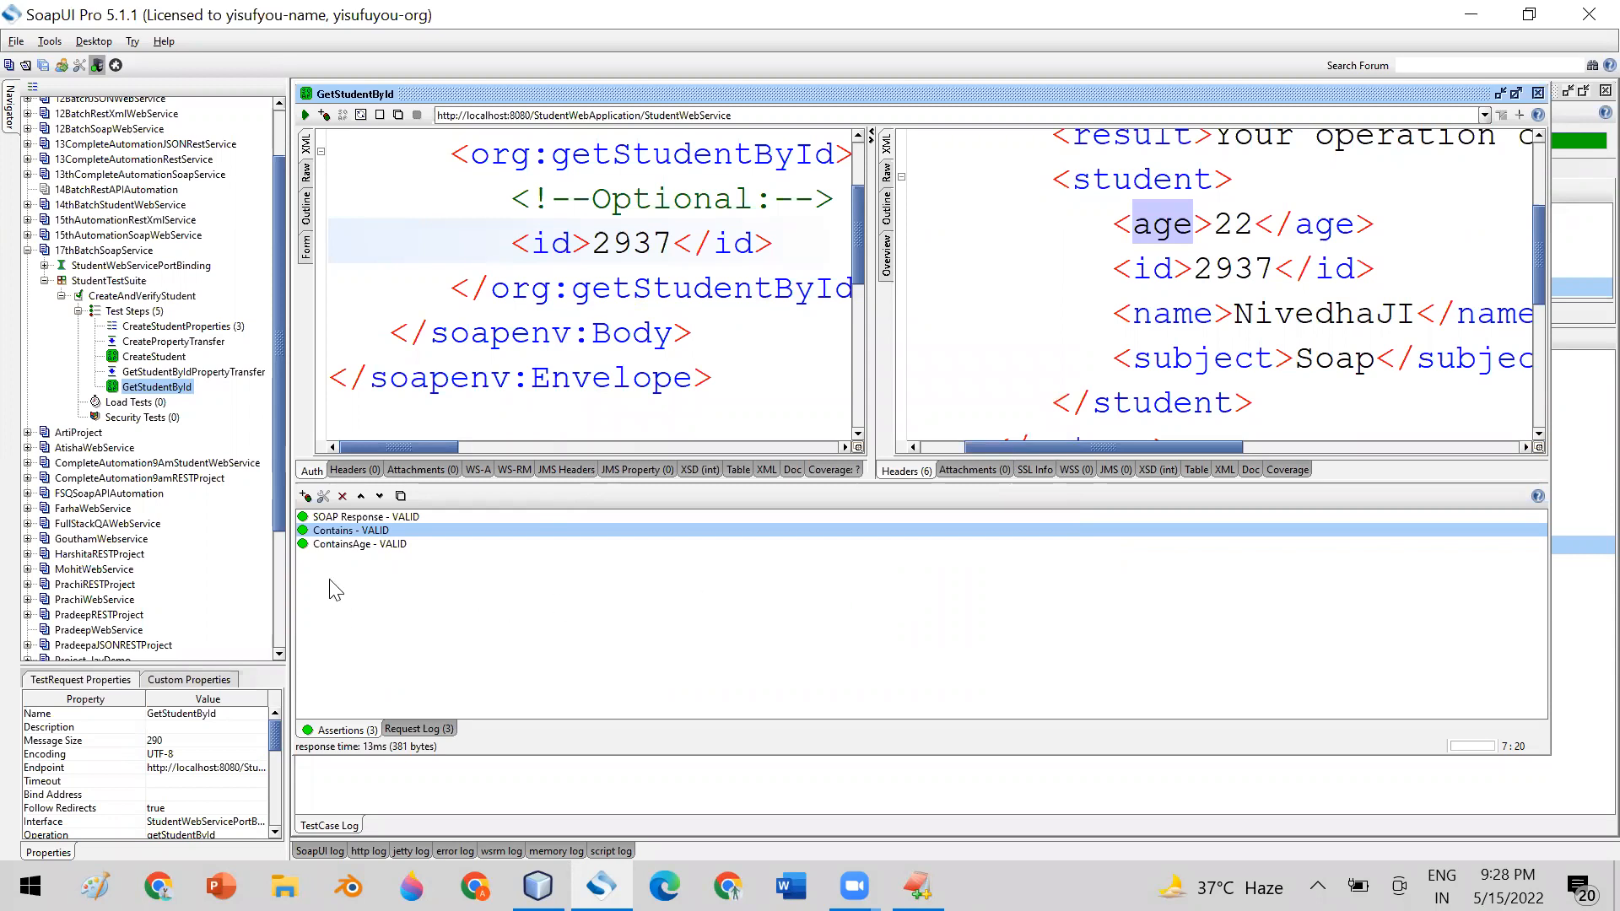
Check the Contains assertion's content, try trimming the ContainsAge content to age without angle brackets, and cancel the edit
double_click(325, 532)
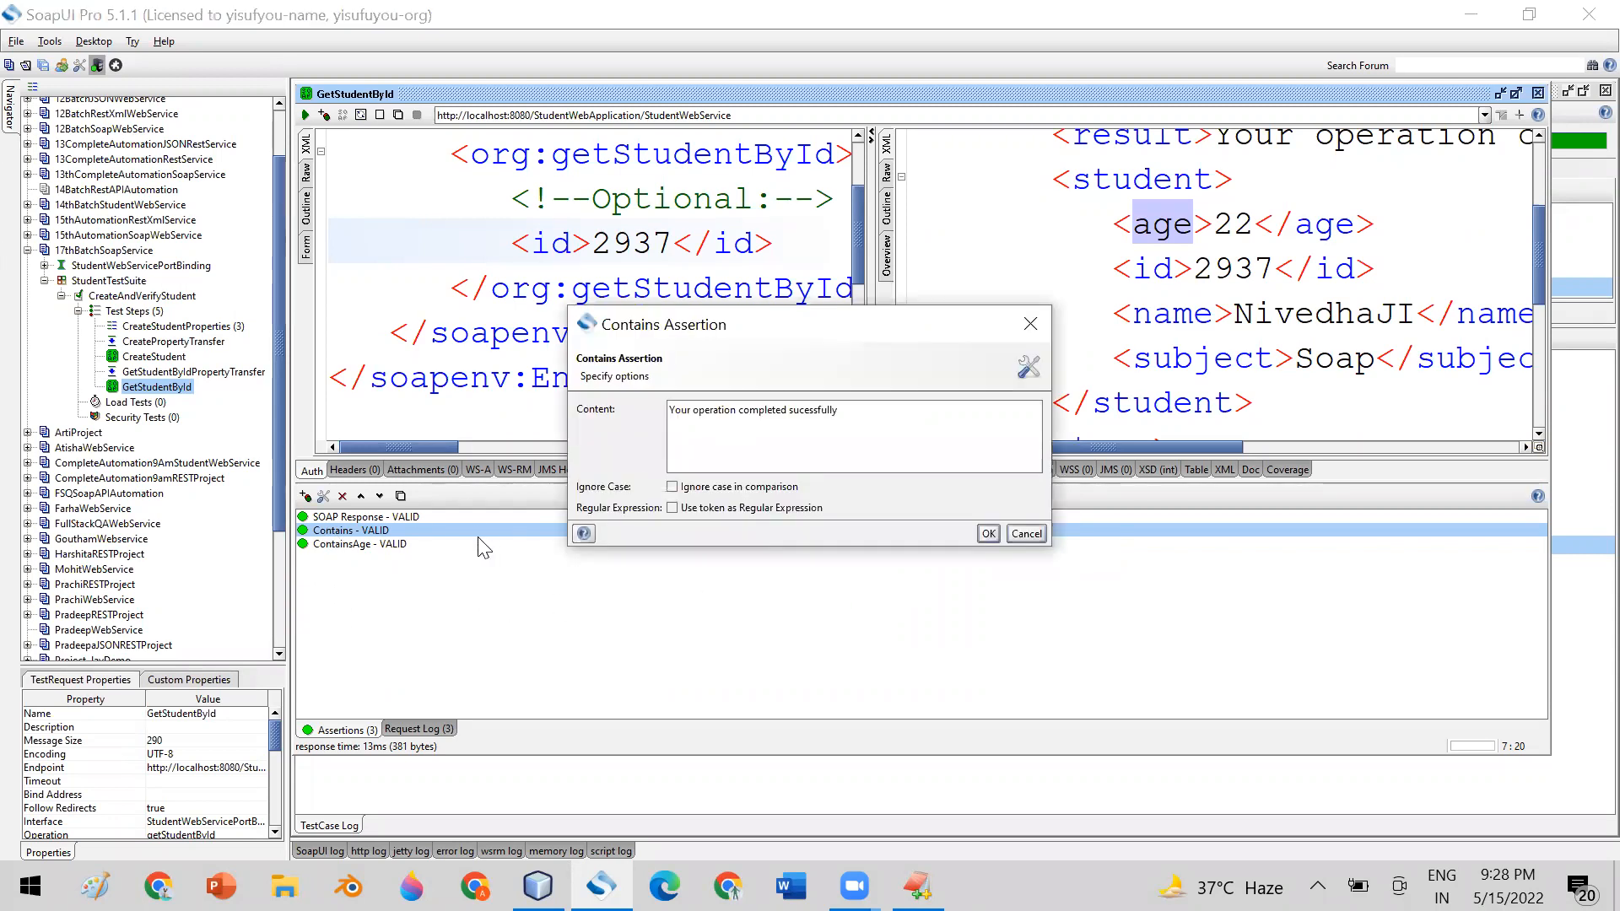
left_click(1027, 534)
left_click(383, 545)
double_click(381, 545)
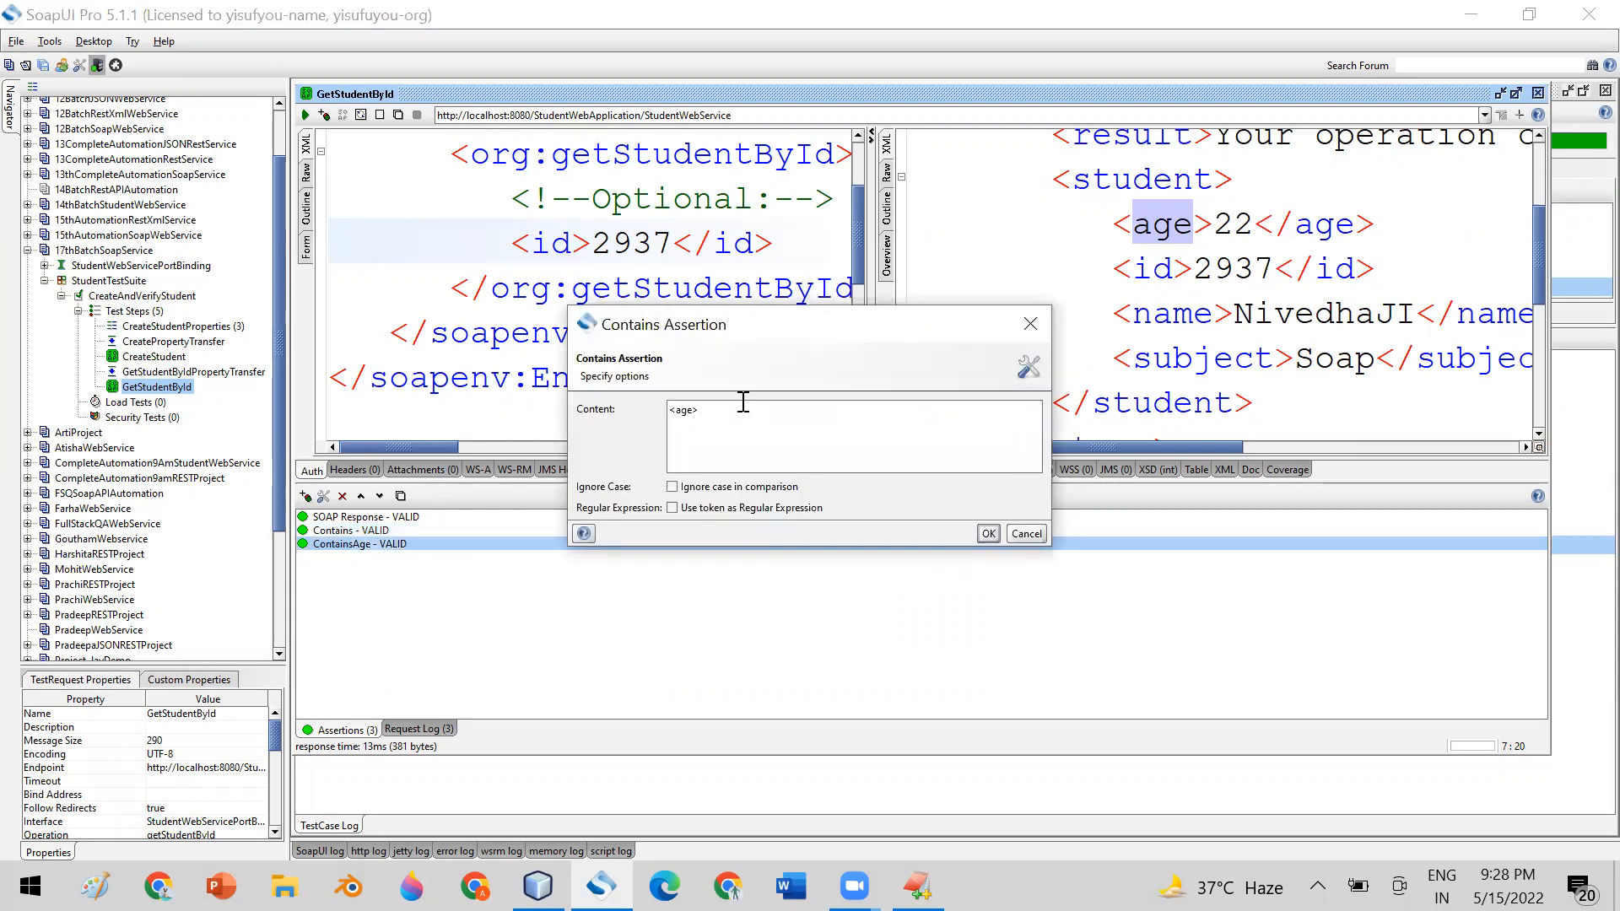
key("Delete")
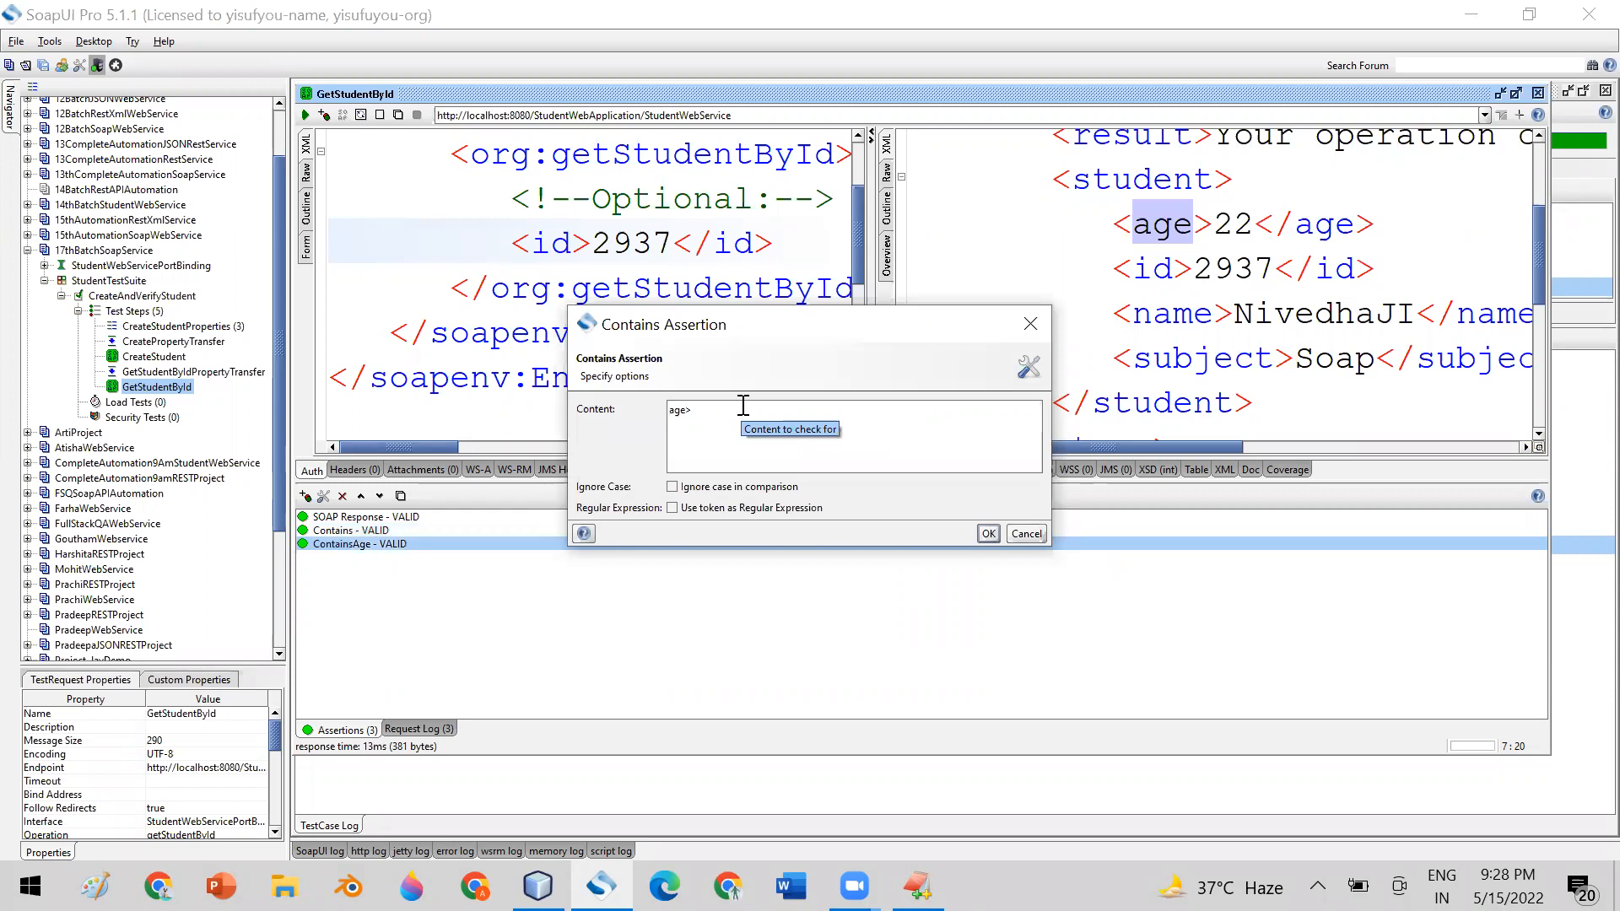
left_click(733, 406)
key("BackSpace")
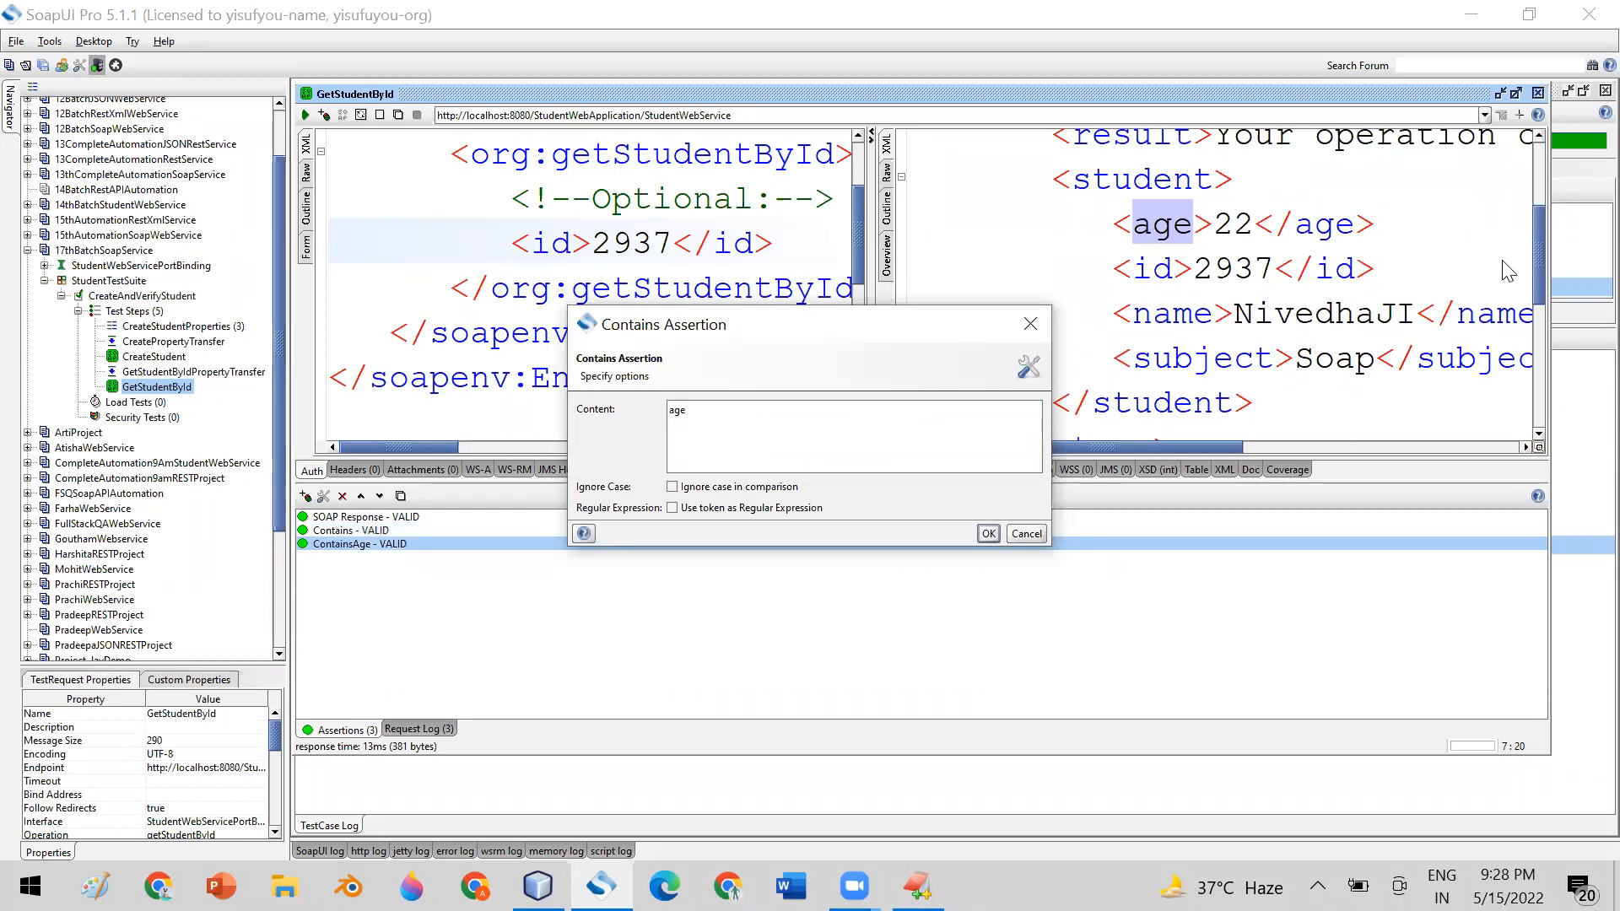
left_click(1019, 535)
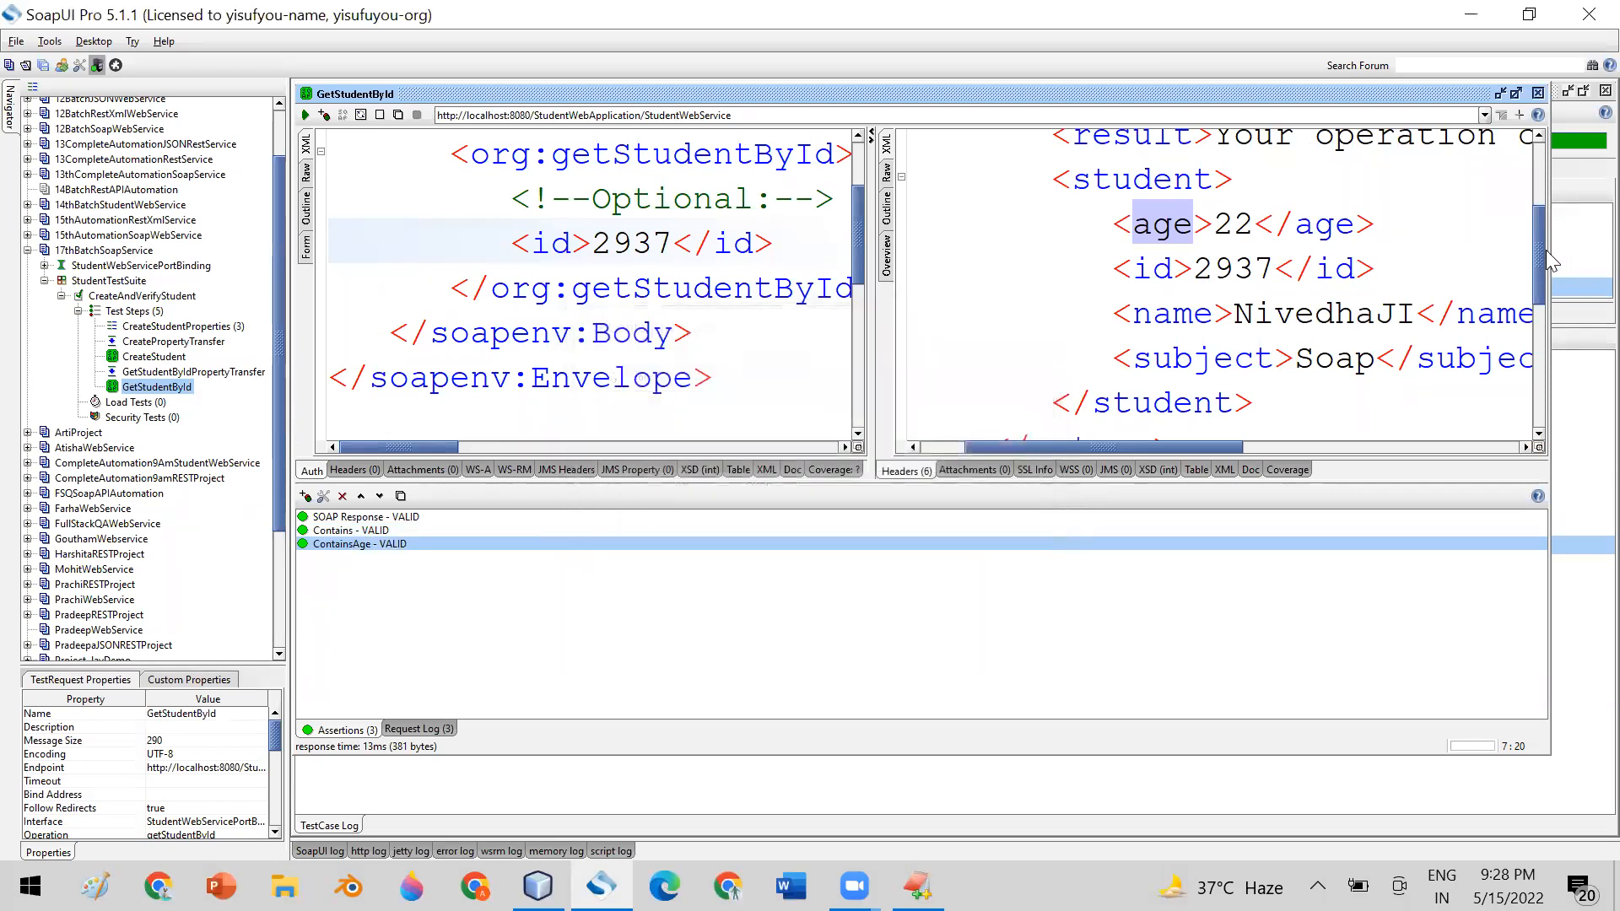
Highlight the word operation in the response's result message and the opening <age> tag below it
scroll(1540, 226, "up", 2)
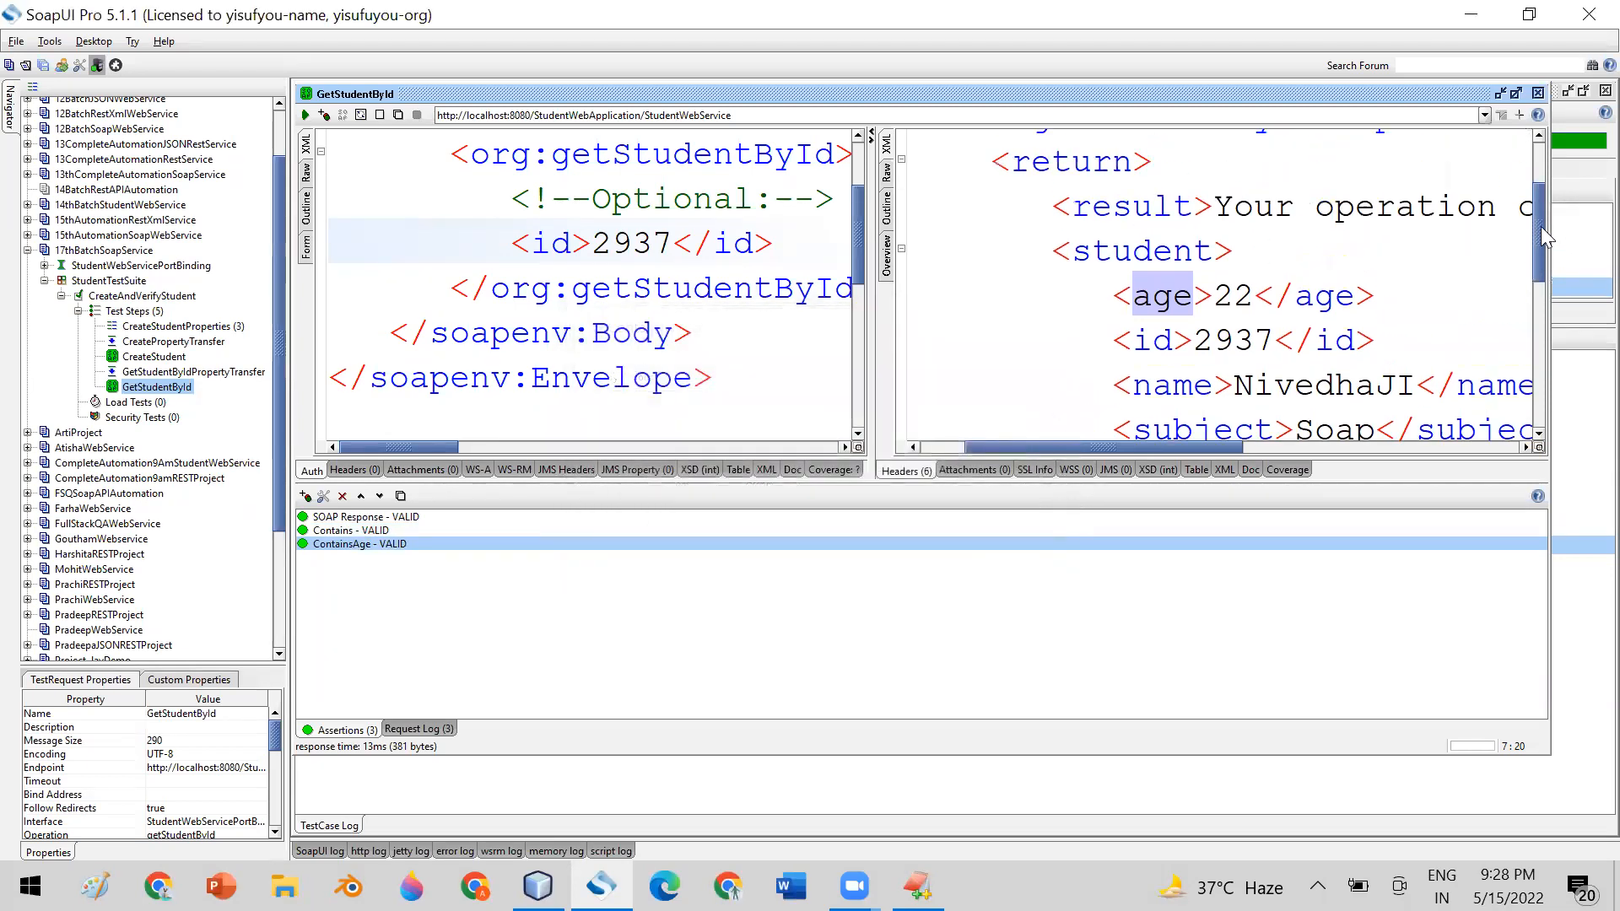
double_click(1336, 226)
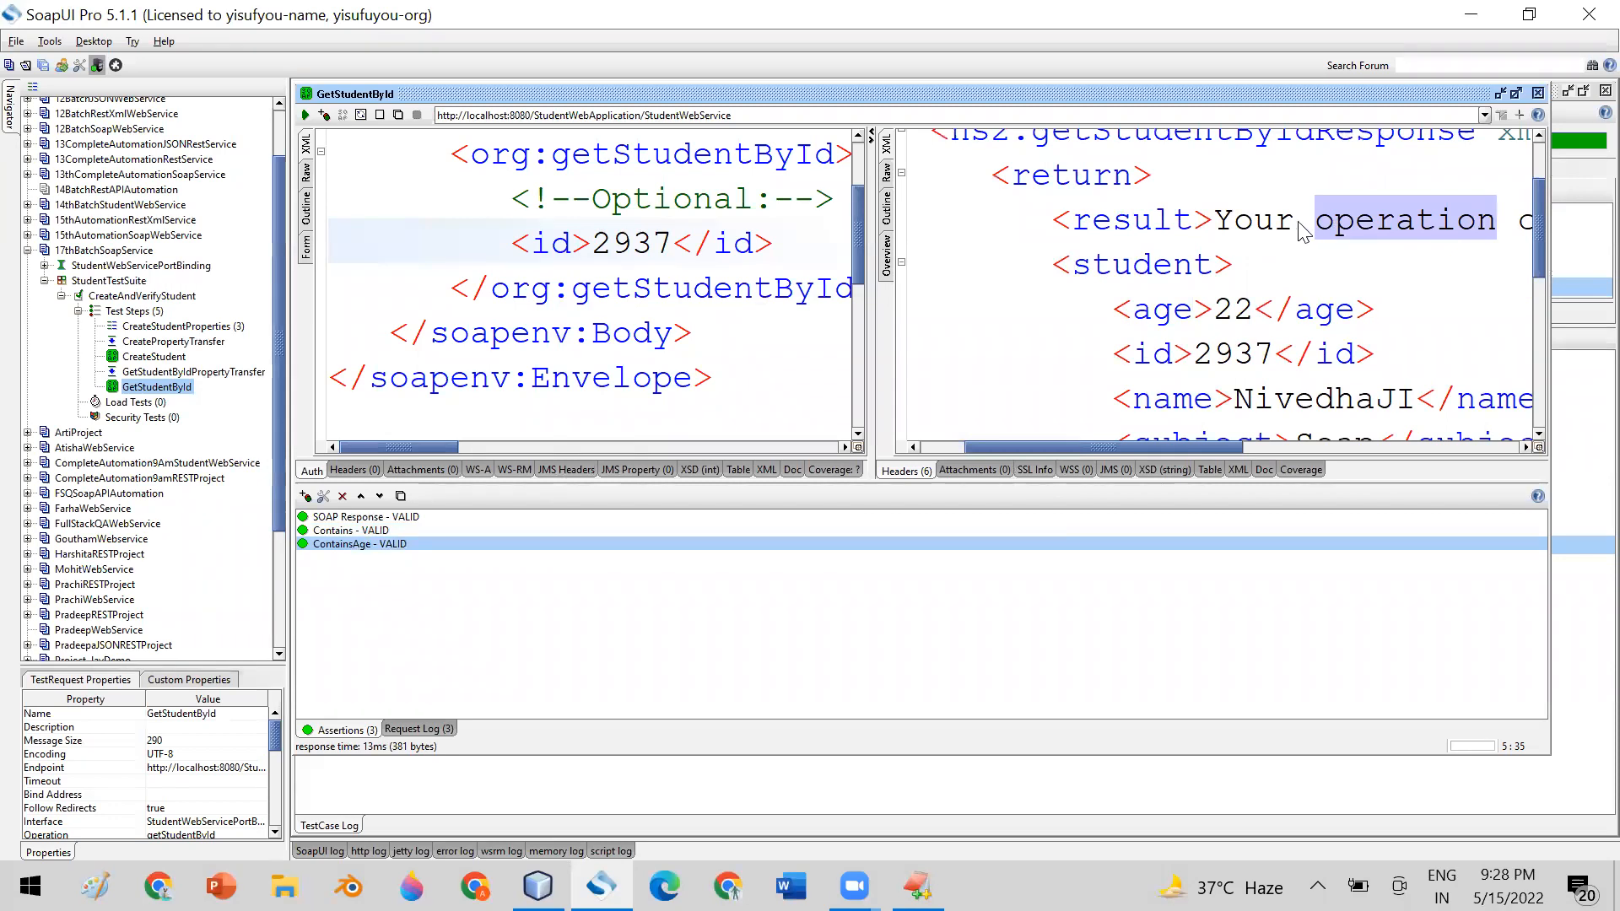
left_click(1403, 229)
left_click_drag(1402, 224, 1542, 260)
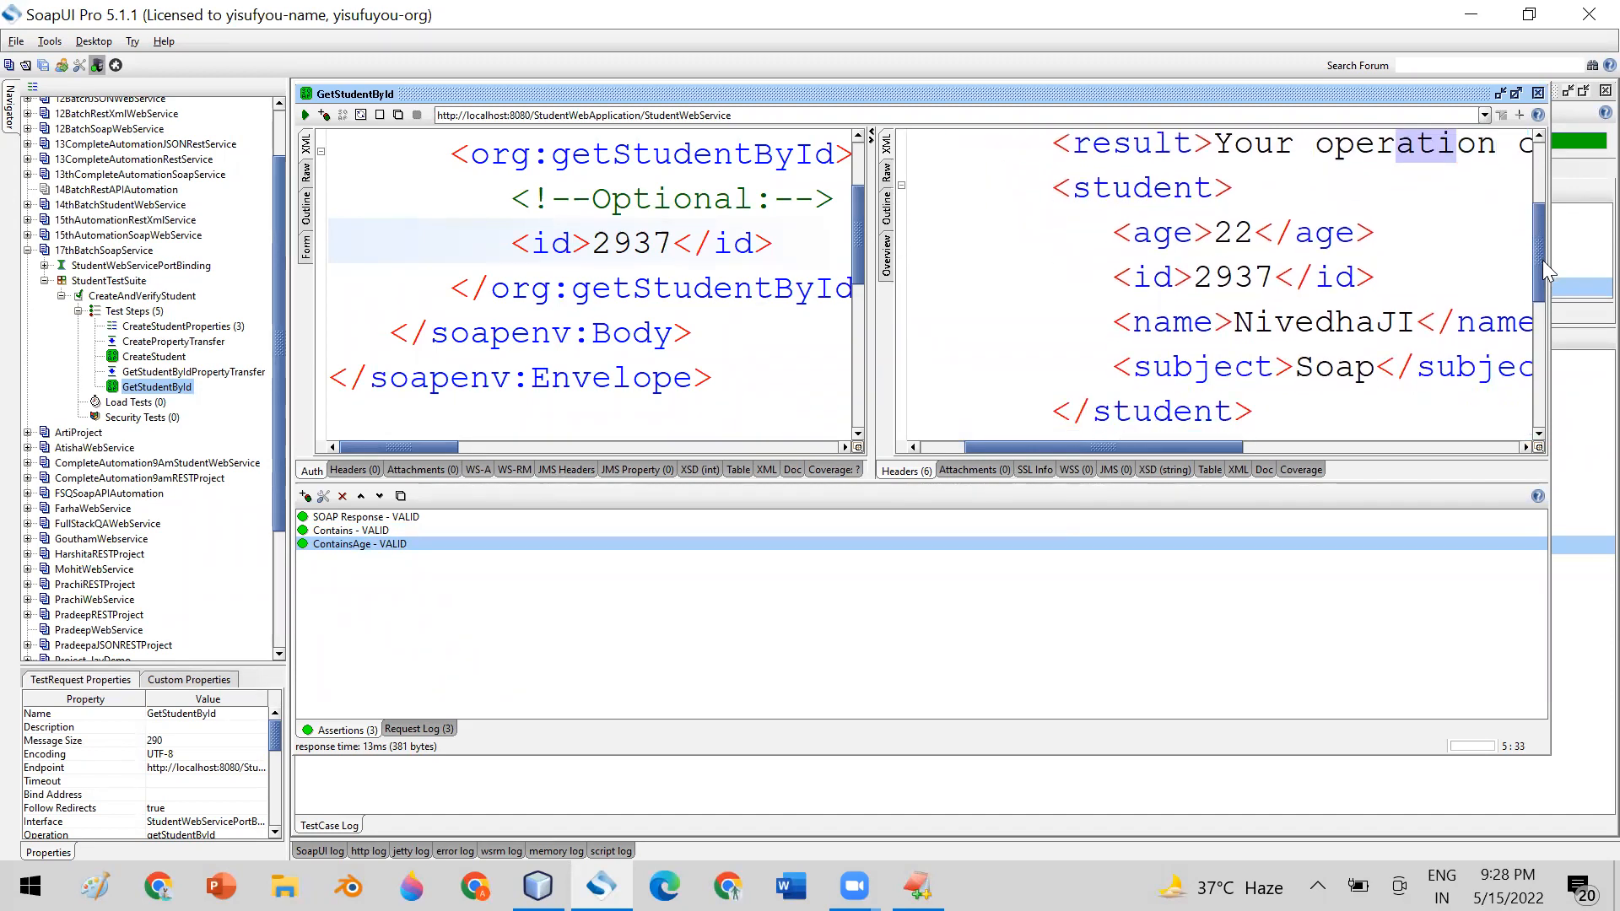
left_click_drag(1115, 239, 1214, 241)
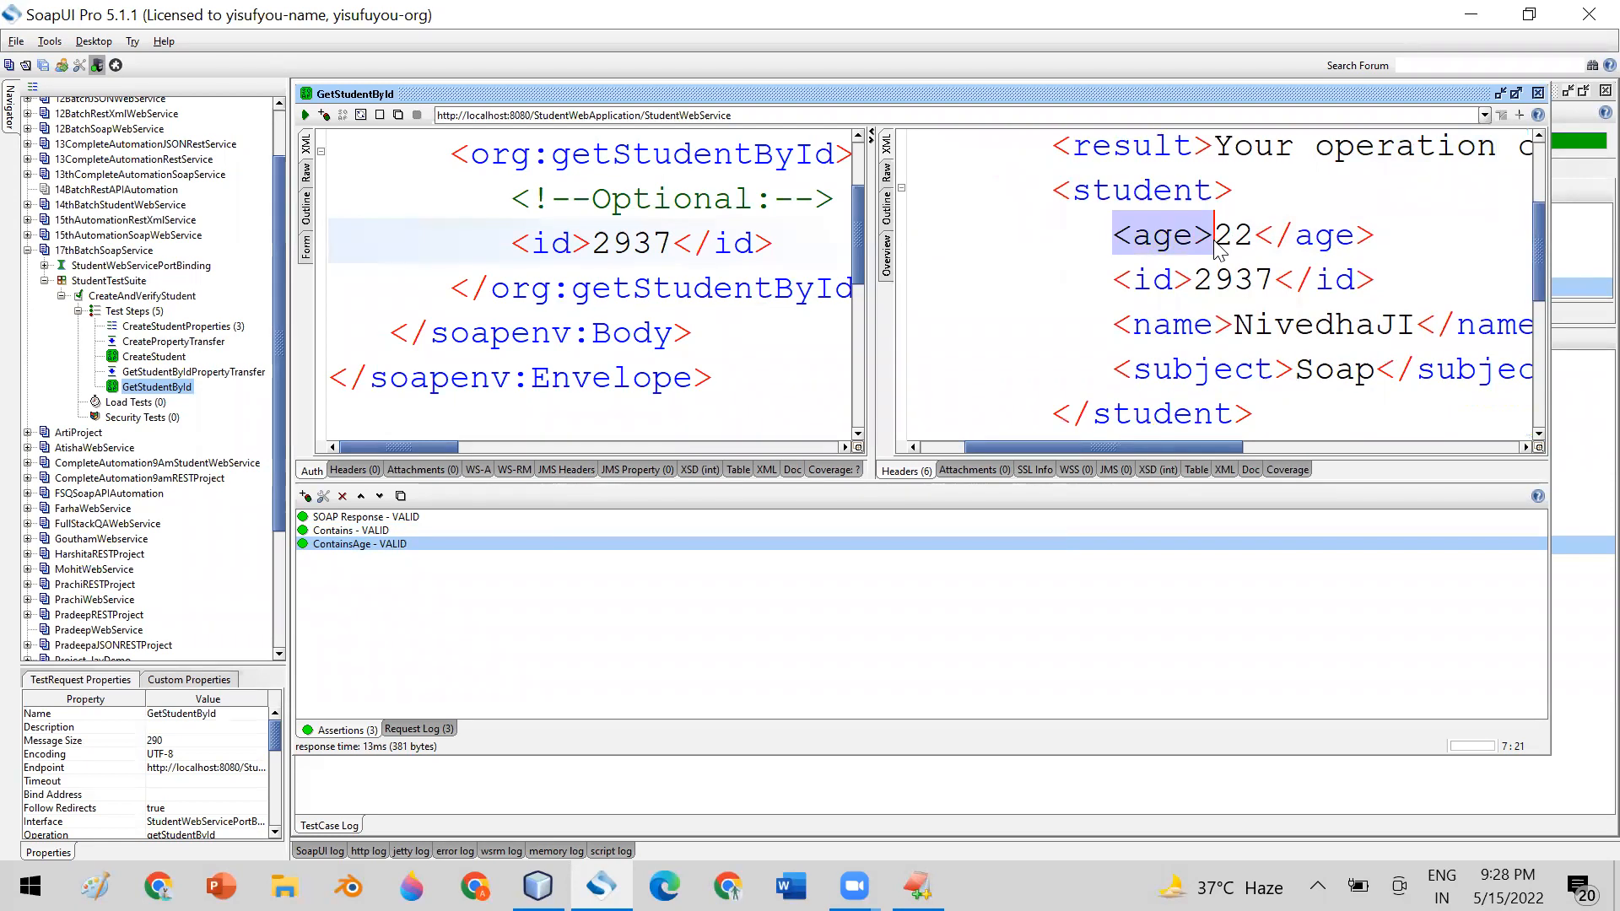
Reopen ContainsAge, highlight its <age> content, close the dialog, and select the age tag name in the response
double_click(334, 545)
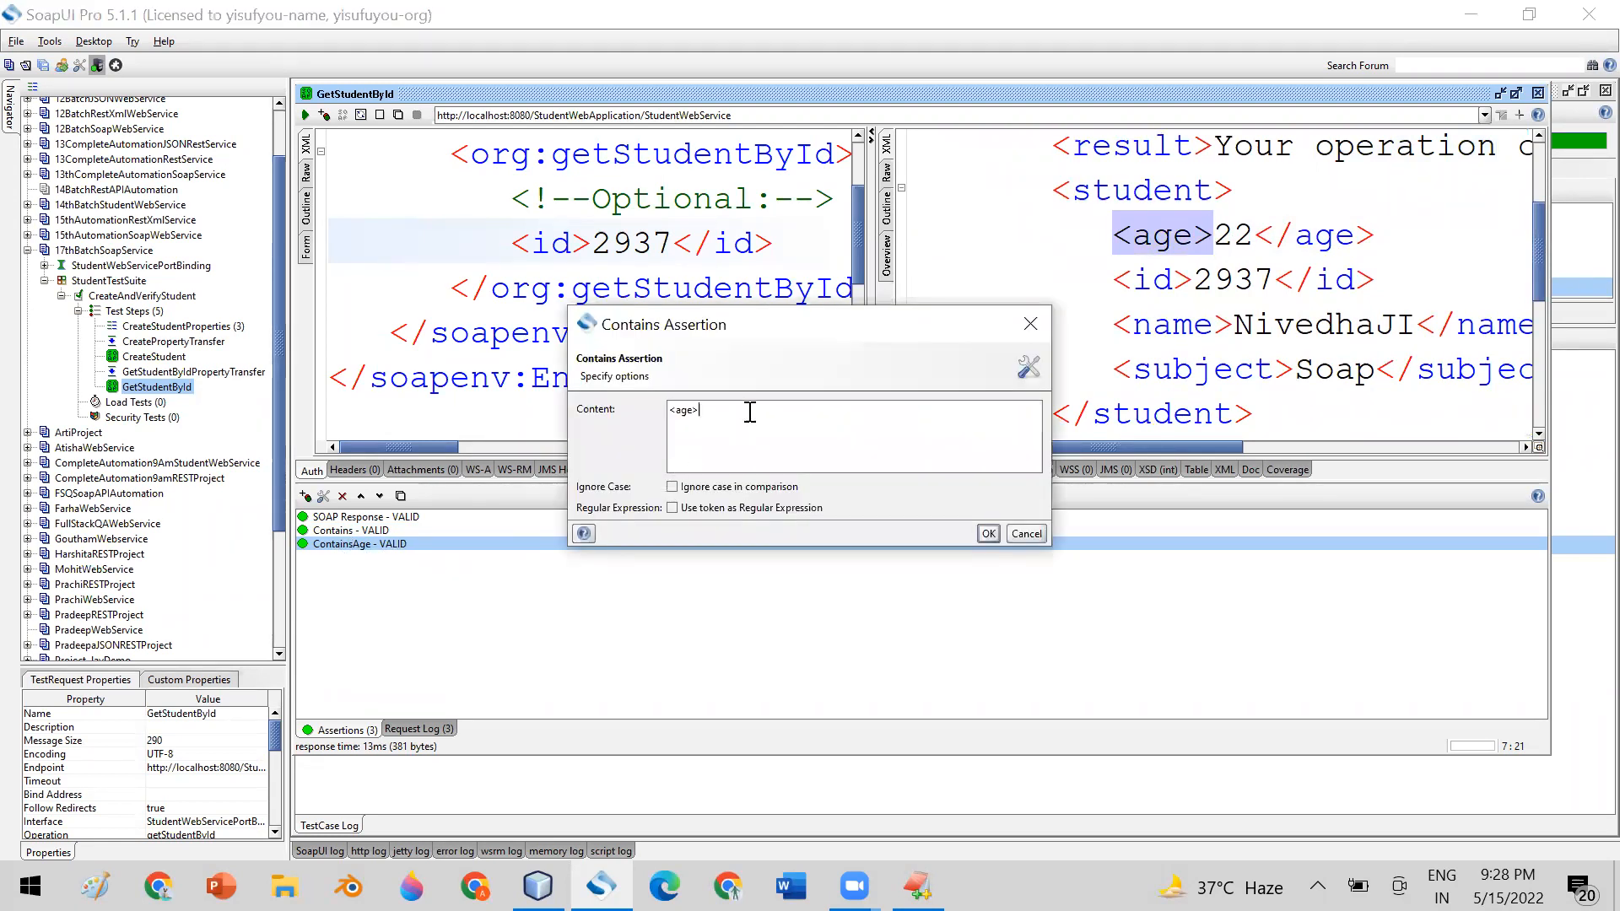
left_click_drag(750, 413, 641, 410)
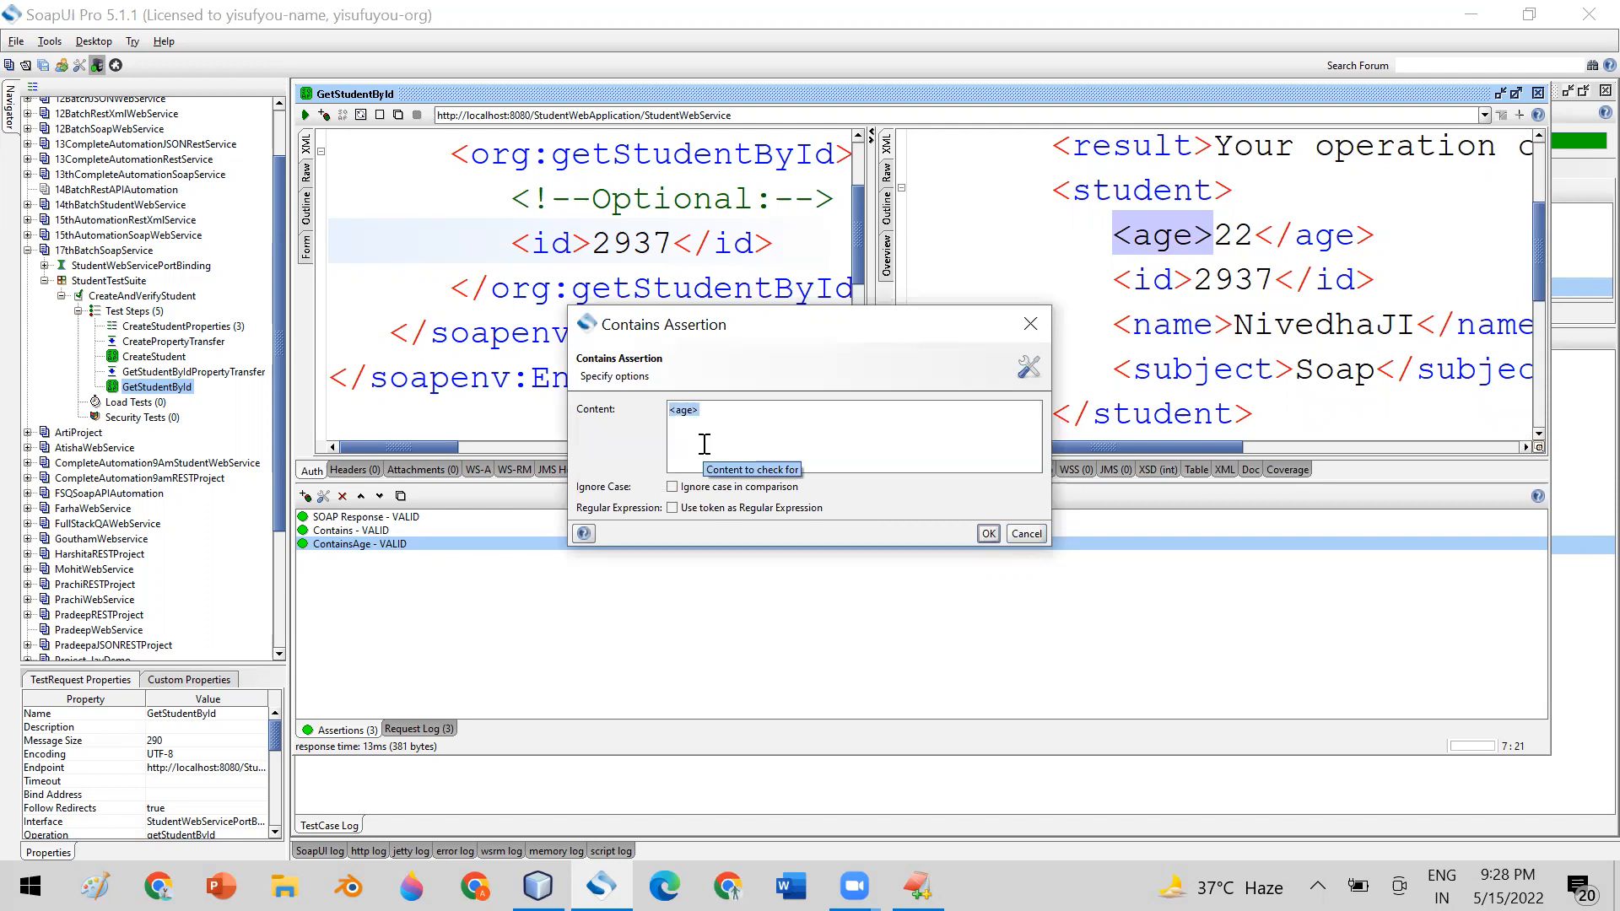
left_click(987, 533)
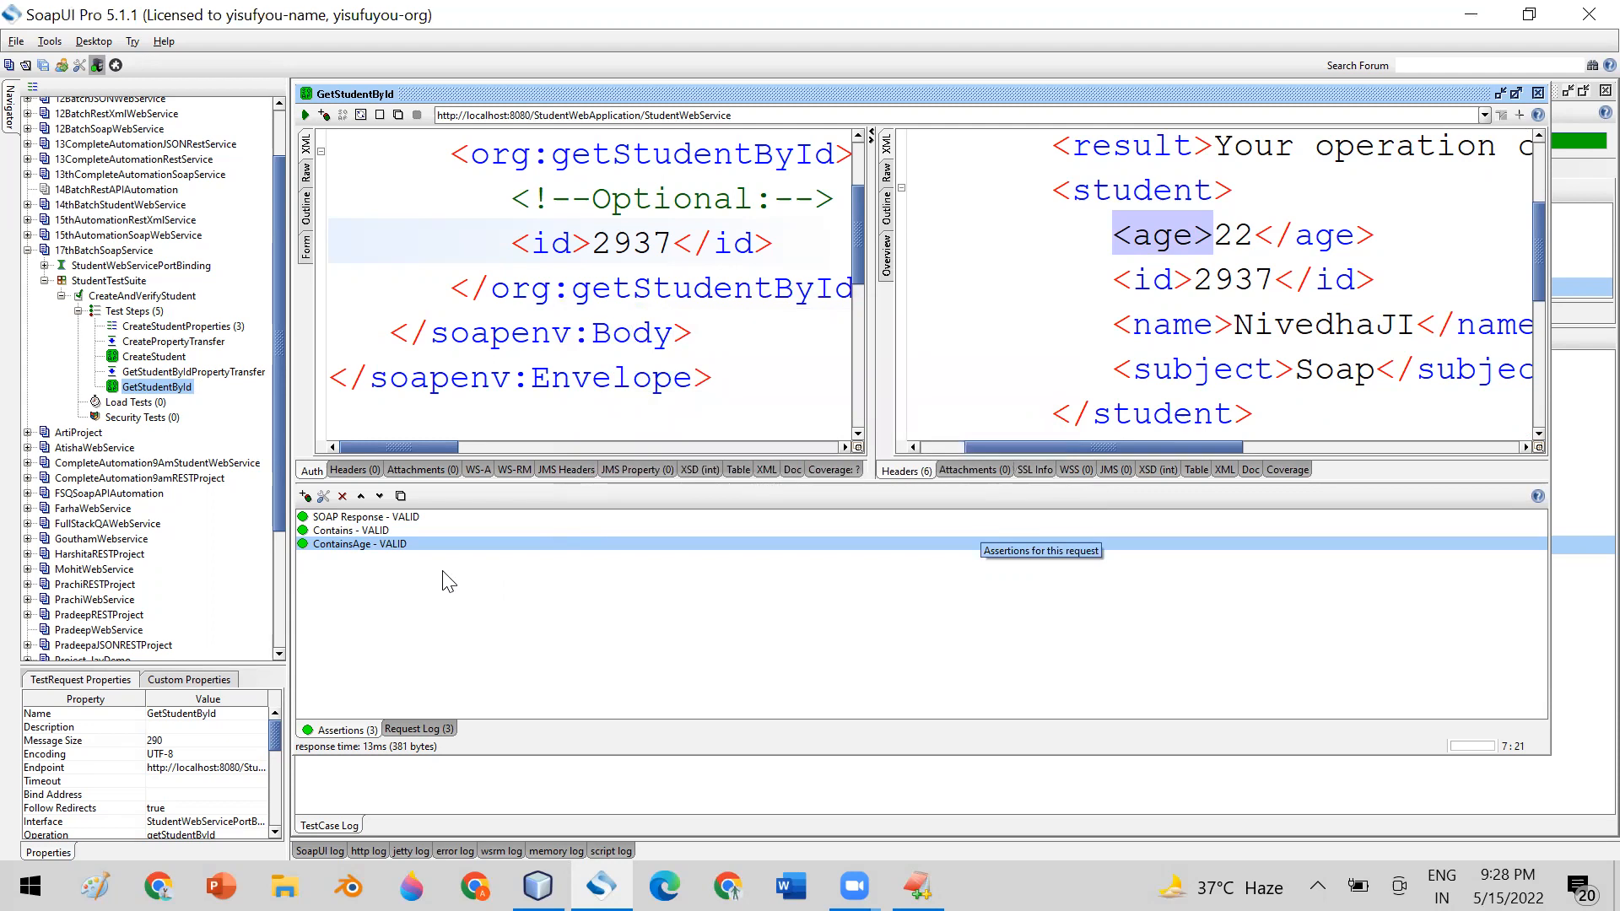
left_click(1131, 236)
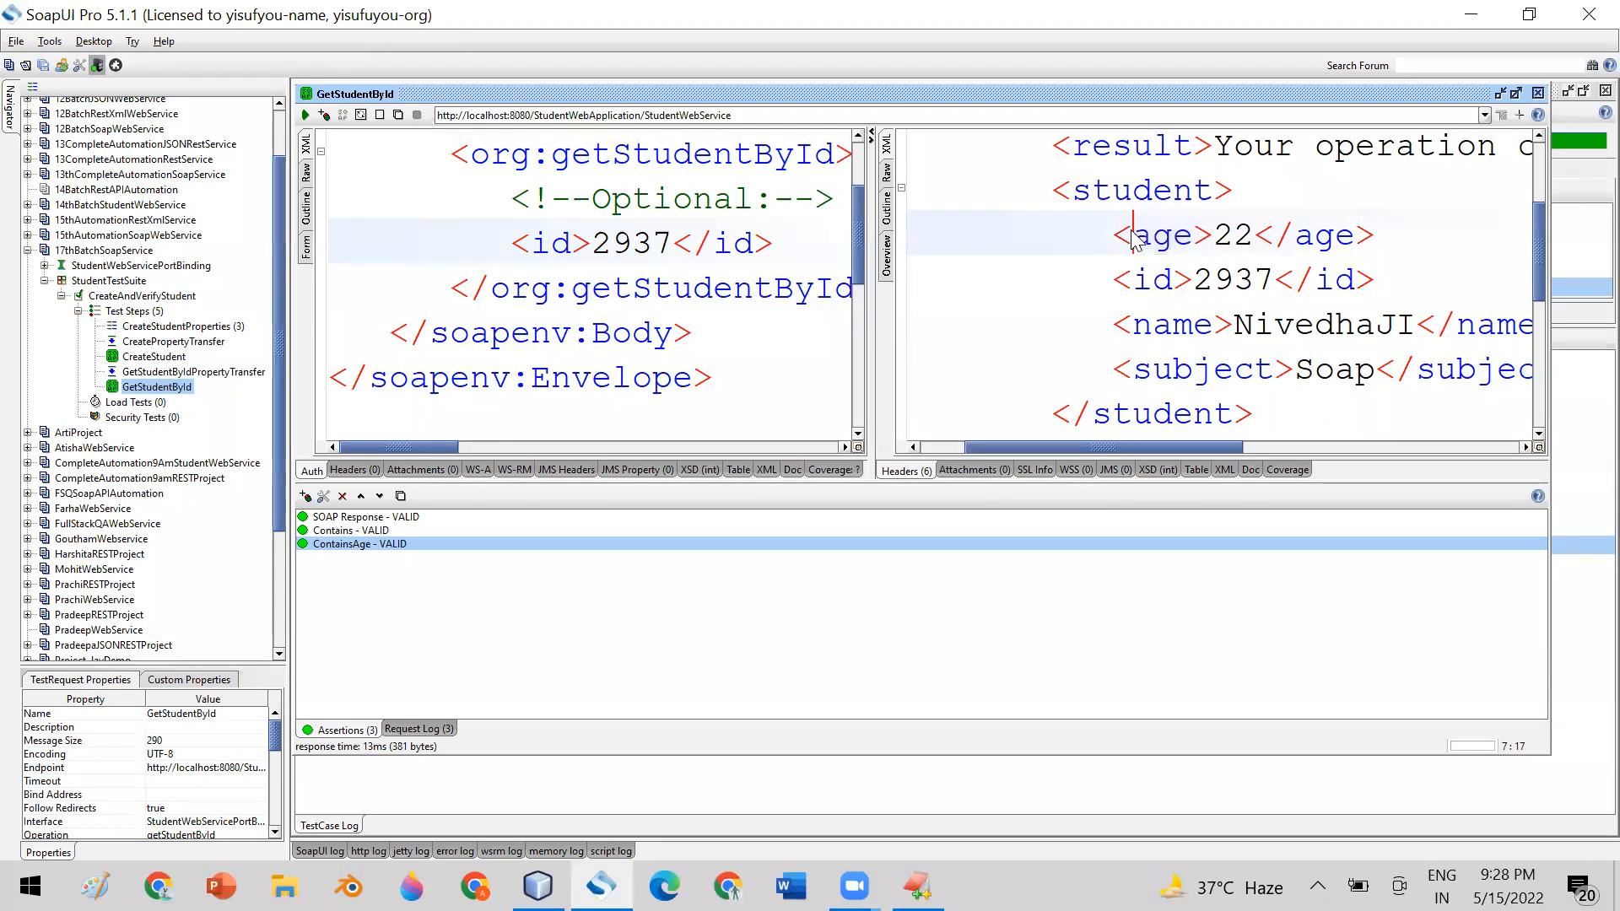
double_click(1147, 236)
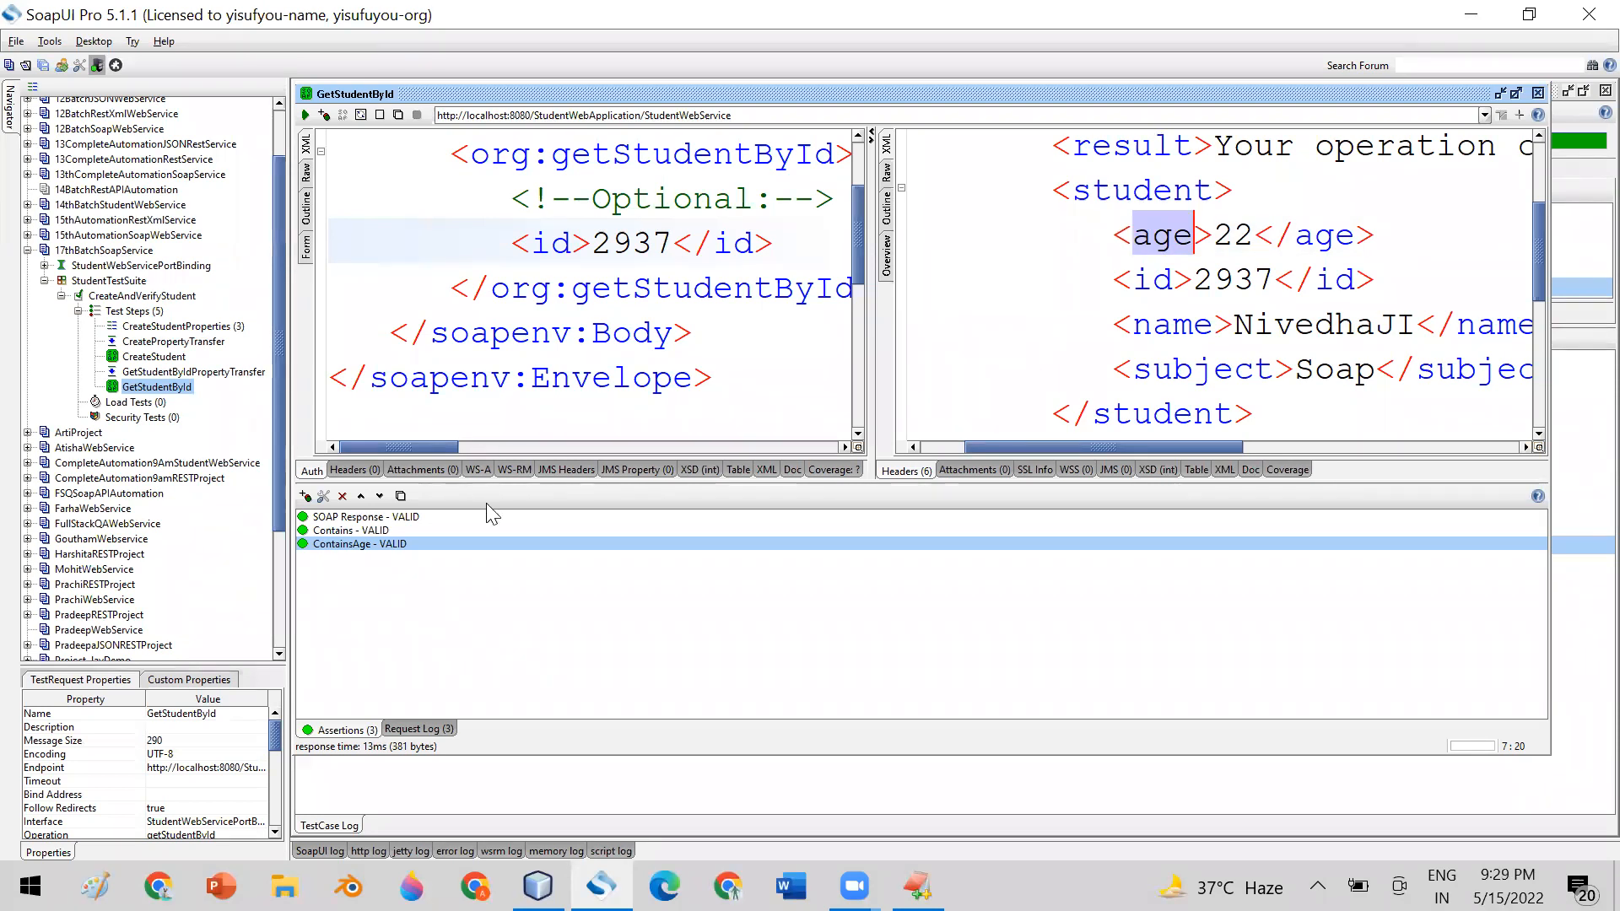
Add an XPath Match assertion from the property content category to GetStudentById, moving its configuration dialog clear of the response's age element
left_click(305, 497)
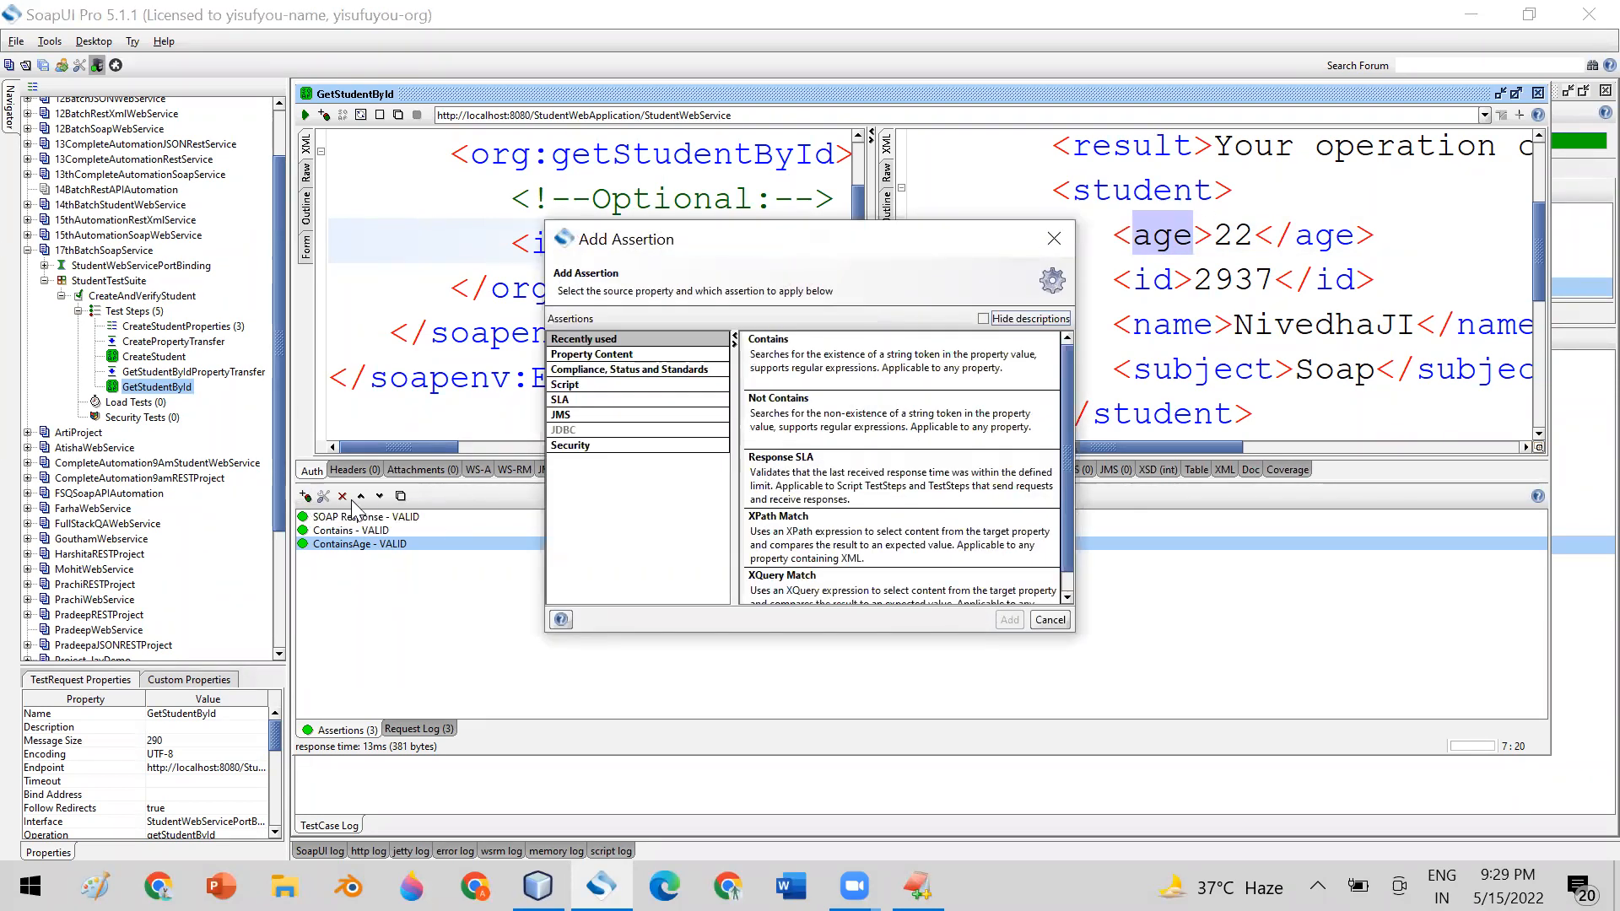
left_click(599, 356)
left_click_drag(1065, 456, 1071, 577)
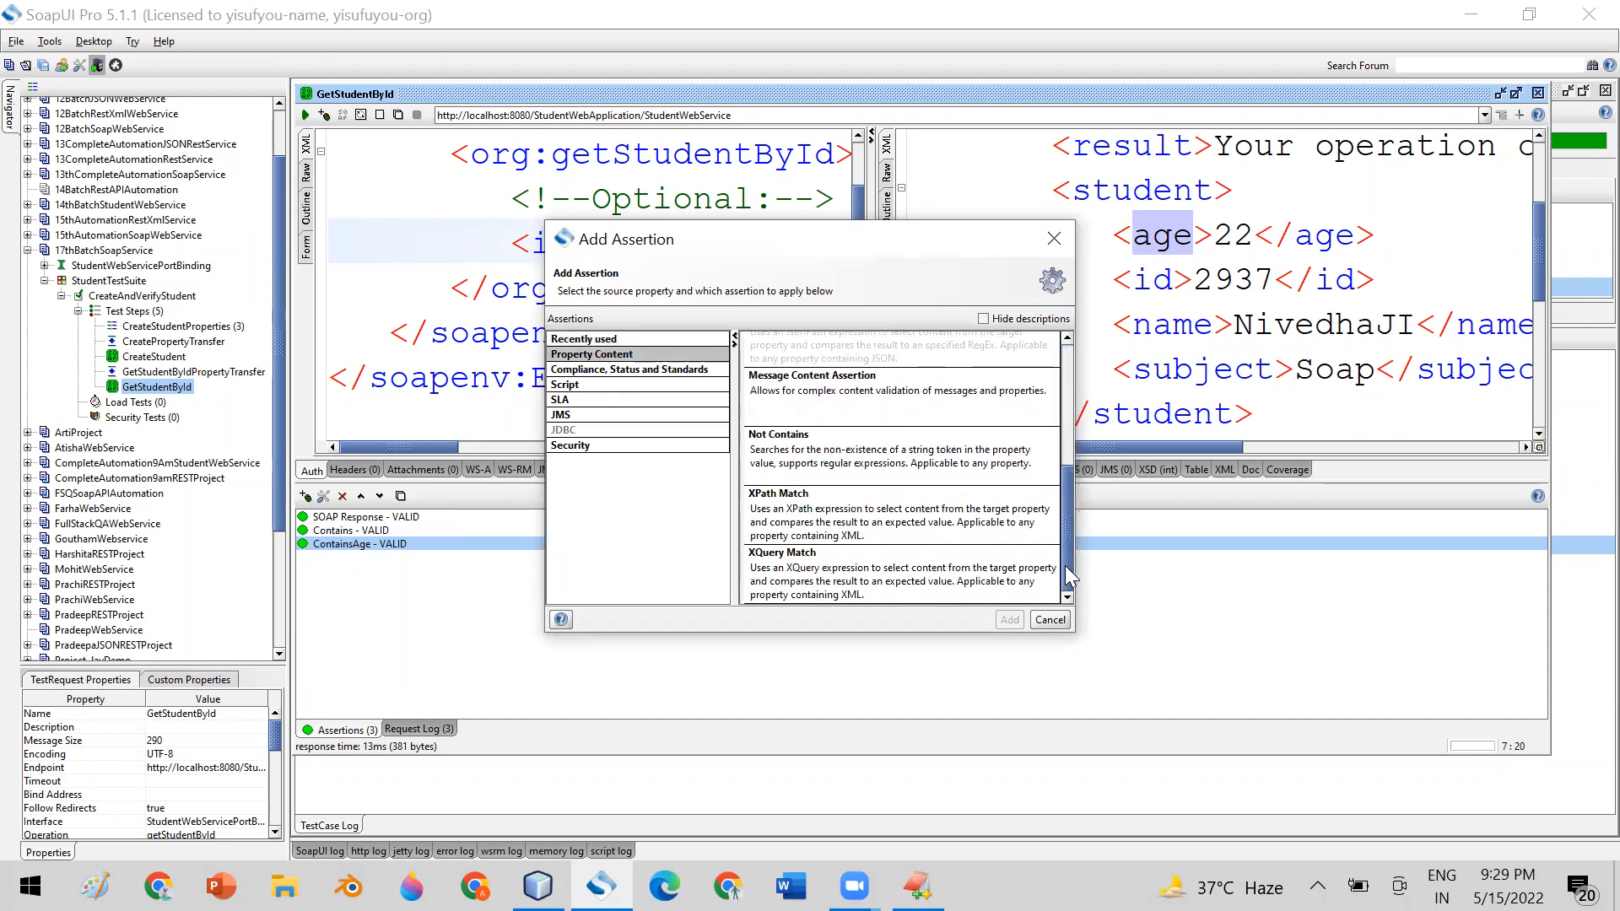
double_click(776, 509)
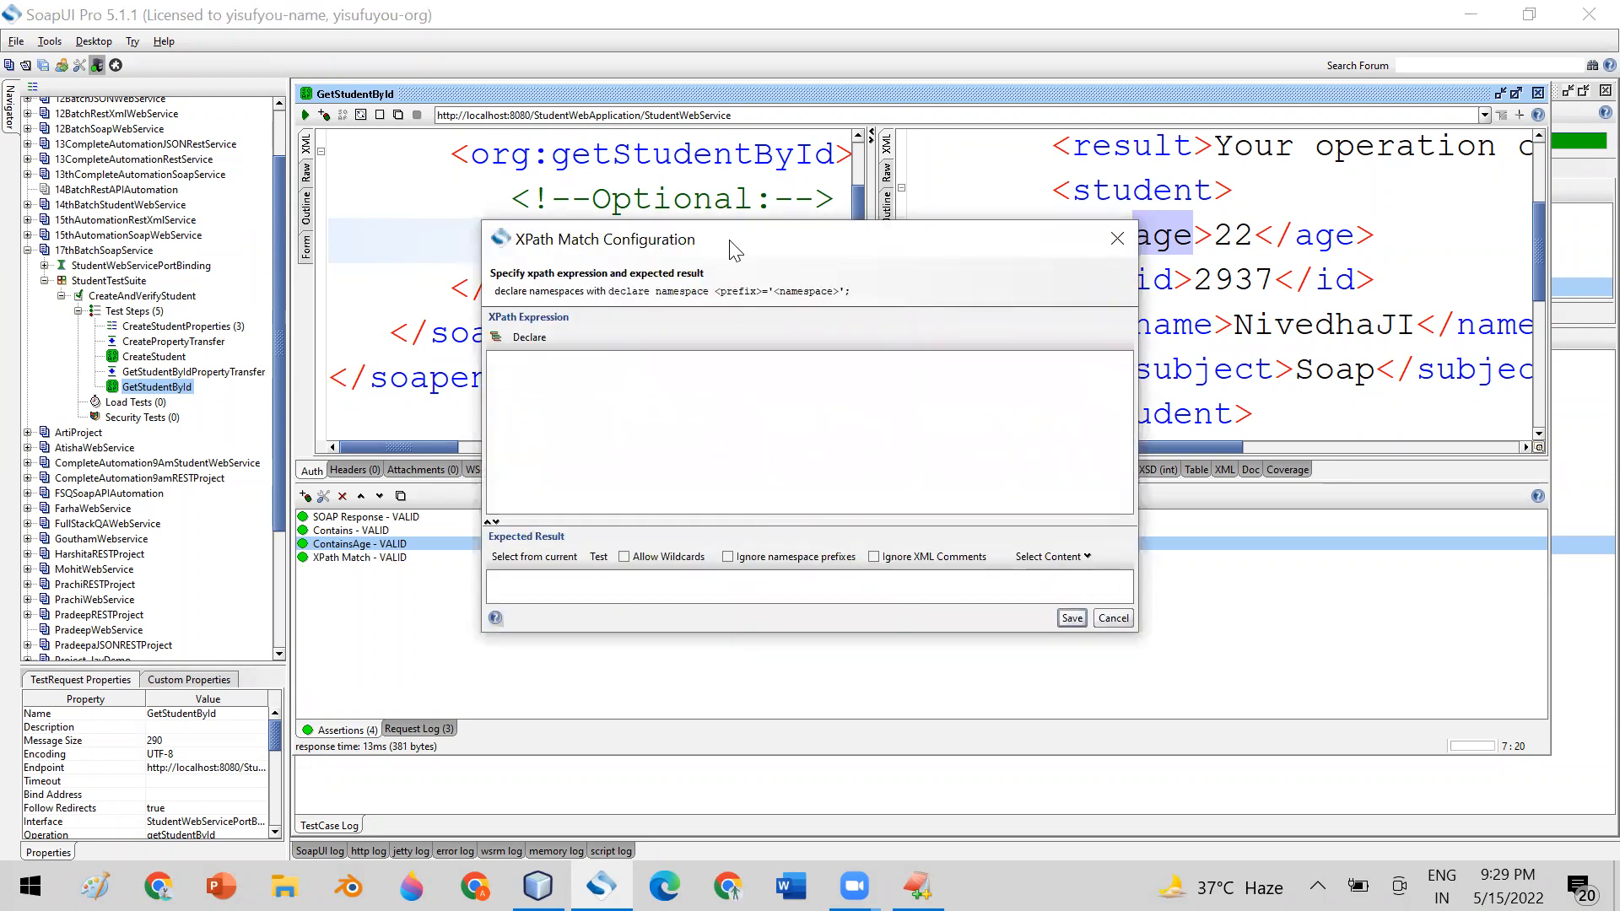
left_click_drag(735, 249, 885, 386)
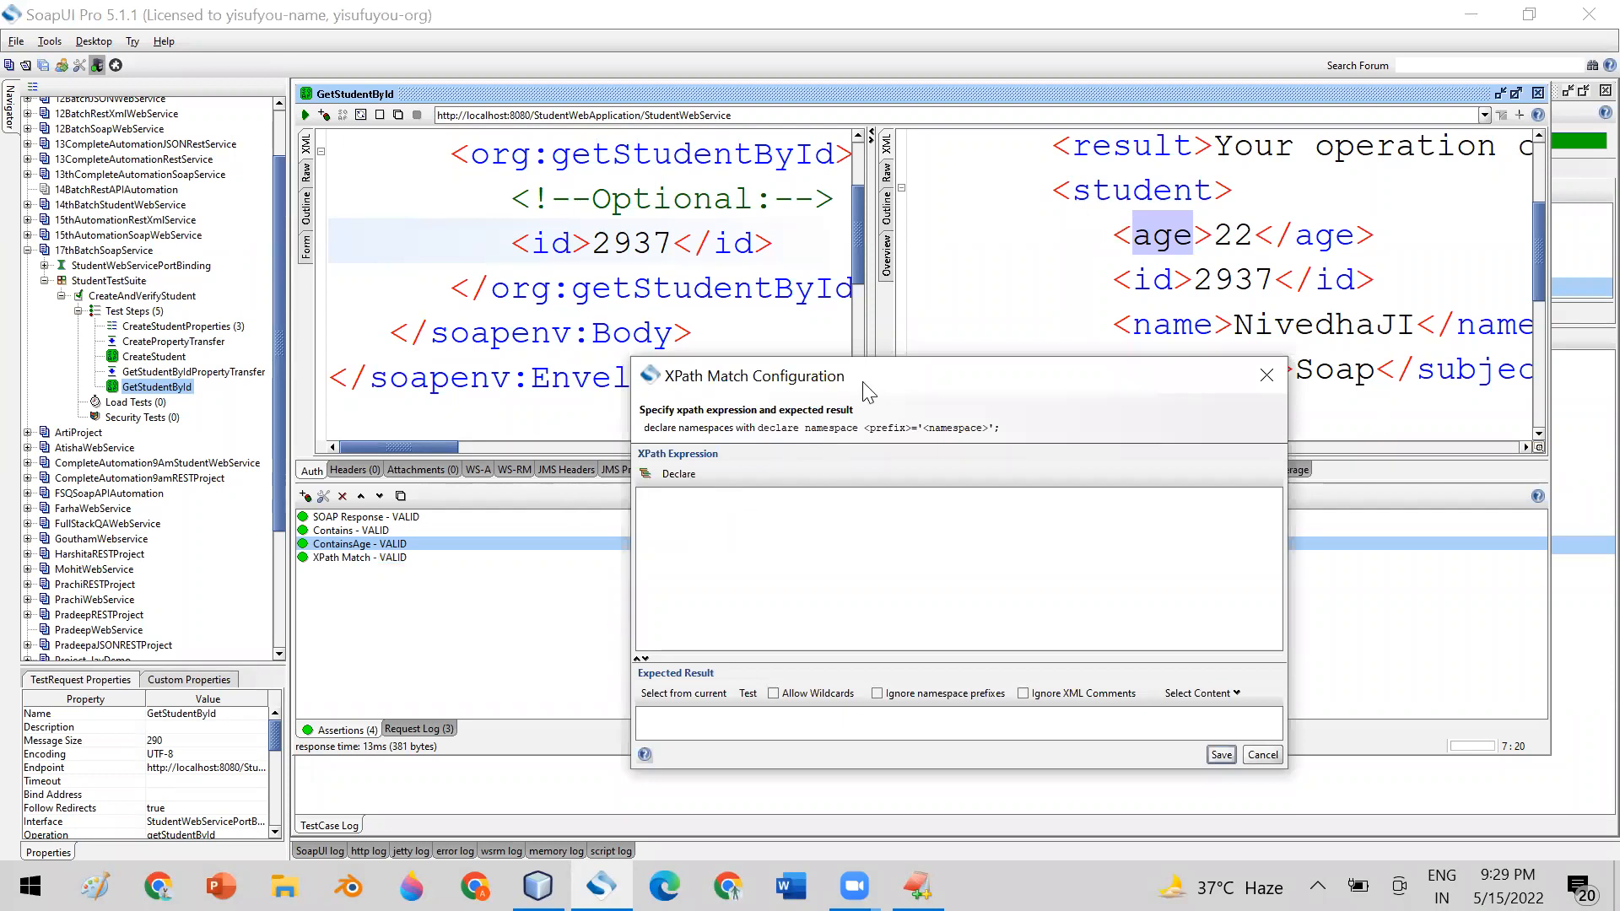
left_click_drag(866, 386, 667, 216)
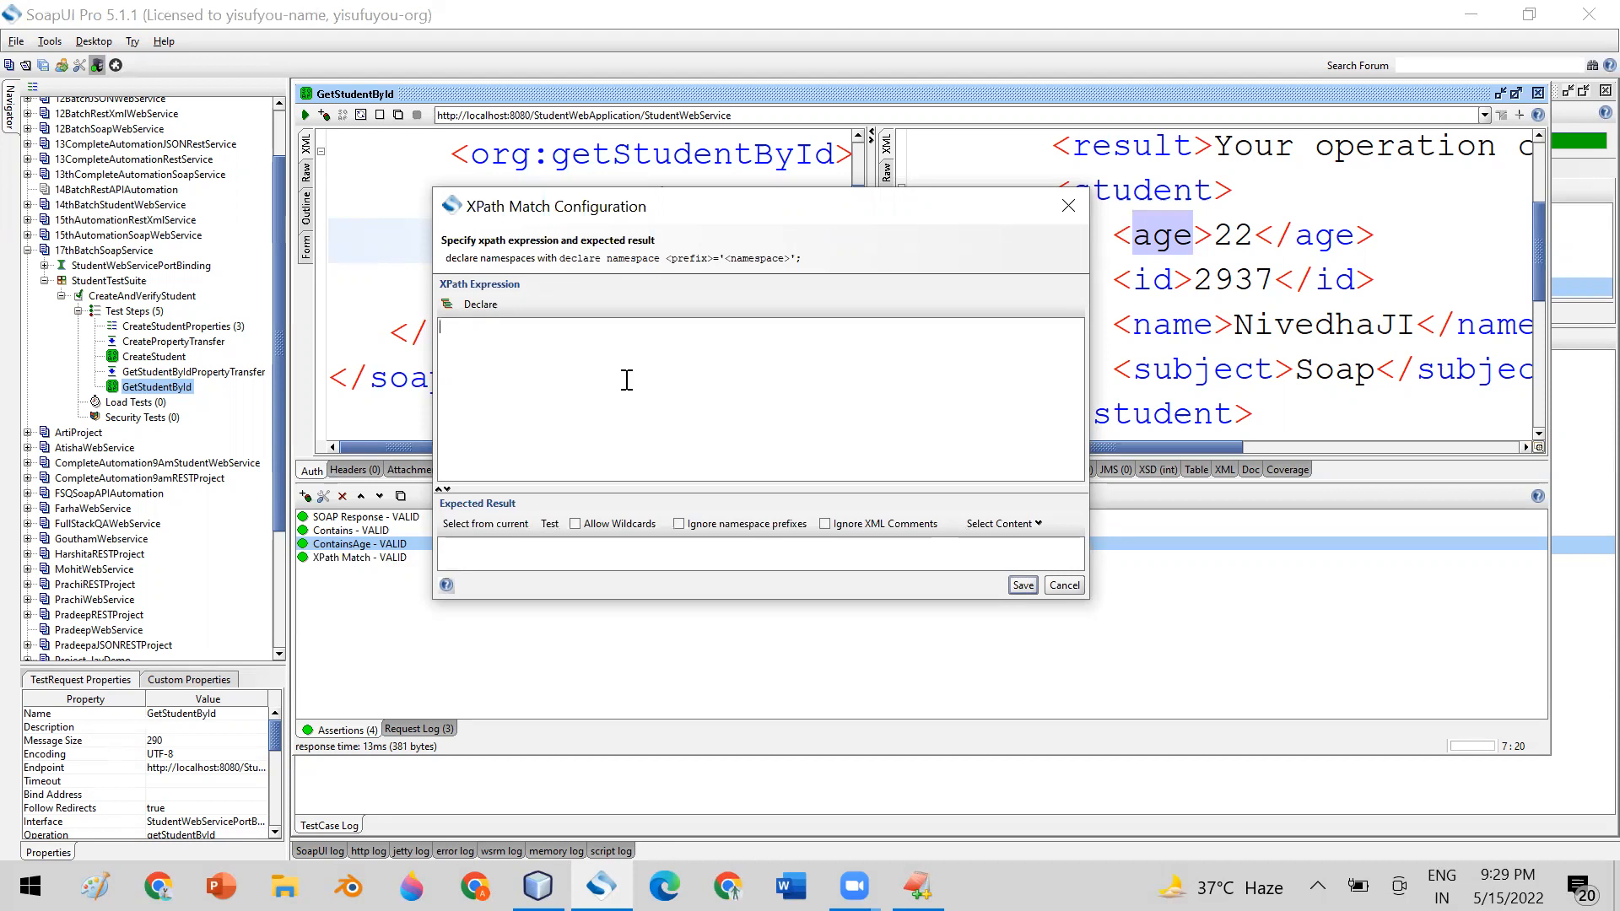
Enter exists(//age) as the new XPath Match assertion's XPath expression and highlight it
type("//age")
left_click_drag(479, 328, 438, 327)
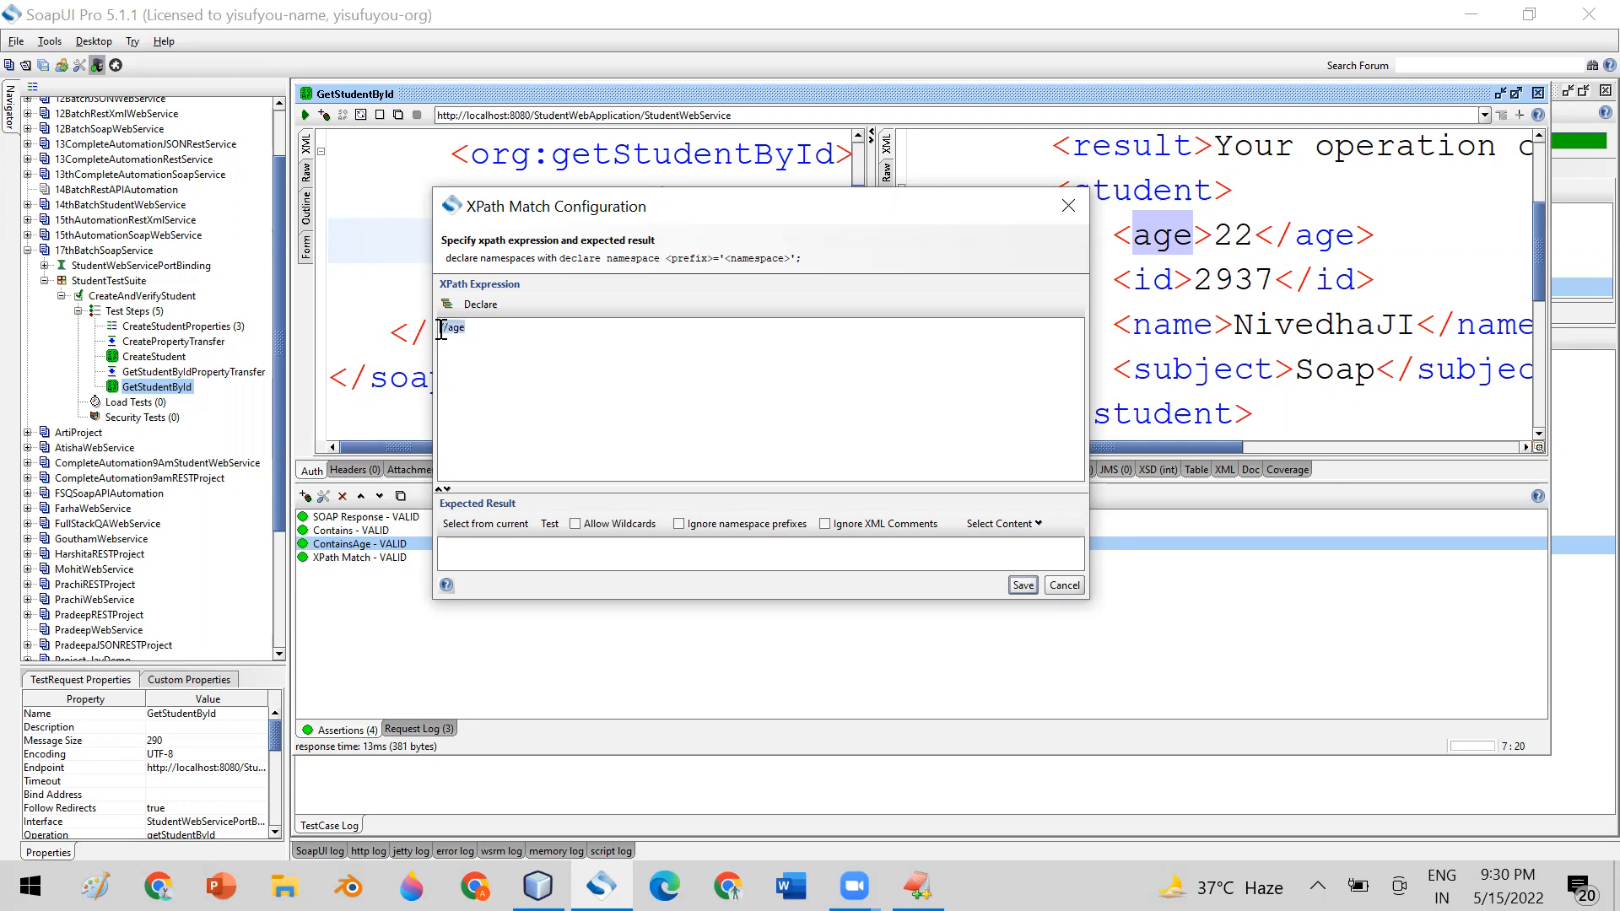
left_click(619, 344)
type("exists(")
left_click_drag(497, 328, 426, 315)
Set the expected result to true, highlight the expression and expected value for comparison, and save the assertion
left_click(460, 552)
type("trur")
key("BackSpace")
type("e")
left_click_drag(506, 329, 416, 323)
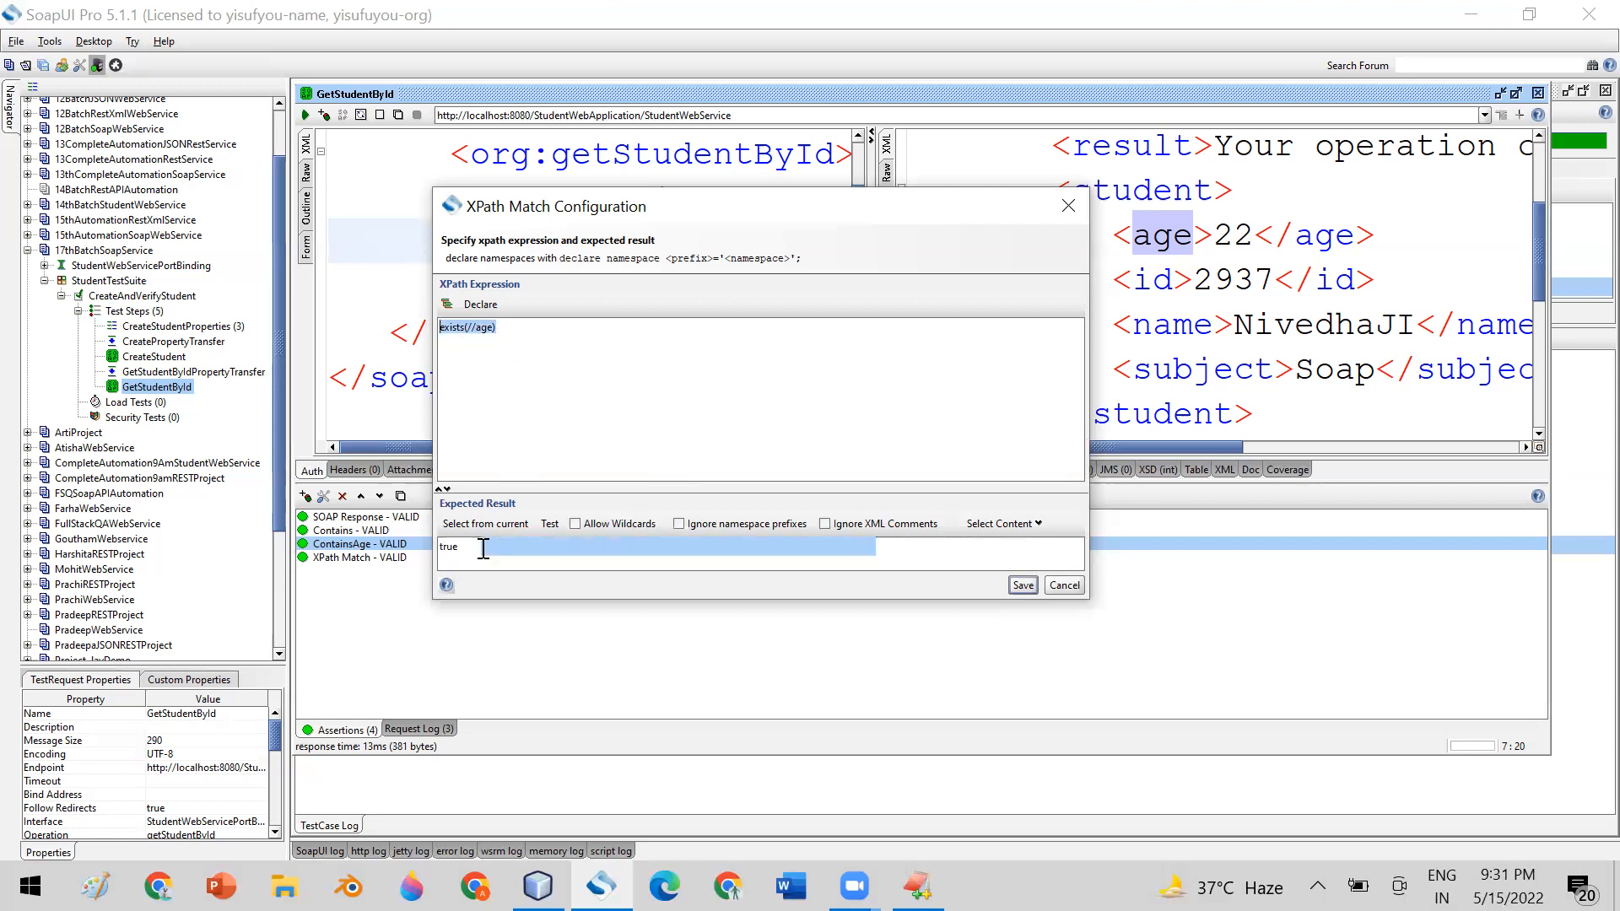
left_click_drag(479, 546, 432, 546)
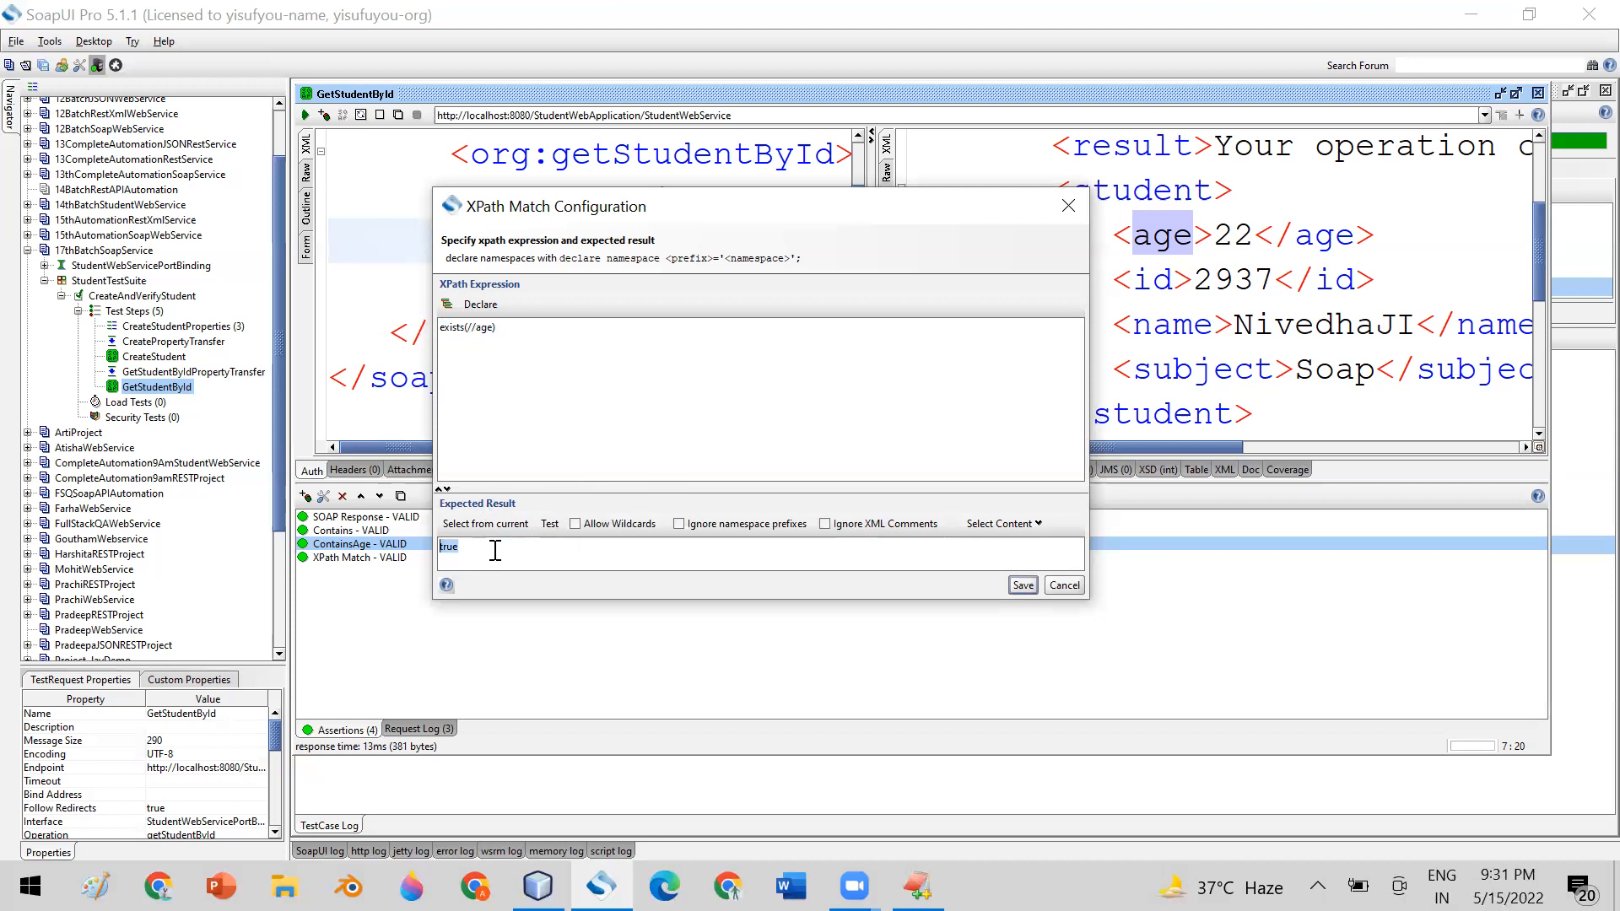
left_click_drag(506, 329, 427, 330)
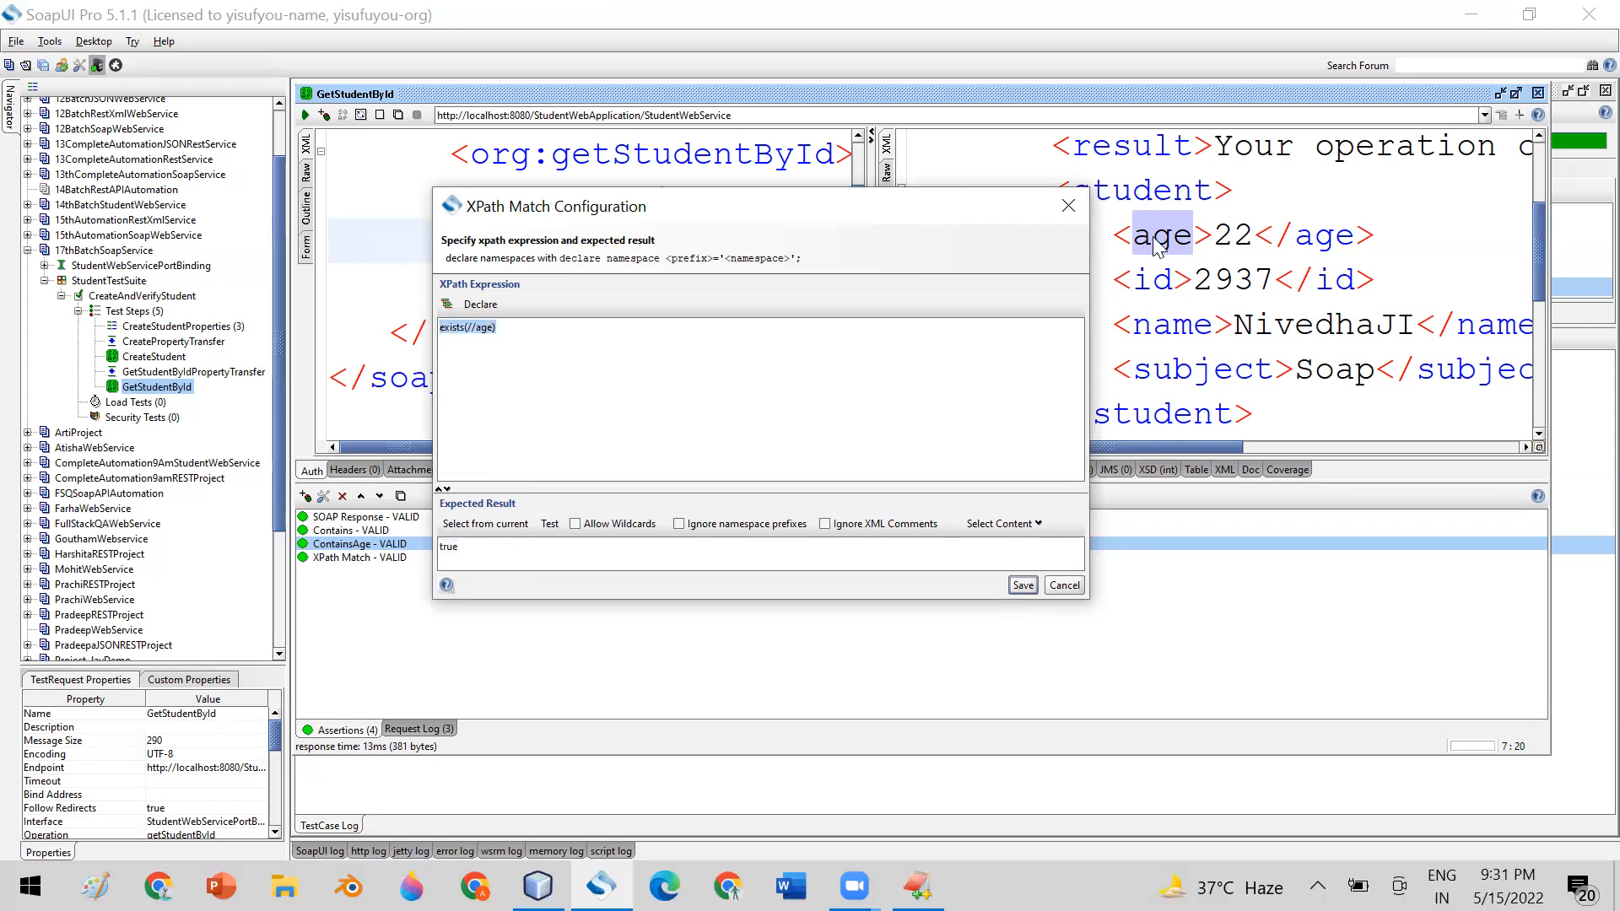
left_click(522, 331)
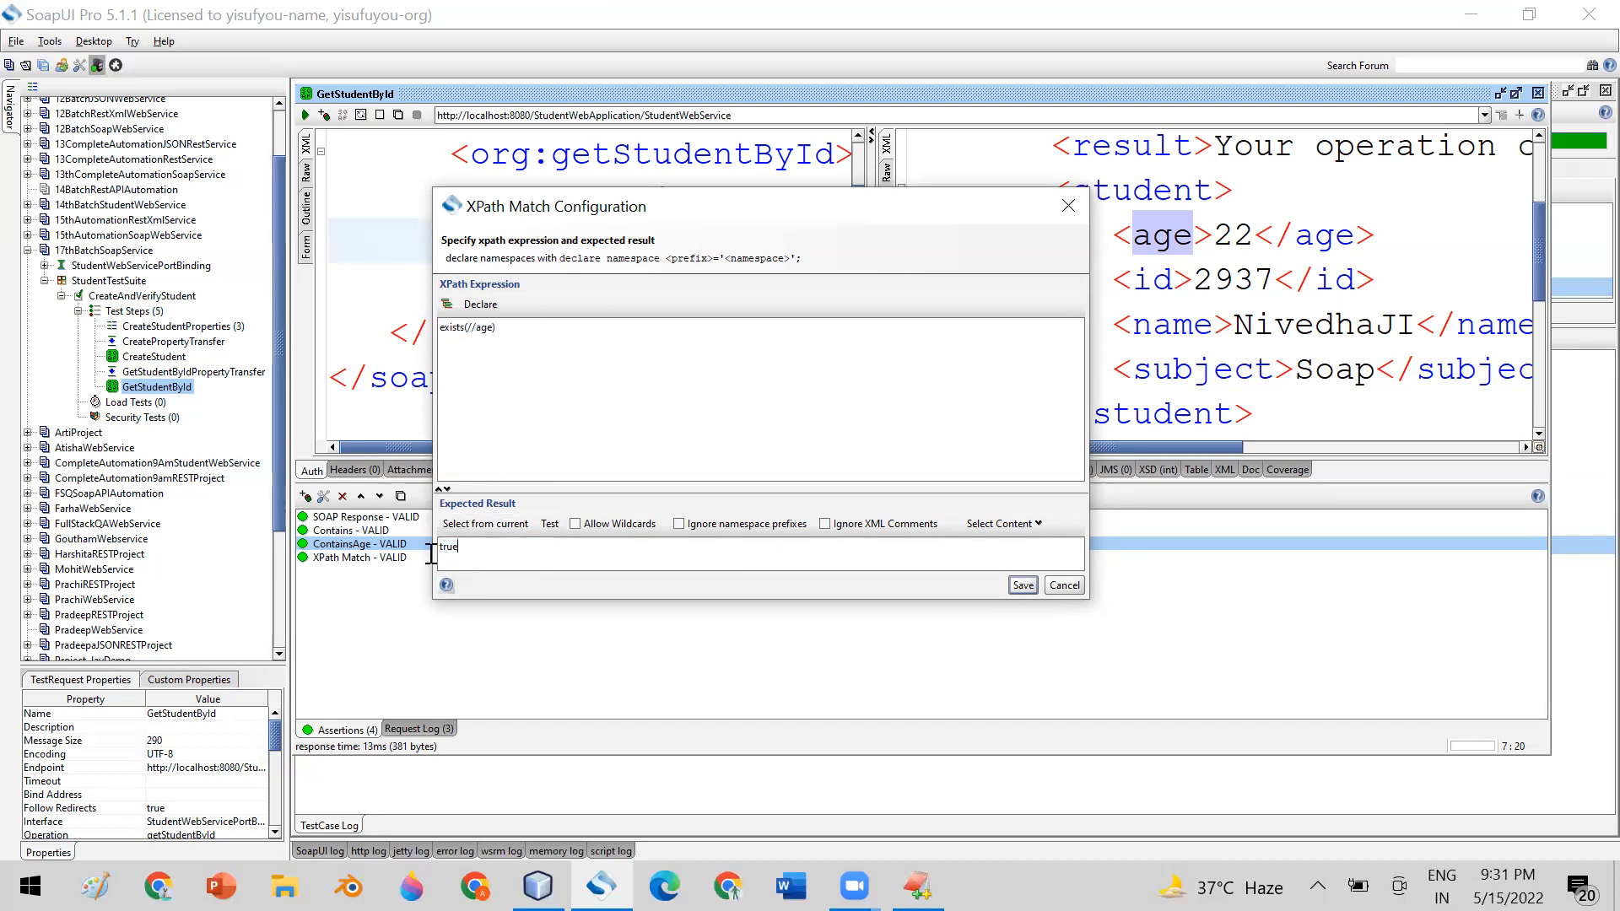
left_click(1022, 585)
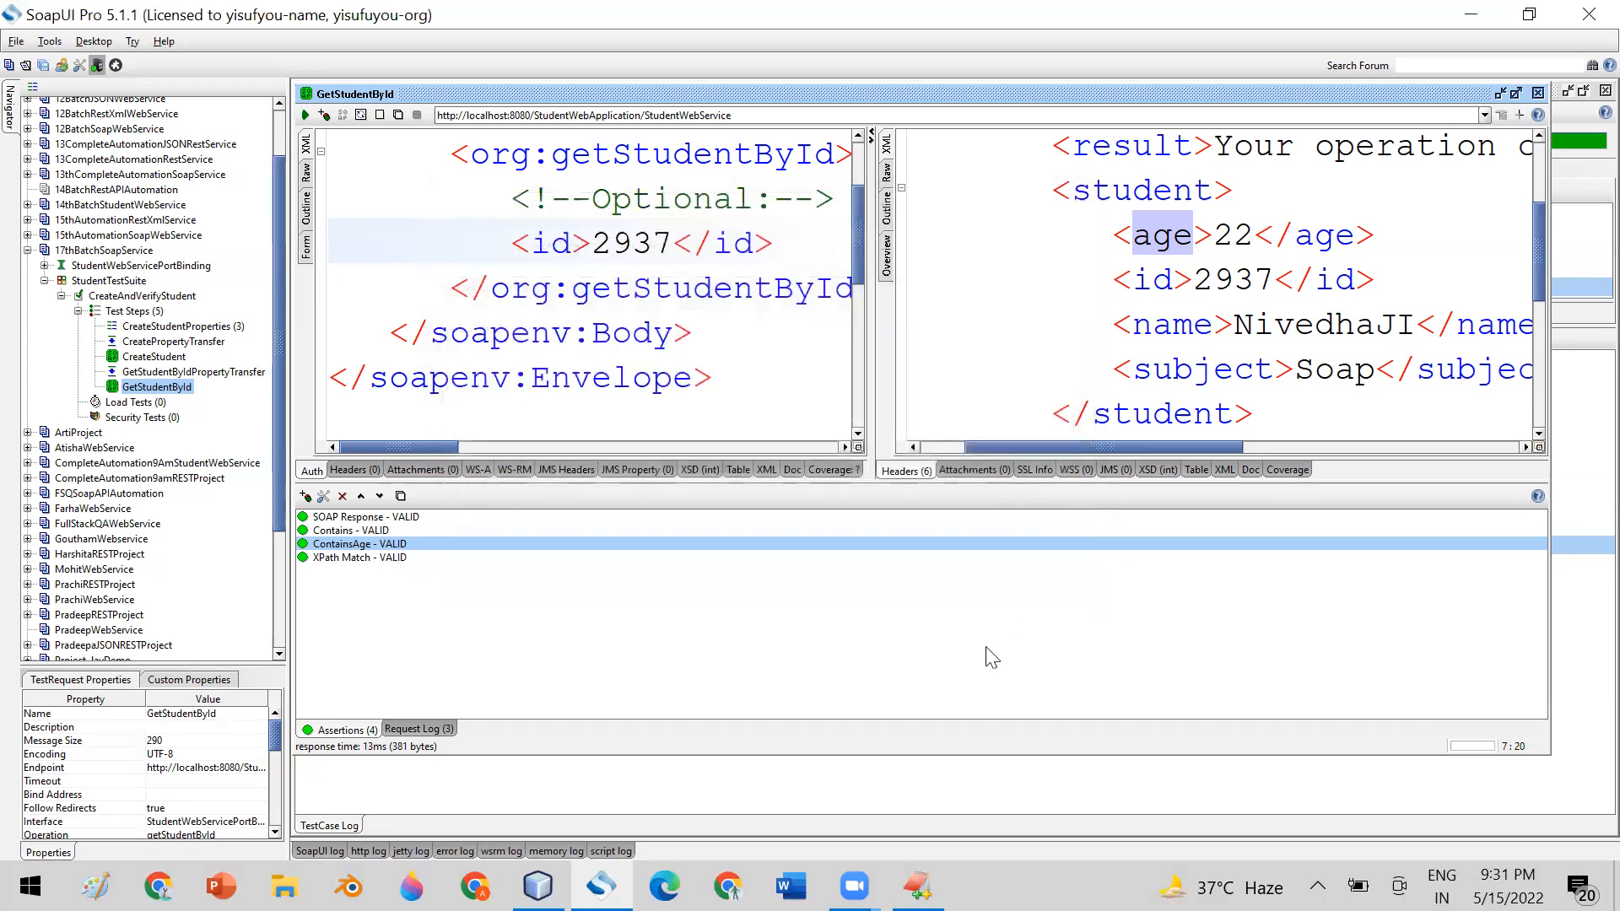
Resend the GetStudentById request and reopen the XPath Match assertion to review its expression and expected result
left_click(319, 559)
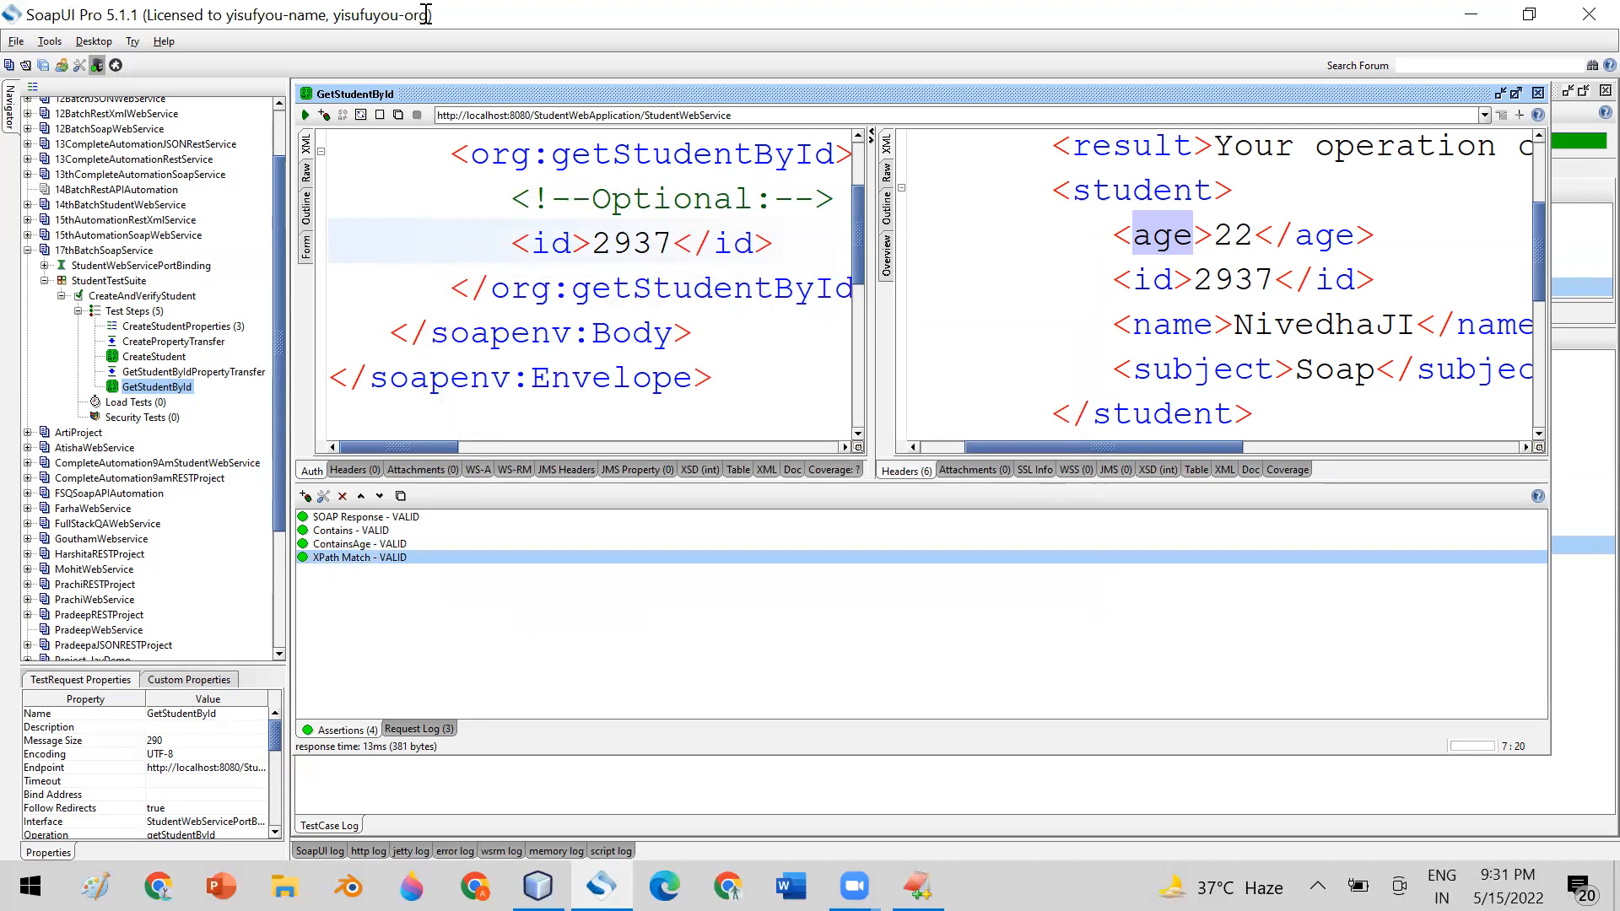
left_click(306, 116)
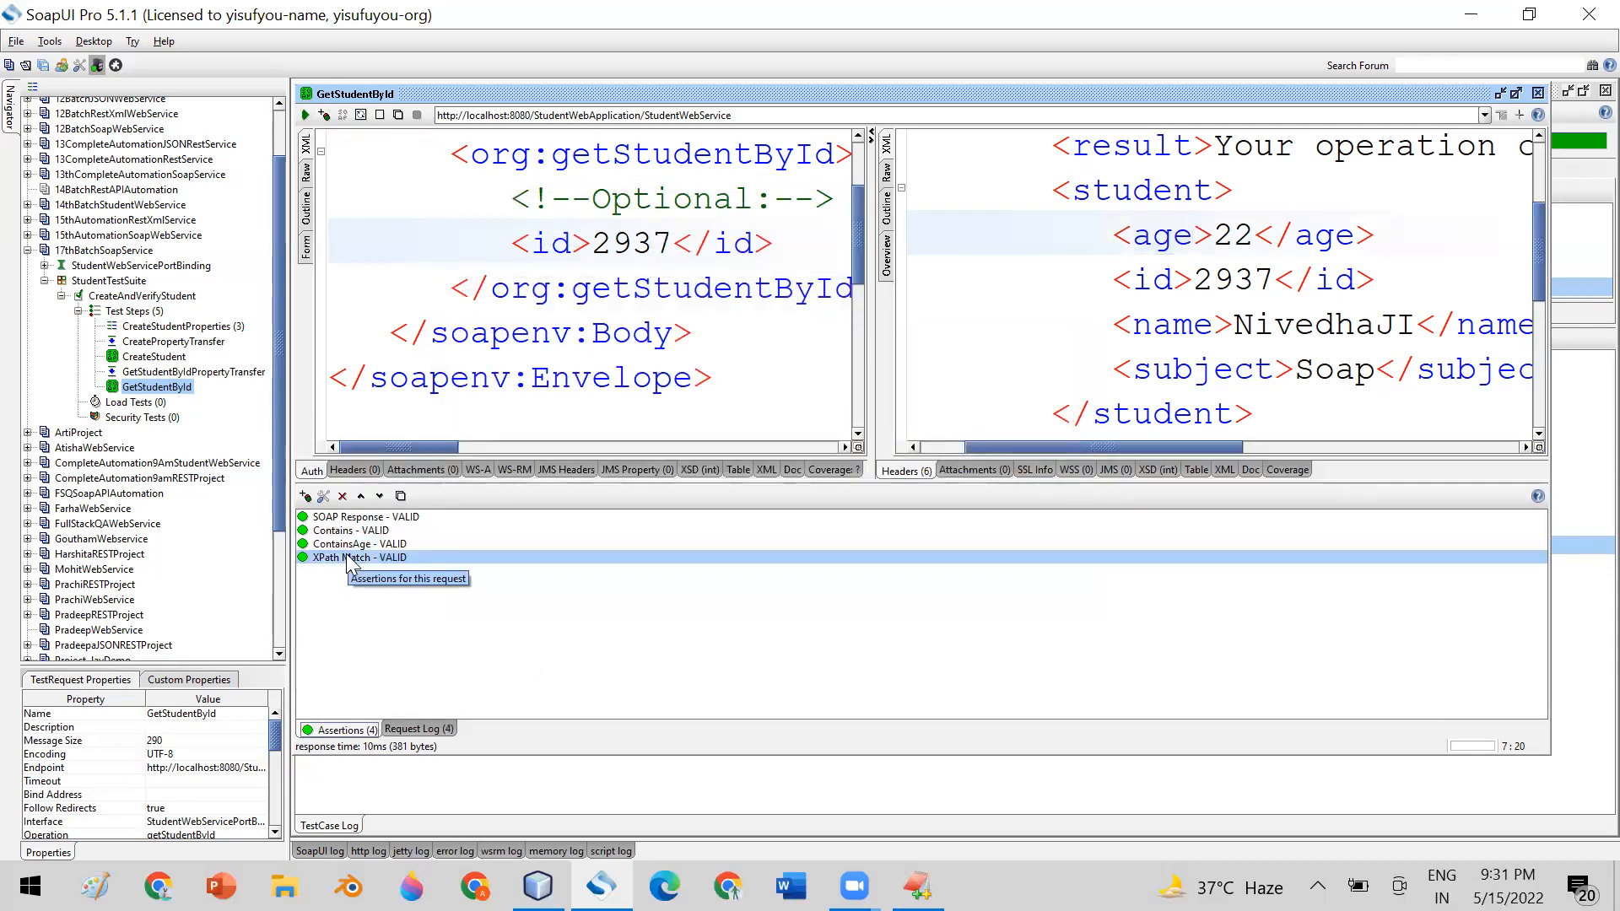
double_click(354, 561)
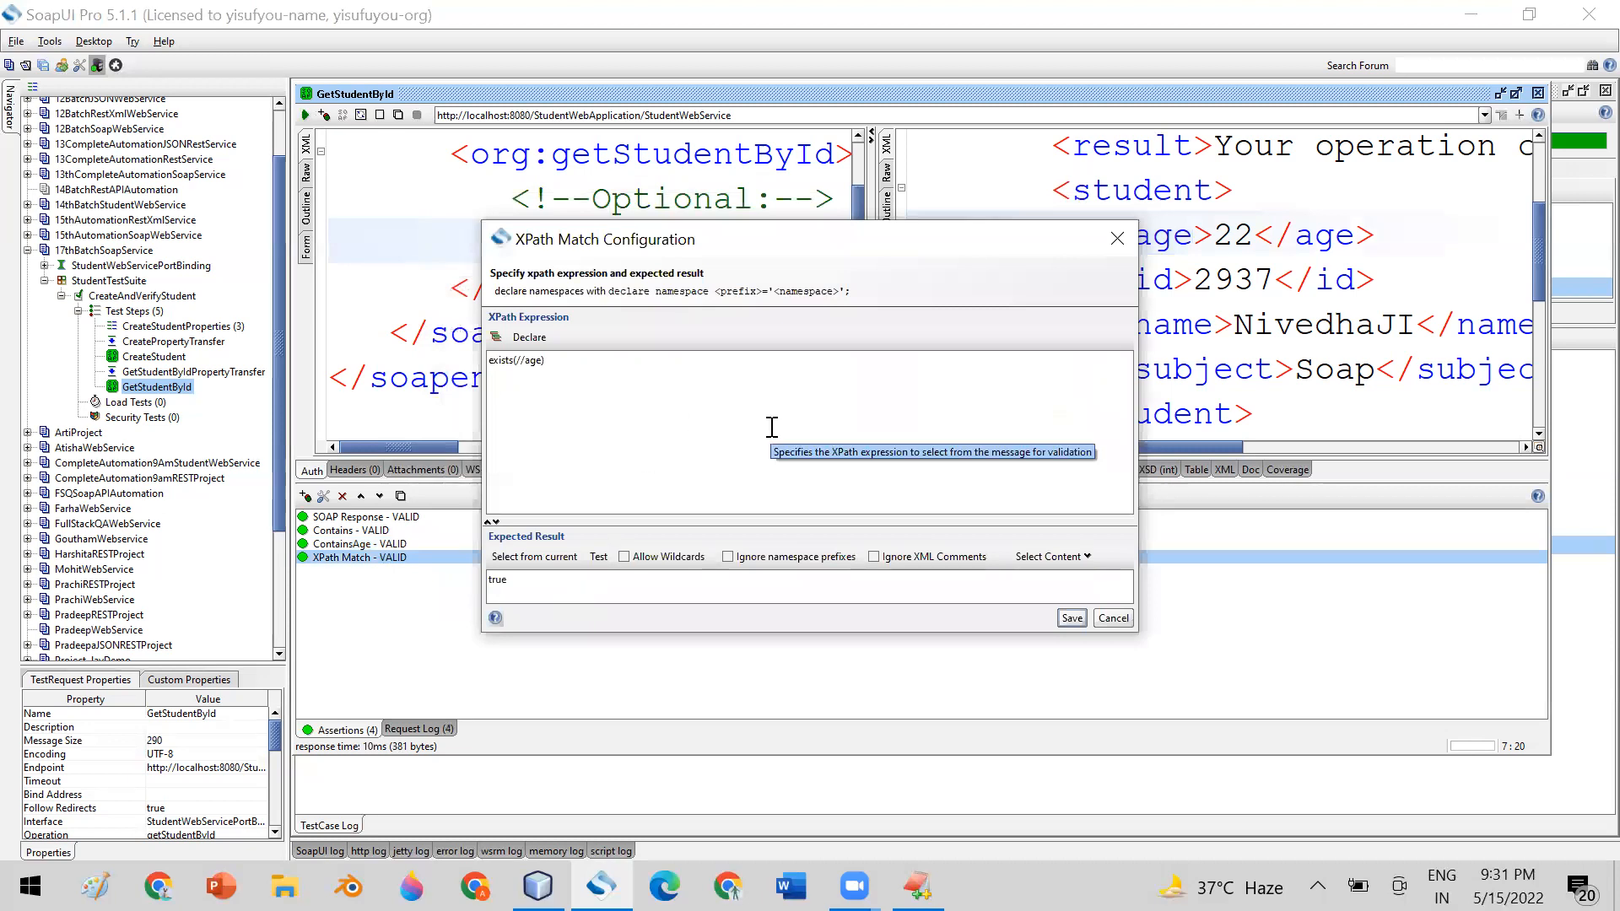
left_click(745, 598)
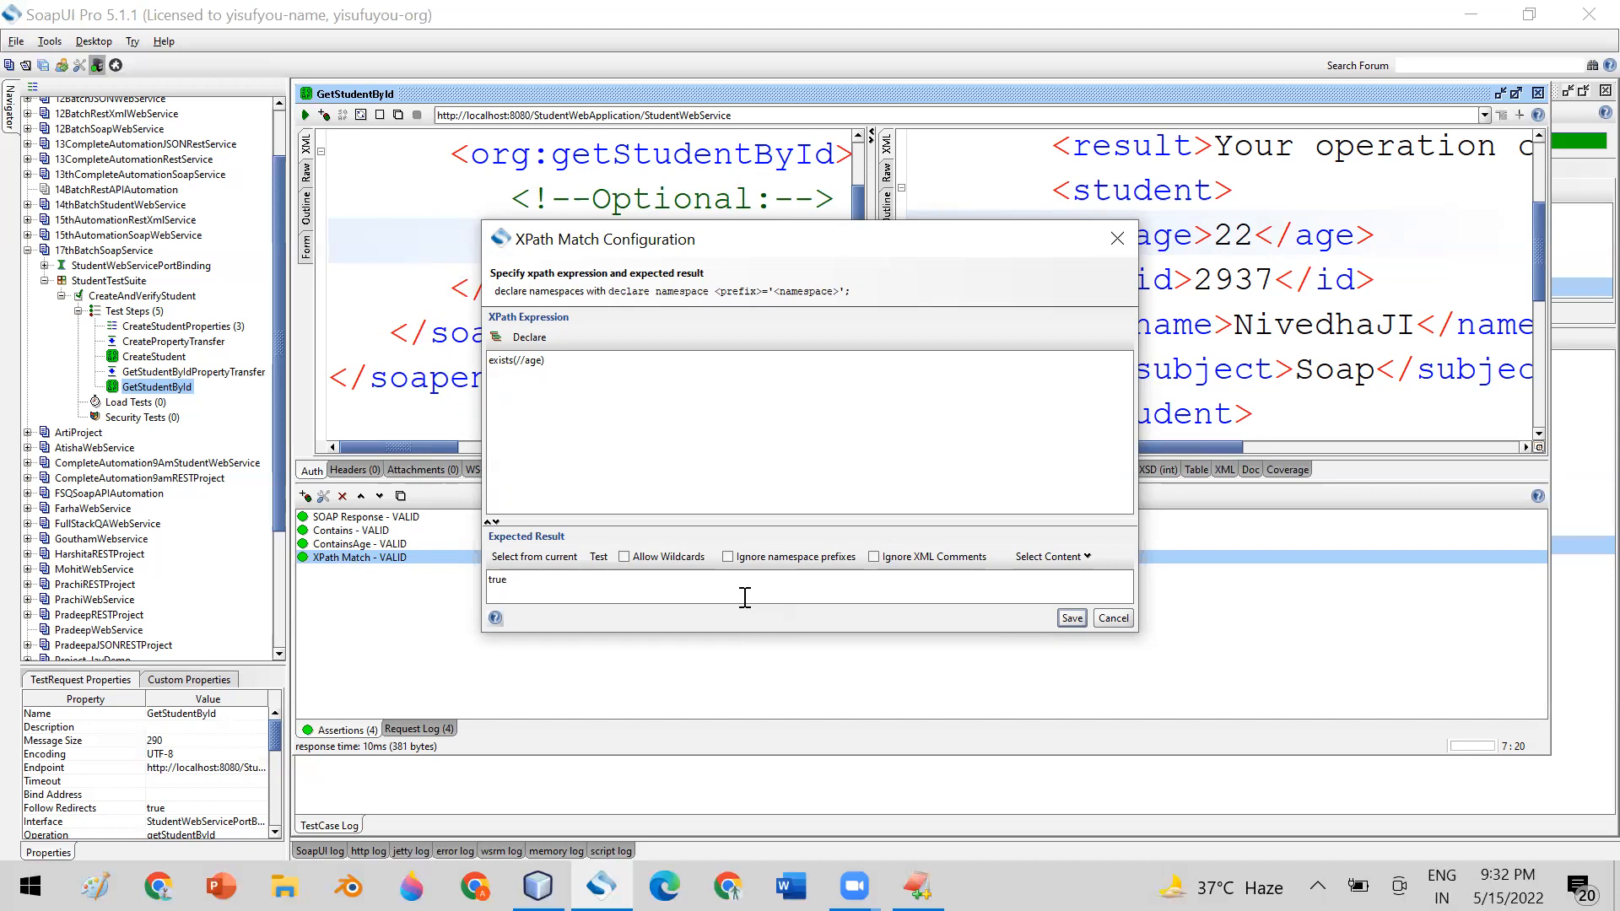
Change the element checked in the XPath expression so it reads exists(//password)
left_click(543, 360)
key("BackSpace")
key("BackSpace")
key("BackSpace")
type("passwi")
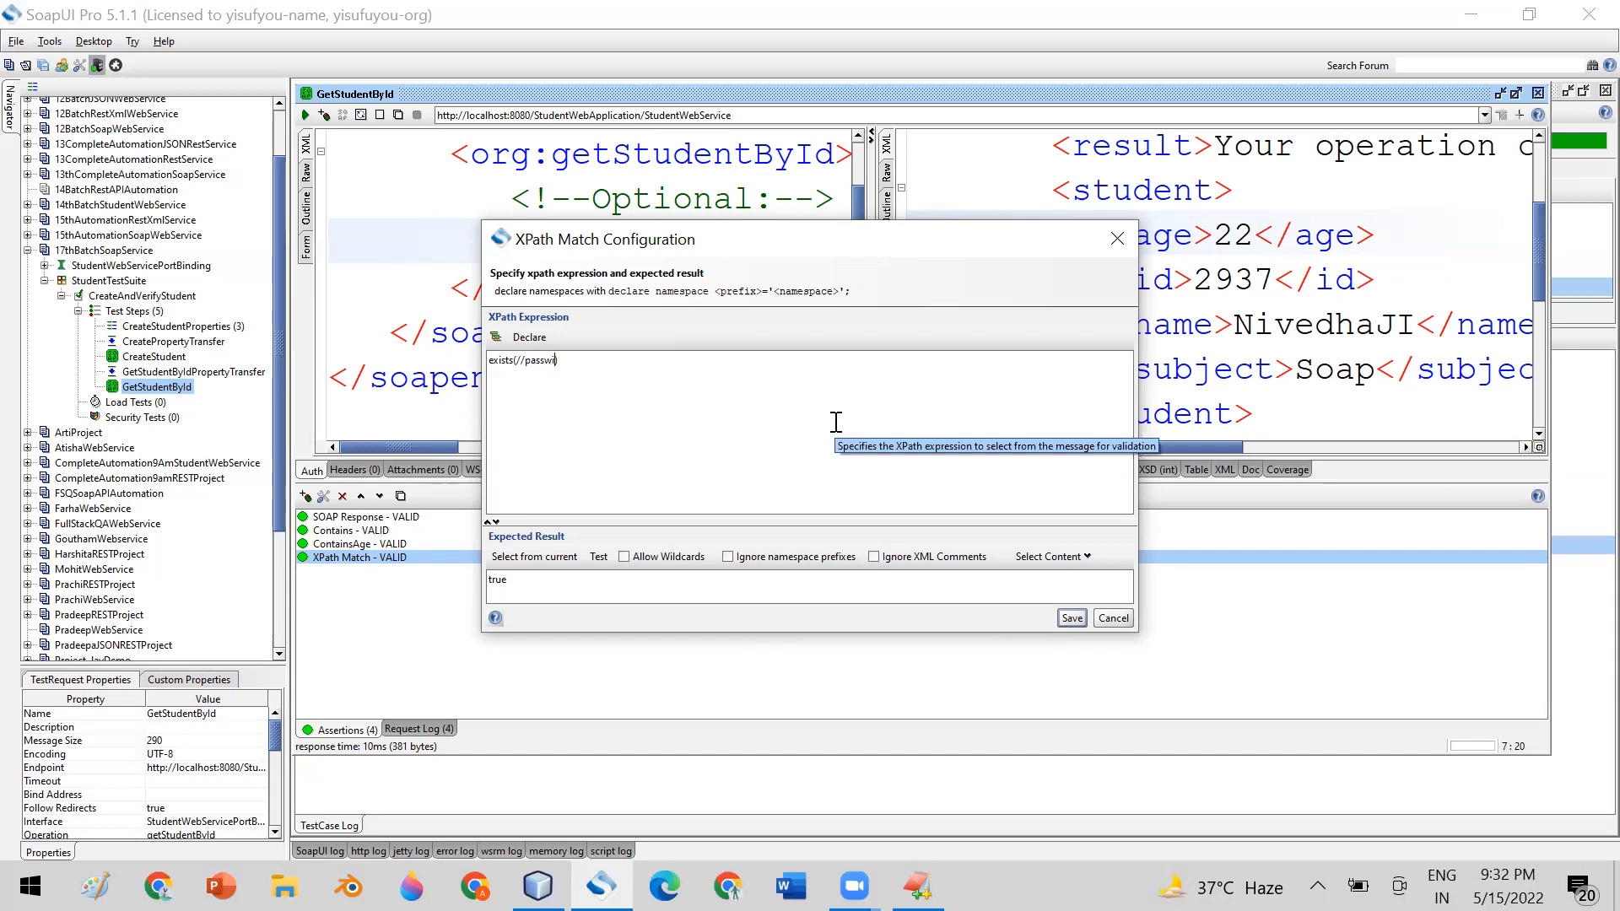
key("BackSpace")
type("ord")
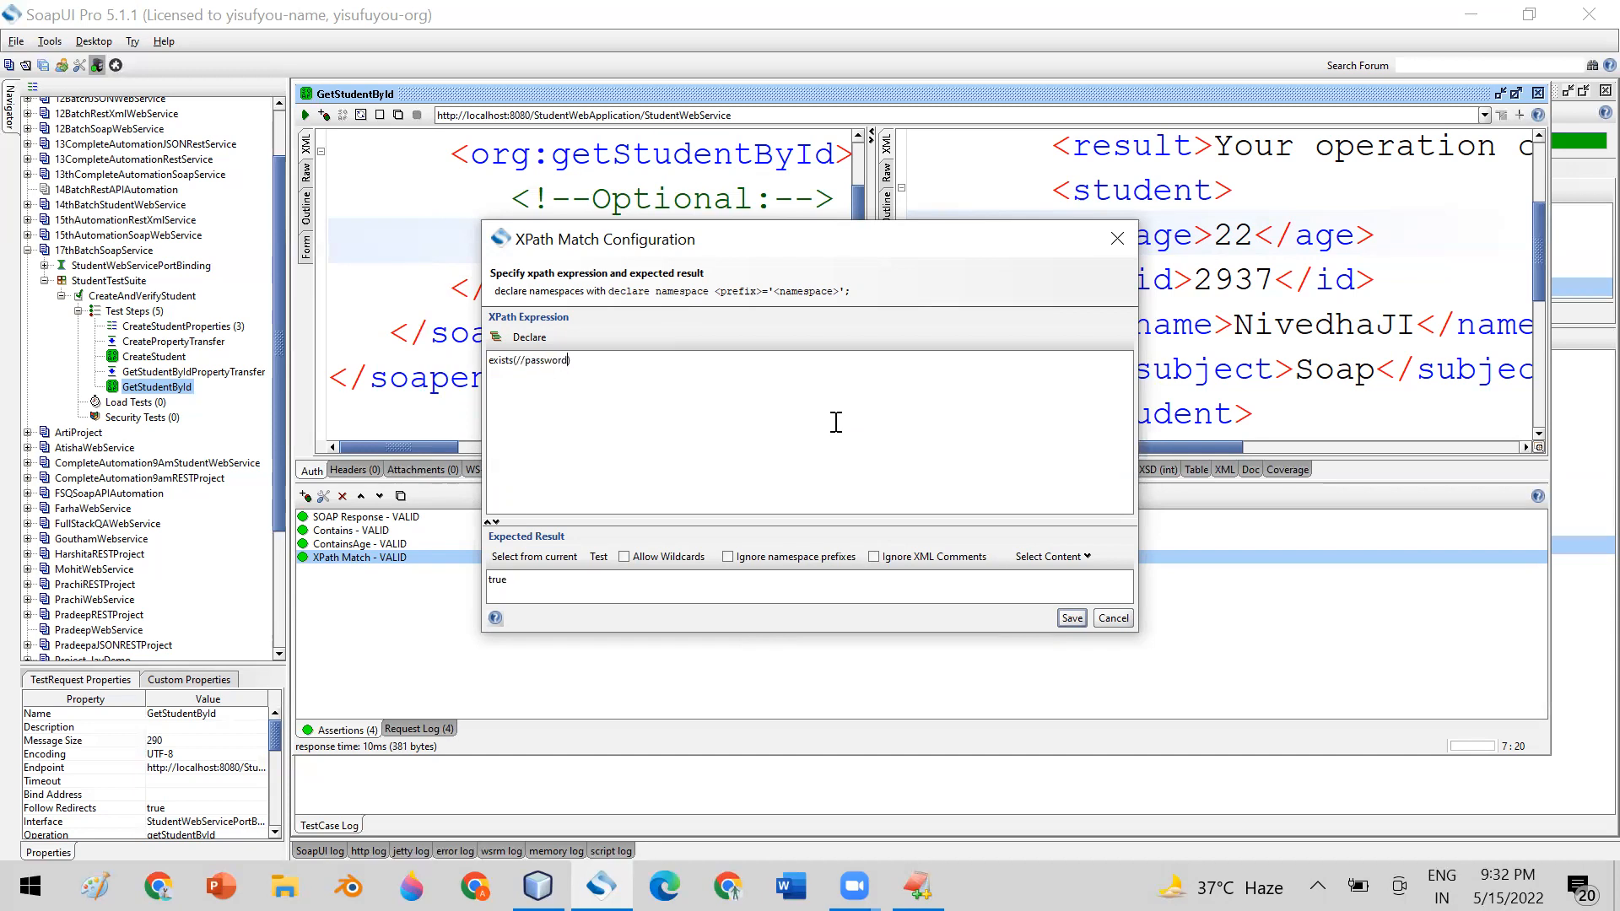
Set the expected result for the password element check to false, highlight both entries, and save the assertion
left_click_drag(514, 581, 489, 580)
type("false")
left_click_drag(572, 361, 456, 358)
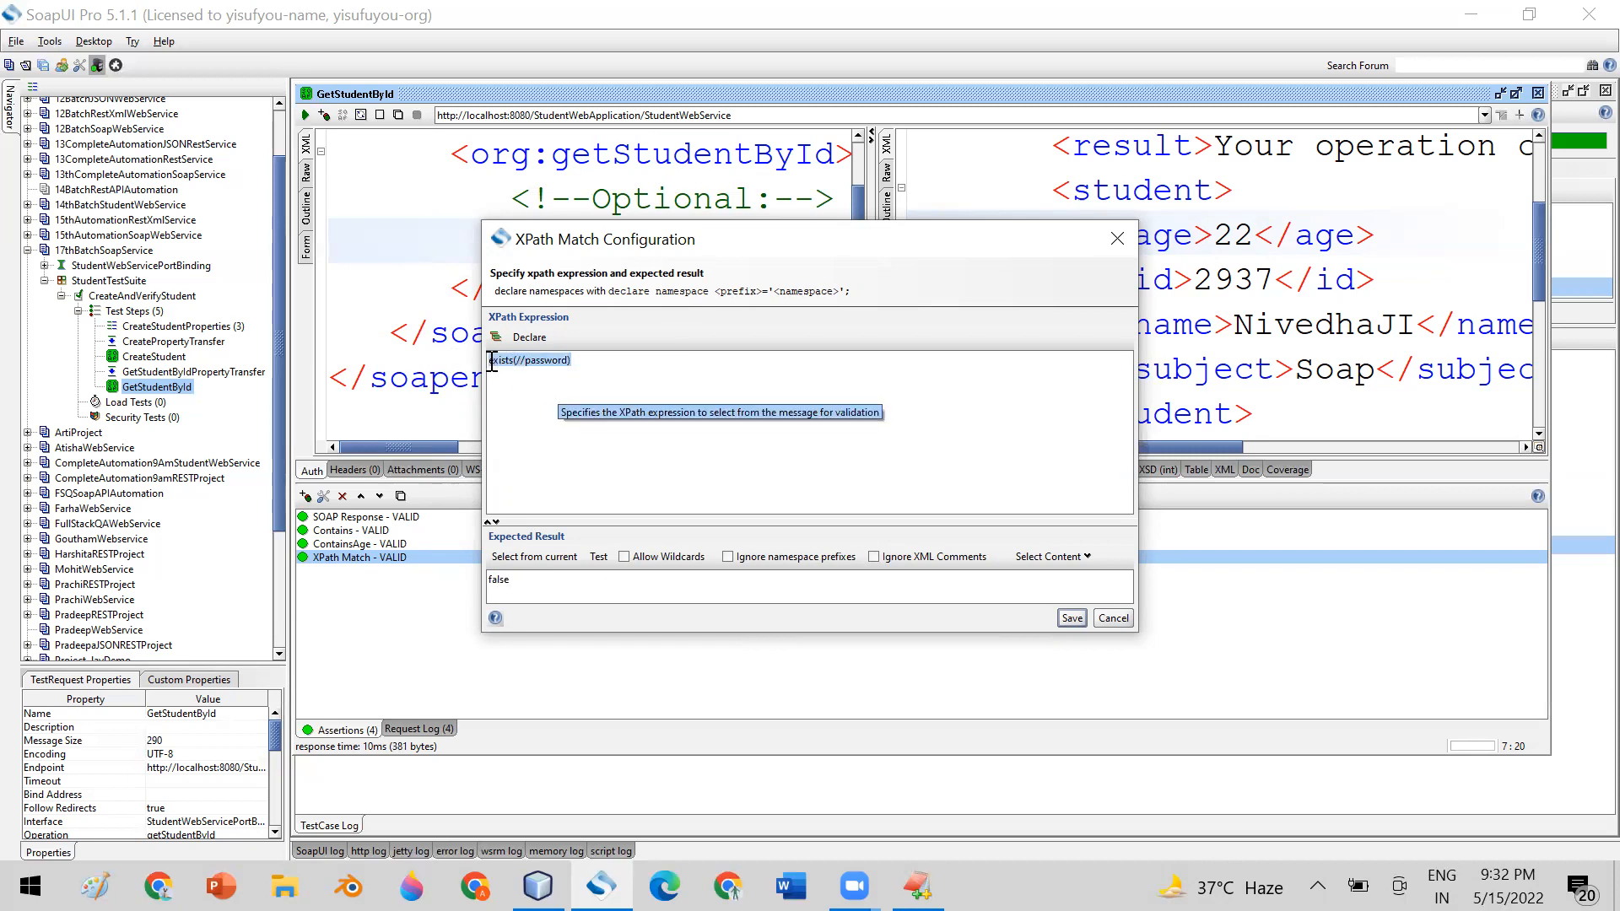
left_click_drag(590, 363, 478, 353)
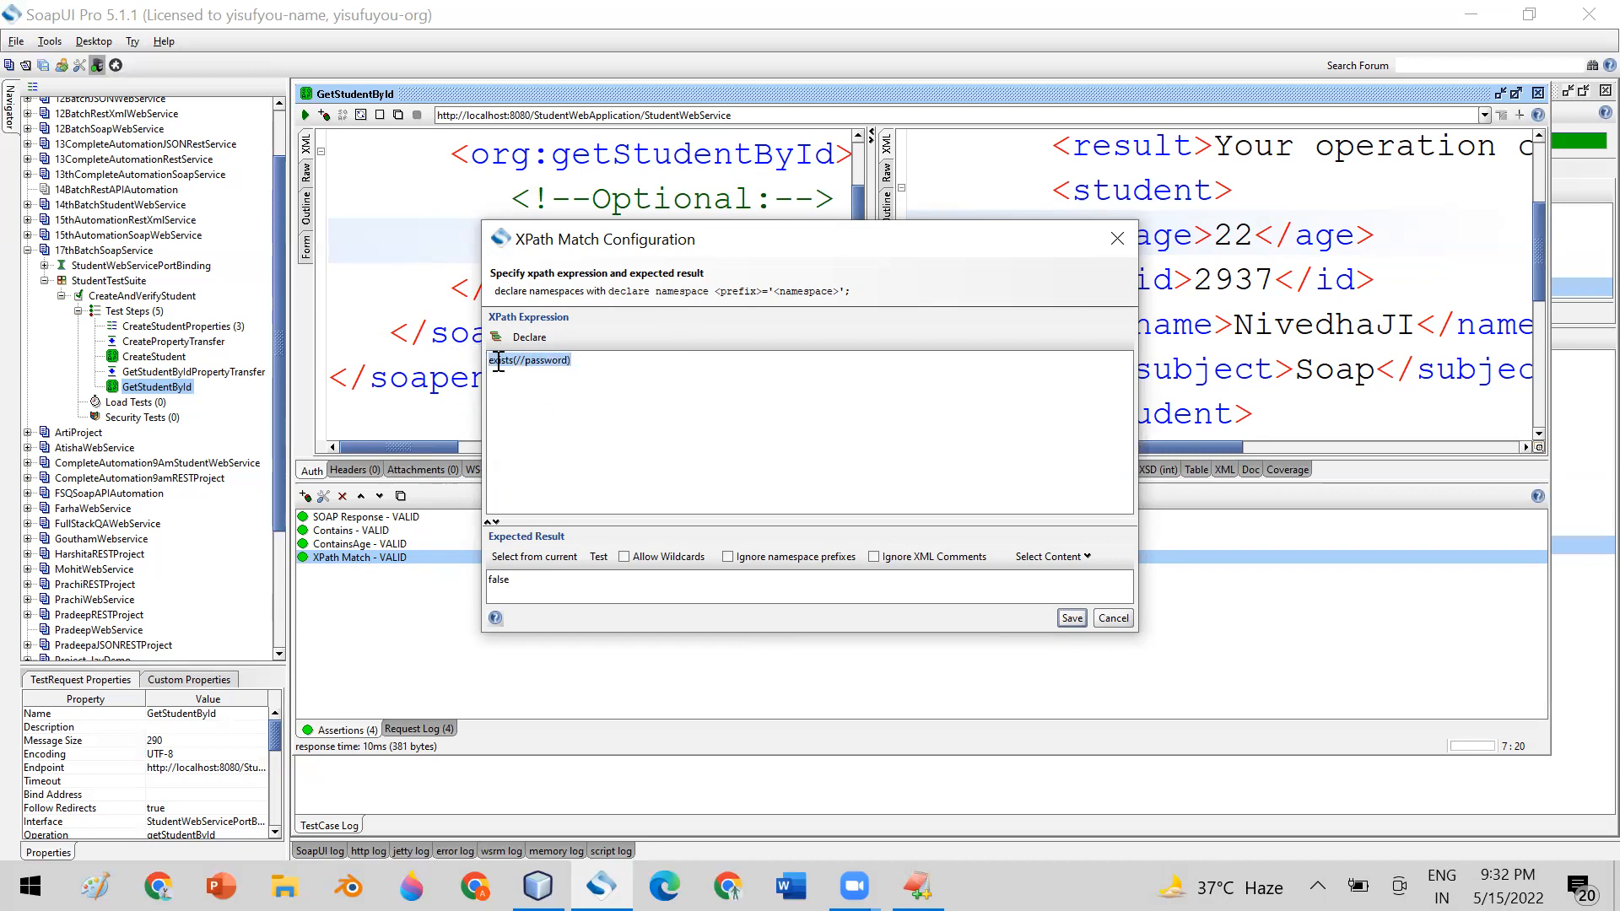
left_click_drag(519, 580, 473, 578)
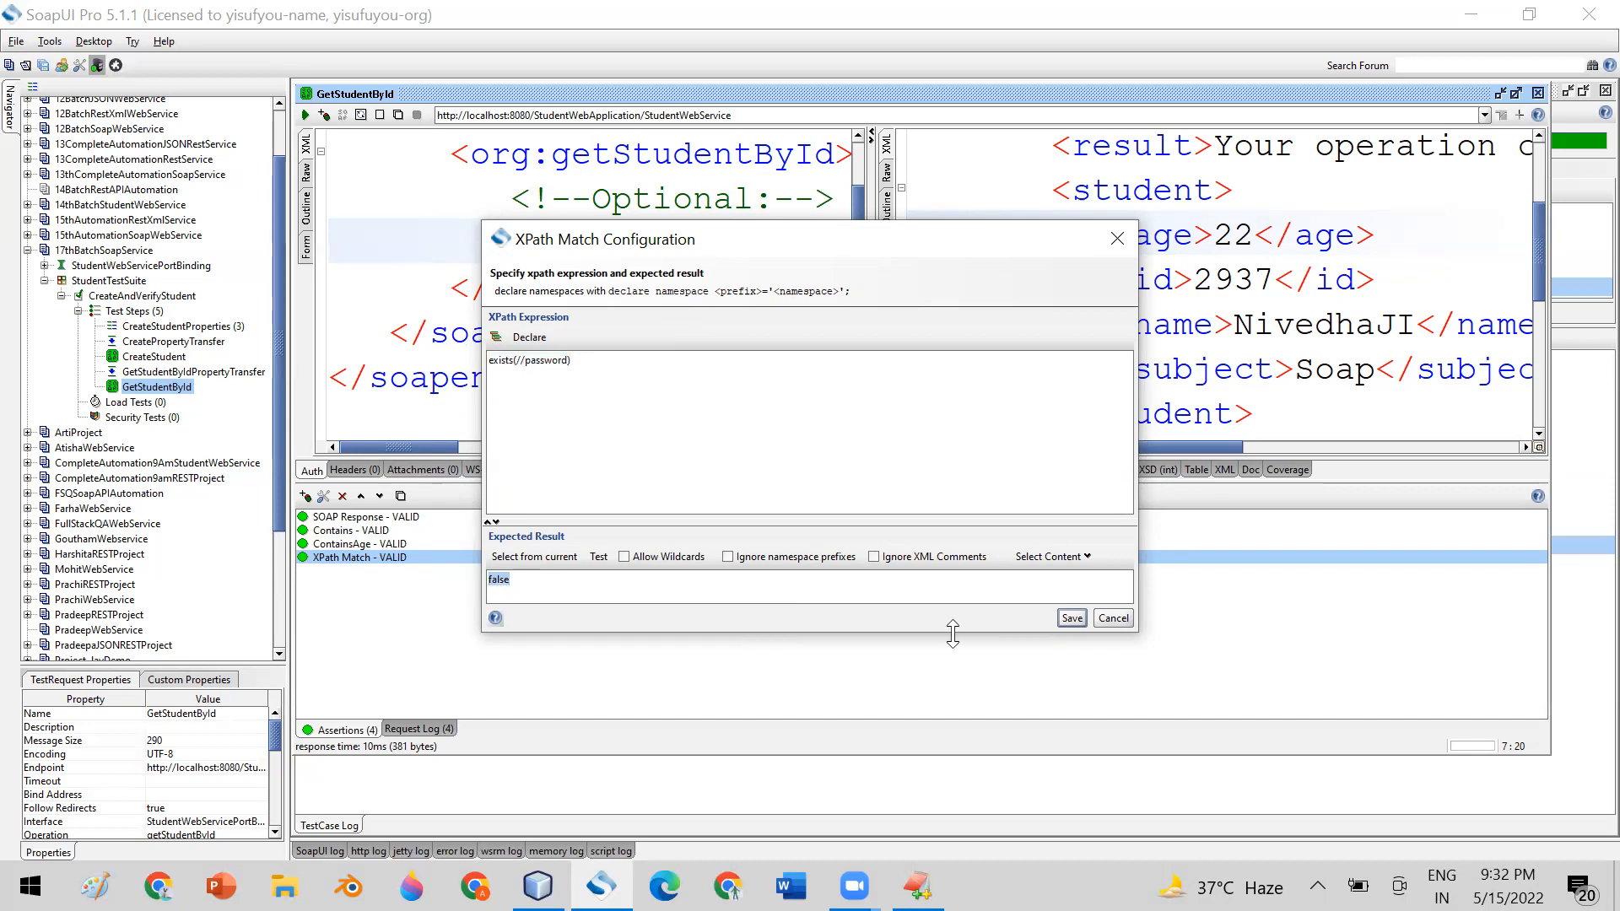
left_click(1071, 619)
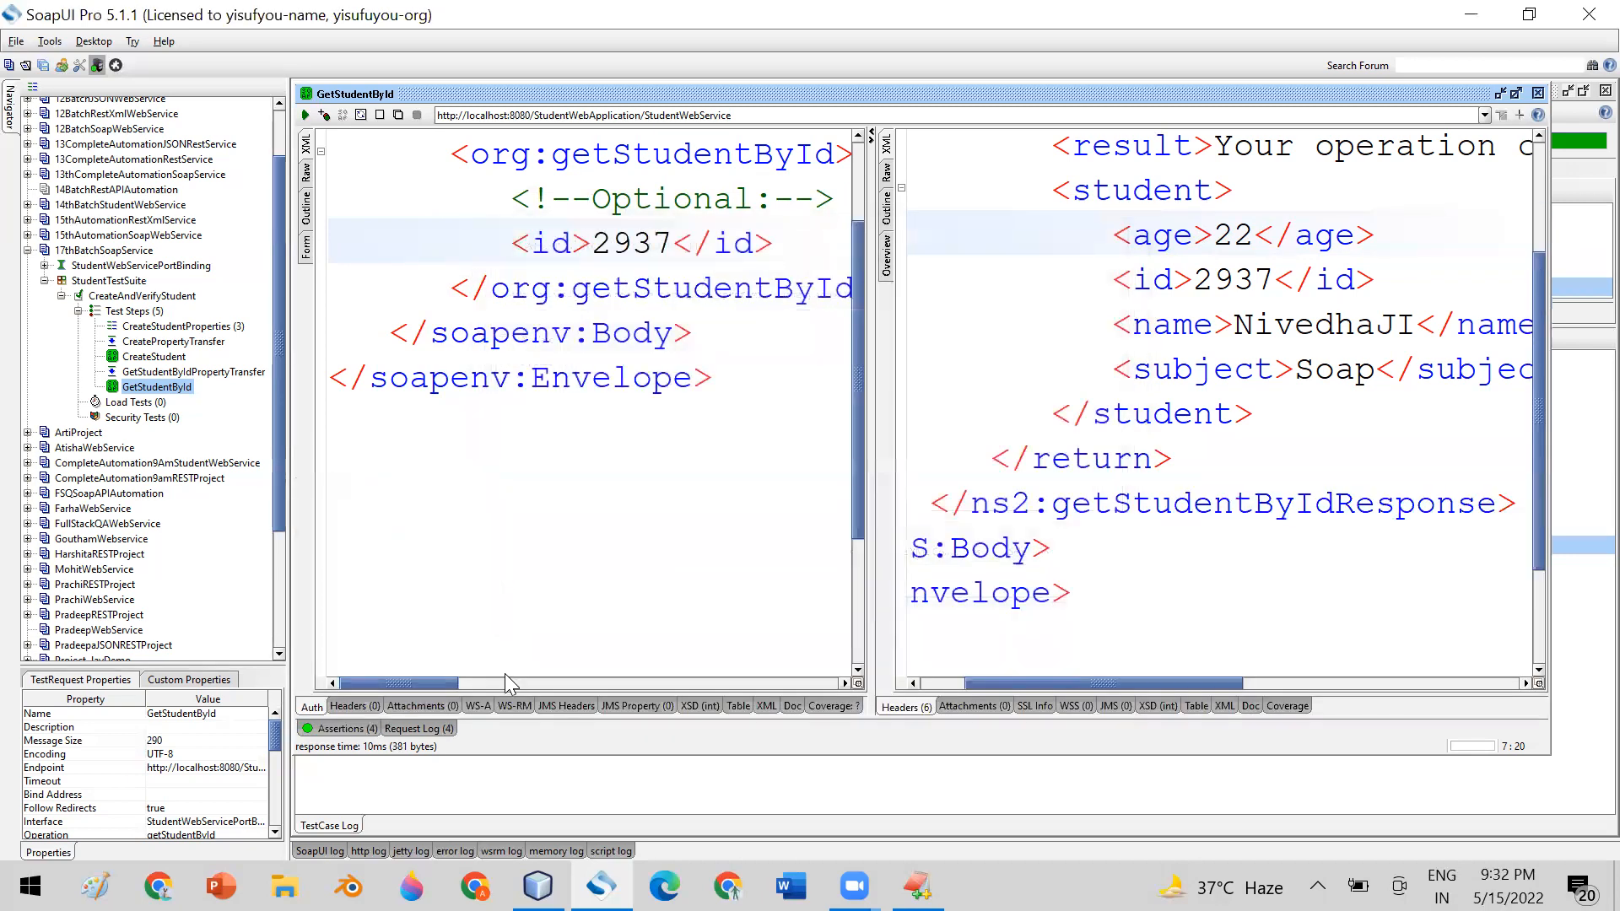
Reopen the XPath Match assertion, try true as the expected result for the password check, and save it
left_click(341, 728)
double_click(350, 560)
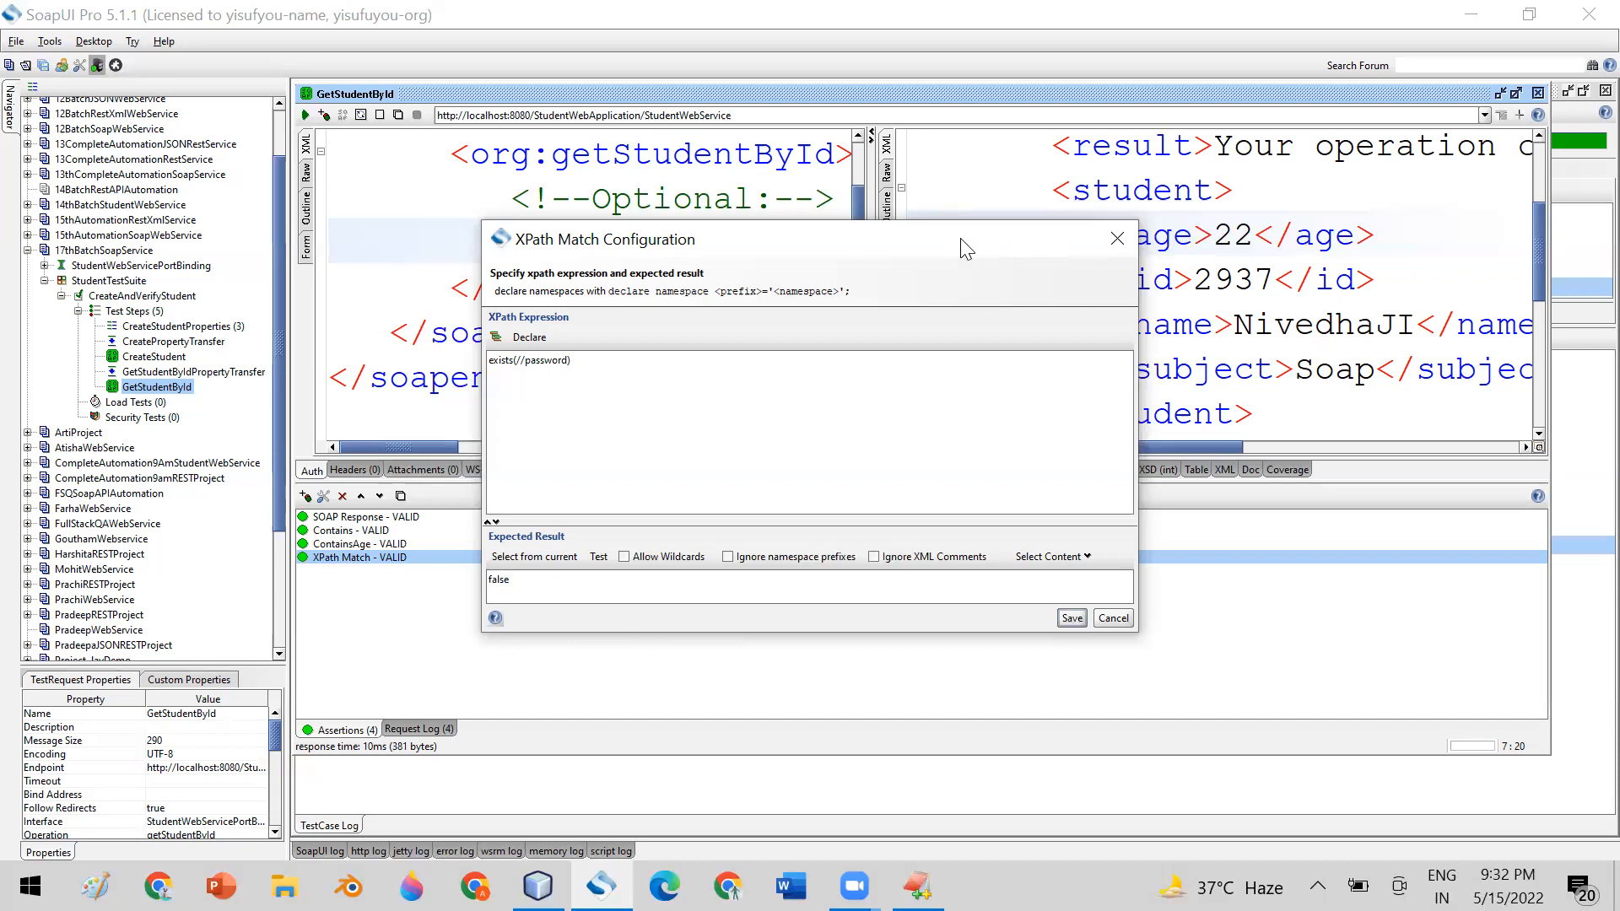
left_click_drag(966, 245, 884, 214)
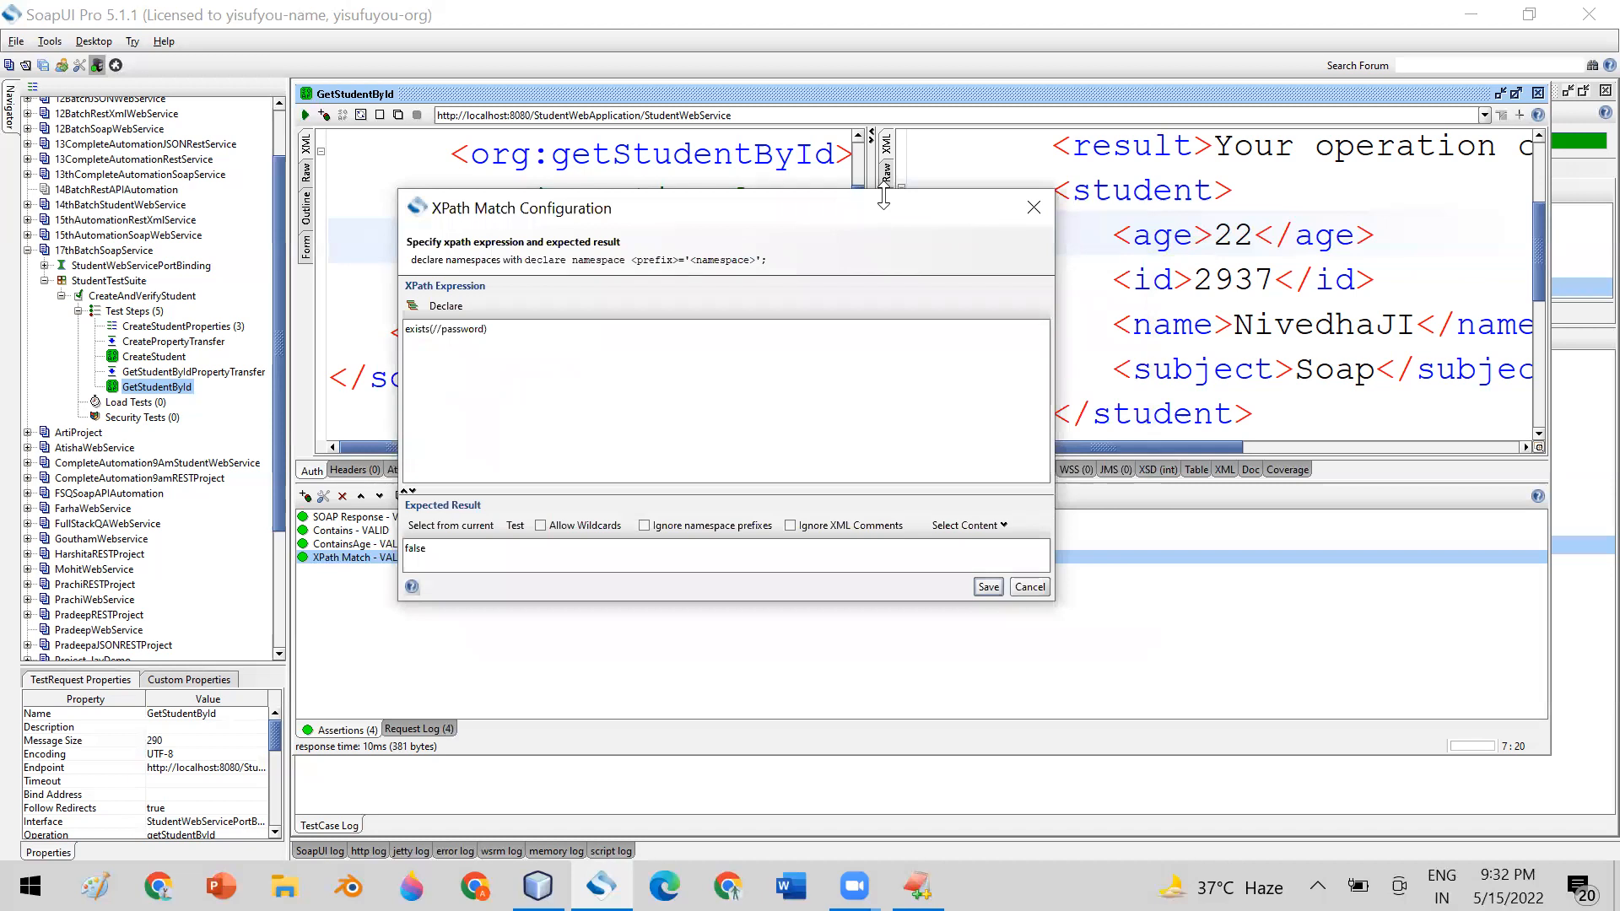
left_click_drag(453, 554, 321, 544)
type("true")
left_click(987, 588)
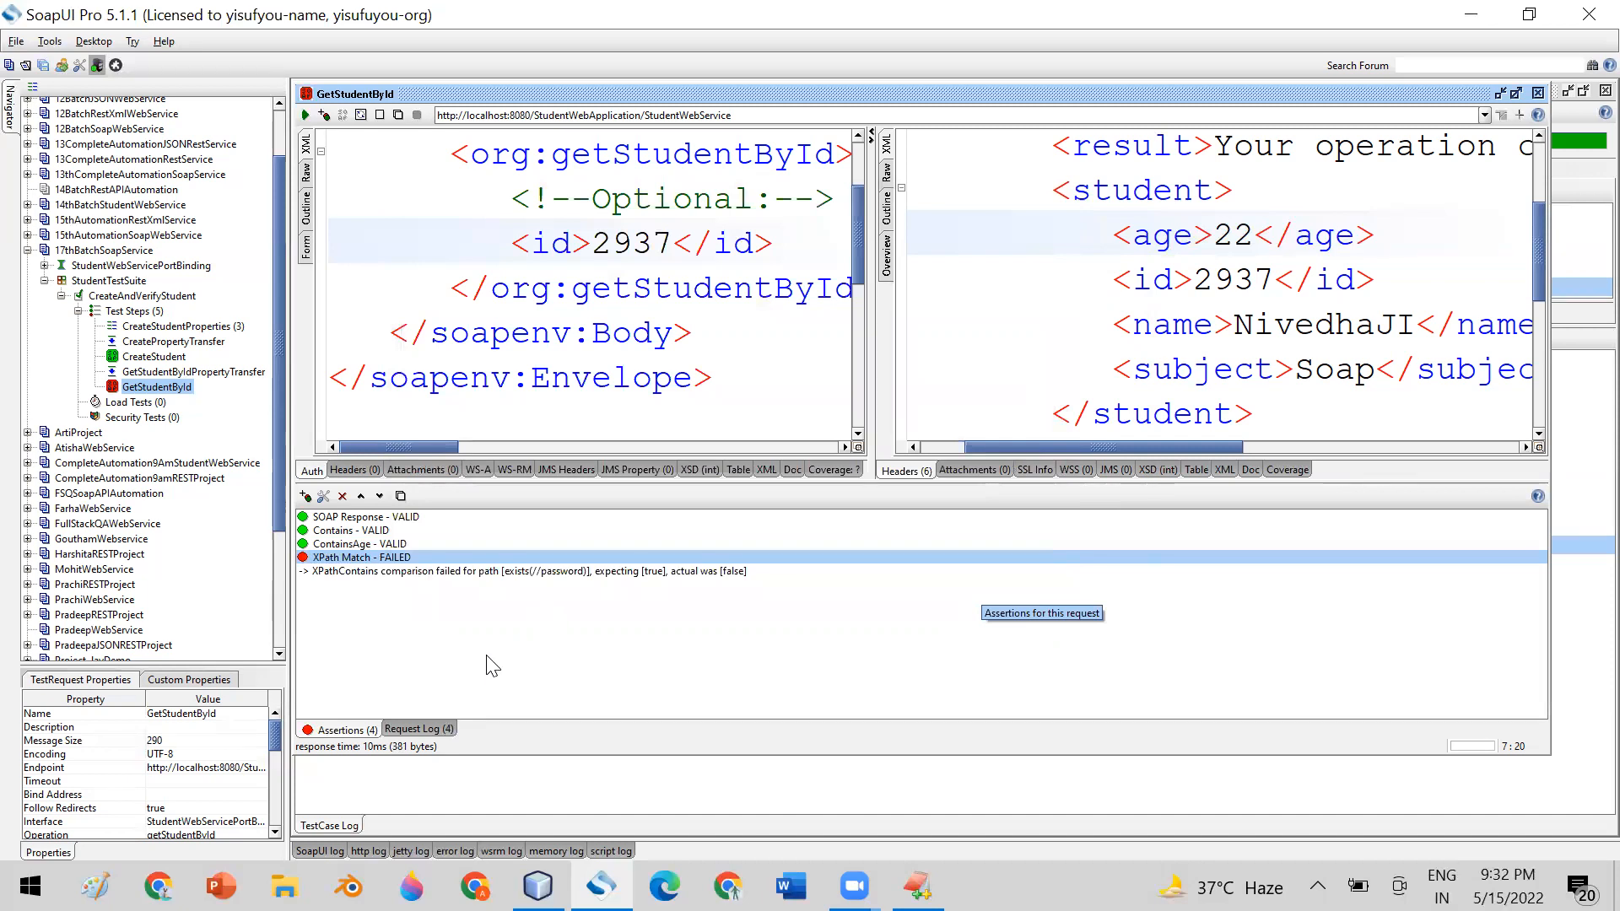
Reopen the XPath Match assertion and set its XPath expression to exists(//age)
double_click(331, 560)
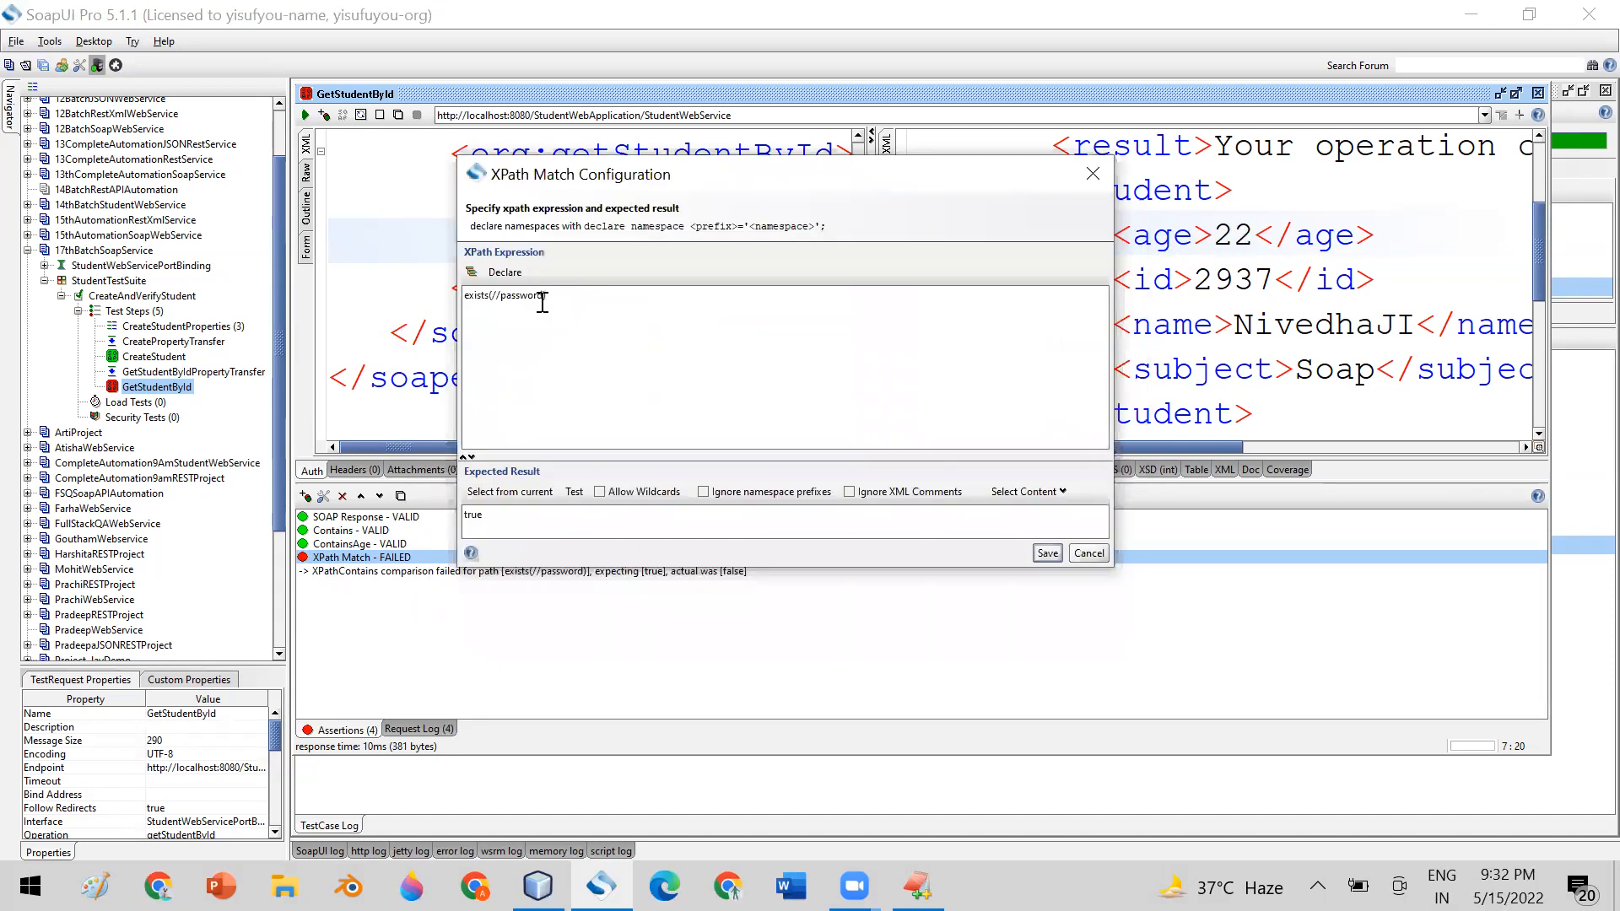
key("BackSpace")
key("BackSpace")
key("BackSpace")
key("BackSpace")
key("BackSpace")
key("BackSpace")
key("BackSpace")
key("BackSpace")
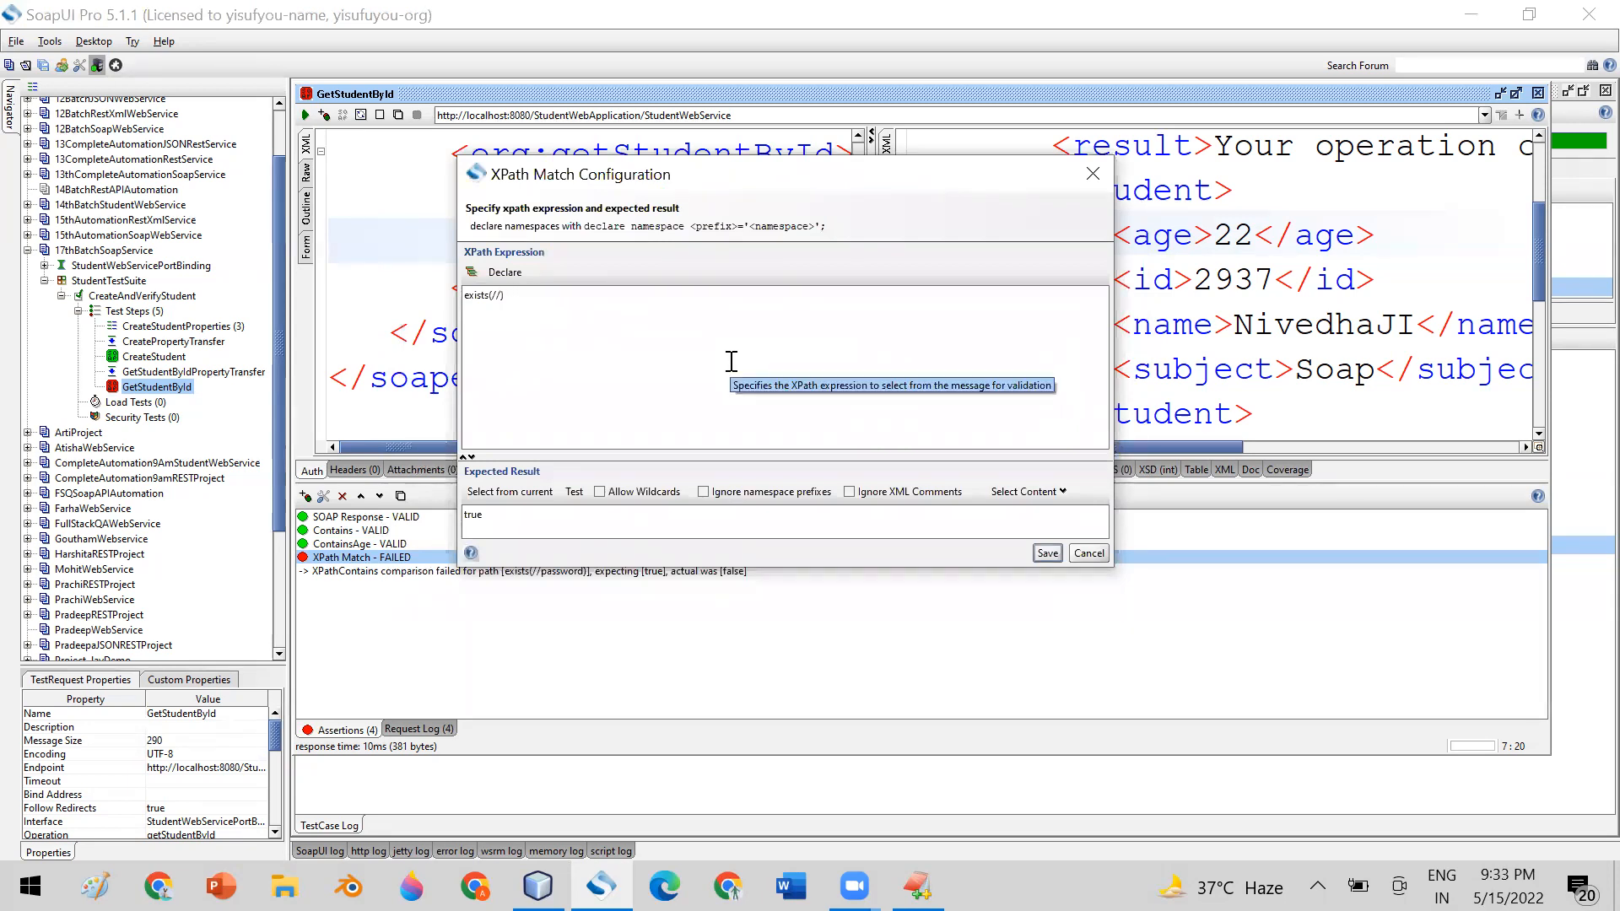
type("age")
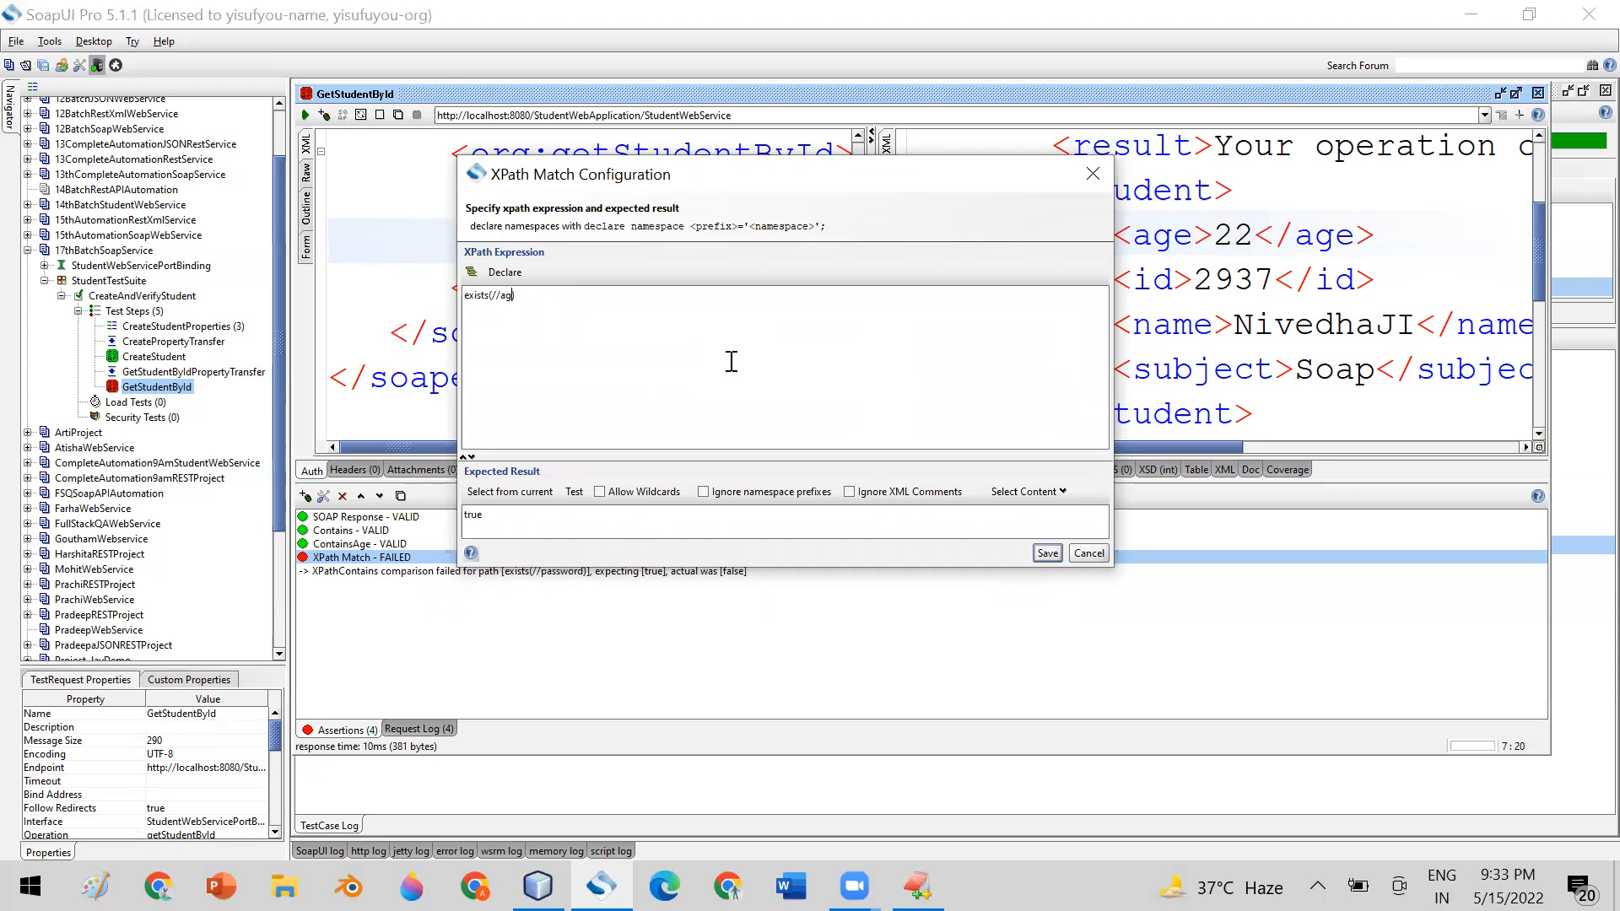
Clear the expected result, fill it by evaluating the expression against the current response, and save the assertion
left_click_drag(504, 519, 450, 511)
key("BackSpace")
left_click(496, 498)
left_click_drag(540, 518, 433, 508)
left_click(1046, 553)
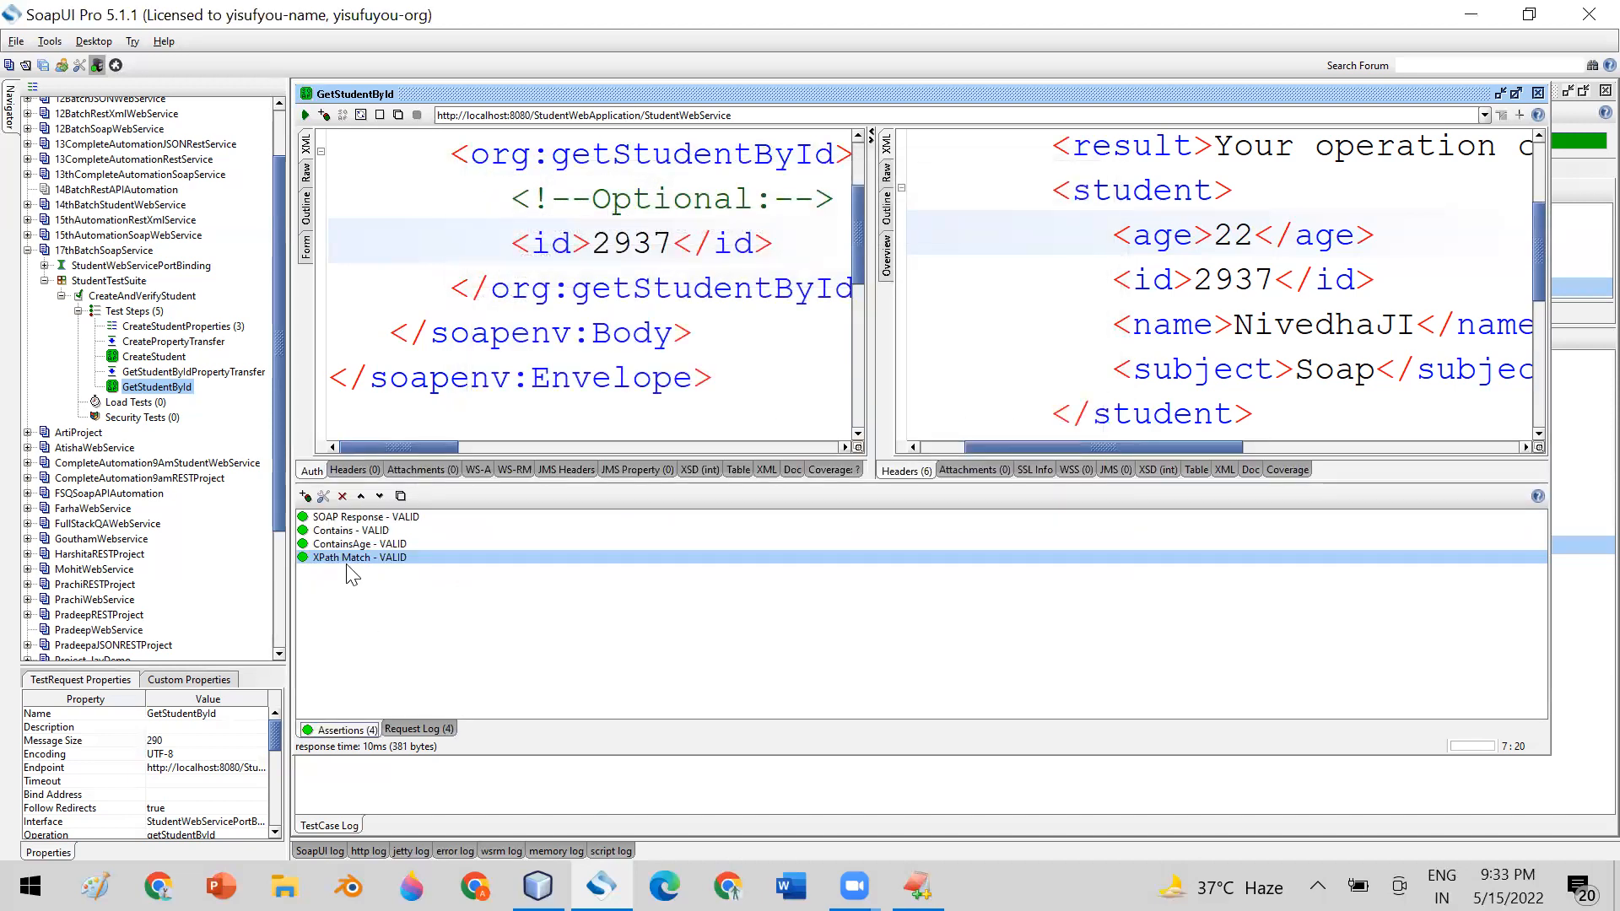
Rename the XPath Match assertion to Age XPath Match
right_click(346, 560)
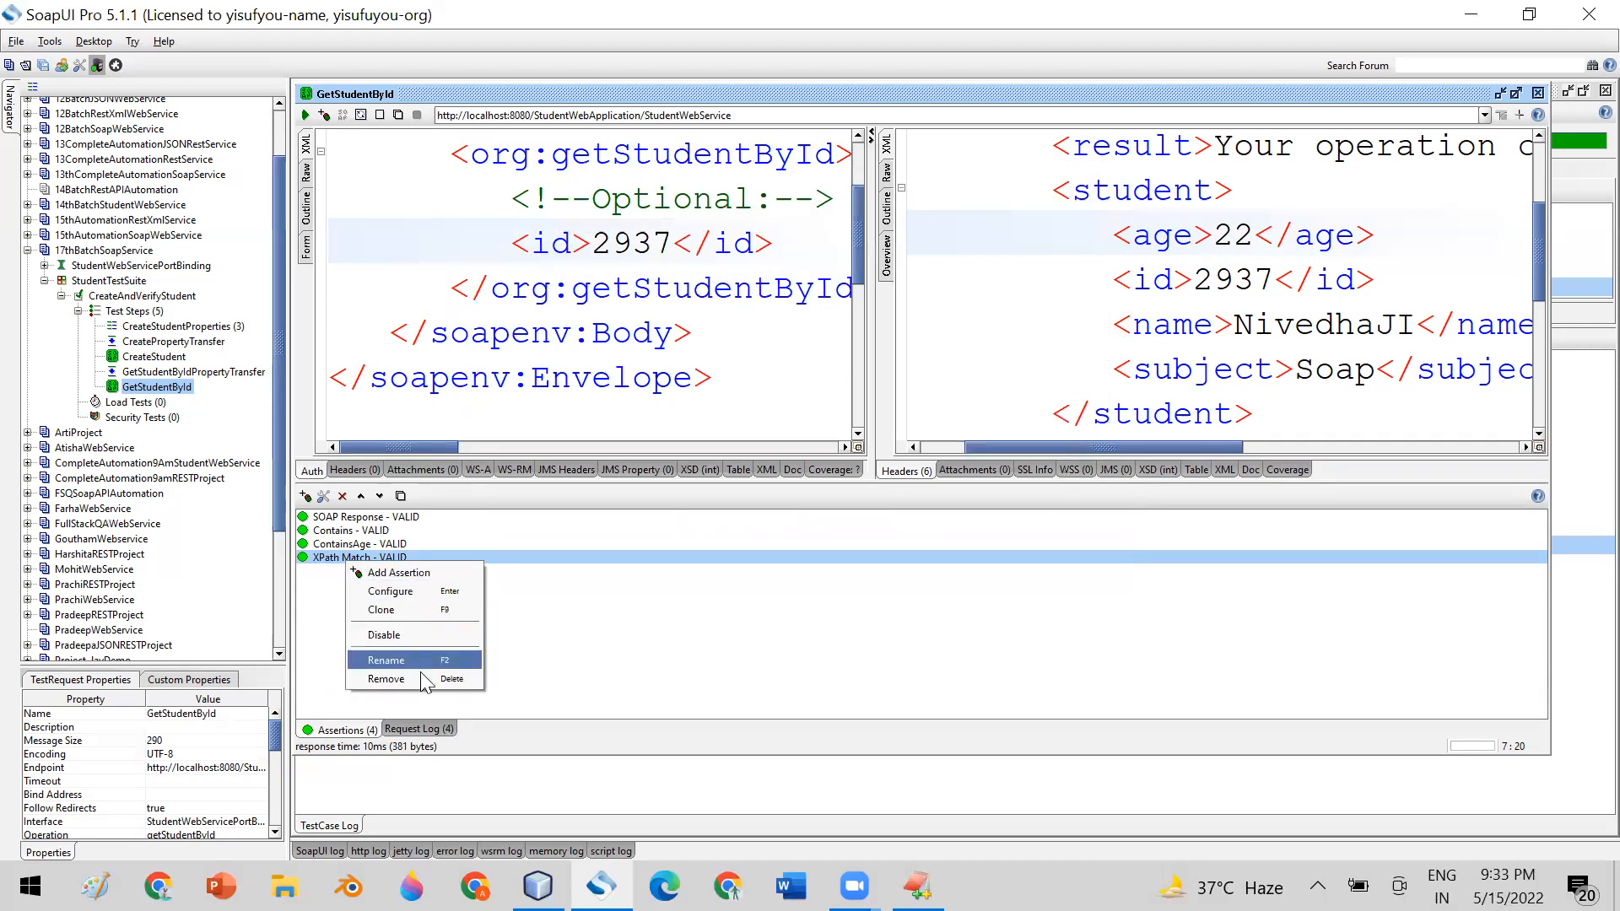
left_click(386, 660)
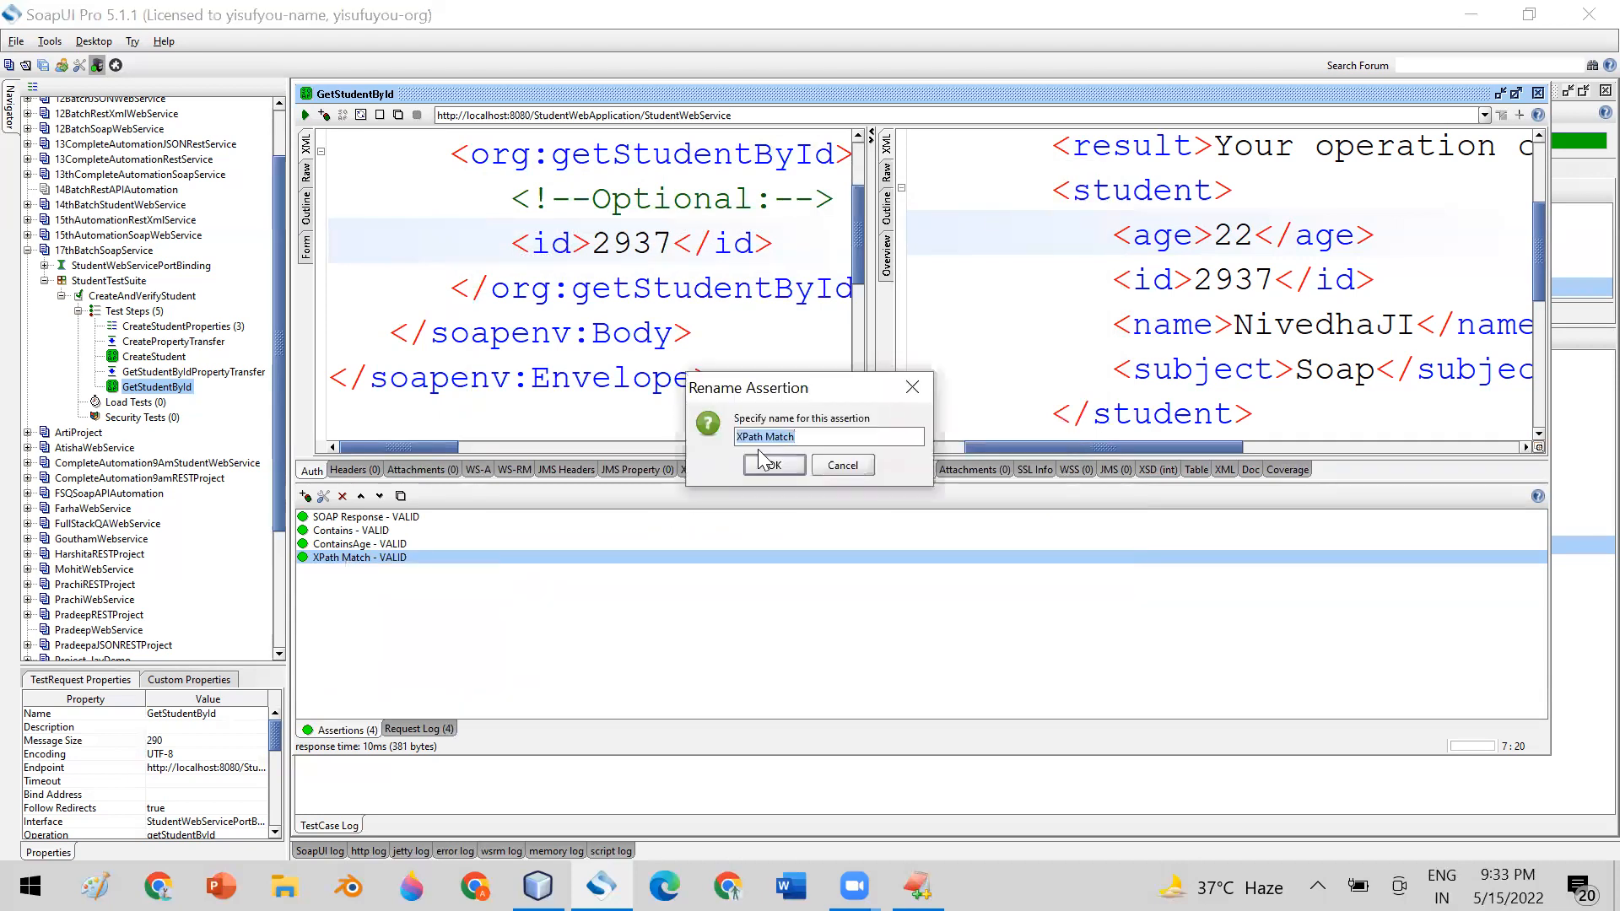
left_click(736, 438)
type("Age")
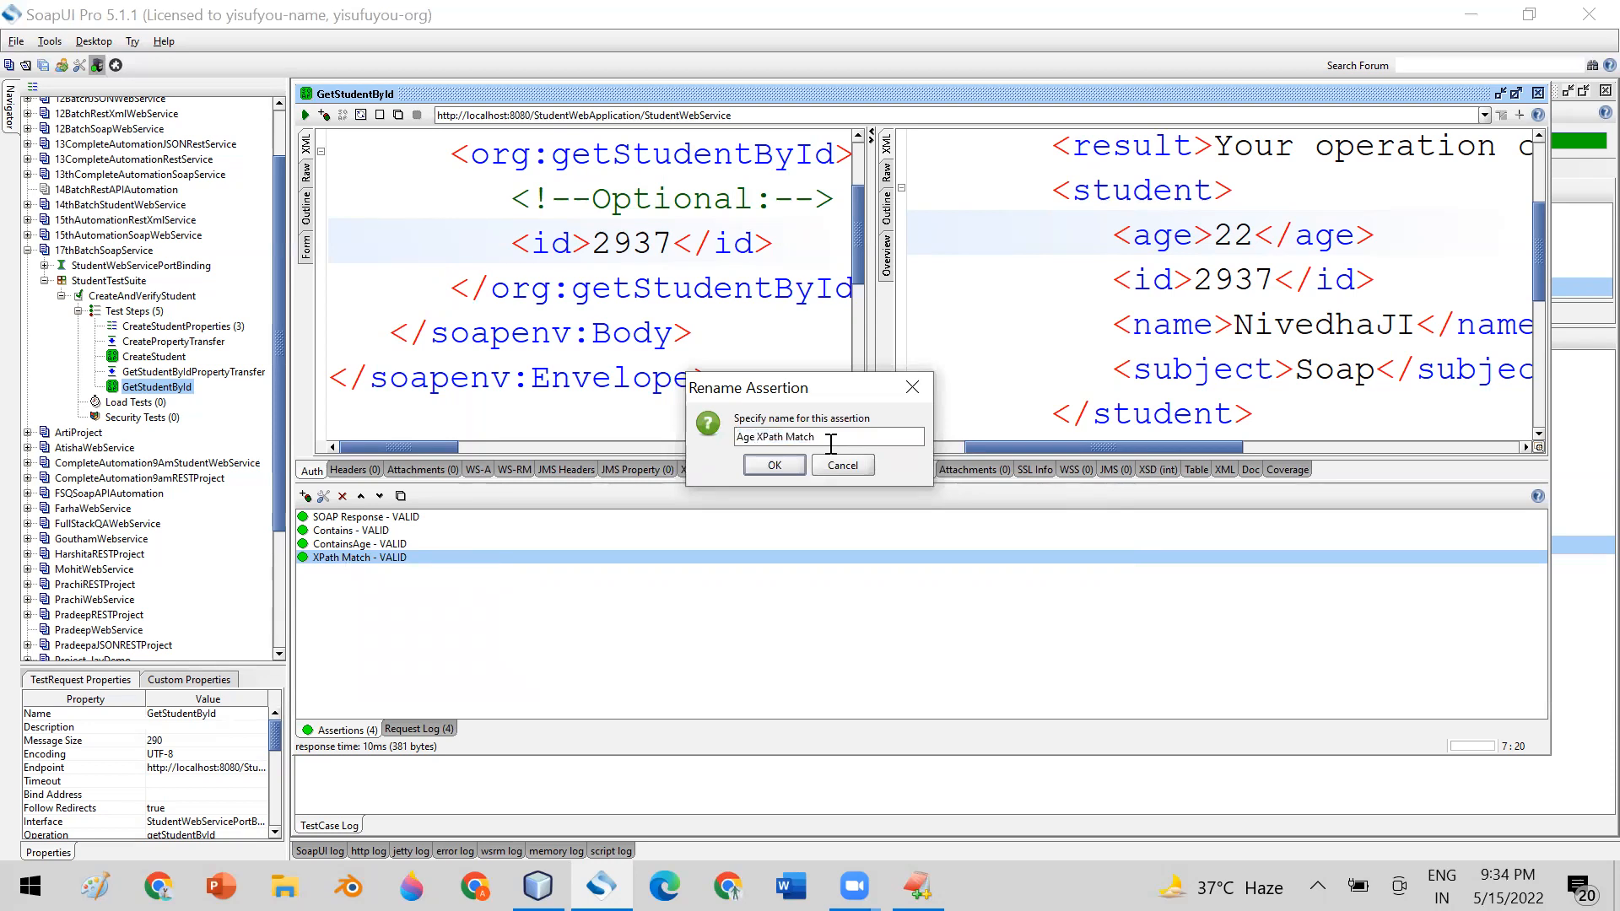
left_click(784, 466)
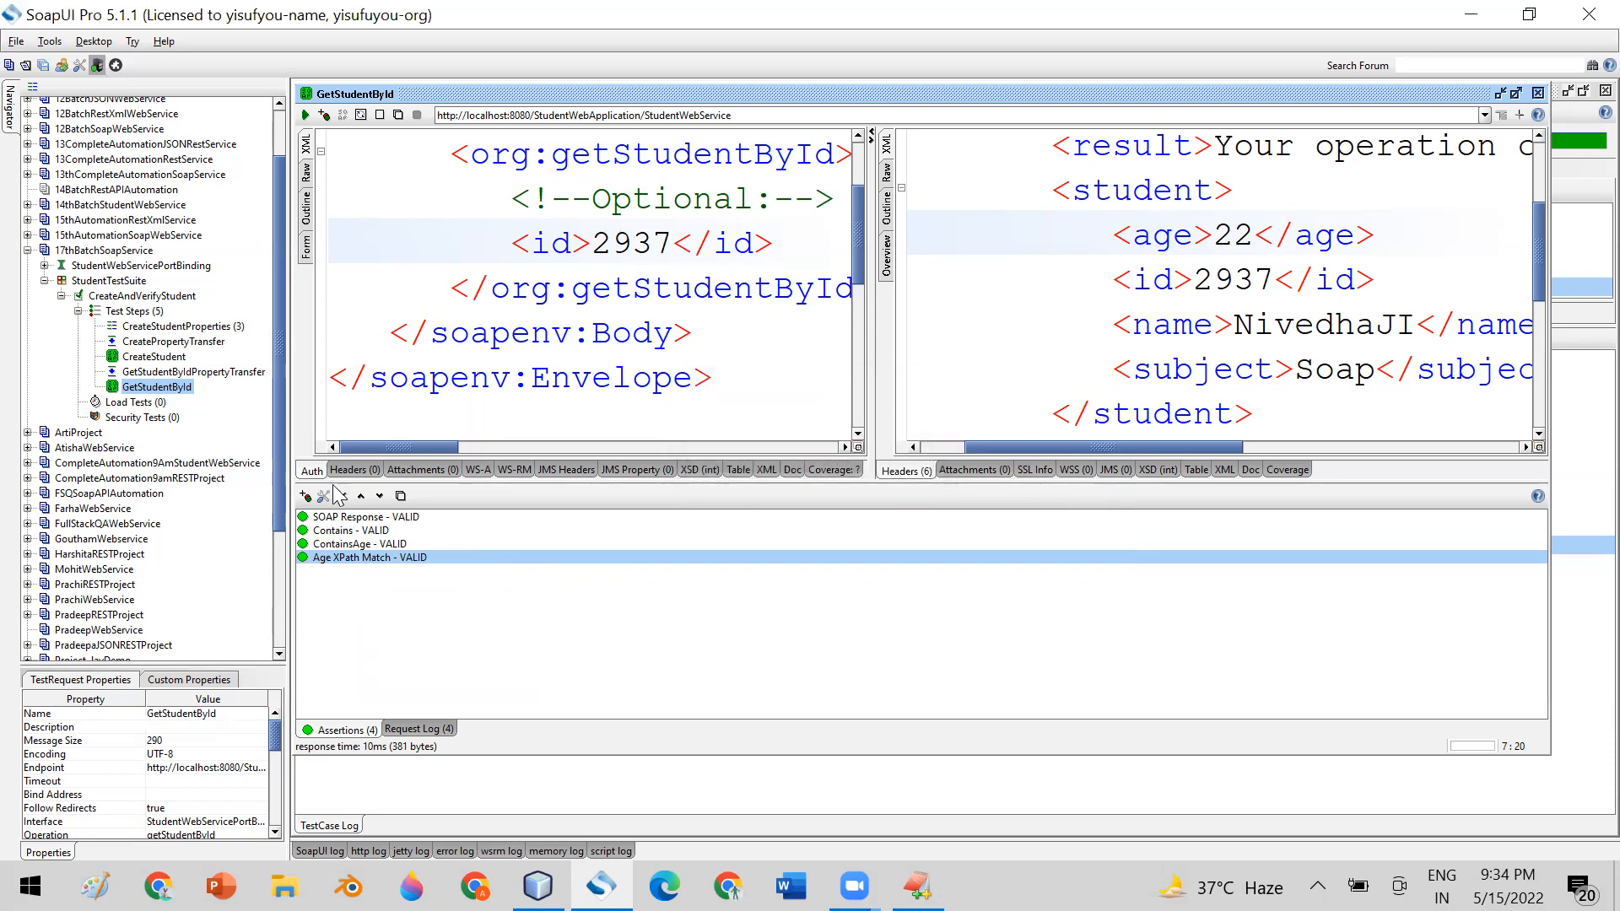
Add another XPath Match assertion from the property content category to GetStudentById
left_click(305, 495)
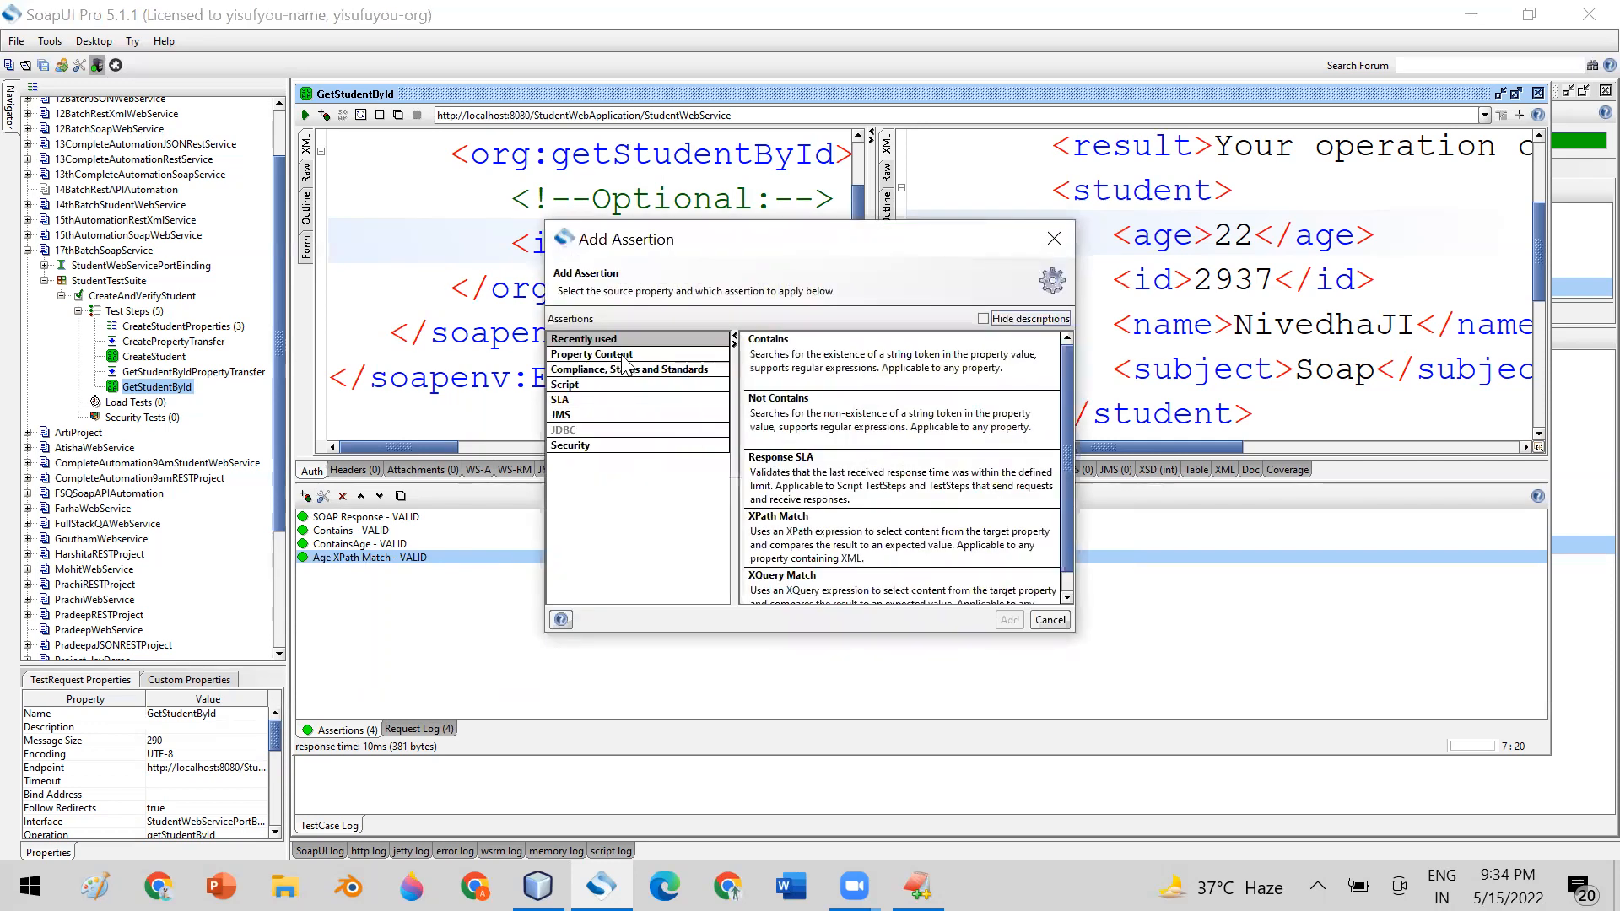
left_click(622, 356)
left_click_drag(1067, 410, 1069, 533)
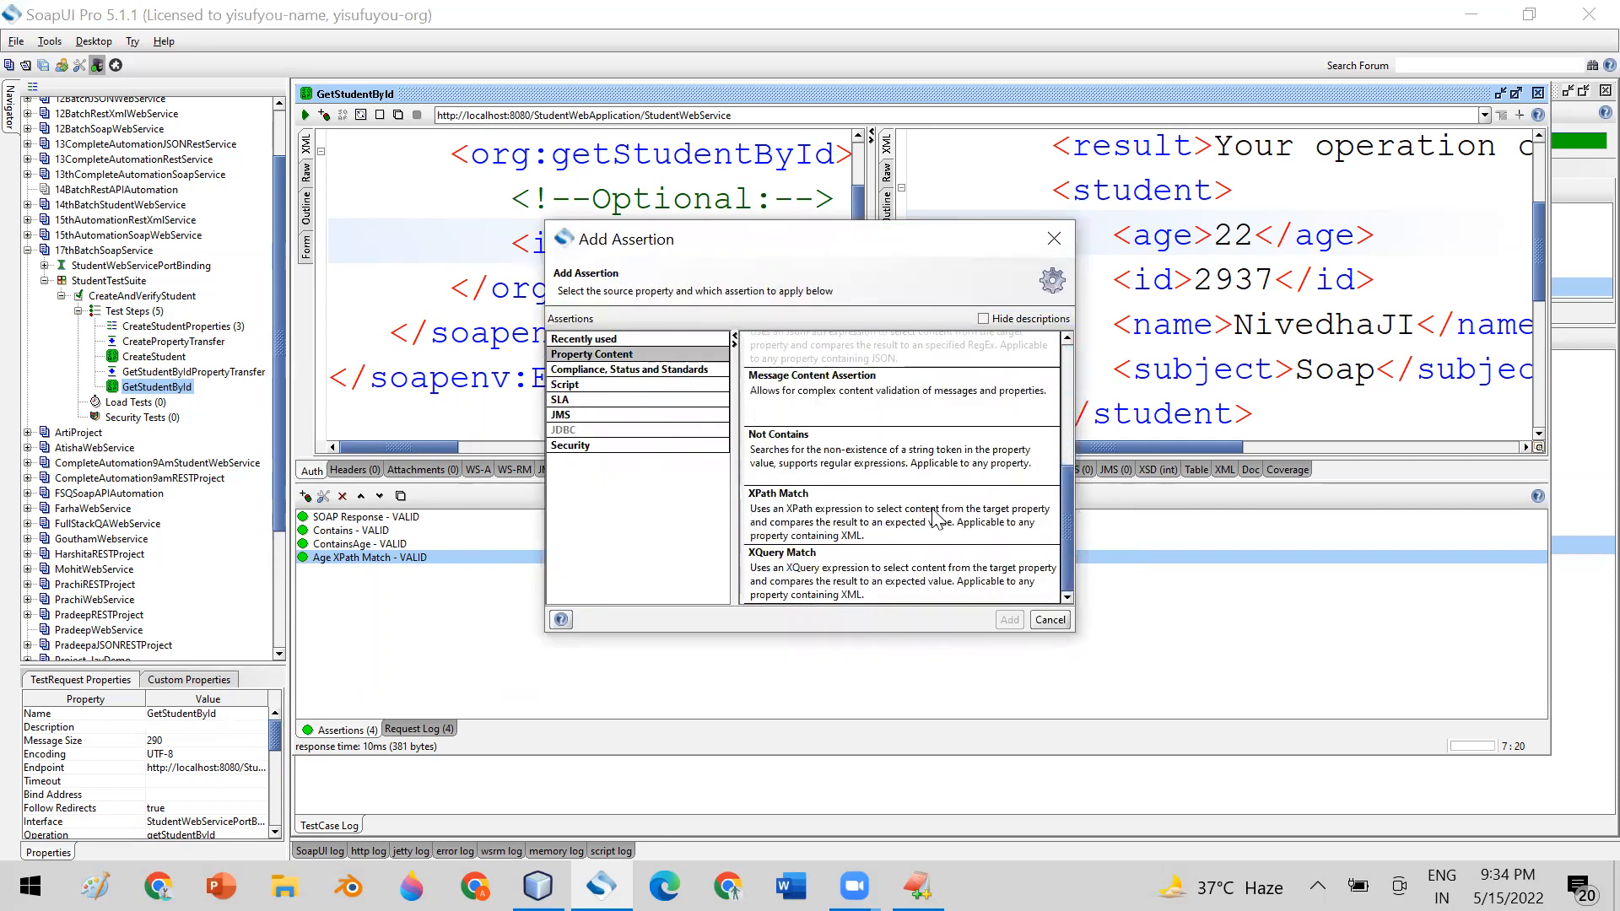
left_click(934, 515)
left_click(1009, 619)
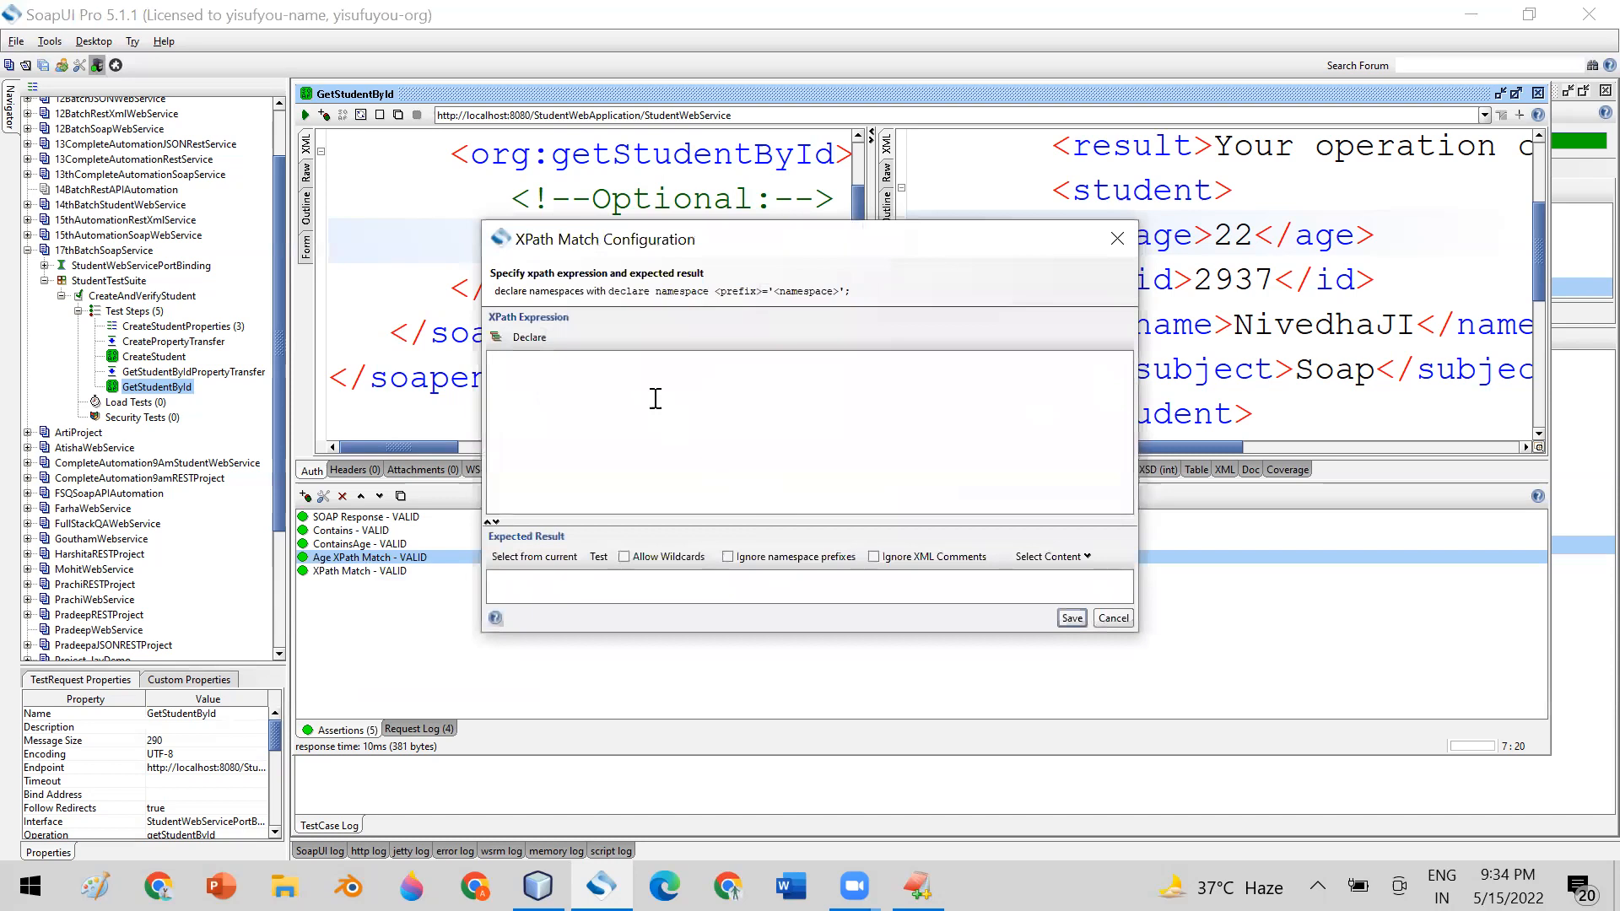
Enter exists(//name) as the second XPath Match assertion's expression and move the dialog clear of the response's student elements
type("exists")
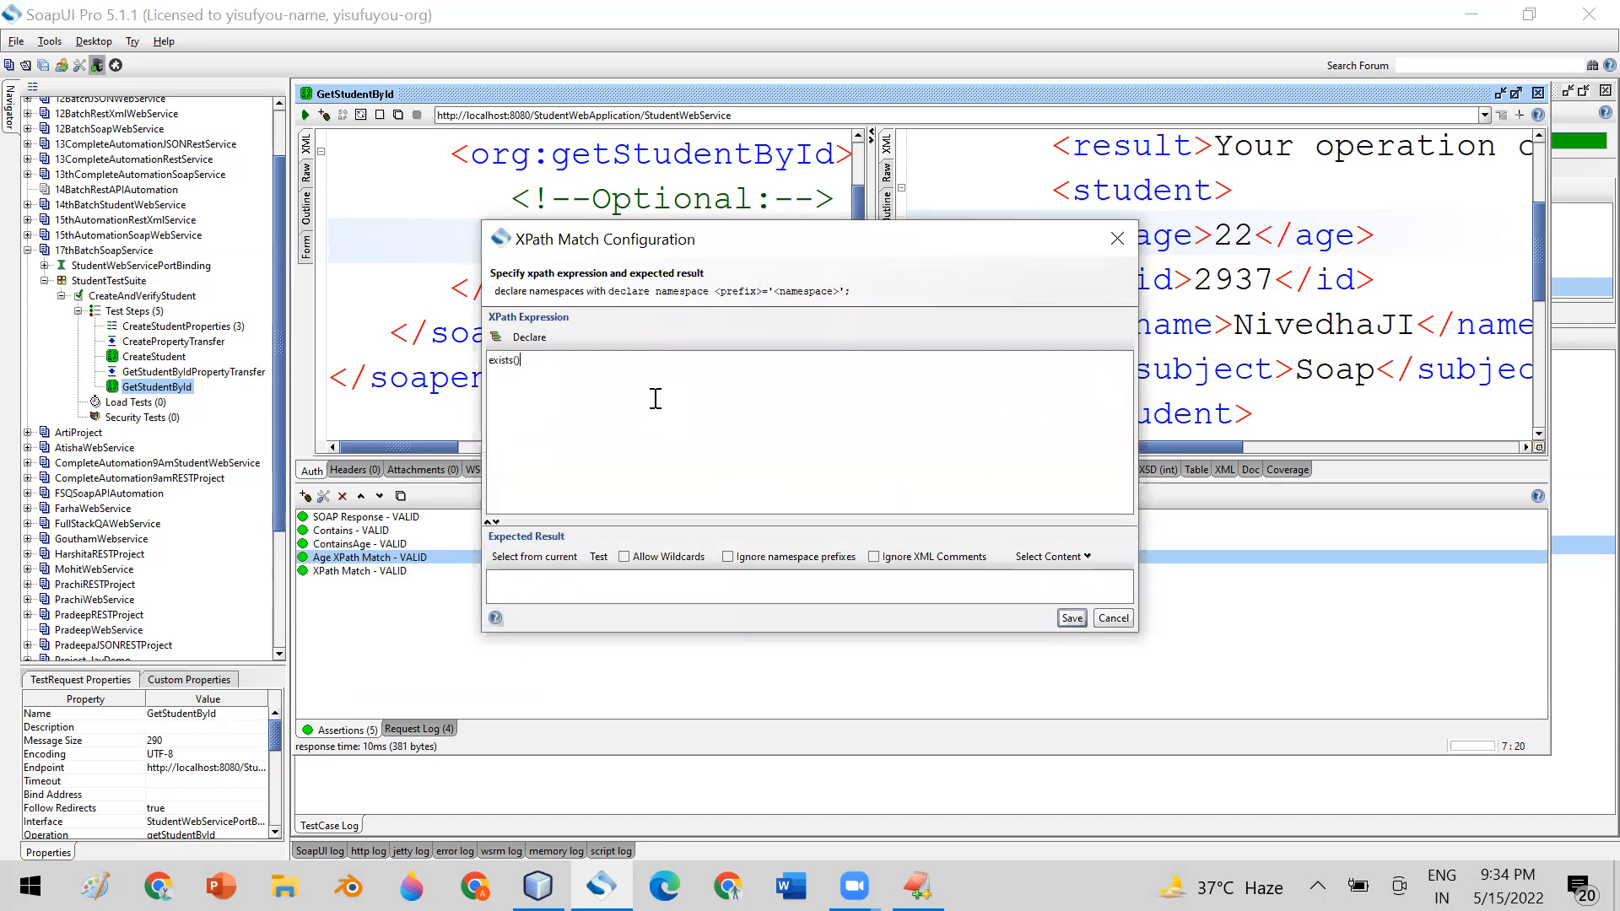
type("(//name")
left_click_drag(698, 246, 582, 228)
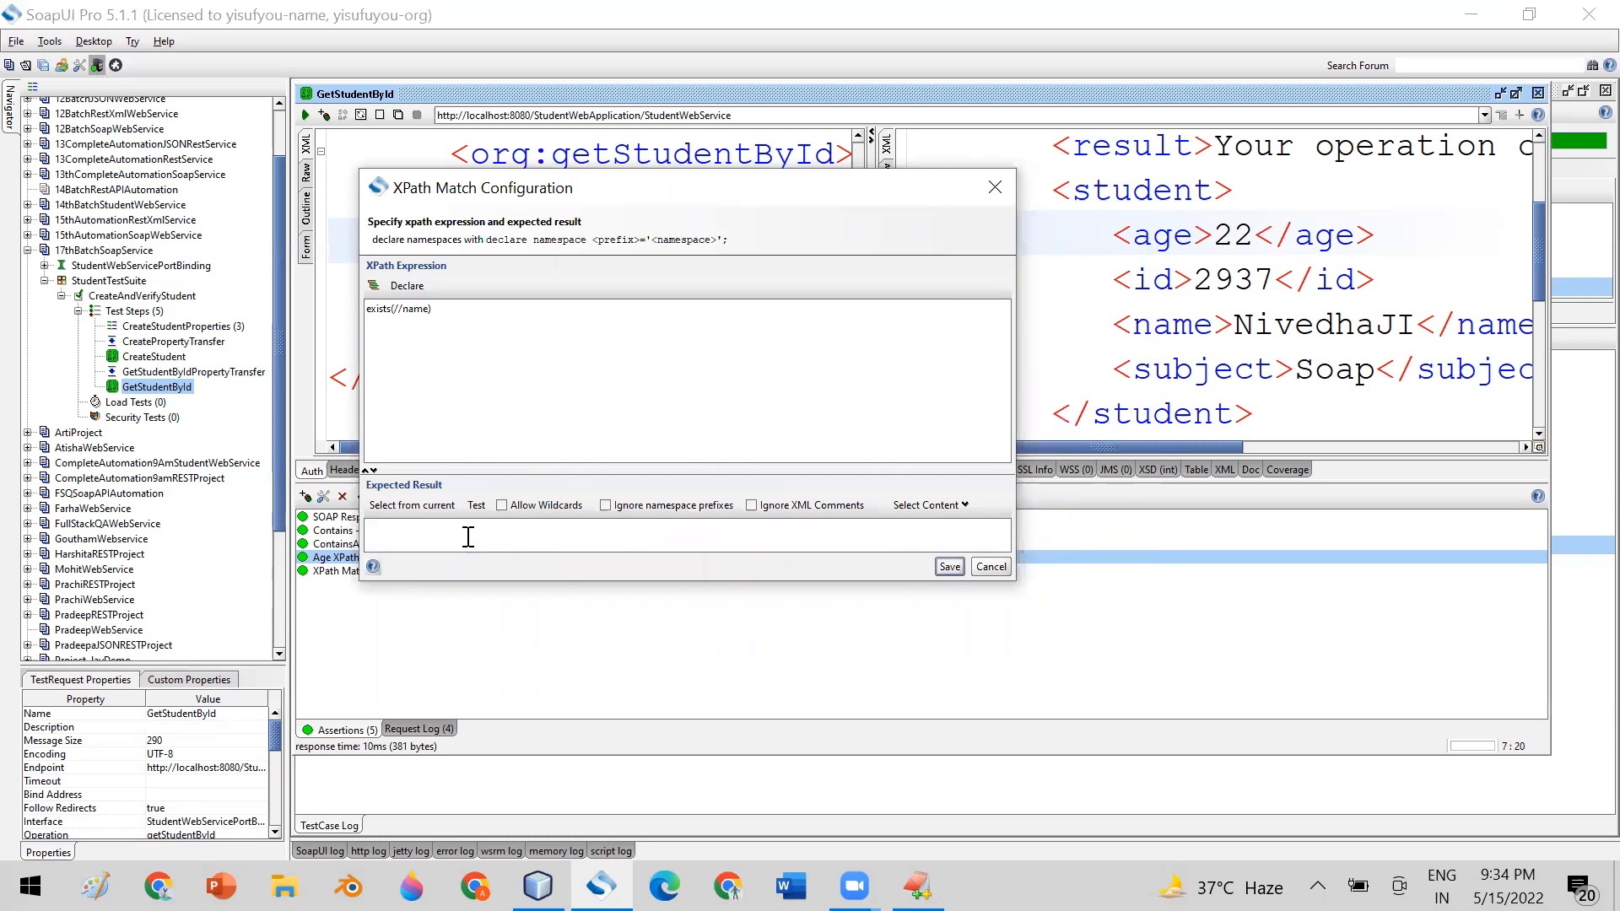
Fill the expected result of the exists(//name) assertion from the current response and save it
type("t")
key("BackSpace")
left_click(443, 505)
double_click(415, 524)
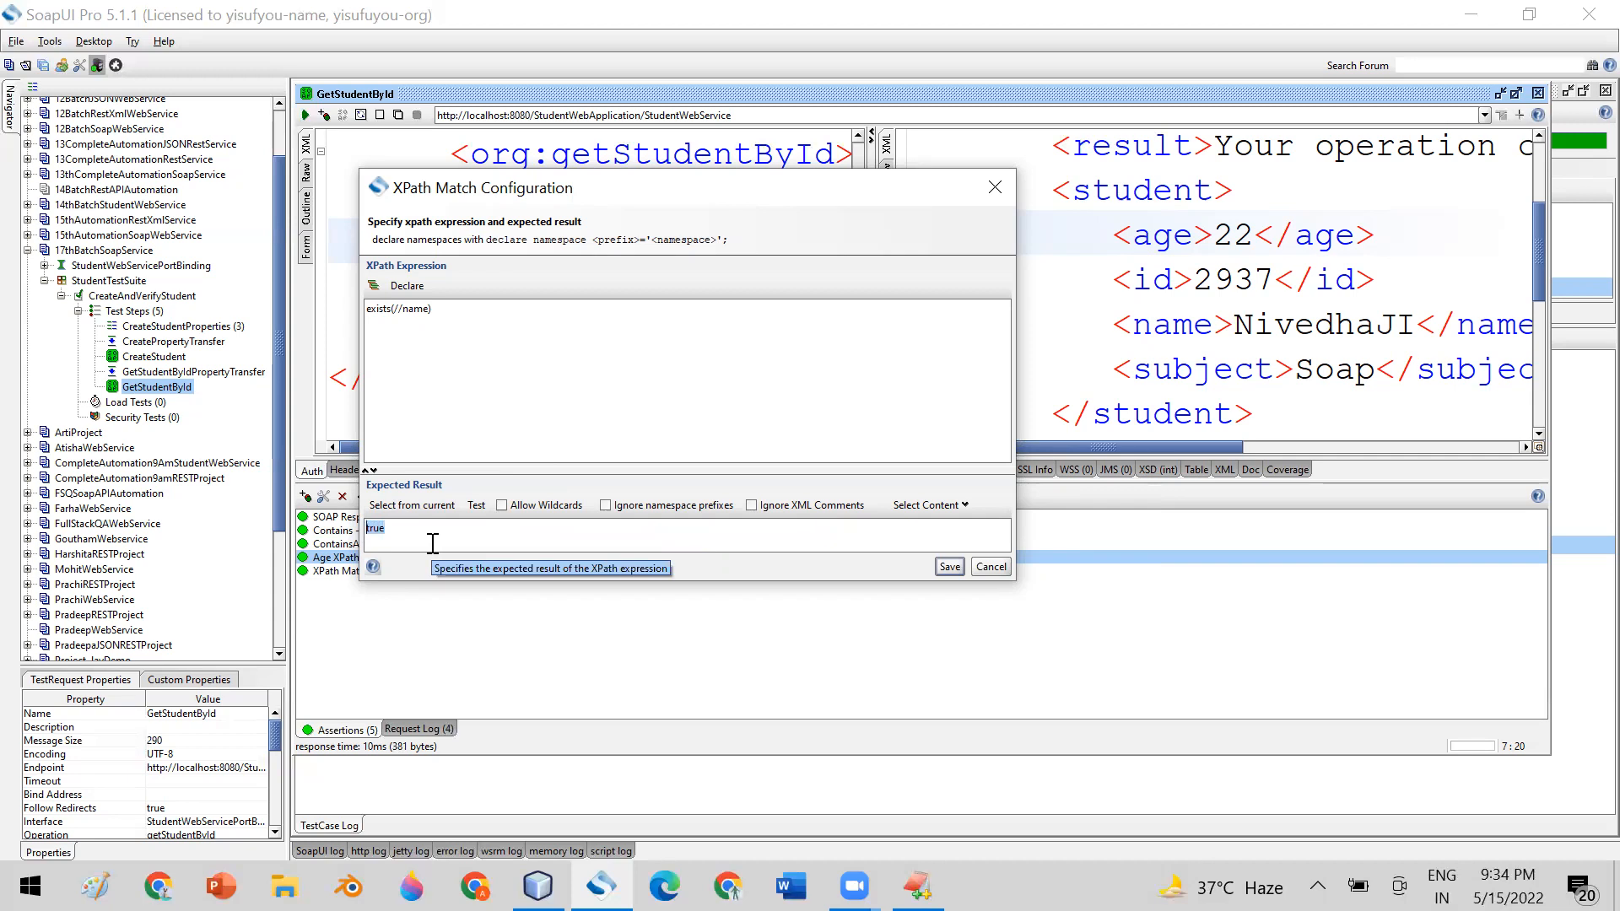
left_click(949, 567)
Rename the newly saved XPath Match assertion to Name XPath Match
left_click(358, 571)
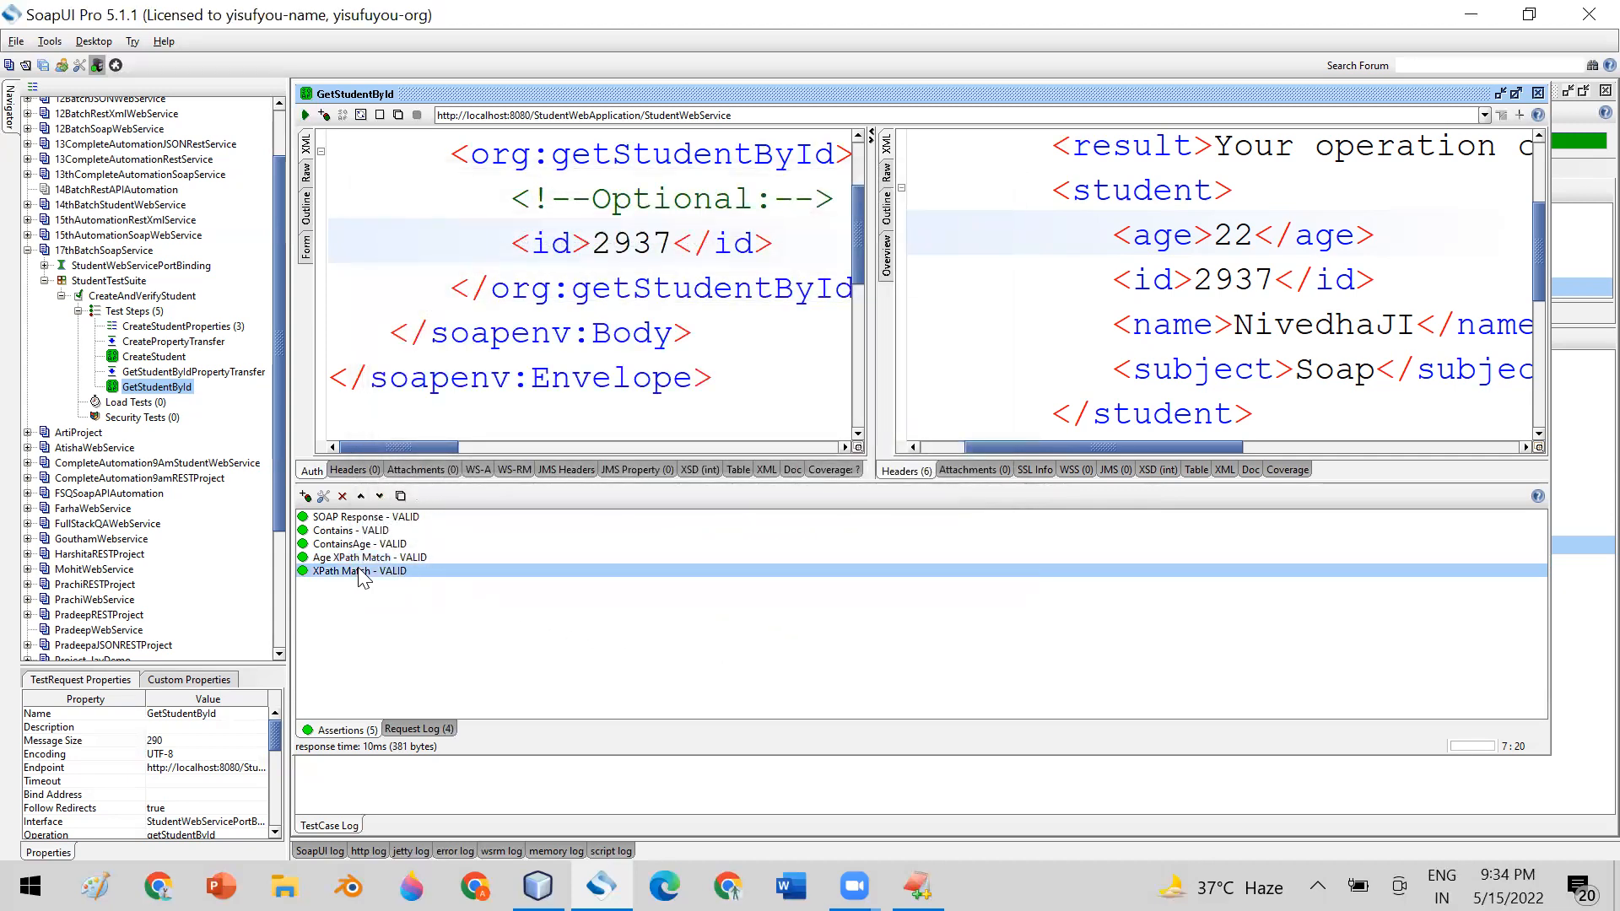
right_click(361, 574)
left_click(401, 668)
left_click(744, 440)
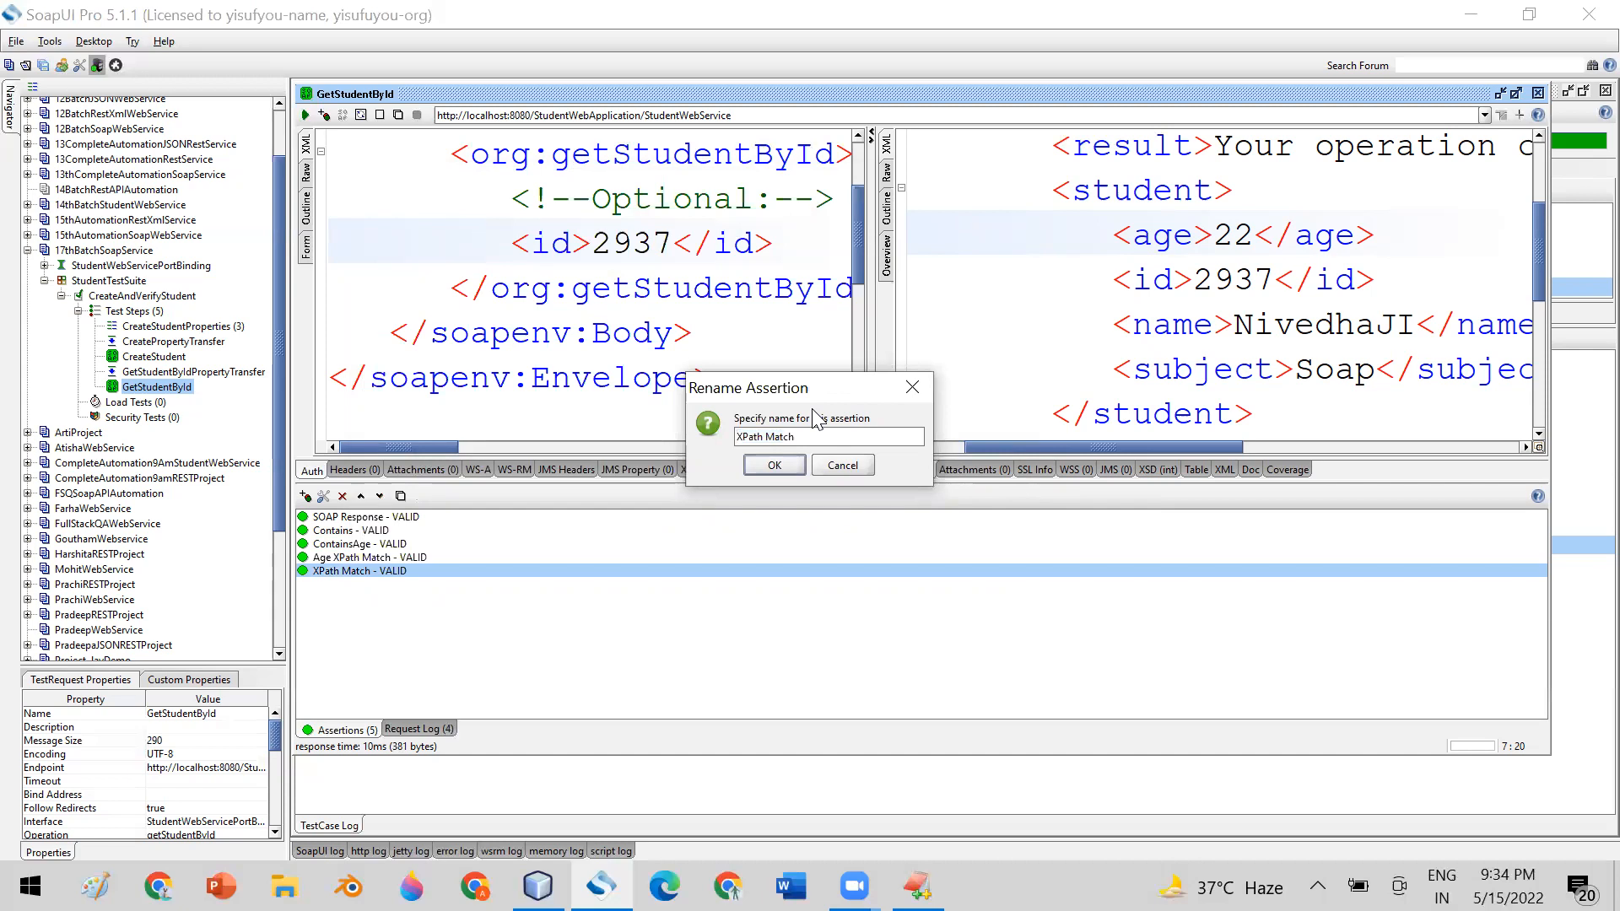
type("Name")
left_click(759, 466)
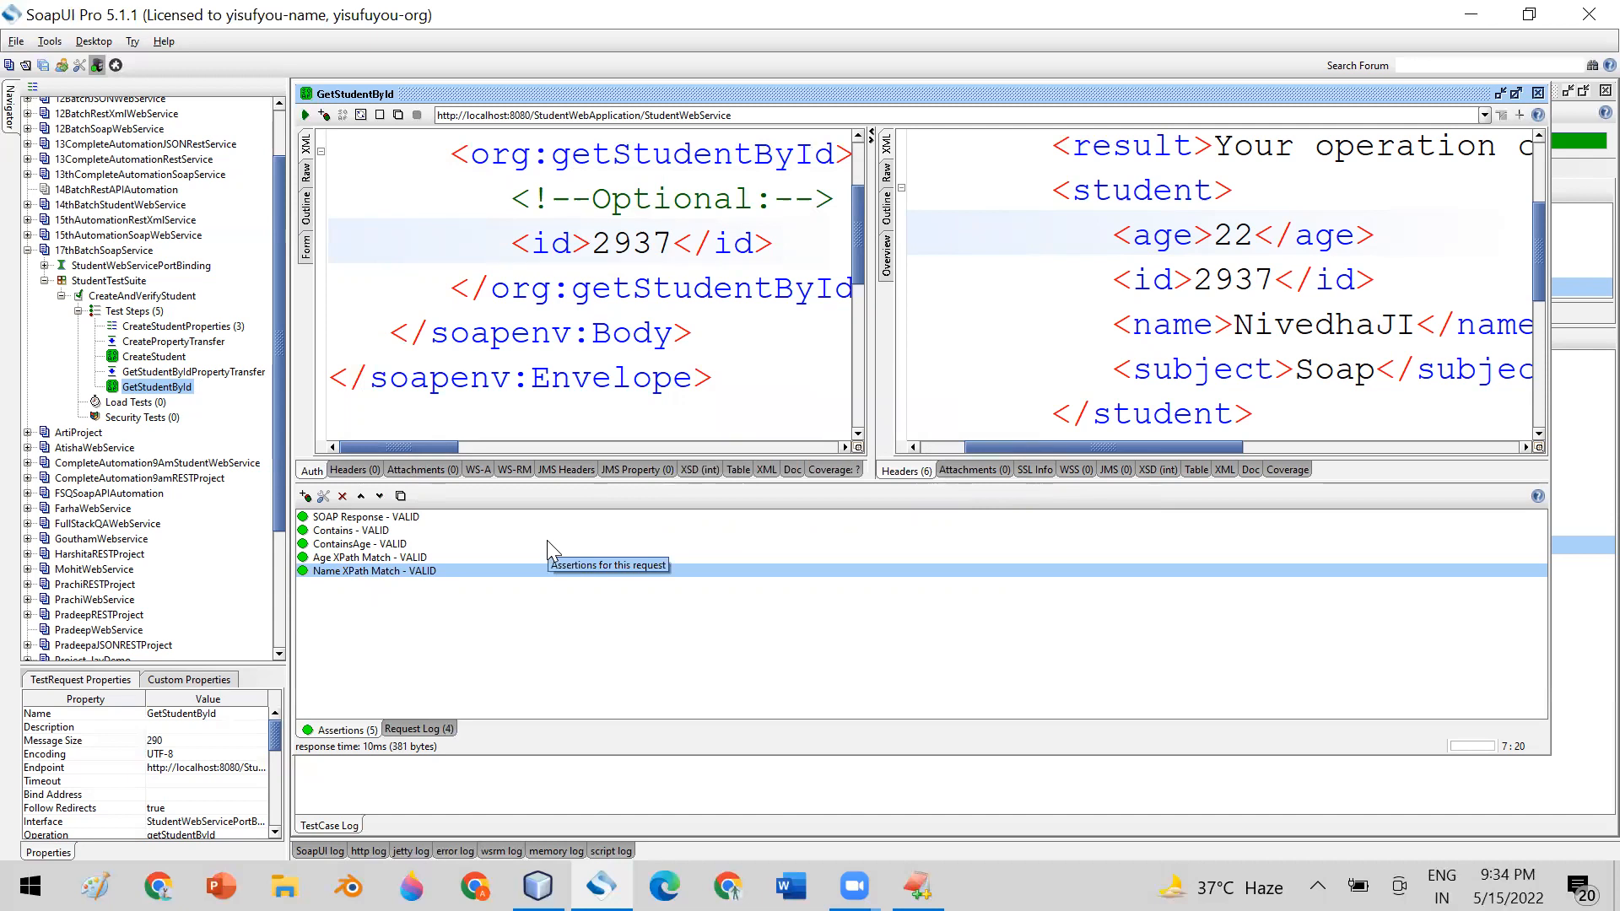
Add a third XPath Match assertion from the property content category to GetStudentById for checking an element's value
double_click(1172, 325)
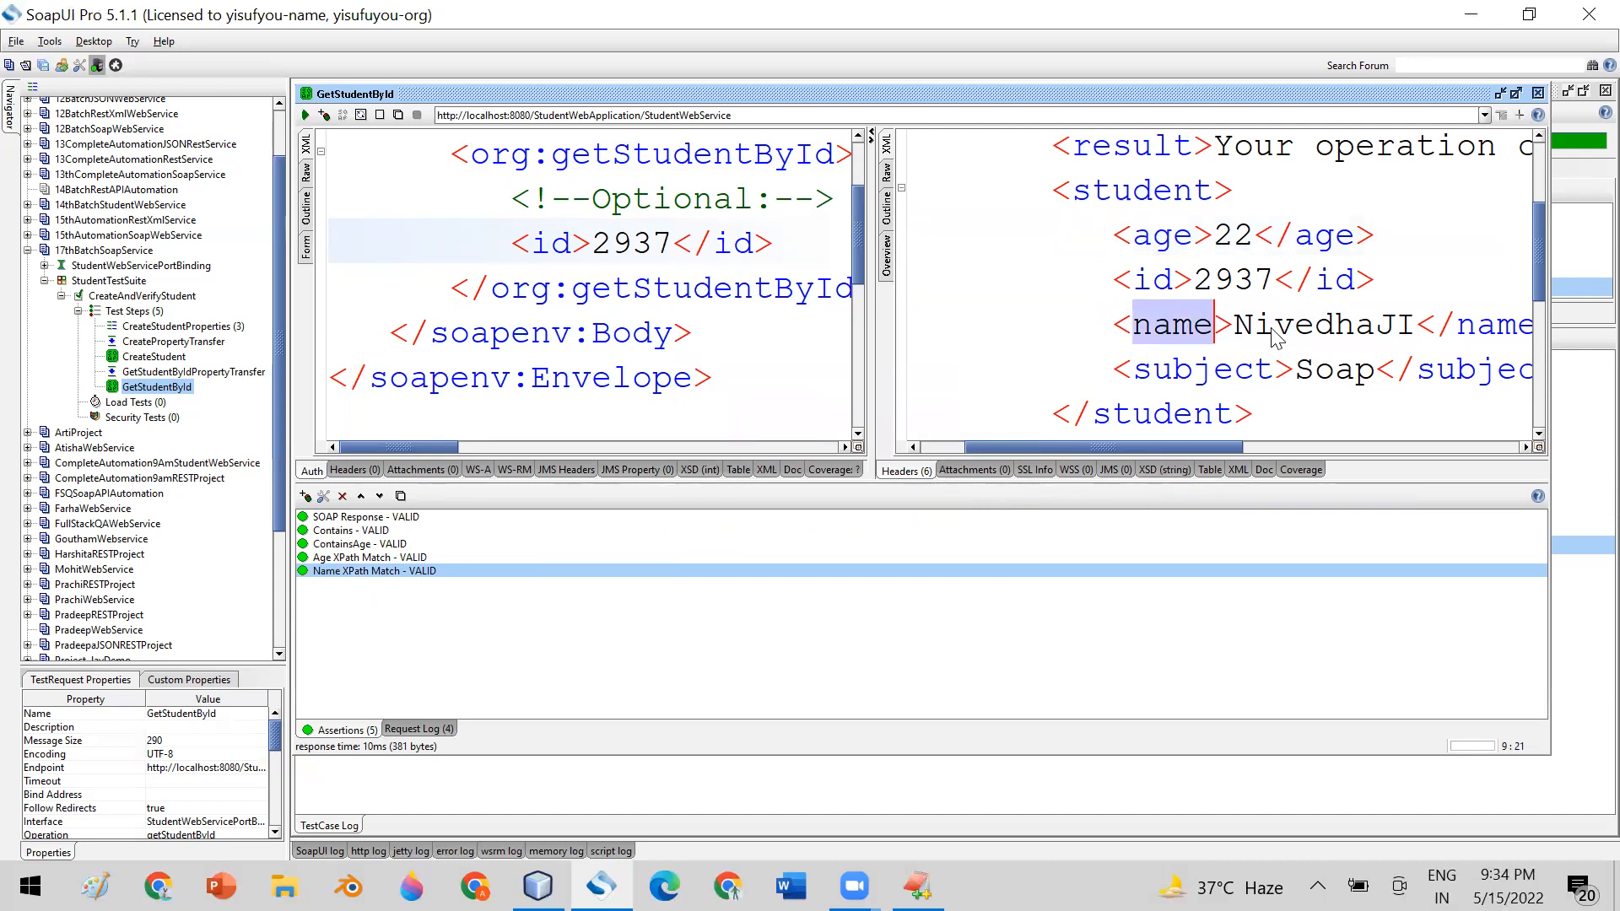
double_click(1320, 325)
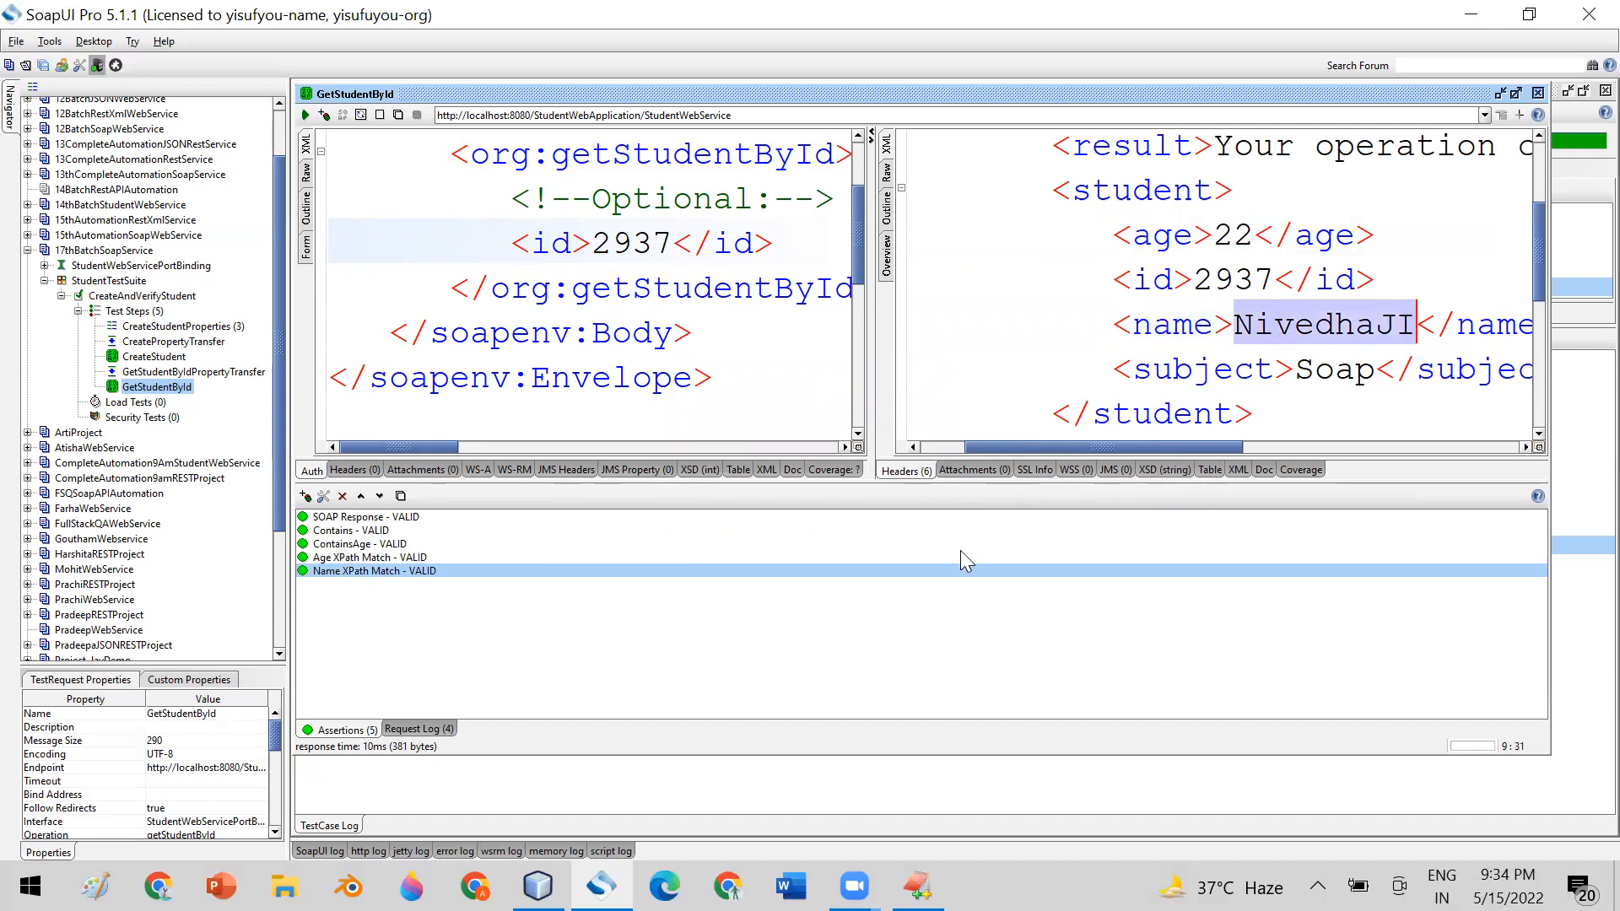
left_click(304, 496)
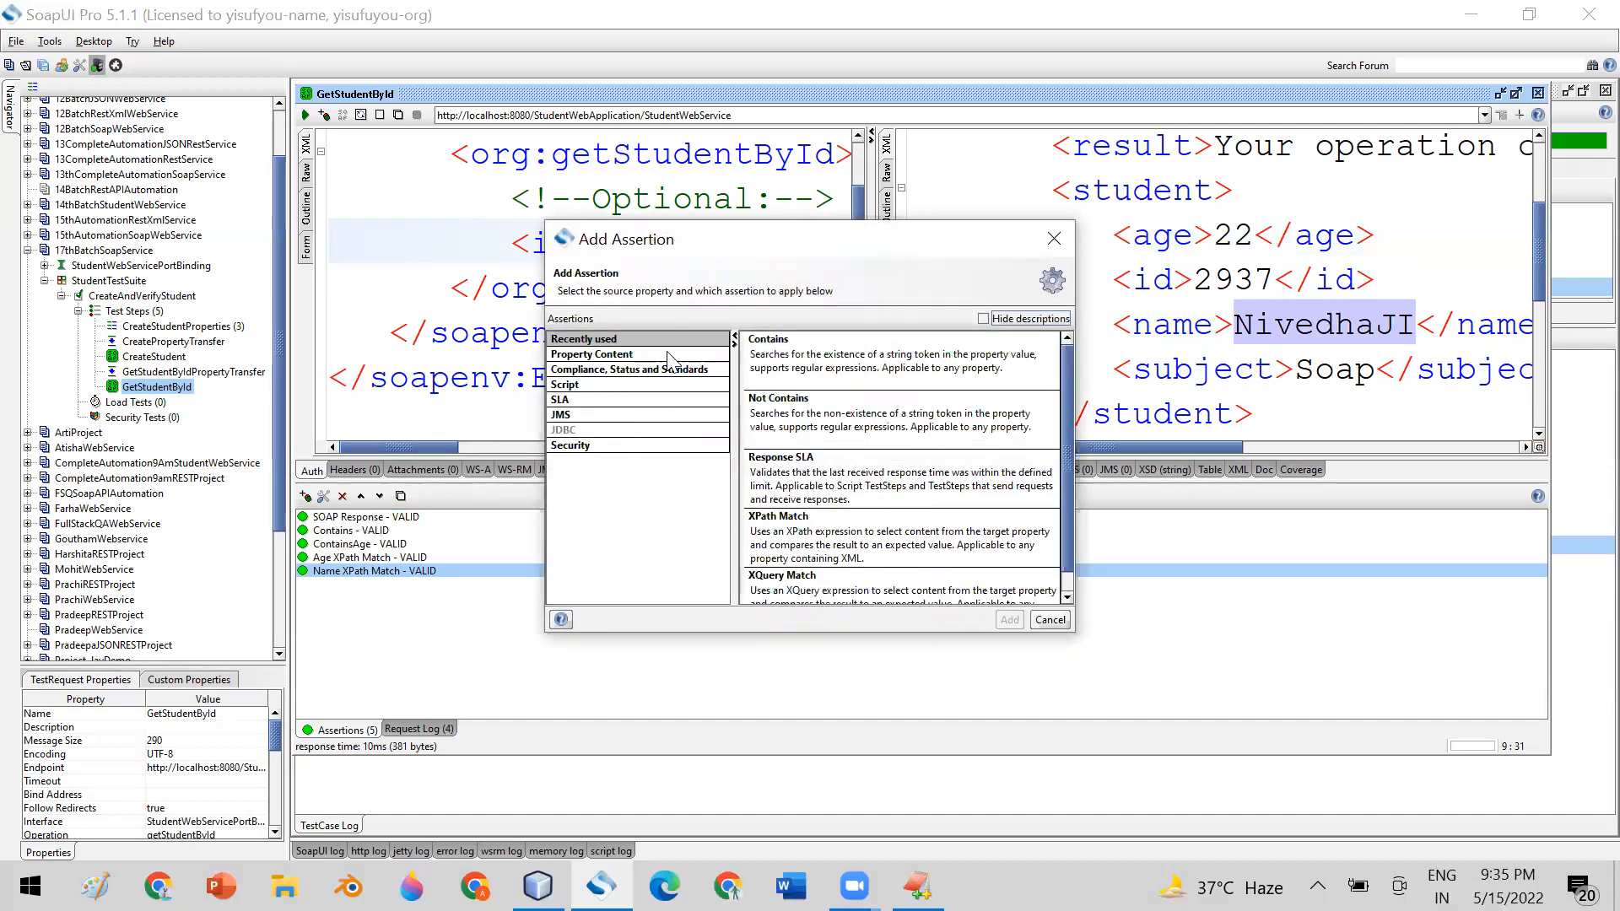
left_click(668, 353)
scroll(894, 472, "down", 5)
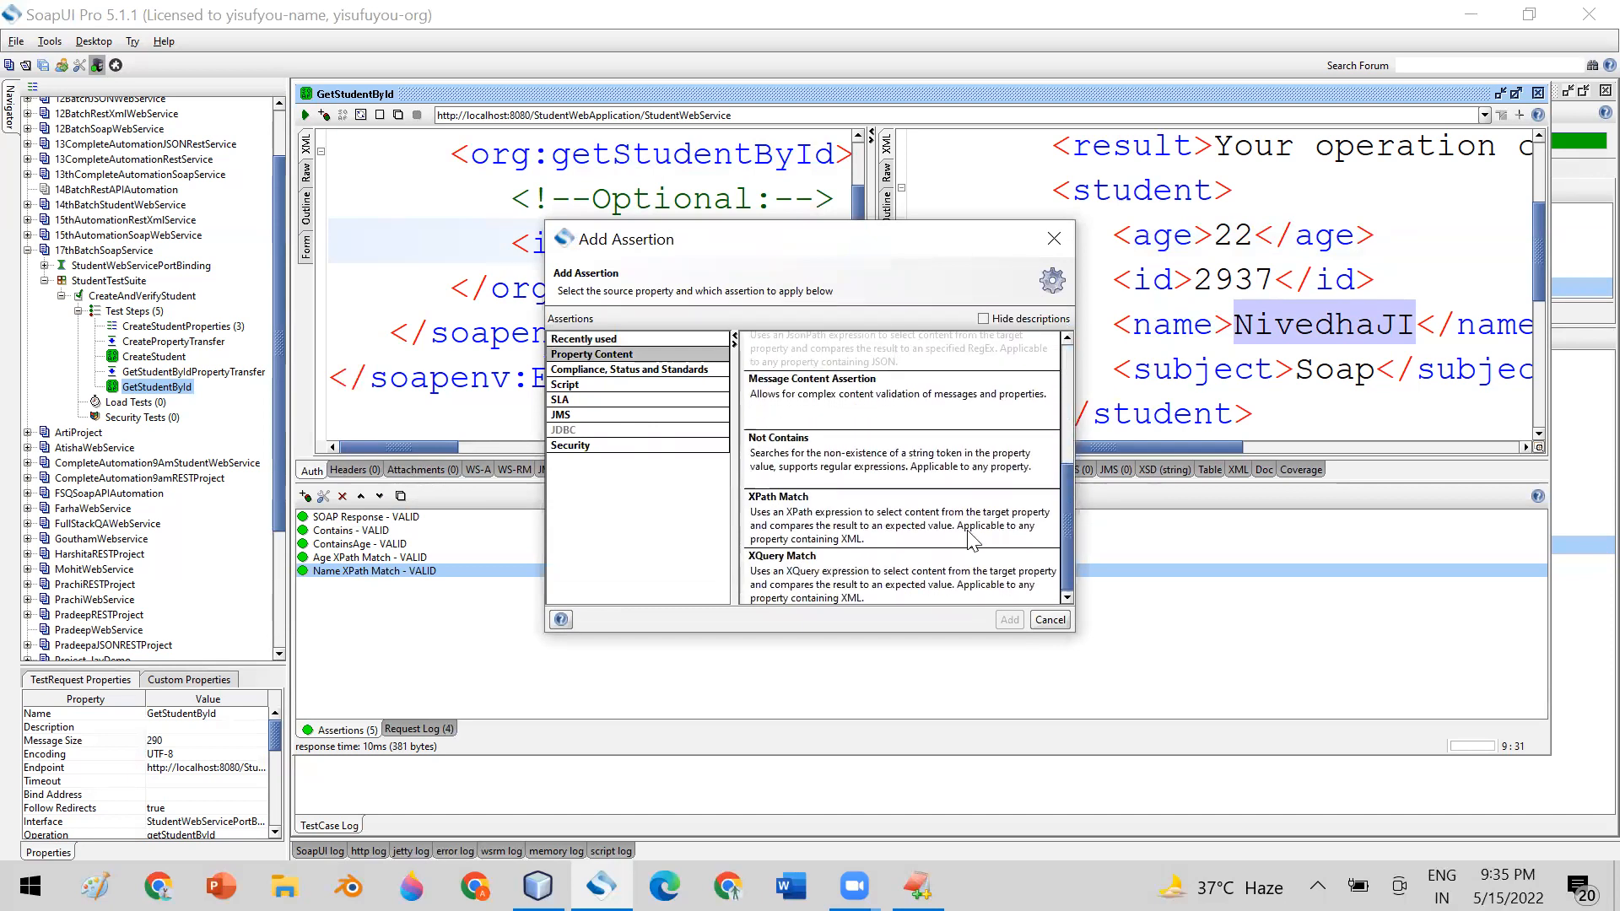
left_click(881, 512)
left_click(1009, 621)
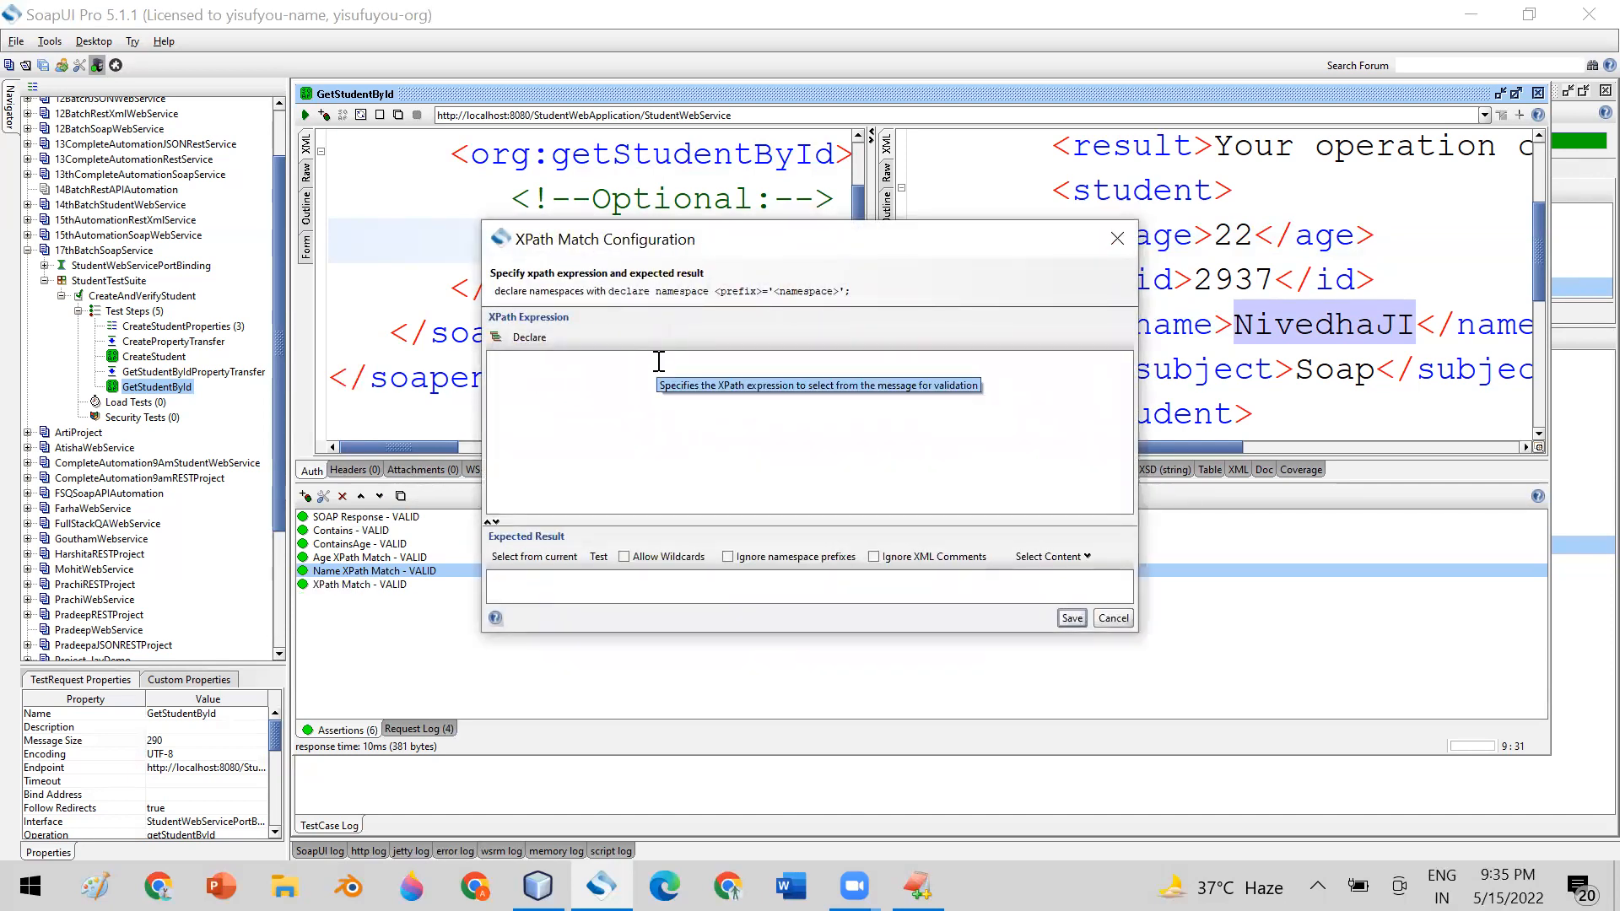
Enter //age as the new assertion's XPath expression and move the dialog clear of the response's student elements
type("//age")
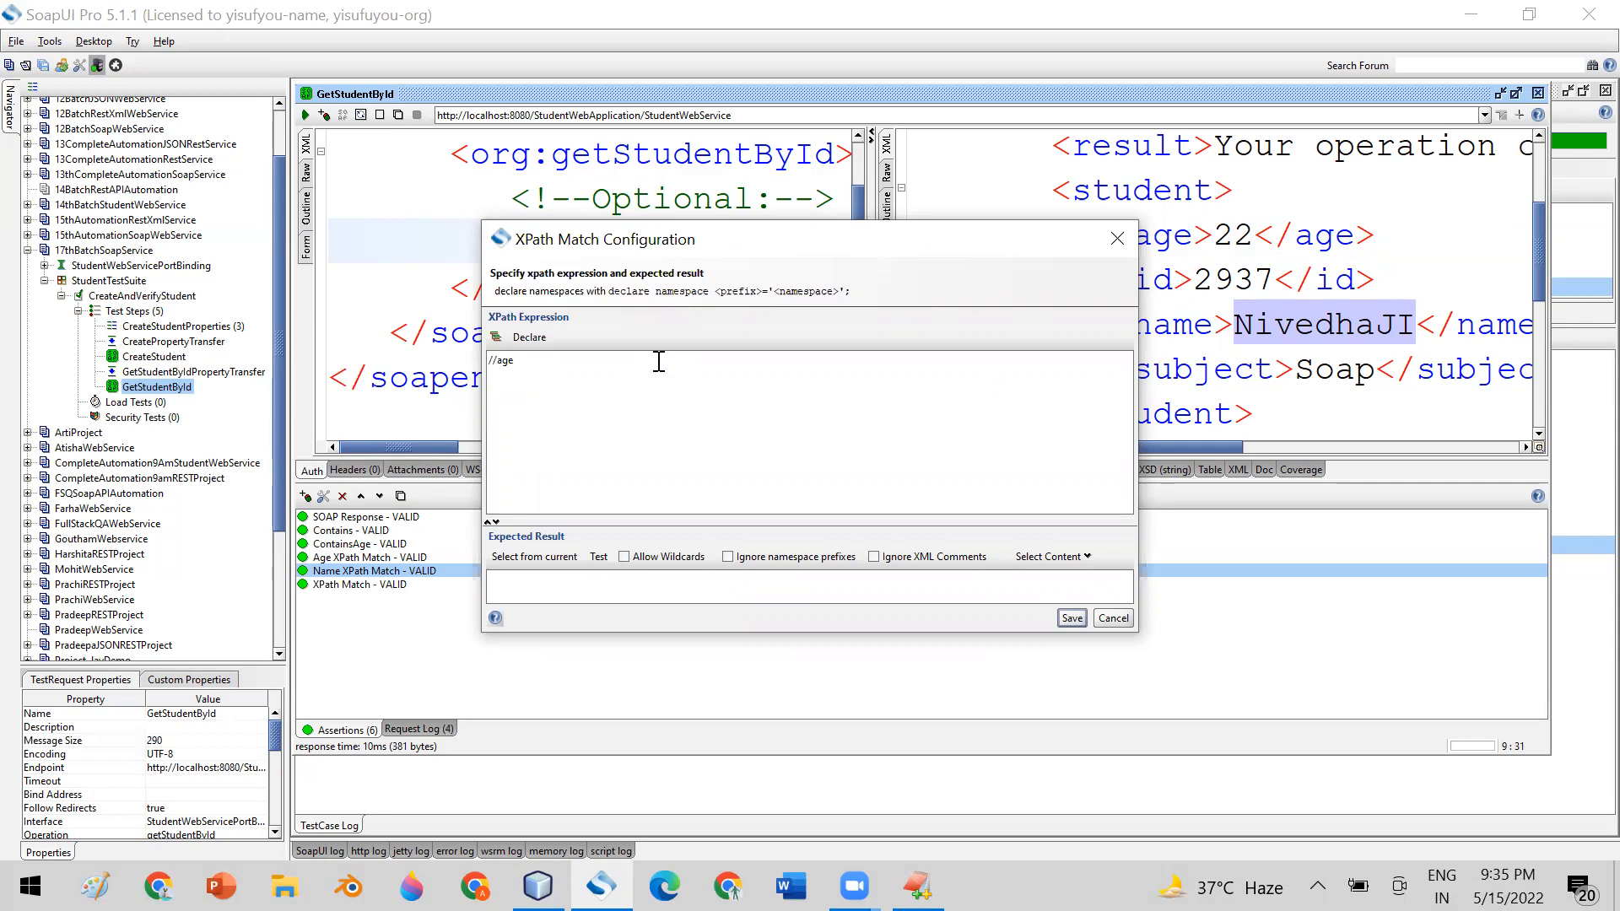
left_click_drag(534, 363, 487, 361)
left_click(533, 586)
left_click_drag(719, 253, 668, 211)
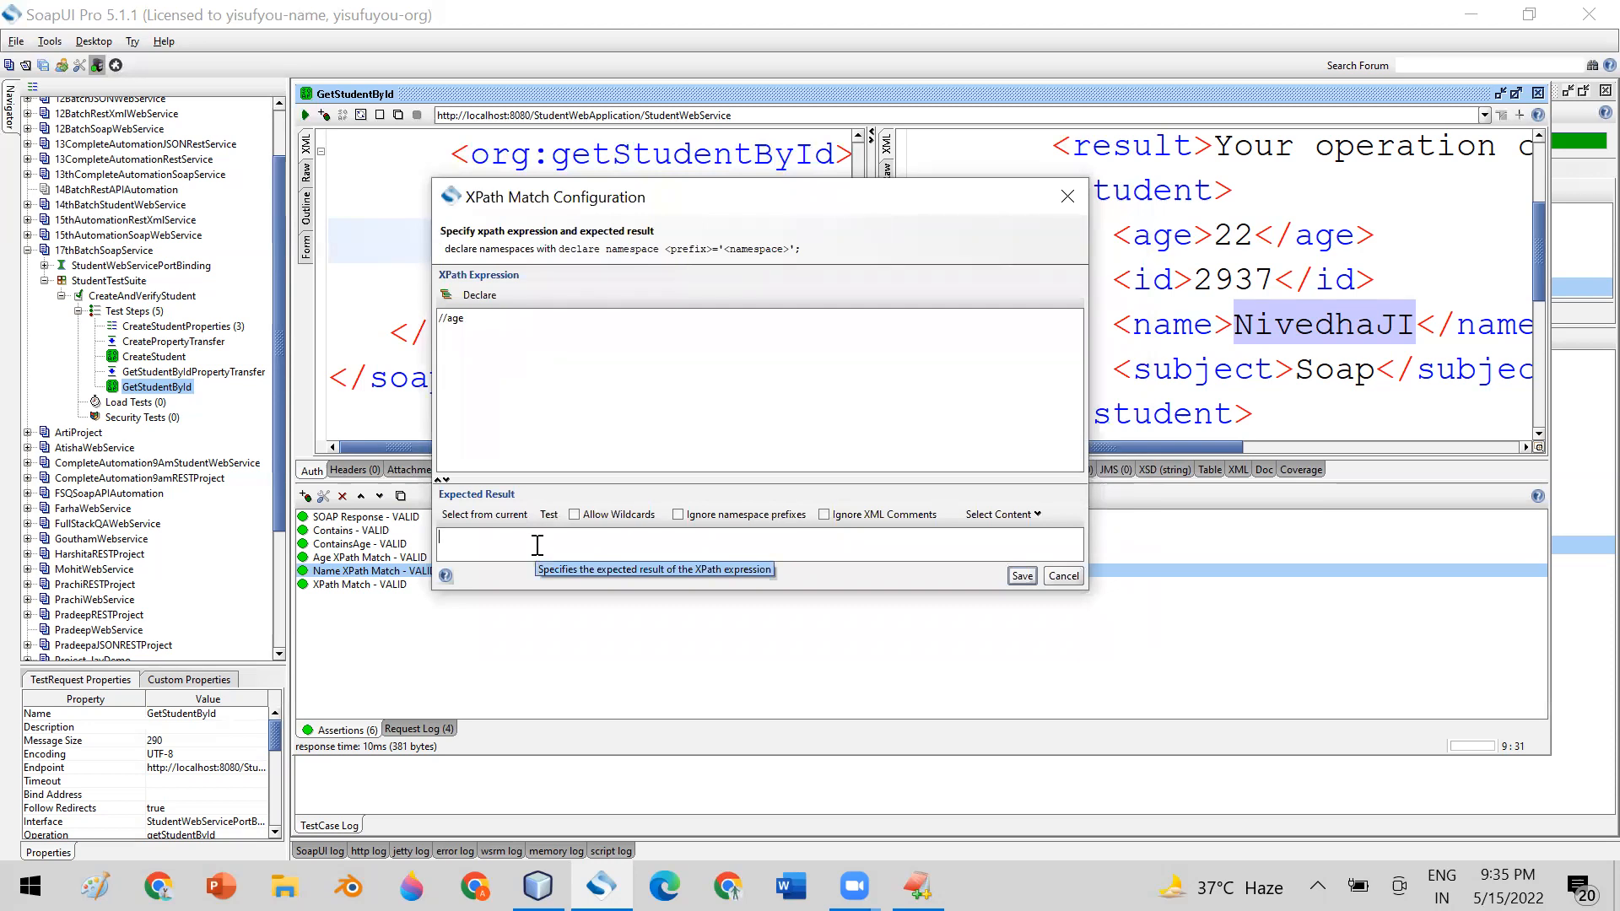
Fill the //age assertion's expected result from the current response and save the assertion
left_click(483, 516)
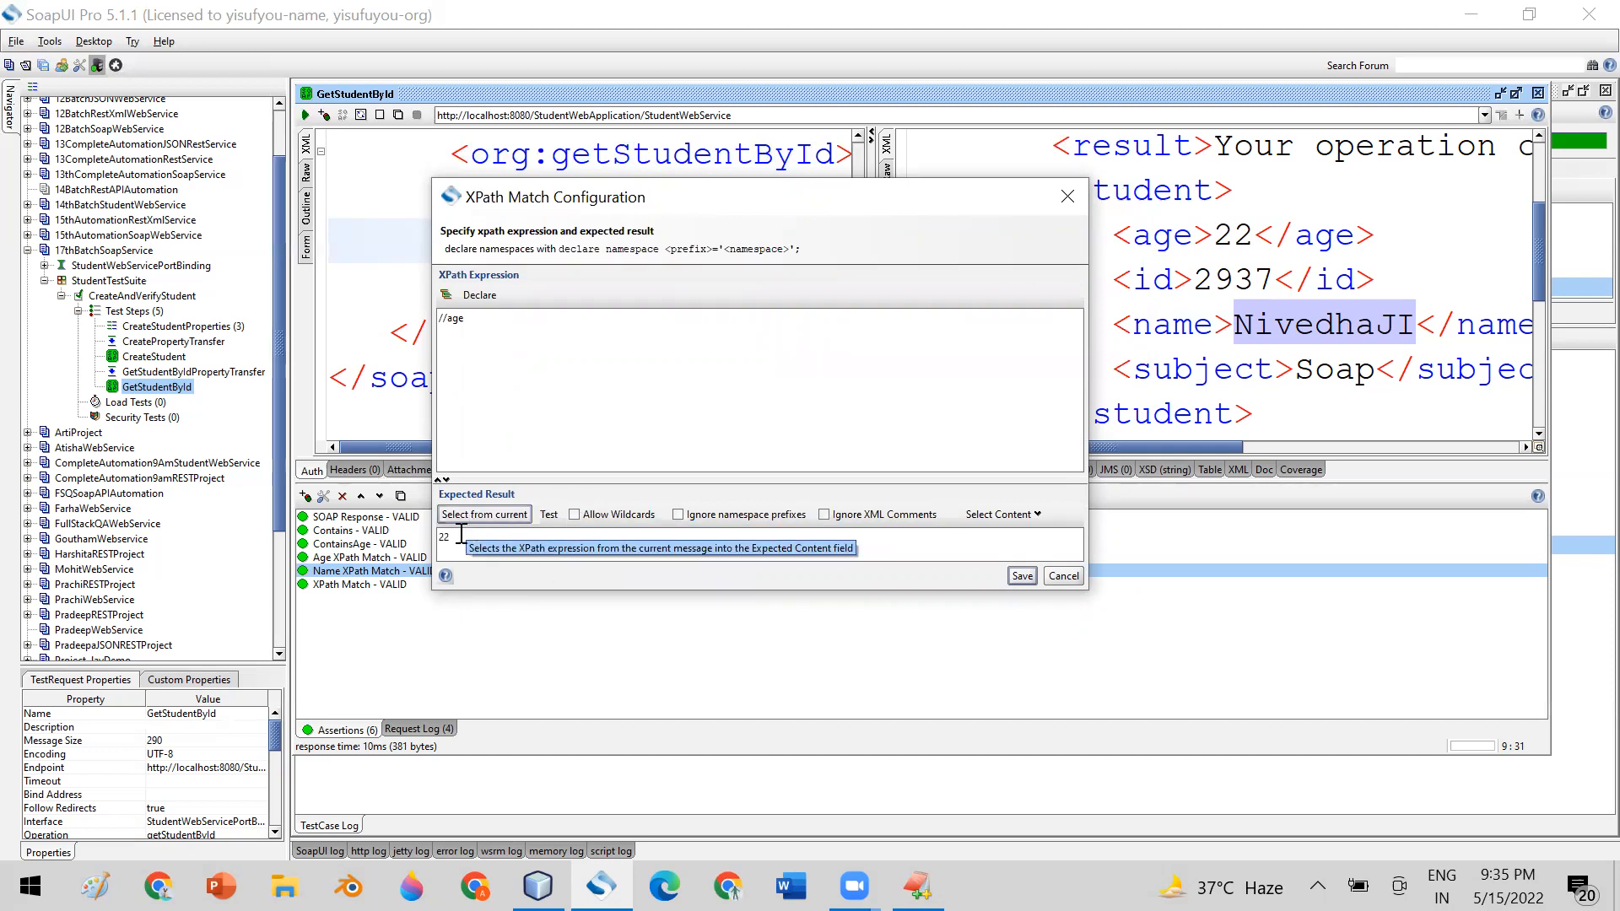
left_click_drag(451, 542, 434, 543)
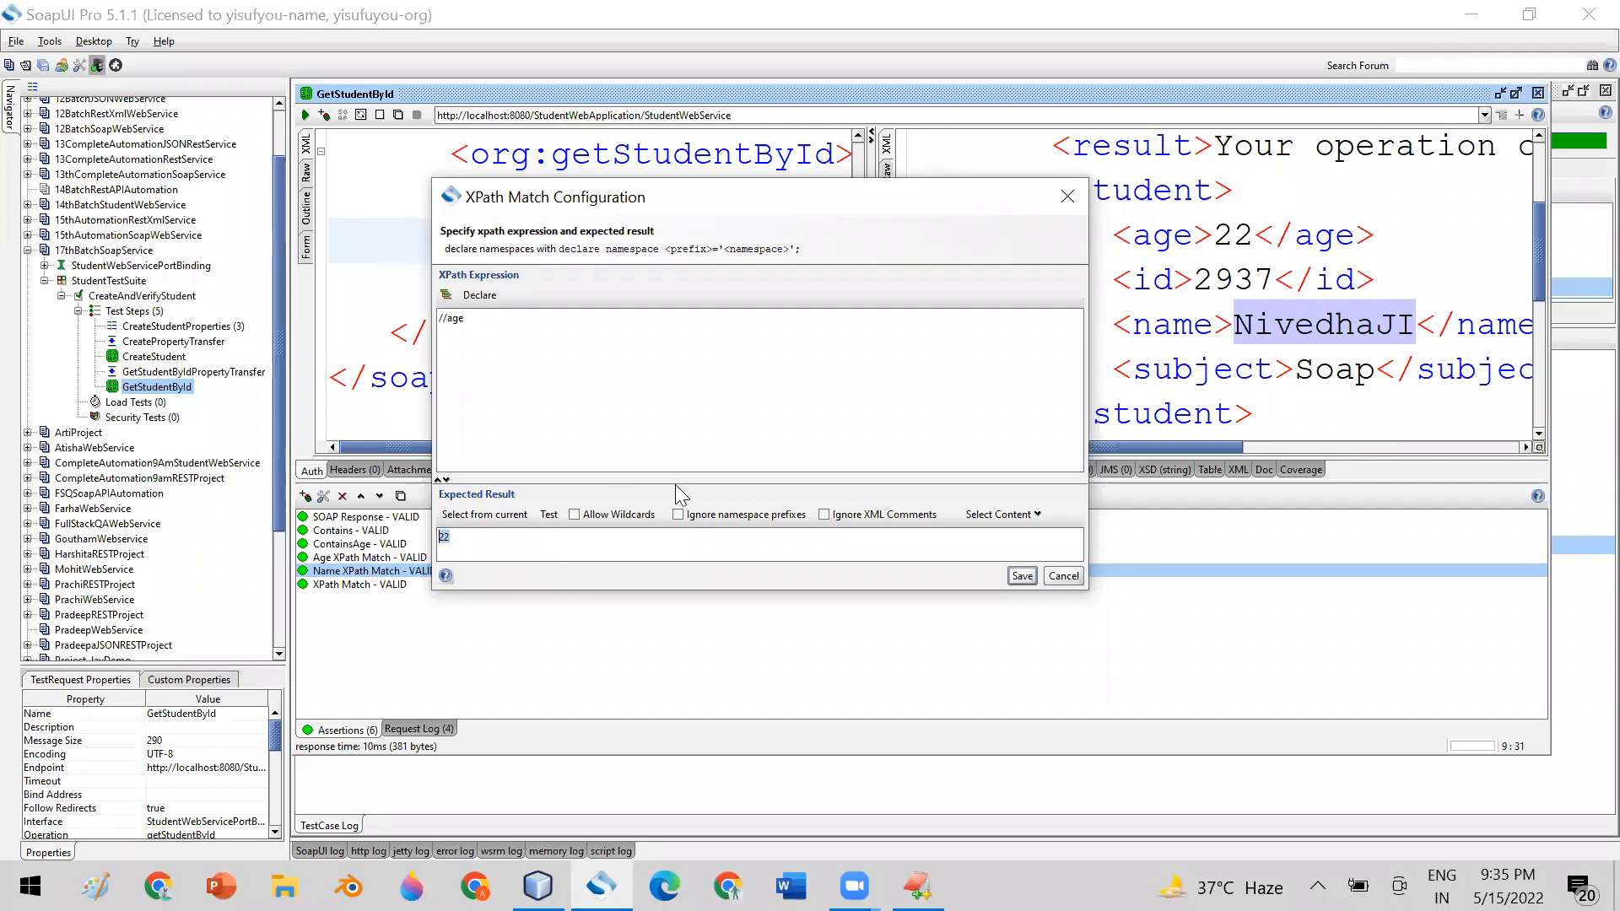
left_click(1021, 576)
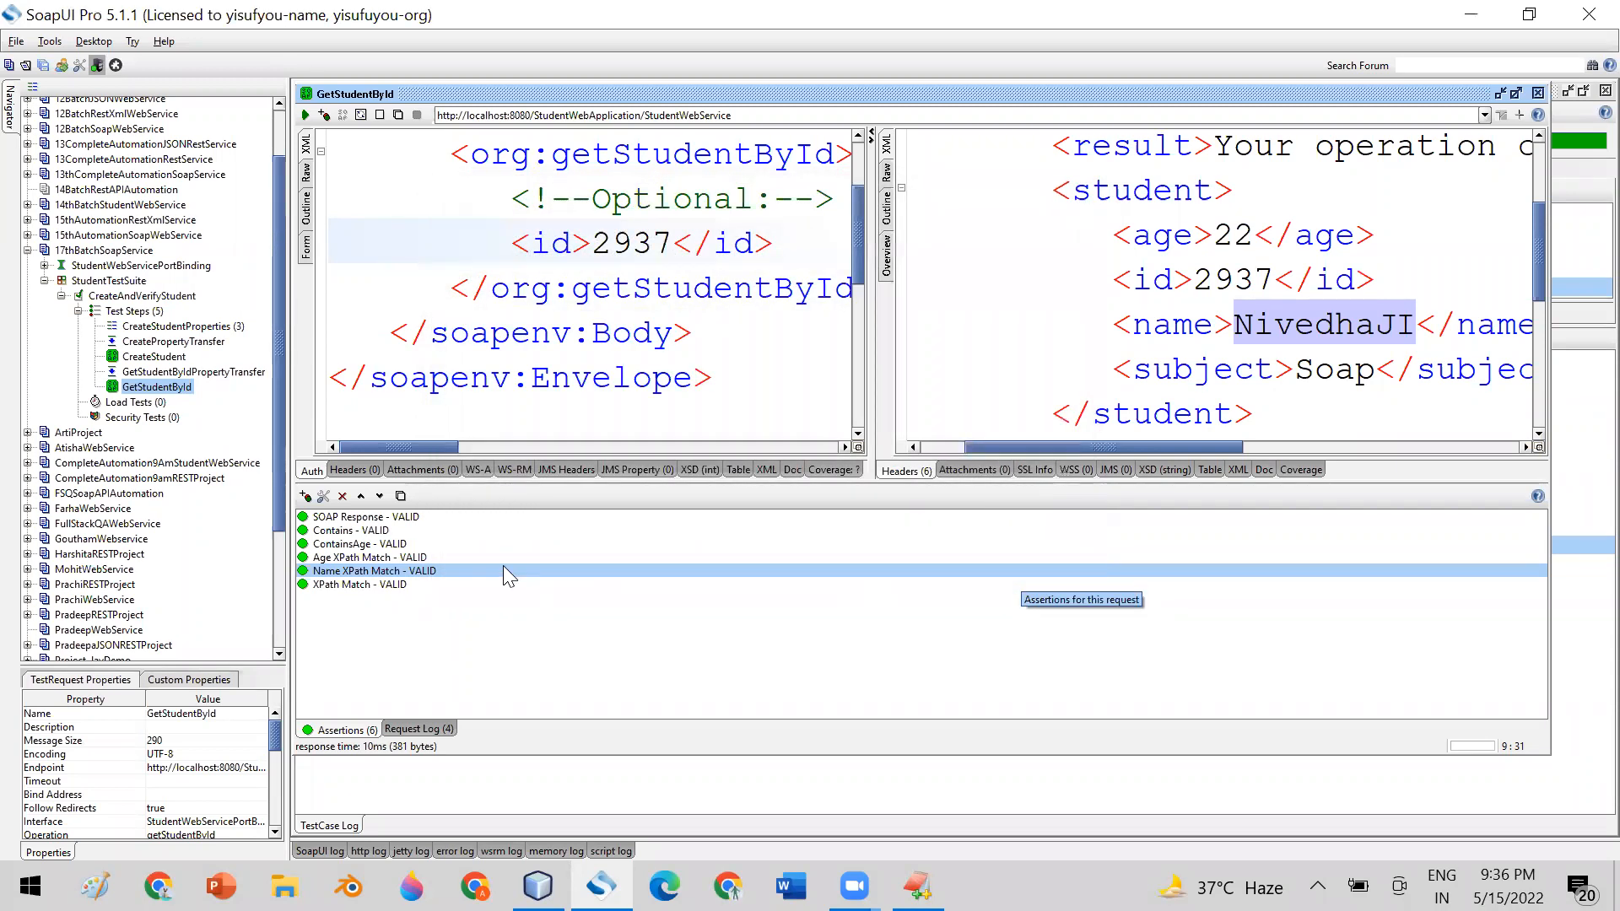
Rename the //age XPath Match assertion to Validate Age Value
left_click(363, 585)
right_click(363, 583)
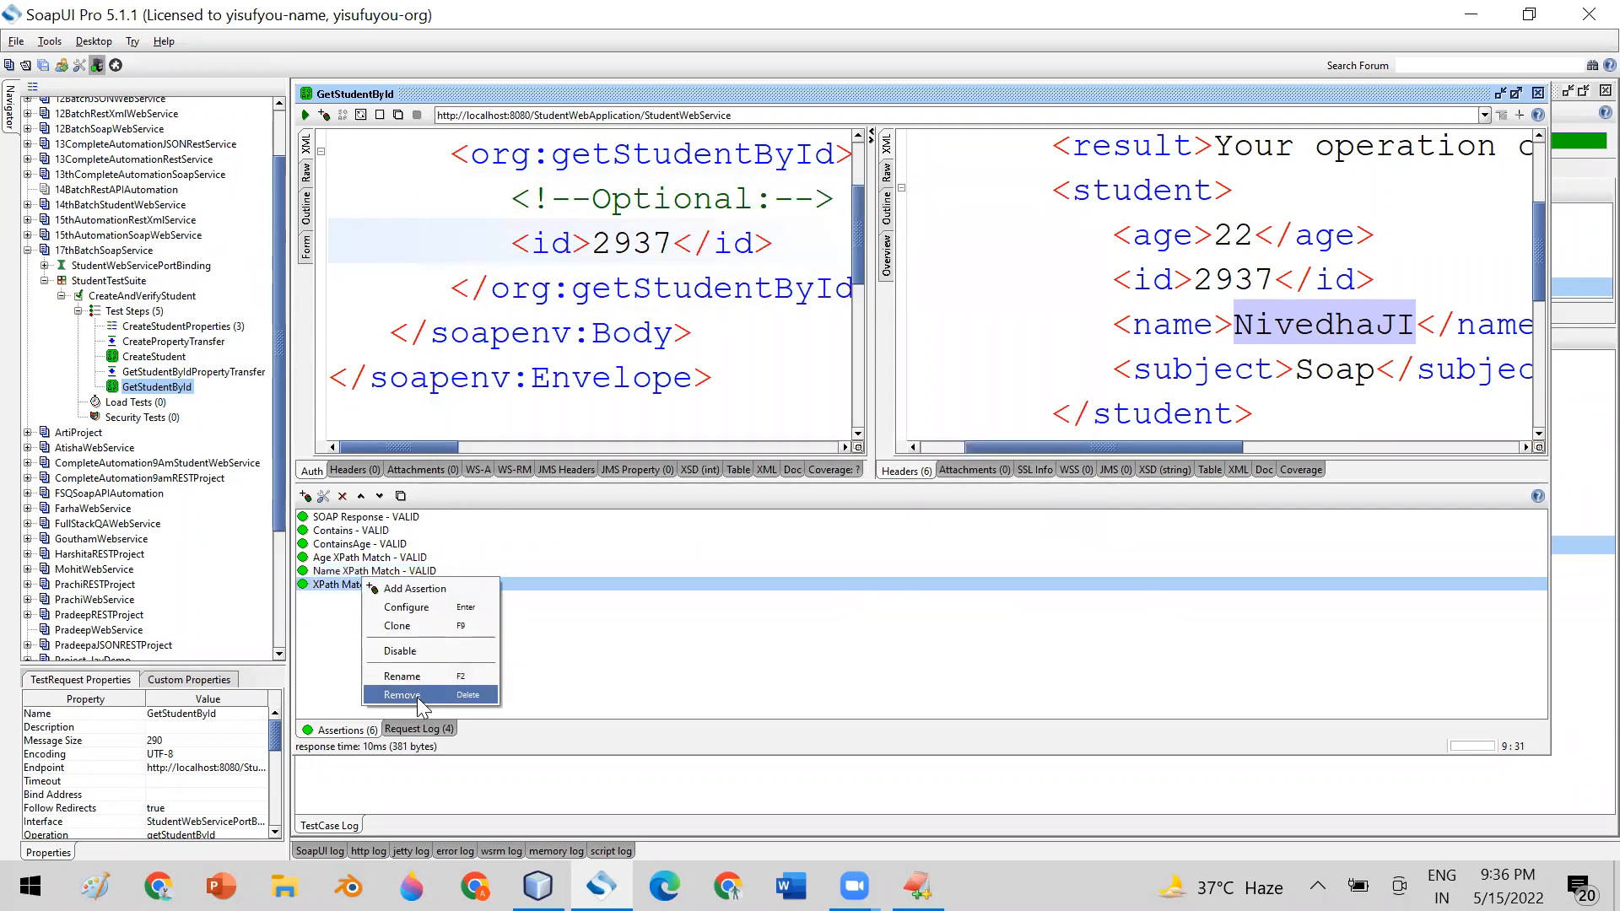
left_click(405, 675)
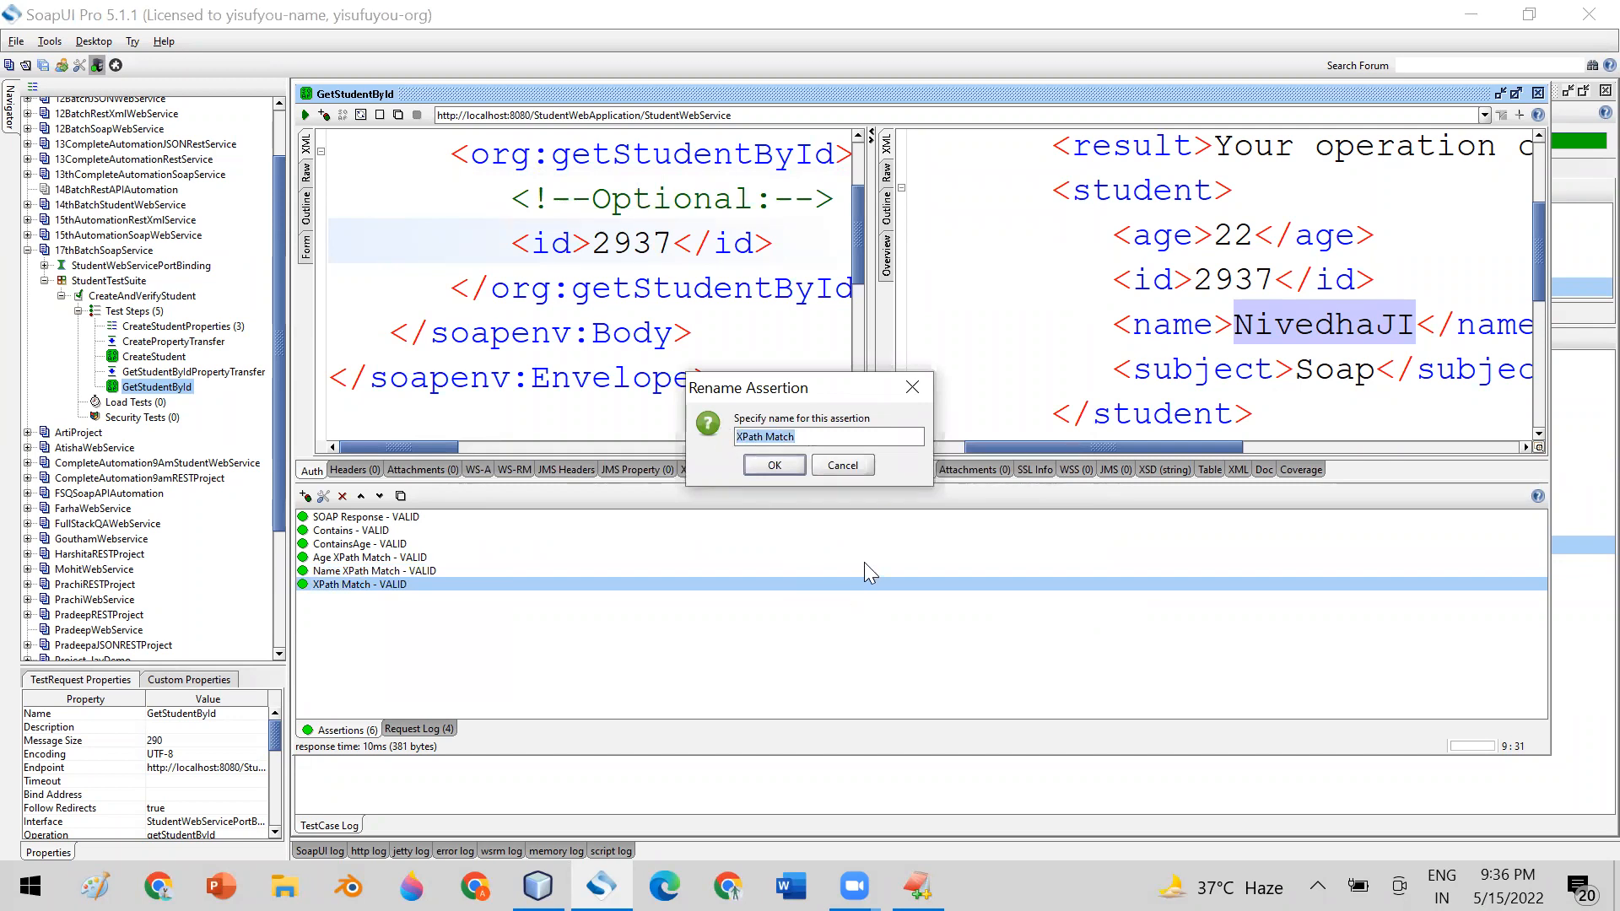
type("Validate Age Value")
left_click(775, 464)
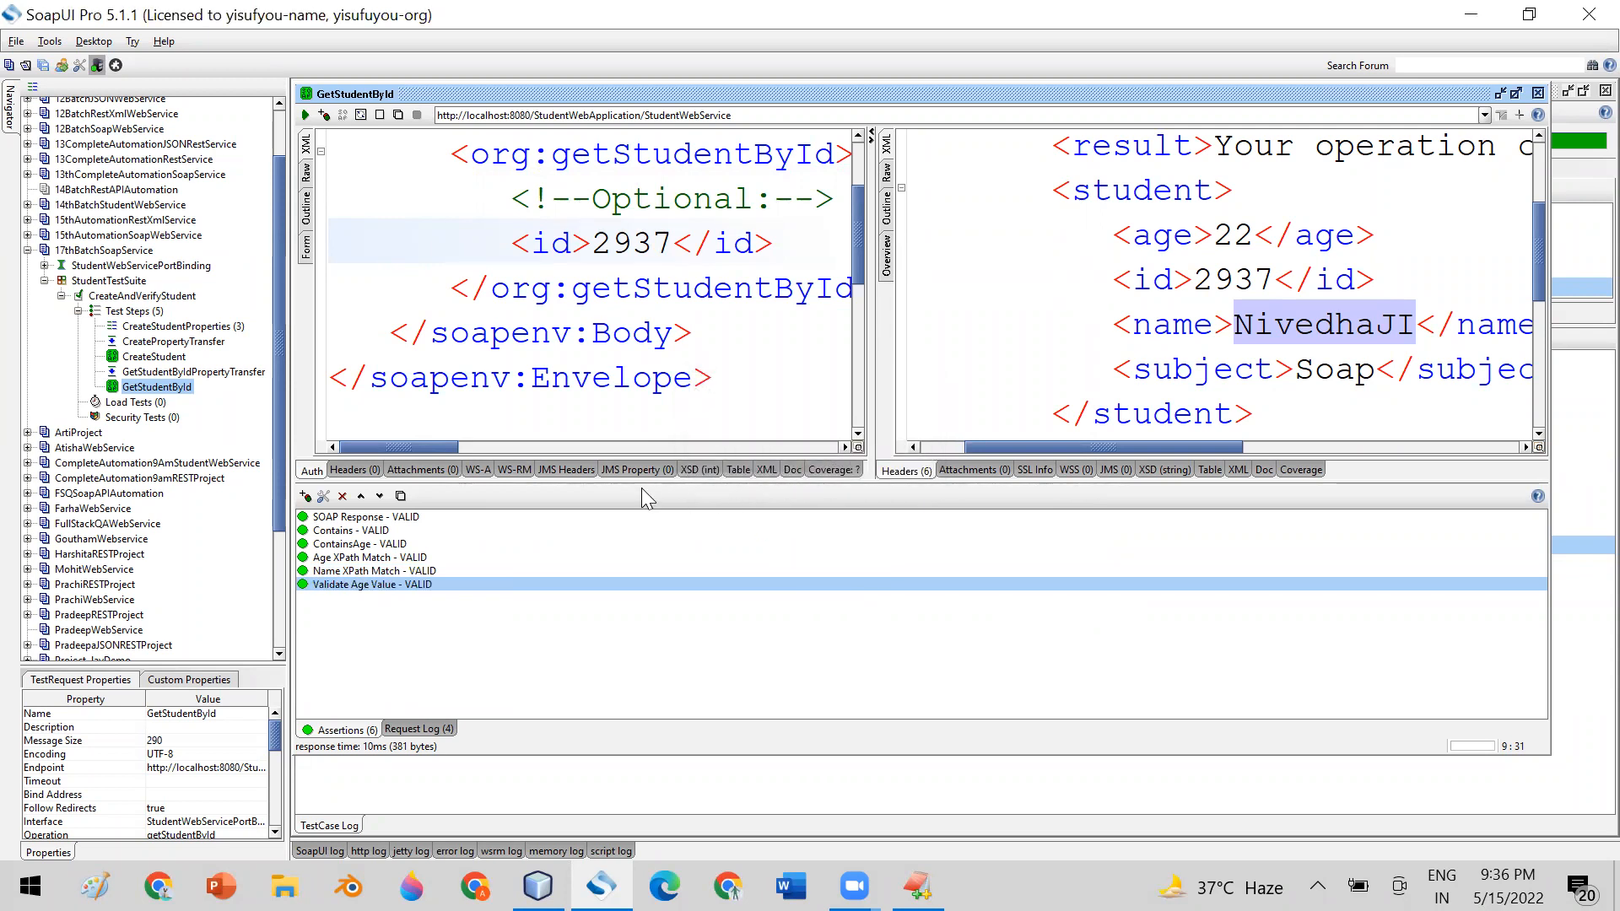
Rename the Name XPath Match assertion to Validate Name node
right_click(355, 572)
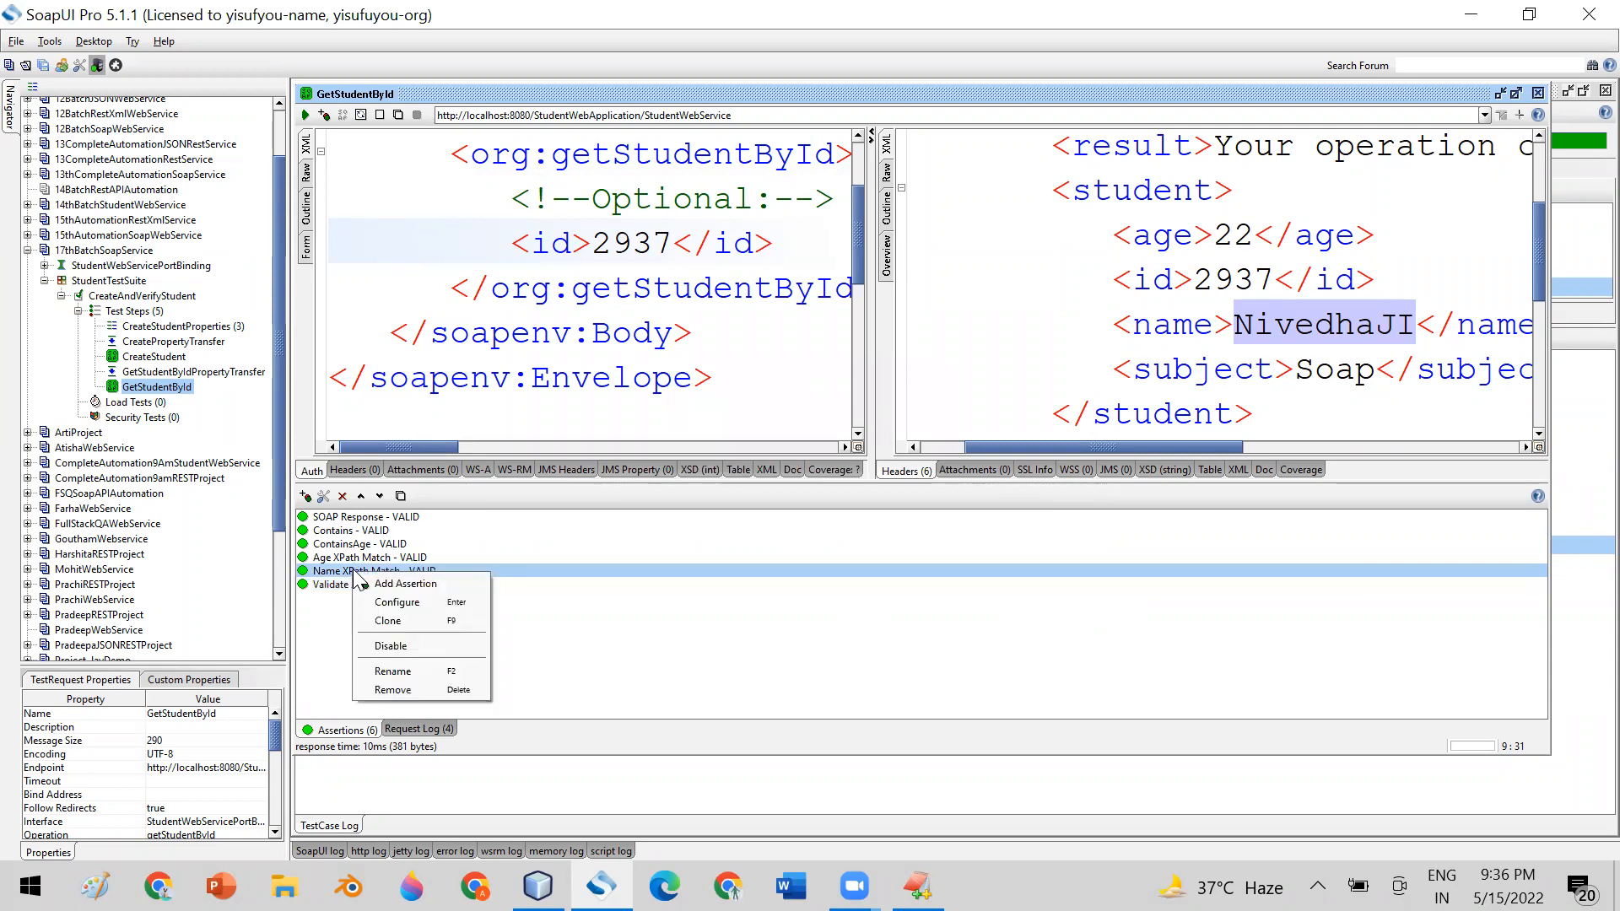
key("Escape")
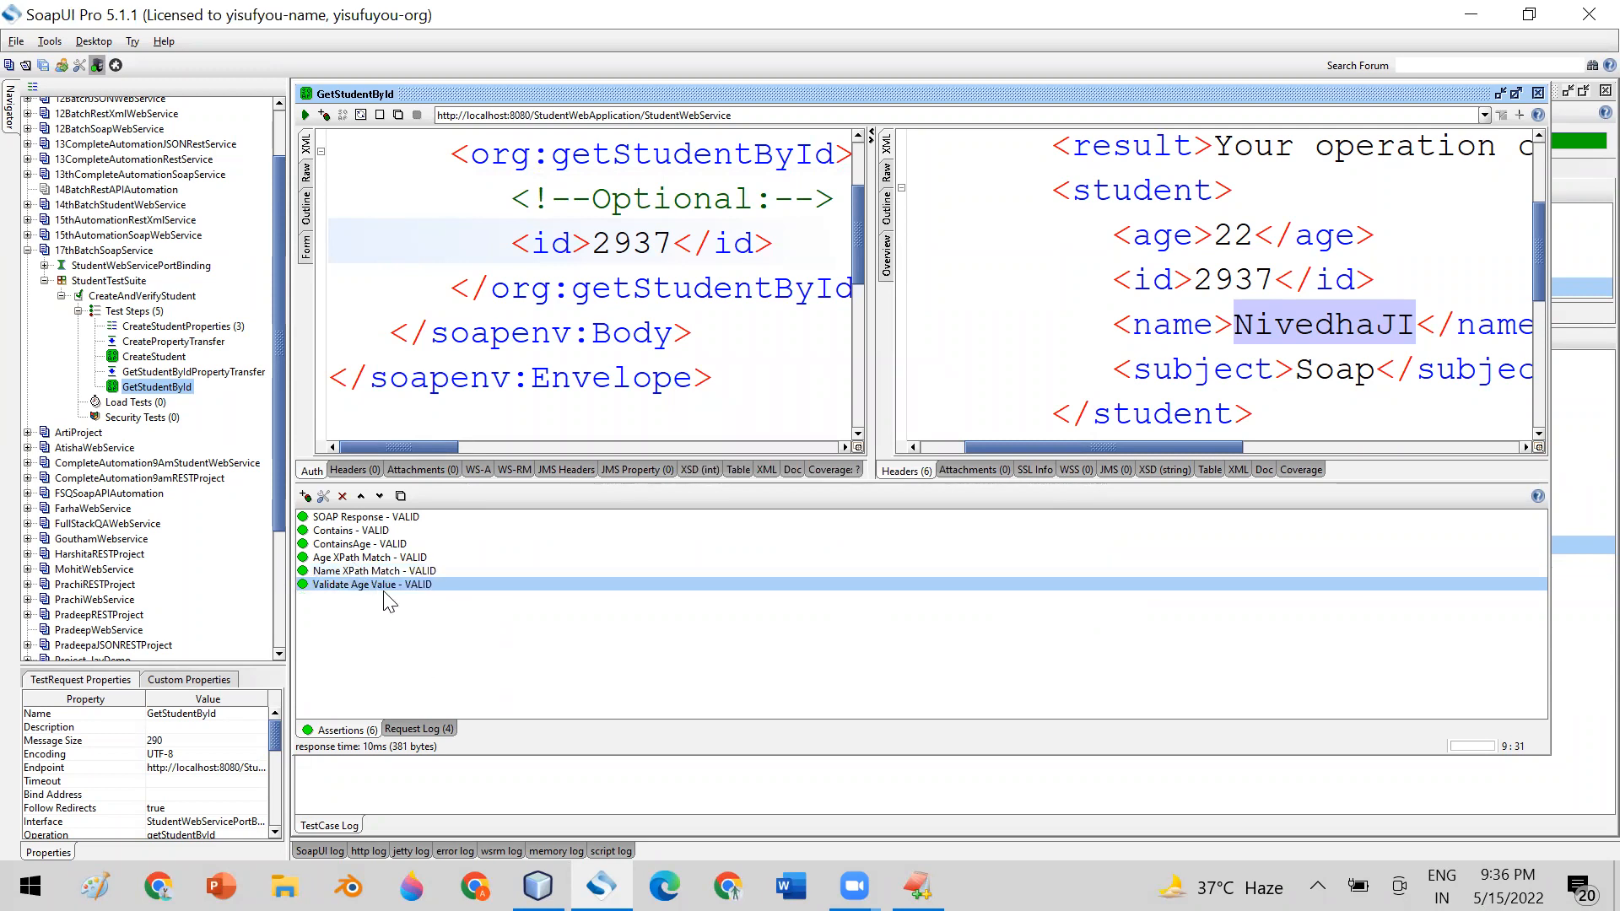
right_click(369, 568)
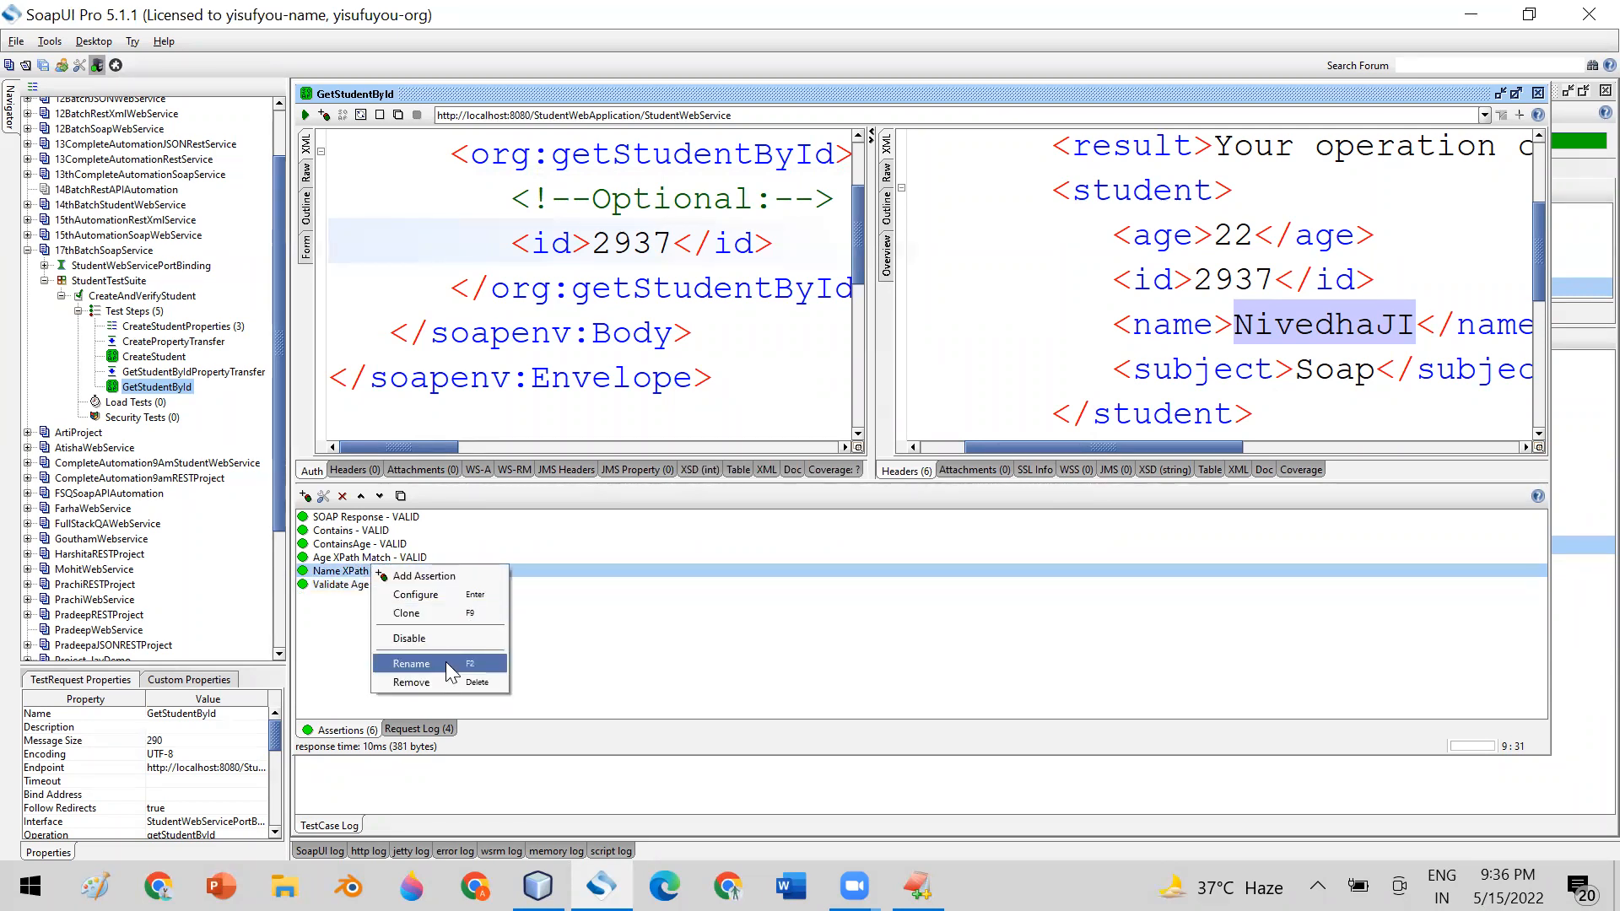
left_click(404, 664)
left_click_drag(854, 437, 717, 442)
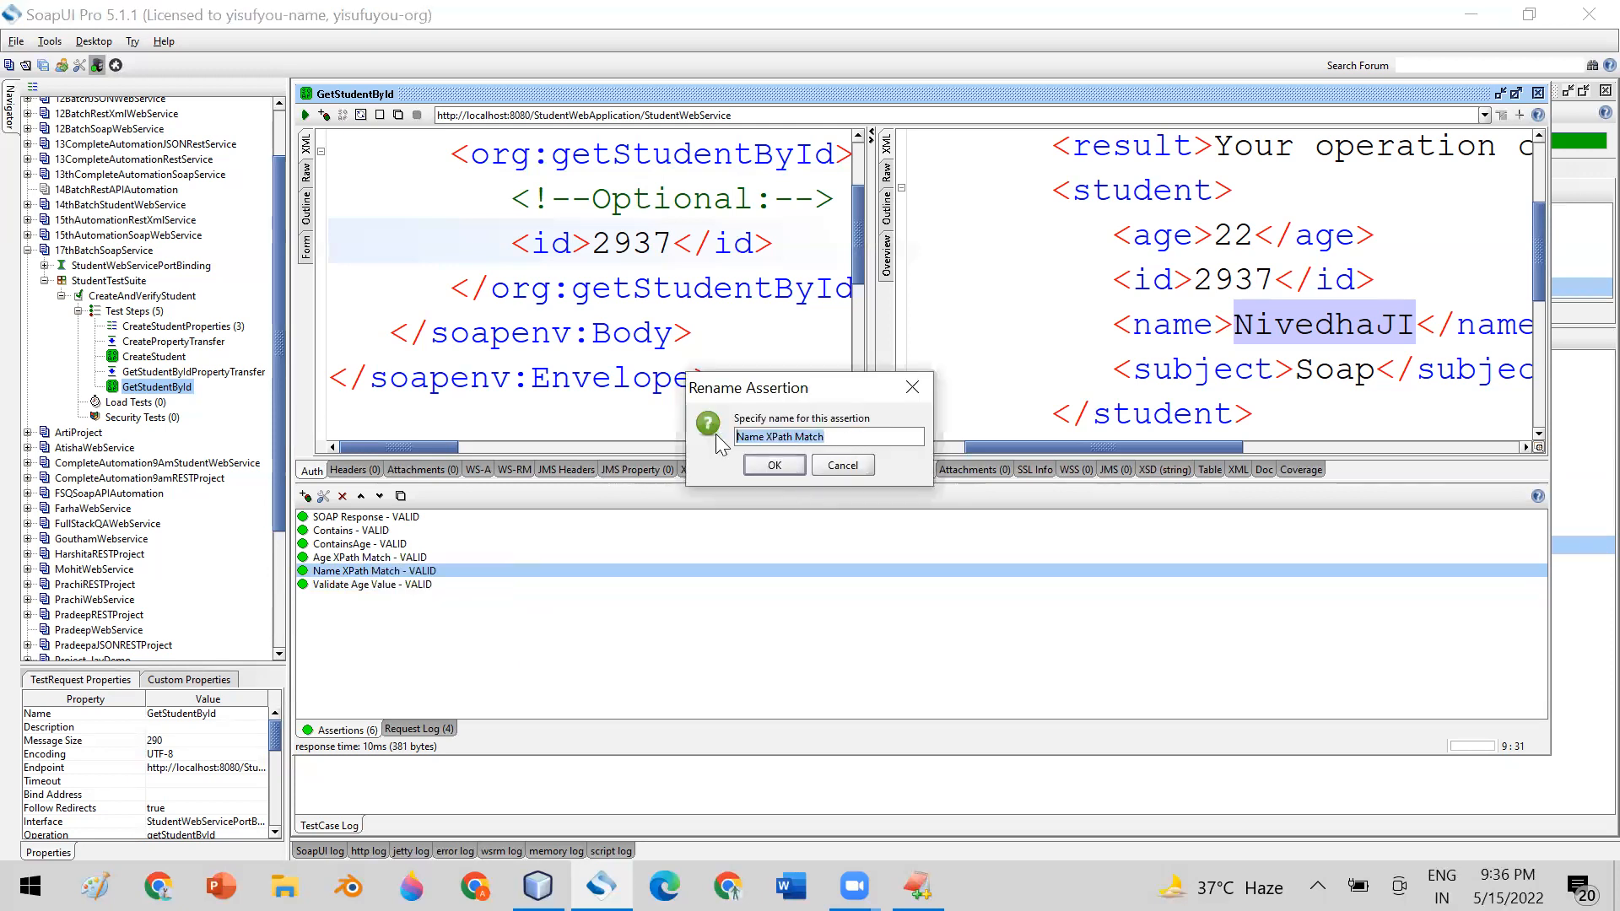
type("Validat")
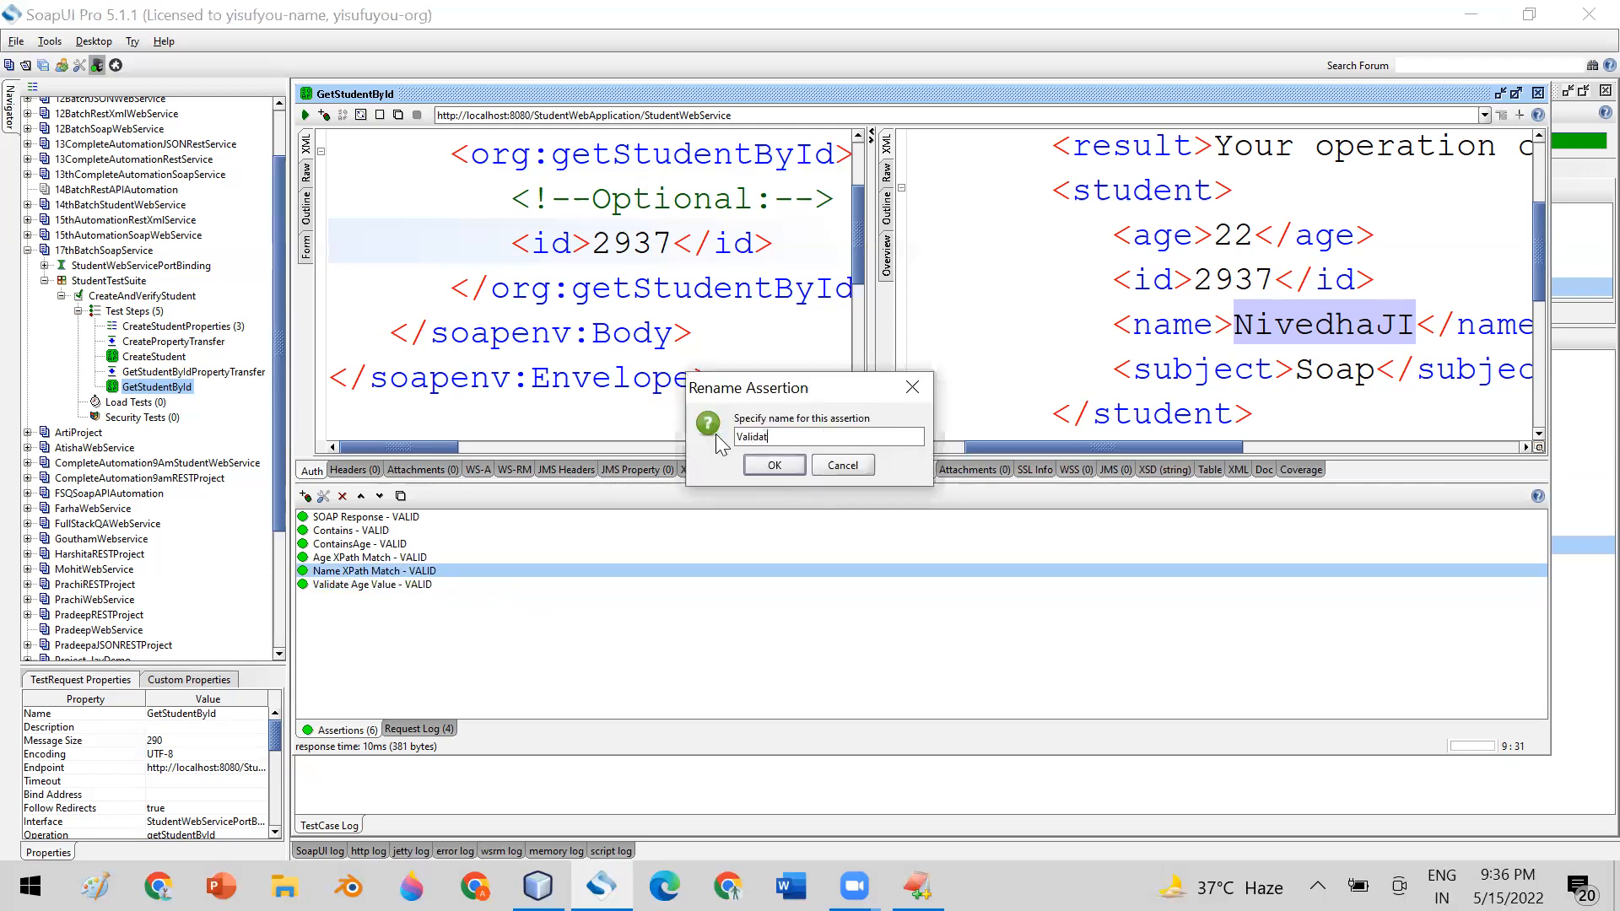
type("e Name node")
left_click(793, 470)
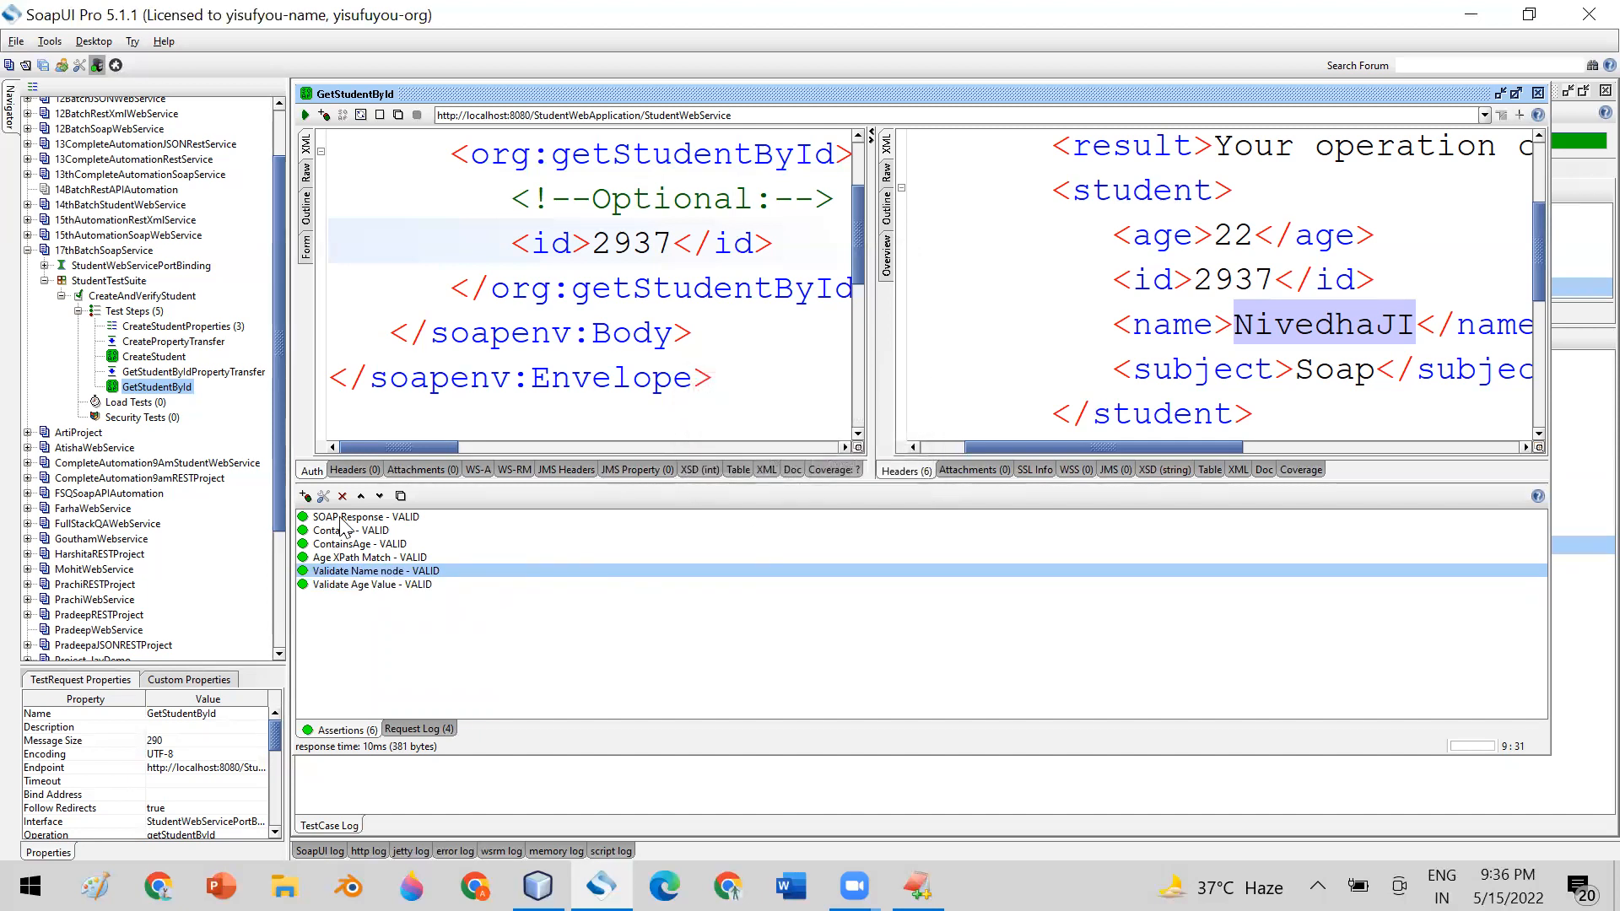
Review the XPath expressions and expected results configured in the Validate Name node and Validate Age Value assertions
left_click(349, 585)
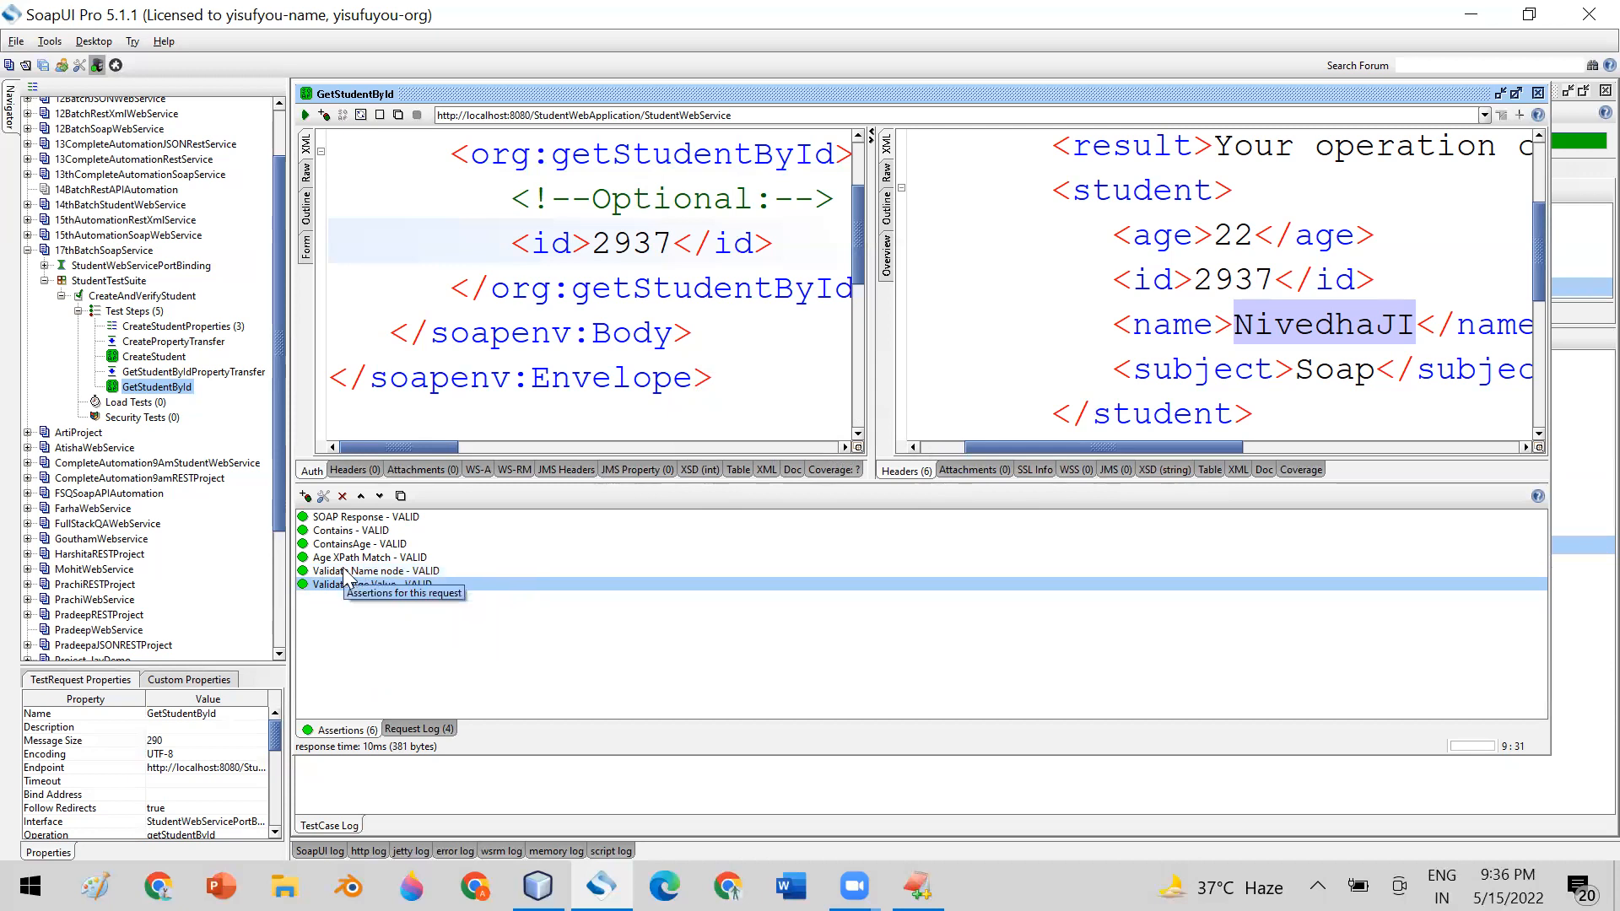
double_click(351, 571)
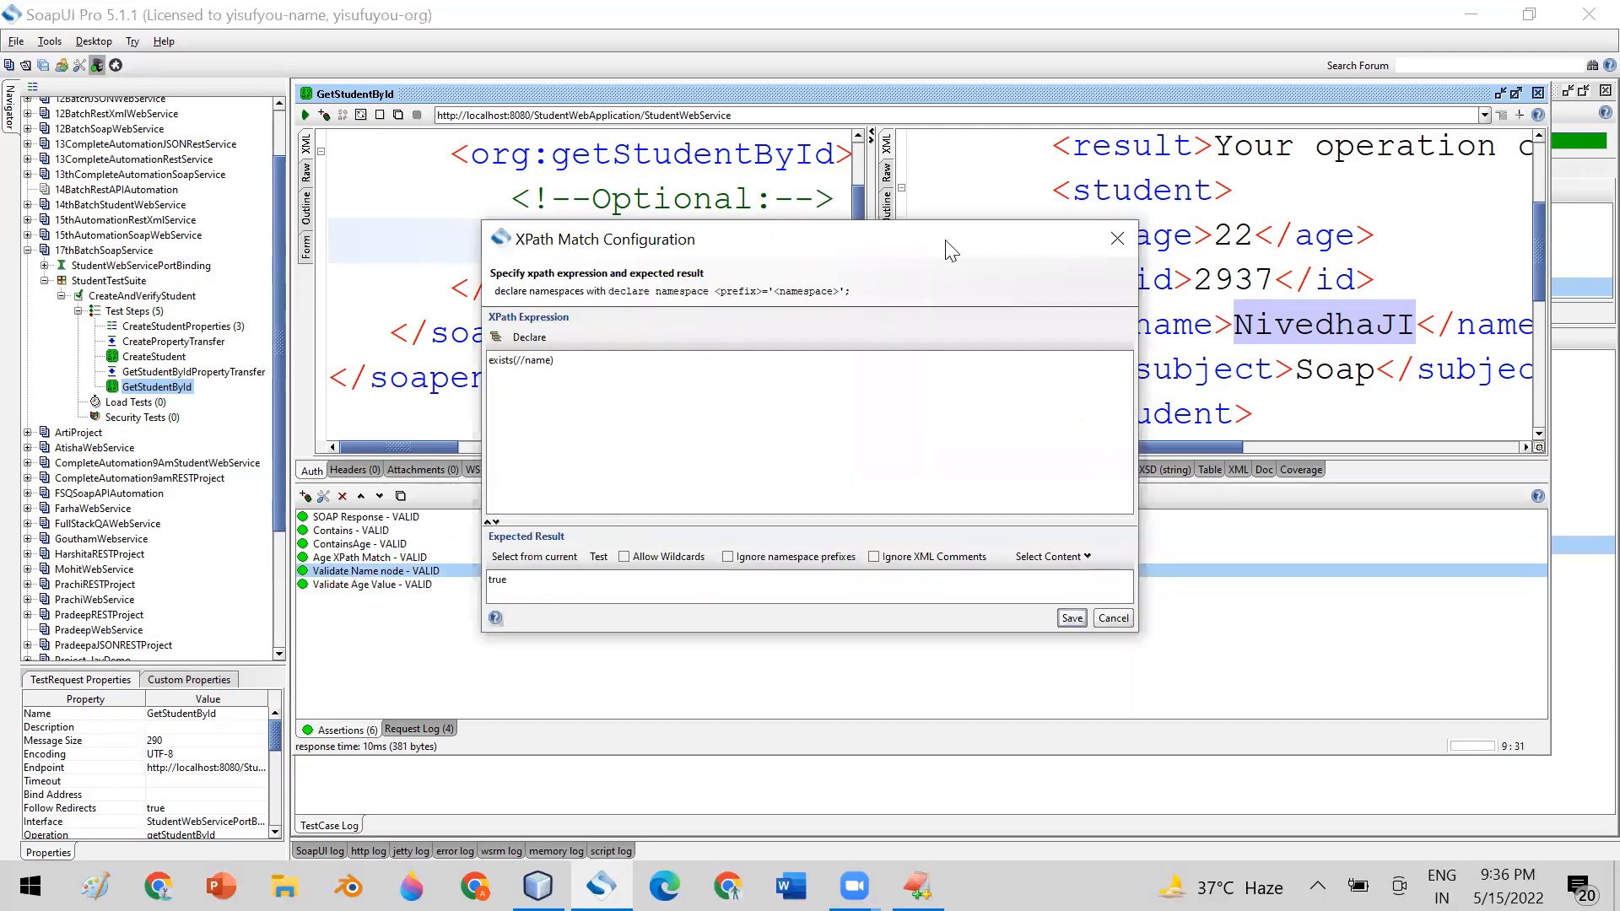
left_click(1122, 618)
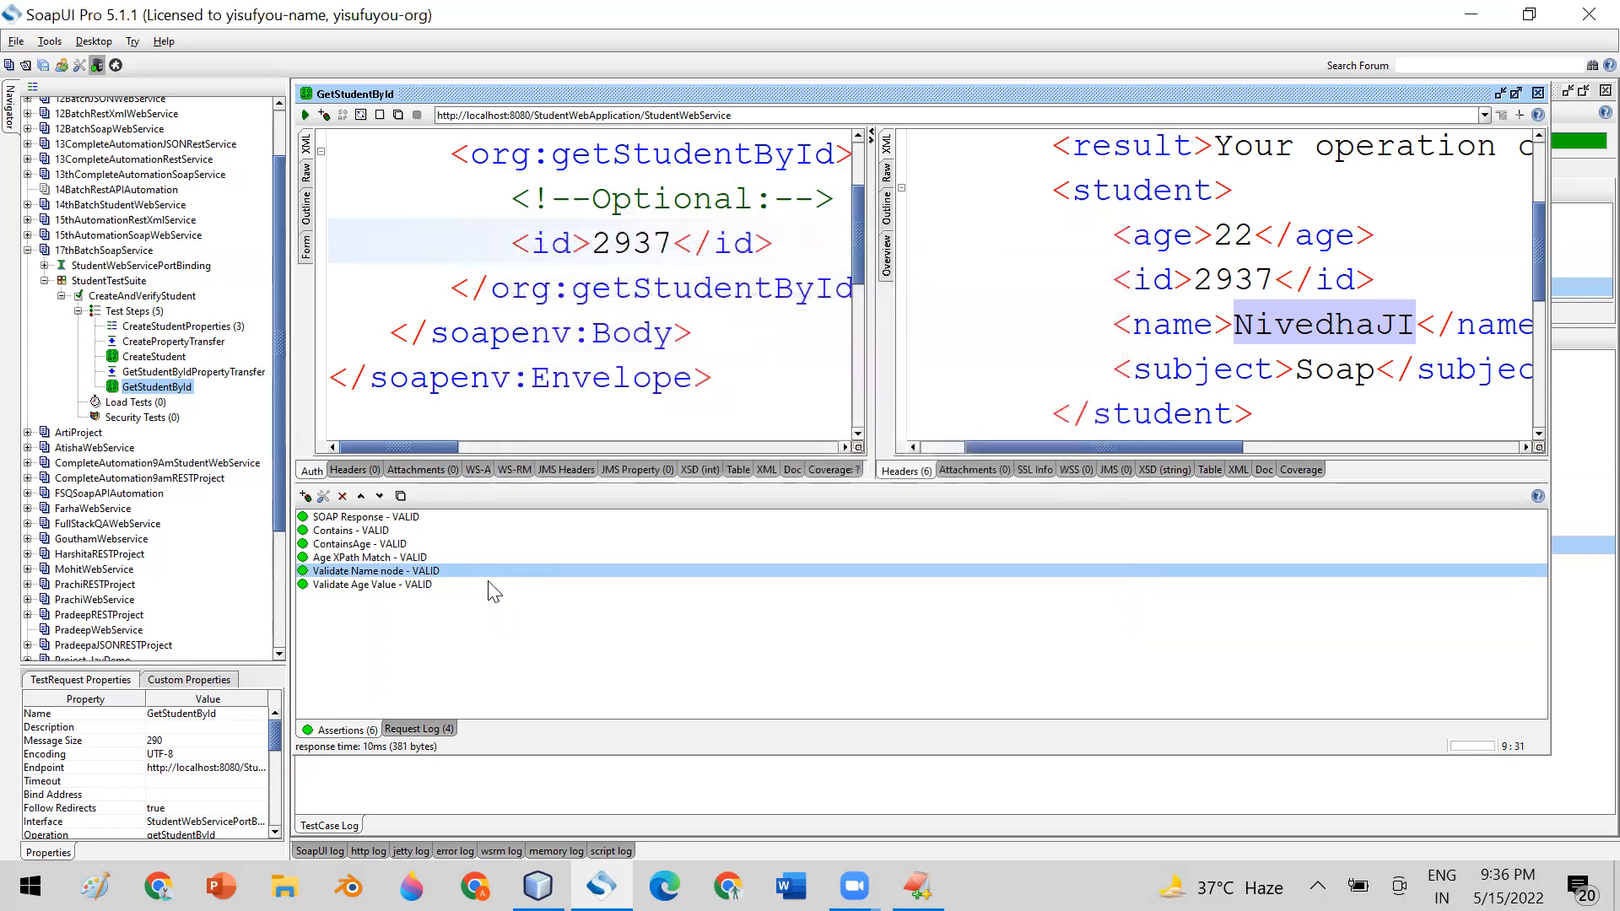
double_click(351, 584)
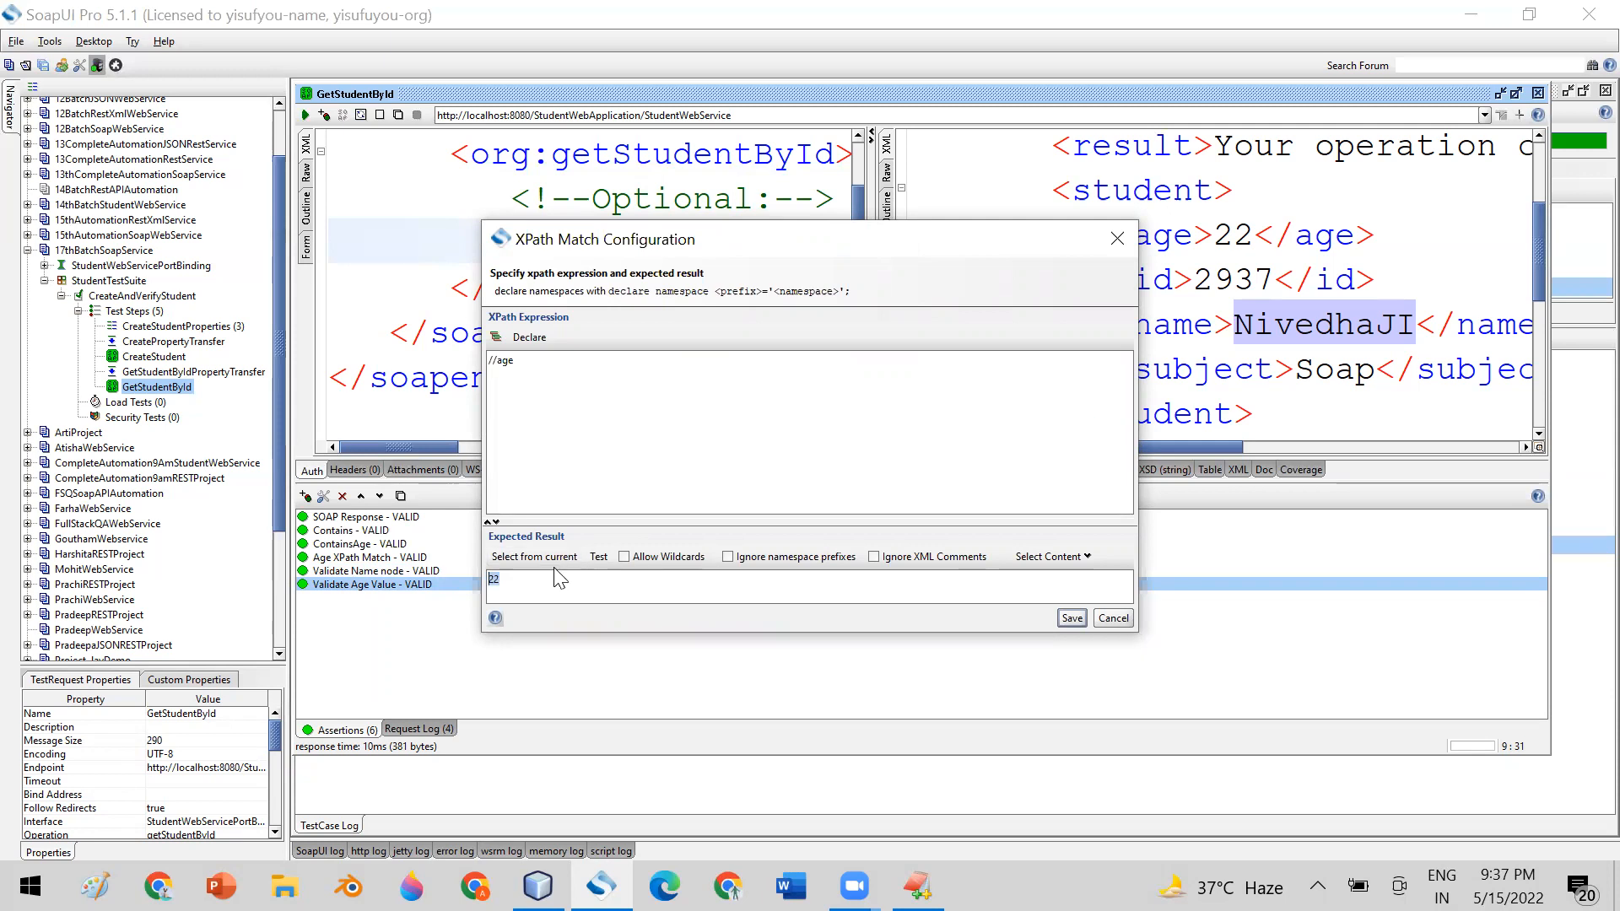
left_click(517, 585)
left_click_drag(517, 586, 482, 580)
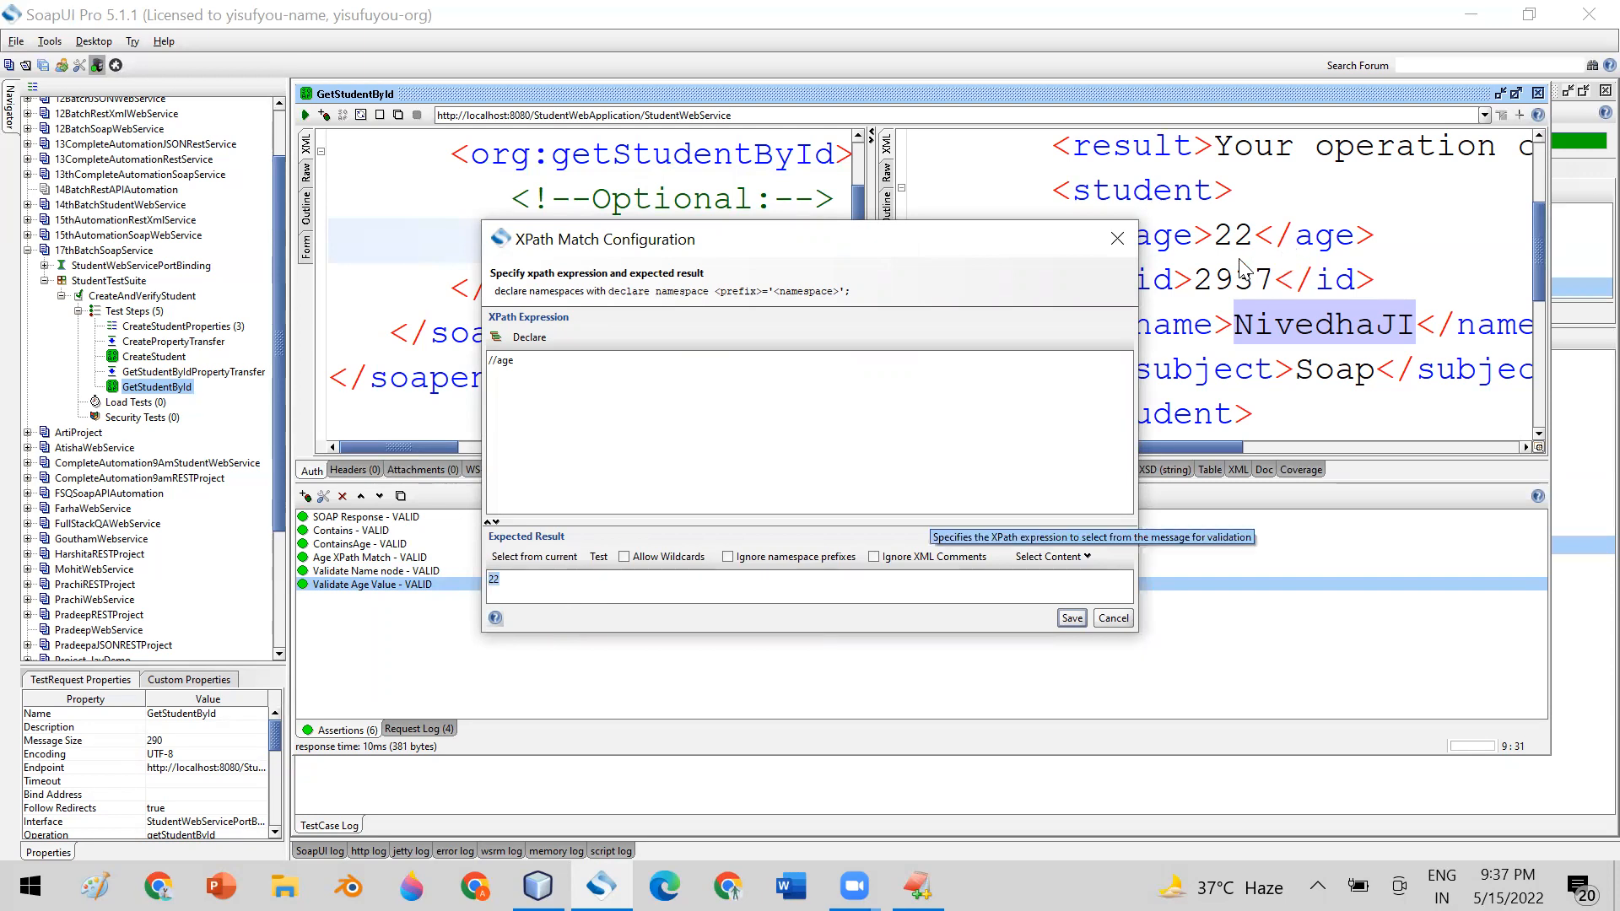
left_click(524, 578)
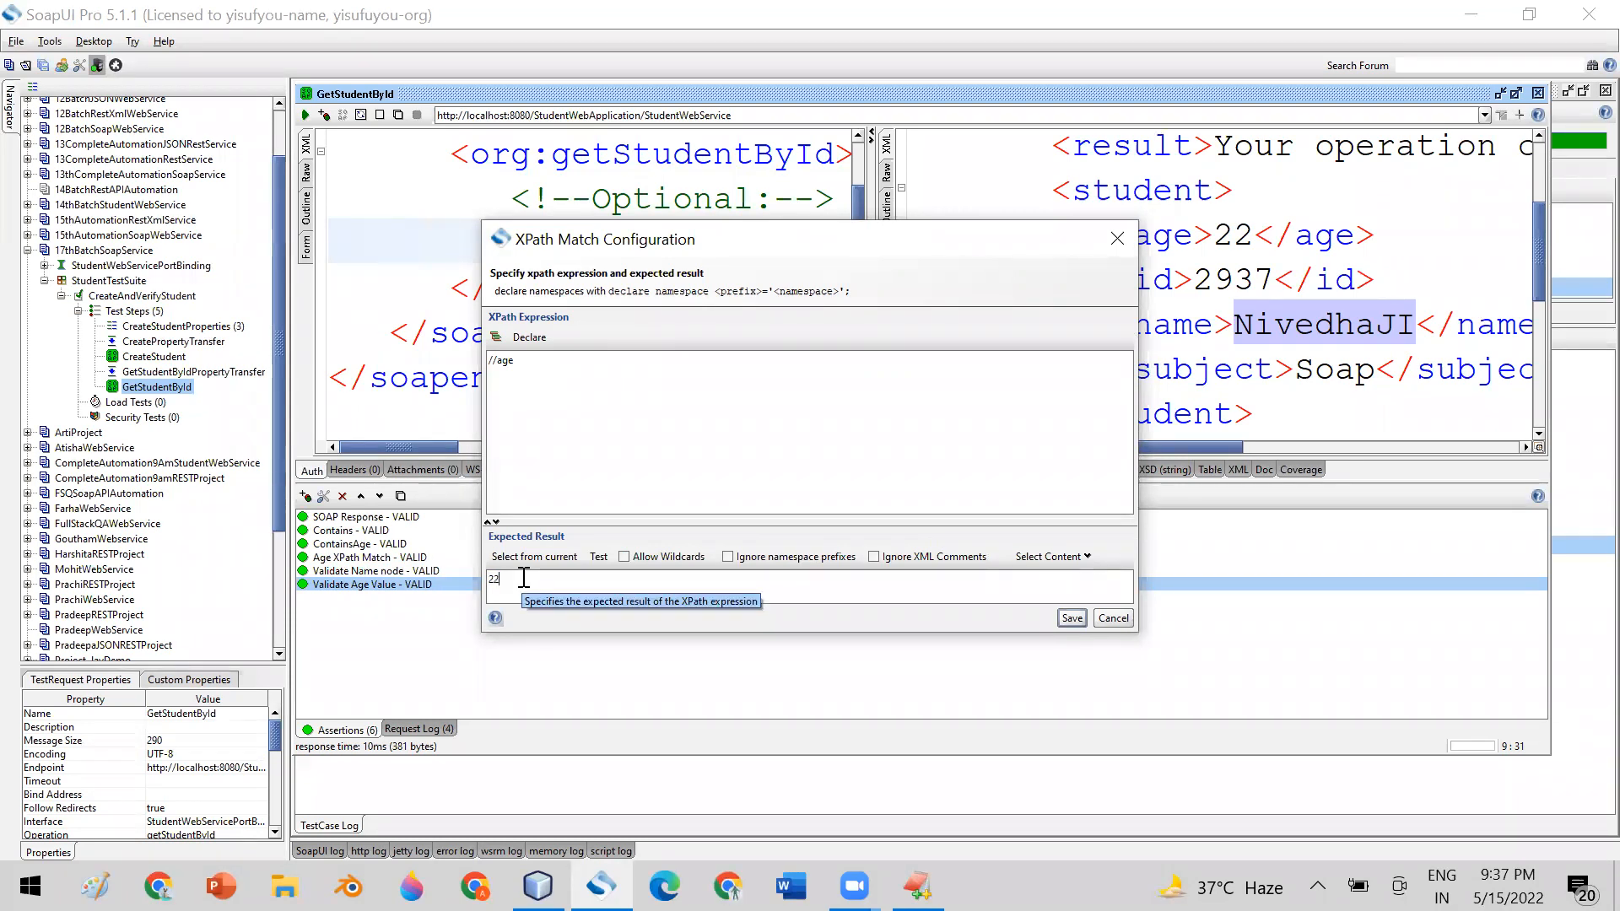
left_click(1072, 617)
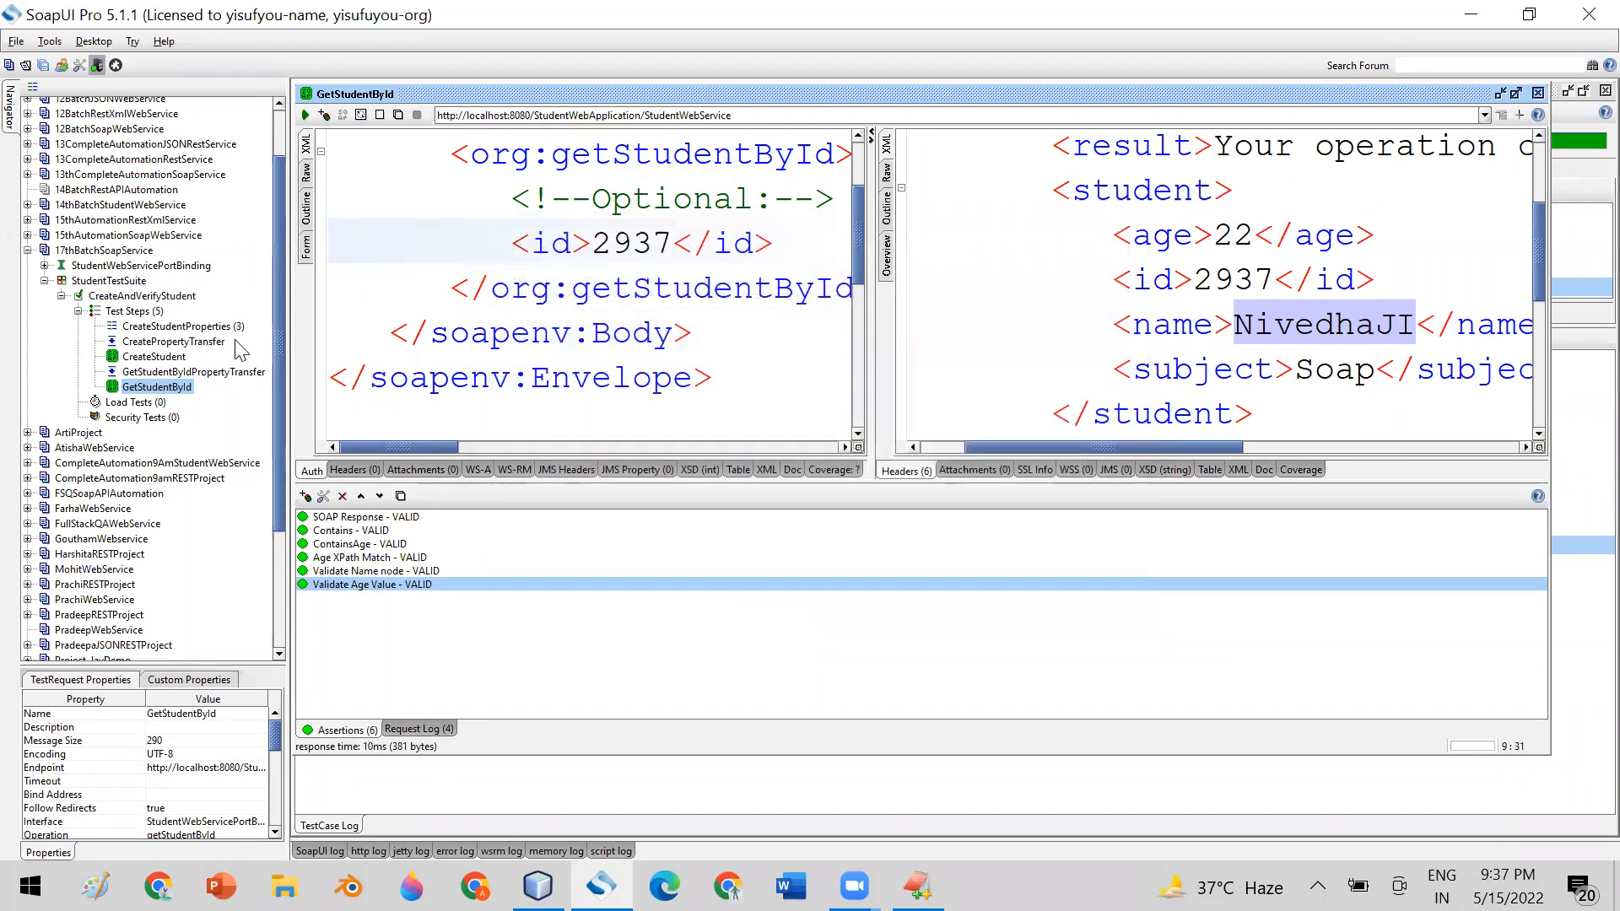
Open the CreateStudentProperties test step and examine the value of its age property
double_click(210, 328)
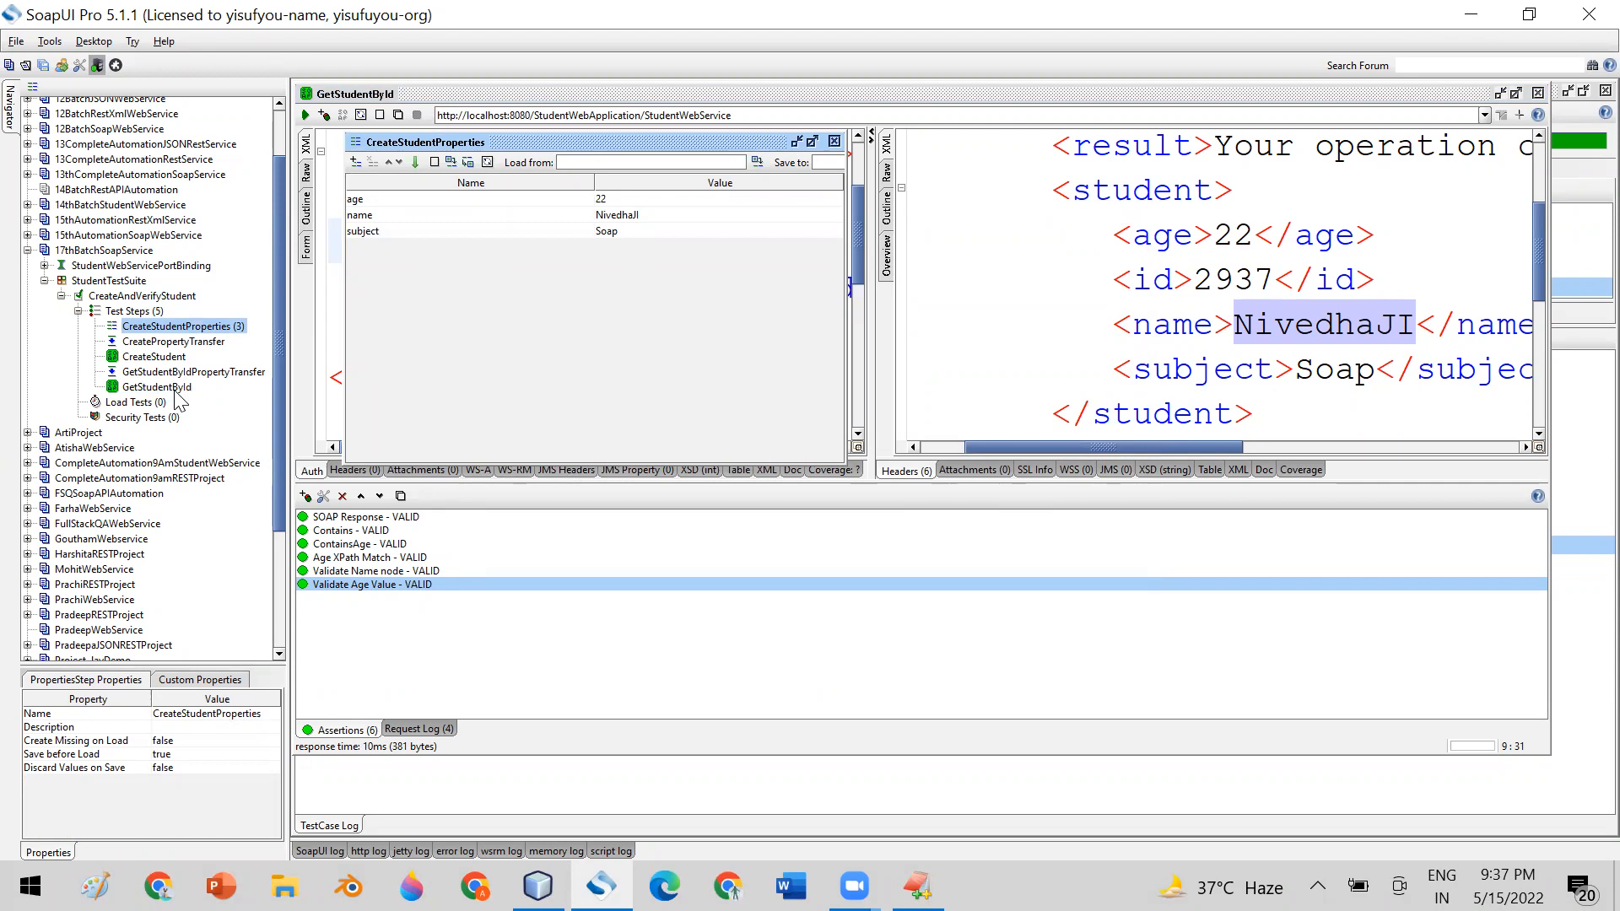
left_click(605, 200)
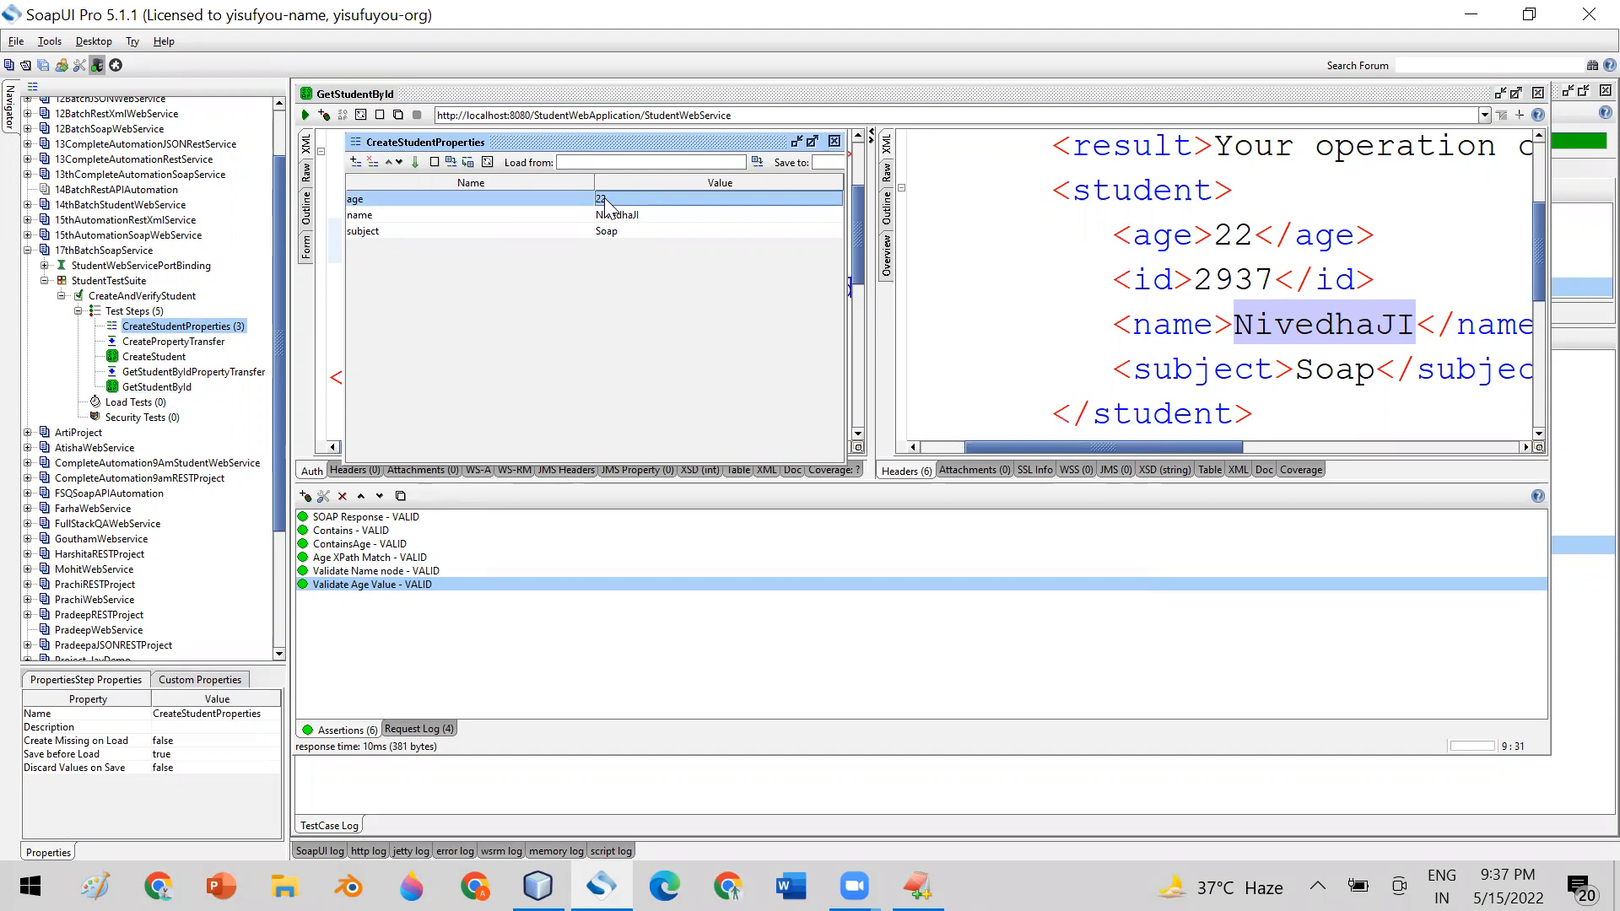
Reopen the GetStudentById test step and clear the expected result in its Validate Age Value assertion
left_click(1538, 95)
double_click(157, 386)
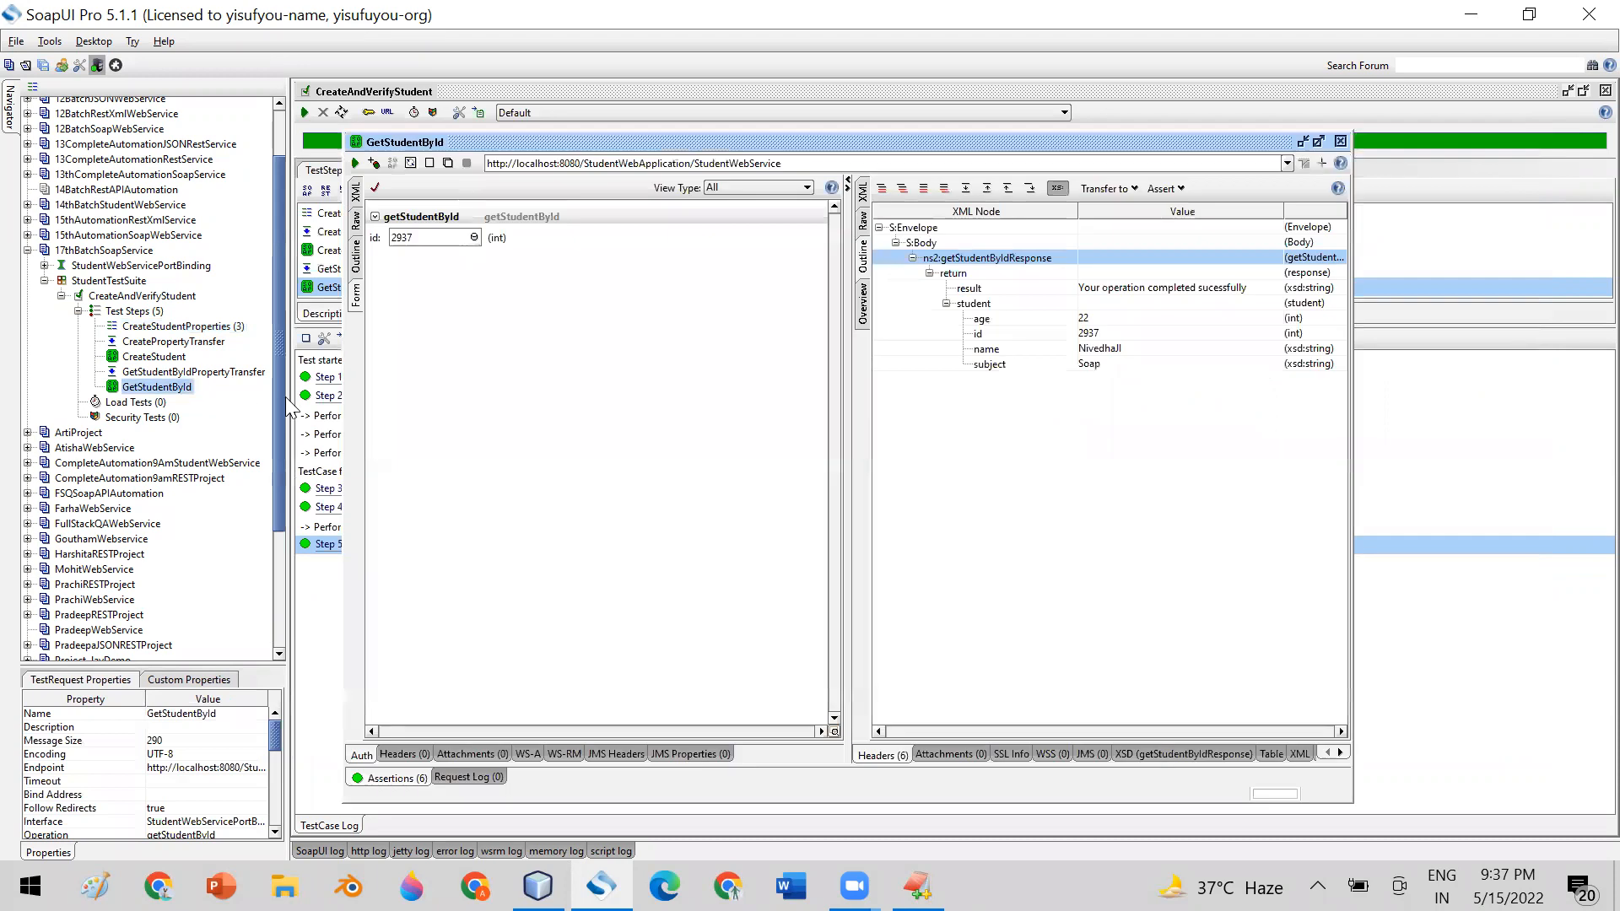
left_click(387, 777)
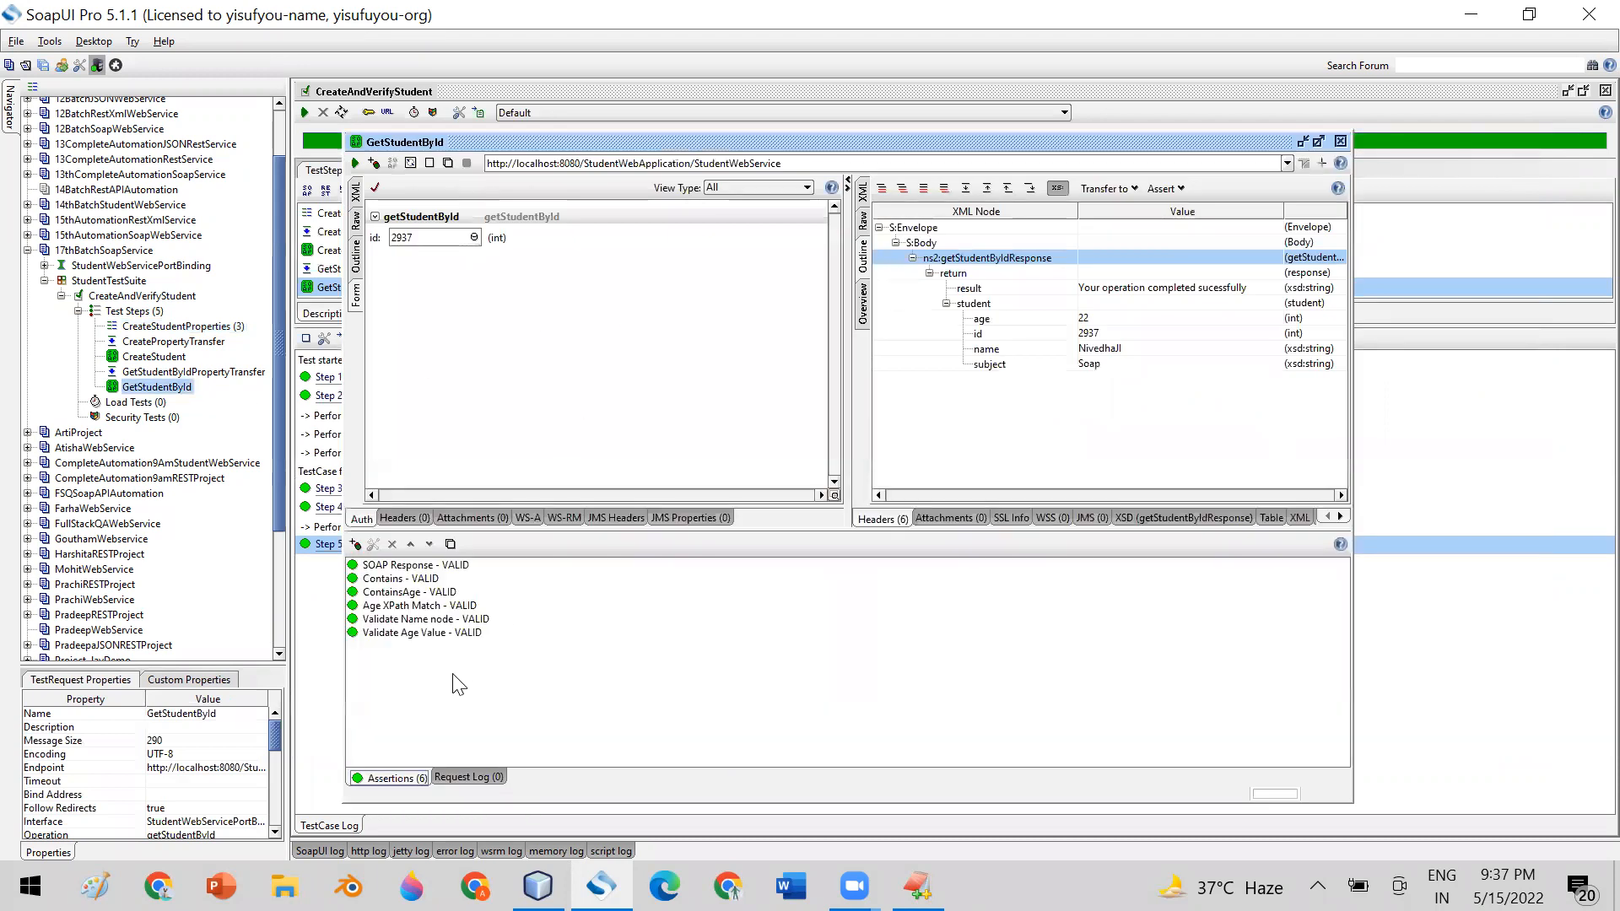
double_click(382, 634)
left_click(512, 577)
key("BackSpace")
key("BackSpace")
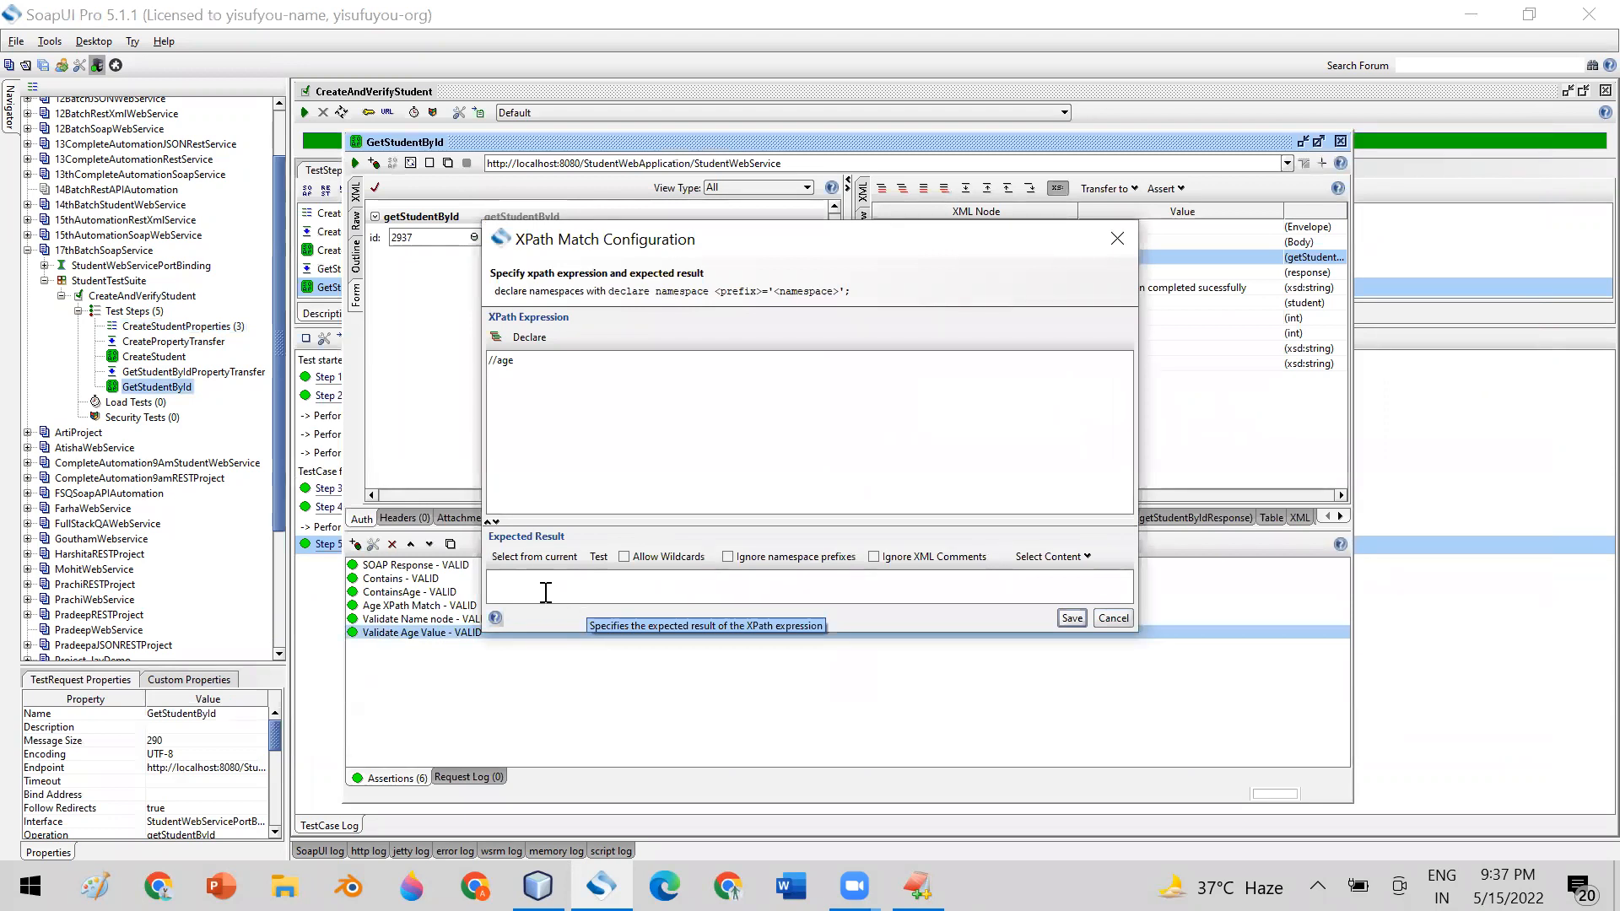
Fill the expected result with the age property of the CreateStudentProperties test step, ${CreateStudentProperties#age}
right_click(509, 588)
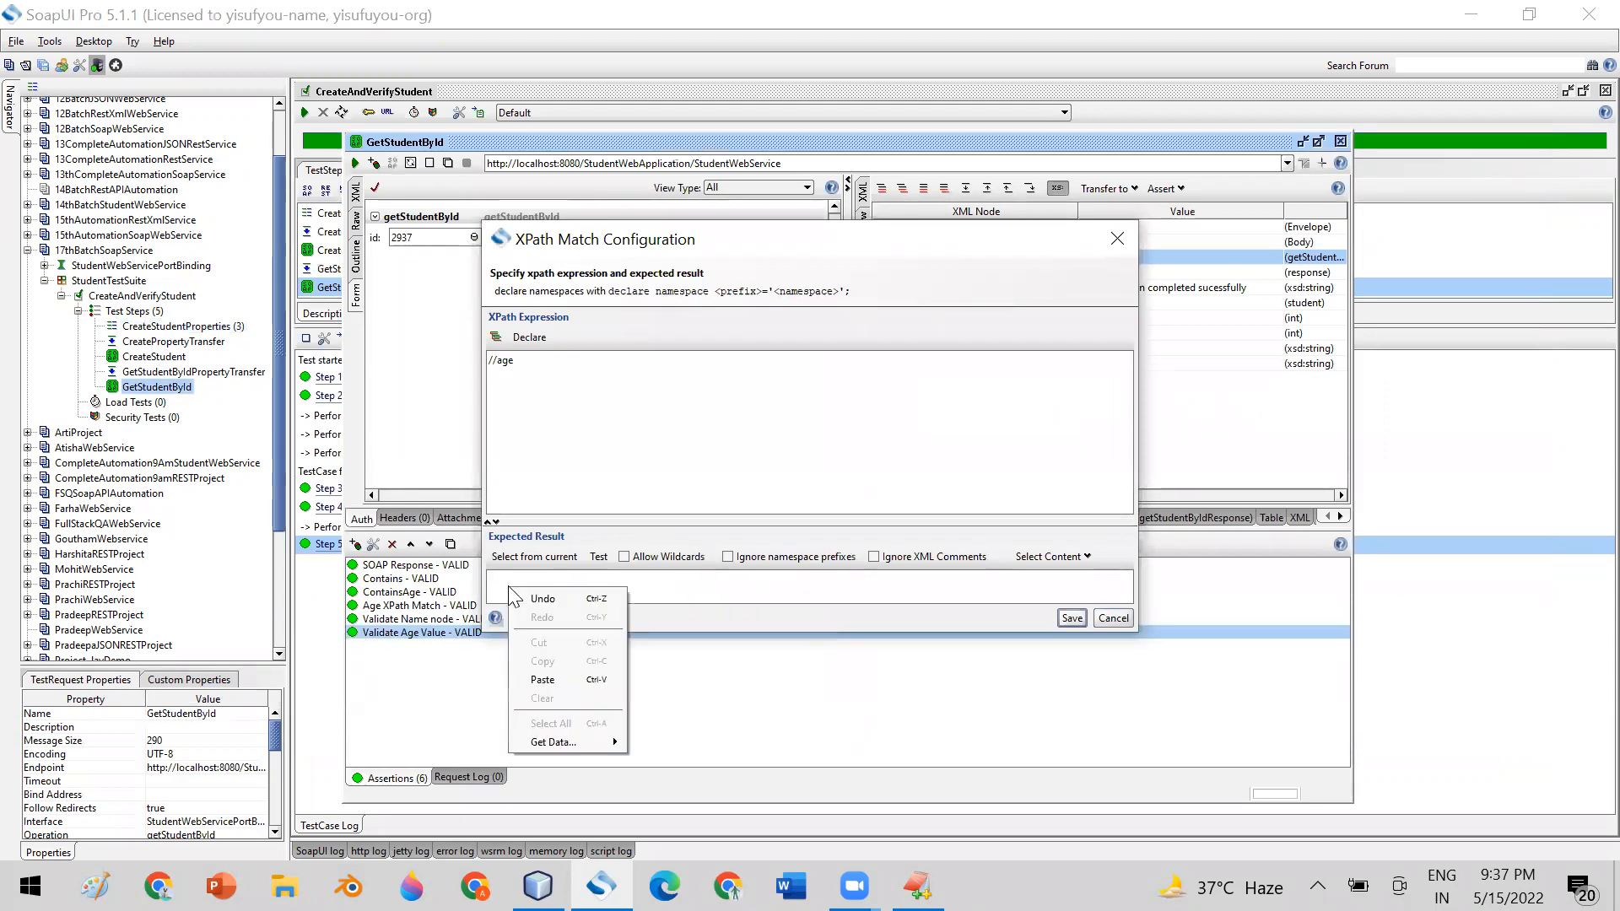
mouse_move(603, 746)
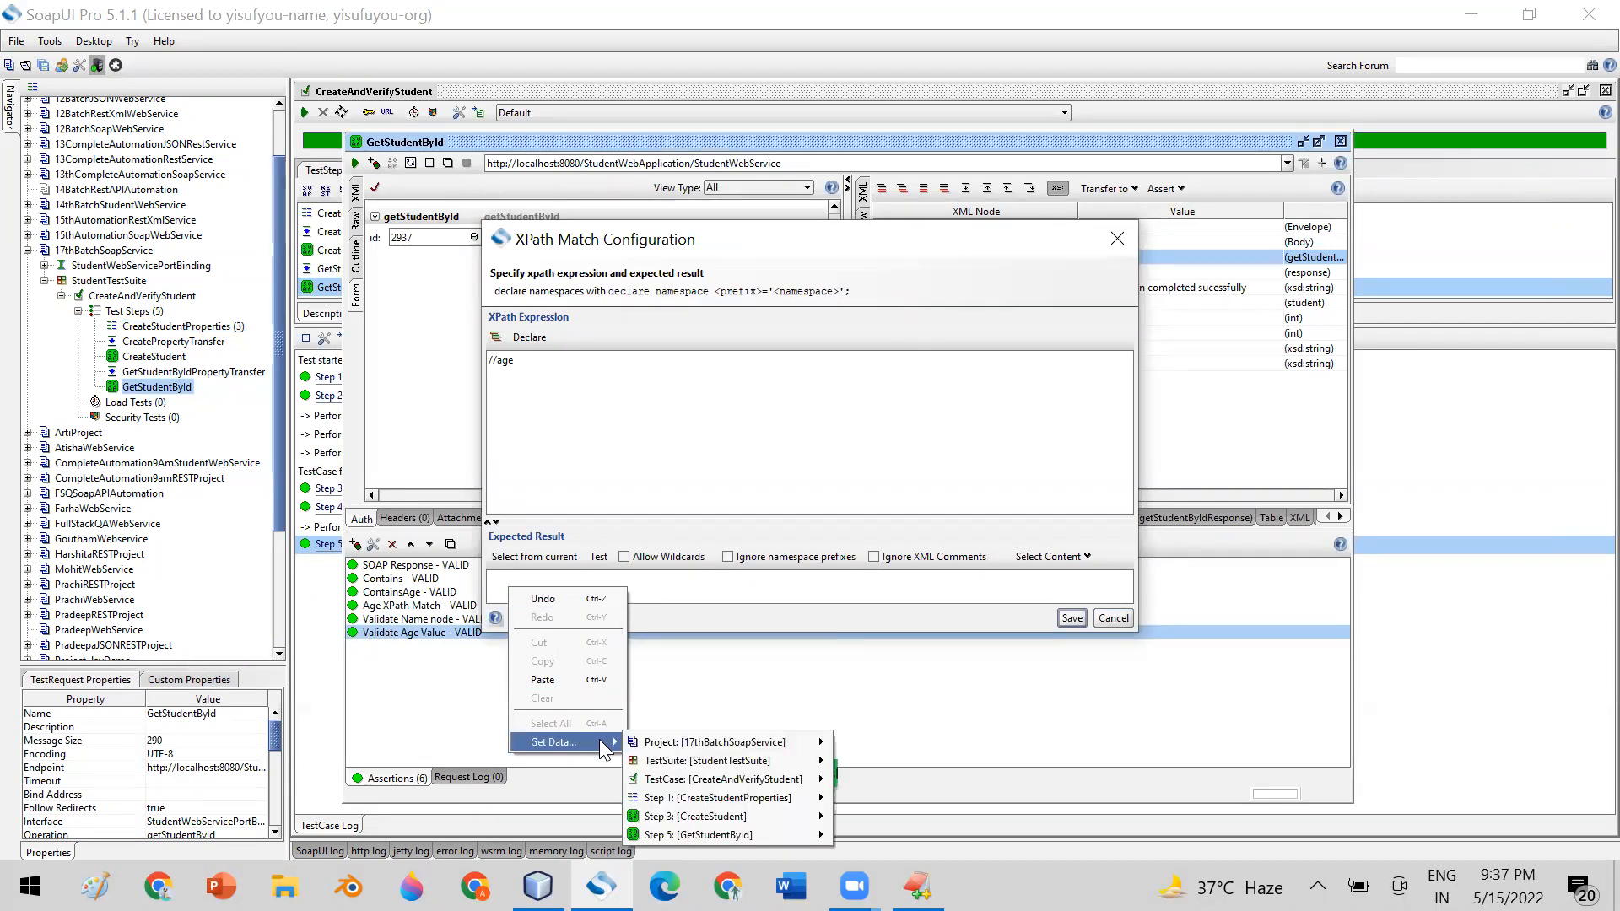
left_click(662, 588)
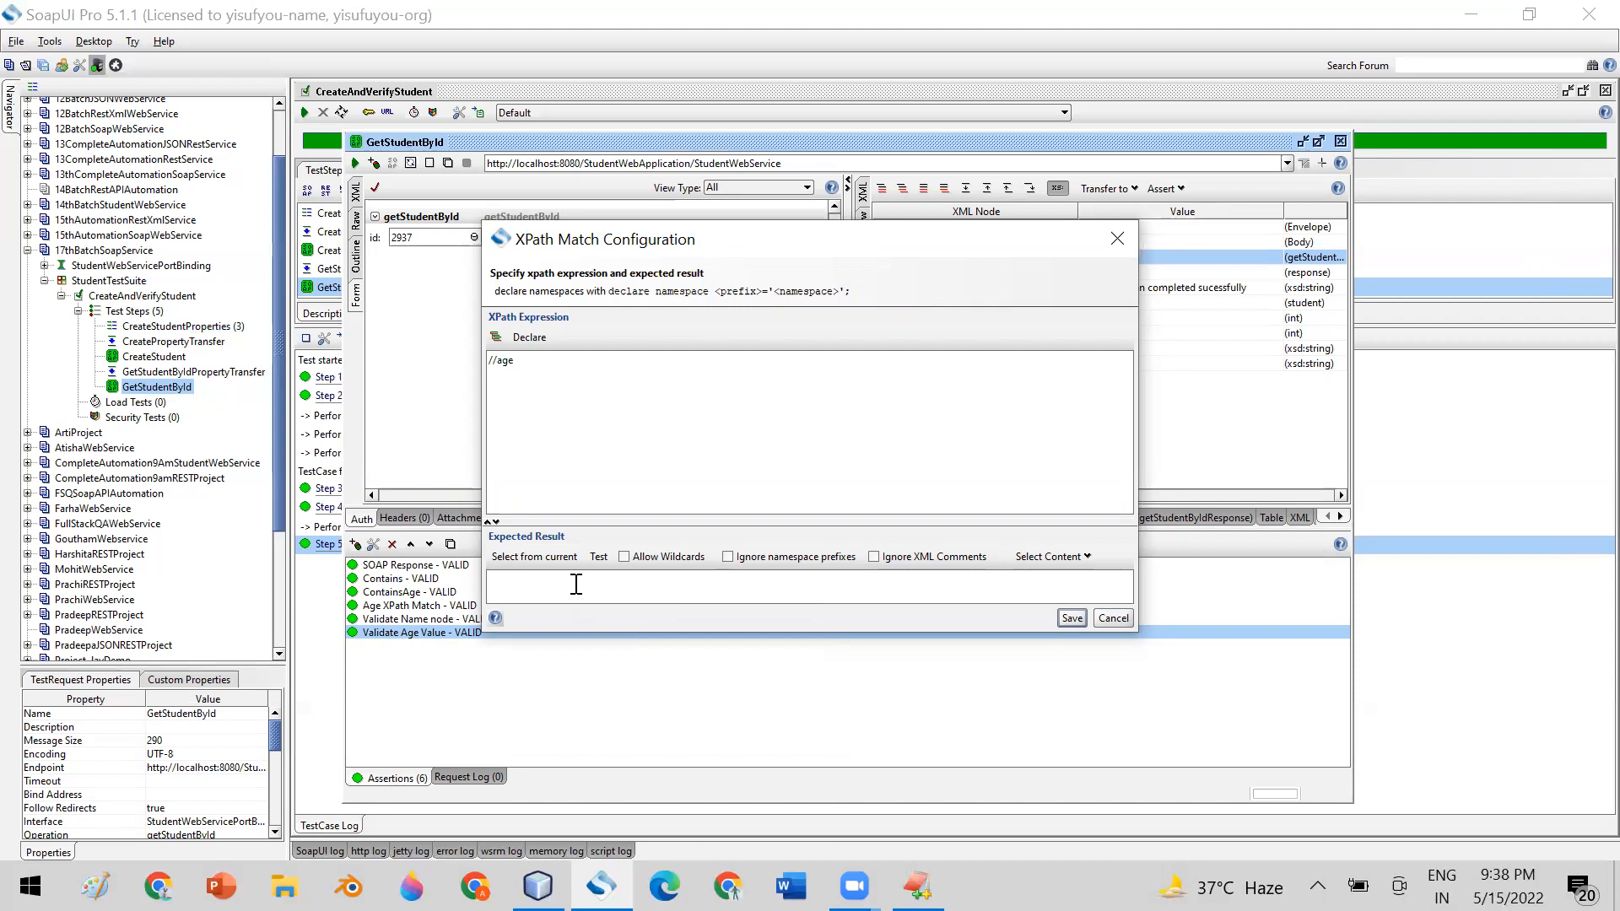
right_click(504, 580)
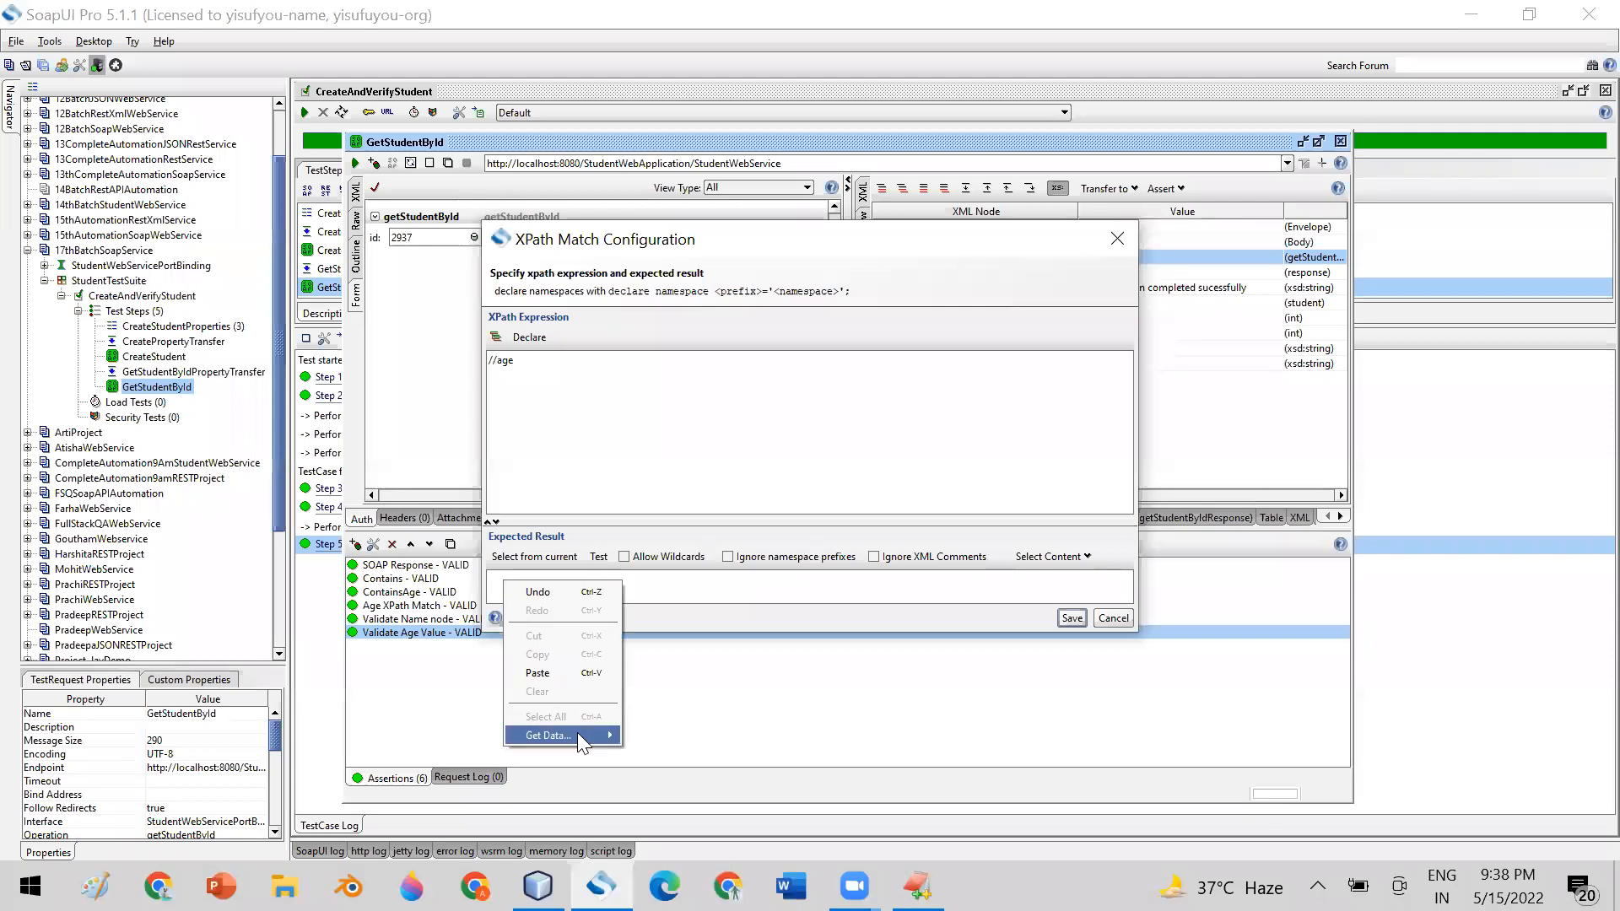
mouse_move(577, 732)
mouse_move(656, 736)
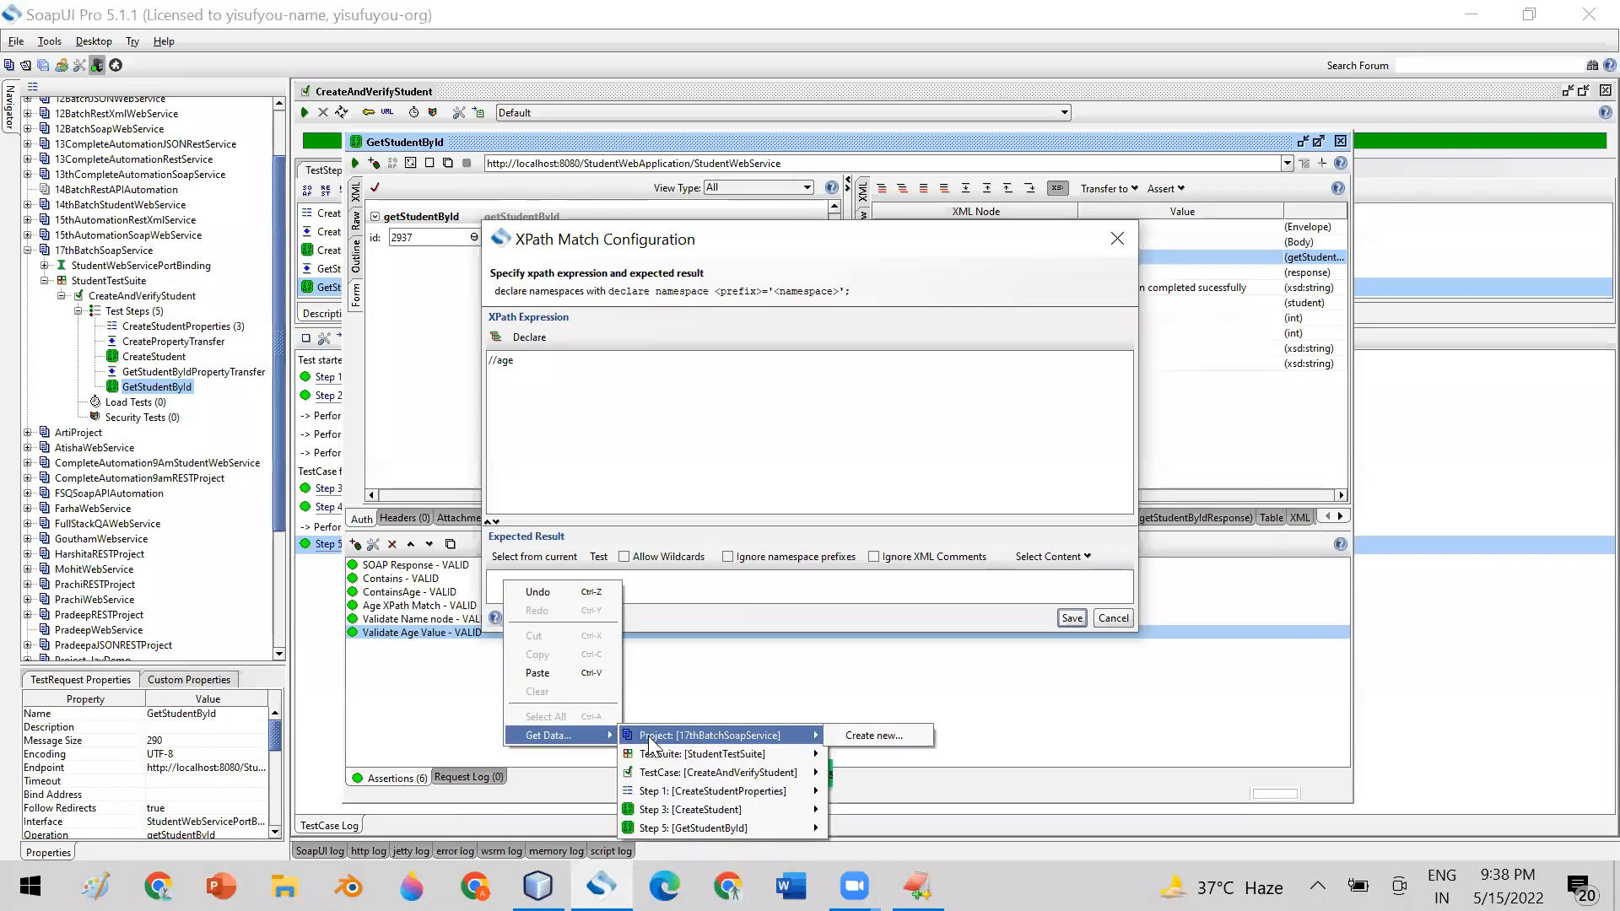
mouse_move(713, 793)
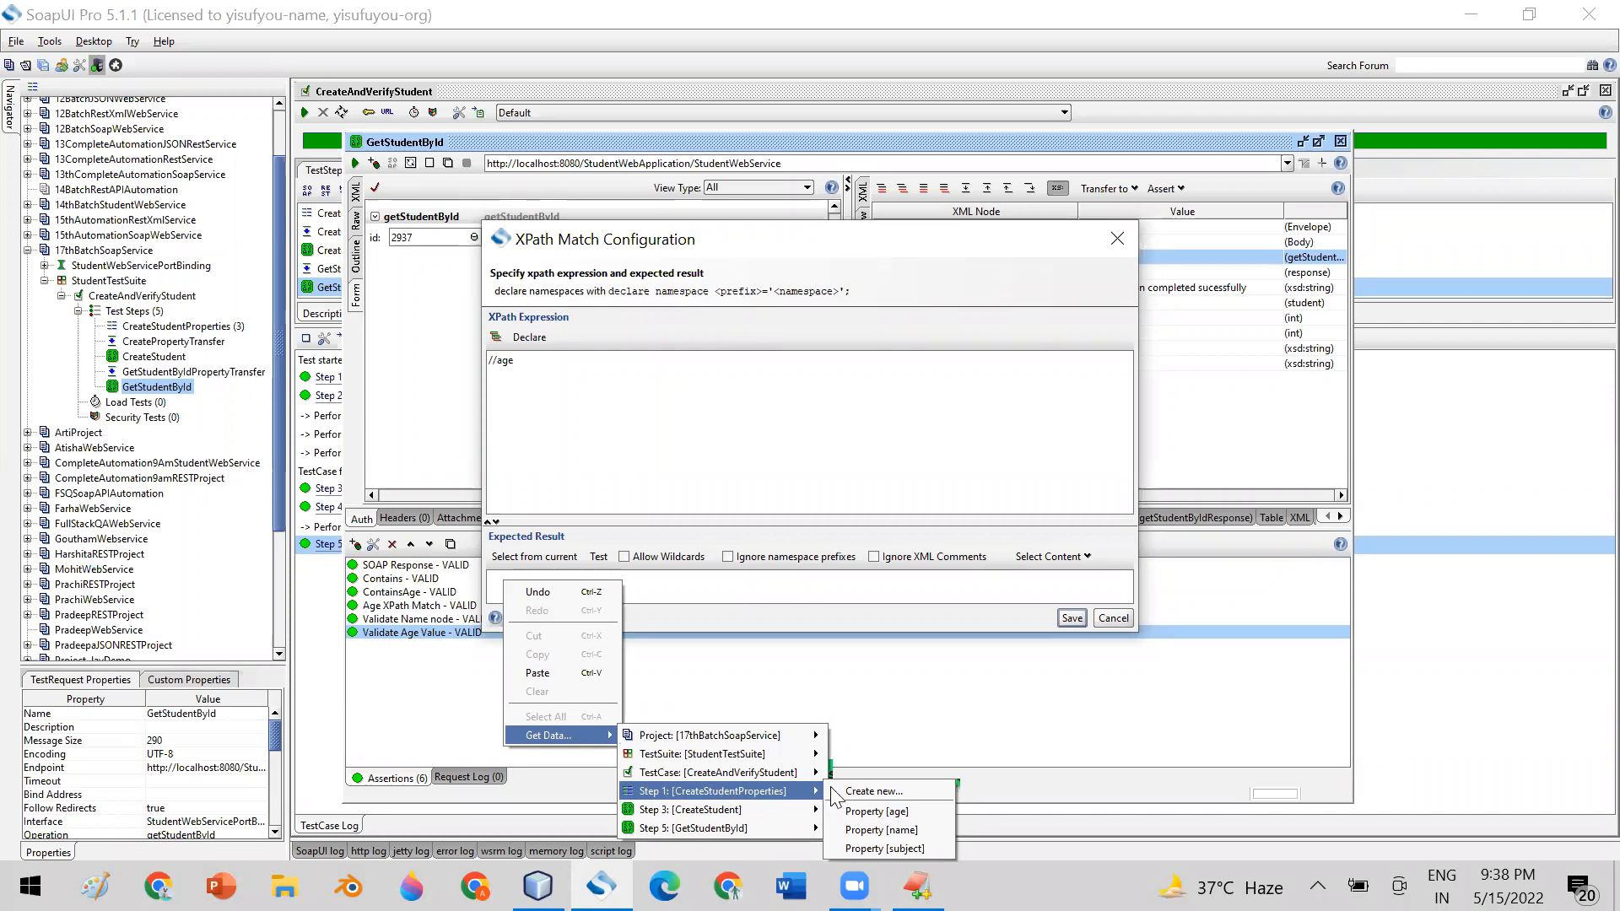
left_click(869, 812)
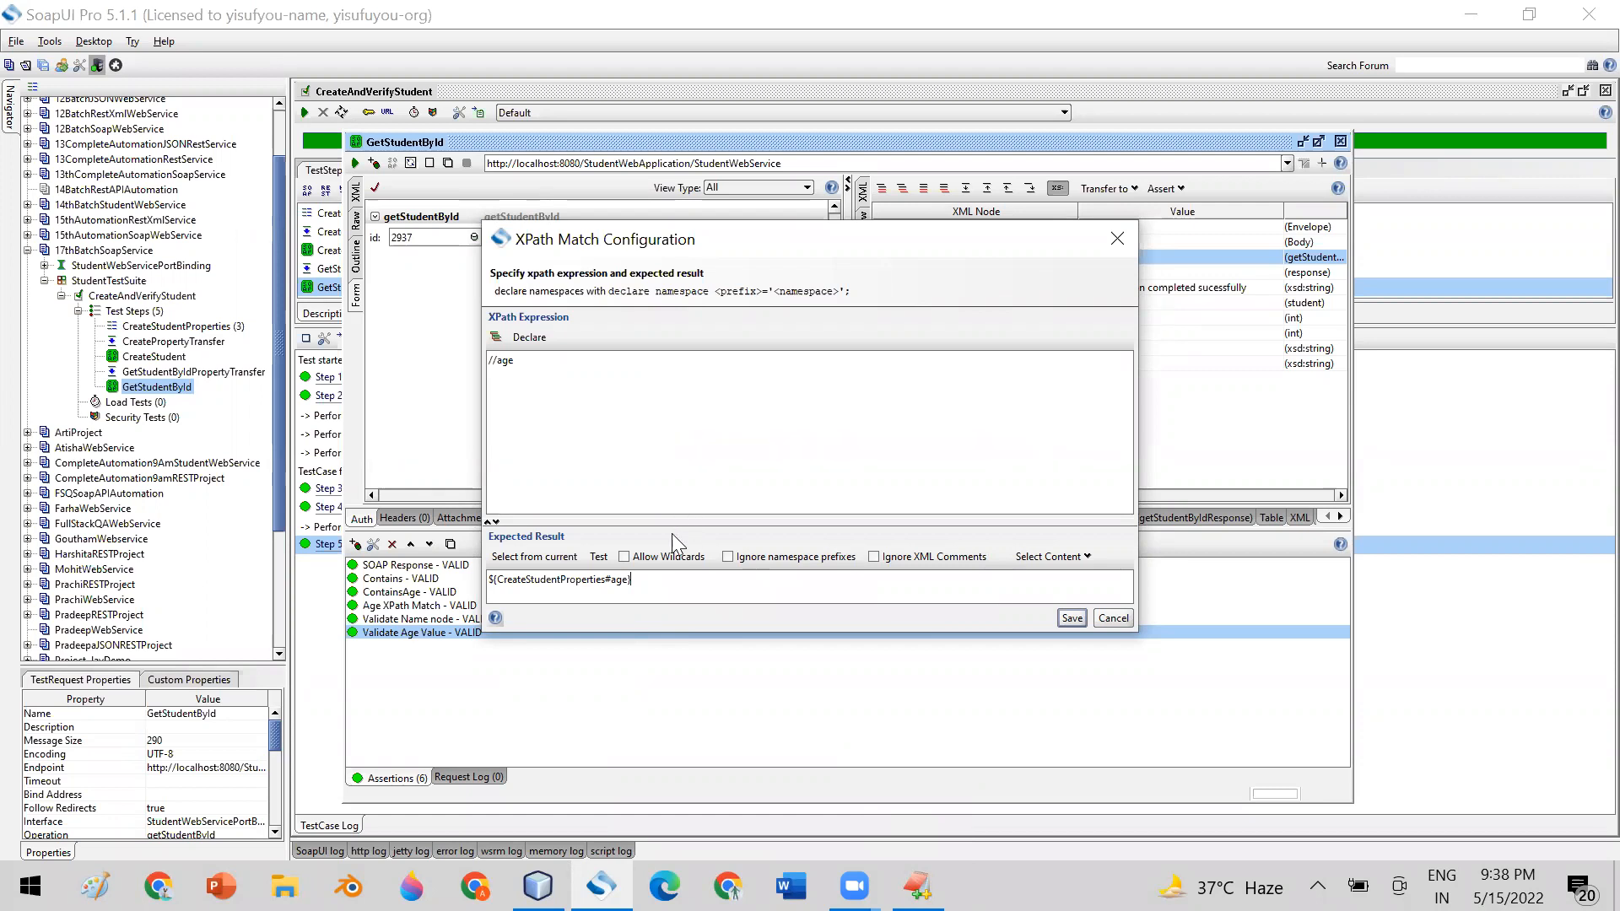
Copy the expression ${CreateStudentProperties#age} from the expected result into the New Text Document in EditPlus
right_click(655, 584)
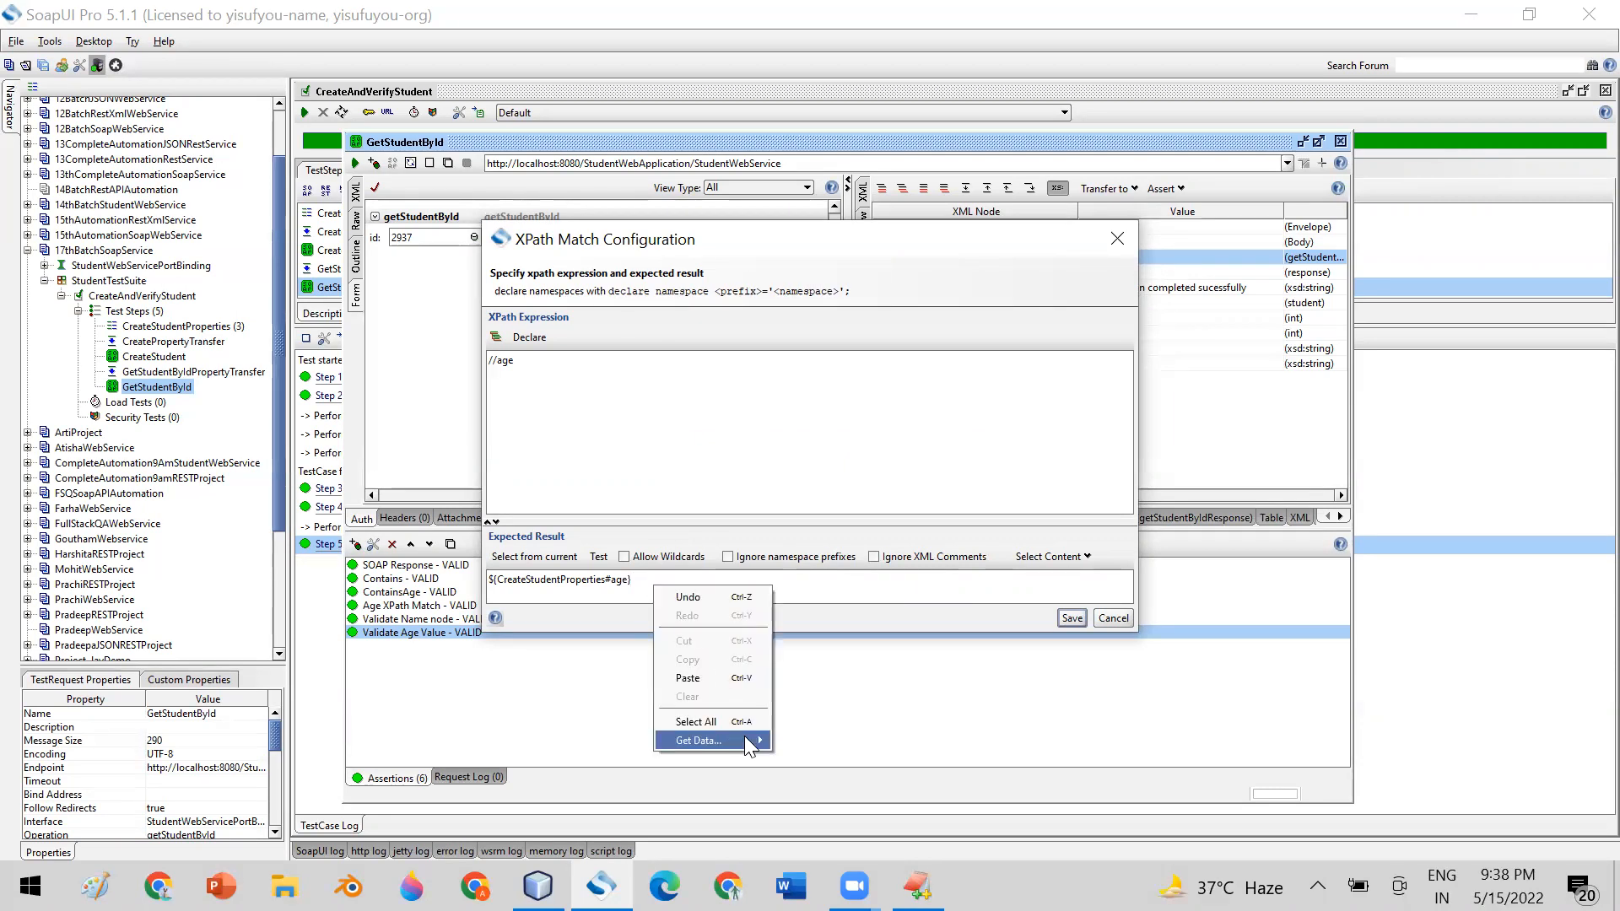
mouse_move(744, 737)
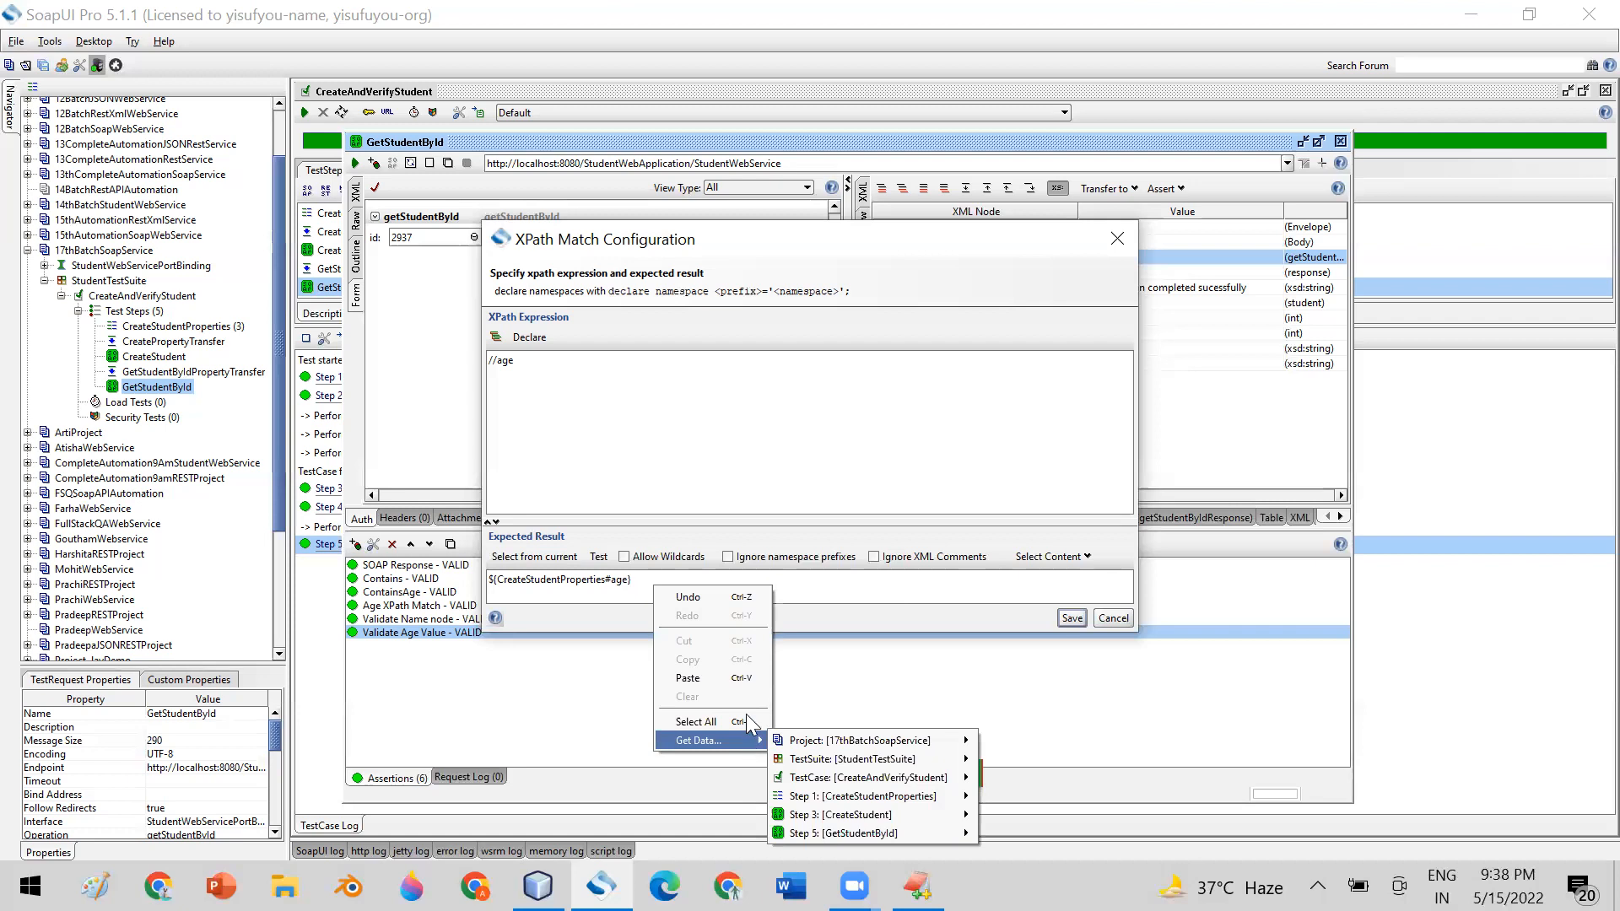
left_click(785, 437)
double_click(570, 579)
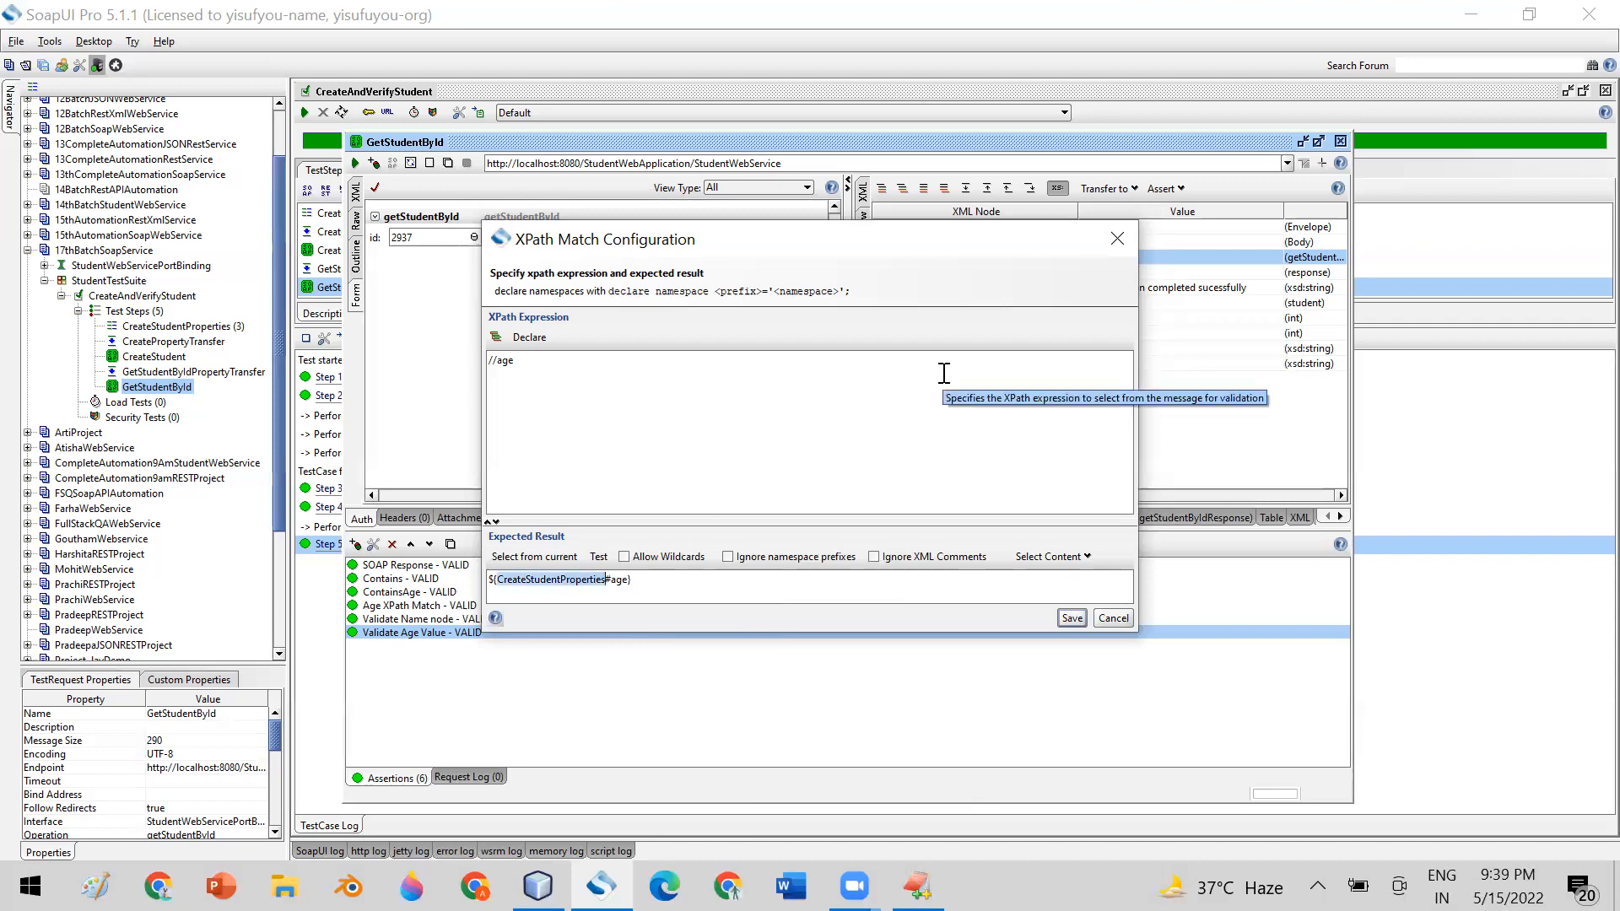
left_click_drag(650, 584, 483, 581)
key("ctrl+c")
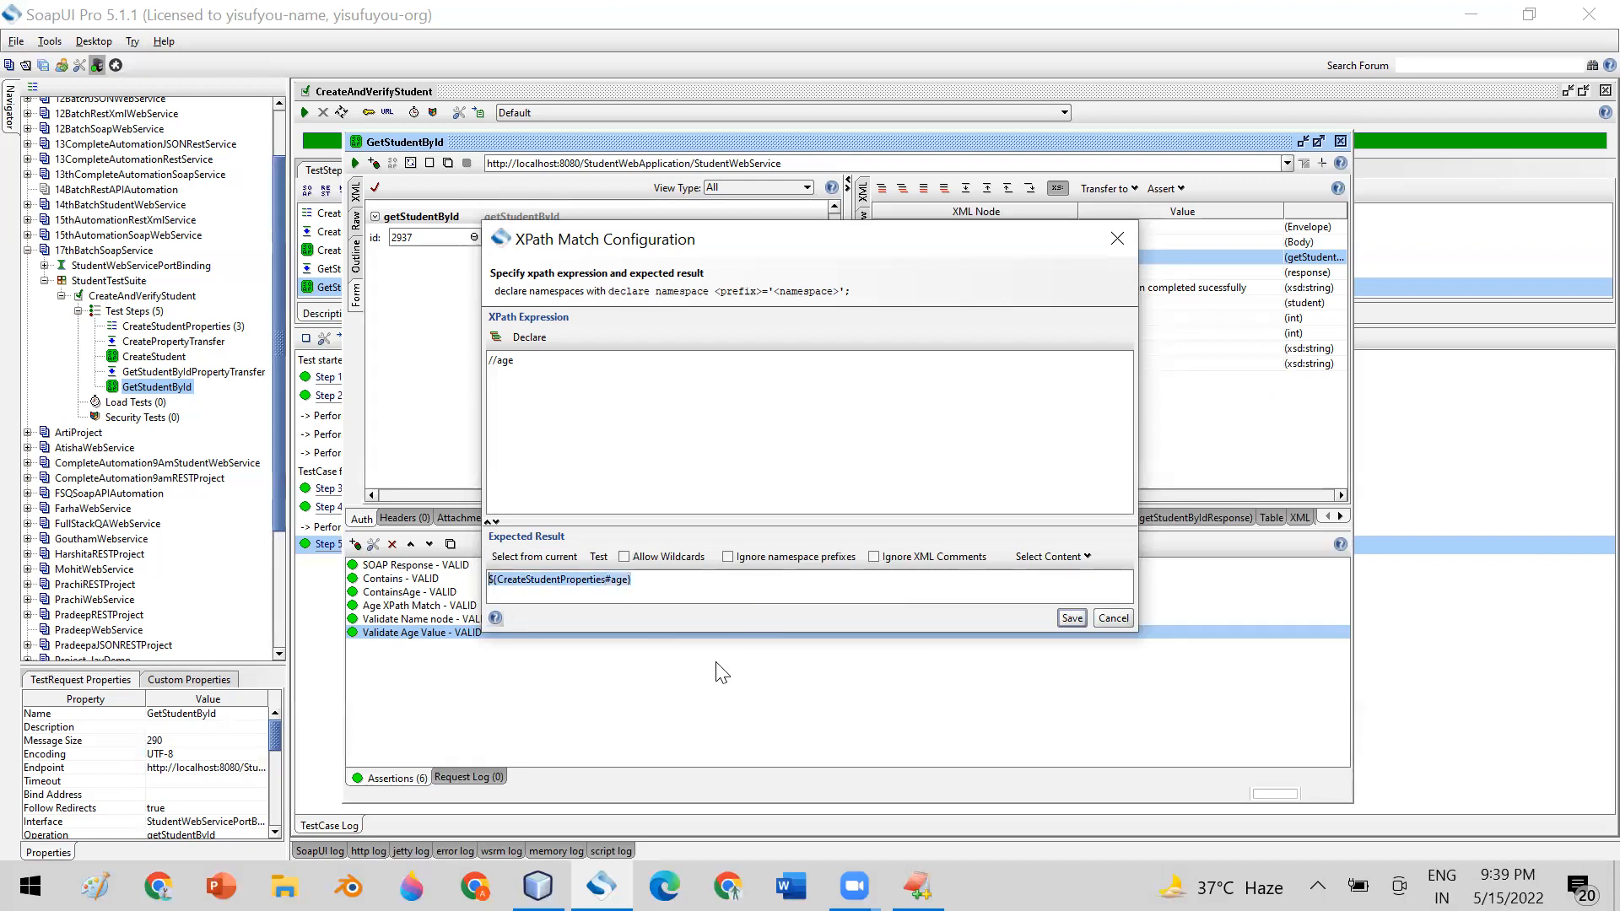
left_click(918, 886)
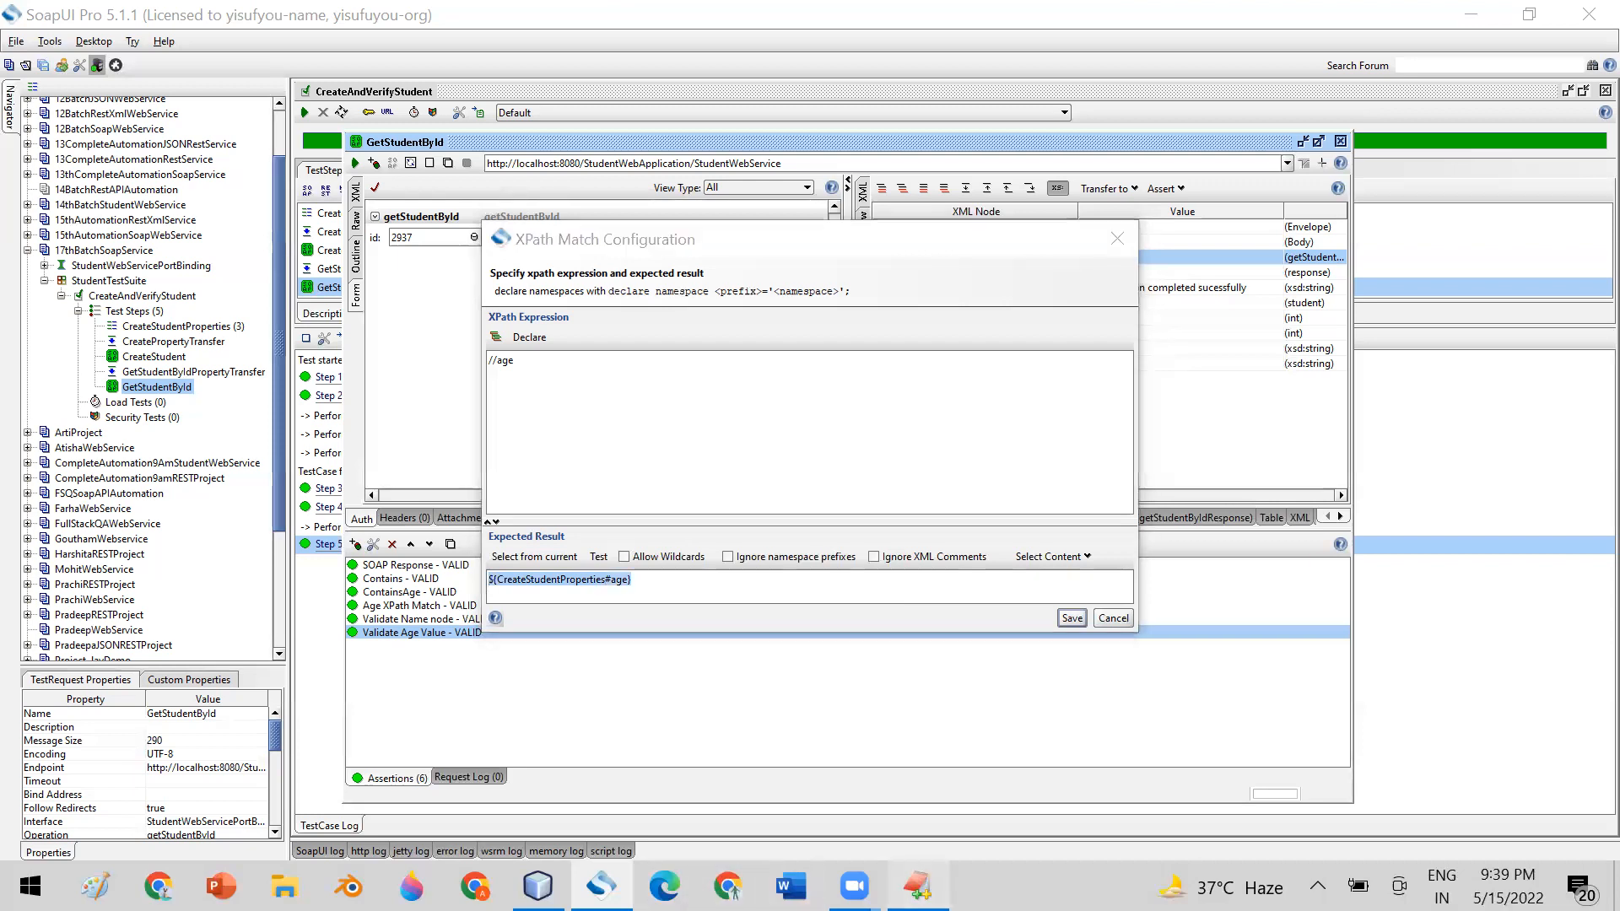
key("ctrl+v")
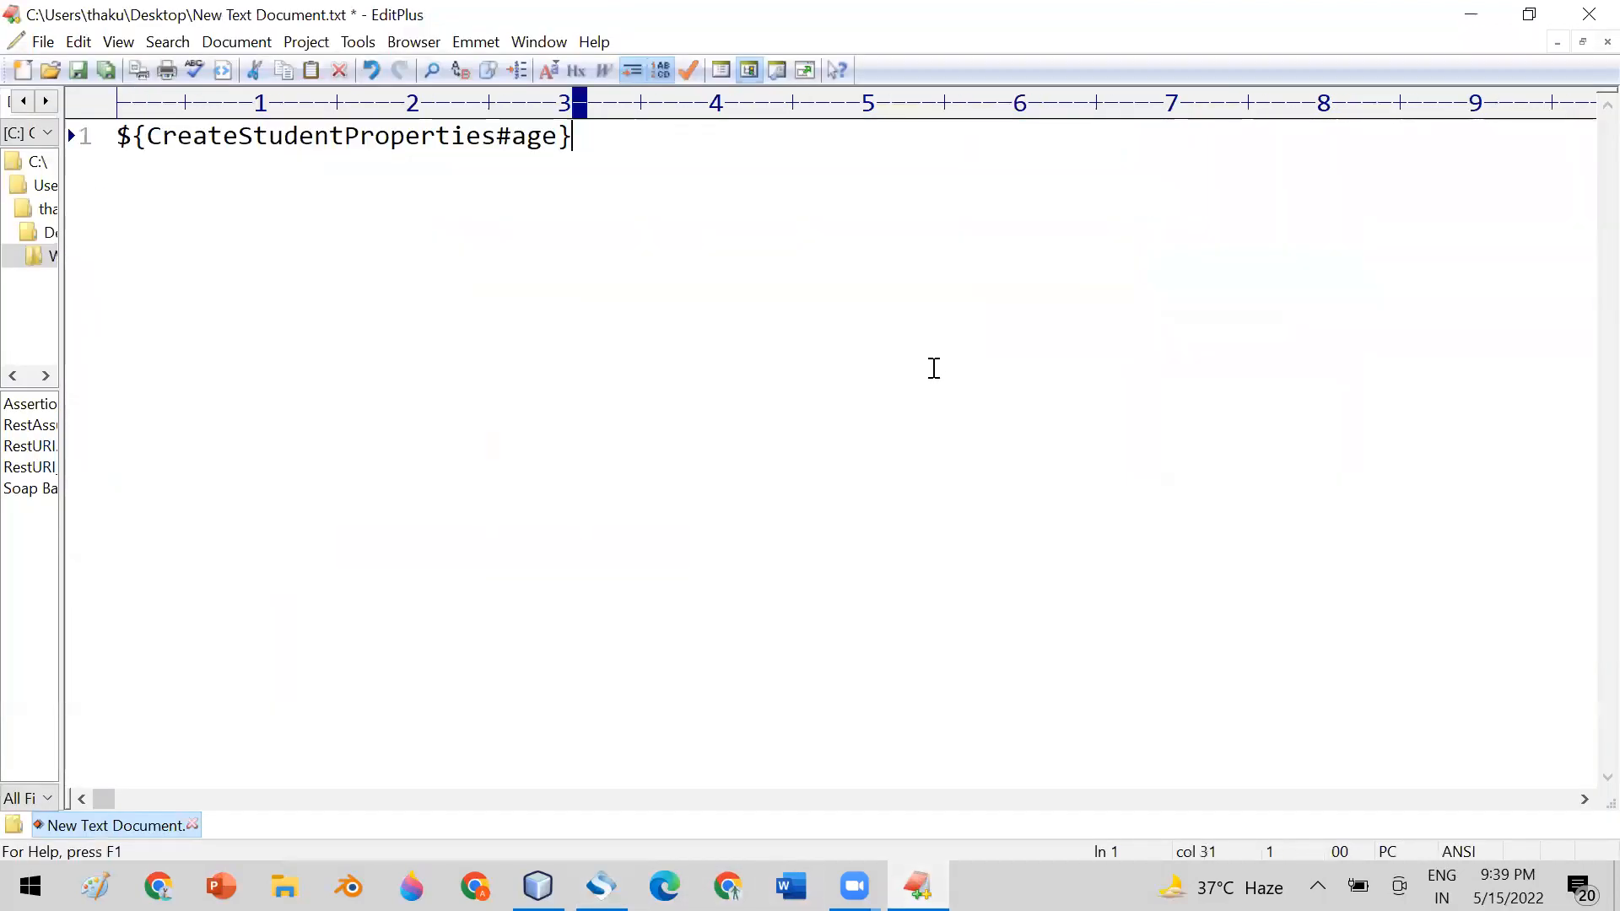
Start a second property expression, ${}, on line 5 below the copied one
key("Return")
key("Return")
key("Return")
key("Return")
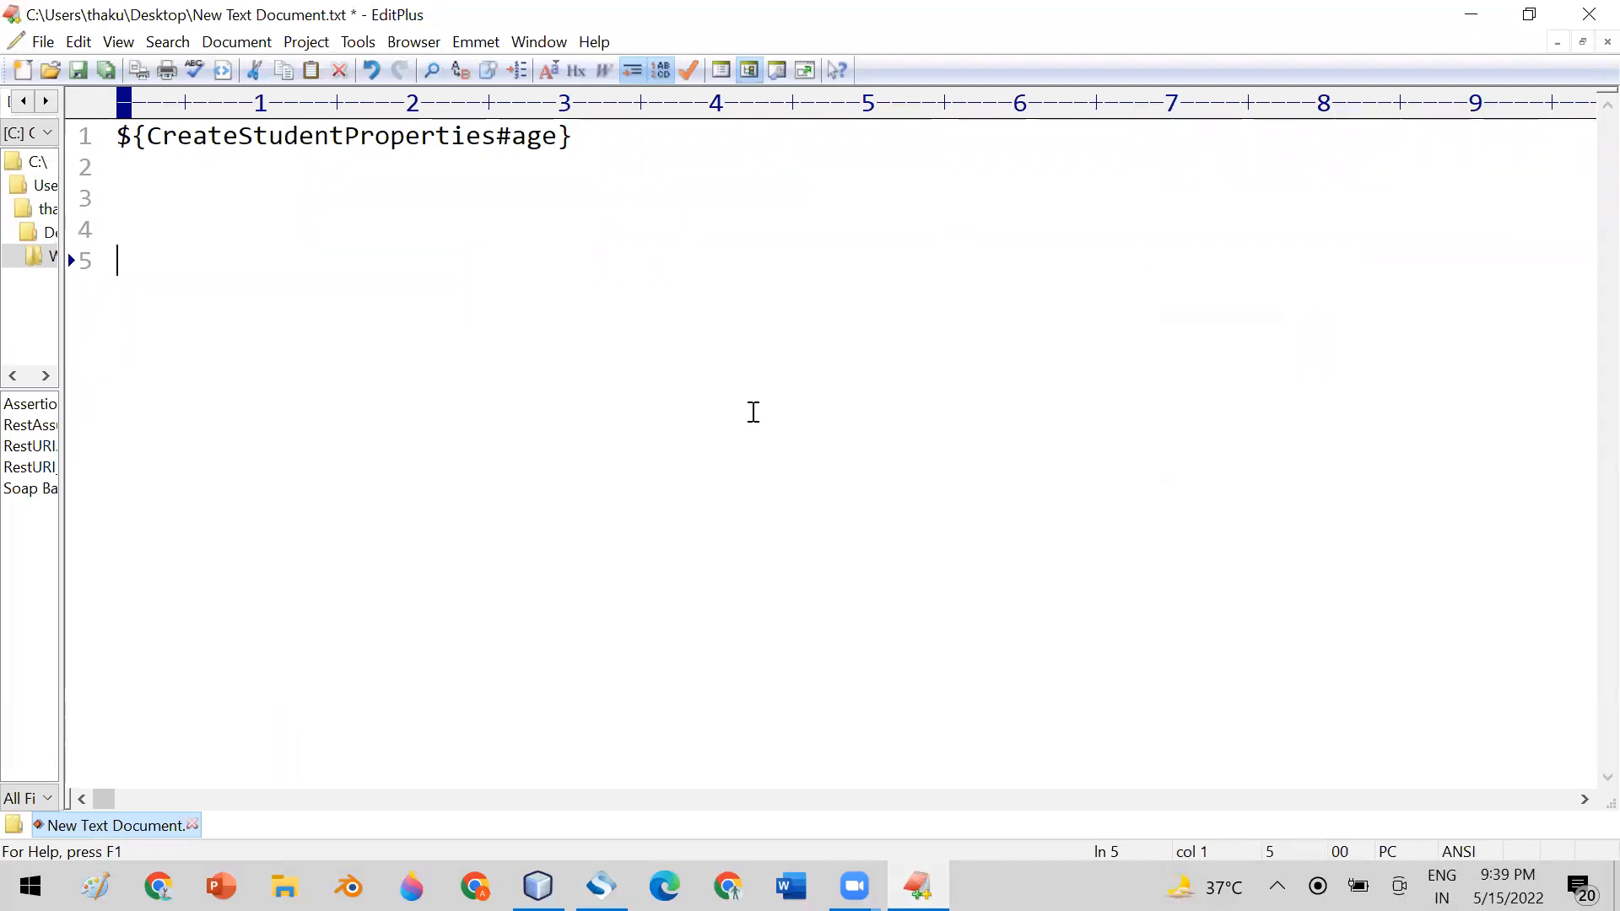
type("${}")
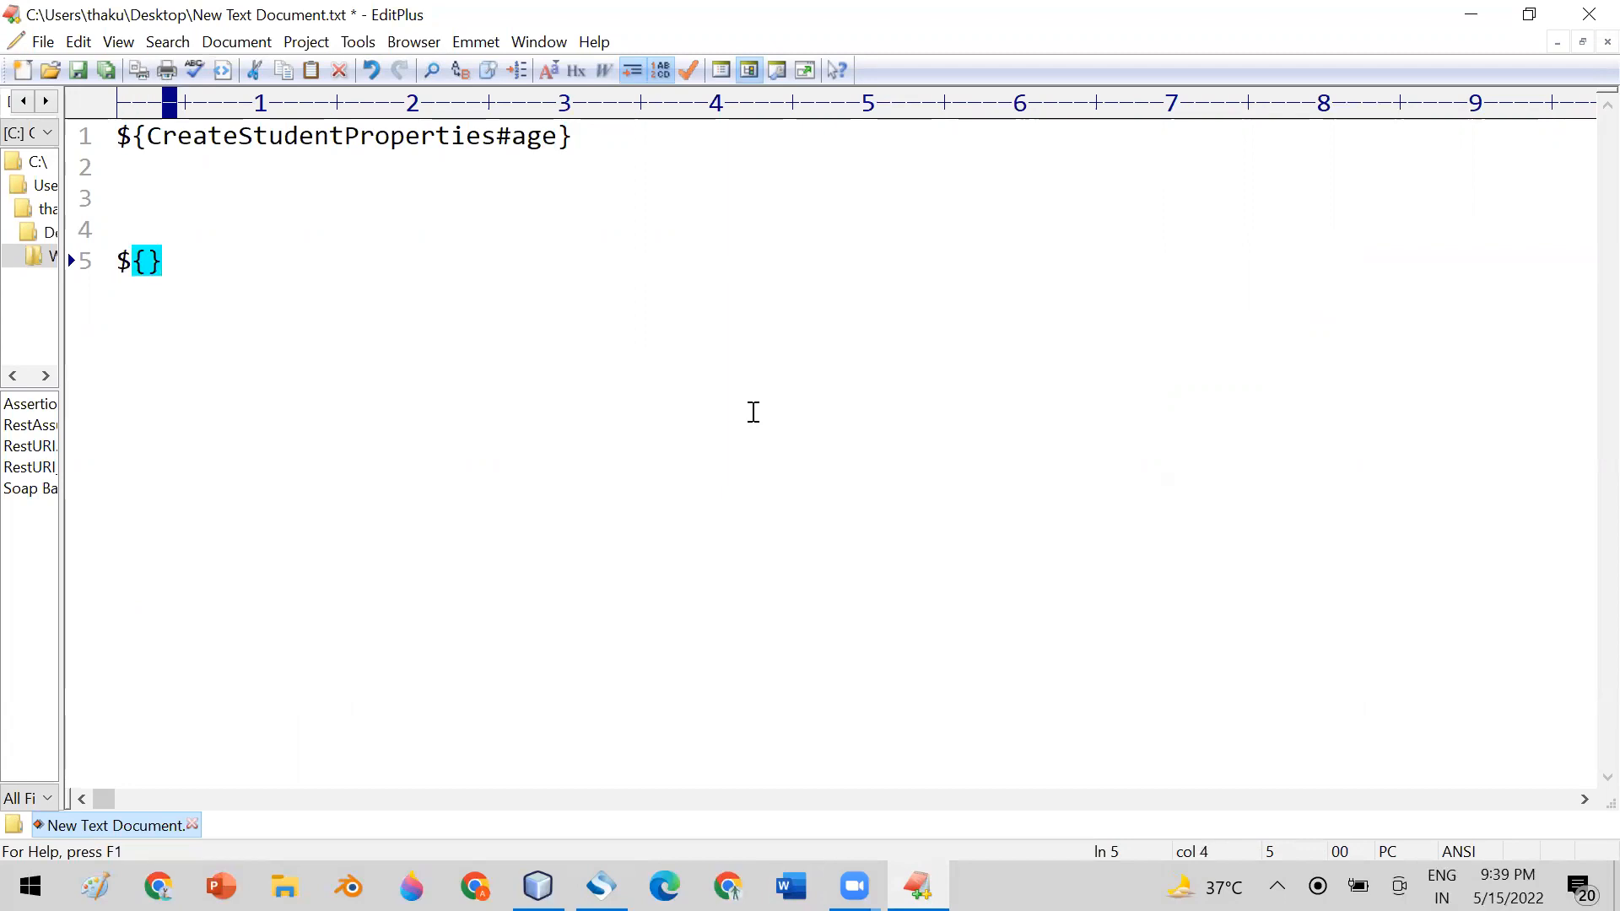
key("Left")
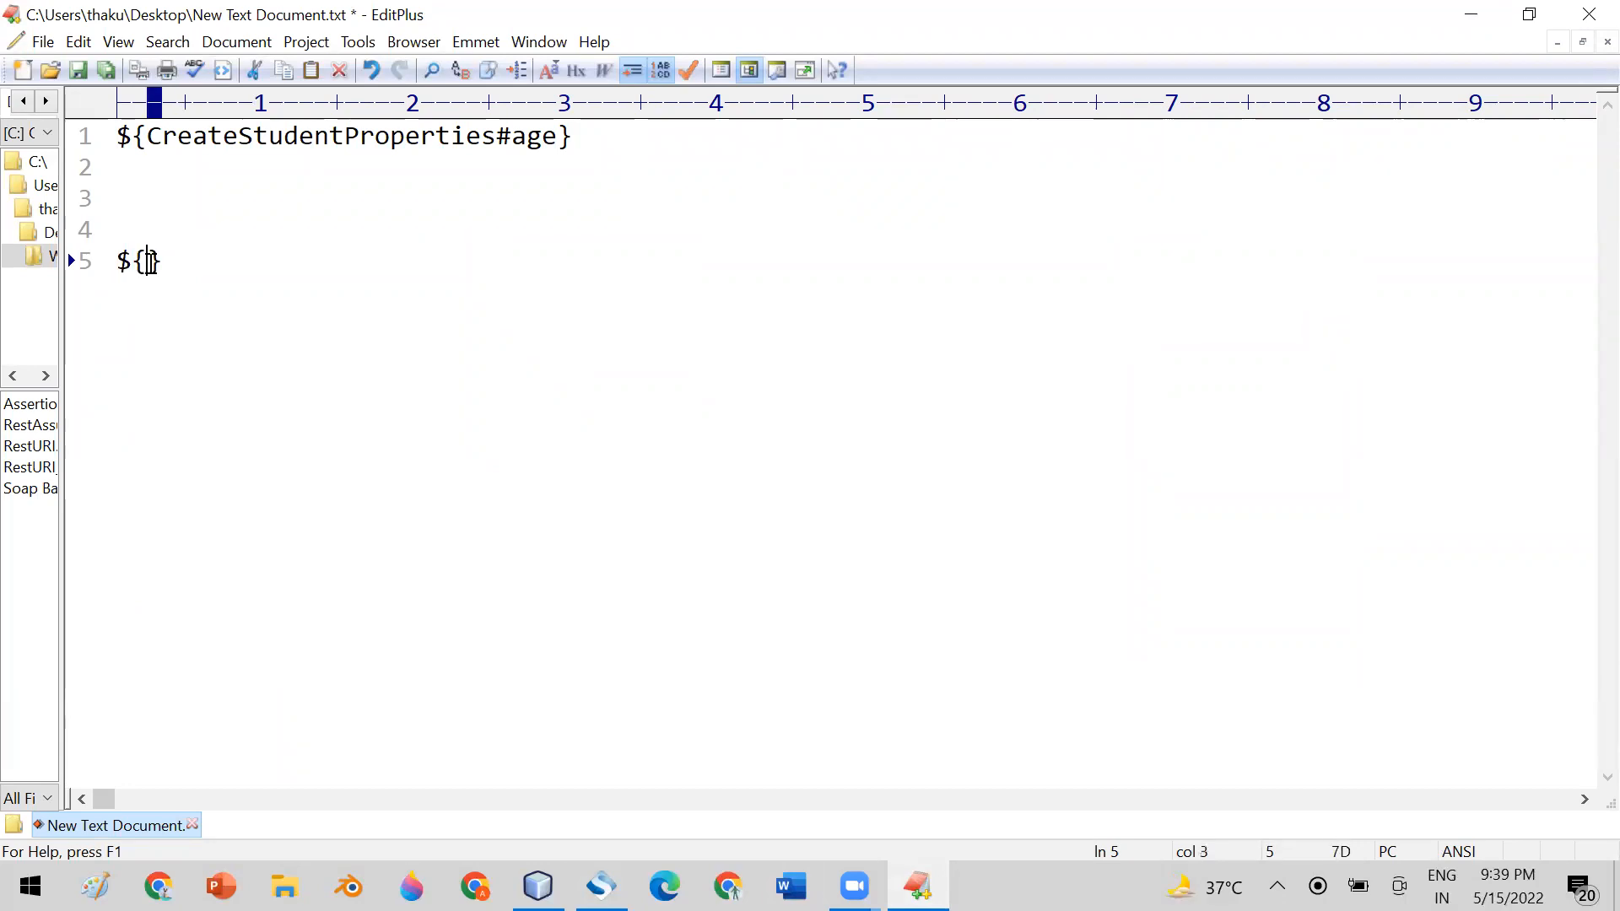
Highlight CreateStudentProperties in the first expression, and save the Validate Age Value configuration in SoapUI Pro
mouse_move(854, 886)
double_click(293, 137)
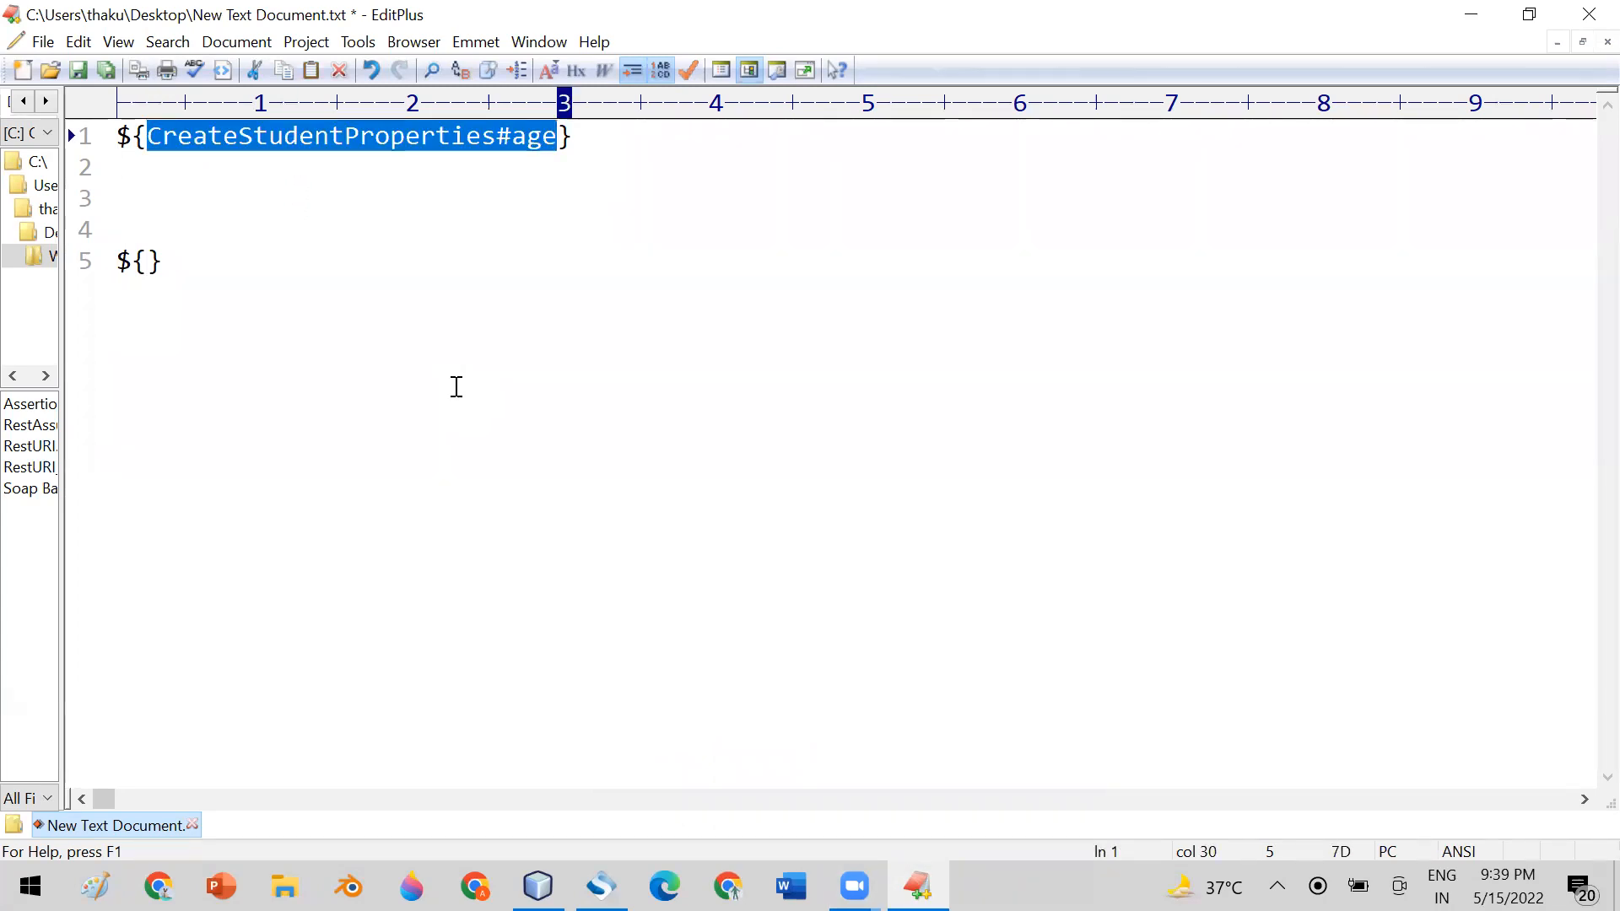
left_click(408, 136)
left_click_drag(147, 137, 497, 136)
key("ctrl+c")
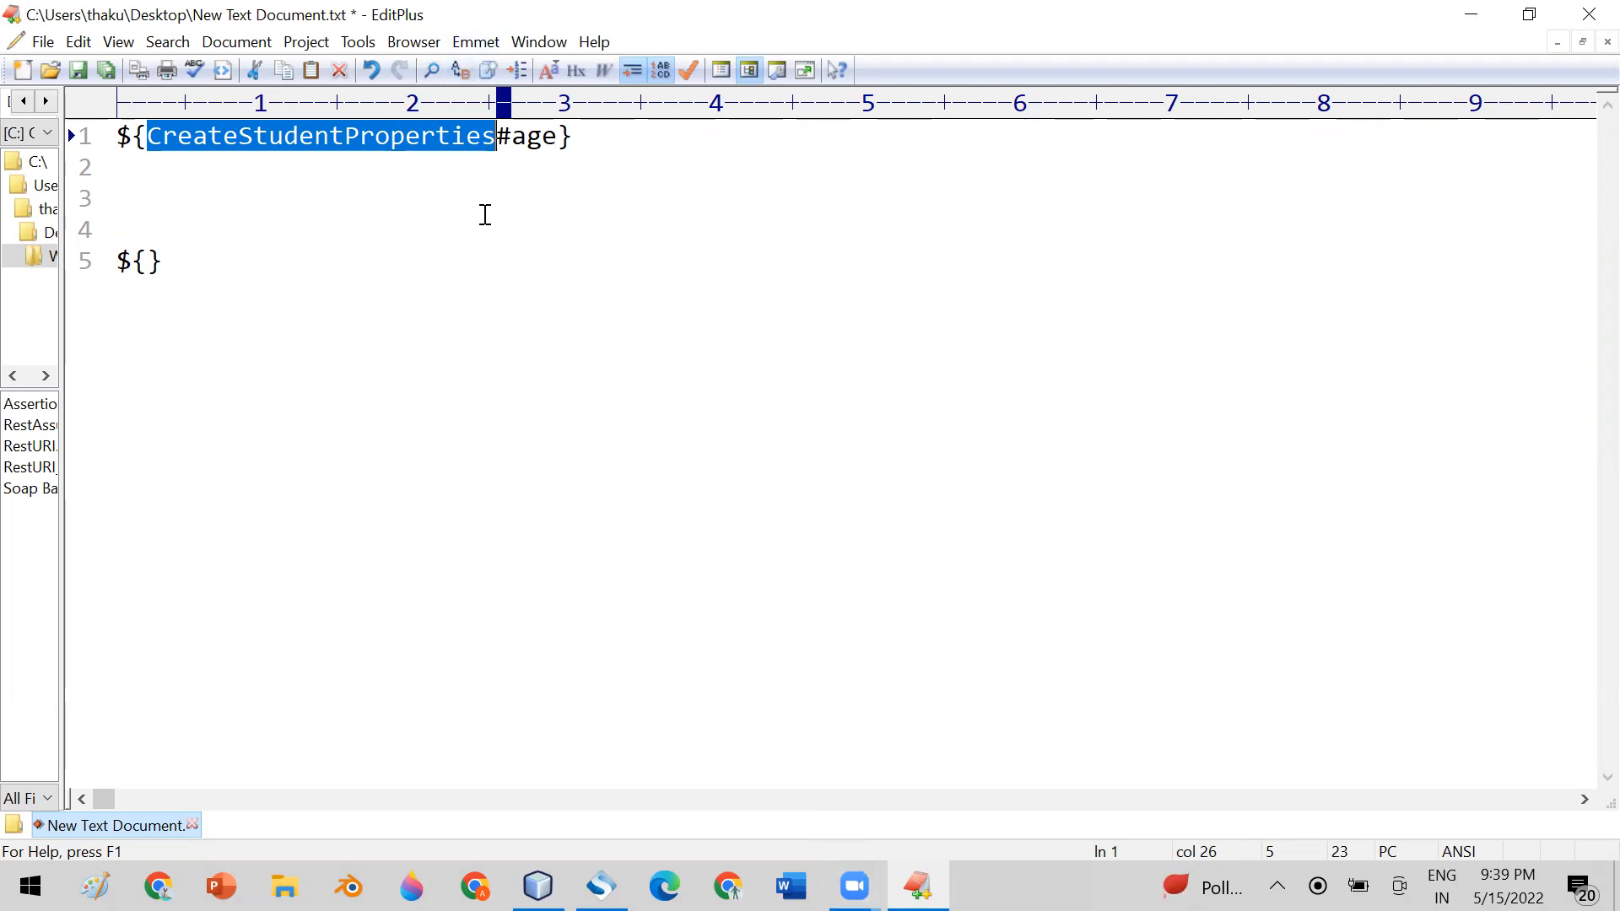
left_click(601, 887)
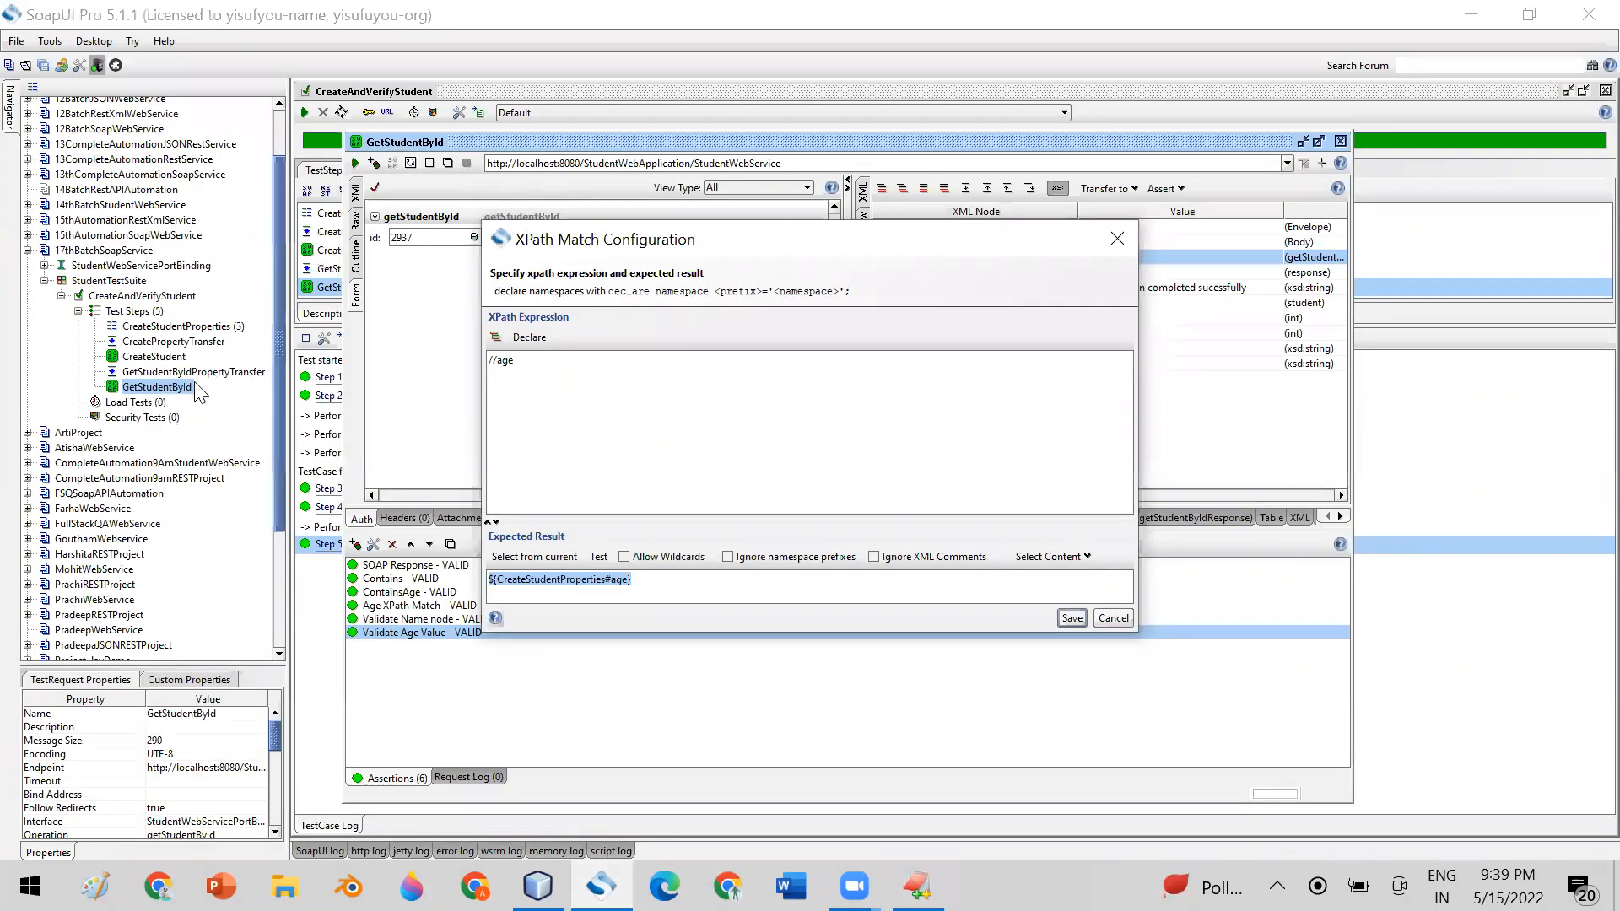
left_click(1070, 618)
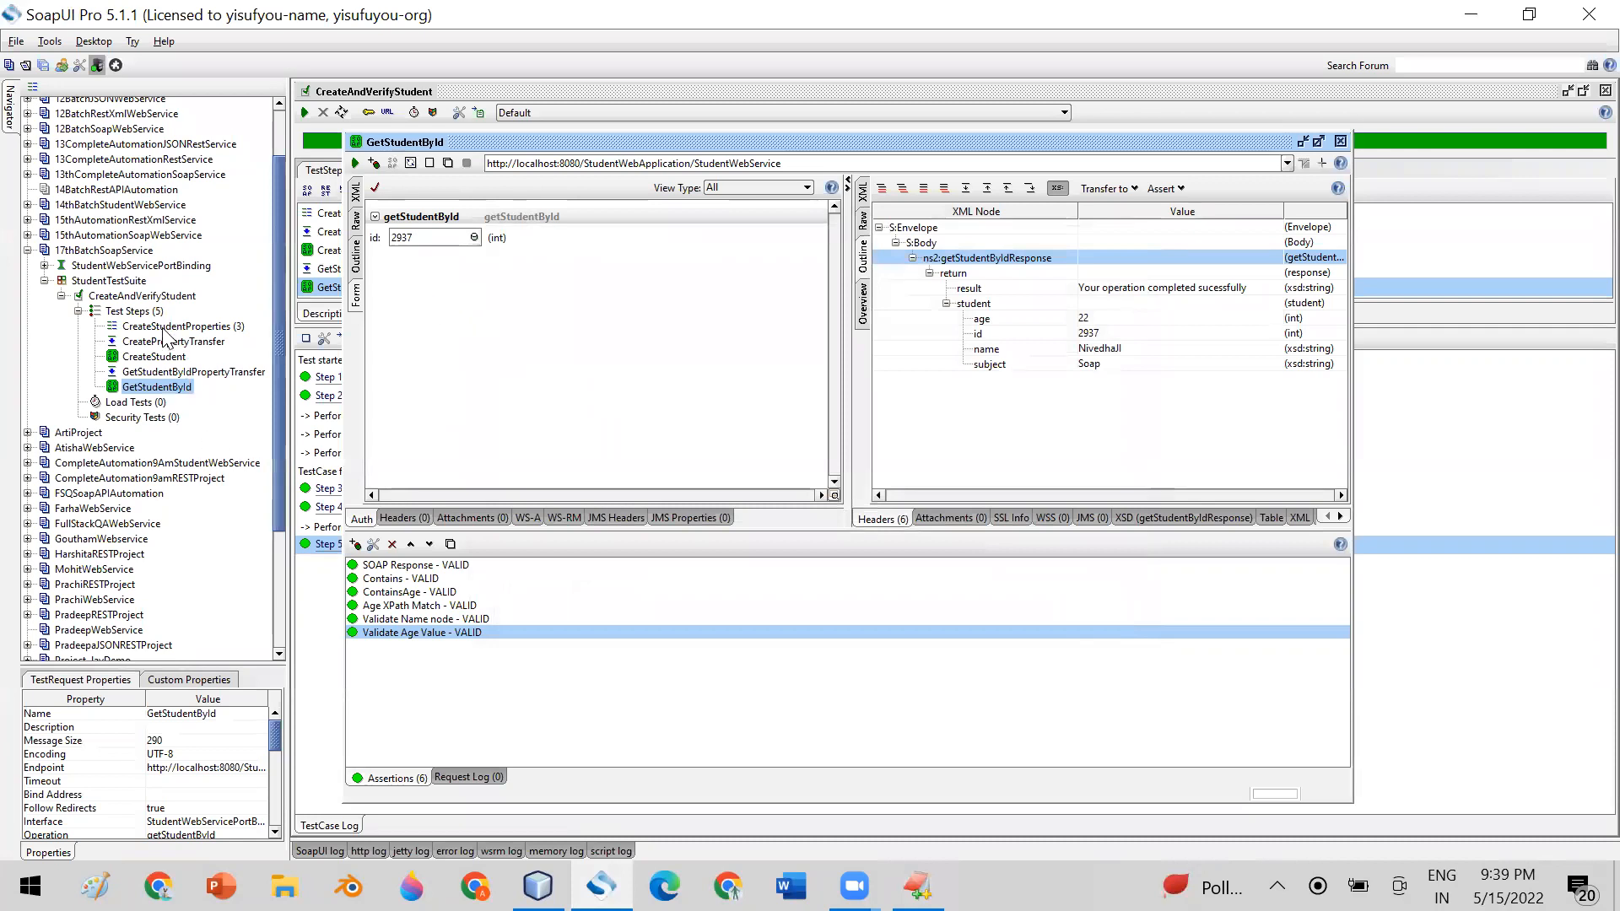
Paste the test step name CreateStudentProperties between the braces of the second expression in EditPlus
left_click(176, 327)
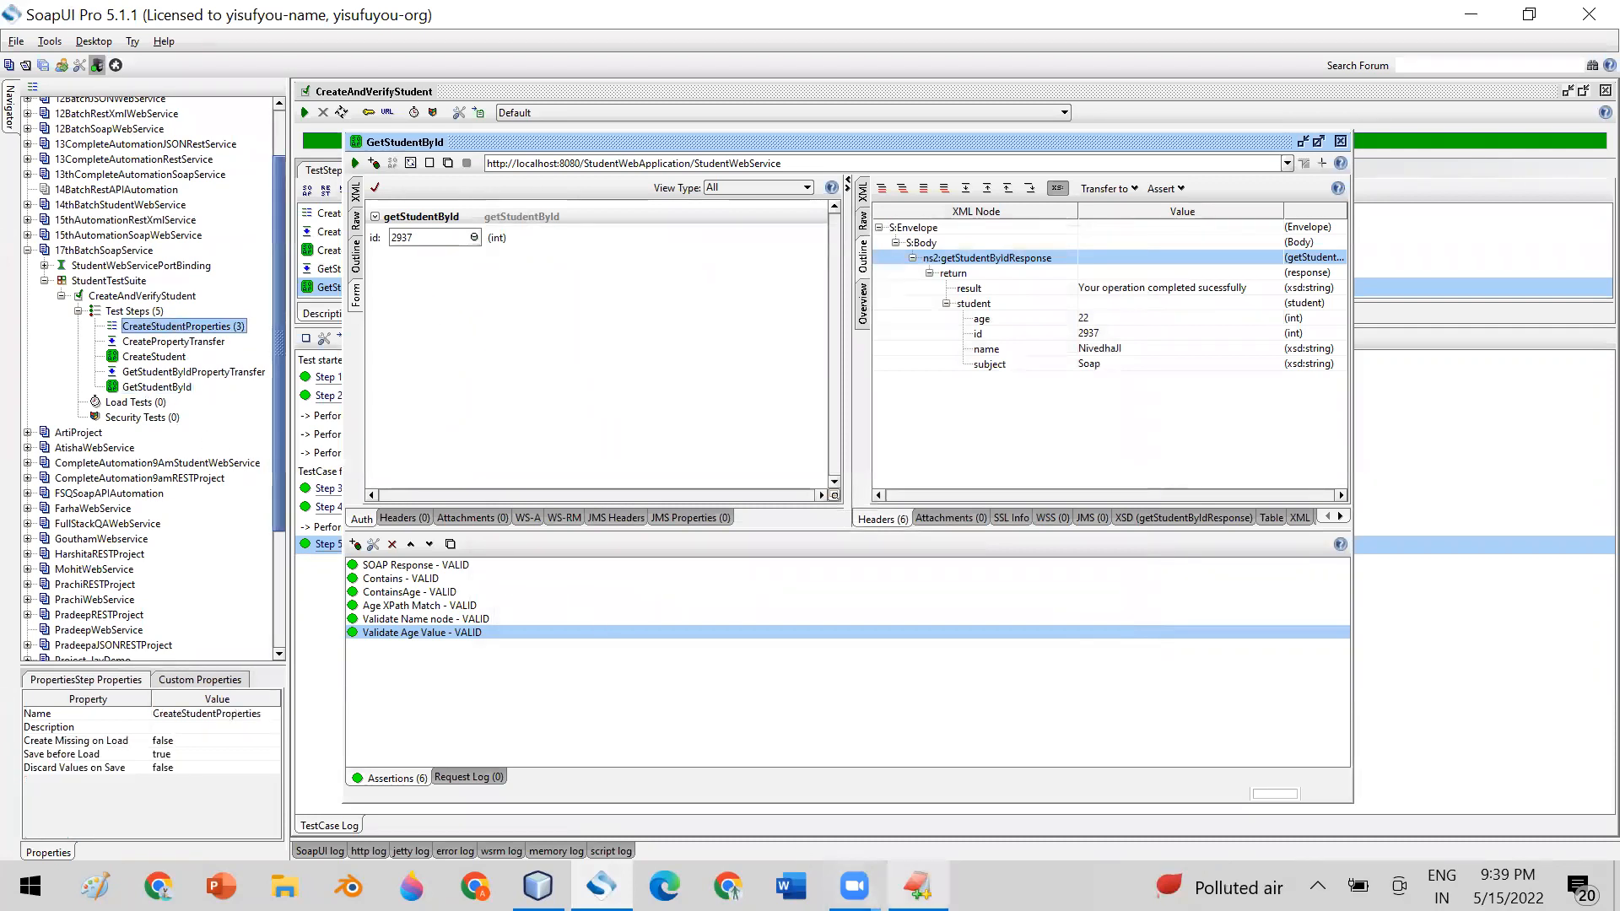
left_click(918, 886)
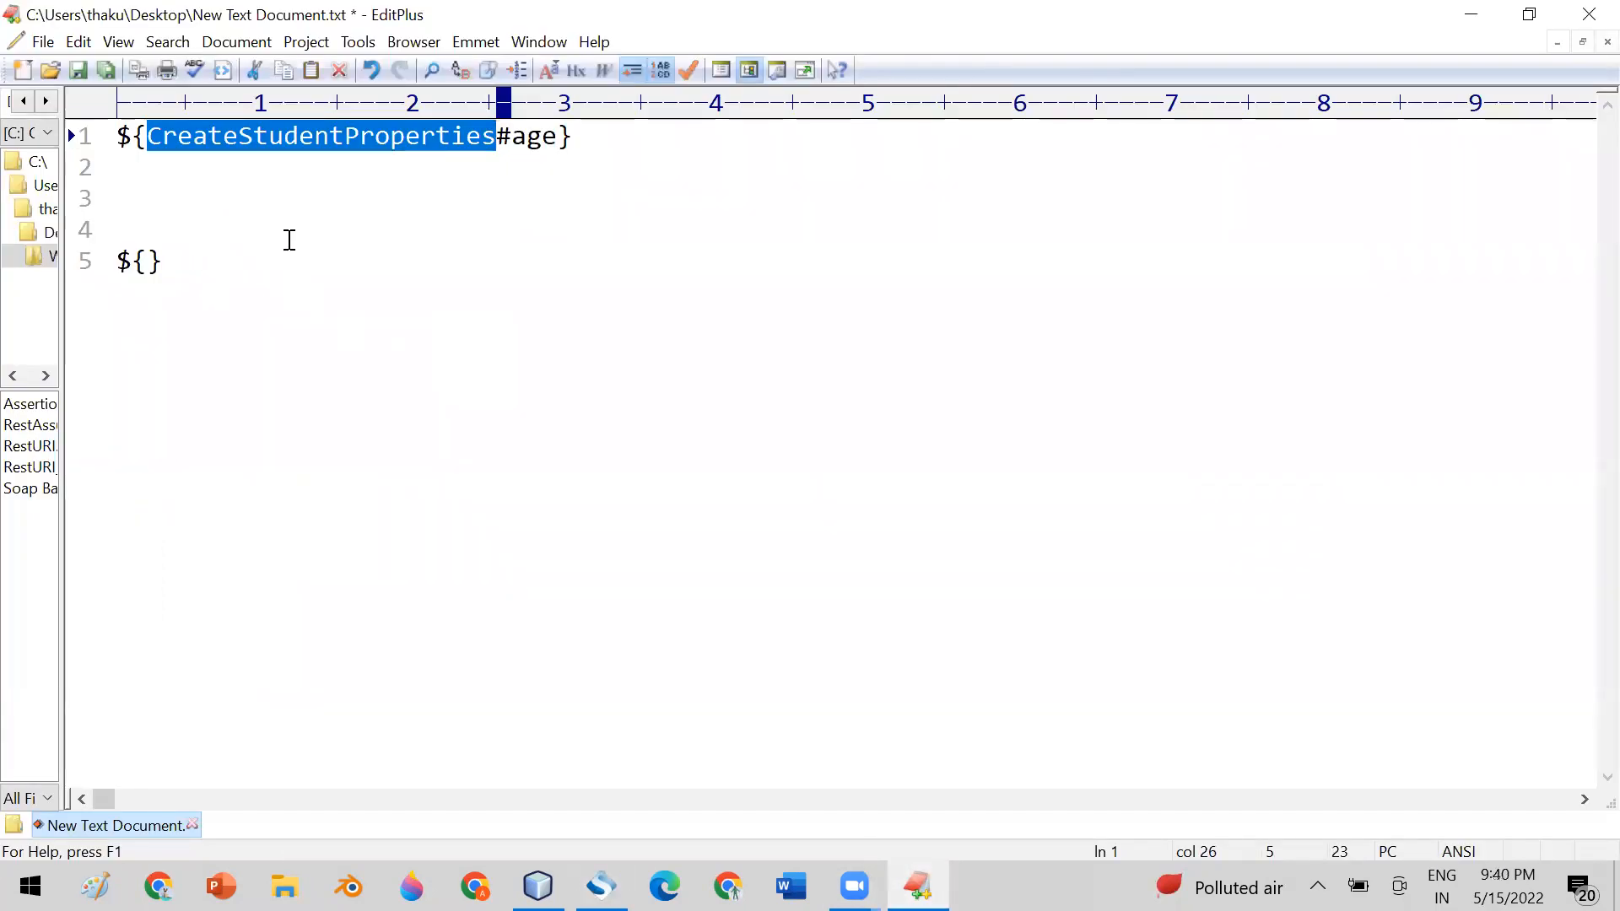
left_click(146, 260)
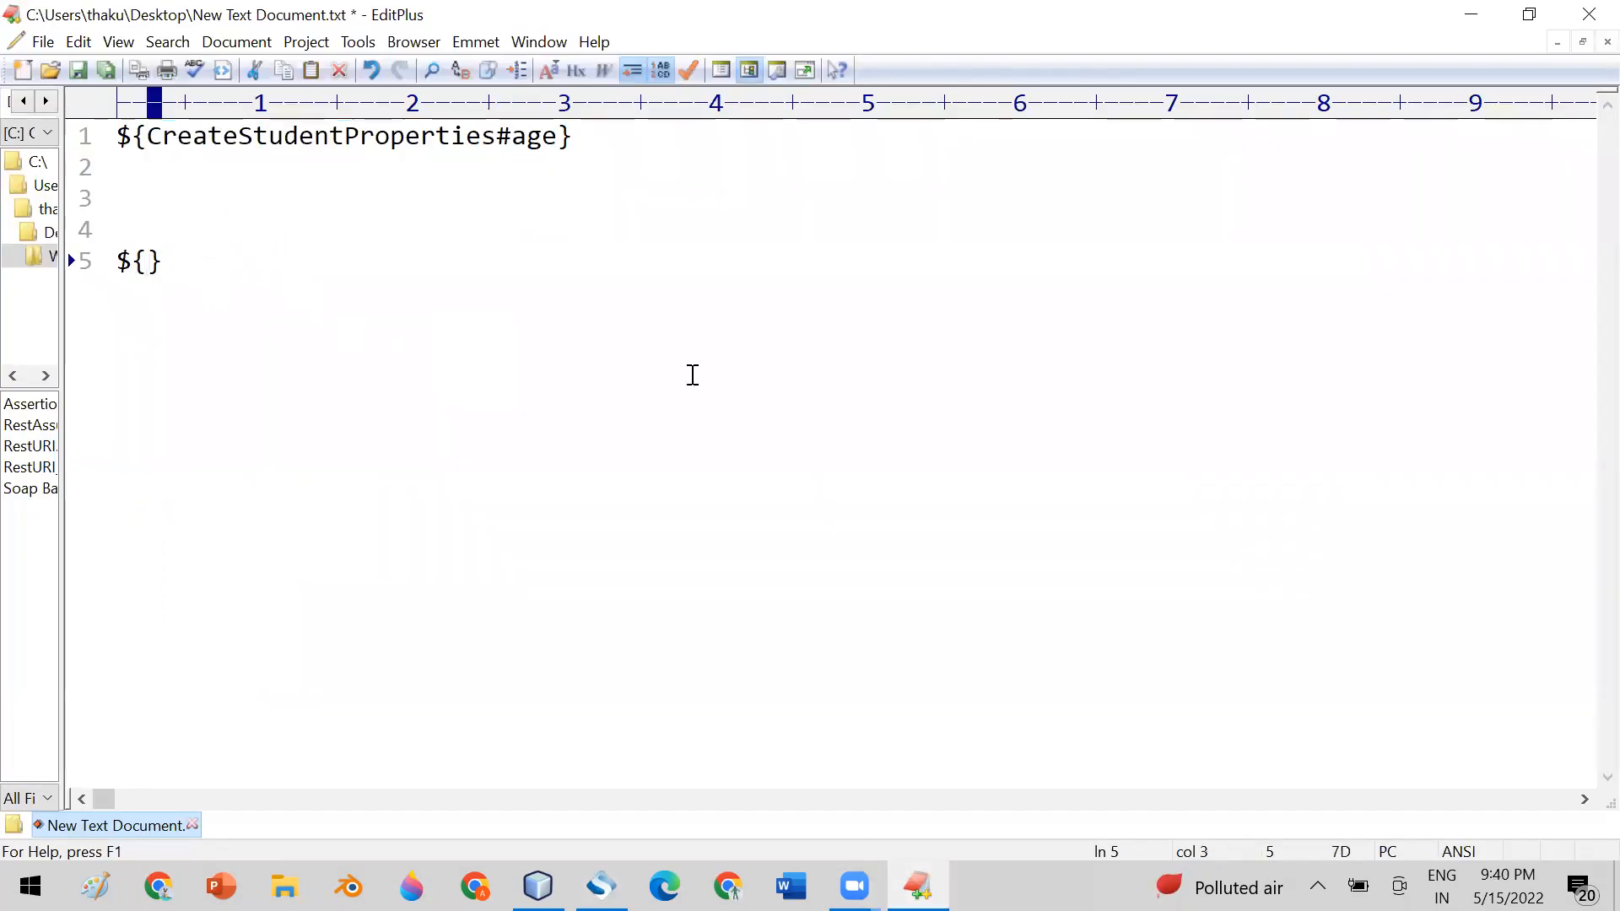
key("ctrl+v")
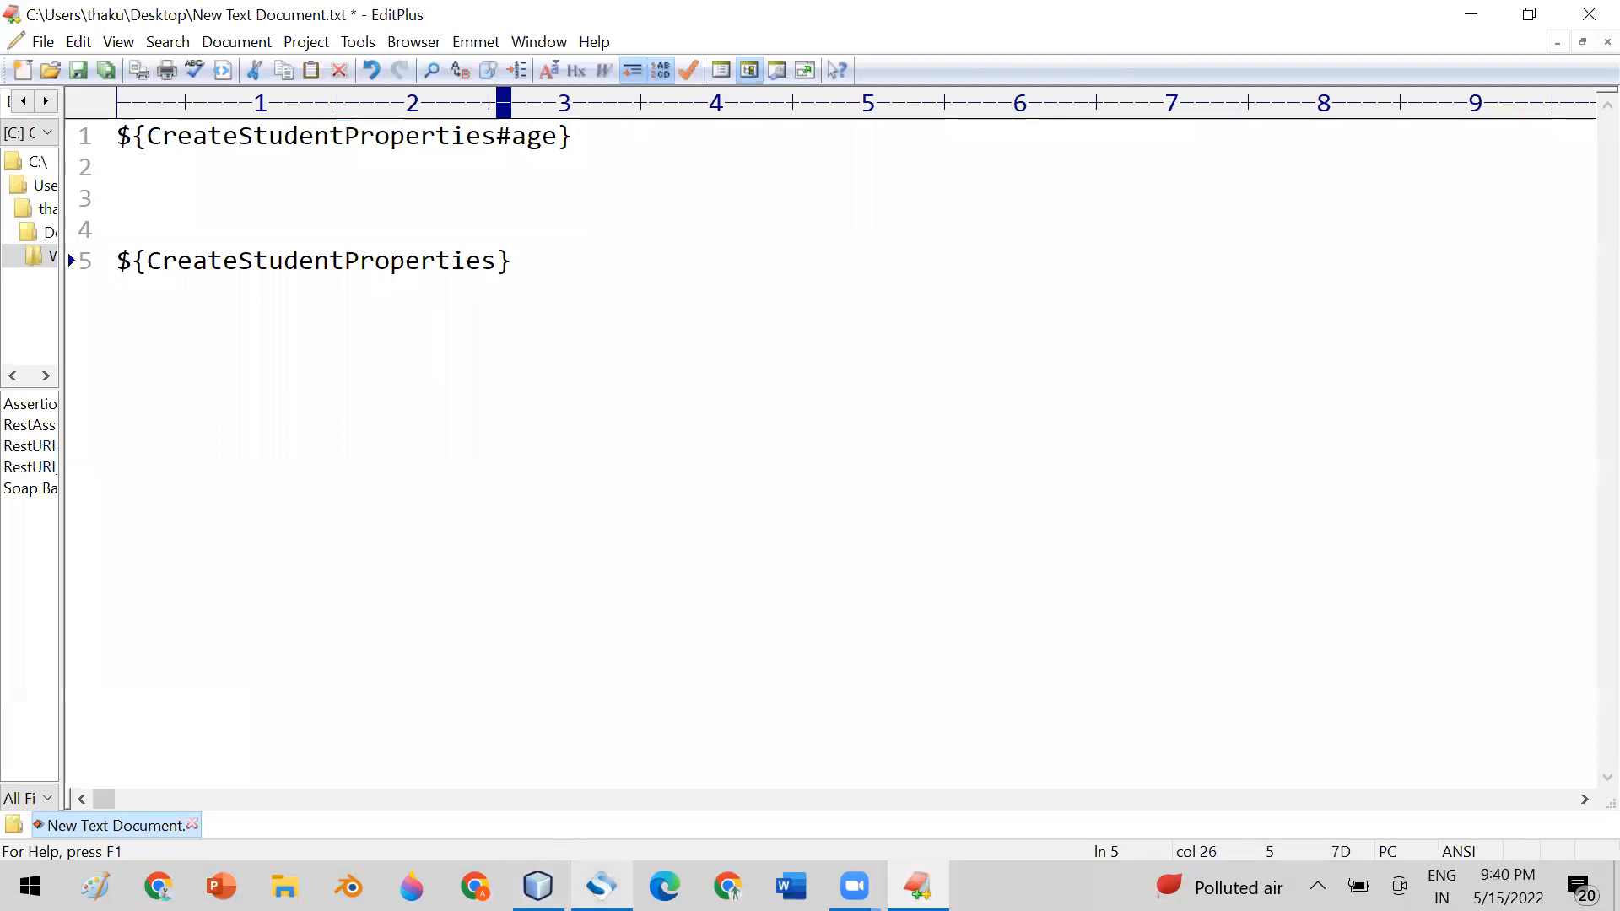
Check the properties in SoapUI Pro's CreateStudentProperties step, and append # to the step name in EditPlus's second expression
left_click(601, 886)
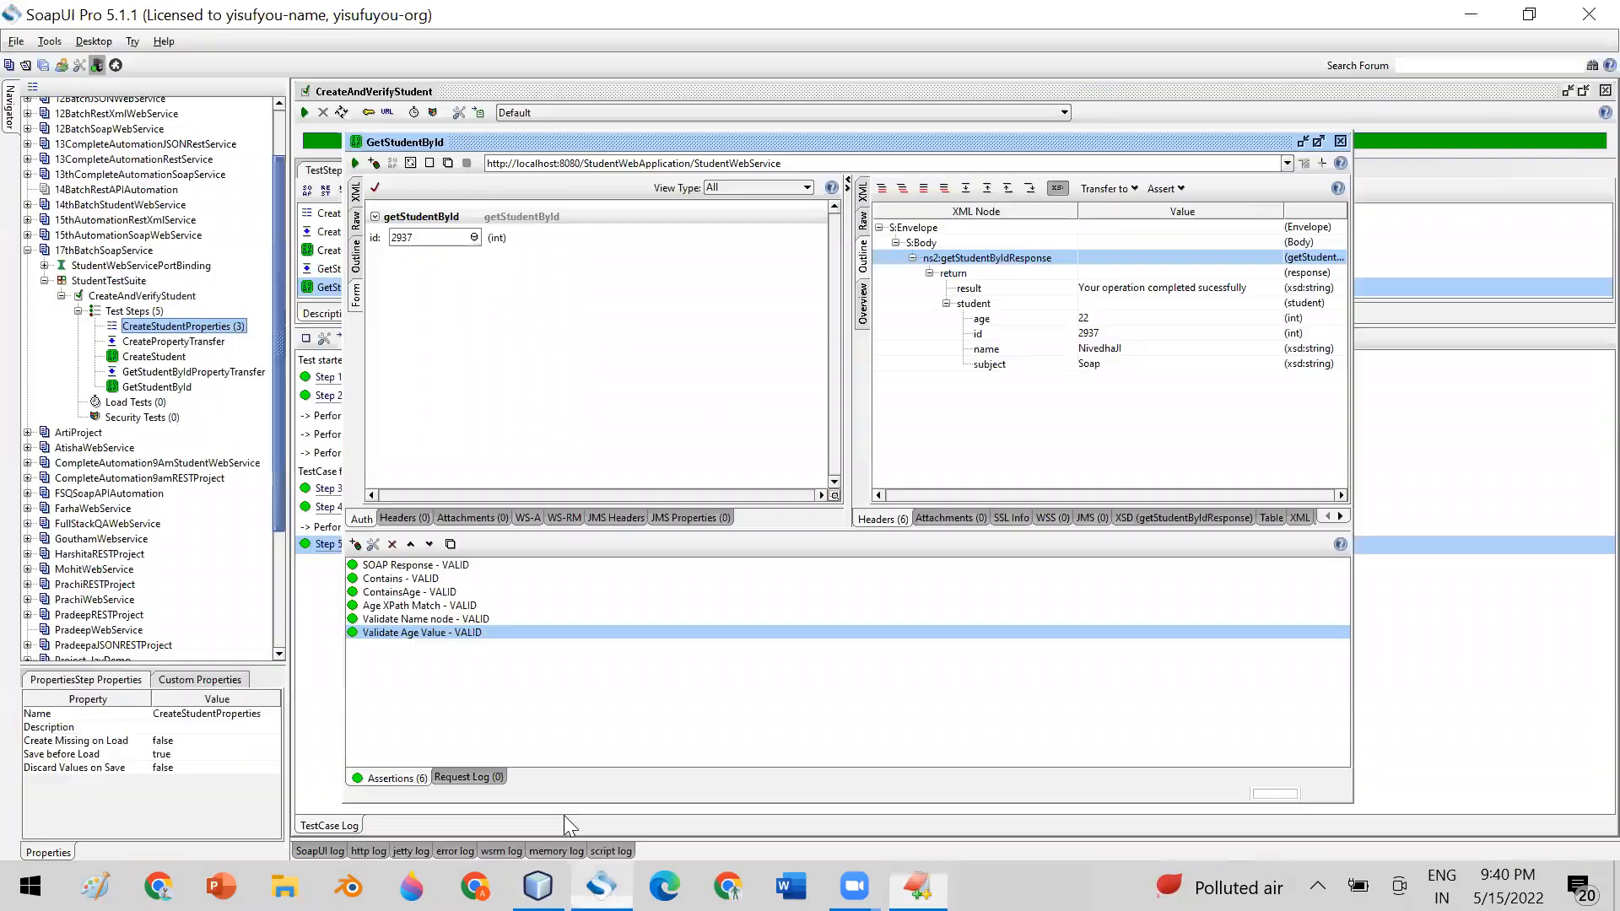
double_click(205, 328)
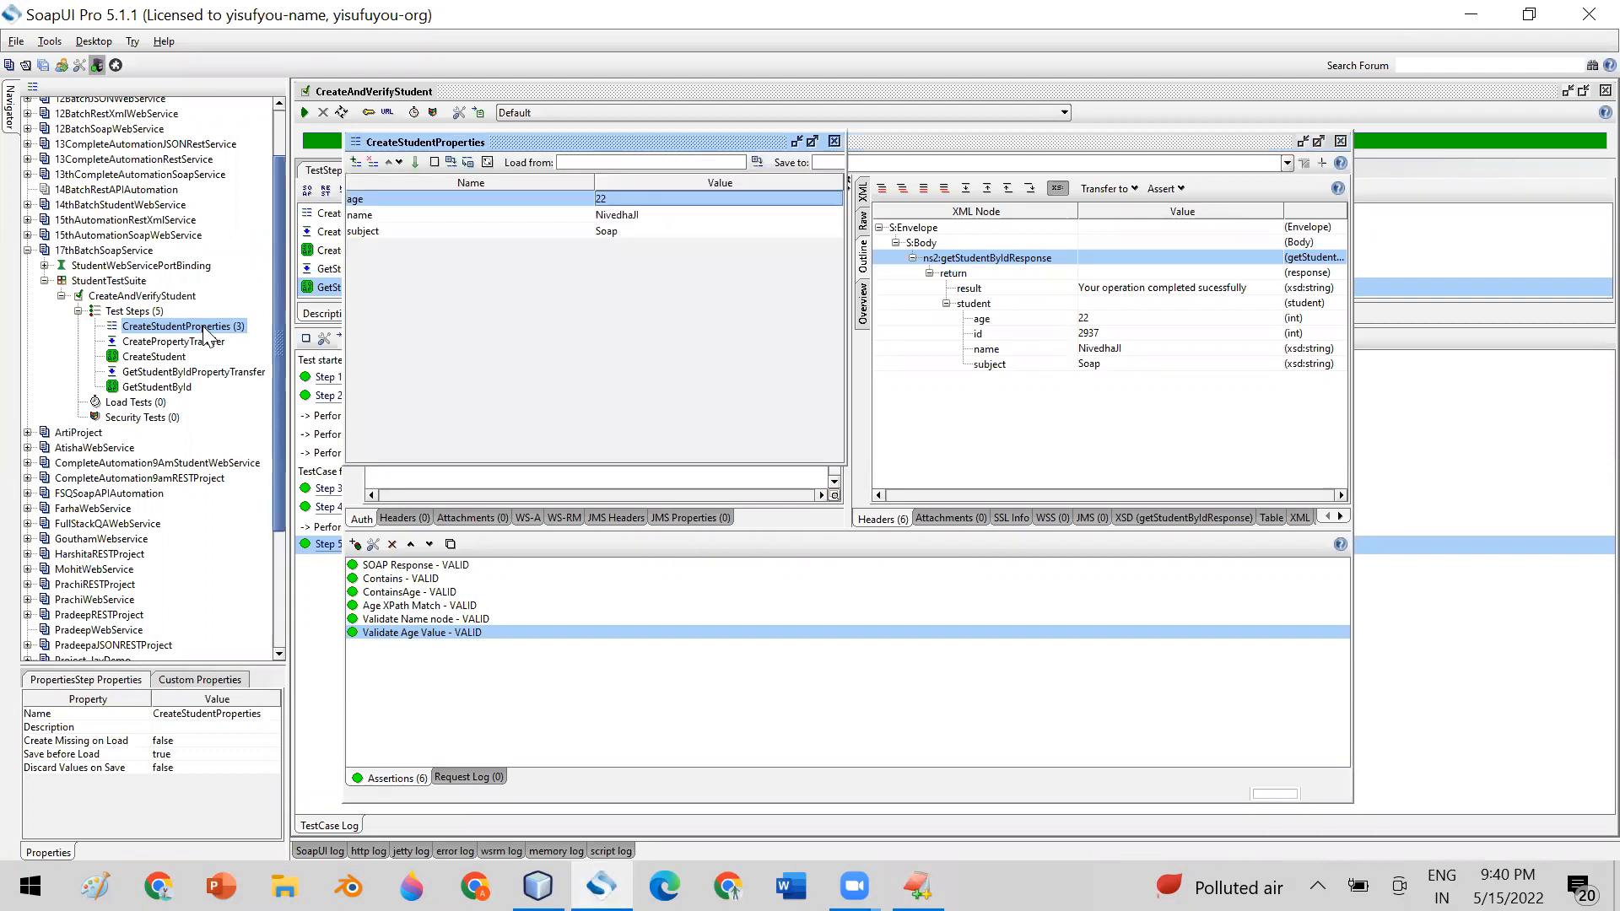
left_click(423, 219)
left_click(422, 229)
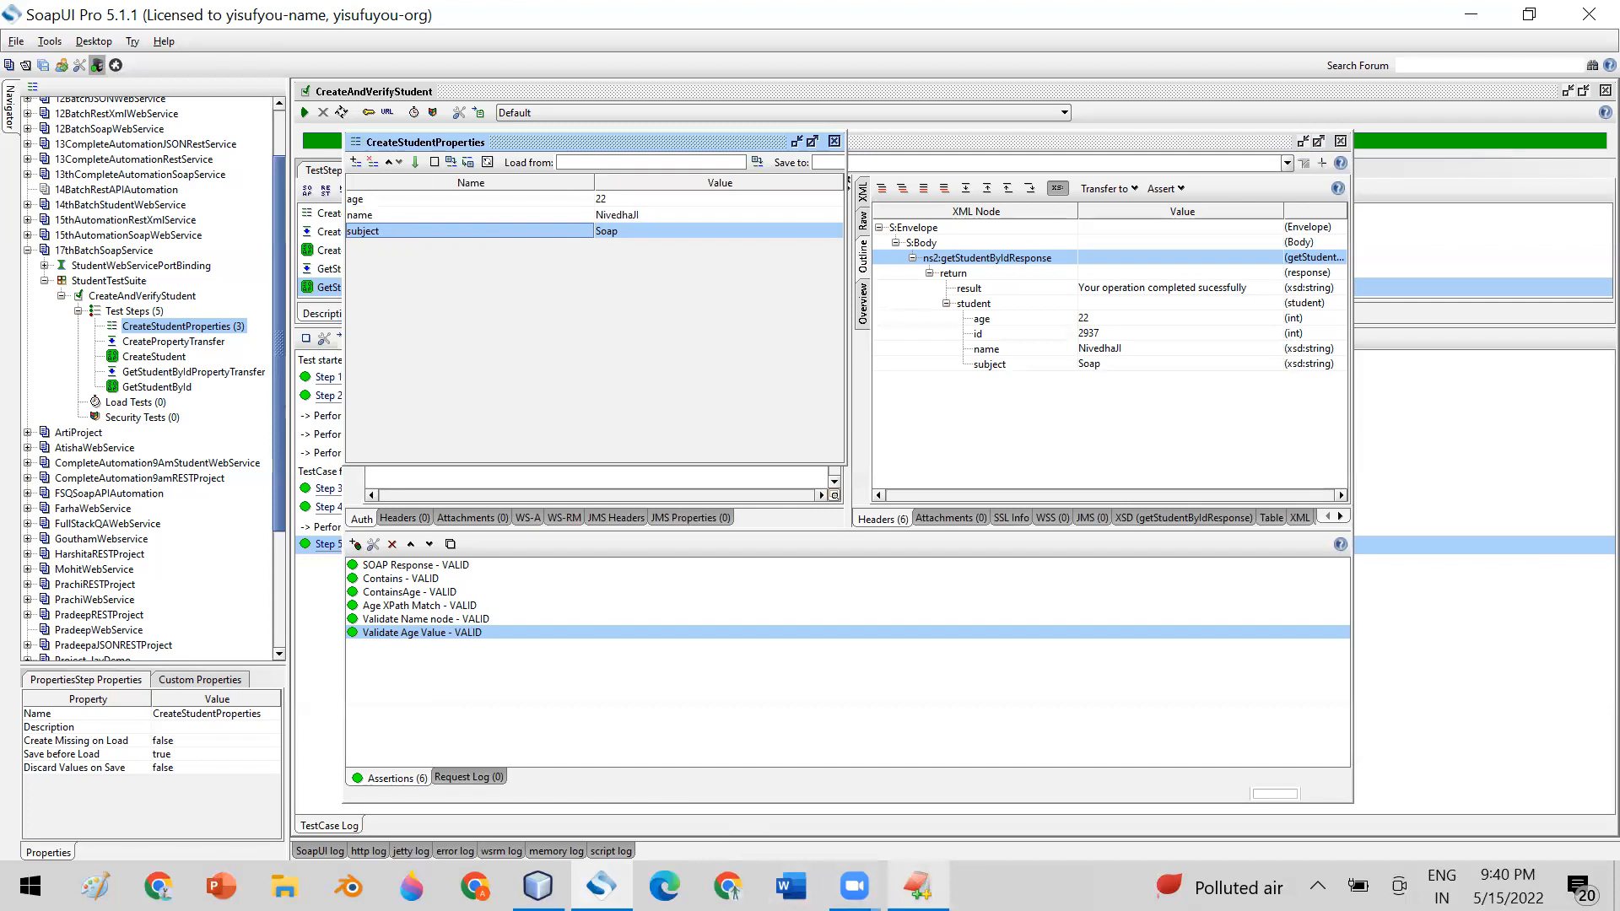
left_click(918, 886)
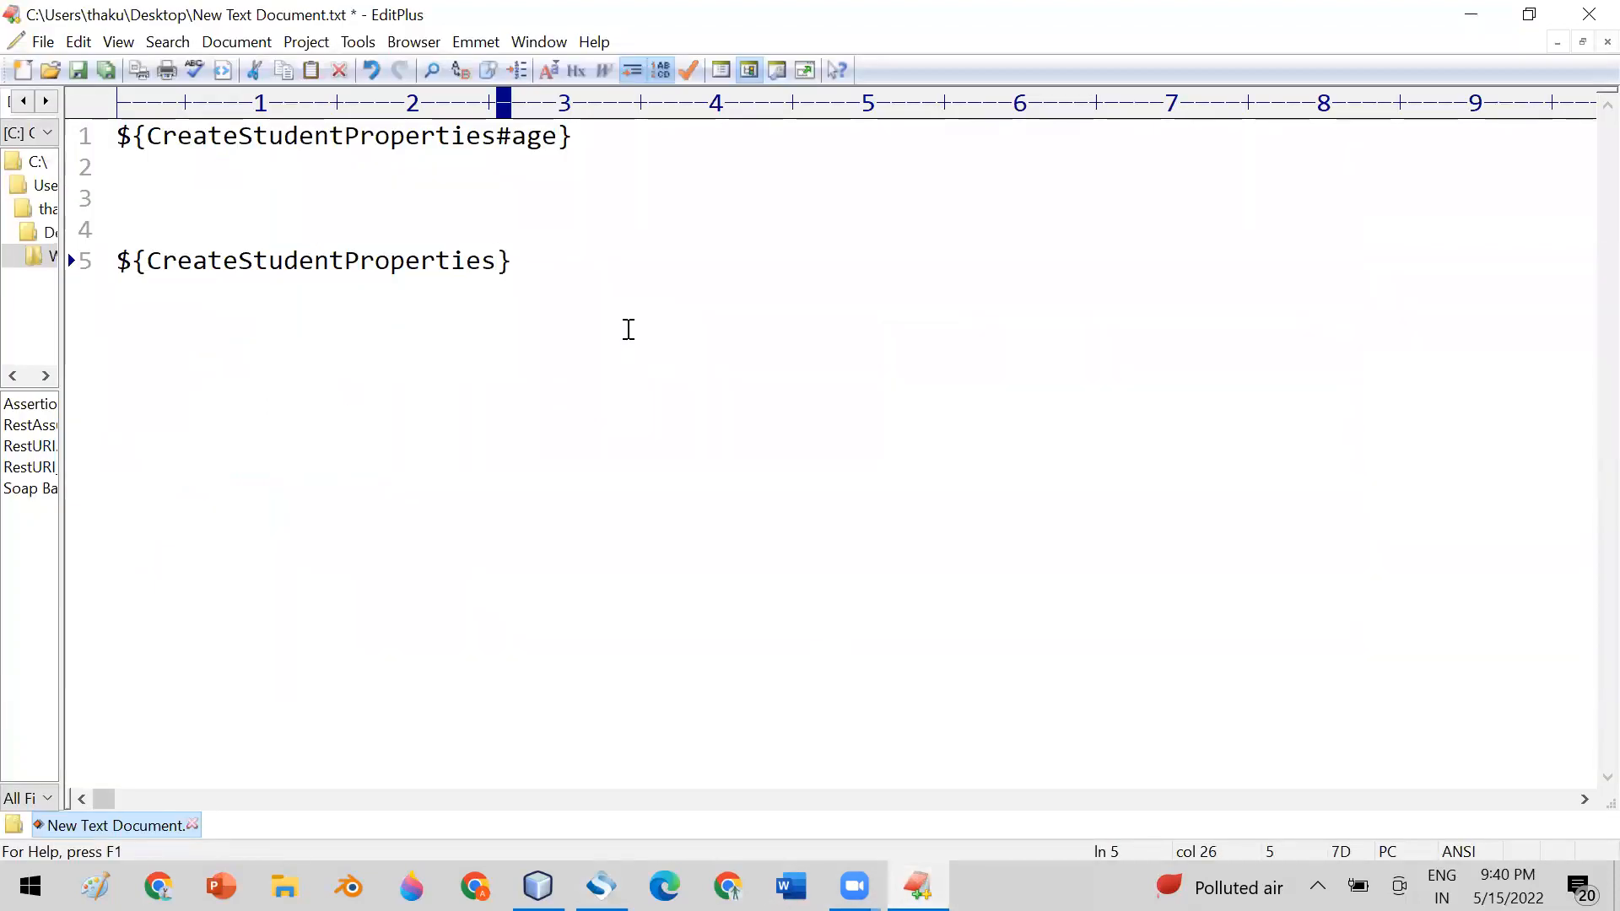
type("#")
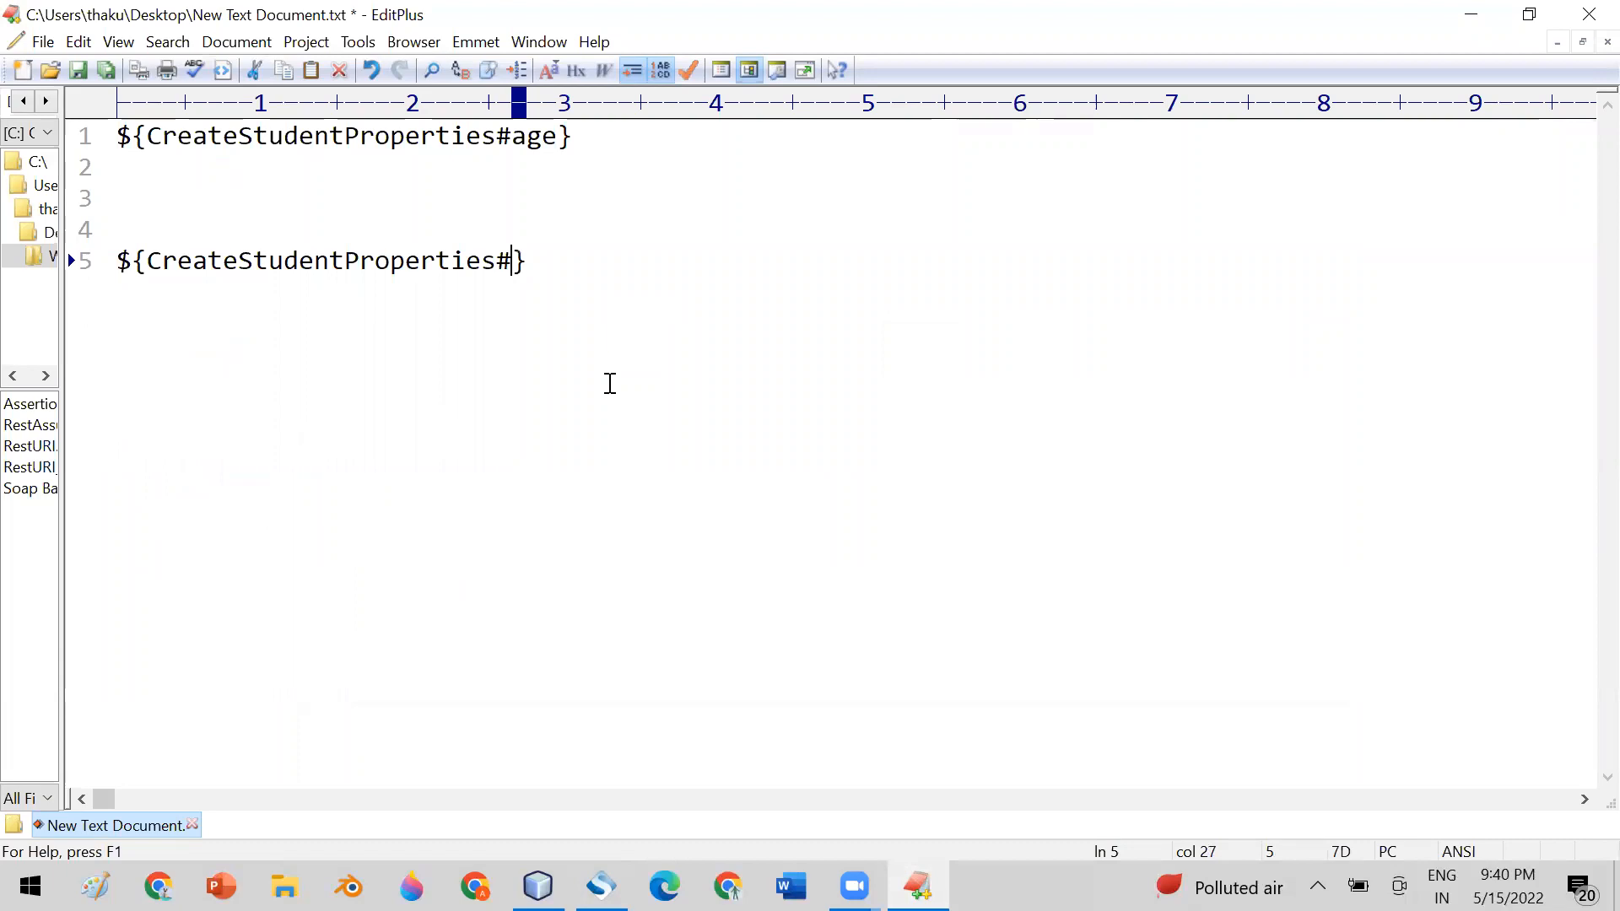
Review the properties in SoapUI Pro's CreateStudentProperties step, and add age after the # in EditPlus's second expression
left_click(601, 886)
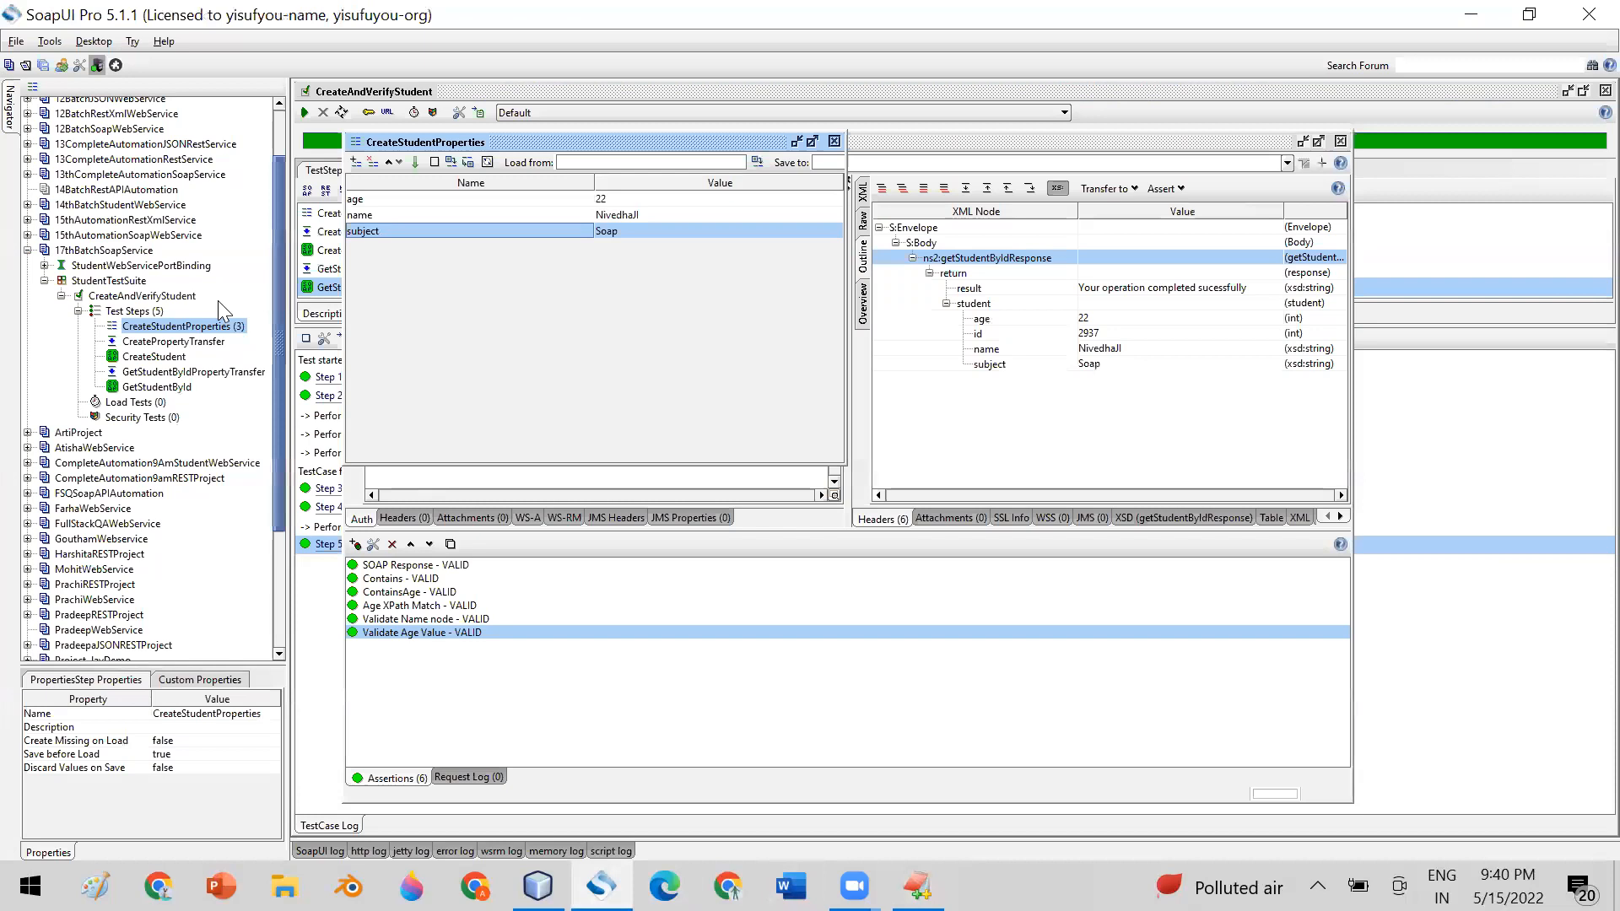
left_click_drag(514, 141, 686, 159)
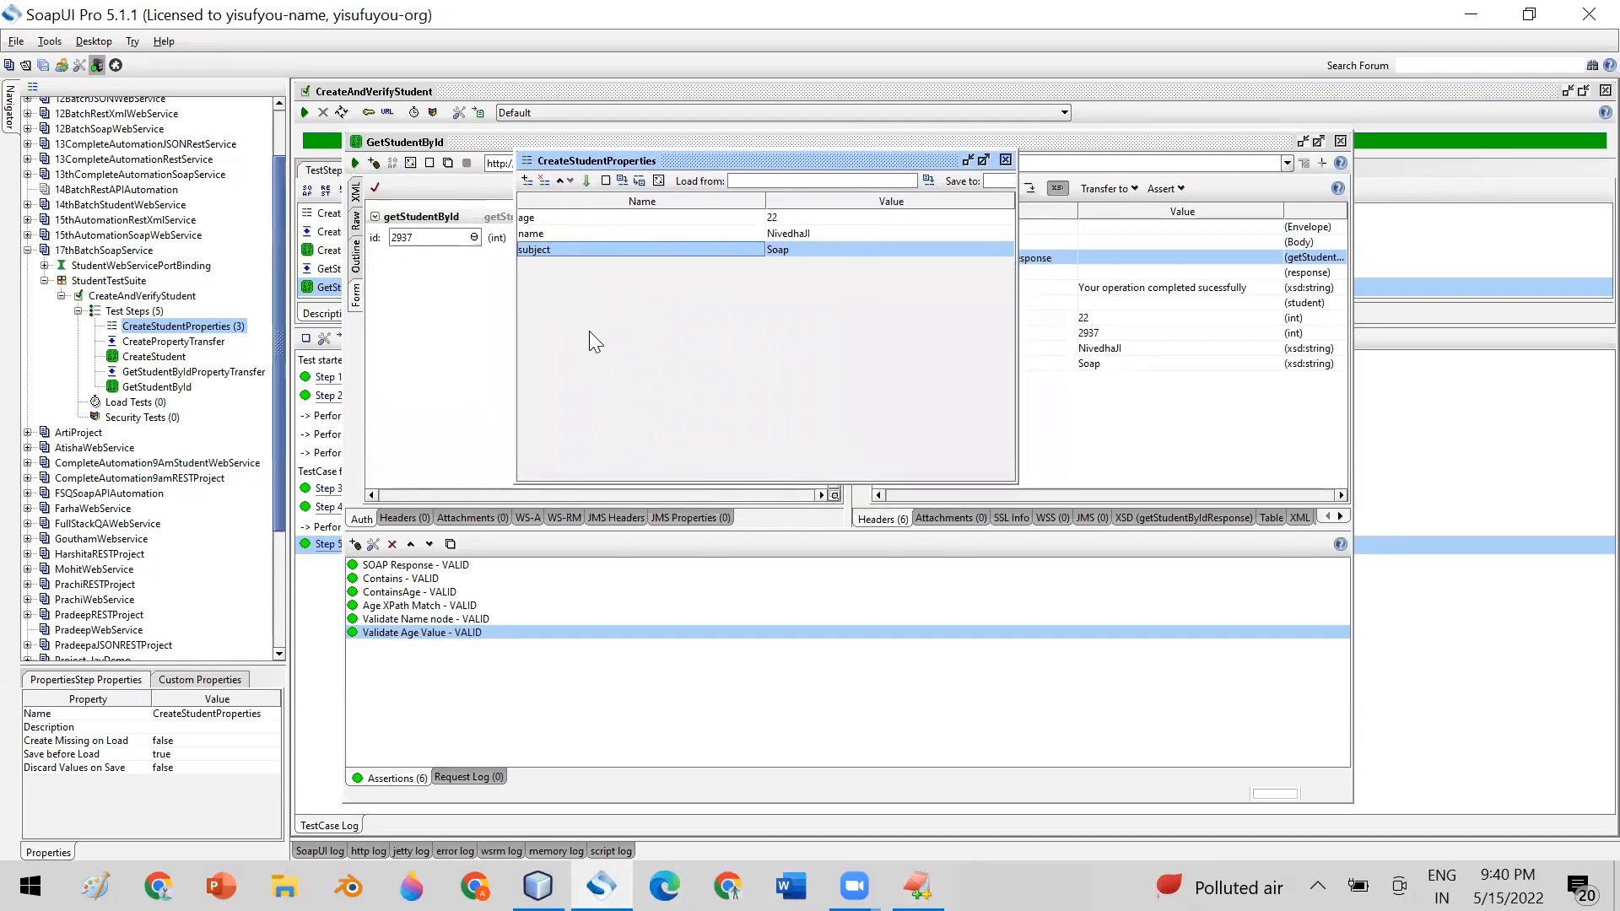
left_click(557, 221)
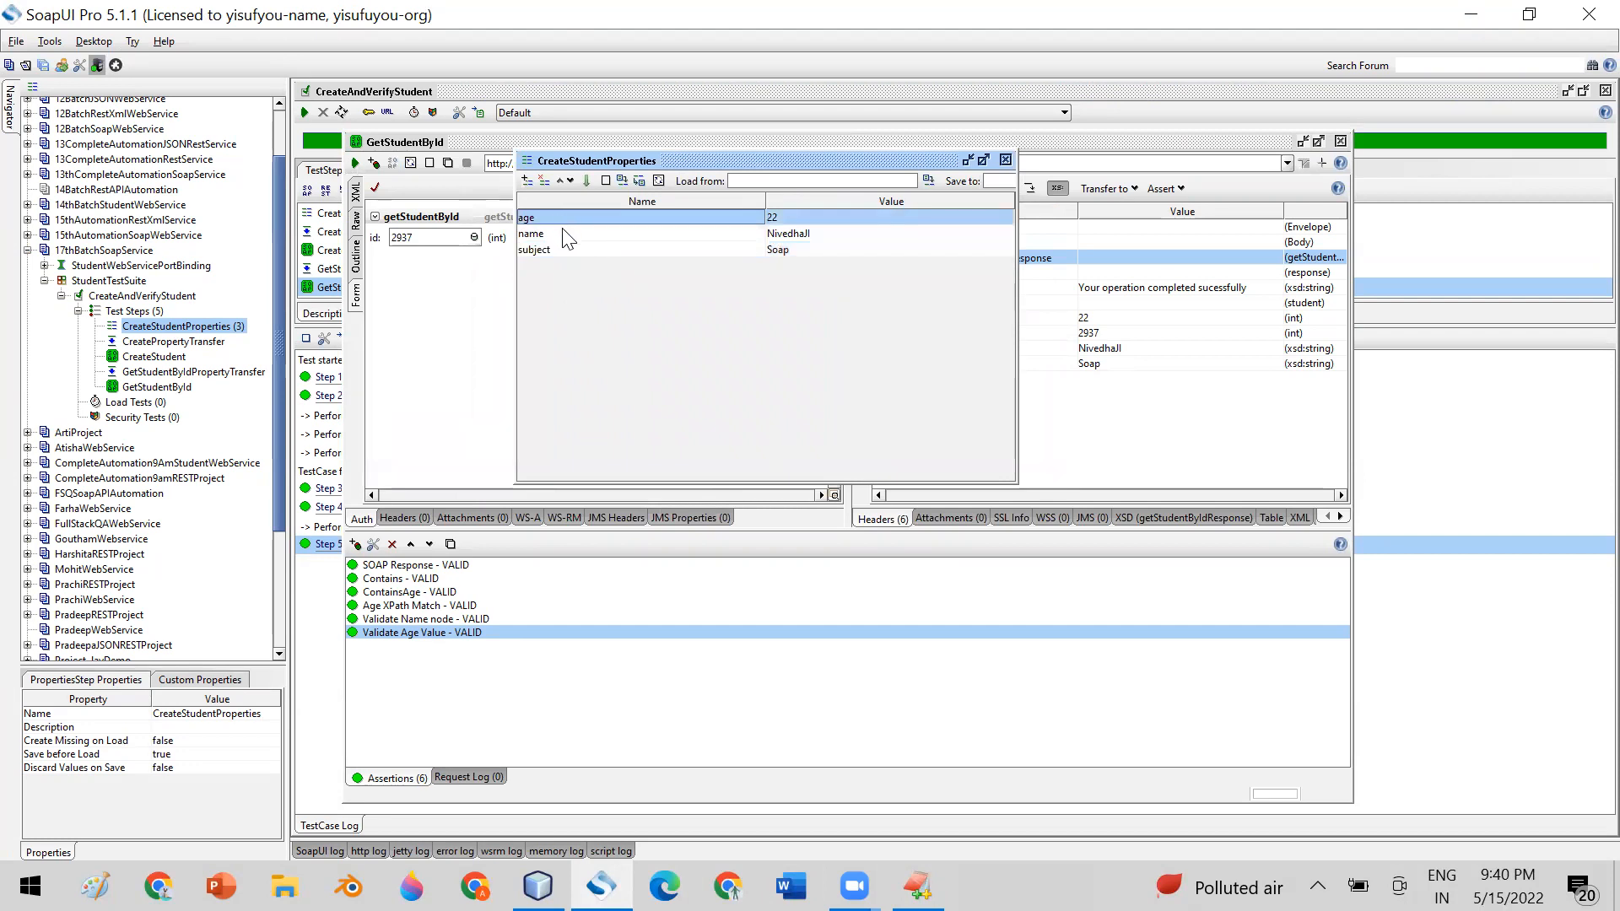
left_click(562, 230)
left_click(562, 248)
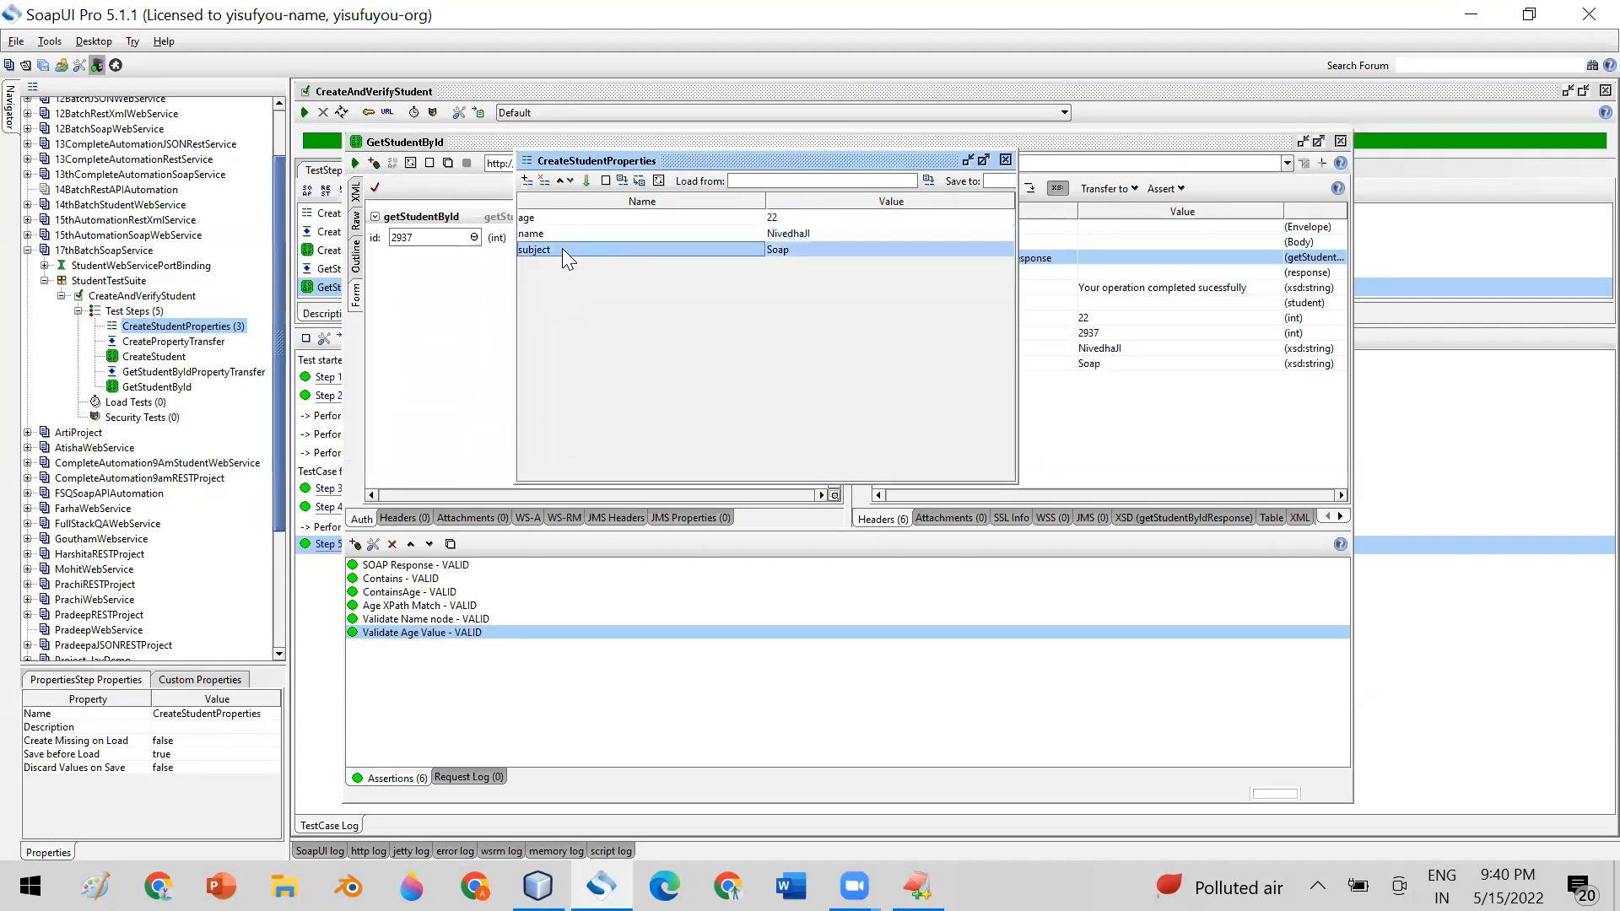
left_click(554, 219)
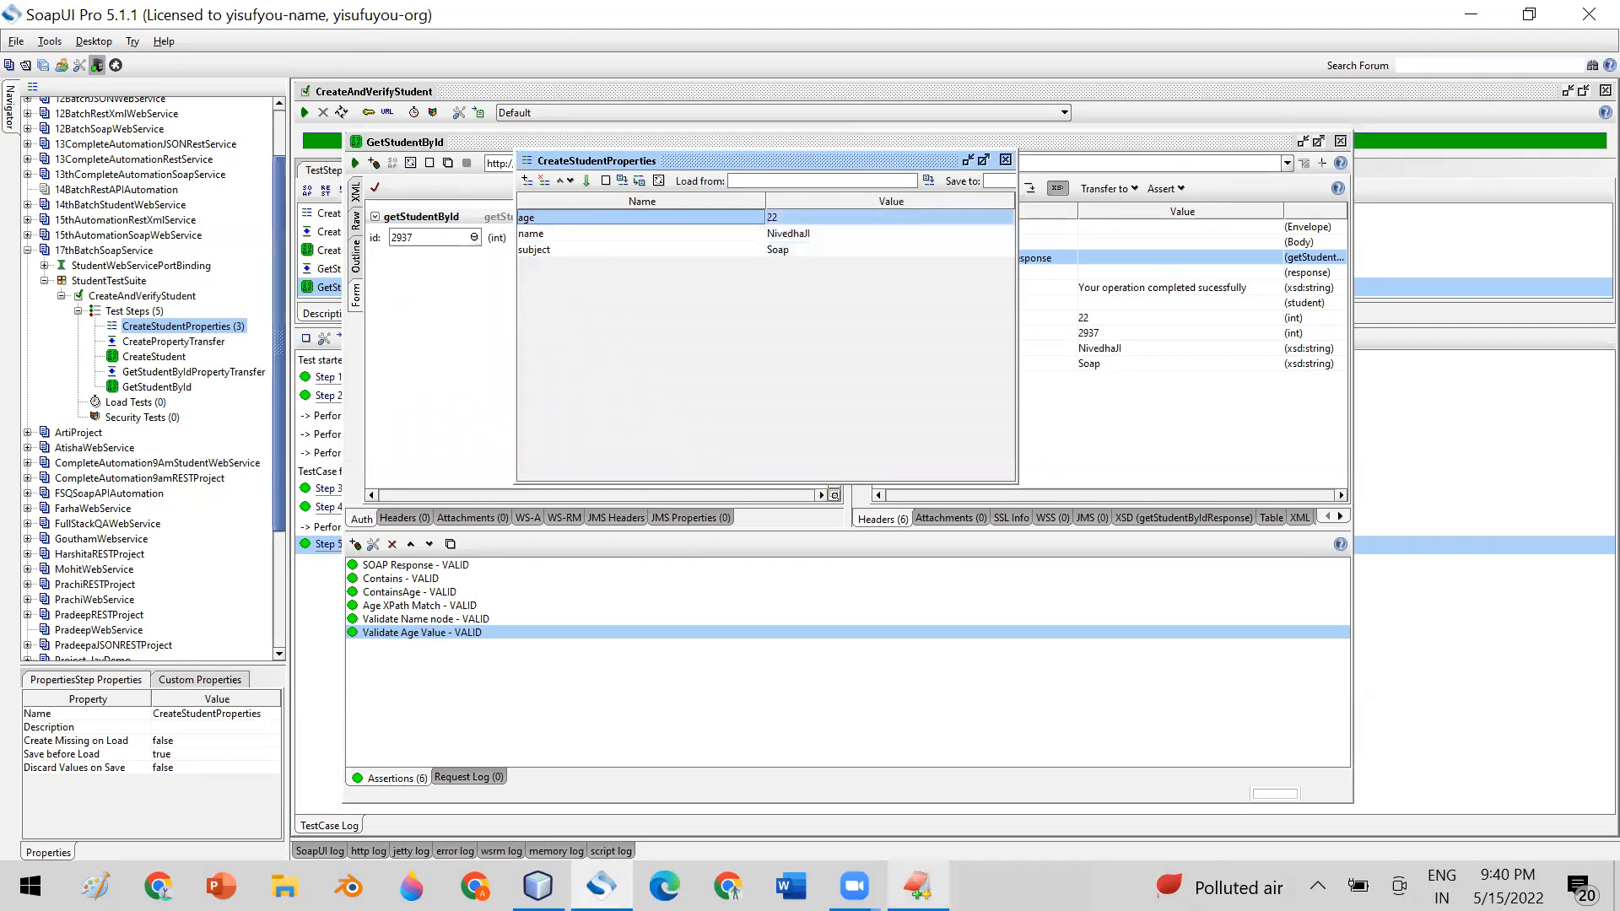
key("alt+Tab")
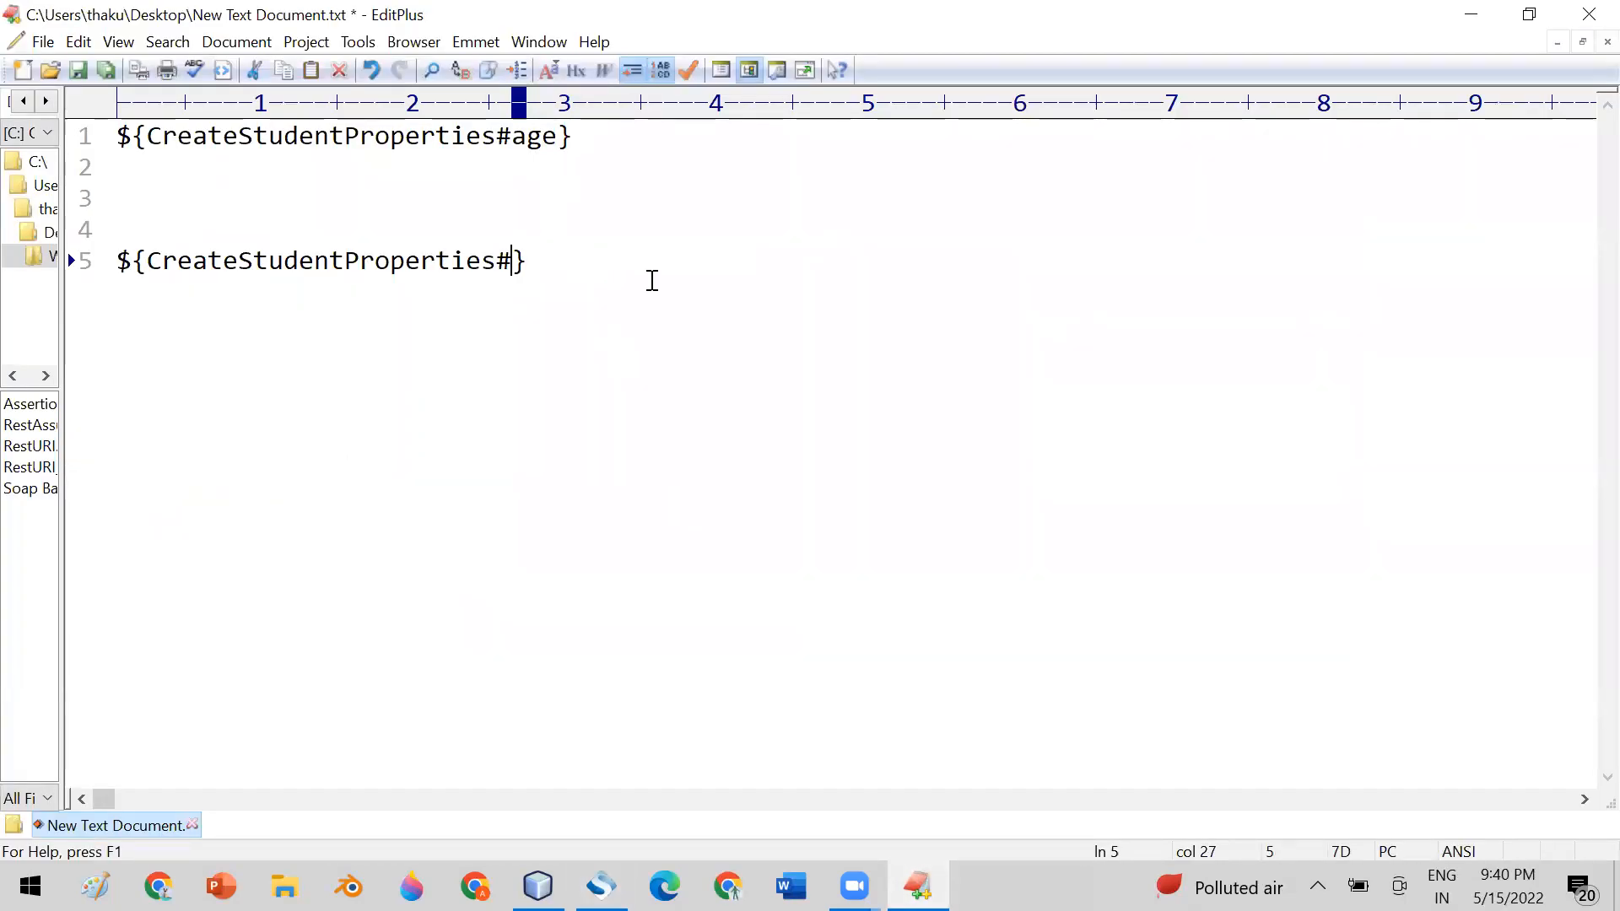
type("age")
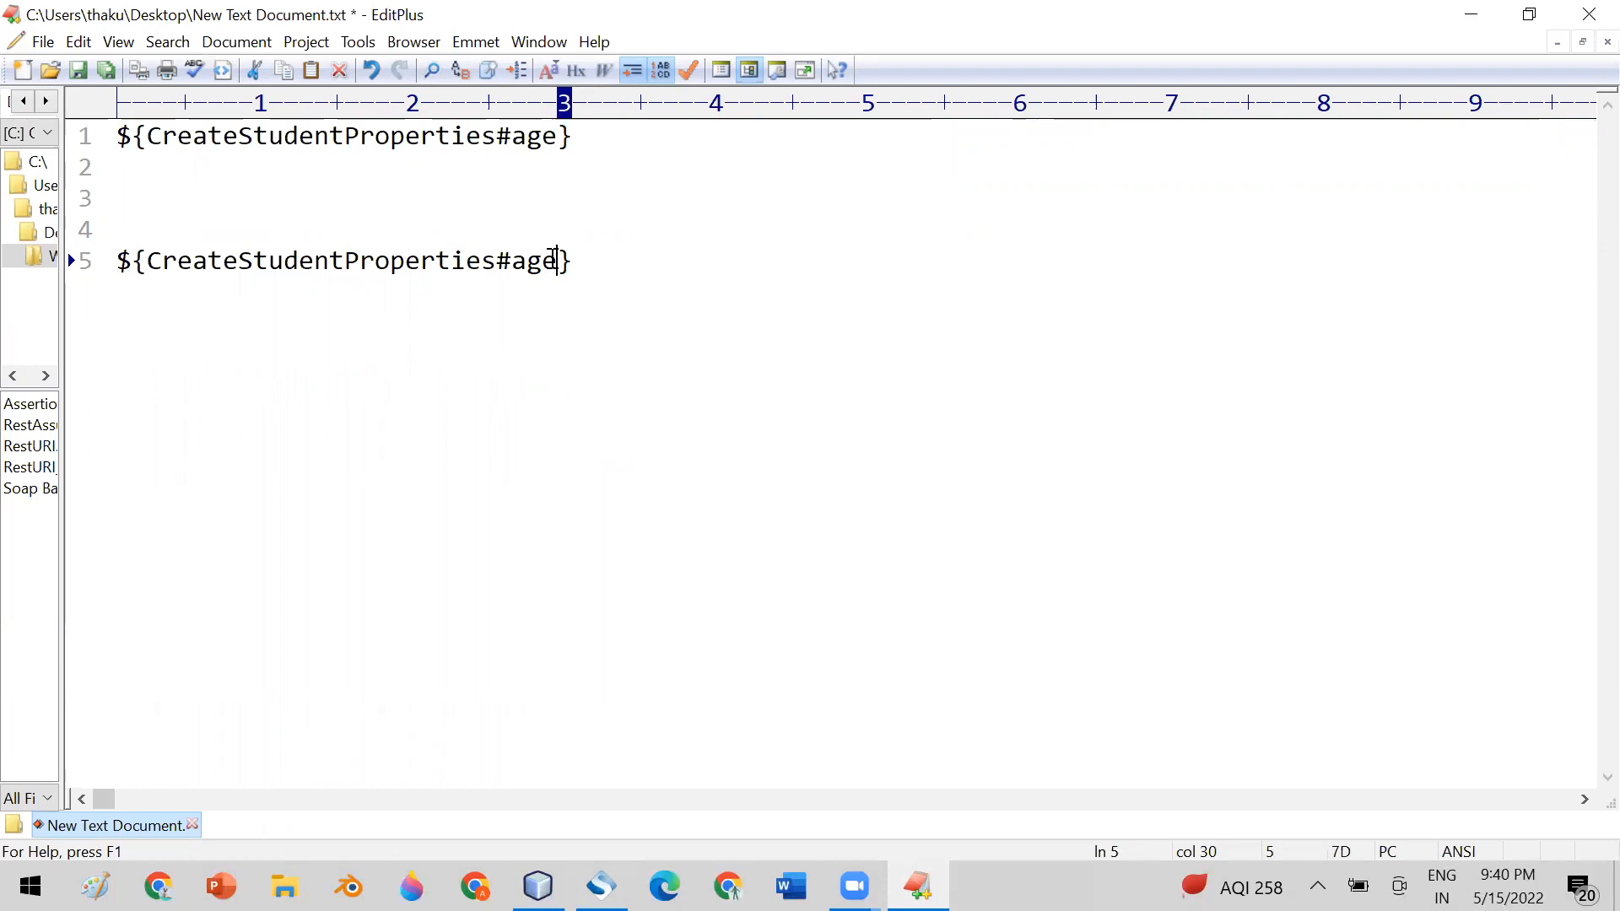
left_click_drag(154, 257, 498, 261)
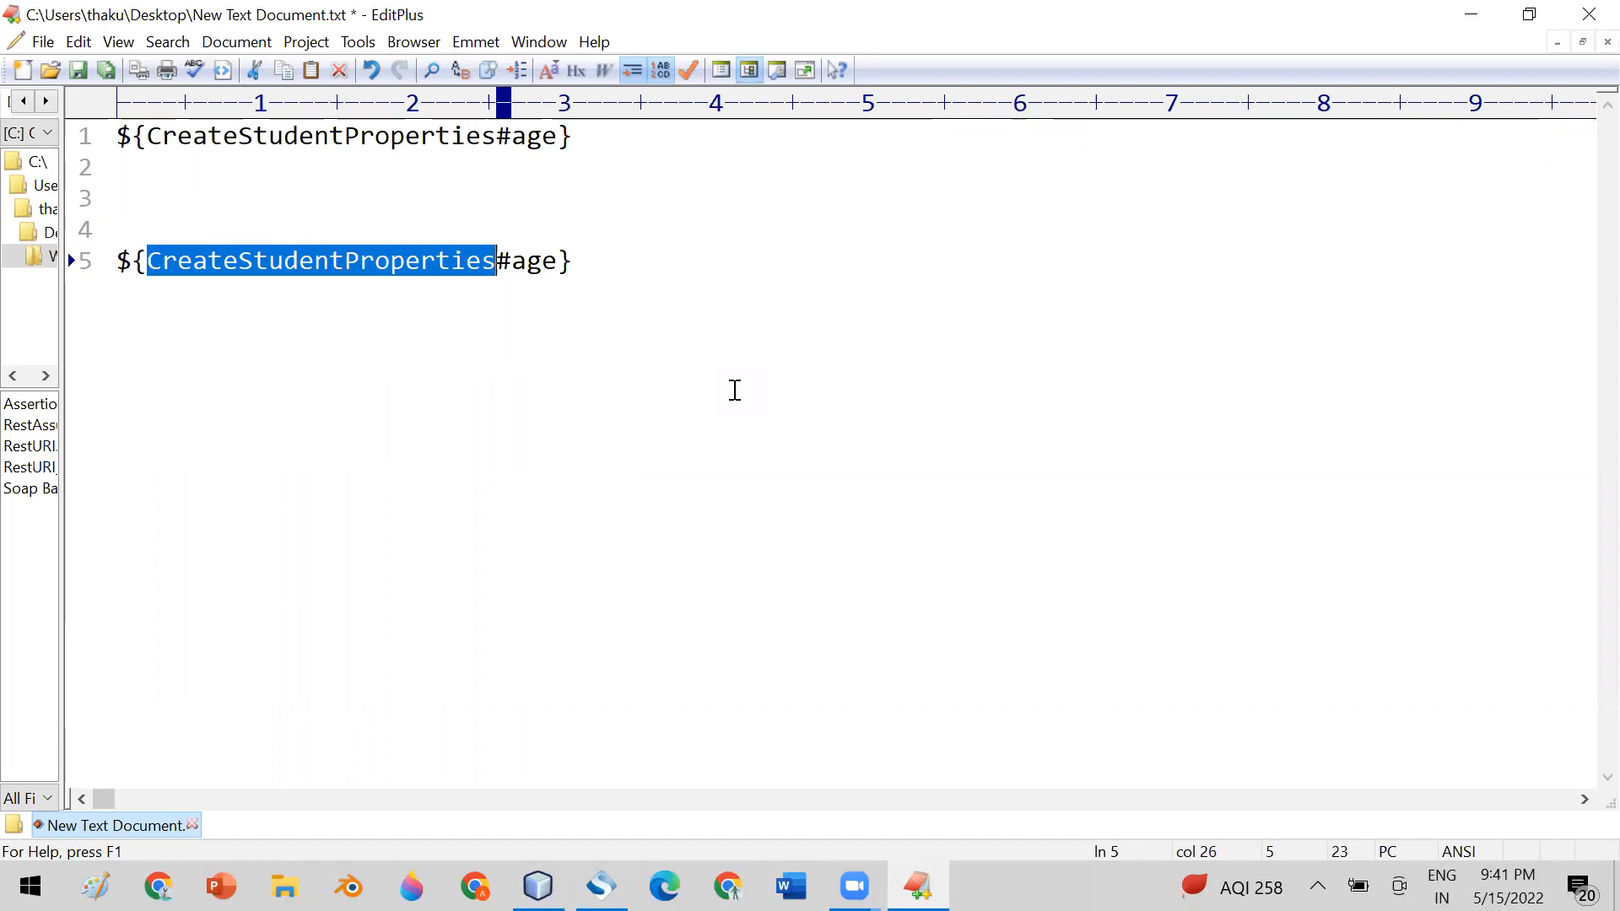
left_click(624, 263)
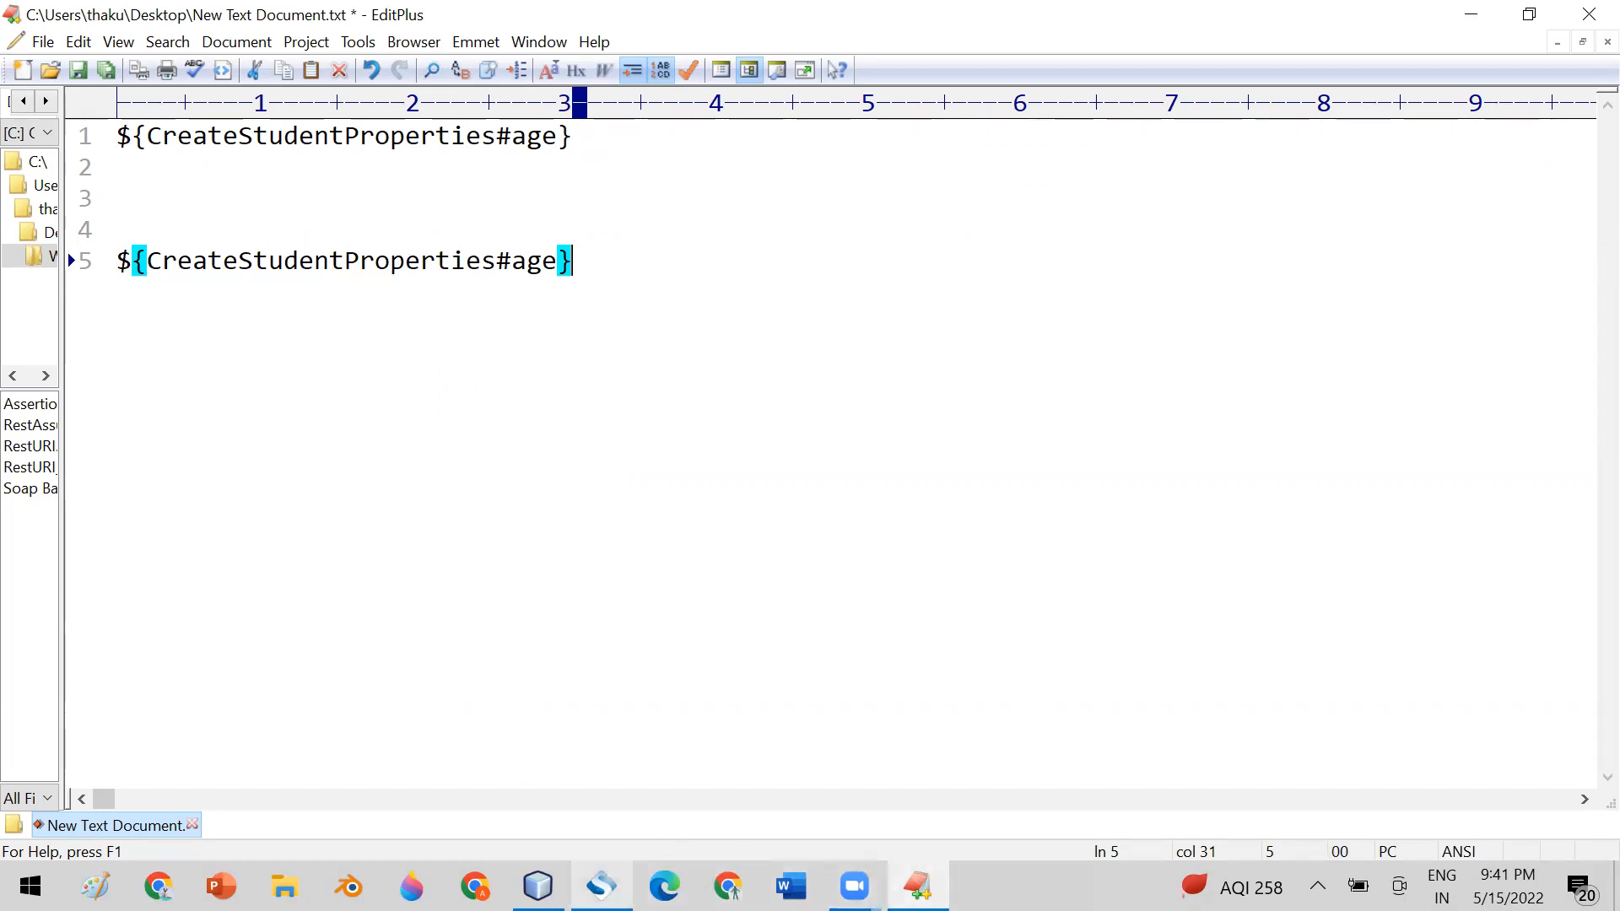
Switch to SoapUI Pro, reopen and save the Validate Age Value configuration, and resubmit the GetStudentById request
key("alt+Tab")
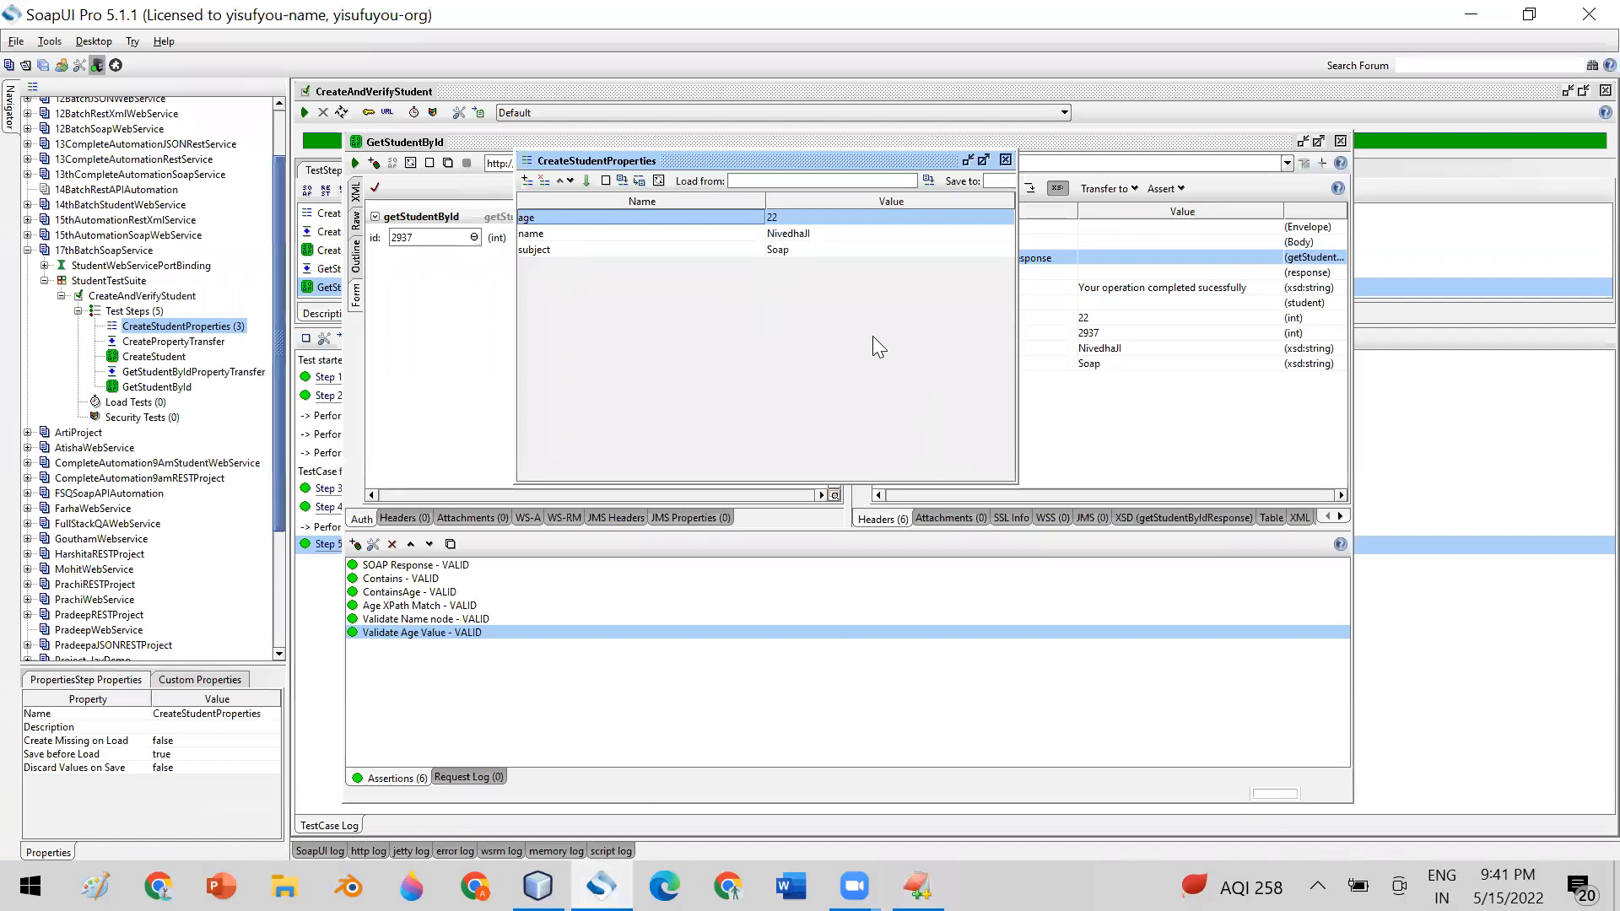
left_click(1006, 160)
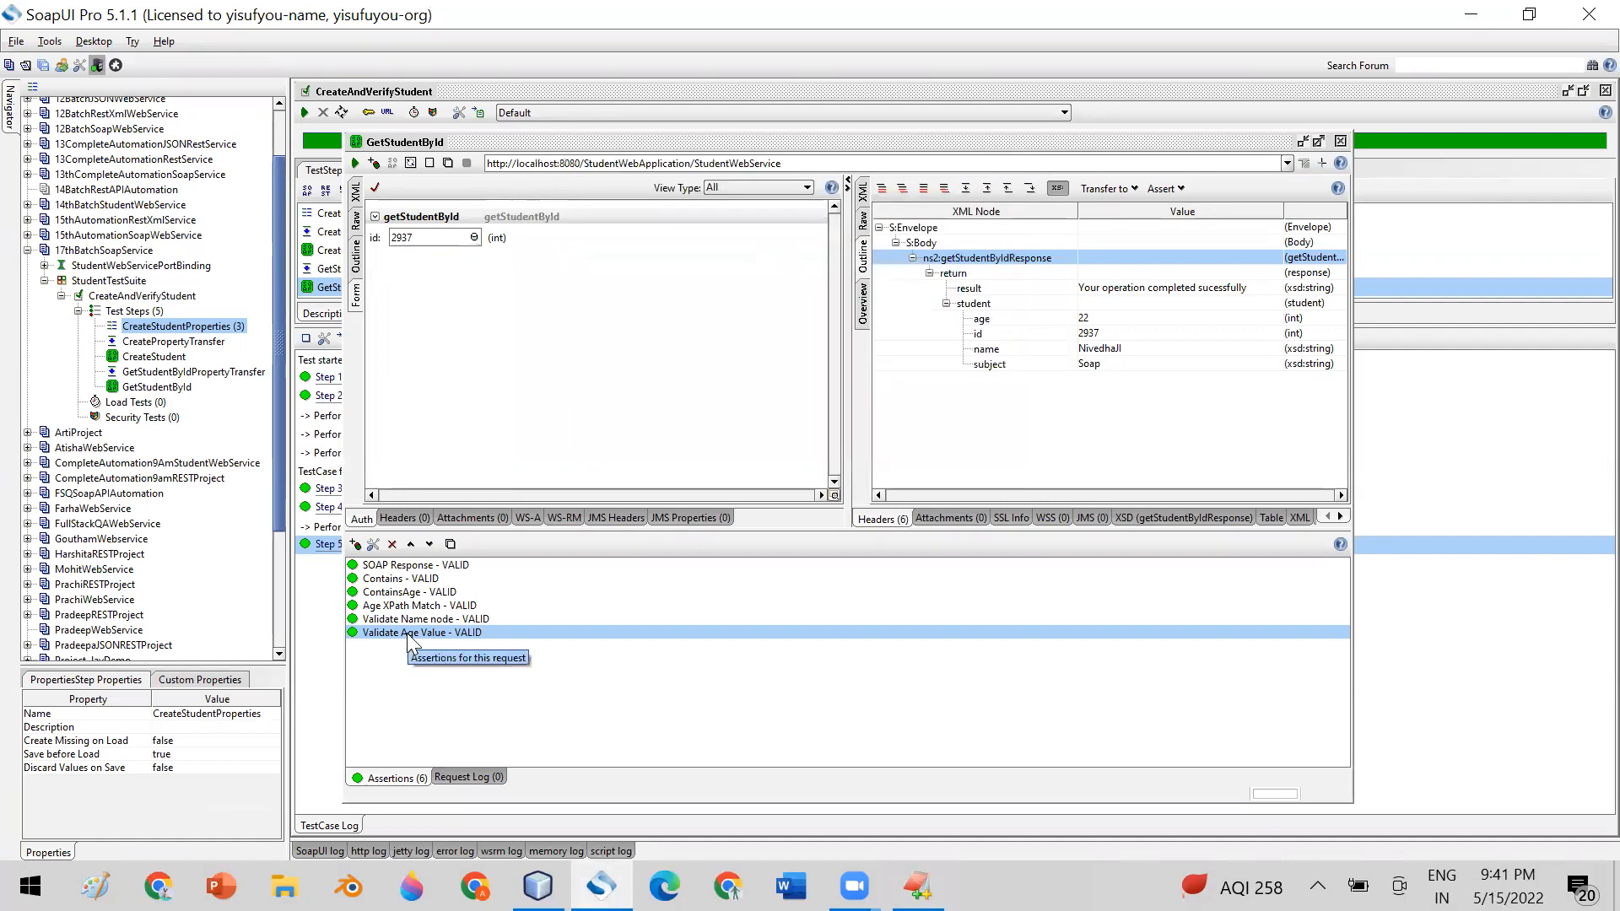
double_click(410, 634)
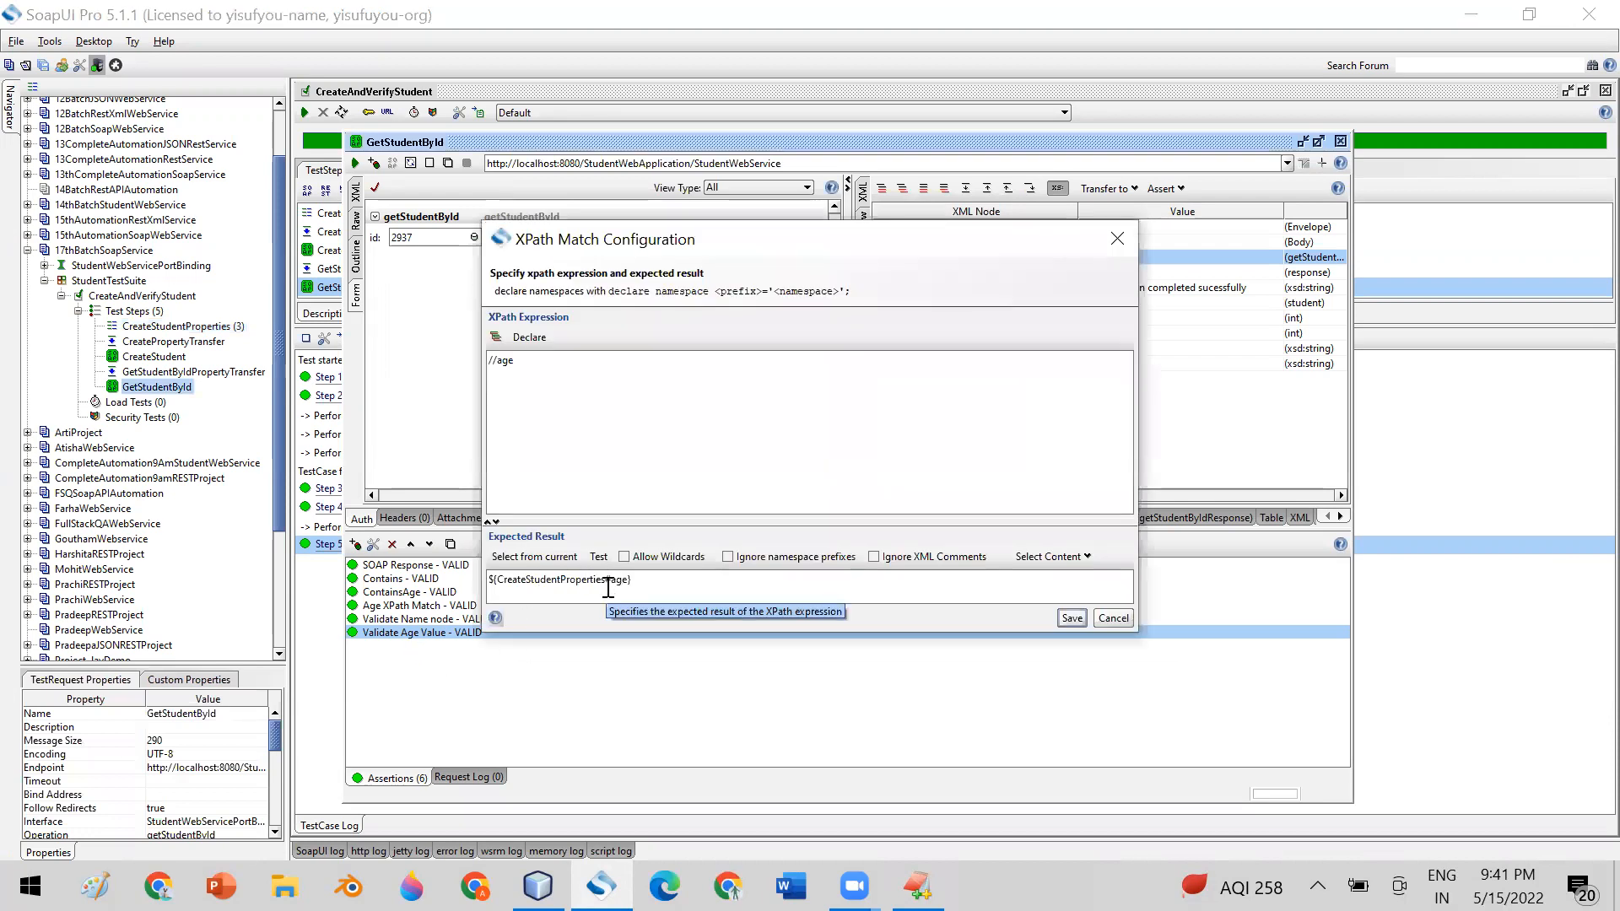
left_click(1069, 620)
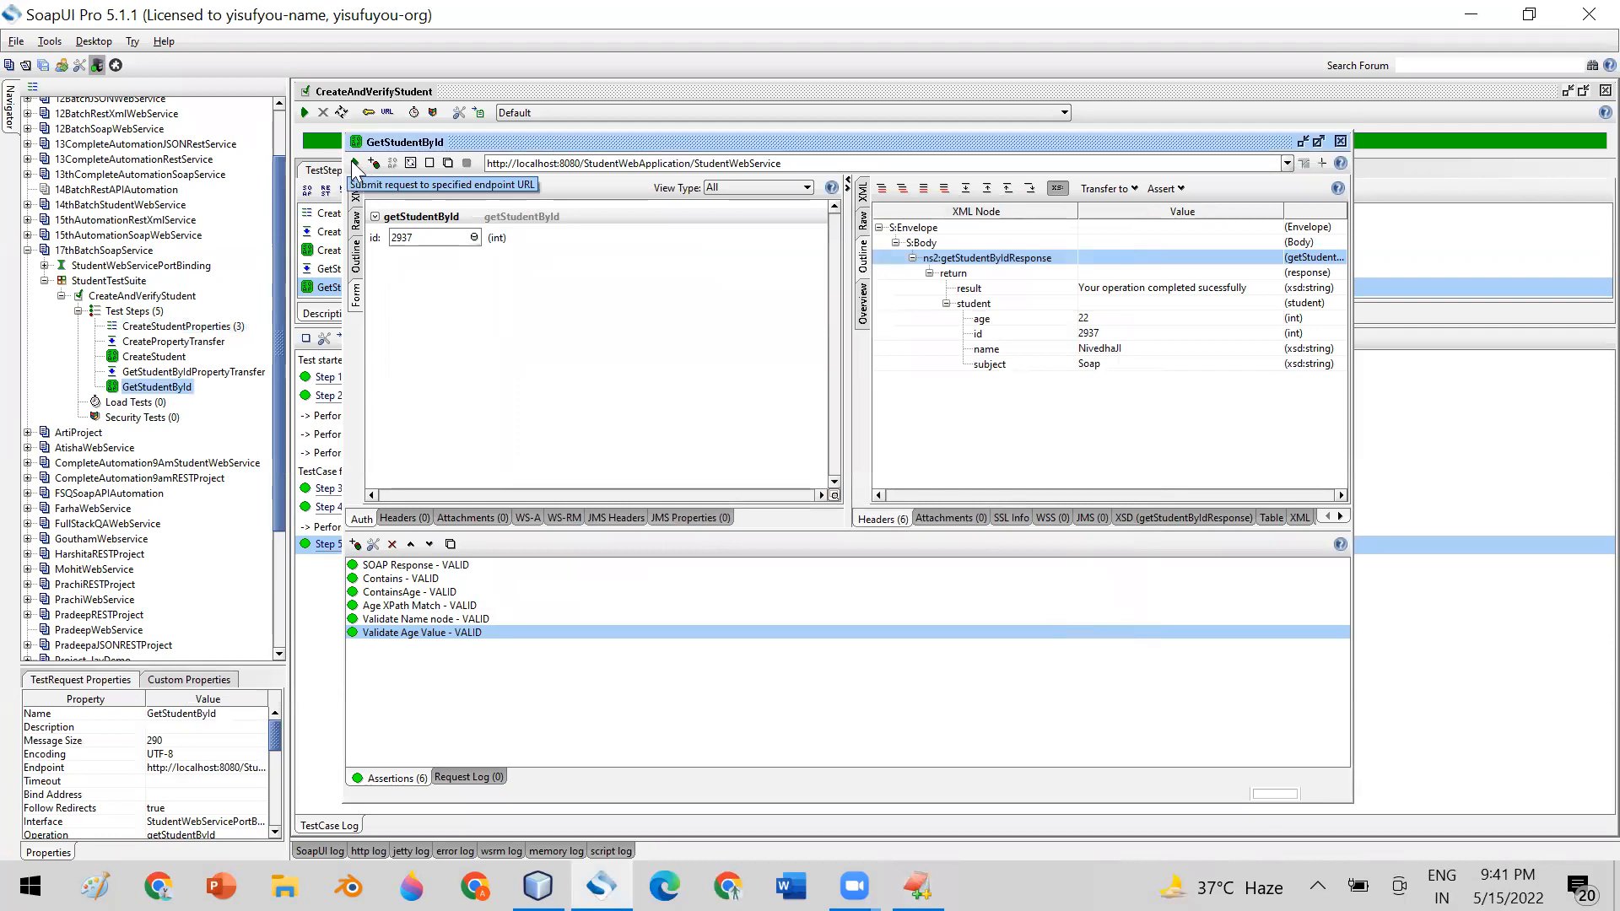
mouse_move(409, 141)
left_mouse_down()
mouse_move(403, 61)
mouse_move(407, 112)
left_mouse_up()
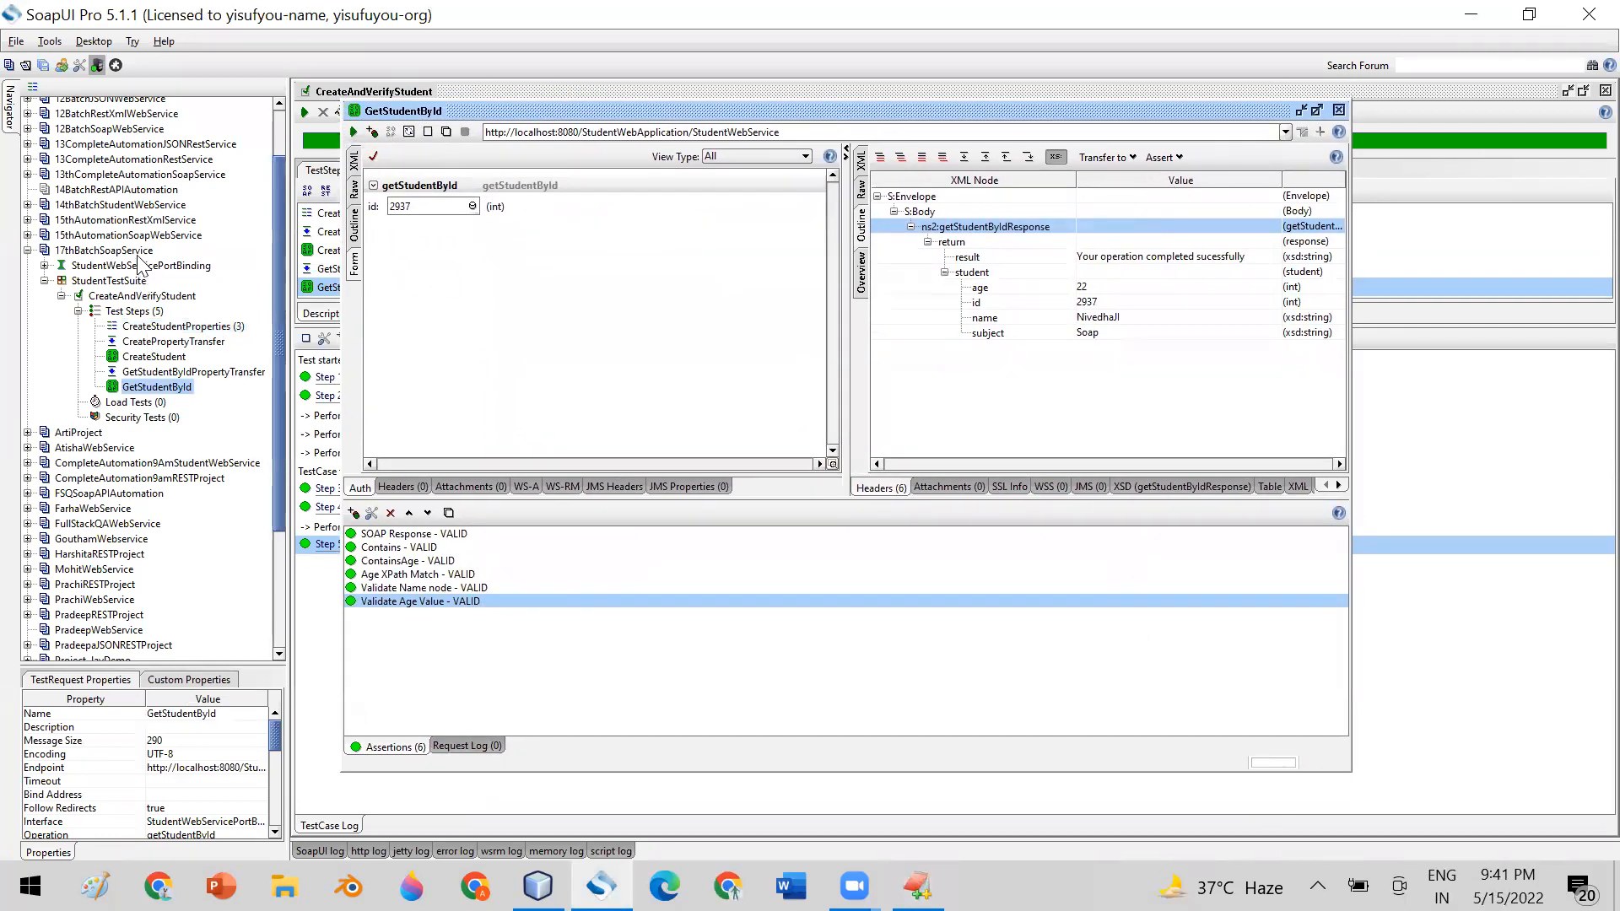
left_click(354, 134)
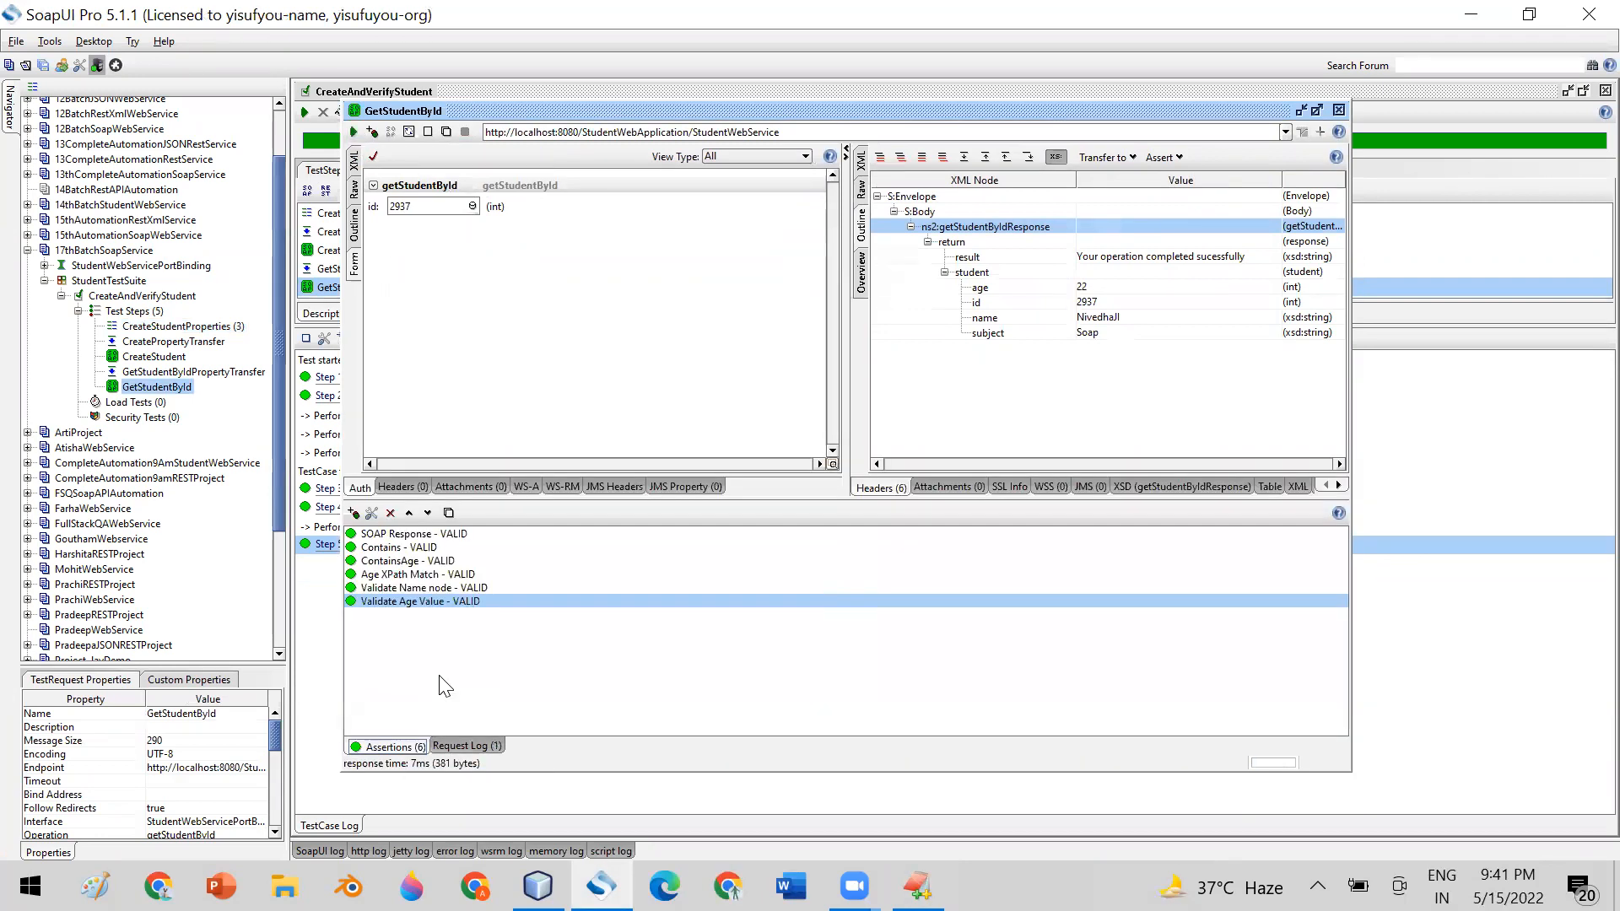
Review the Validate Age Value configuration and GetStudentById's request log, and close the request editor
double_click(418, 601)
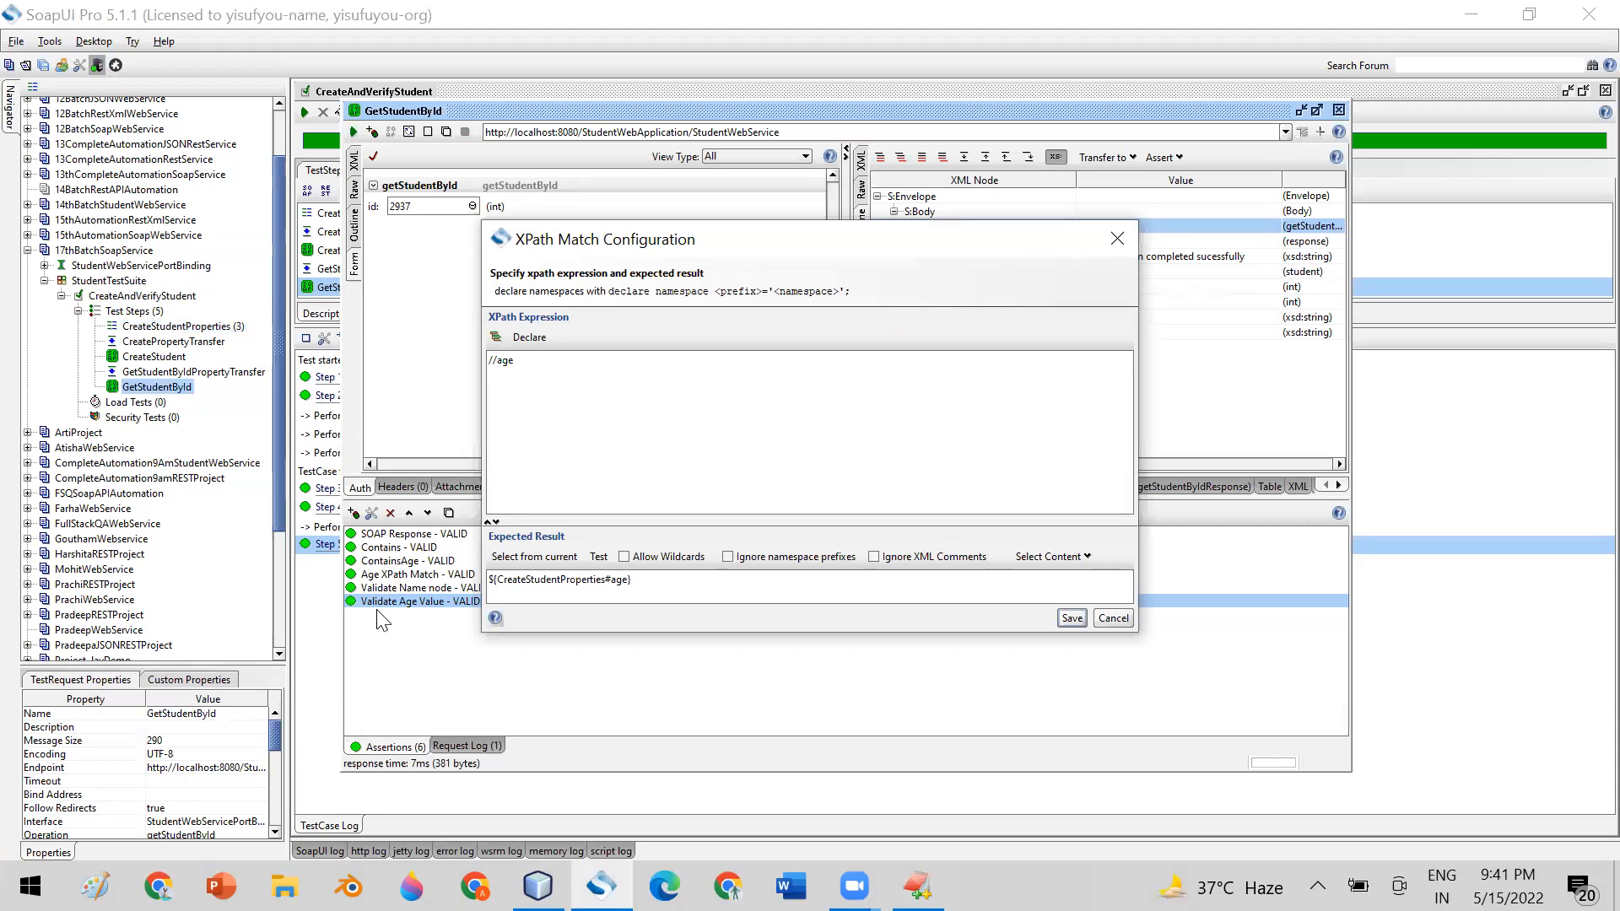
left_click(1112, 618)
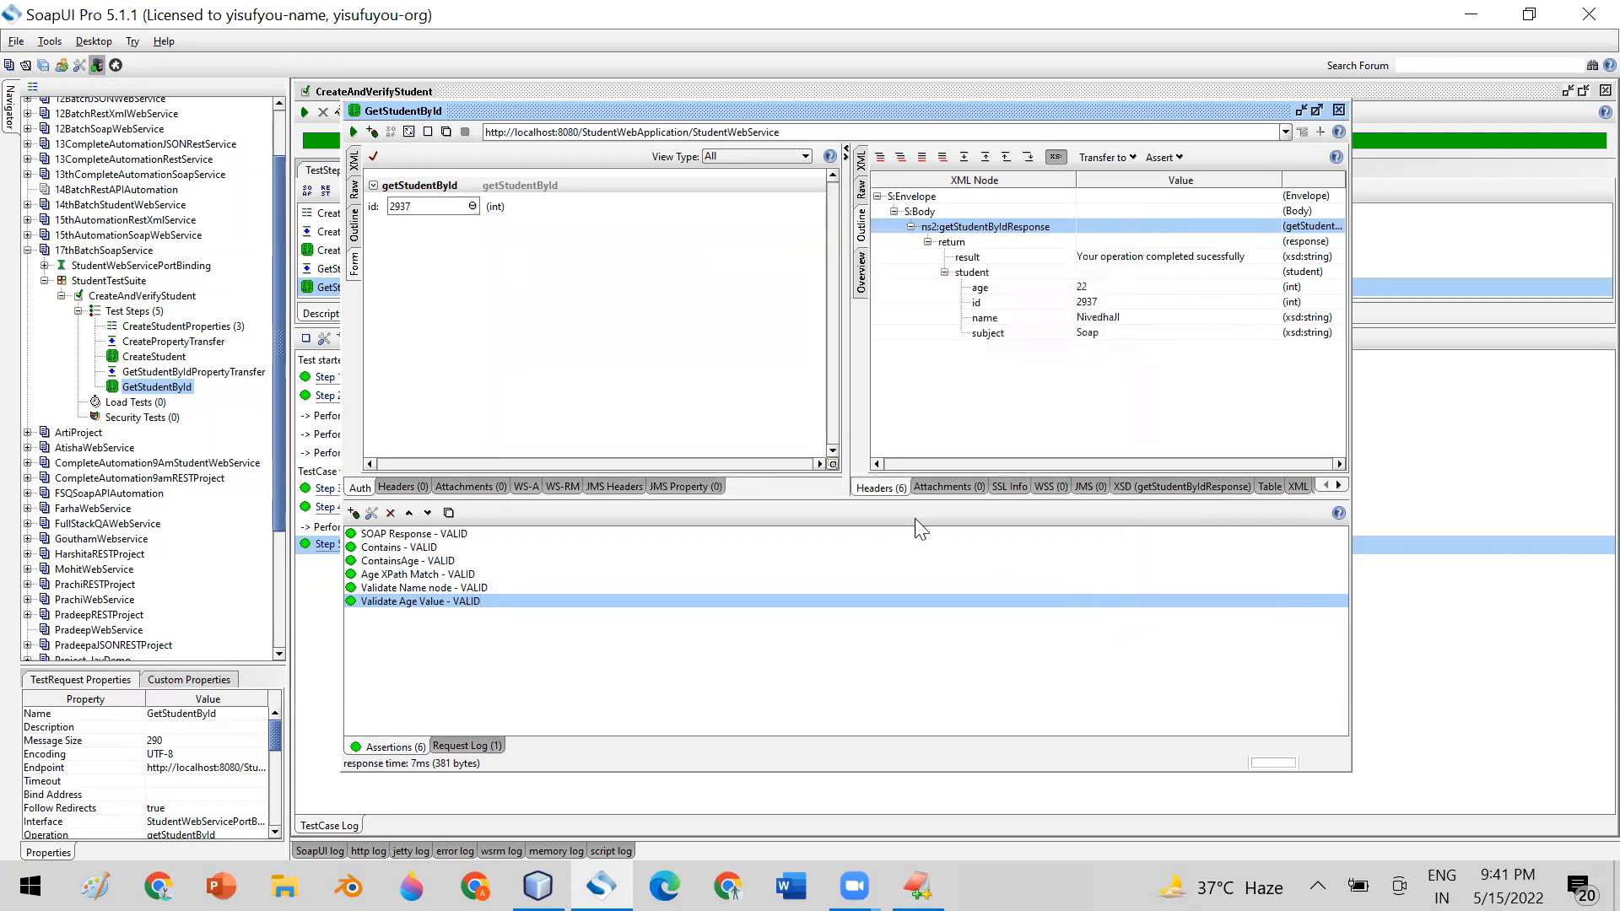
left_click(466, 745)
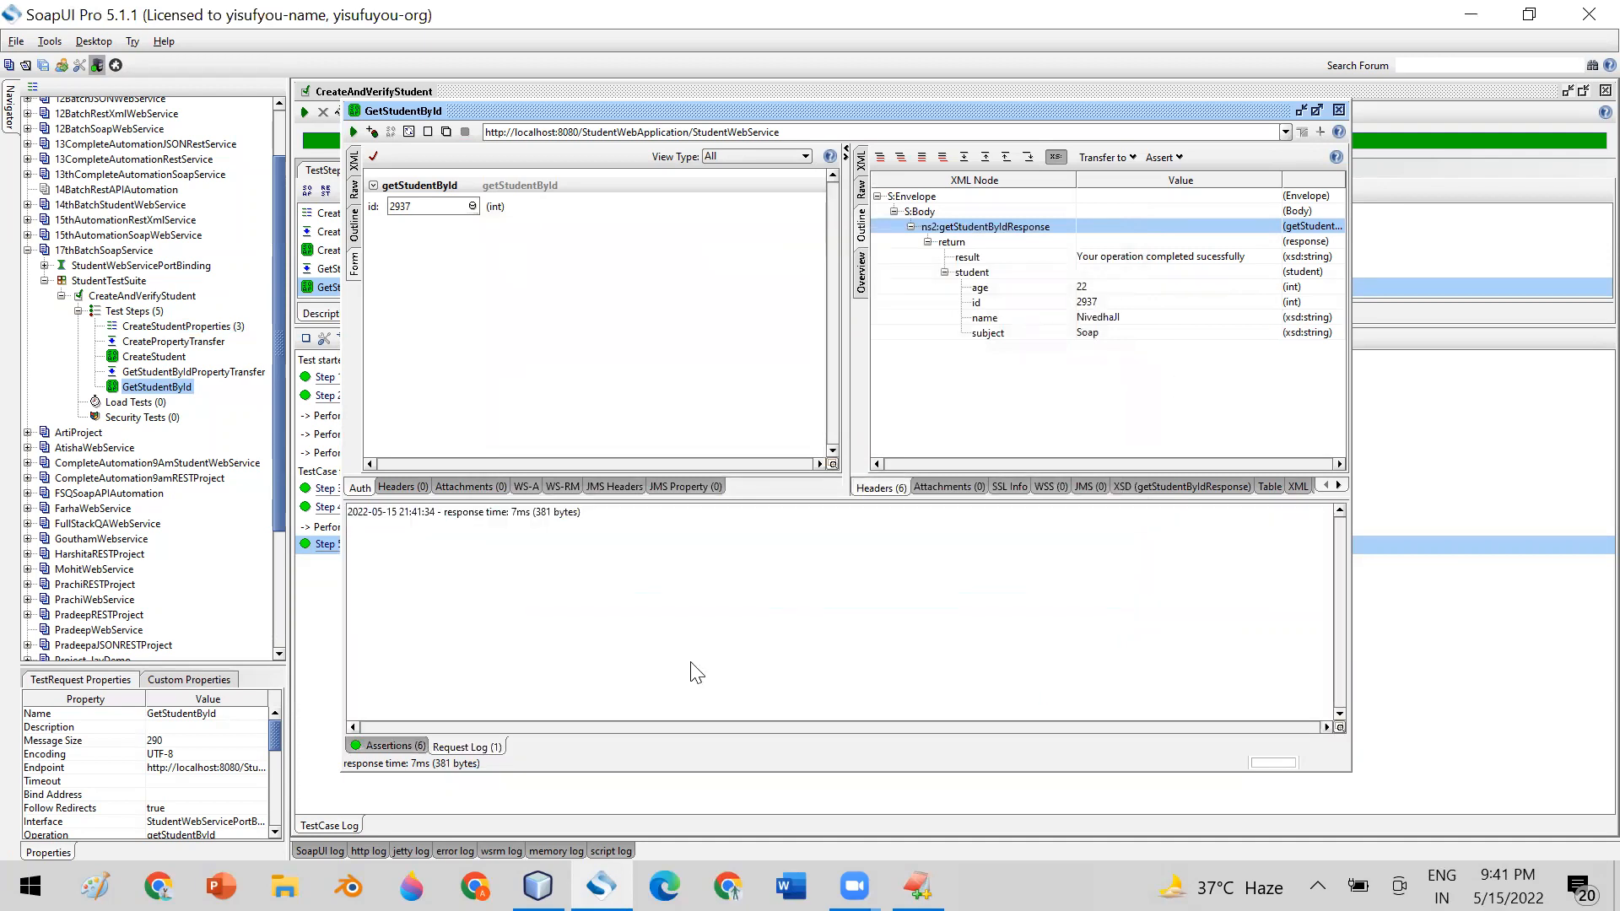
left_click(1338, 109)
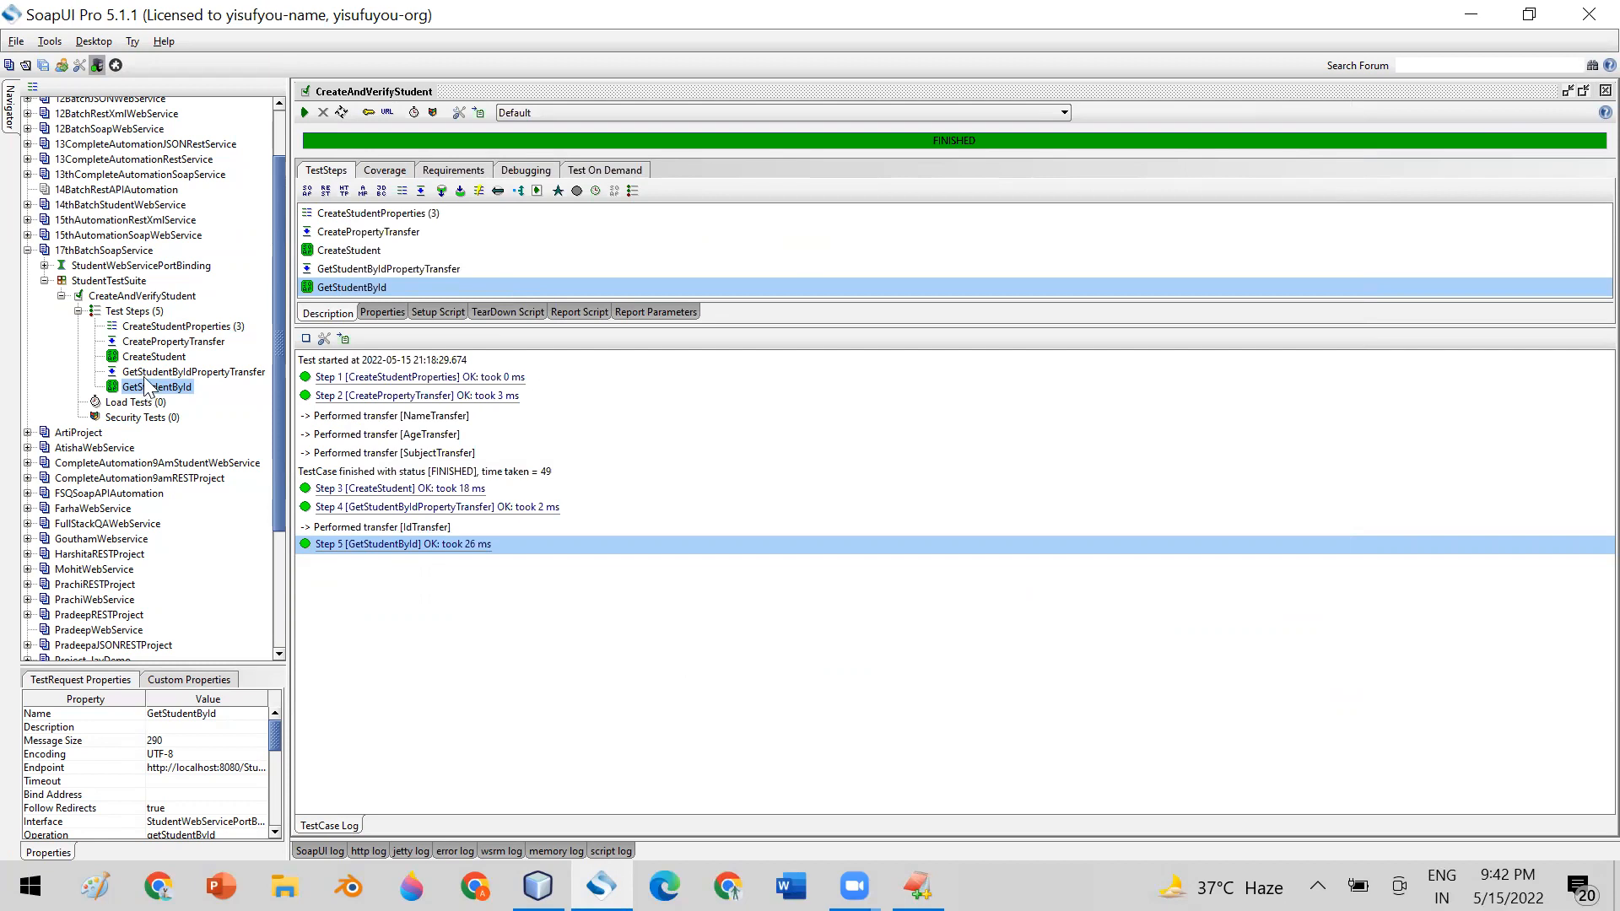
Go through the CreateAndVerifyStudent test steps in order, from CreateStudentProperties to GetStudentById
left_click(154, 297)
left_click(167, 329)
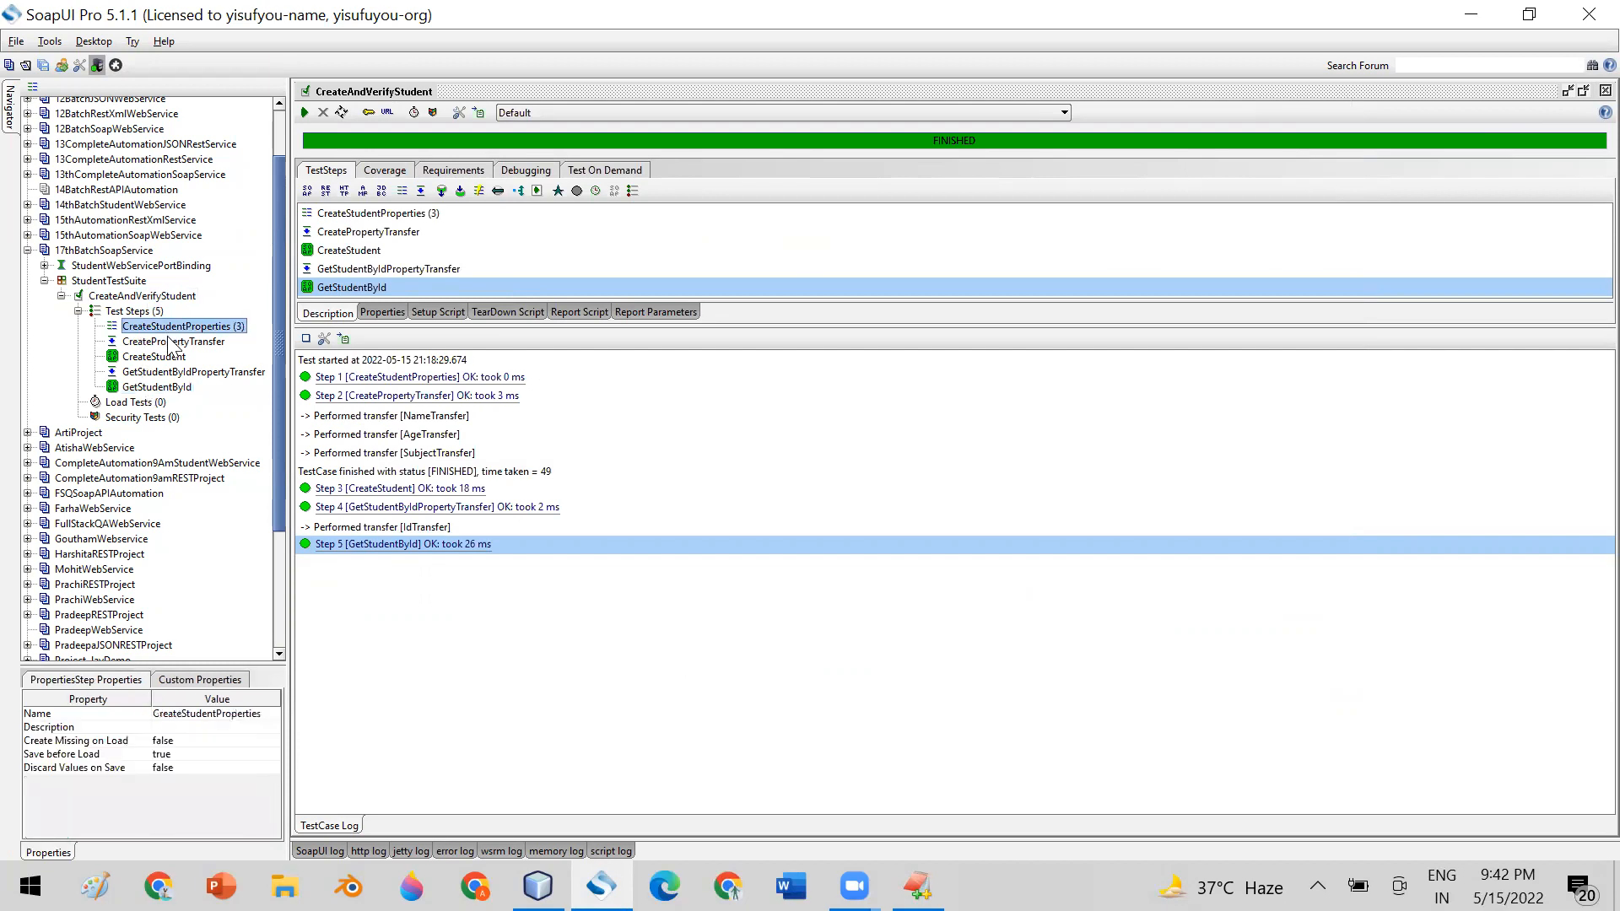
left_click(170, 342)
left_click(173, 358)
left_click(174, 372)
left_click(174, 388)
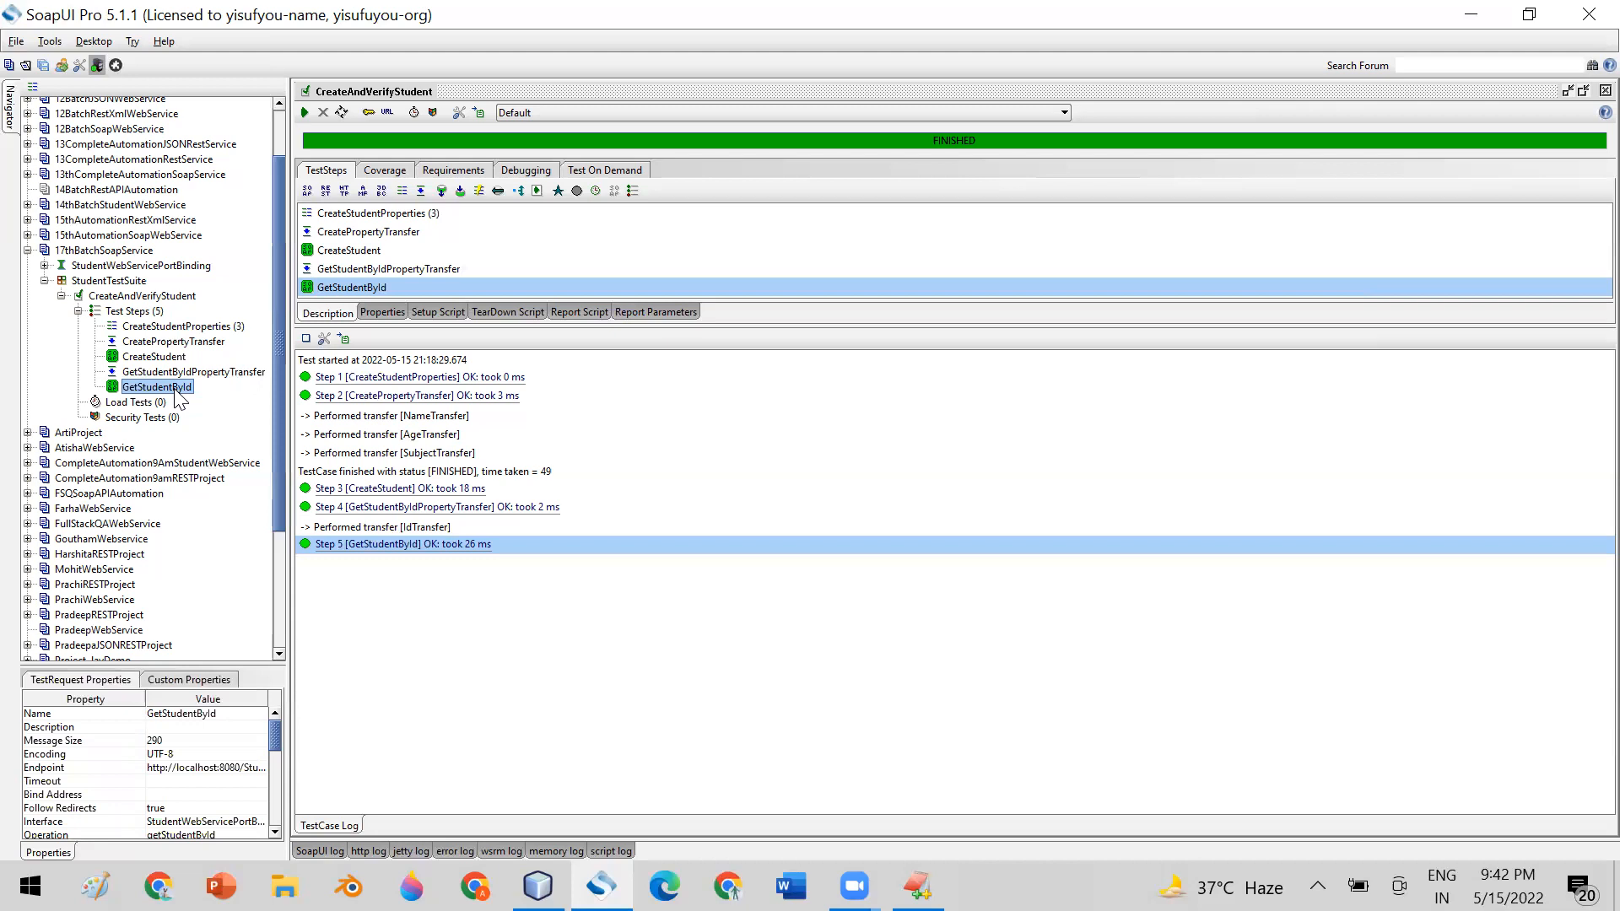
Add a property named age11 with the value 56 to the CreateStudentProperties step
double_click(199, 328)
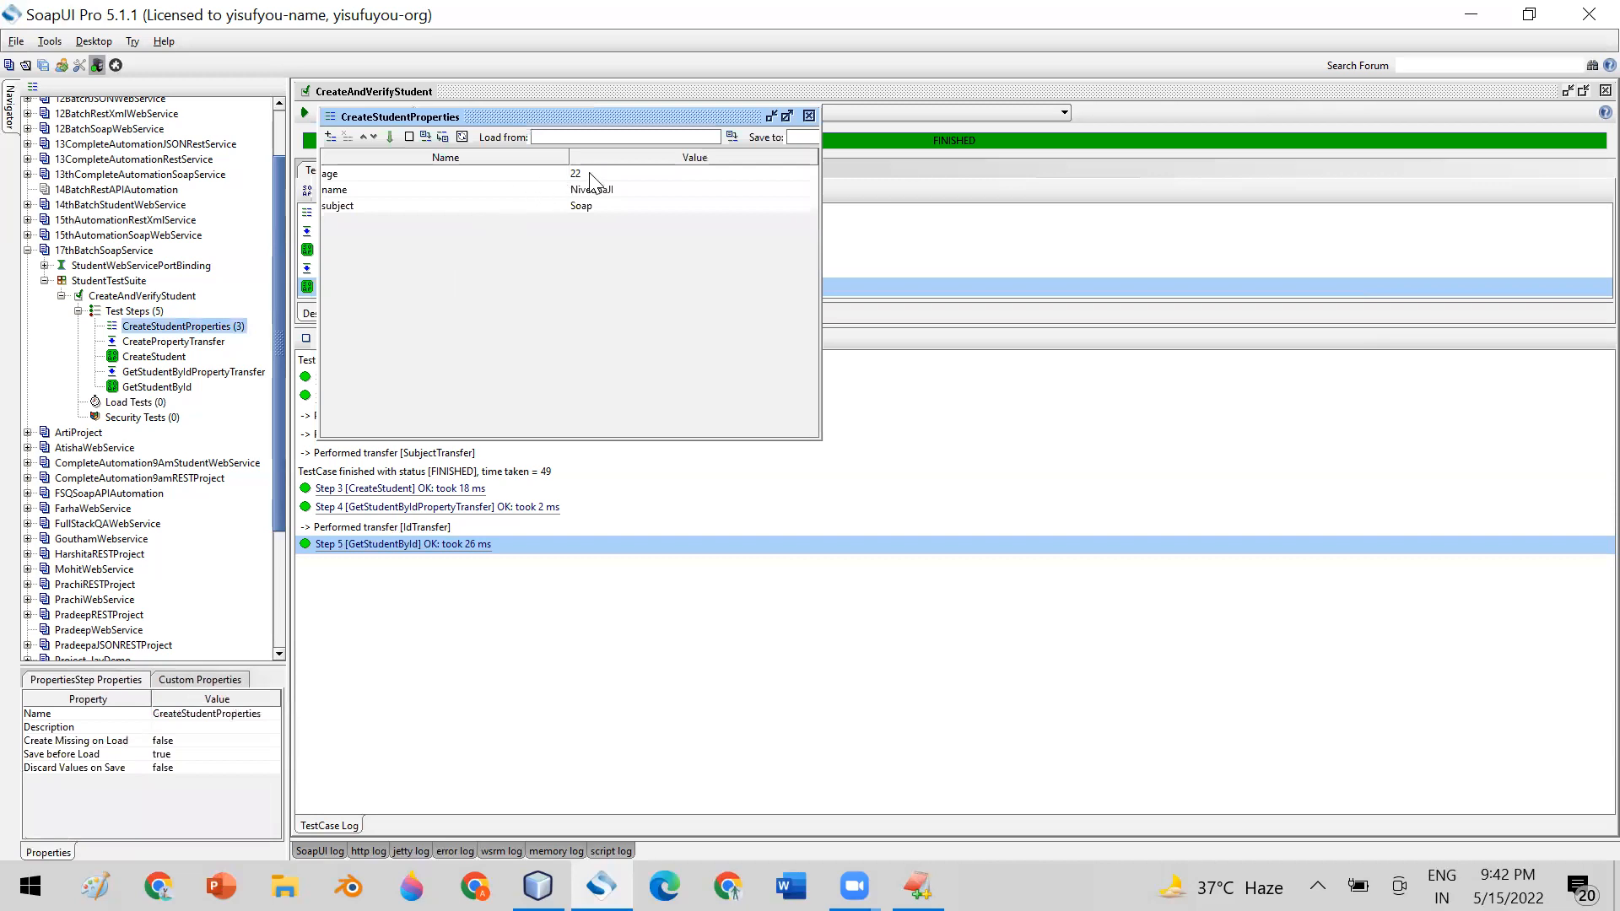
left_click(592, 174)
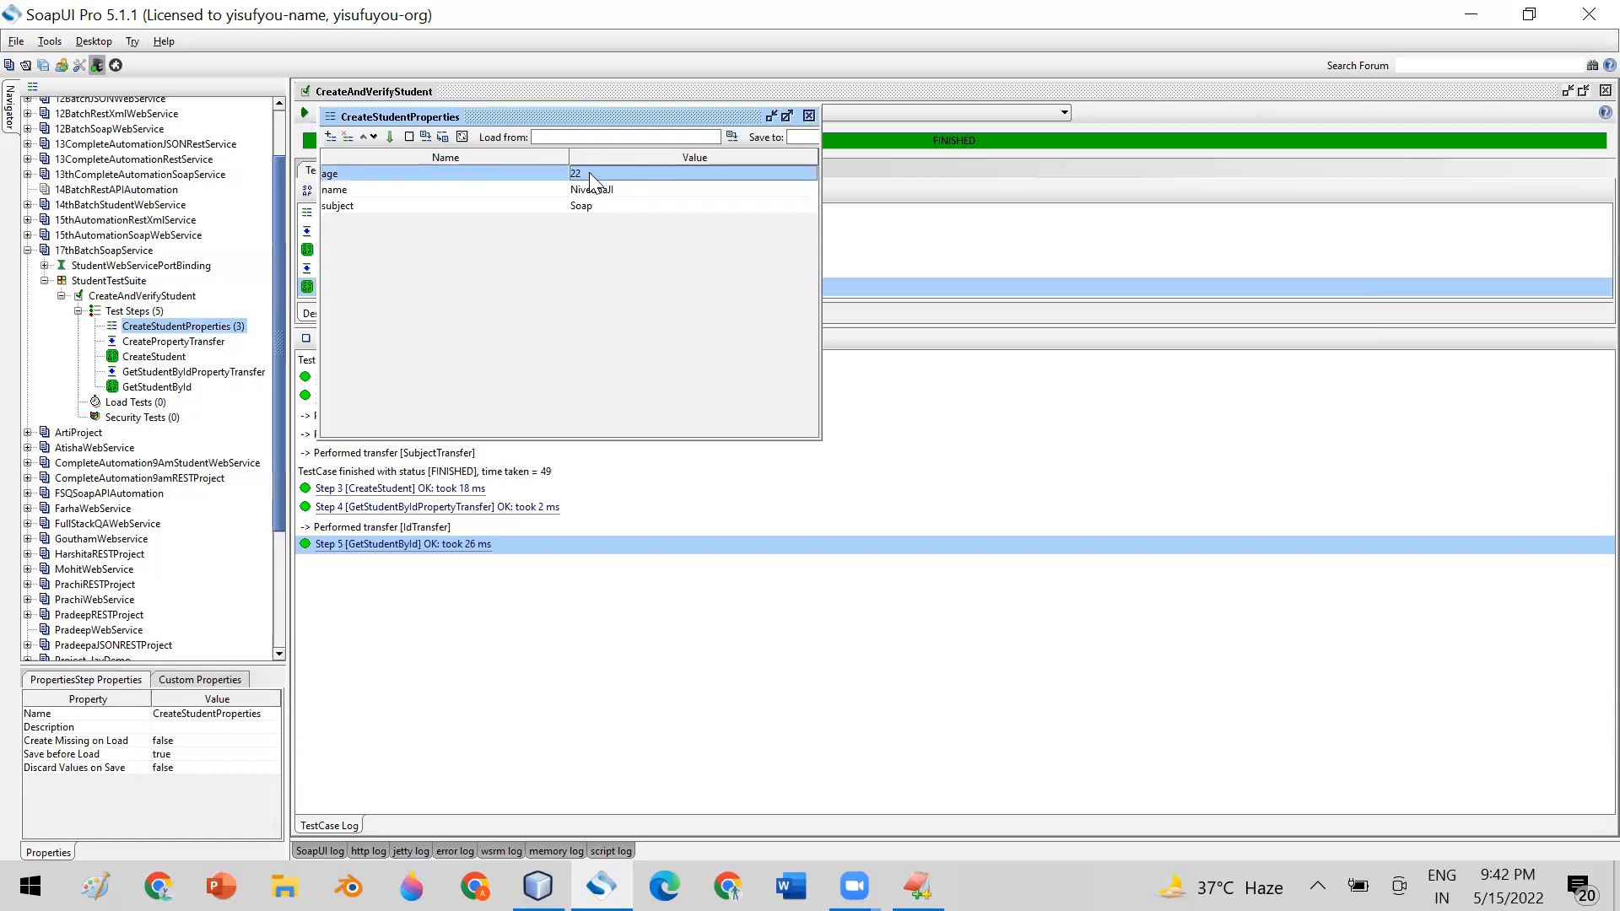
left_click(329, 137)
type("age")
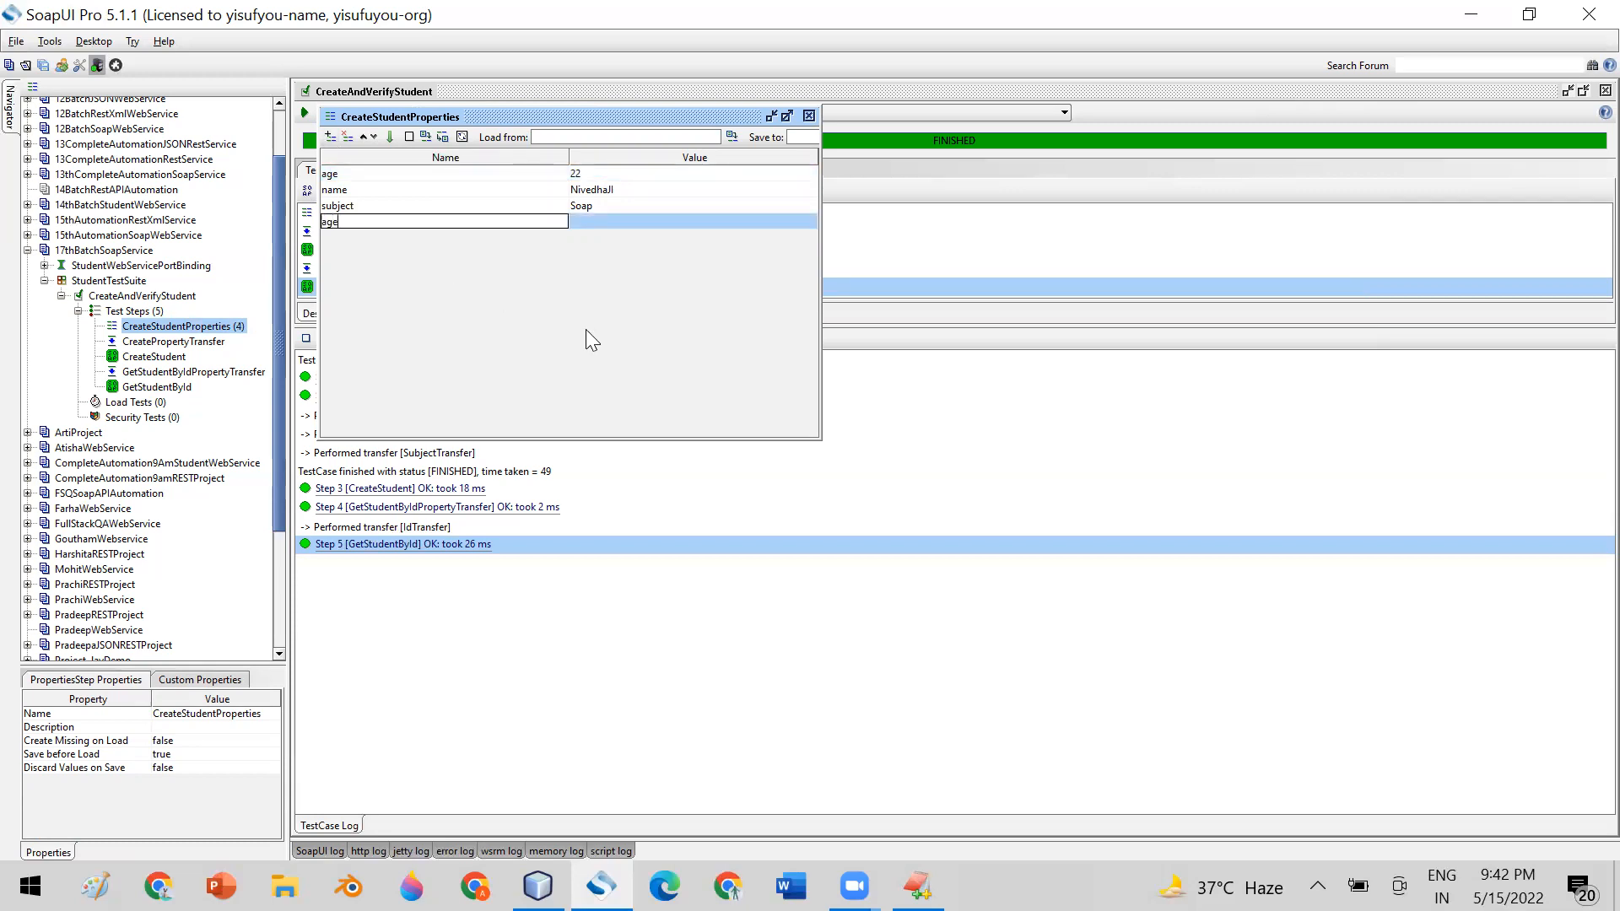
type("11")
double_click(601, 222)
type("56")
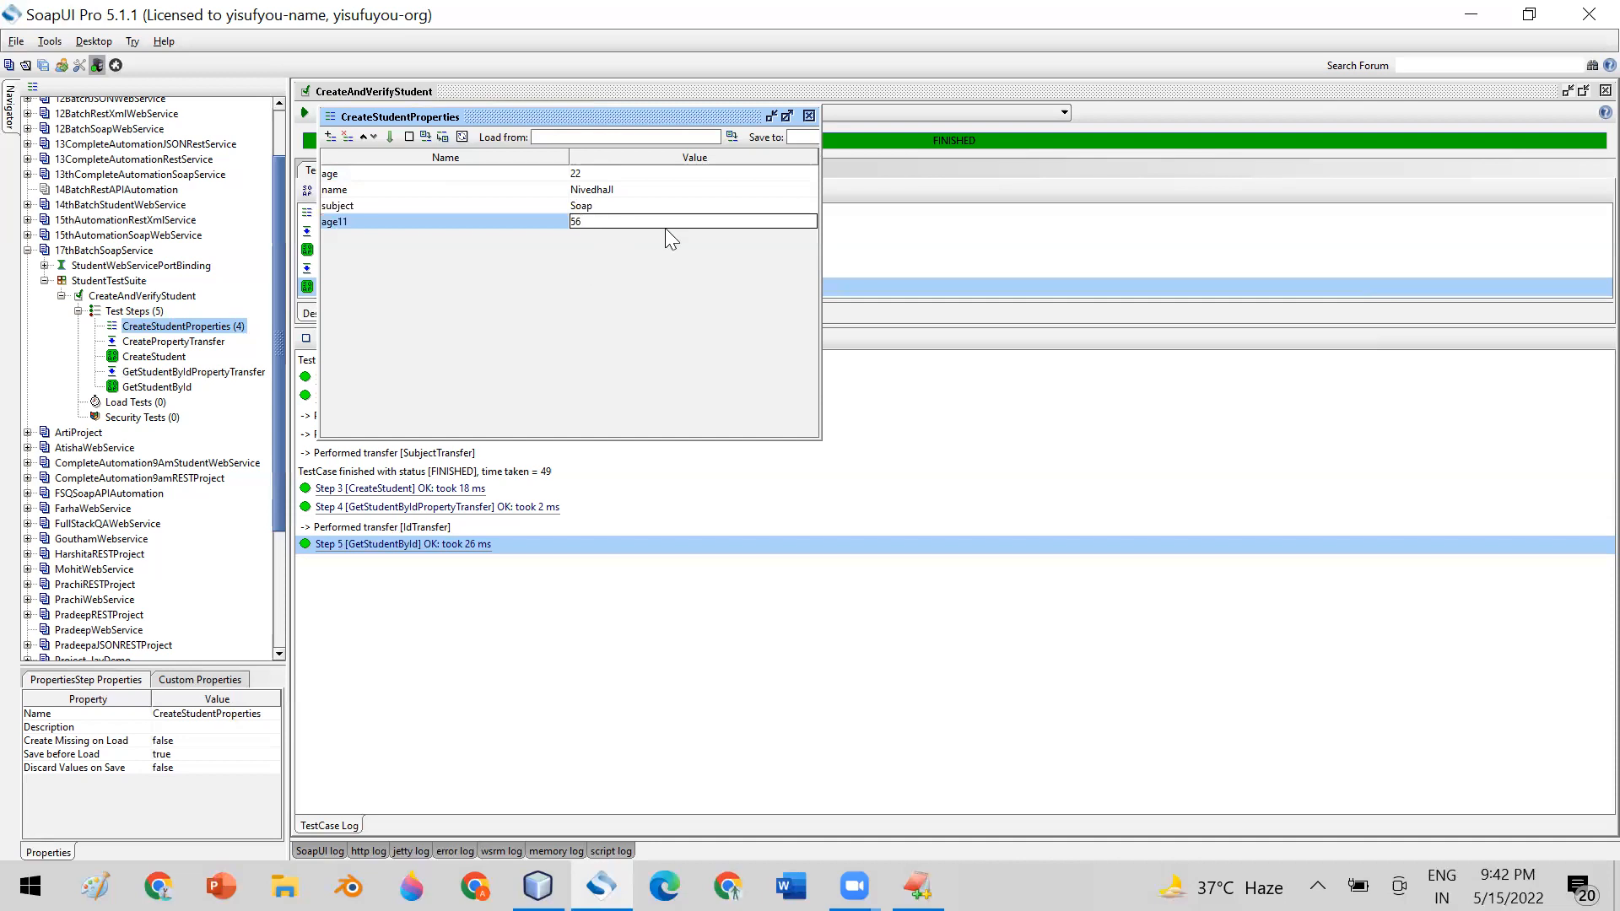
left_click(809, 115)
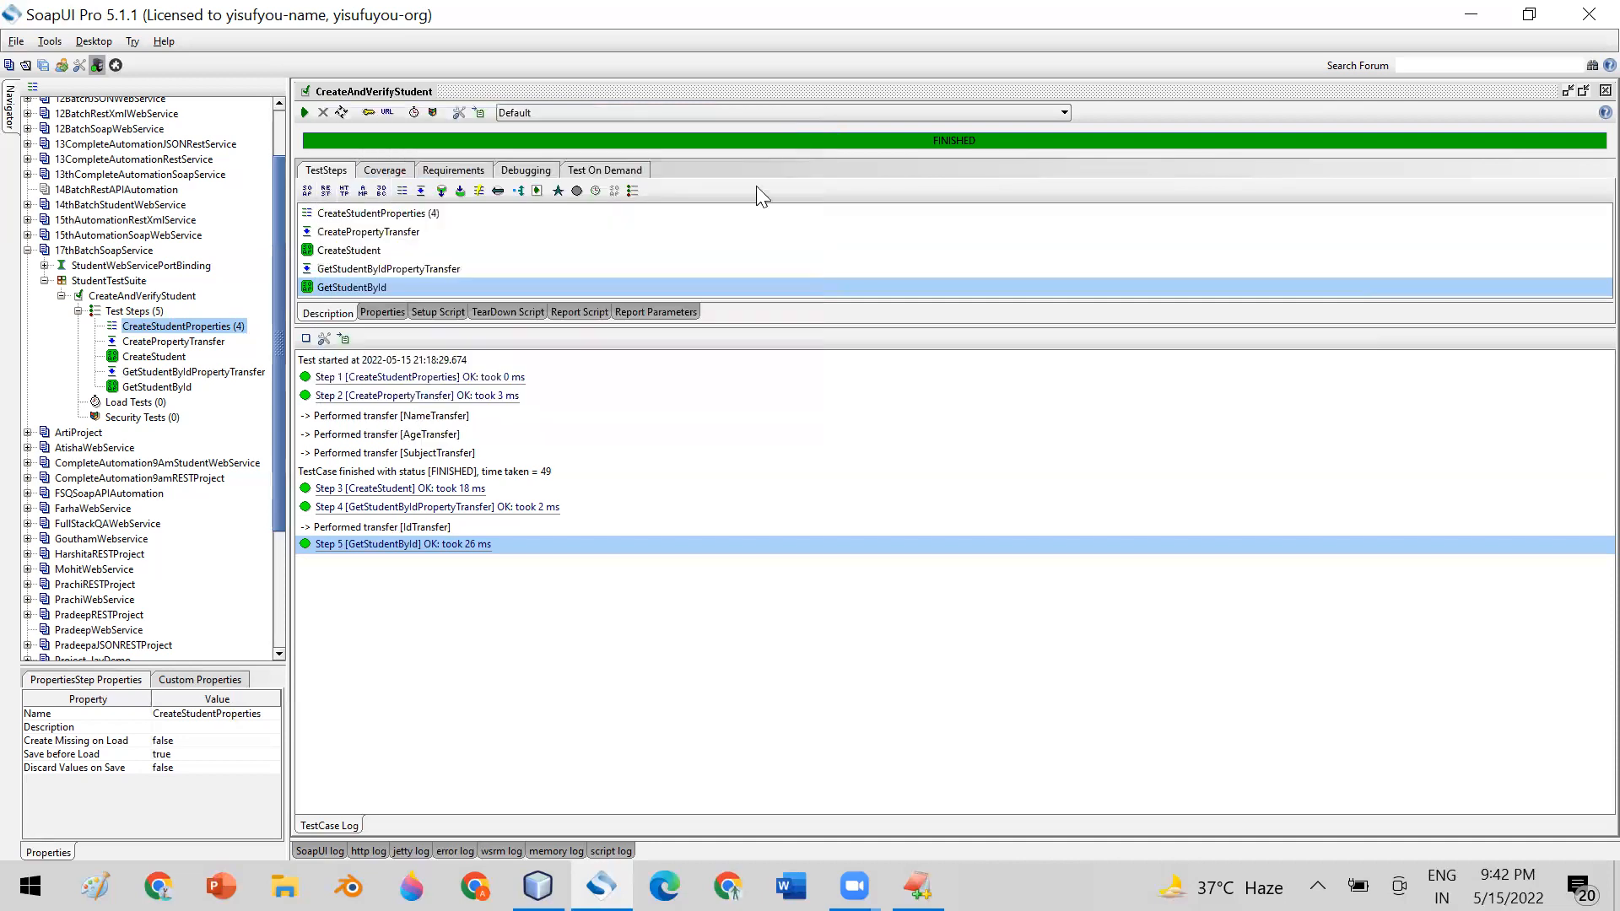
Set the expected result of GetStudentById's Validate Age Value assertion to ${CreateStudentProperties#age11}, save it, and inspect the assertion's outcome
double_click(157, 387)
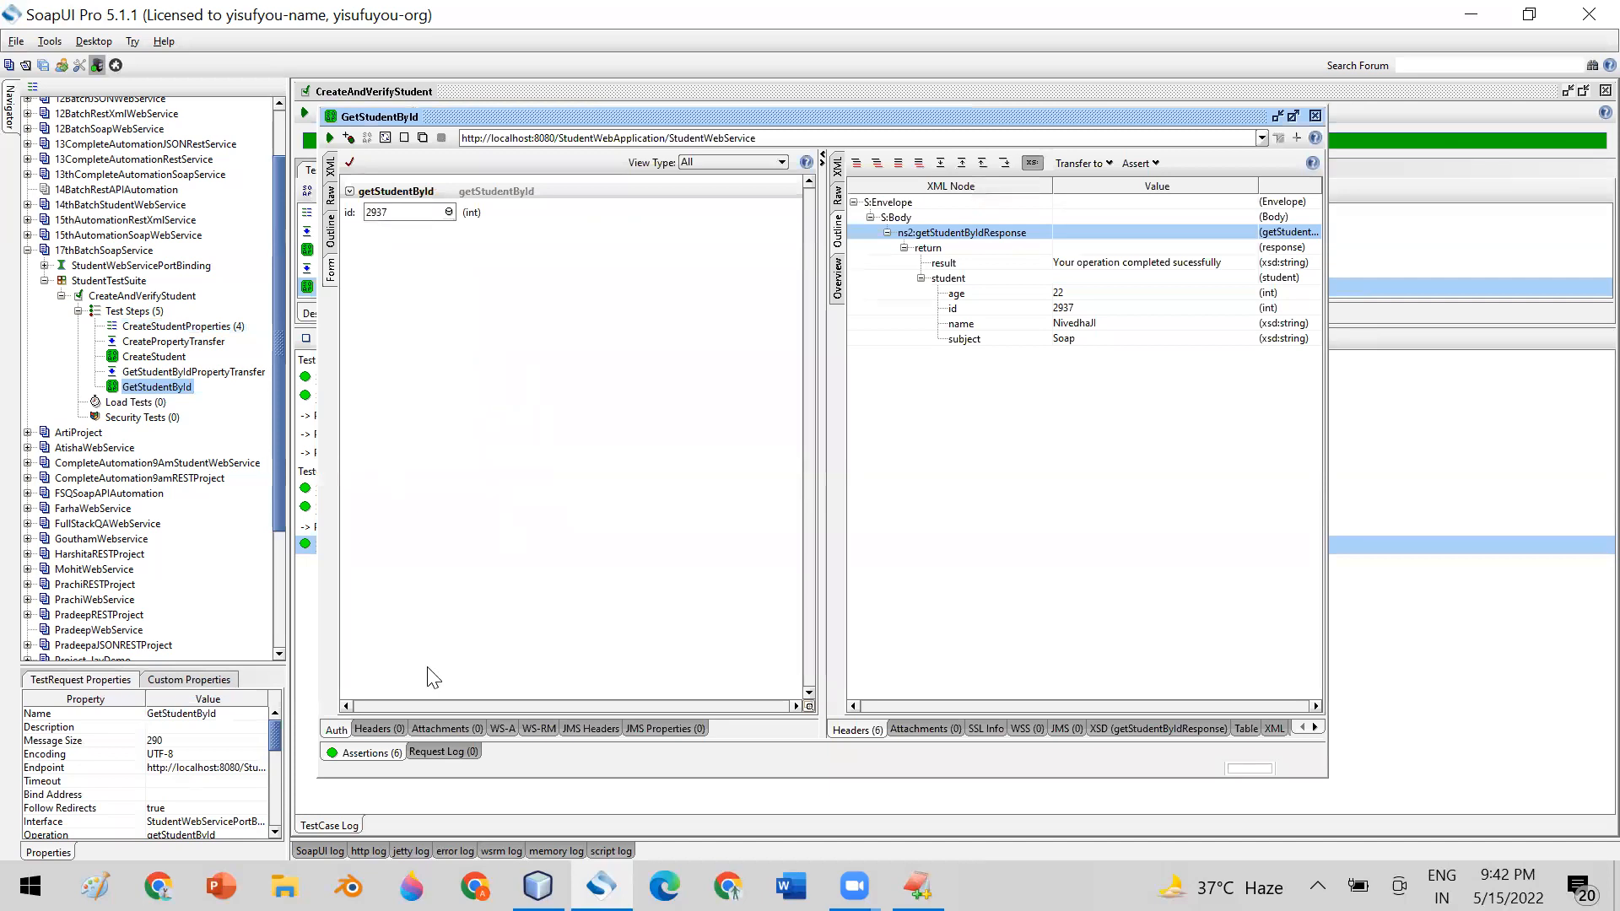
double_click(363, 608)
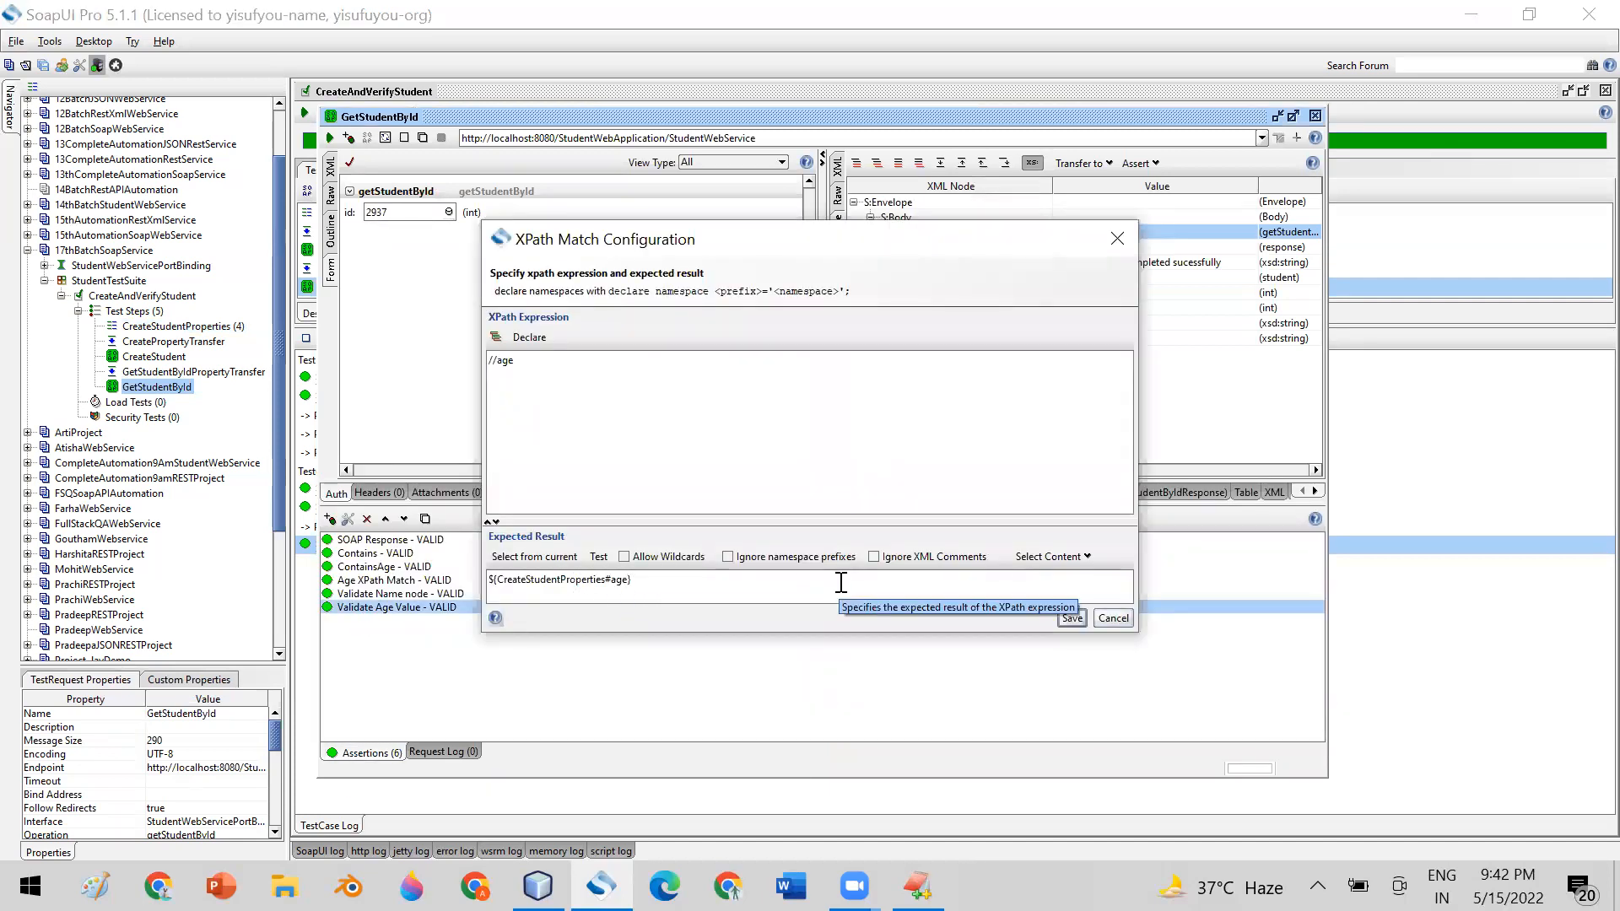
type("11")
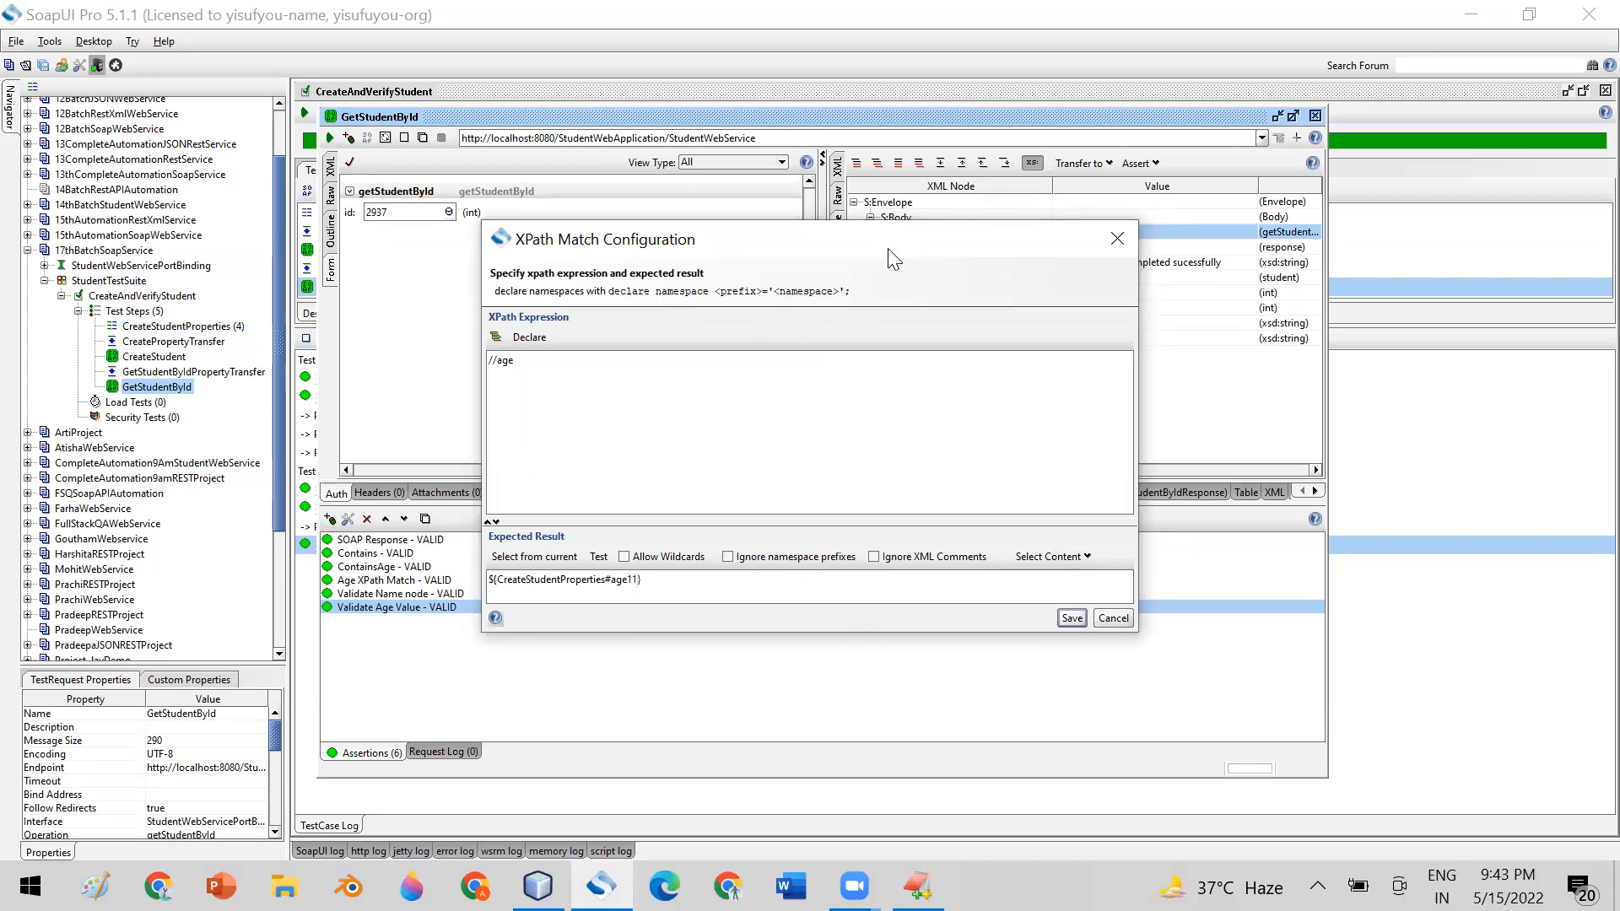
left_click_drag(888, 251, 897, 229)
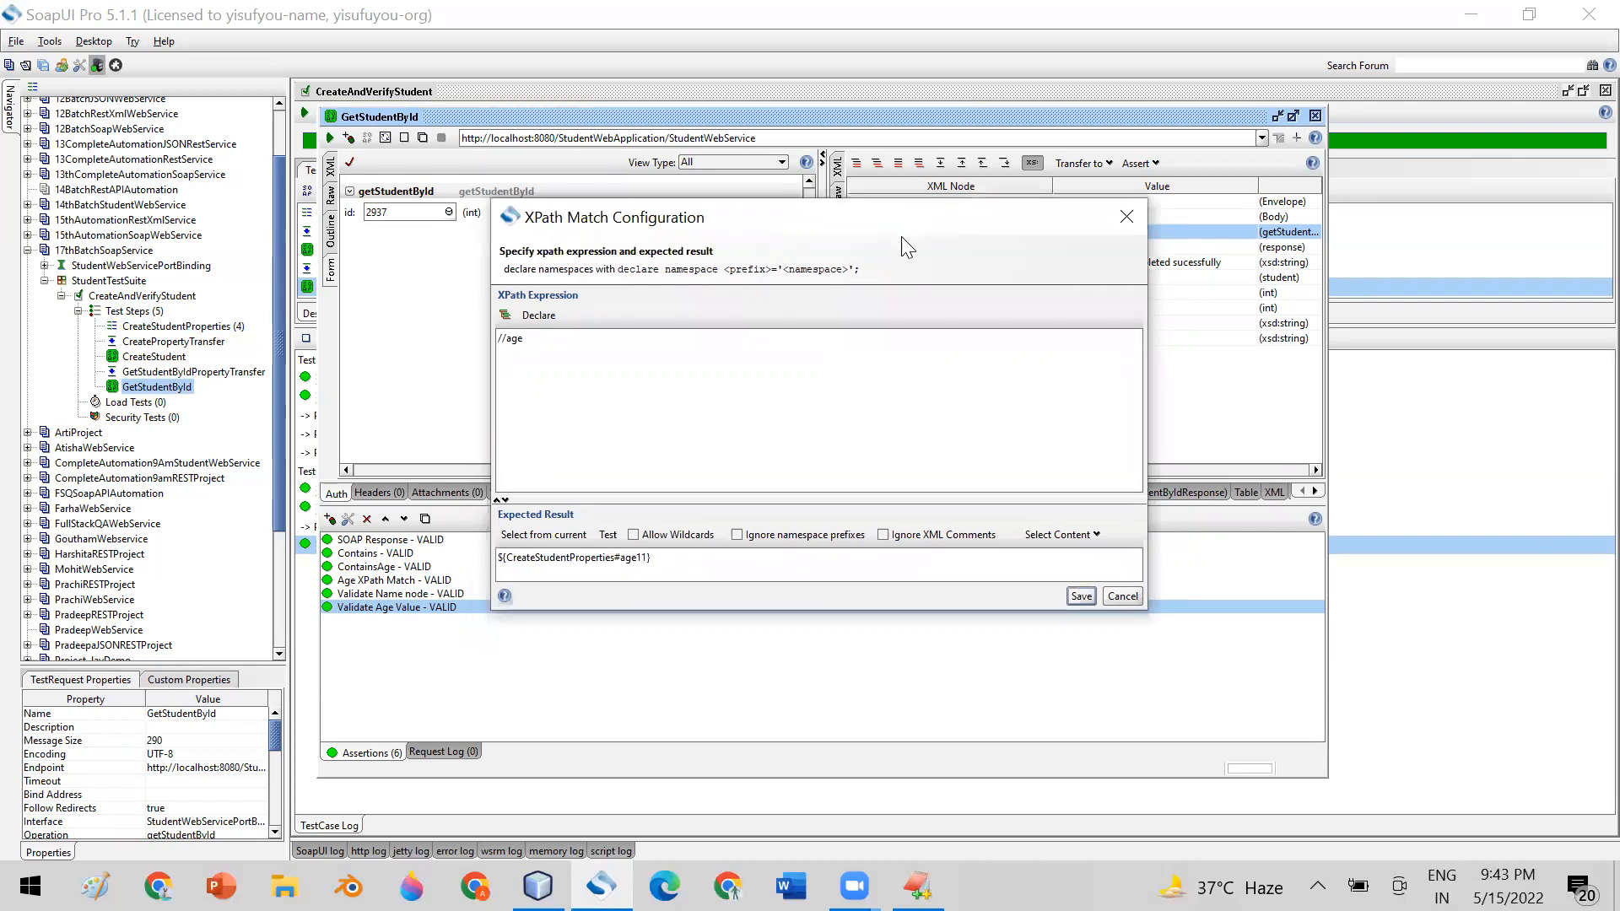
left_click(1075, 595)
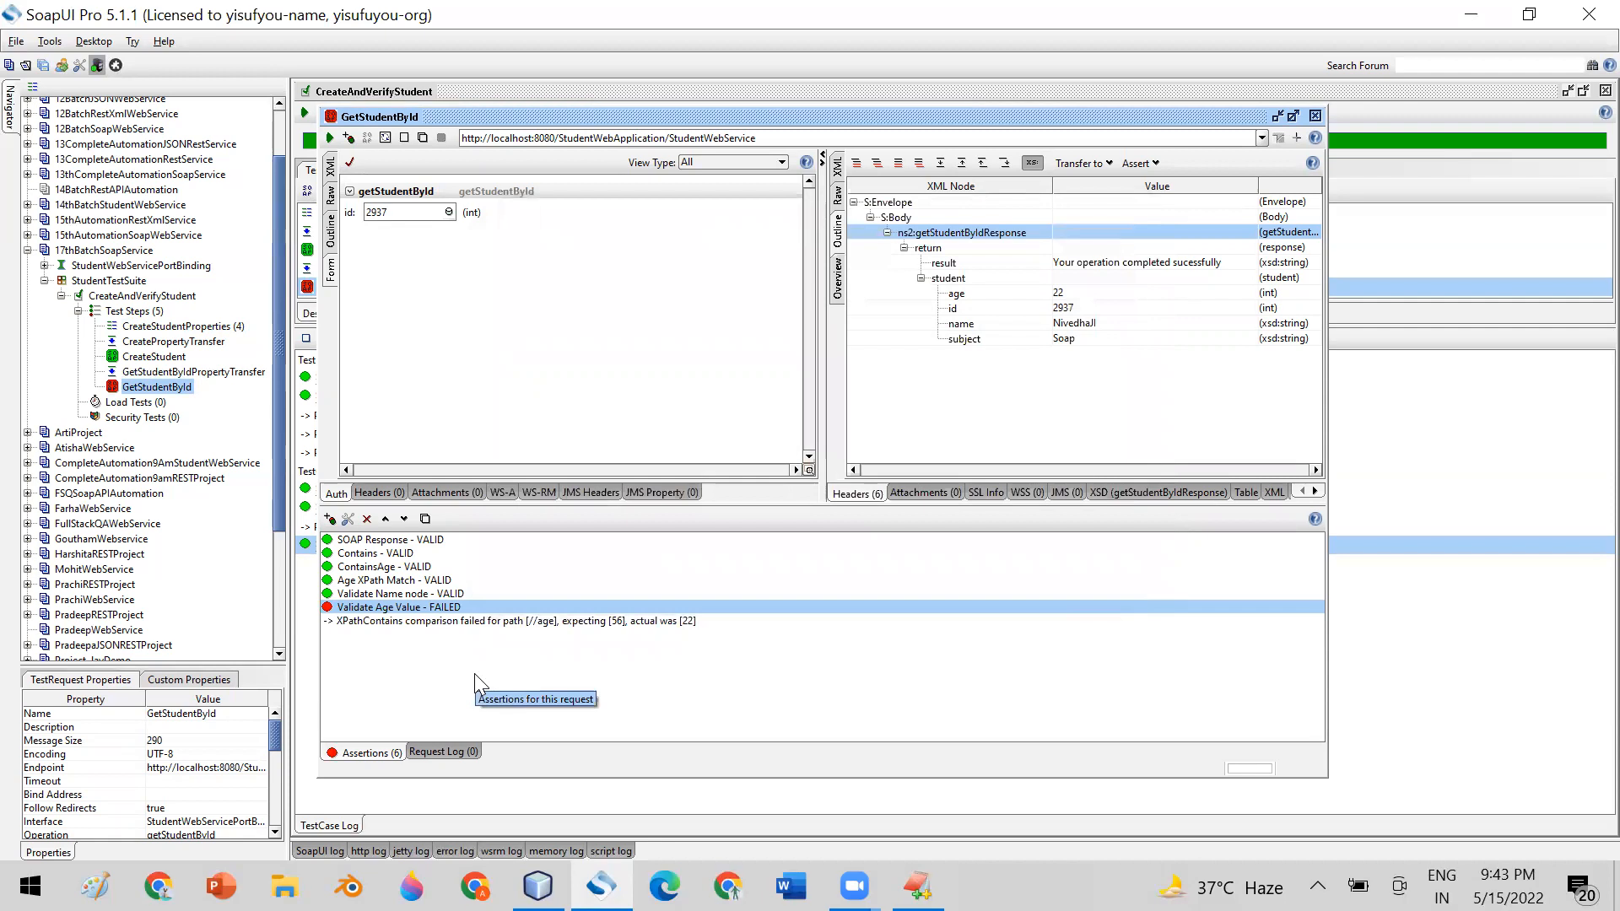
left_click(469, 623)
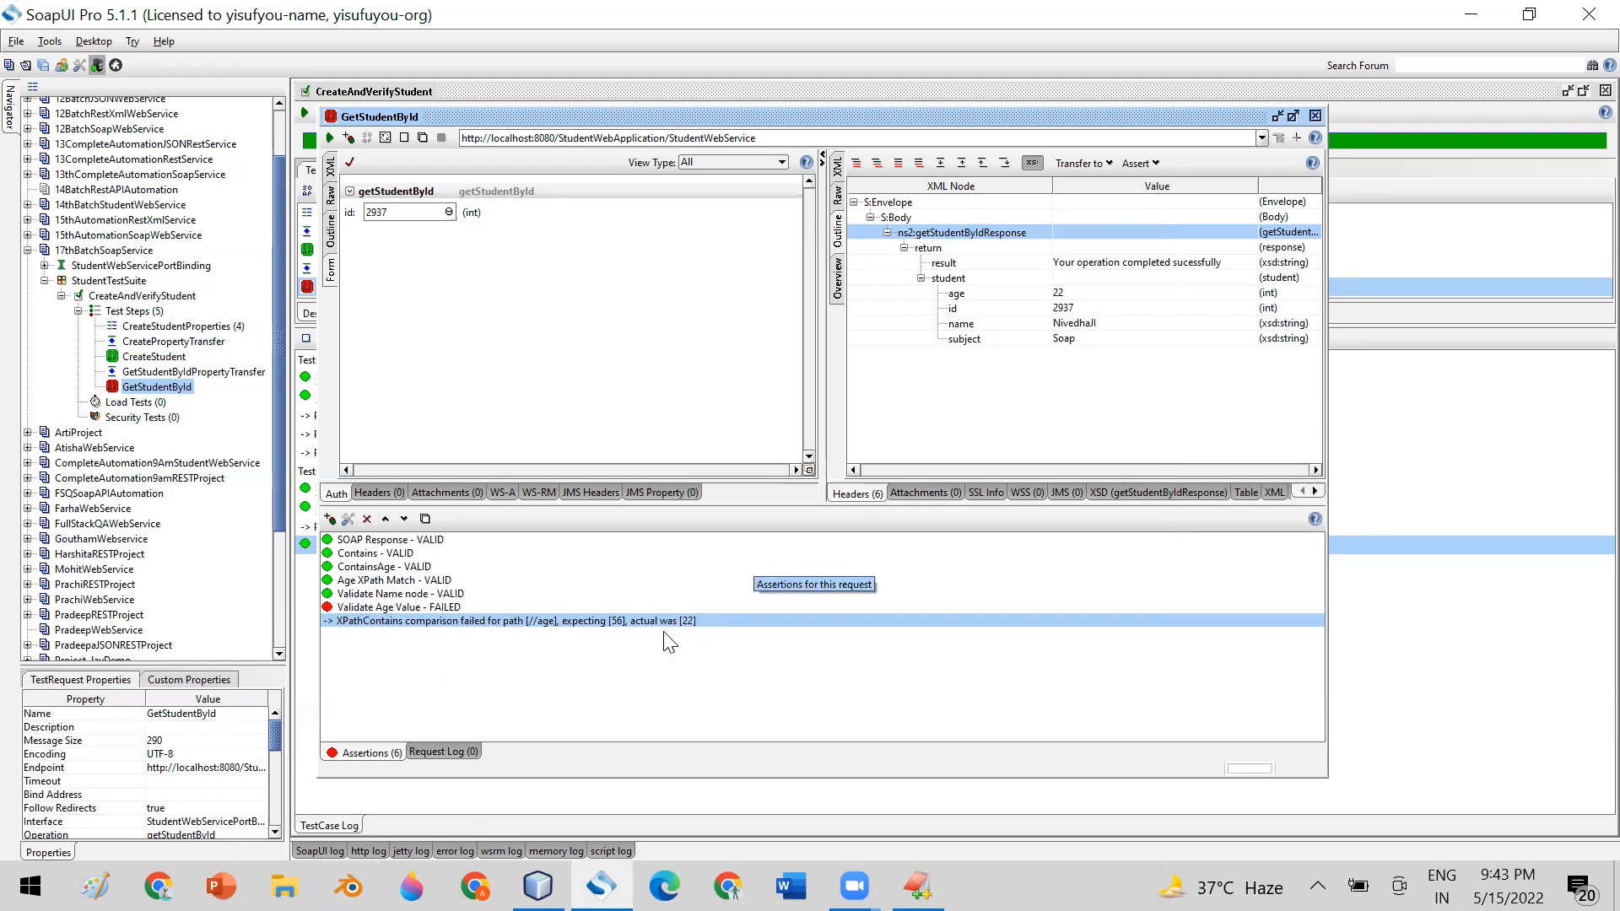
left_click(441, 608)
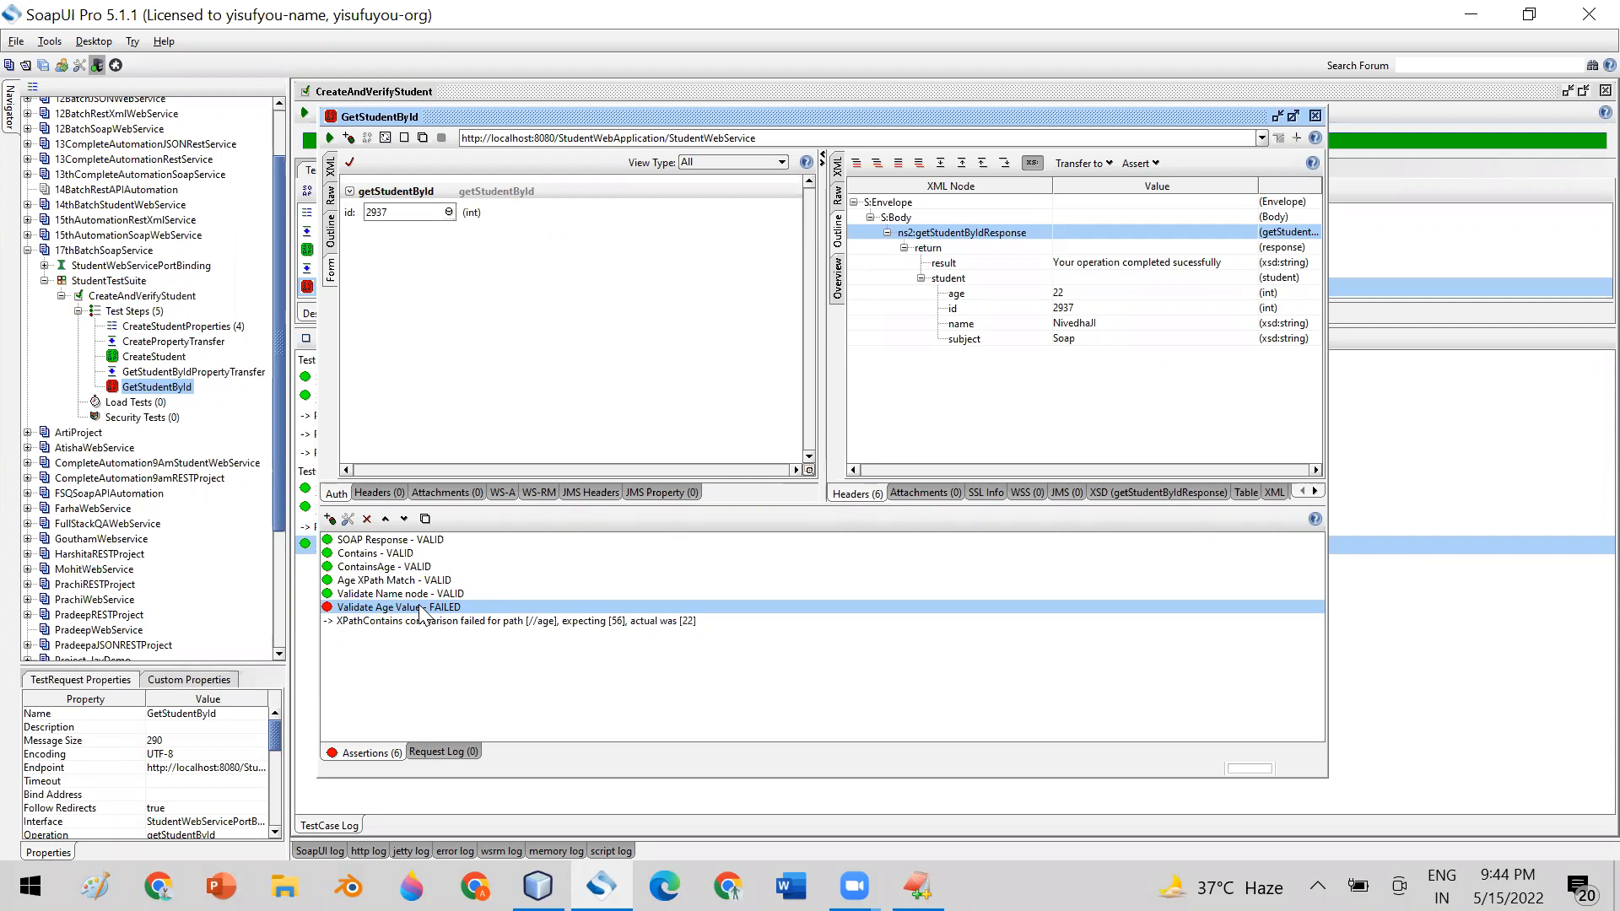
Set the expected result of GetStudentById's Validate Age Value assertion to ${CreateStudentProperties#age}, save it, and close the request editor
double_click(420, 607)
left_click_drag(641, 580, 507, 580)
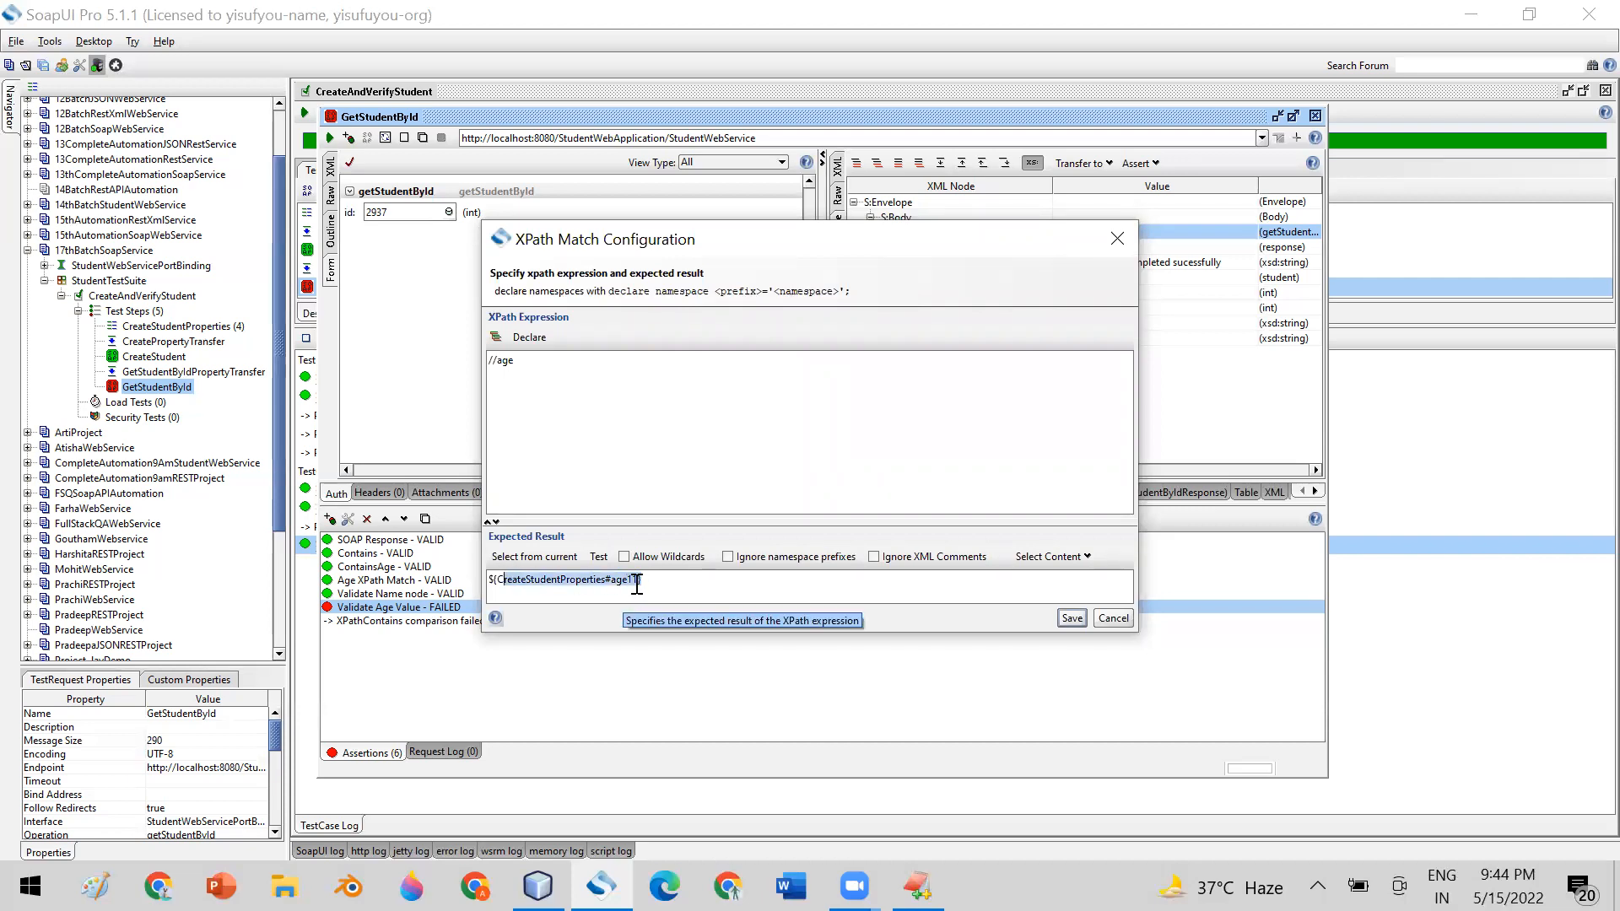
left_click(637, 583)
key("BackSpace")
key("BackSpace")
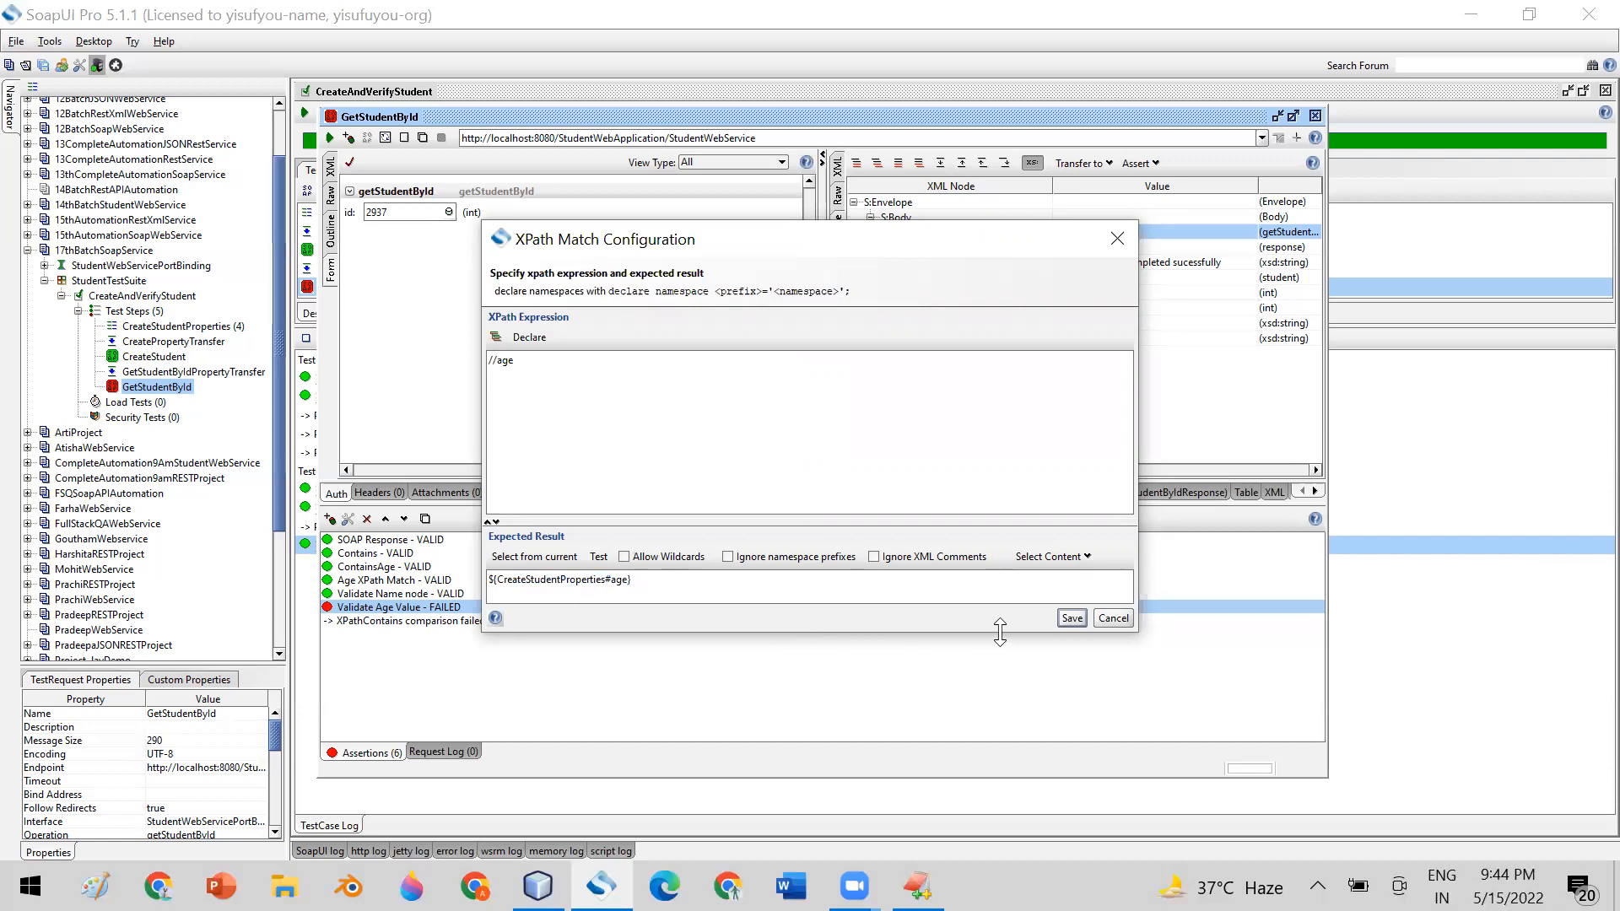
left_click(1065, 617)
left_click_drag(498, 579, 579, 578)
left_click(618, 579)
left_click(1064, 617)
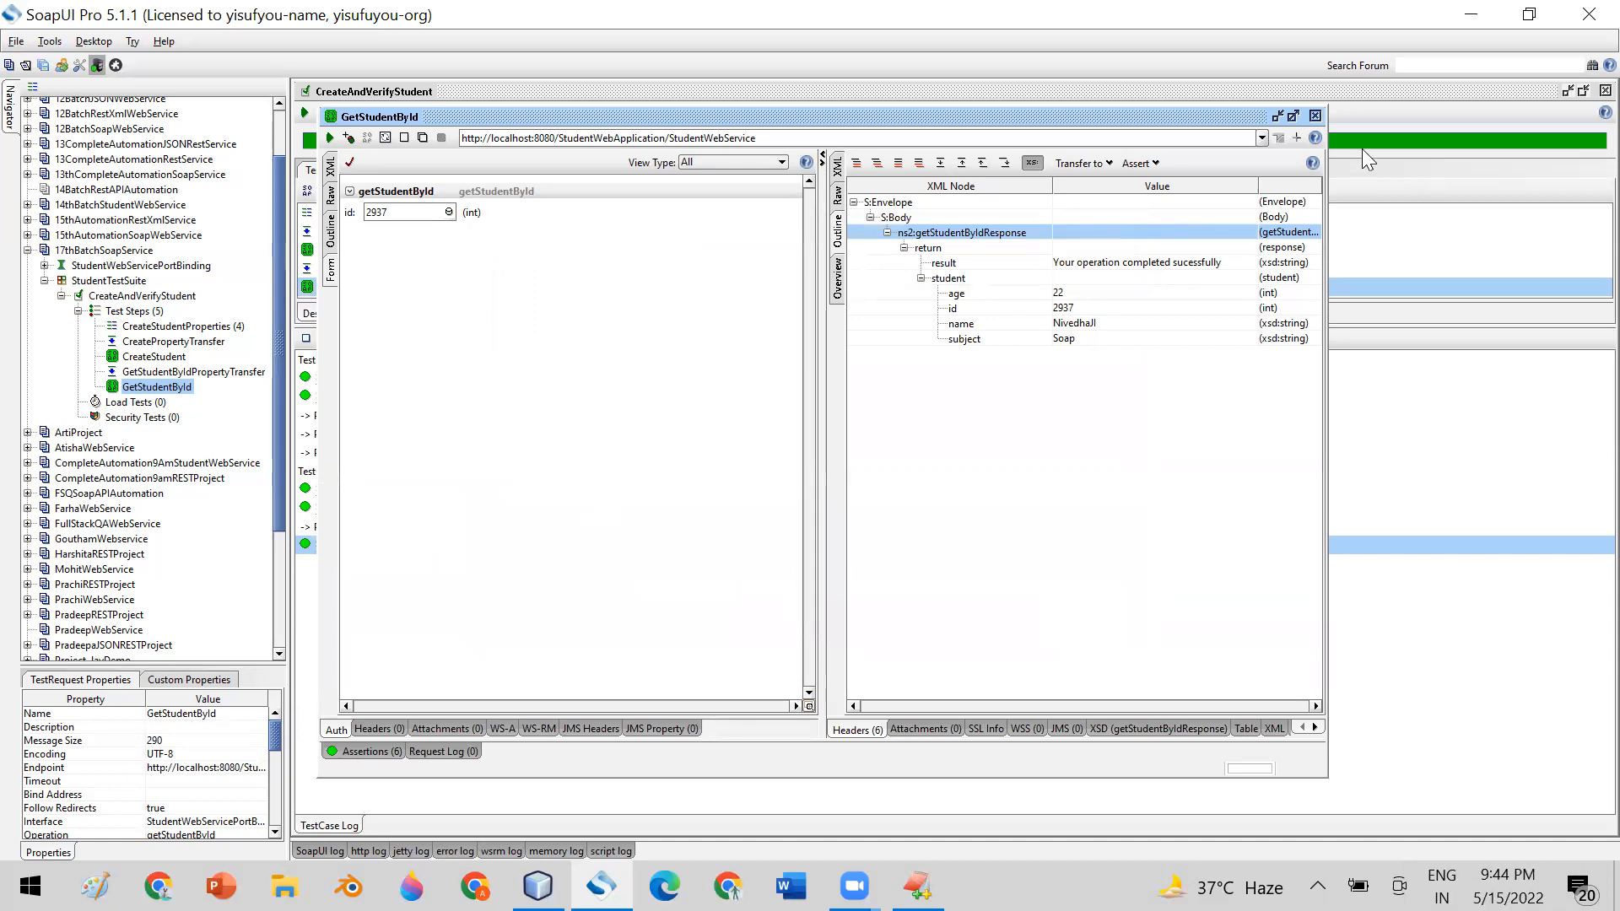
left_click(1316, 118)
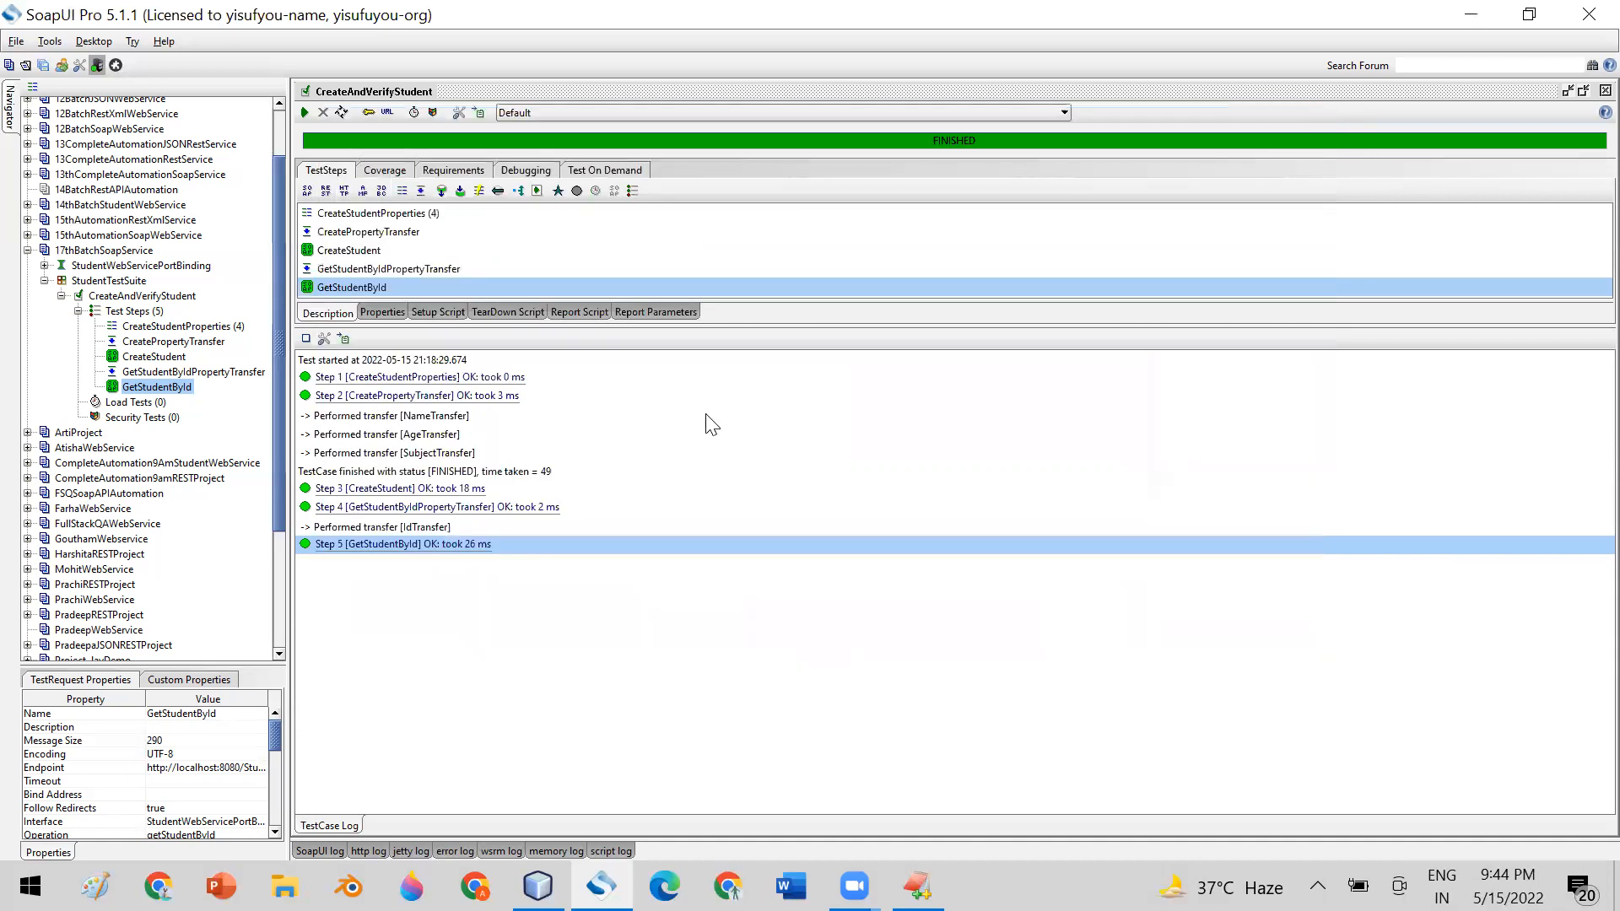
Review the source and target of IdTransfer in the GetStudentByIdPropertyTransfer step, and close its editor
double_click(132, 372)
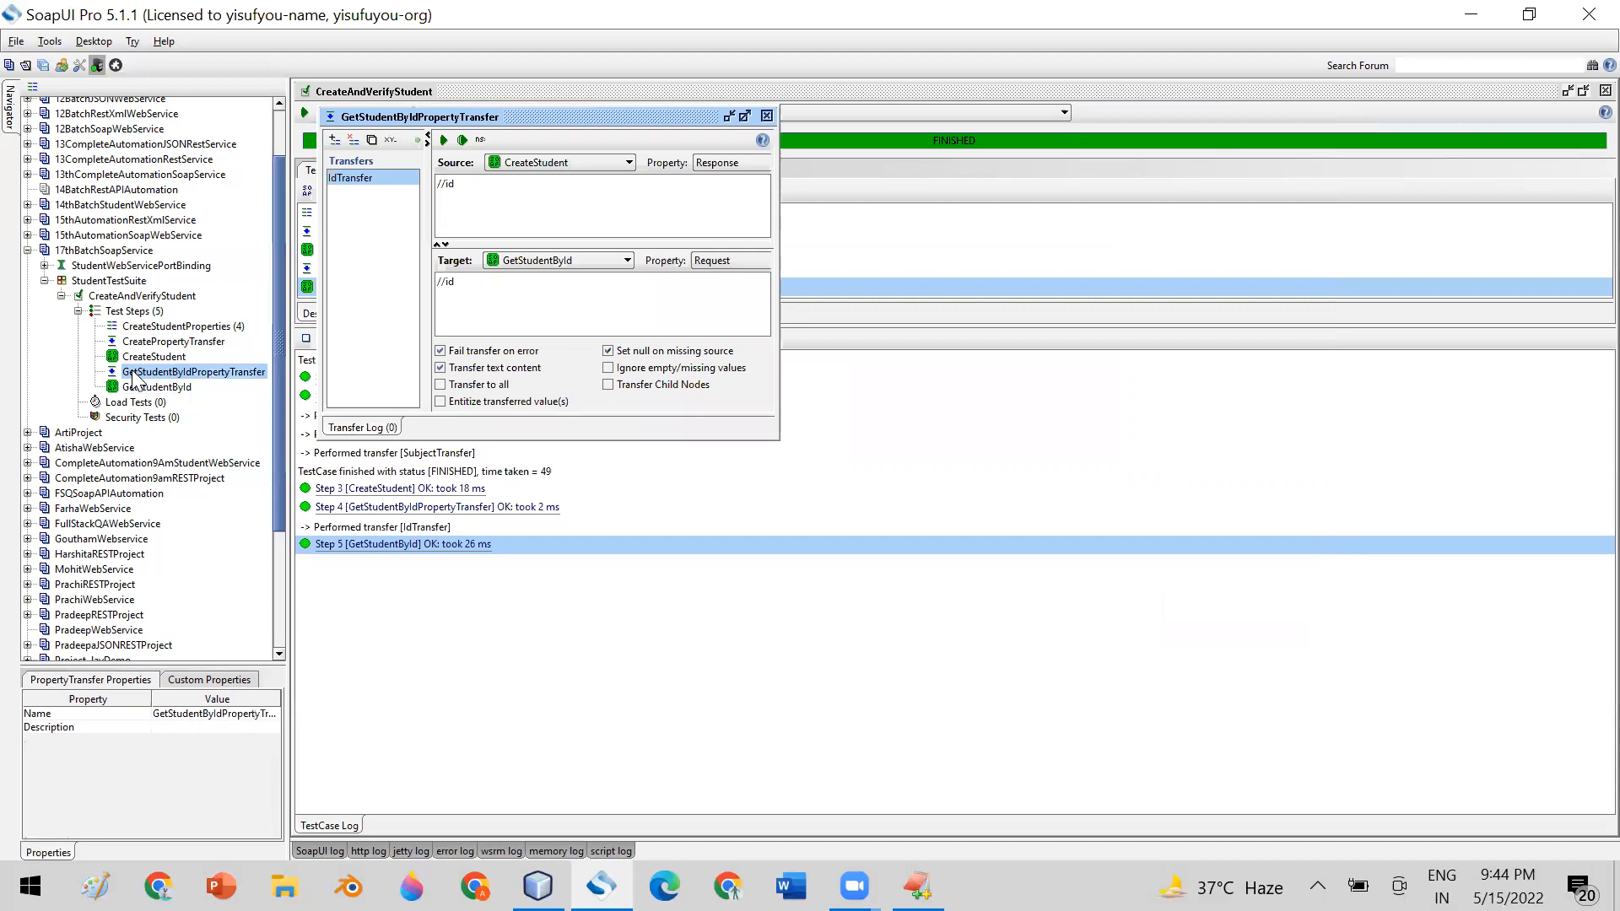
left_click_drag(777, 439, 1097, 538)
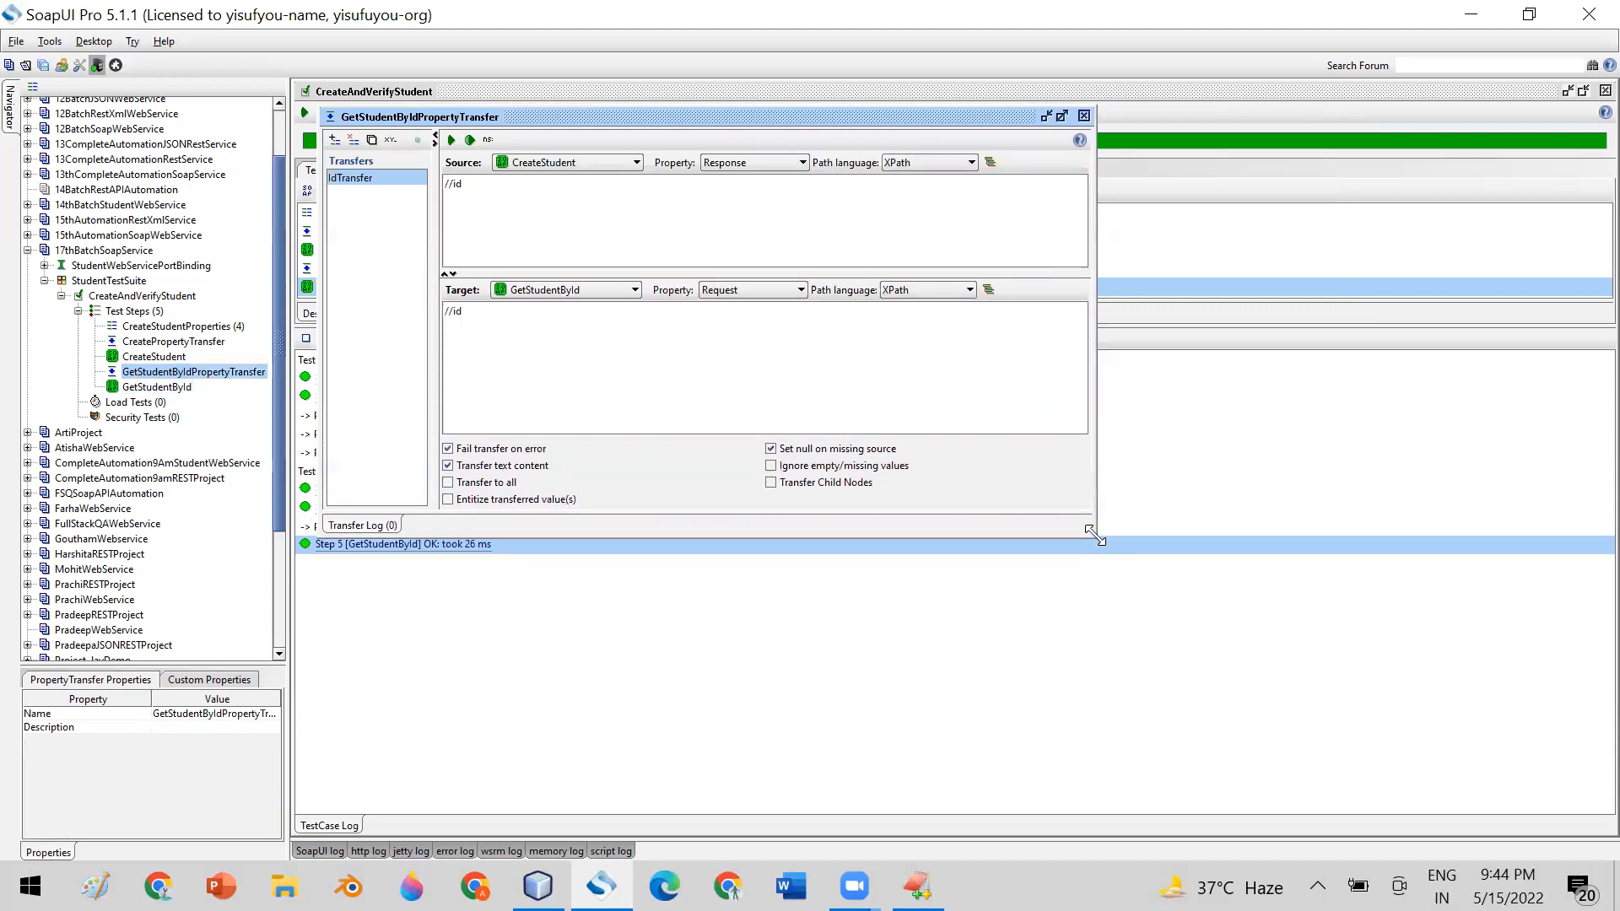
left_click(1083, 115)
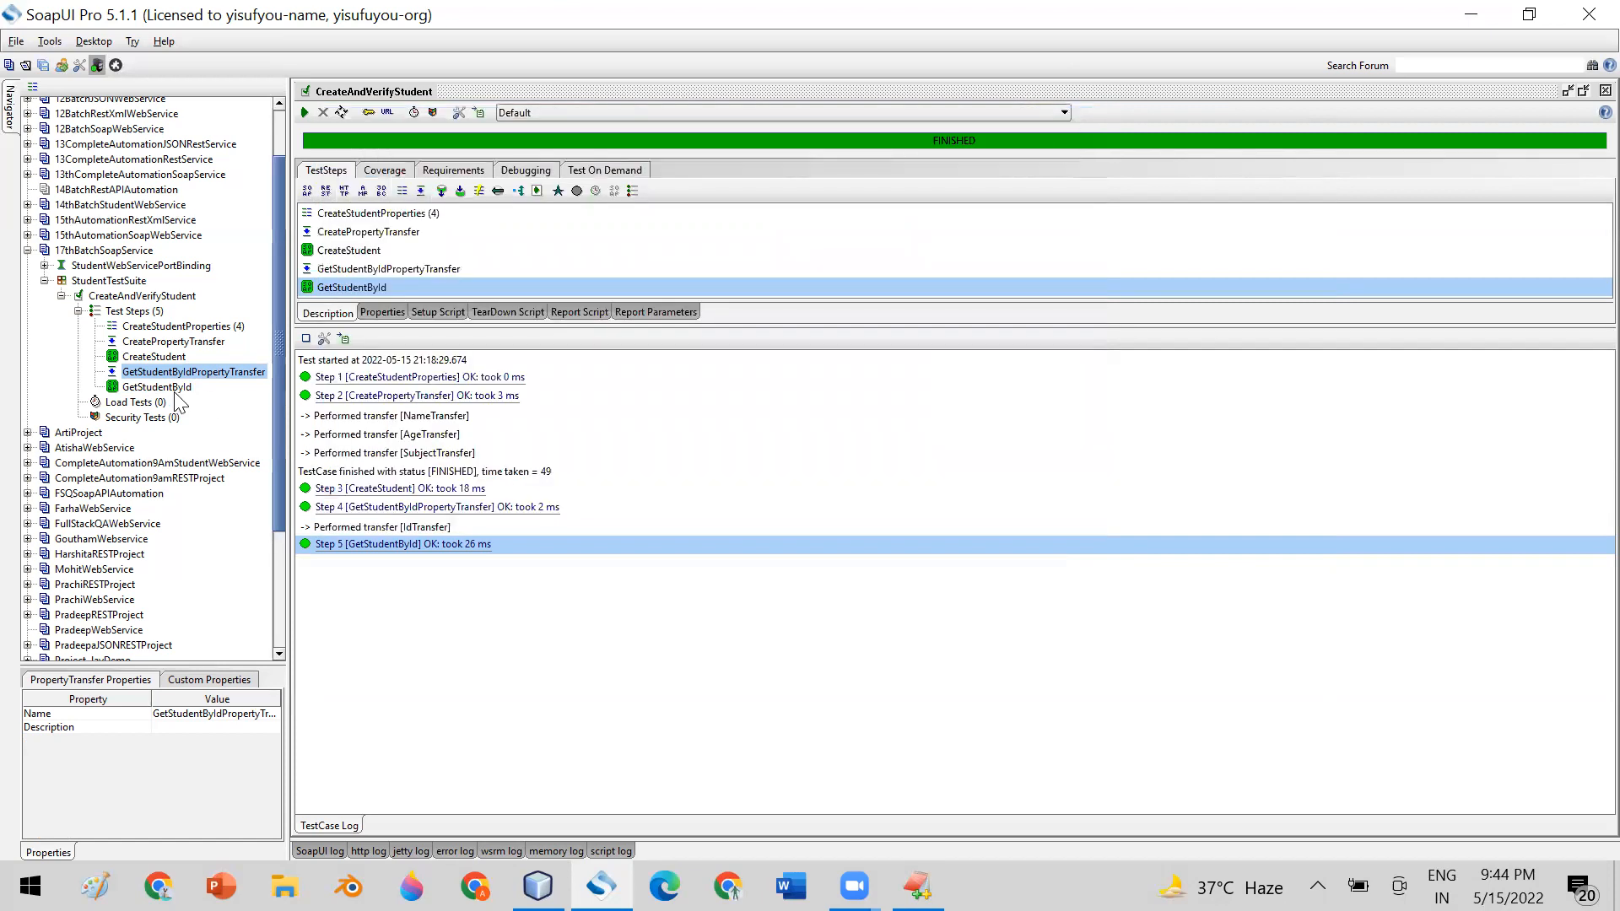
Add an XPath Match assertion to the CreateStudent step and dismiss its configuration without filling it in
left_click(152, 357)
double_click(153, 360)
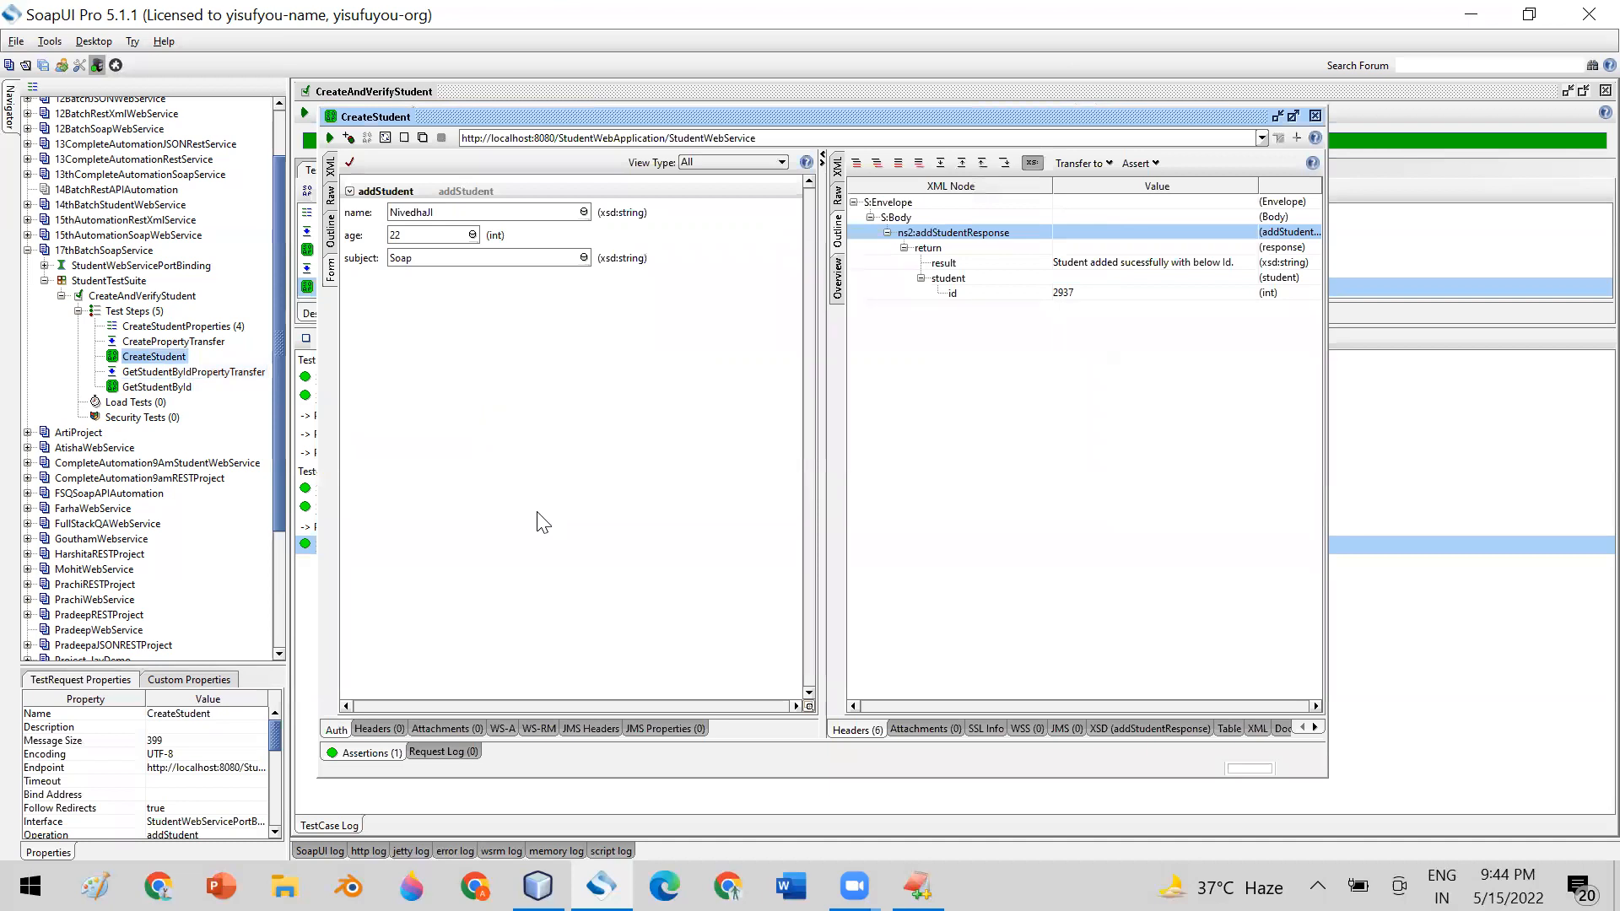
left_click(364, 751)
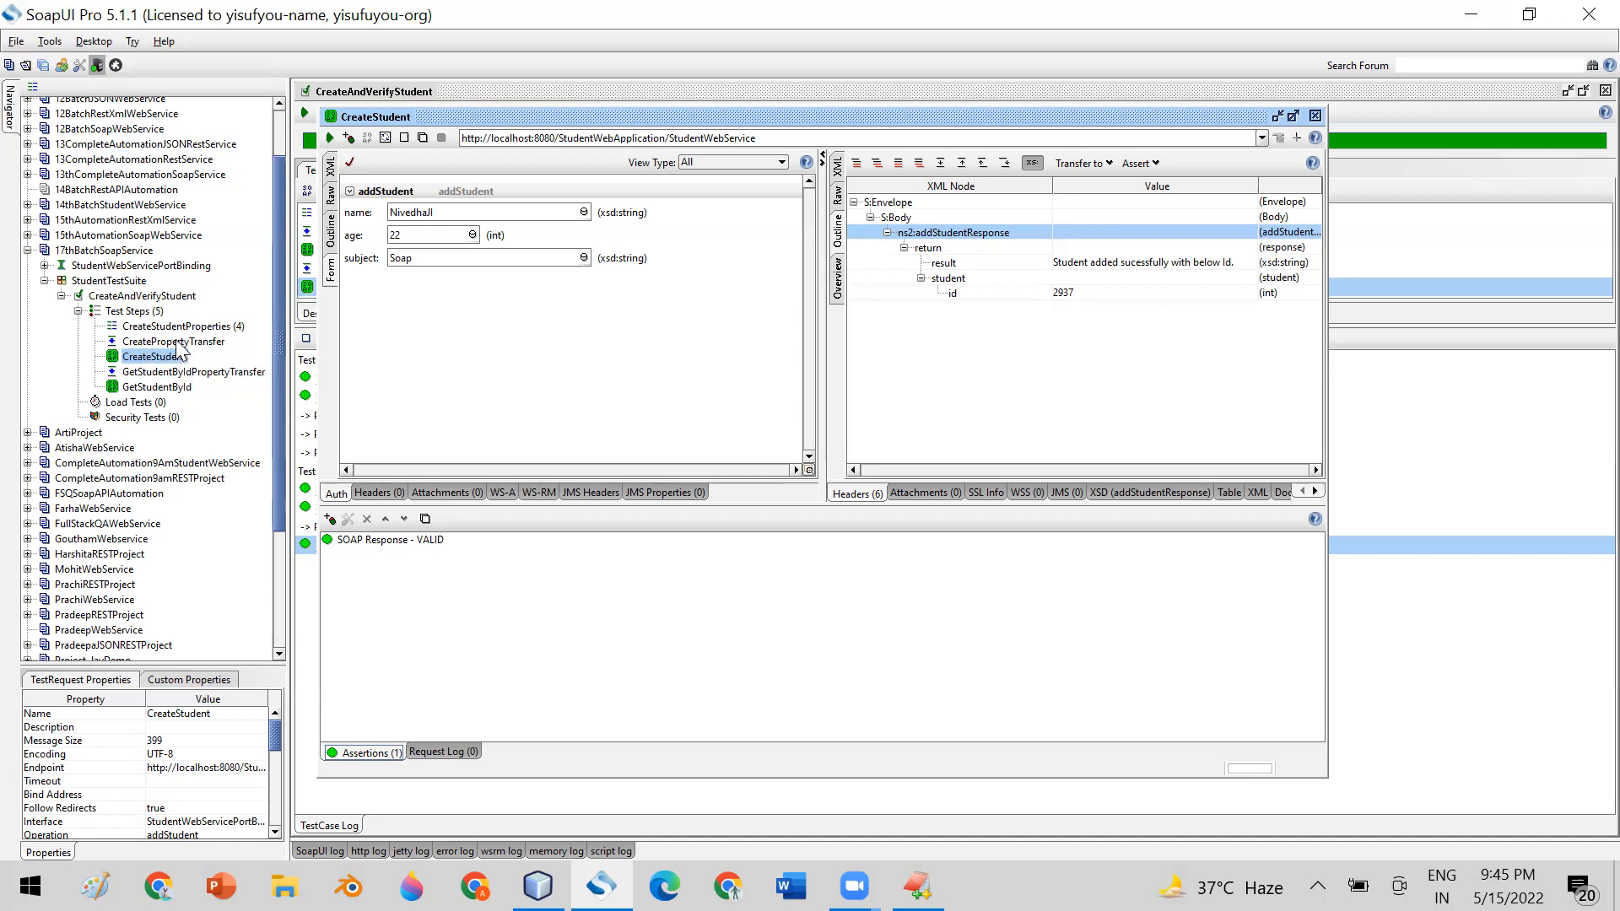
left_click(329, 520)
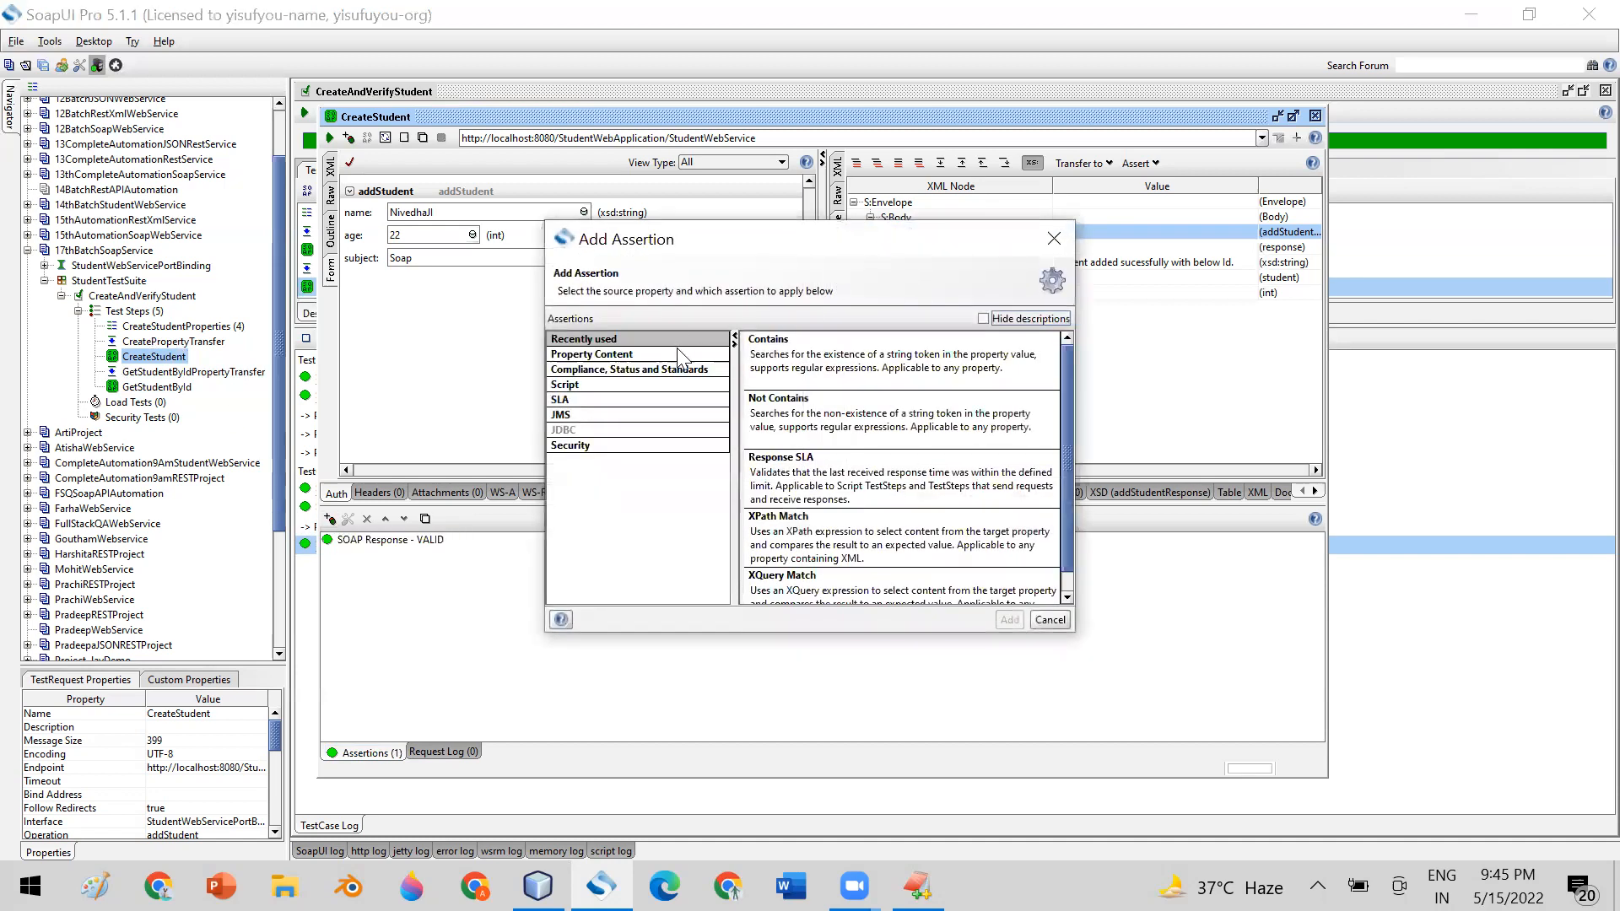
left_click_drag(1073, 417, 1065, 532)
left_click(822, 523)
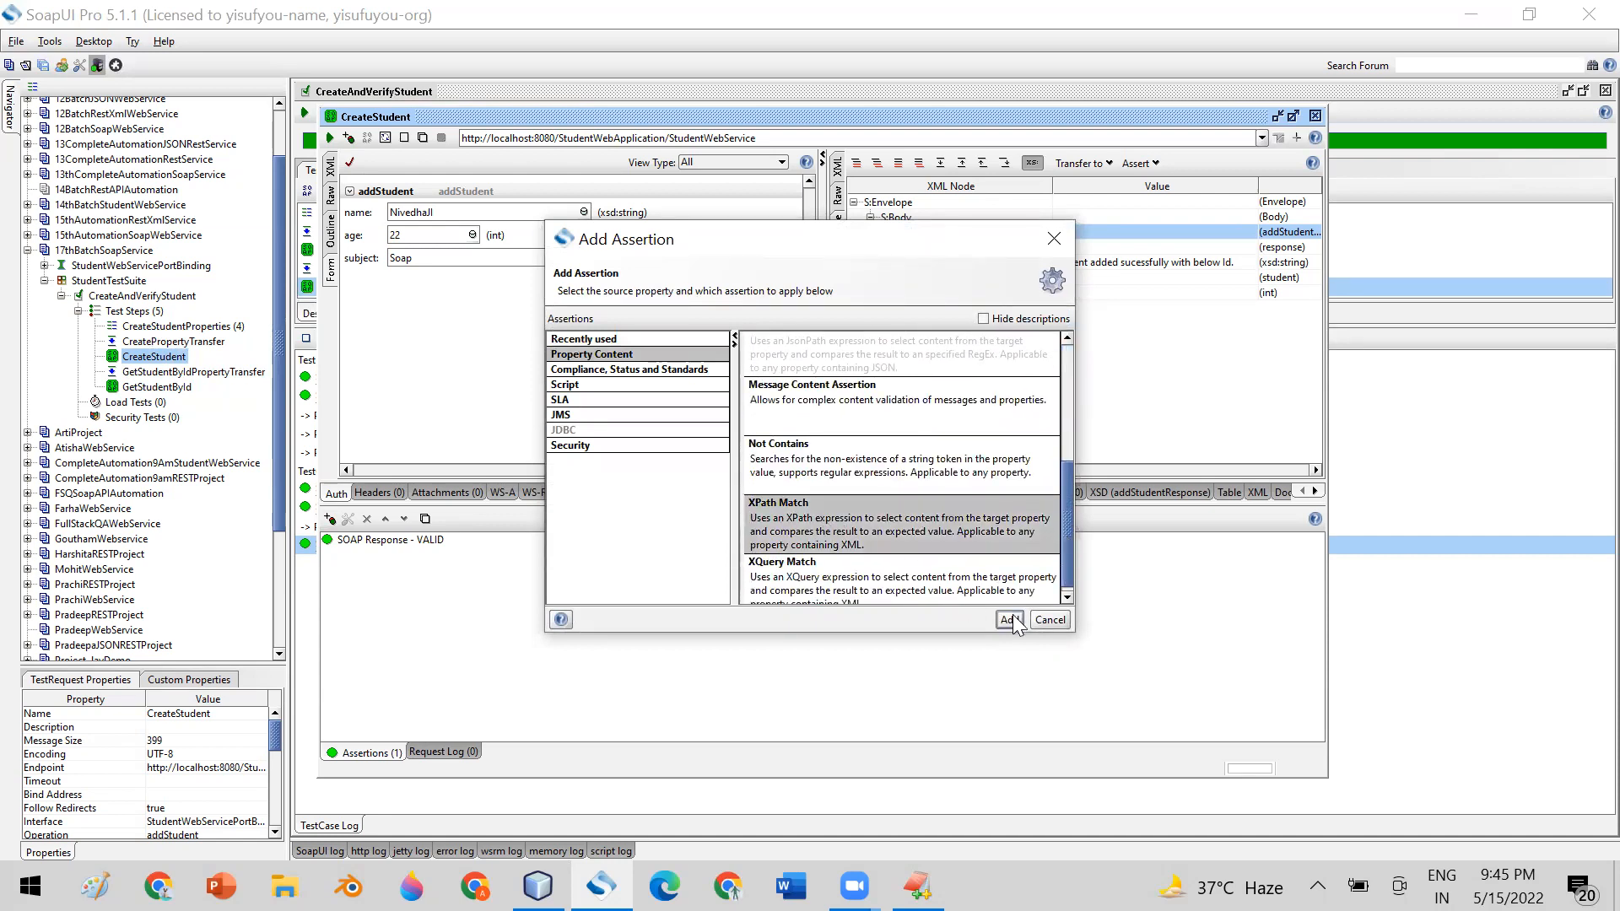
left_click(1009, 618)
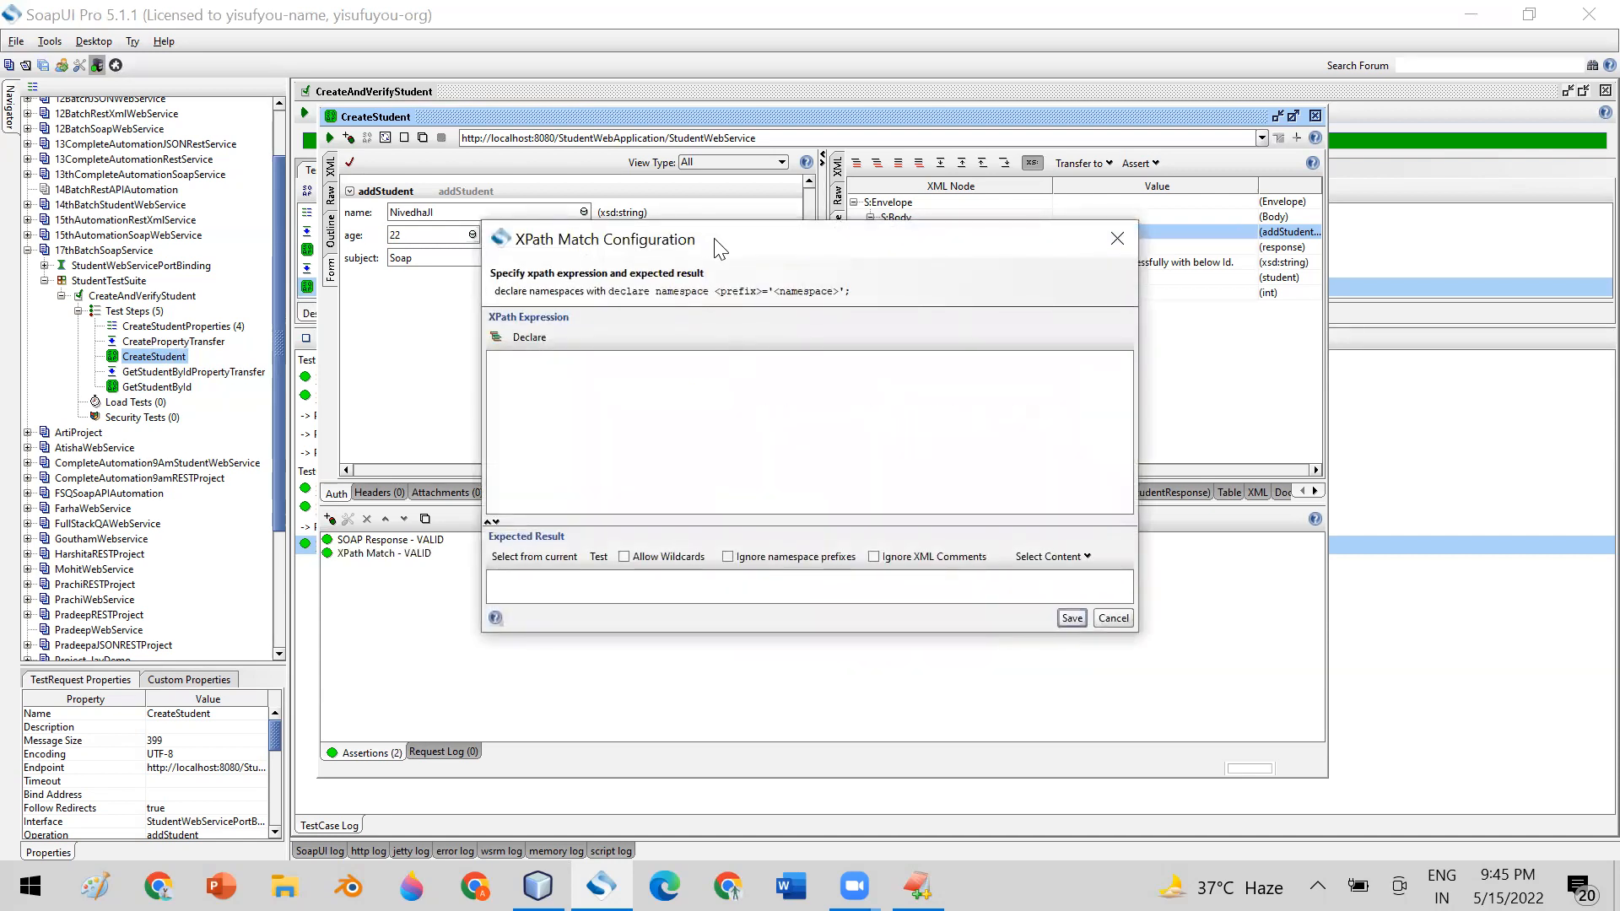
left_click_drag(717, 247, 841, 372)
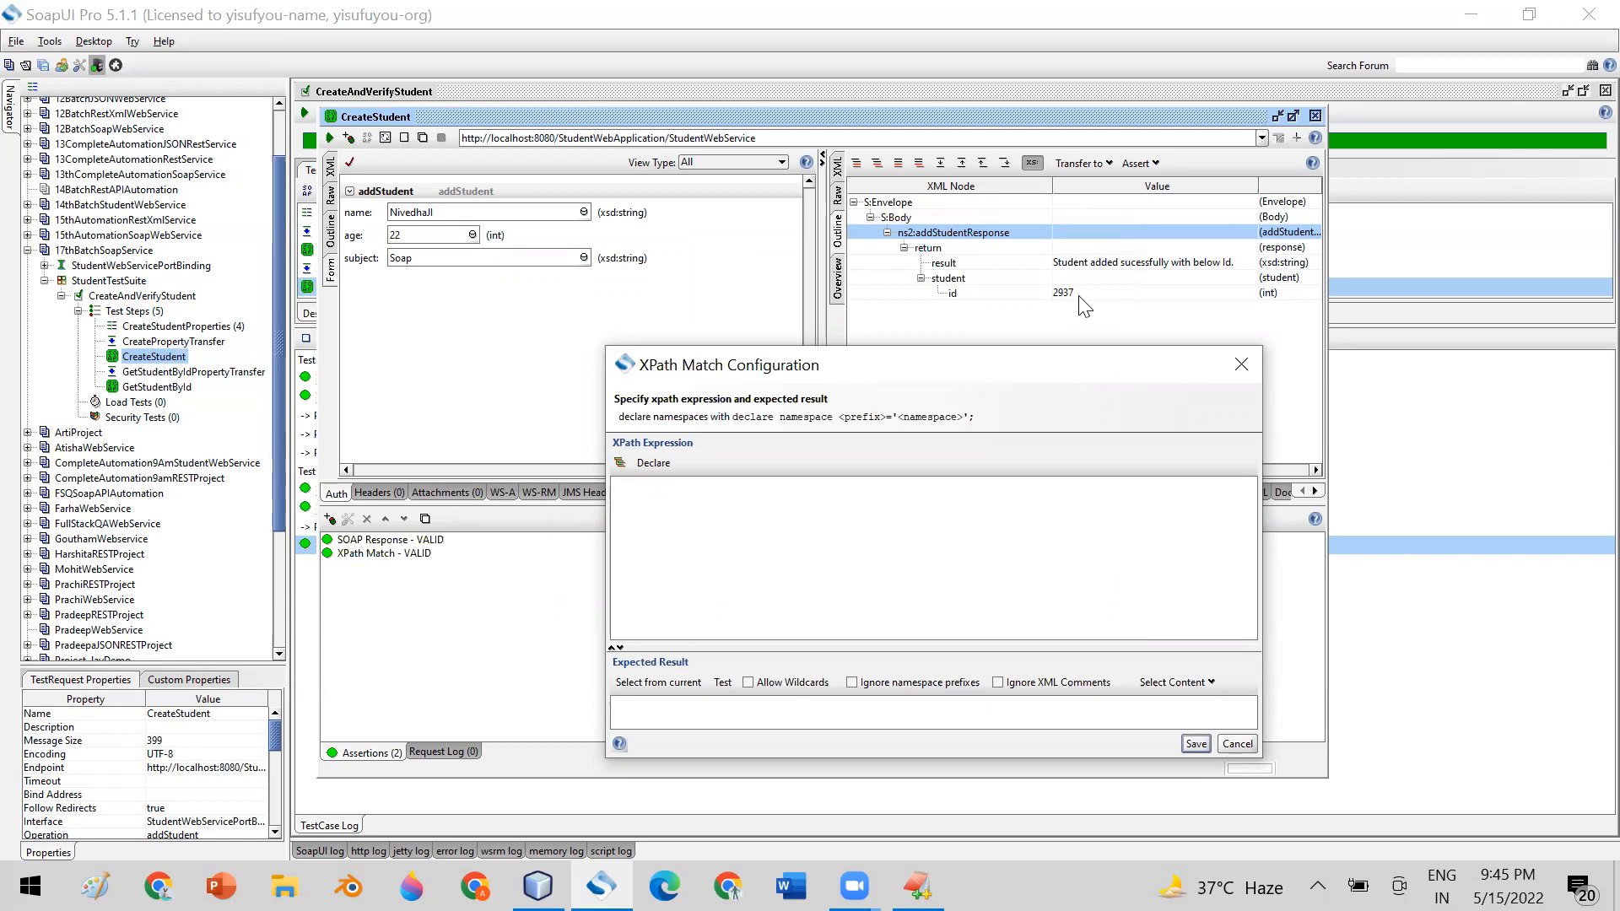
left_click_drag(916, 357, 894, 335)
left_click(679, 486)
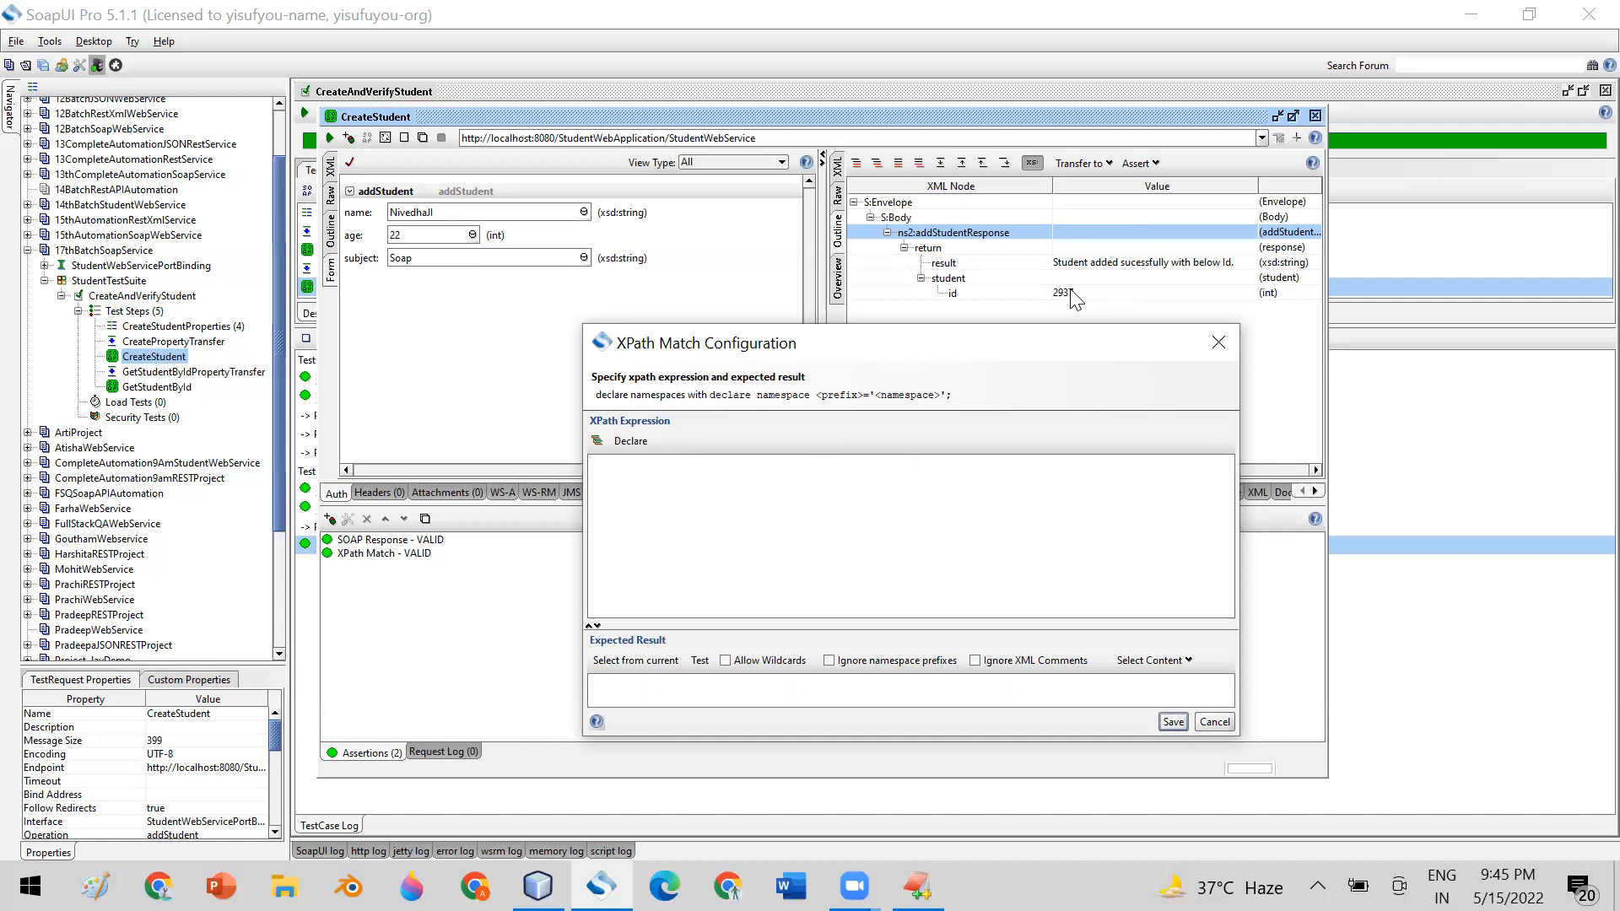
key("Escape")
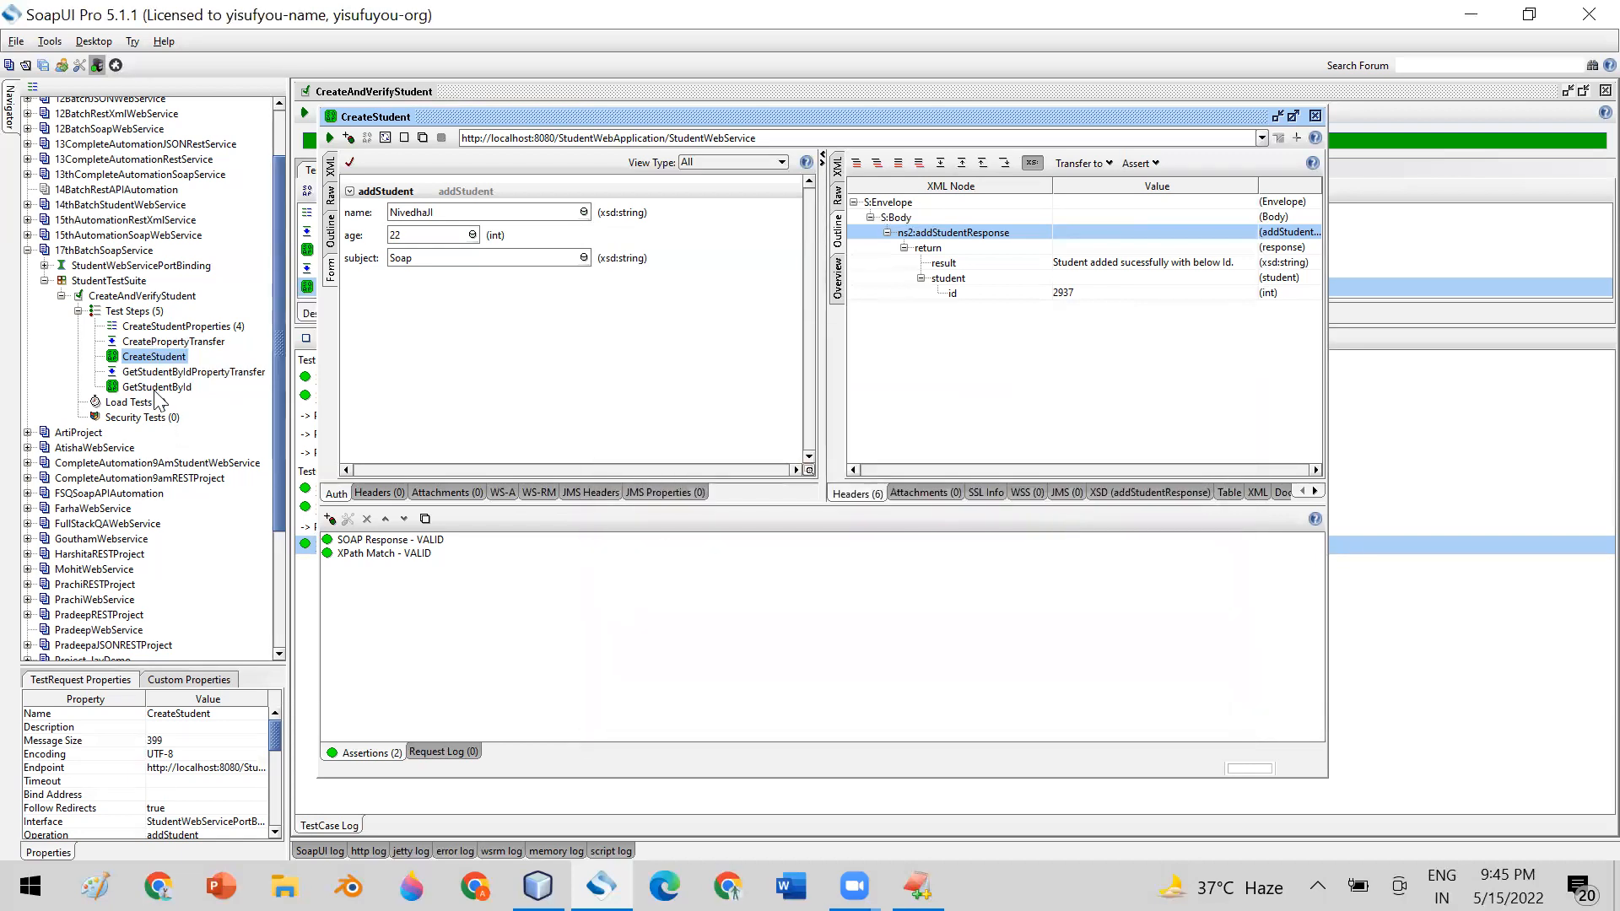
Add an XPath Match assertion to the GetStudentById step
left_click(155, 392)
double_click(155, 393)
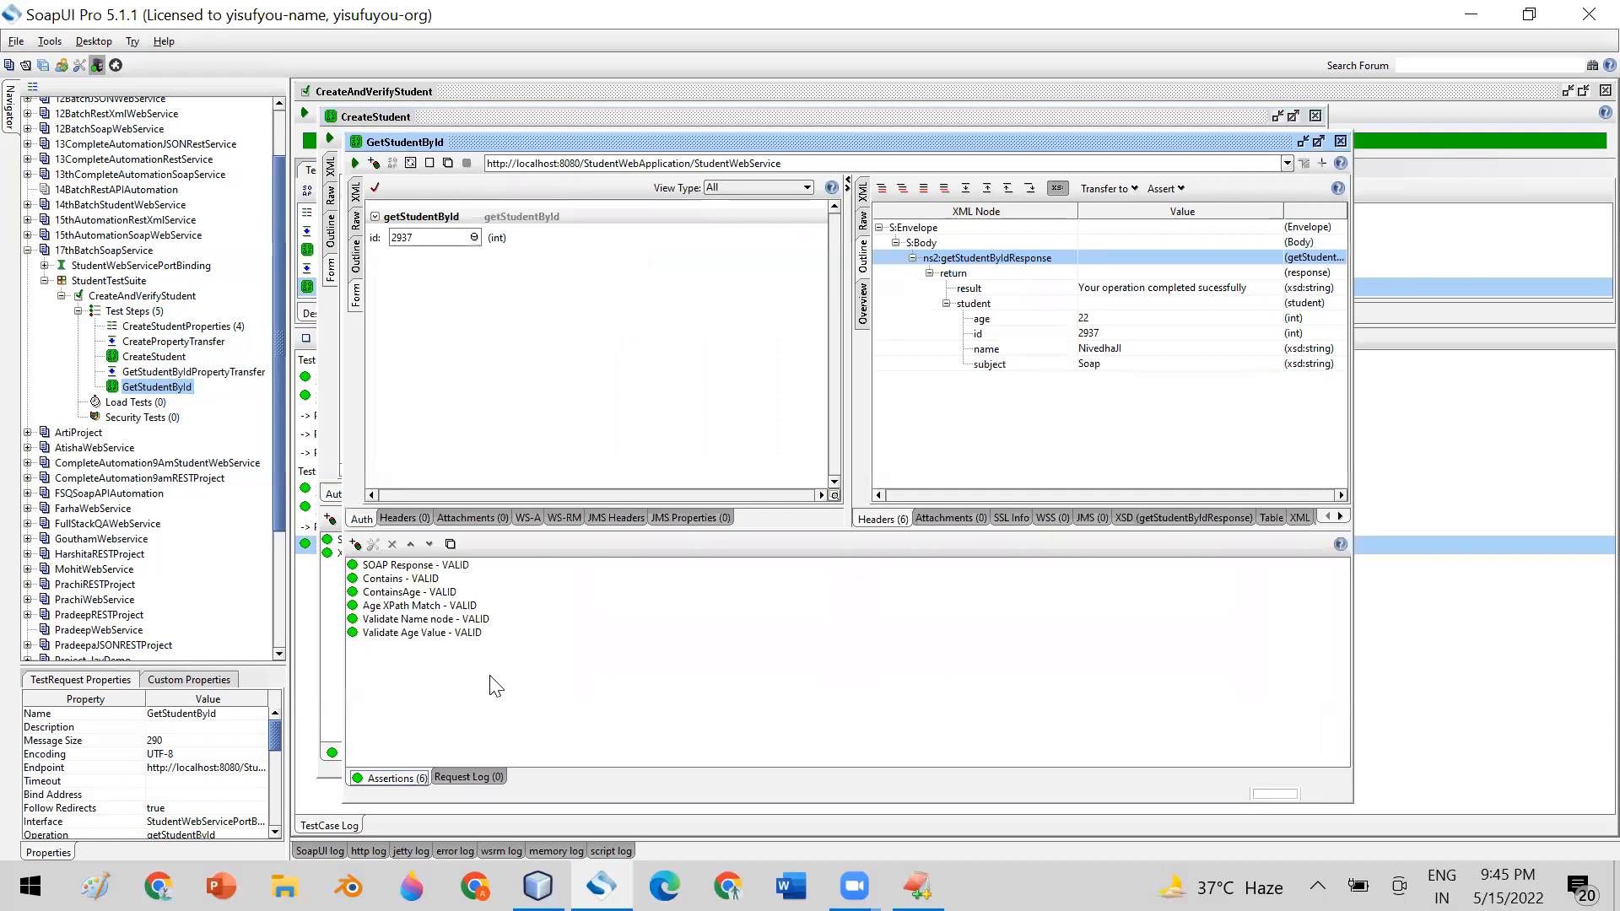
left_click(392, 633)
left_click(353, 545)
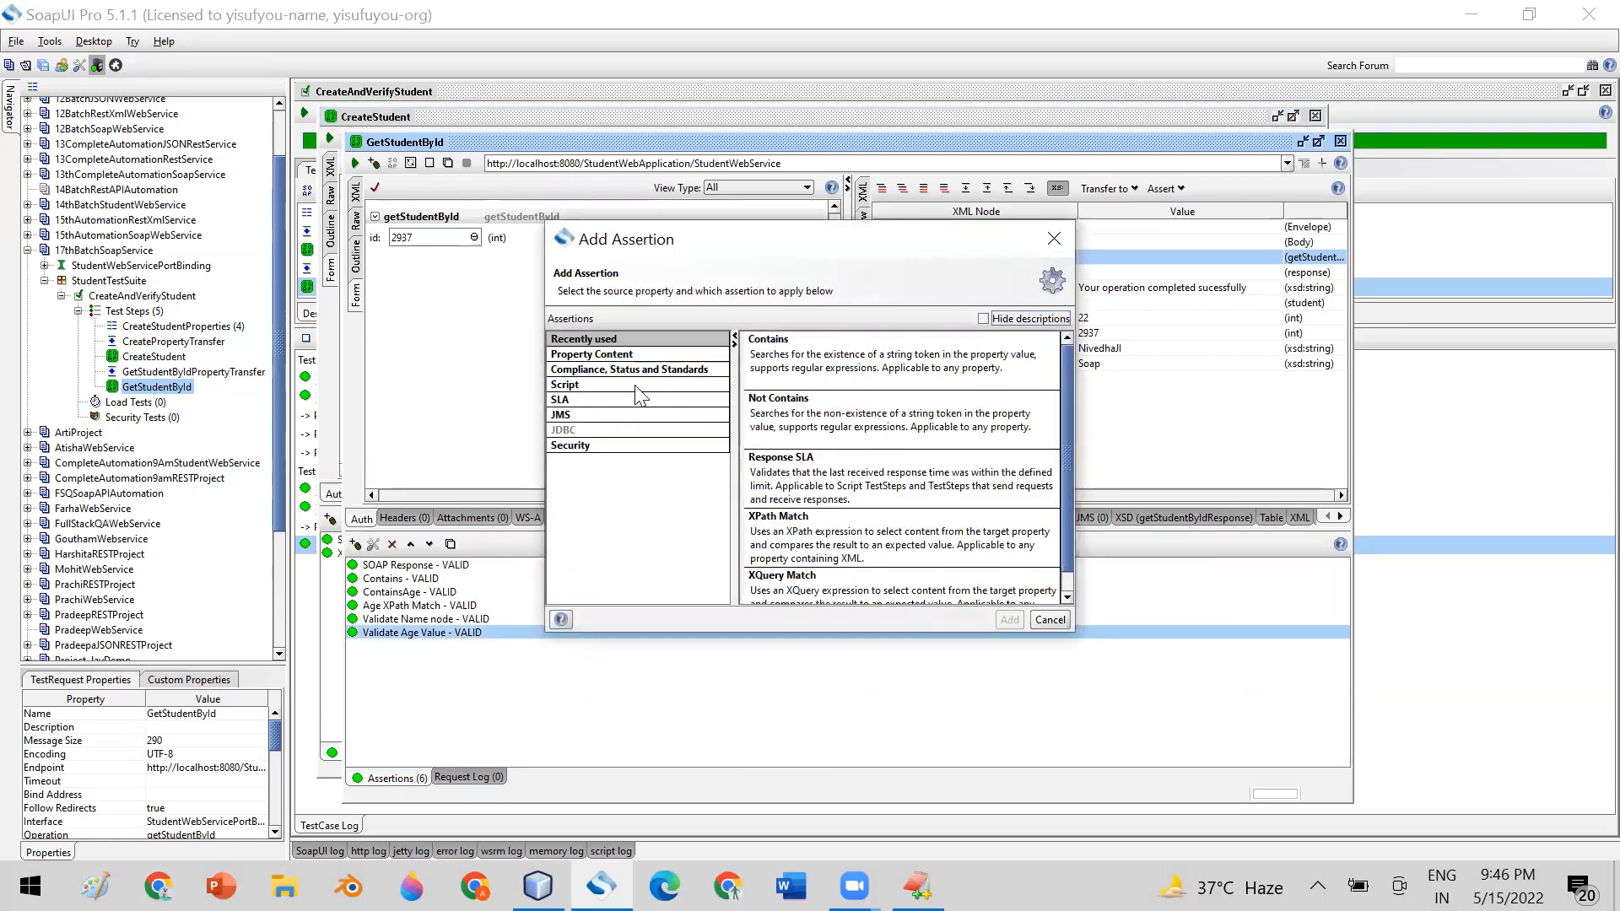
left_click(634, 355)
scroll(802, 498, "down", 3)
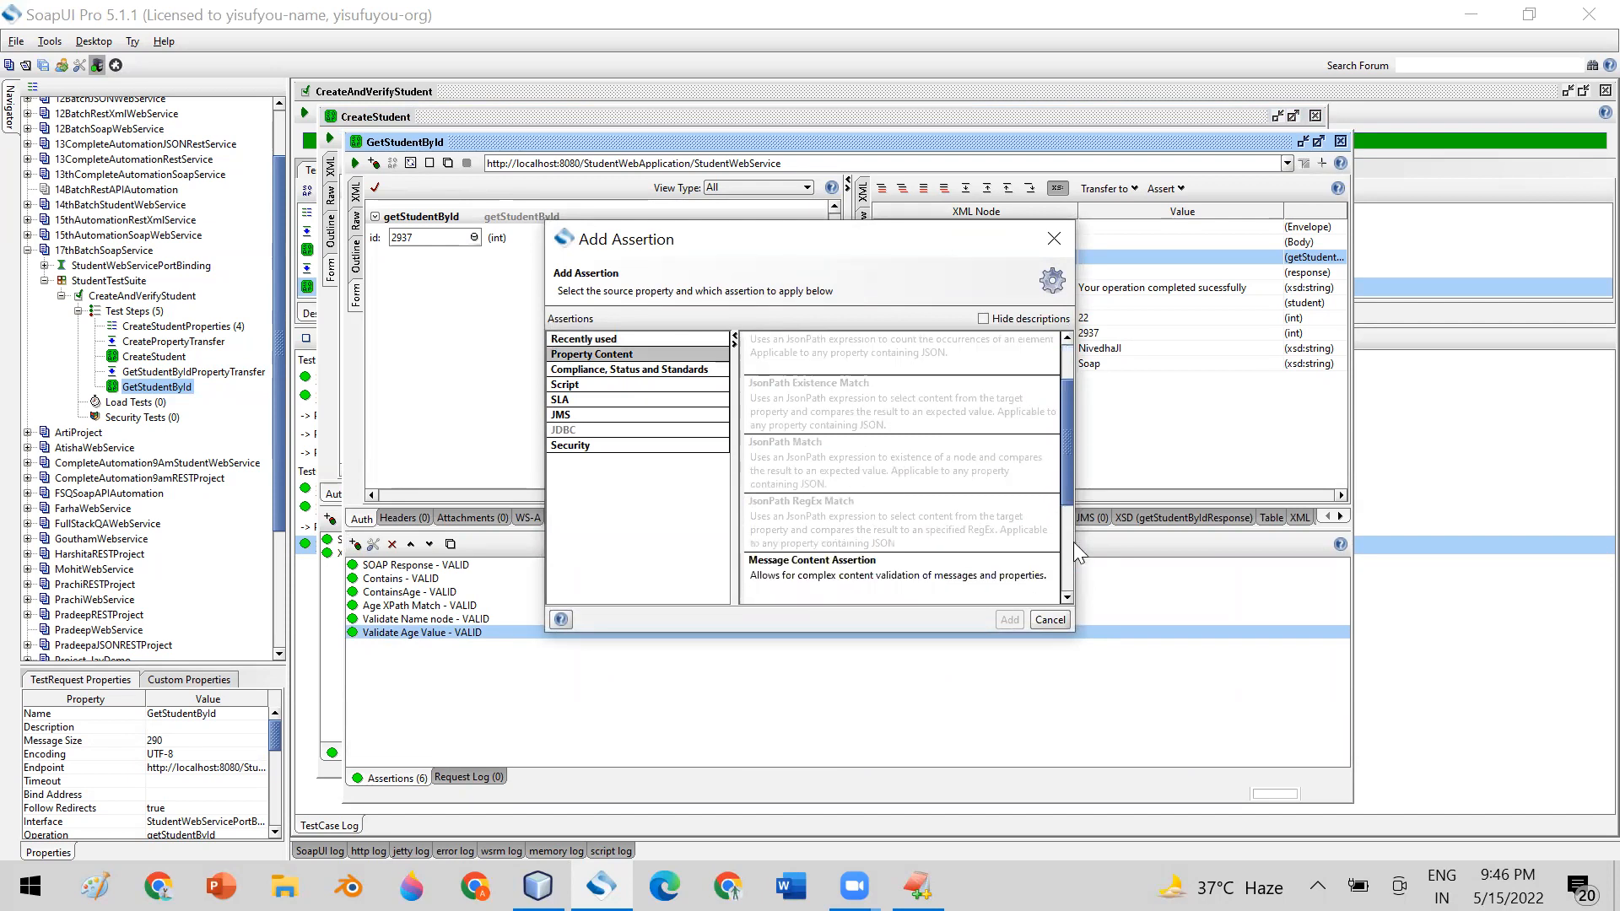
left_click(804, 501)
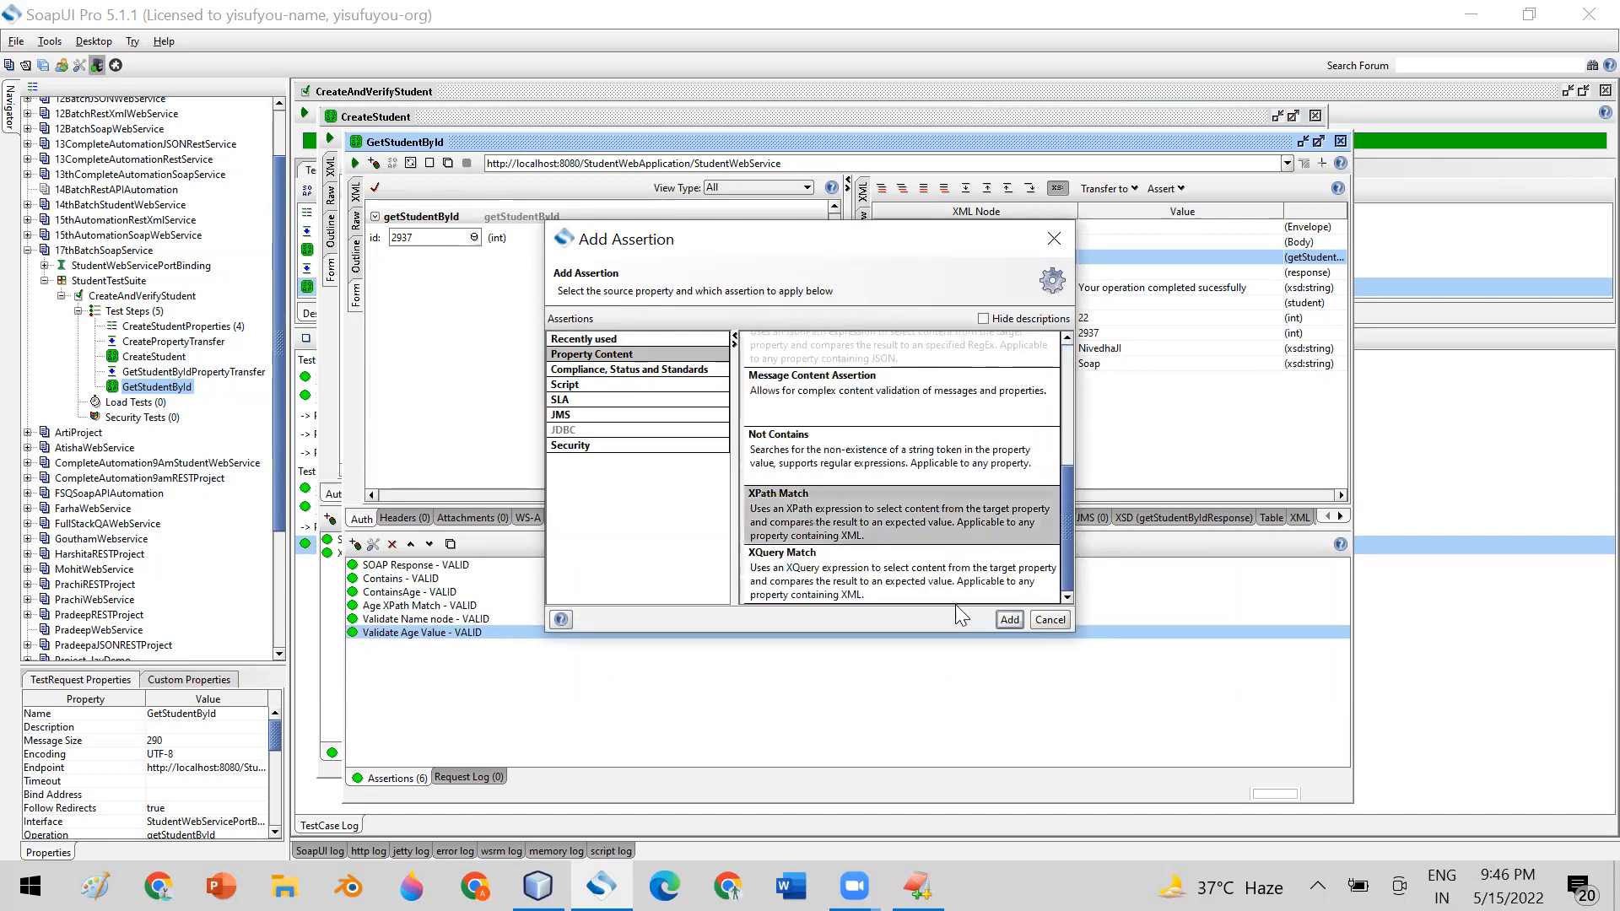
left_click(1009, 620)
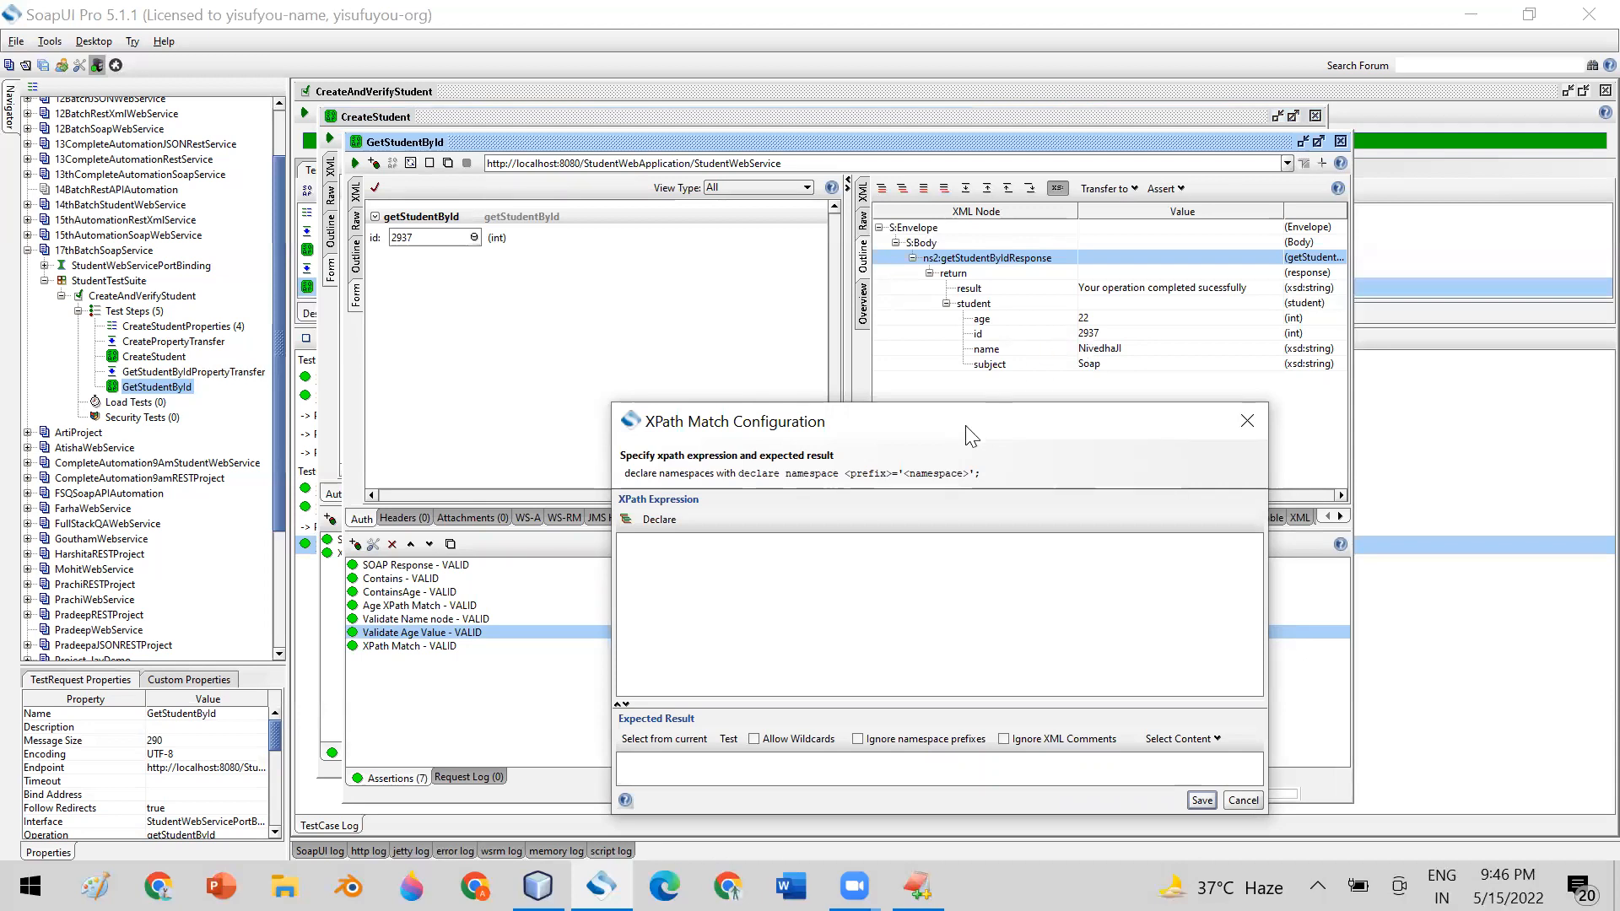
Set the XPath expression of GetStudentById's new XPath Match assertion to //id, keeping its configuration open
left_click_drag(945, 409, 892, 387)
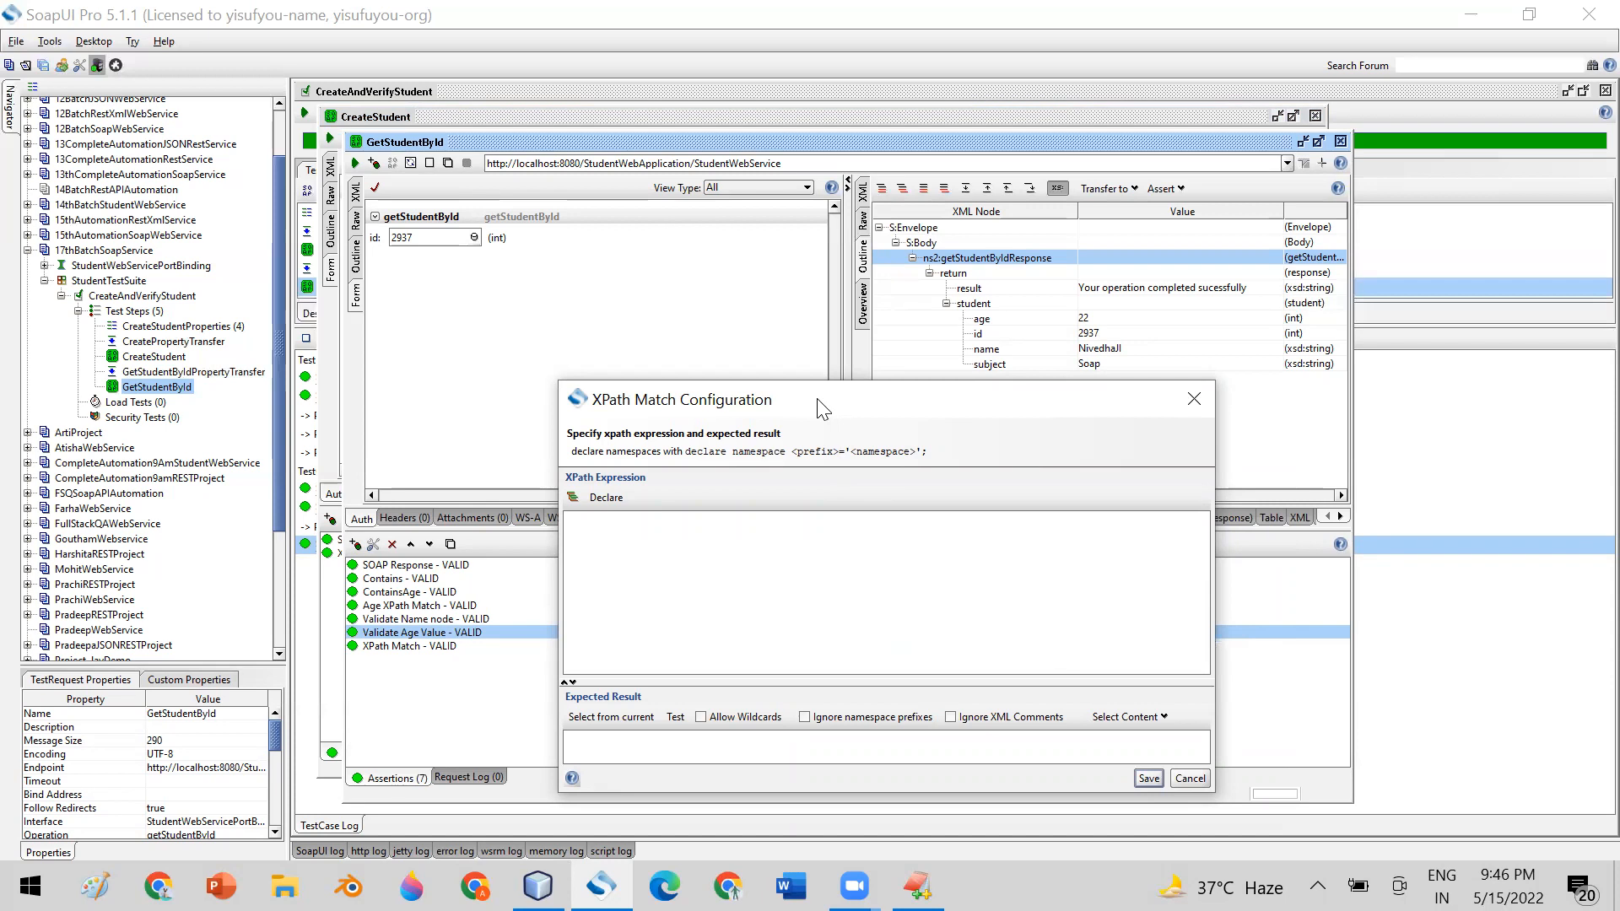
left_click_drag(822, 410, 715, 242)
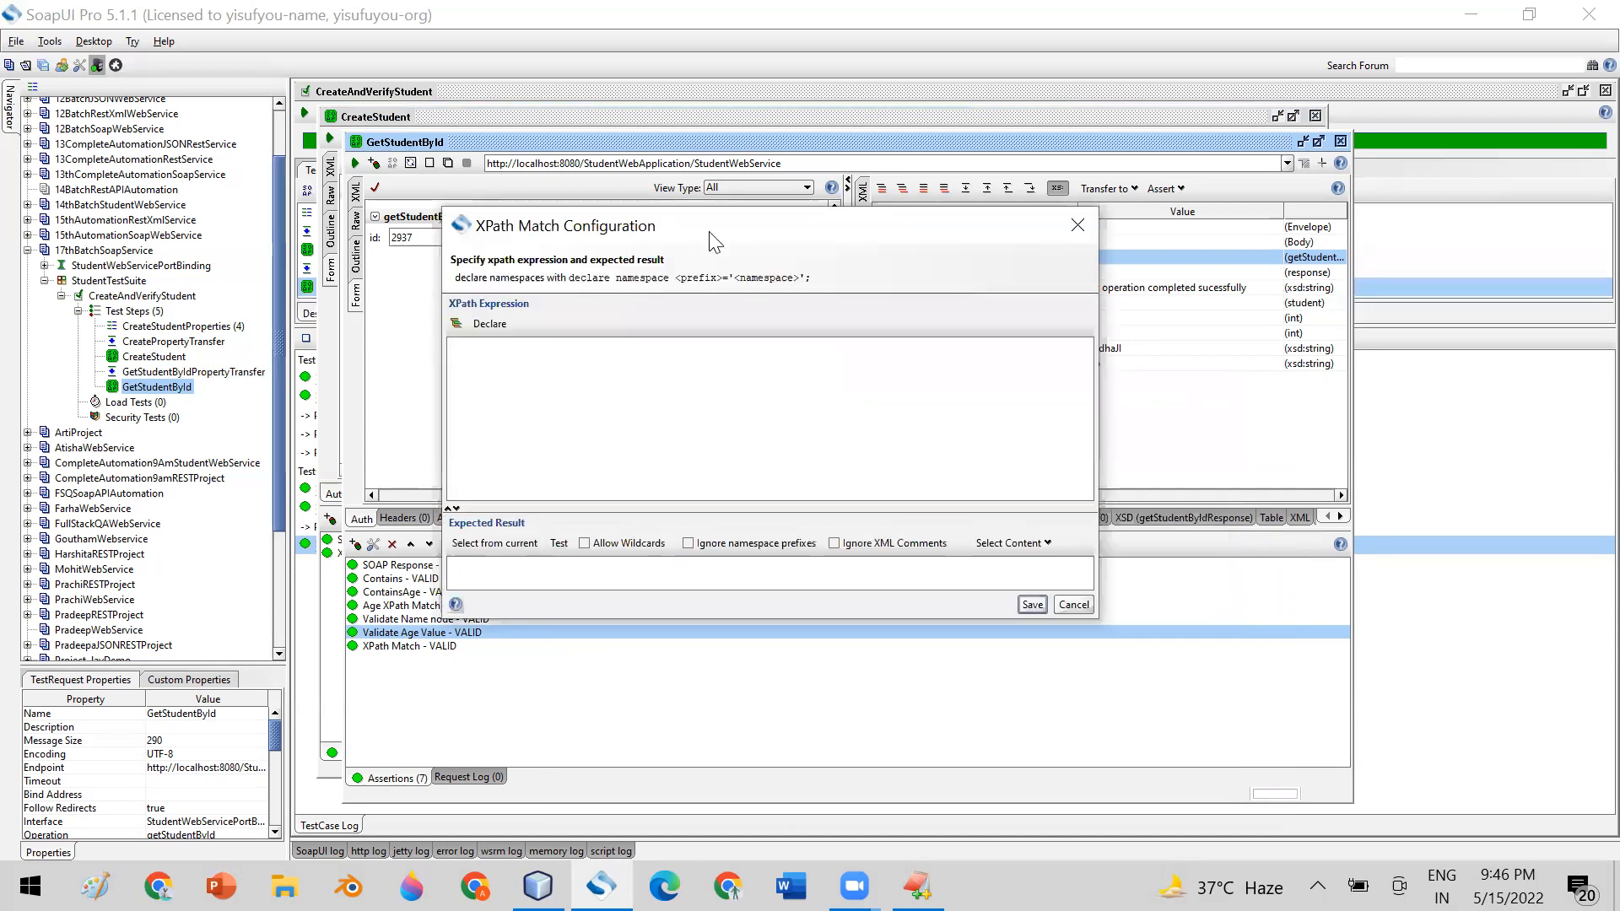
left_click_drag(724, 251, 925, 430)
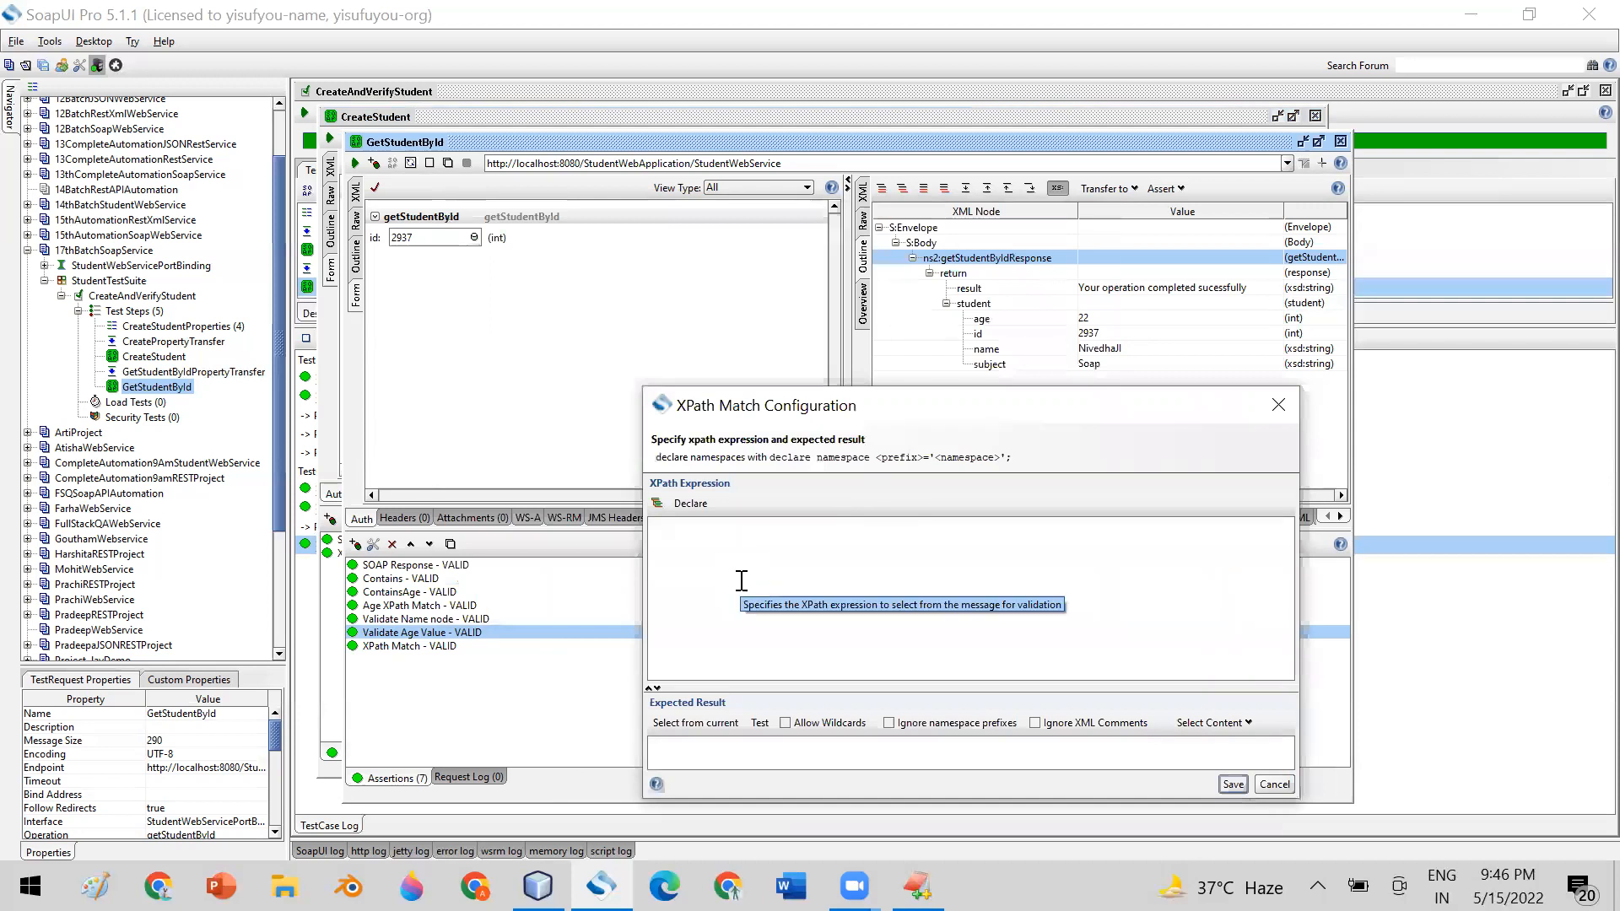
left_click(742, 581)
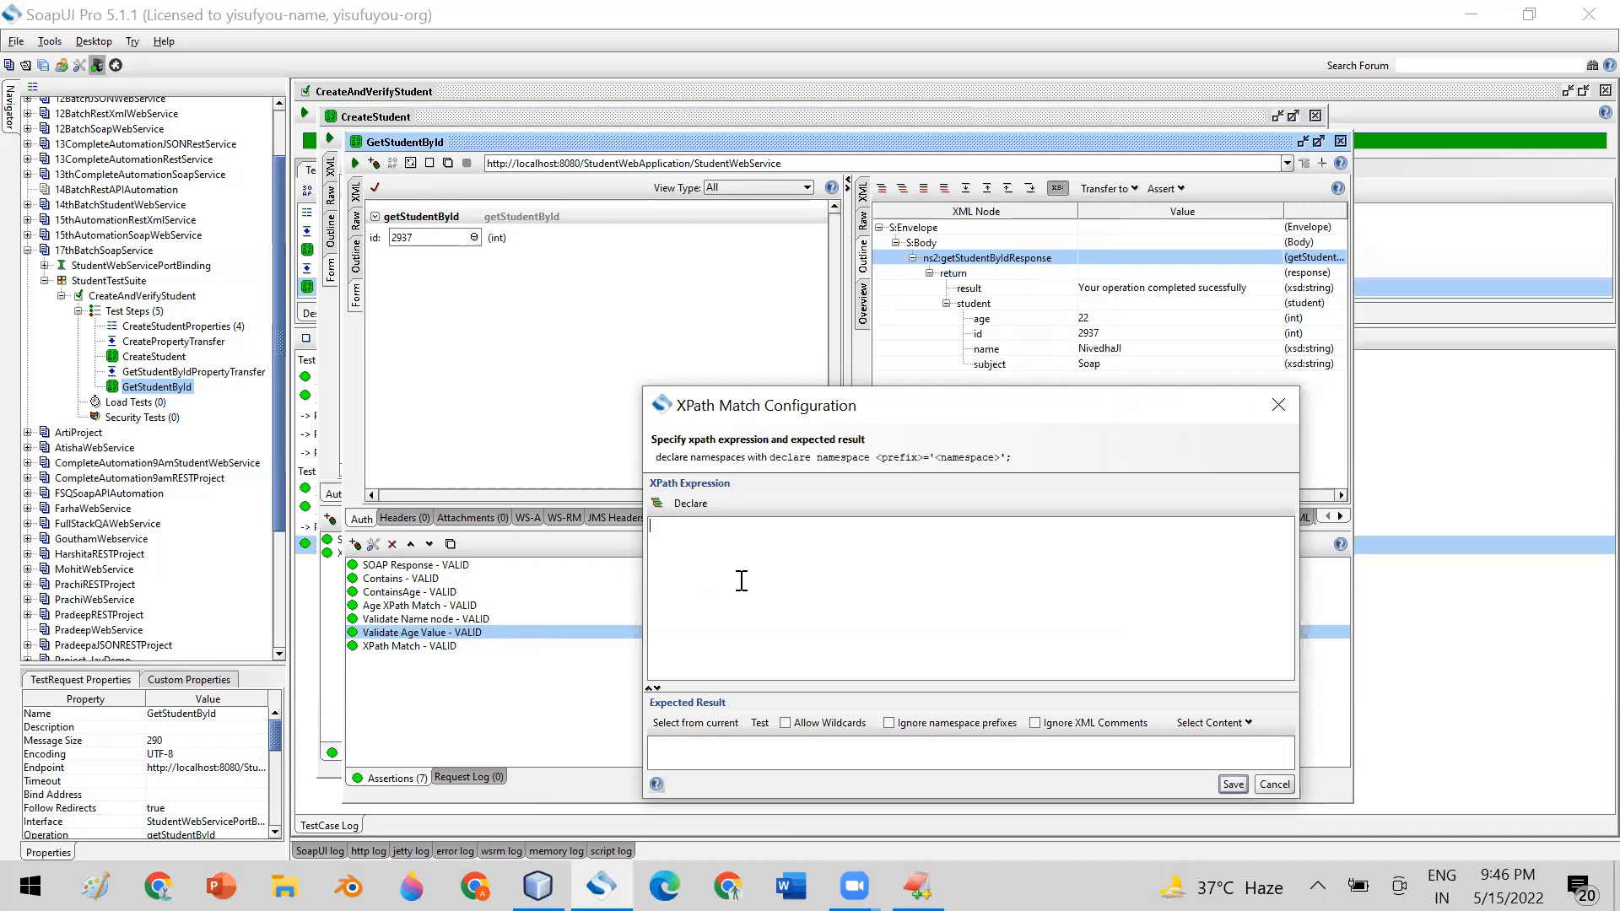
type("//id")
left_click_drag(932, 416, 1010, 138)
left_click(827, 470)
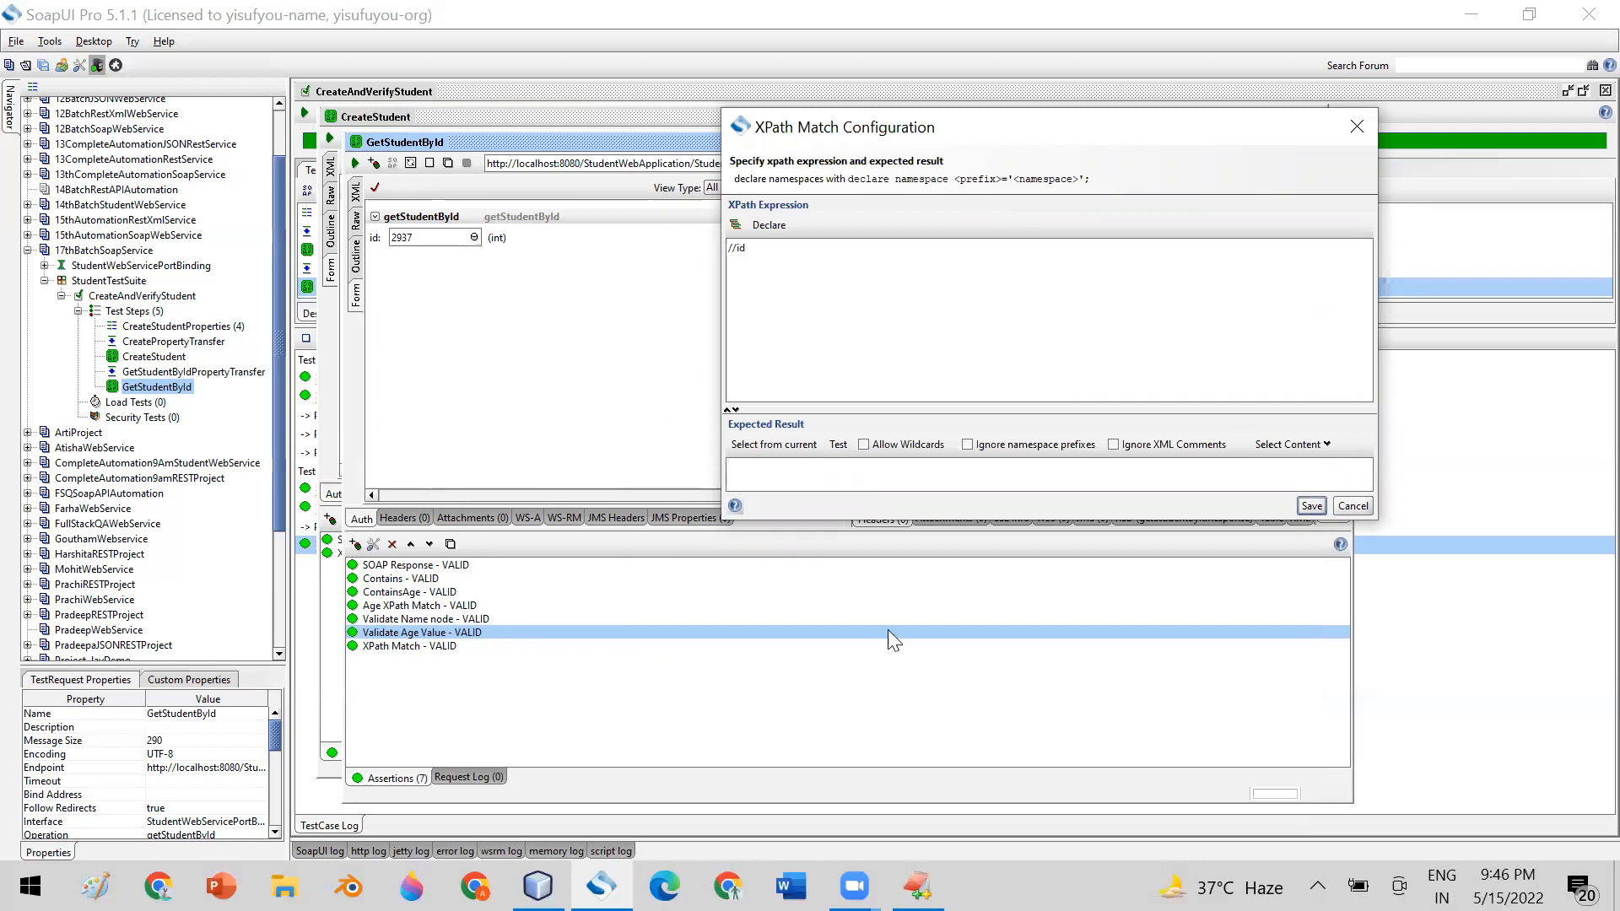
Switch to the EditPlus text document and start an empty ${} property expansion on line 8
left_click(918, 886)
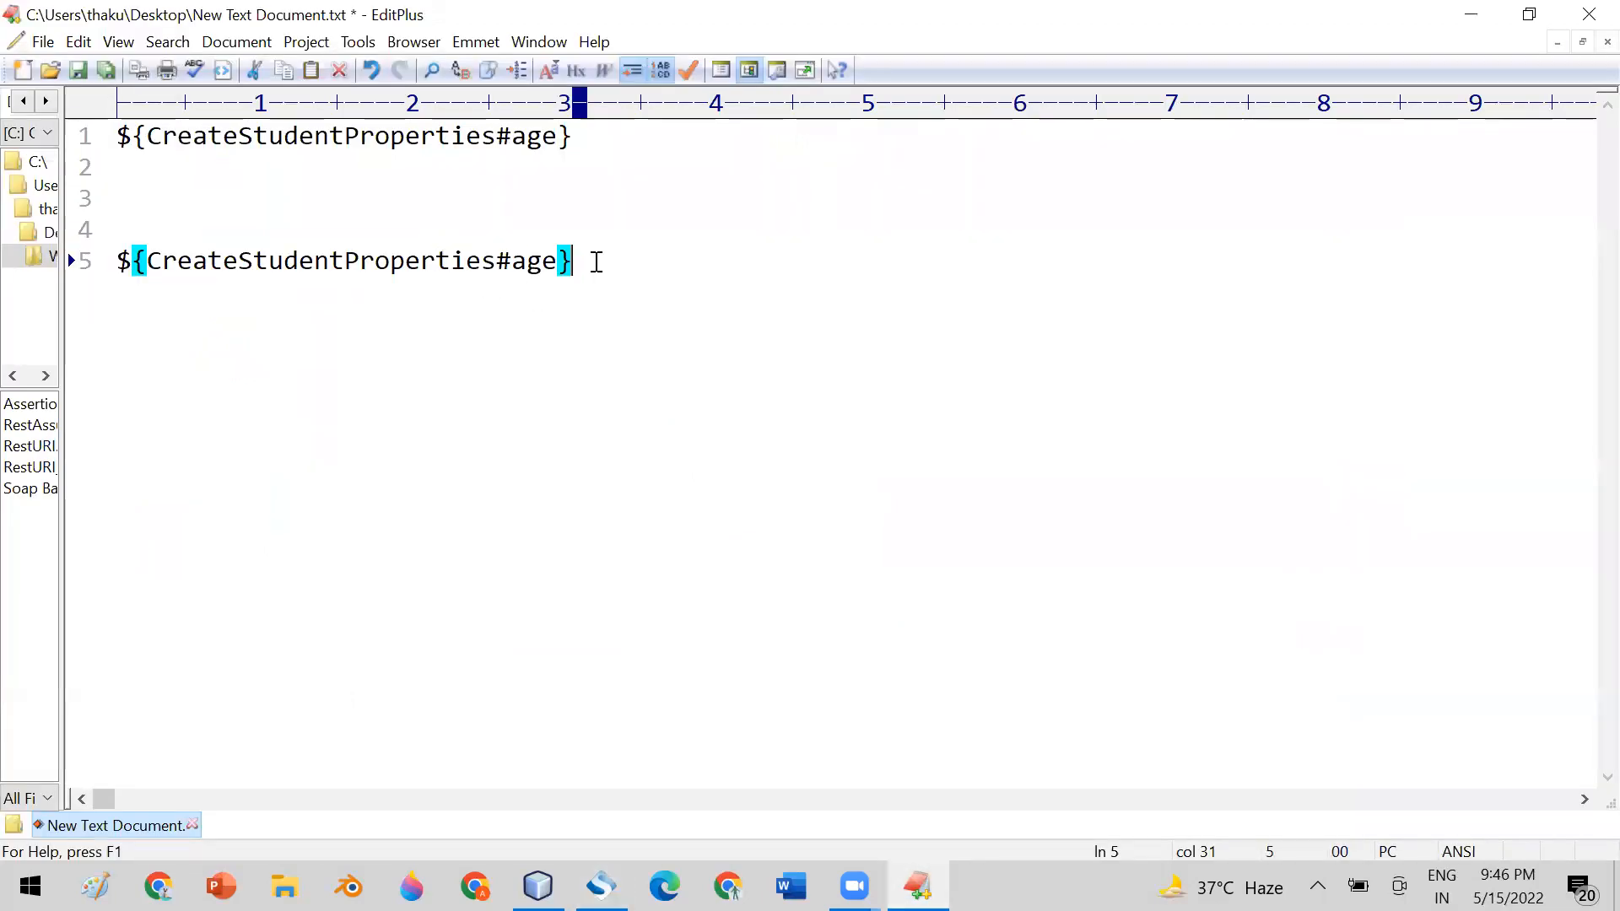
left_click_drag(589, 258, 109, 290)
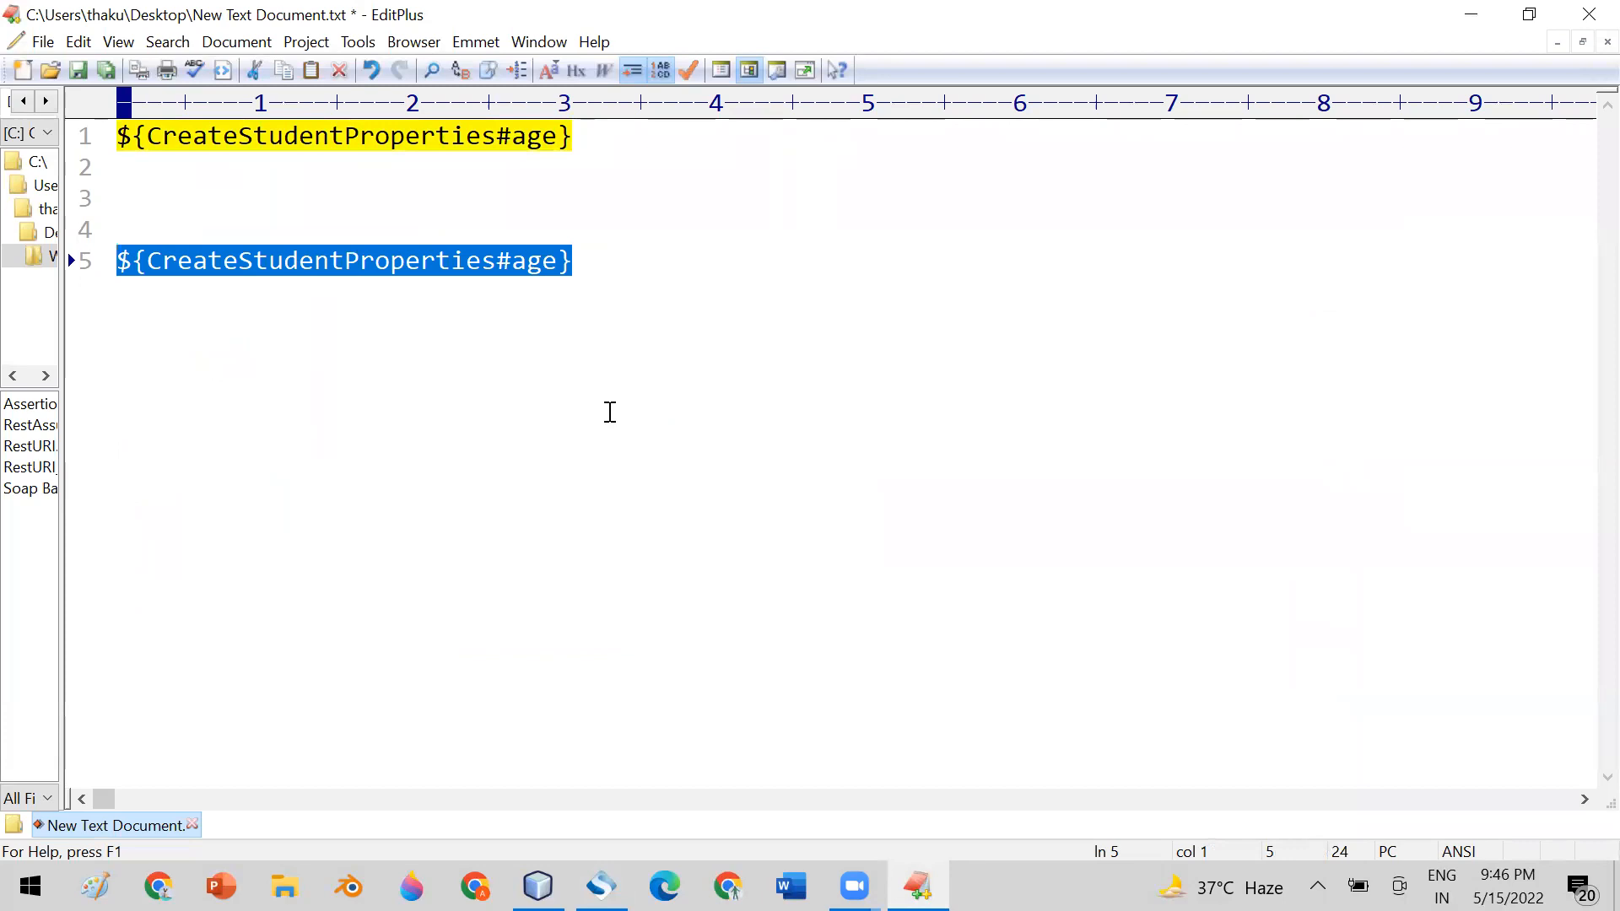
left_click(612, 266)
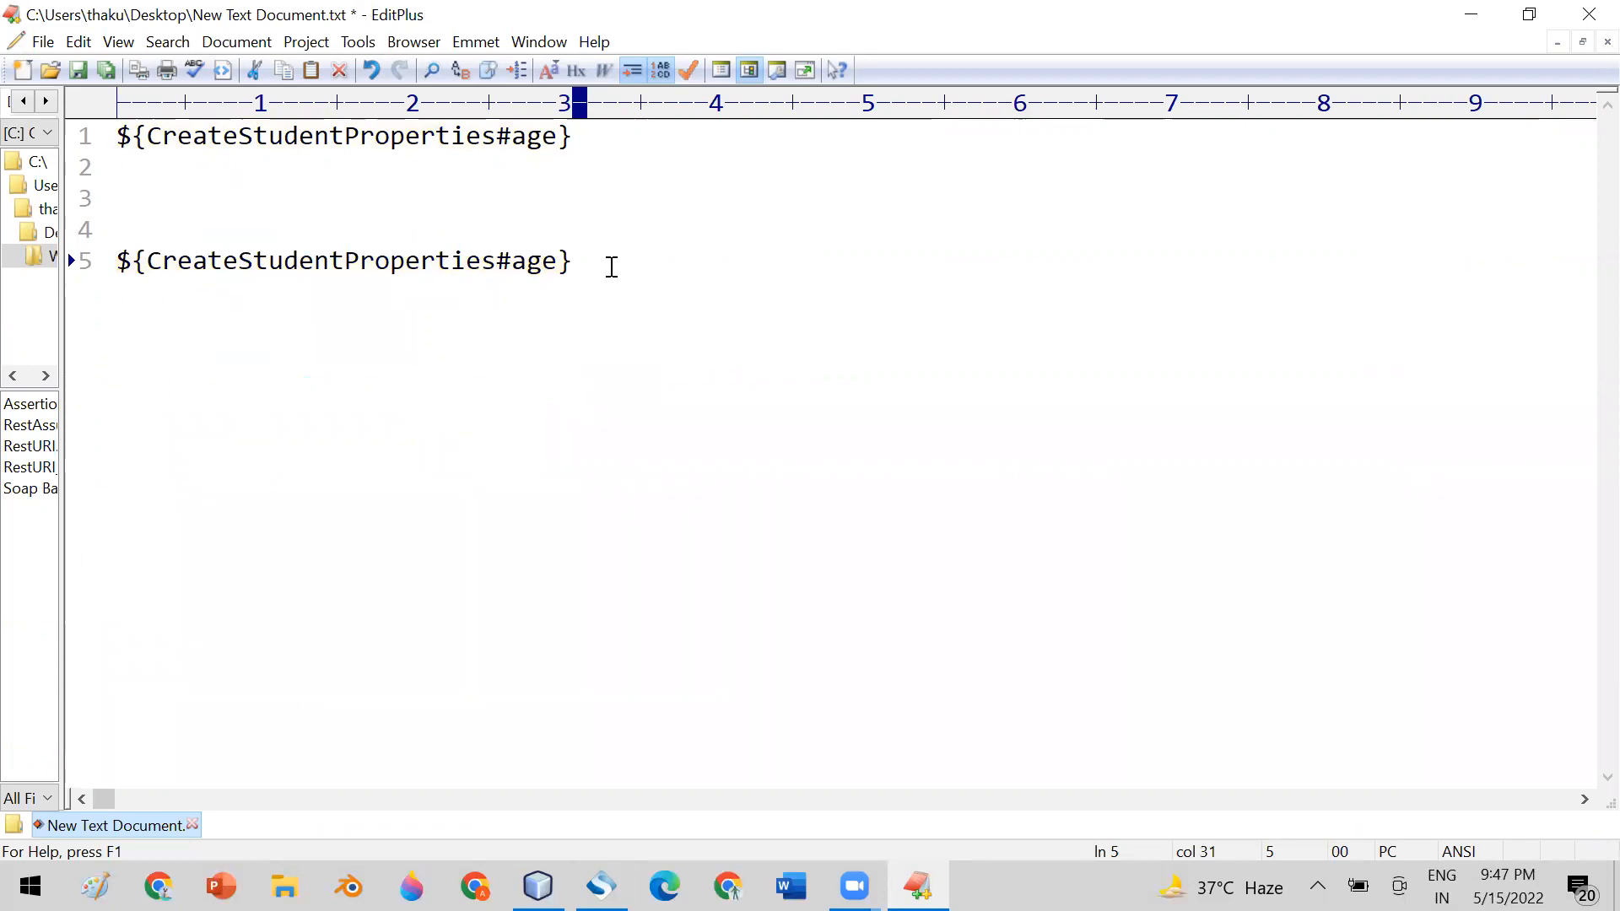
key("Return")
key("Return")
key("Return")
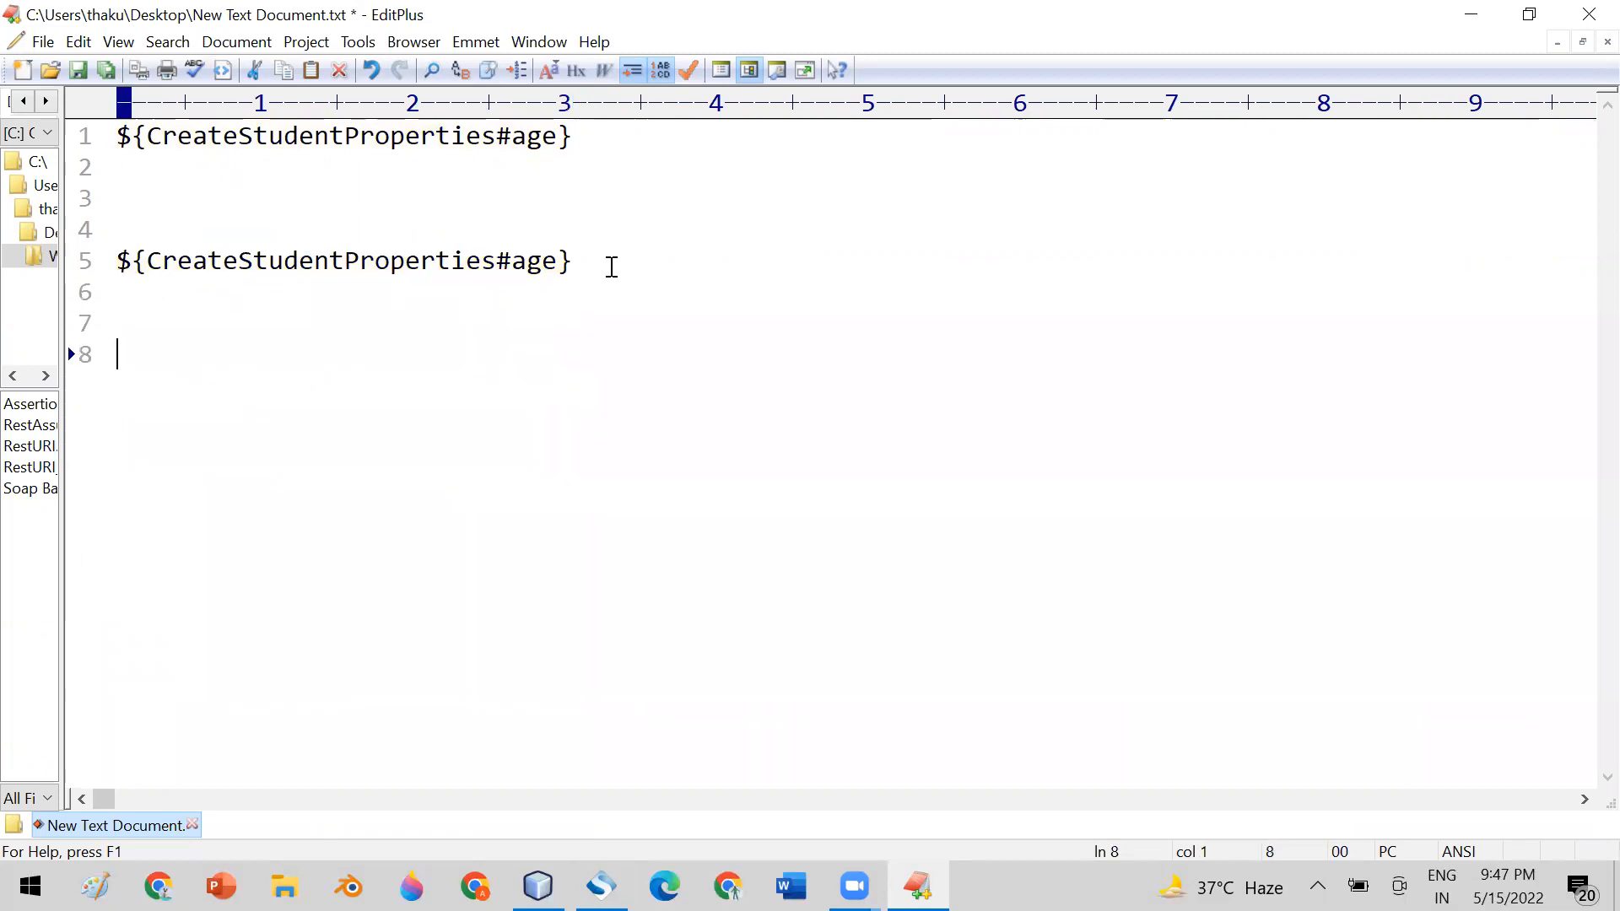
type("${}")
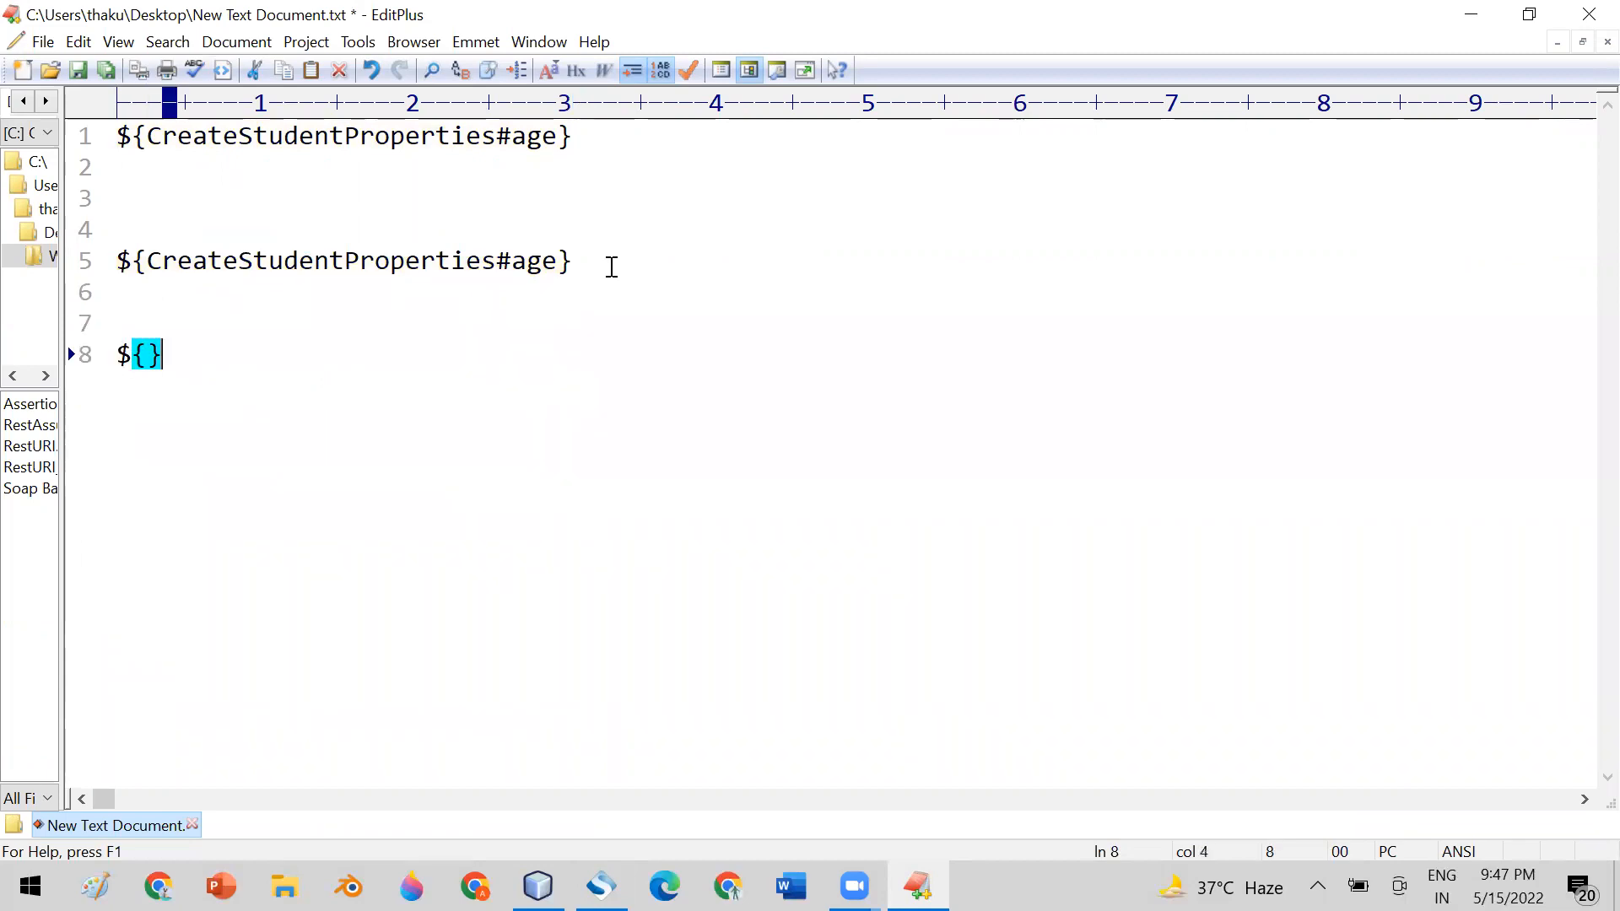
key("Left")
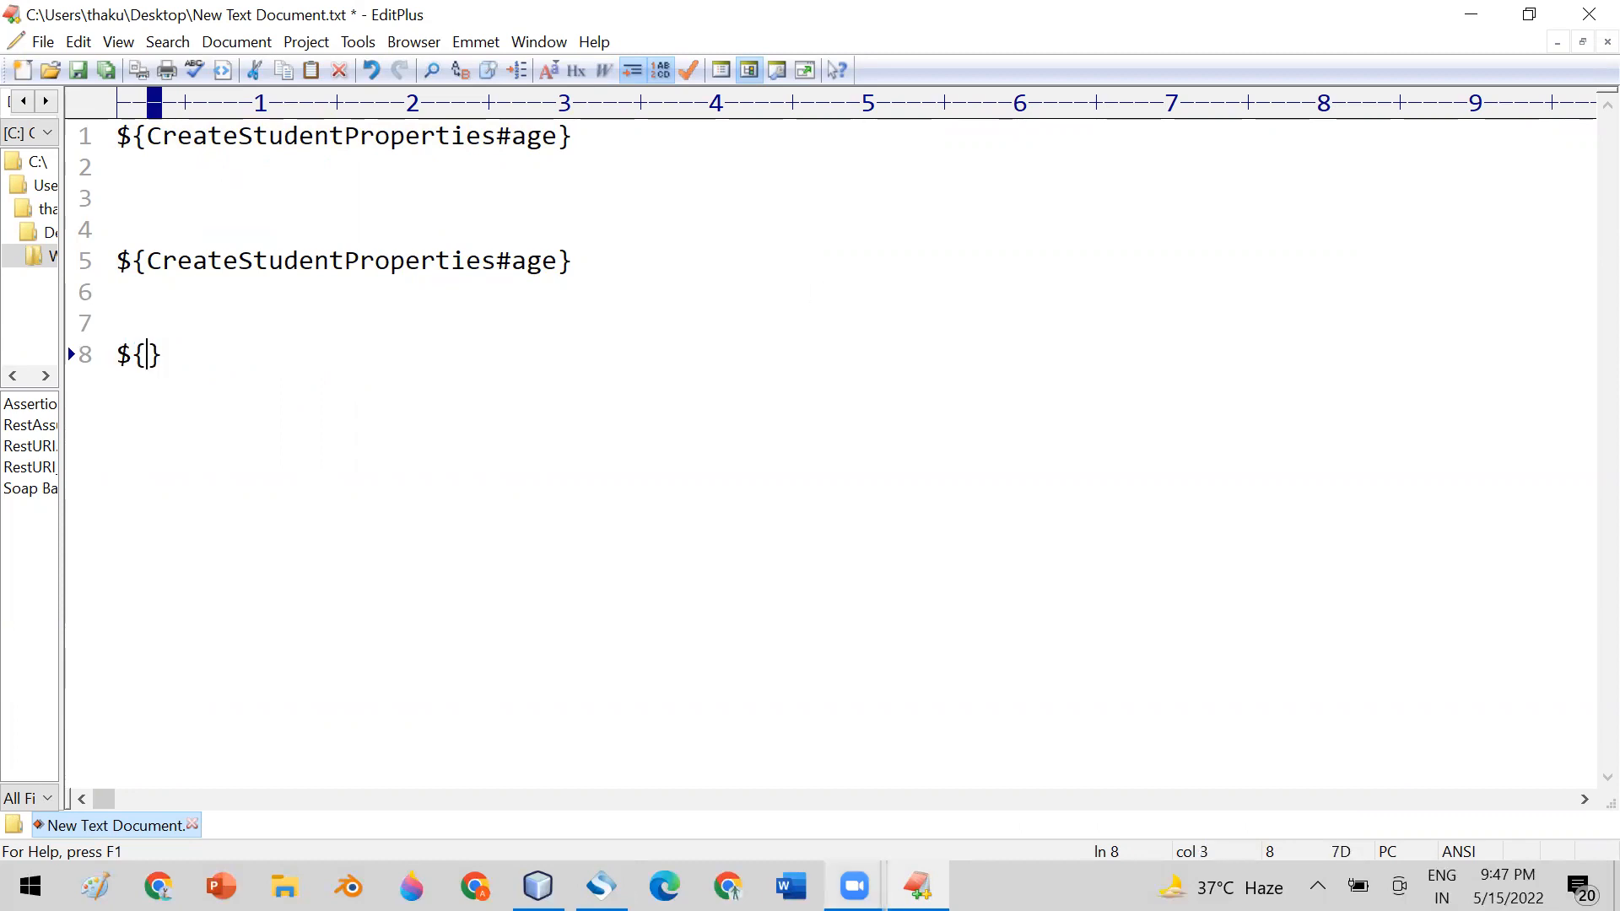
Check the step name in SoapUI's test case, then enter CreateStudent inside the line 8 expansion in EditPlus
left_click(601, 886)
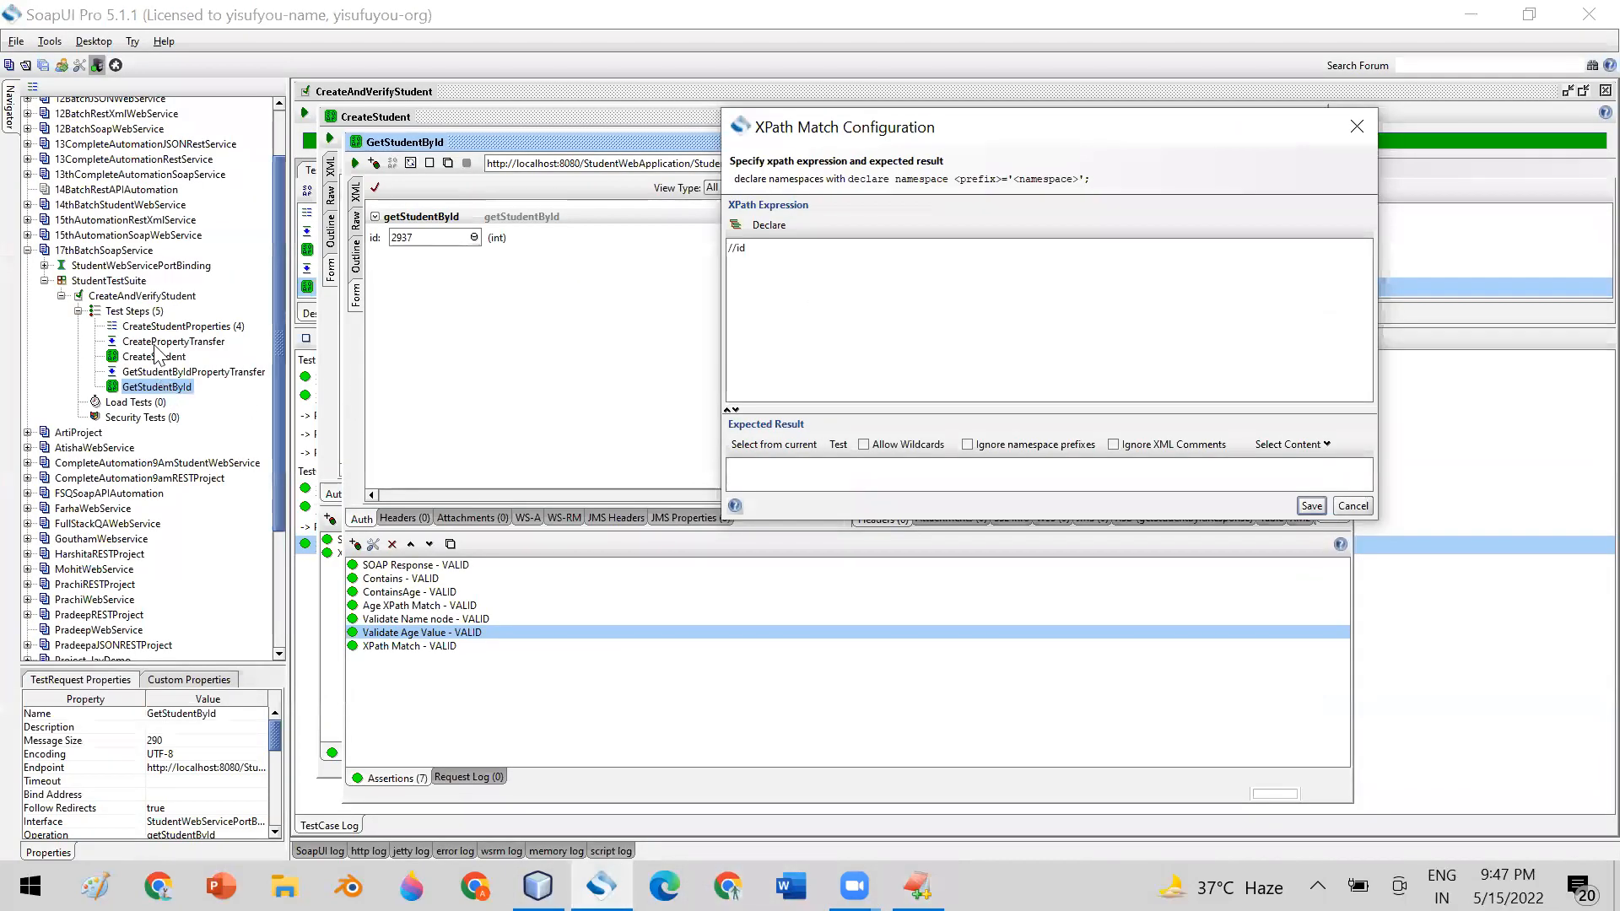
left_click(156, 359)
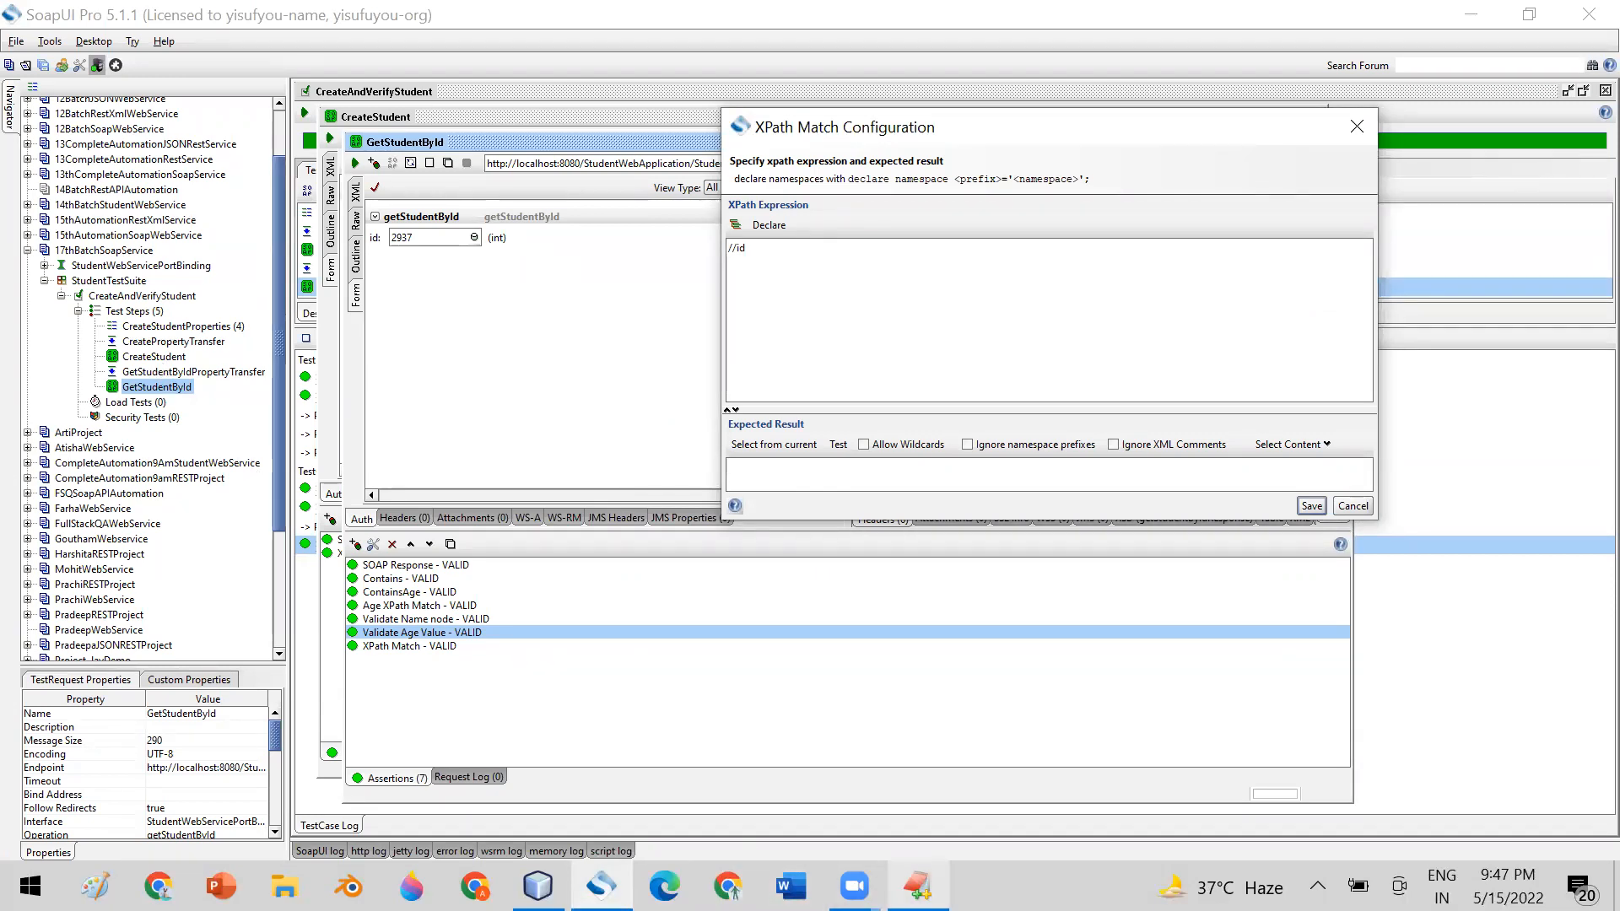
left_click(917, 885)
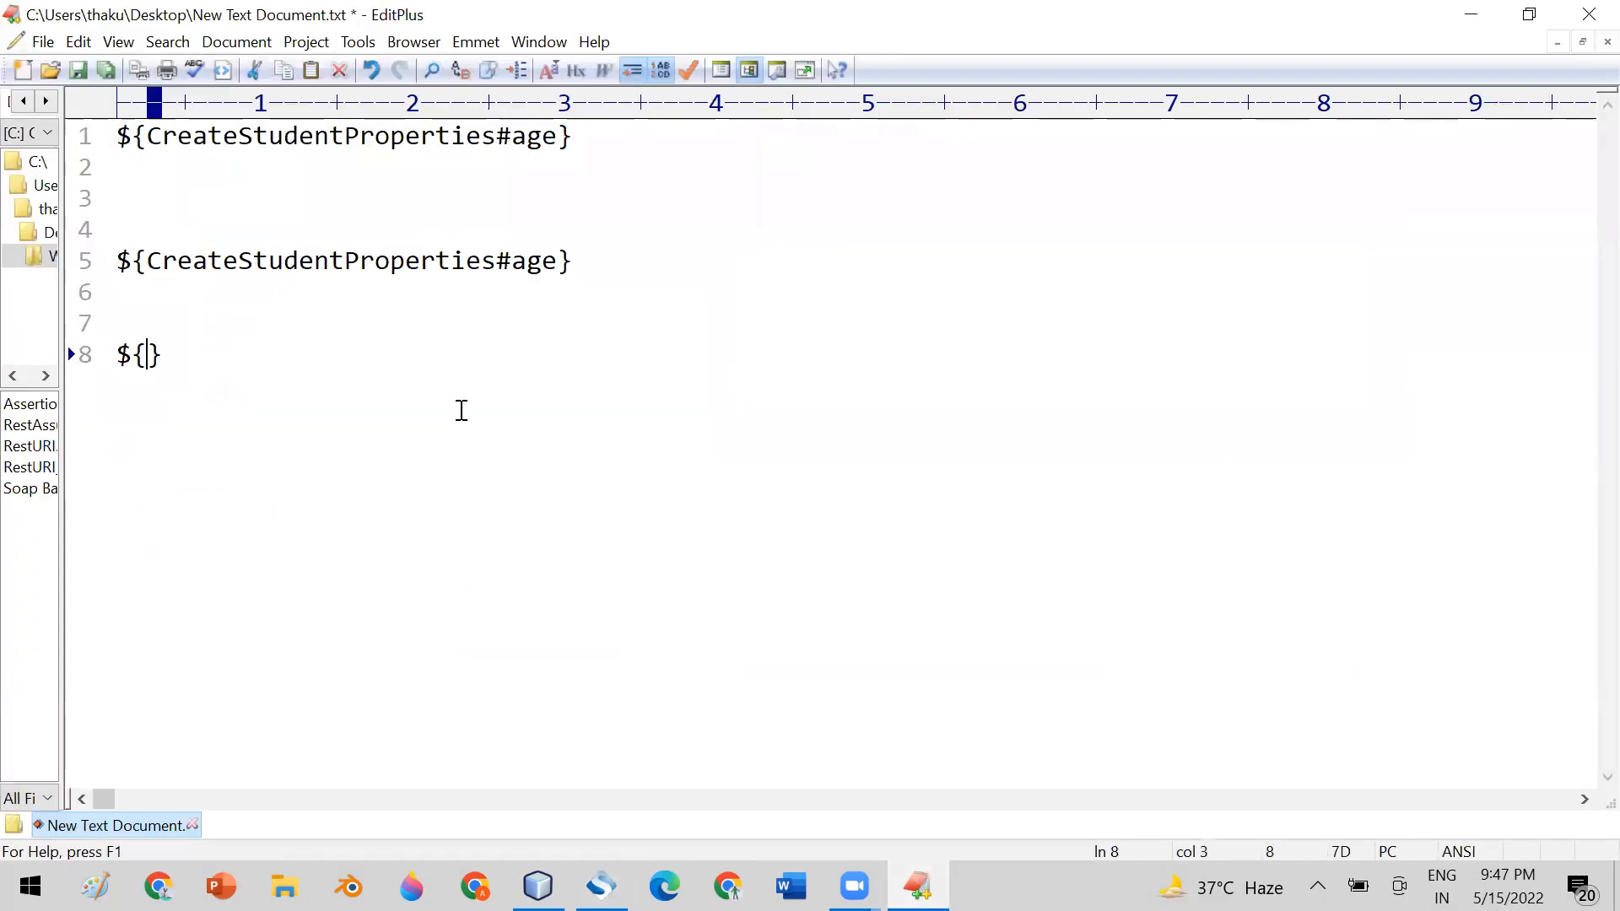
type("CreateStudent")
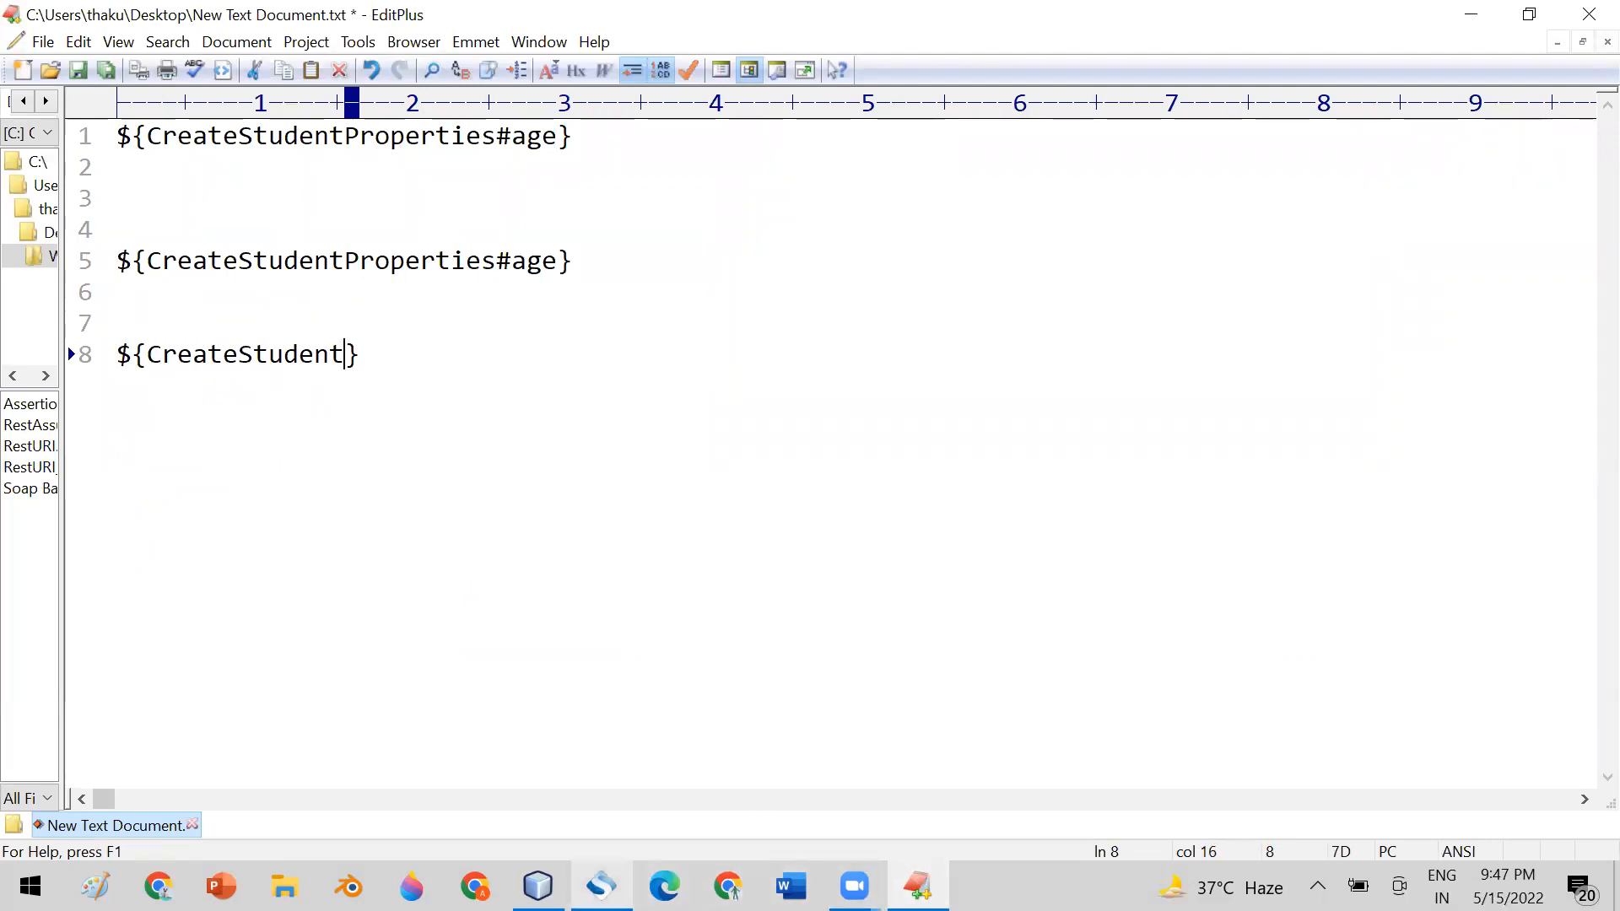
Cancel the open XPath Match configuration in SoapUI and extend the EditPlus line 8 expansion to ${CreateStudent#Request#}
left_click(602, 886)
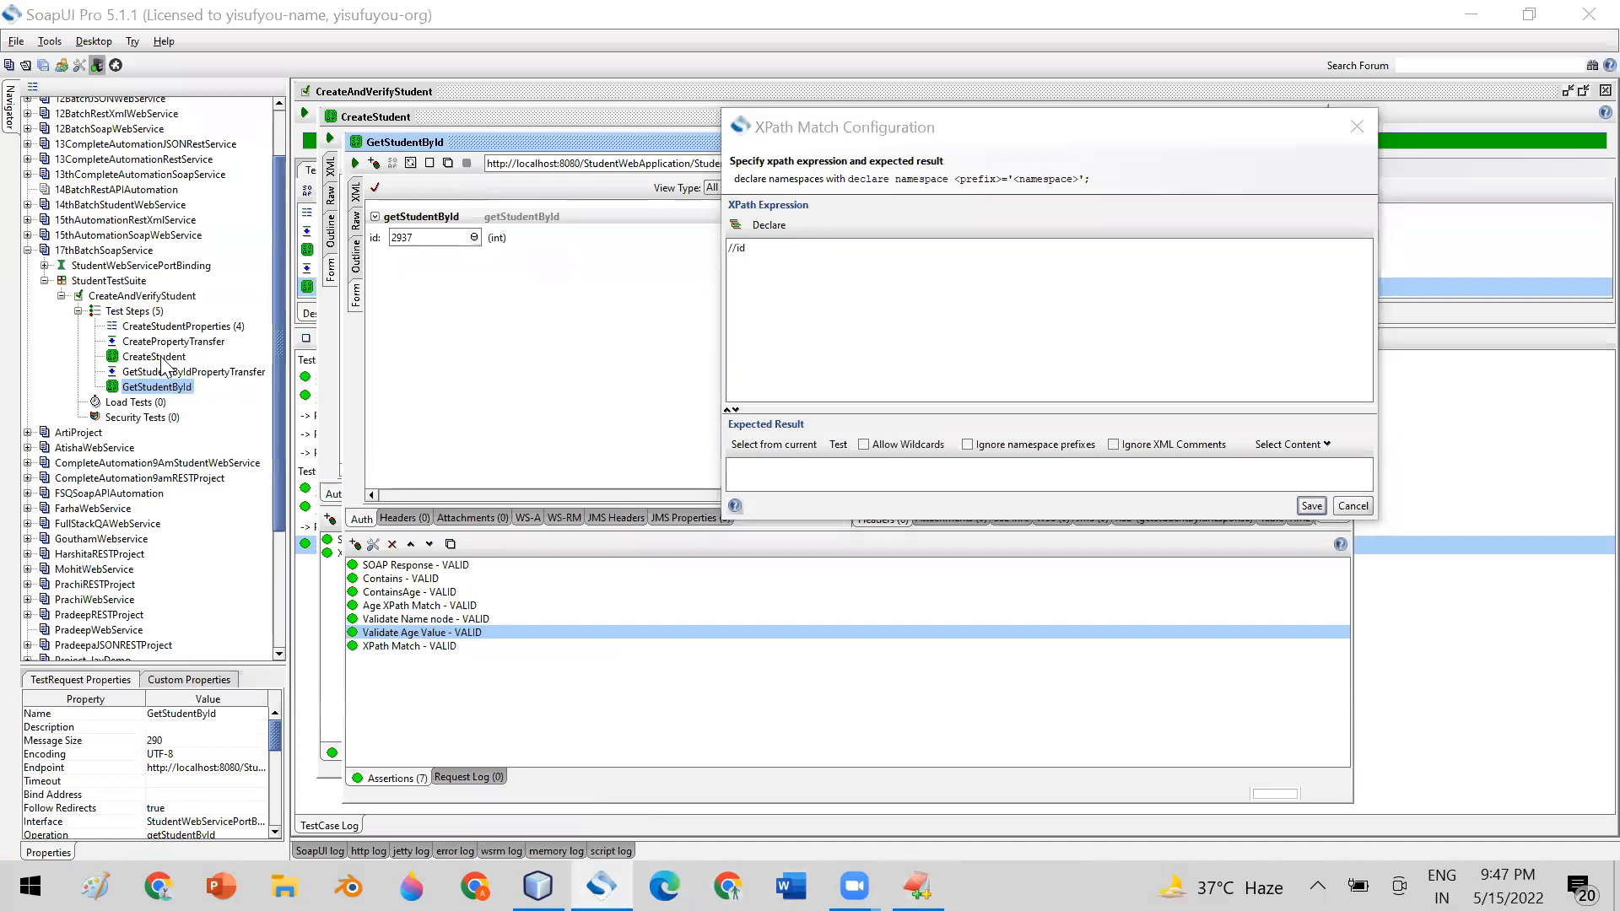
left_click(1352, 506)
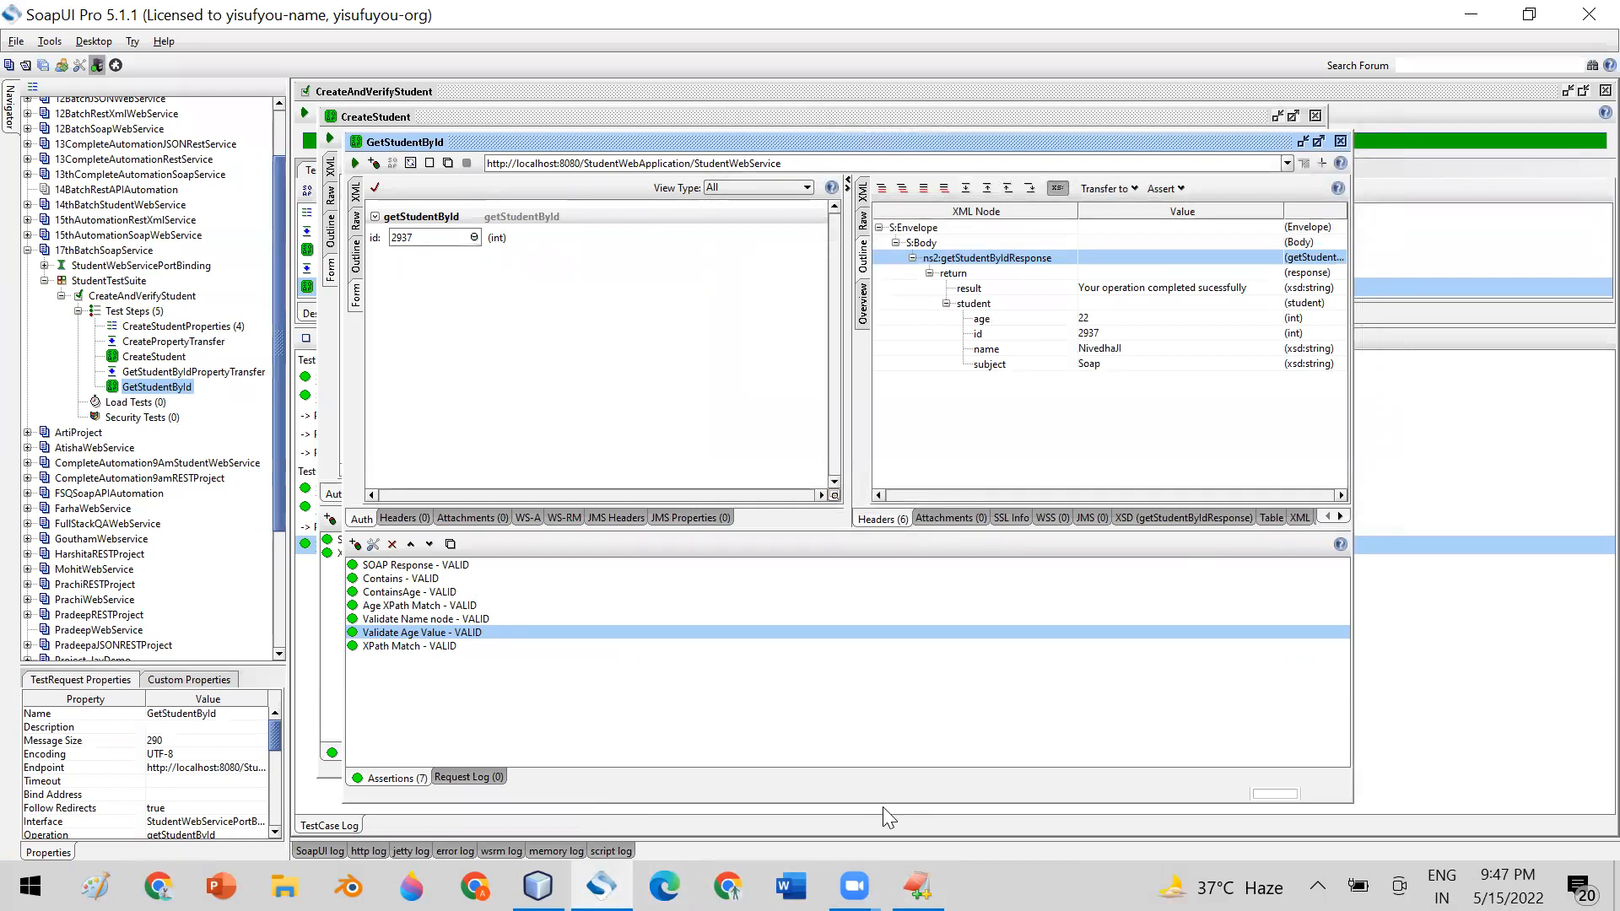
left_click(918, 886)
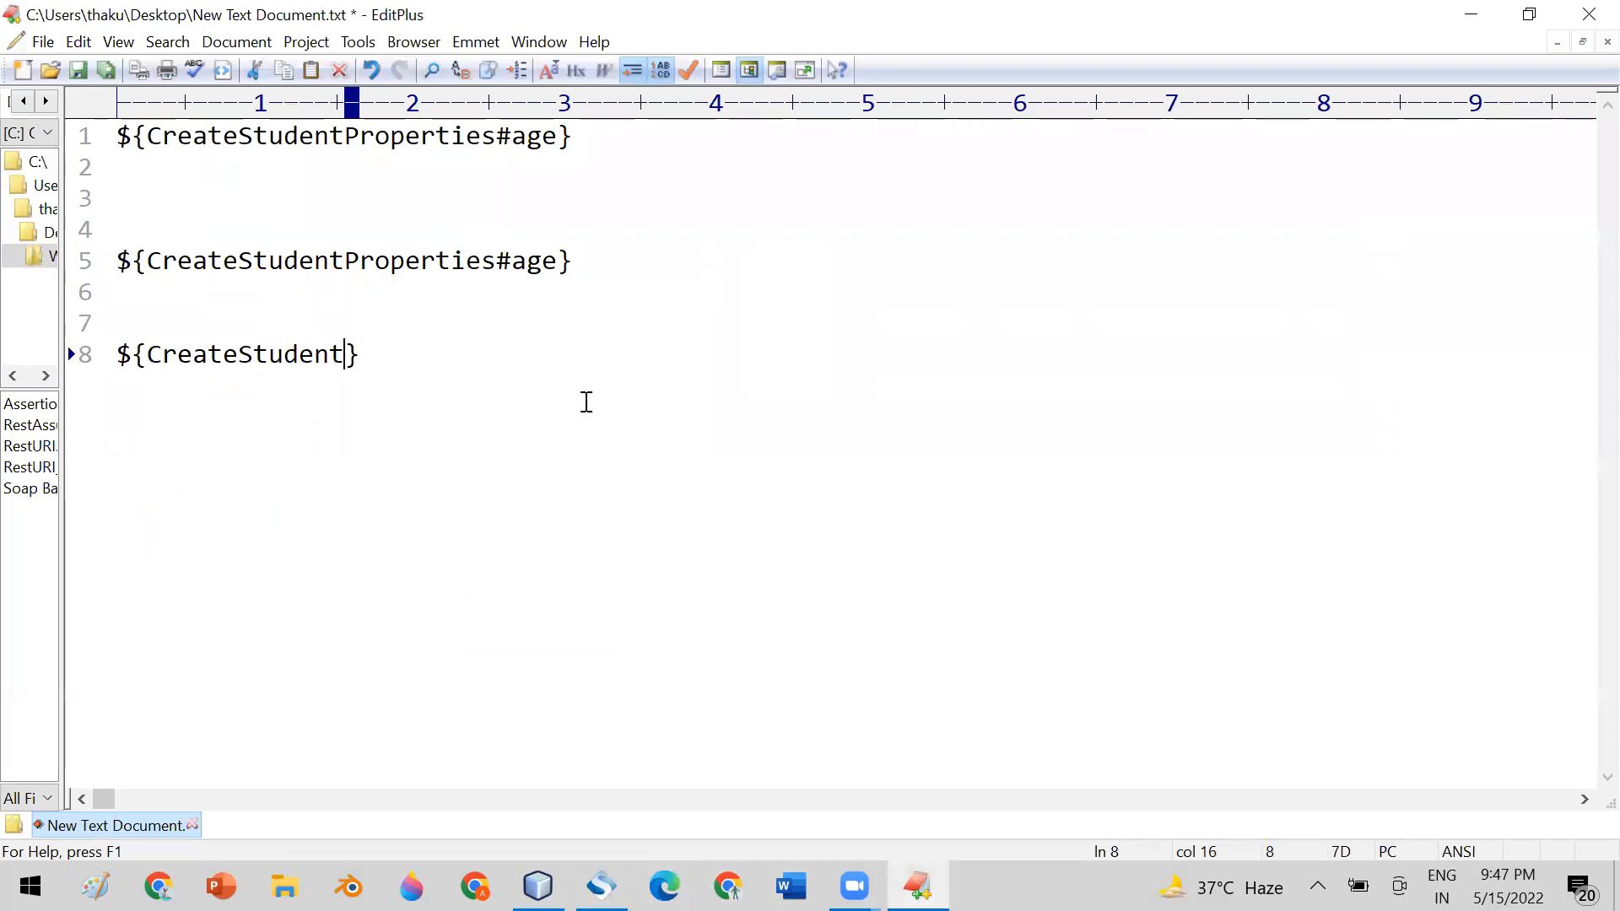
type("#Req")
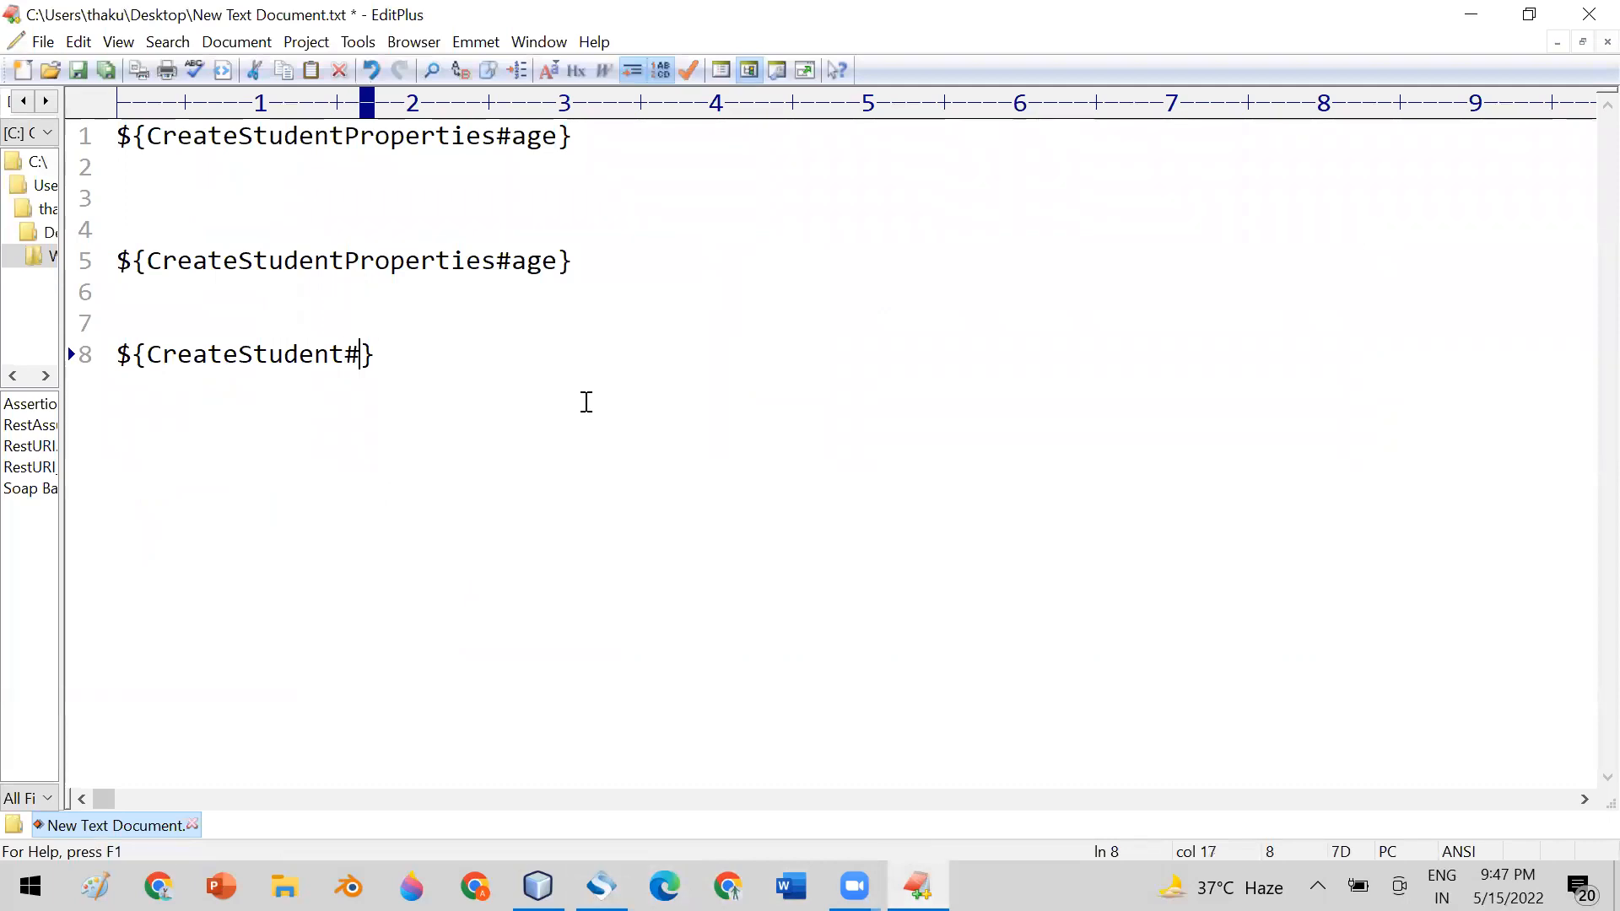
type("uest")
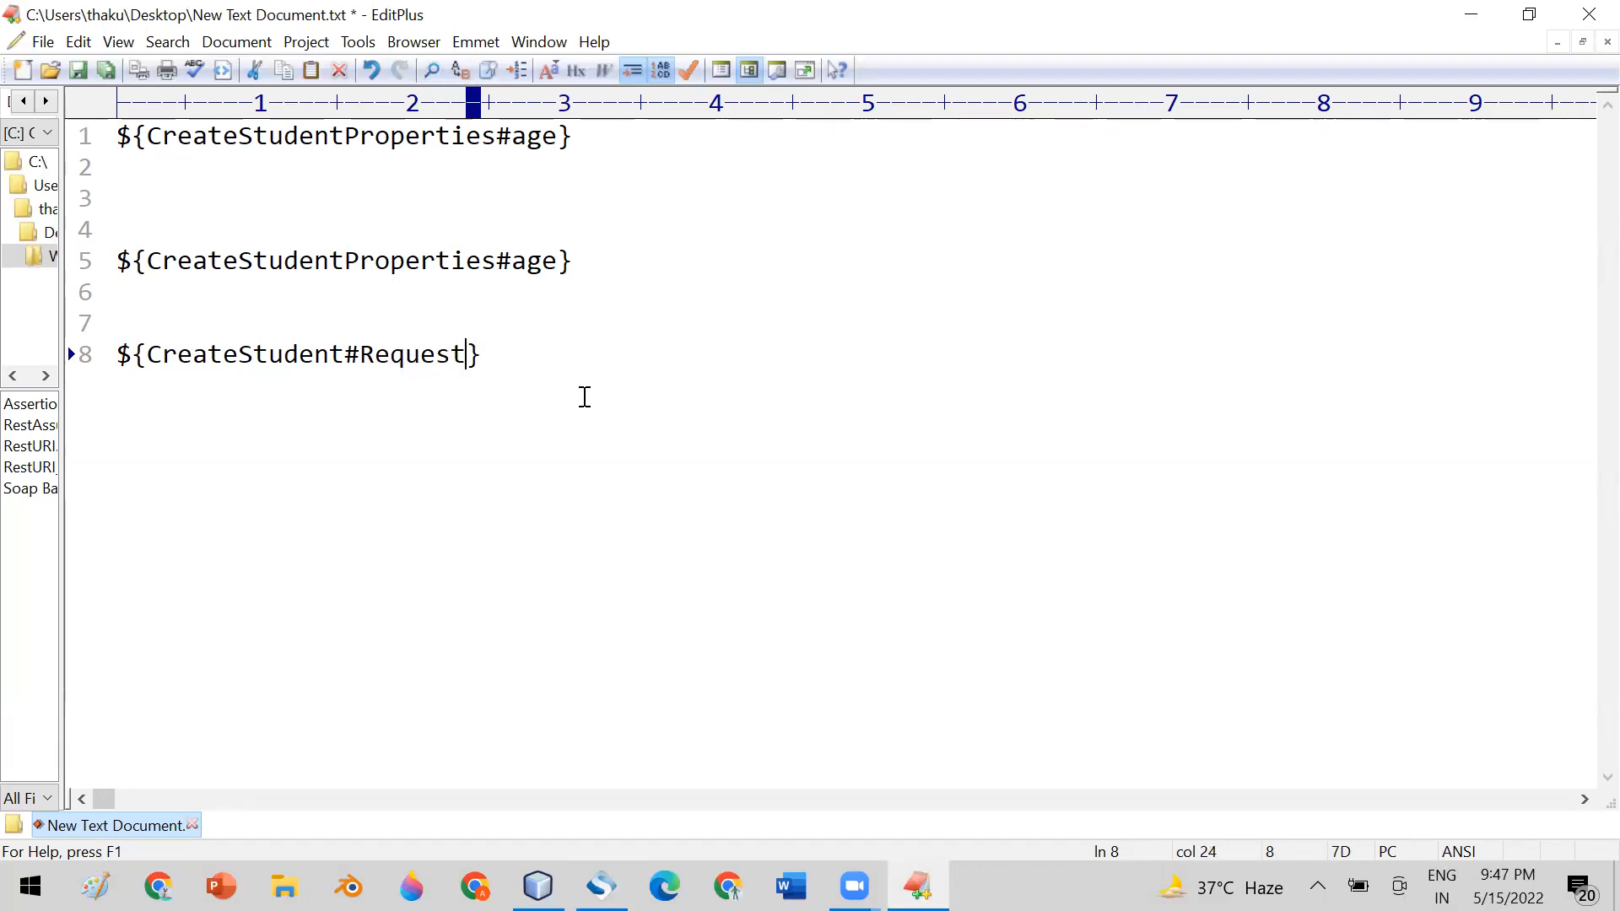
type("#")
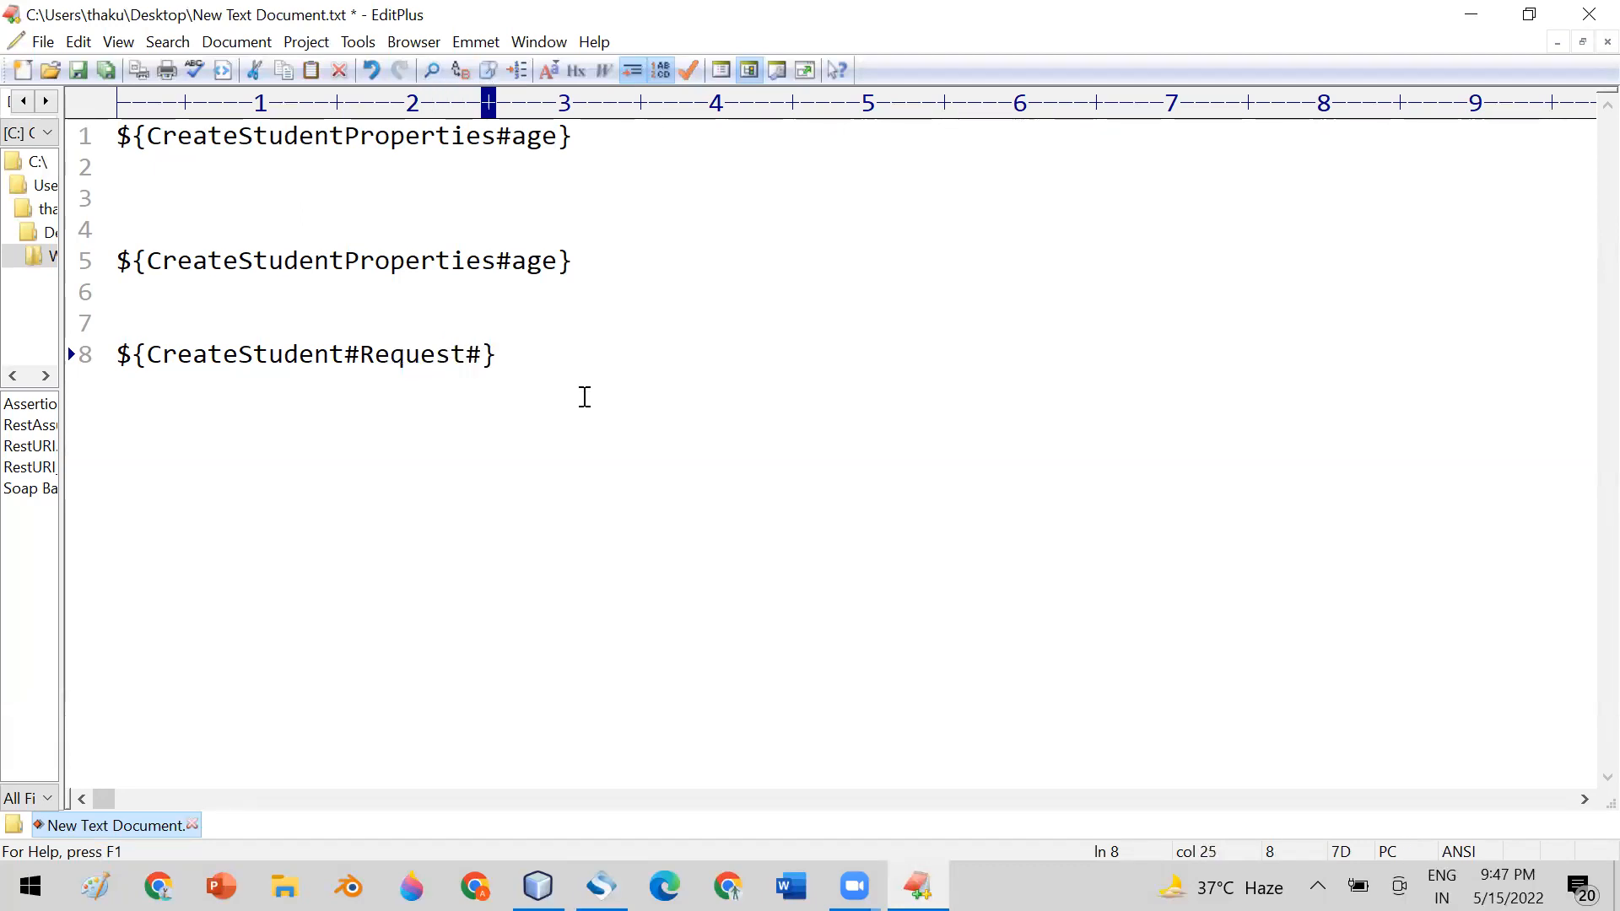
double_click(411, 354)
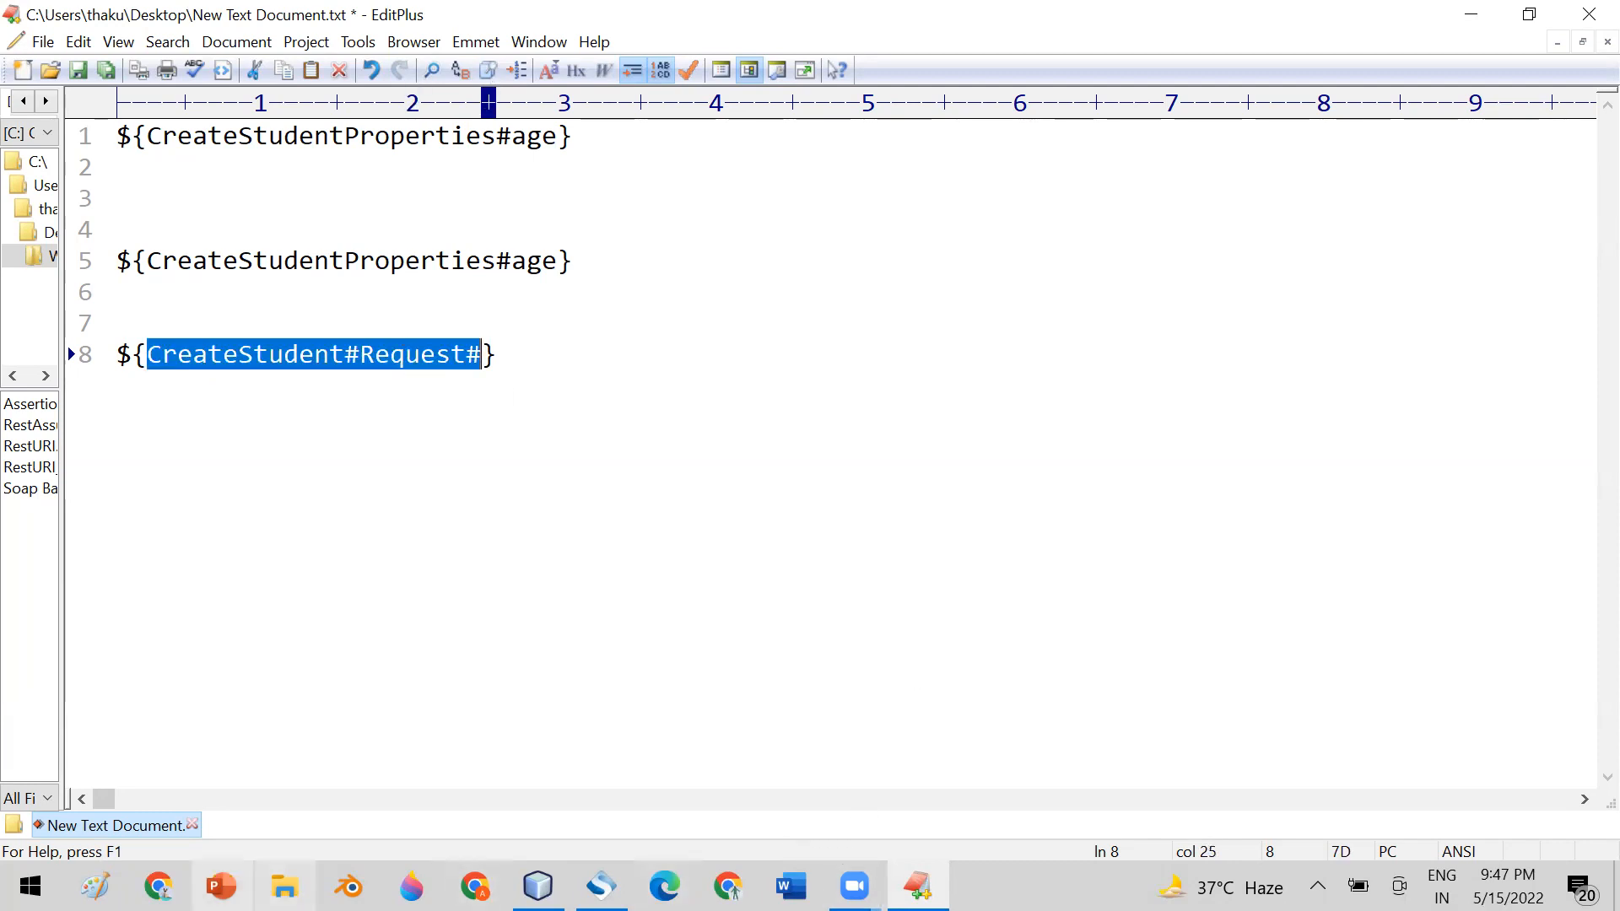
Switch to SoapUI, open the CreateStudent step and view the id element in its XML response
left_click(601, 886)
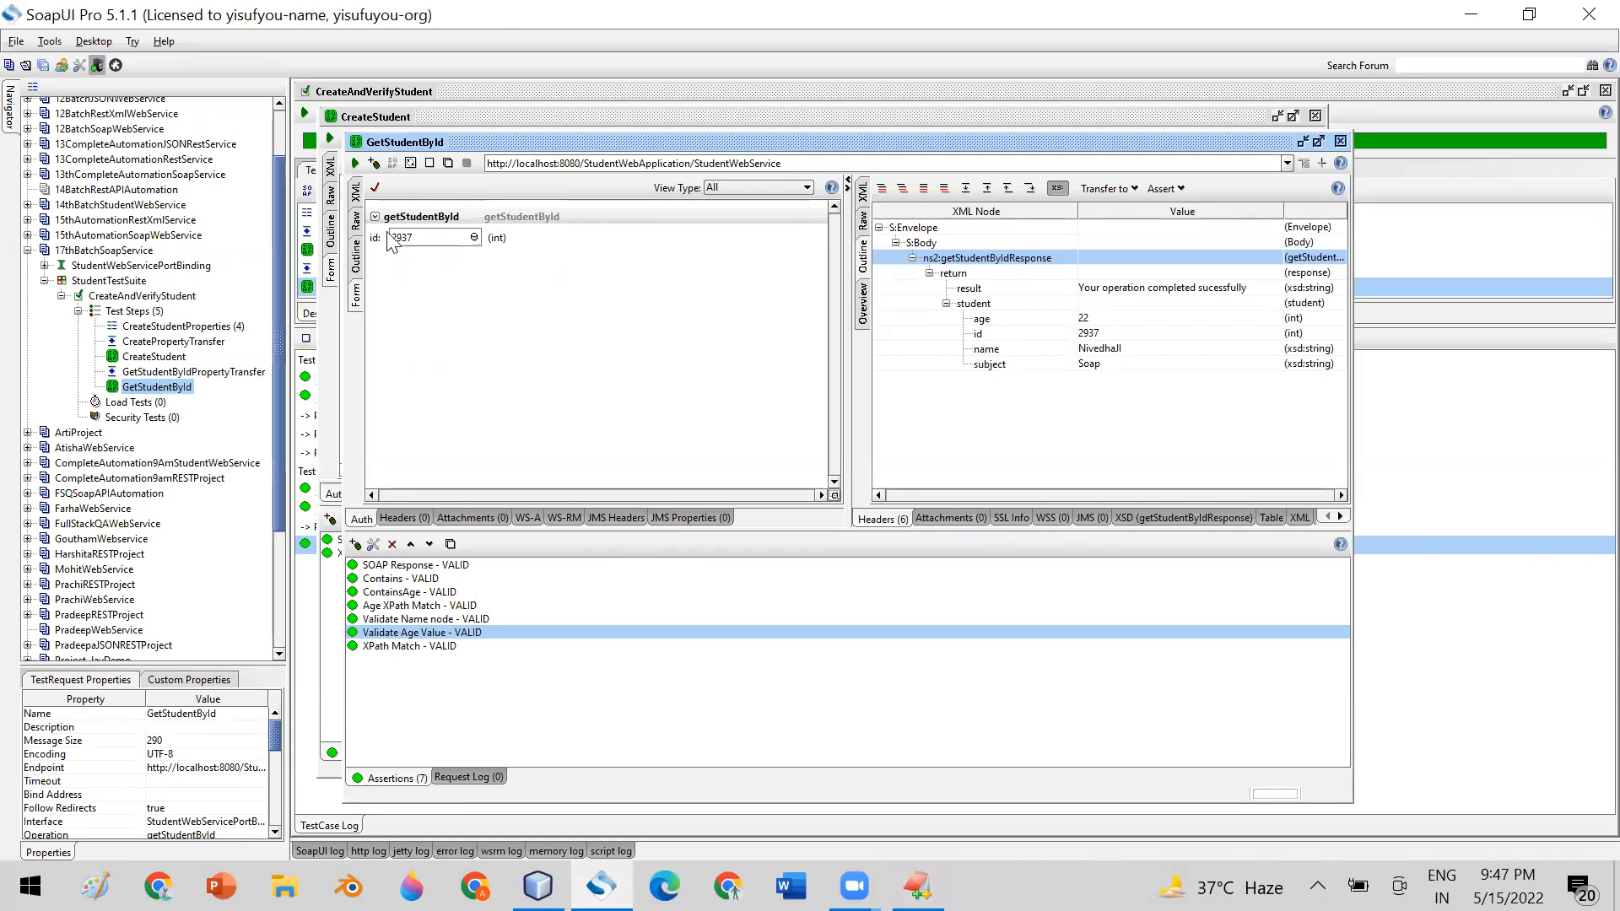
left_click(173, 357)
double_click(173, 357)
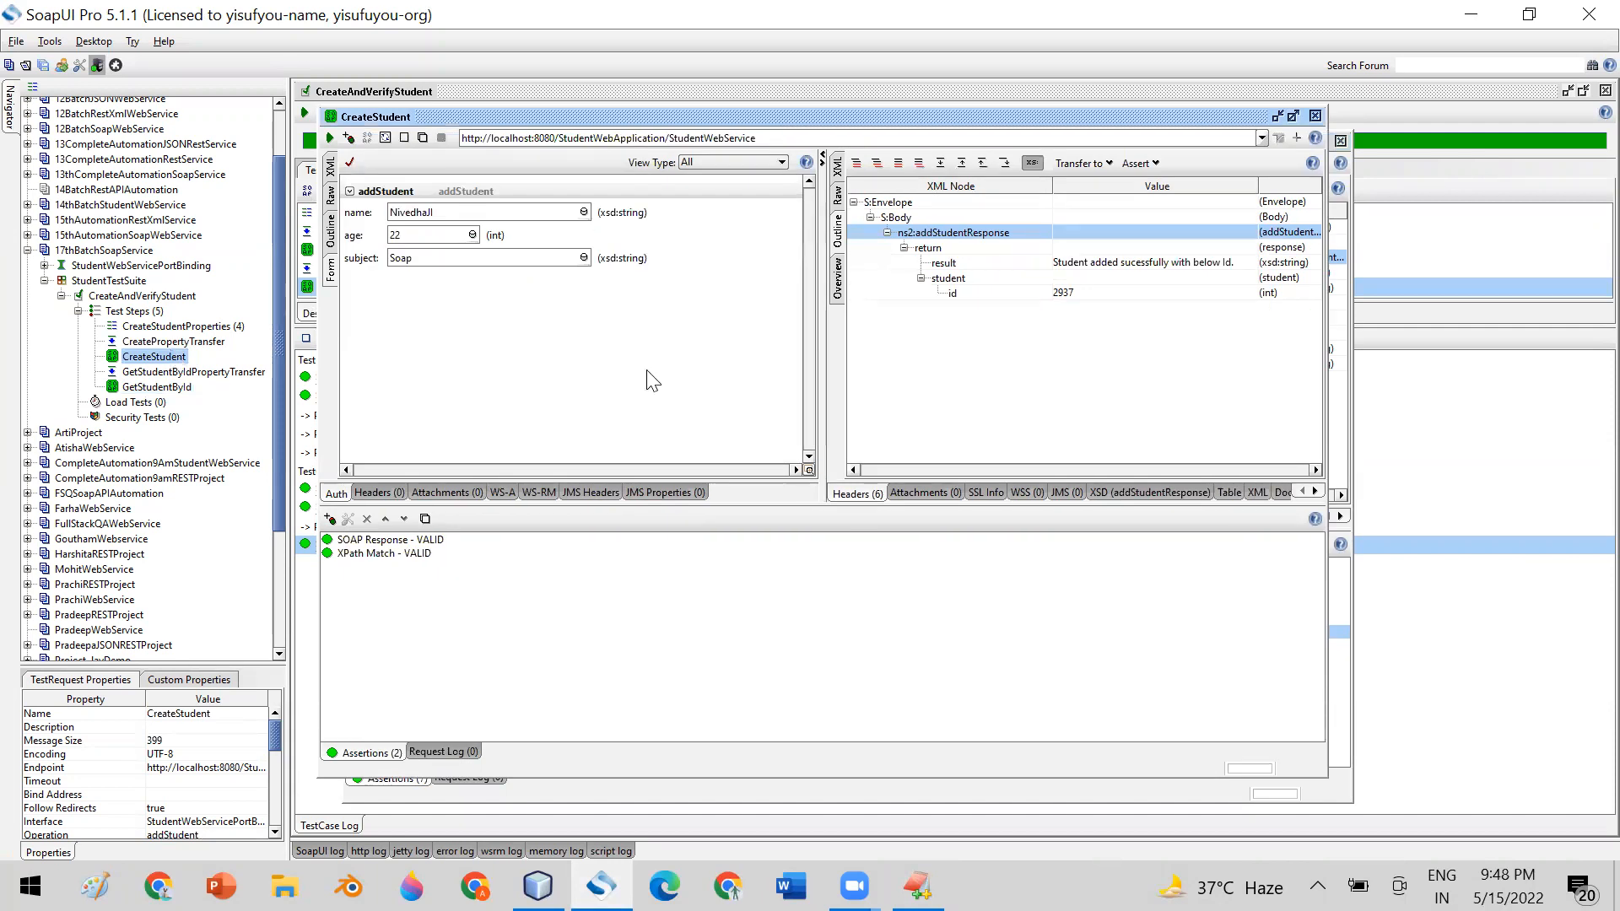
left_click(840, 173)
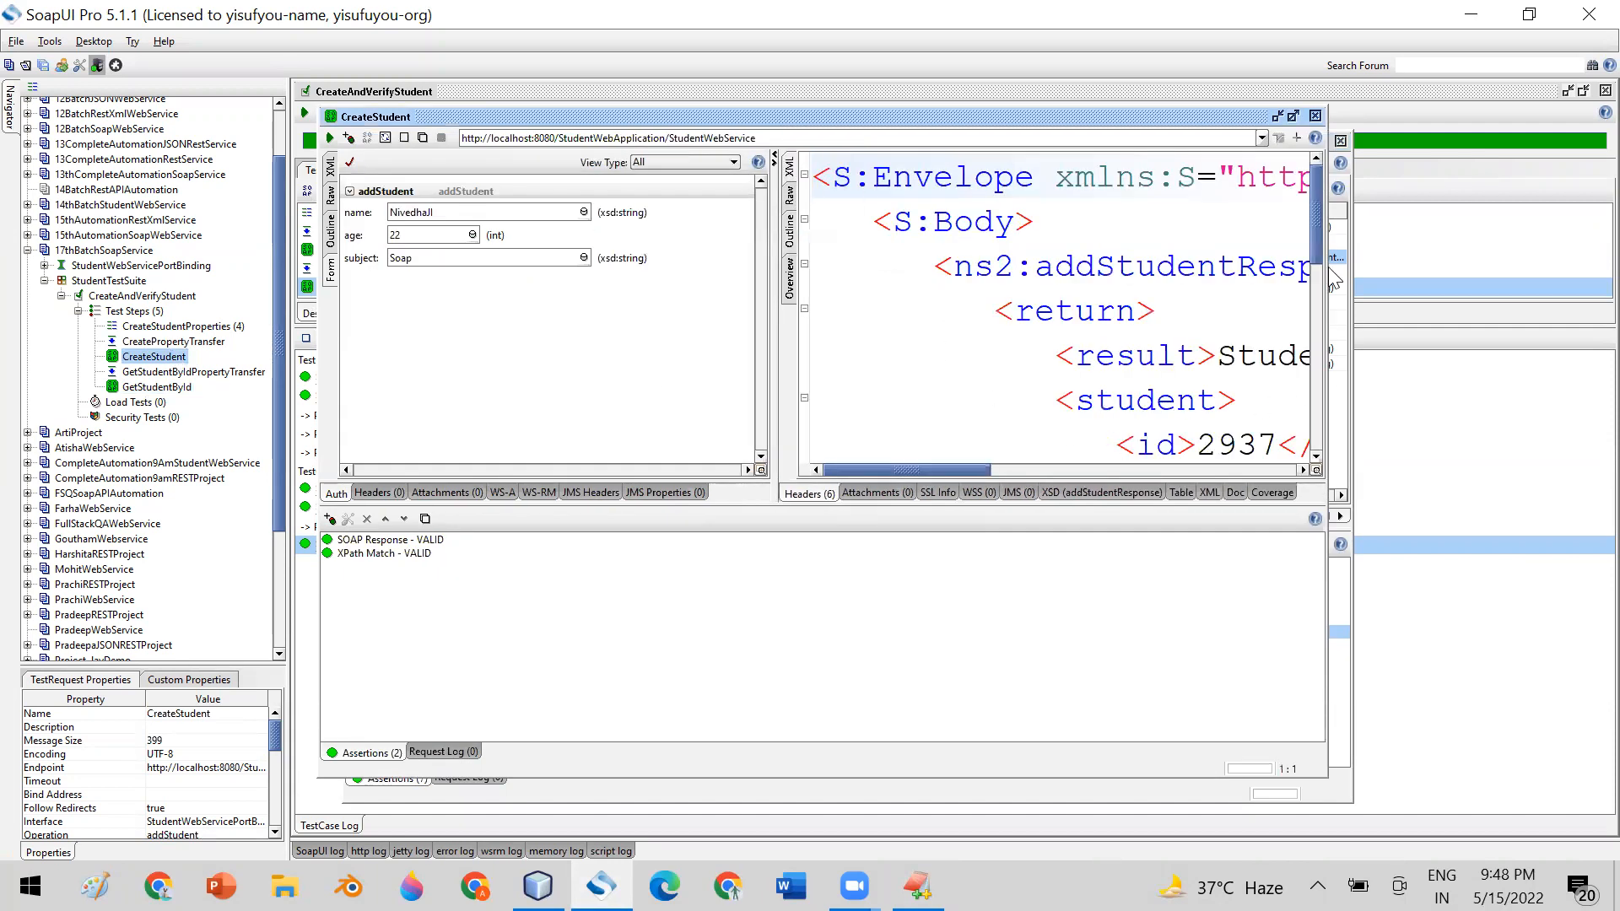
scroll(979, 439, "down", 3)
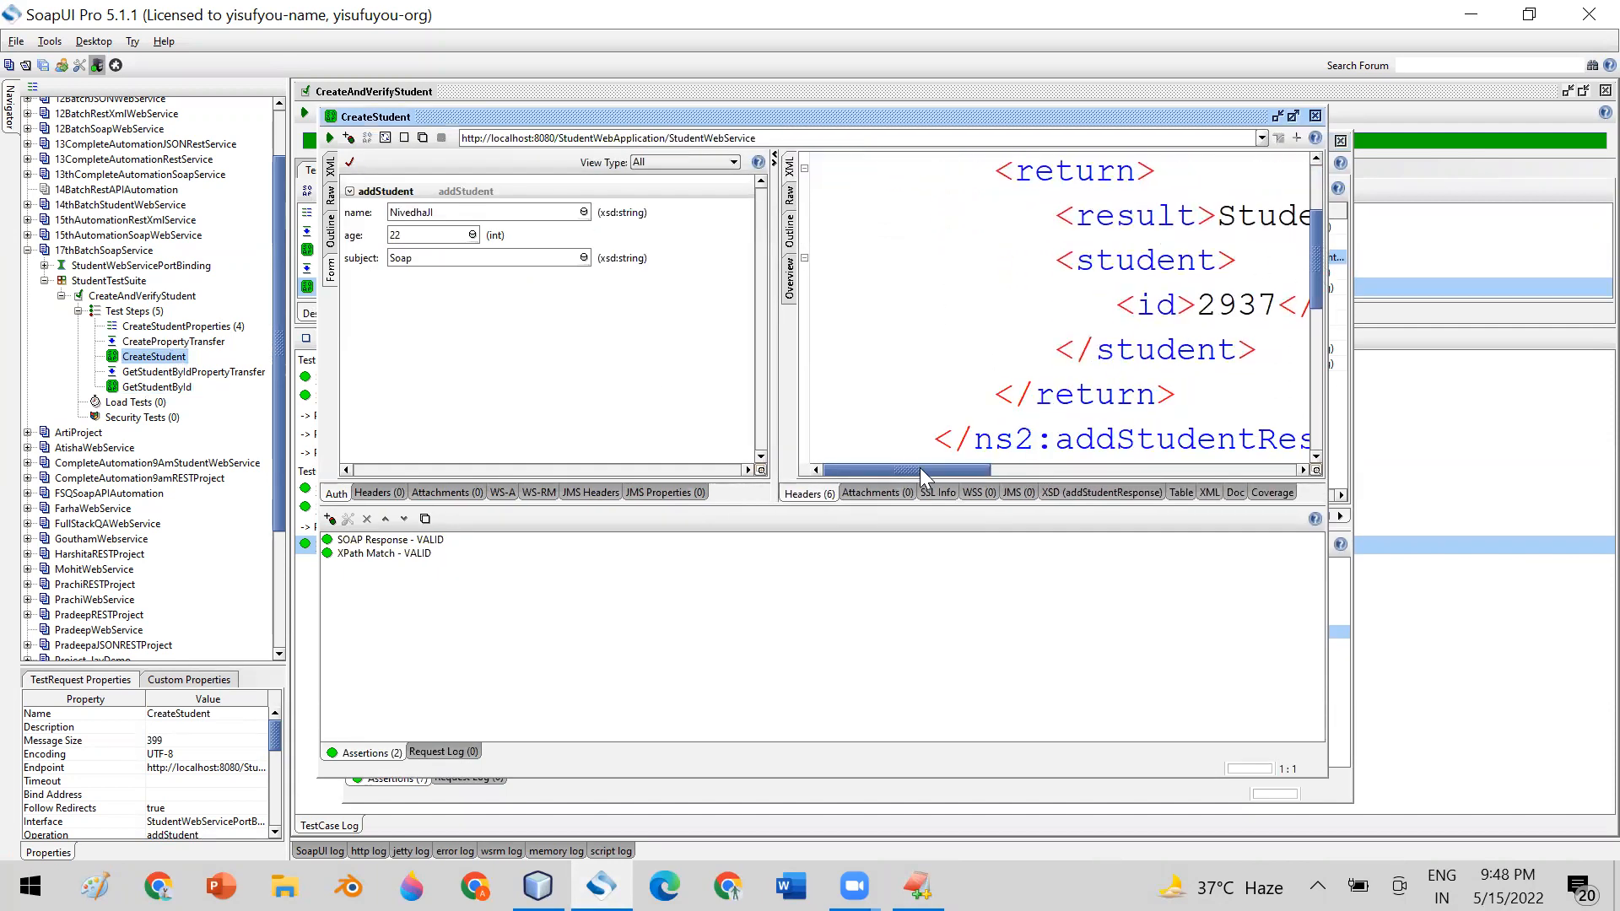
scroll(1077, 336, "right", 3)
Switch to EditPlus and replace Request with Response in the line 8 expansion, making it ${CreateStudent#Response#}
left_click(917, 886)
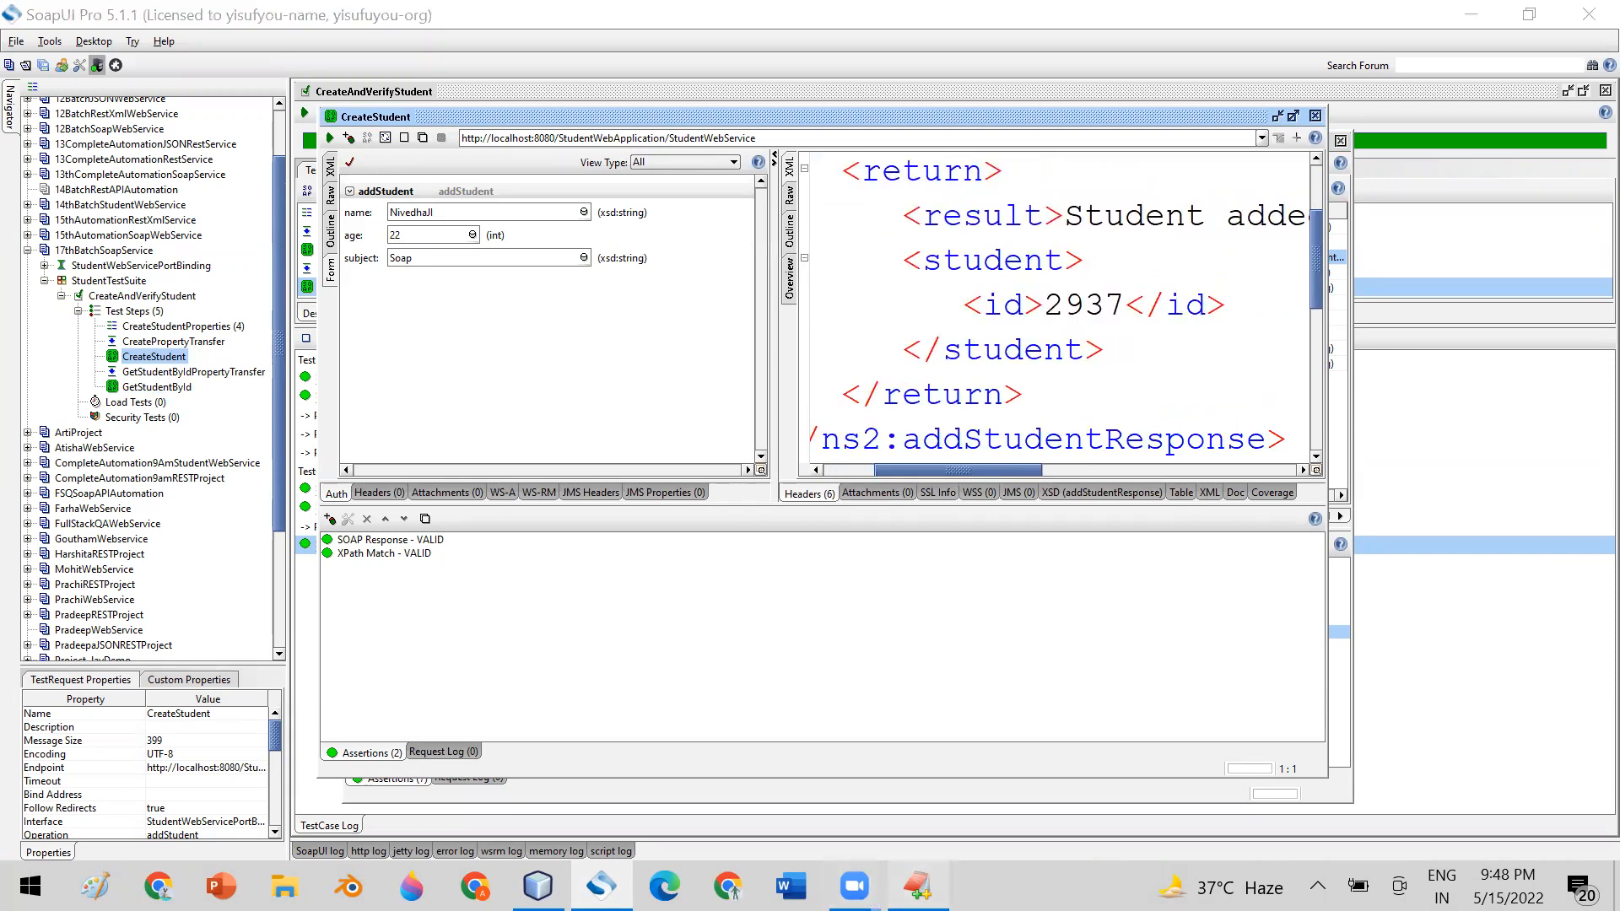
left_click(463, 358)
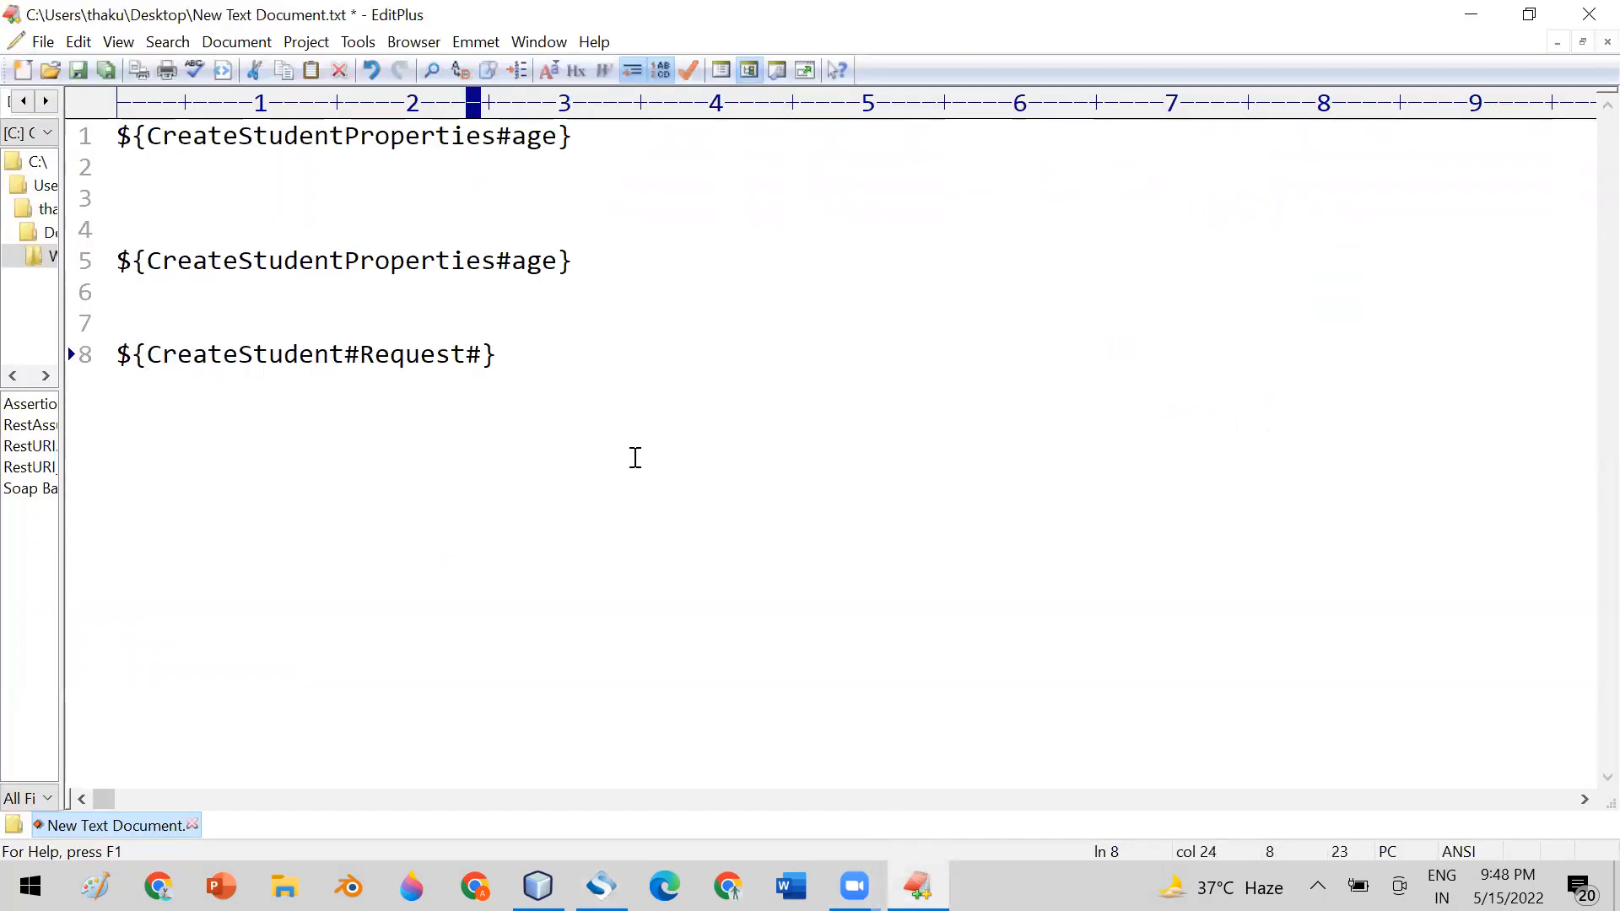
key("BackSpace")
key("BackSpace")
key("BackSpace")
key("BackSpace")
key("BackSpace")
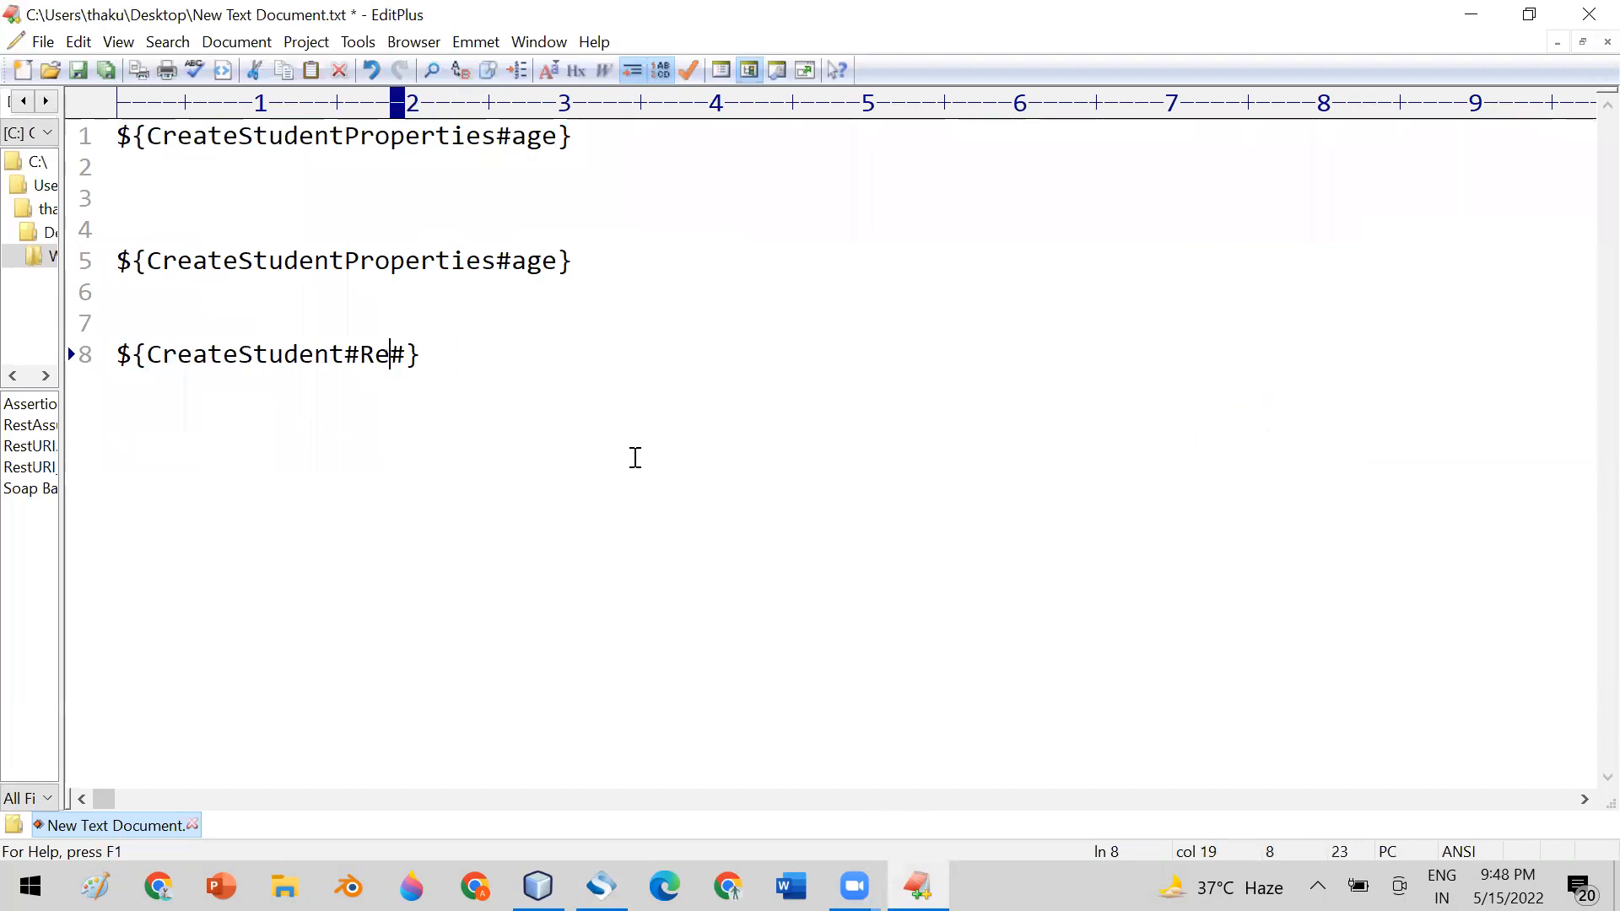
type("sponse")
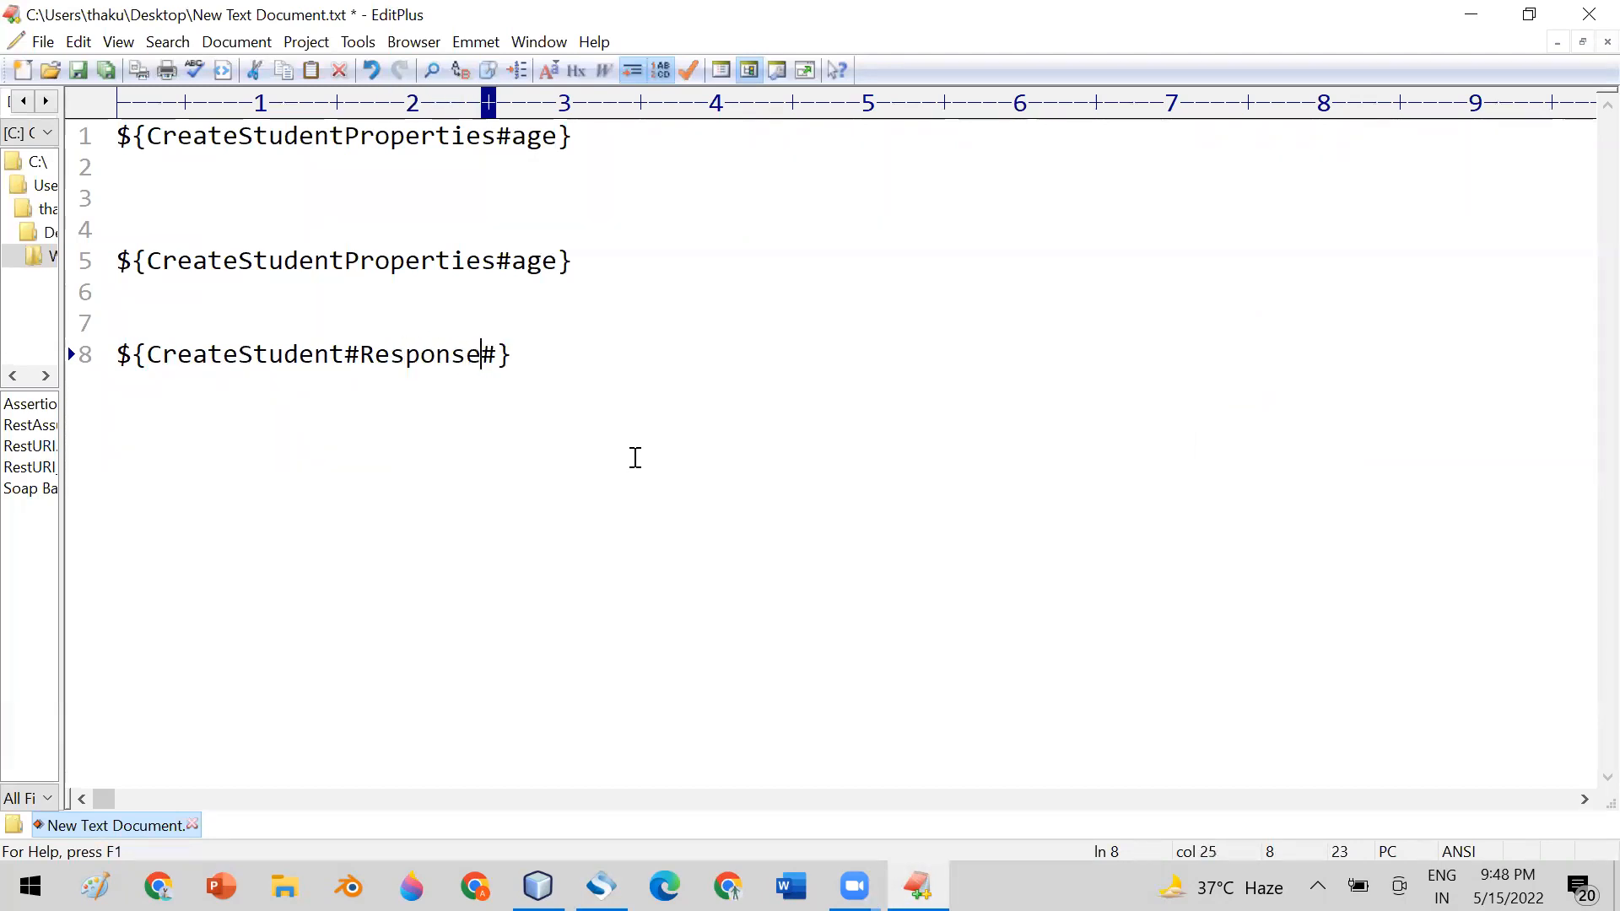
Review CreateStudent's XML response in SoapUI and complete the EditPlus line 8 expansion as ${CreateStudent#Response#//id}
left_click_drag(500, 357, 486, 357)
left_click(602, 886)
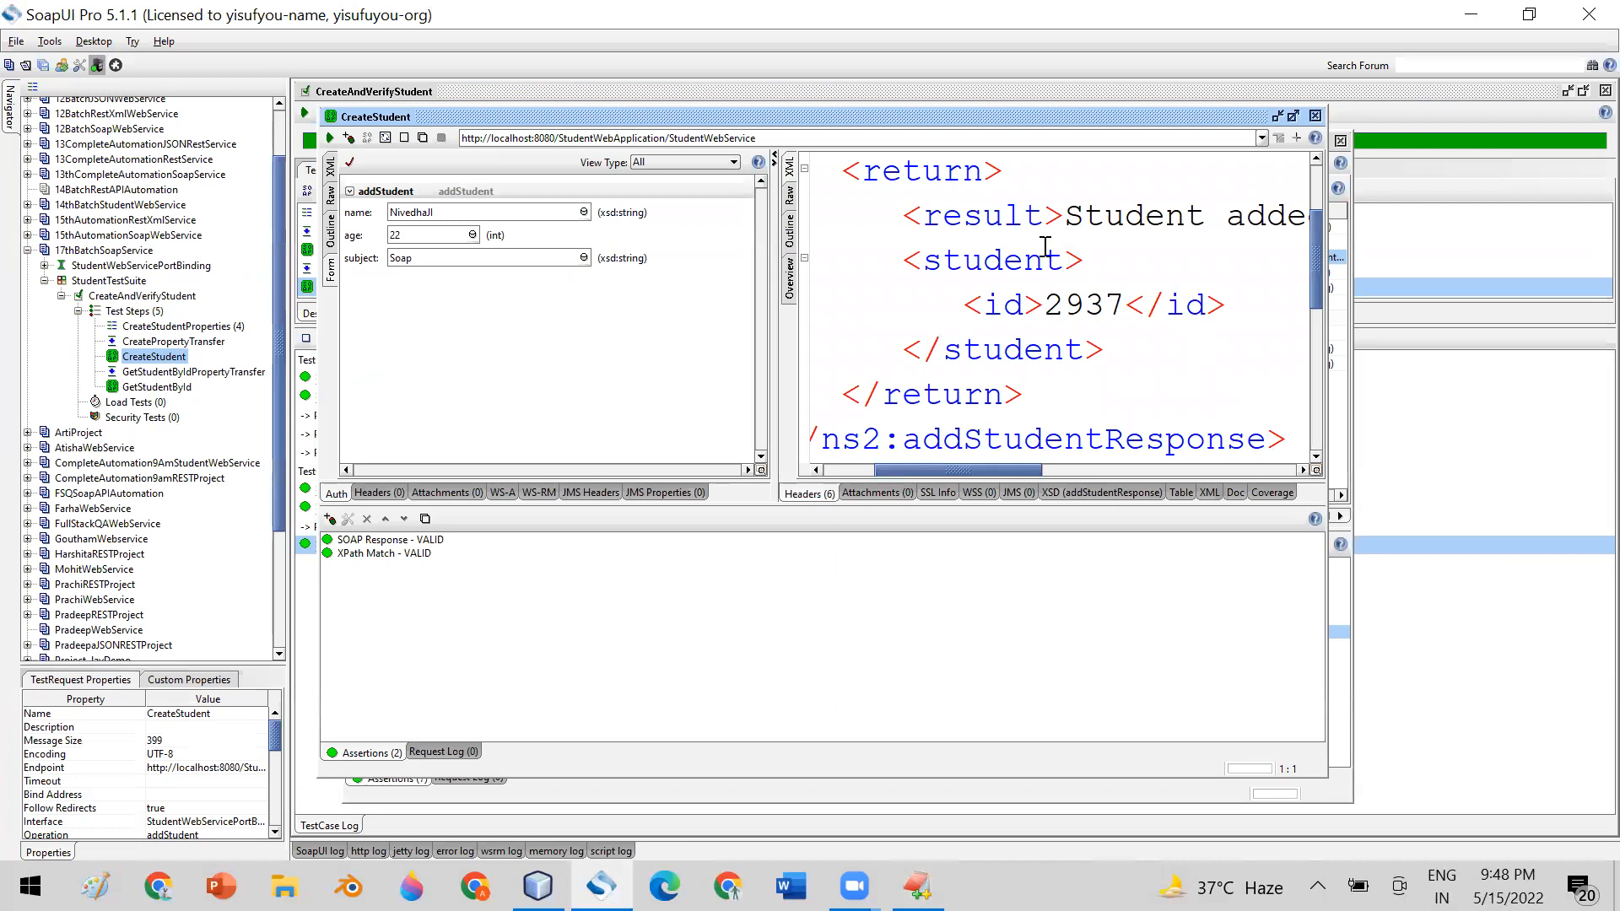
left_click_drag(972, 215, 1111, 435)
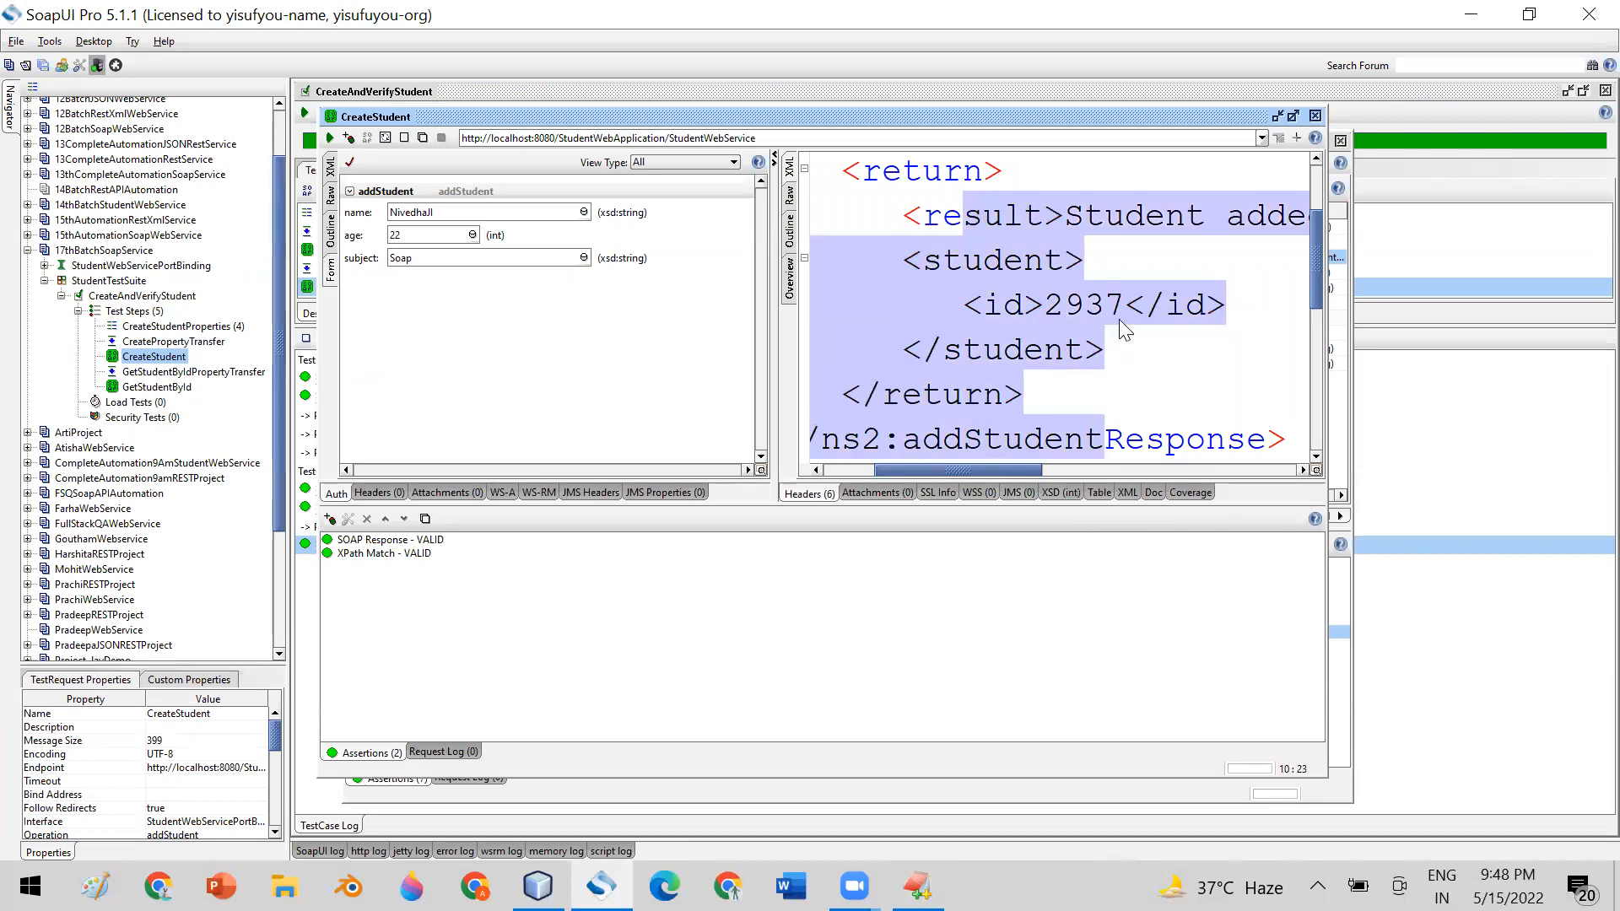
left_click(917, 886)
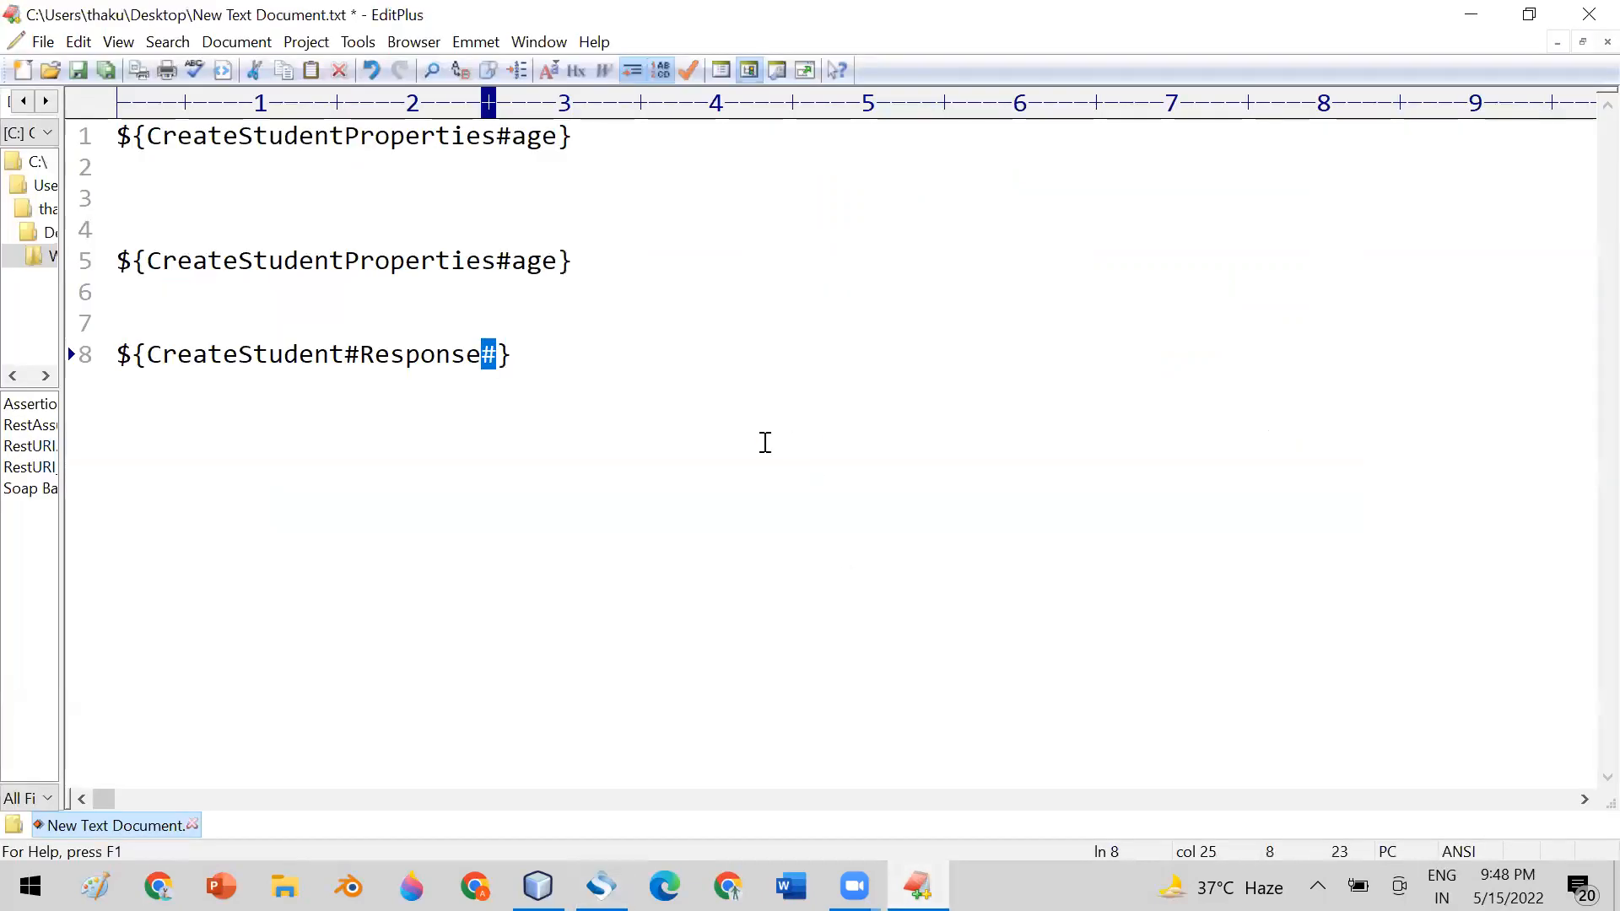
left_click(496, 361)
type("//id")
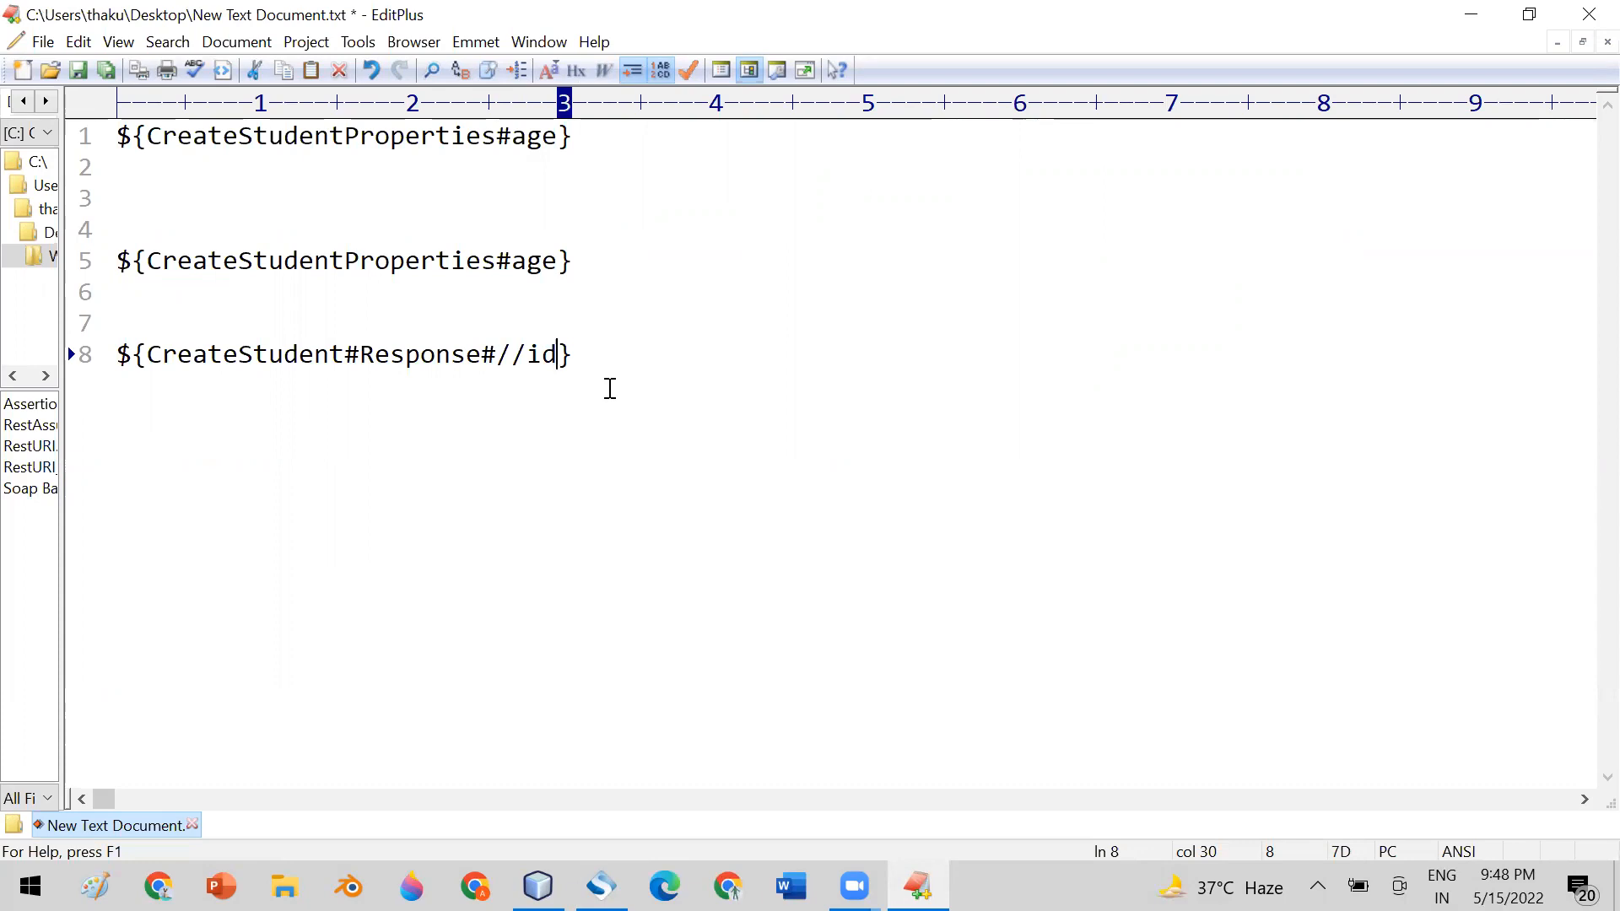
Switch to SoapUI, reopen GetStudentById's unconfigured XPath Match assertion and set its XPath expression to //id
left_click(602, 885)
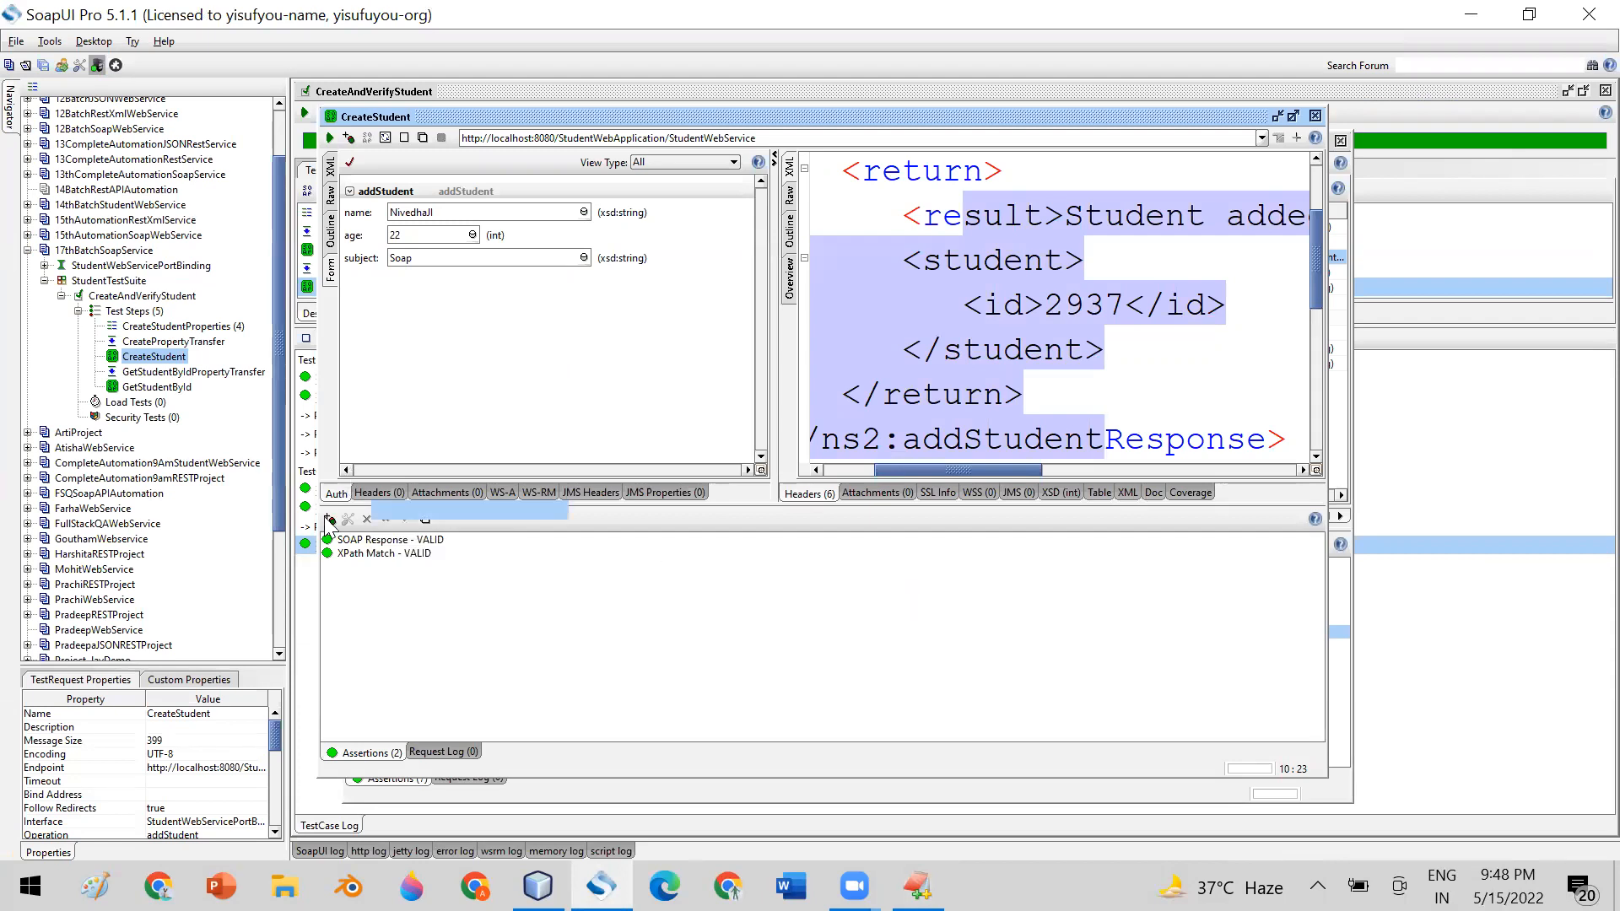
left_click(158, 388)
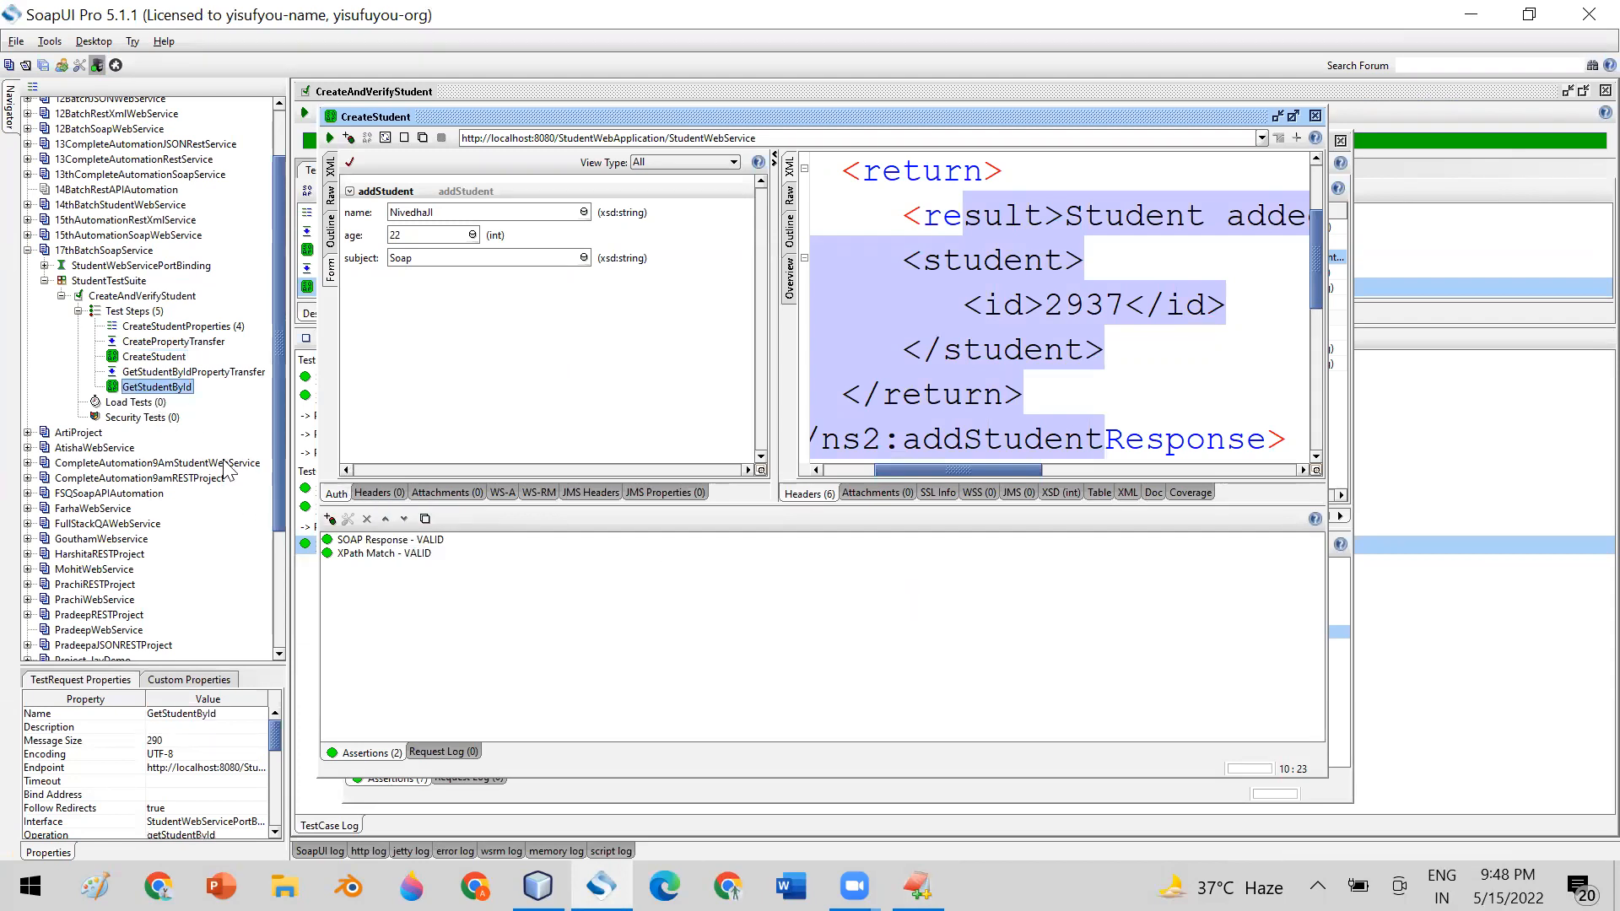
double_click(186, 388)
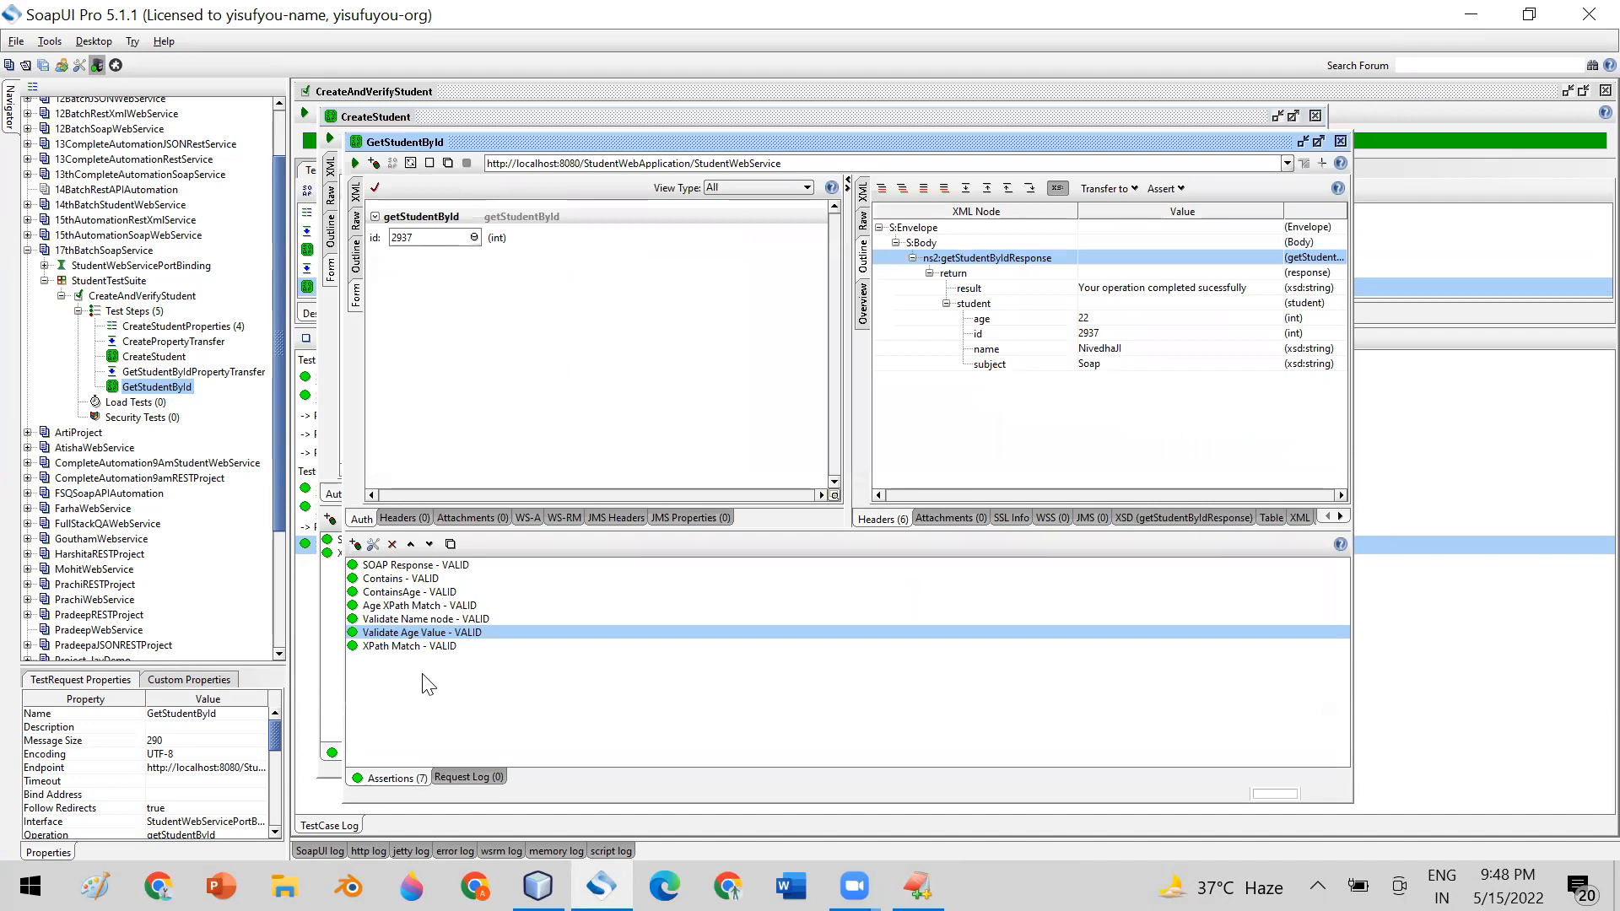
double_click(396, 646)
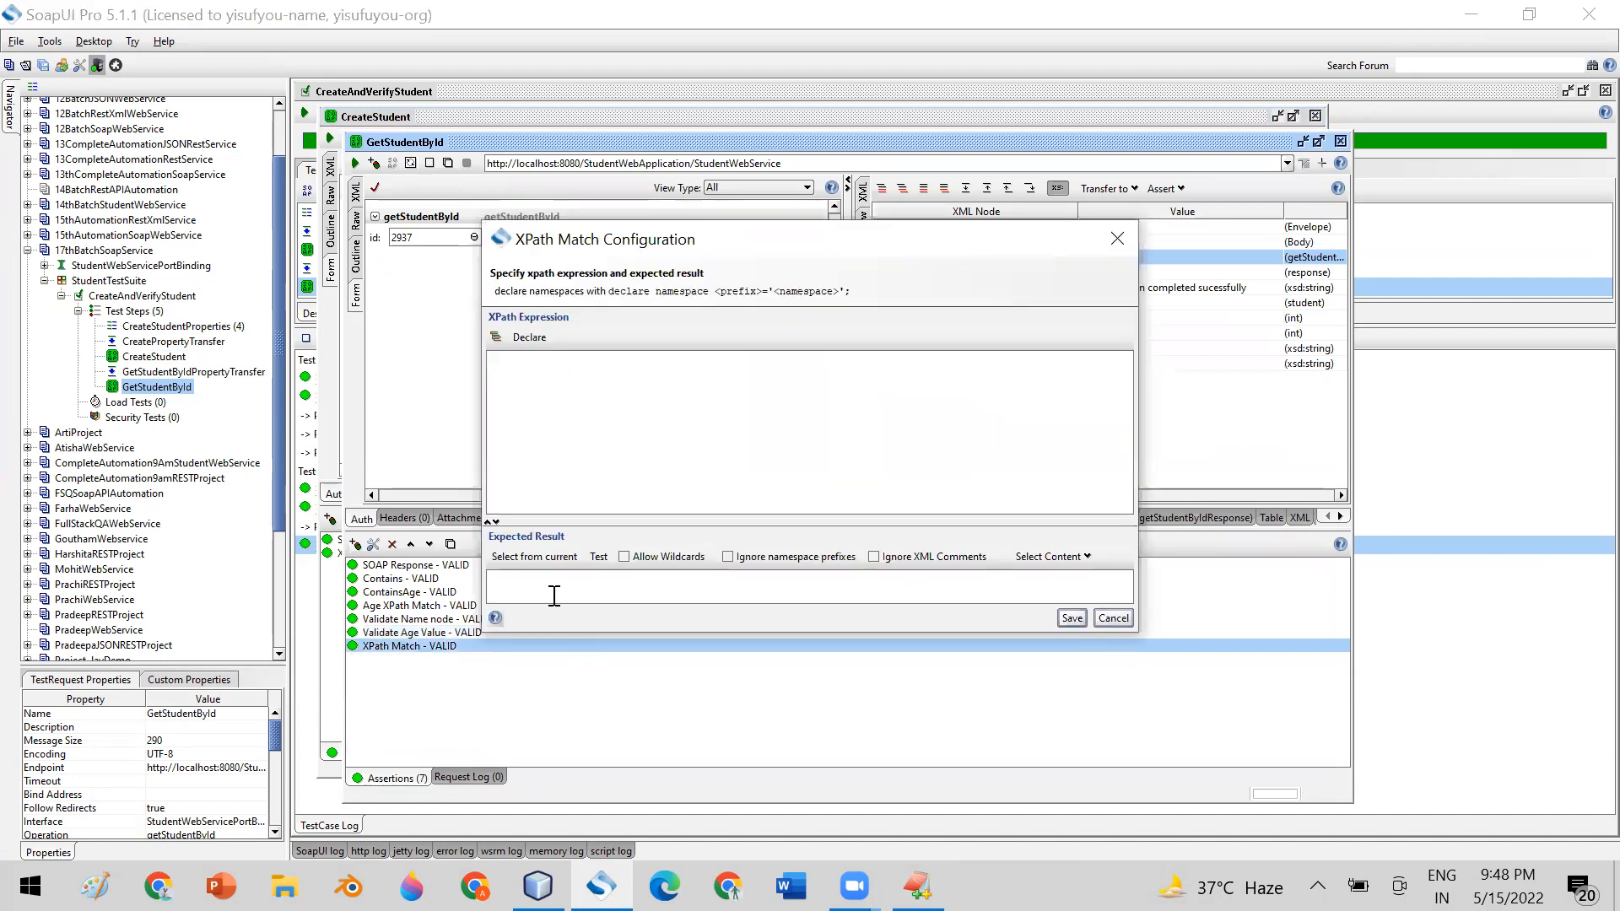
type("id")
Set the assertion's expected result to the id node of the CreateStudent step's Response property using Get Data
left_click(541, 583)
right_click(538, 582)
mouse_move(641, 732)
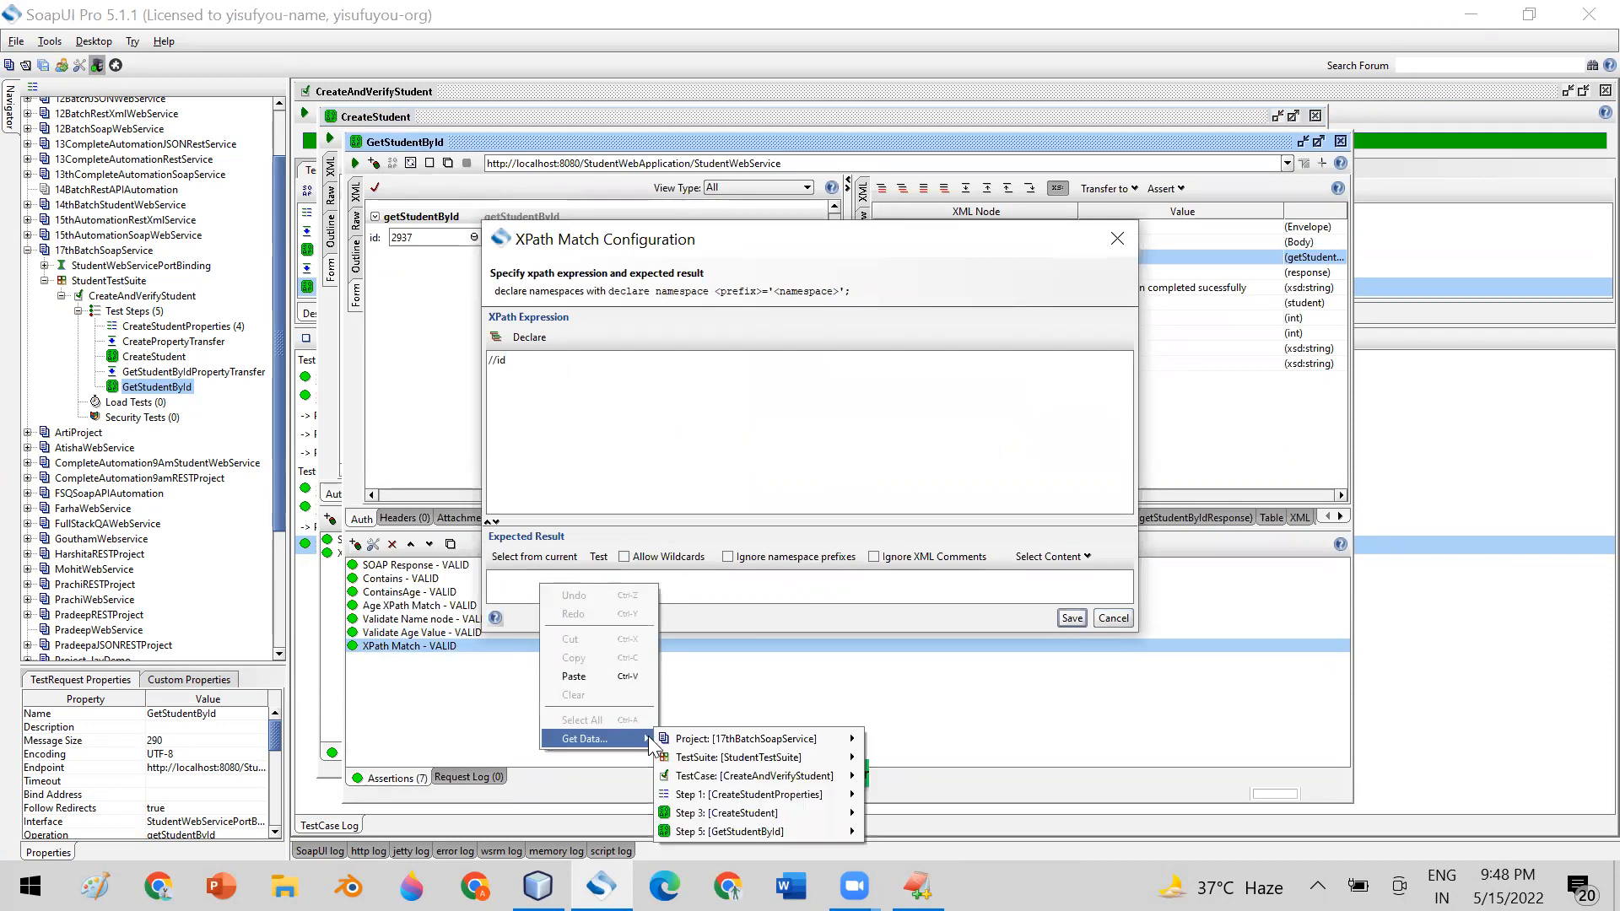
mouse_move(802, 813)
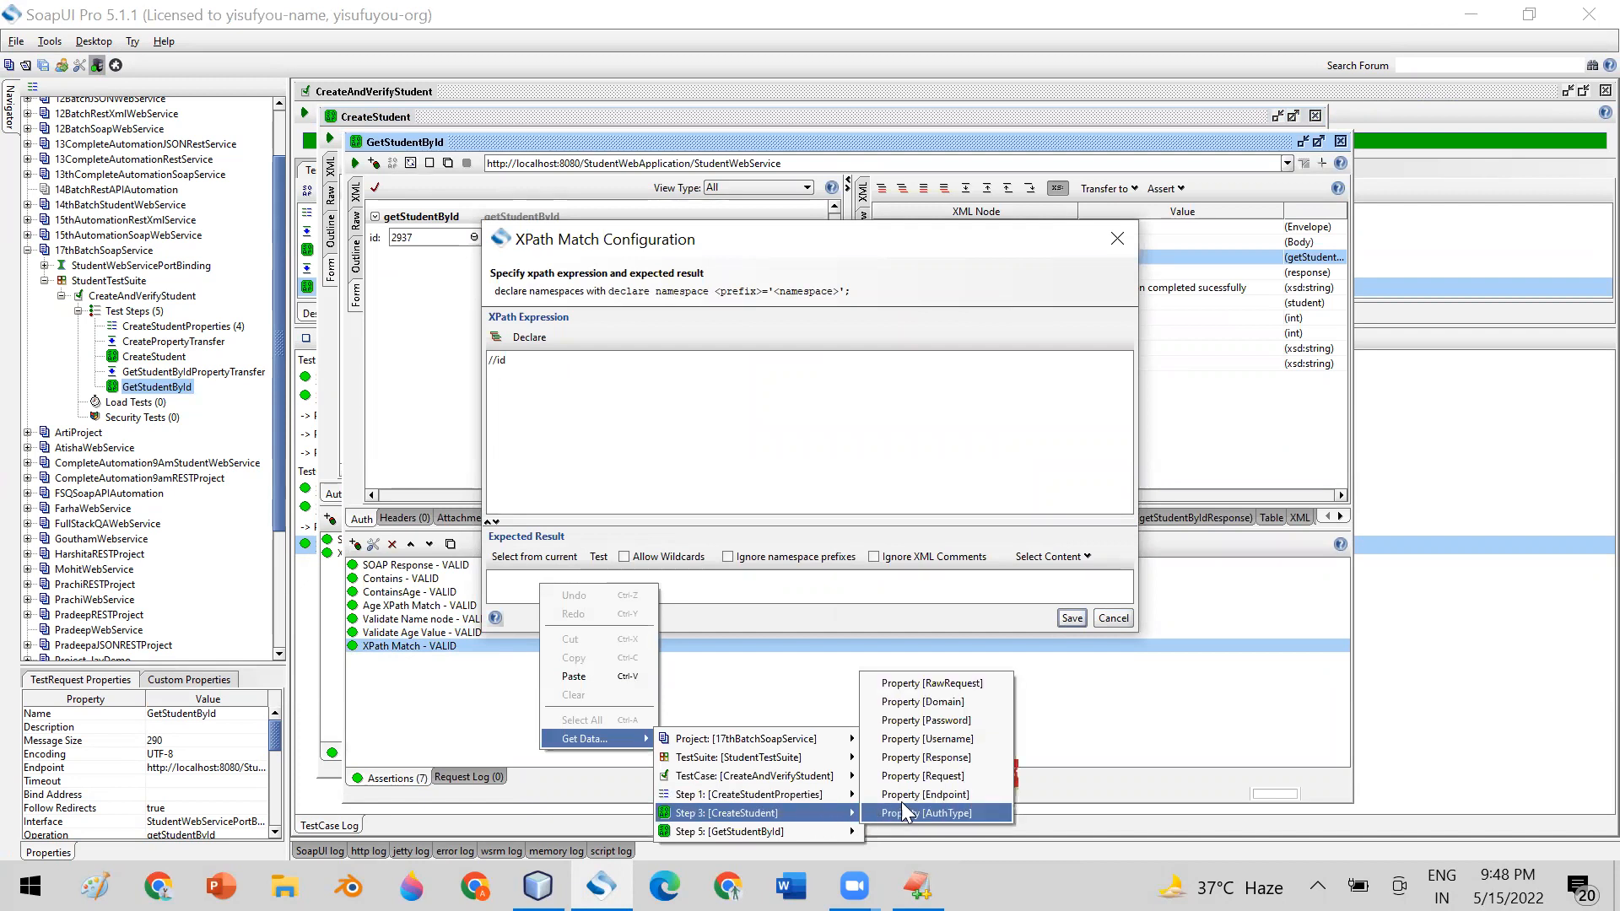
left_click(937, 760)
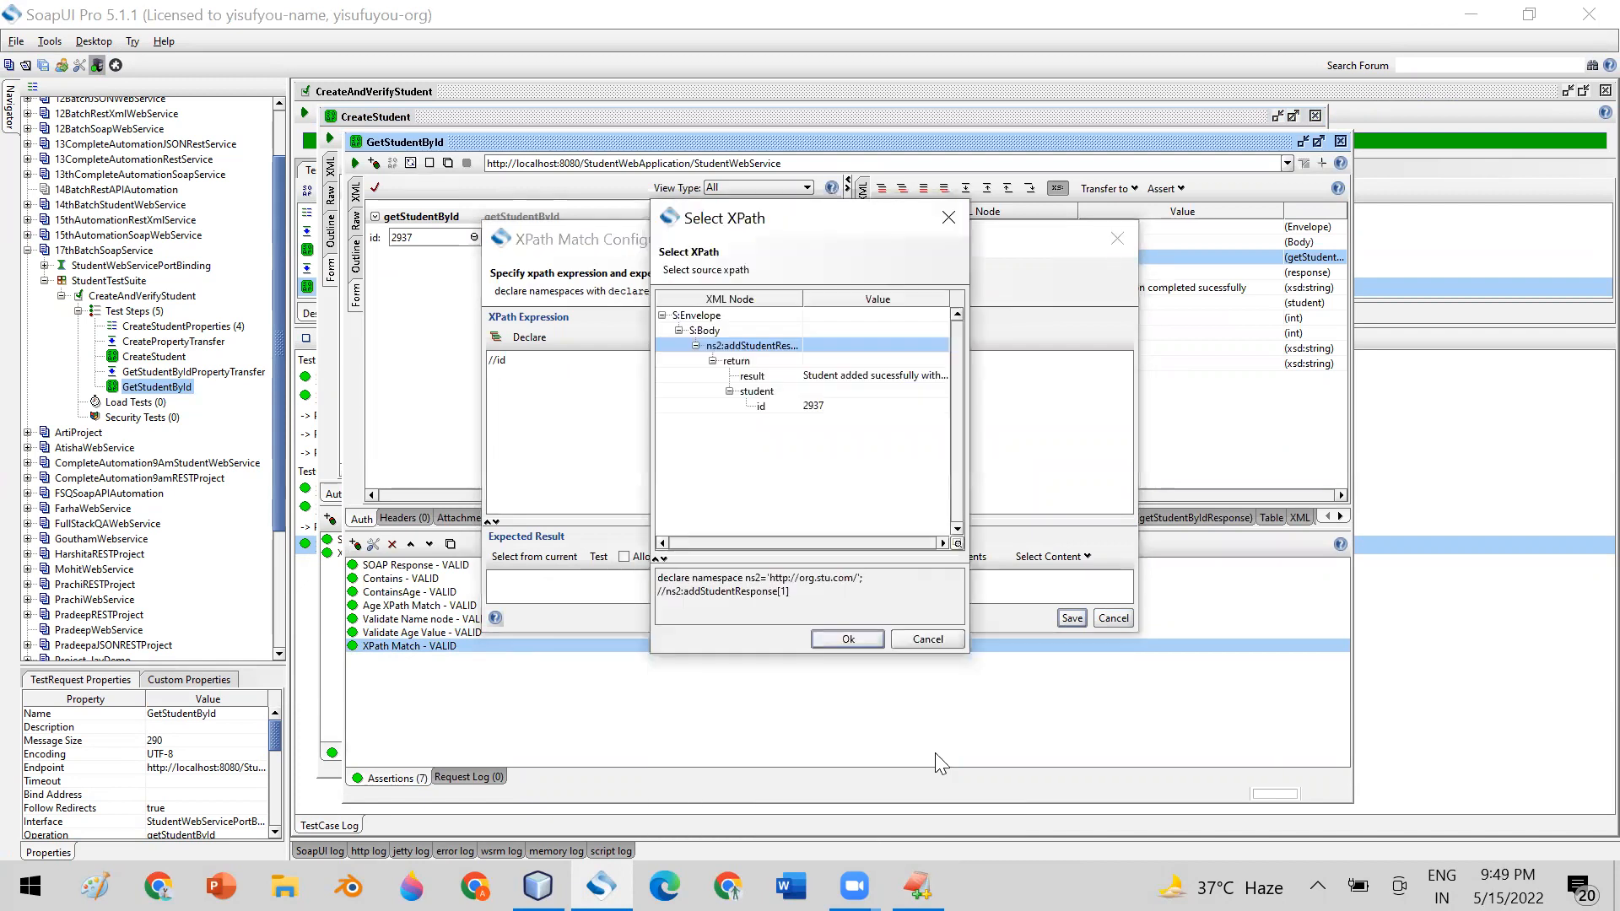
left_click(822, 408)
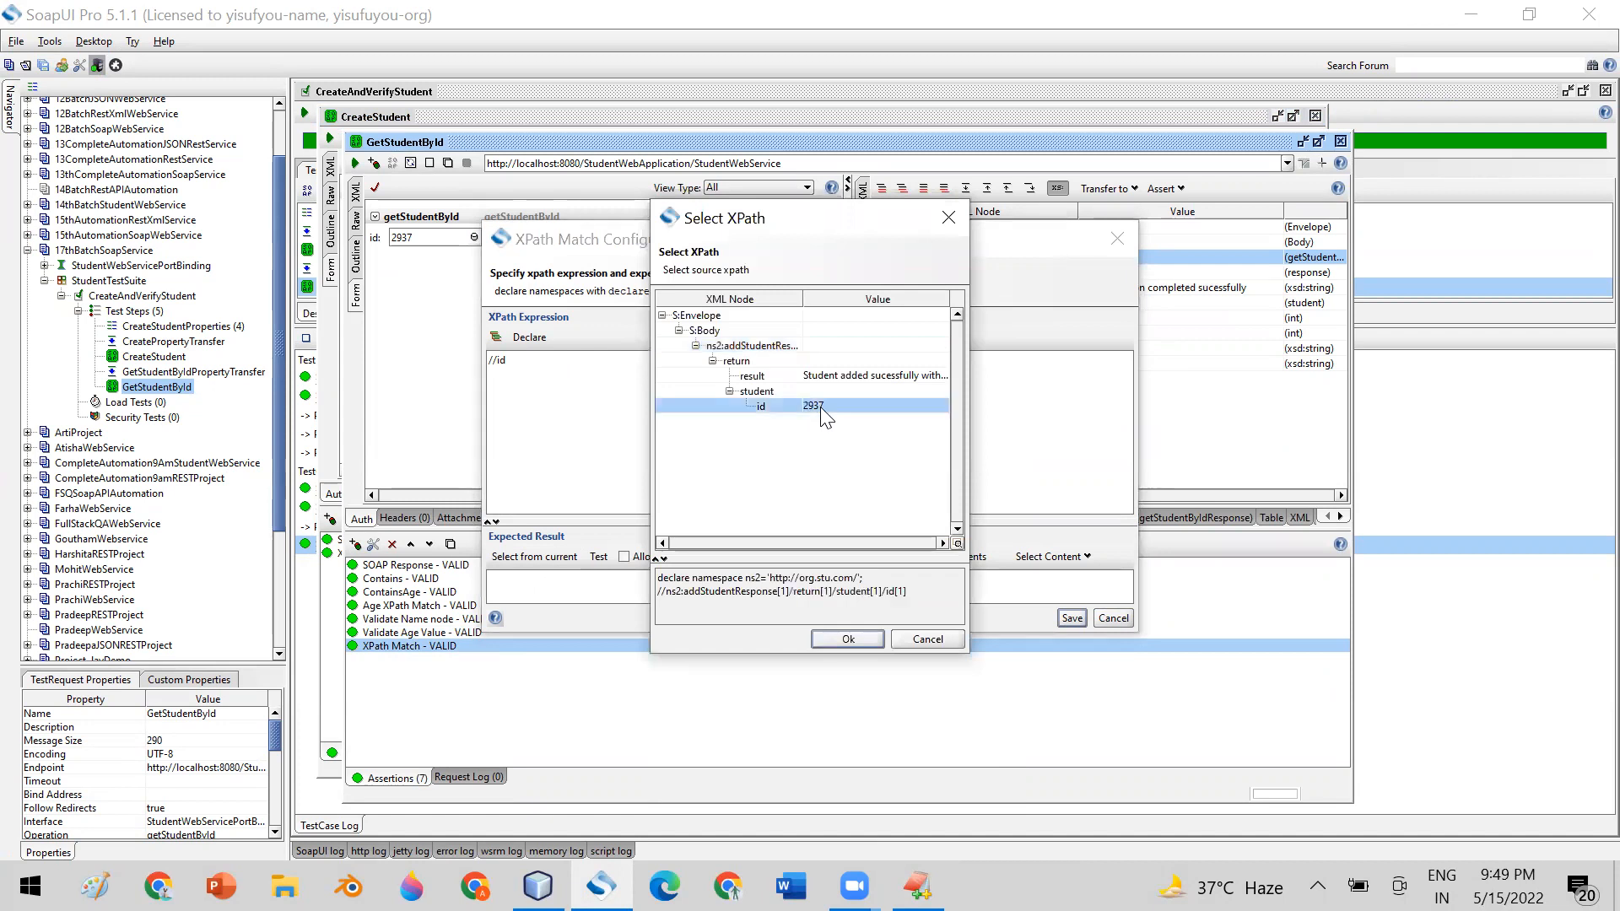
left_click(847, 639)
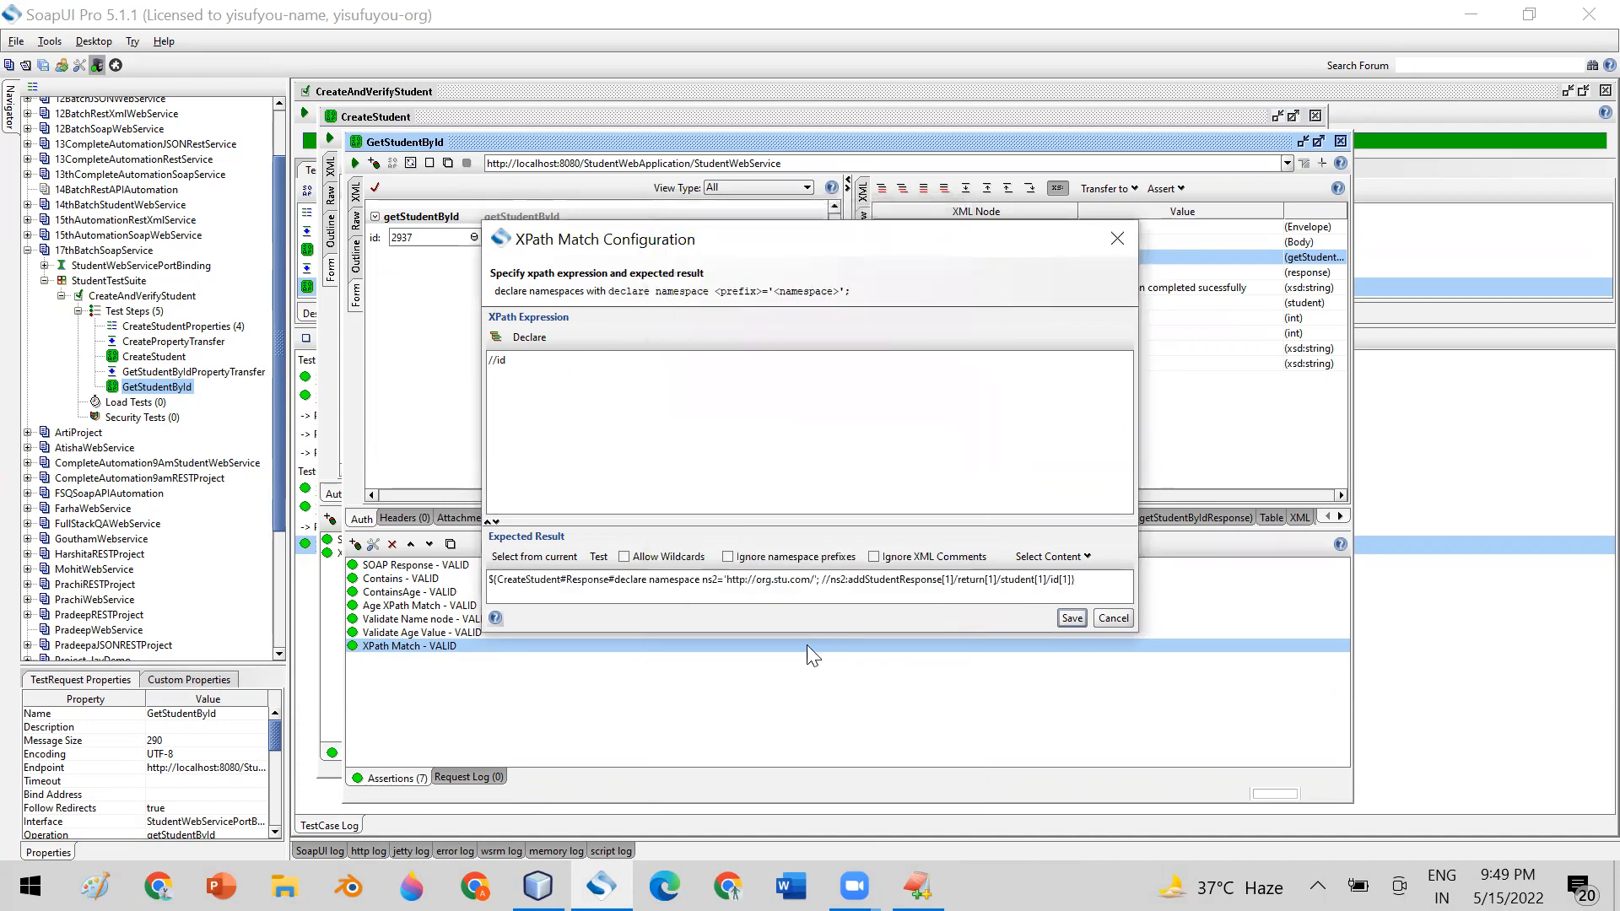
Enlarge the assertion's expected-result area and copy its generated expression into EditPlus on a new line 10
left_click_drag(823, 632, 825, 692)
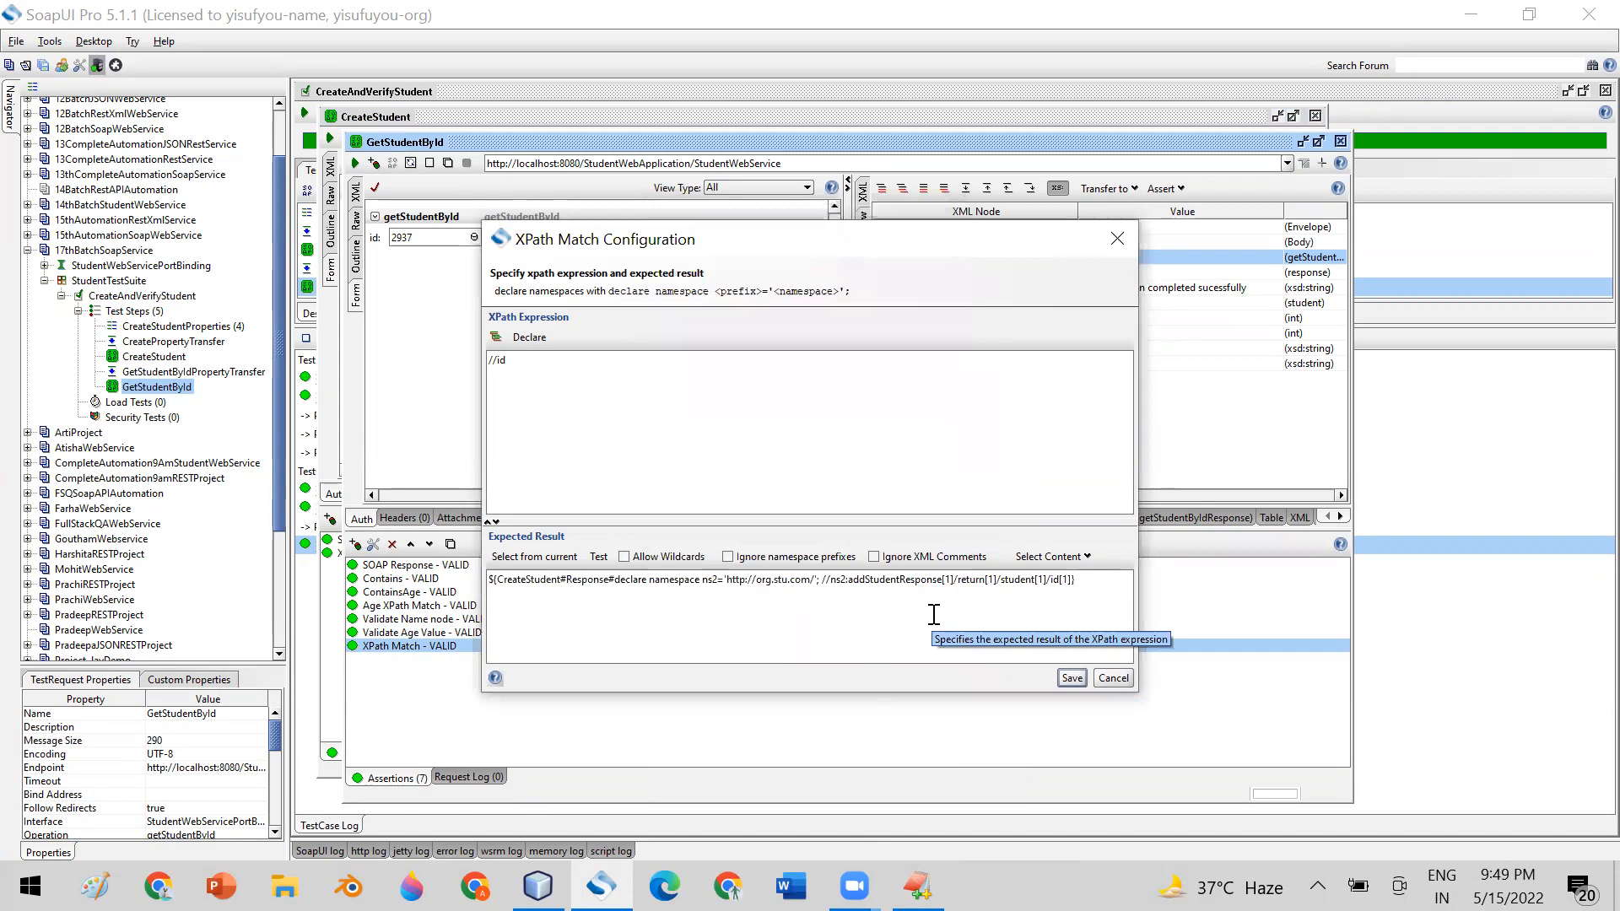
left_click_drag(1093, 579, 510, 563)
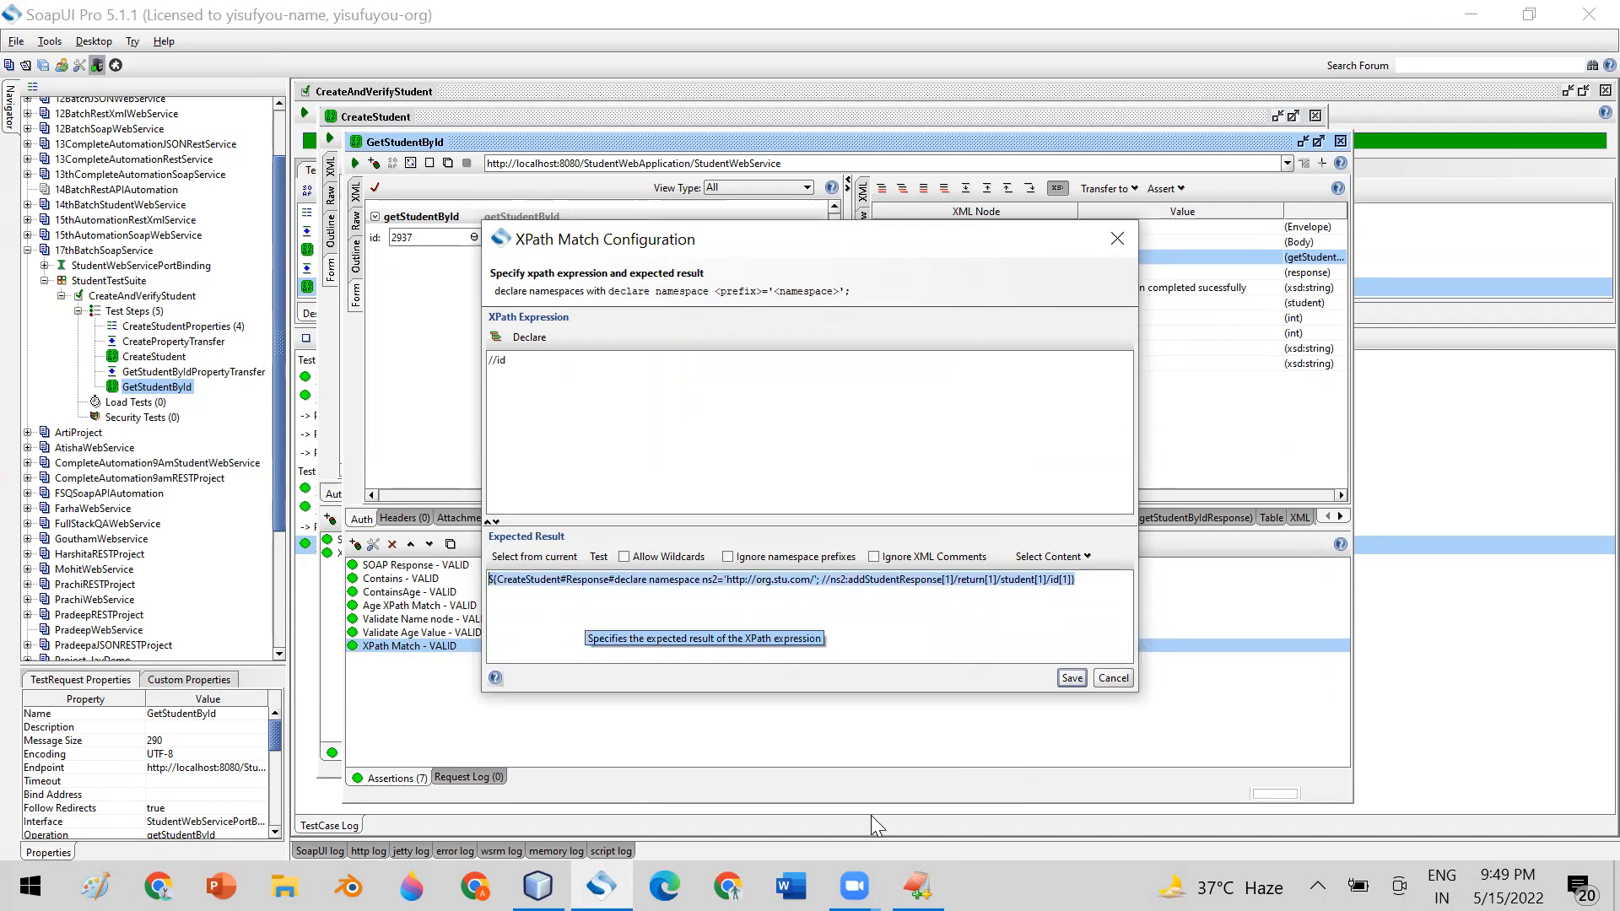
left_click(918, 886)
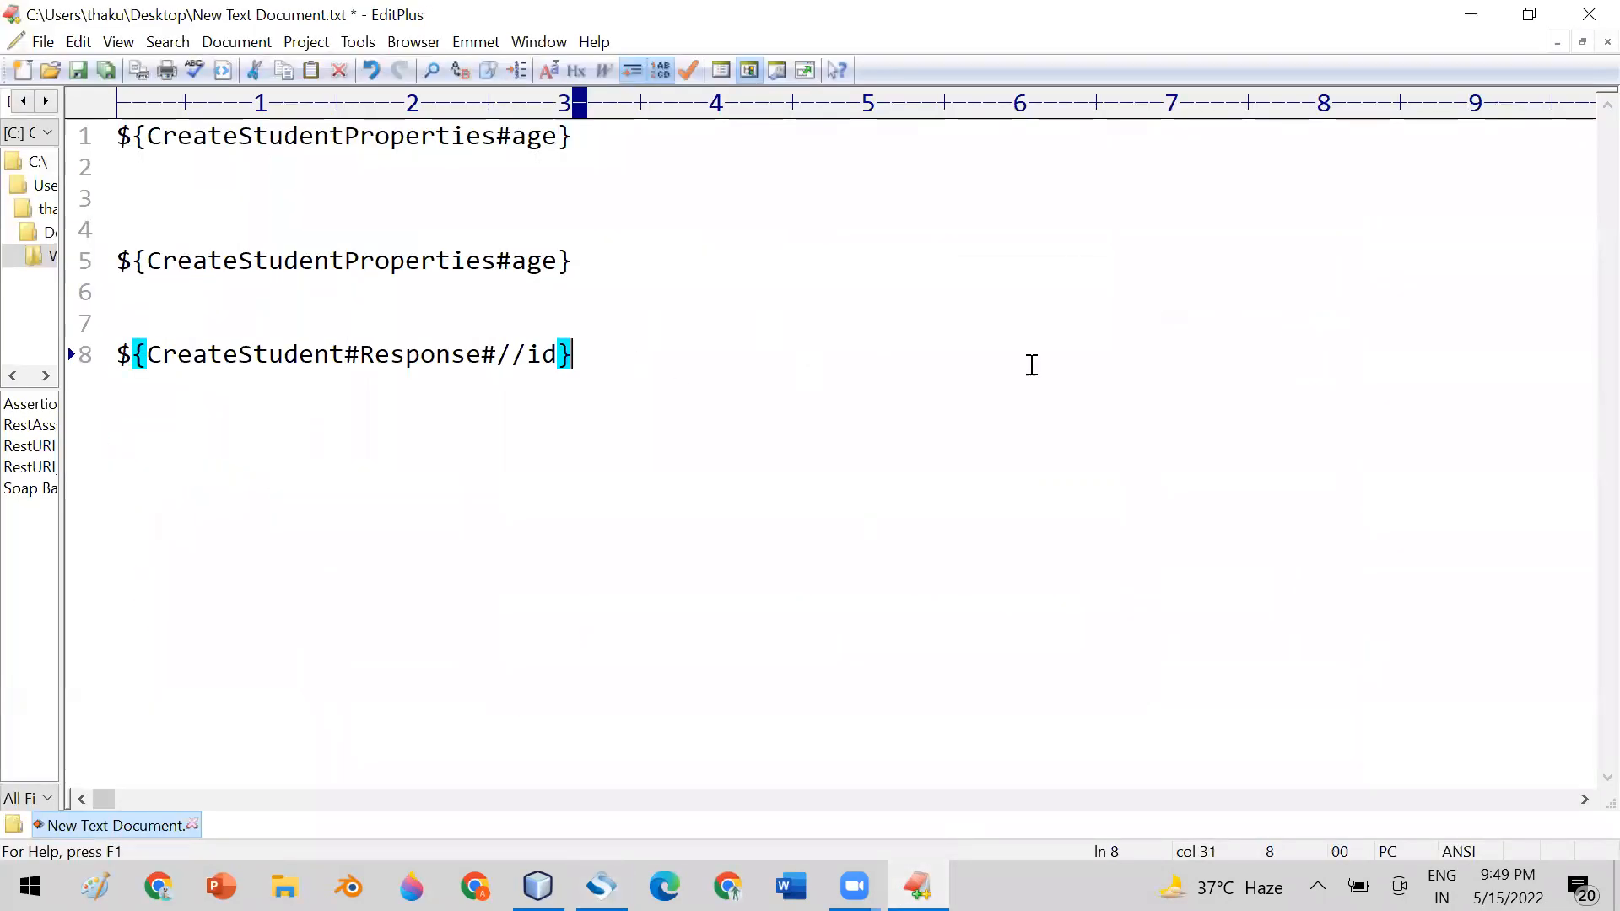
key("Return")
key("Return")
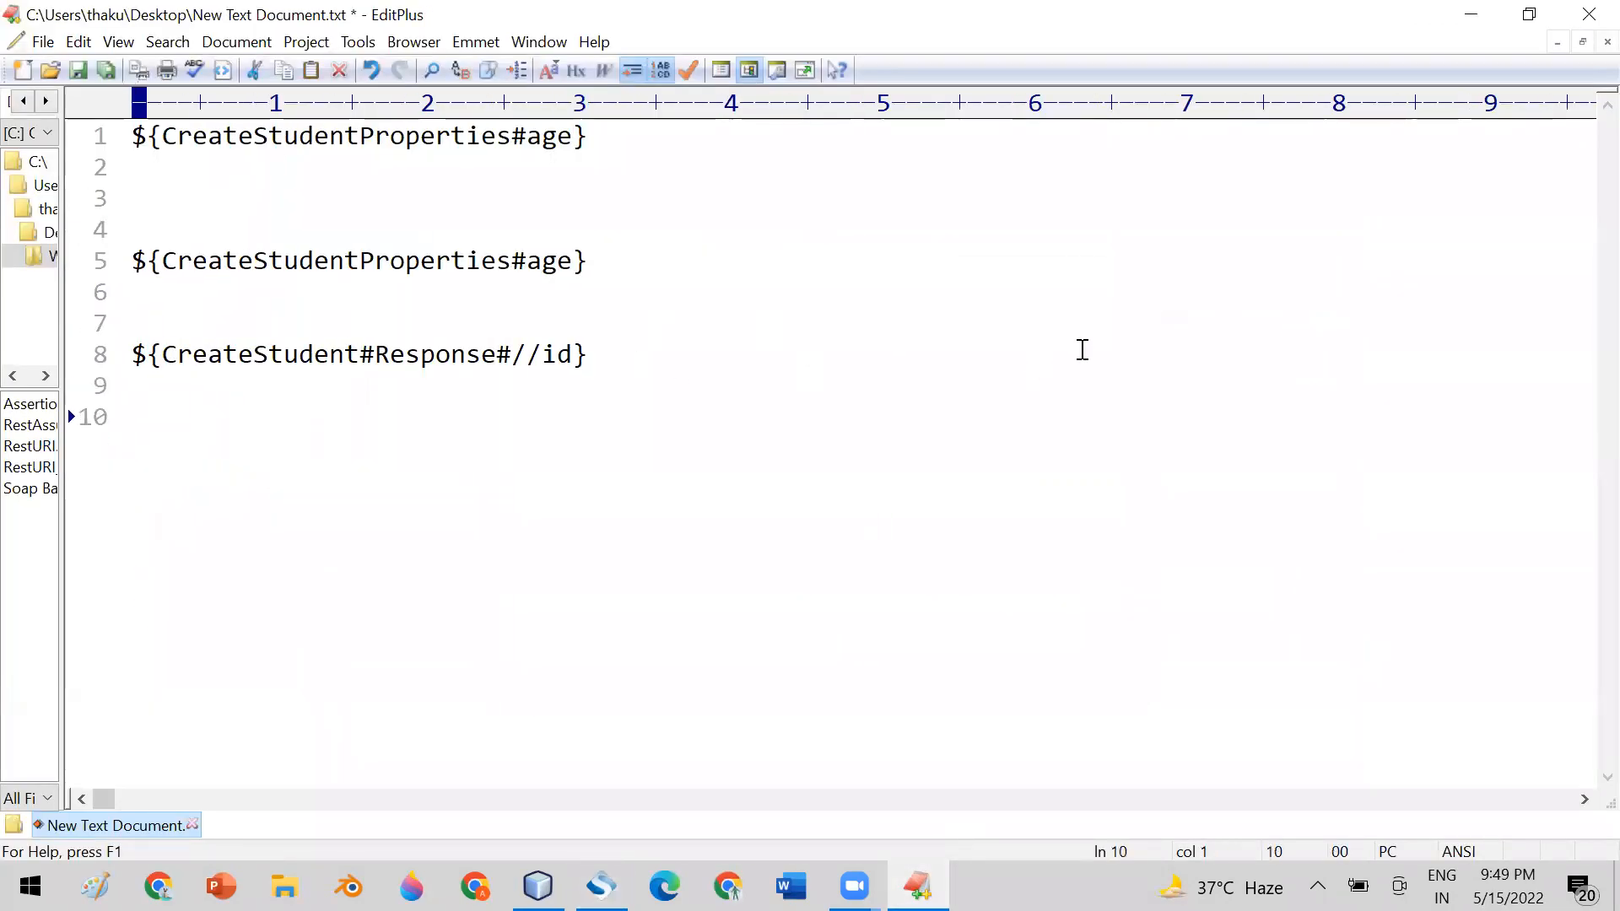
key("ctrl+v")
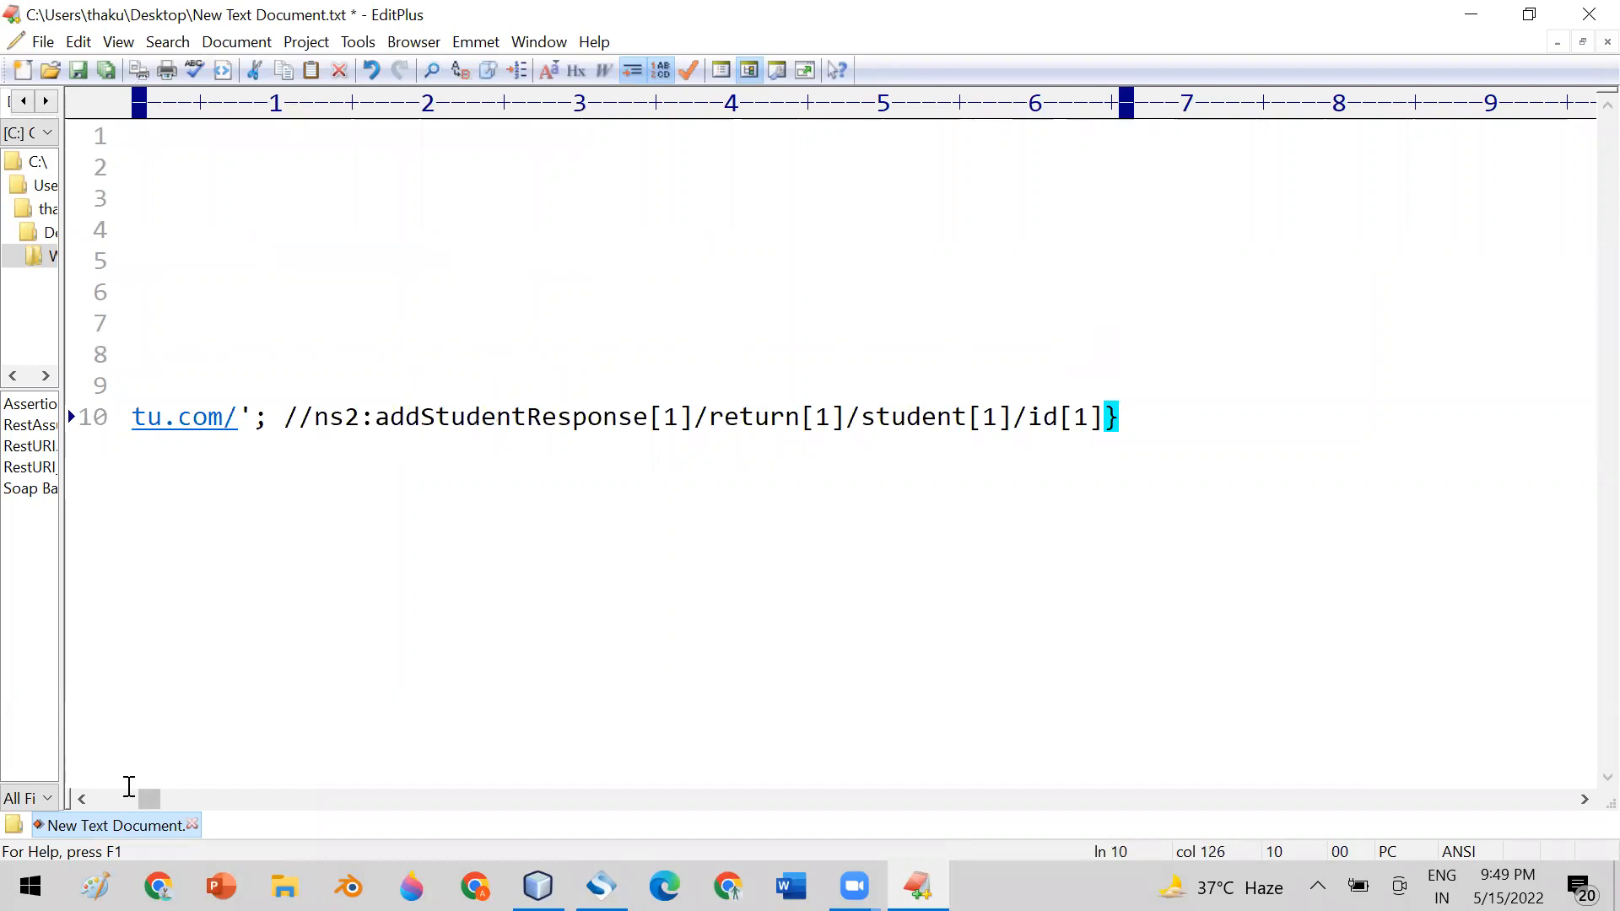
left_click_drag(150, 804, 52, 803)
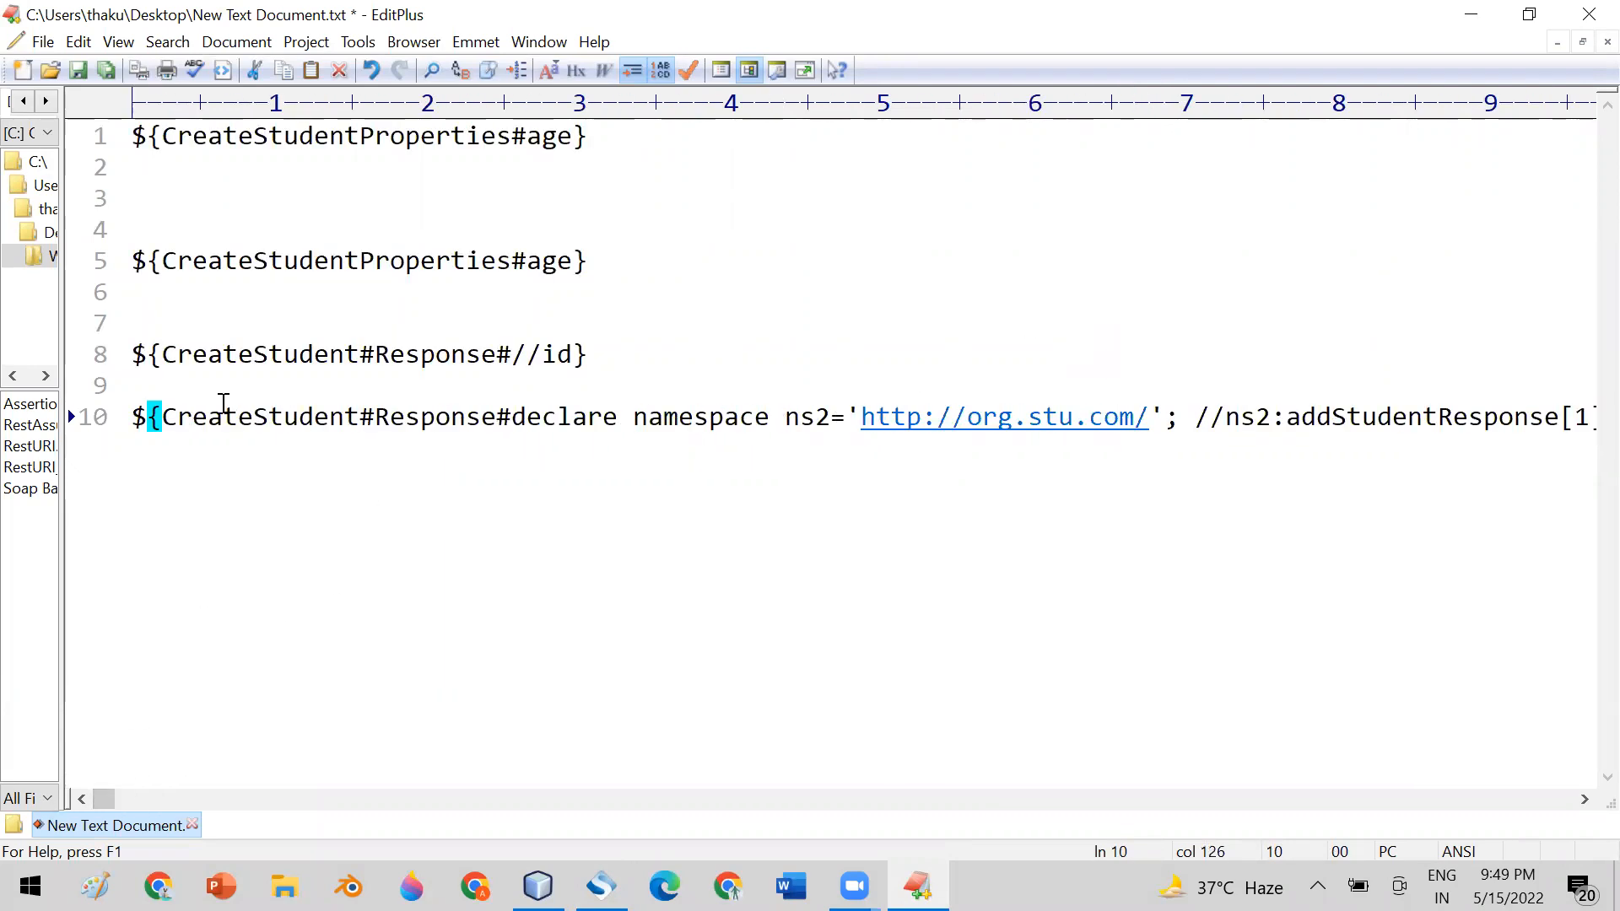
Remove the ns2 namespace declaration from the line 10 expansion, leaving ${CreateStudent#Response#//ns2:addStudentResponse[1]/return[1]/student[1]/id[1]}
left_click_drag(162, 417, 482, 417)
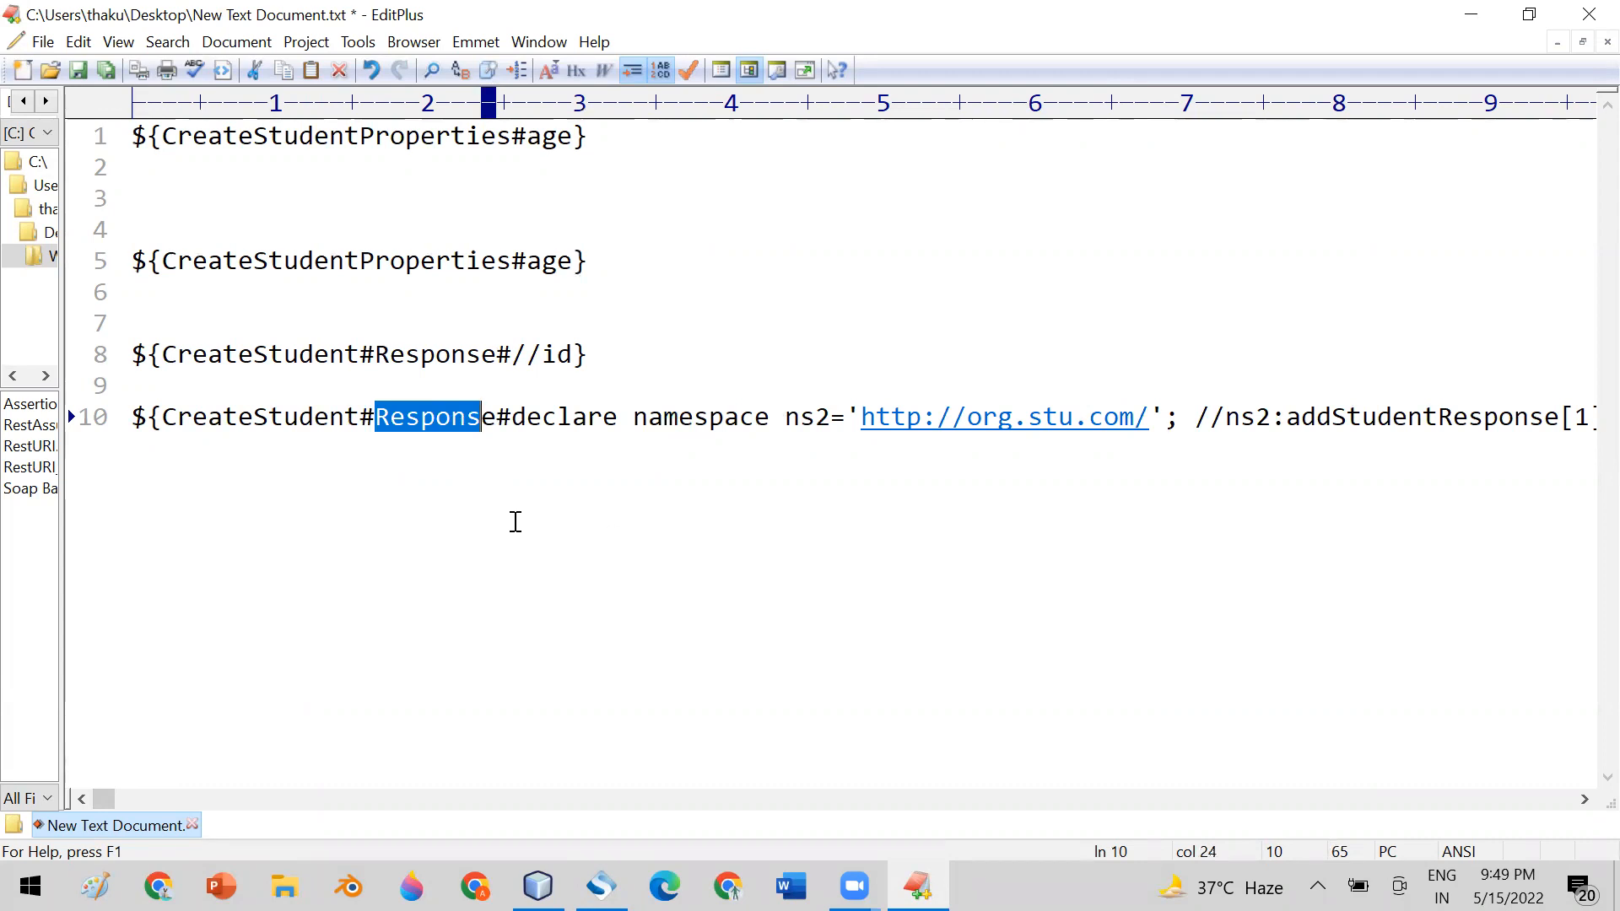
left_click(514, 417)
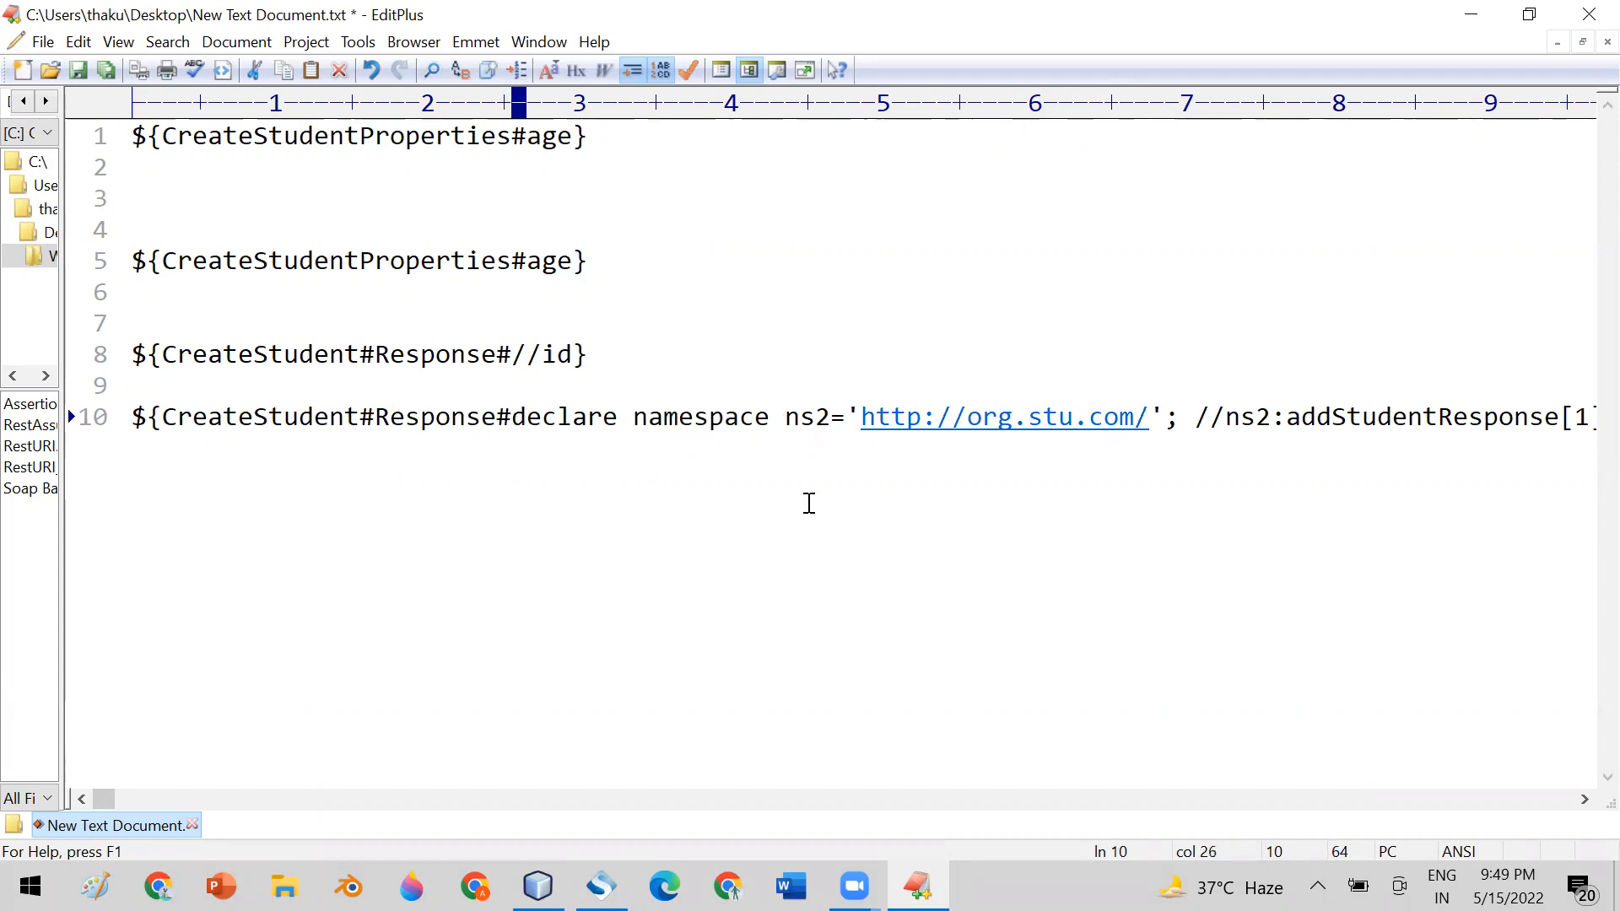
left_click_drag(860, 417, 966, 416)
left_click(512, 416)
key("Delete")
key("Delete")
key("Delete")
key("Delete")
key("Delete")
key("Delete")
key("Delete")
key("Delete")
key("Delete")
key("Delete")
key("Delete")
key("Delete")
key("Delete")
key("Delete")
key("Delete")
key("Delete")
key("Delete")
key("Delete")
key("Delete")
key("Delete")
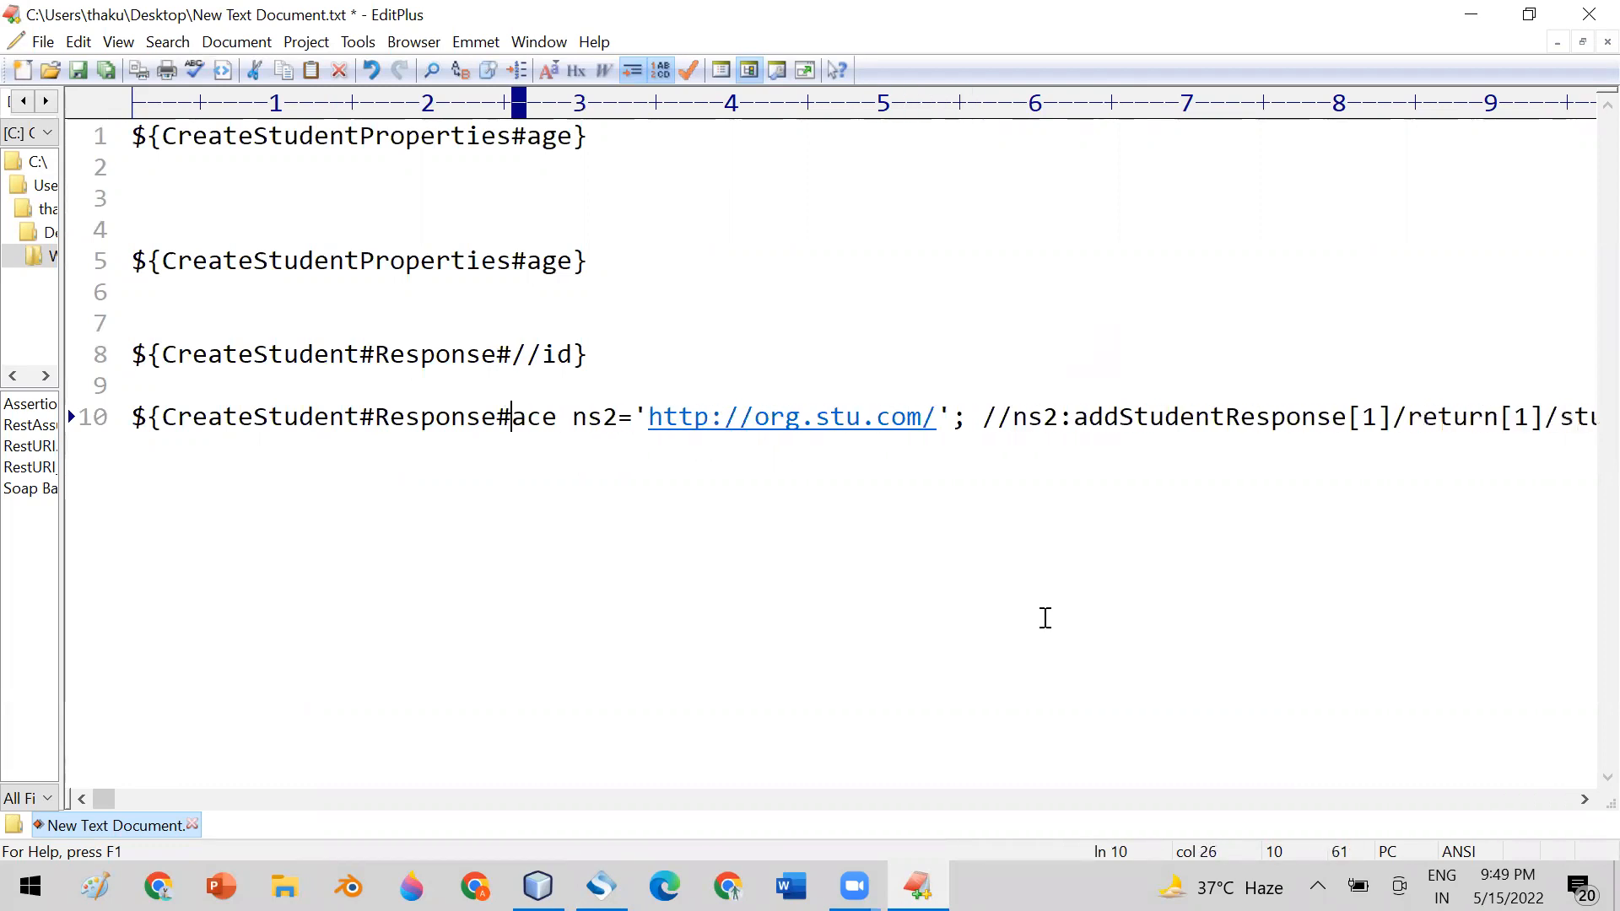
key("Delete")
key("Delete")
key("Delete")
key("Delete")
key("Delete")
key("Delete")
key("Delete")
key("Delete")
key("Delete")
key("Delete")
key("Delete")
key("Delete")
key("Delete")
key("Delete")
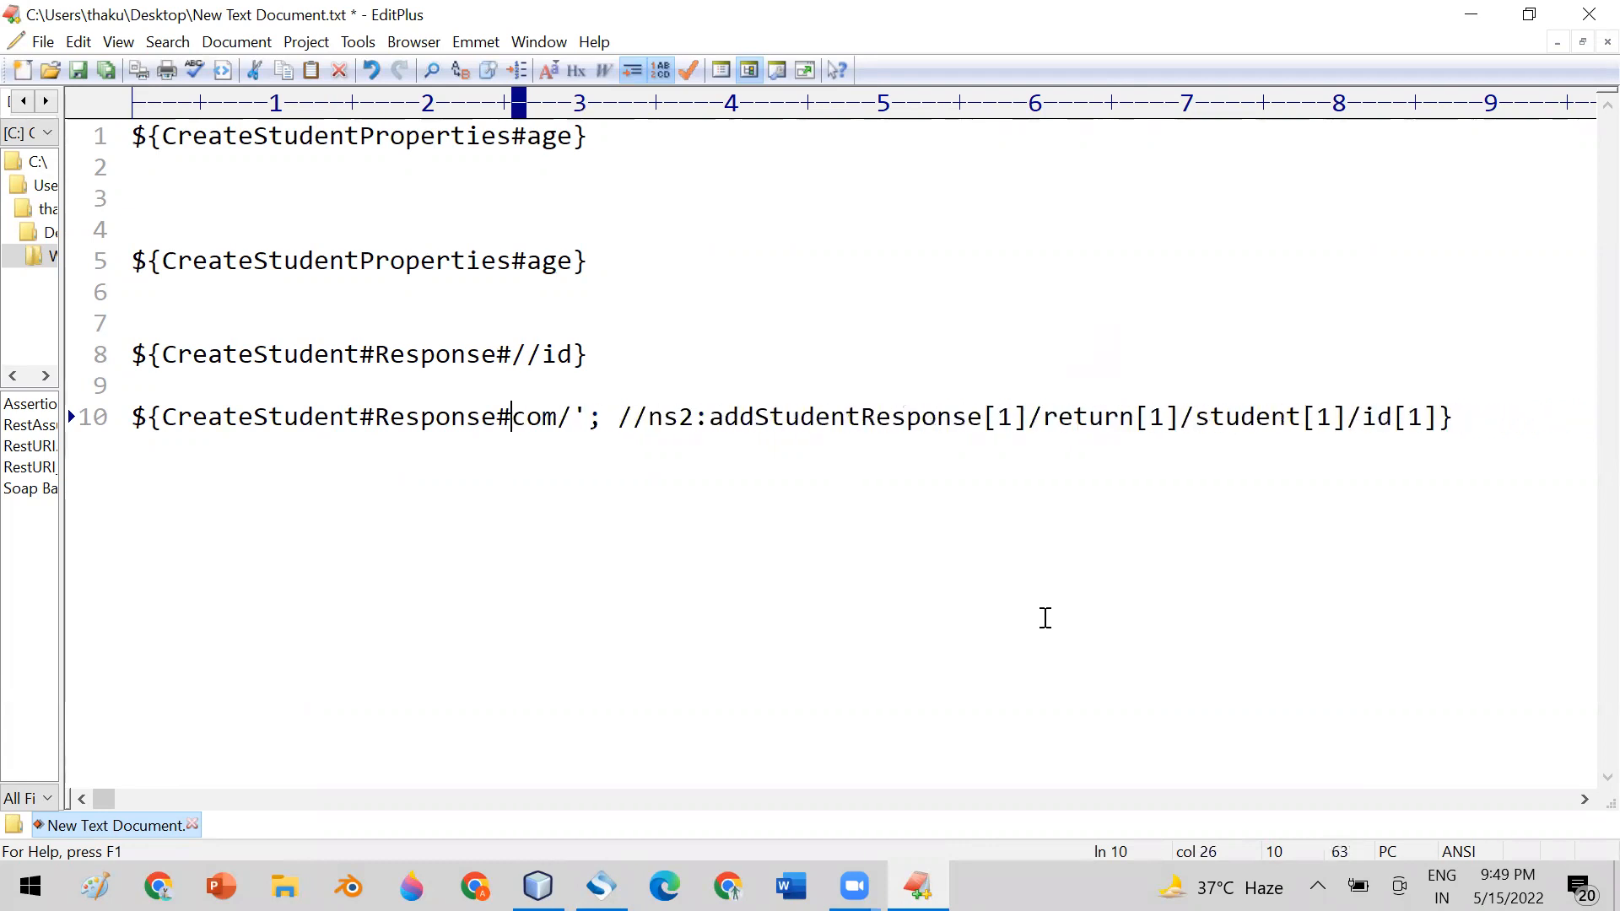
key("Delete")
key("Delete")
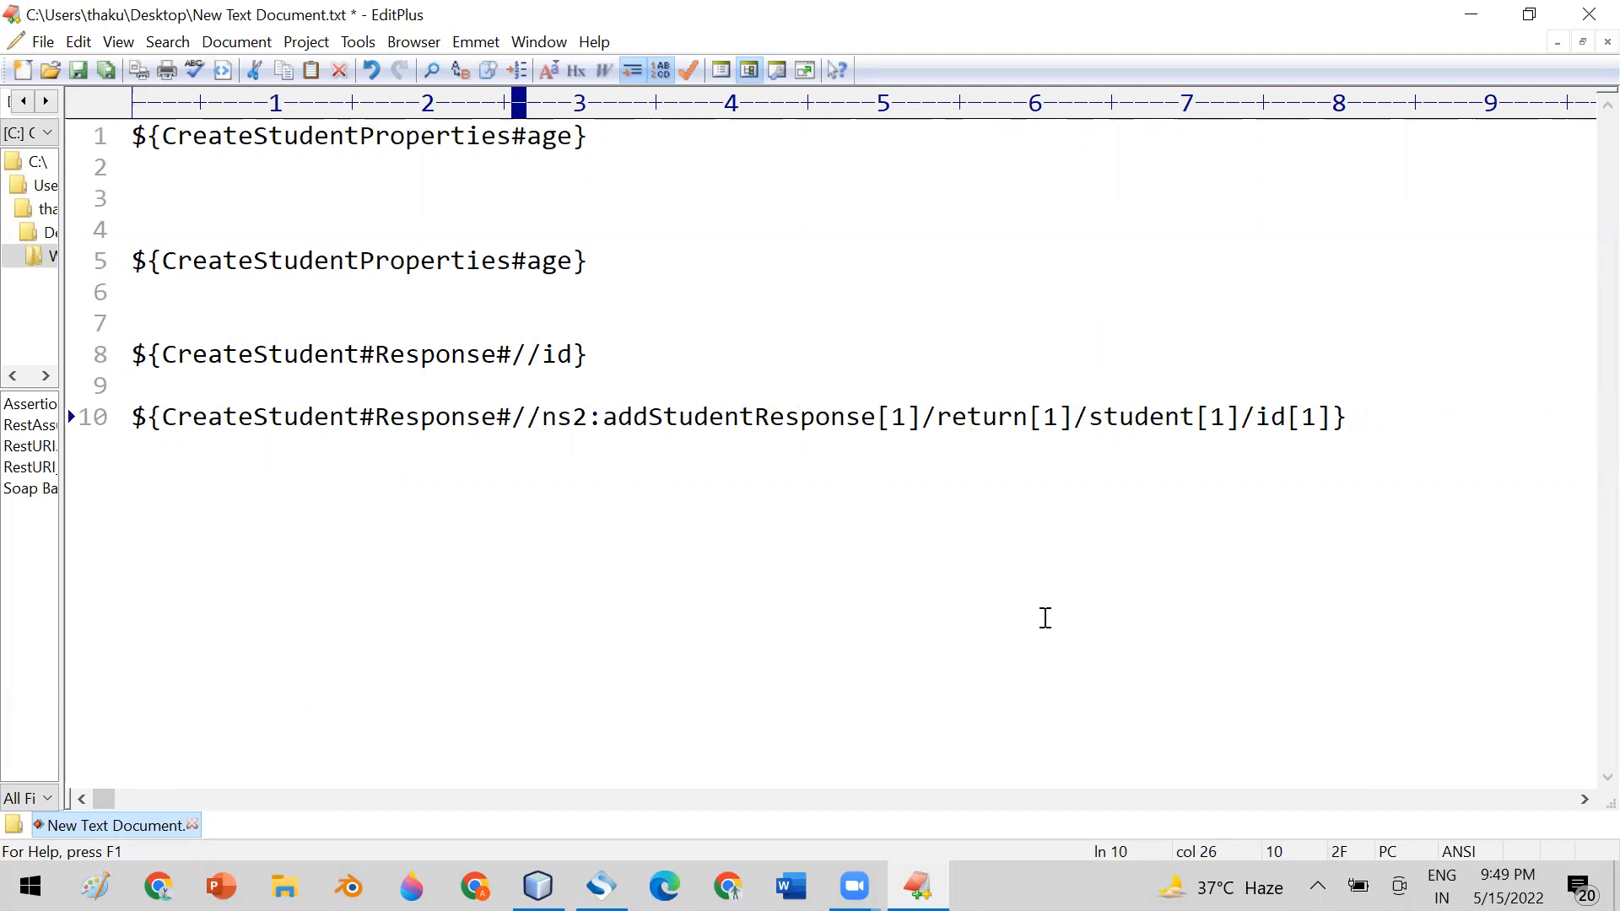
Check the id and ns2 parts of the line 10 path, switch to SoapUI and save the XPath Match configuration
double_click(1275, 416)
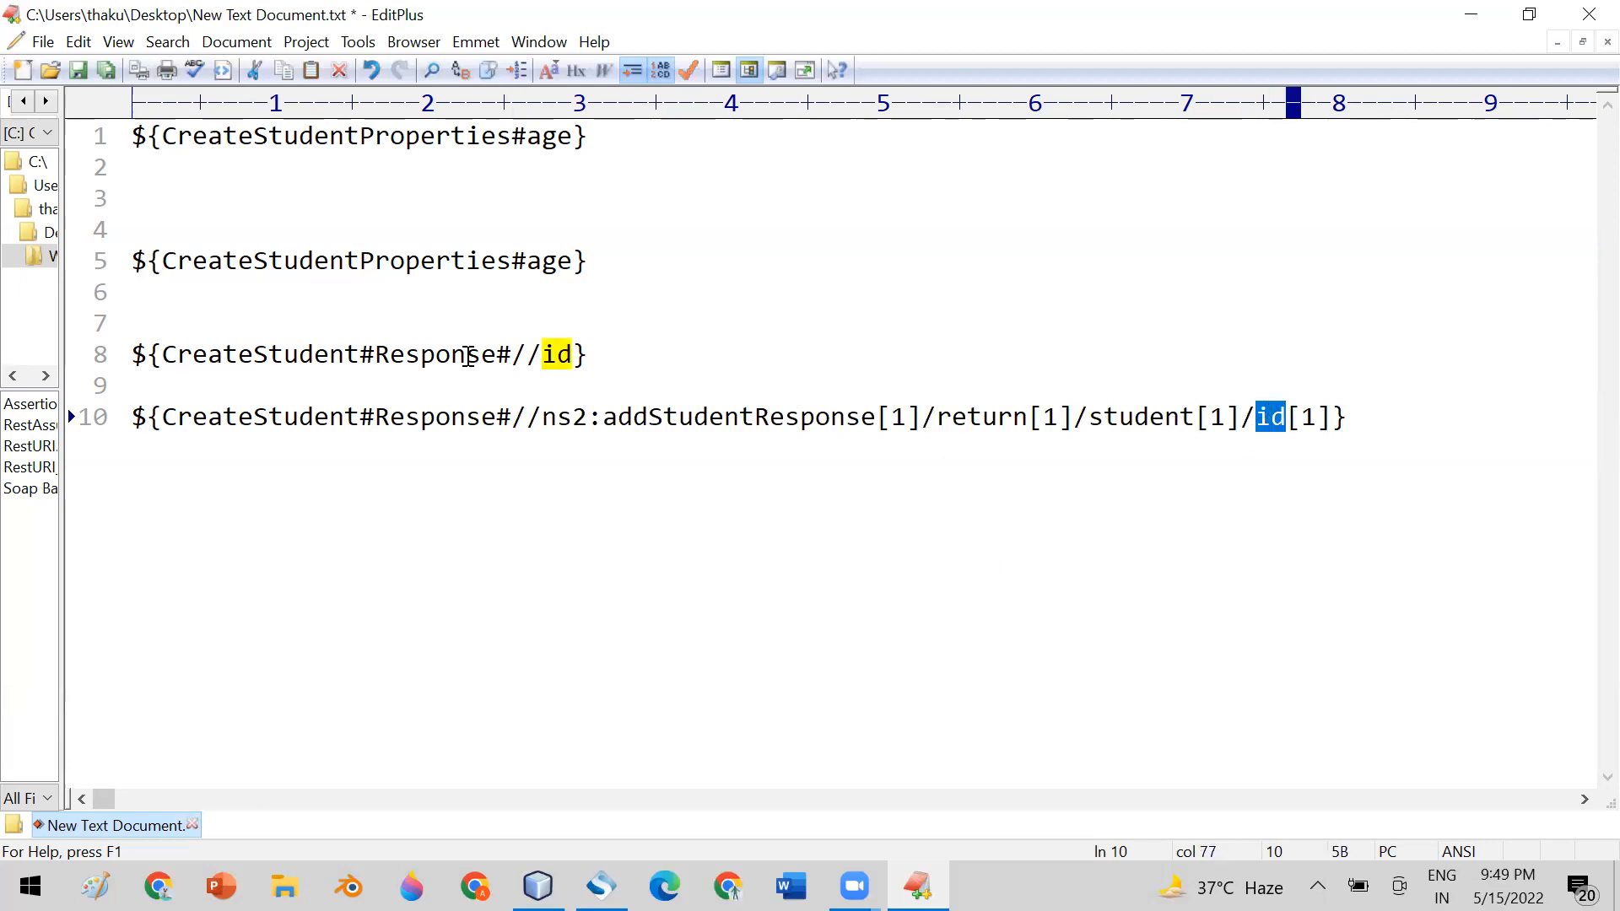
double_click(554, 416)
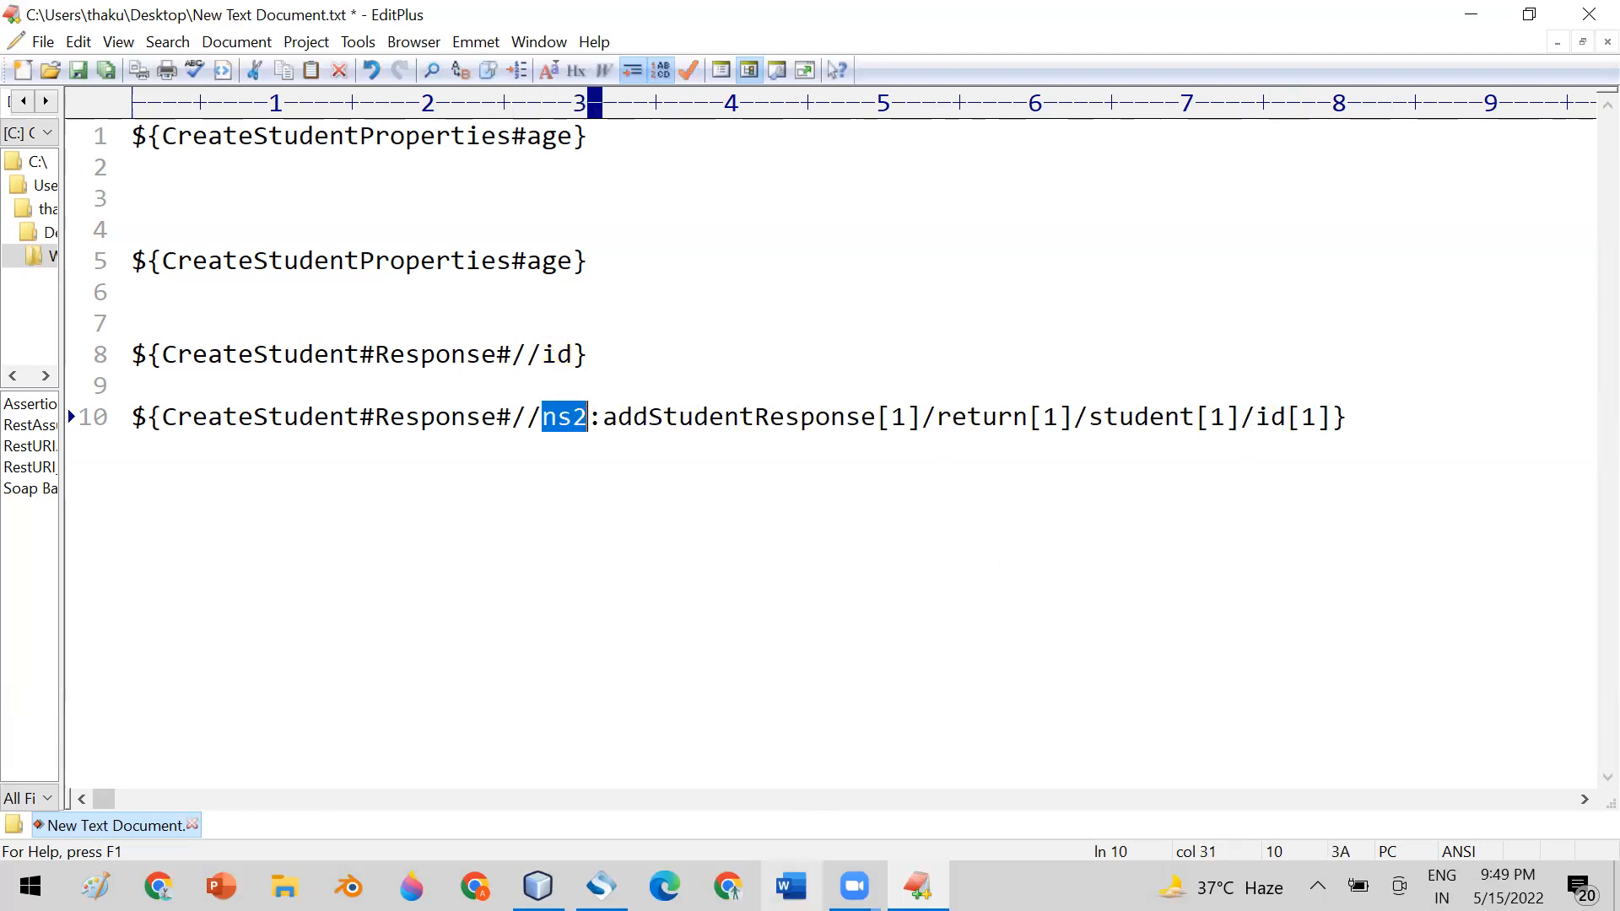
left_click(601, 886)
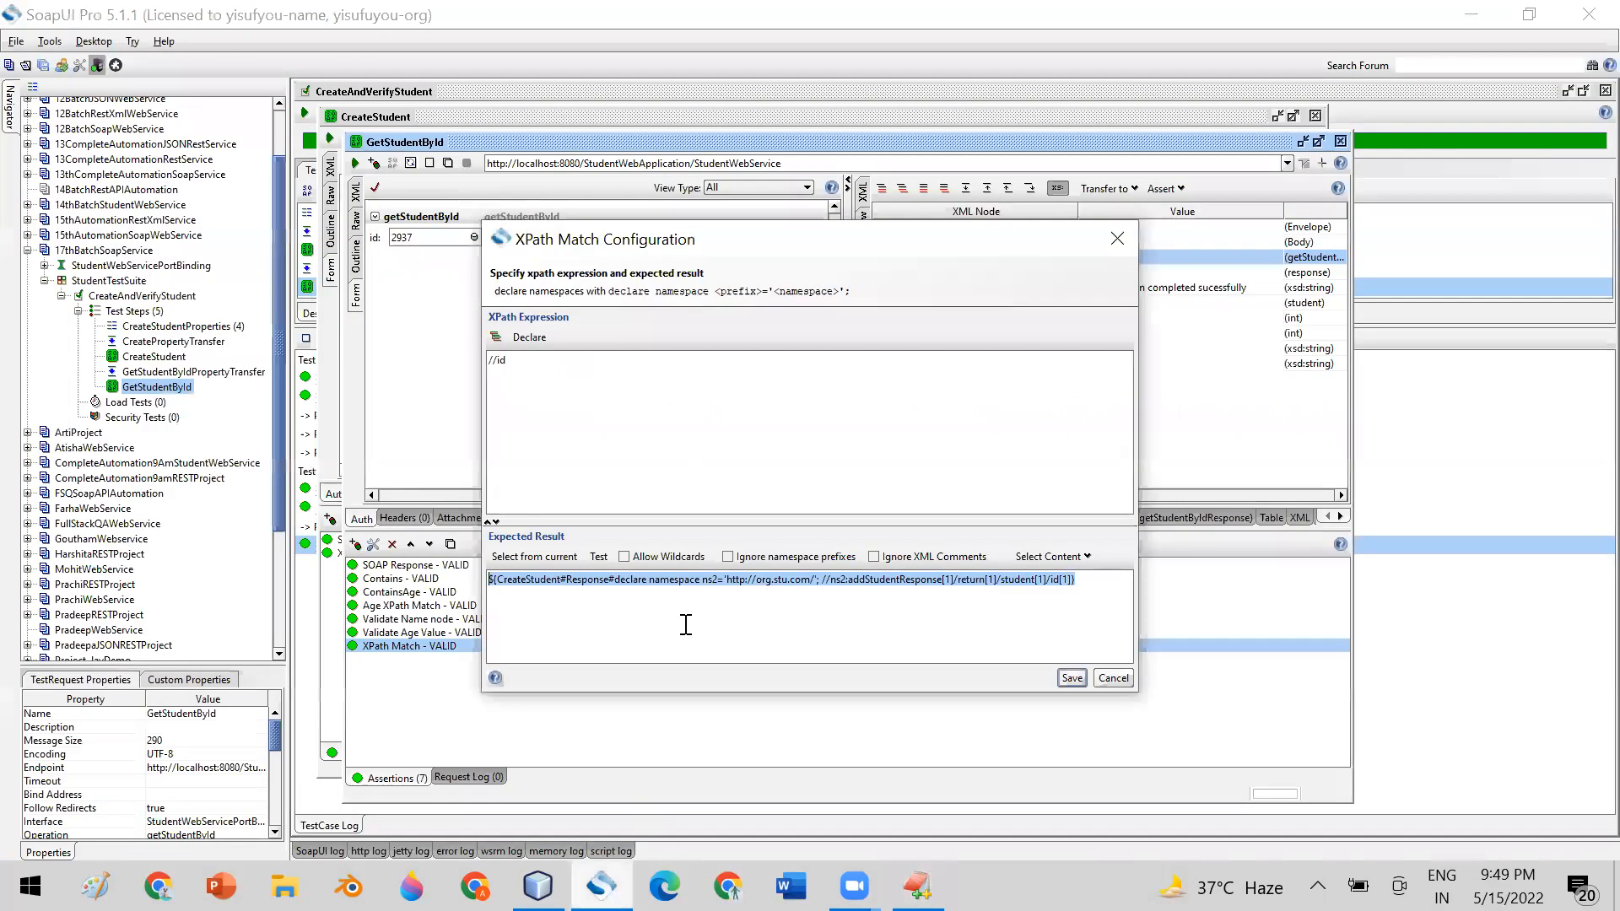
left_click(1070, 677)
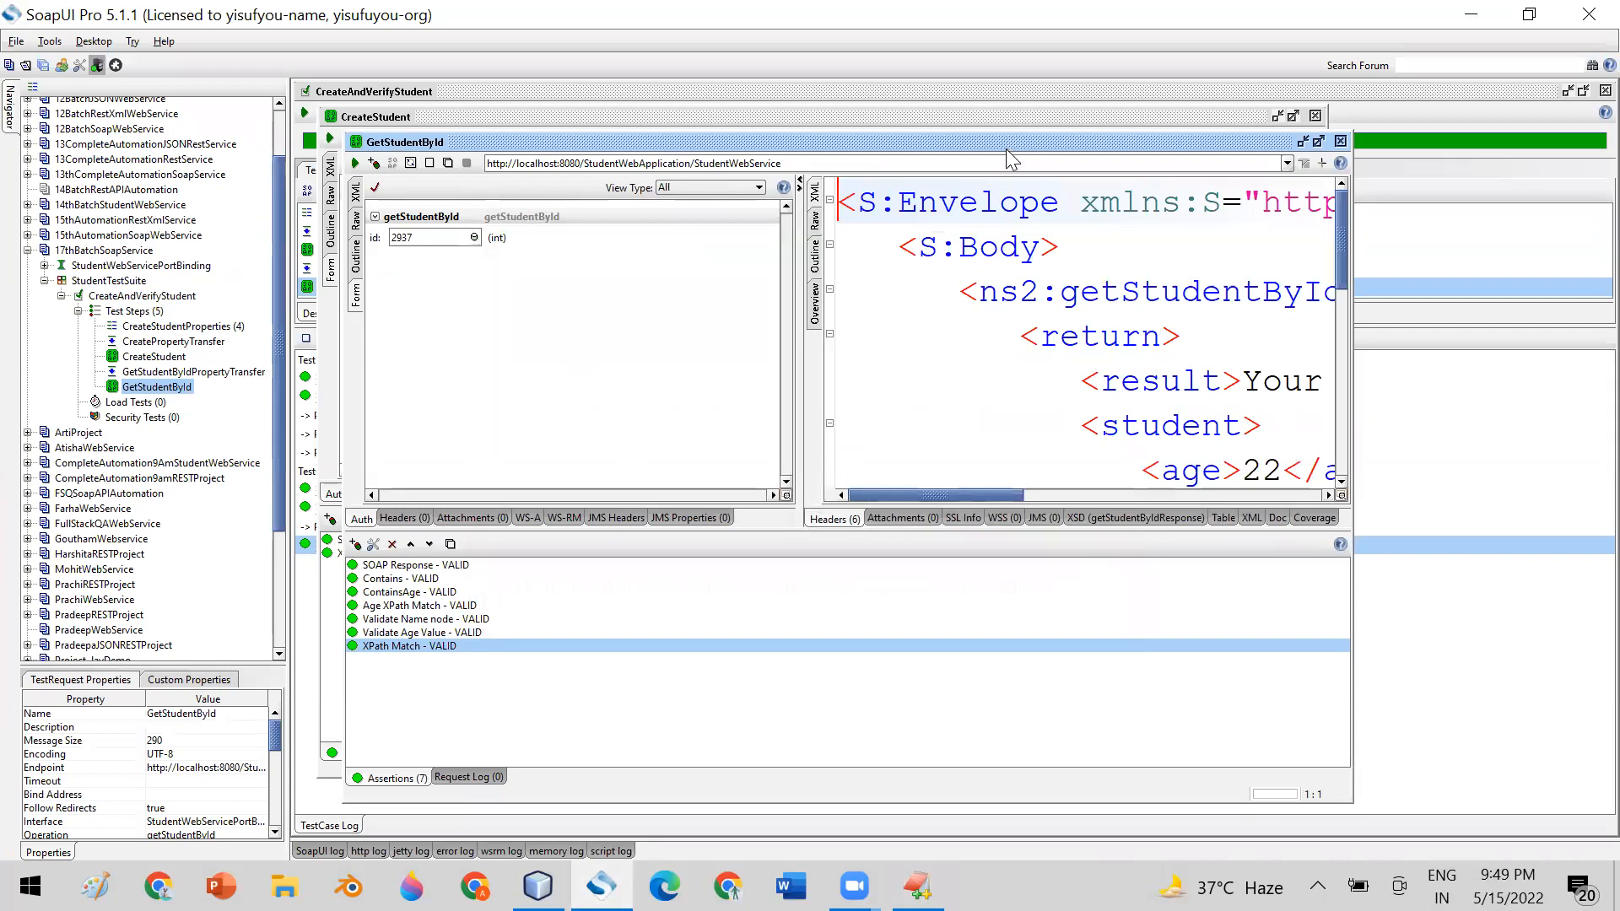
Copy GetStudentById's full XML response from SoapUI and paste it into EditPlus in place of lines 1 to 8
double_click(991, 297)
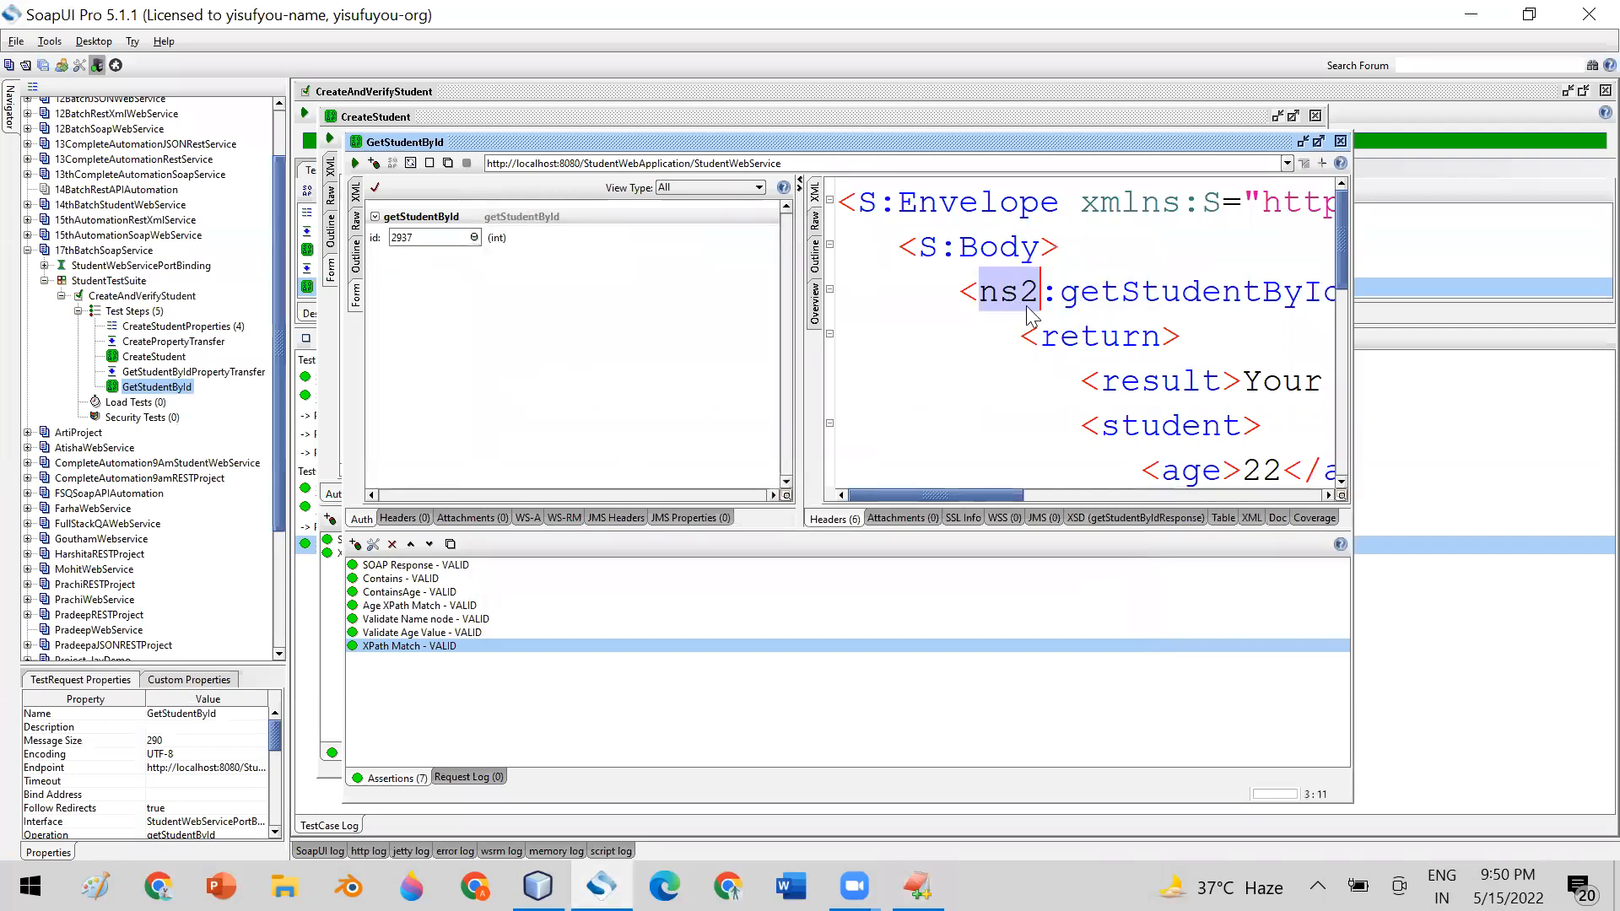
double_click(1065, 337)
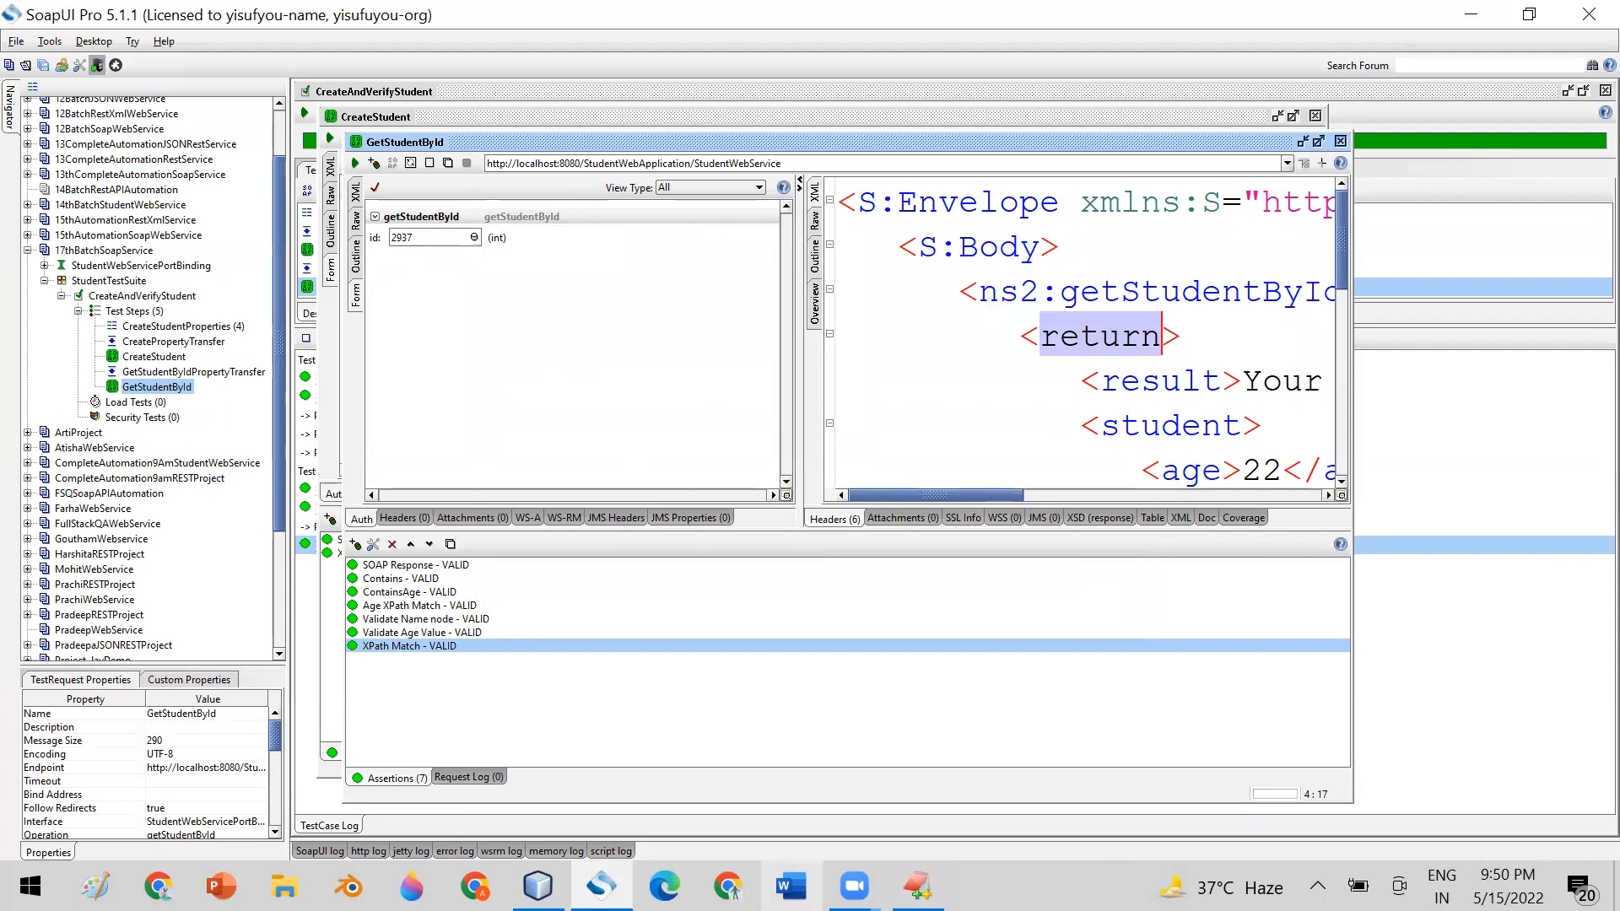
left_click(918, 886)
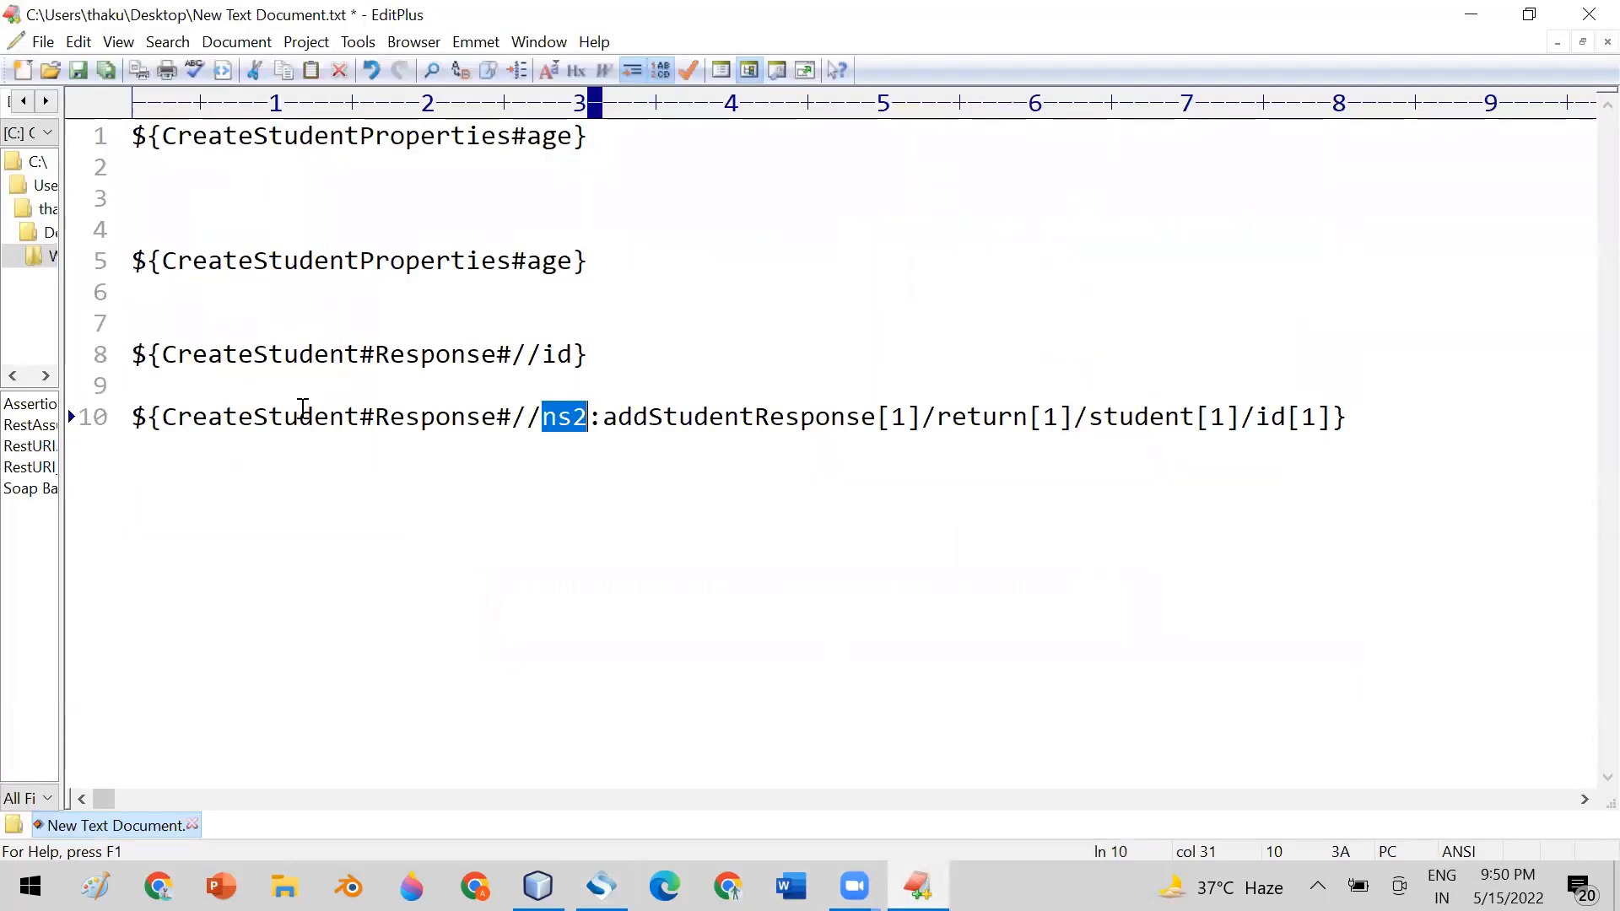
left_click(601, 886)
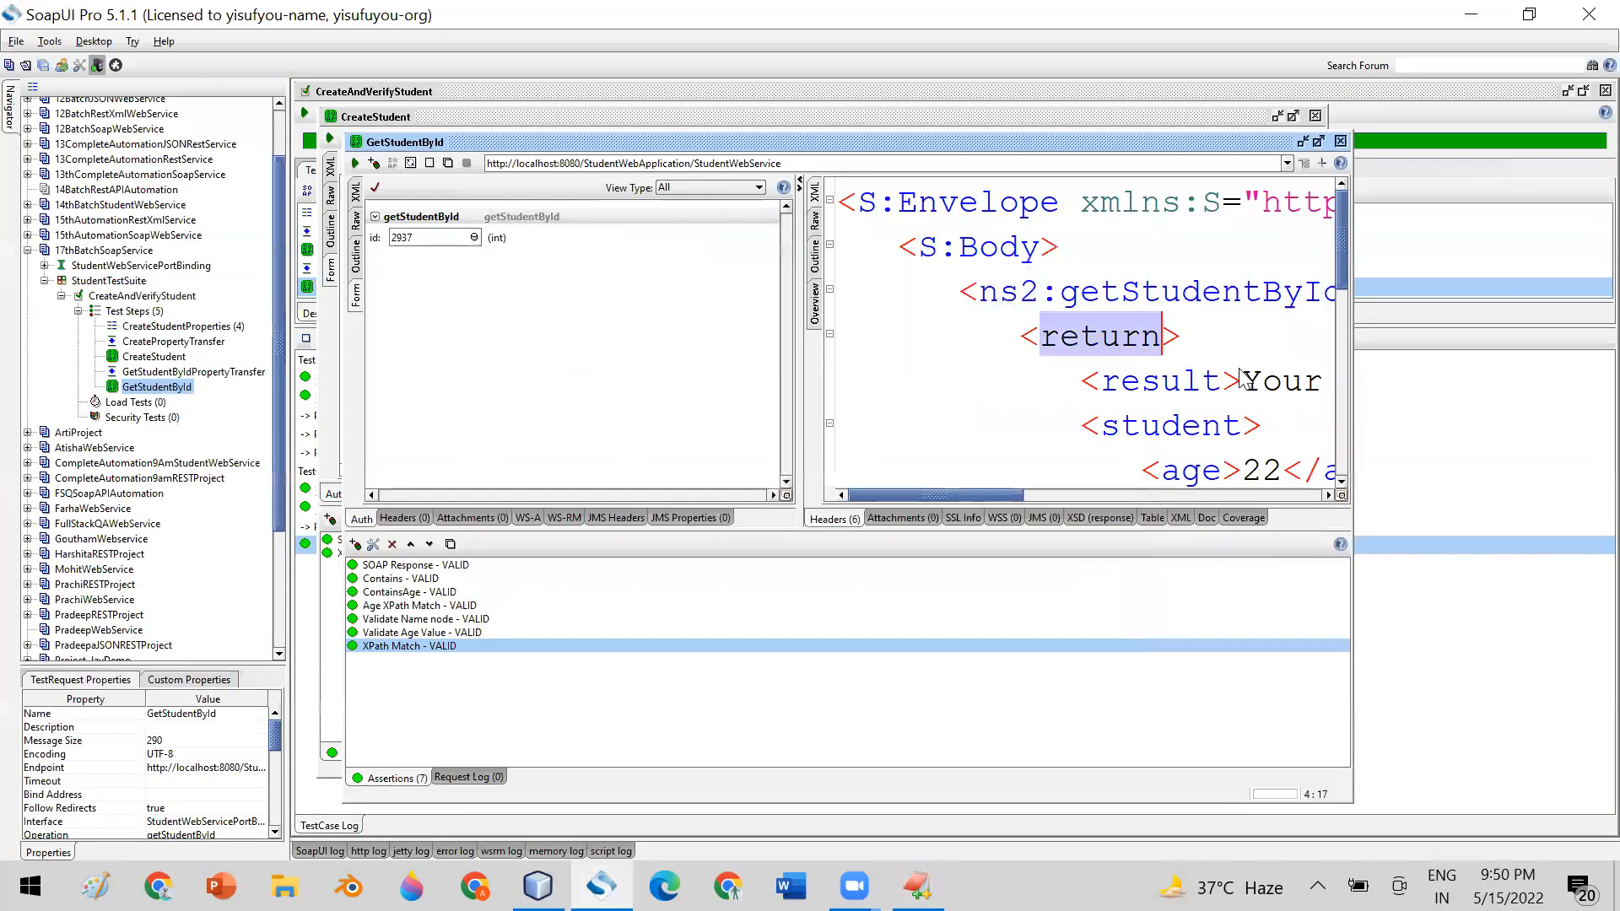
left_click(1122, 342)
key("ctrl+a")
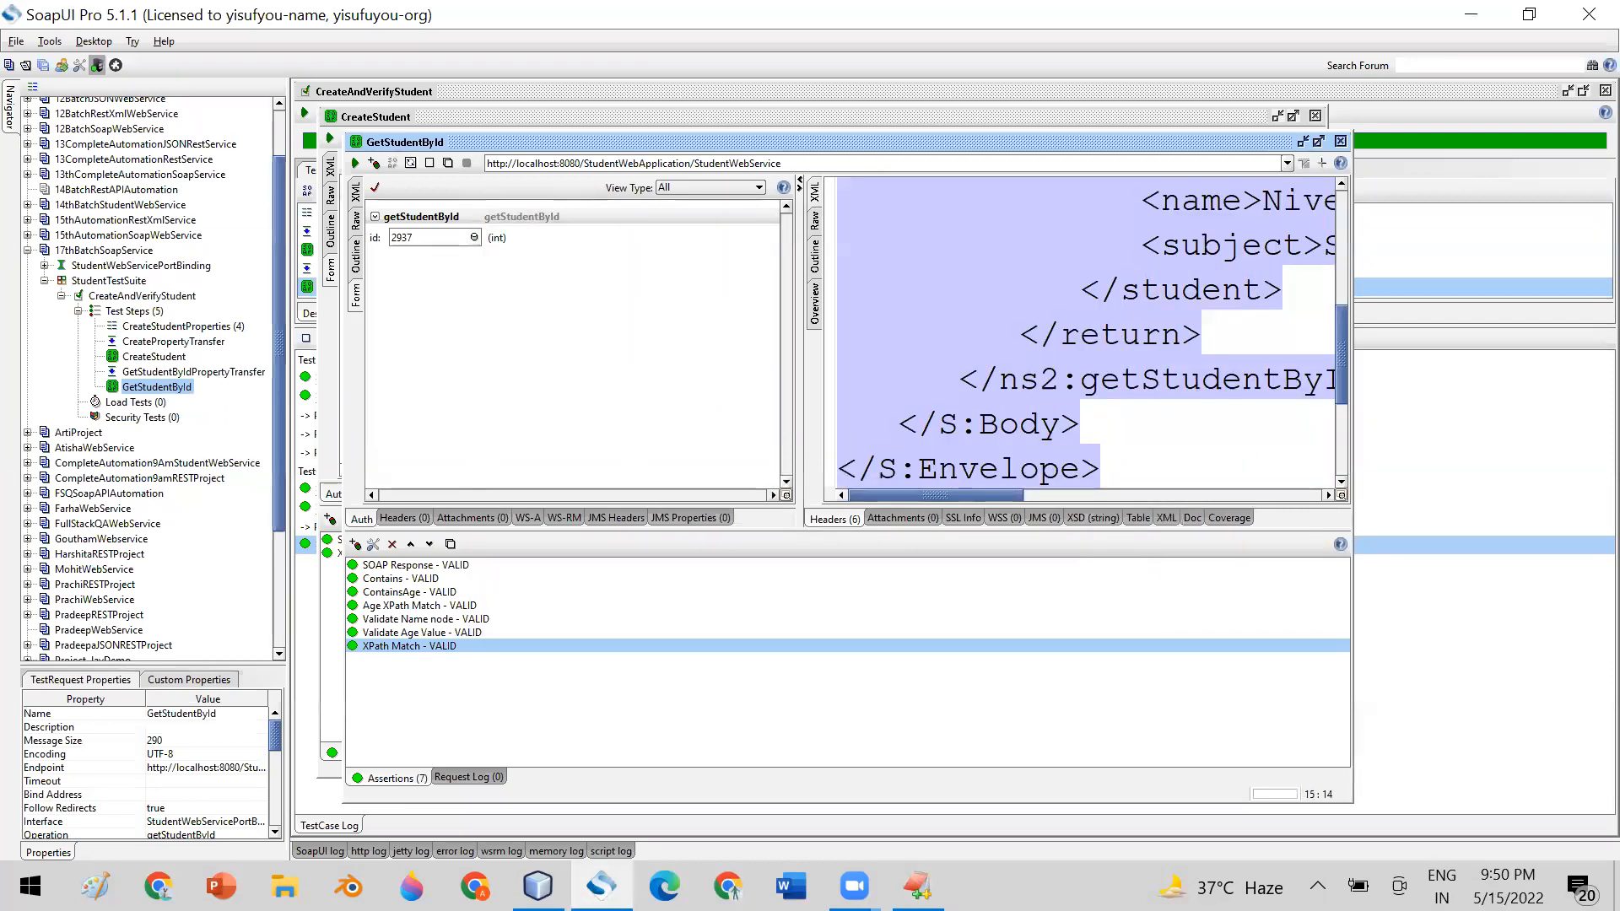
left_click(918, 885)
left_click(625, 355)
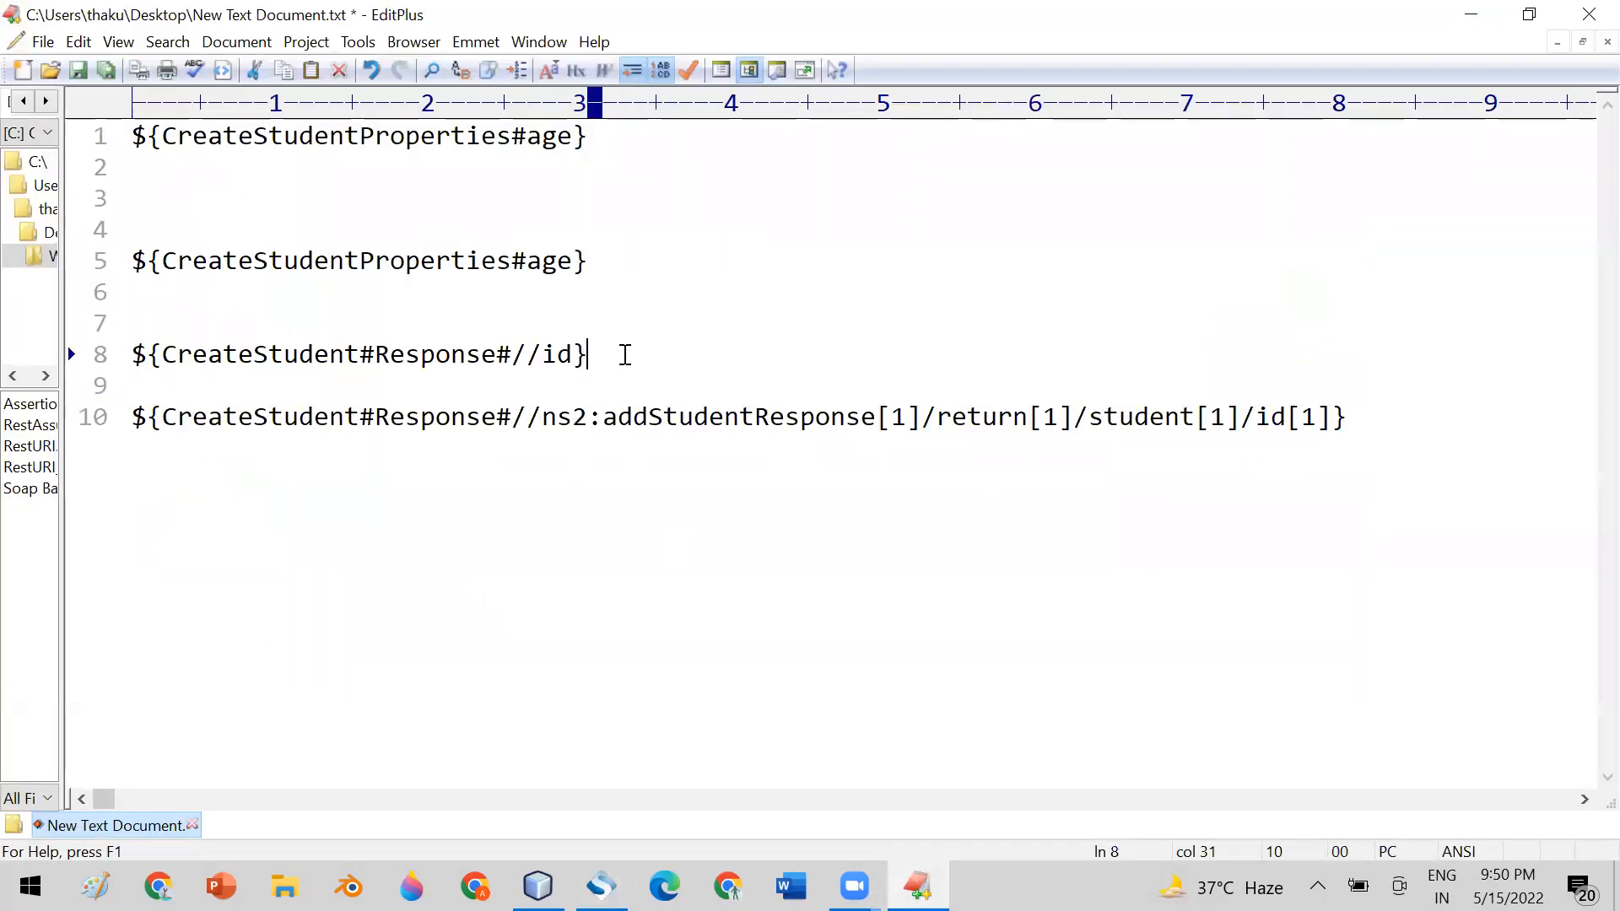
left_click_drag(625, 354, 81, 145)
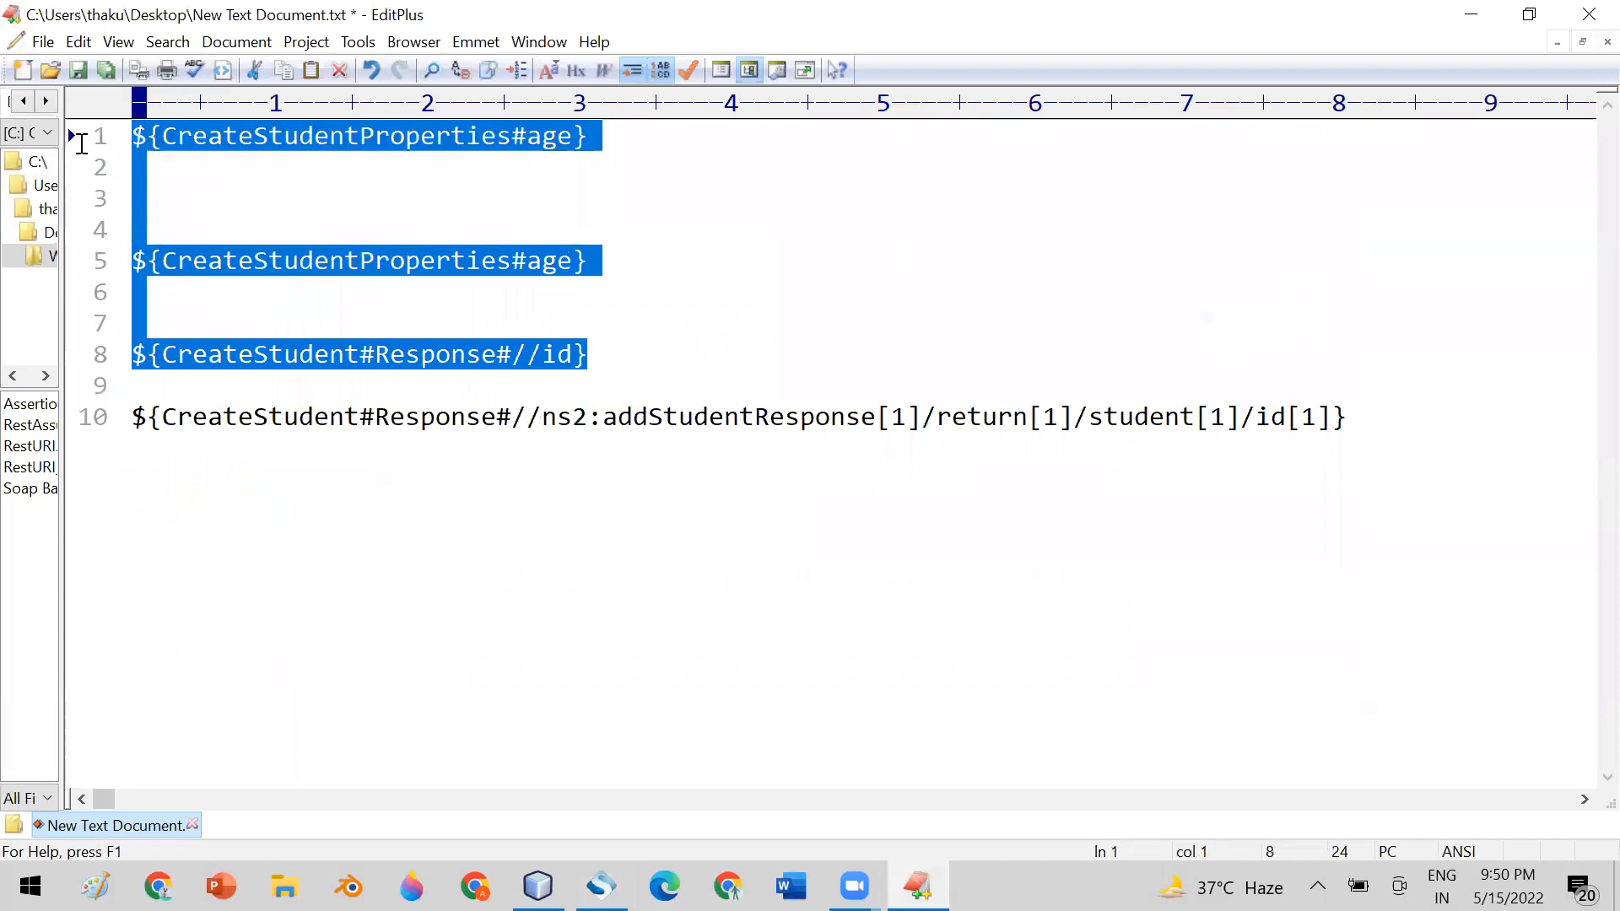
key("Delete")
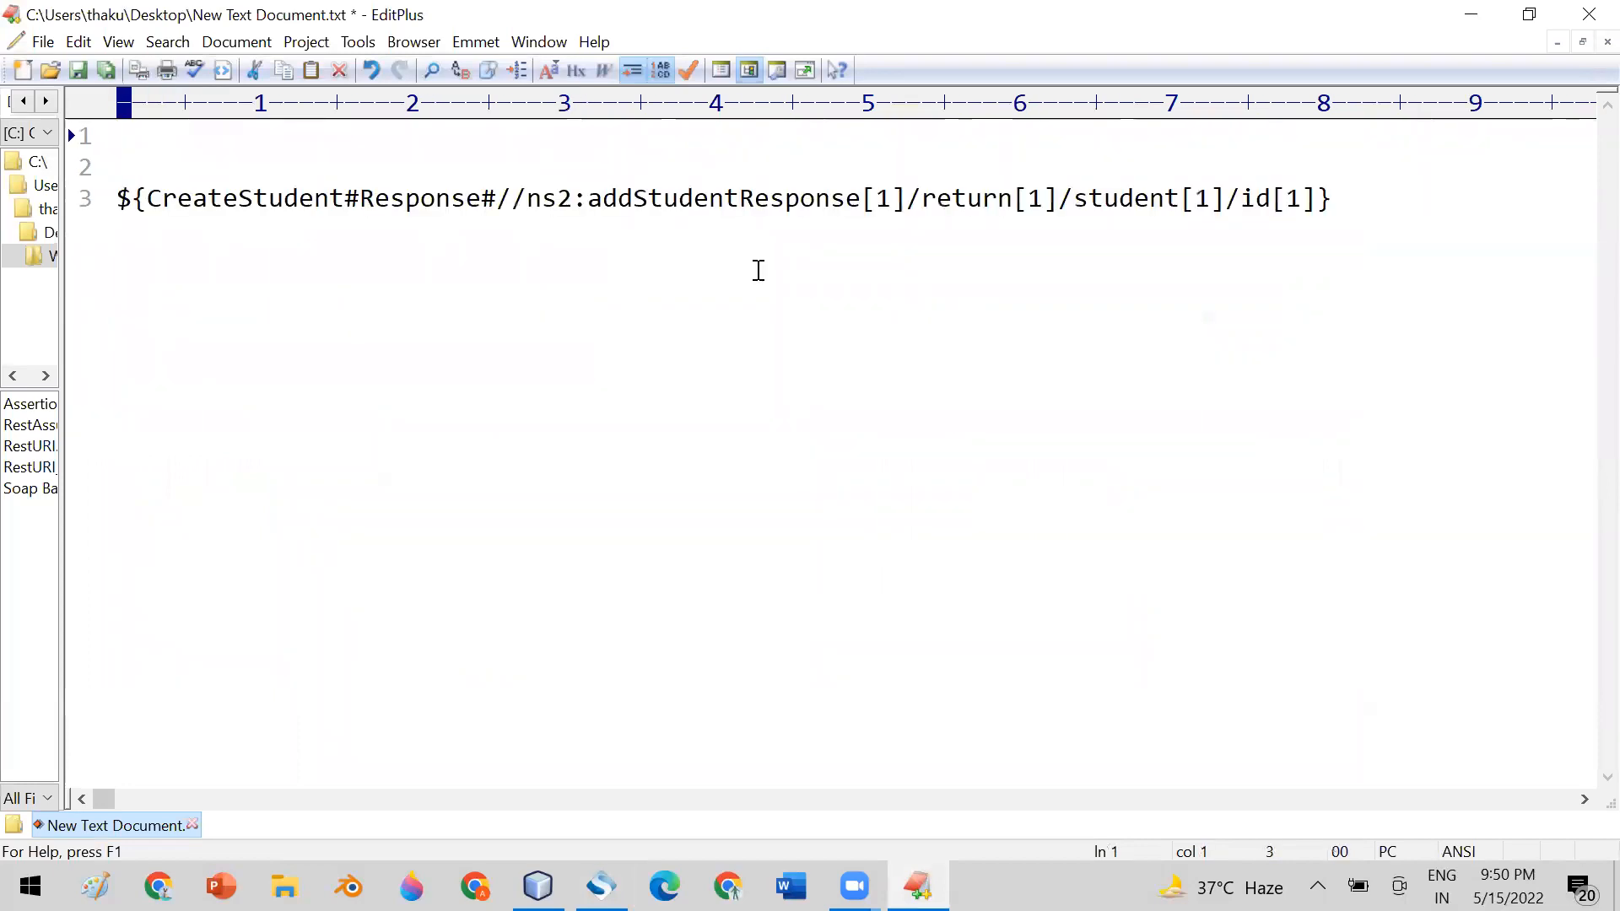
type("<S:Envelope xmlns:S=\"http://schemas.xmlsoap.org/soap/envelope/\">    <S:Body>       <ns2:getStudentByIdResponse xmlns:ns2=\"http://org.stu.com/\">          <return>             <result>Your operation completed sucessfully</result>             <student>                <age>22</age>                <id>2937</id>                <name>NivedhaJI</name>                <subject>Soap</subject>             </student>          </return>       </ns2:getStudentByIdResponse>    </S:Body> </S:Envelope>")
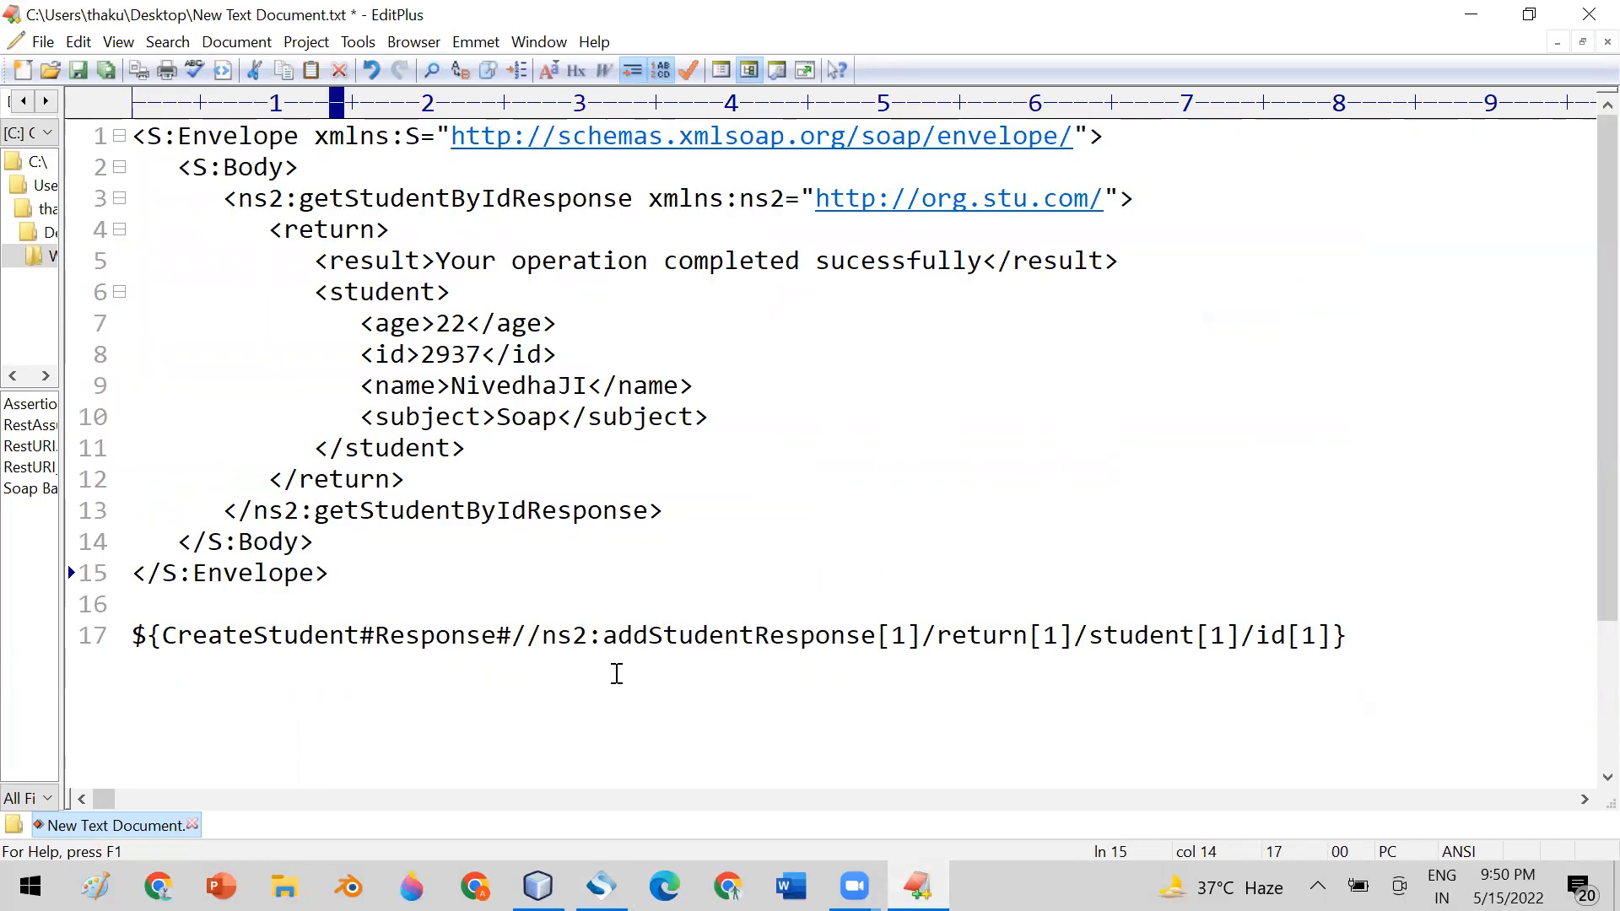
Compare the response element, return, student and id nodes of the pasted XML with the path in the line 17 expansion
double_click(386, 354)
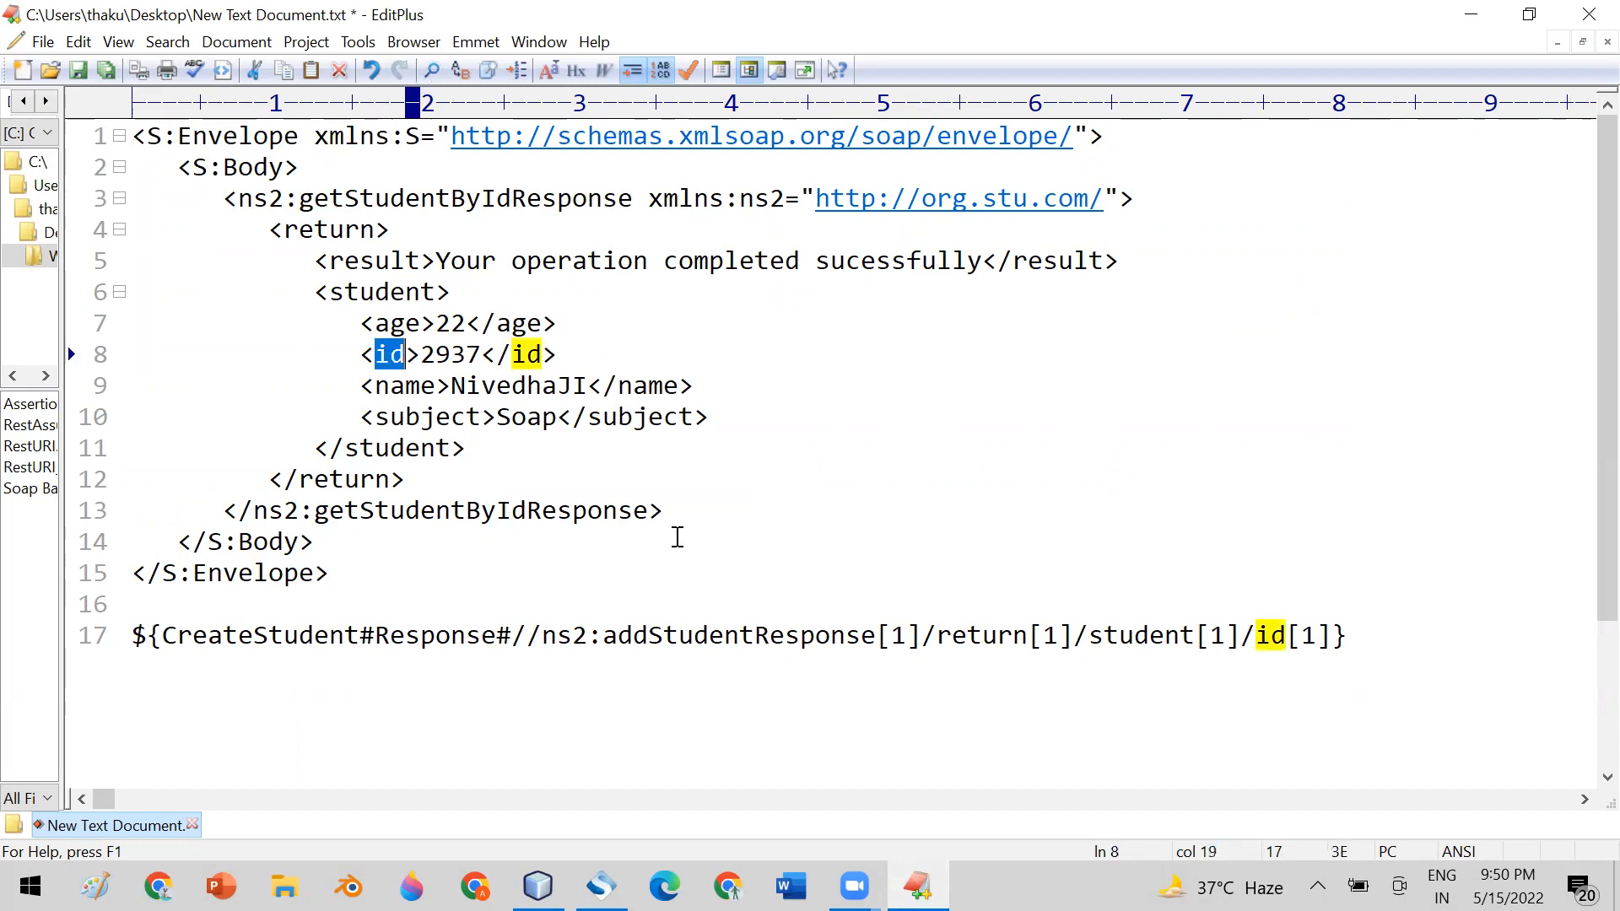
left_click_drag(222, 198, 283, 197)
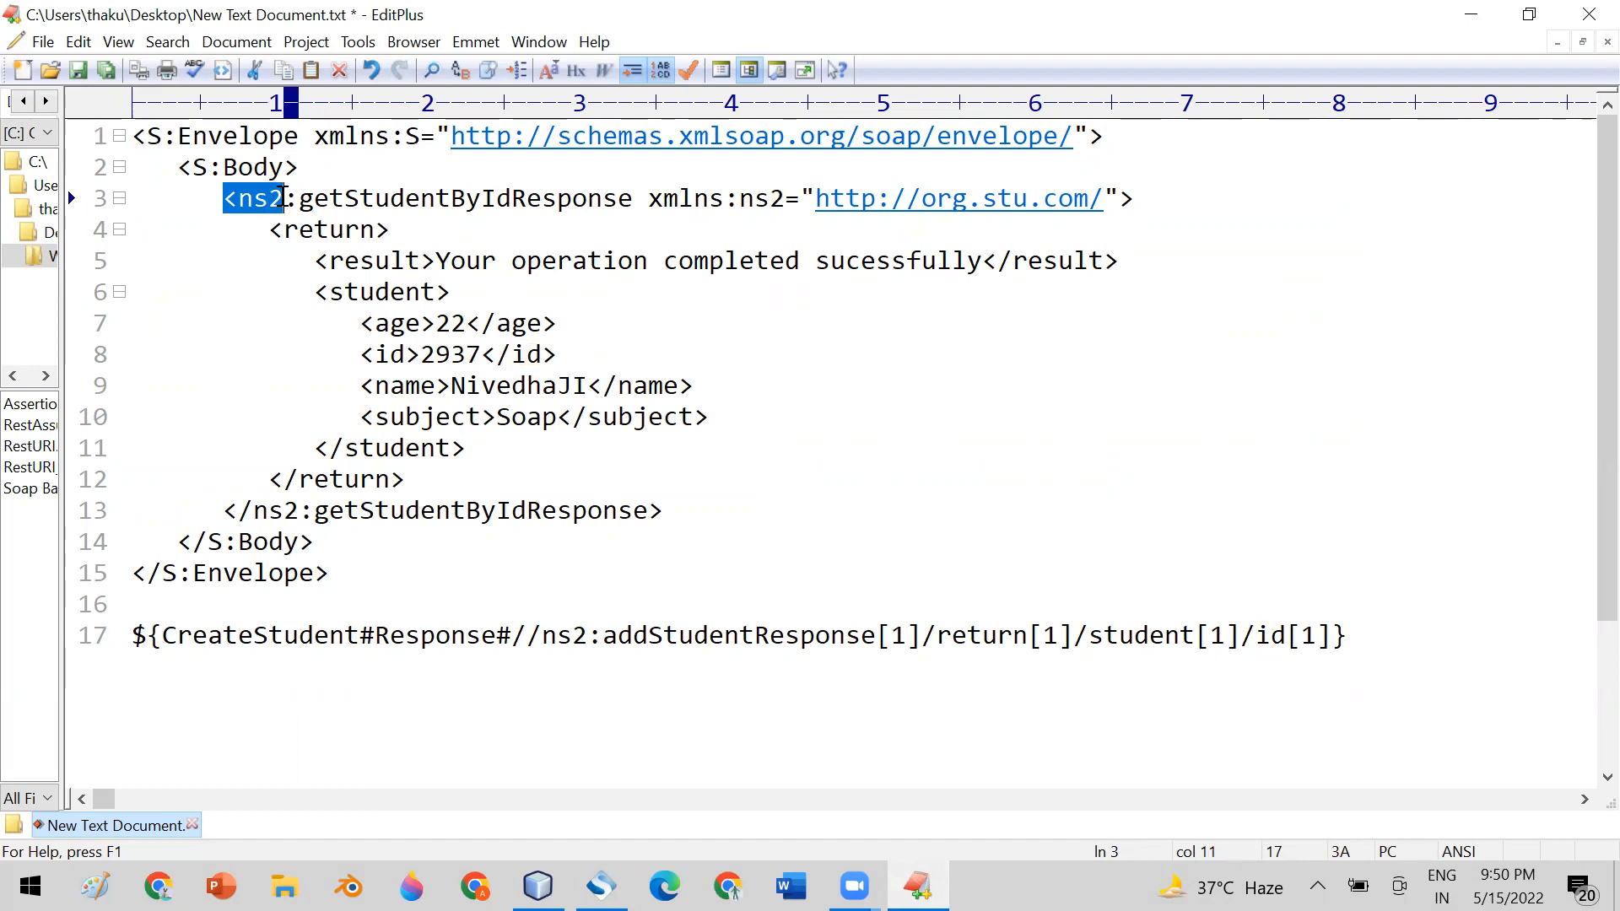
left_click_drag(327, 197, 637, 205)
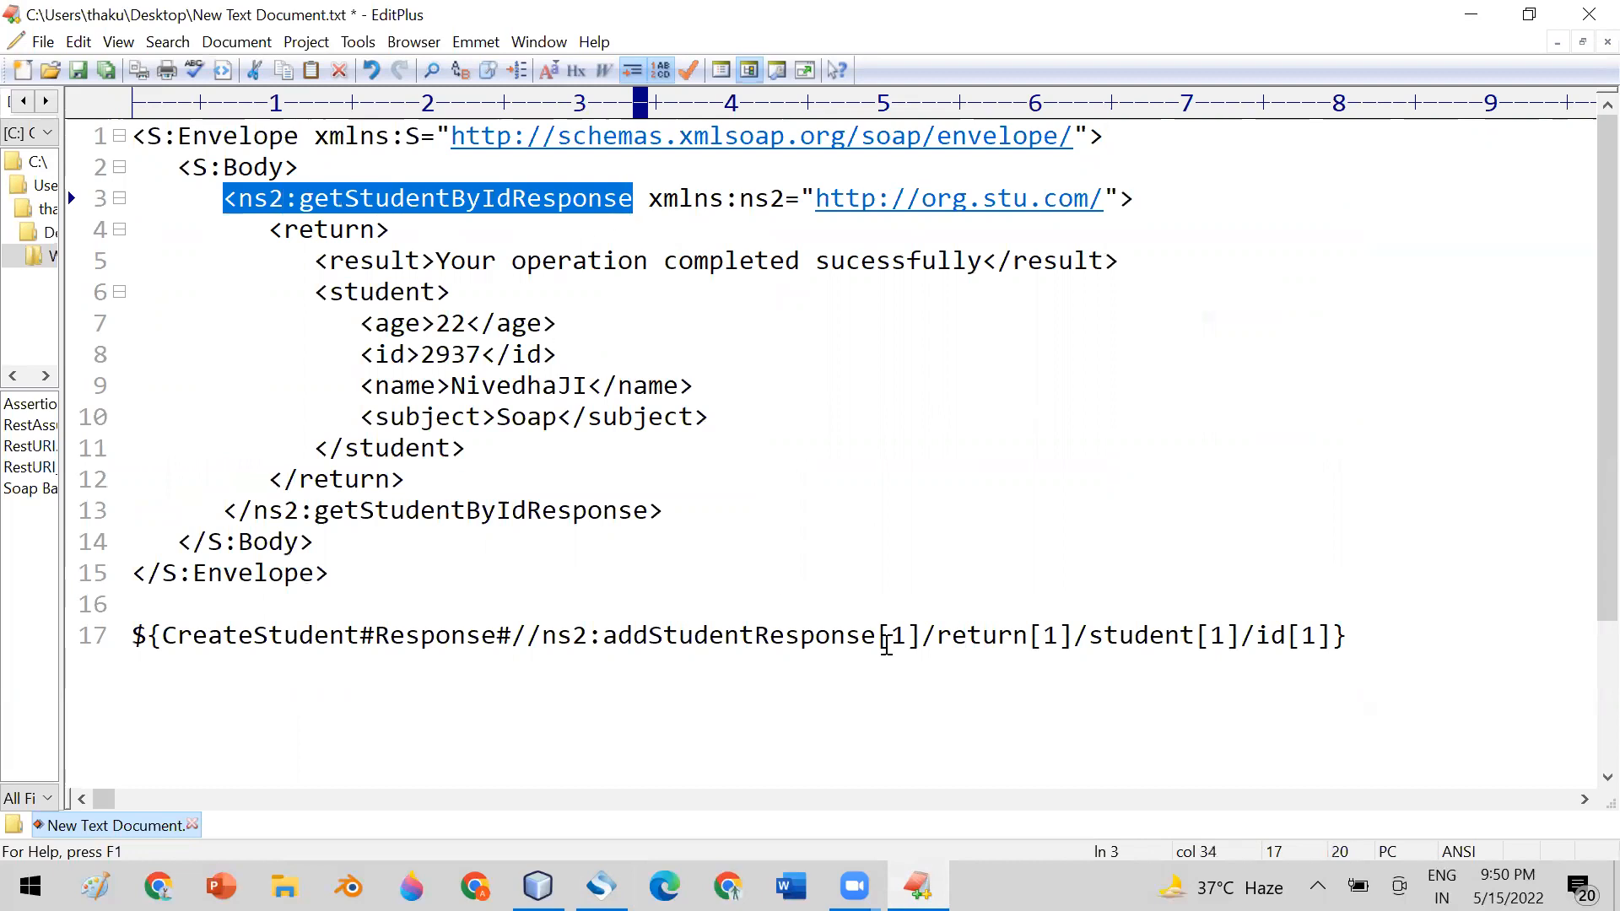
double_click(970, 636)
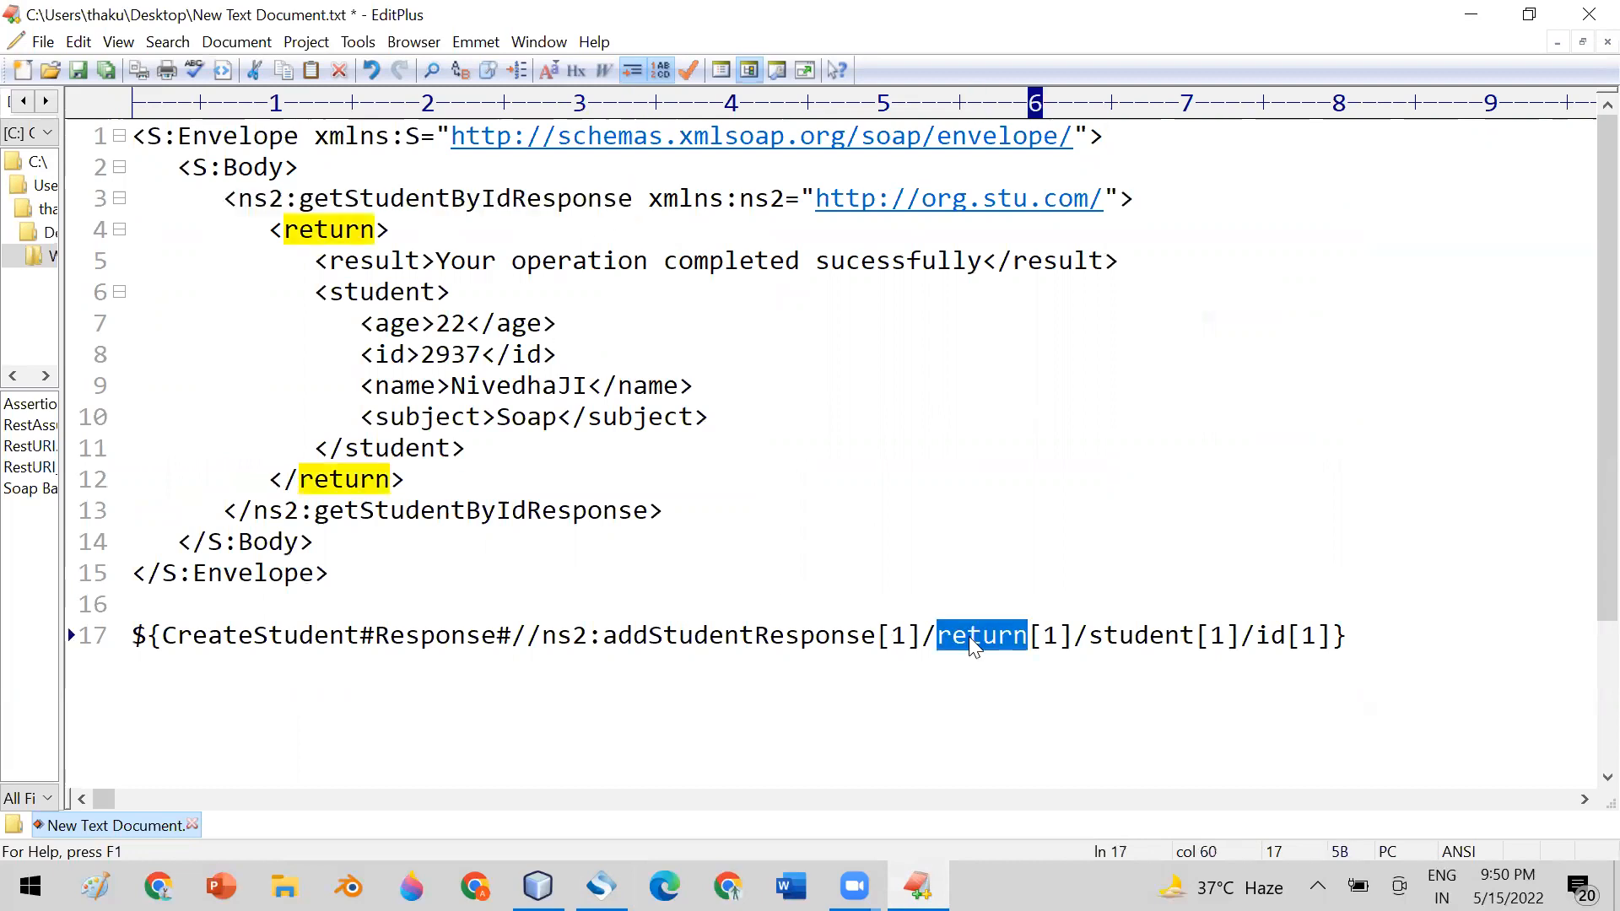
double_click(1121, 636)
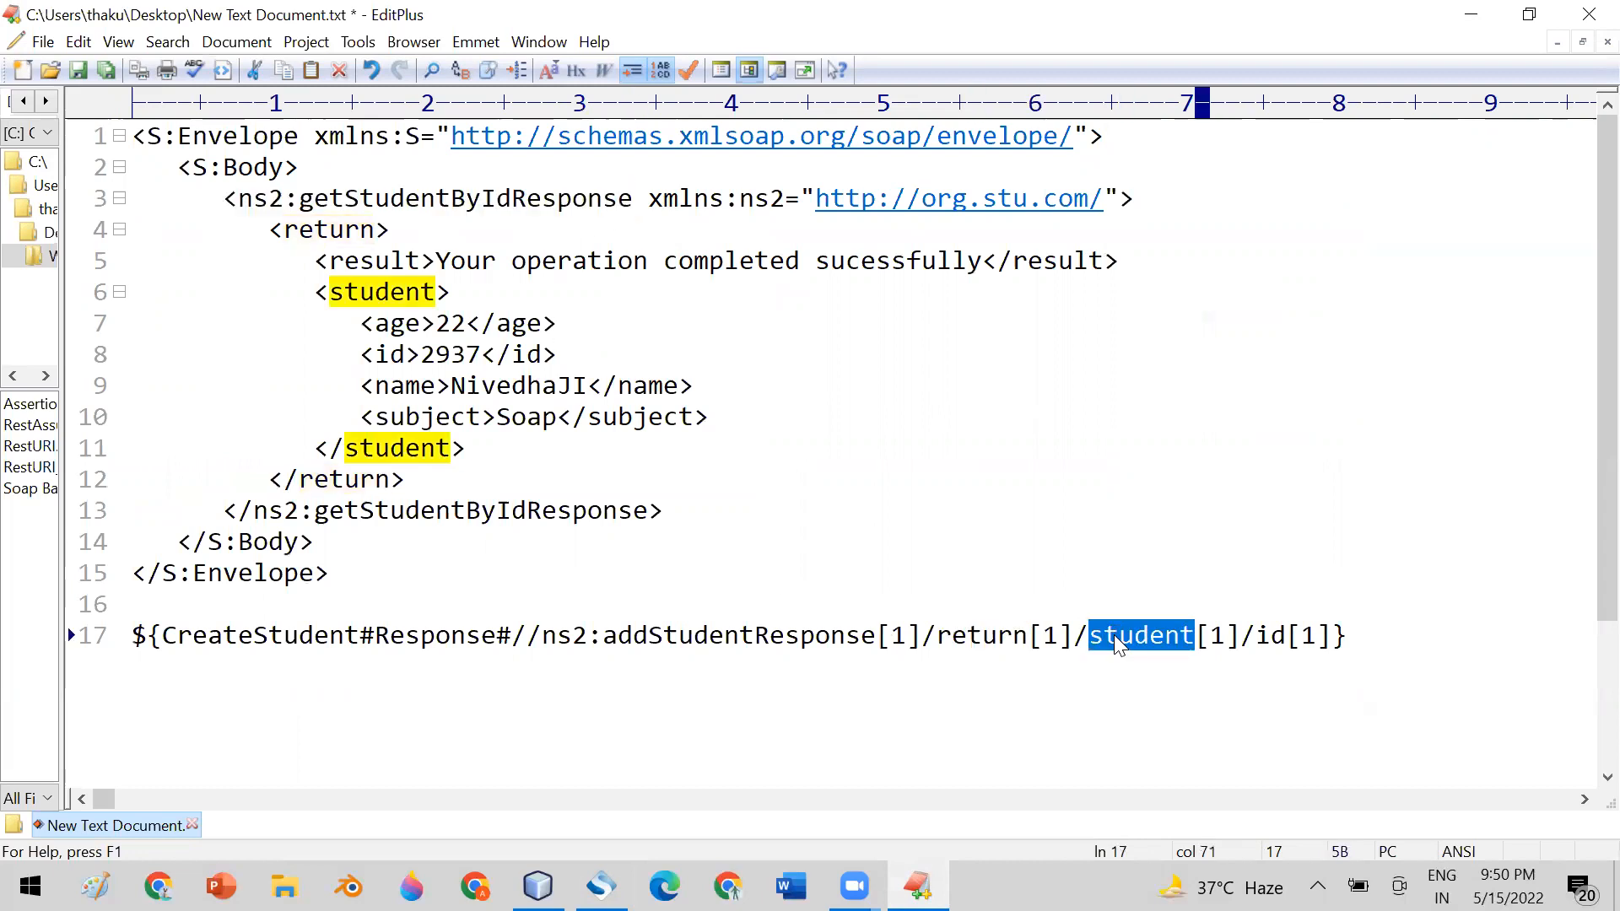
double_click(1269, 636)
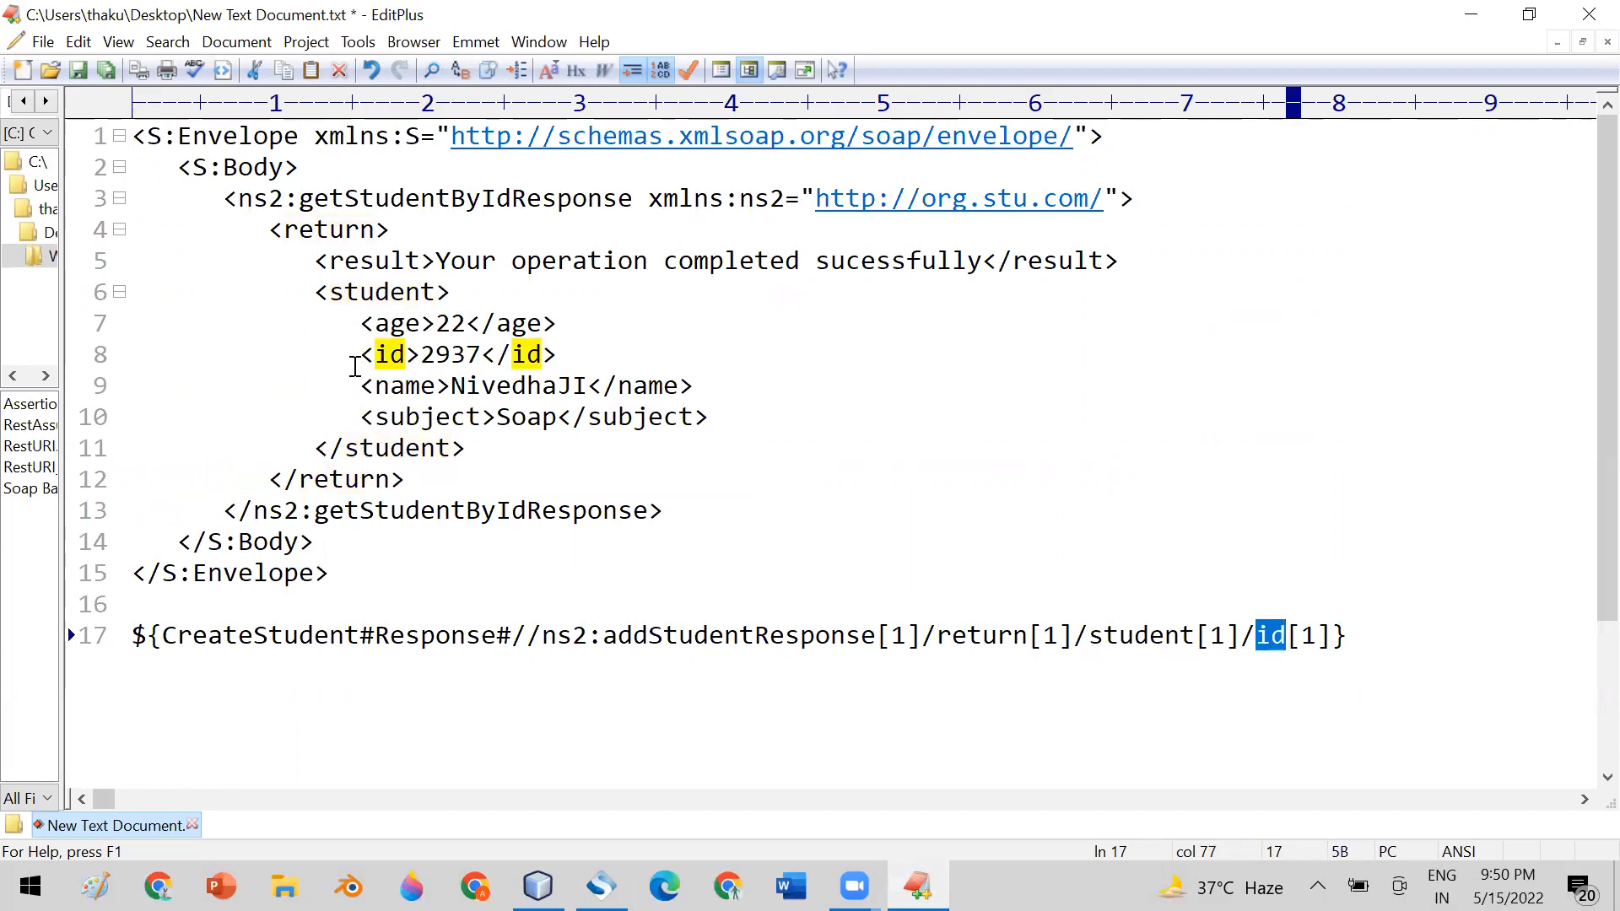
double_click(389, 354)
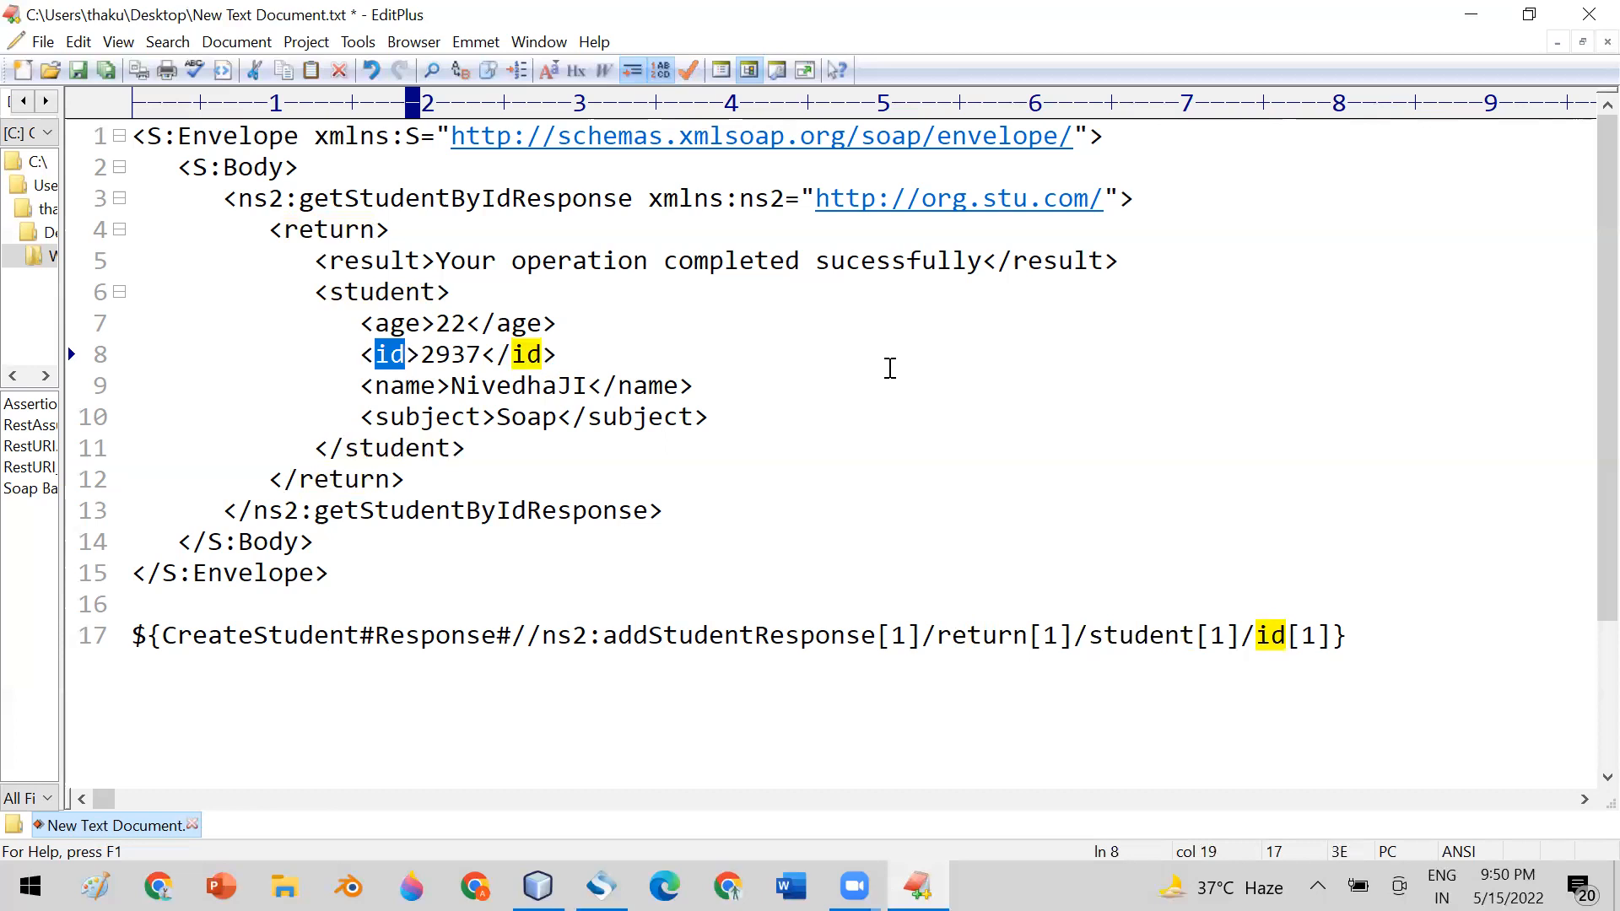
Shorten the line 17 expansion to ${CreateStudent#Response#//id} by removing the parent nodes and the [1] index
left_click_drag(543, 636, 1240, 638)
type("///")
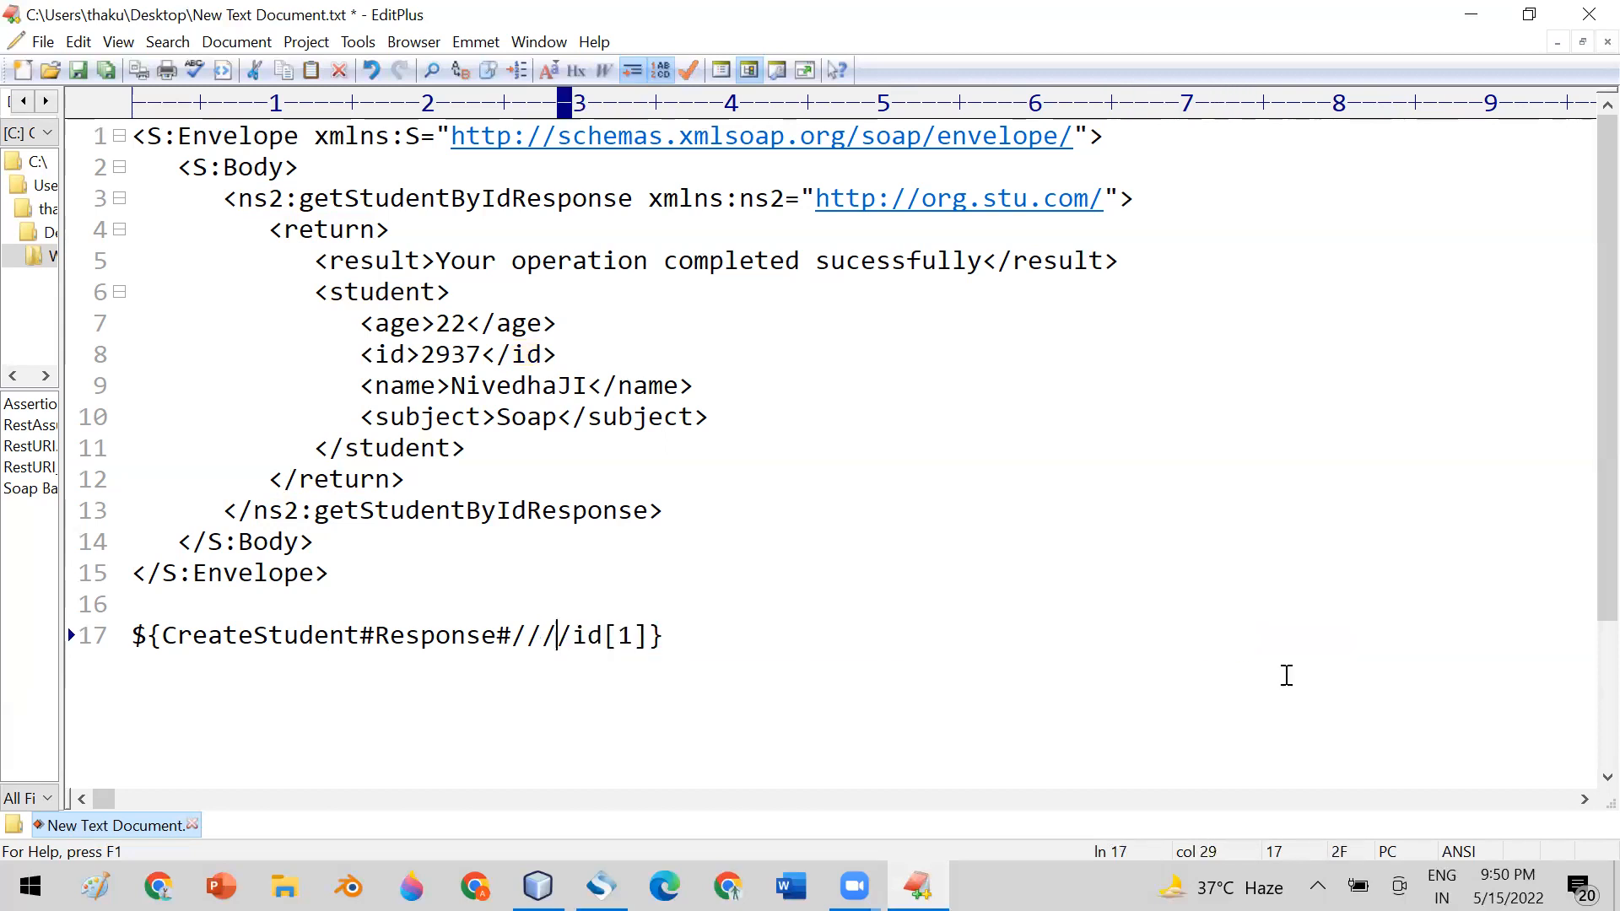
key("BackSpace")
key("BackSpace")
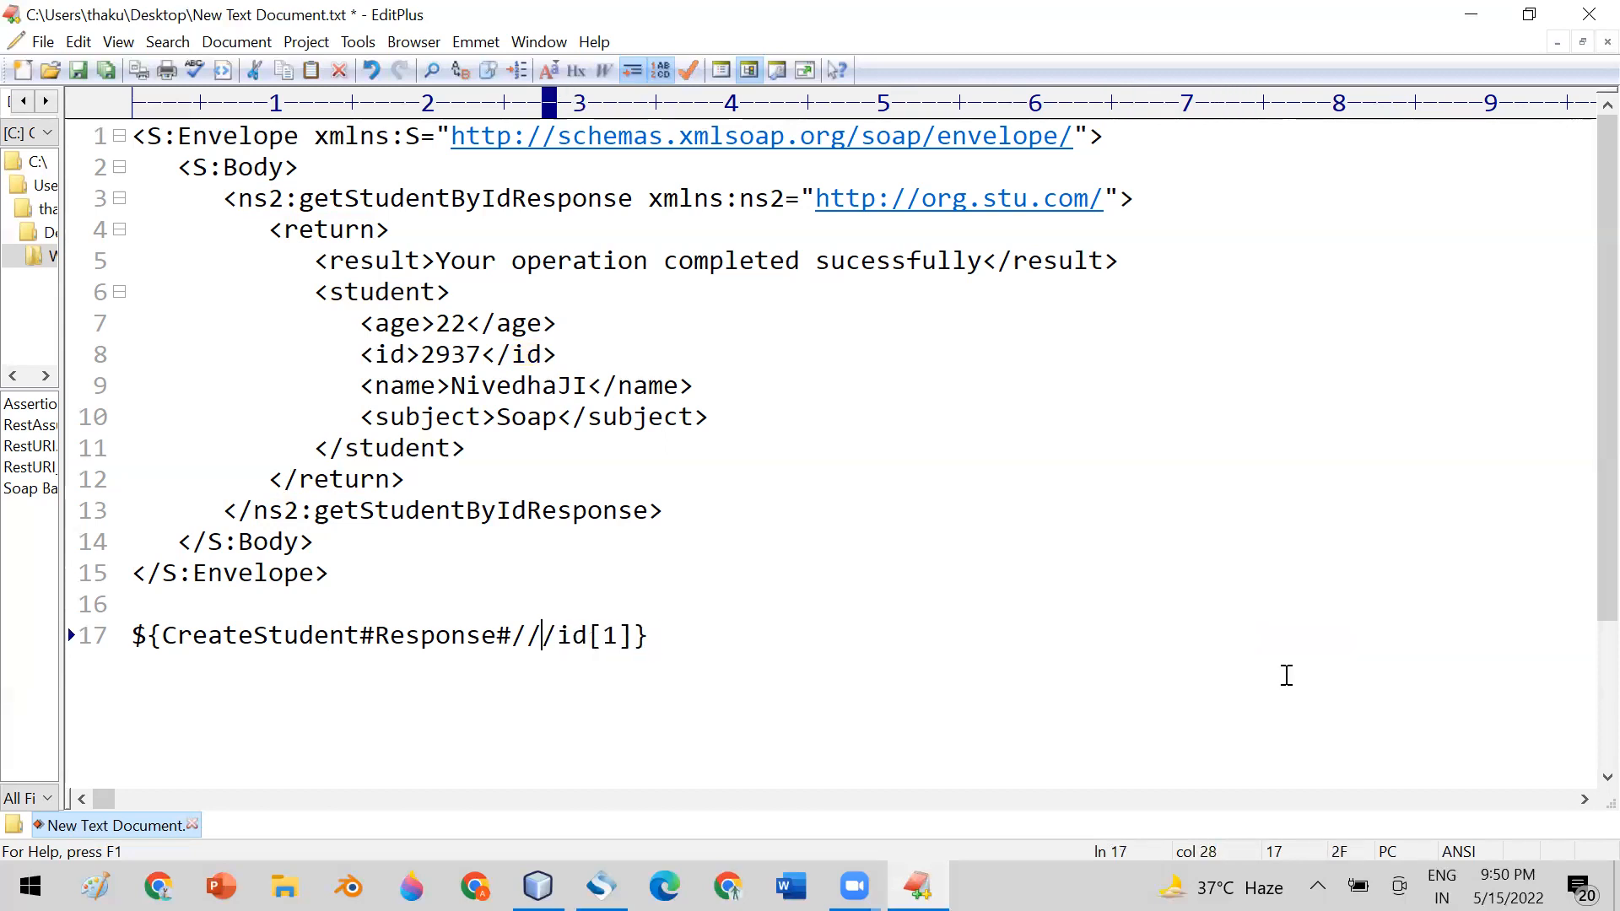
left_click(623, 636)
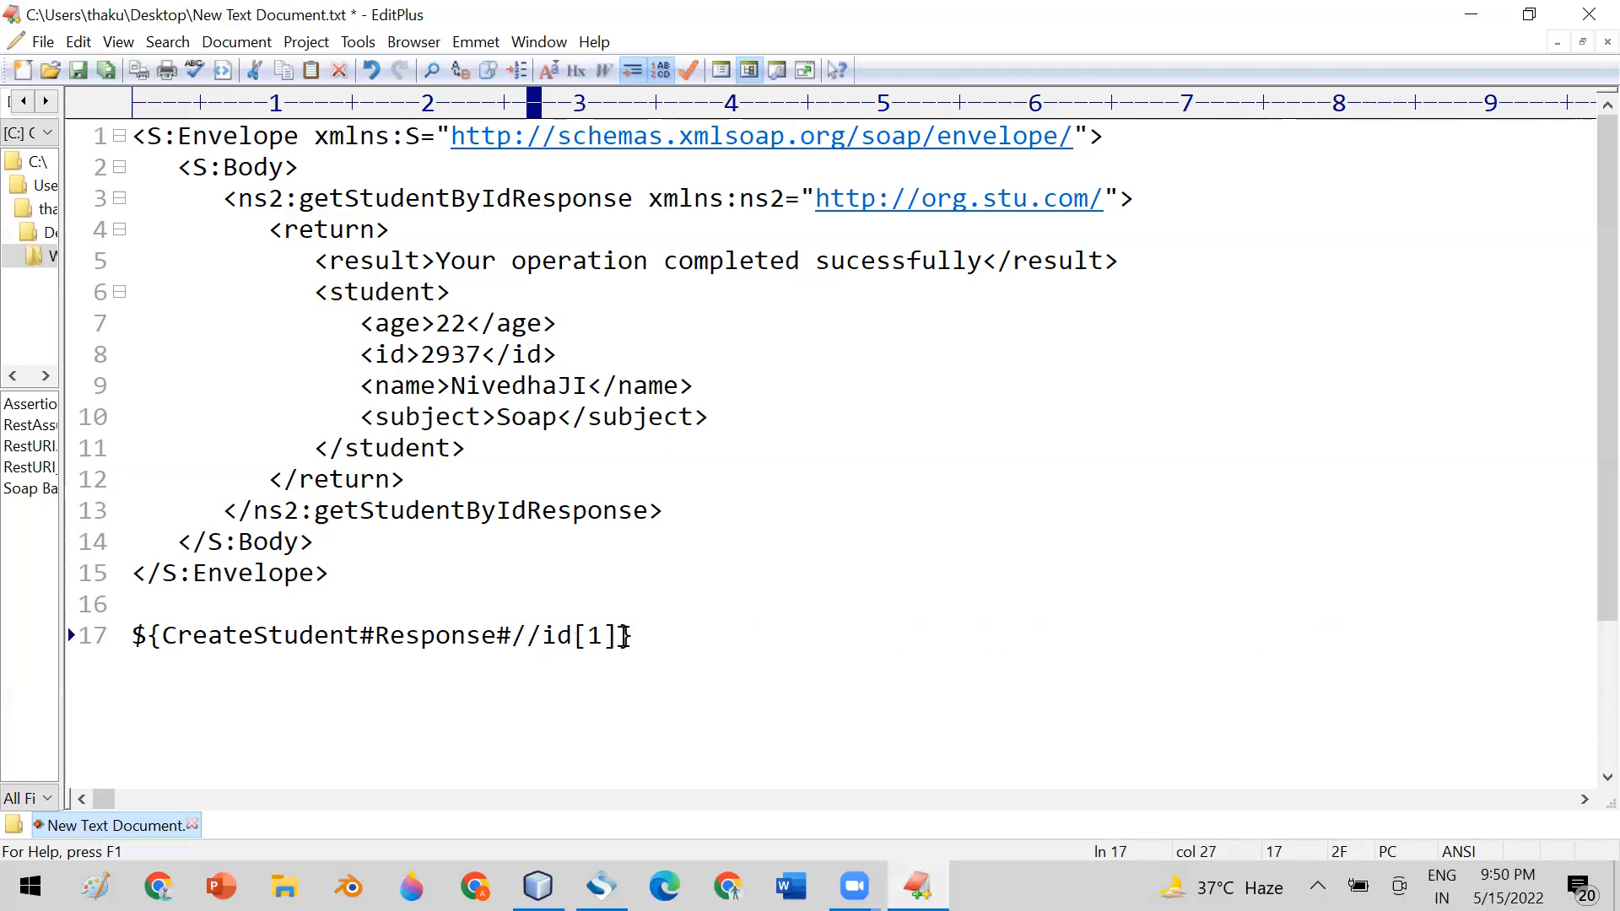
key("BackSpace")
key("BackSpace")
key("BackSpace")
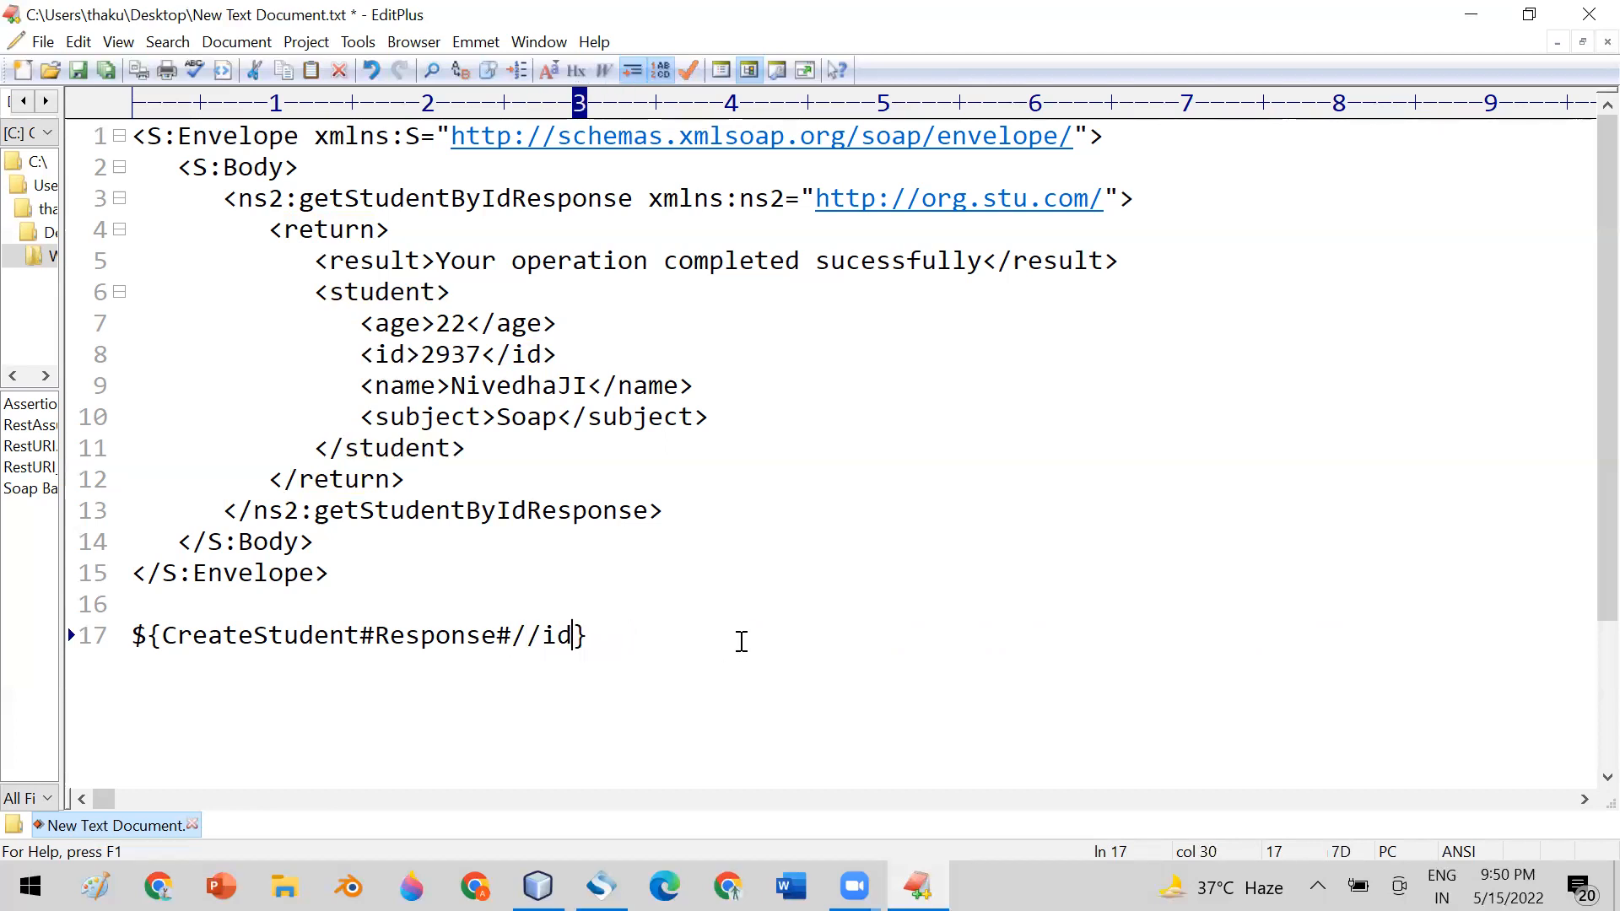
Try adding the [2] index after //id in the line 17 expansion and remove it again
type("[")
type("2]")
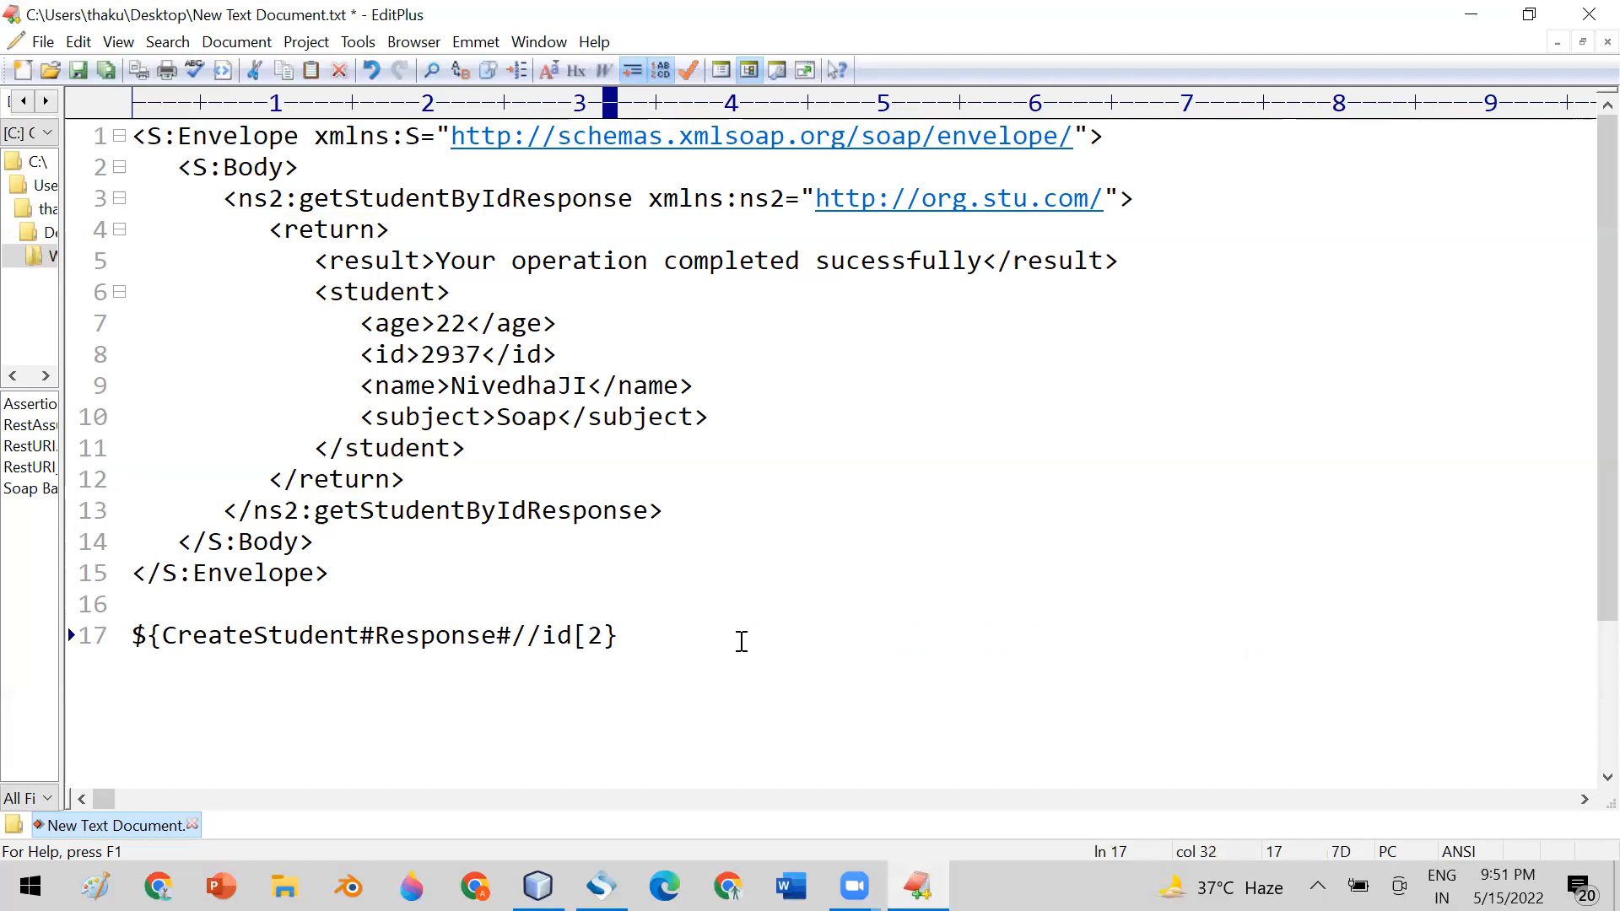
key("BackSpace")
key("BackSpace")
key("BackSpace")
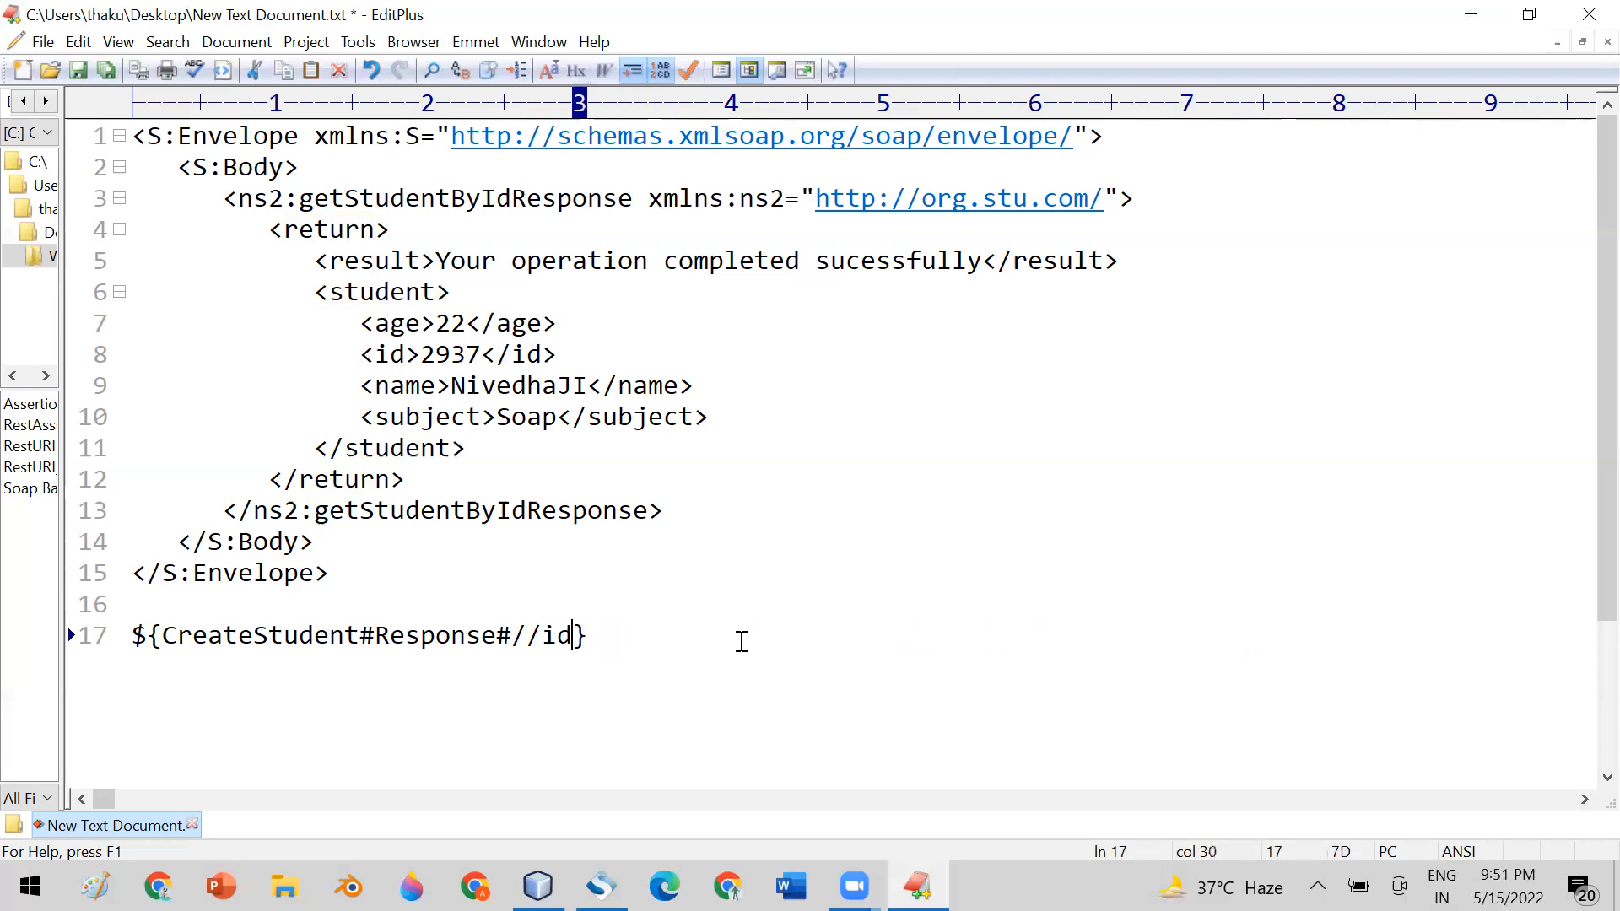
Copy ${CreateStudent#Response#//id} from EditPlus into SoapUI as the XPath Match assertion's expected result, replacing the long path, and save it
left_click_drag(511, 637, 577, 637)
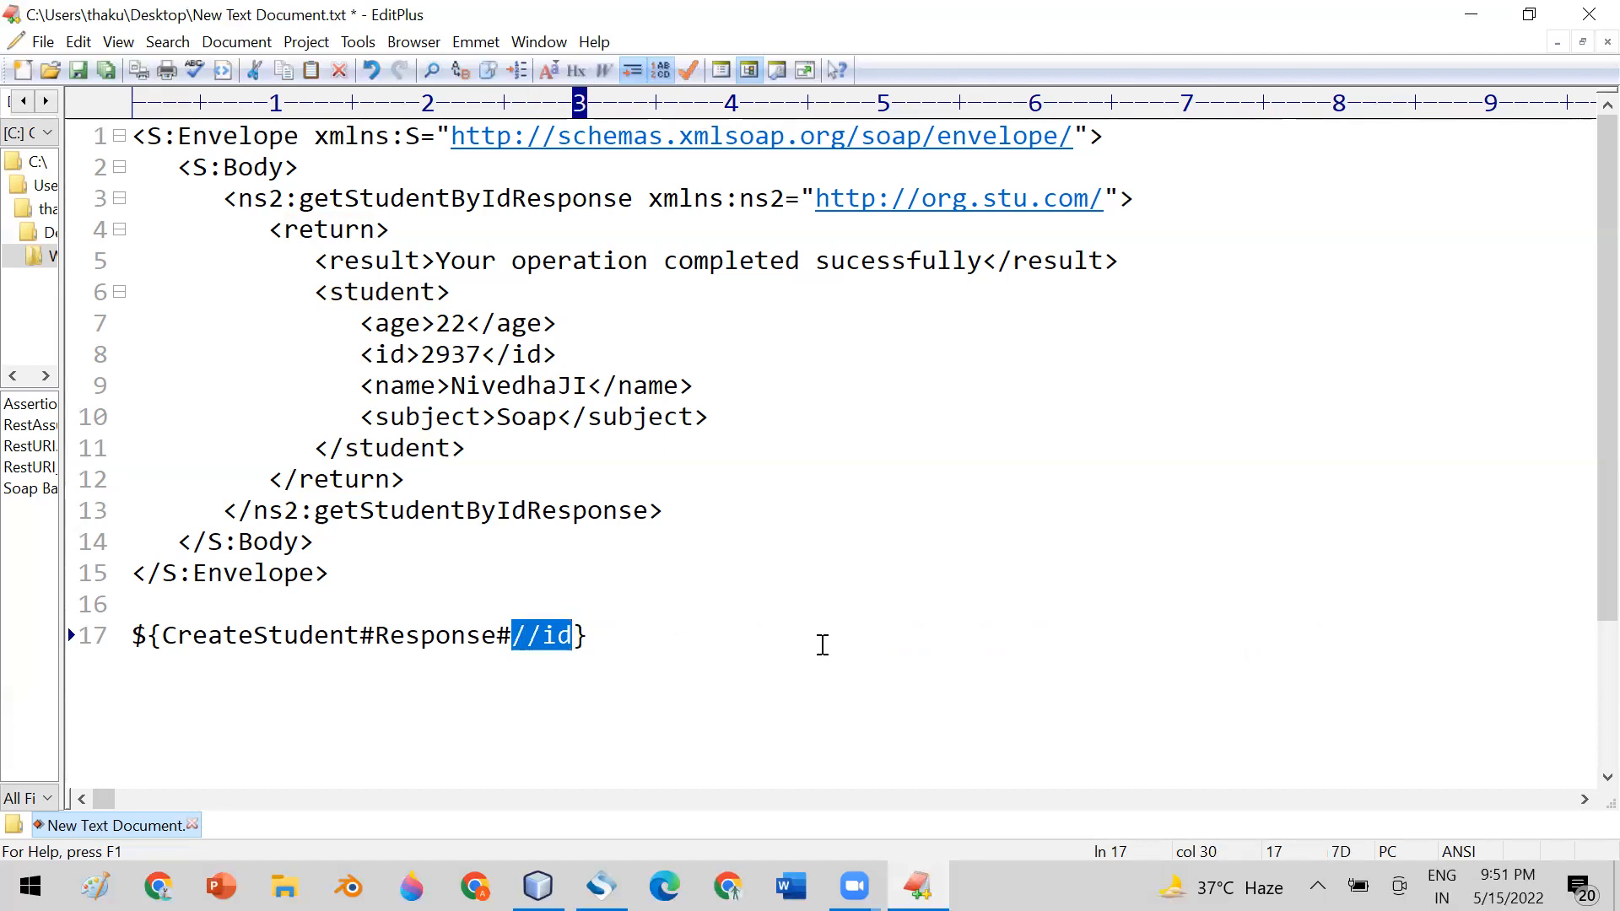
left_click_drag(636, 634, 131, 634)
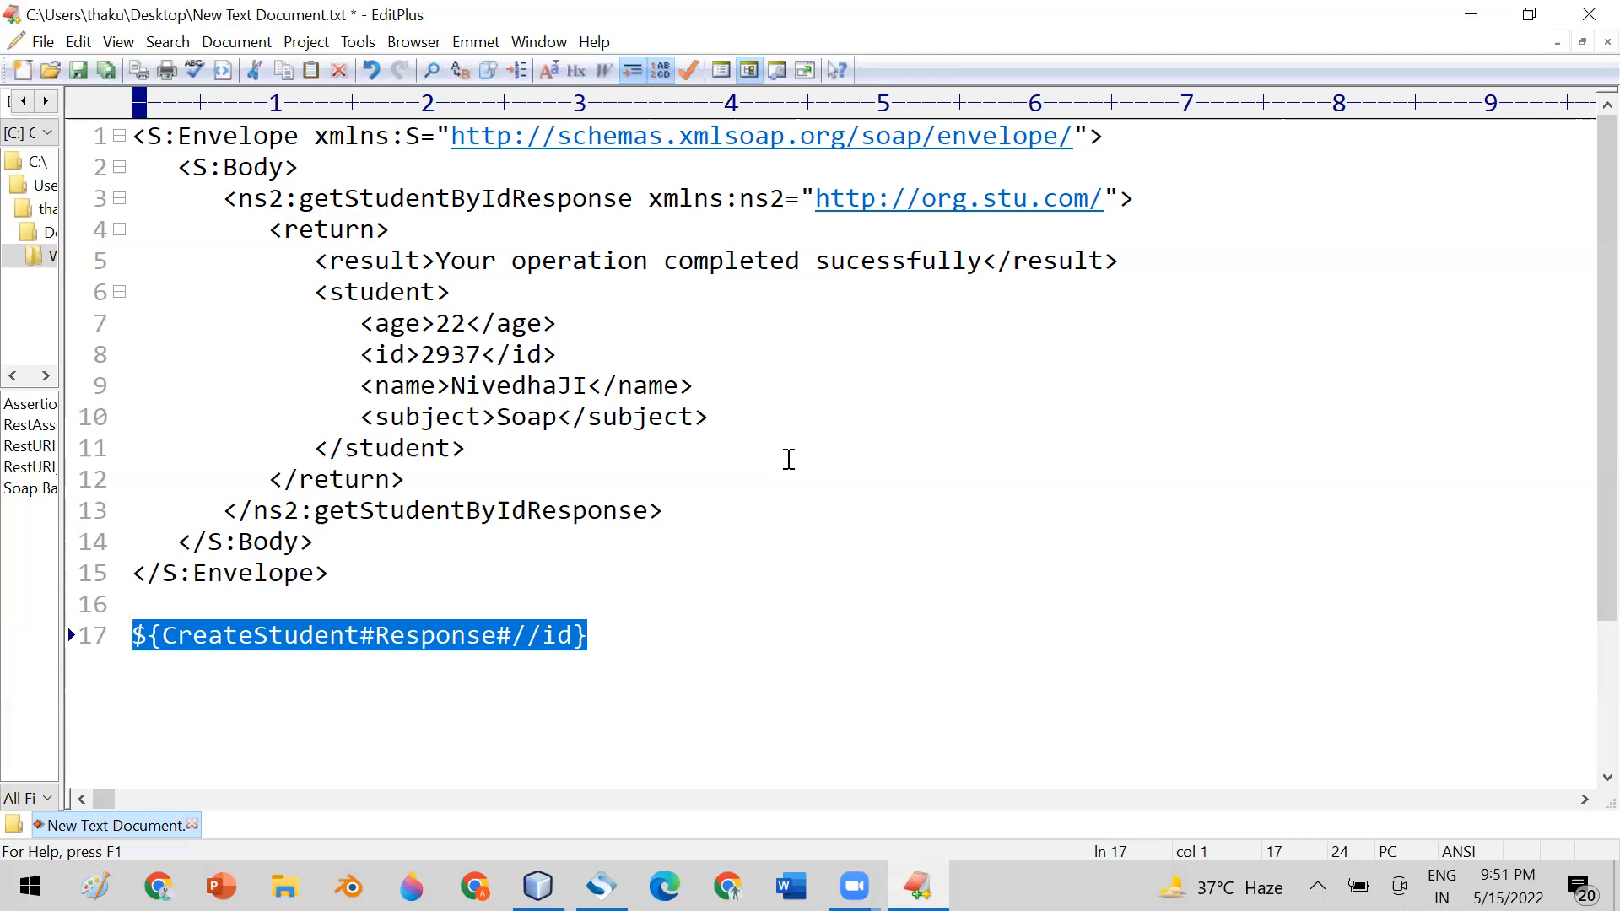
key("alt+Tab")
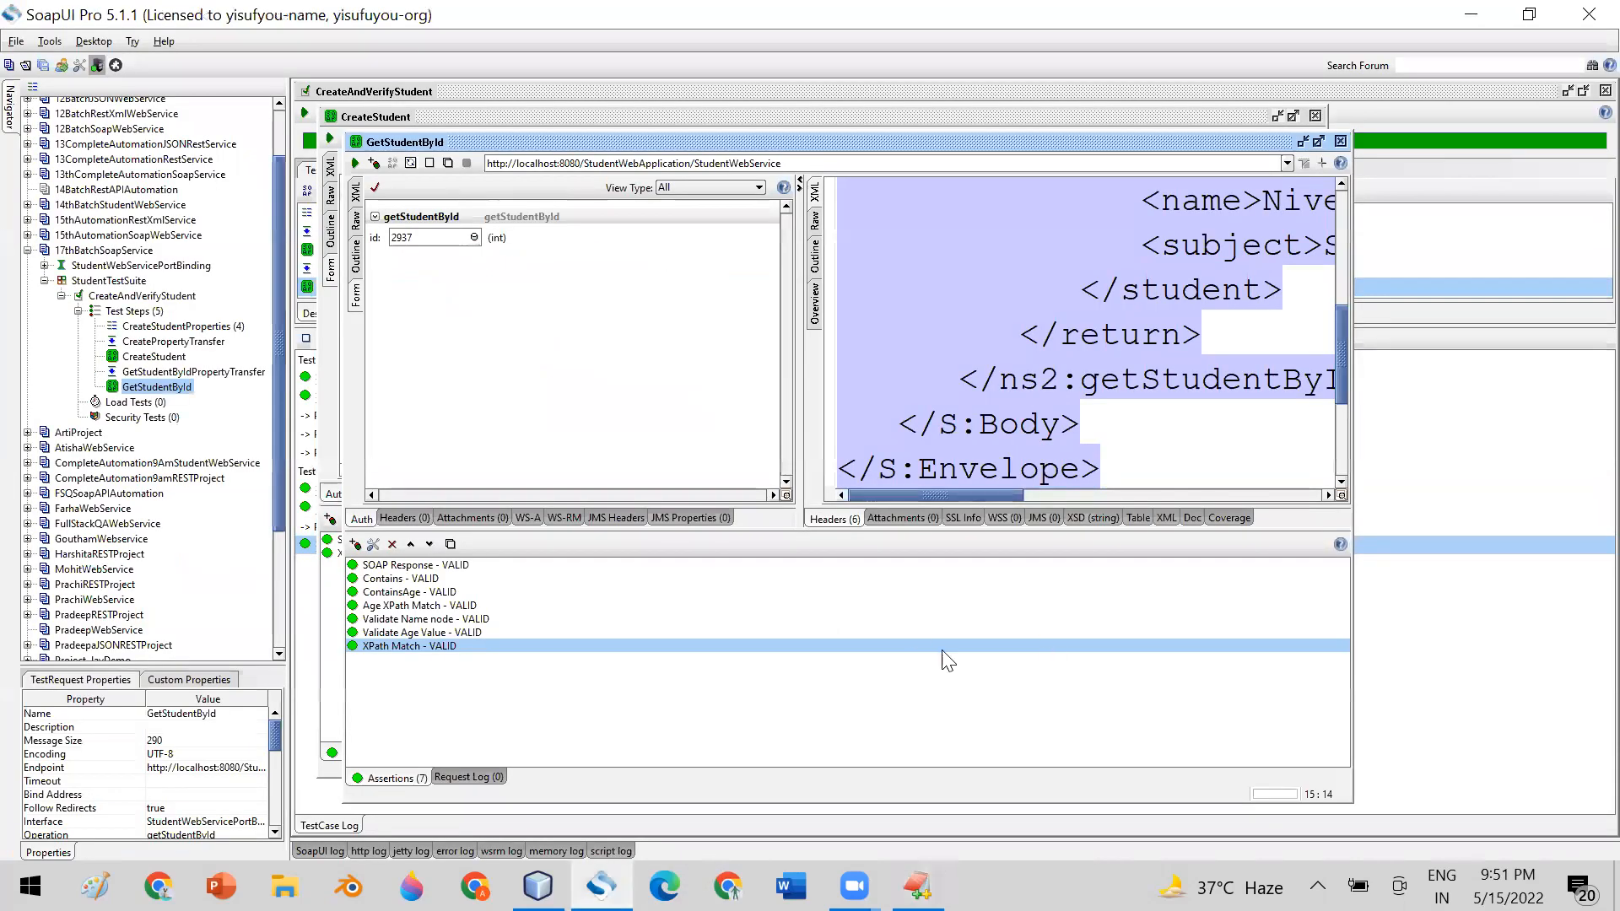
double_click(388, 647)
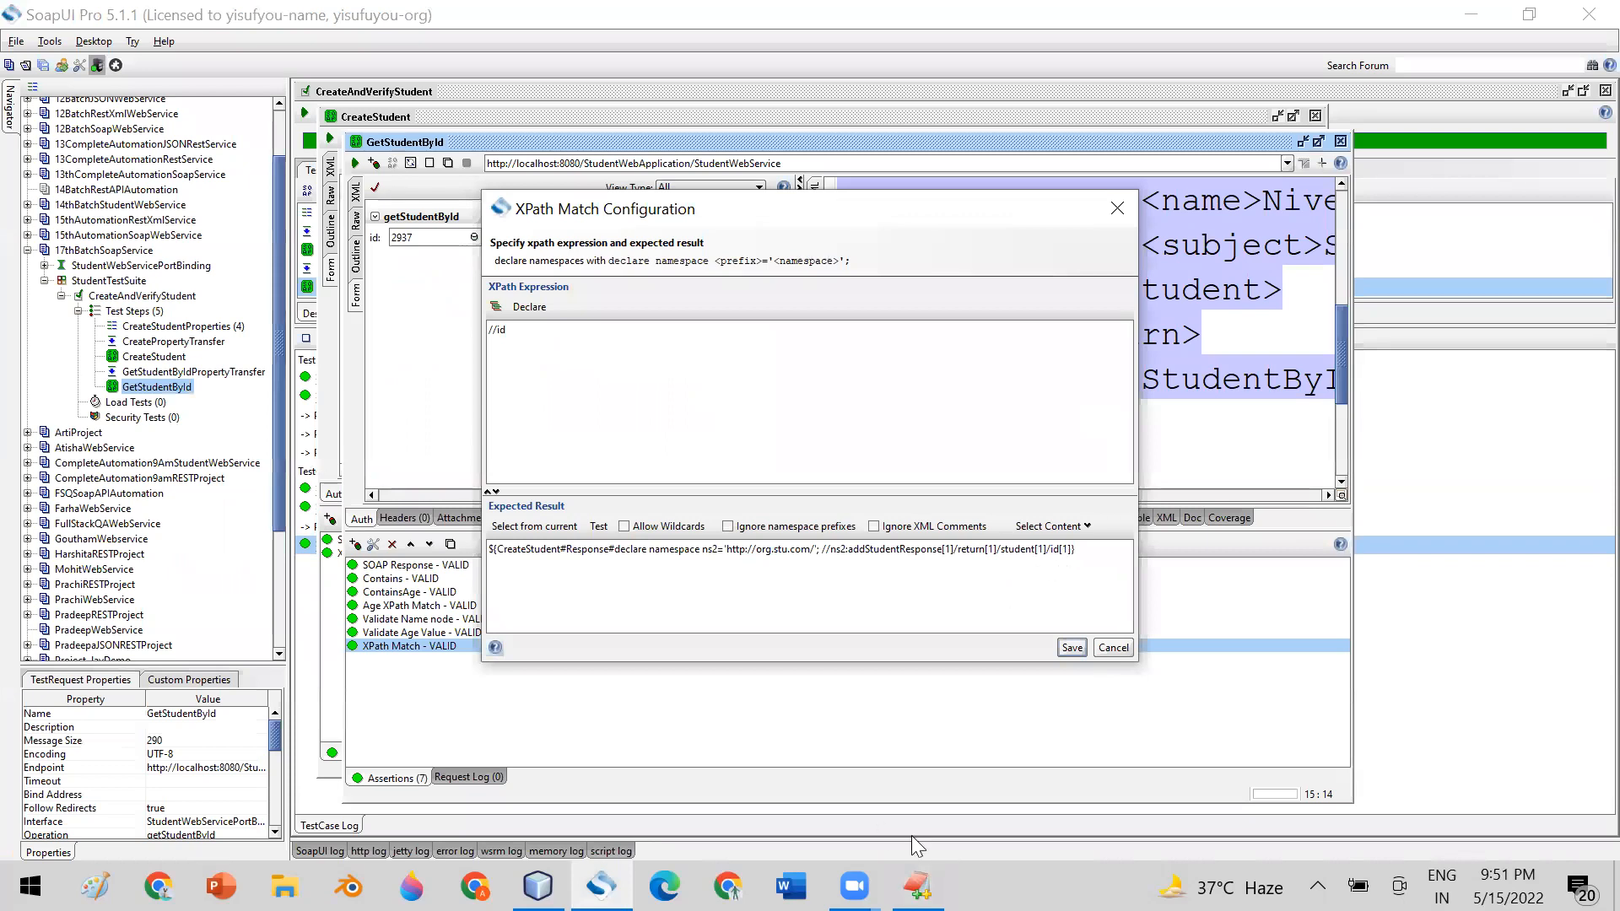
left_click(918, 885)
left_click_drag(619, 647, 127, 640)
key("ctrl+c")
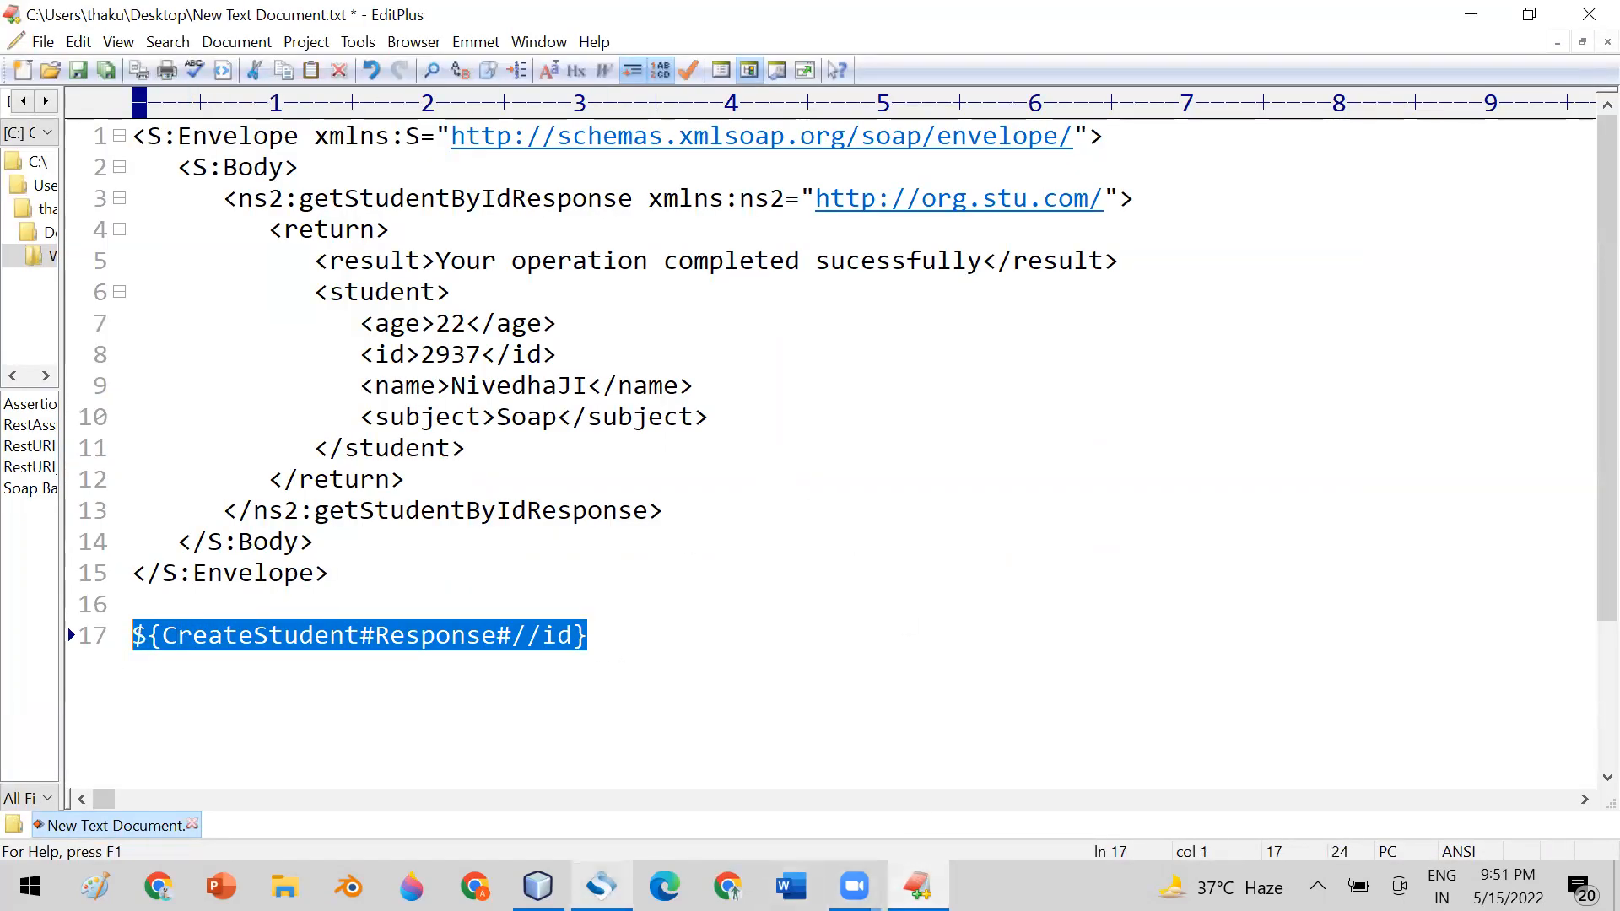
left_click(601, 886)
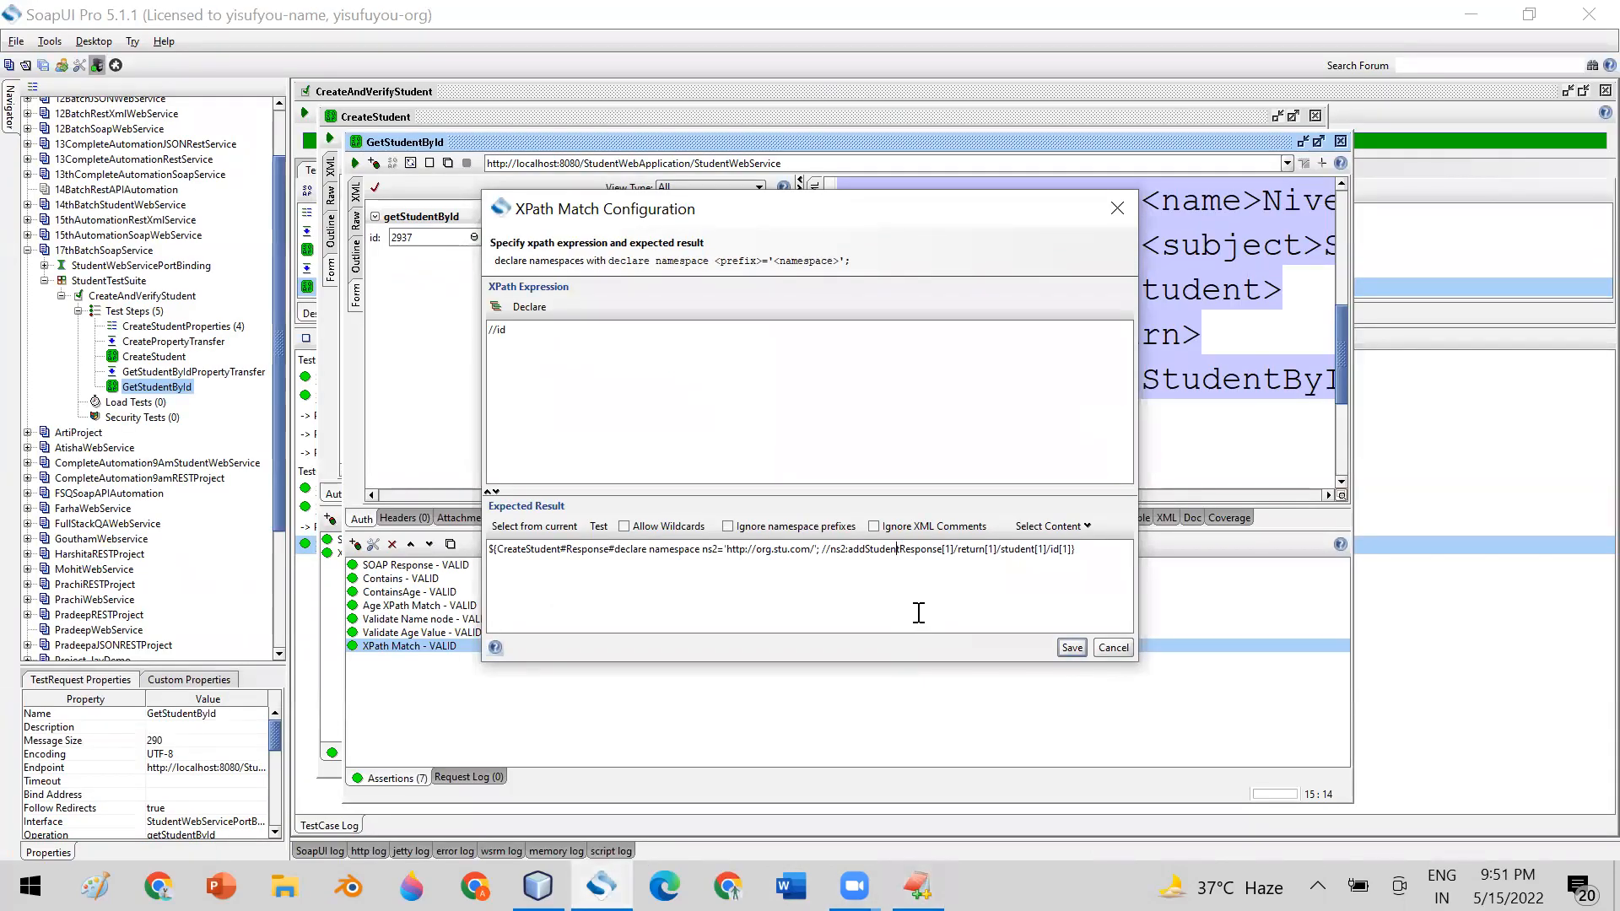
key("ctrl+a")
key("ctrl+v")
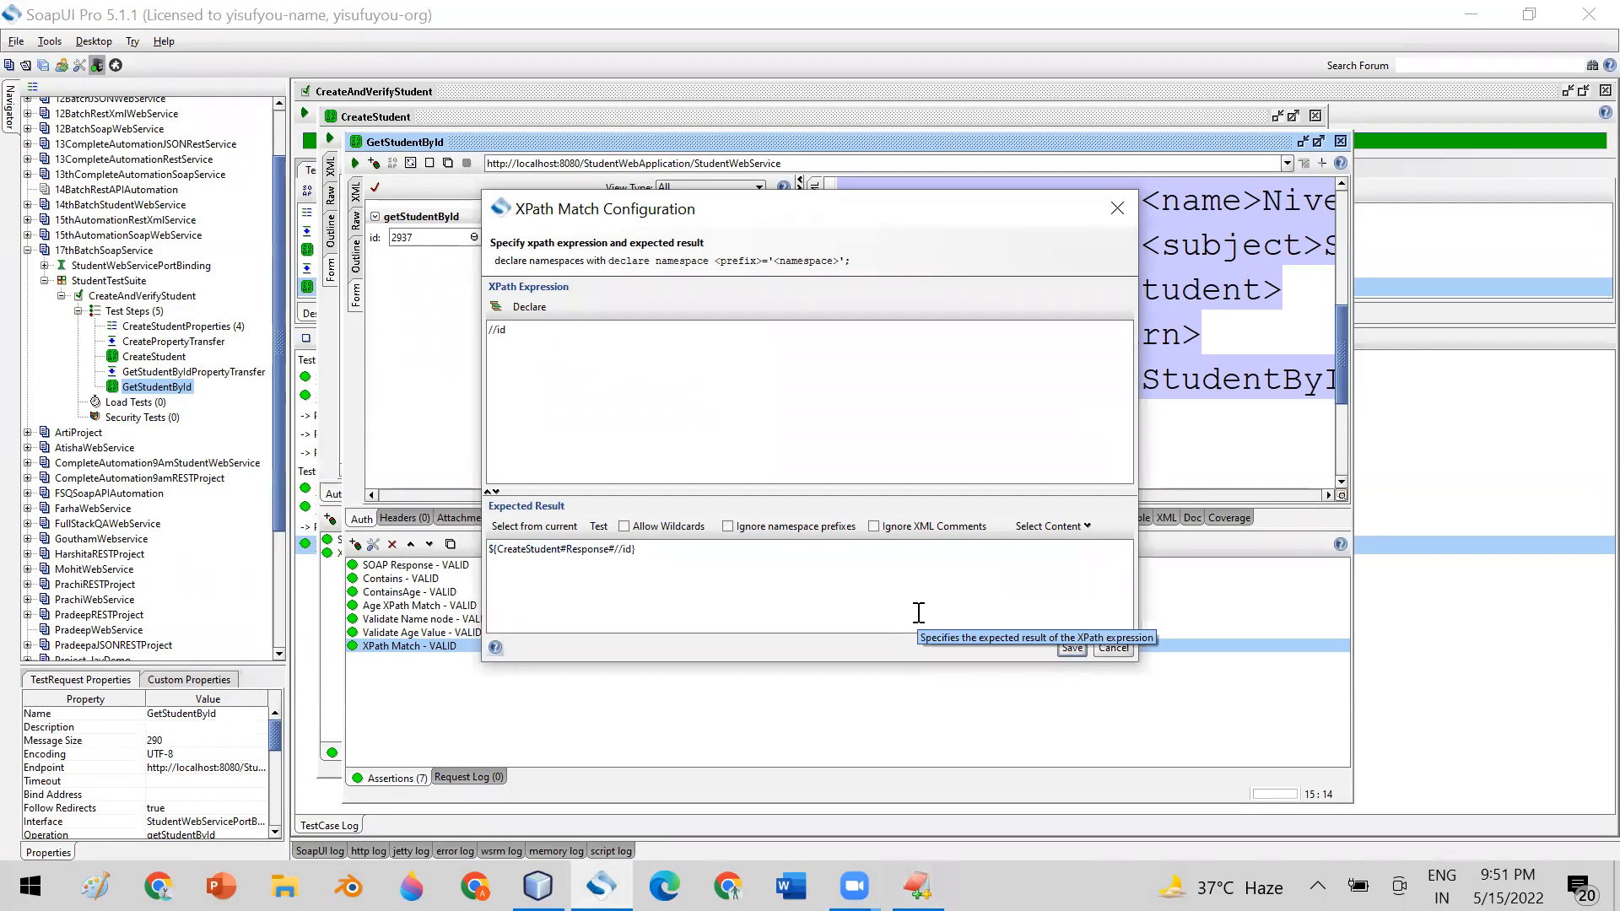
left_click(1070, 648)
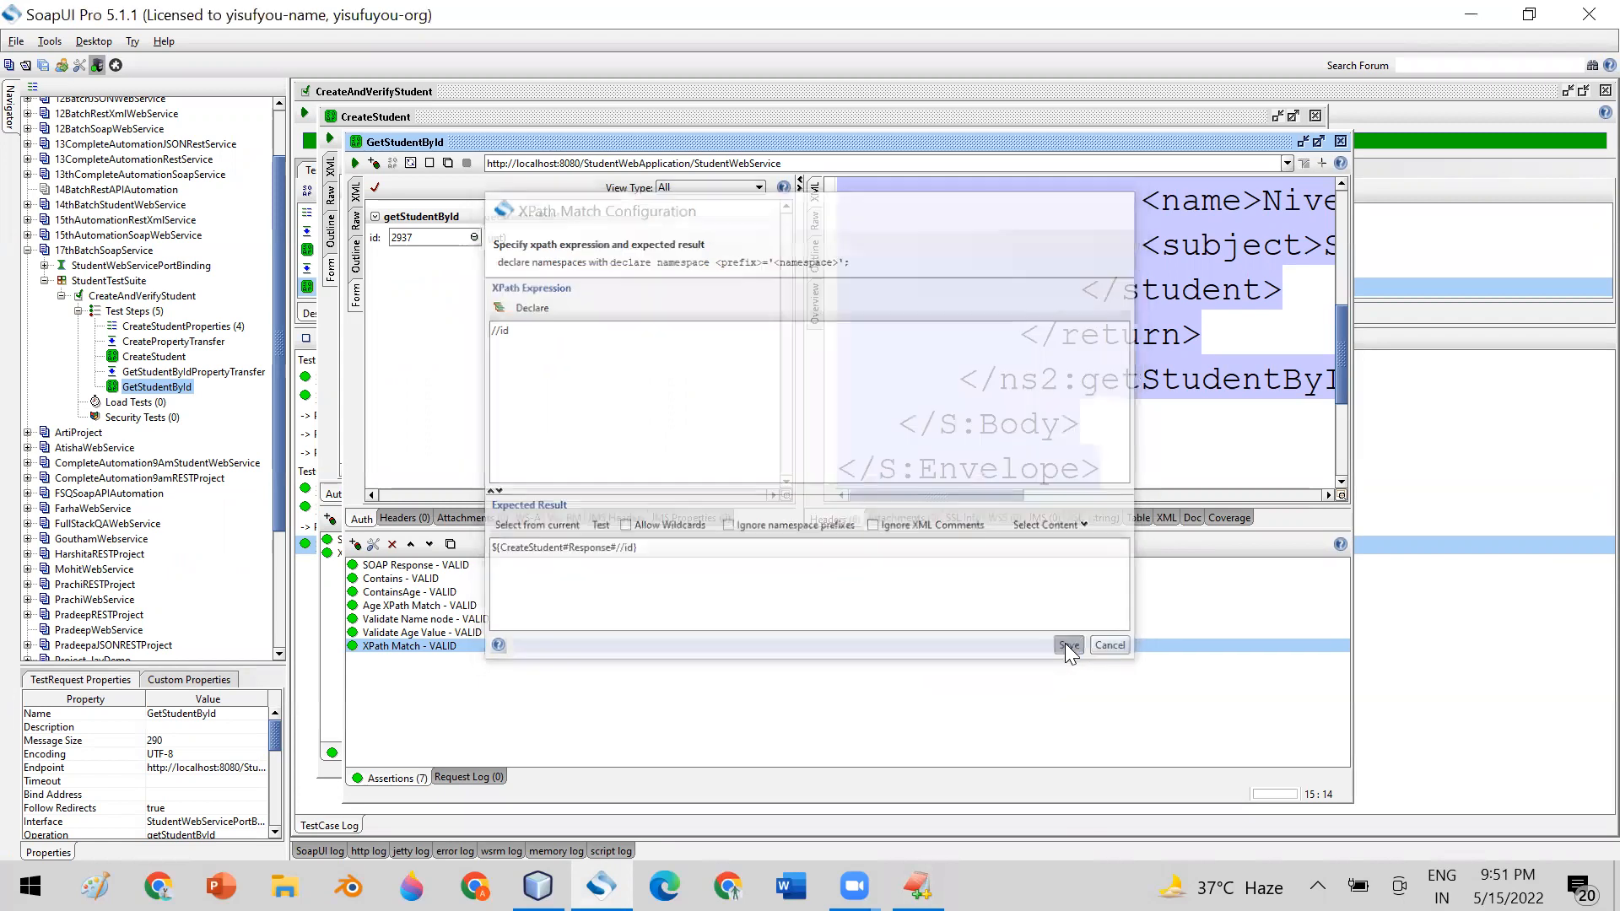
Run the GetStudentById request and check the XPath Match entry in its assertion list
left_click(354, 163)
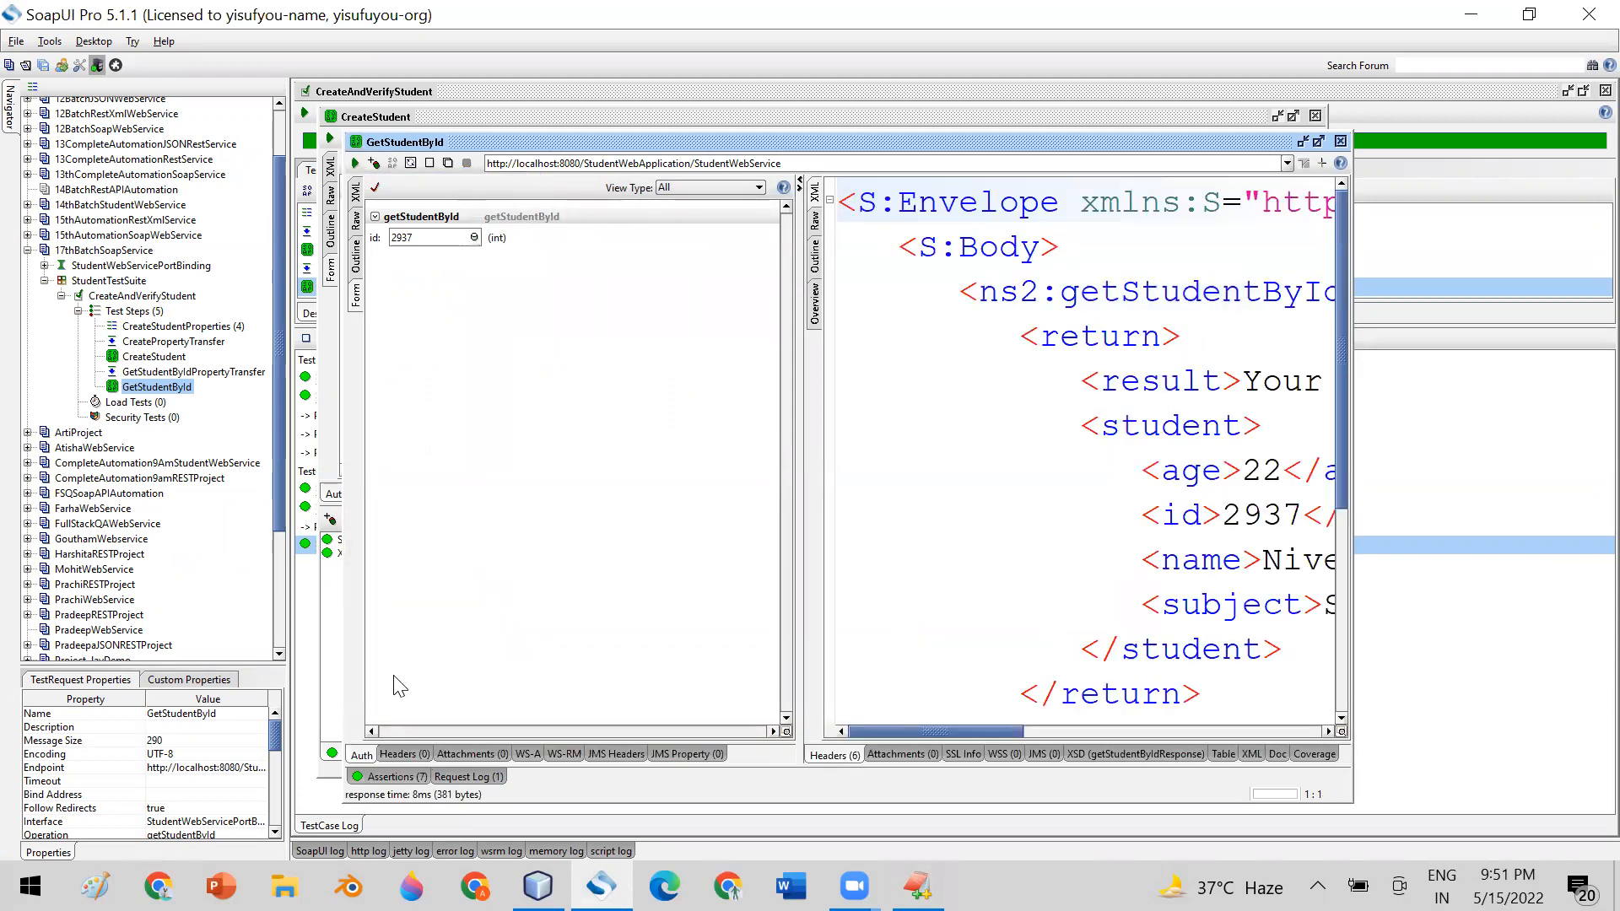
left_click(391, 776)
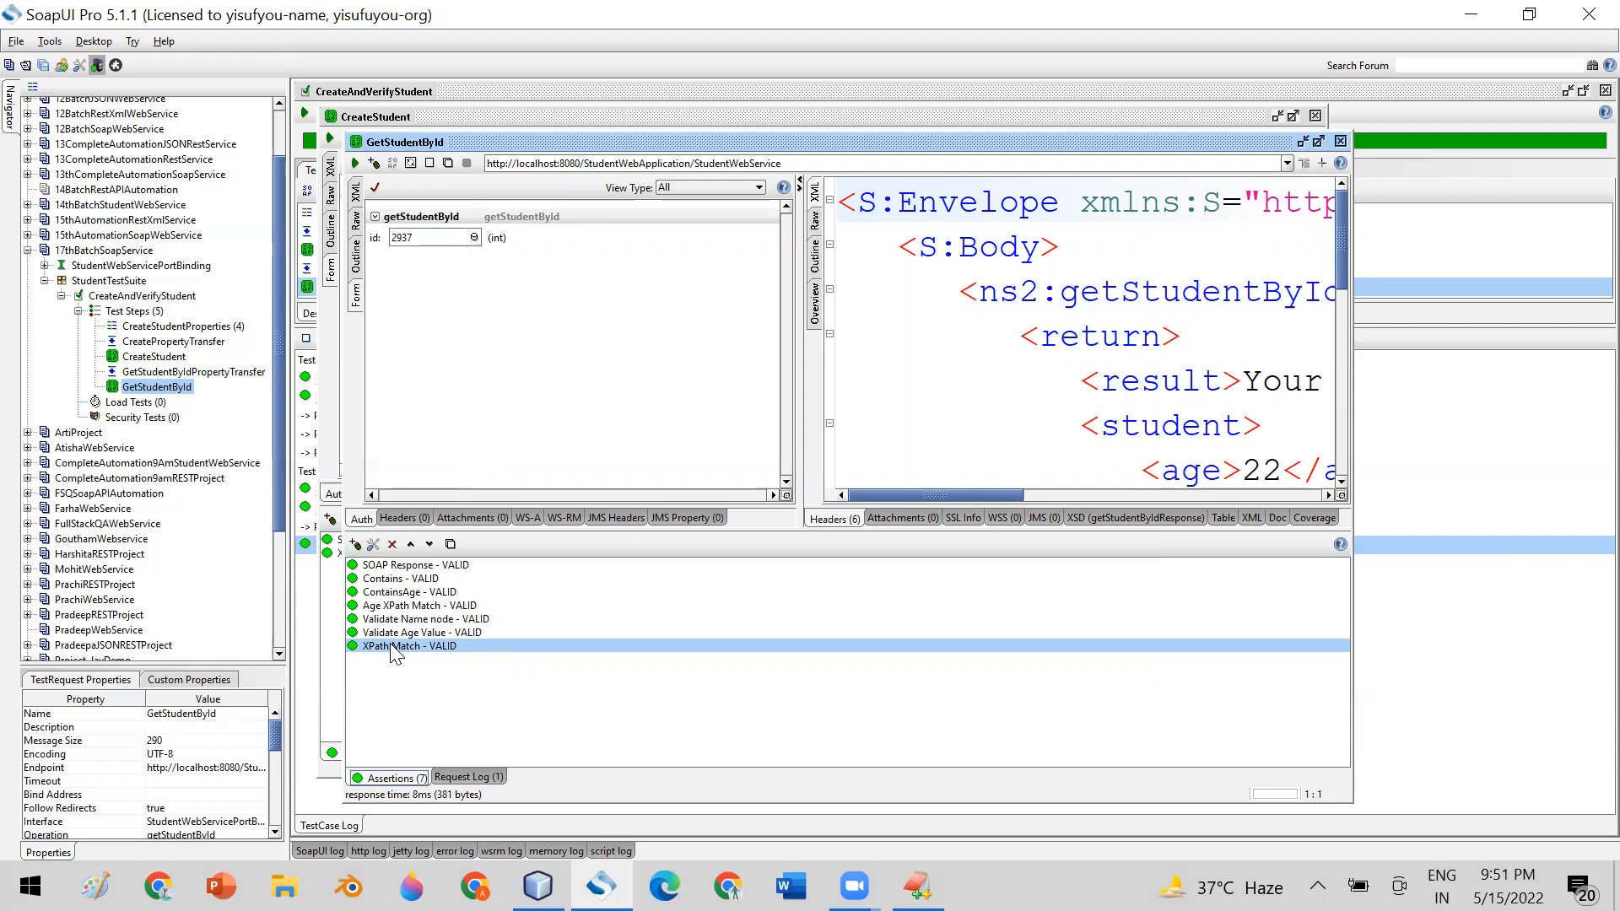
right_click(393, 654)
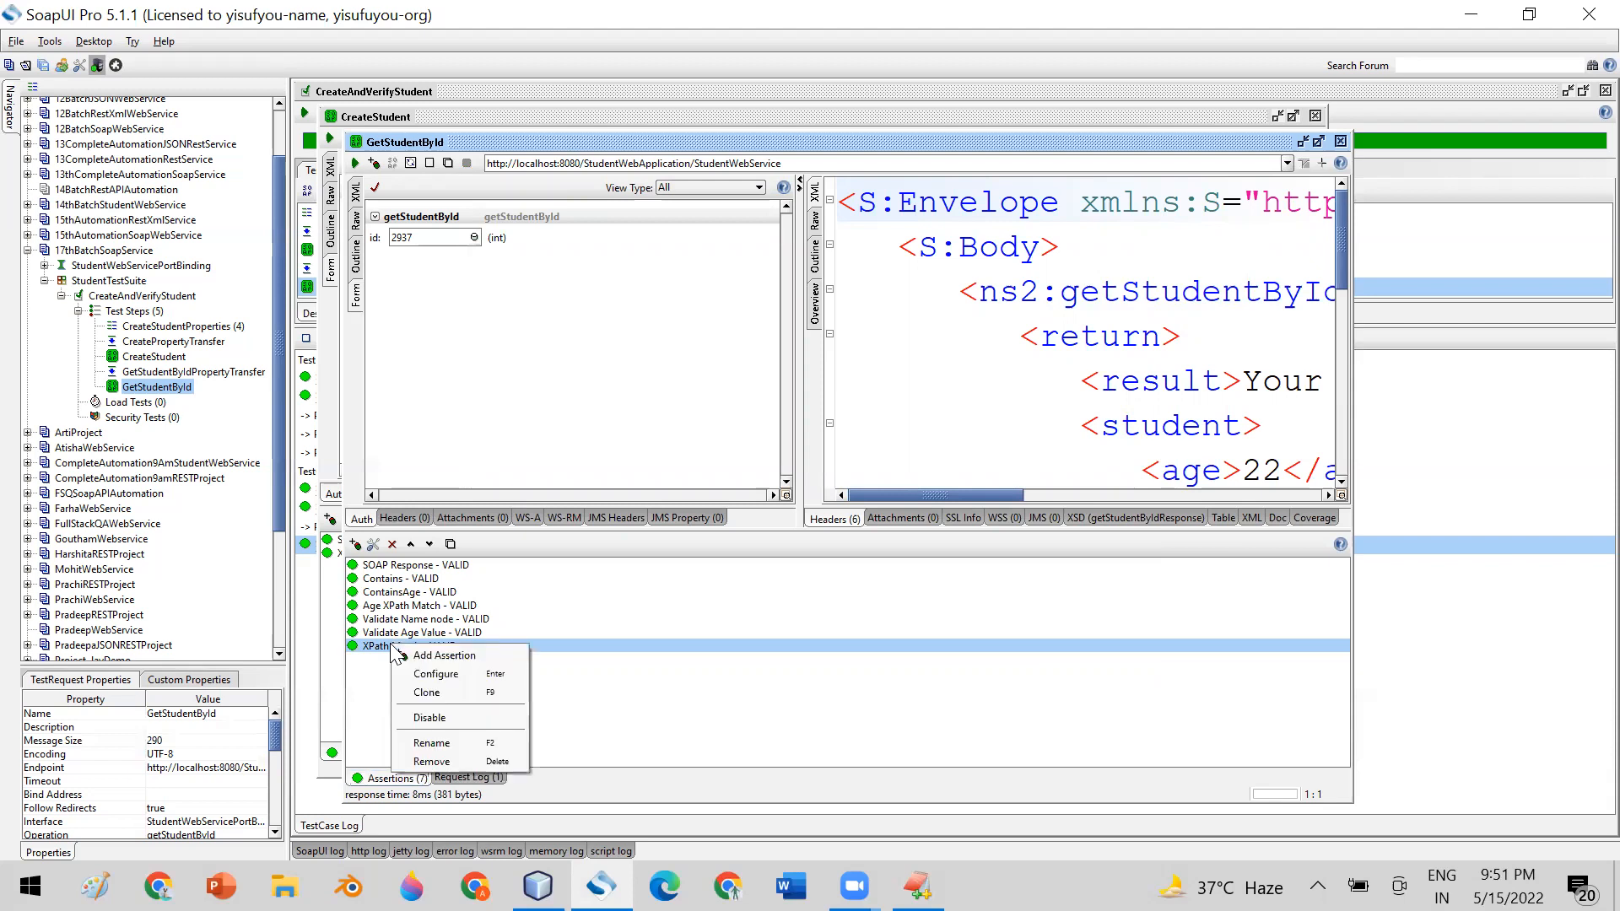
Try //age as the XPath Match expression against the CreateStudent id expansion, save it and inspect the assertion result
double_click(381, 648)
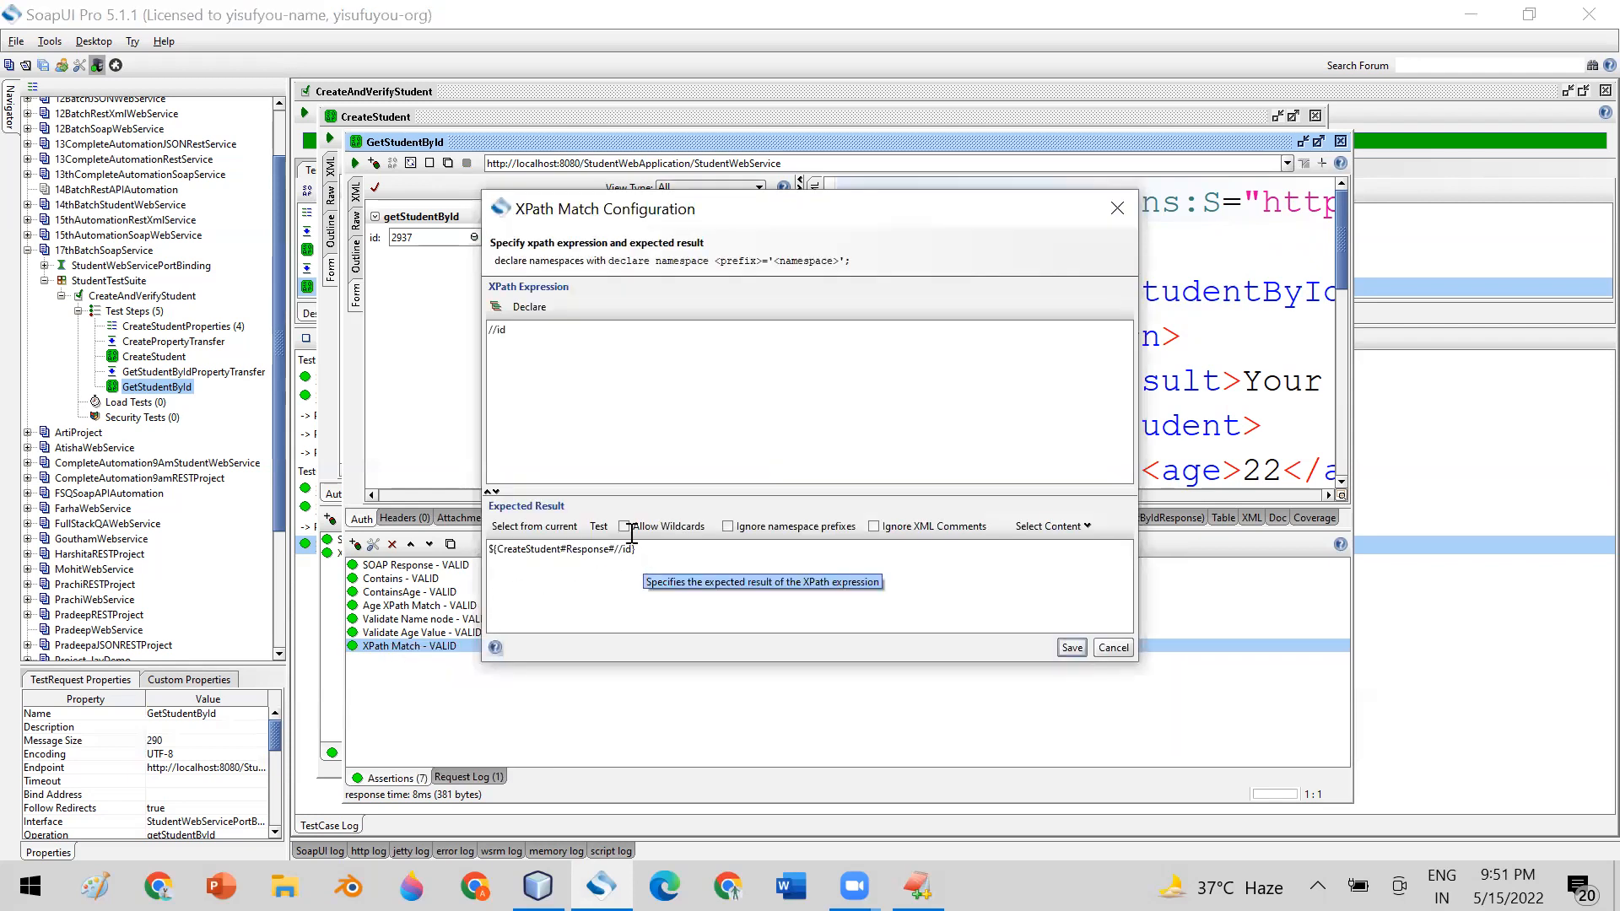
left_click(513, 331)
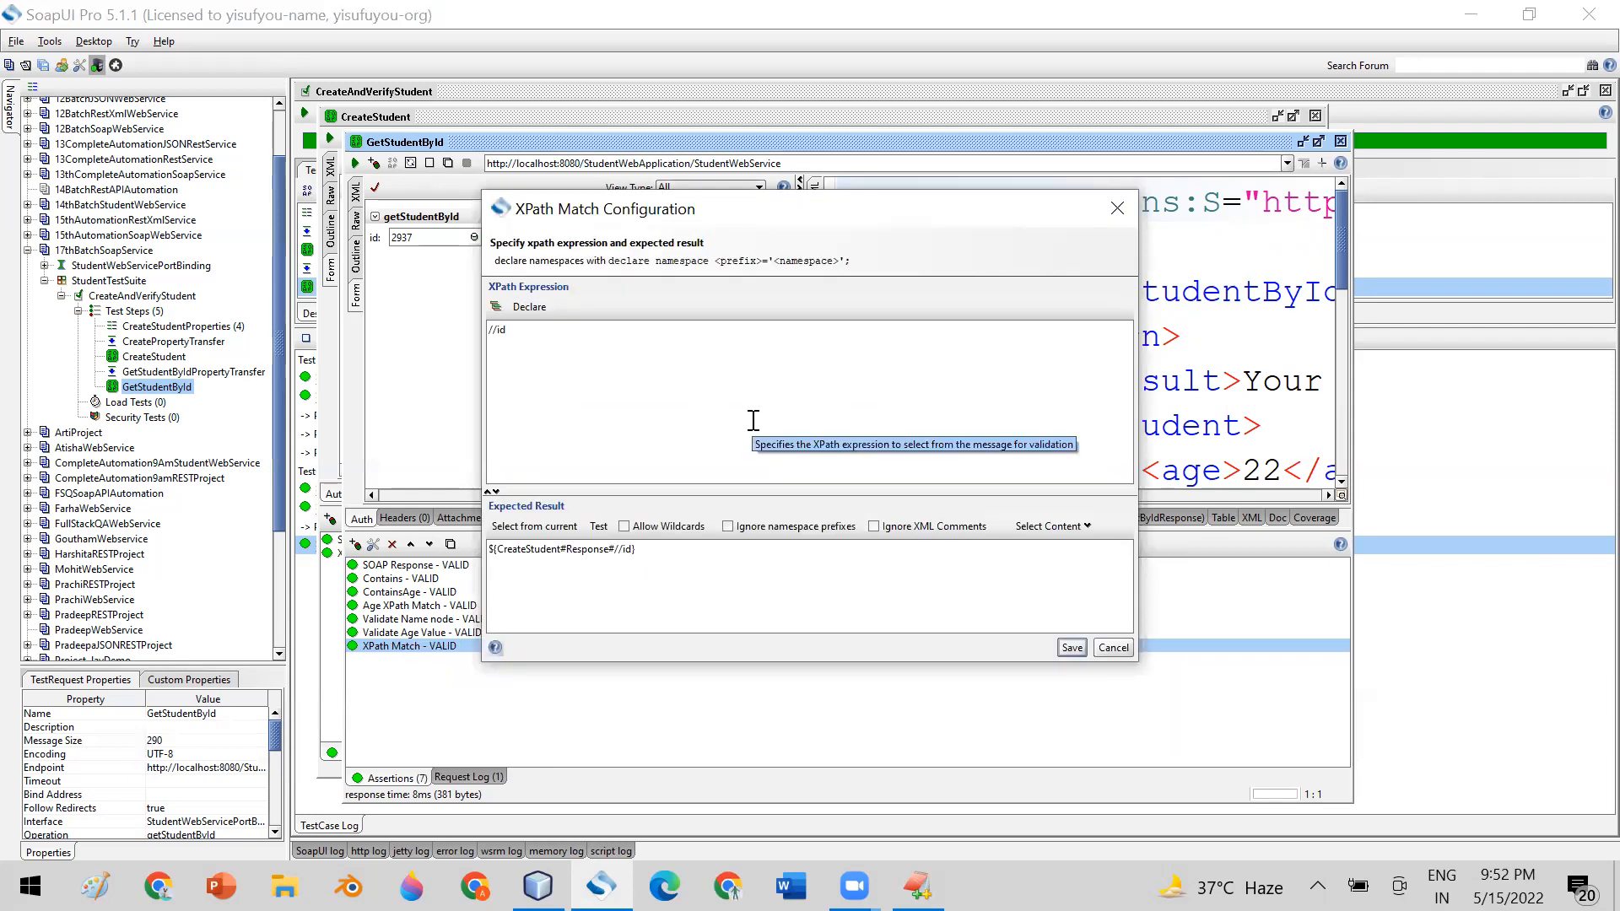
type("age")
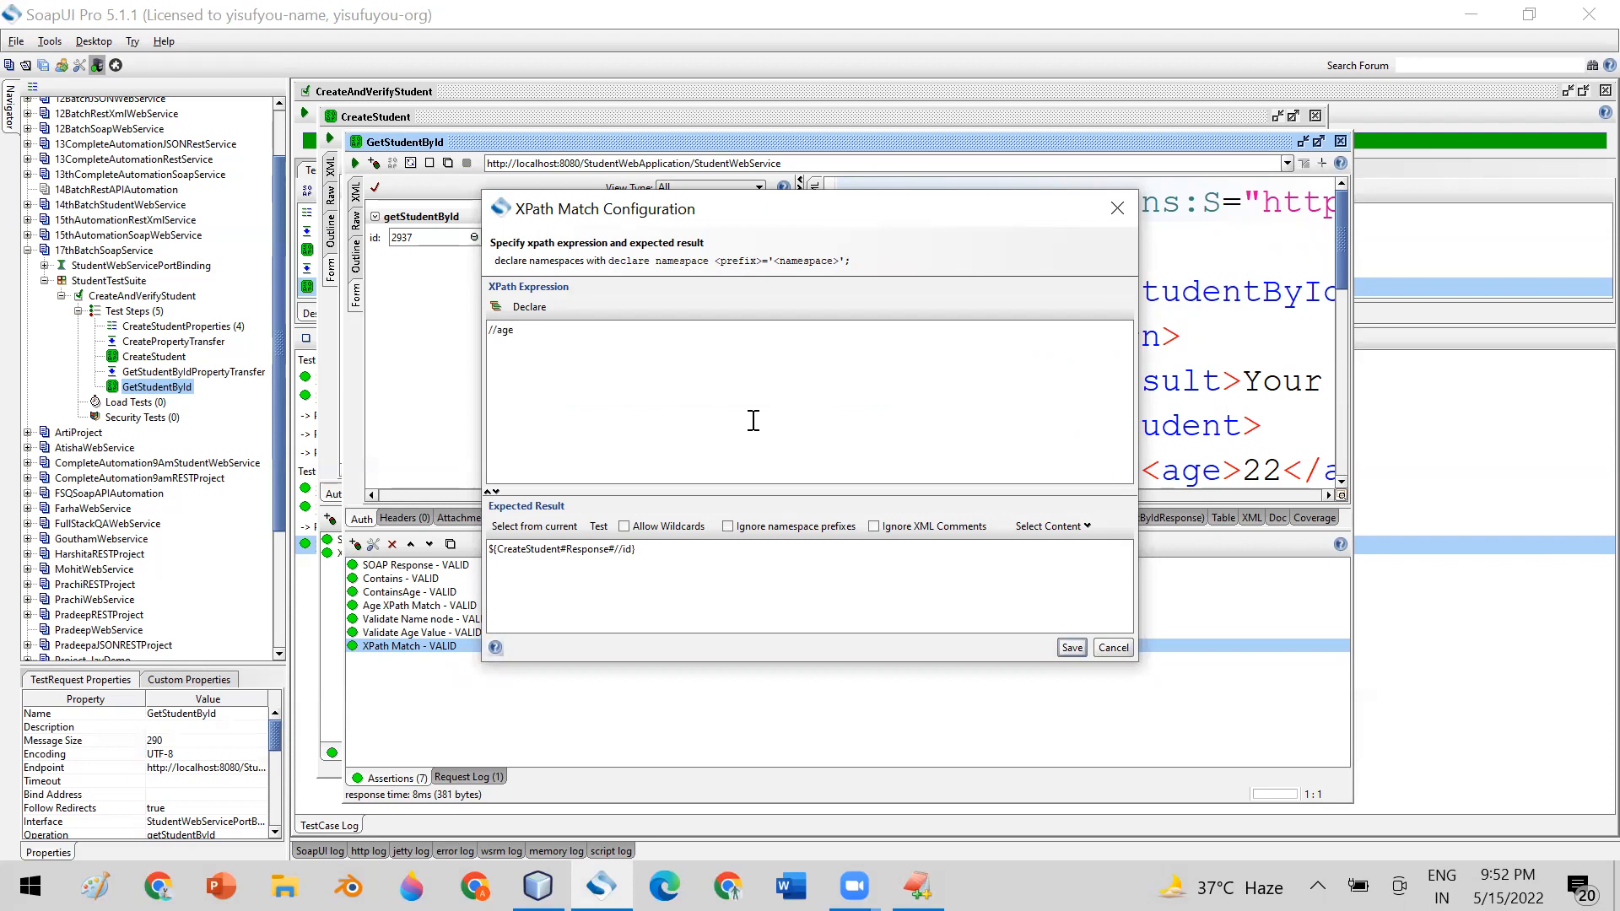
left_click_drag(522, 335, 430, 333)
left_click_drag(658, 552, 350, 532)
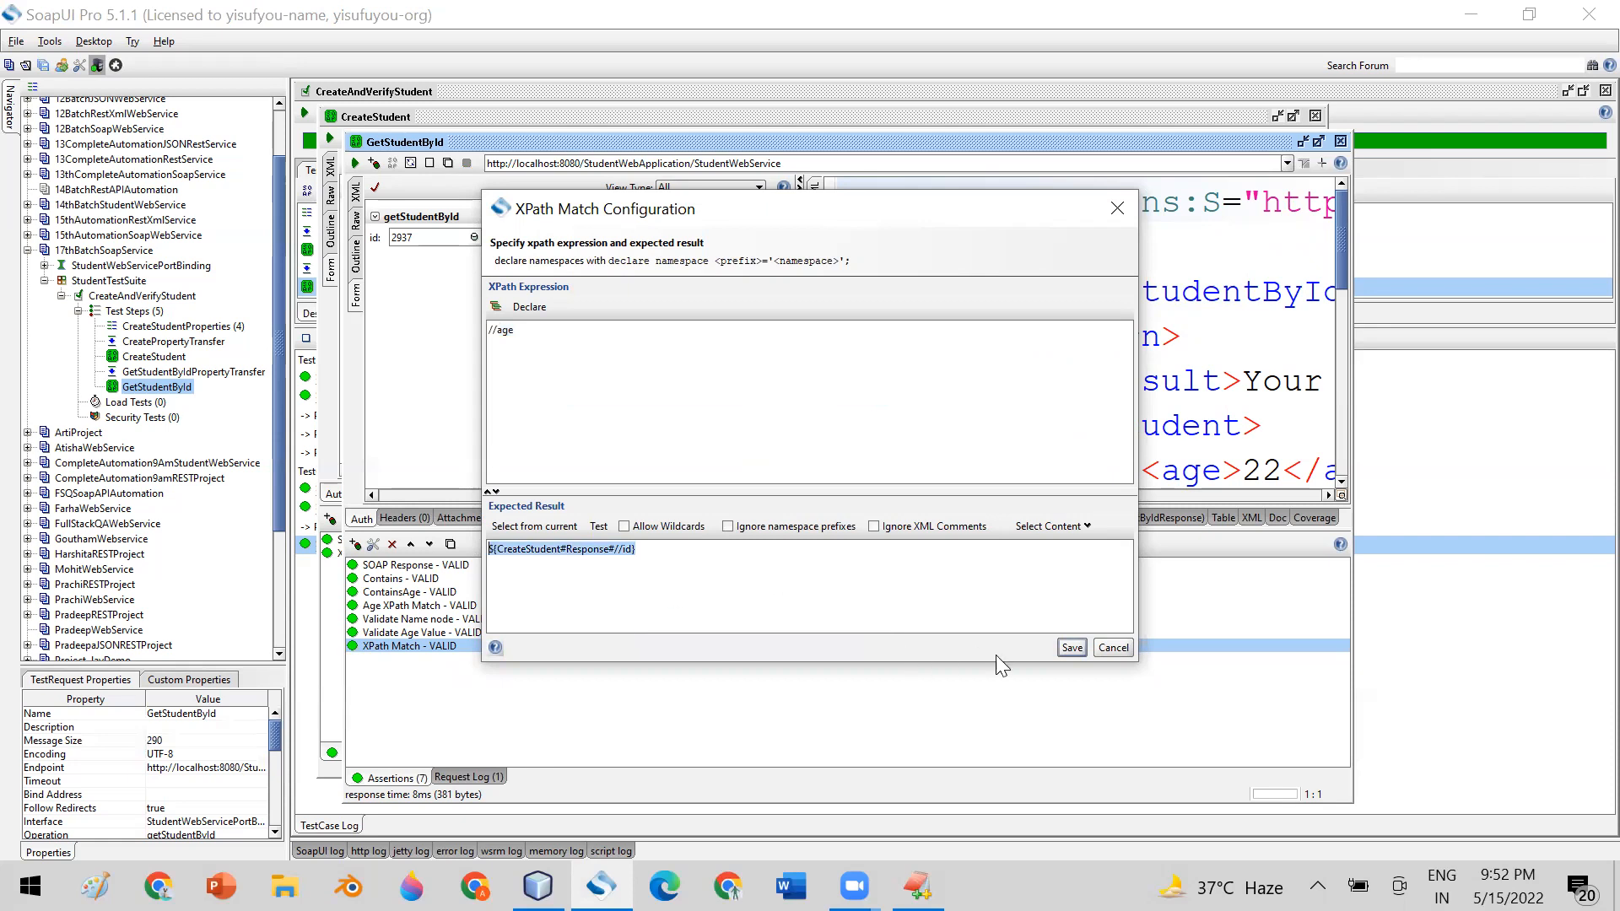
left_click(1064, 647)
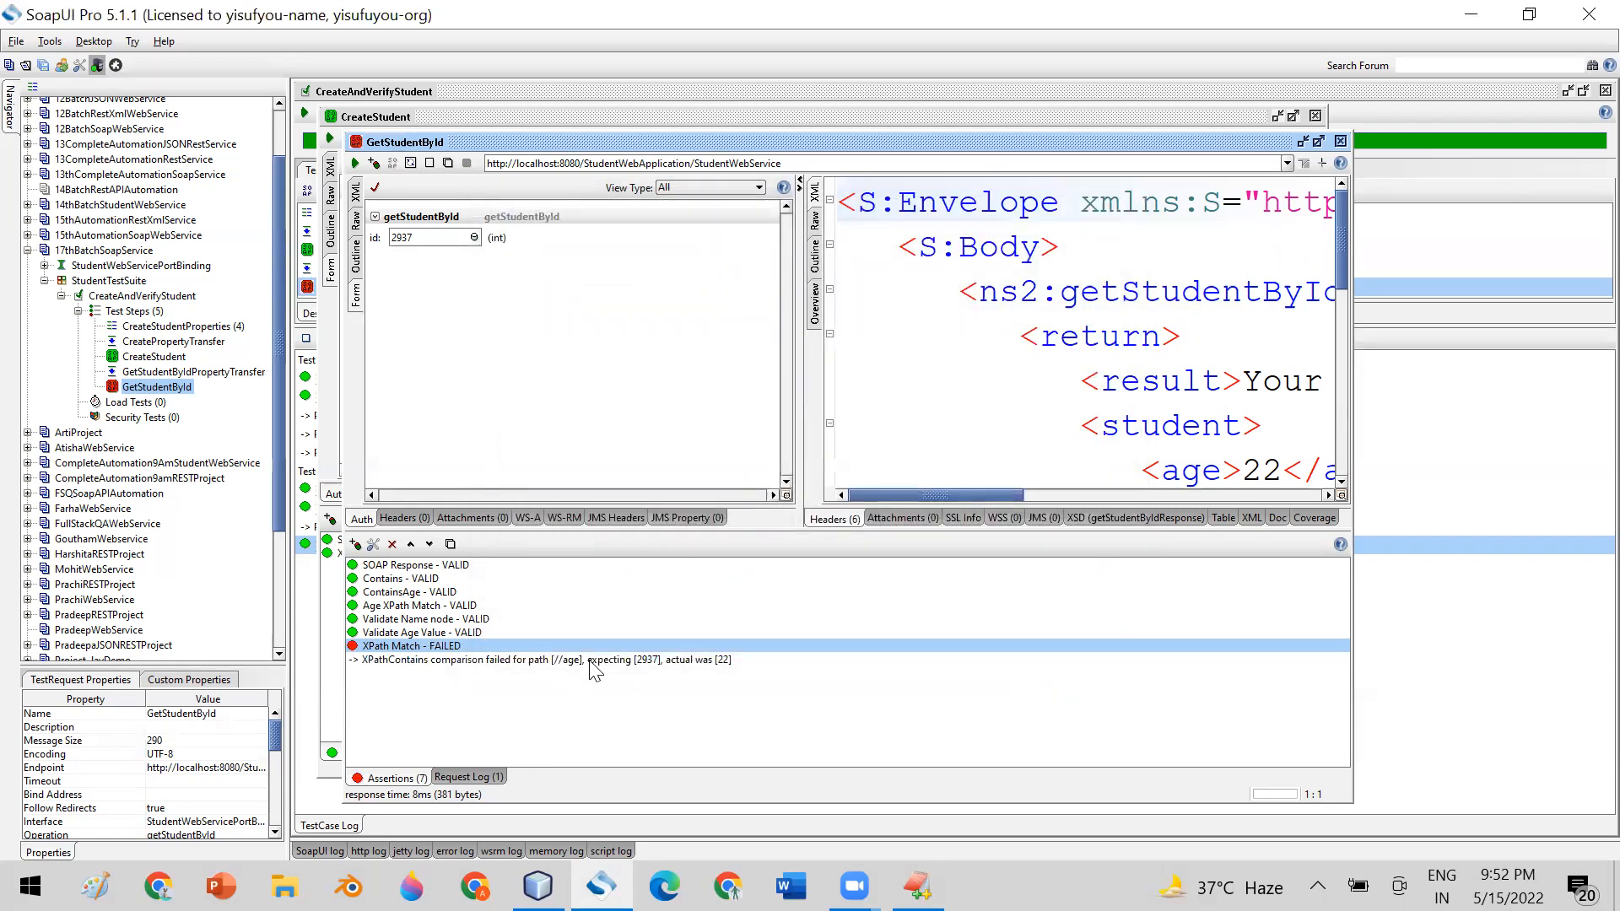
left_click(643, 661)
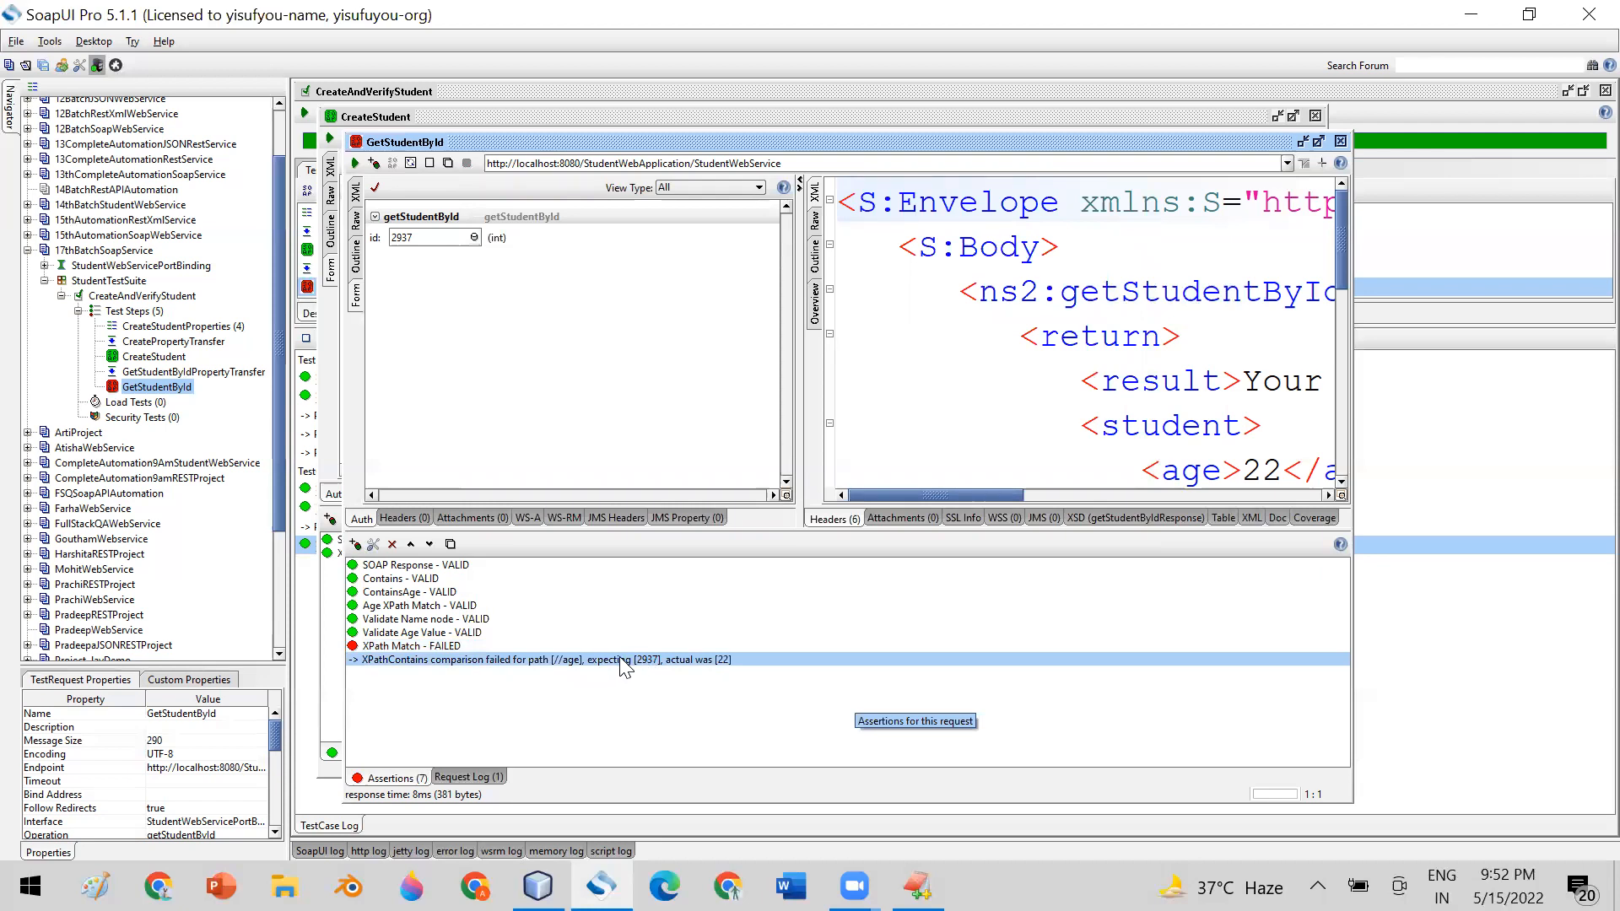
Reopen the XPath Match configuration and examine the parts of the ${CreateStudent#Response#//id} expected result
double_click(422, 646)
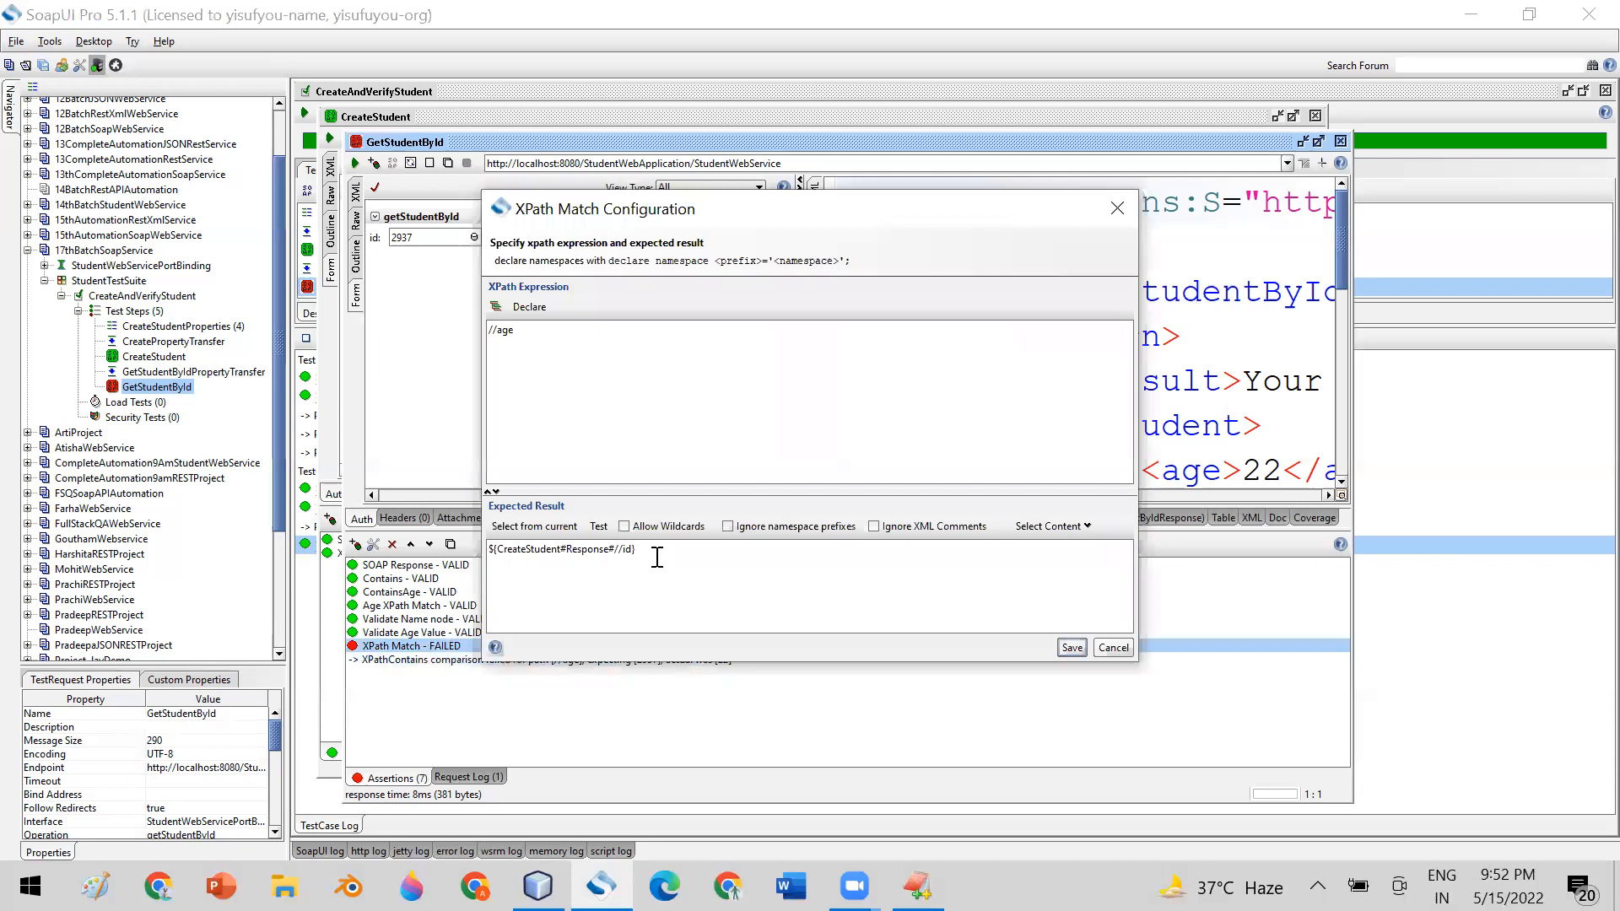
left_click_drag(651, 549, 491, 549)
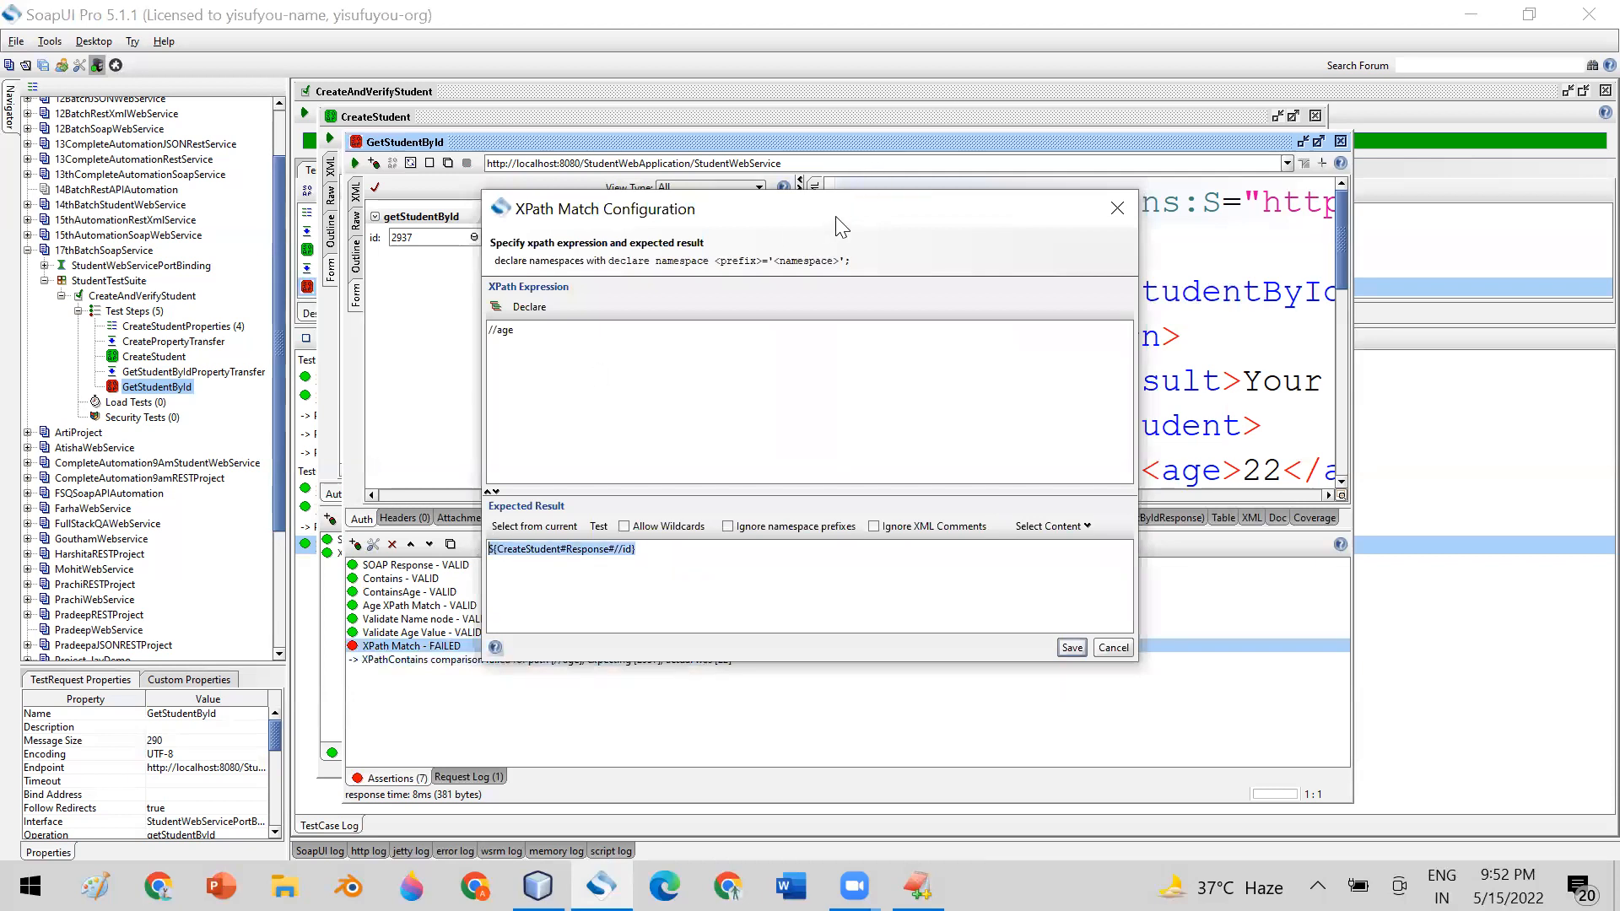
left_click_drag(843, 226, 866, 124)
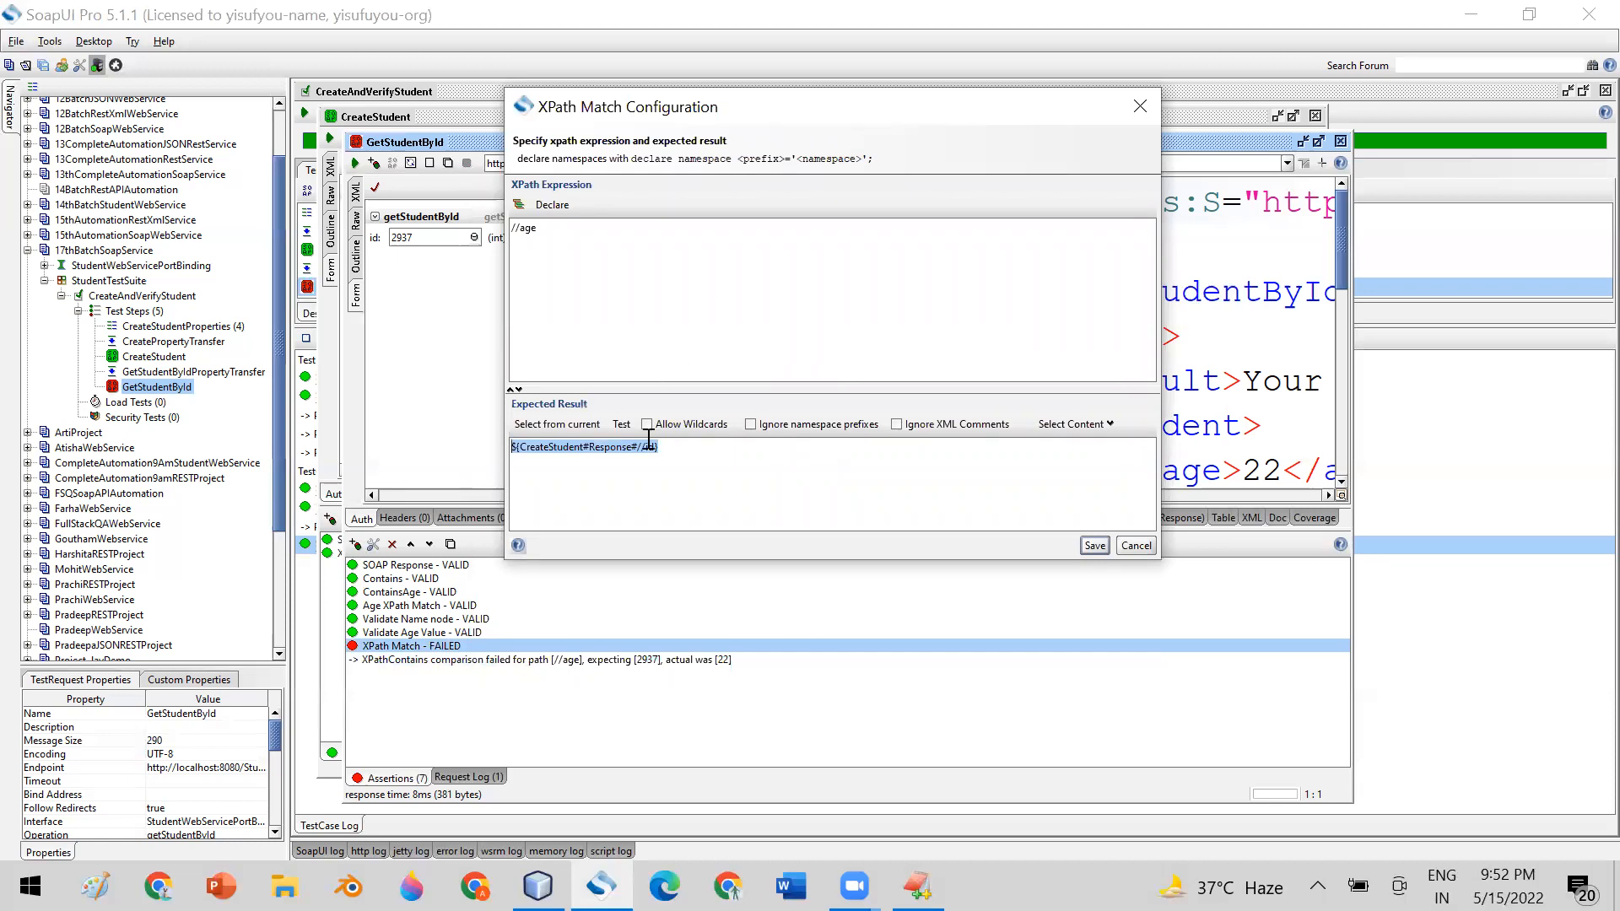
left_click(679, 446)
key("ctrl+a")
left_click(656, 445)
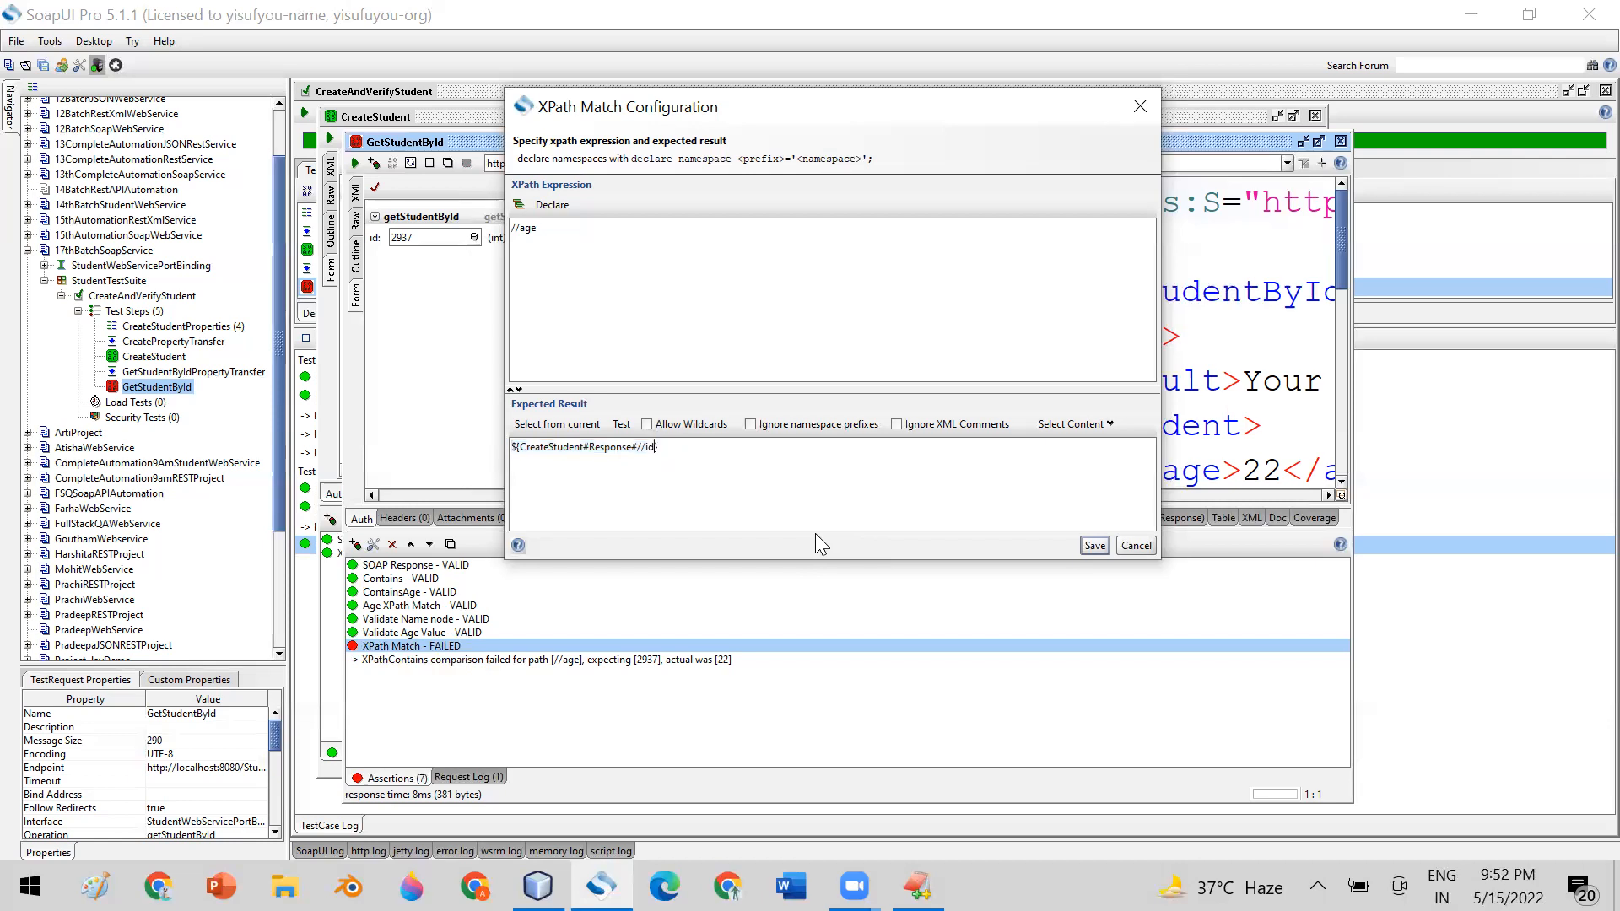
type("#")
key("BackSpace")
Set the XPath Match expression back to //id and save the configuration
left_click(550, 229)
key("BackSpace")
key("BackSpace")
key("BackSpace")
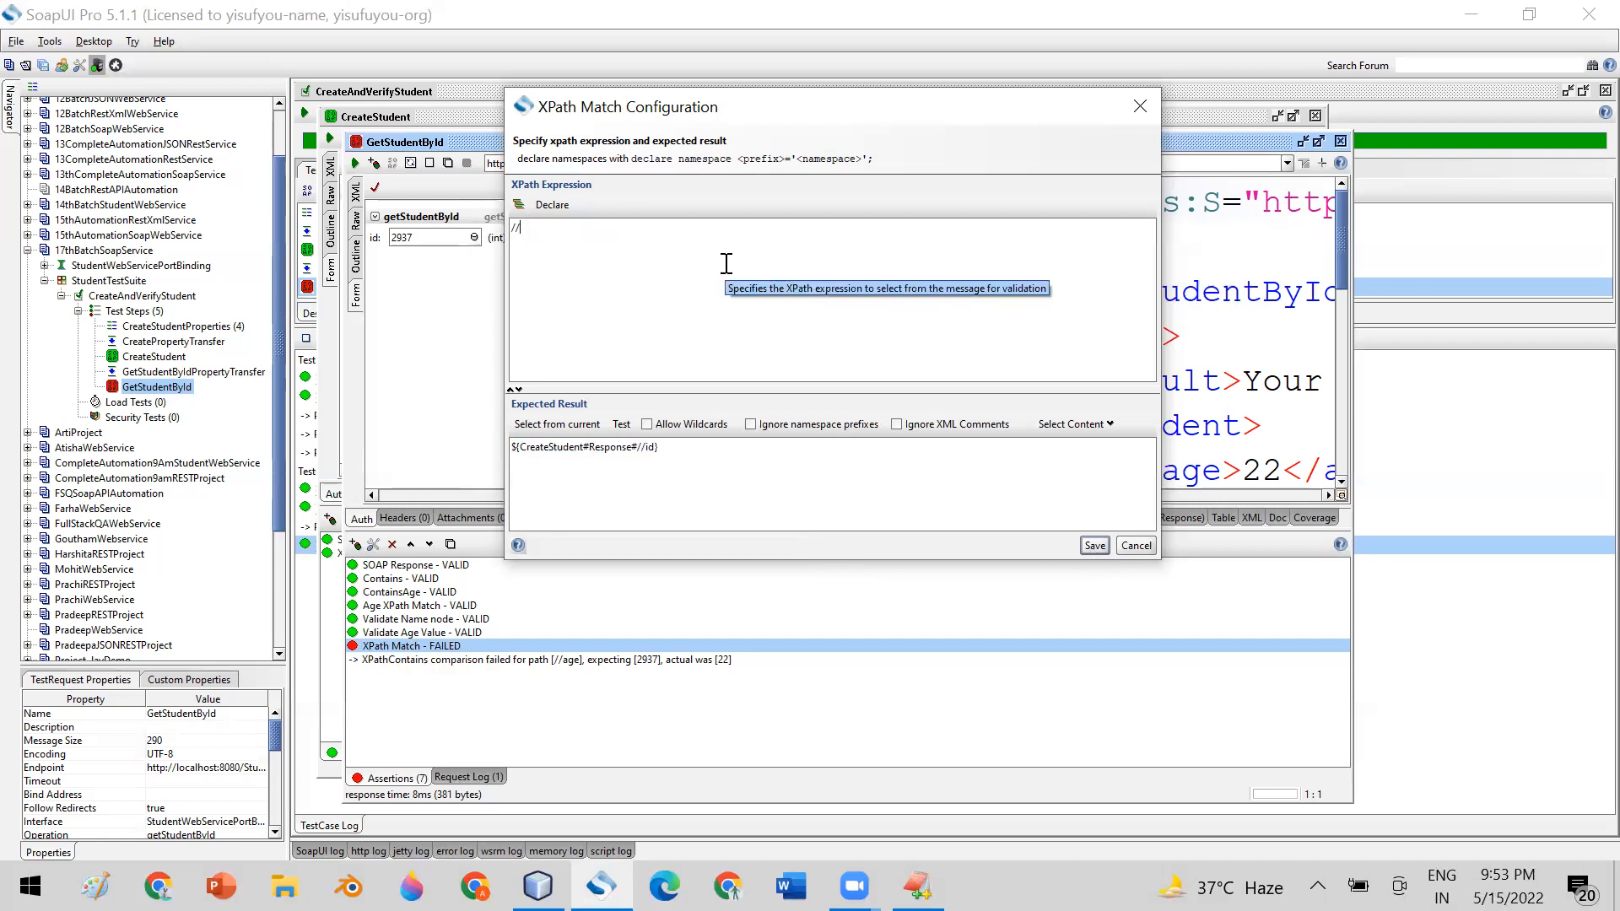
type("is")
type("d")
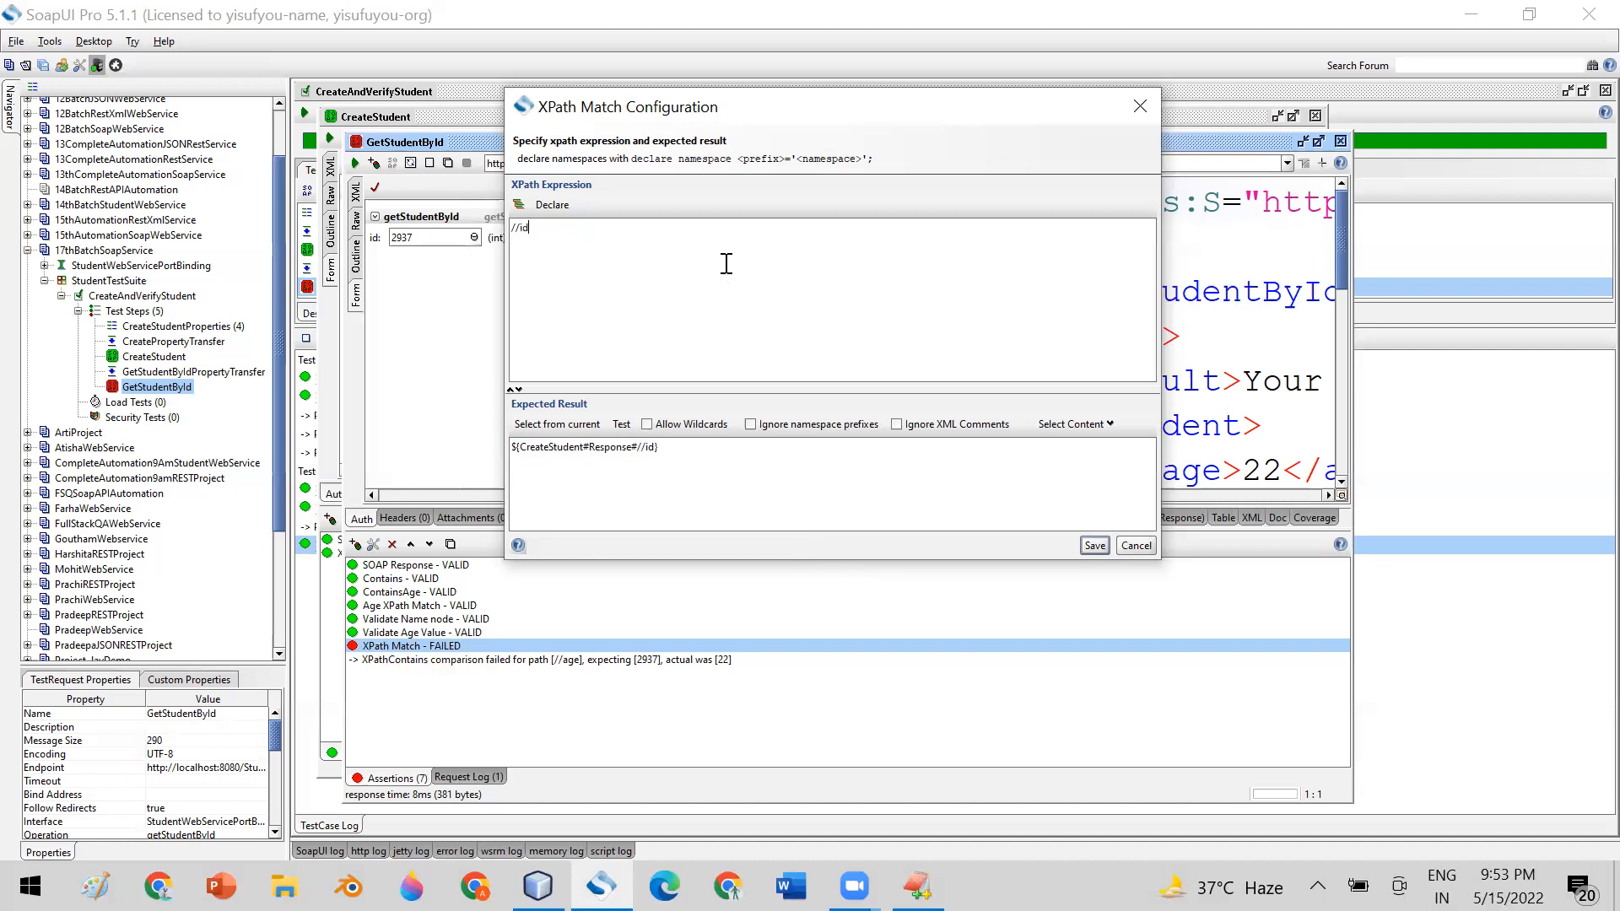
left_click(1093, 546)
Close the open request editors and review GetStudentById's assertion list in a reopened editor
left_click(1340, 141)
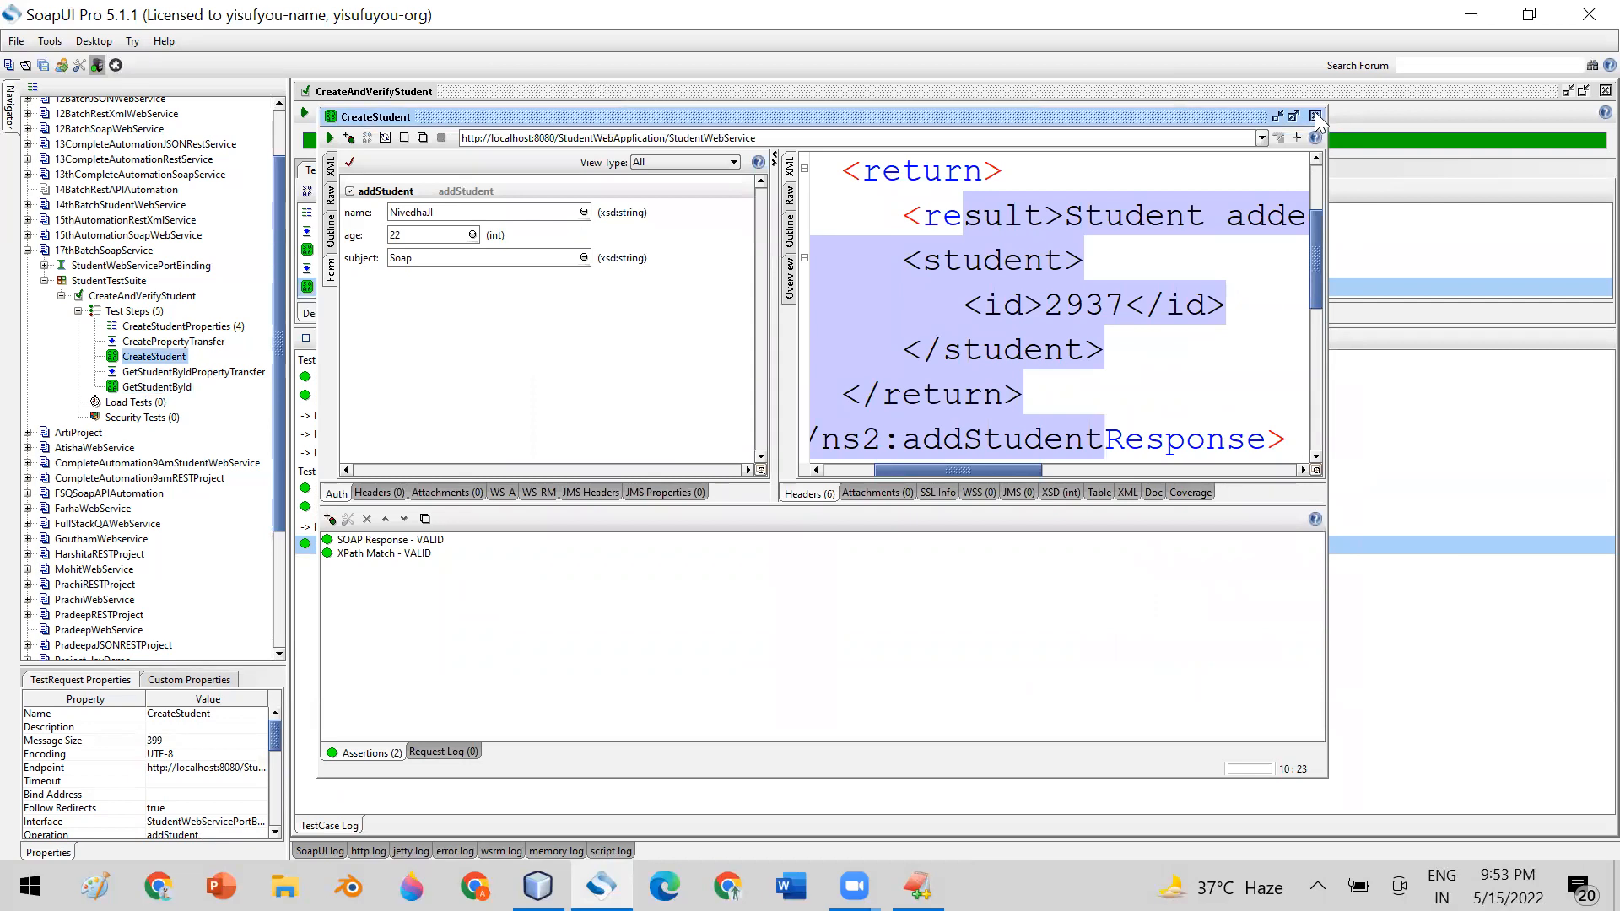
left_click(1314, 116)
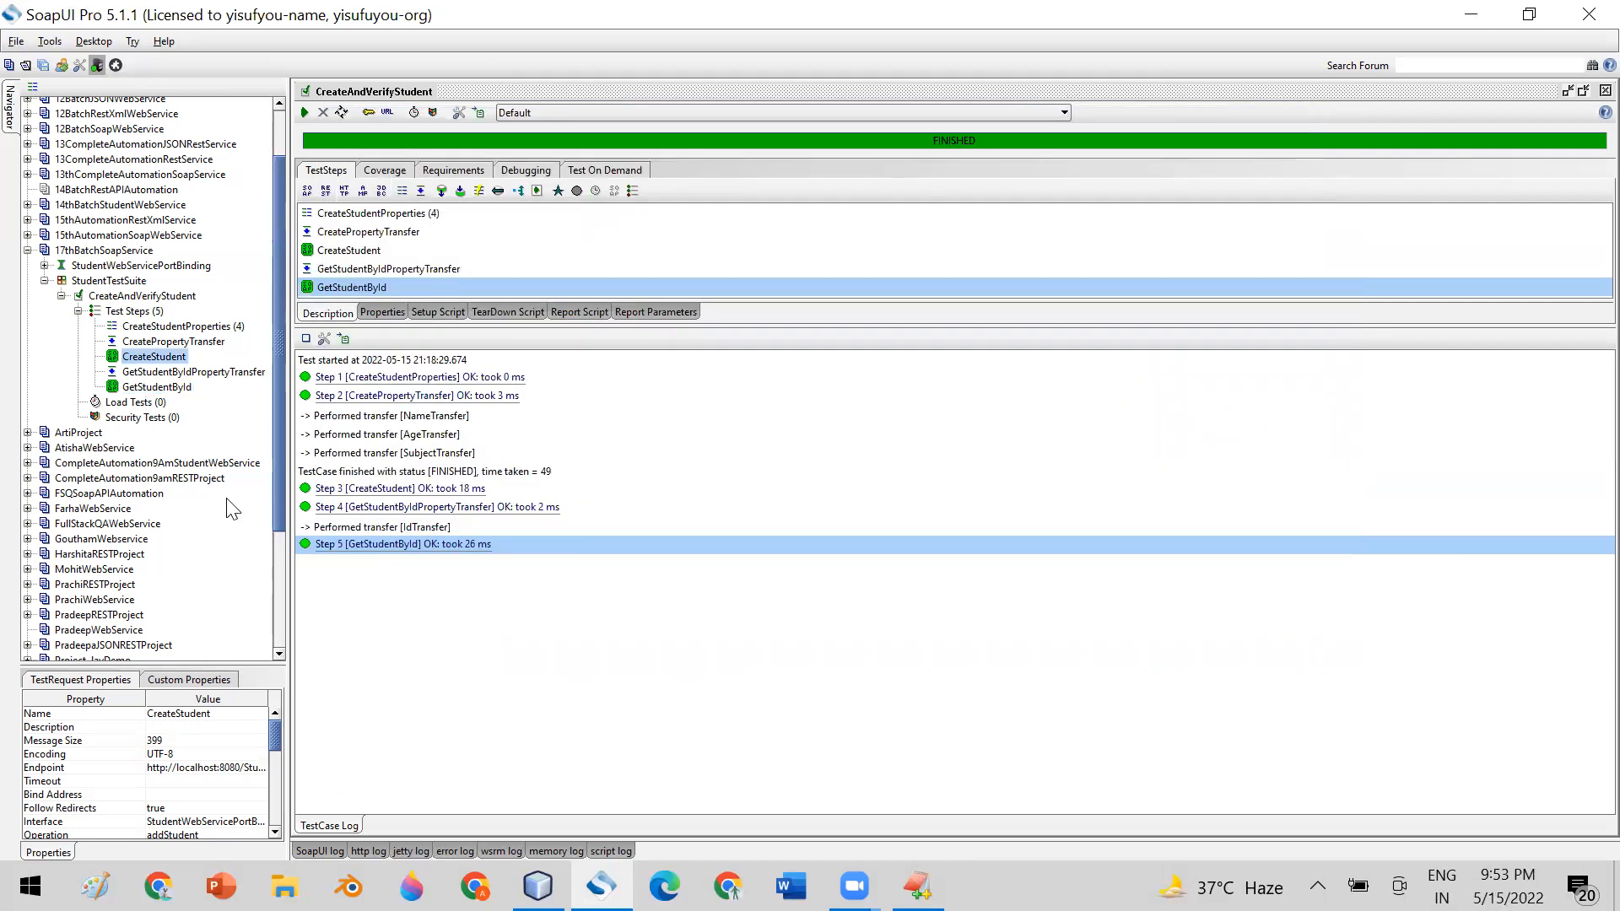
double_click(157, 386)
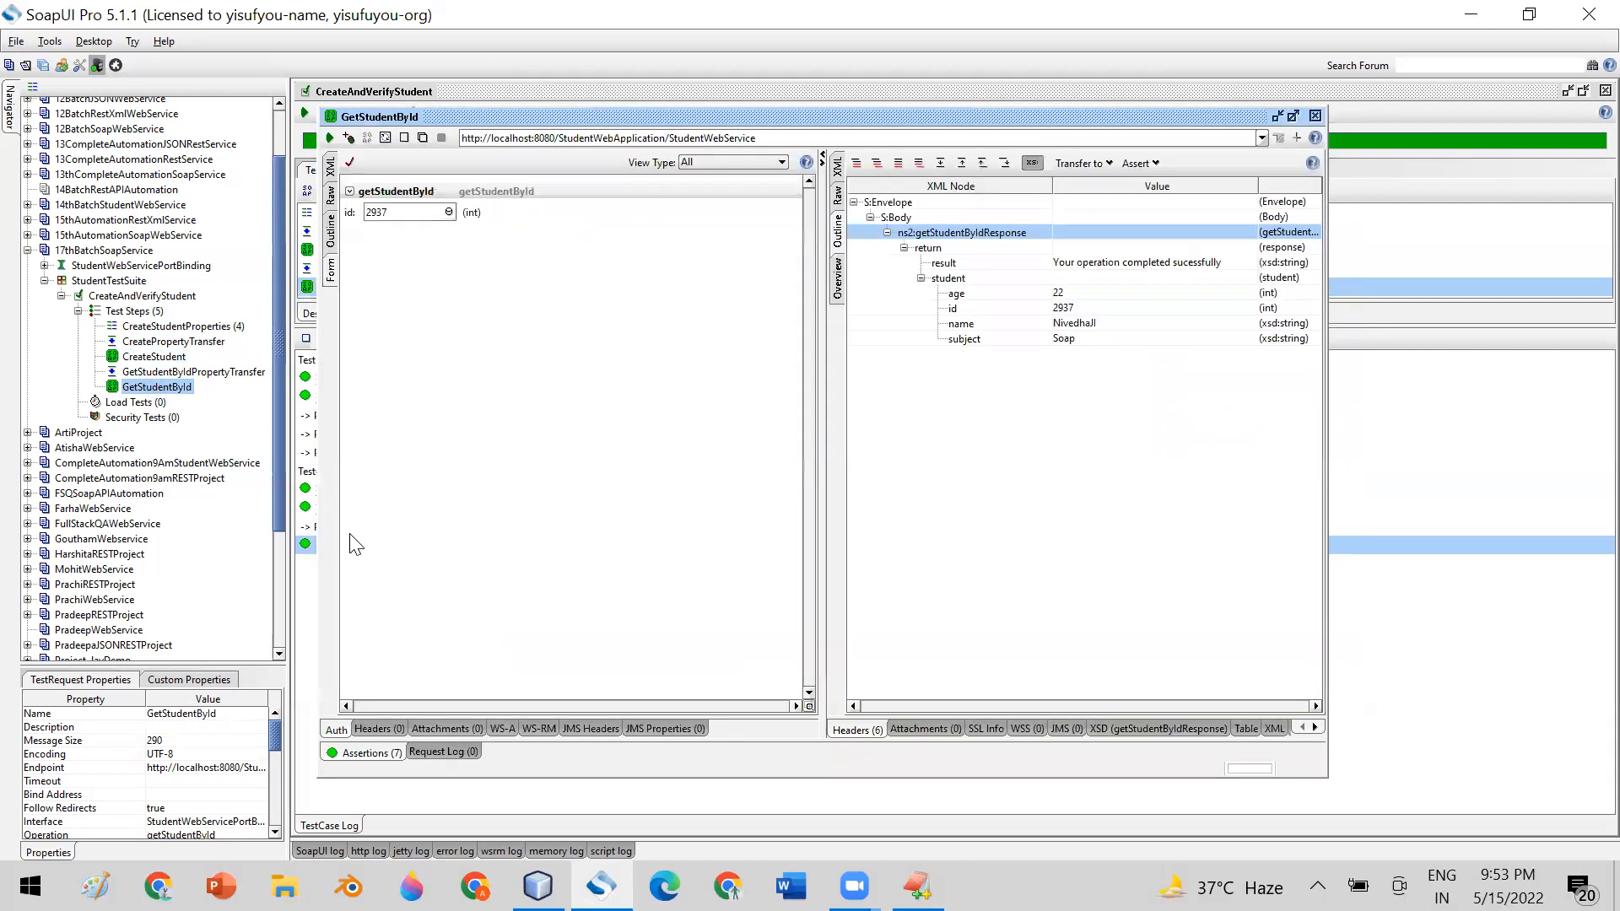
left_click(371, 752)
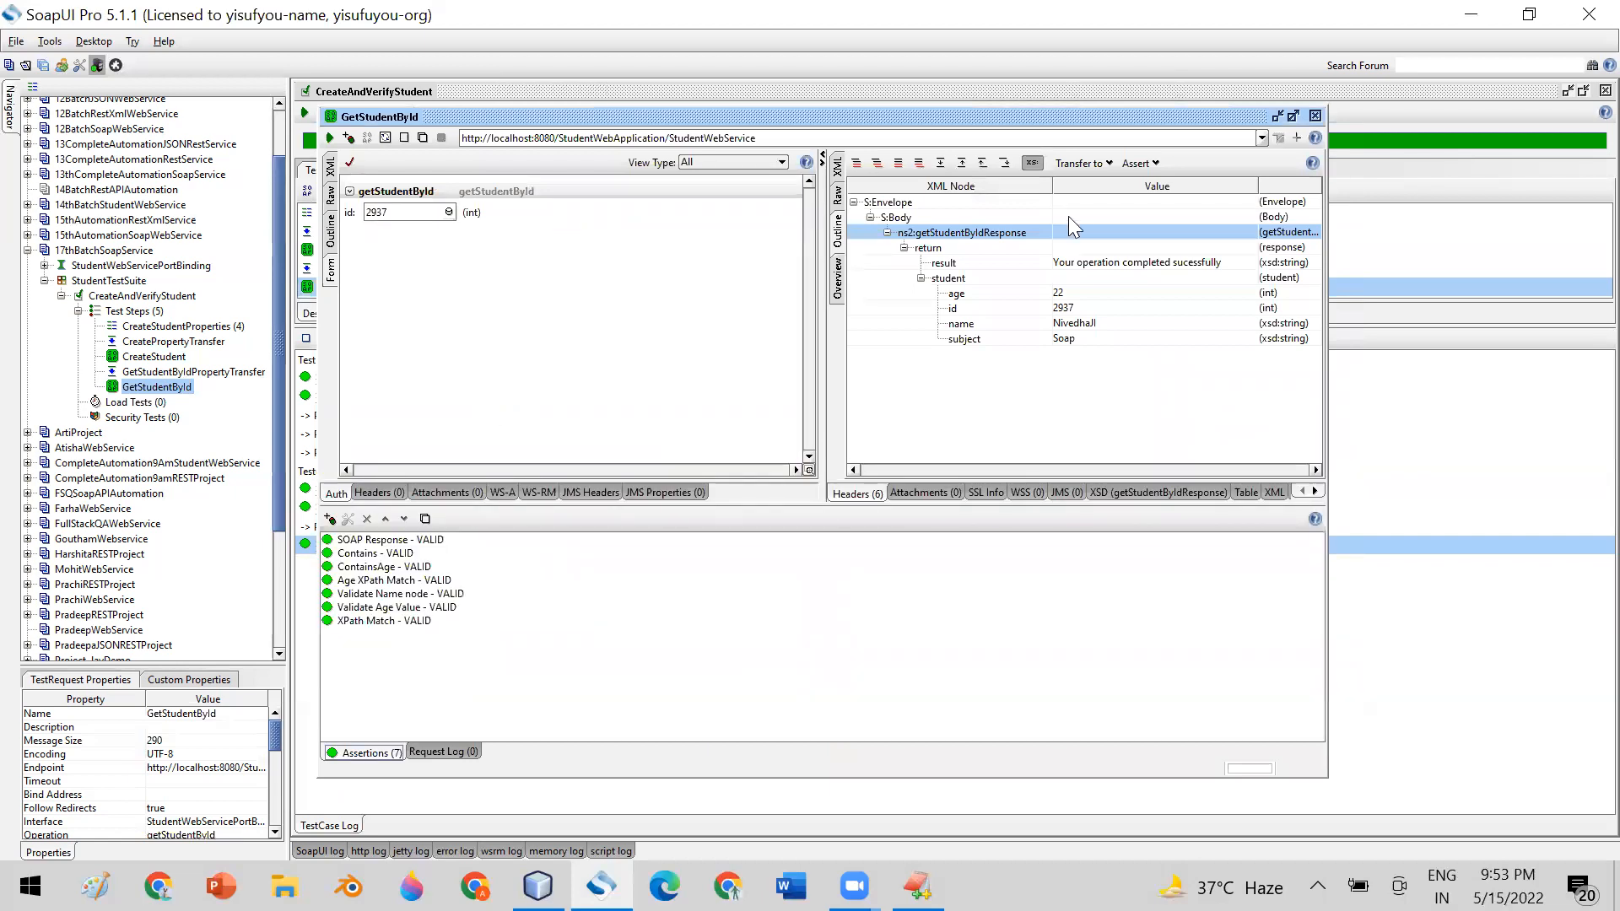
left_click(1314, 116)
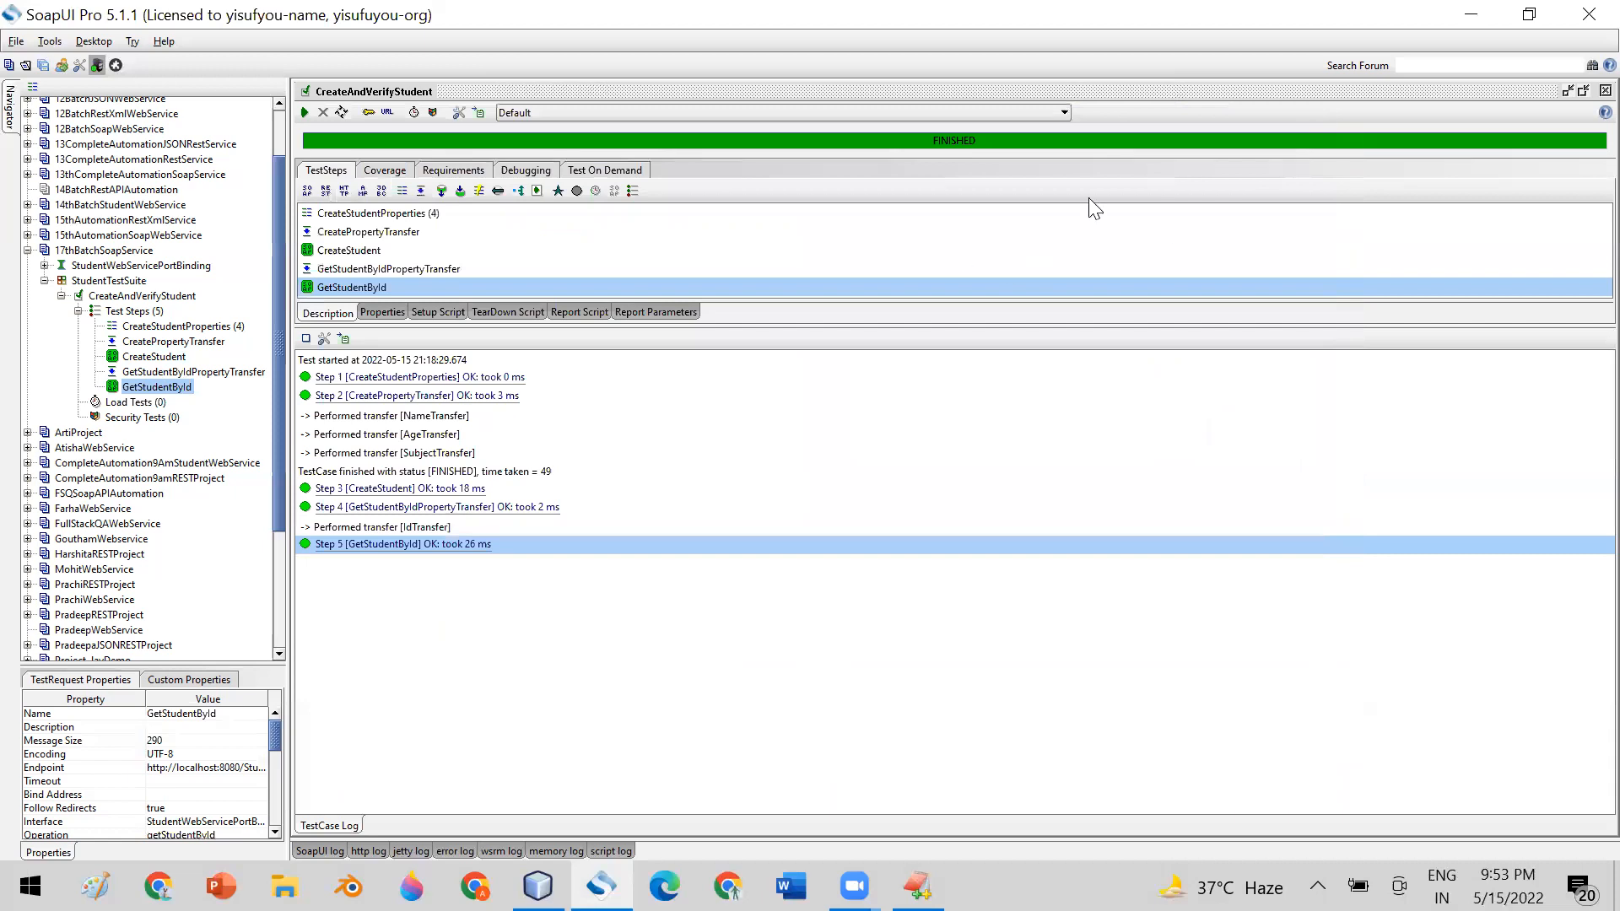
Close and reopen the CreateAndVerifyStudent test case and open its CreateStudentProperties step
left_click(1585, 91)
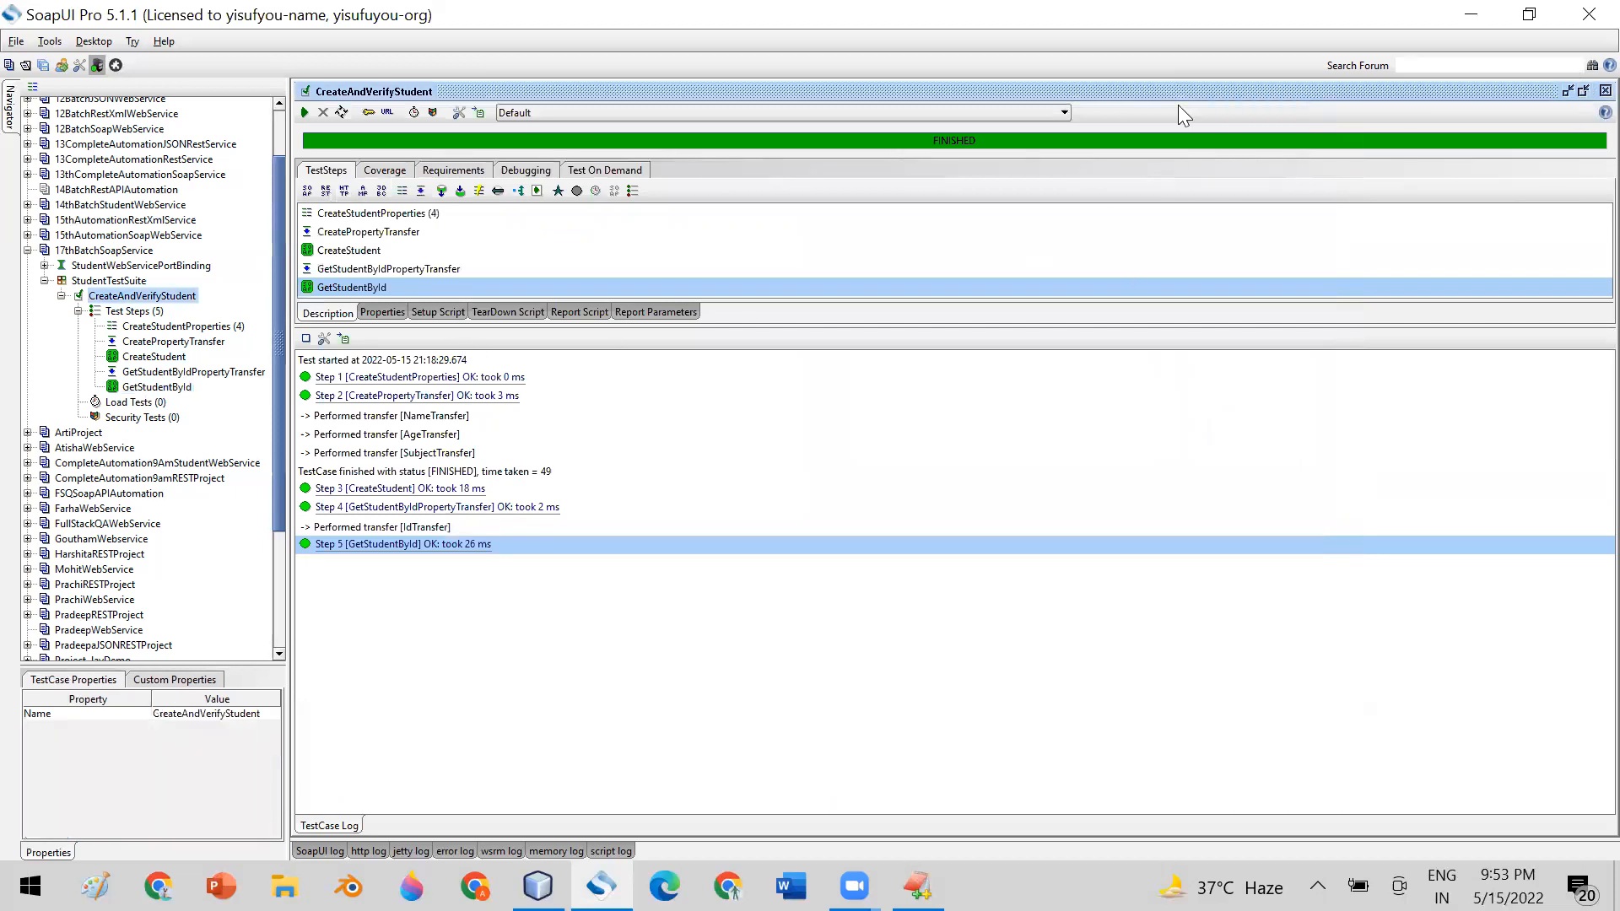
left_click(1585, 91)
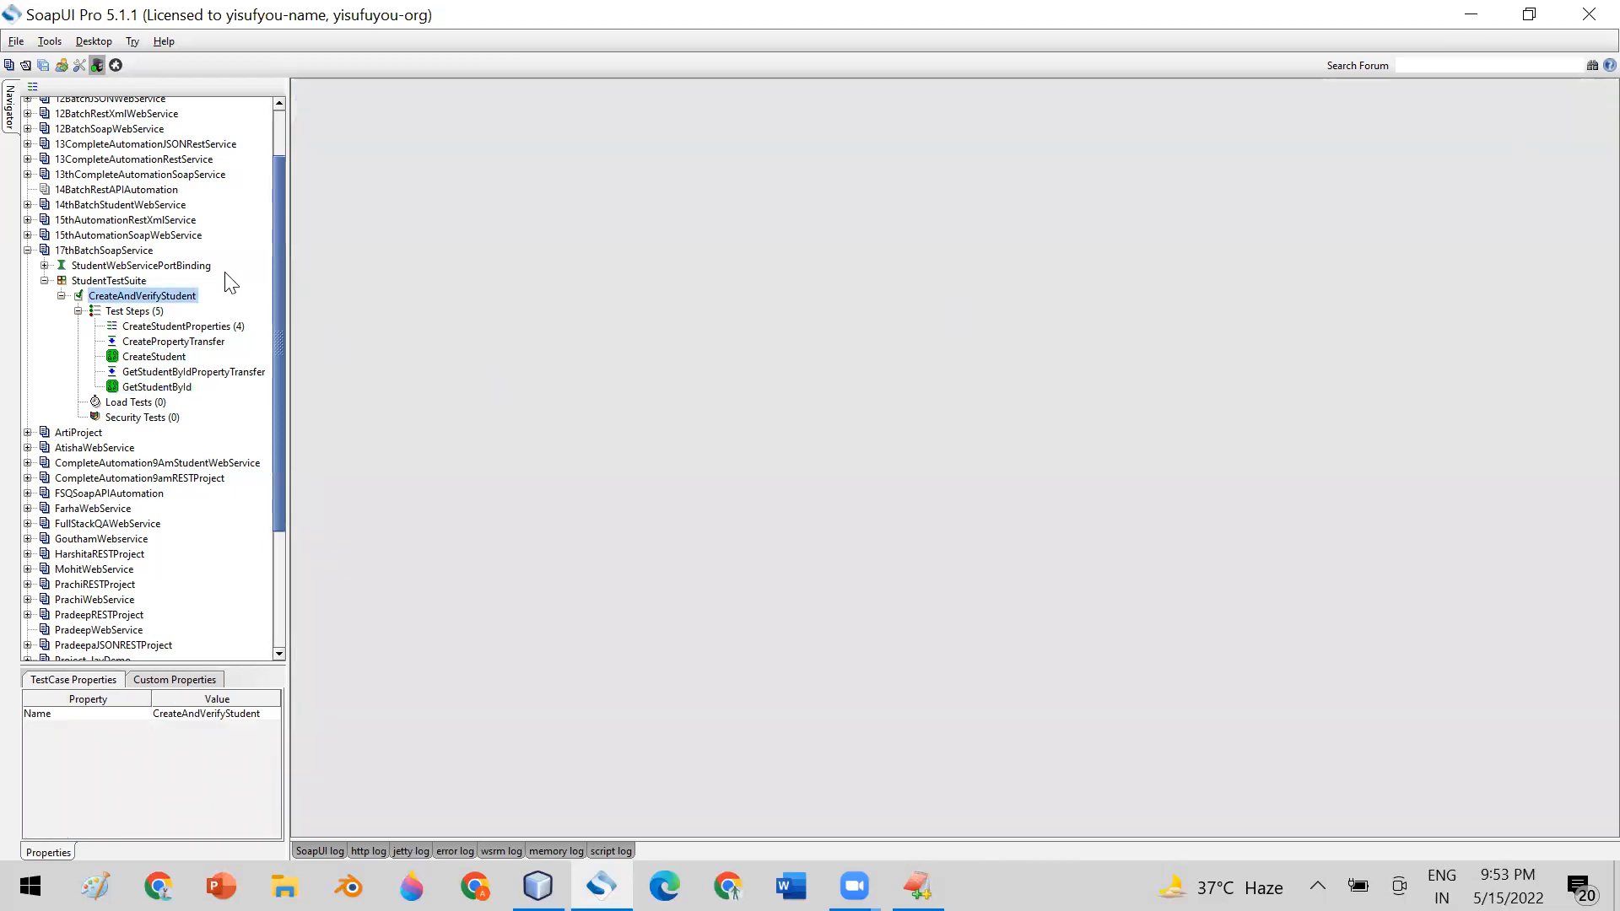
double_click(157, 292)
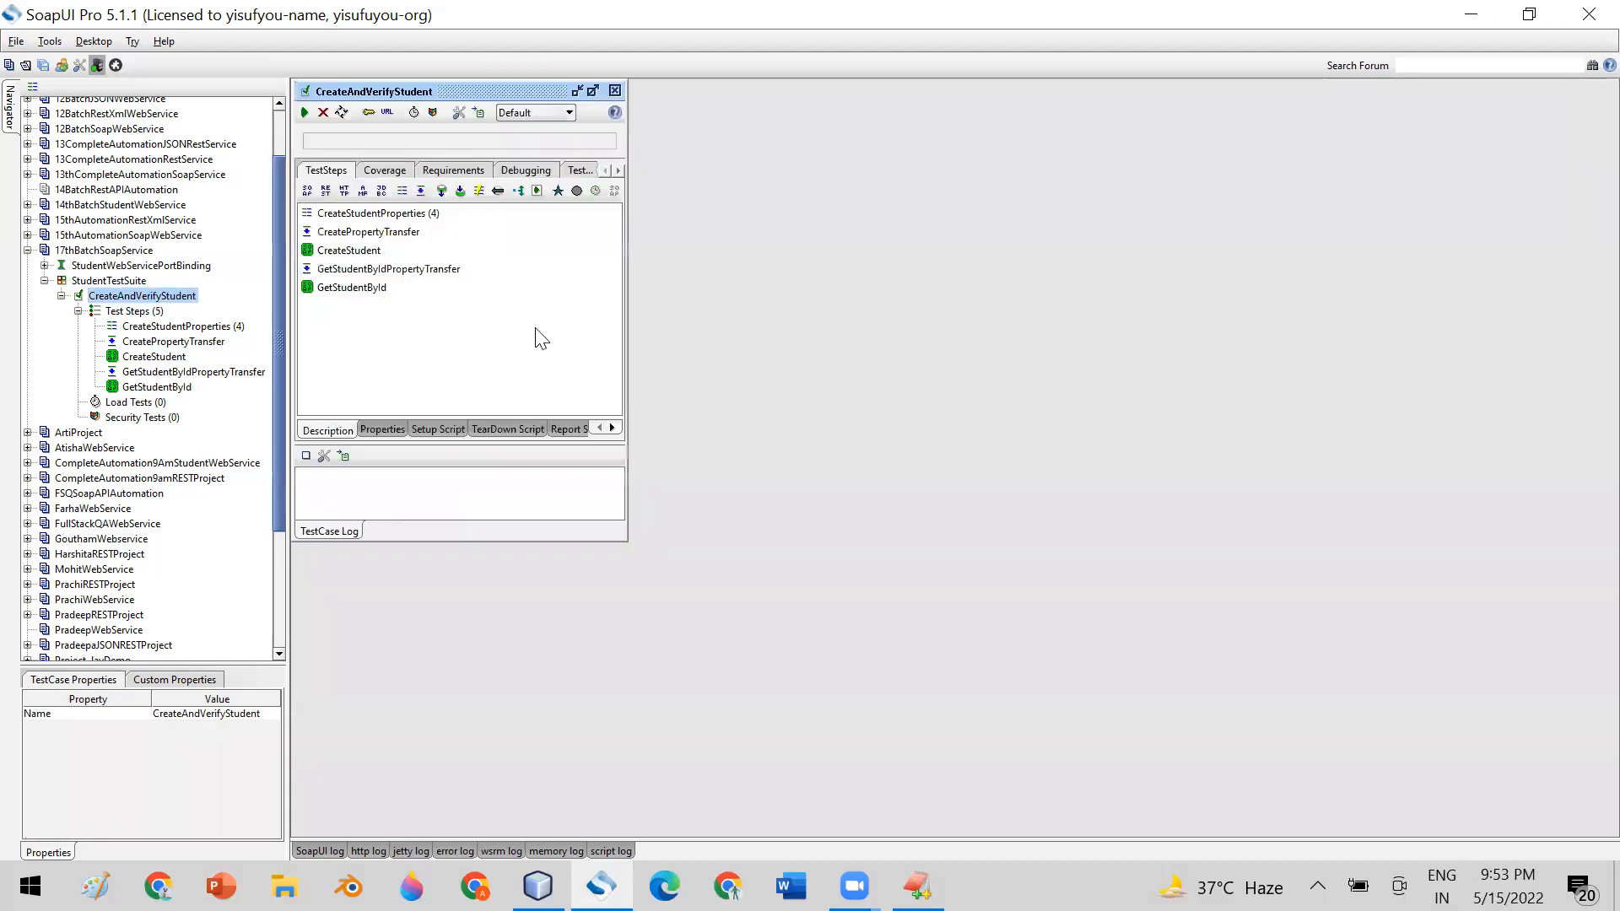
double_click(166, 328)
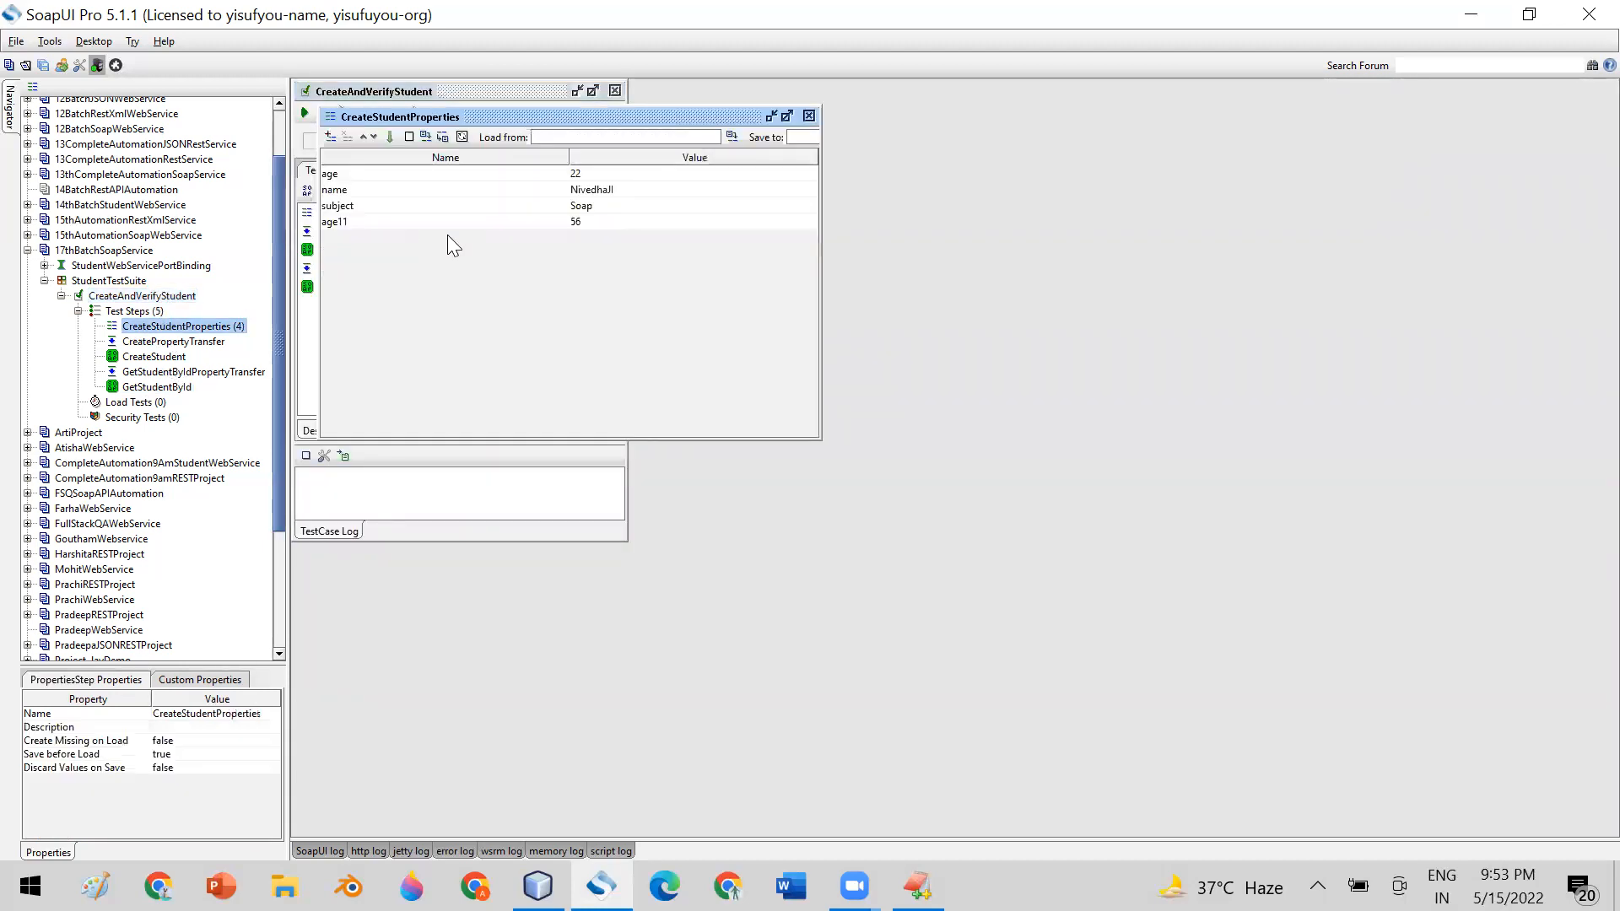
In CreateStudentProperties, set the age property to 29 and replace the name property's value with another student's first name
double_click(612, 174)
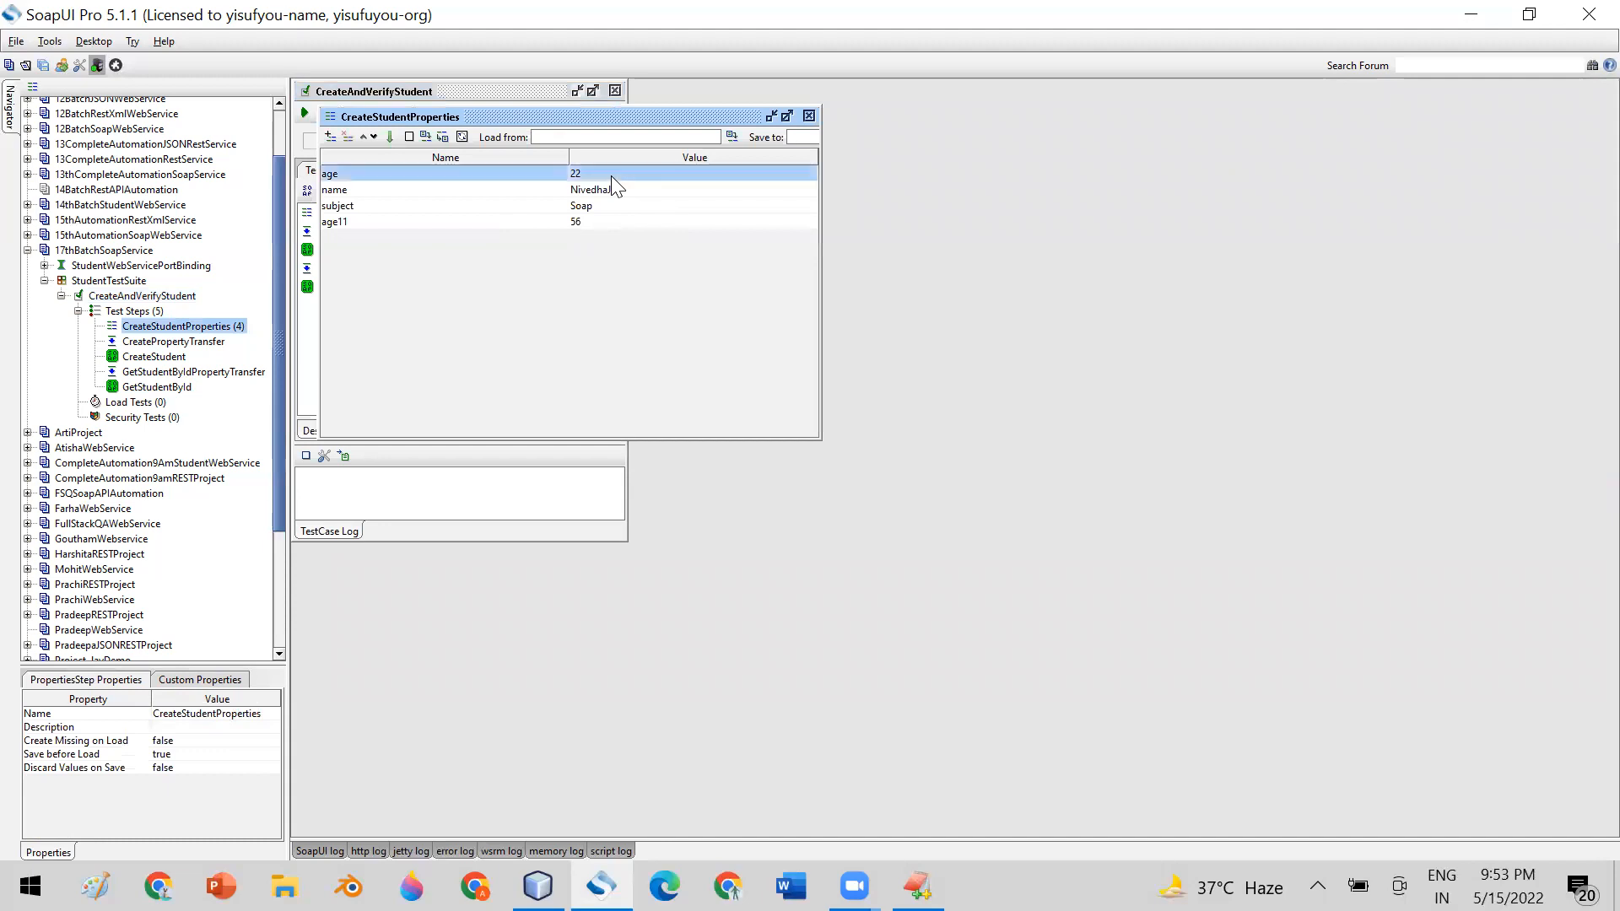
key("BackSpace")
type("9")
left_click(617, 187)
left_click(626, 188)
left_click_drag(626, 188, 574, 189)
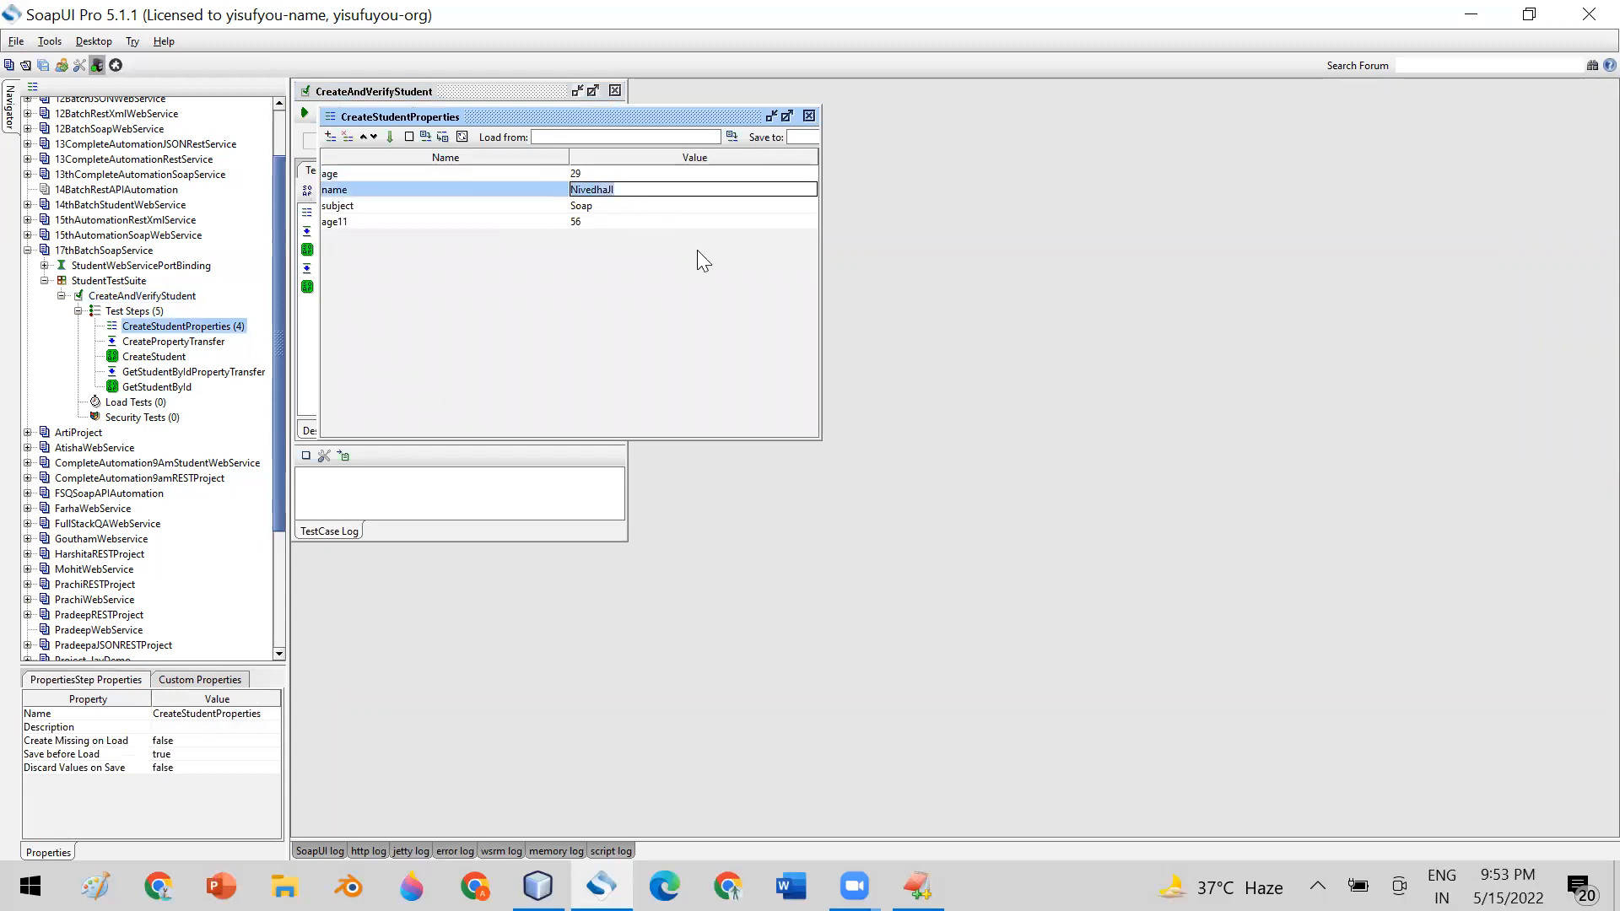
type("Deepak")
Remove the age11 property from CreateStudentProperties and close its editor
left_click(337, 224)
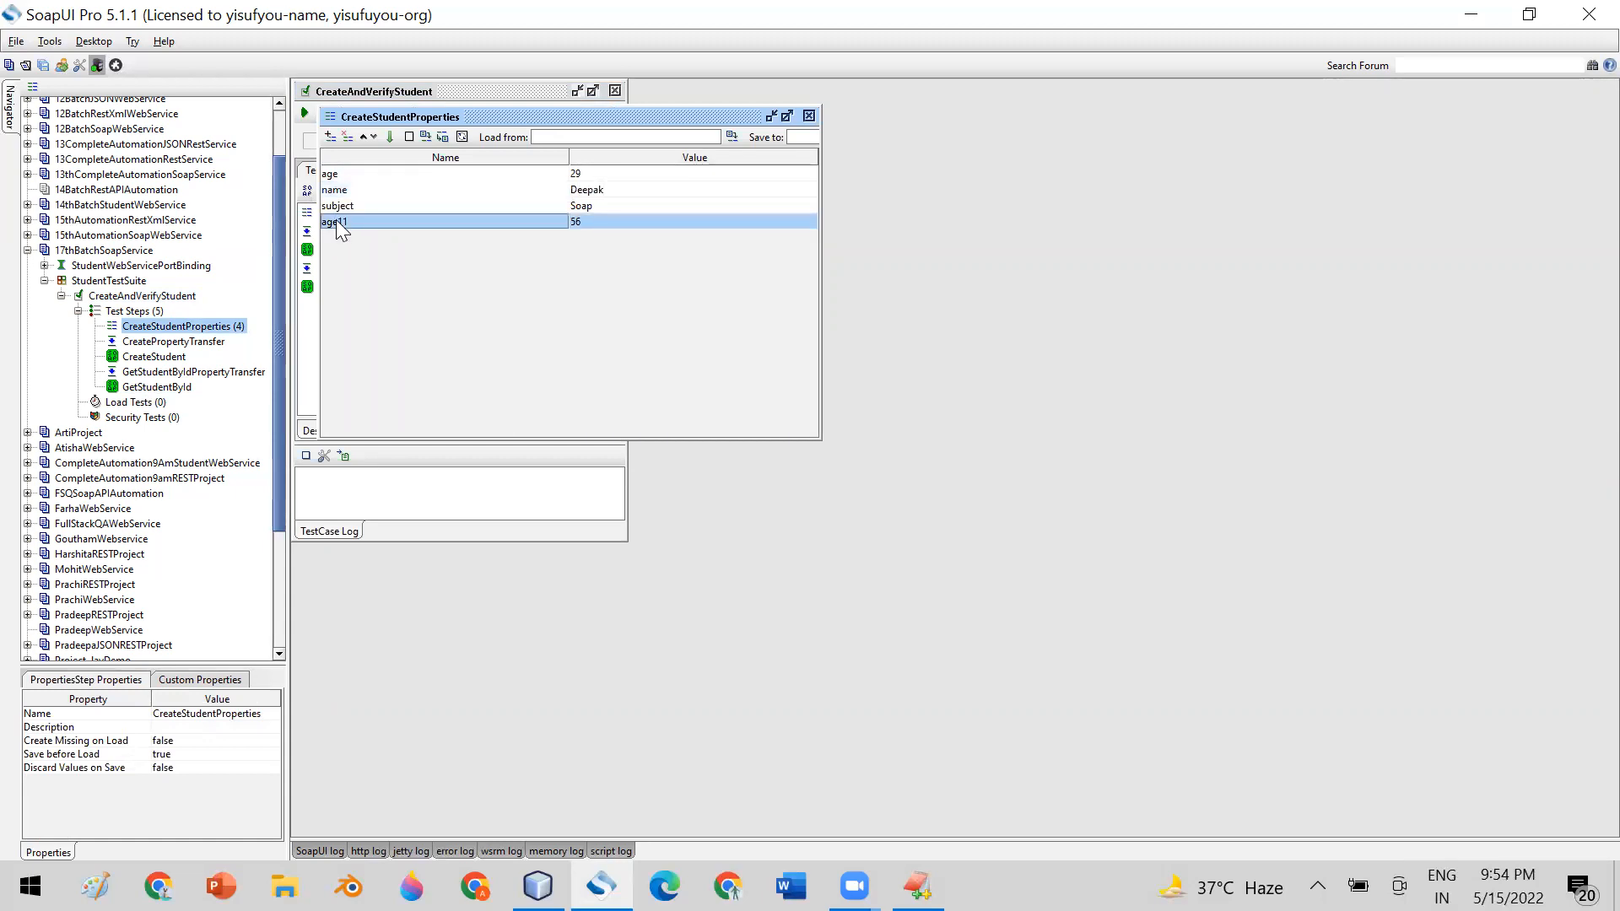
left_click(347, 137)
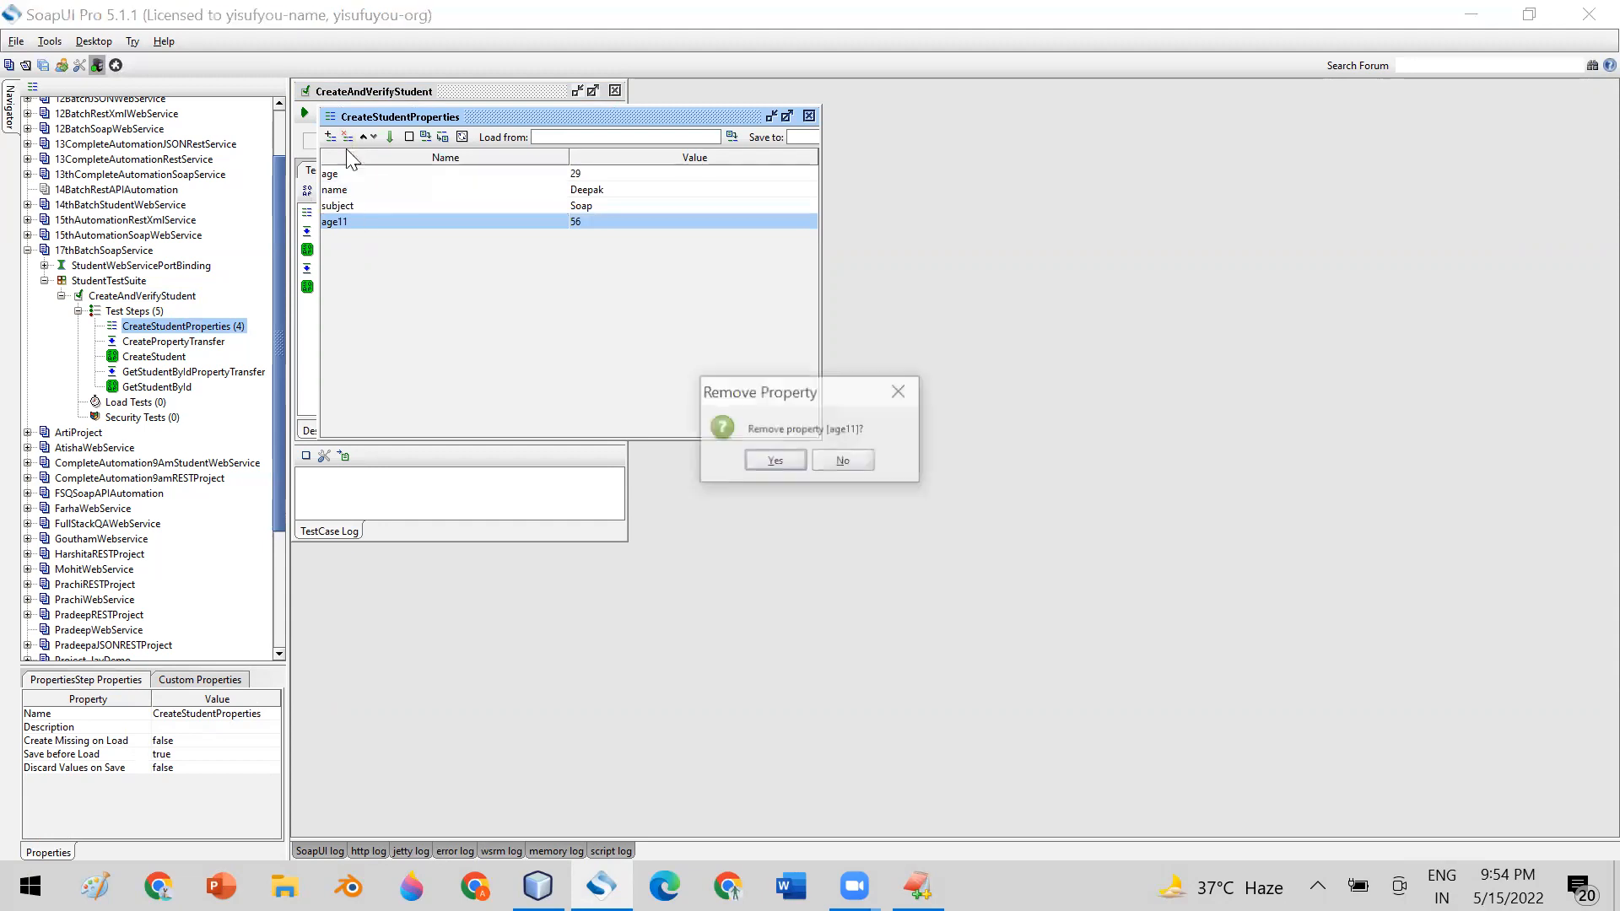
left_click(768, 460)
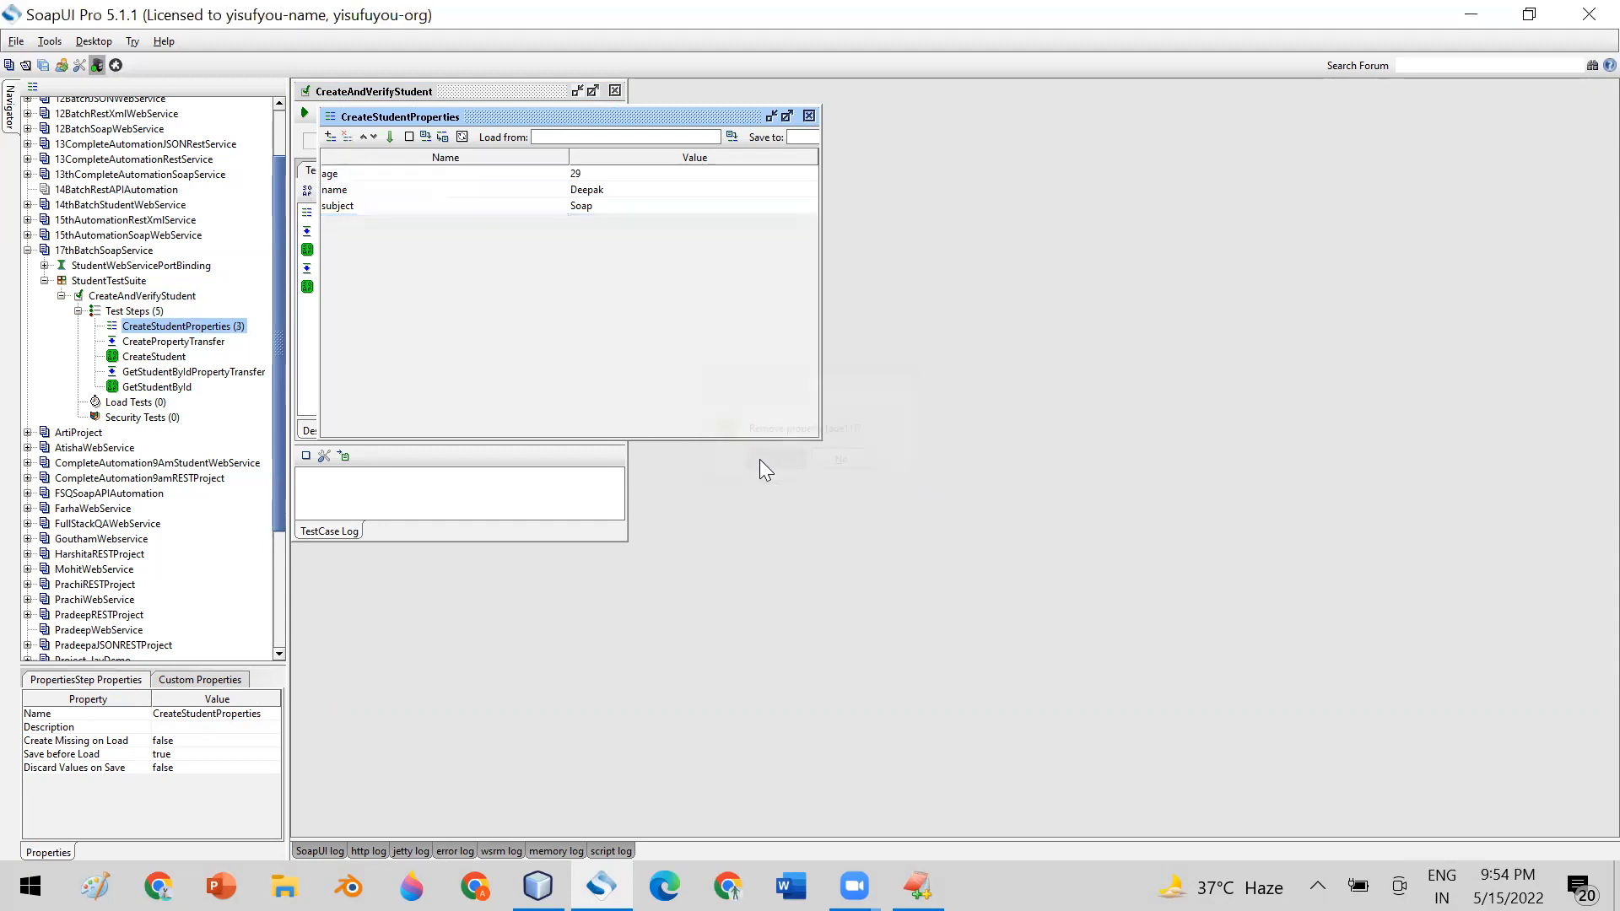
left_click(808, 116)
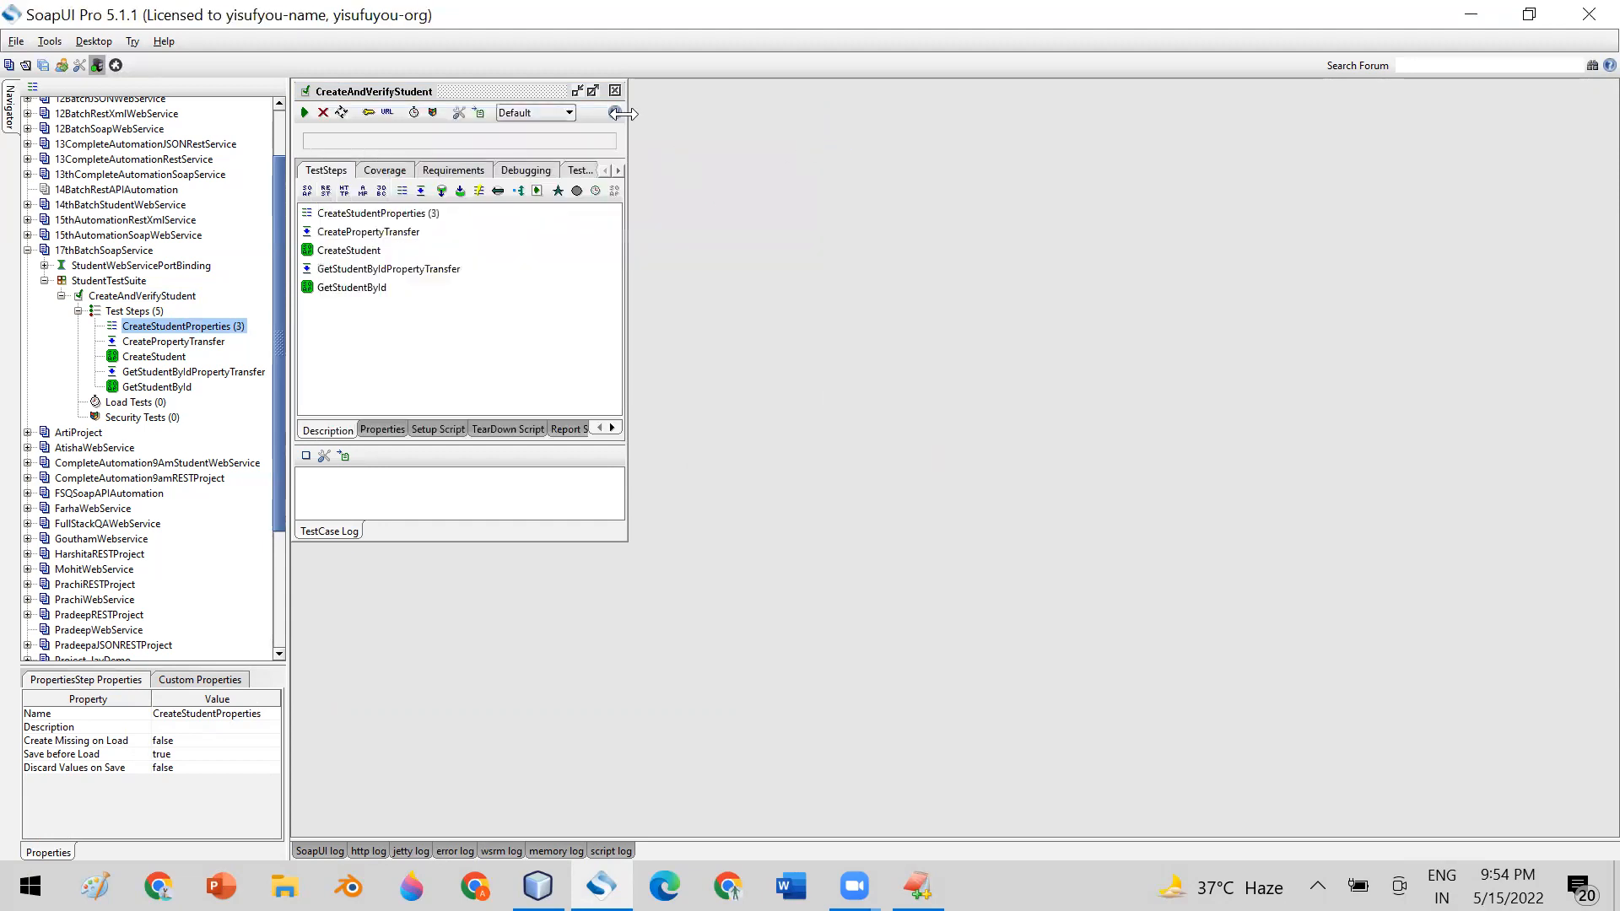
Run the CreateAndVerifyStudent test case in a maximized editor and enlarge its log area
left_click(593, 90)
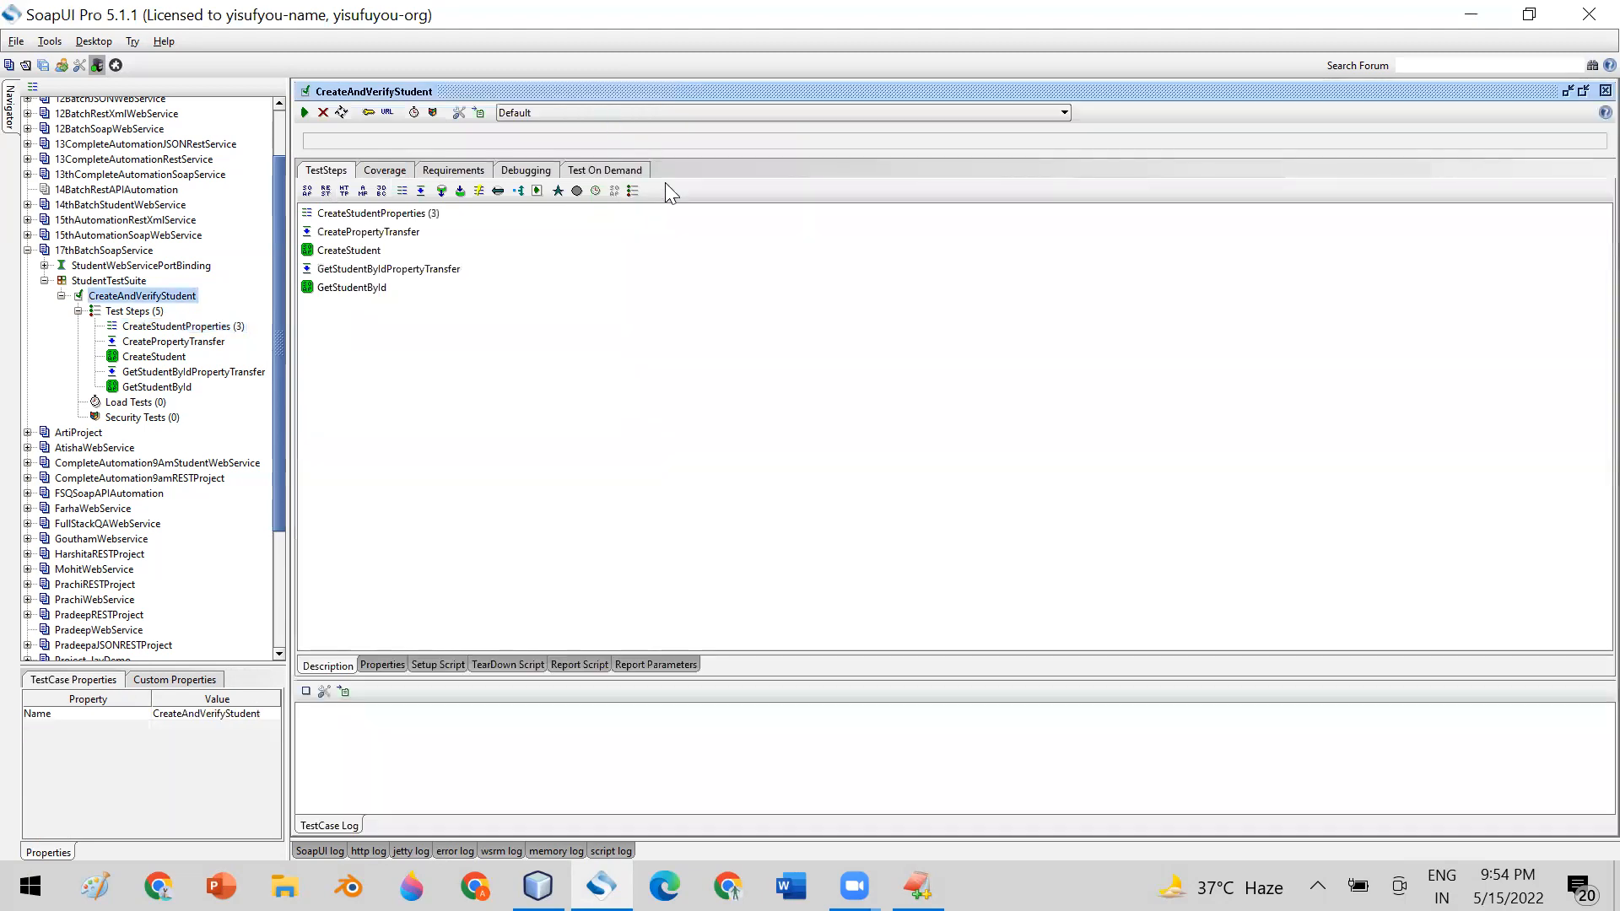
left_click(305, 113)
left_click_drag(651, 657, 639, 322)
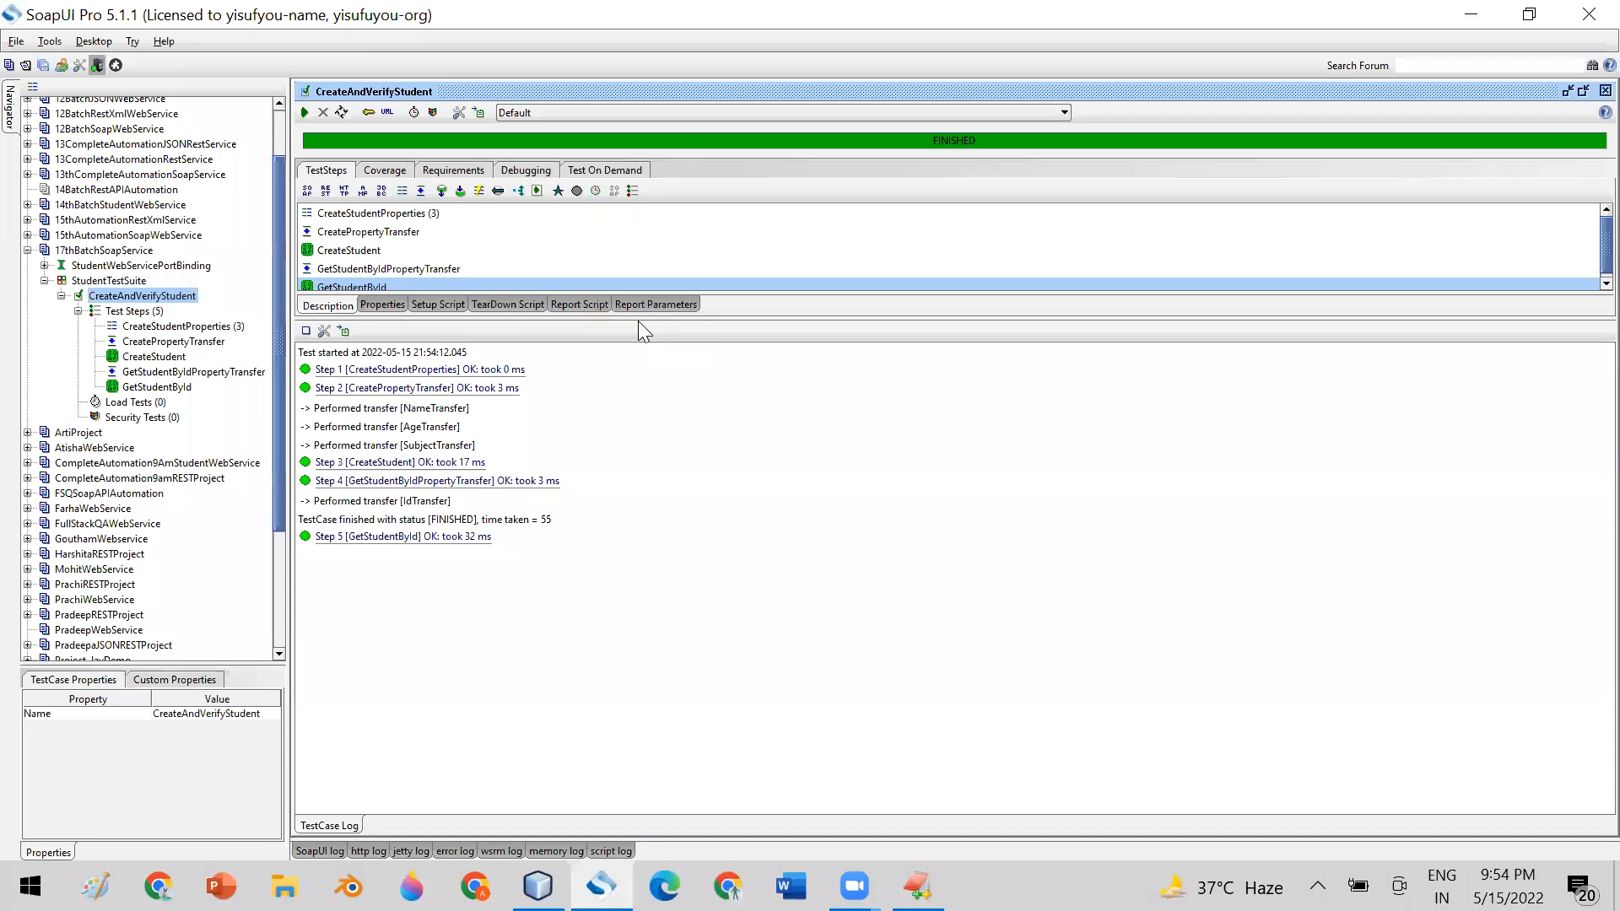
Check the logged run result of the CreateStudentProperties step and dismiss it
left_click(377, 371)
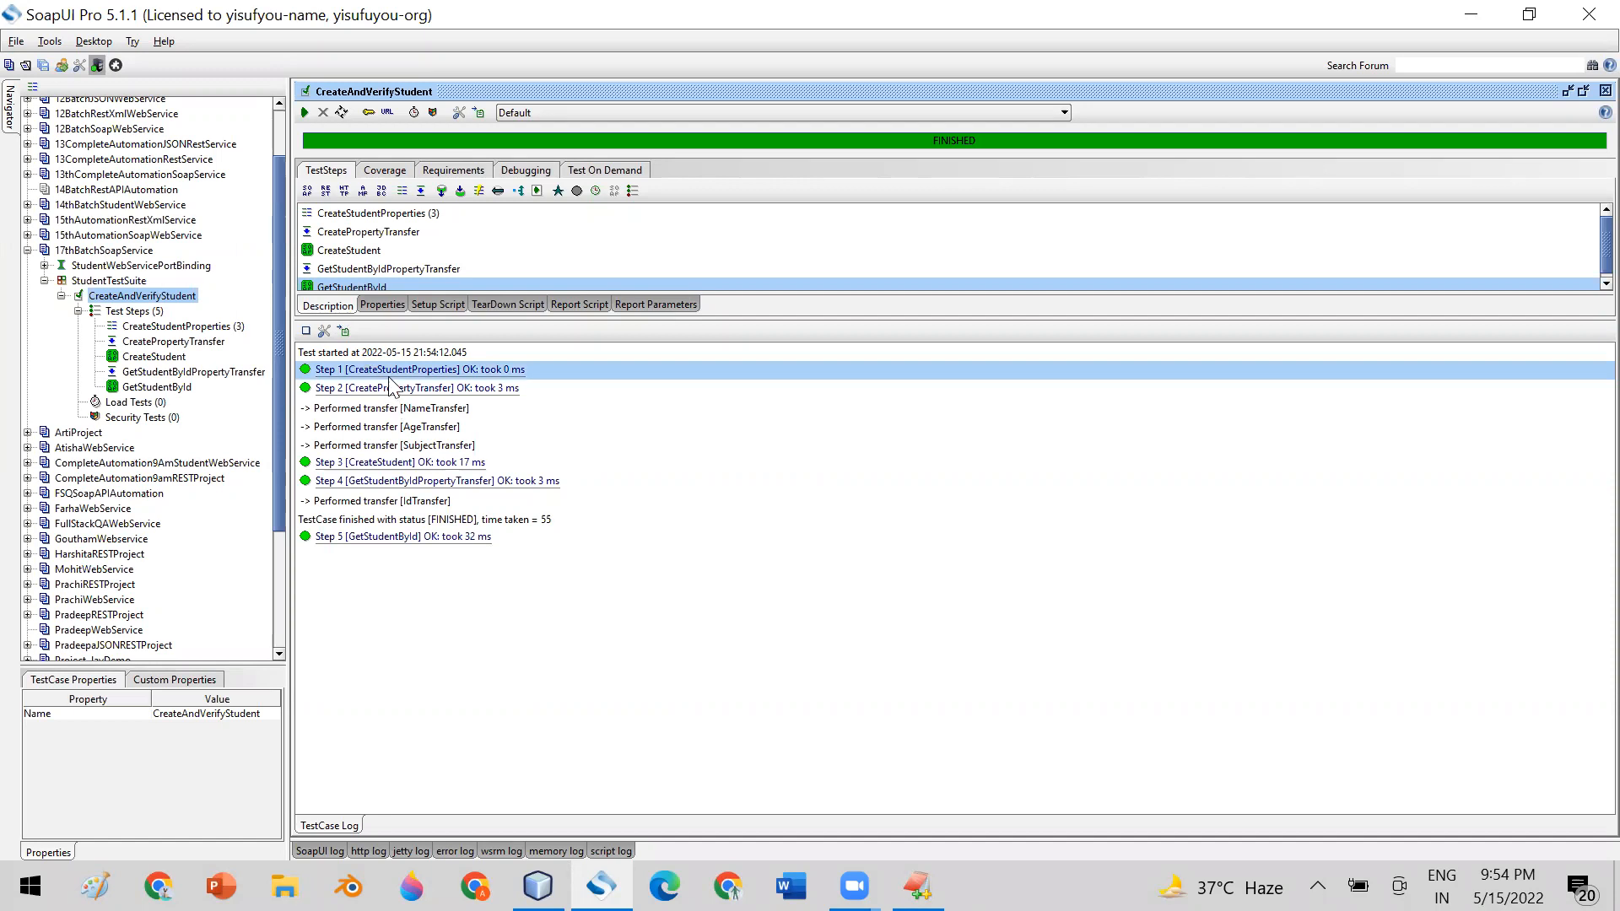
double_click(392, 368)
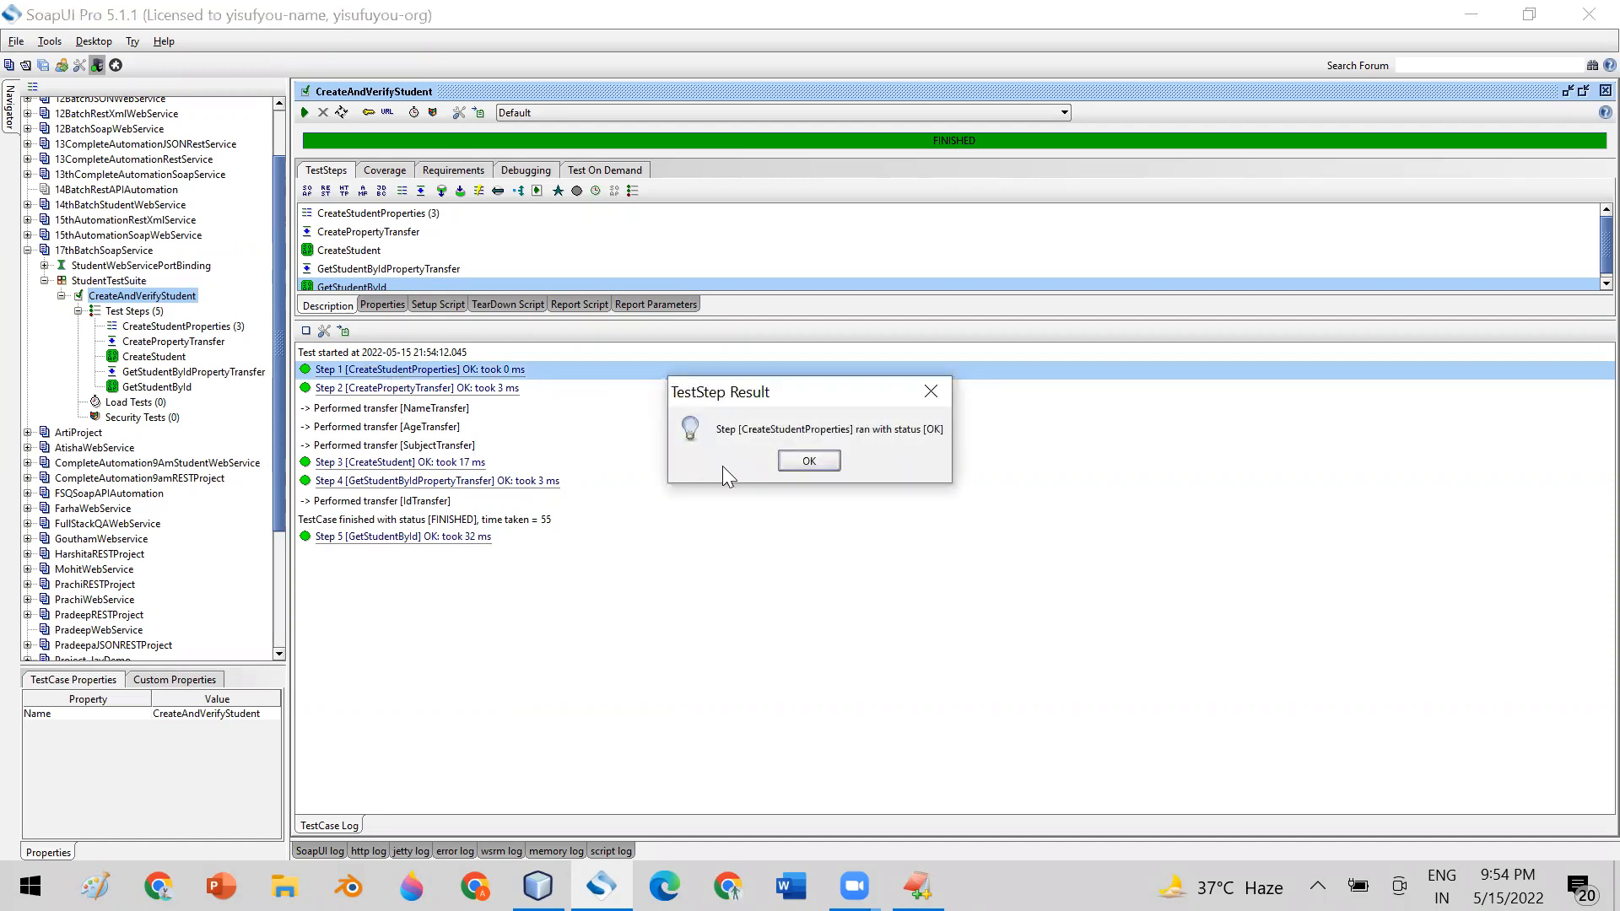
left_click(797, 461)
Review the transferred name, age and subject values in the logged CreatePropertyTransfer result, and close it
left_click(452, 390)
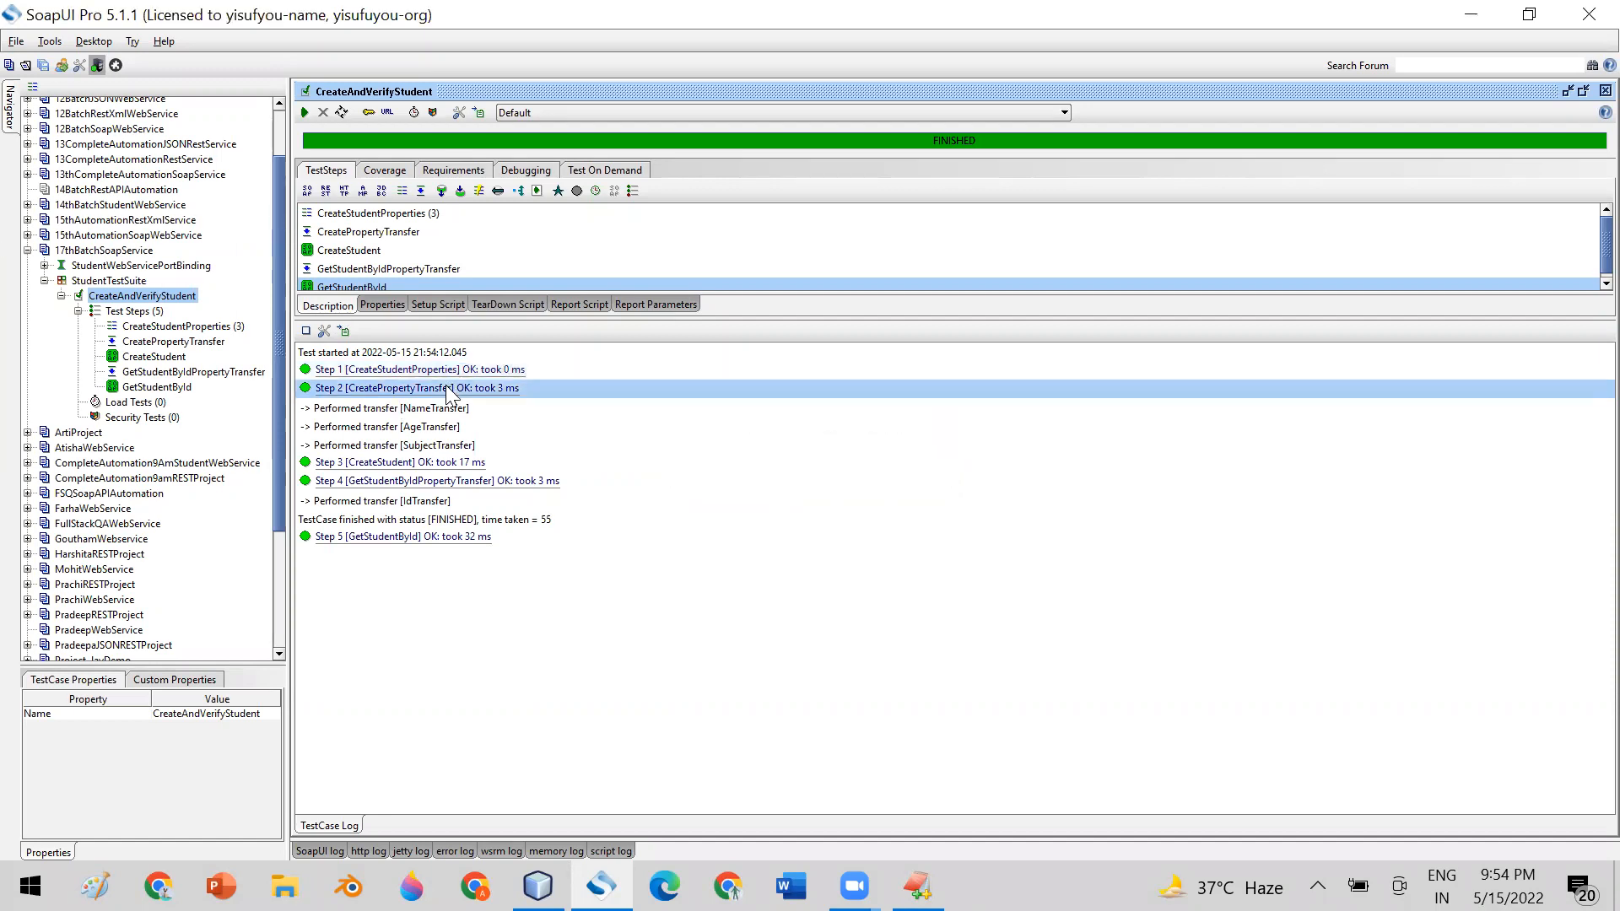
left_click(426, 411)
double_click(424, 410)
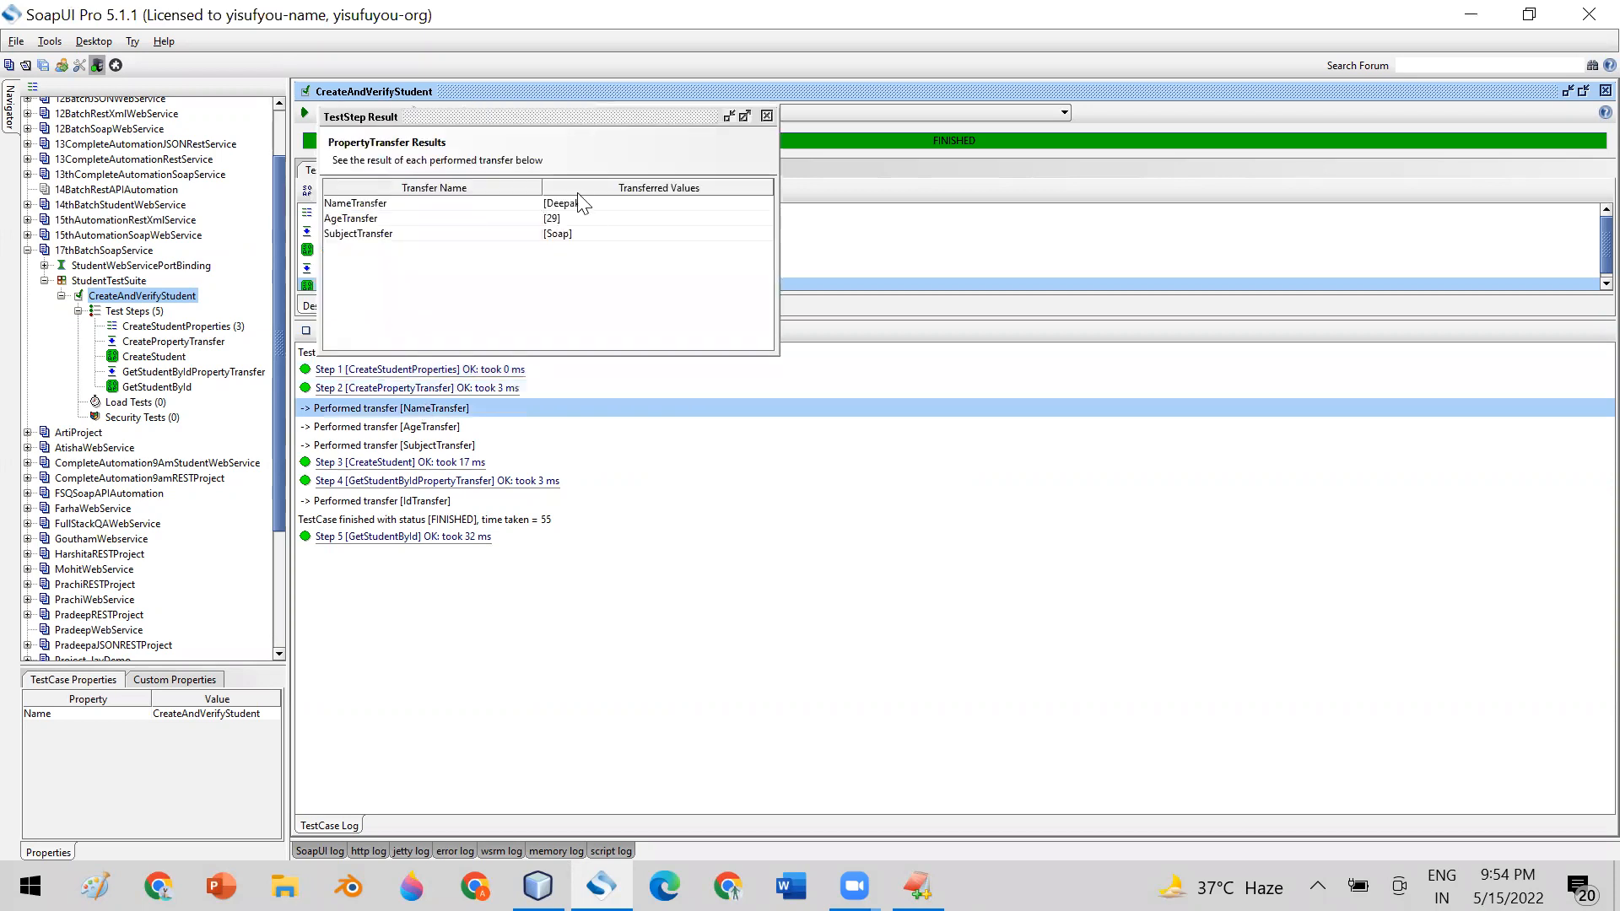
left_click(411, 205)
left_click(427, 218)
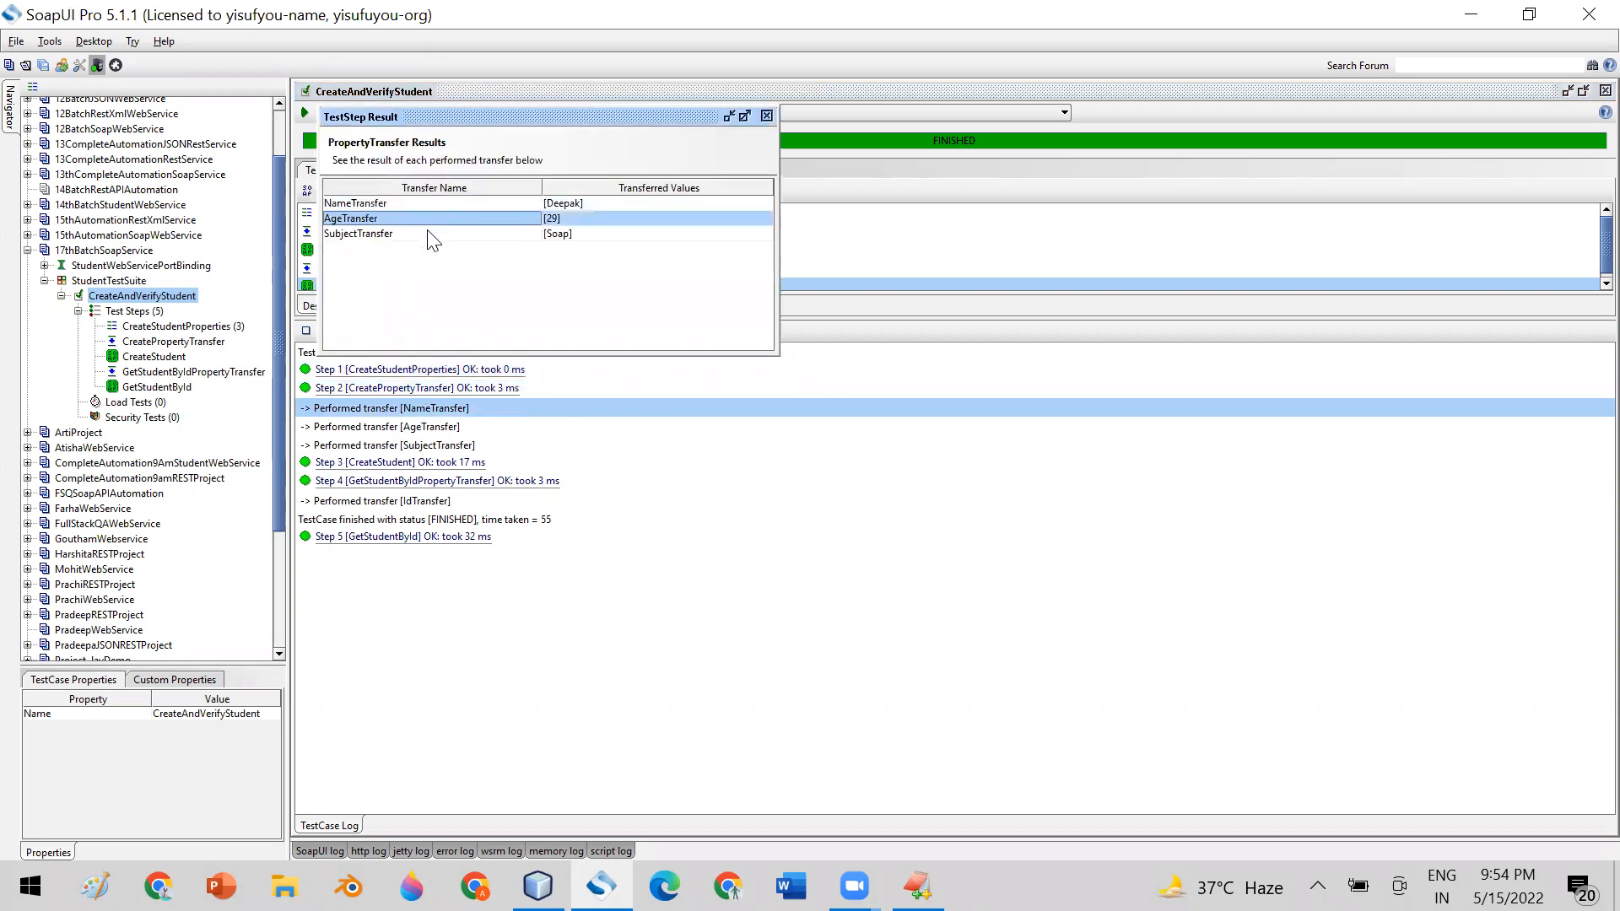
left_click(428, 235)
left_click(555, 203)
left_click(574, 217)
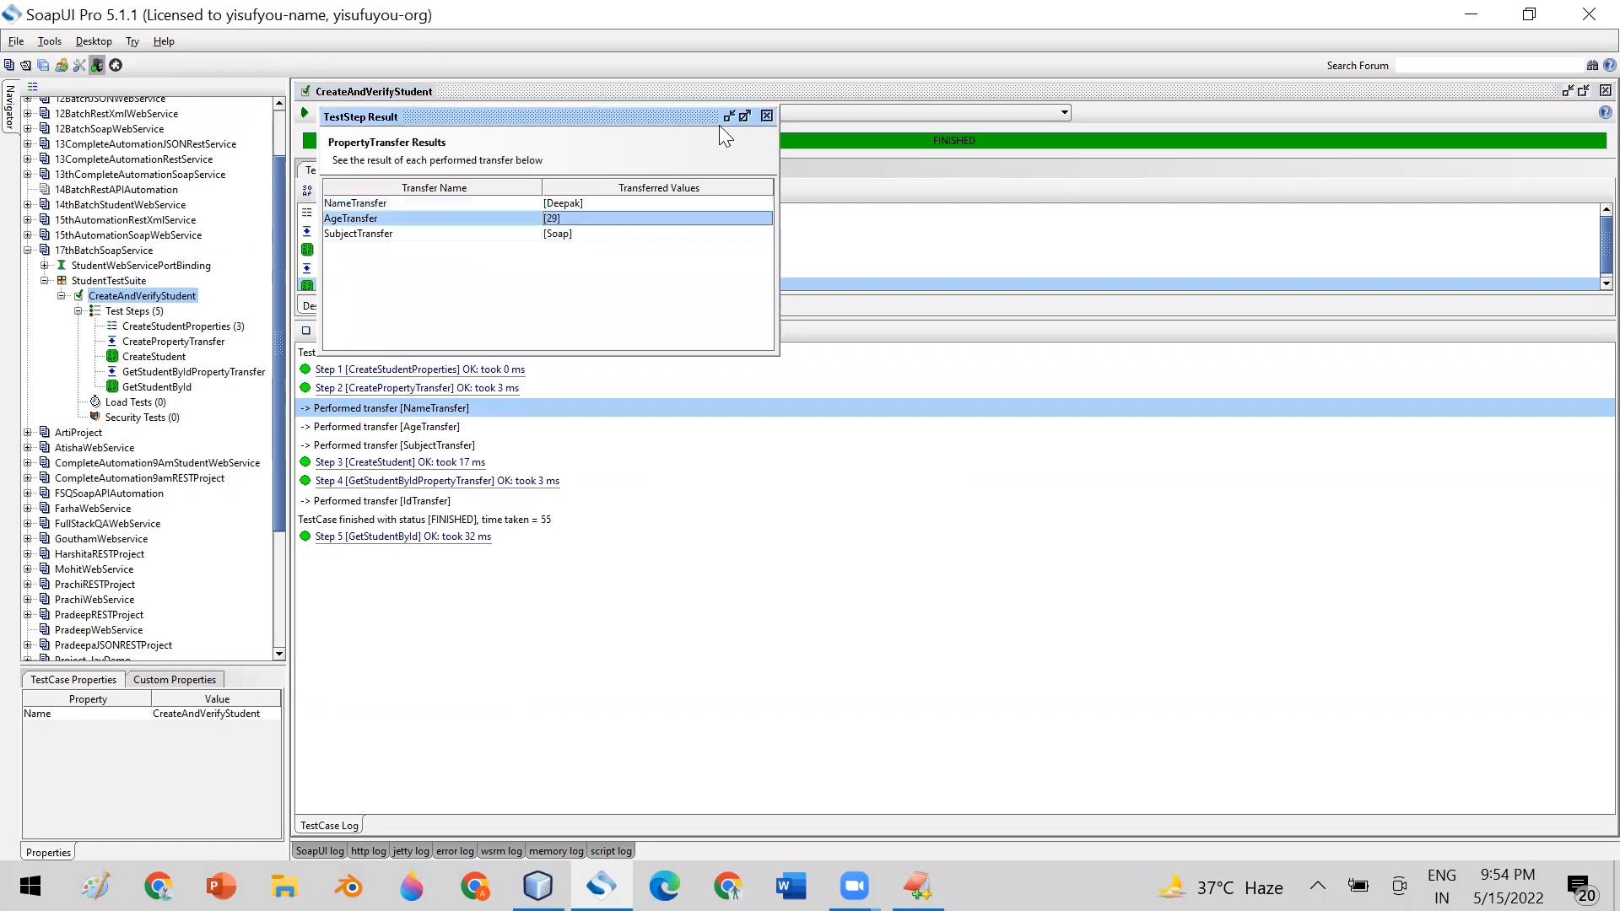
left_click(766, 115)
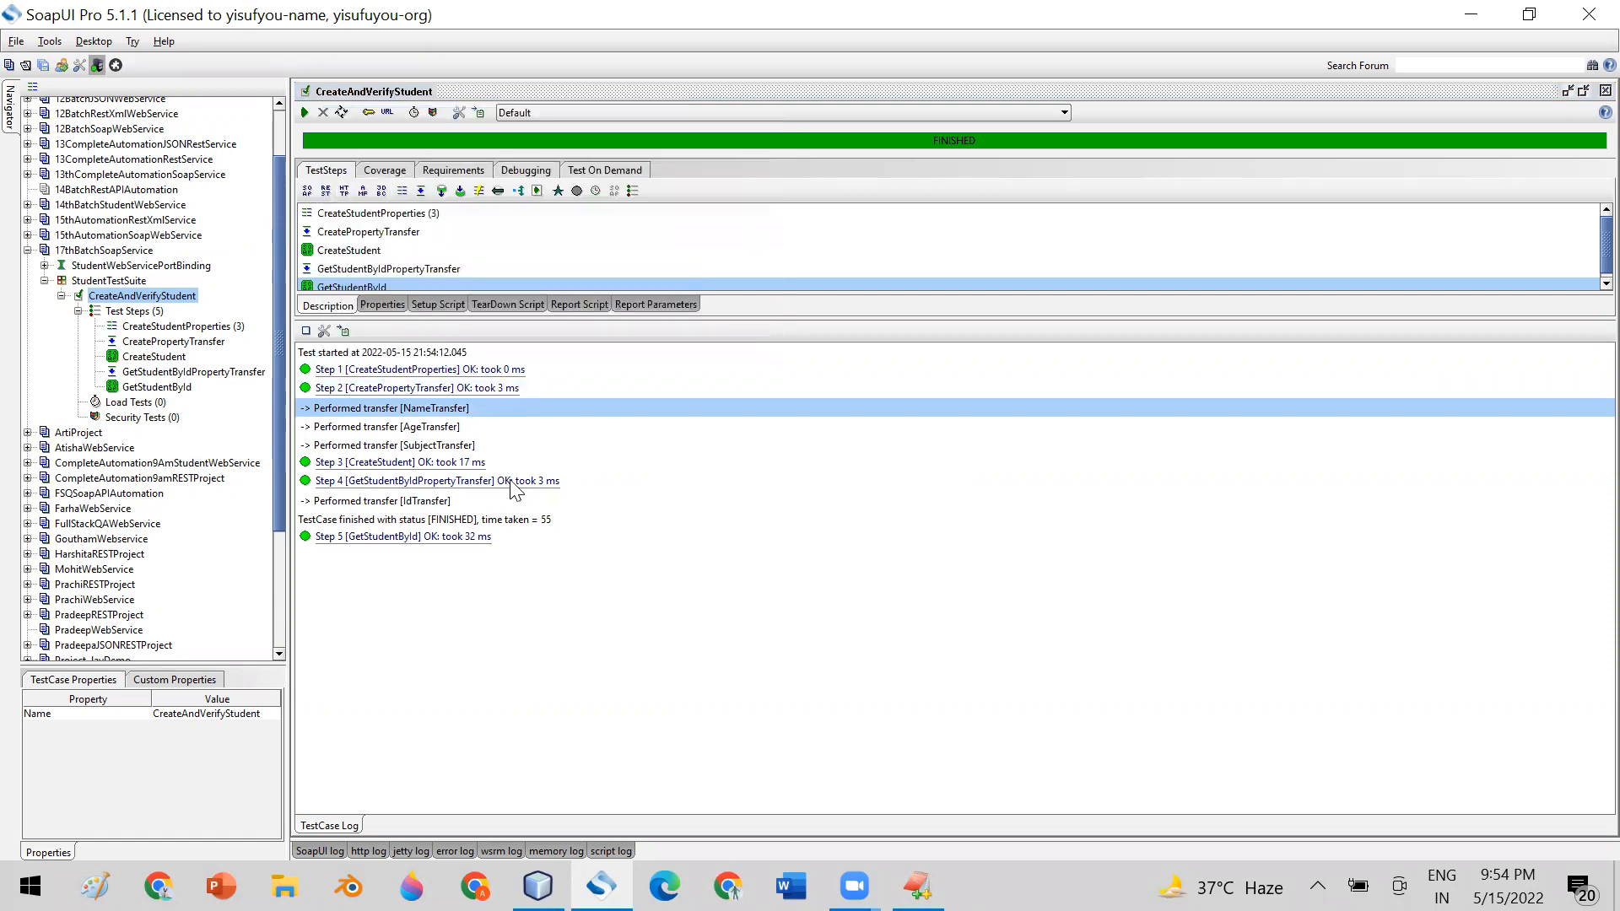
Examine the request message, response message and XPath assertions in GetStudentById's logged result, and close the viewer
left_click(391, 538)
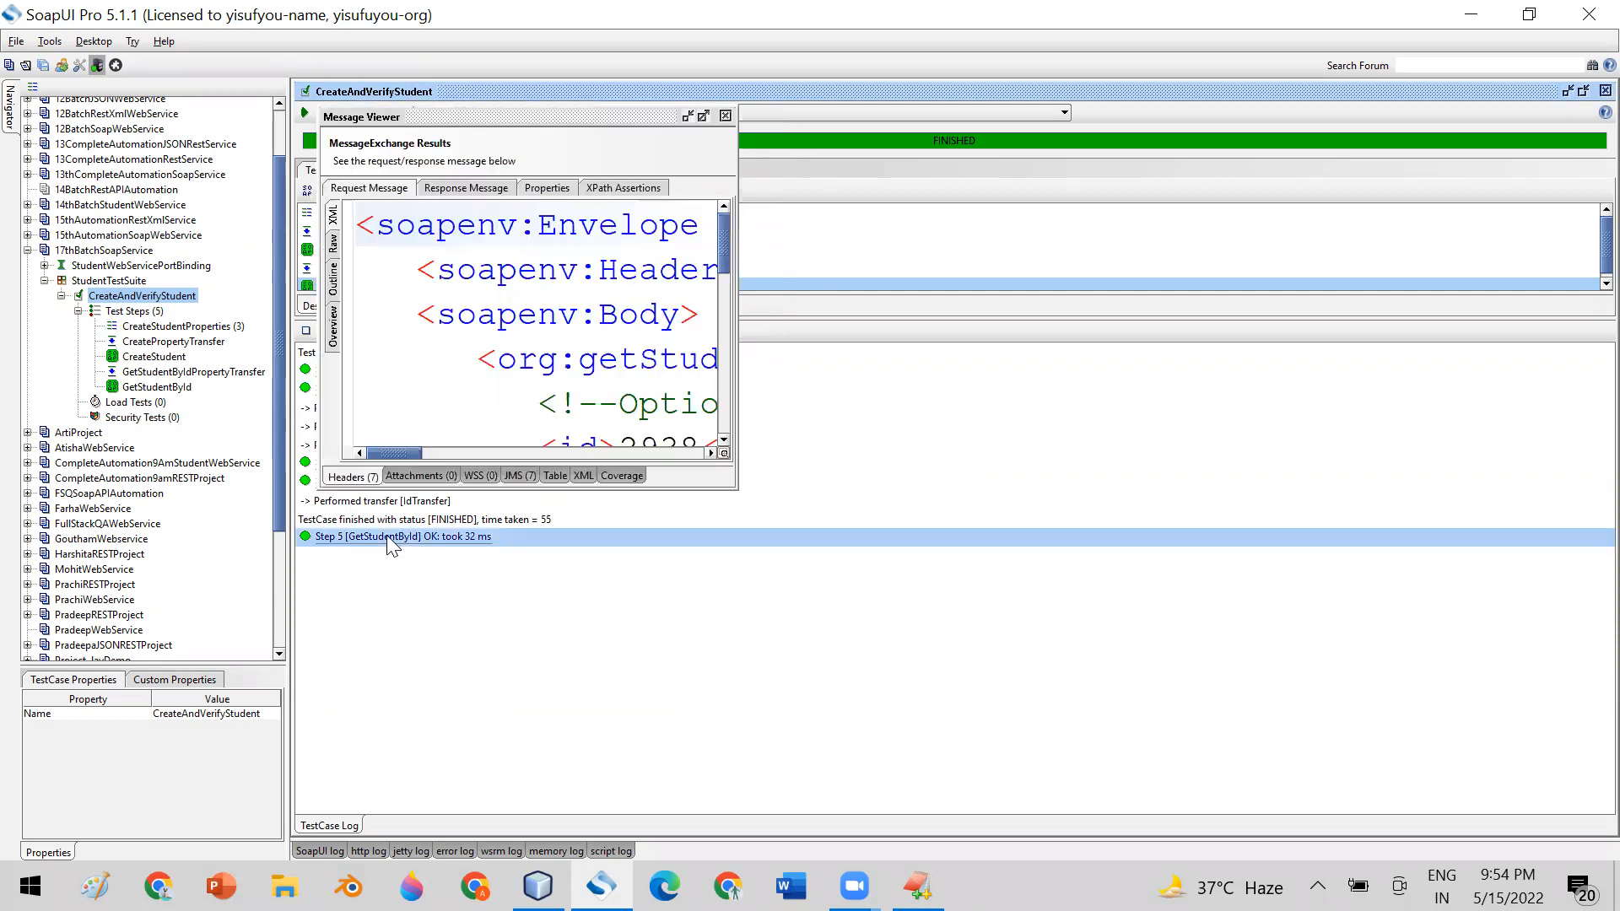
left_click(740, 490)
left_click_drag(737, 488, 1228, 675)
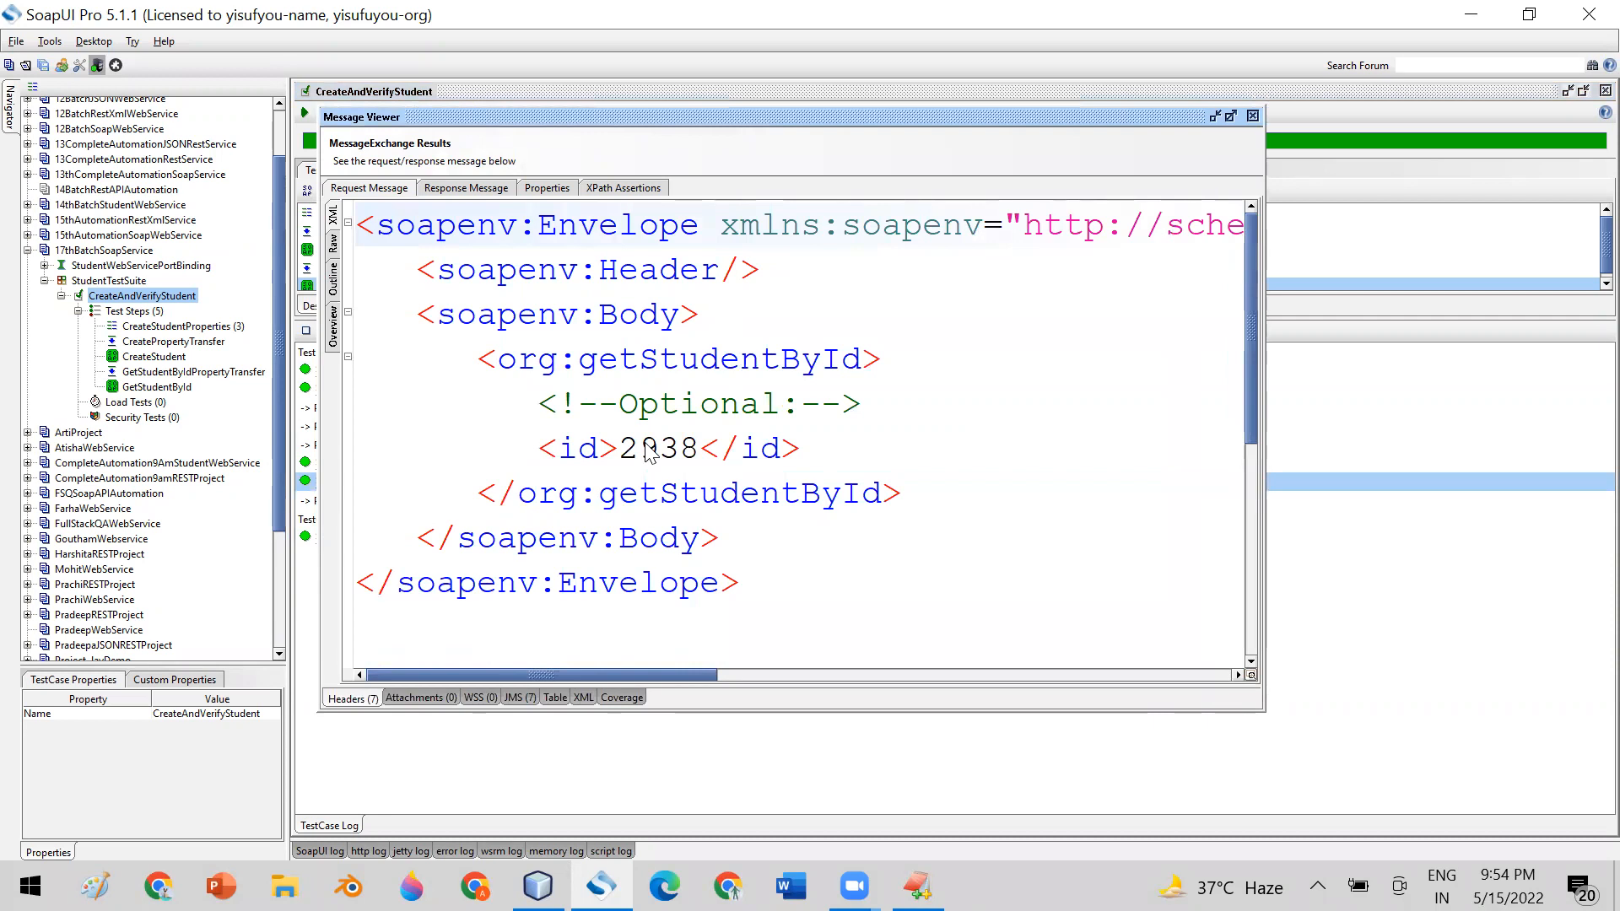
left_click(469, 188)
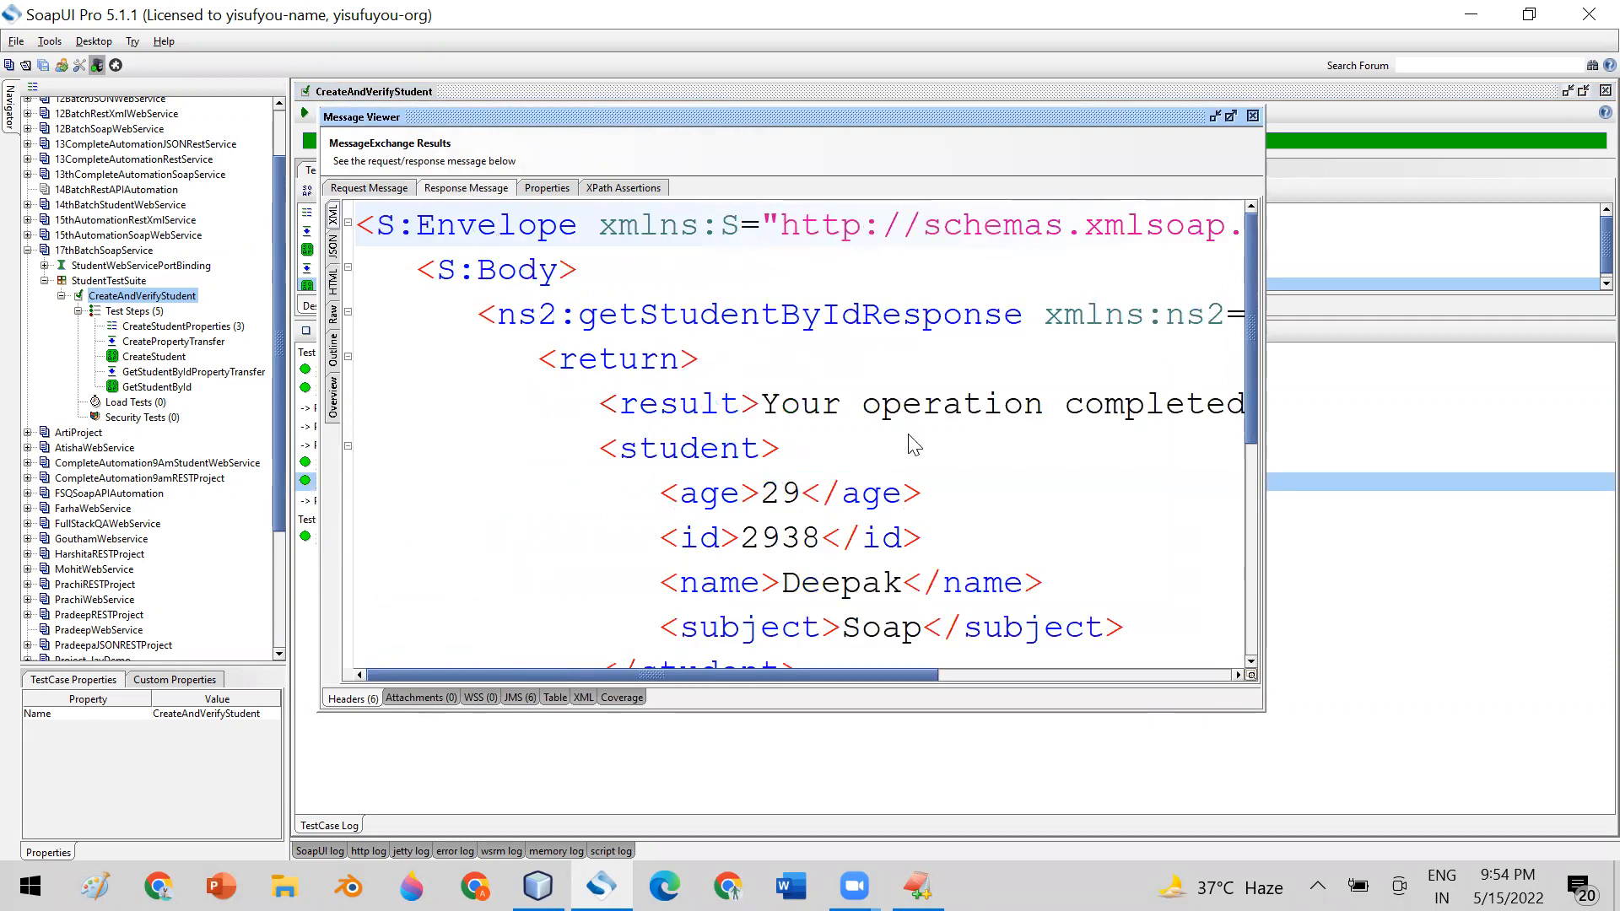
left_click(623, 191)
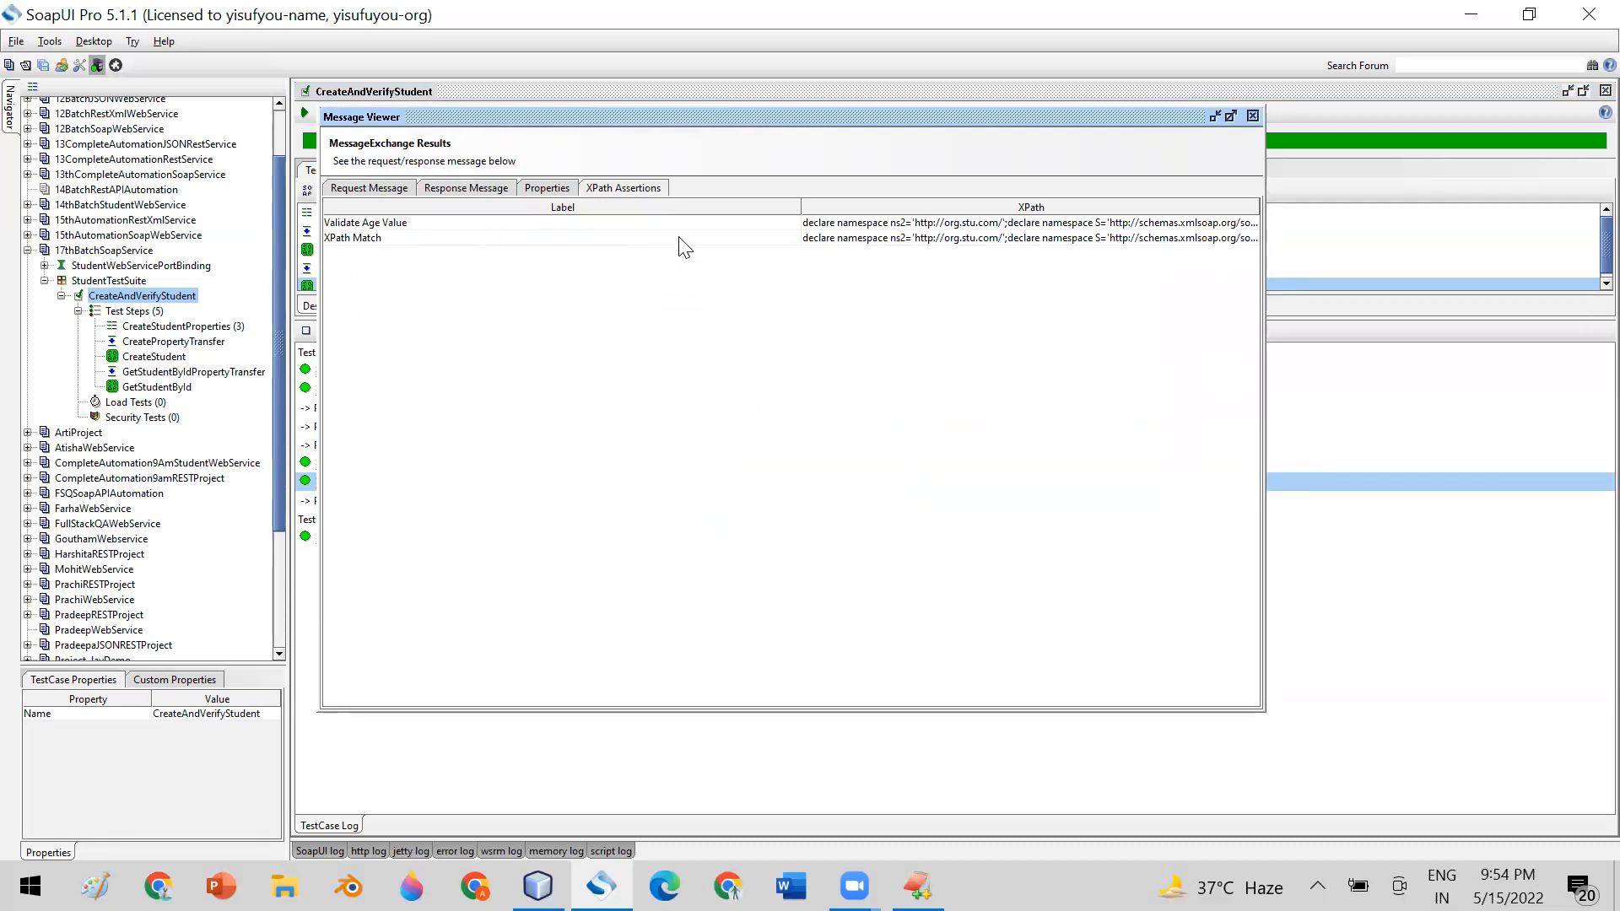
left_click(391, 226)
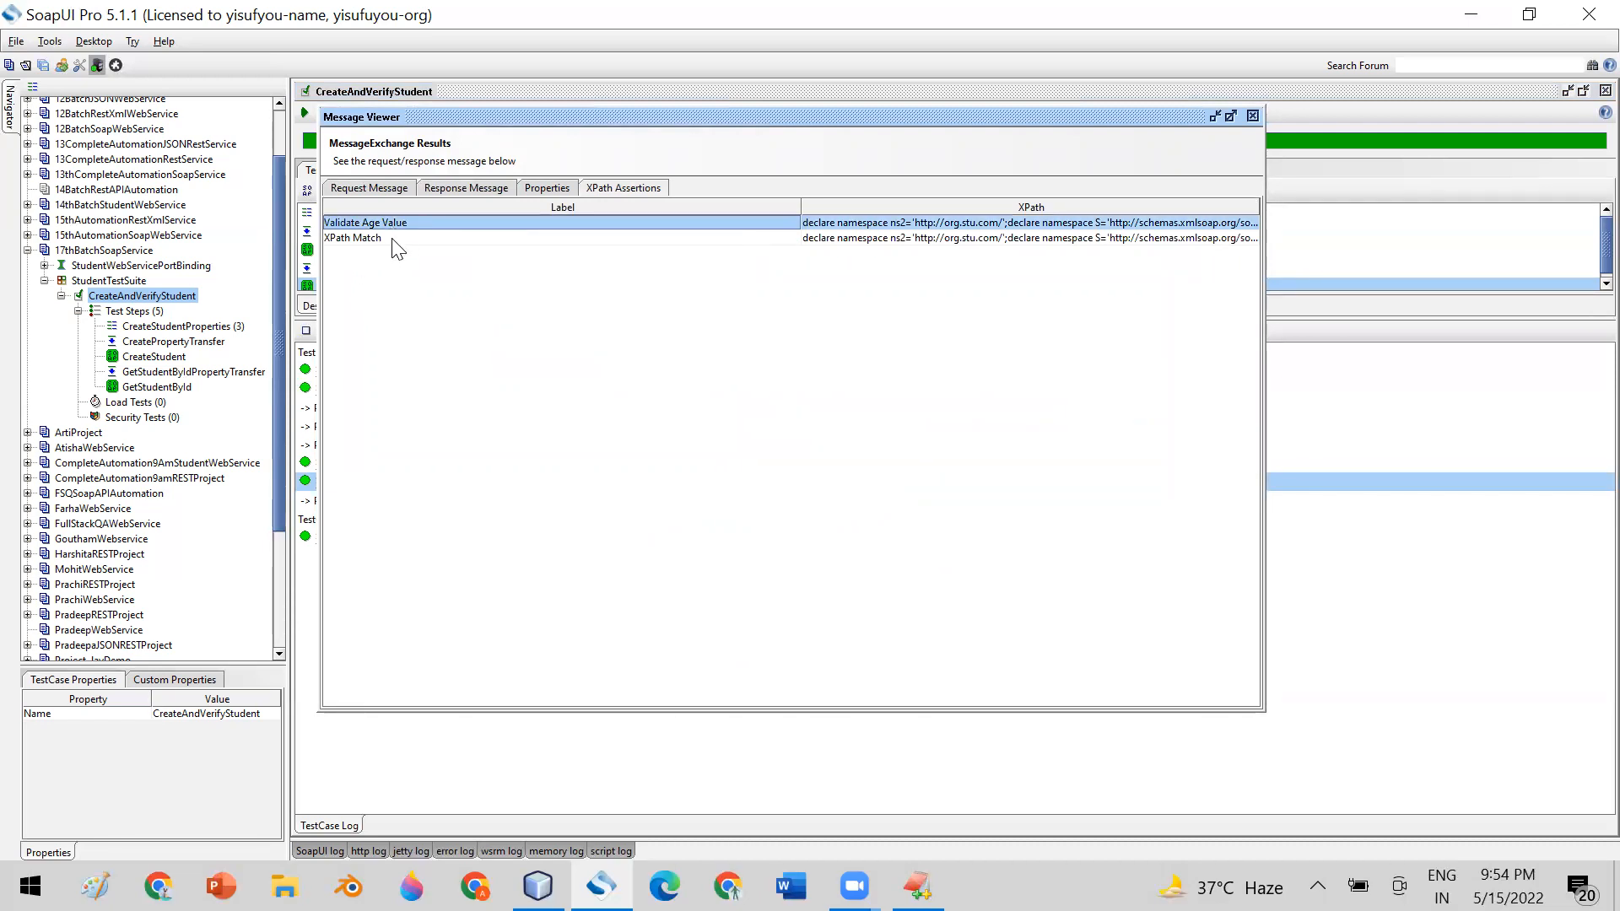
left_click(392, 239)
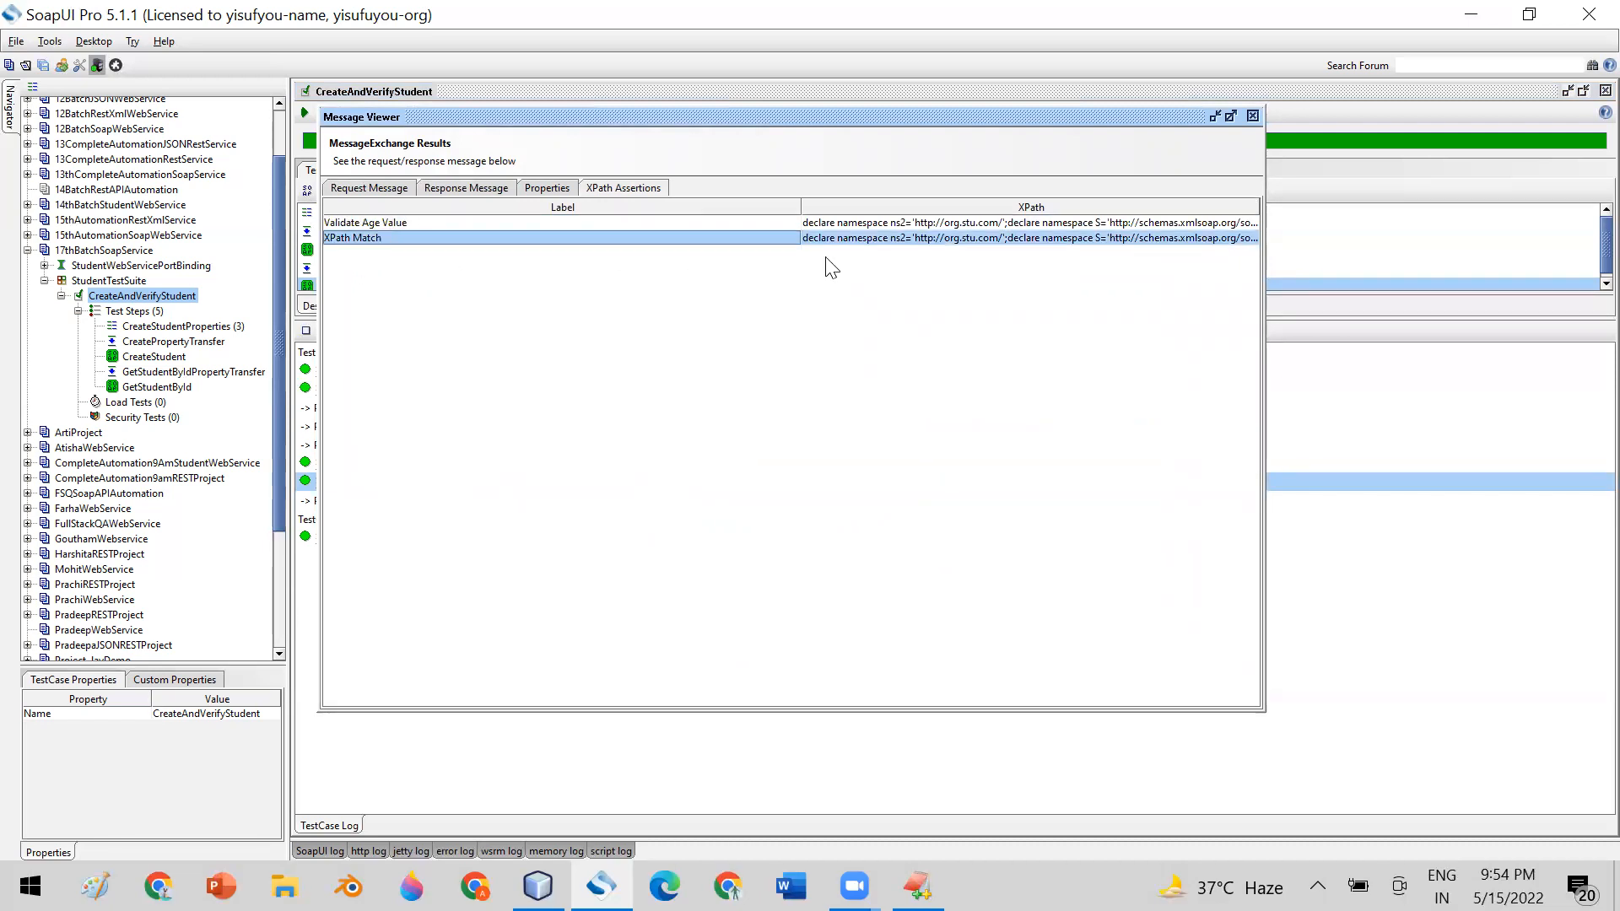
left_click(1253, 116)
double_click(389, 537)
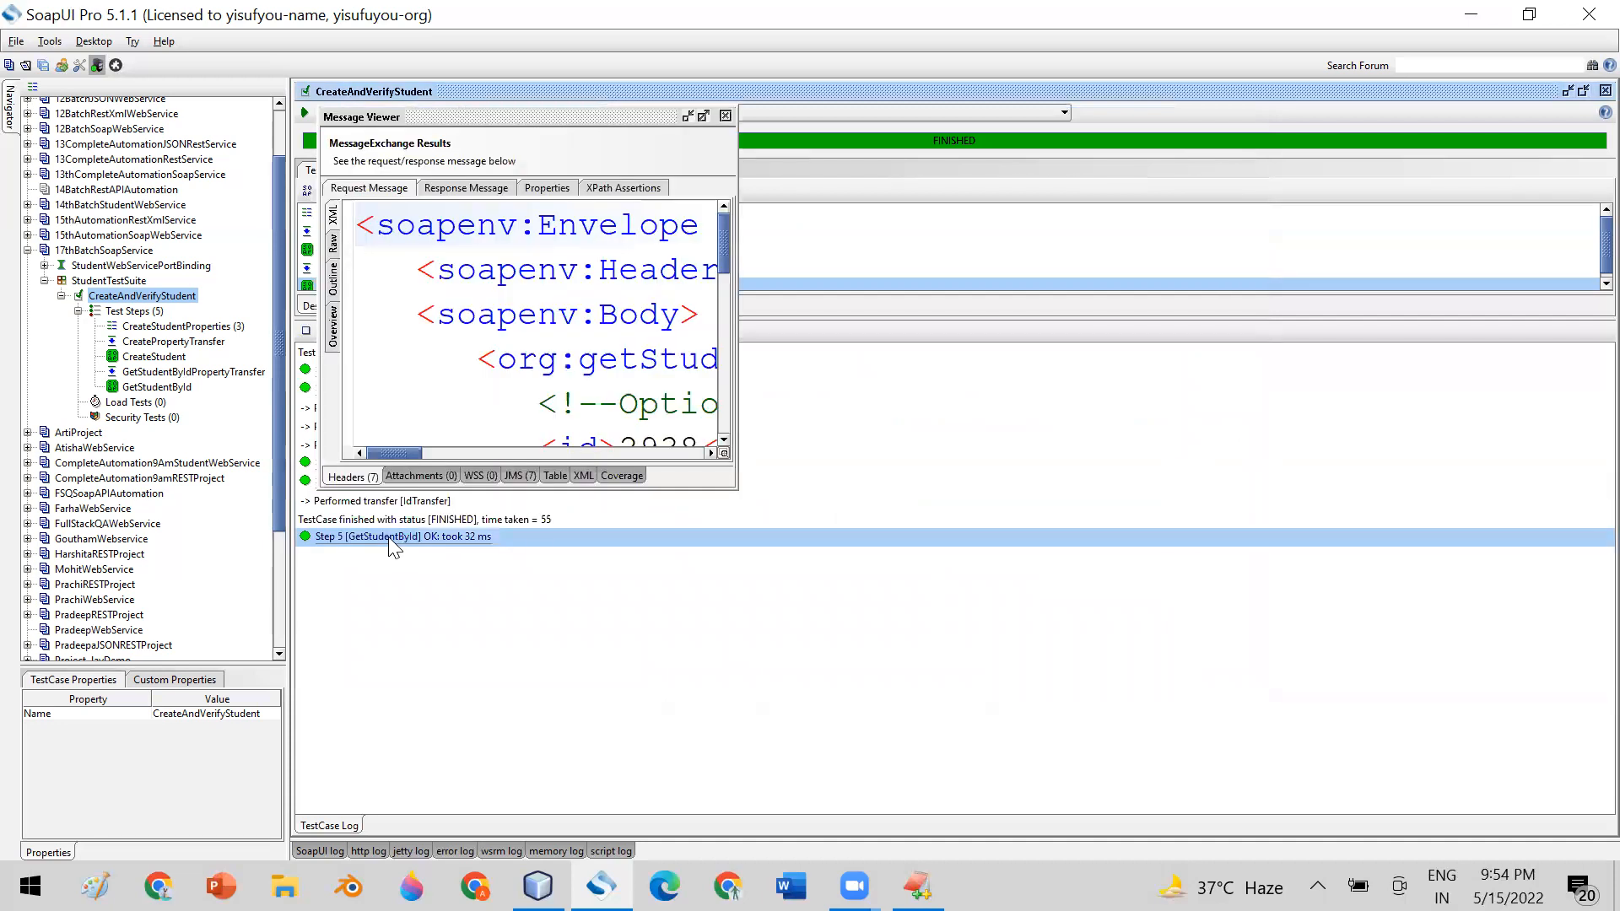
left_click(724, 115)
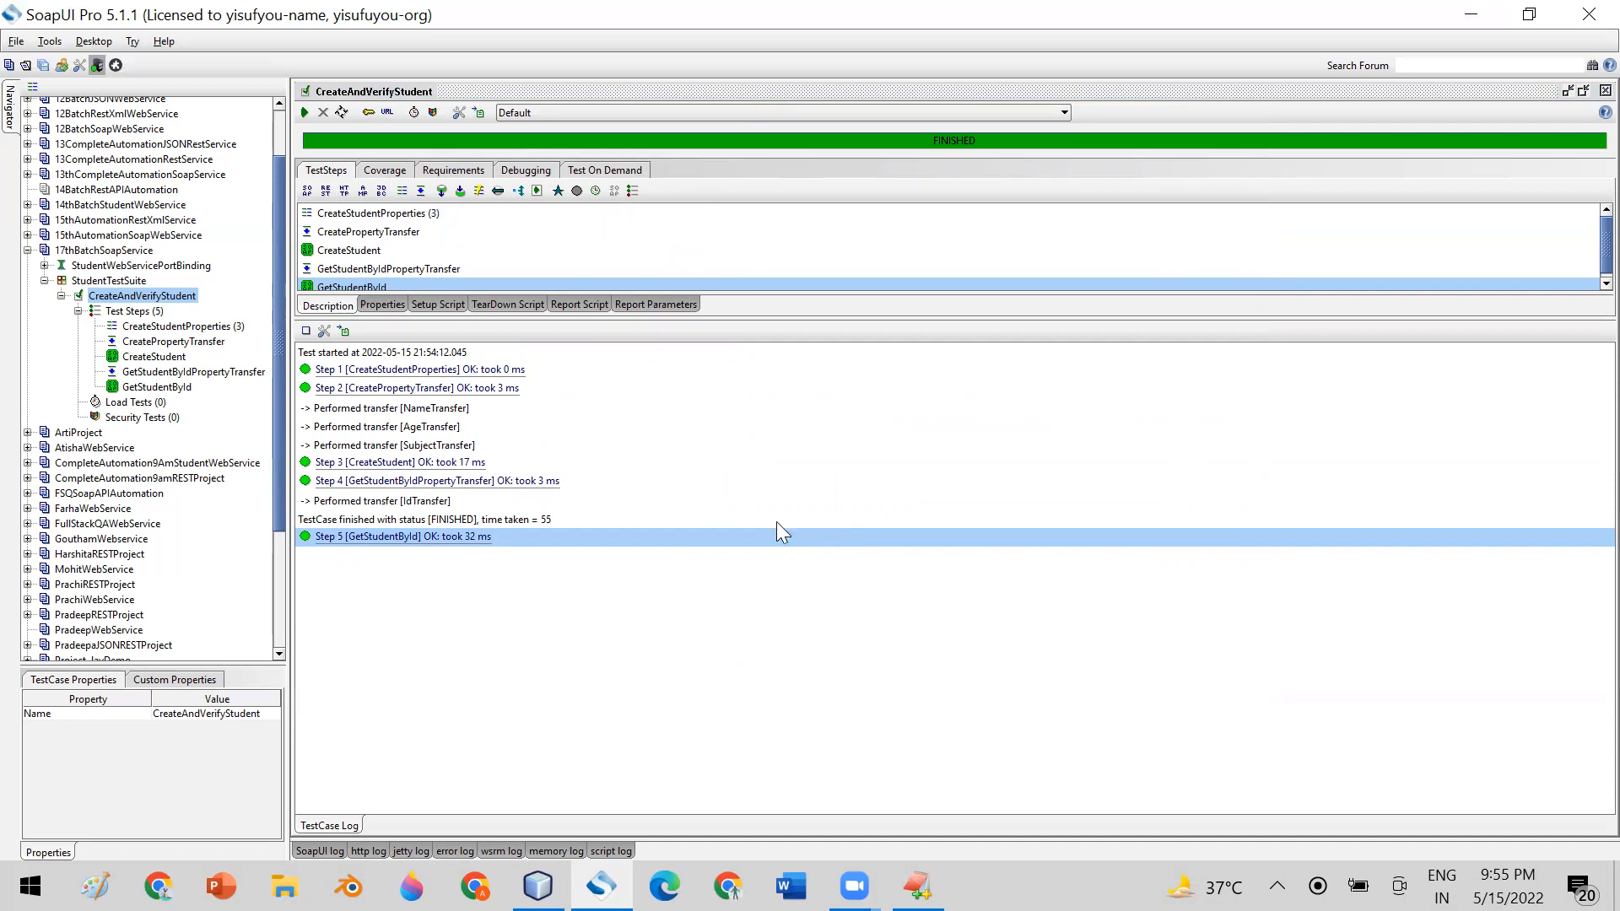
Open the GetStudentById and CreateStudentProperties editors in turn to compare the response with the source properties, closing each
double_click(157, 387)
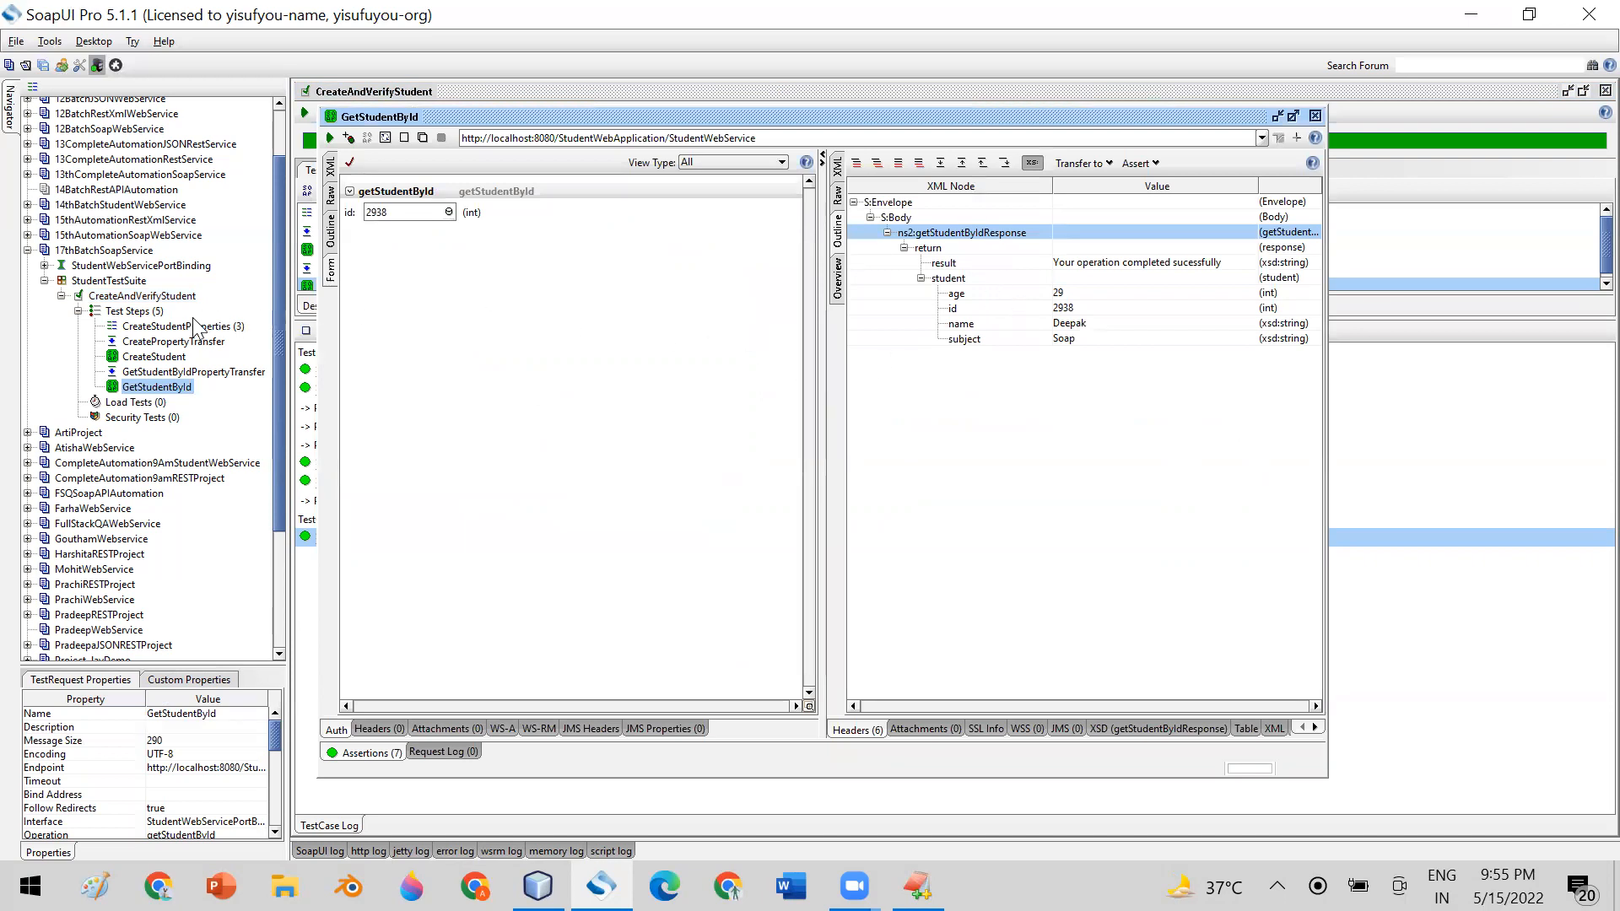
left_click(1316, 116)
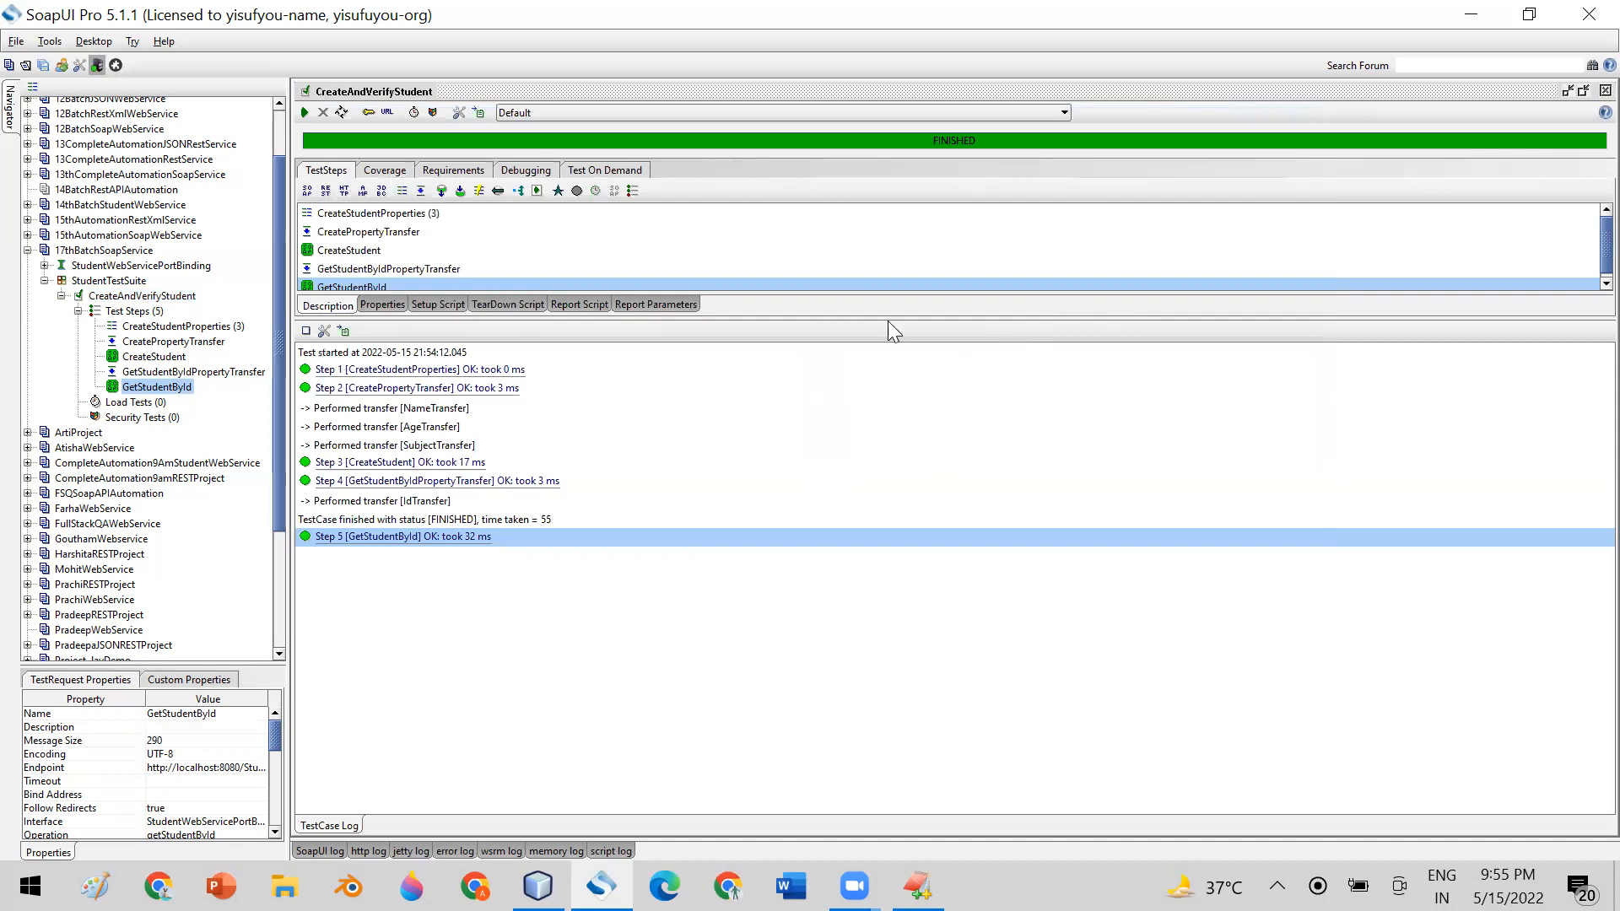
double_click(194, 326)
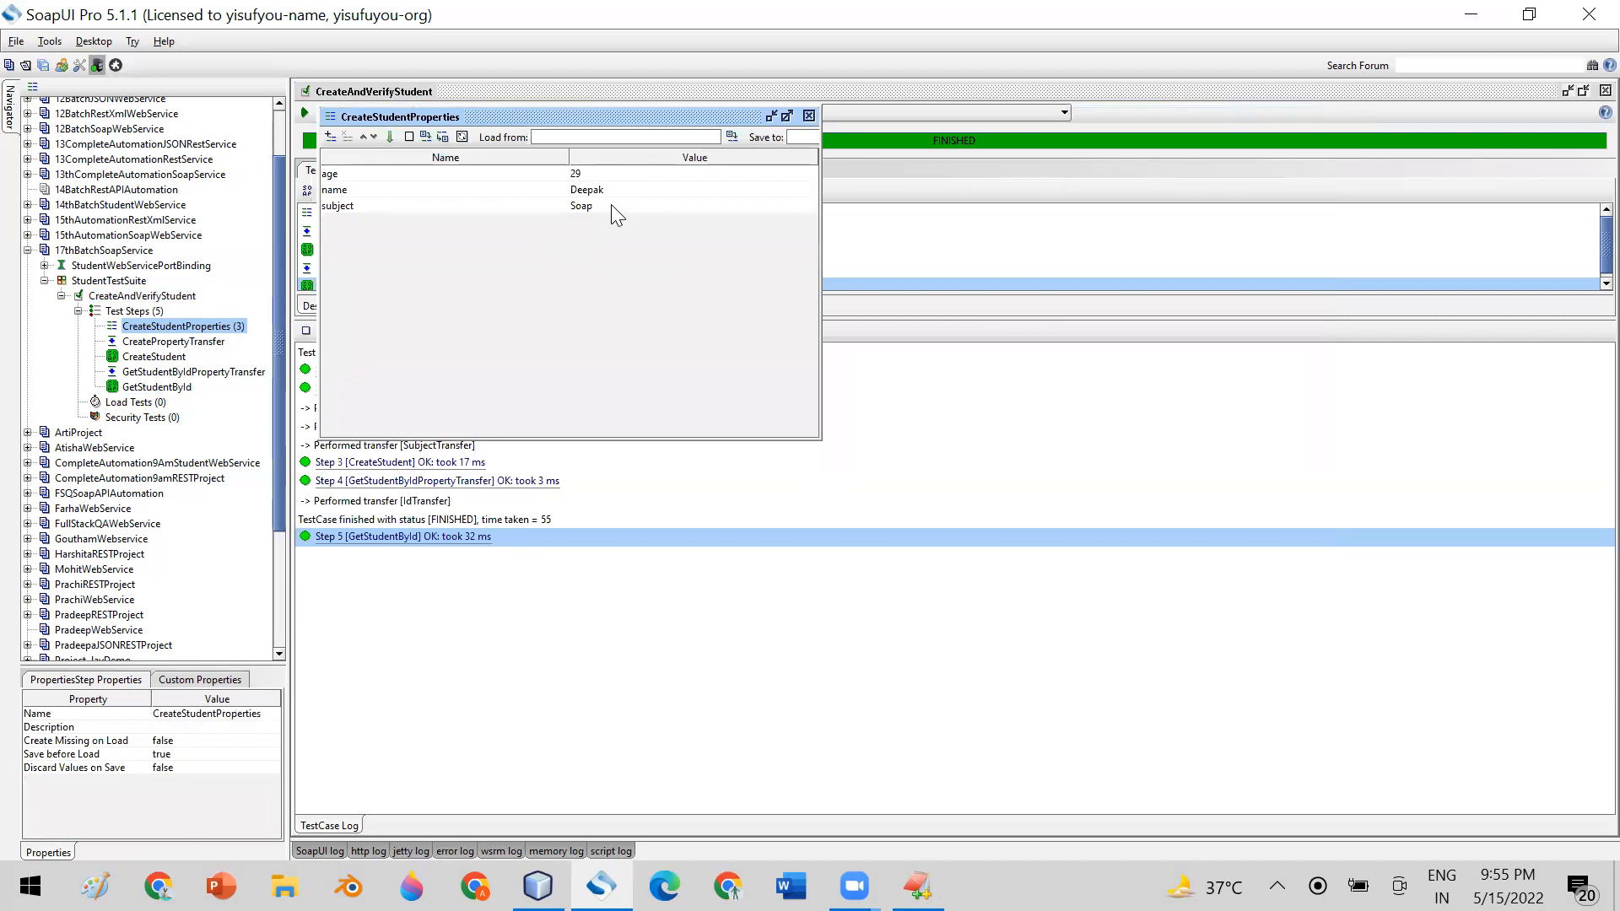
left_click(809, 115)
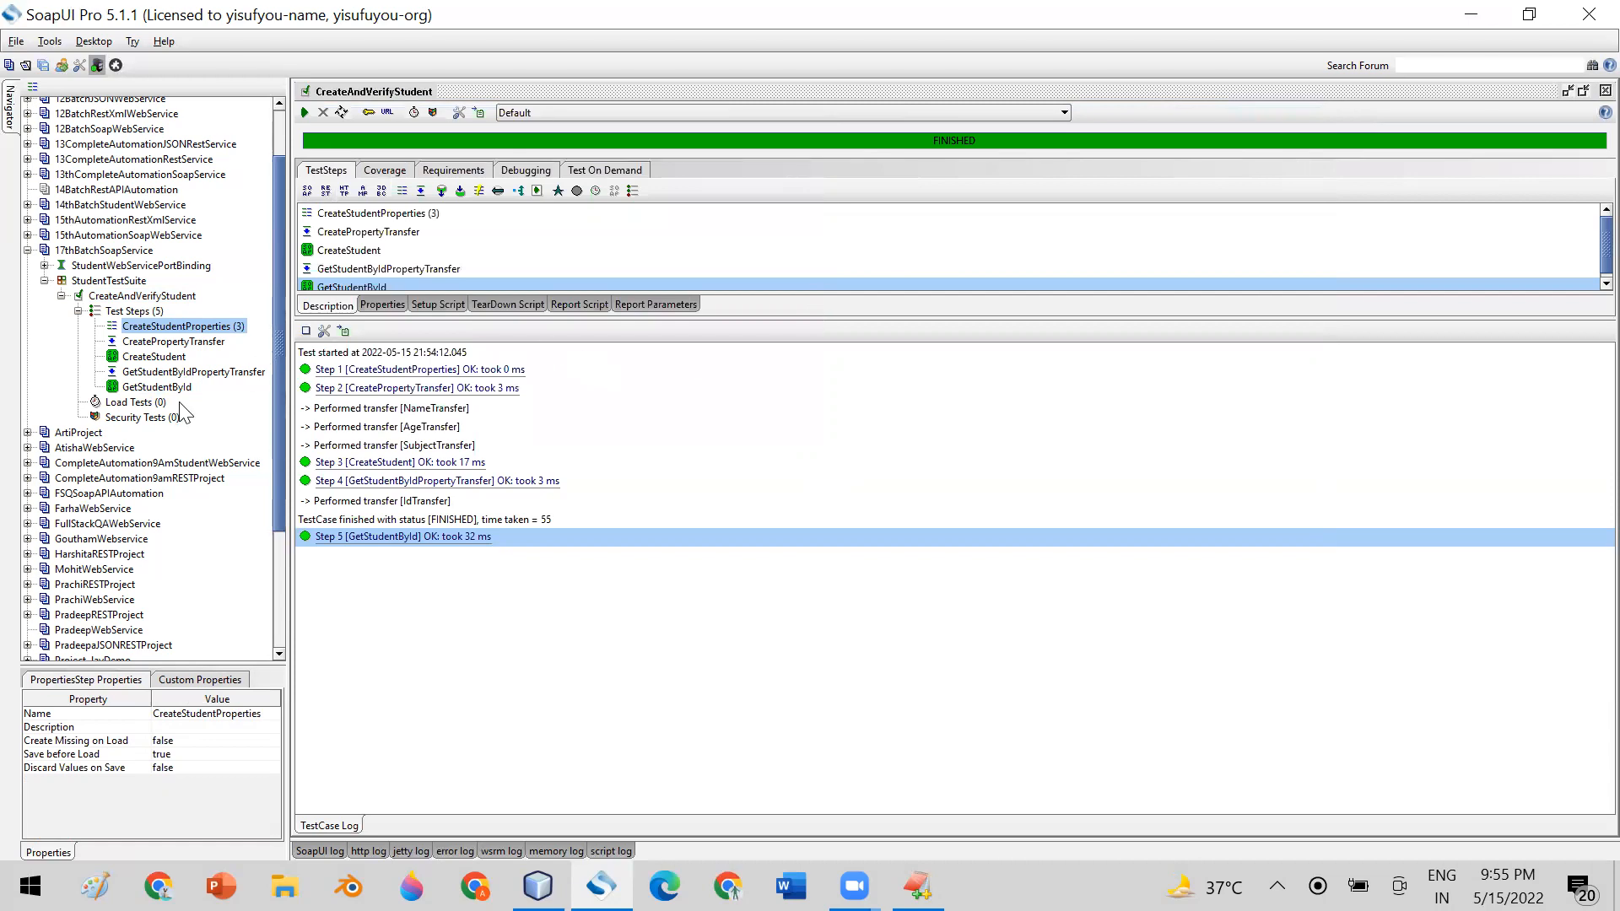
Widen the project tree and compare the id in GetStudentById's XML request with the id and name in its response
left_click_drag(281, 415, 337, 412)
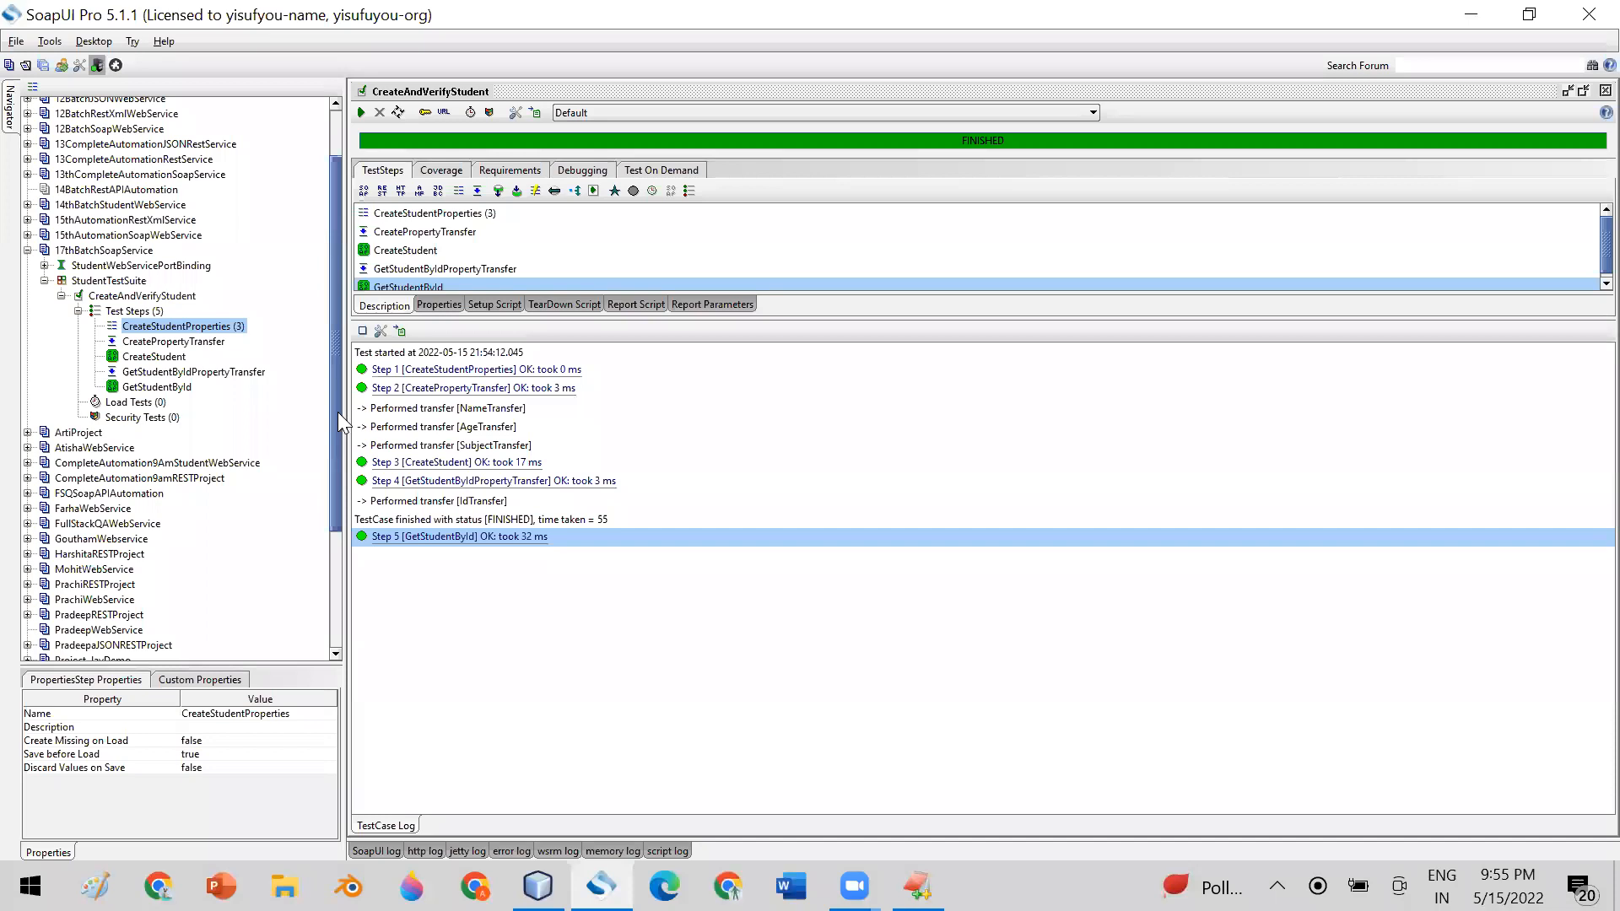
left_click(160, 357)
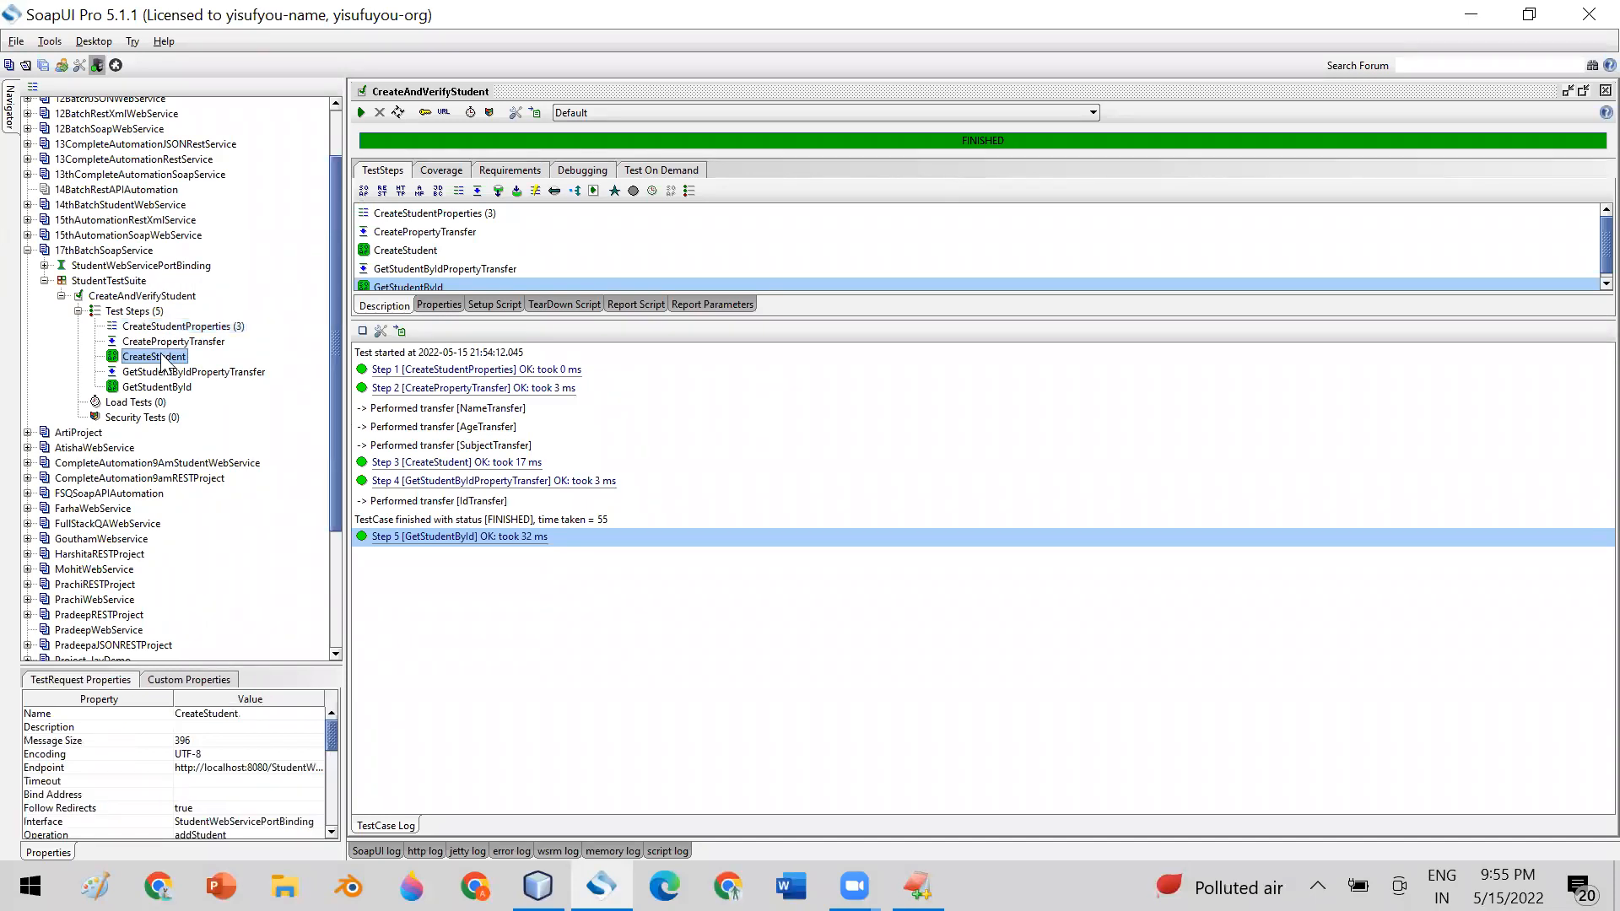
double_click(169, 386)
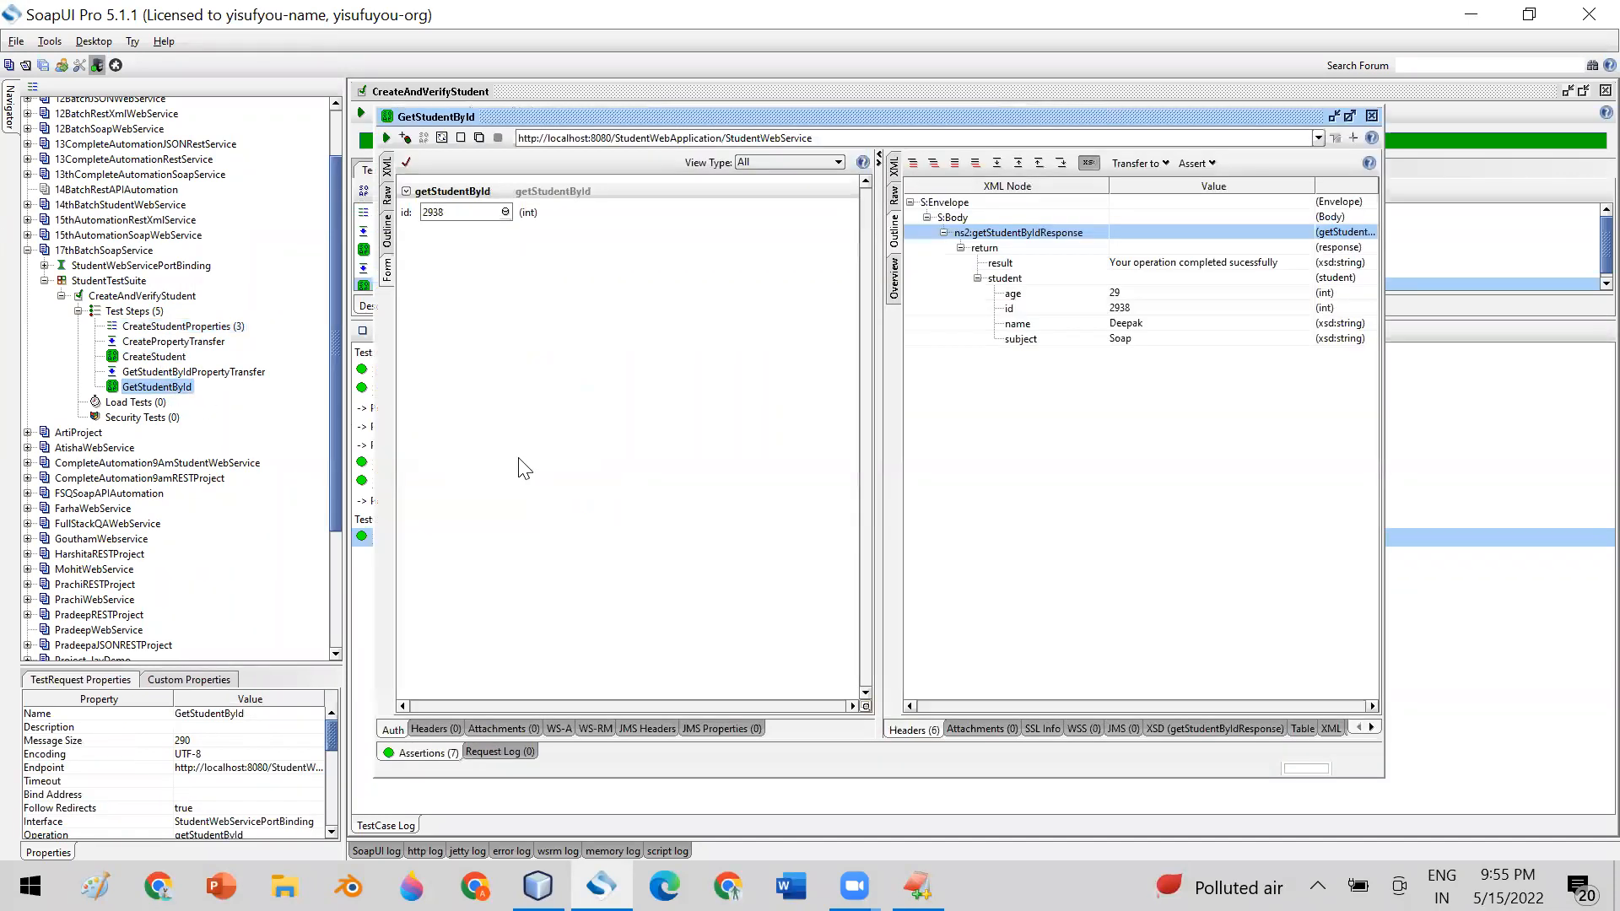
left_click(387, 172)
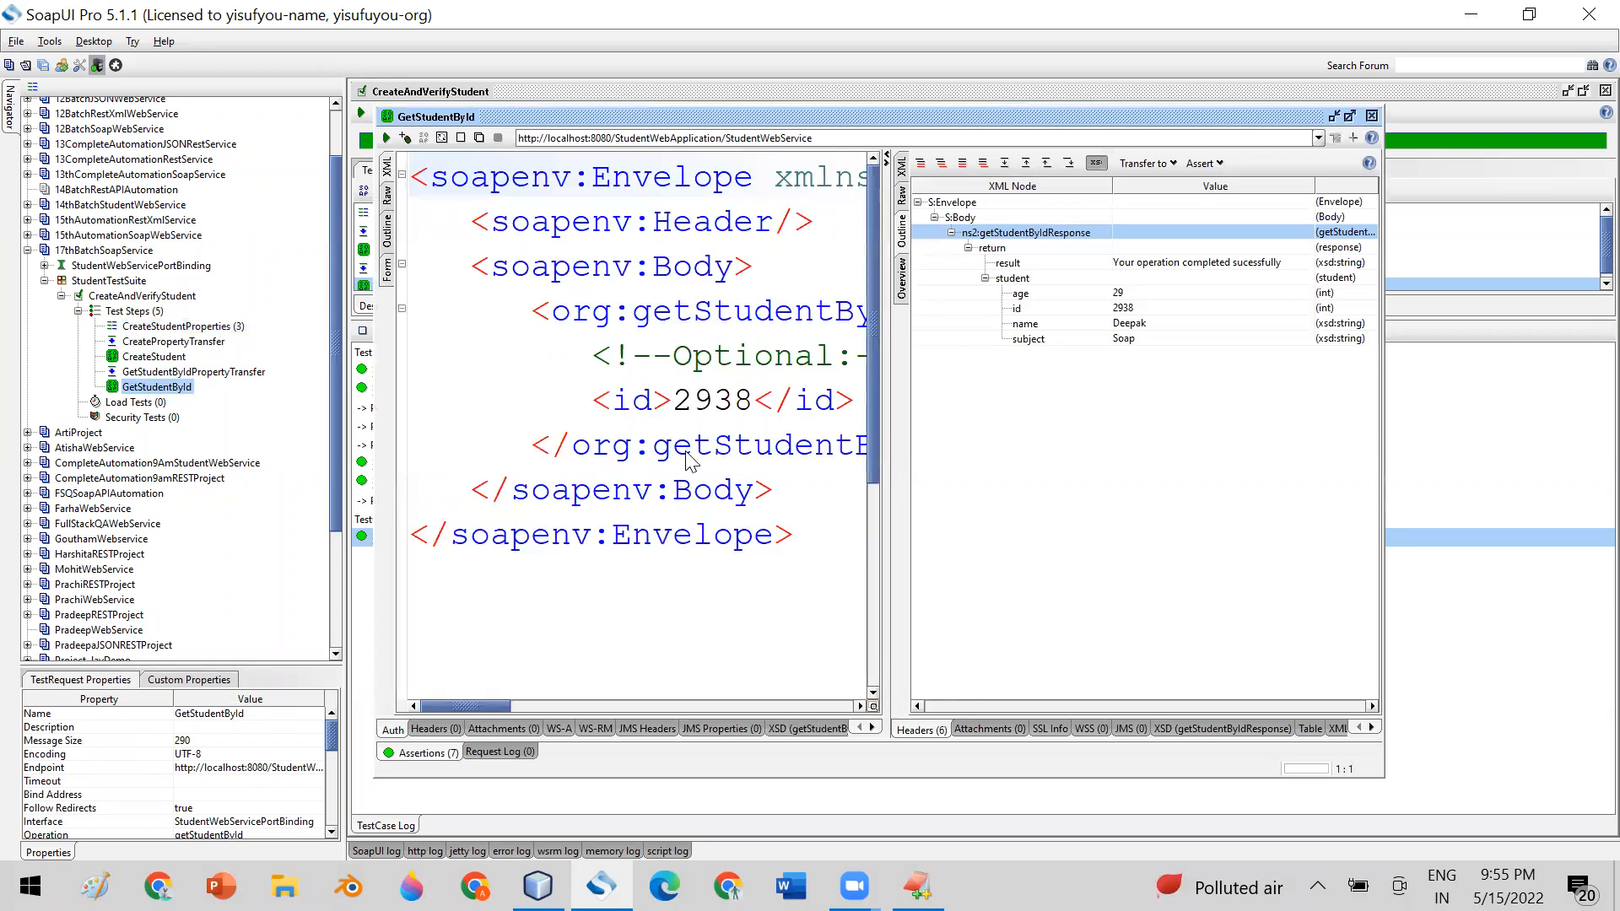
double_click(699, 402)
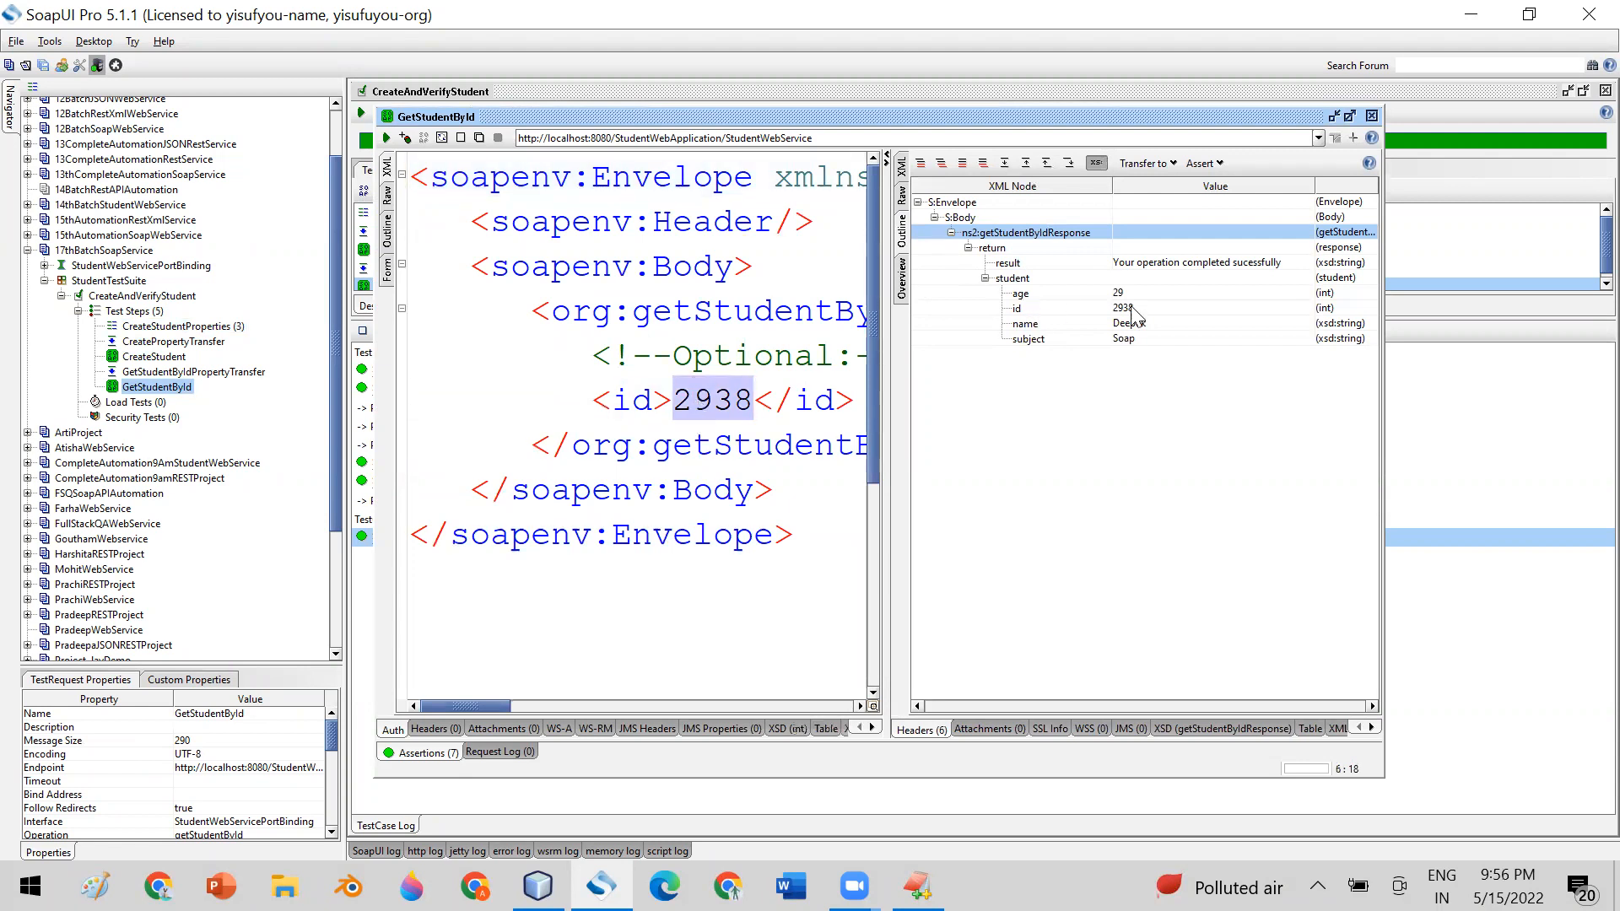
left_click(1097, 309)
left_click(1131, 328)
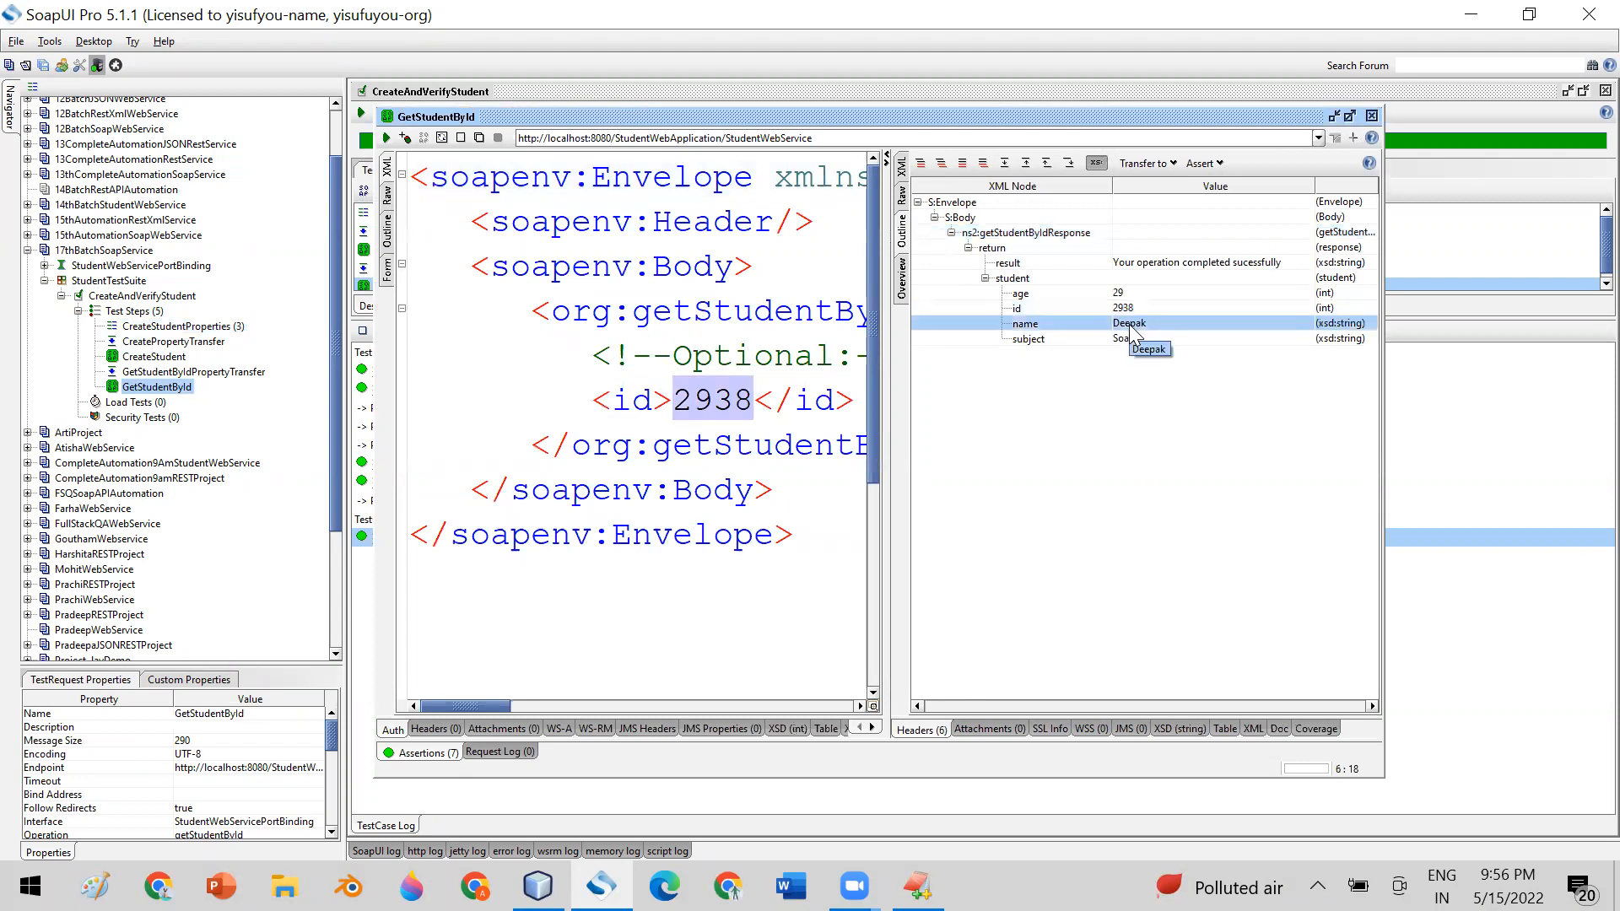
left_click(1372, 116)
Look through the step types that can be added to CreateAndVerifyStudent without adding one
left_click(139, 311)
right_click(154, 311)
mouse_move(242, 343)
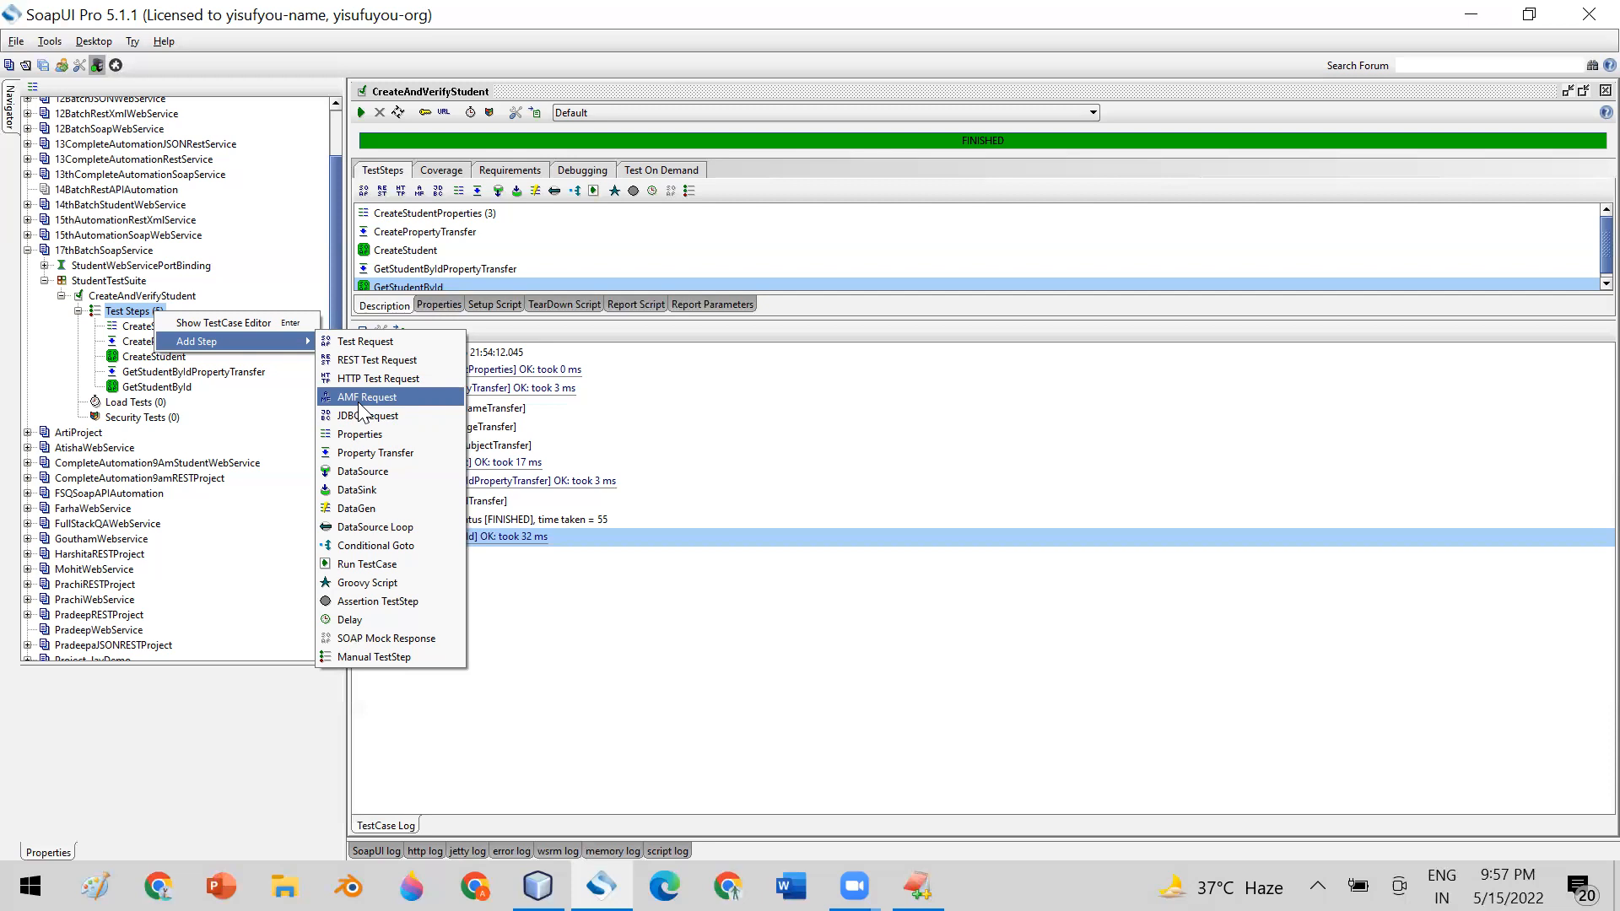
left_click(528, 520)
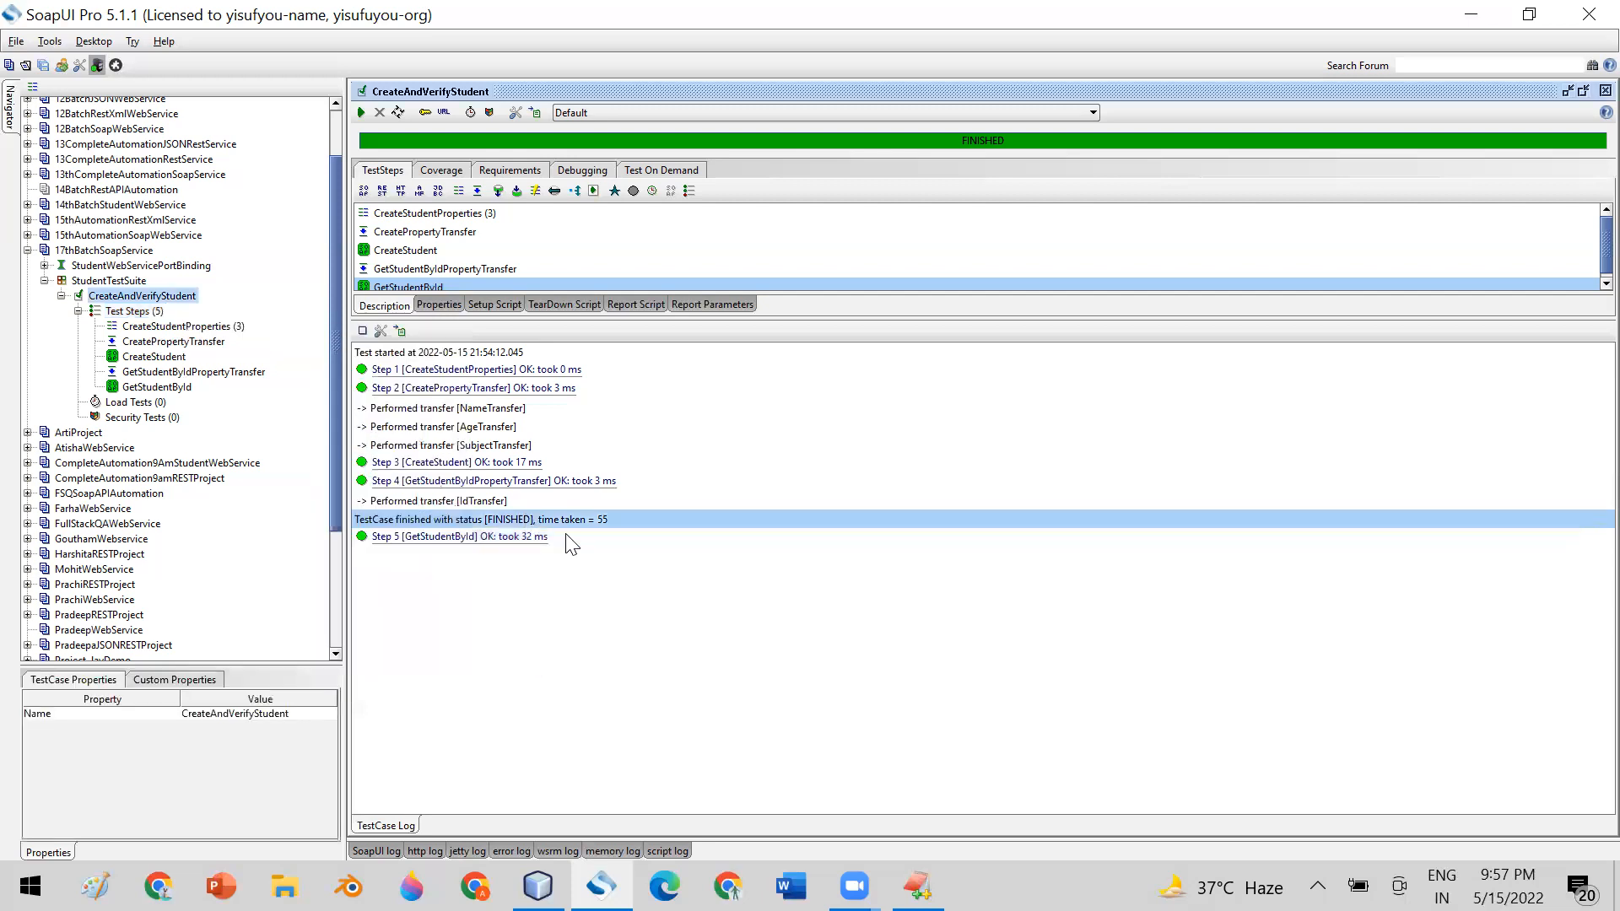
Add a DataSource test step with the default name DataSource to the CreateAndVerifyStudent test case
left_click_drag(332, 422, 332, 387)
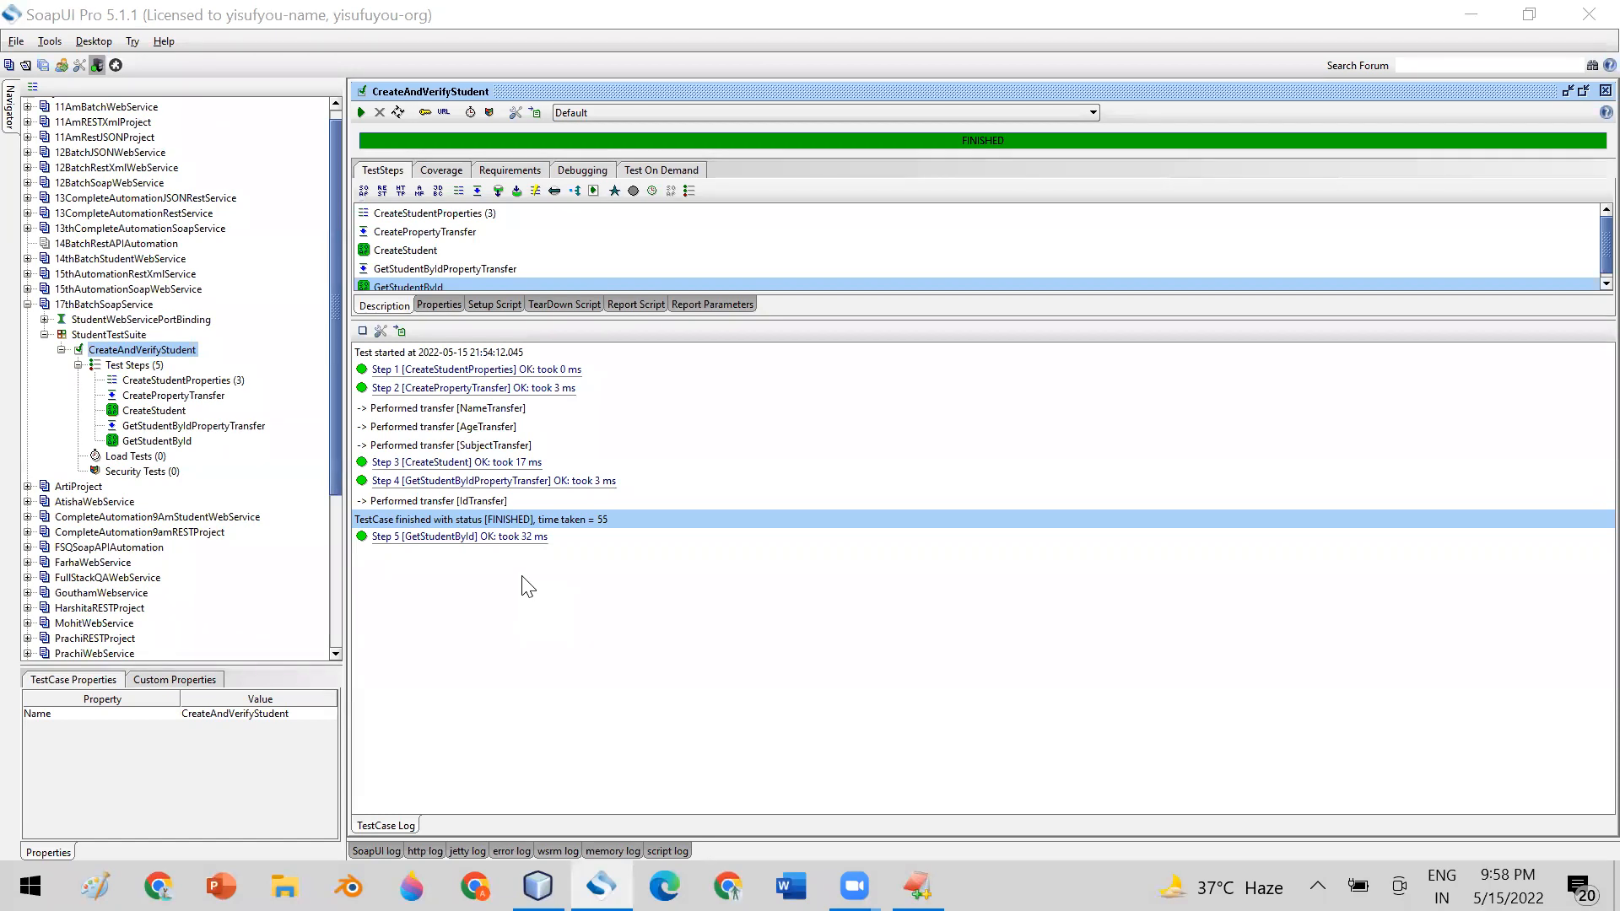
right_click(162, 349)
left_click(157, 371)
right_click(157, 373)
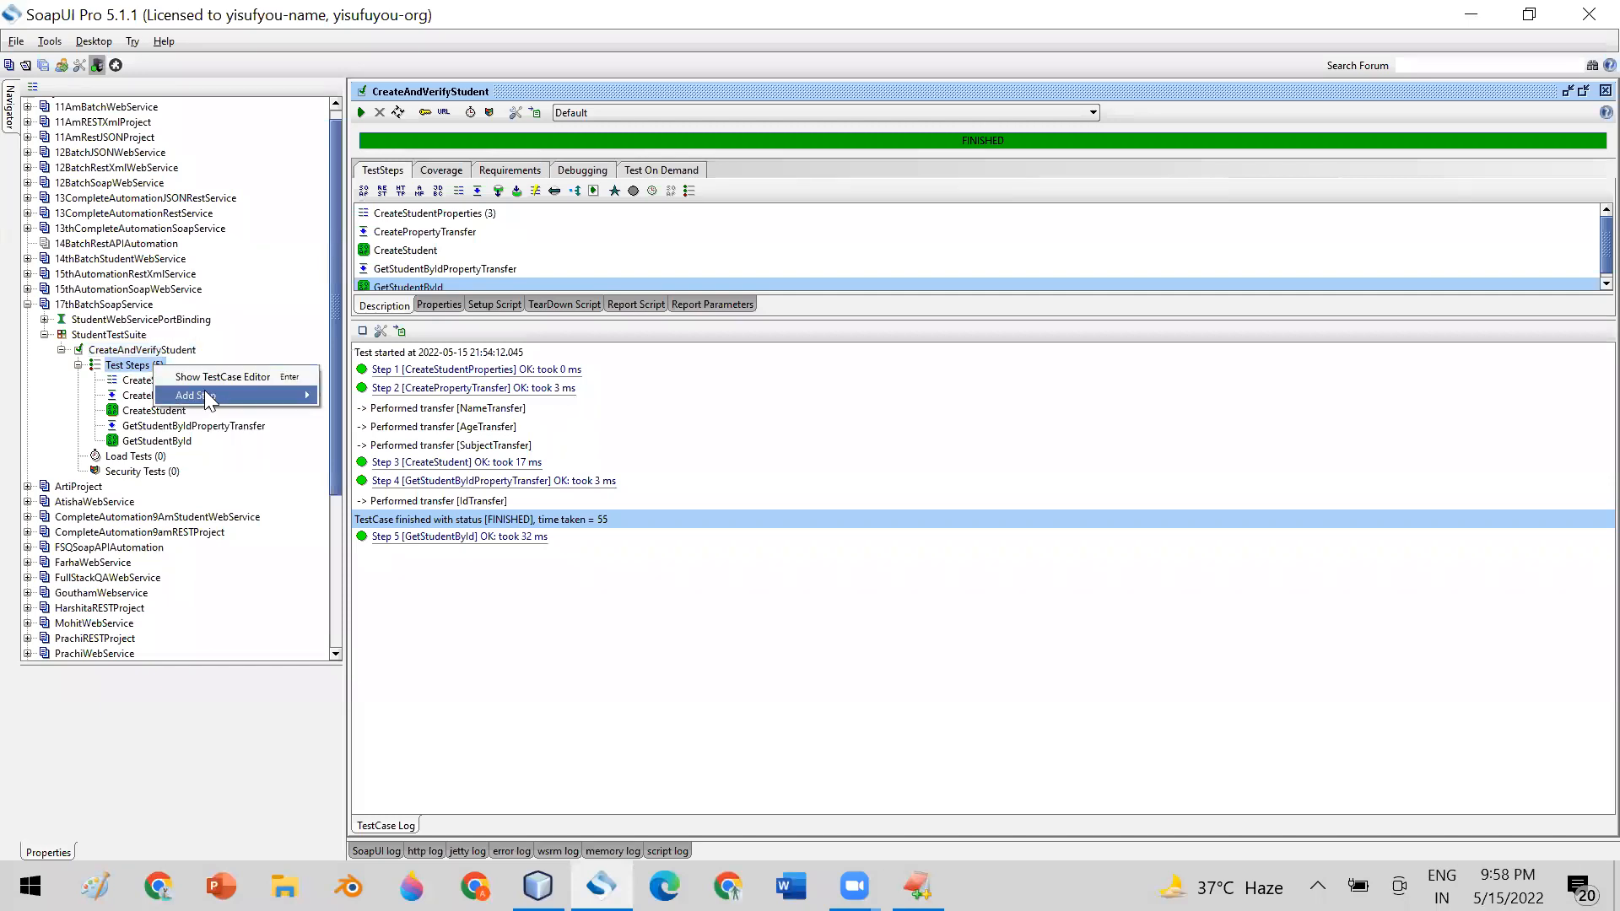
mouse_move(203, 395)
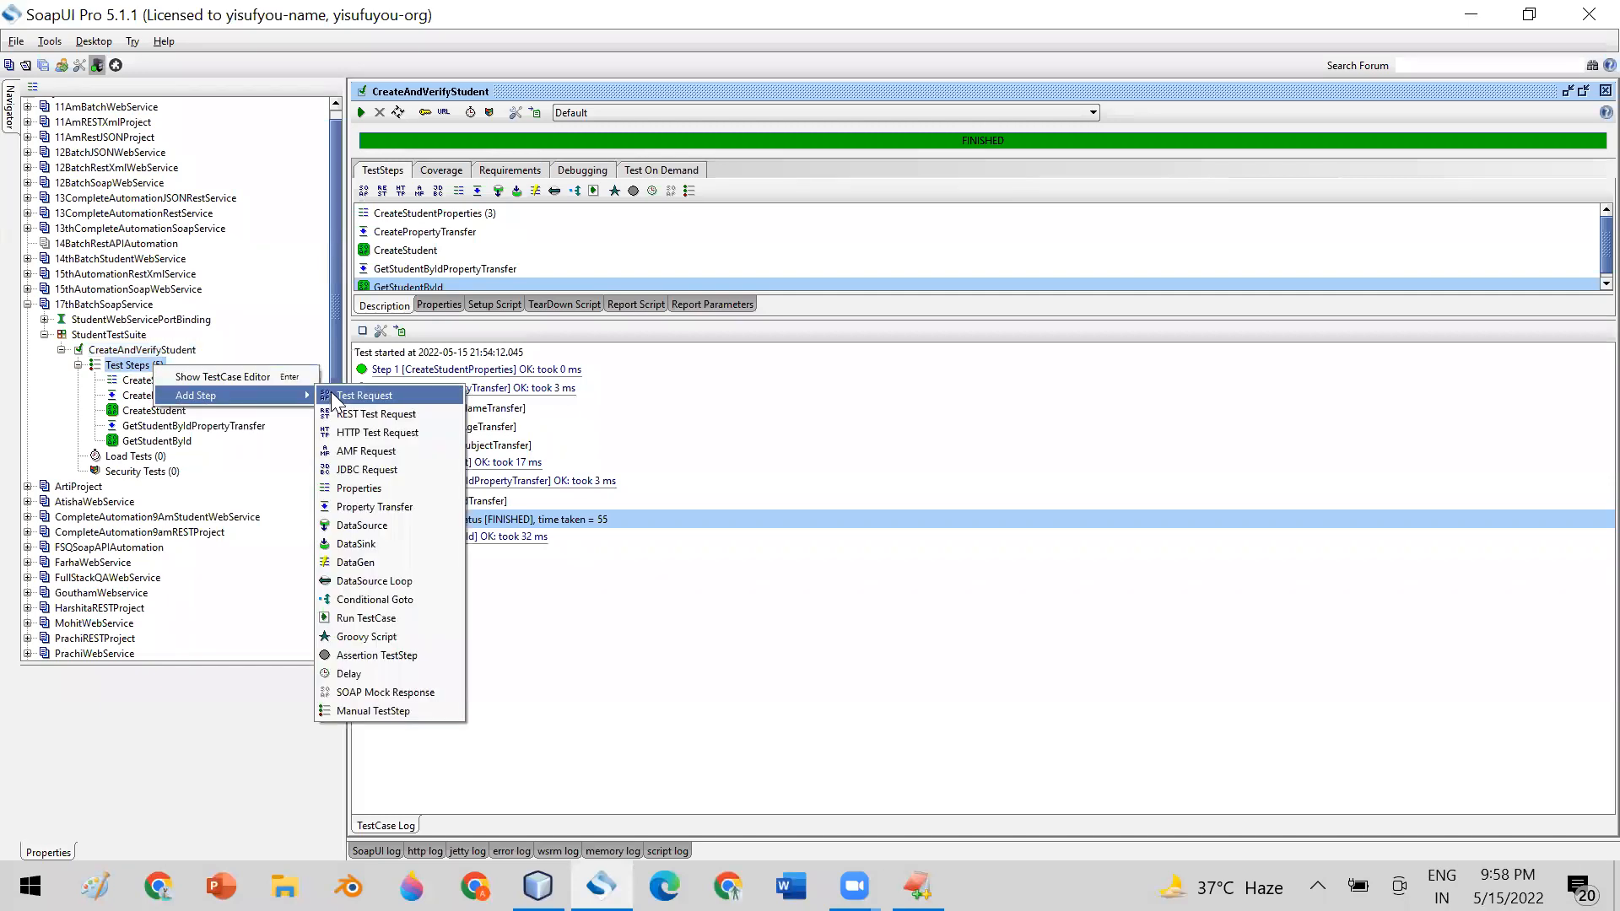
left_click(411, 526)
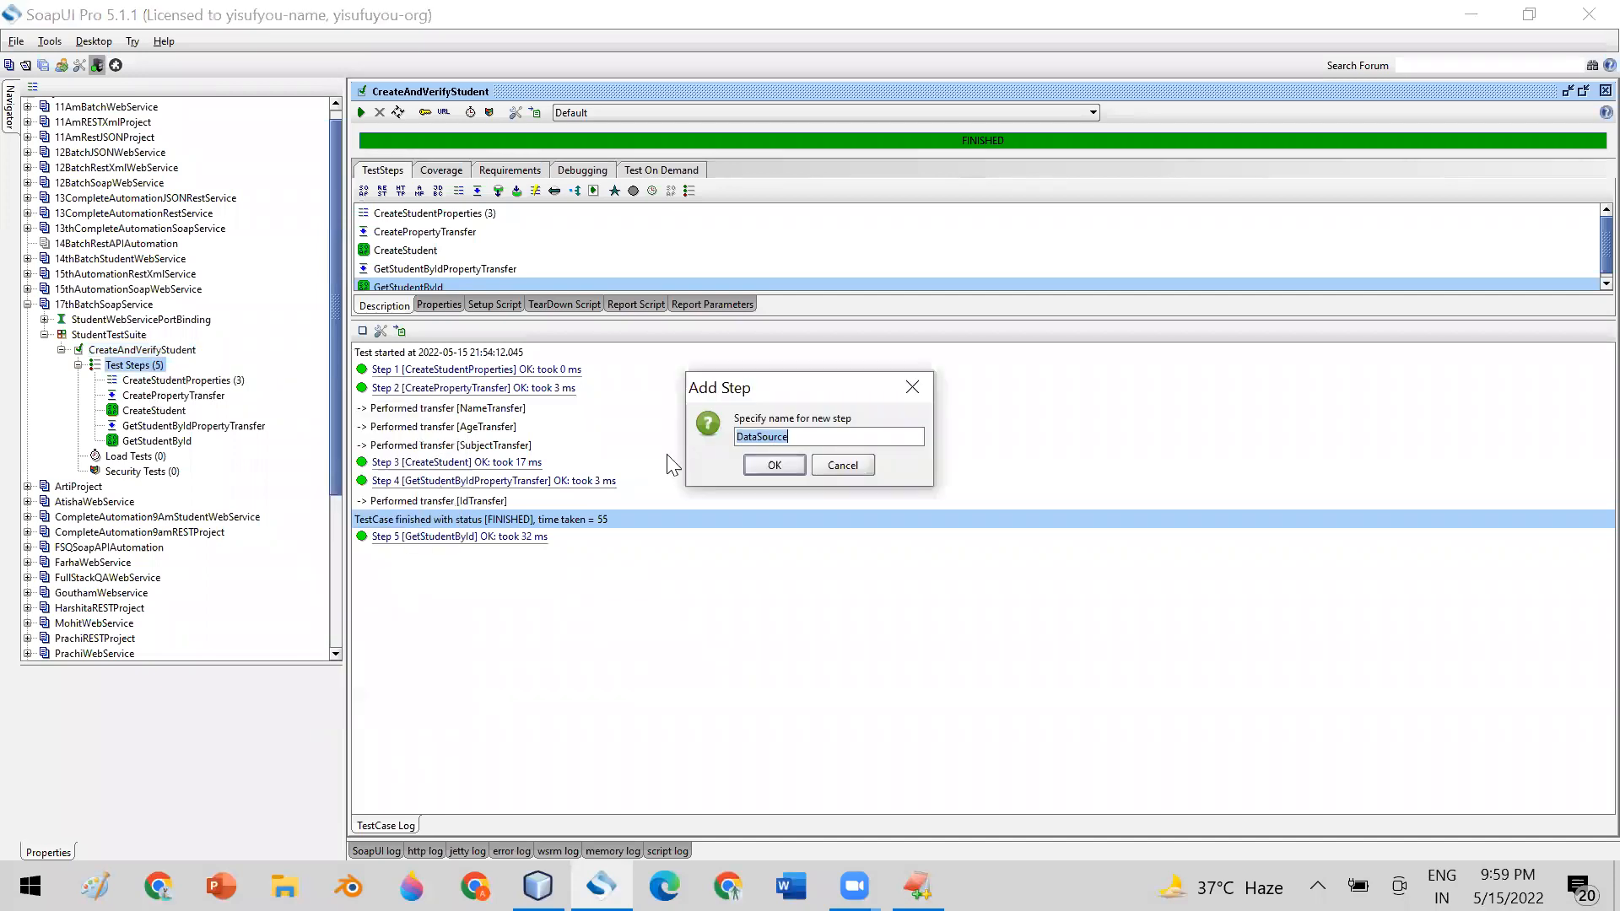
left_click(774, 466)
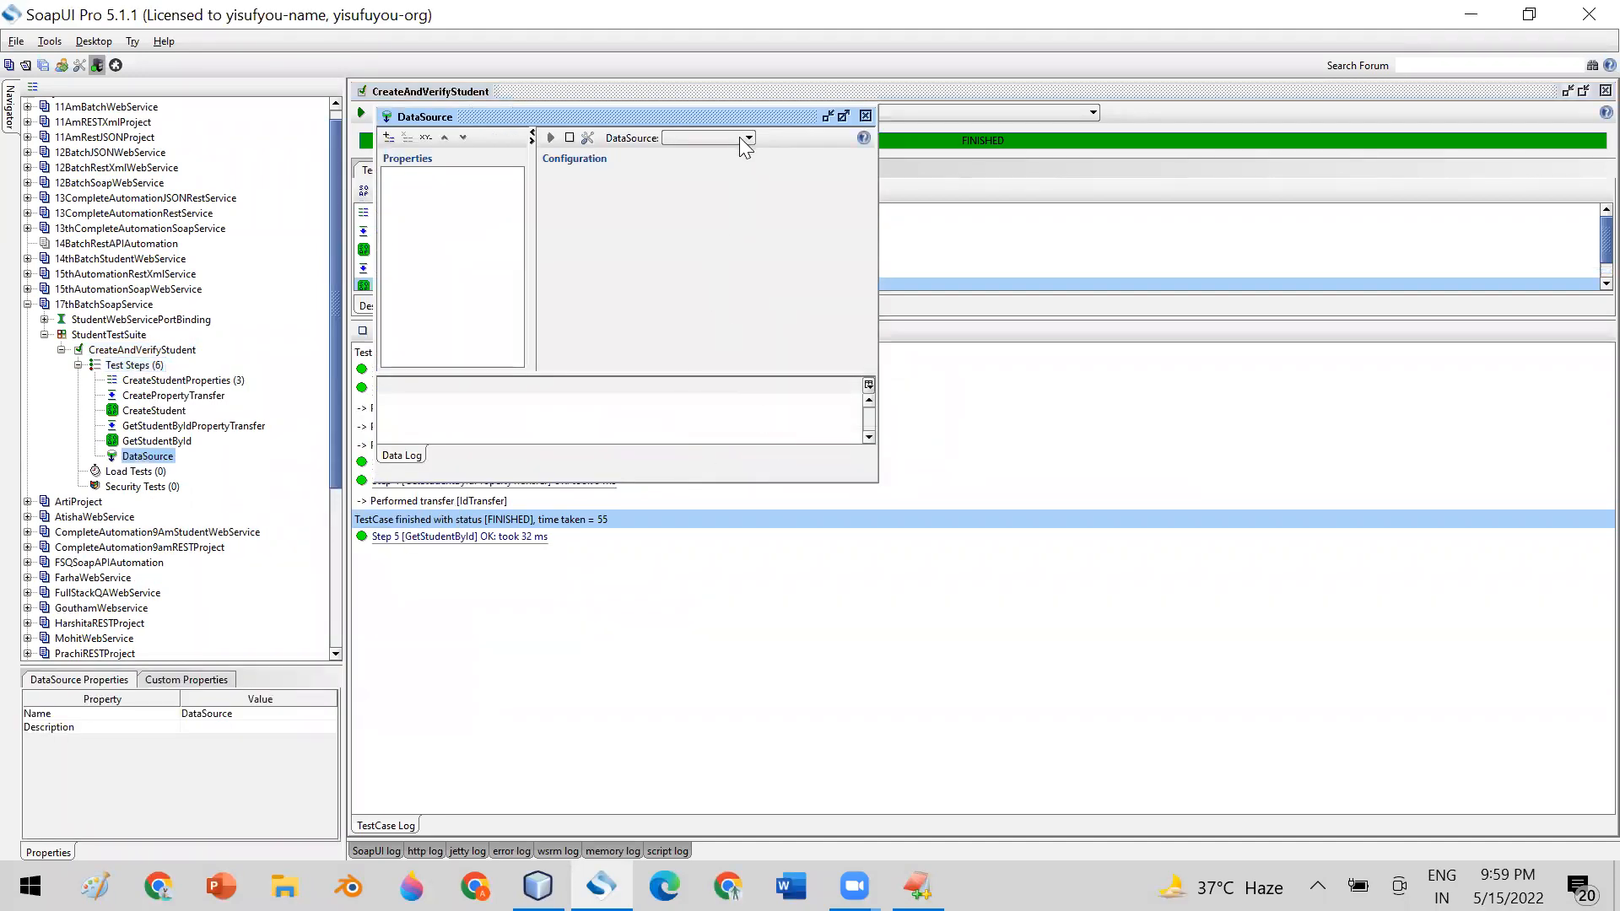
Look through the data source types available for the new DataSource step without choosing one, and close its editor
left_click(746, 138)
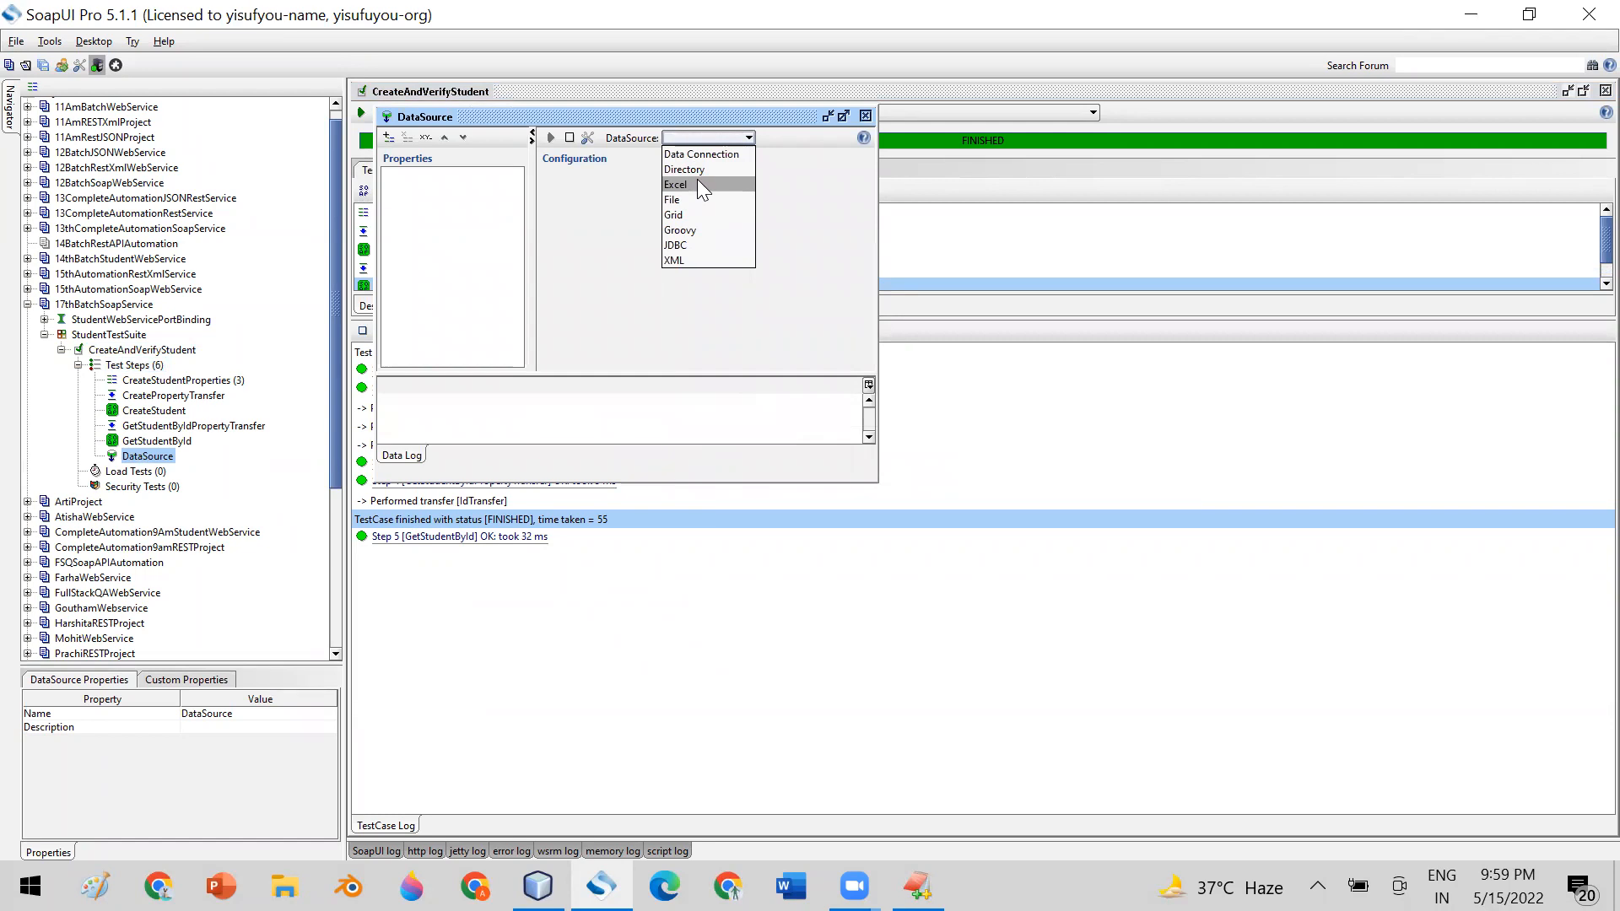
left_click(865, 116)
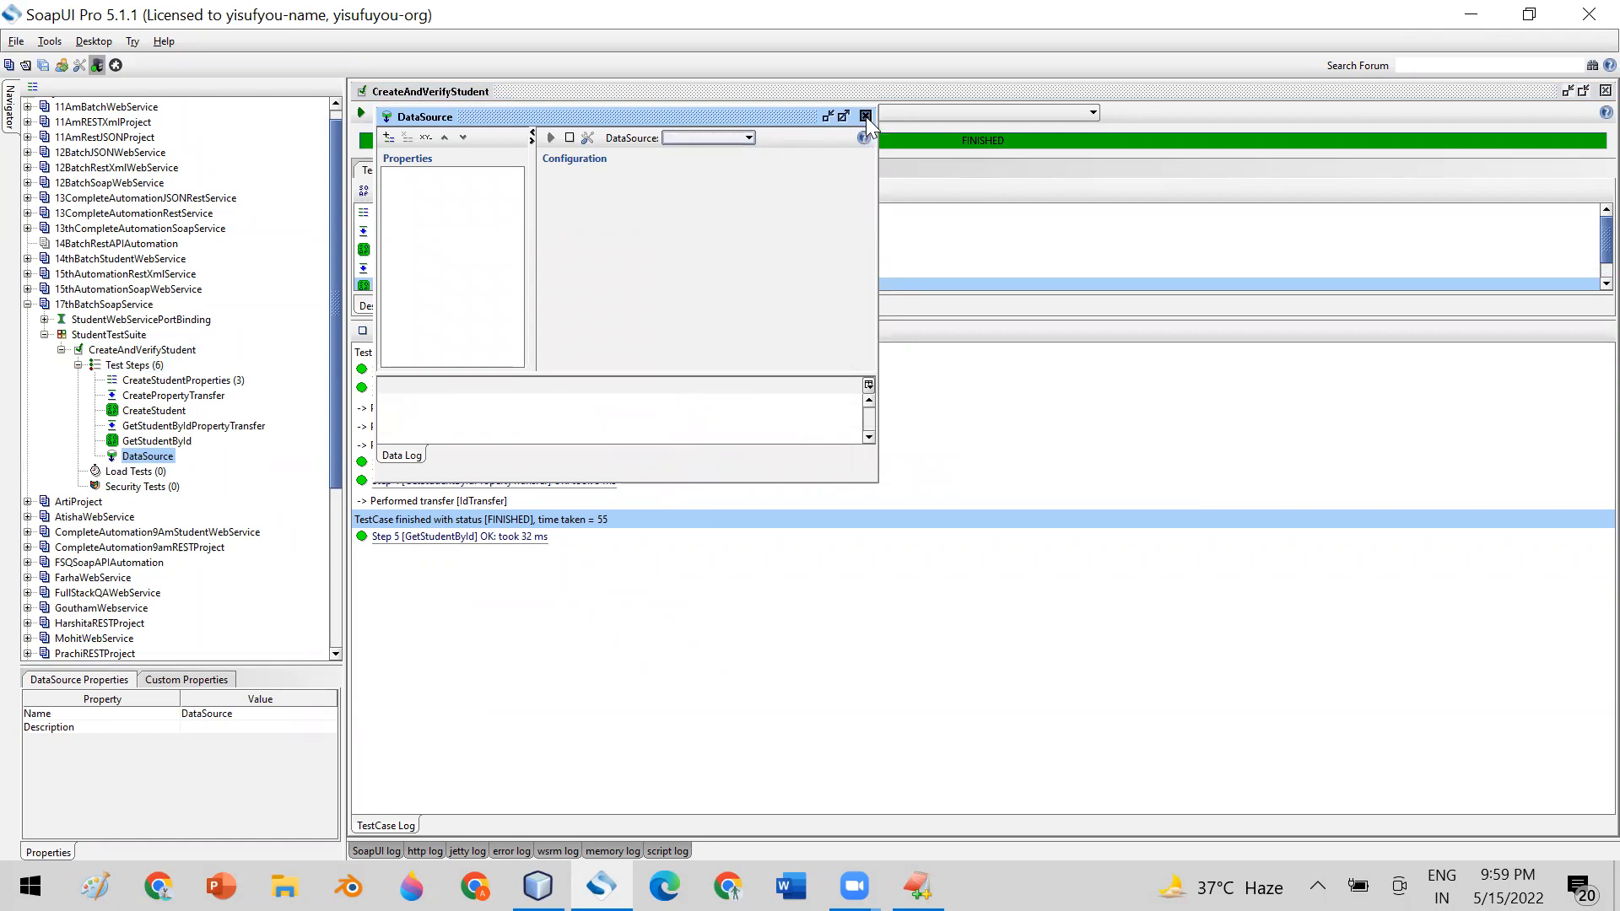
left_click(864, 116)
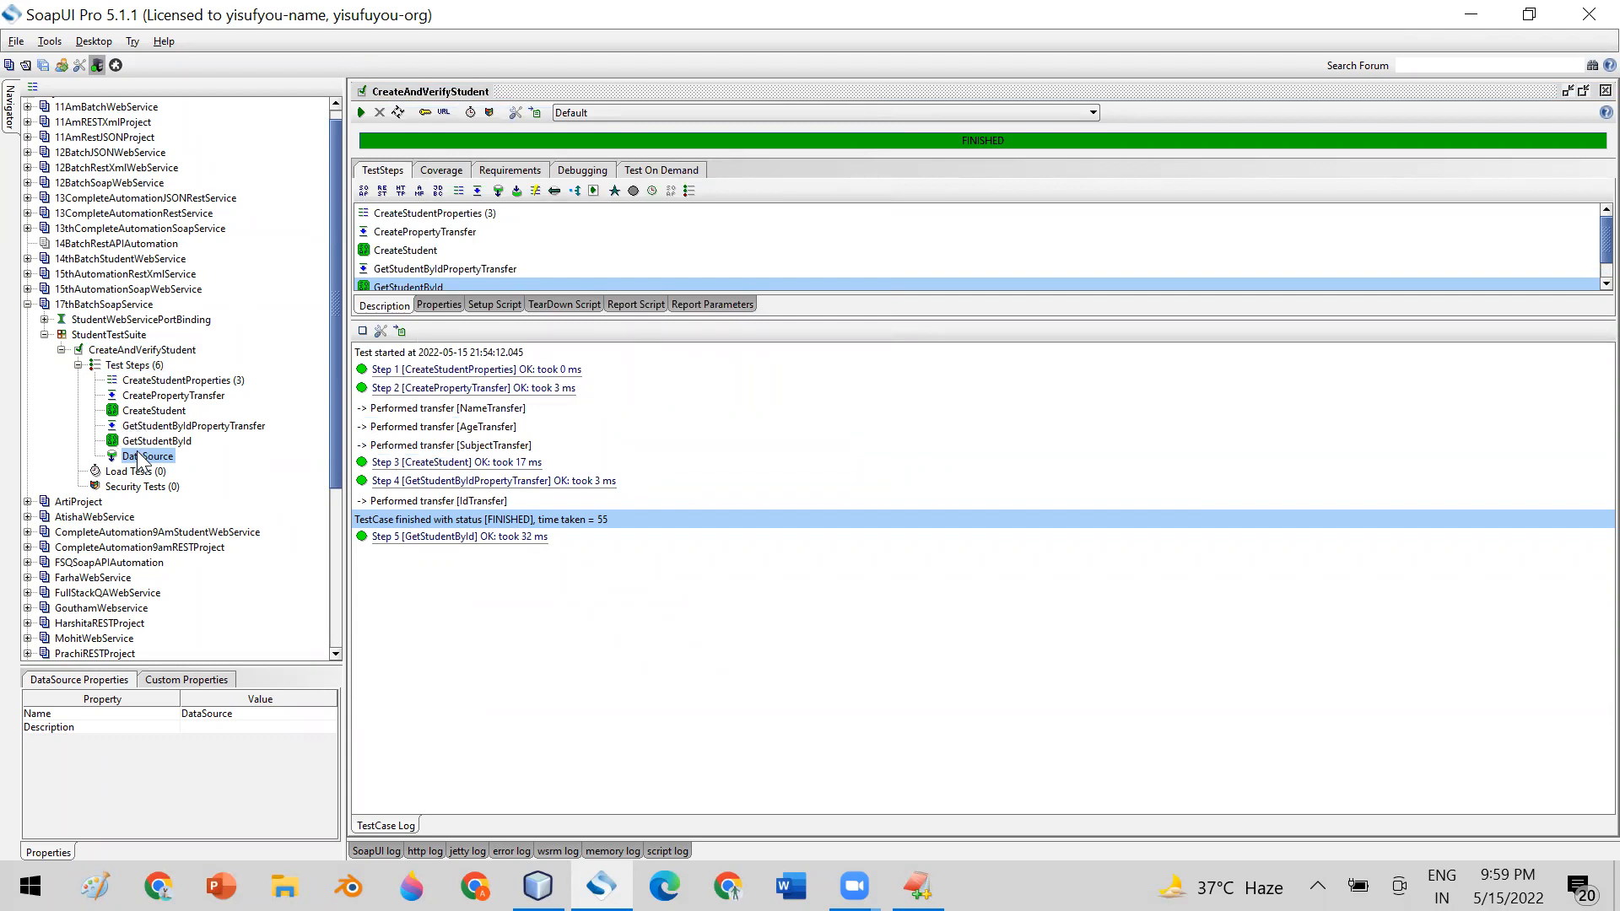
left_click(168, 396)
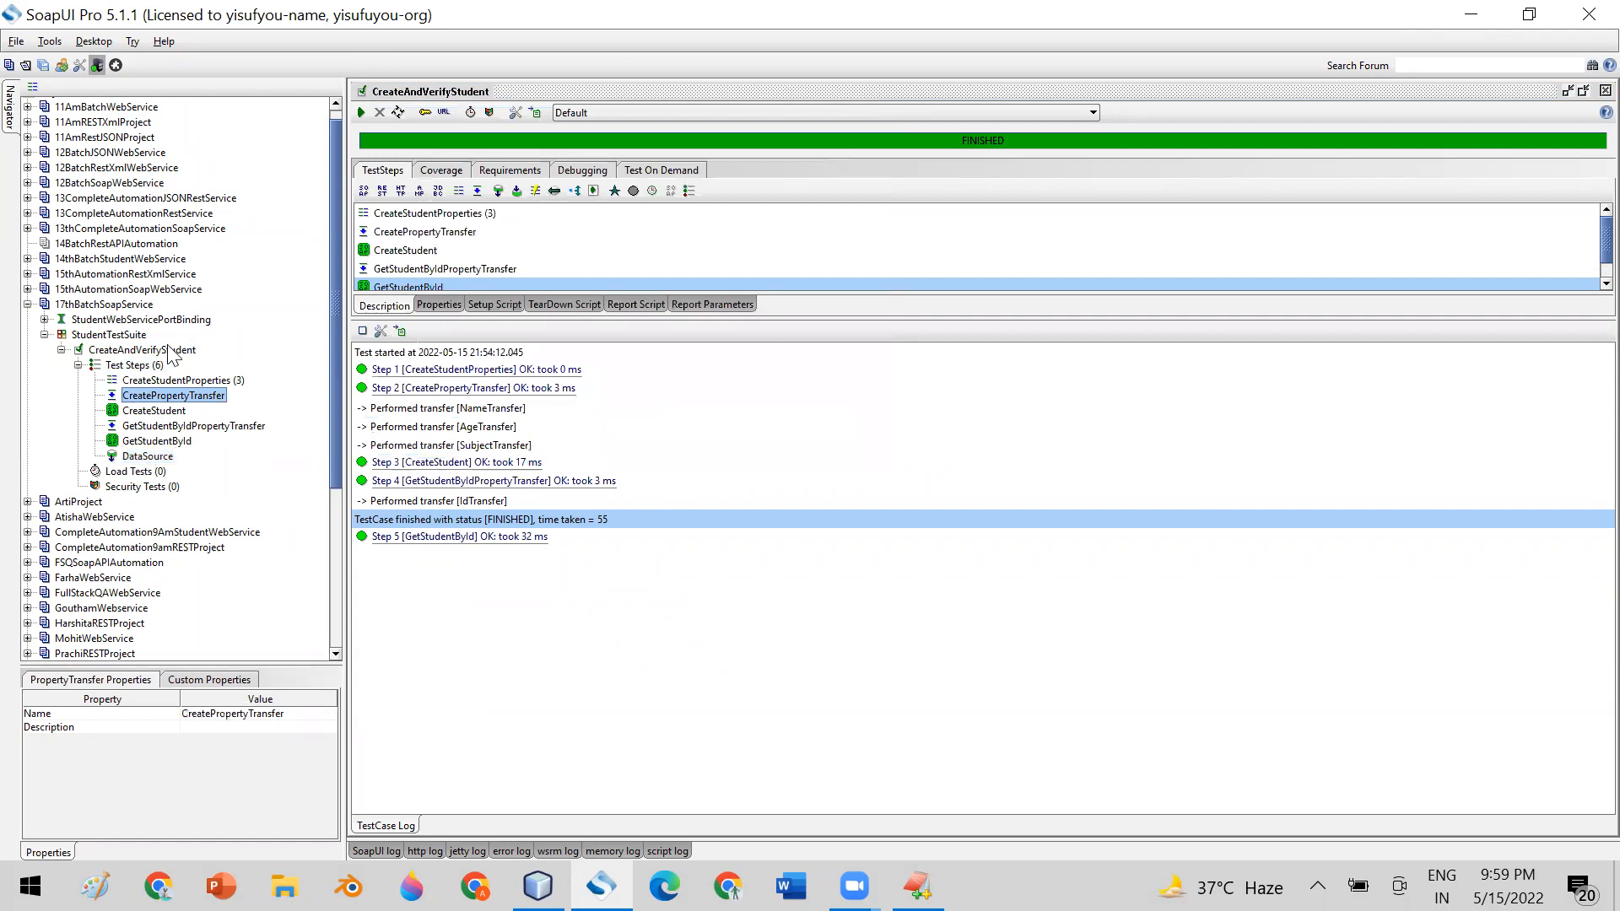
left_click(175, 381)
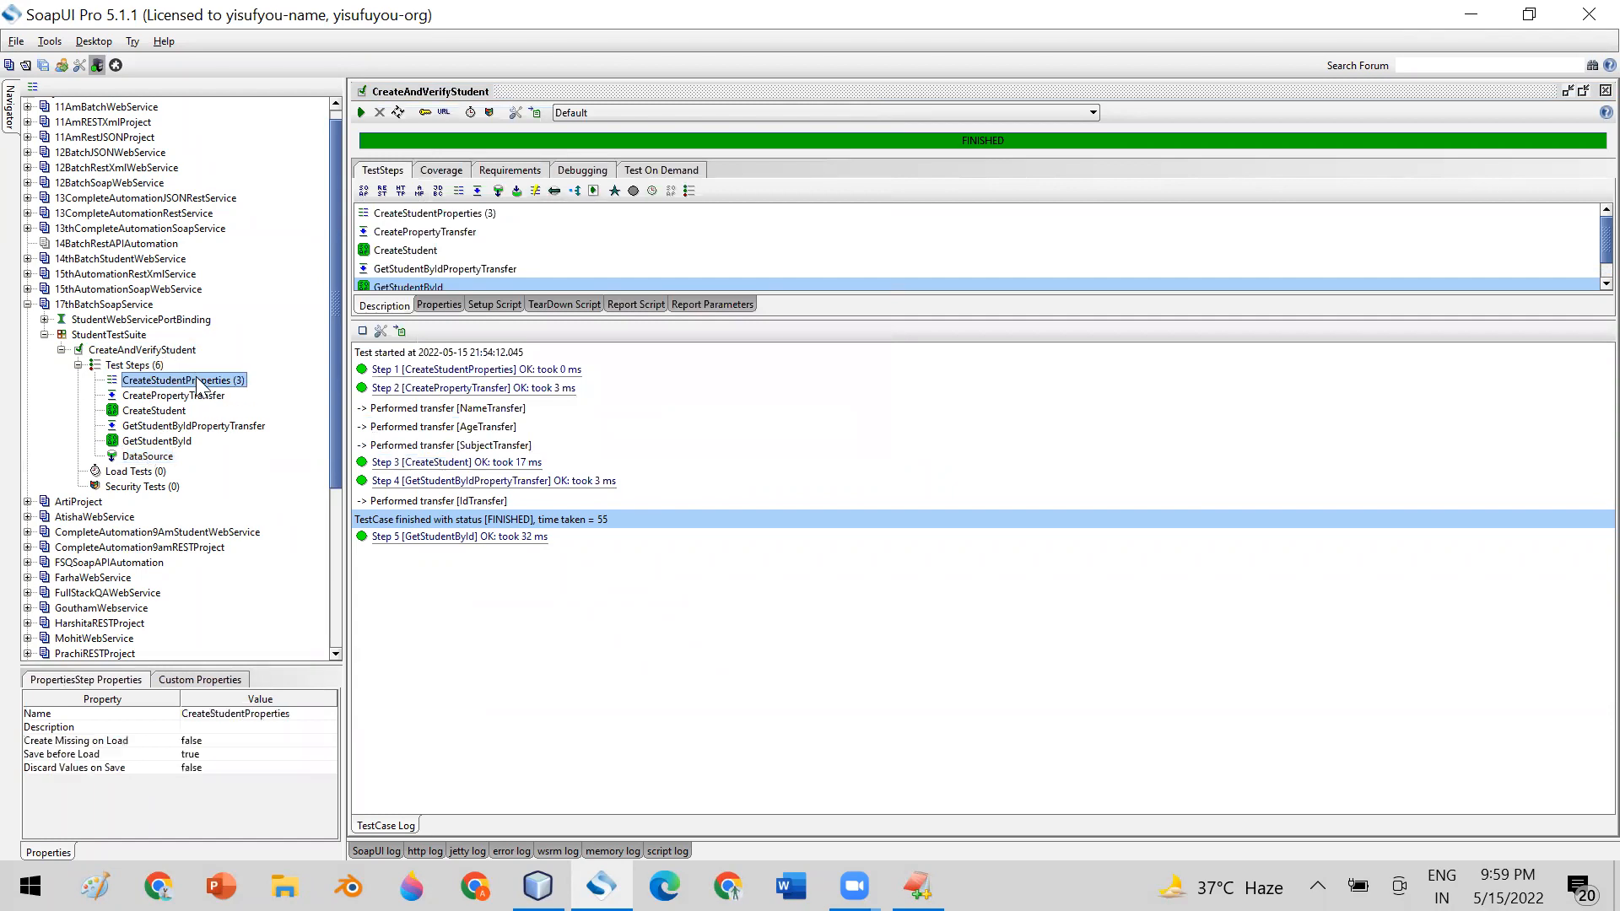
left_click(166, 412)
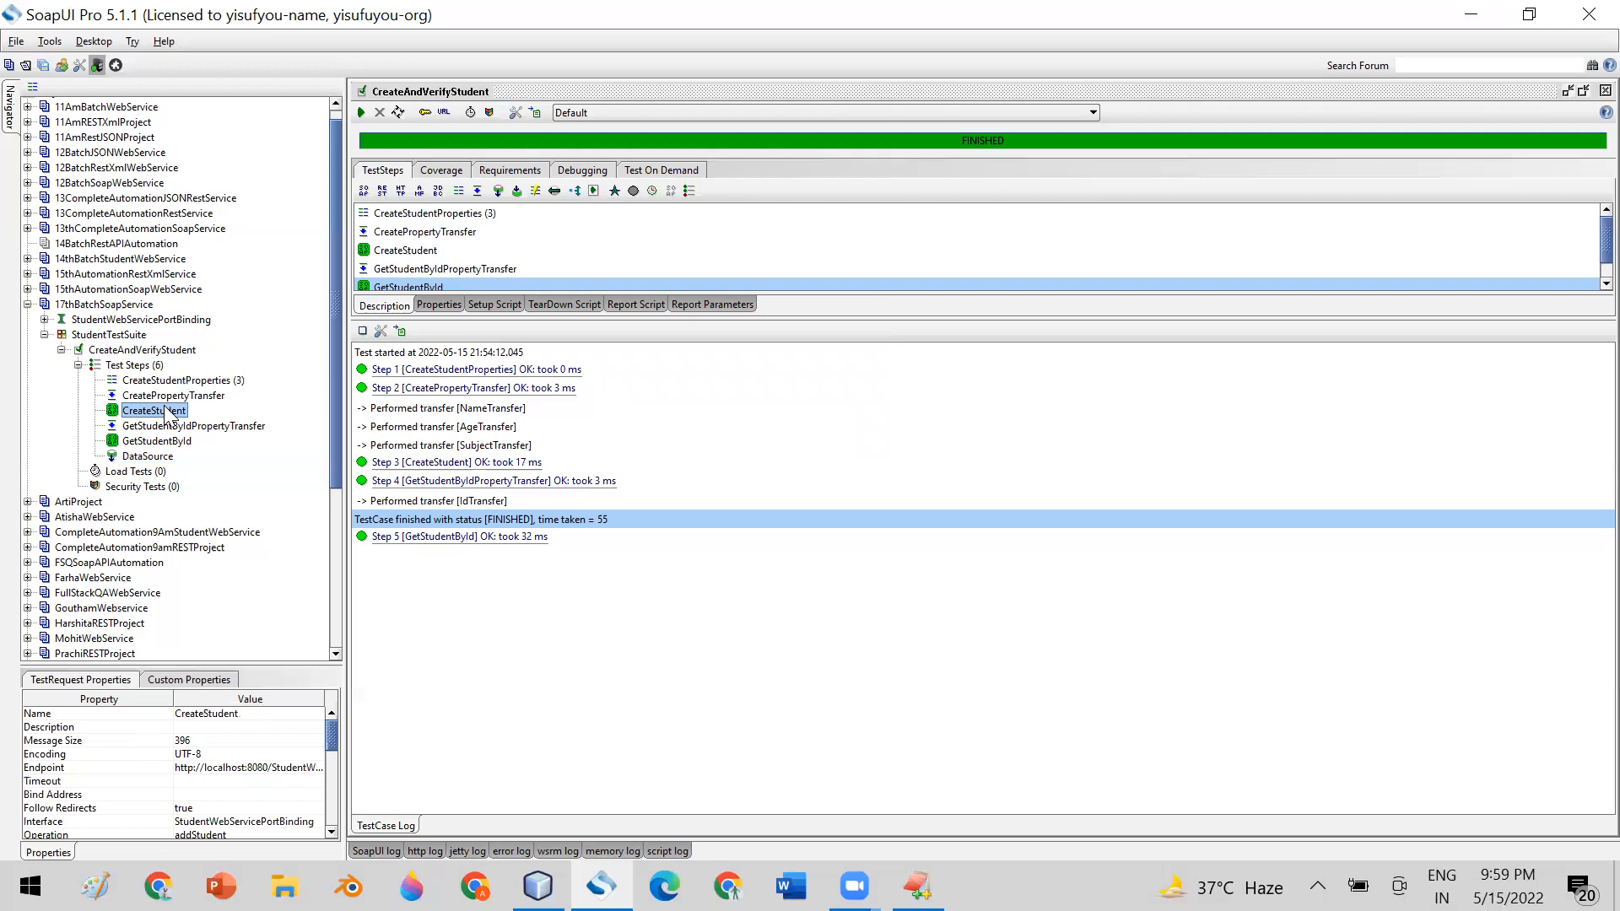
left_click(151, 458)
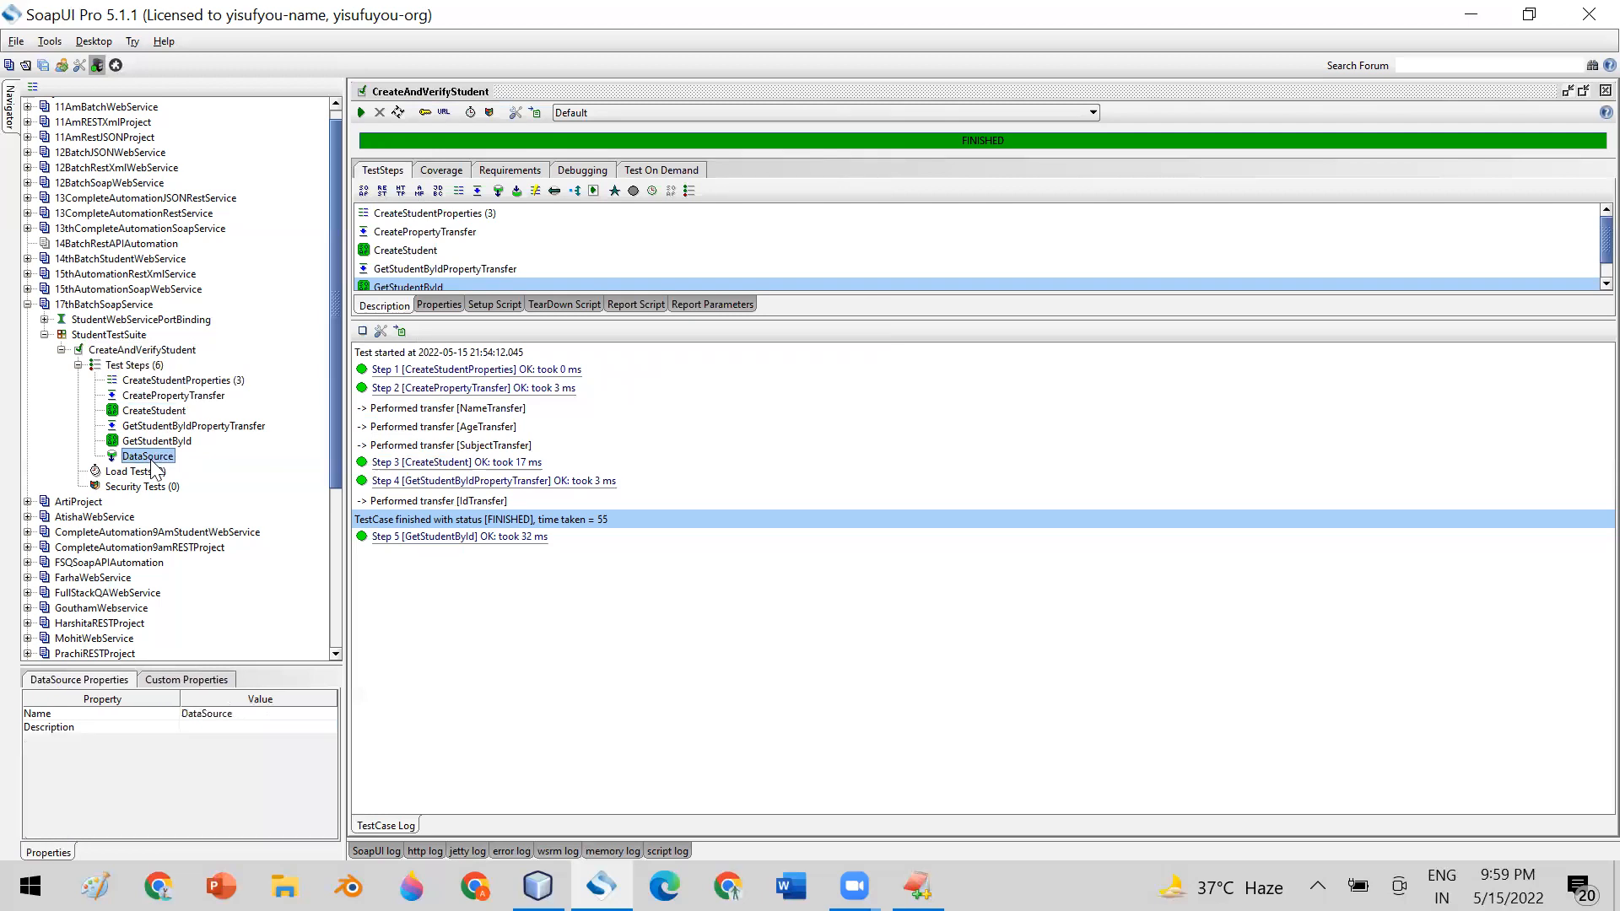
left_click(157, 411)
left_click(202, 384)
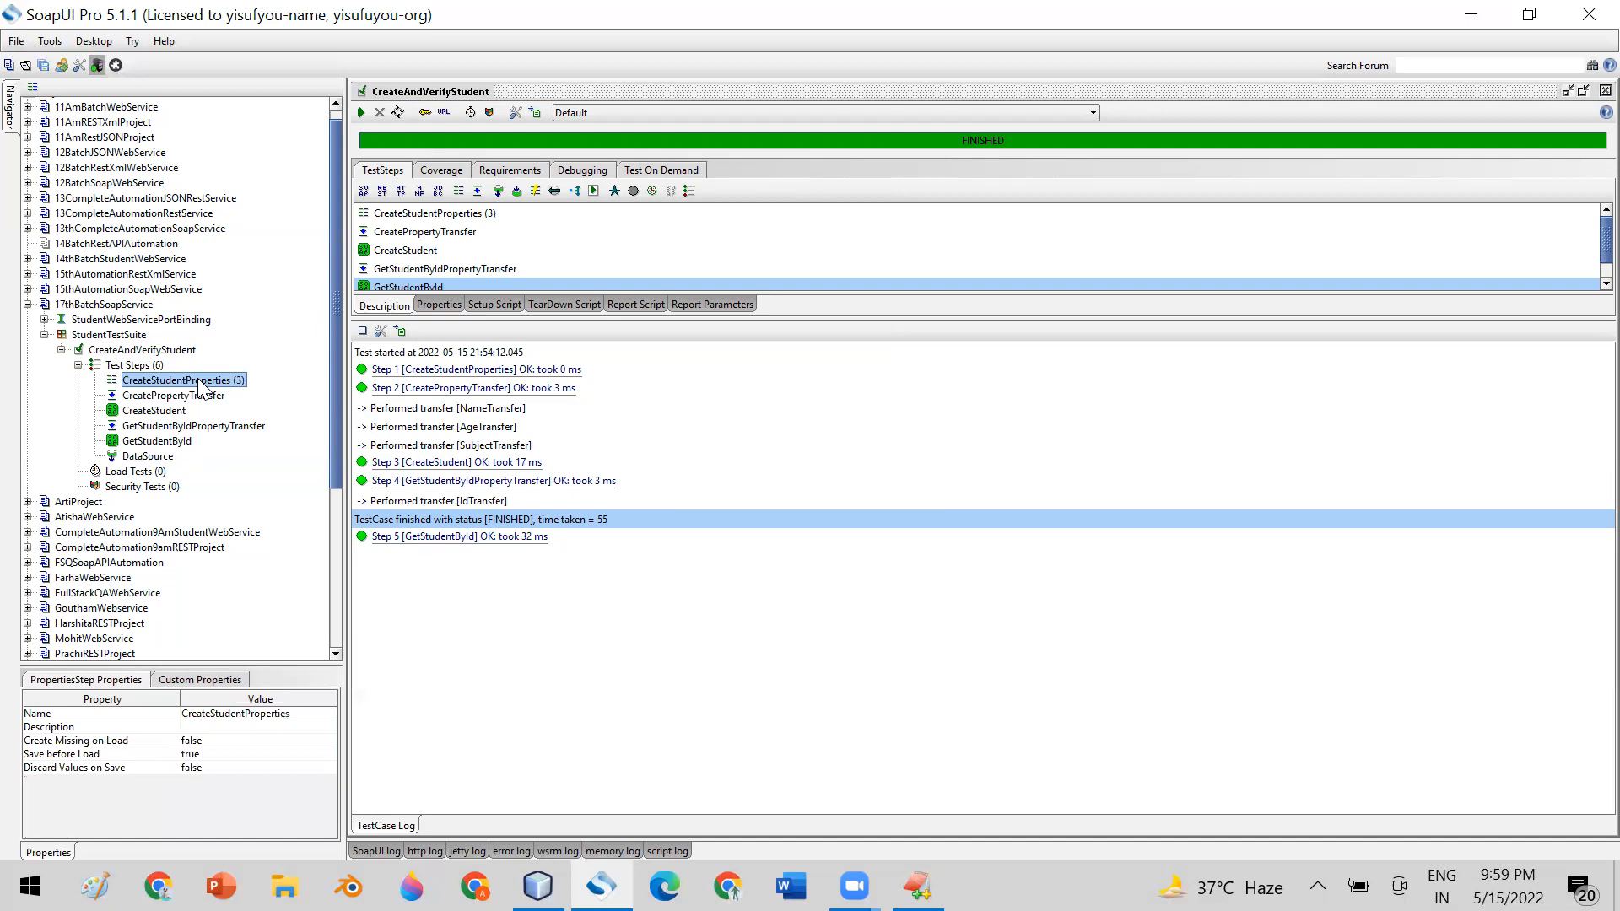
Delete the DataSource test step from CreateAndVerifyStudent and confirm the removal
left_click(150, 457)
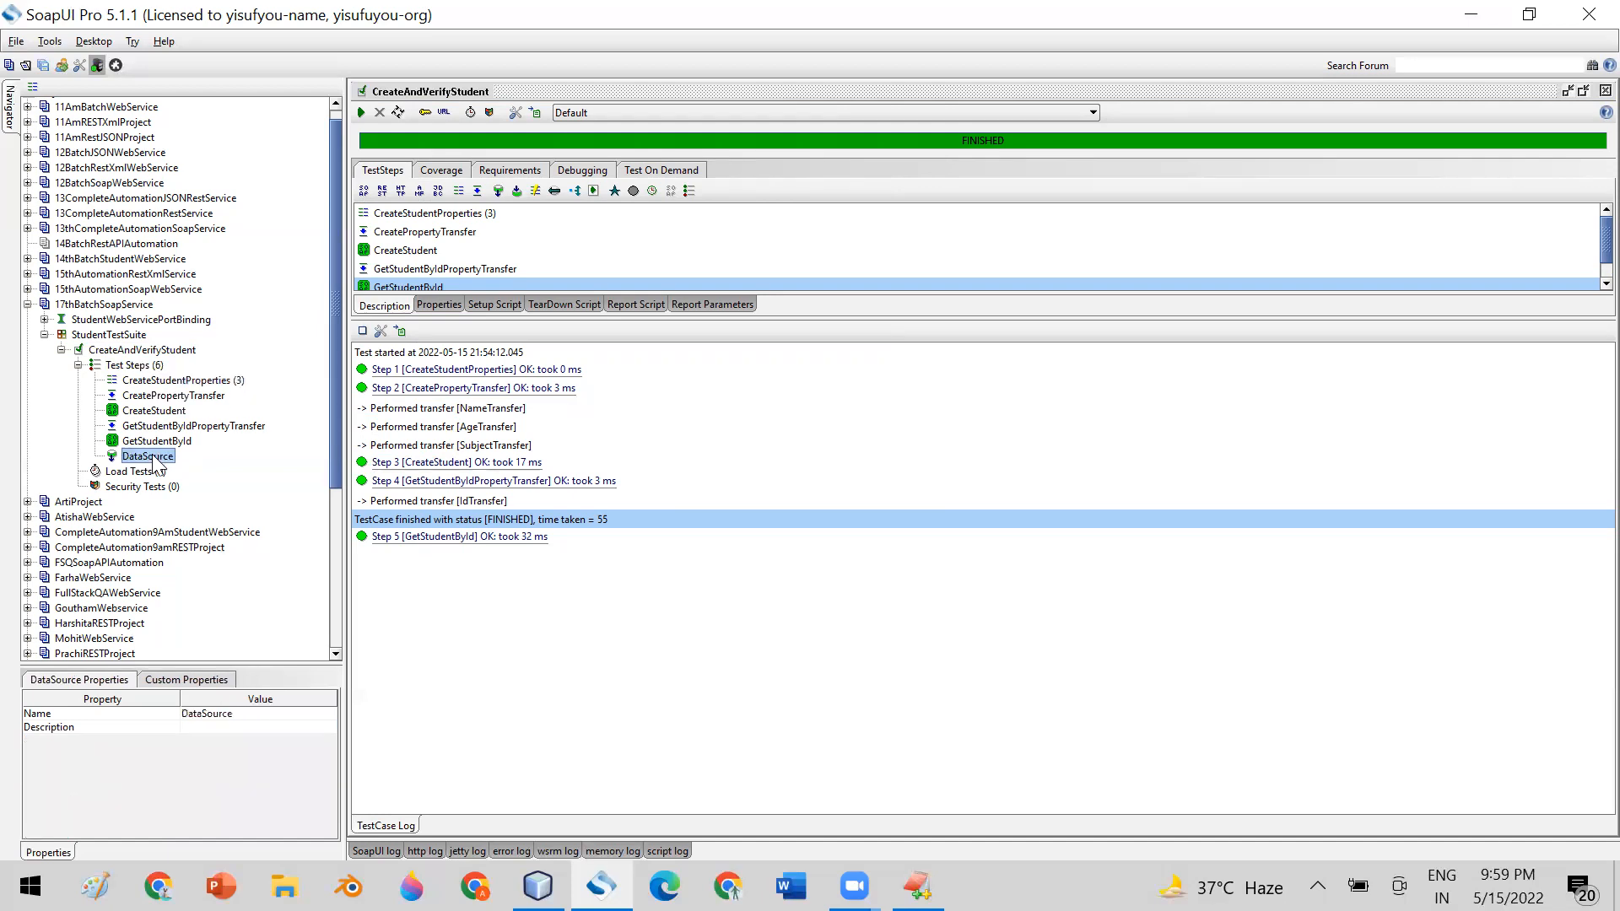
right_click(154, 458)
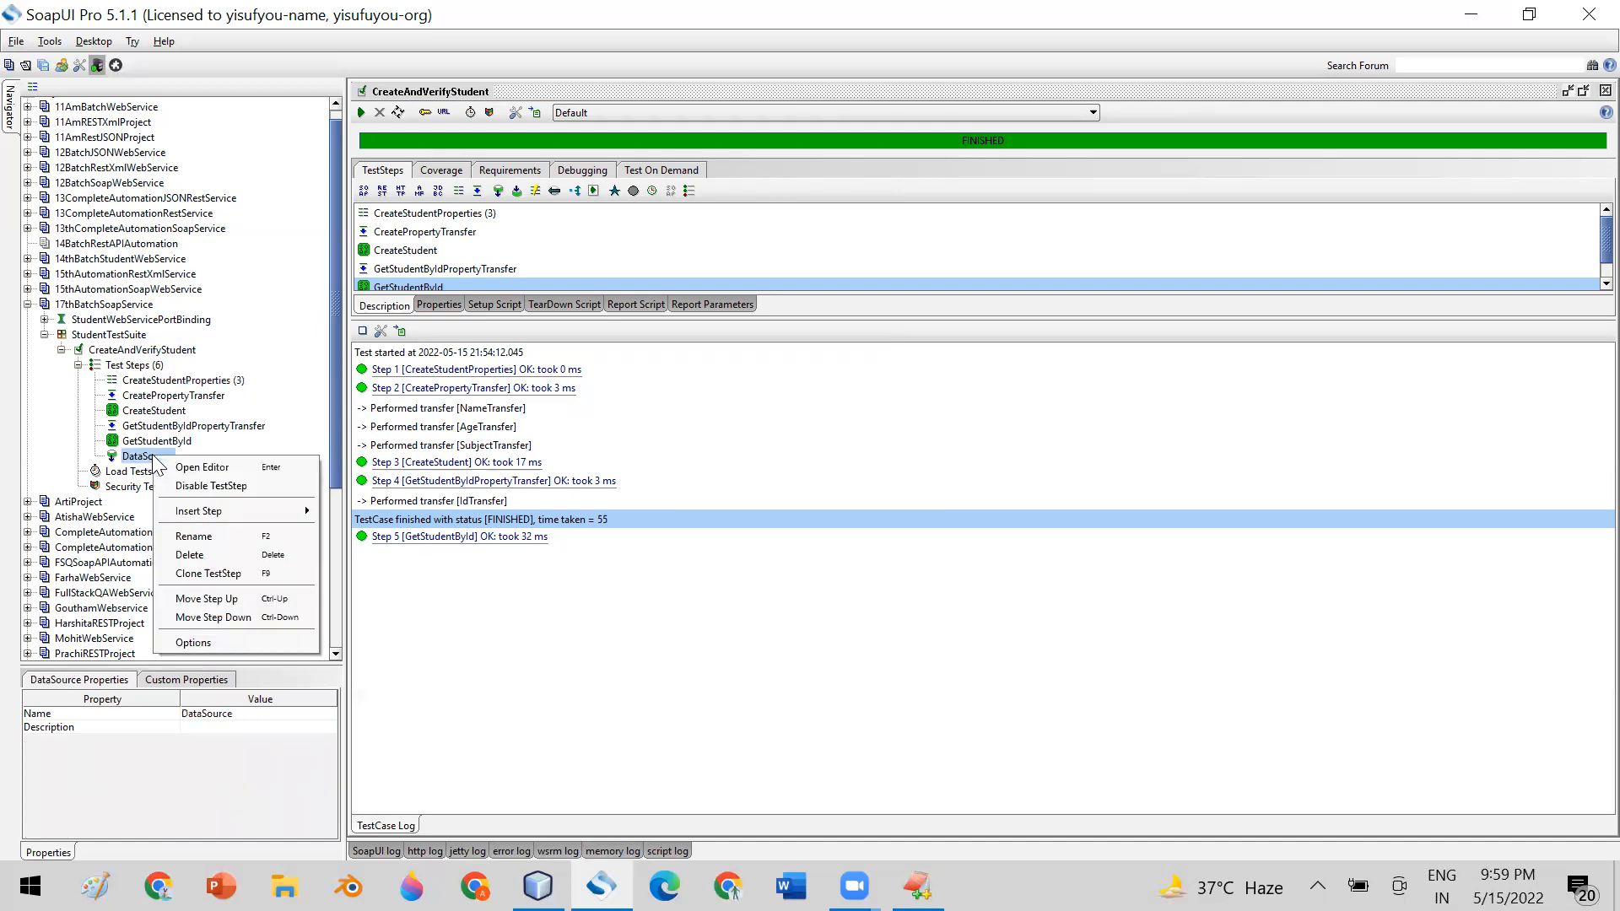
left_click(221, 555)
left_click(770, 462)
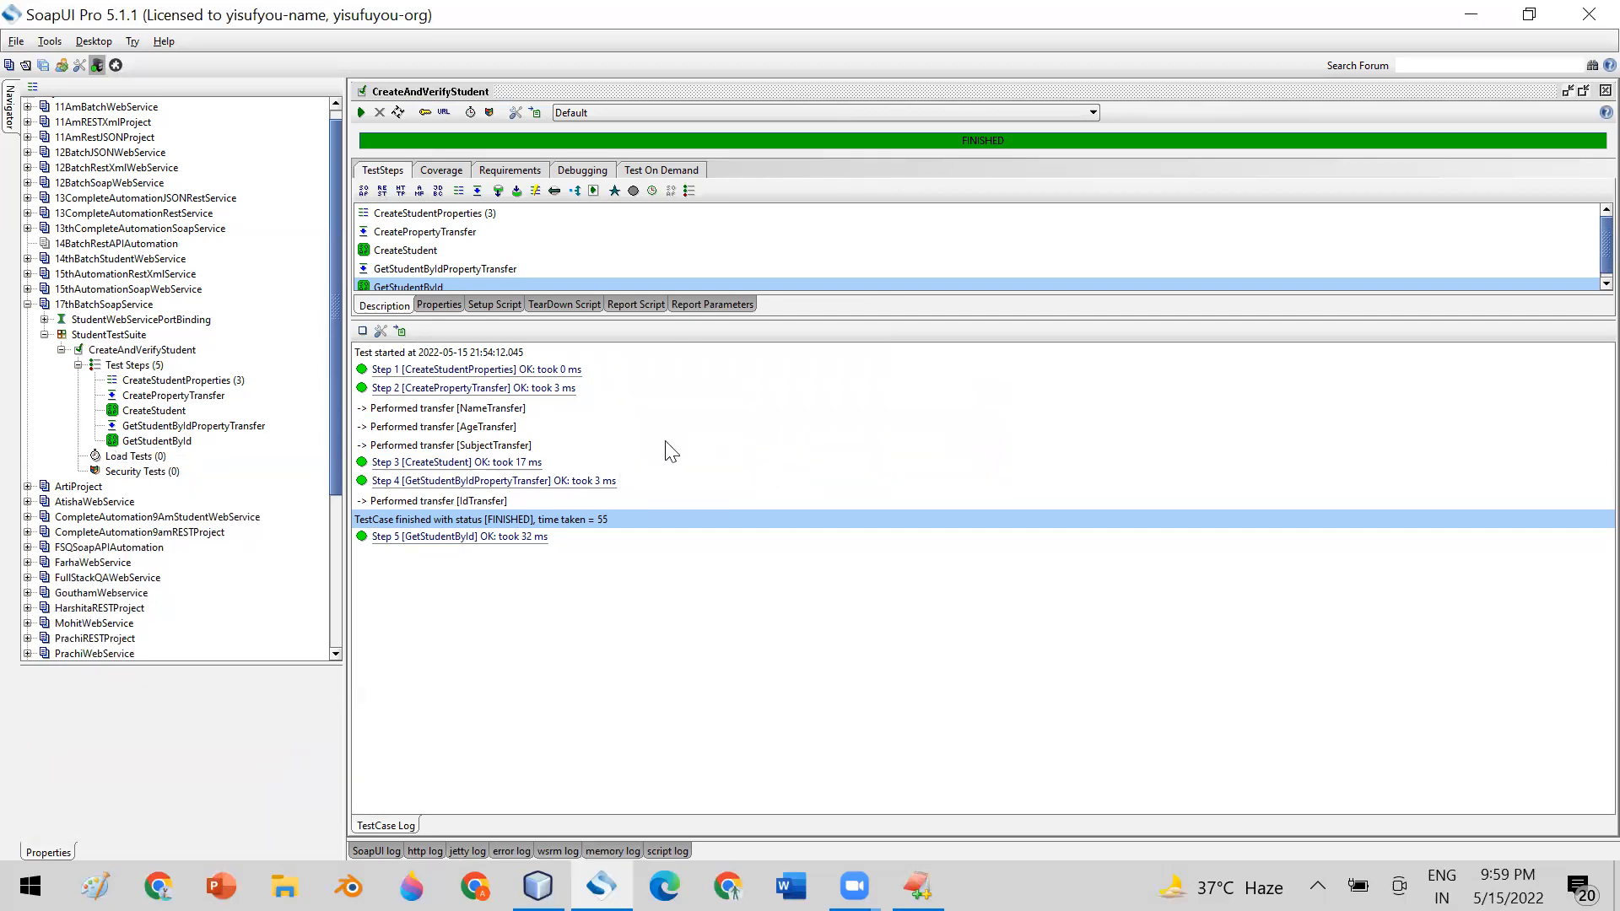
left_click(157, 444)
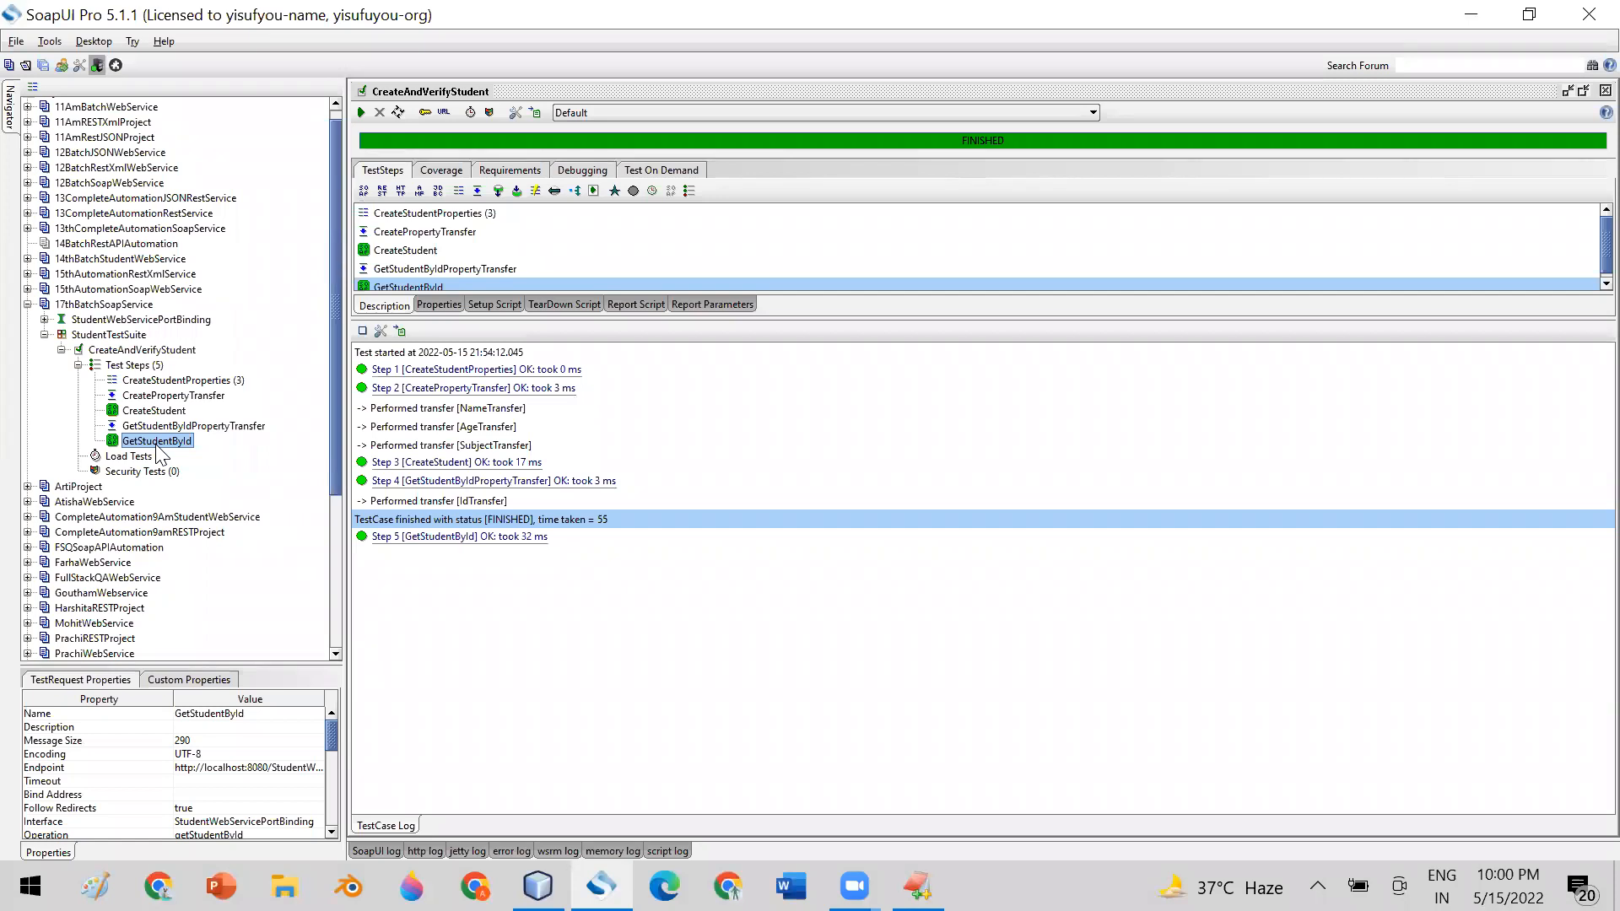
left_click(135, 456)
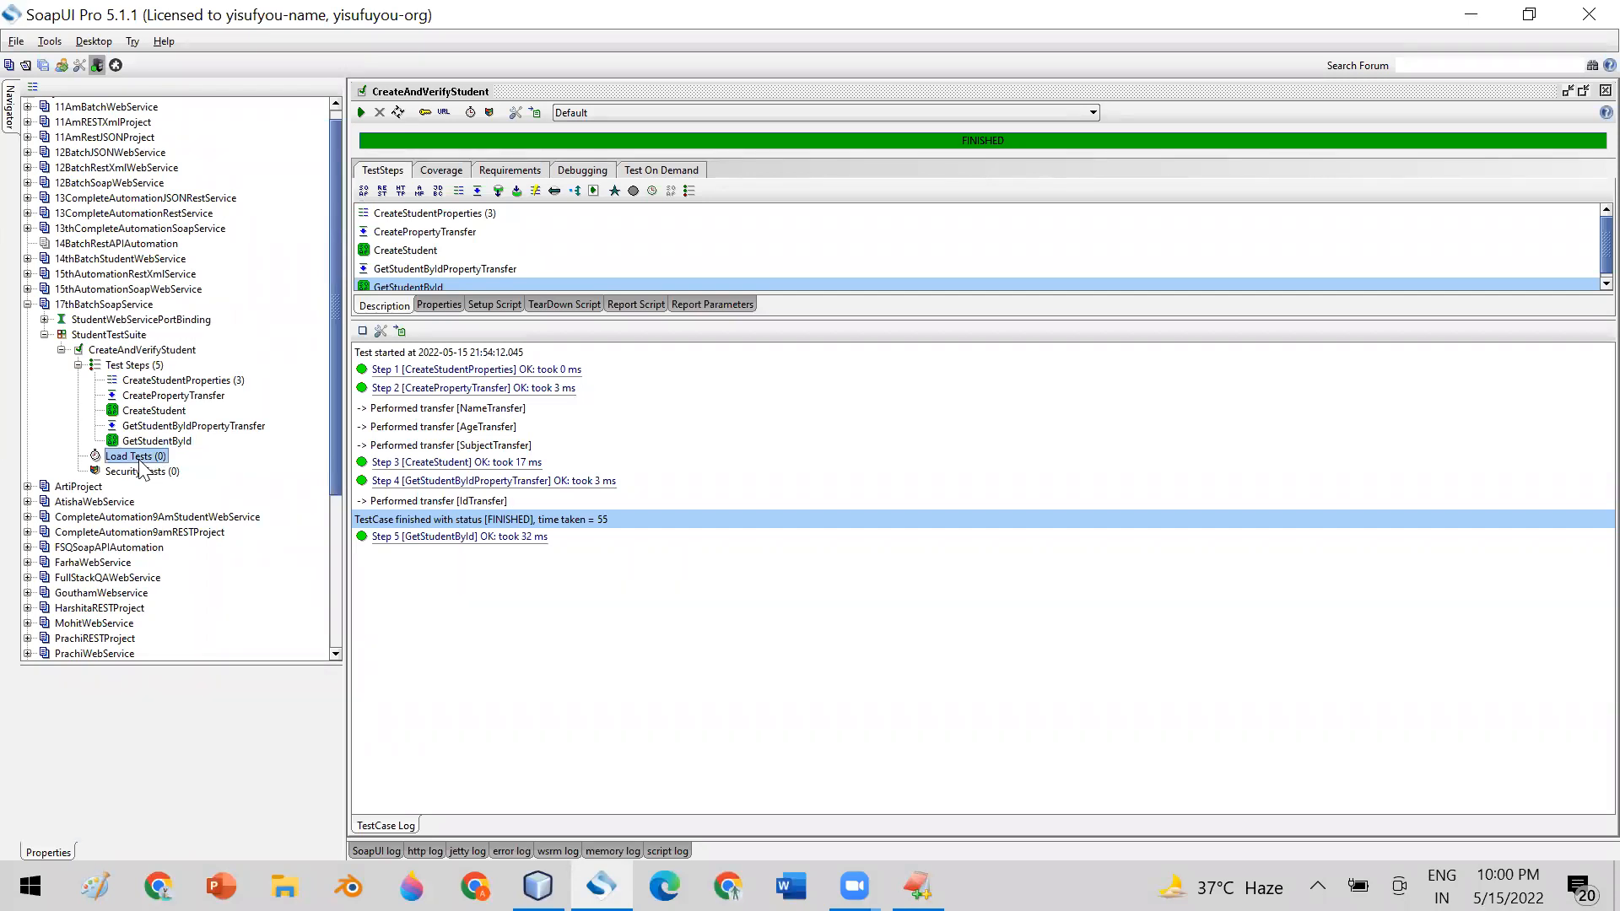